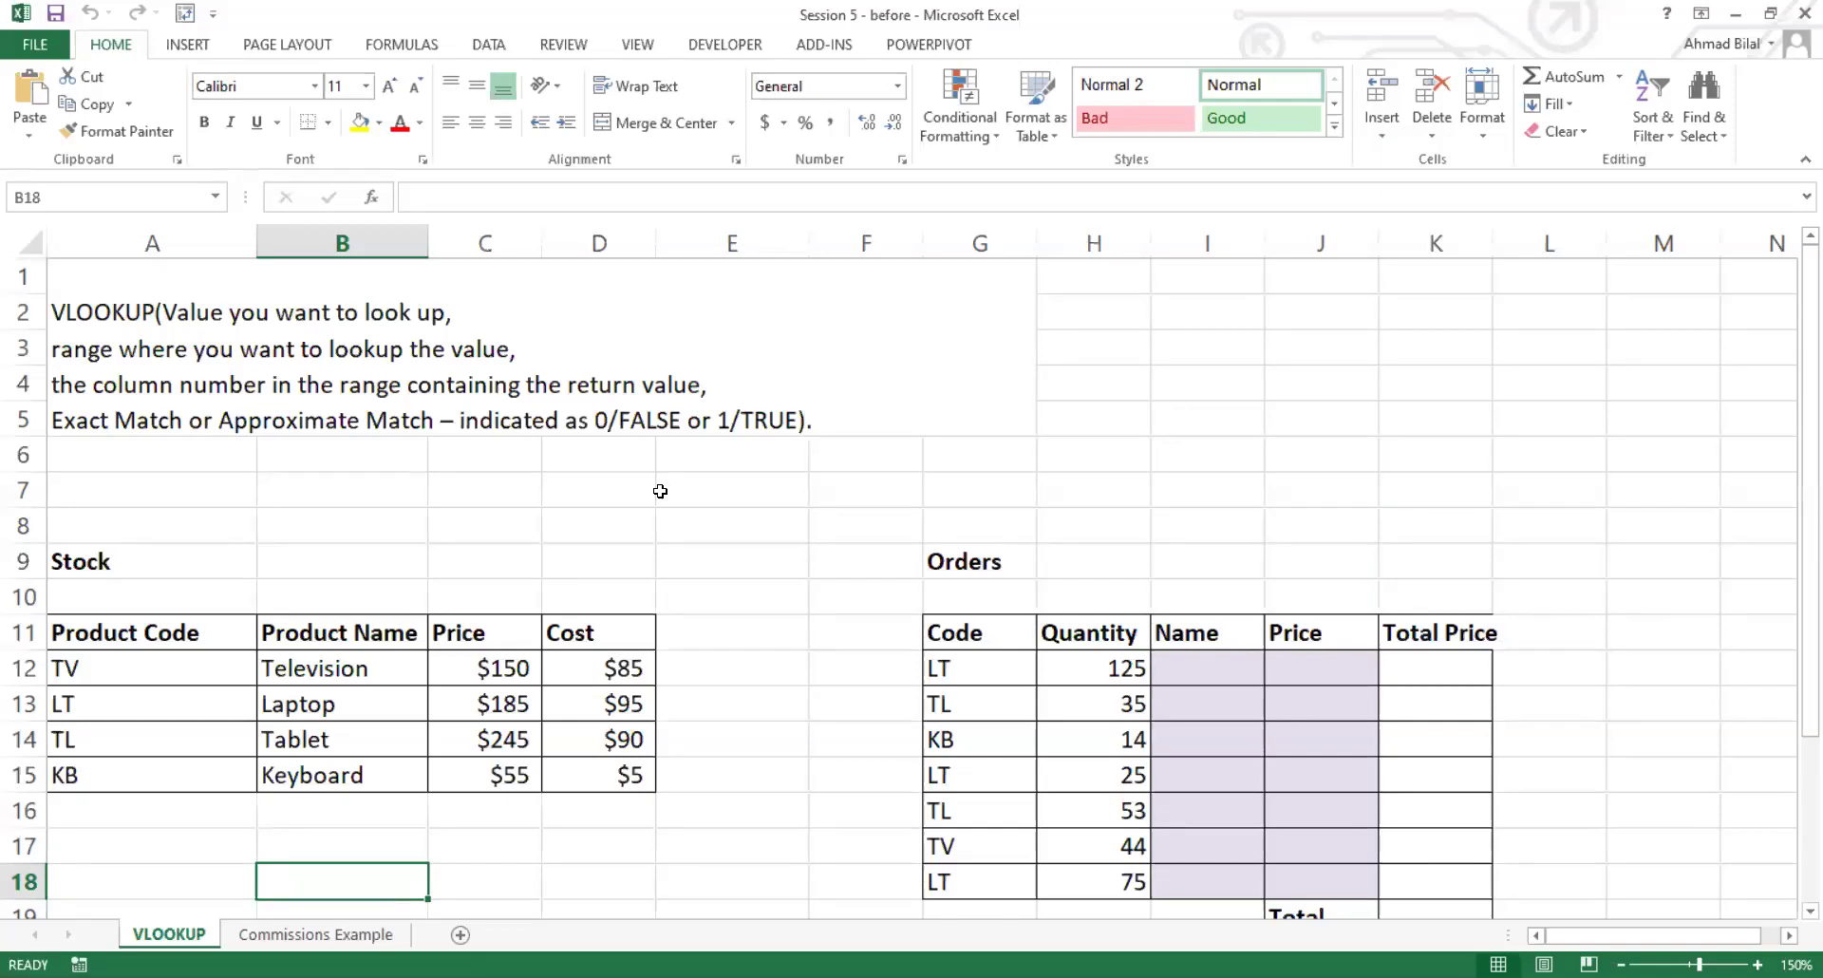
pyautogui.click(147, 562)
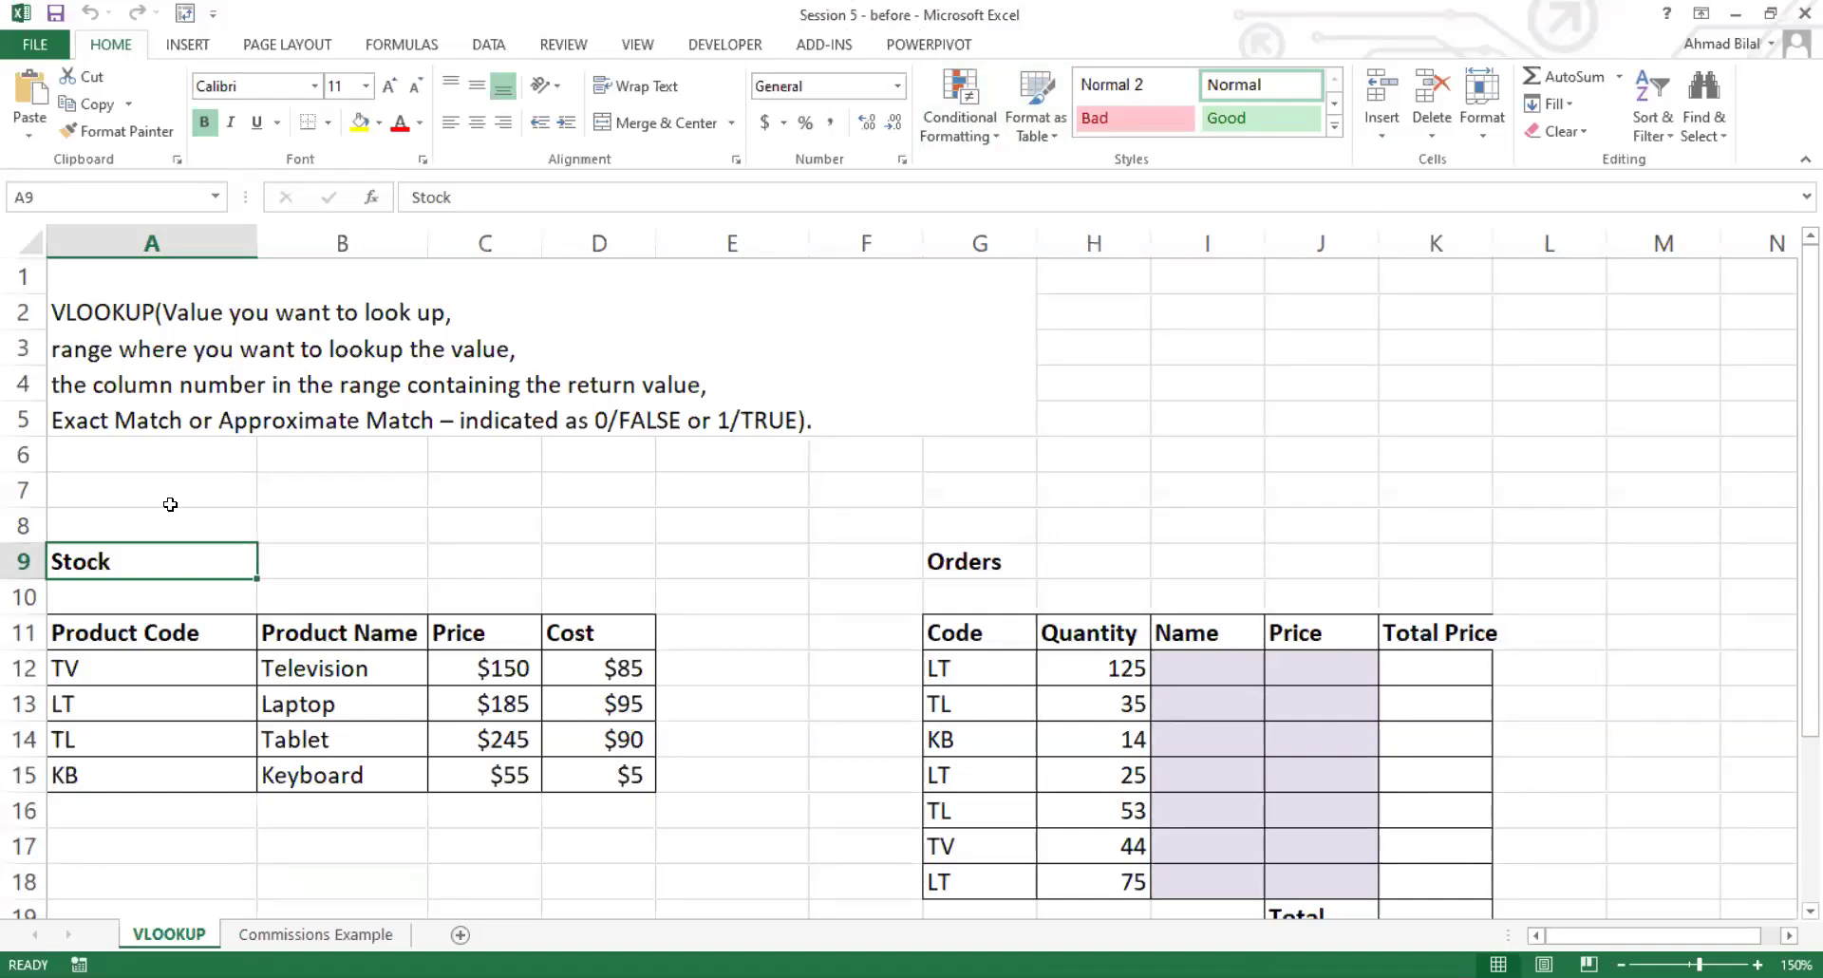
pyautogui.click(203, 508)
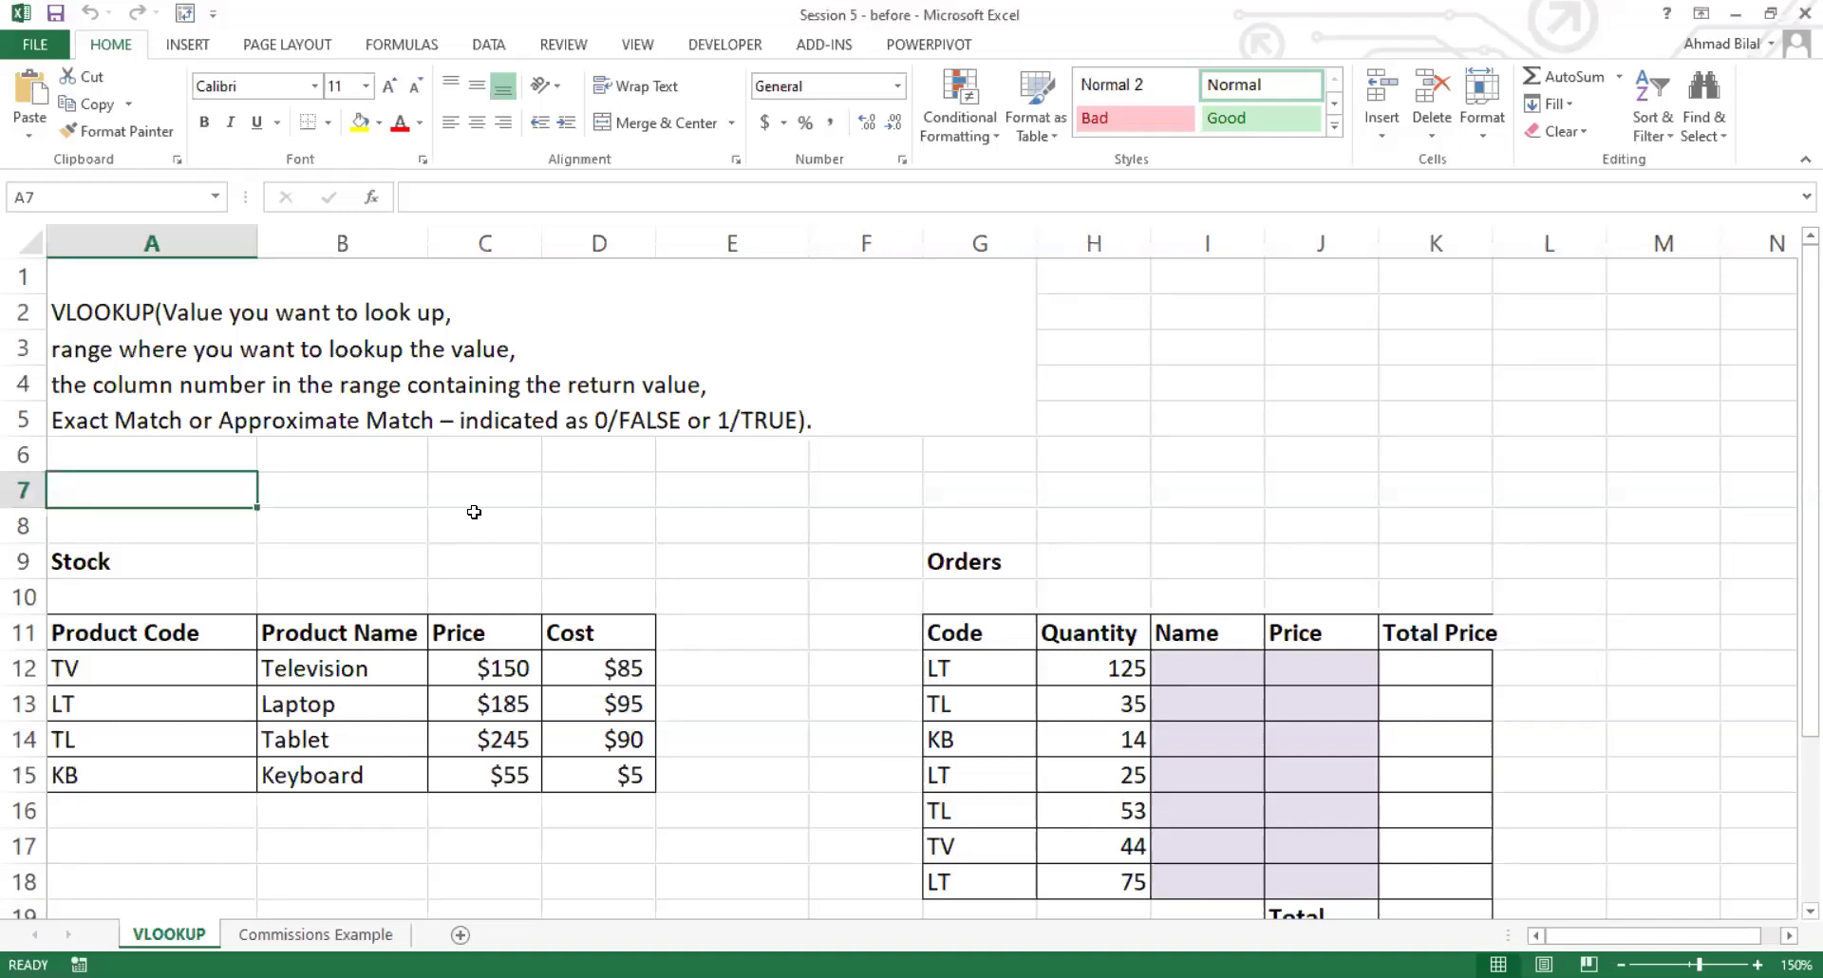
pyautogui.press('Down')
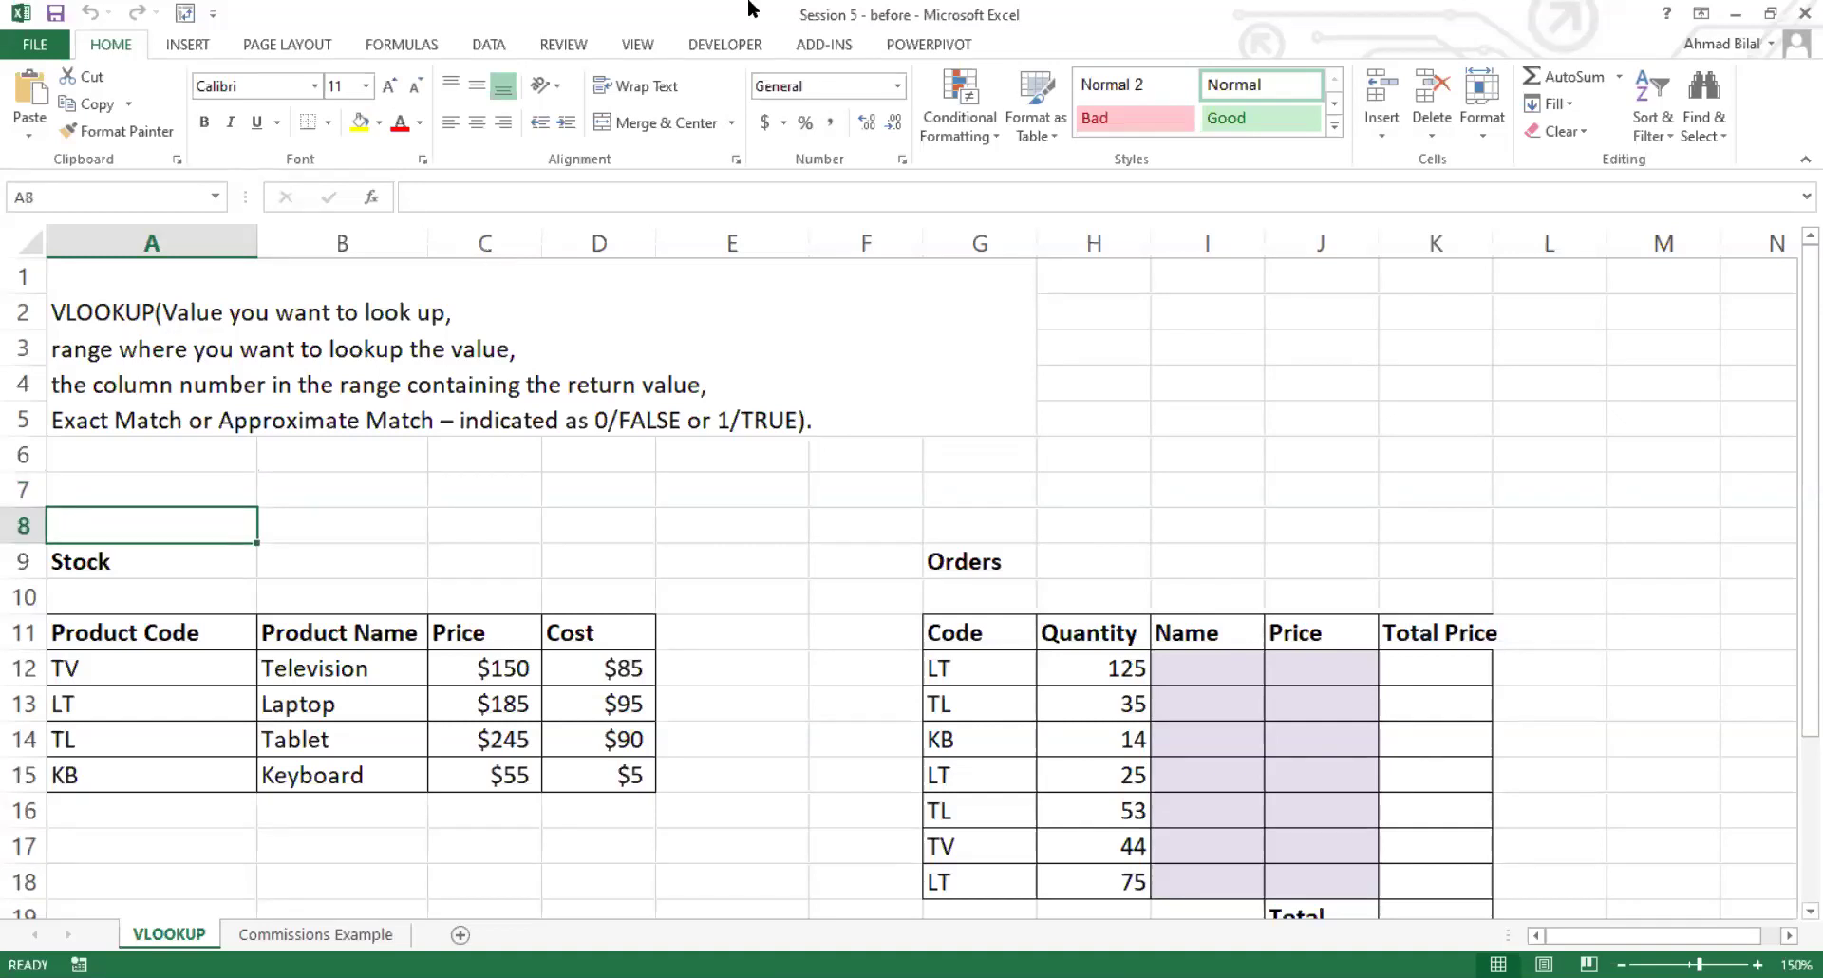
pyautogui.click(278, 292)
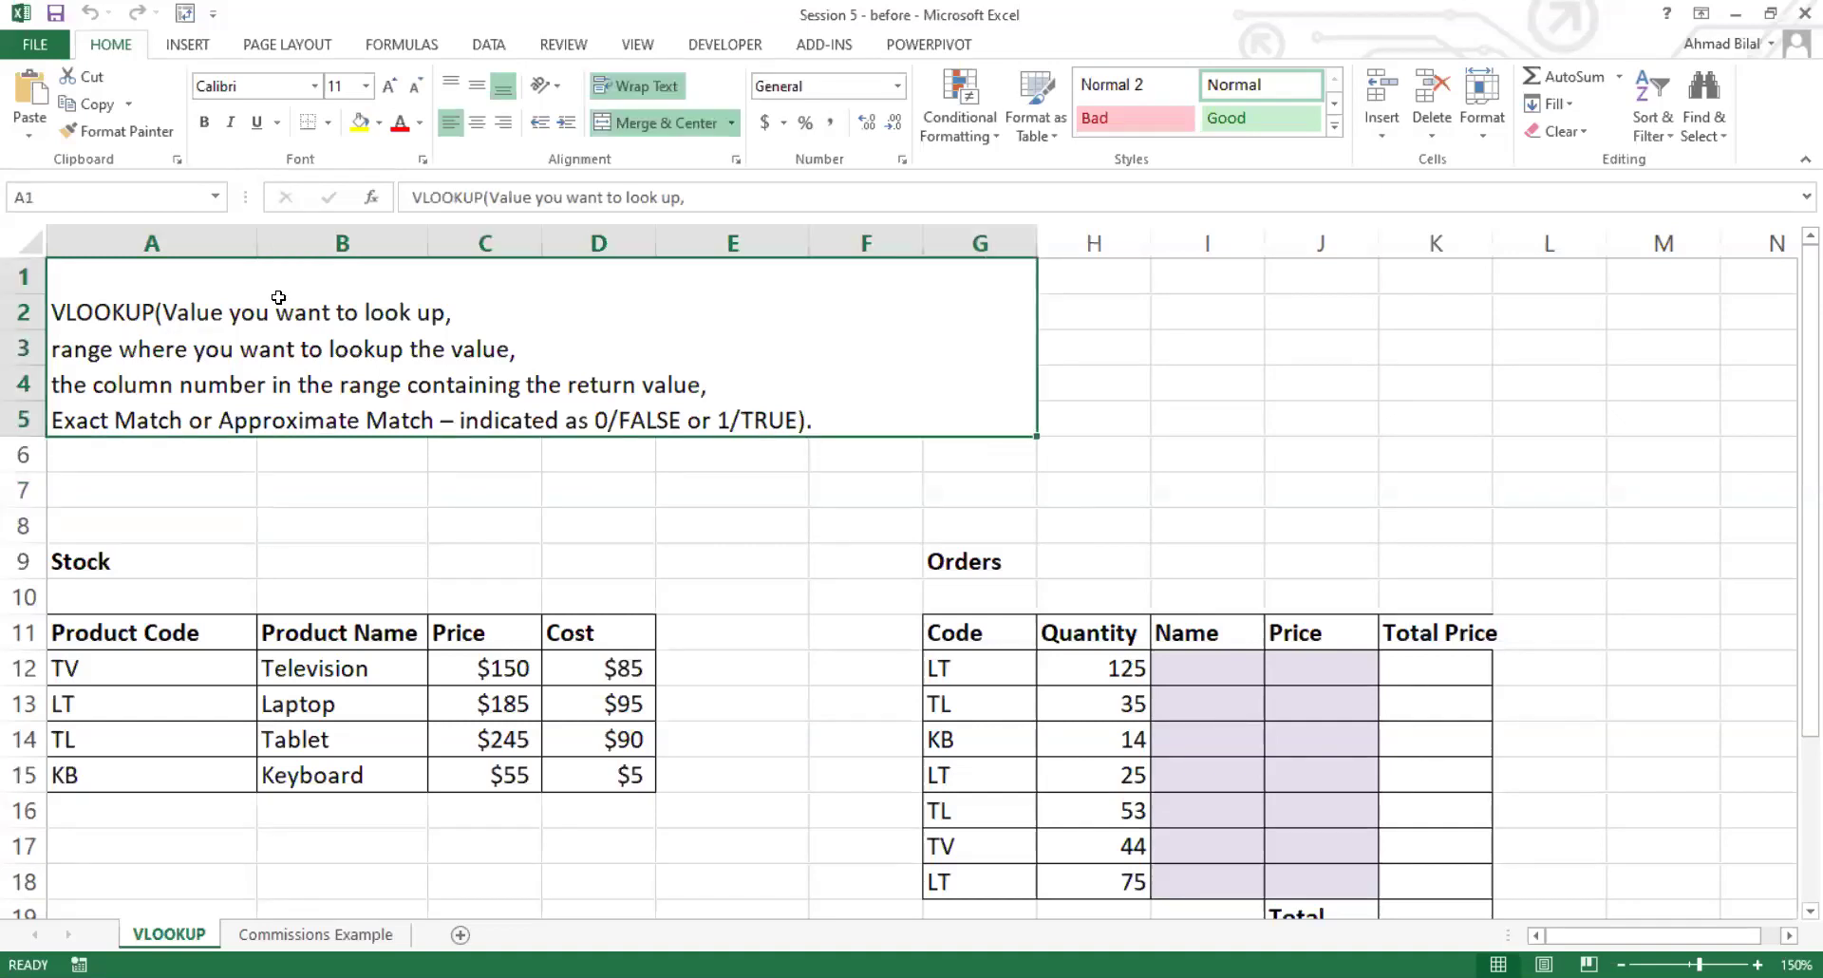
pyautogui.click(53, 558)
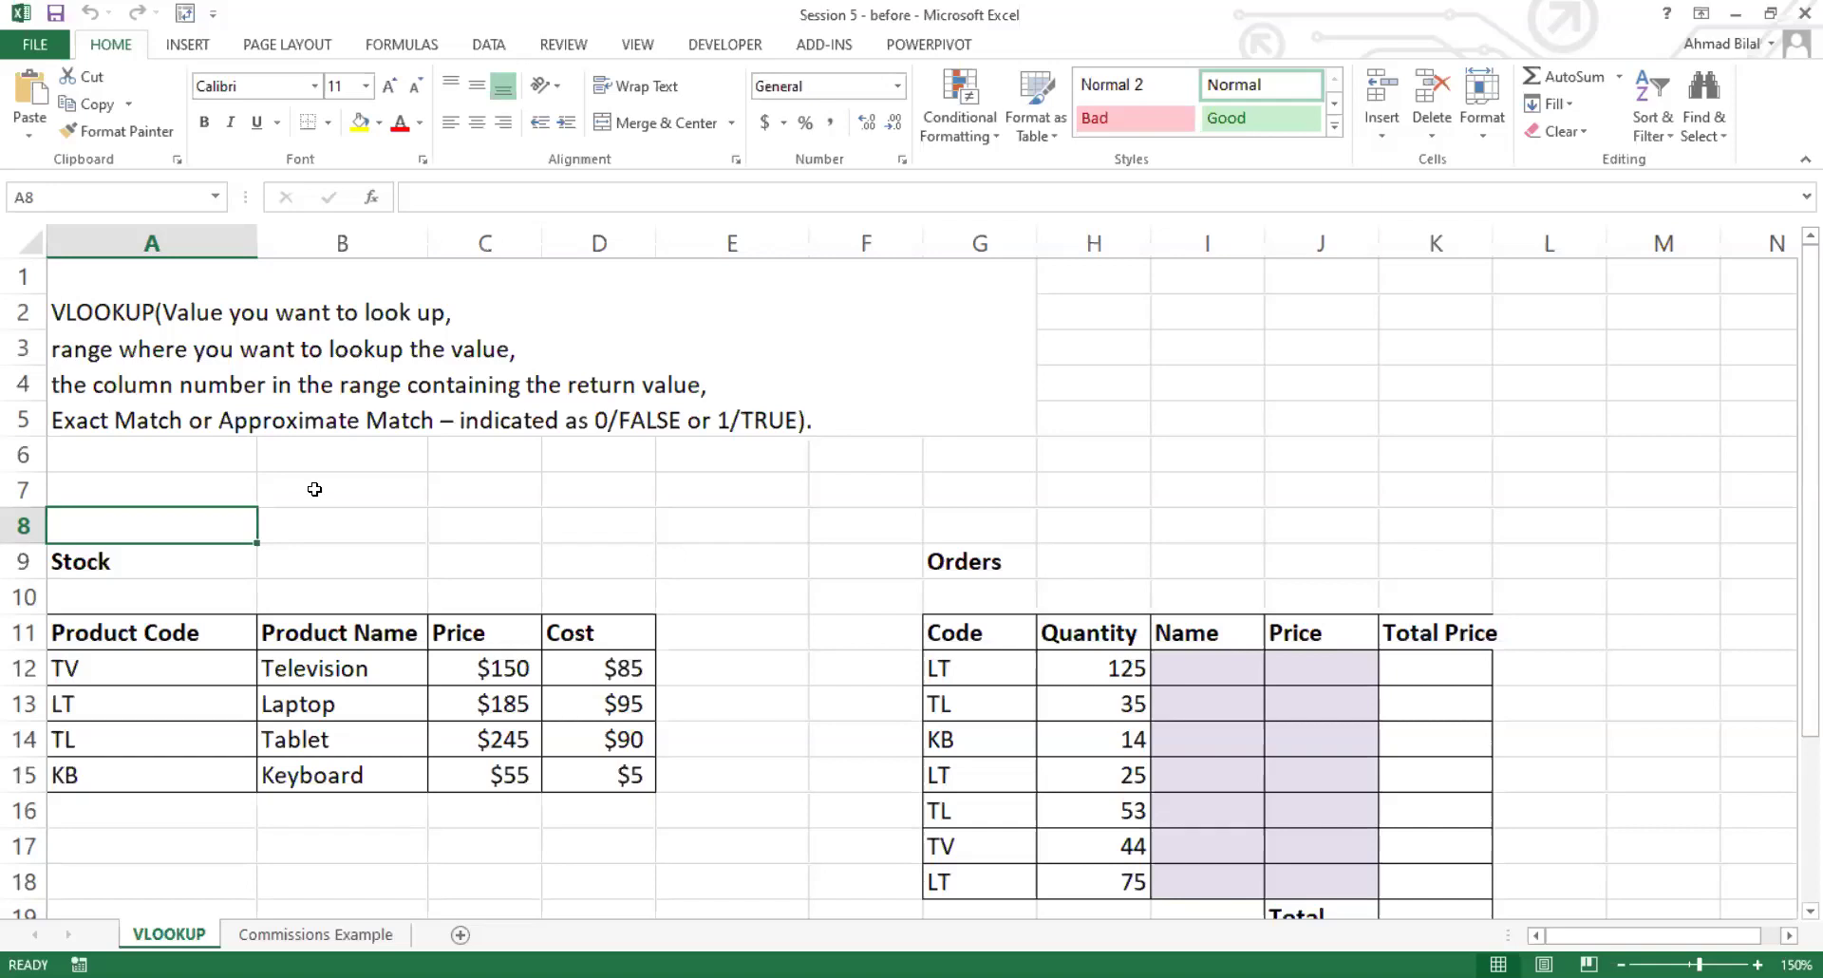
pyautogui.click(209, 485)
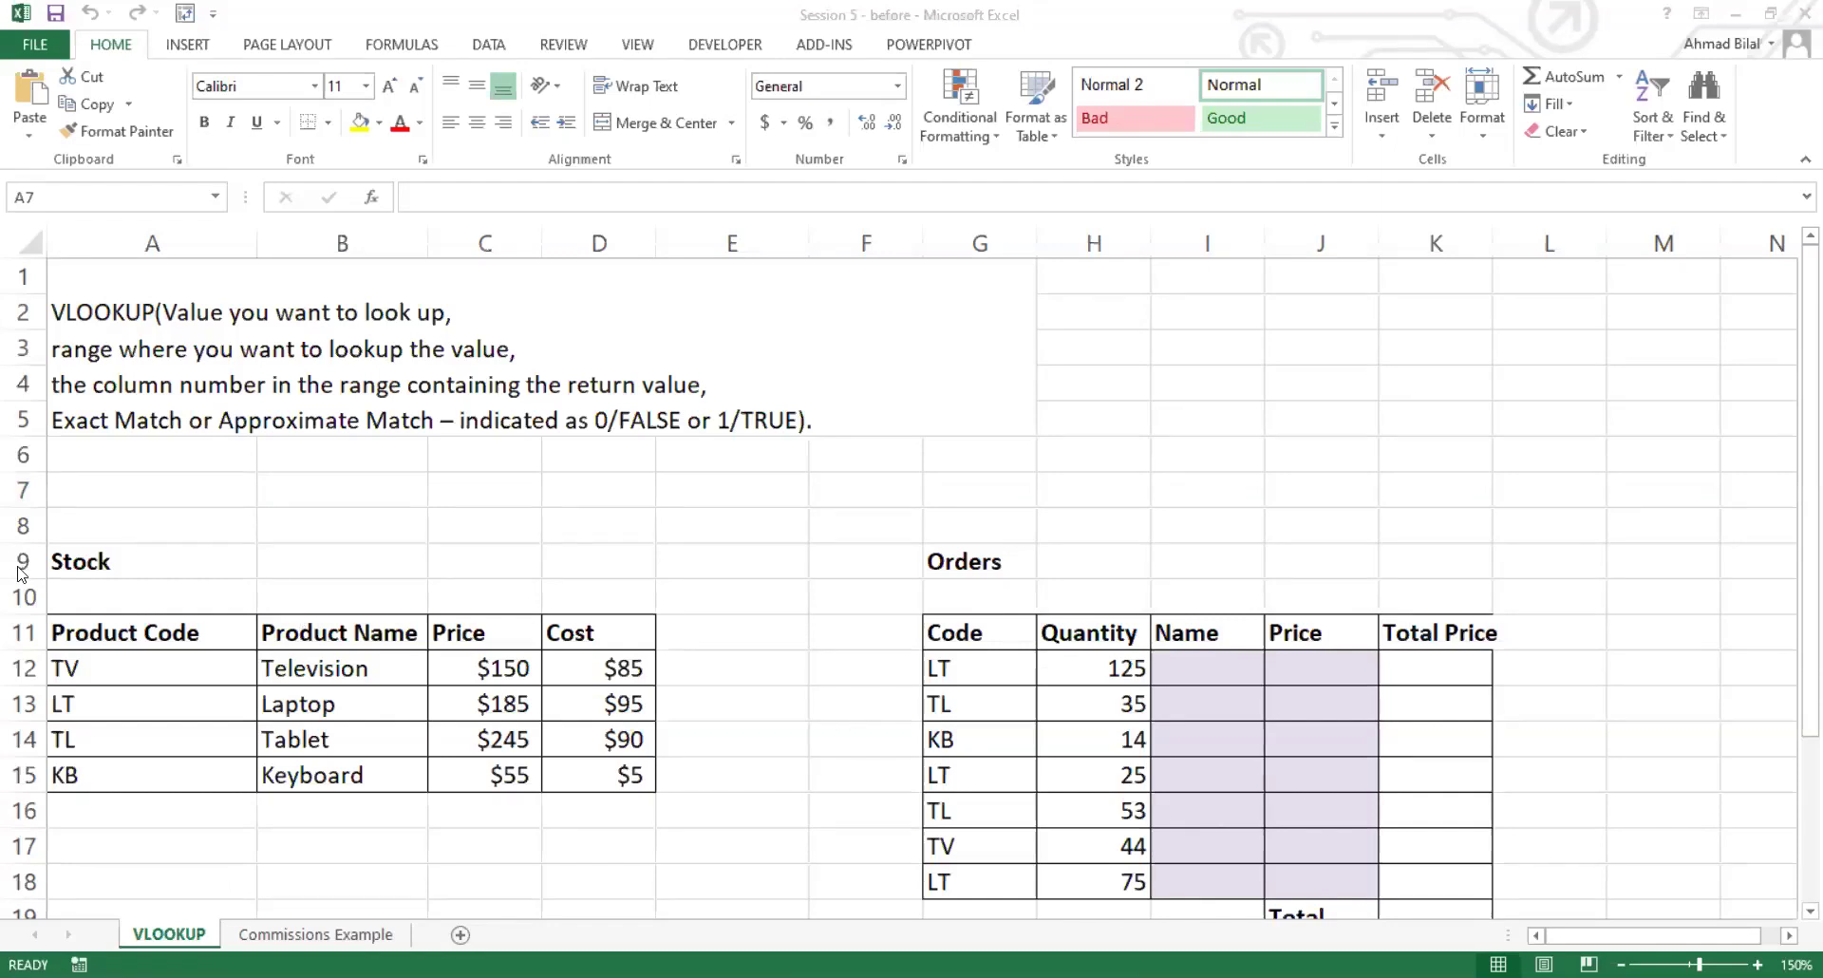
# Step: Examine the Stock table's column headings and how each product code matches its product name
pyautogui.click(244, 568)
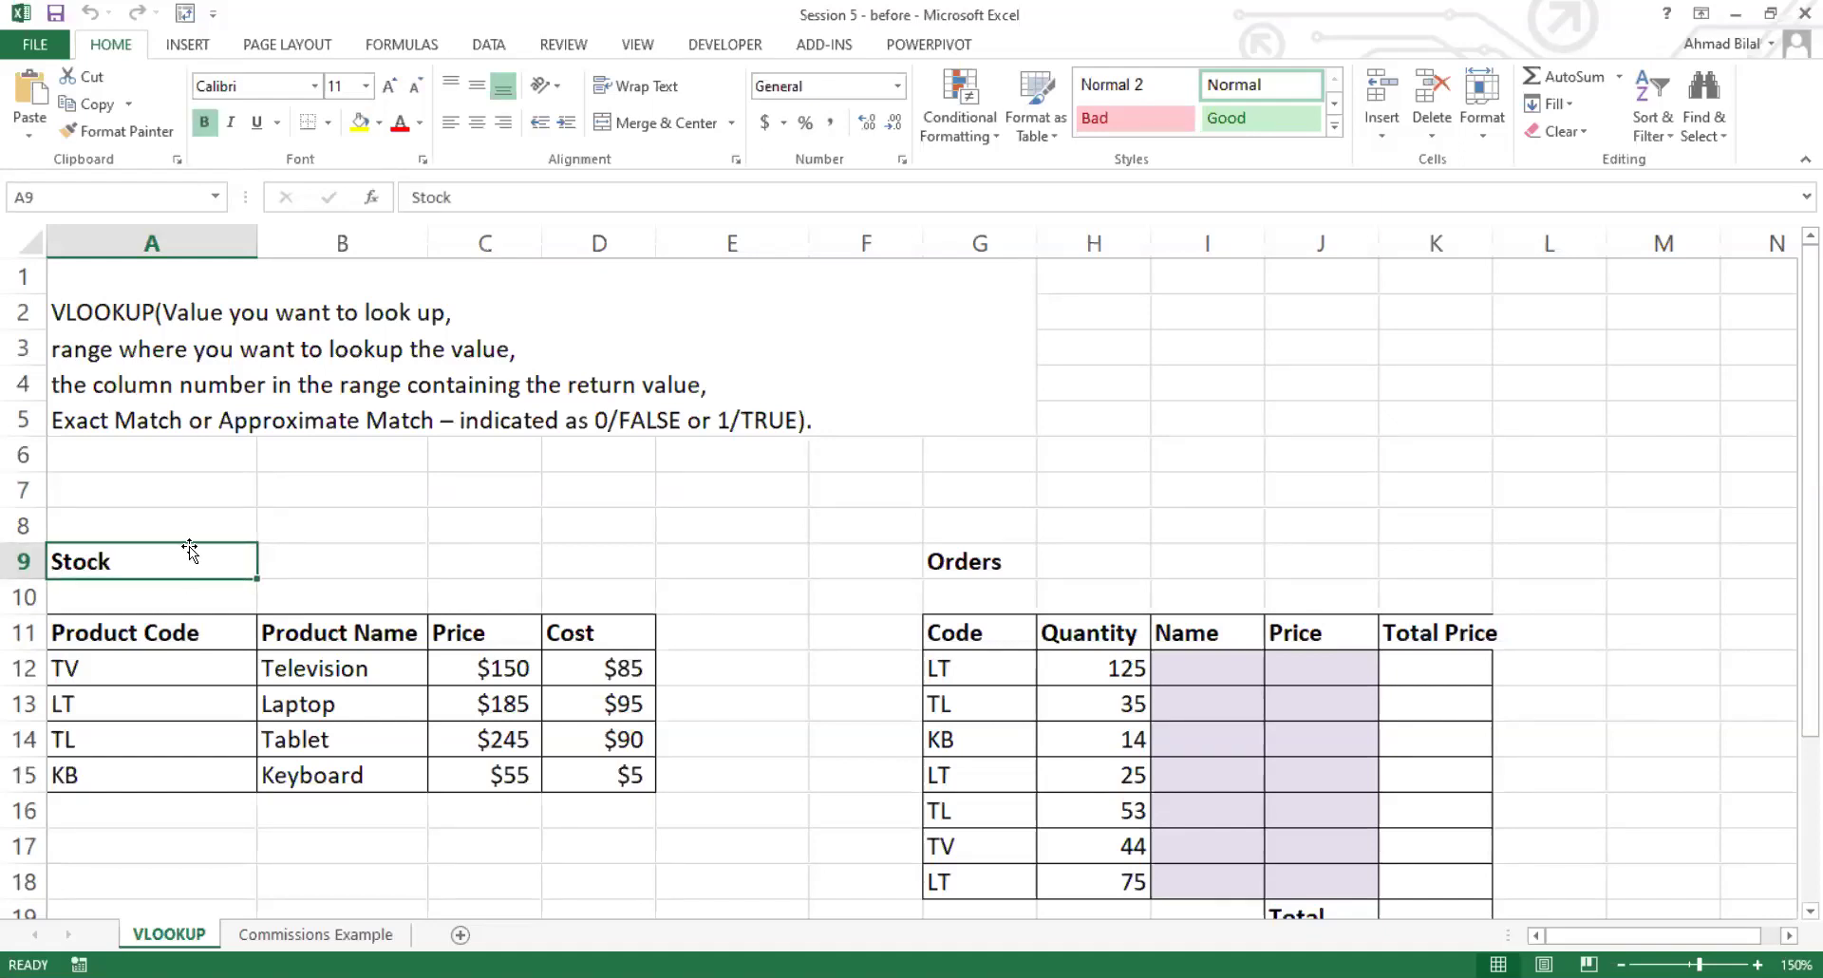
pyautogui.moveTo(186, 627); pyautogui.dragTo(571, 769)
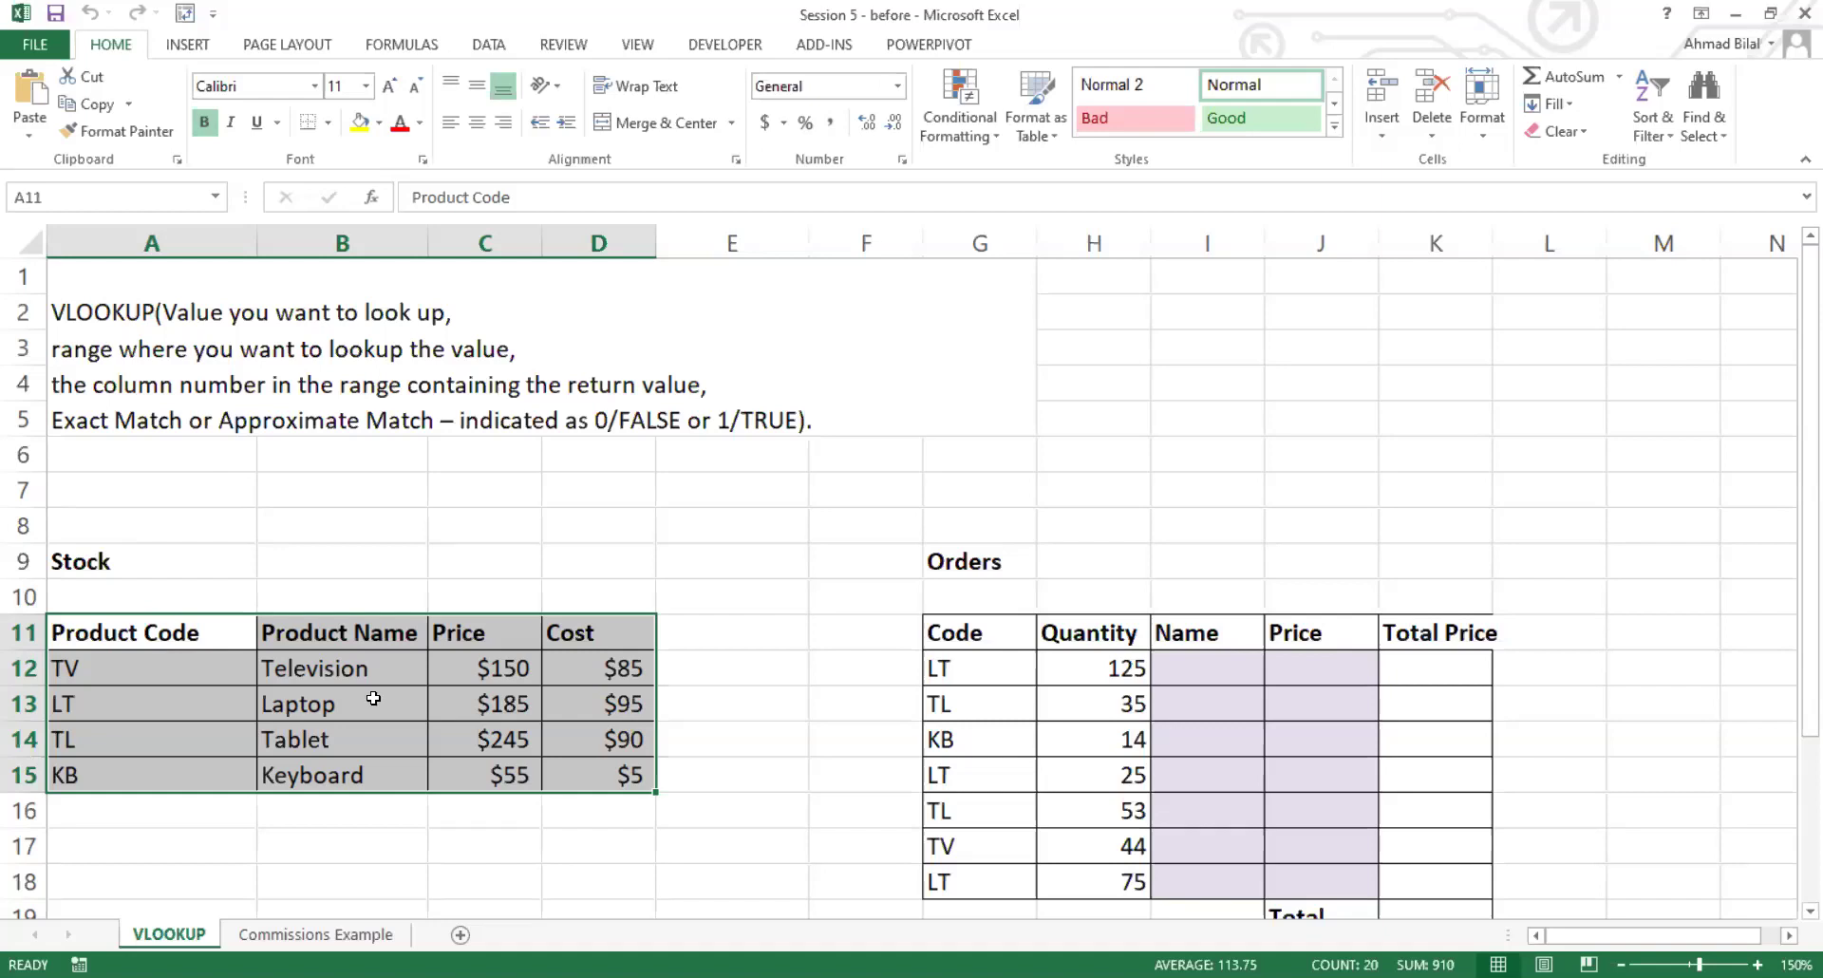
pyautogui.moveTo(403, 667); pyautogui.dragTo(397, 784)
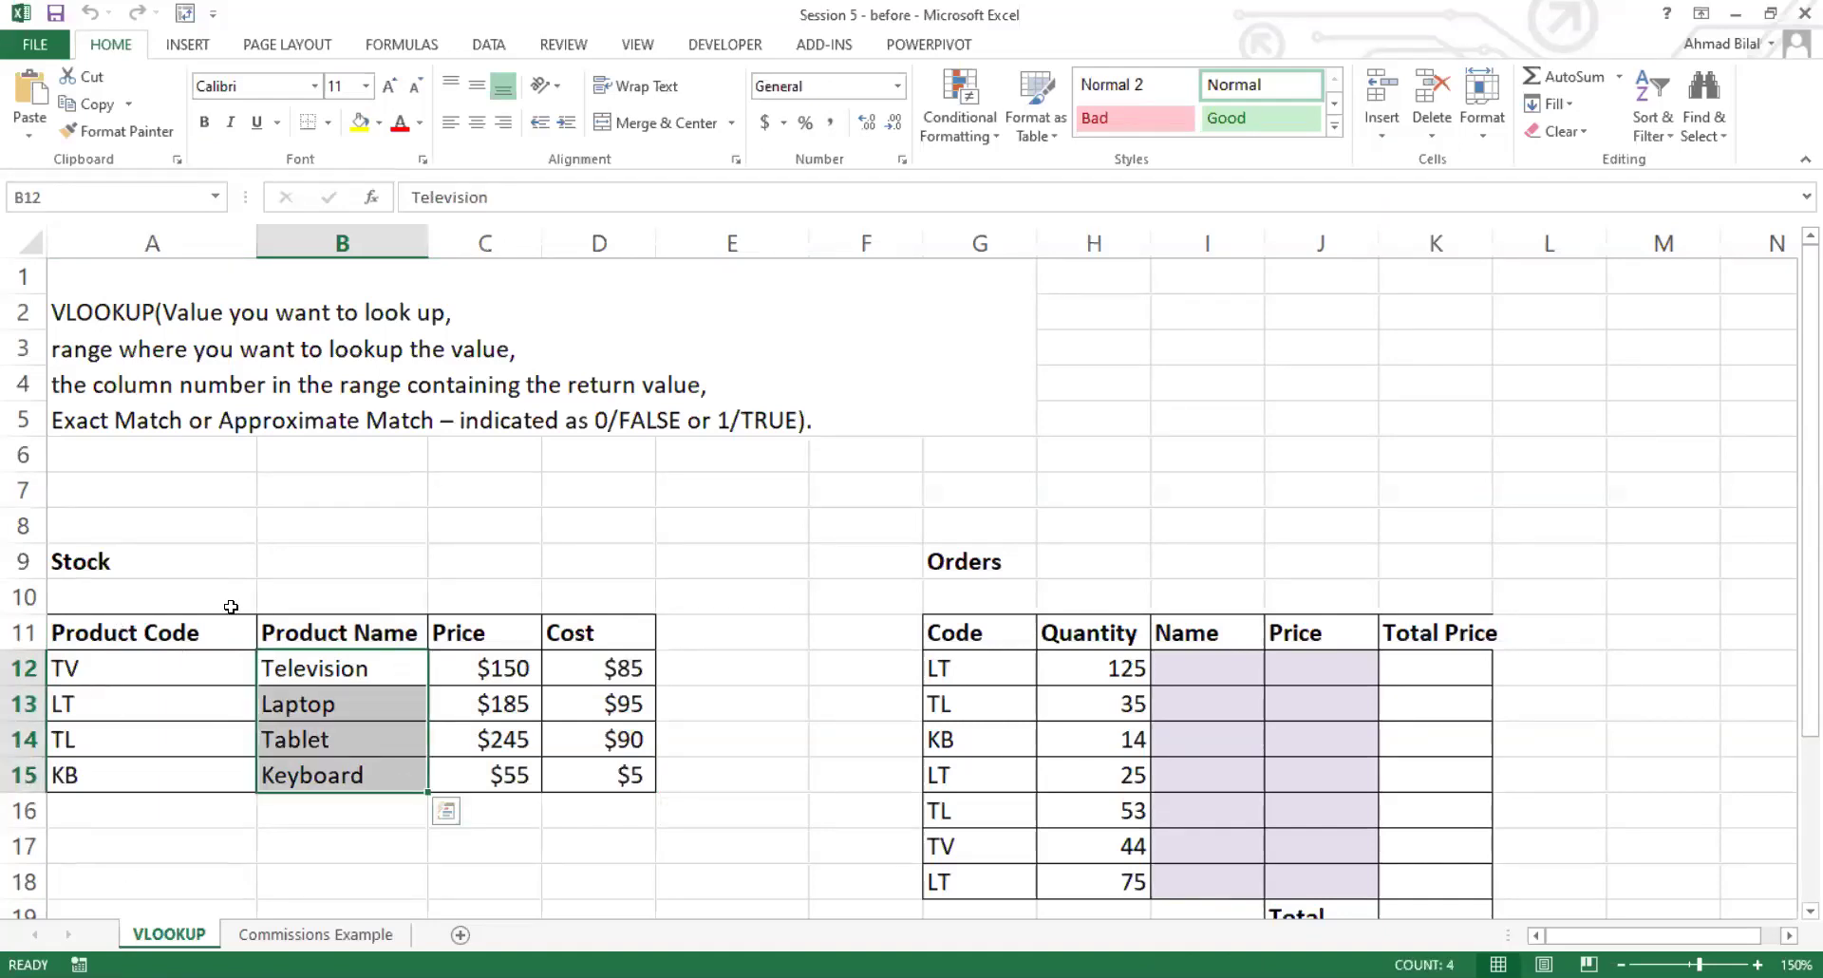
pyautogui.click(204, 622)
pyautogui.click(312, 629)
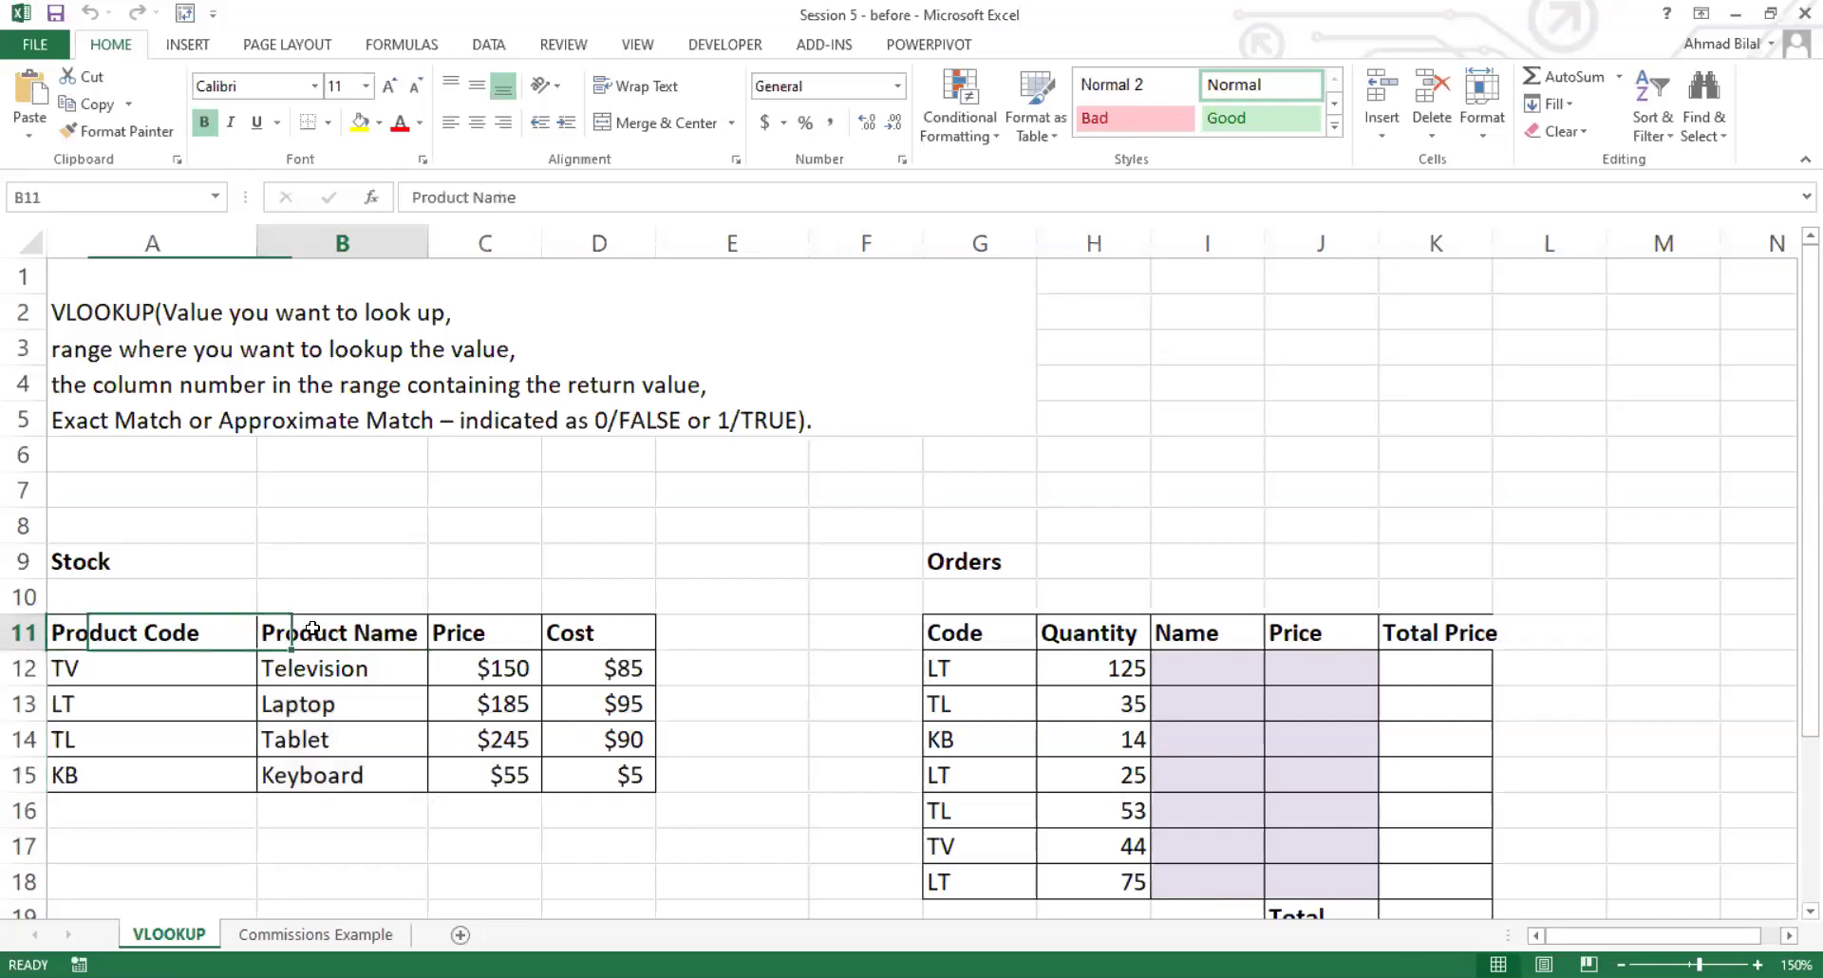
pyautogui.click(461, 629)
pyautogui.click(589, 632)
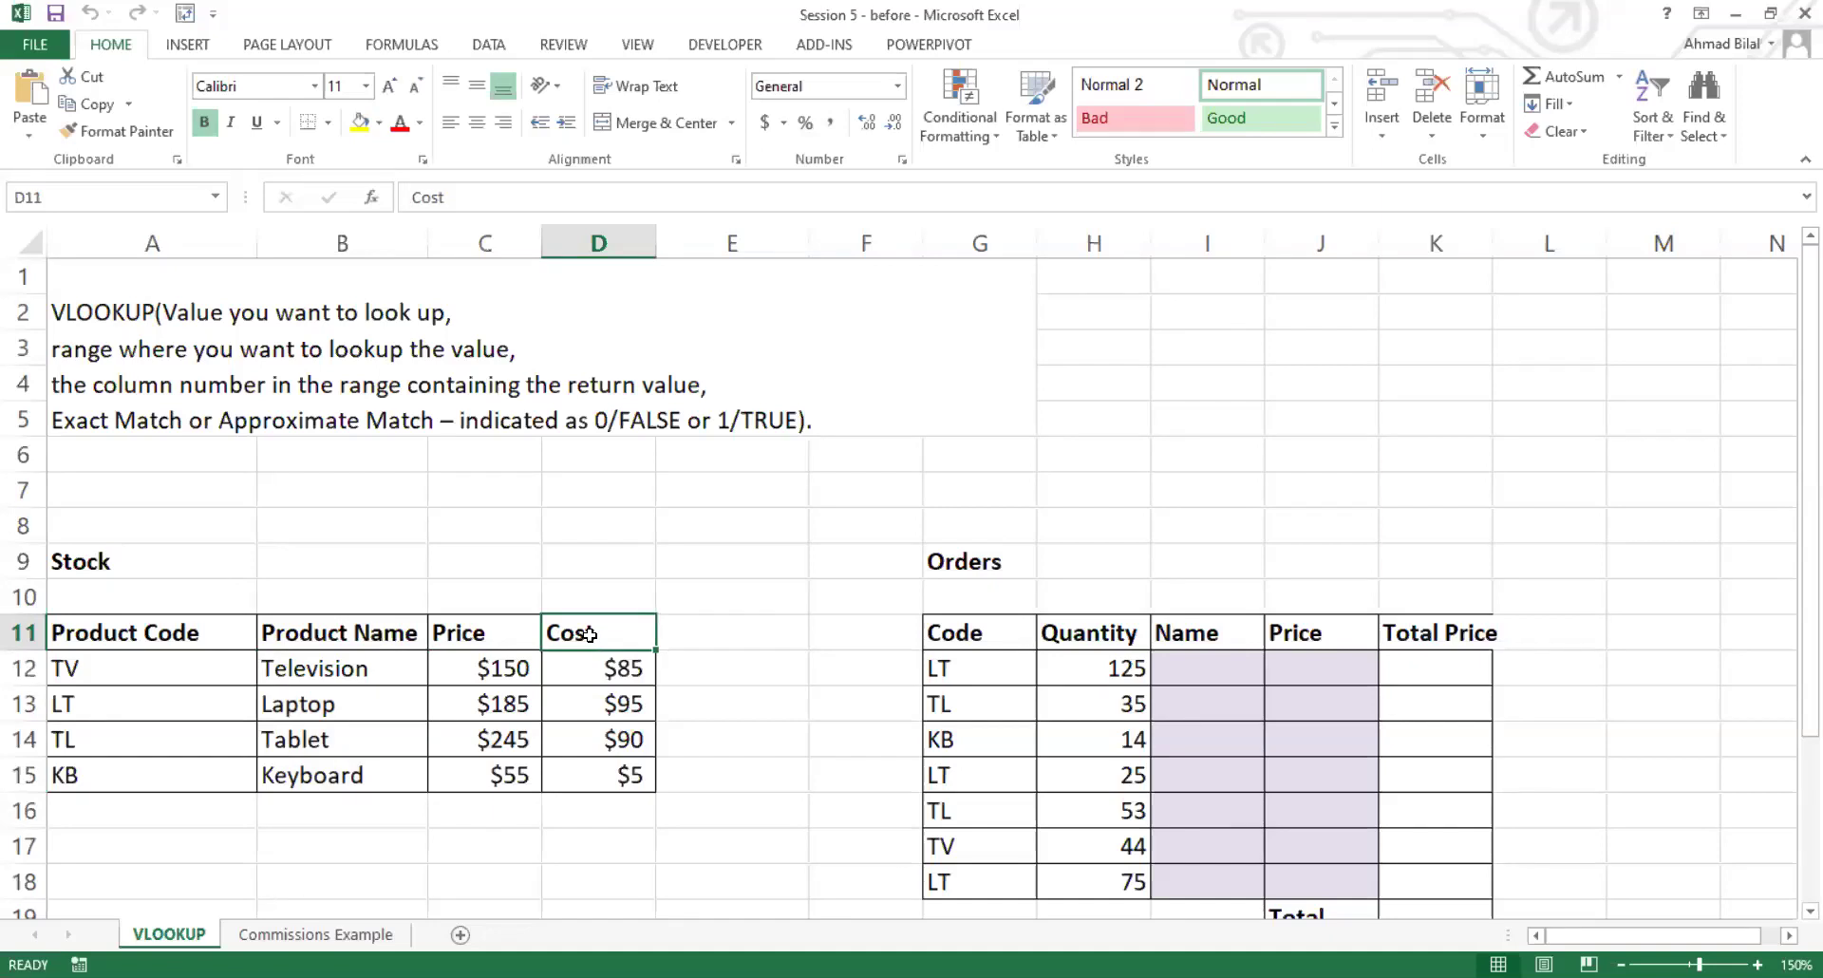
pyautogui.click(113, 665)
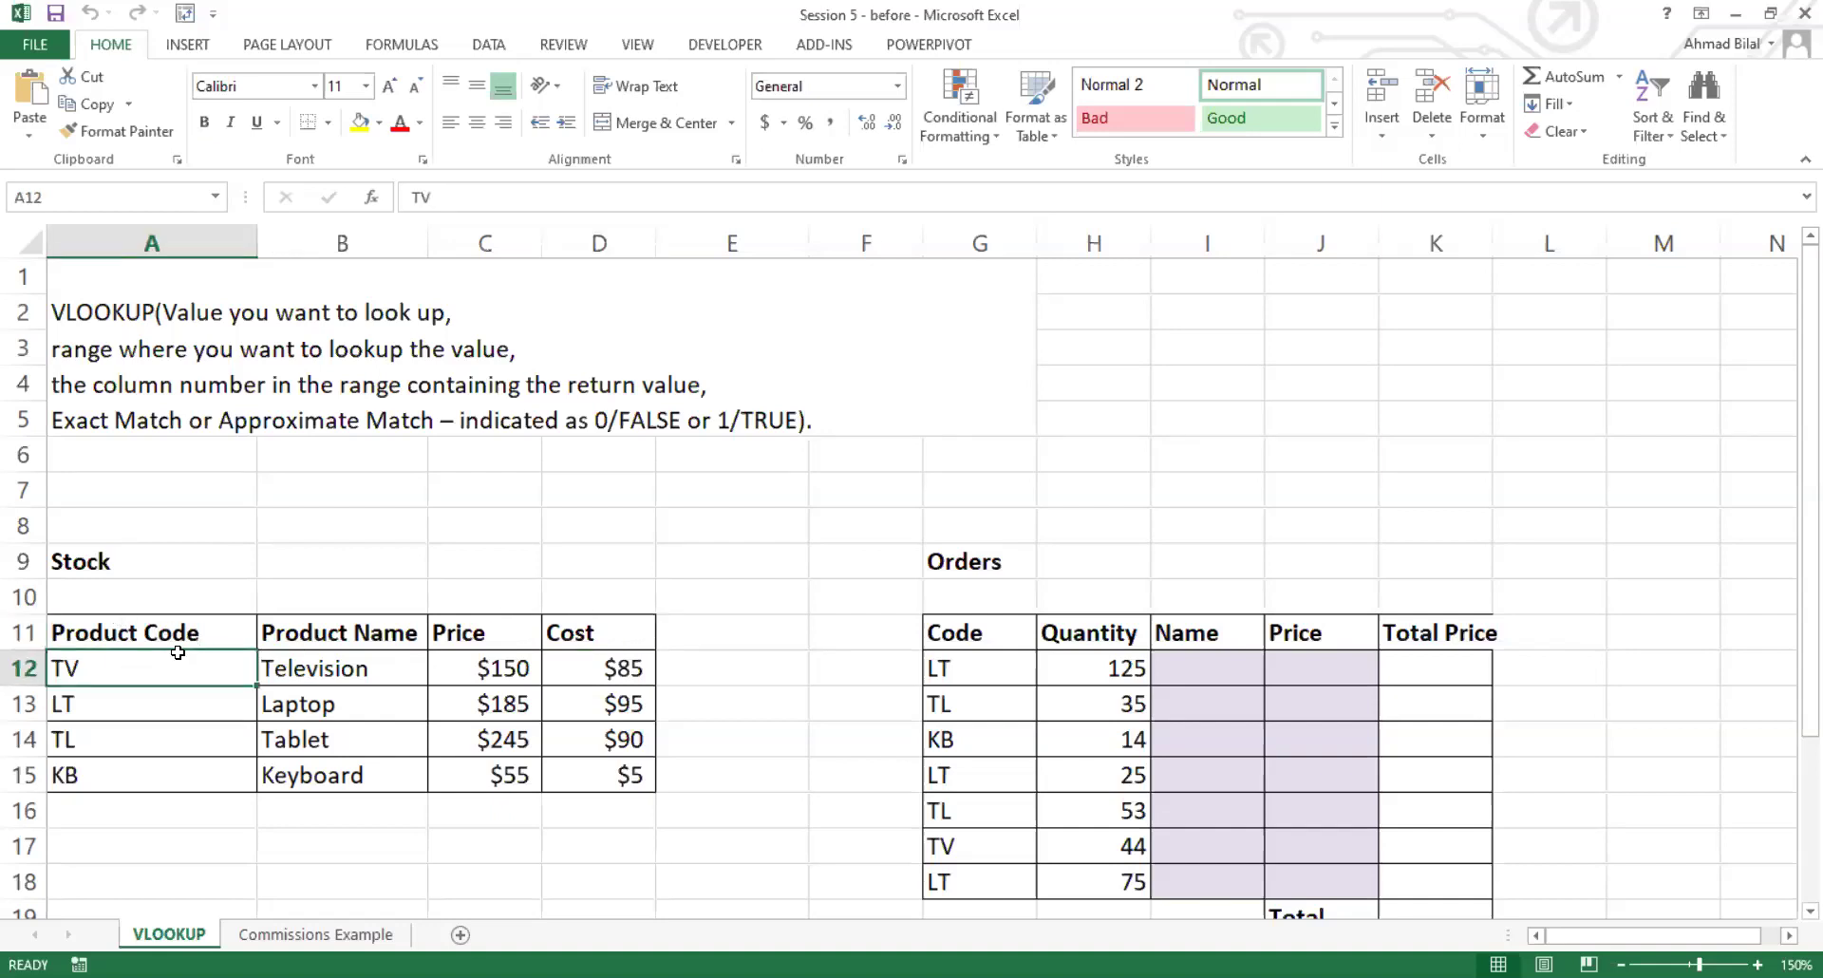
pyautogui.click(221, 620)
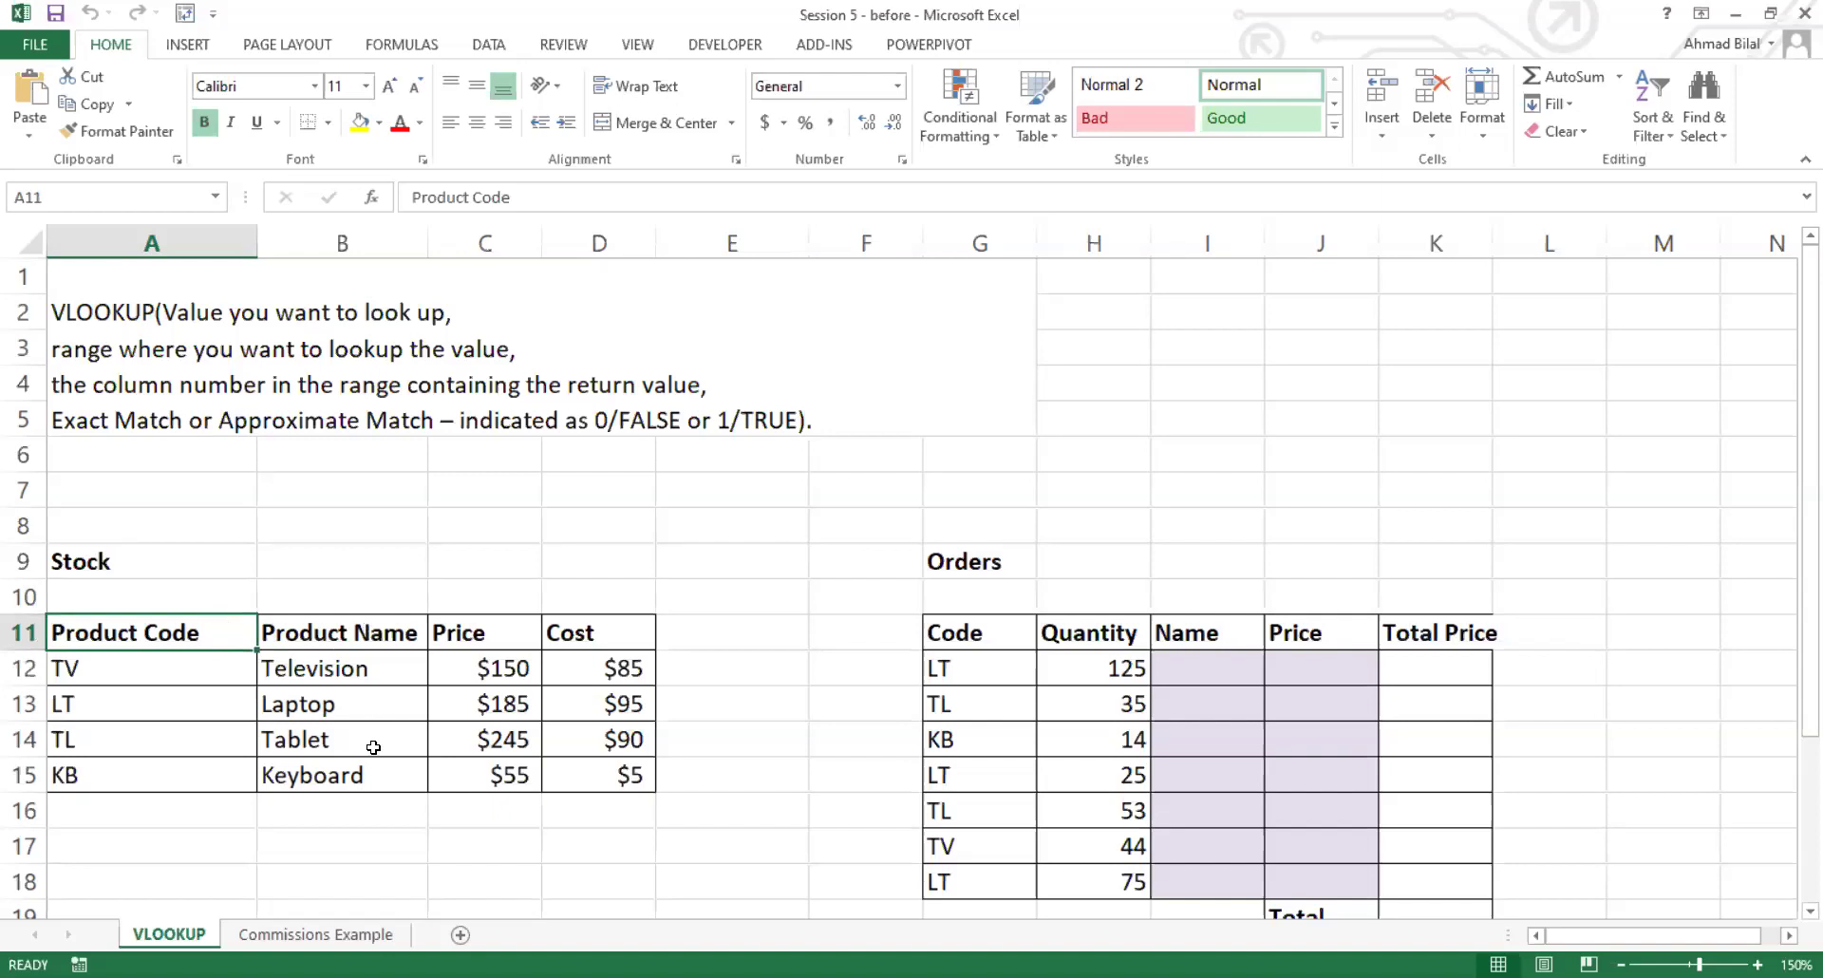
pyautogui.click(385, 676)
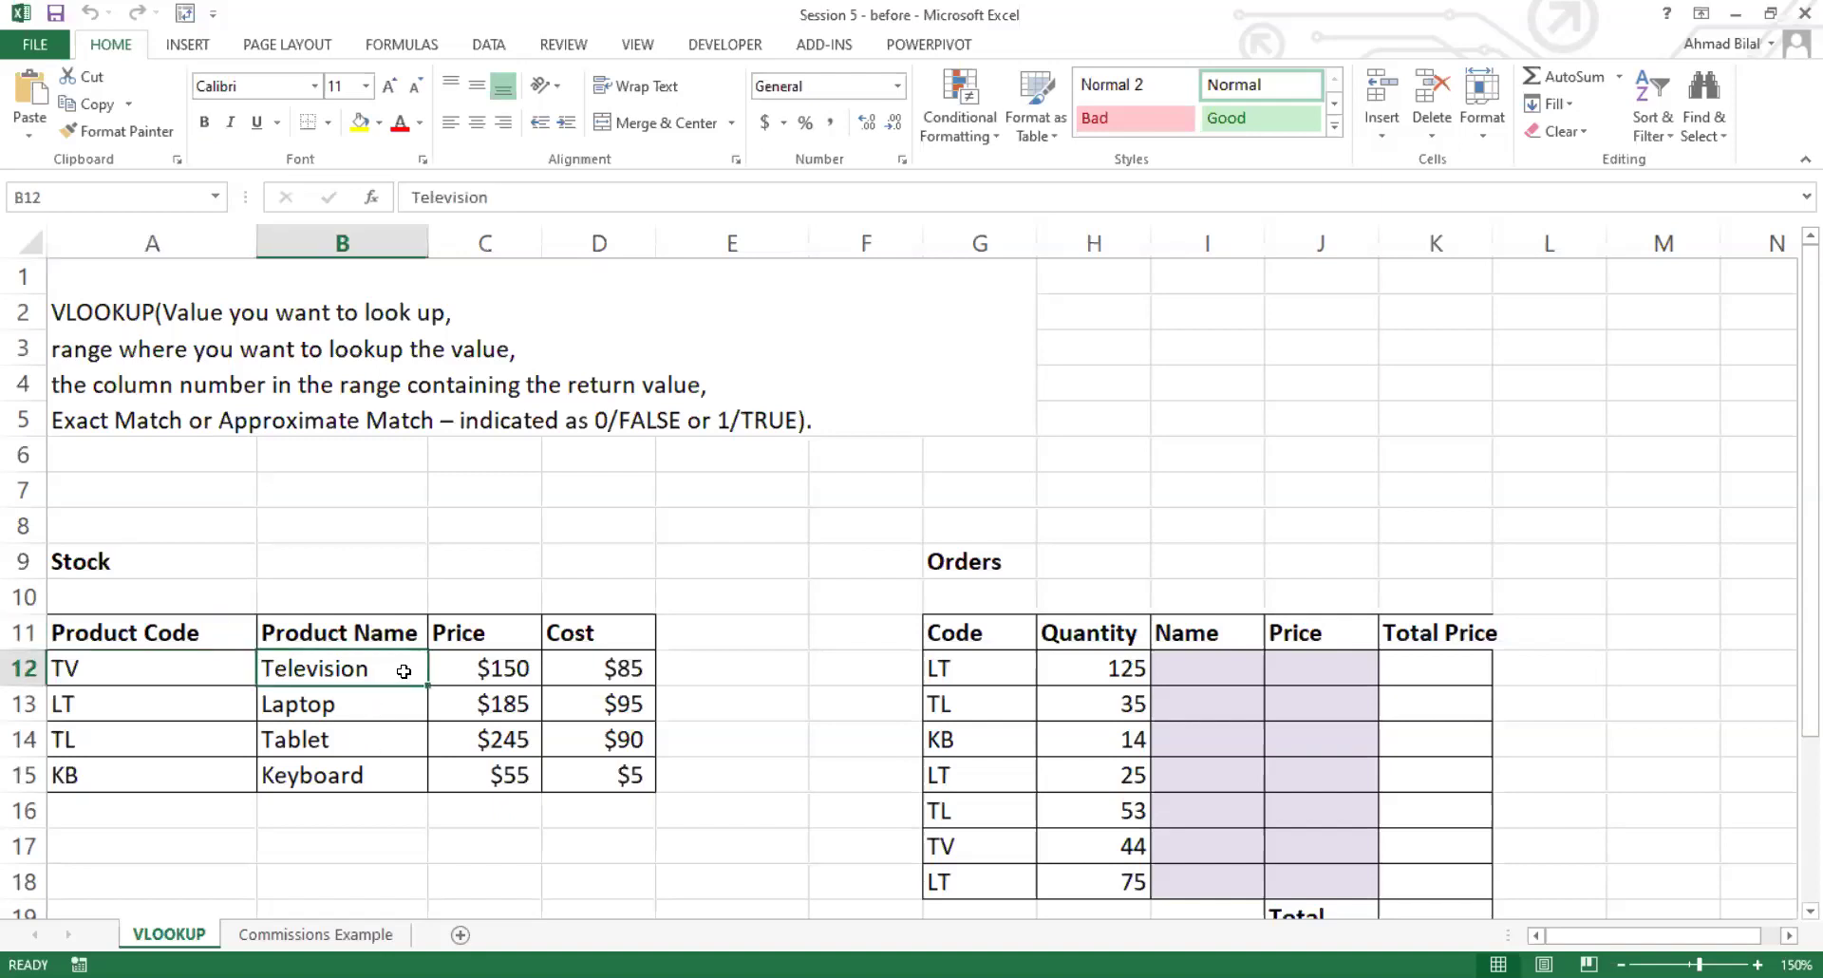
pyautogui.click(159, 663)
pyautogui.click(371, 718)
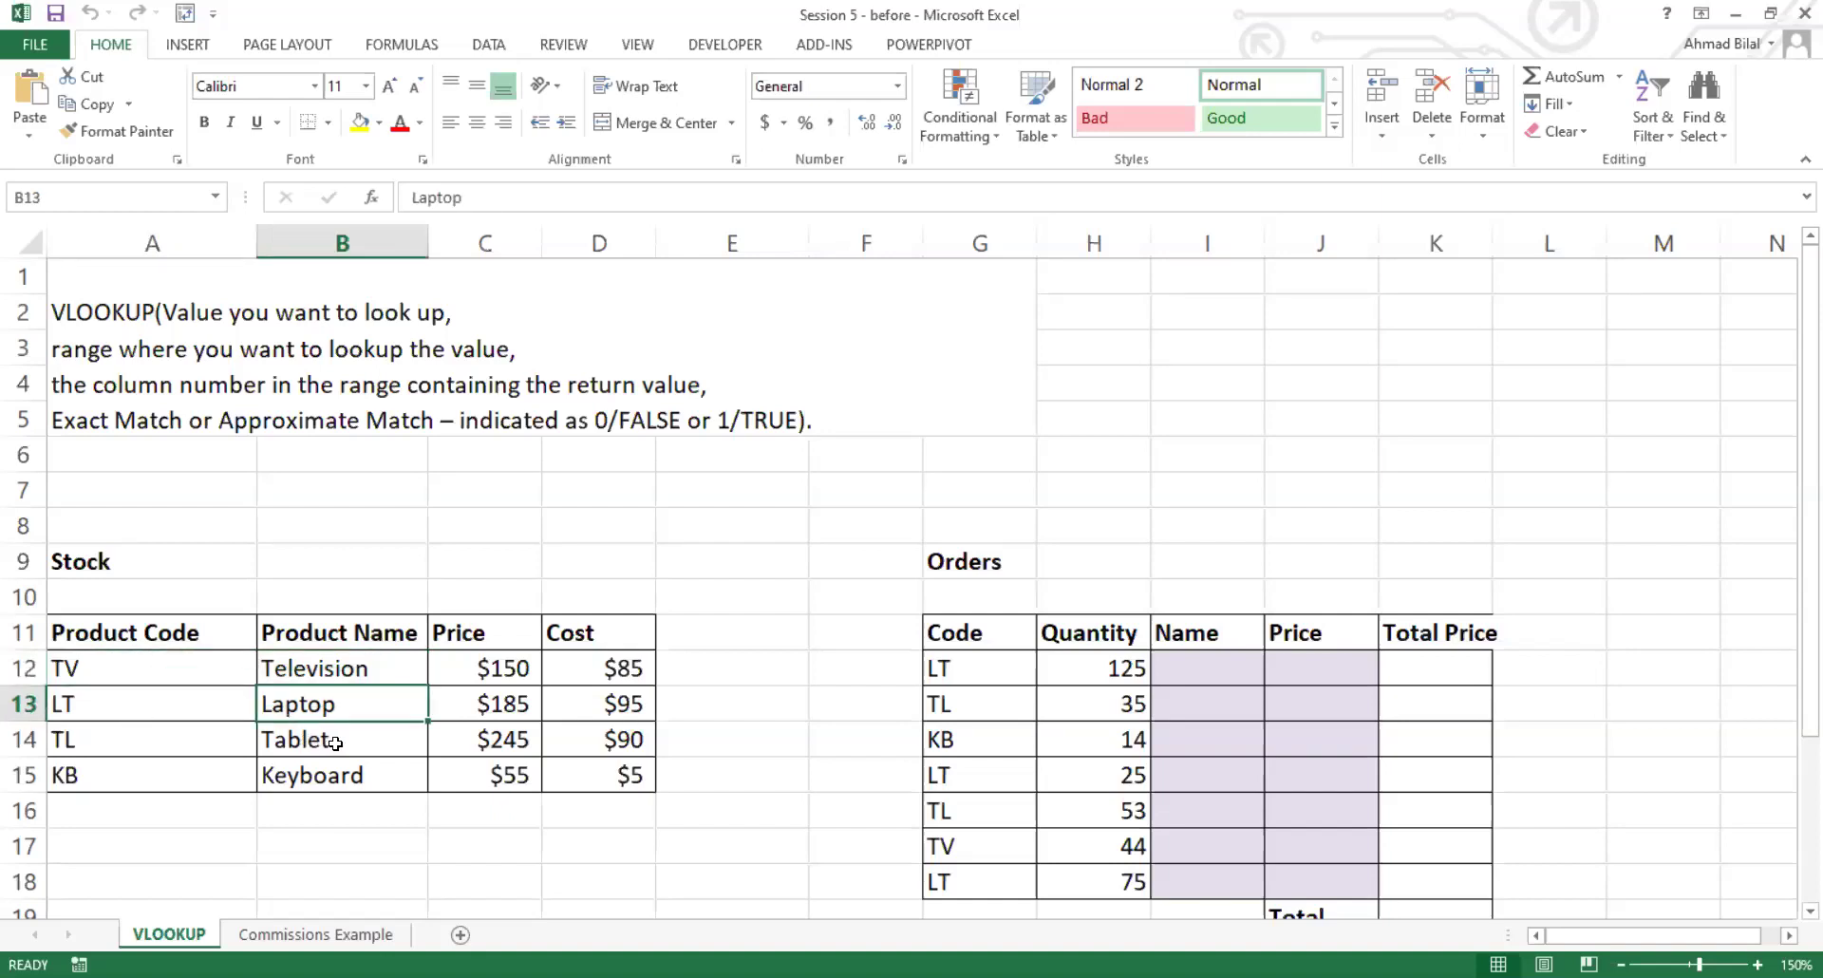
pyautogui.click(210, 740)
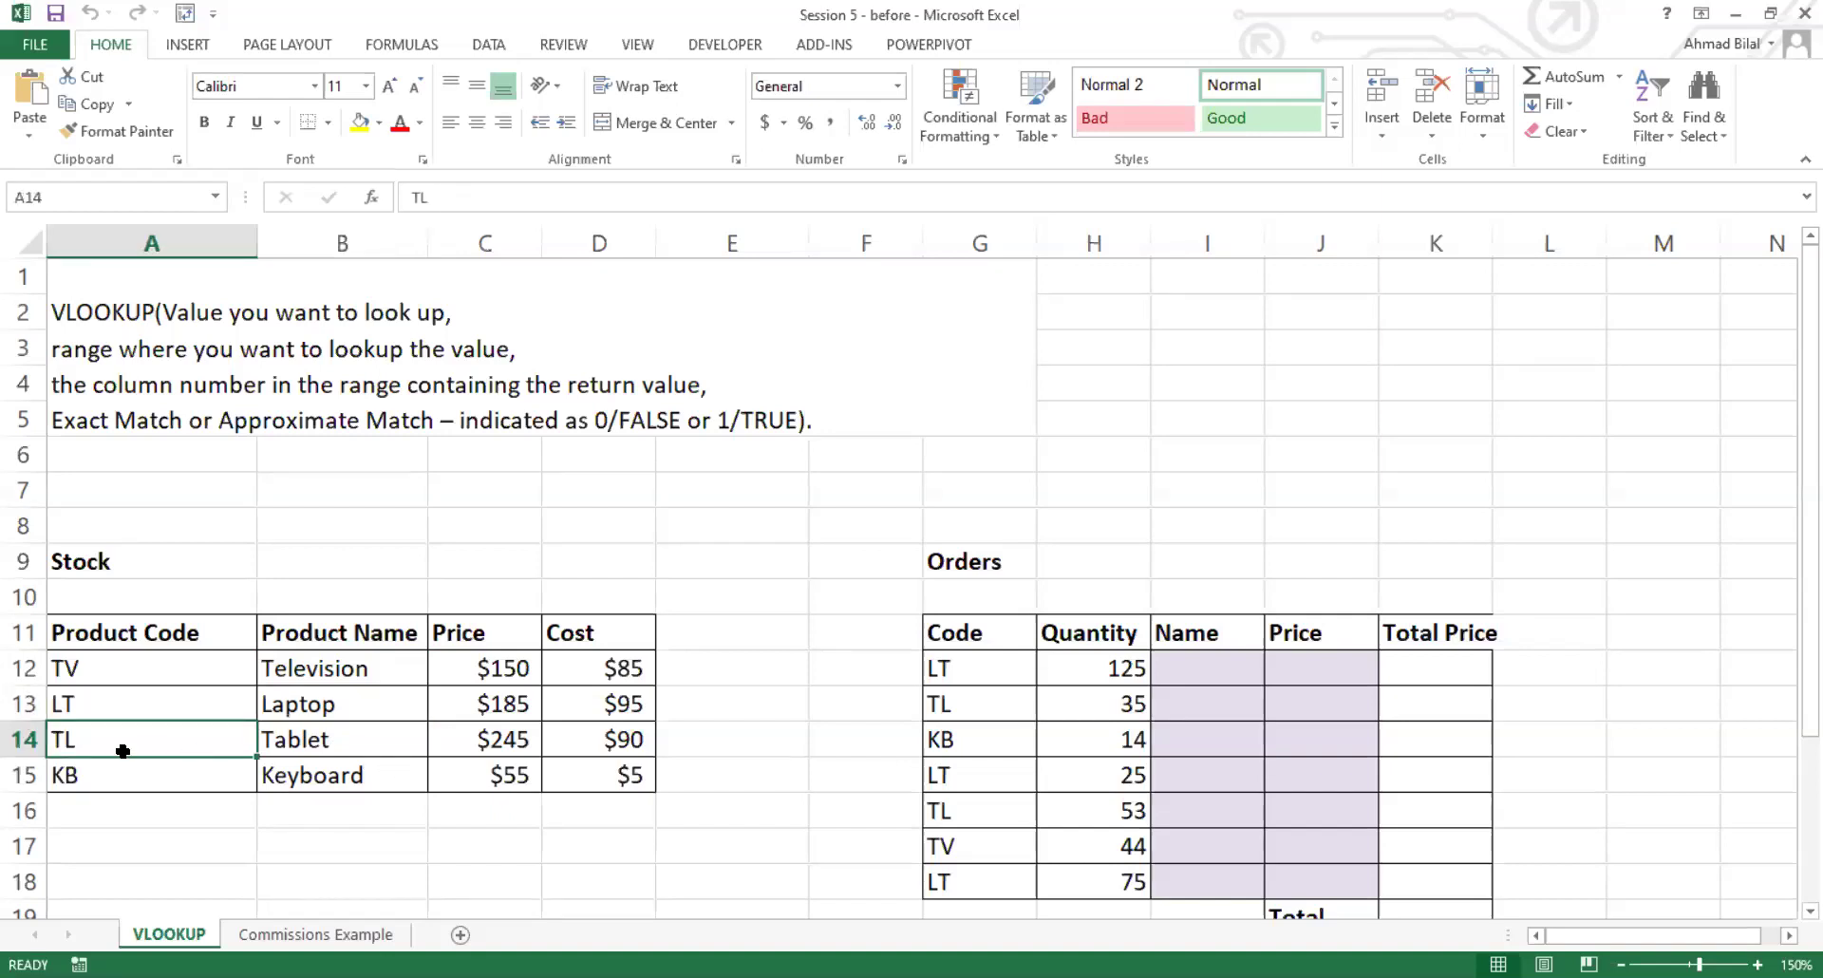
pyautogui.click(147, 781)
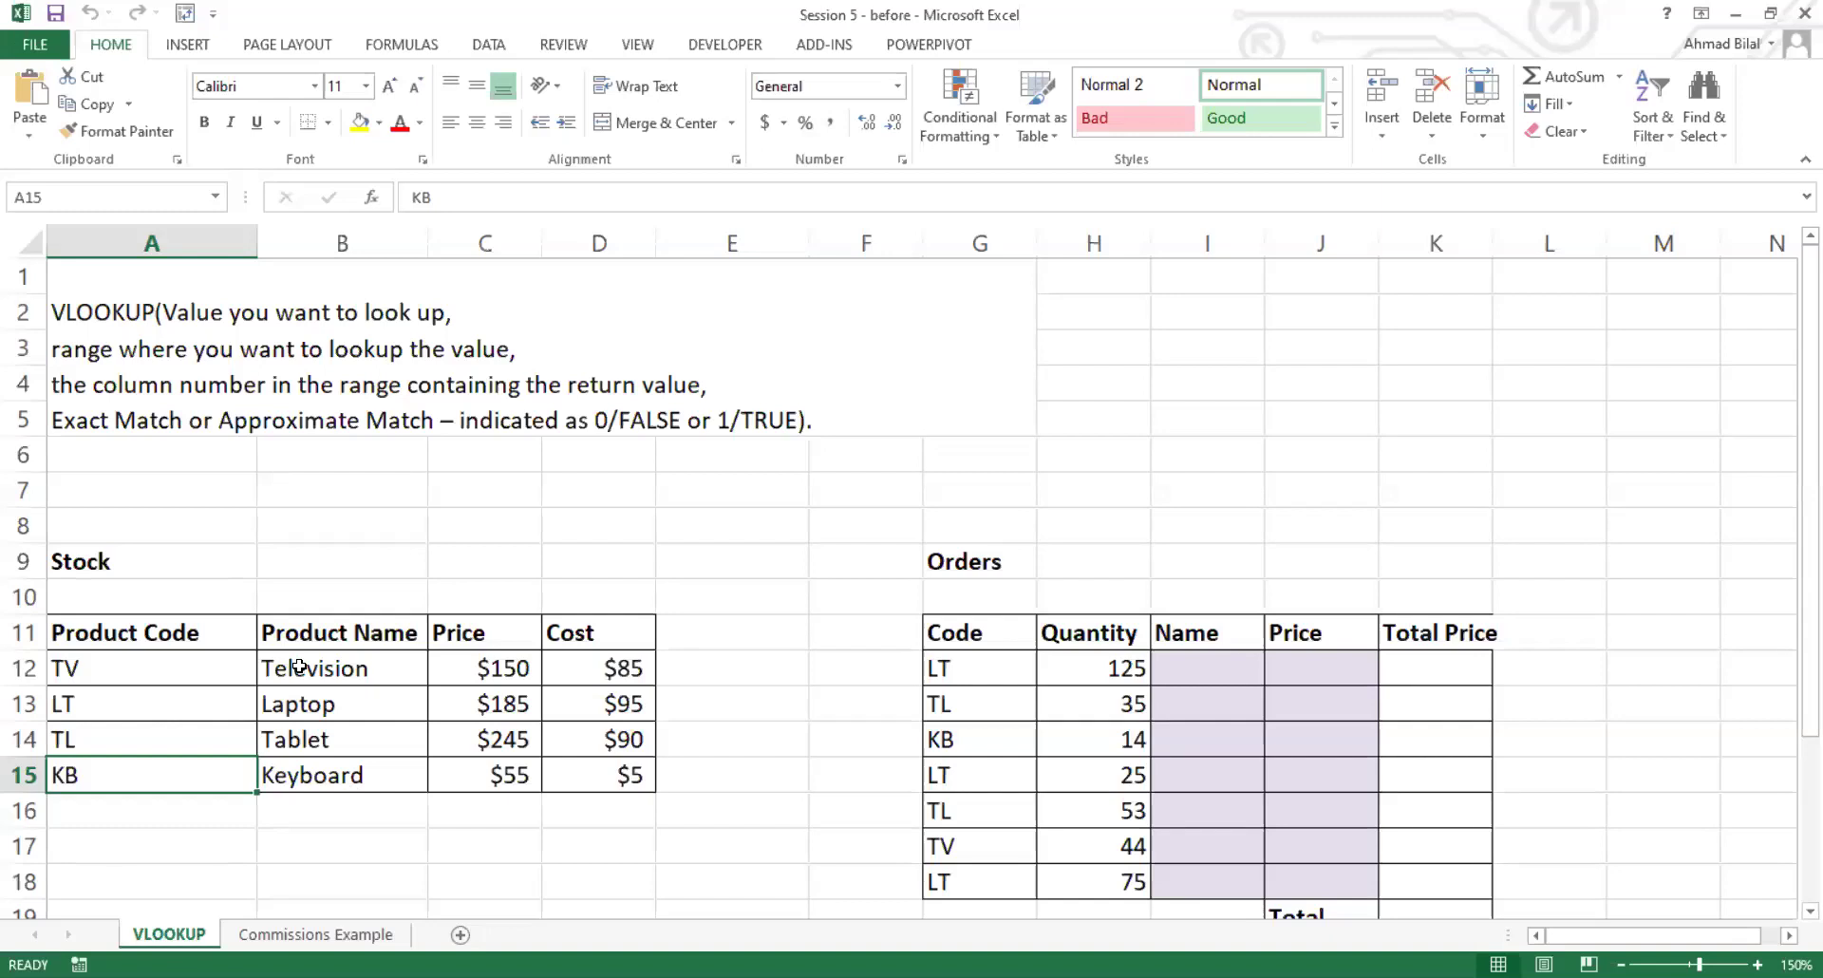
# Step: Examine the product names, prices and costs listed in the Stock table
pyautogui.click(463, 668)
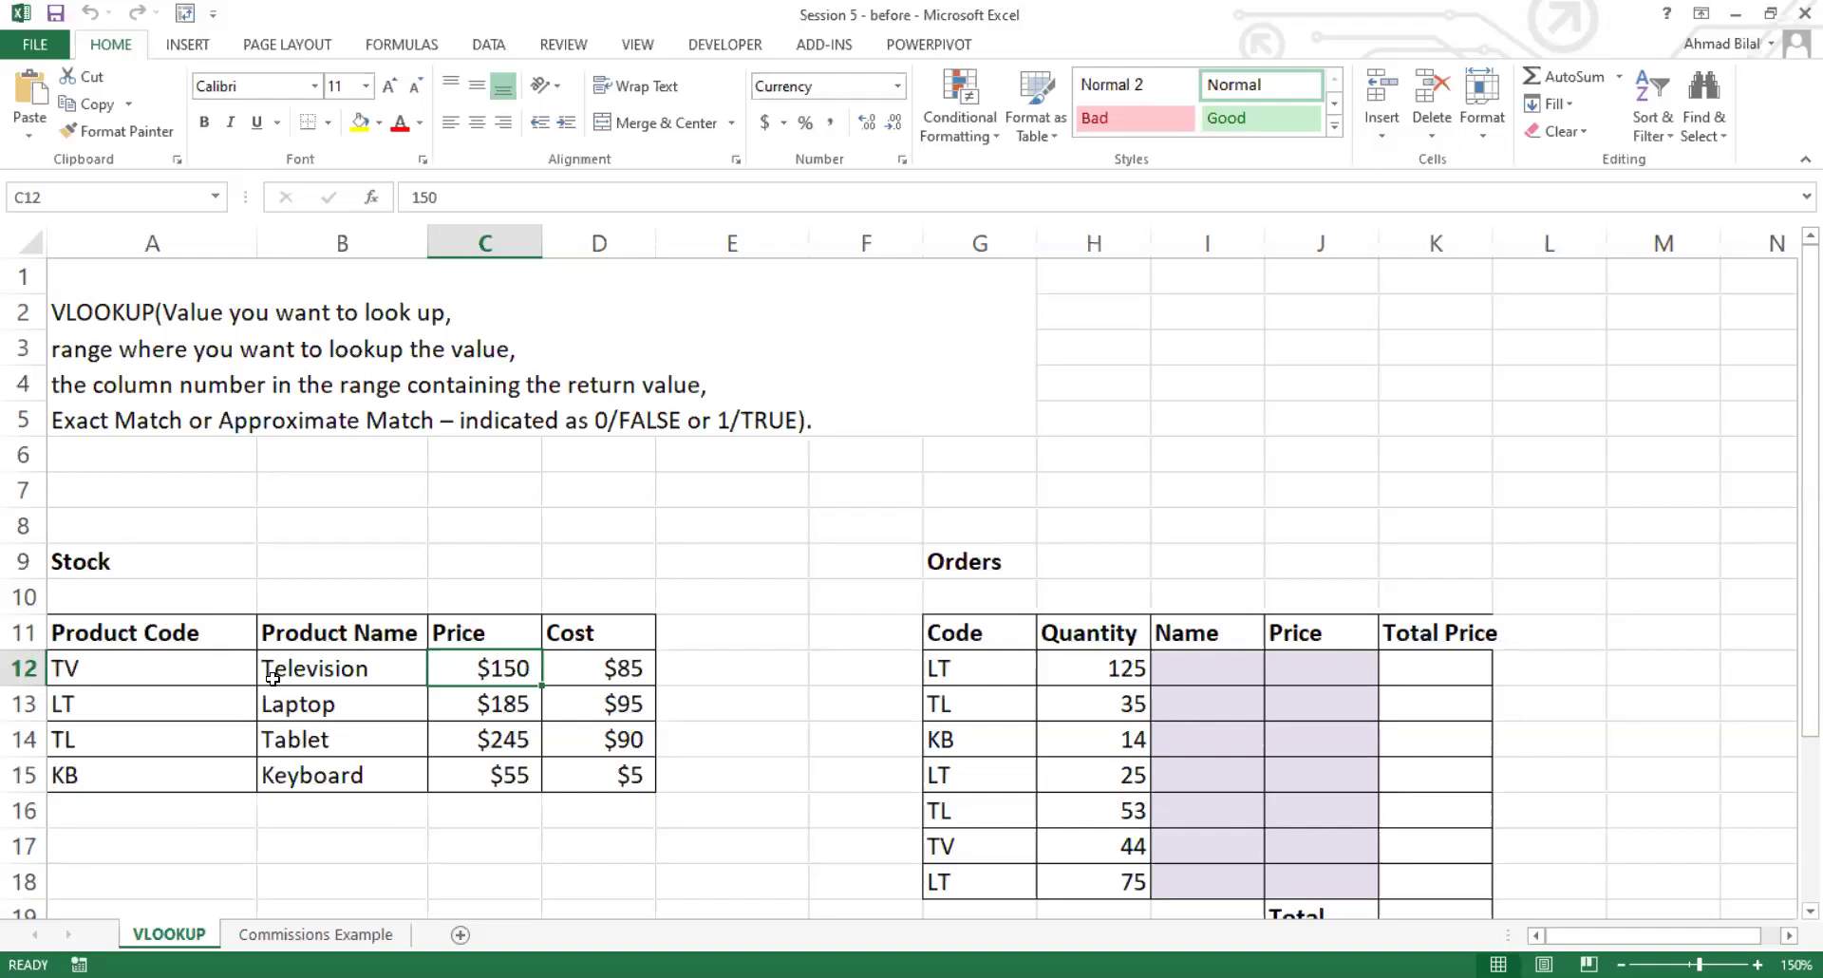
pyautogui.moveTo(202, 646); pyautogui.dragTo(584, 770)
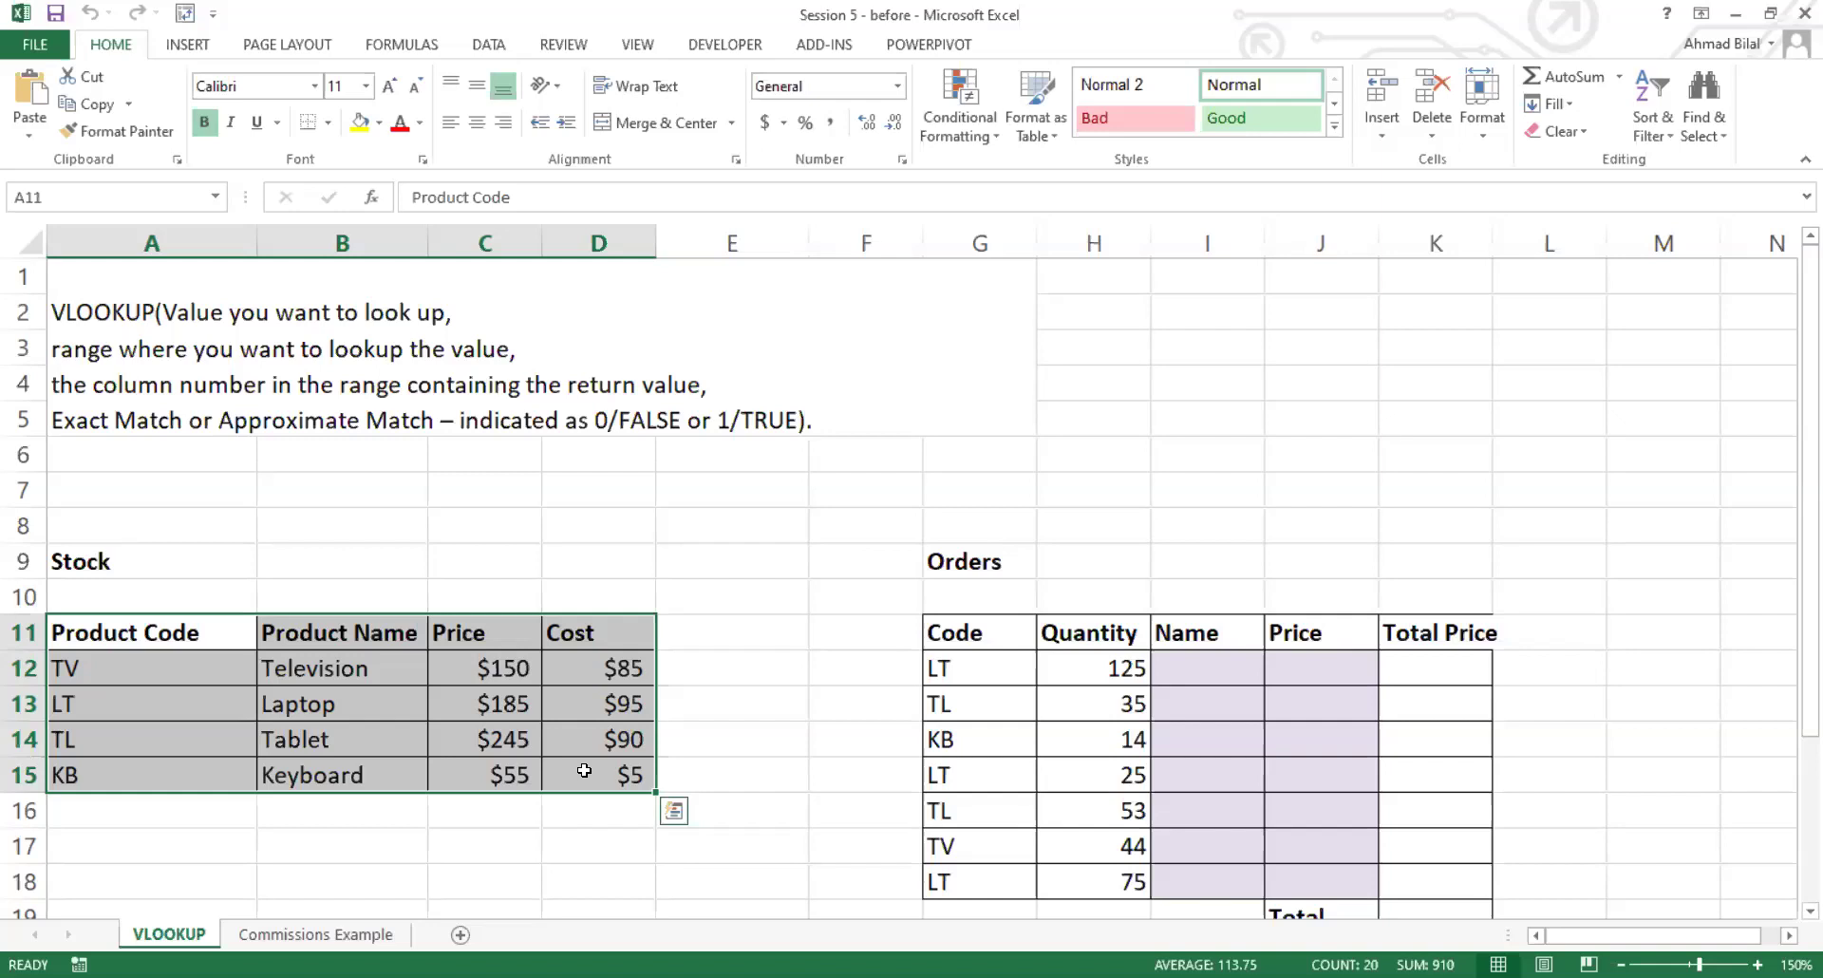
pyautogui.click(394, 663)
pyautogui.moveTo(393, 752); pyautogui.dragTo(392, 769)
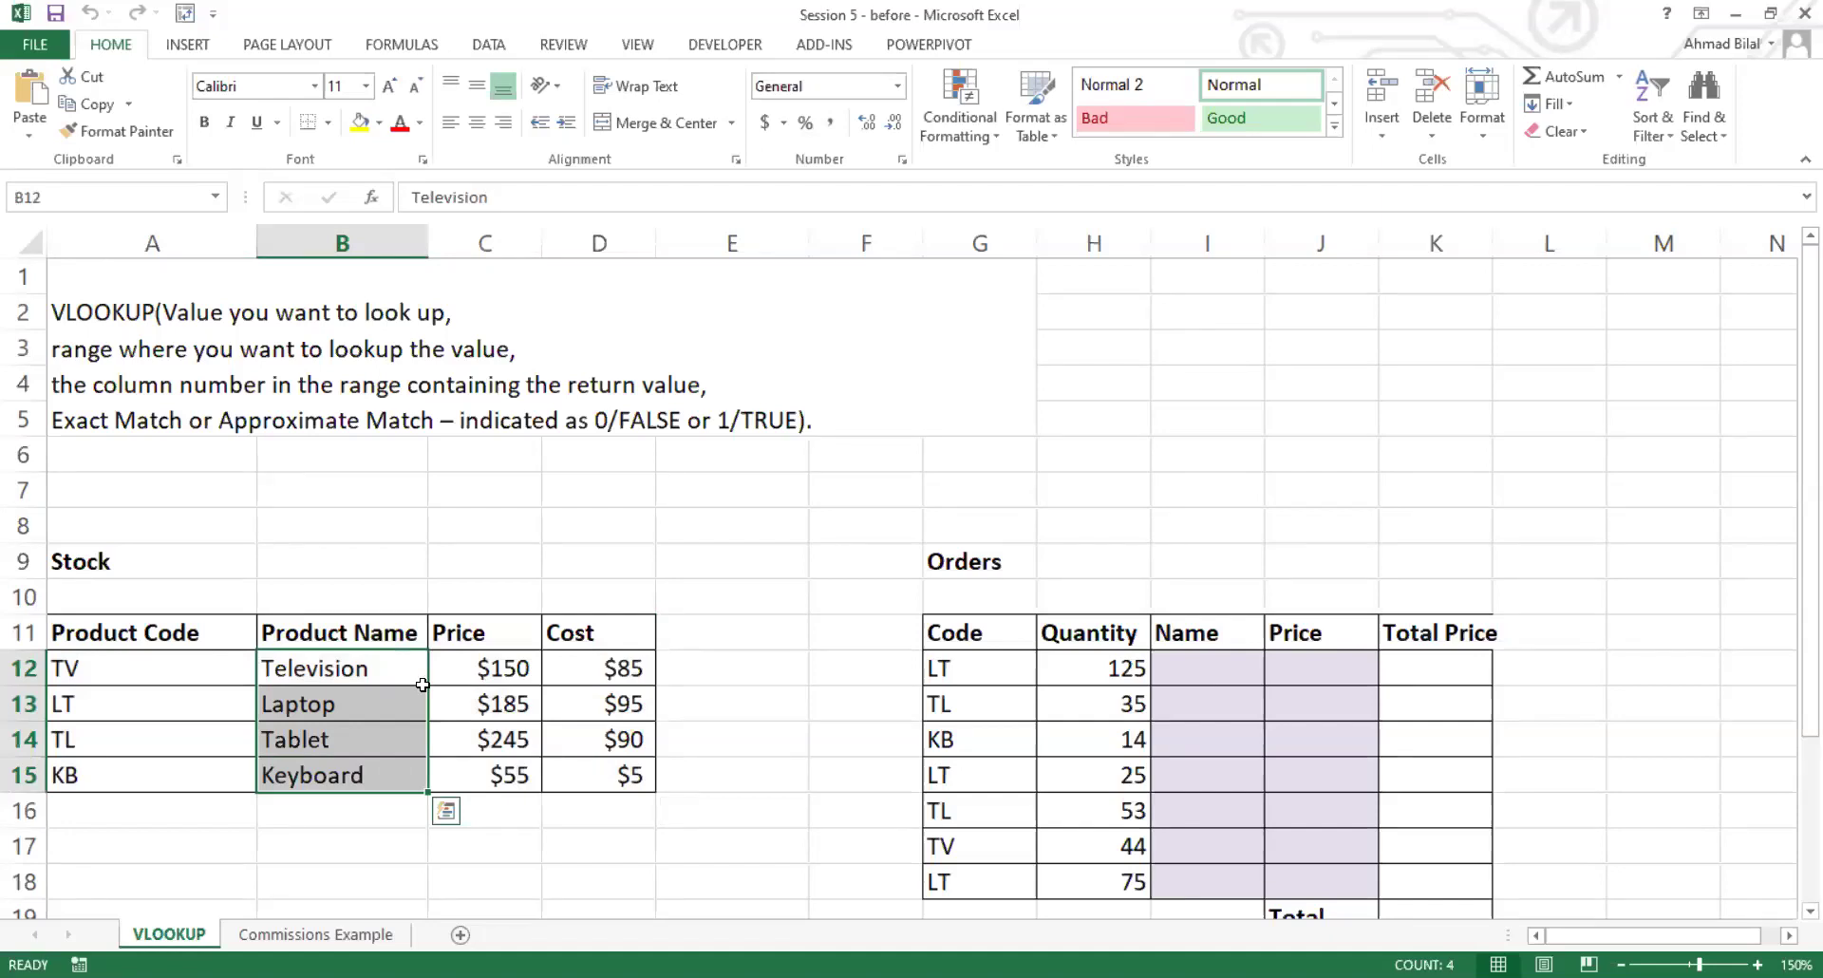
pyautogui.click(378, 698)
pyautogui.click(482, 708)
pyautogui.click(485, 736)
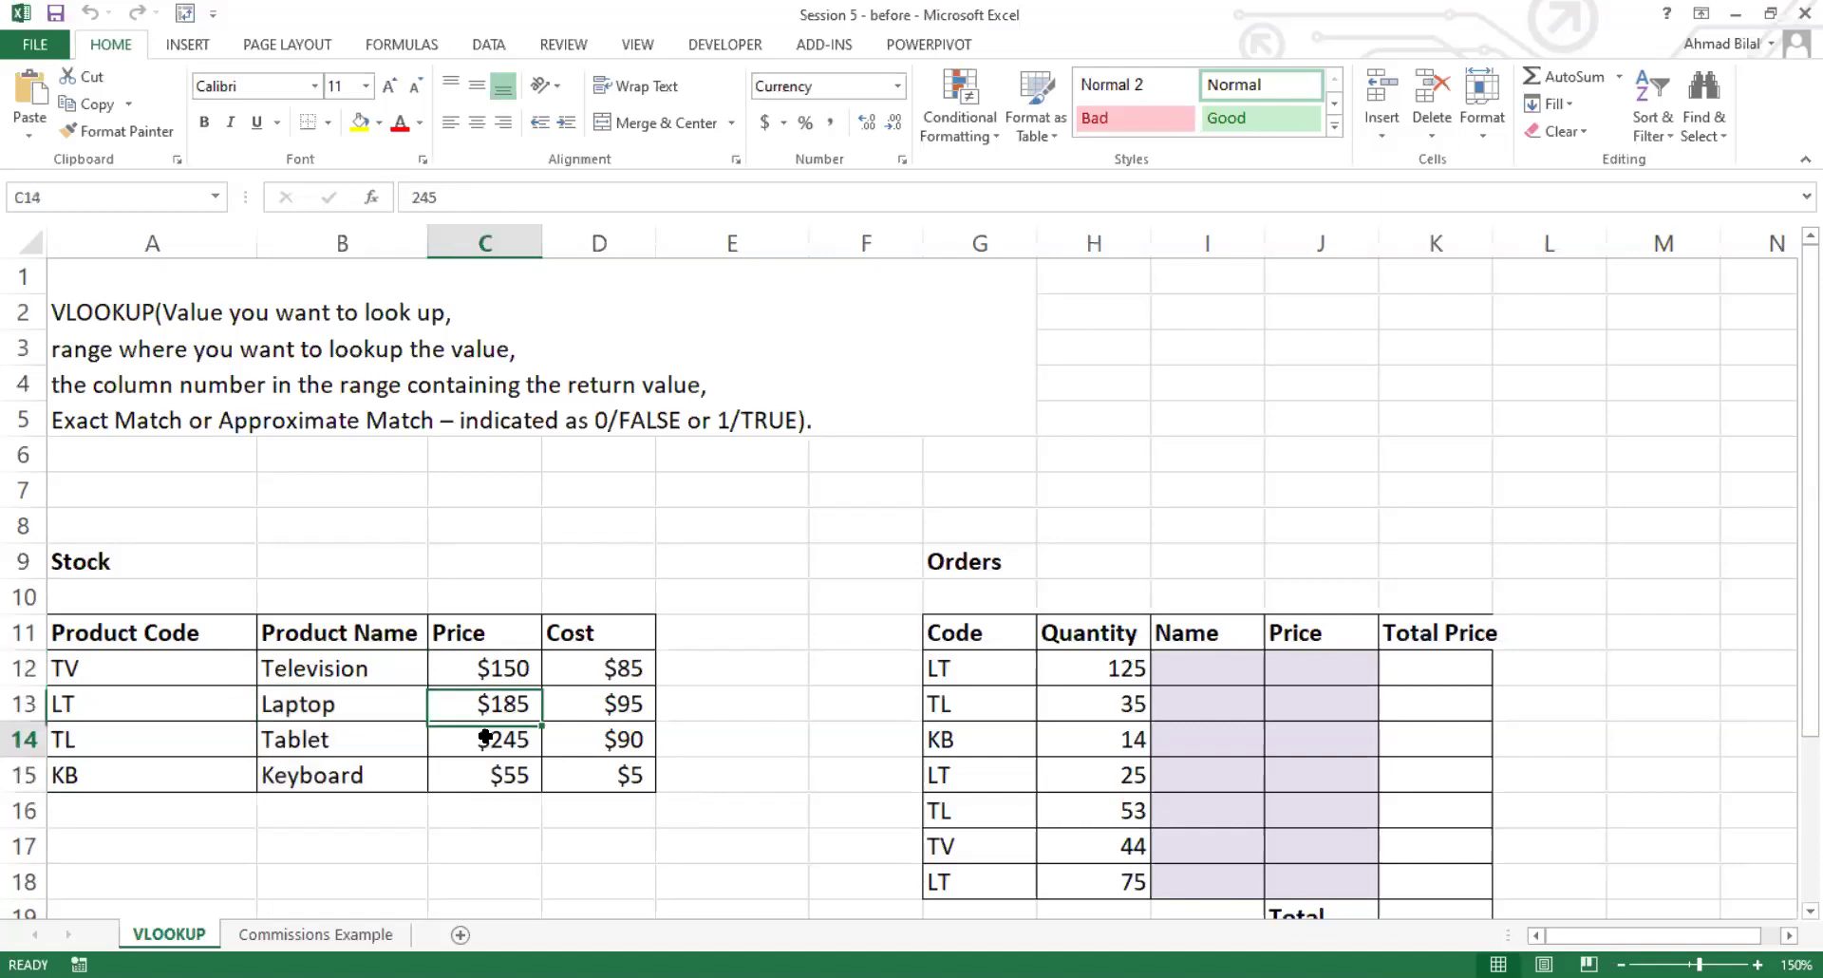
pyautogui.click(487, 764)
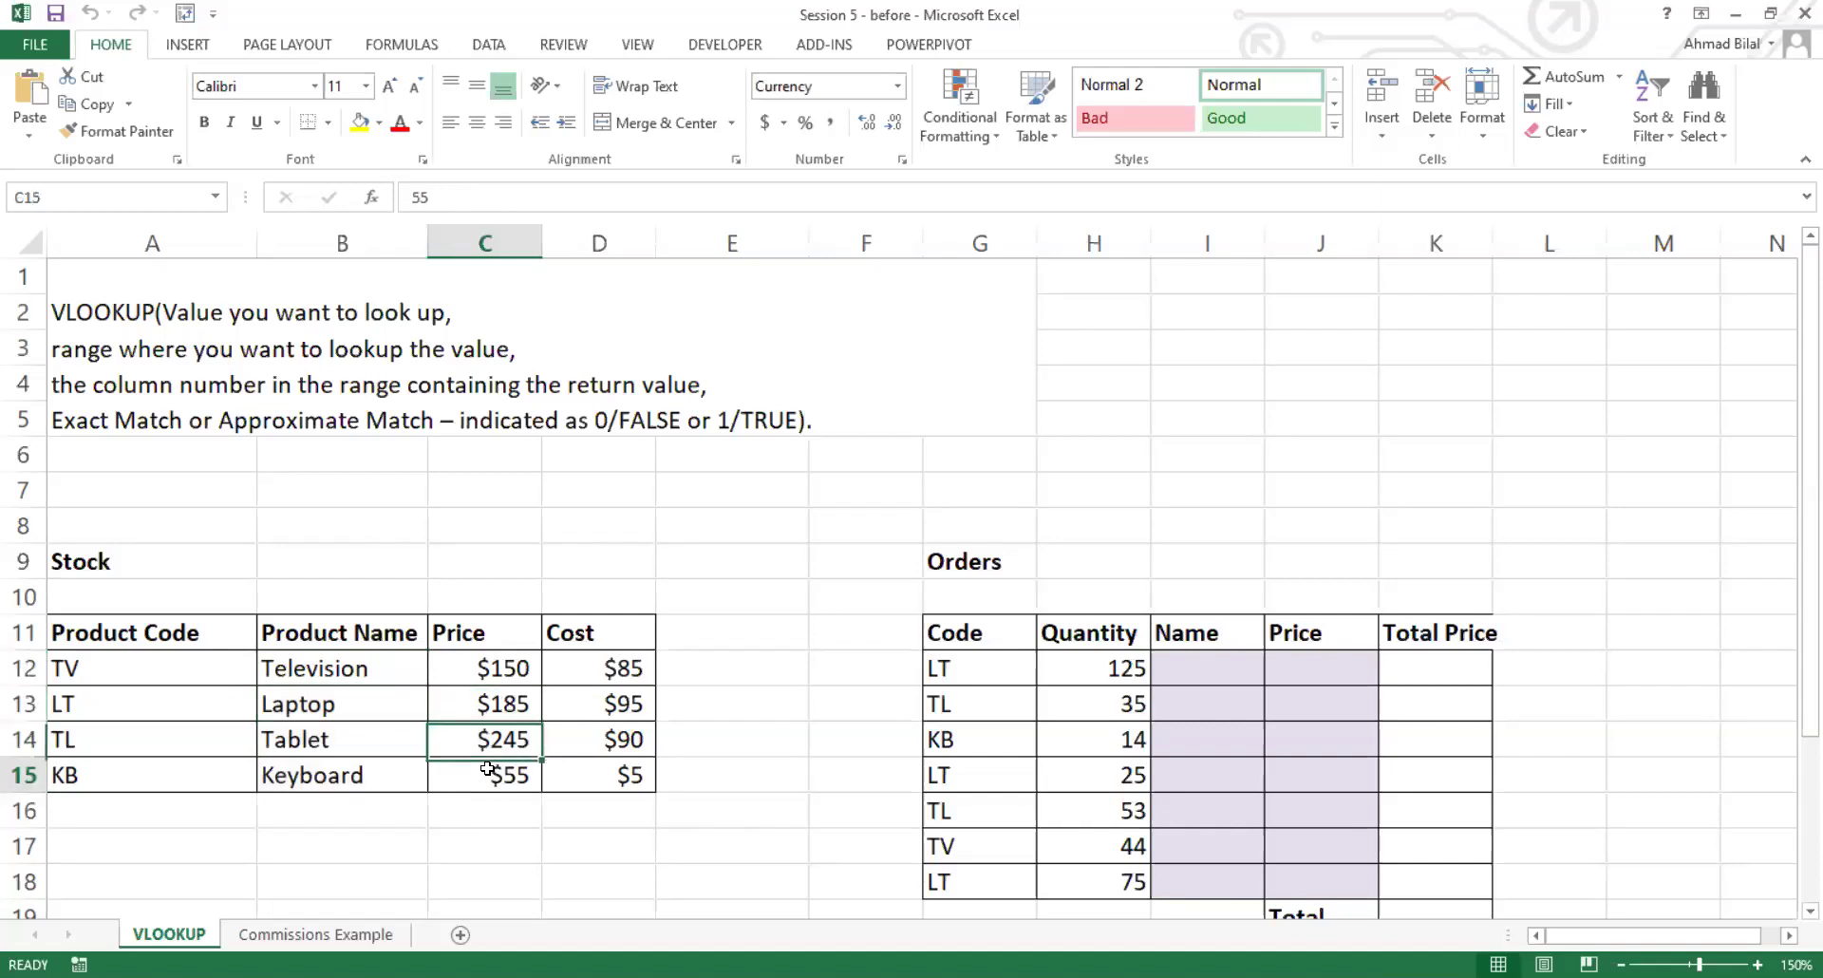
pyautogui.click(455, 662)
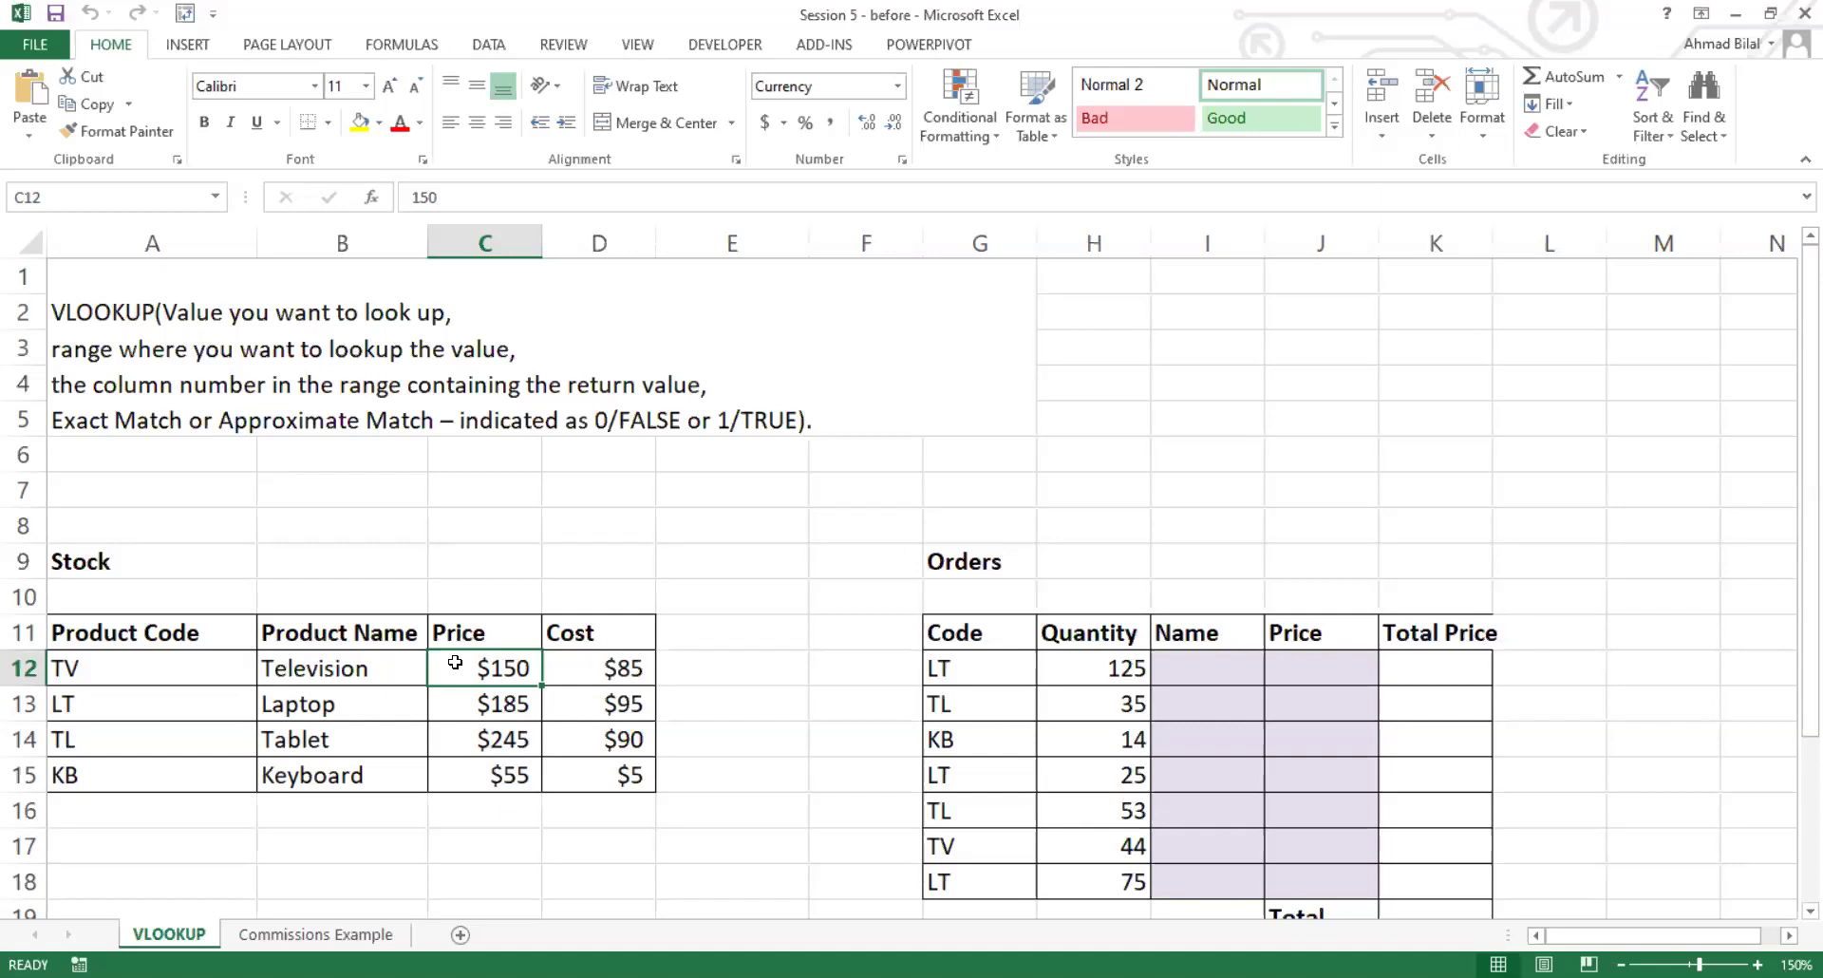
pyautogui.moveTo(455, 662); pyautogui.dragTo(504, 774)
pyautogui.click(604, 667)
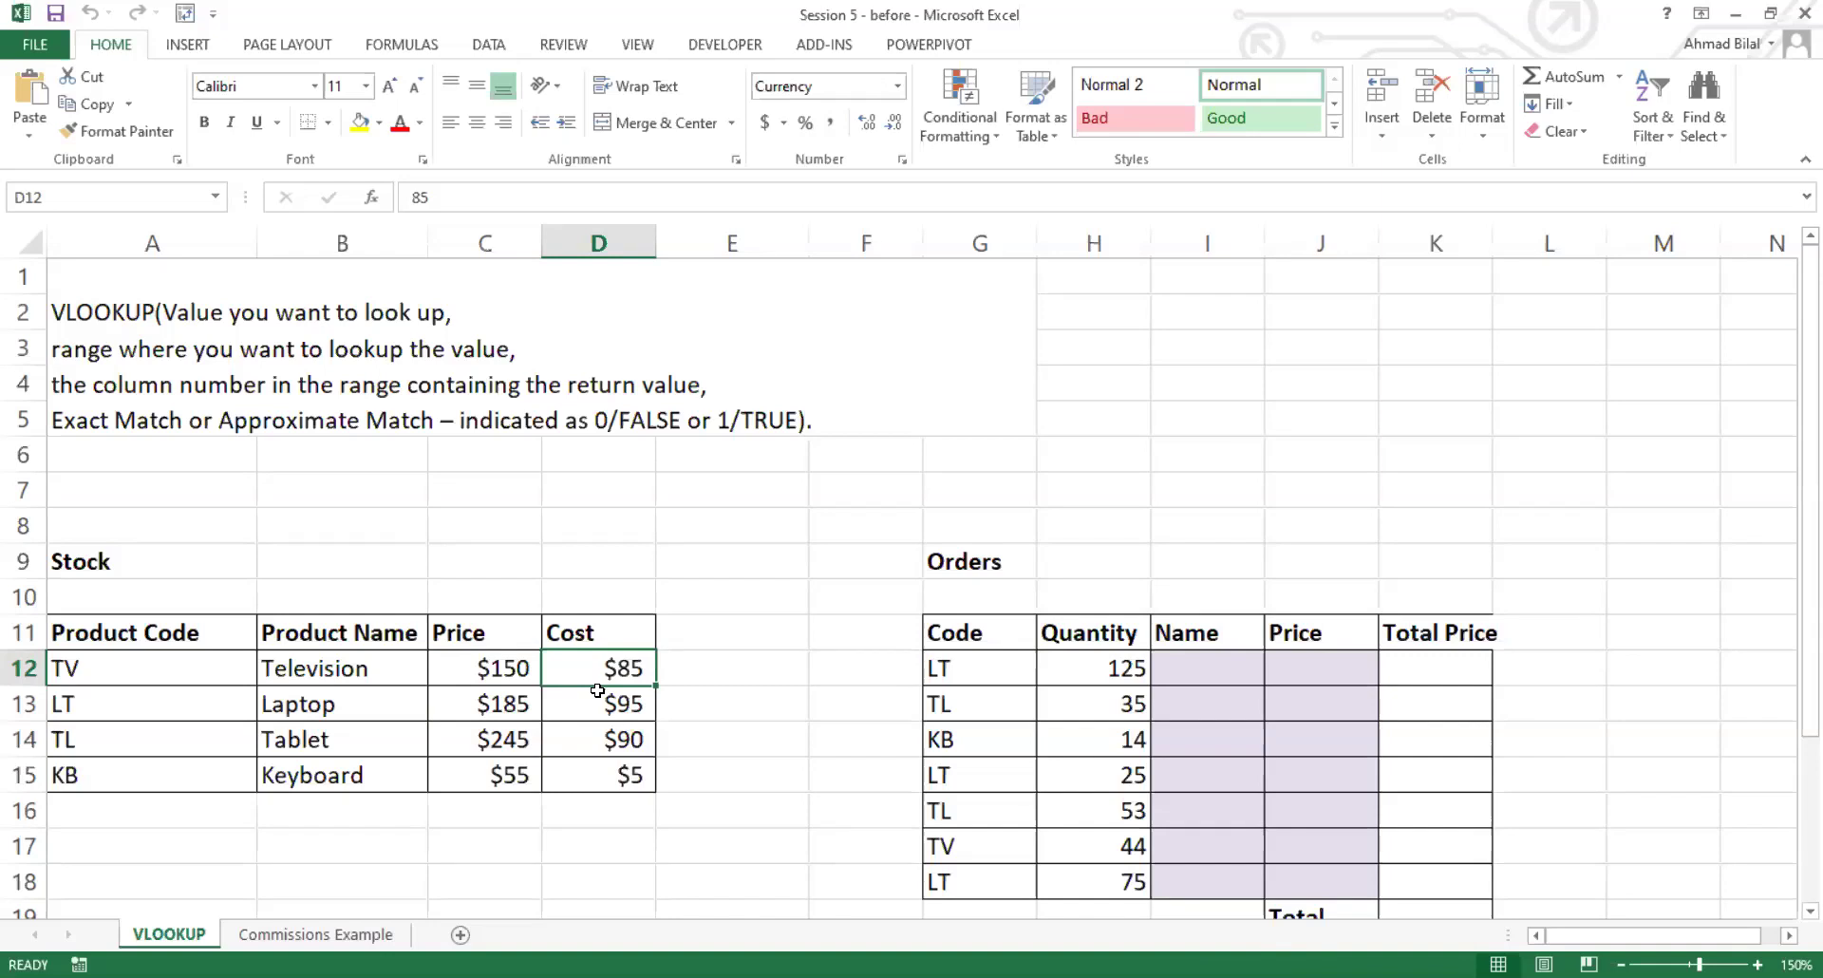
pyautogui.click(404, 674)
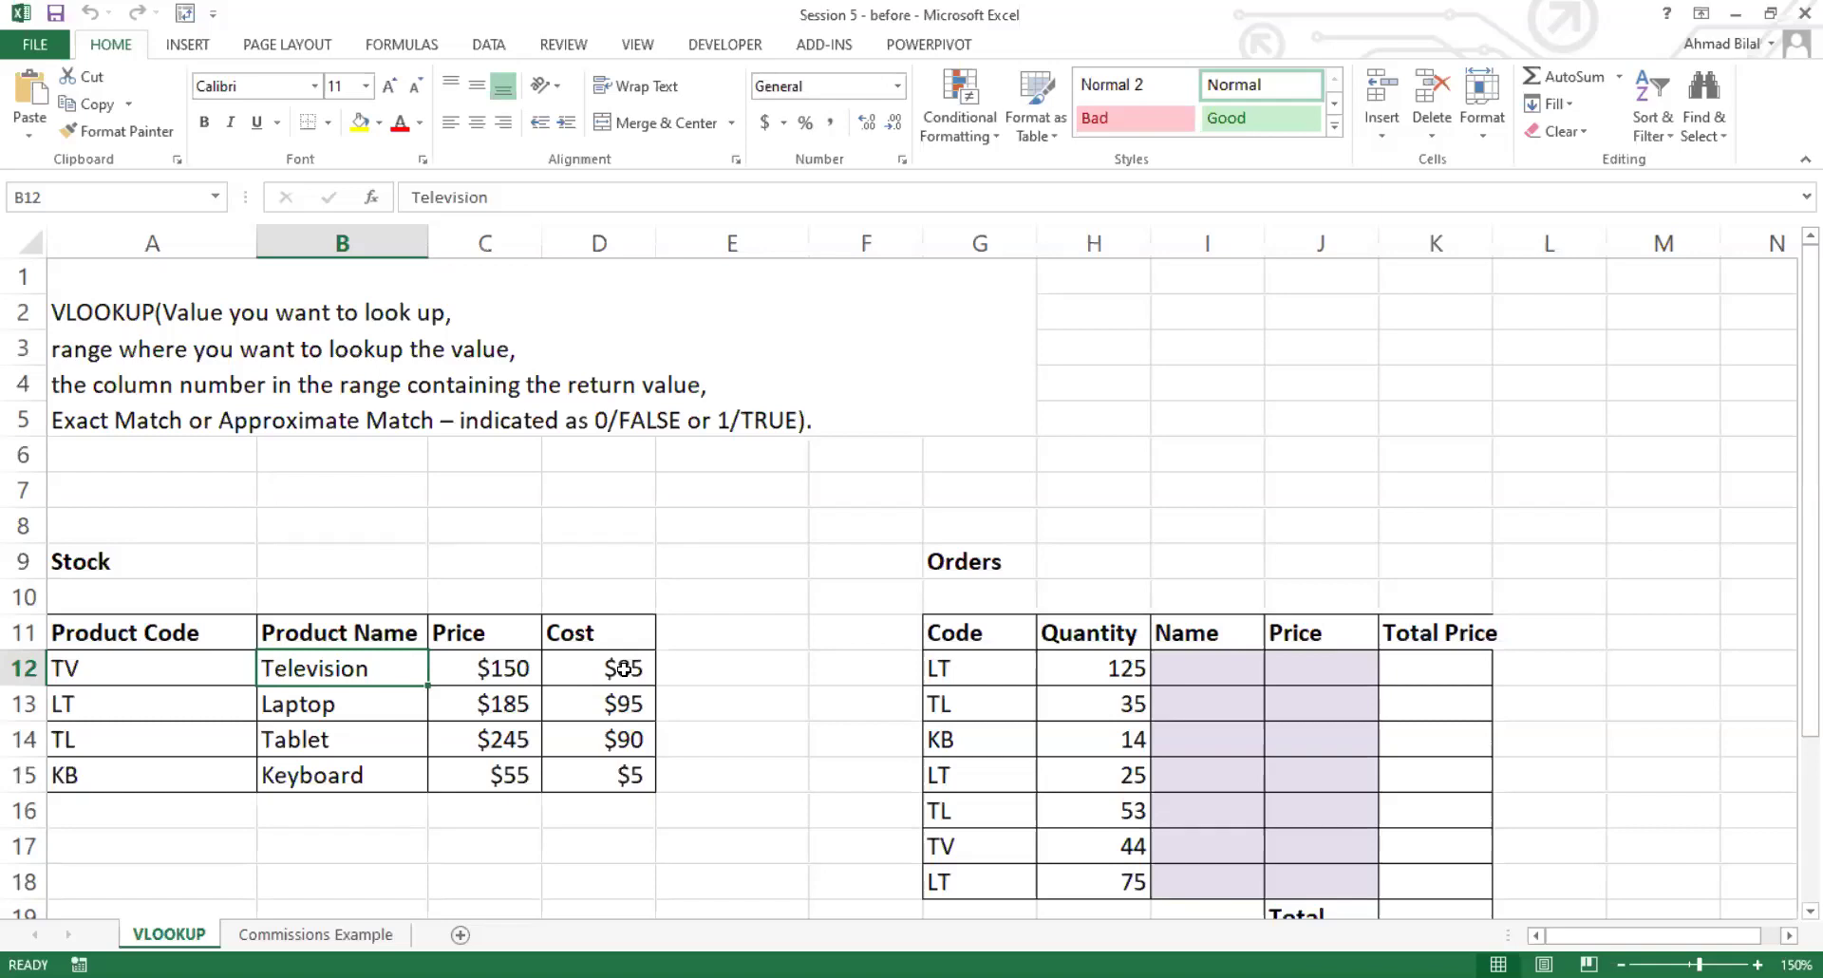
pyautogui.moveTo(624, 668); pyautogui.dragTo(617, 775)
pyautogui.hotkey('ctrl', 'v')
pyautogui.click(716, 683)
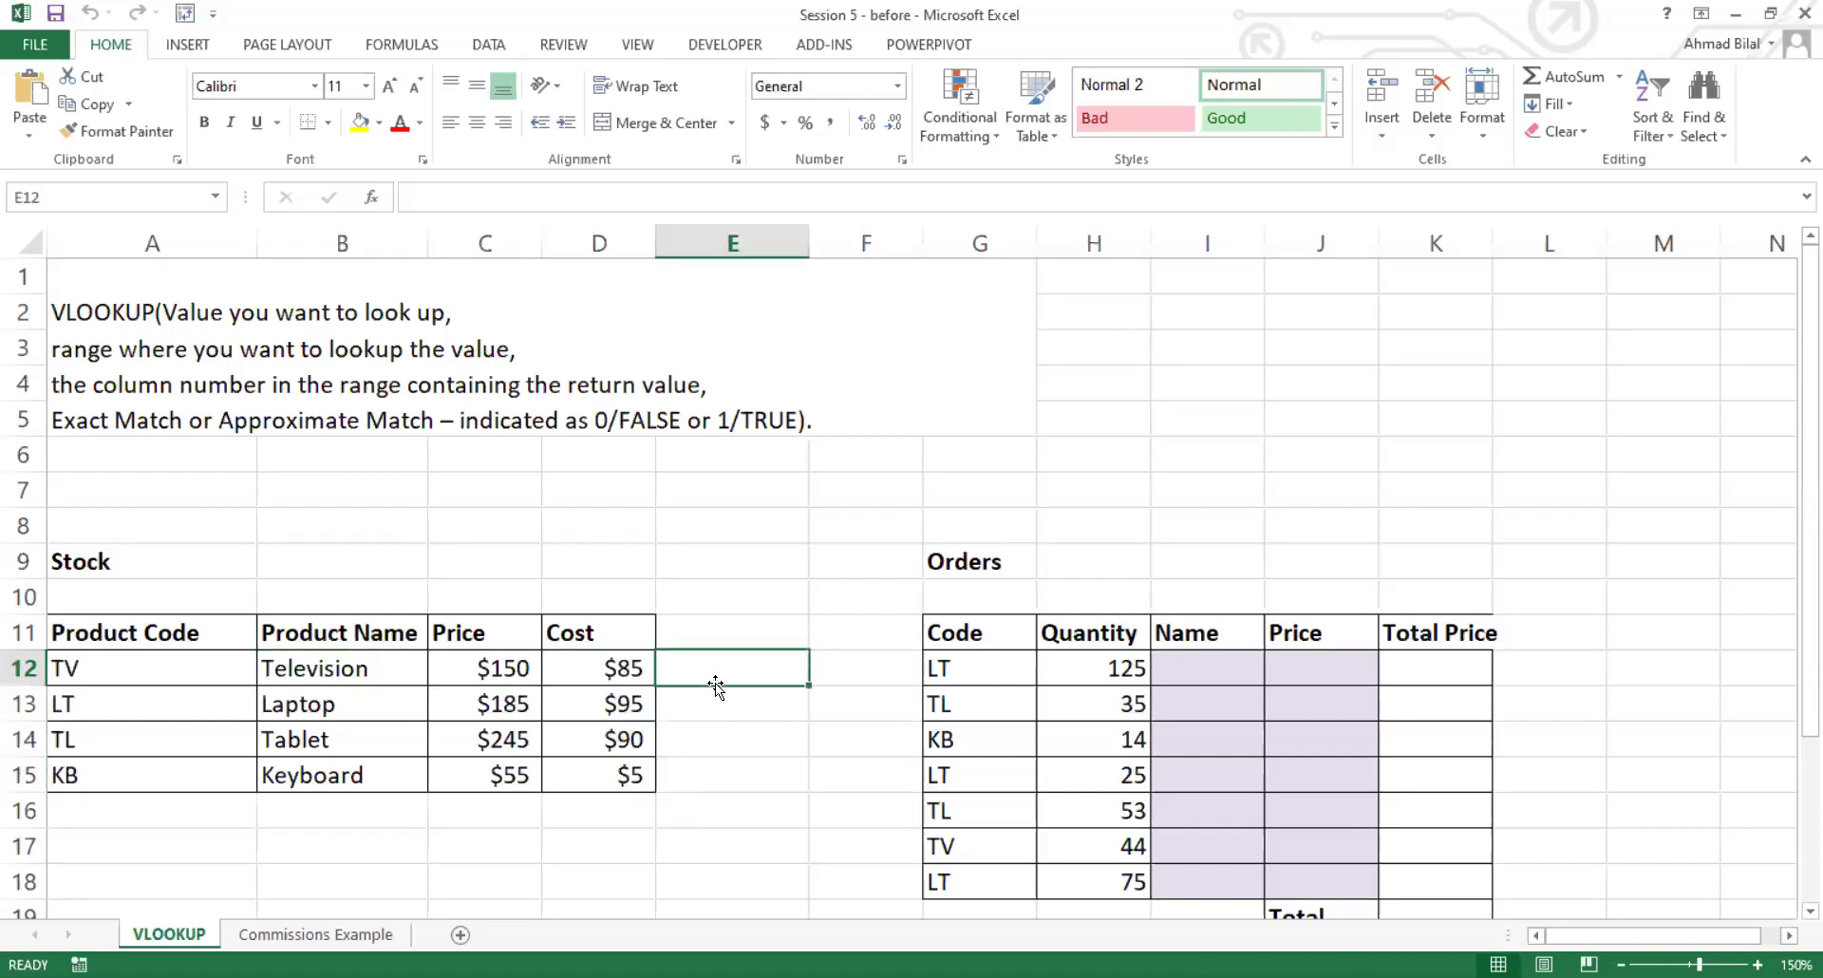
# Step: Examine the Orders table, checking which details its first row needs from the Stock table
pyautogui.click(911, 598)
pyautogui.click(977, 570)
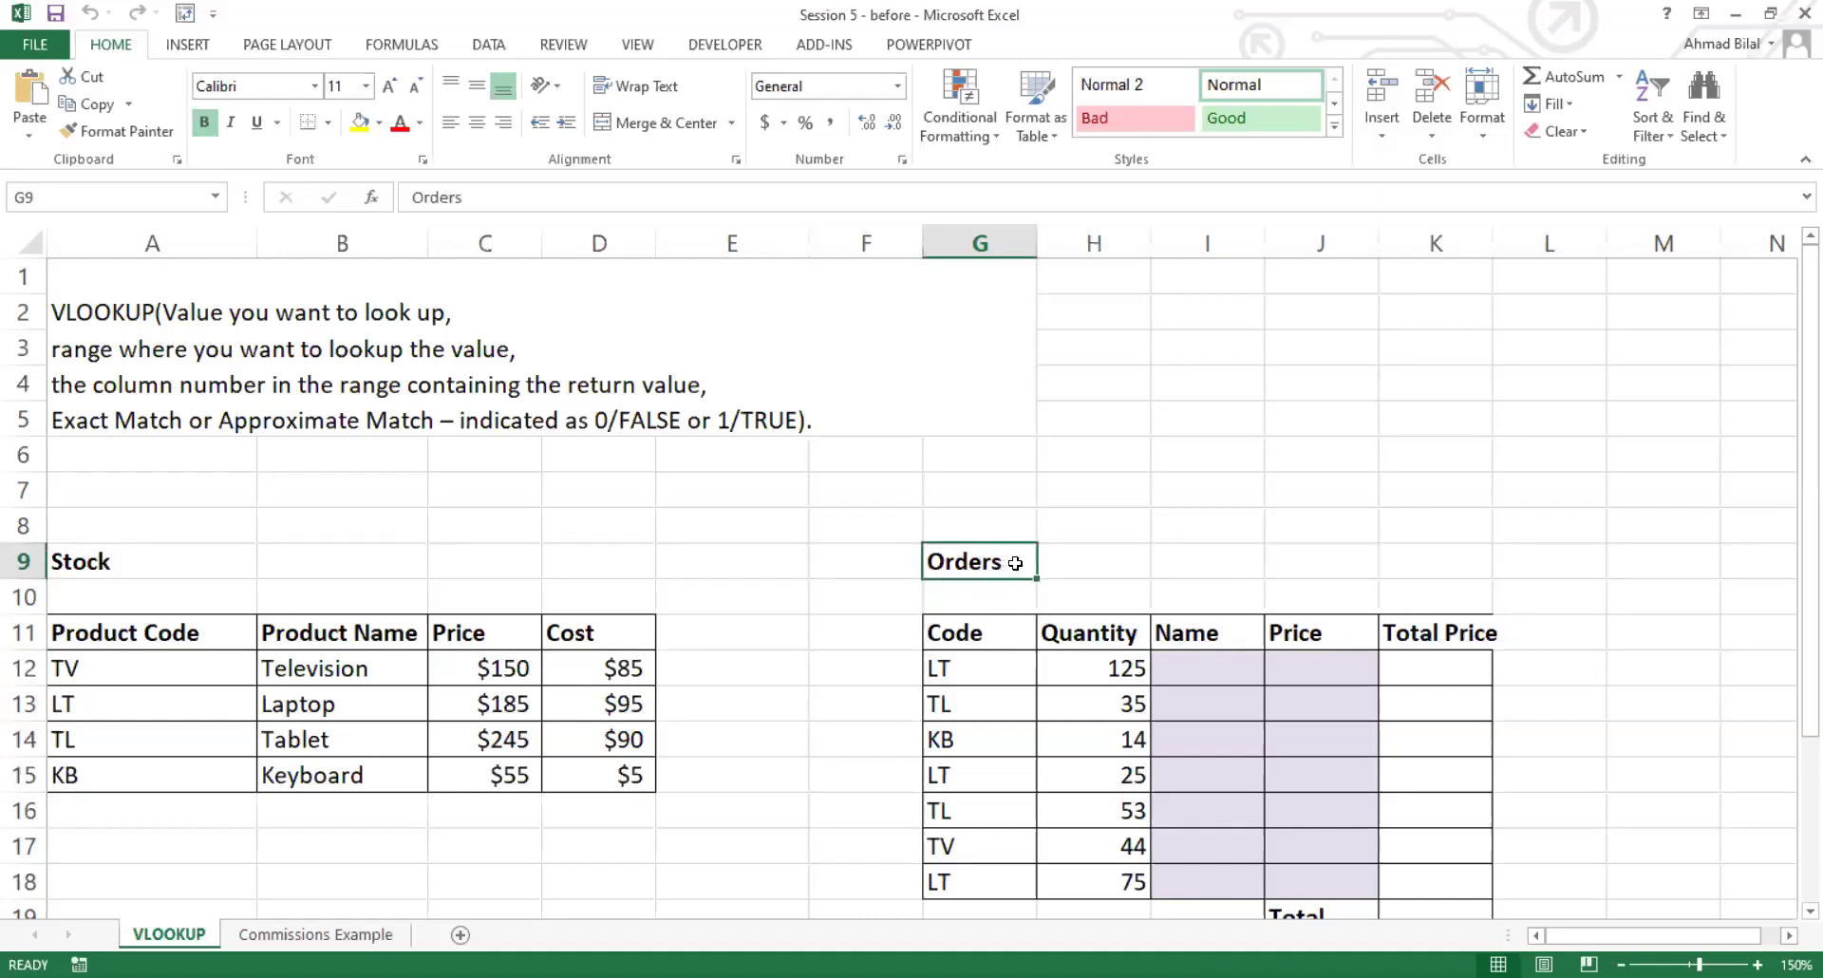
pyautogui.click(1100, 665)
pyautogui.click(1029, 602)
pyautogui.click(1111, 586)
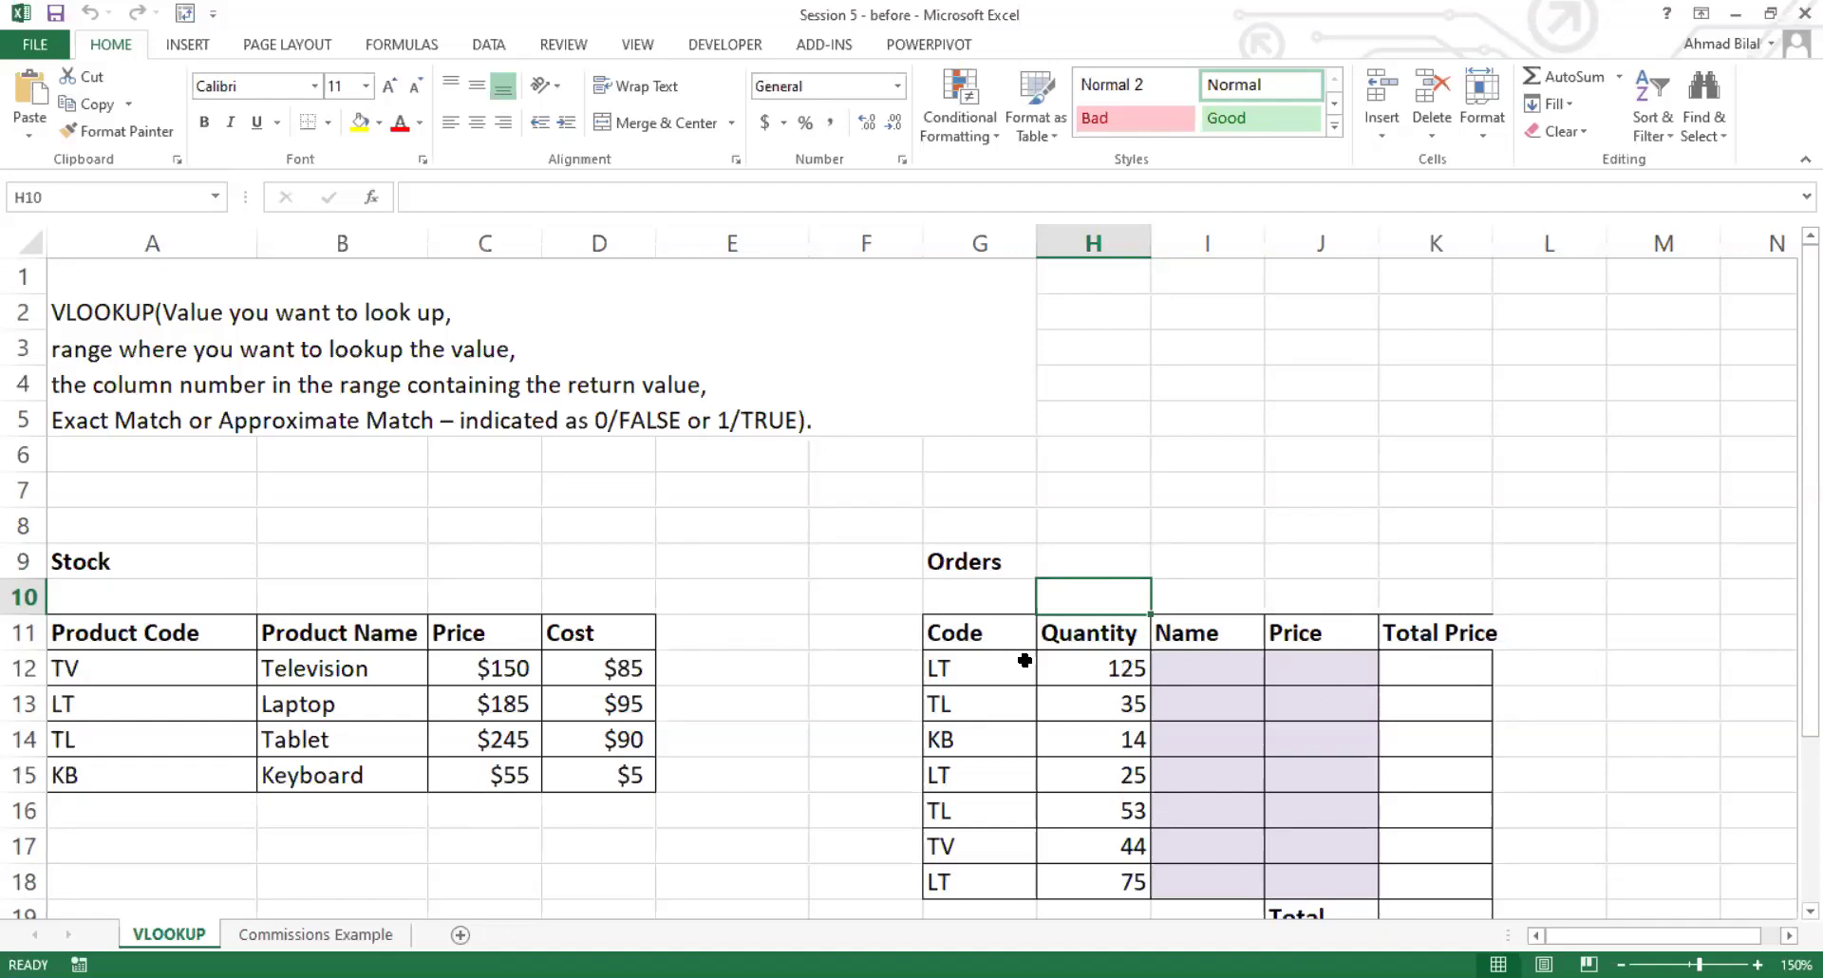
pyautogui.click(967, 665)
pyautogui.moveTo(1245, 679); pyautogui.dragTo(1410, 674)
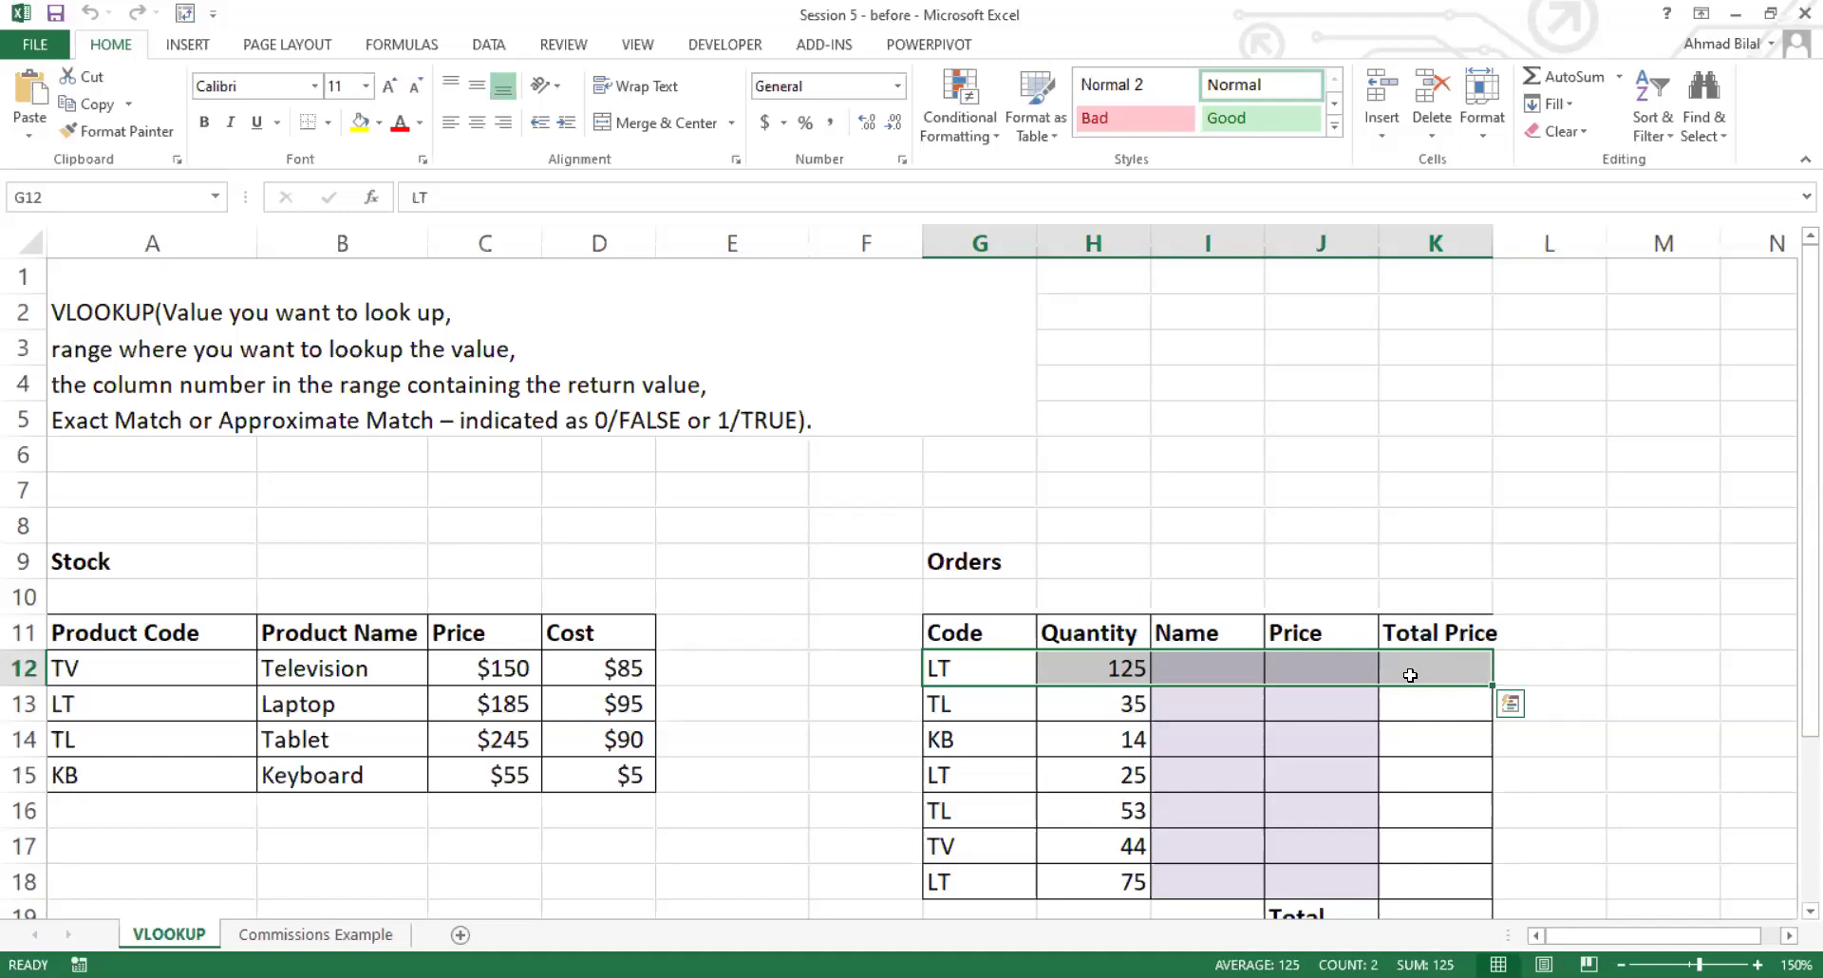
pyautogui.click(454, 677)
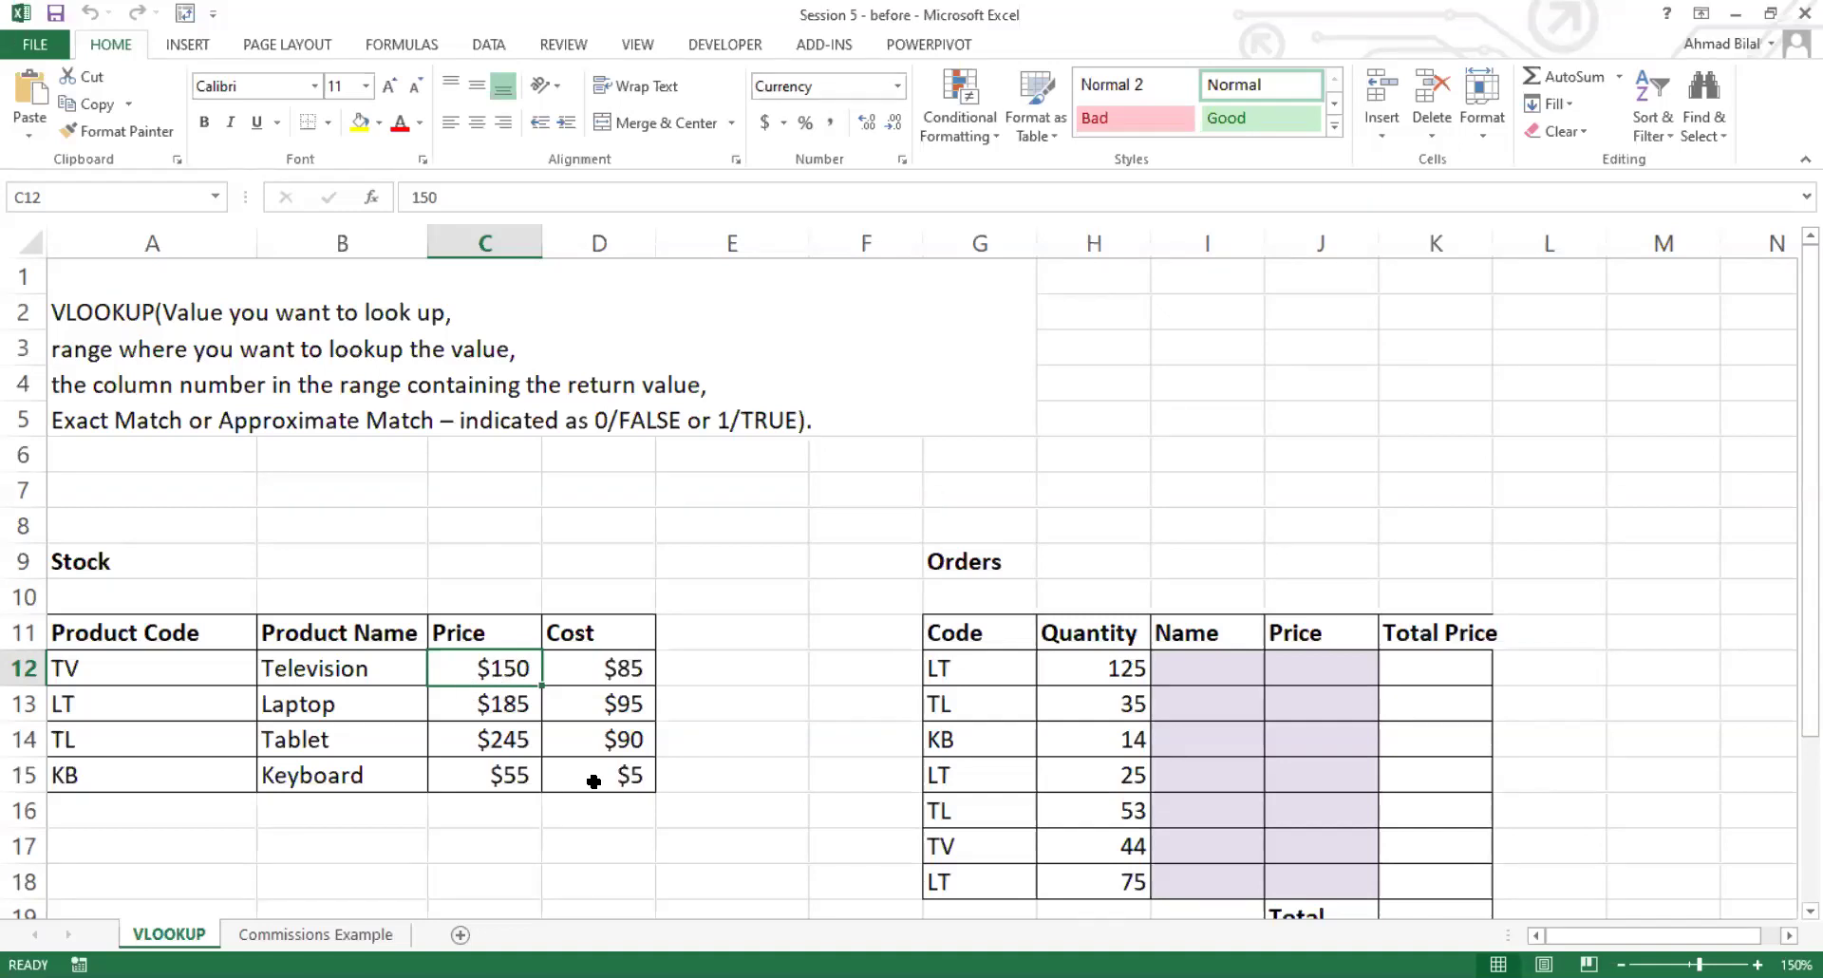
pyautogui.click(751, 739)
pyautogui.click(830, 737)
pyautogui.click(1122, 664)
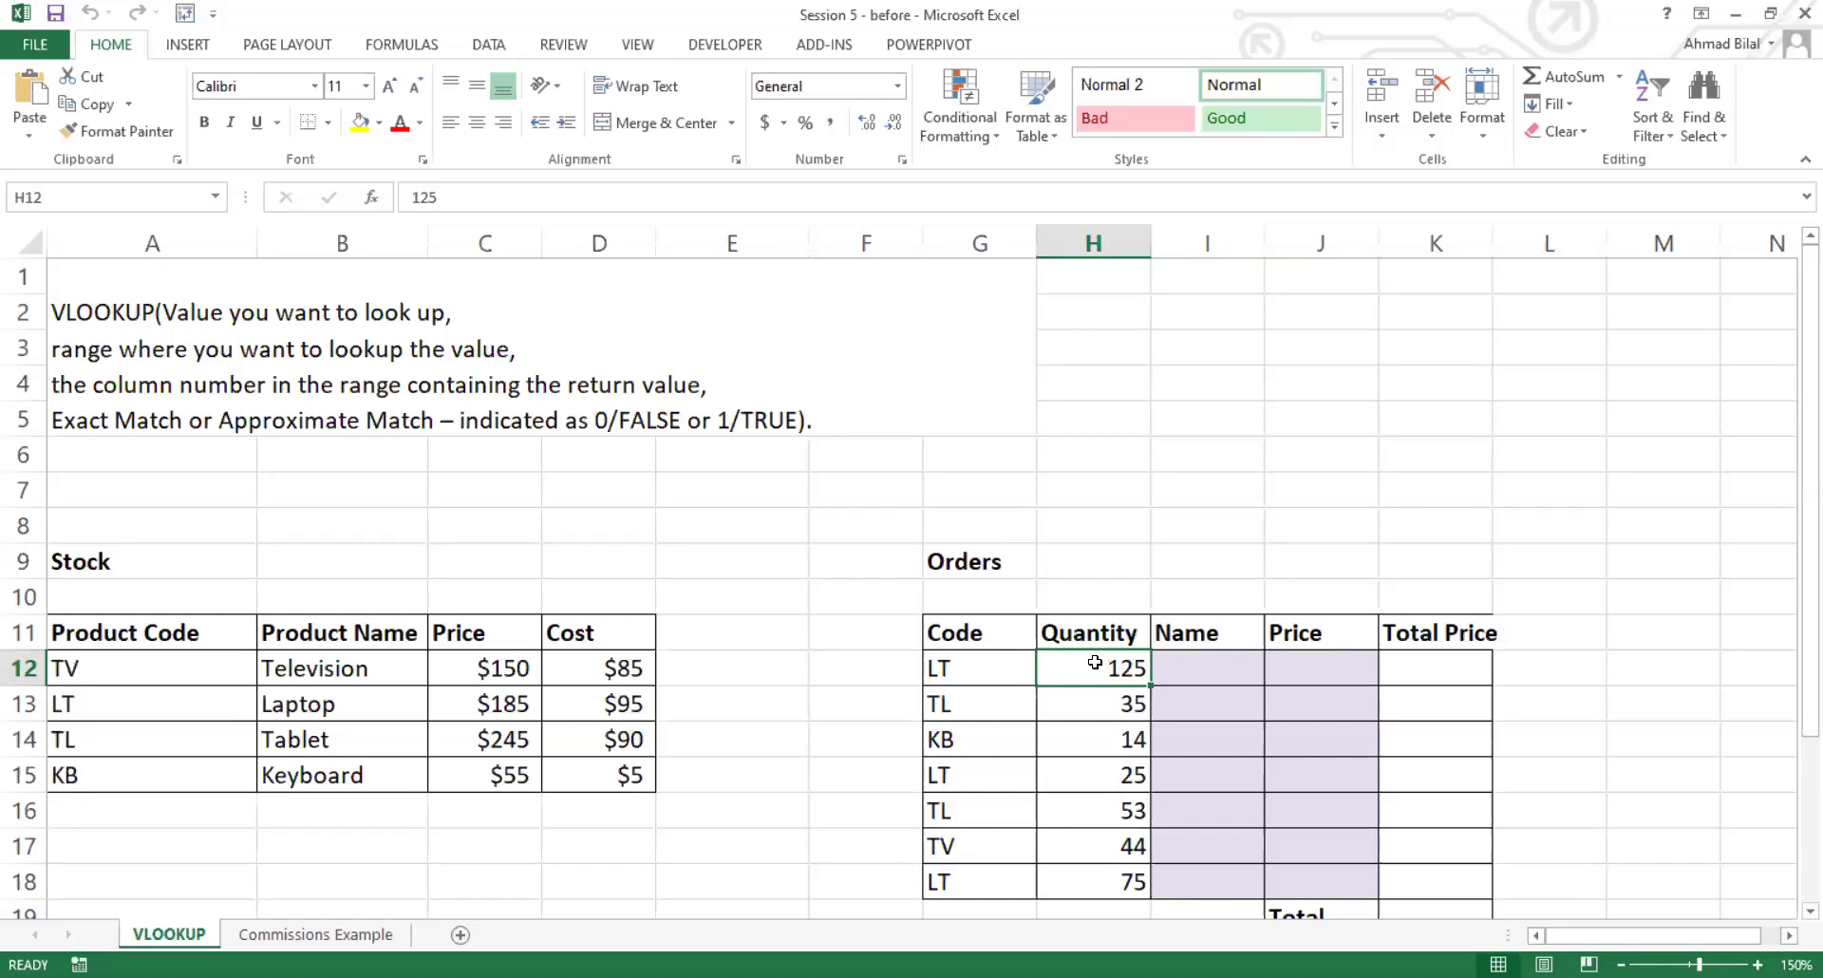
pyautogui.moveTo(980, 668); pyautogui.dragTo(1422, 664)
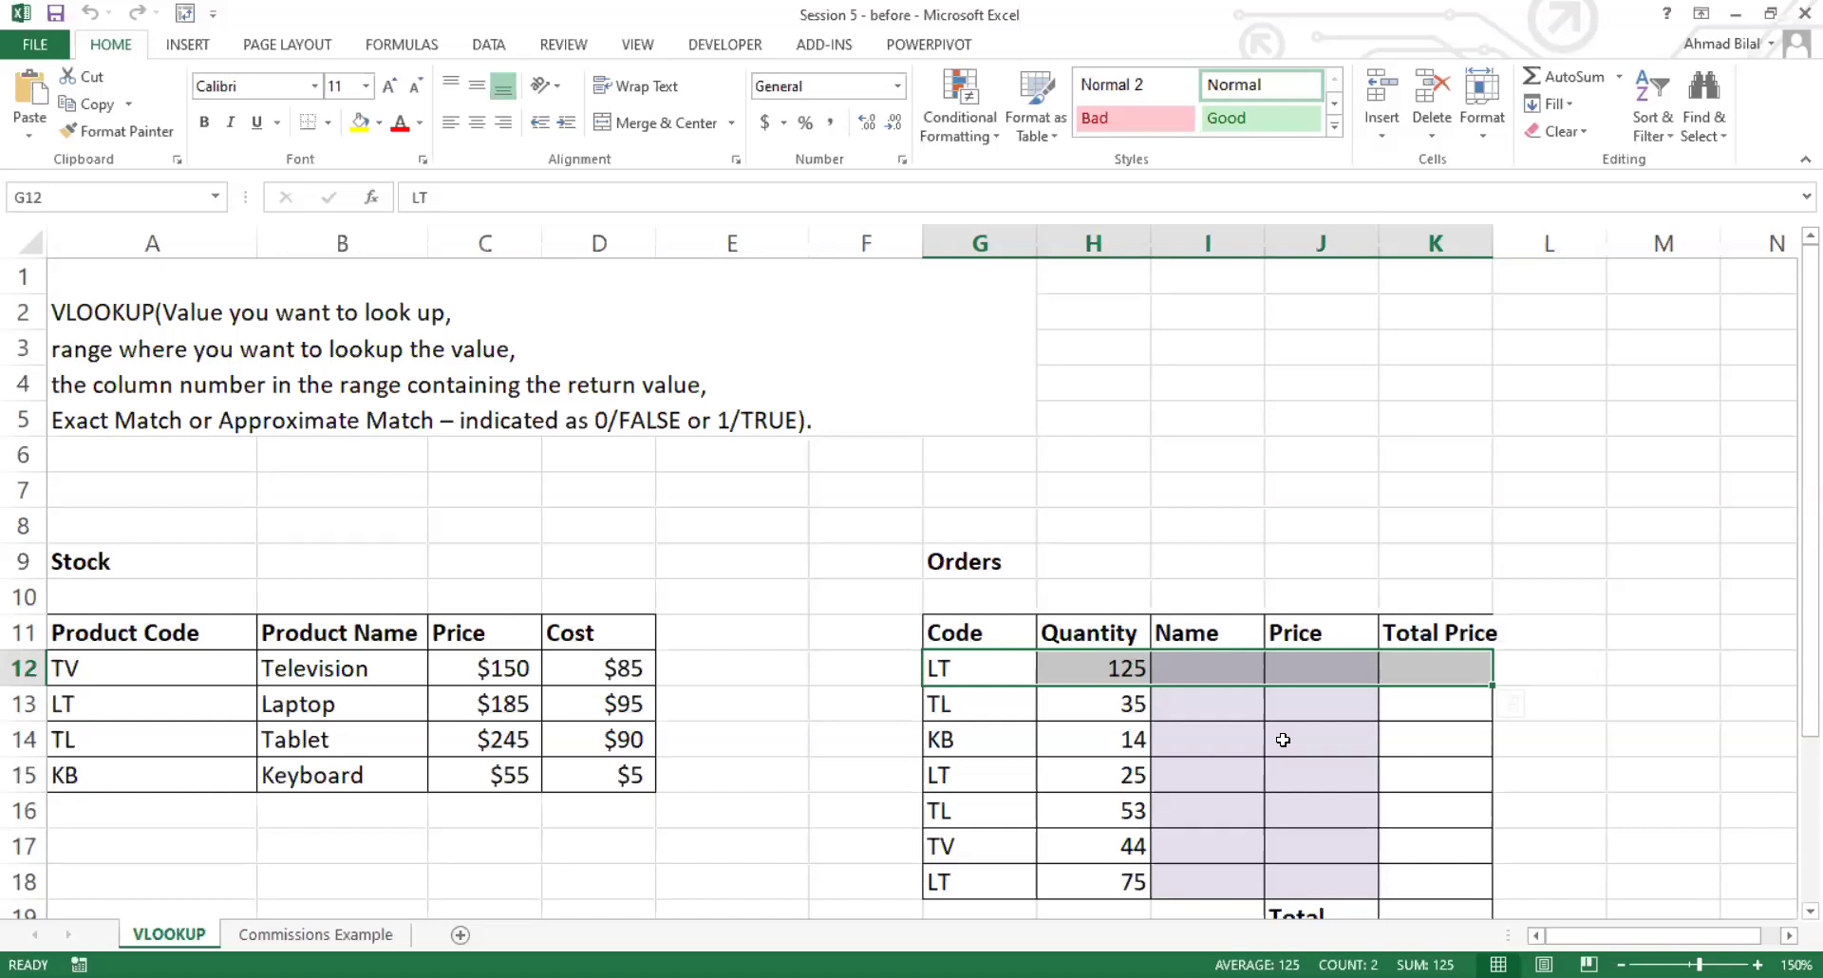
pyautogui.click(1014, 672)
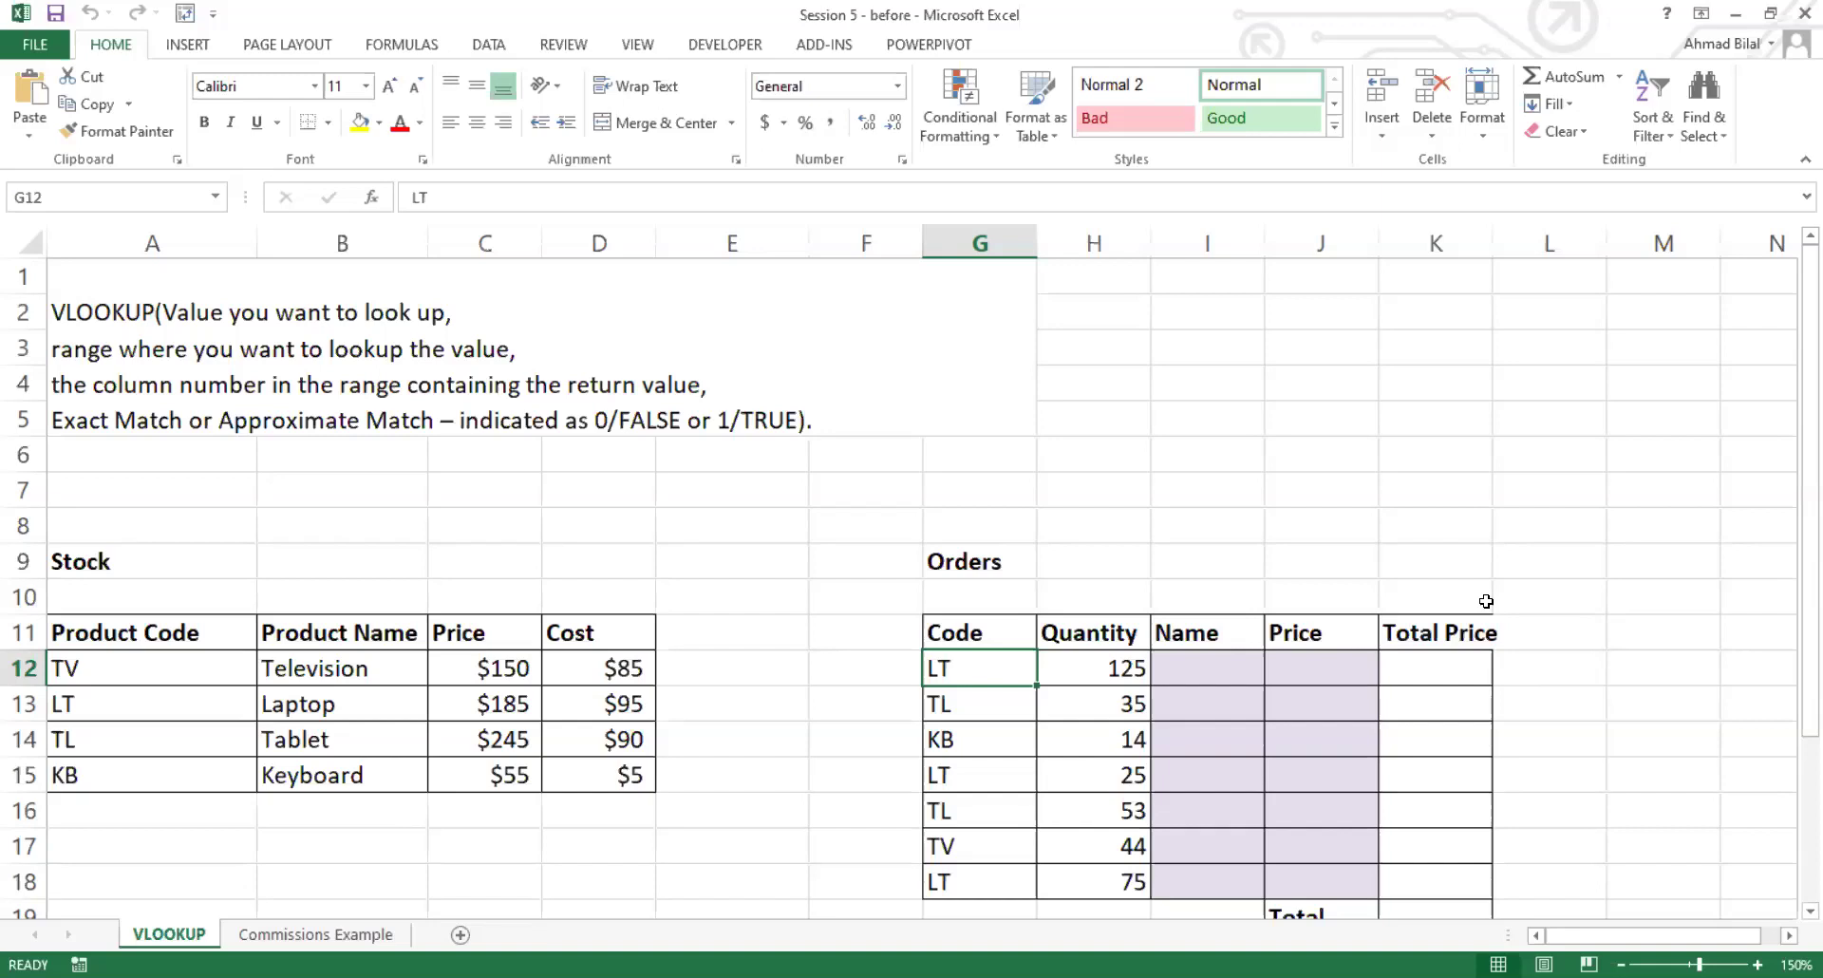
# Step: Autofit the width of column K so it fits the Total Price heading in the Orders table
pyautogui.doubleClick(1492, 244)
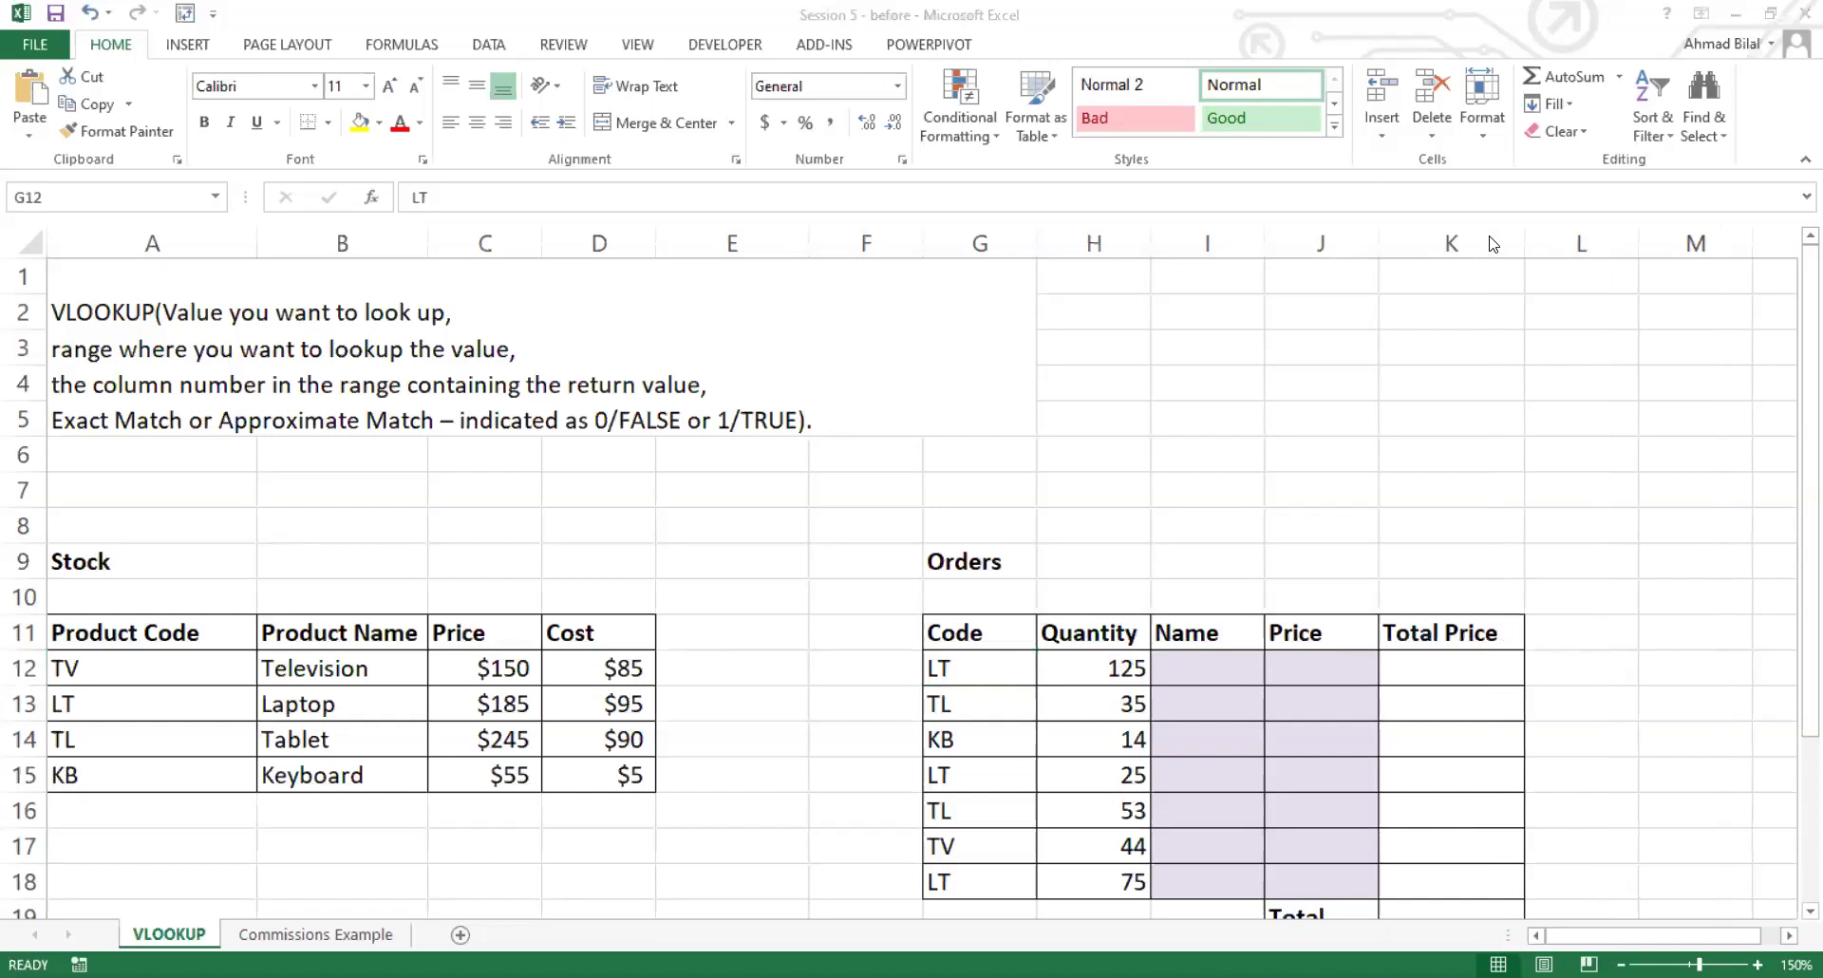
pyautogui.click(1234, 680)
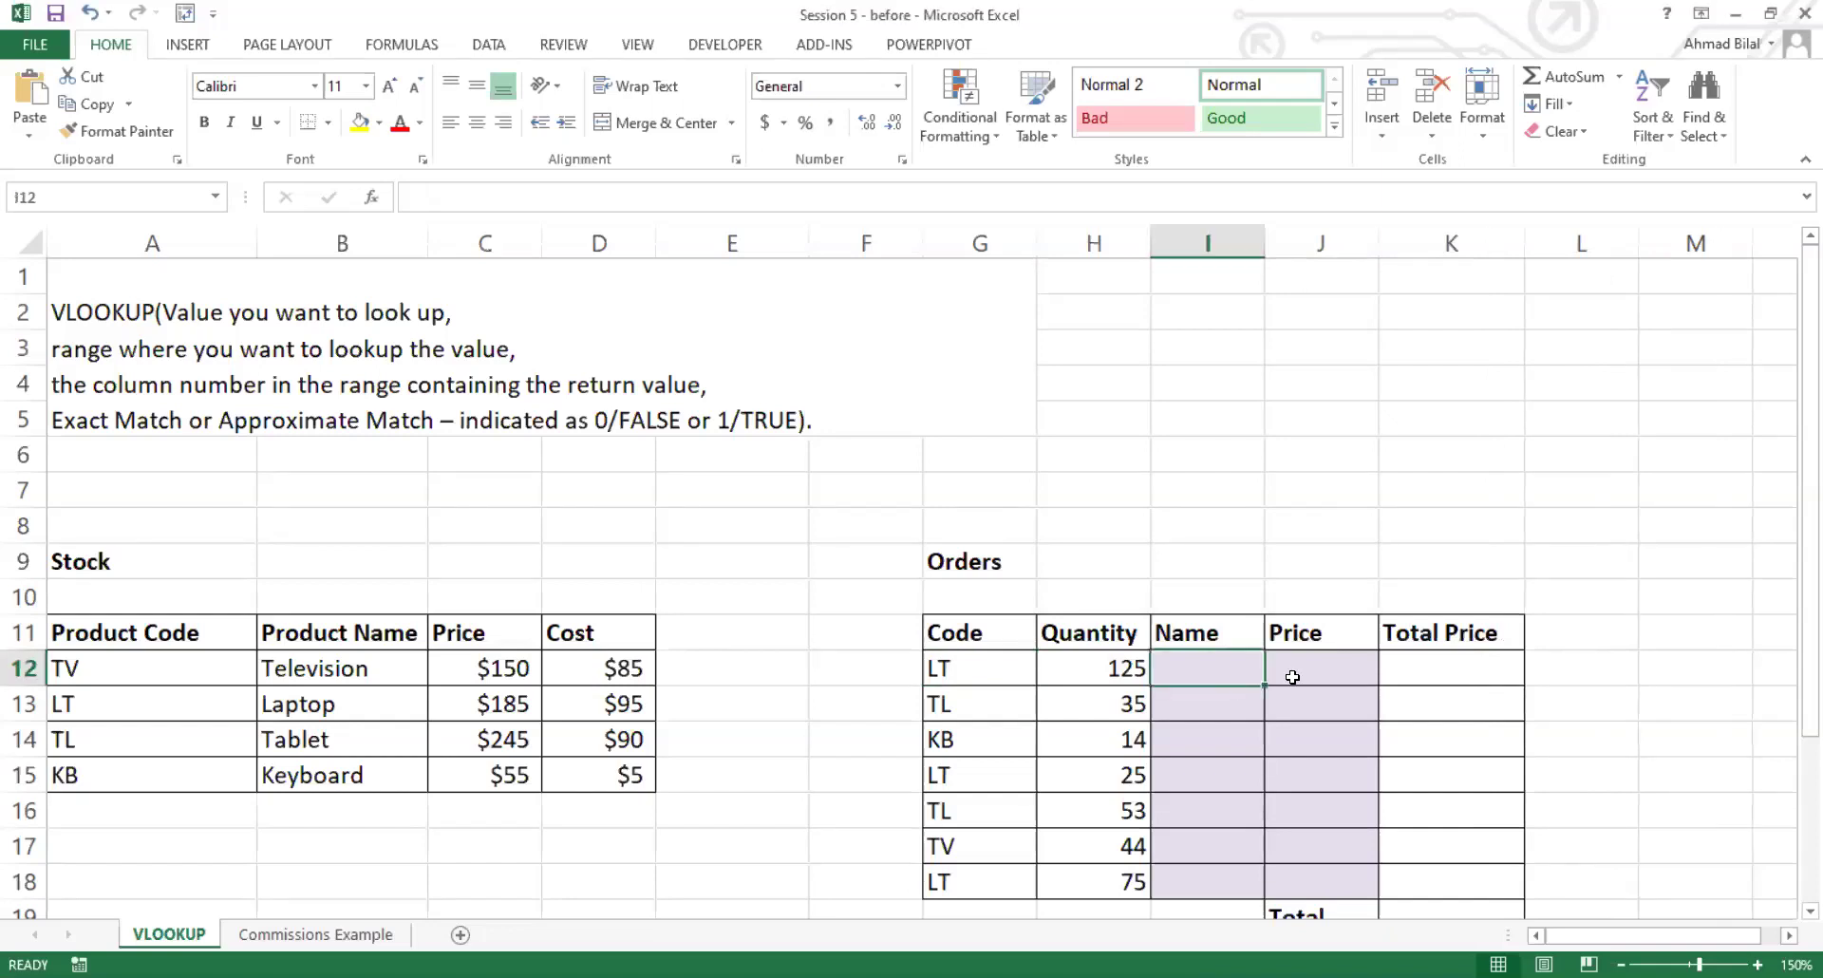
# Step: Enter Laptop by hand as the product name in the first row of the Orders table
pyautogui.click(1330, 675)
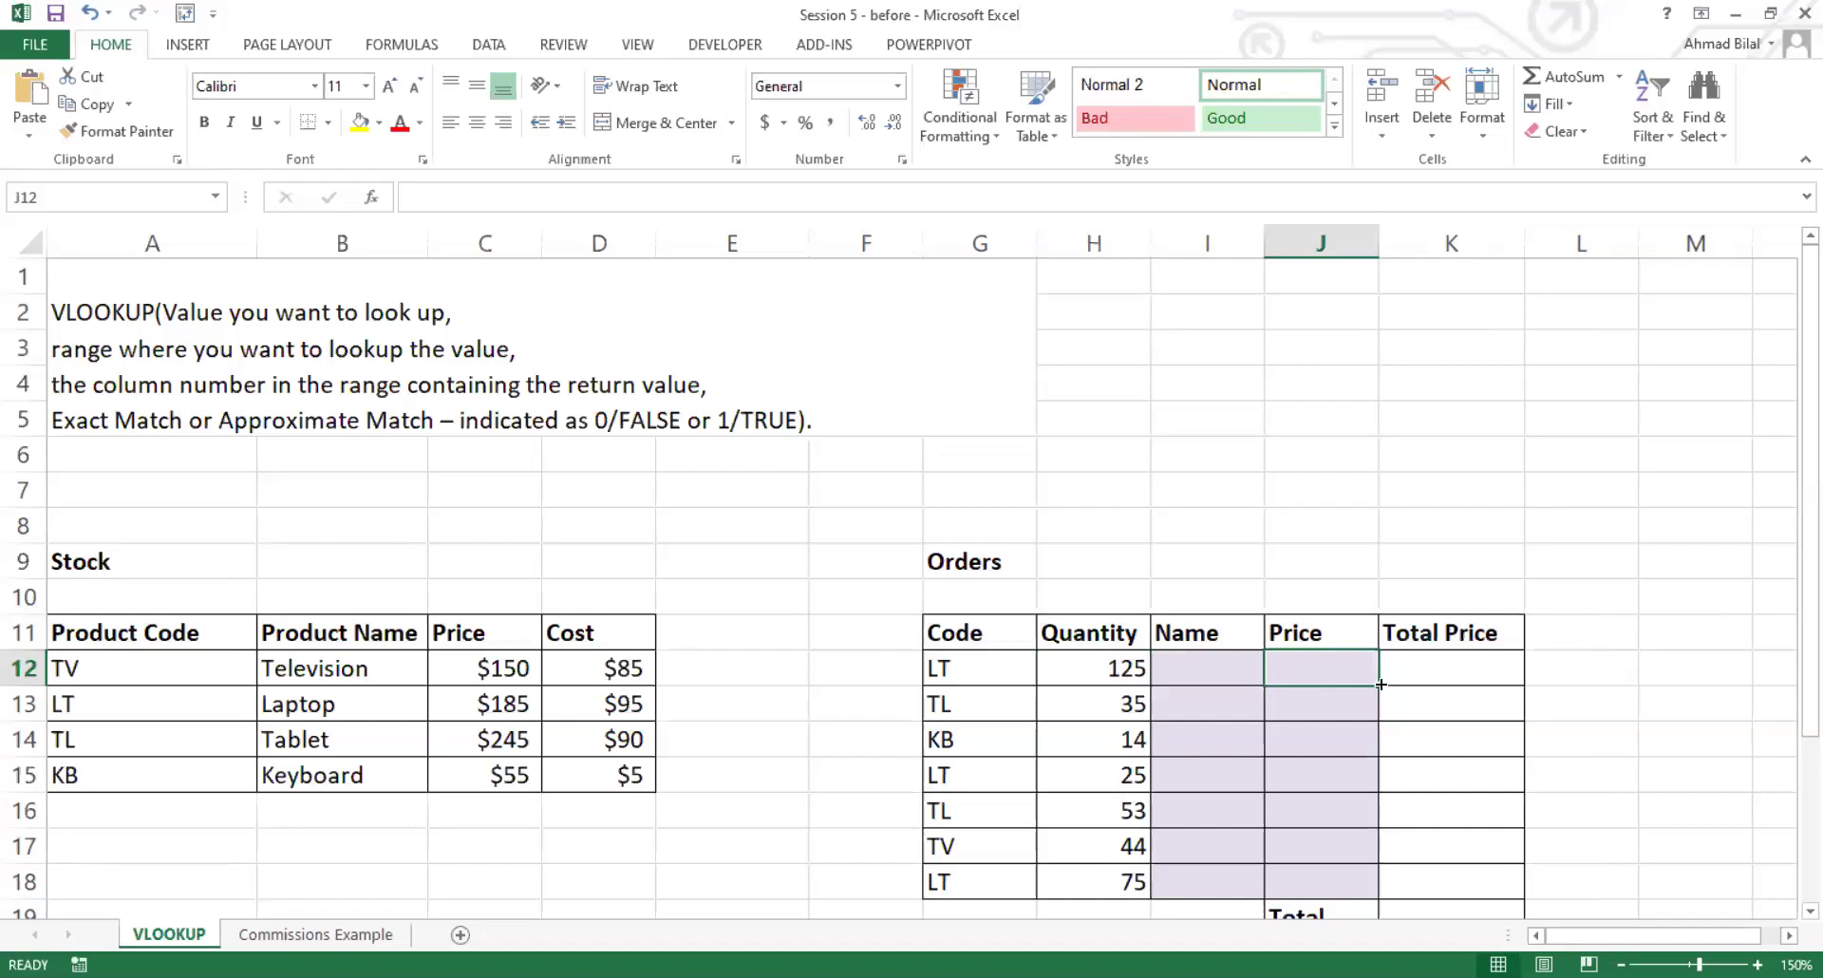
pyautogui.click(1449, 675)
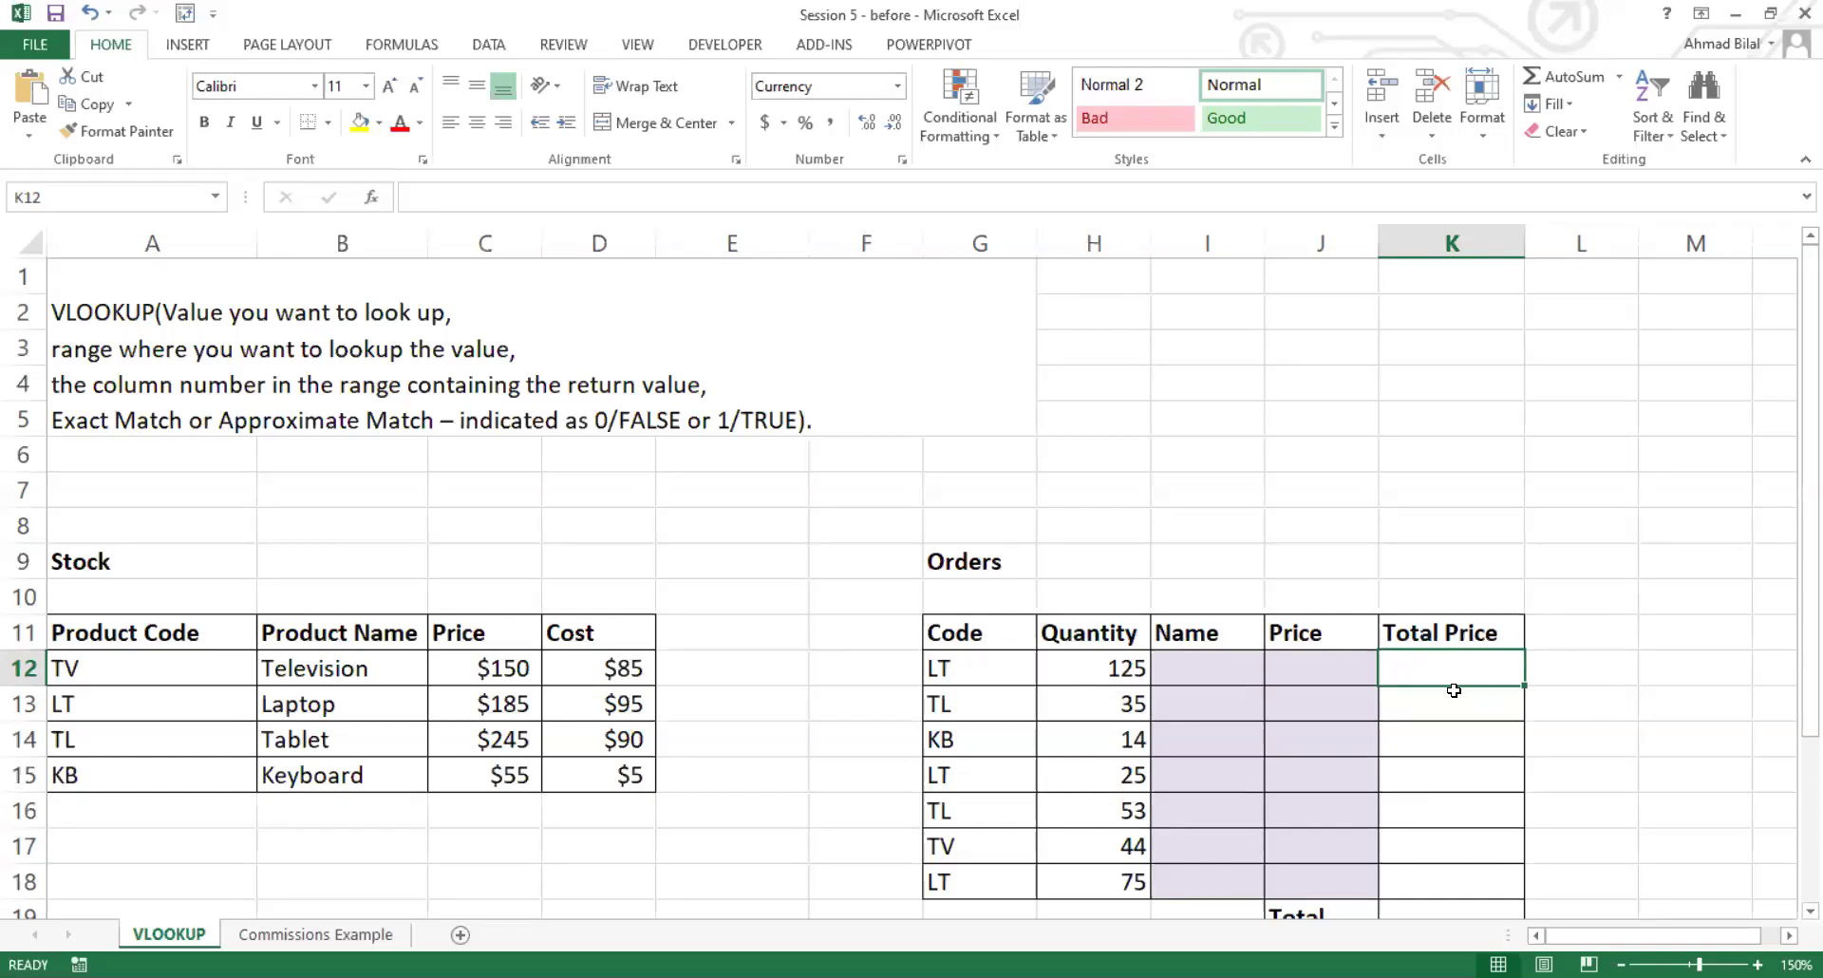
pyautogui.click(1211, 671)
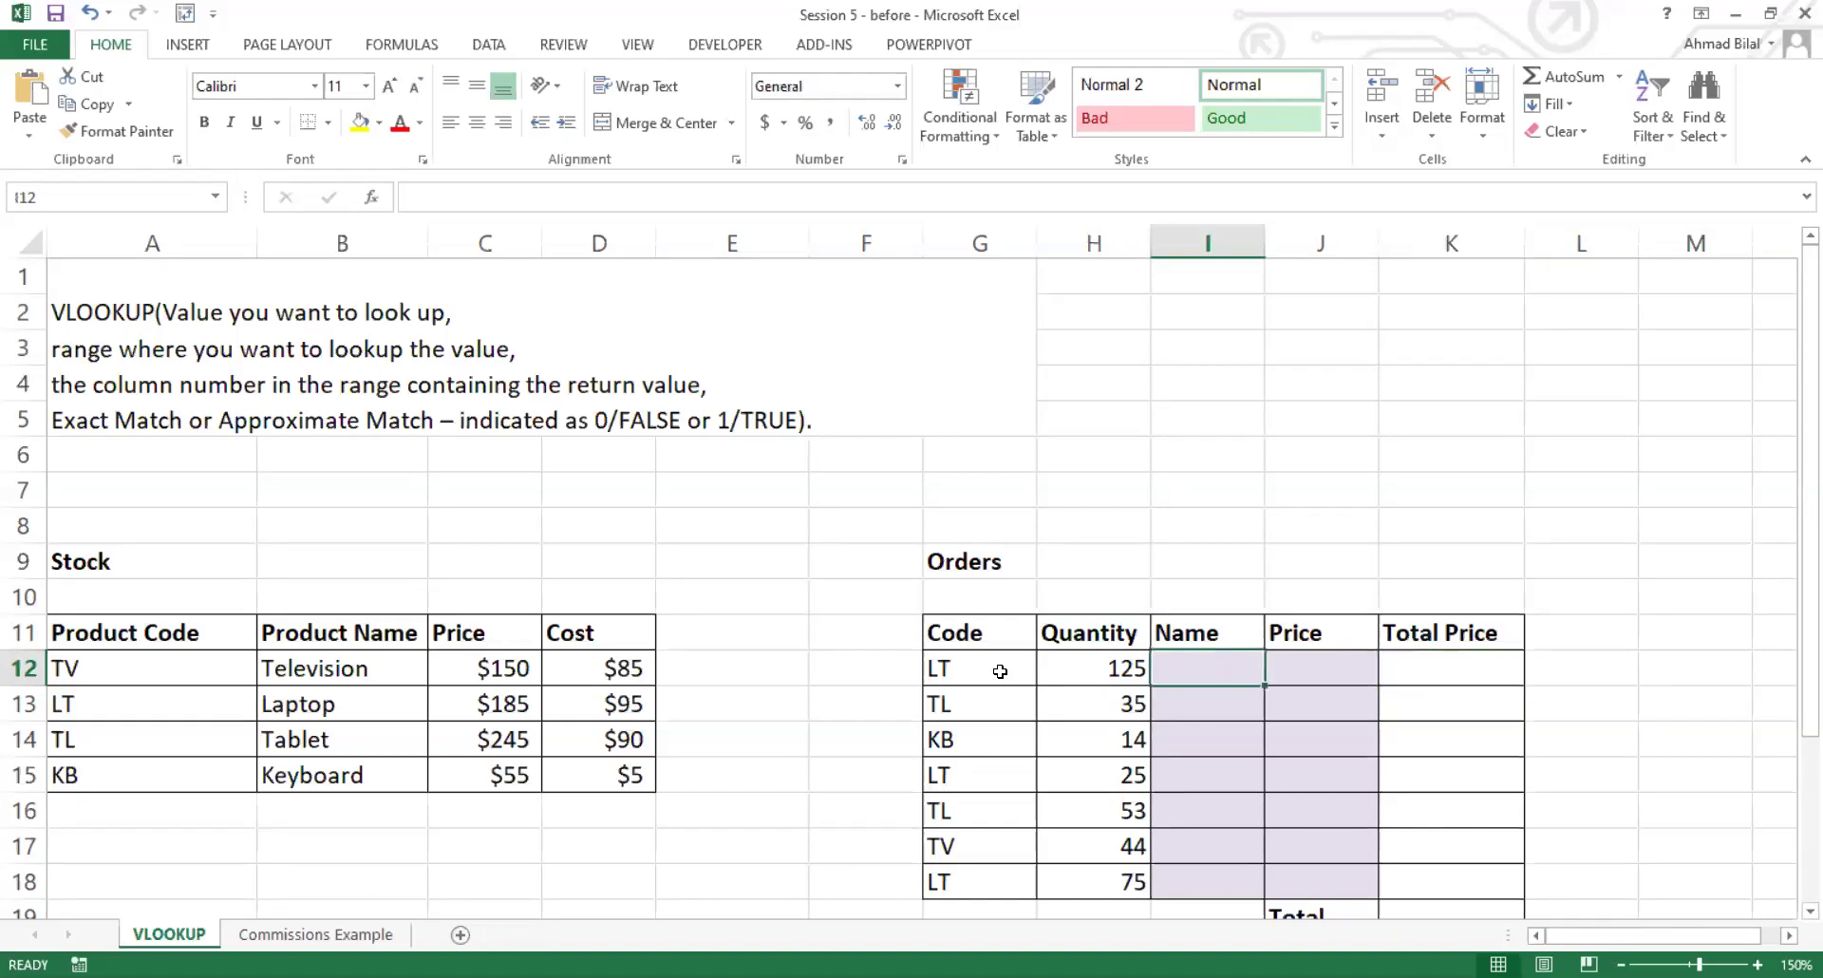
pyautogui.click(964, 672)
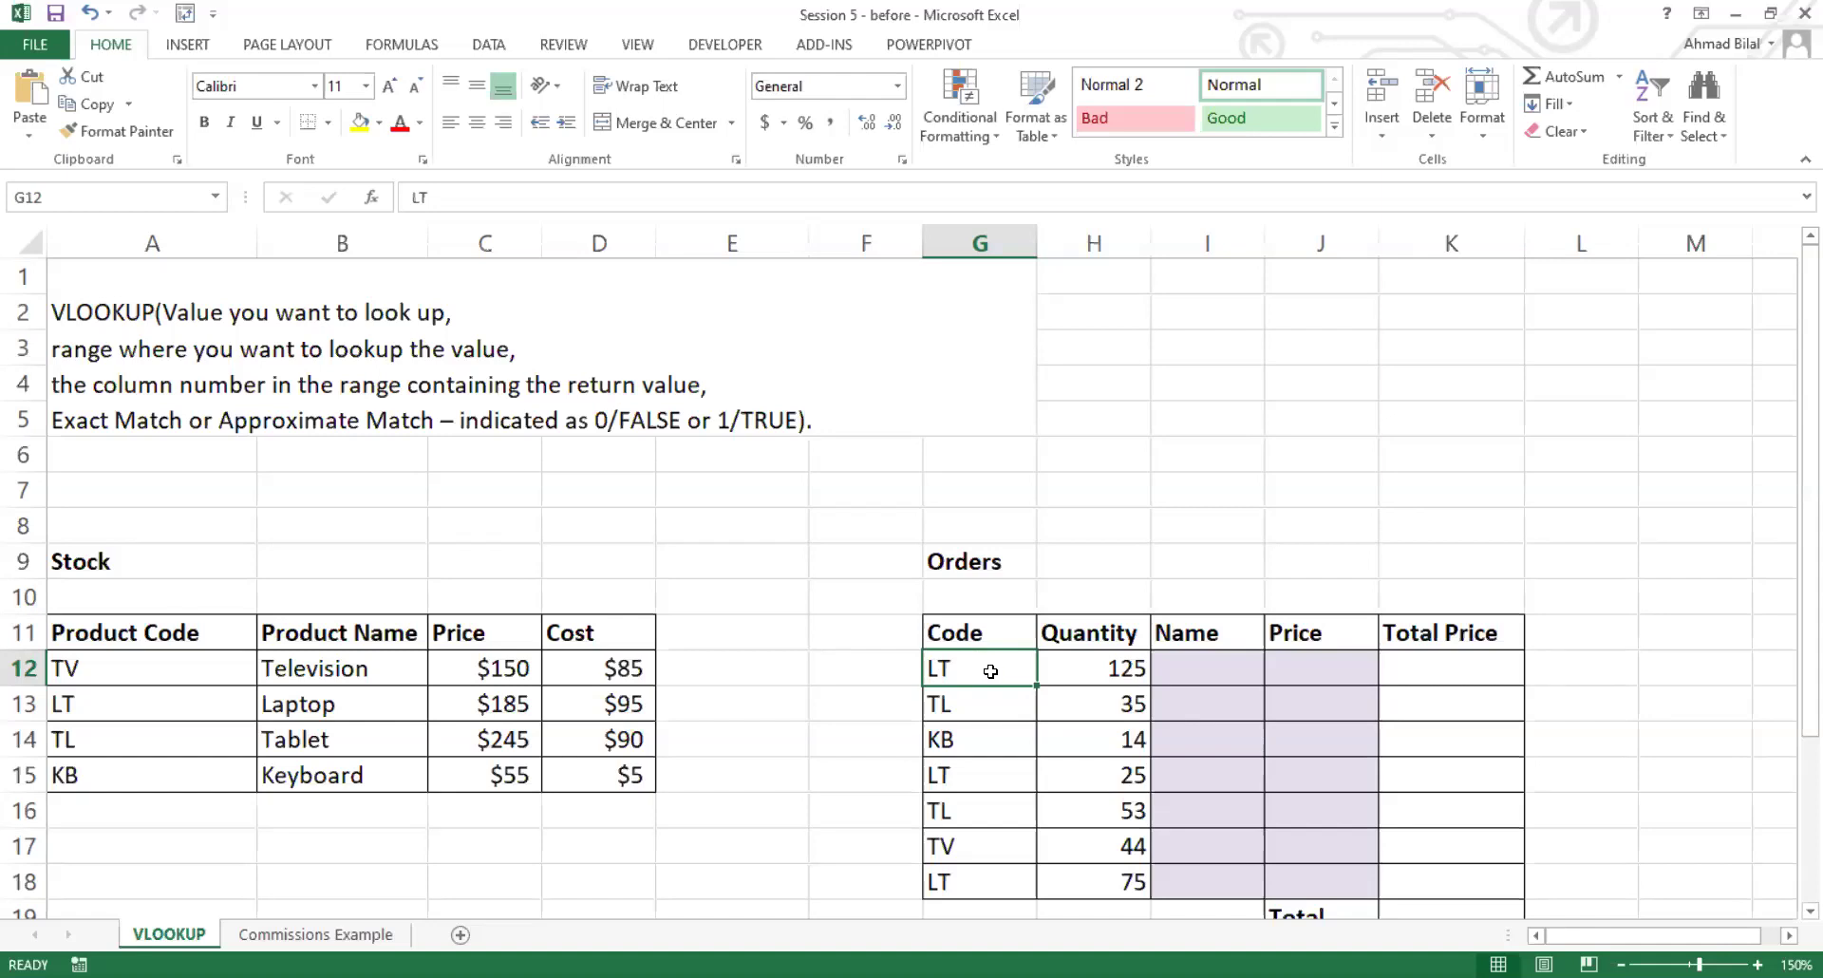
pyautogui.click(1085, 666)
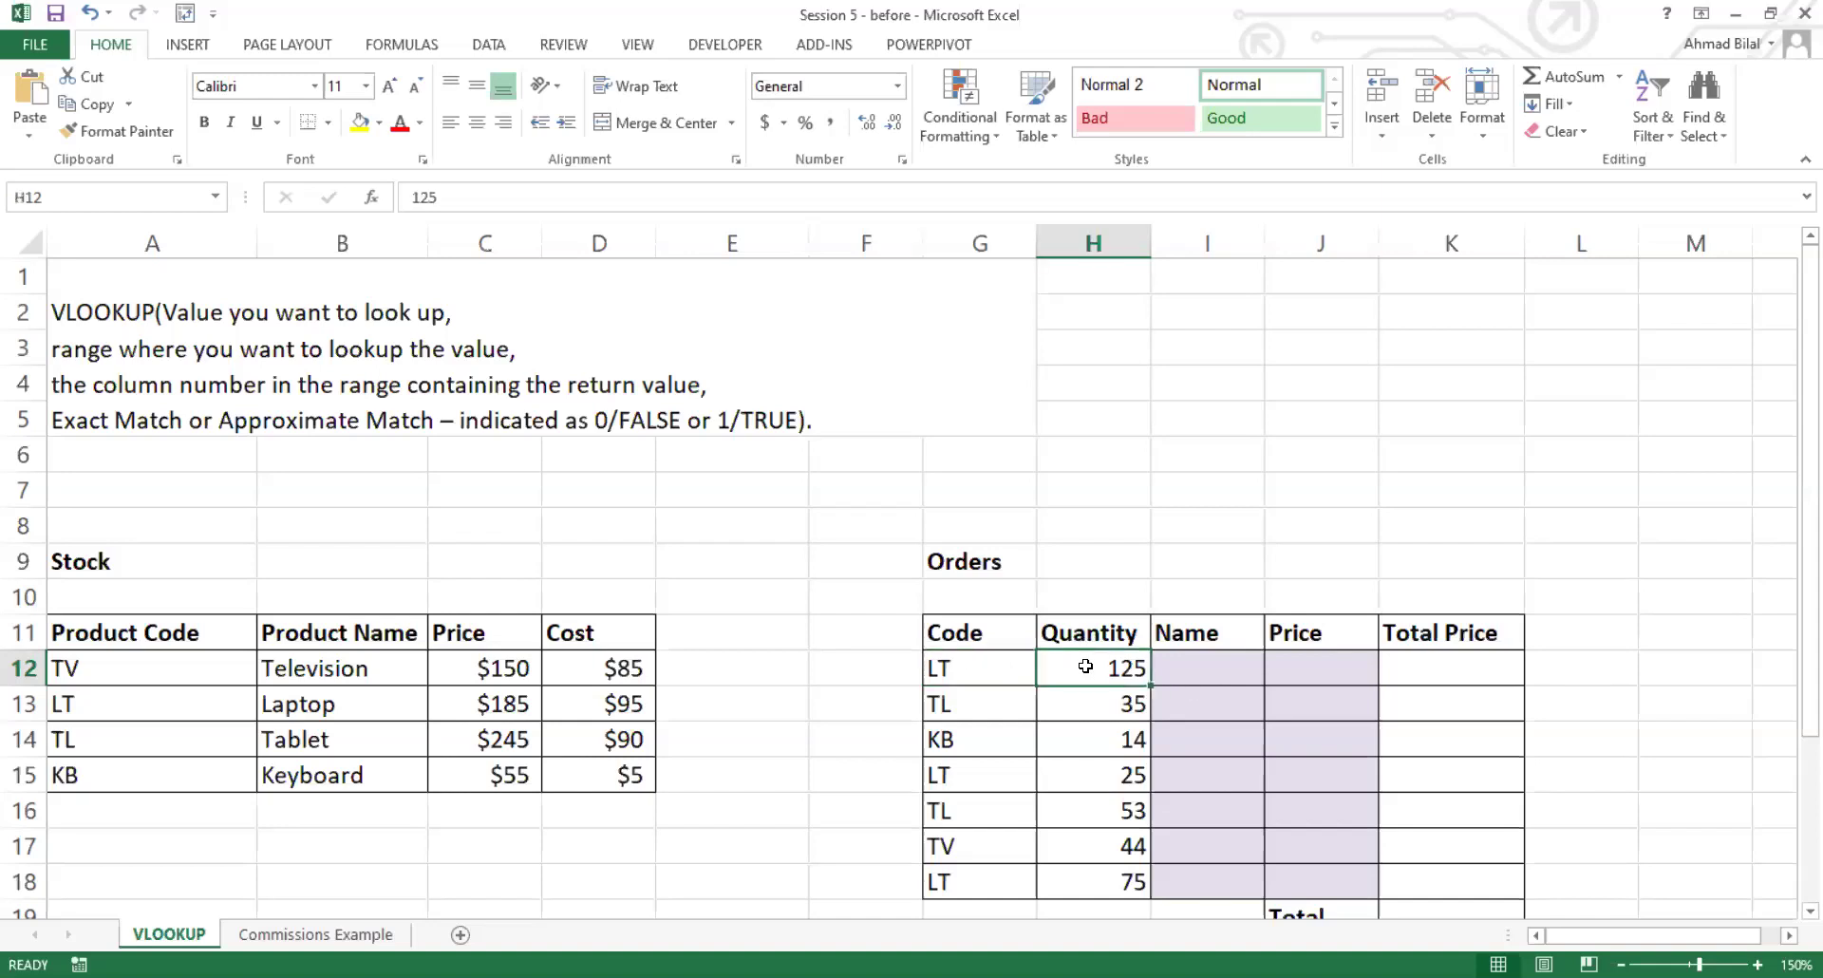
pyautogui.click(1206, 670)
pyautogui.write('Laptop')
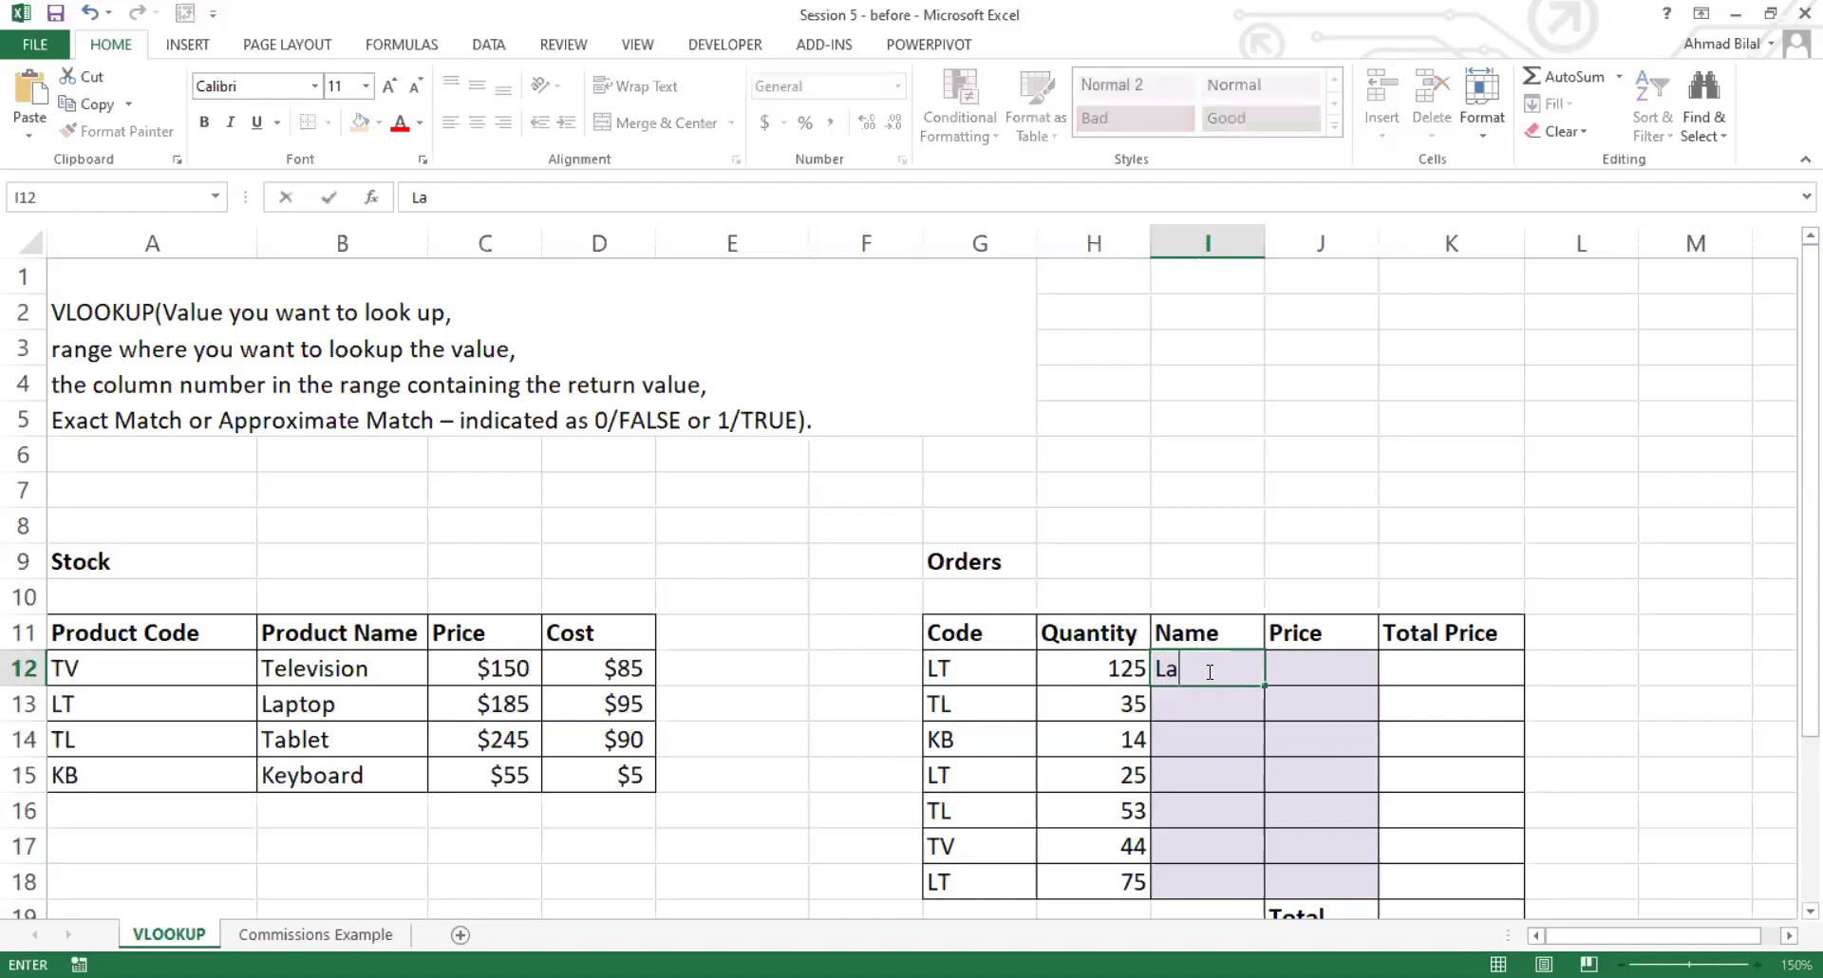
pyautogui.press('Tab')
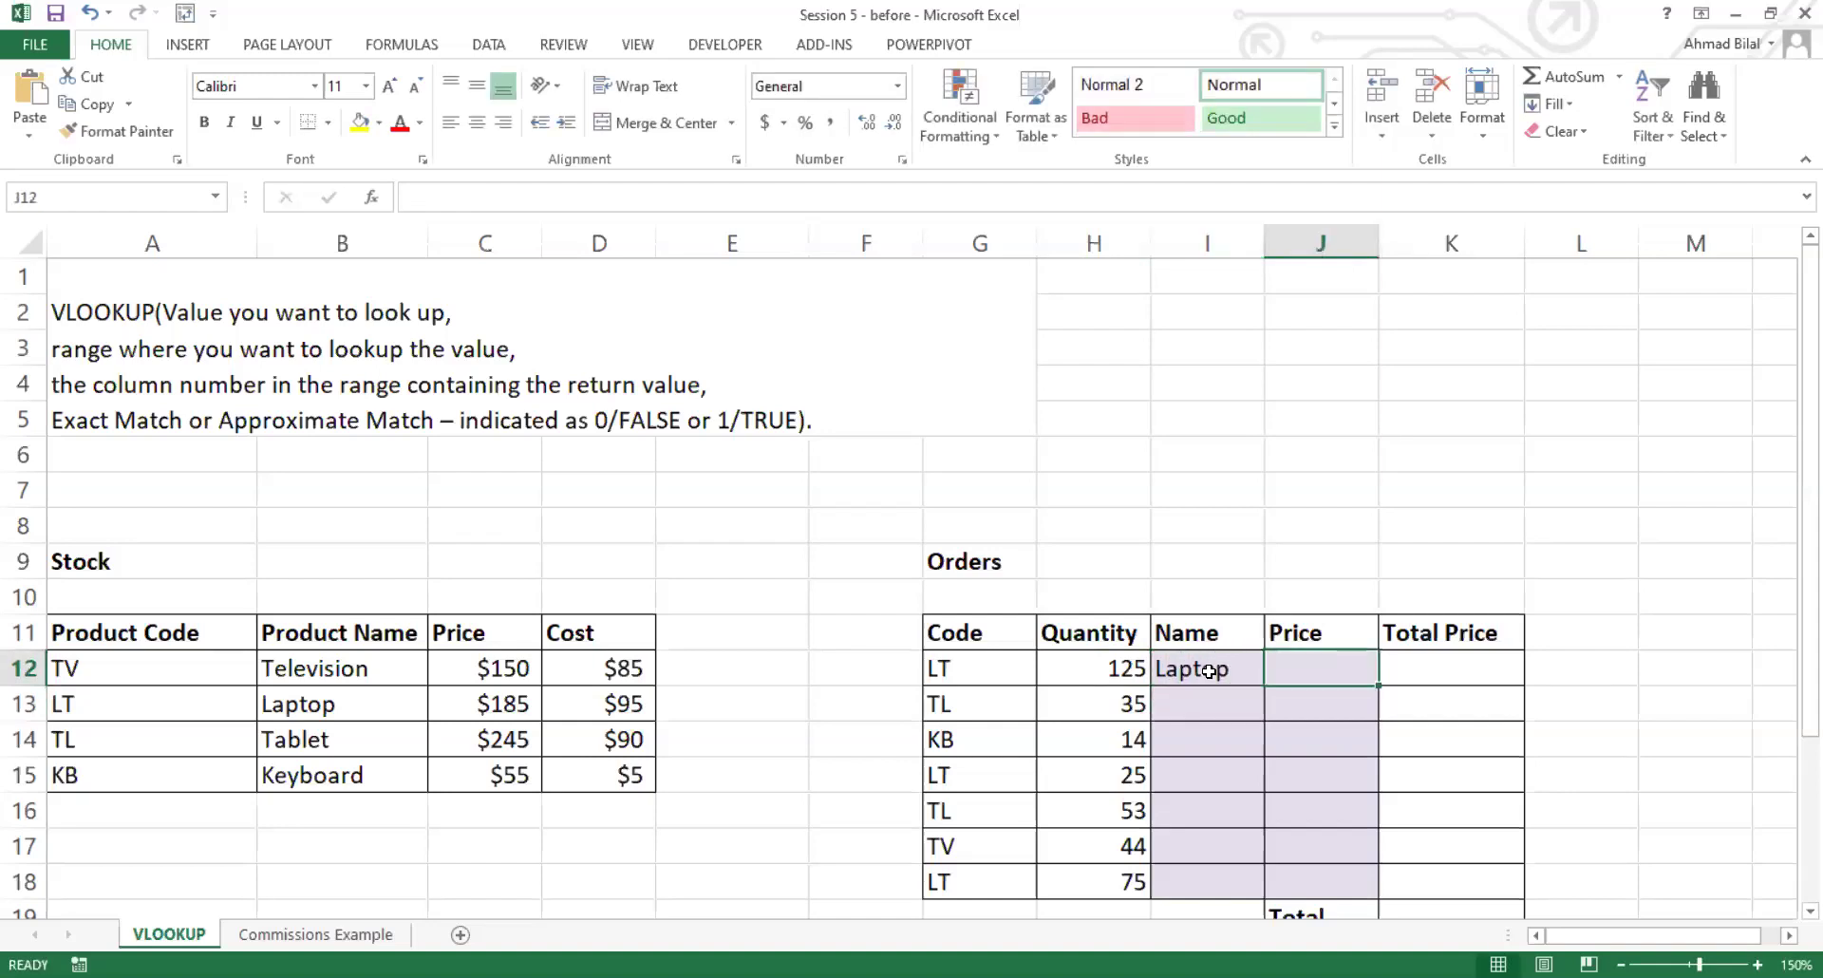
# Step: Look up the laptop's price in the Stock table and enter 185 as the first order's price
pyautogui.click(141, 710)
pyautogui.click(503, 708)
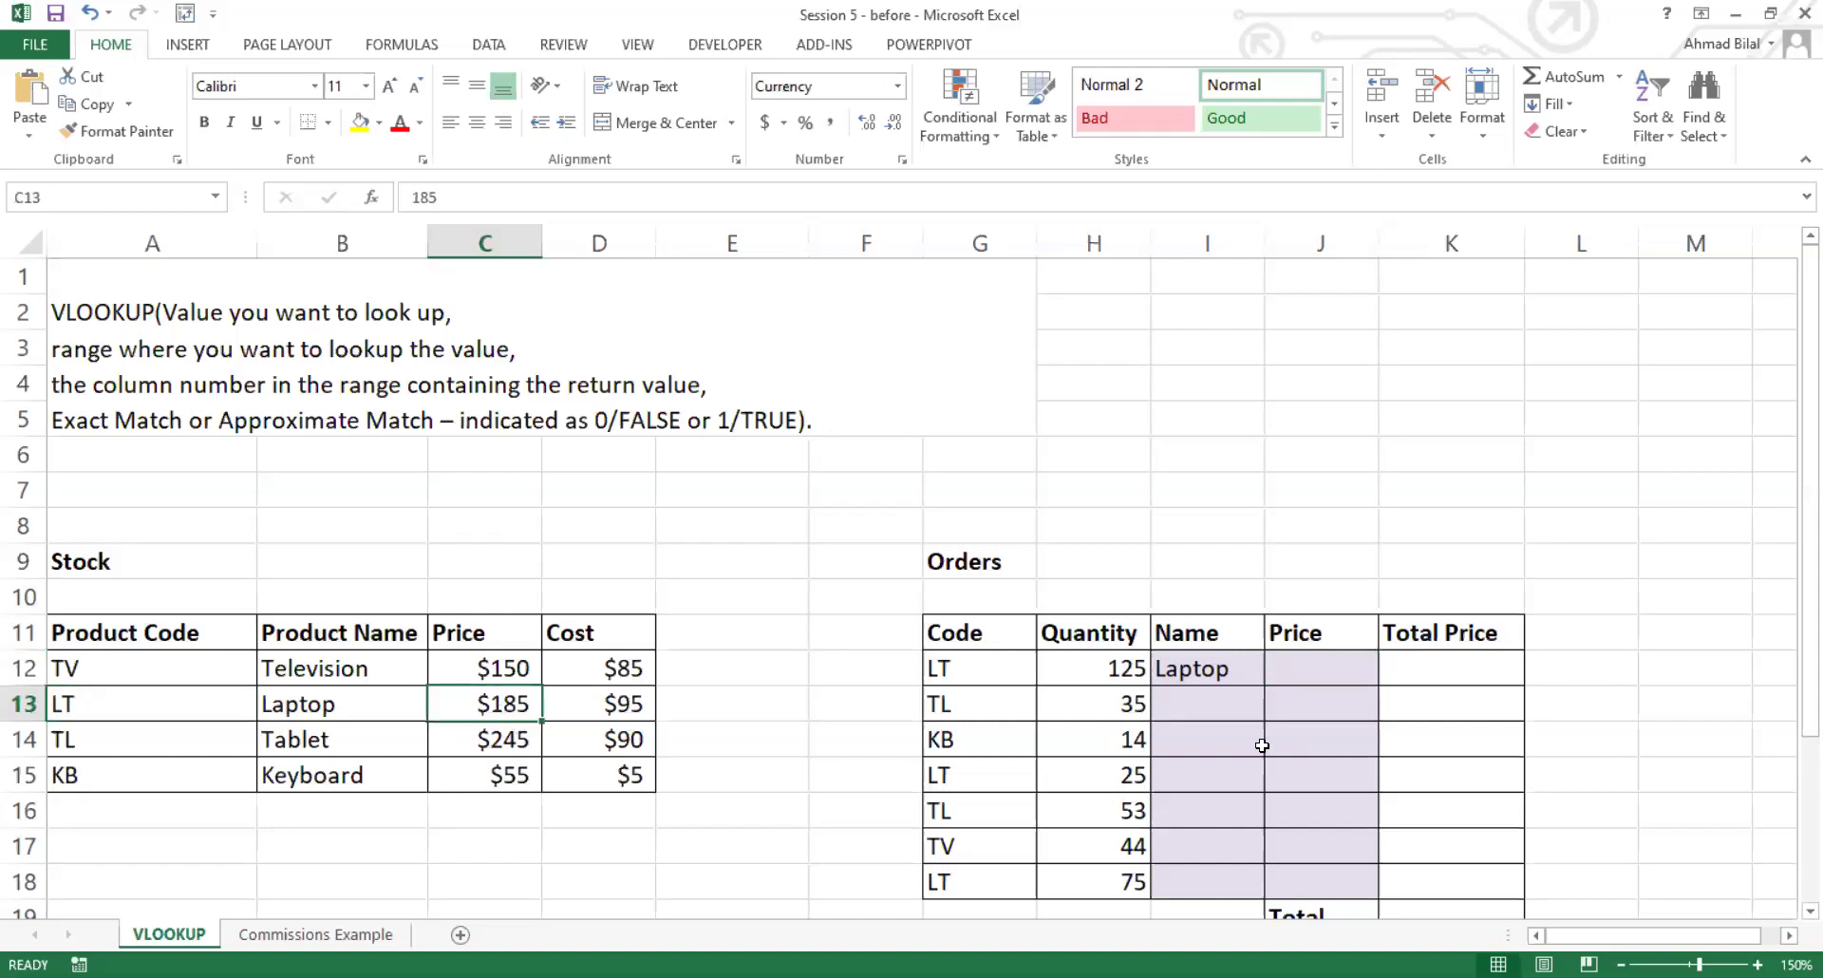
pyautogui.click(1348, 678)
pyautogui.write('185')
pyautogui.press('Return')
# Step: Calculate the first order's total price in K12 by multiplying quantity by price with =H12*J12
pyautogui.press('Up')
pyautogui.press('Right')
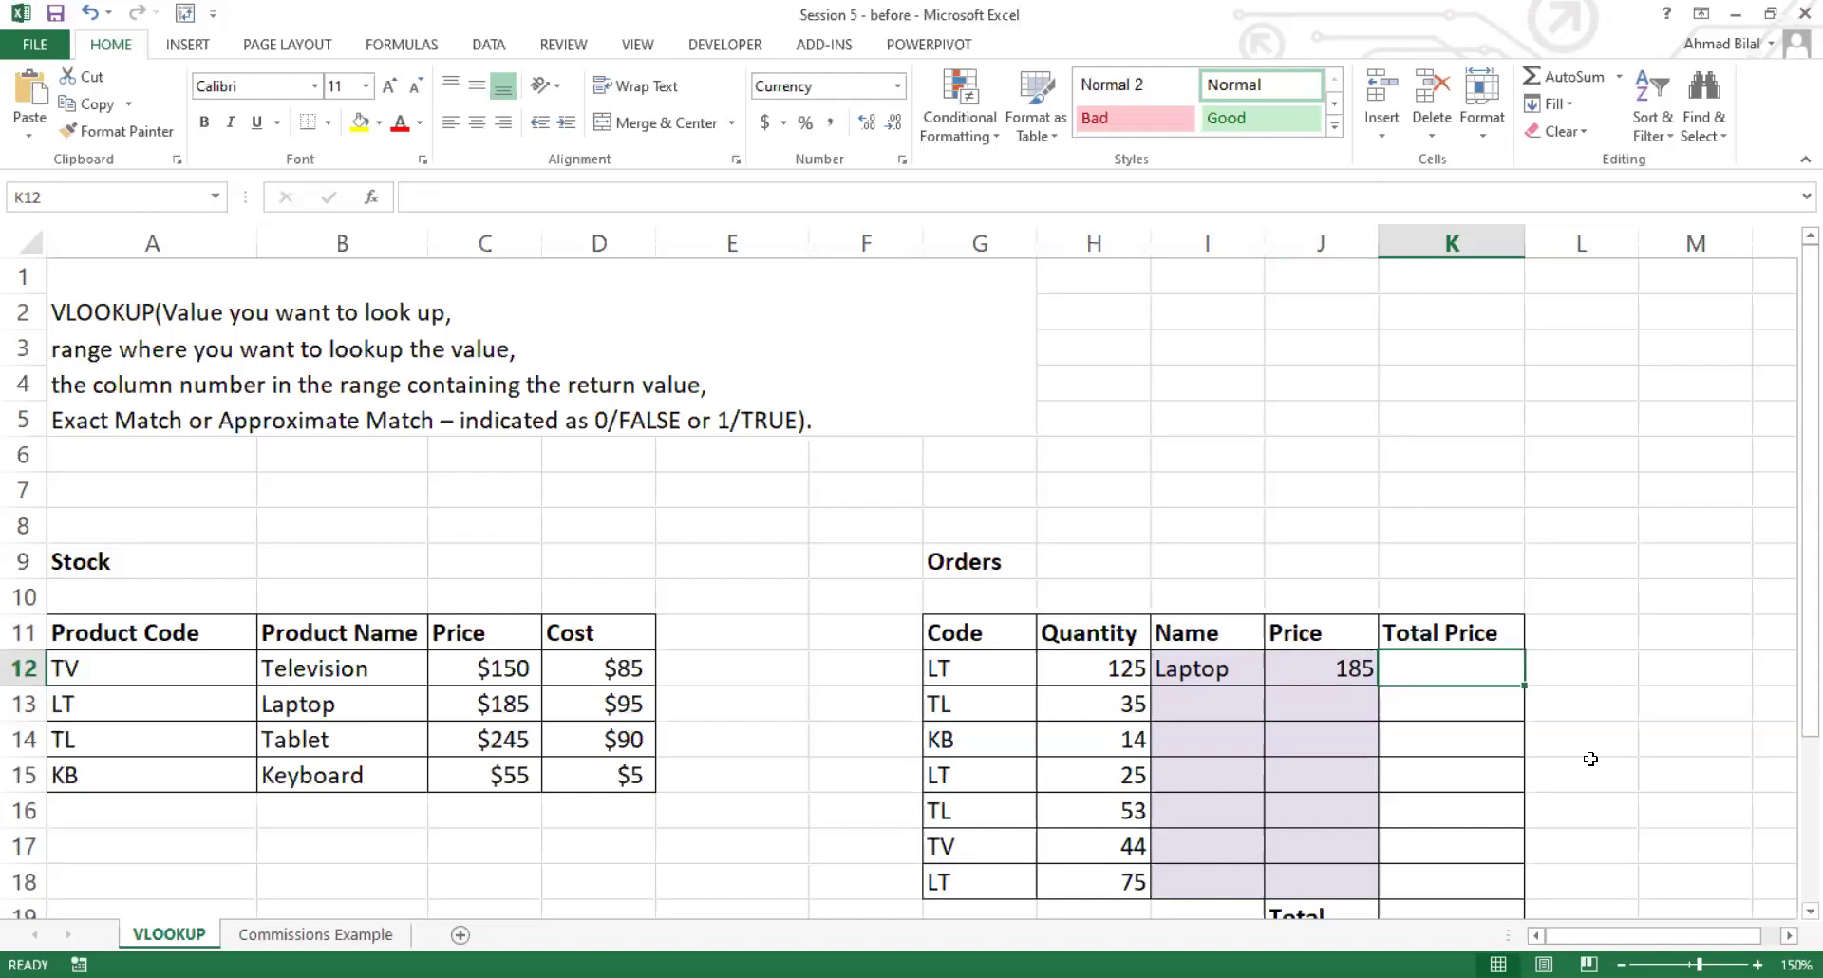
pyautogui.write('=')
pyautogui.press('Left')
pyautogui.press('Left')
pyautogui.press('Left')
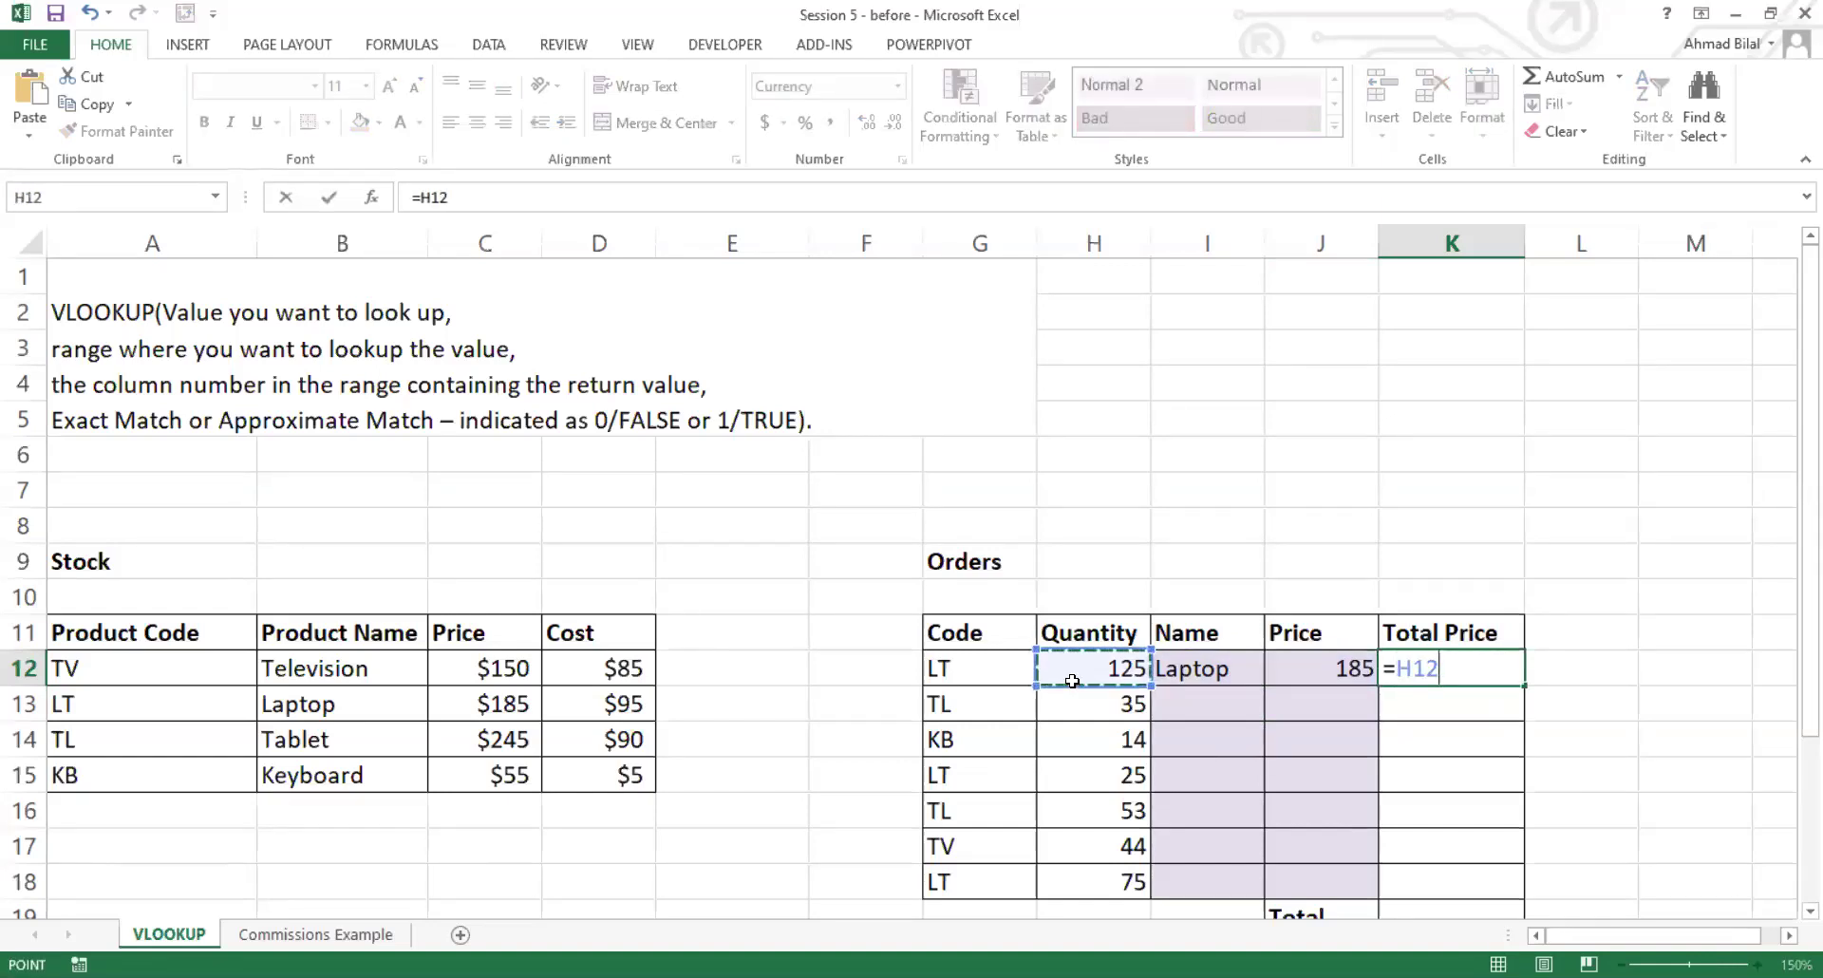
pyautogui.write('*')
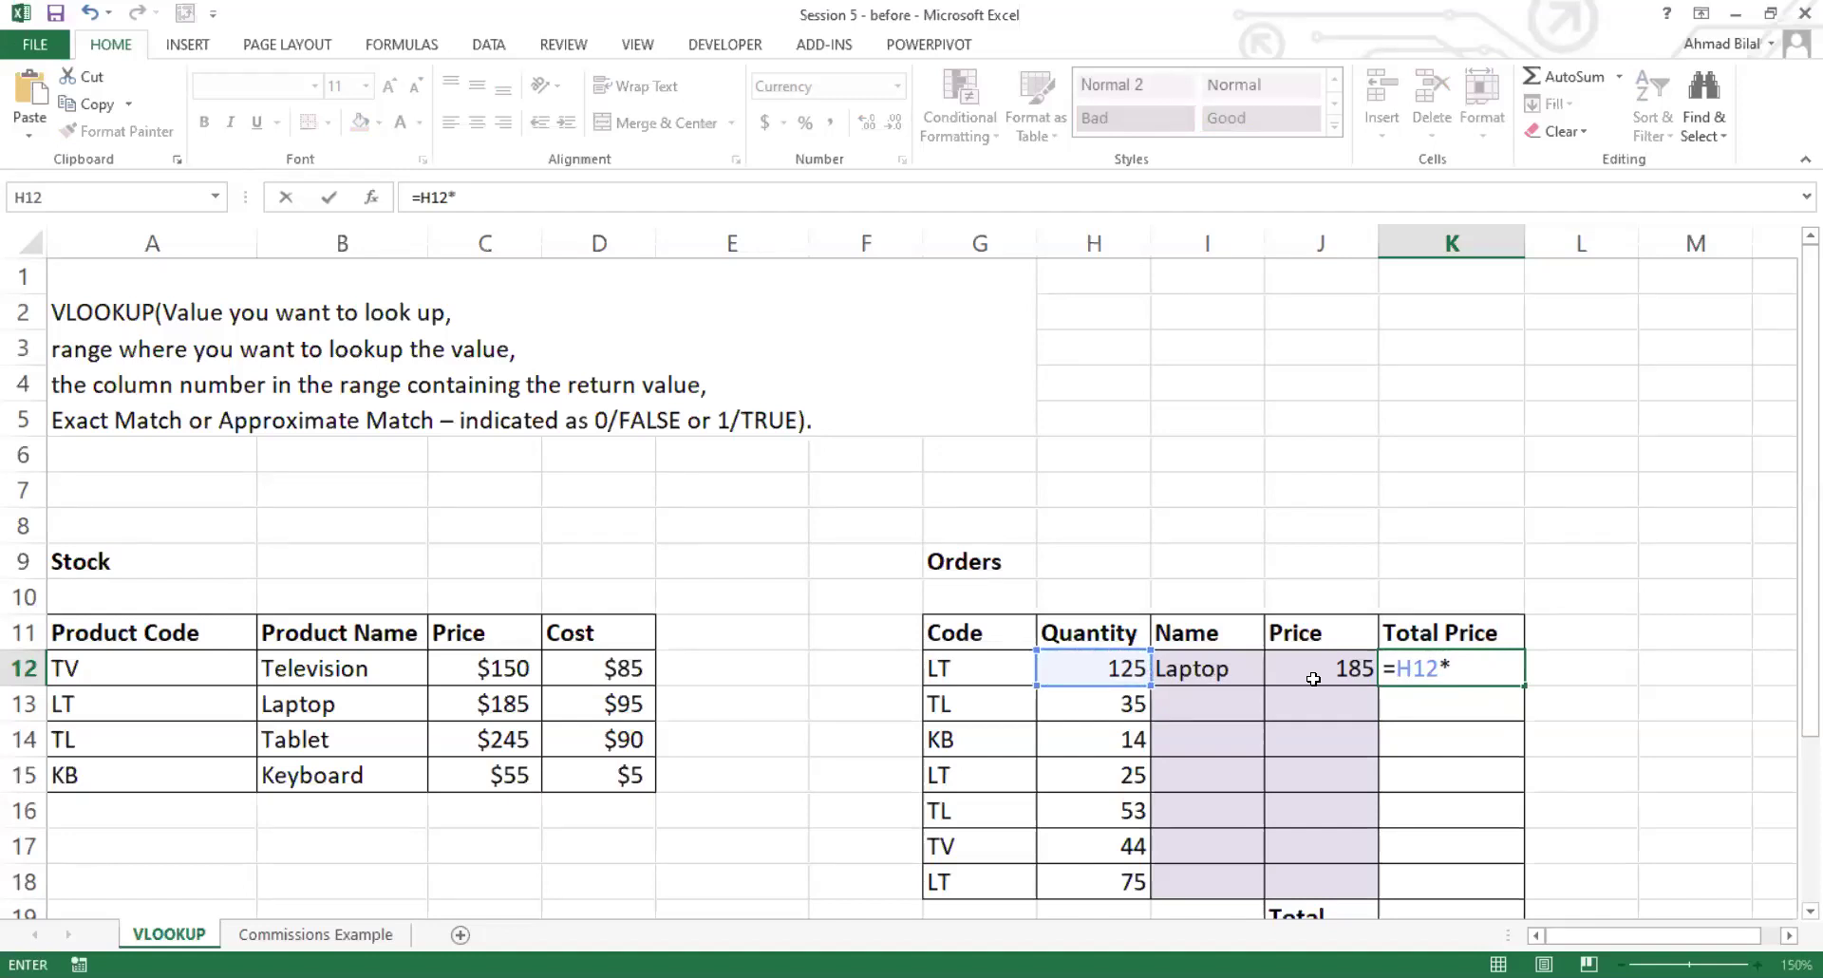
pyautogui.click(1364, 672)
pyautogui.press('Return')
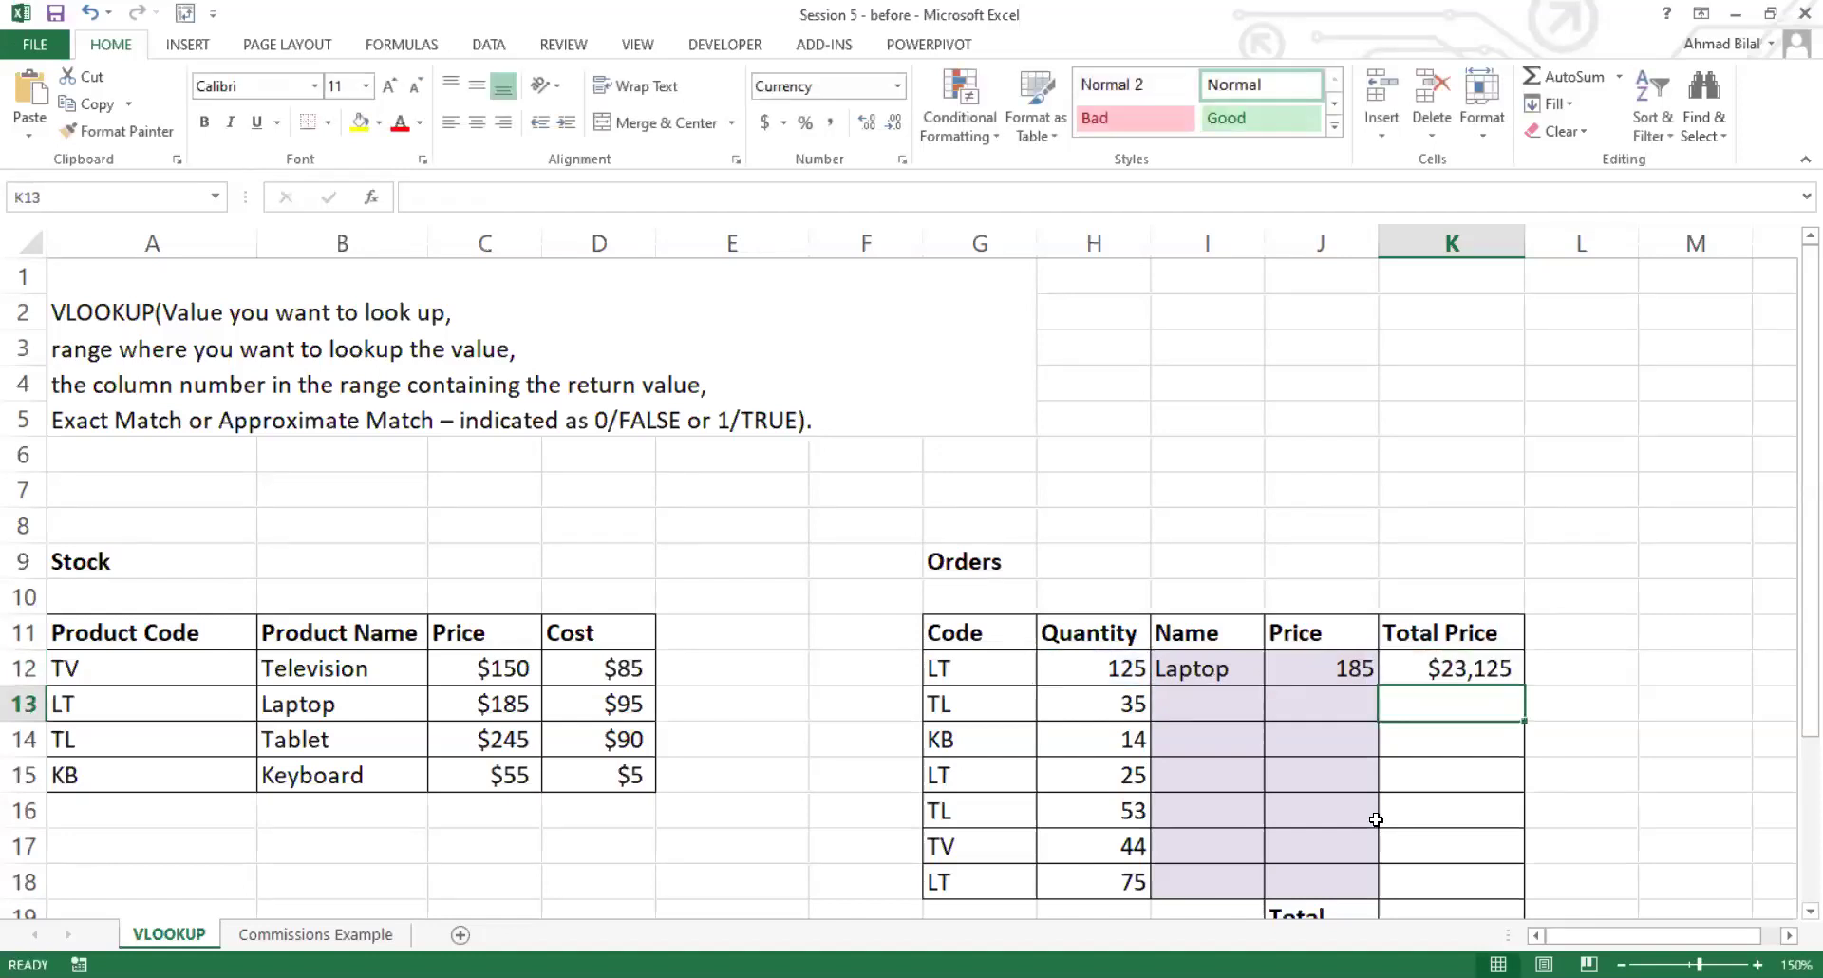
# Step: Examine the first Orders row, comparing its given code with the hand-entered name and price and the calculated total
pyautogui.click(1462, 662)
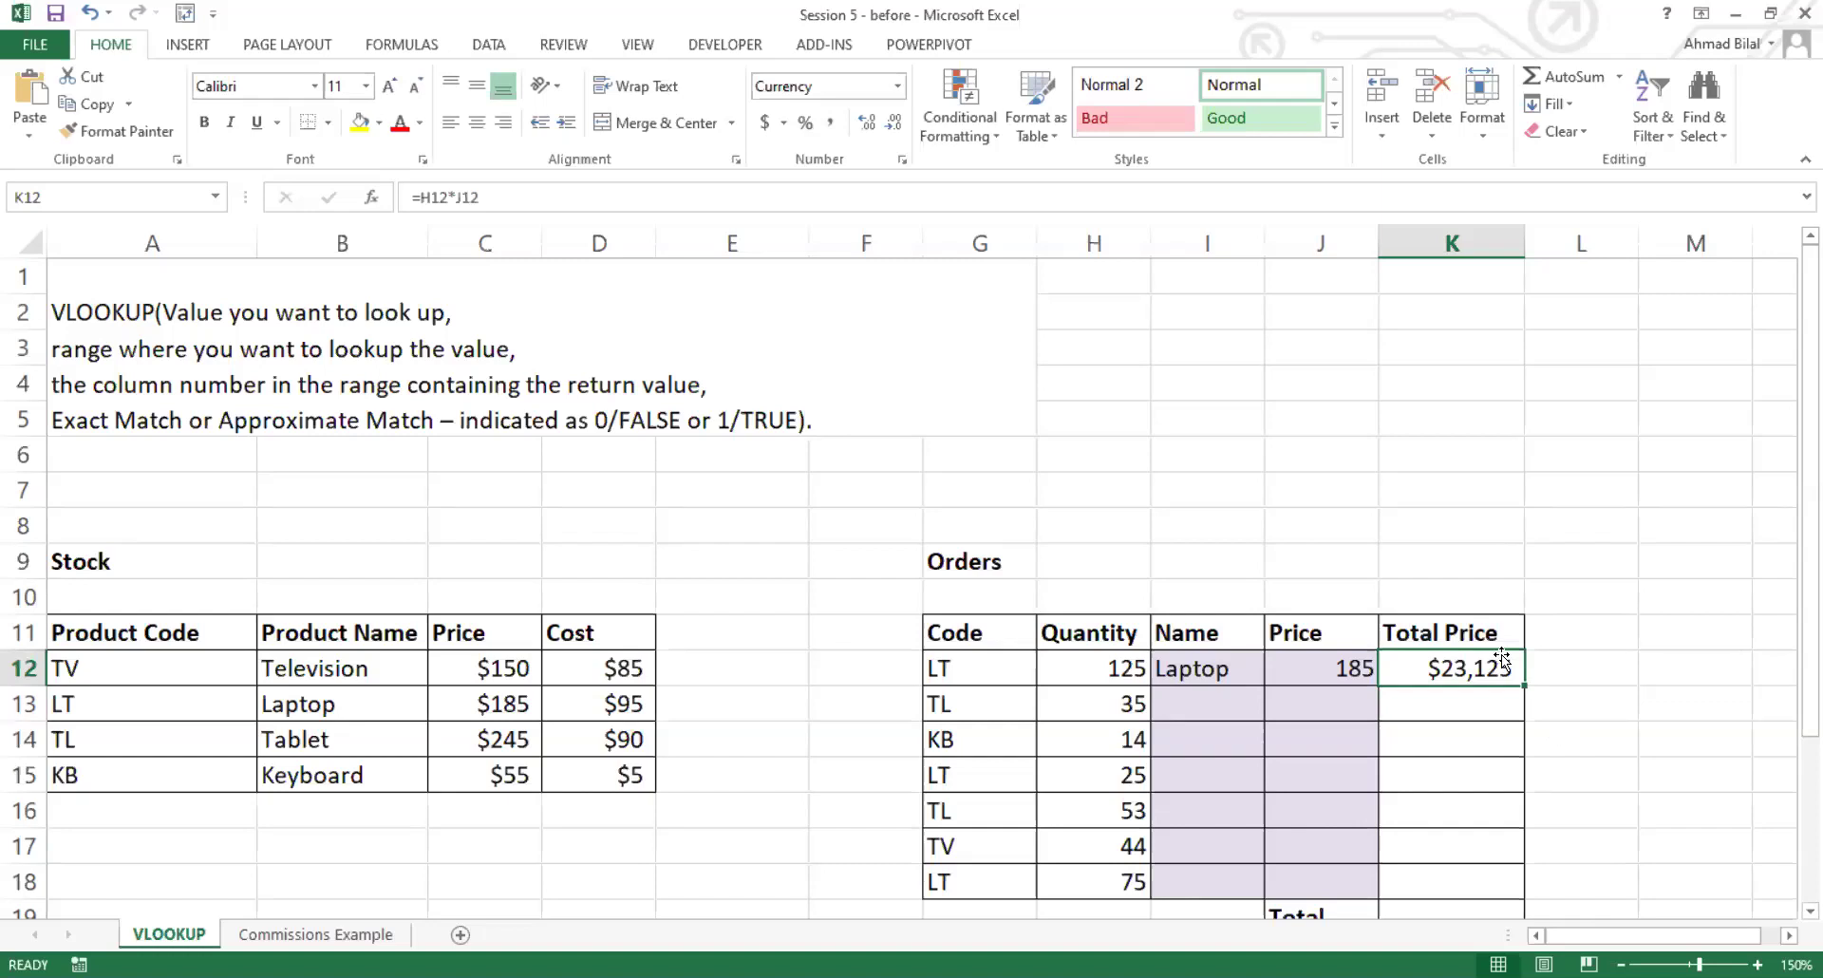
pyautogui.moveTo(1004, 662); pyautogui.dragTo(1315, 660)
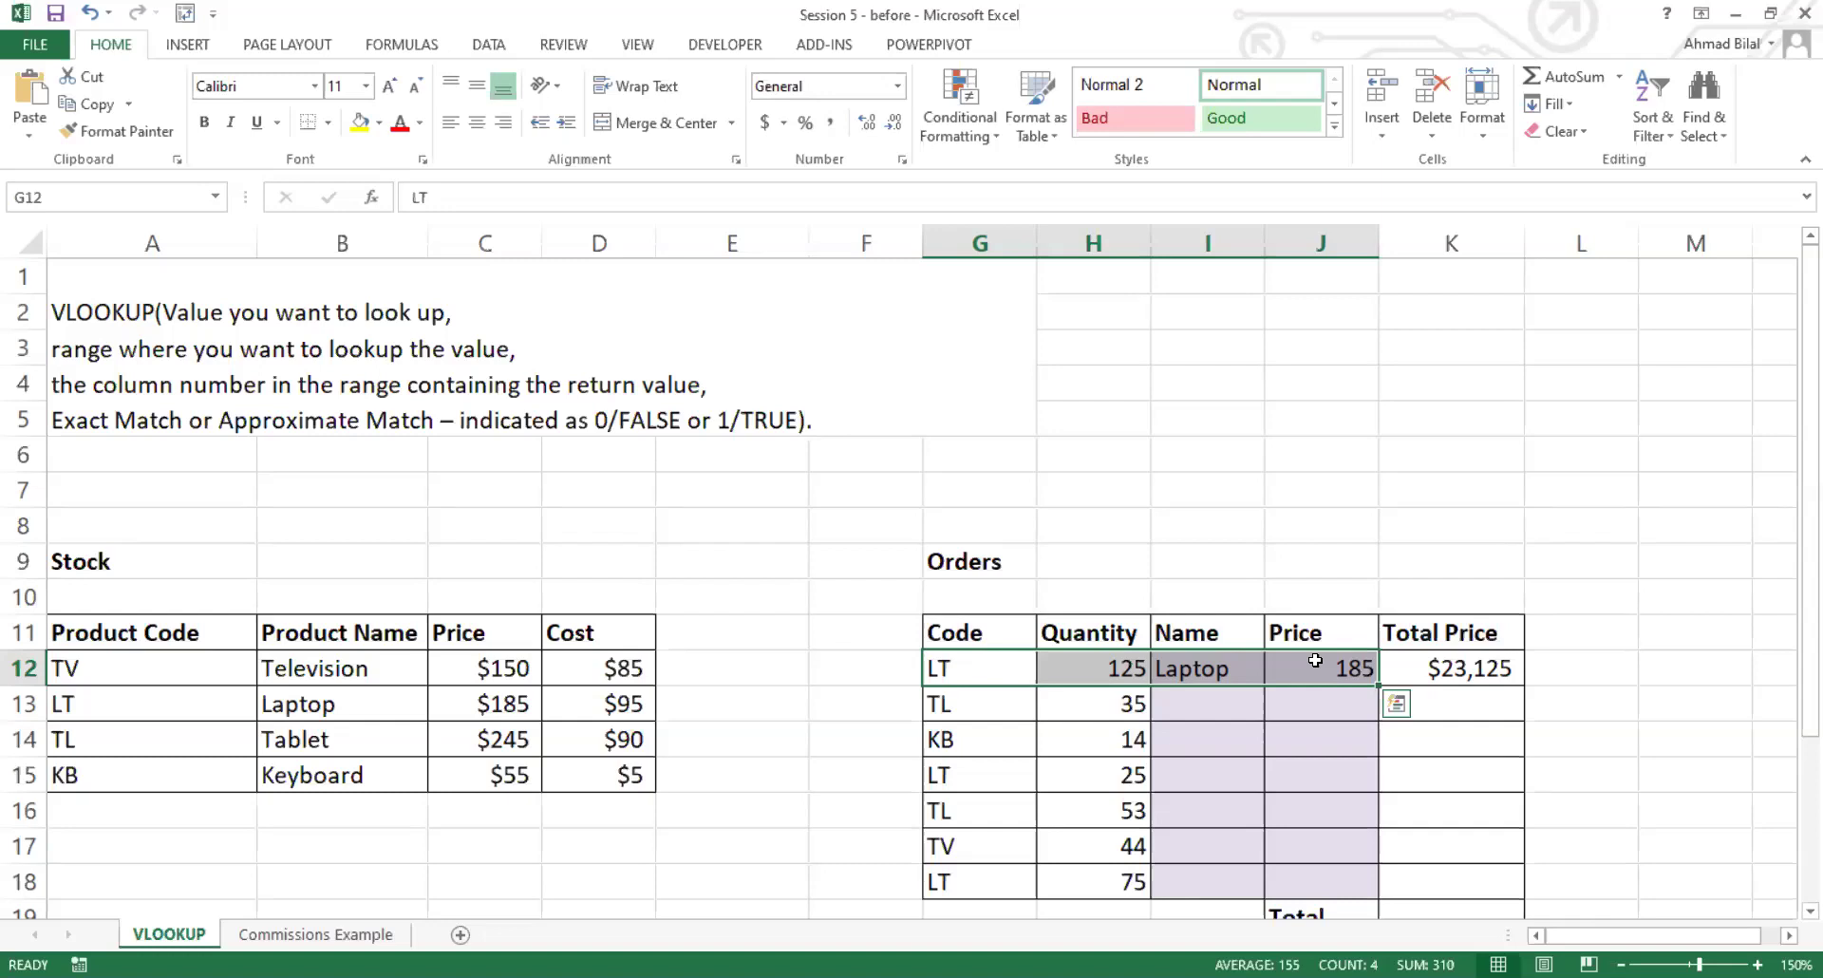
pyautogui.click(1234, 669)
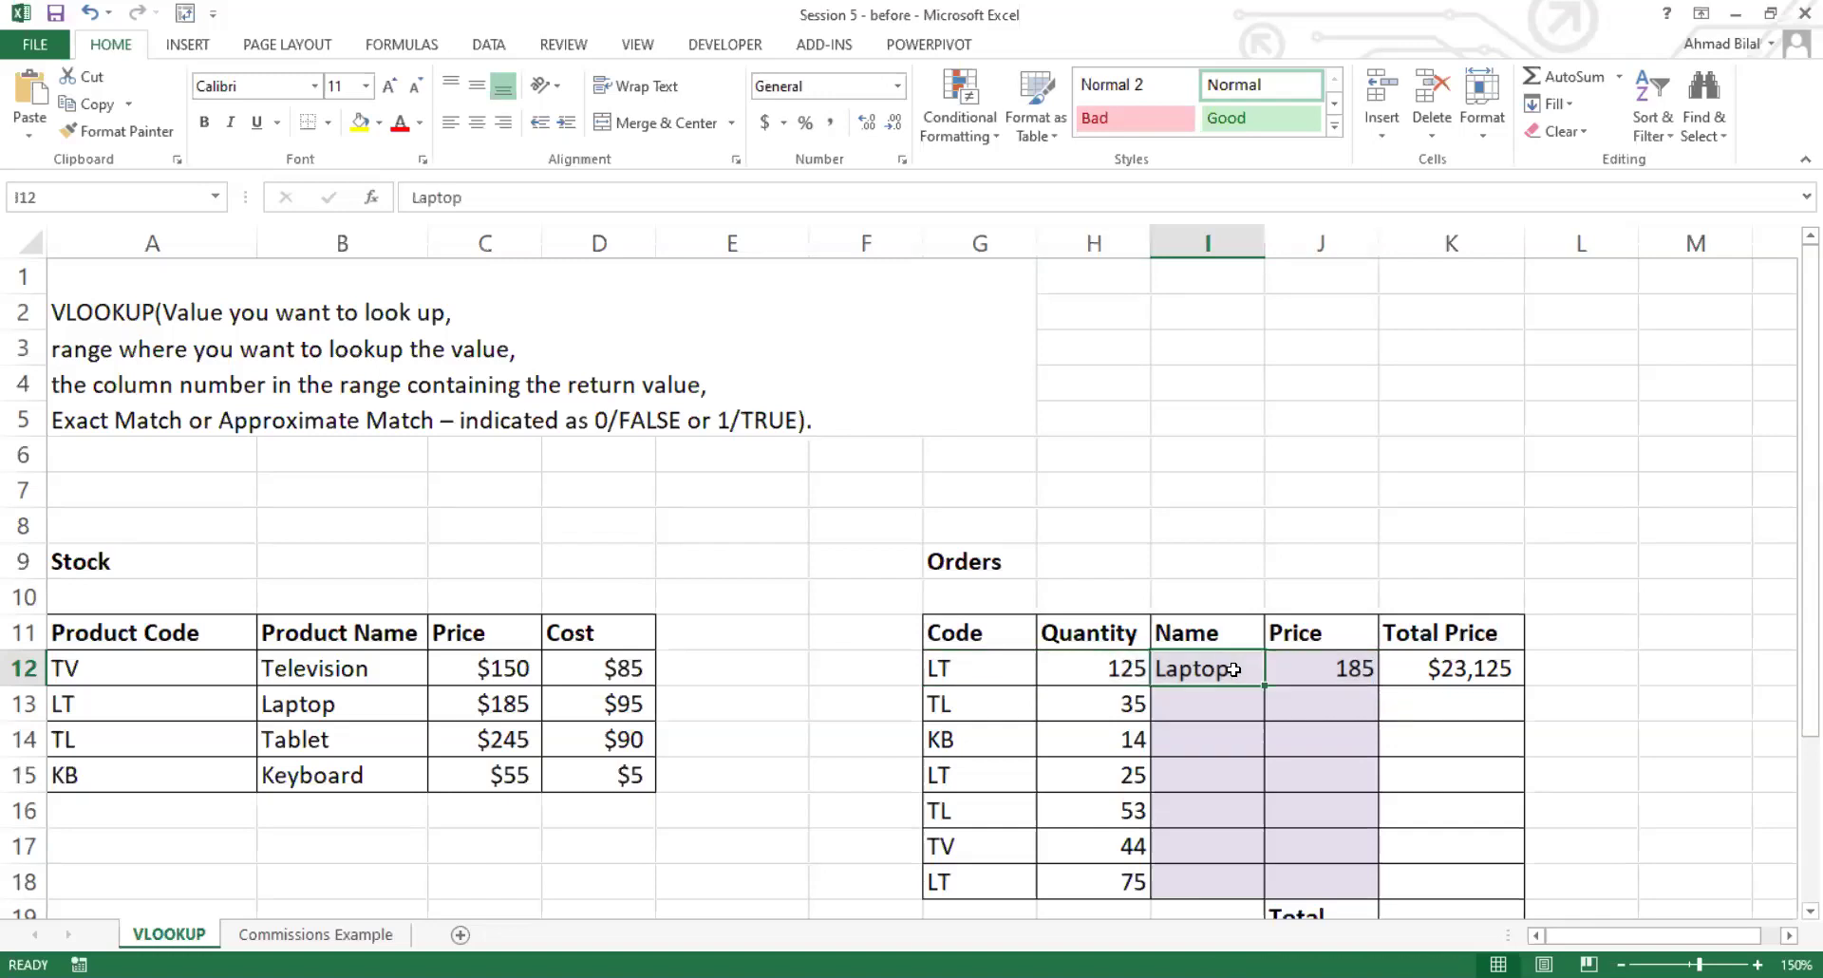
pyautogui.click(990, 673)
pyautogui.moveTo(1196, 671); pyautogui.dragTo(1286, 670)
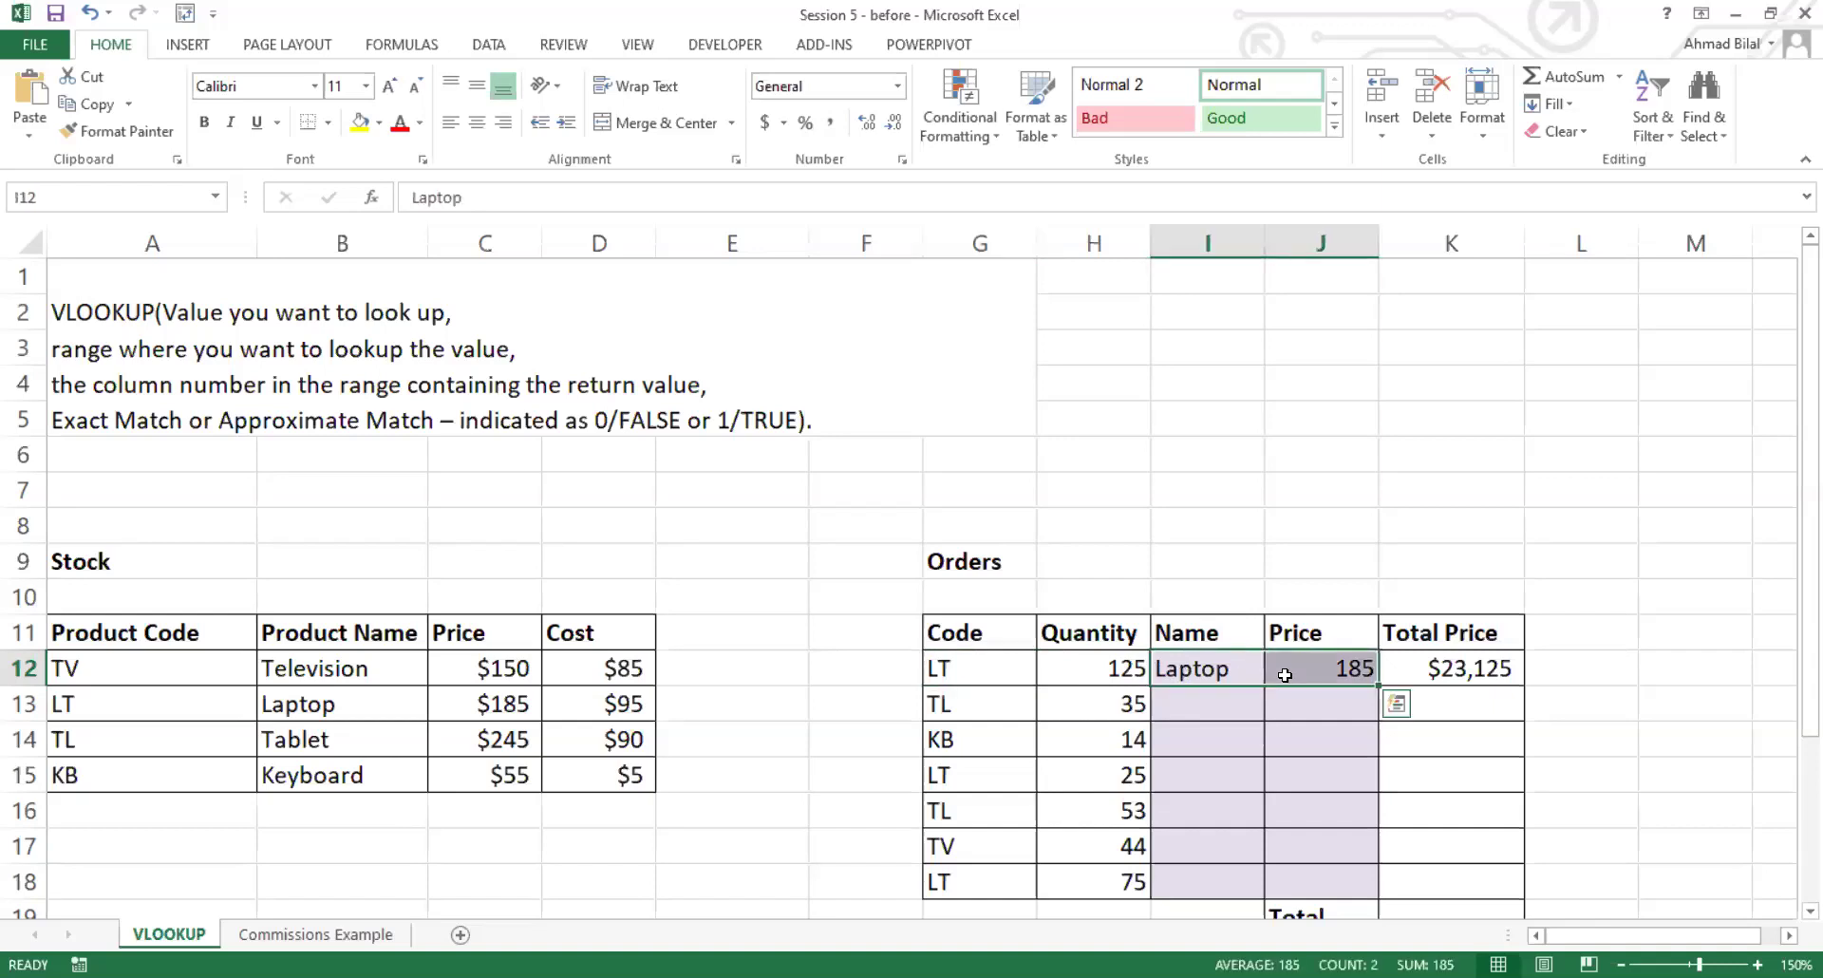
pyautogui.click(988, 665)
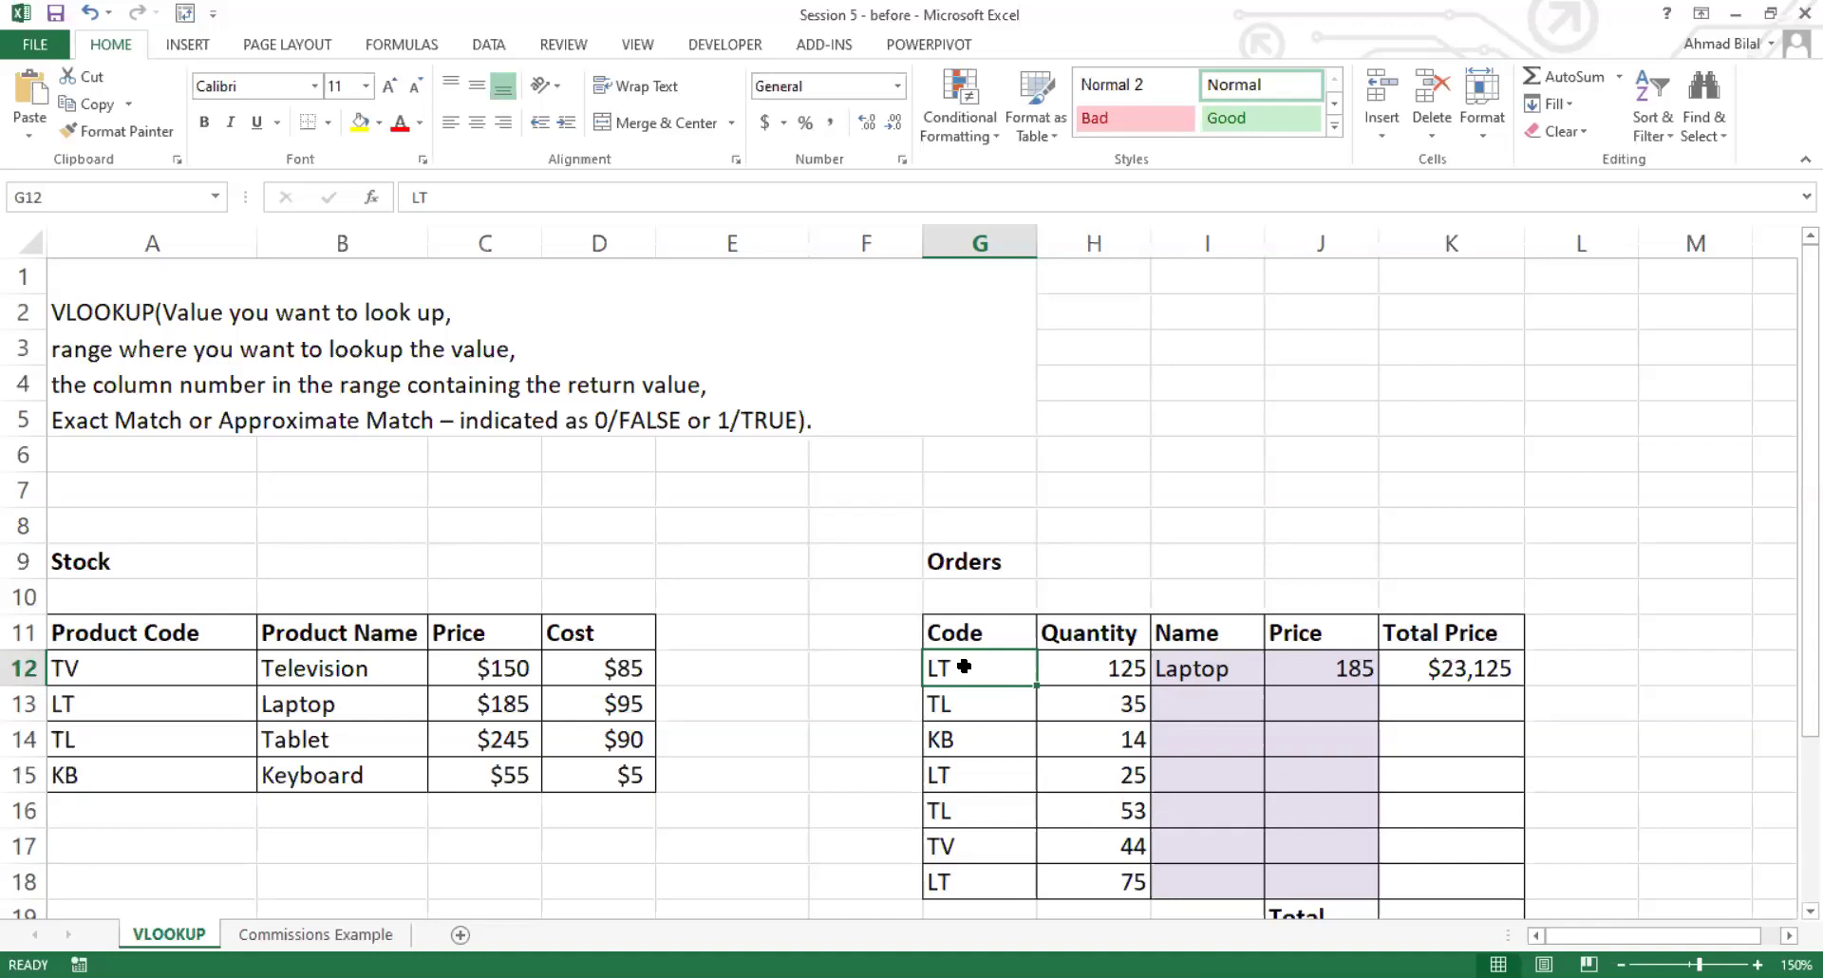
# Step: Trace how code LT in the Stock table supplies the name, price and total of the first order
pyautogui.click(156, 704)
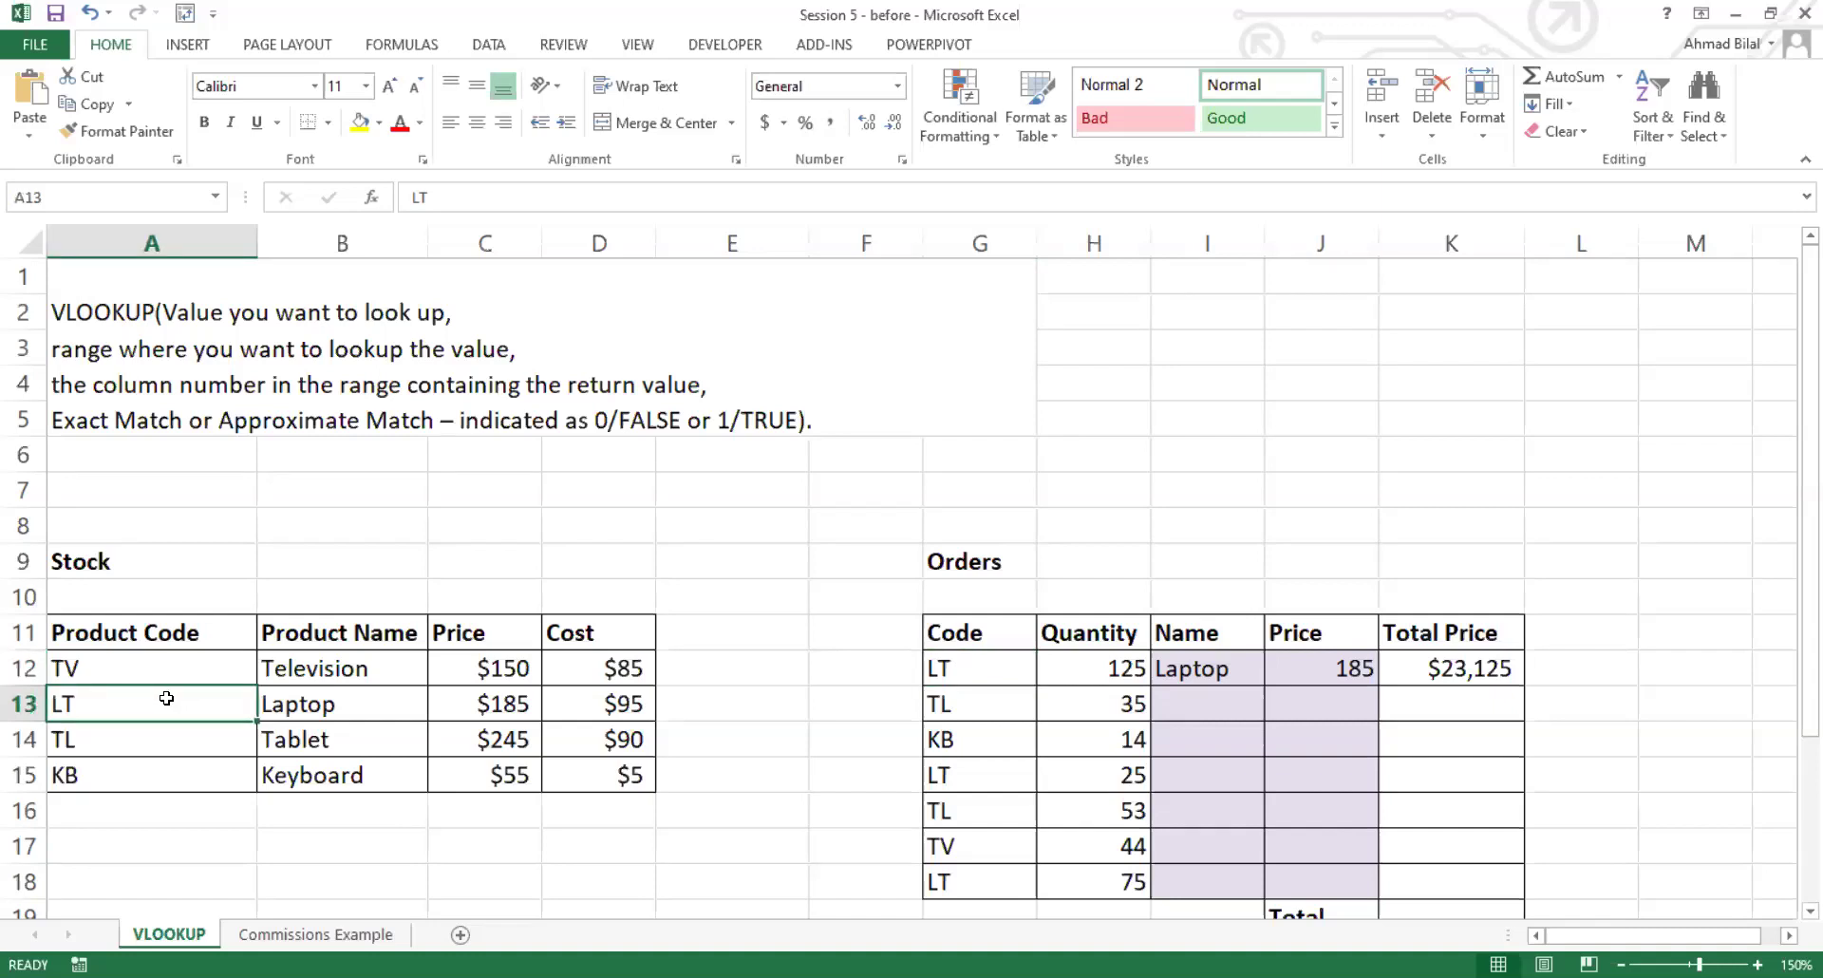
pyautogui.click(387, 705)
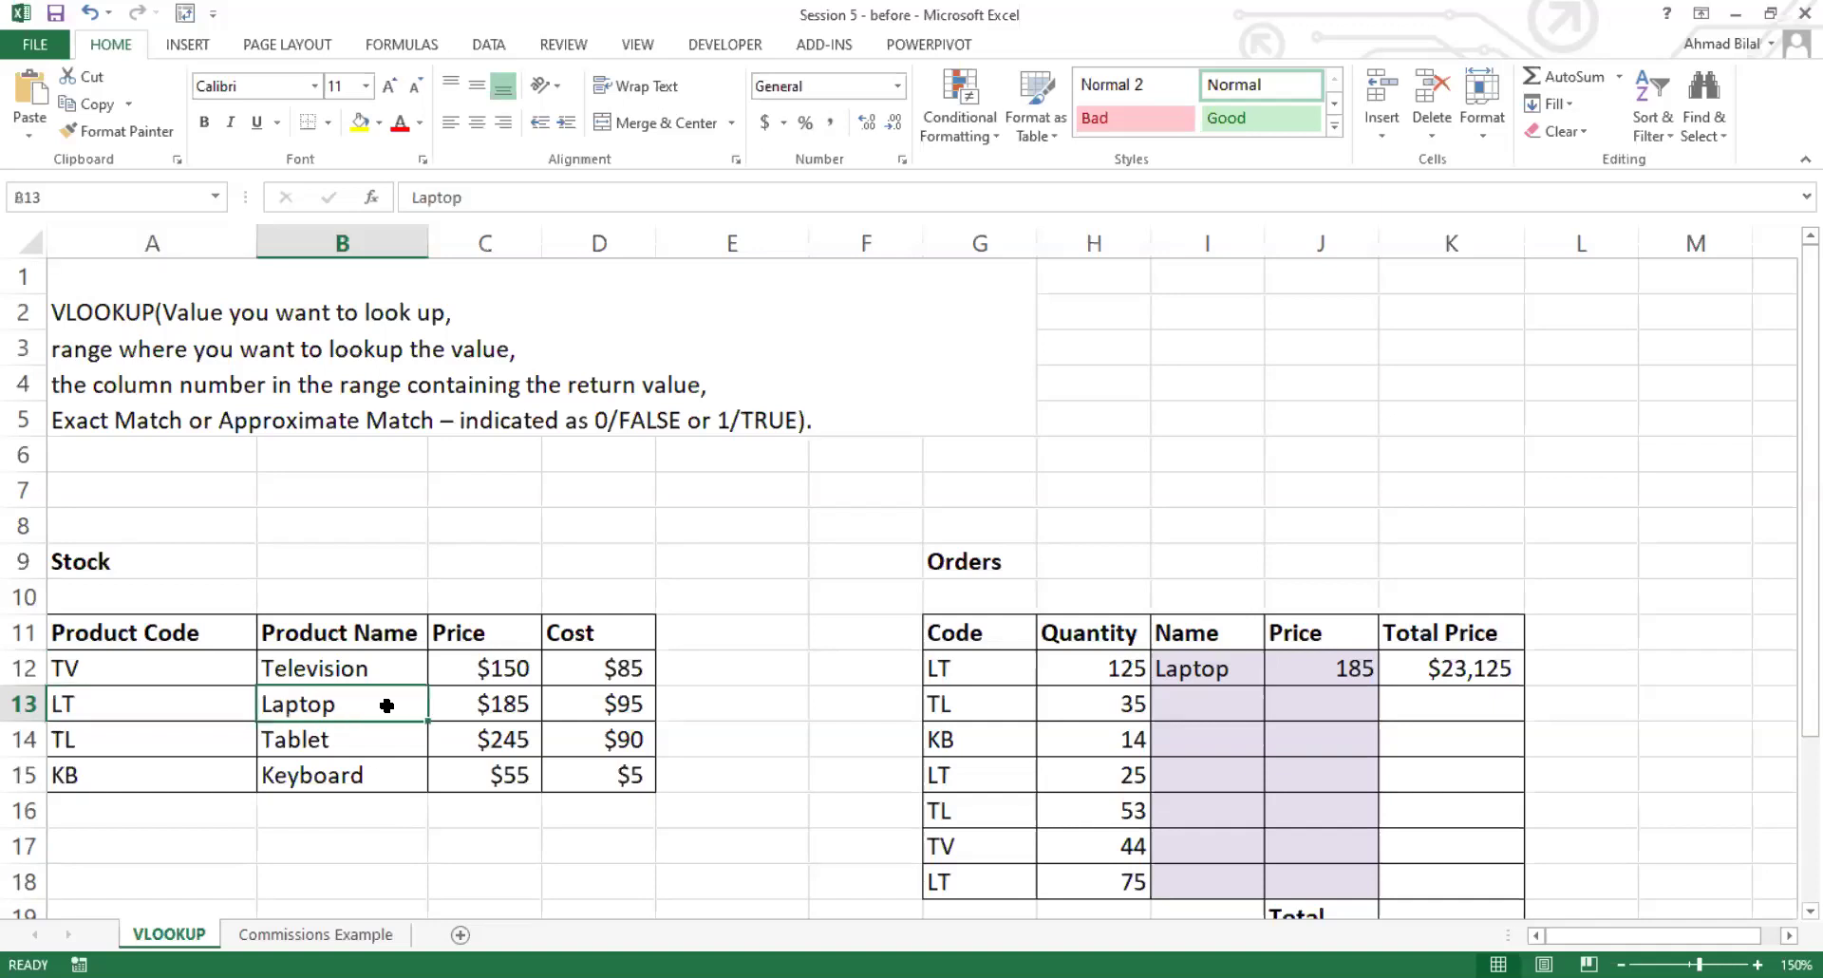
pyautogui.click(1234, 669)
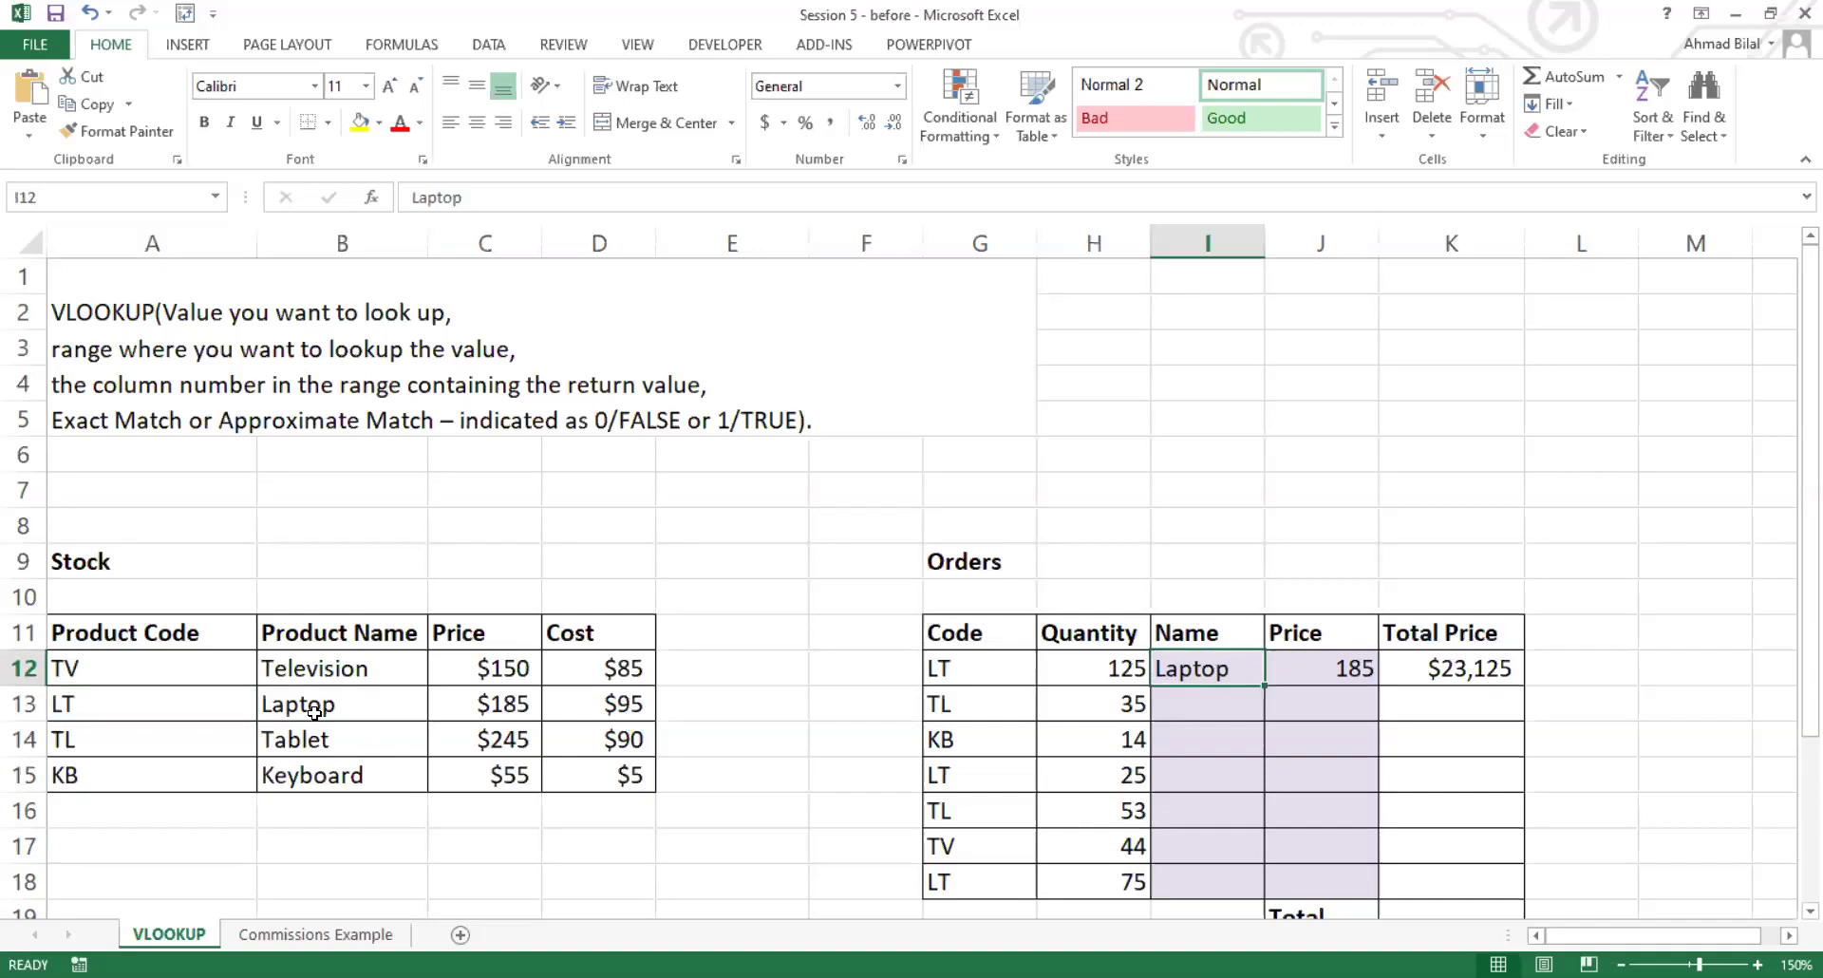
pyautogui.click(165, 703)
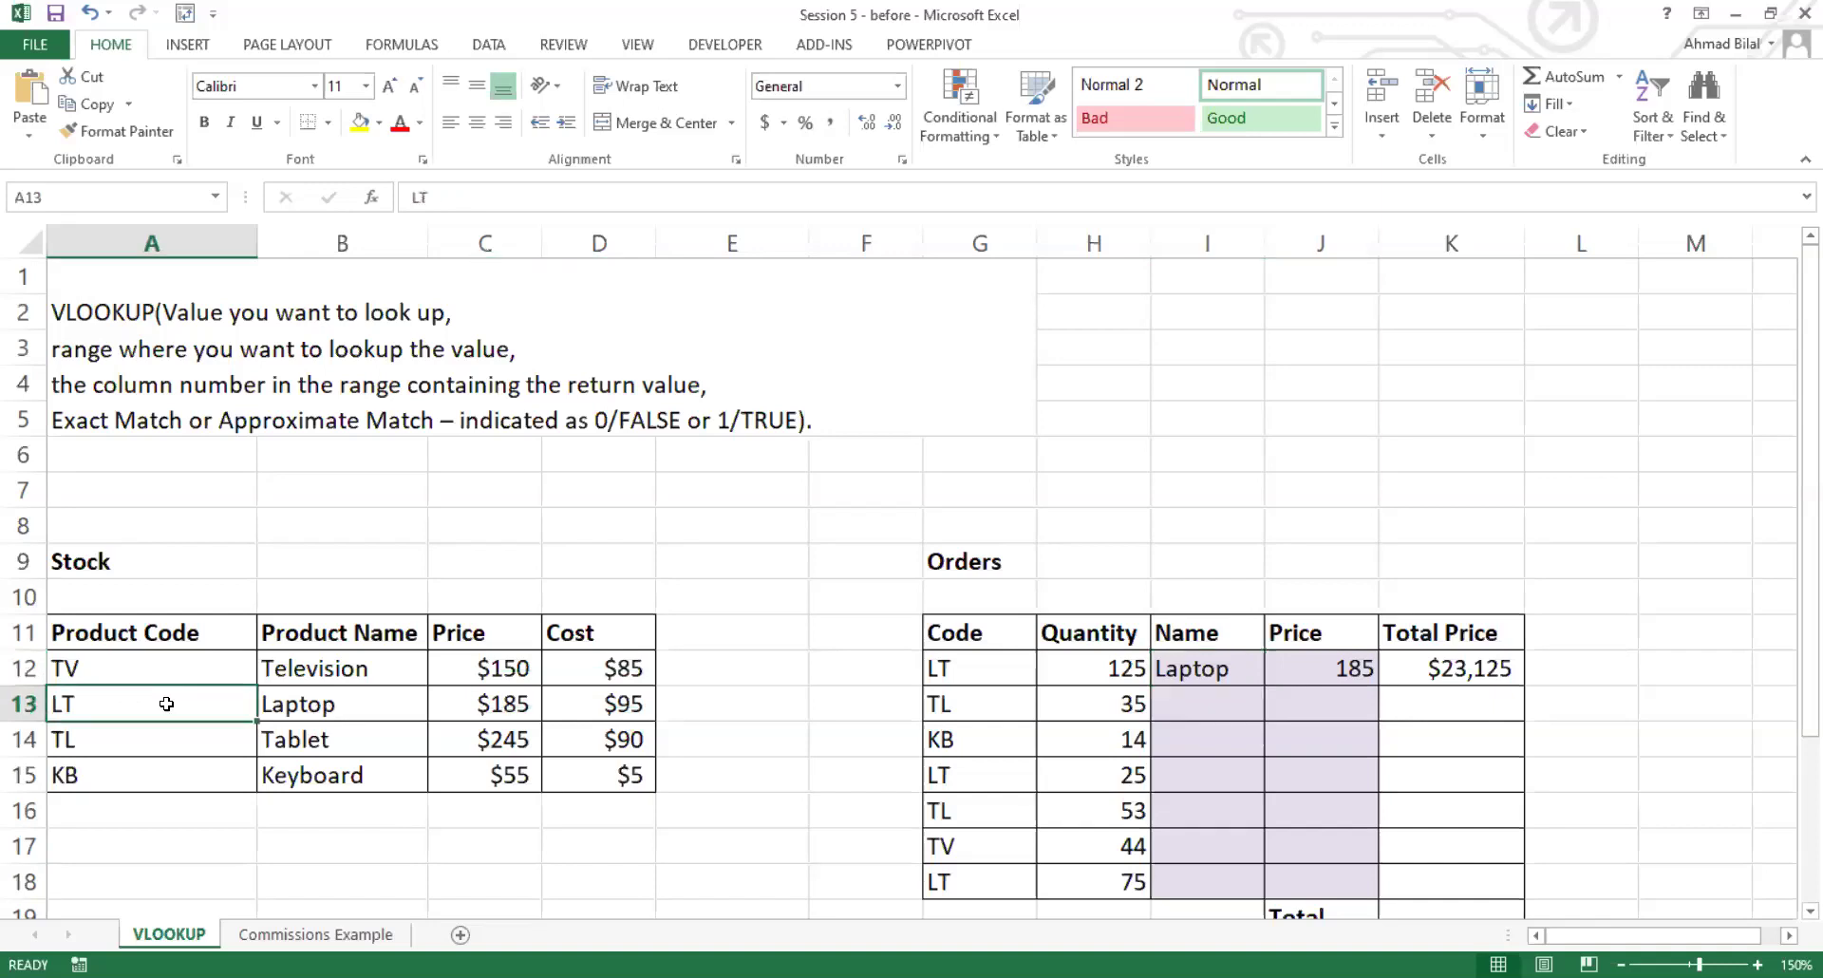
pyautogui.click(468, 704)
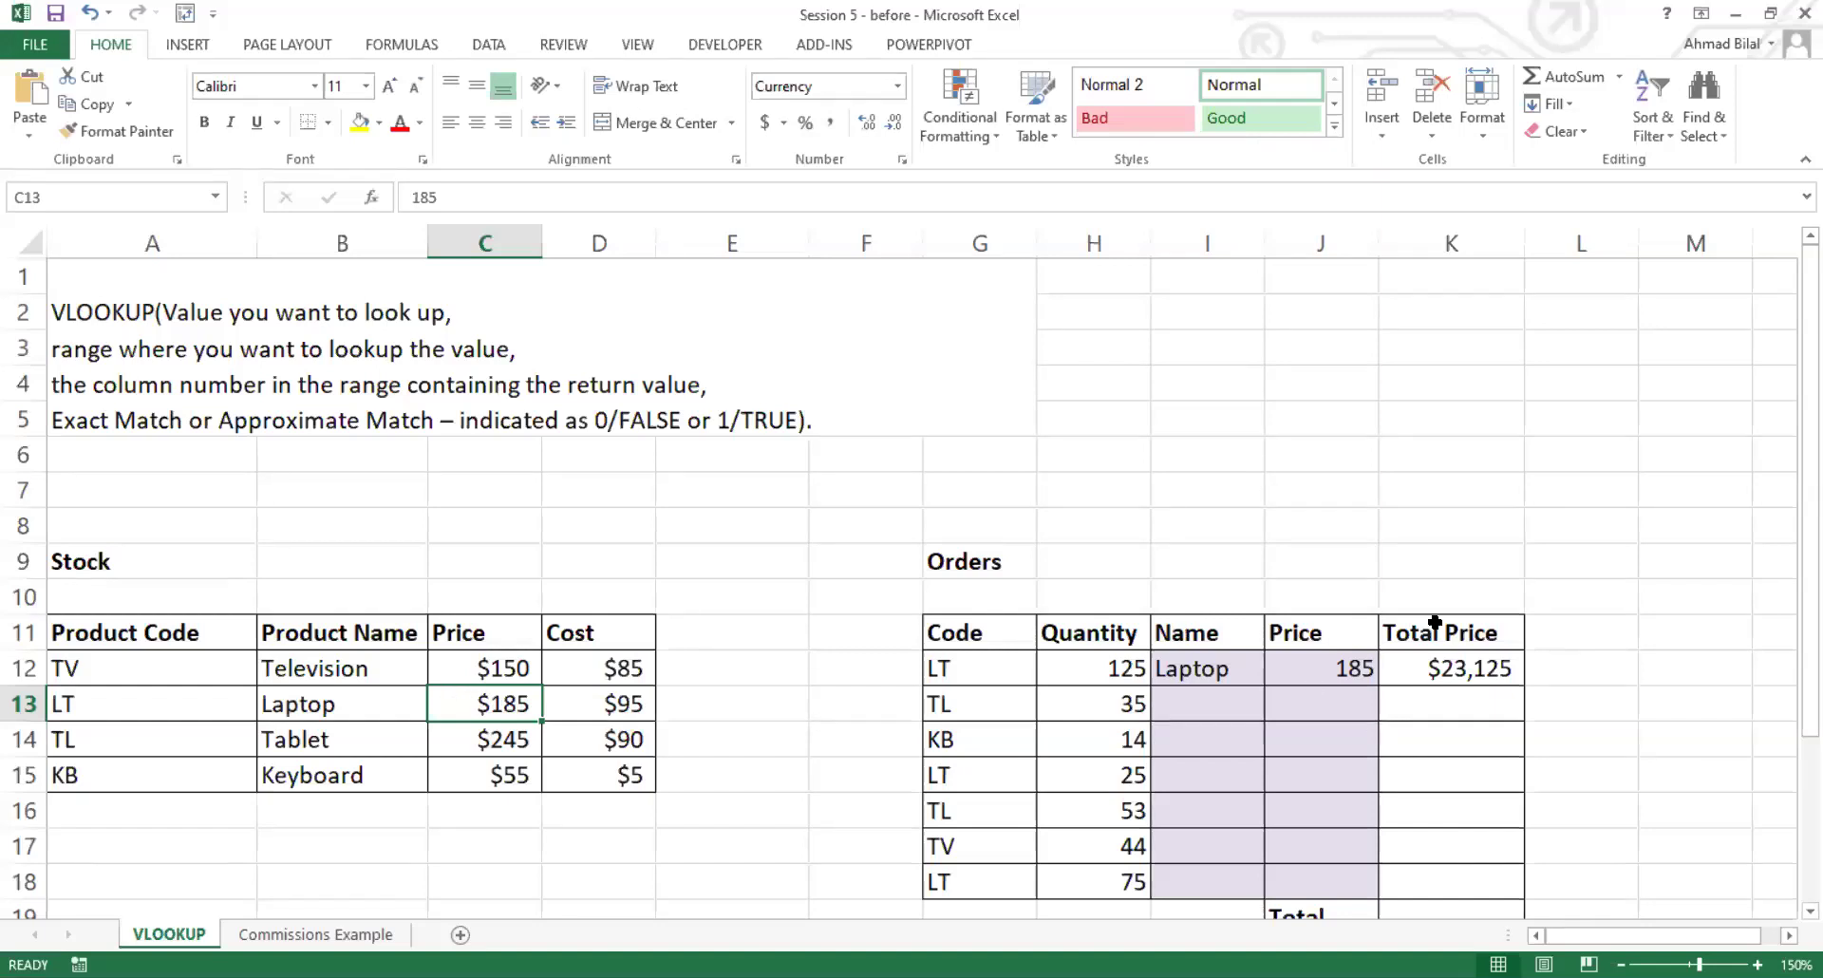
pyautogui.click(1312, 673)
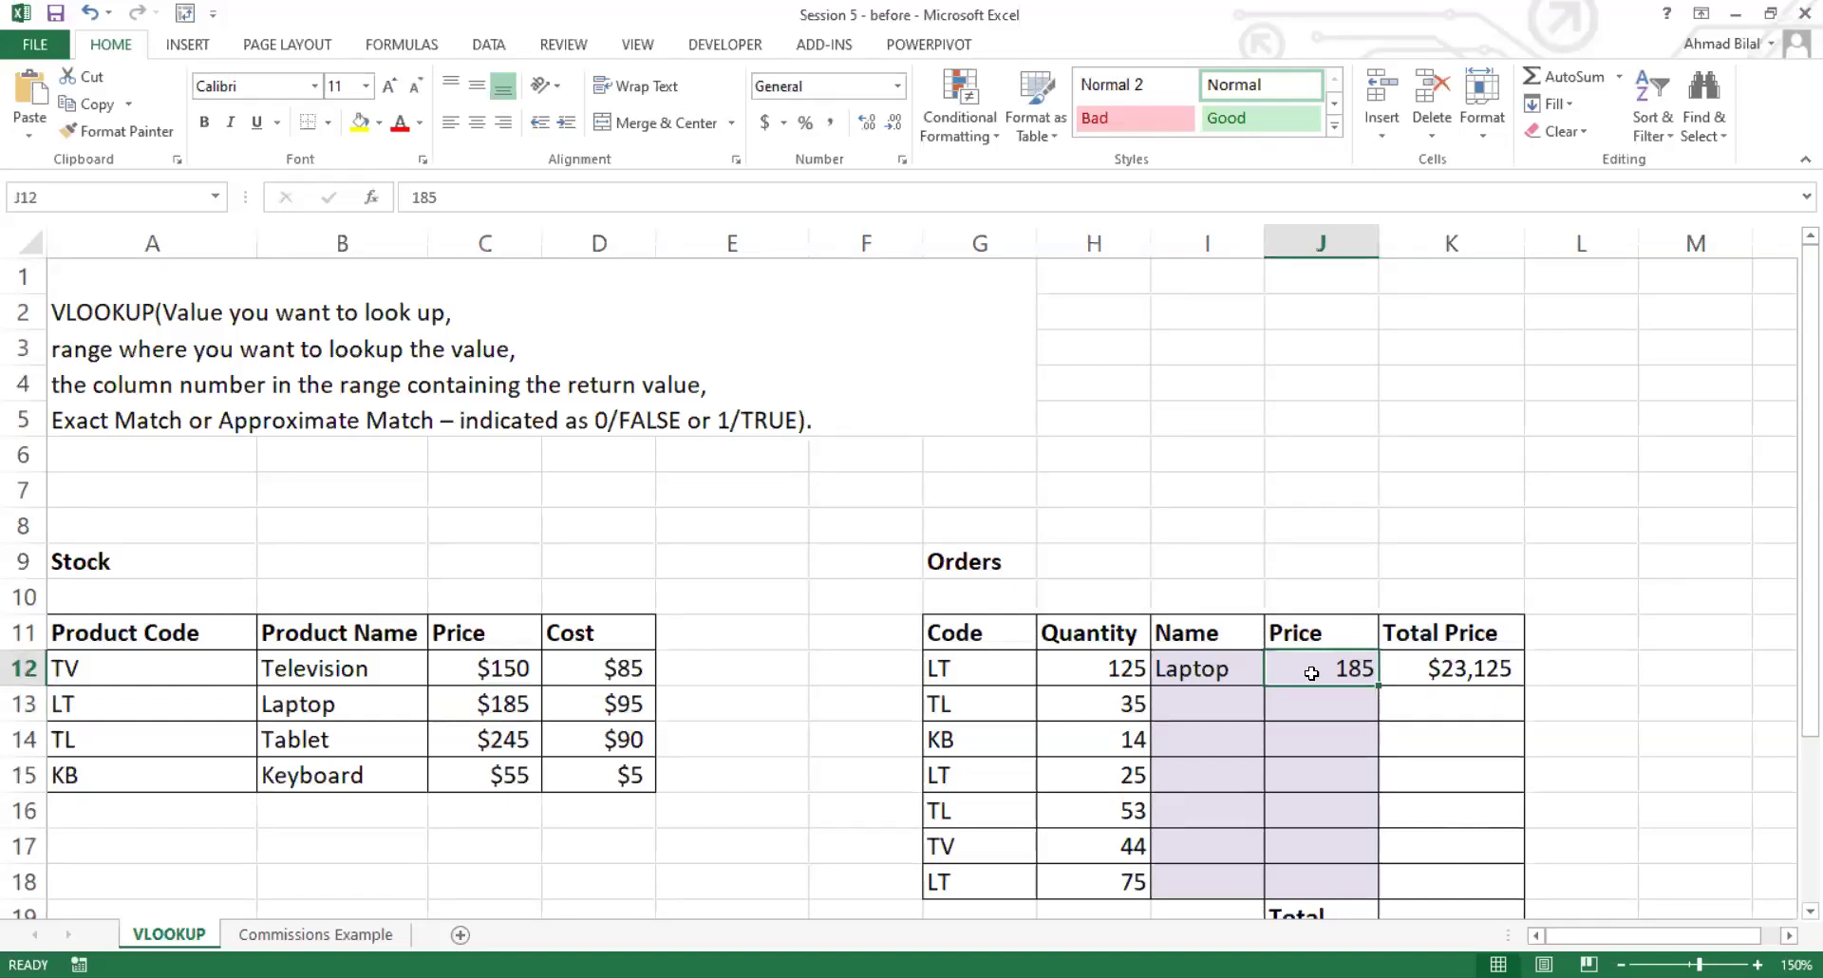
pyautogui.click(1473, 665)
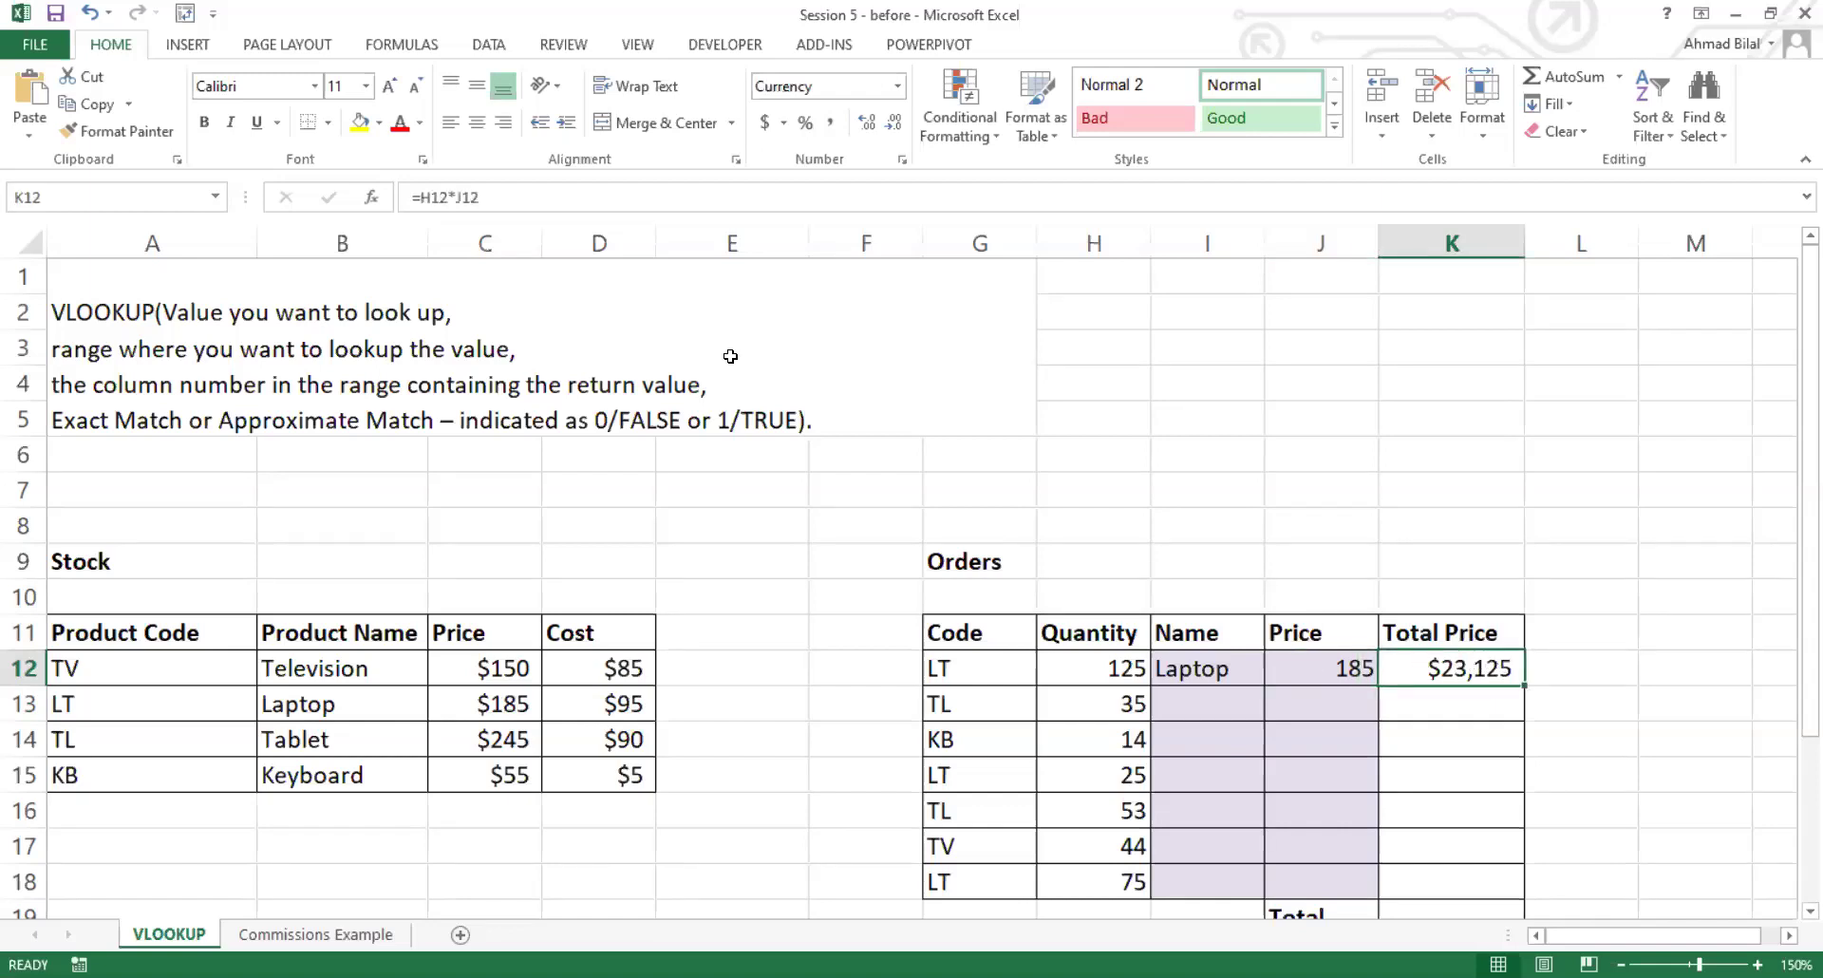
# Step: Check the cell references of the formula in K12 and clear the hand-entered name and price from I12:J12
pyautogui.doubleClick(1484, 663)
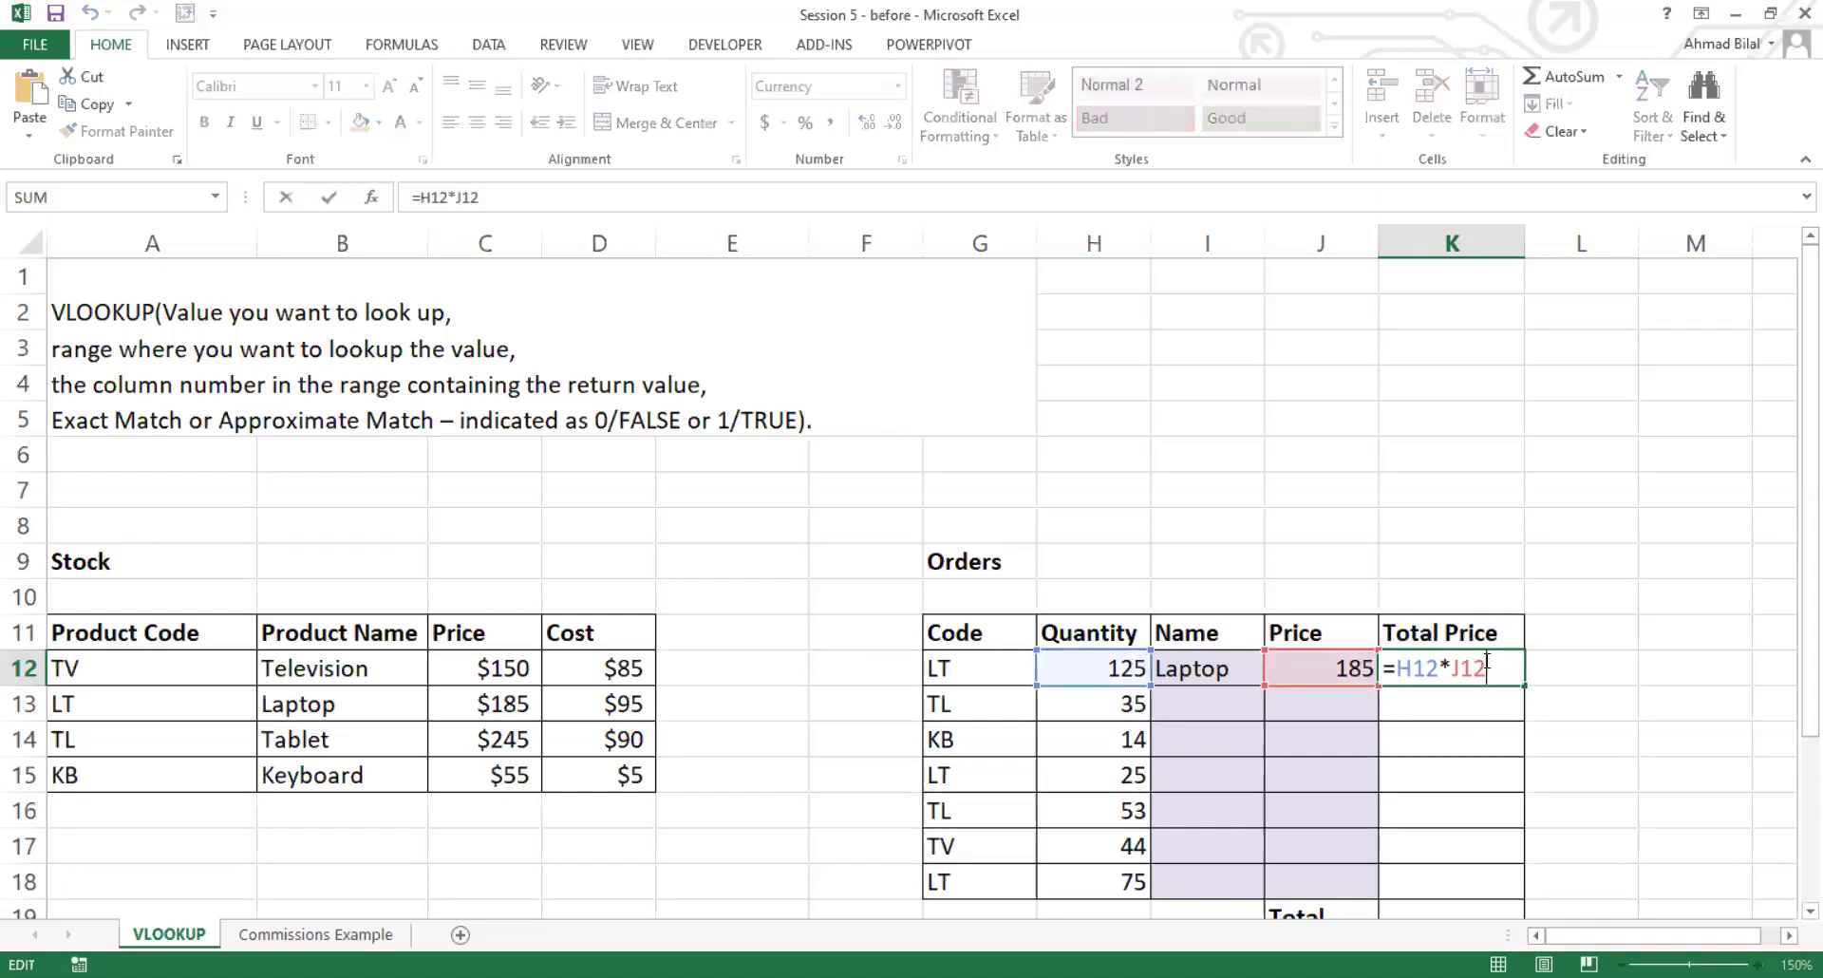
pyautogui.hotkey('ctrl', 'Return')
pyautogui.moveTo(1217, 673); pyautogui.dragTo(1314, 671)
pyautogui.press('Delete')
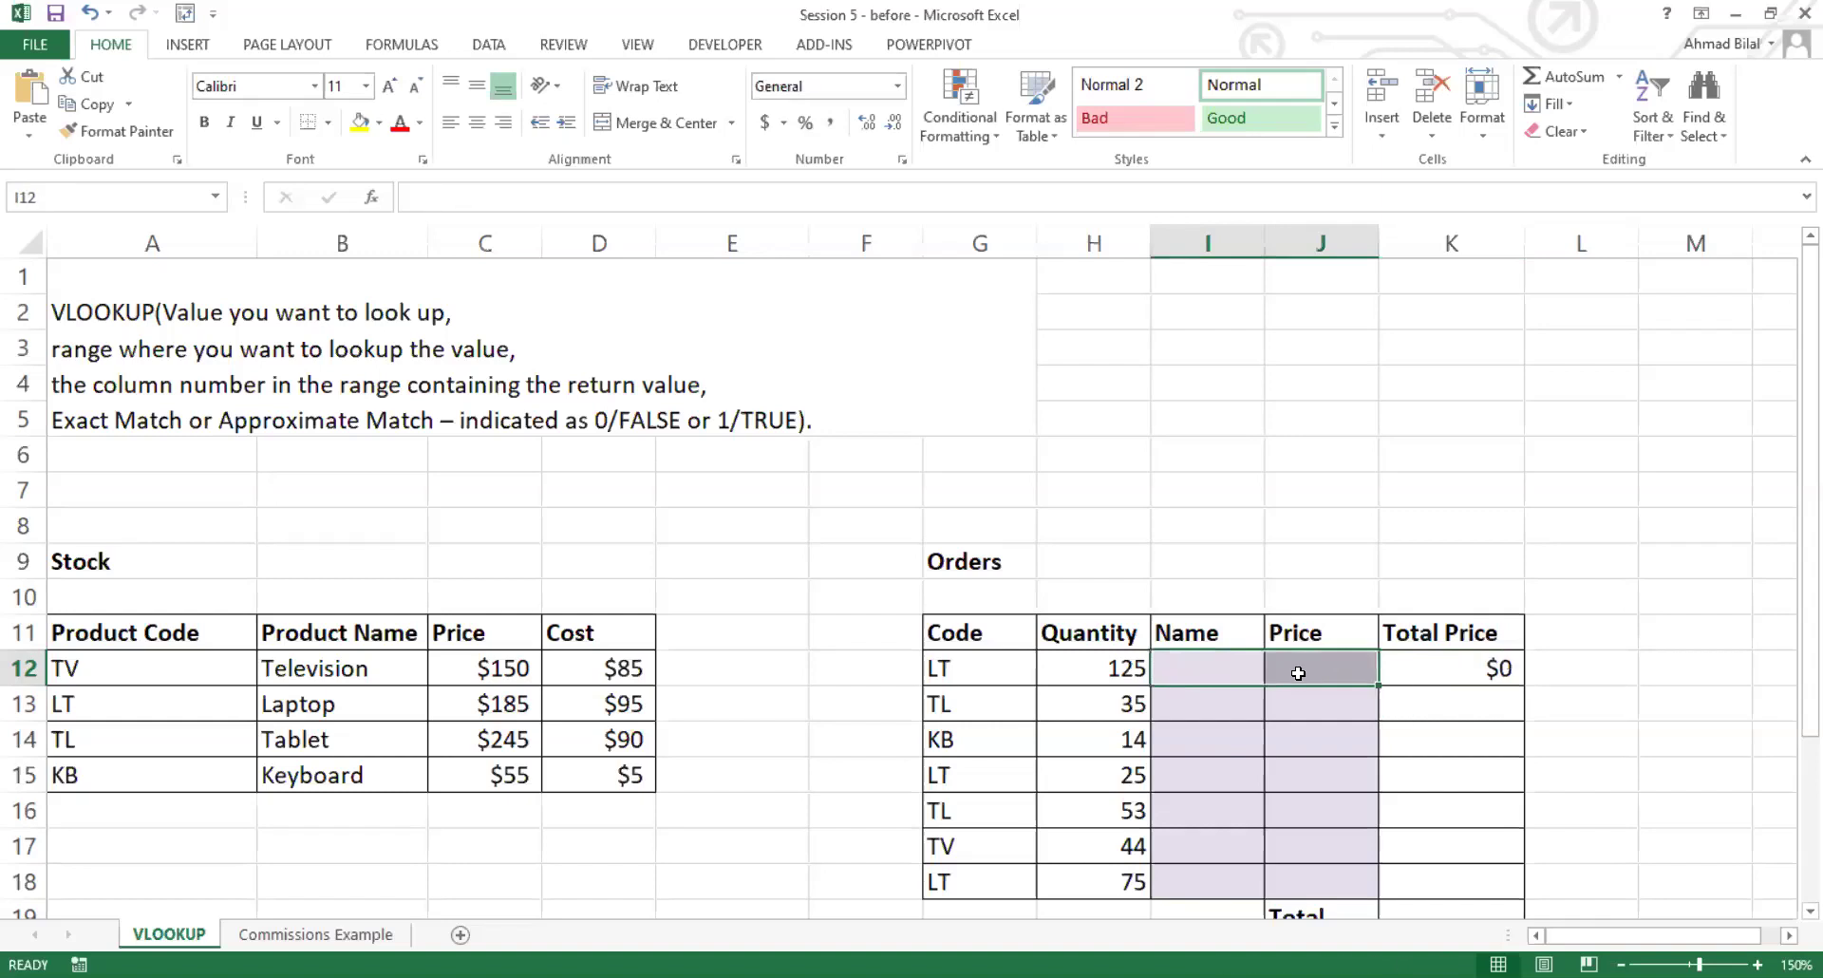
# Step: Examine which Orders cells hold given codes and quantities, and which blank Name and Price cells need Stock data
pyautogui.click(1211, 673)
pyautogui.click(1100, 670)
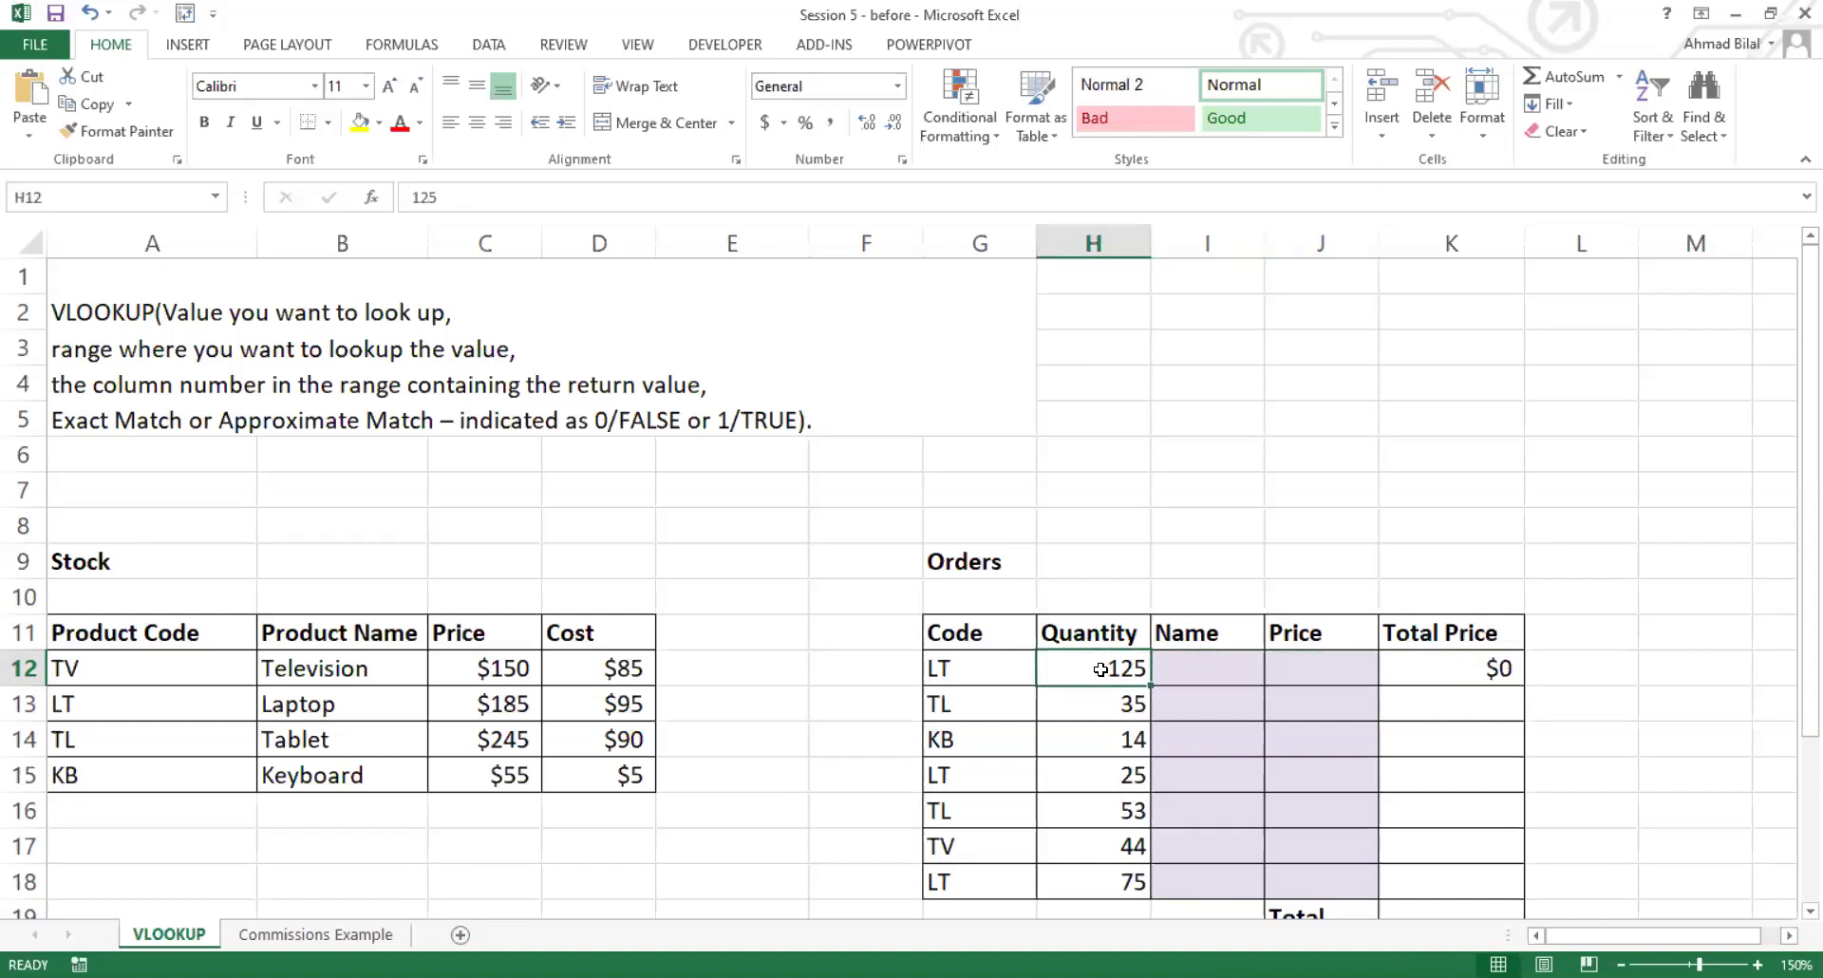
pyautogui.click(997, 664)
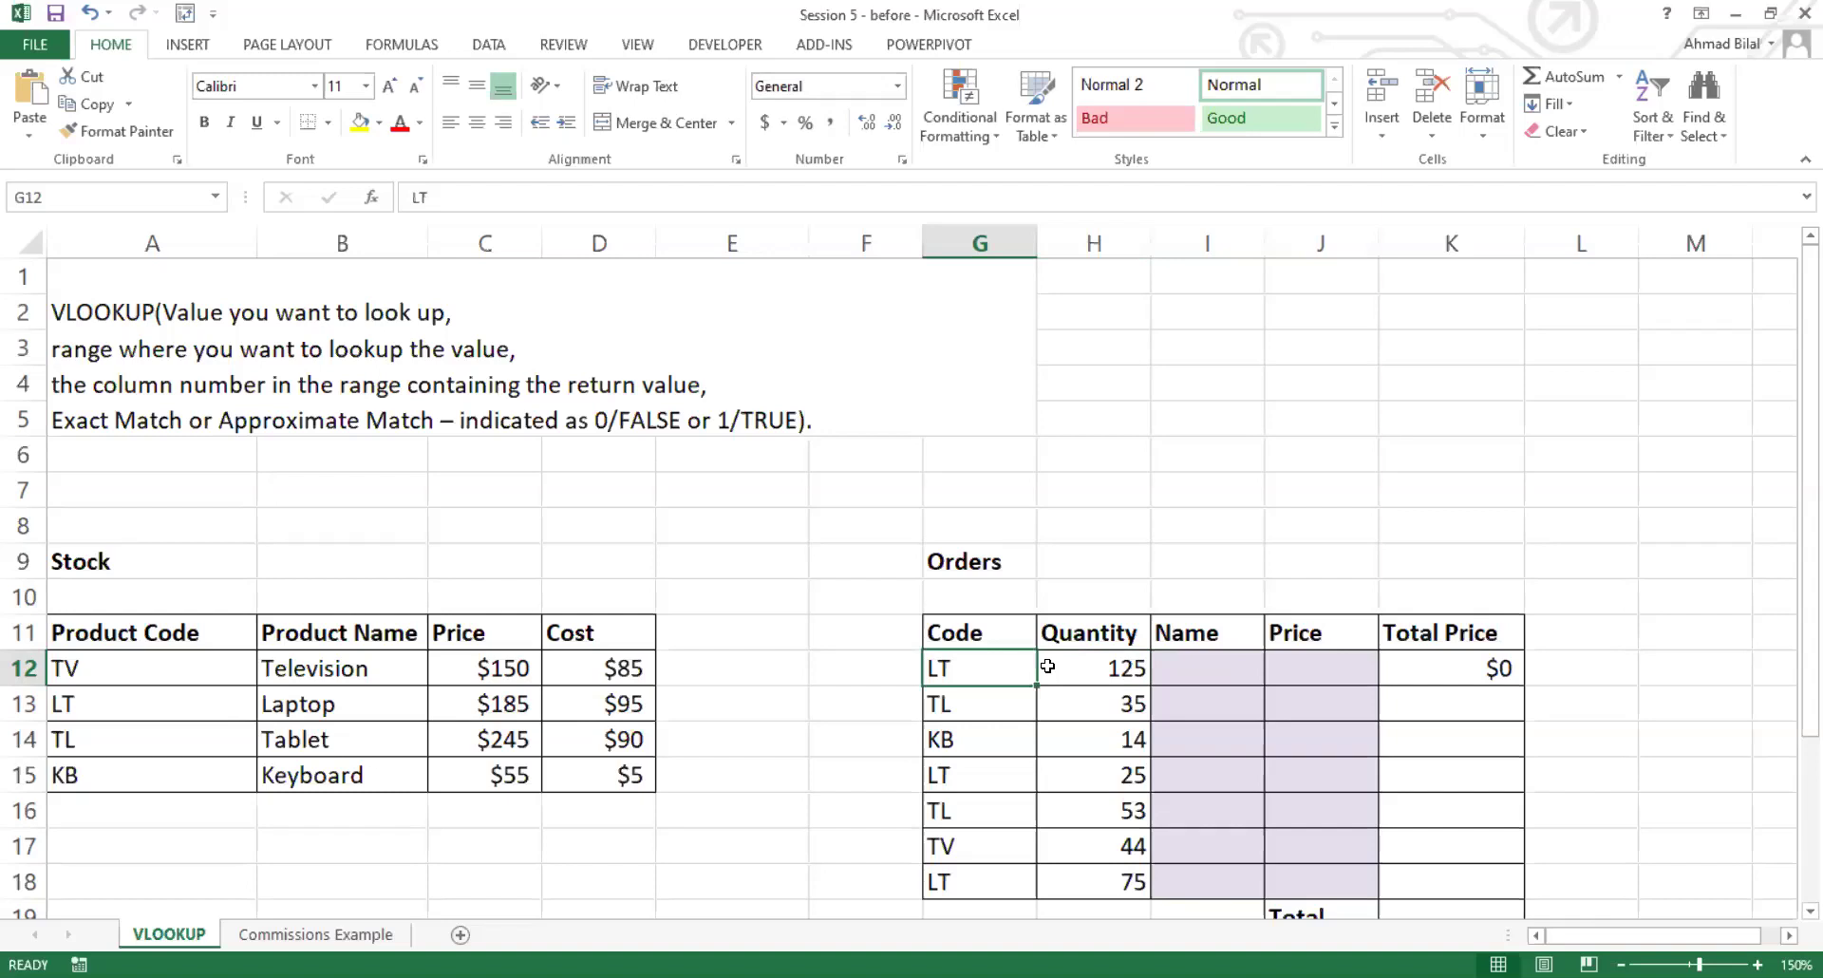
pyautogui.click(1078, 668)
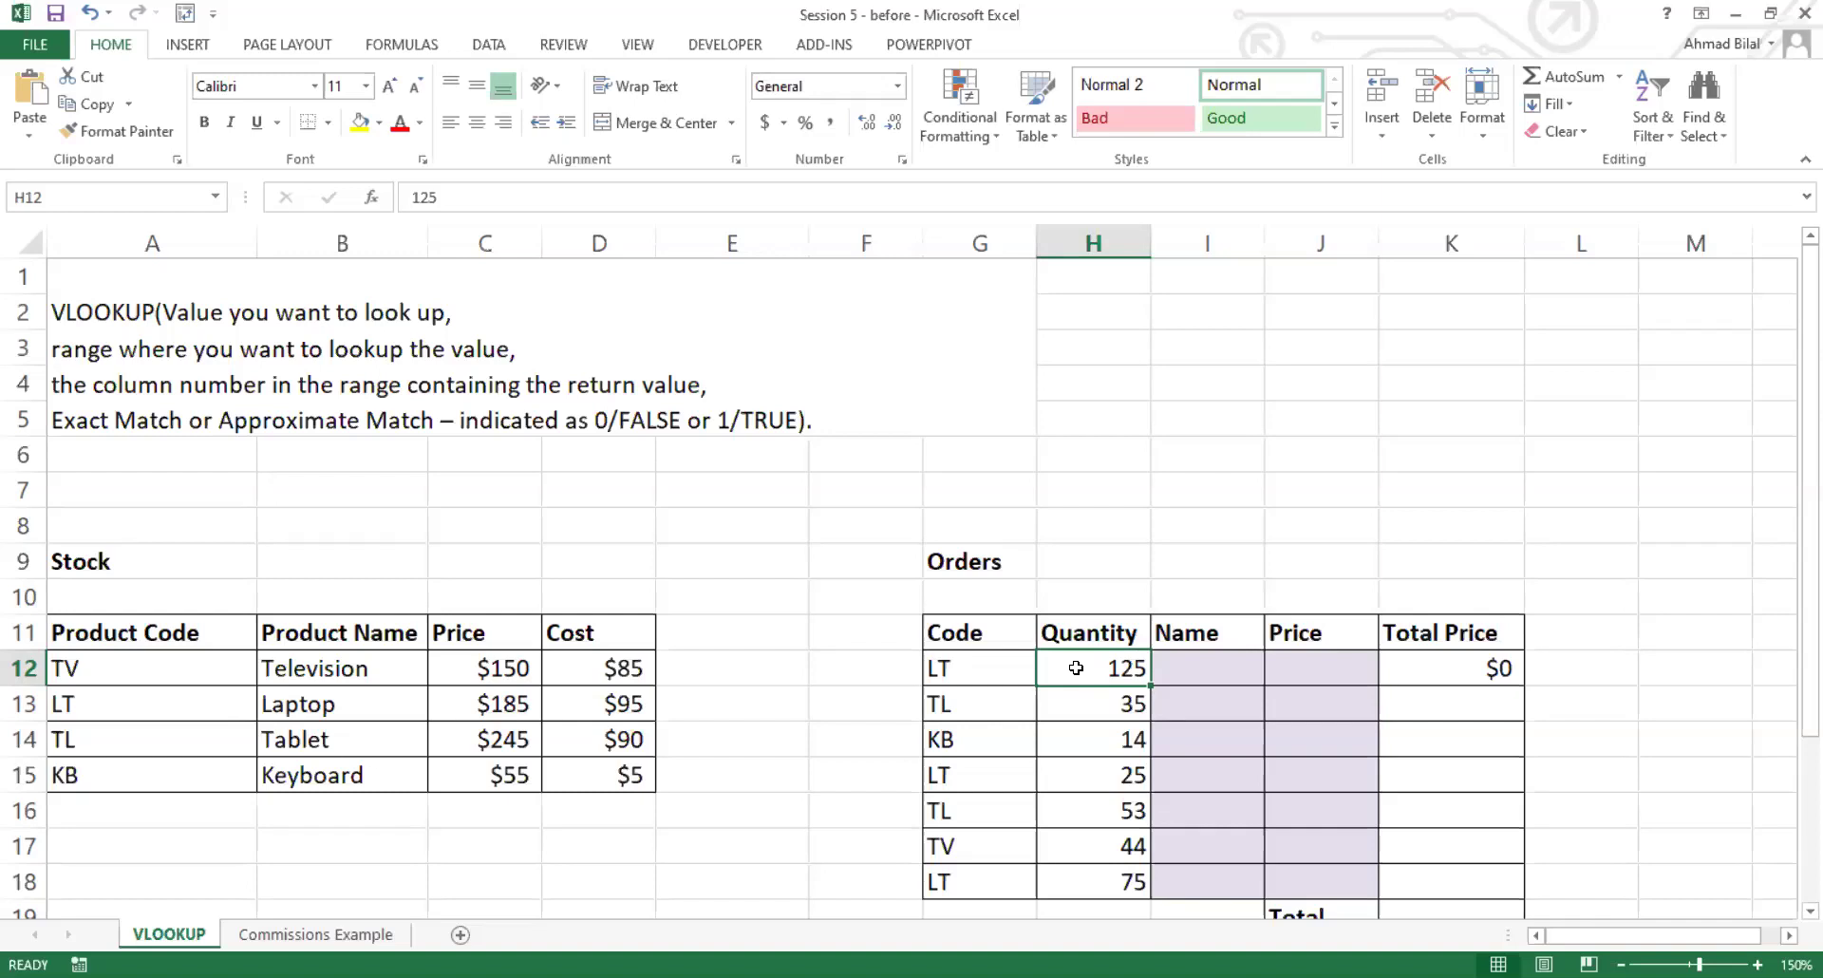
pyautogui.click(995, 671)
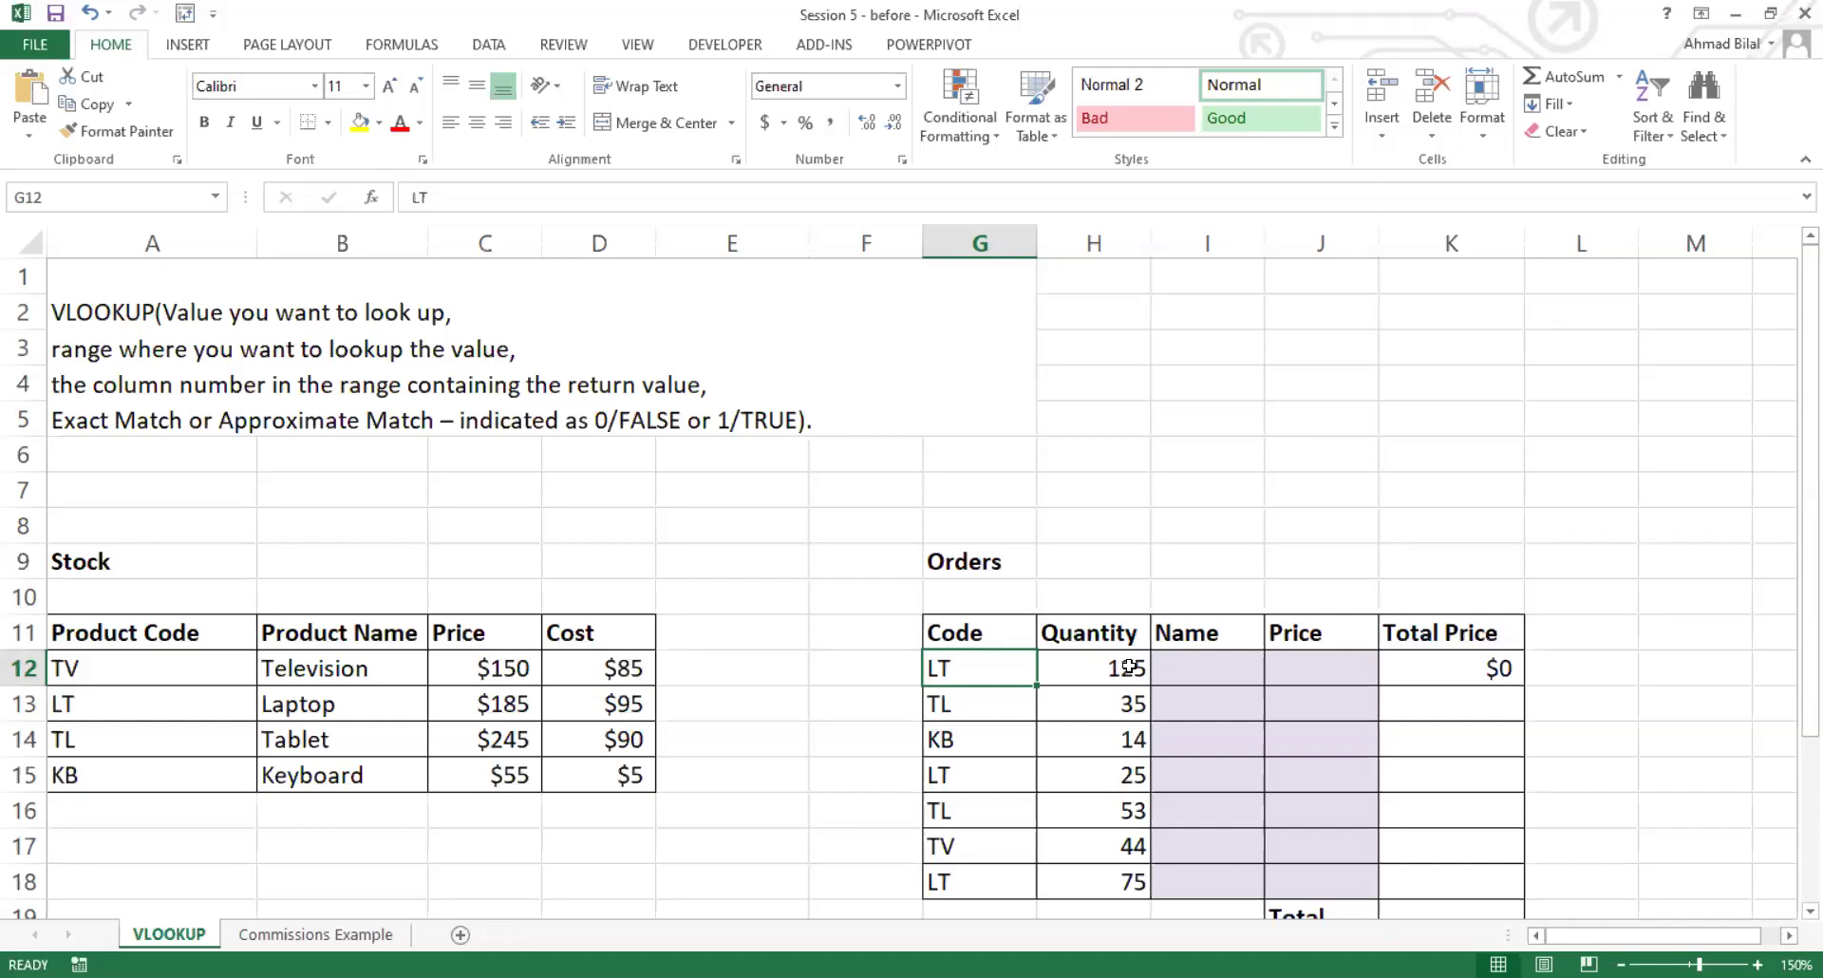
pyautogui.click(1173, 665)
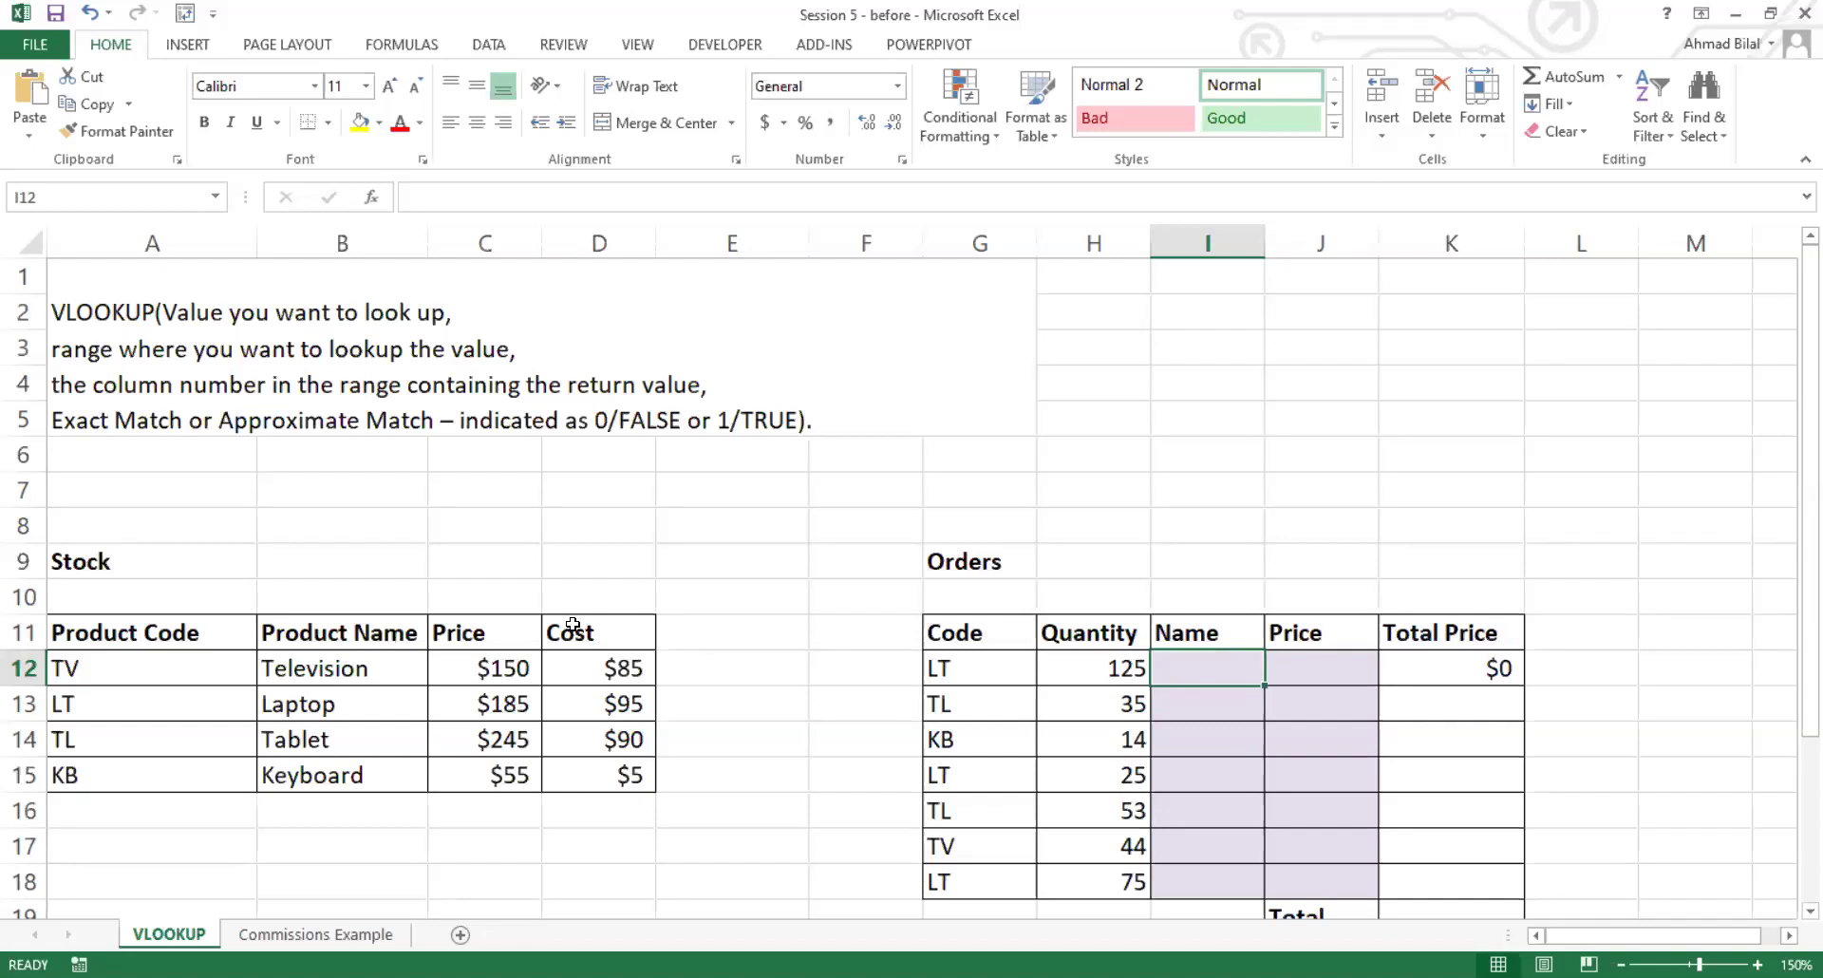
pyautogui.click(722, 633)
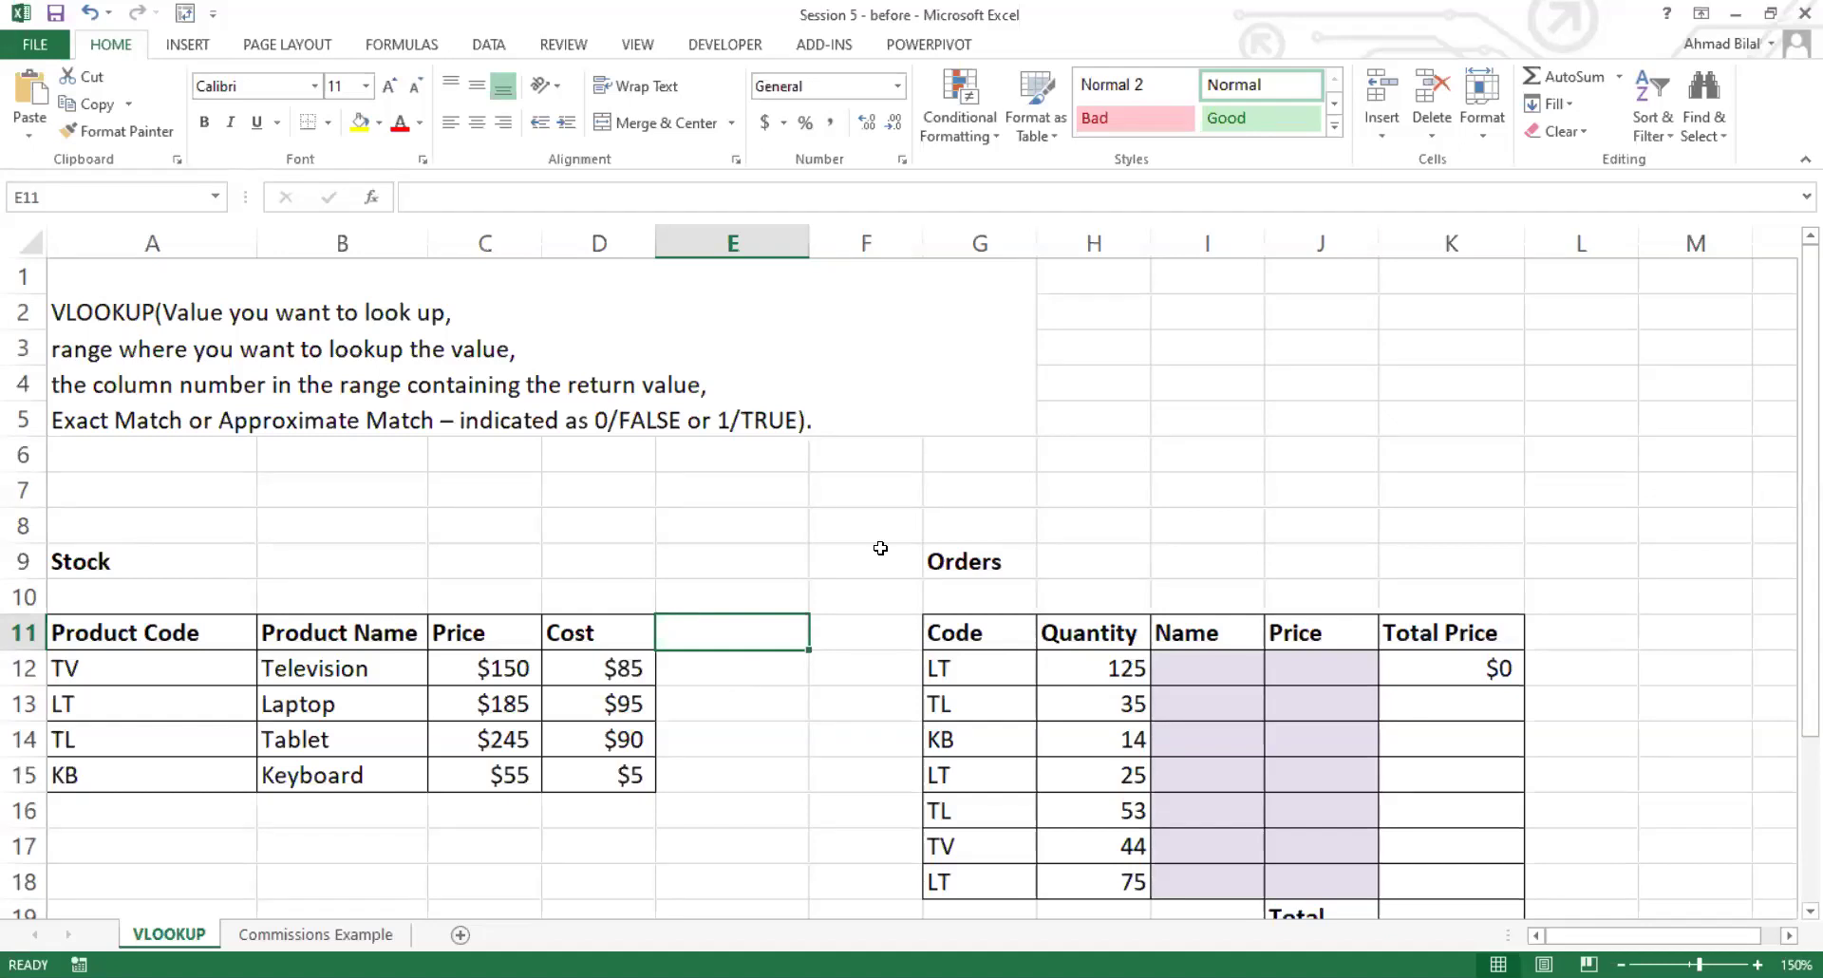
pyautogui.moveTo(1236, 660); pyautogui.dragTo(1363, 843)
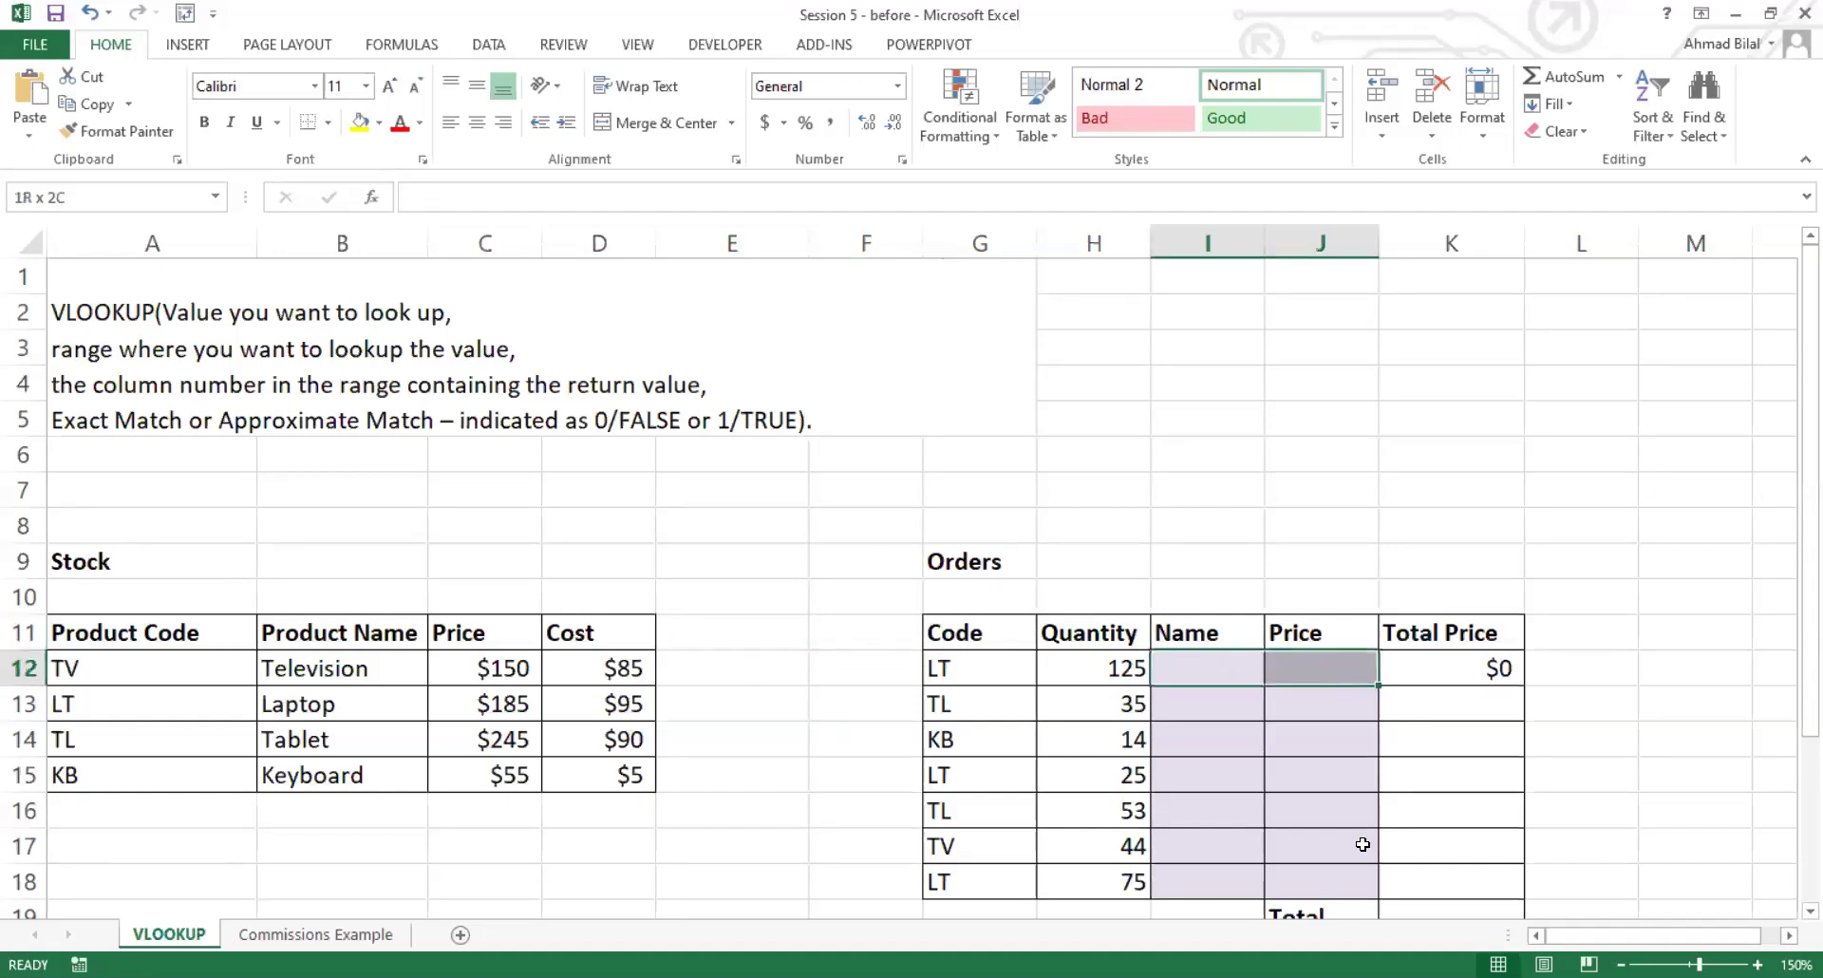
pyautogui.click(988, 664)
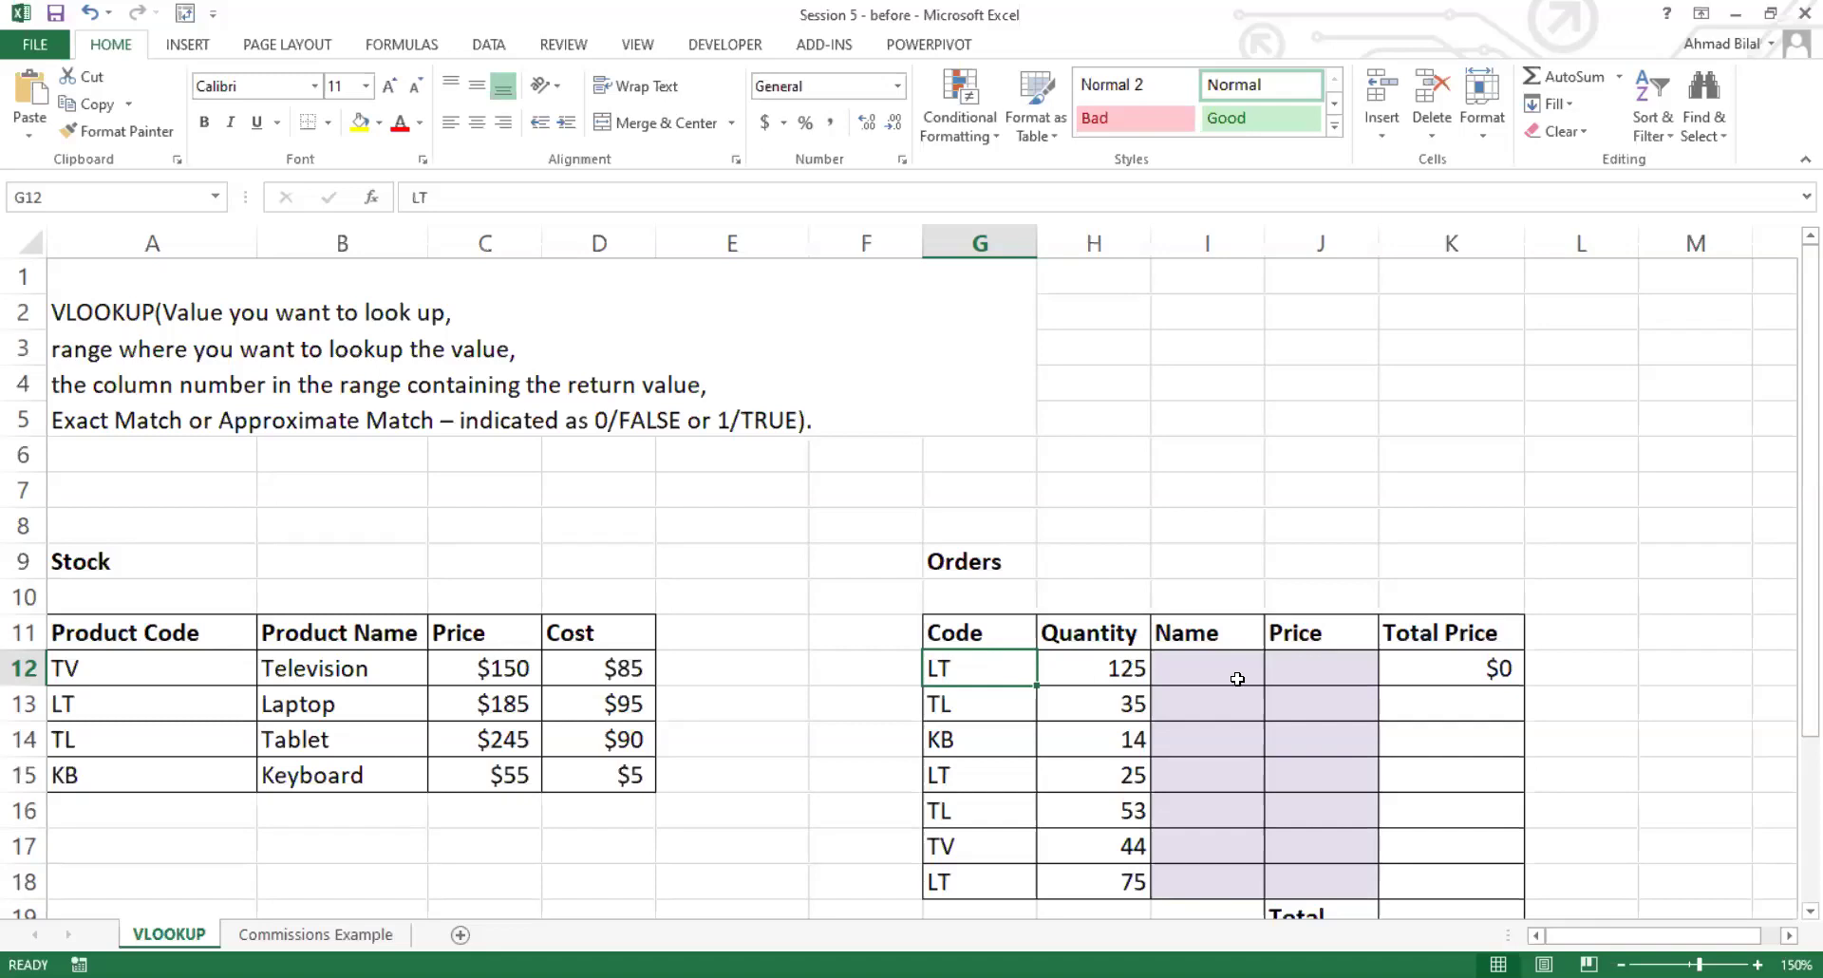
pyautogui.click(1203, 667)
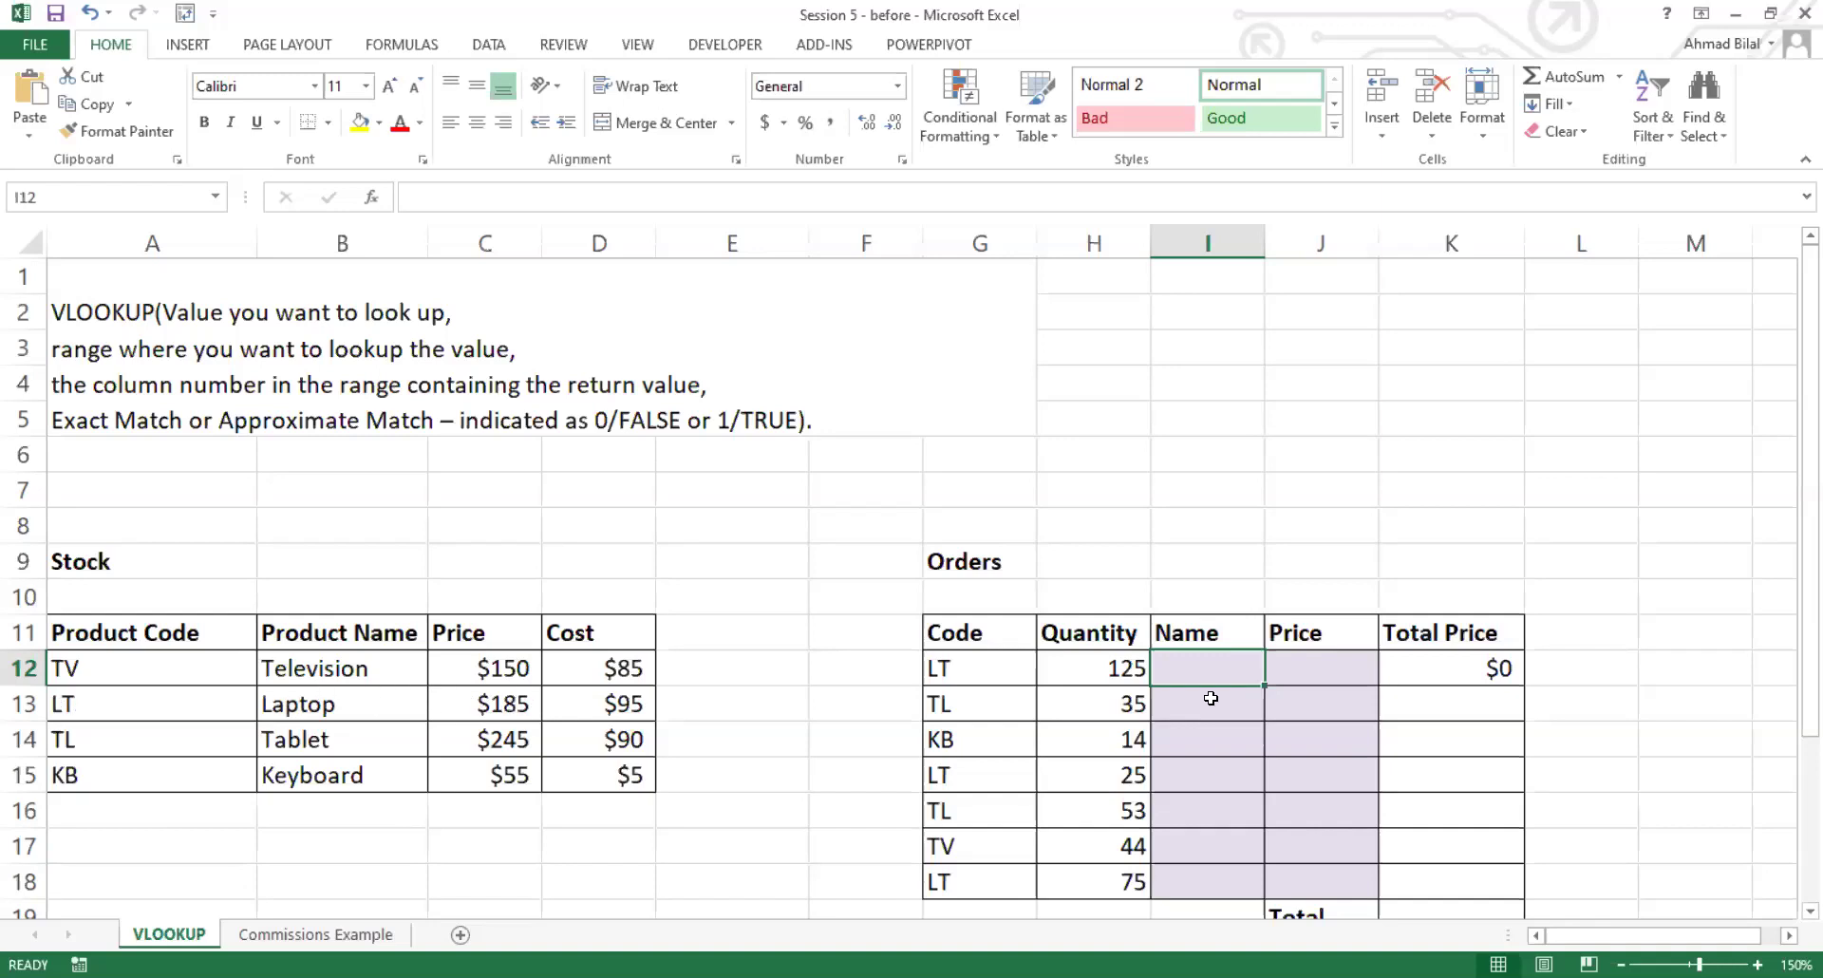
pyautogui.click(1340, 668)
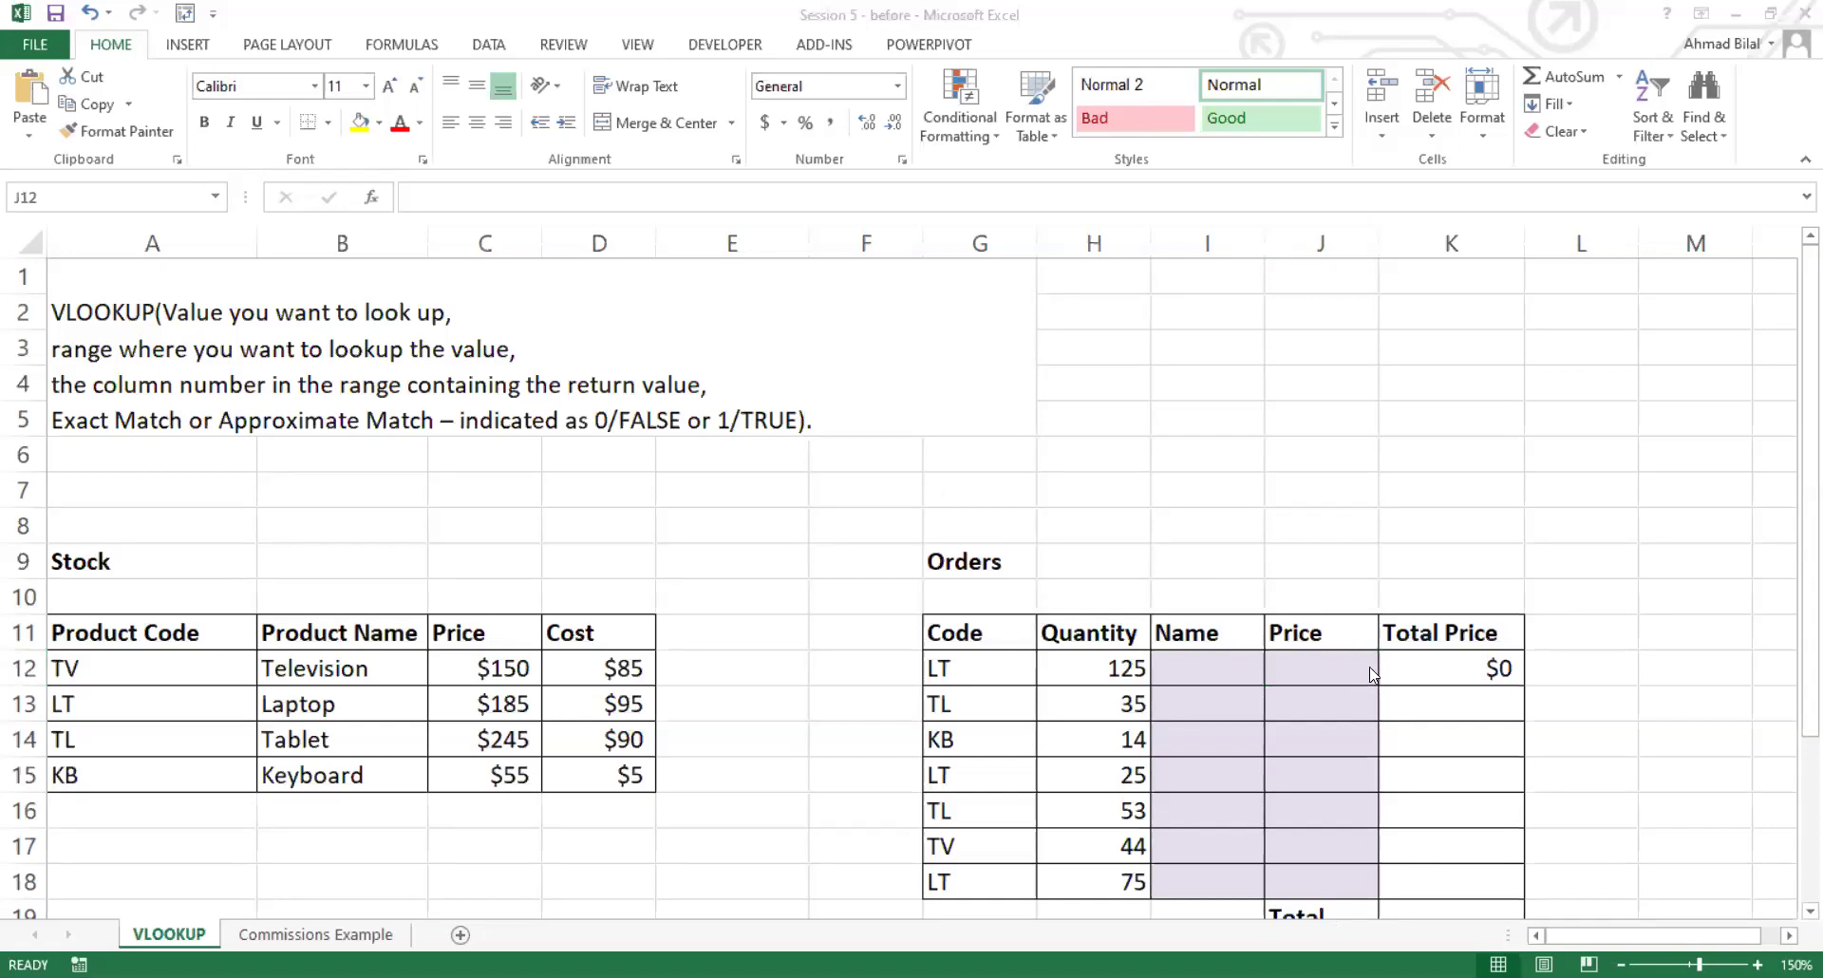
pyautogui.click(1216, 662)
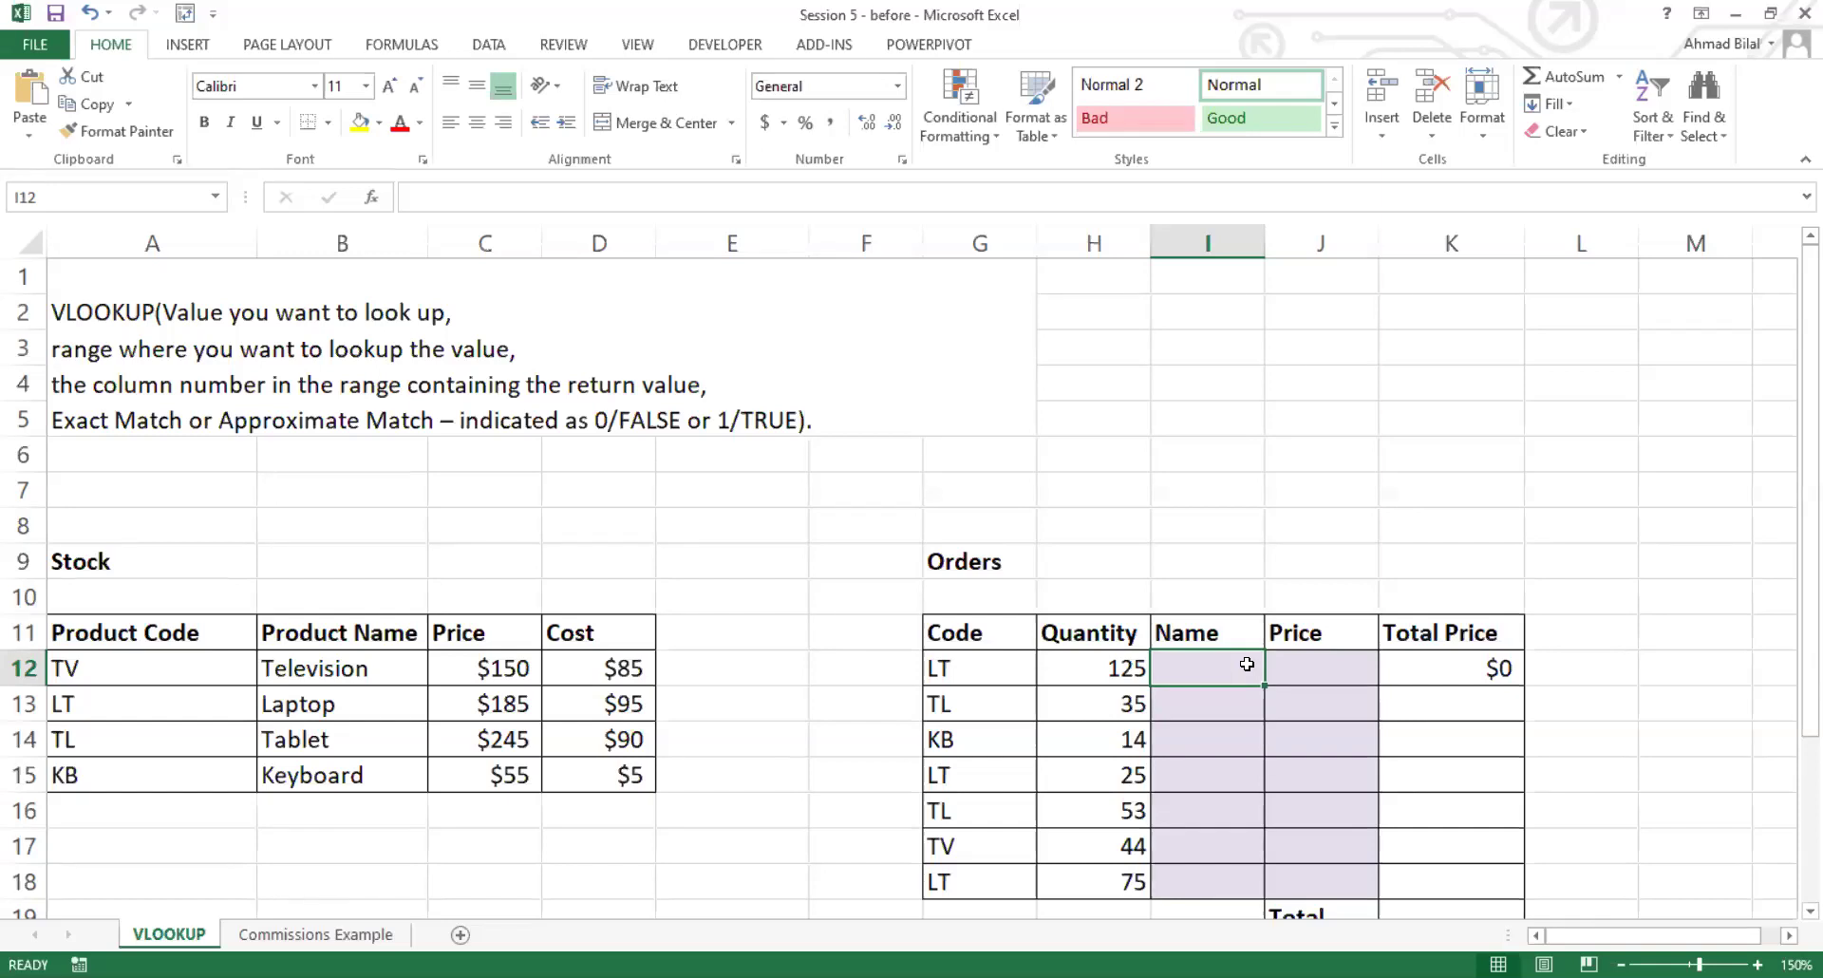
pyautogui.click(1200, 674)
pyautogui.write('=')
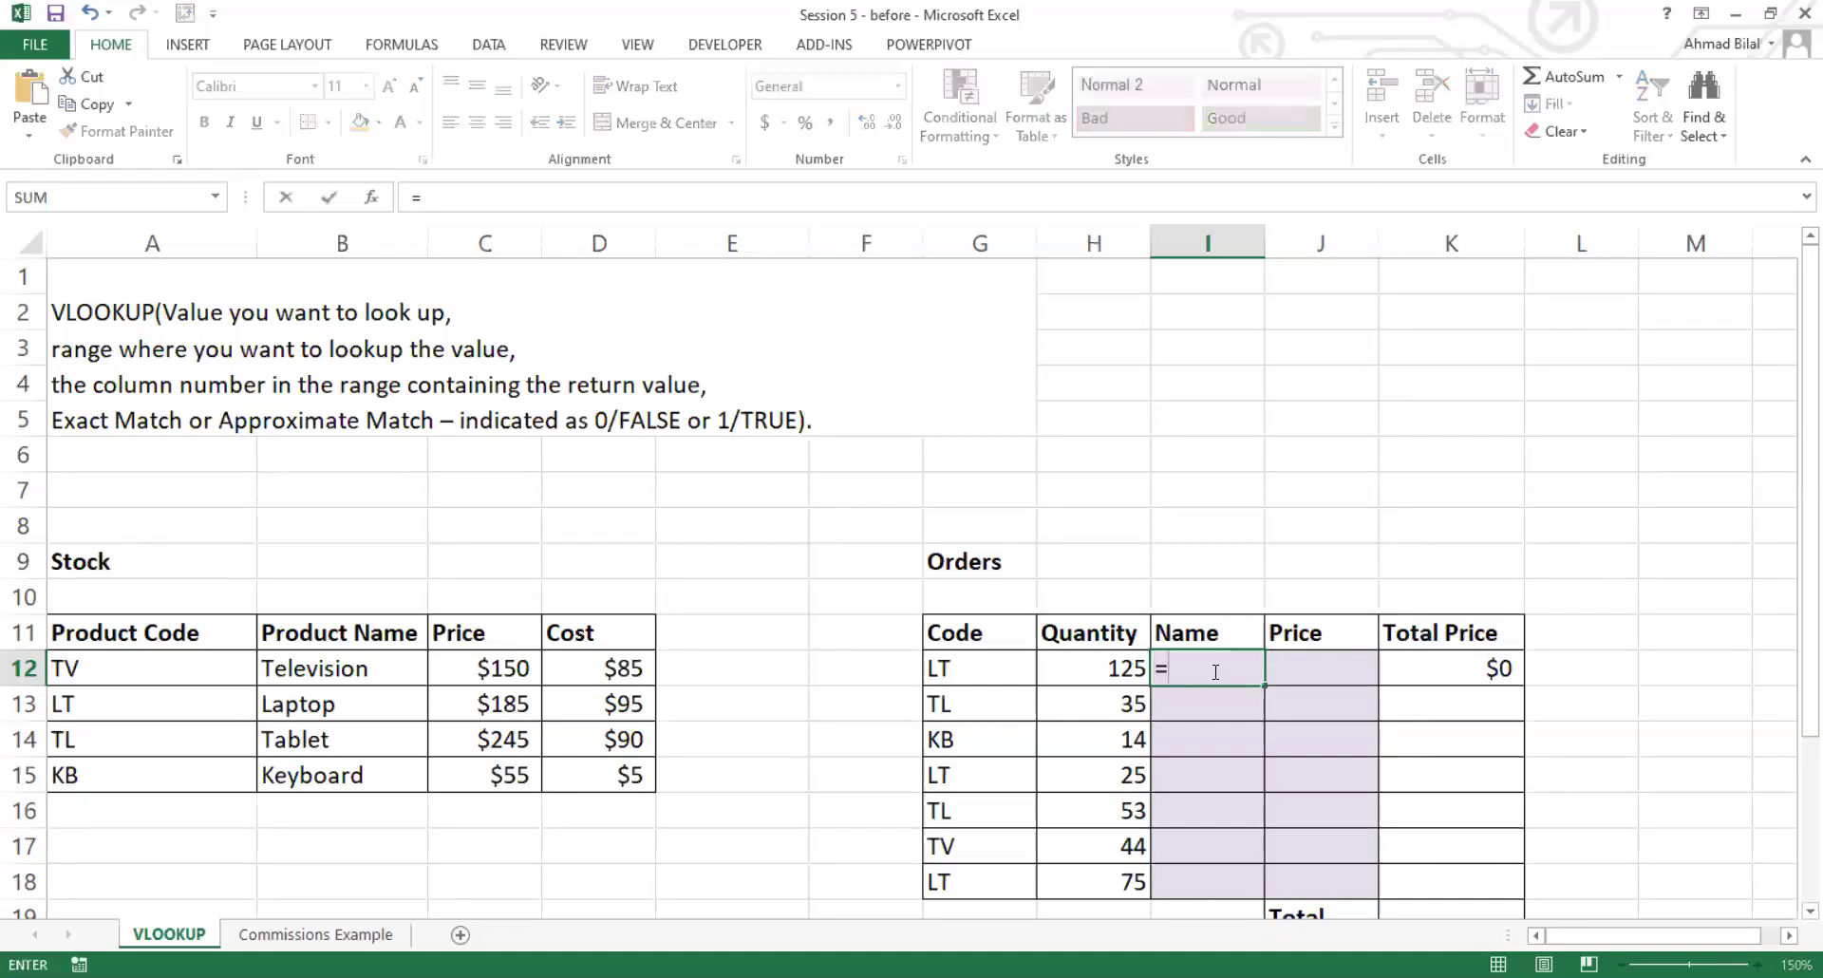
pyautogui.write('vlo')
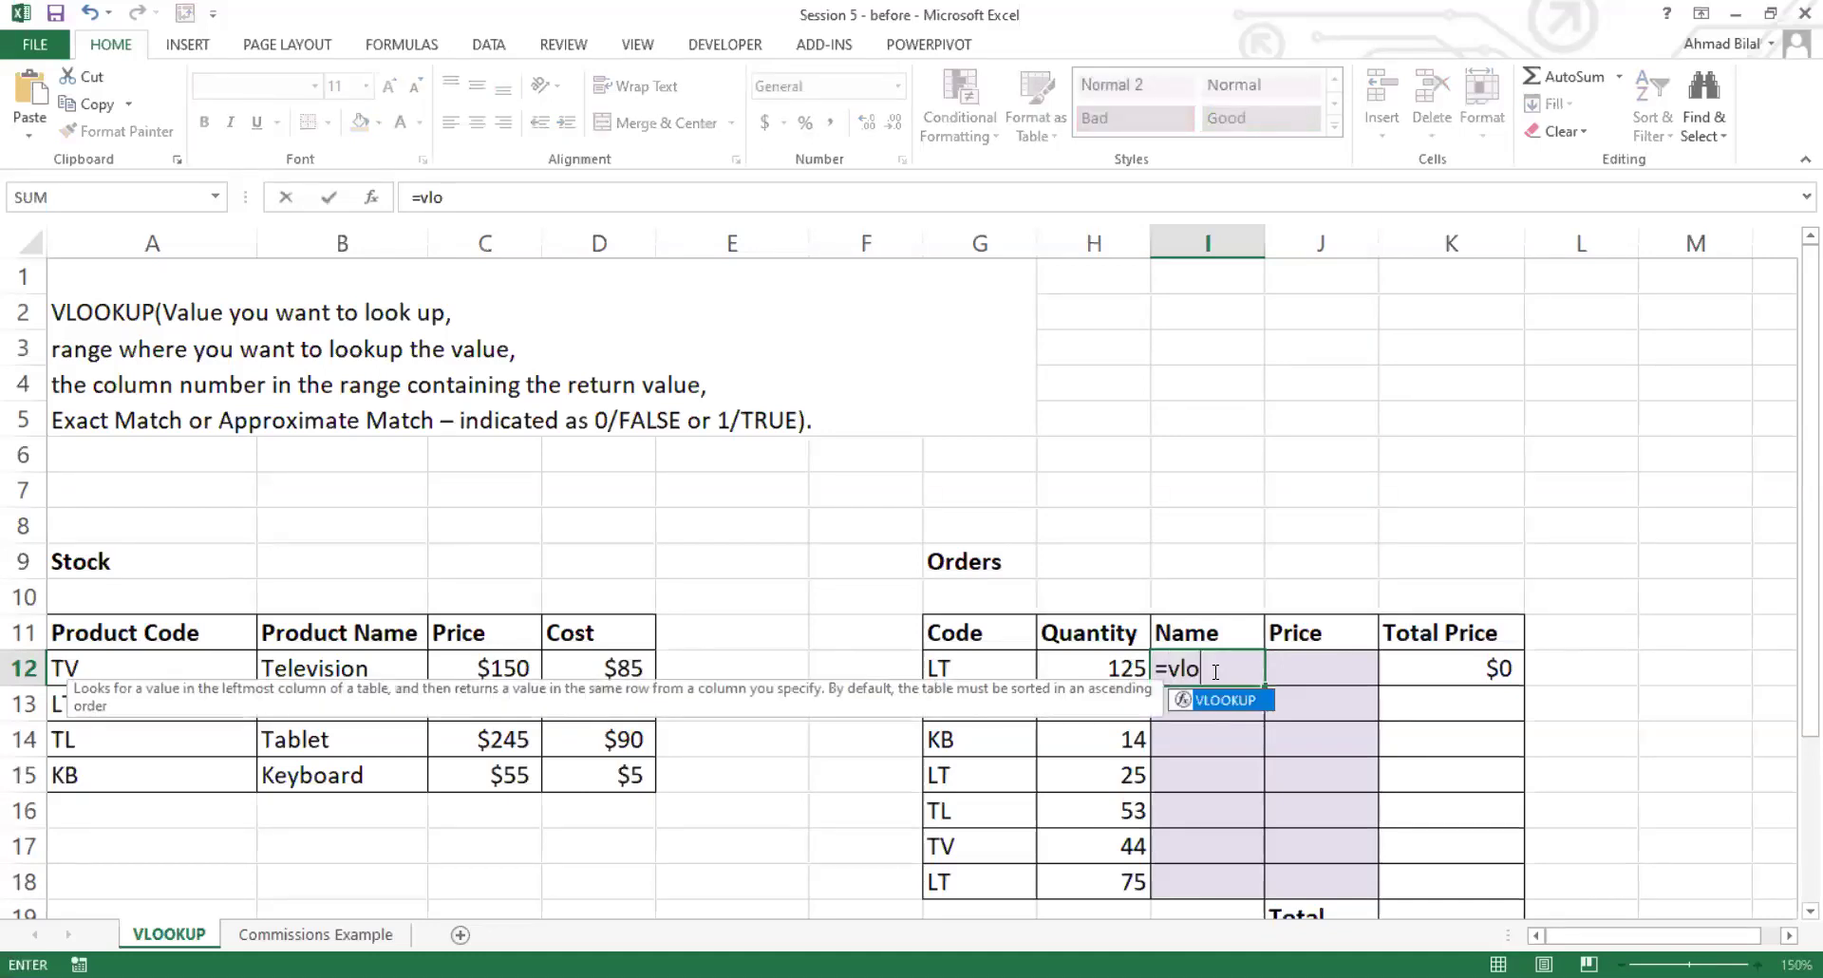
pyautogui.press('Tab')
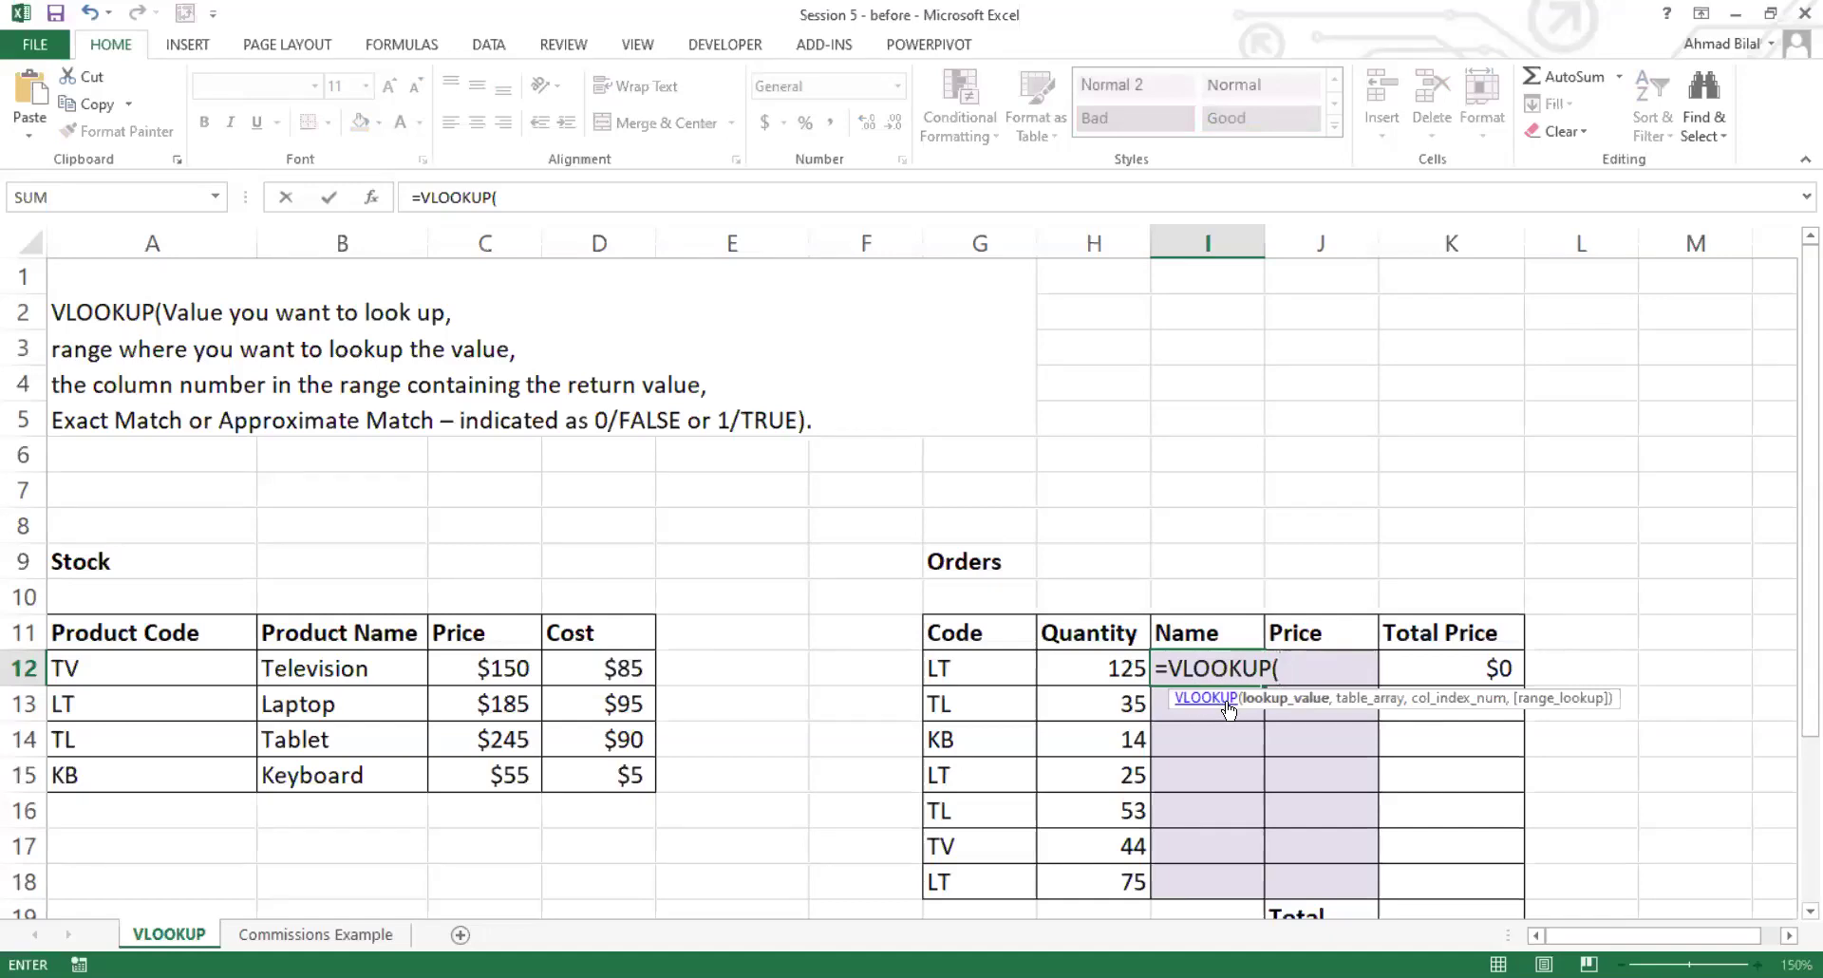
pyautogui.click(1318, 666)
pyautogui.press('Escape')
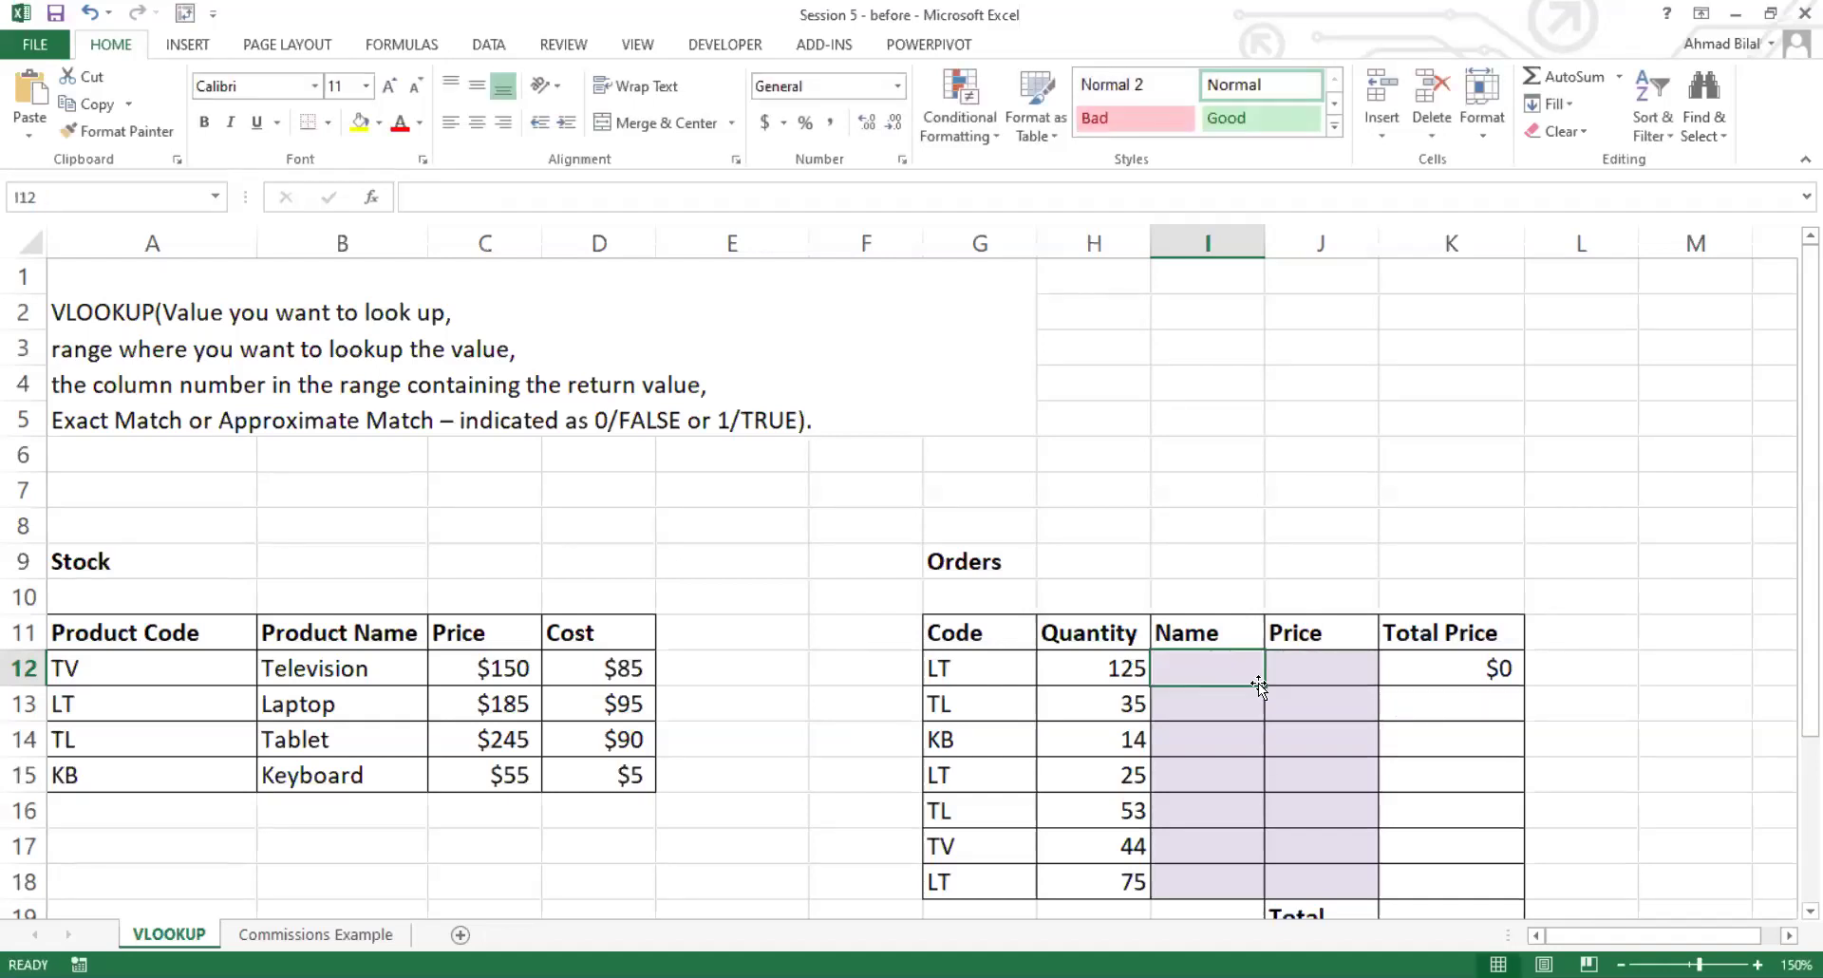
# Step: Trace how the code in G12 matches the Stock table's Product Code column to supply the first order's name and price
pyautogui.scroll(-2, 1298, 678)
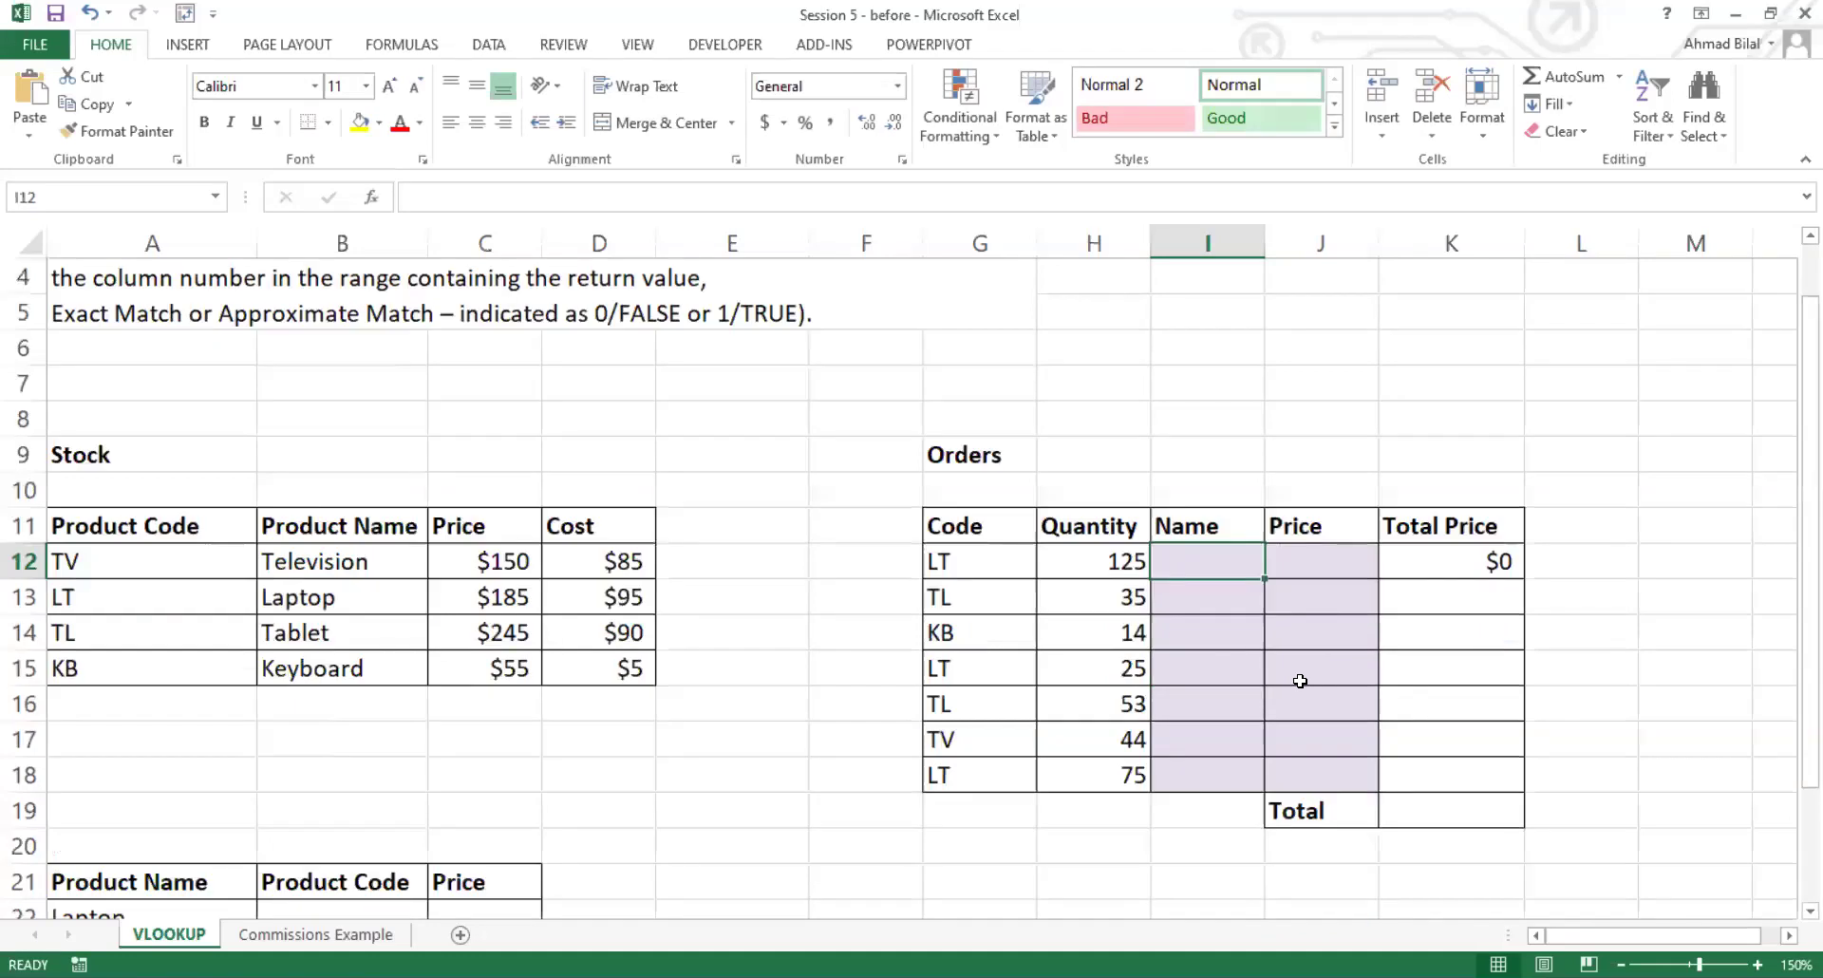
pyautogui.scroll(2, 1295, 676)
pyautogui.scroll(-1, 1237, 620)
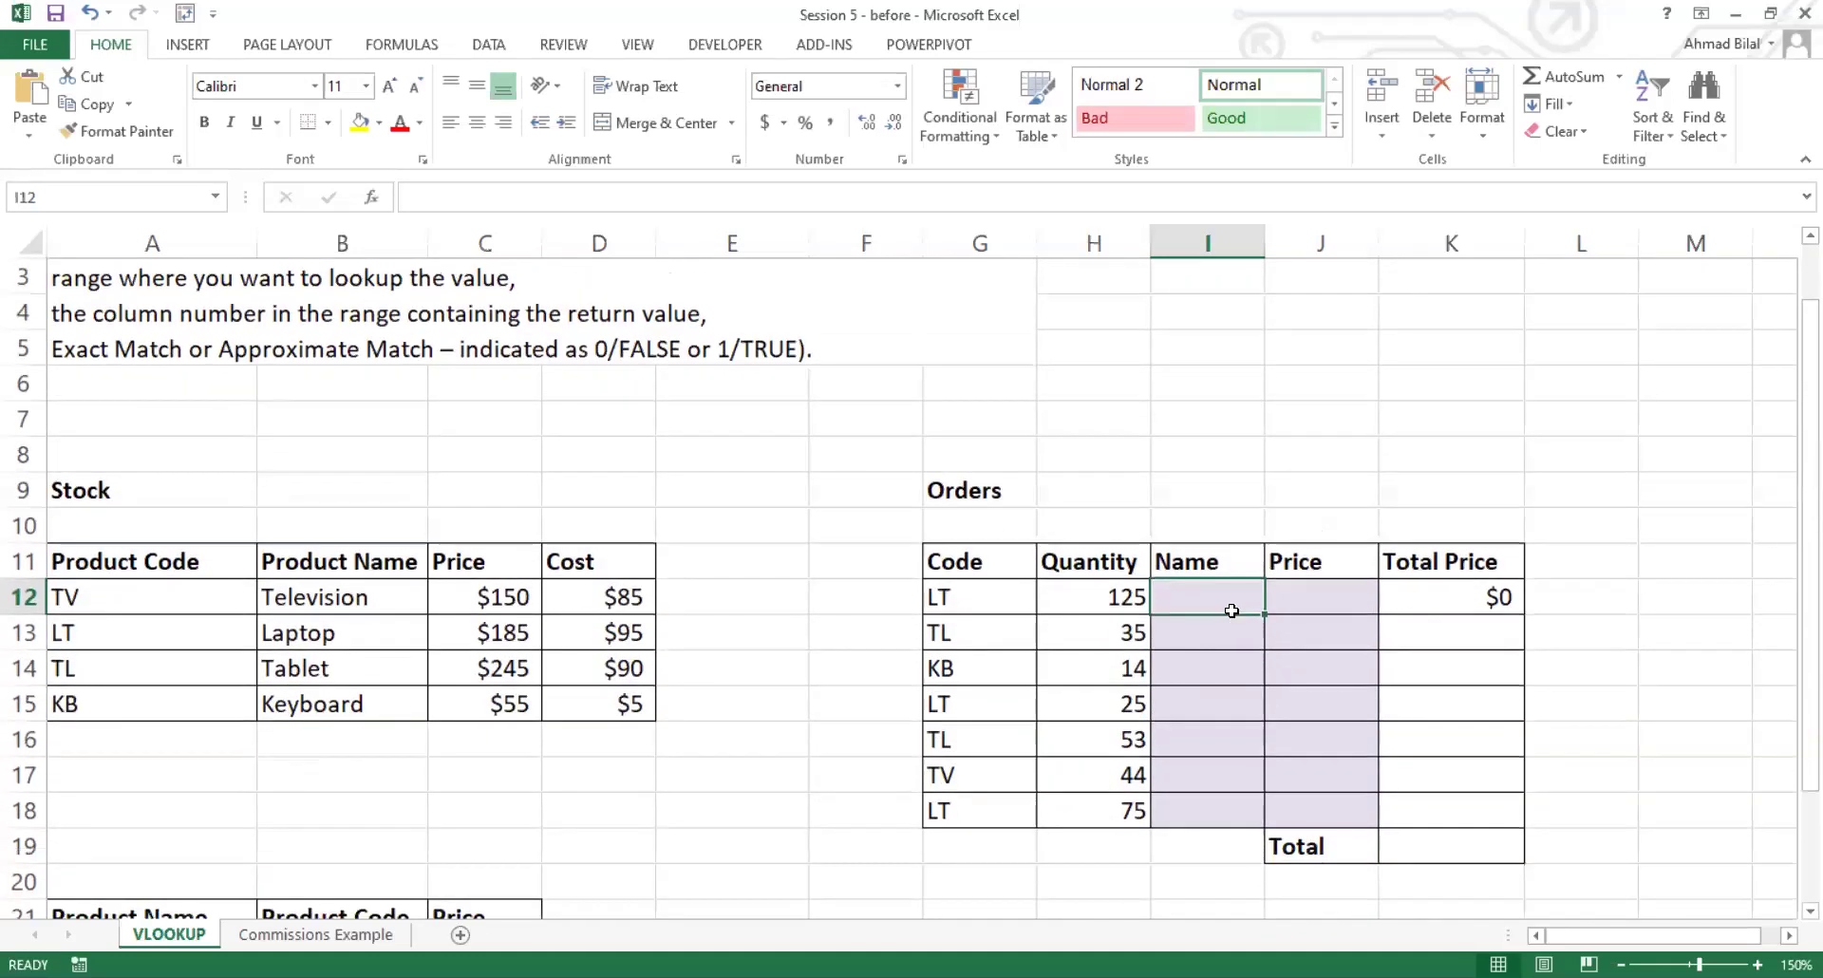
pyautogui.doubleClick(1232, 597)
pyautogui.press('Escape')
pyautogui.click(989, 597)
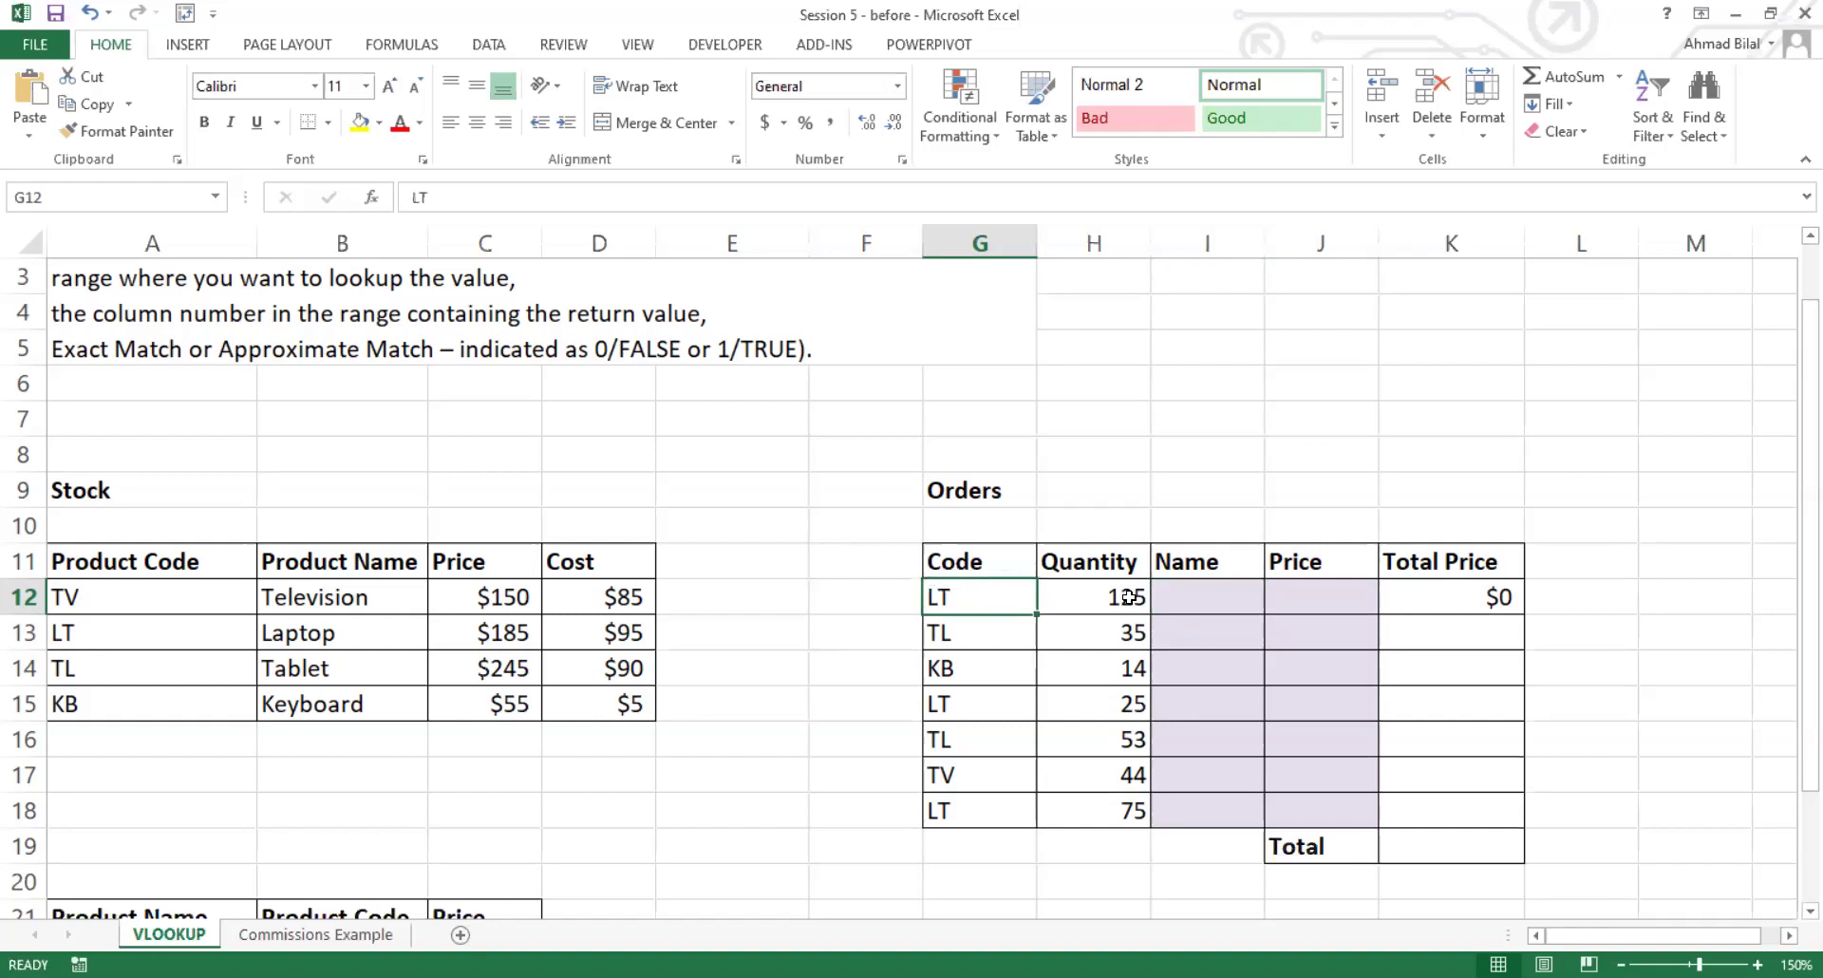
pyautogui.click(1205, 601)
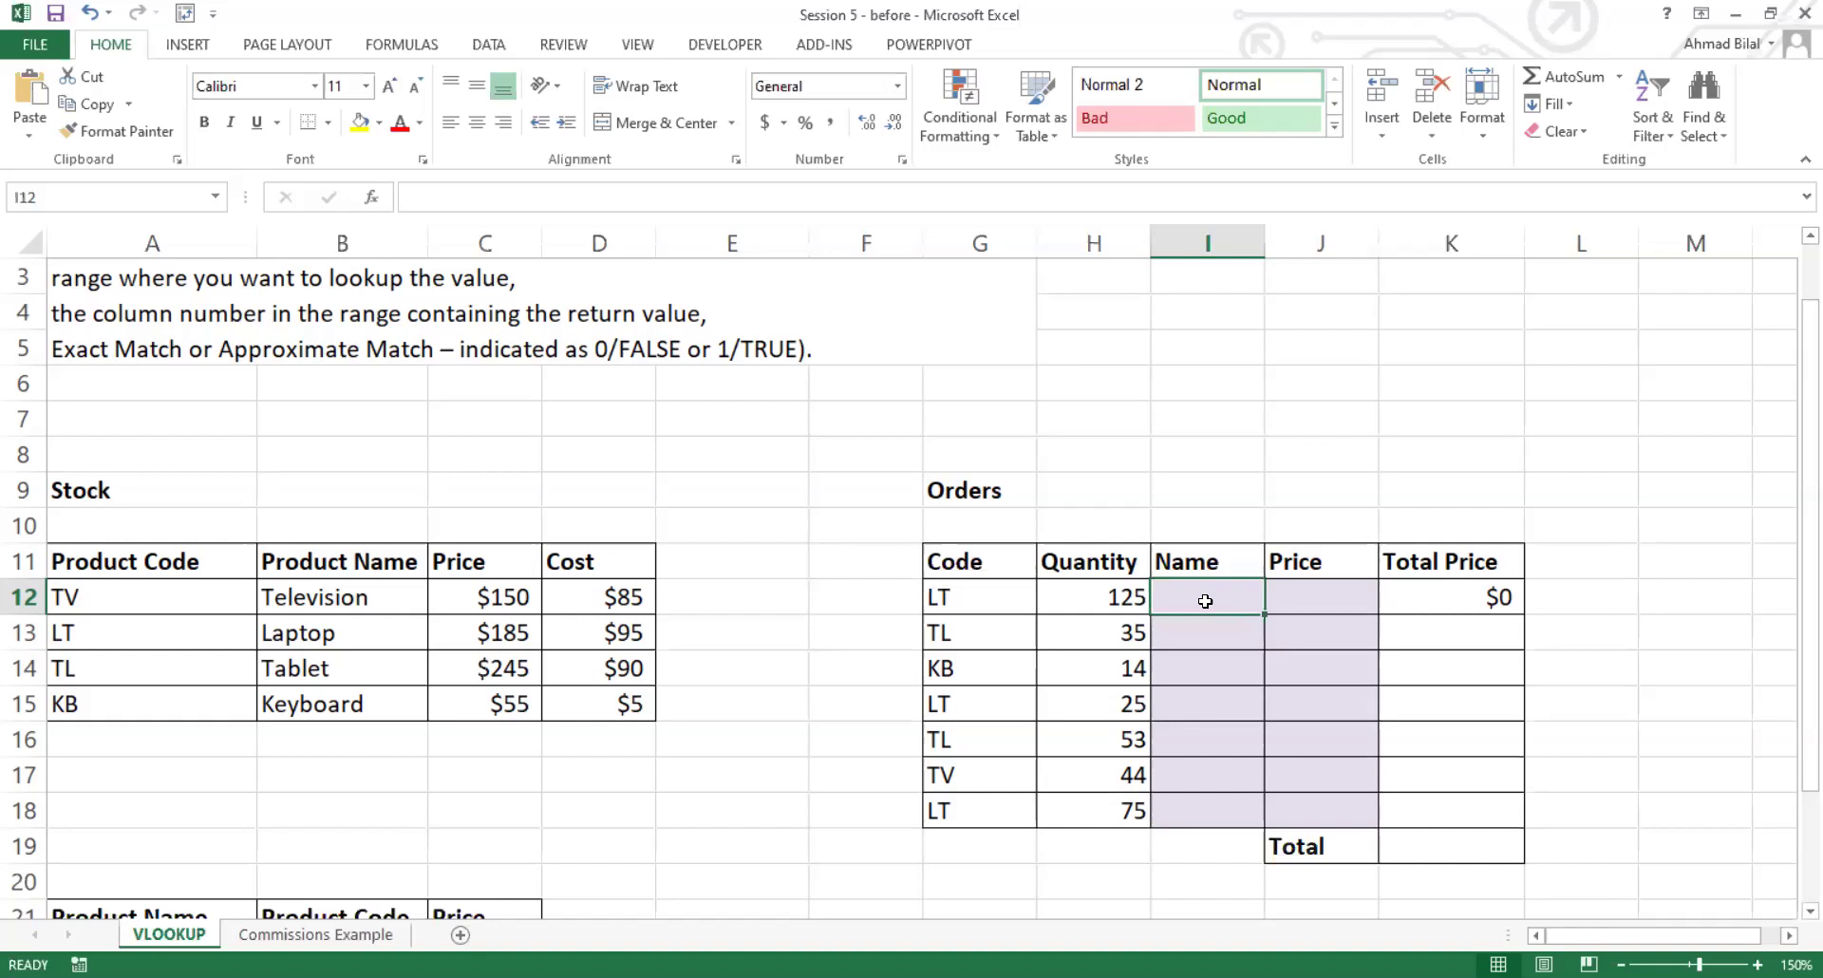
pyautogui.click(988, 598)
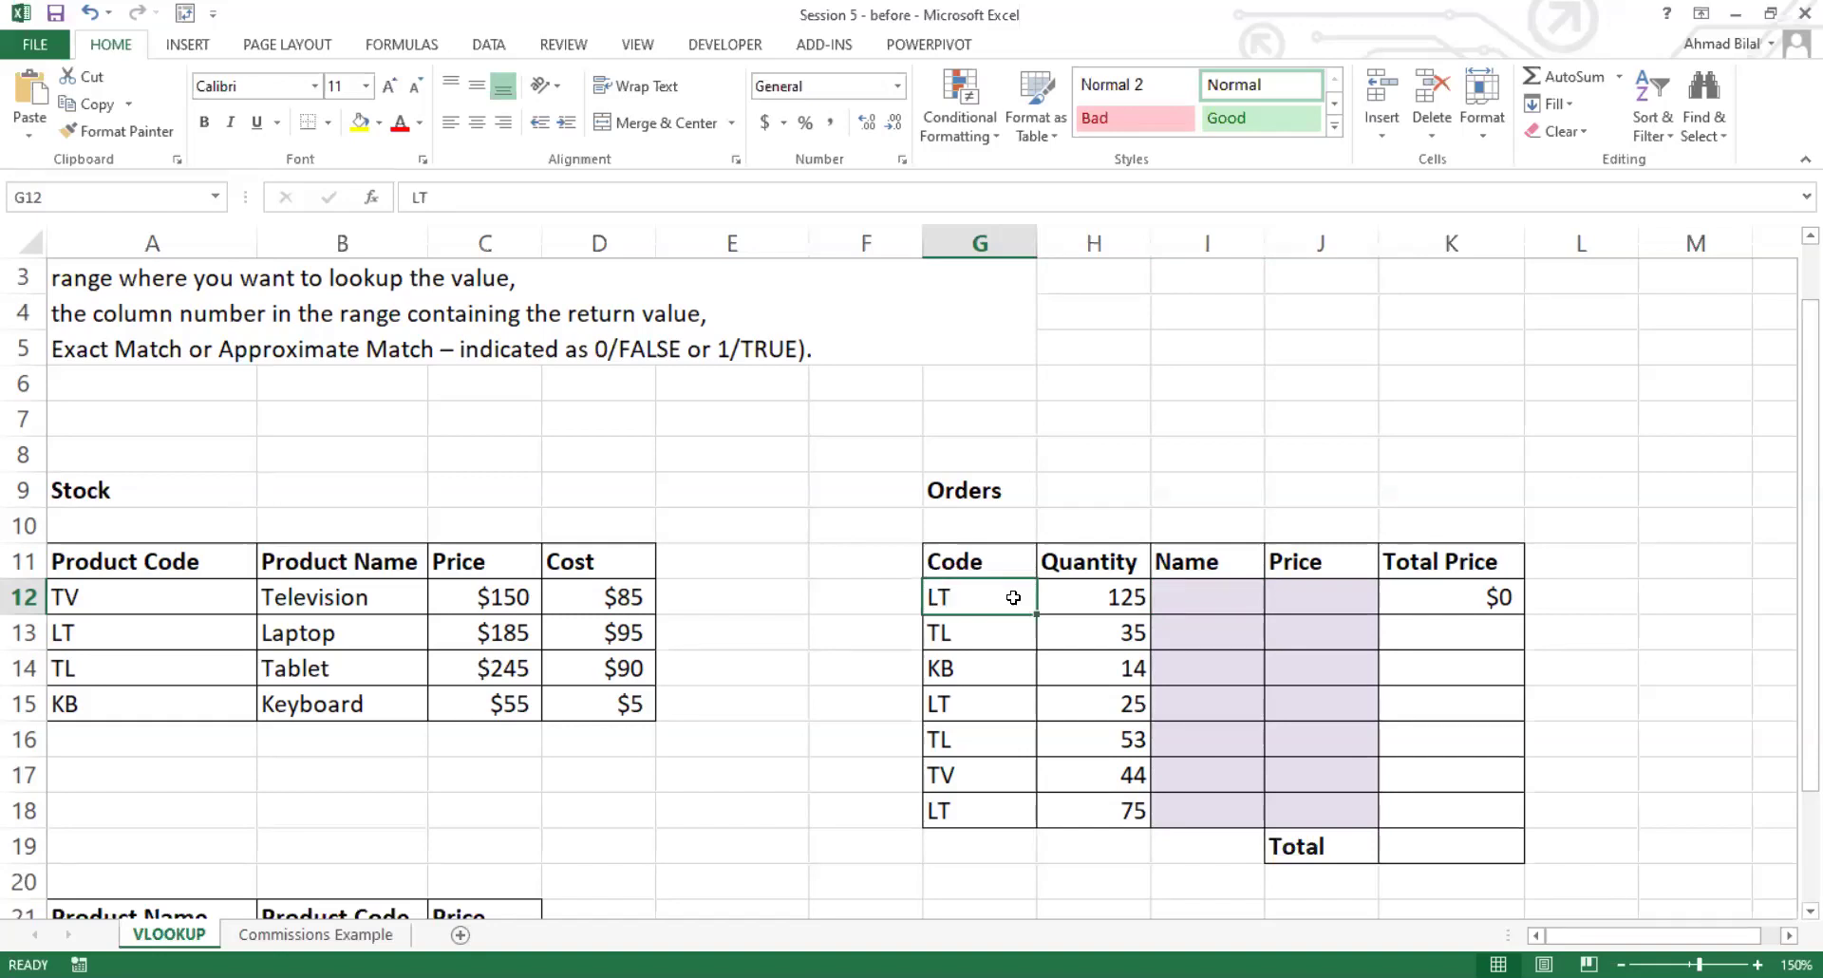
pyautogui.click(202, 601)
pyautogui.click(201, 562)
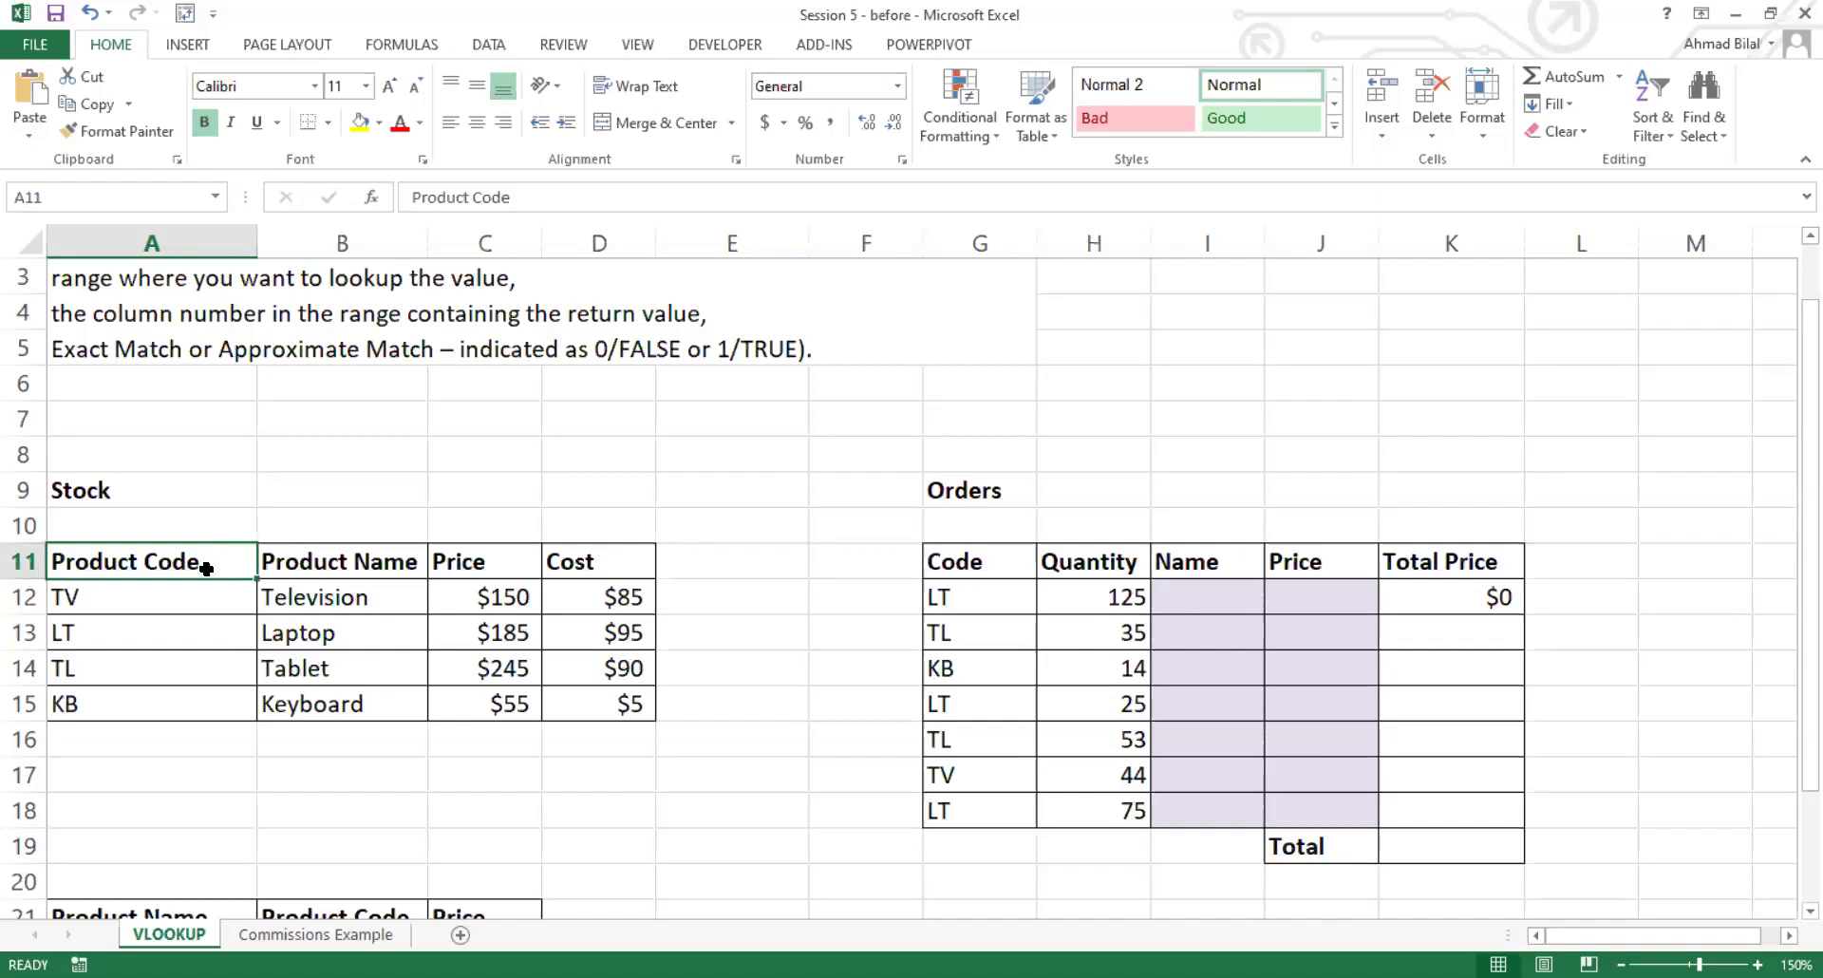
pyautogui.click(195, 636)
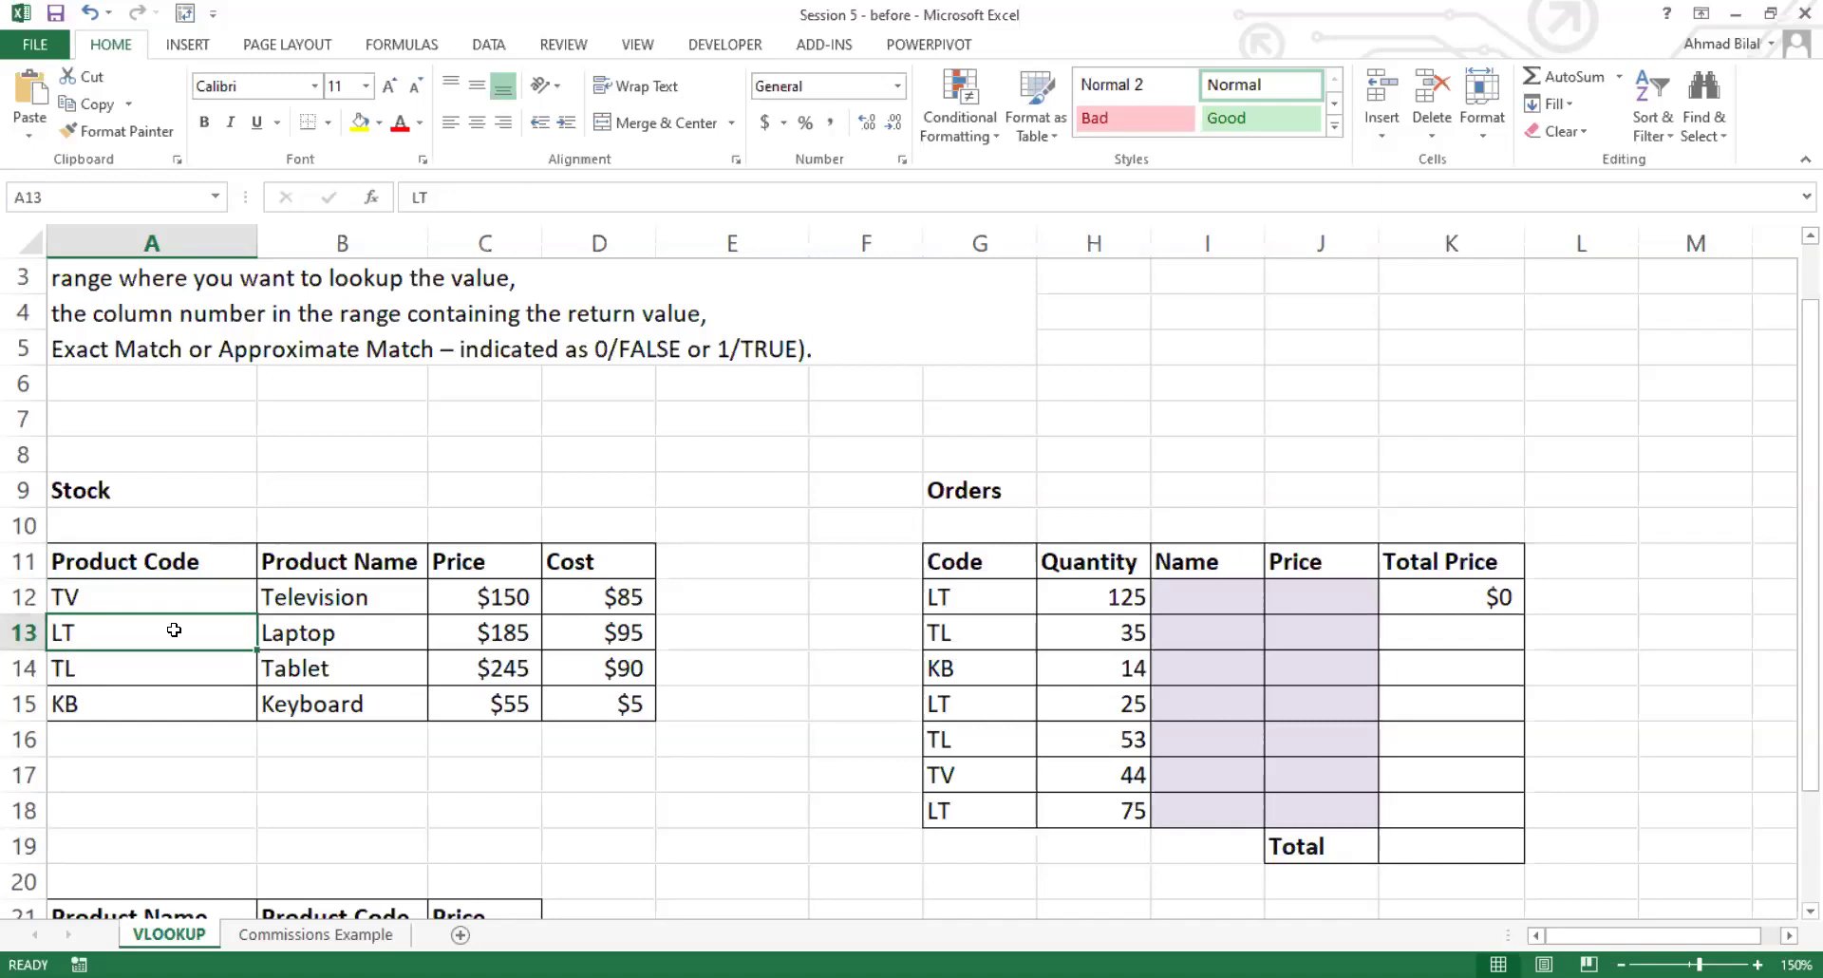
pyautogui.click(389, 632)
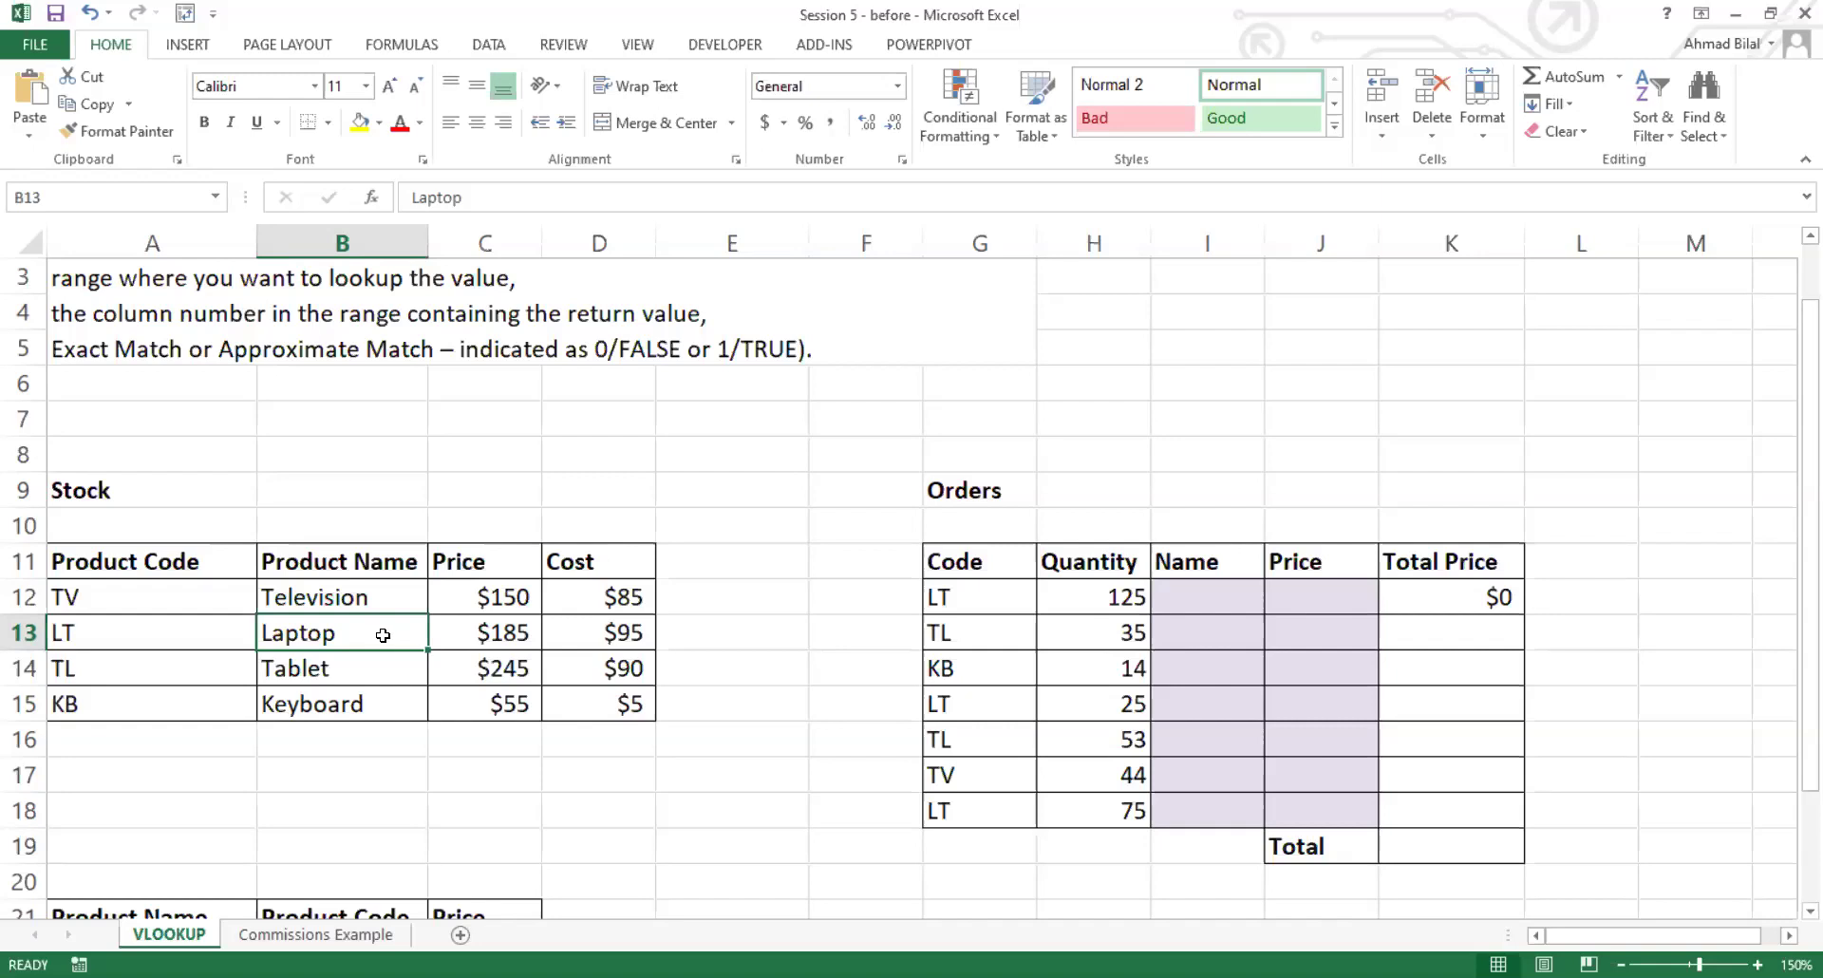
pyautogui.click(1227, 597)
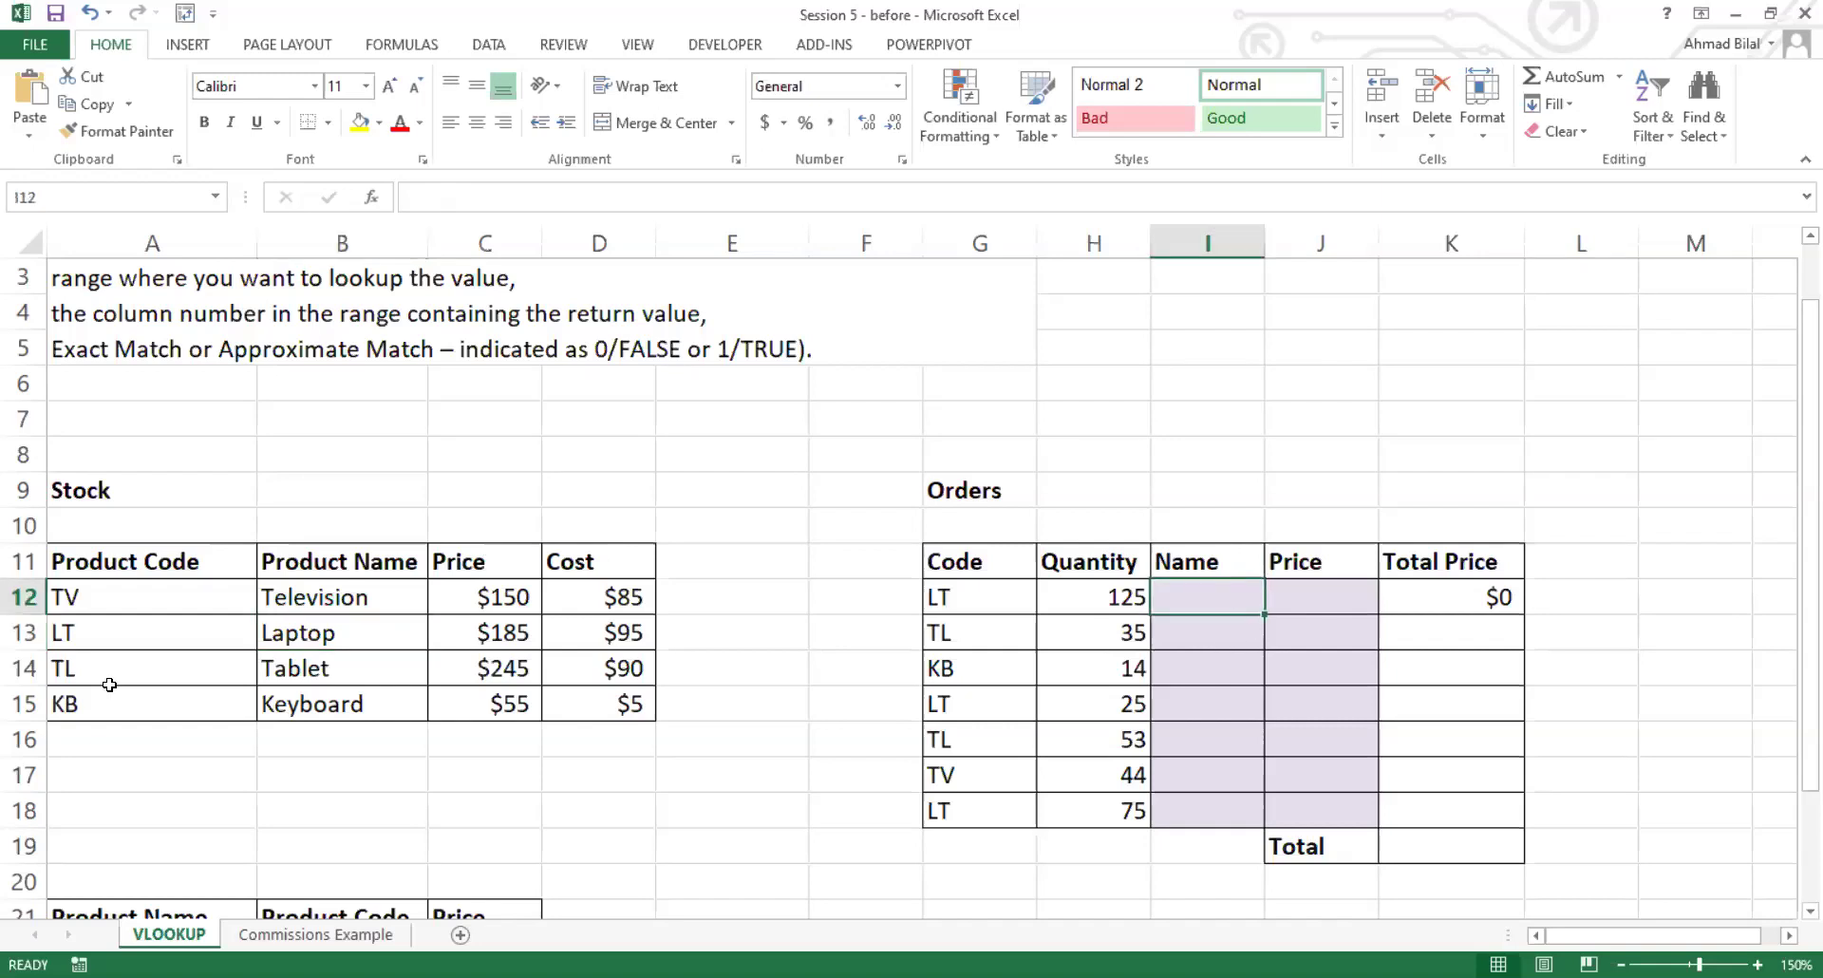
pyautogui.click(123, 641)
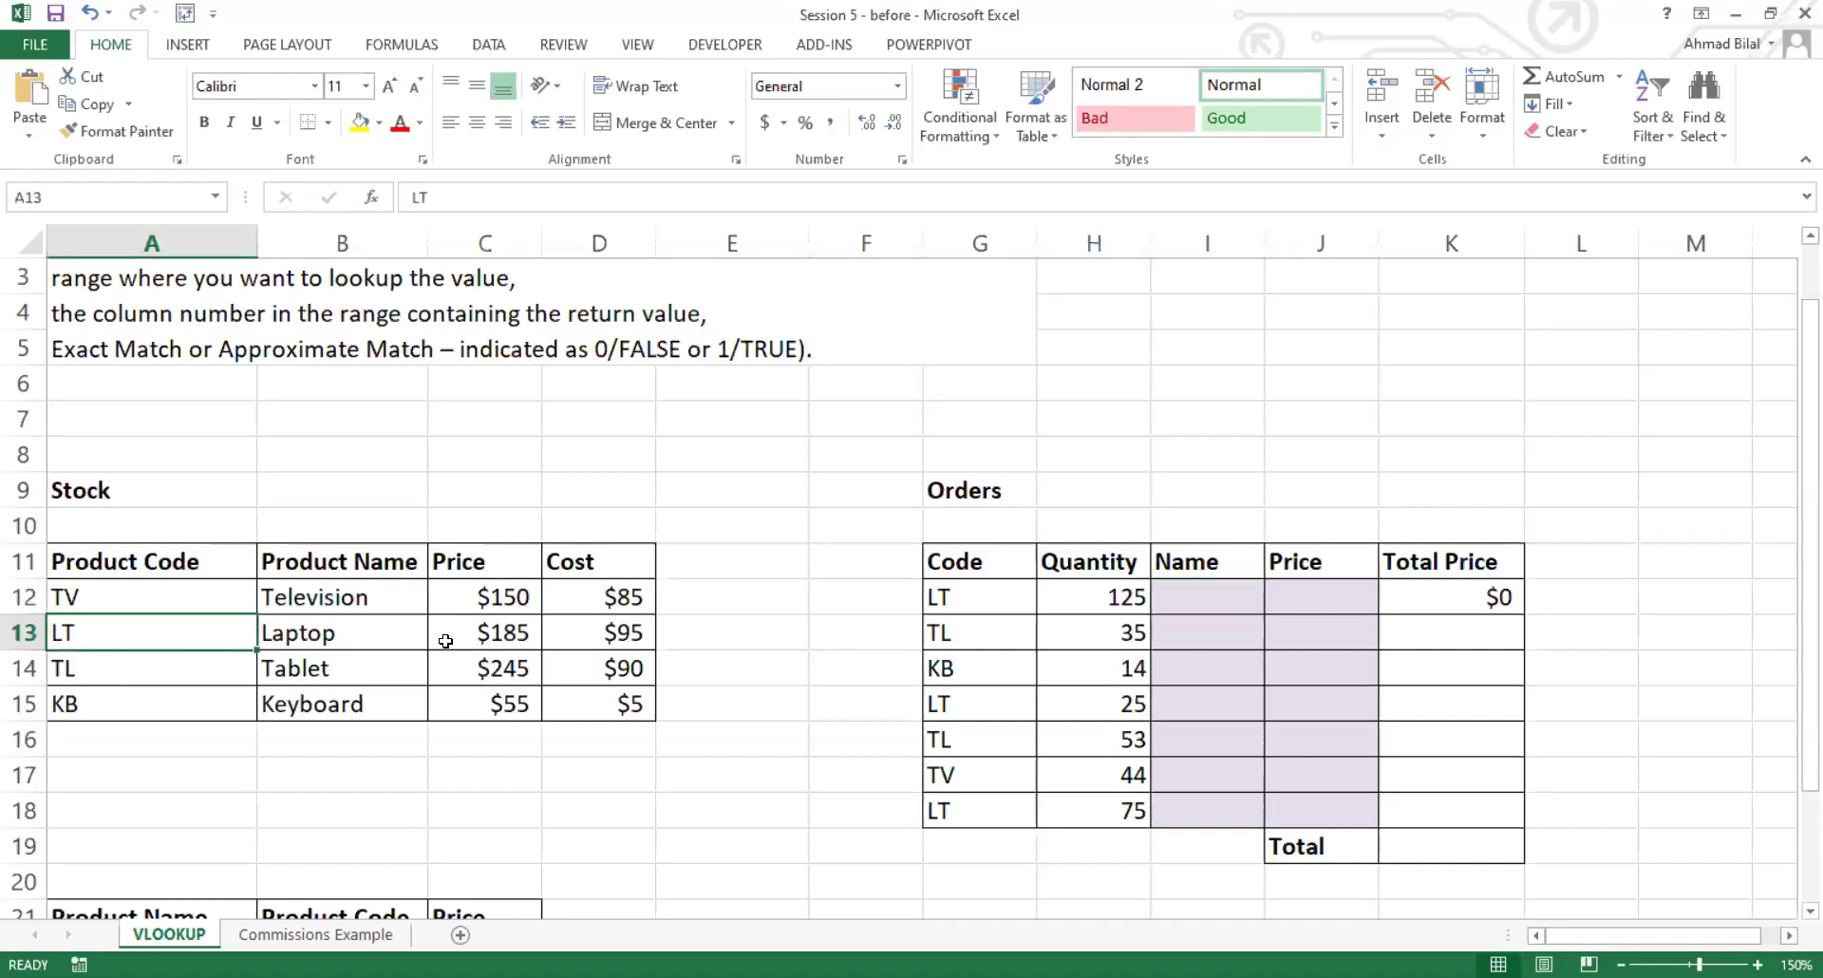
pyautogui.click(502, 632)
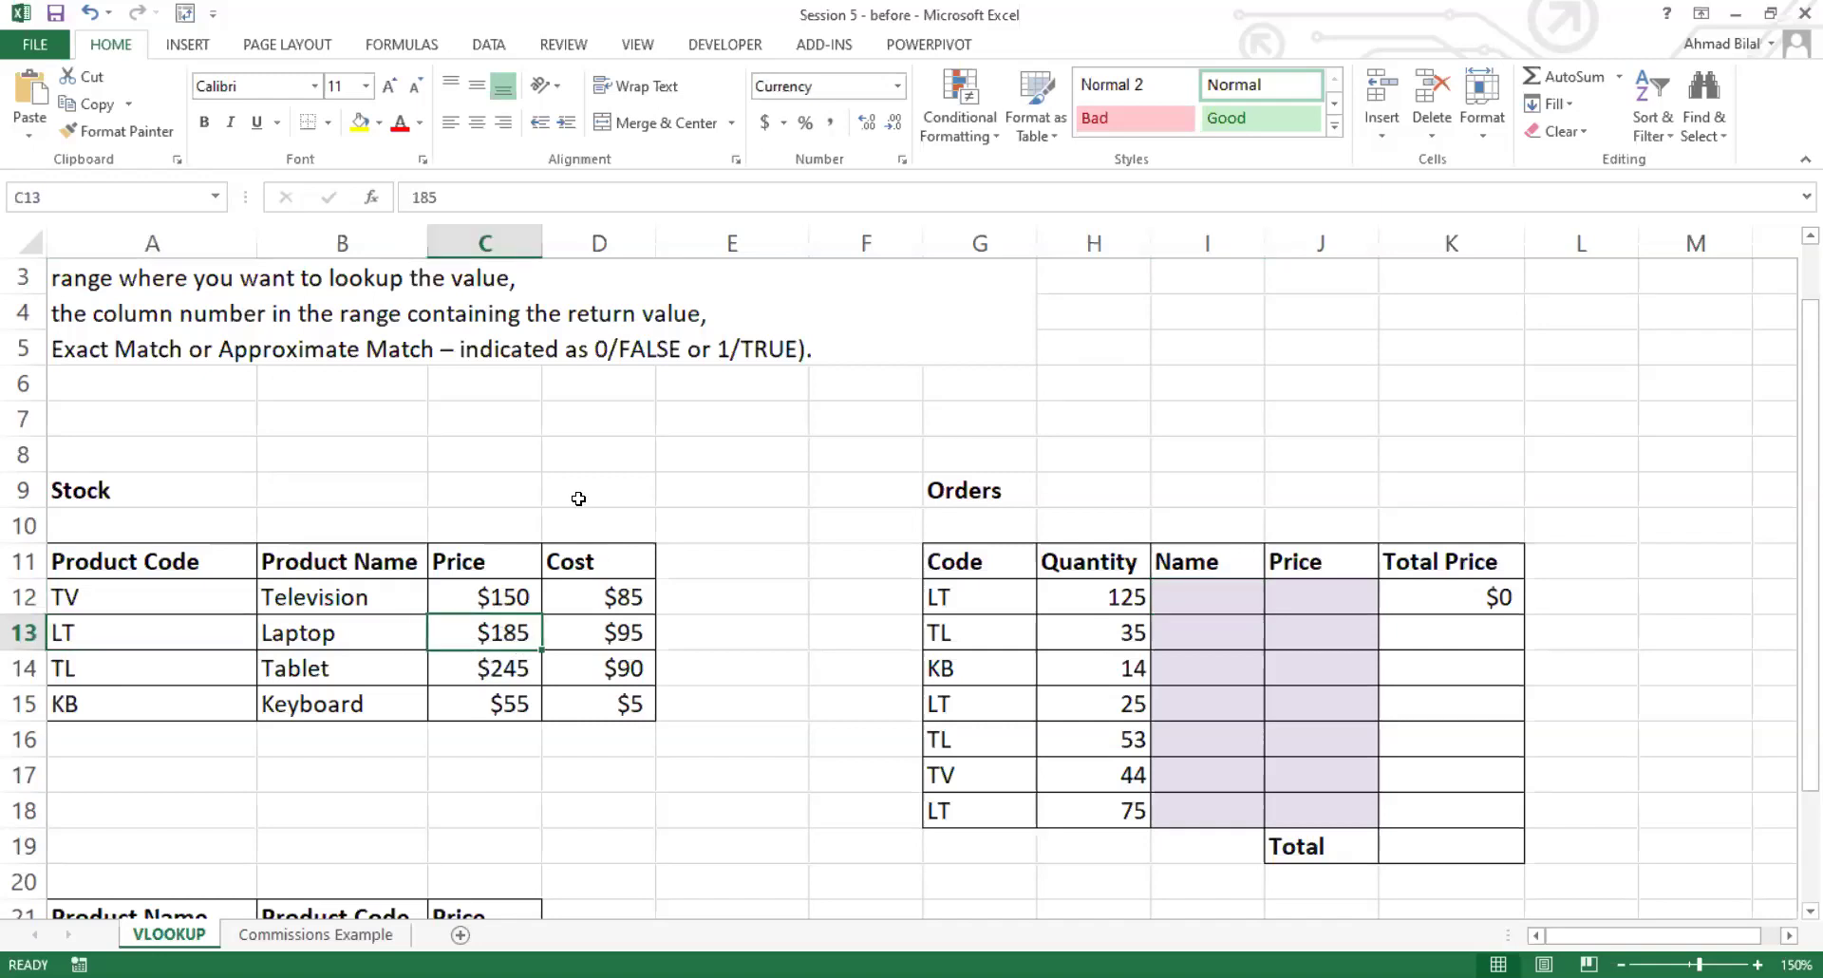
pyautogui.click(1325, 596)
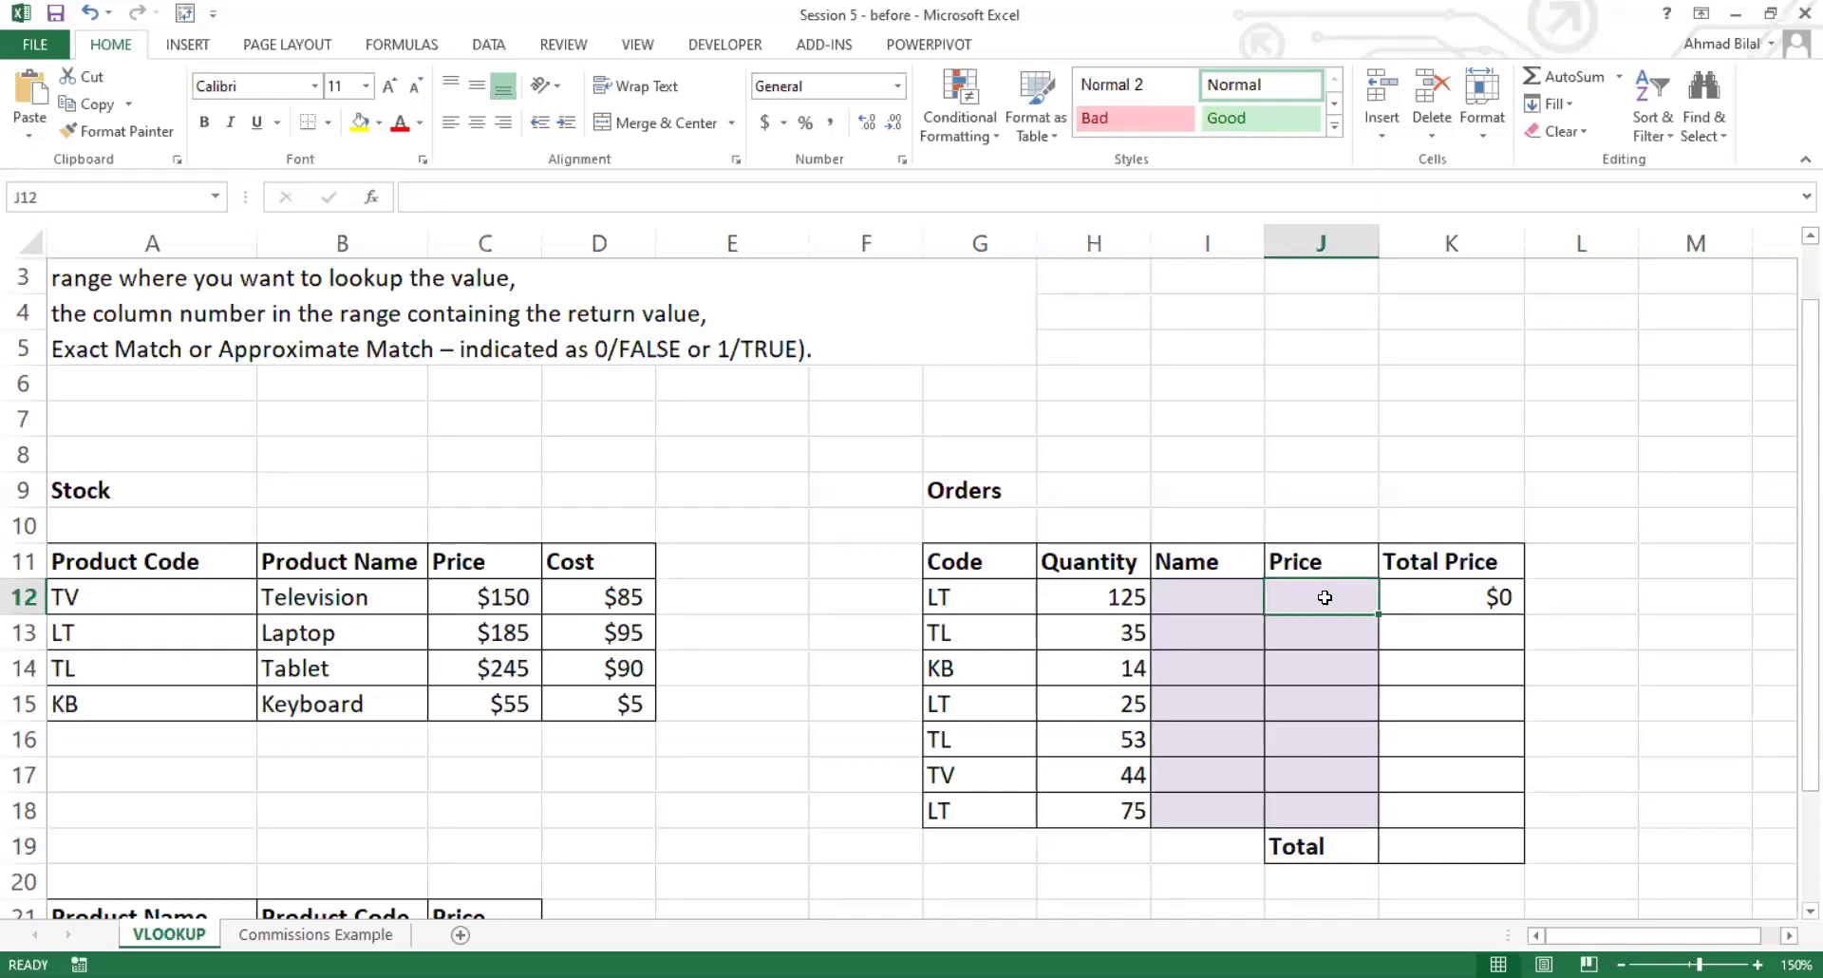
pyautogui.click(1224, 604)
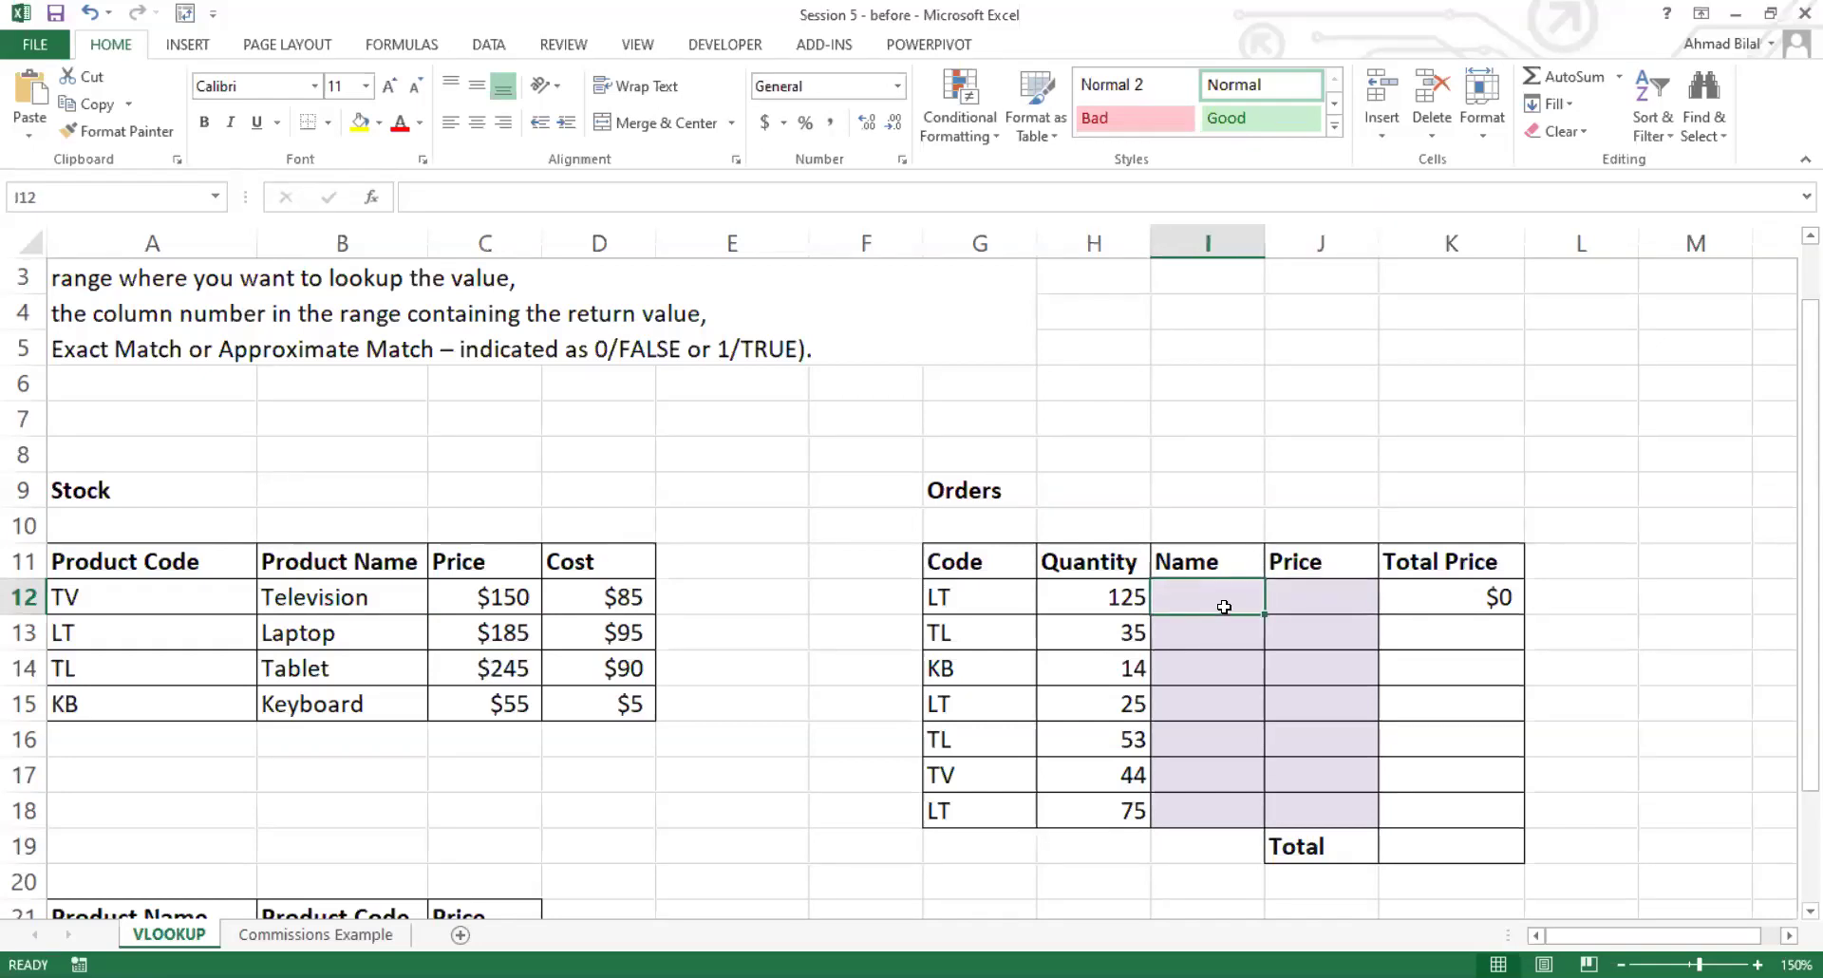
pyautogui.write('=')
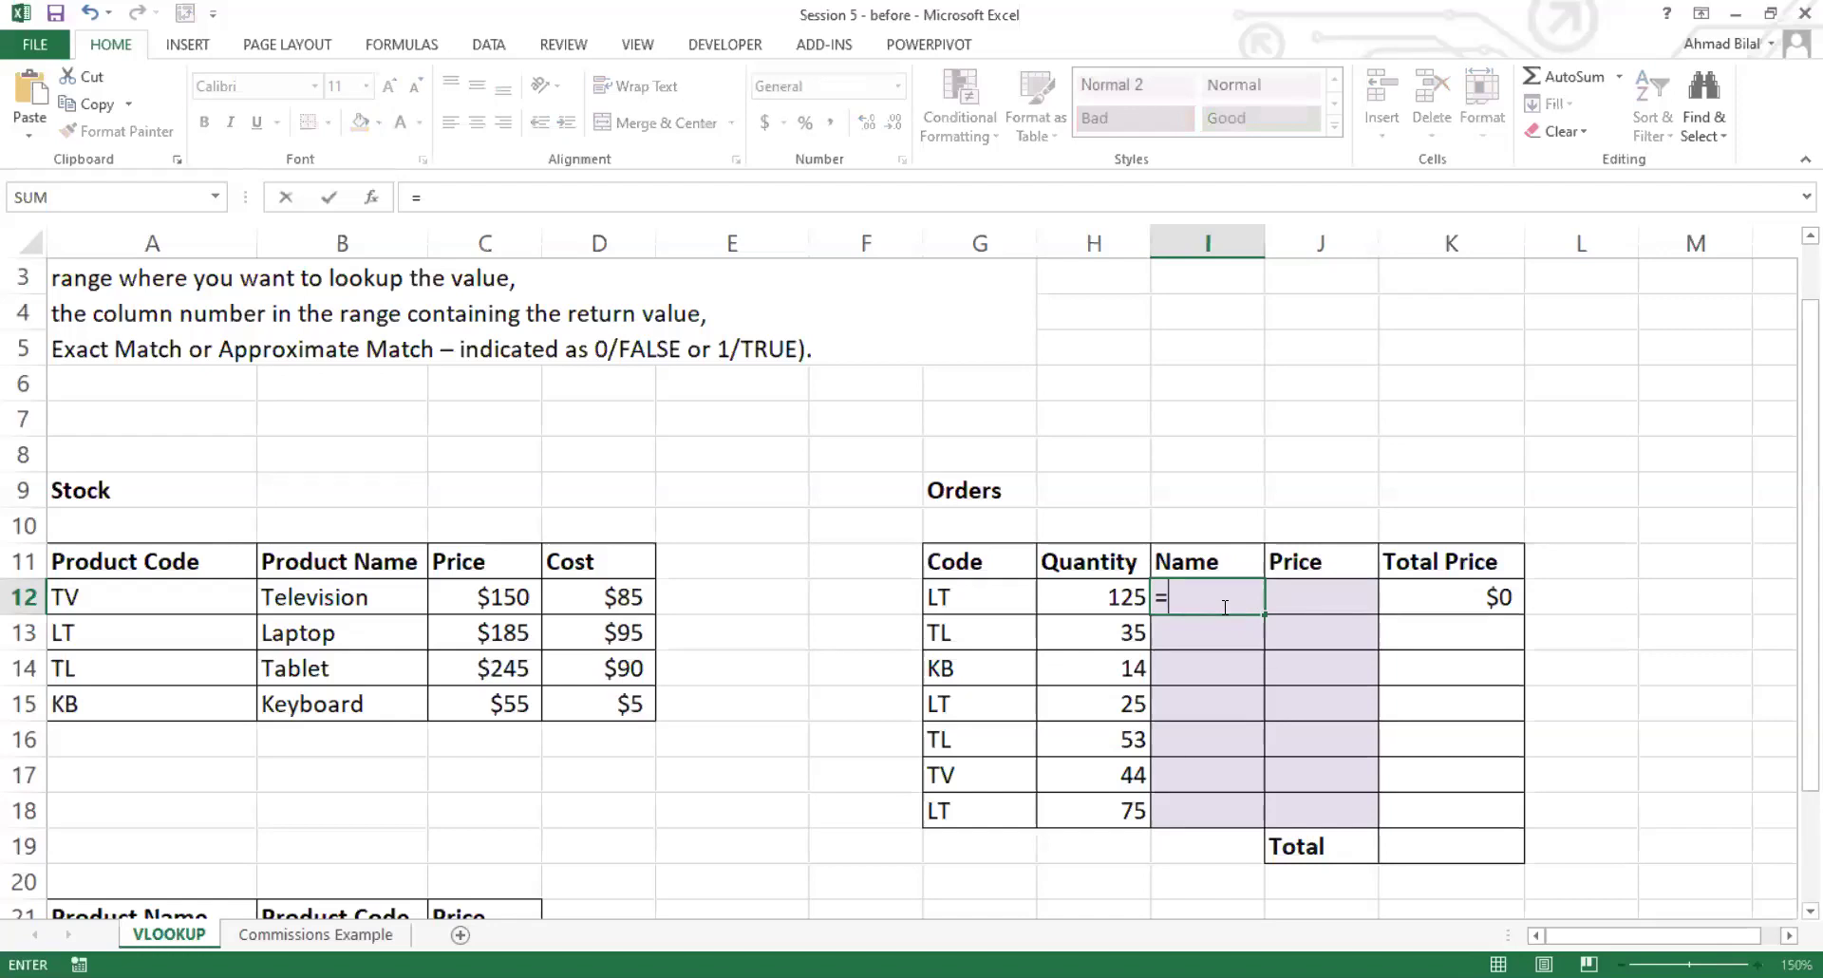
pyautogui.write('VLOOKUP(')
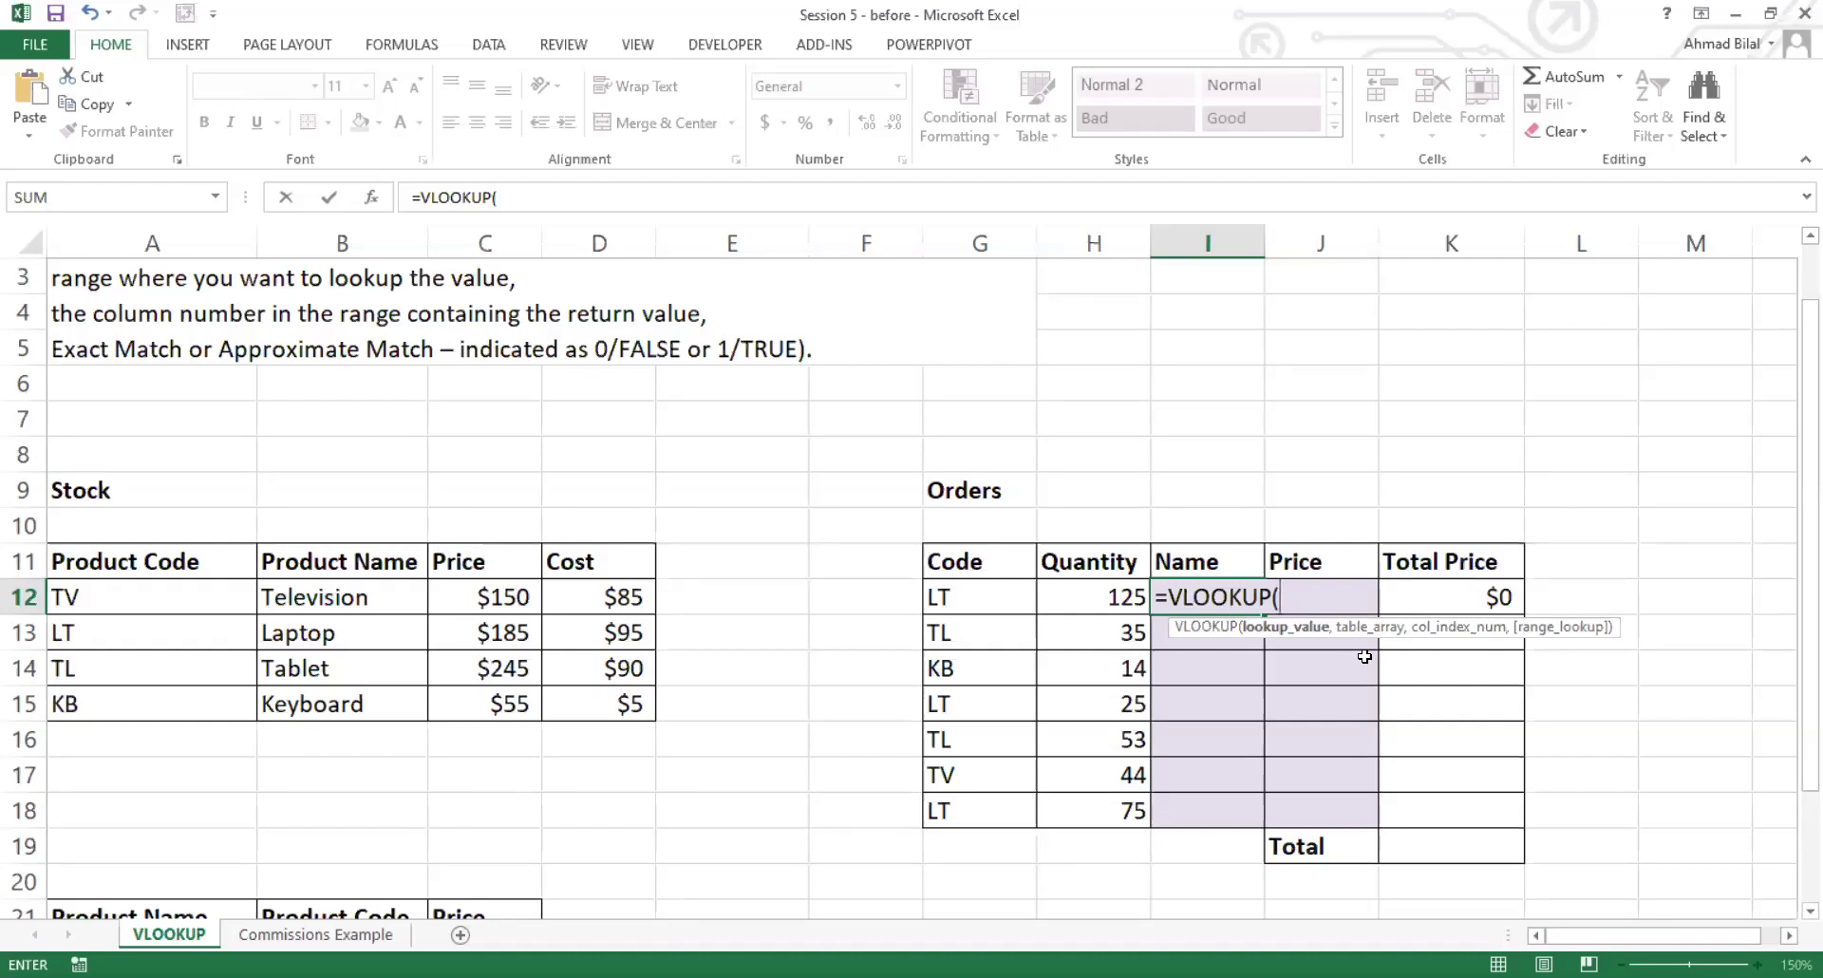
pyautogui.press('BackSpace')
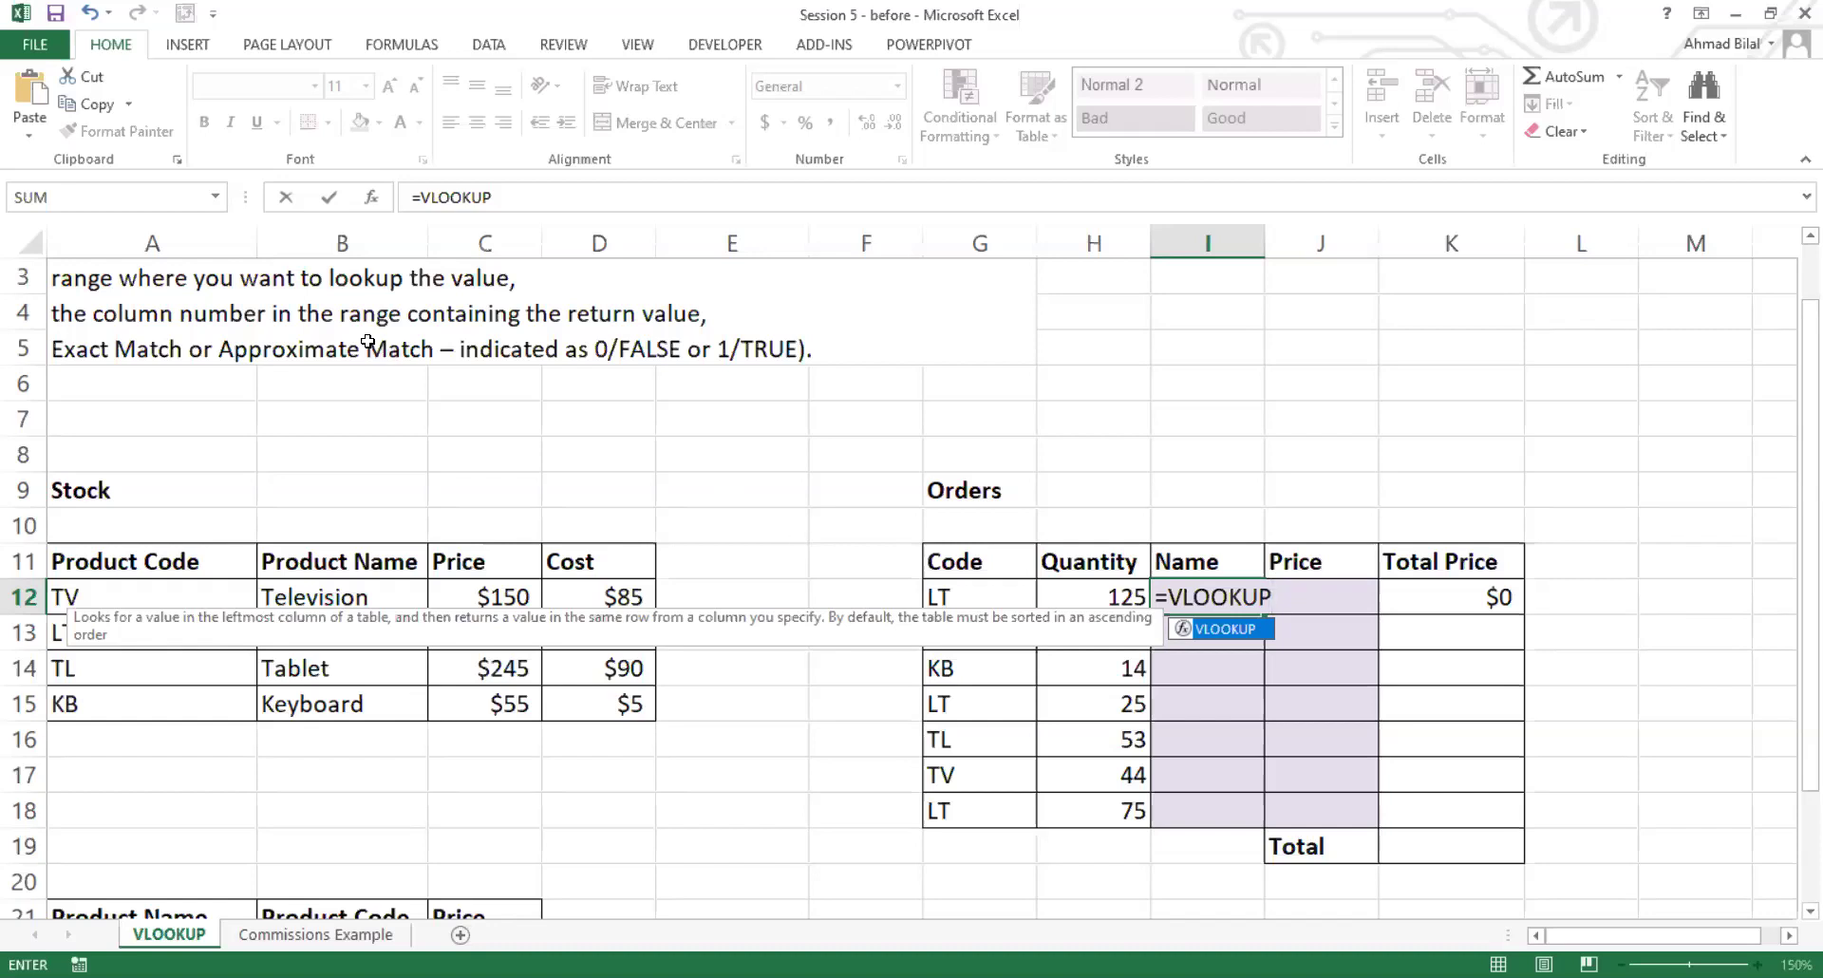
pyautogui.click(373, 202)
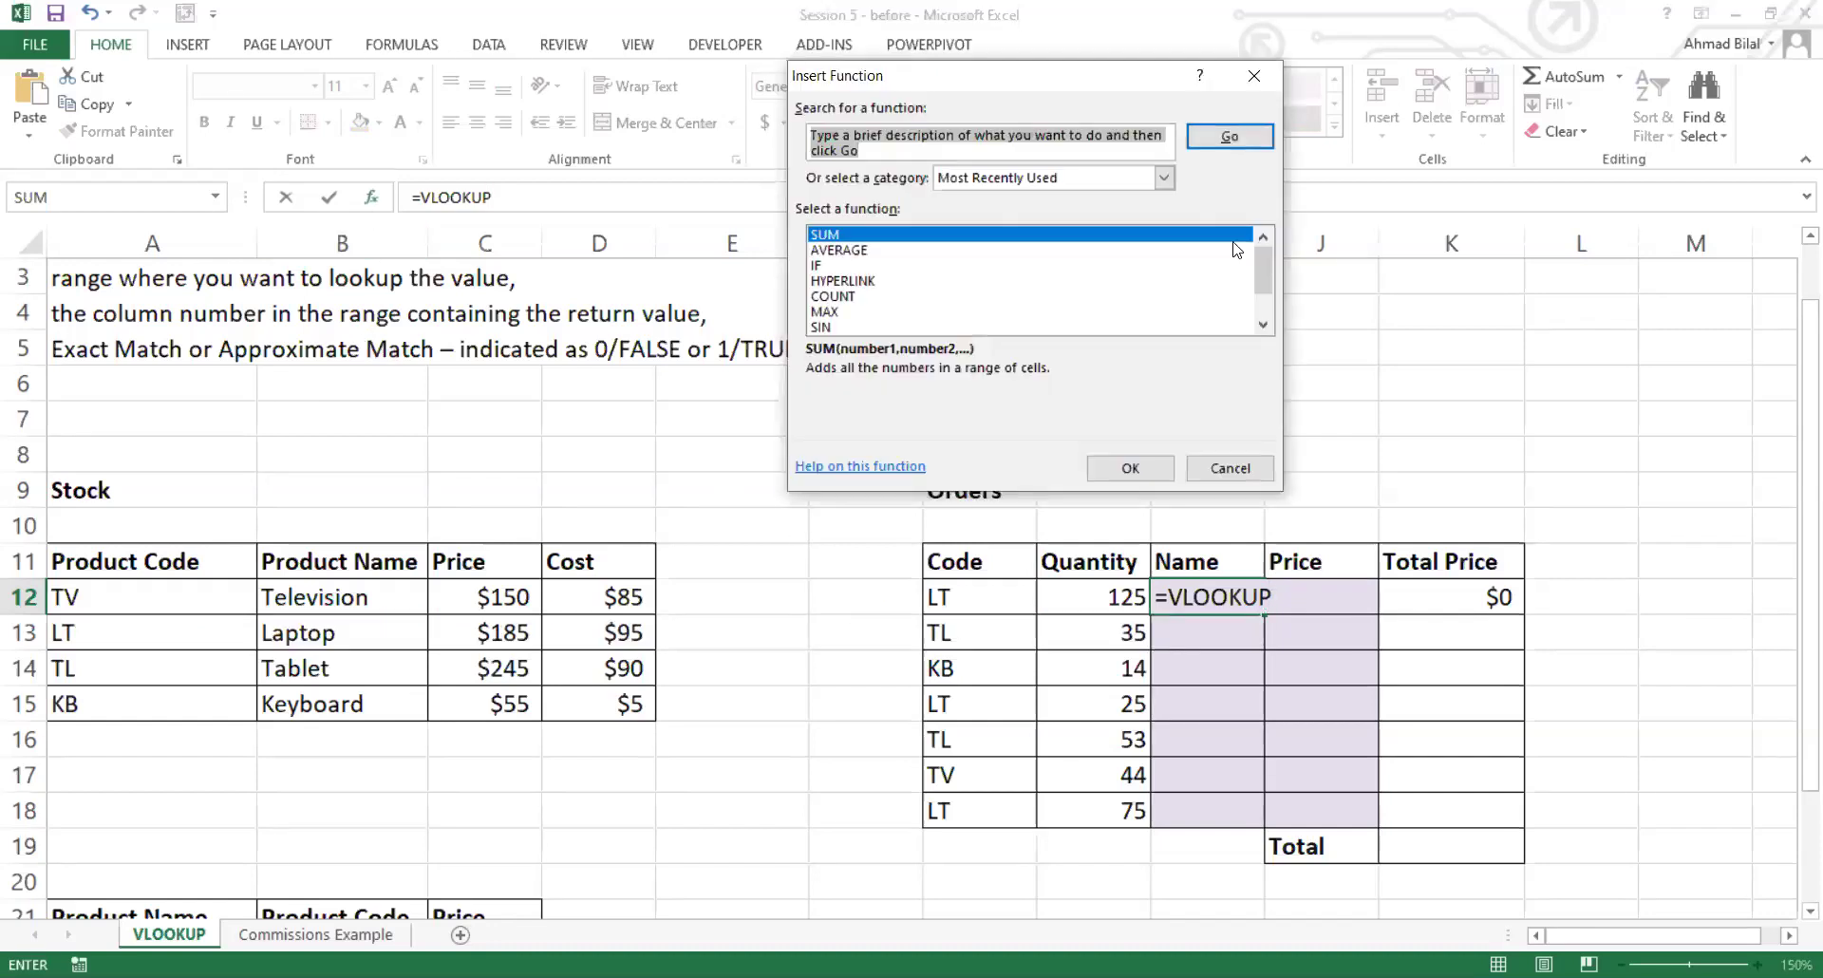
pyautogui.press('Escape')
pyautogui.write('v')
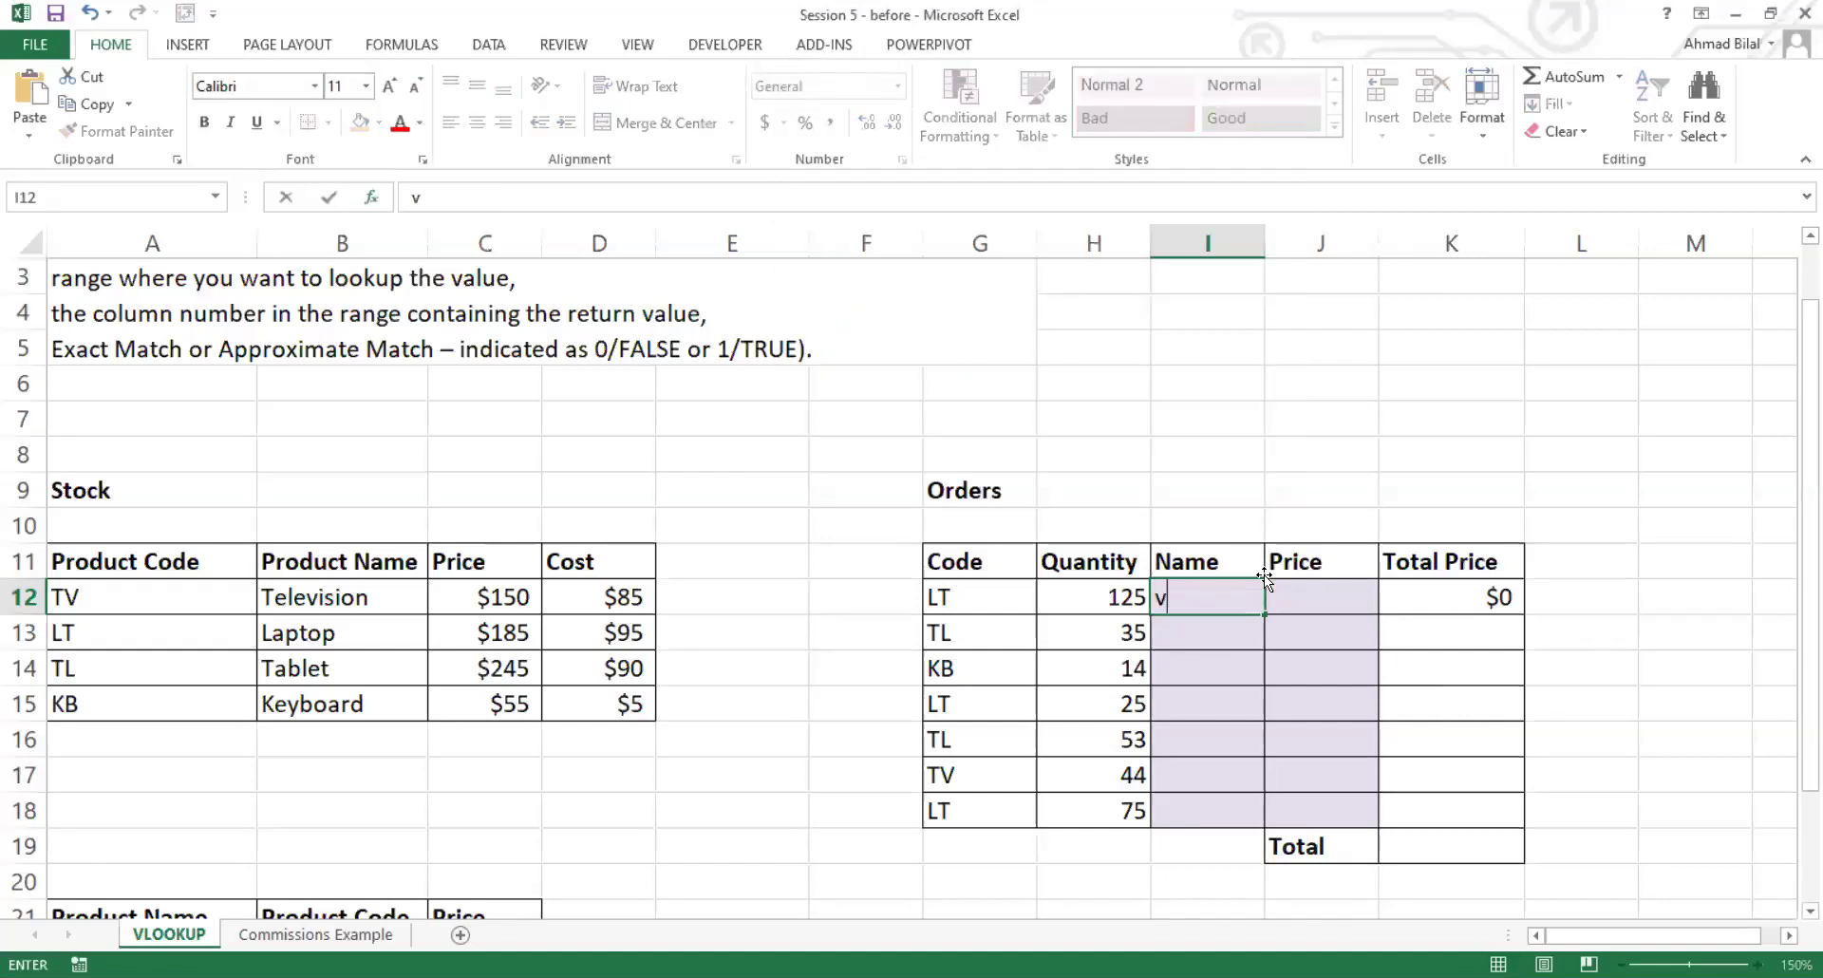
pyautogui.press('BackSpace')
pyautogui.write('-')
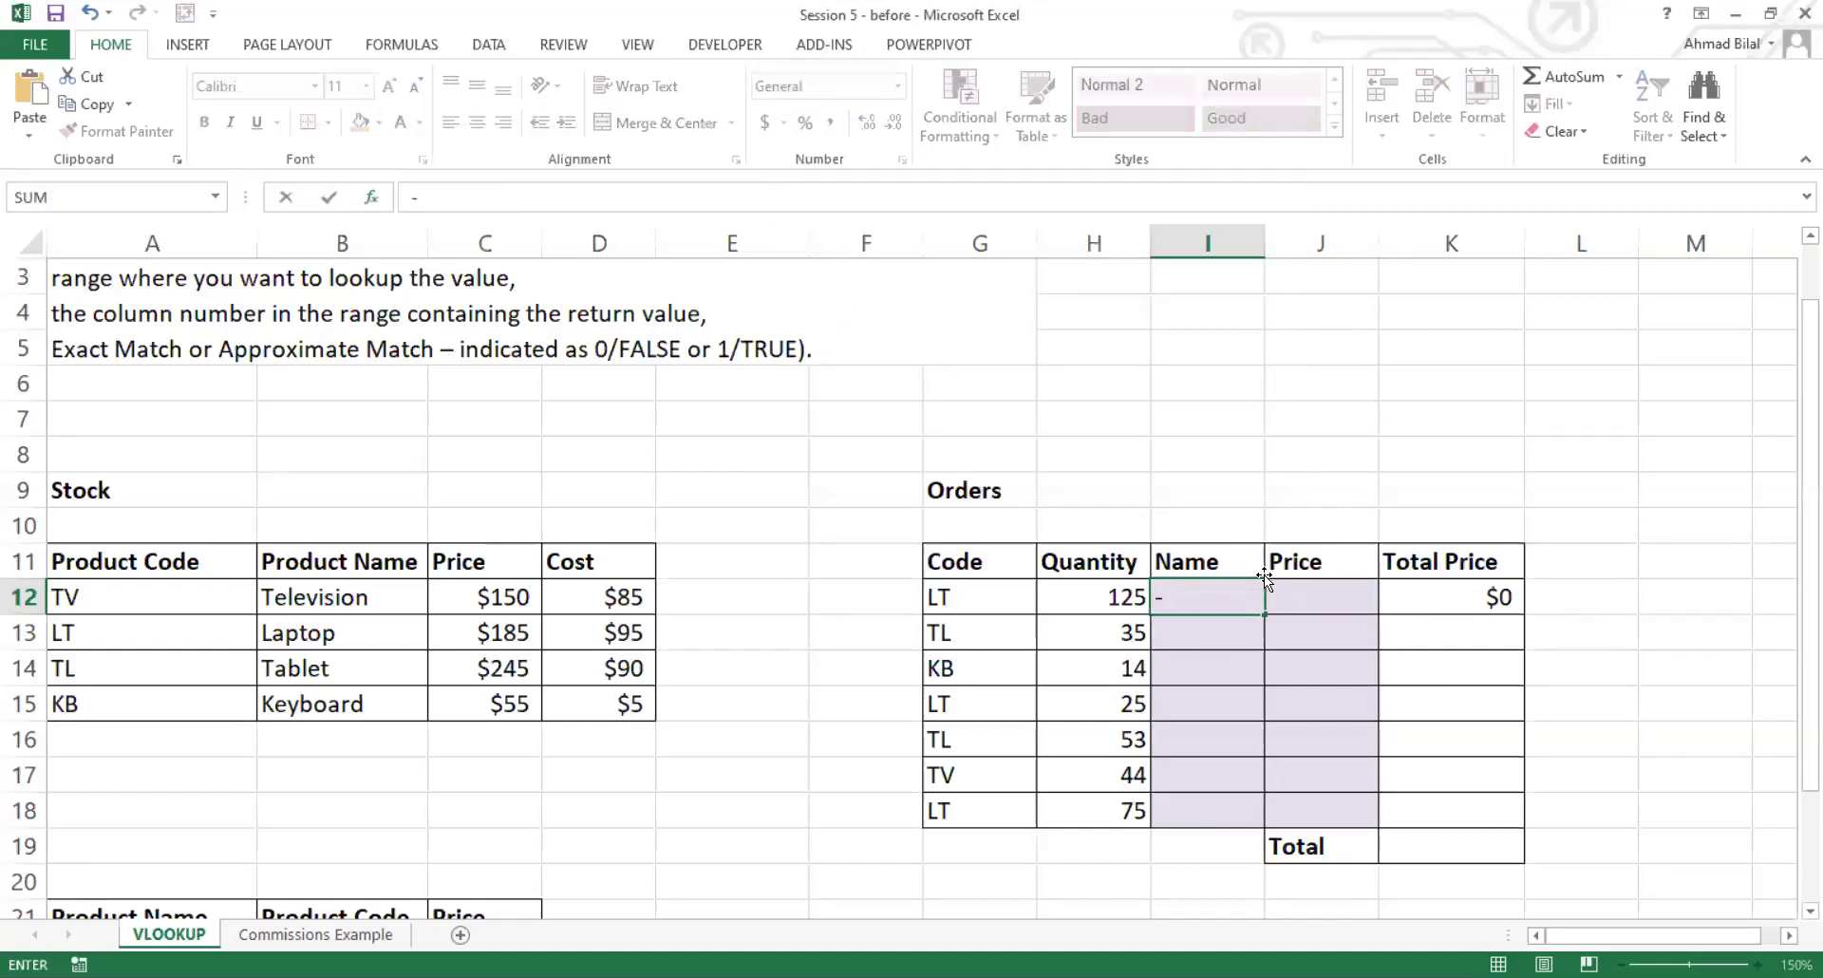
pyautogui.write('=VLOOKUP(')
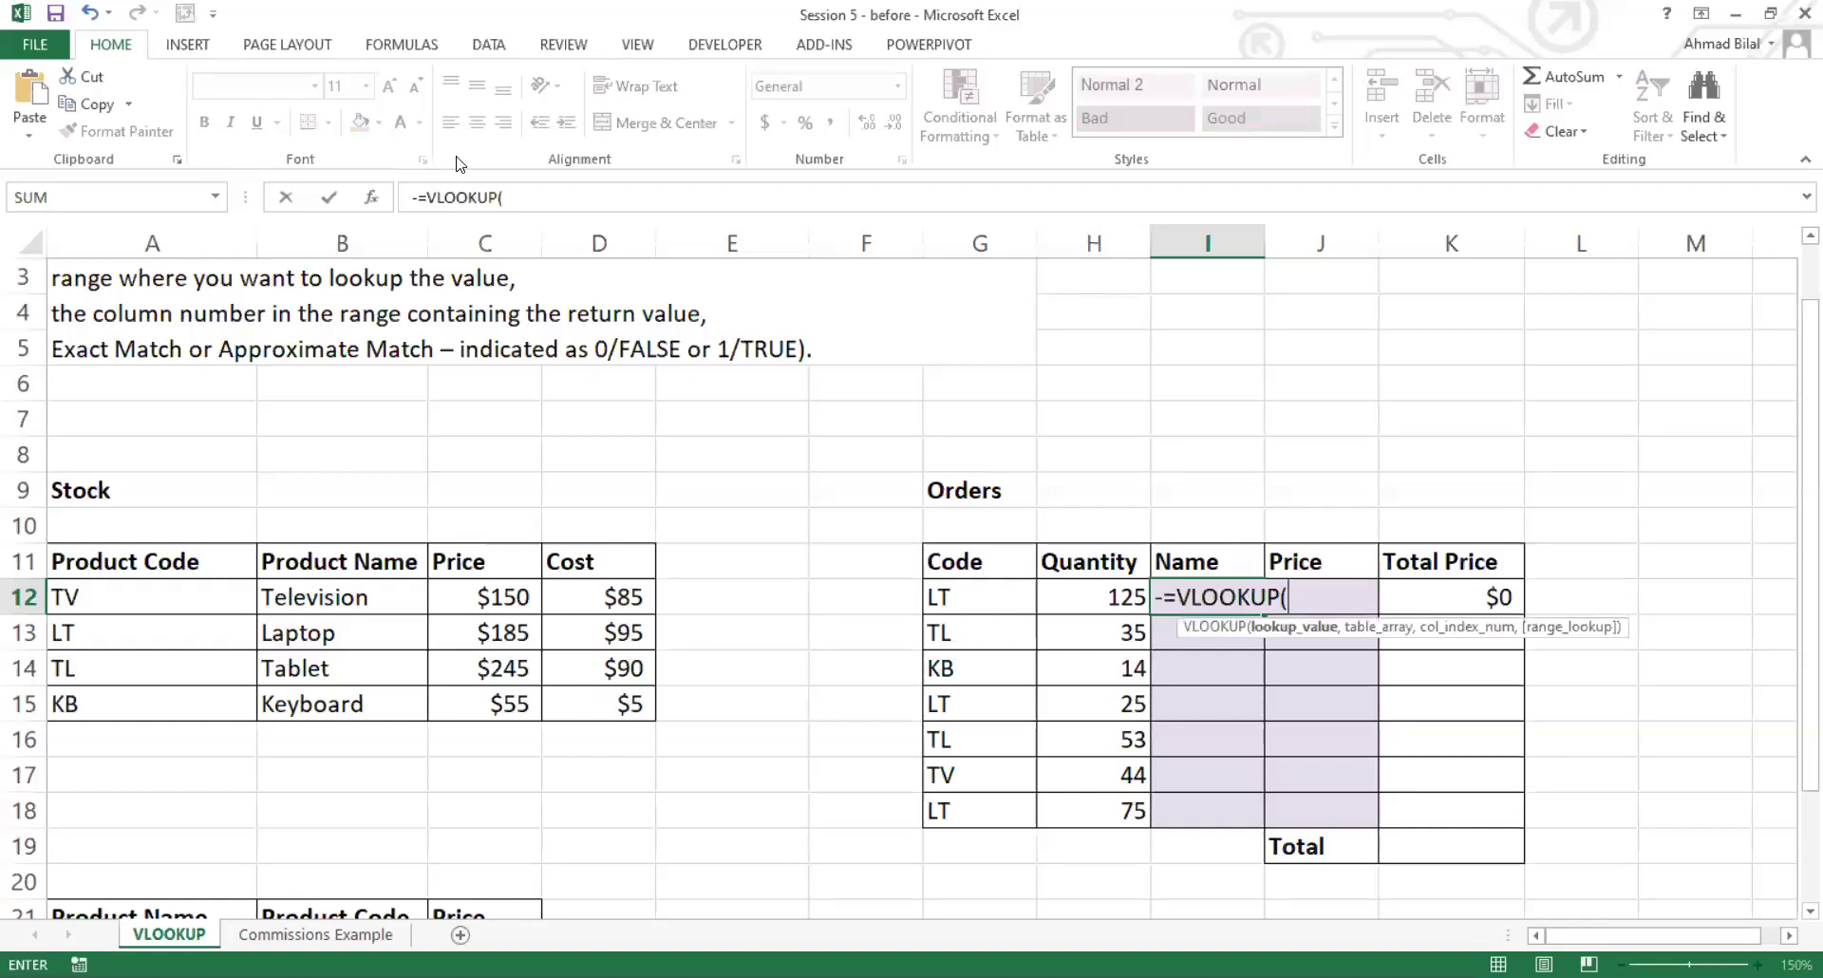
pyautogui.click(371, 197)
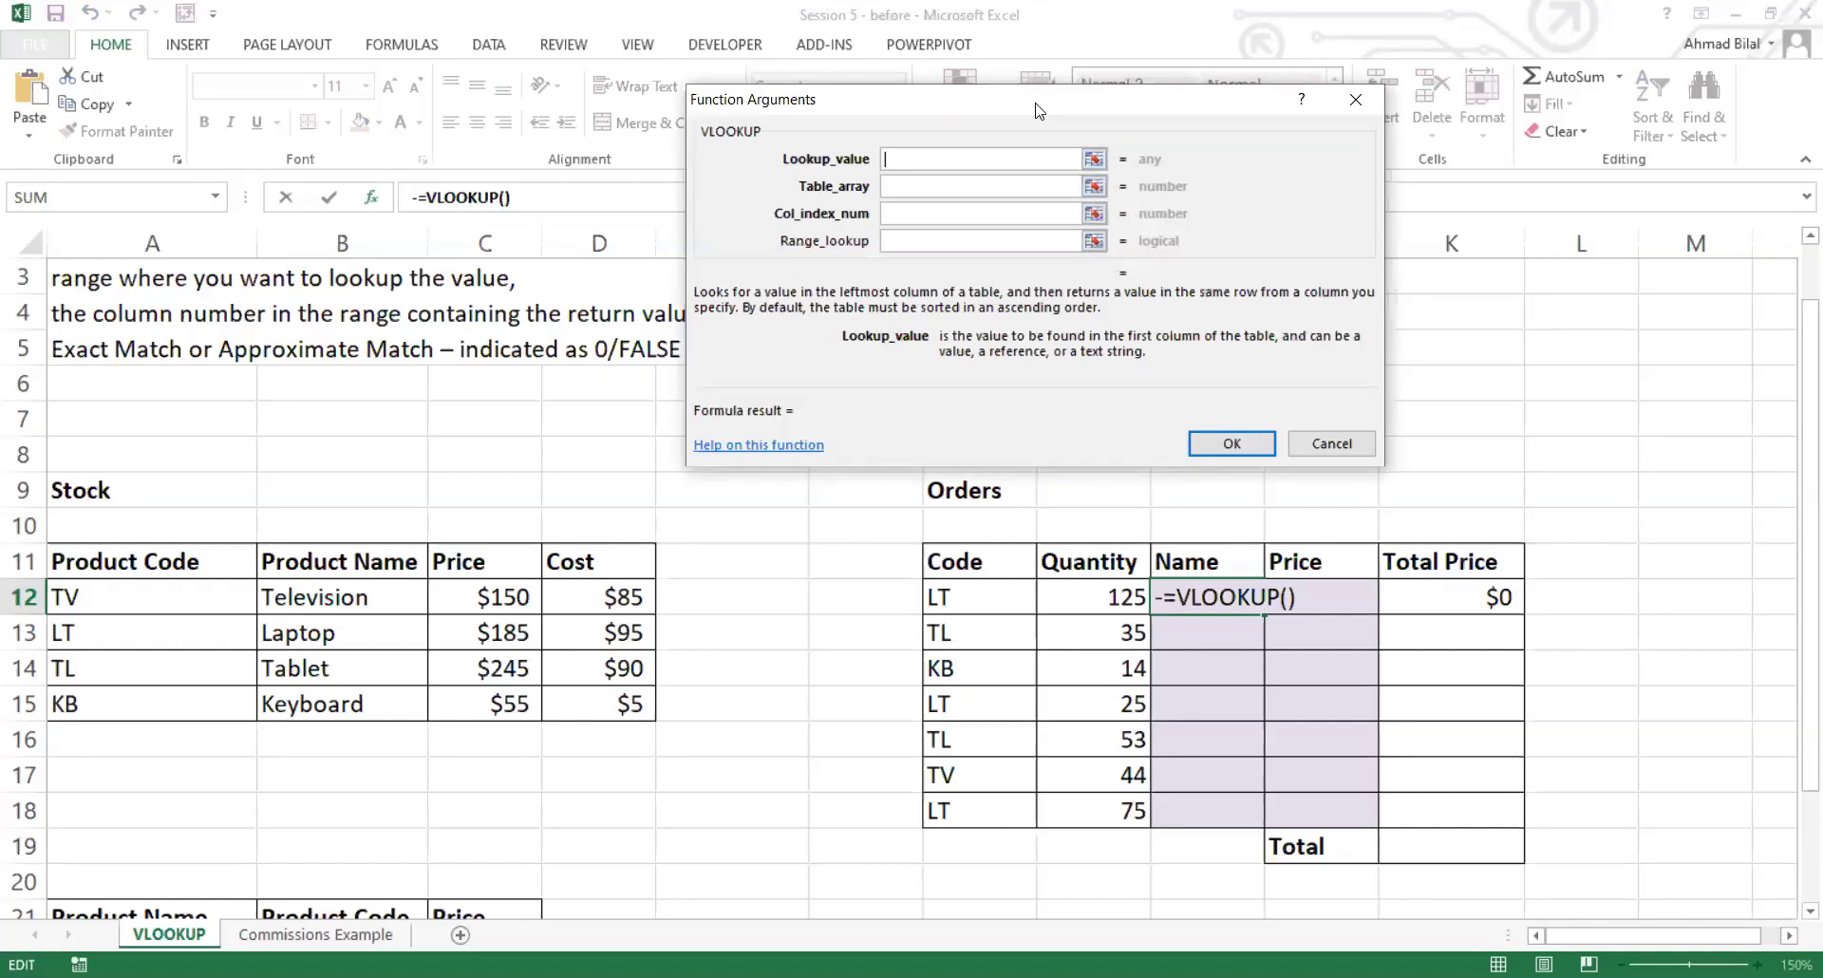
pyautogui.moveTo(1035, 111); pyautogui.dragTo(615, 321)
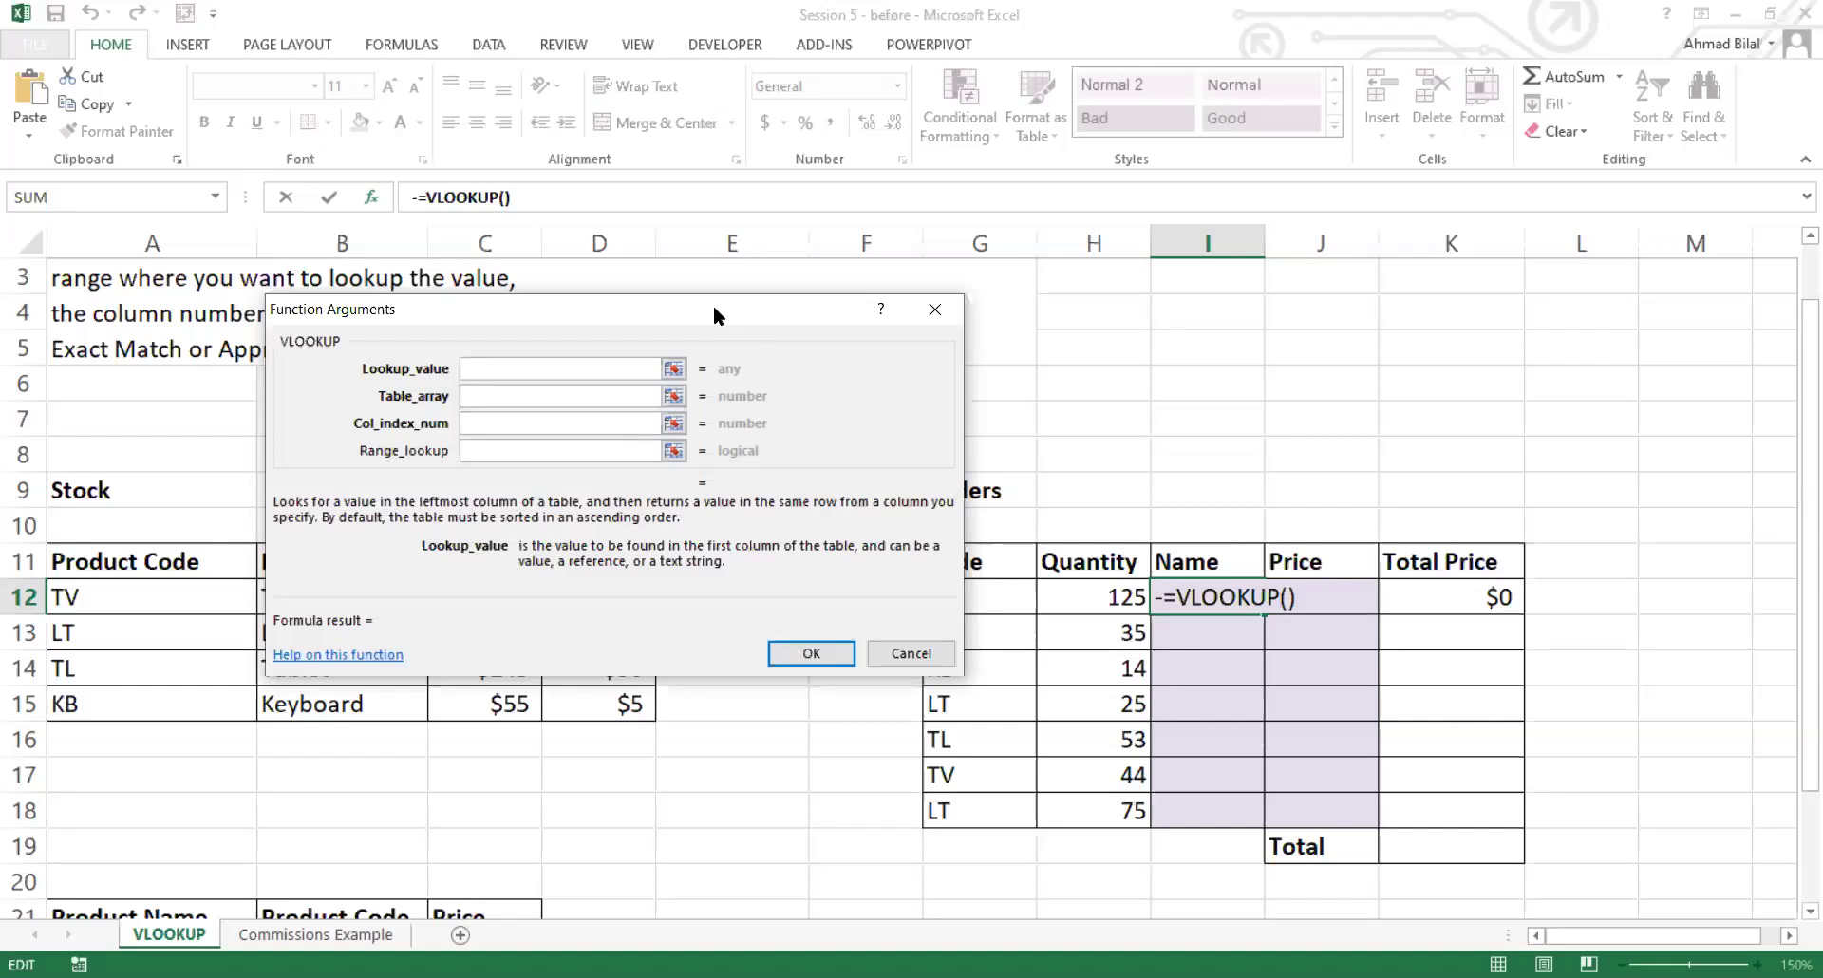
pyautogui.moveTo(714, 307); pyautogui.dragTo(888, 93)
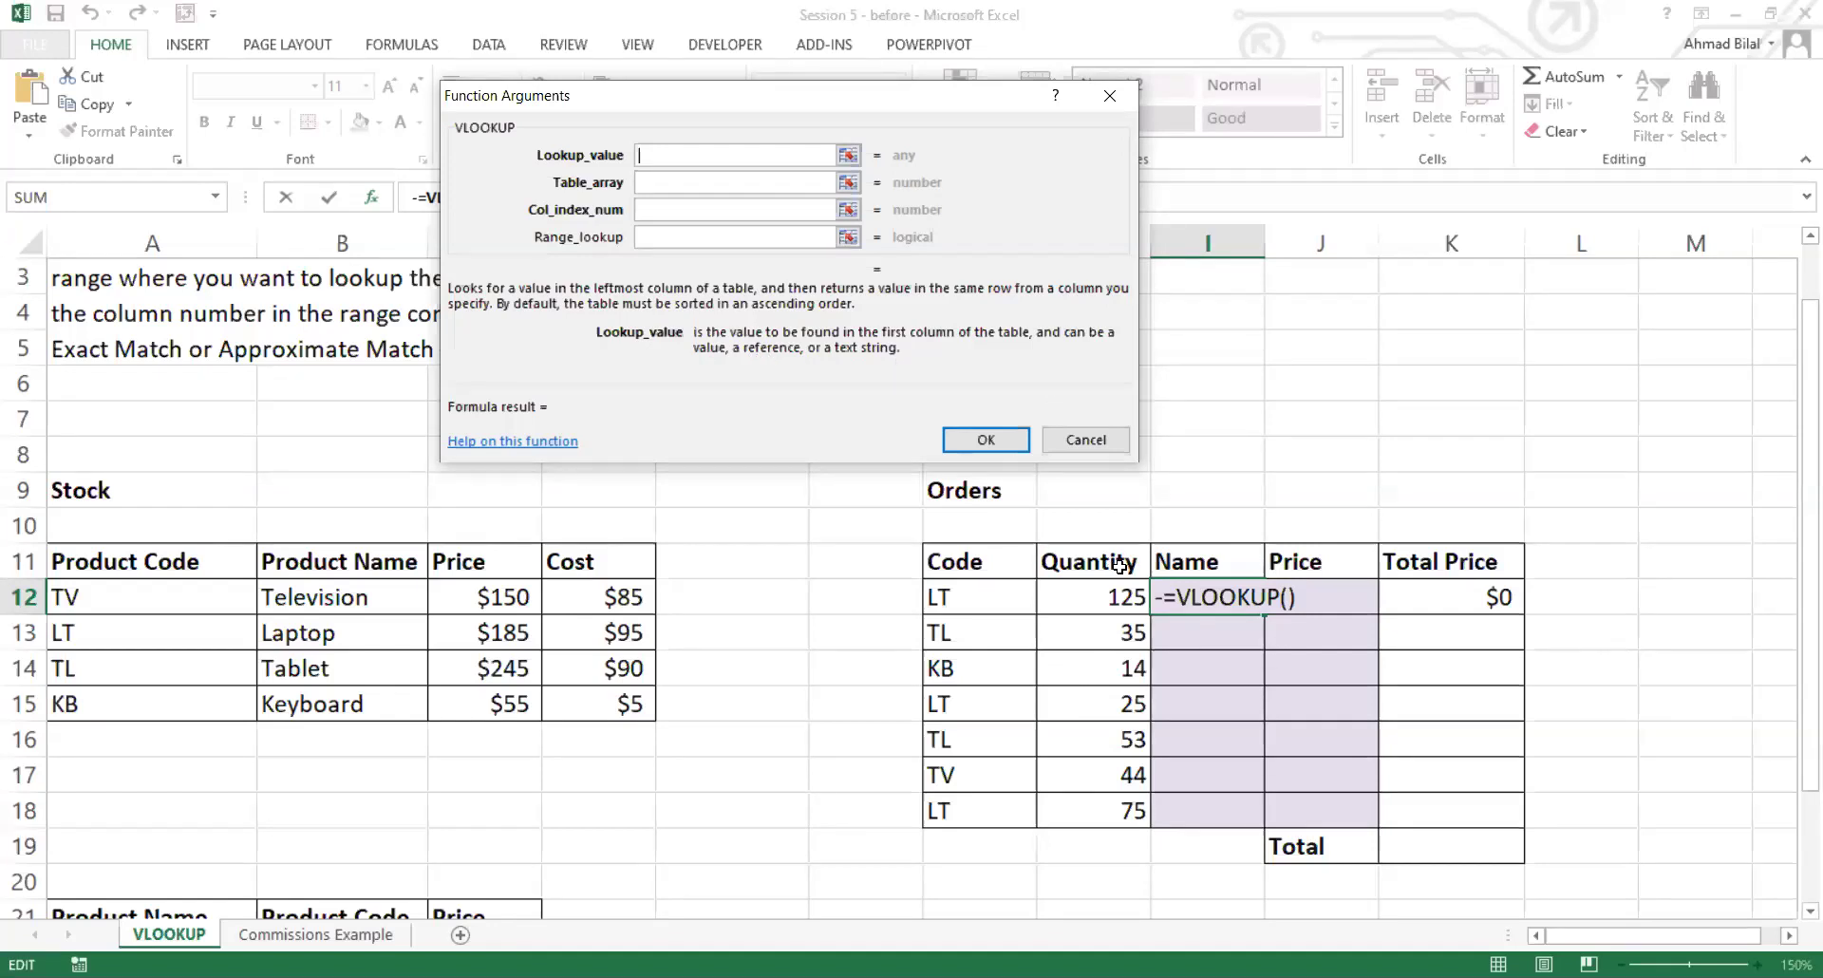
pyautogui.click(1167, 604)
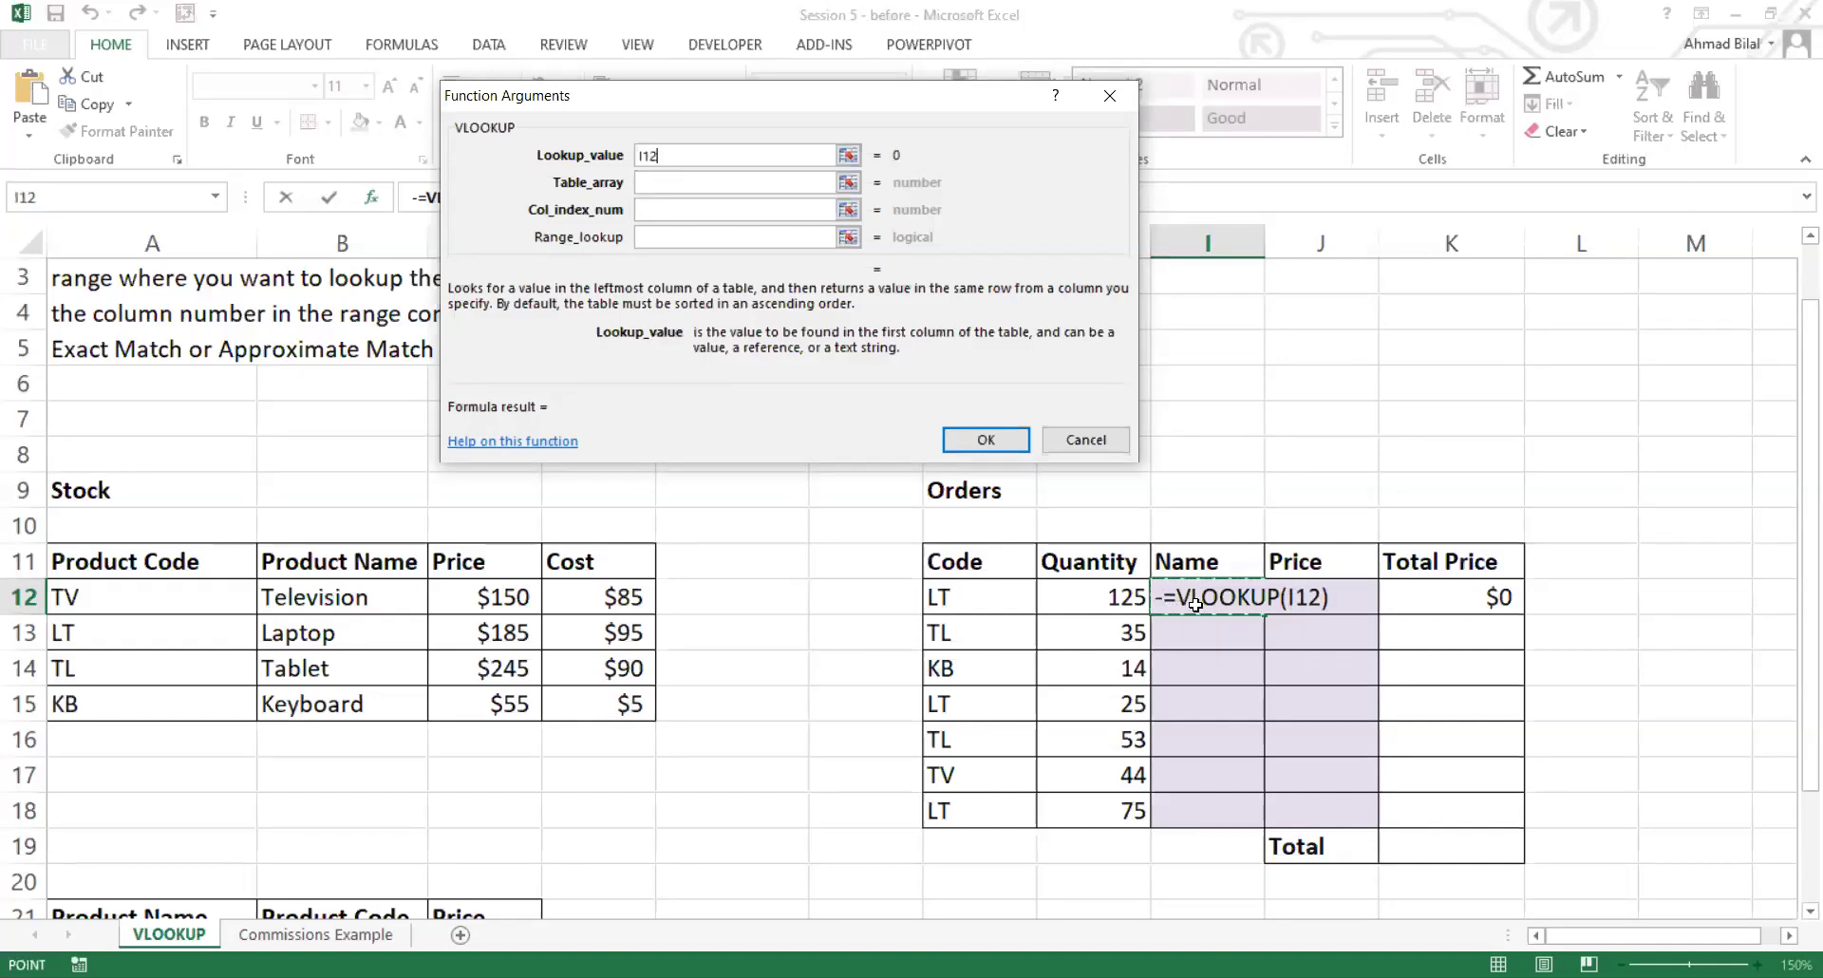
pyautogui.press('Escape')
# Step: Restart the Name formula in I12 as a VLOOKUP with the order code in G12 as its lookup value
pyautogui.write('=')
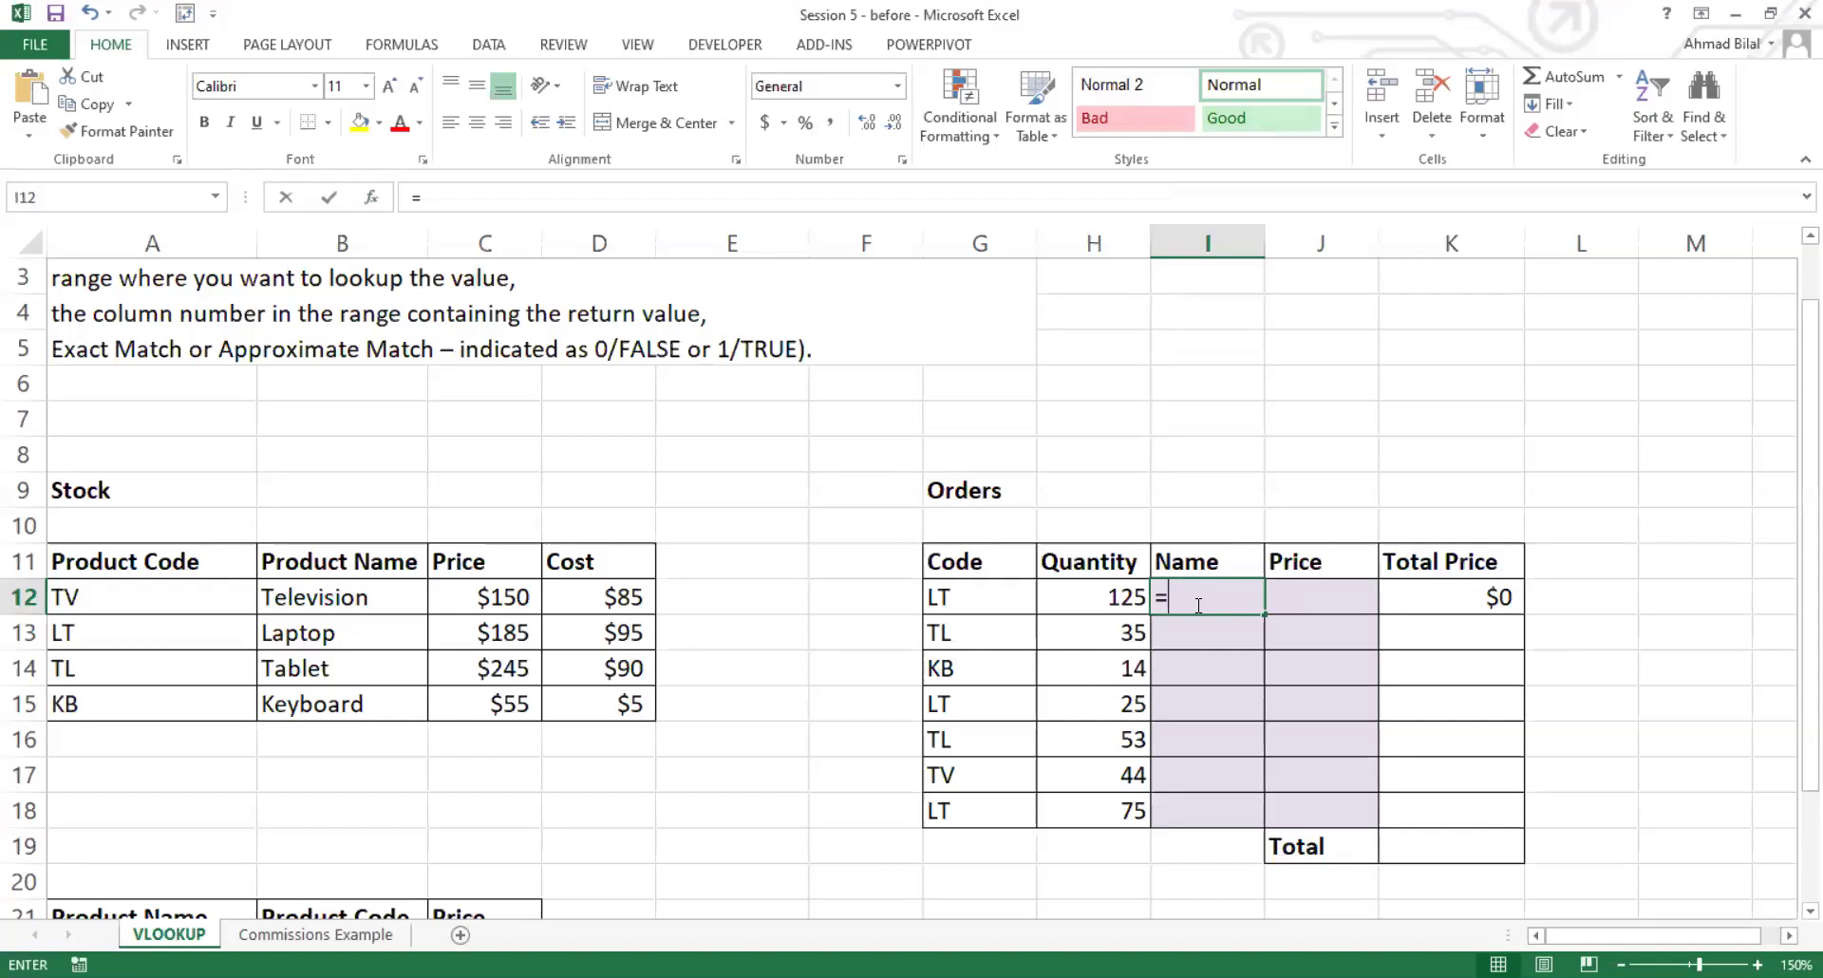
pyautogui.write('VLOOKUP(')
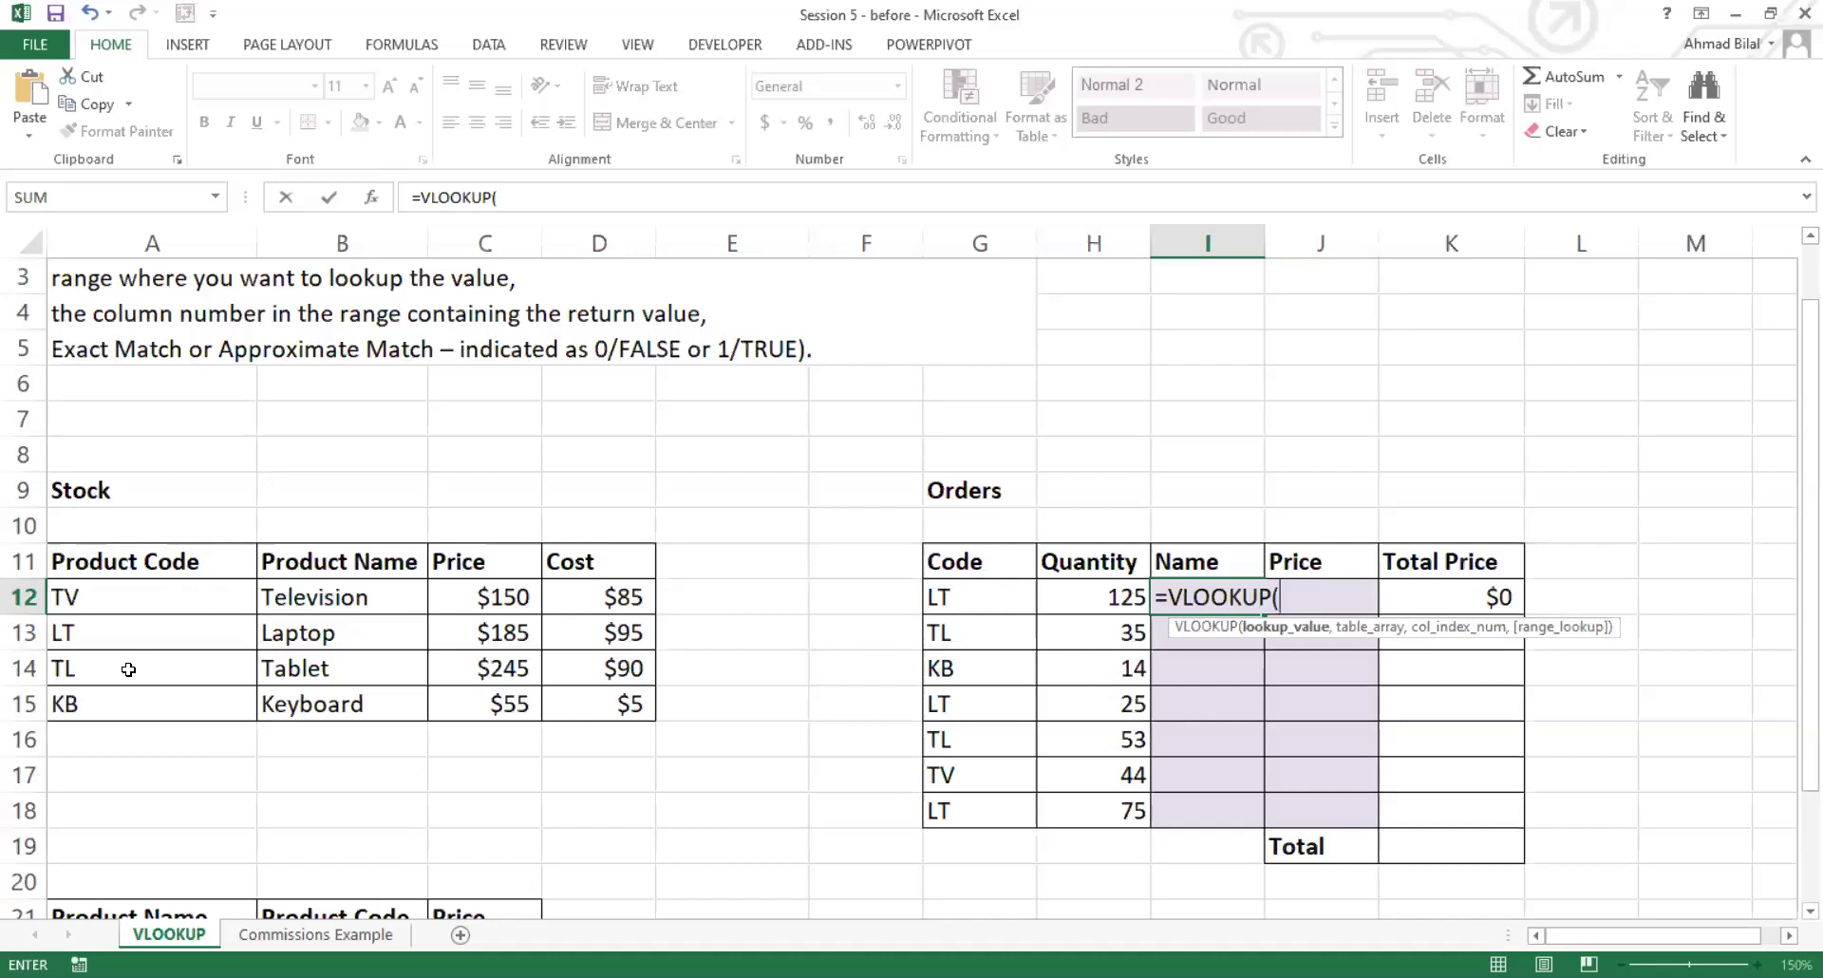
pyautogui.click(1305, 598)
pyautogui.click(1006, 603)
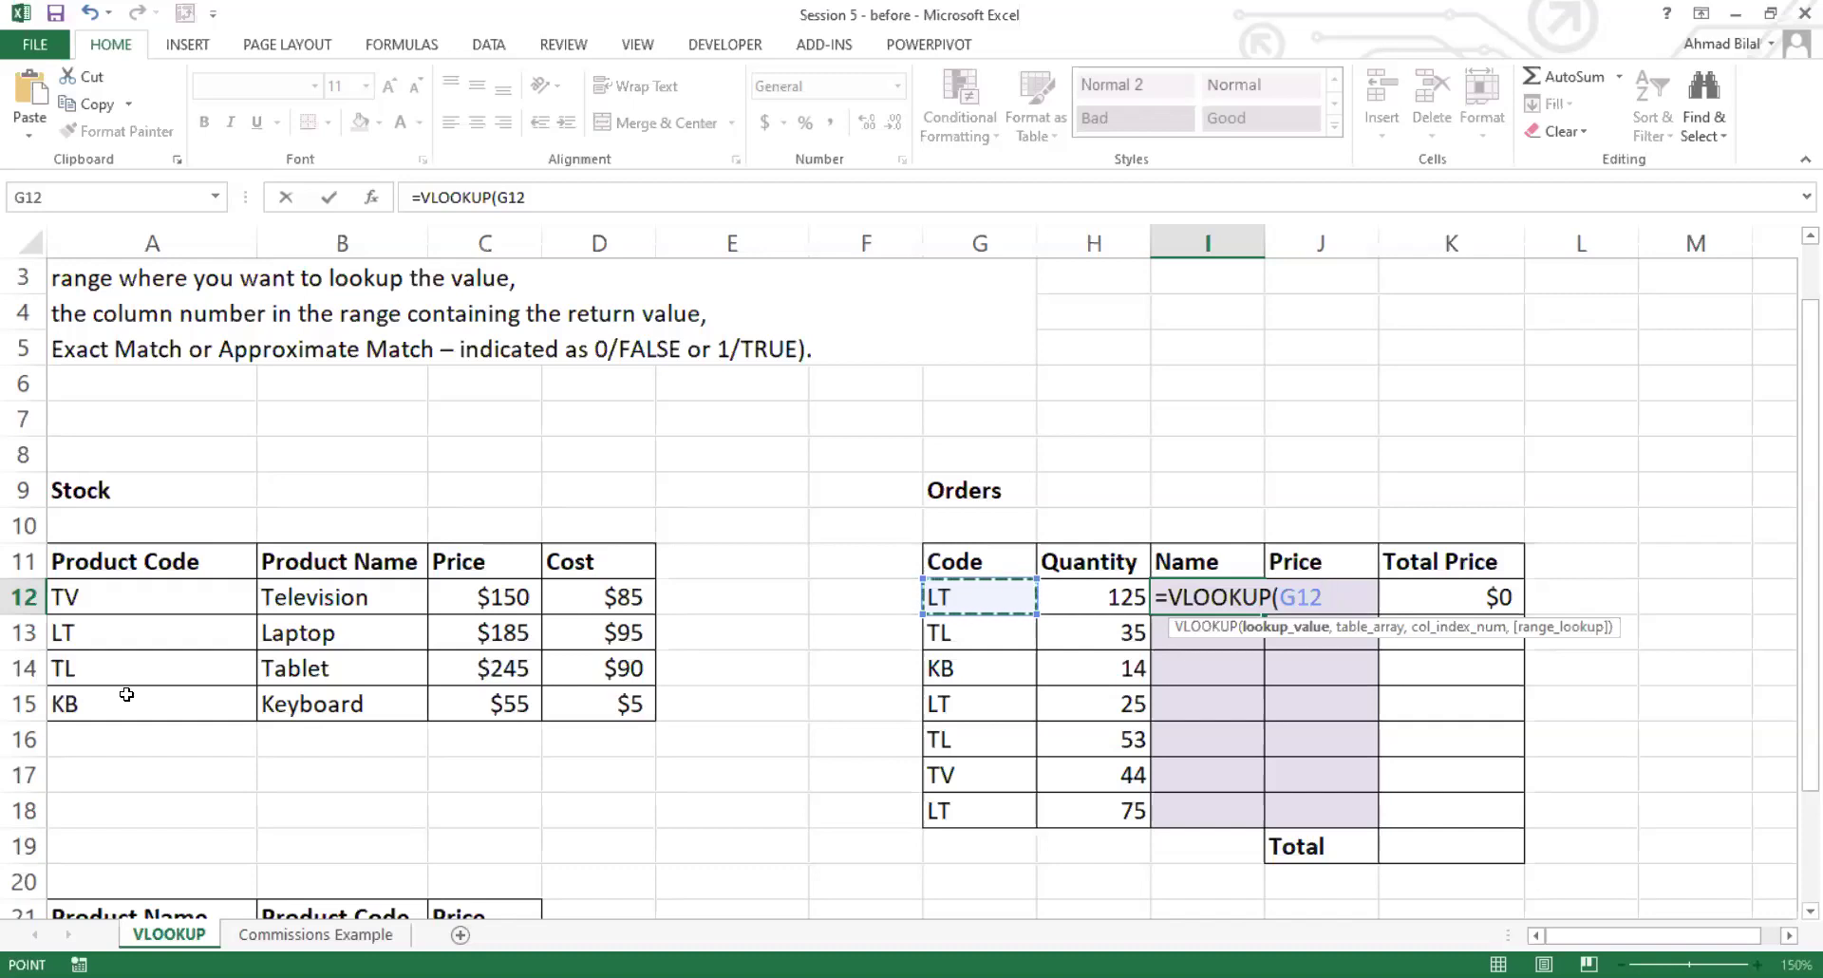
pyautogui.write(',')
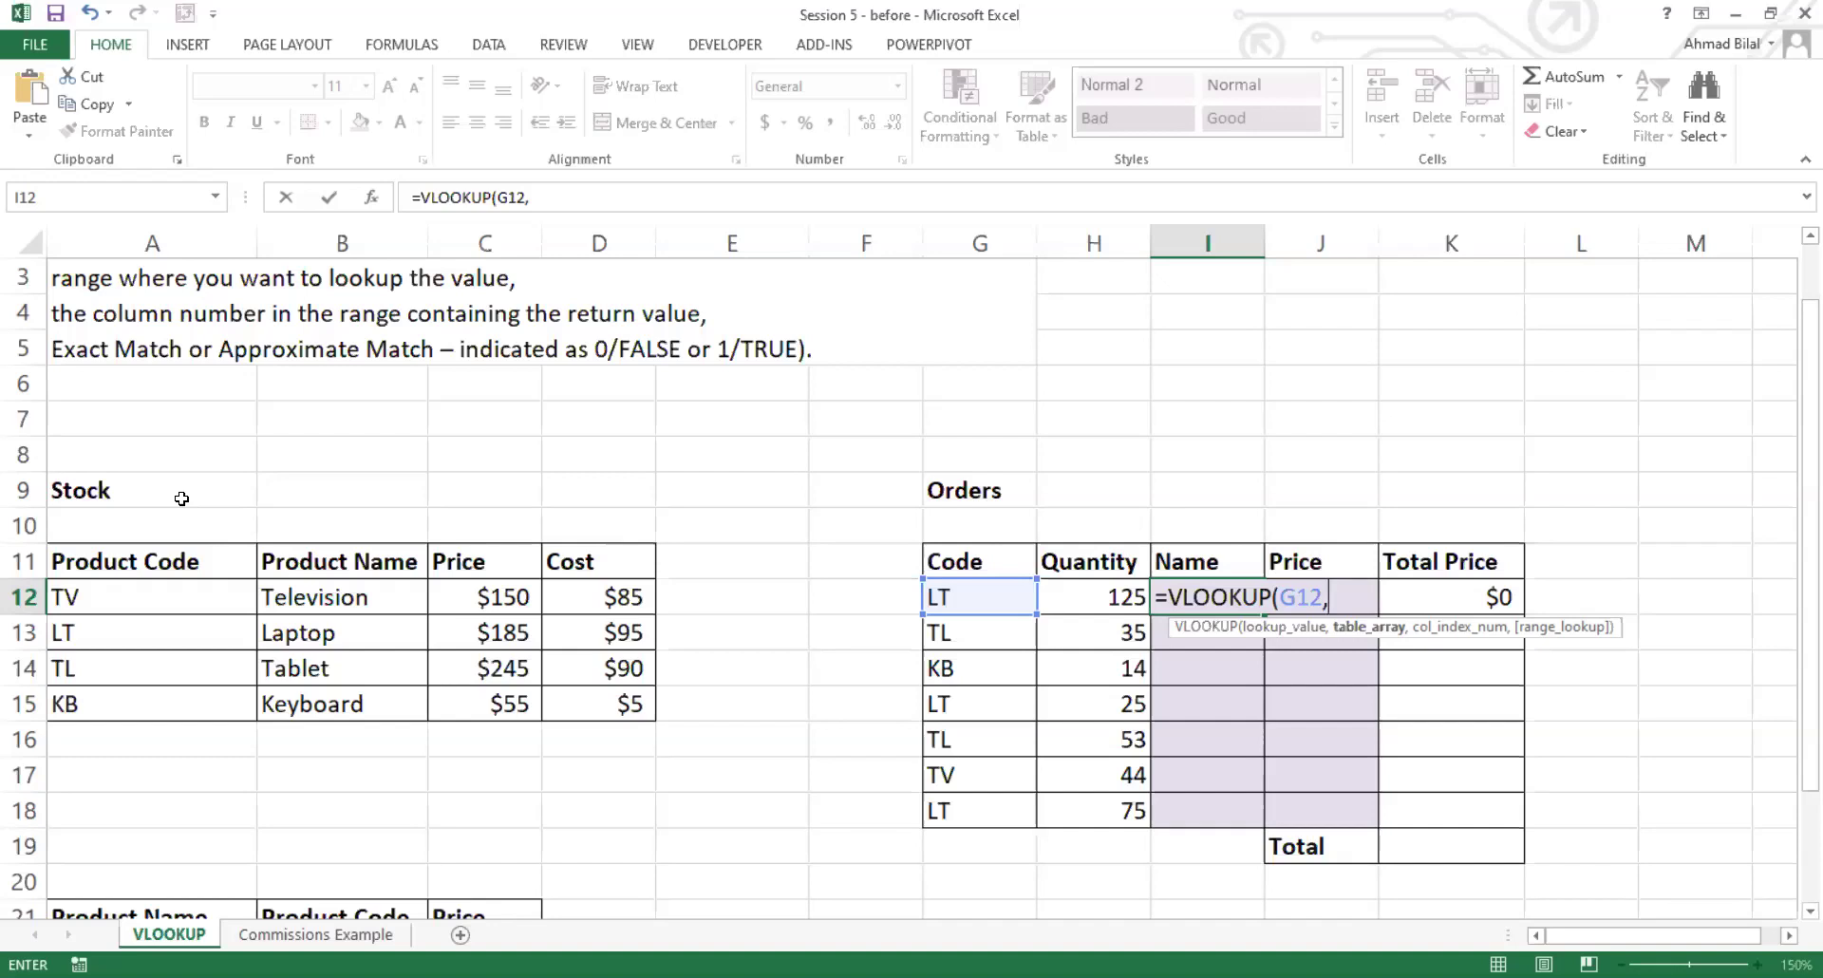
# Step: Use the Stock table range A11:D15 as the VLOOKUP's table array, locked as the absolute reference $A$11:$D$15
pyautogui.click(137, 562)
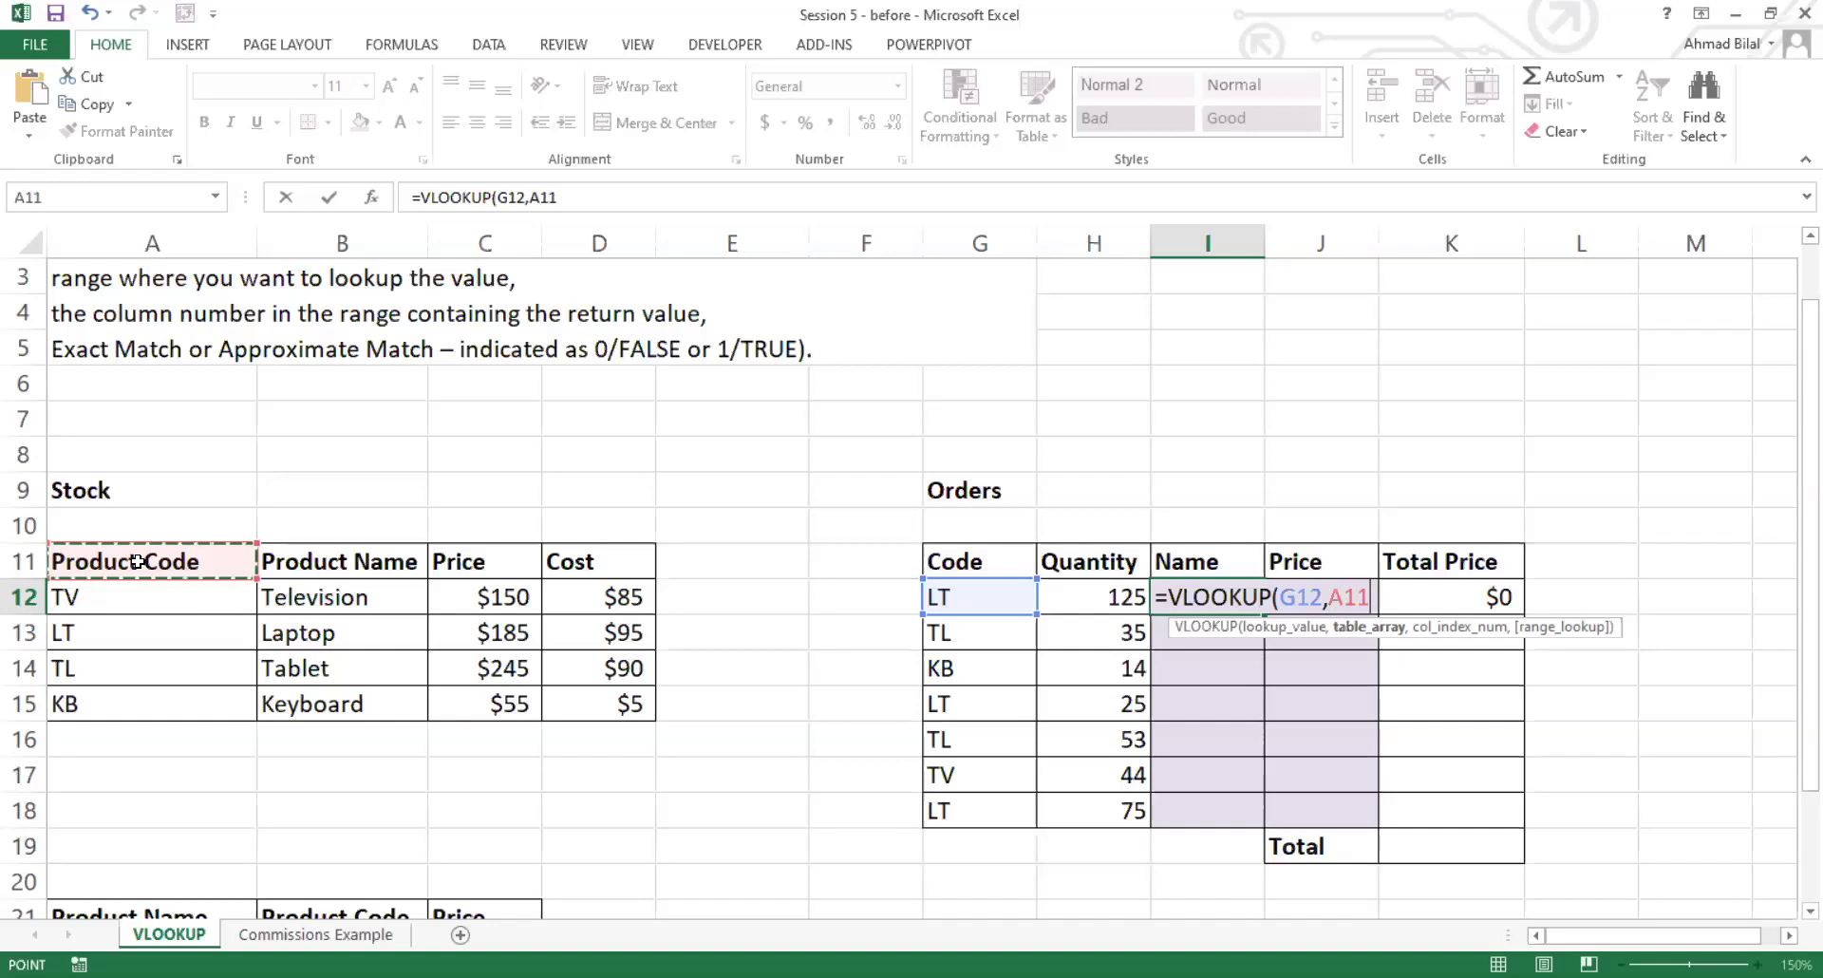
pyautogui.moveTo(137, 562); pyautogui.dragTo(632, 690)
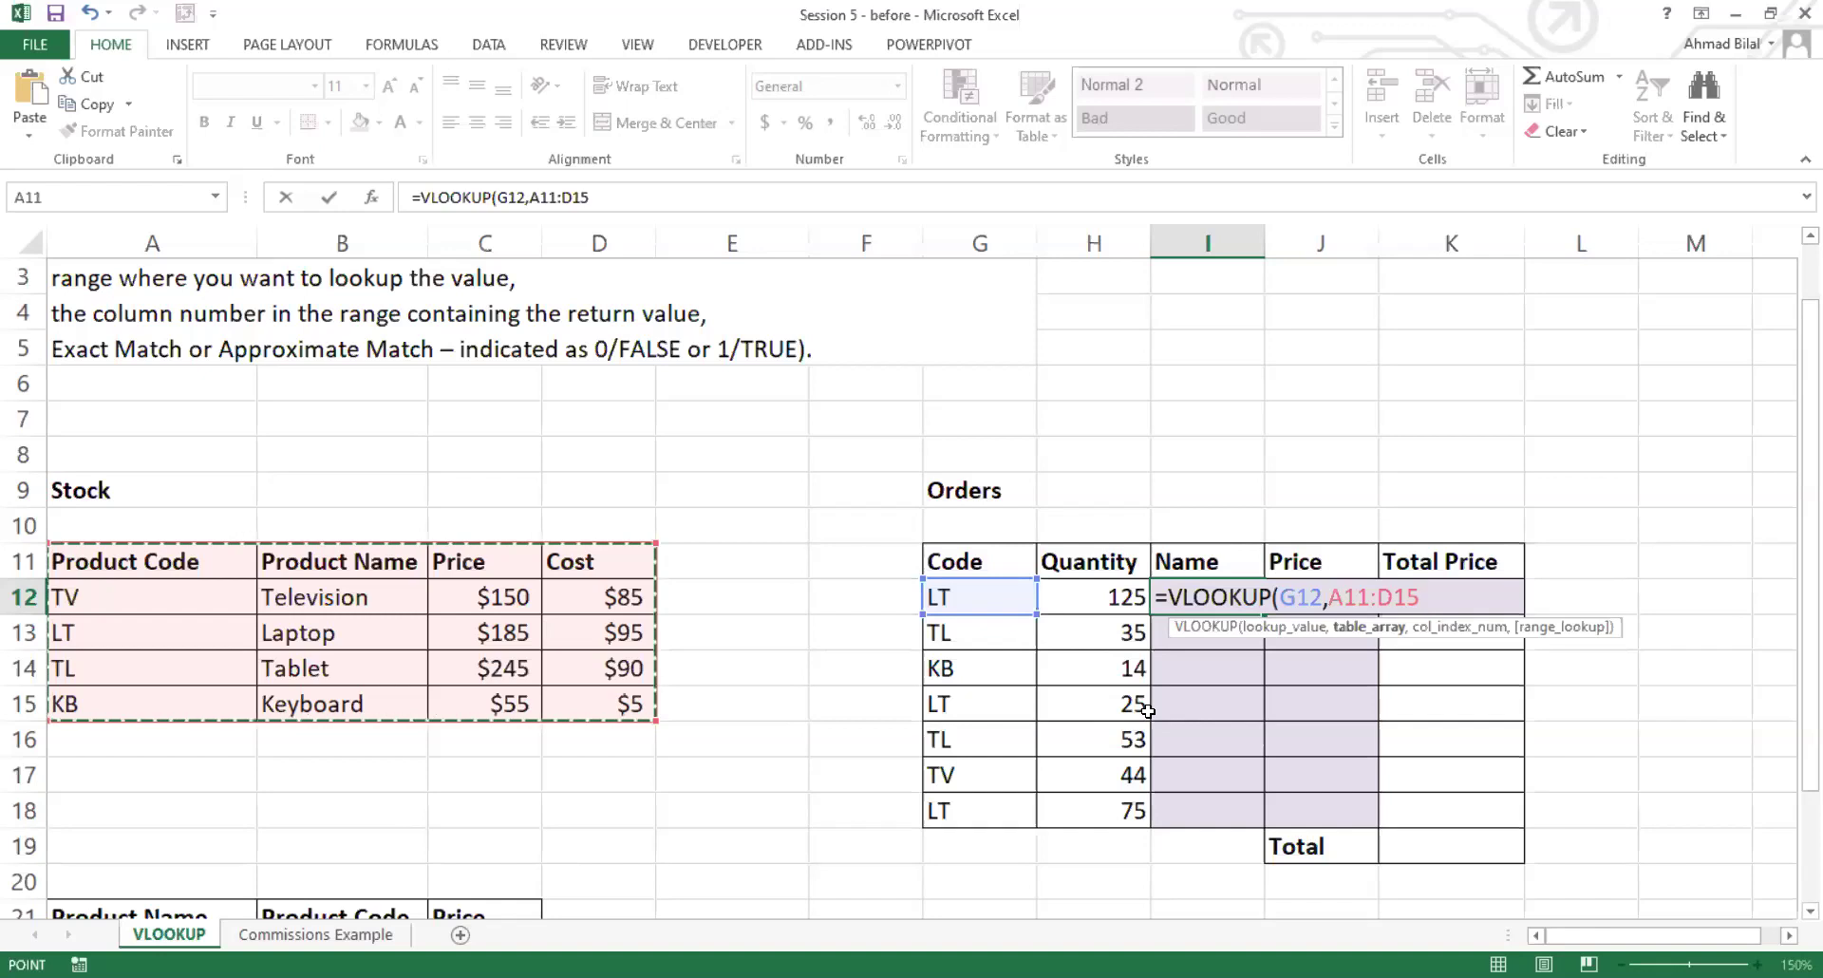
pyautogui.press('F4')
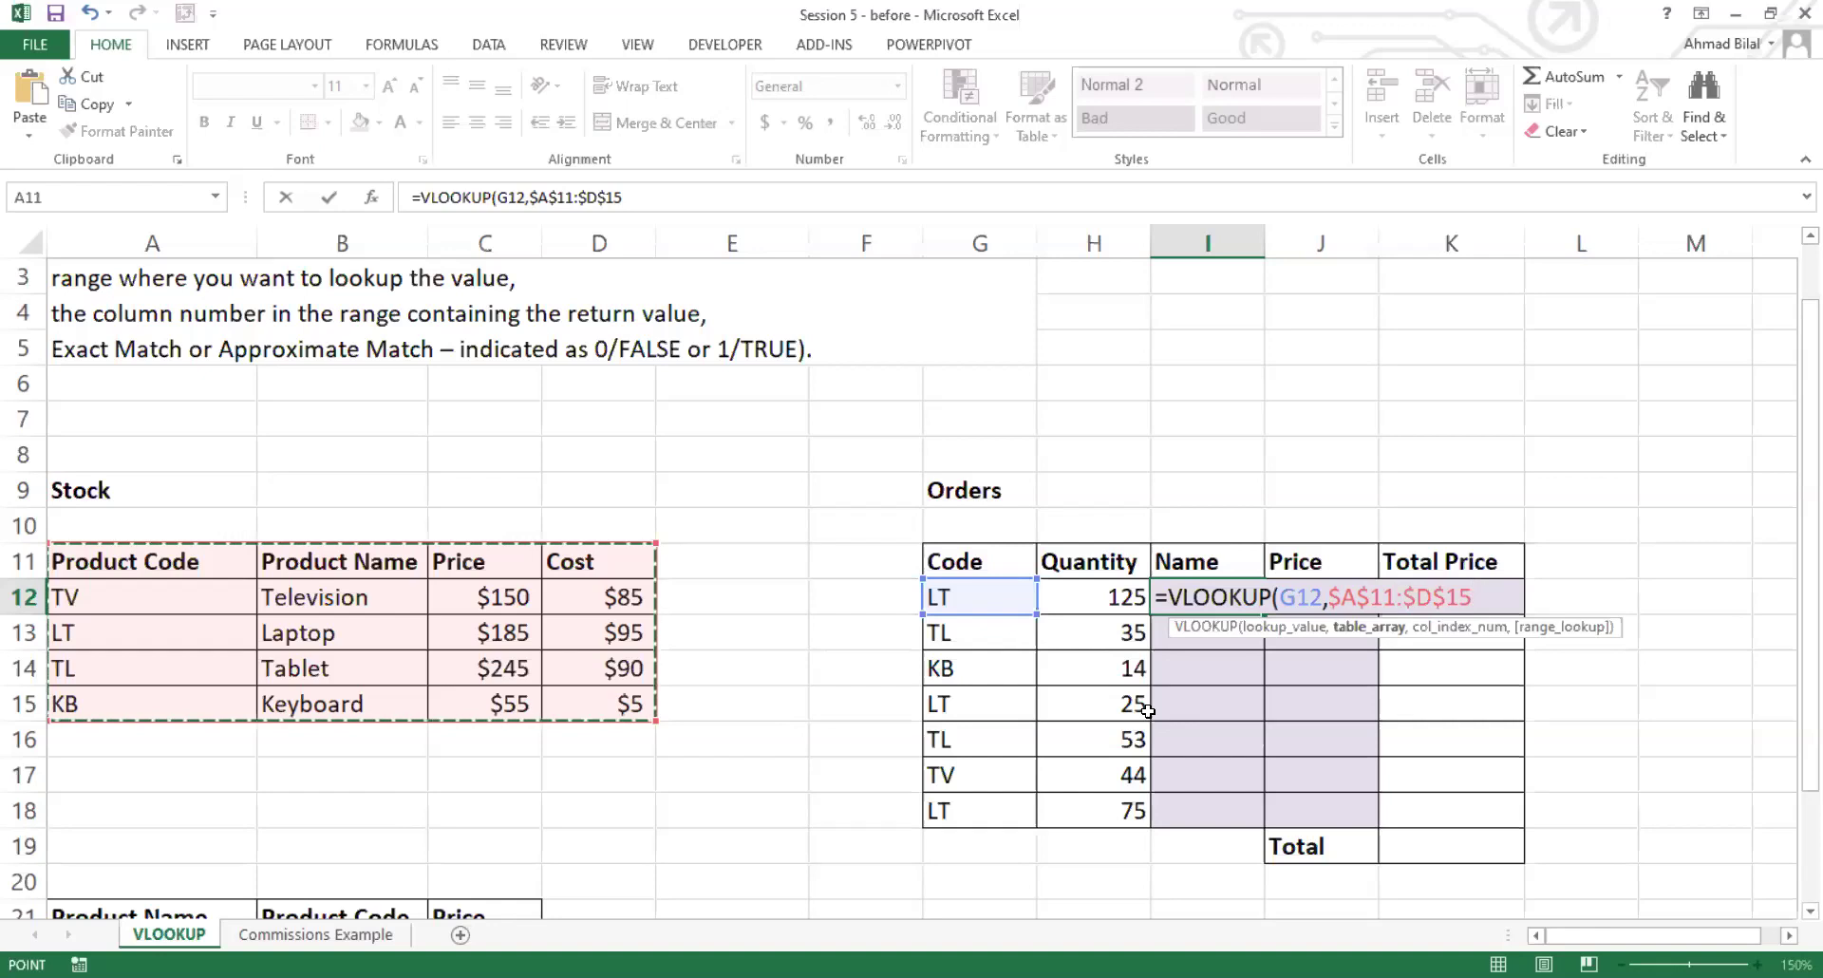
pyautogui.write(',')
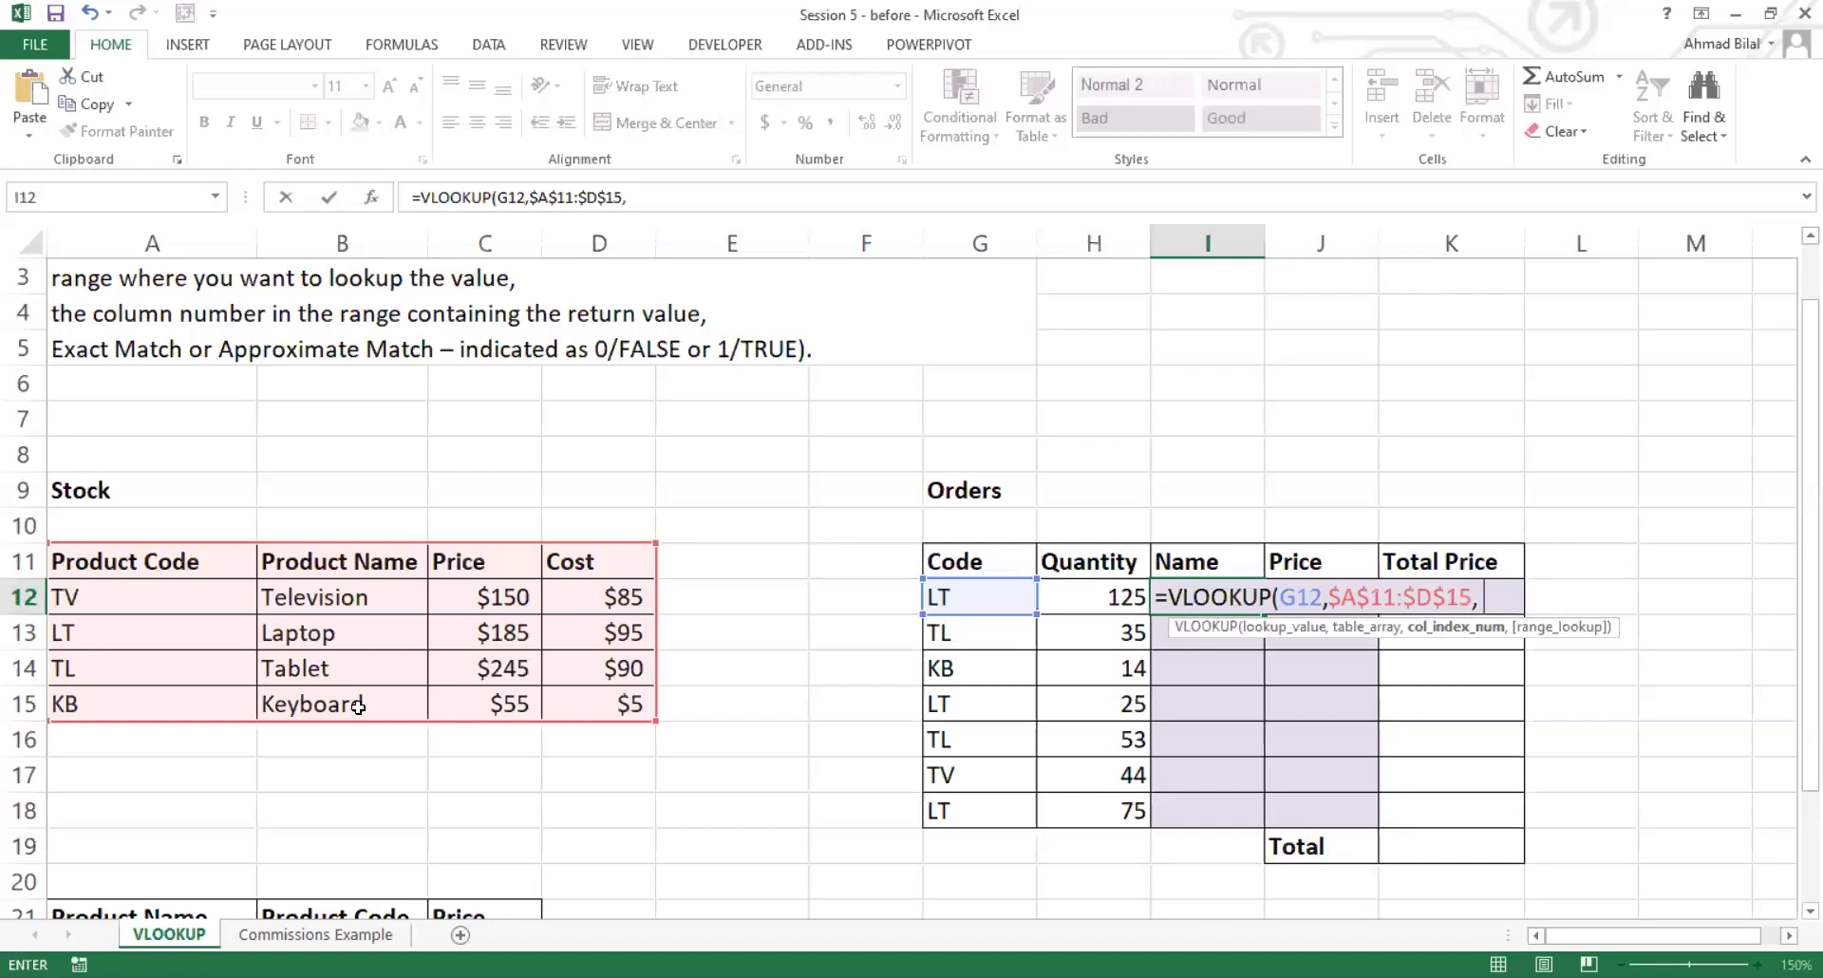
# Step: Set the VLOOKUP's column index to 2 and enter the formula with the range lookup argument left blank
pyautogui.click(1502, 592)
pyautogui.write('2,')
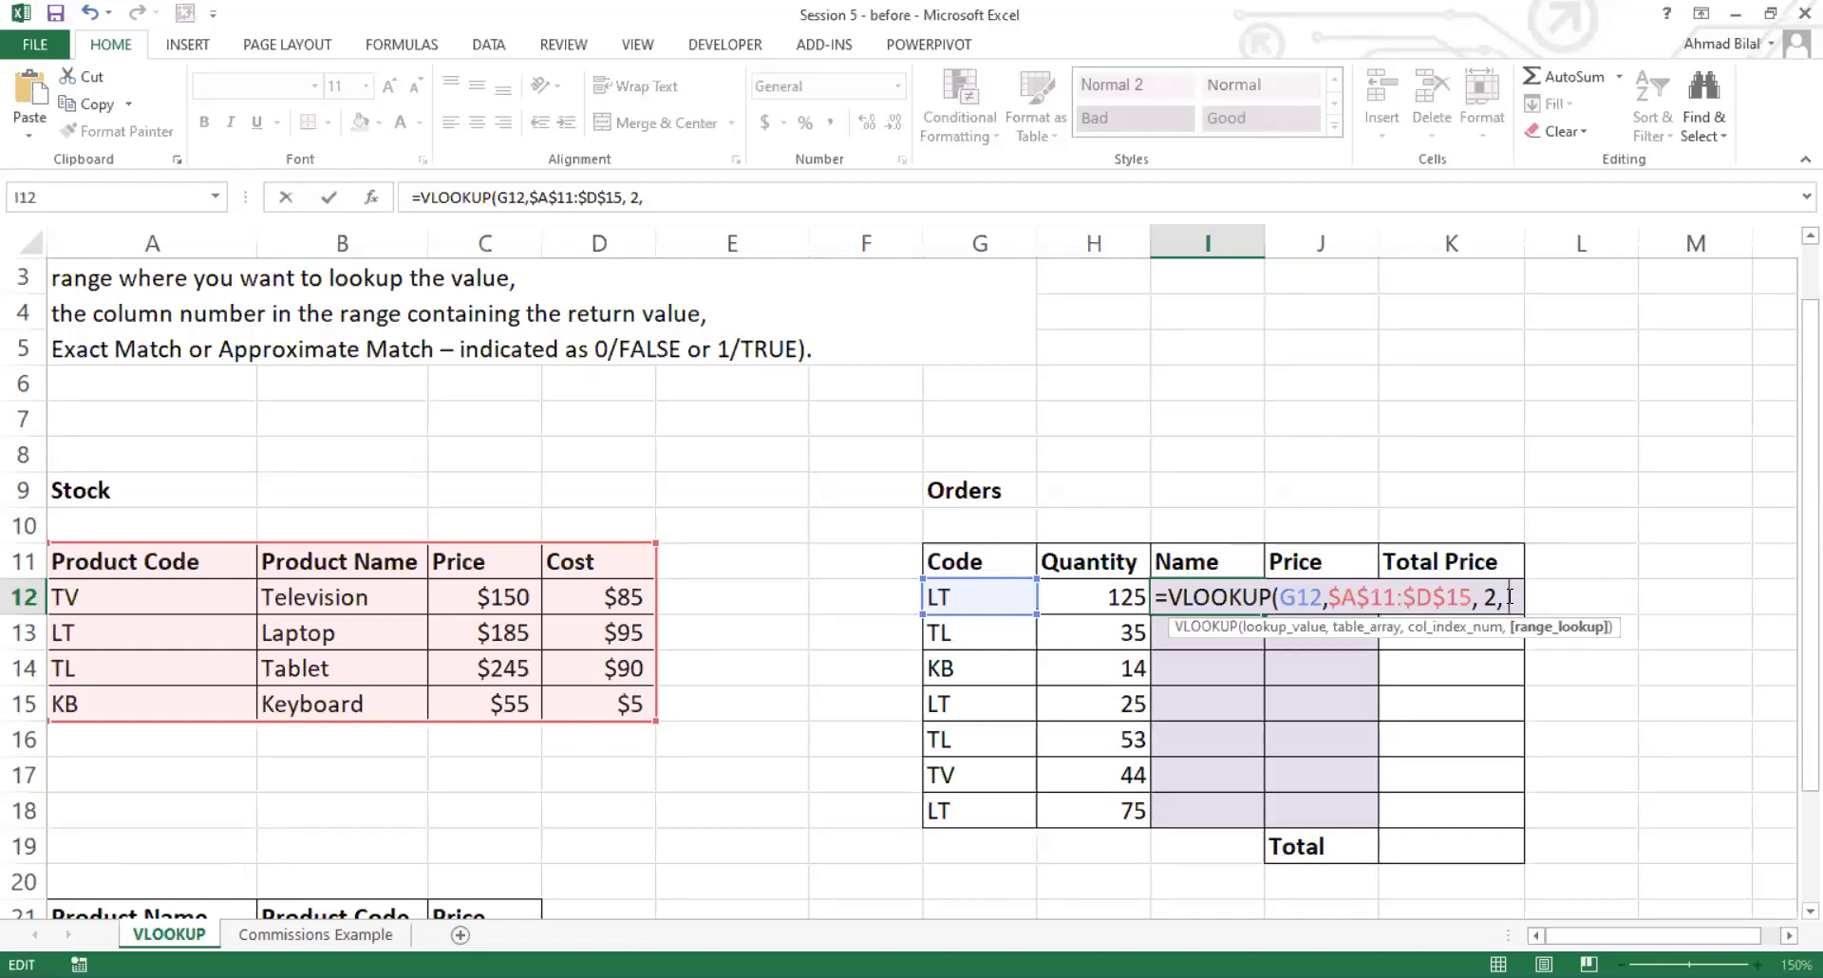
pyautogui.write('TREU')
pyautogui.press('BackSpace')
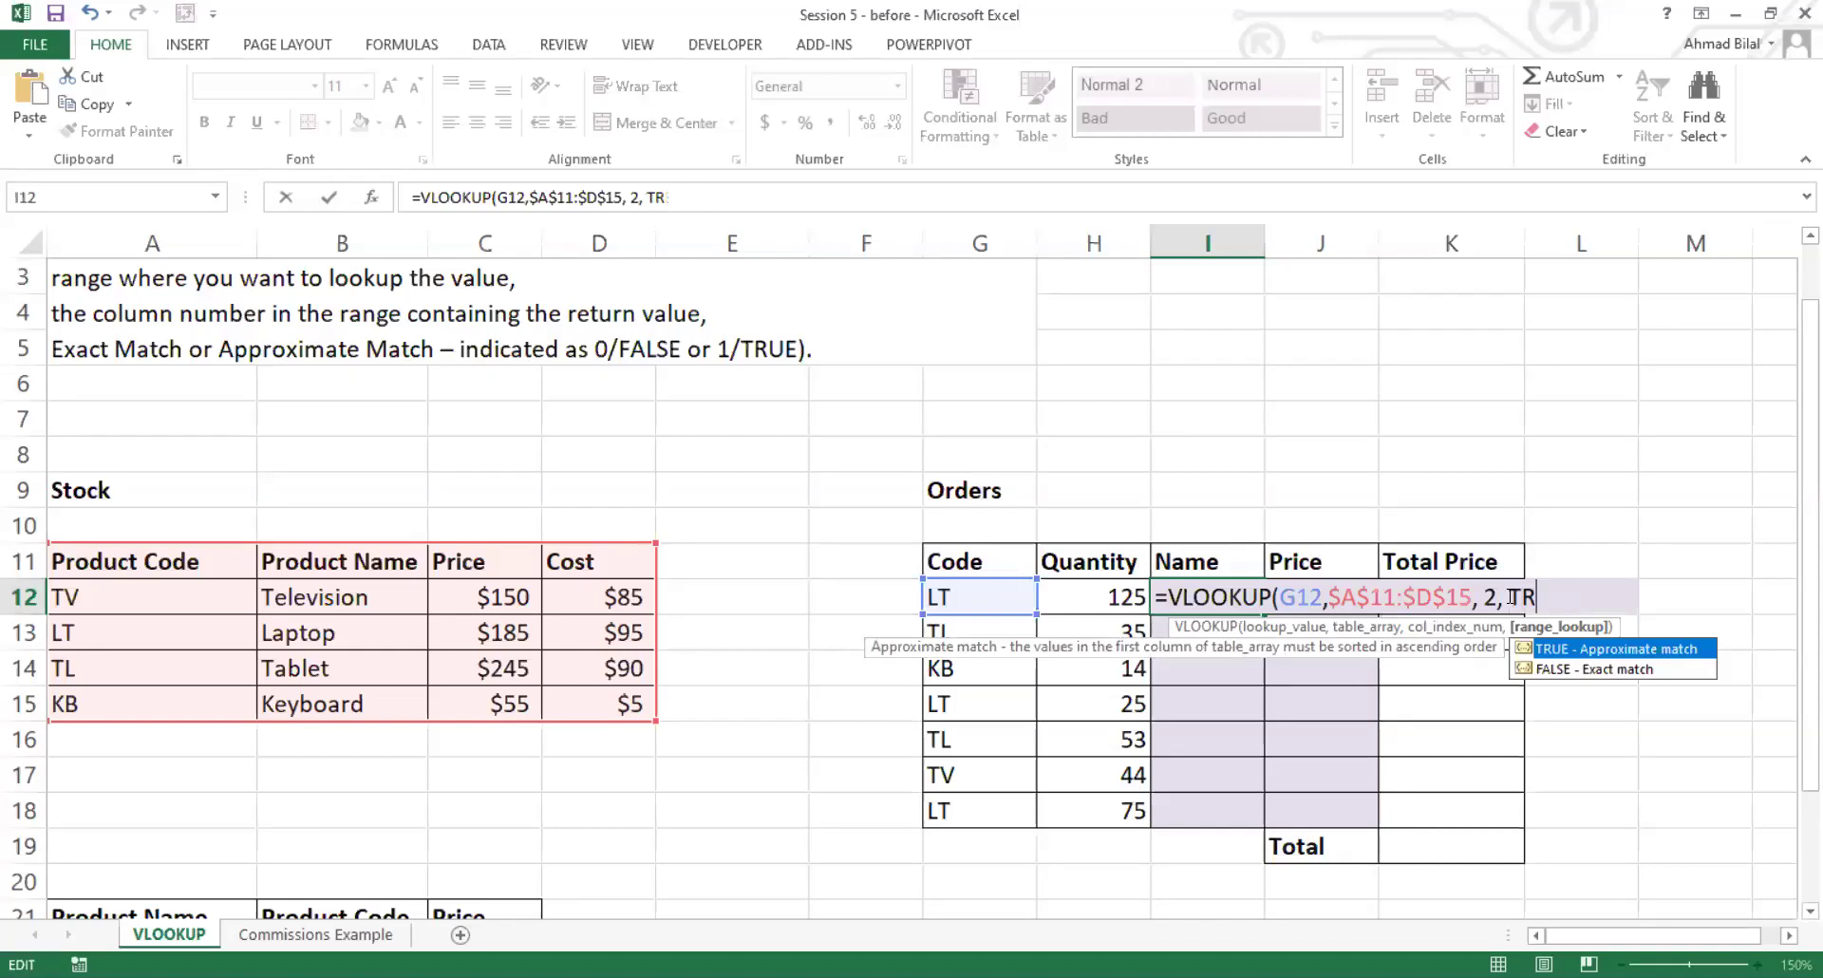
pyautogui.press('BackSpace')
pyautogui.press('BackSpace')
pyautogui.press('Tab')
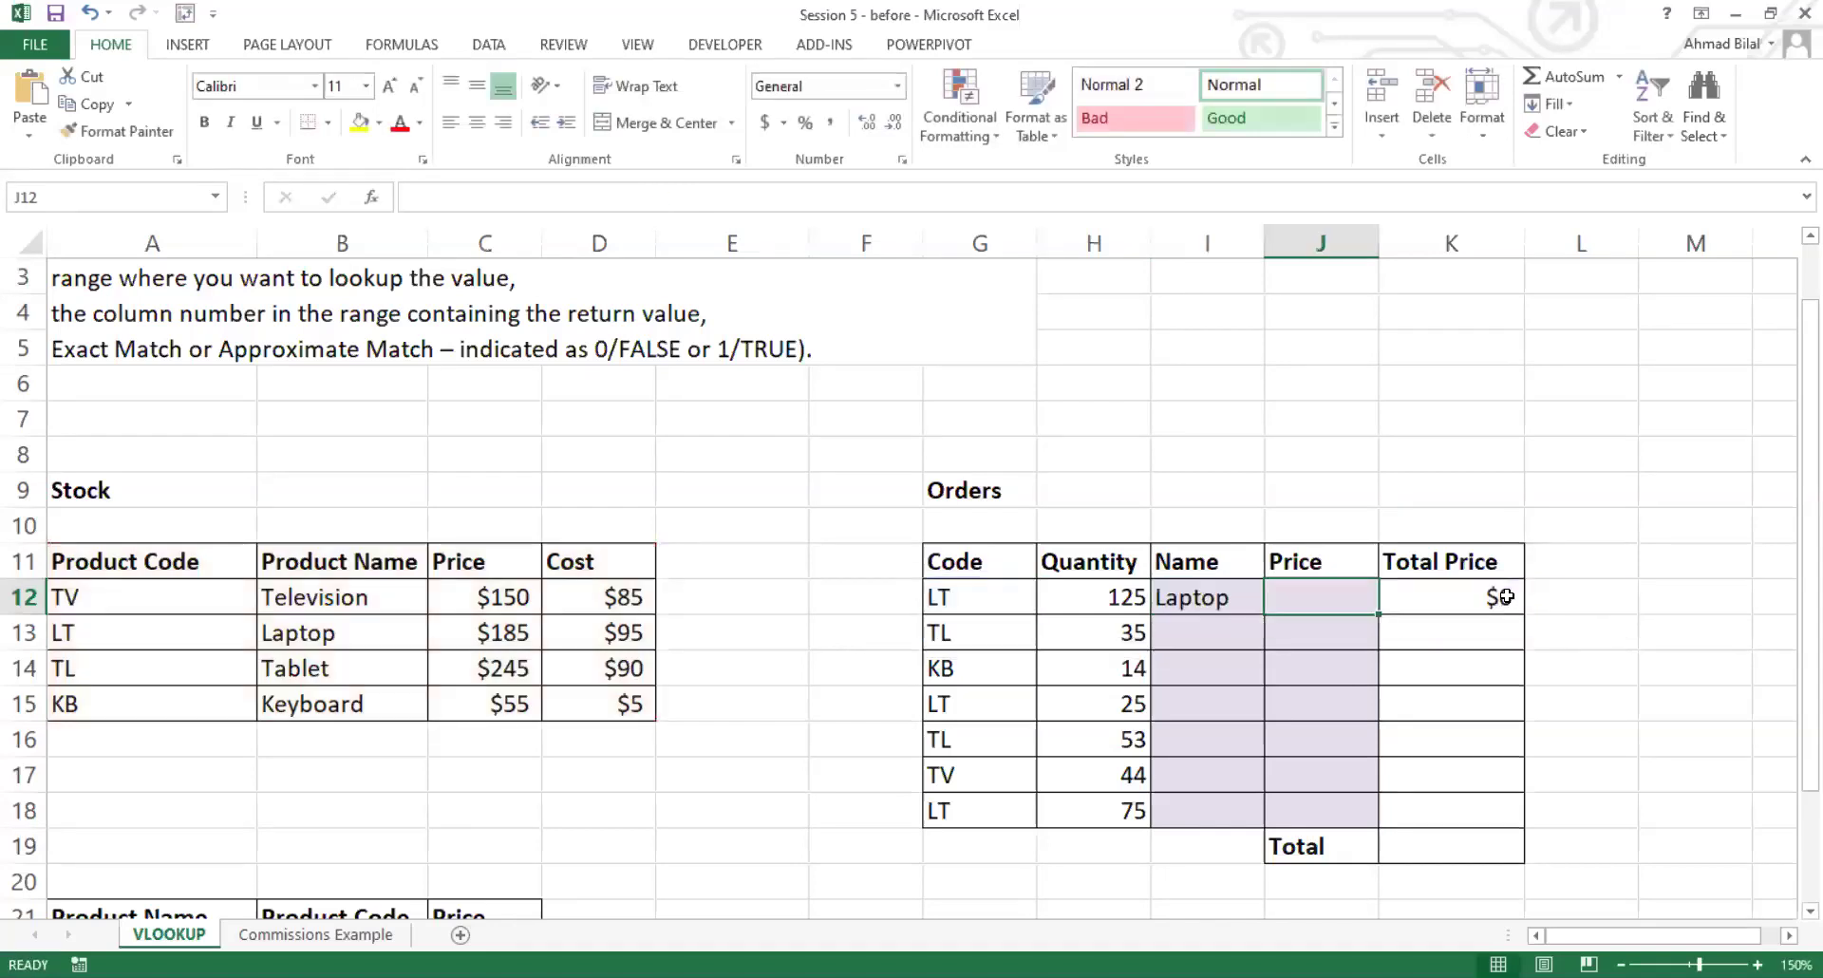
# Step: Reopen the VLOOKUP formula in I12 and choose FALSE, exact match, as its range lookup argument
pyautogui.doubleClick(1246, 591)
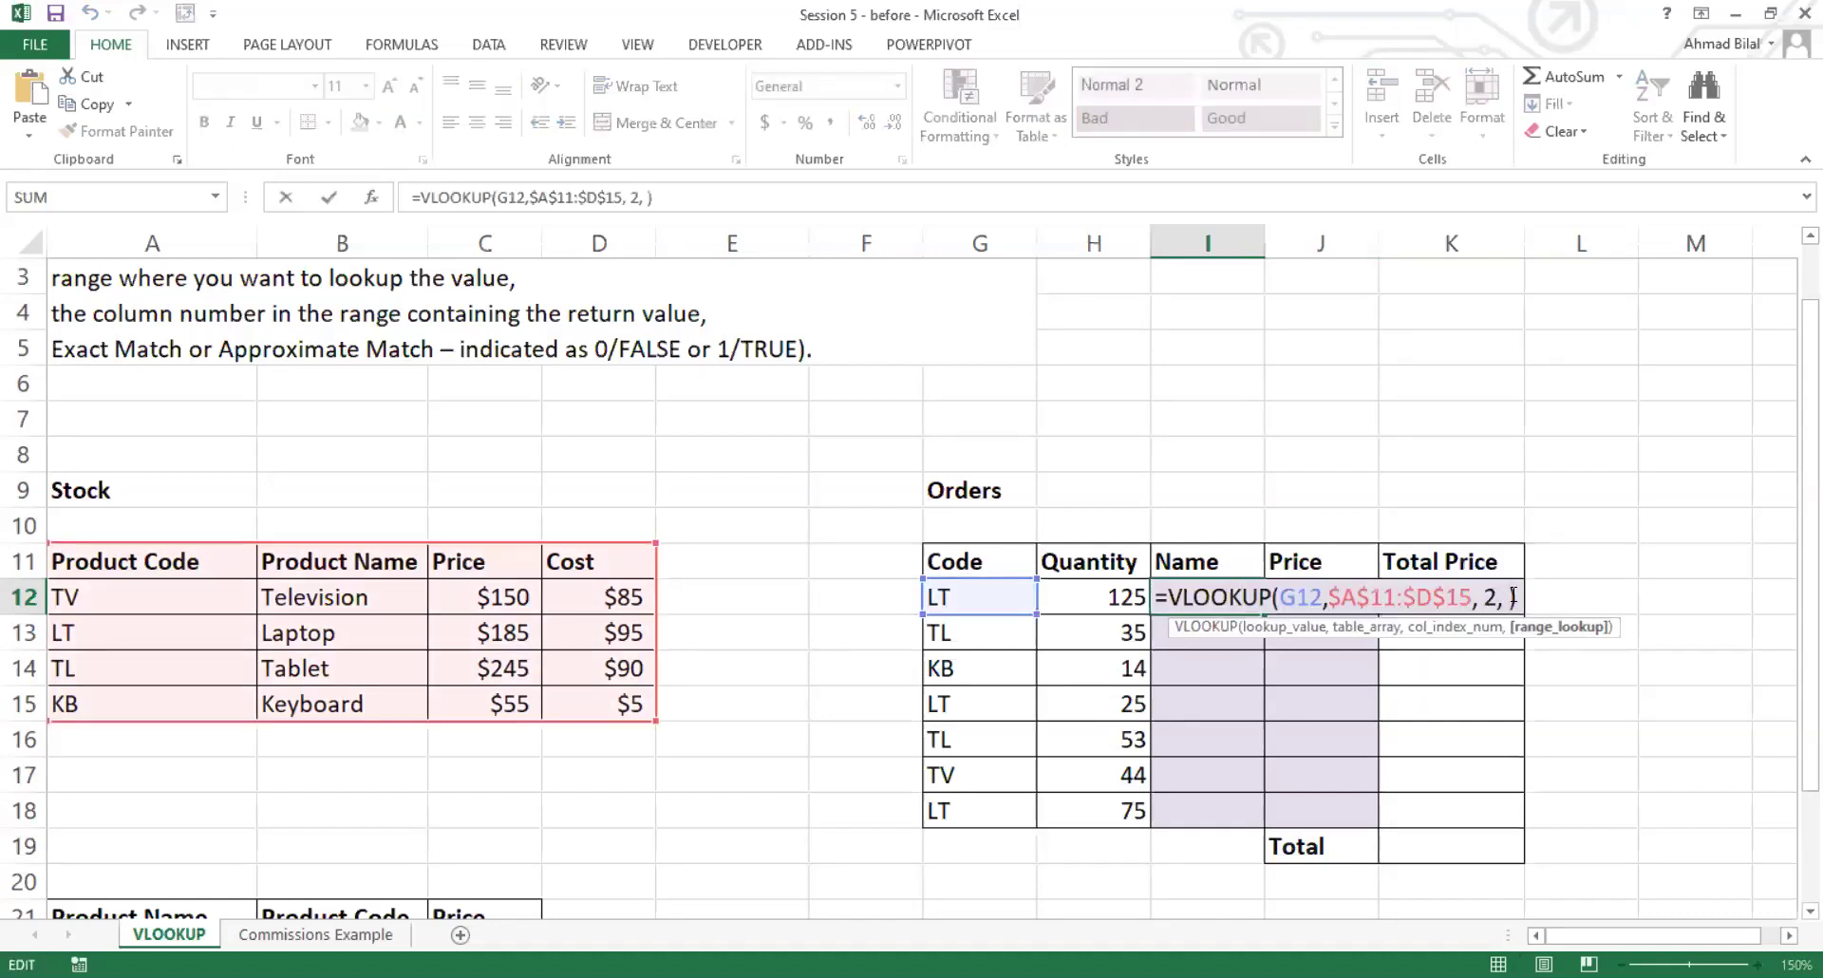
pyautogui.write('t')
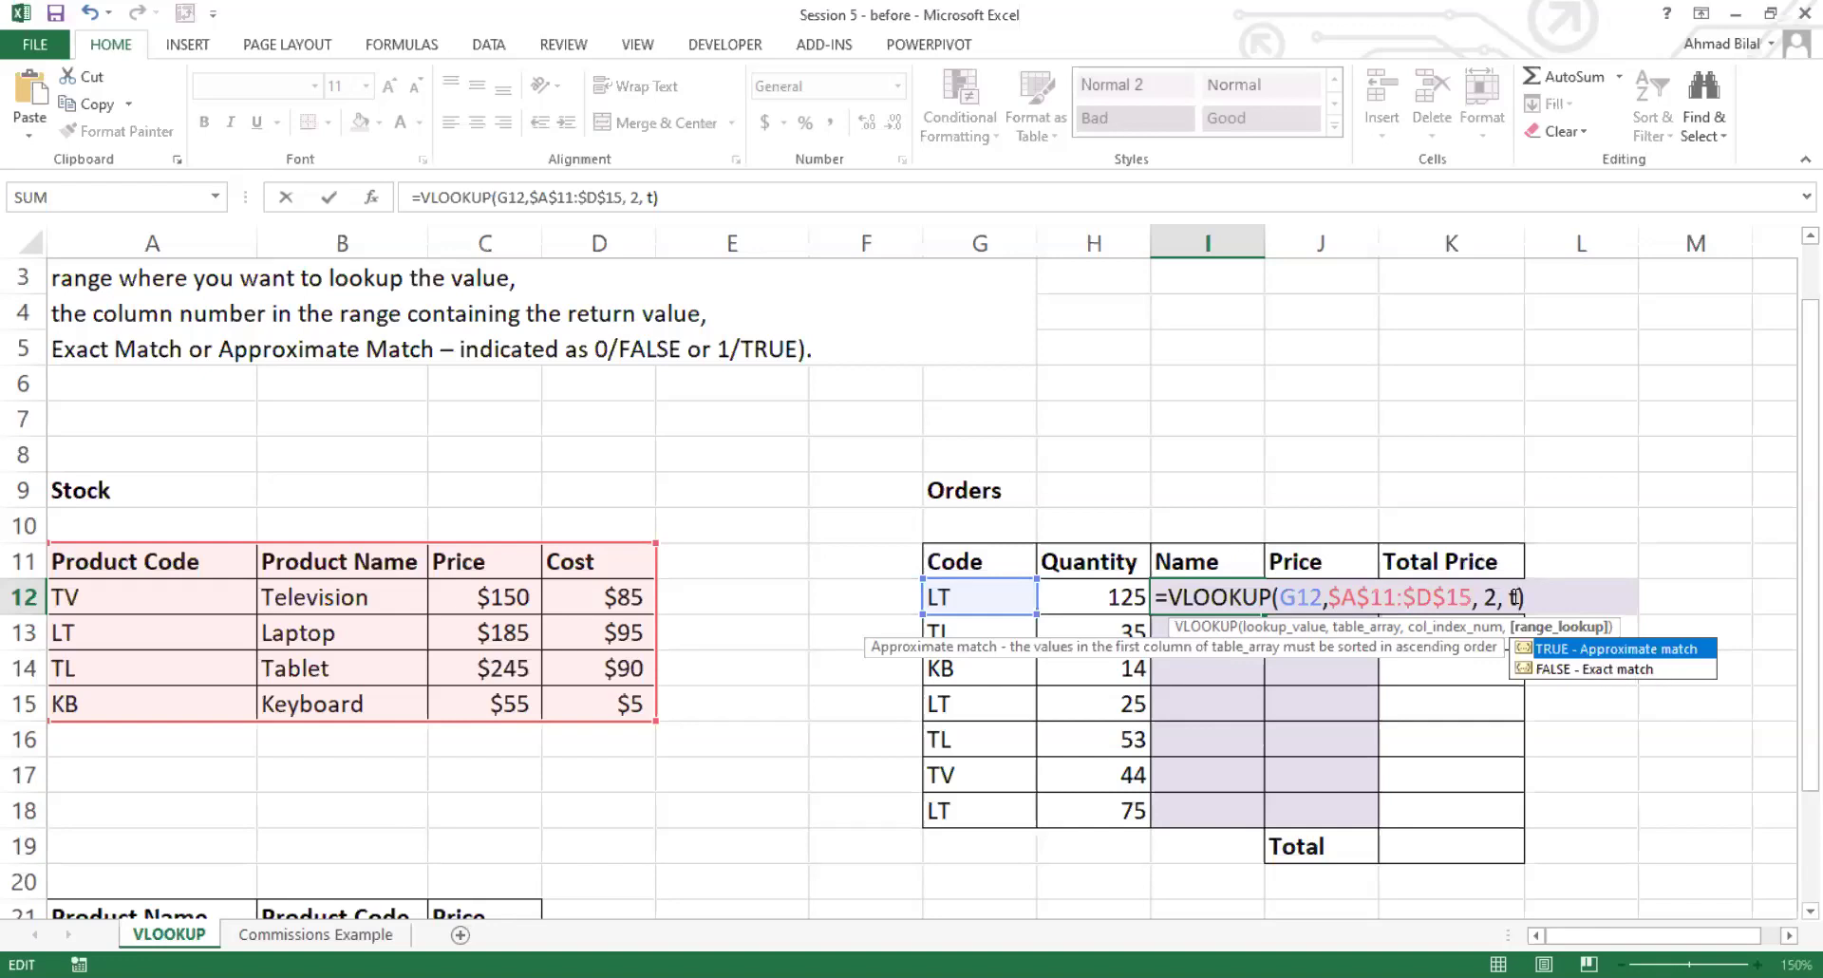
pyautogui.doubleClick(1639, 669)
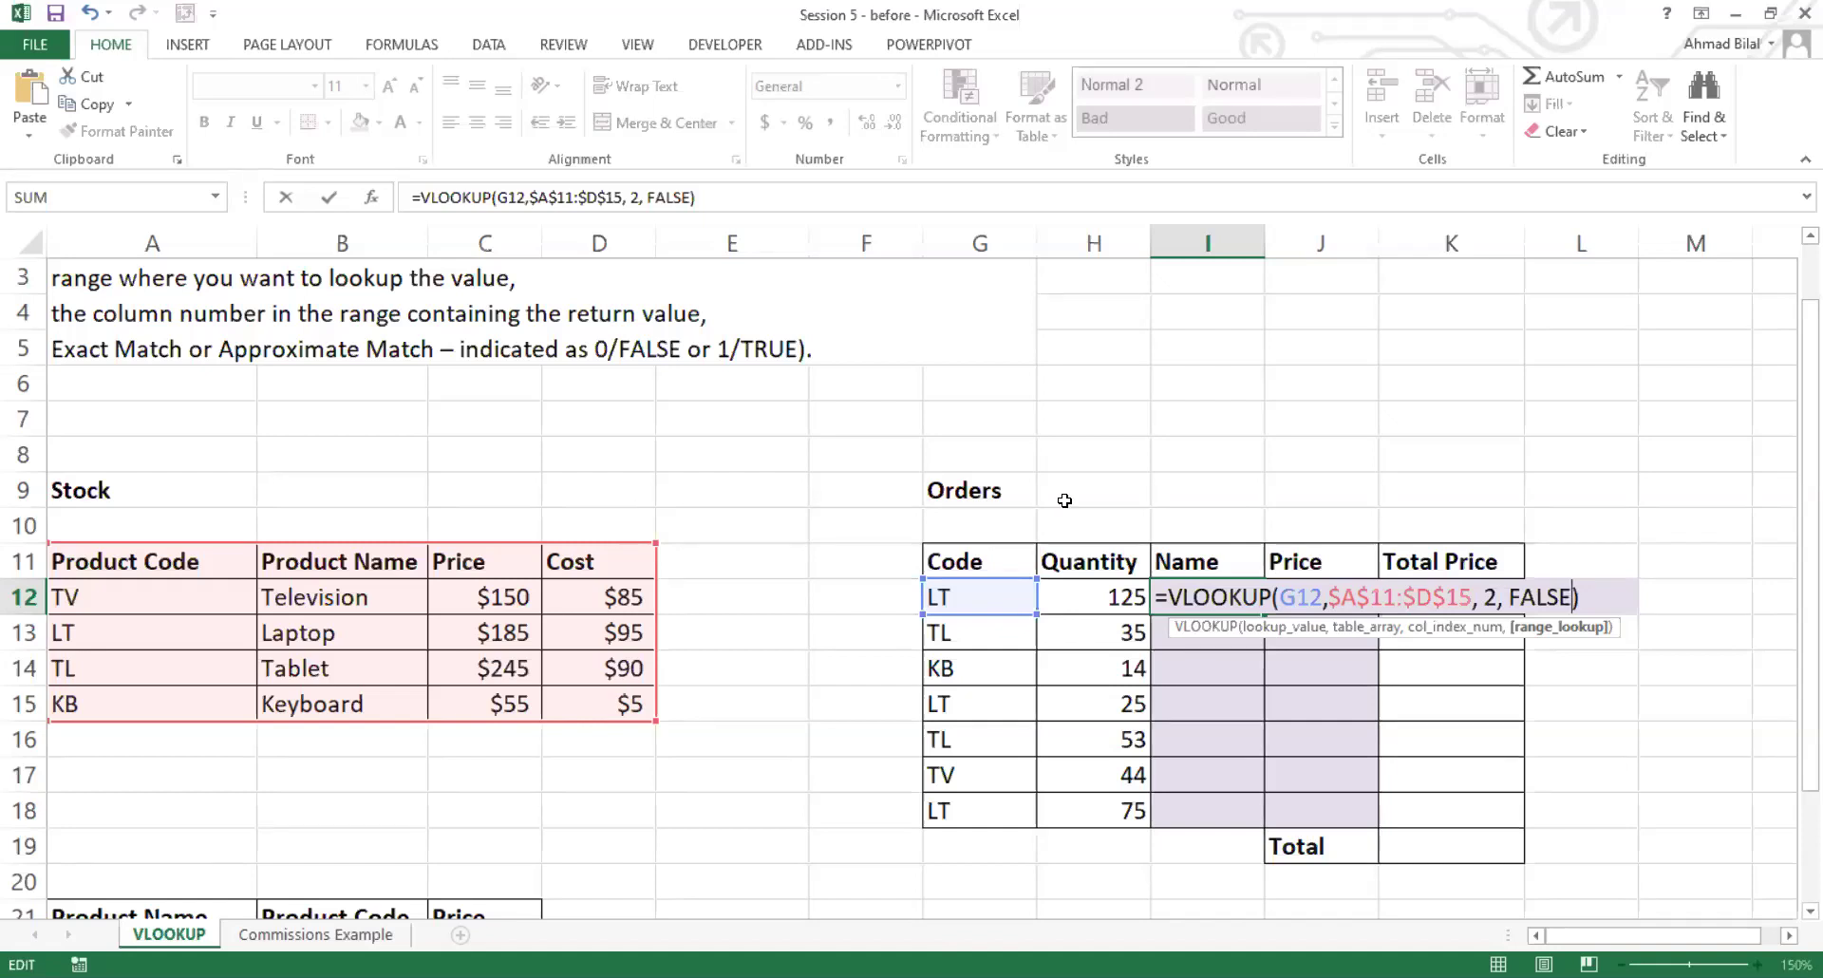
# Step: Replace FALSE with TRUE as the range lookup argument of the VLOOKUP in I12
pyautogui.moveTo(1572, 597); pyautogui.dragTo(1513, 596)
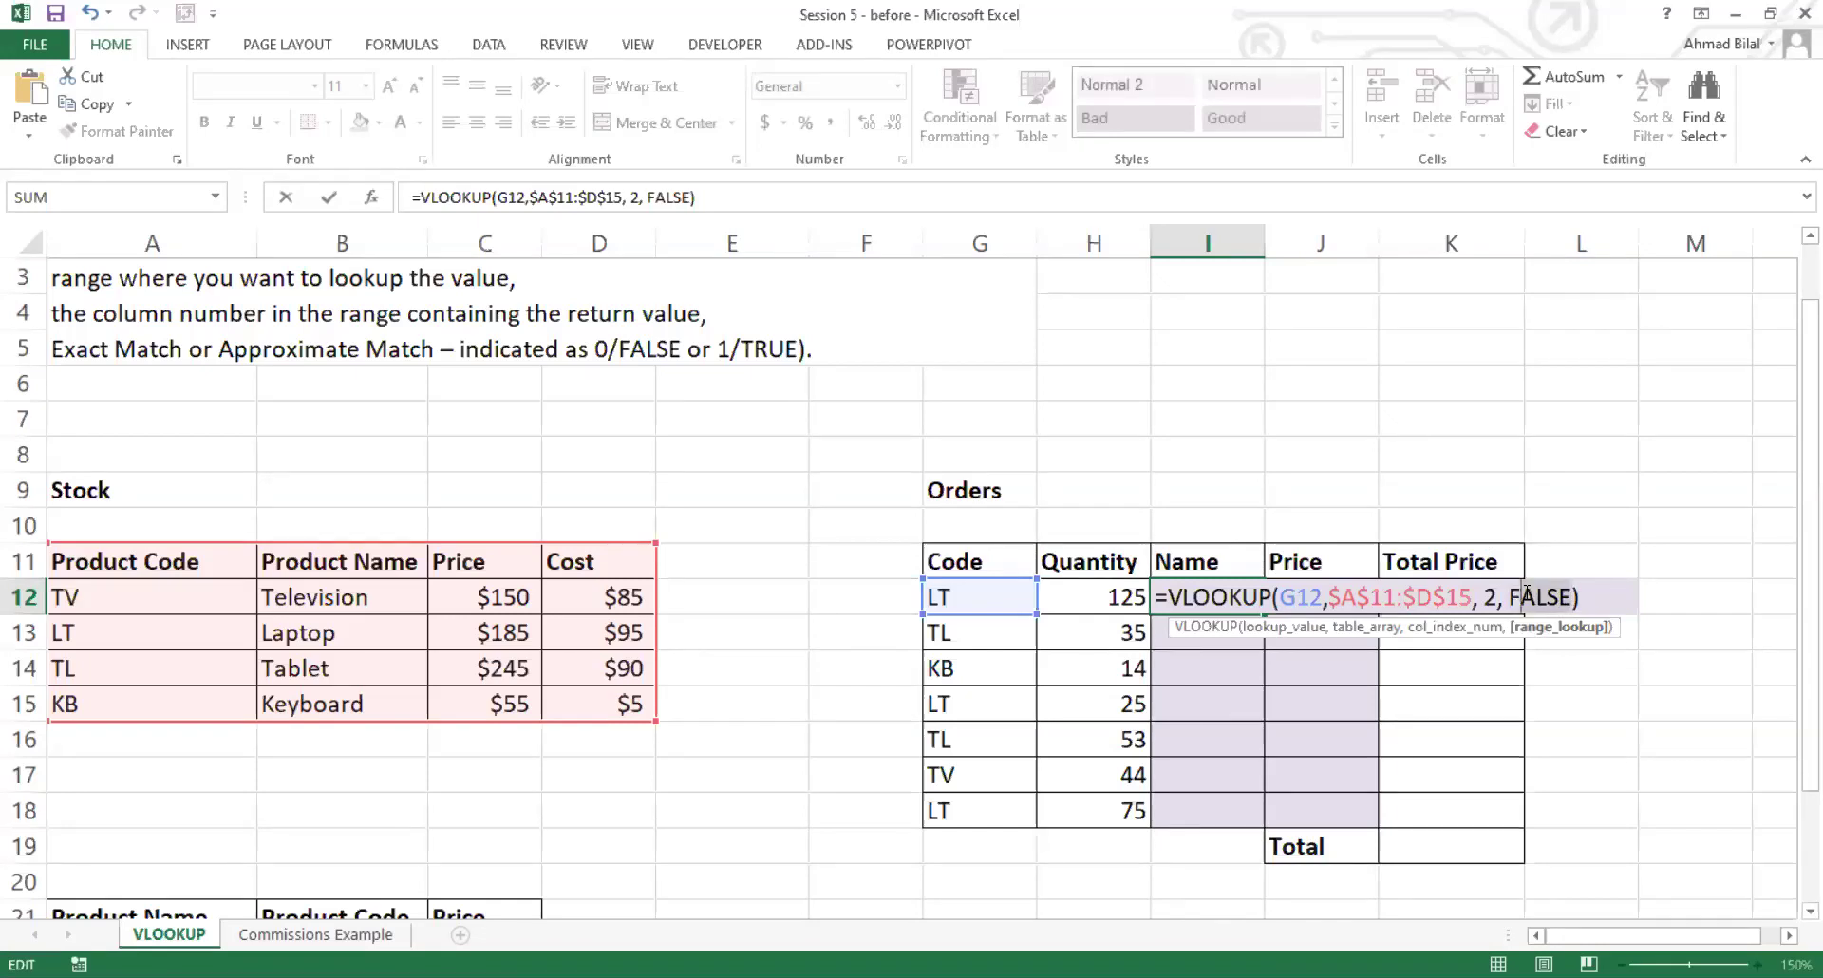
pyautogui.click(1518, 597)
pyautogui.press('BackSpace')
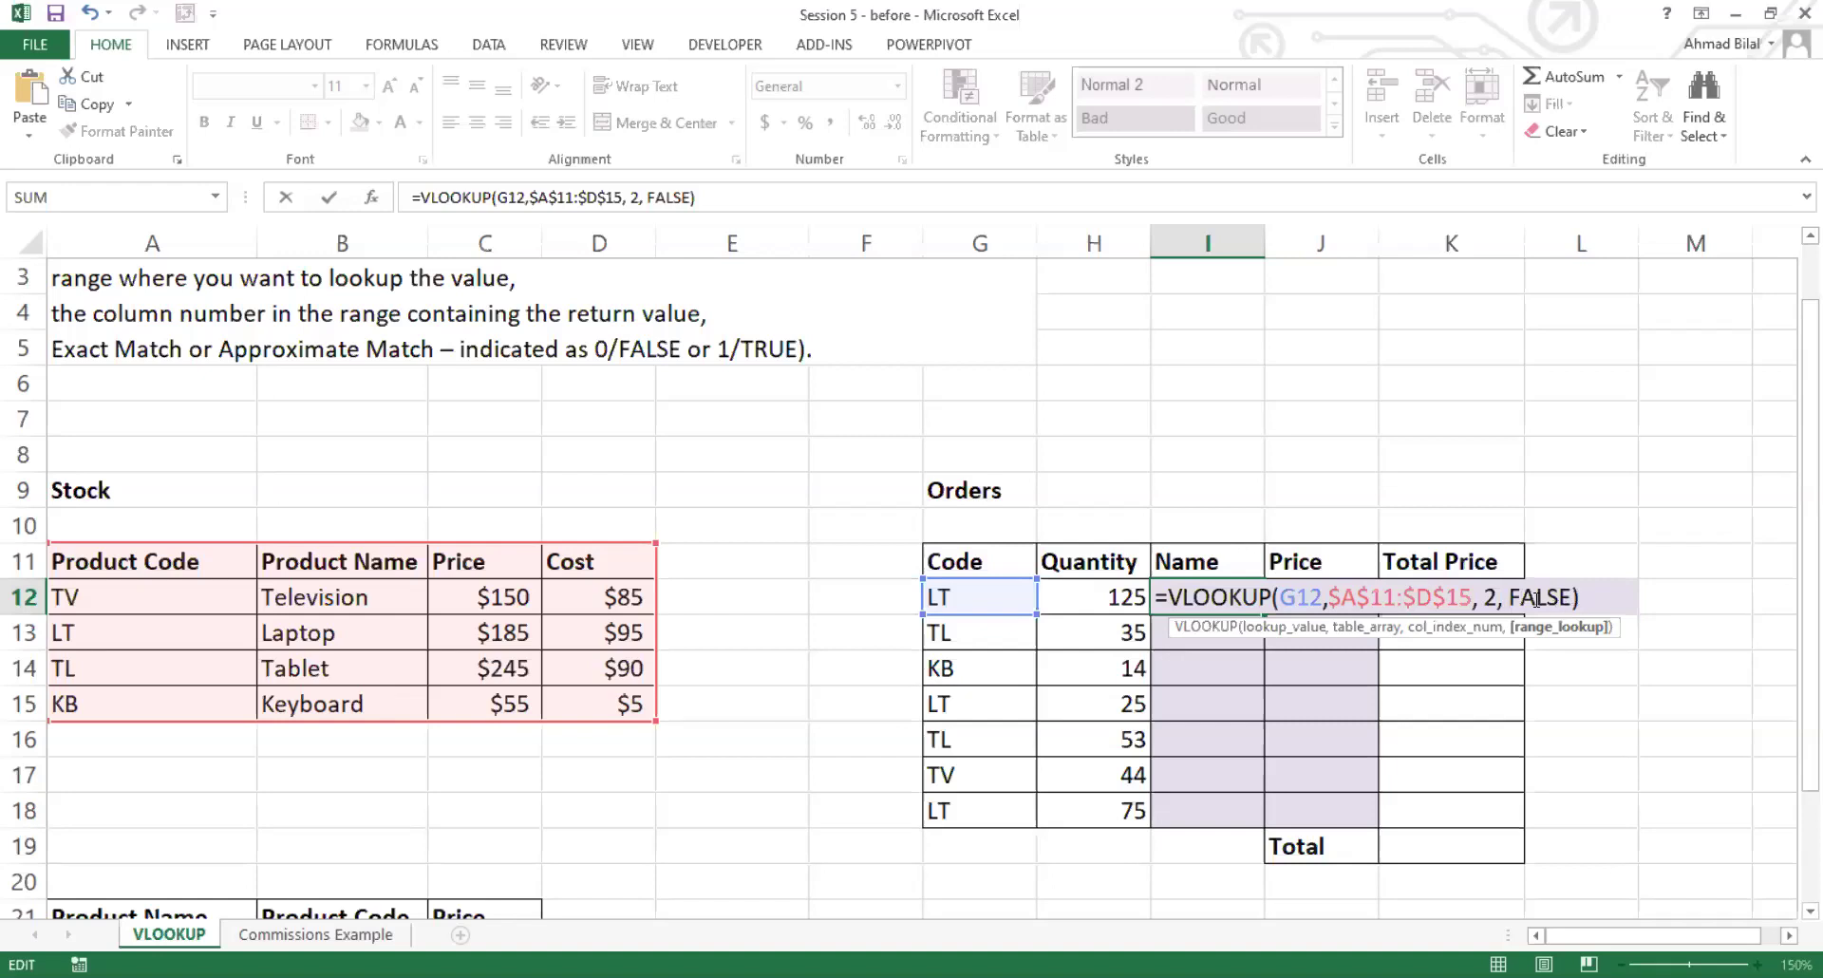
pyautogui.press('Delete')
pyautogui.press('Delete')
pyautogui.press('Delete')
pyautogui.press('Delete')
pyautogui.press('Delete')
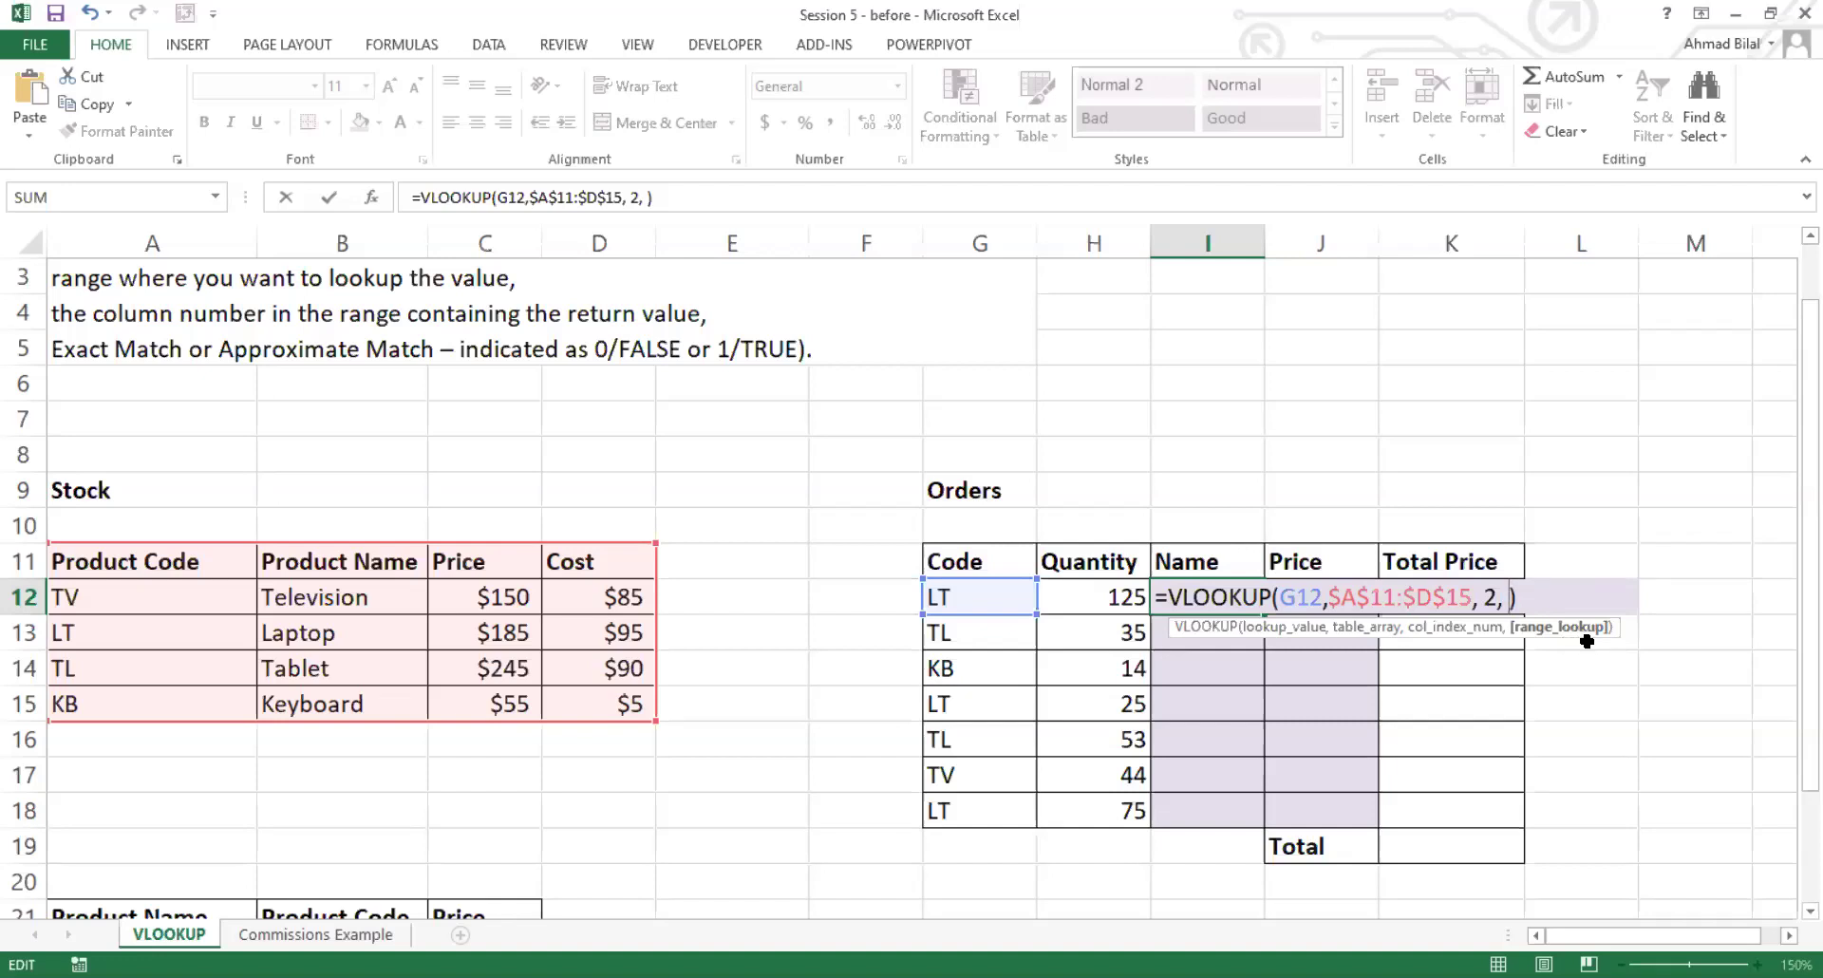
pyautogui.press('BackSpace')
pyautogui.press('BackSpace')
pyautogui.write(', TRUE')
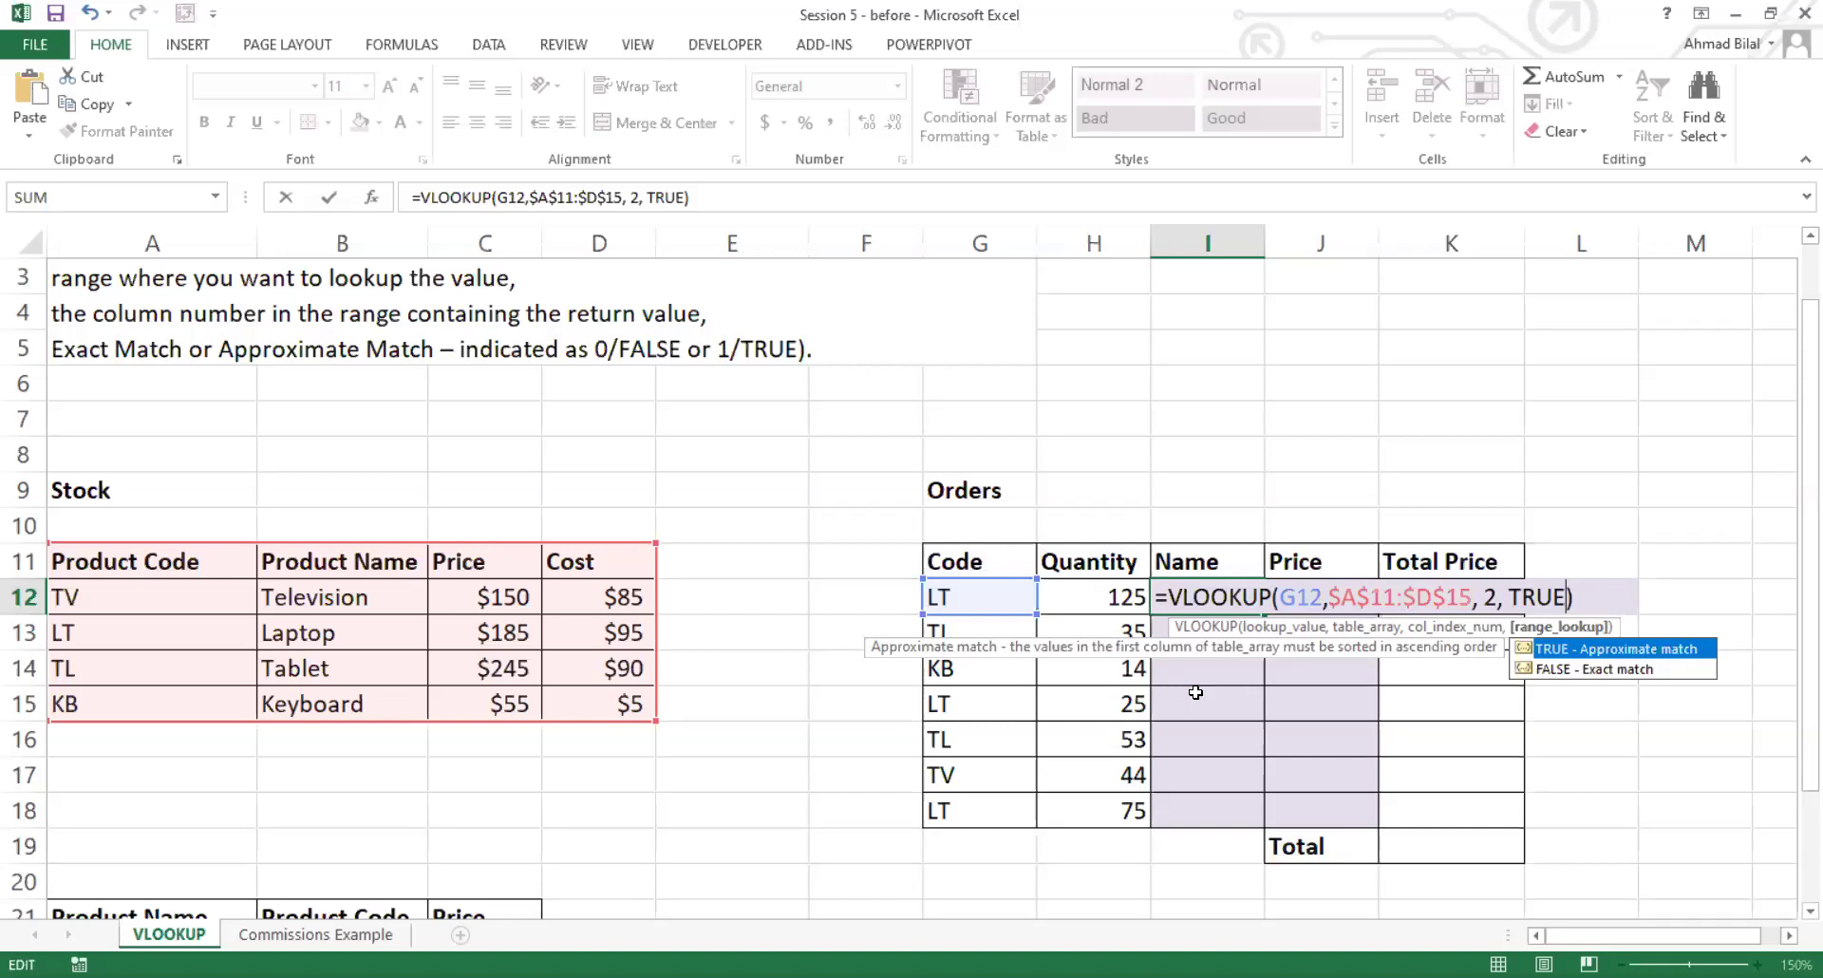
# Step: Remove the optional range lookup argument from the VLOOKUP in I12, so the formula ends after column index 2
pyautogui.press('BackSpace')
pyautogui.press('BackSpace')
pyautogui.press('BackSpace')
pyautogui.press('BackSpace')
pyautogui.press('BackSpace')
pyautogui.press('BackSpace')
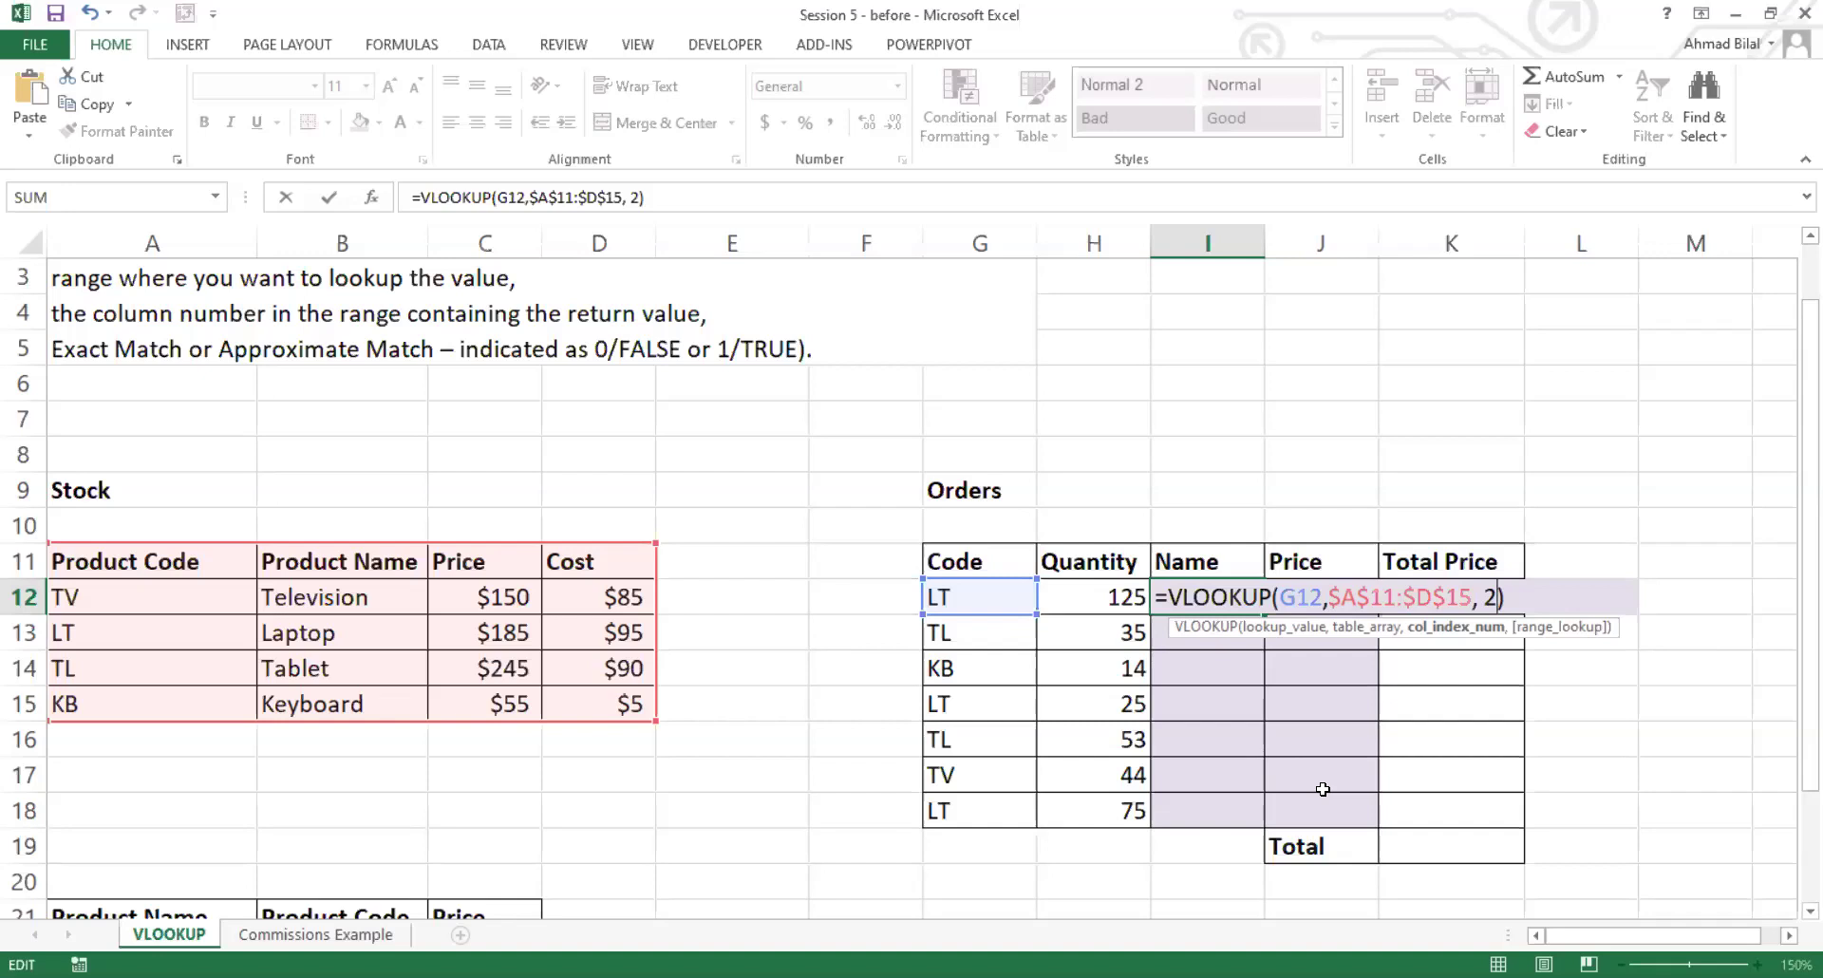
# Step: Add the range lookup argument back to the VLOOKUP in I12 as FALSE for an exact match
pyautogui.write(', ')
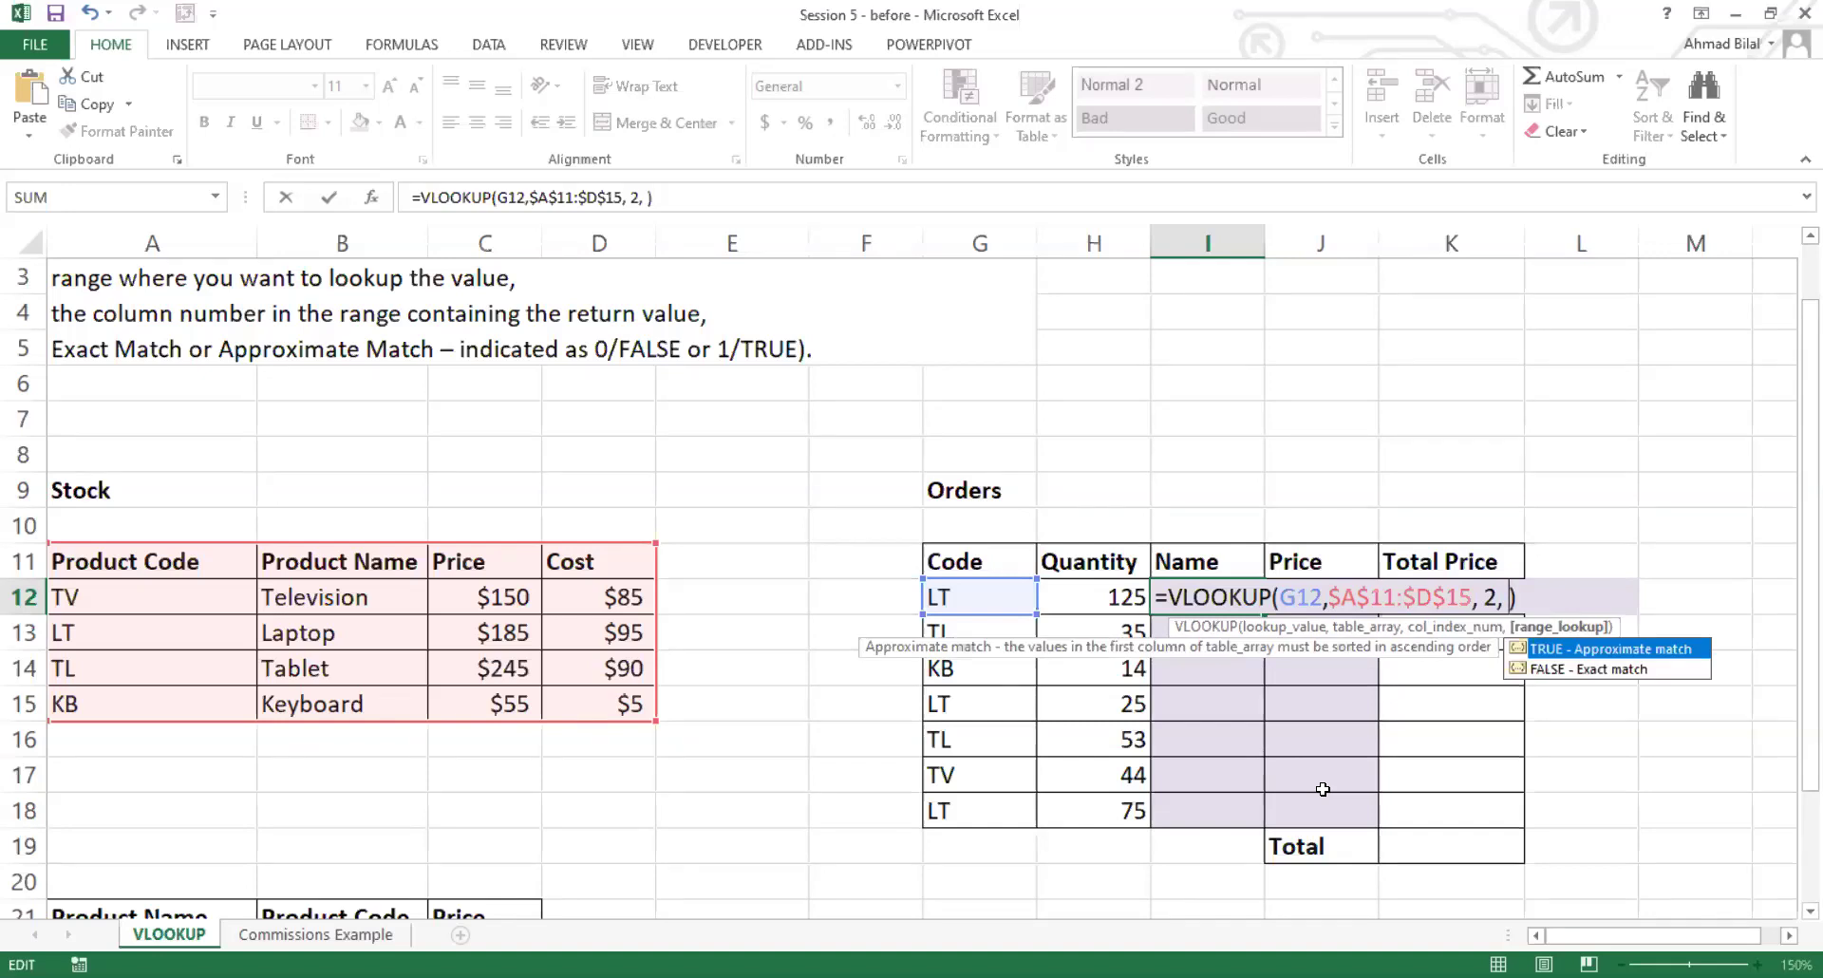
pyautogui.write('true')
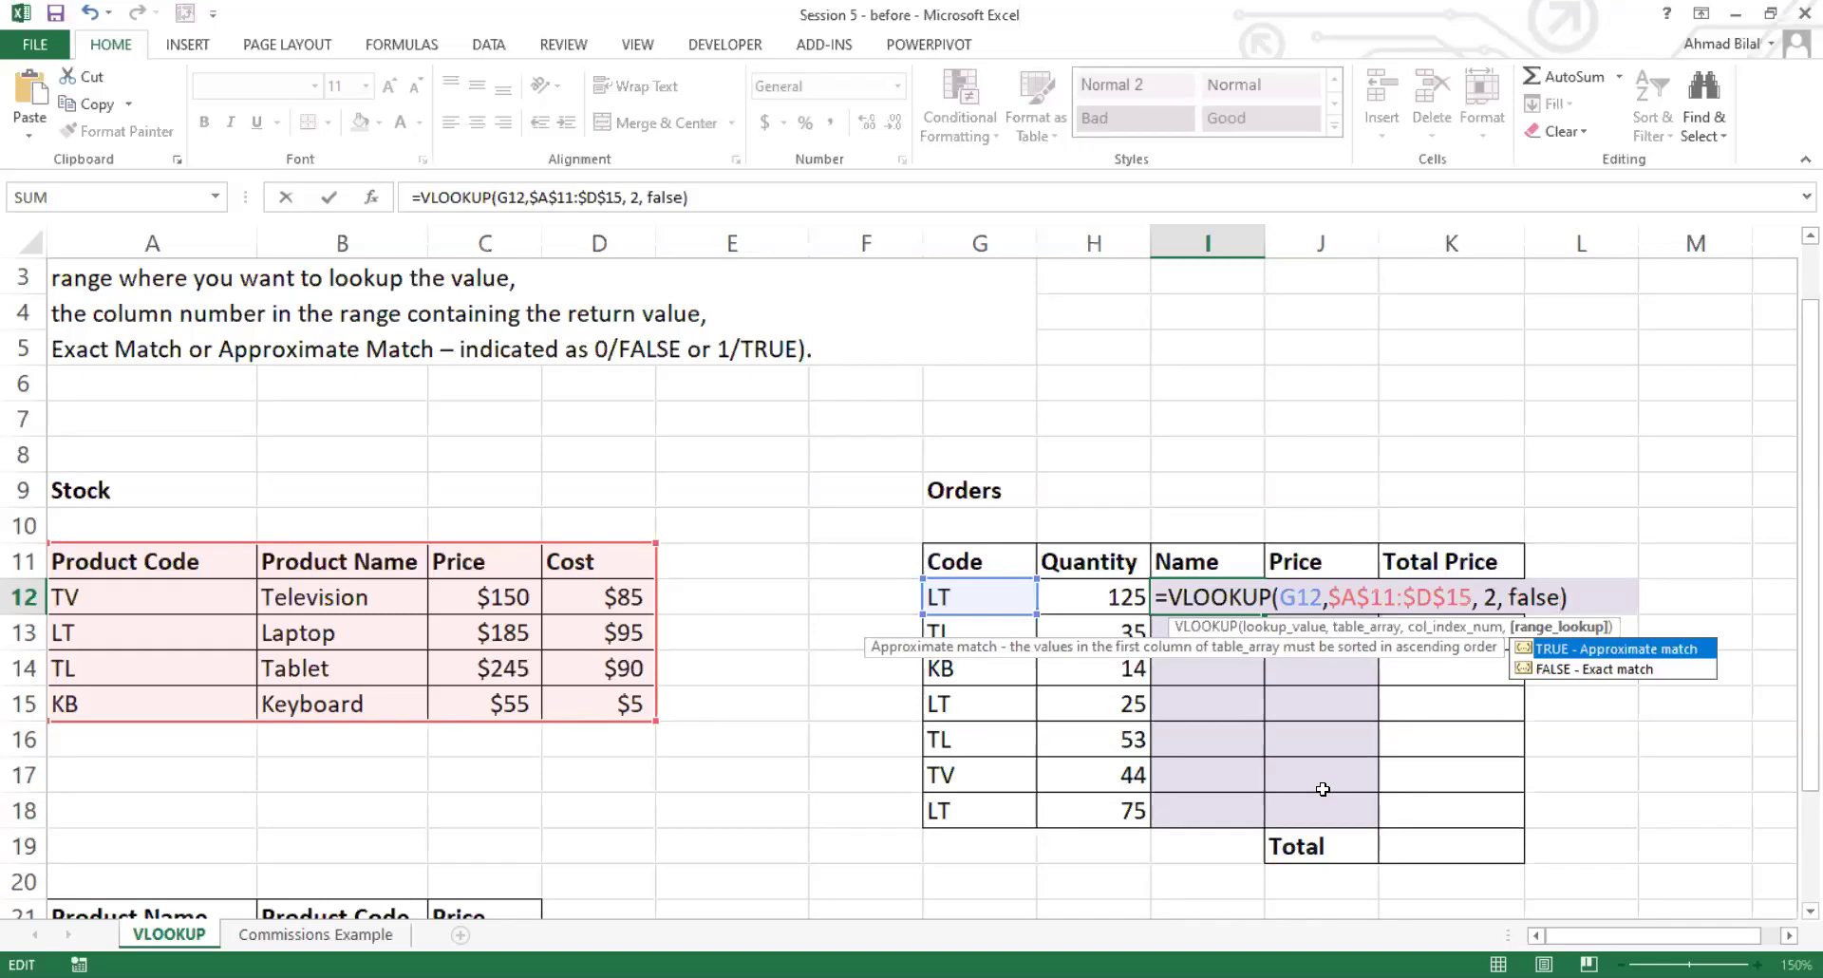
pyautogui.press('Tab')
pyautogui.press('BackSpace')
pyautogui.press('BackSpace')
pyautogui.press('BackSpace')
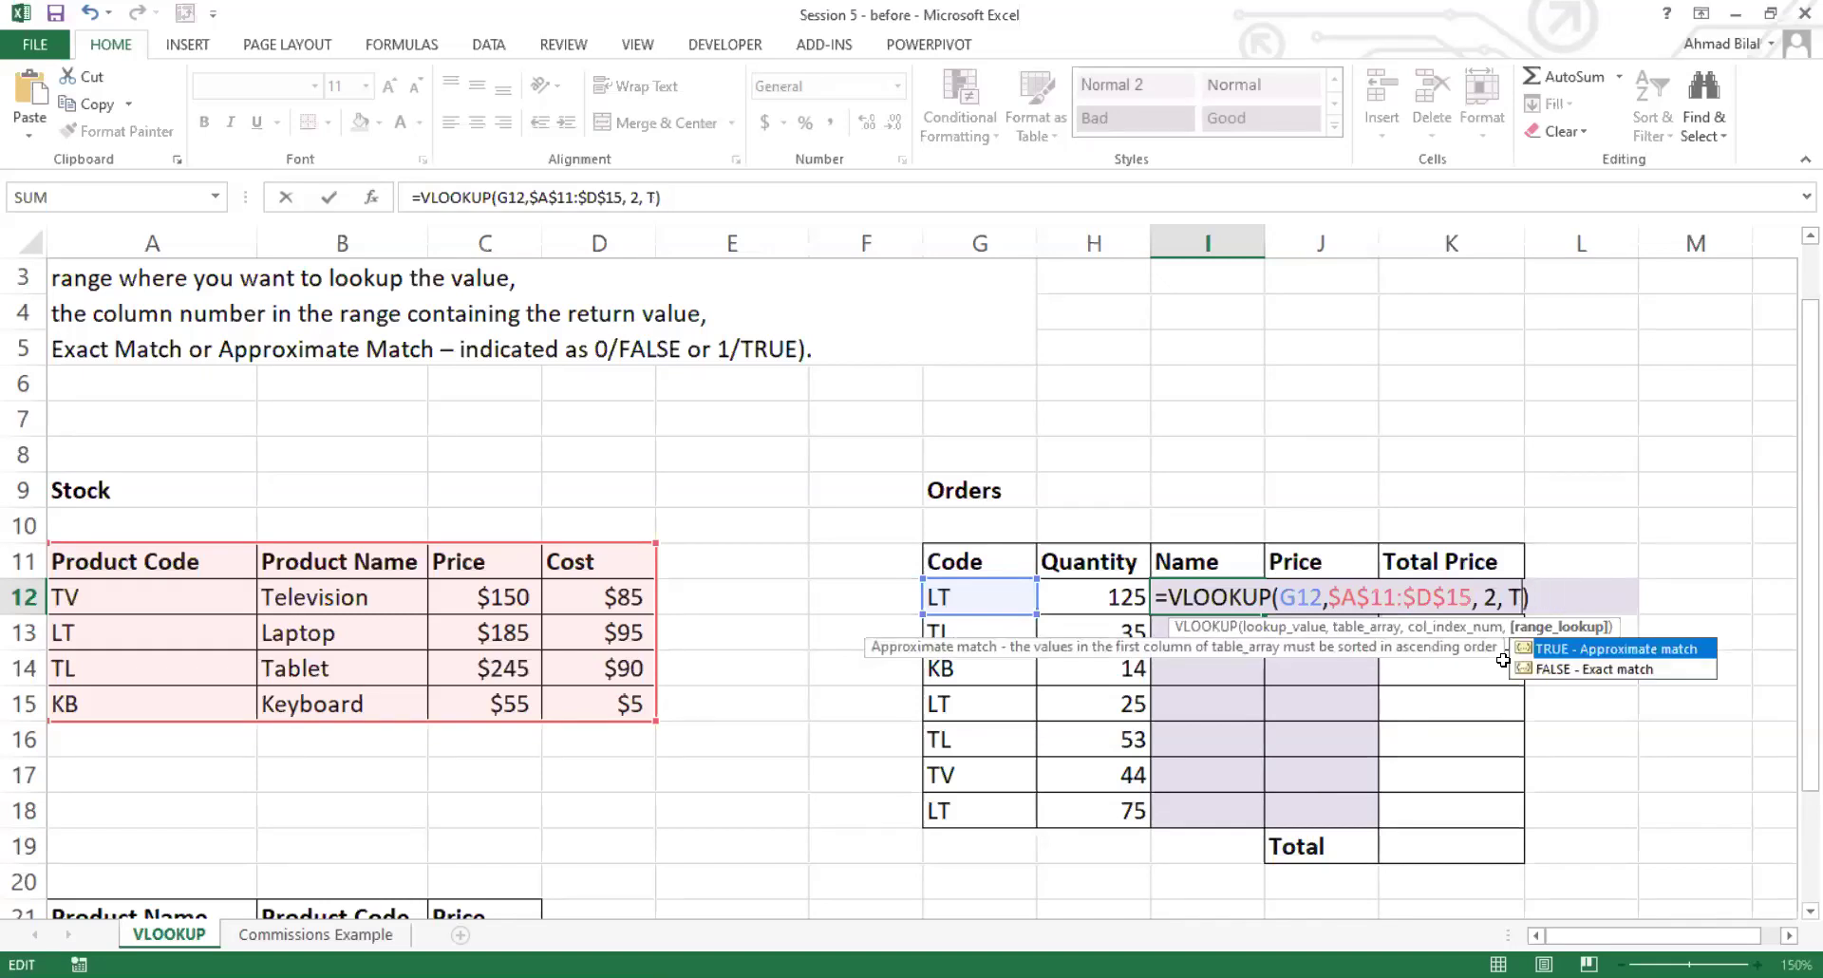
pyautogui.press('BackSpace')
pyautogui.write('fal')
pyautogui.doubleClick(1567, 669)
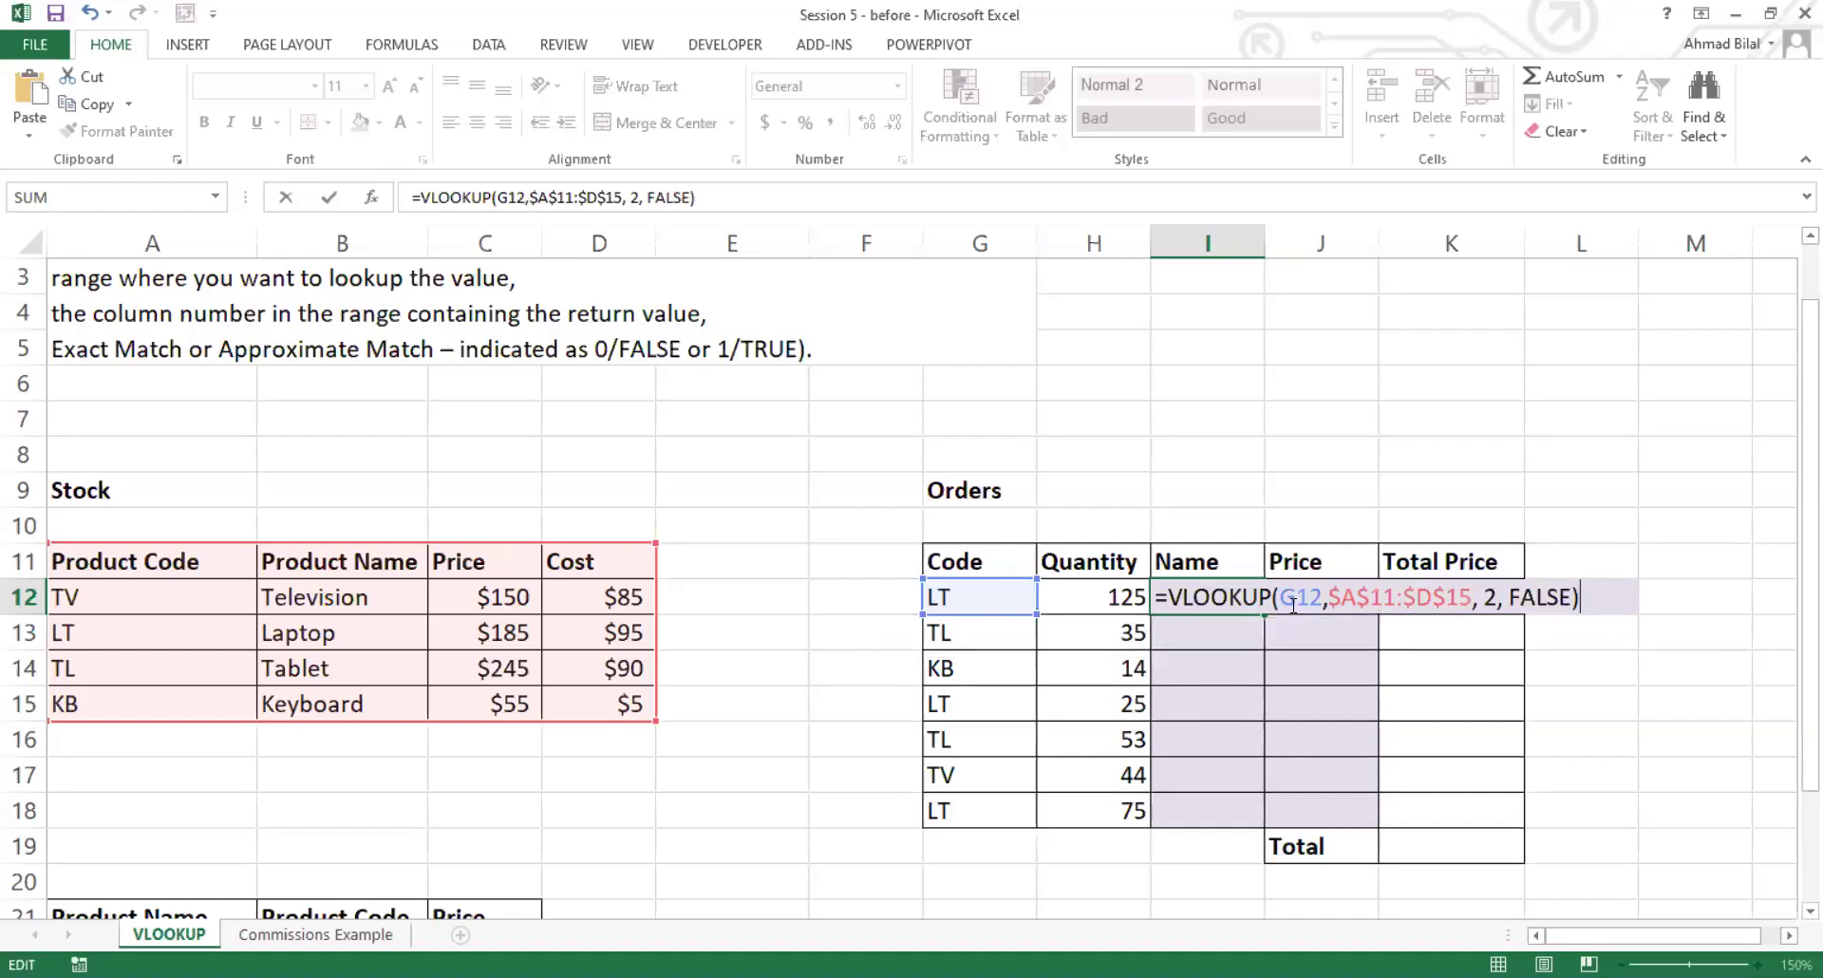
# Step: Review the lookup value, table array, column index and range lookup arguments in I12, and enter the completed formula
pyautogui.click(1293, 600)
pyautogui.moveTo(1320, 598); pyautogui.dragTo(1272, 599)
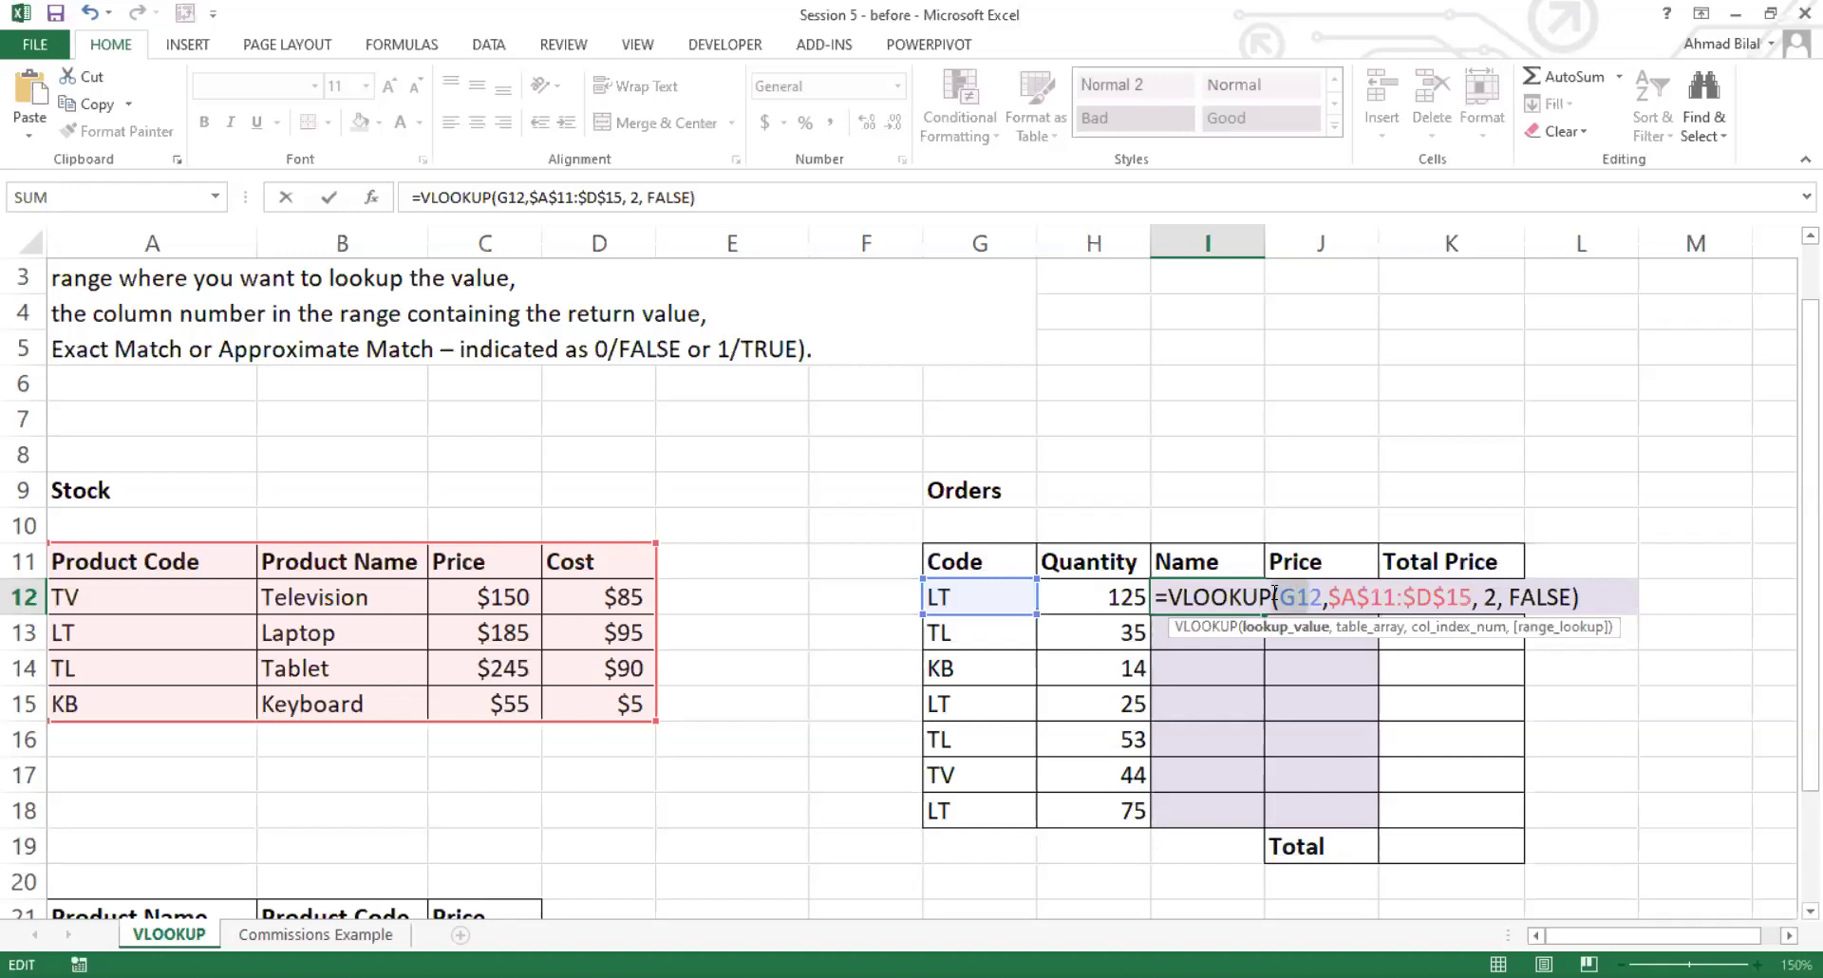
pyautogui.click(1450, 608)
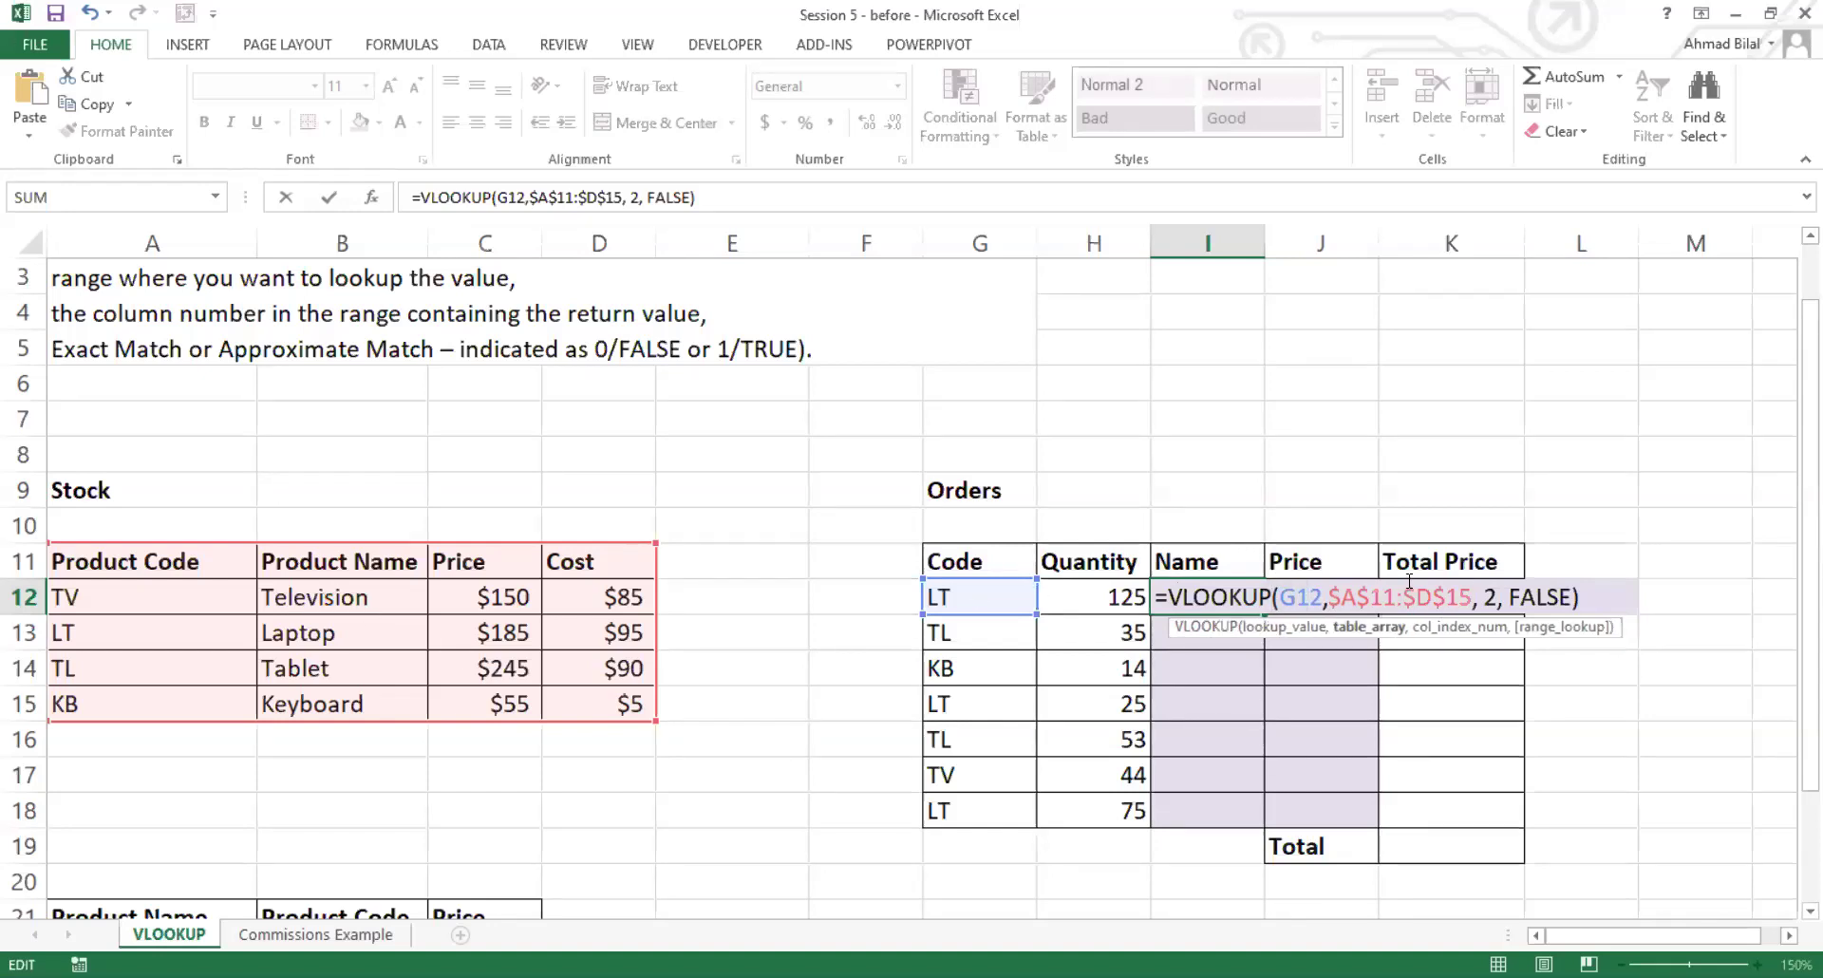
pyautogui.click(1497, 596)
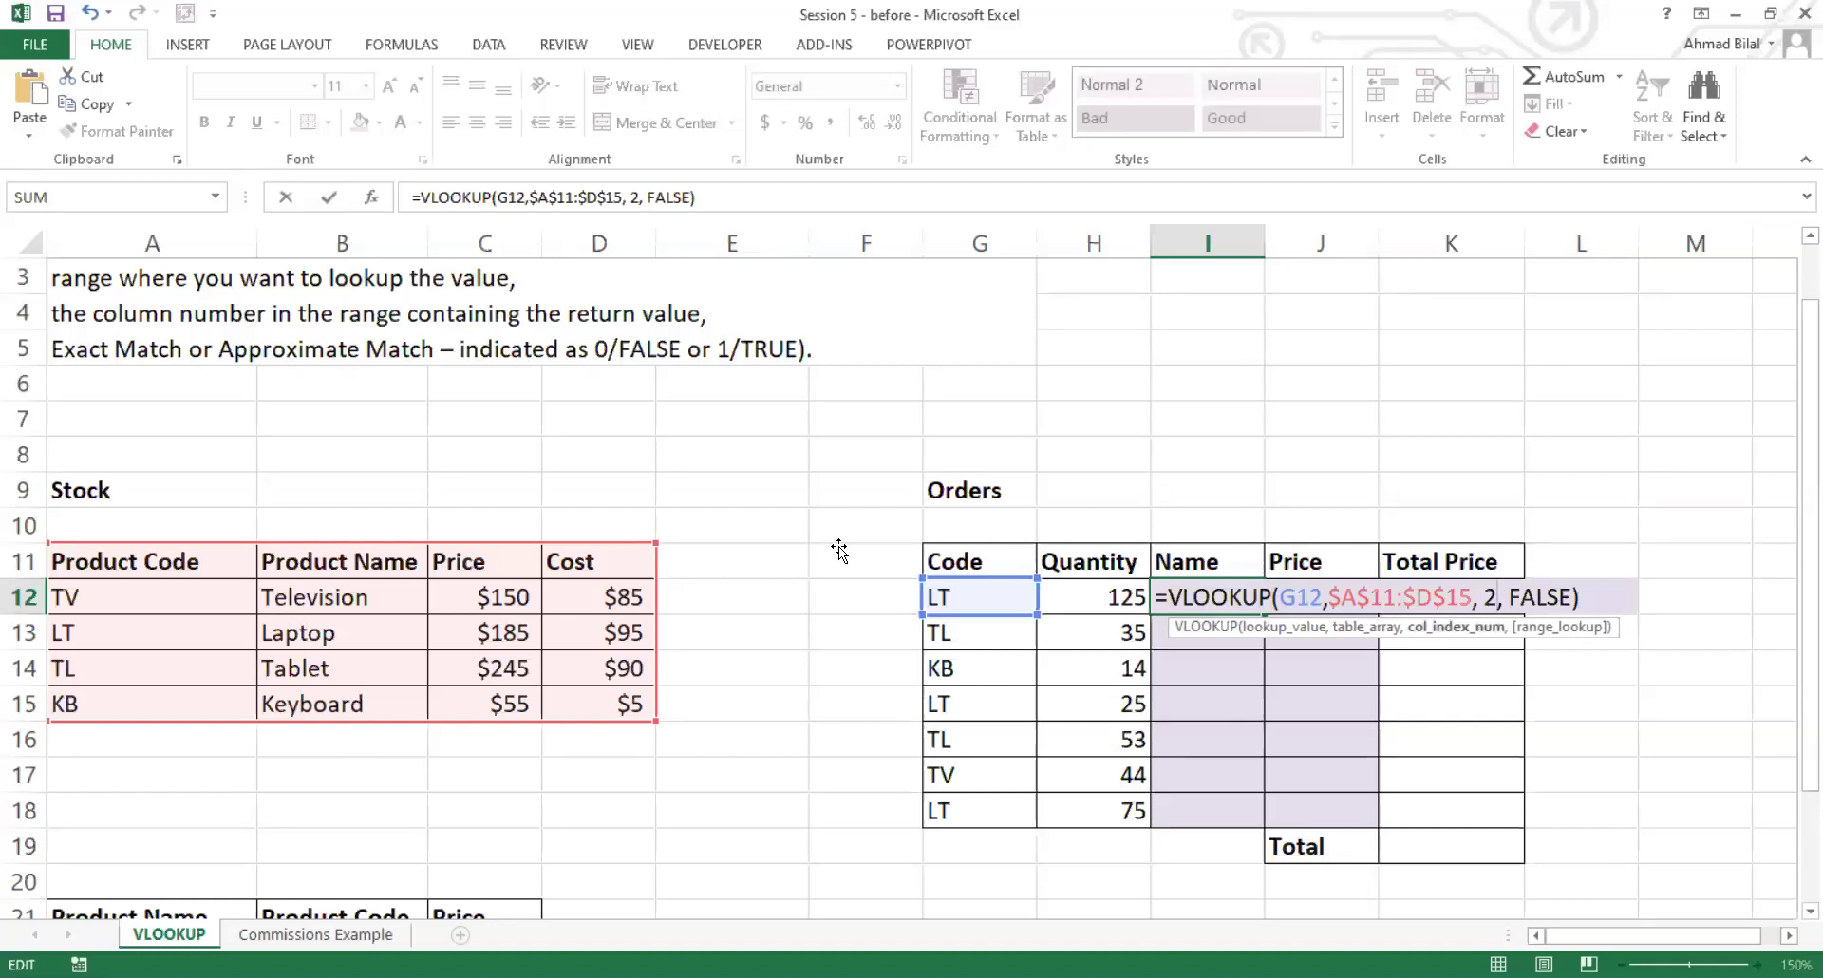
pyautogui.click(1549, 594)
pyautogui.click(1574, 597)
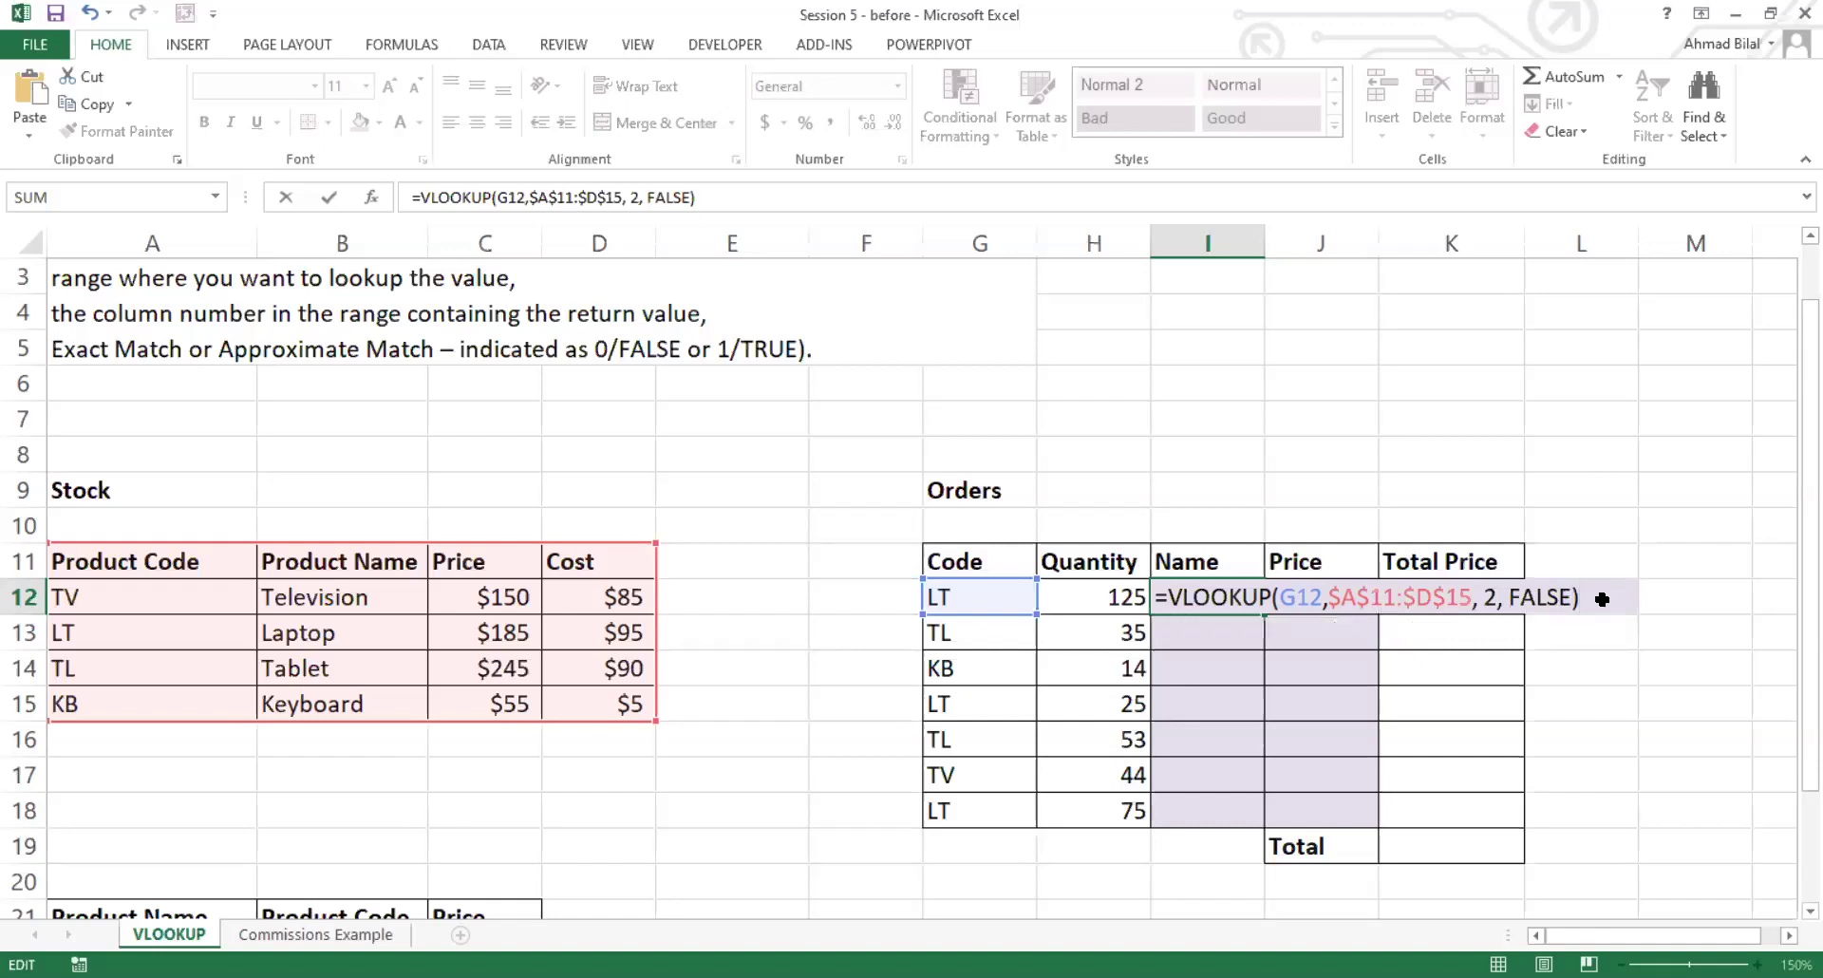
pyautogui.press('Return')
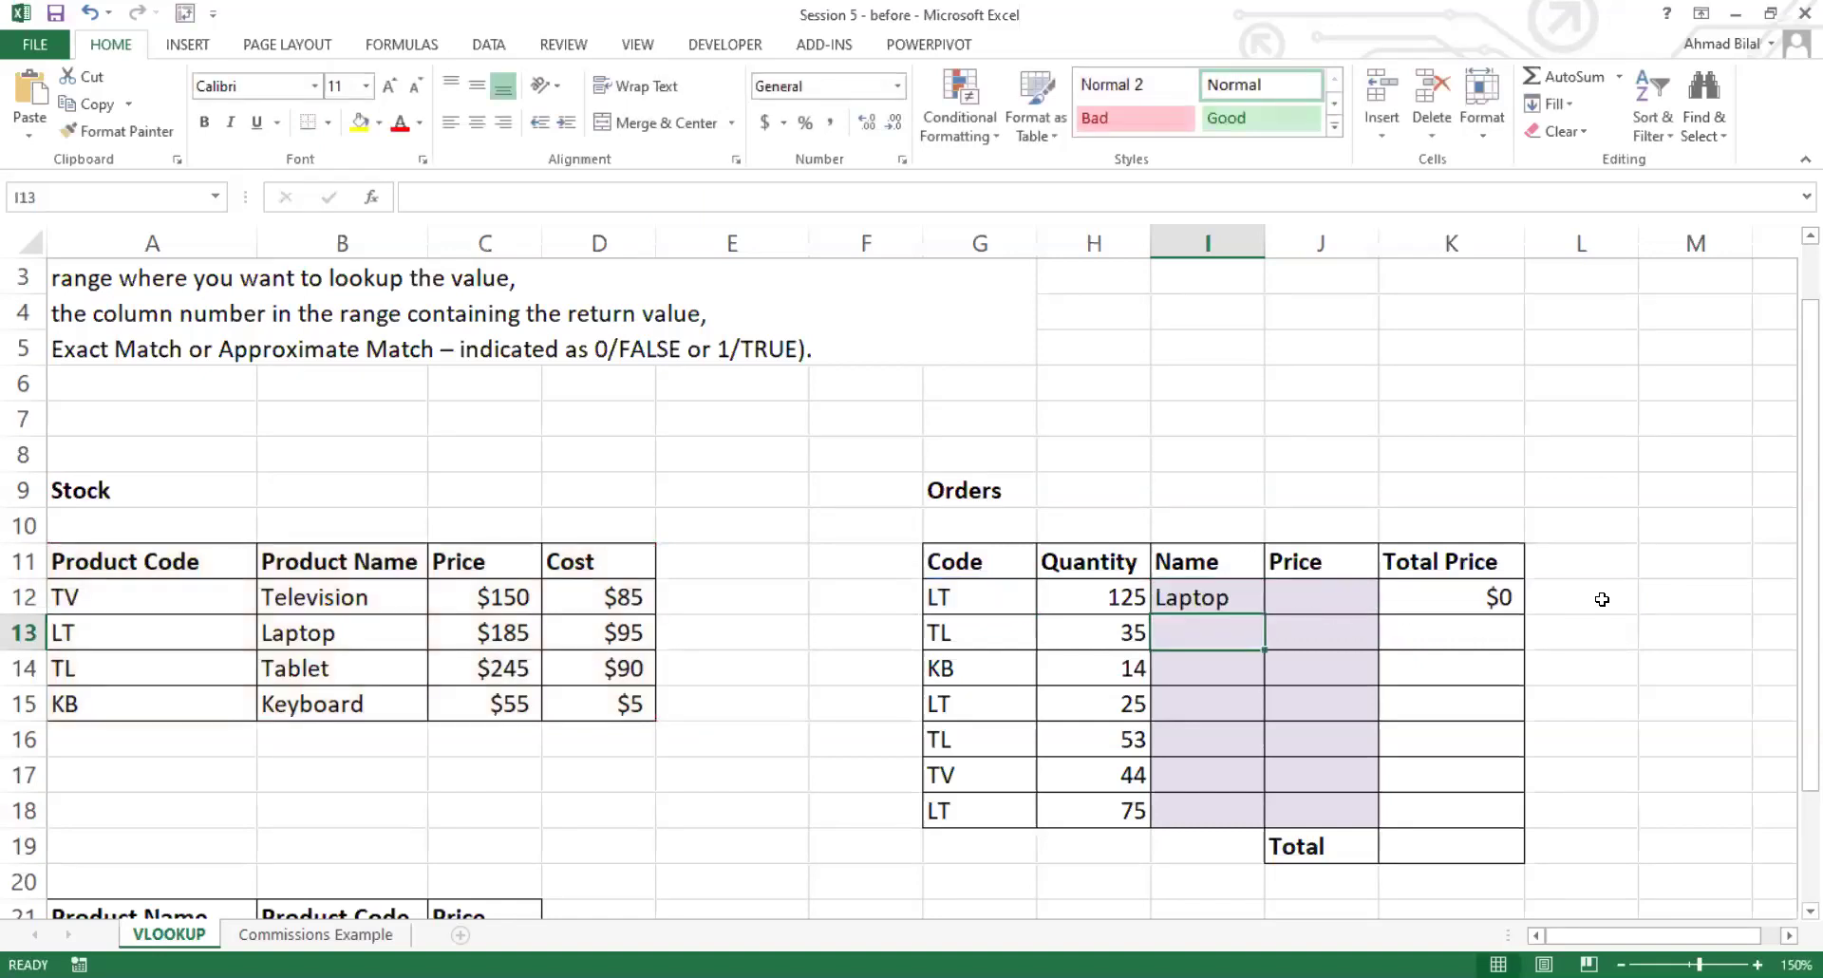
# Step: Copy the VLOOKUP formula from I12 down the Name column through I18
pyautogui.click(1227, 596)
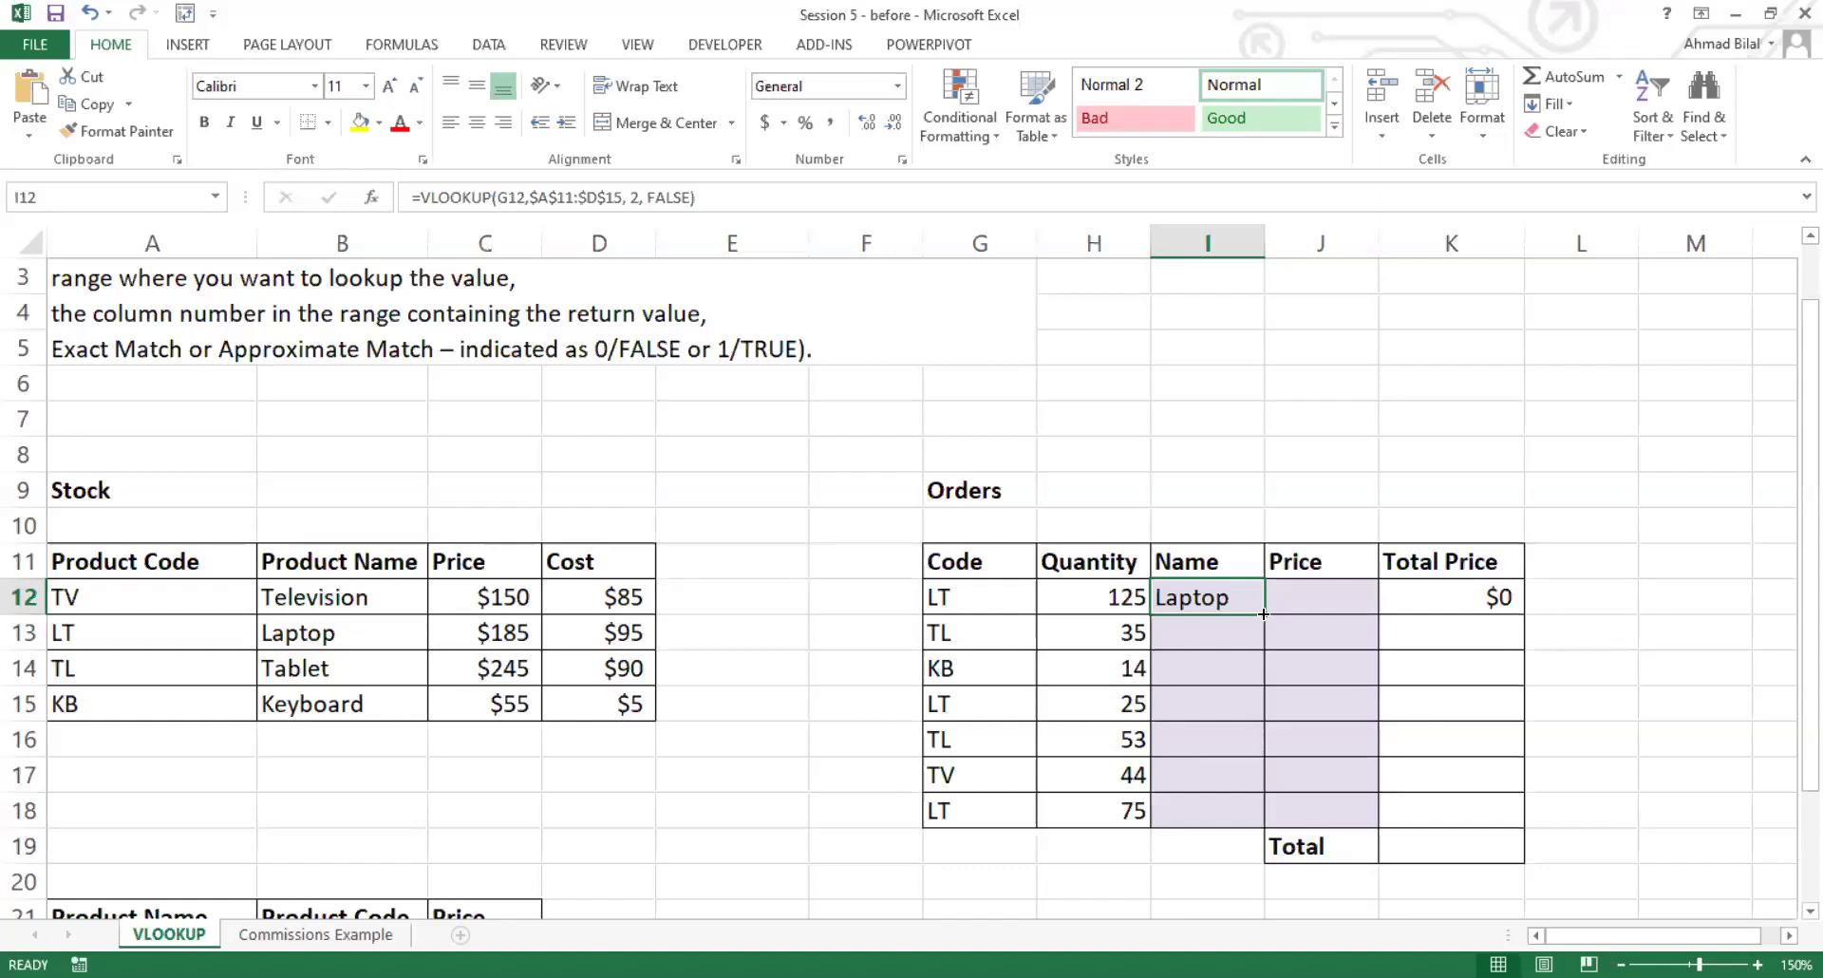
pyautogui.moveTo(1262, 613); pyautogui.dragTo(1264, 824)
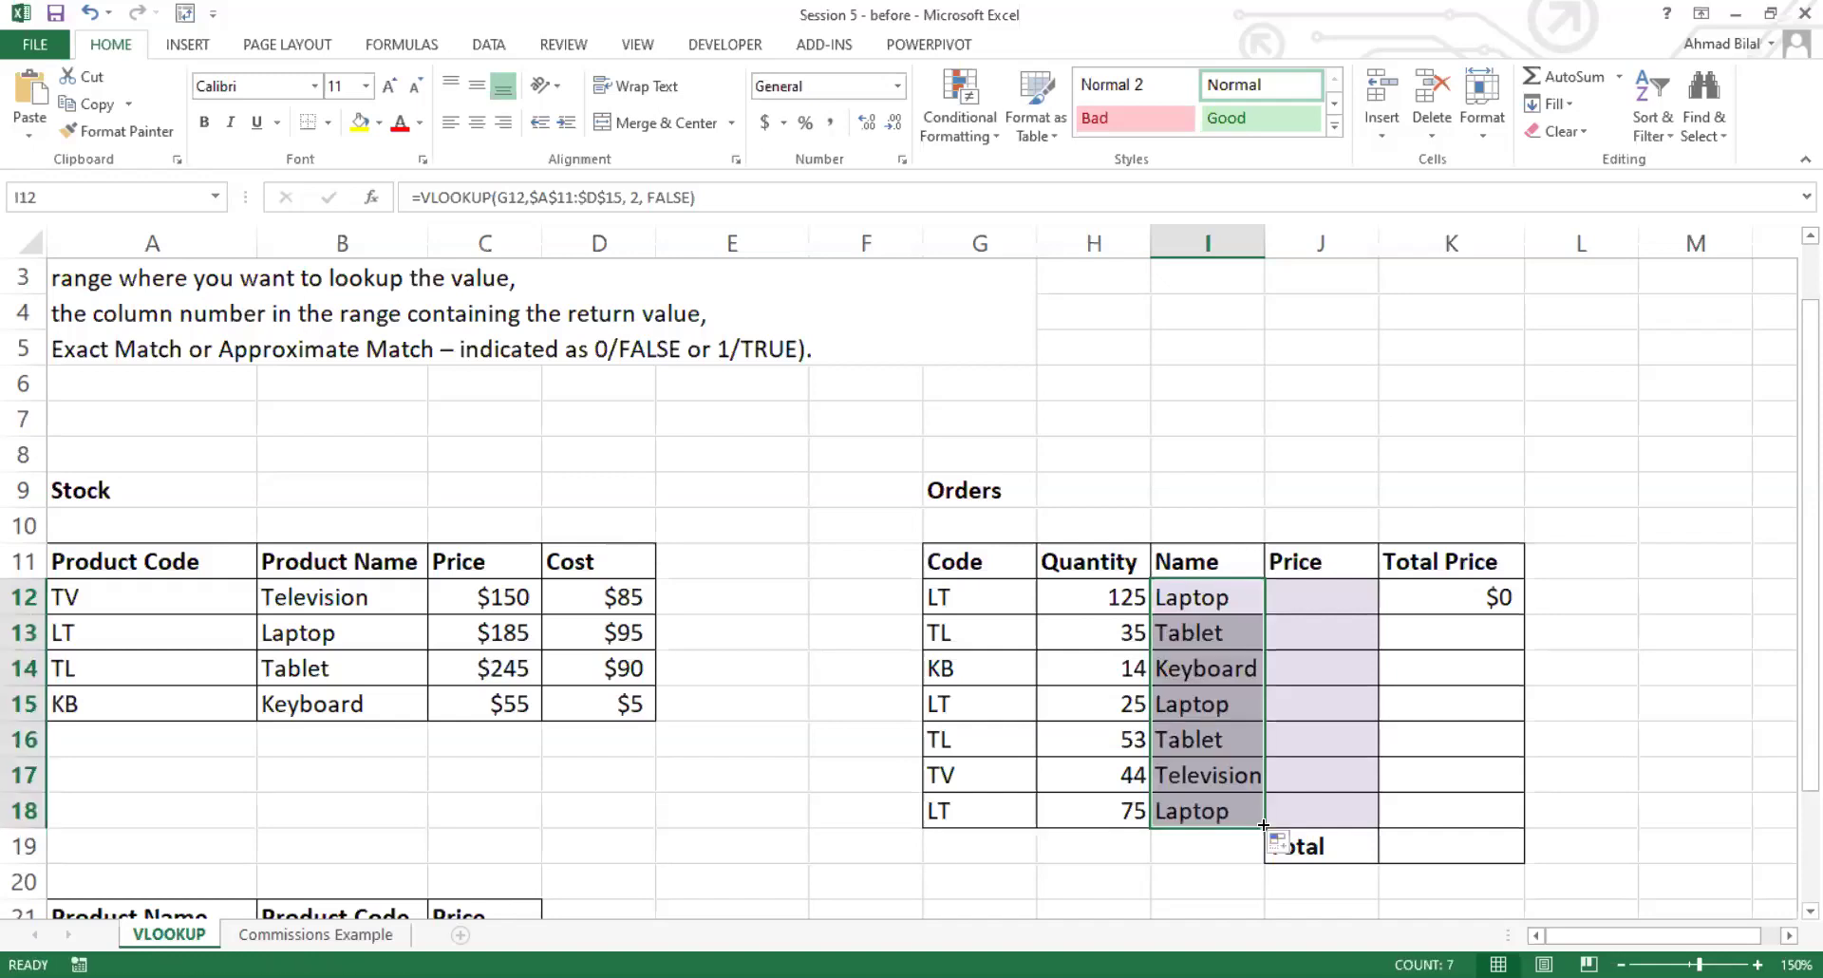
pyautogui.click(1294, 731)
# Step: Check the filled names in I12:I18 against their order codes and inspect the formulas in I12 and I15
pyautogui.click(1200, 613)
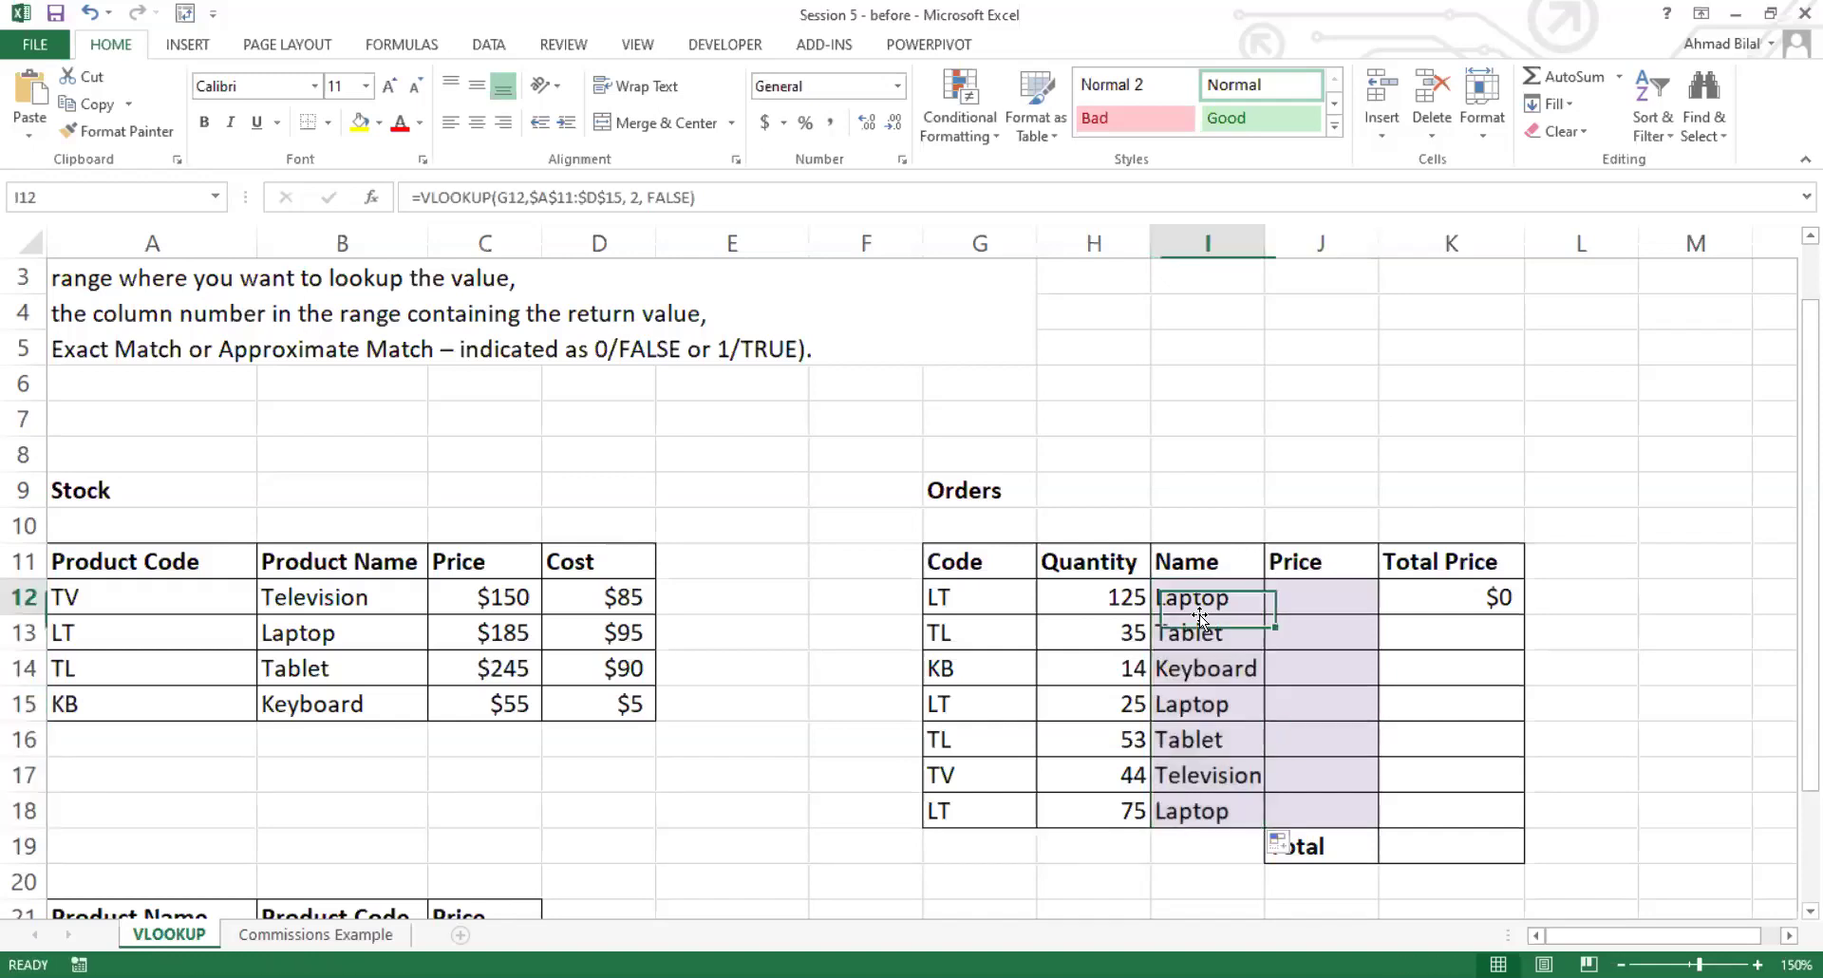
pyautogui.click(999, 654)
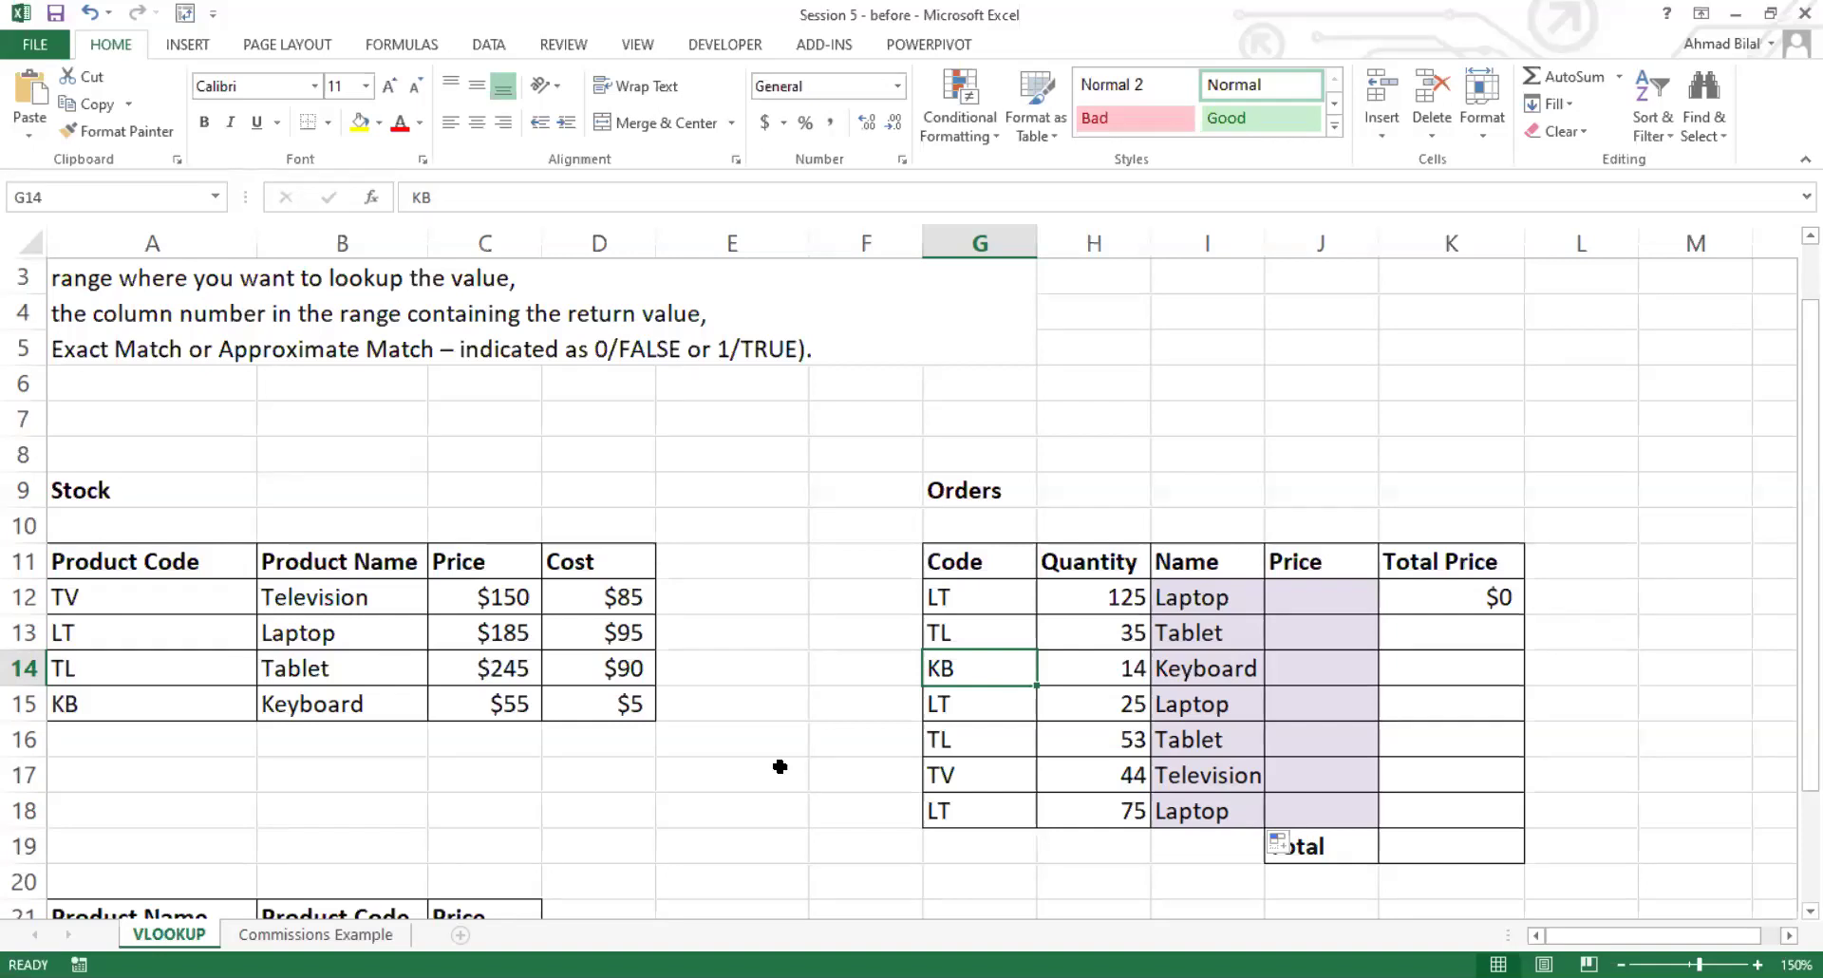
pyautogui.click(1243, 598)
pyautogui.moveTo(1243, 598); pyautogui.dragTo(1245, 803)
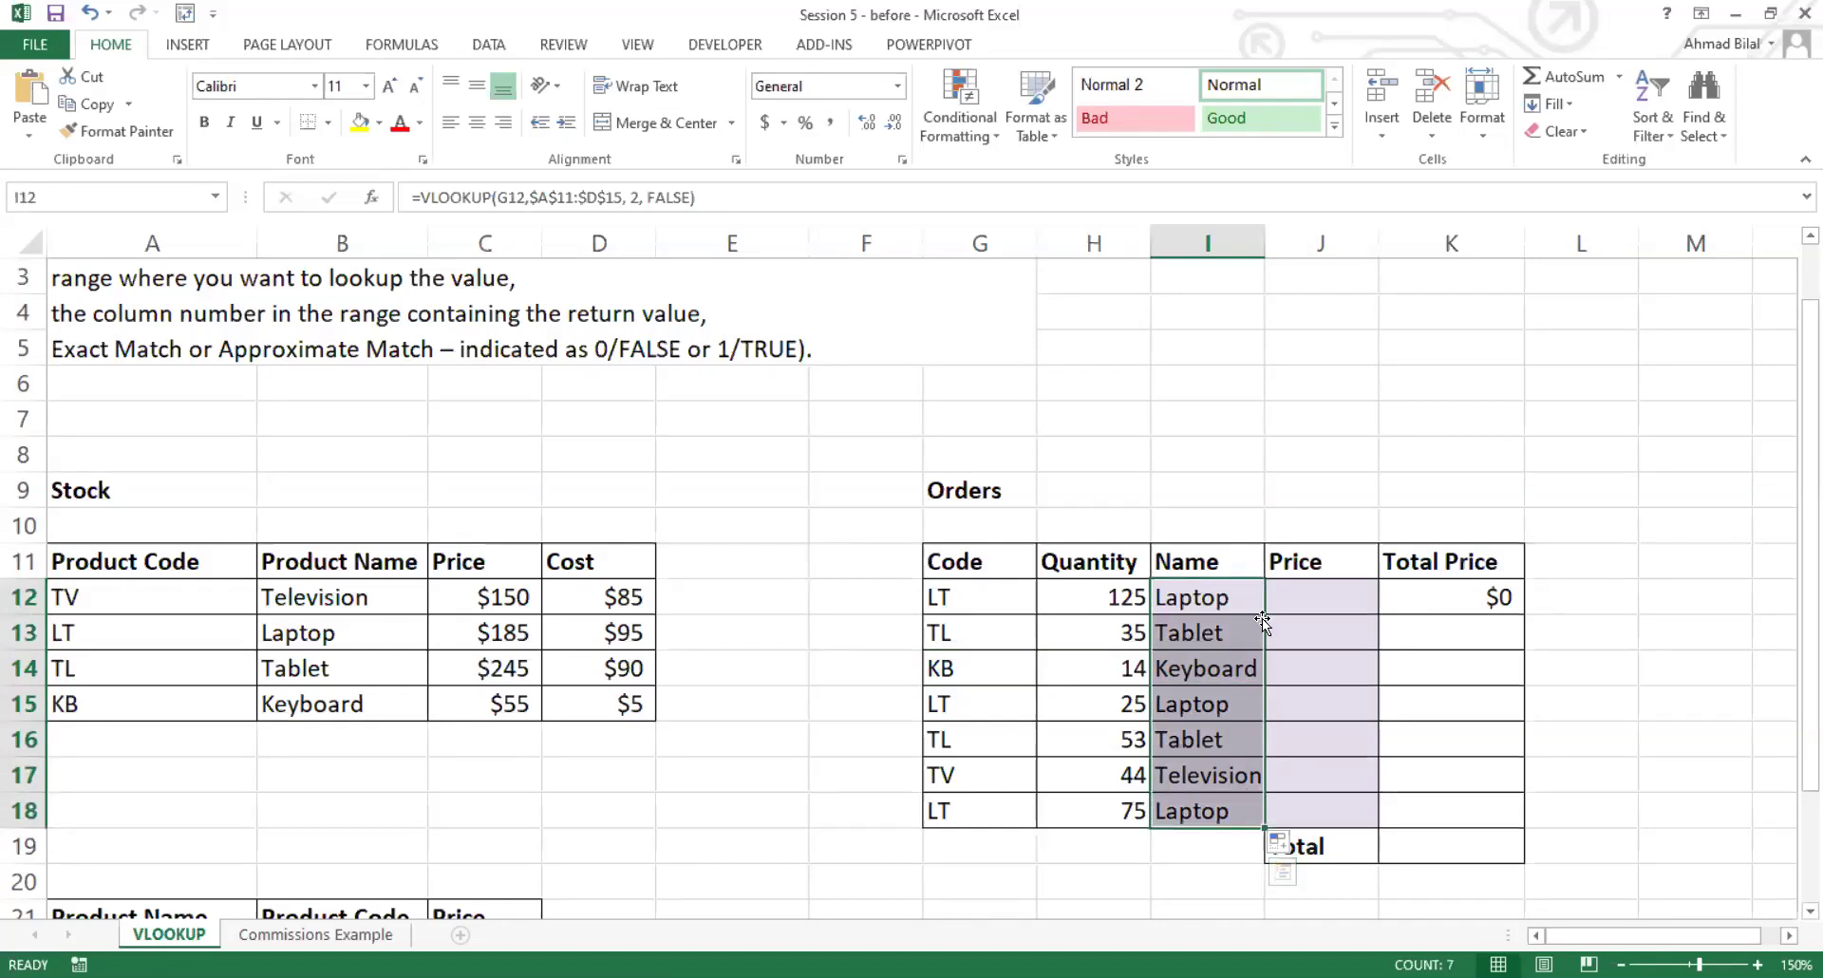
pyautogui.click(1240, 703)
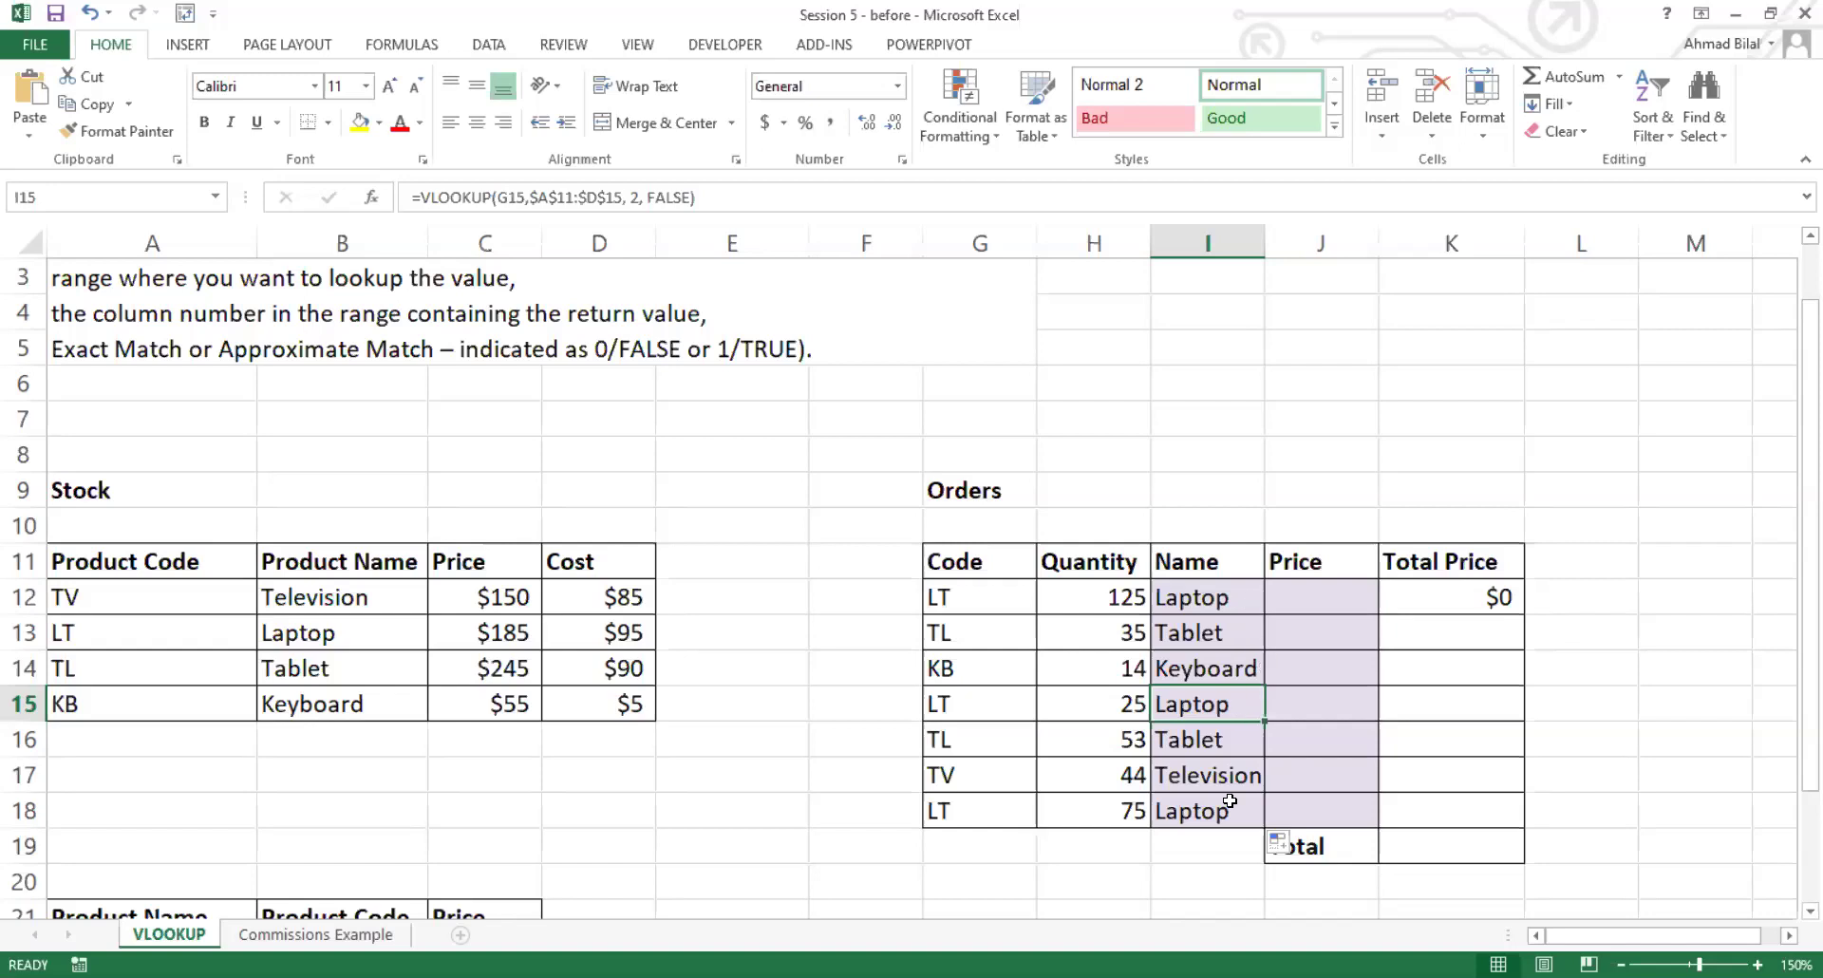
pyautogui.click(1214, 603)
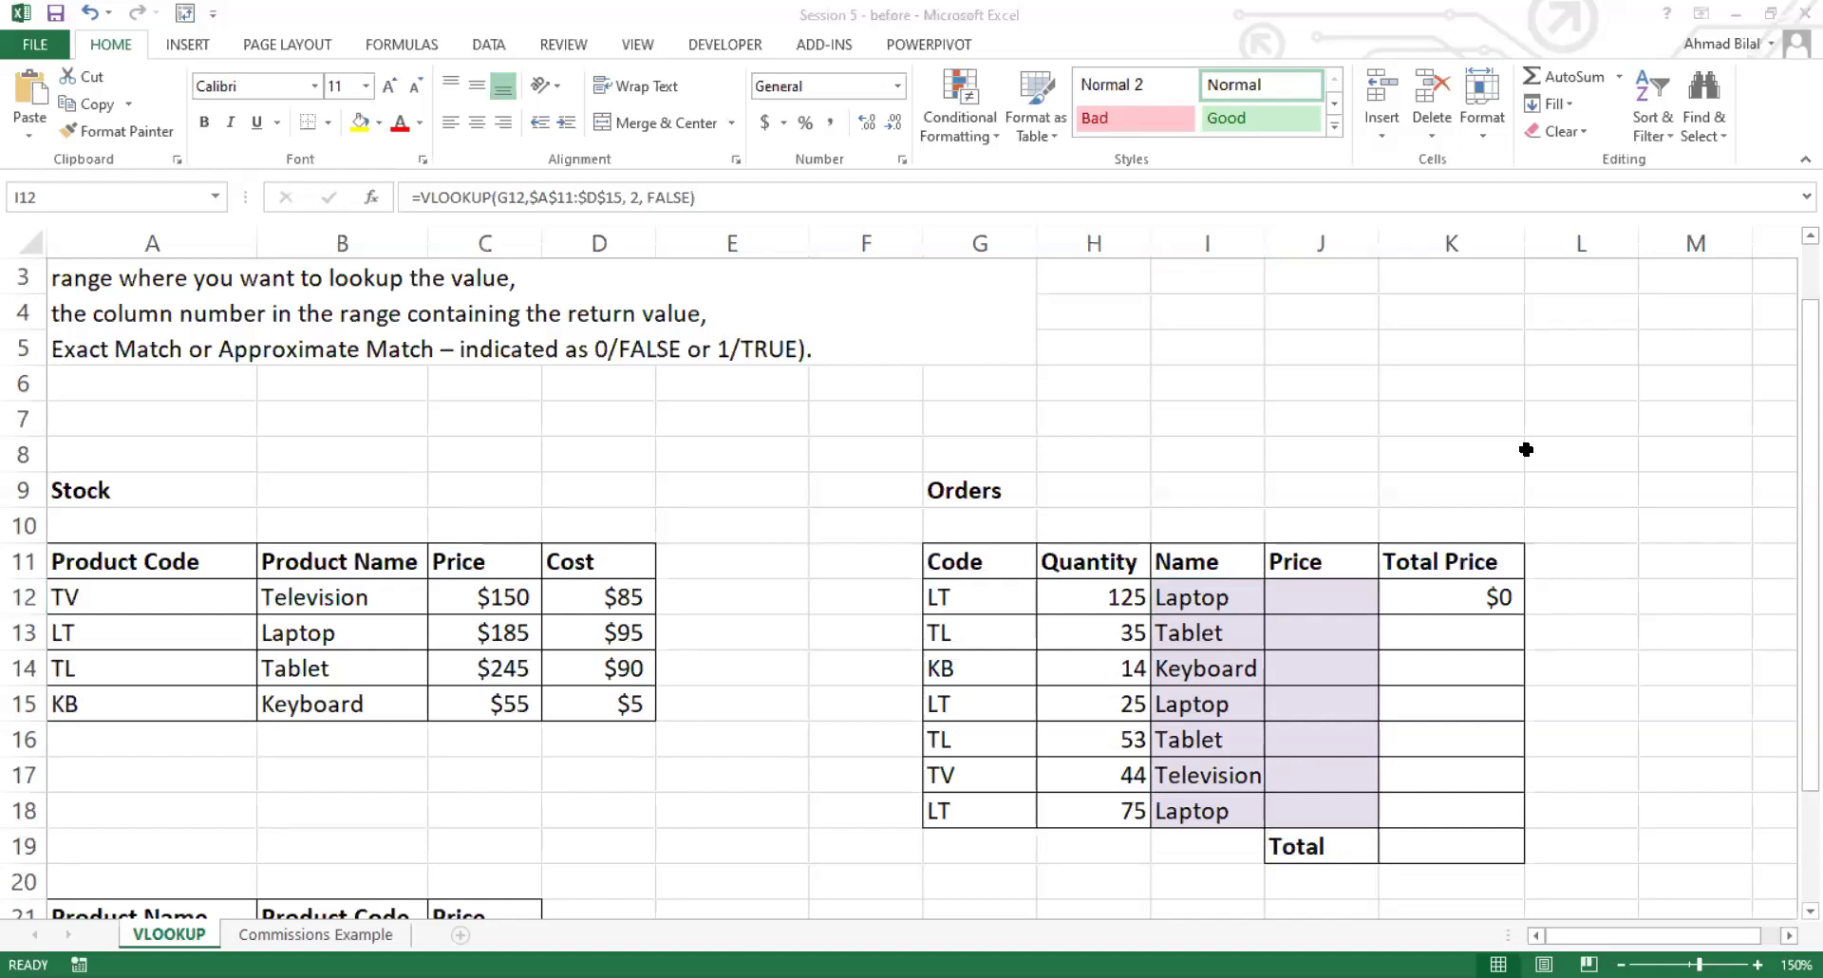
# Step: Copy the VLOOKUP formula text from I12 into J12, the first cell of the Orders table's Price column
pyautogui.click(1366, 596)
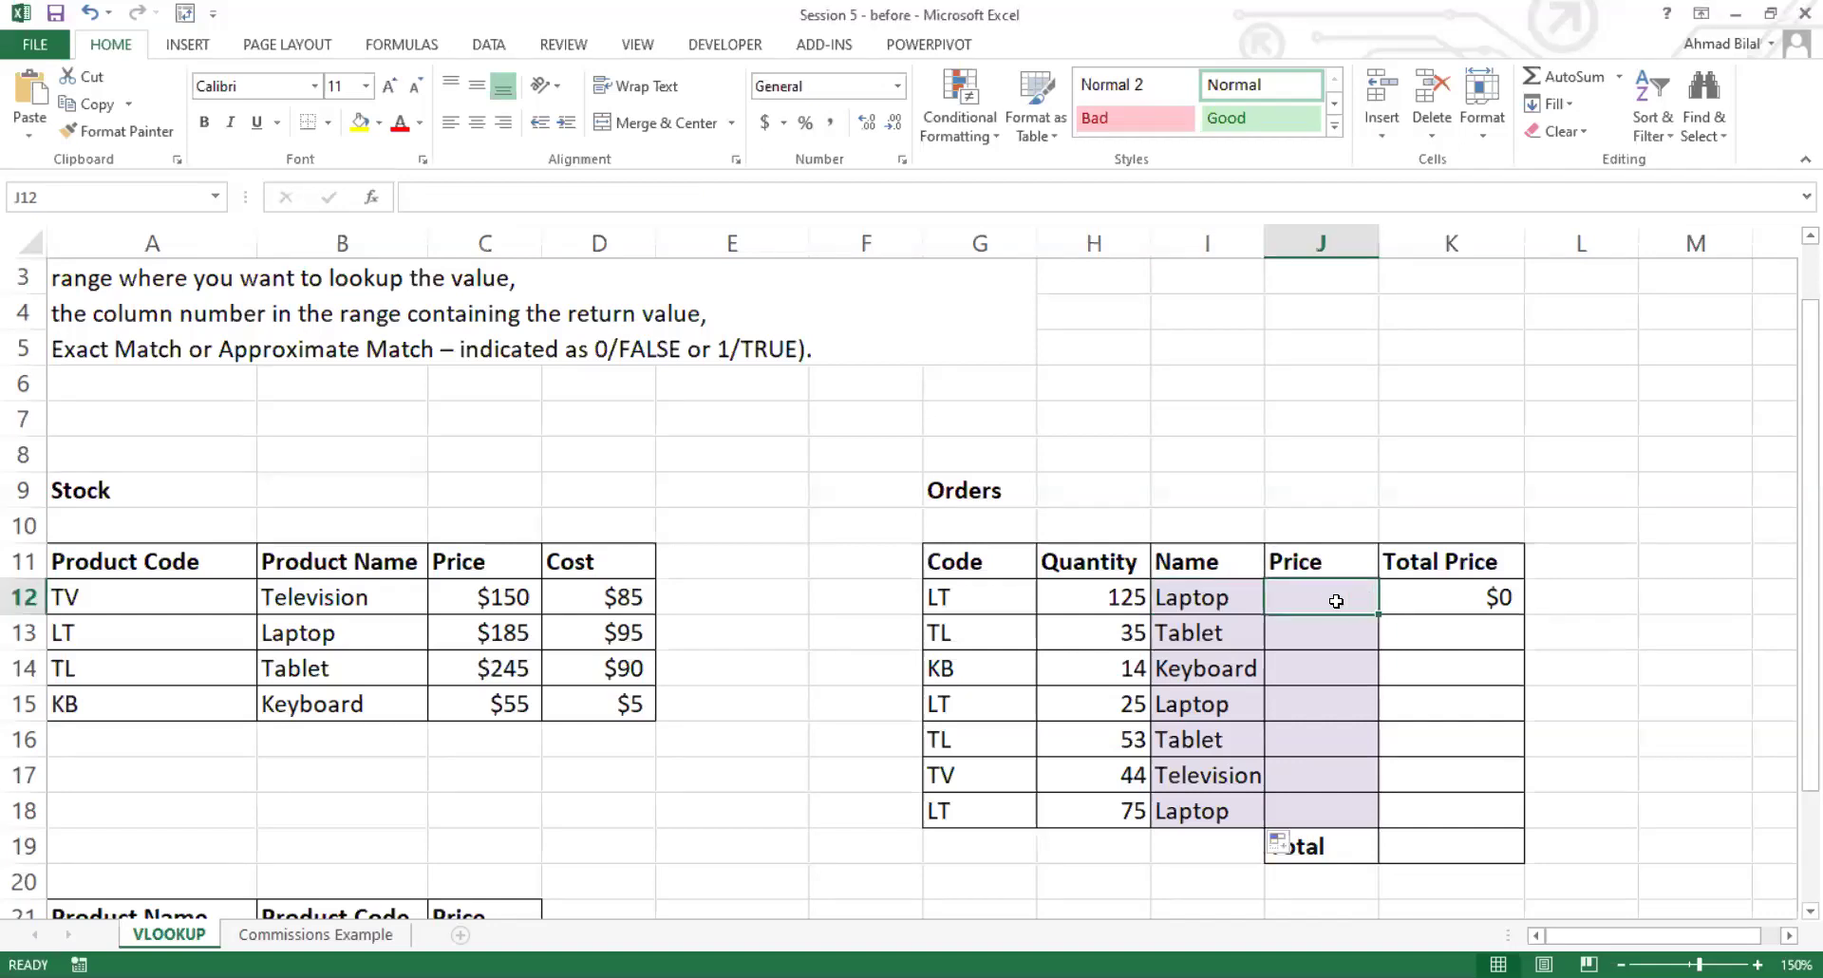
pyautogui.moveTo(1325, 713); pyautogui.dragTo(1331, 802)
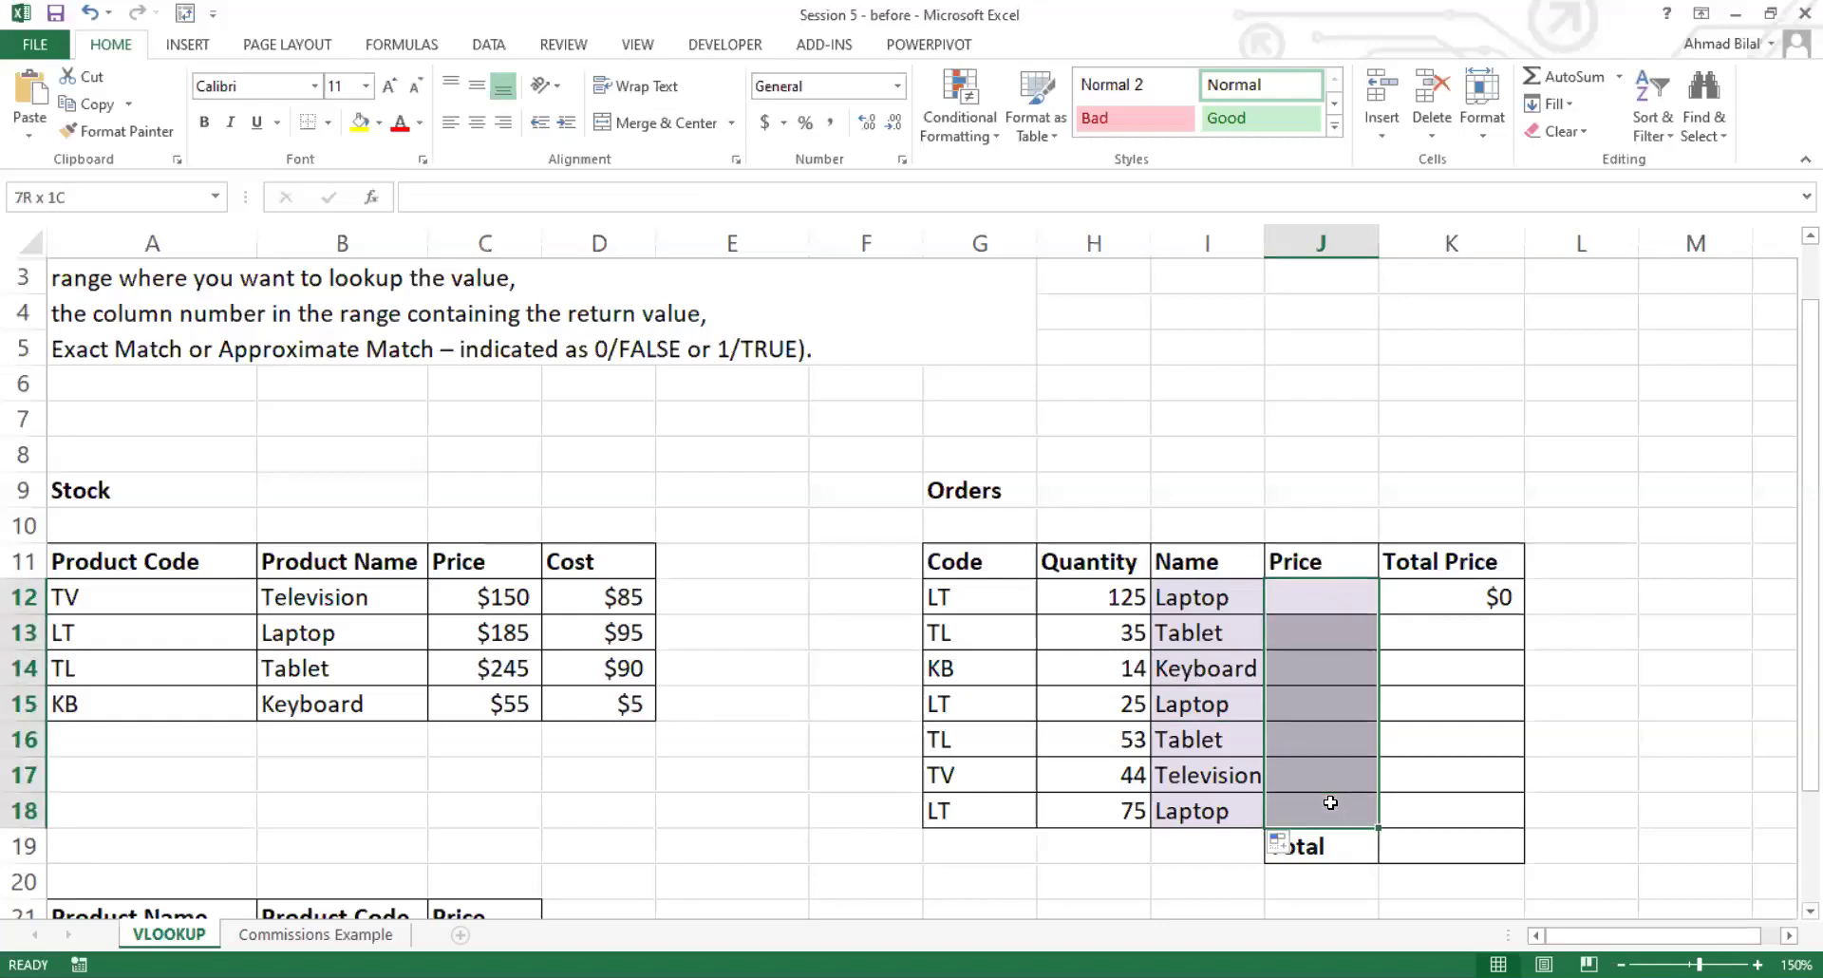
pyautogui.click(1331, 558)
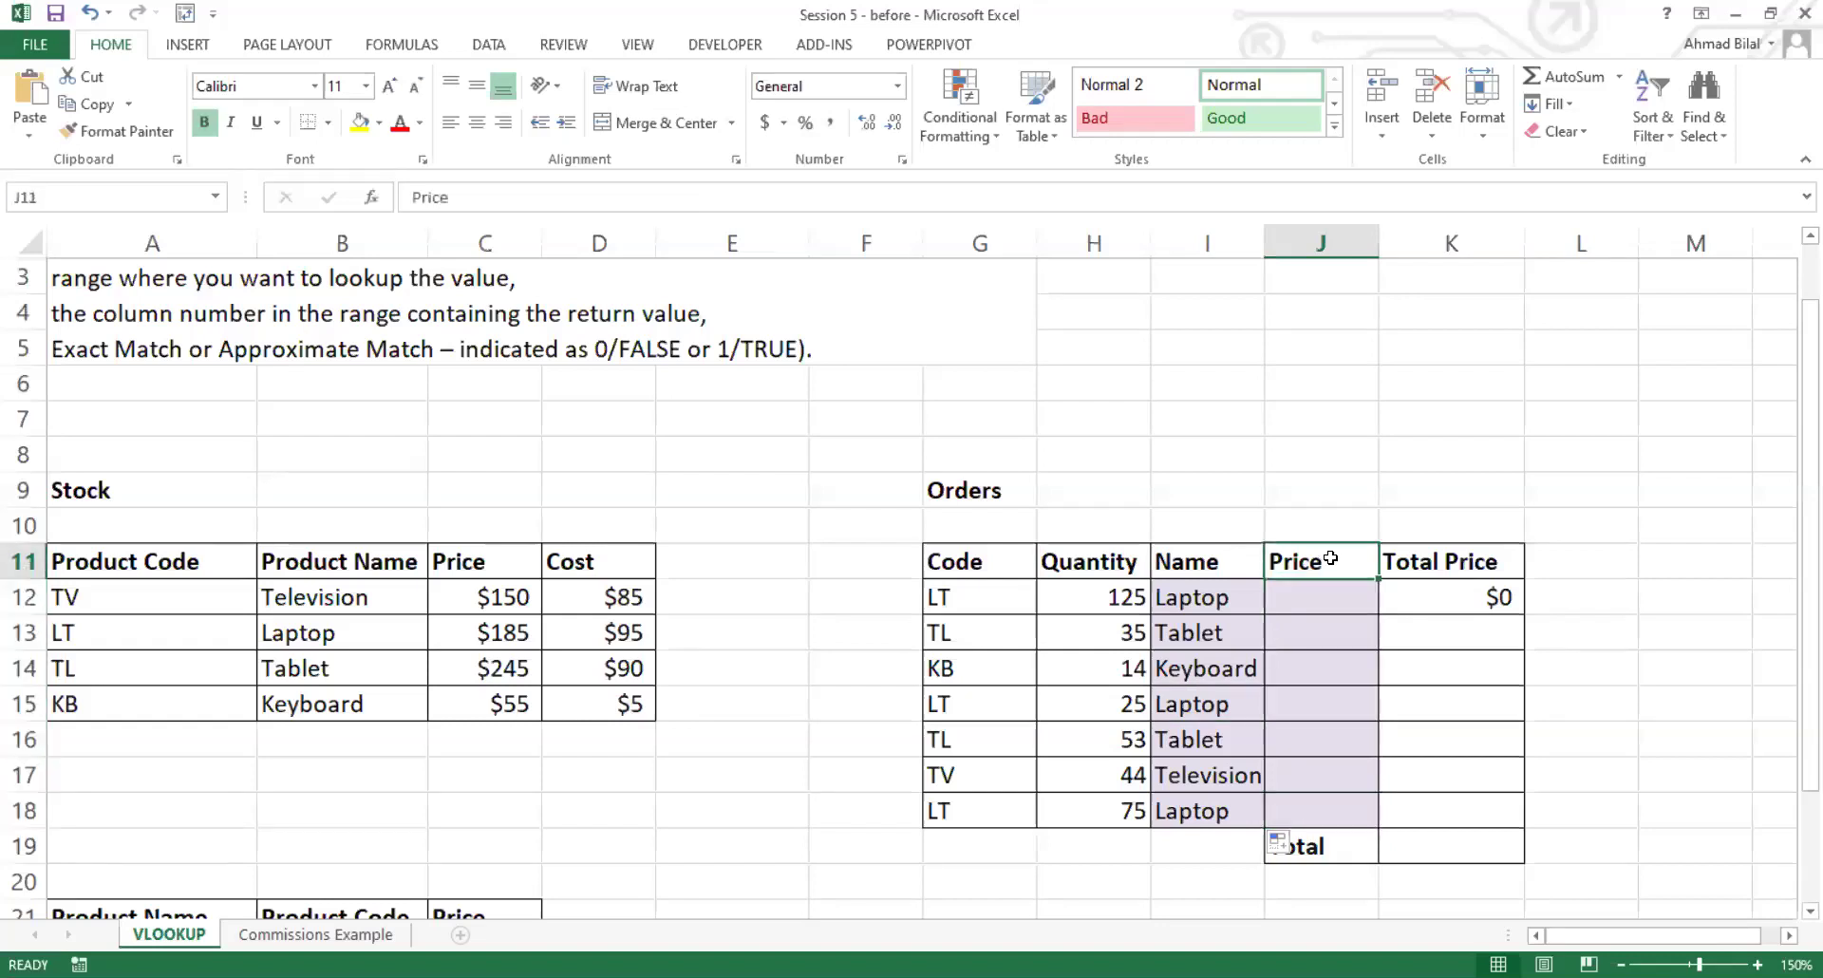
pyautogui.click(1244, 600)
pyautogui.doubleClick(1244, 600)
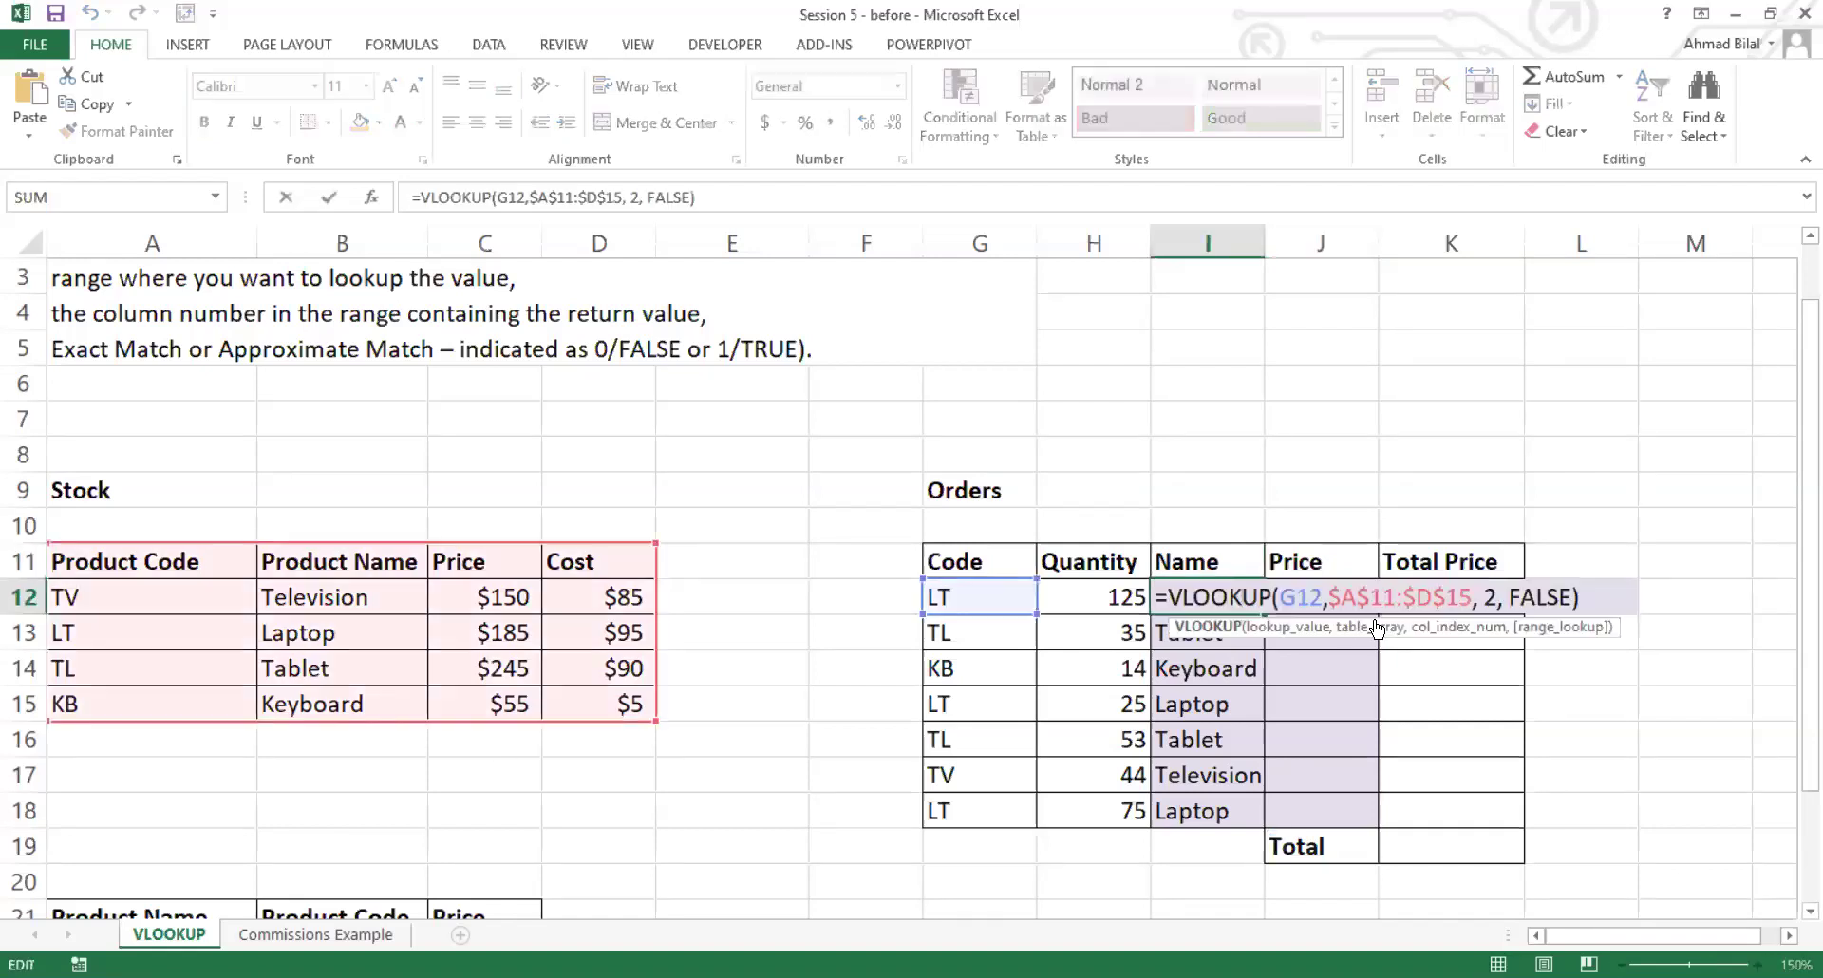
pyautogui.click(1588, 596)
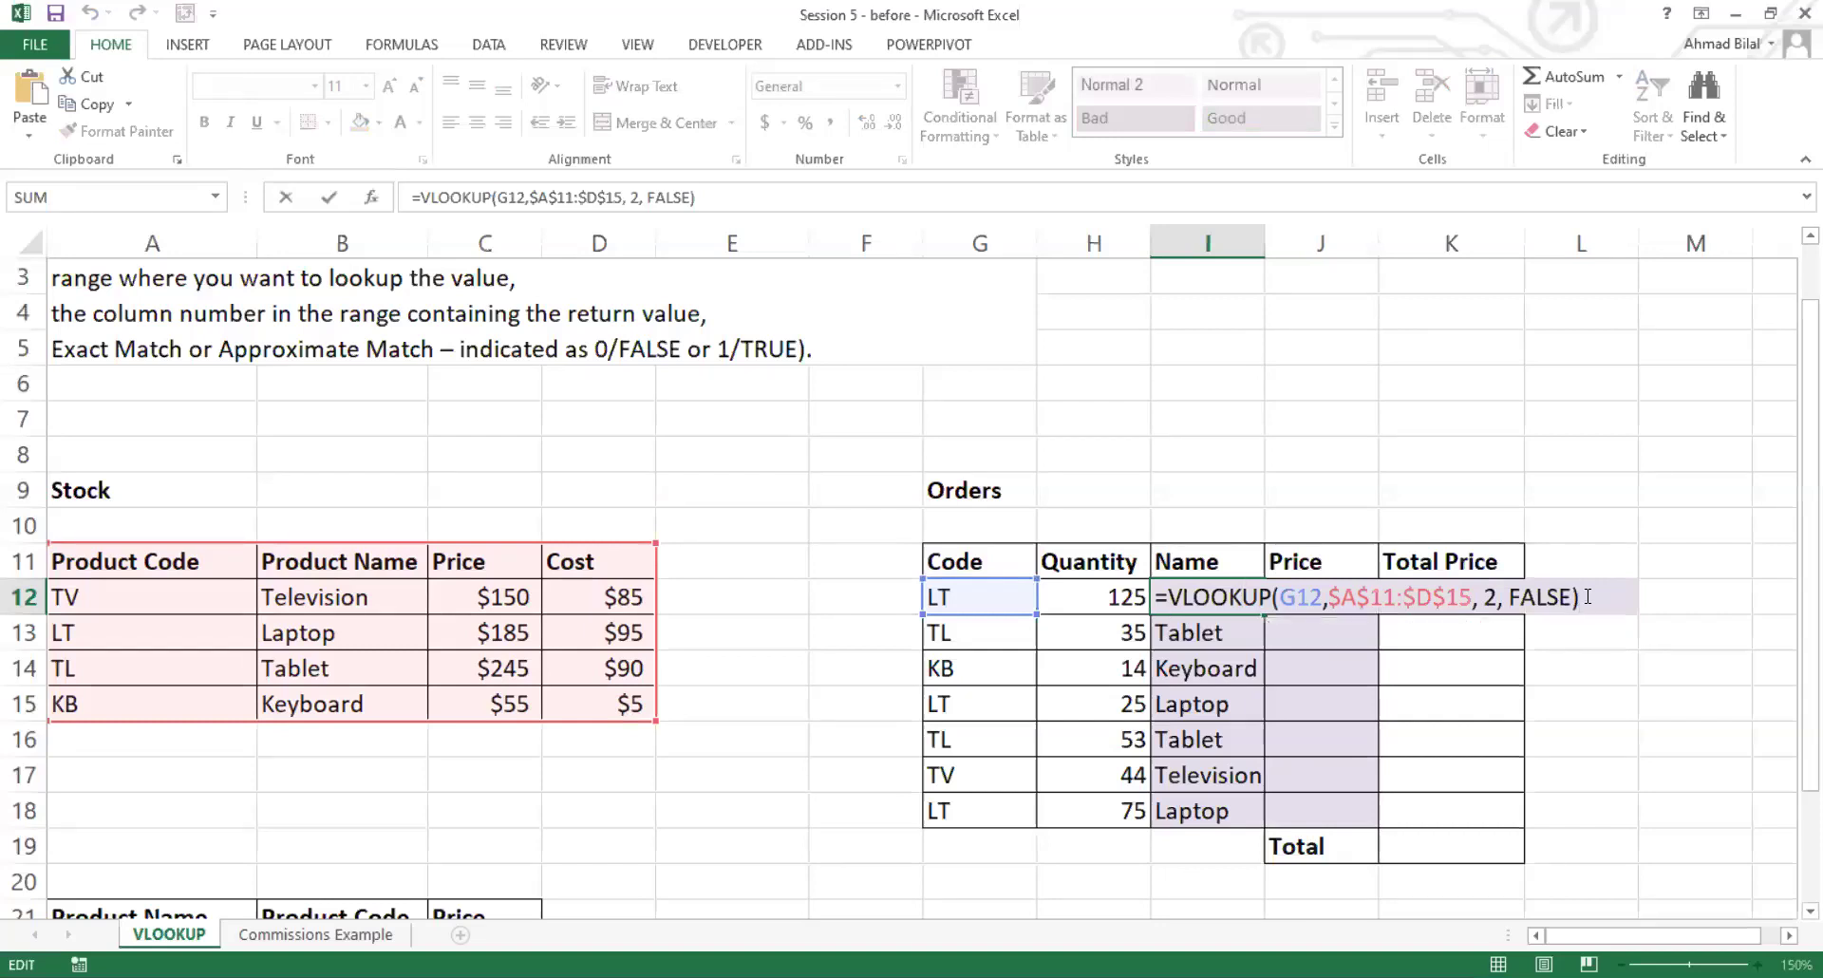
pyautogui.moveTo(1600, 597); pyautogui.dragTo(1096, 612)
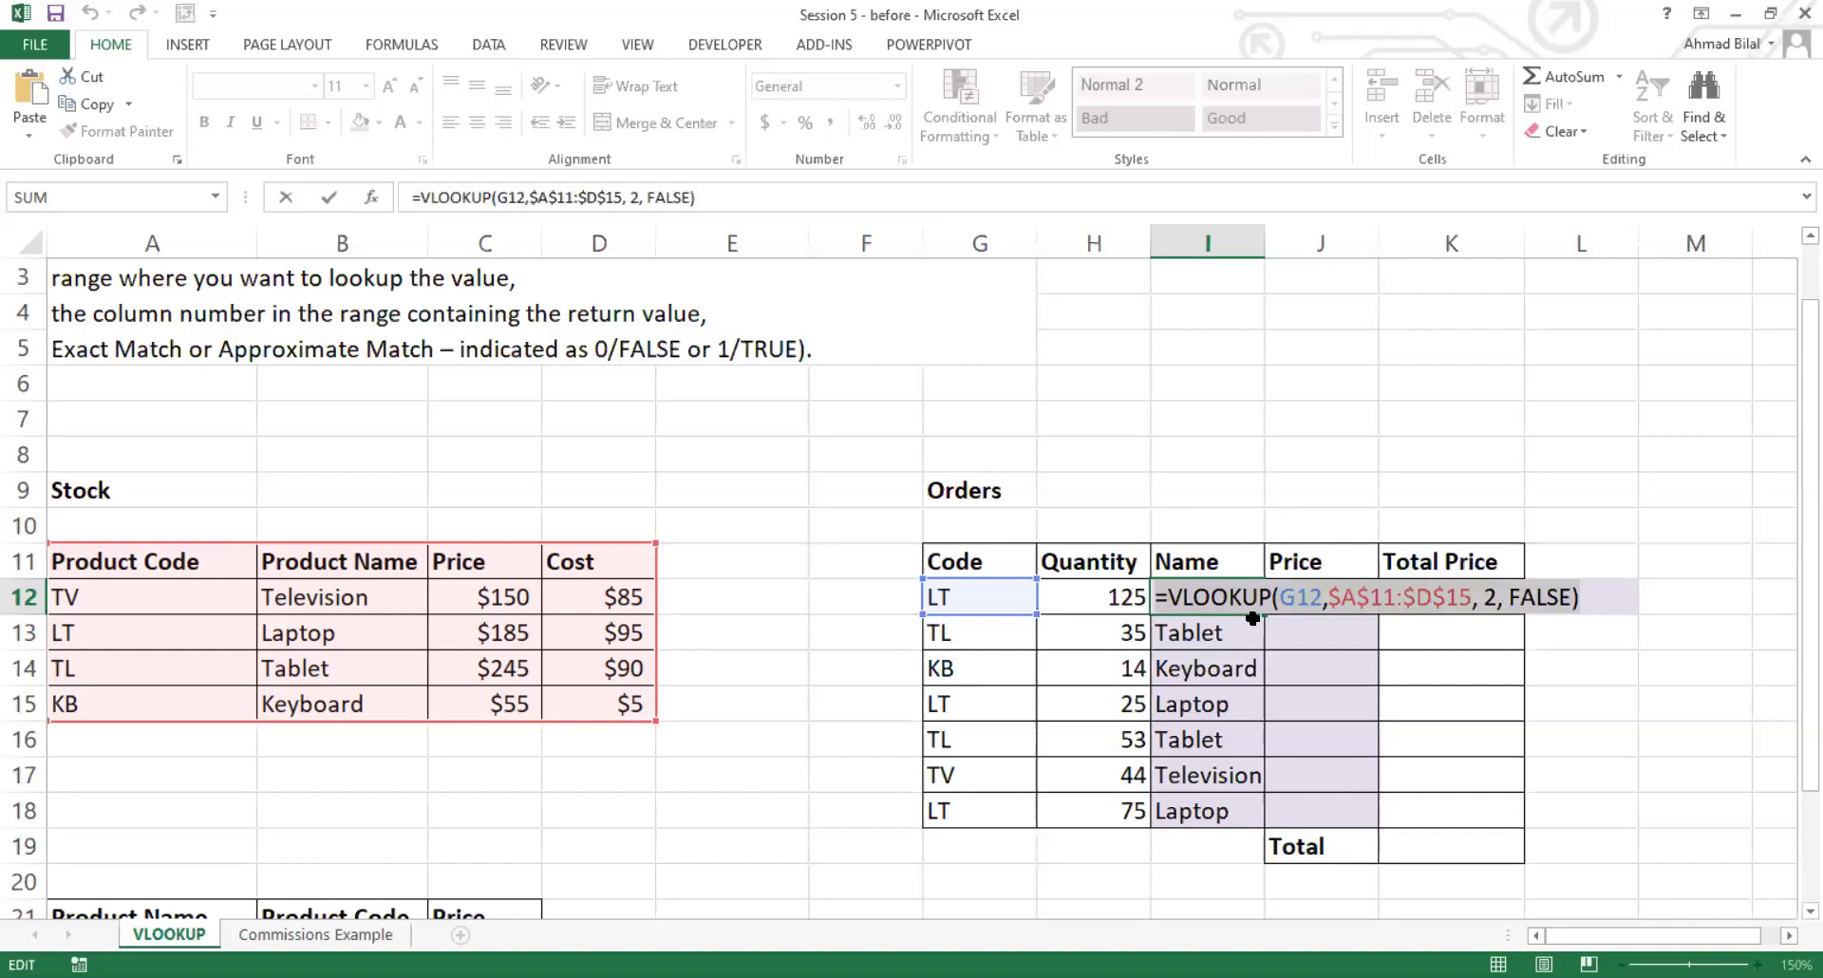
pyautogui.hotkey('ctrl', 'c')
pyautogui.press('Tab')
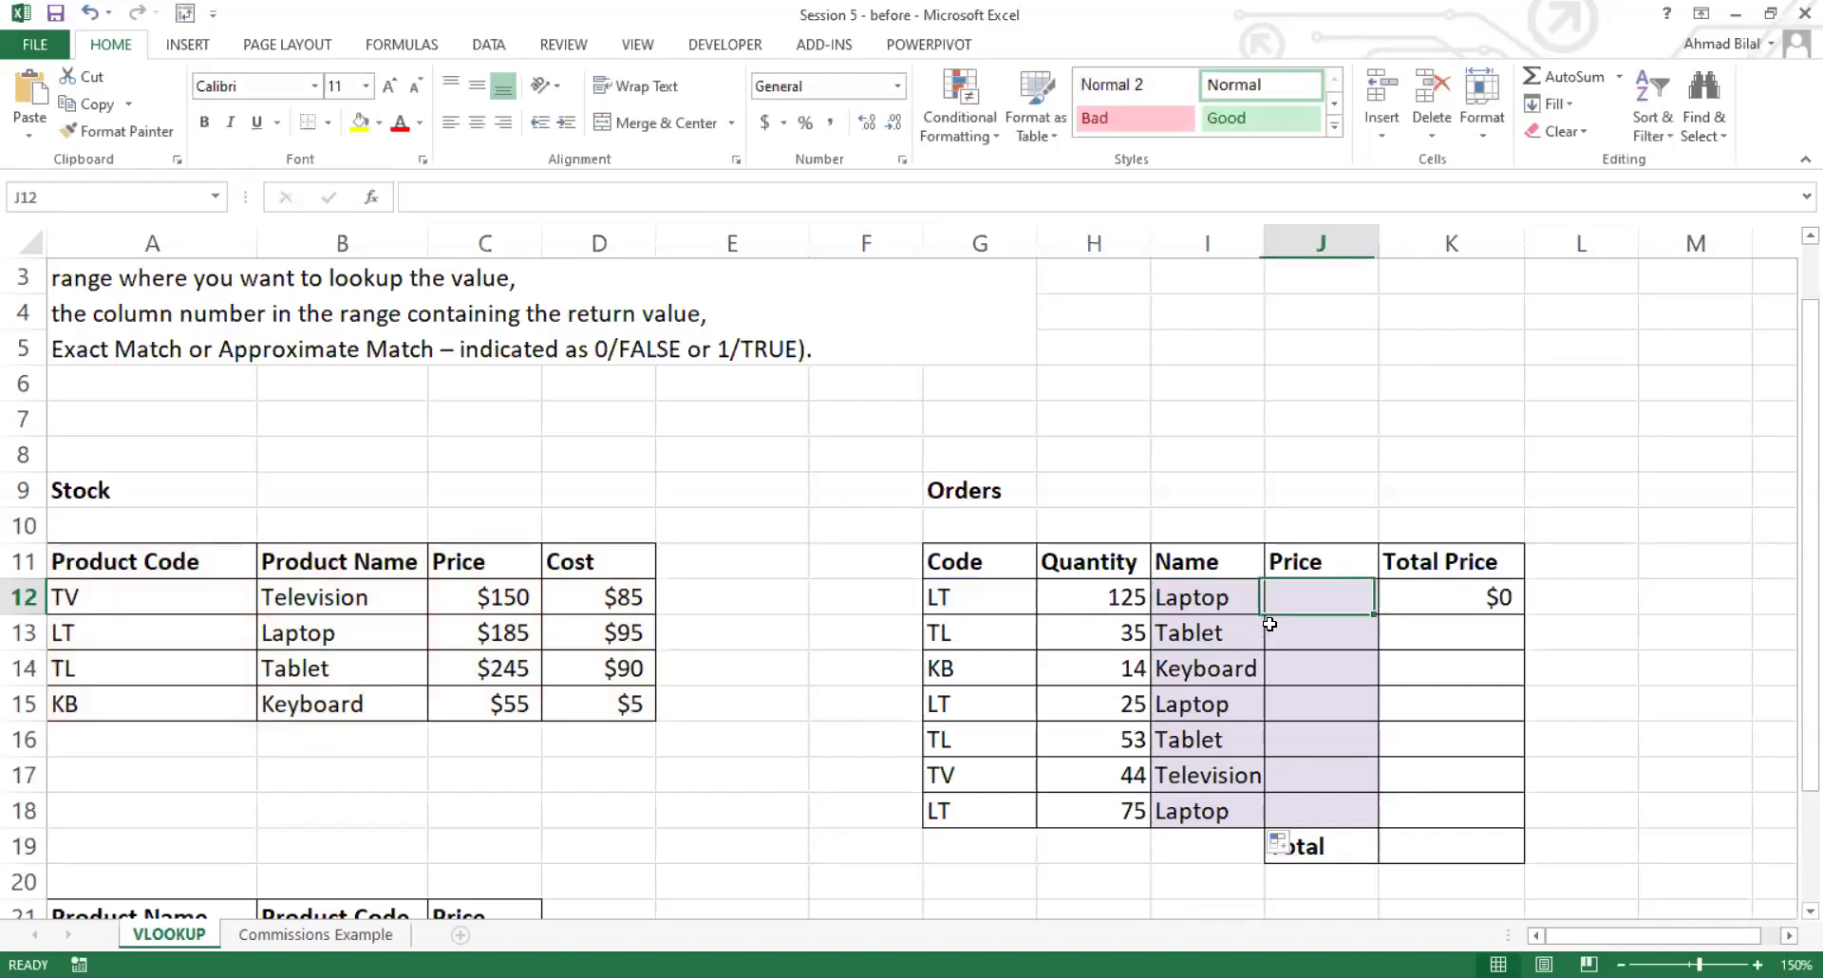
pyautogui.press('F2')
pyautogui.hotkey('ctrl', 'v')
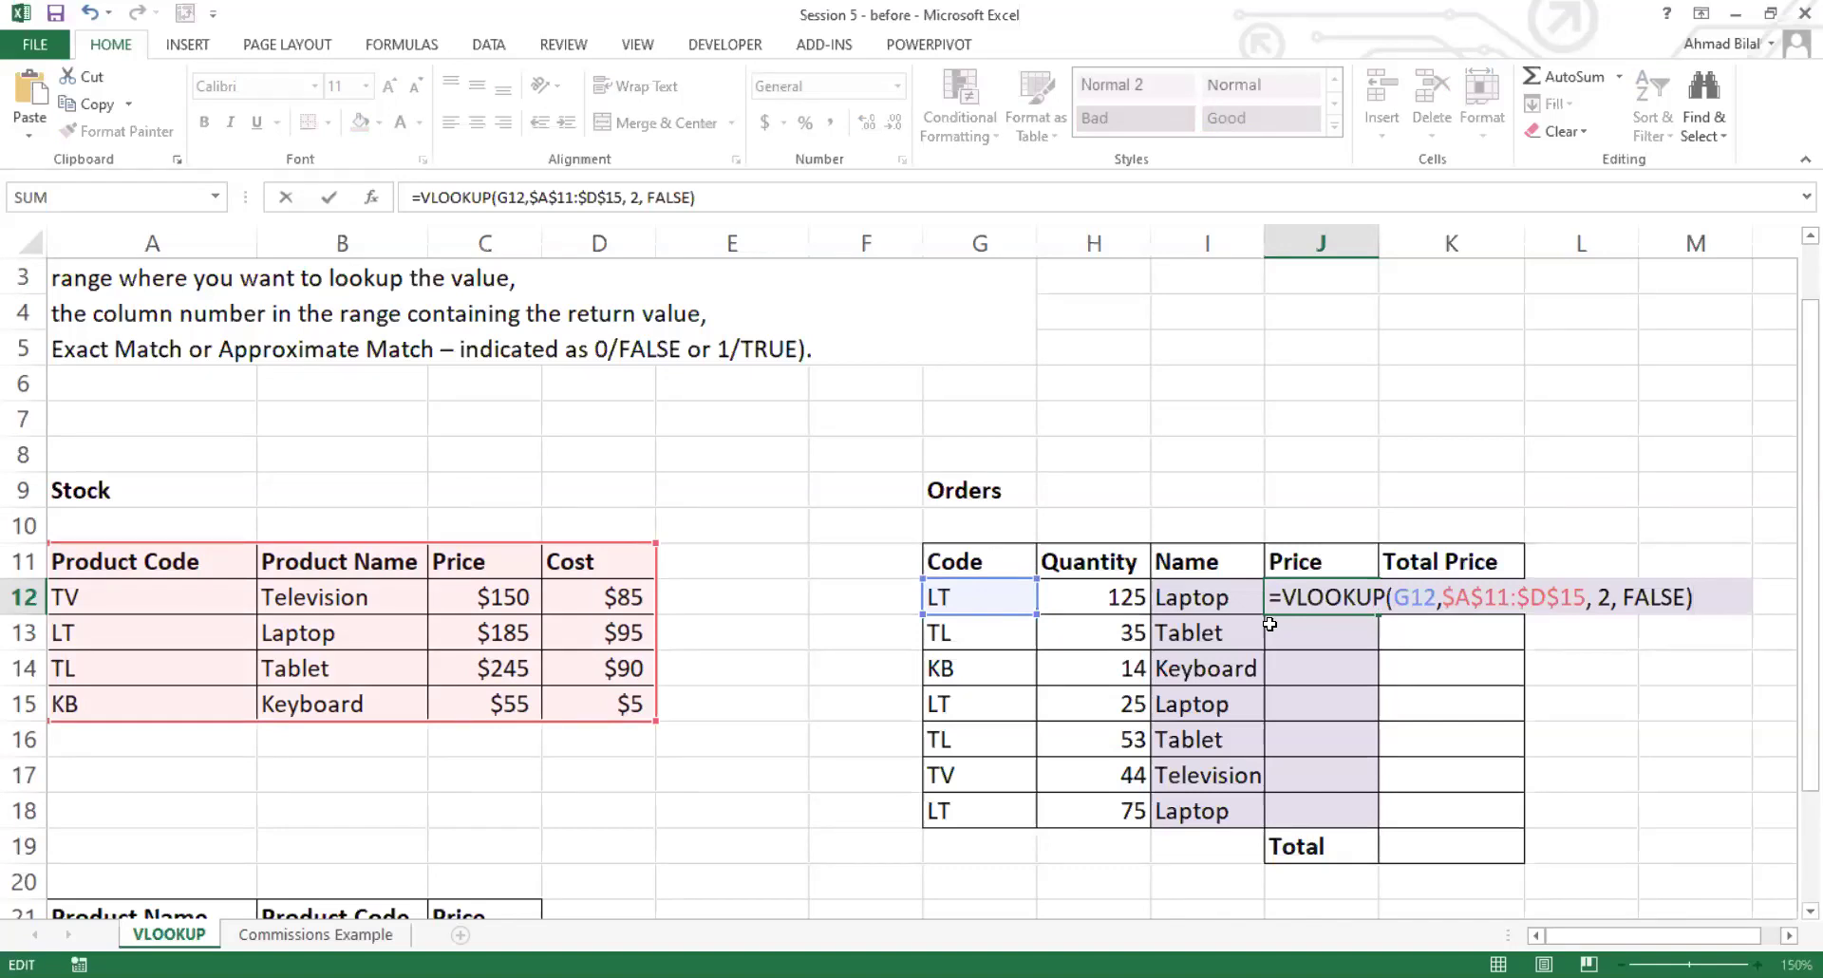
# Step: Set the column index argument of the VLOOKUP in J12 to 3 and enter the formula
pyautogui.click(1424, 596)
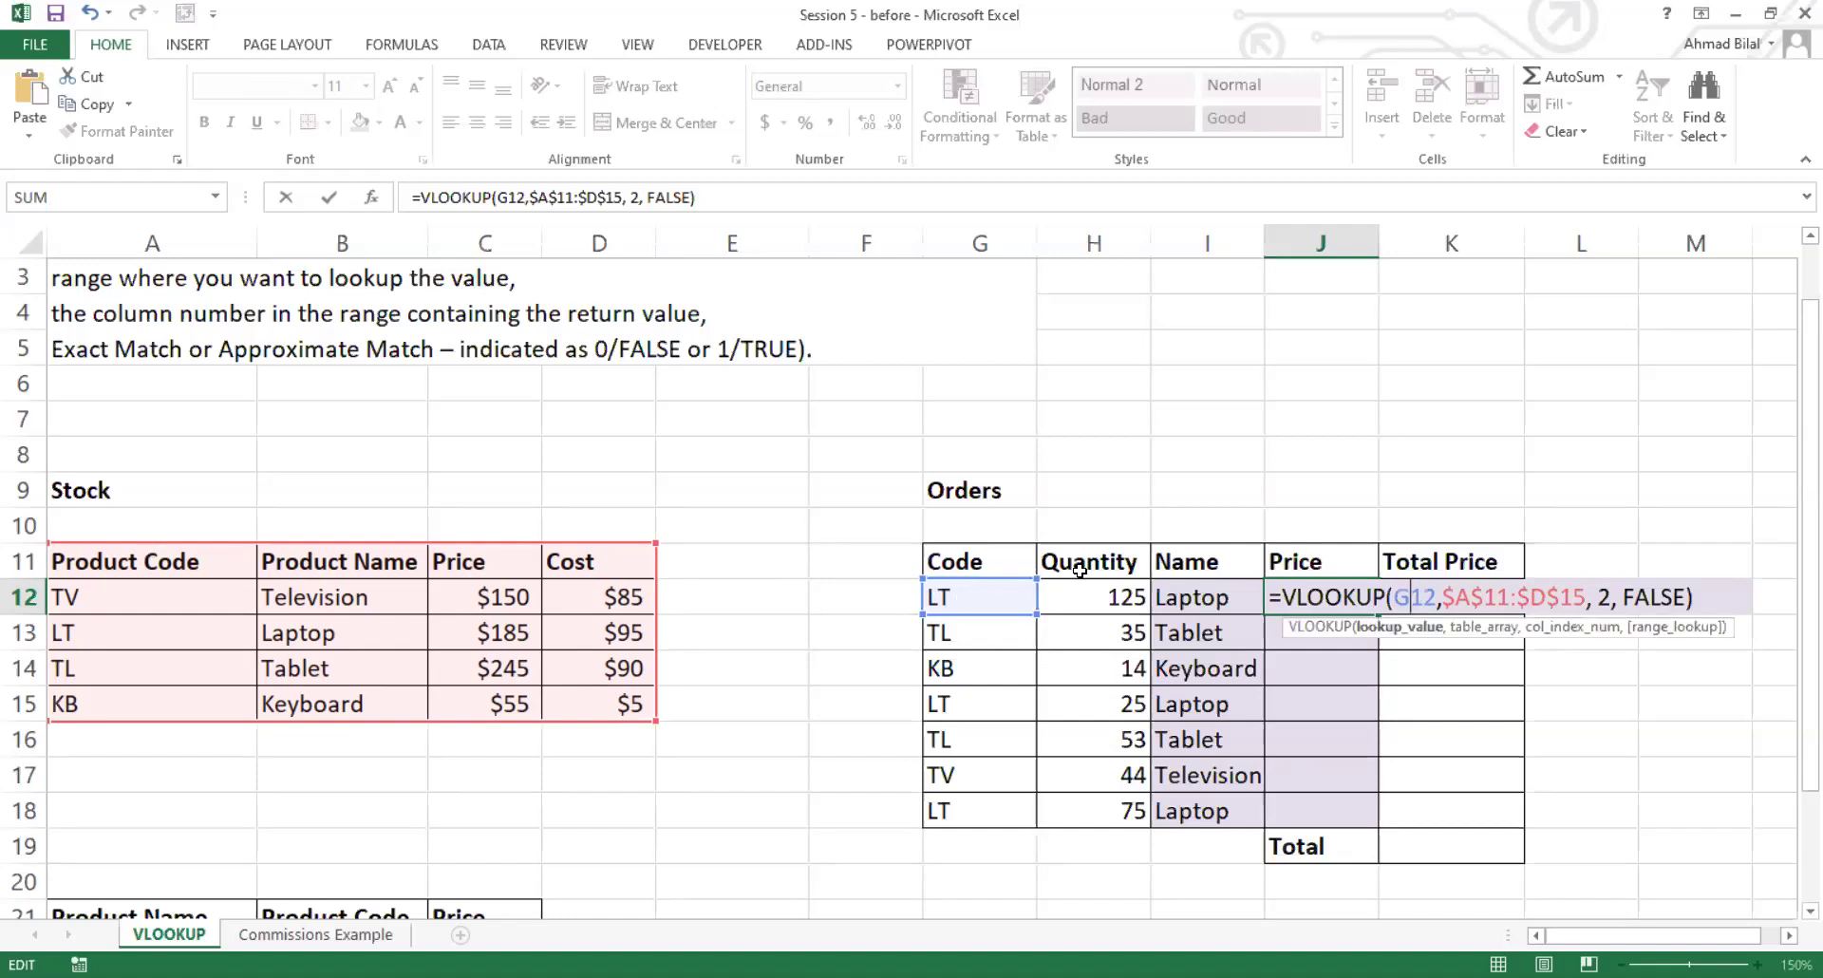
pyautogui.press('Right')
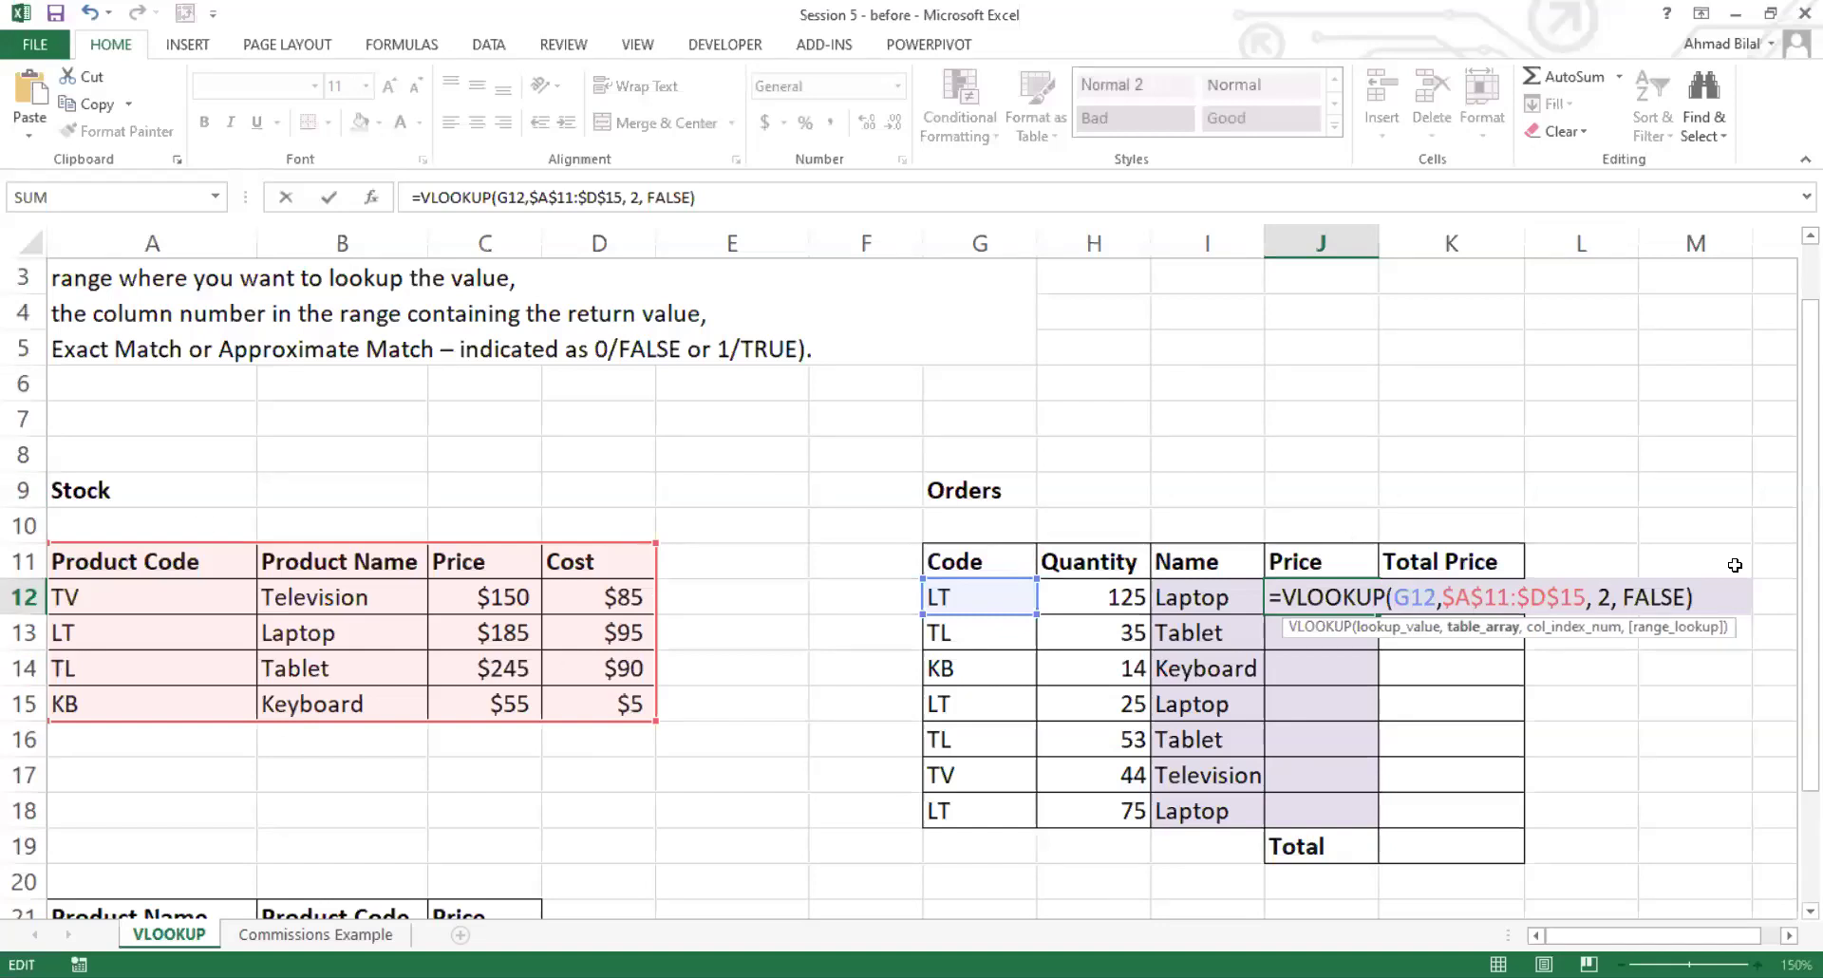
pyautogui.click(1610, 598)
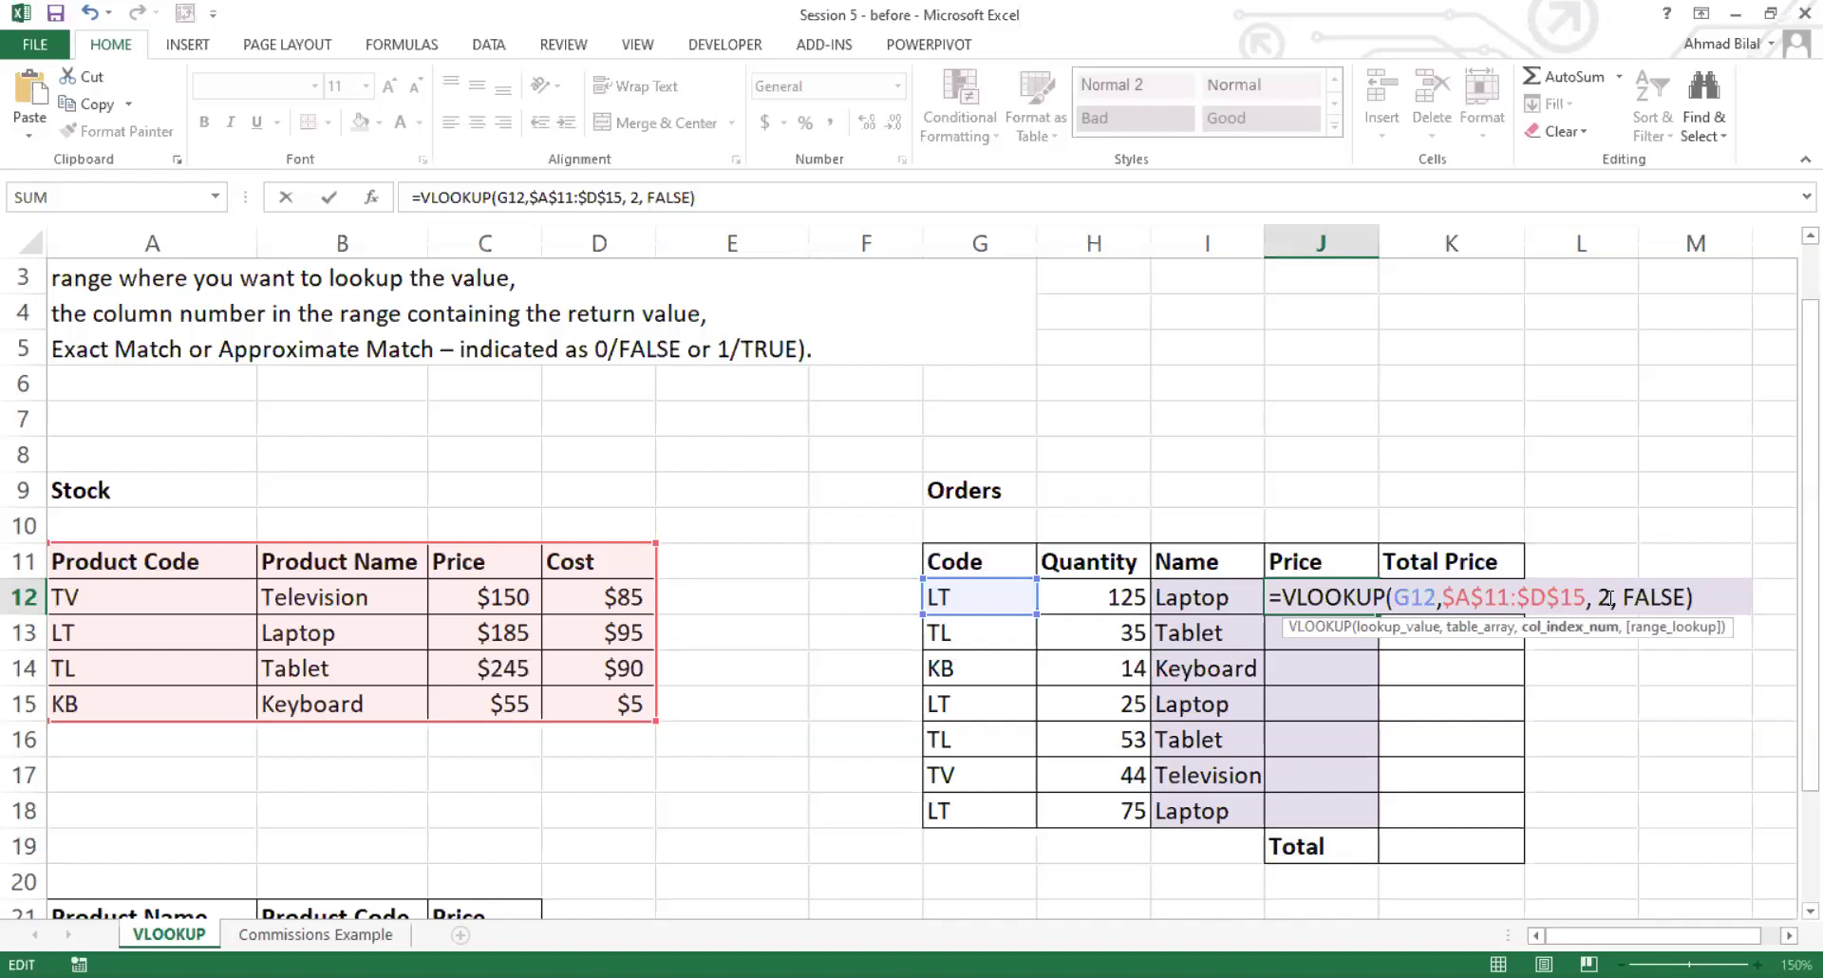
pyautogui.doubleClick(1608, 598)
pyautogui.press('BackSpace')
pyautogui.write('3')
pyautogui.click(1704, 596)
pyautogui.press('Return')
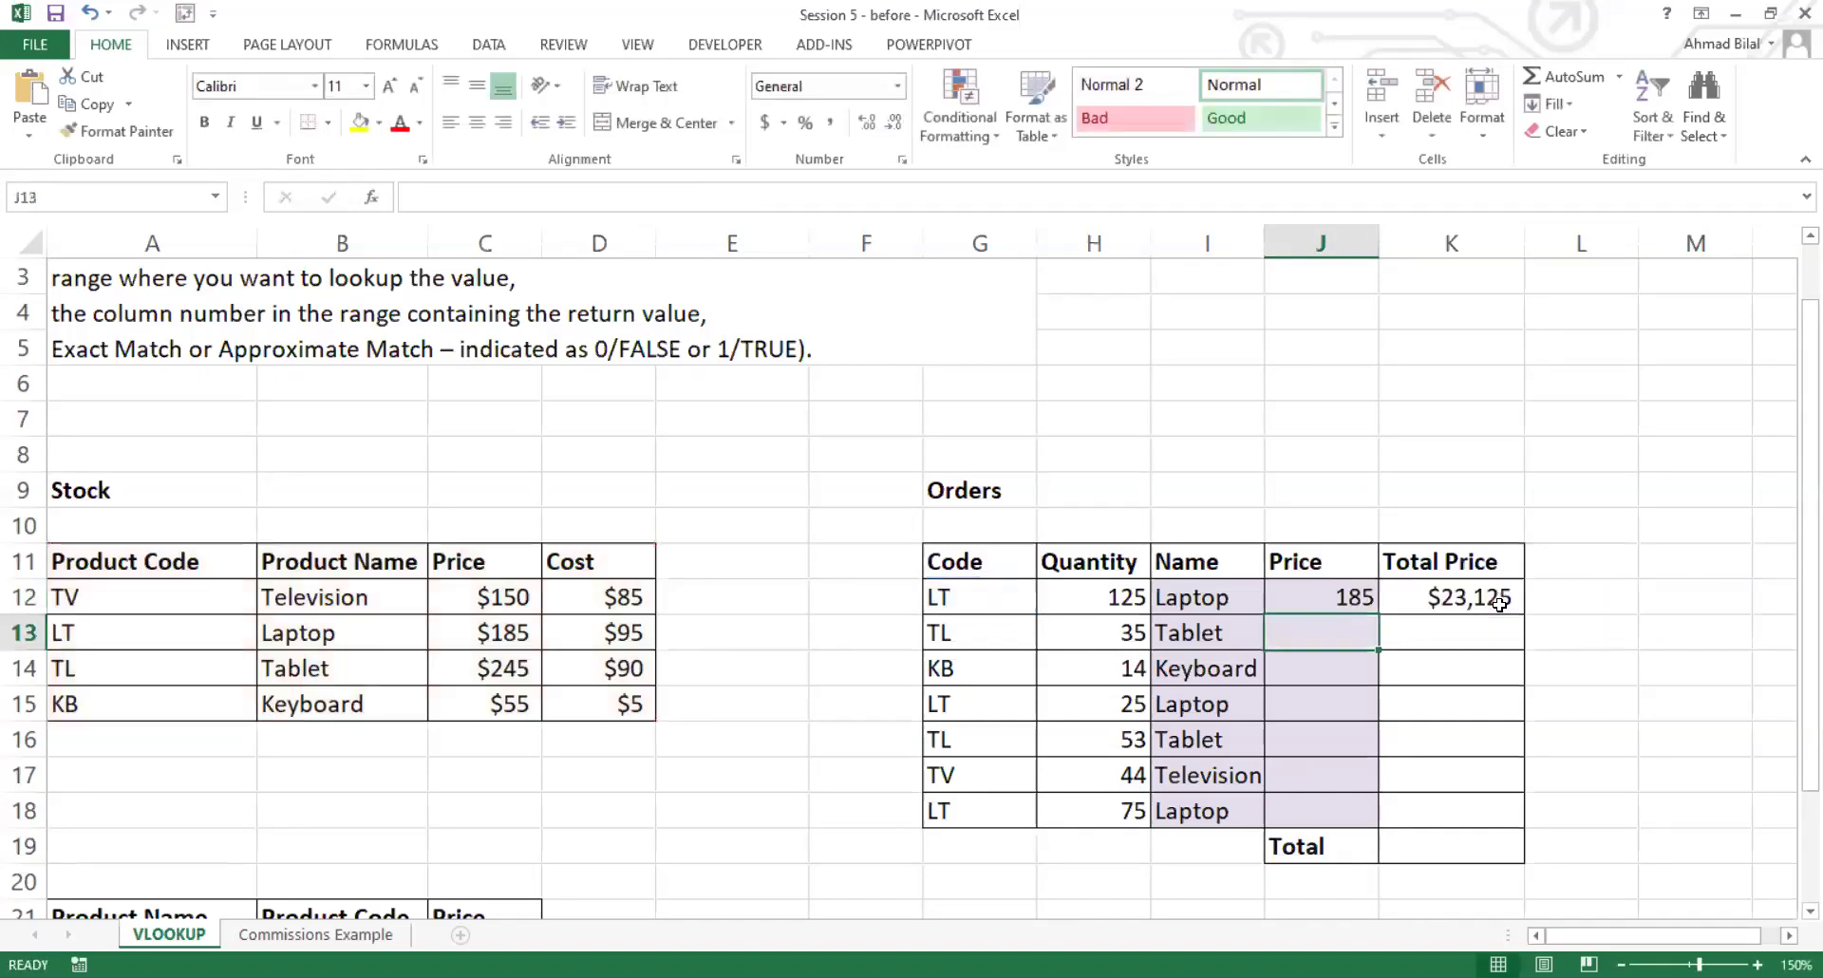
# Step: Fill the VLOOKUP formula from J12 down the Price column through J18
pyautogui.click(1345, 600)
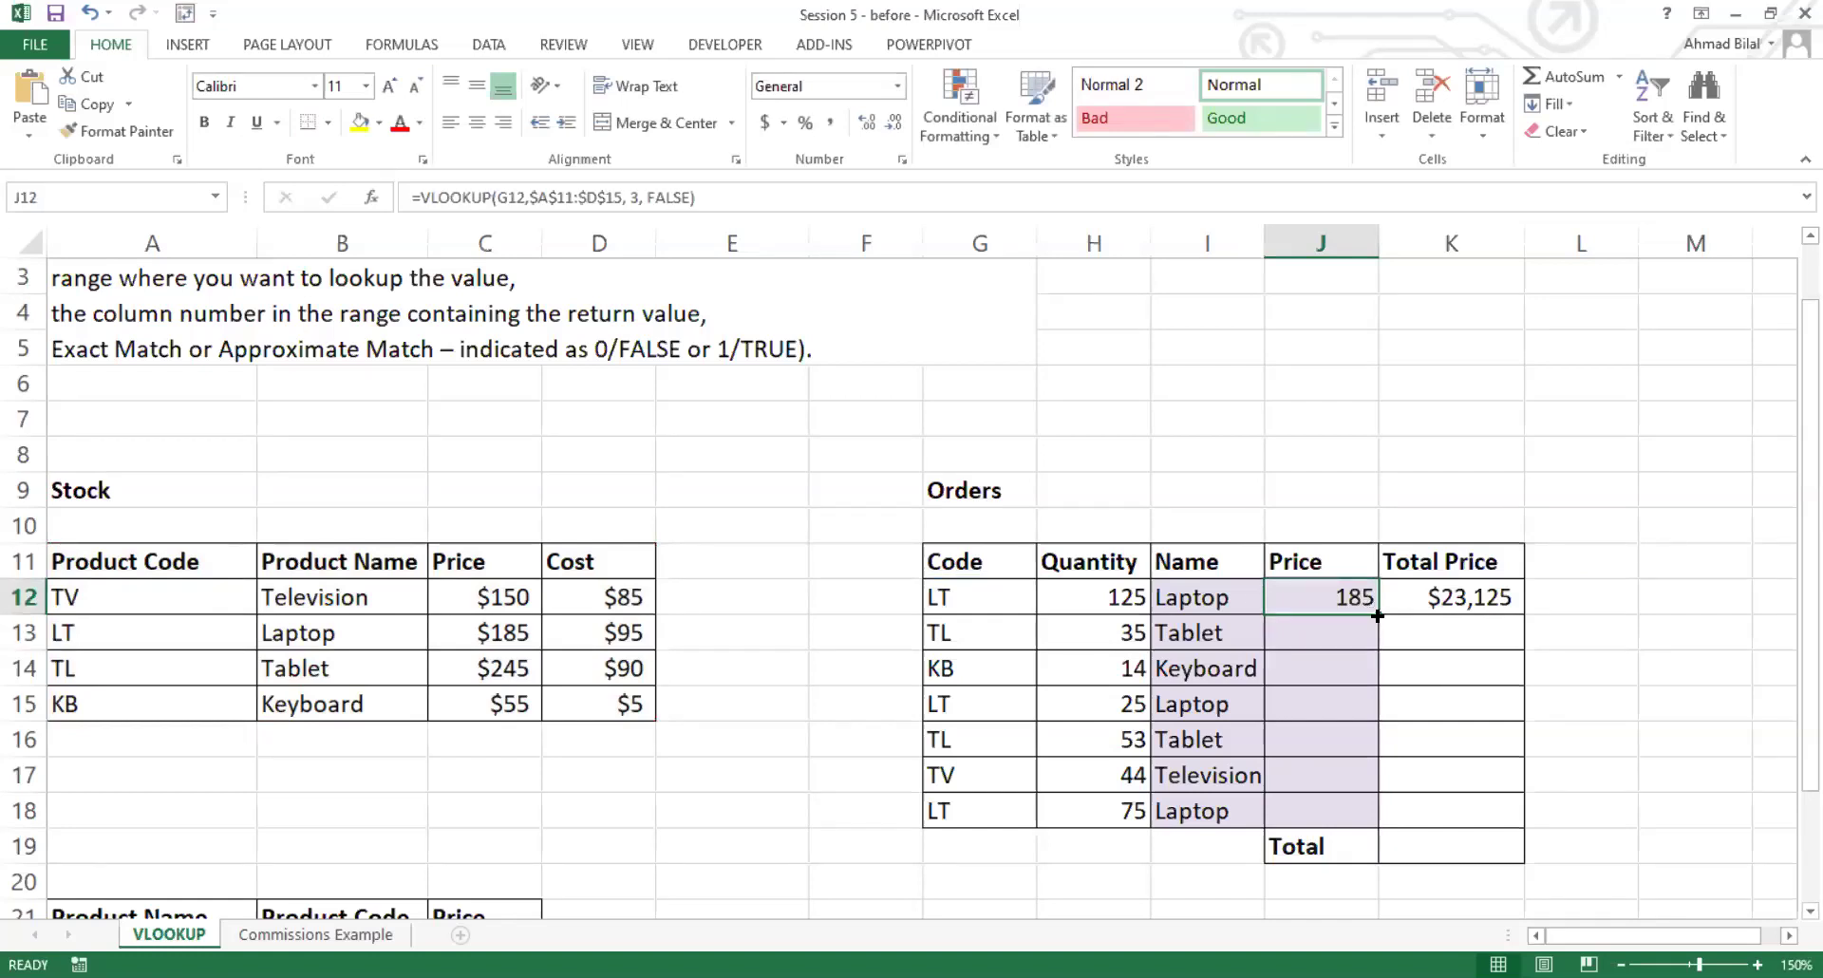
pyautogui.doubleClick(1375, 608)
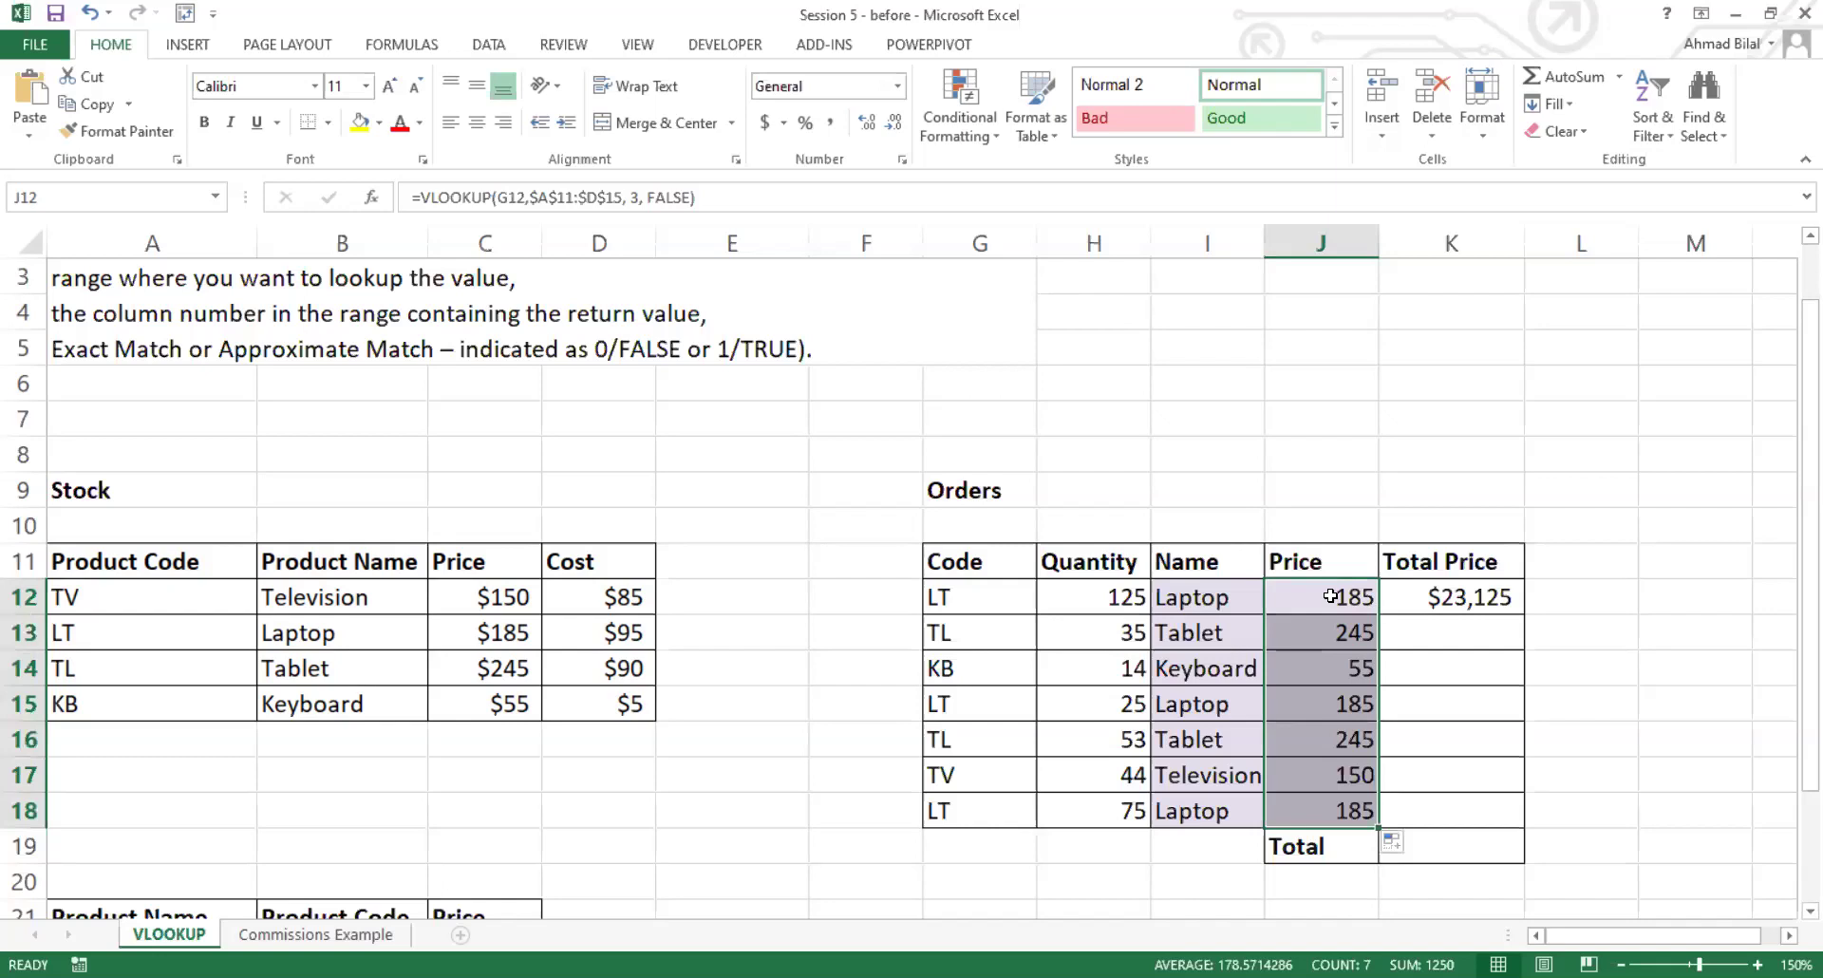
pyautogui.click(1298, 566)
# Step: Format the prices in J12:J18 as Currency with no decimal places
pyautogui.moveTo(1308, 594); pyautogui.dragTo(1330, 809)
pyautogui.click(840, 91)
pyautogui.write('Currency')
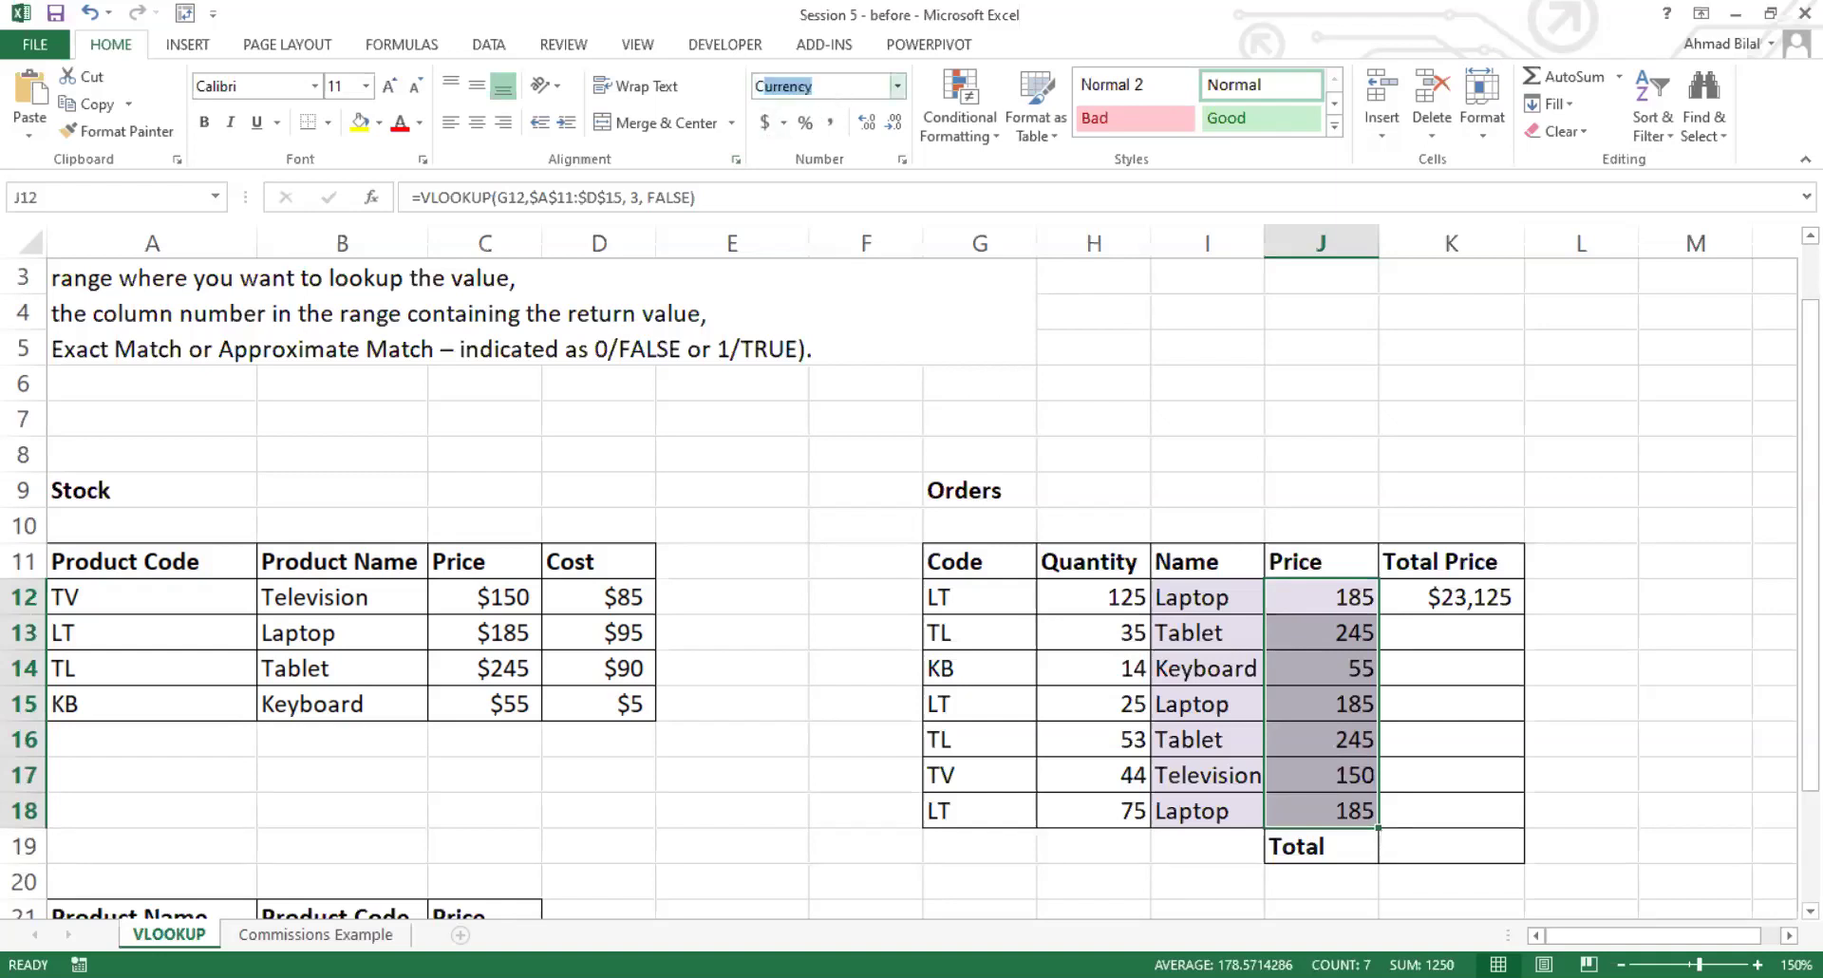
pyautogui.press('Return')
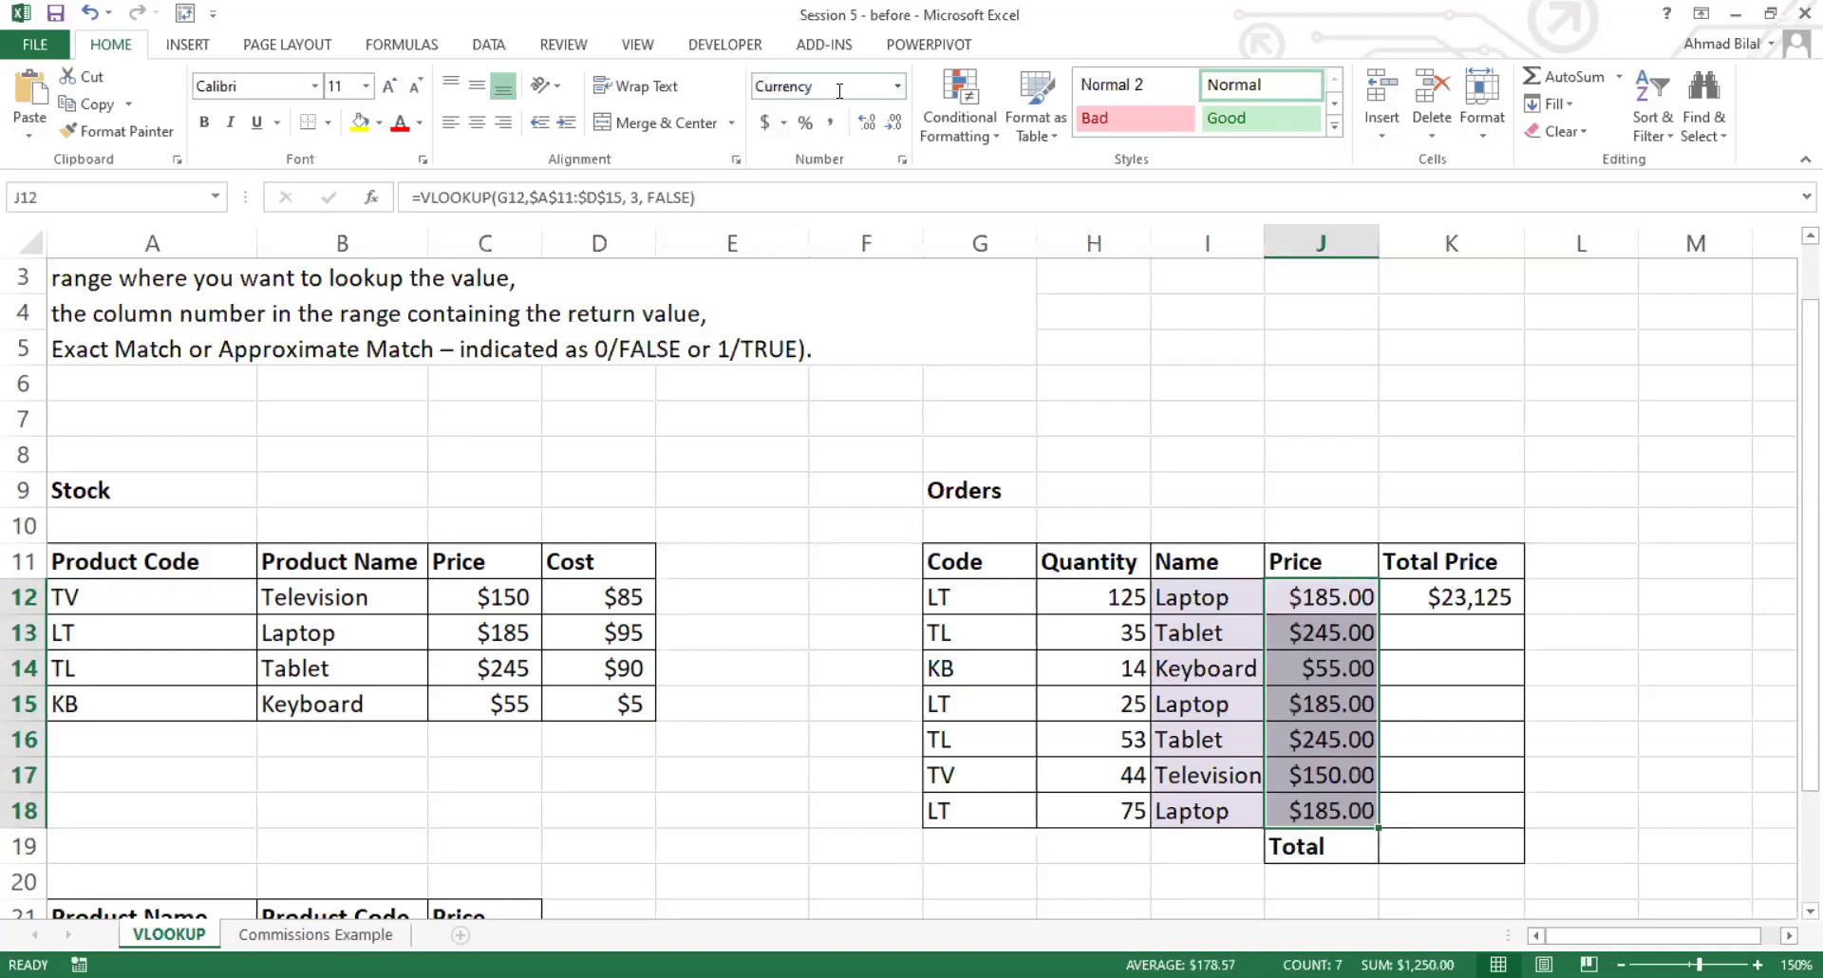
pyautogui.click(894, 121)
pyautogui.click(894, 122)
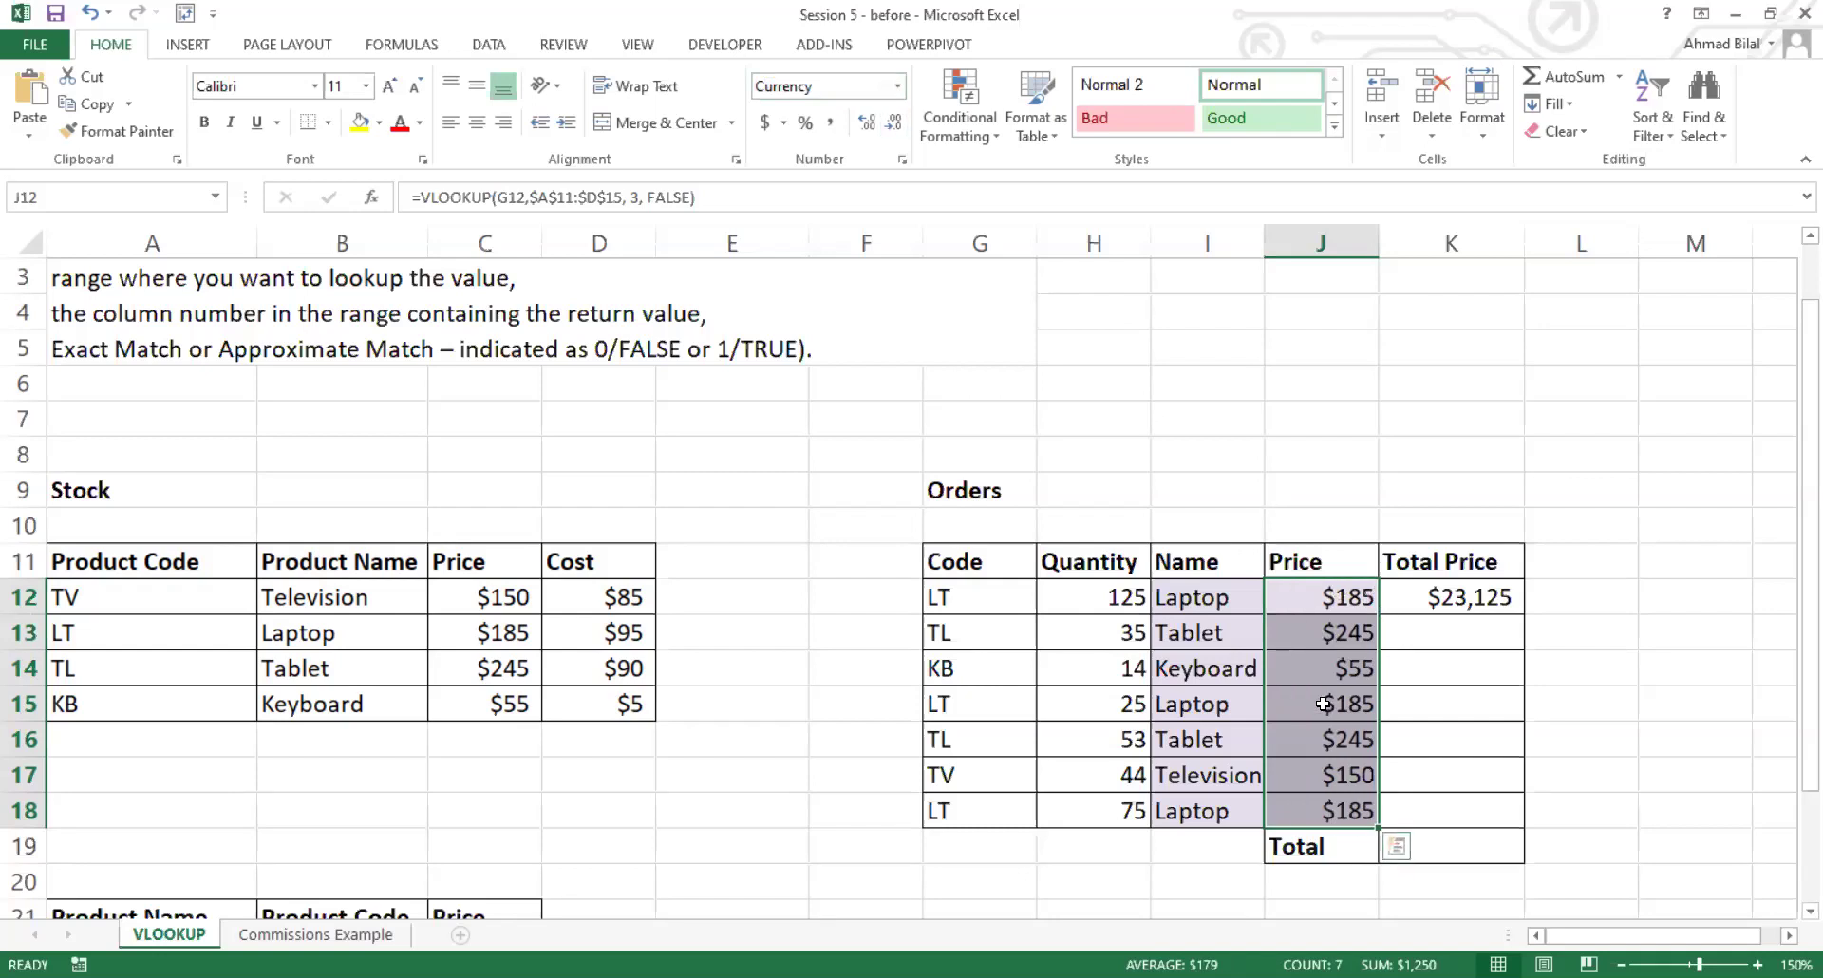
pyautogui.click(1304, 587)
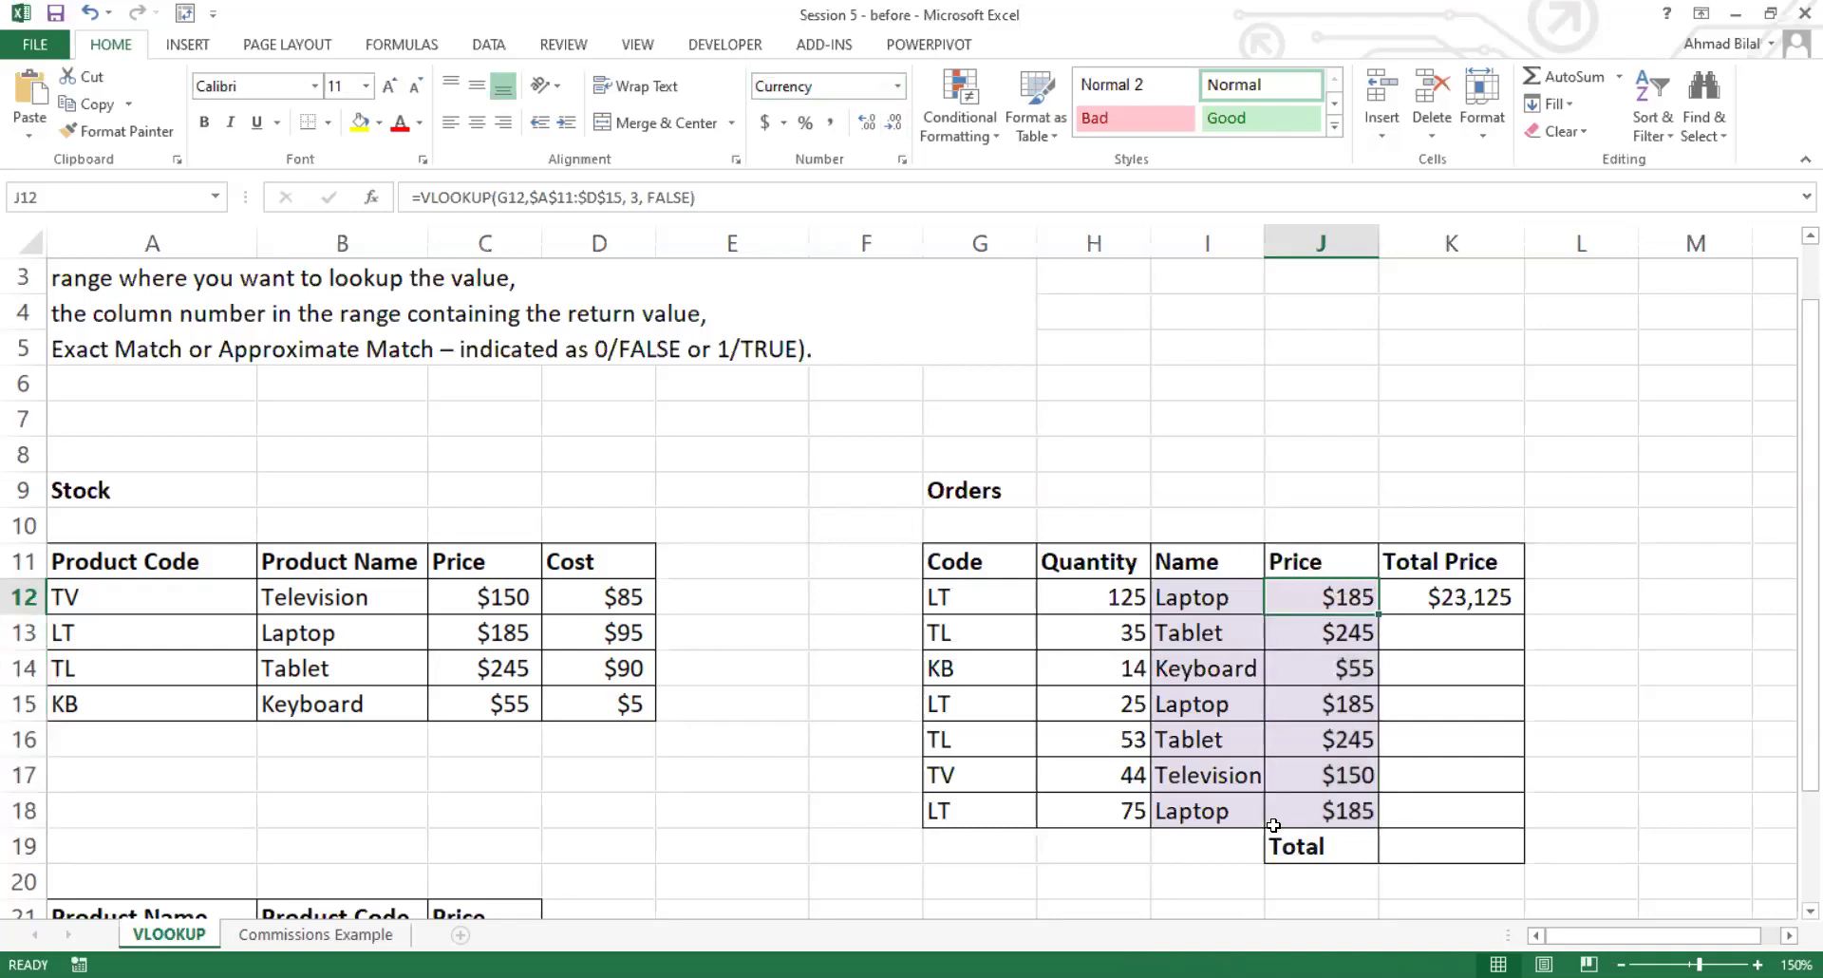
# Step: Check the Total Price formula in K12 and copy it down the column through K19
pyautogui.click(1473, 613)
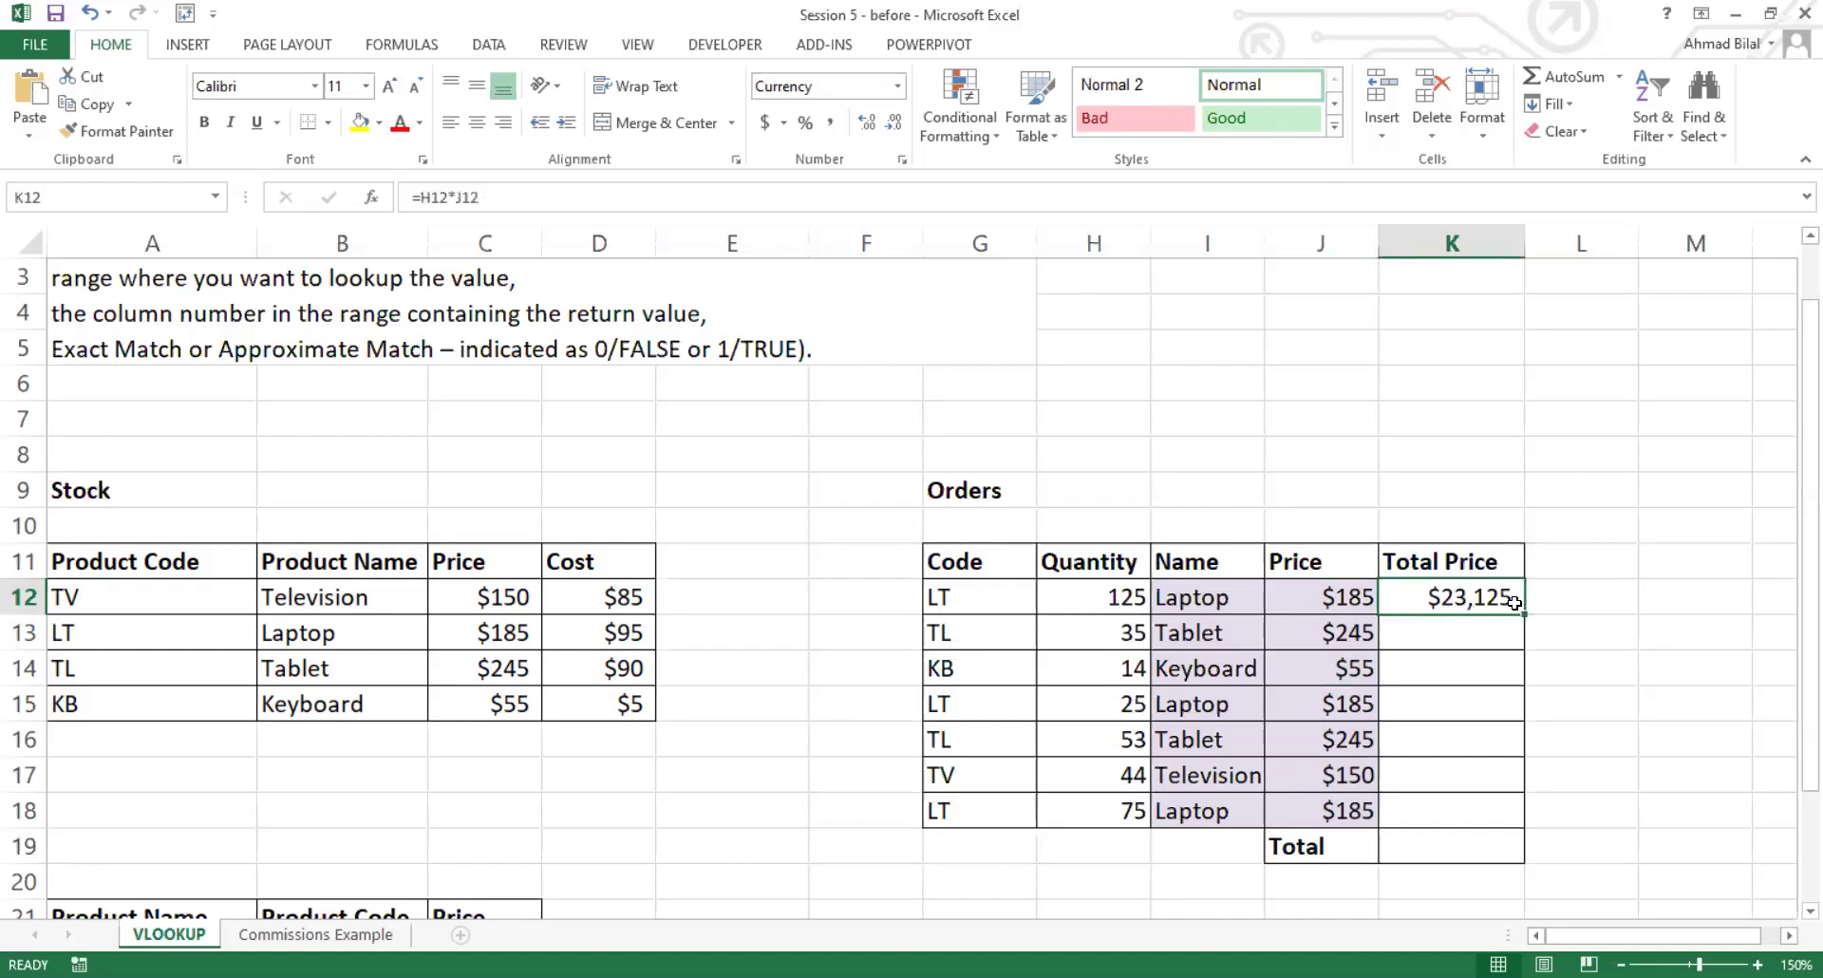
pyautogui.doubleClick(1507, 599)
pyautogui.press('Escape')
pyautogui.moveTo(1523, 616); pyautogui.dragTo(1517, 850)
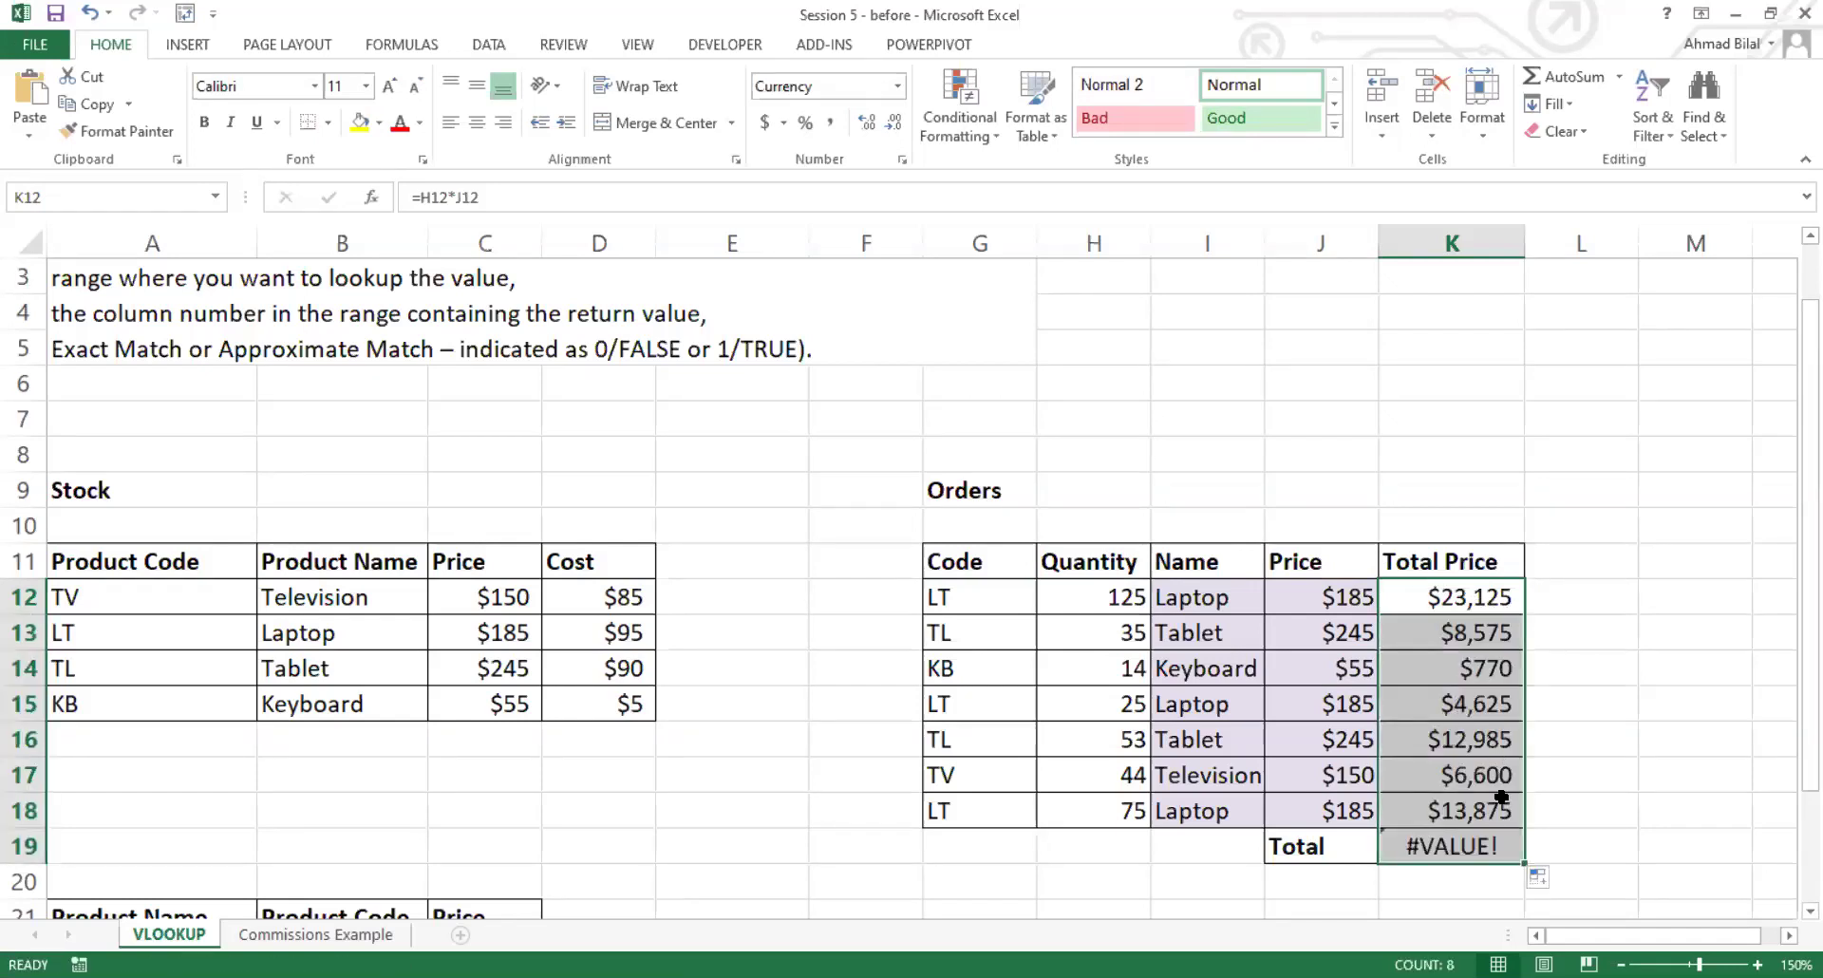
# Step: Inspect the copied formula in the Total cell K19 and replace it with =SUM(K12:K18)
pyautogui.click(1499, 844)
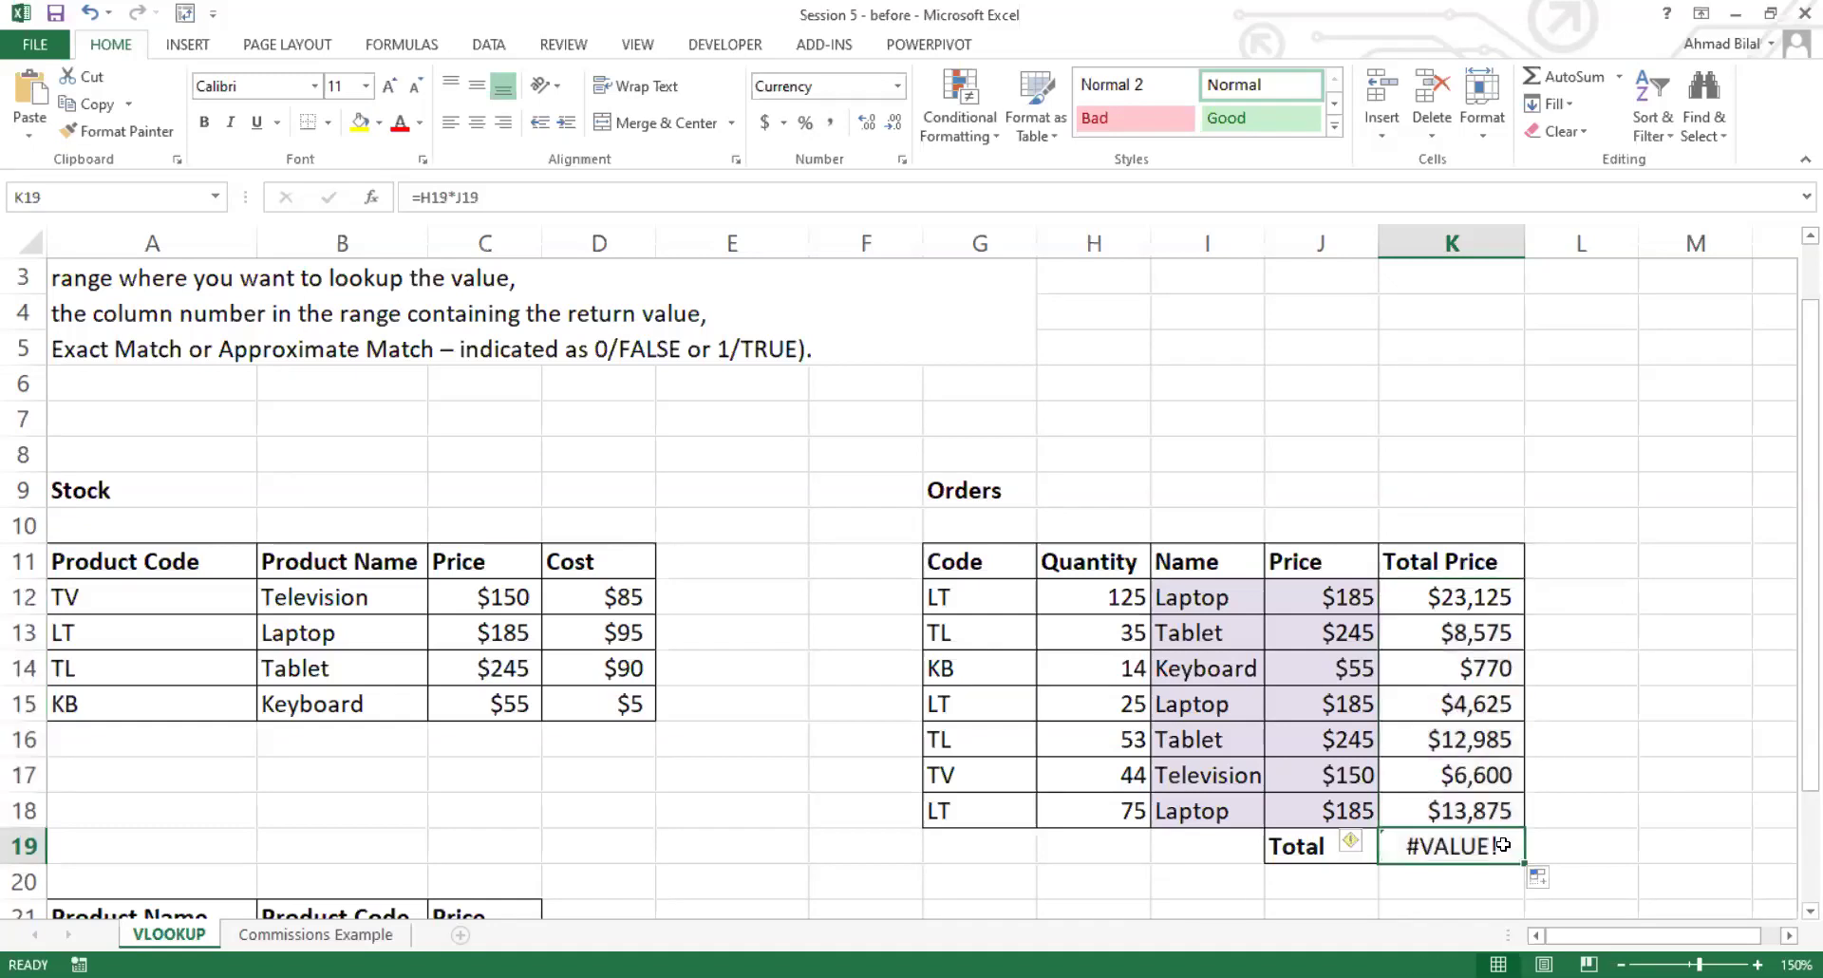
pyautogui.doubleClick(1502, 844)
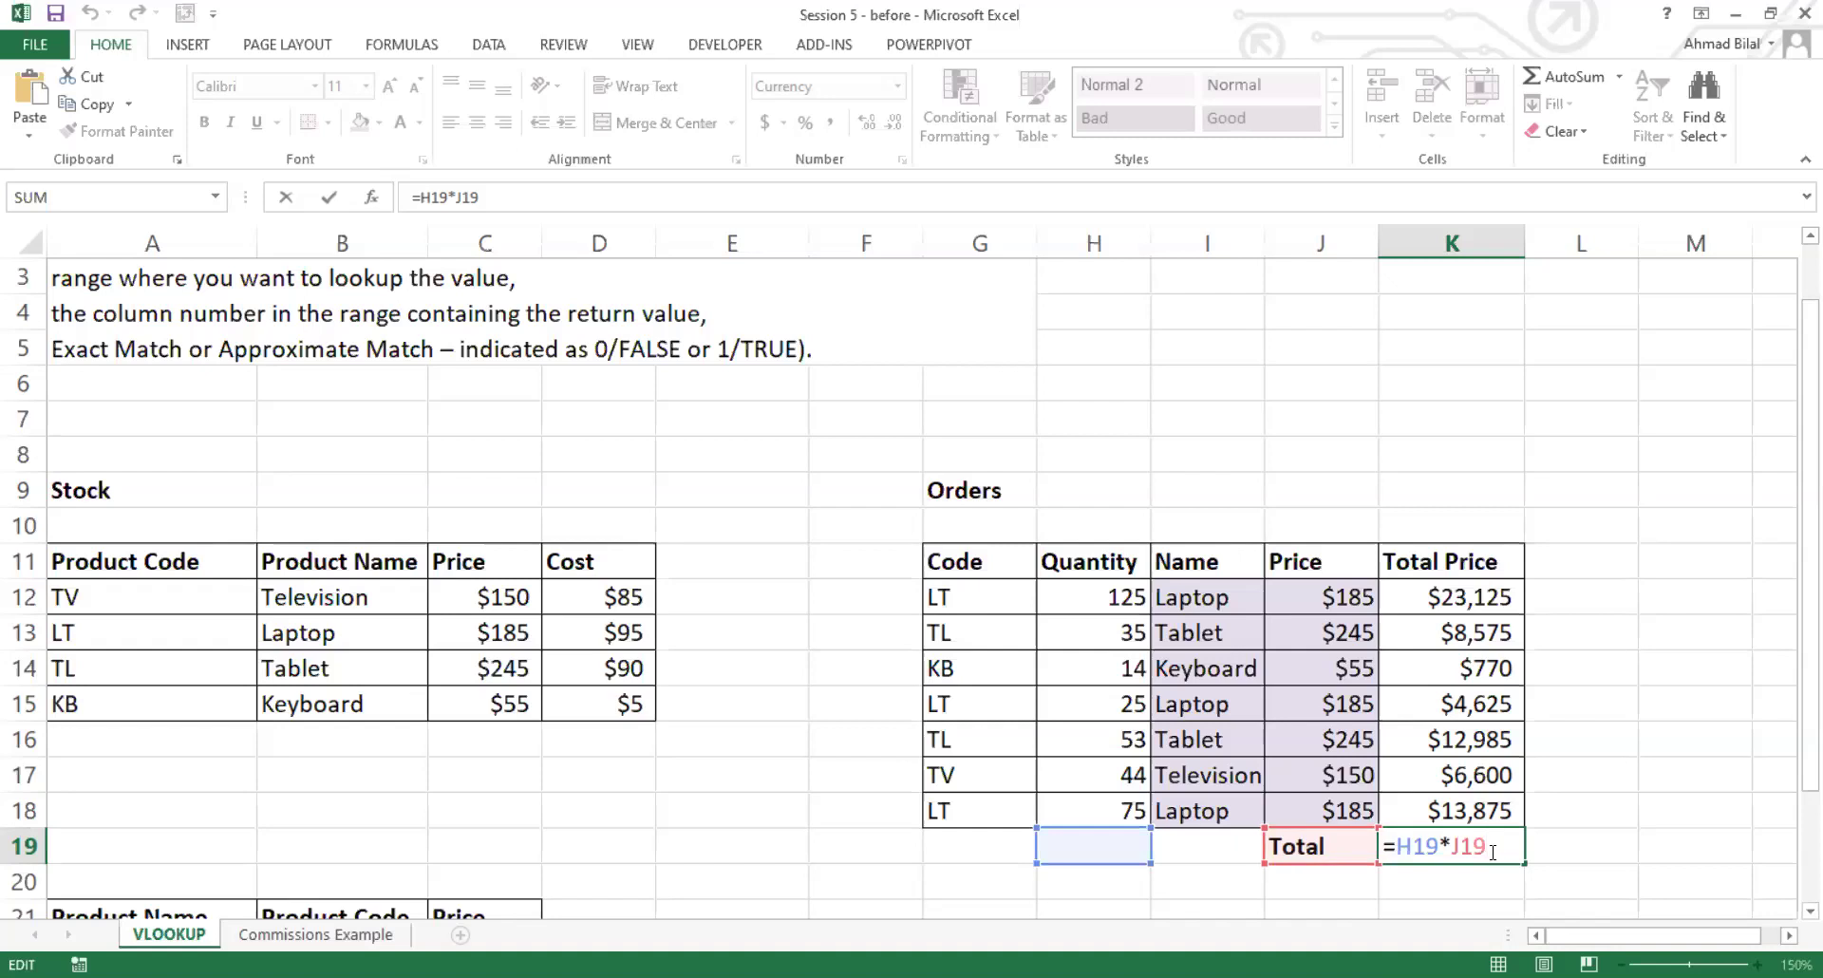
pyautogui.hotkey('ctrl', 'Return')
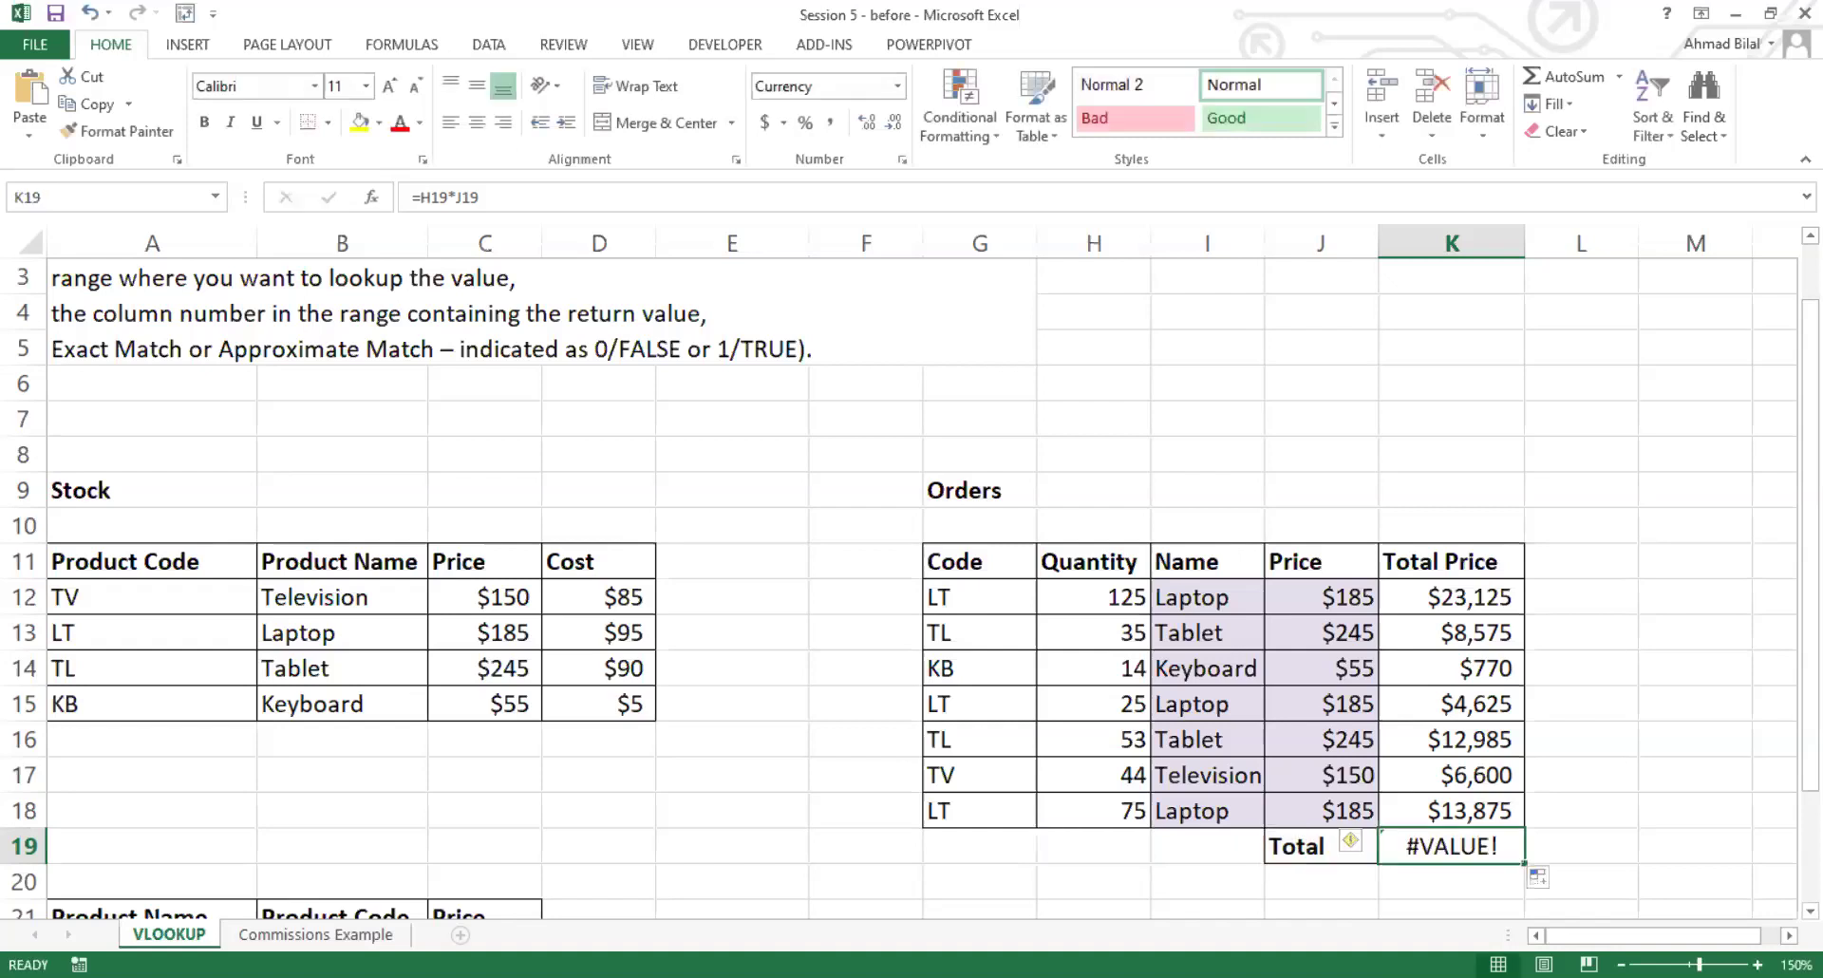
pyautogui.write('=')
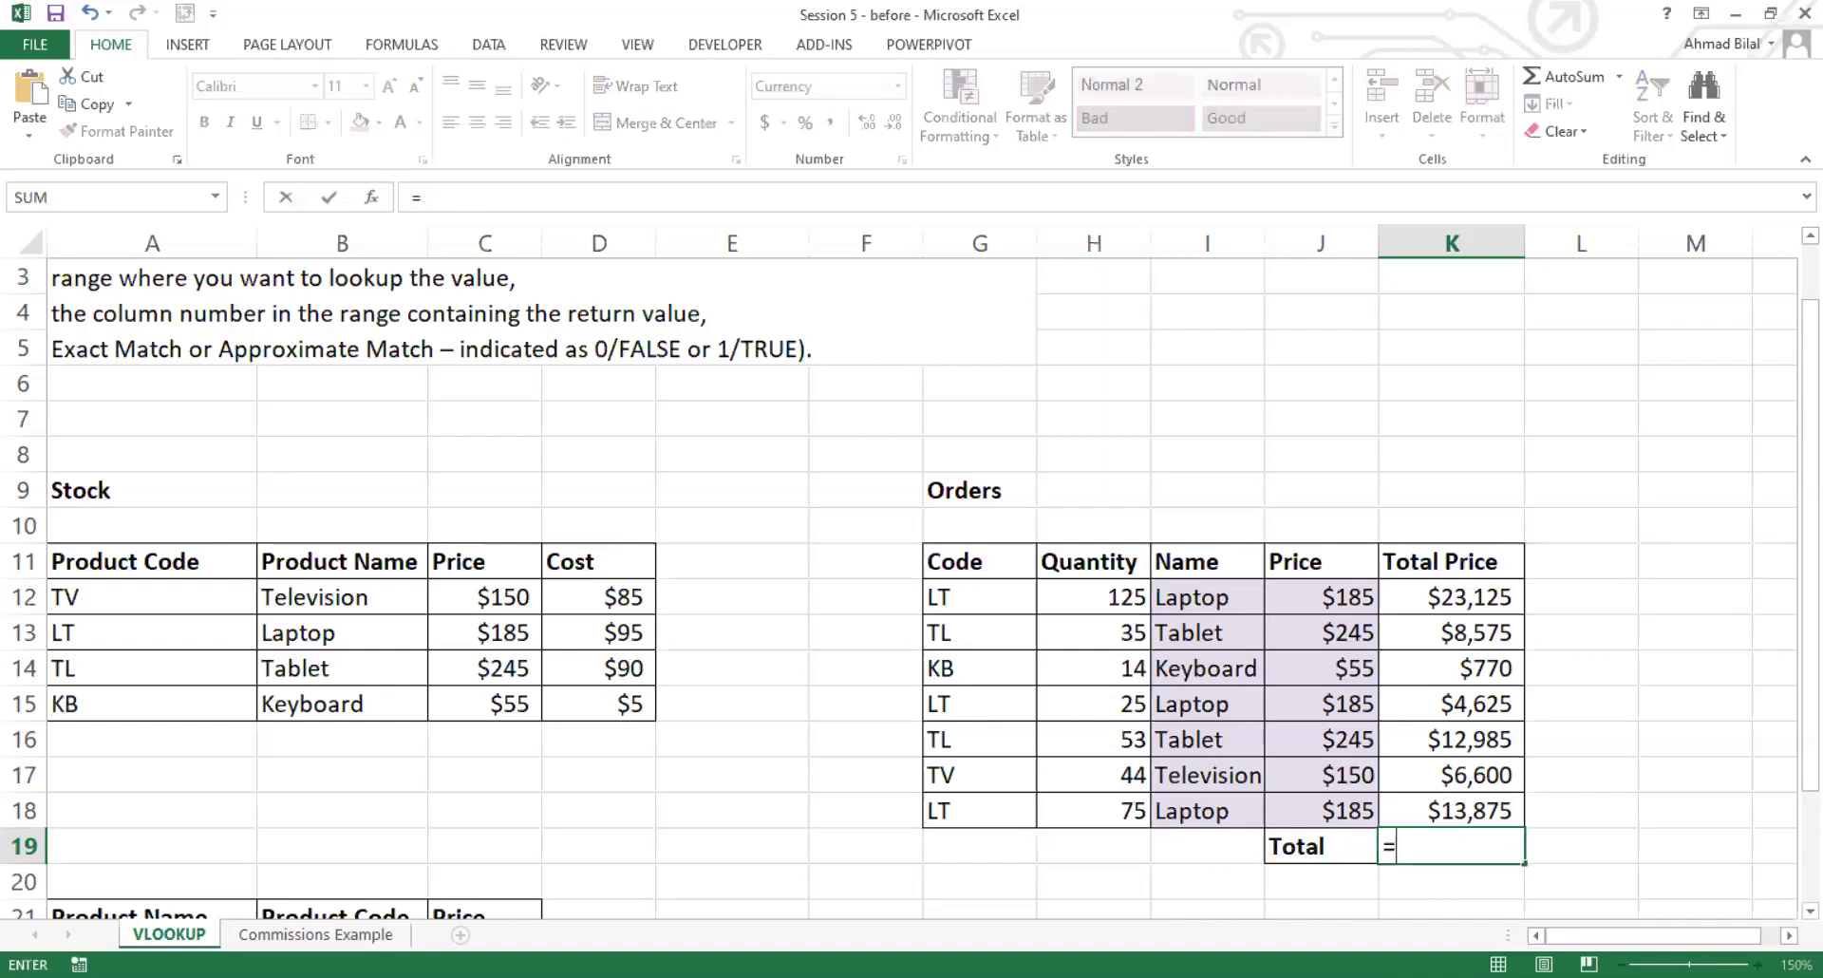
pyautogui.write('sum(')
pyautogui.press('Up')
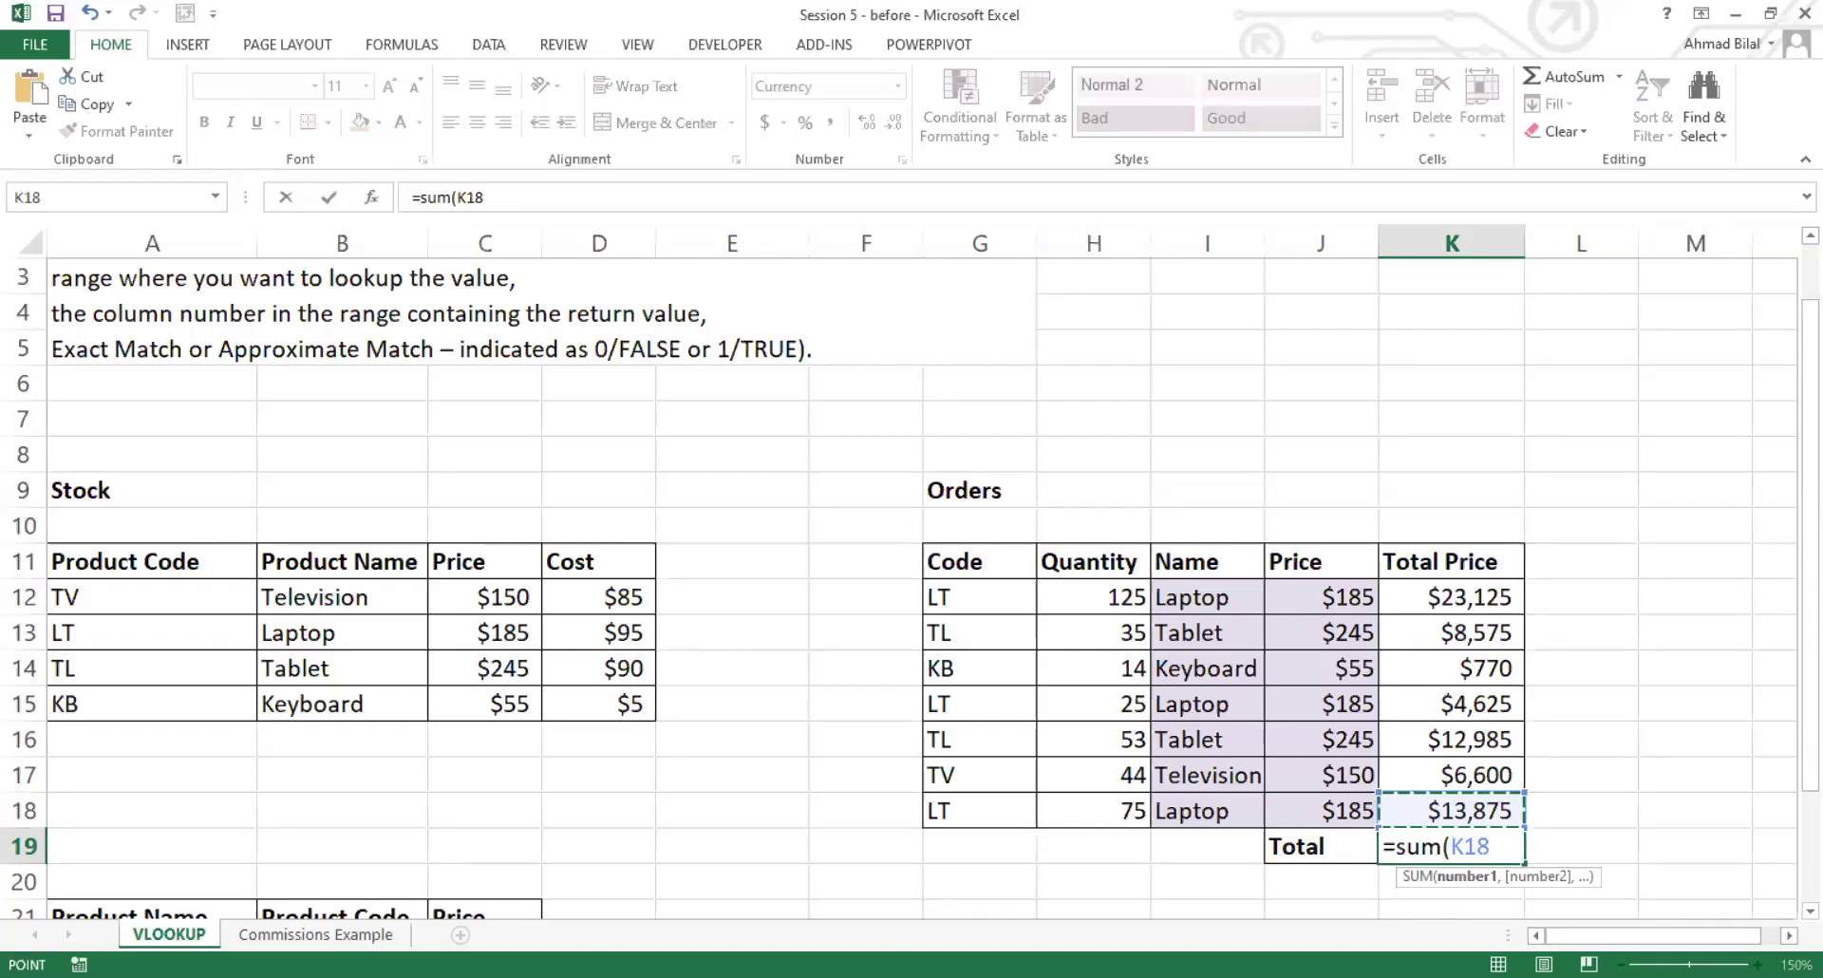
pyautogui.hotkey('shift', 'Up')
pyautogui.hotkey('shift', 'Up')
pyautogui.hotkey('shift', 'Up')
pyautogui.hotkey('shift', 'Up')
pyautogui.hotkey('shift', 'Up')
pyautogui.hotkey('shift', 'Up')
pyautogui.write(')')
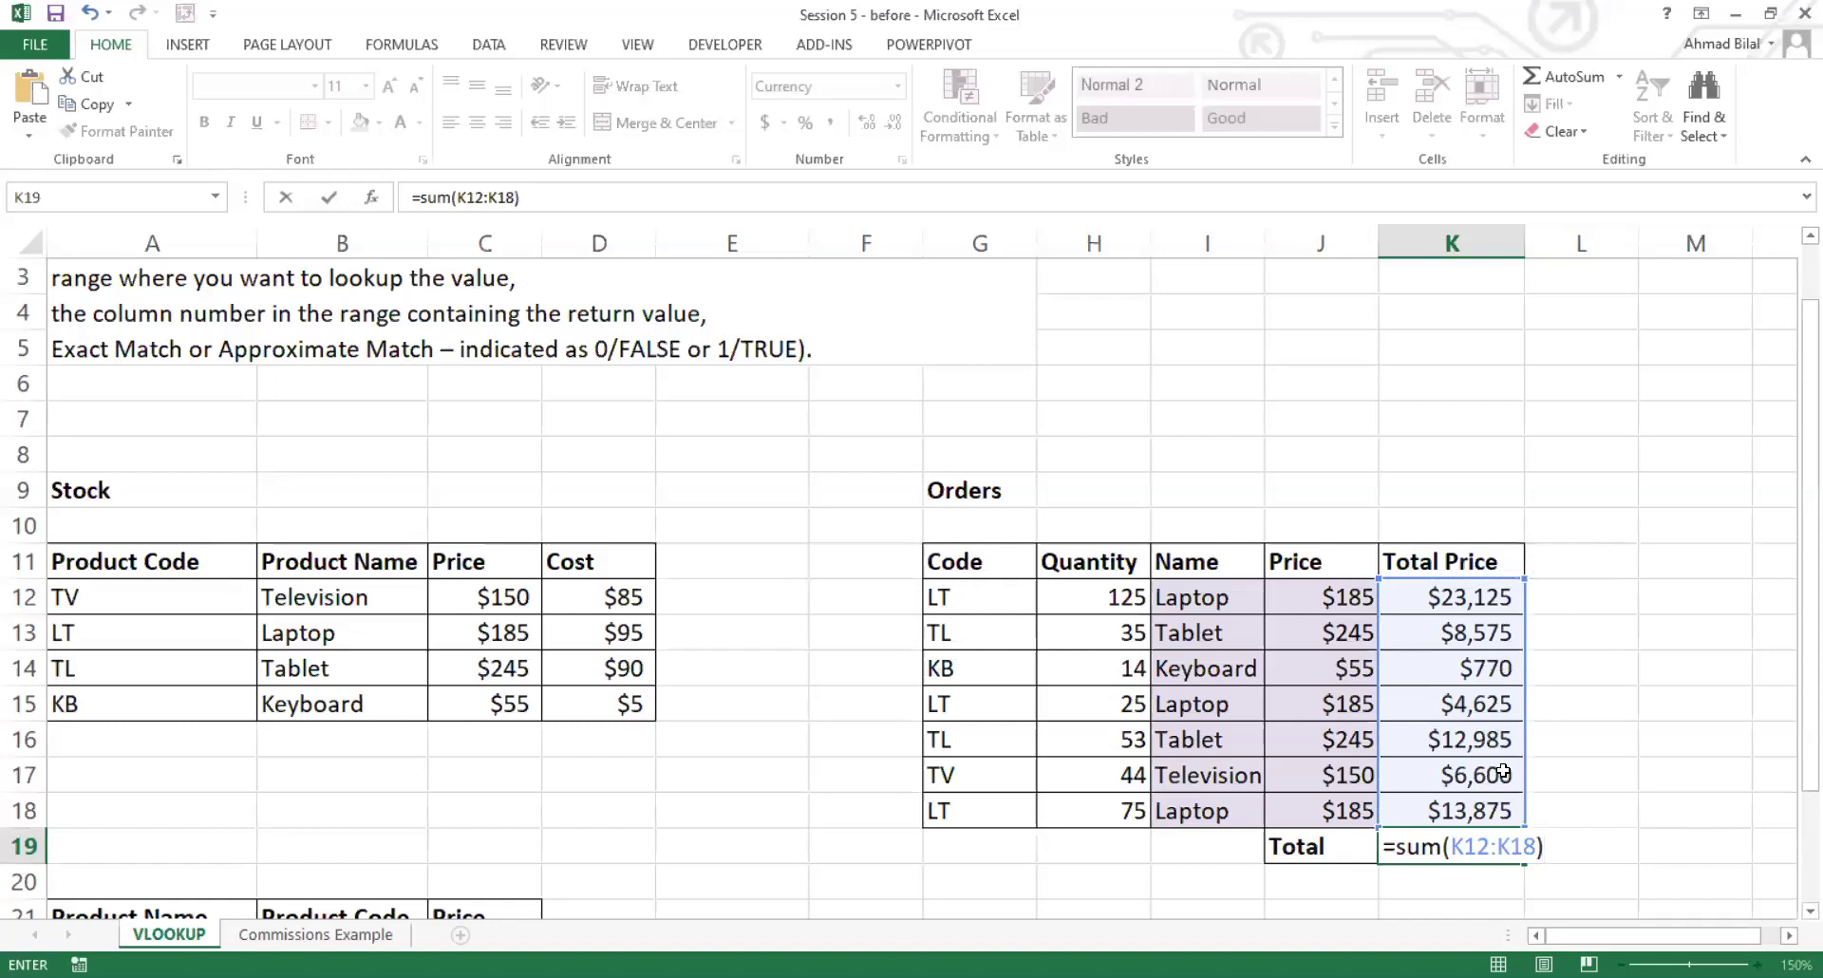
pyautogui.press('Return')
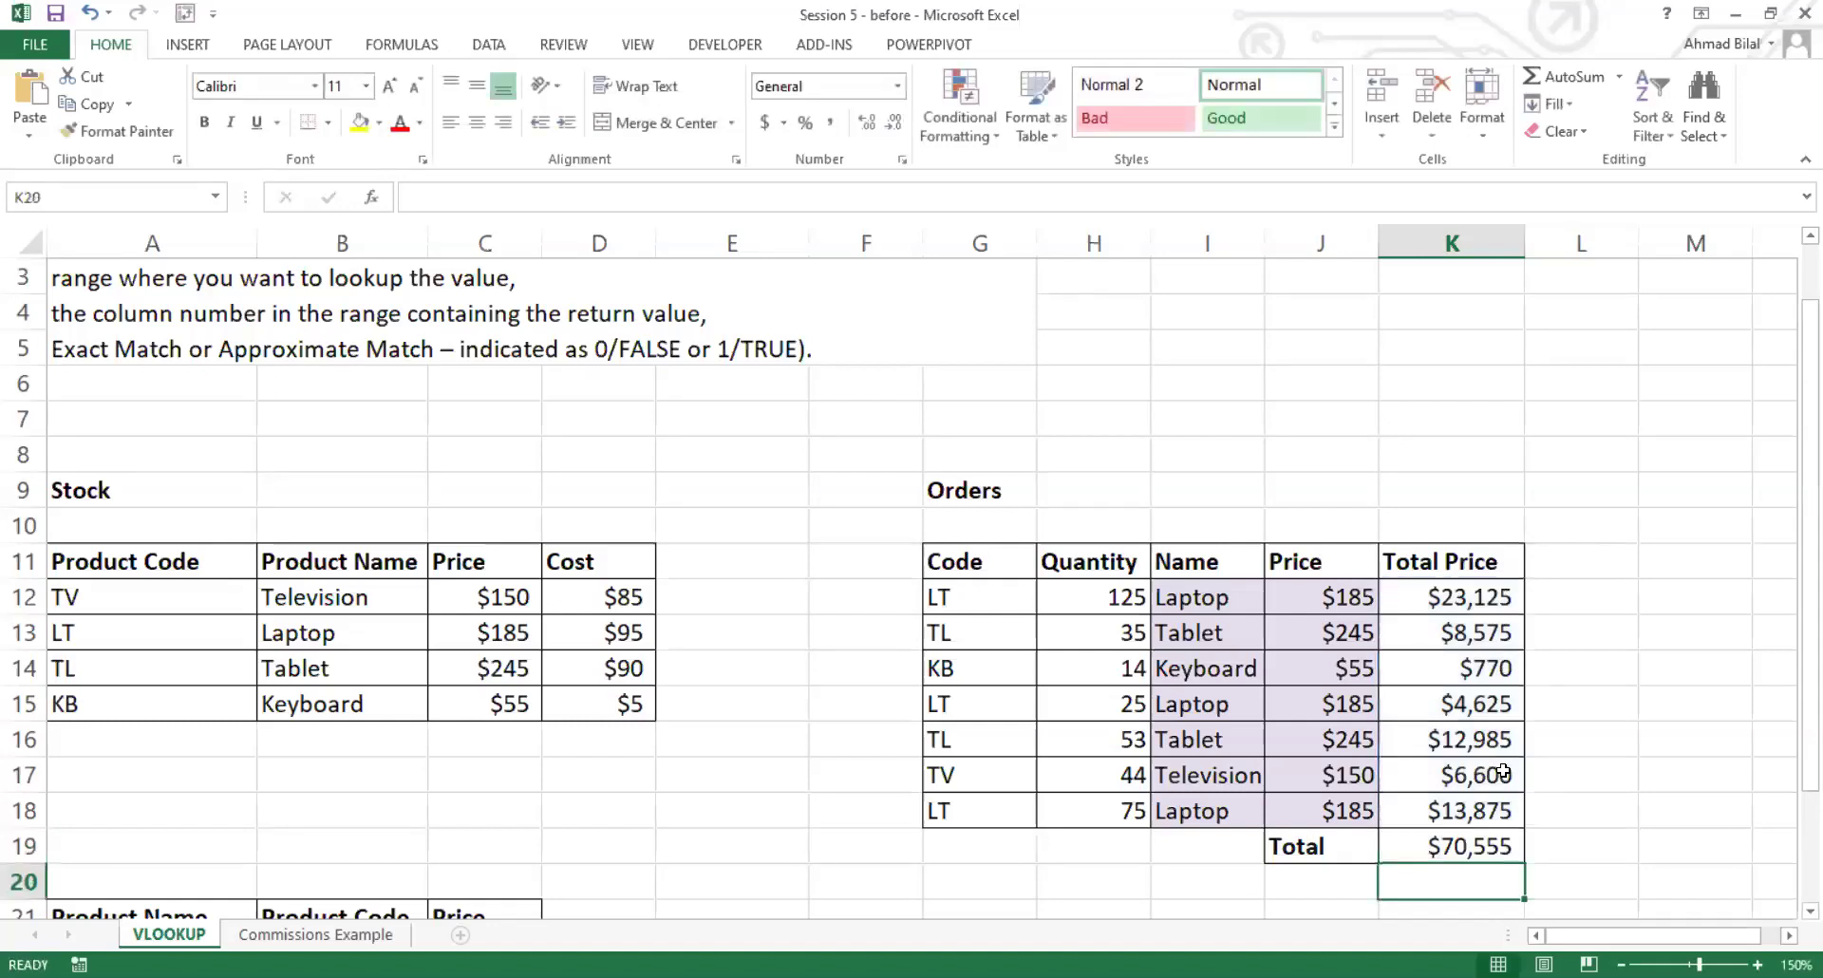
# Step: Make the grand total in K19 bold
pyautogui.click(1498, 840)
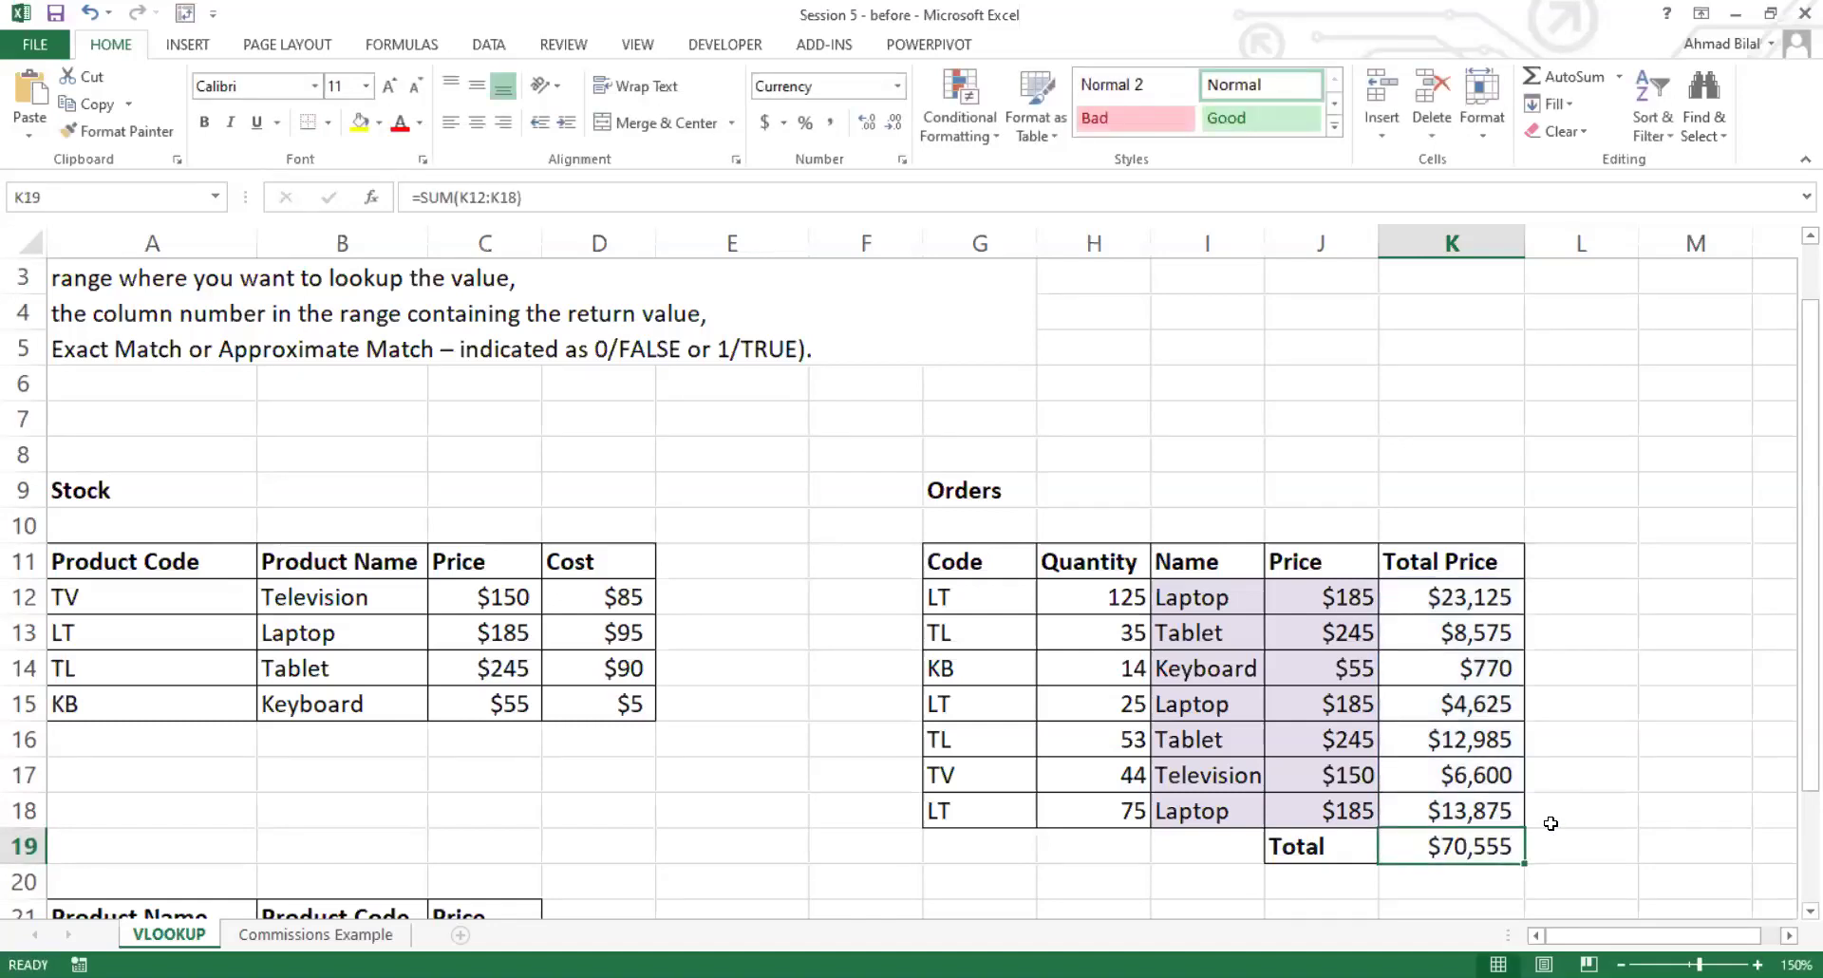
pyautogui.hotkey('ctrl', 'b')
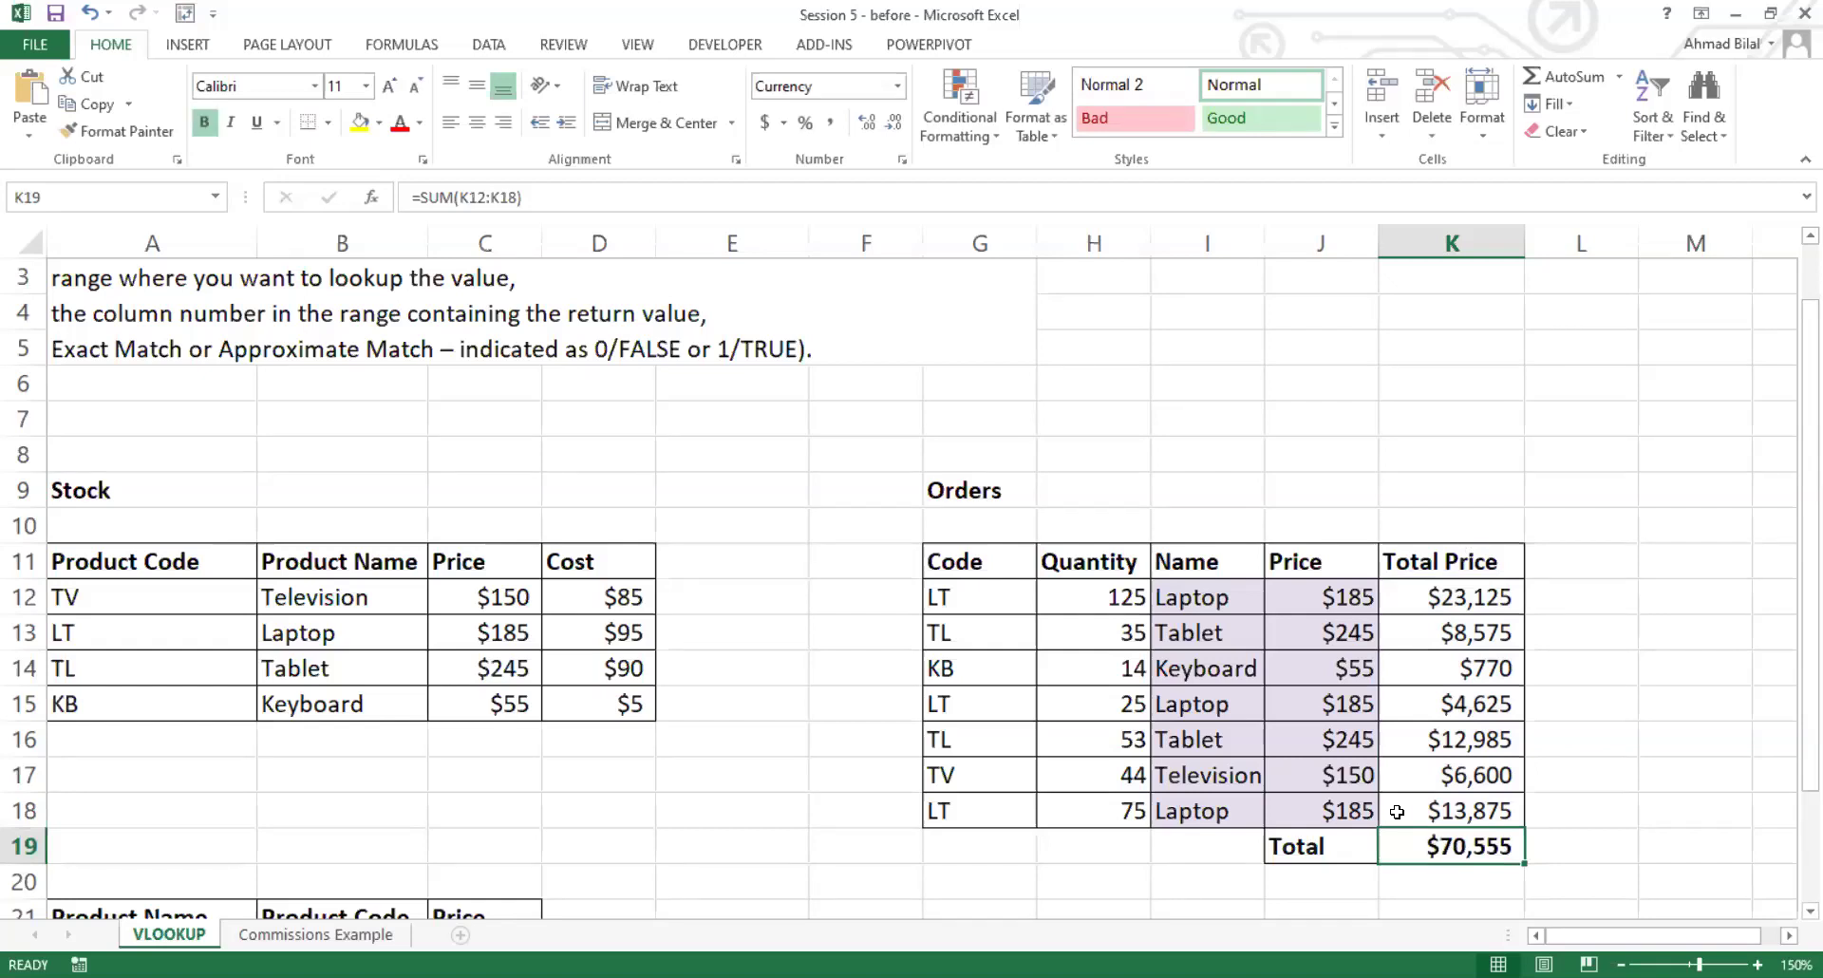
pyautogui.click(1595, 809)
pyautogui.press('Up')
pyautogui.press('Up')
pyautogui.press('Up')
pyautogui.press('Up')
pyautogui.press('Up')
pyautogui.press('Up')
pyautogui.press('Up')
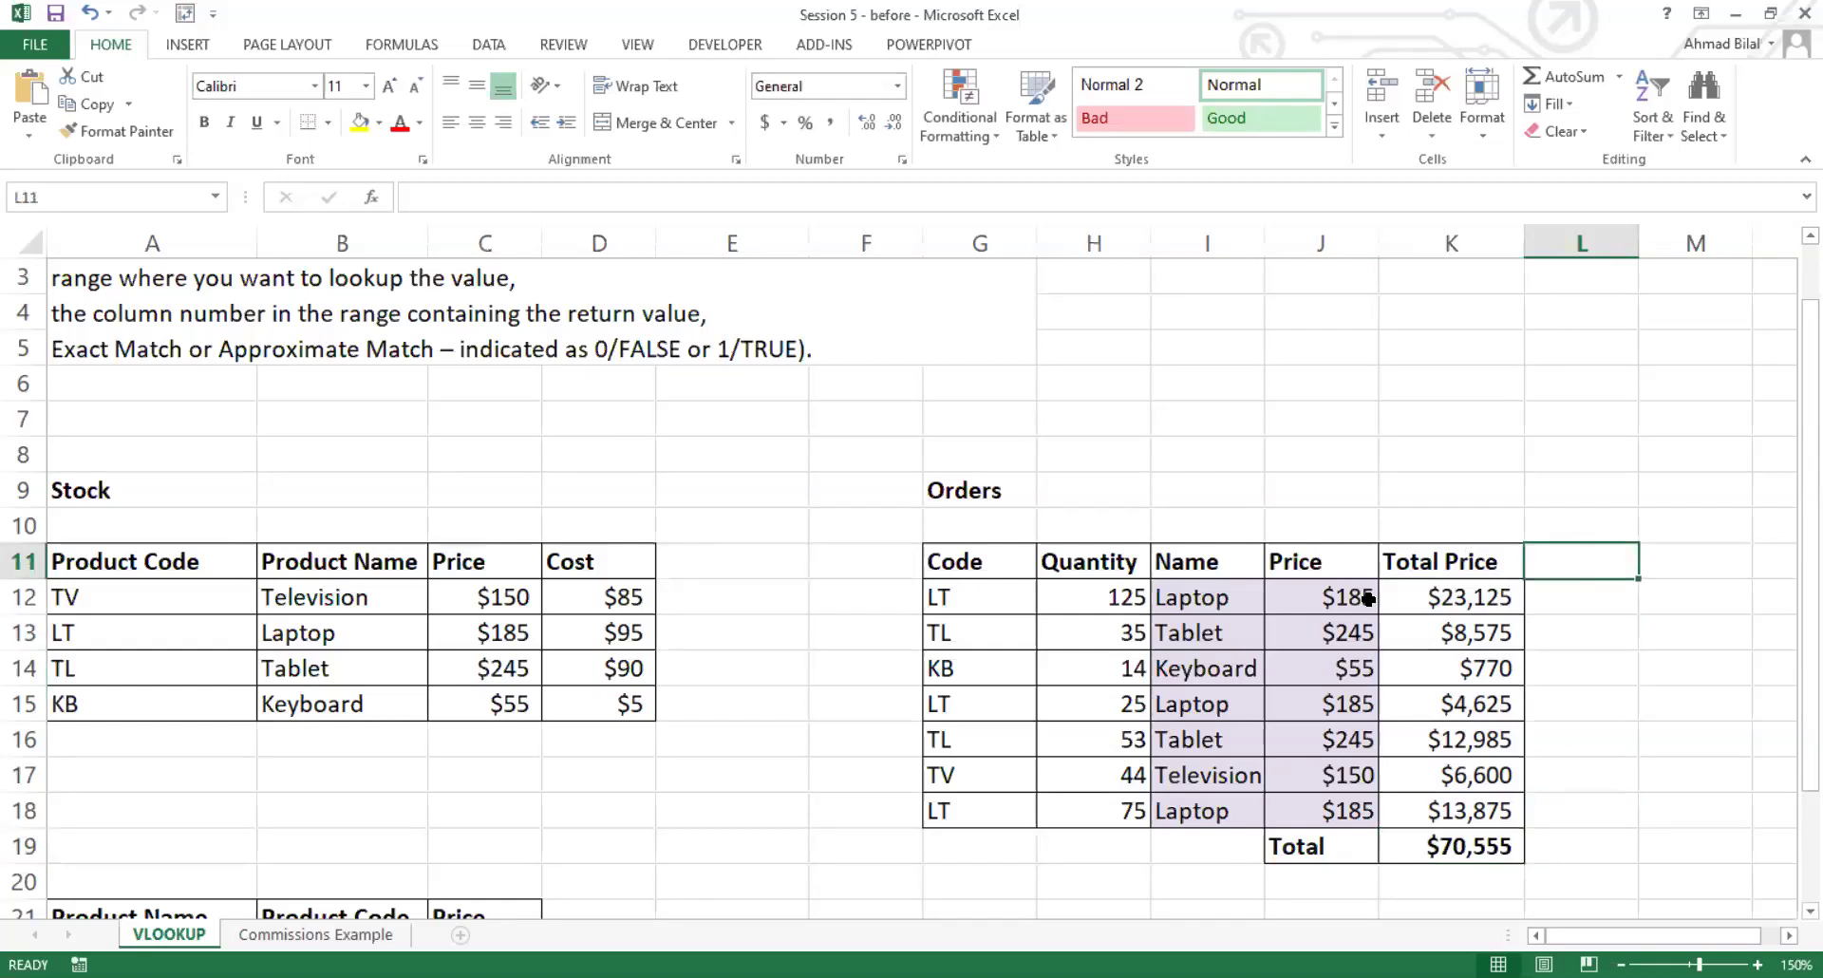
# Step: Inspect the VLOOKUP in I12, then display the sheet's formulas instead of values and examine the Stock and Orders tables
pyautogui.doubleClick(1213, 601)
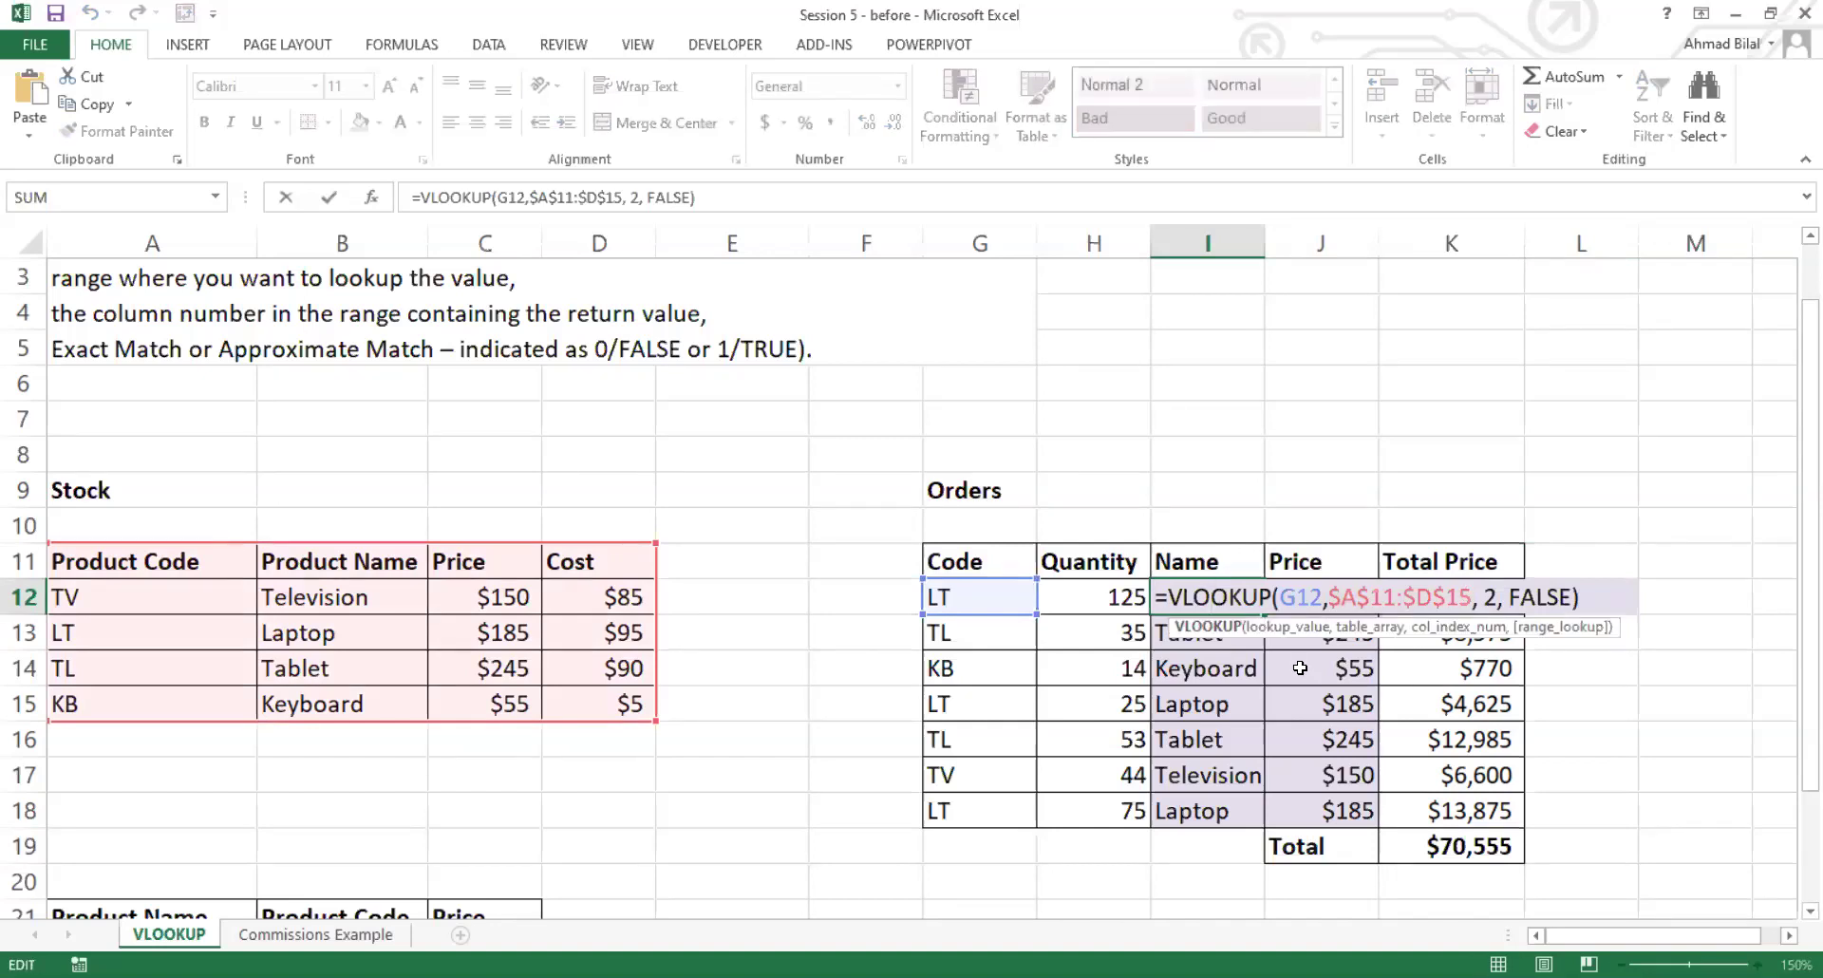
pyautogui.press('Escape')
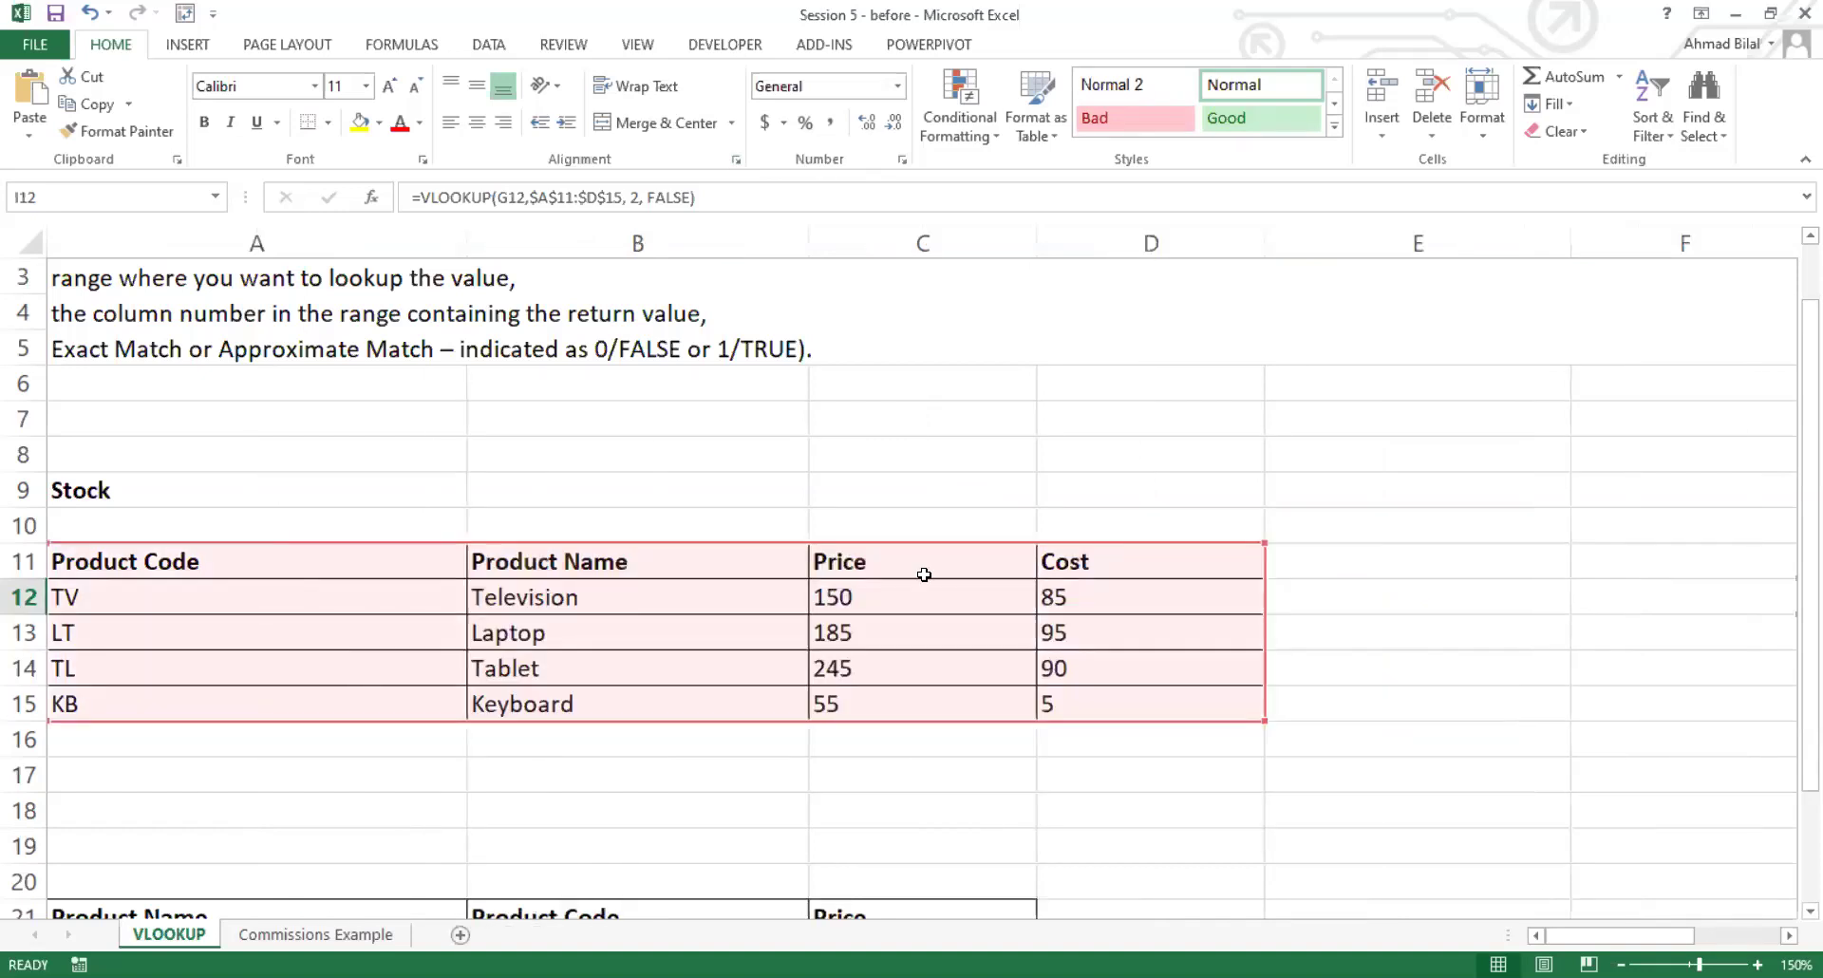
pyautogui.scroll(-3, 924, 575)
pyautogui.scroll(4, 924, 574)
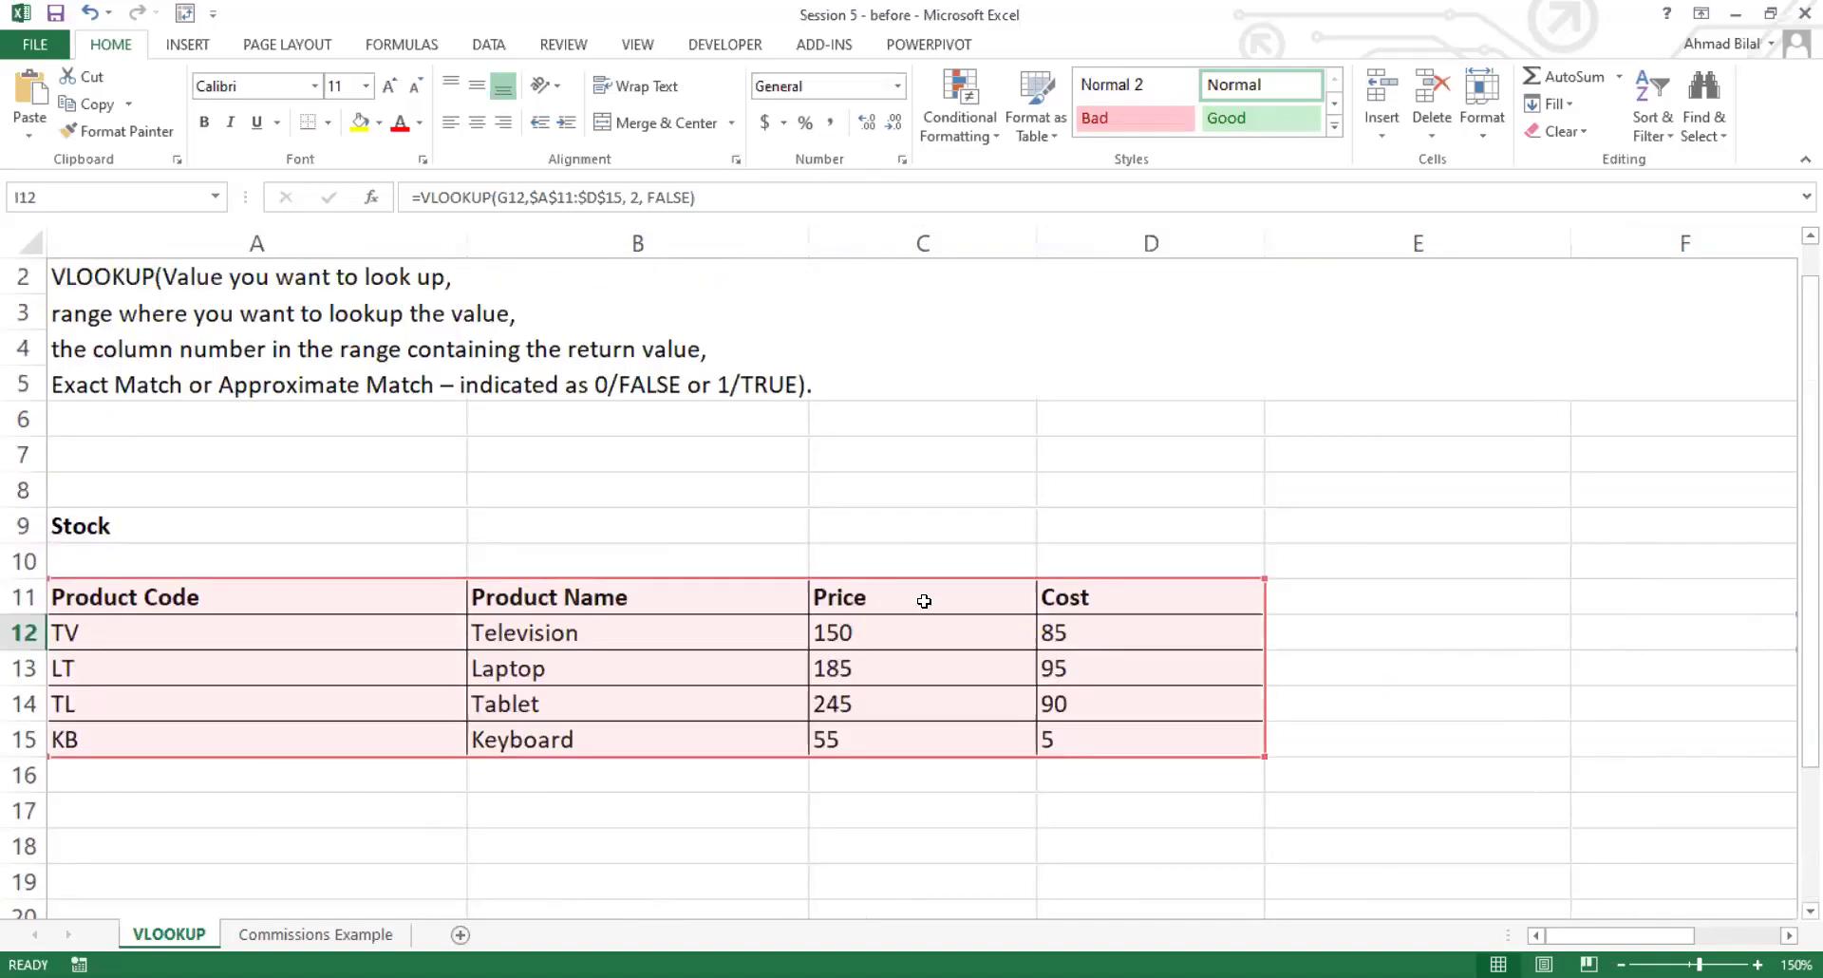
pyautogui.click(926, 676)
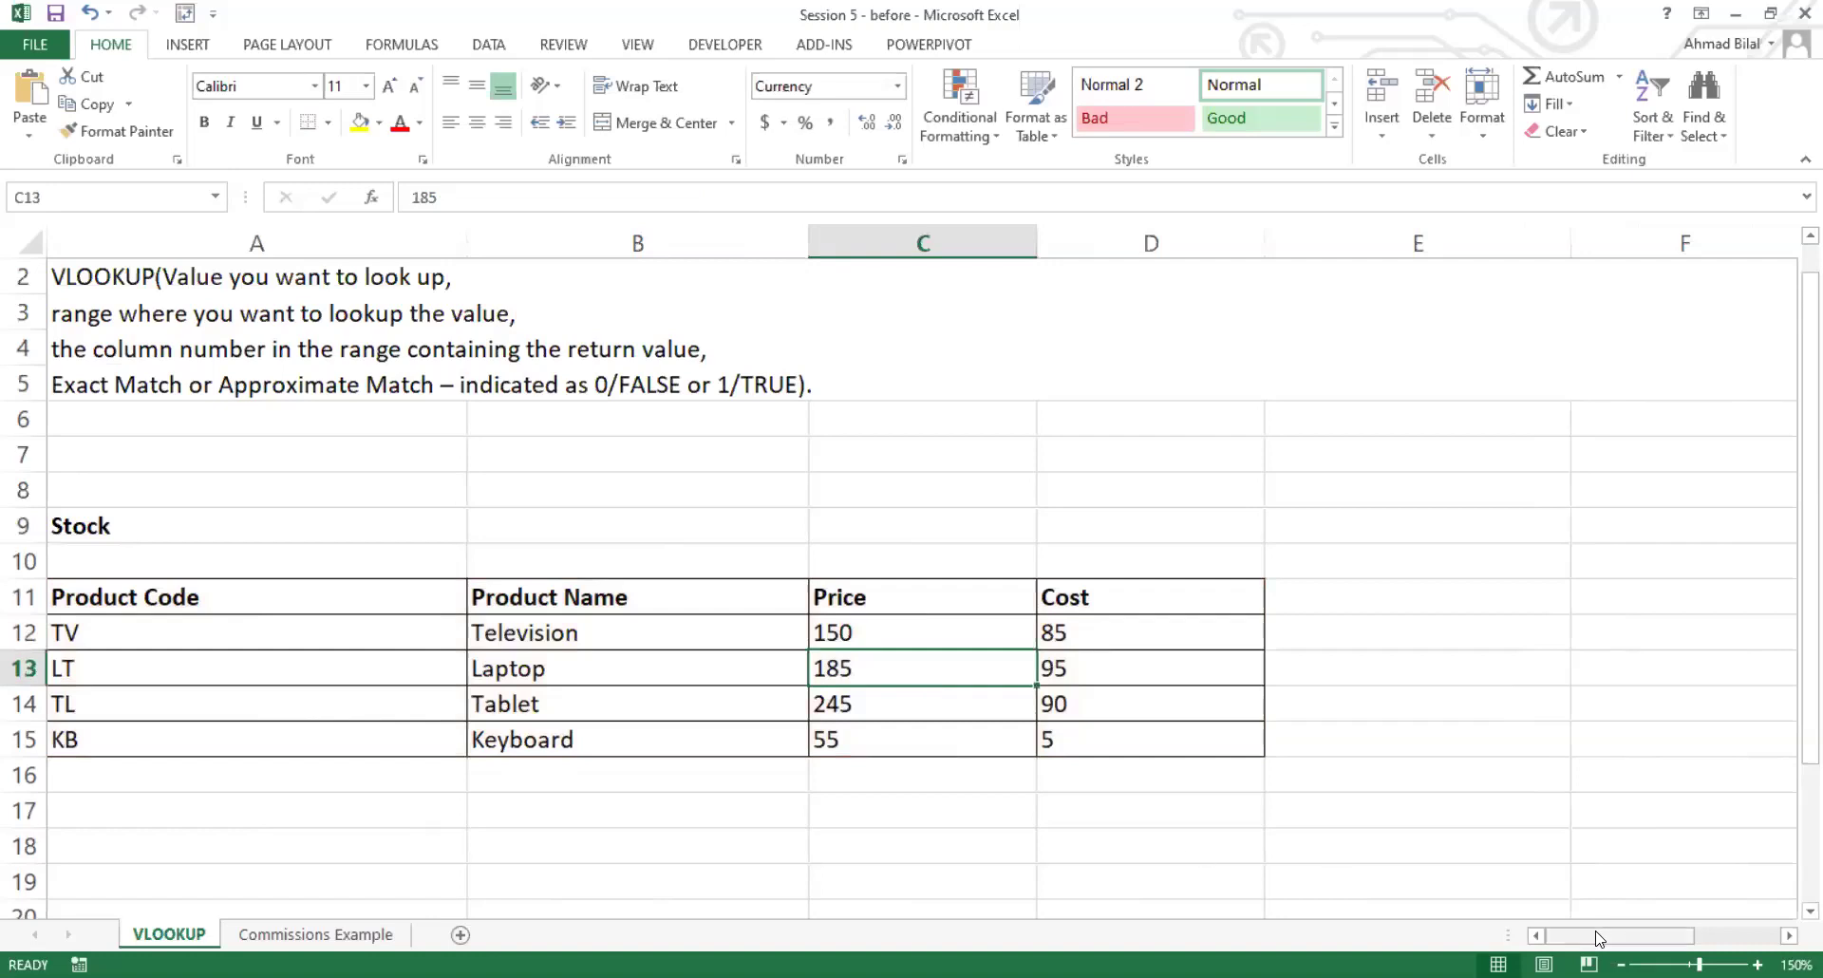
pyautogui.moveTo(1599, 939); pyautogui.dragTo(1738, 938)
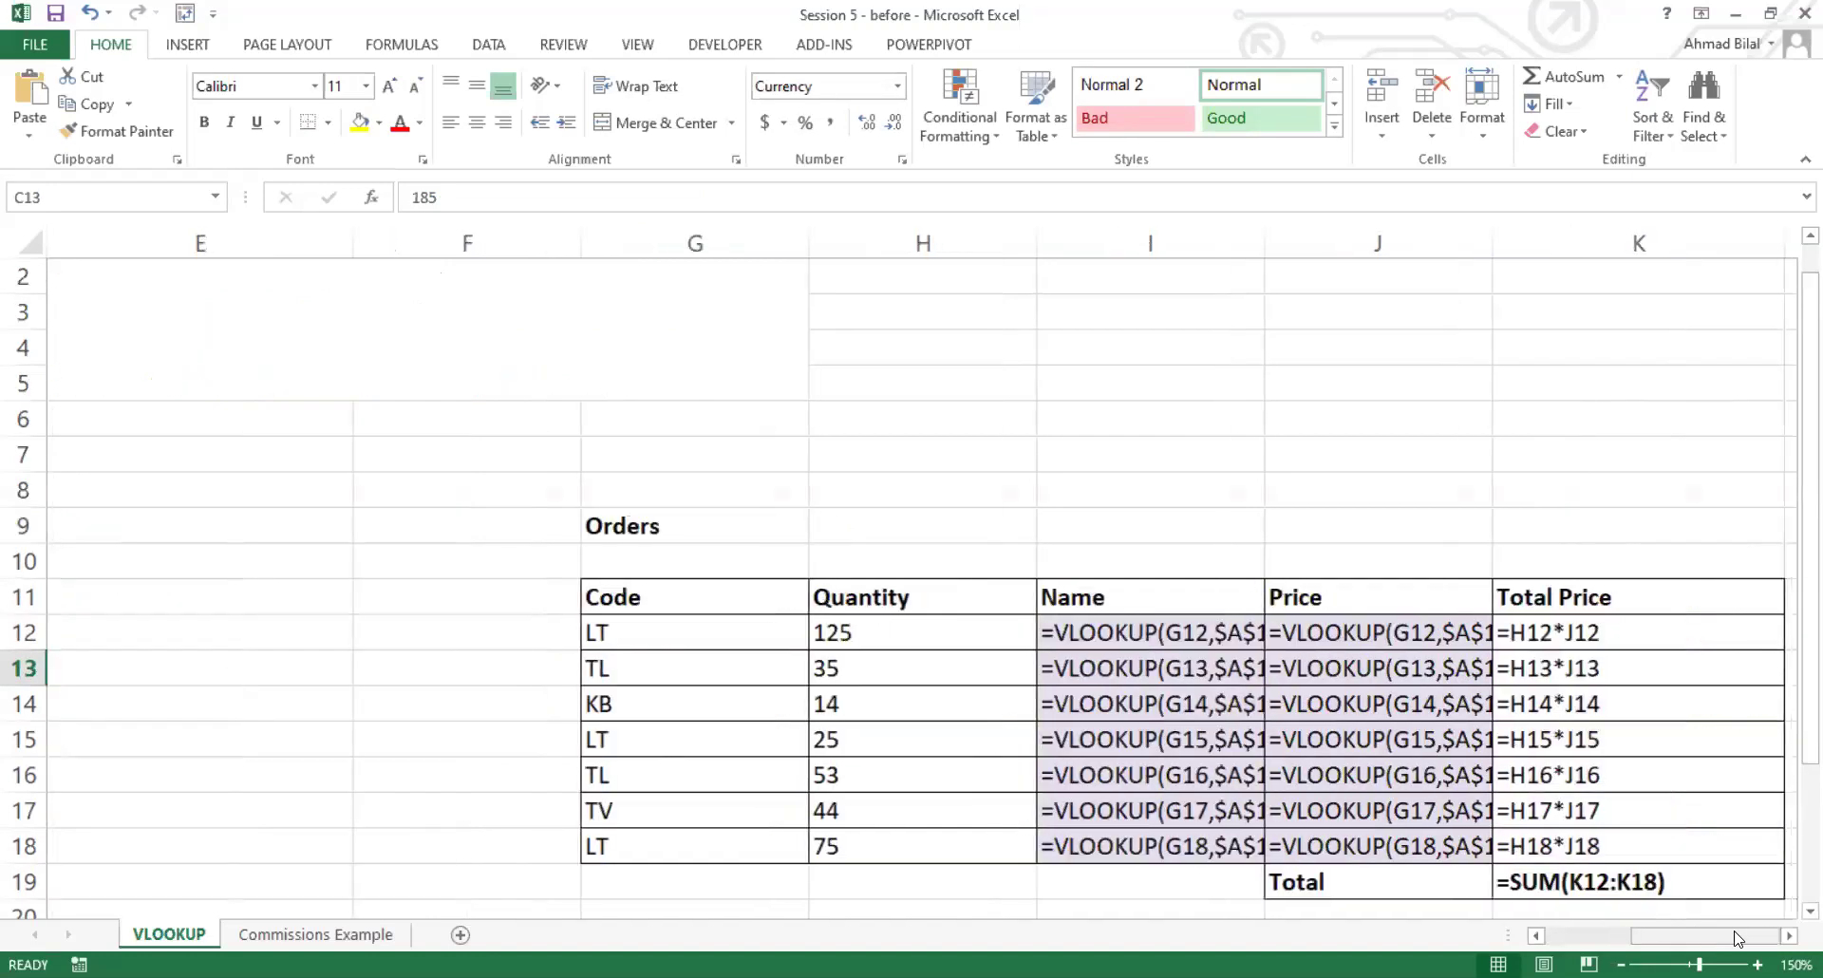
# Step: Widen columns I and J of the Orders table so the full VLOOKUP formulas under Name and Price are readable
pyautogui.click(1789, 938)
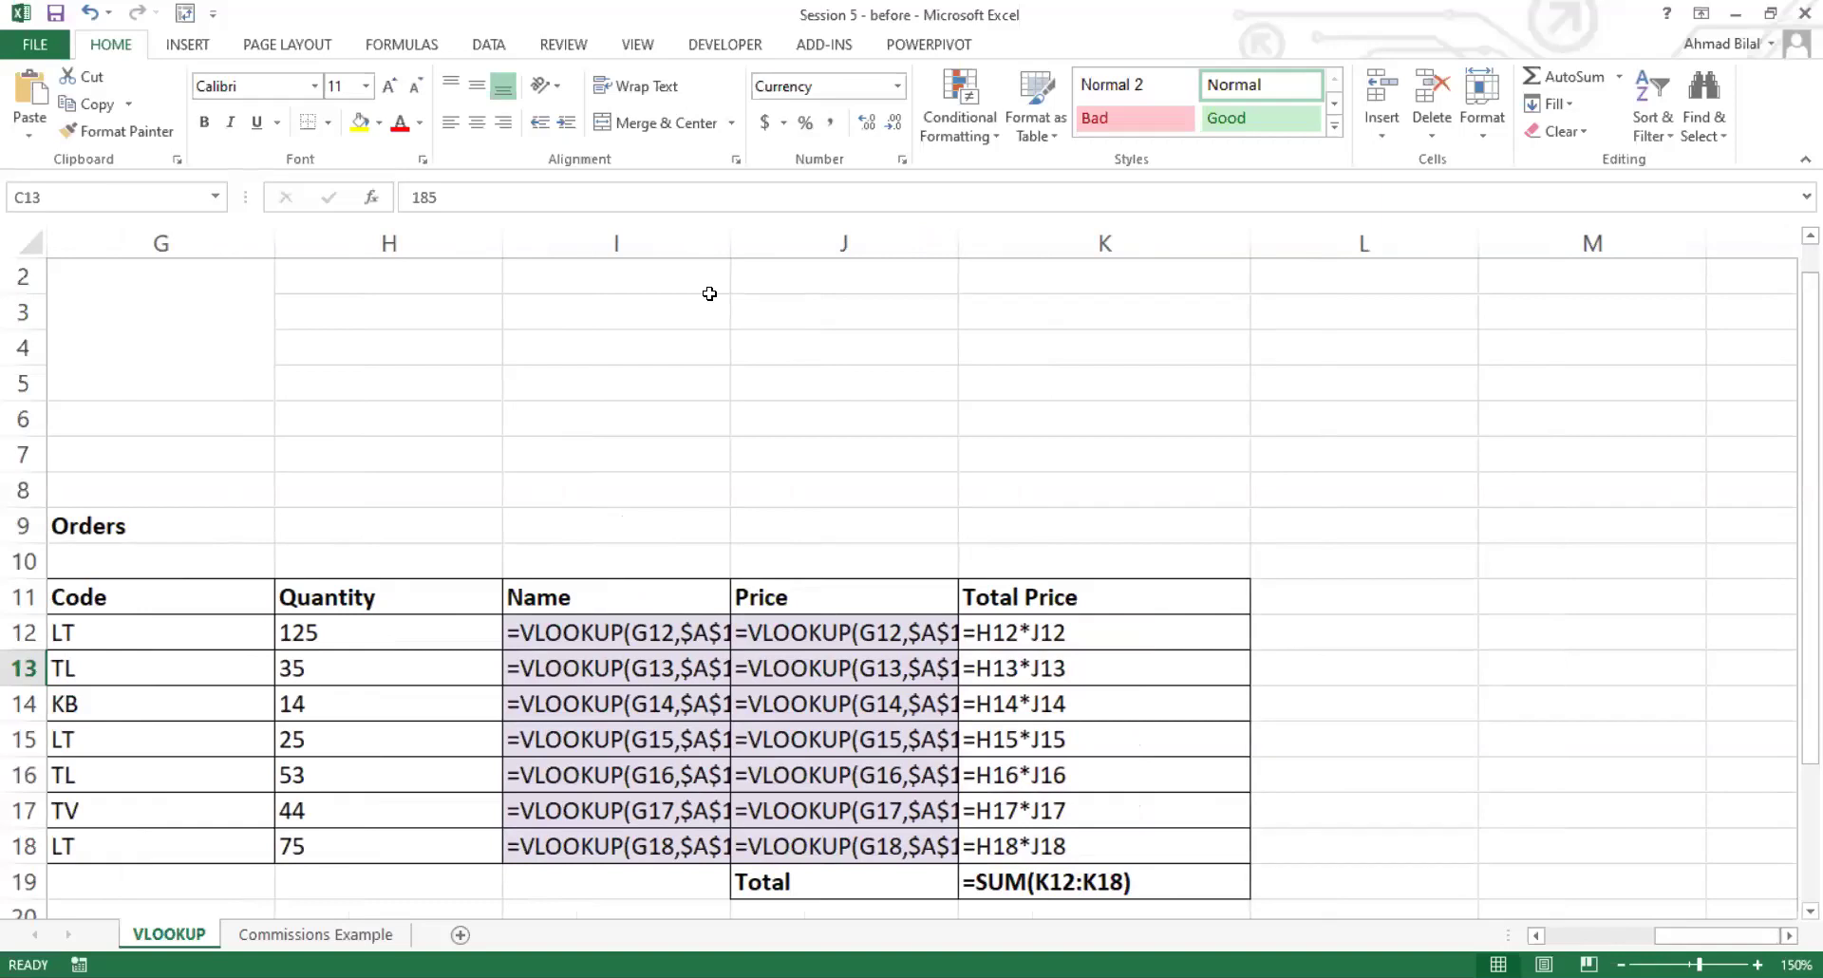
pyautogui.moveTo(731, 244); pyautogui.dragTo(944, 244)
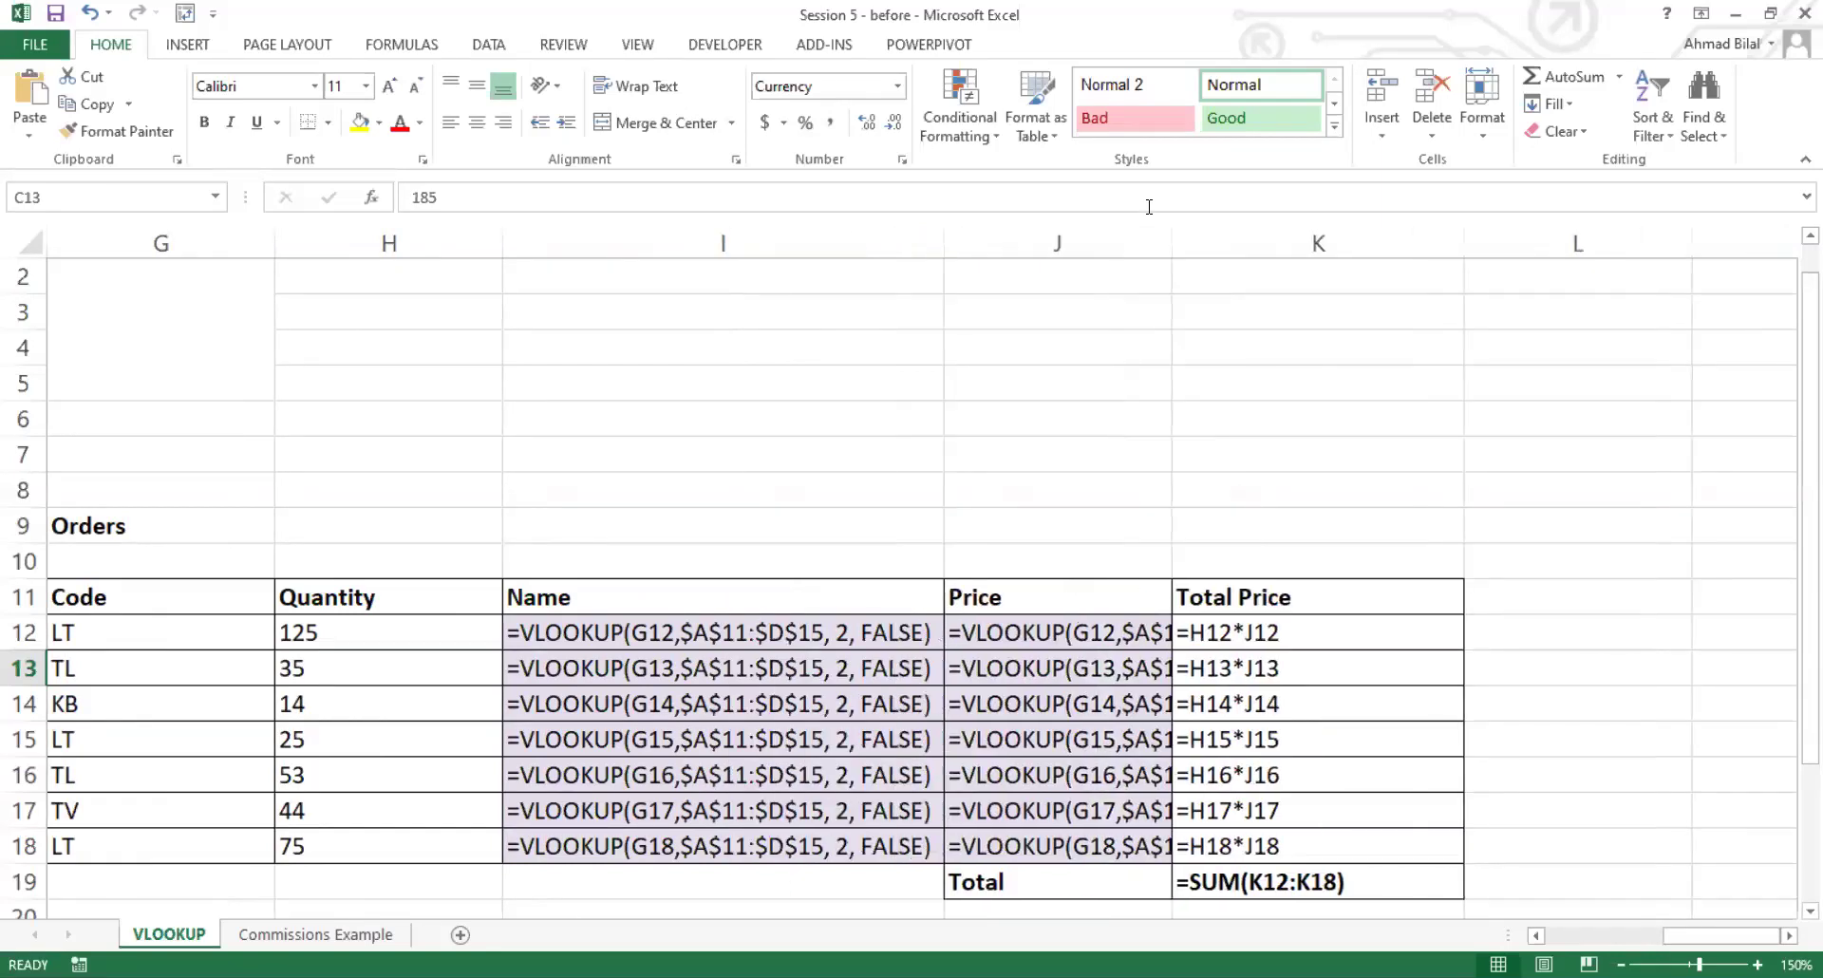
pyautogui.doubleClick(1171, 229)
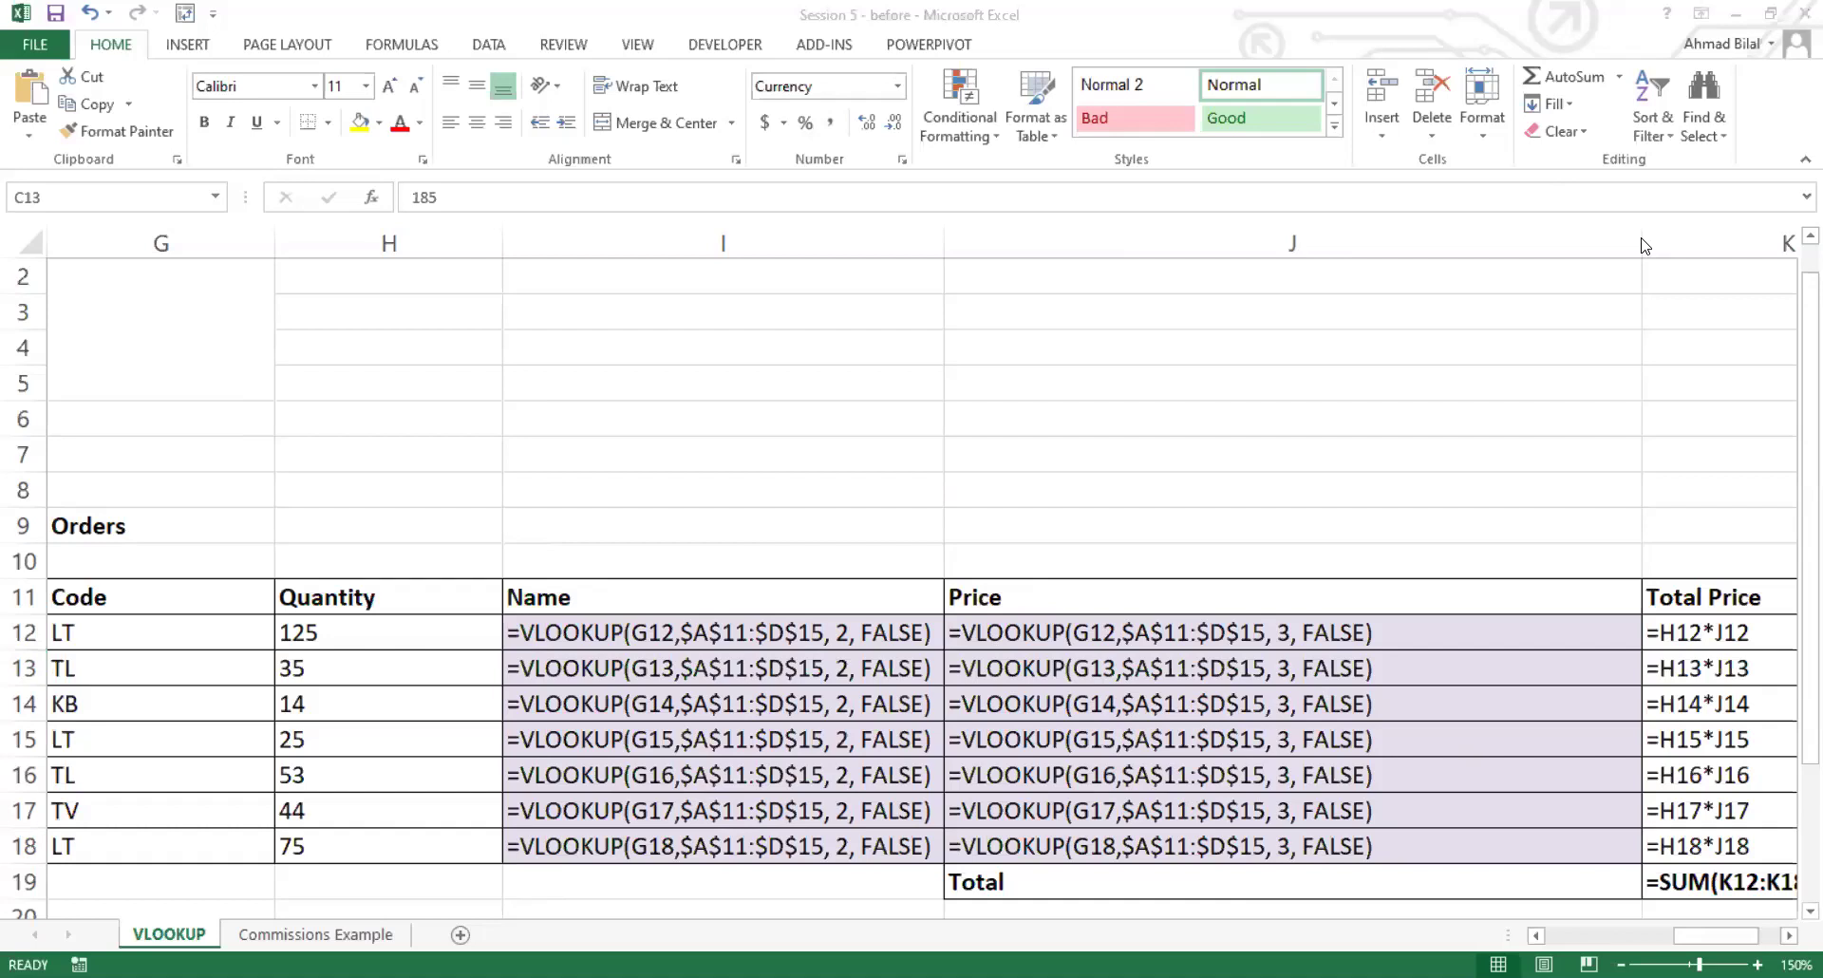
pyautogui.moveTo(1644, 245); pyautogui.dragTo(1438, 267)
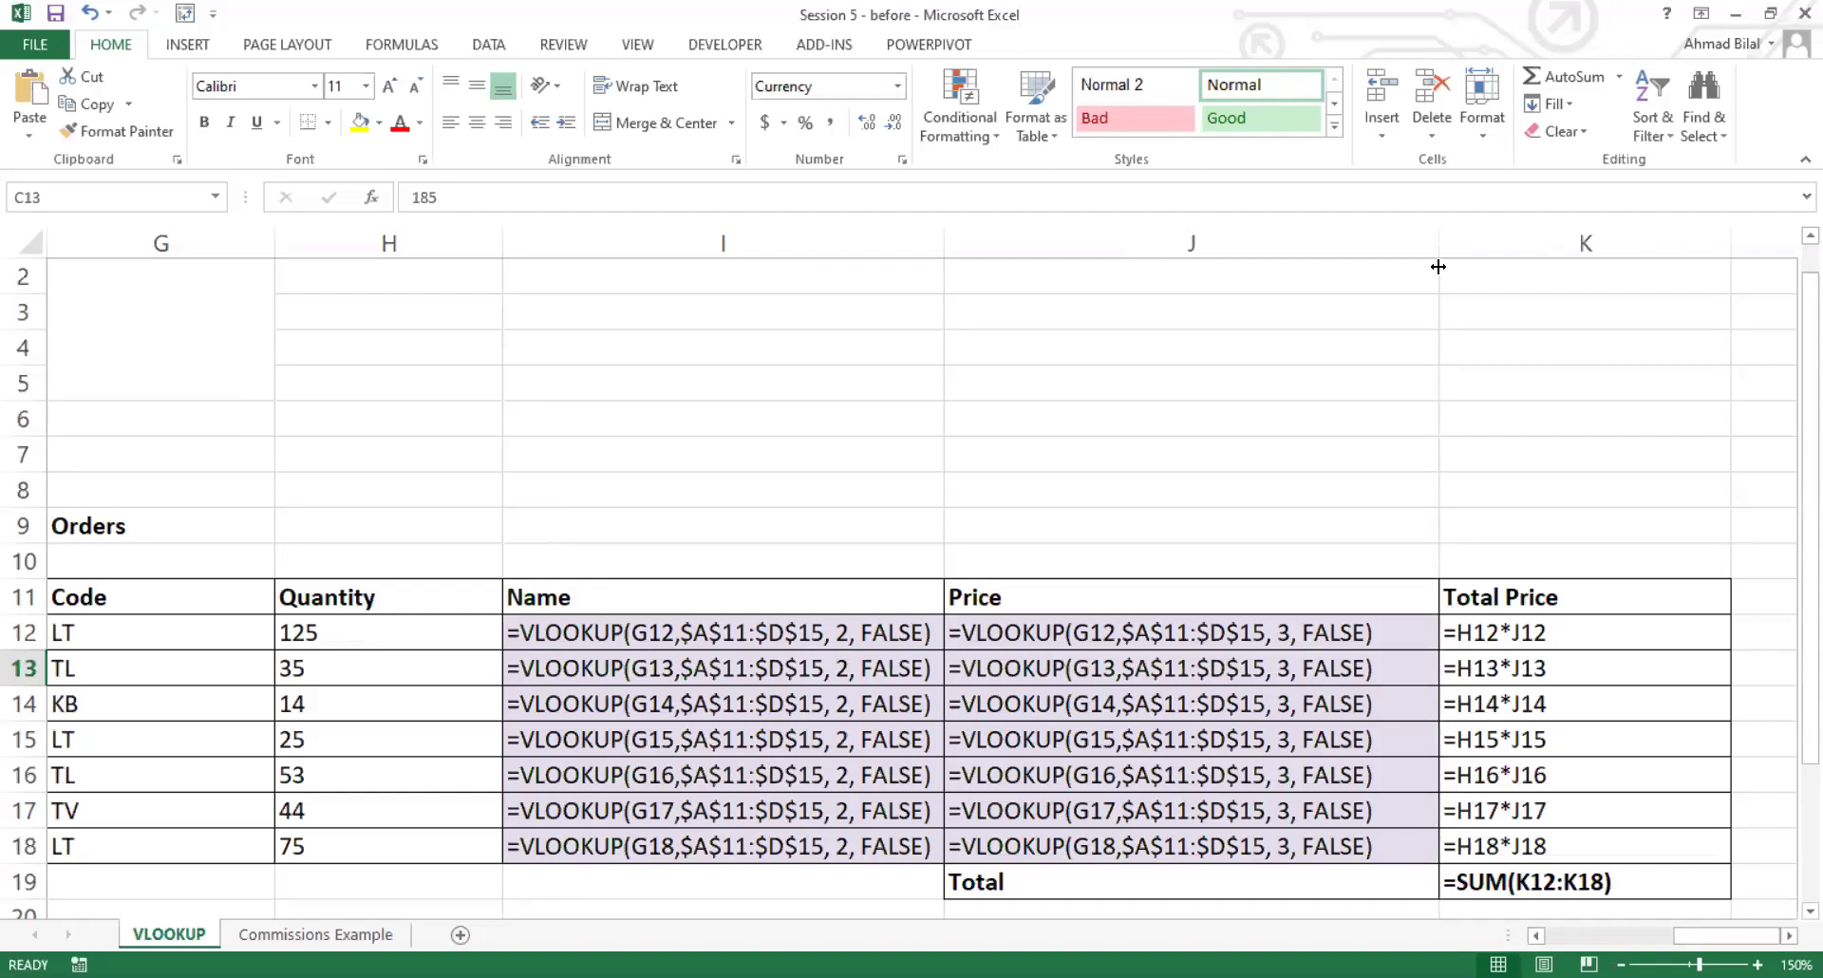
pyautogui.moveTo(944, 243); pyautogui.dragTo(984, 235)
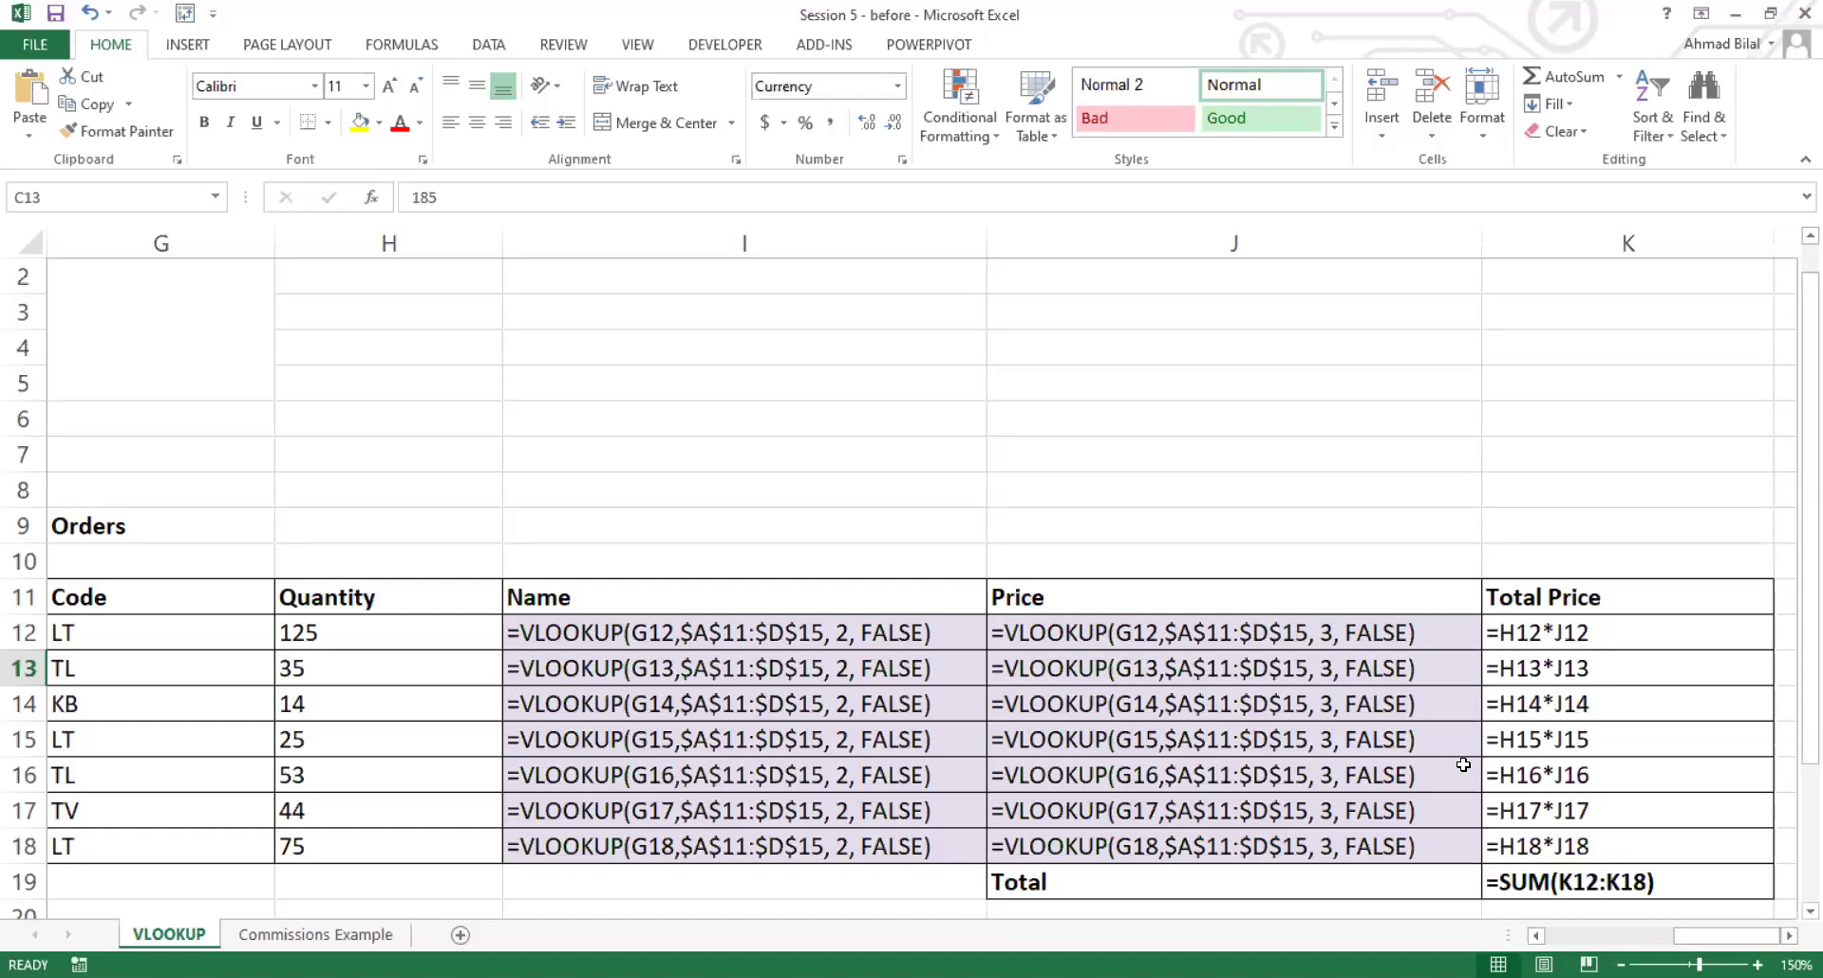
# Step: Inspect the VLOOKUP formula in I15, then switch the sheet back to displaying values and select I16
pyautogui.doubleClick(928, 740)
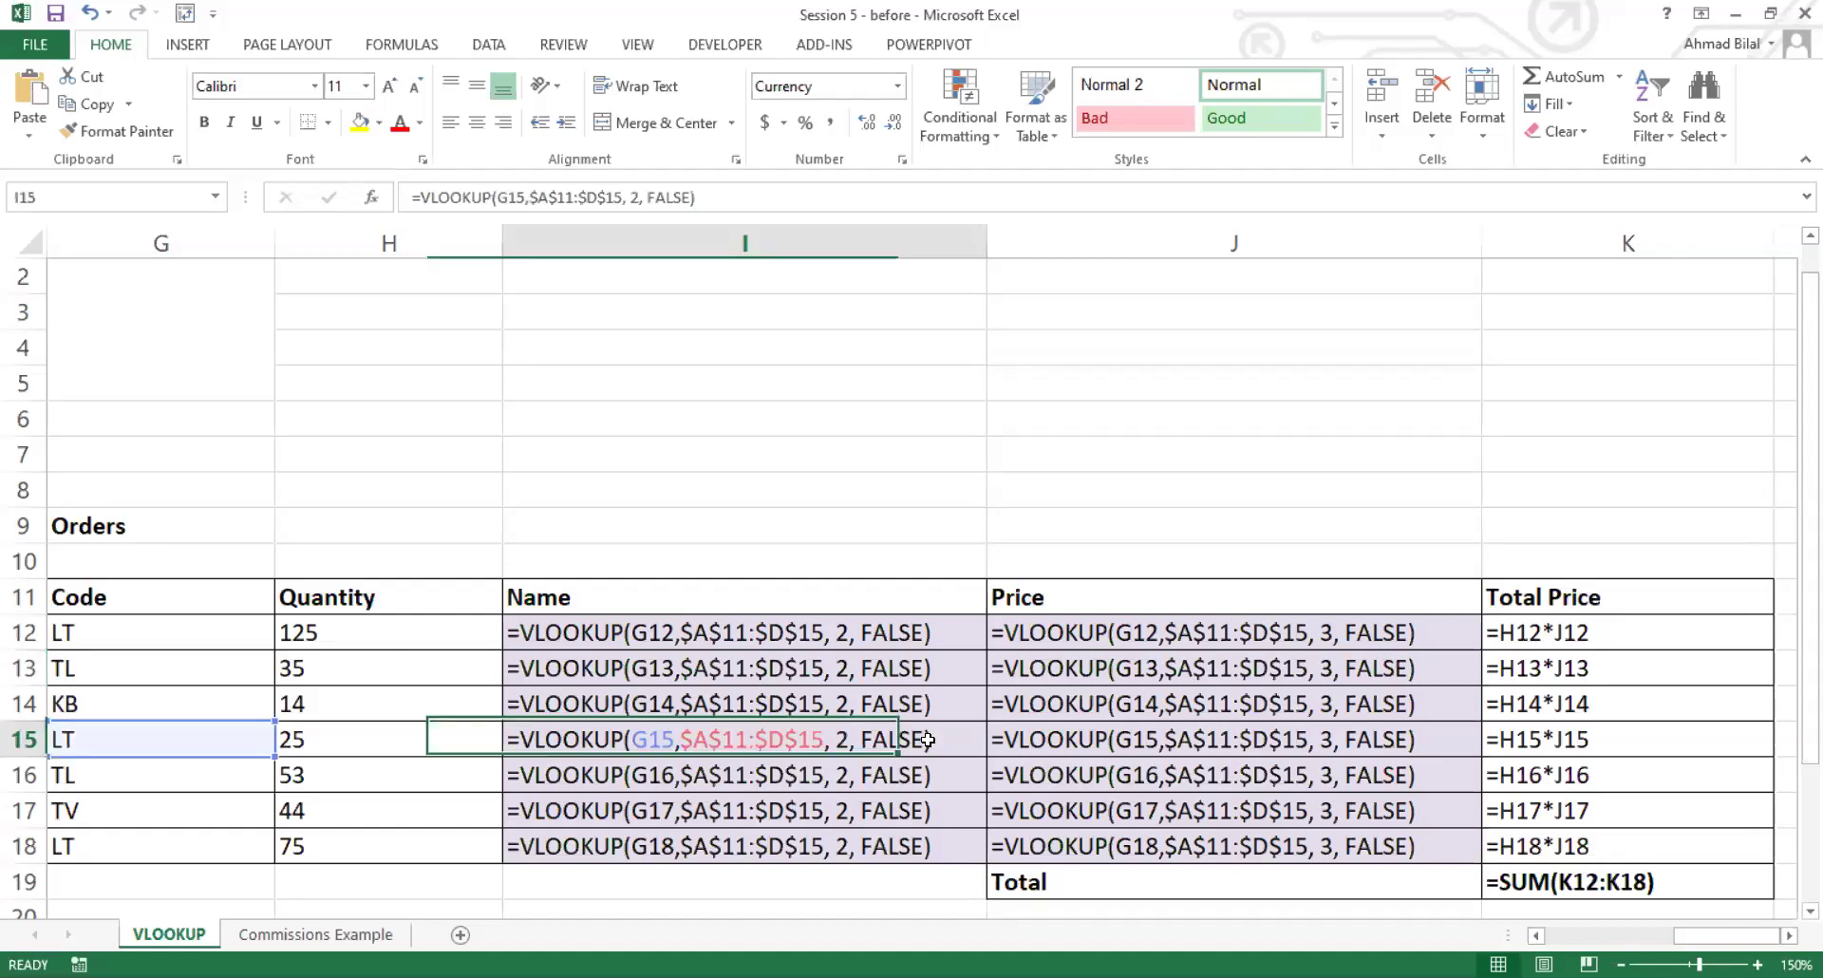
pyautogui.hotkey('ctrl', '`')
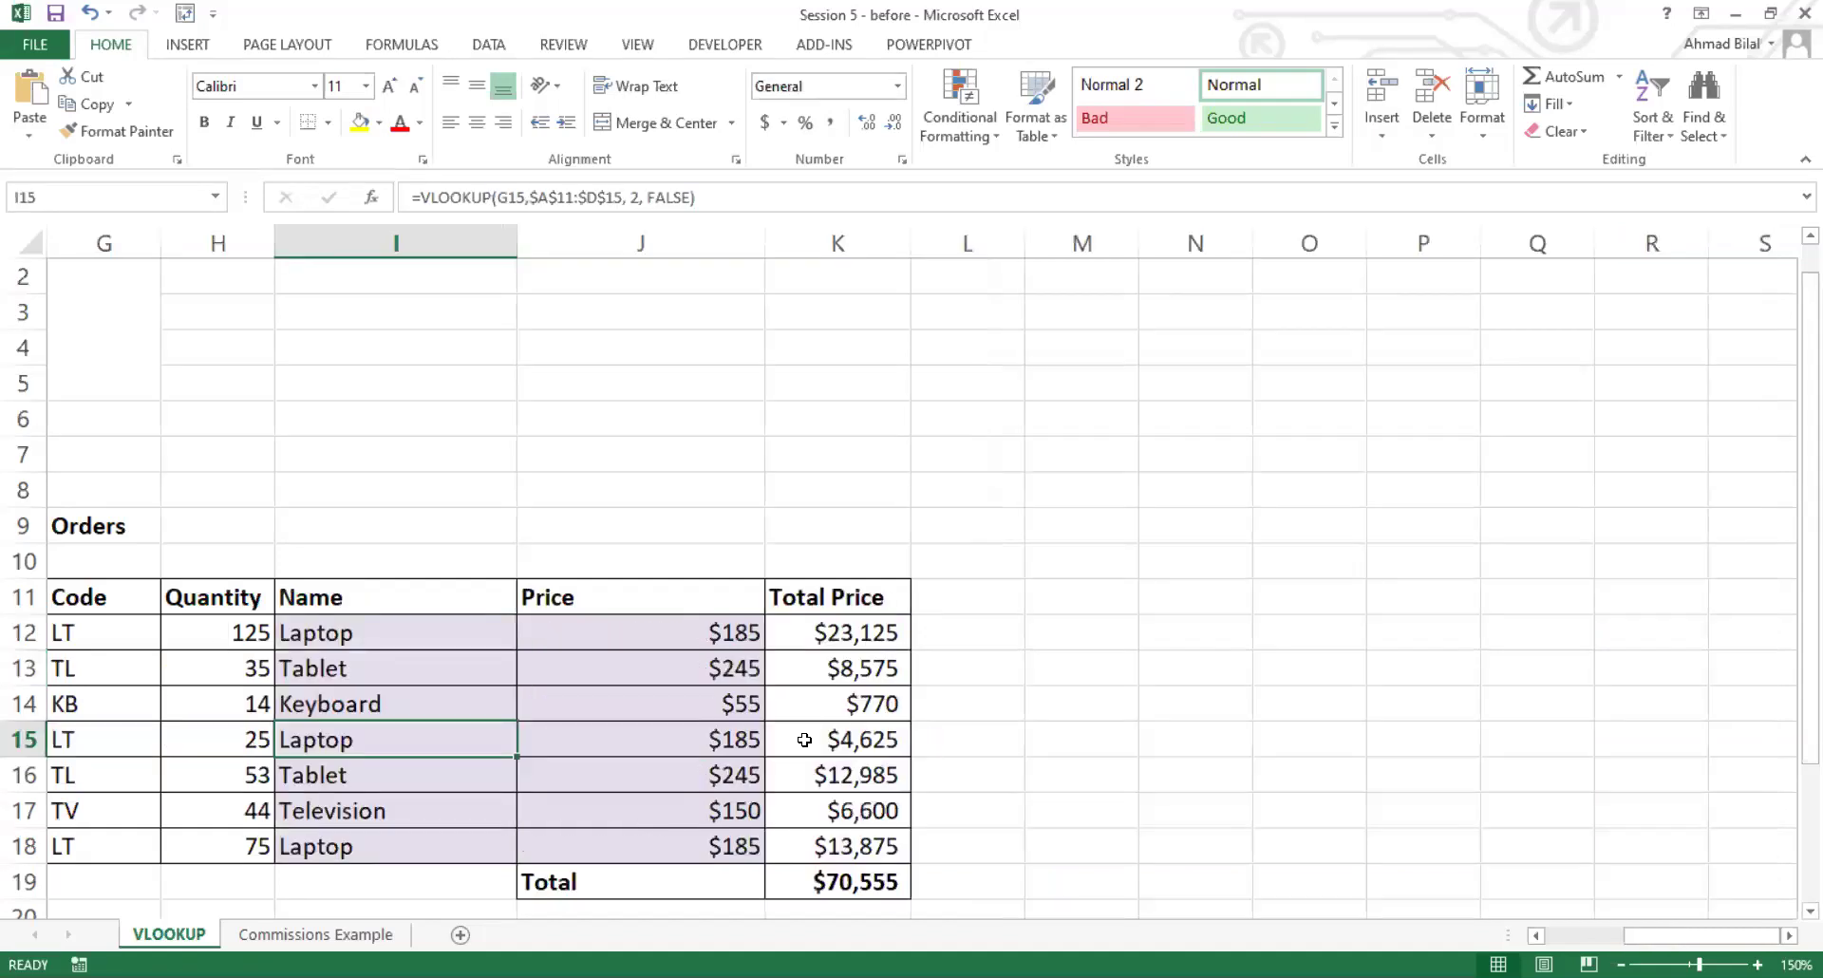
pyautogui.hscroll(-6, 805, 739)
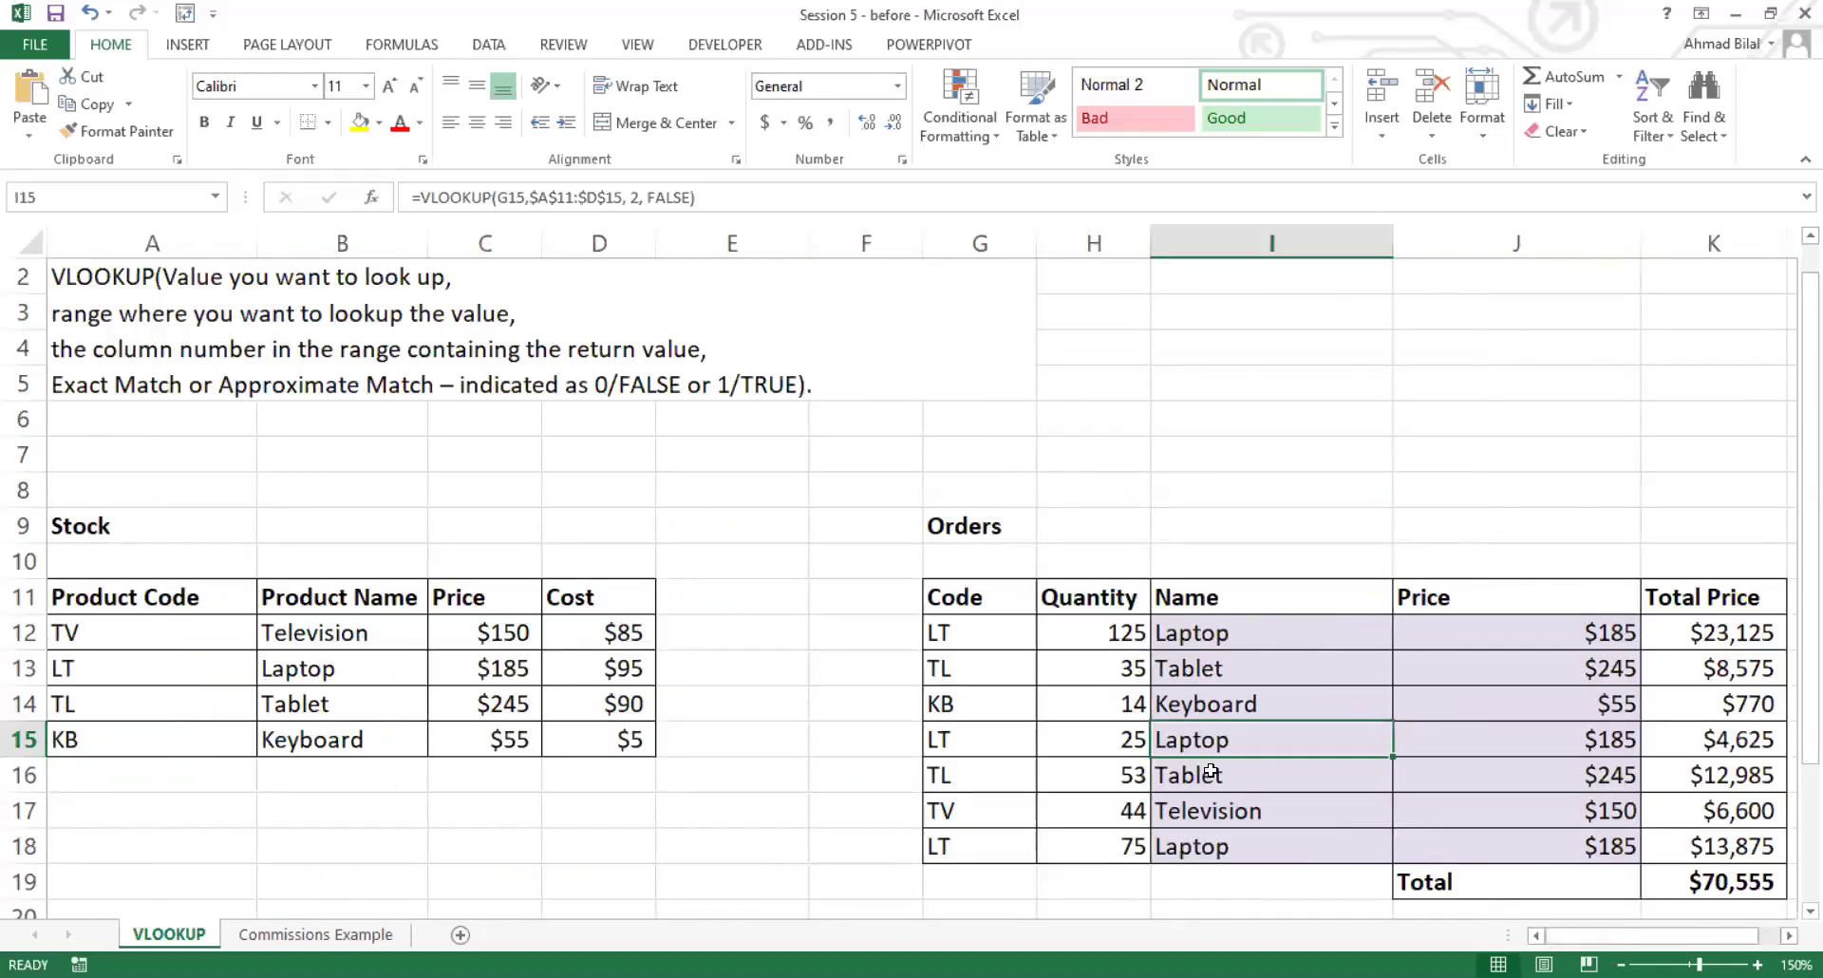
pyautogui.click(1212, 777)
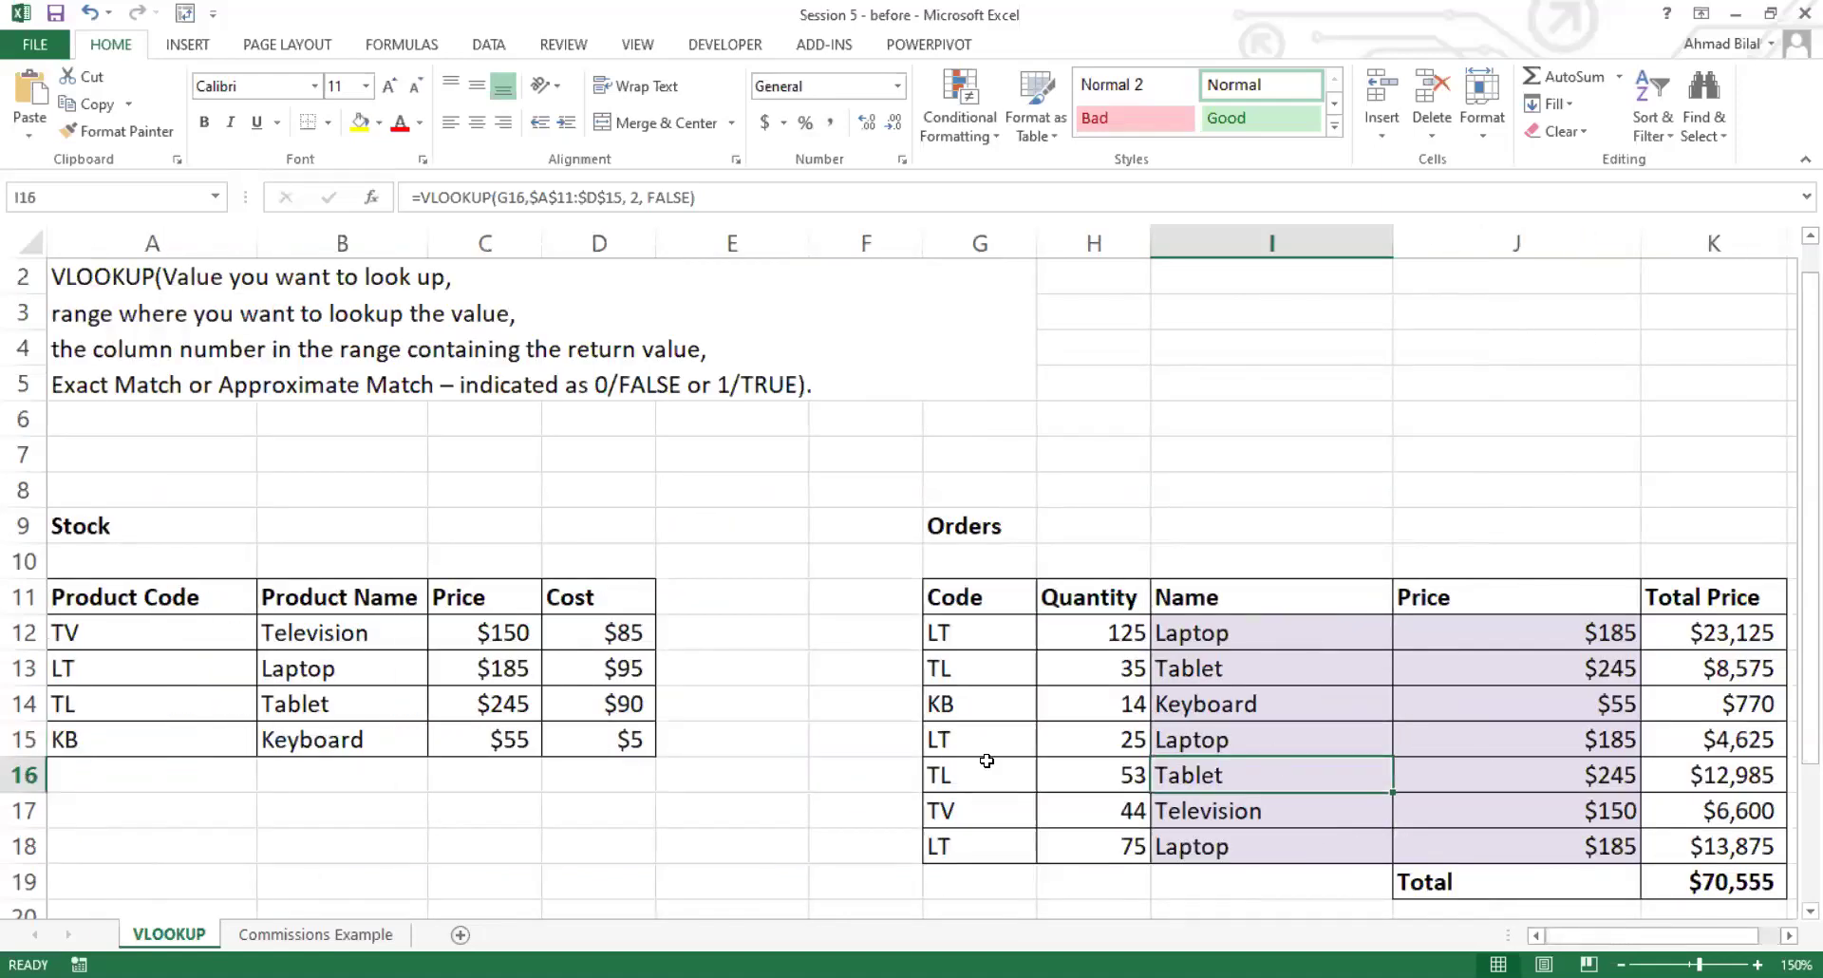
# Step: Examine the empty Product Code and Price lookup table in A21:C24 and compare its Product Name column with the Stock table A11:D15
pyautogui.scroll(-3, 796, 736)
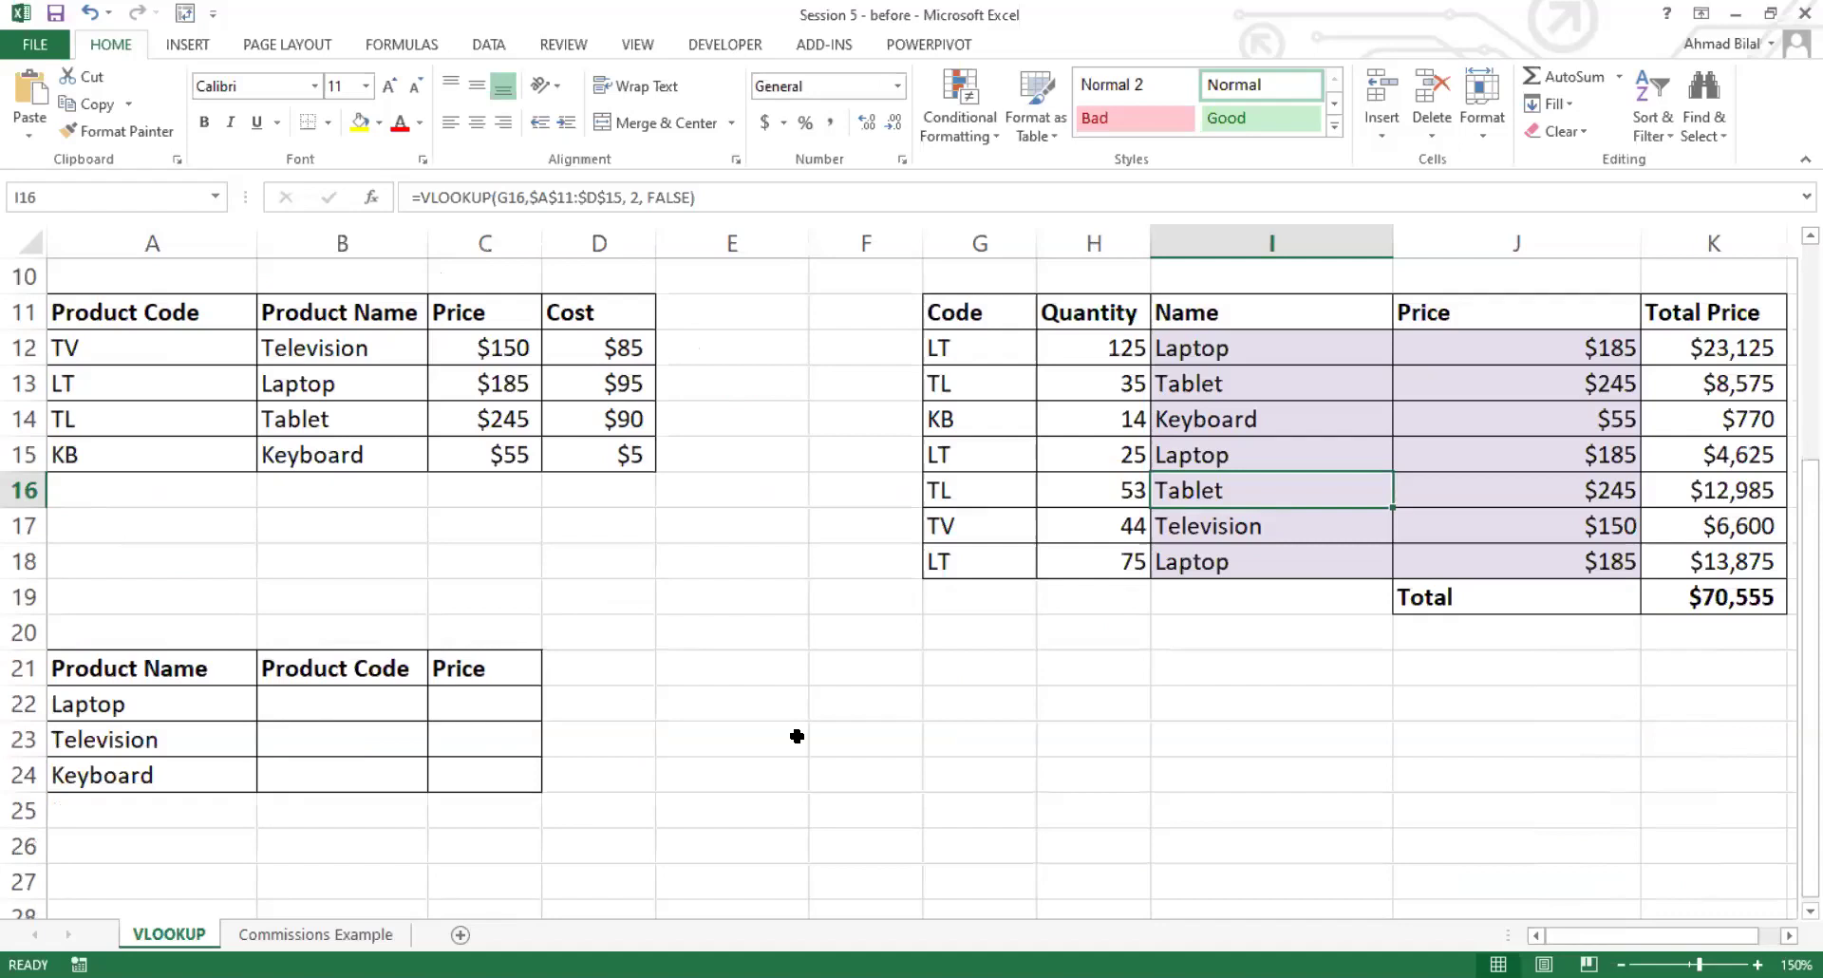
pyautogui.scroll(-1, 796, 736)
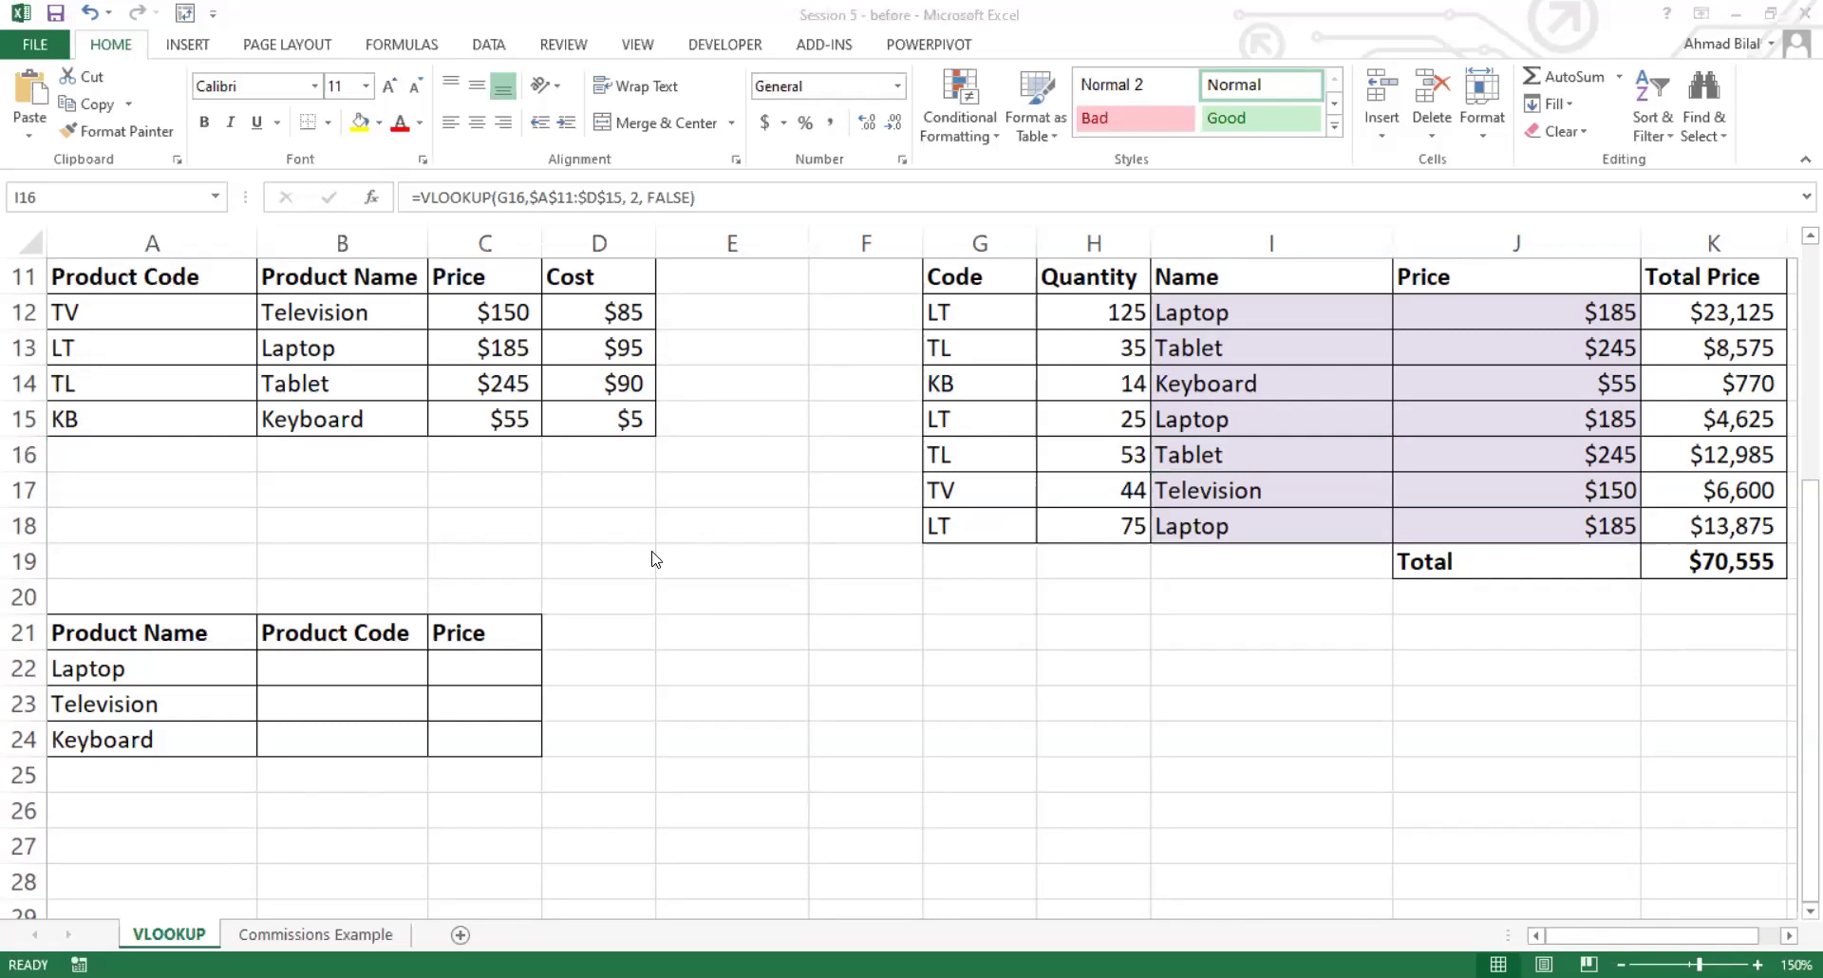
pyautogui.scroll(-7, 653, 560)
pyautogui.scroll(8, 653, 560)
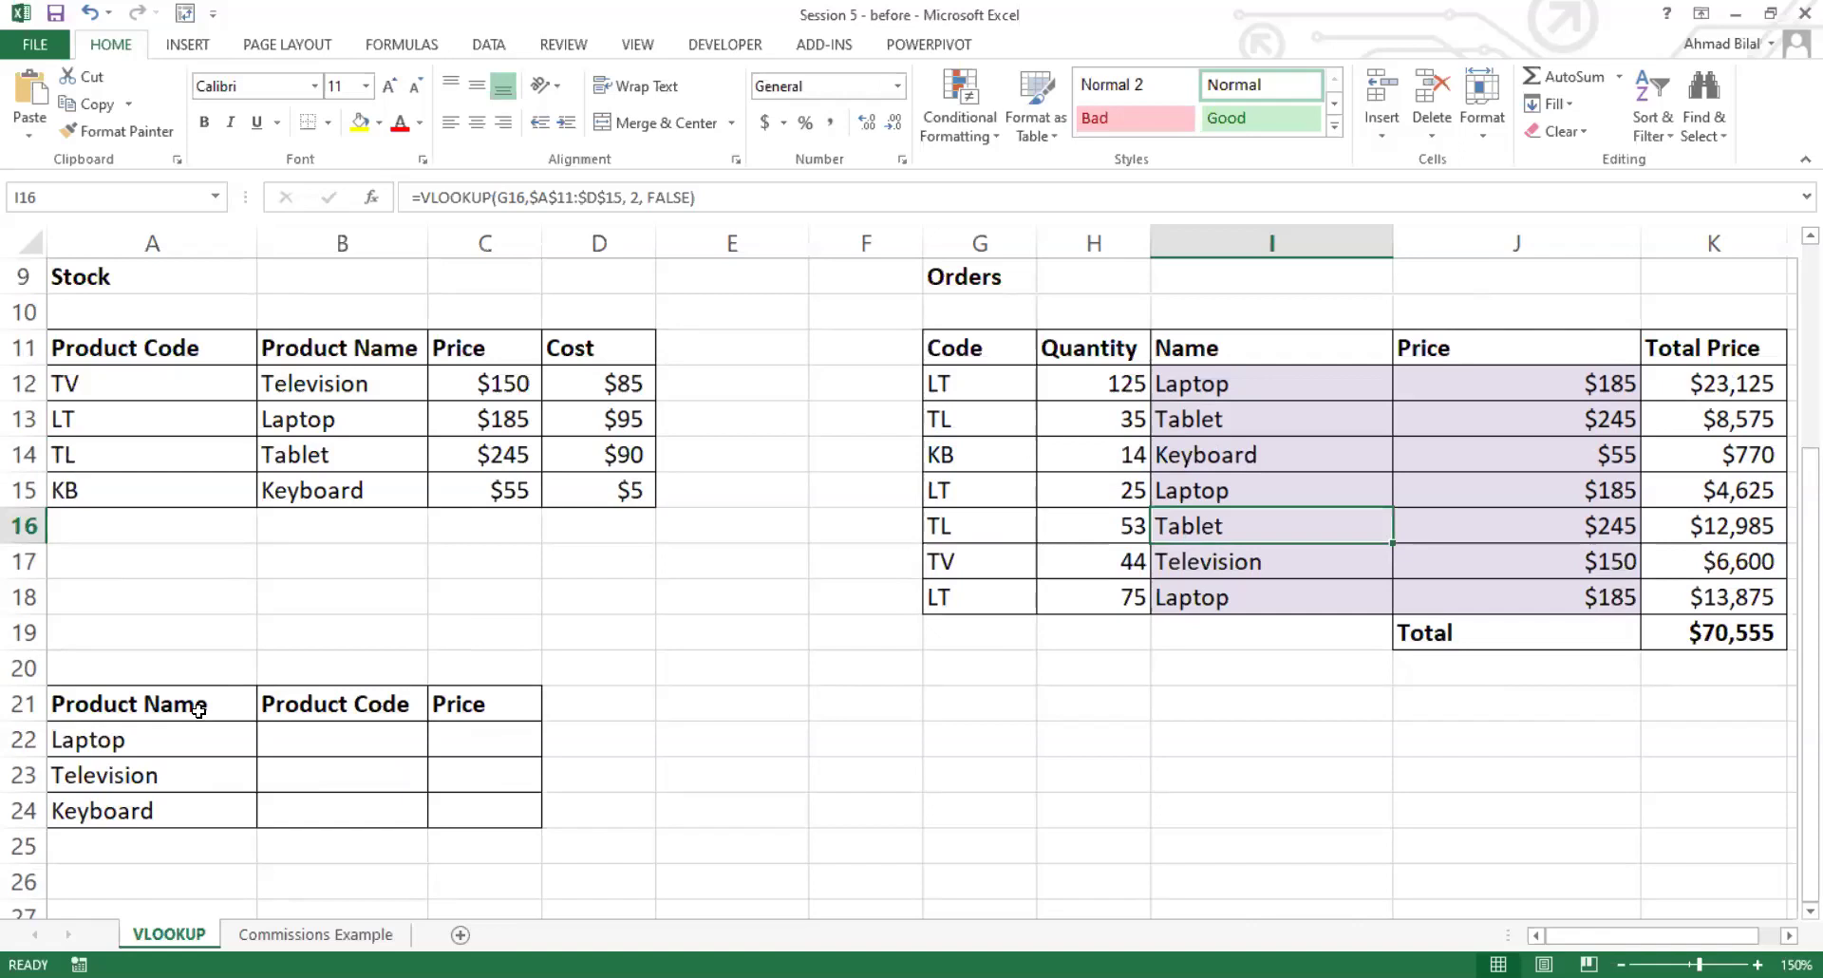
pyautogui.moveTo(199, 710); pyautogui.dragTo(183, 801)
pyautogui.click(182, 739)
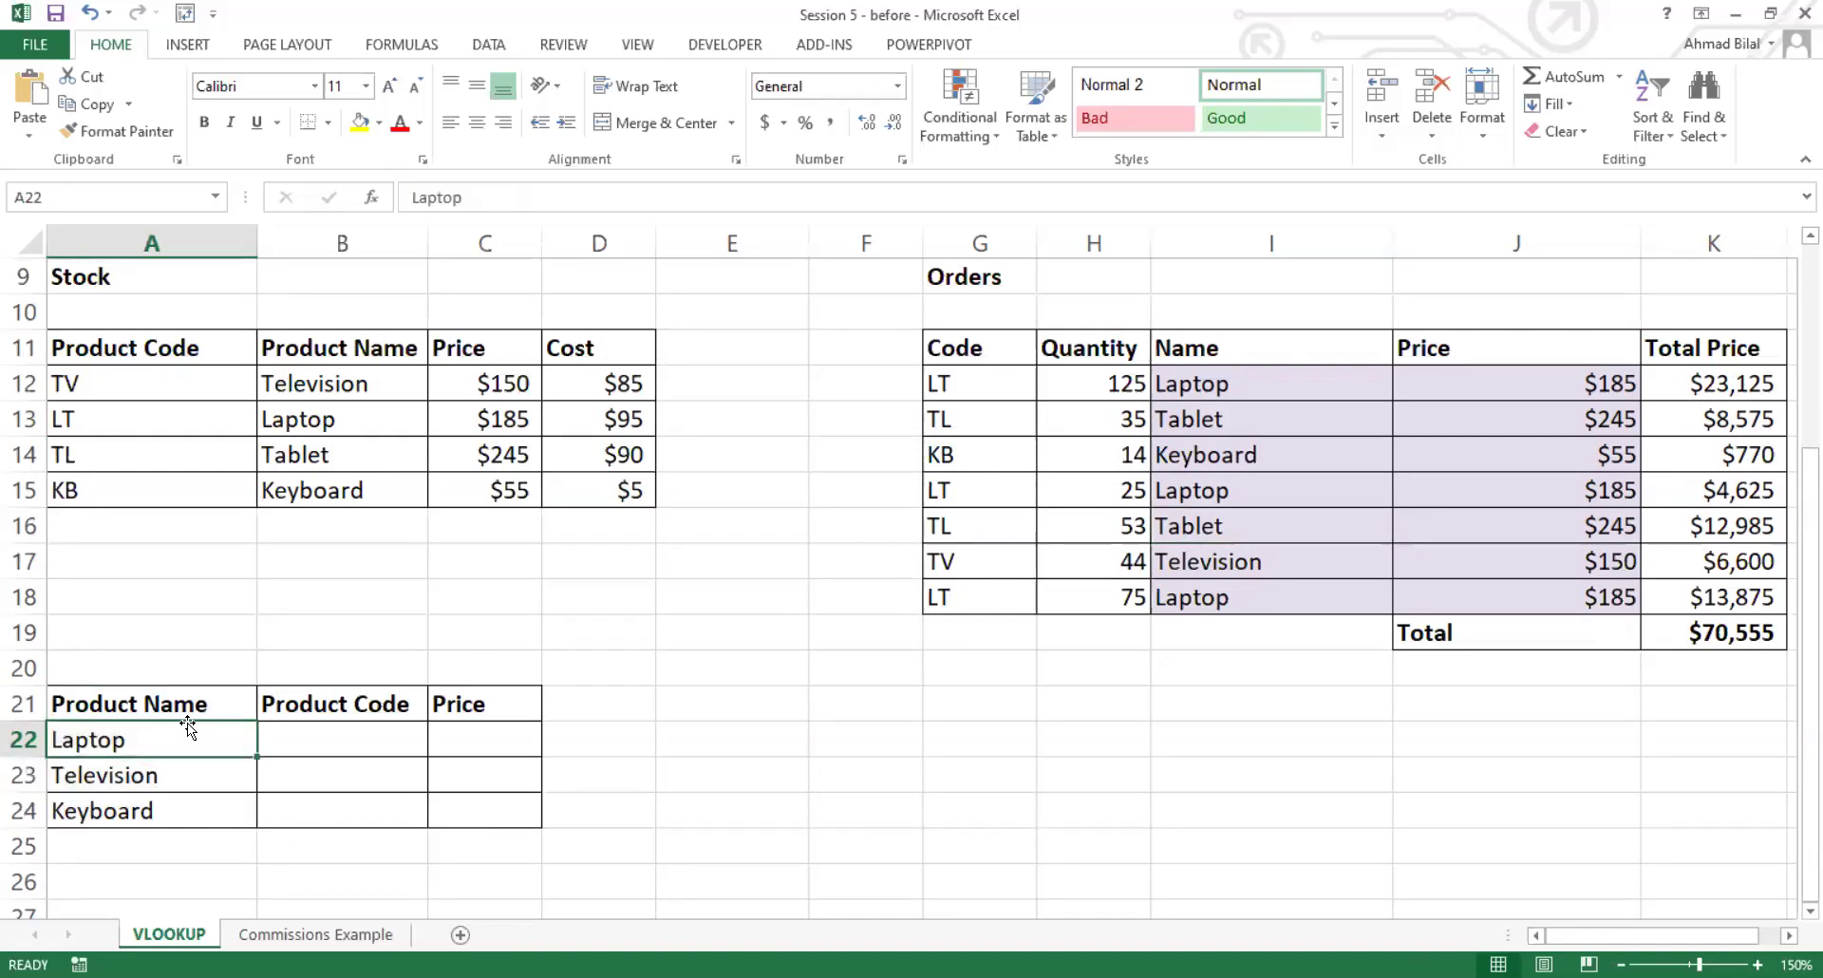
pyautogui.moveTo(188, 705); pyautogui.dragTo(190, 805)
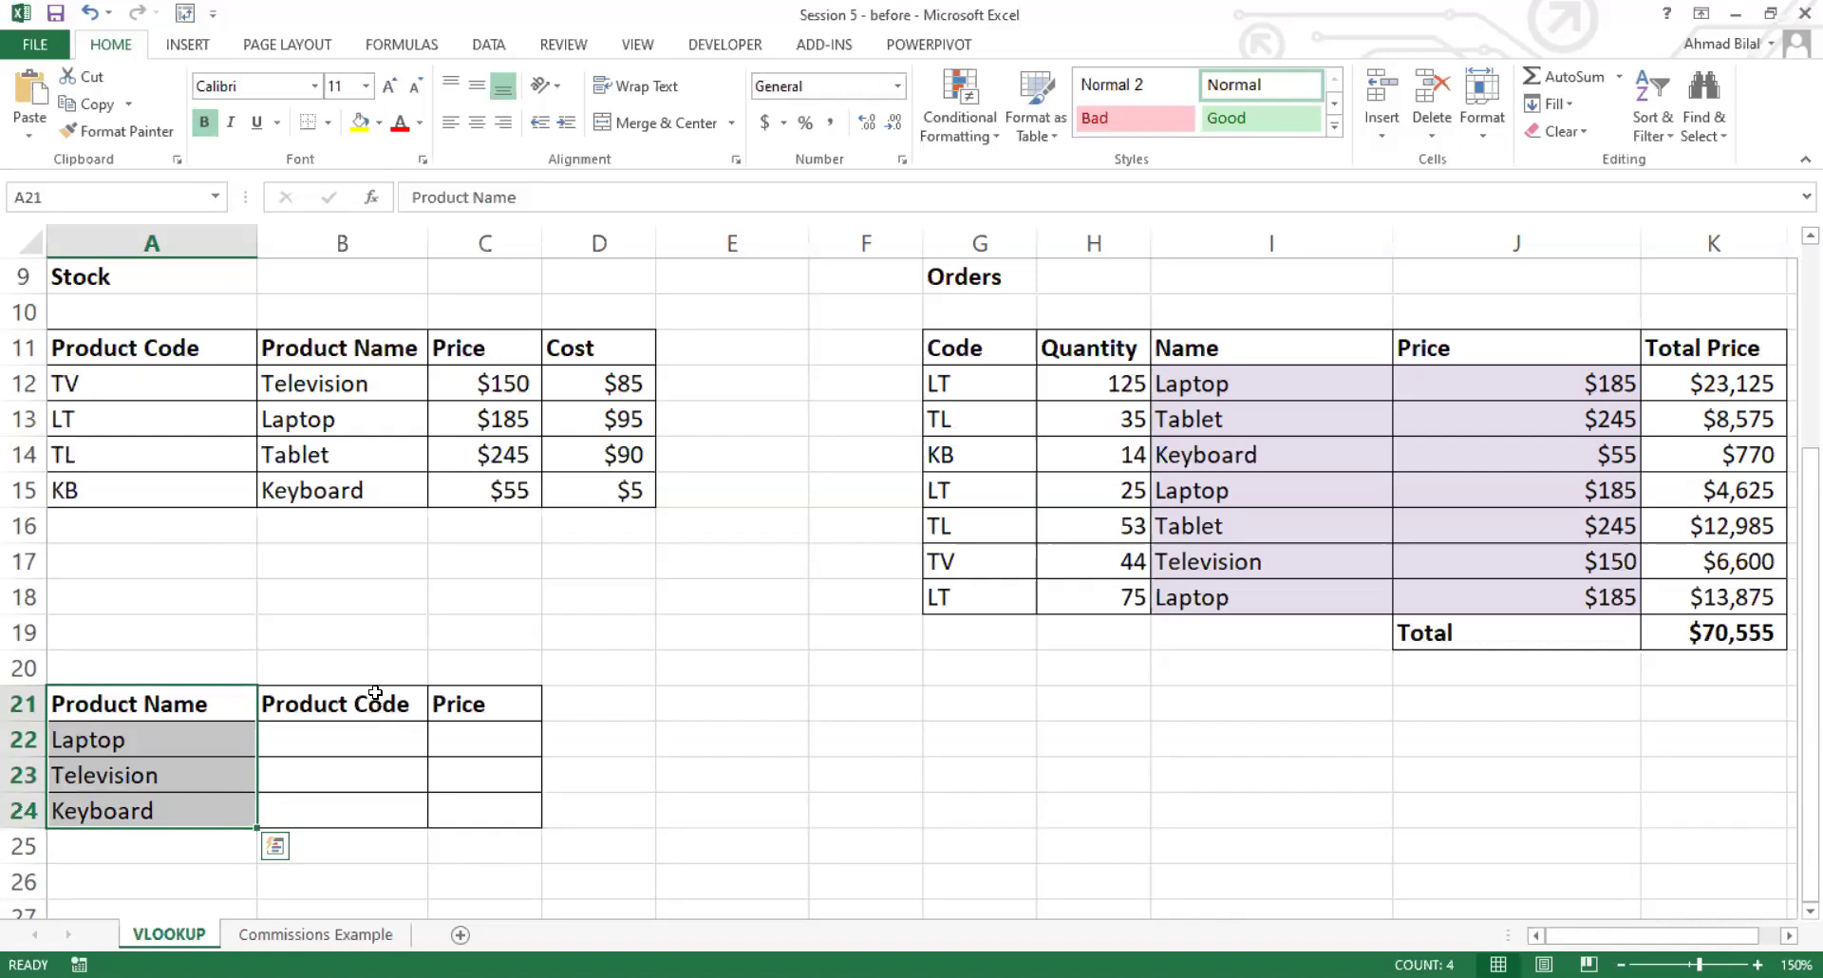
pyautogui.click(375, 736)
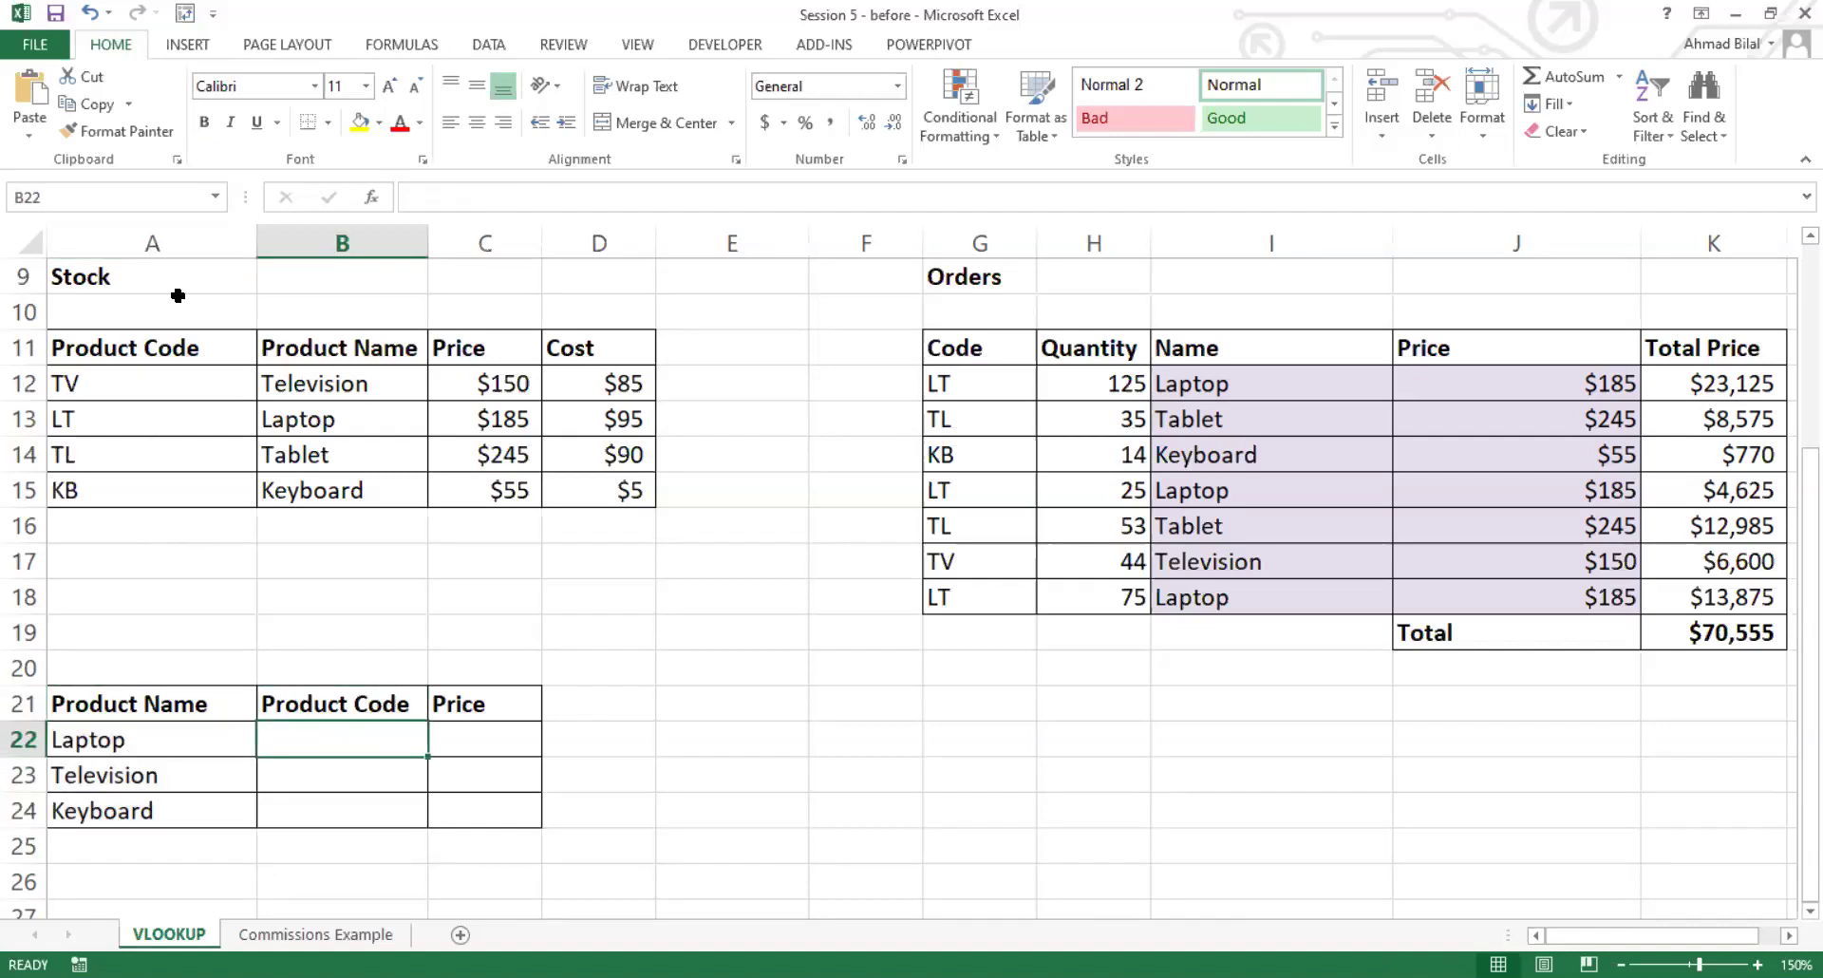
pyautogui.click(531, 740)
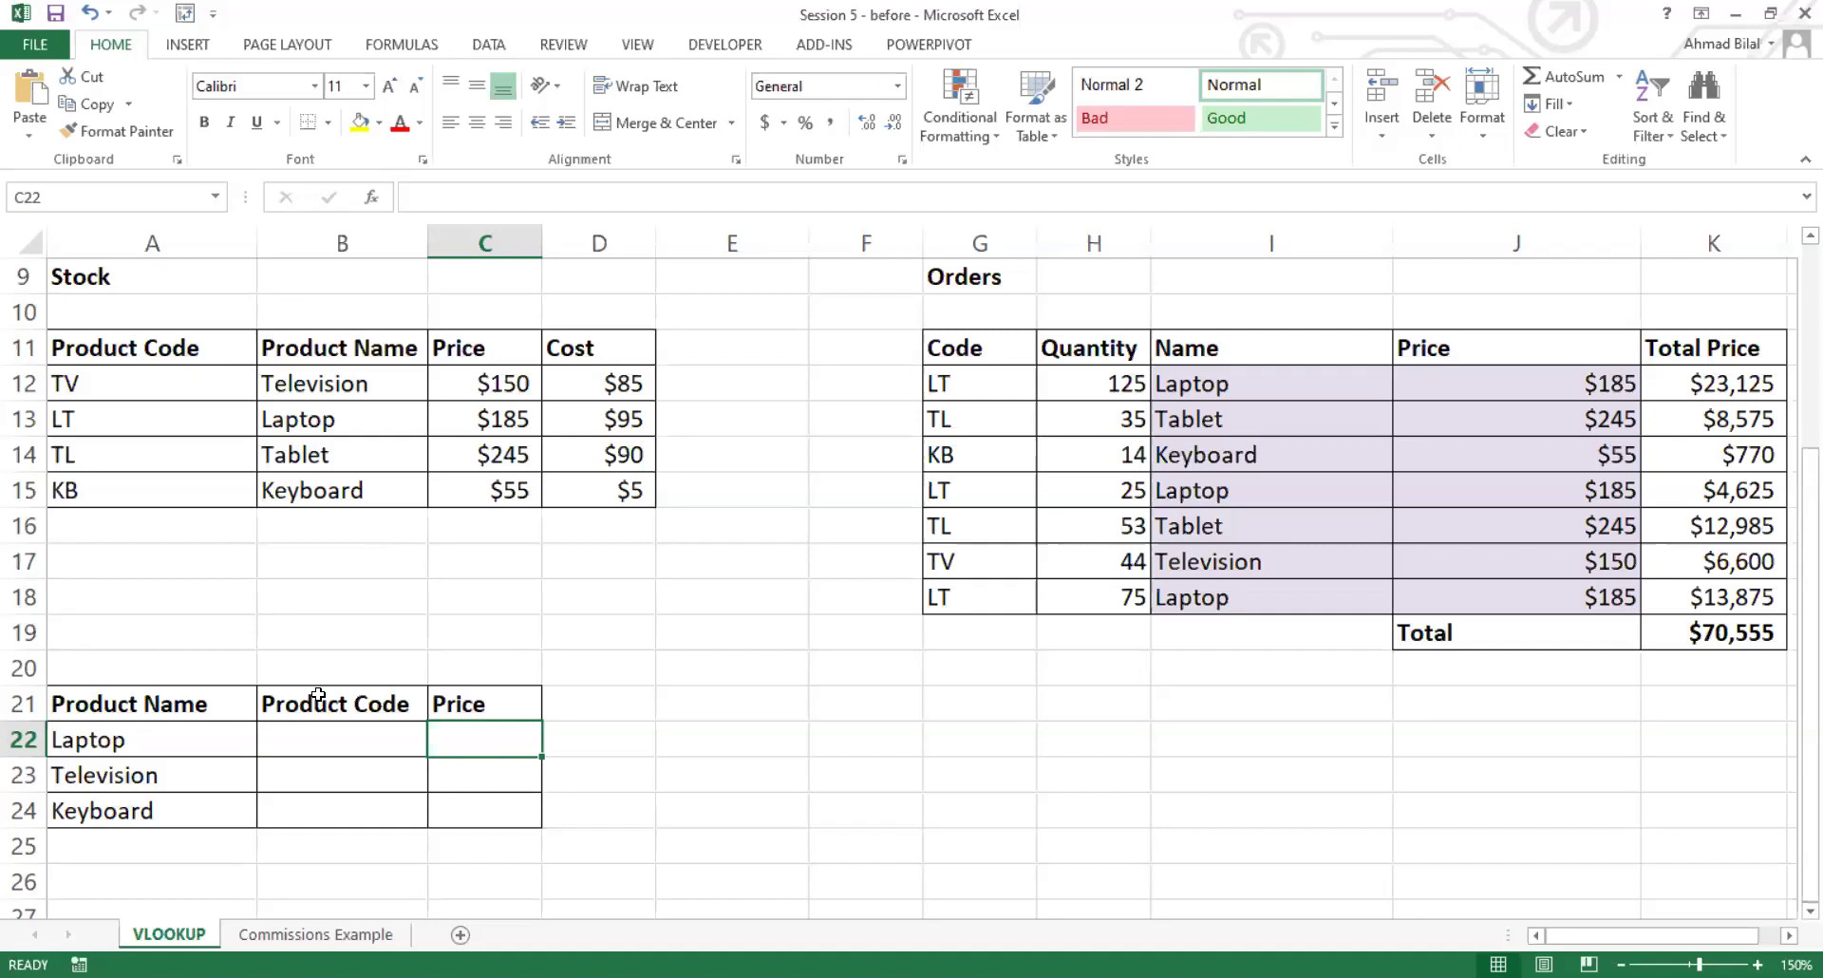
pyautogui.moveTo(131, 704); pyautogui.dragTo(130, 810)
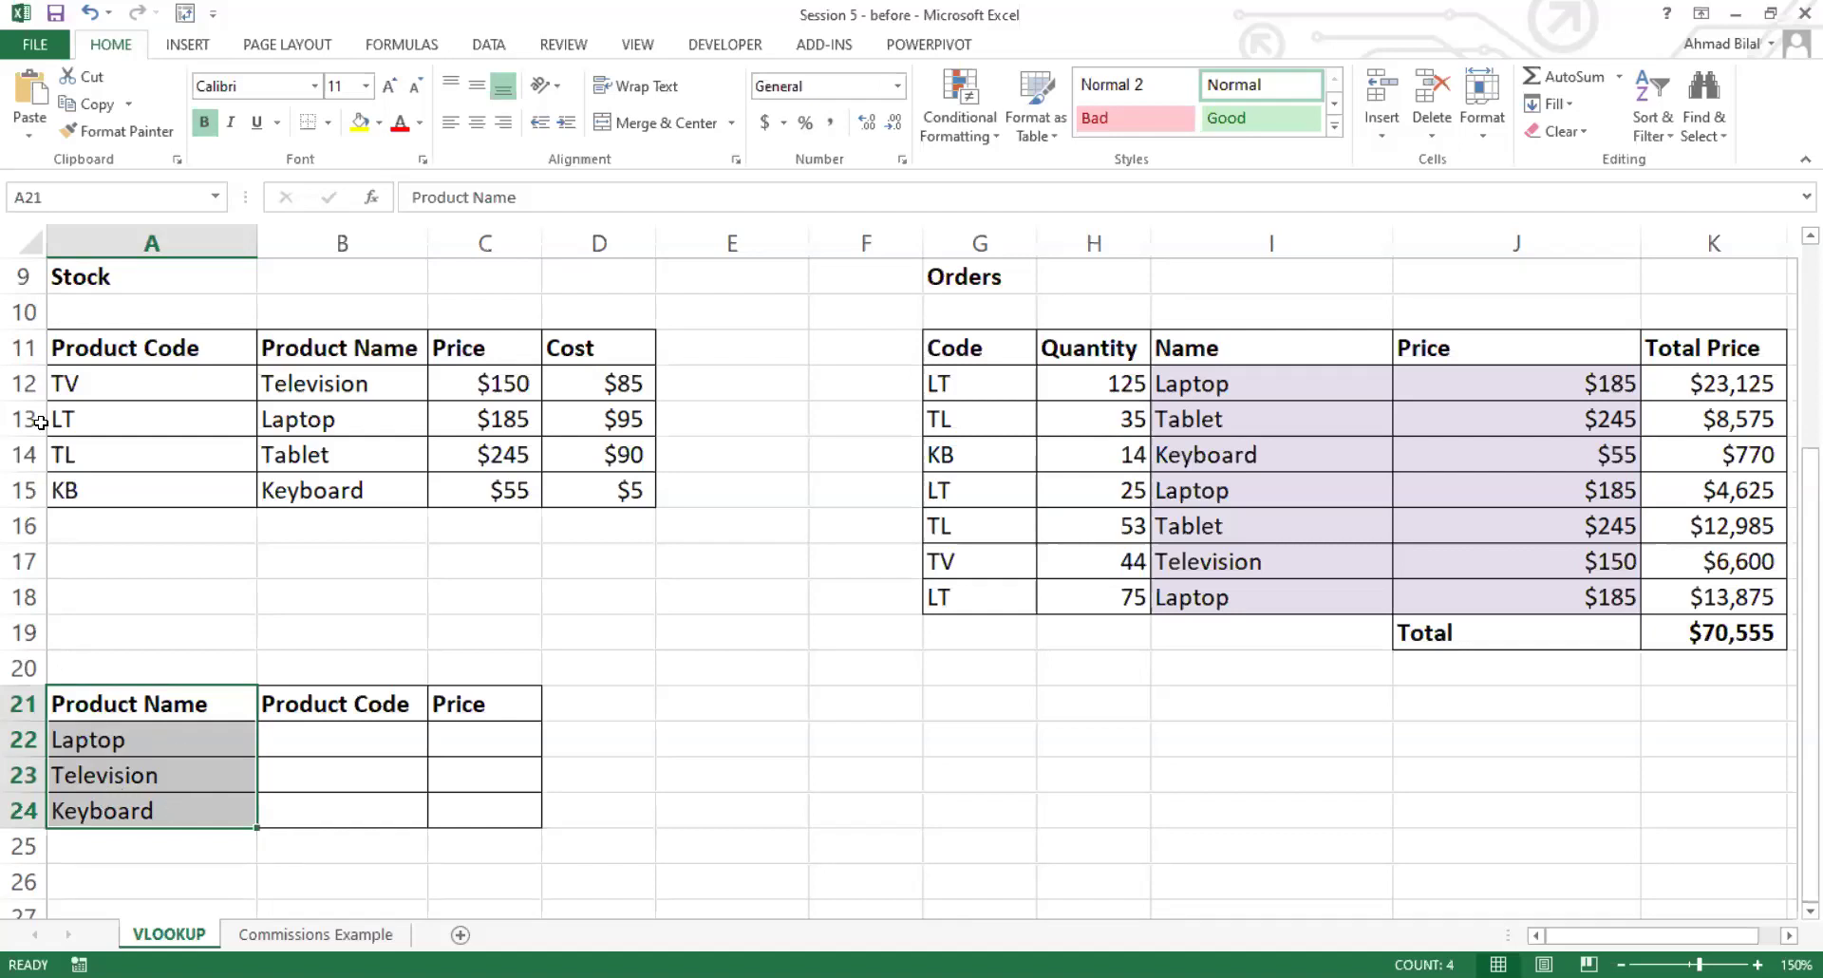
pyautogui.moveTo(123, 352); pyautogui.dragTo(608, 491)
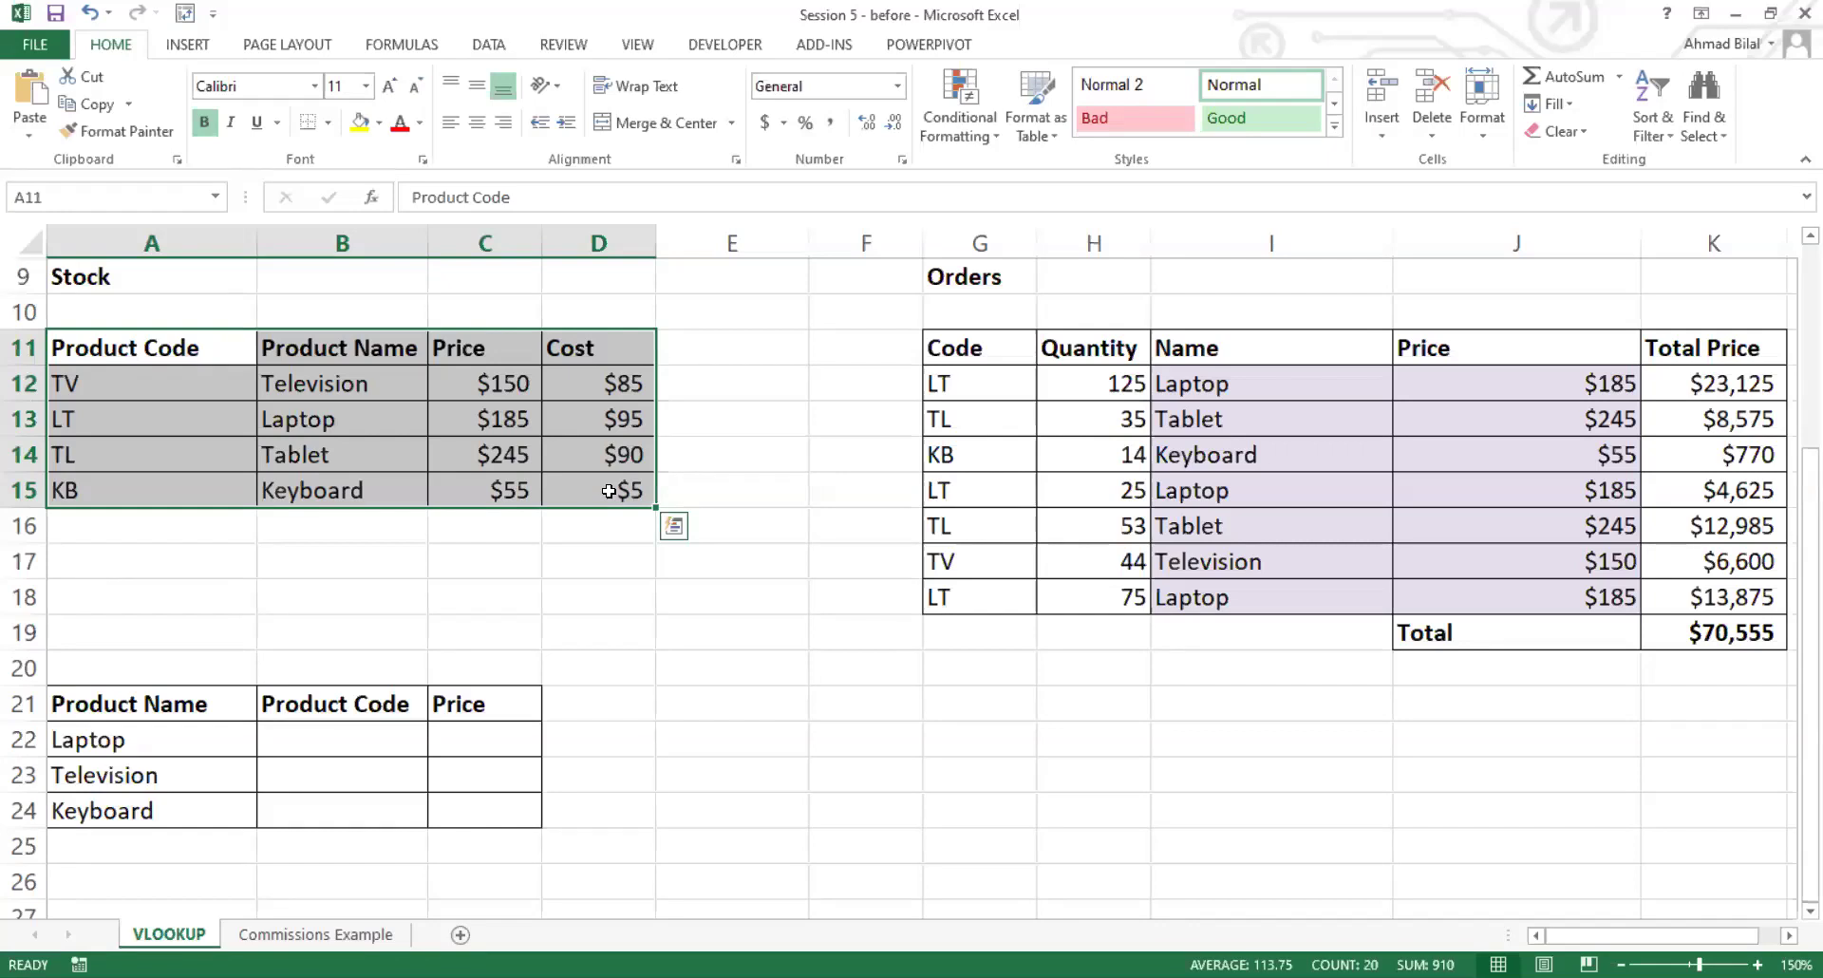
# Step: Enter =VLOOKUP(A22, $A$11:$D$15, 1, FALSE) in B22 to look up the Laptop's product code from the Stock table
pyautogui.click(357, 742)
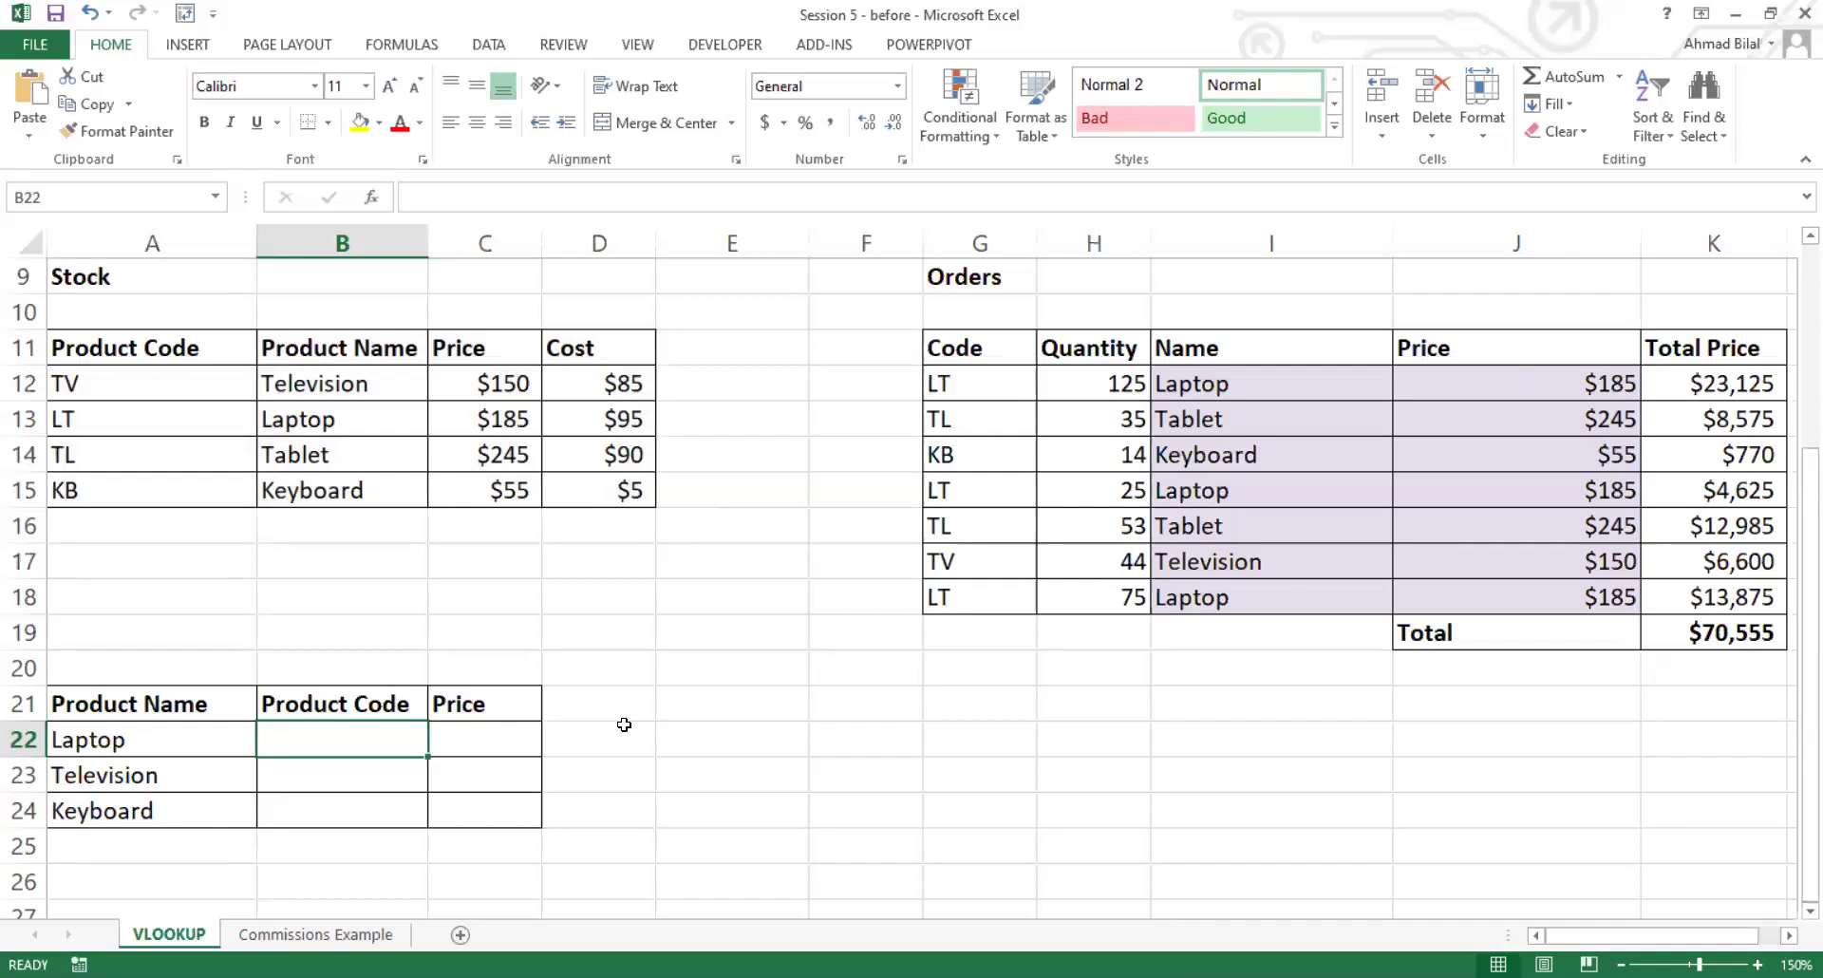
pyautogui.write('=')
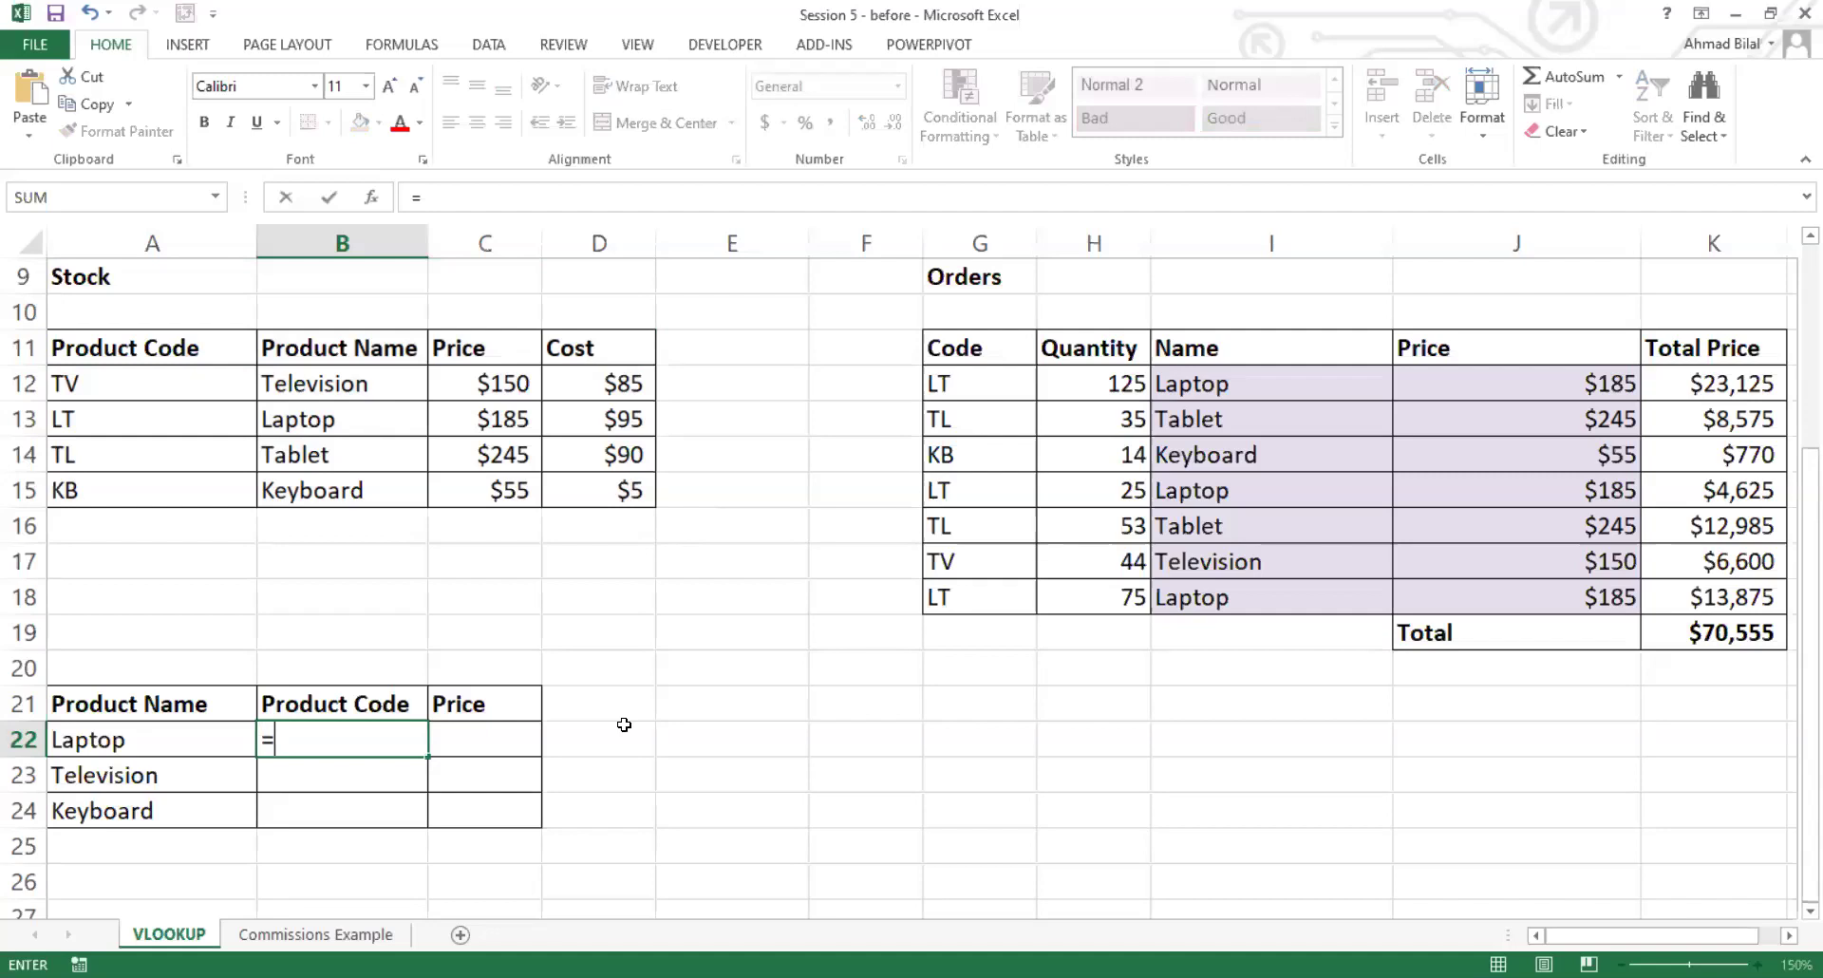
pyautogui.write('VLOOKUP(')
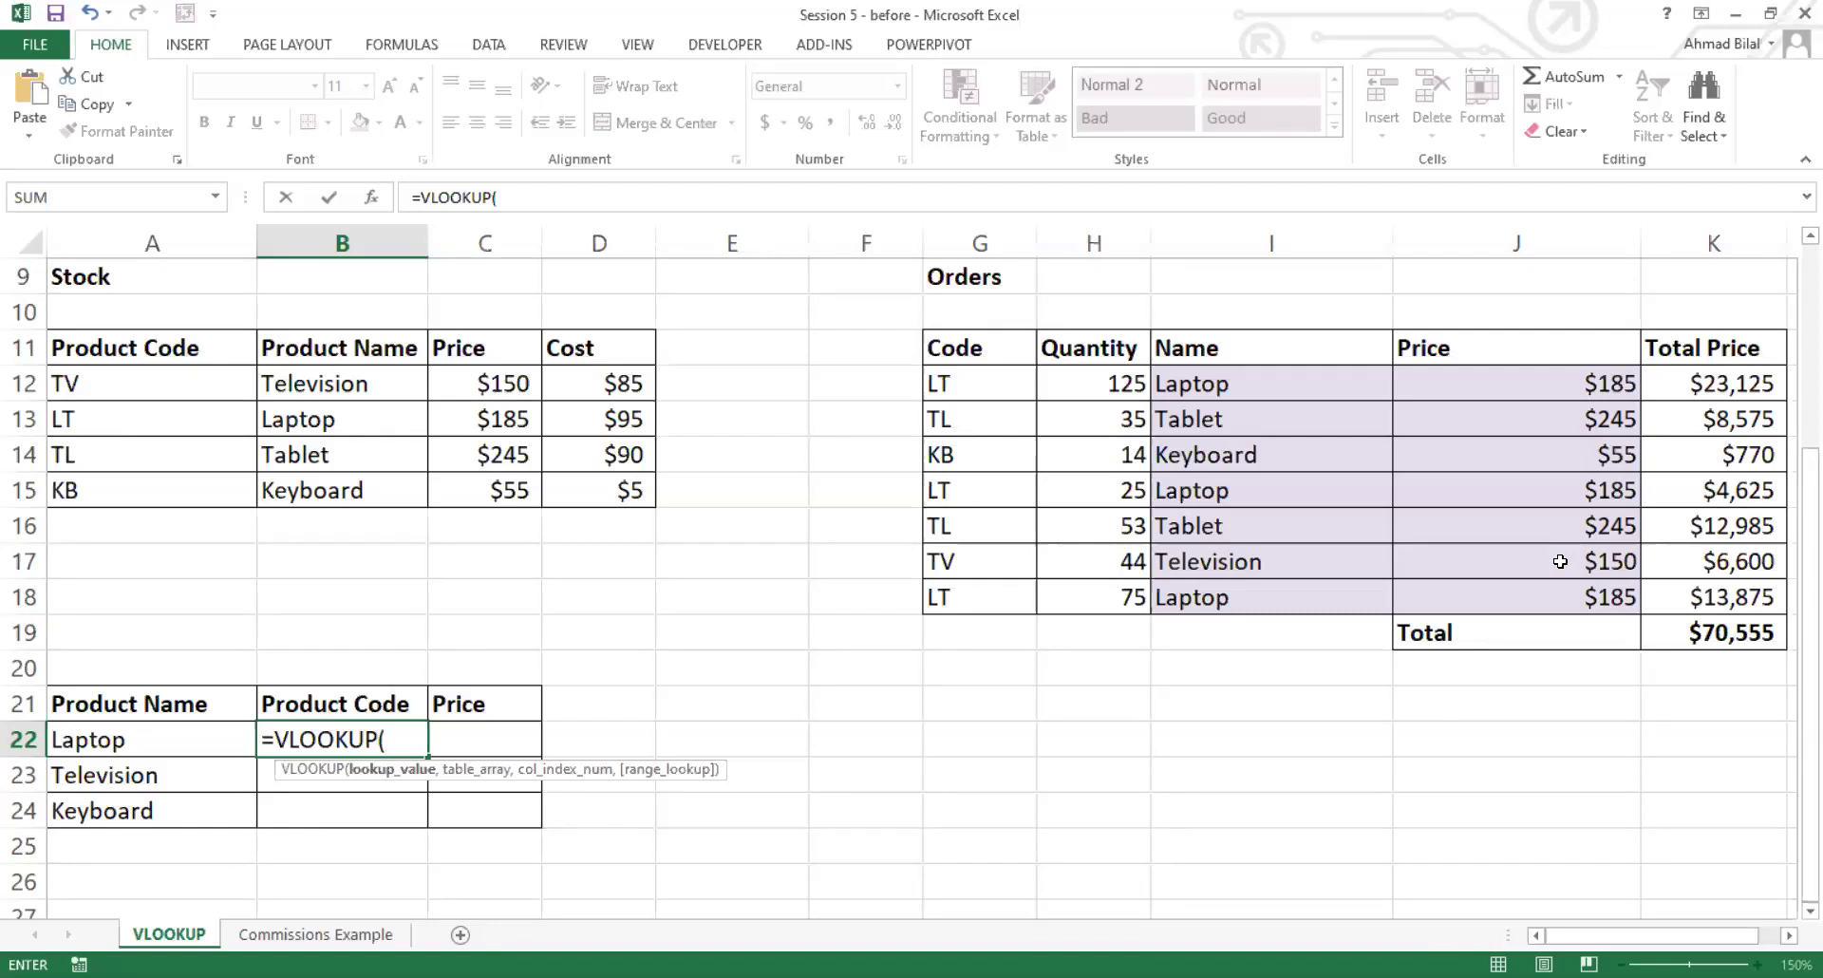
pyautogui.click(151, 741)
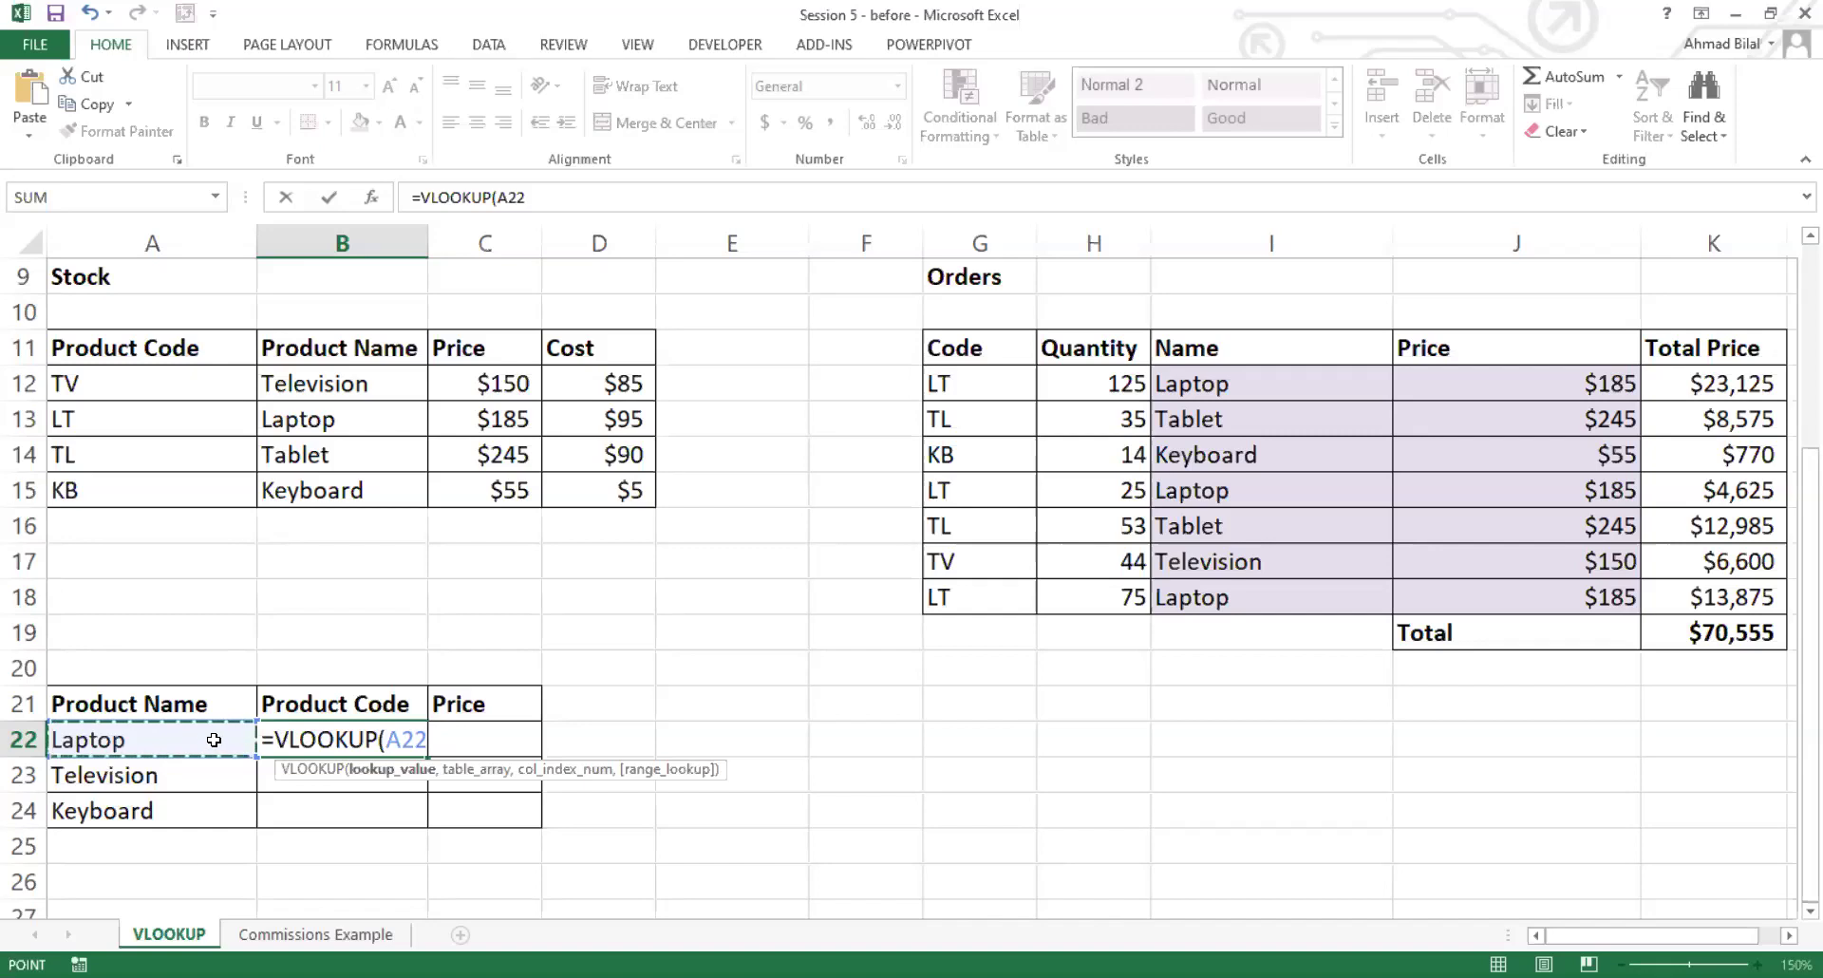
pyautogui.write(',')
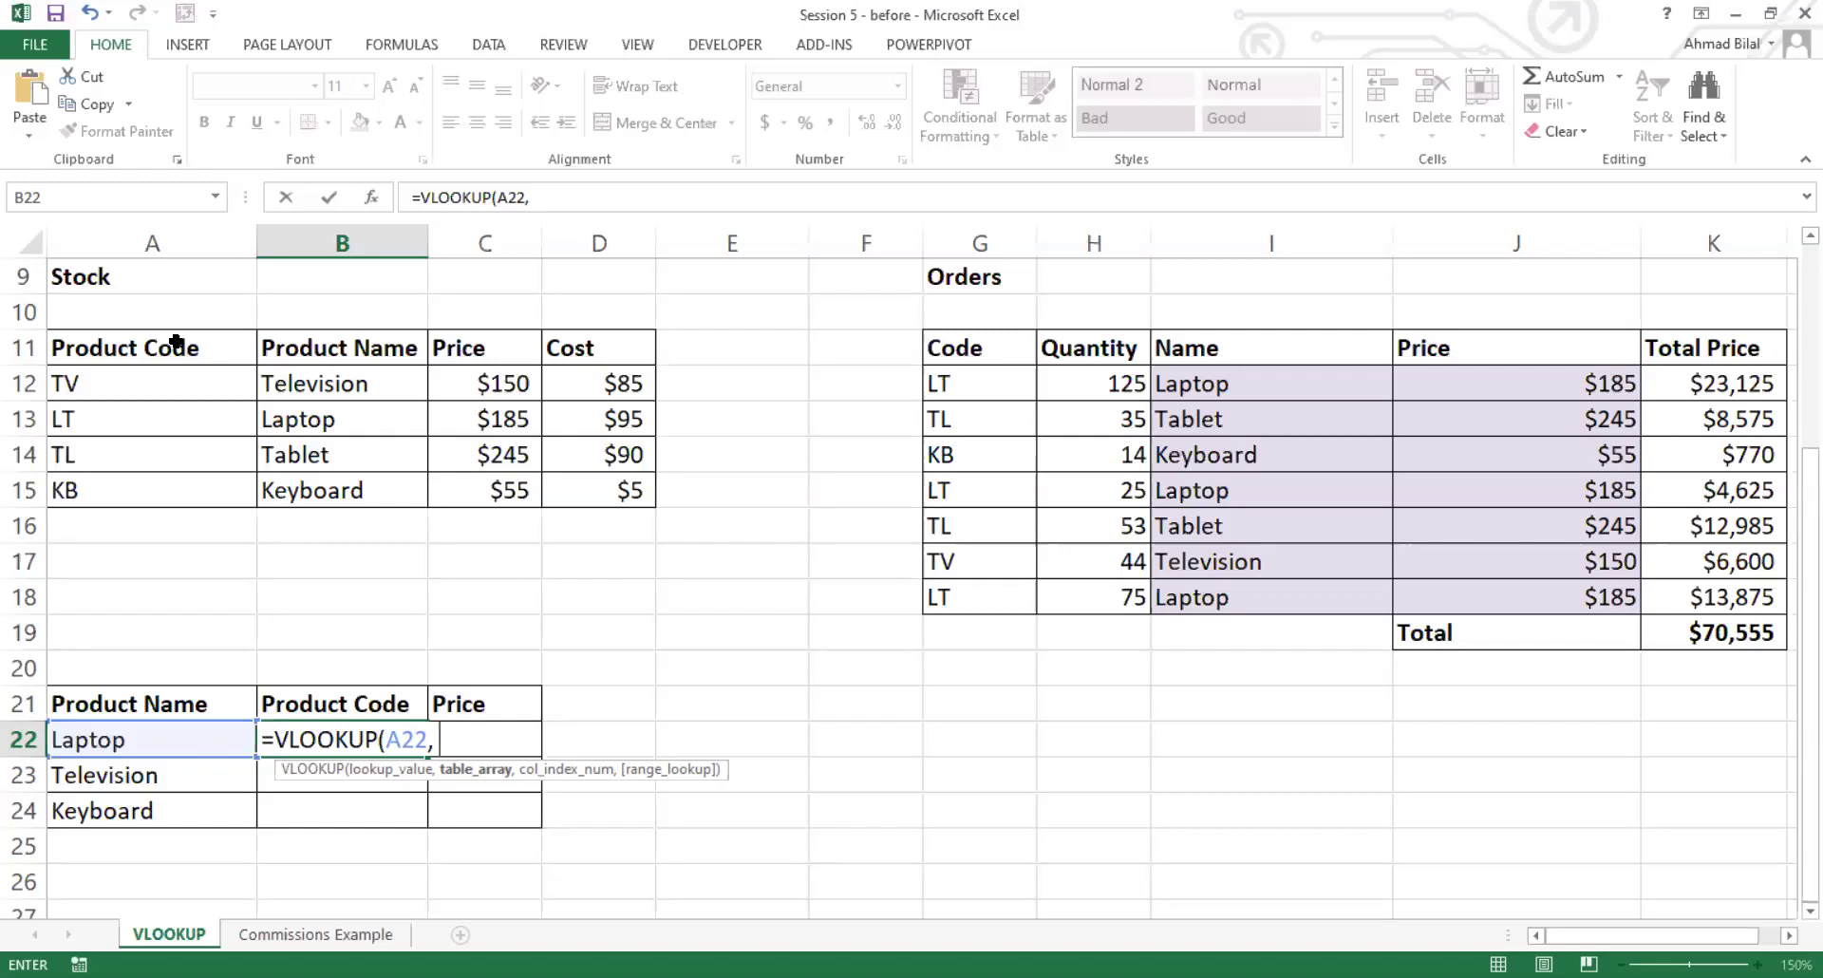
pyautogui.moveTo(160, 347); pyautogui.dragTo(627, 493)
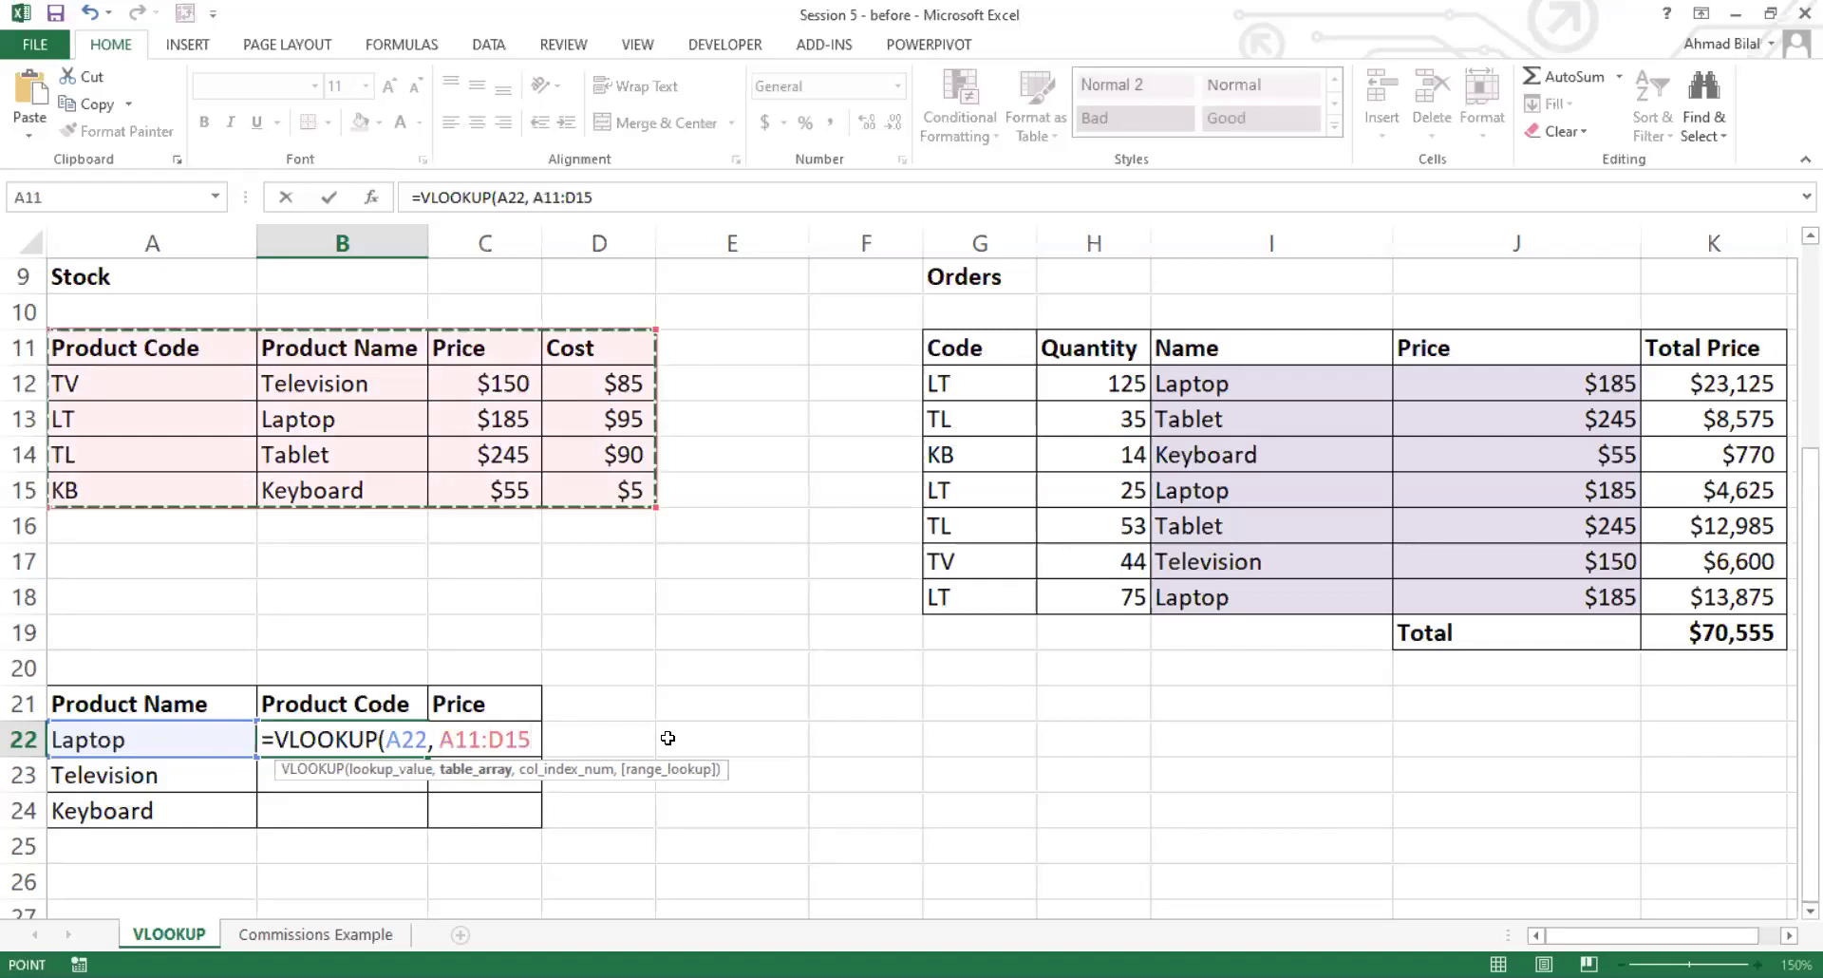
pyautogui.press('F4')
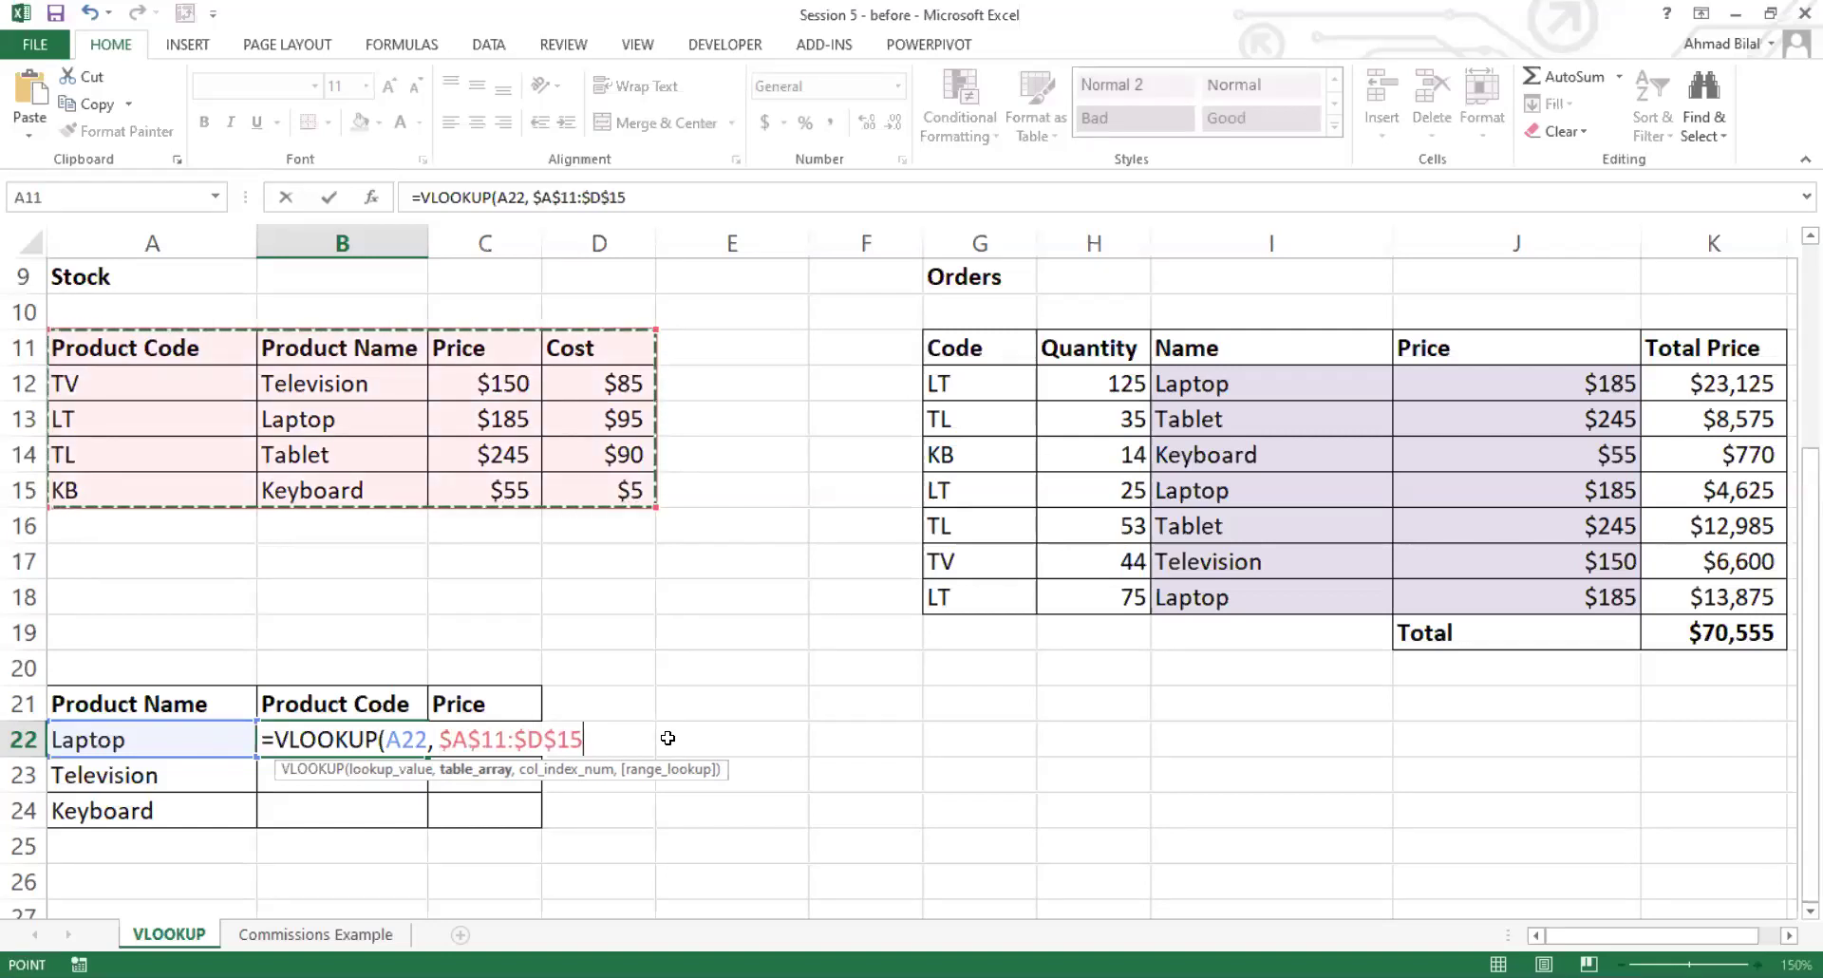
pyautogui.write(',')
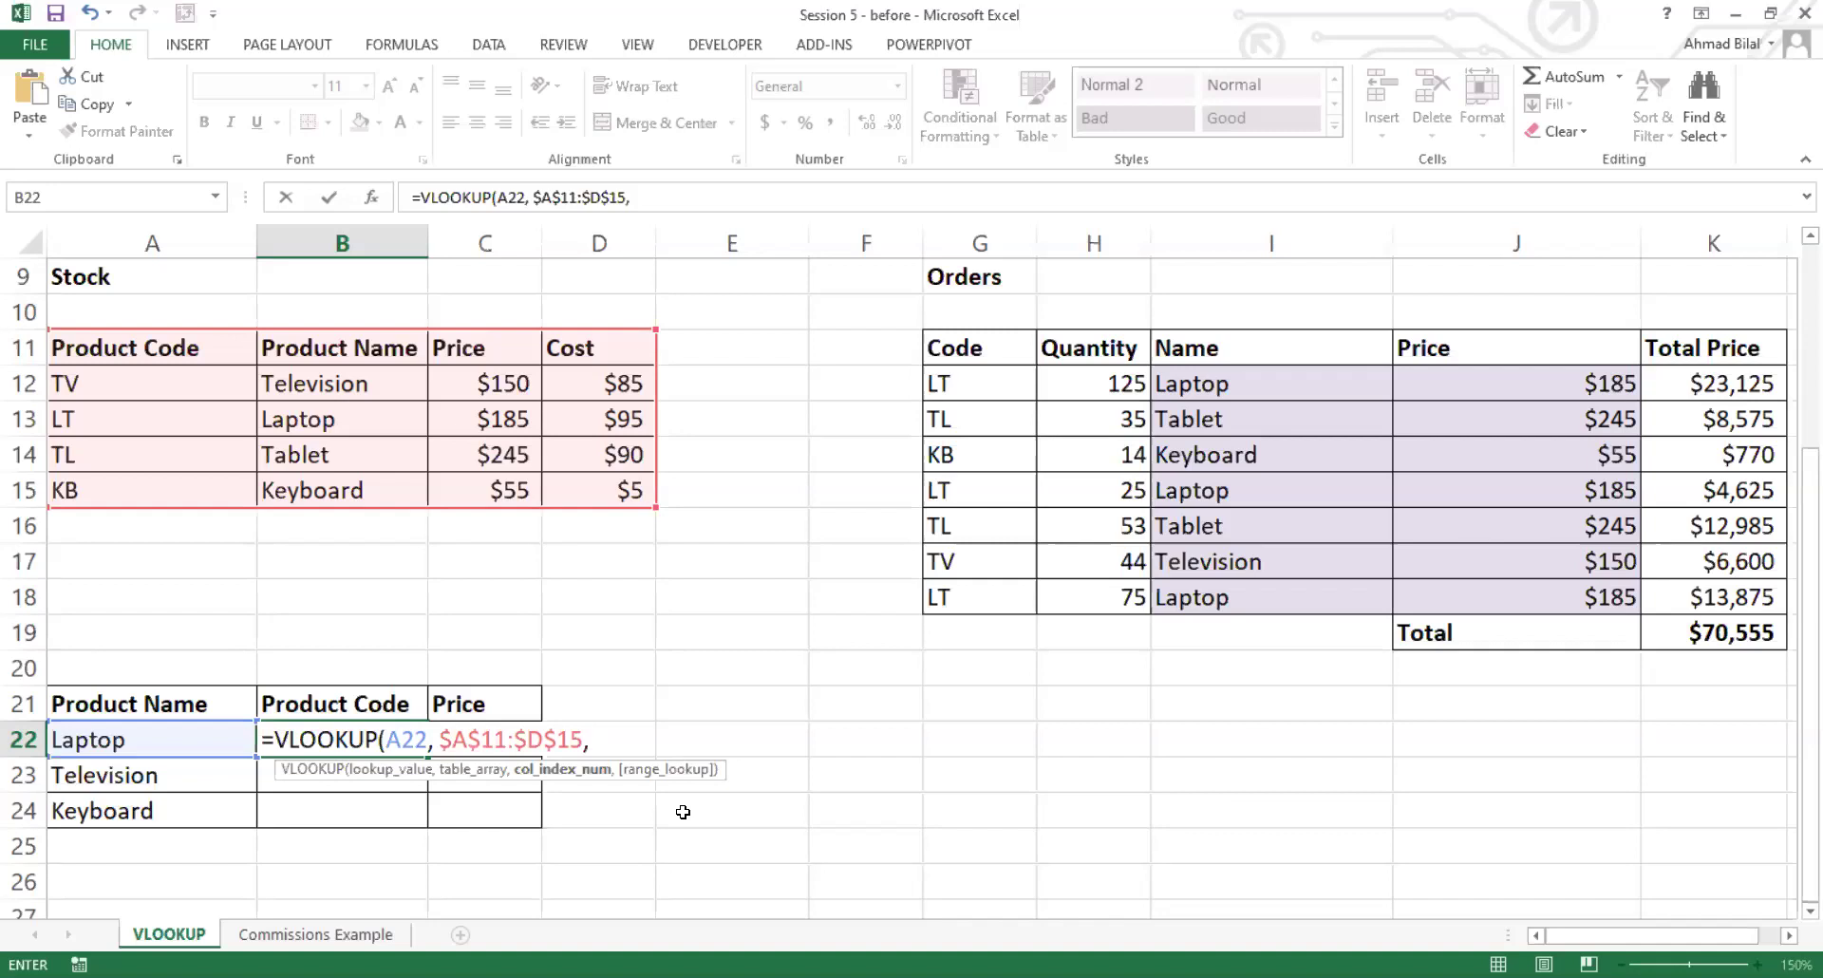
pyautogui.write('1, false')
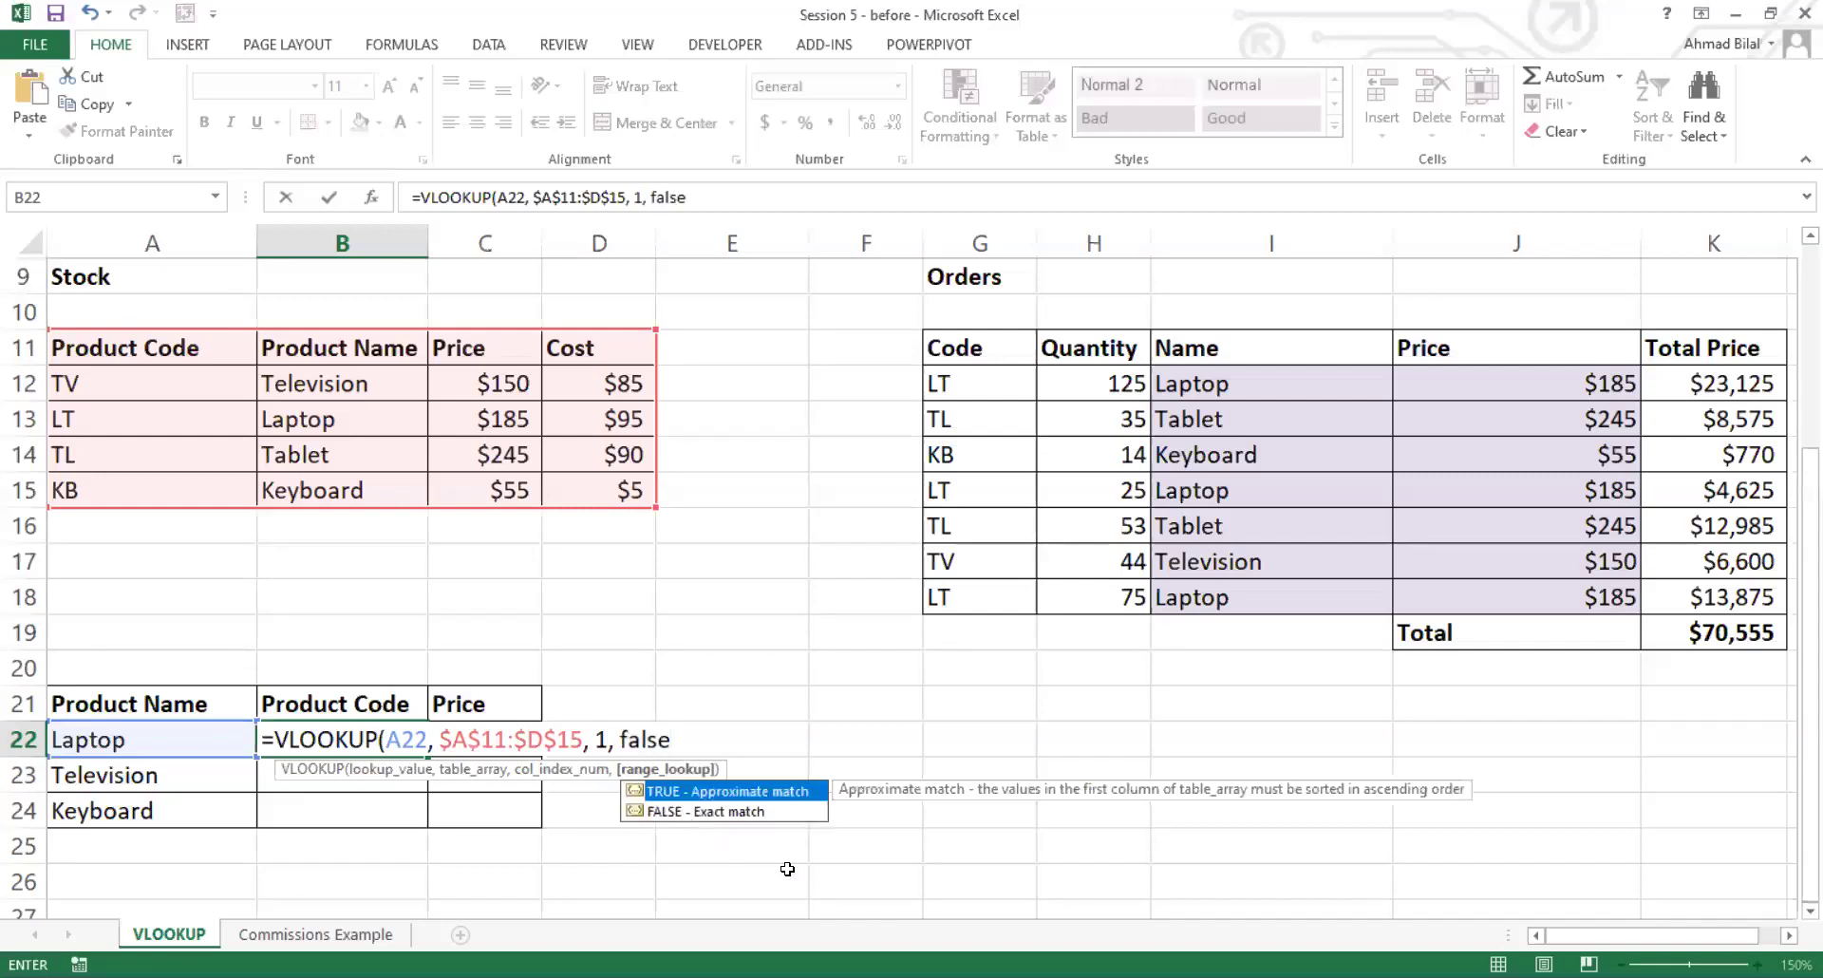
pyautogui.write(')')
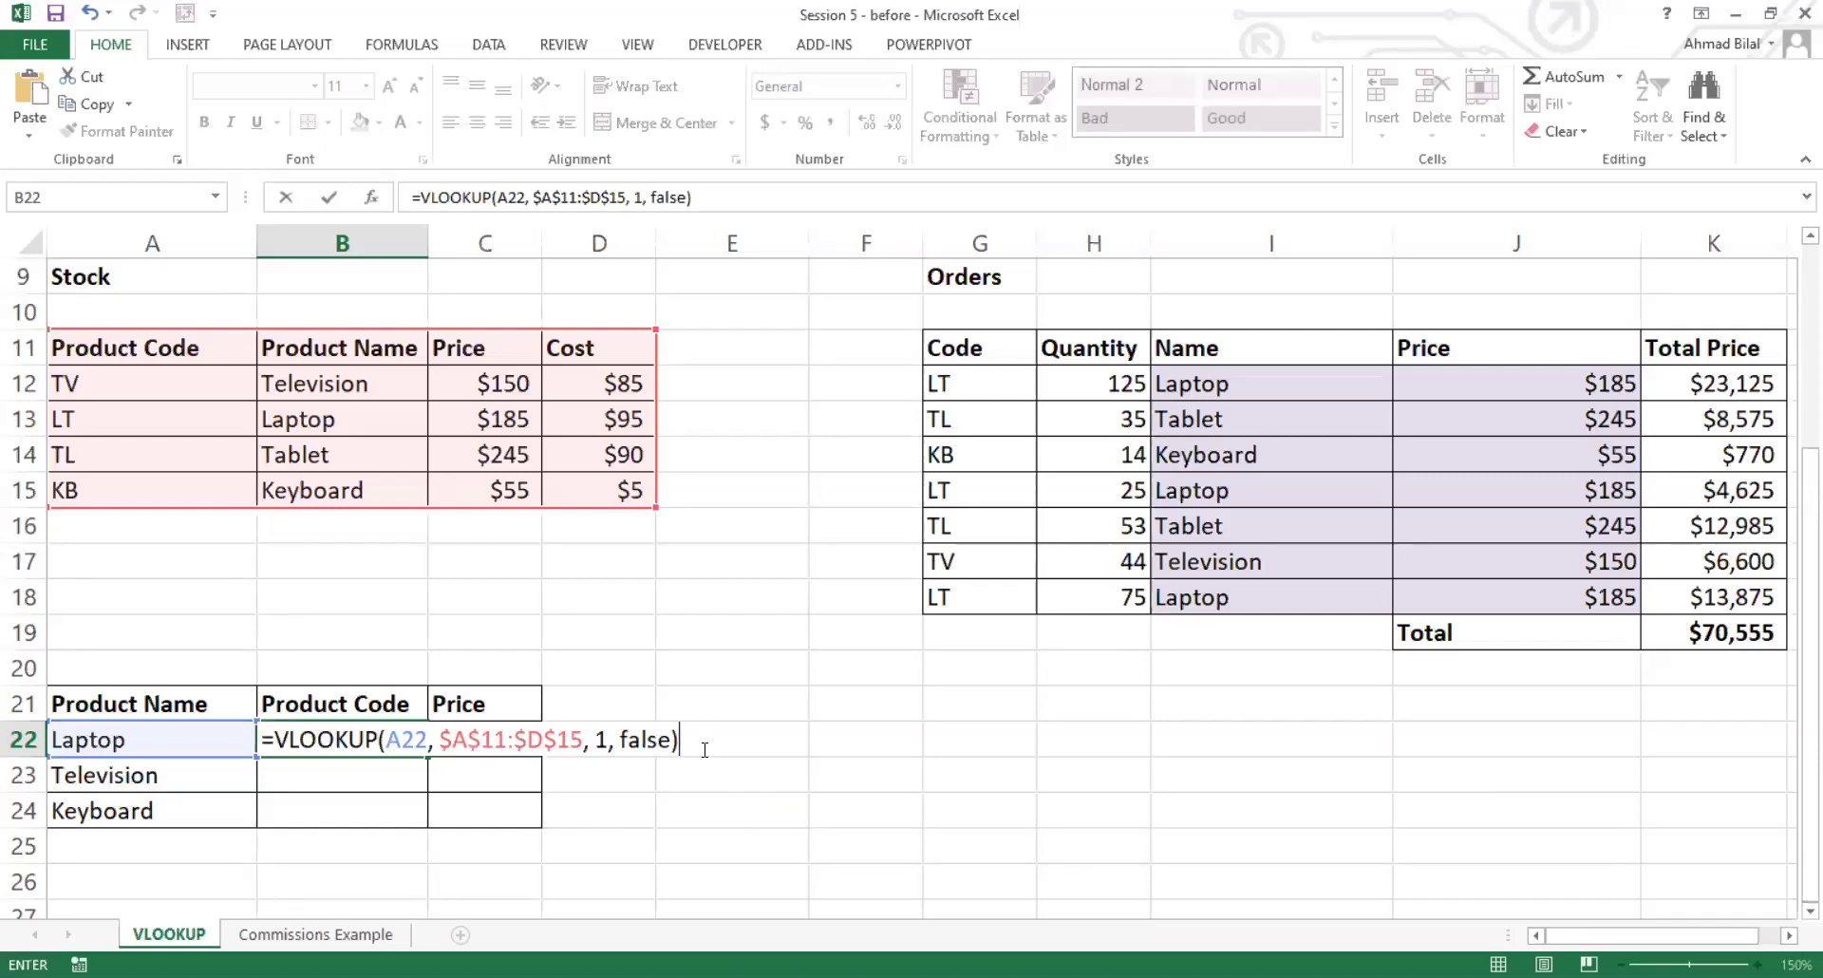
pyautogui.click(662, 742)
pyautogui.press('Return')
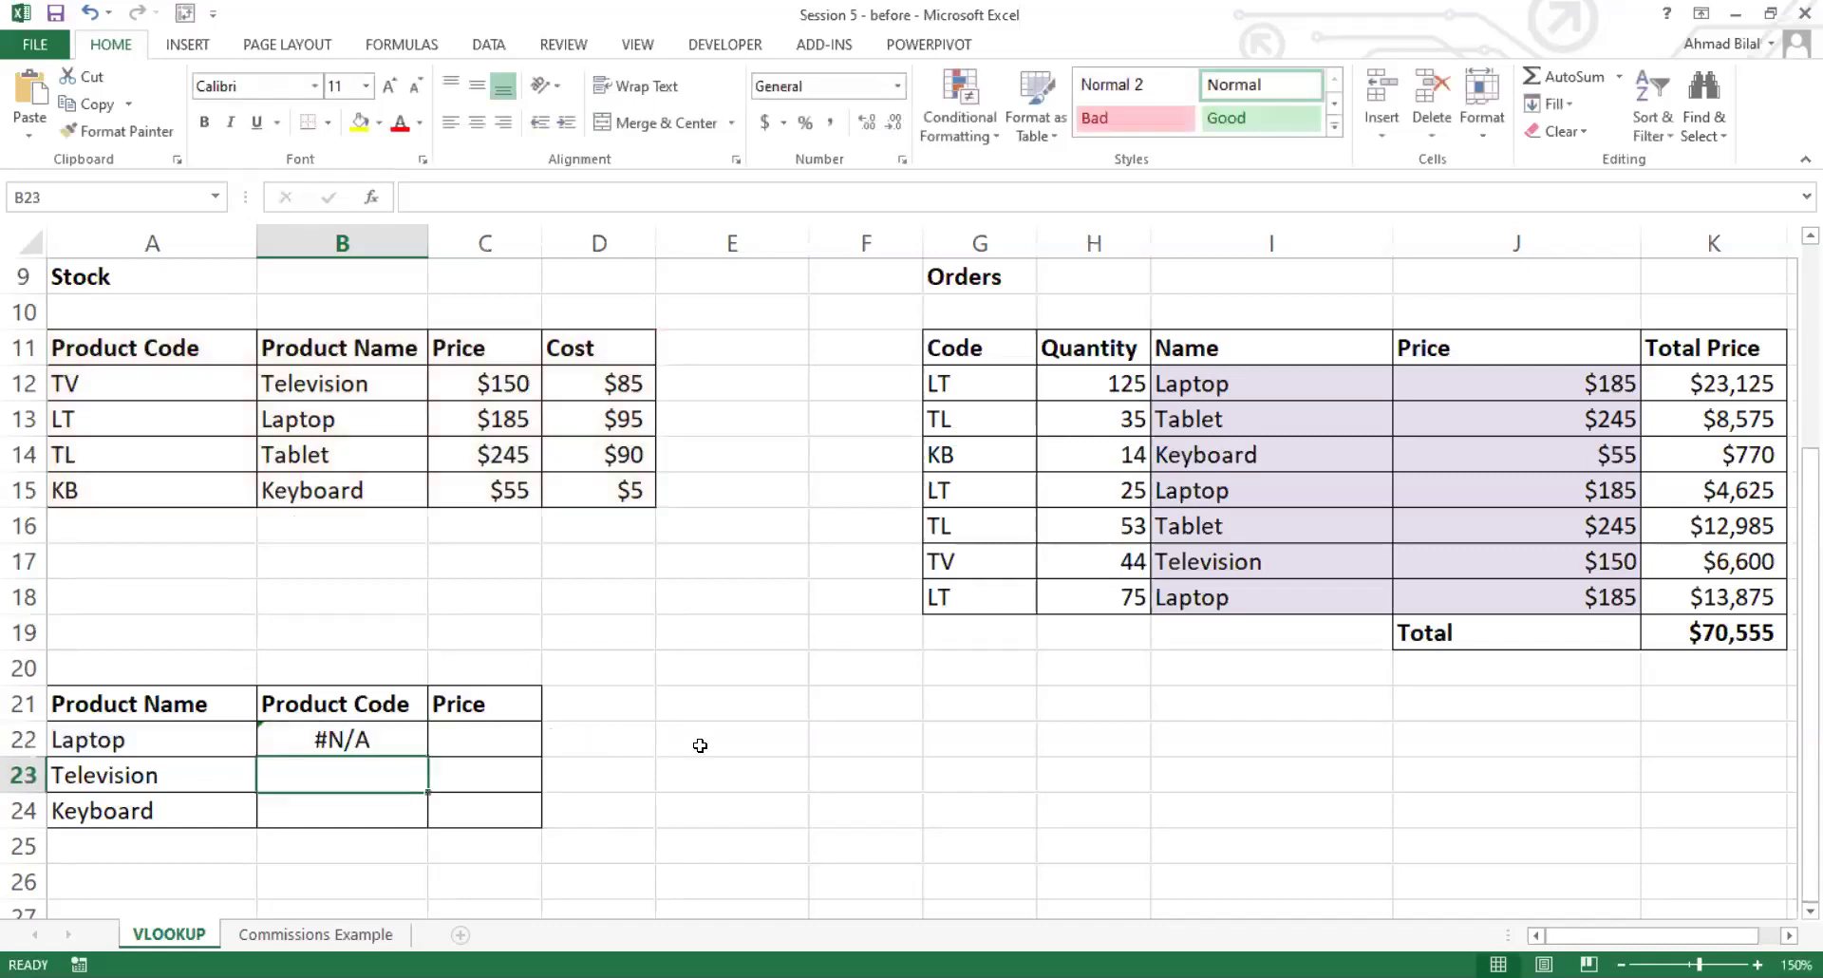
# Step: Open the VLOOKUP formula in B22 and examine its lookup value A22 and table array against the Stock table
pyautogui.click(392, 737)
pyautogui.doubleClick(392, 737)
pyautogui.press('Escape')
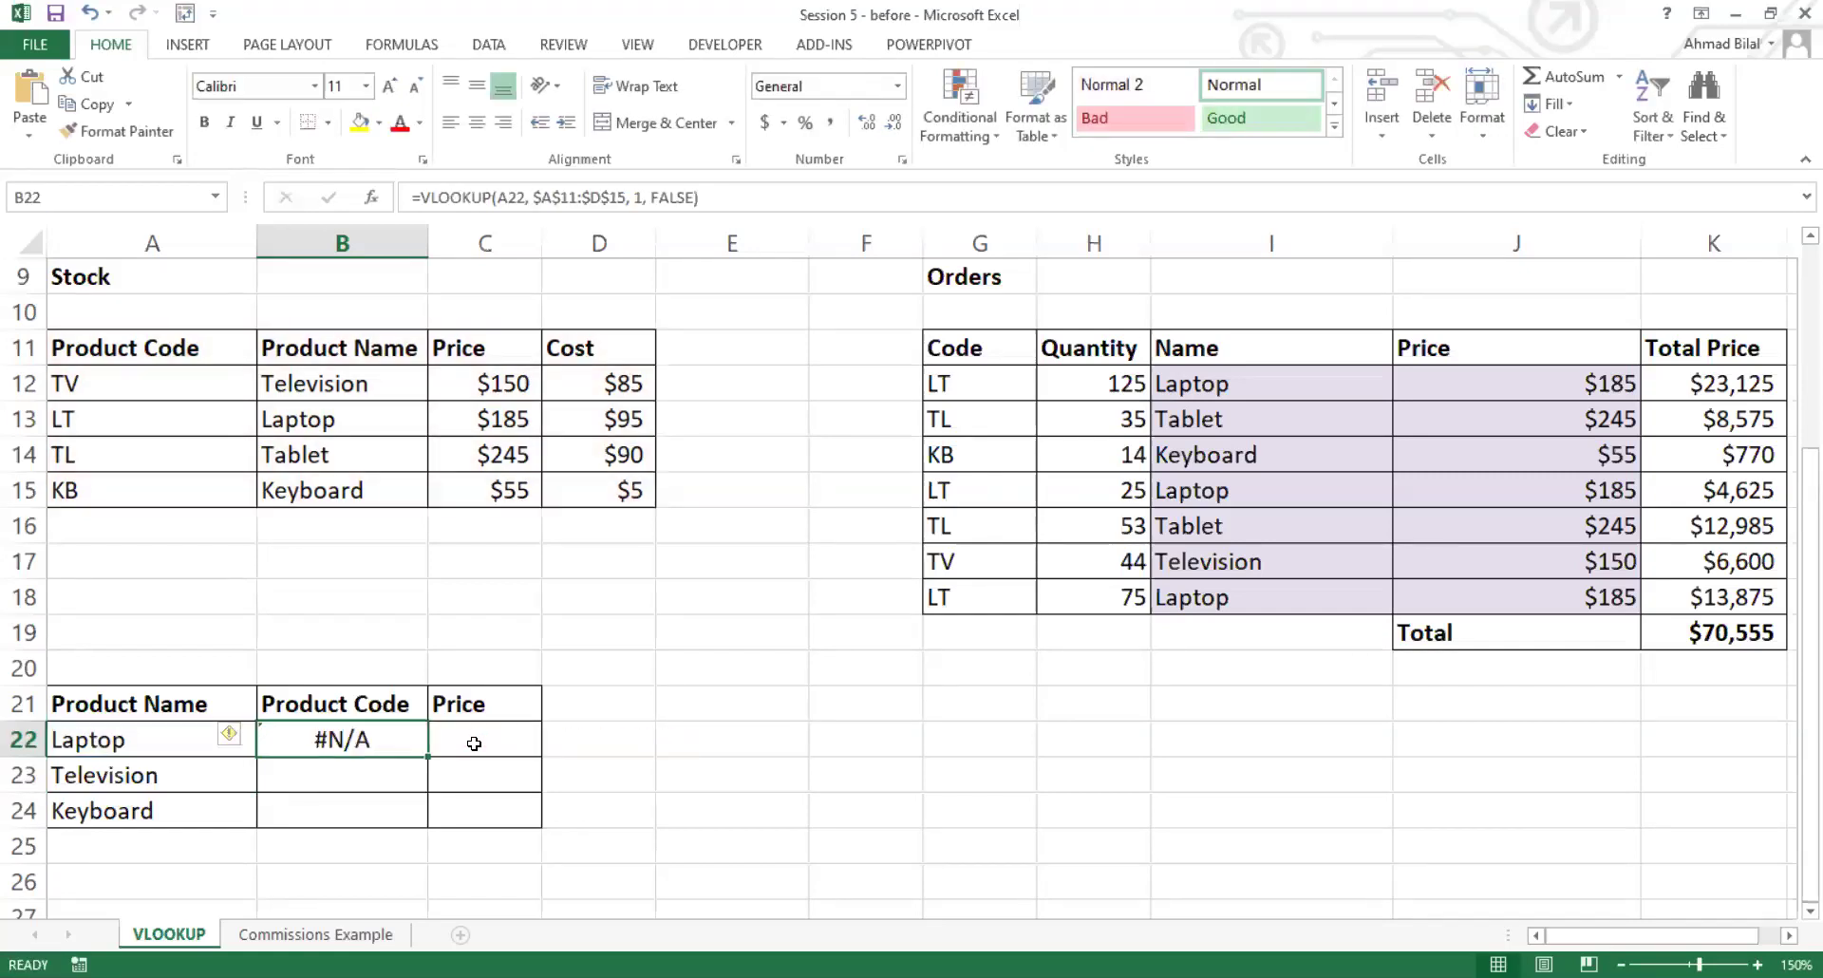
pyautogui.doubleClick(400, 743)
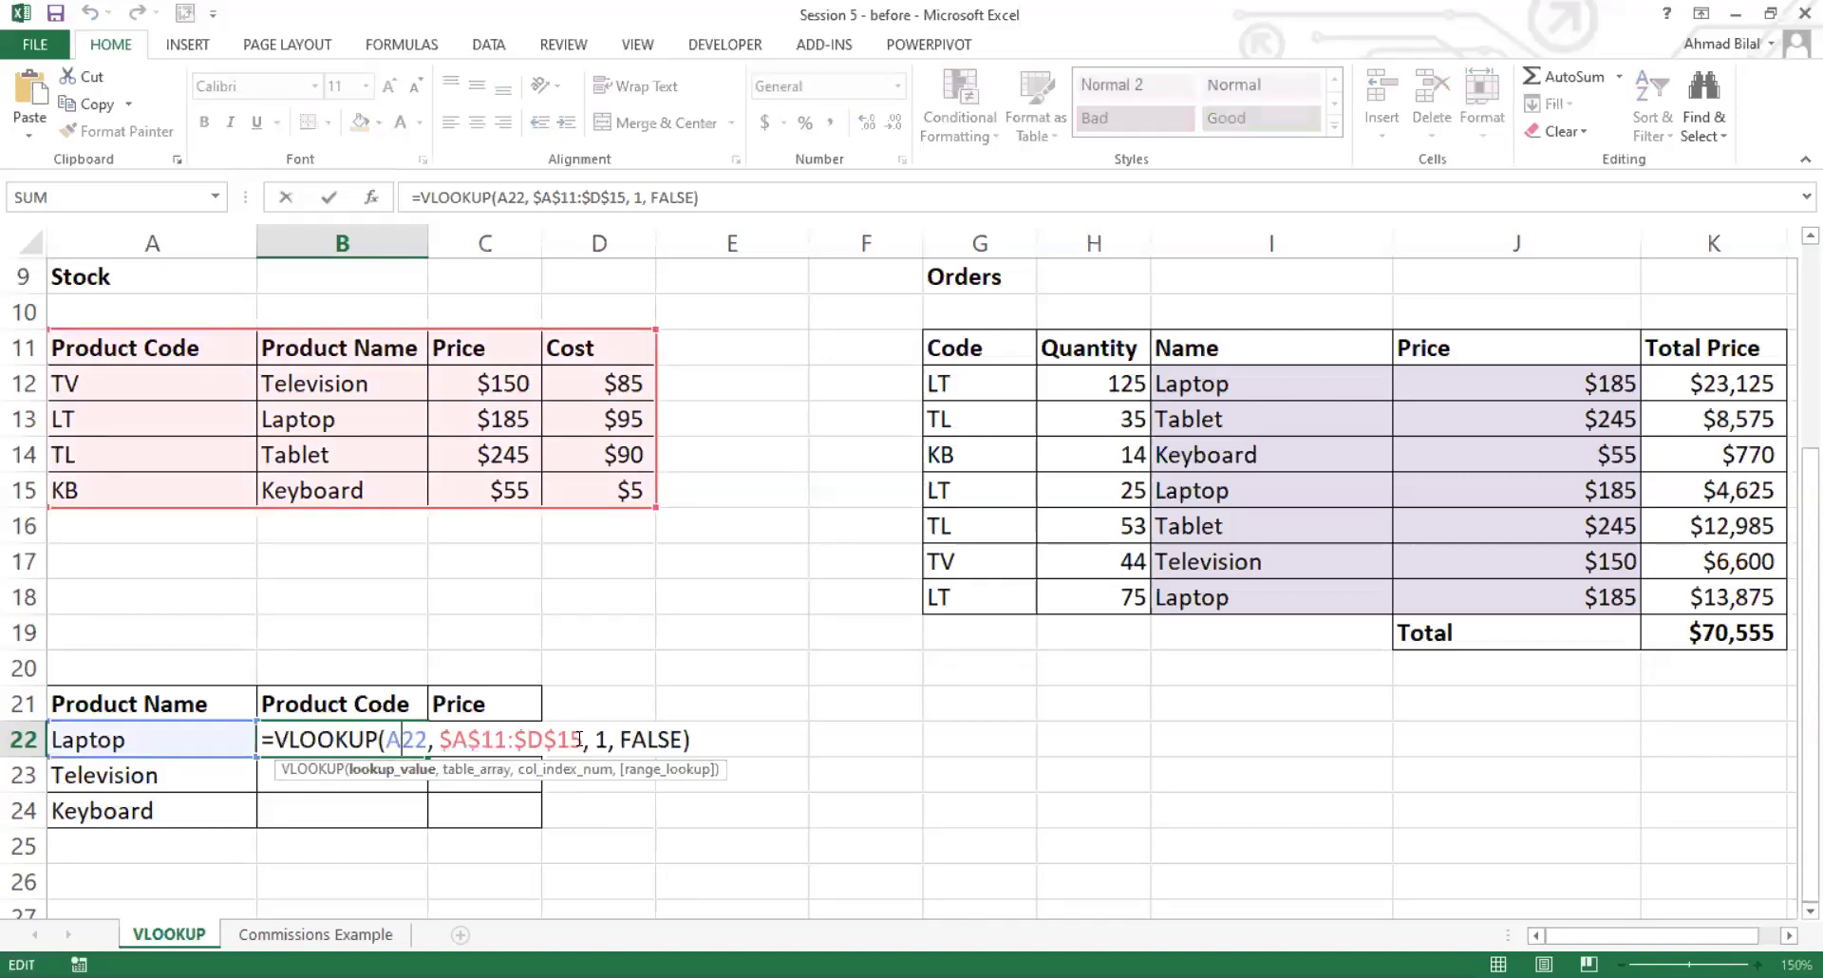
pyautogui.click(580, 740)
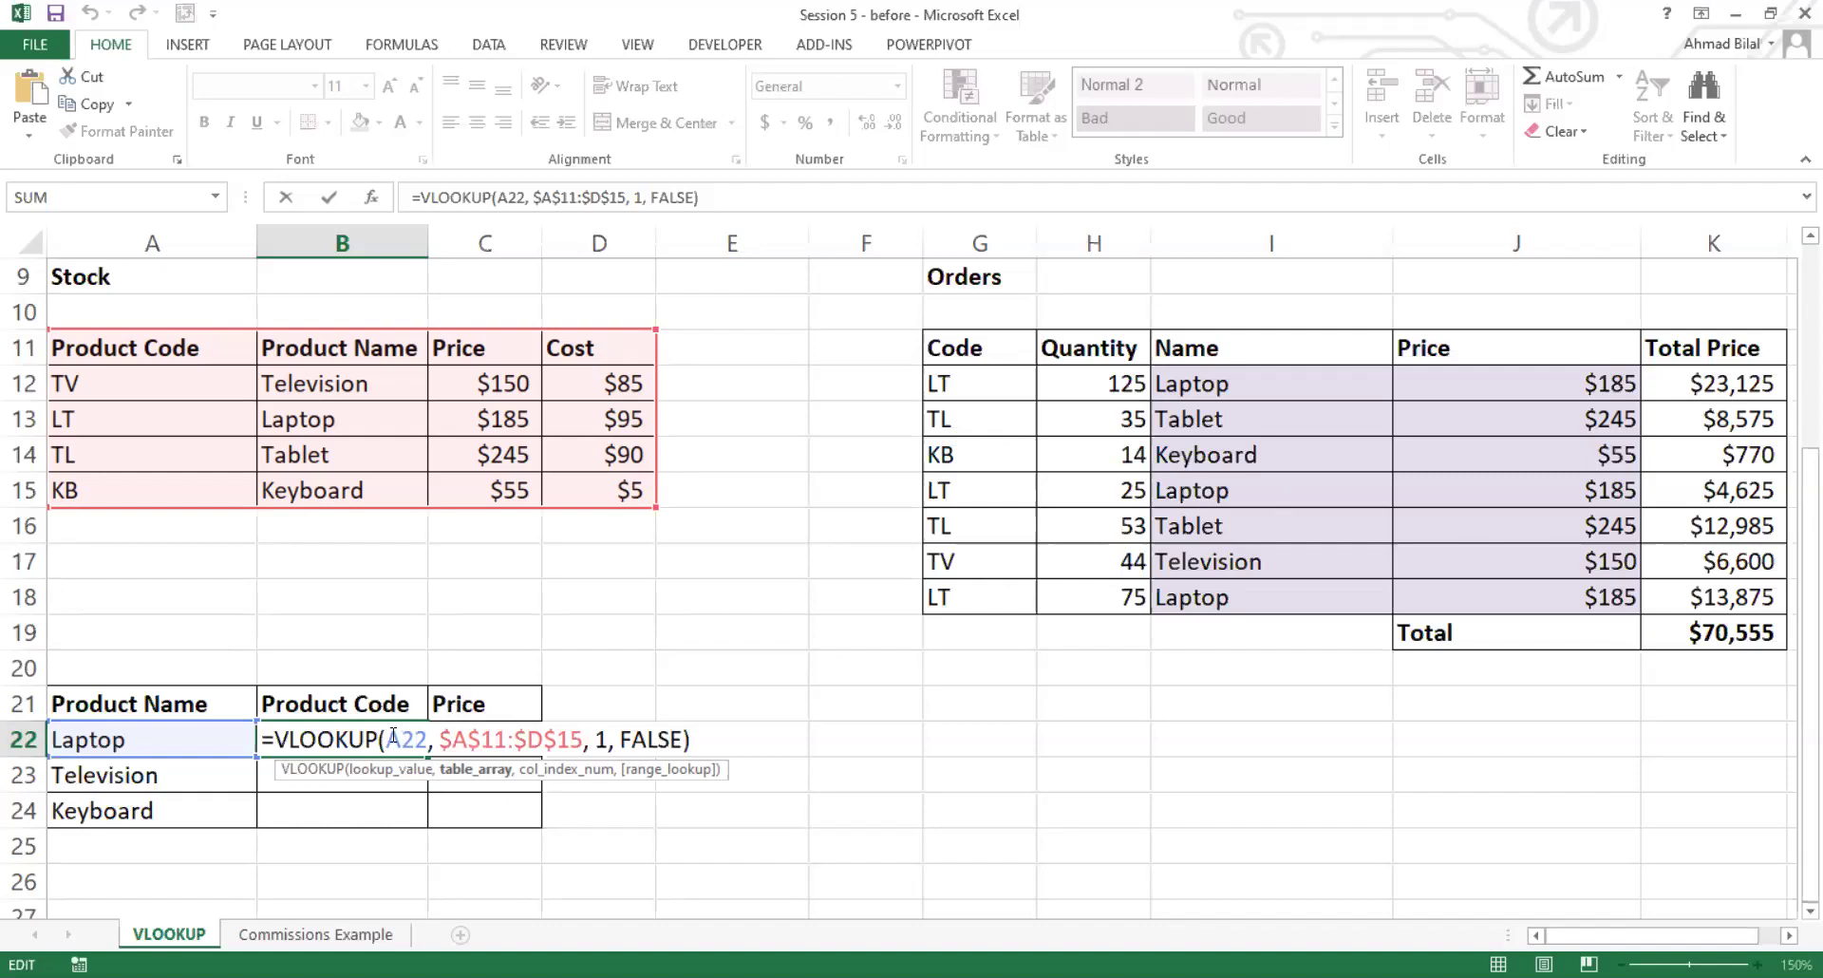
pyautogui.hotkey('ctrl', 'Left')
pyautogui.hotkey('ctrl', 'Left')
pyautogui.hotkey('ctrl', 'Left')
pyautogui.hotkey('ctrl', 'Left')
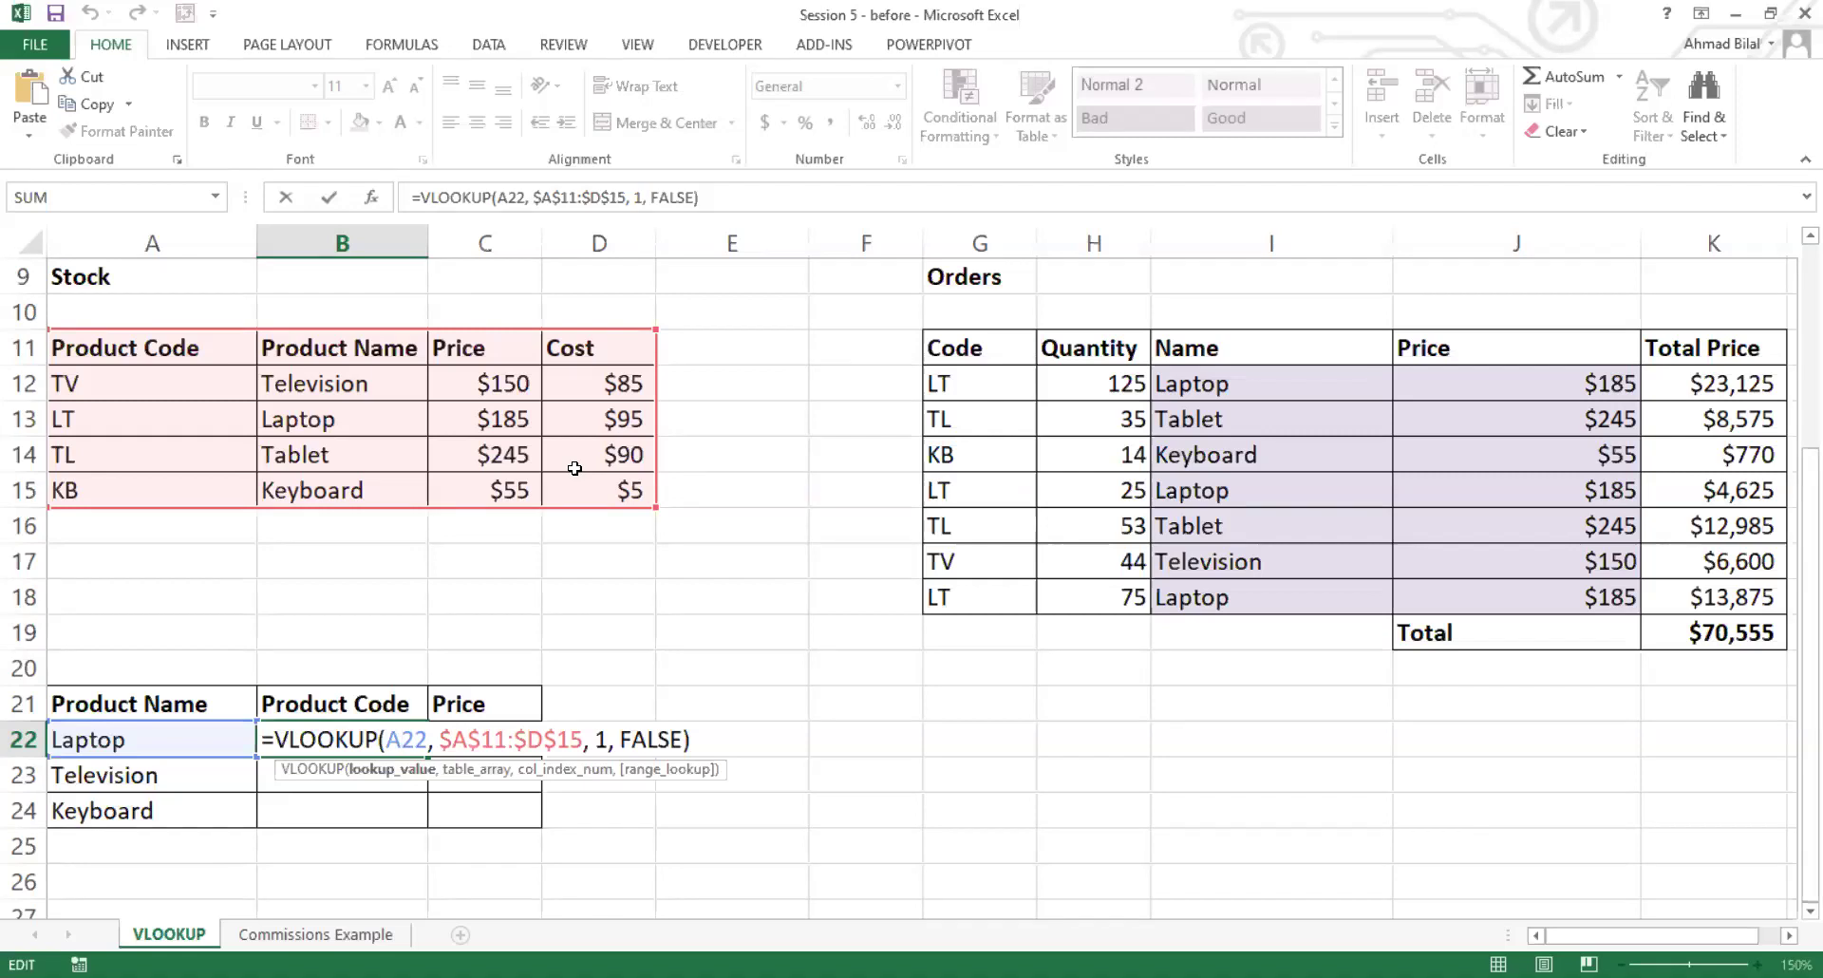
# Step: Compare the table array $A$11:$D$15 in B22's formula with the lookup value A22, then leave the formula as it is
pyautogui.moveTo(440, 738); pyautogui.dragTo(582, 739)
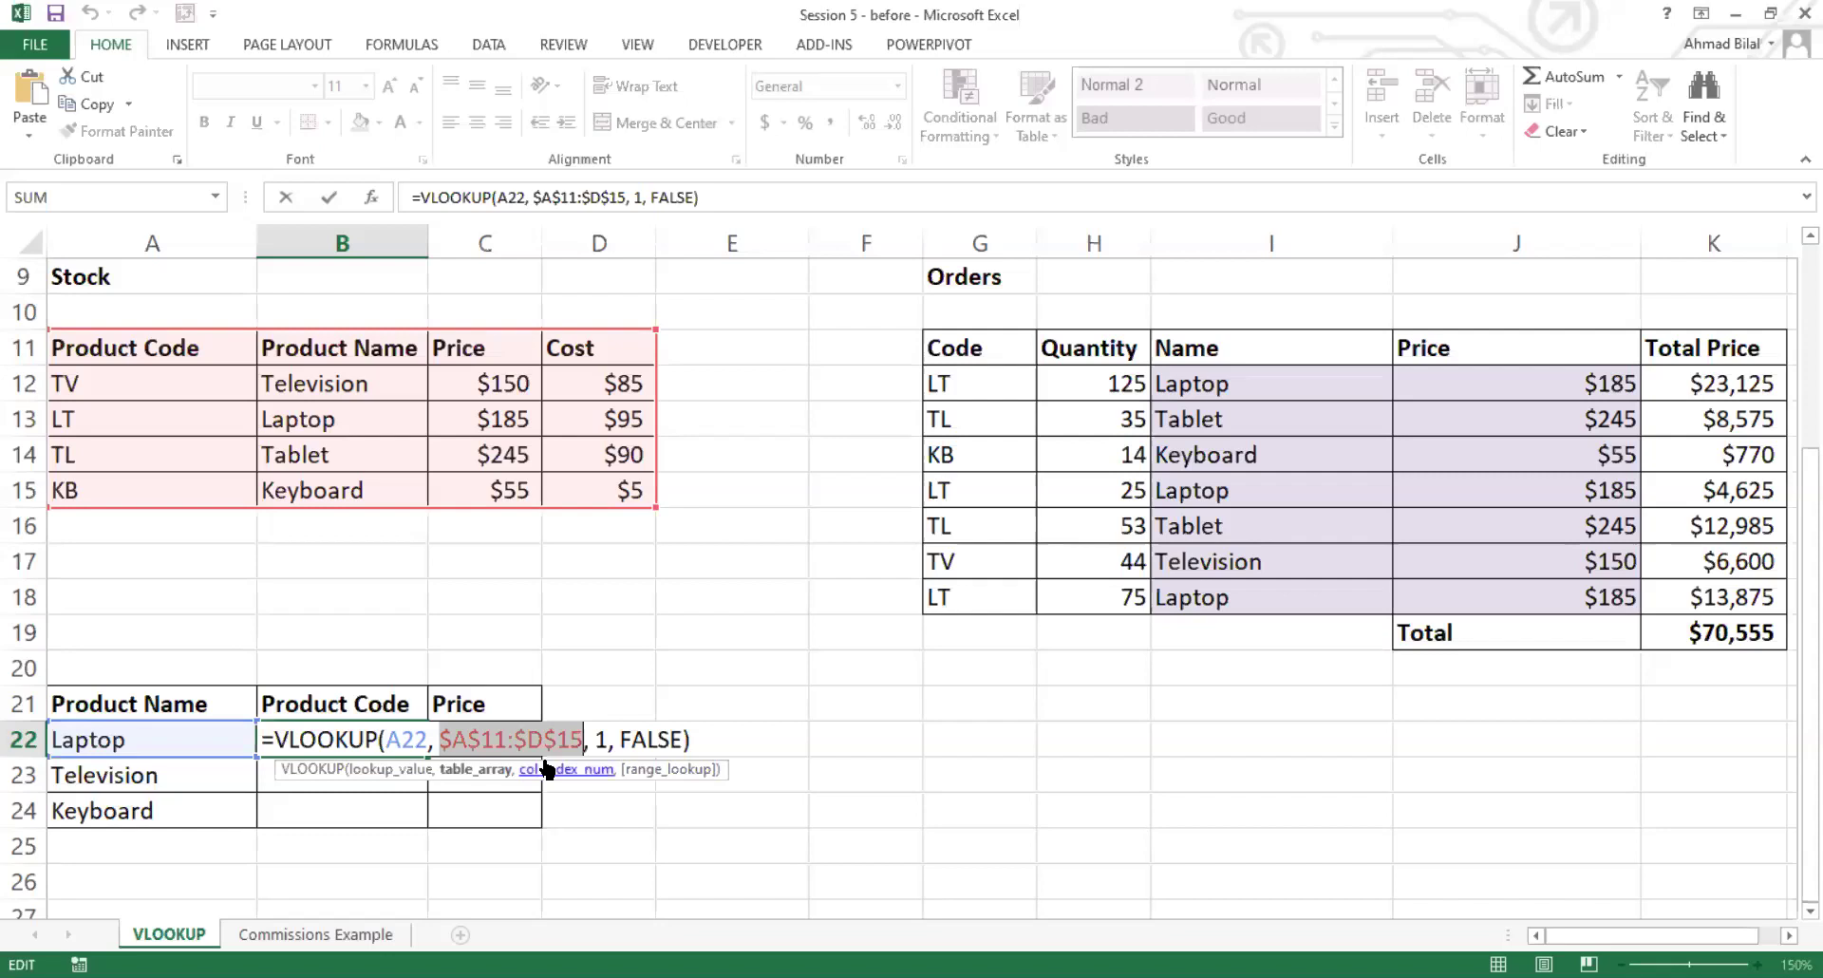
pyautogui.click(581, 737)
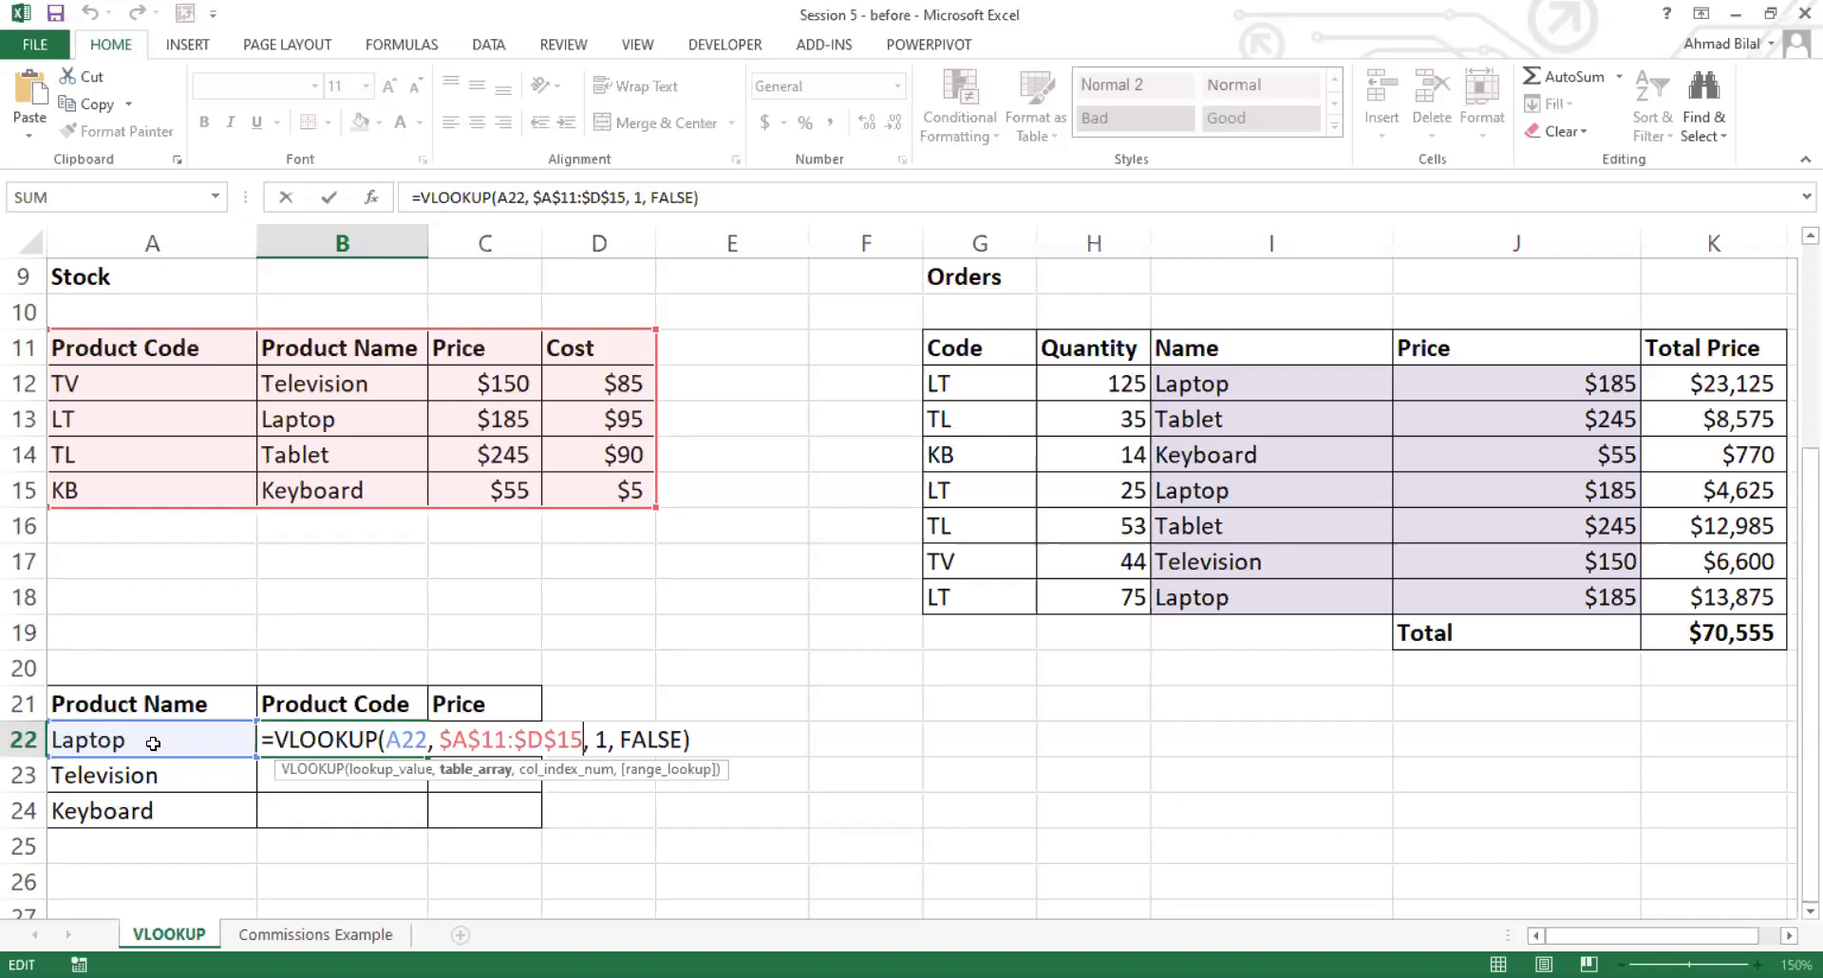
pyautogui.click(426, 738)
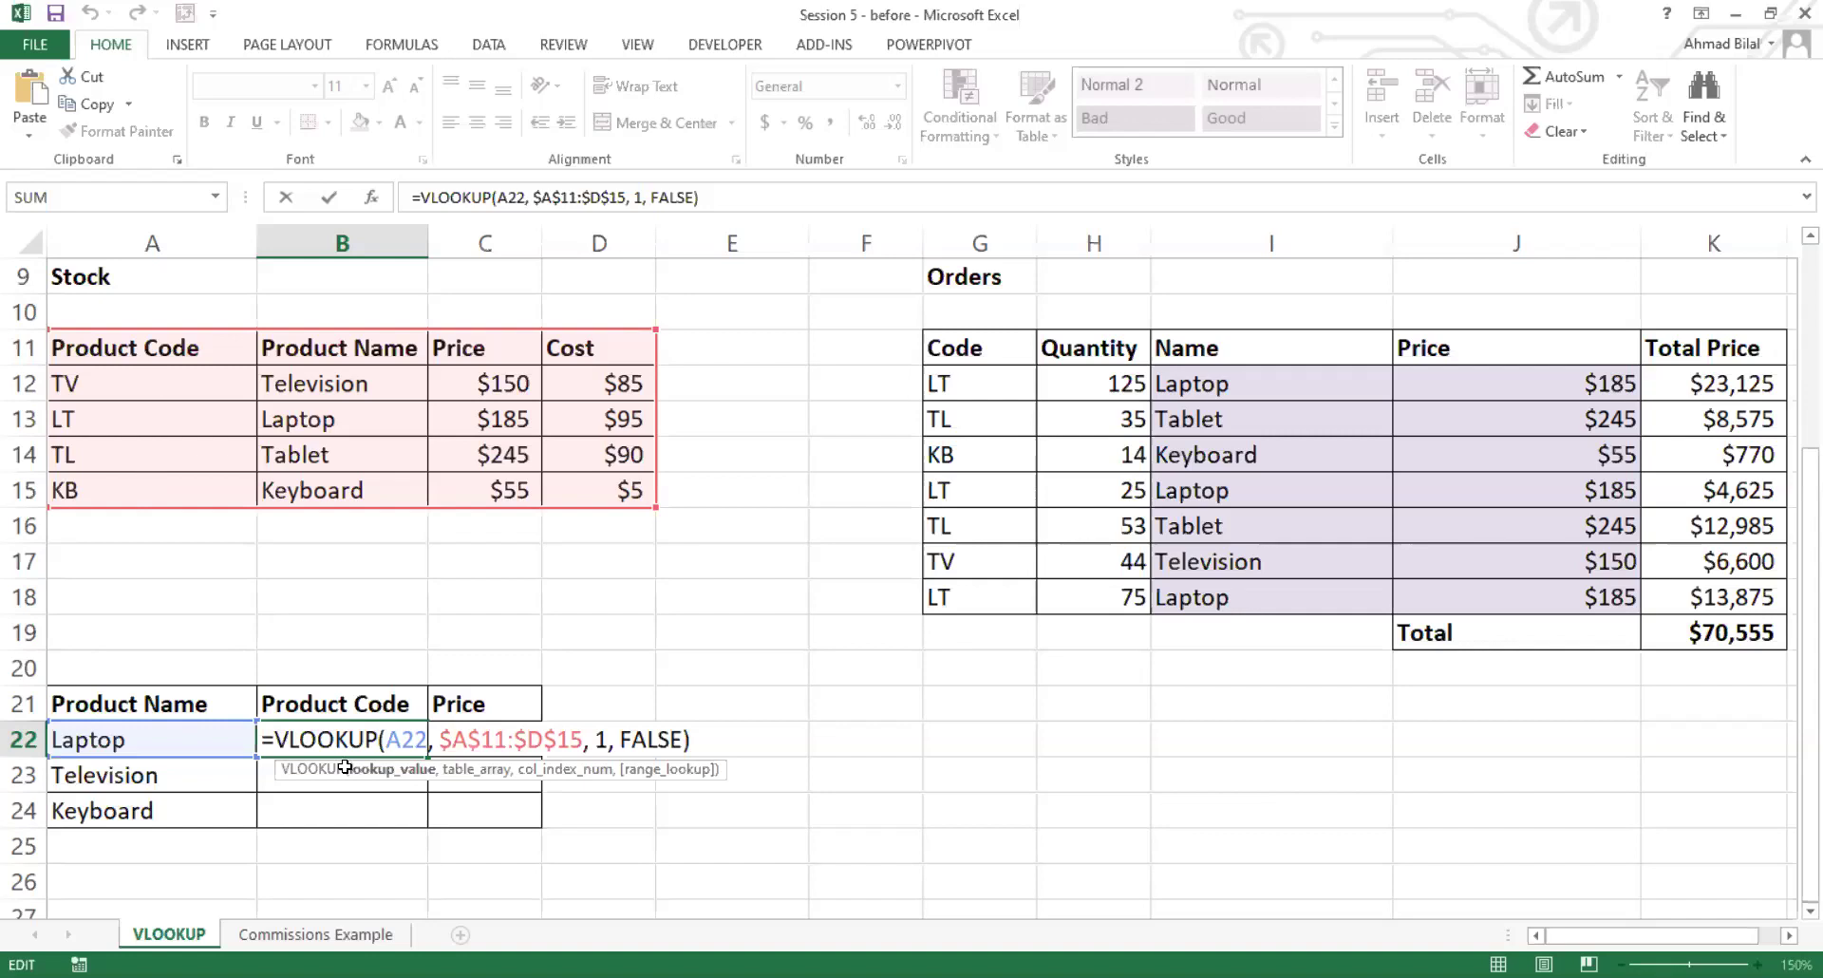
pyautogui.hotkey('ctrl', 'Return')
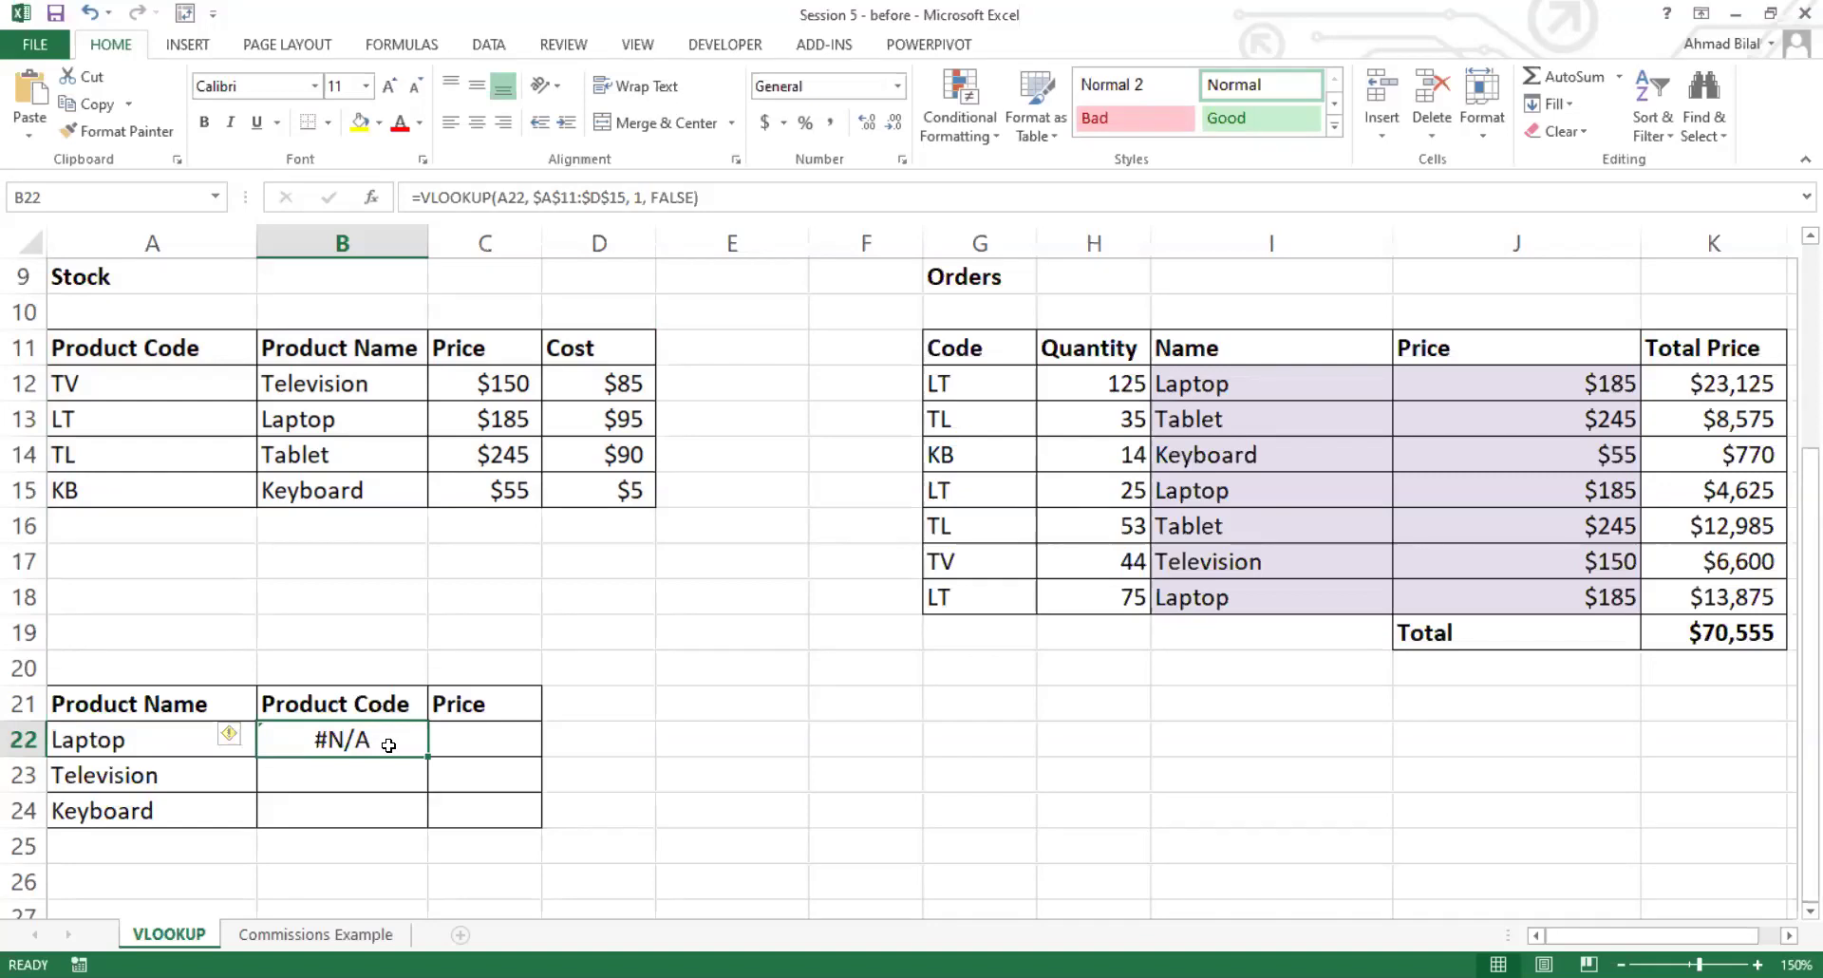
pyautogui.doubleClick(403, 740)
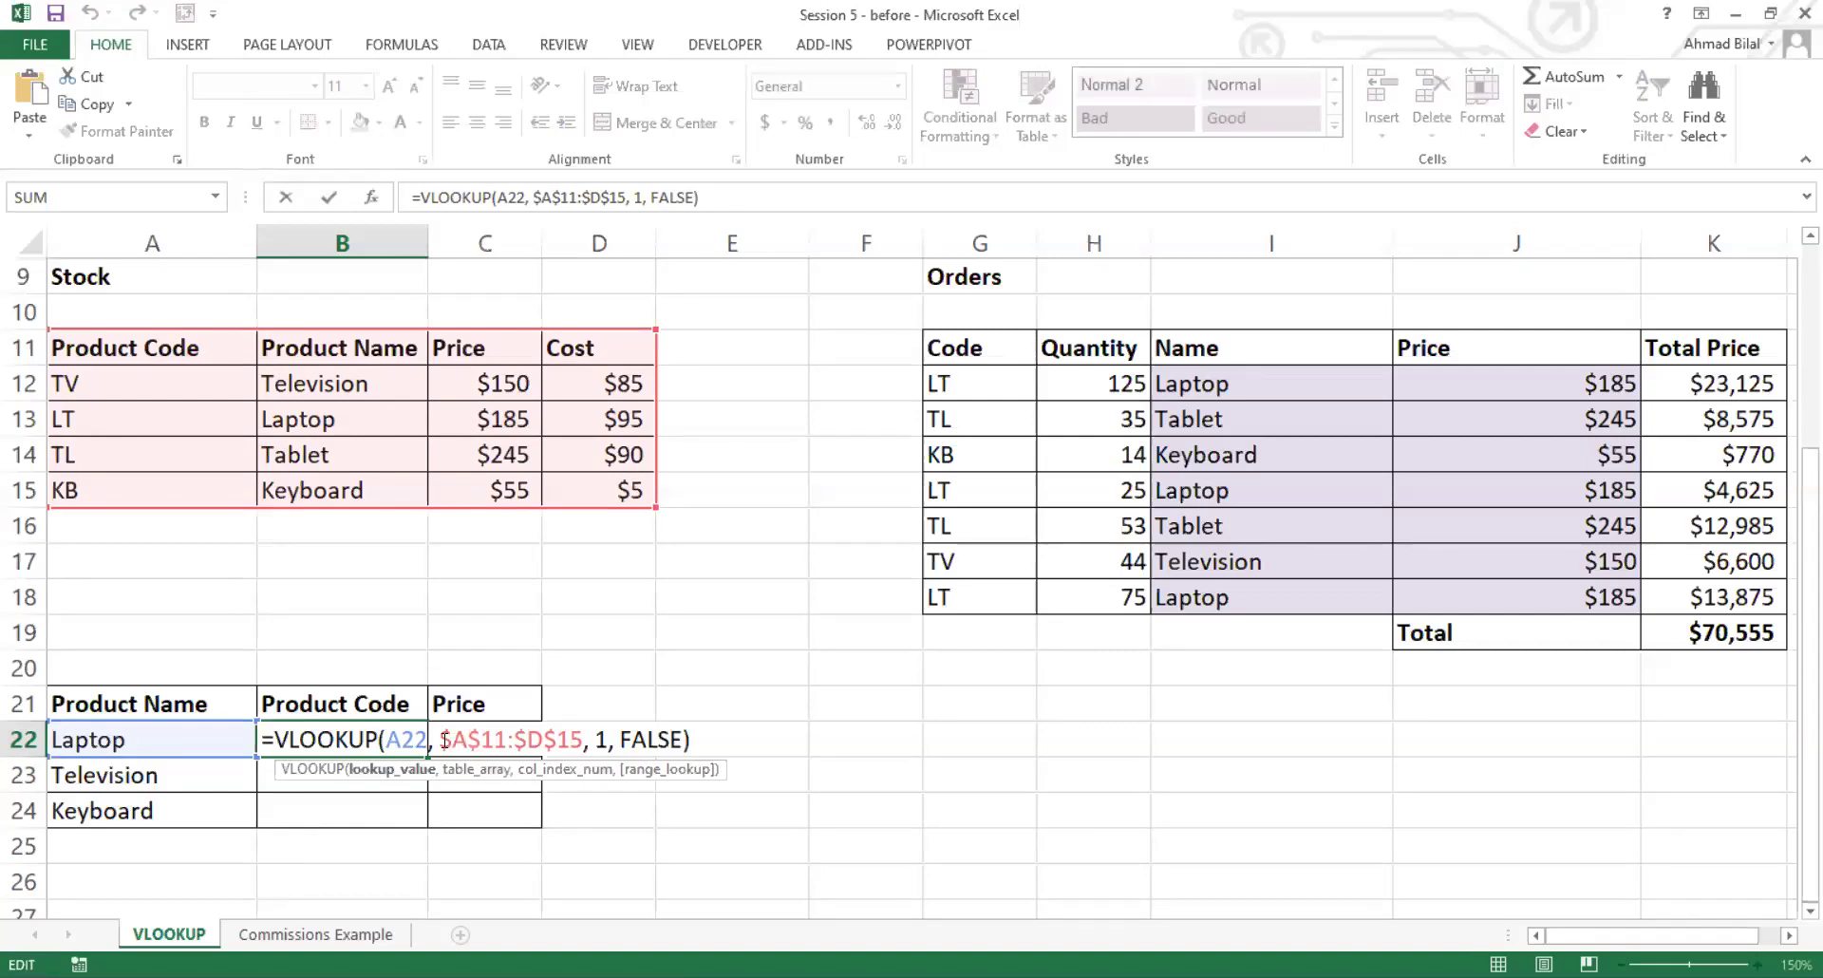
pyautogui.click(442, 739)
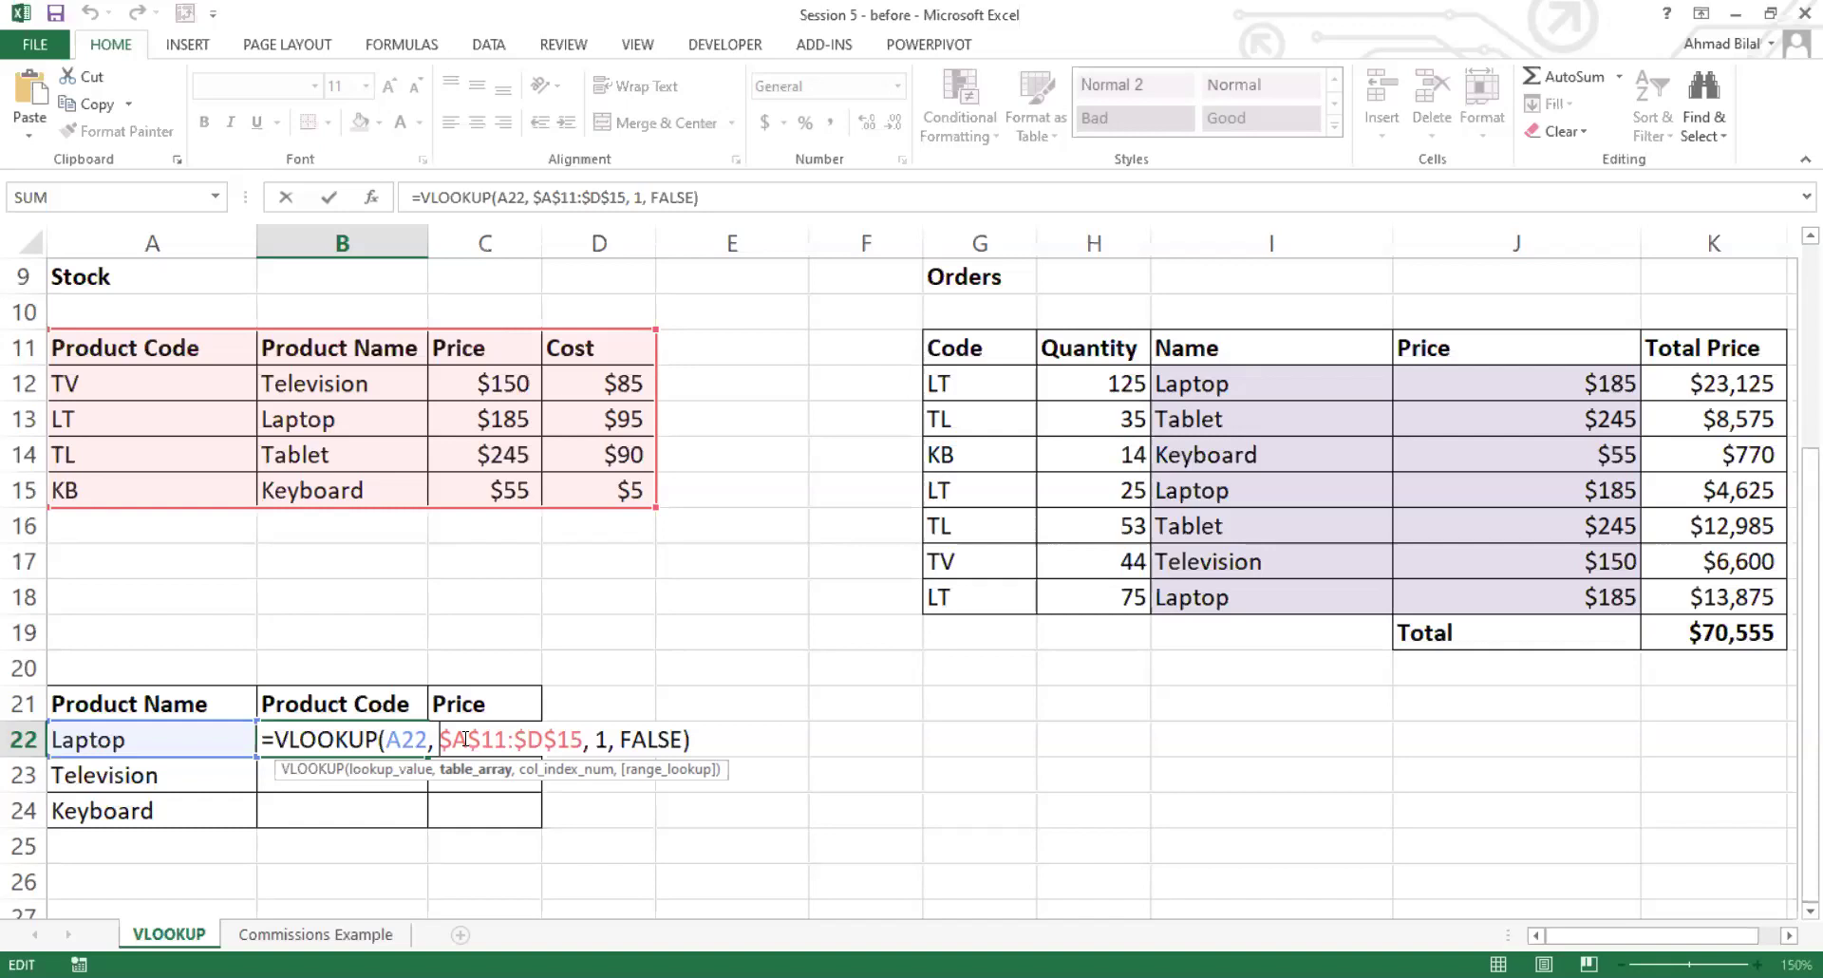
pyautogui.press('Tab')
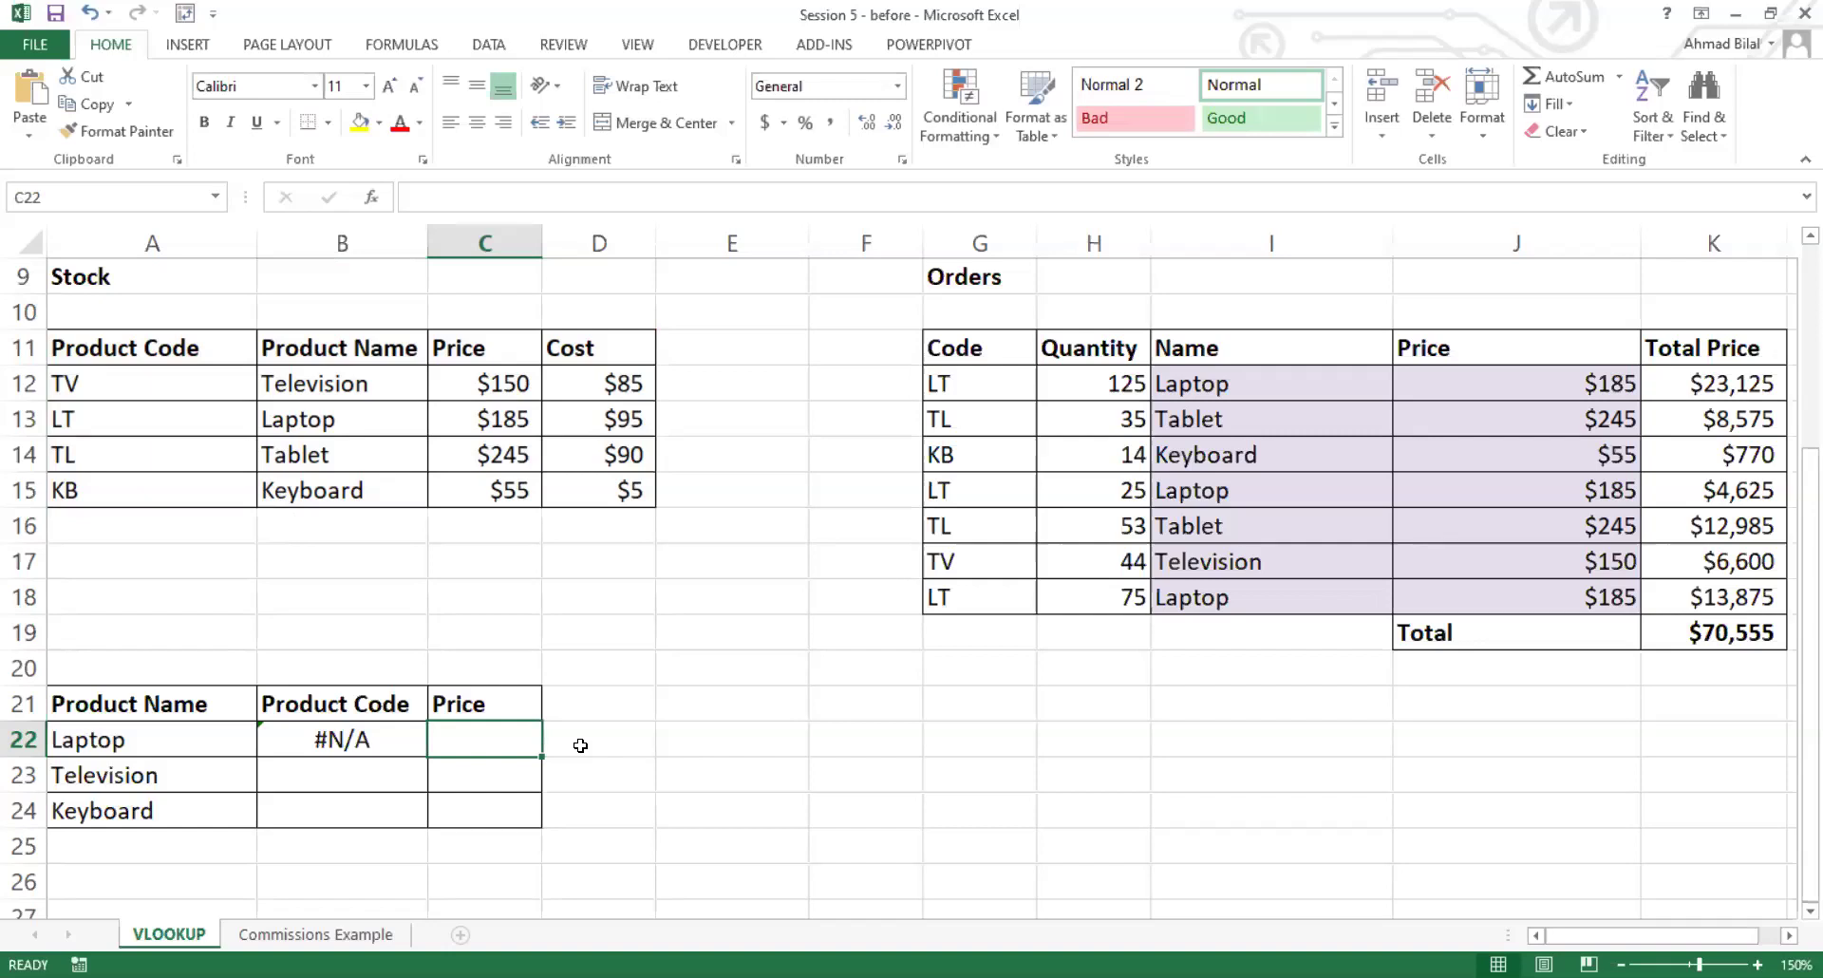
# Step: Start a VLOOKUP formula in C22 with A22 as the lookup value and the absolute range $B$11:$D$15 as the table array
pyautogui.press('Left')
pyautogui.press('Right')
pyautogui.write('=VLOOKUP(')
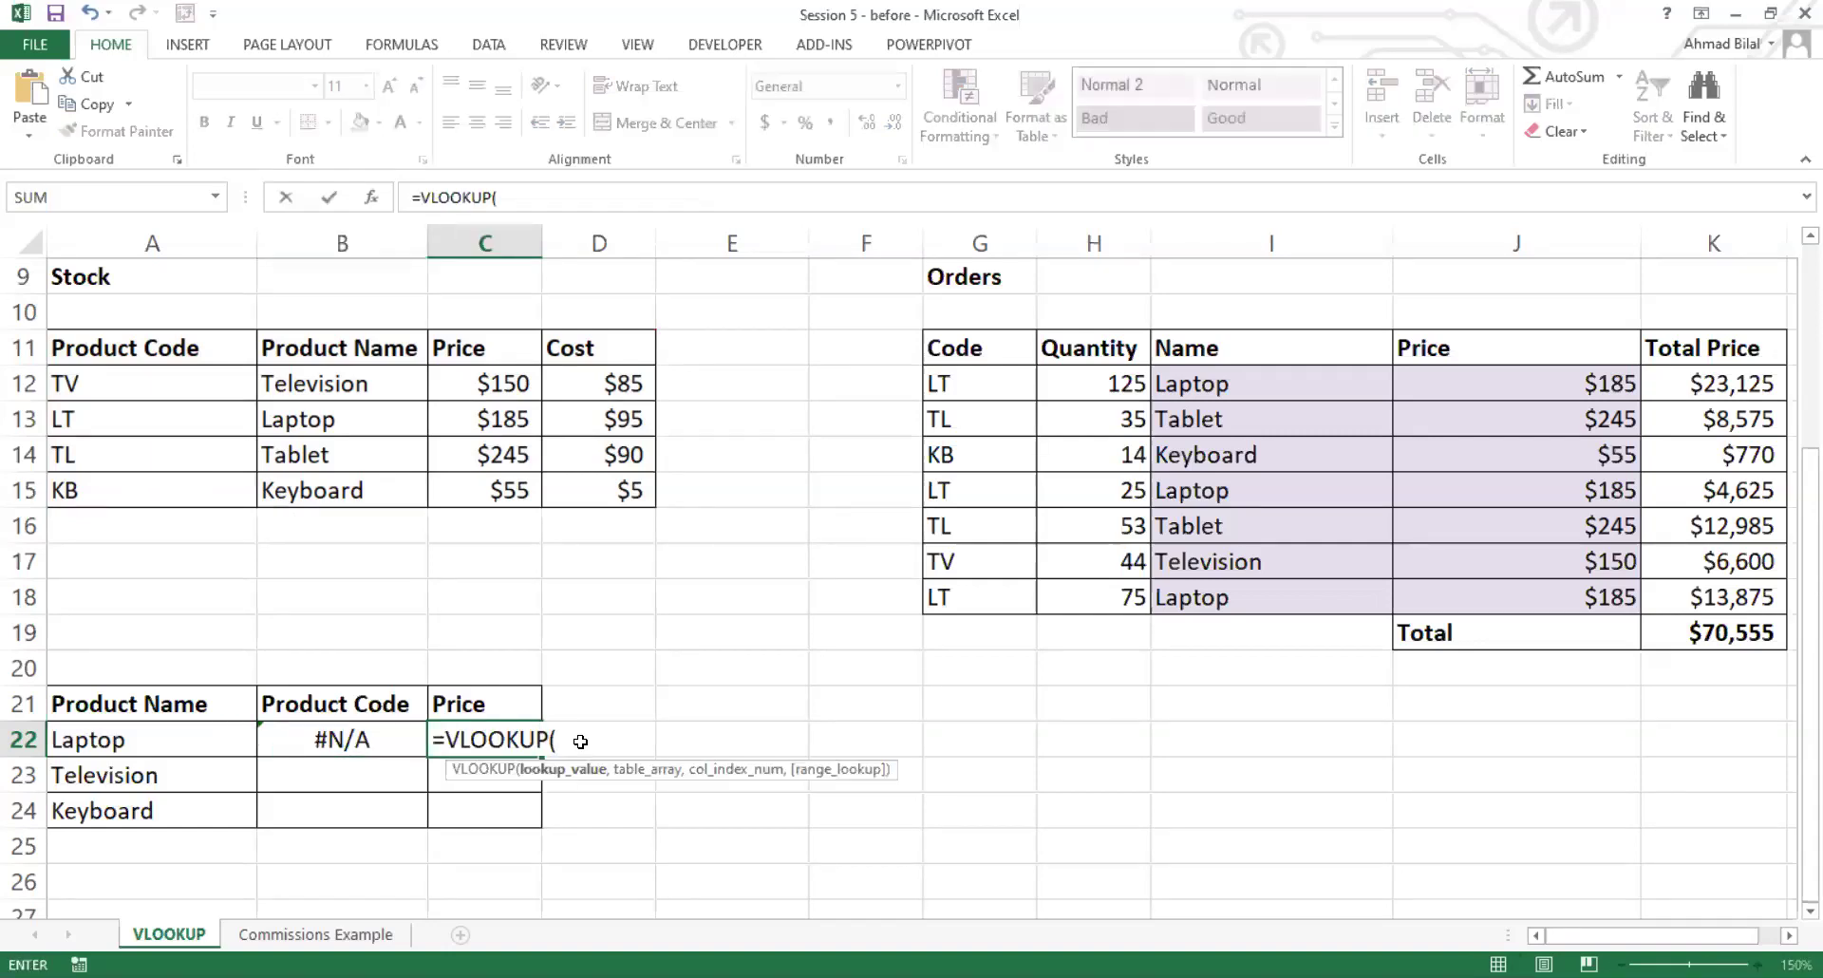
pyautogui.click(187, 741)
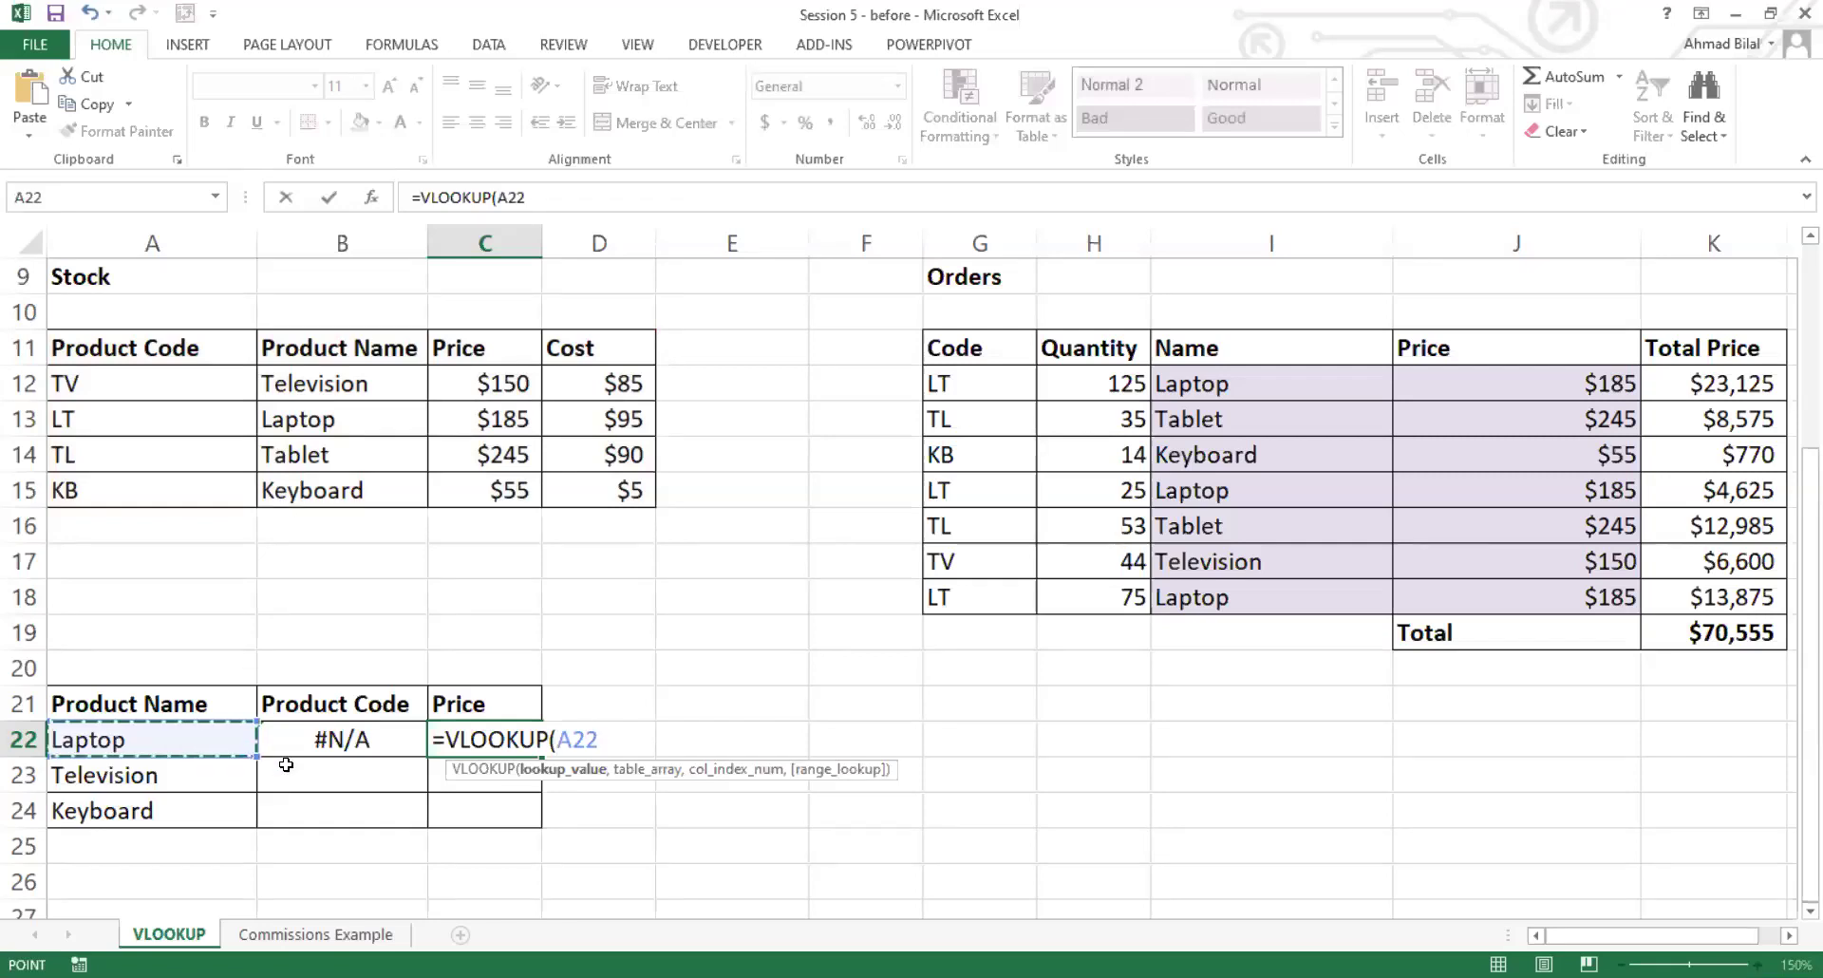
pyautogui.write(',')
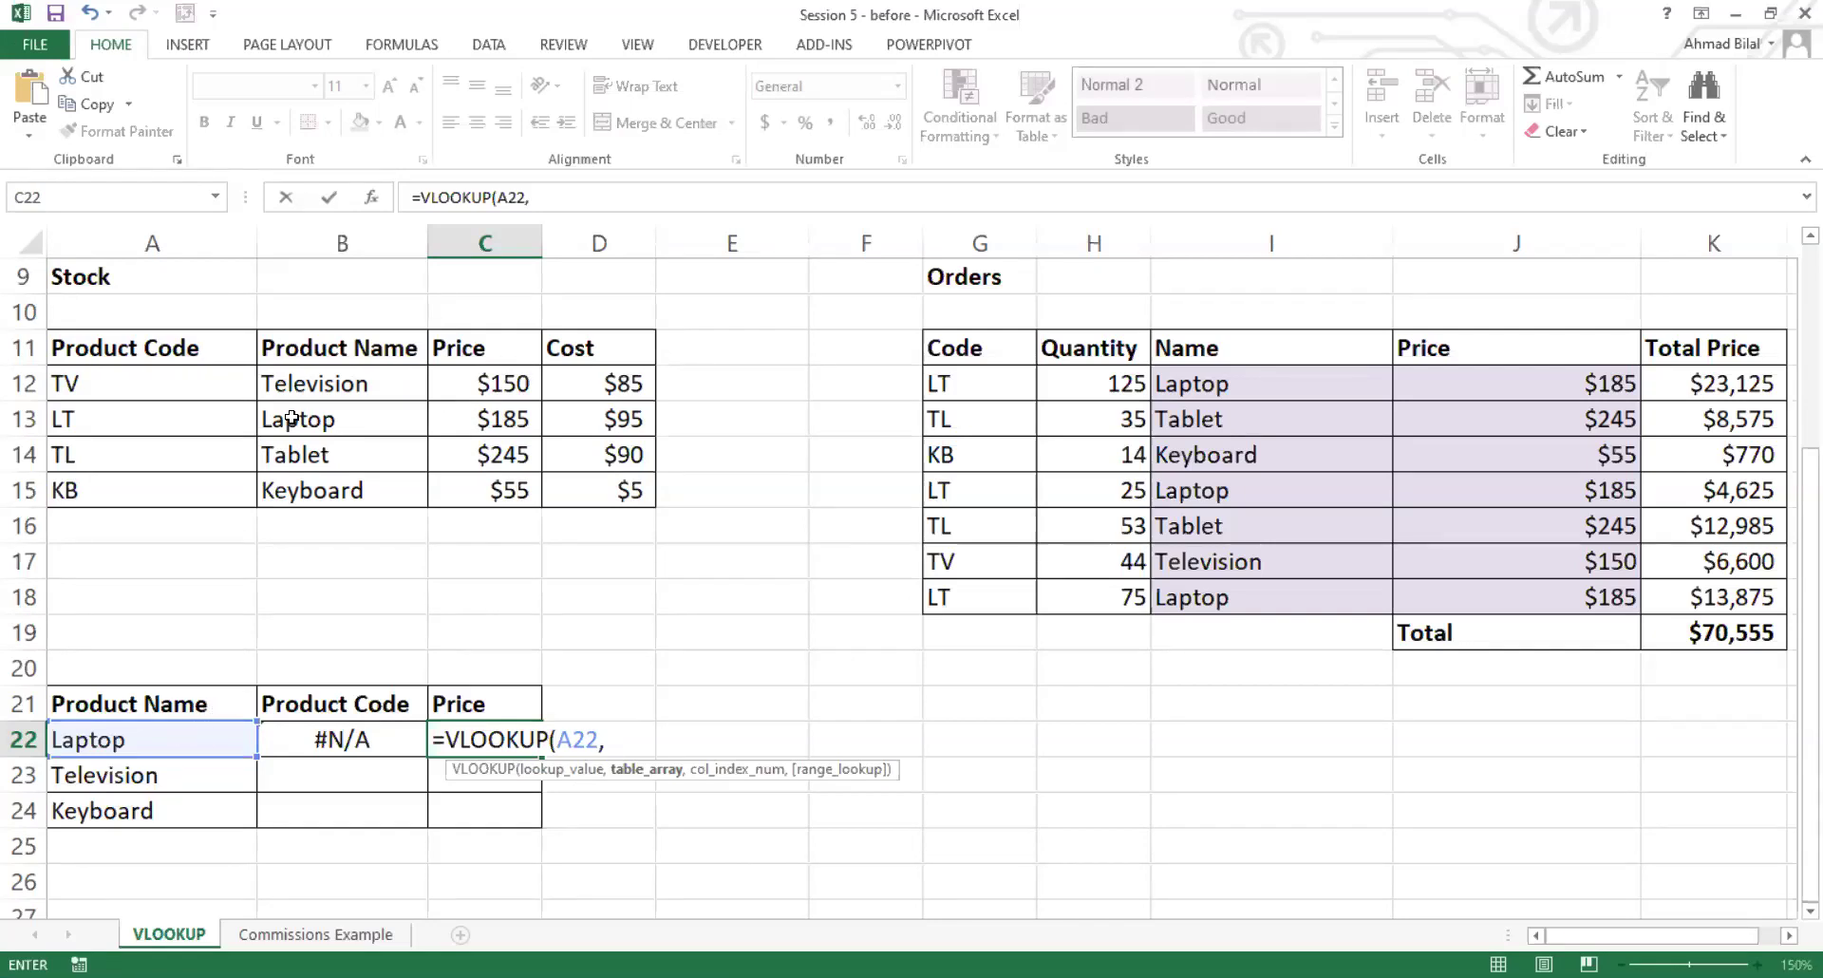
pyautogui.click(335, 347)
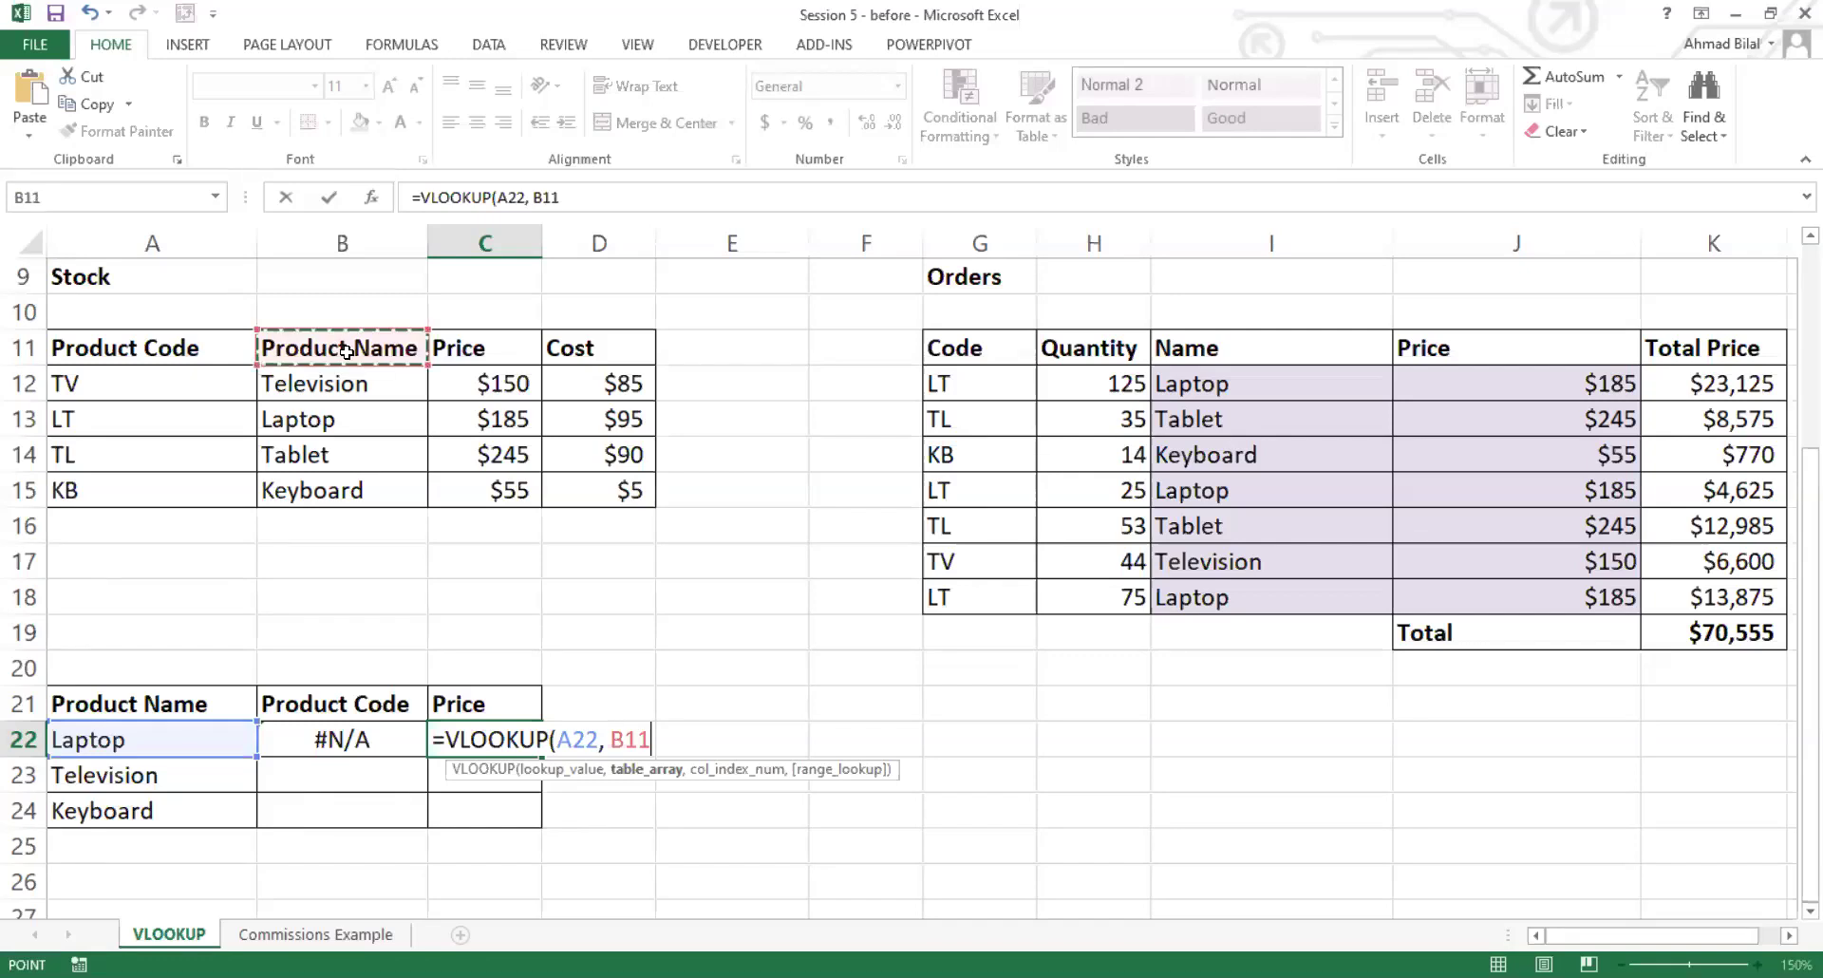
pyautogui.keyDown('shift'); pyautogui.click(601, 496); pyautogui.keyUp('shift')
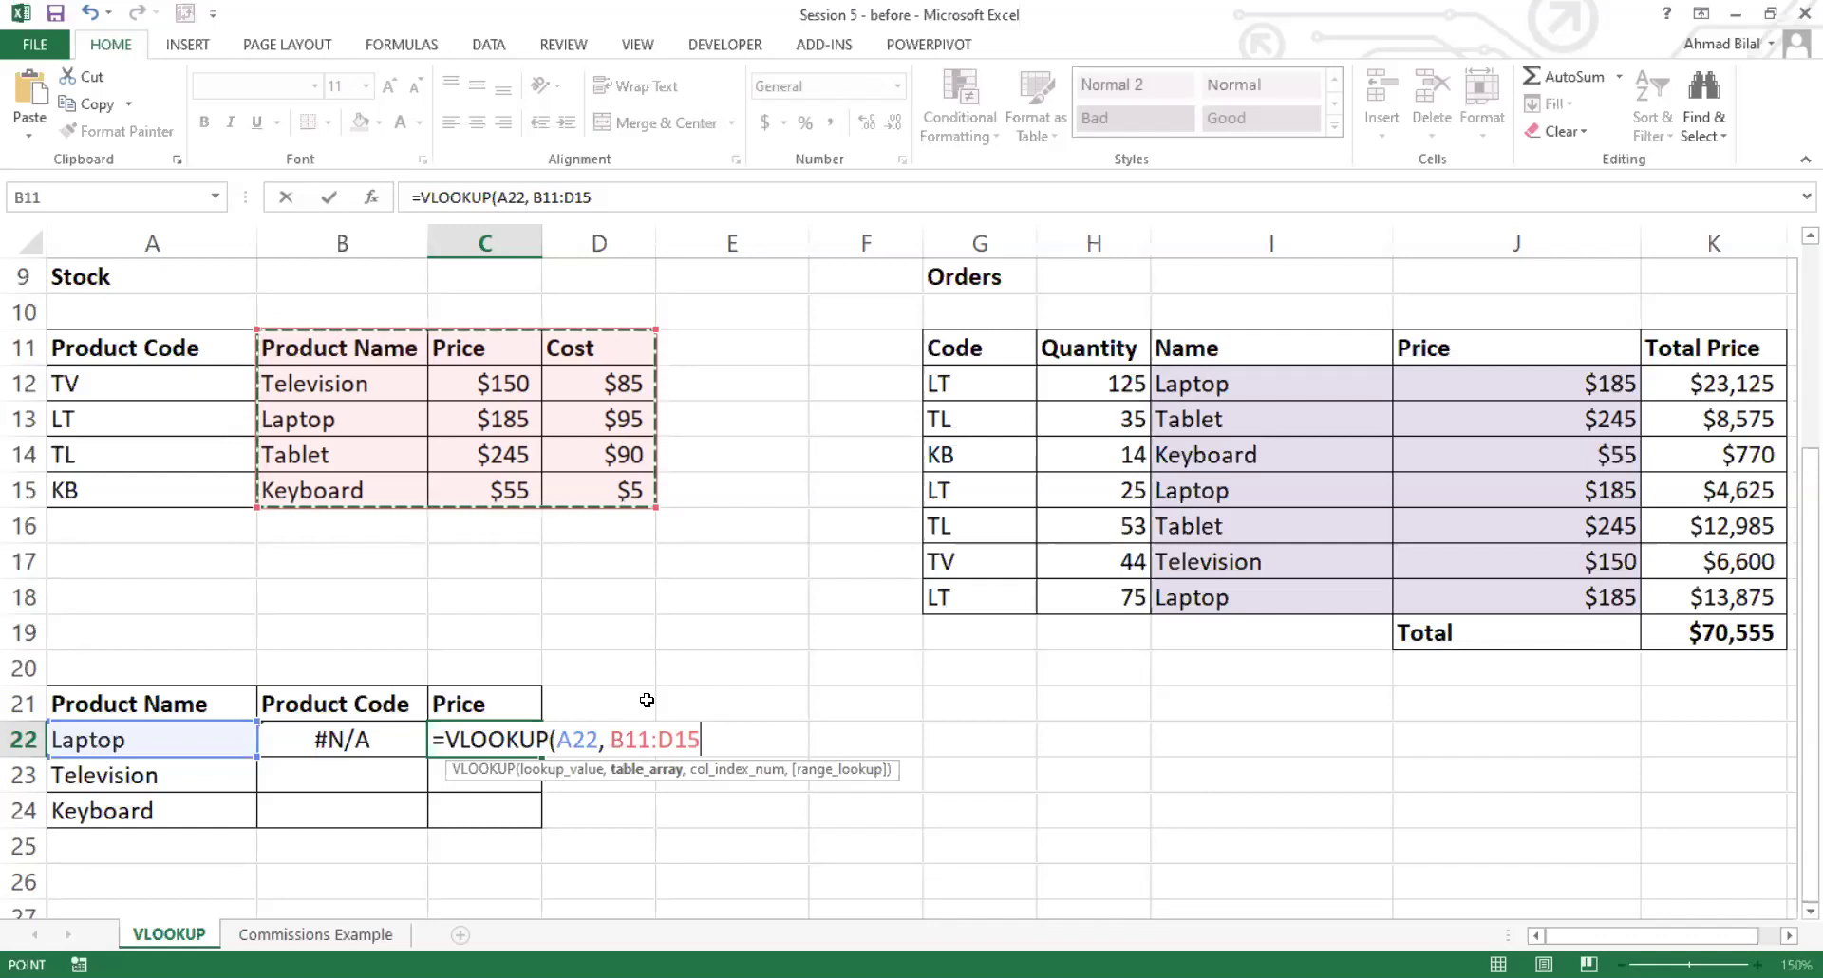
pyautogui.press('F4')
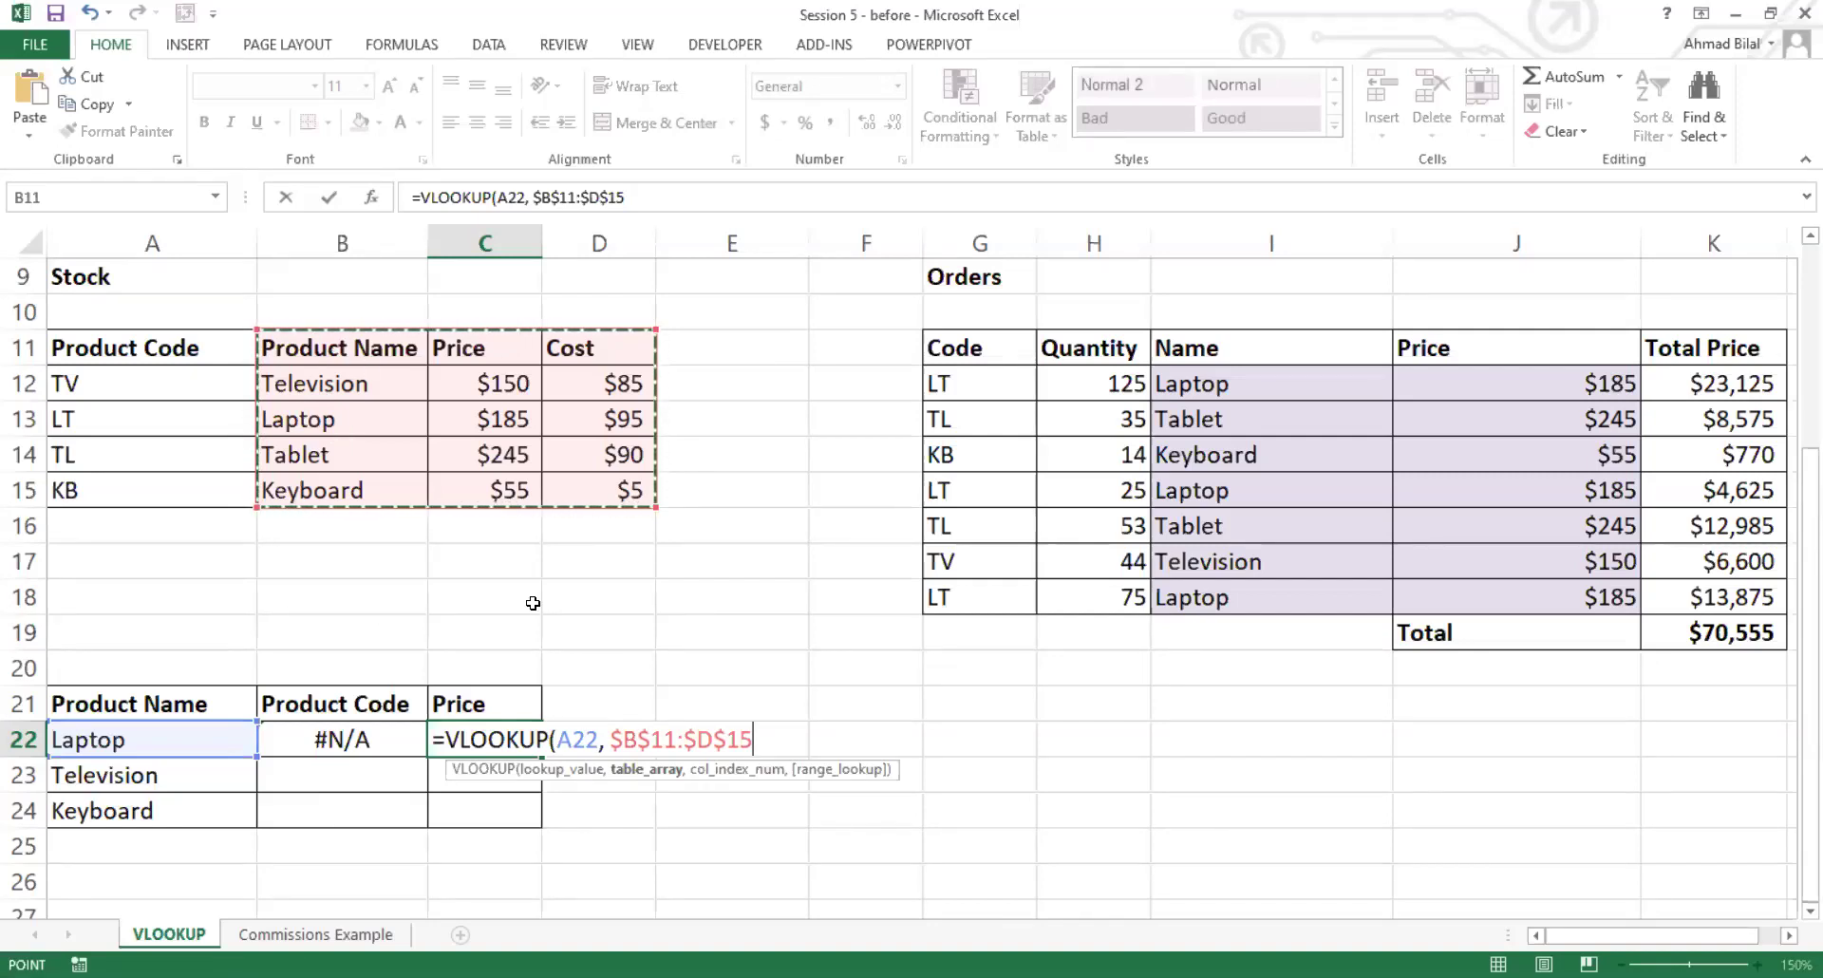
pyautogui.write(',')
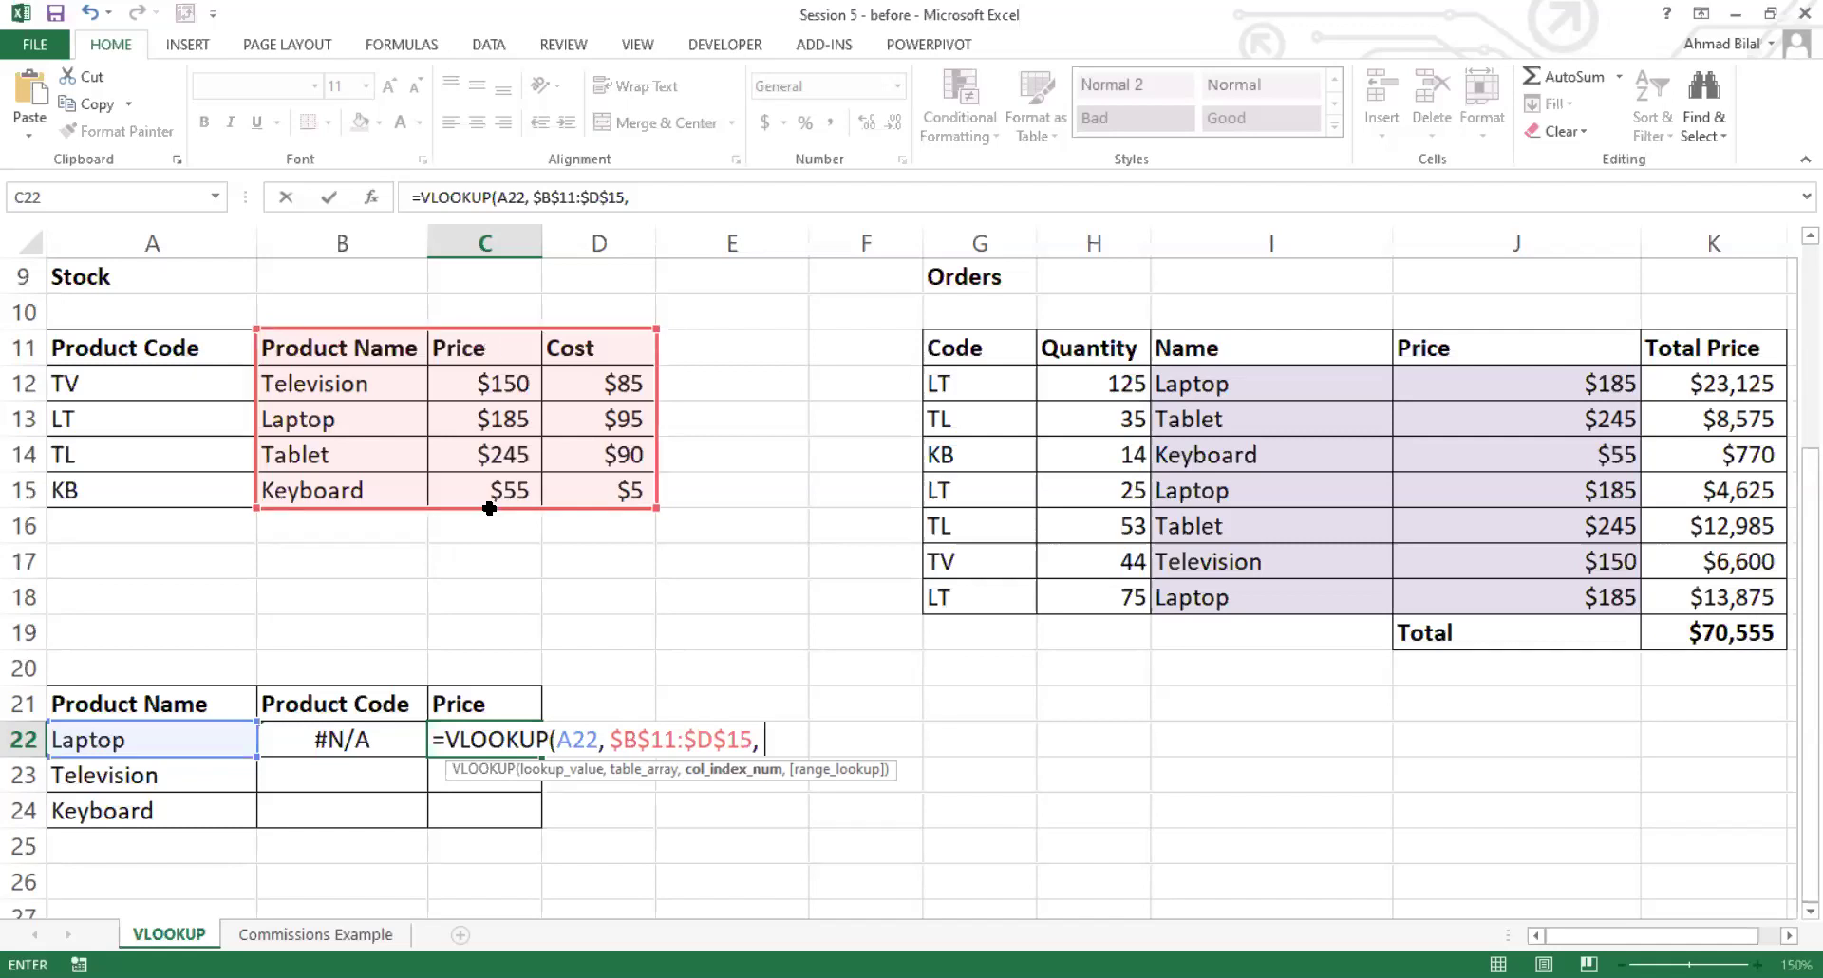
# Step: Complete the Laptop price formula in C22 with column index 2 and an exact match (FALSE)
pyautogui.write('2')
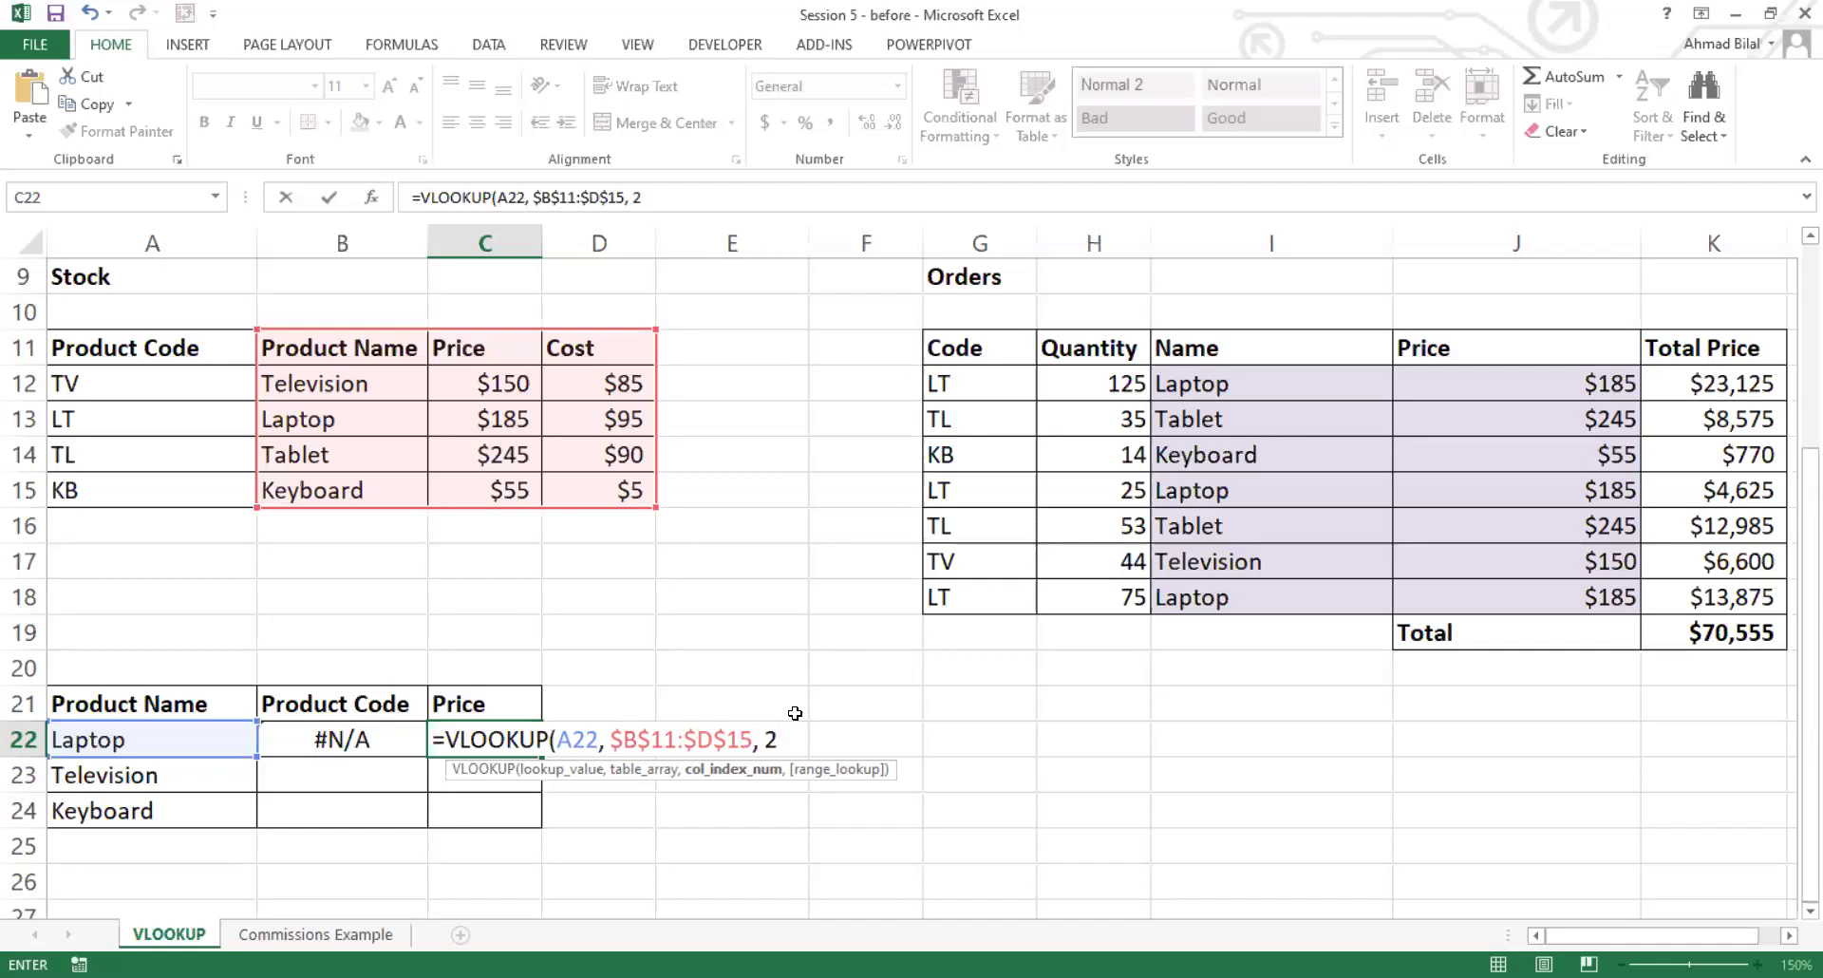
pyautogui.write(', TRUE')
pyautogui.press('BackSpace')
pyautogui.press('BackSpace')
pyautogui.press('BackSpace')
pyautogui.press('BackSpace')
pyautogui.write('false')
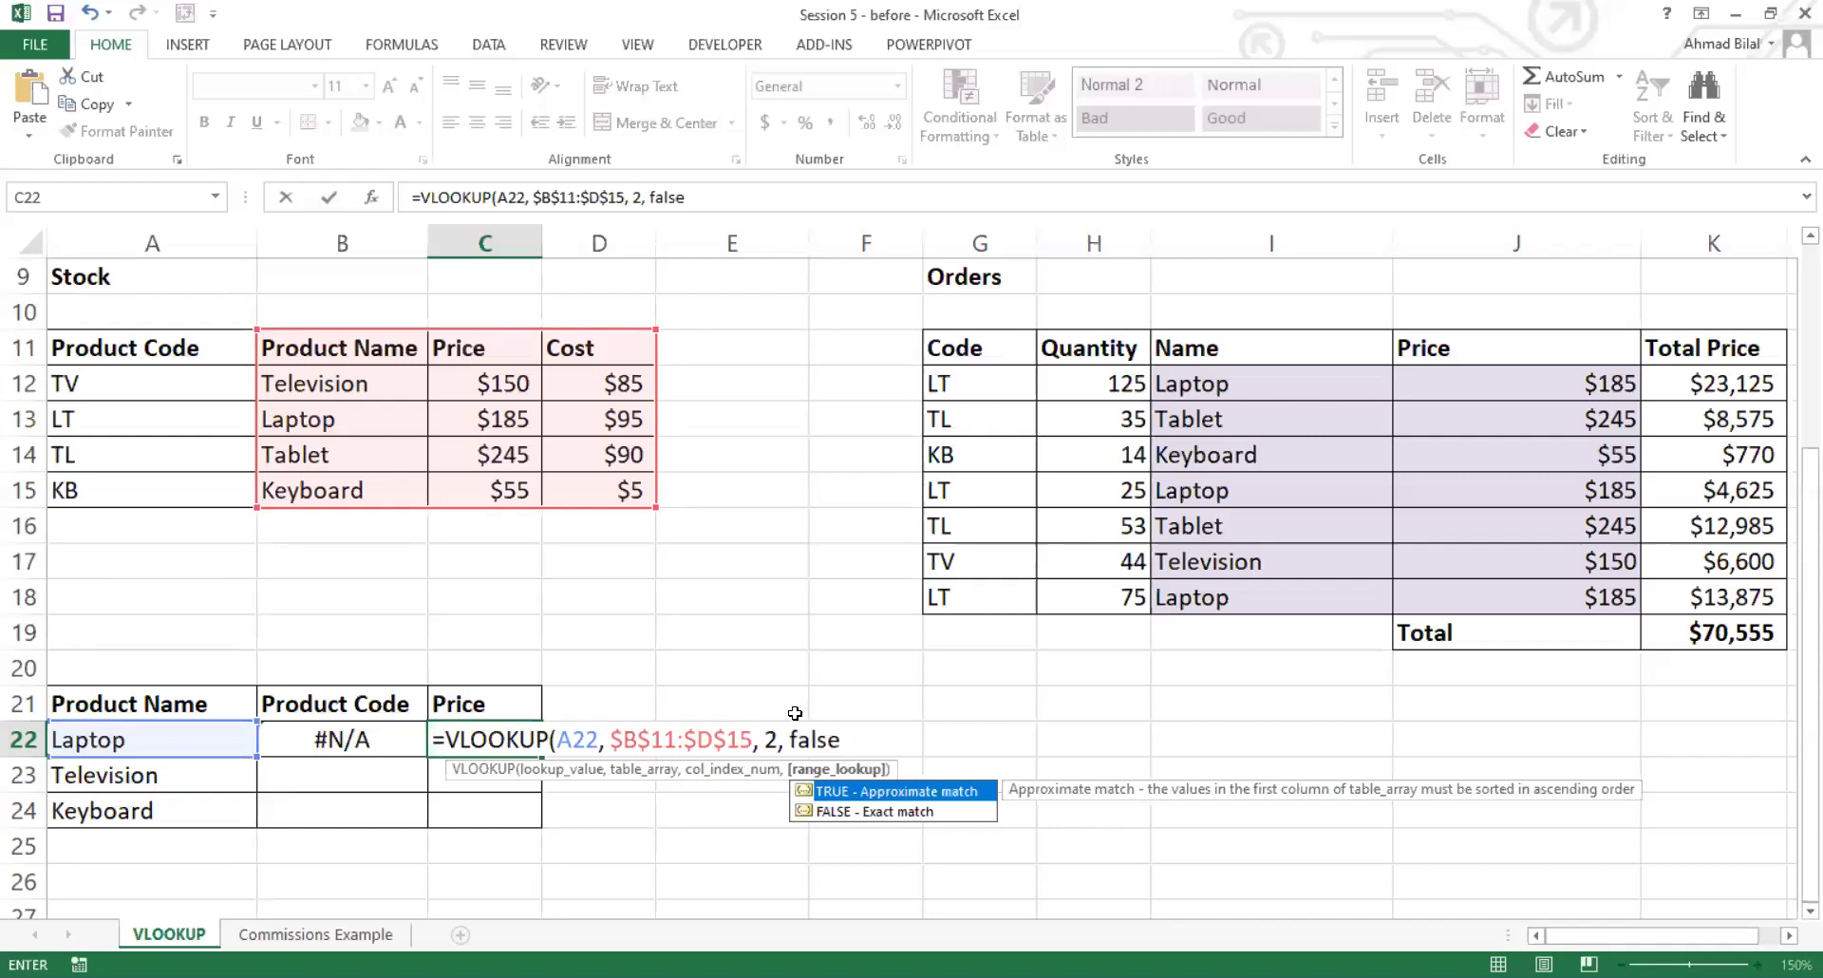
pyautogui.press('Down')
pyautogui.press('Tab')
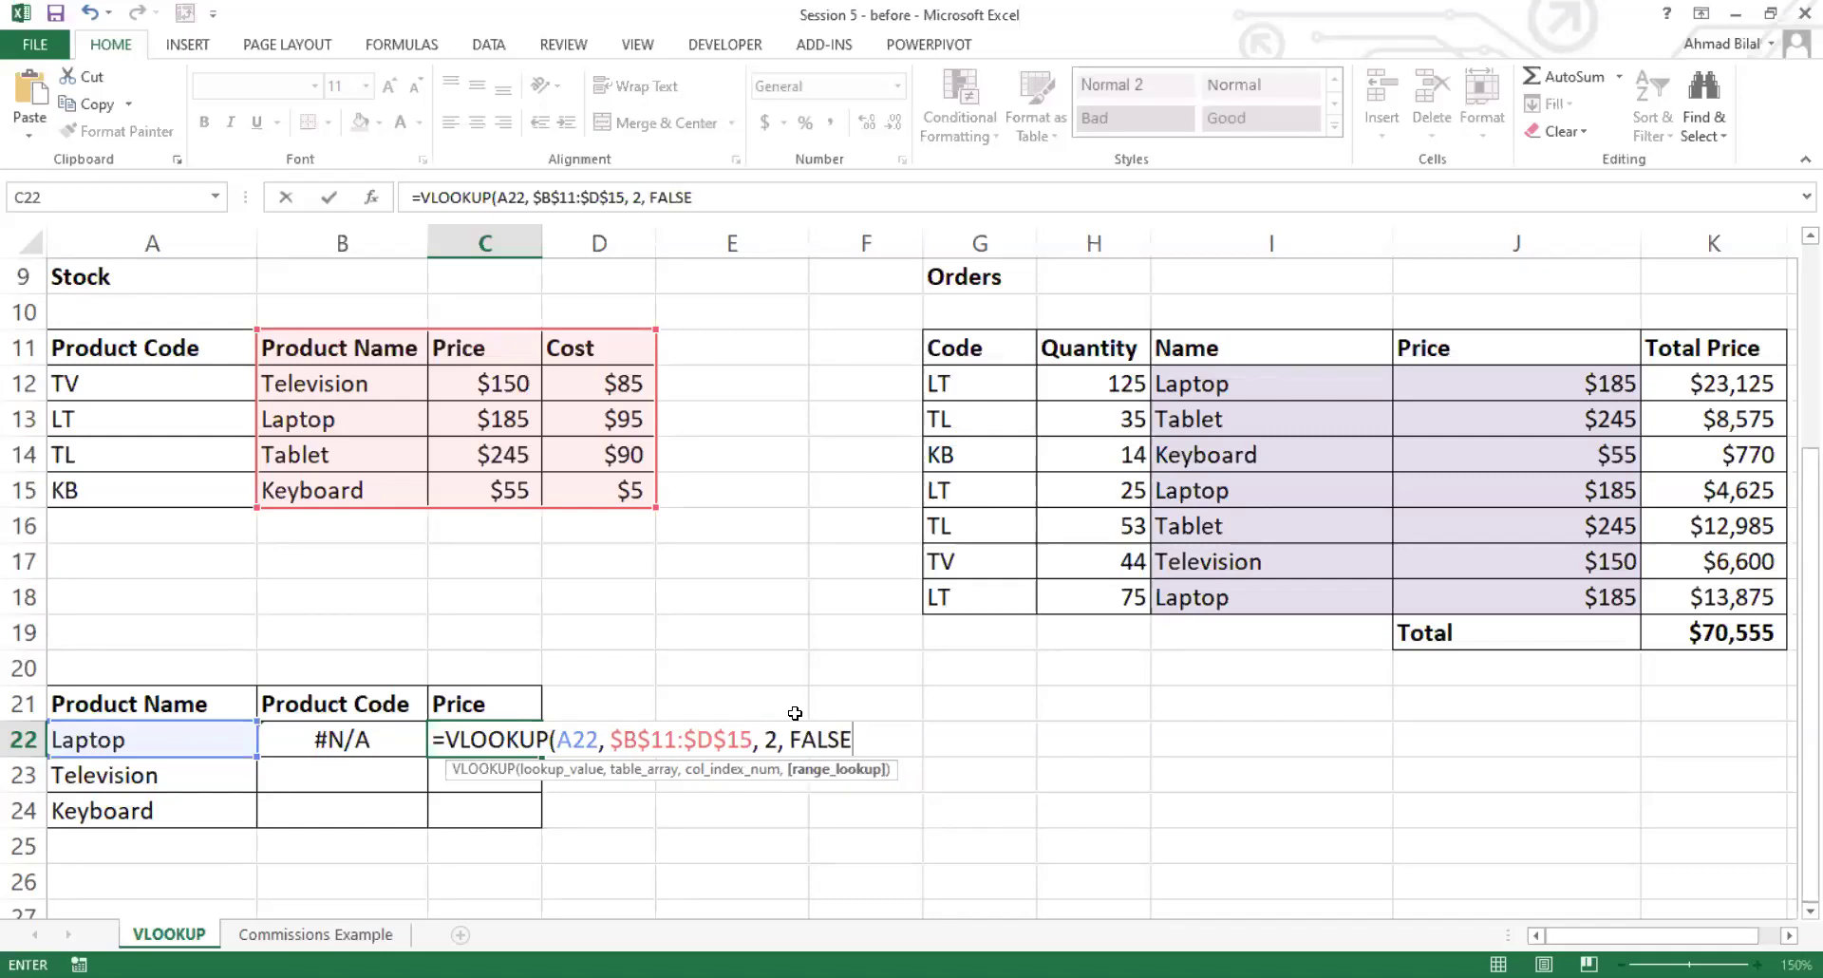
pyautogui.write(')')
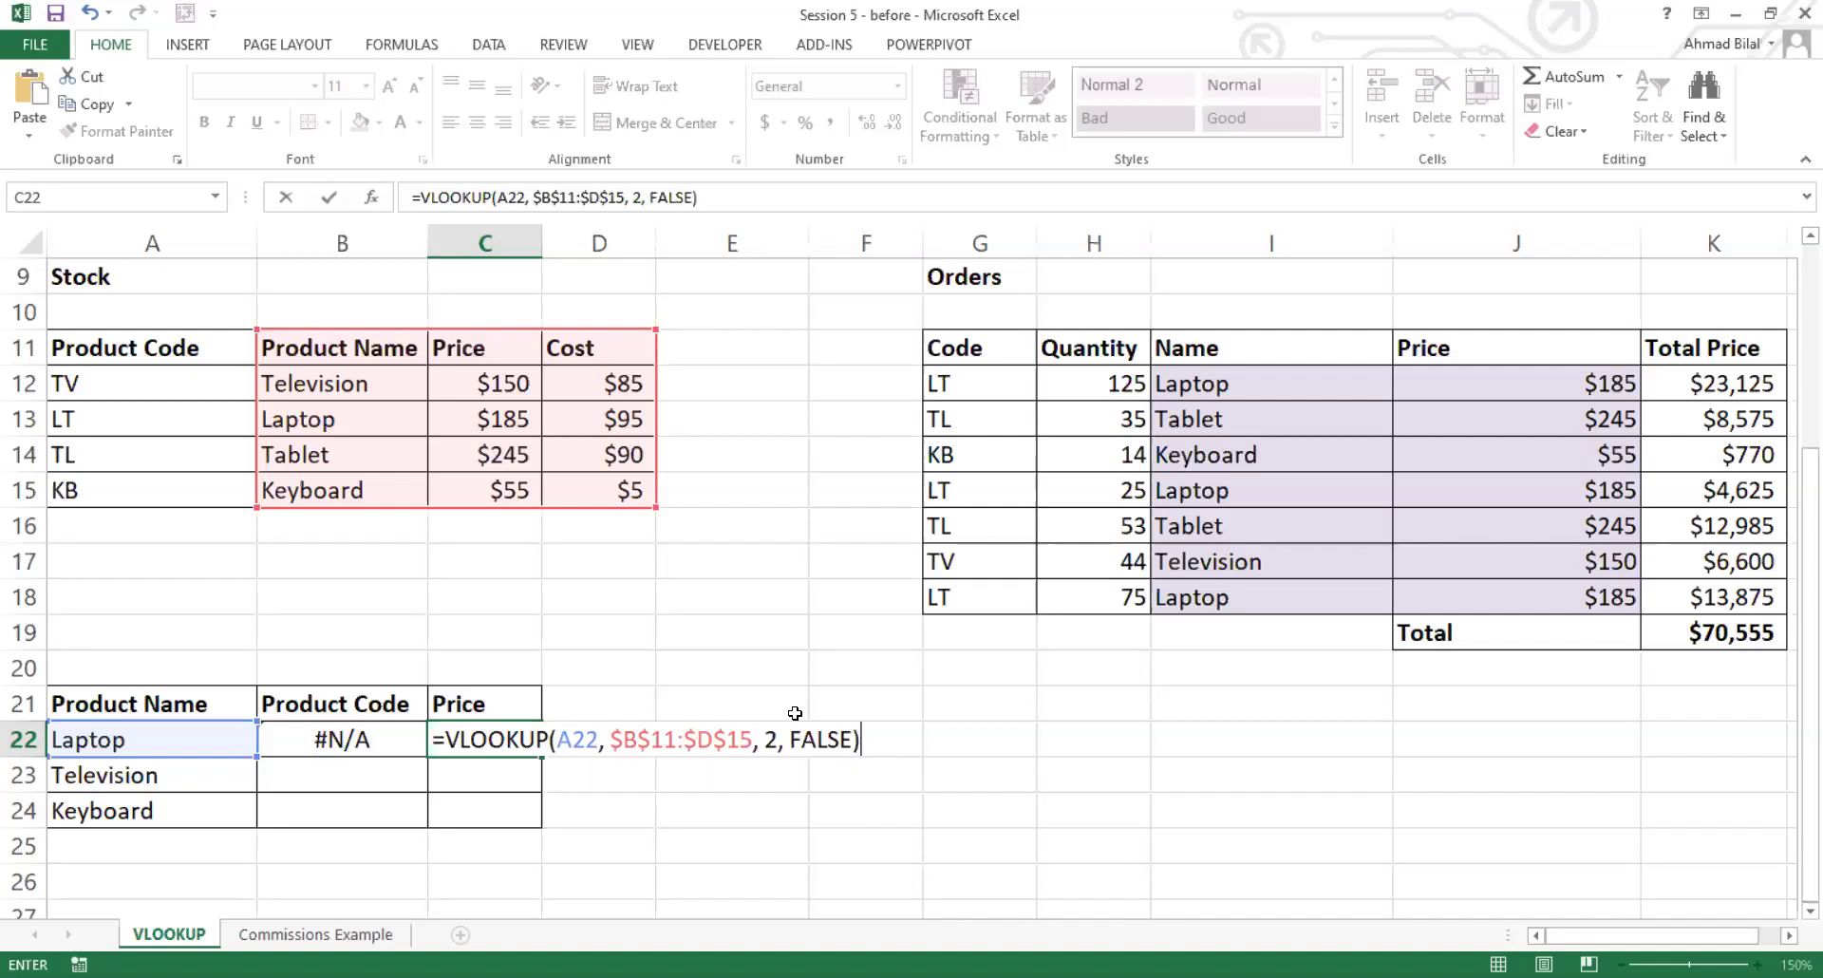
pyautogui.press('Return')
# Step: Check the references in C22's VLOOKUP formula and fill it down to C24 for Television and Keyboard
pyautogui.click(498, 734)
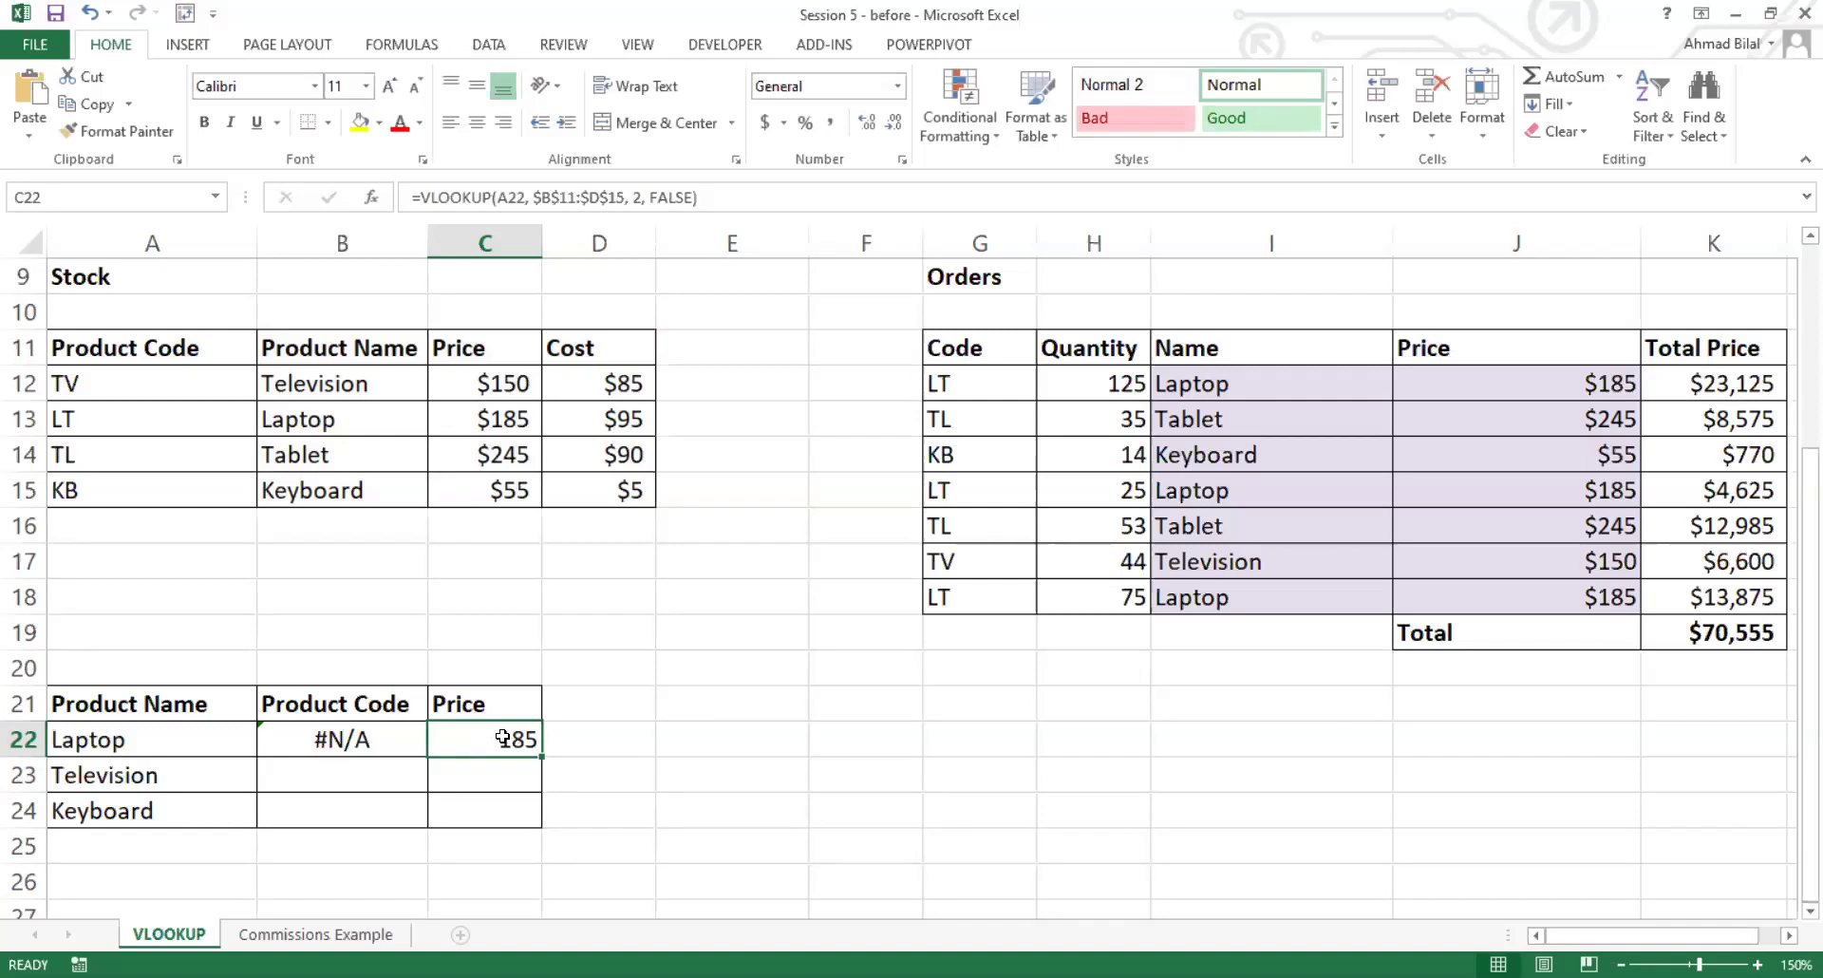
pyautogui.doubleClick(504, 738)
pyautogui.click(572, 739)
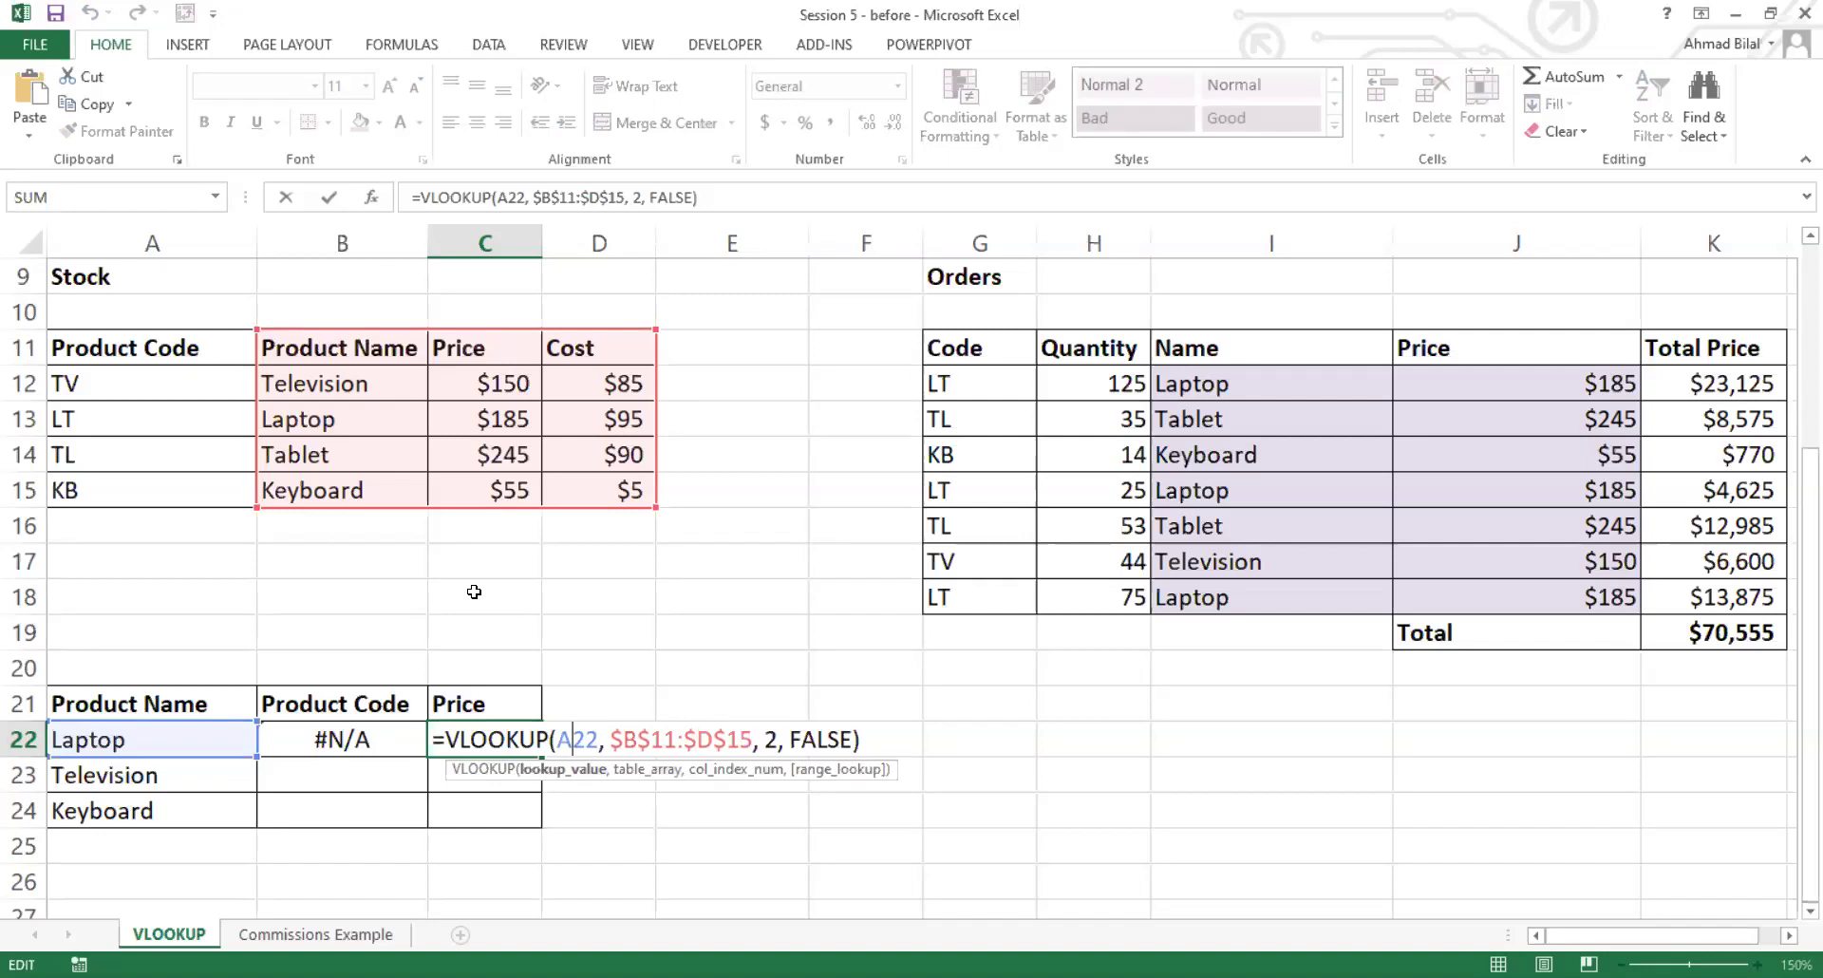
pyautogui.press('Escape')
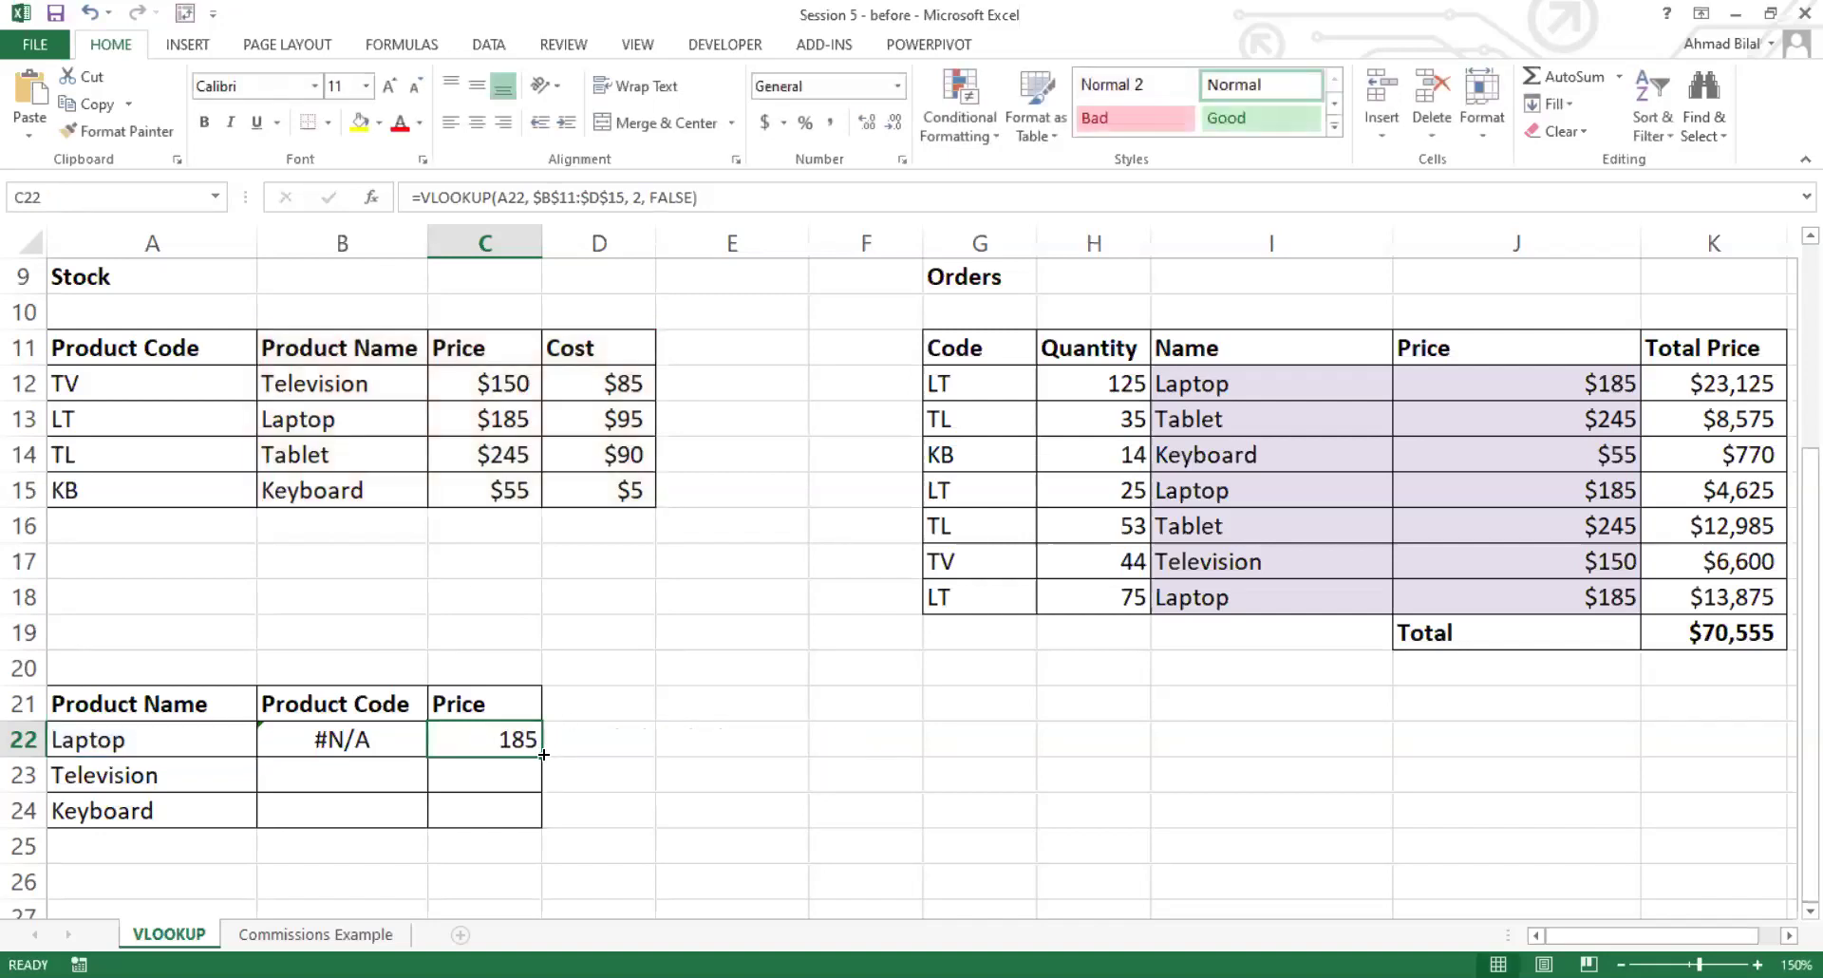
pyautogui.moveTo(543, 754); pyautogui.dragTo(542, 822)
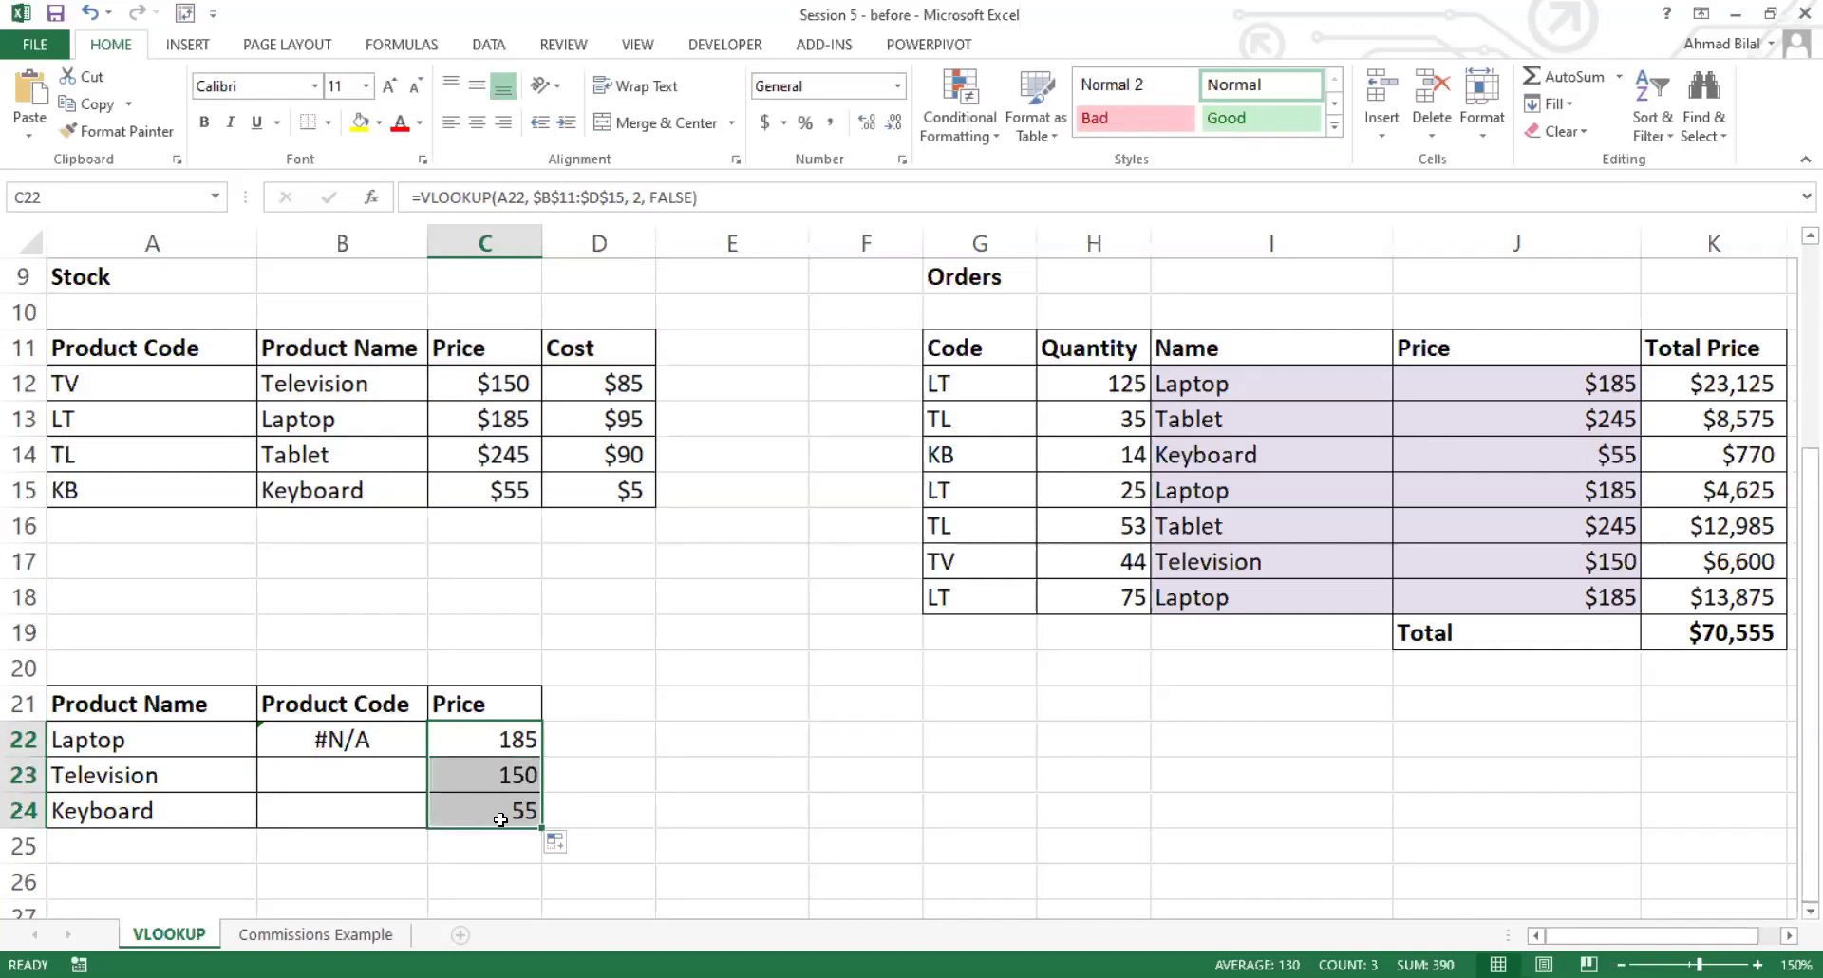
# Step: Replace the table array in B22's VLOOKUP formula with the absolute range $B$11:$D$15
pyautogui.doubleClick(378, 742)
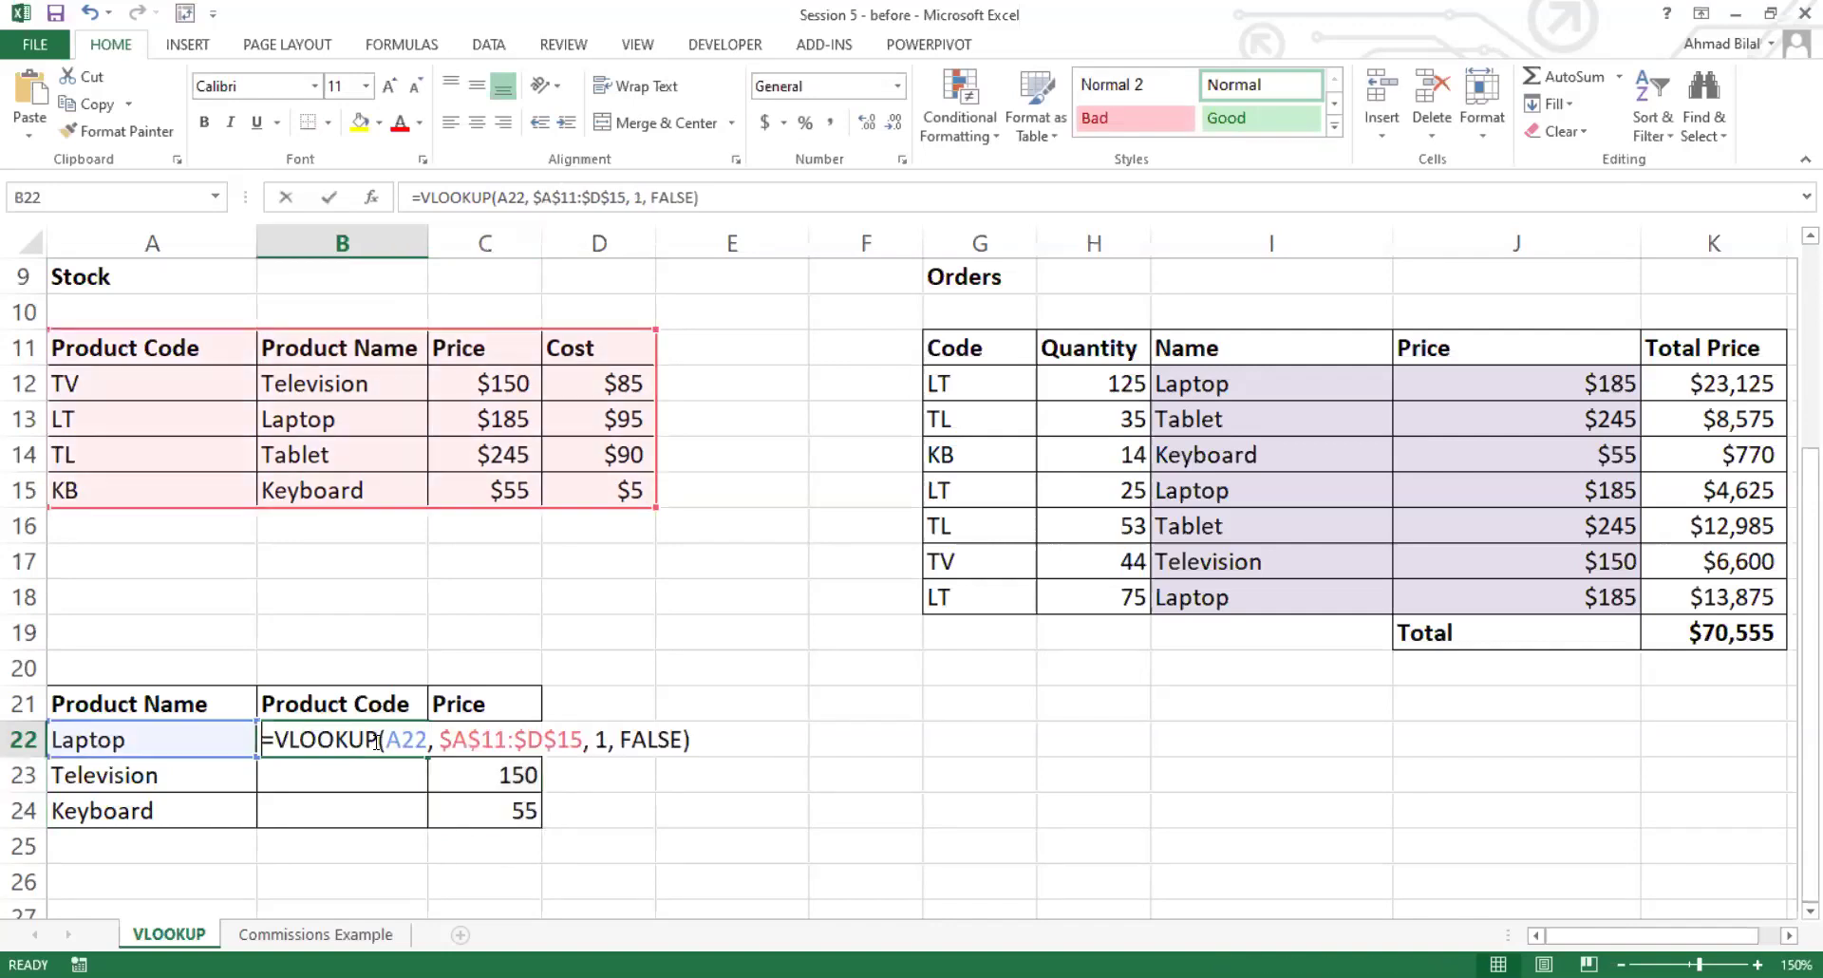
pyautogui.click(400, 741)
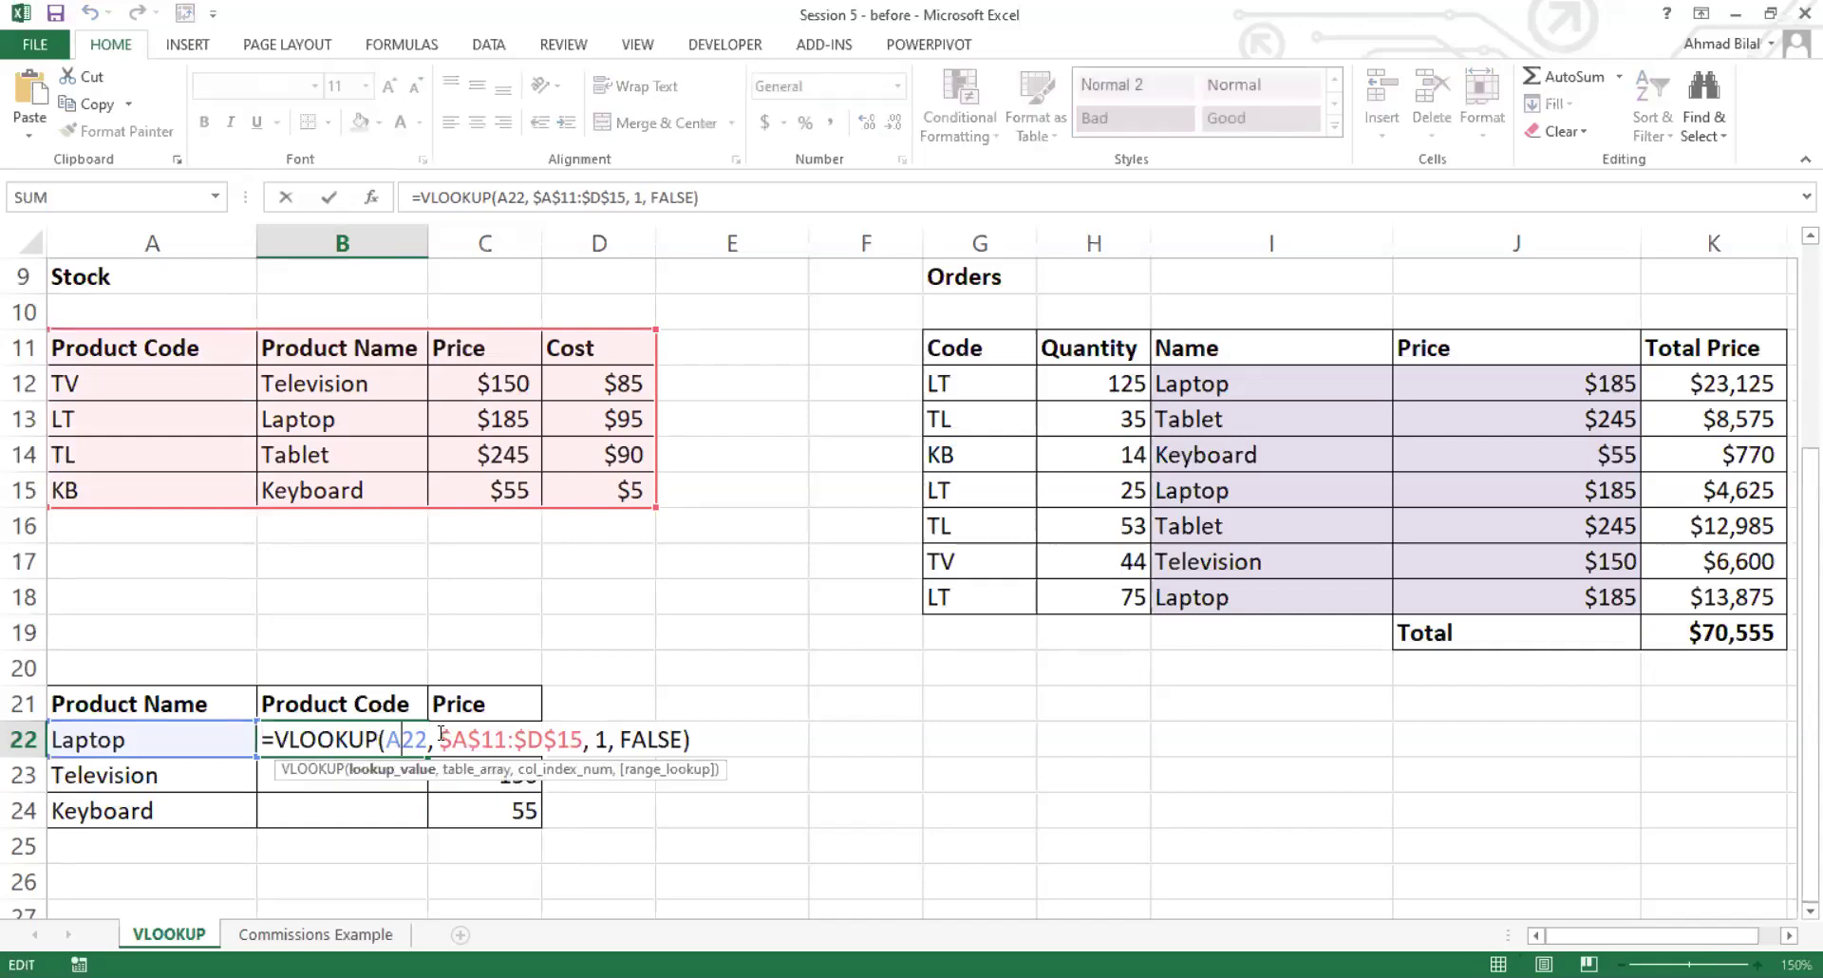
pyautogui.moveTo(439, 739); pyautogui.dragTo(580, 734)
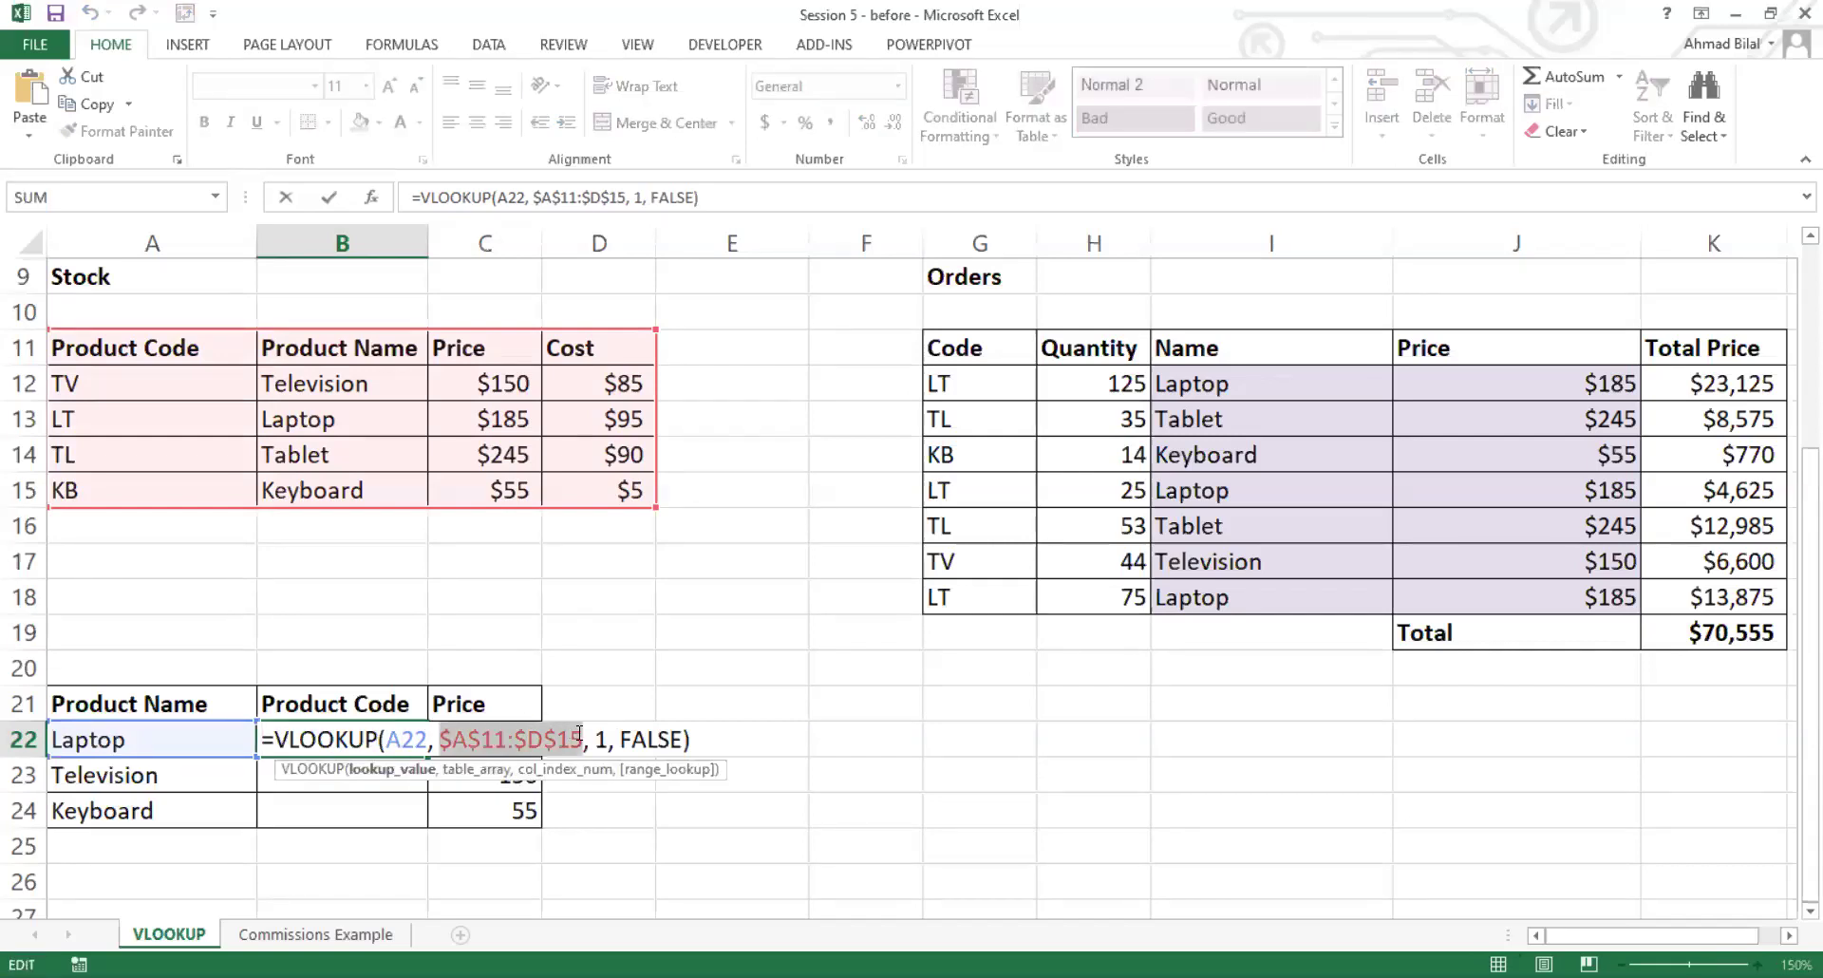
pyautogui.press('Delete')
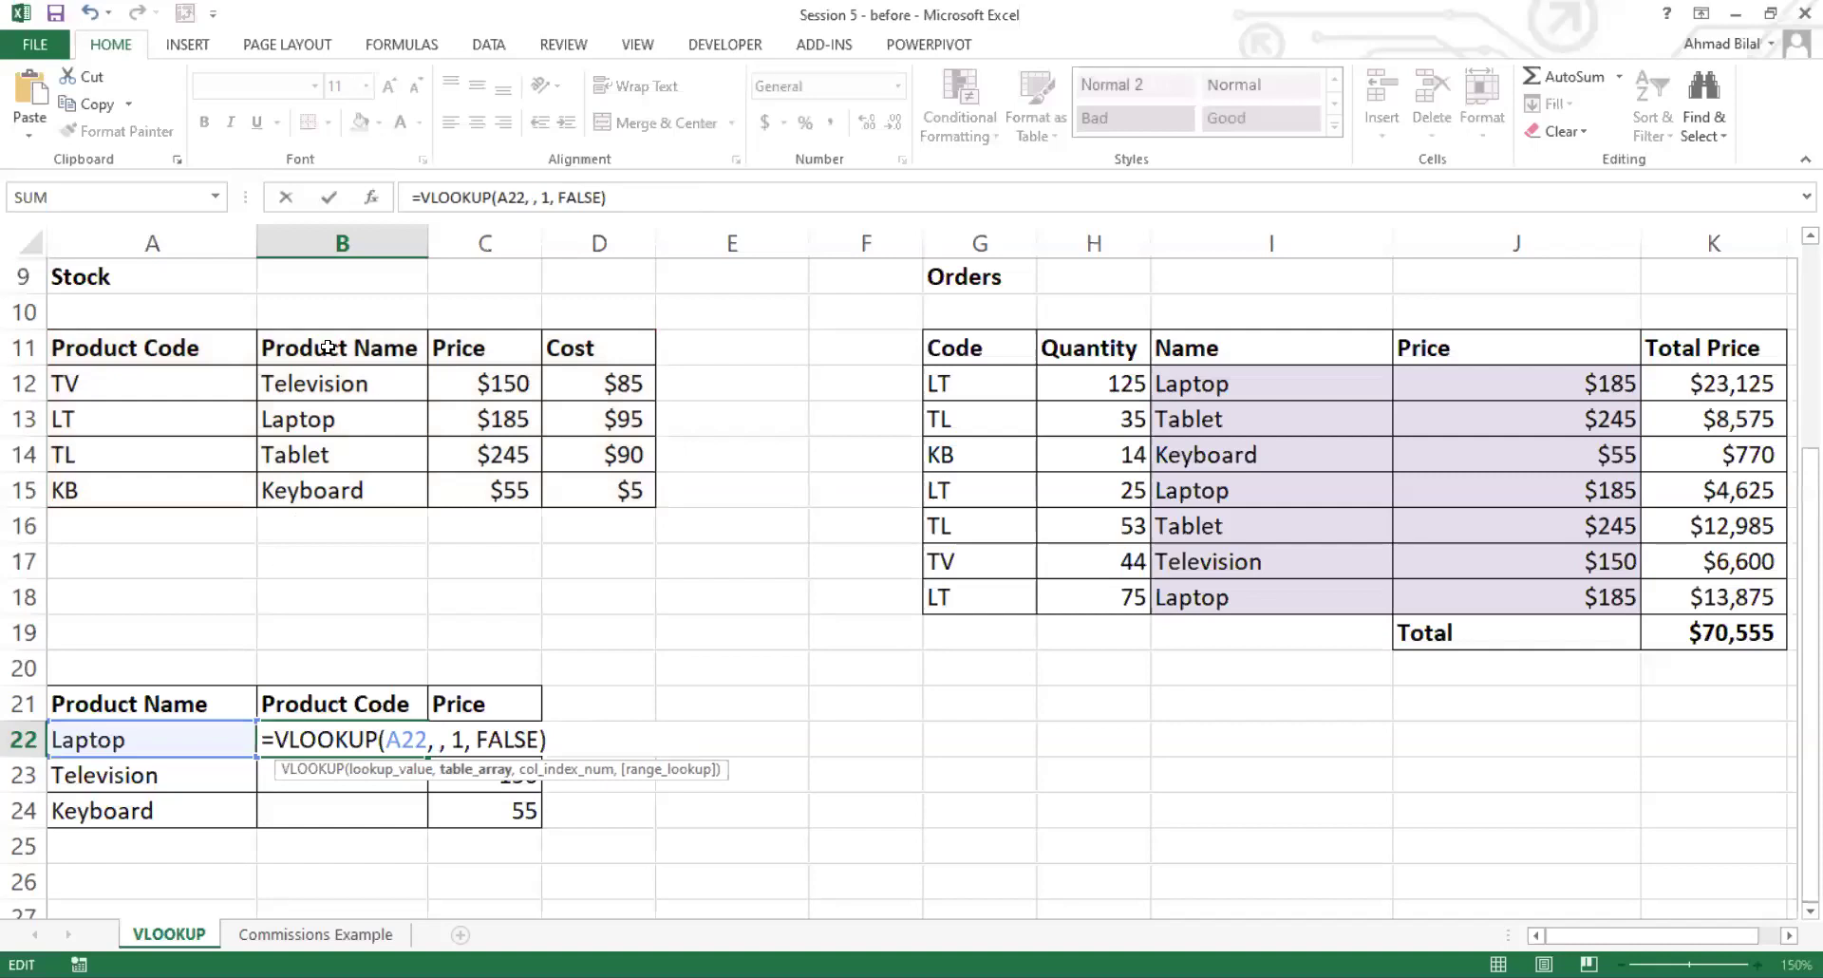
pyautogui.moveTo(328, 347); pyautogui.dragTo(624, 490)
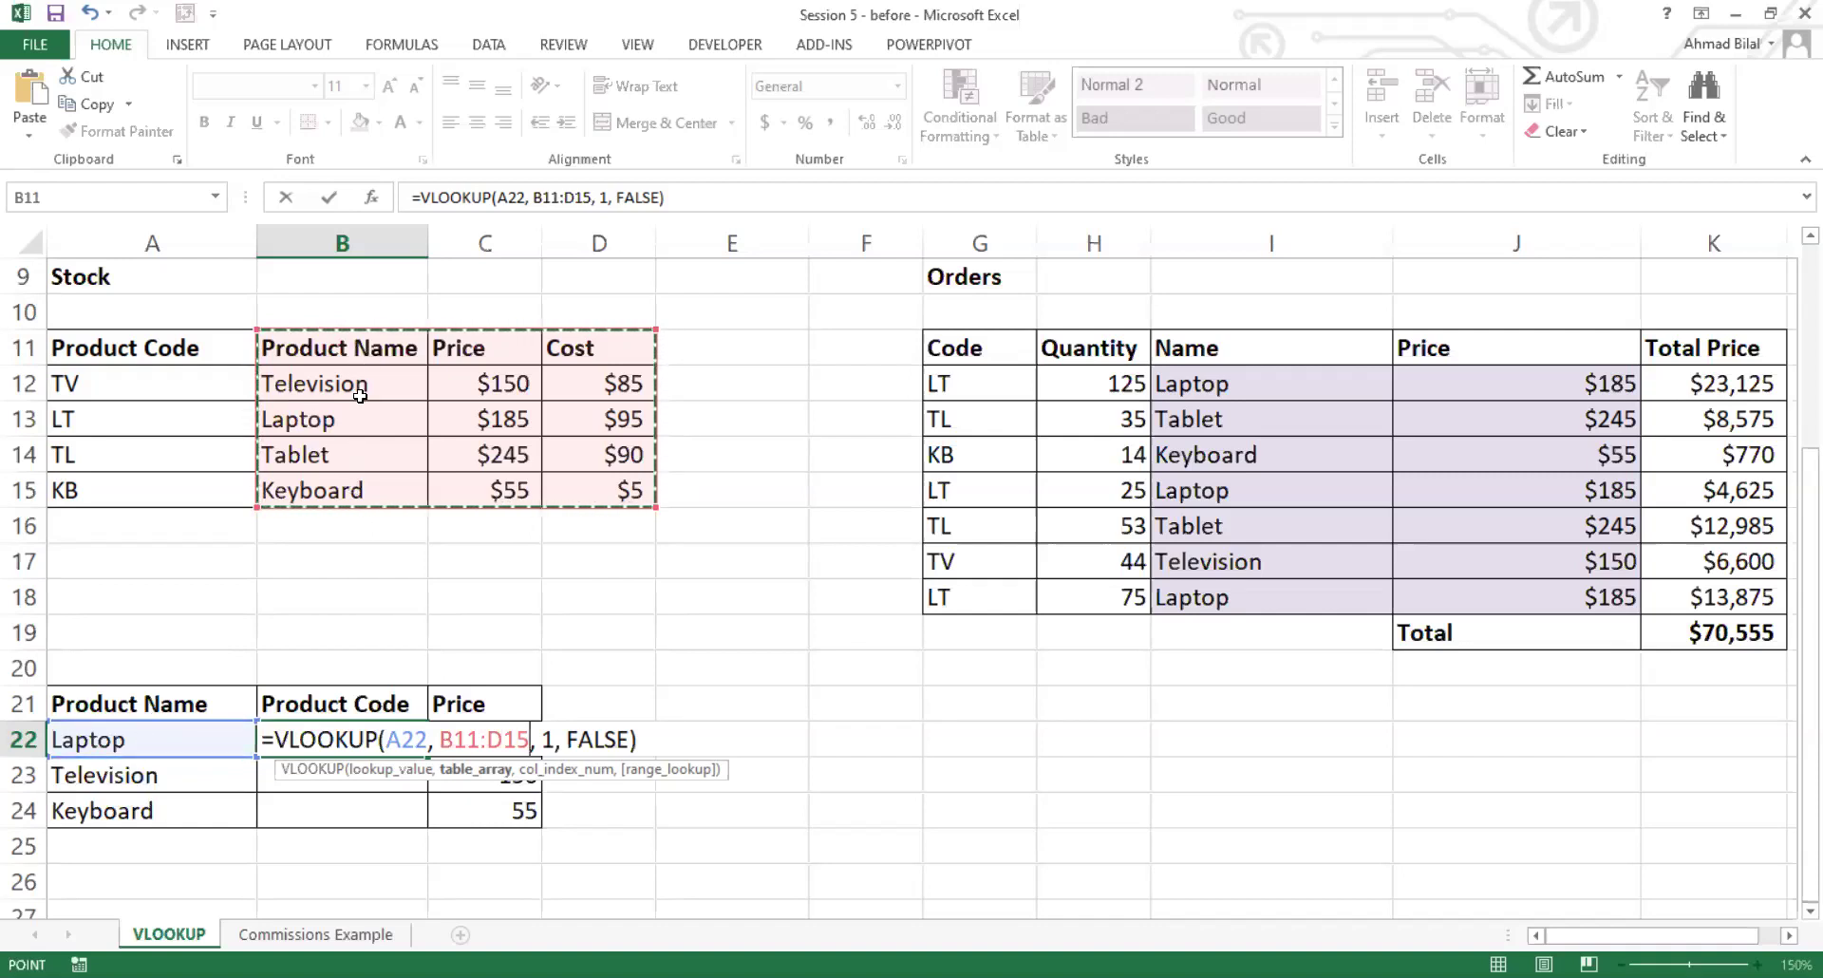
pyautogui.press('F4')
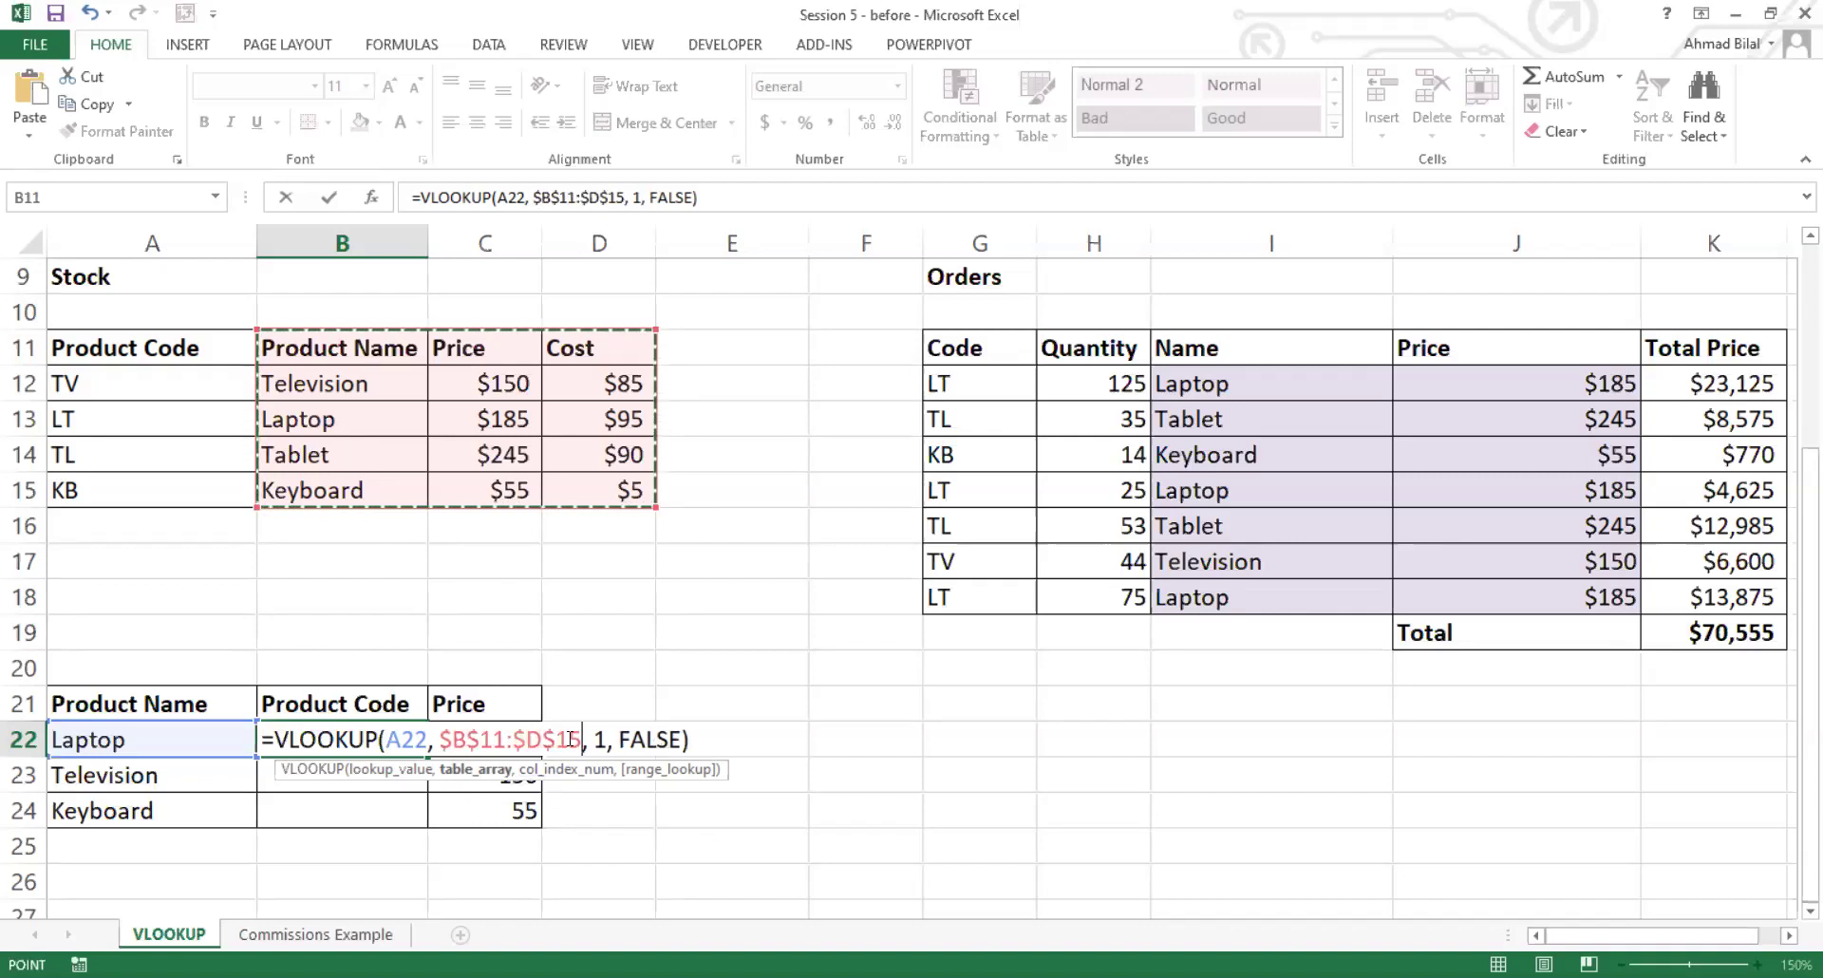
# Step: Re-enter 1 as the column index in B22's VLOOKUP and commit the formula
pyautogui.click(606, 744)
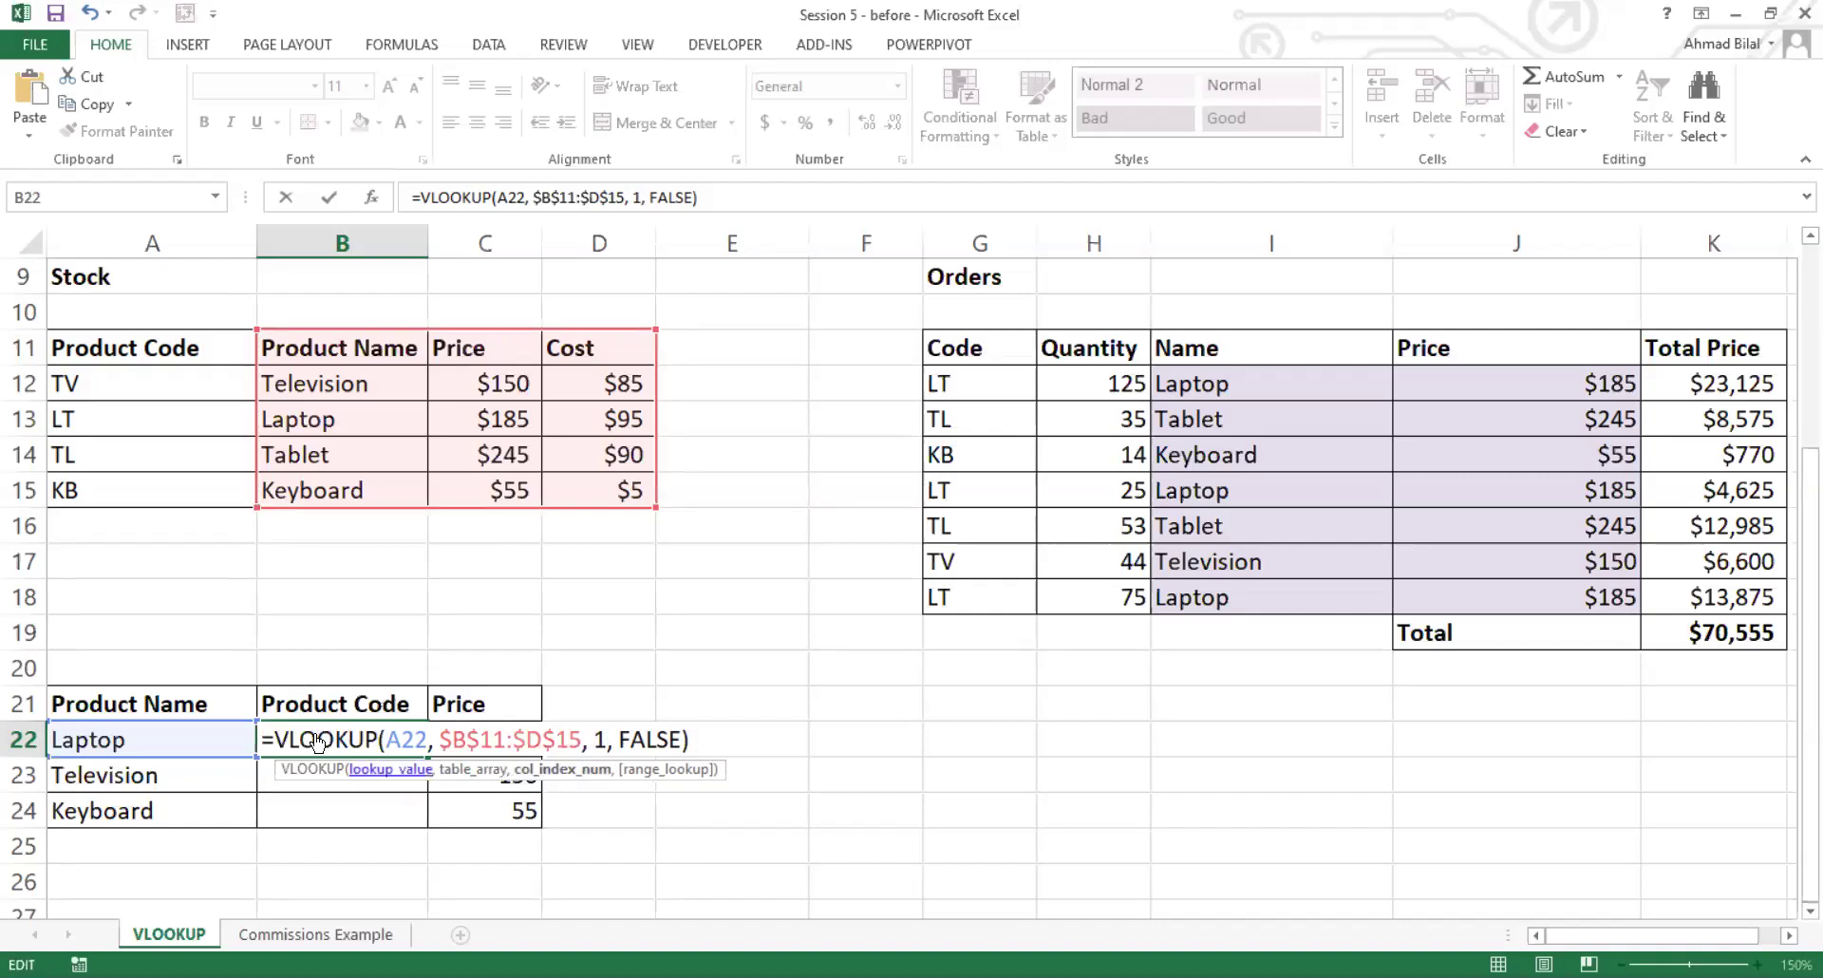
pyautogui.press('BackSpace')
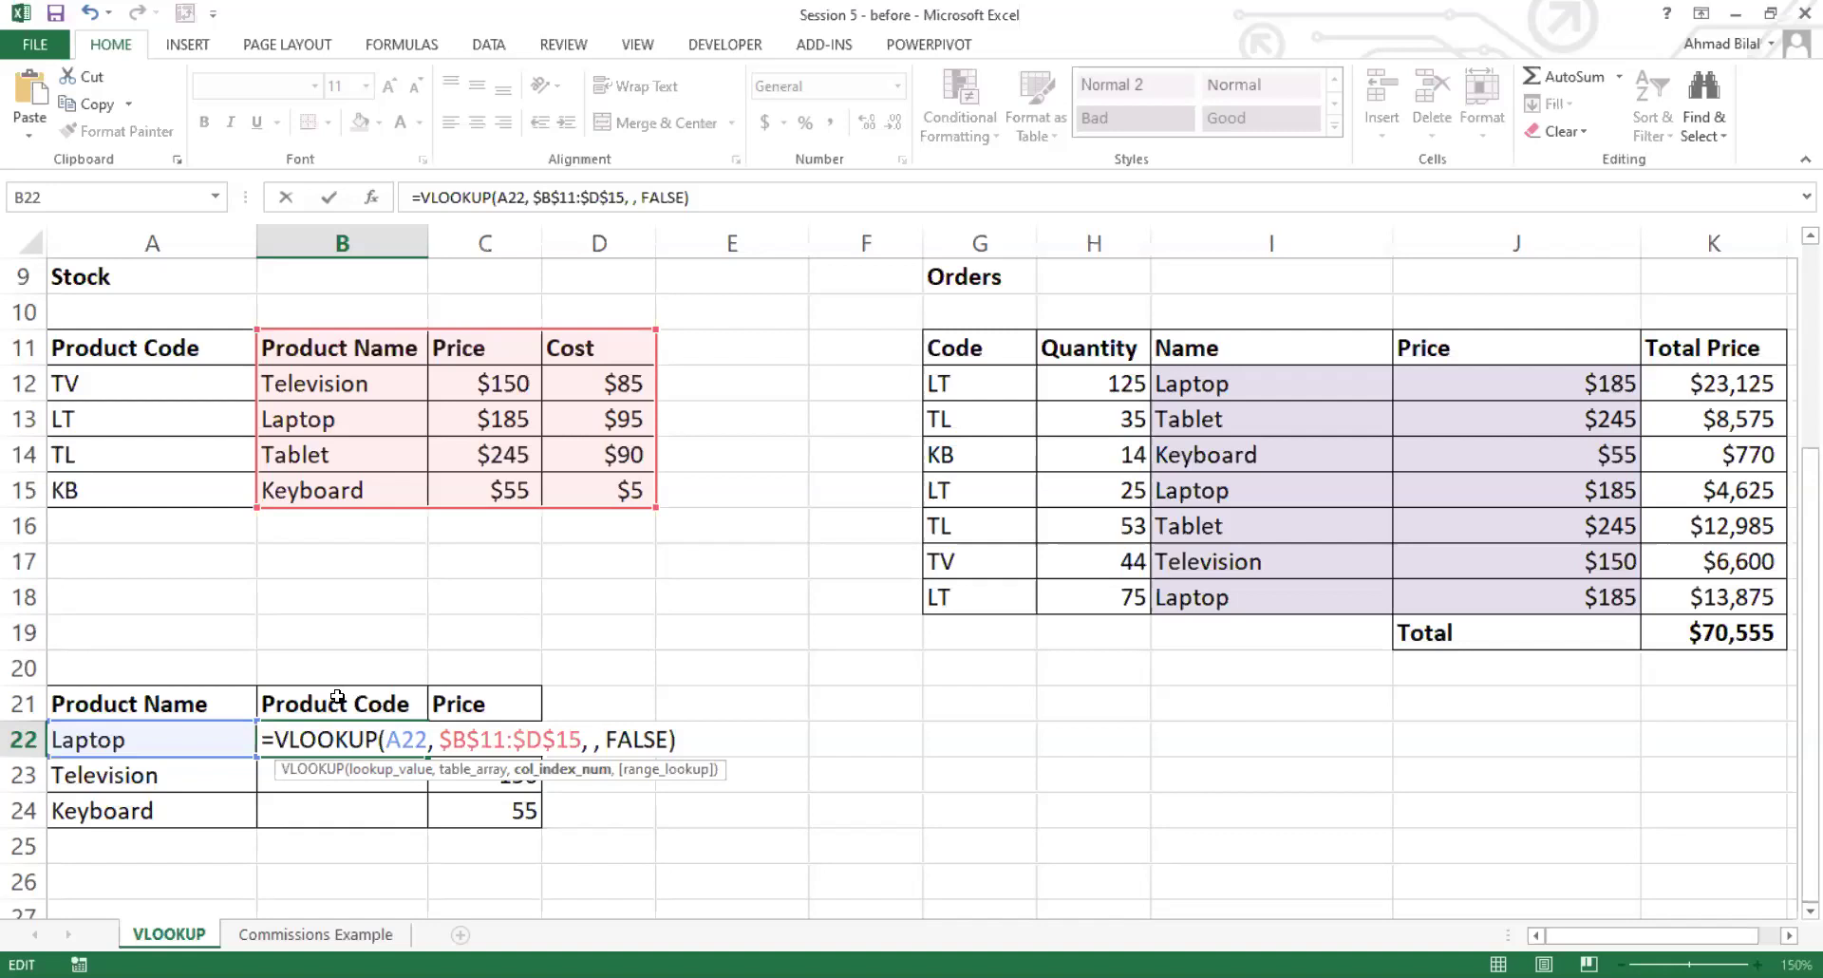
pyautogui.write('1')
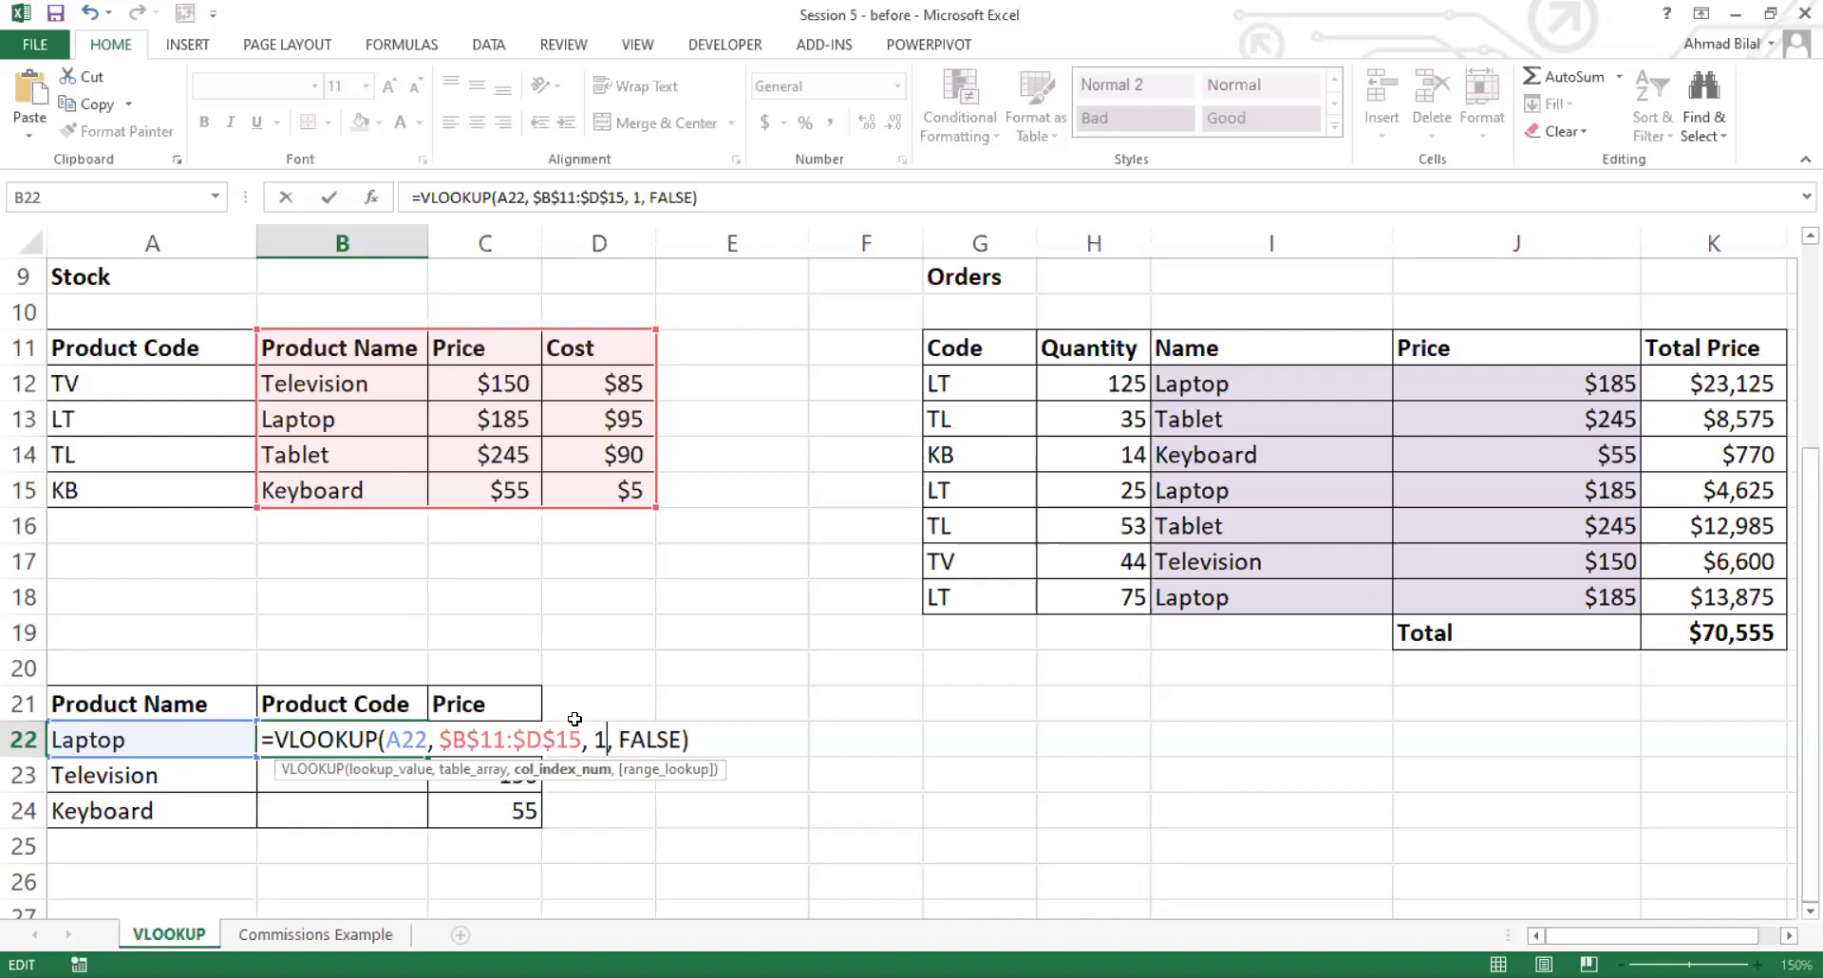
pyautogui.click(712, 741)
pyautogui.press('Return')
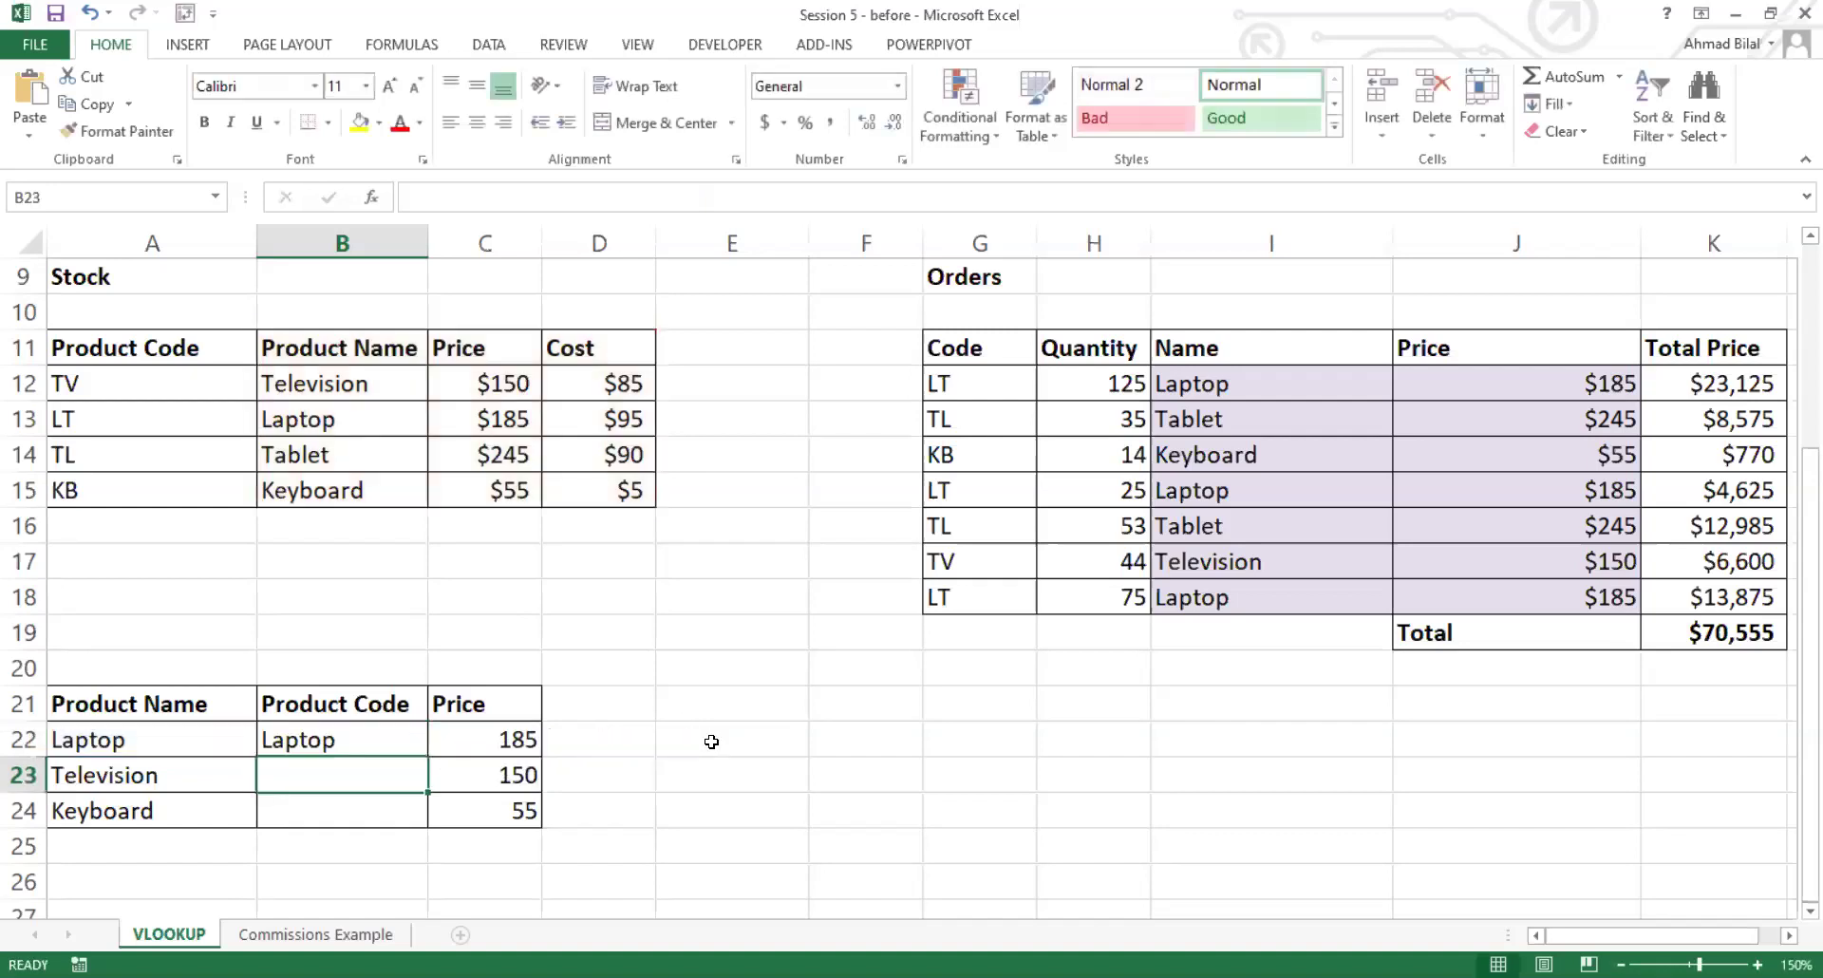
# Step: Examine the column index argument in B22's VLOOKUP against the Stock table, leaving the formula as it is
pyautogui.click(350, 733)
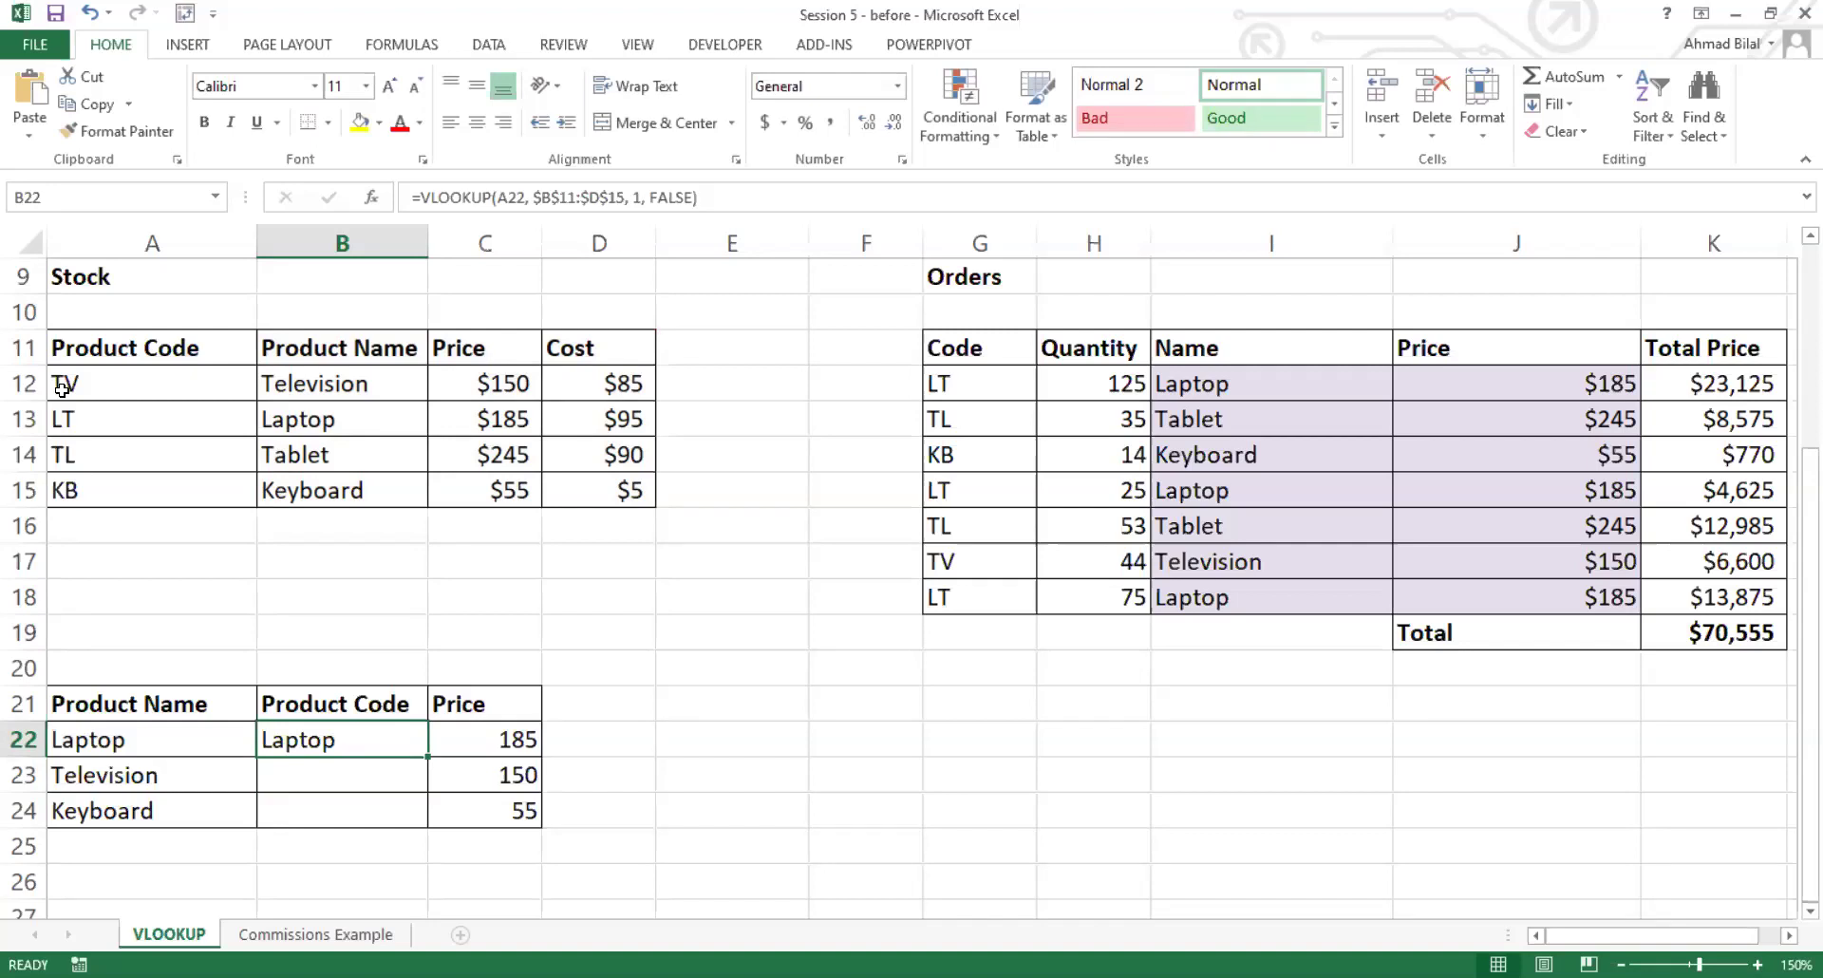
pyautogui.doubleClick(366, 740)
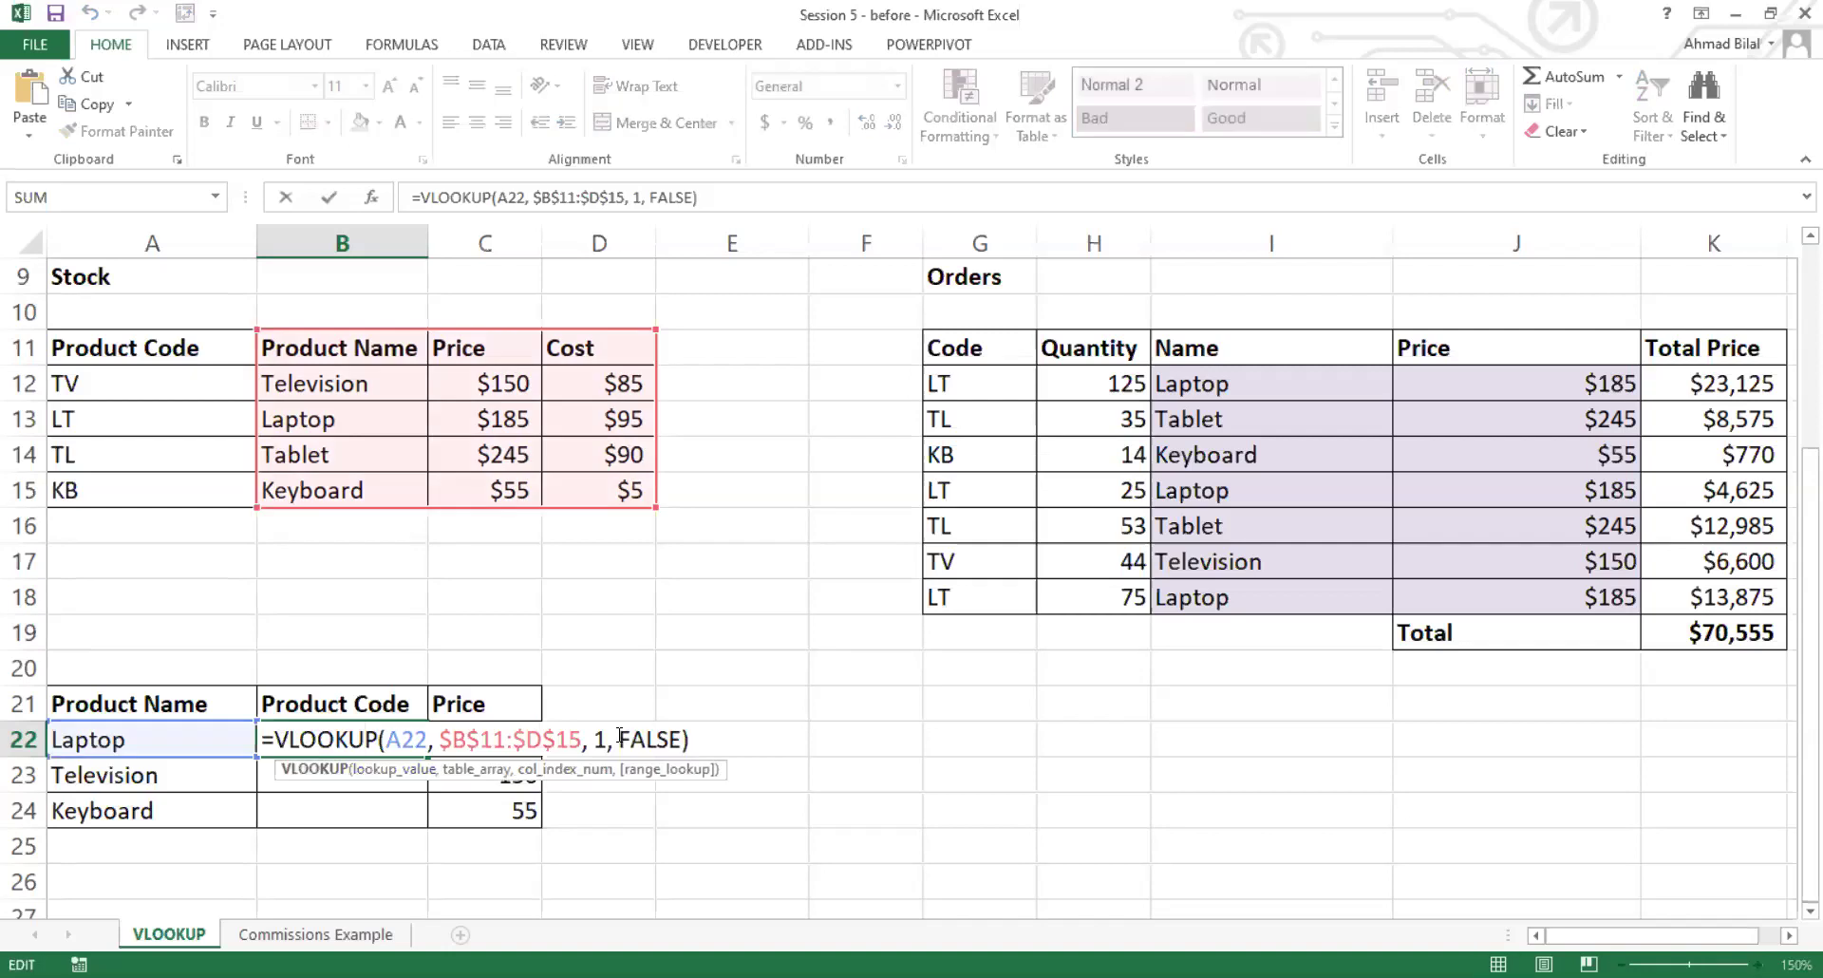
pyautogui.click(602, 739)
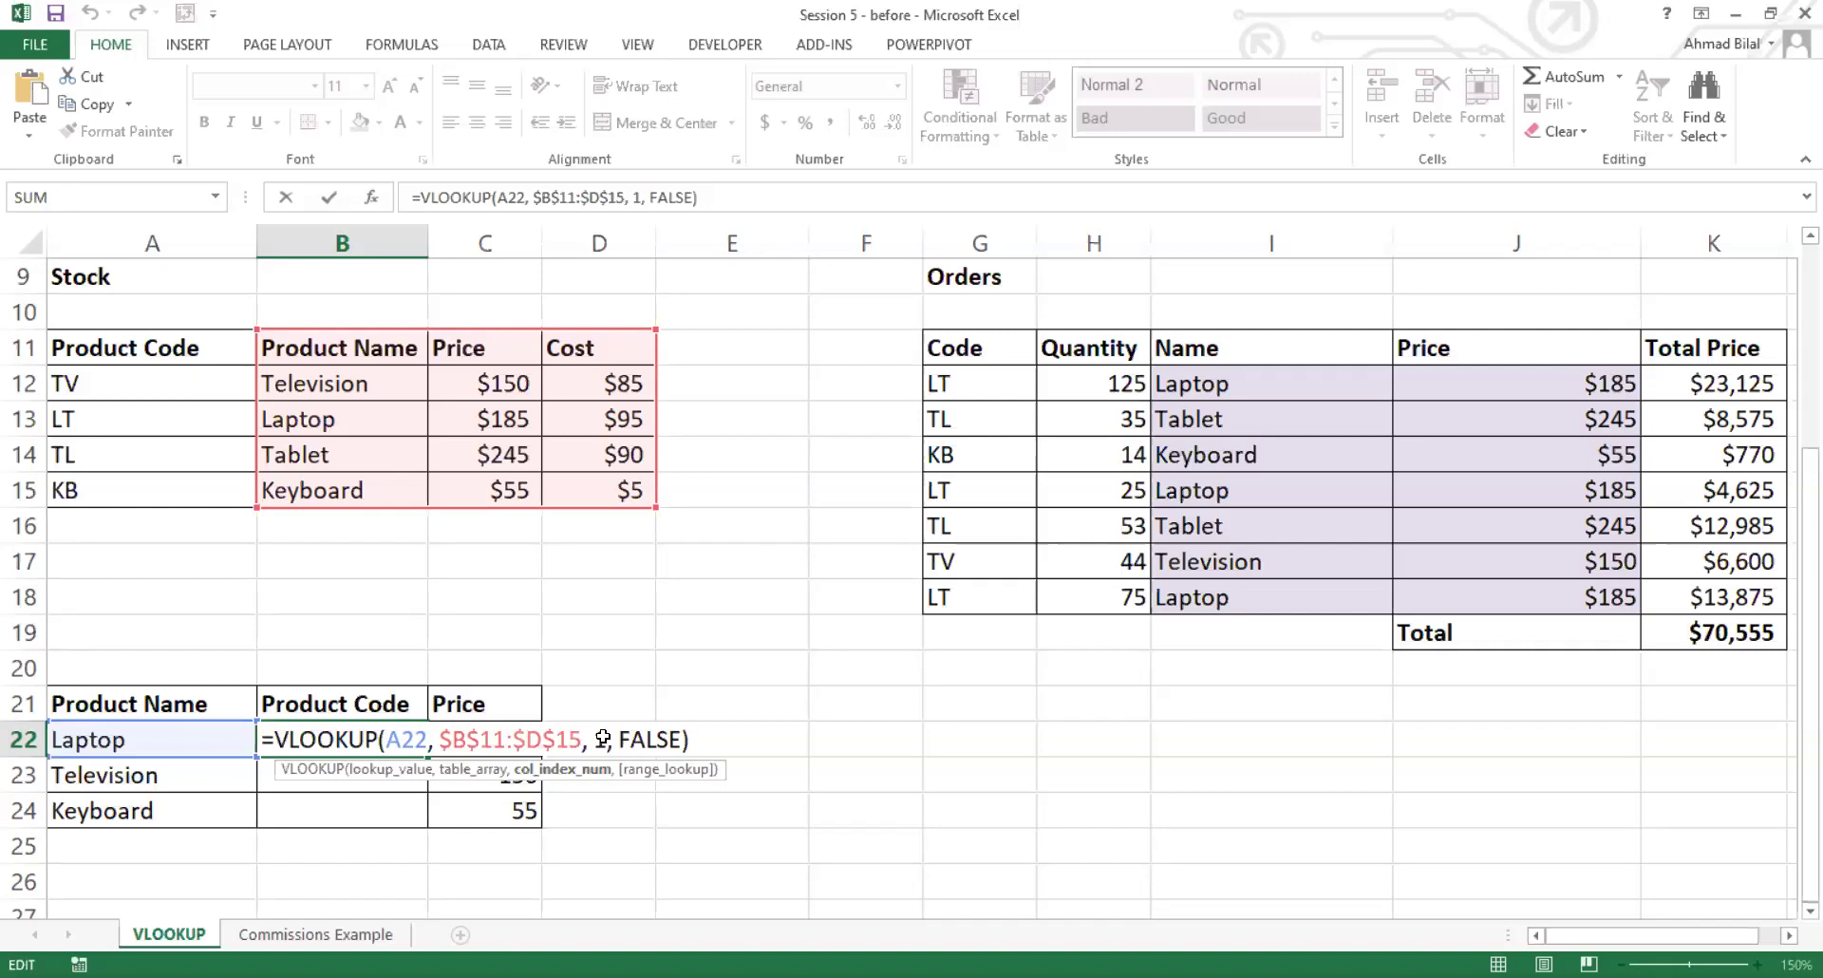
pyautogui.hotkey('ctrl', 'Return')
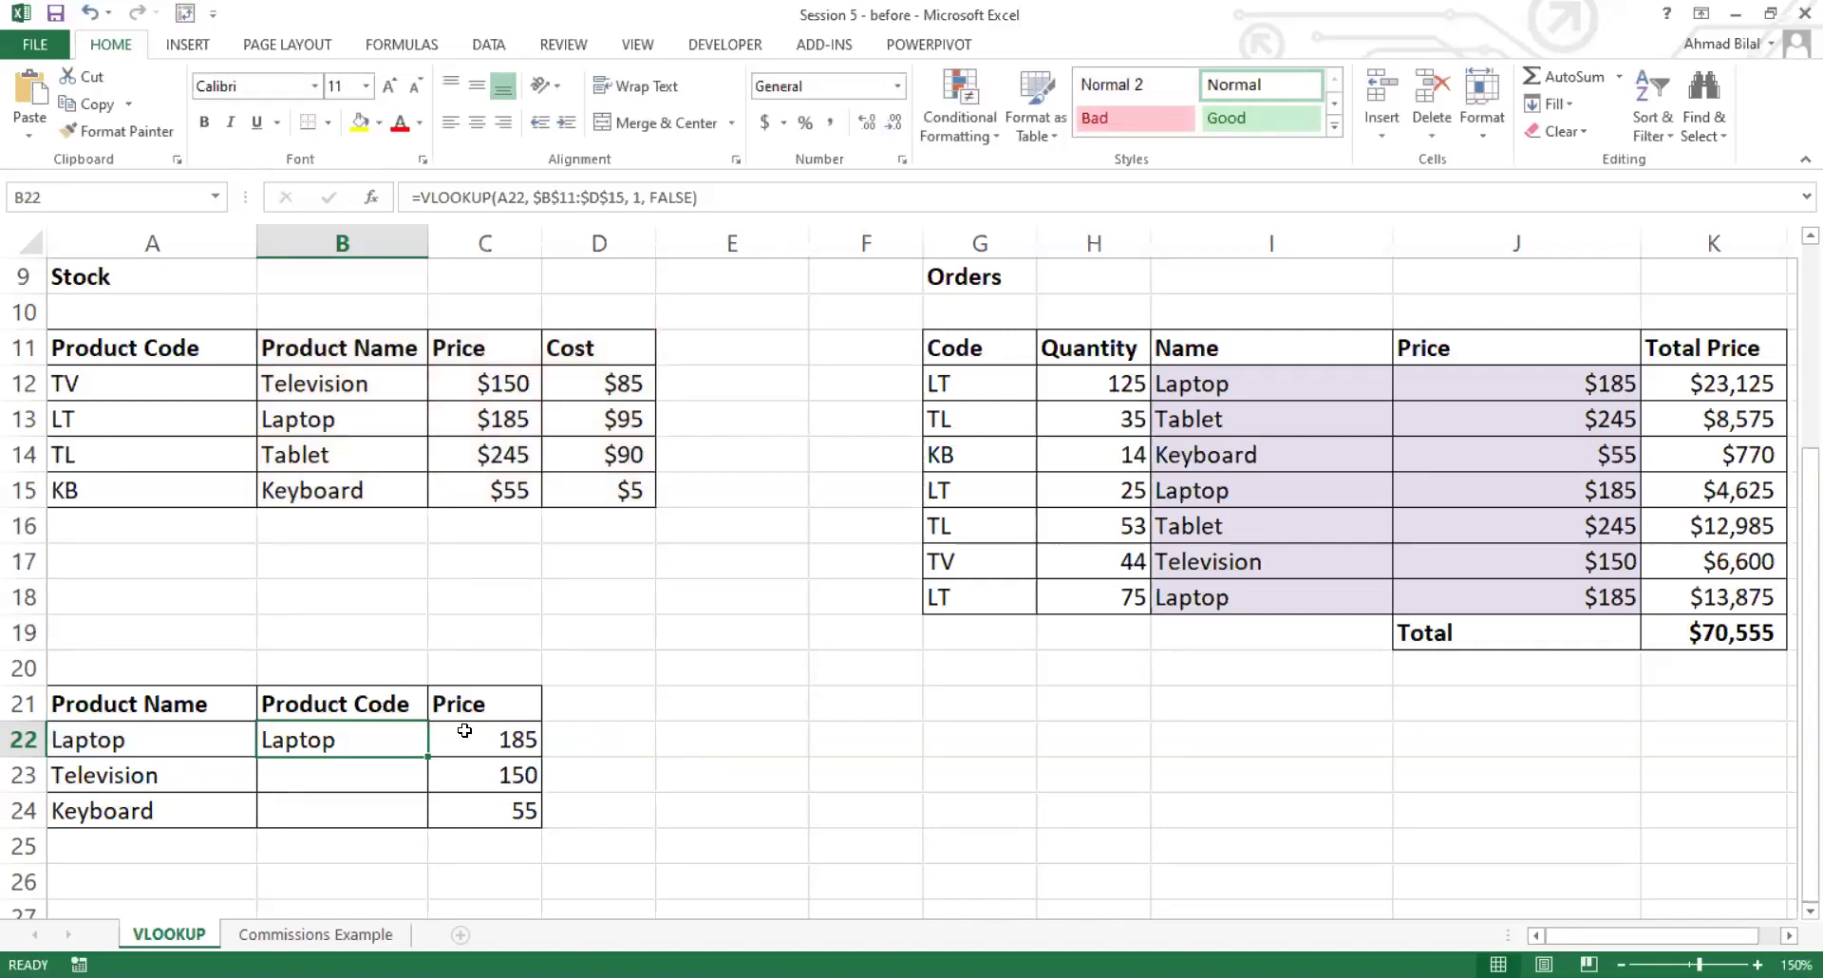
# Step: Copy the Stock table's Product Code column A11:A15 to E11:E15, beside the Cost column
pyautogui.click(200, 326)
pyautogui.click(203, 347)
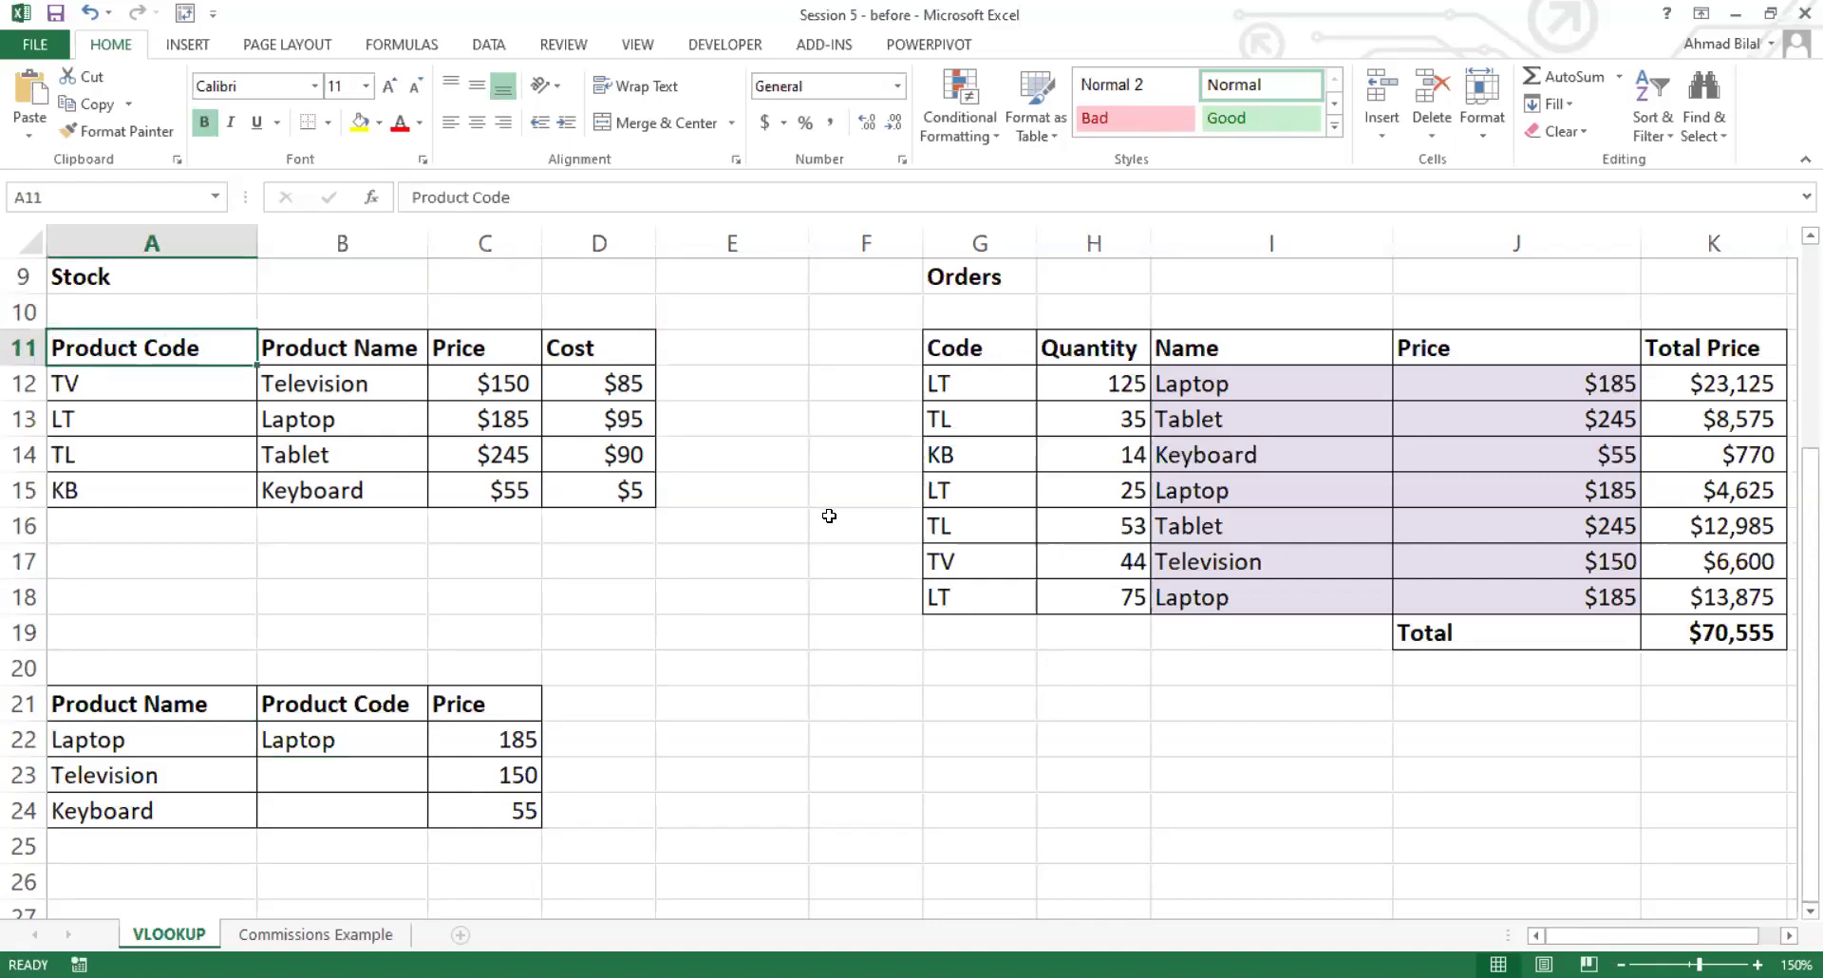
pyautogui.hotkey('shift', 'Down')
pyautogui.hotkey('shift', 'Down')
pyautogui.hotkey('shift', 'Down')
pyautogui.hotkey('shift', 'Down')
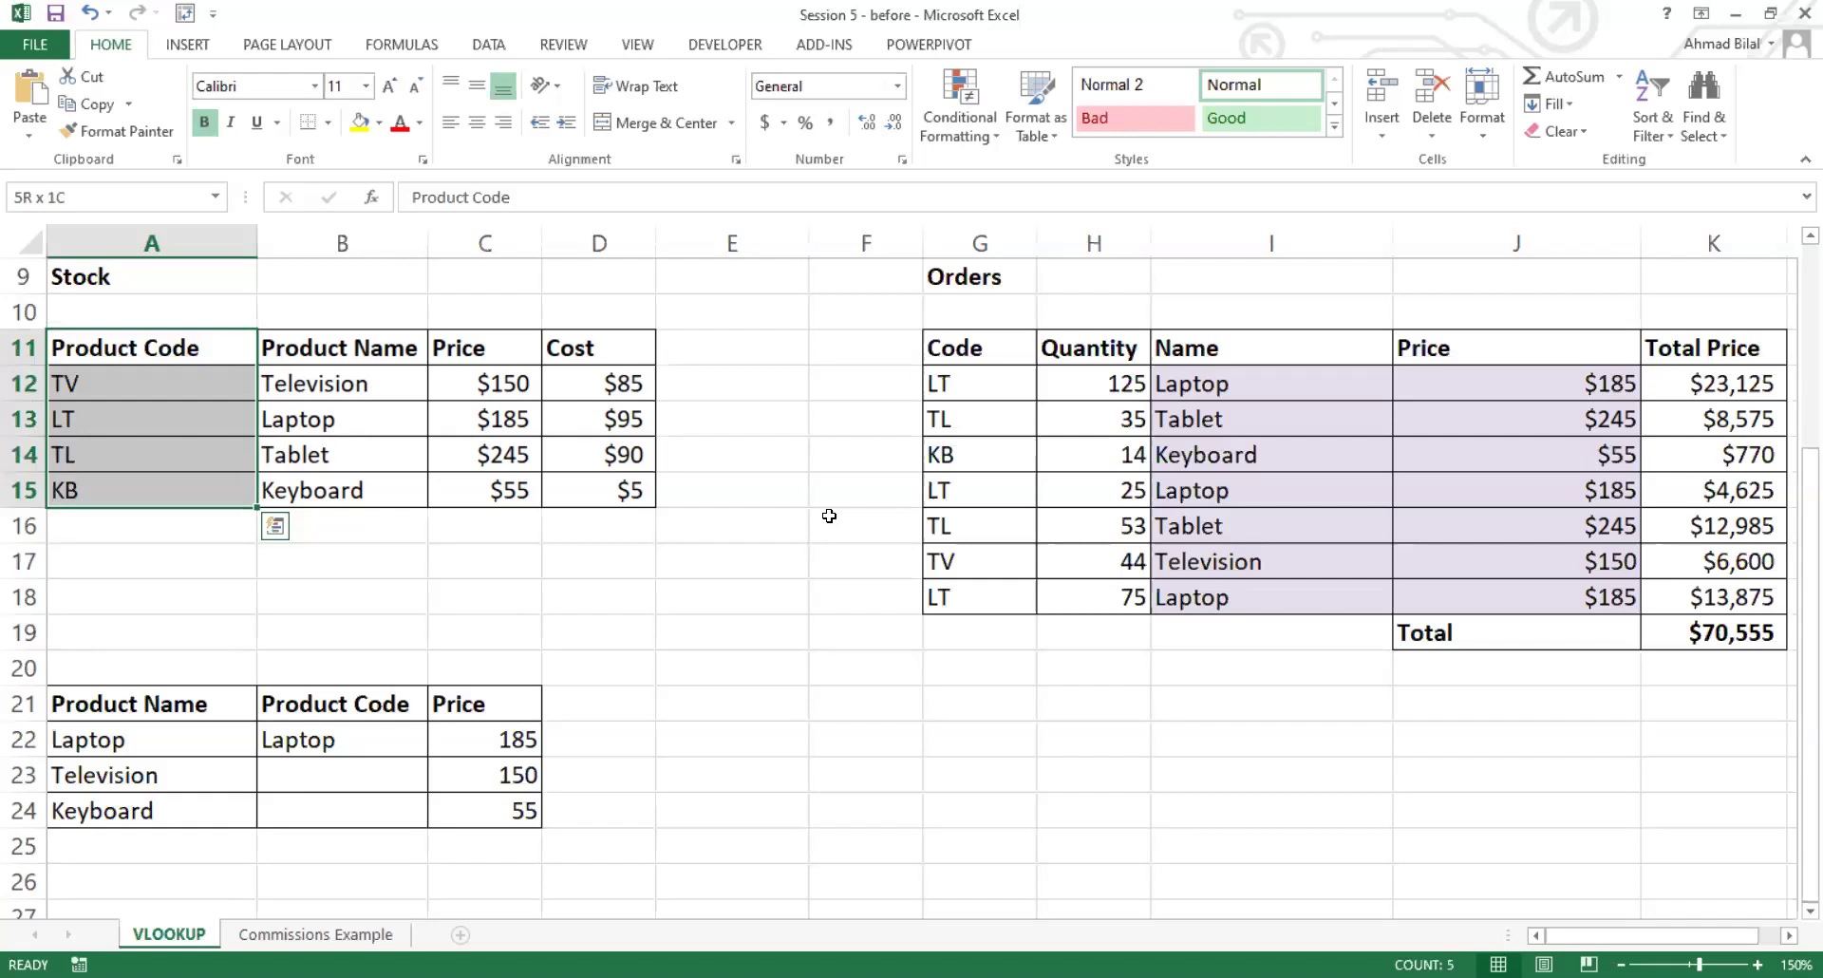
pyautogui.hotkey('ctrl', 'c')
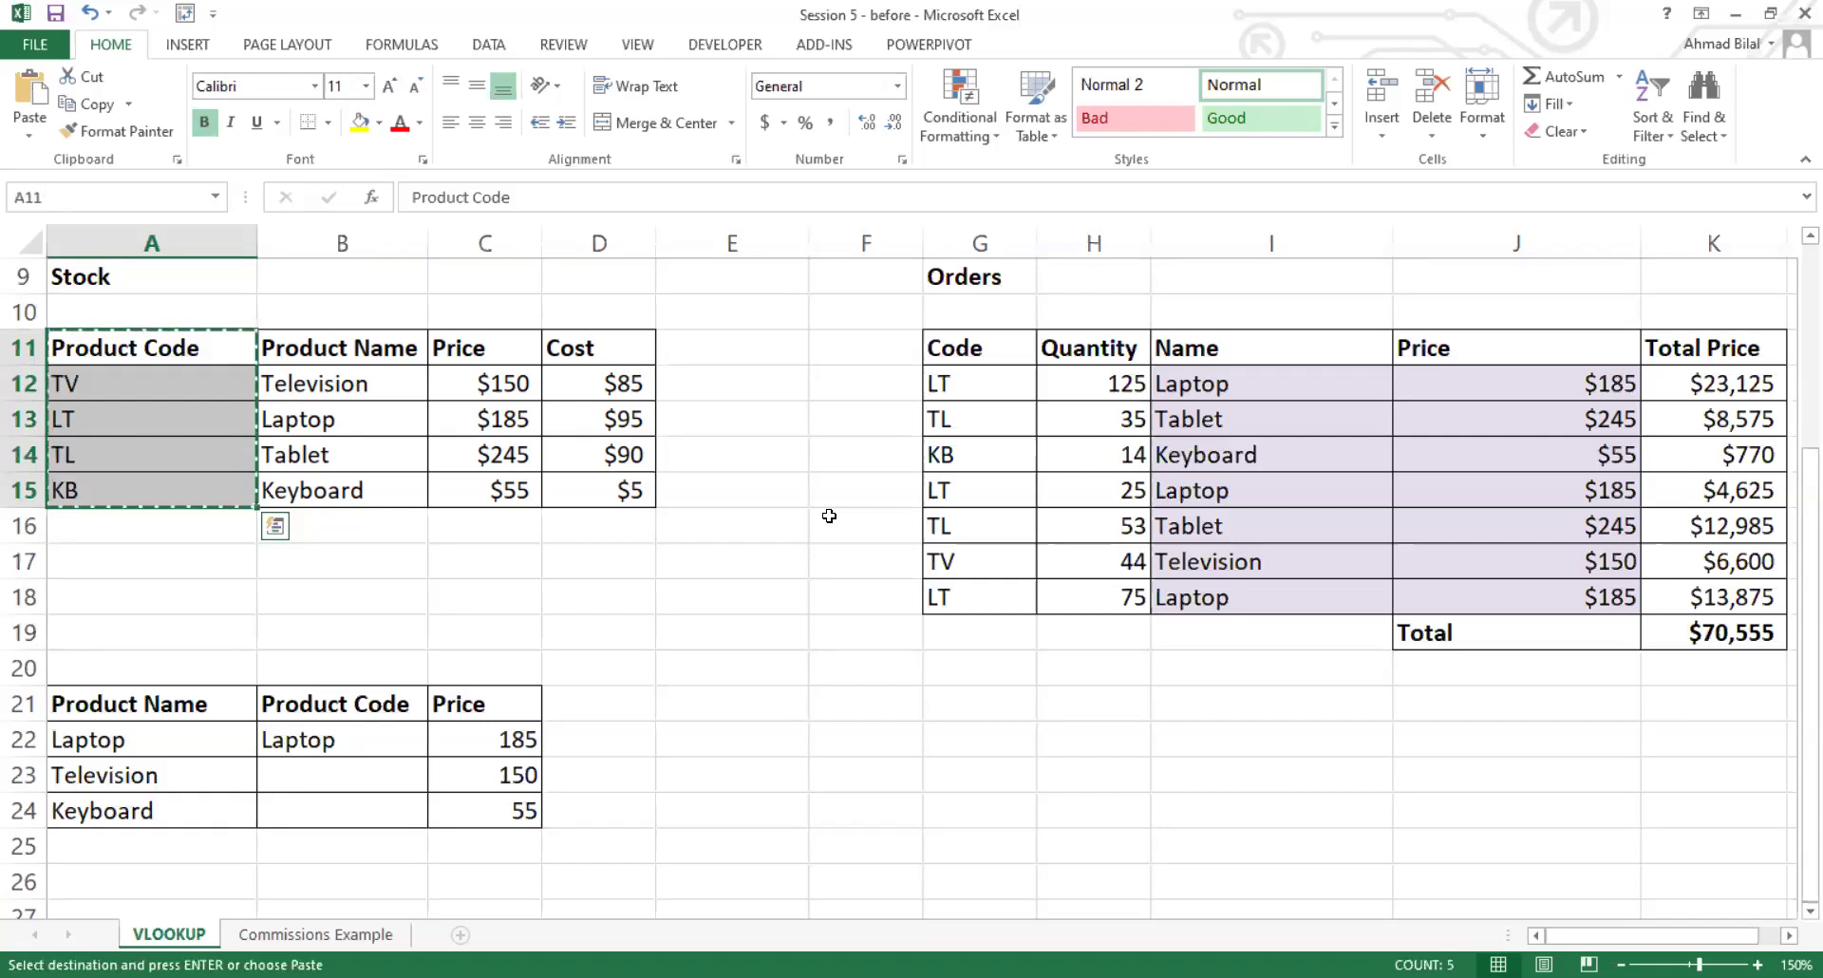
pyautogui.press('Right')
pyautogui.press('Right')
pyautogui.press('Right')
pyautogui.press('Right')
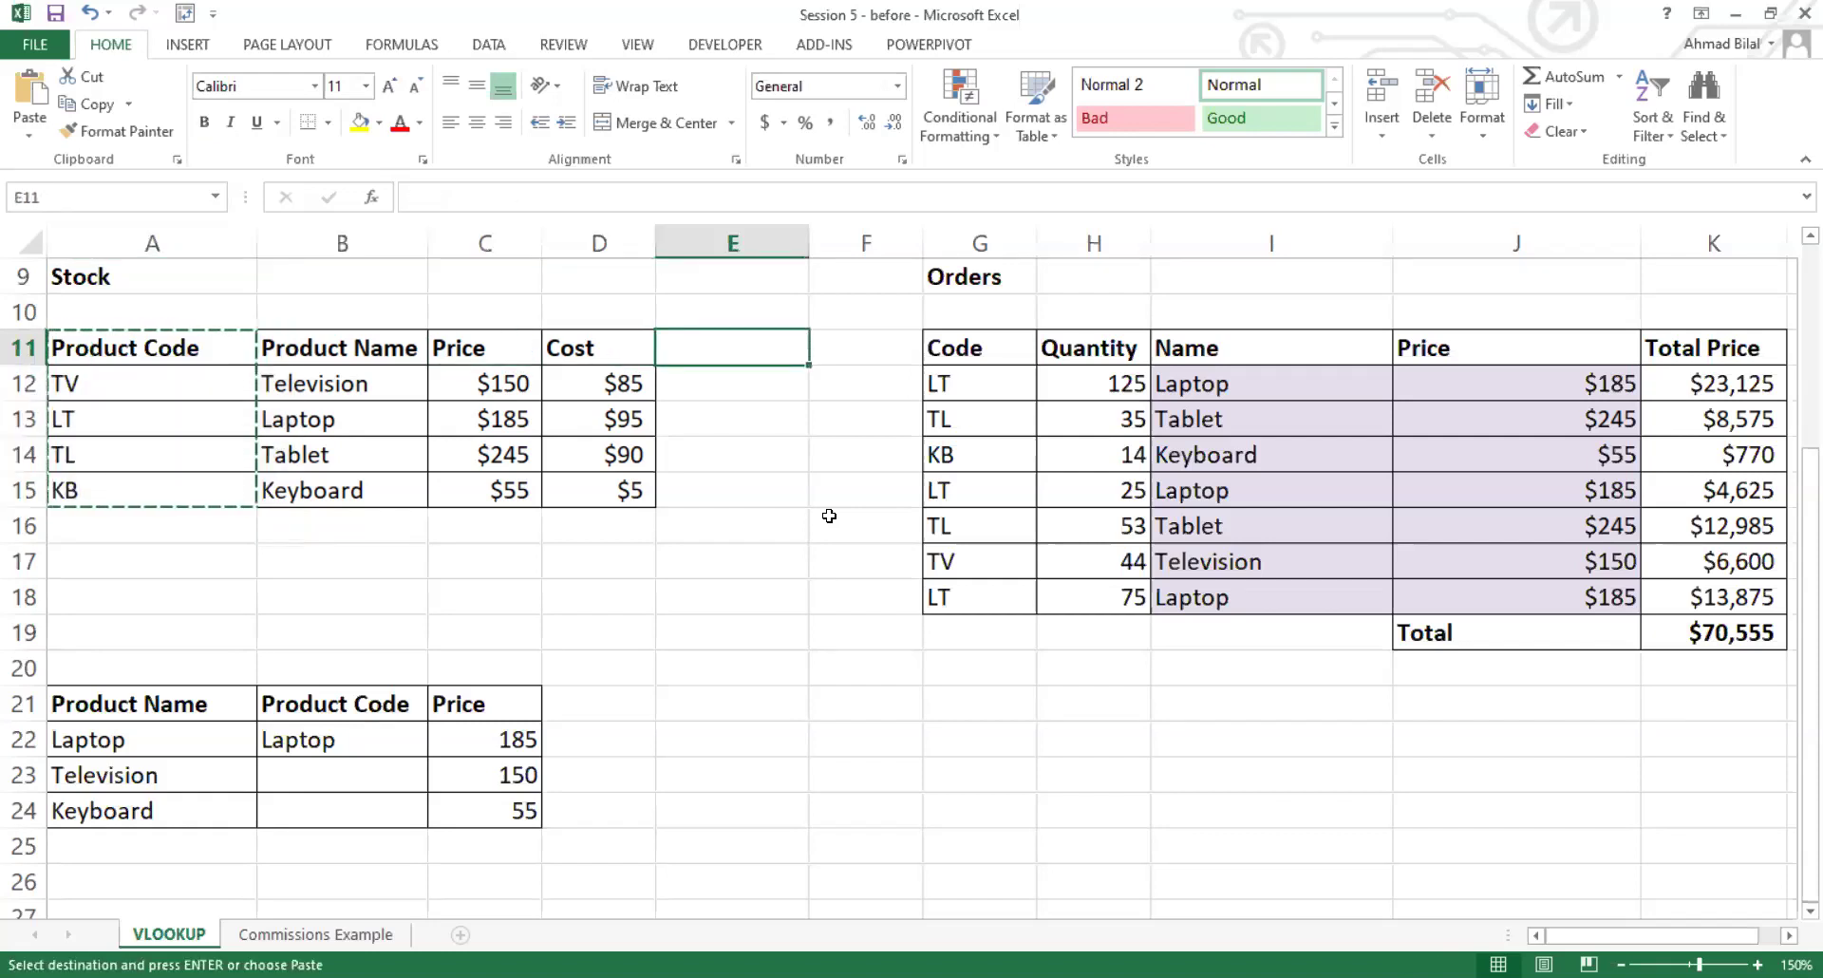
pyautogui.hotkey('ctrl', 'v')
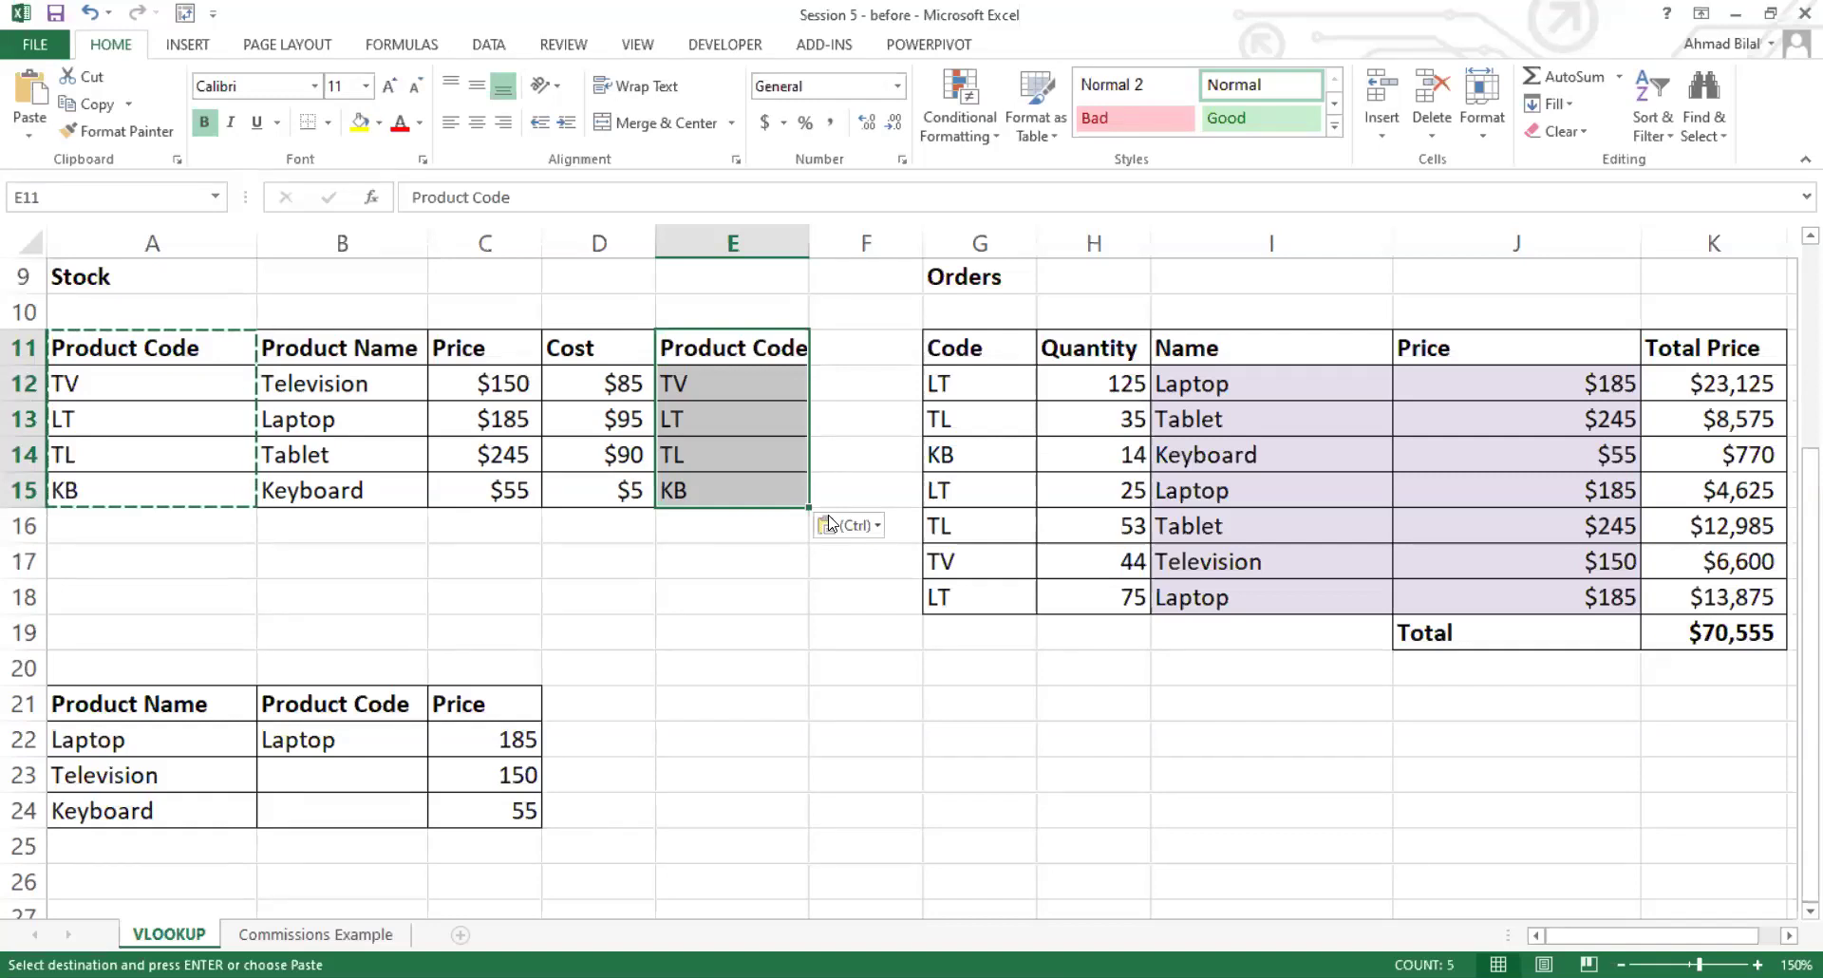
pyautogui.press('Escape')
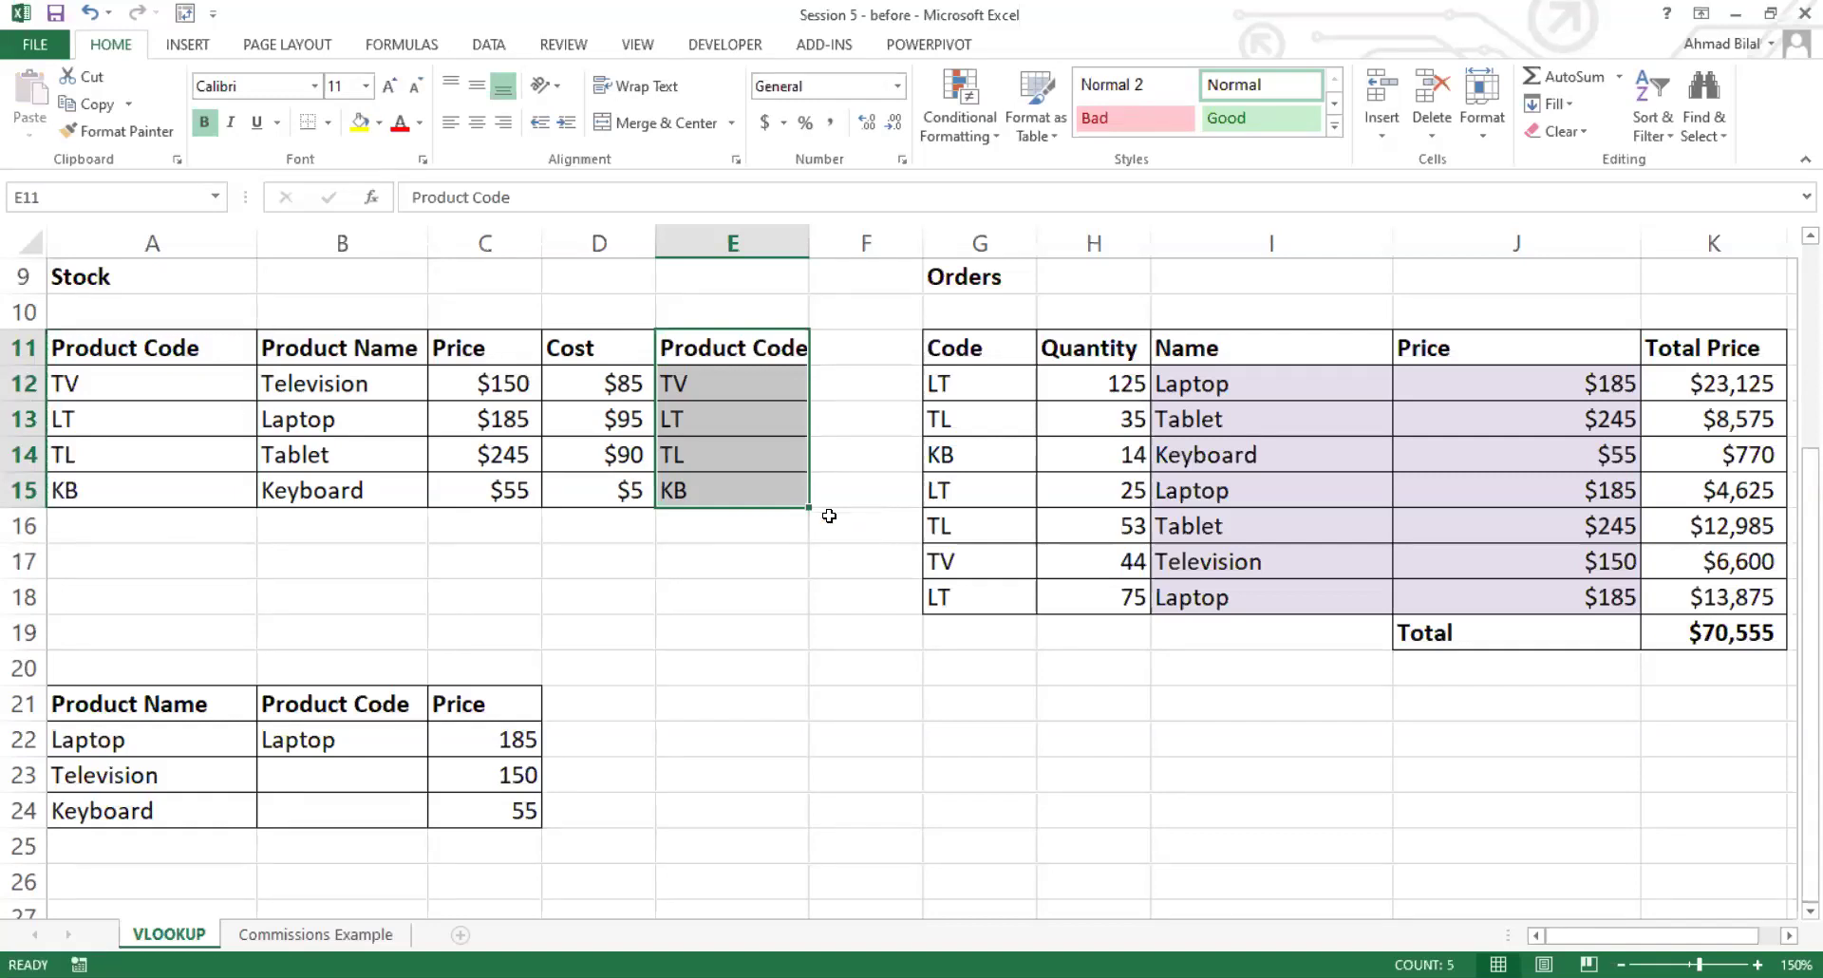
# Step: Compare the product names in A21:A24 with the Stock table's Product Name column and the copied Product Code column
pyautogui.click(180, 707)
pyautogui.keyDown('shift'); pyautogui.click(183, 803); pyautogui.keyUp('shift')
pyautogui.moveTo(360, 353); pyautogui.dragTo(359, 489)
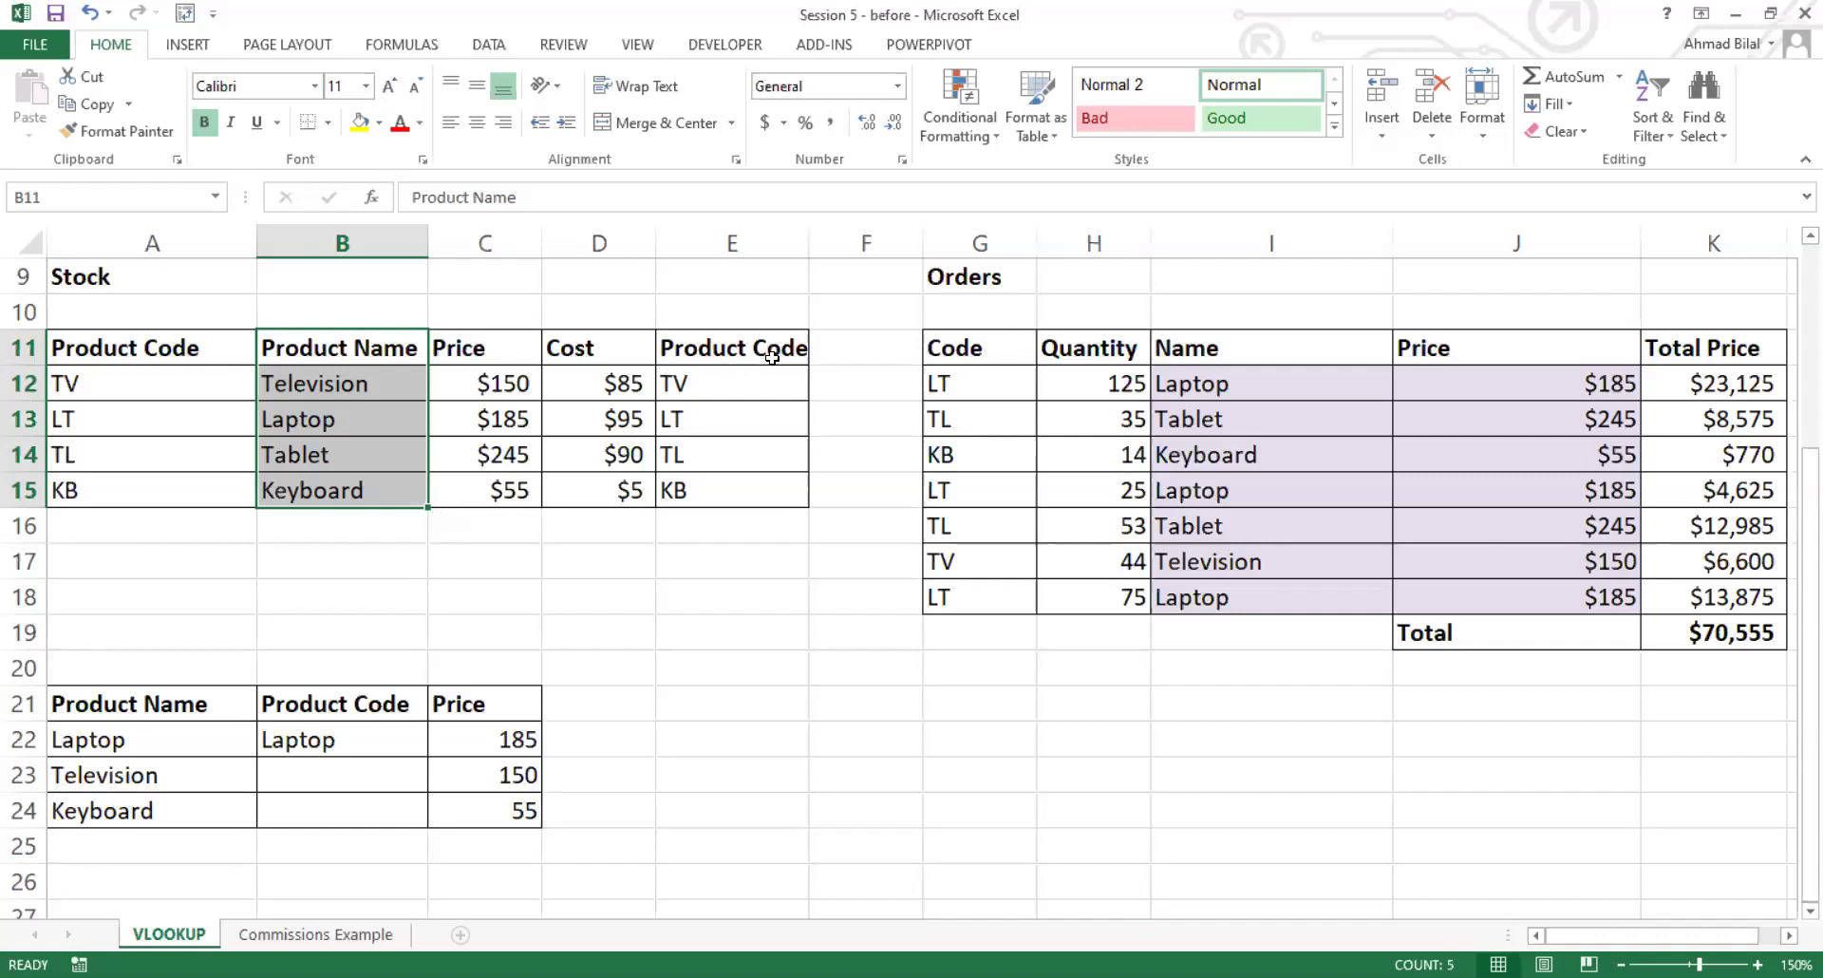
pyautogui.click(746, 404)
pyautogui.click(761, 385)
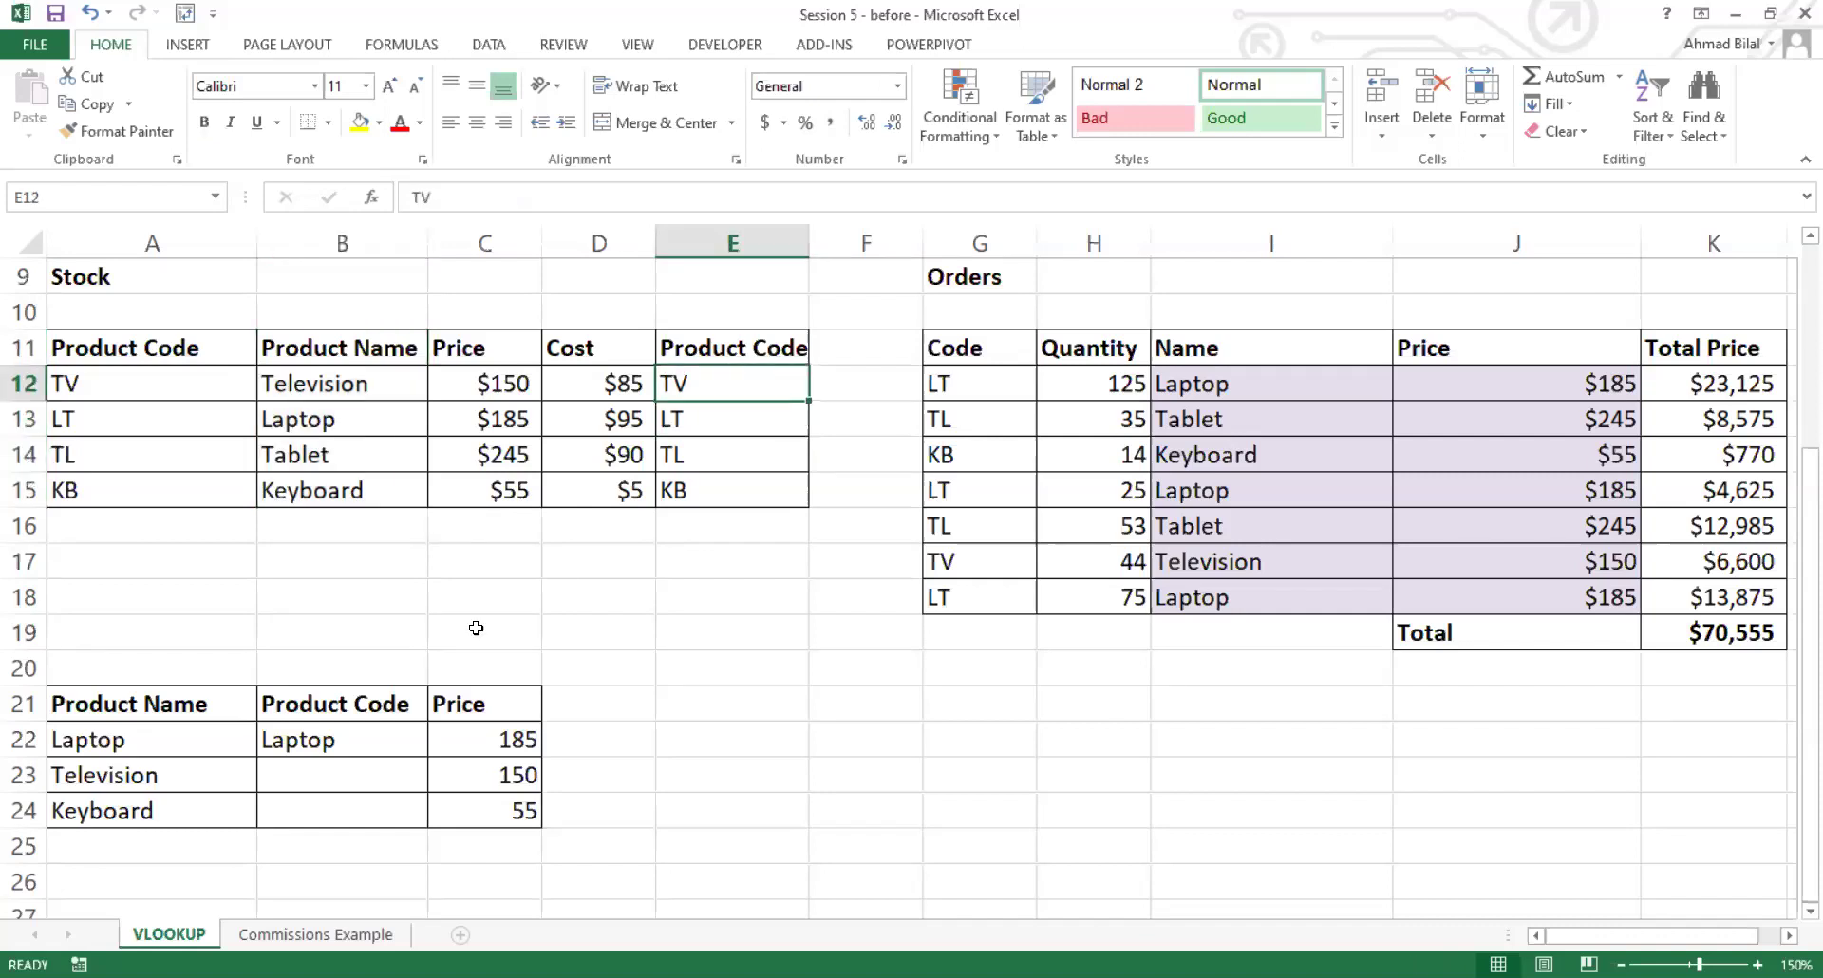
# Step: Overwrite B22 with a new VLOOKUP formula that uses A22 as the lookup value
pyautogui.click(387, 739)
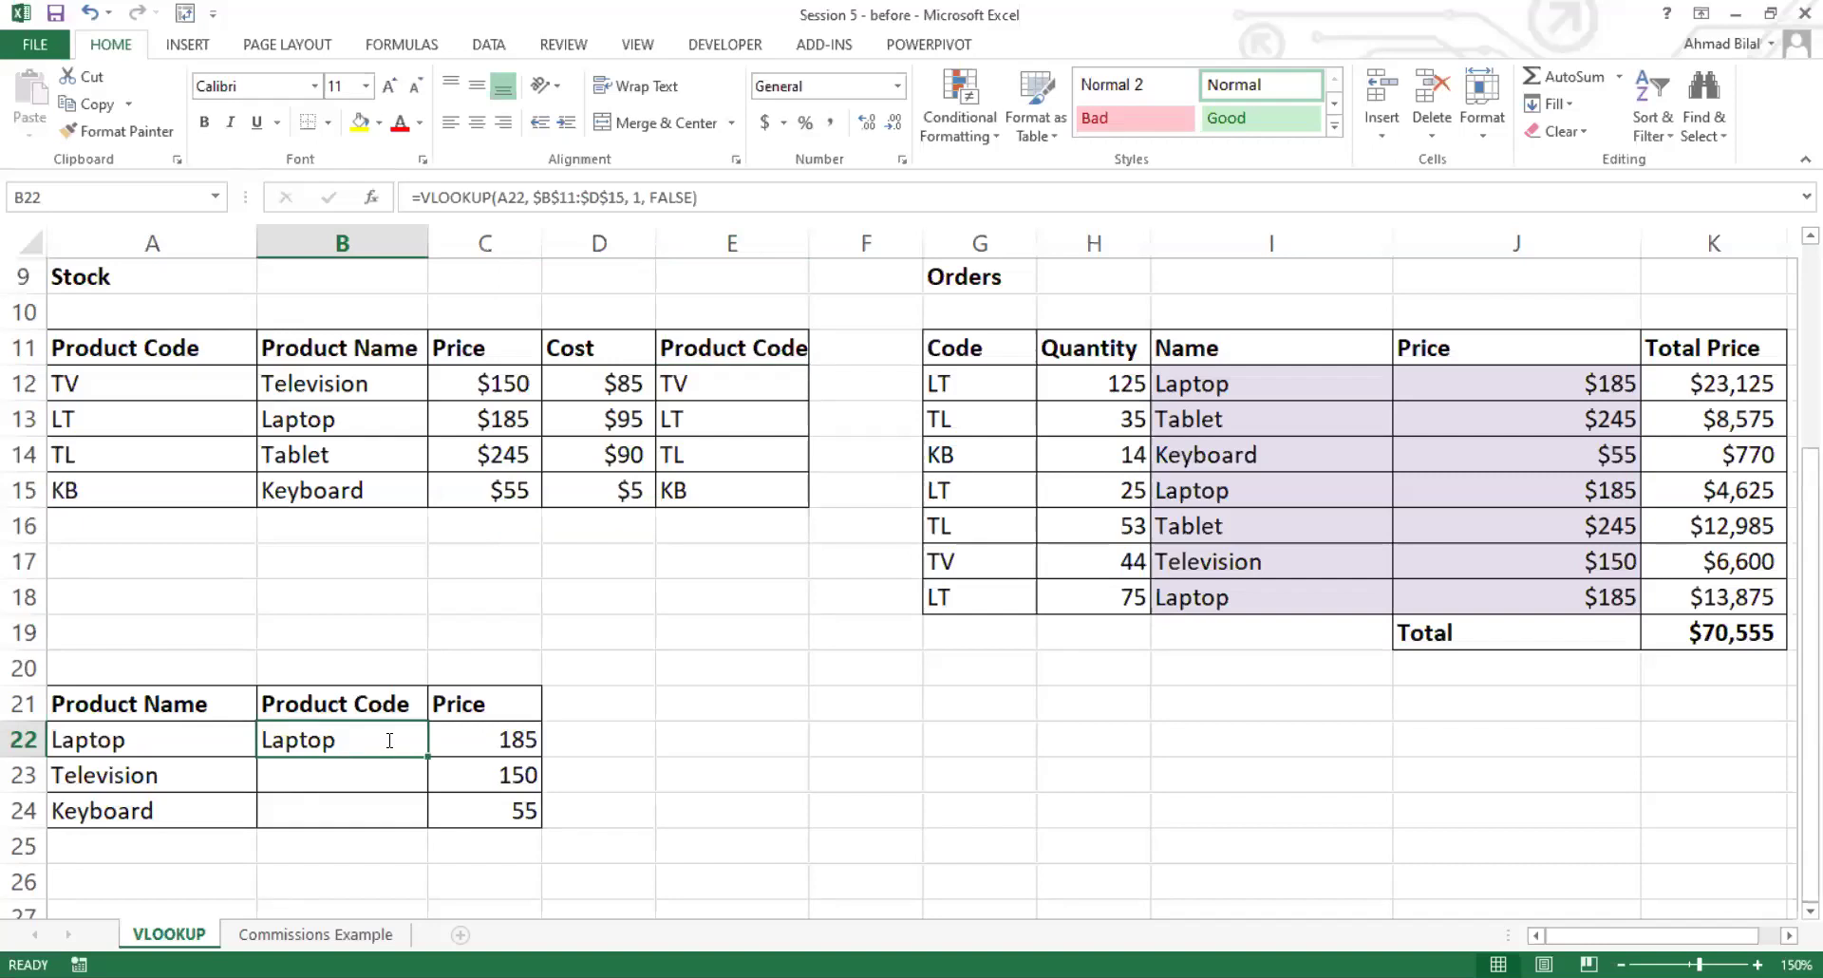
pyautogui.press('F2')
pyautogui.click(506, 737)
pyautogui.press('Escape')
pyautogui.write('=')
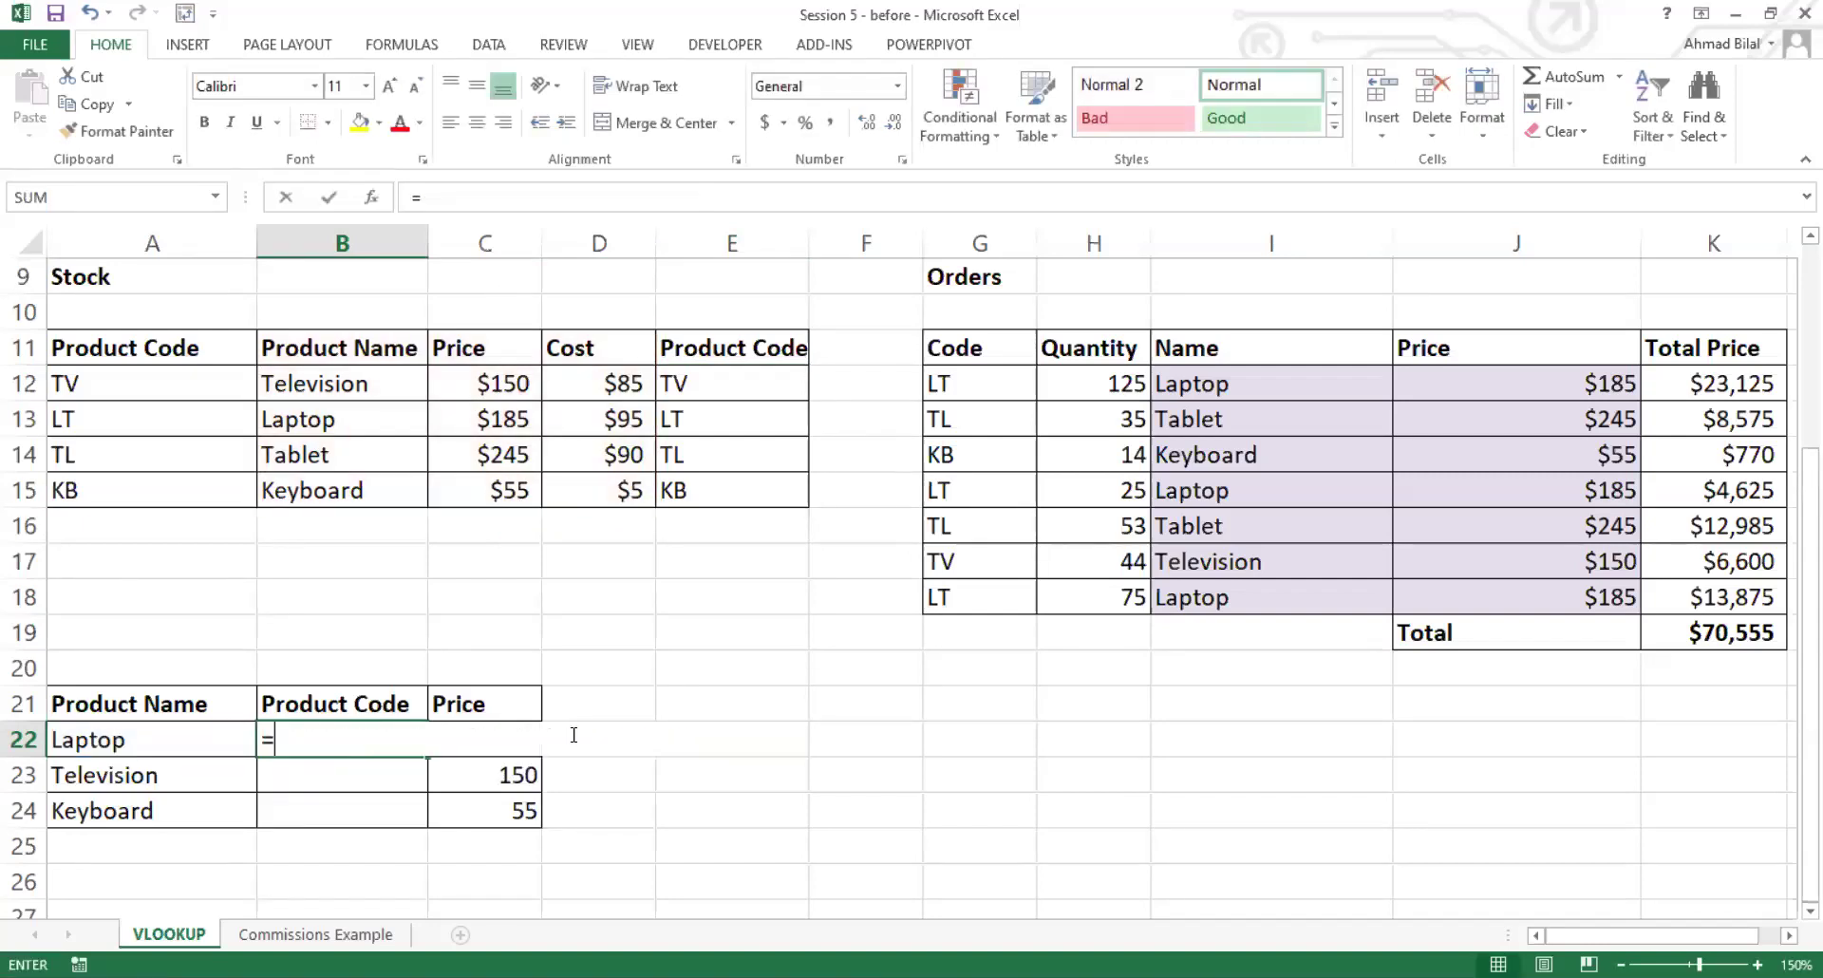
pyautogui.write('VLOOKUP(')
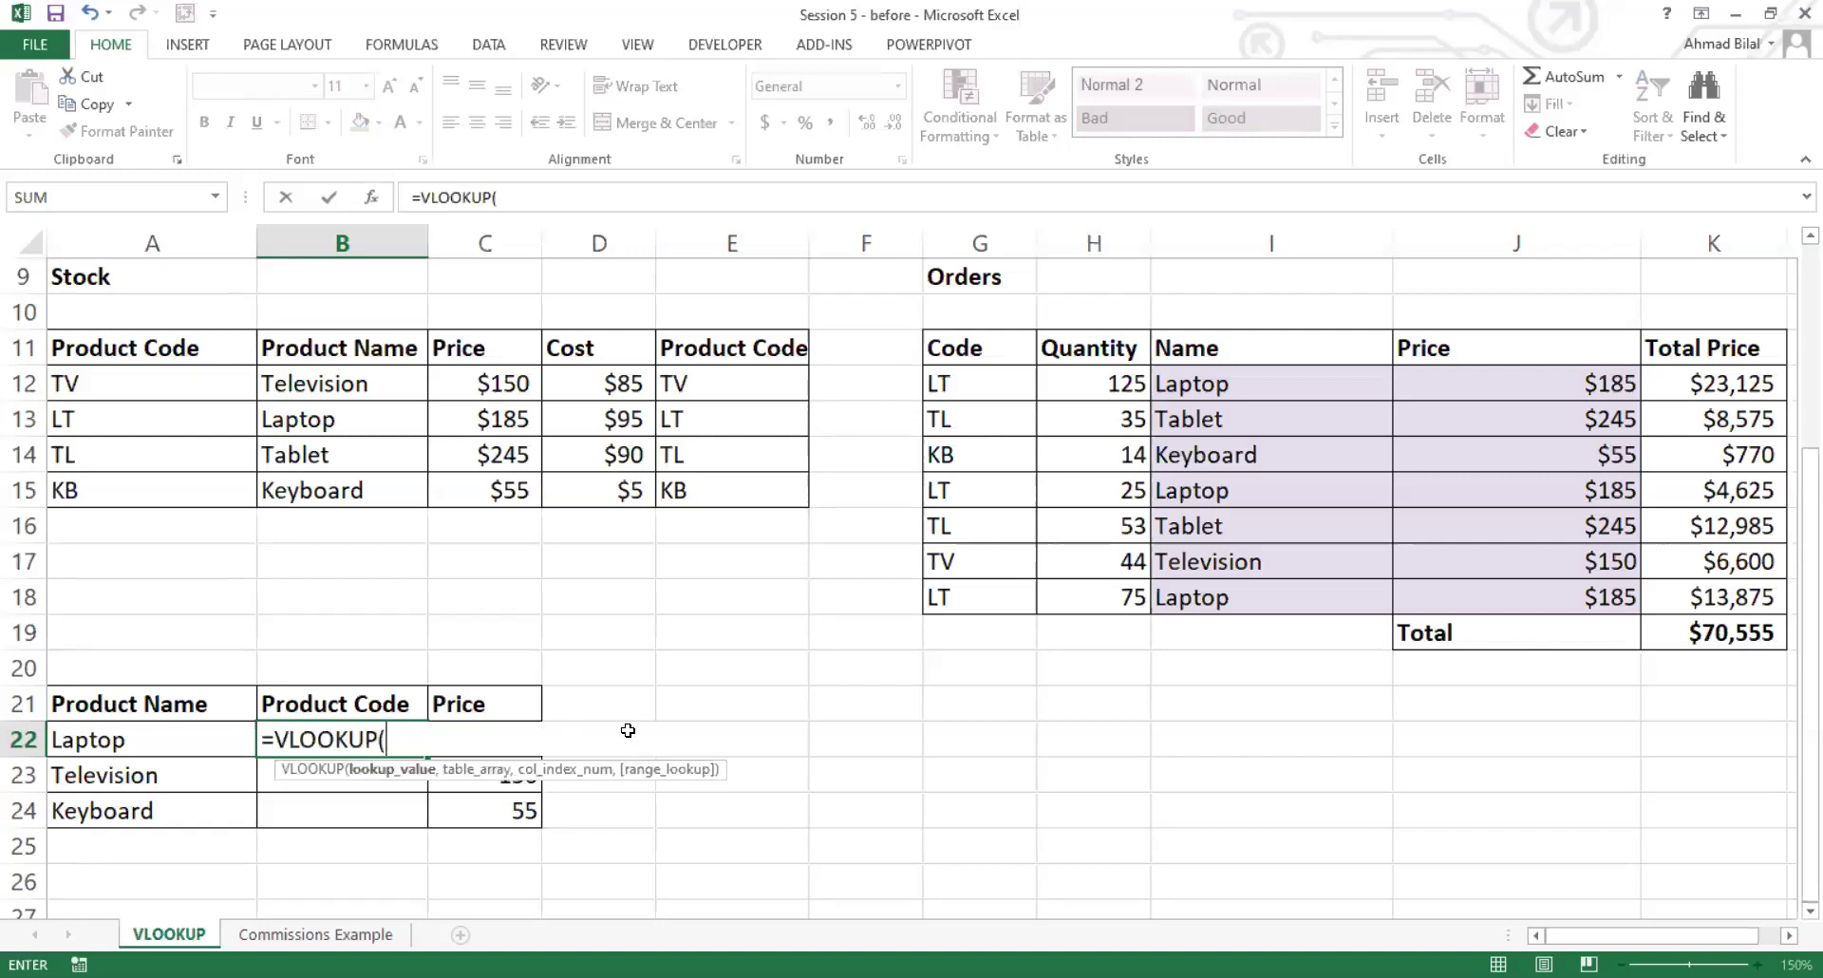
pyautogui.click(123, 734)
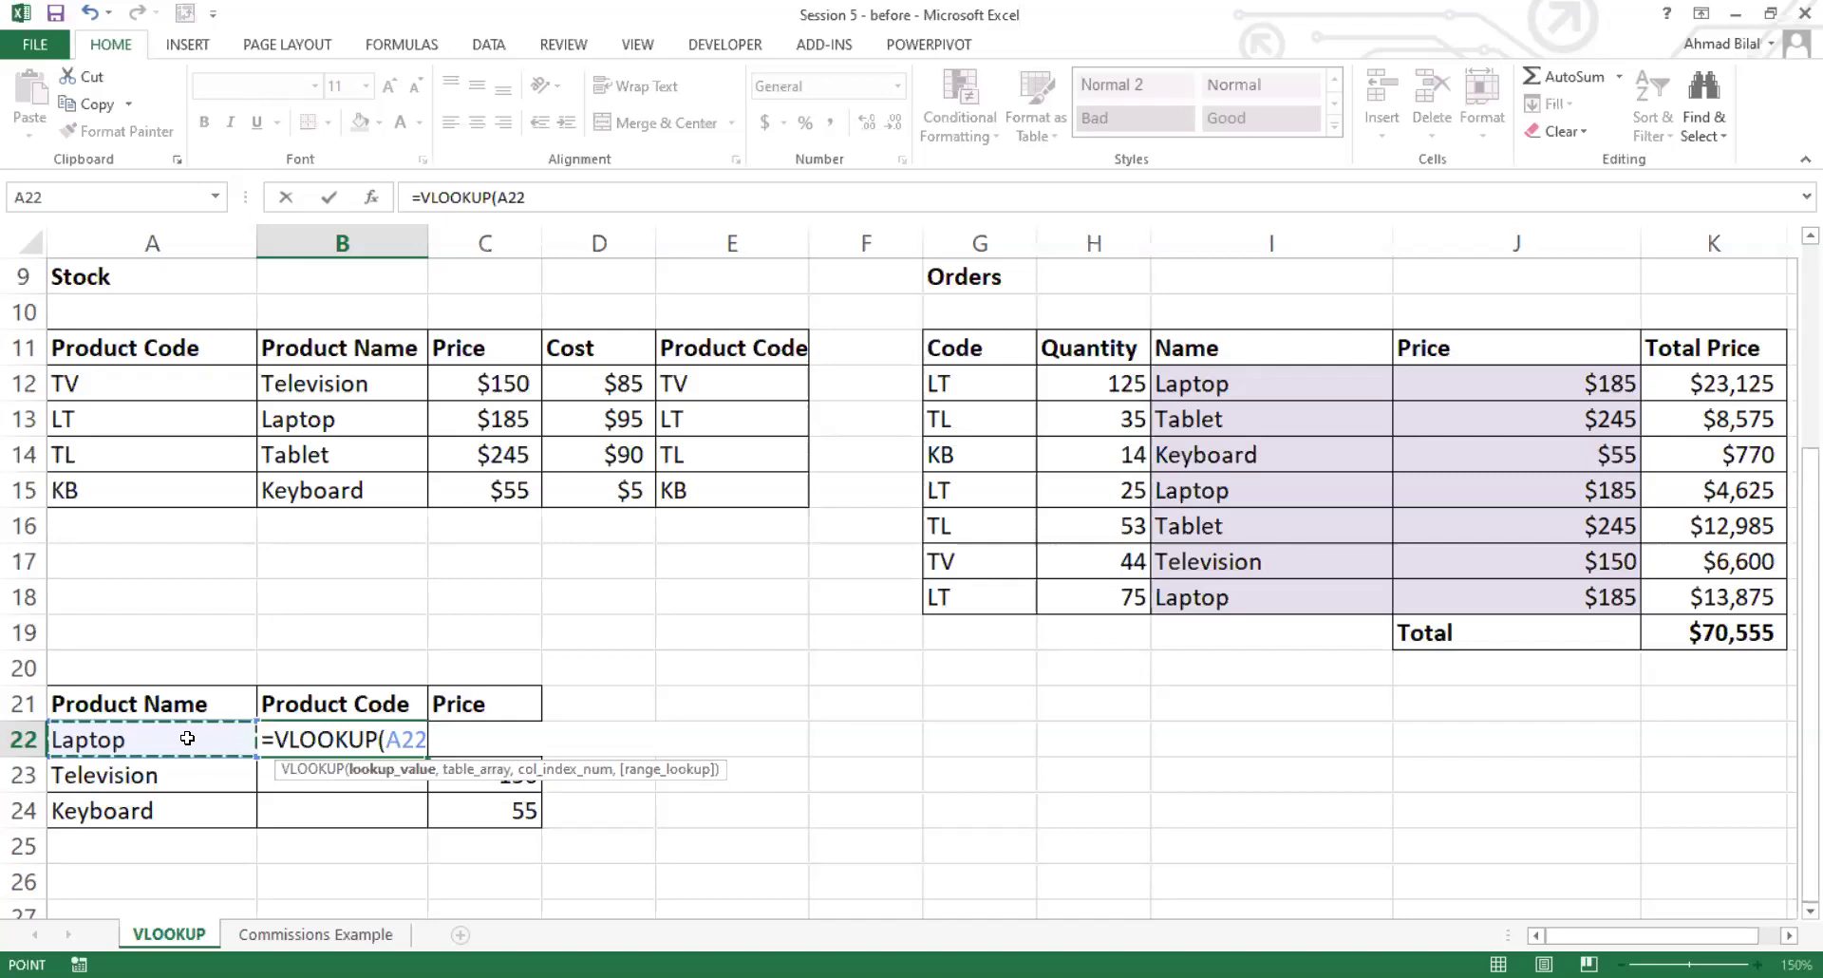
pyautogui.write(',')
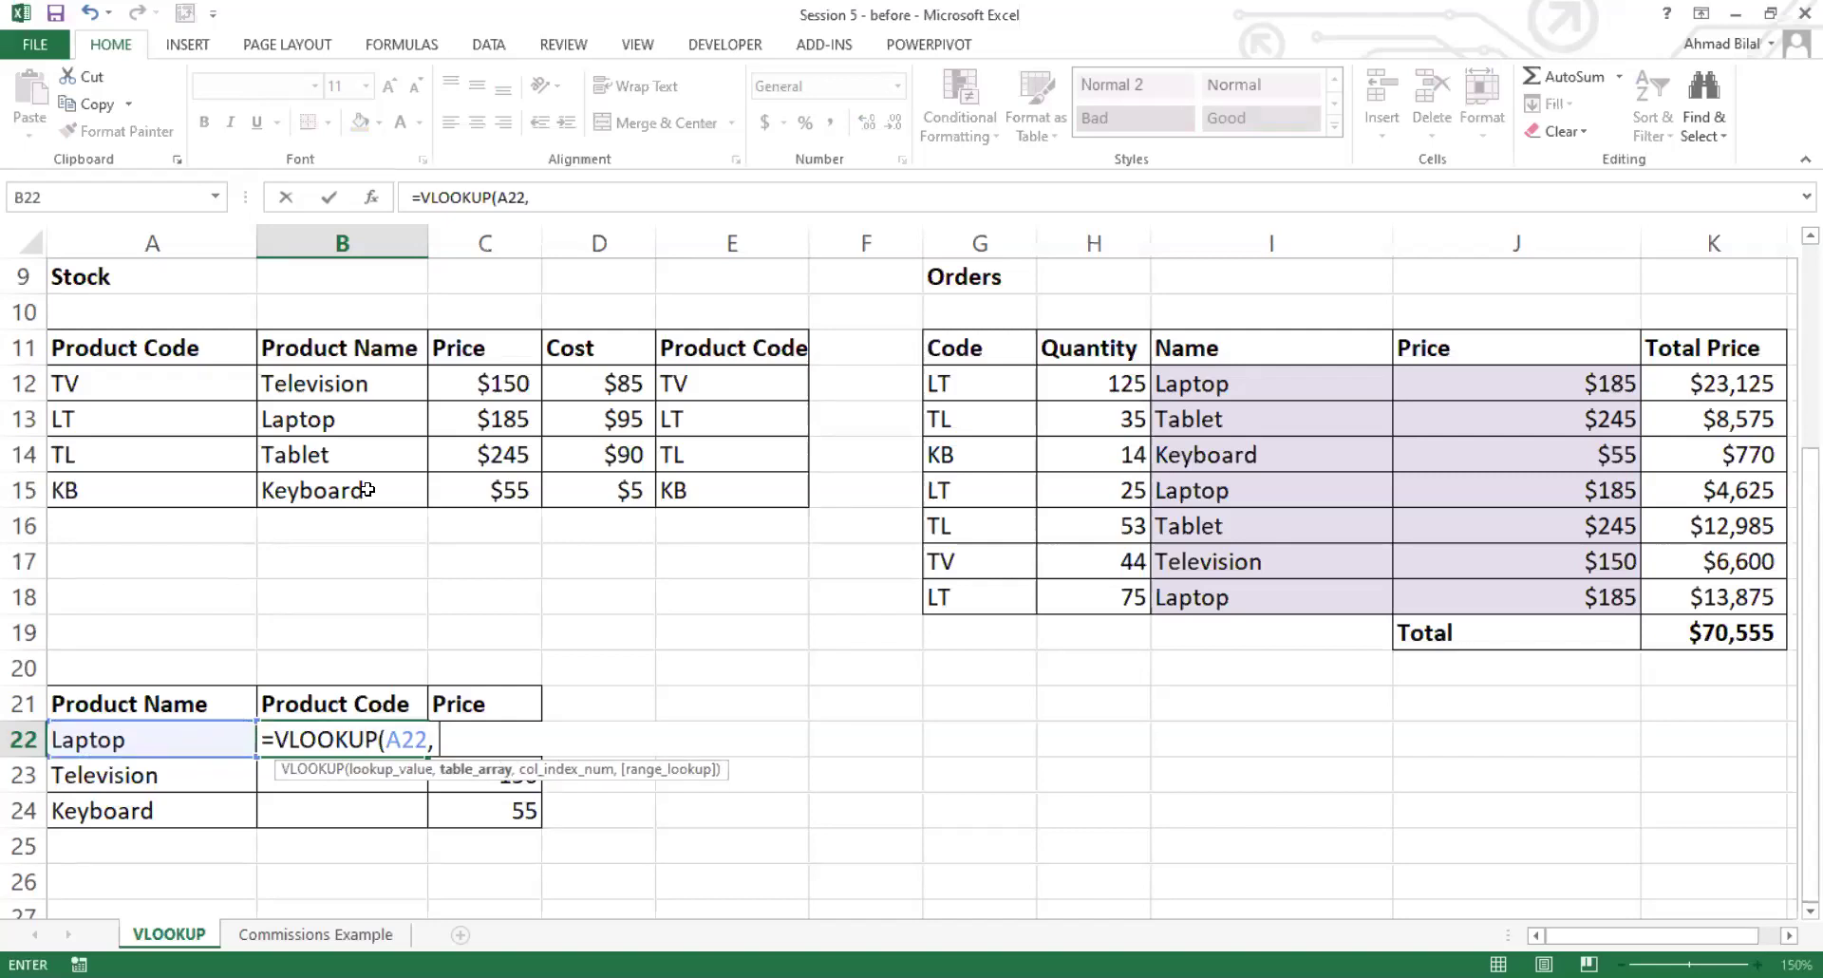
# Step: Complete B22's VLOOKUP with the absolute table array $B$11:$E$15, column index 4 and an exact match (FALSE)
pyautogui.click(322, 344)
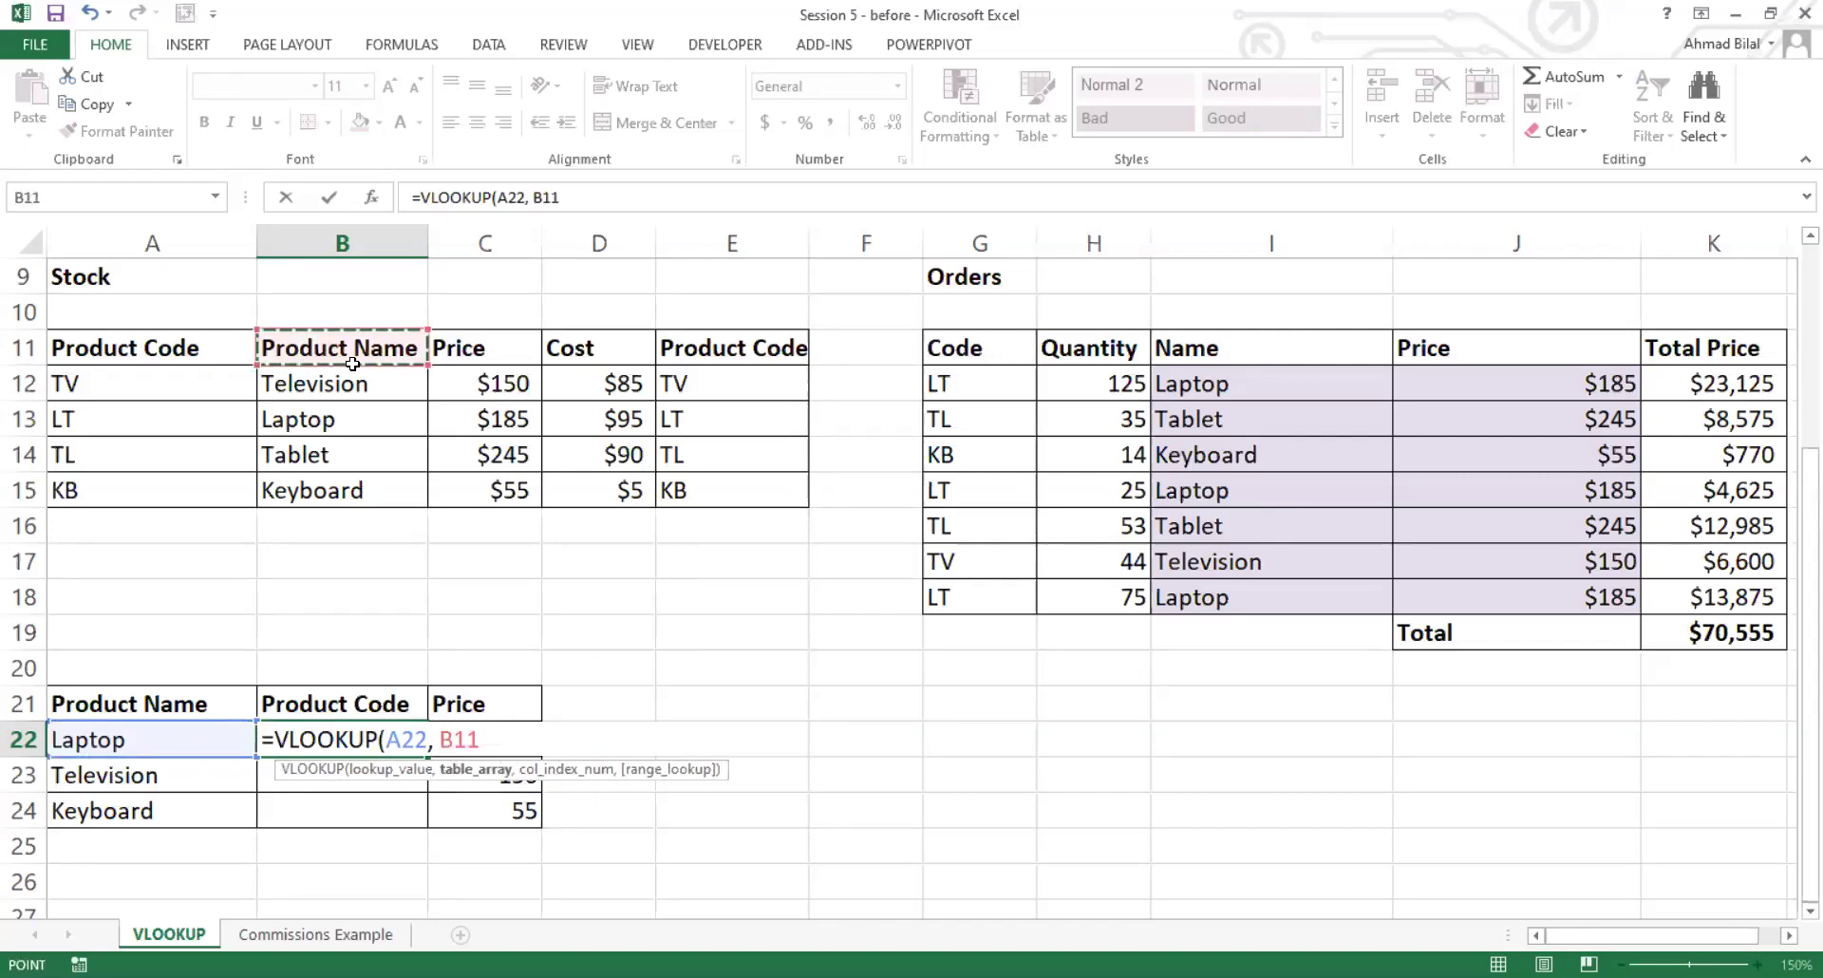
pyautogui.moveTo(353, 364); pyautogui.dragTo(759, 496)
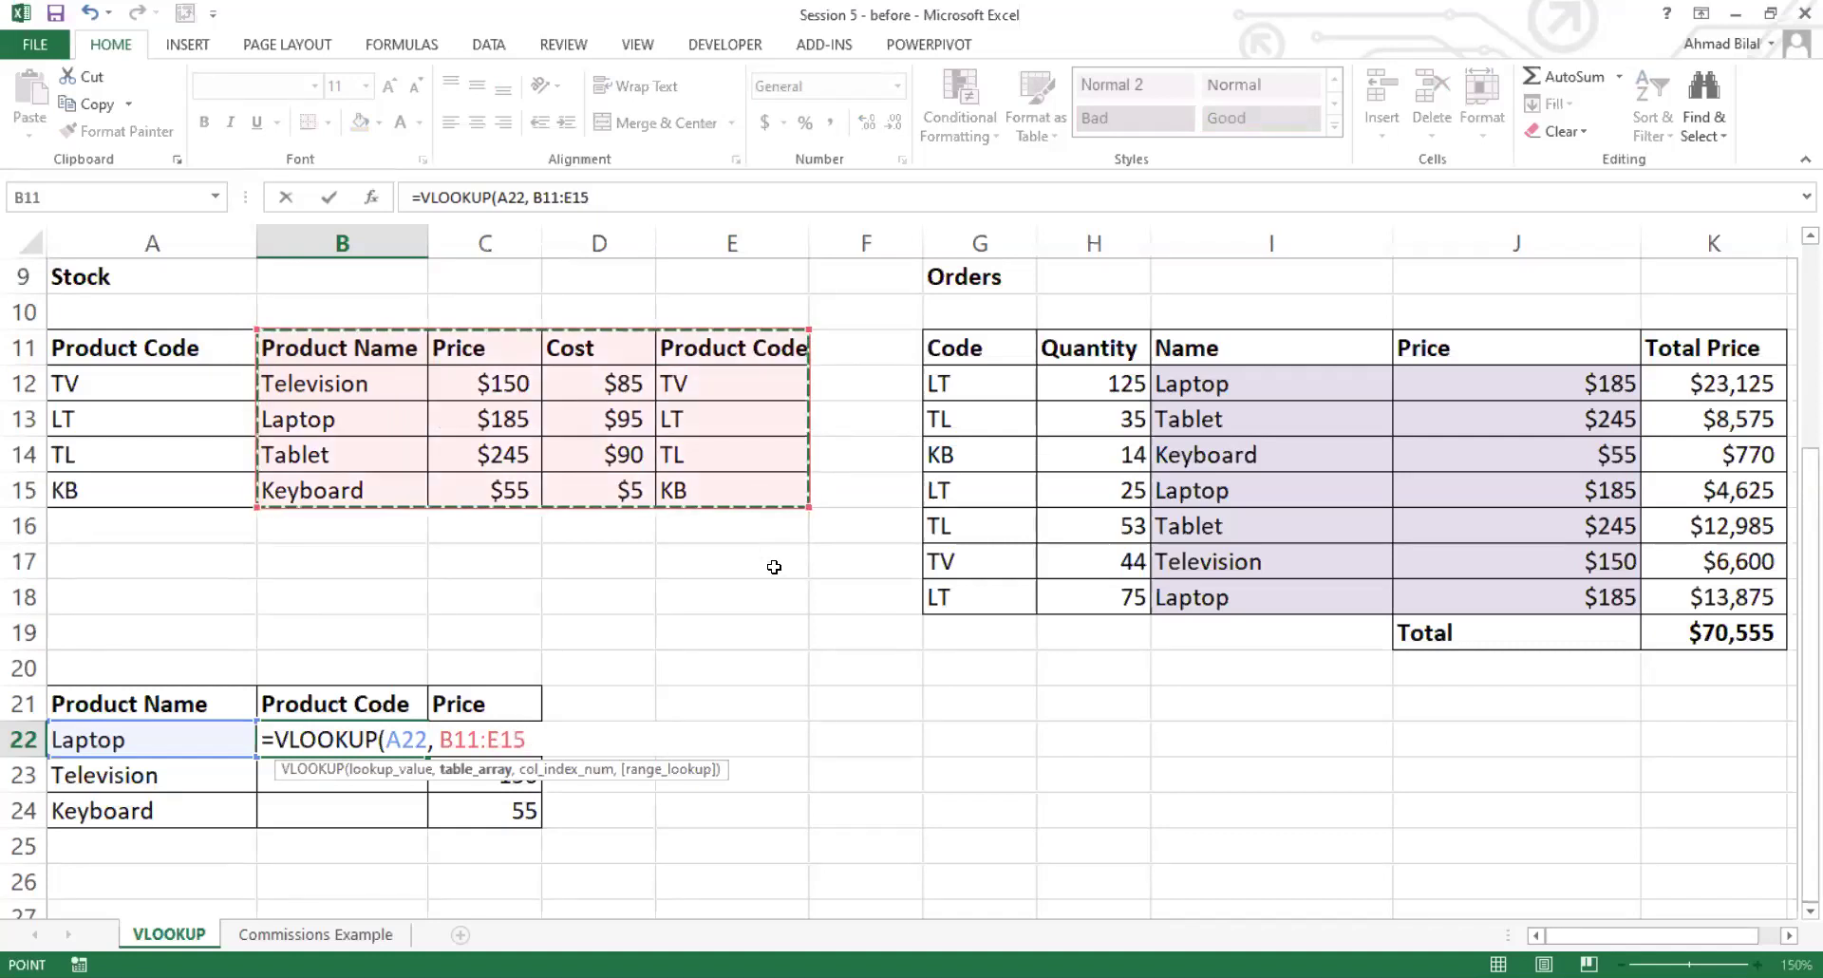
pyautogui.press('F4')
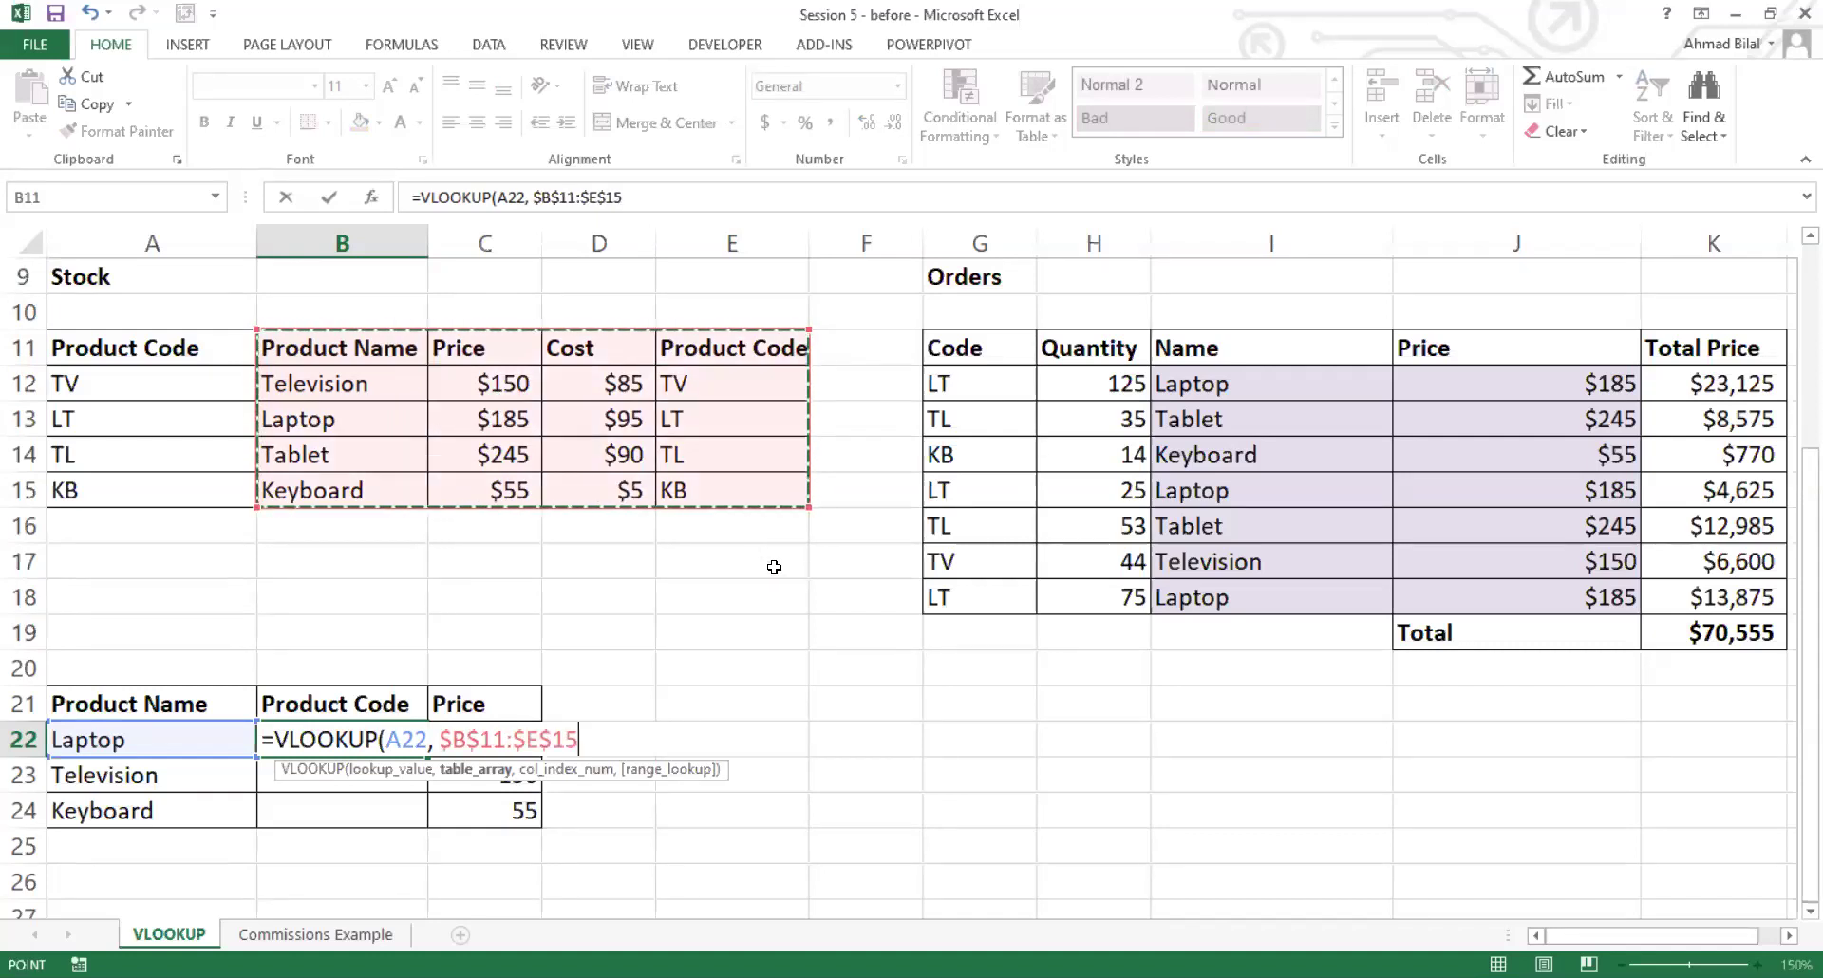
pyautogui.write(',')
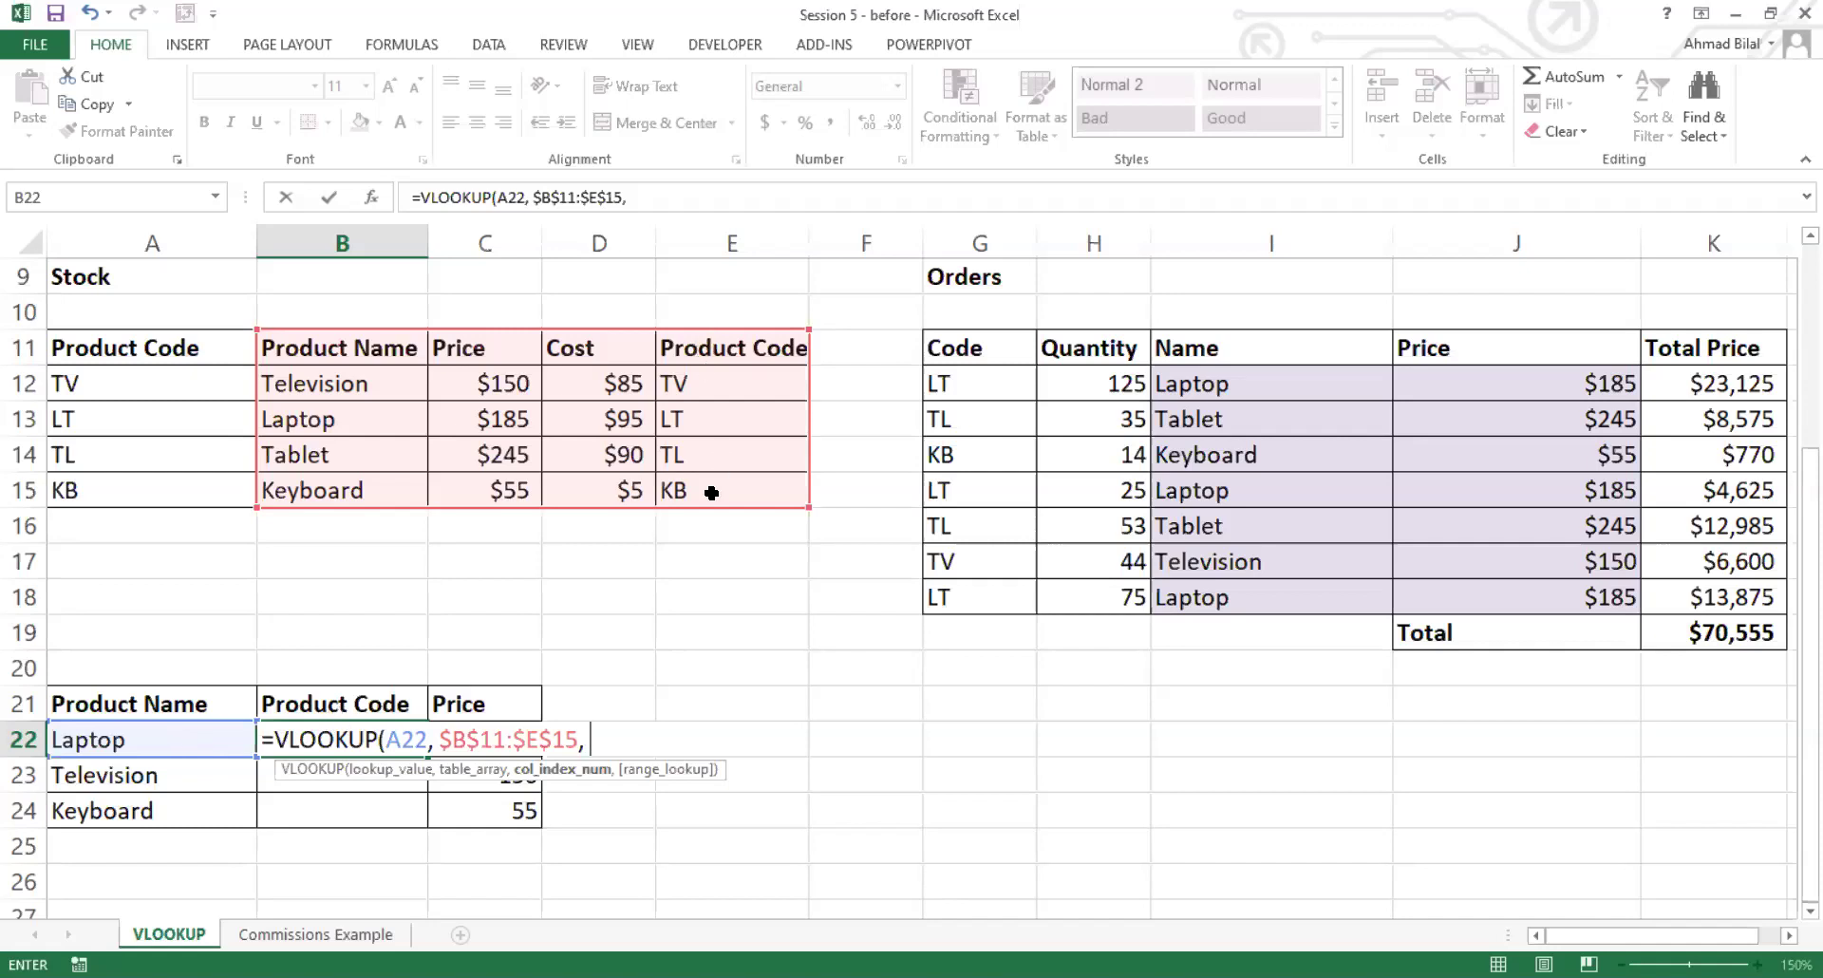
pyautogui.write('4, FALSE)')
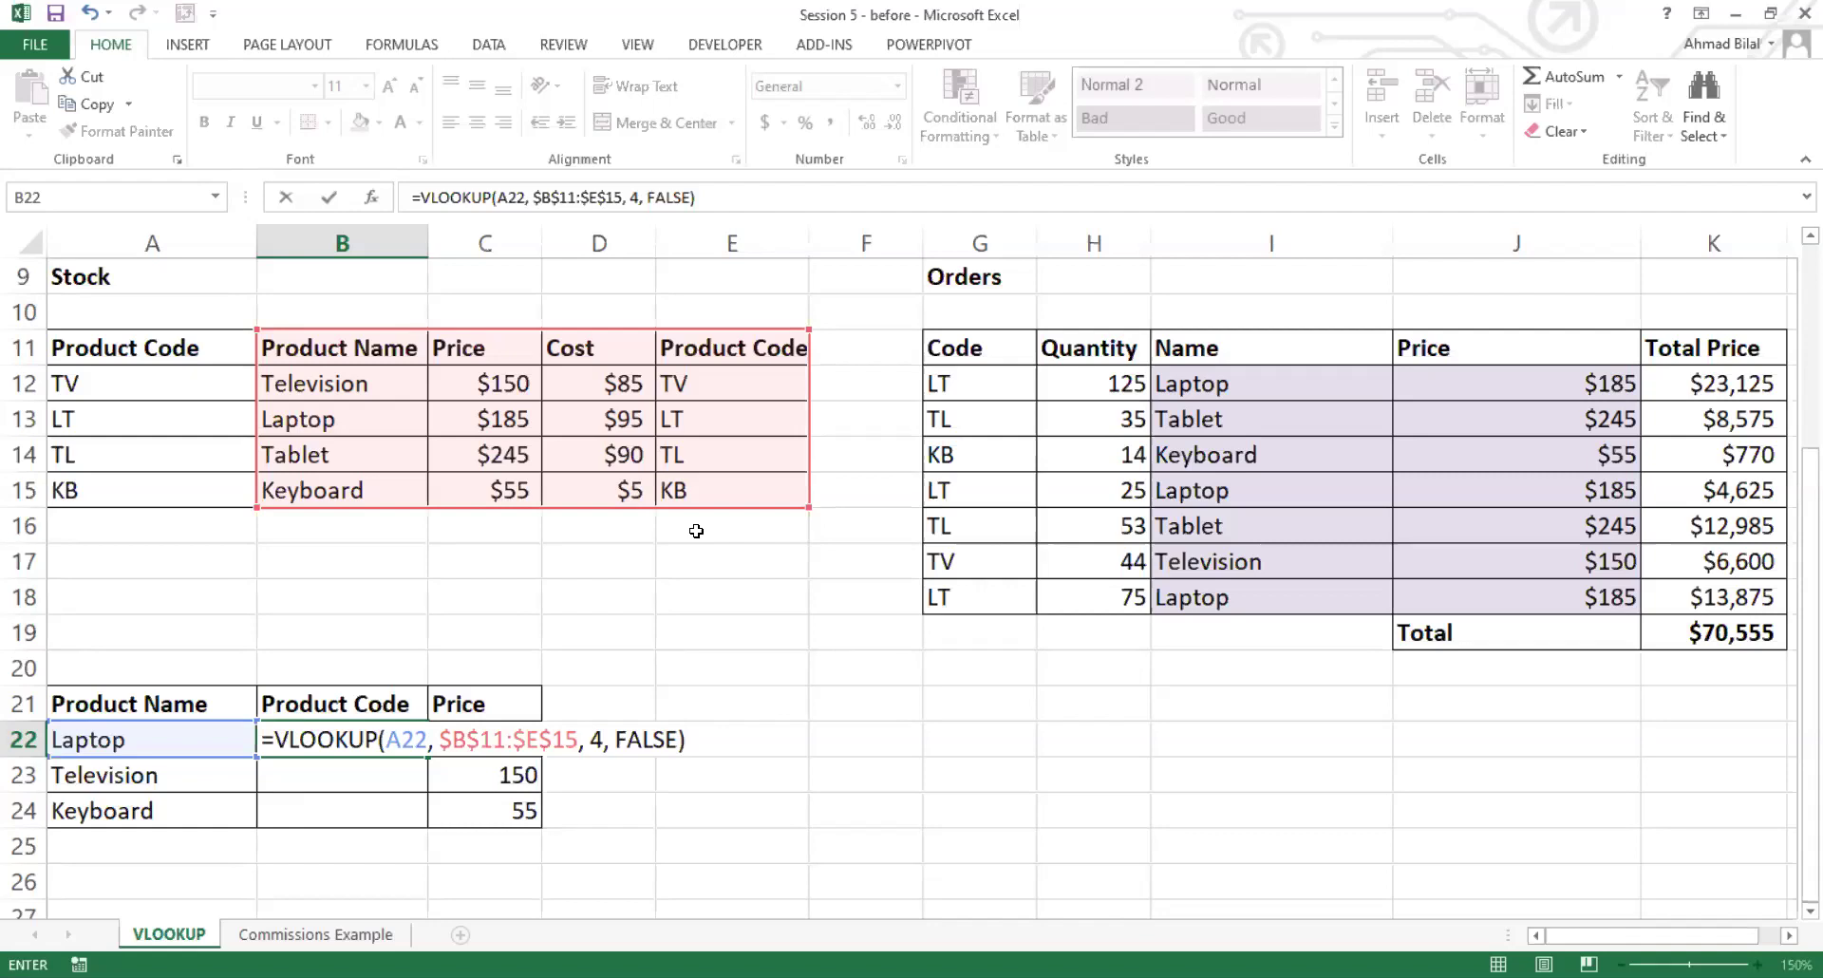
pyautogui.hotkey('ctrl', 'Return')
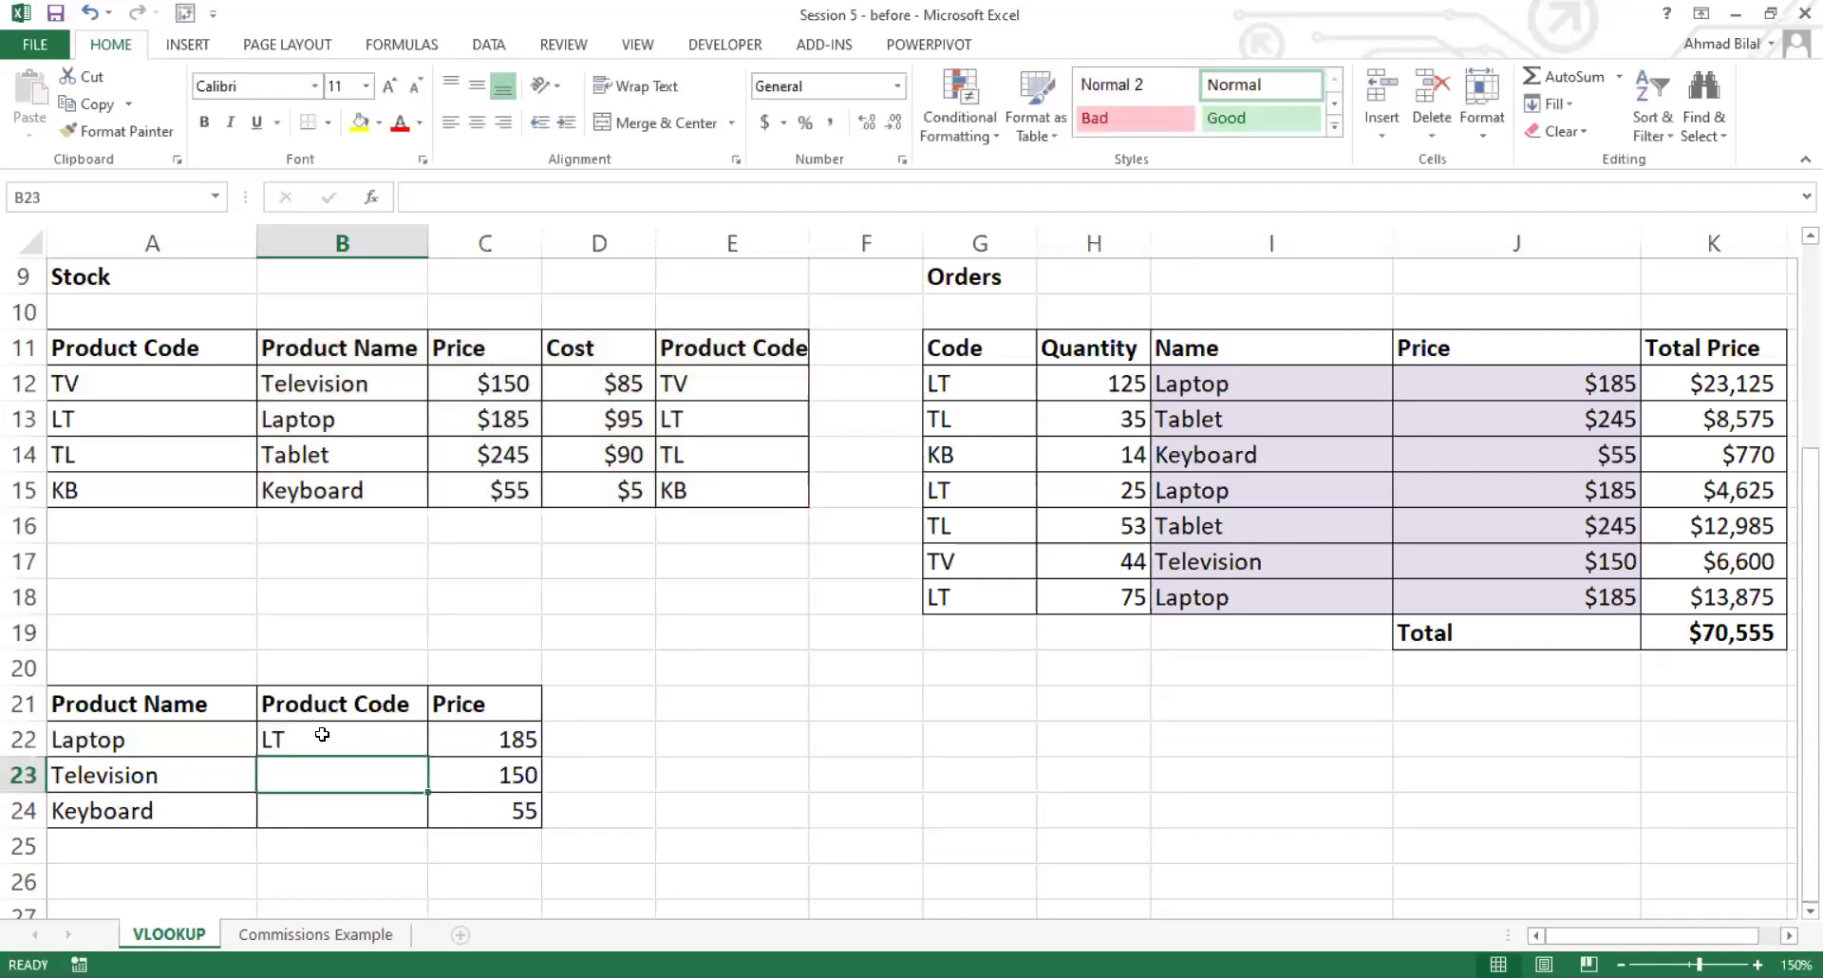
# Step: Fill B22's product code formula down to B24 for Television and Keyboard, and check the filled cells
pyautogui.doubleClick(426, 755)
pyautogui.click(384, 739)
pyautogui.moveTo(384, 739); pyautogui.dragTo(380, 802)
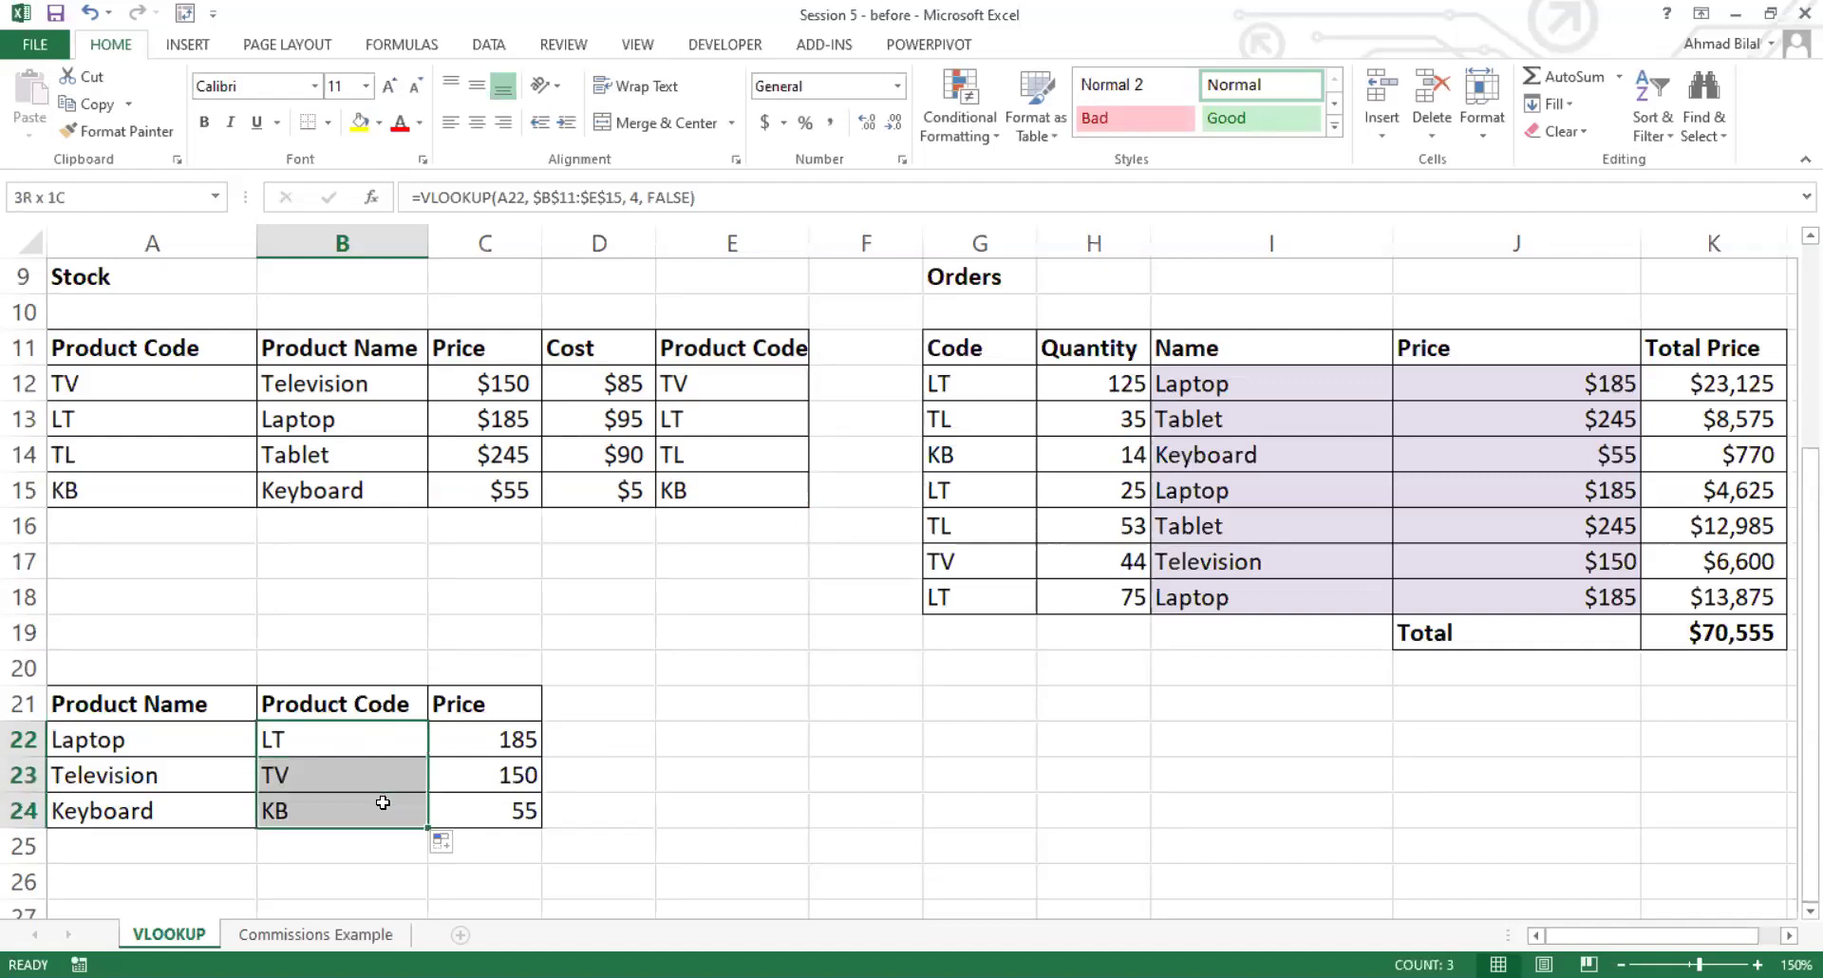
pyautogui.click(392, 738)
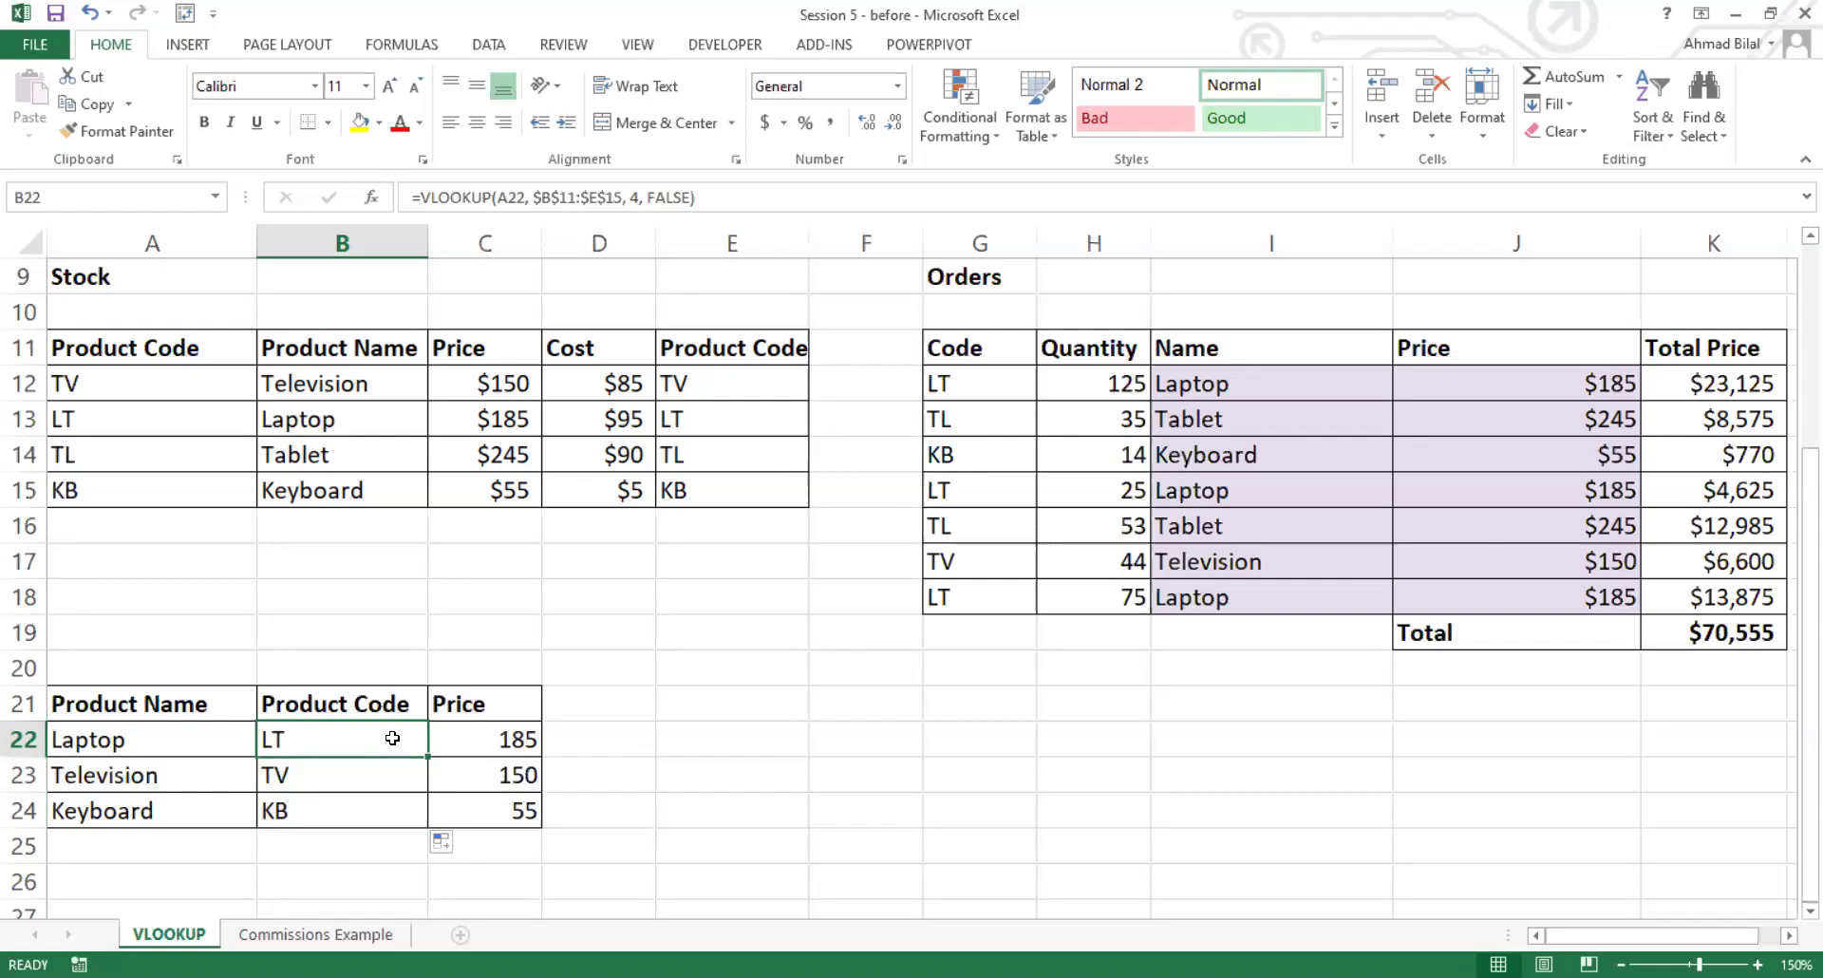
# Step: Examine the arguments of B22's VLOOKUP formula and the table array it highlights in the Stock table, then close the formula
pyautogui.doubleClick(392, 738)
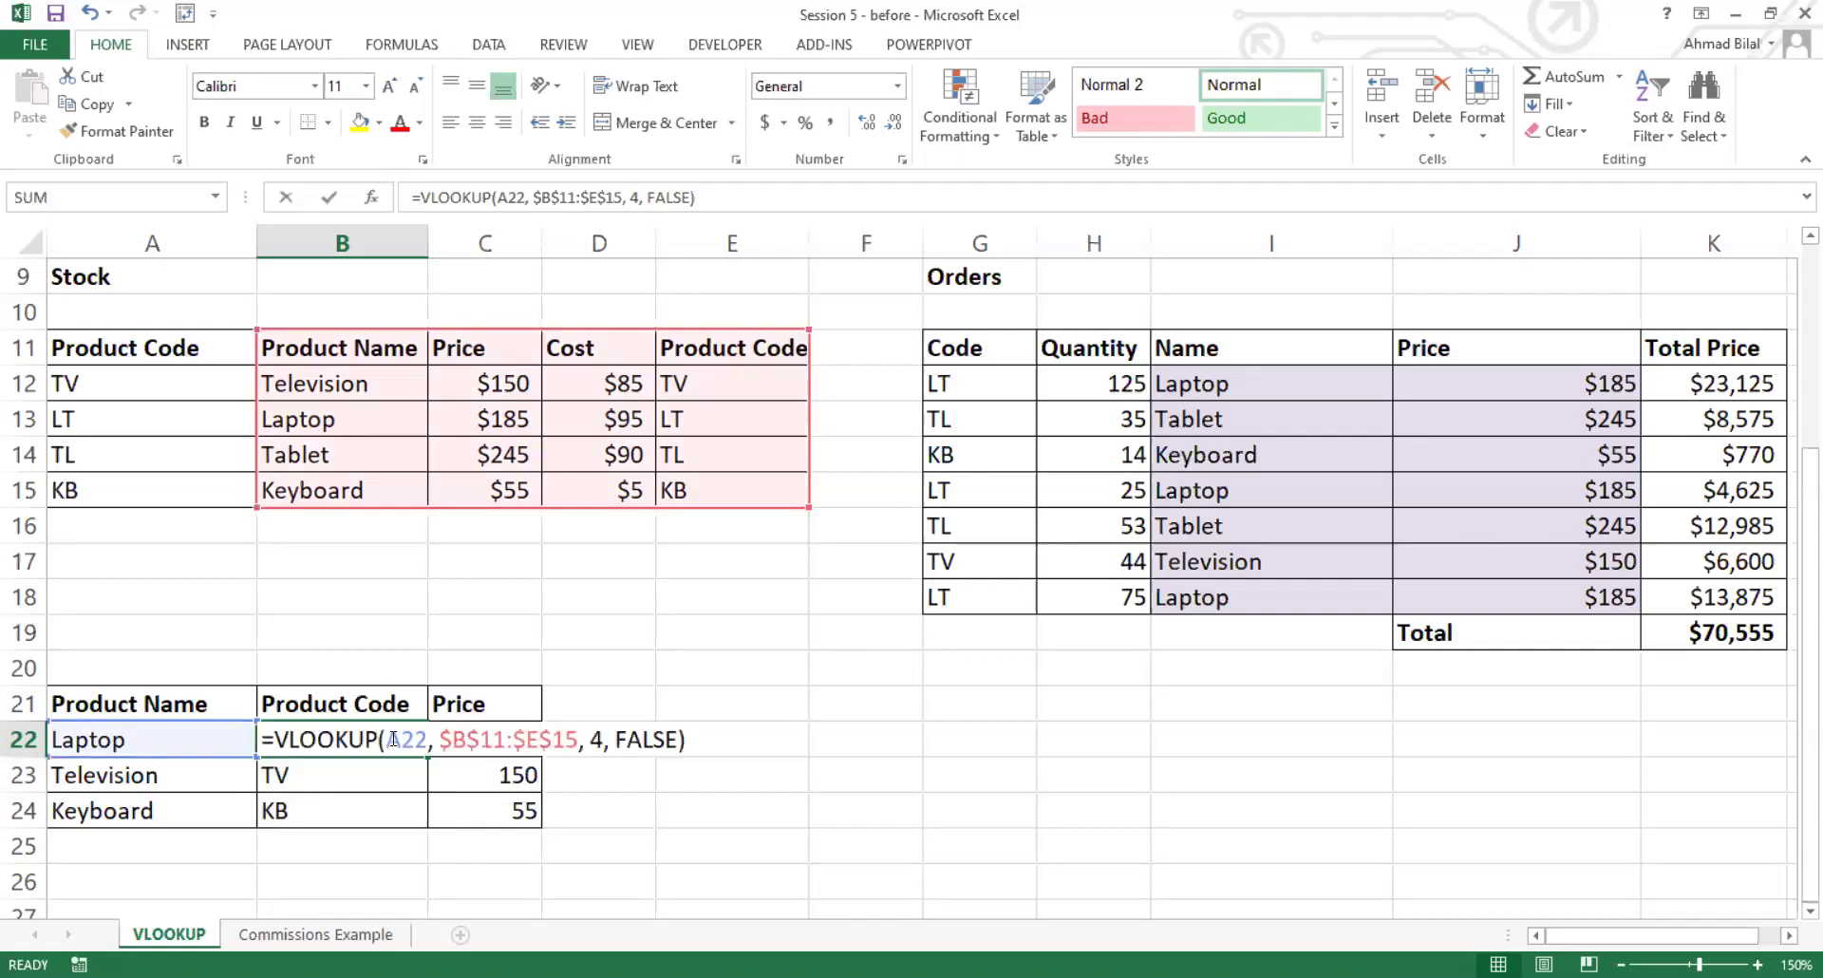
pyautogui.click(604, 742)
pyautogui.click(680, 739)
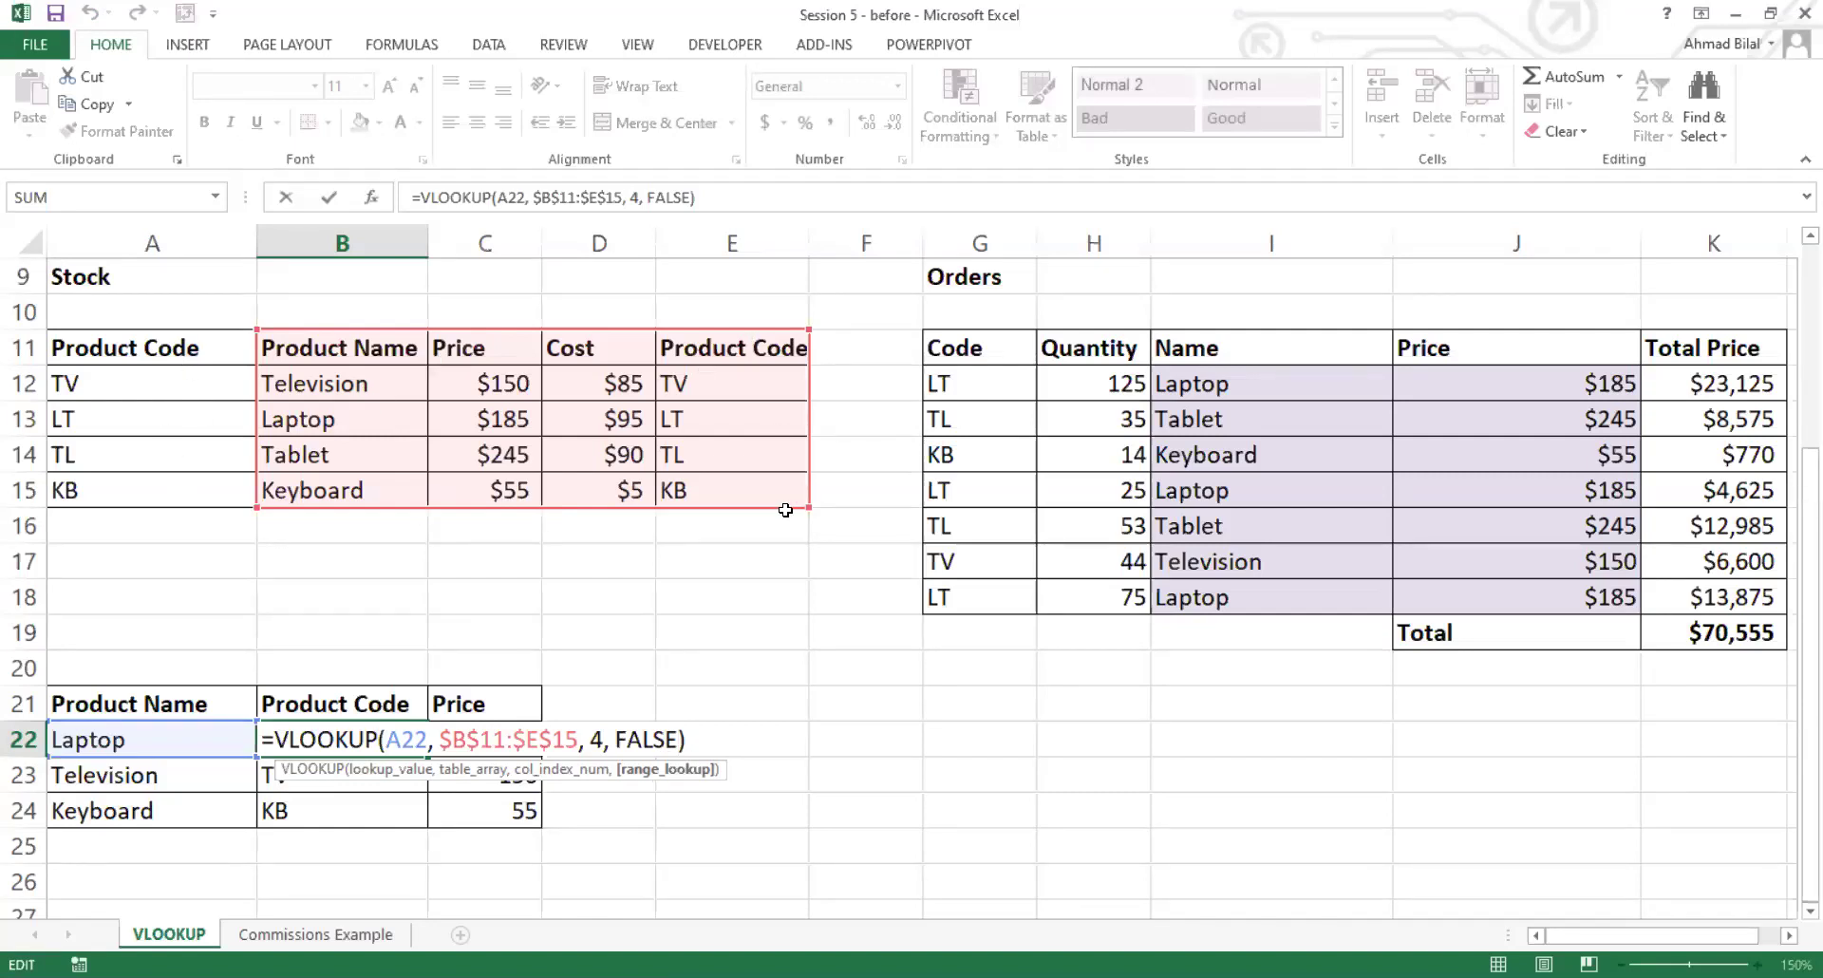
pyautogui.moveTo(785, 512); pyautogui.dragTo(786, 512)
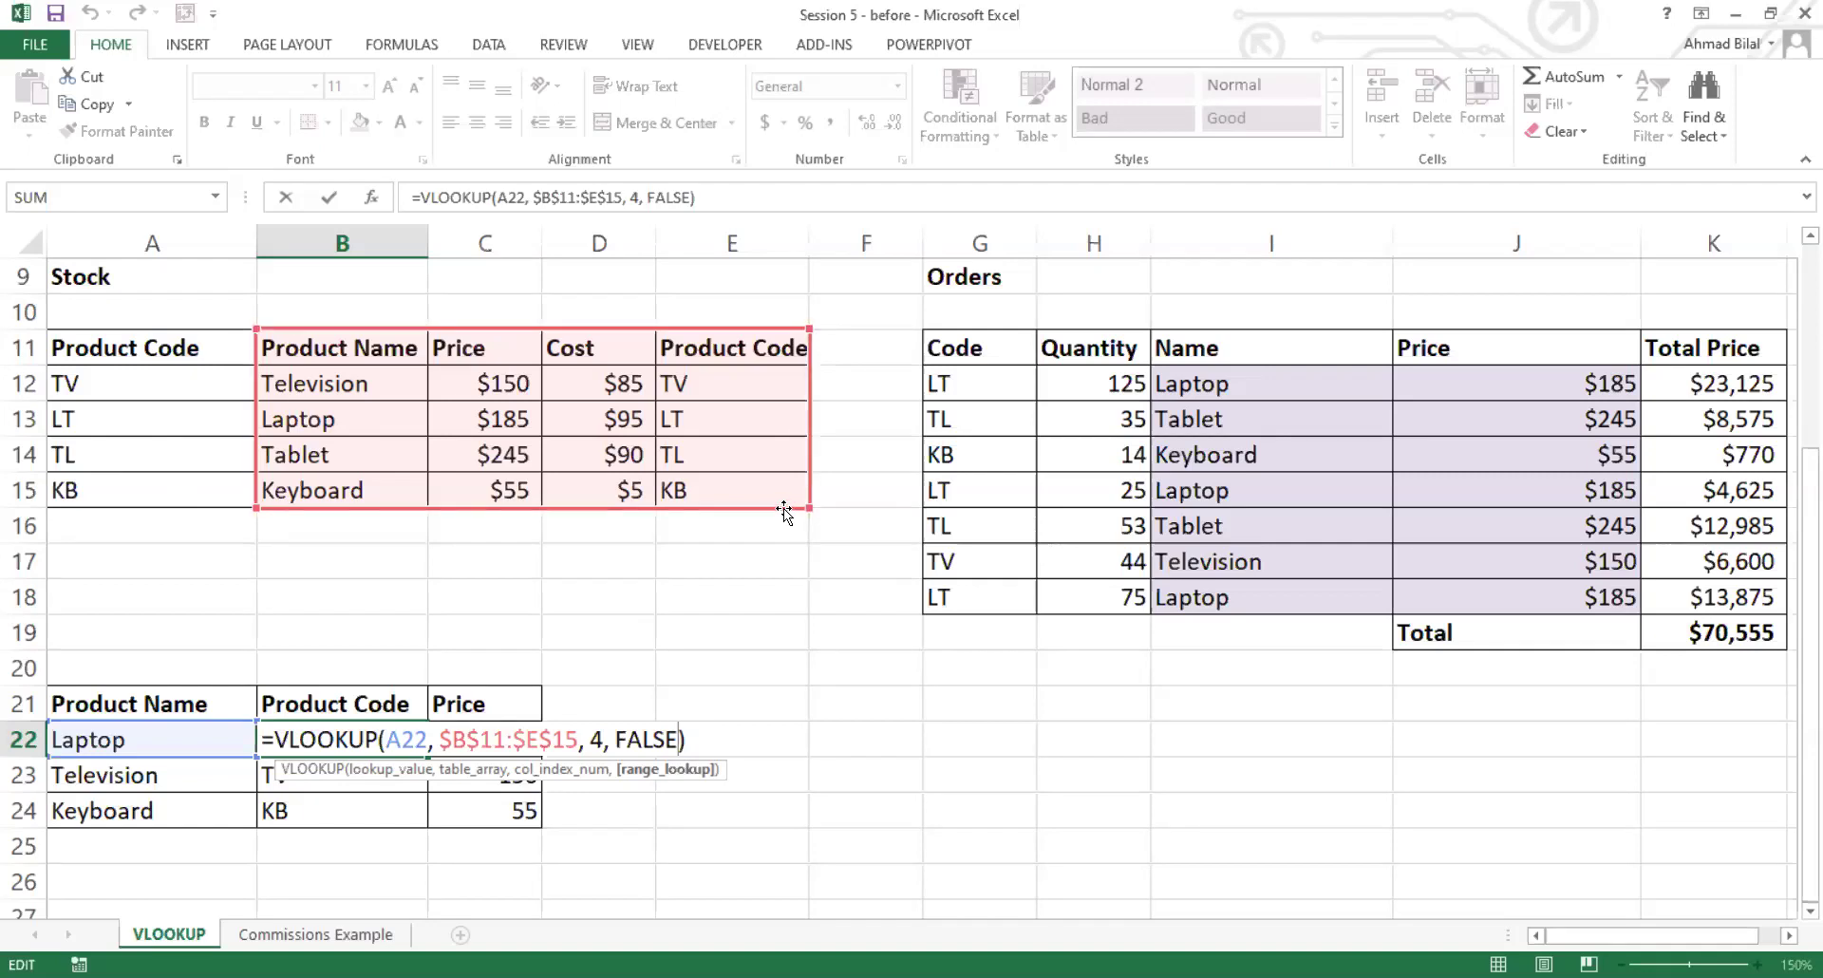
pyautogui.moveTo(785, 512); pyautogui.dragTo(785, 511)
pyautogui.click(310, 339)
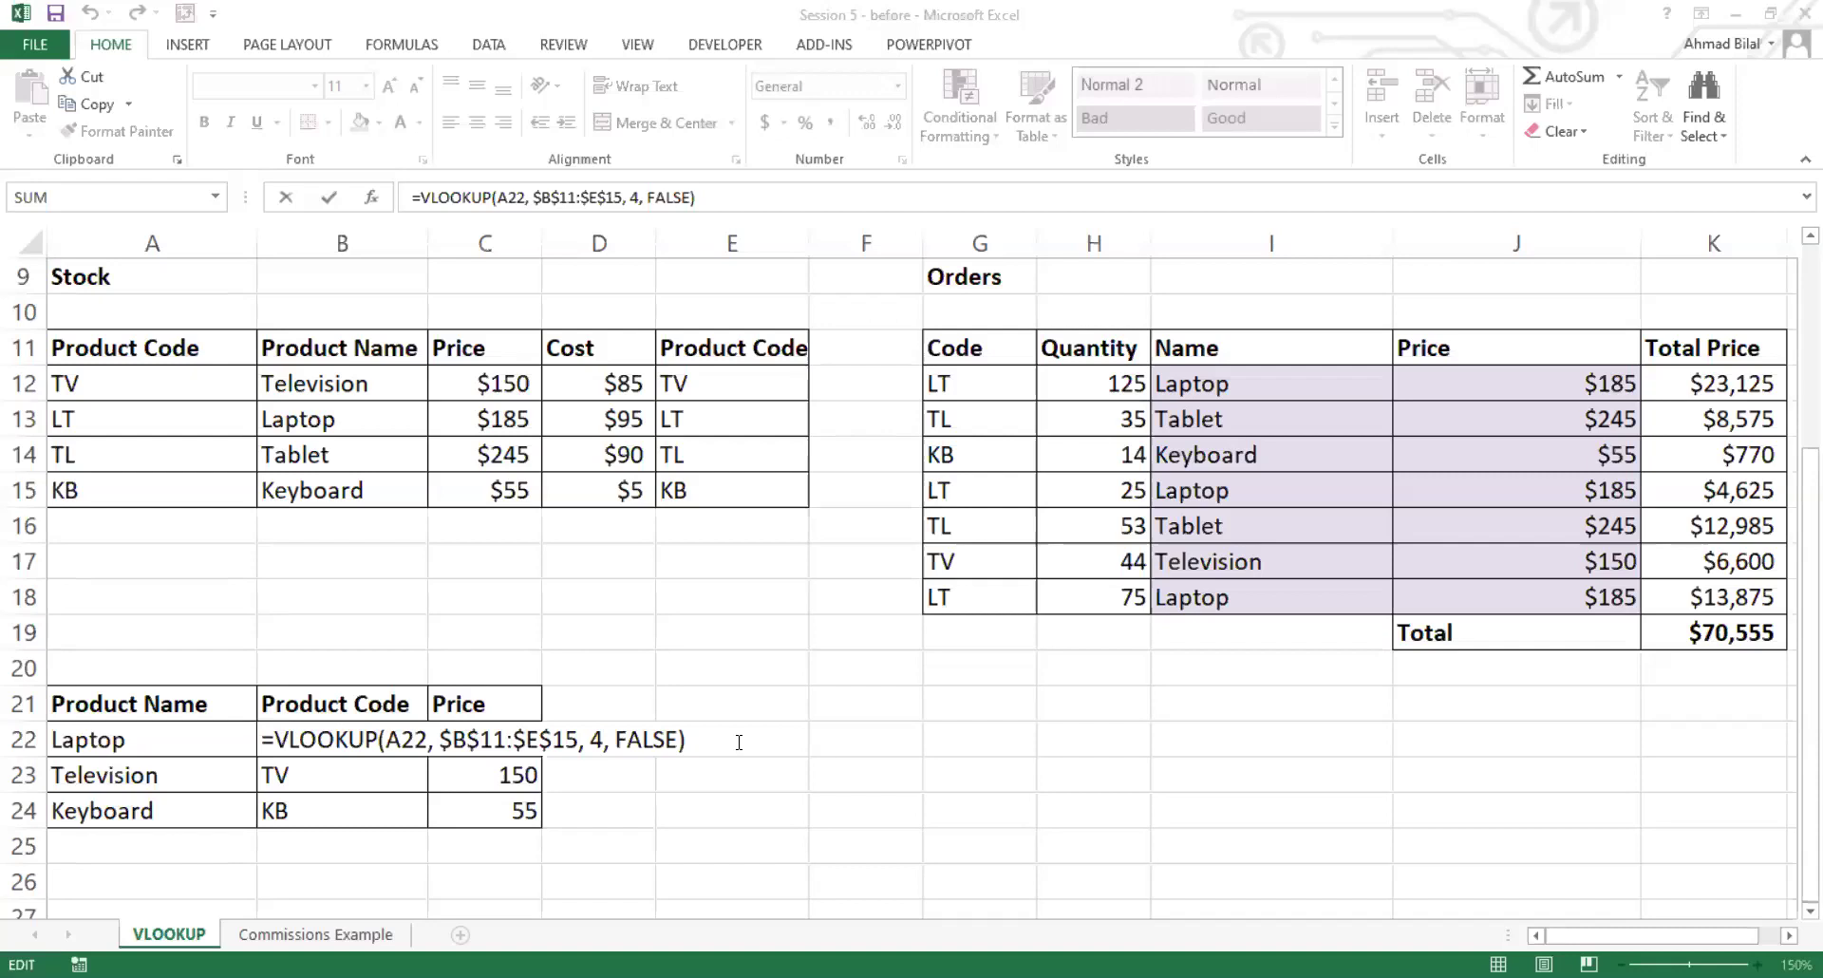
pyautogui.hotkey('ctrl', 'Return')
pyautogui.click(646, 765)
pyautogui.click(710, 803)
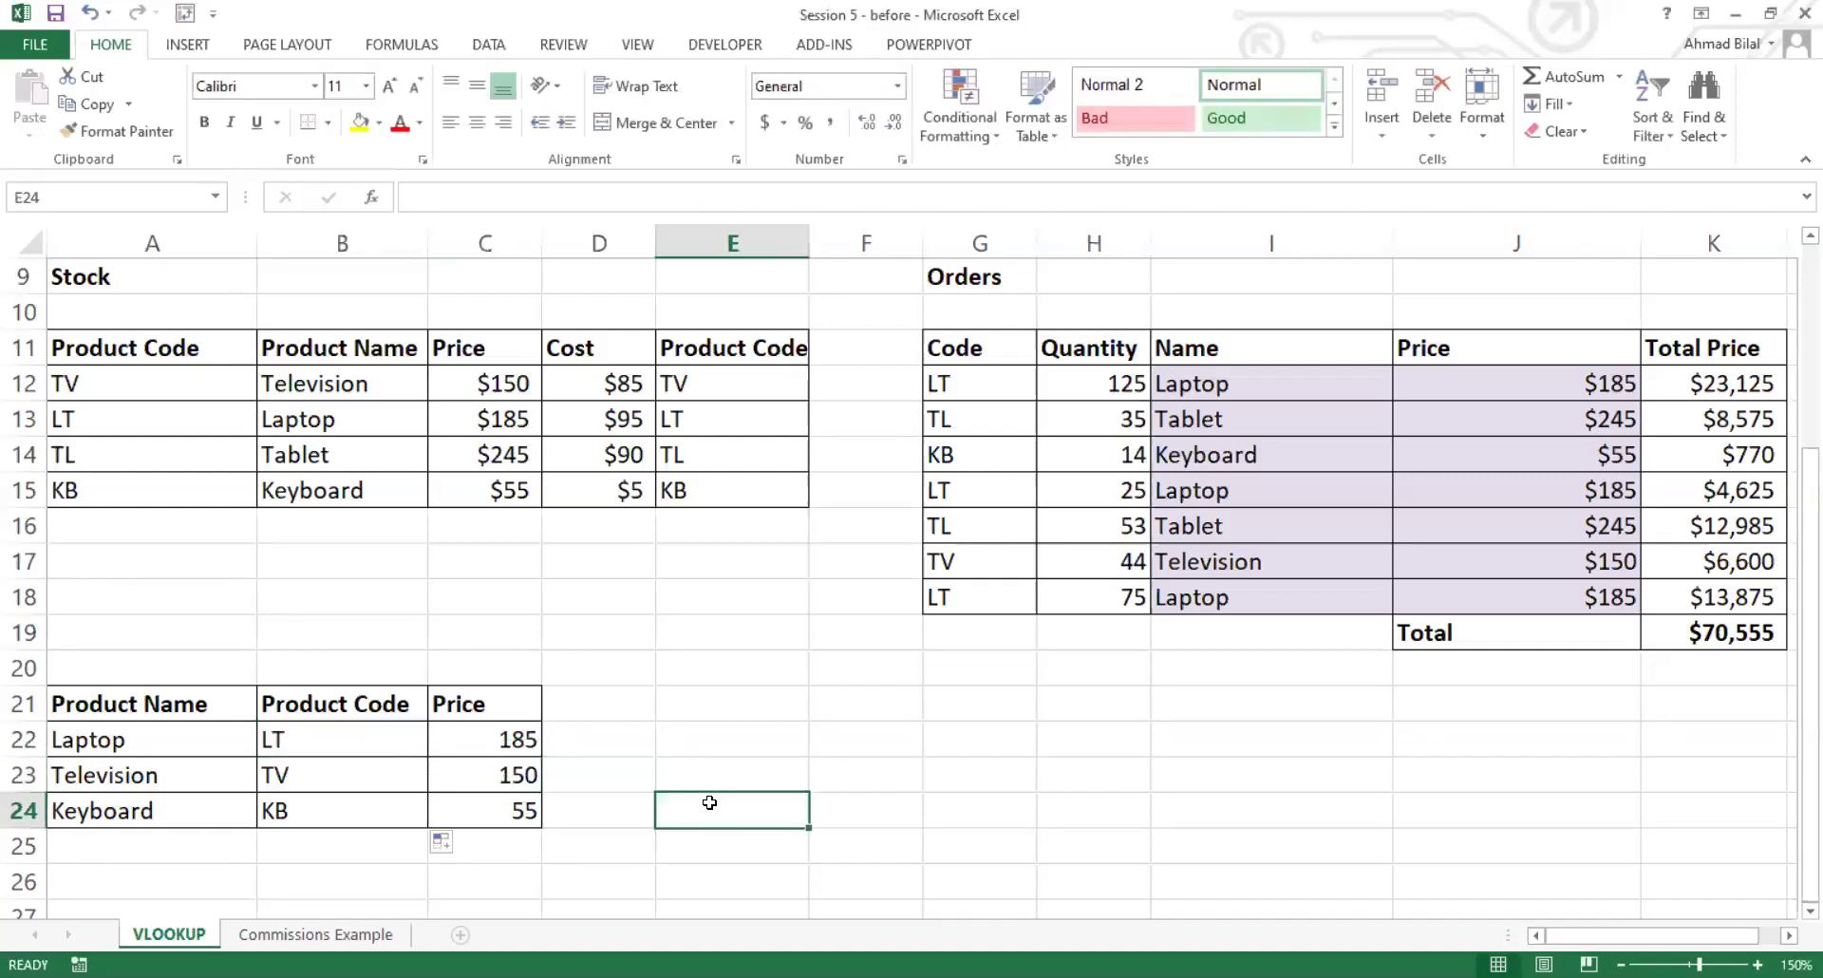
pyautogui.press('Down')
pyautogui.press('Down')
pyautogui.press('Down')
pyautogui.press('Down')
pyautogui.press('Down')
pyautogui.press('Down')
pyautogui.press('Down')
pyautogui.press('Down')
pyautogui.press('Down')
pyautogui.press('Down')
pyautogui.press('Down')
pyautogui.press('Down')
pyautogui.press('Down')
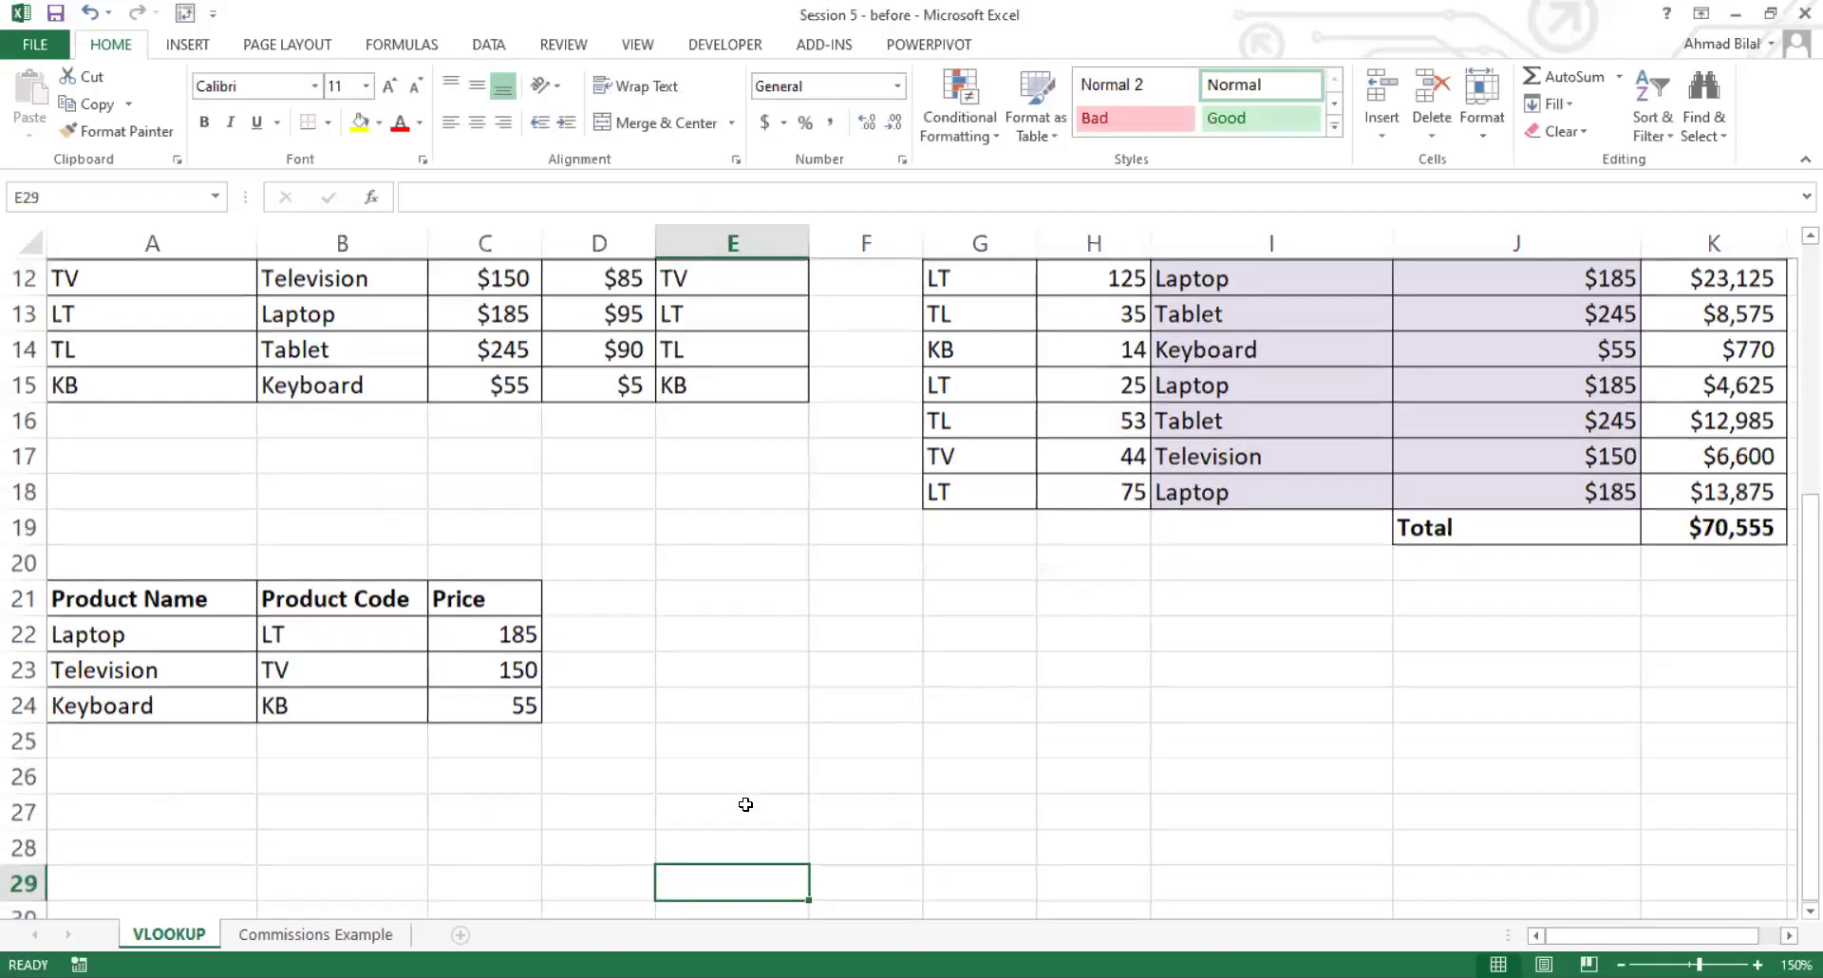
pyautogui.press('Down')
pyautogui.press('Down')
pyautogui.press('Down')
pyautogui.press('Down')
pyautogui.press('Down')
pyautogui.press('Right')
pyautogui.press('Right')
pyautogui.press('Right')
pyautogui.press('Right')
pyautogui.press('Right')
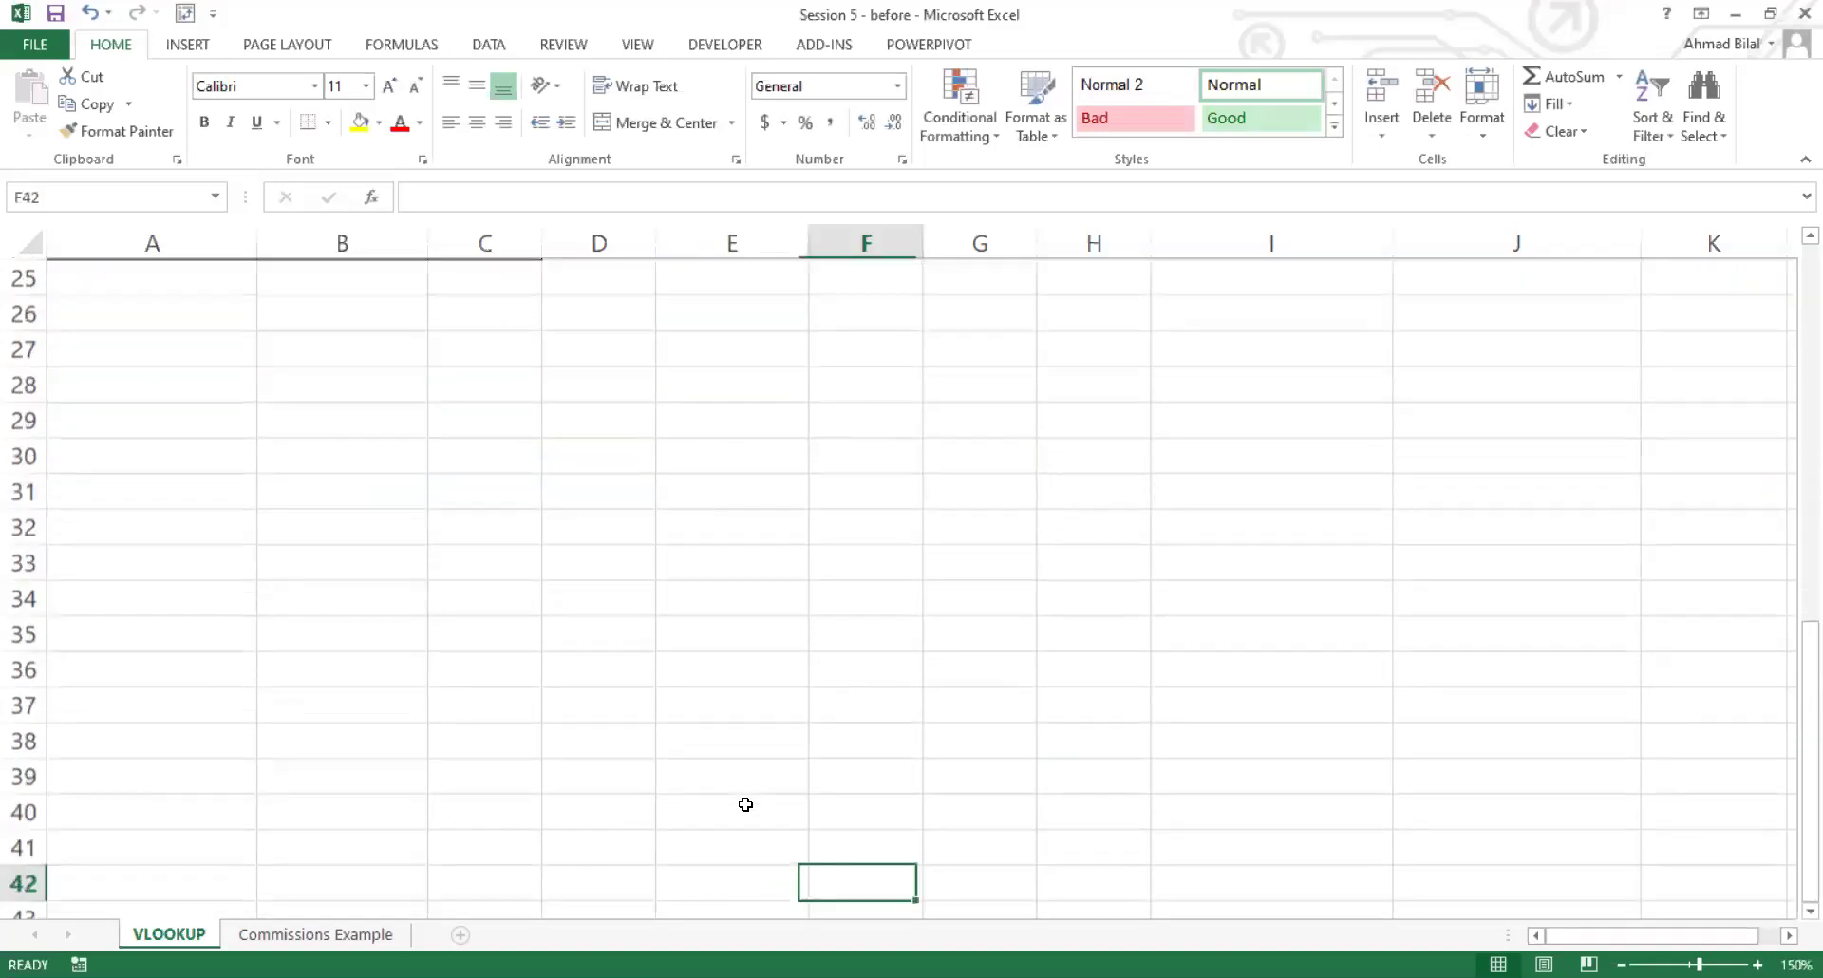
pyautogui.hotkey('ctrl', 'Up')
pyautogui.press('Up')
pyautogui.press('Up')
pyautogui.press('Up')
pyautogui.press('Up')
pyautogui.press('Up')
pyautogui.press('Up')
pyautogui.press('Up')
pyautogui.press('Up')
pyautogui.press('Up')
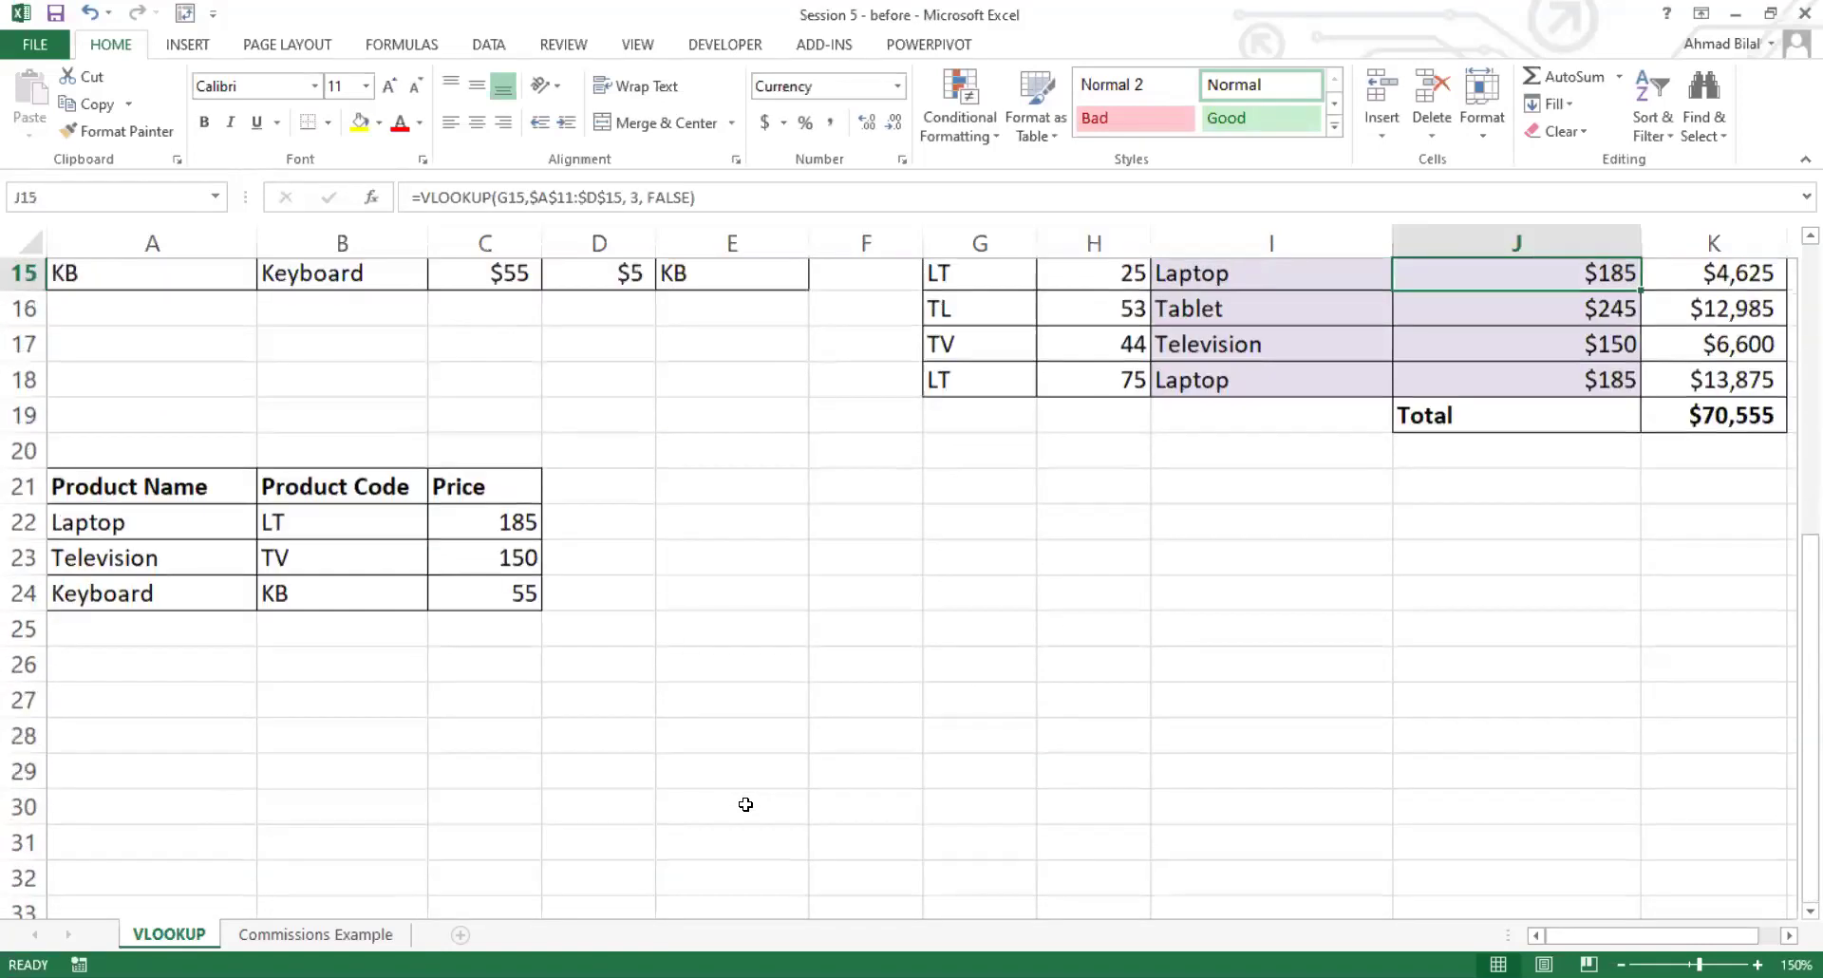
pyautogui.press('Up')
pyautogui.press('Right')
pyautogui.press('Right')
pyautogui.press('Right')
pyautogui.press('Right')
pyautogui.press('Right')
pyautogui.press('Right')
pyautogui.press('Right')
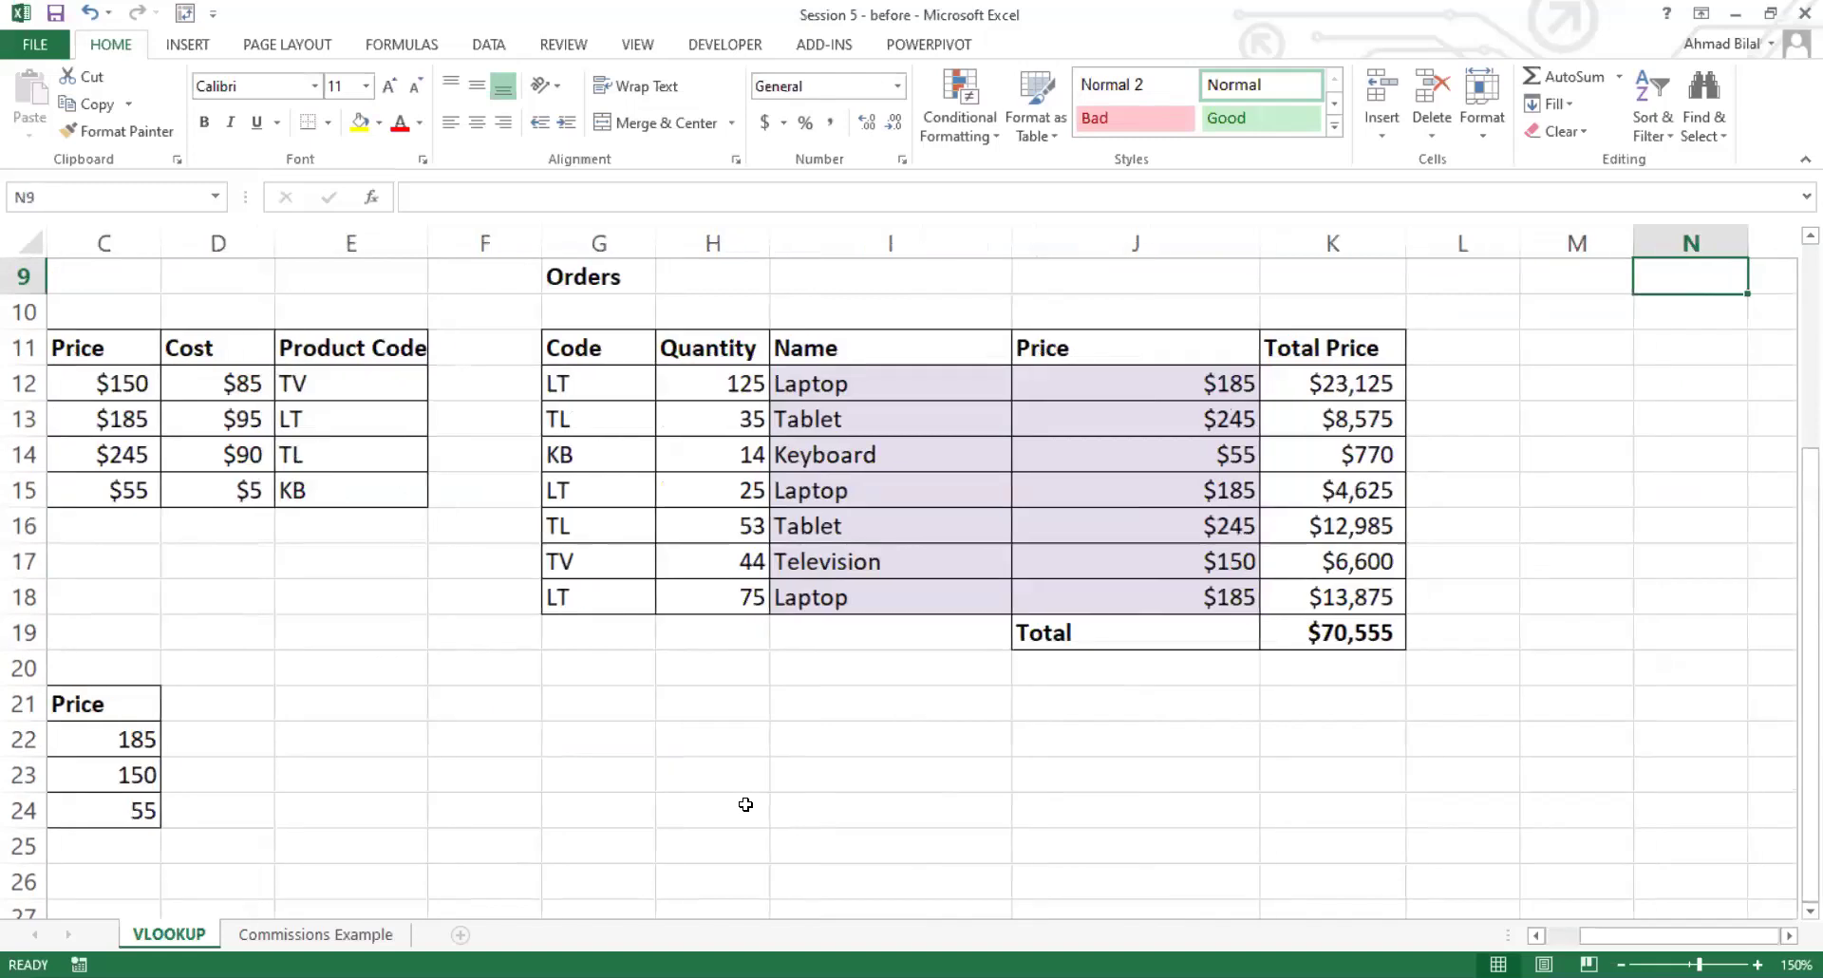
pyautogui.press('Up')
pyautogui.press('Up')
pyautogui.press('Right')
pyautogui.press('Up')
pyautogui.press('Up')
pyautogui.press('Up')
pyautogui.press('Up')
pyautogui.press('Up')
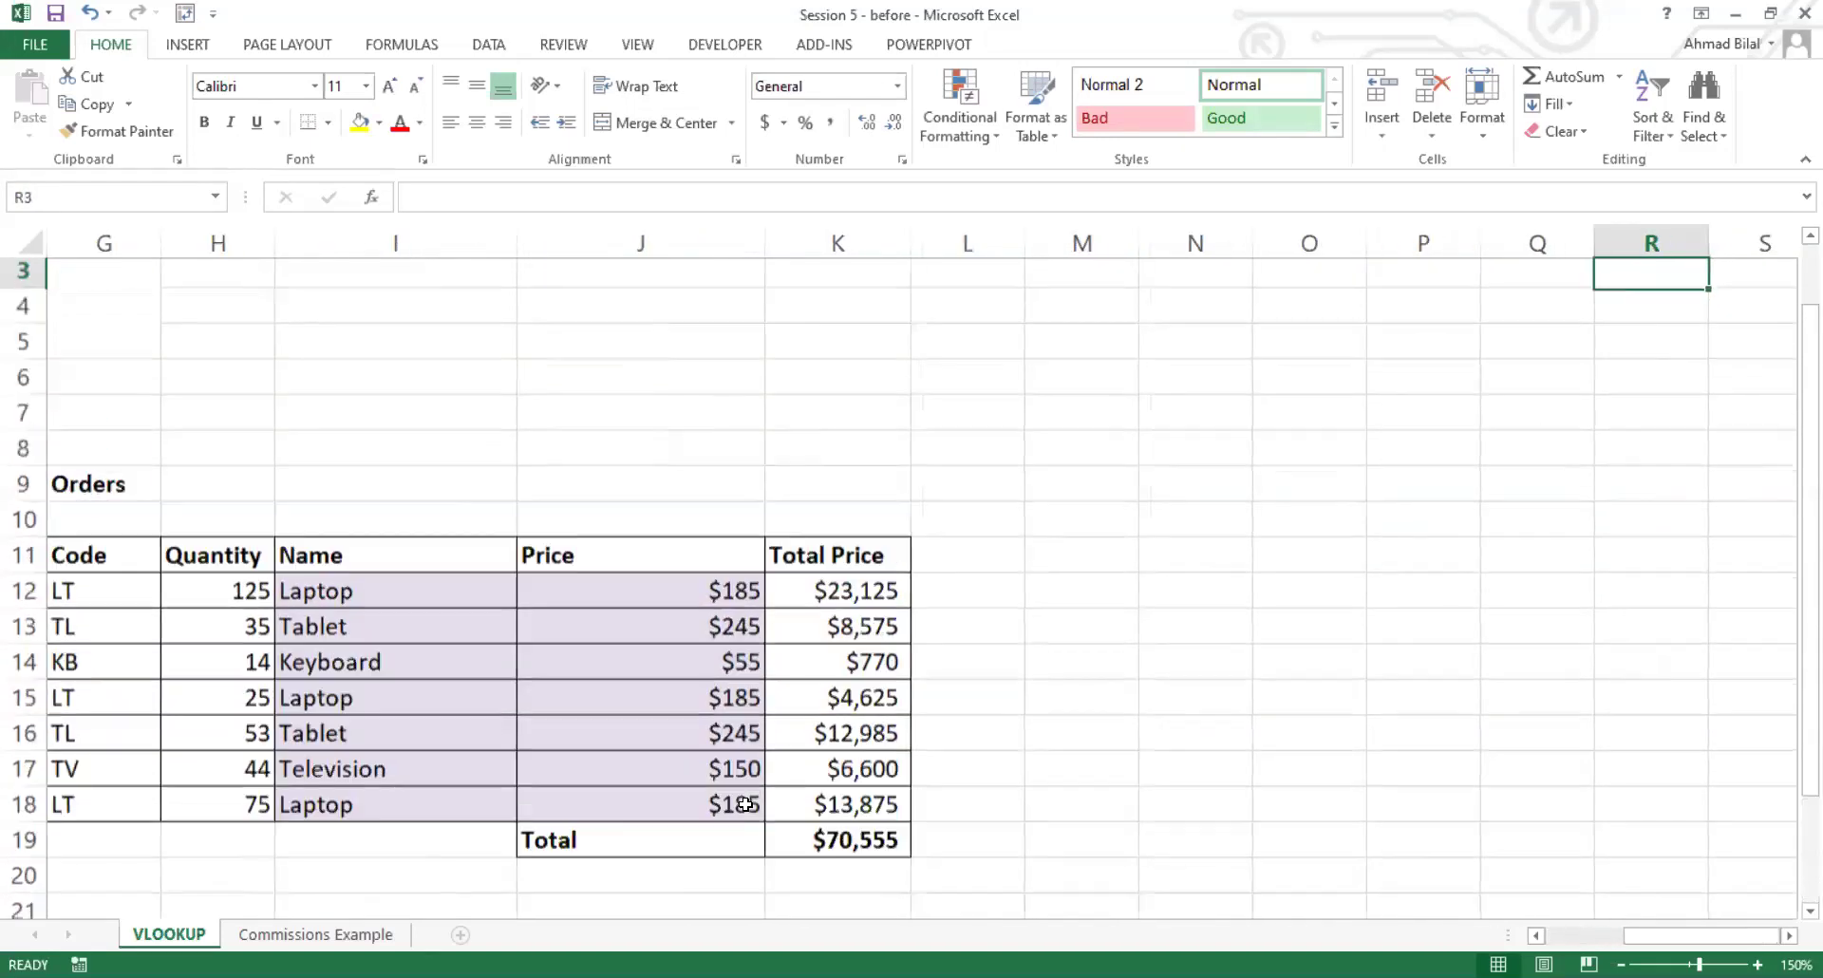
# Step: Look over the VLOOKUP syntax notes, the Stock and Orders tables, and the product price table in A21:C24
pyautogui.press('Right')
pyautogui.hotkey('ctrl', 'Home')
pyautogui.press('Down')
pyautogui.press('Down')
pyautogui.press('Down')
pyautogui.press('Down')
pyautogui.press('Down')
pyautogui.press('Down')
pyautogui.press('Down')
pyautogui.press('Down')
pyautogui.press('Down')
pyautogui.press('Down')
pyautogui.press('Down')
pyautogui.press('Down')
pyautogui.press('Down')
pyautogui.press('Down')
pyautogui.press('Down')
pyautogui.press('Down')
pyautogui.press('Down')
pyautogui.press('Down')
pyautogui.press('Down')
pyautogui.press('Down')
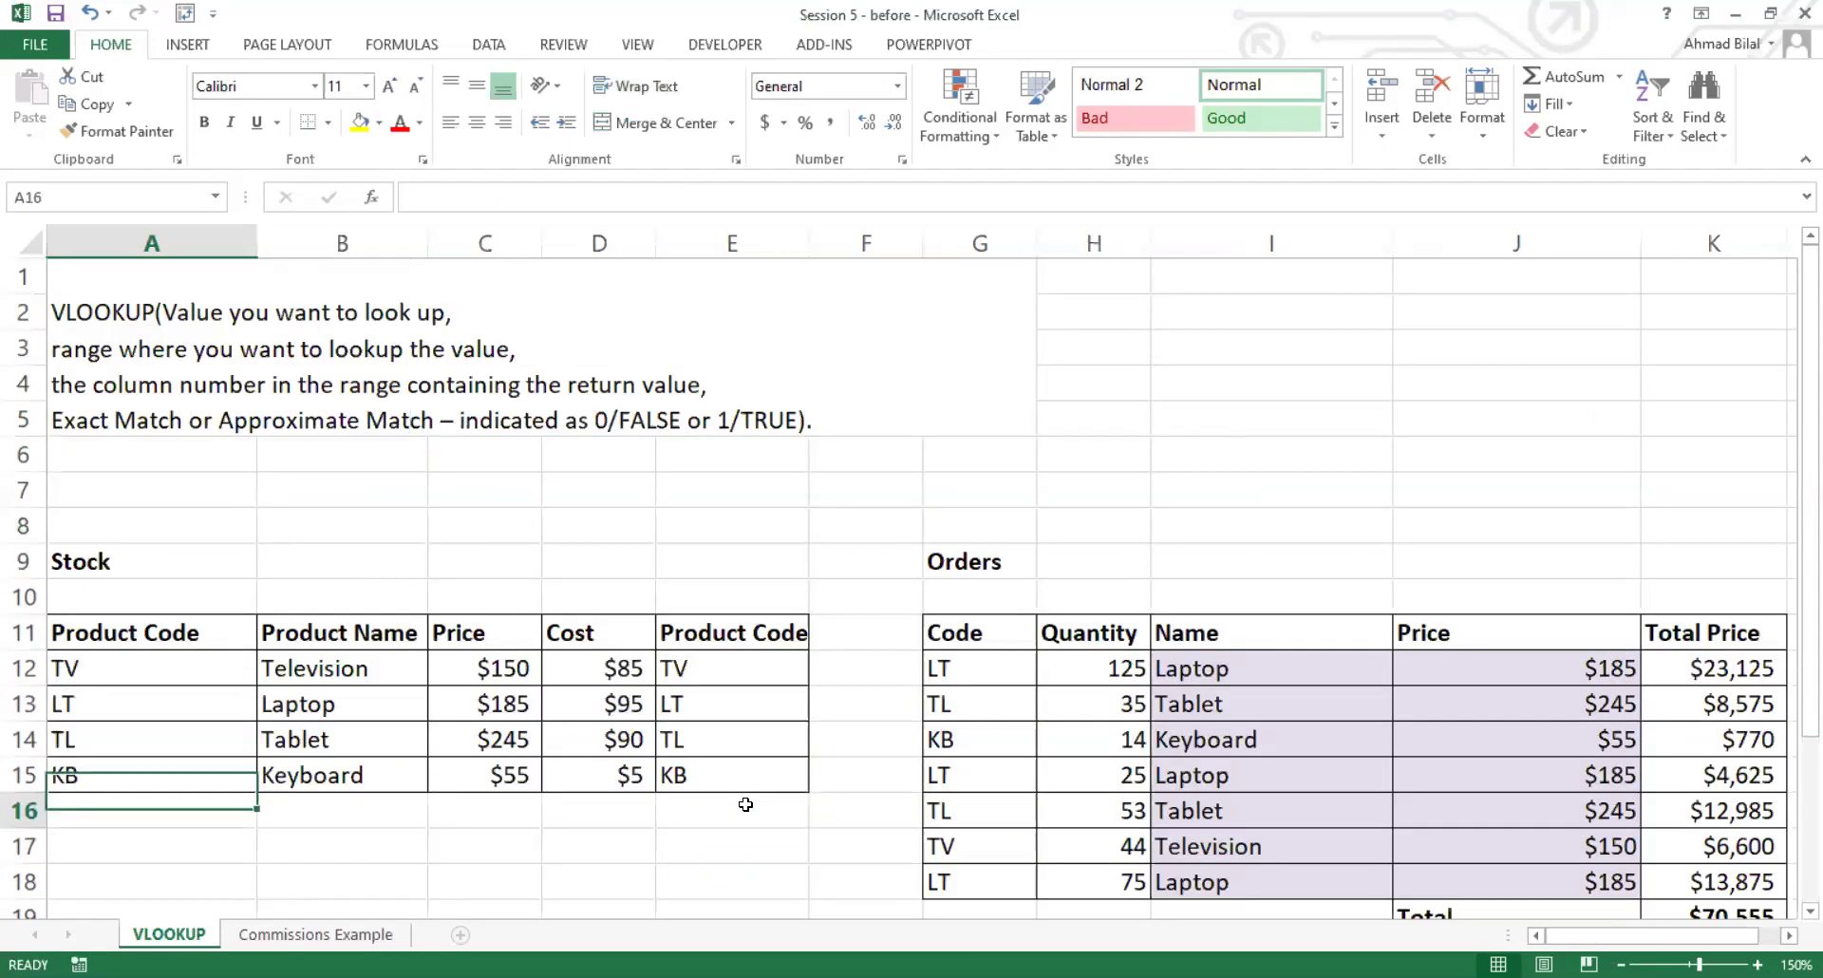
pyautogui.press('Up')
pyautogui.press('Up')
pyautogui.press('Up')
pyautogui.press('Up')
pyautogui.press('Up')
pyautogui.press('Up')
pyautogui.press('Up')
pyautogui.press('Up')
pyautogui.press('Up')
pyautogui.press('Up')
pyautogui.press('Up')
pyautogui.press('Up')
pyautogui.press('Up')
pyautogui.press('Up')
pyautogui.press('Up')
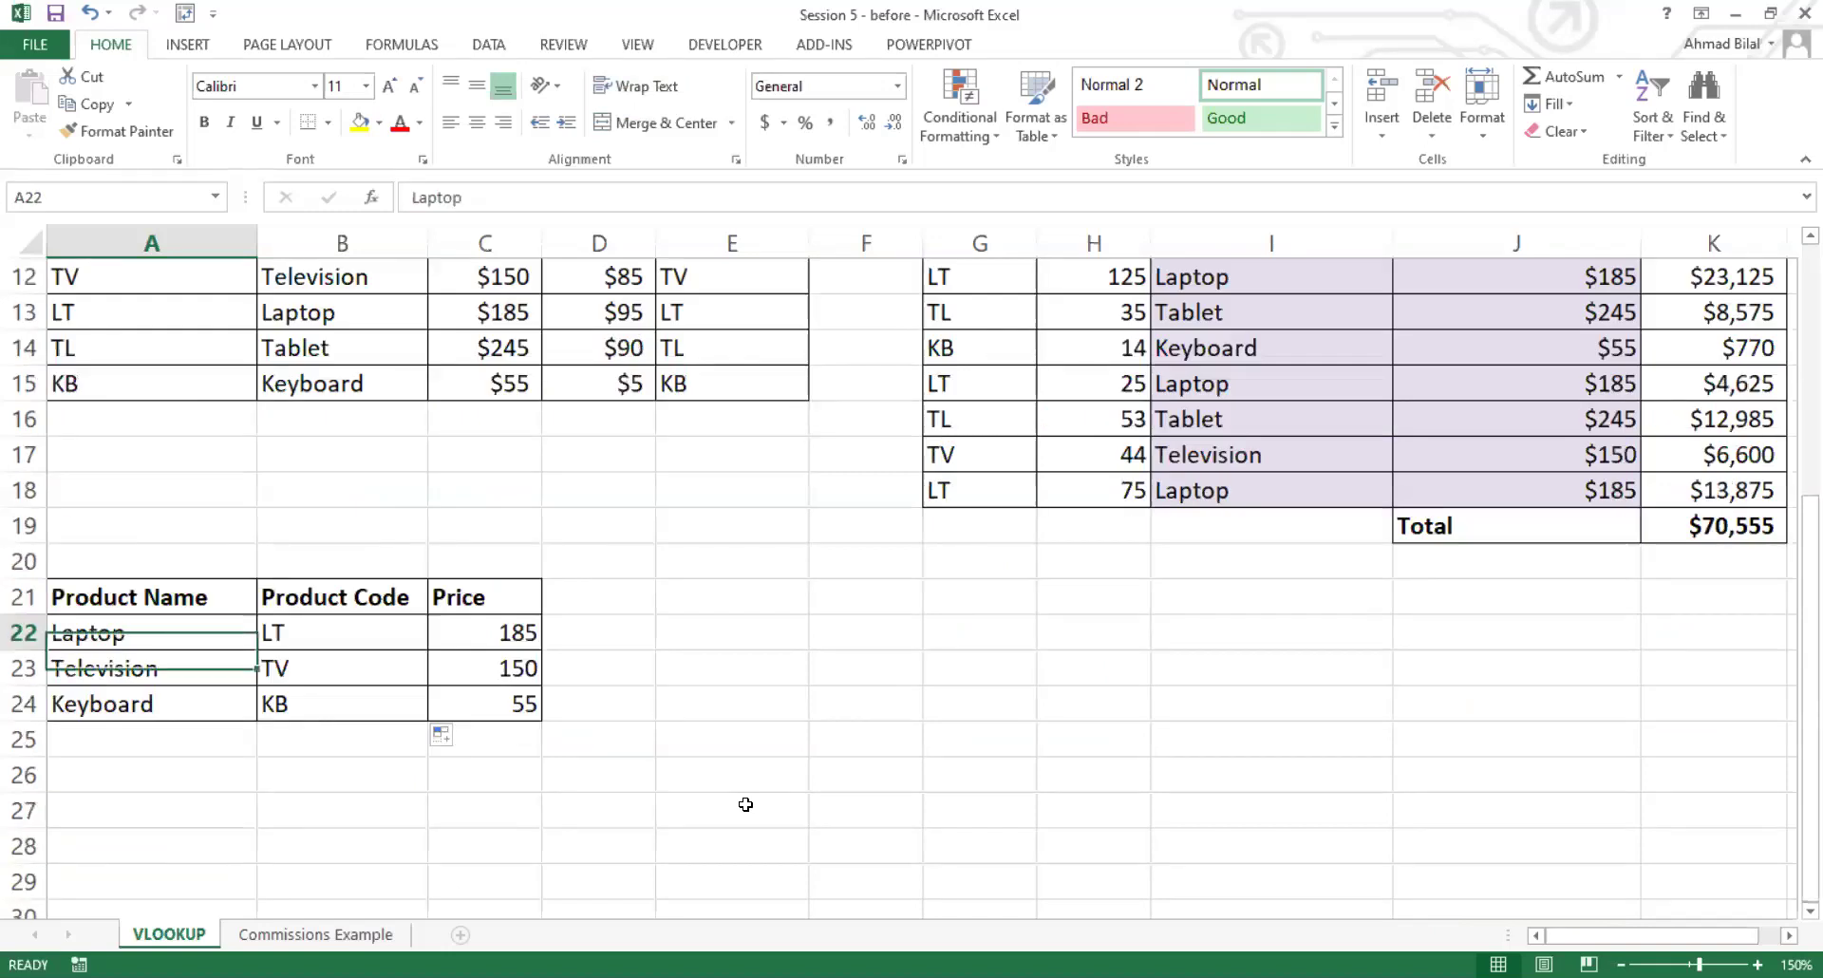
pyautogui.press('Up')
pyautogui.press('Up')
pyautogui.press('Up')
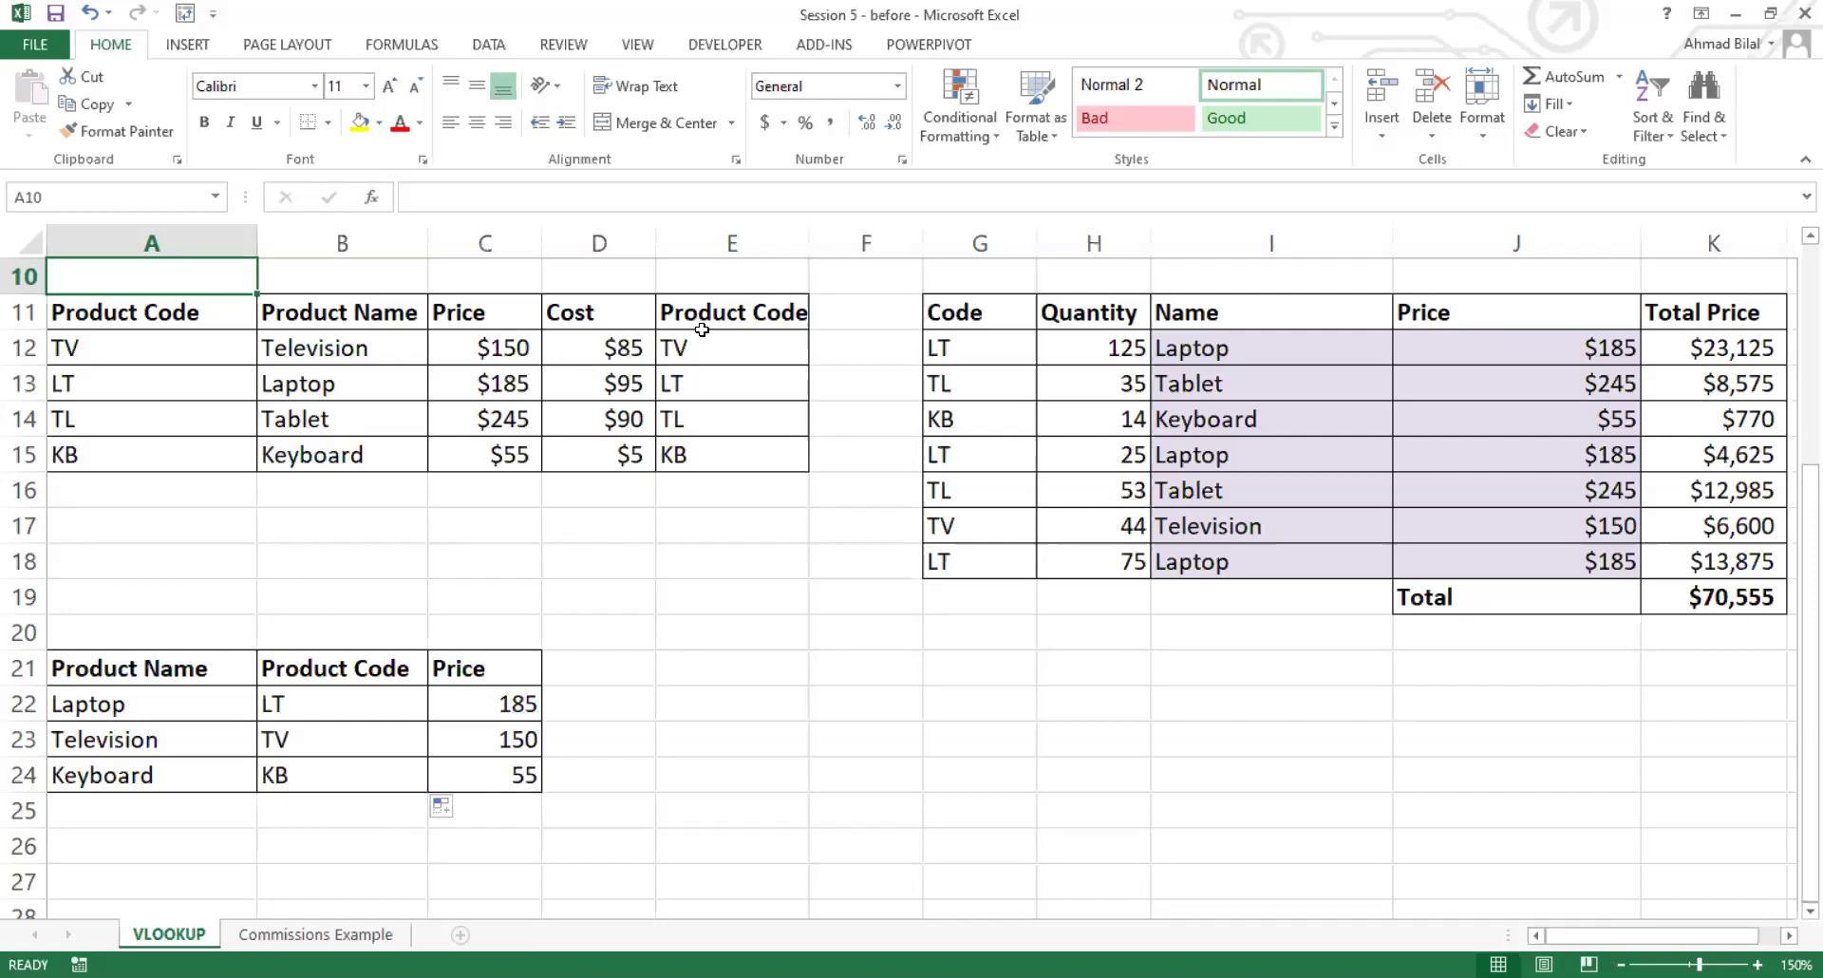
pyautogui.moveTo(186, 667); pyautogui.dragTo(477, 770)
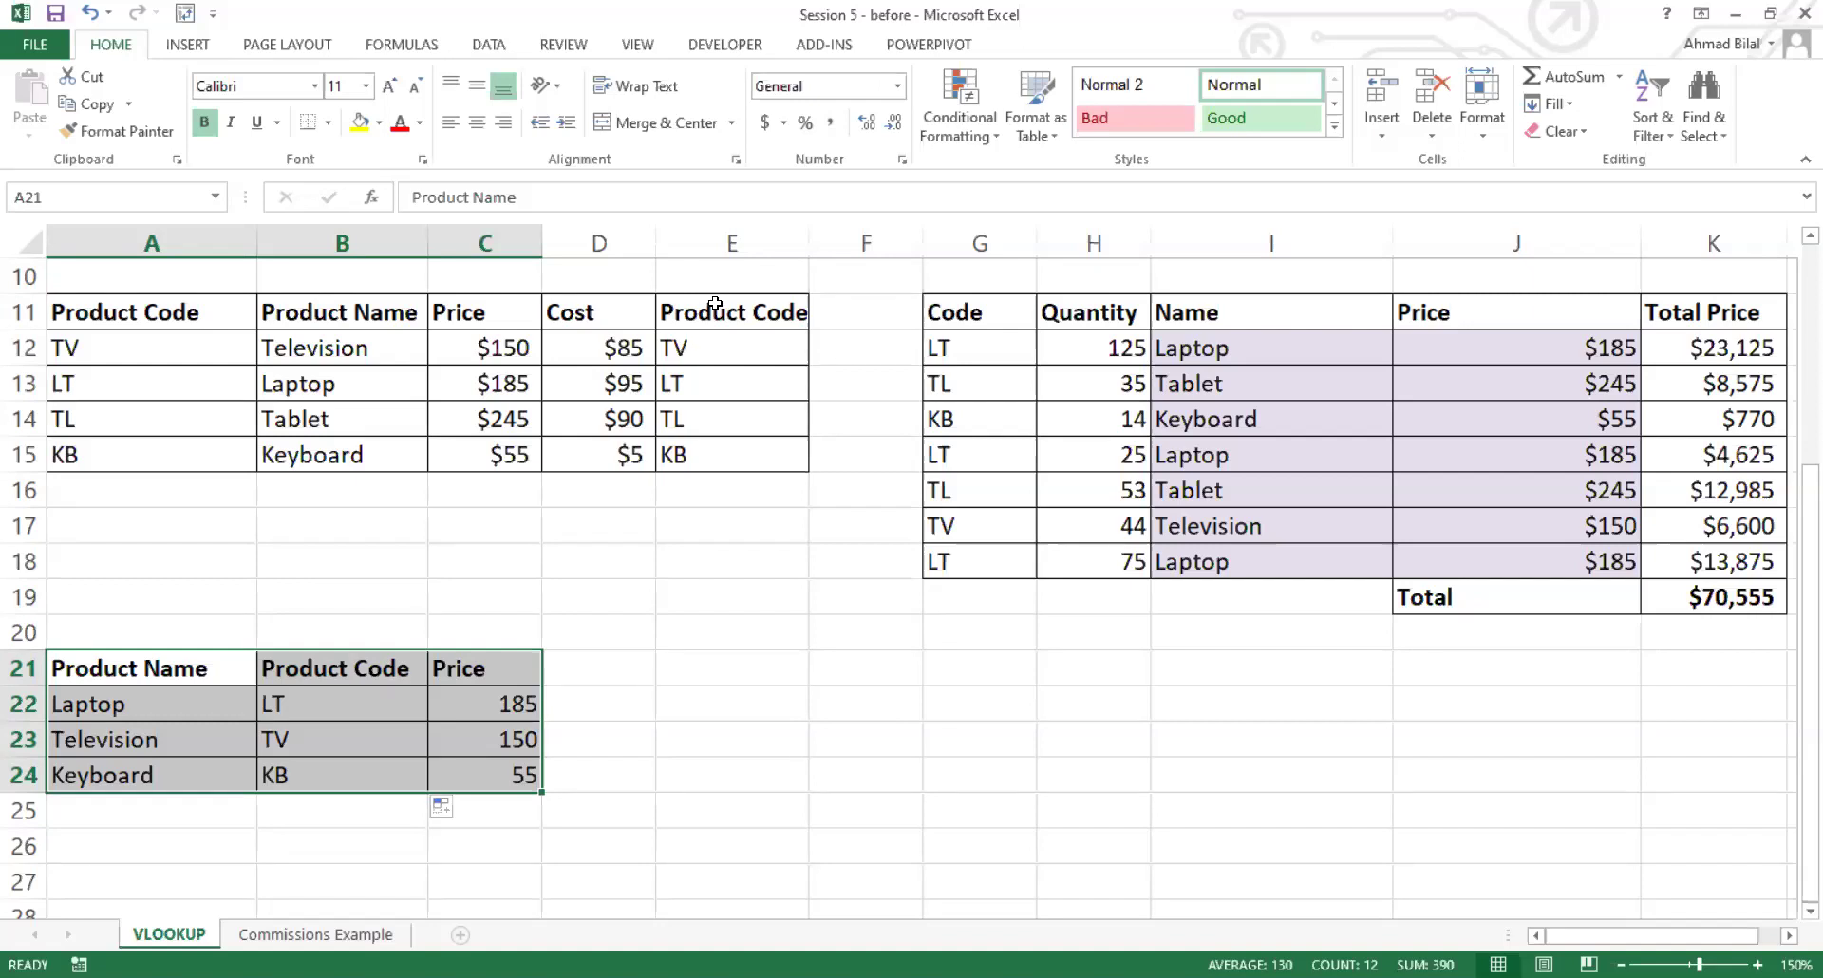
pyautogui.click(647, 561)
pyautogui.press('Left')
pyautogui.press('Left')
pyautogui.press('Left')
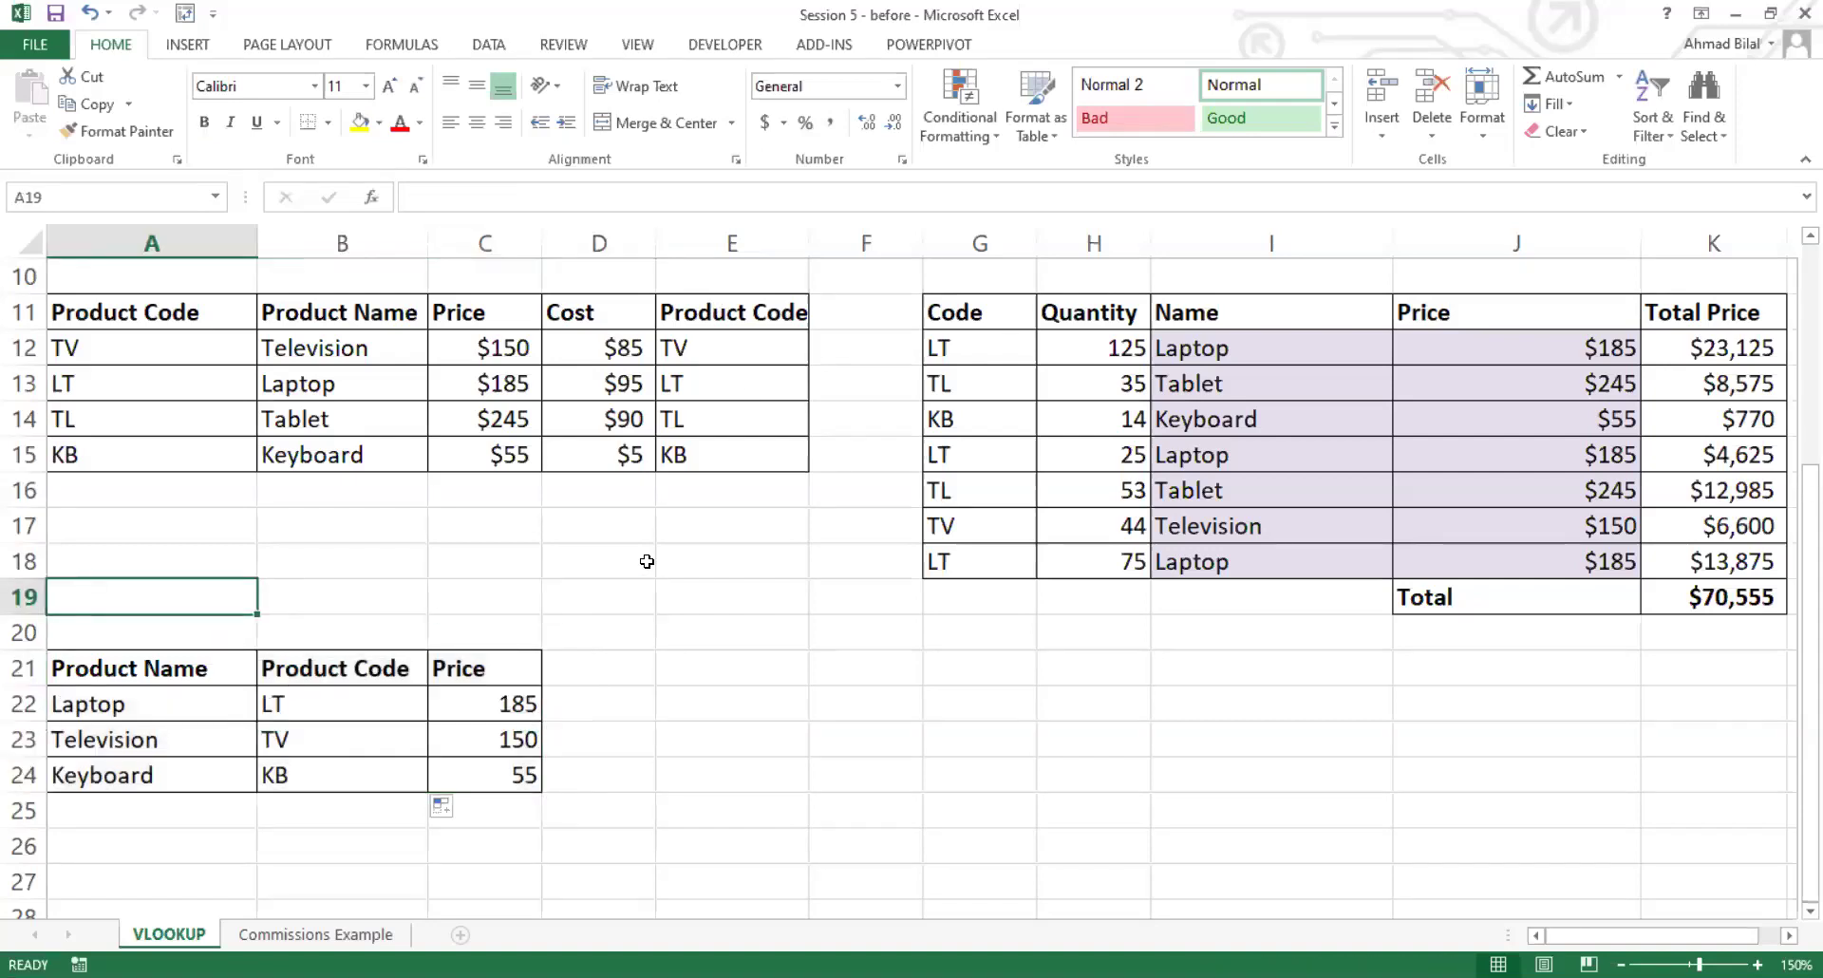
# Step: Enter the labels INDEX in A28 and MATCH in A29, below the product price table
pyautogui.press('Down')
pyautogui.press('Down')
pyautogui.press('Down')
pyautogui.press('Down')
pyautogui.press('Down')
pyautogui.press('Down')
pyautogui.press('Down')
pyautogui.press('Down')
pyautogui.press('Down')
pyautogui.press('Down')
pyautogui.press('Down')
pyautogui.press('Down')
pyautogui.press('Down')
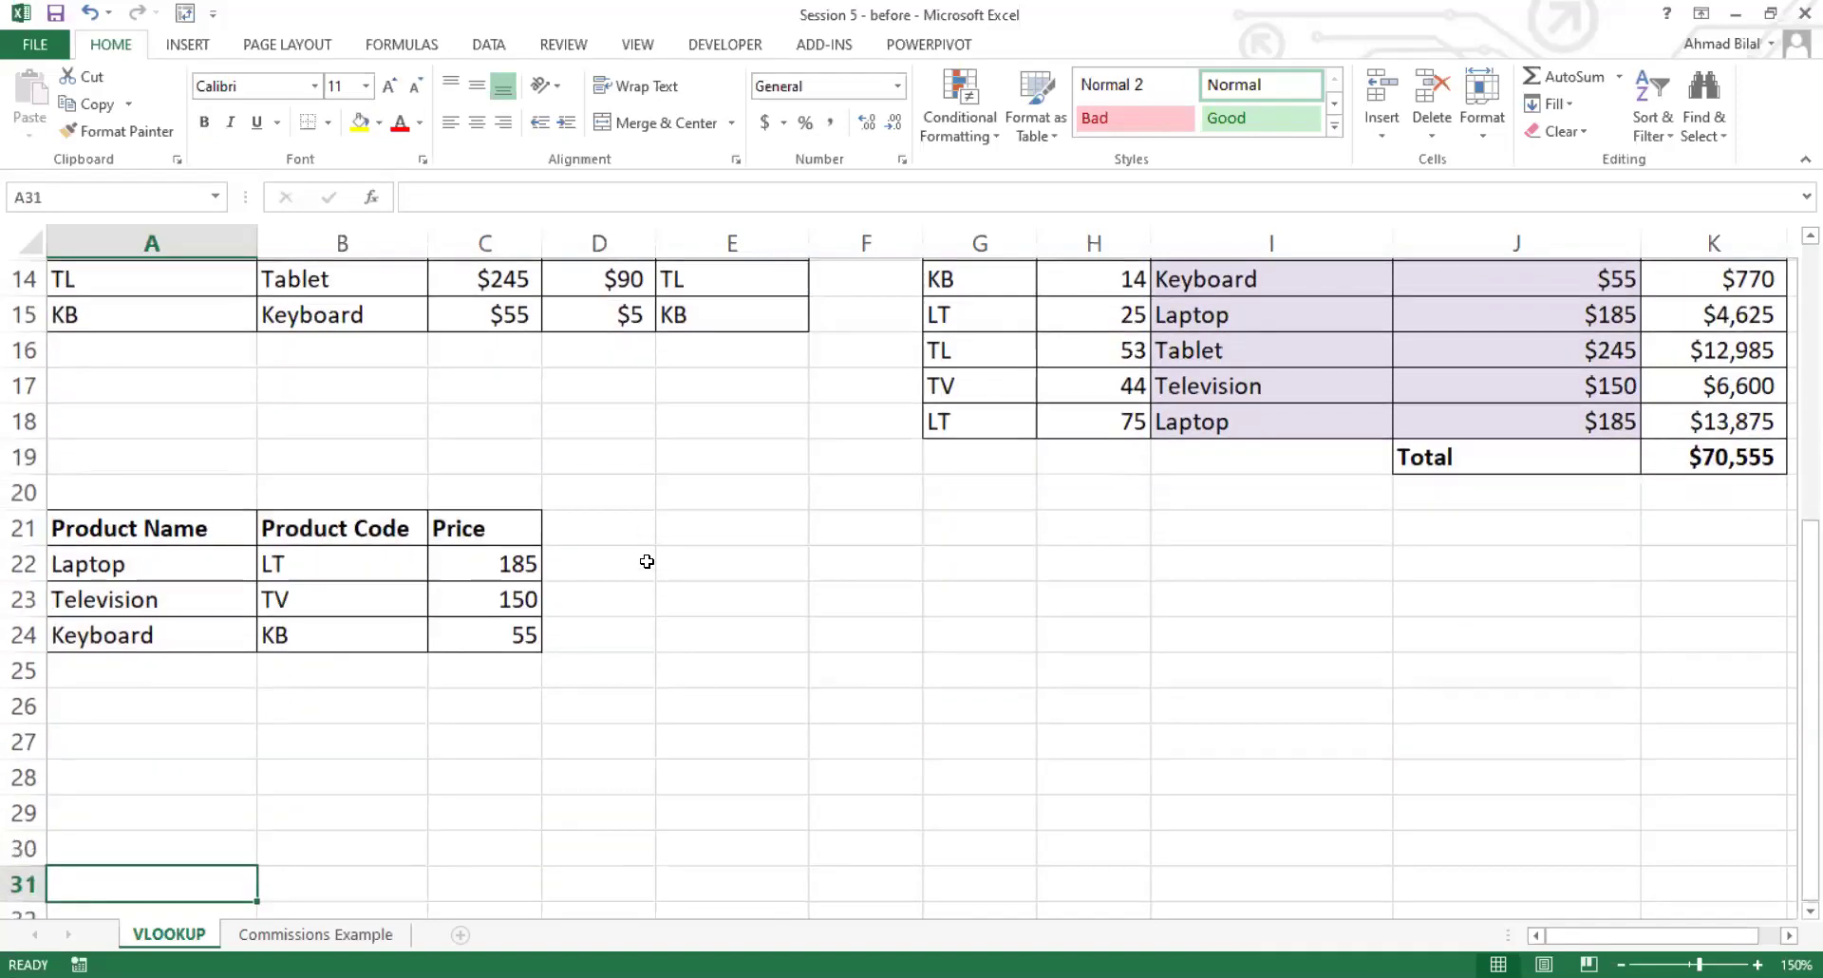
pyautogui.press('Up')
pyautogui.press('Up')
pyautogui.press('Up')
pyautogui.press('Up')
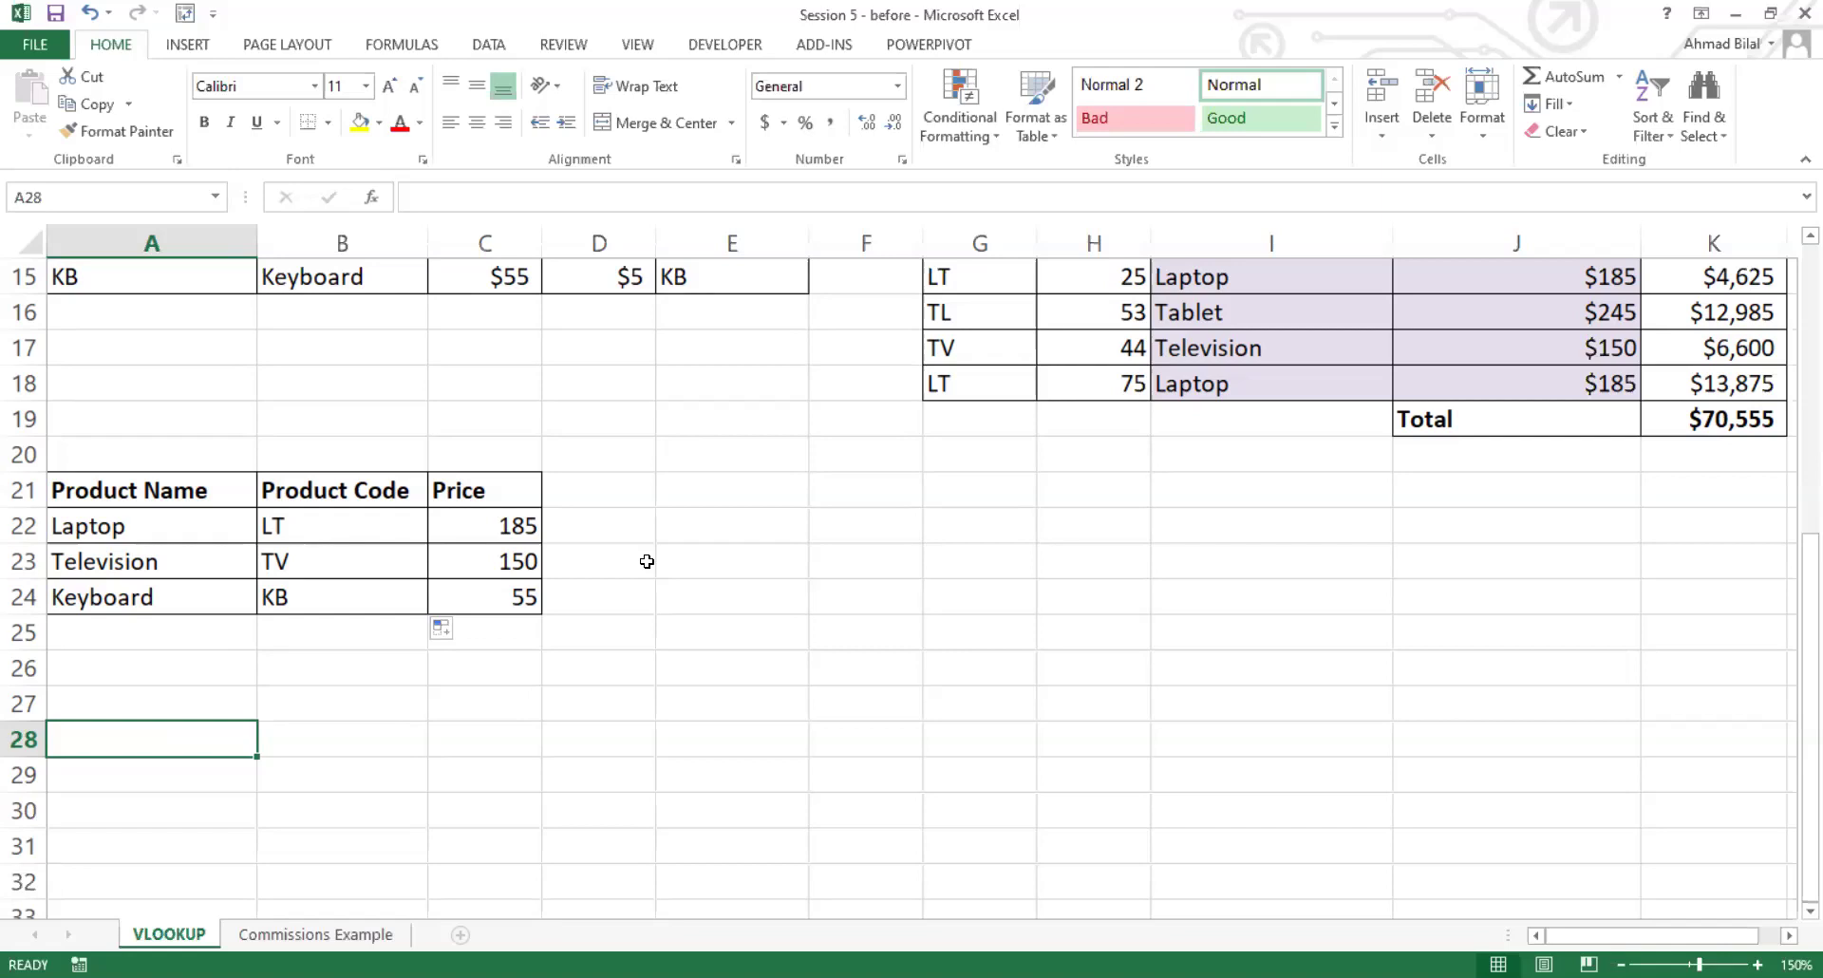
pyautogui.write('INDEX')
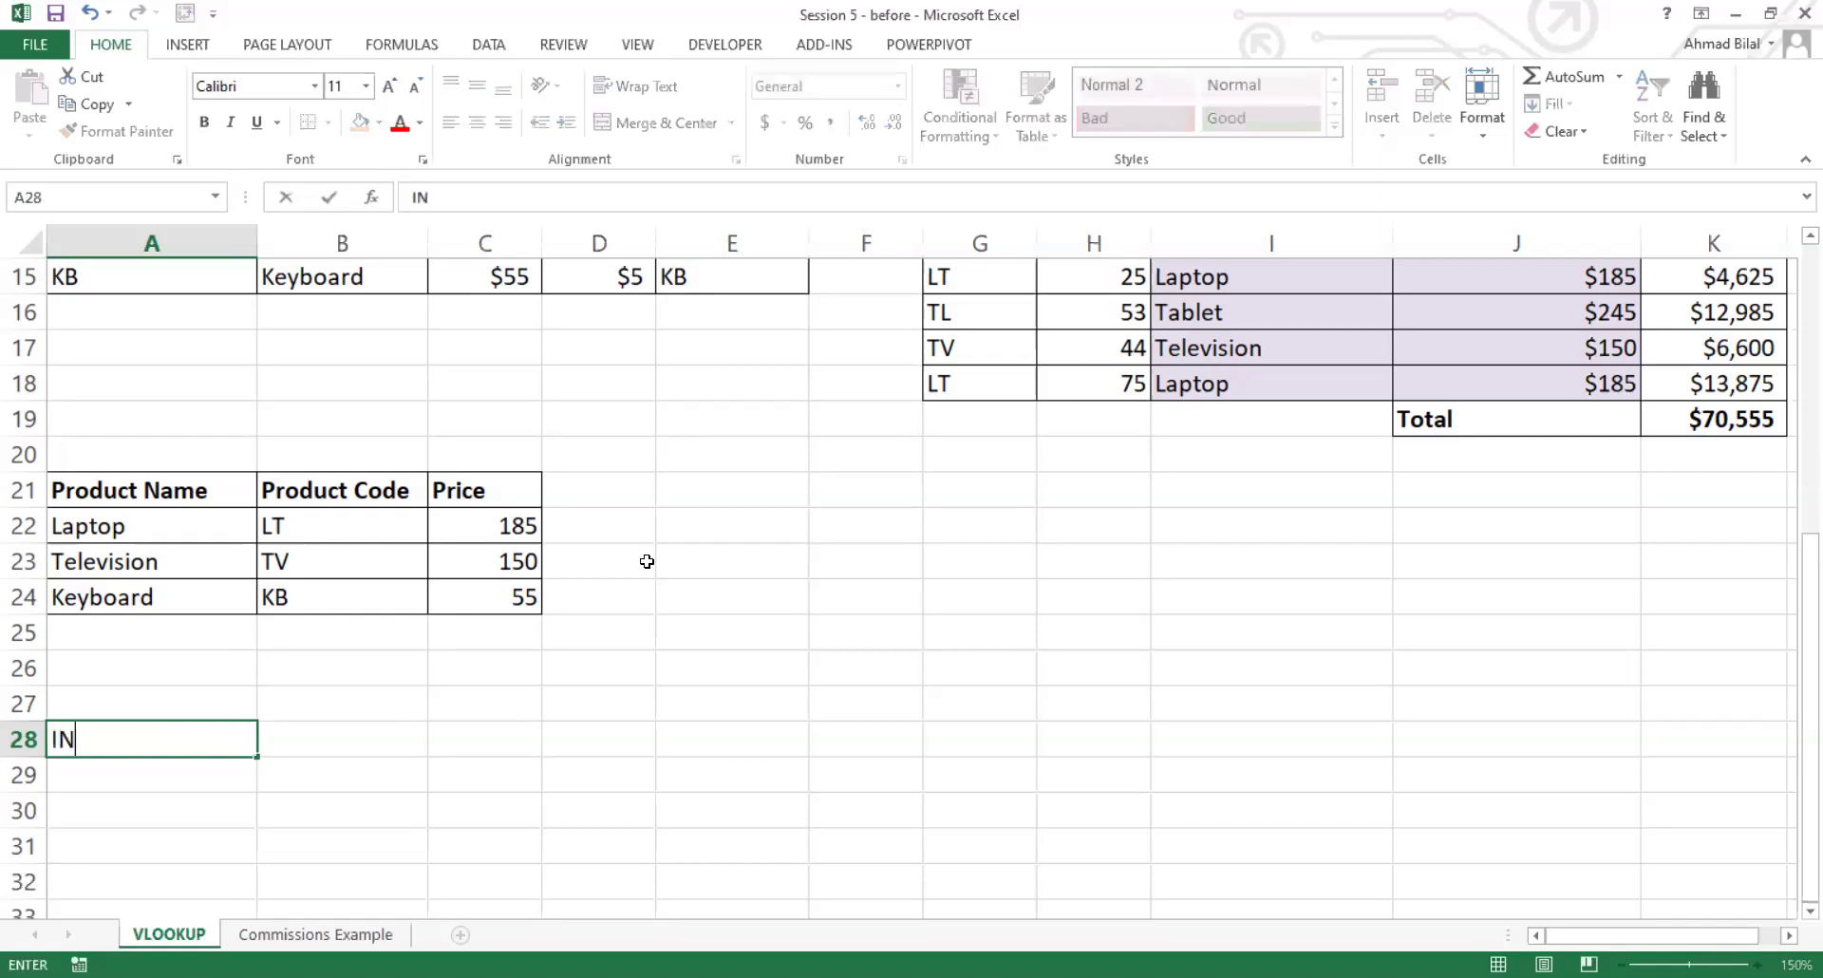
pyautogui.press('Return')
pyautogui.write('MAT')
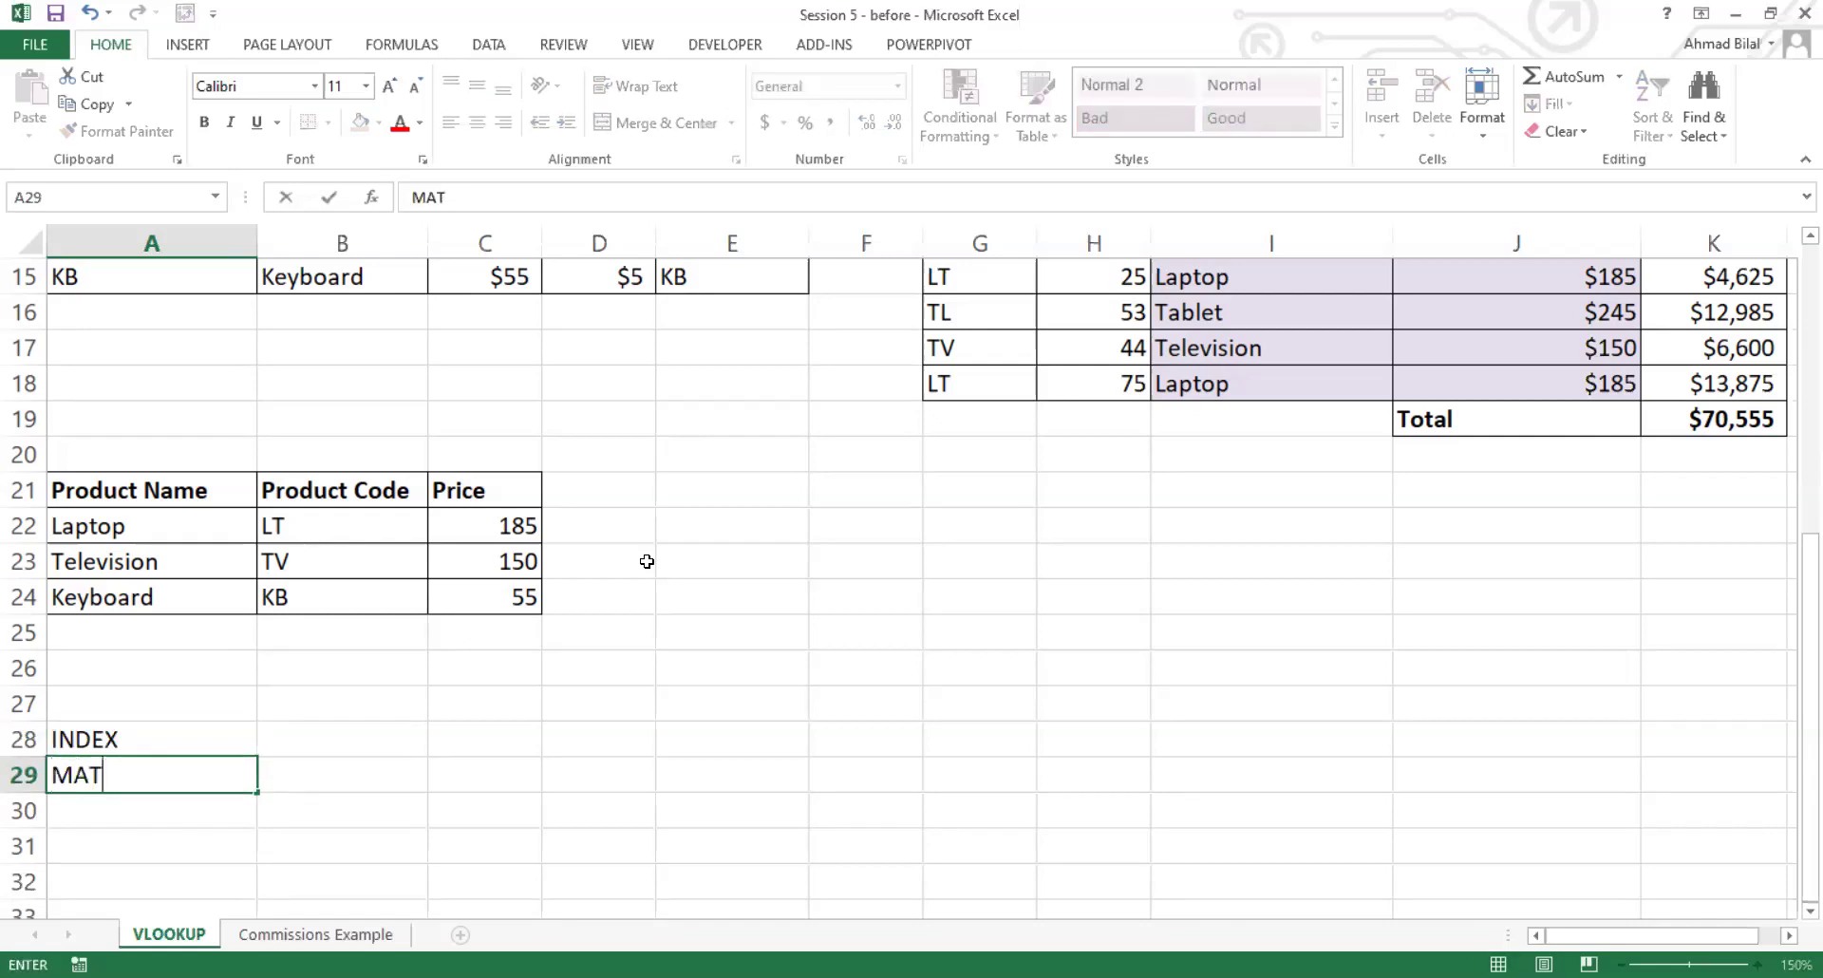
pyautogui.write('CH')
pyautogui.press('Return')
# Step: Start an INDEX formula in C28, beside the INDEX label, using the product price table A21:C24 as the array
pyautogui.press('Up')
pyautogui.press('Up')
pyautogui.press('Right')
pyautogui.press('Right')
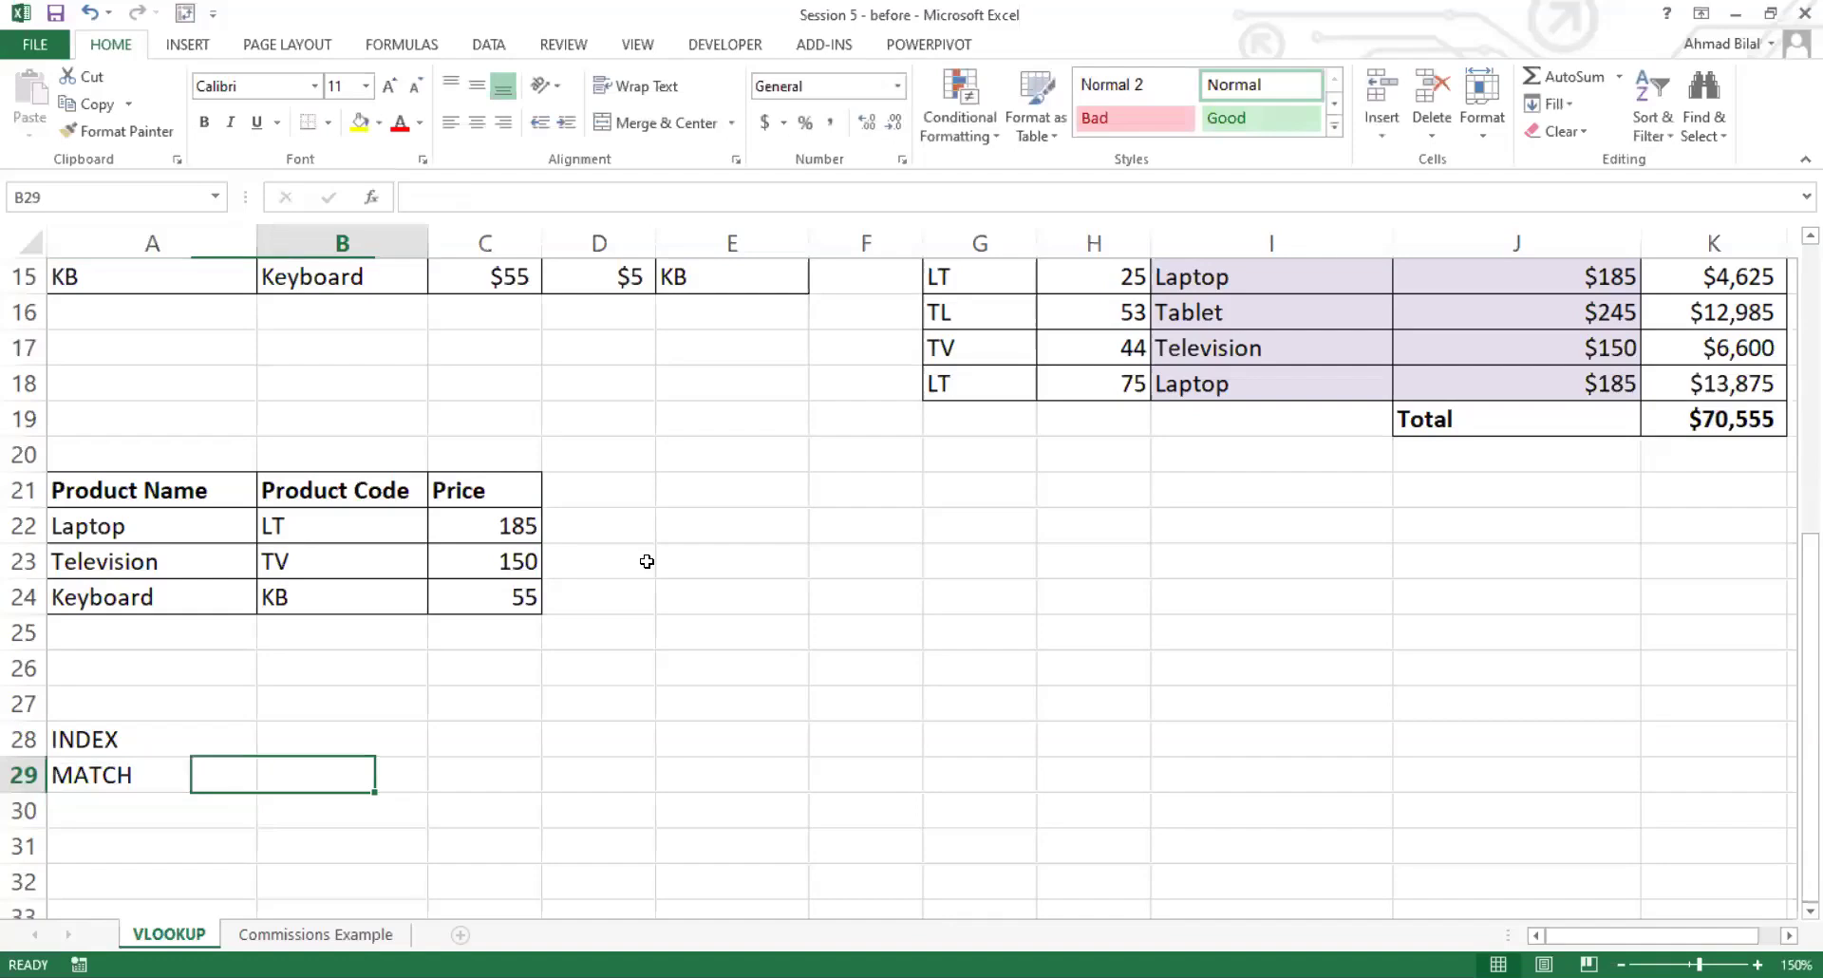
pyautogui.press('Left')
pyautogui.press('Left')
pyautogui.press('Right')
pyautogui.press('Right')
pyautogui.press('Left')
pyautogui.press('Right')
pyautogui.write('=')
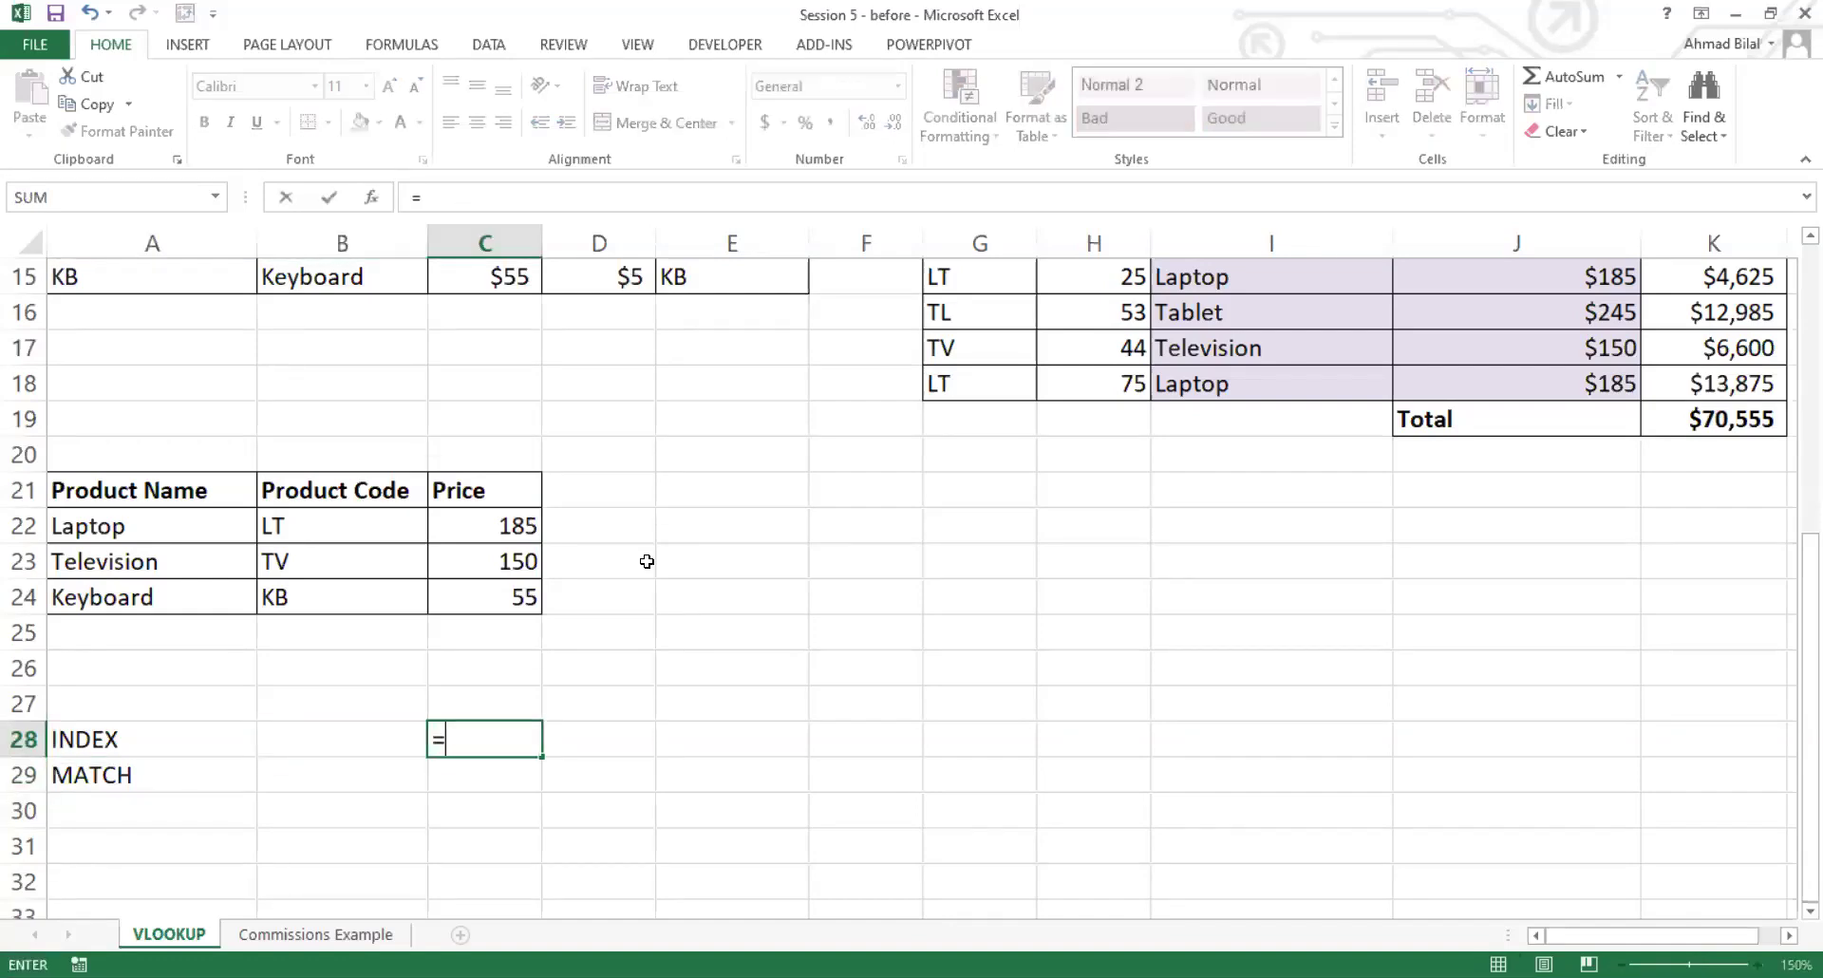
pyautogui.write('INDEX')
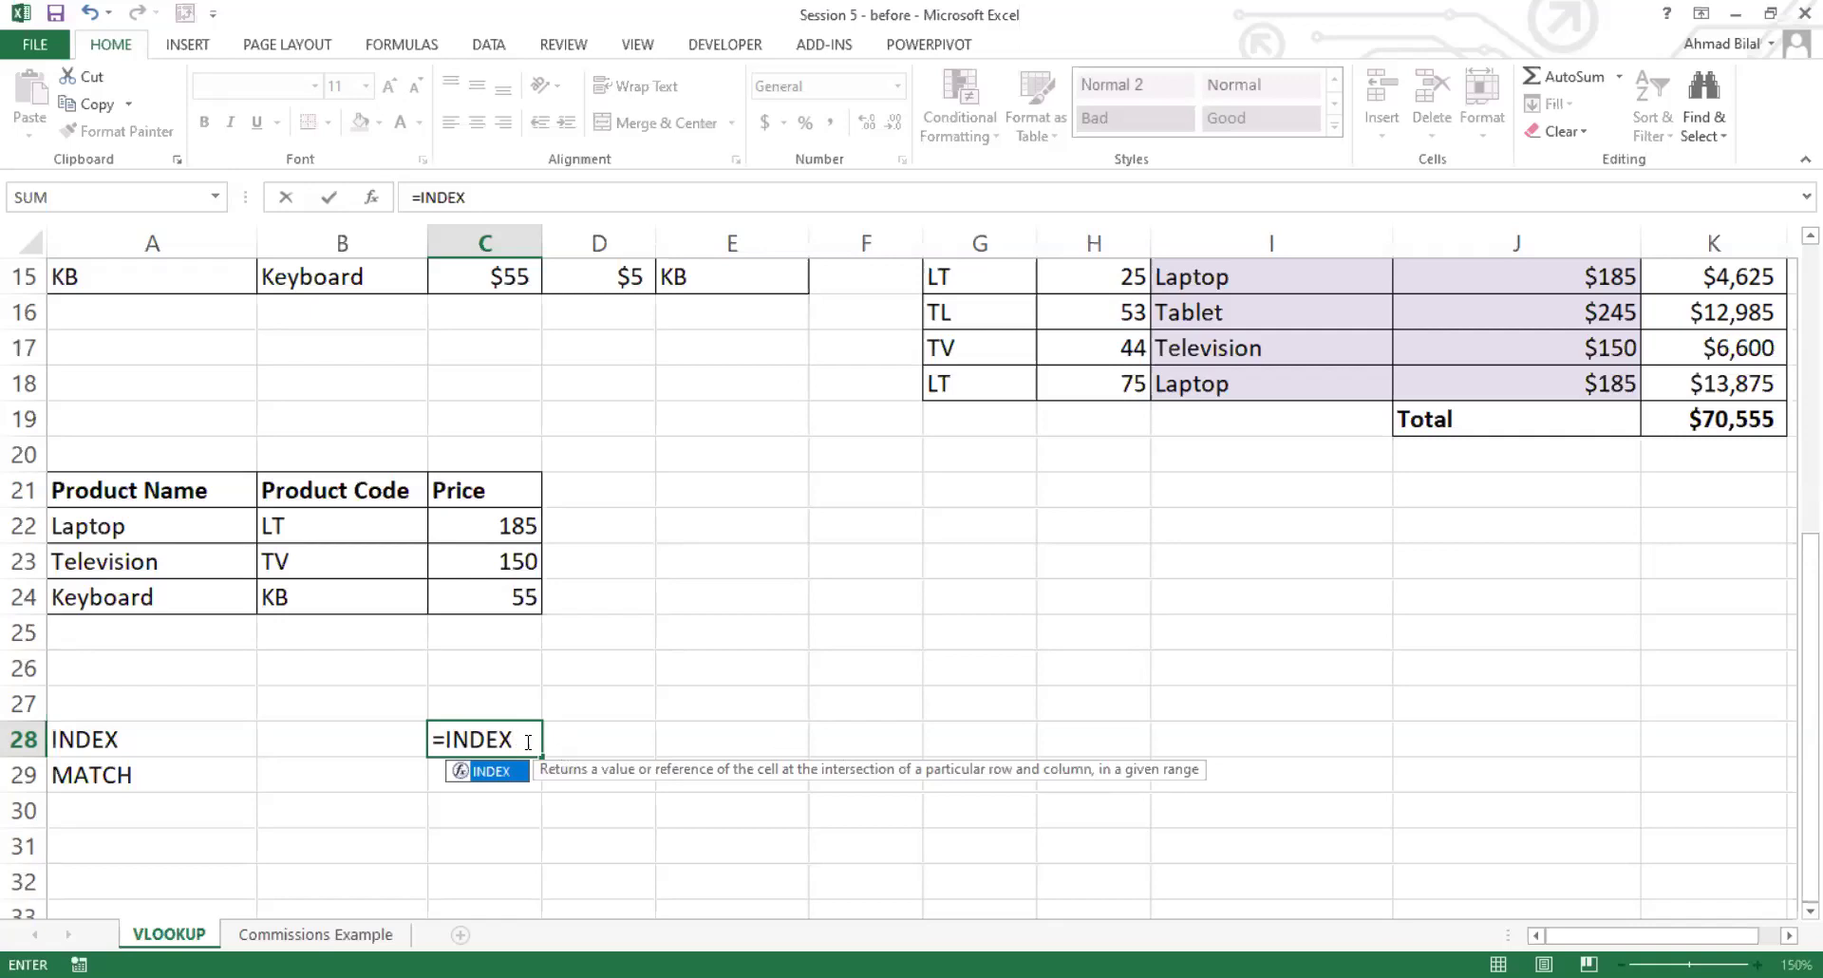
pyautogui.write('(')
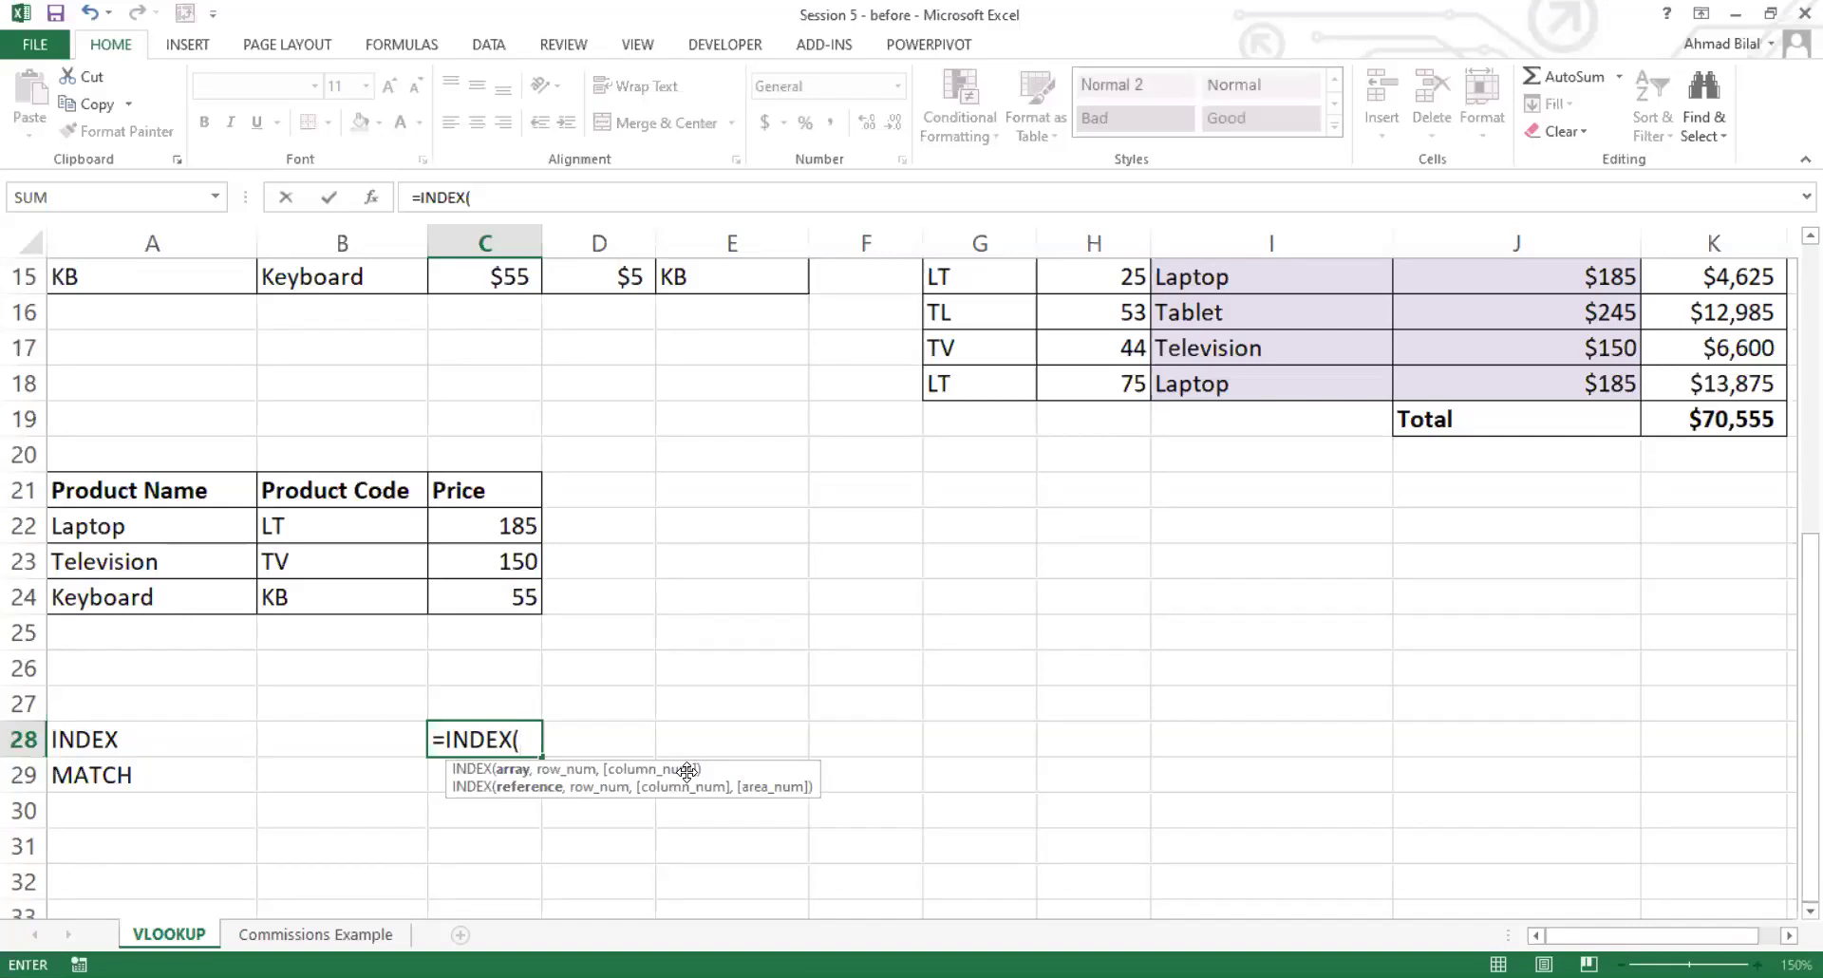
pyautogui.click(537, 737)
pyautogui.click(157, 490)
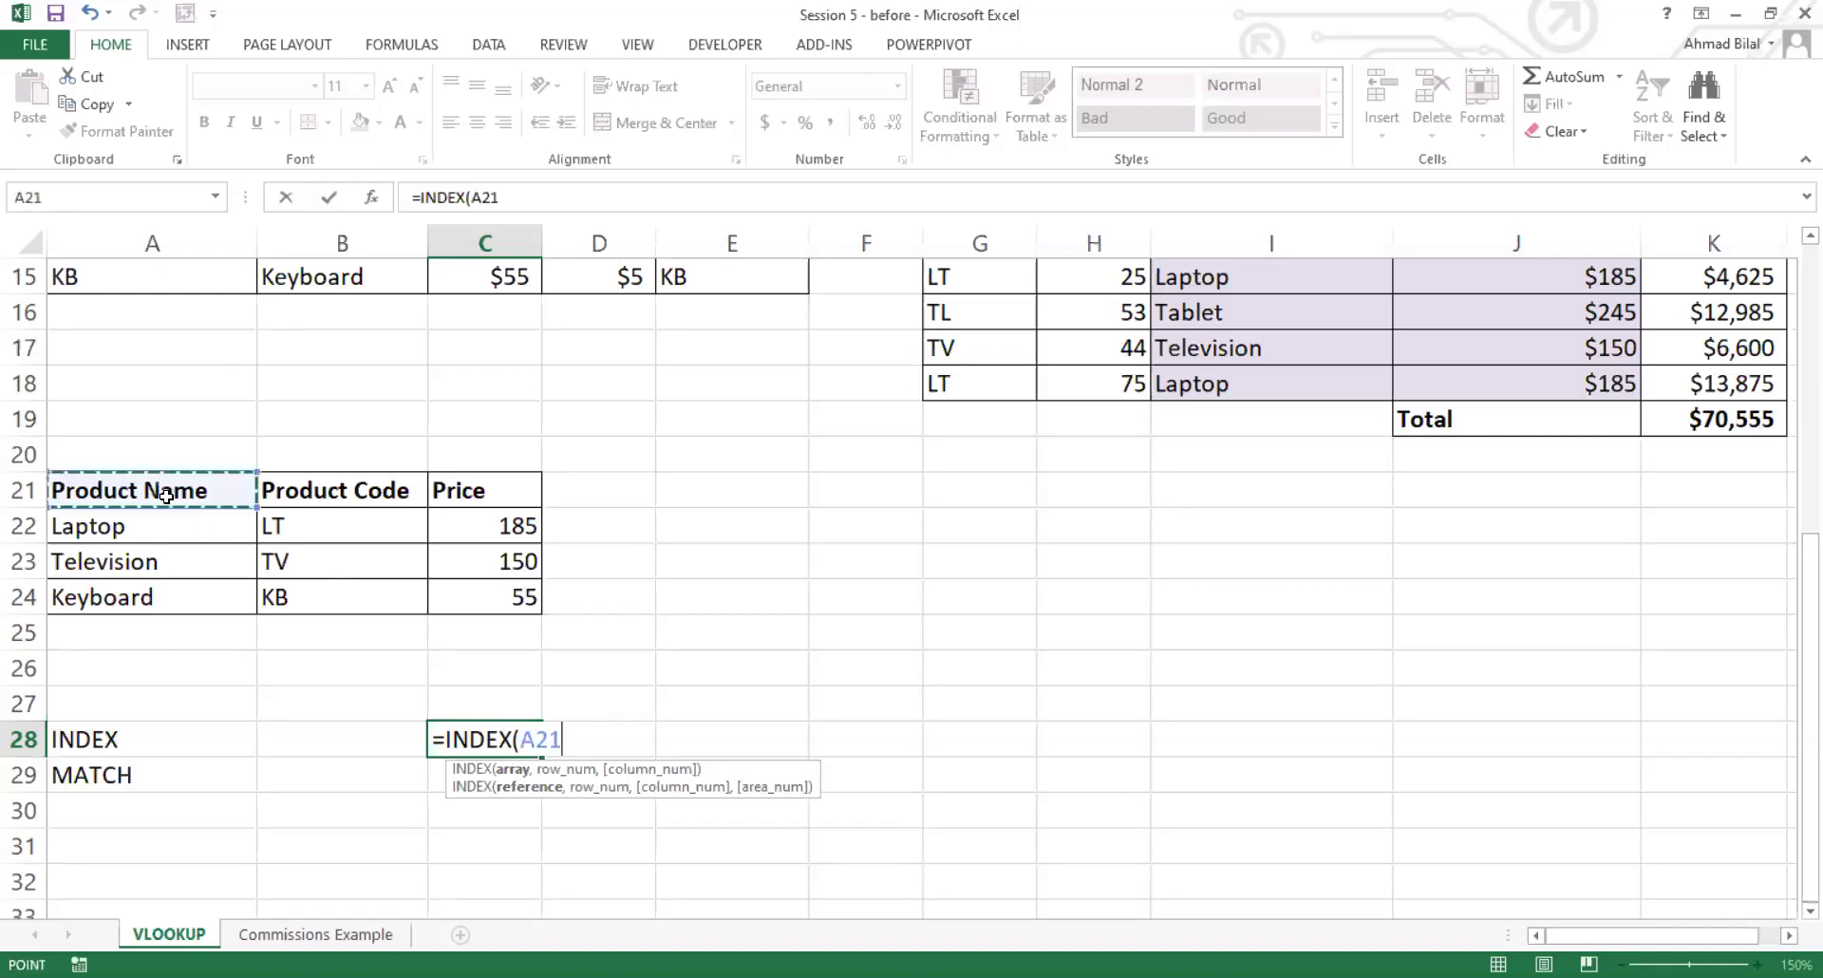
pyautogui.hotkey('ctrl', 'shift', 'Down')
pyautogui.hotkey('ctrl', 'shift', 'Right')
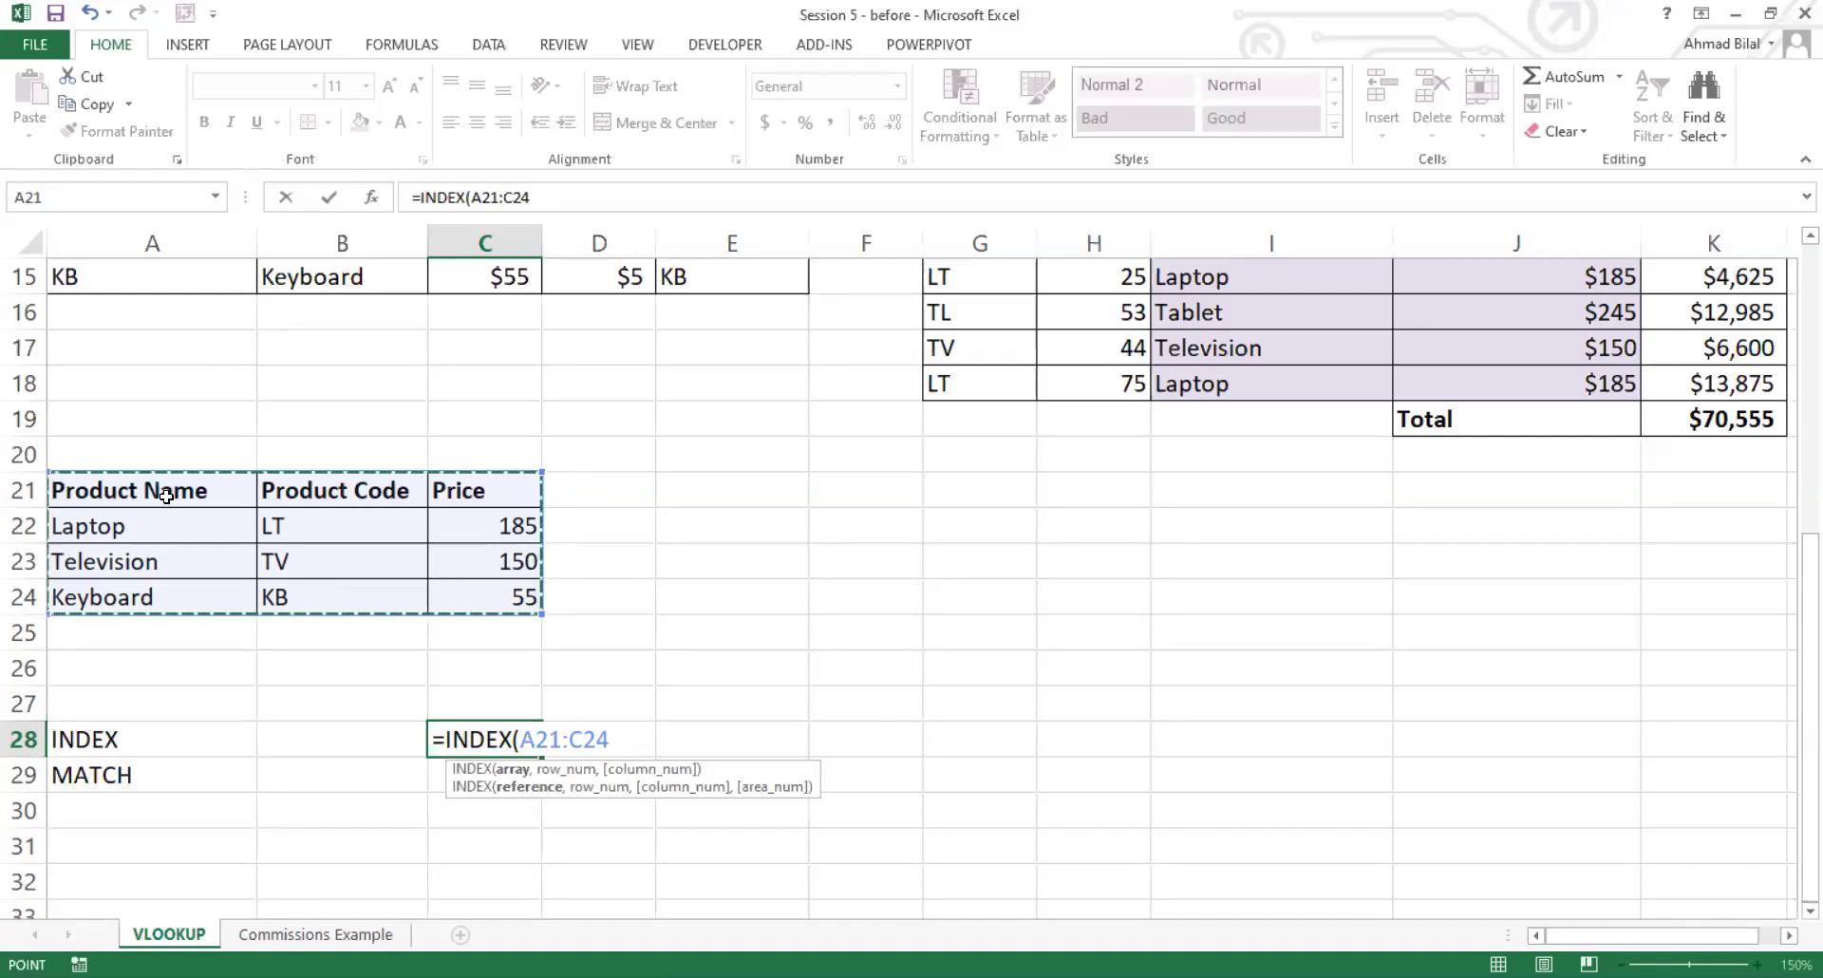
pyautogui.write(',')
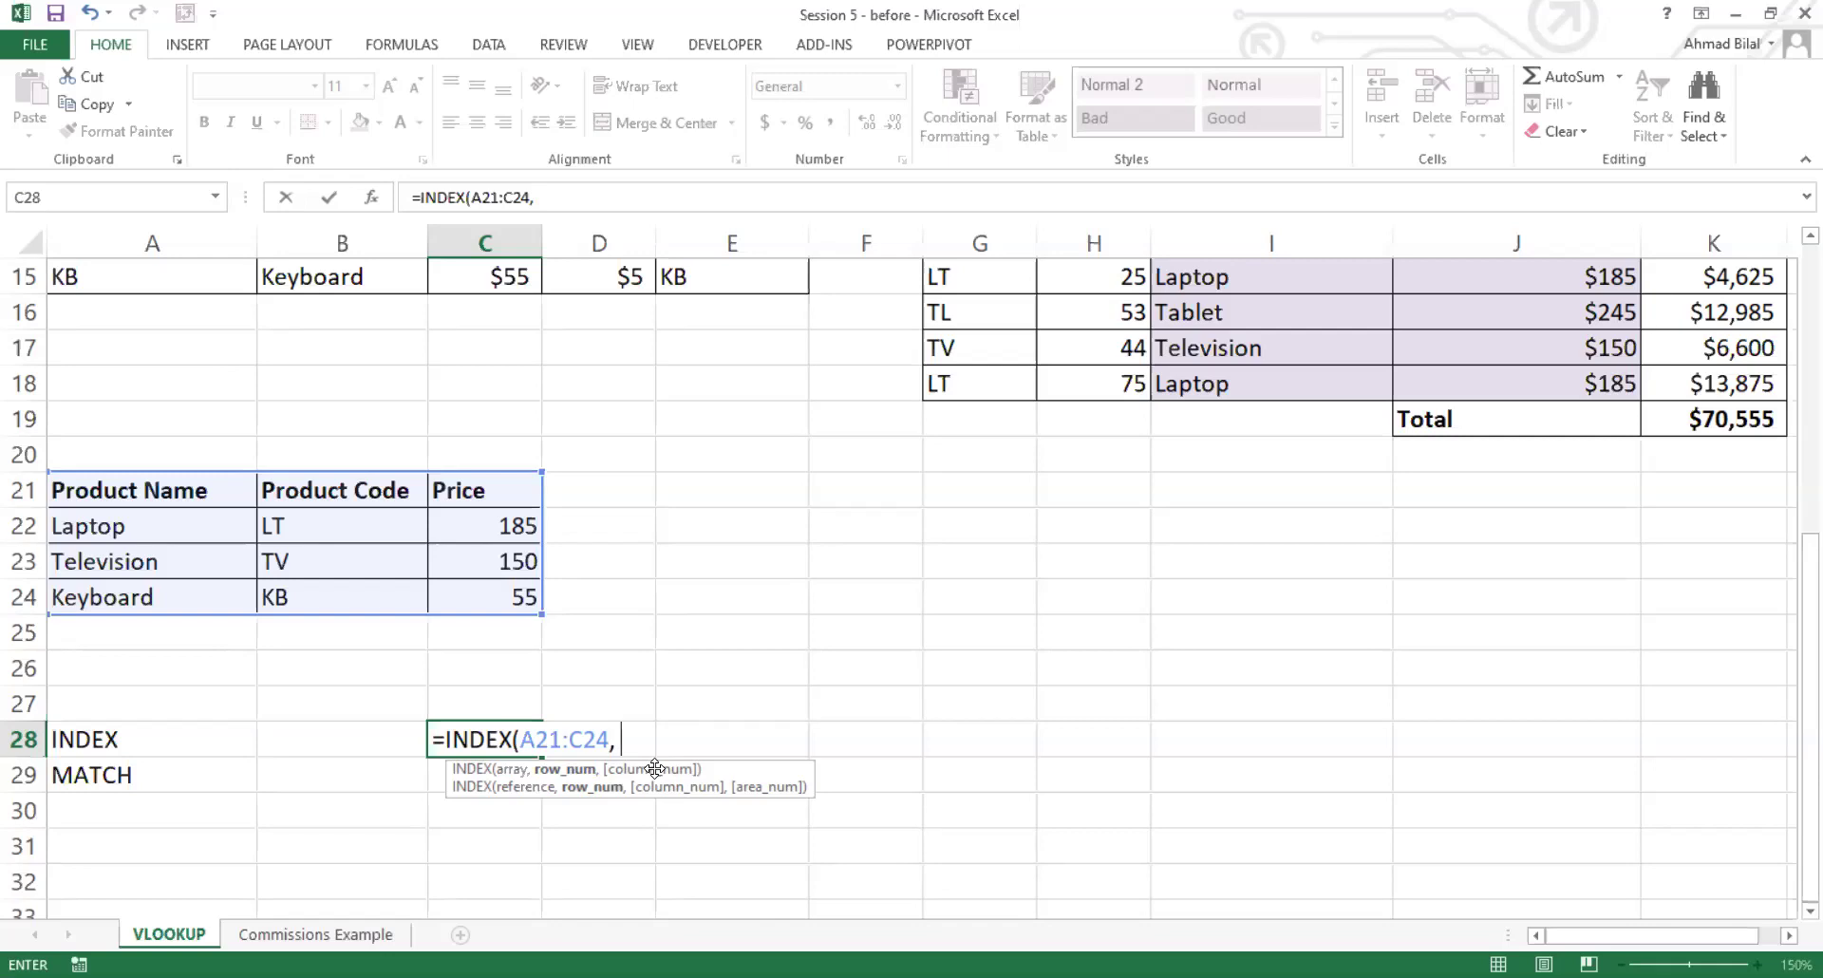
# Step: Complete the INDEX formula in C28 with row number 2 and column number 3
pyautogui.click(646, 742)
pyautogui.write('2')
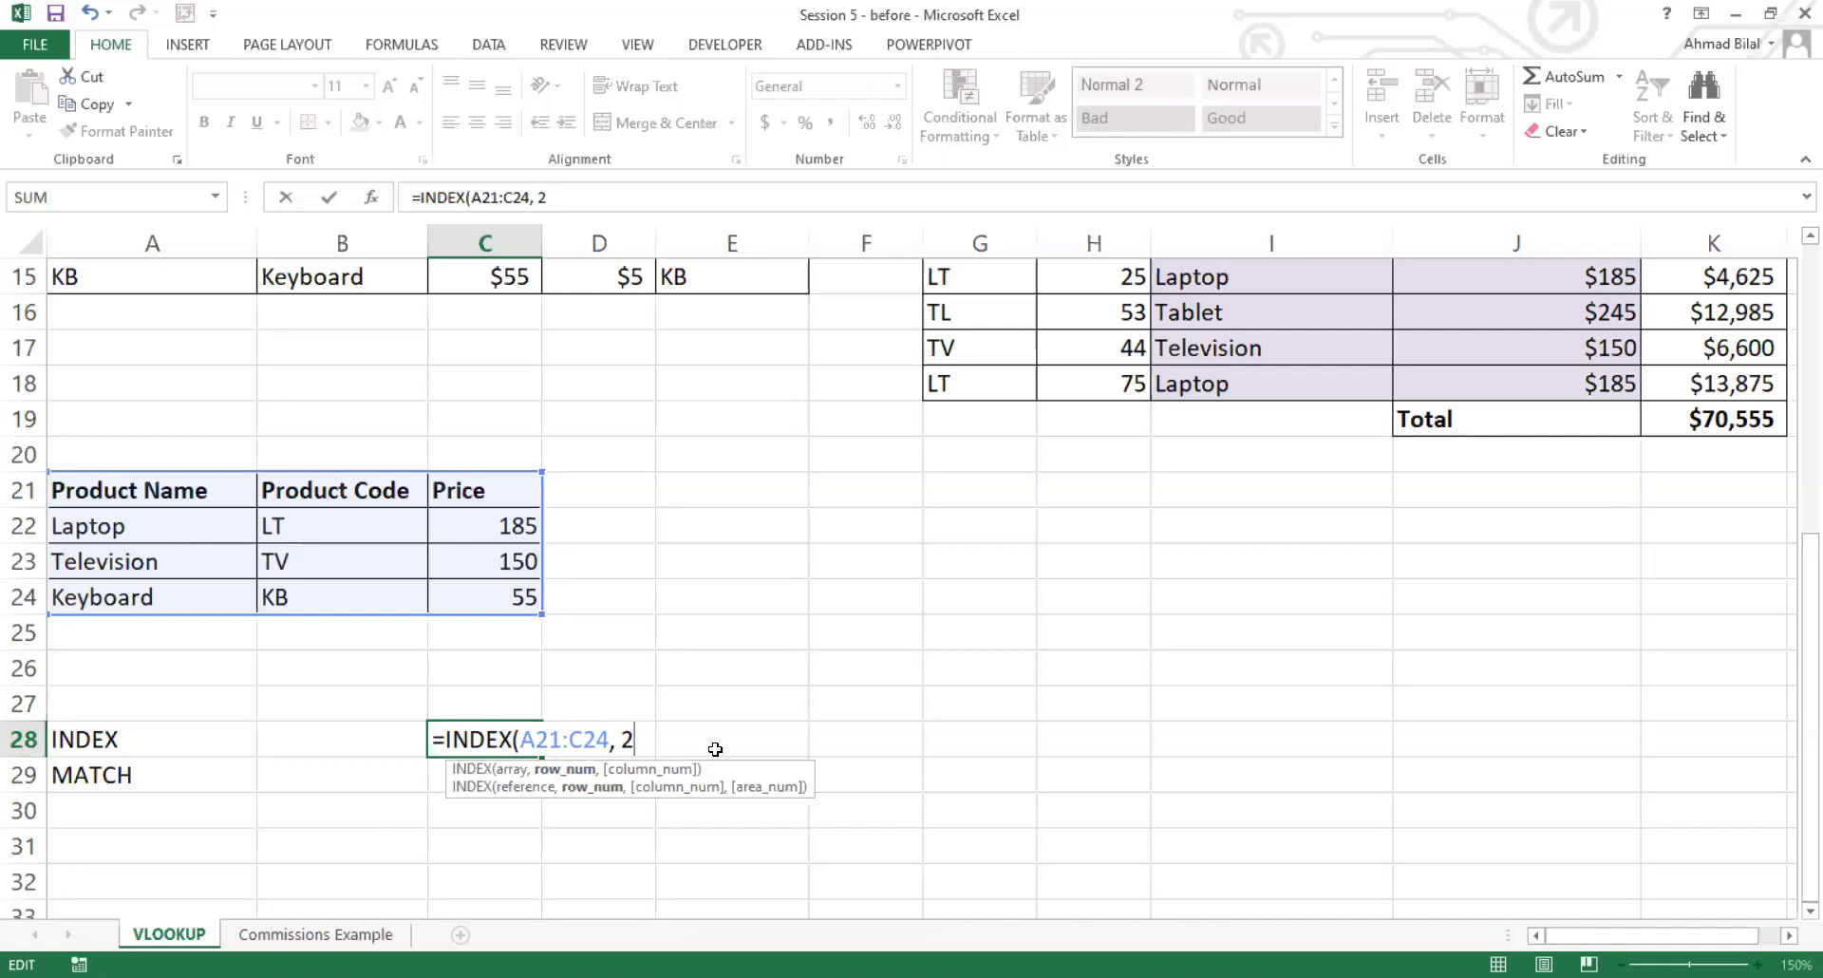
pyautogui.write(', ')
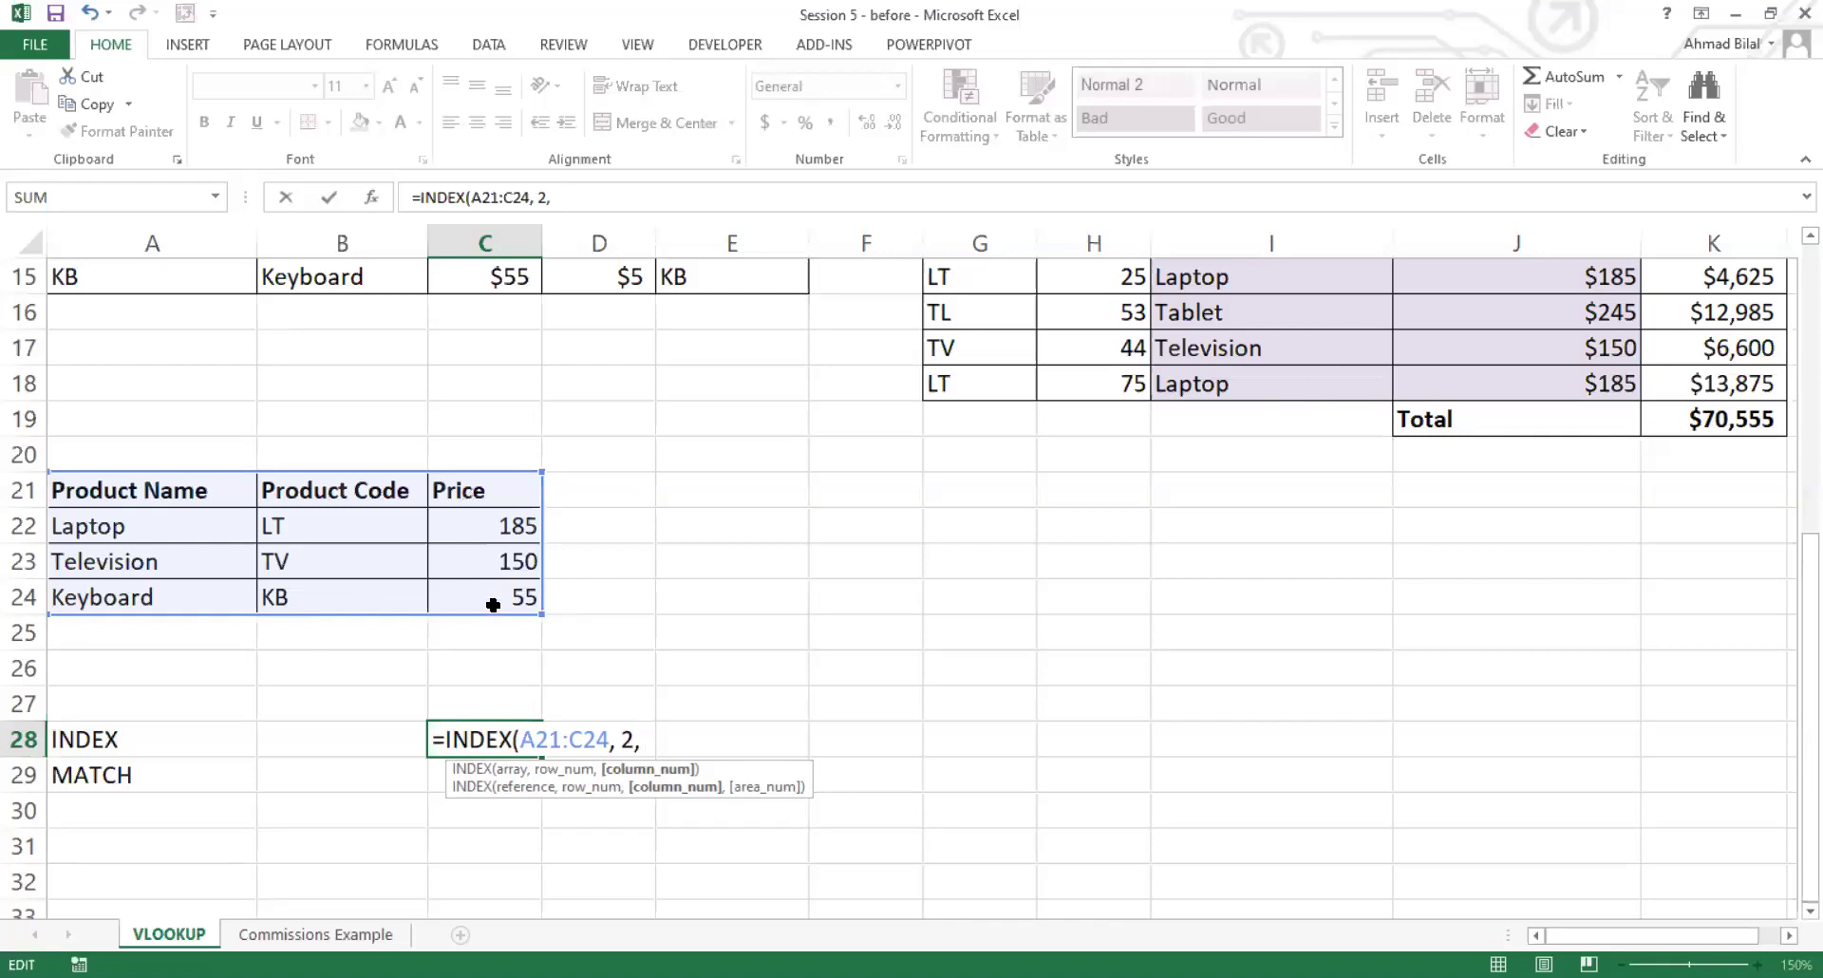
pyautogui.write('3)')
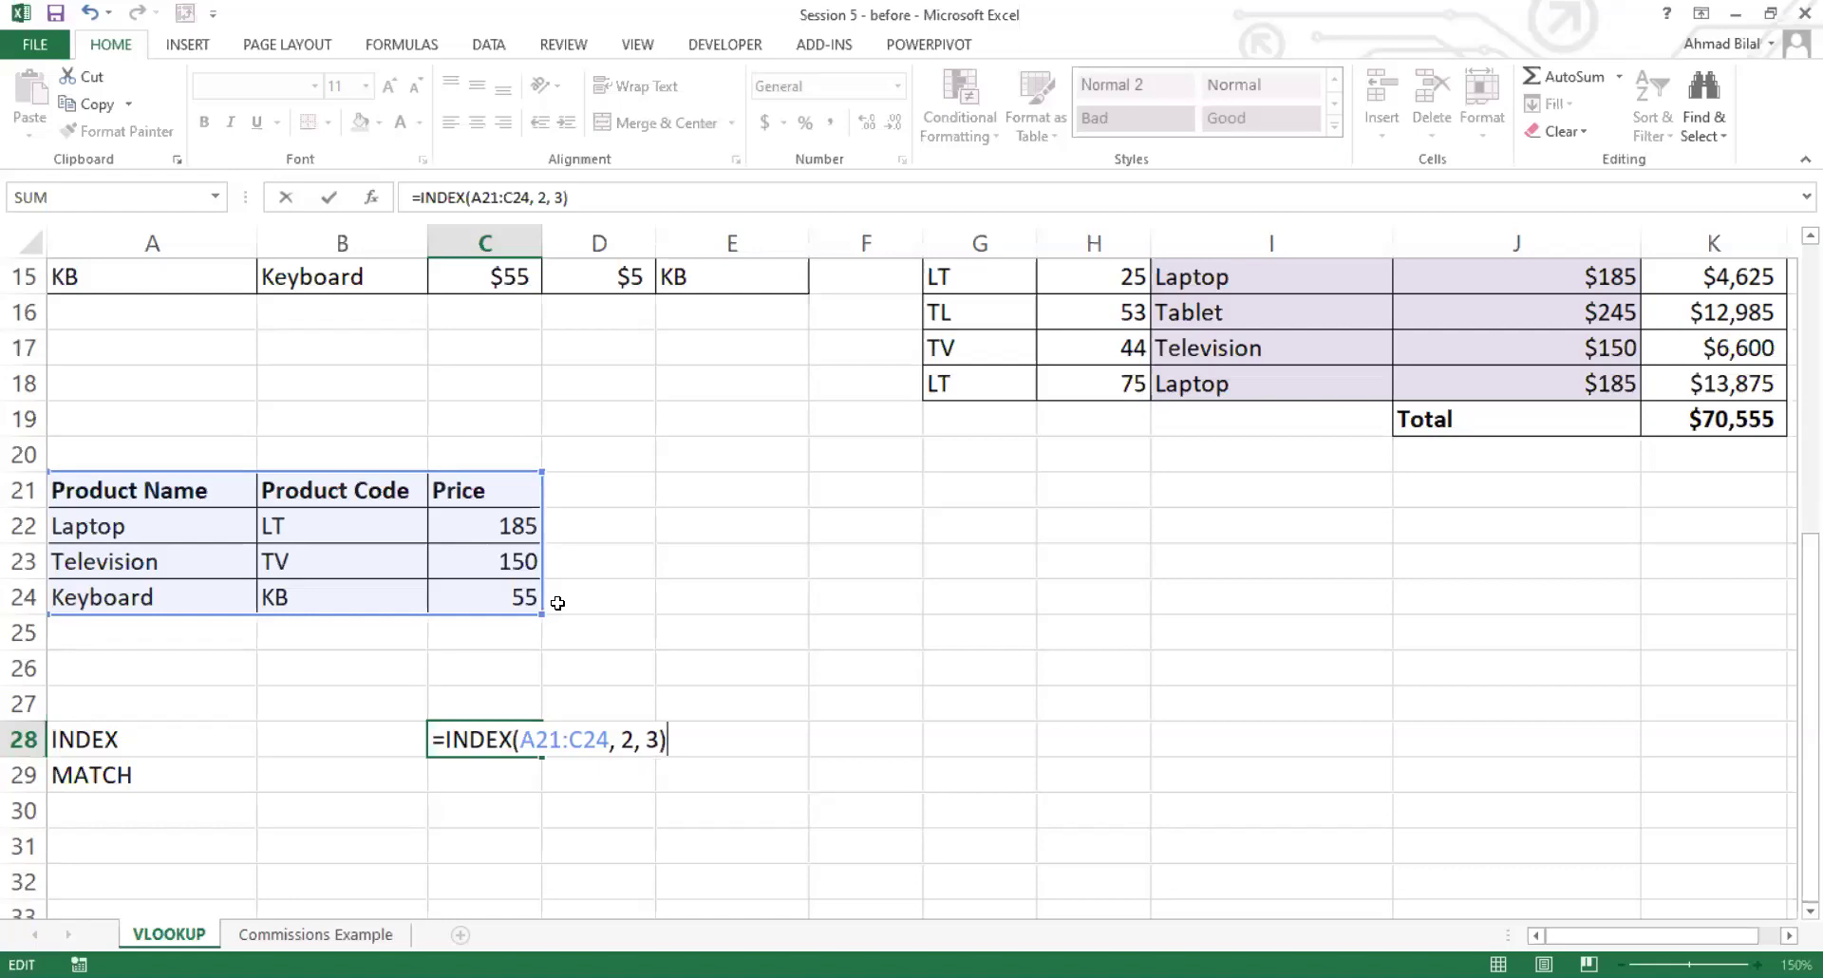
pyautogui.moveTo(521, 739); pyautogui.dragTo(608, 739)
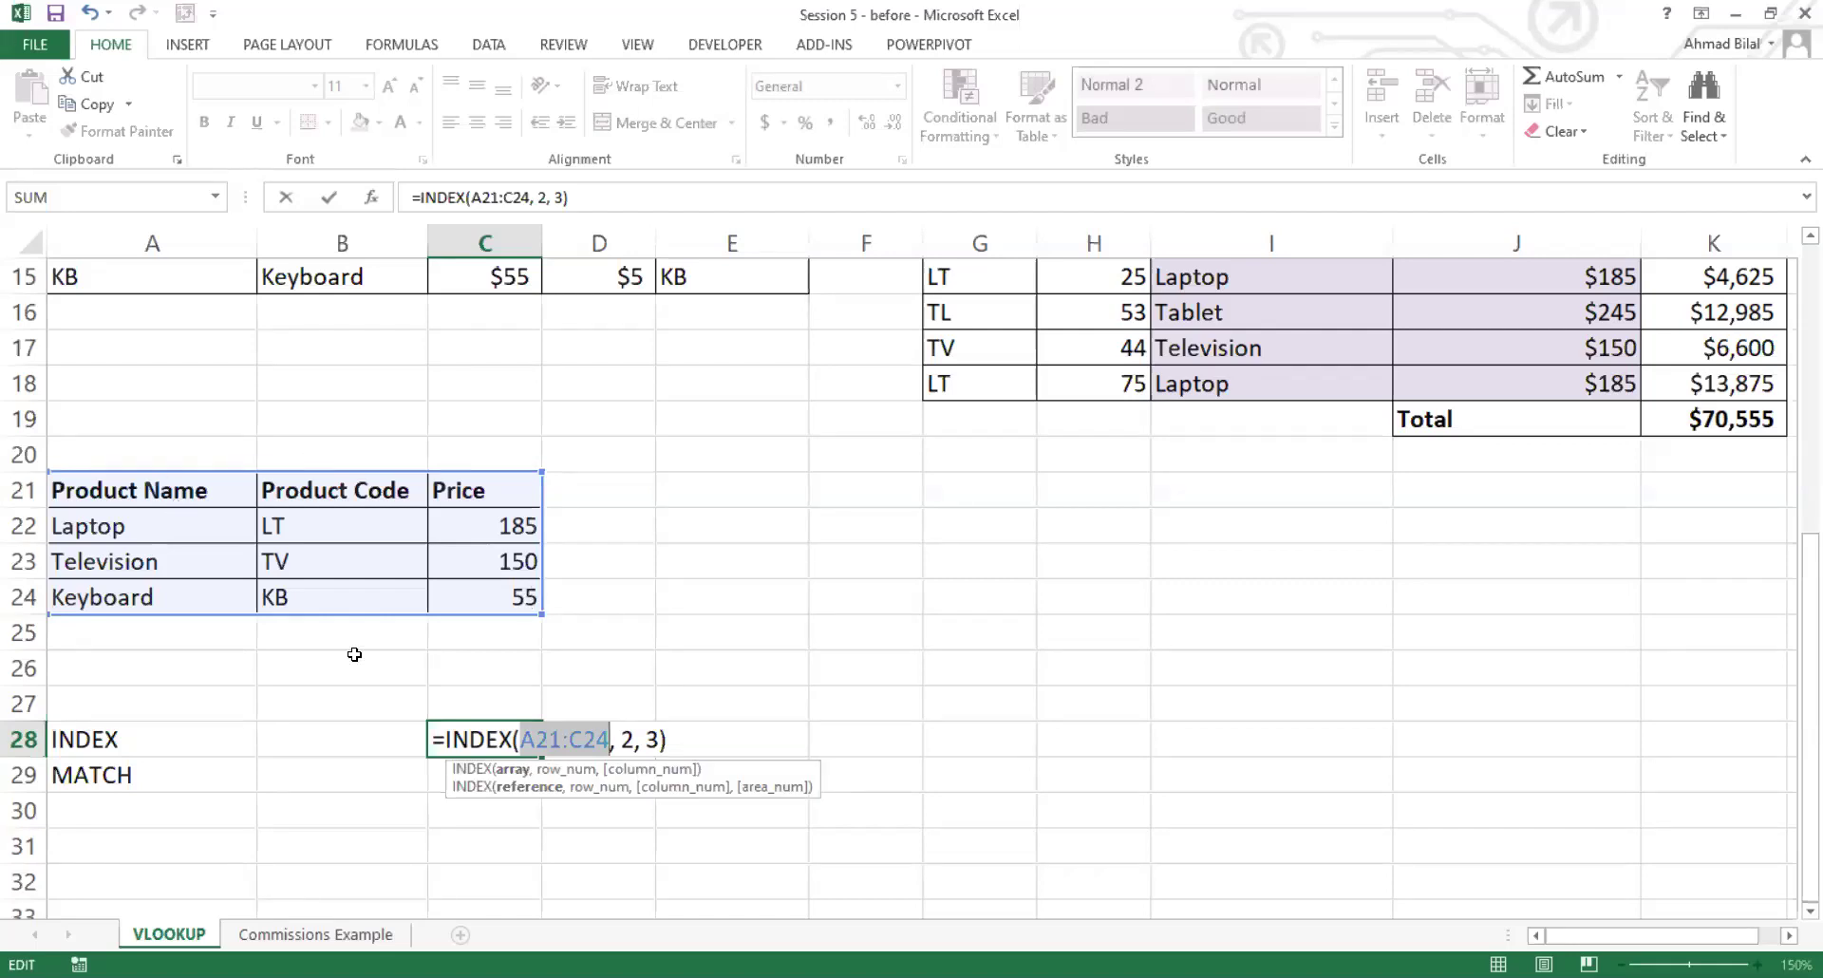
pyautogui.click(633, 744)
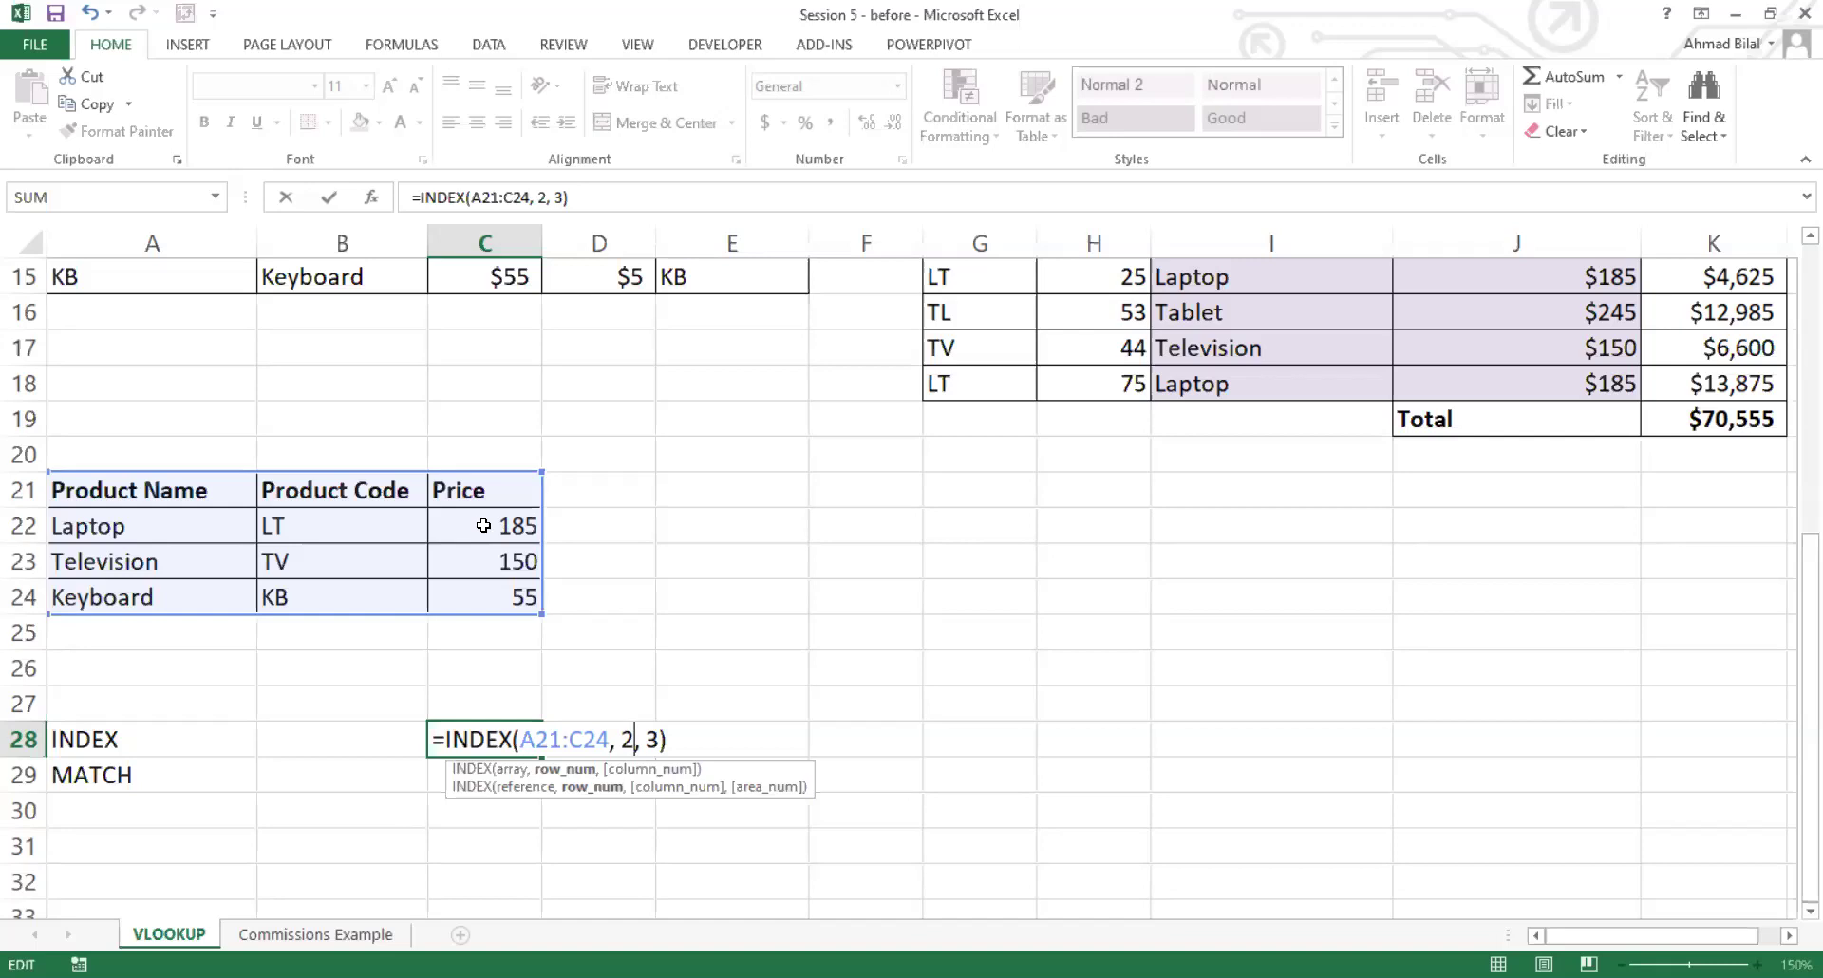
pyautogui.press('Return')
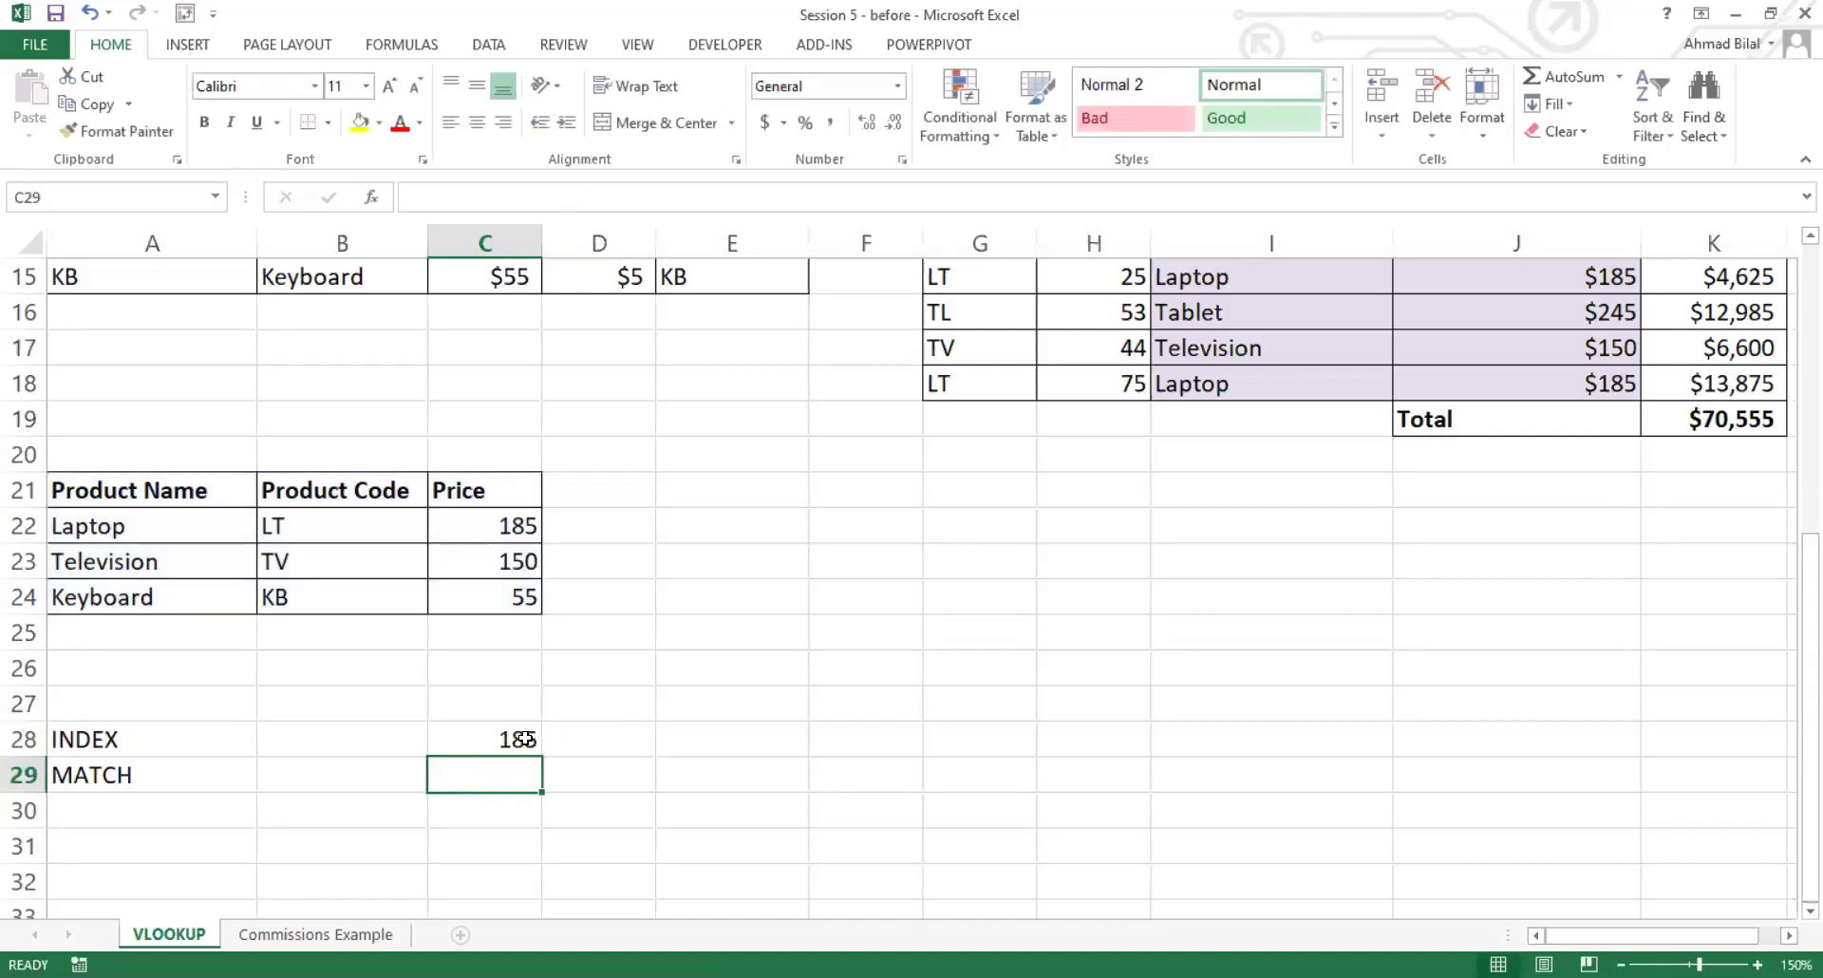
# Step: Try placing a copy of the product price table A21:C24 at F21, and undo the paste
pyautogui.click(475, 736)
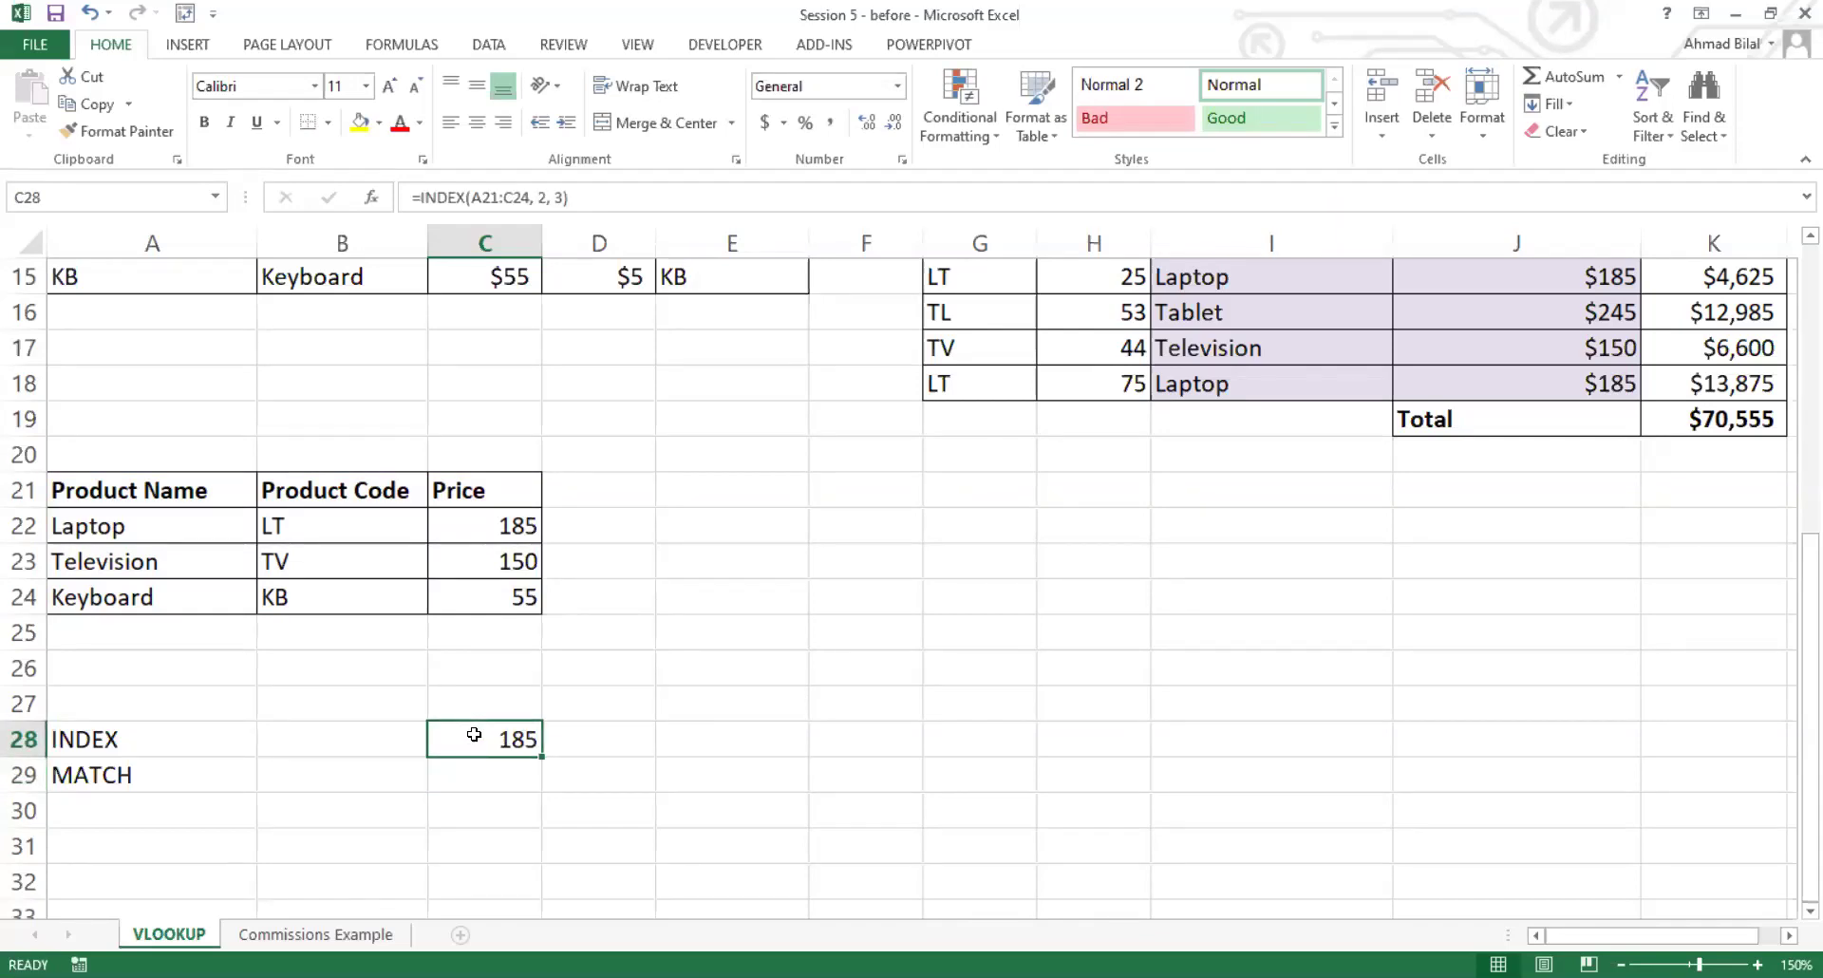
pyautogui.scroll(2, 475, 736)
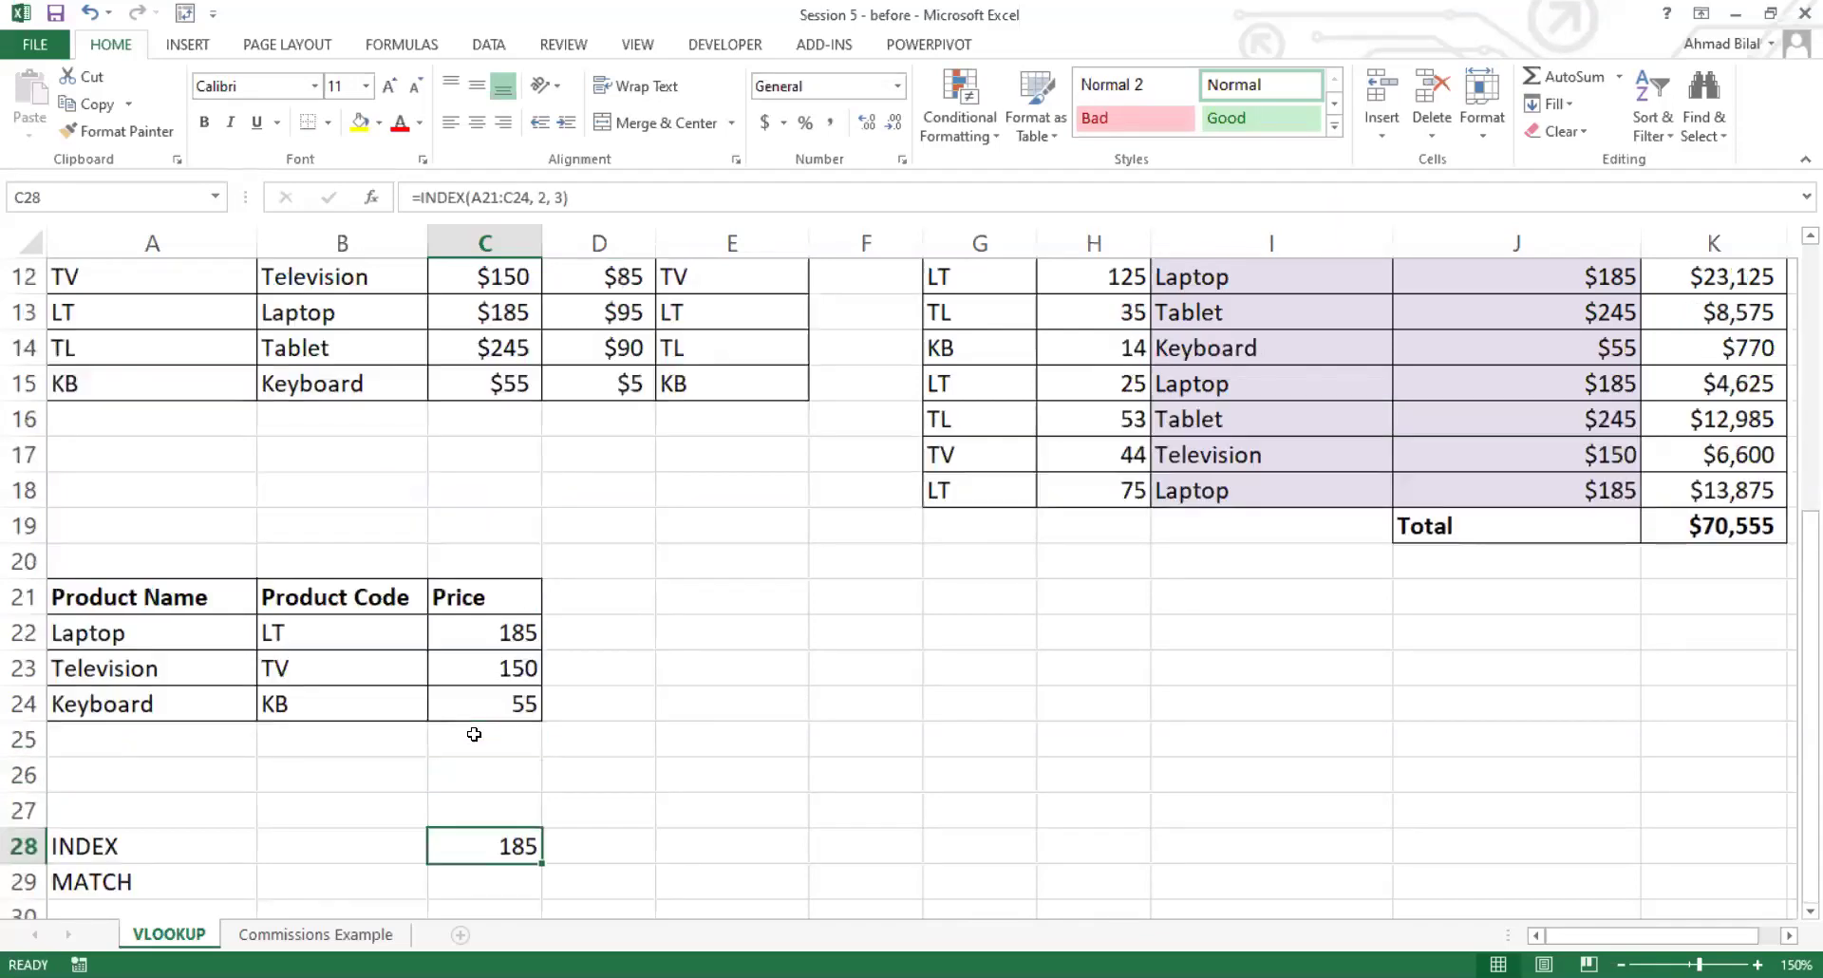
pyautogui.click(318, 674)
pyautogui.click(155, 632)
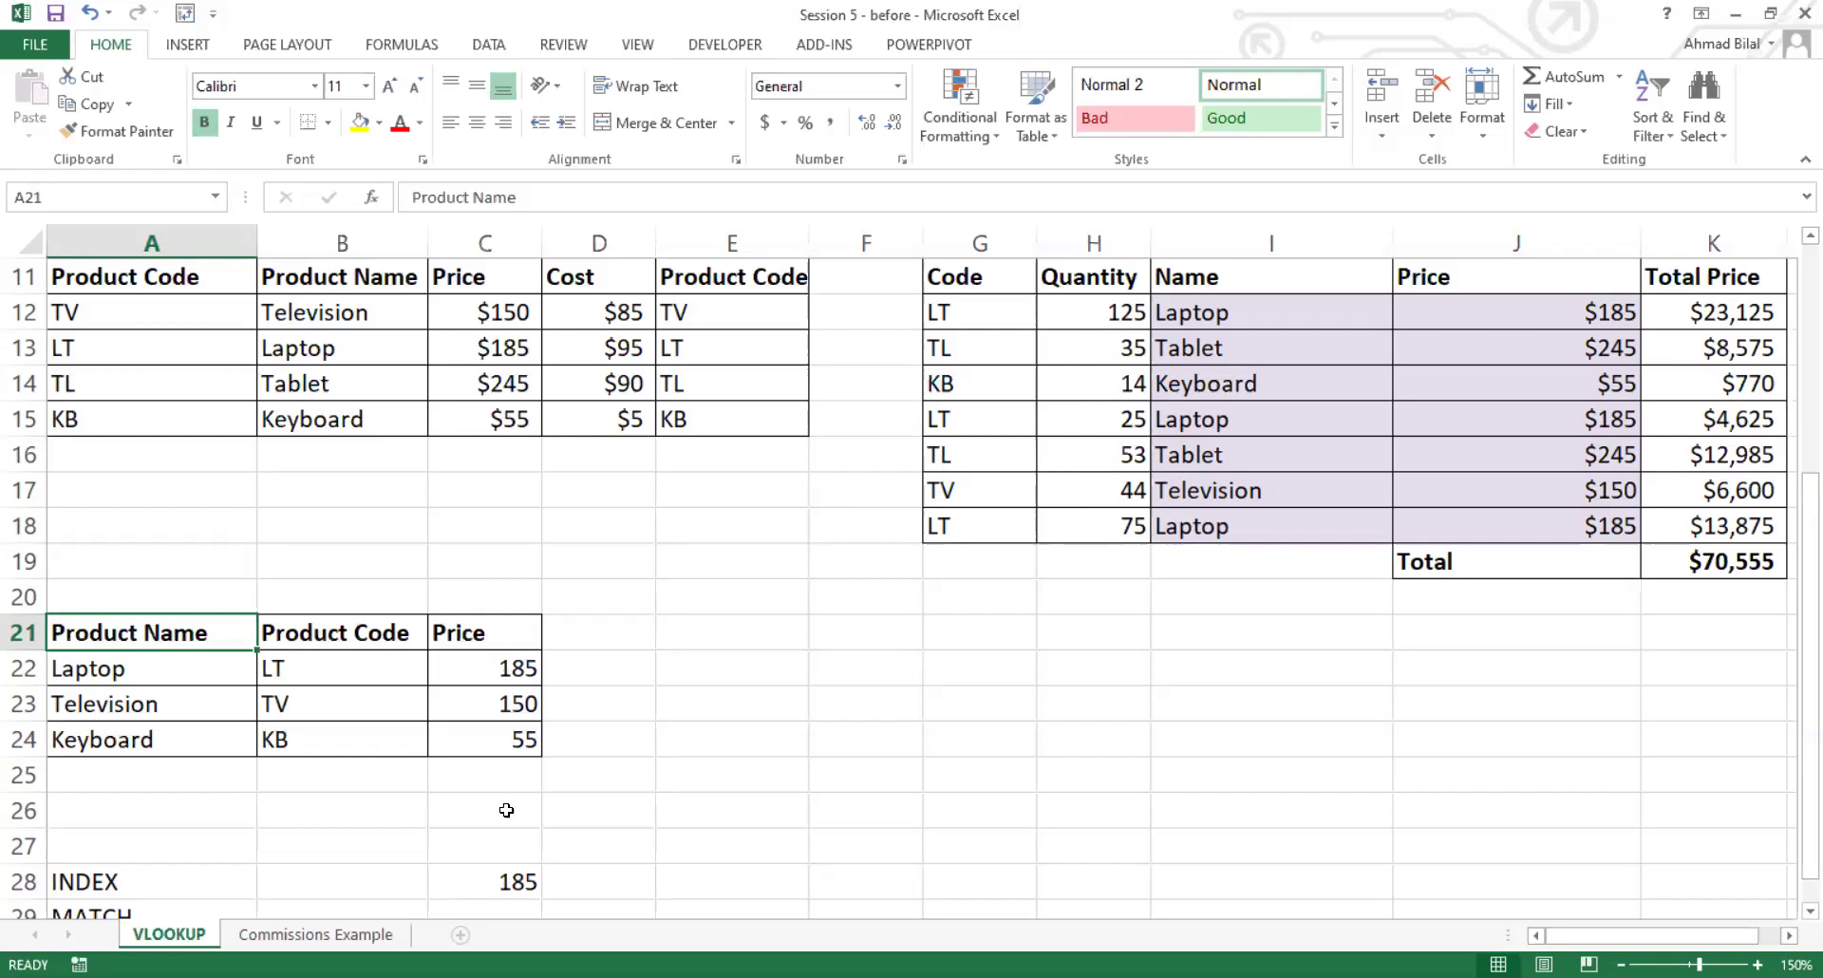
pyautogui.hotkey('shift', 'Down')
pyautogui.hotkey('shift', 'Down')
pyautogui.hotkey('shift', 'Right')
pyautogui.hotkey('shift', 'Right')
pyautogui.hotkey('shift', 'Down')
pyautogui.hotkey('ctrl', 'c')
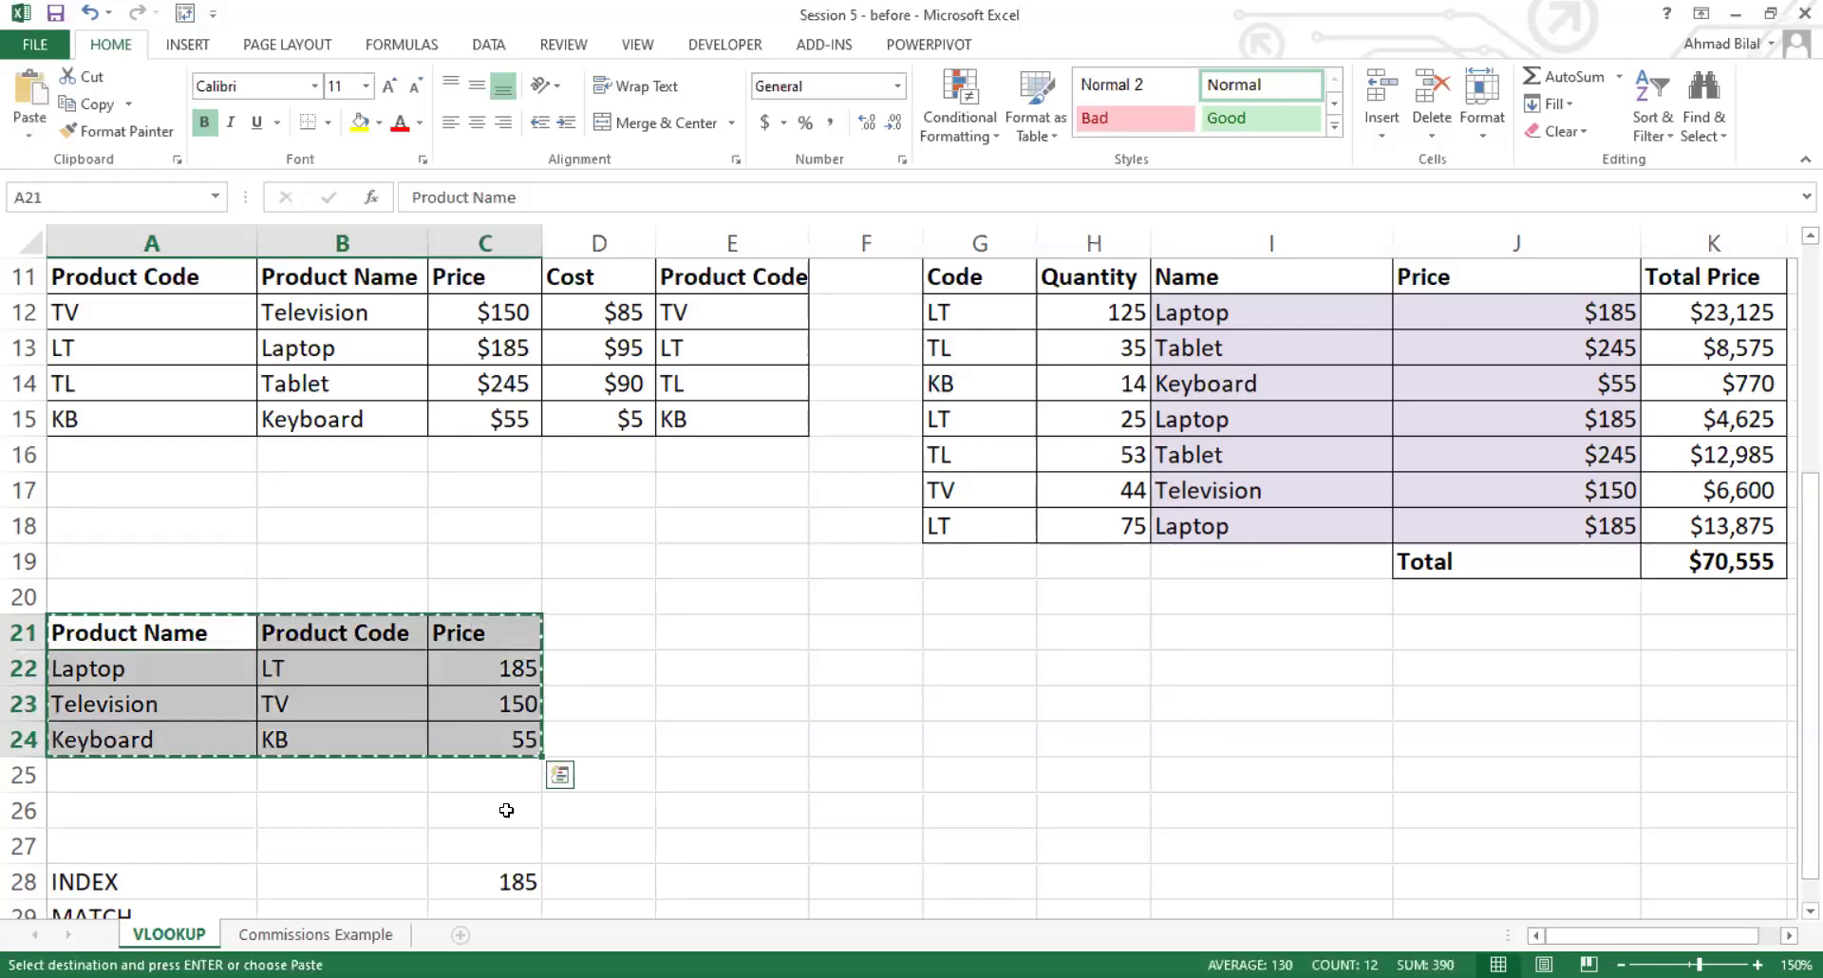
pyautogui.press('Right')
pyautogui.press('Right')
pyautogui.press('Right')
pyautogui.press('Right')
pyautogui.press('Right')
pyautogui.hotkey('ctrl', 'v')
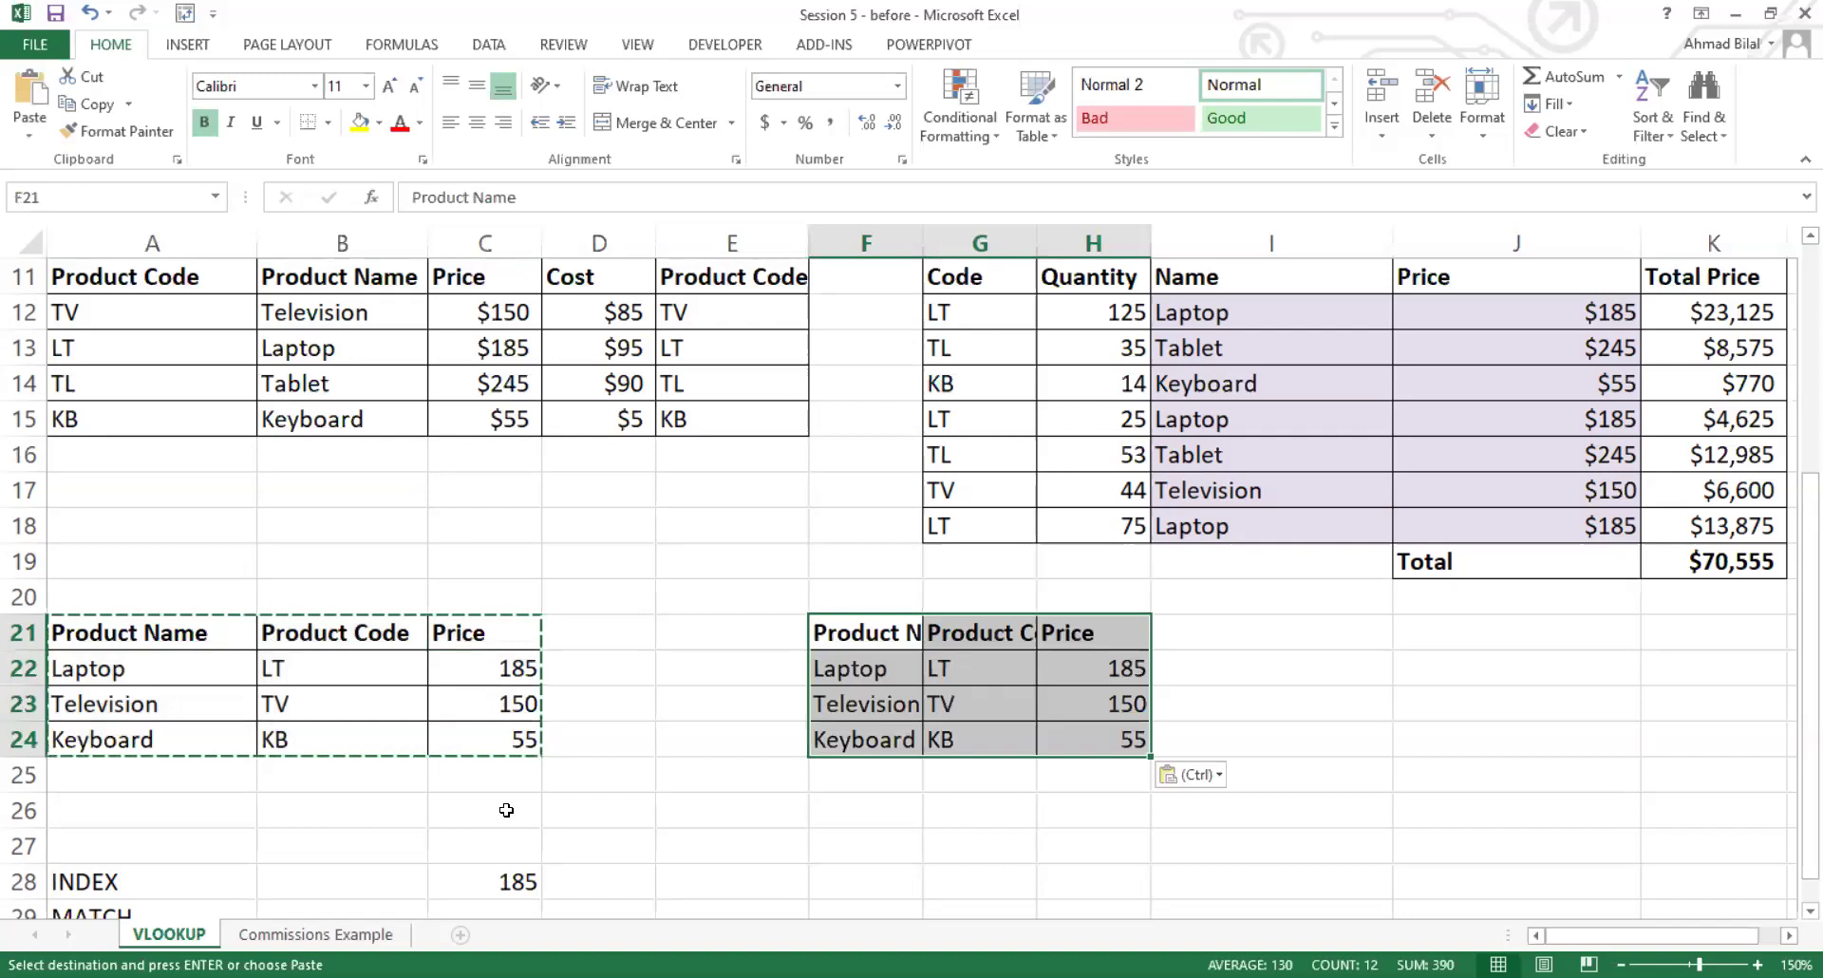
pyautogui.hotkey('ctrl', 'z')
# Step: Insert six blank rows at row 26, between the product price table and the INDEX label
pyautogui.press('Left')
pyautogui.press('Left')
pyautogui.press('Left')
pyautogui.press('Down')
pyautogui.press('Down')
pyautogui.press('Down')
pyautogui.press('Down')
pyautogui.press('Down')
pyautogui.press('Left')
pyautogui.press('Down')
pyautogui.press('Down')
pyautogui.press('Down')
pyautogui.press('Down')
pyautogui.press('Down')
pyautogui.press('Down')
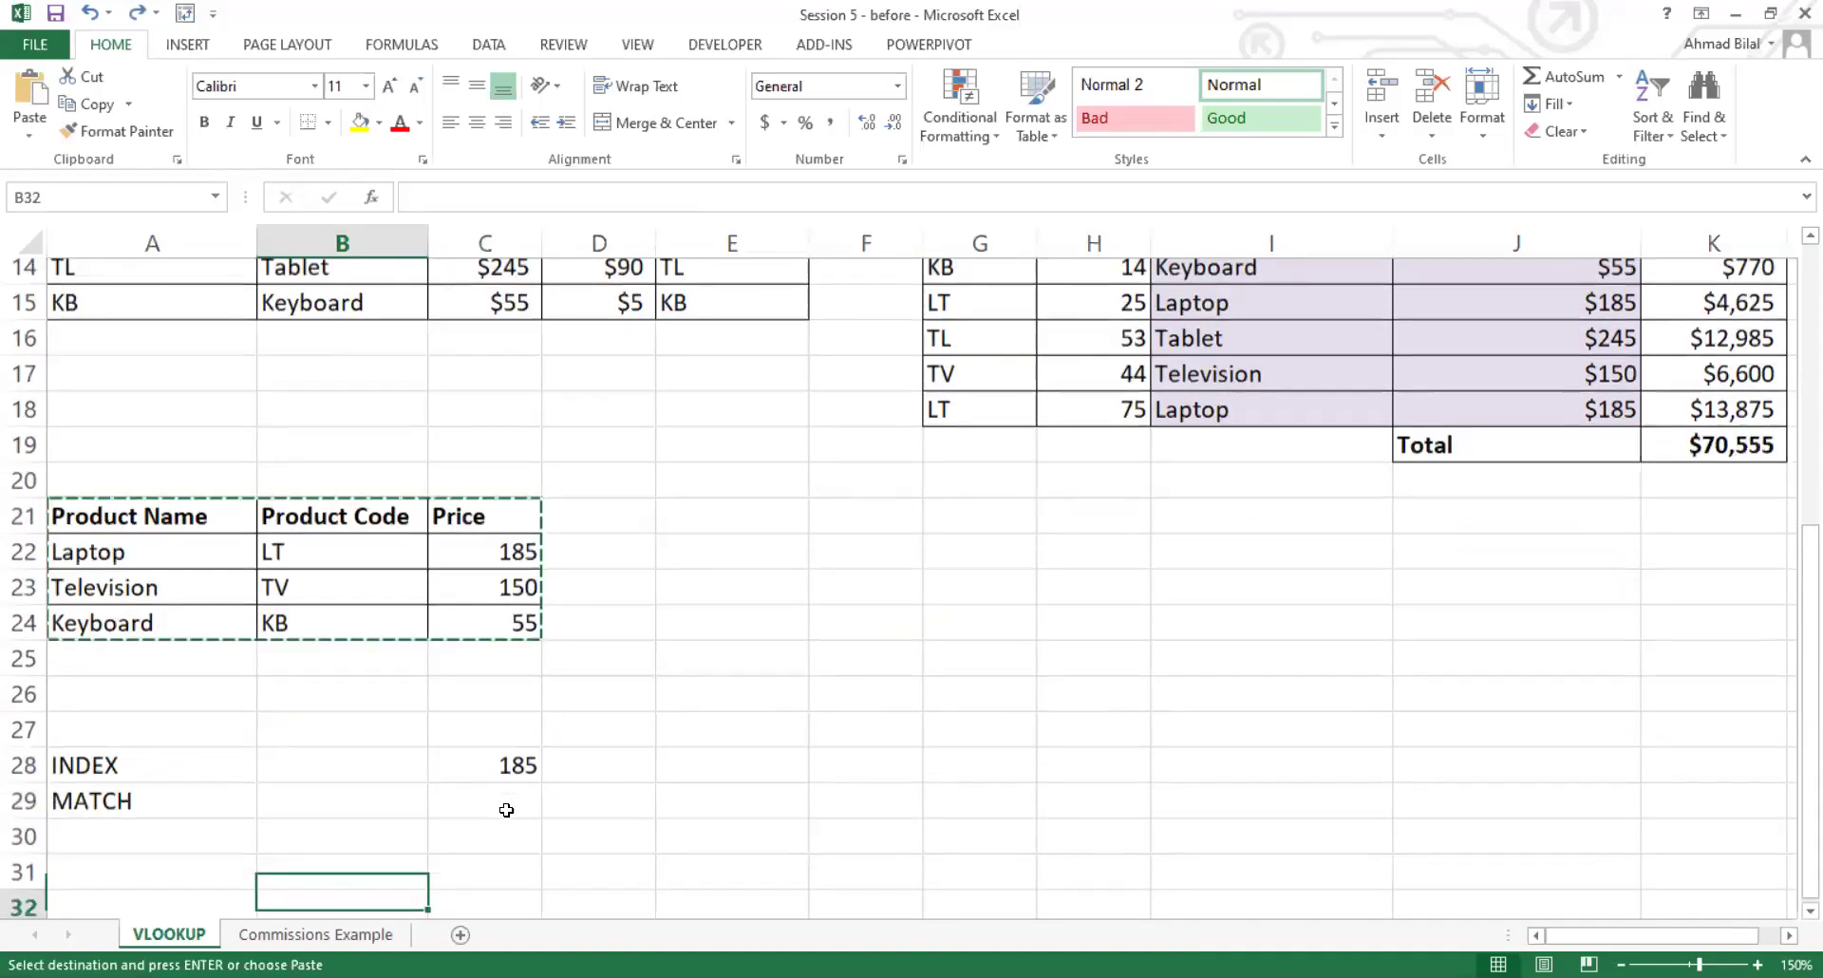
pyautogui.press('Down')
pyautogui.press('Down')
pyautogui.press('Down')
pyautogui.click(24, 575)
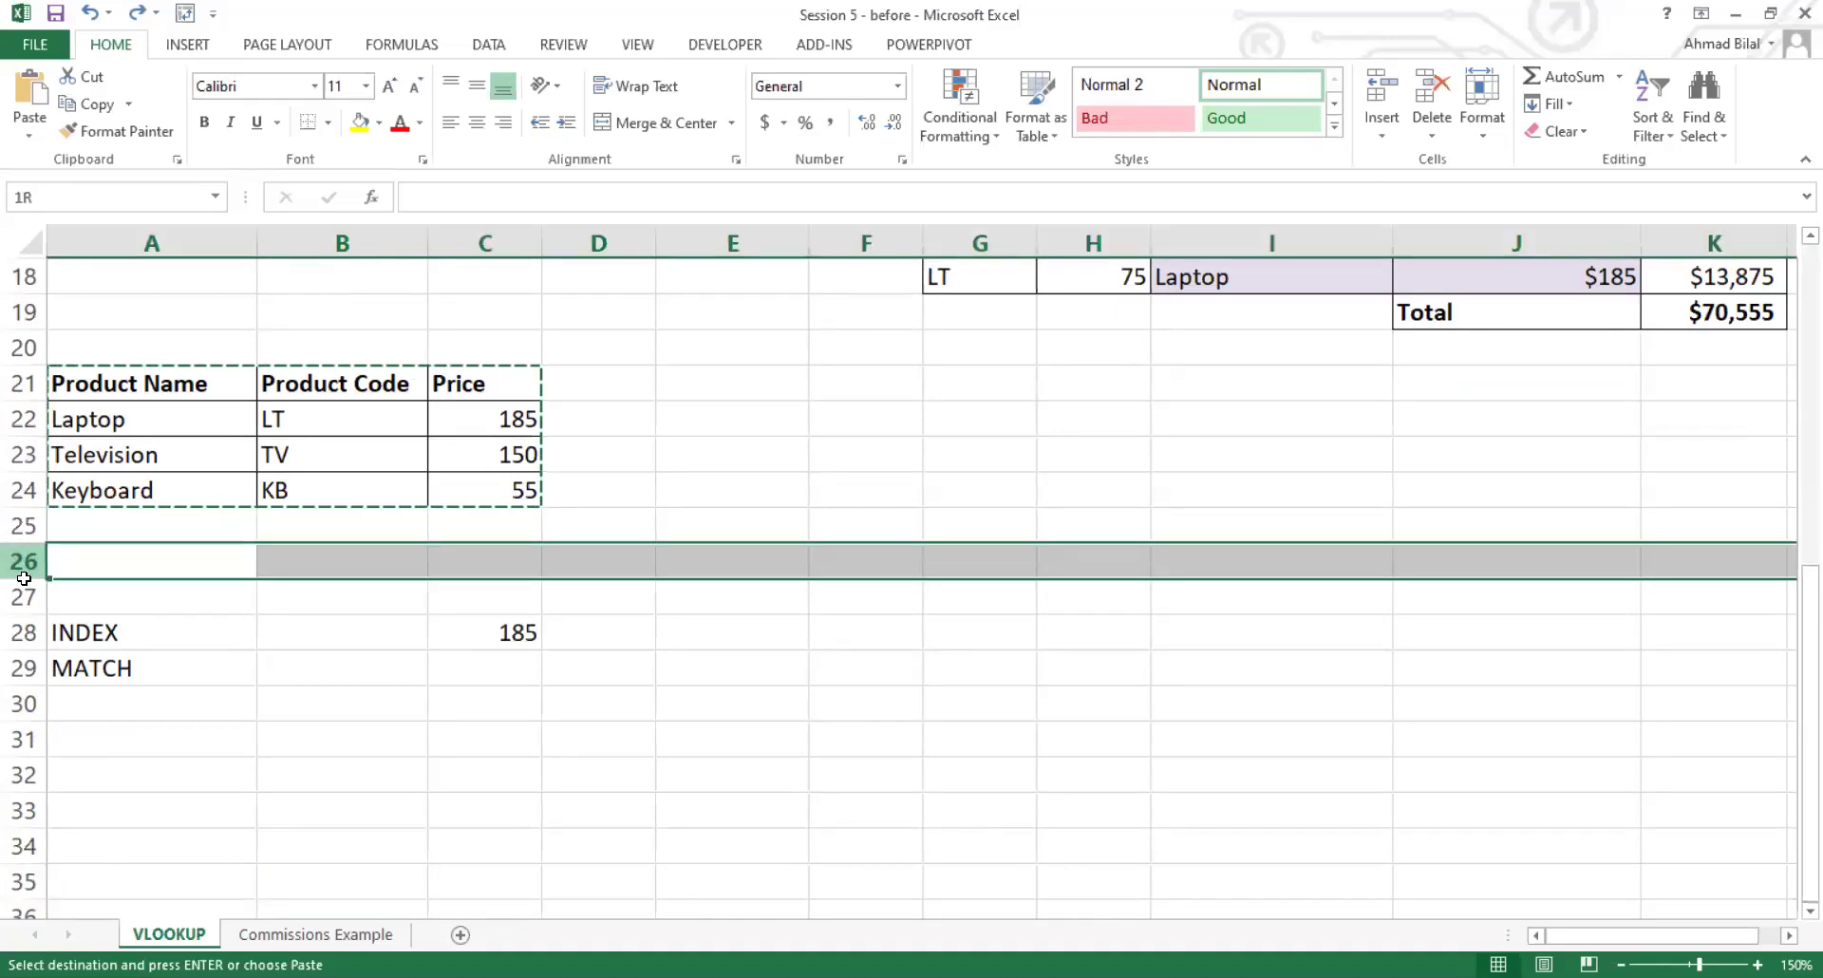
pyautogui.moveTo(24, 577); pyautogui.dragTo(24, 598)
pyautogui.press('Escape')
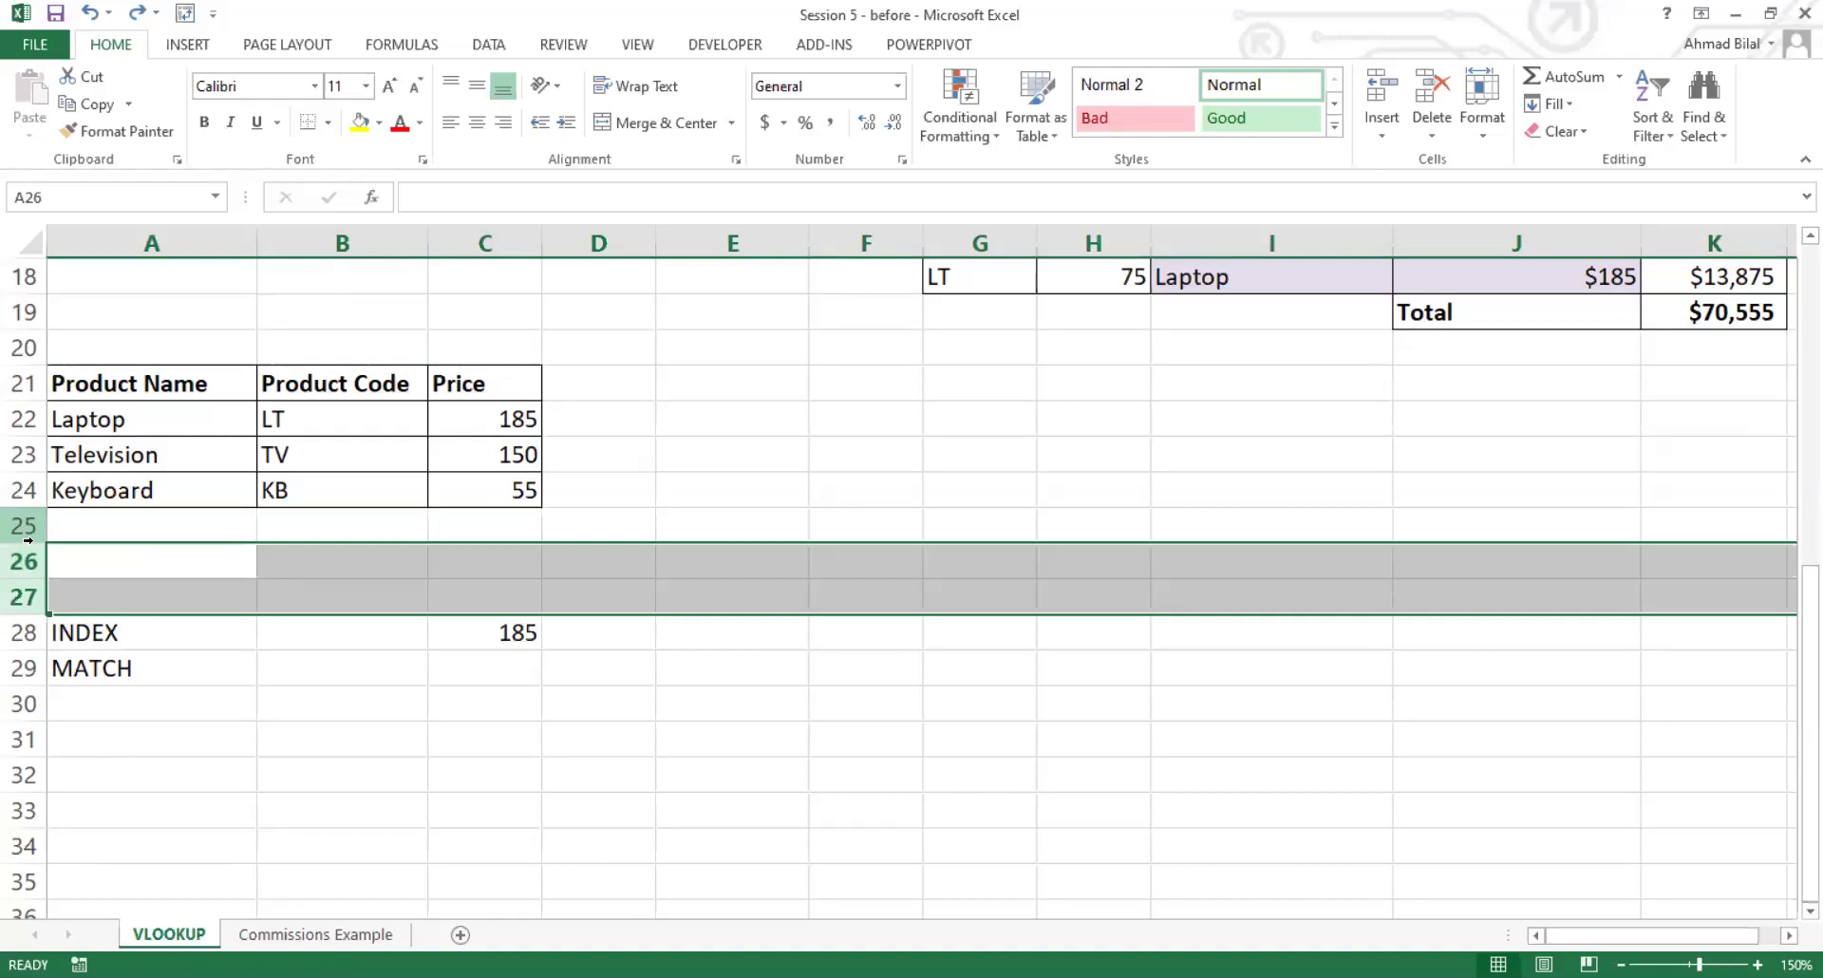
pyautogui.hotkey('ctrl', '+')
pyautogui.hotkey('ctrl', '+')
pyautogui.hotkey('ctrl', '+')
# Step: Copy the product price table A21:C24 and paste it at A27
pyautogui.click(233, 521)
pyautogui.click(193, 410)
pyautogui.press('Up')
pyautogui.hotkey('ctrl', 'shift', 'Right')
pyautogui.hotkey('ctrl', 'shift', 'Down')
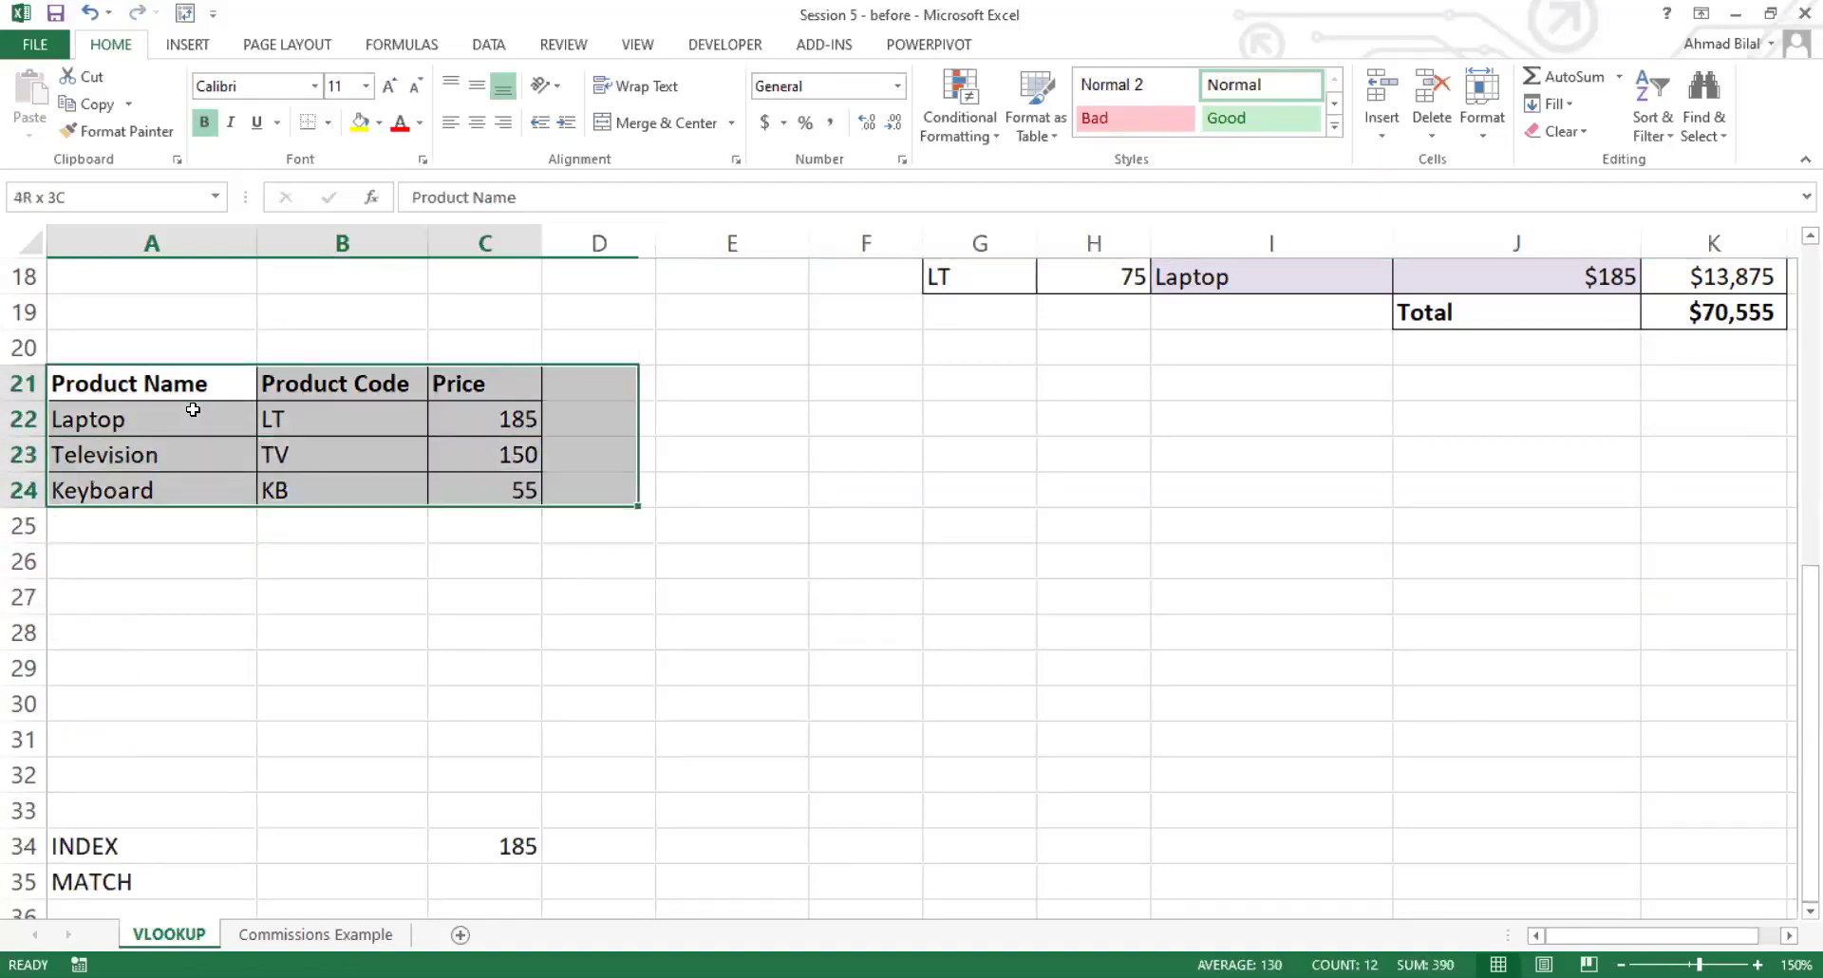
pyautogui.hotkey('ctrl', 'c')
pyautogui.press('Down')
pyautogui.press('Down')
pyautogui.press('Down')
pyautogui.press('Down')
pyautogui.press('Down')
pyautogui.press('Down')
pyautogui.hotkey('ctrl', 'v')
# Step: Label the upper product price table VLOOKUP in cell A20, directly above its header row
pyautogui.press('Up')
pyautogui.press('Up')
pyautogui.press('Up')
pyautogui.press('Up')
pyautogui.press('Up')
pyautogui.press('Up')
pyautogui.press('Up')
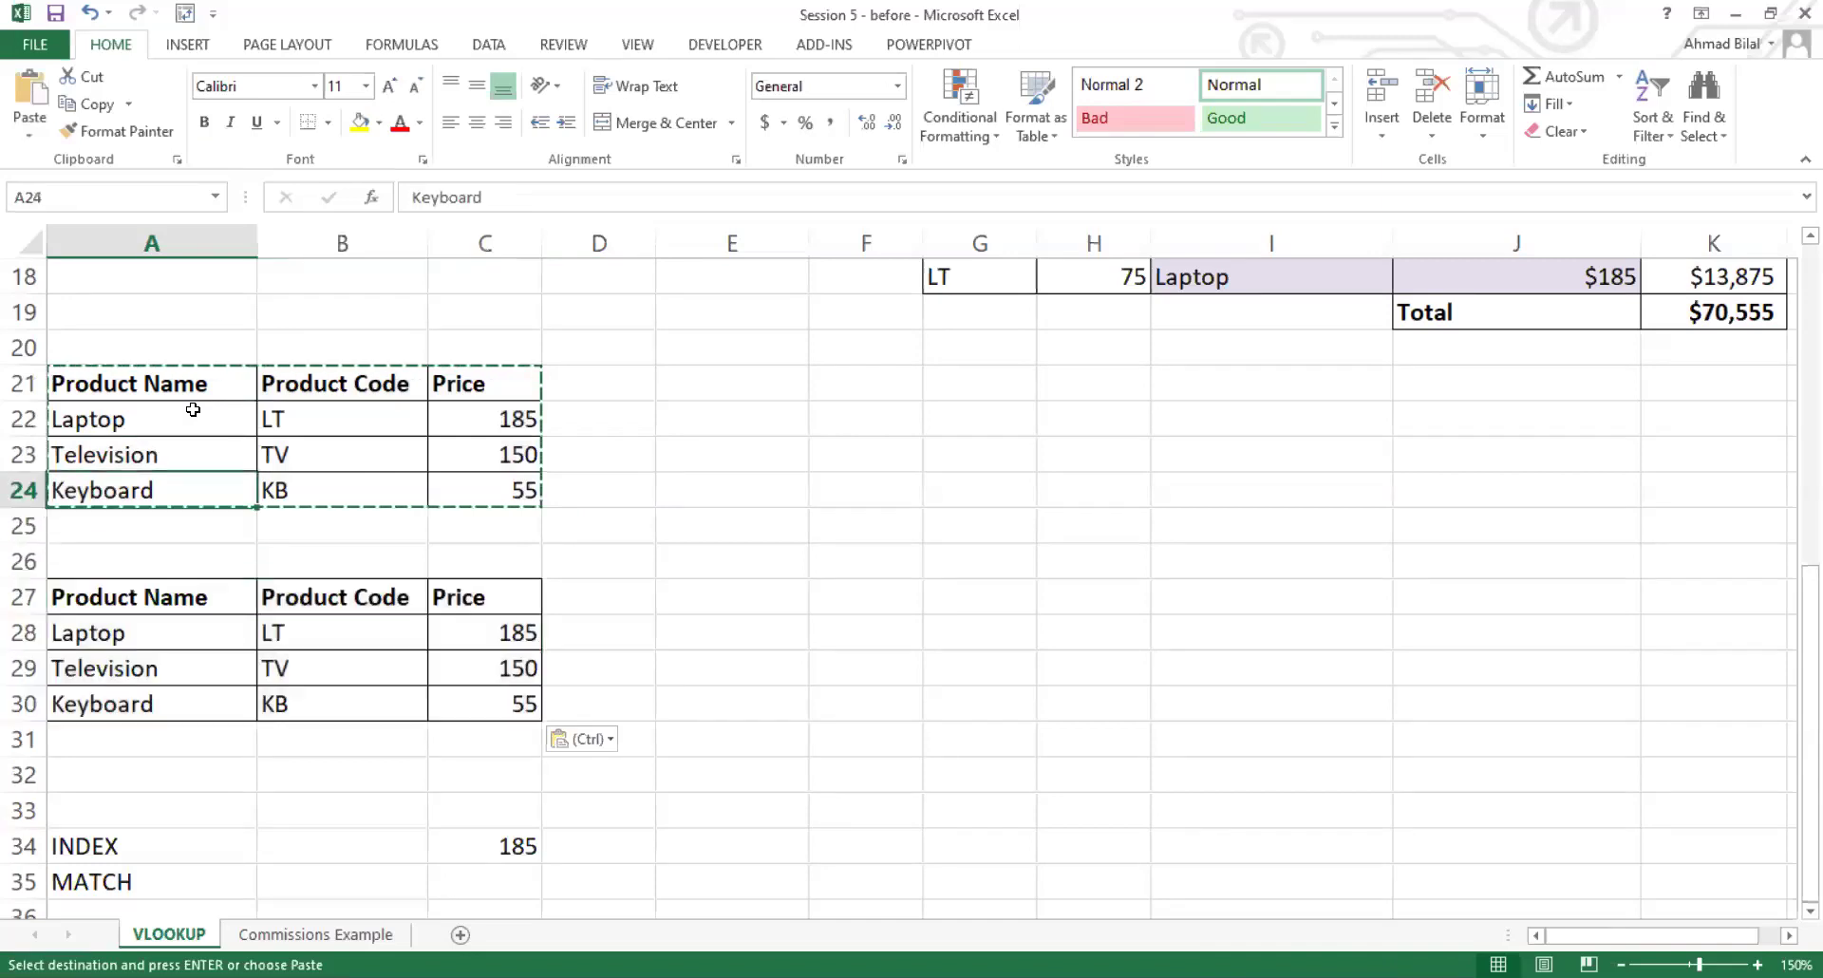
pyautogui.write('VL')
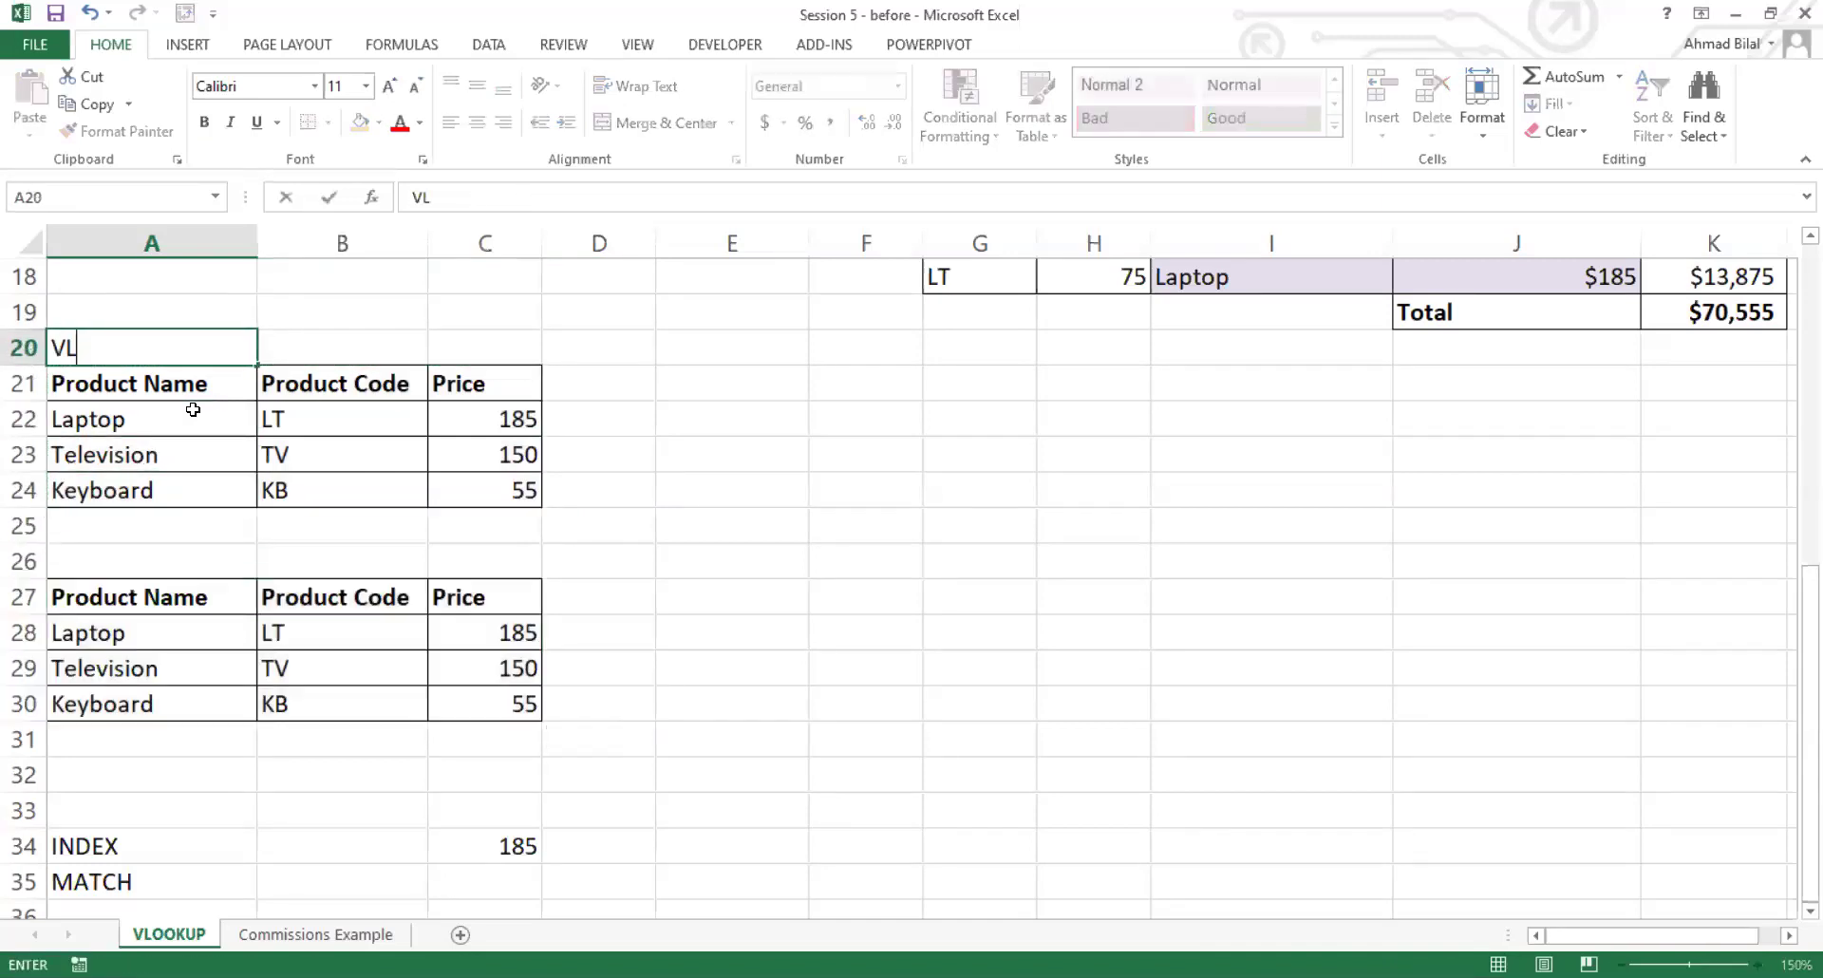
pyautogui.write('OOKUP')
# Step: Label the copied product price table INDEX MATCH in cell A26, directly above its header row
pyautogui.press('Down')
pyautogui.press('Down')
pyautogui.press('Down')
pyautogui.press('Down')
pyautogui.press('Down')
pyautogui.press('Down')
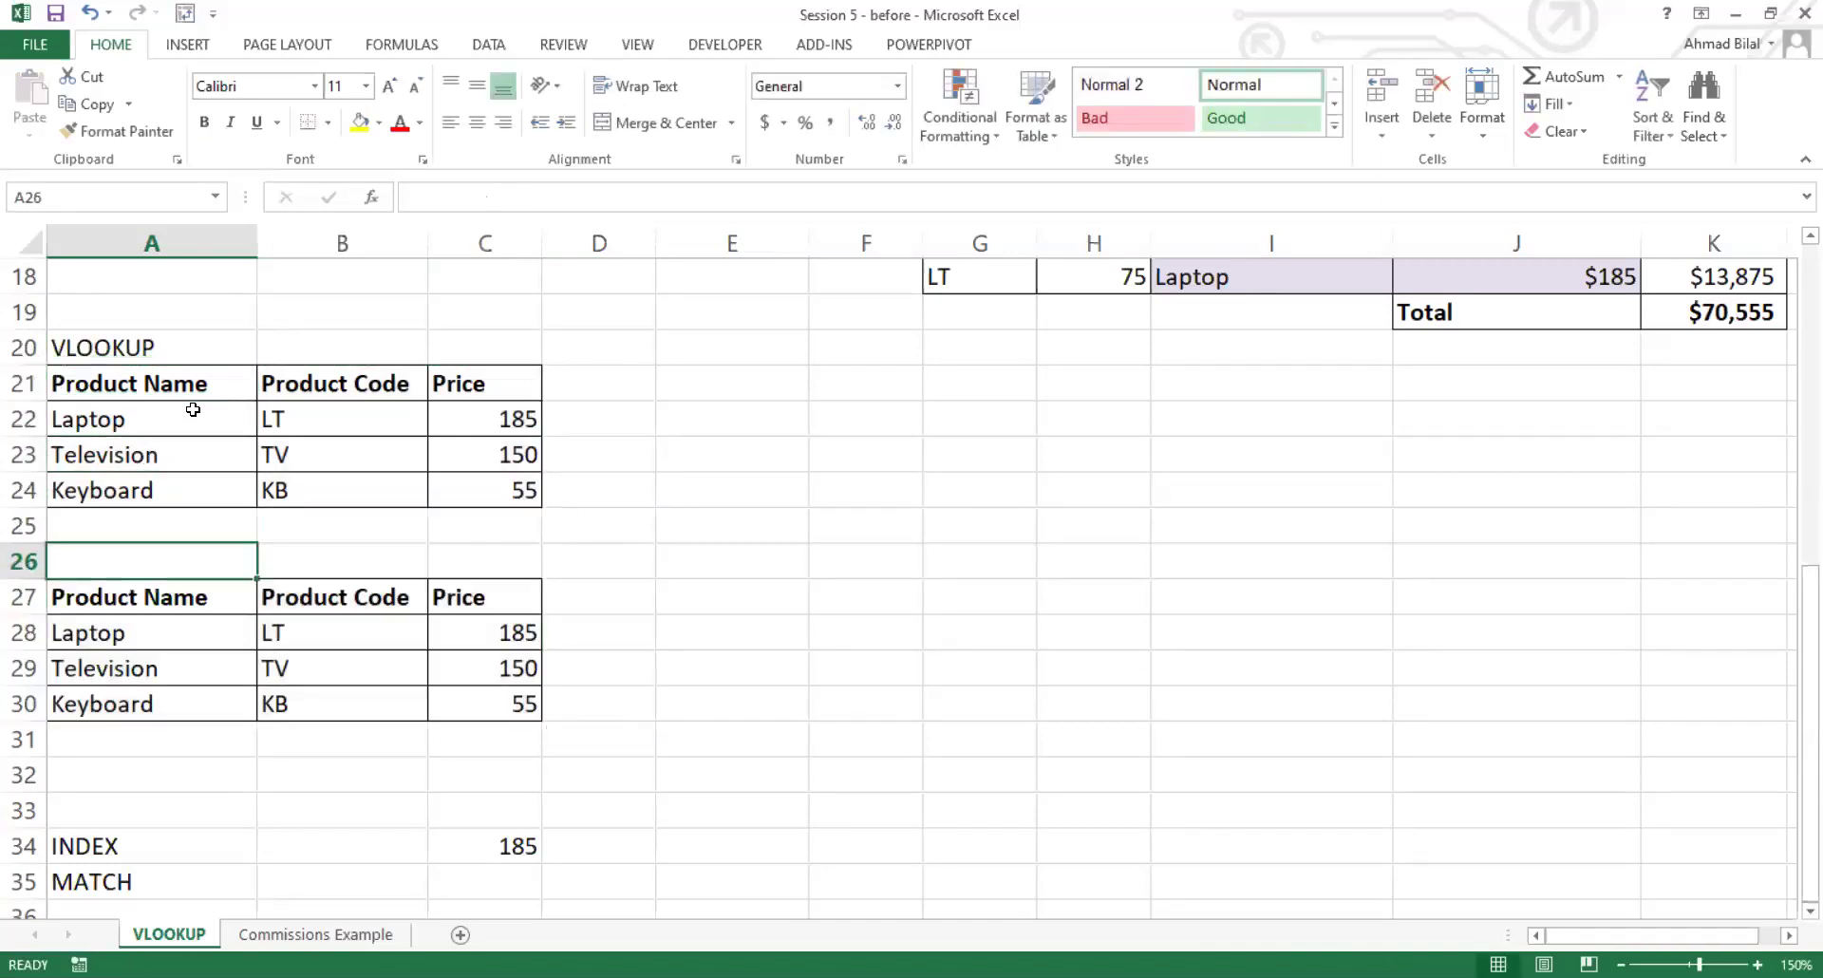
pyautogui.write('UD')
pyautogui.press('BackSpace')
pyautogui.press('BackSpace')
pyautogui.write('IND')
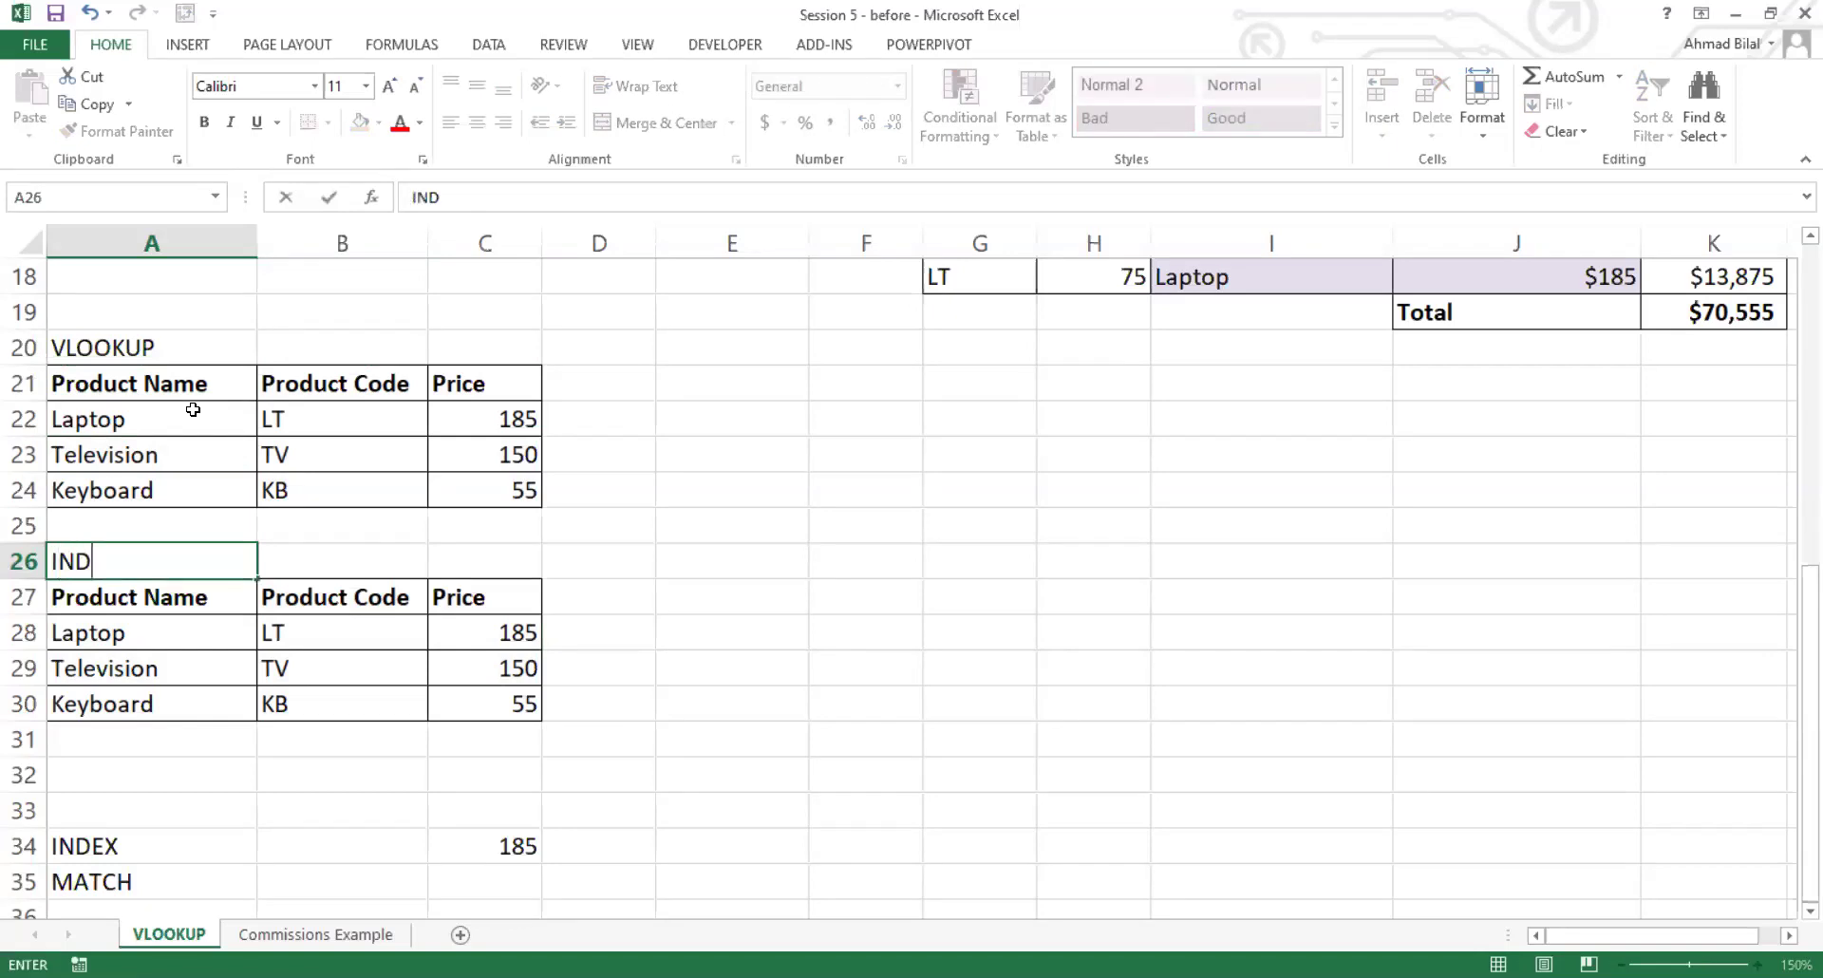
pyautogui.write('EX MATCH')
pyautogui.press('Return')
# Step: Clear the product codes and prices in B28:C30 of the INDEX MATCH table
pyautogui.press('Tab')
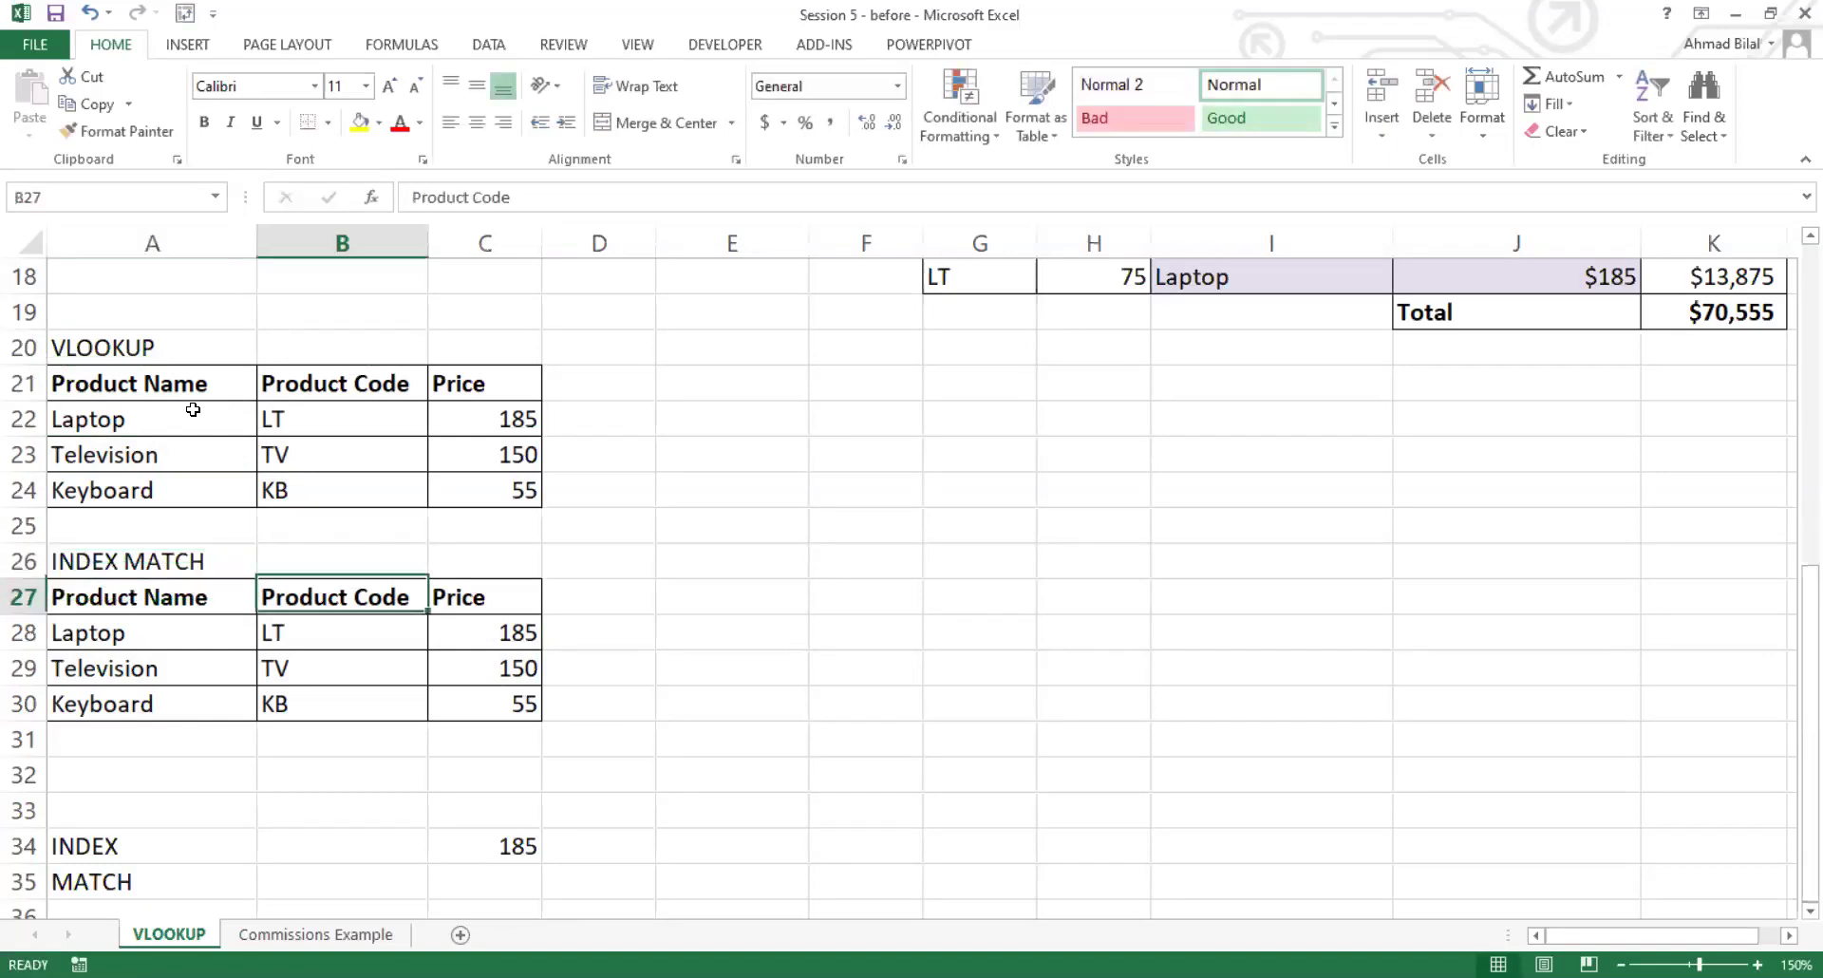
pyautogui.press('Return')
pyautogui.press('Right')
pyautogui.hotkey('shift', 'Right')
pyautogui.hotkey('shift', 'Down')
pyautogui.hotkey('shift', 'Down')
pyautogui.press('Delete')
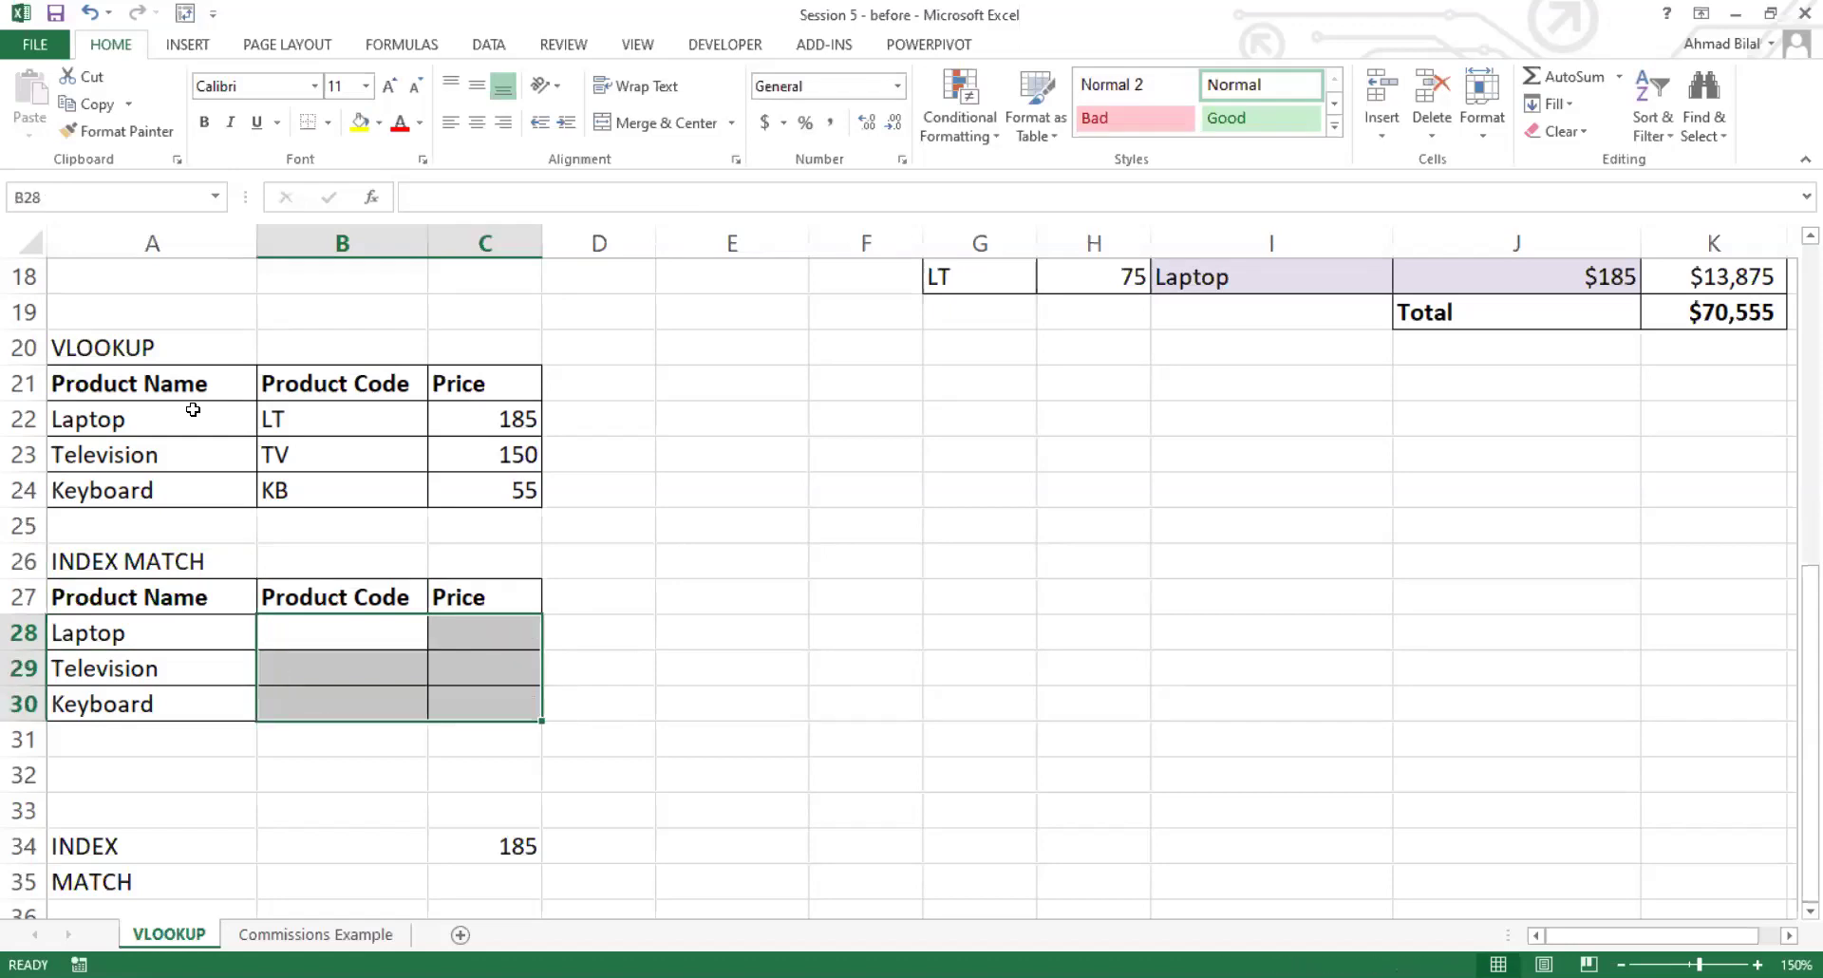
pyautogui.press('Up')
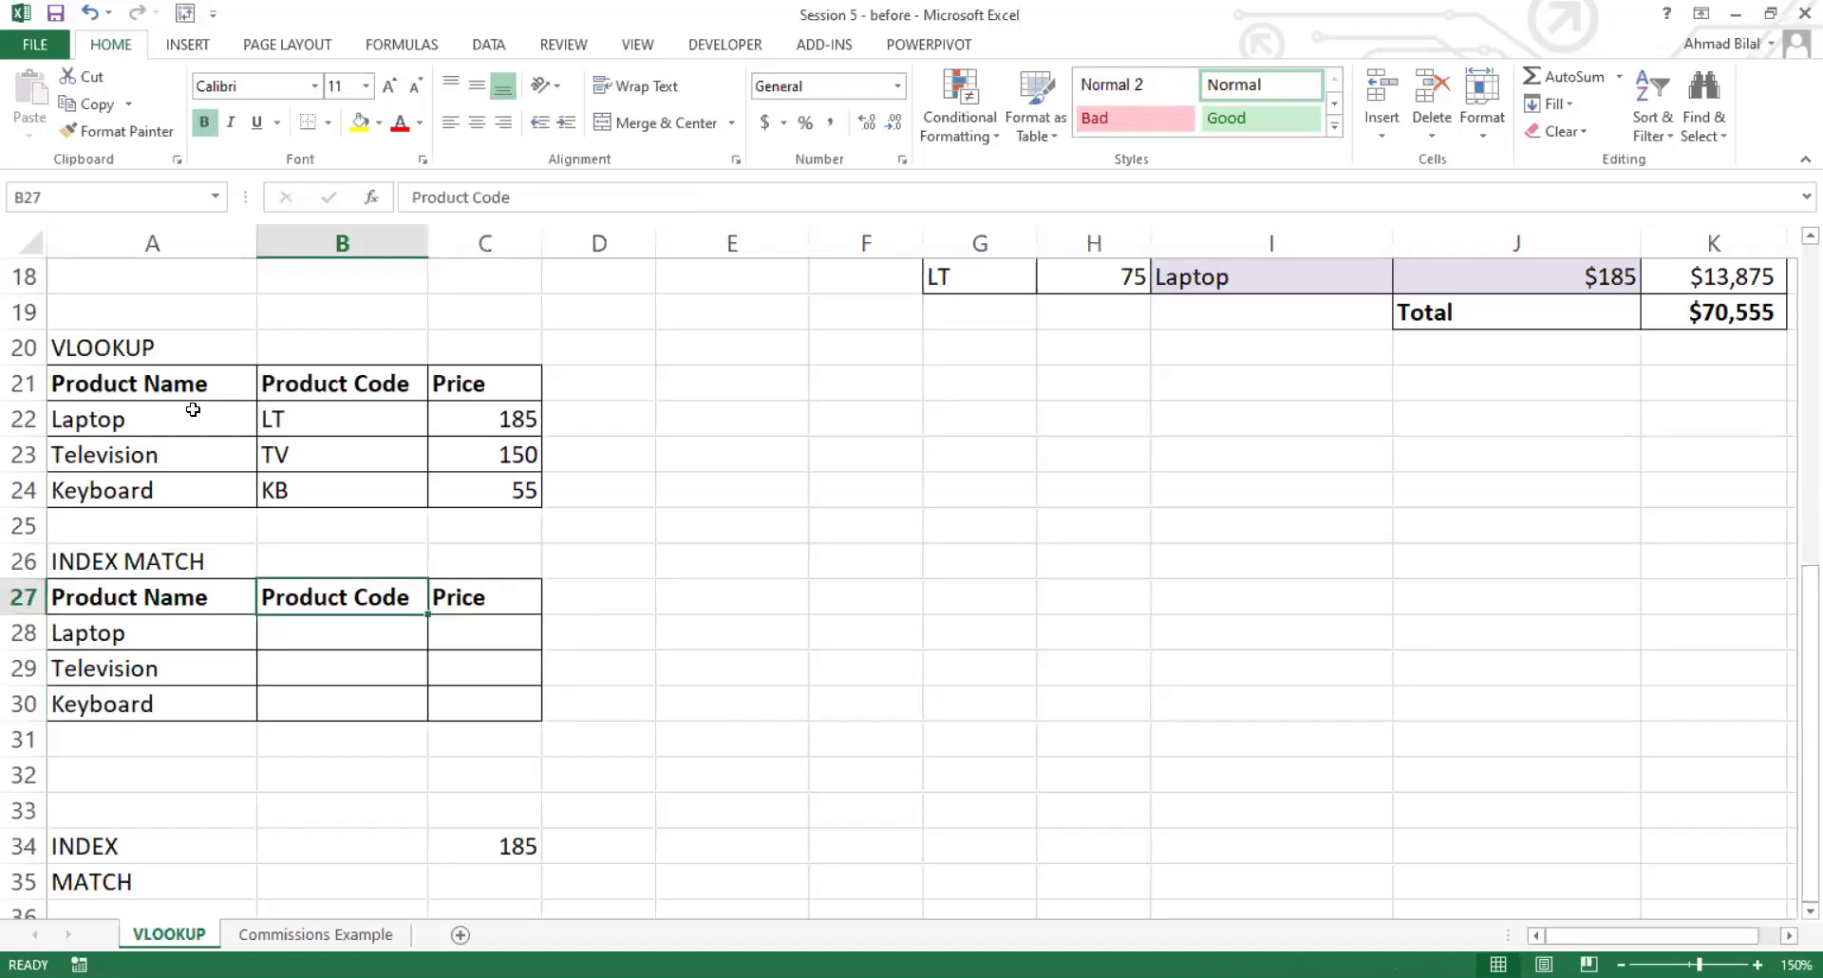
# Step: Examine the array, row and column arguments of the example INDEX formula in C34 without changing it
pyautogui.click(173, 559)
pyautogui.click(96, 527)
pyautogui.click(424, 662)
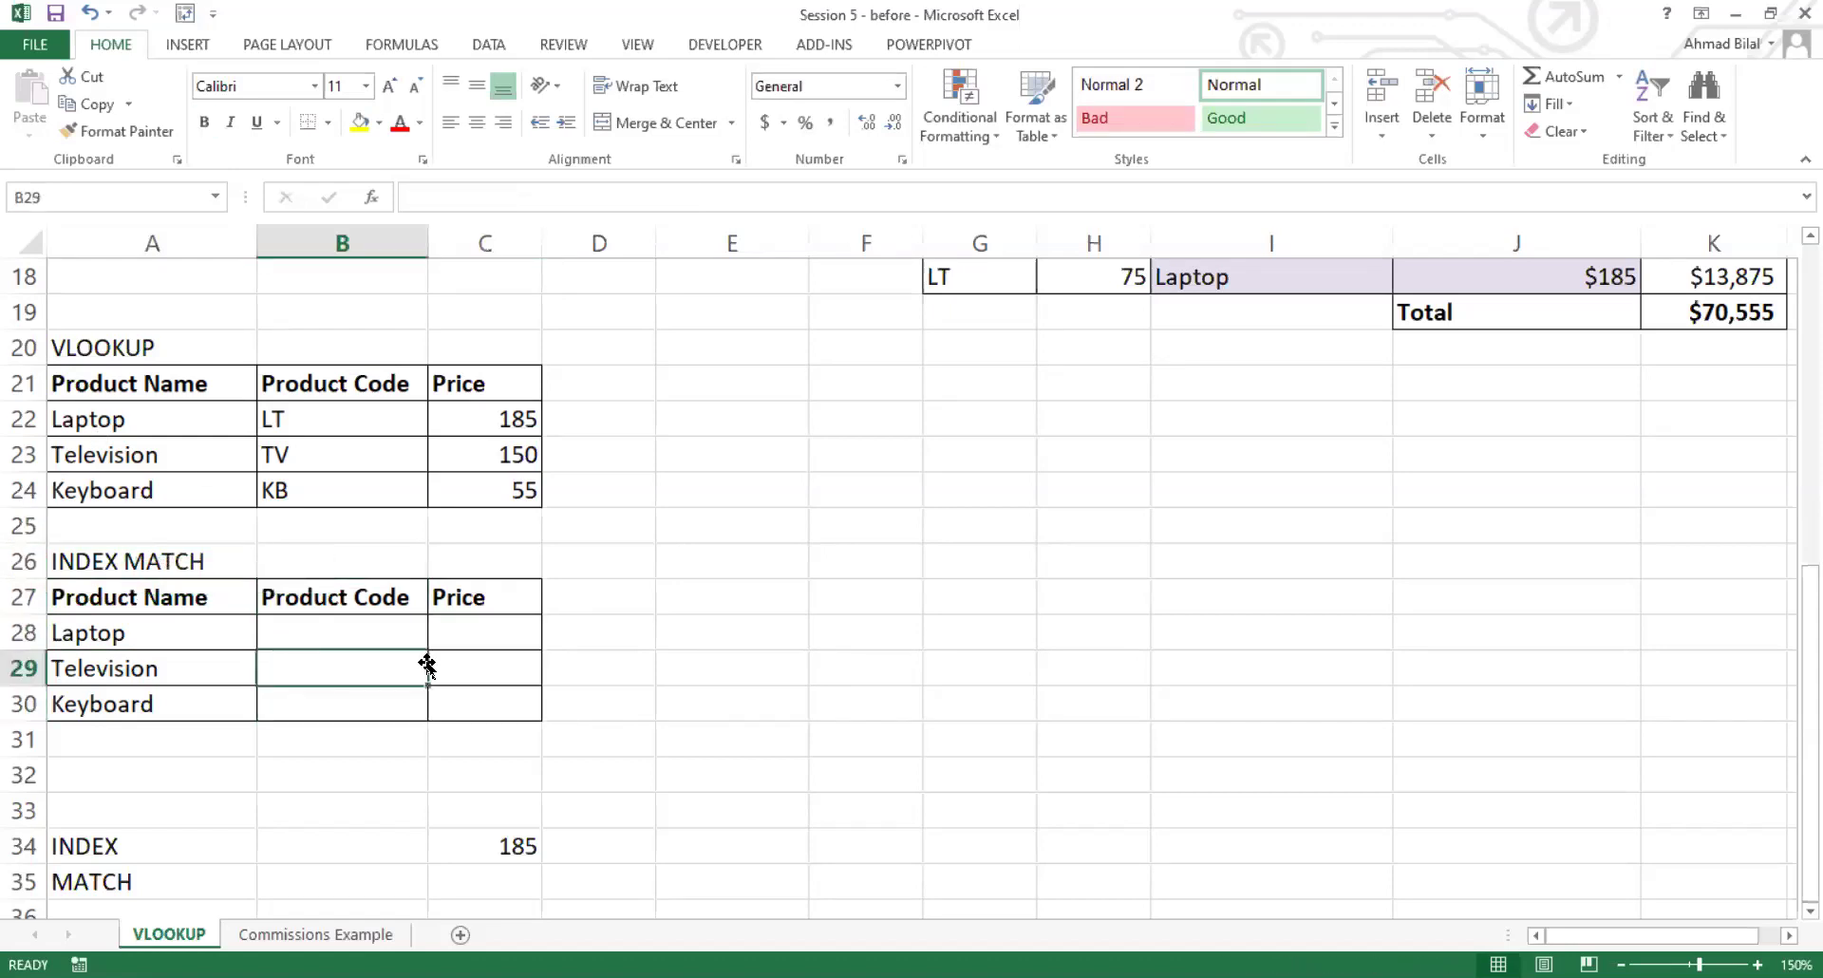
pyautogui.click(366, 622)
pyautogui.click(518, 840)
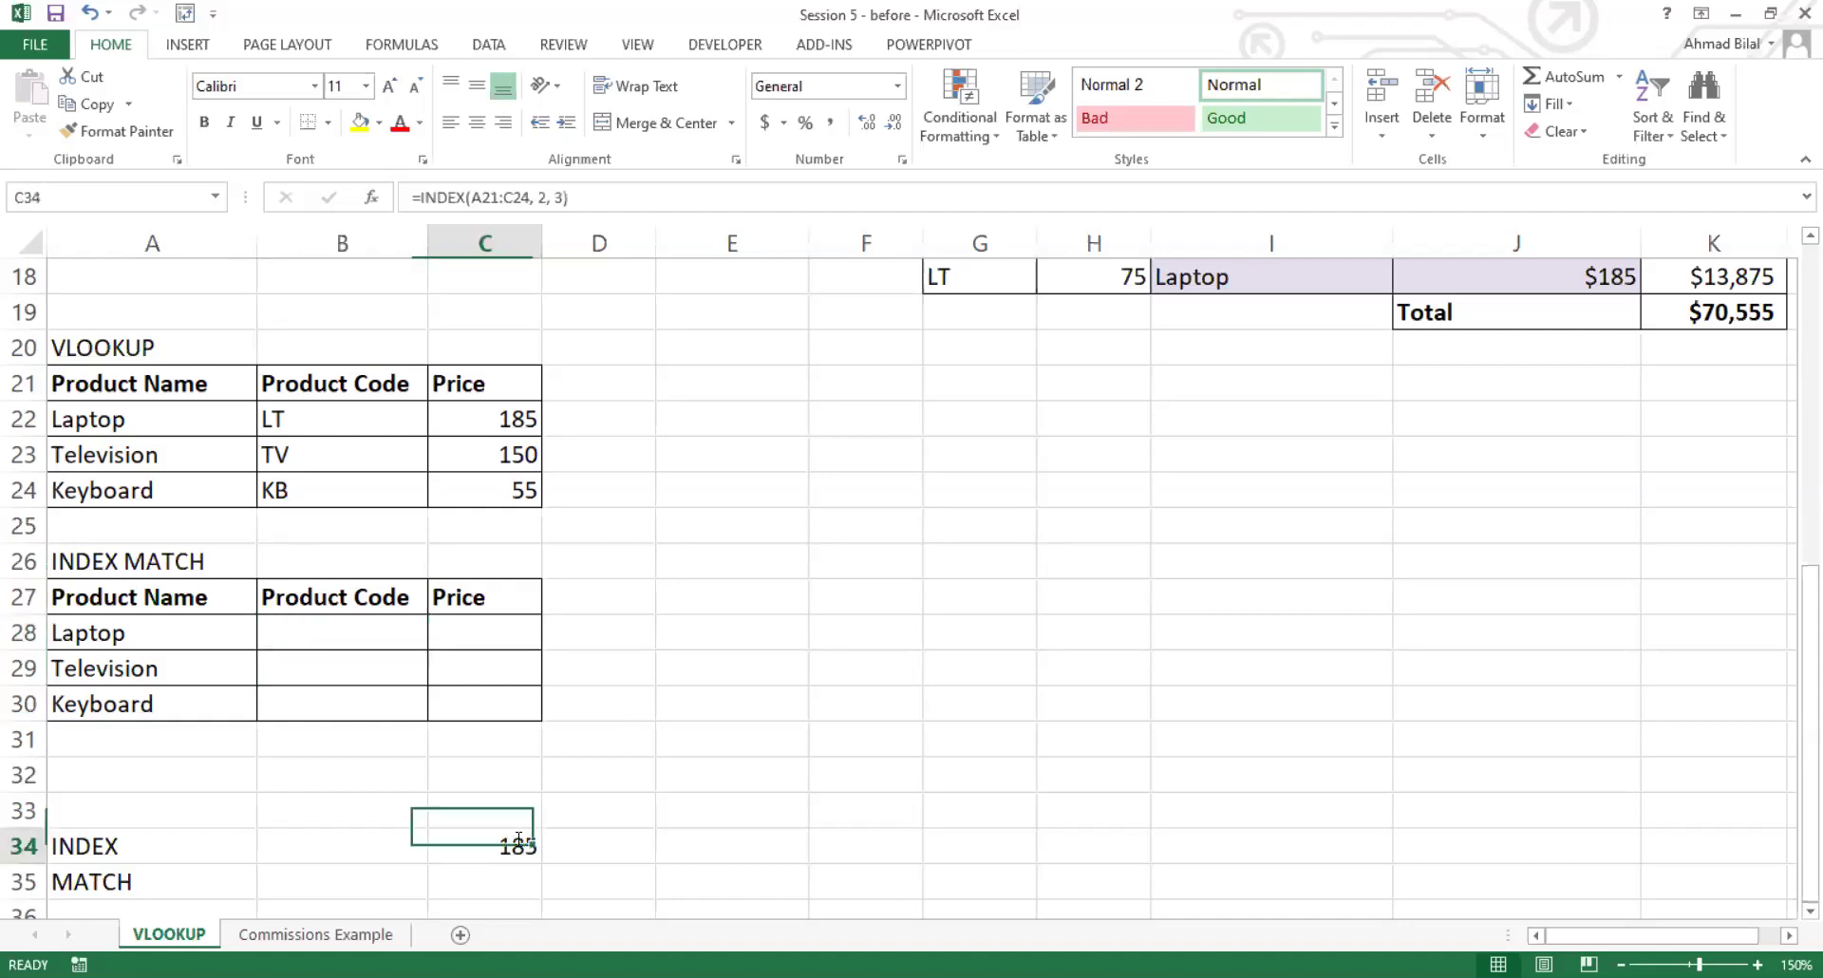
pyautogui.press('F2')
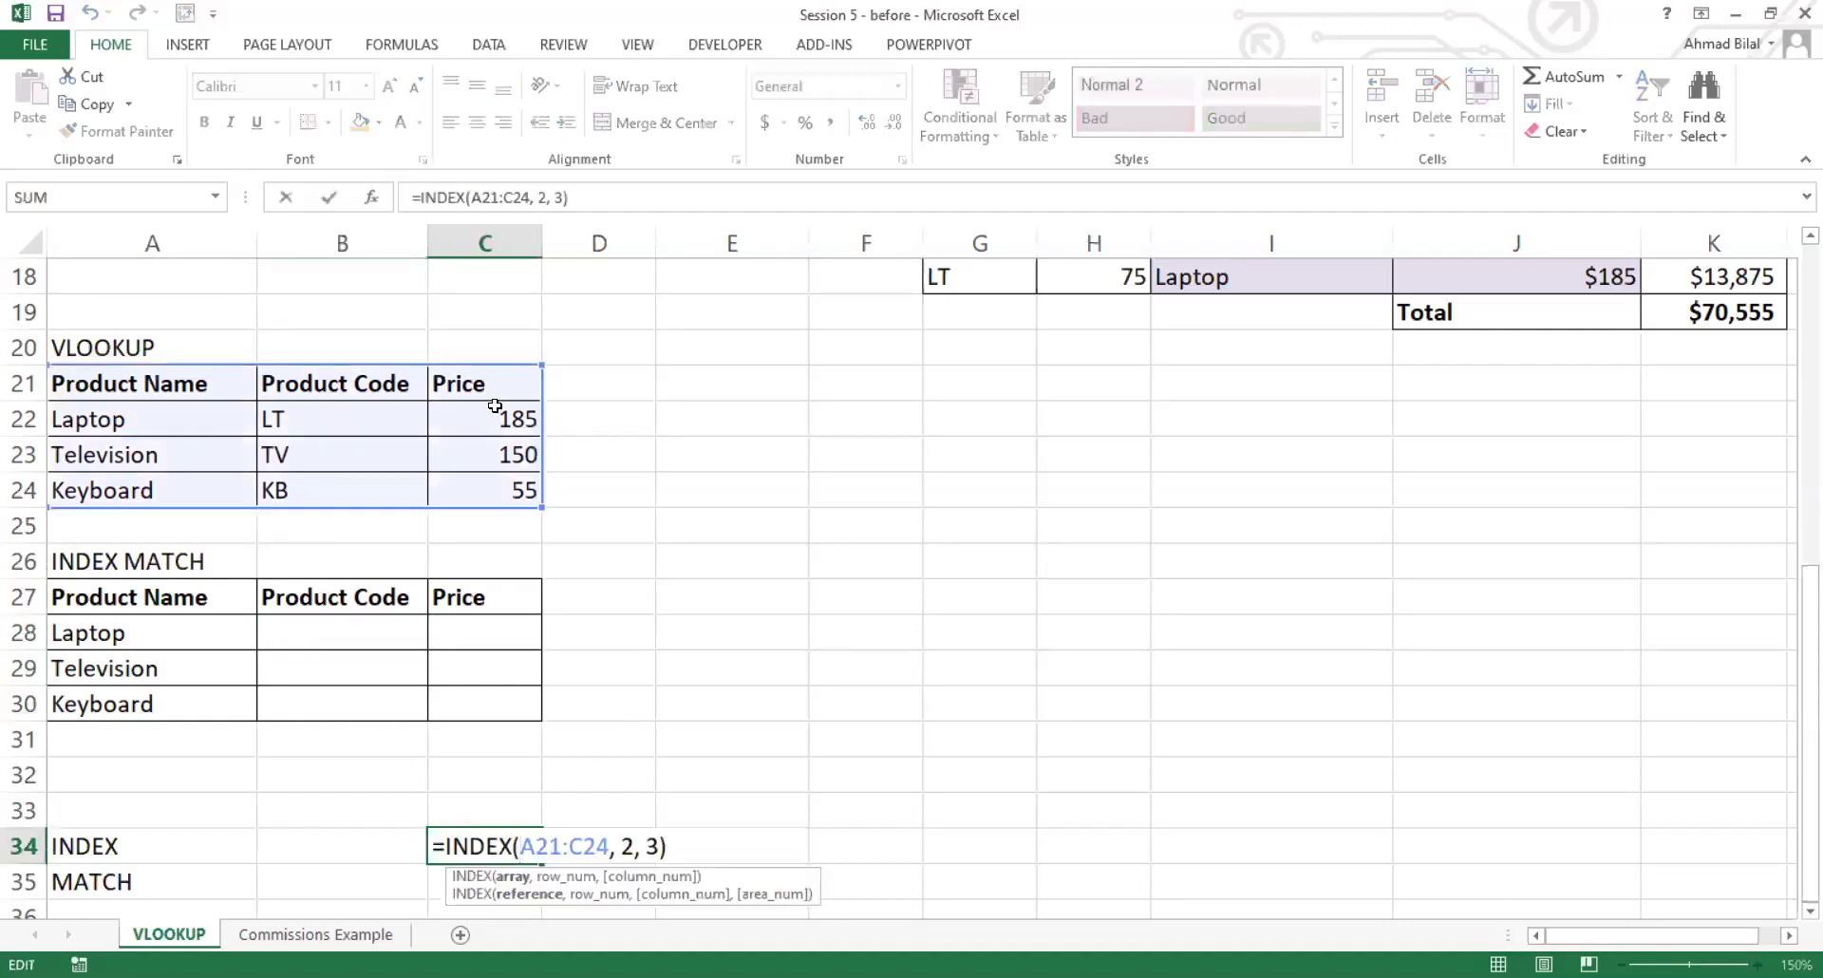
pyautogui.press('Escape')
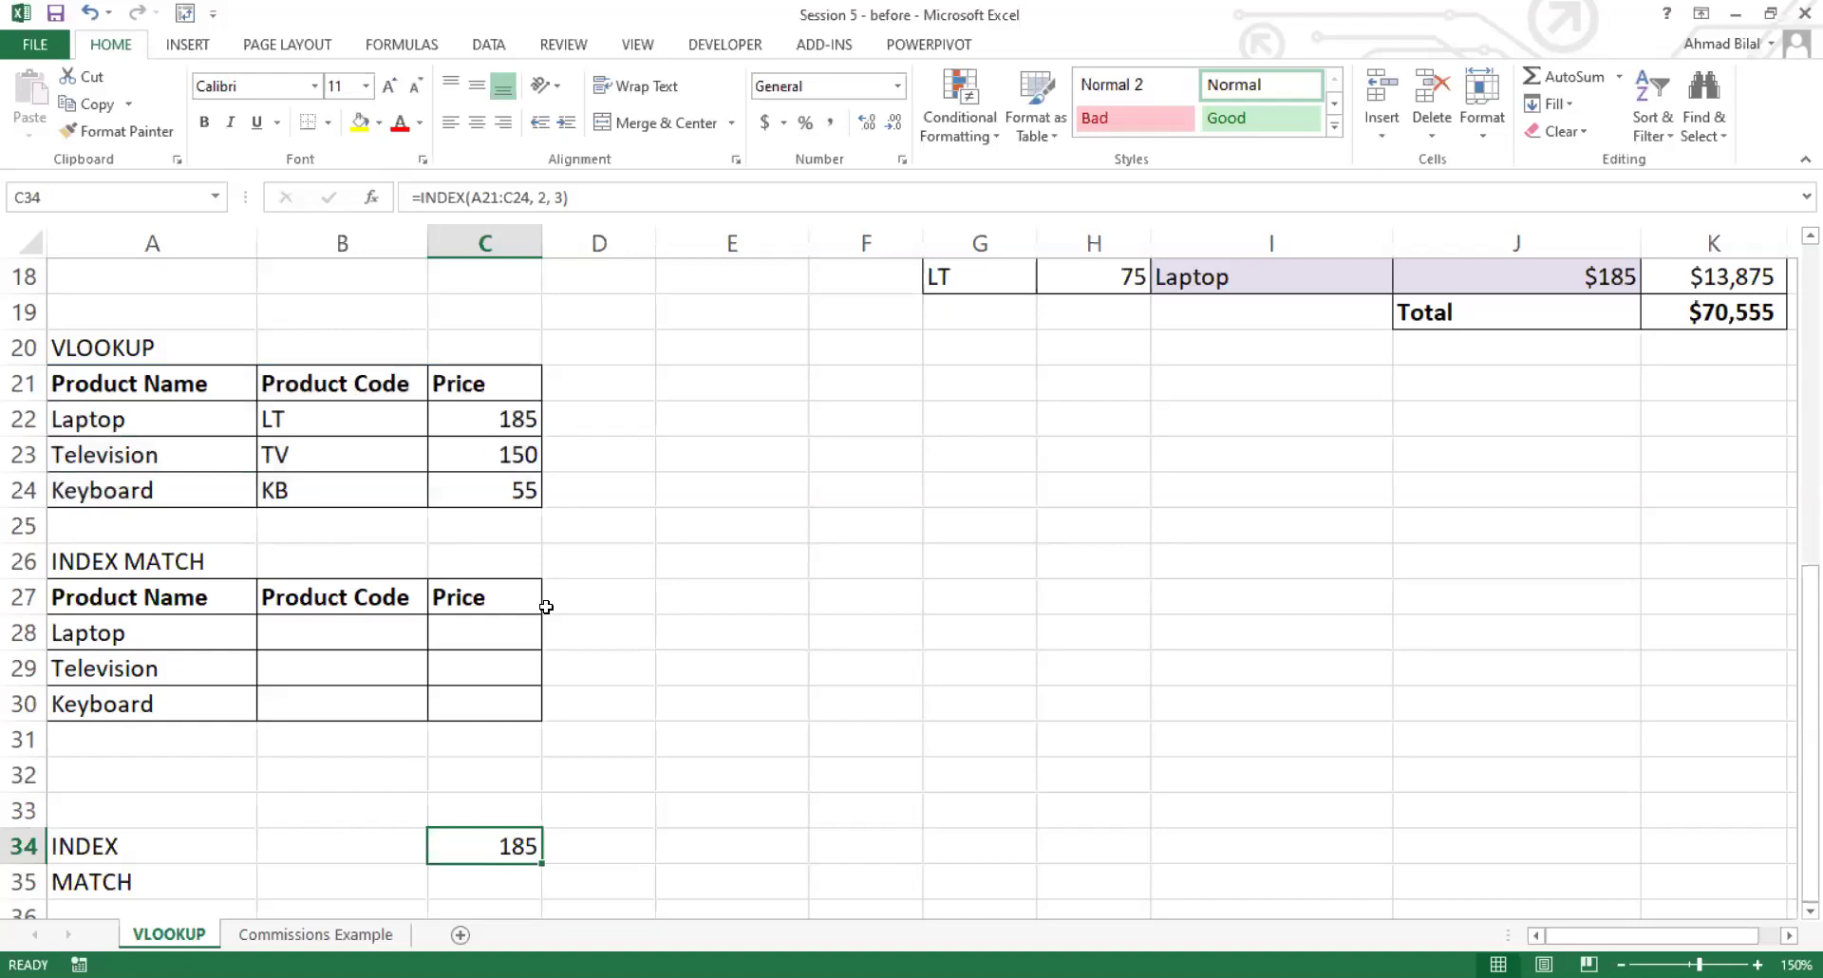
# Step: Enter an INDEX formula in B28 for Laptop's product code, using absolute range $A$11:$D$15, row 3 and column 1
pyautogui.scroll(3, 546, 607)
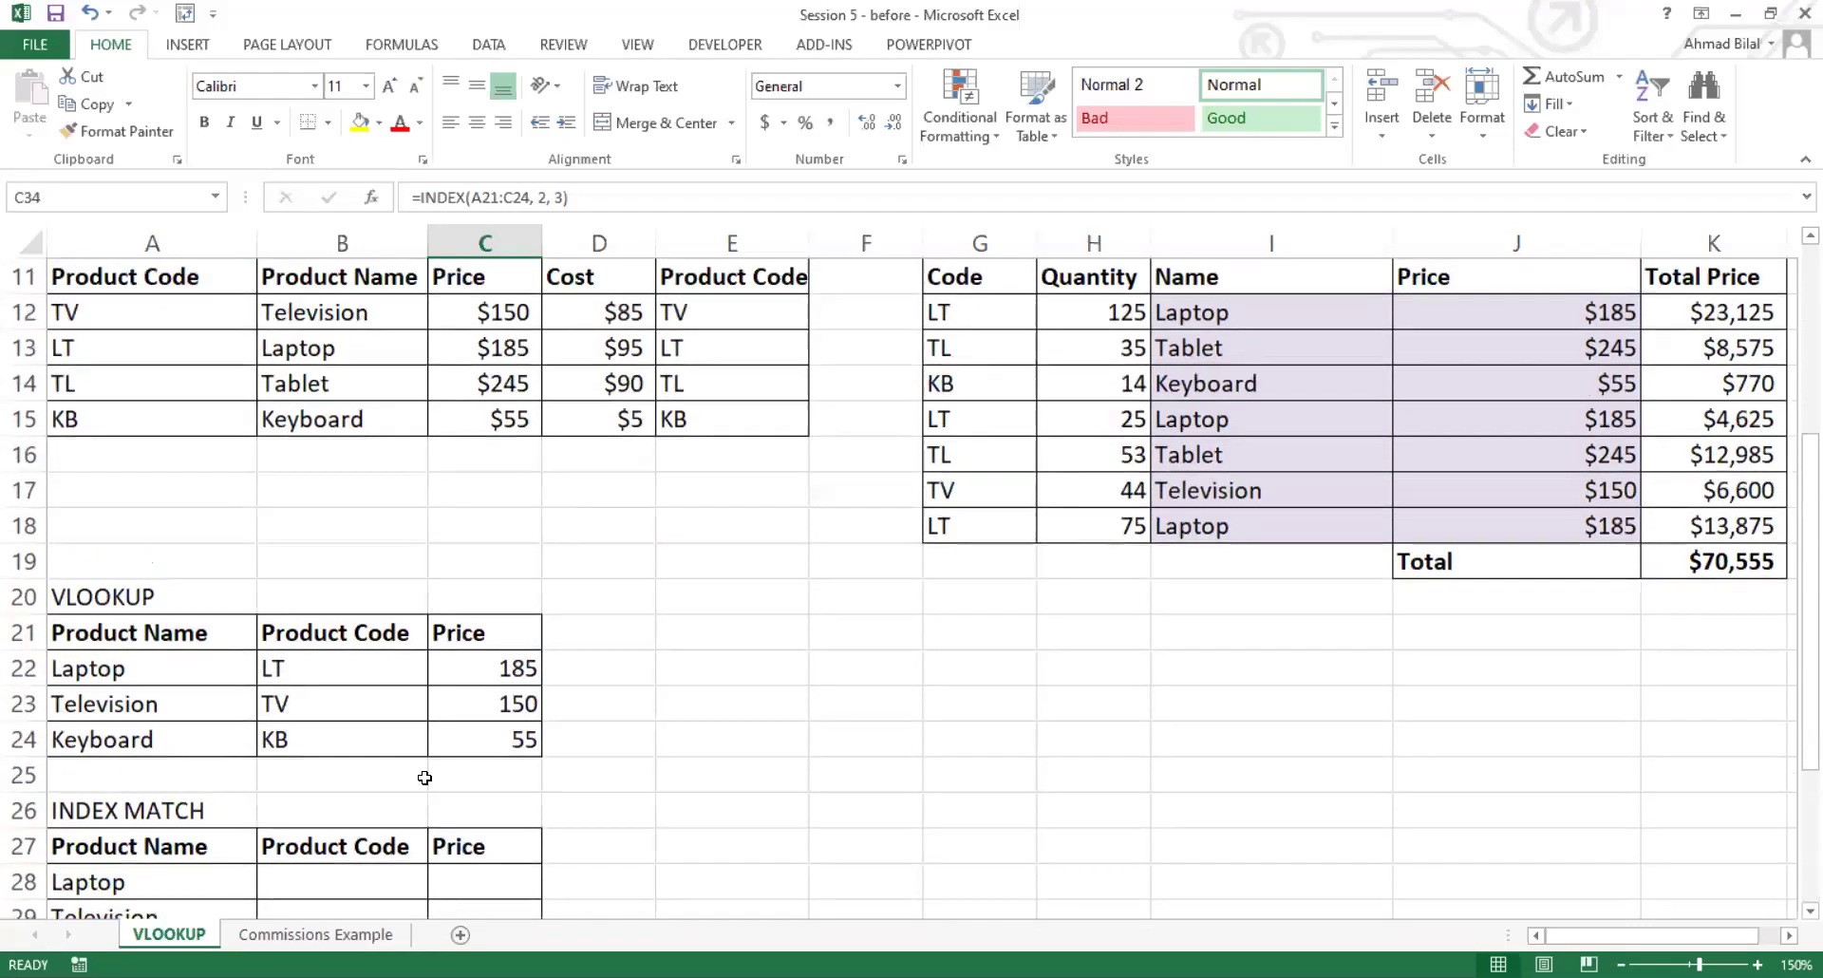
pyautogui.click(361, 872)
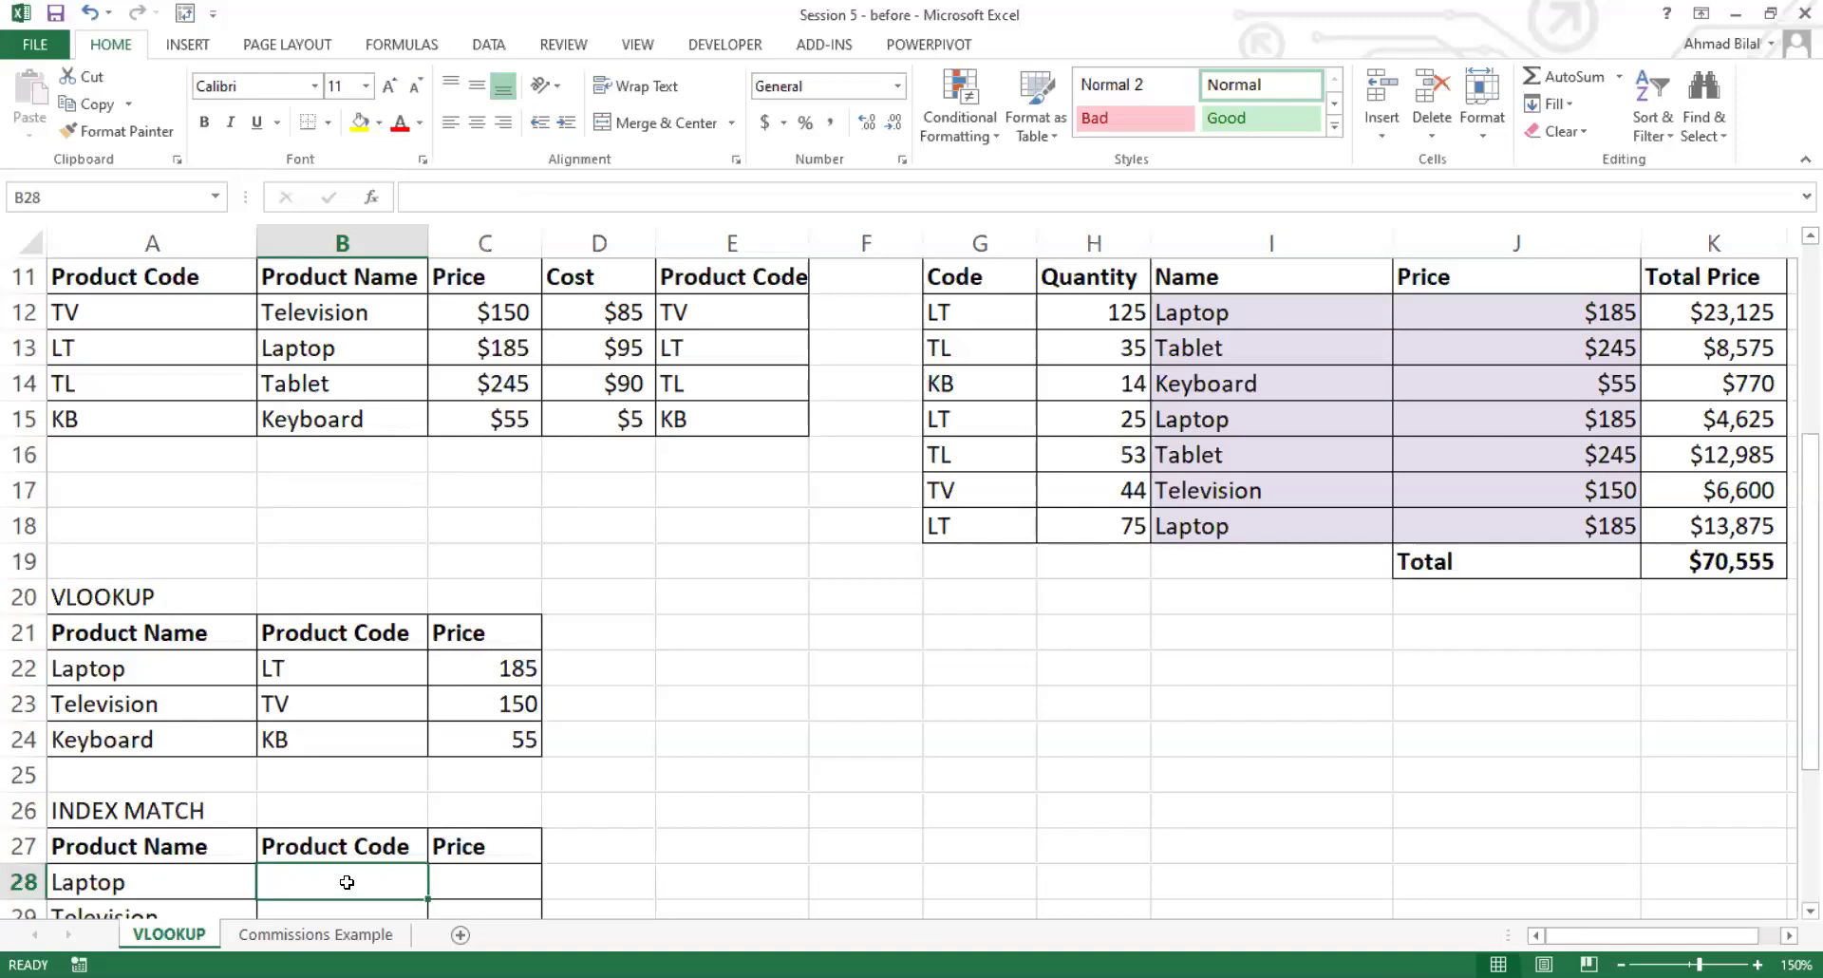
pyautogui.press('BackSpace')
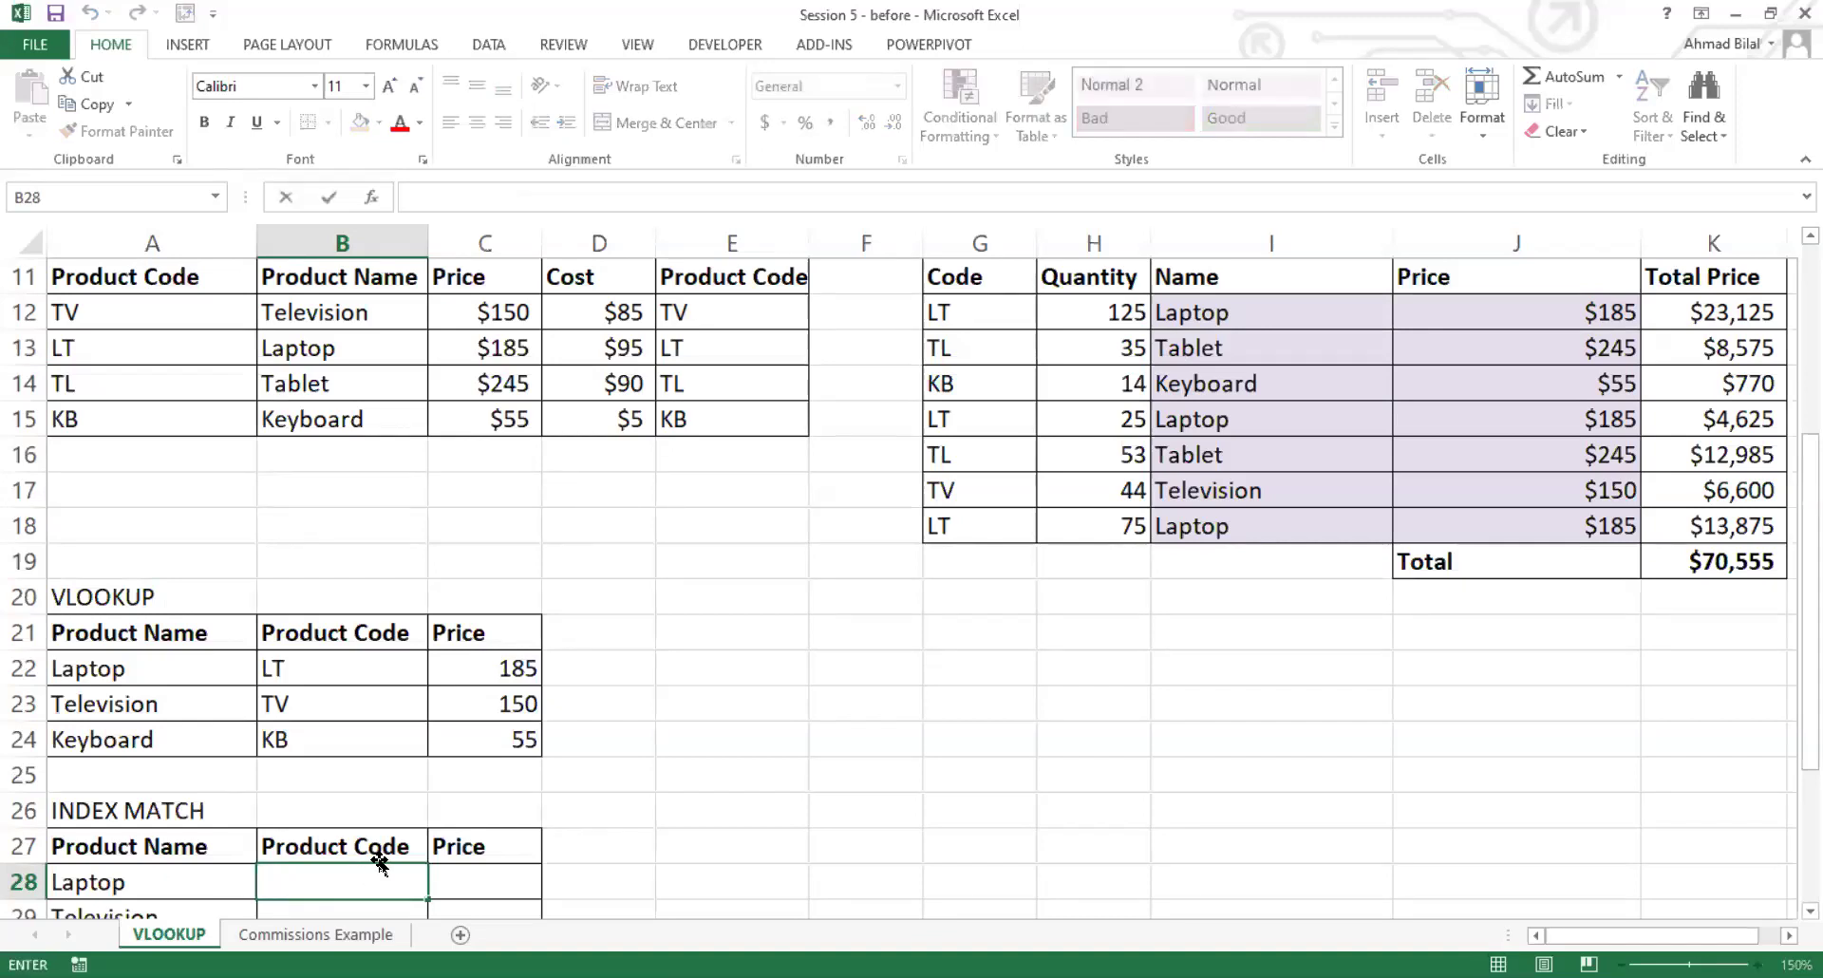
pyautogui.write('=')
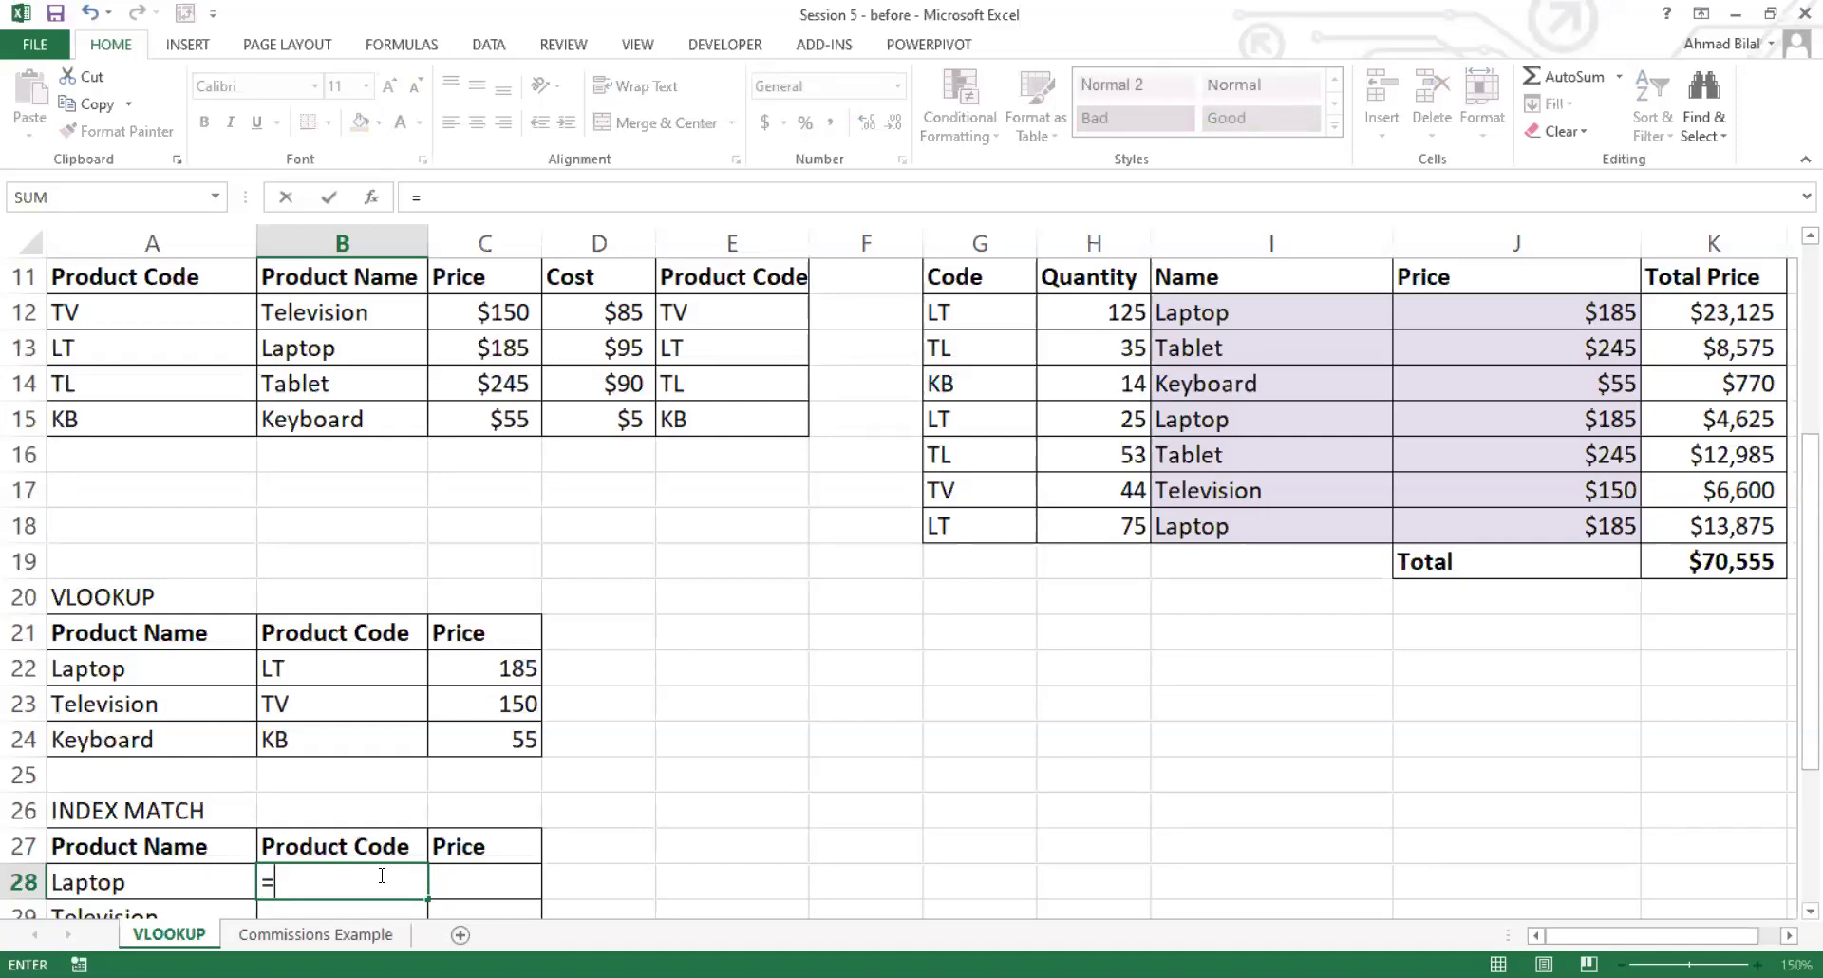
pyautogui.write('index(')
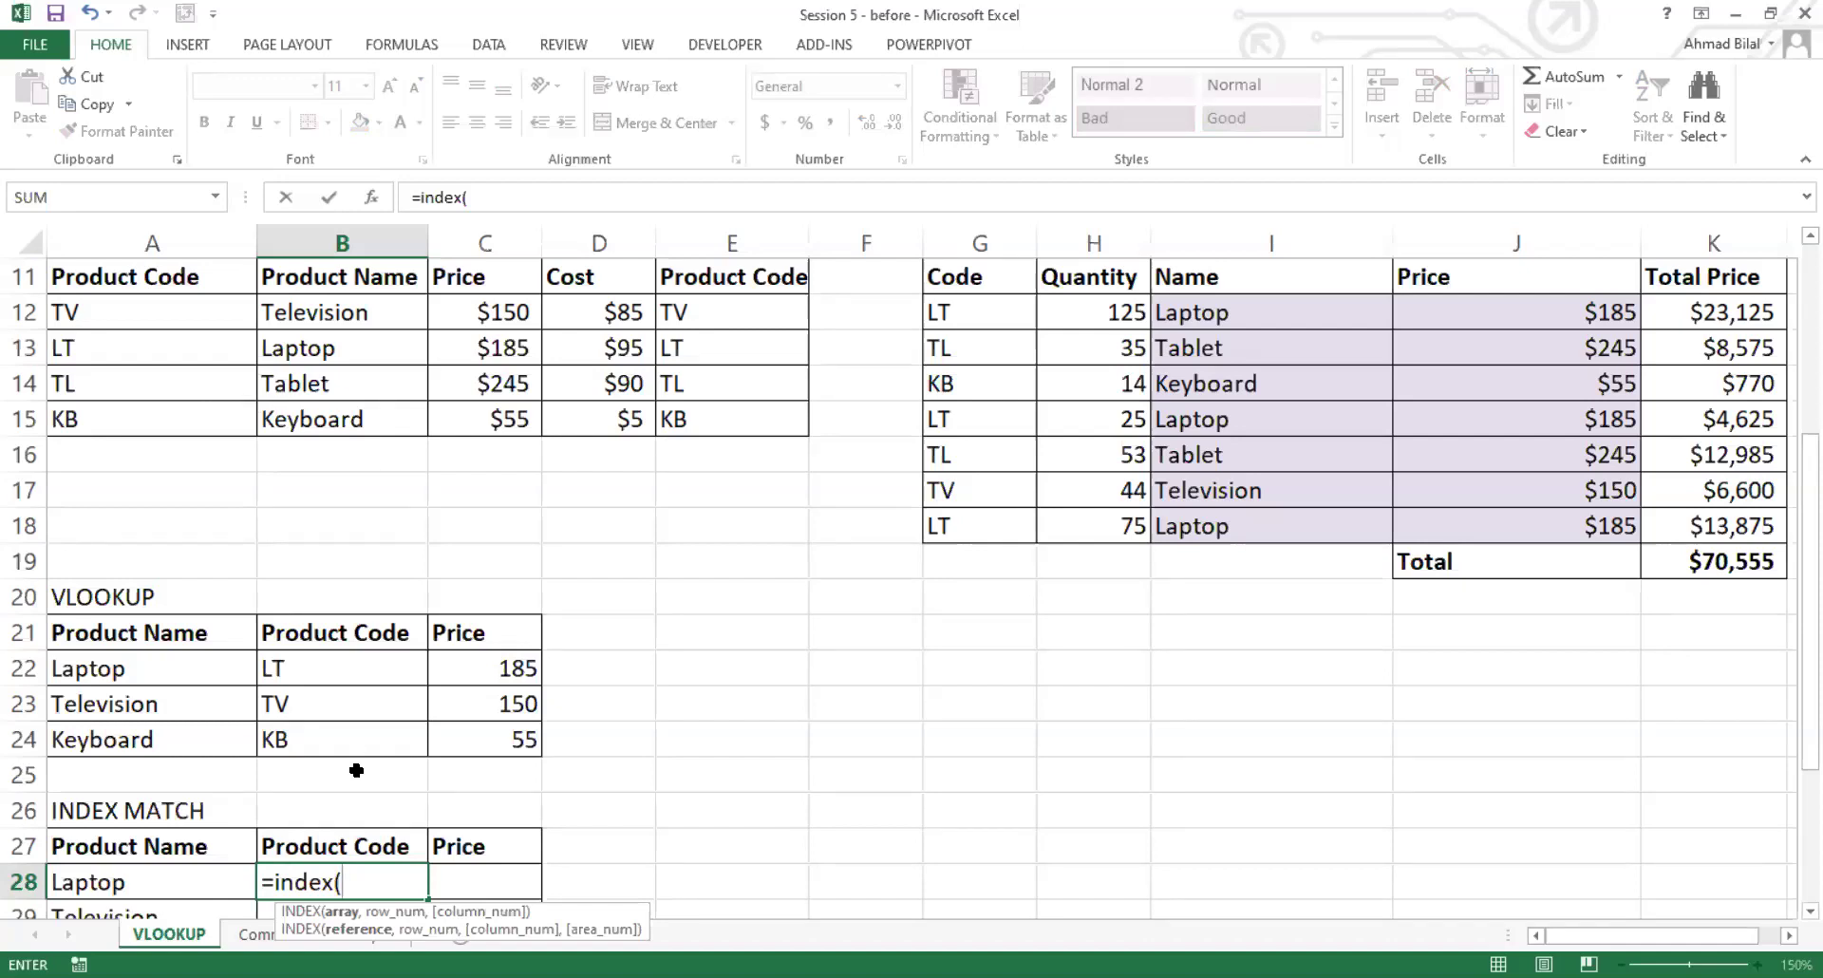
pyautogui.click(191, 285)
pyautogui.moveTo(191, 285); pyautogui.dragTo(598, 420)
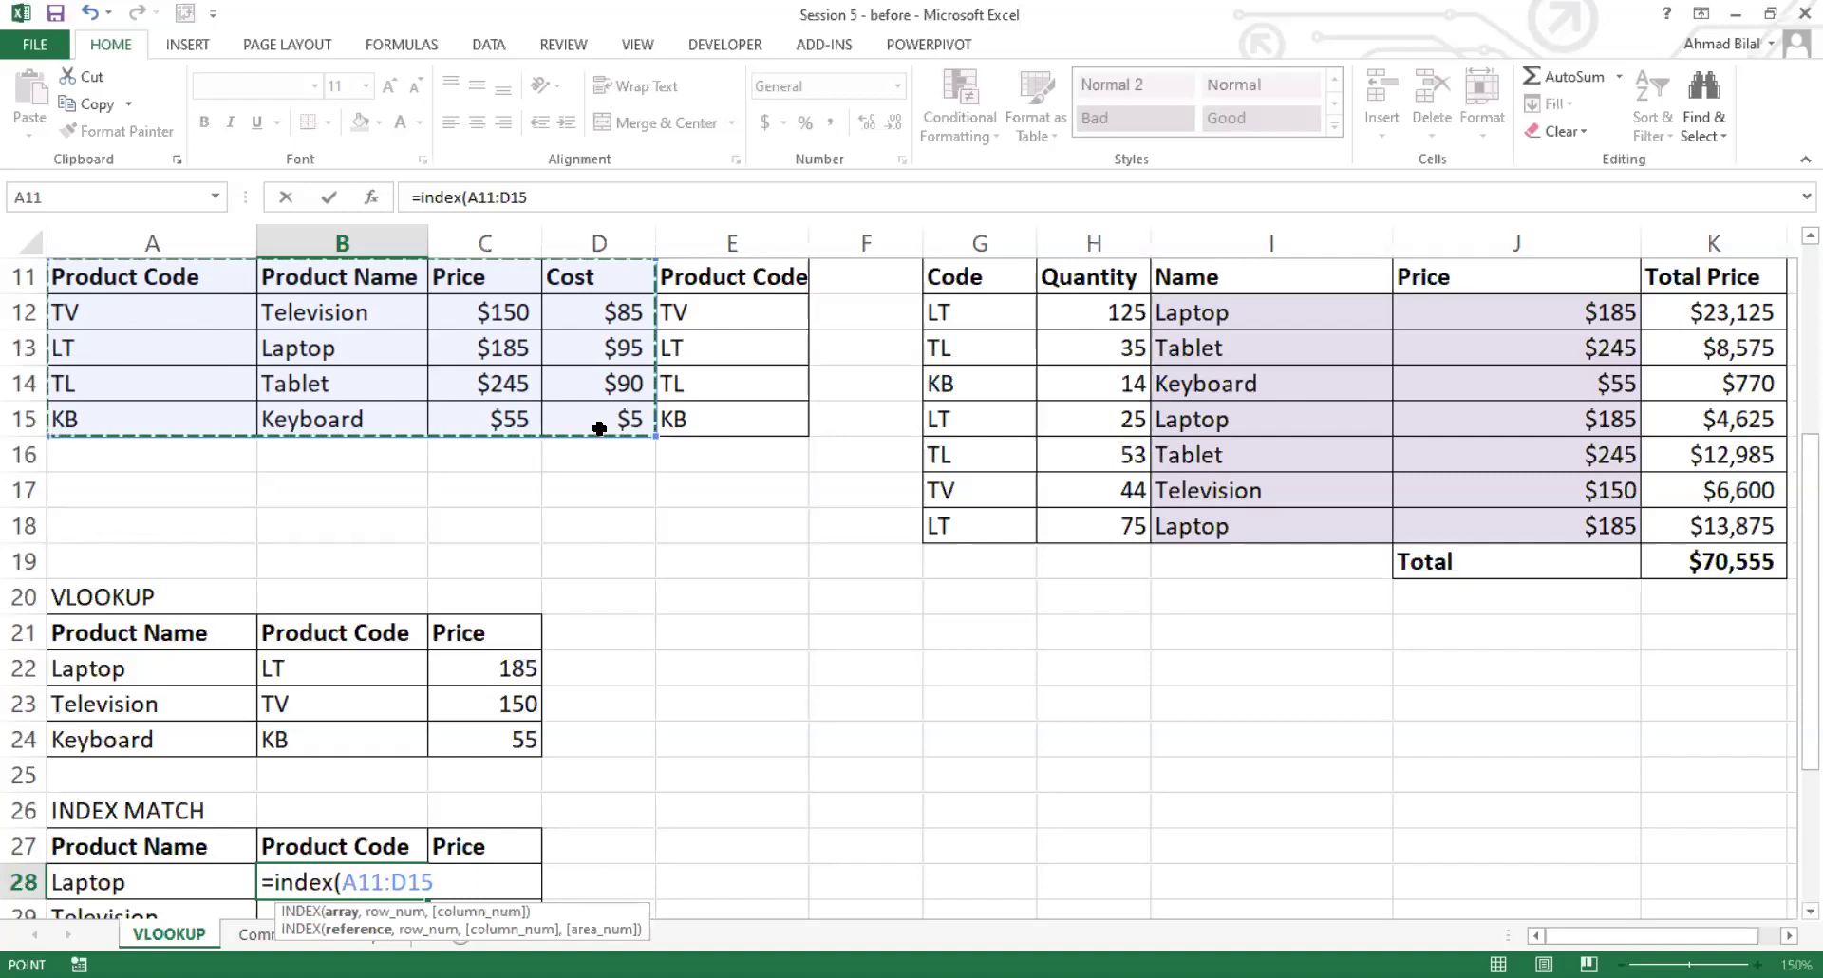
pyautogui.press('F4')
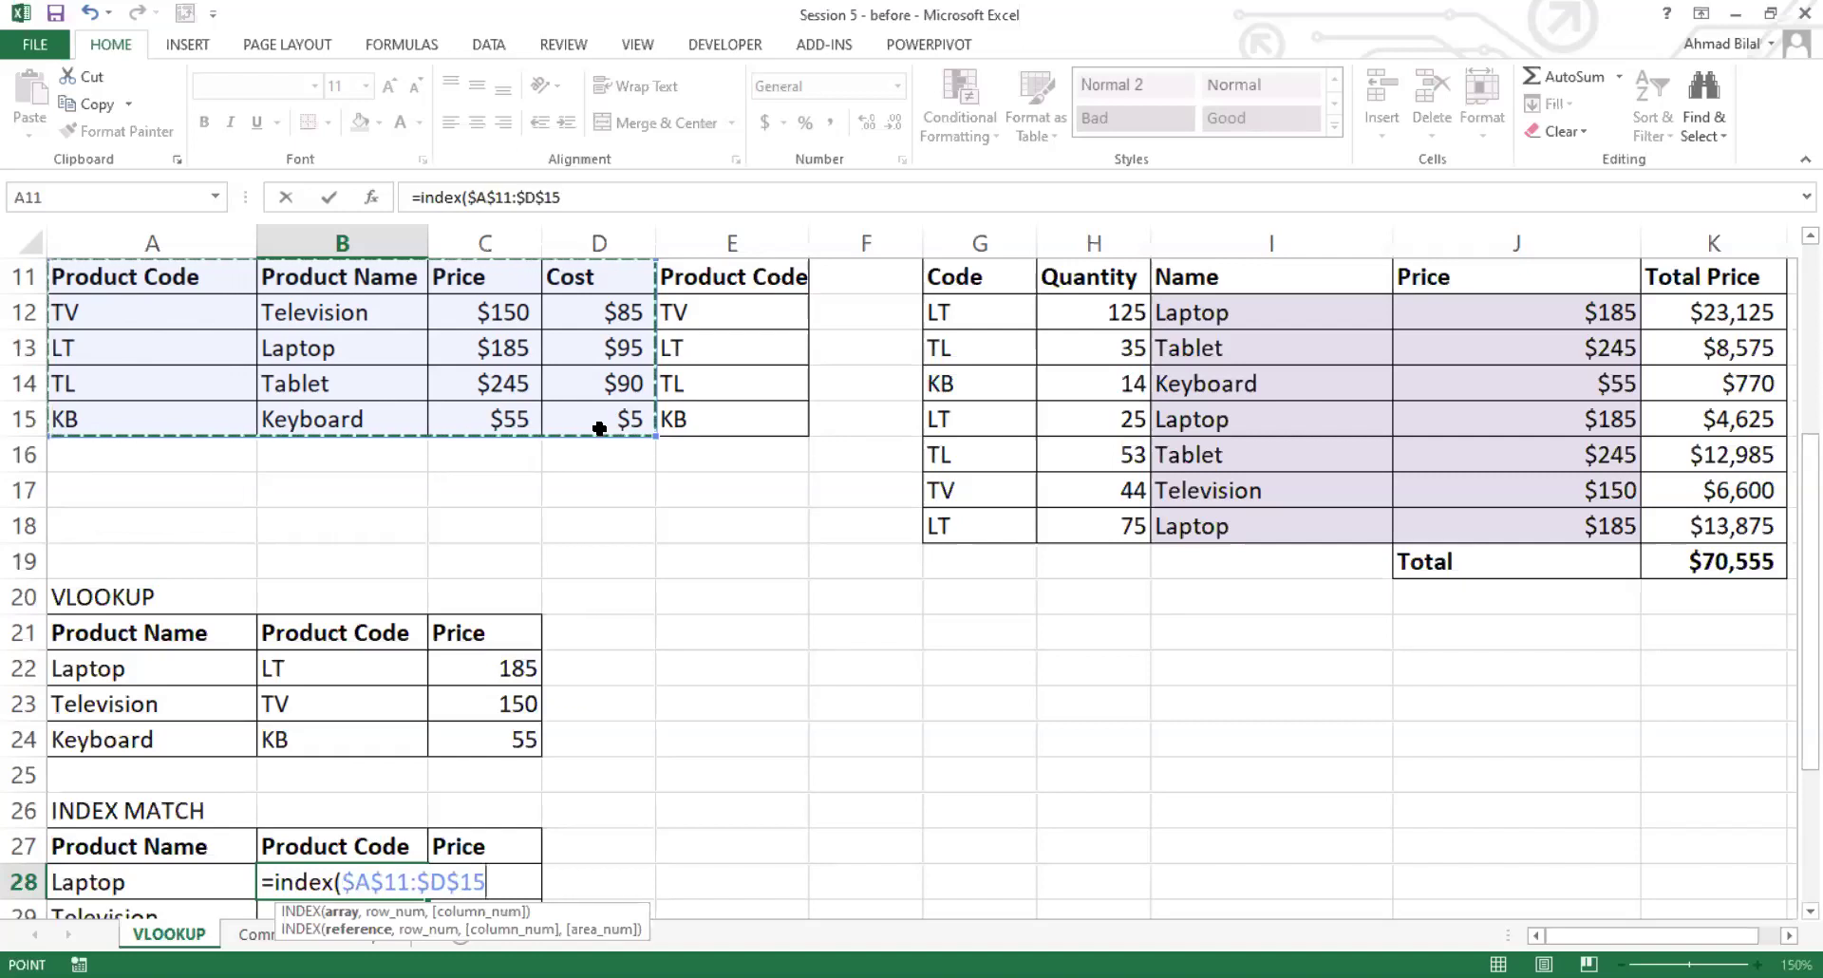
pyautogui.write(',')
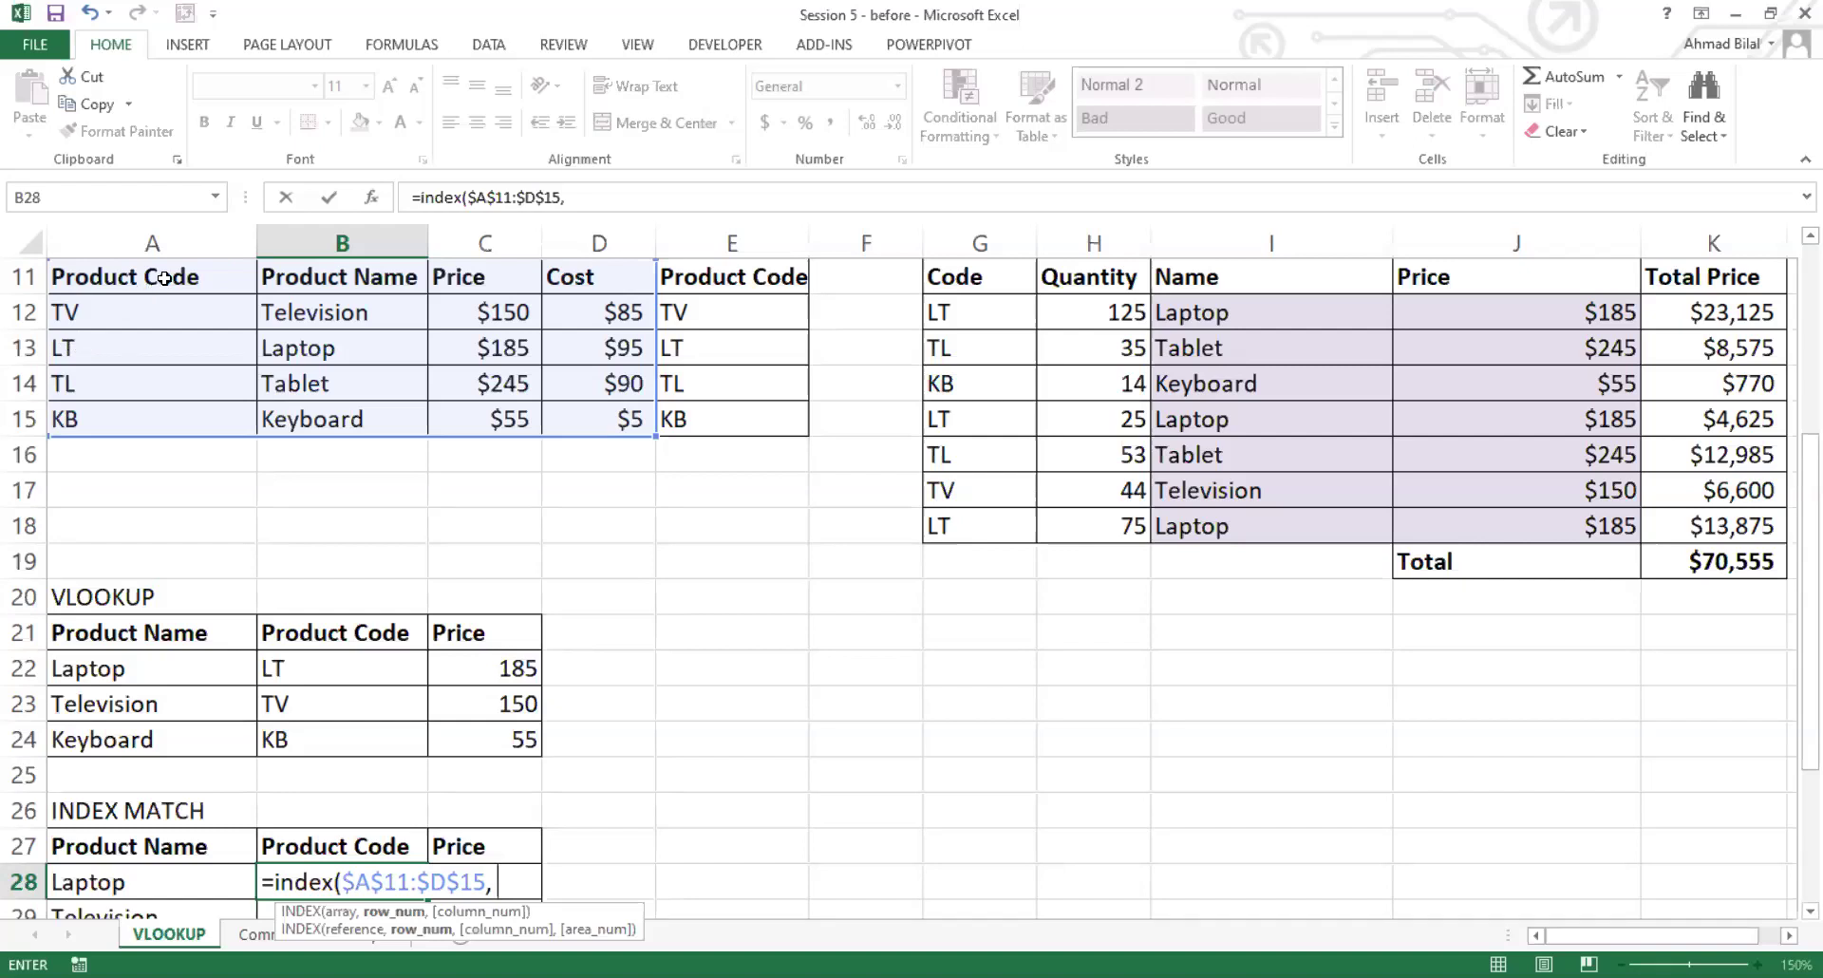
pyautogui.write('3,')
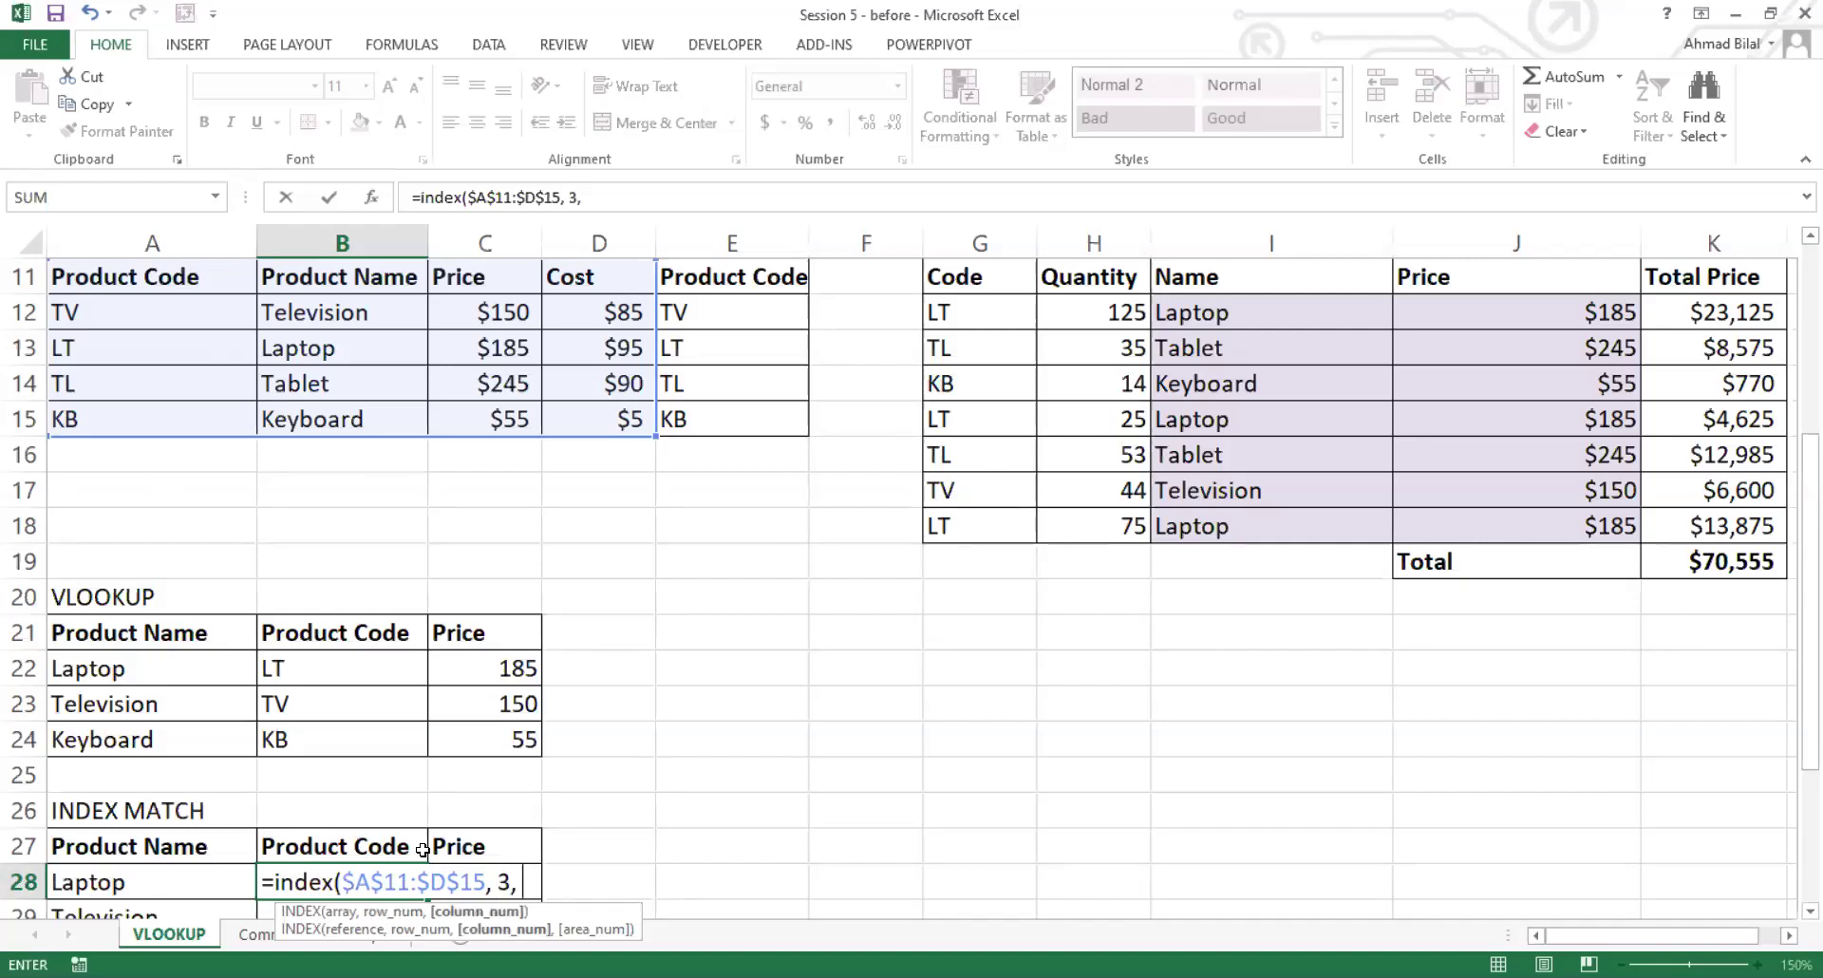
pyautogui.write(' 1)')
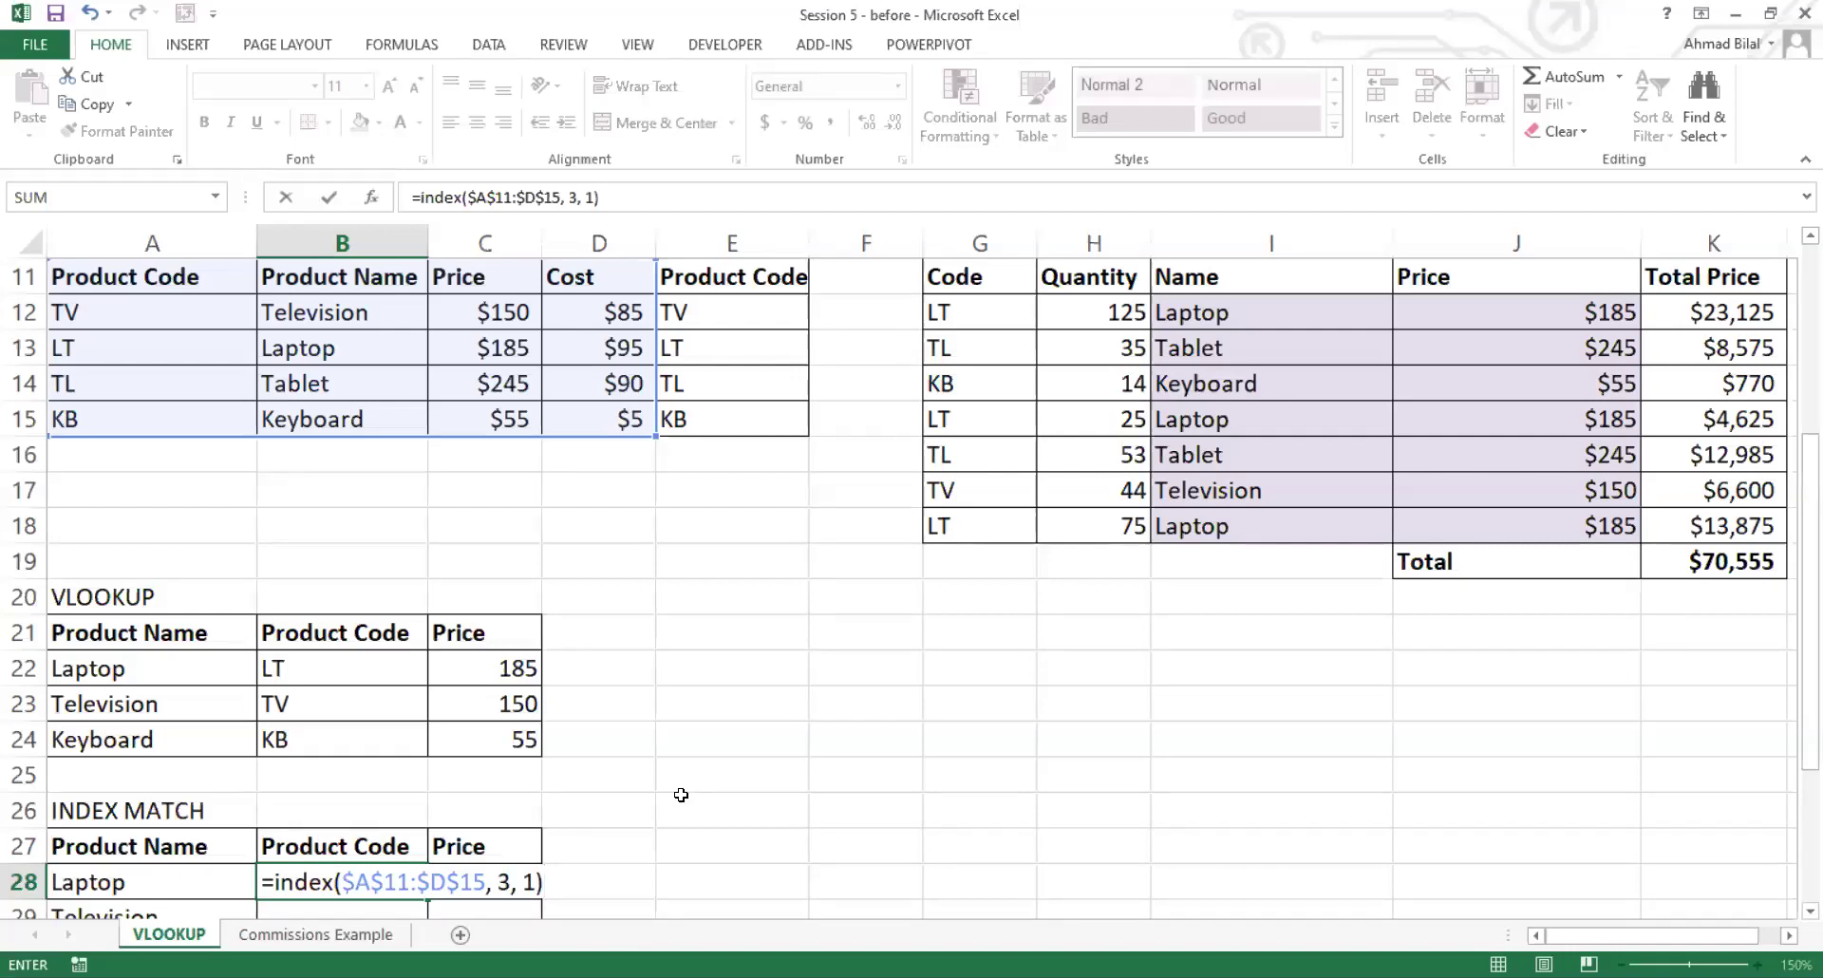
pyautogui.press('Return')
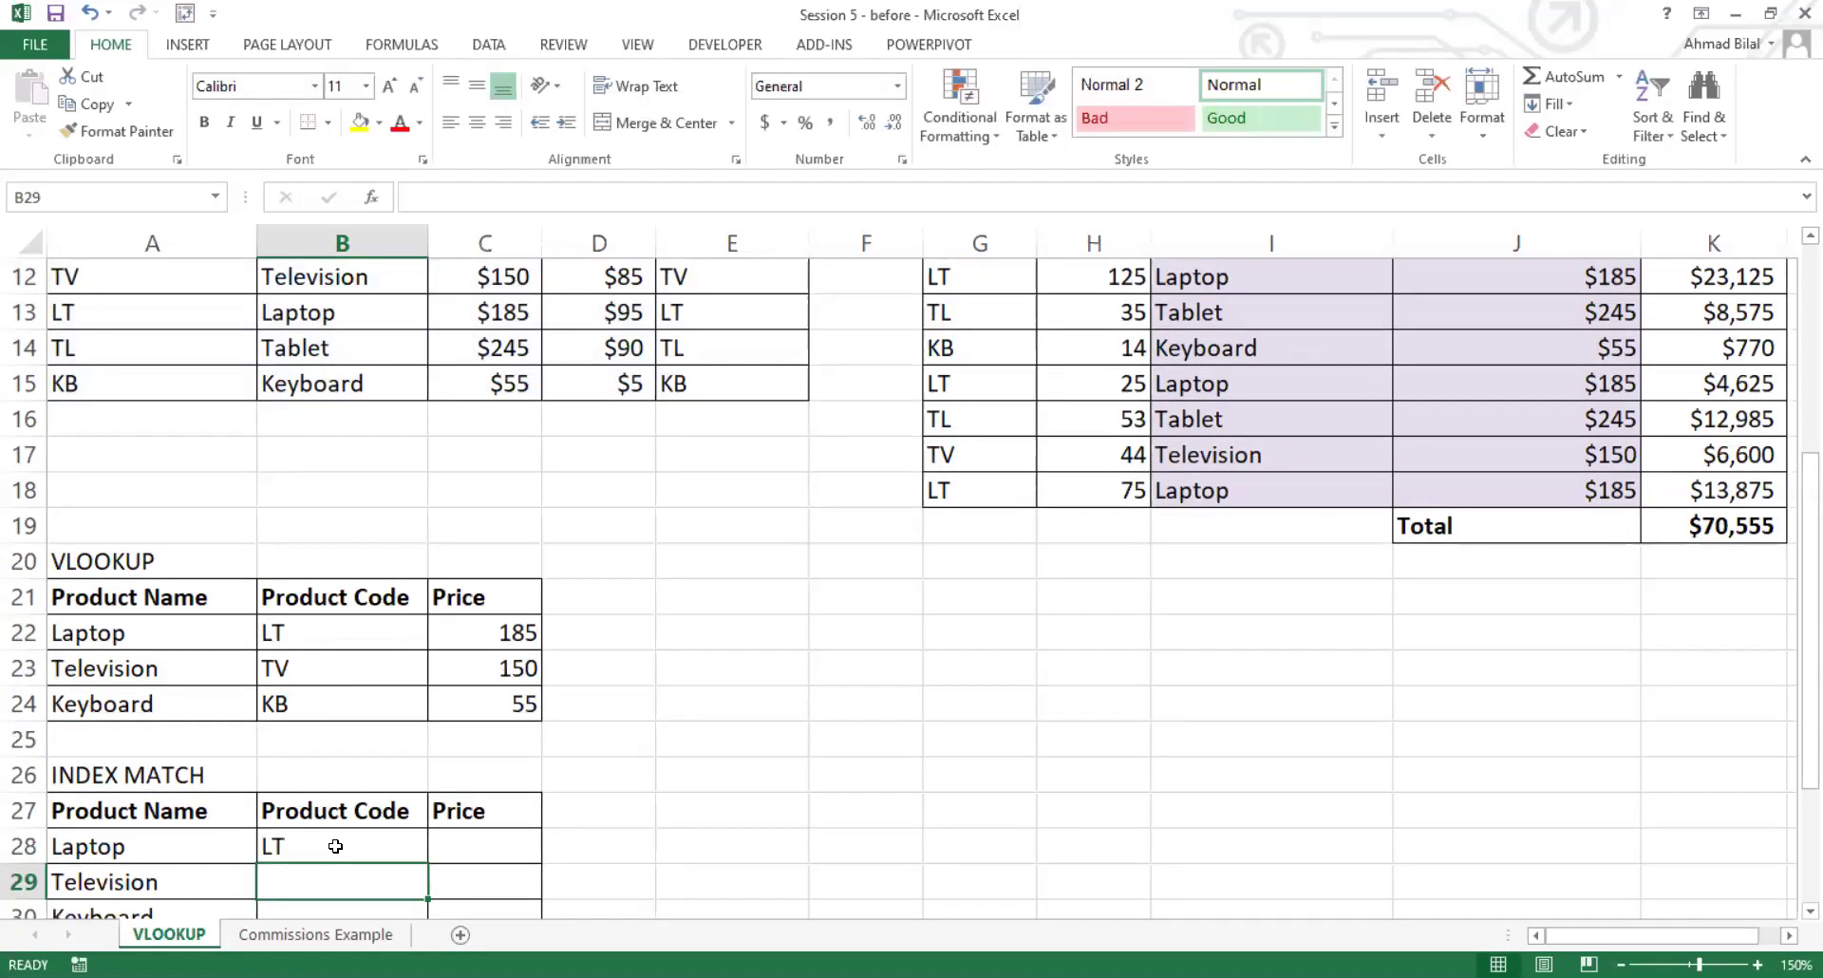
# Step: Review the INDEX formula in B28, checking its array range against the product table and its row and column numbers
pyautogui.click(342, 847)
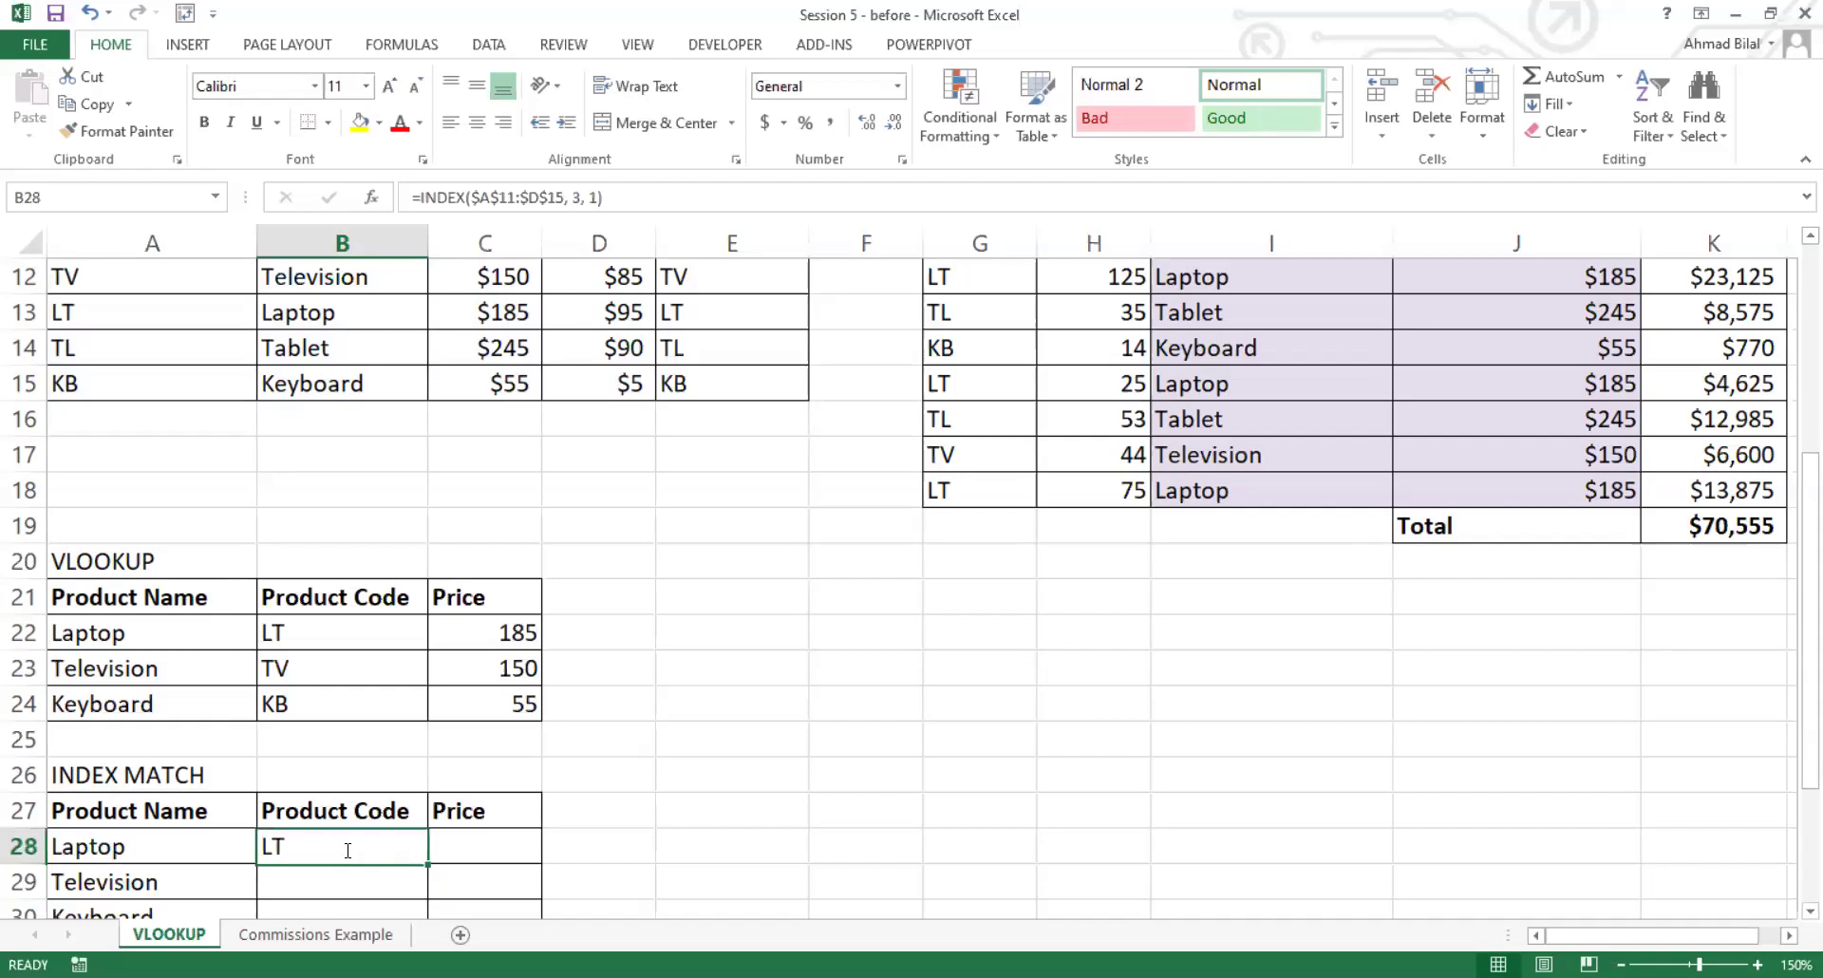
pyautogui.doubleClick(415, 850)
pyautogui.moveTo(349, 846); pyautogui.dragTo(492, 845)
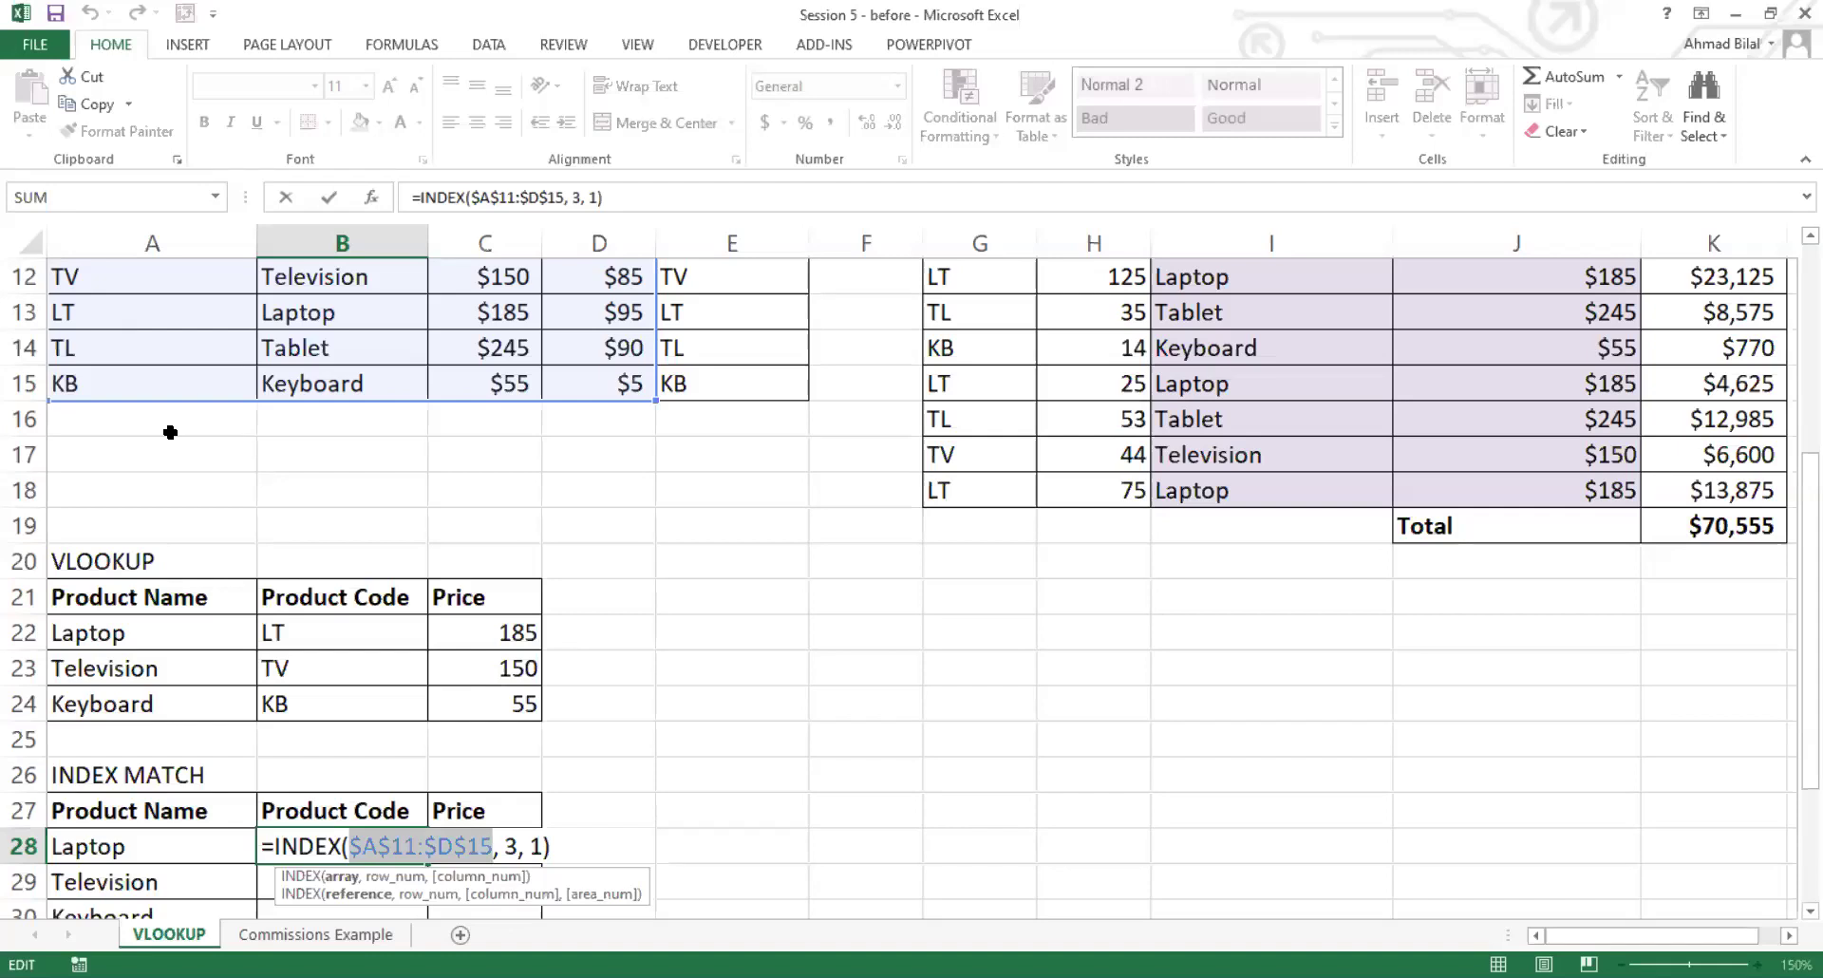
pyautogui.scroll(1, 170, 432)
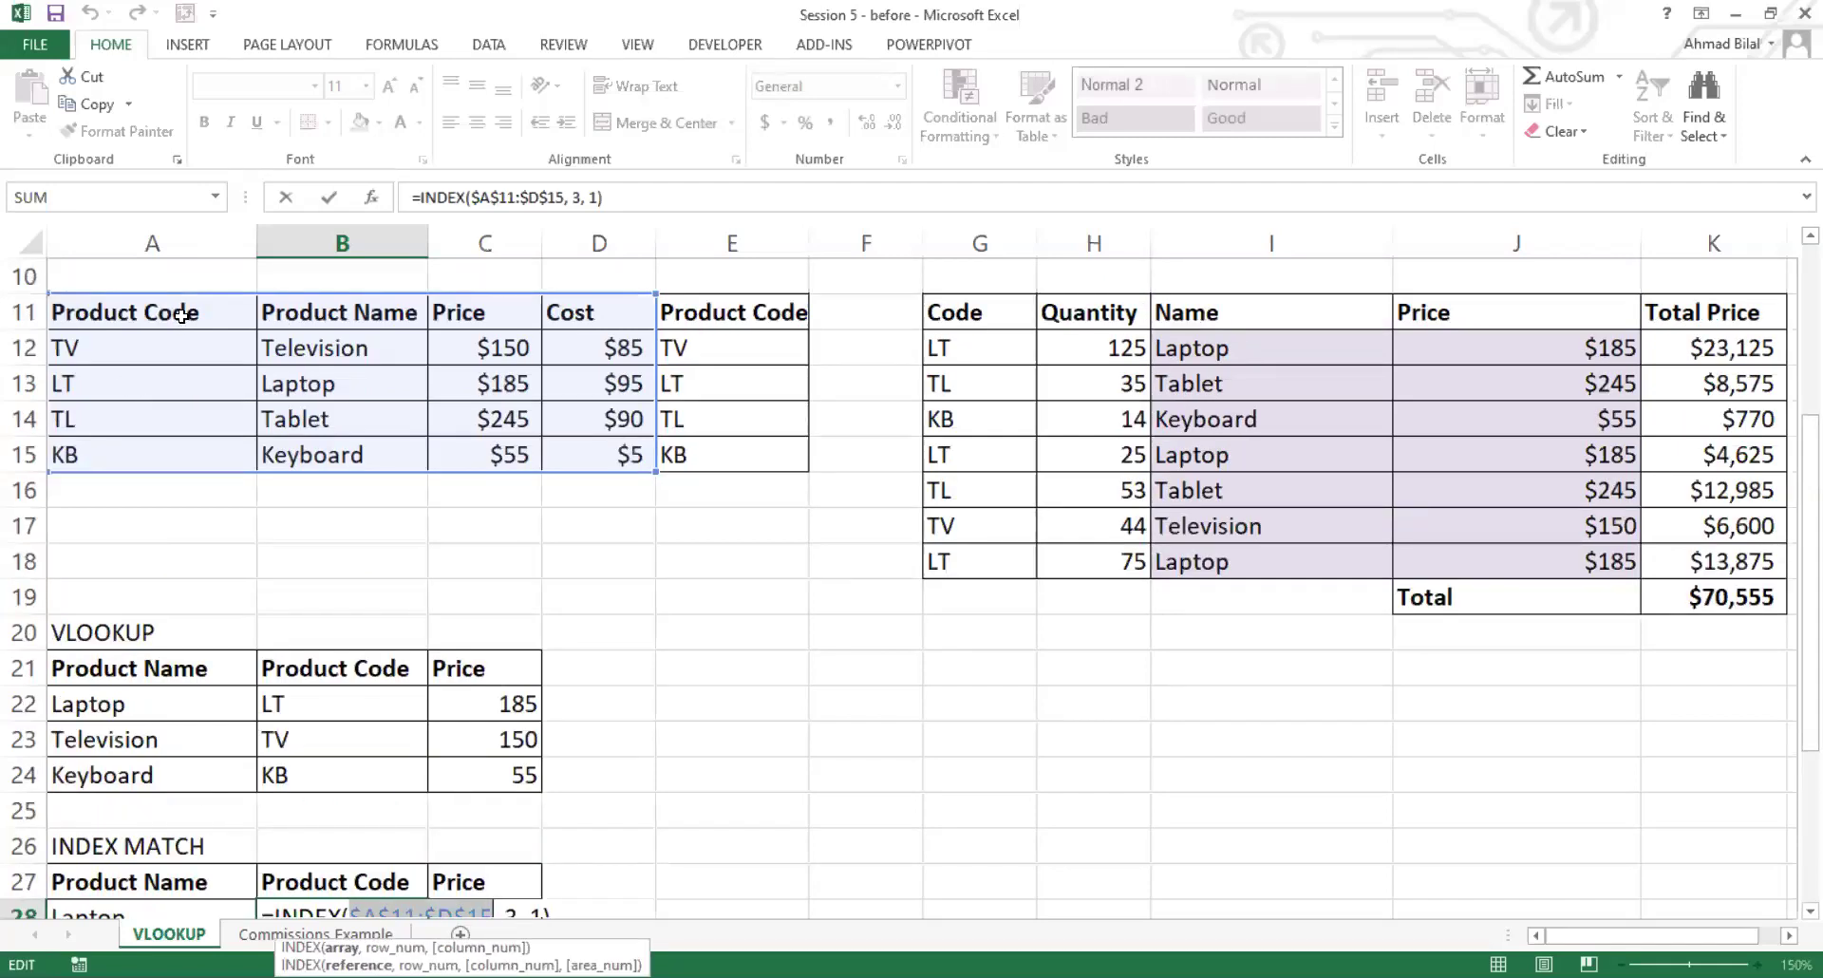
pyautogui.scroll(-1, 464, 729)
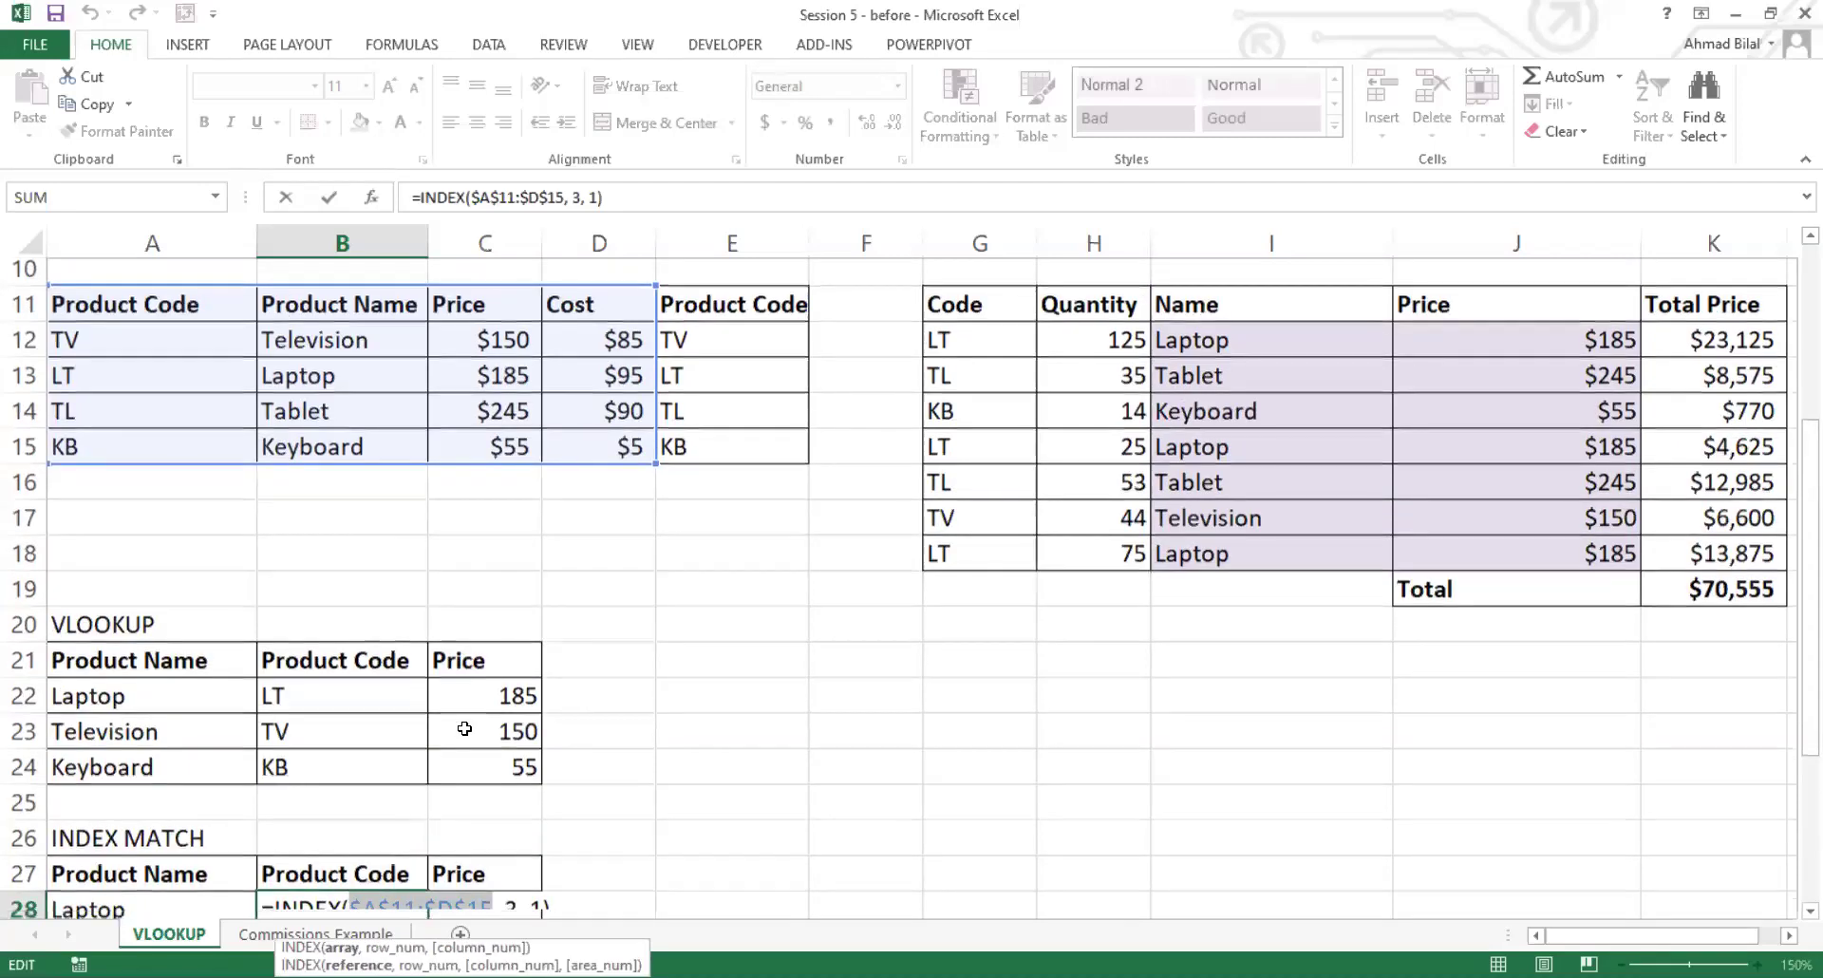
pyautogui.scroll(-1, 538, 774)
pyautogui.click(538, 777)
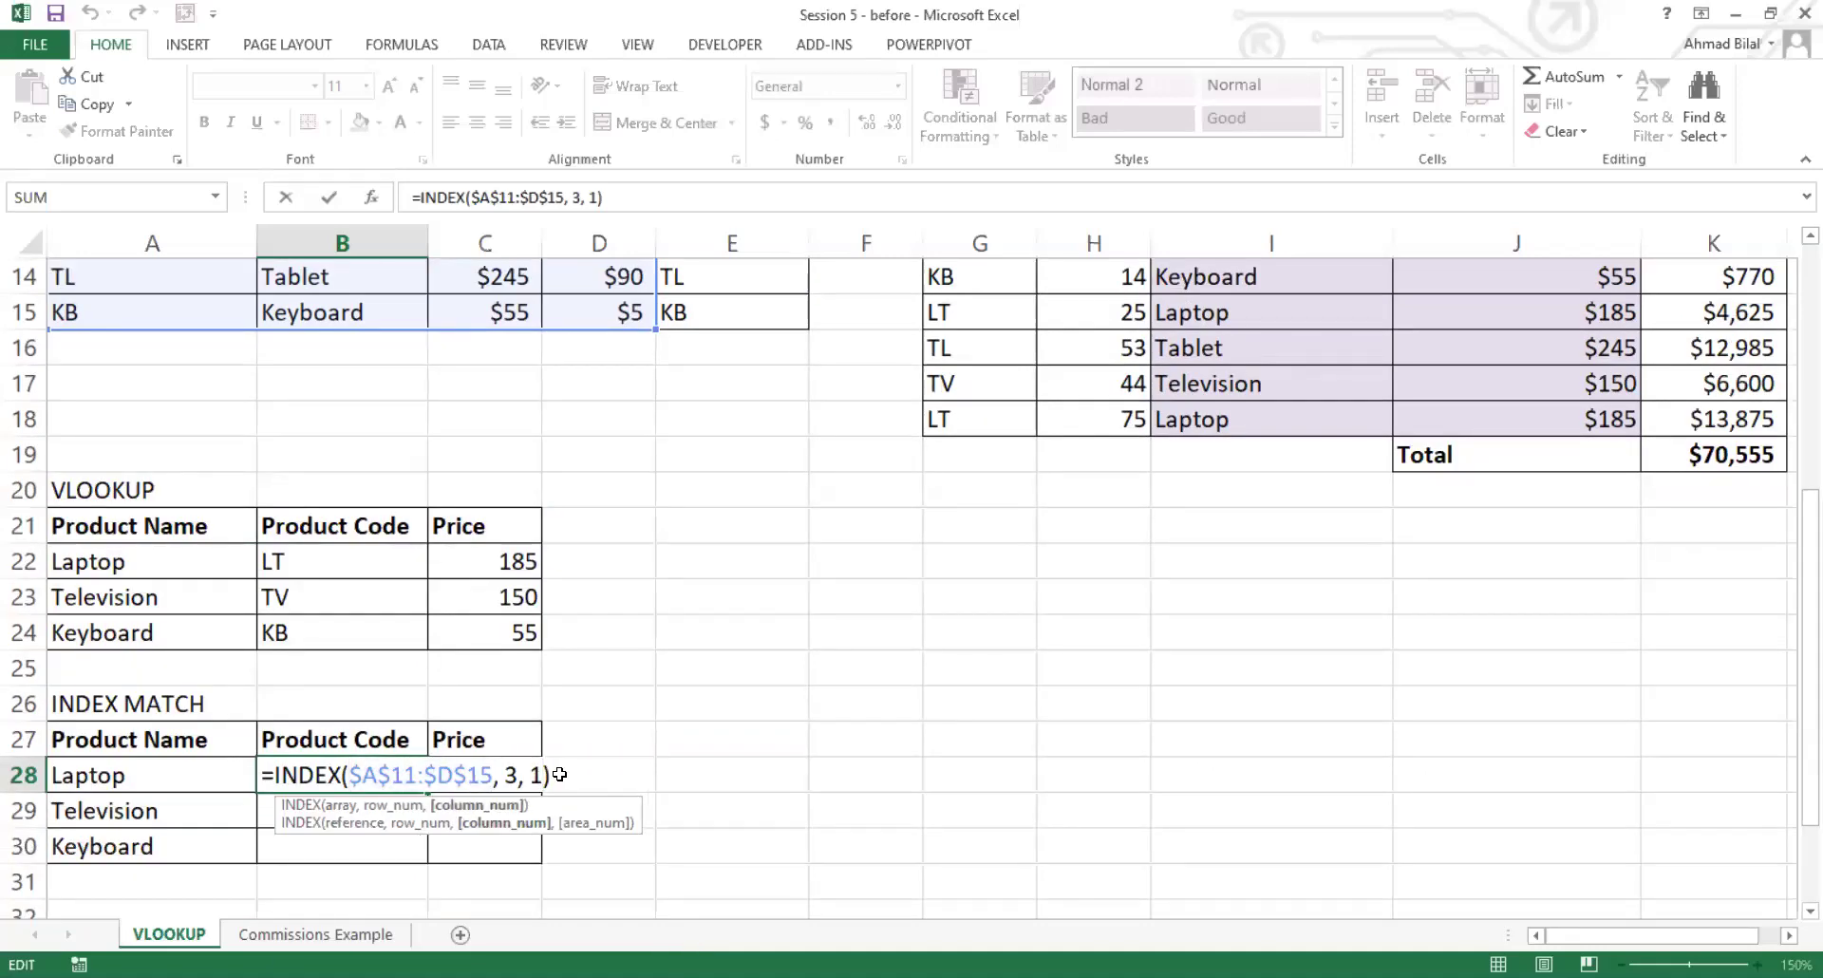
pyautogui.hotkey('ctrl', 'Return')
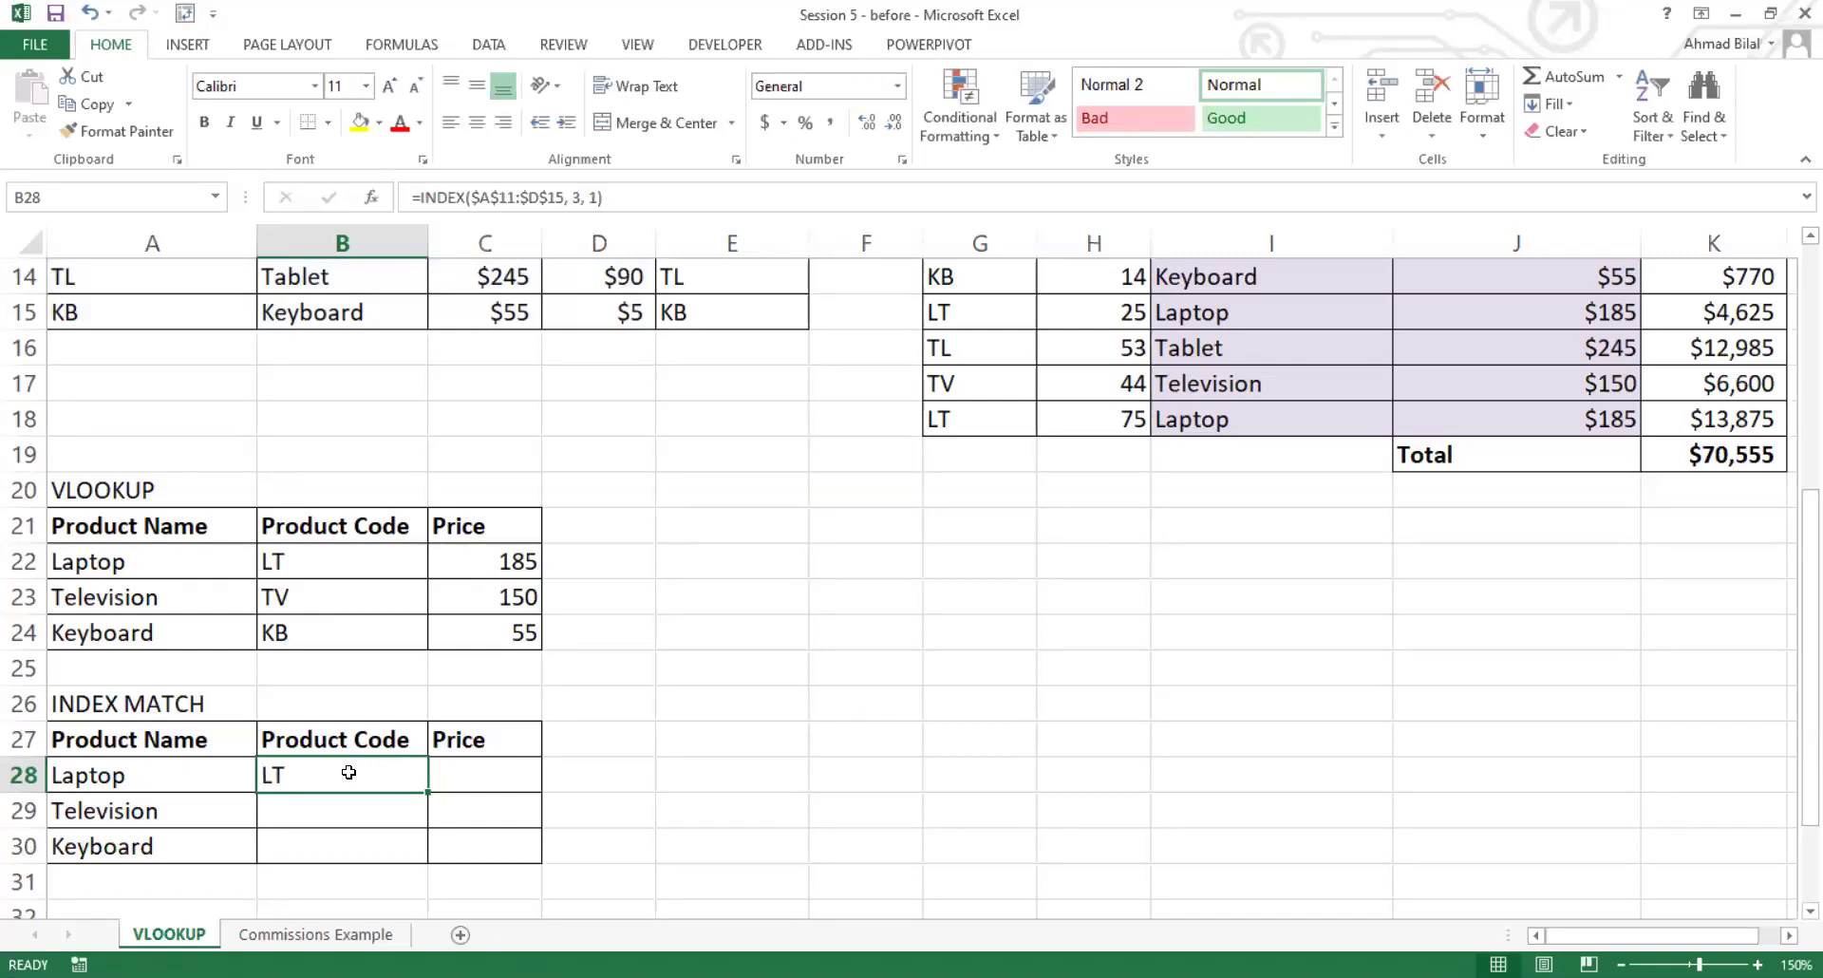
pyautogui.moveTo(347, 772); pyautogui.dragTo(472, 838)
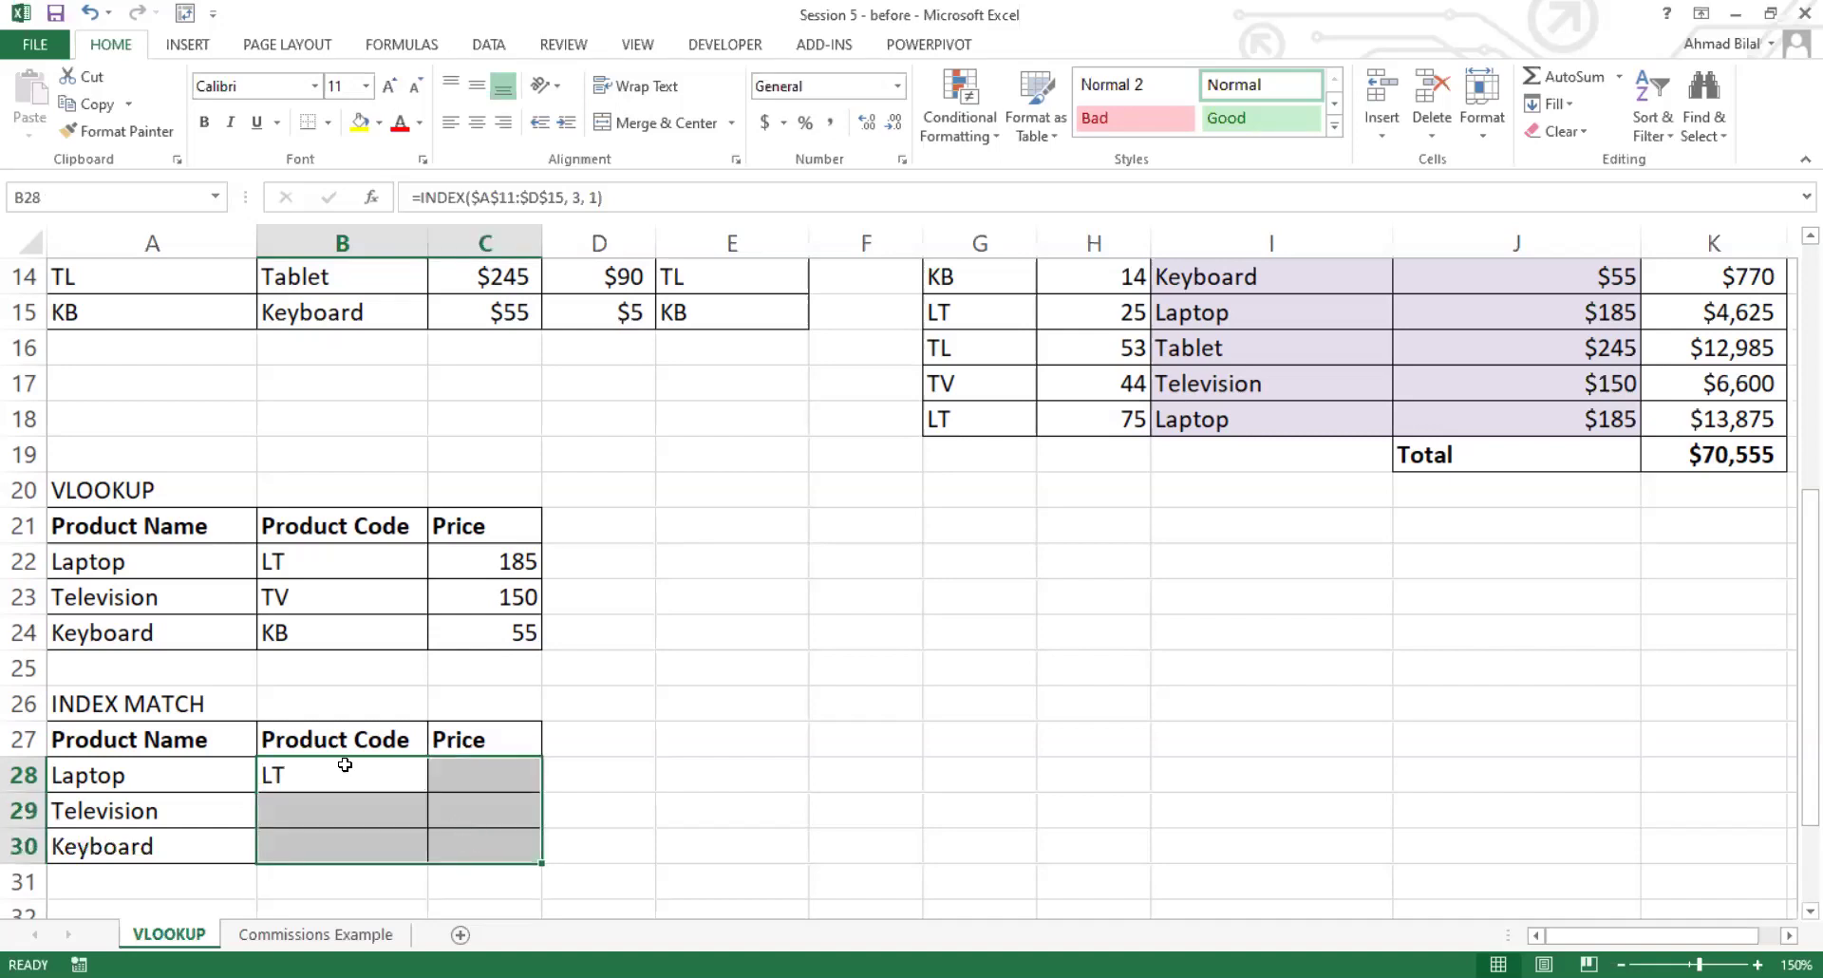
pyautogui.scroll(1, 350, 766)
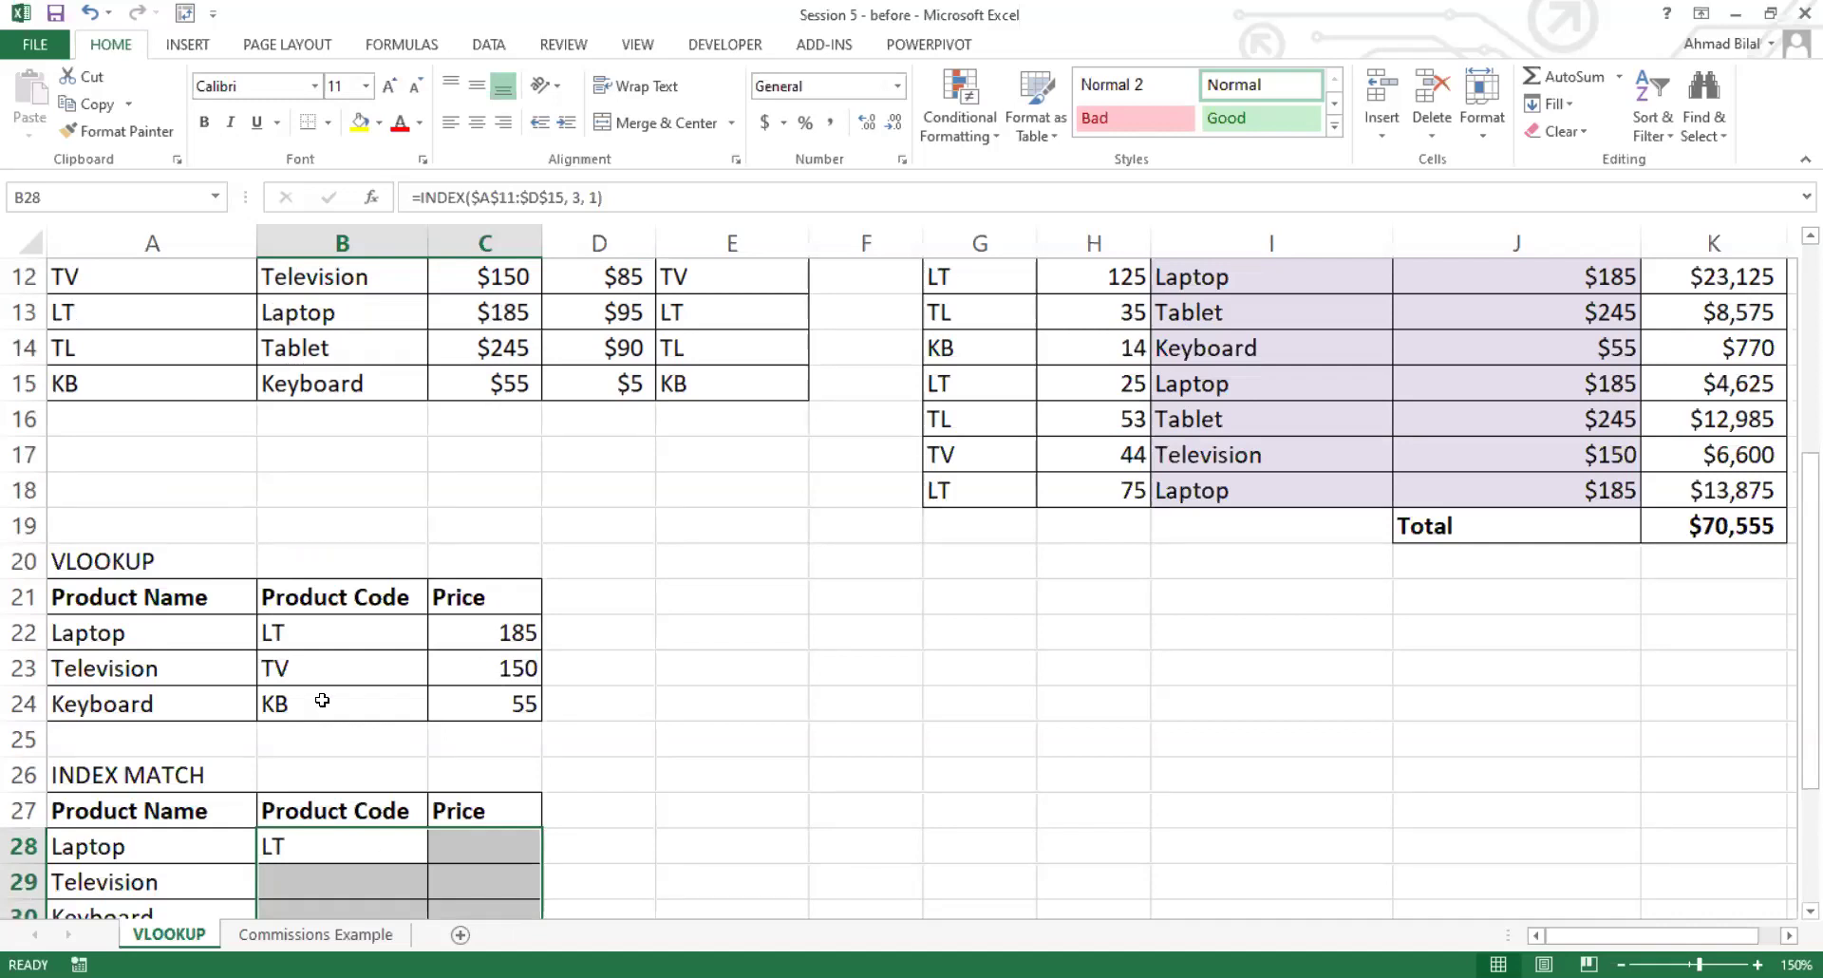
pyautogui.click(368, 842)
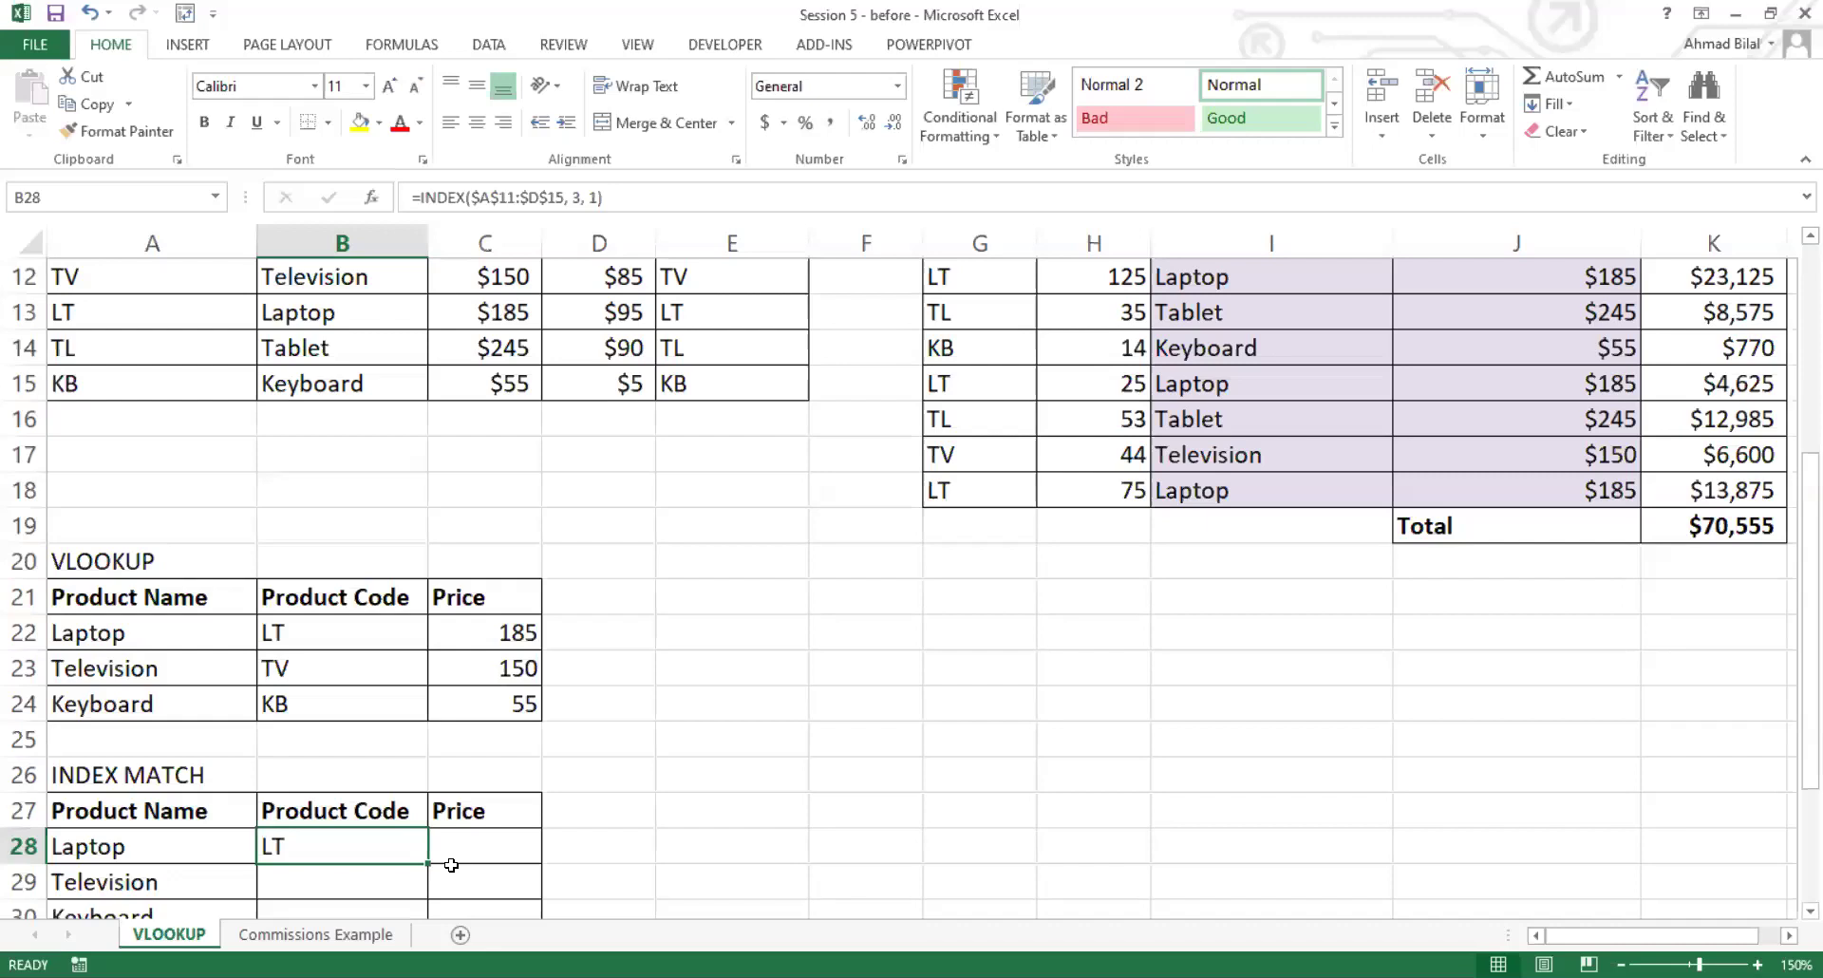
pyautogui.scroll(-1, 451, 865)
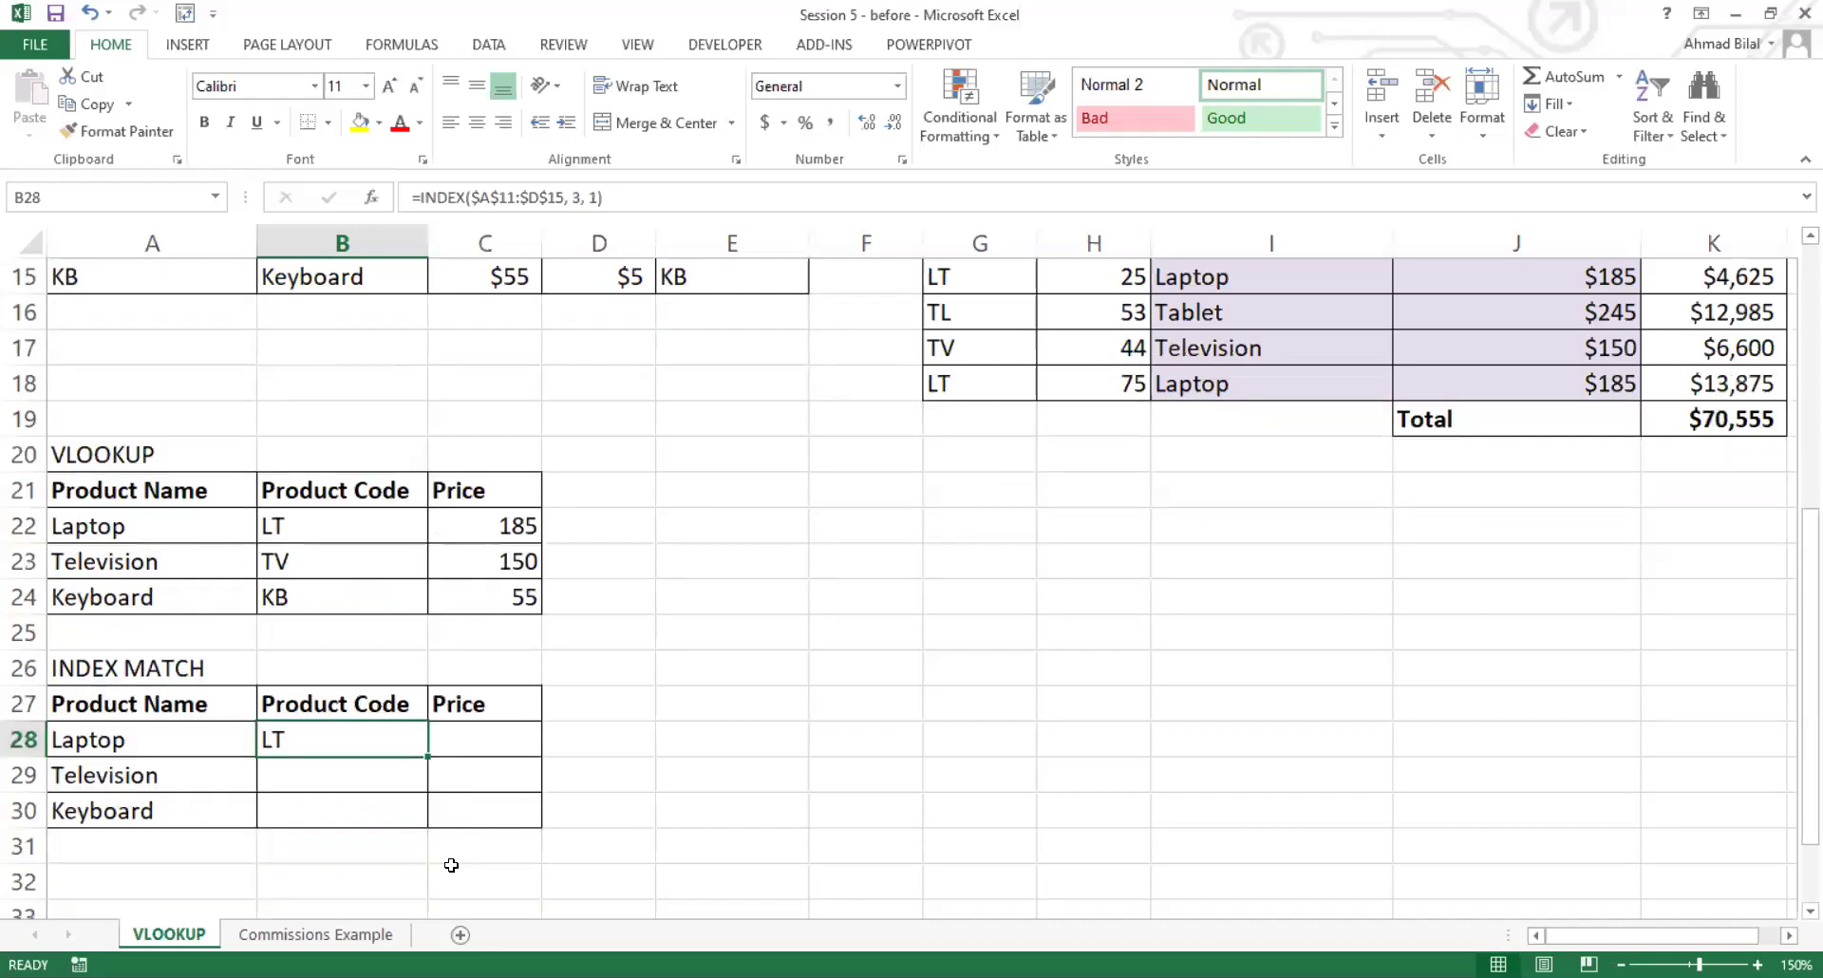
pyautogui.scroll(1, 451, 865)
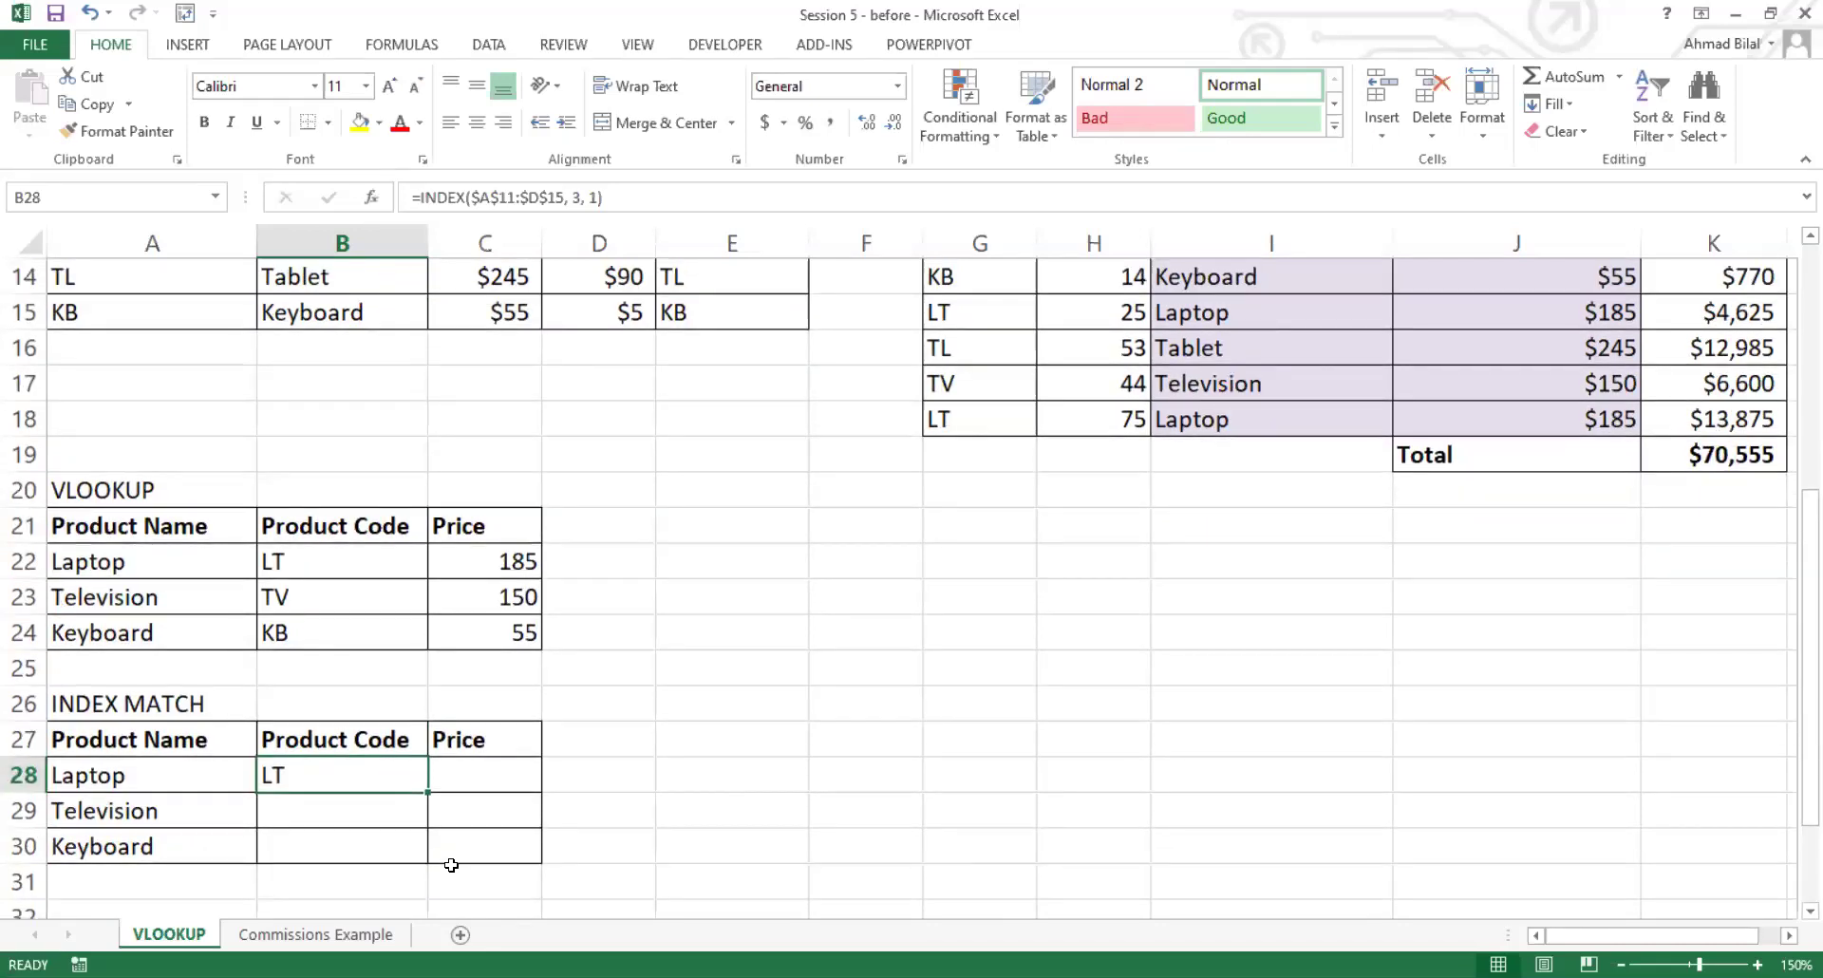
pyautogui.click(382, 770)
pyautogui.scroll(2, 472, 748)
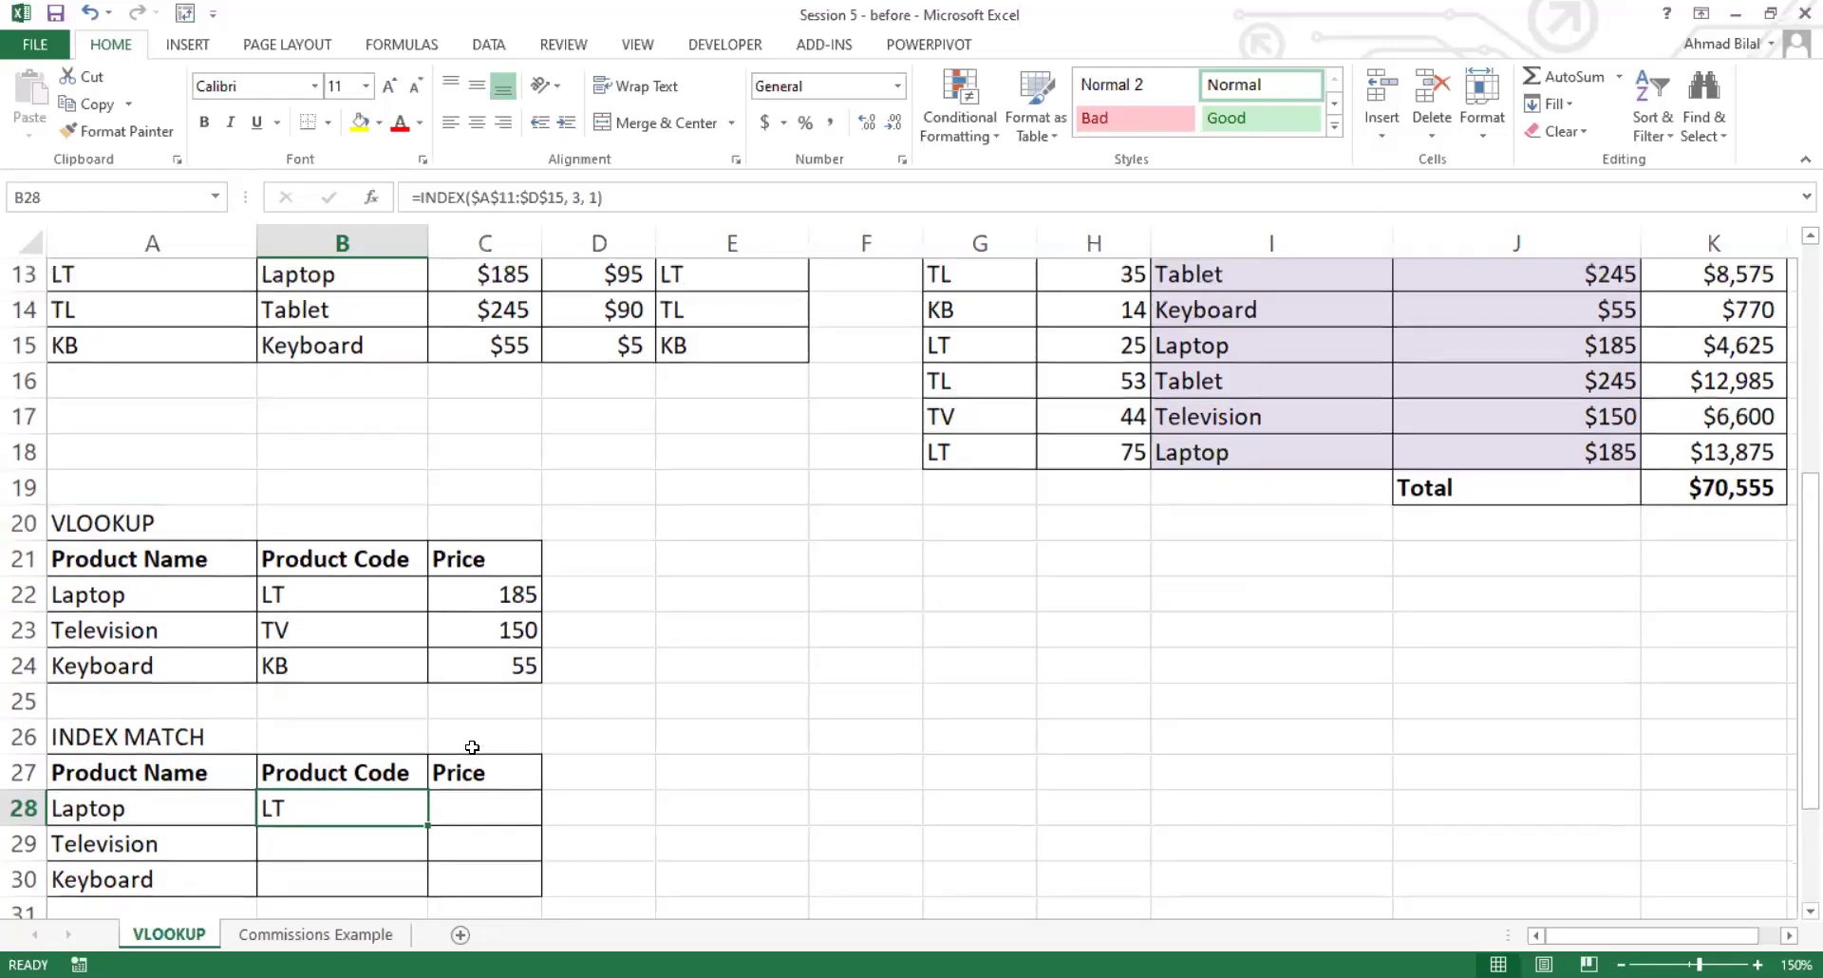
pyautogui.scroll(1, 472, 747)
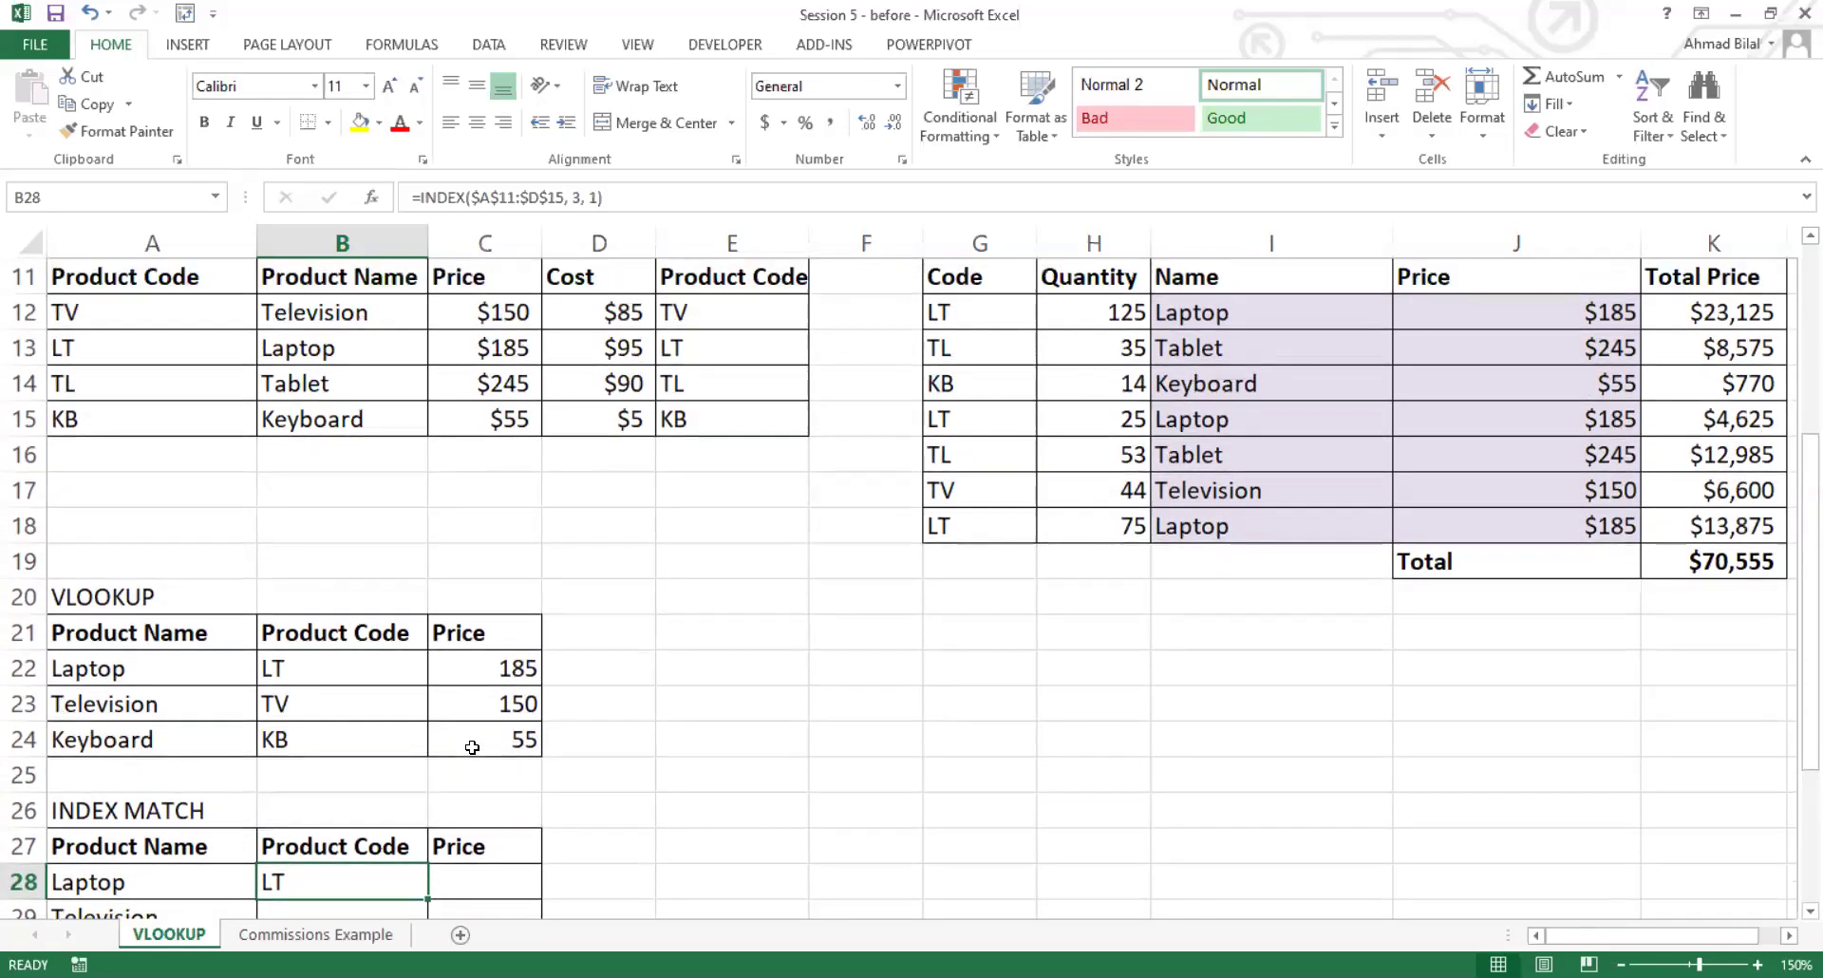
# Step: Inspect the row and column number arguments of the INDEX formula in B28 without changing them
pyautogui.doubleClick(388, 882)
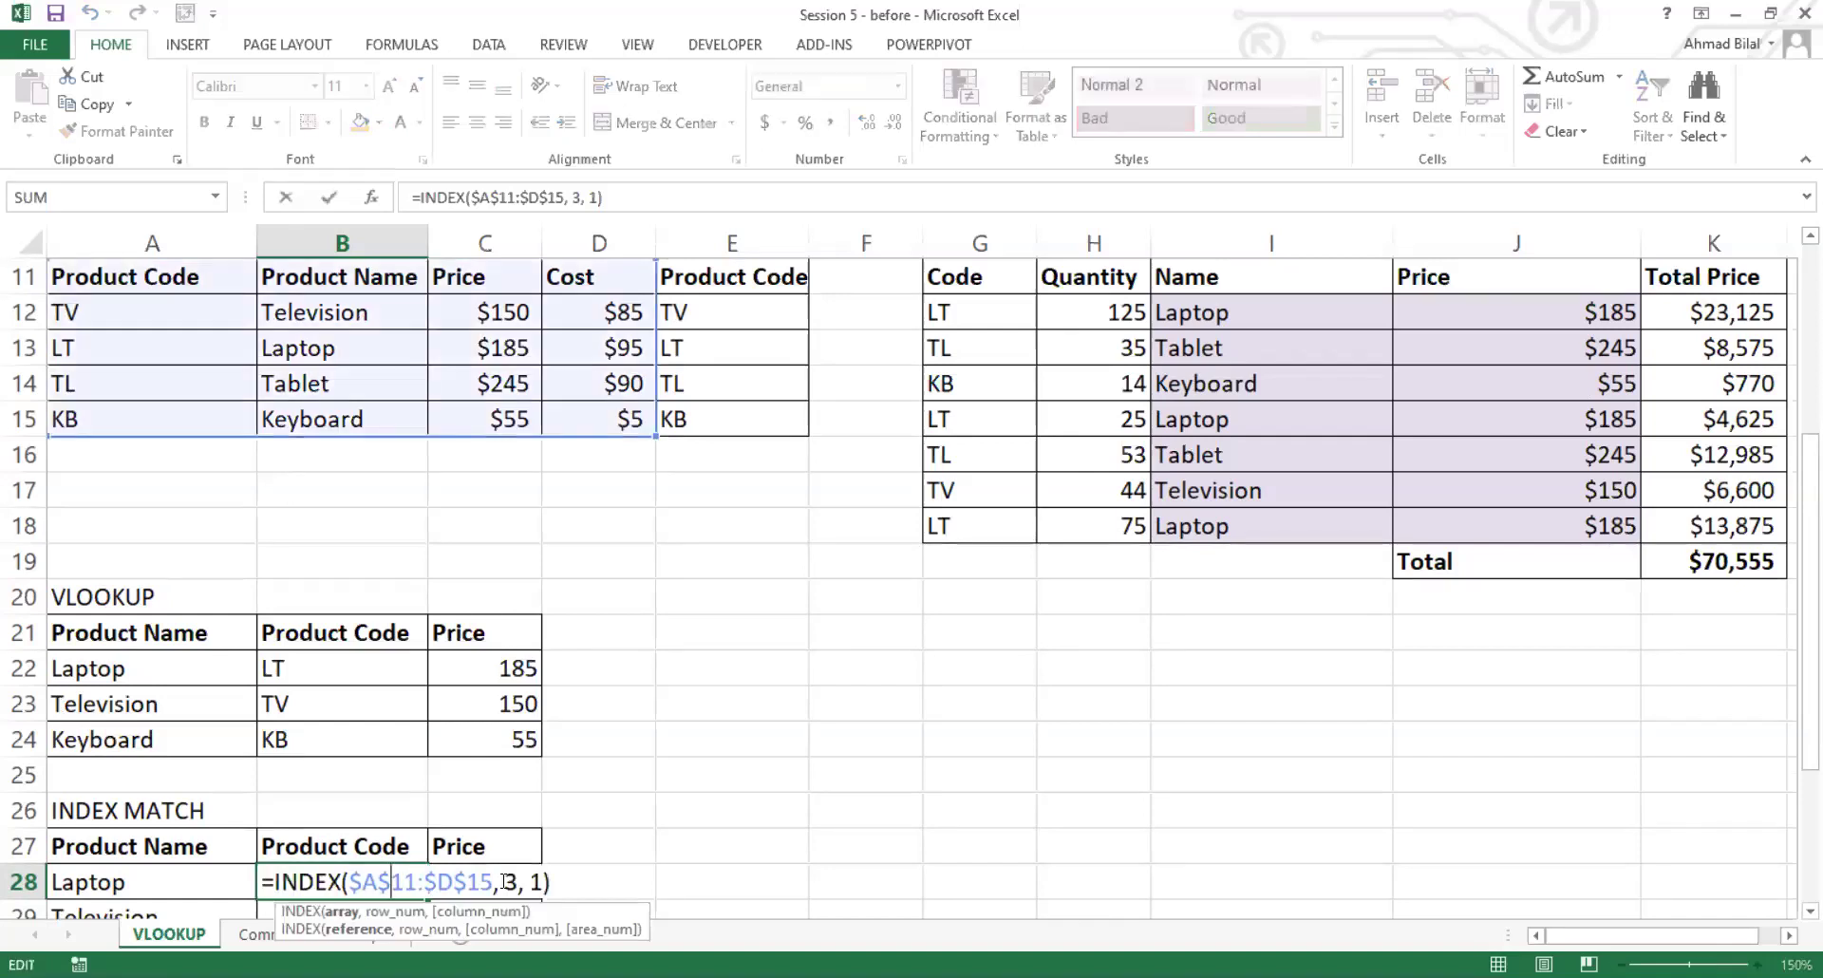
pyautogui.click(560, 882)
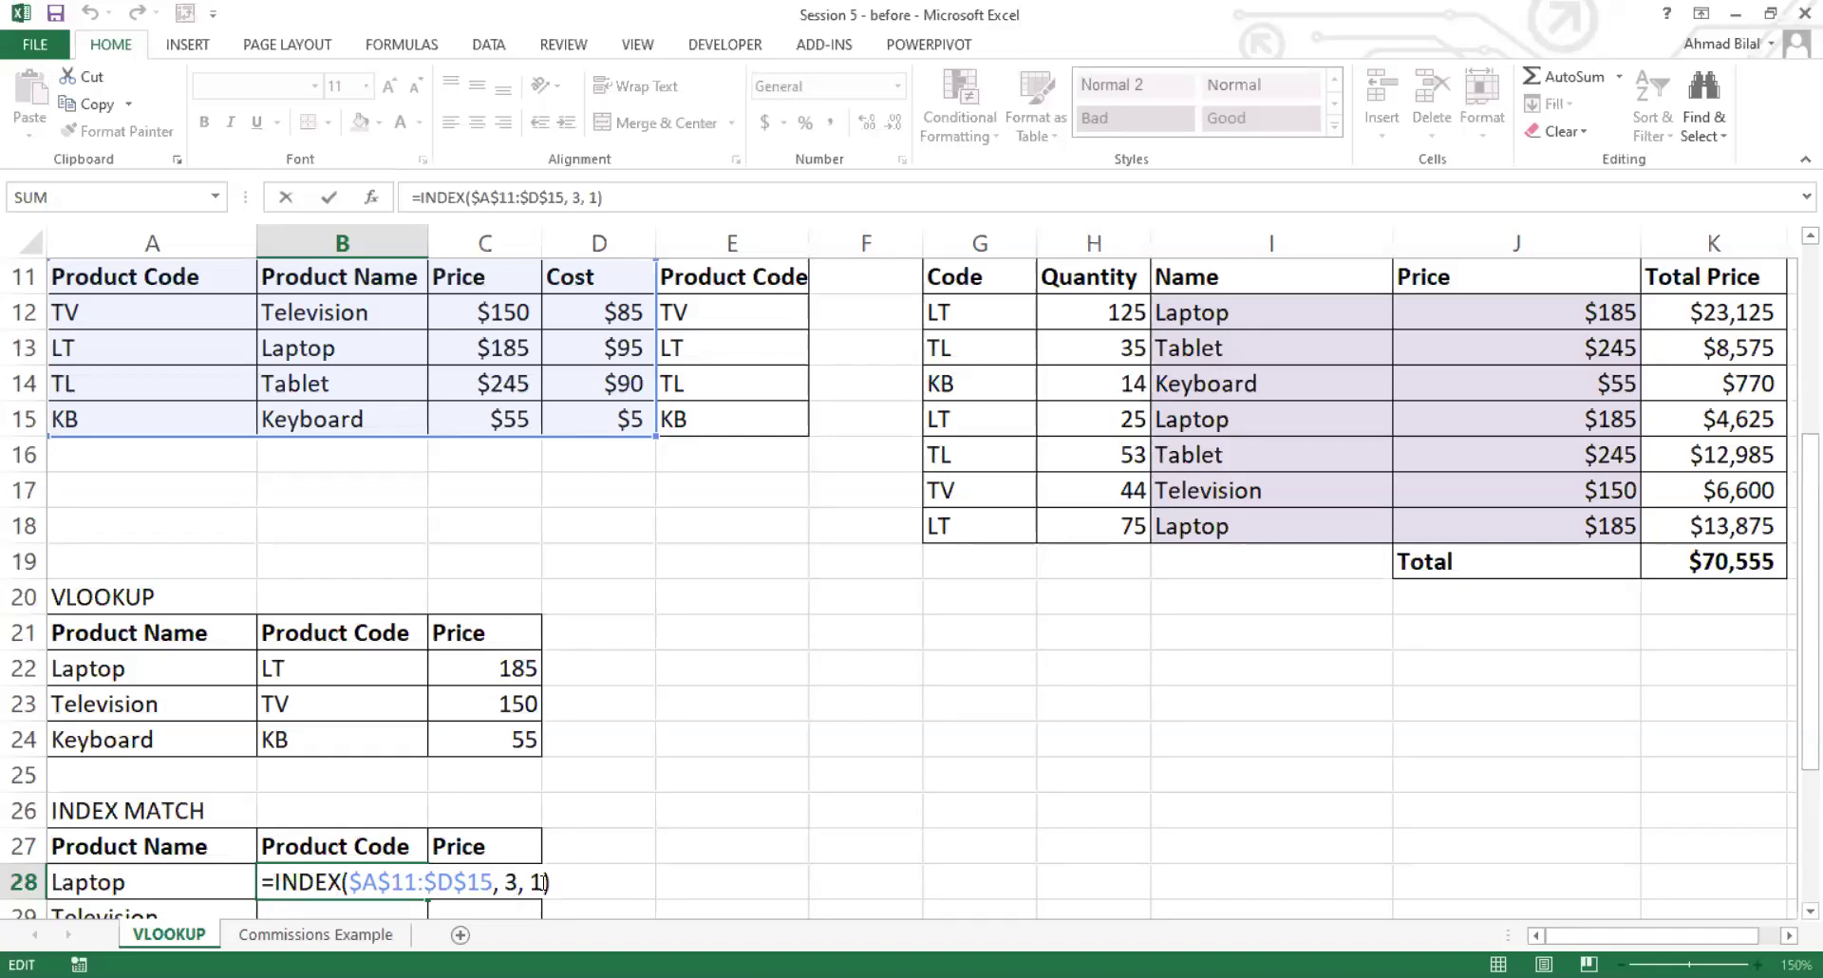
pyautogui.click(541, 882)
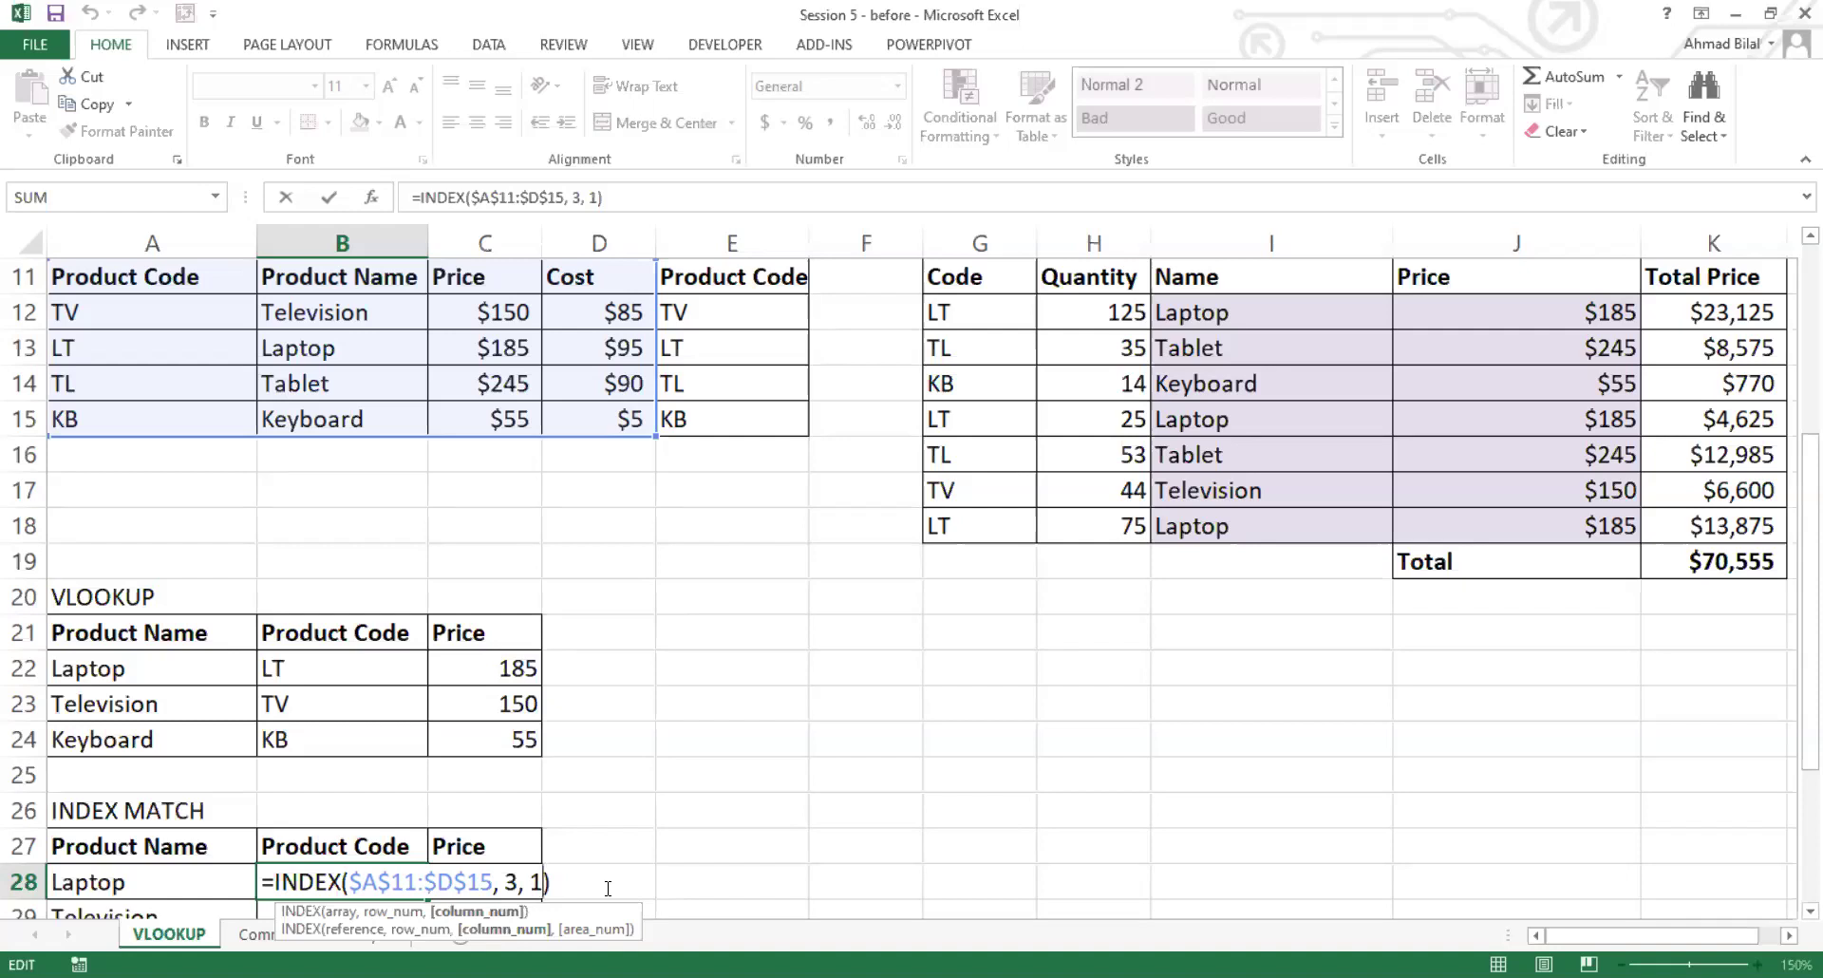
pyautogui.hotkey('ctrl', 'Return')
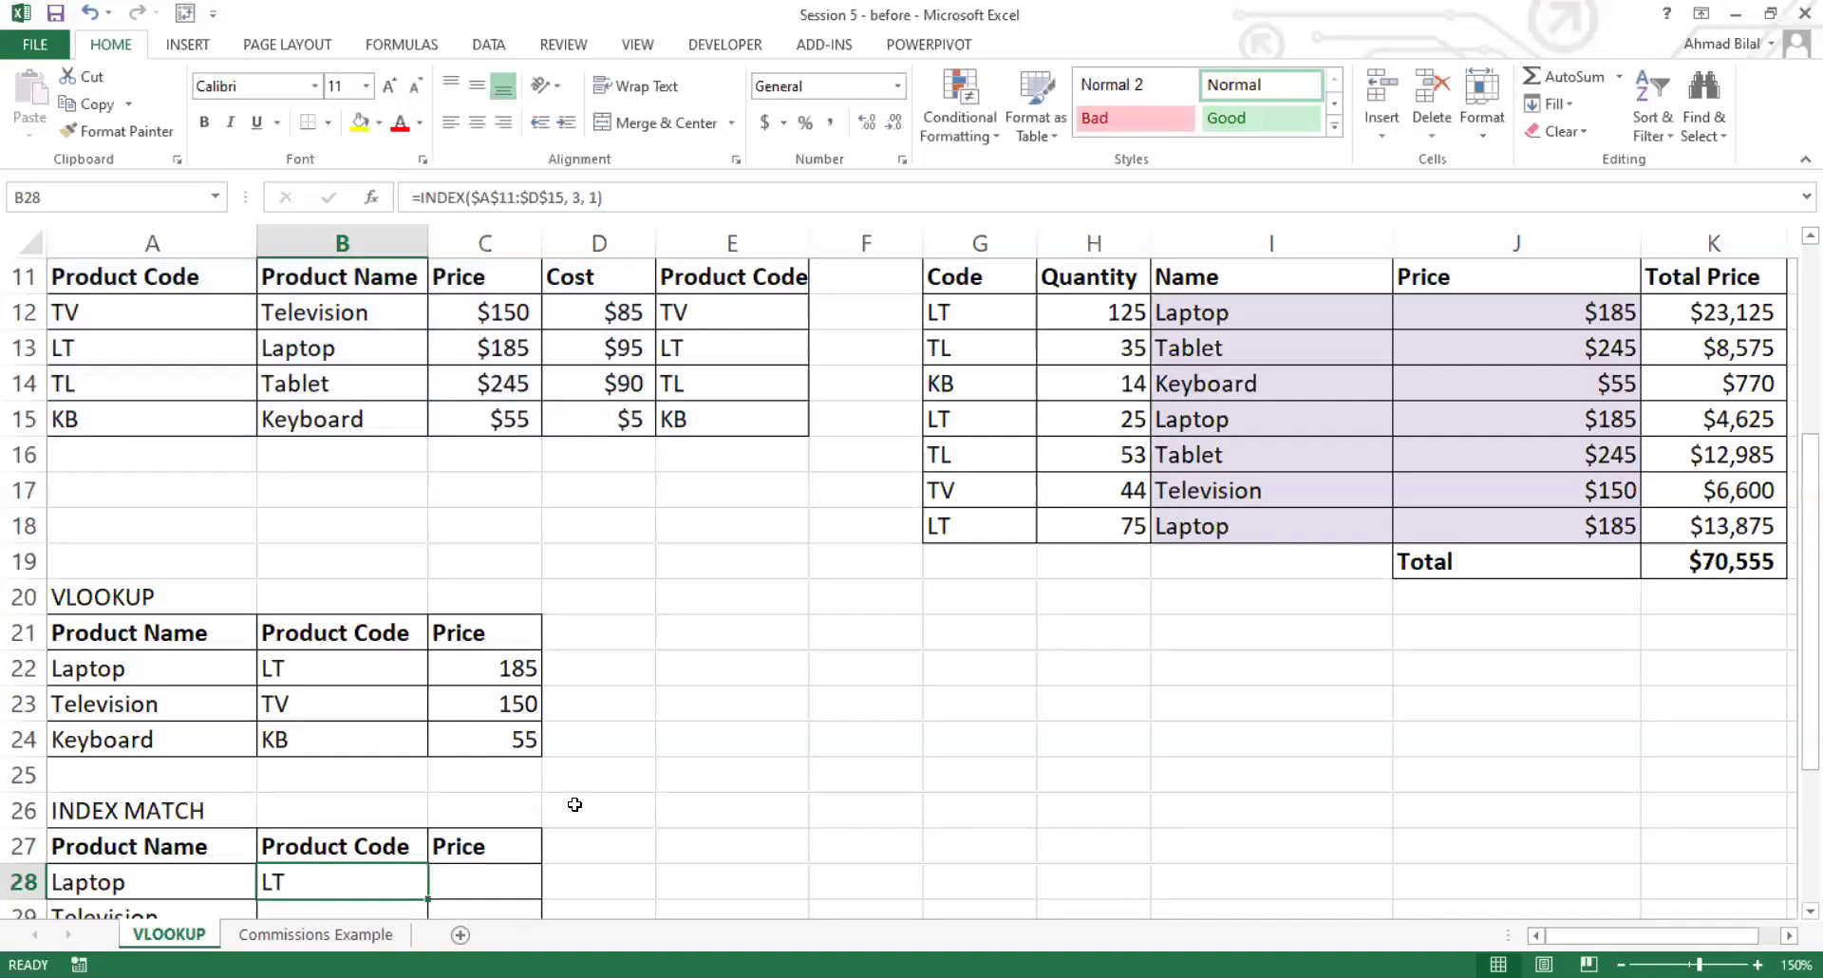
pyautogui.write('LT')
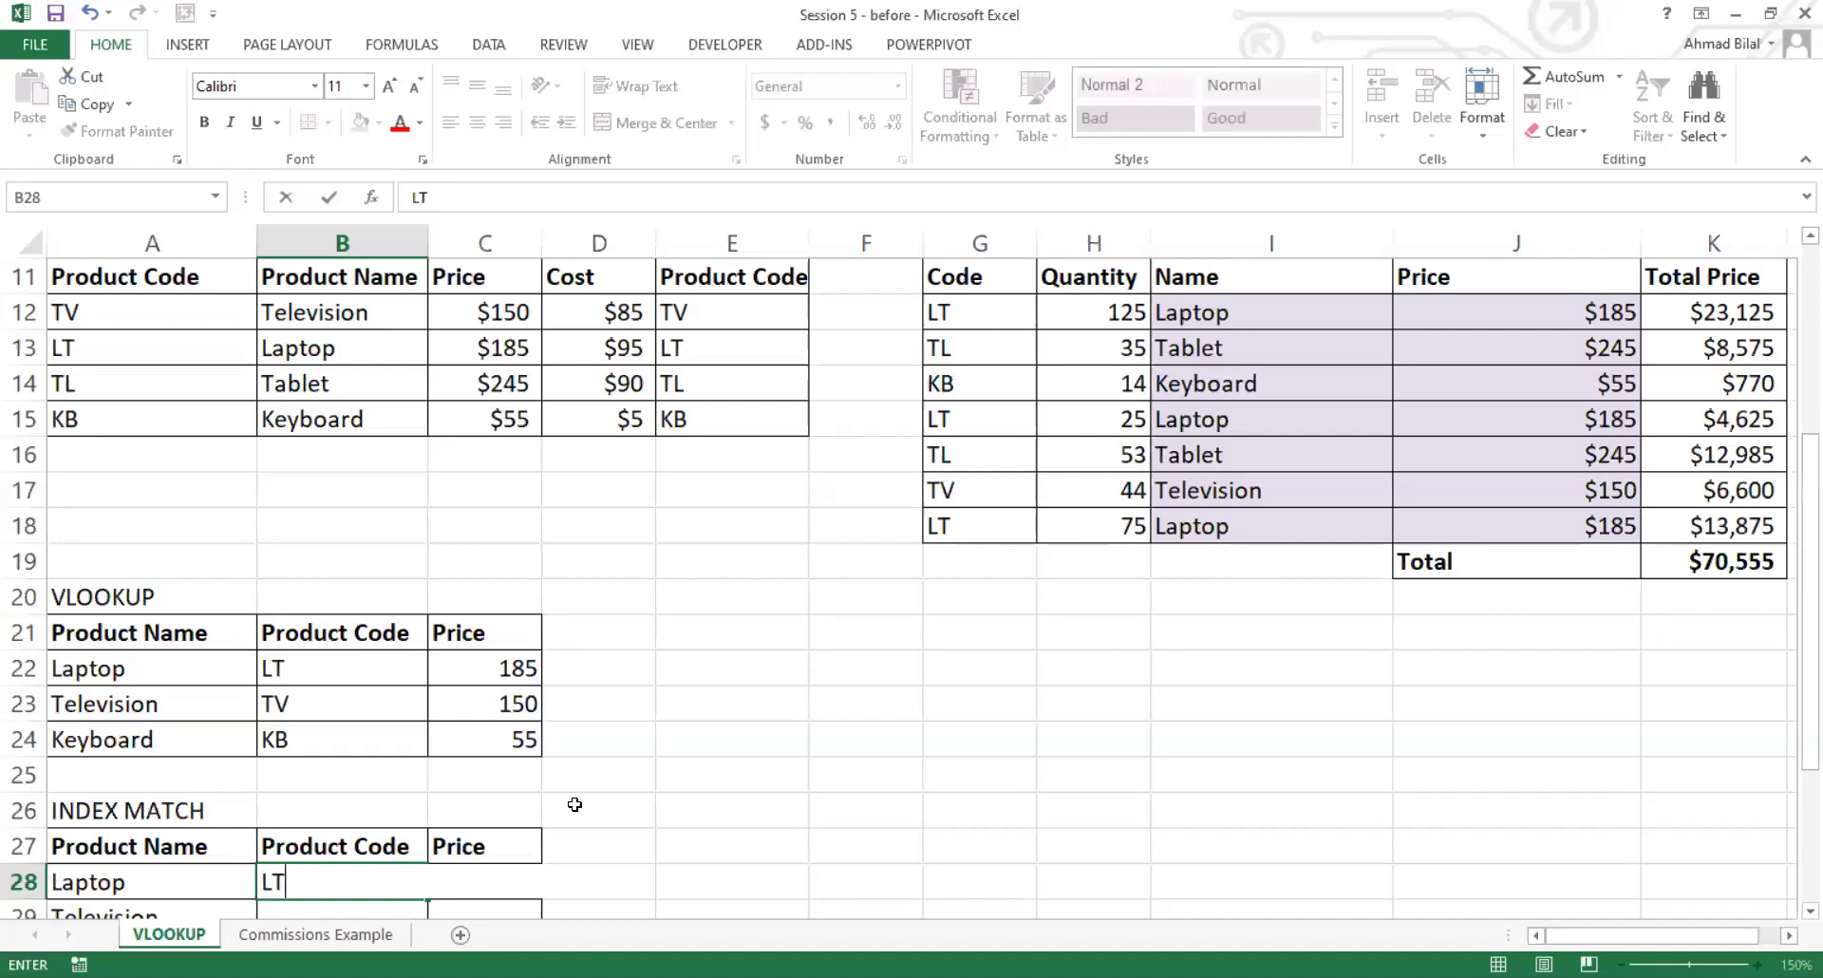
pyautogui.scroll(-1, 575, 804)
pyautogui.click(393, 842)
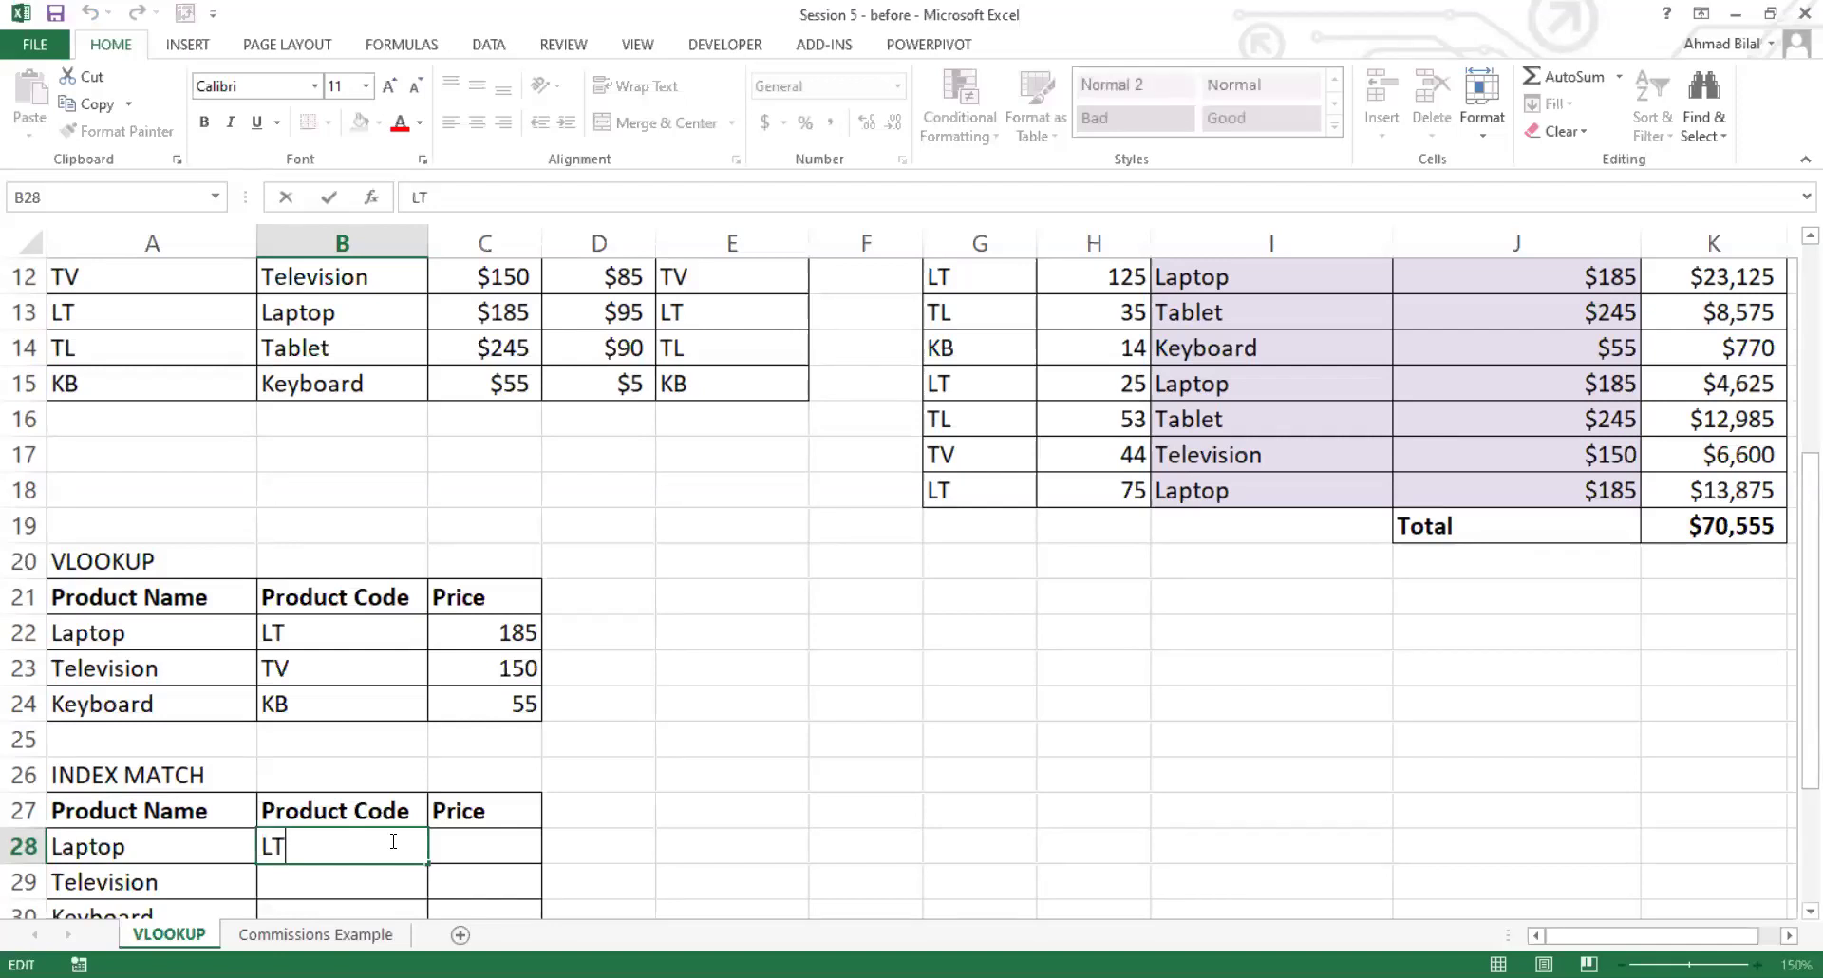
pyautogui.press('Escape')
# Step: Step through the row_num and column_num arguments of Laptop's product code formula in B28, keeping the formula as it is
pyautogui.press('Up')
pyautogui.press('Down')
pyautogui.press('F2')
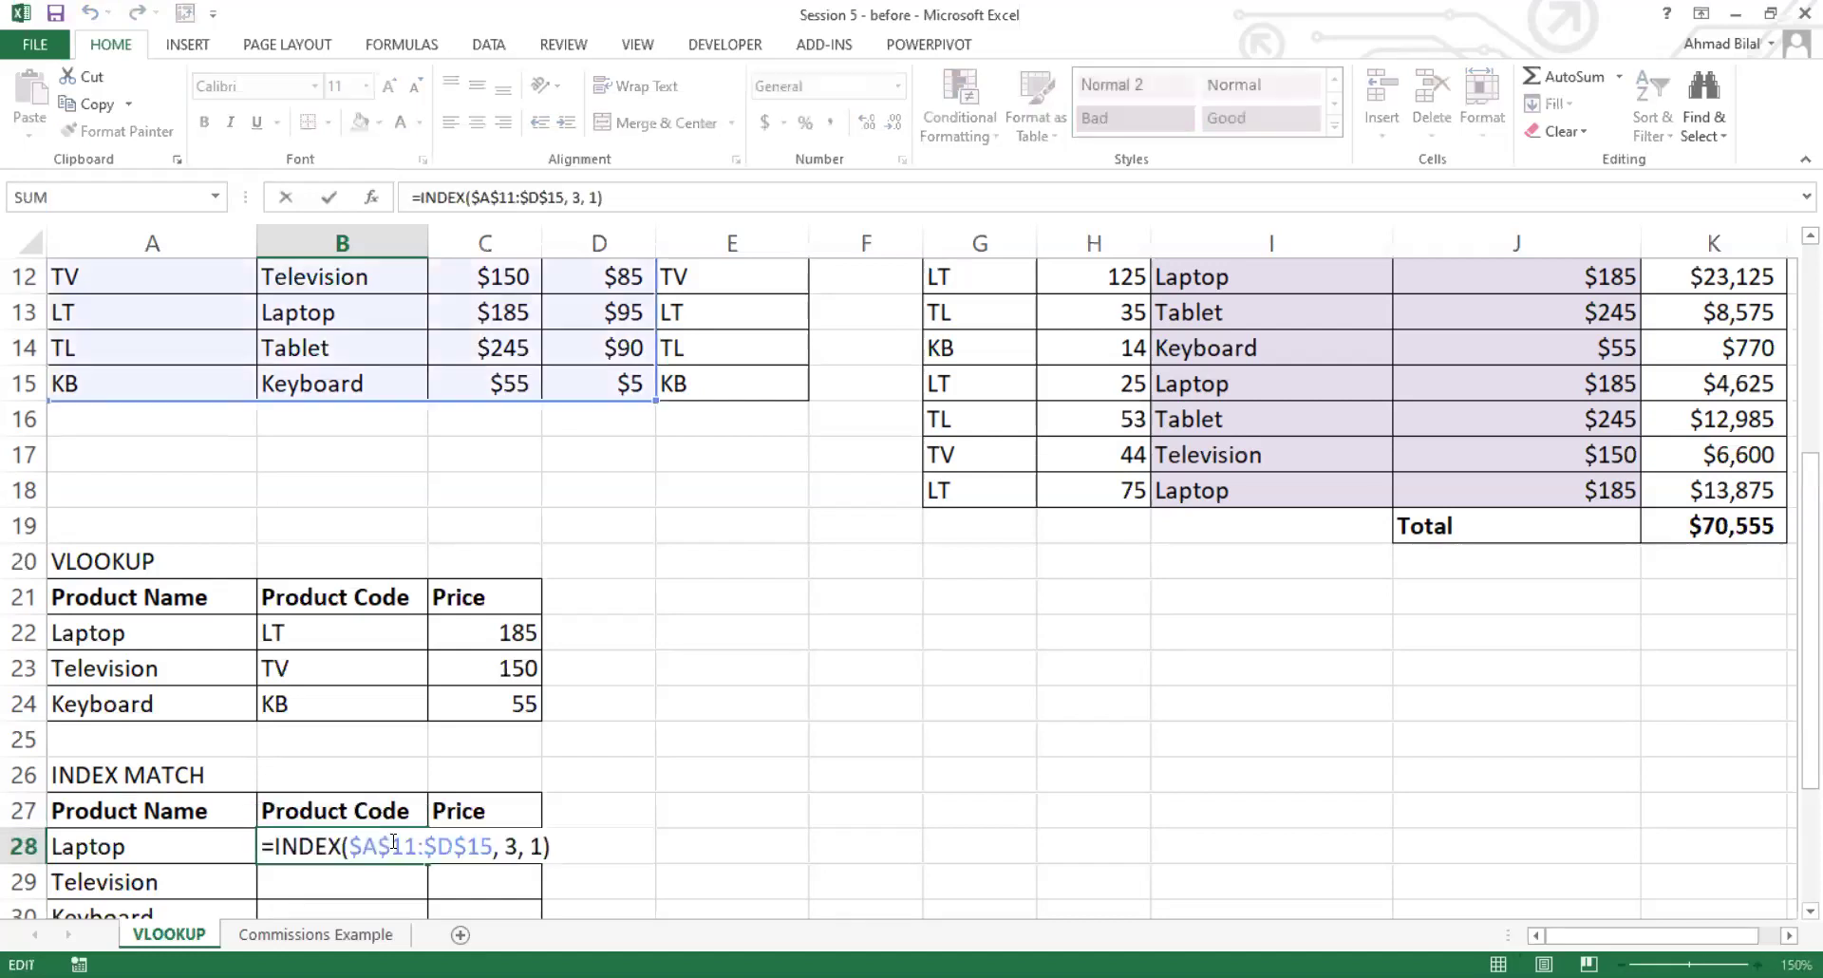
pyautogui.press('Left')
pyautogui.press('Left')
pyautogui.press('Left')
pyautogui.press('Left')
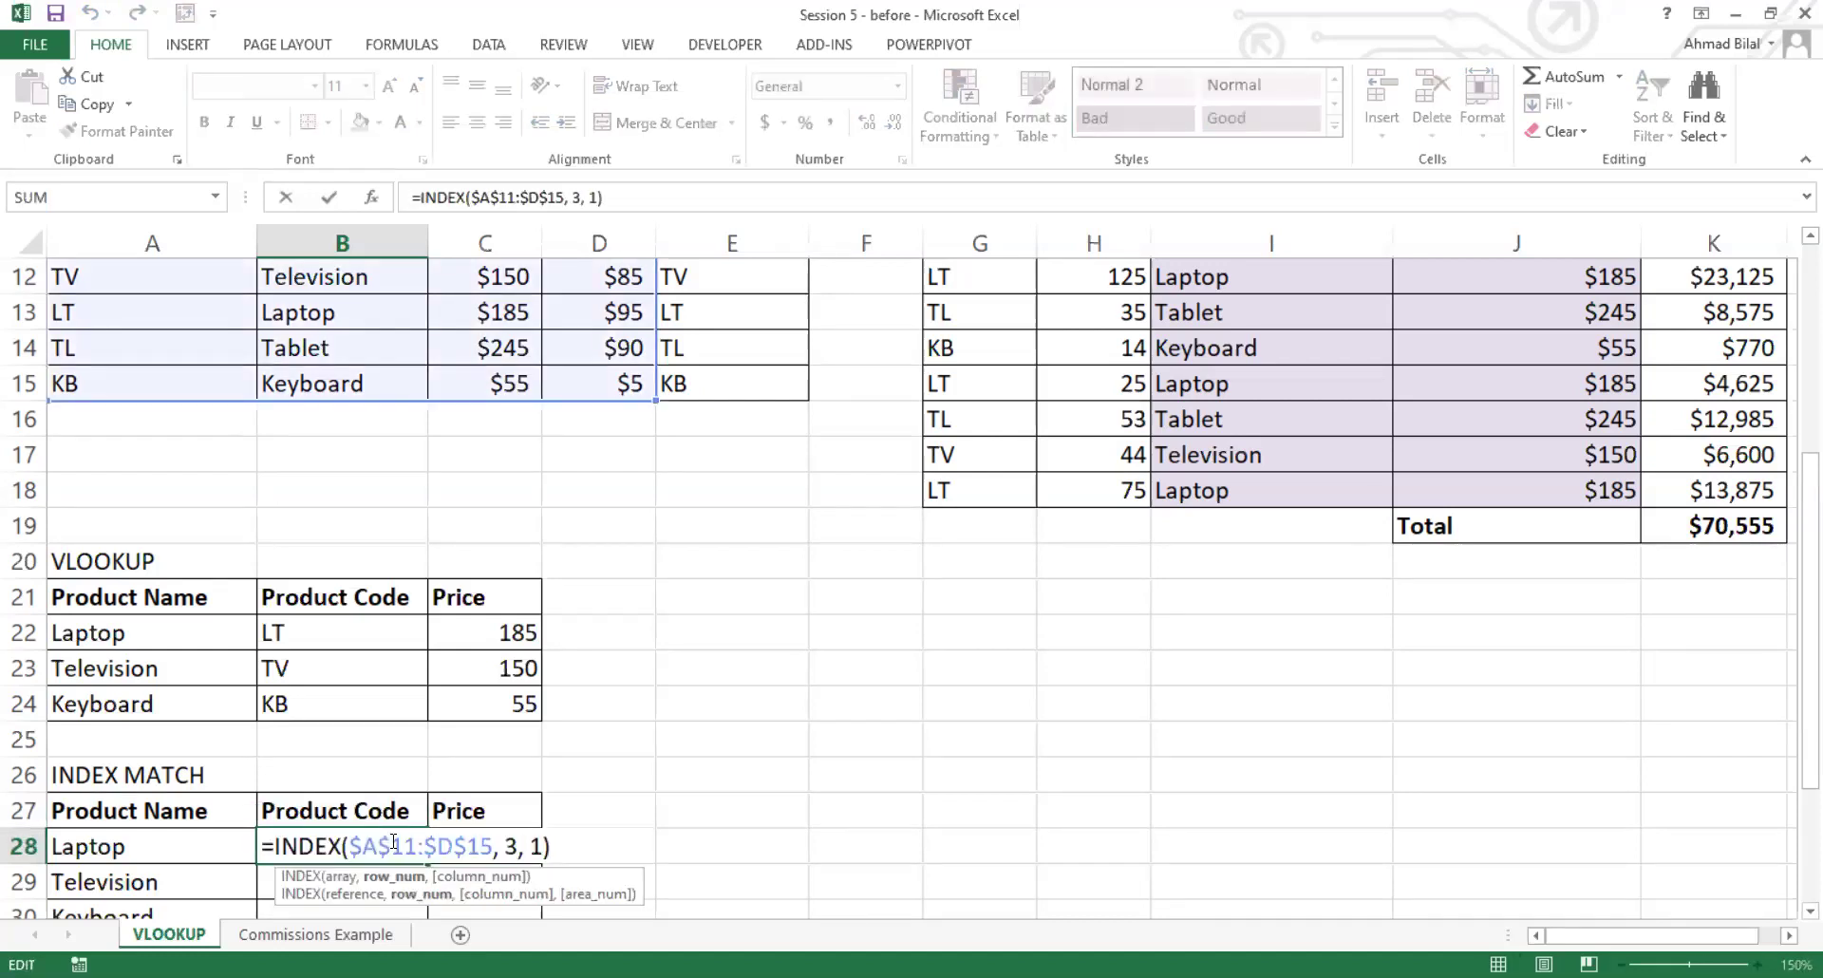
pyautogui.press('Left')
pyautogui.press('Right')
pyautogui.press('Left')
pyautogui.press('Right')
pyautogui.press('Right')
pyautogui.press('Right')
pyautogui.press('Right')
pyautogui.press('Right')
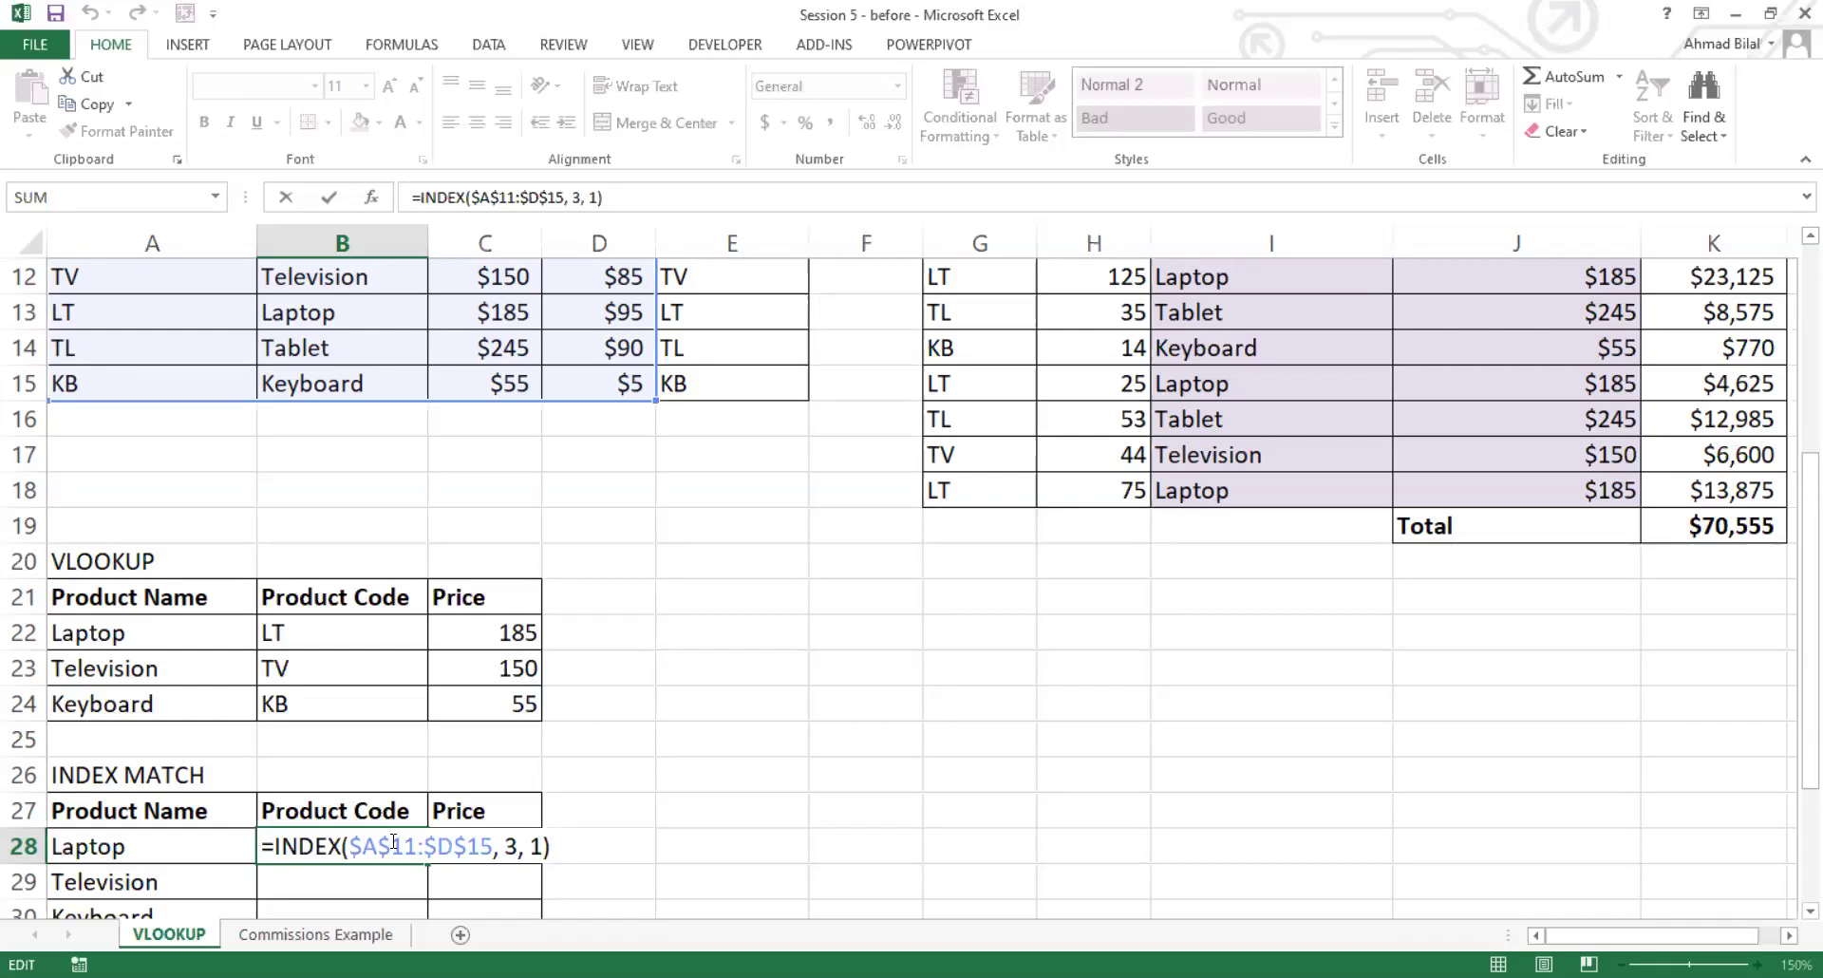
pyautogui.hotkey('ctrl', 'Return')
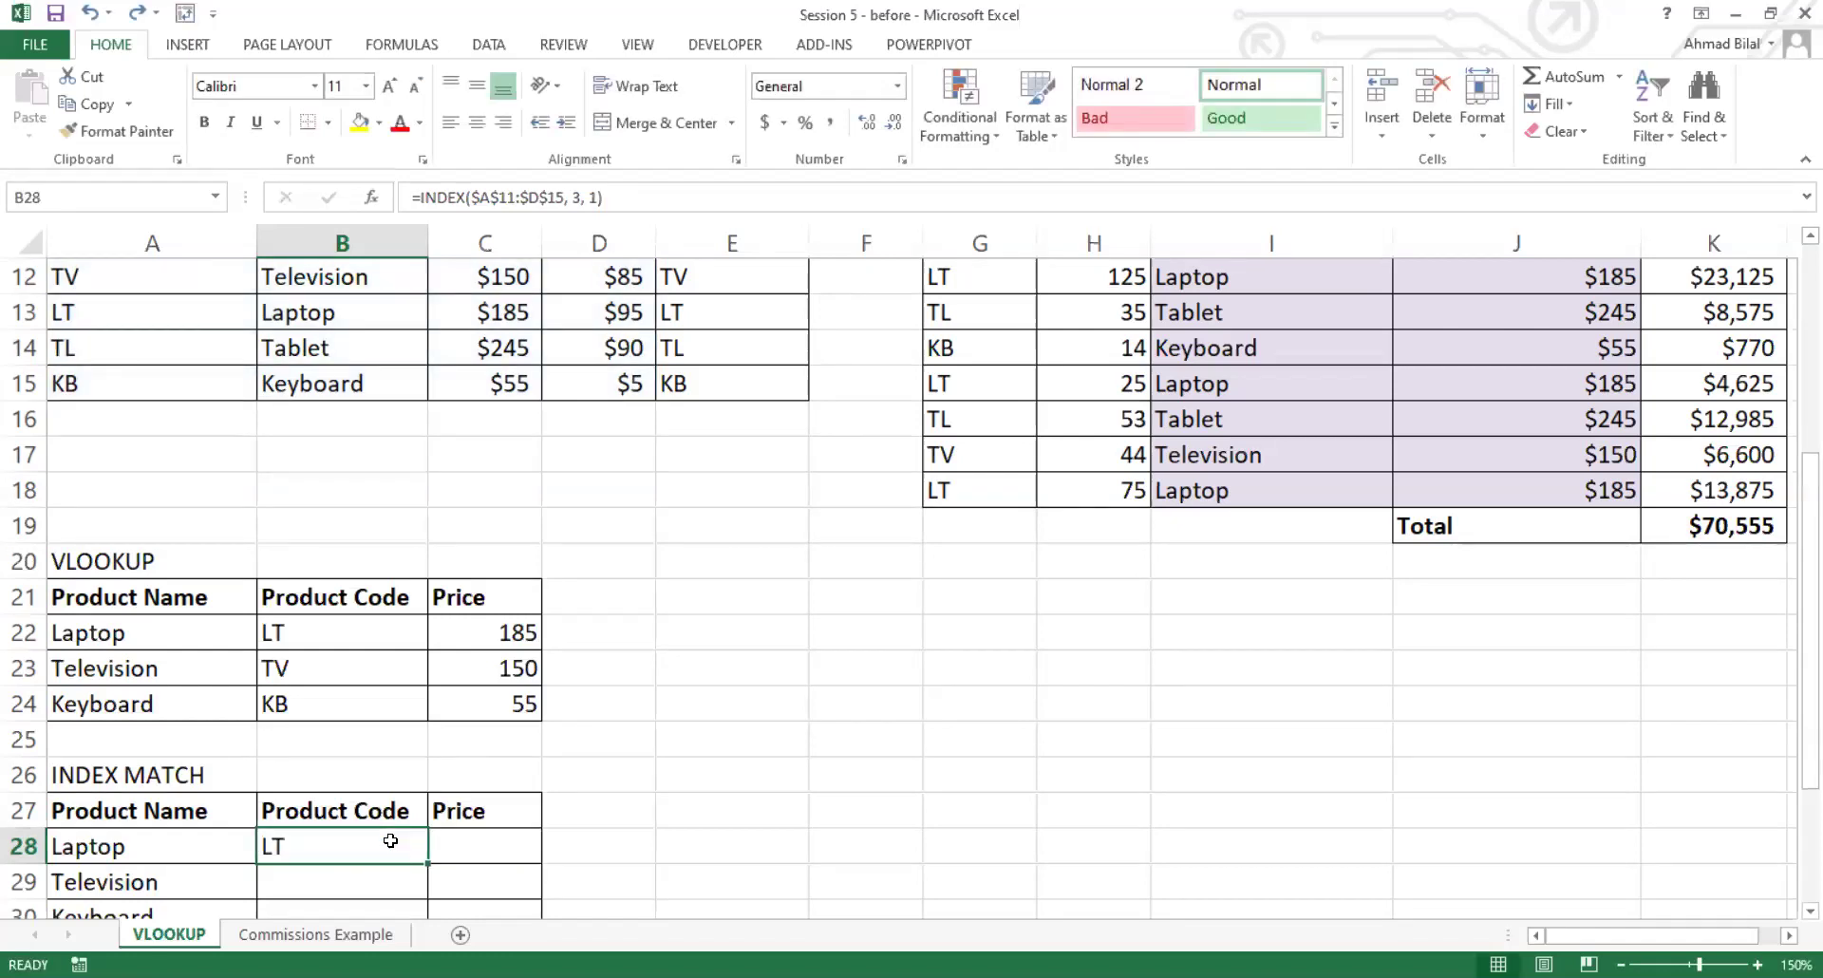
# Step: Begin a MATCH formula in C35 beside the MATCH label to bring up its lookup_value, lookup_array and match_type arguments
pyautogui.press('Down')
pyautogui.press('Down')
pyautogui.press('Down')
pyautogui.press('Down')
pyautogui.press('Down')
pyautogui.press('Down')
pyautogui.press('Down')
pyautogui.press('Down')
pyautogui.press('Down')
pyautogui.press('Down')
pyautogui.press('Down')
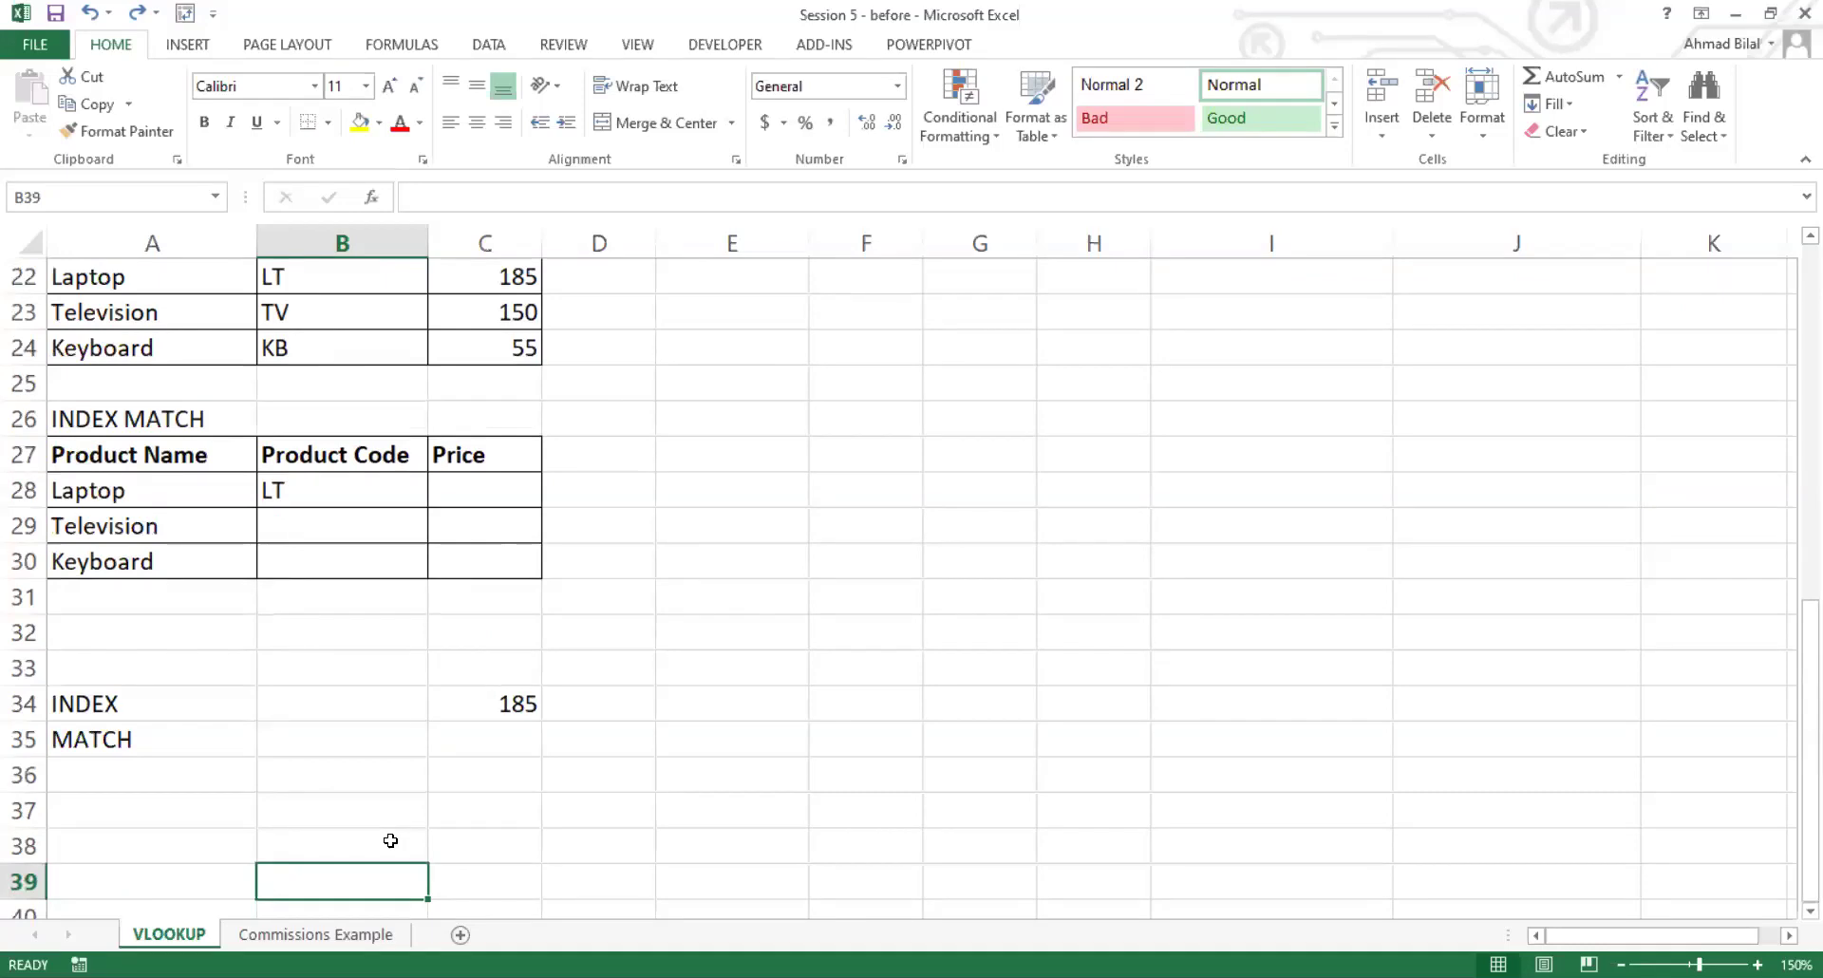
pyautogui.press('Up')
pyautogui.press('Up')
pyautogui.press('Up')
pyautogui.press('Up')
pyautogui.press('Left')
pyautogui.press('Right')
pyautogui.press('Right')
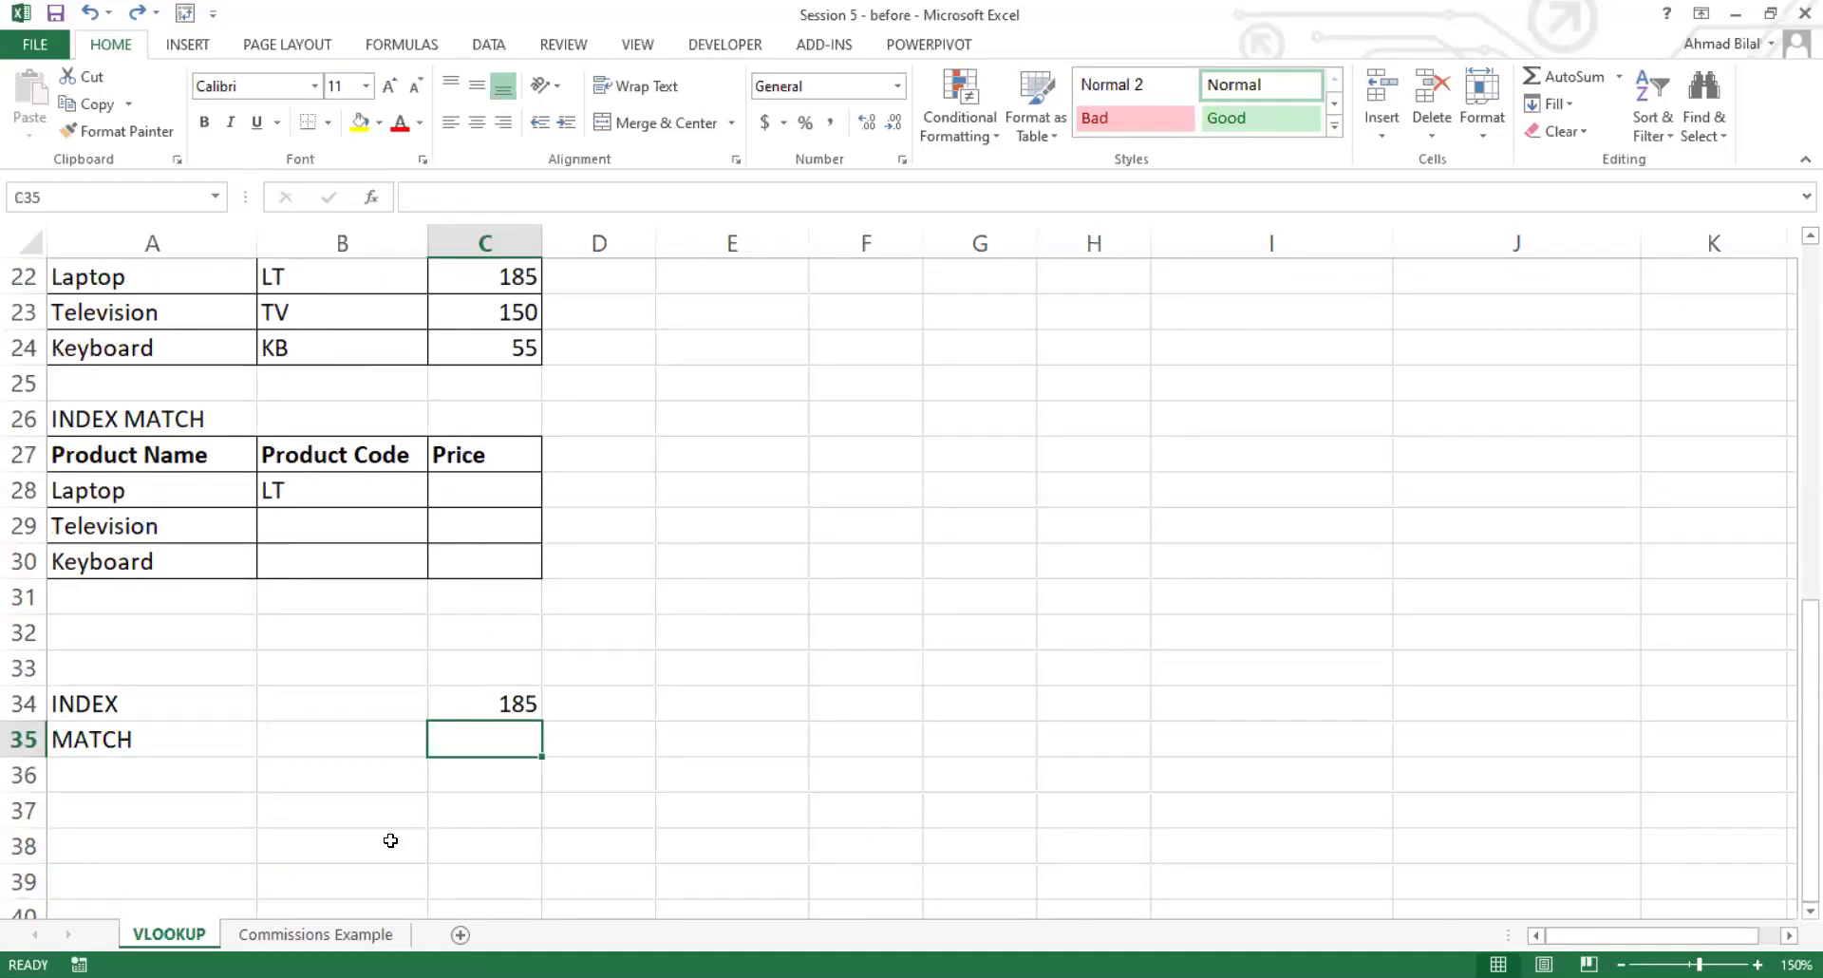
pyautogui.press('Left')
pyautogui.press('Left')
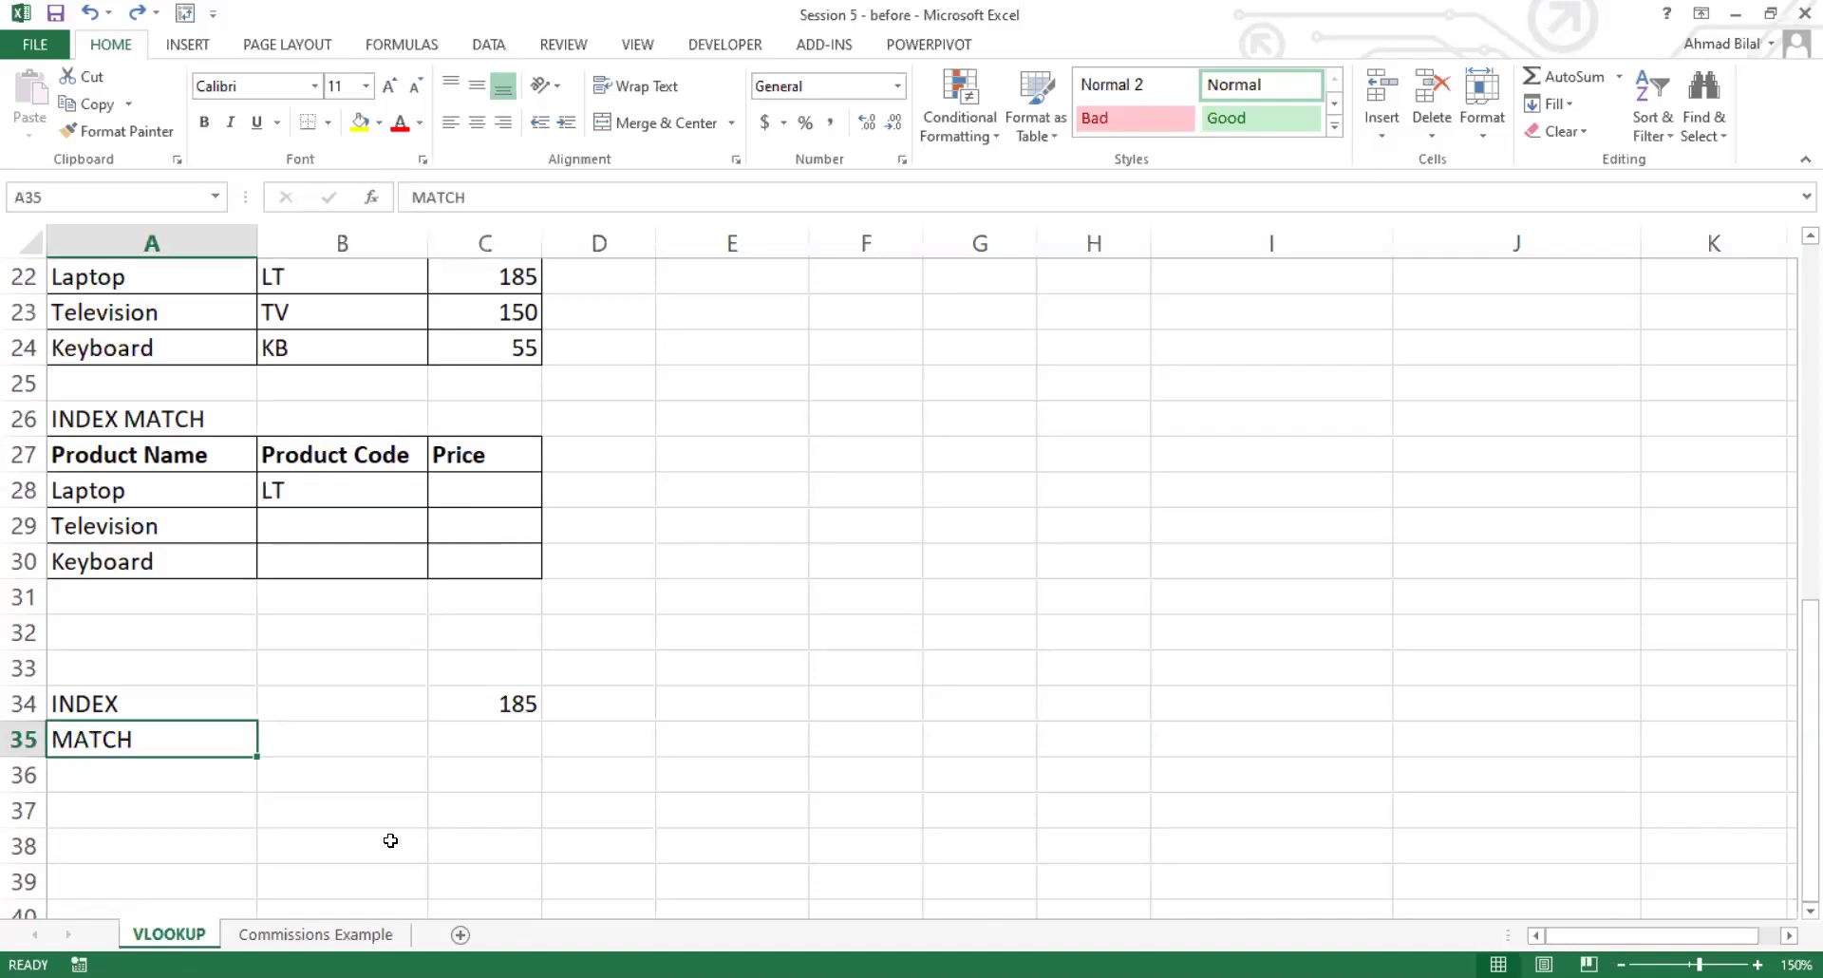
pyautogui.press('F2')
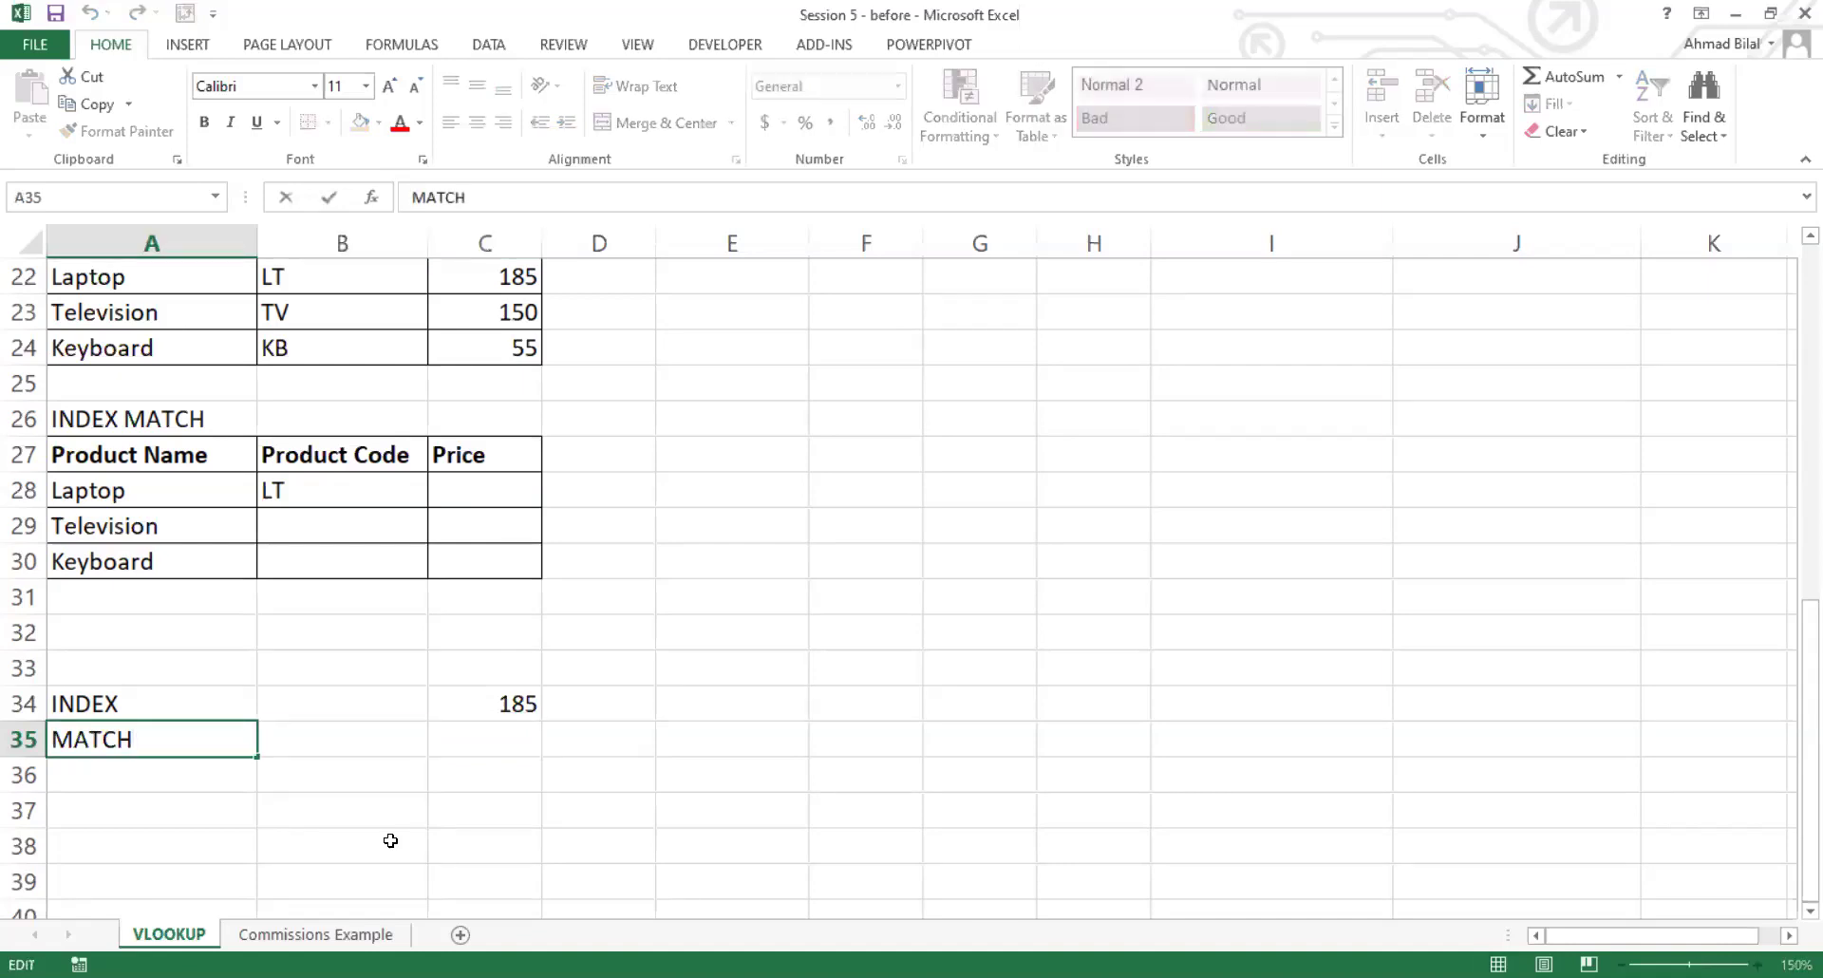
pyautogui.press('Escape')
pyautogui.press('Right')
pyautogui.press('Right')
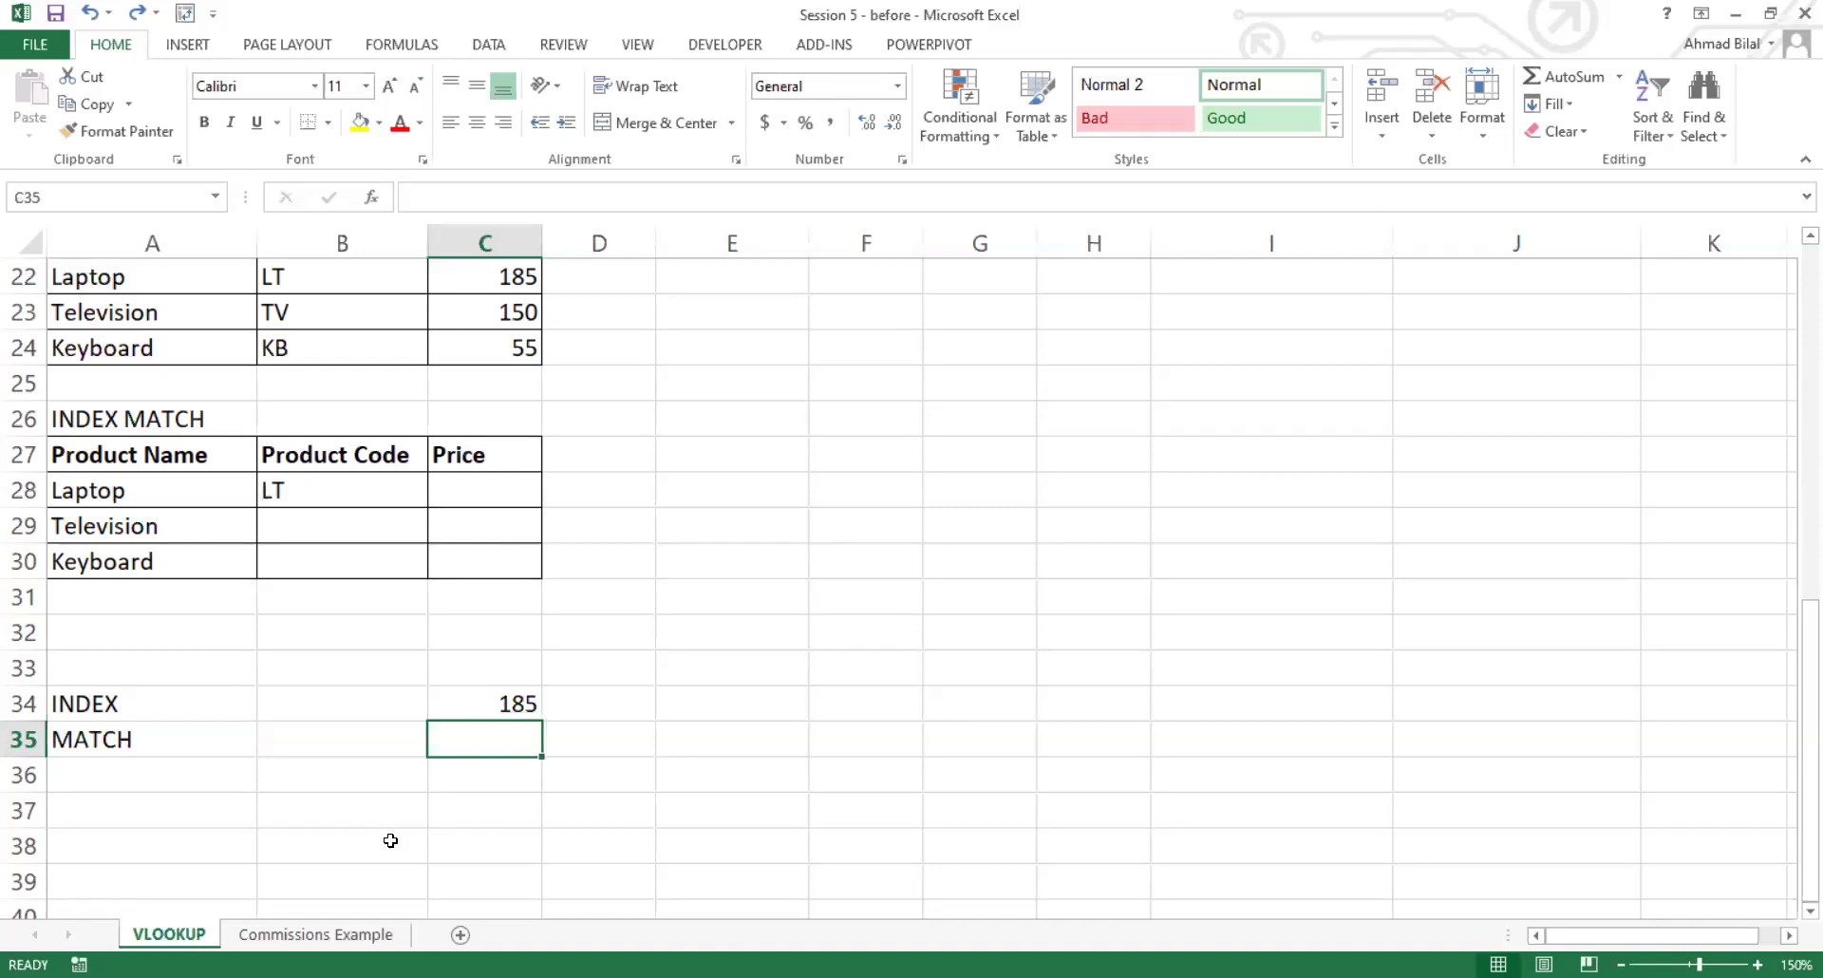
pyautogui.write('=')
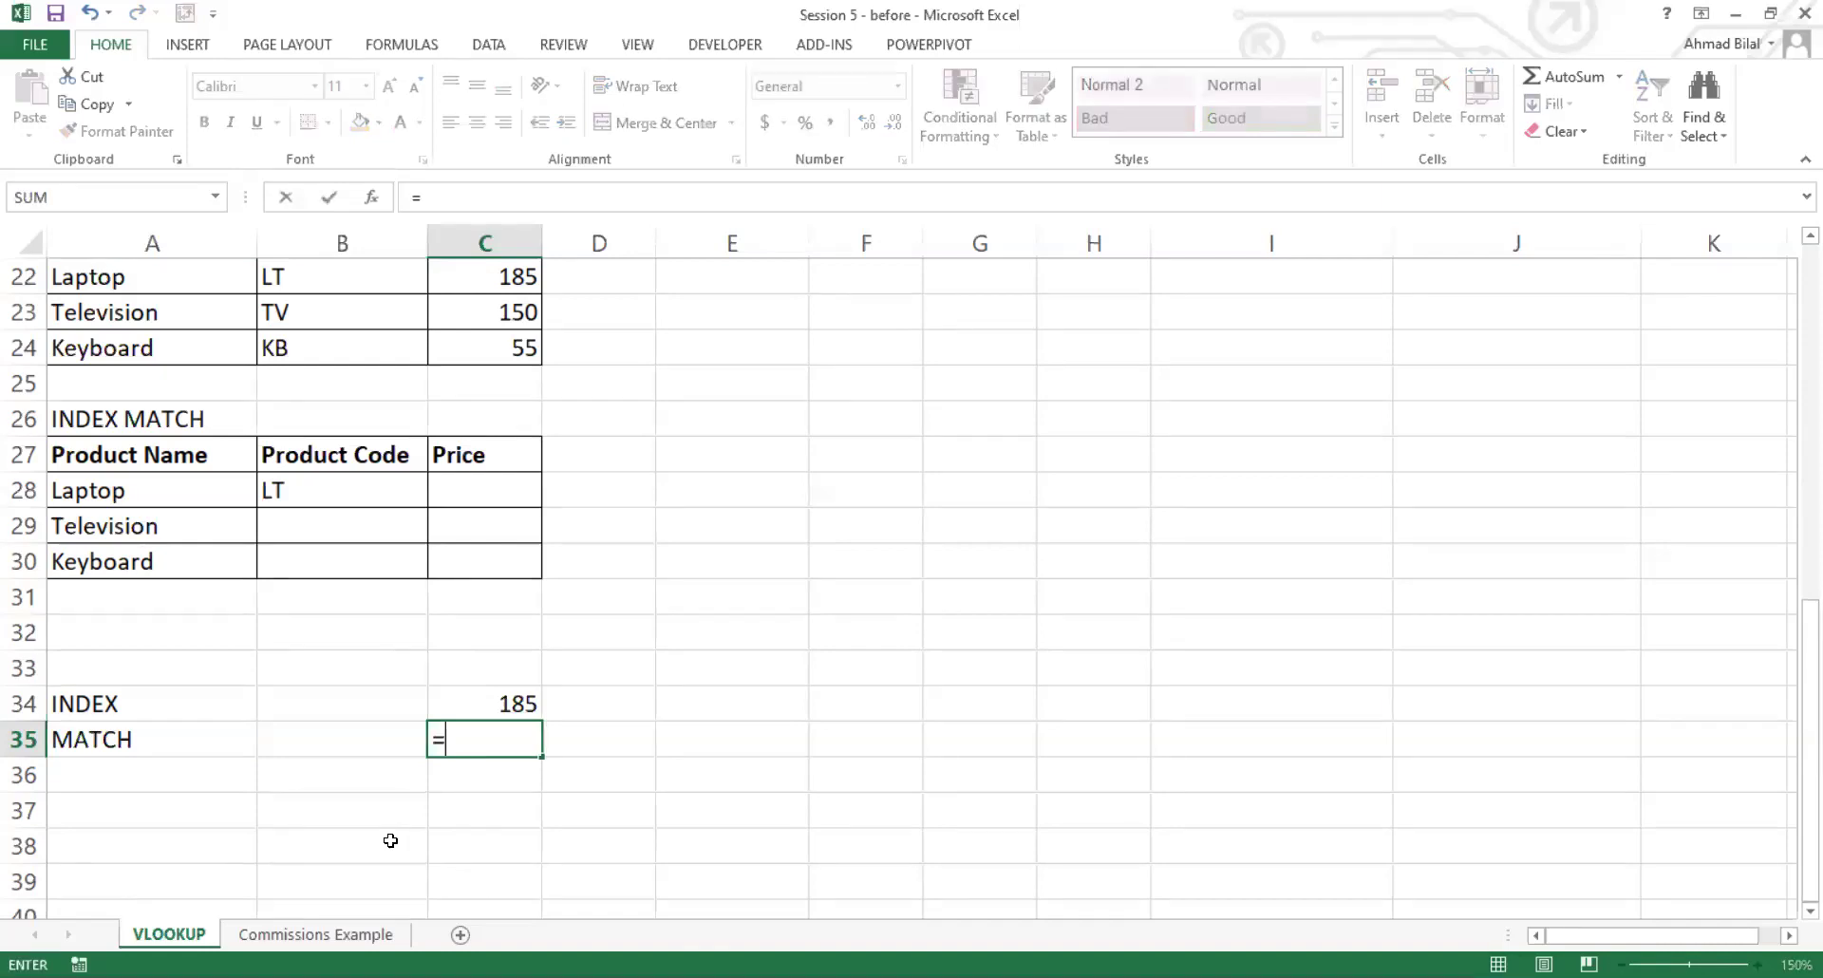
pyautogui.write('m')
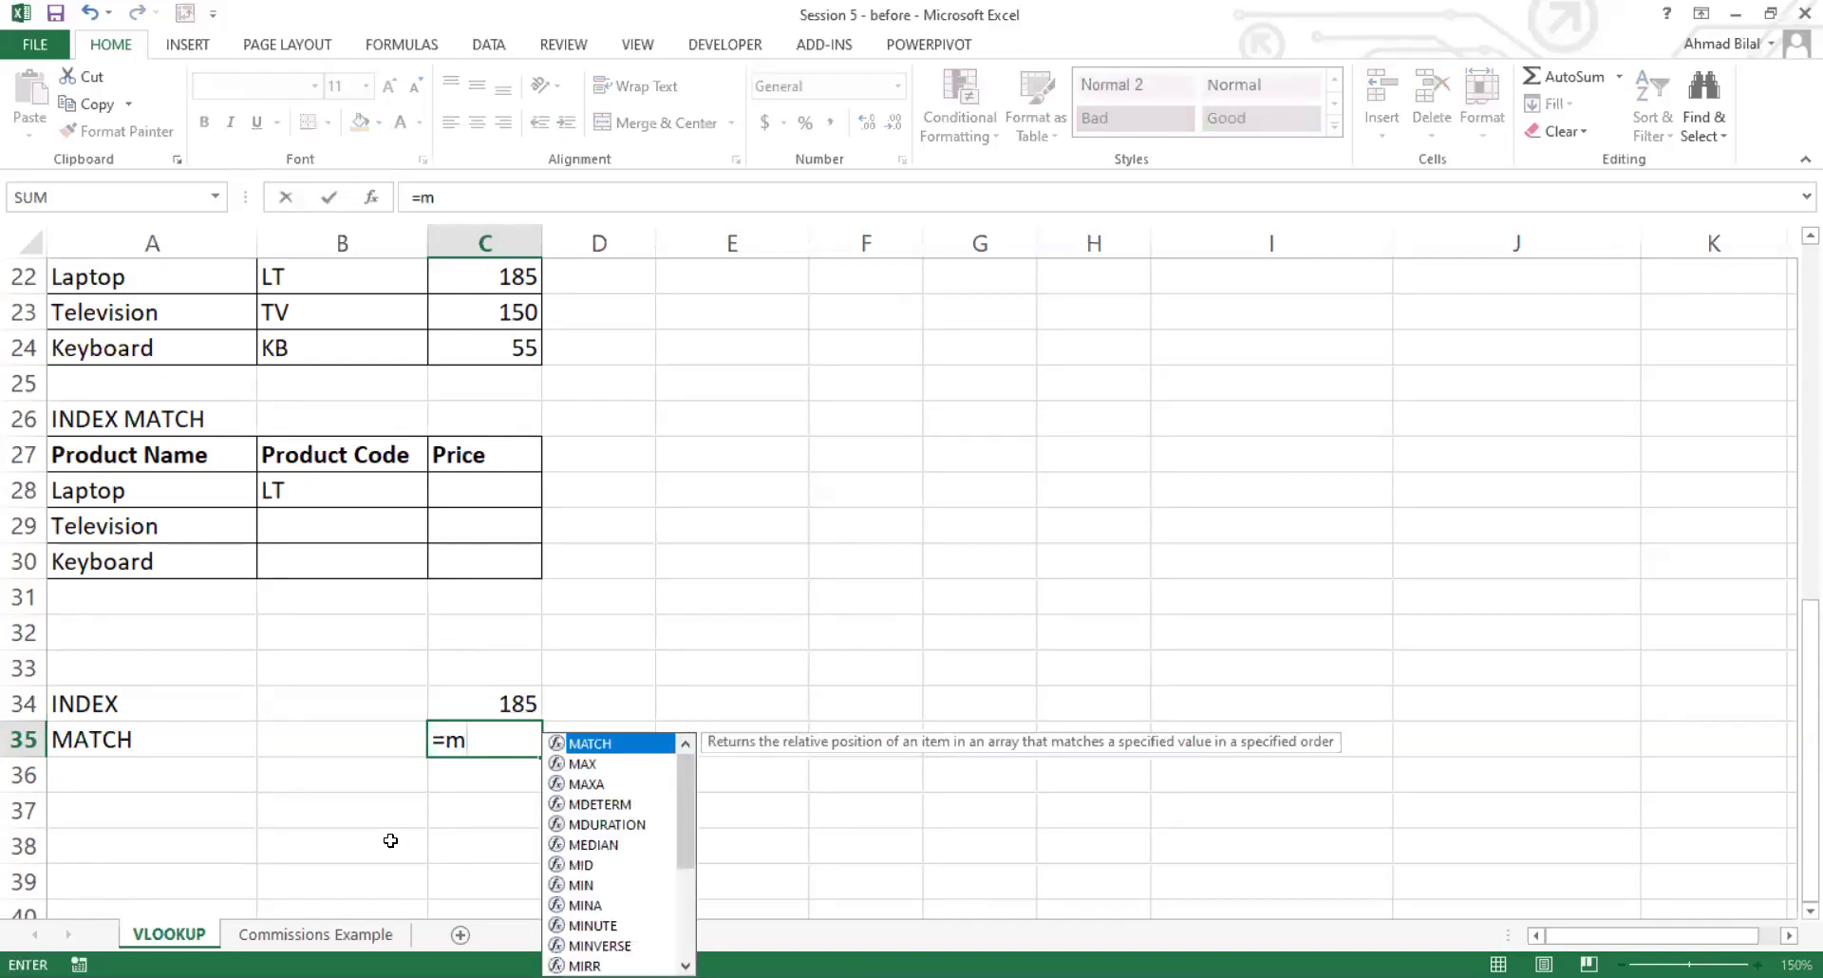
pyautogui.press('Tab')
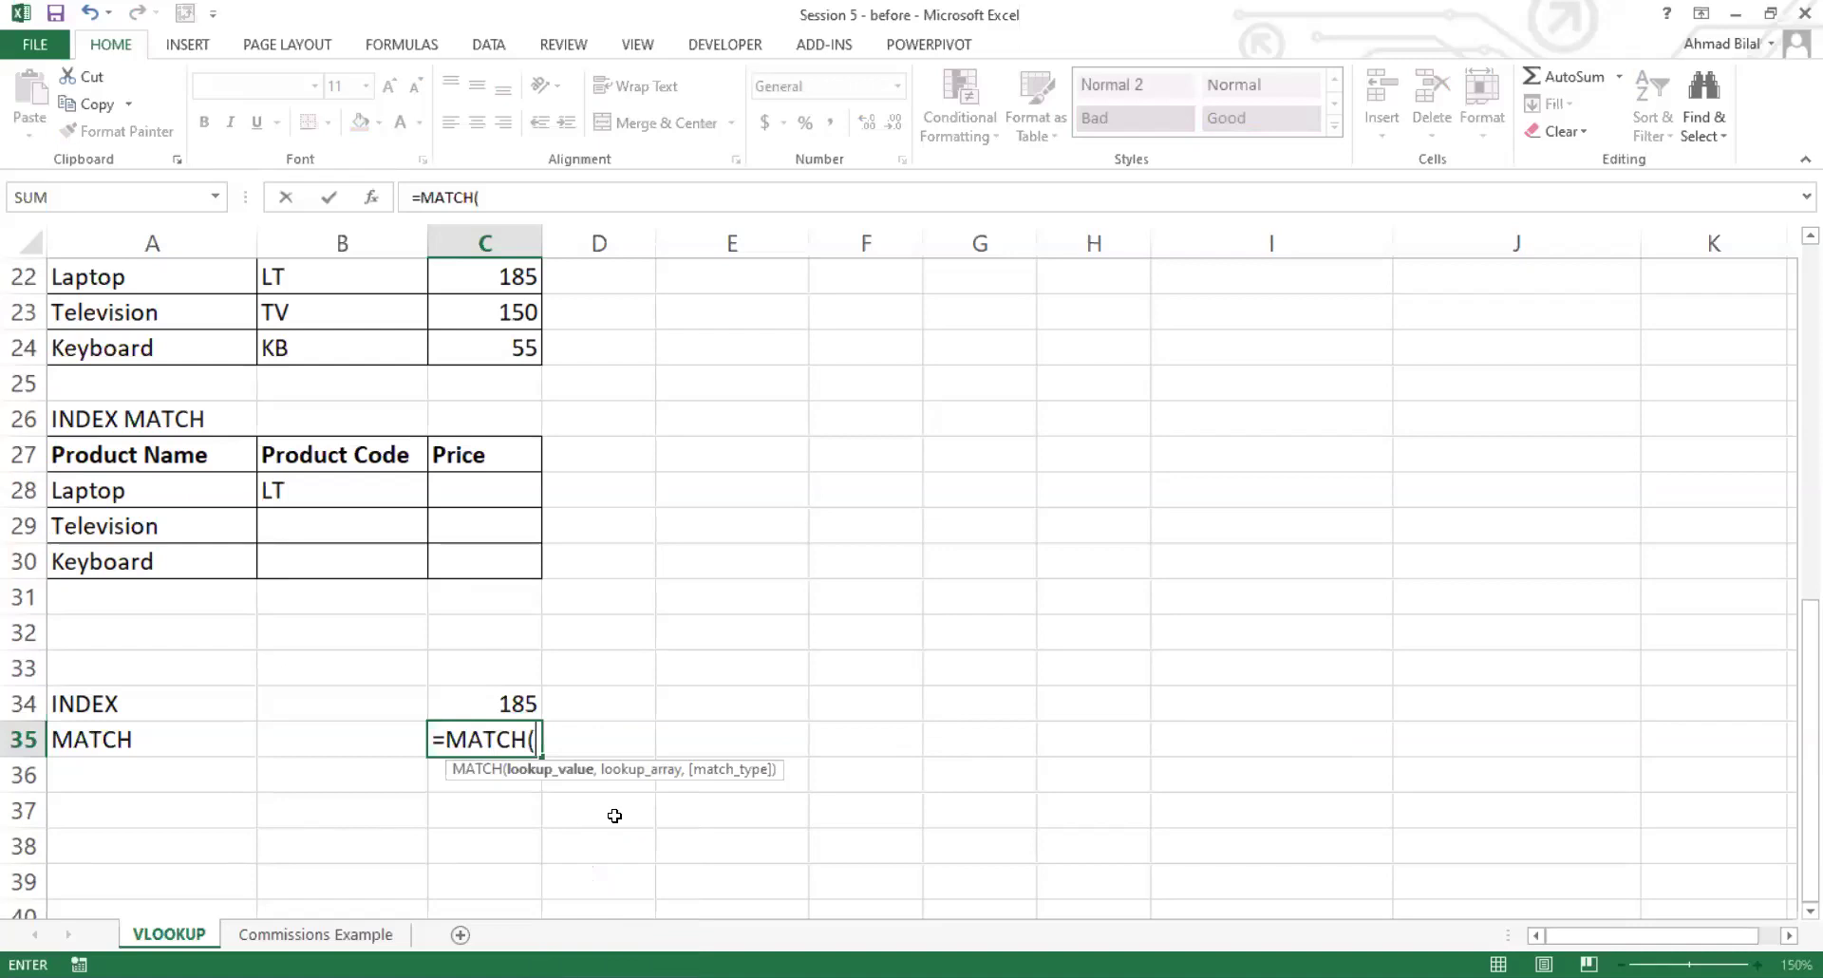
pyautogui.press('BackSpace')
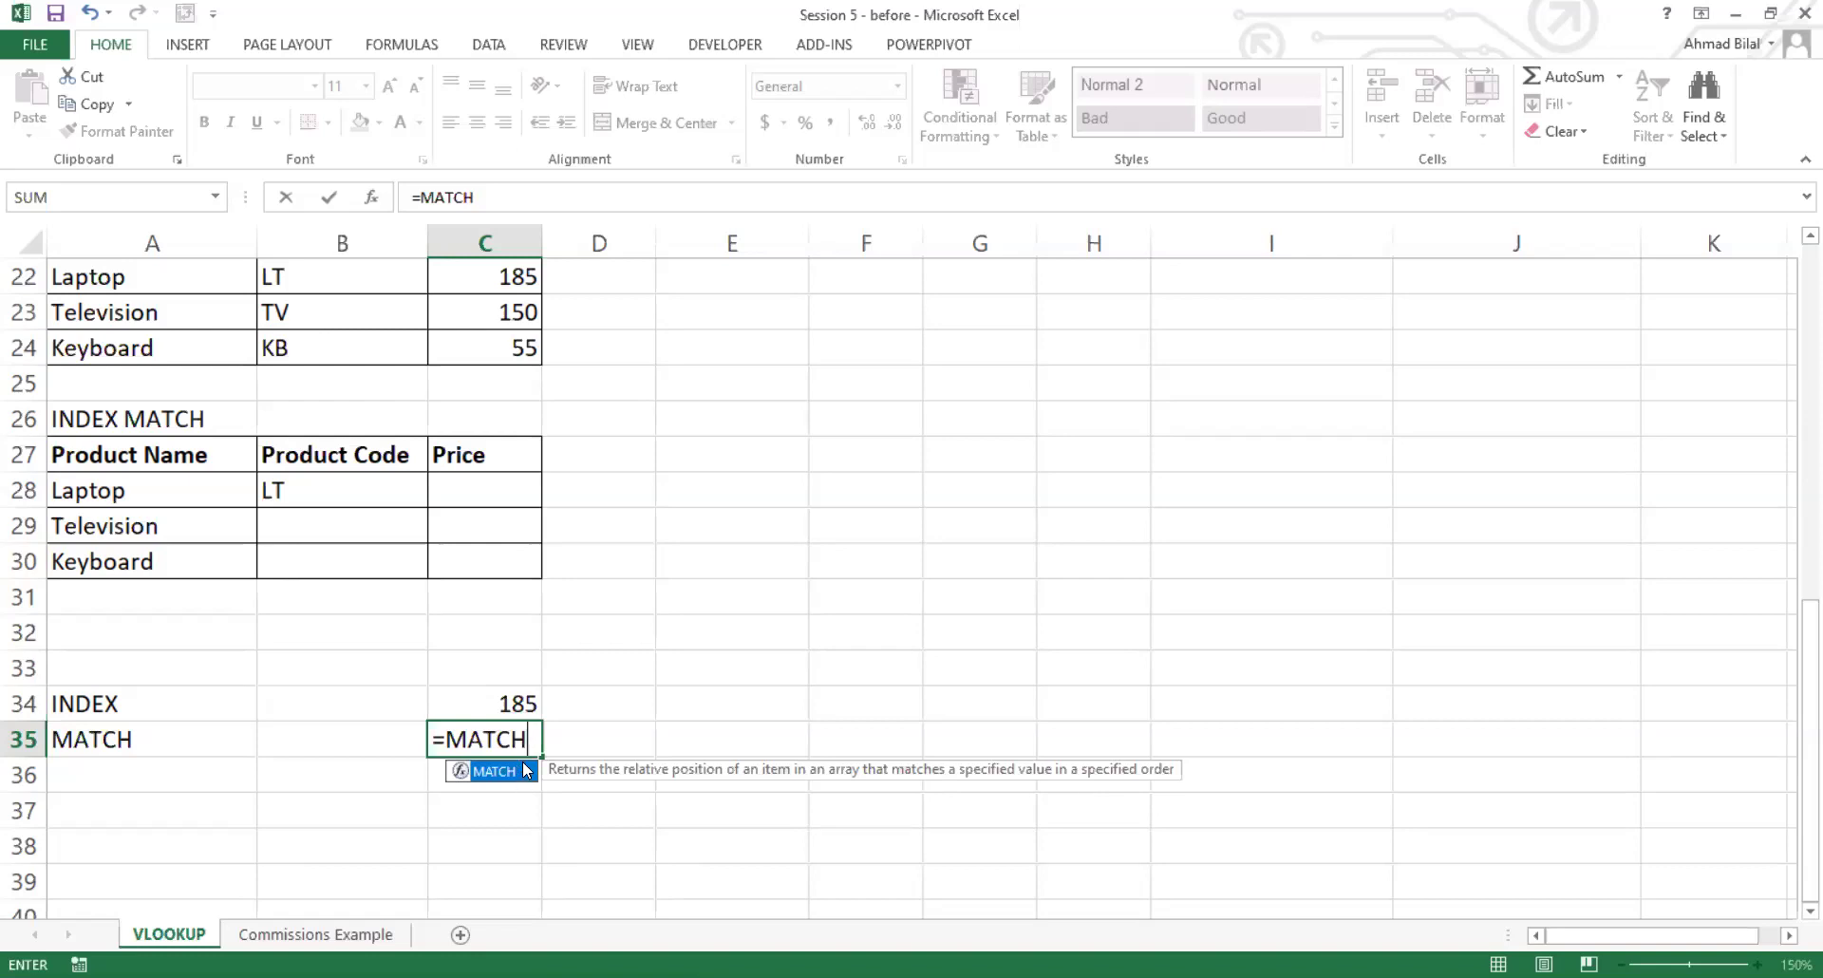
pyautogui.write('(')
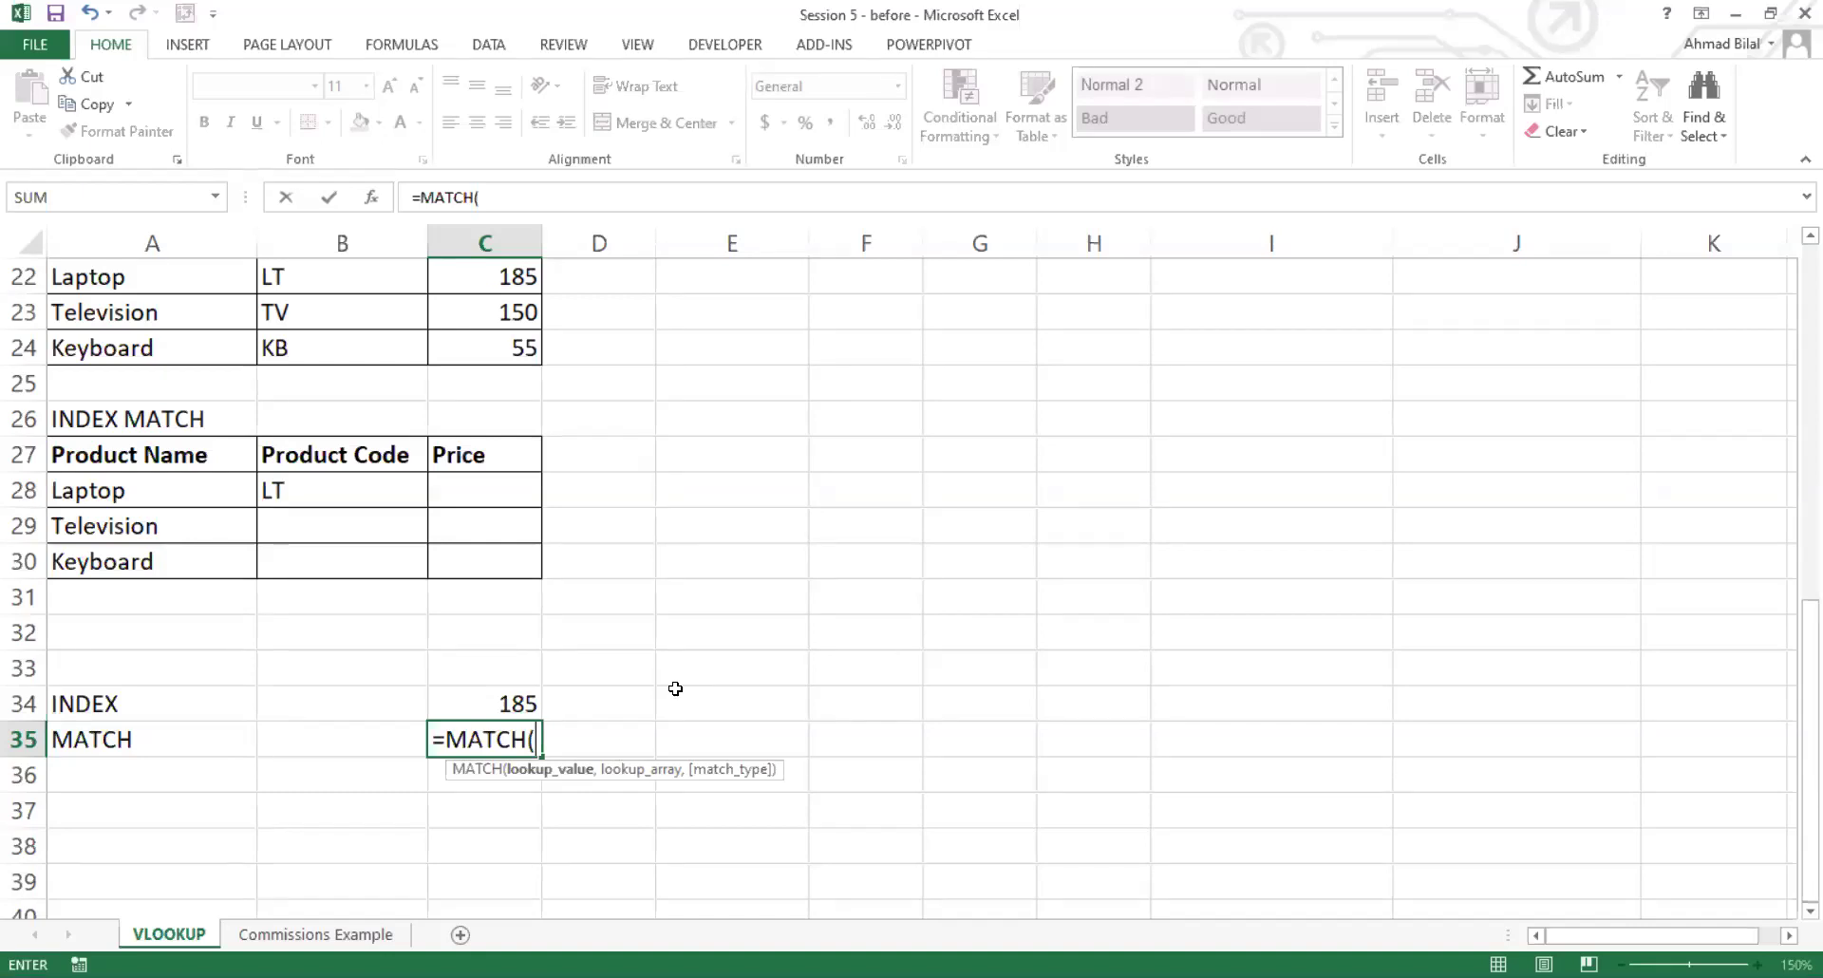
# Step: Compare the Stock table's product codes and names with the INDEX MATCH table while the MATCH formula is open
pyautogui.scroll(1, 676, 688)
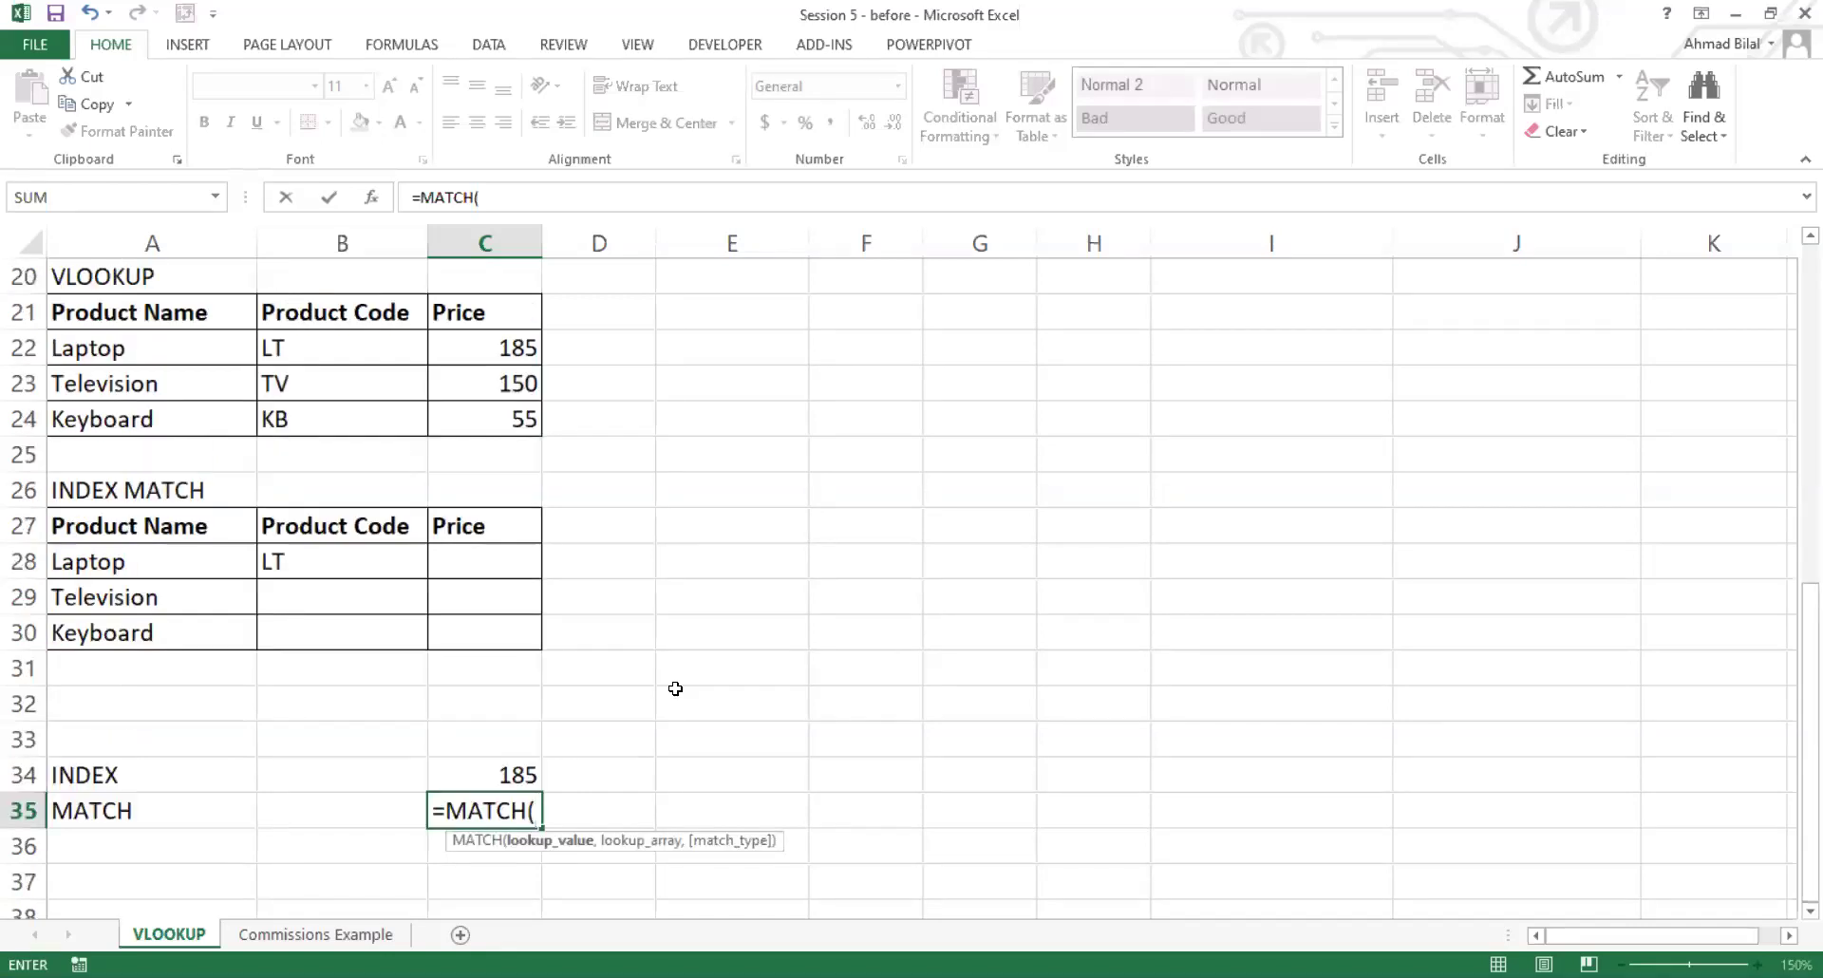
pyautogui.scroll(1, 675, 688)
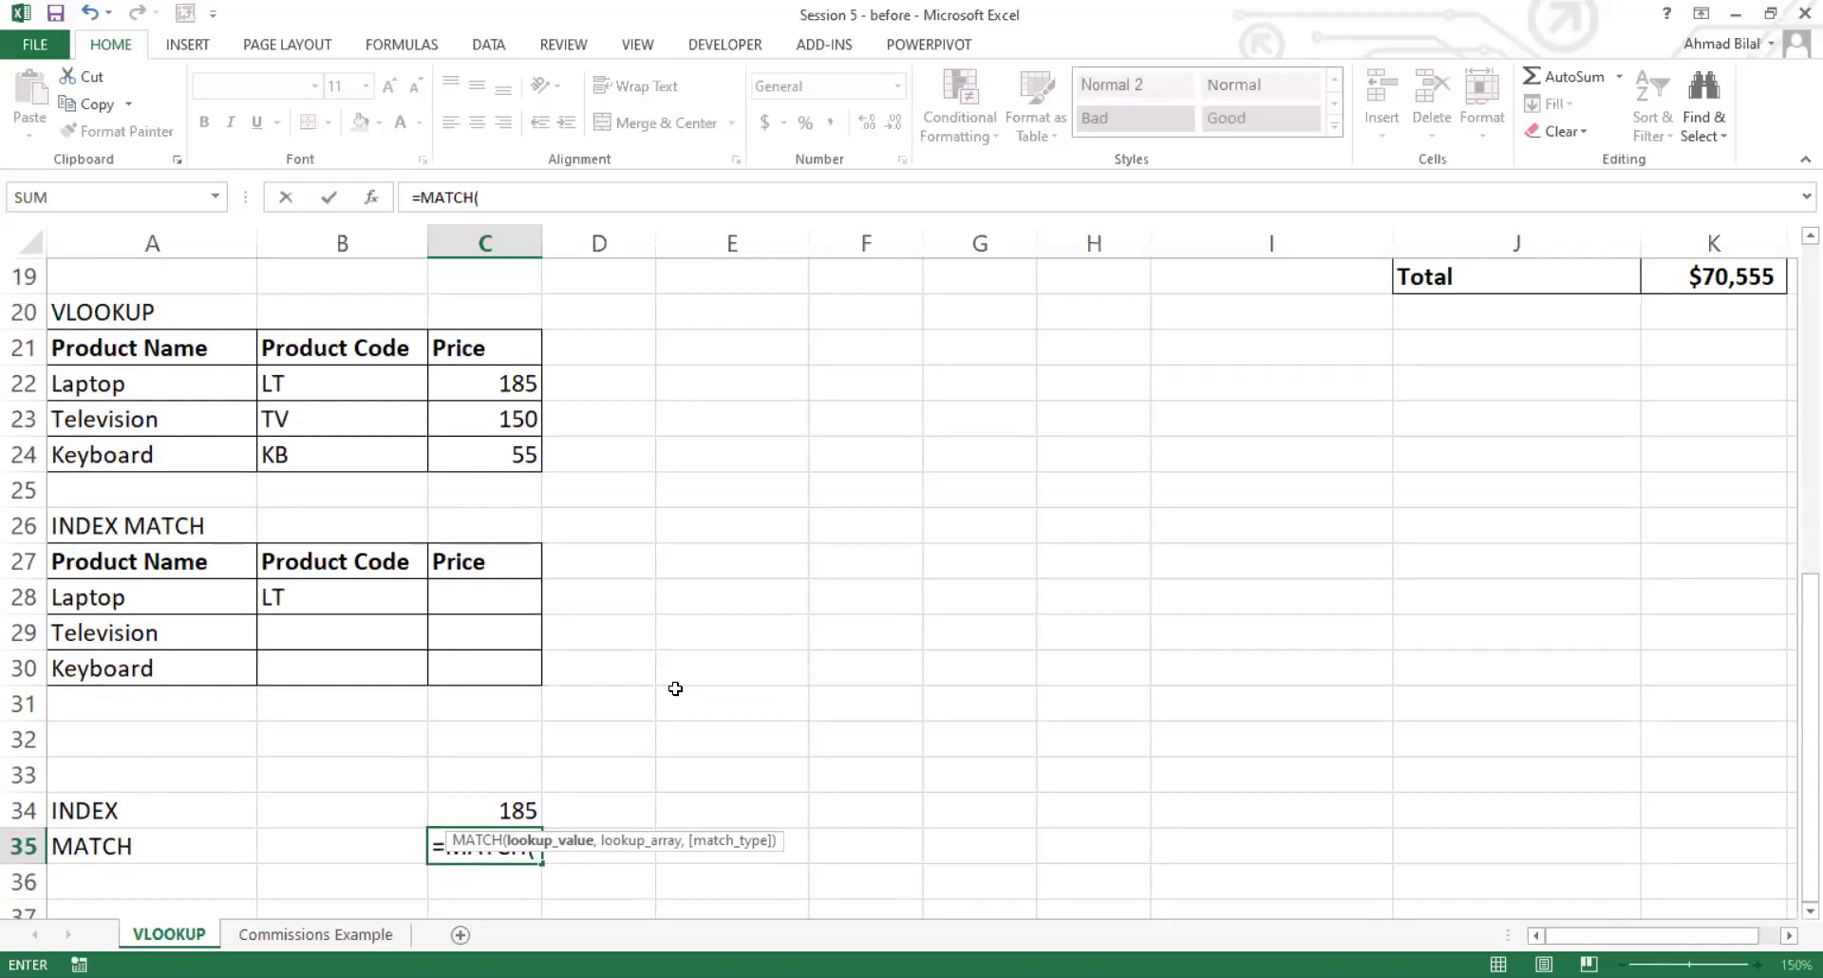
pyautogui.scroll(4, 675, 688)
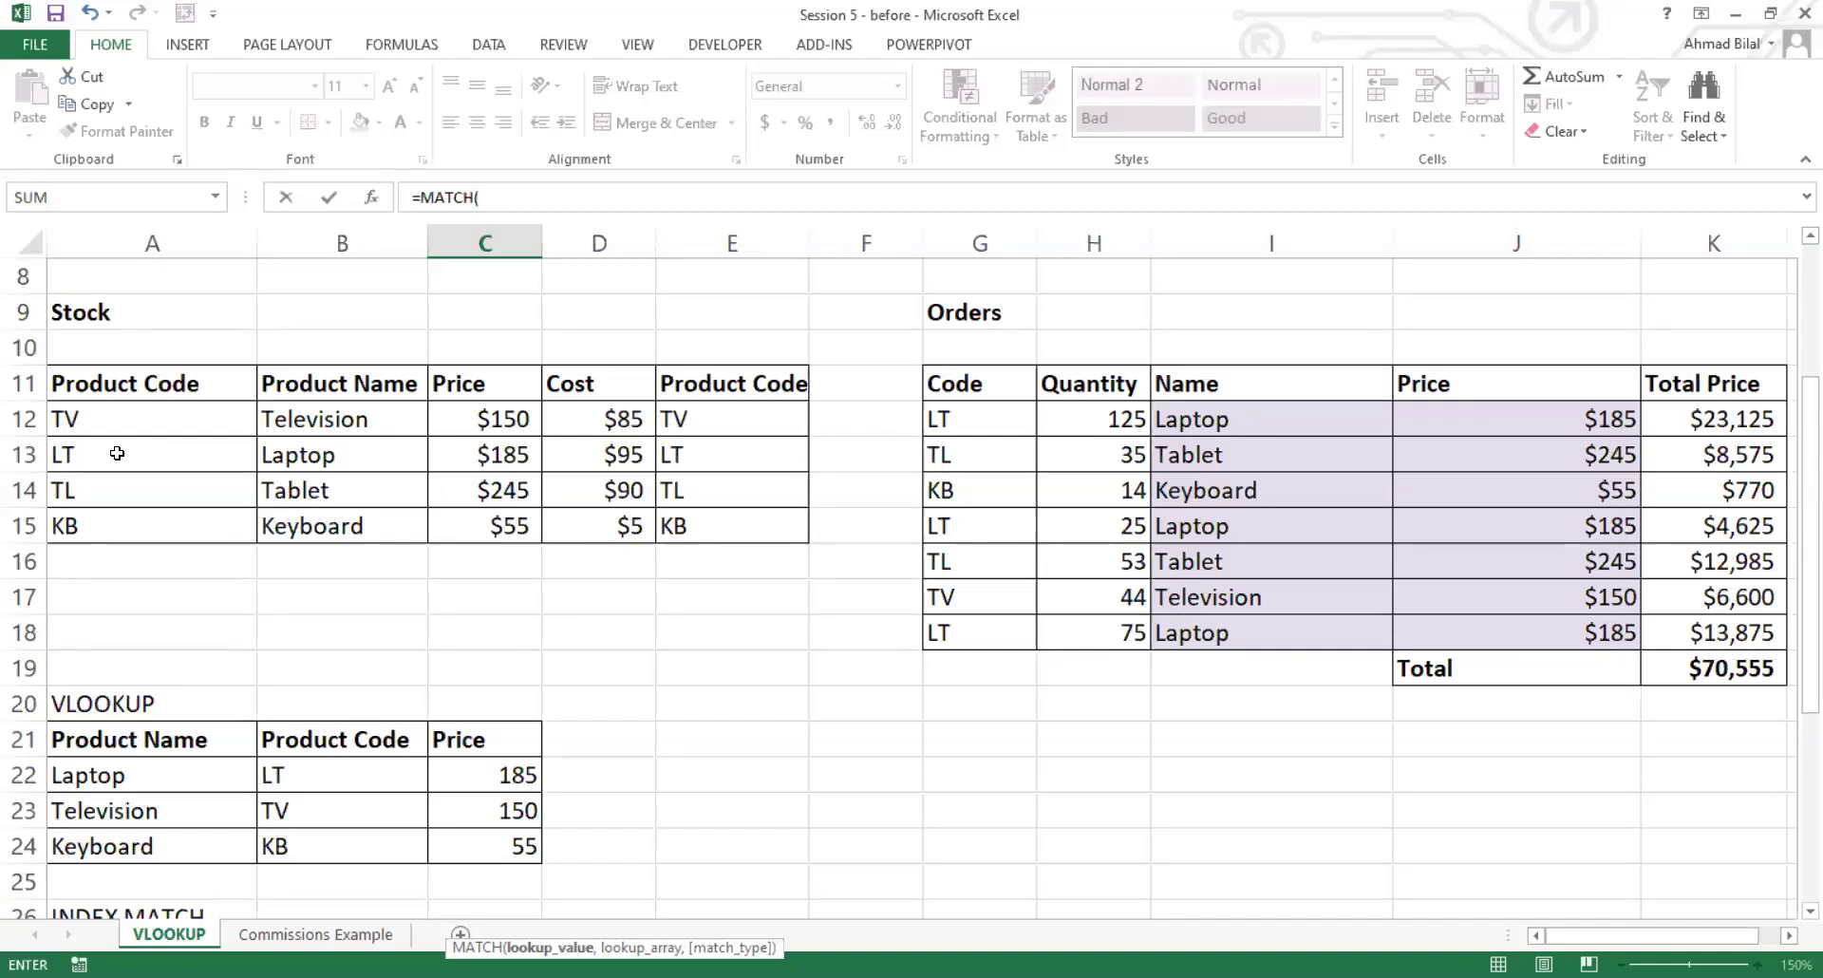
pyautogui.scroll(-3, 402, 790)
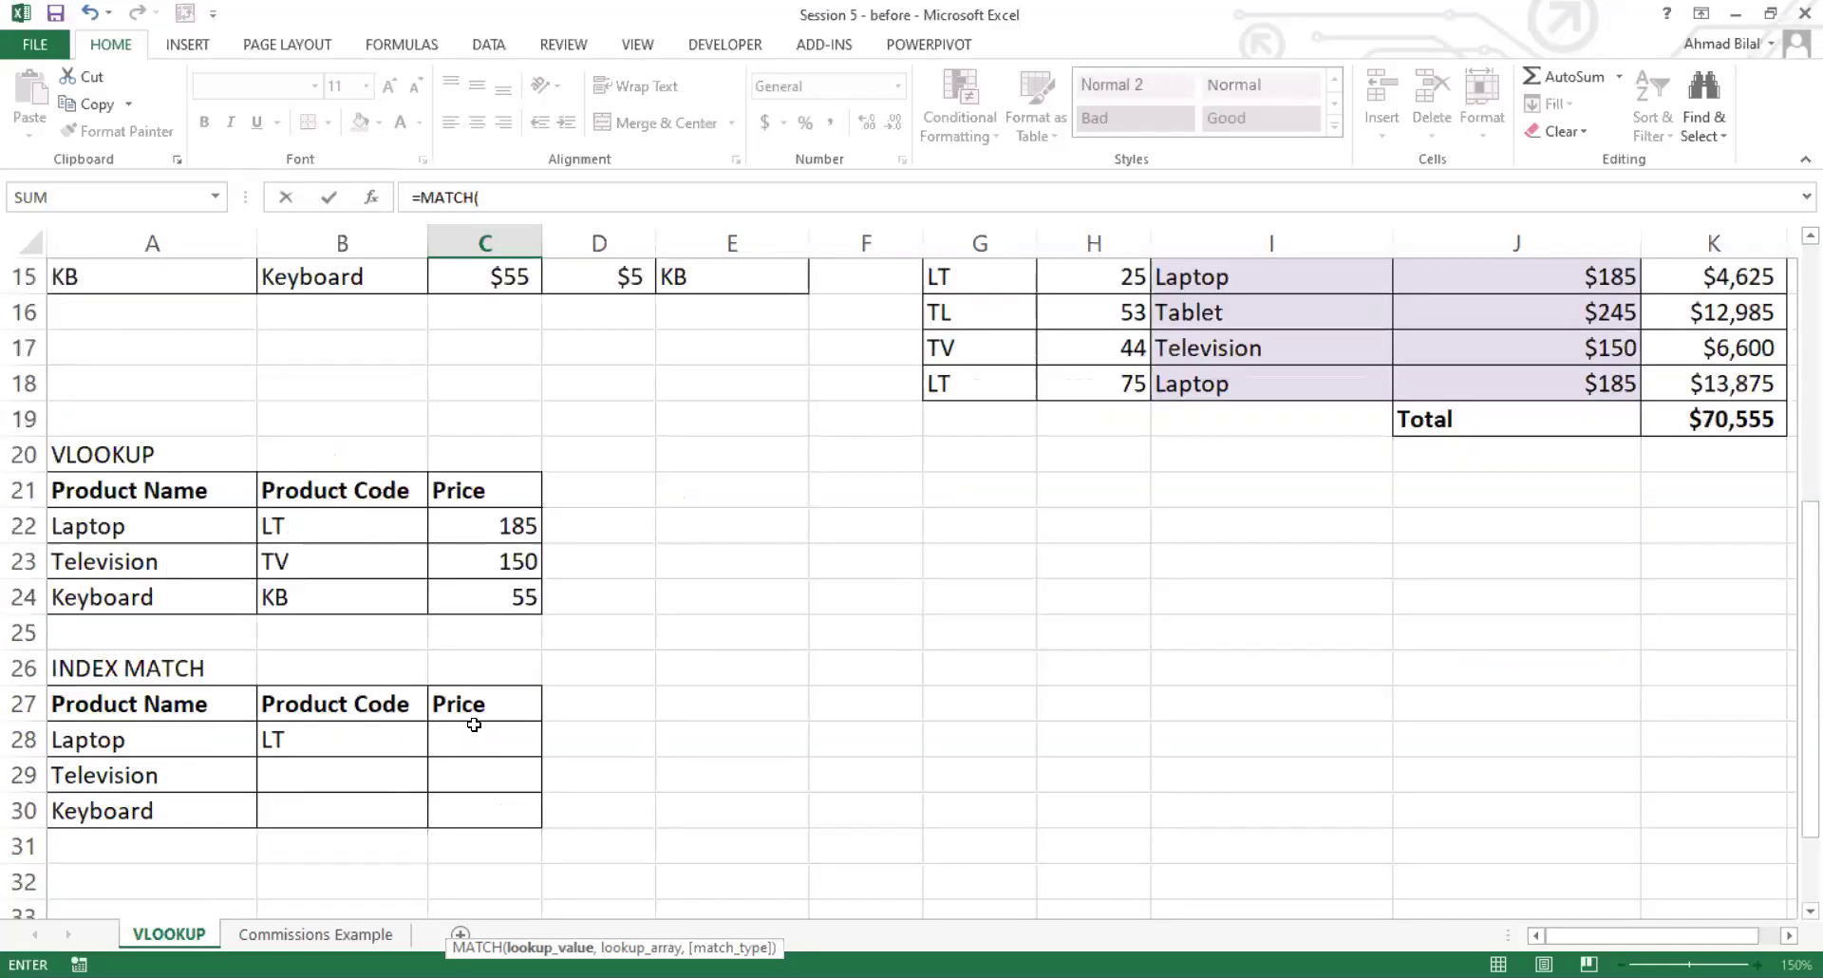
pyautogui.scroll(-1, 550, 761)
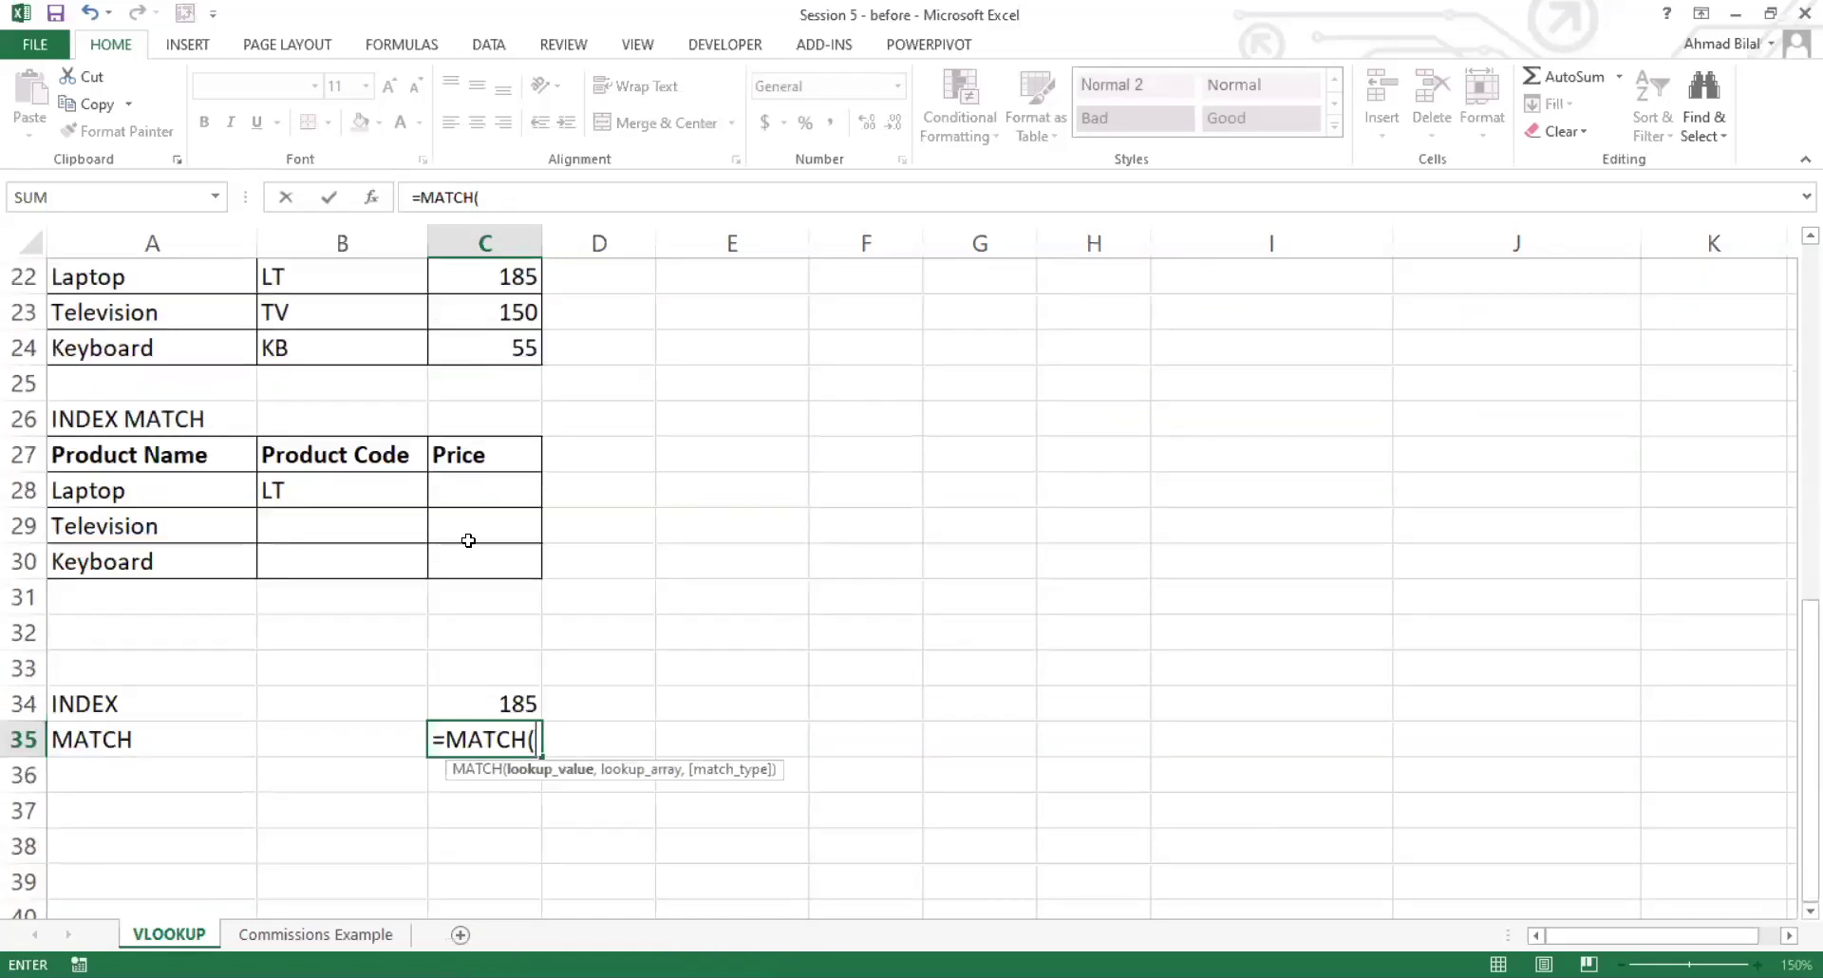
pyautogui.scroll(5, 410, 421)
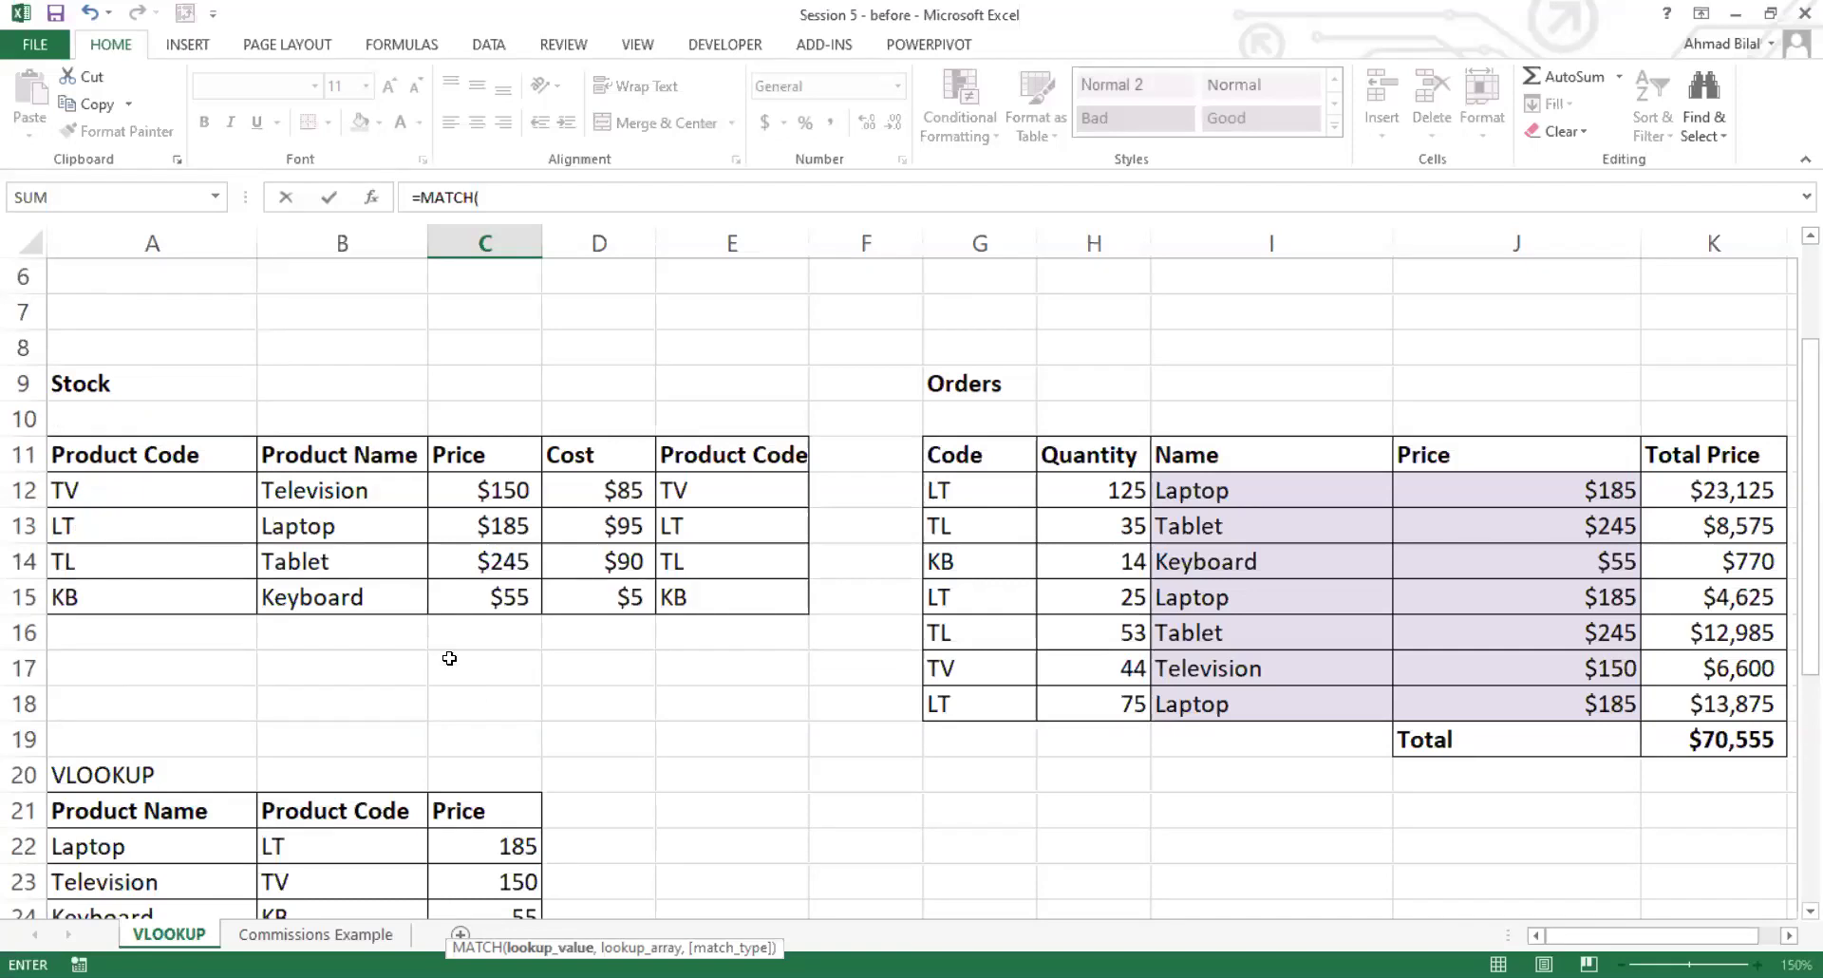
pyautogui.scroll(-3, 449, 658)
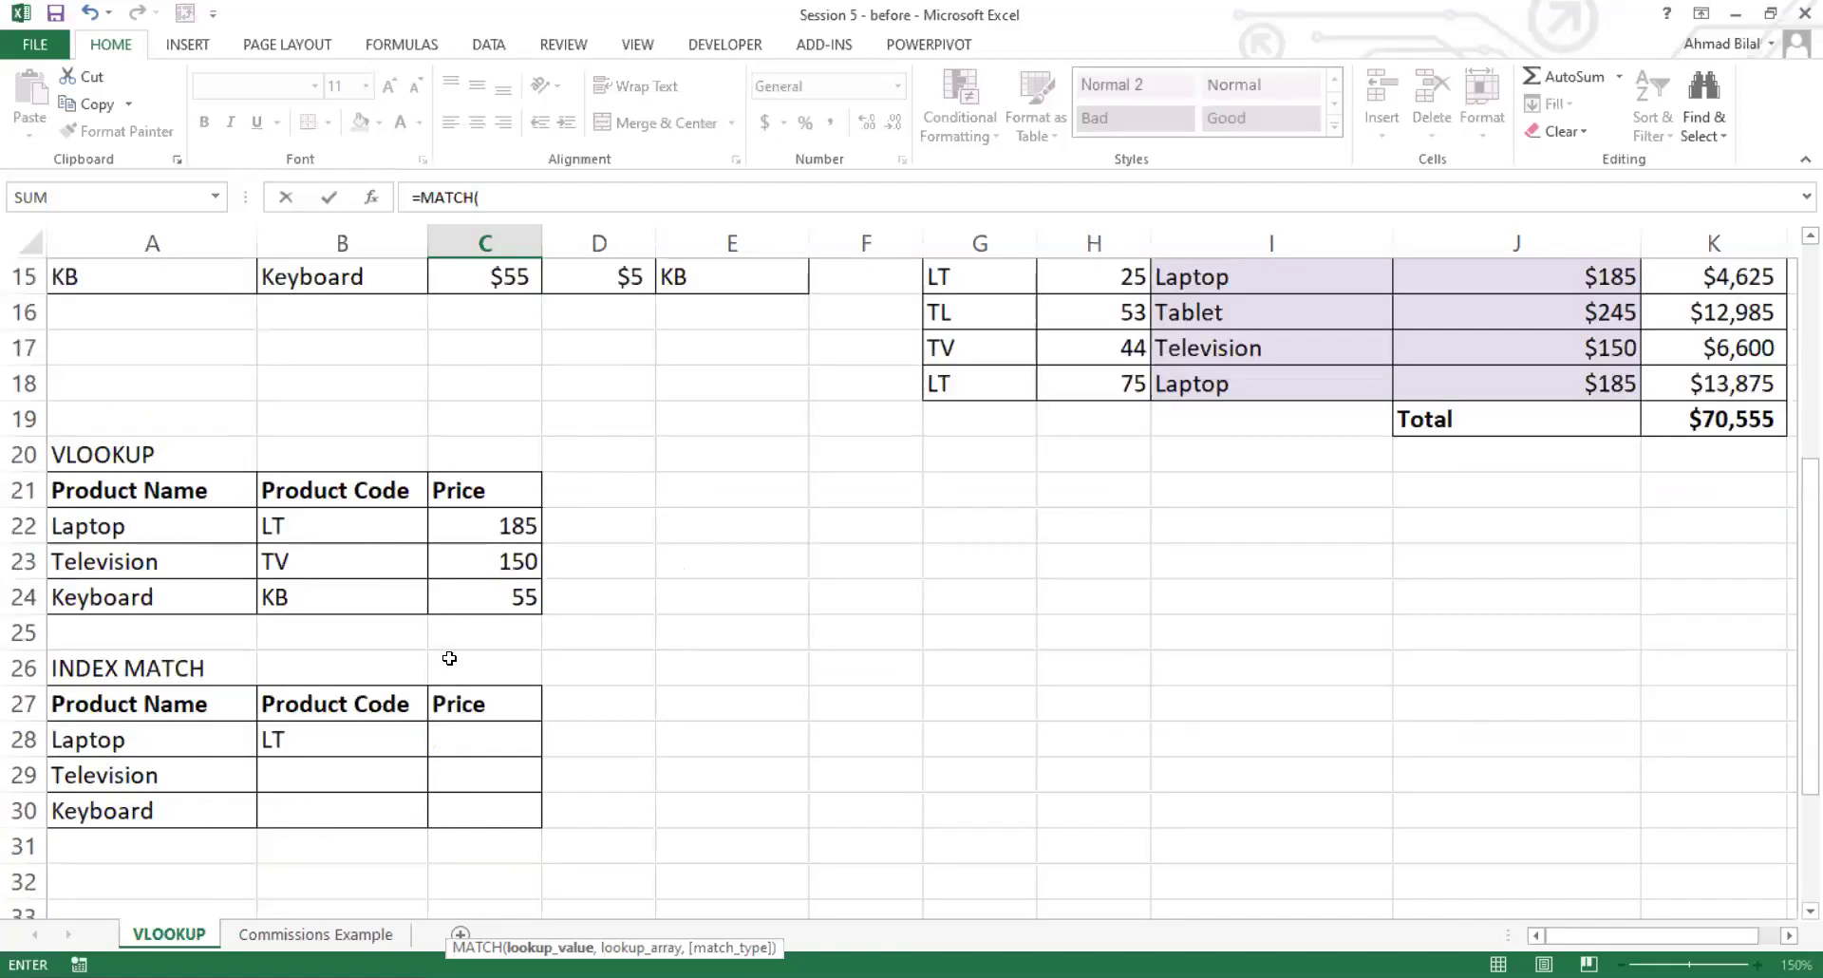
pyautogui.scroll(-3, 450, 658)
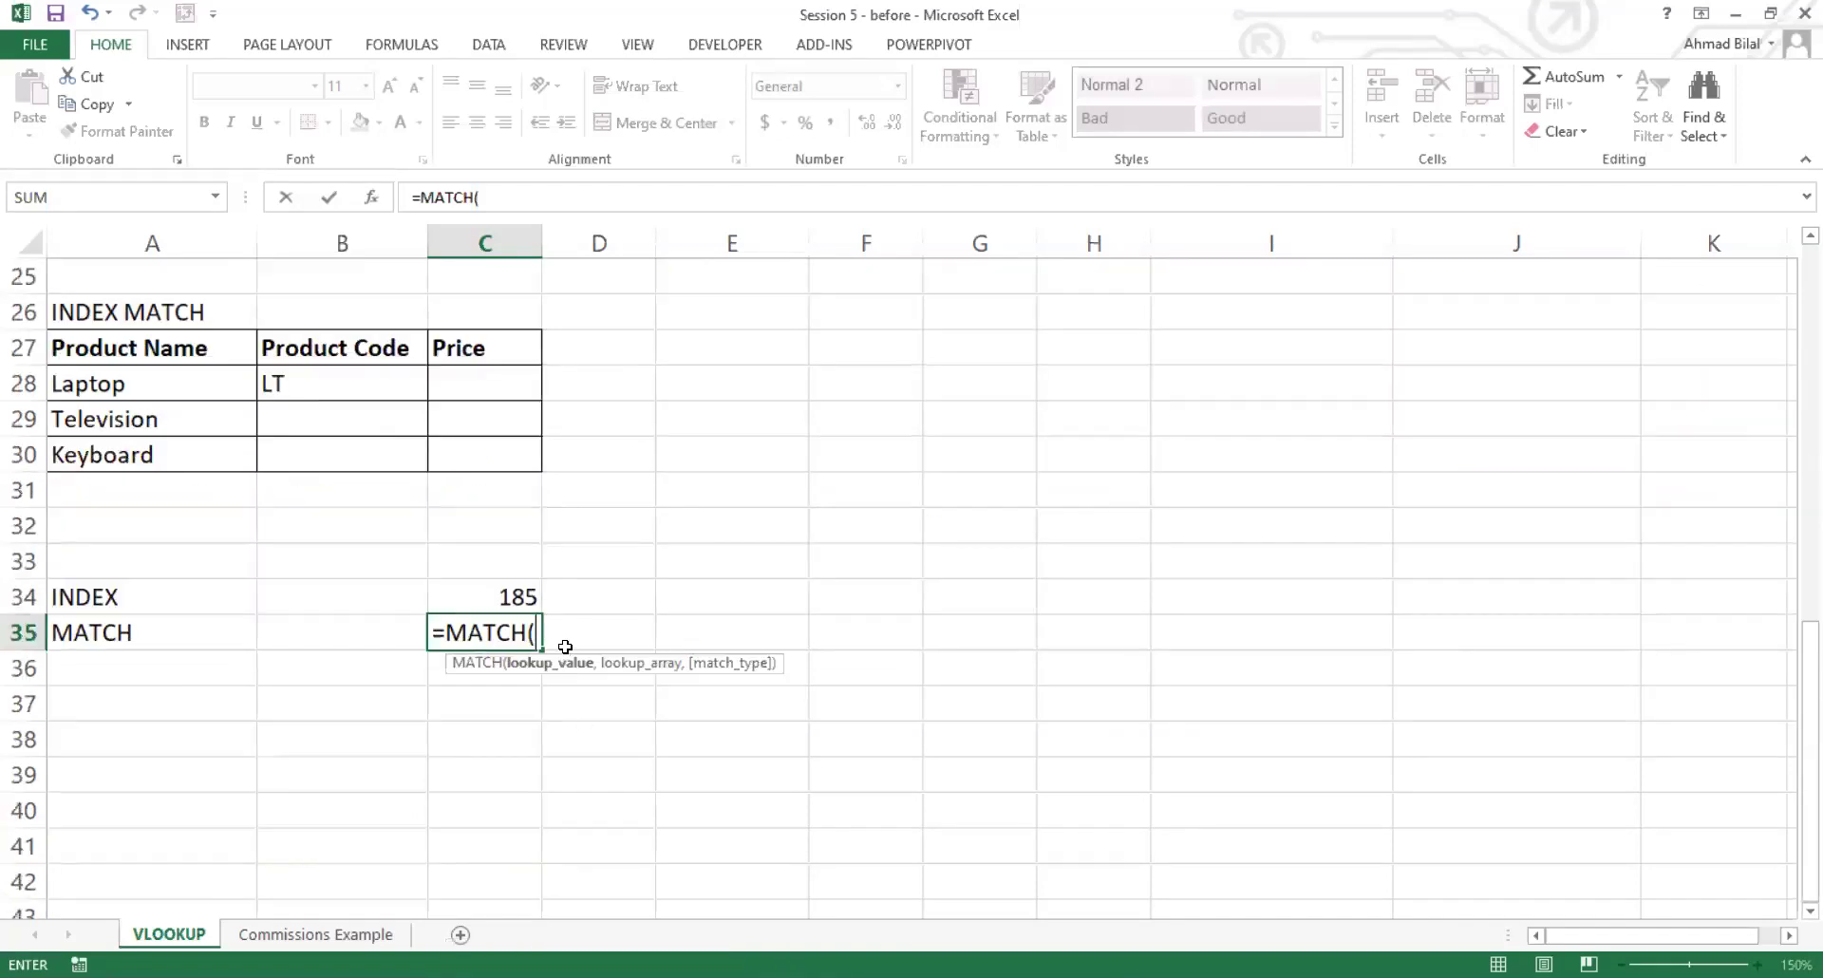
# Step: Discard the unfinished MATCH formula in C35 and the stray entry in E28
pyautogui.click(535, 635)
pyautogui.press('Escape')
pyautogui.write('=')
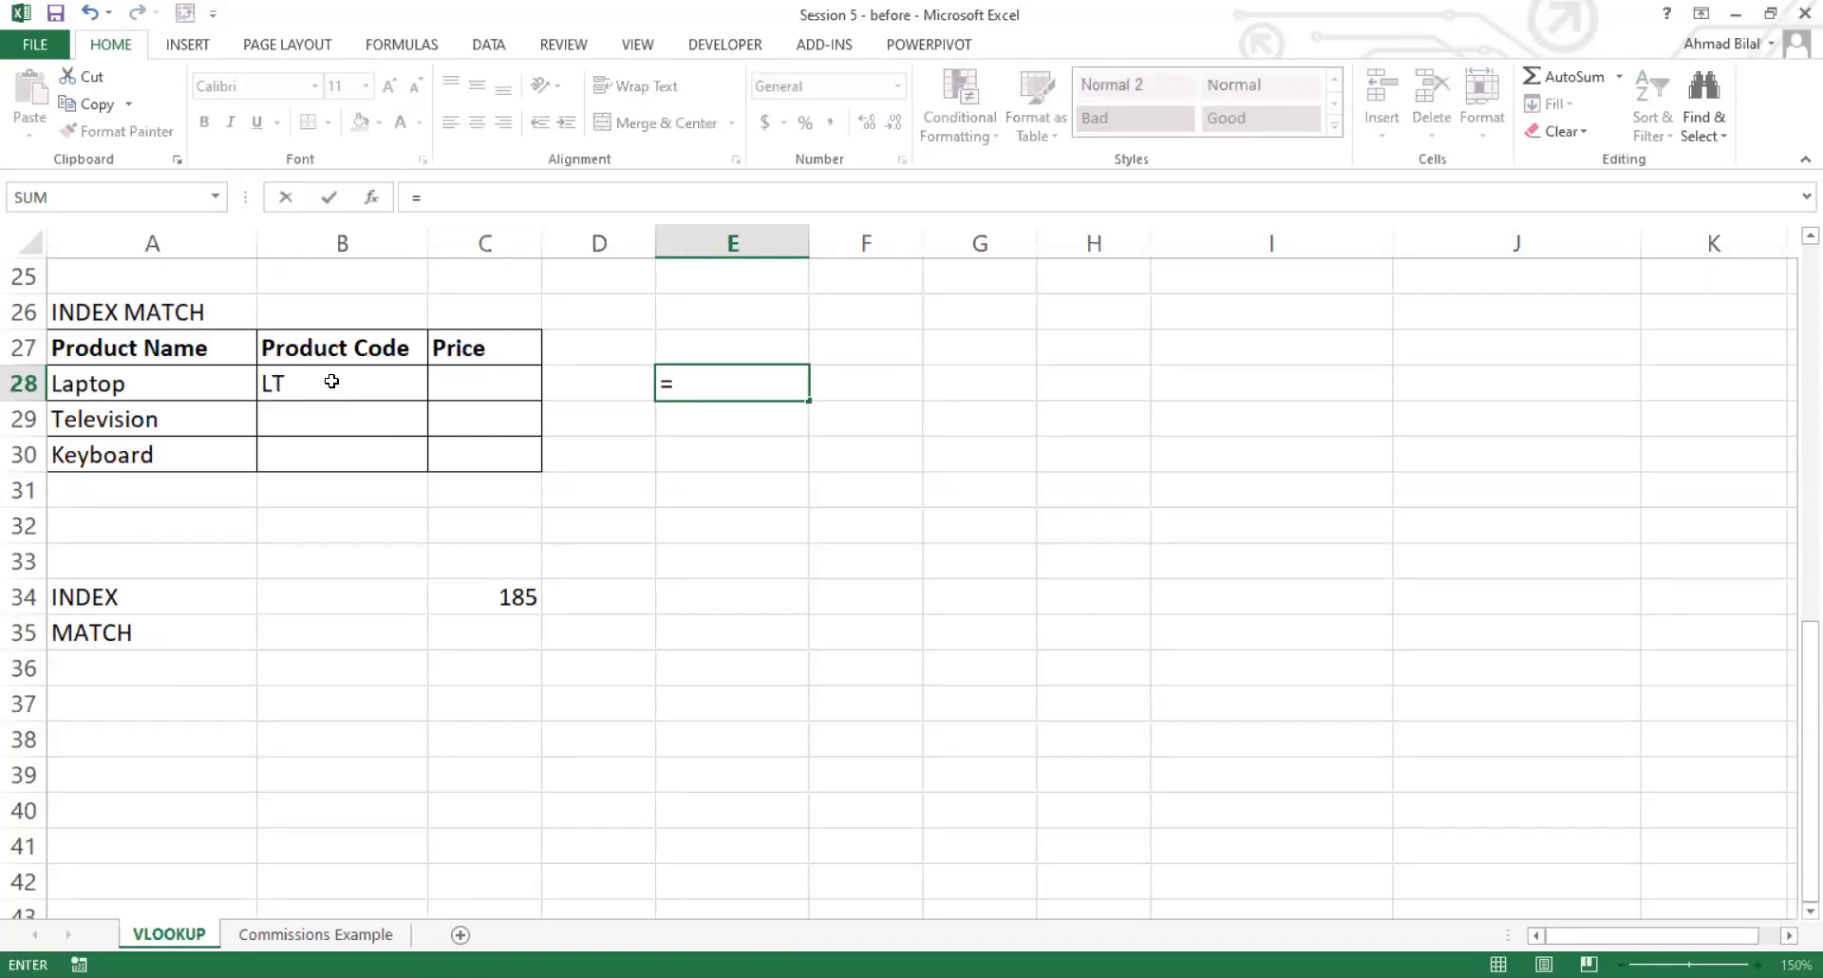
pyautogui.press('Escape')
# Step: Examine the lookup value Laptop in A28 and its position within the Stock table's product name range B11:B15
pyautogui.click(199, 370)
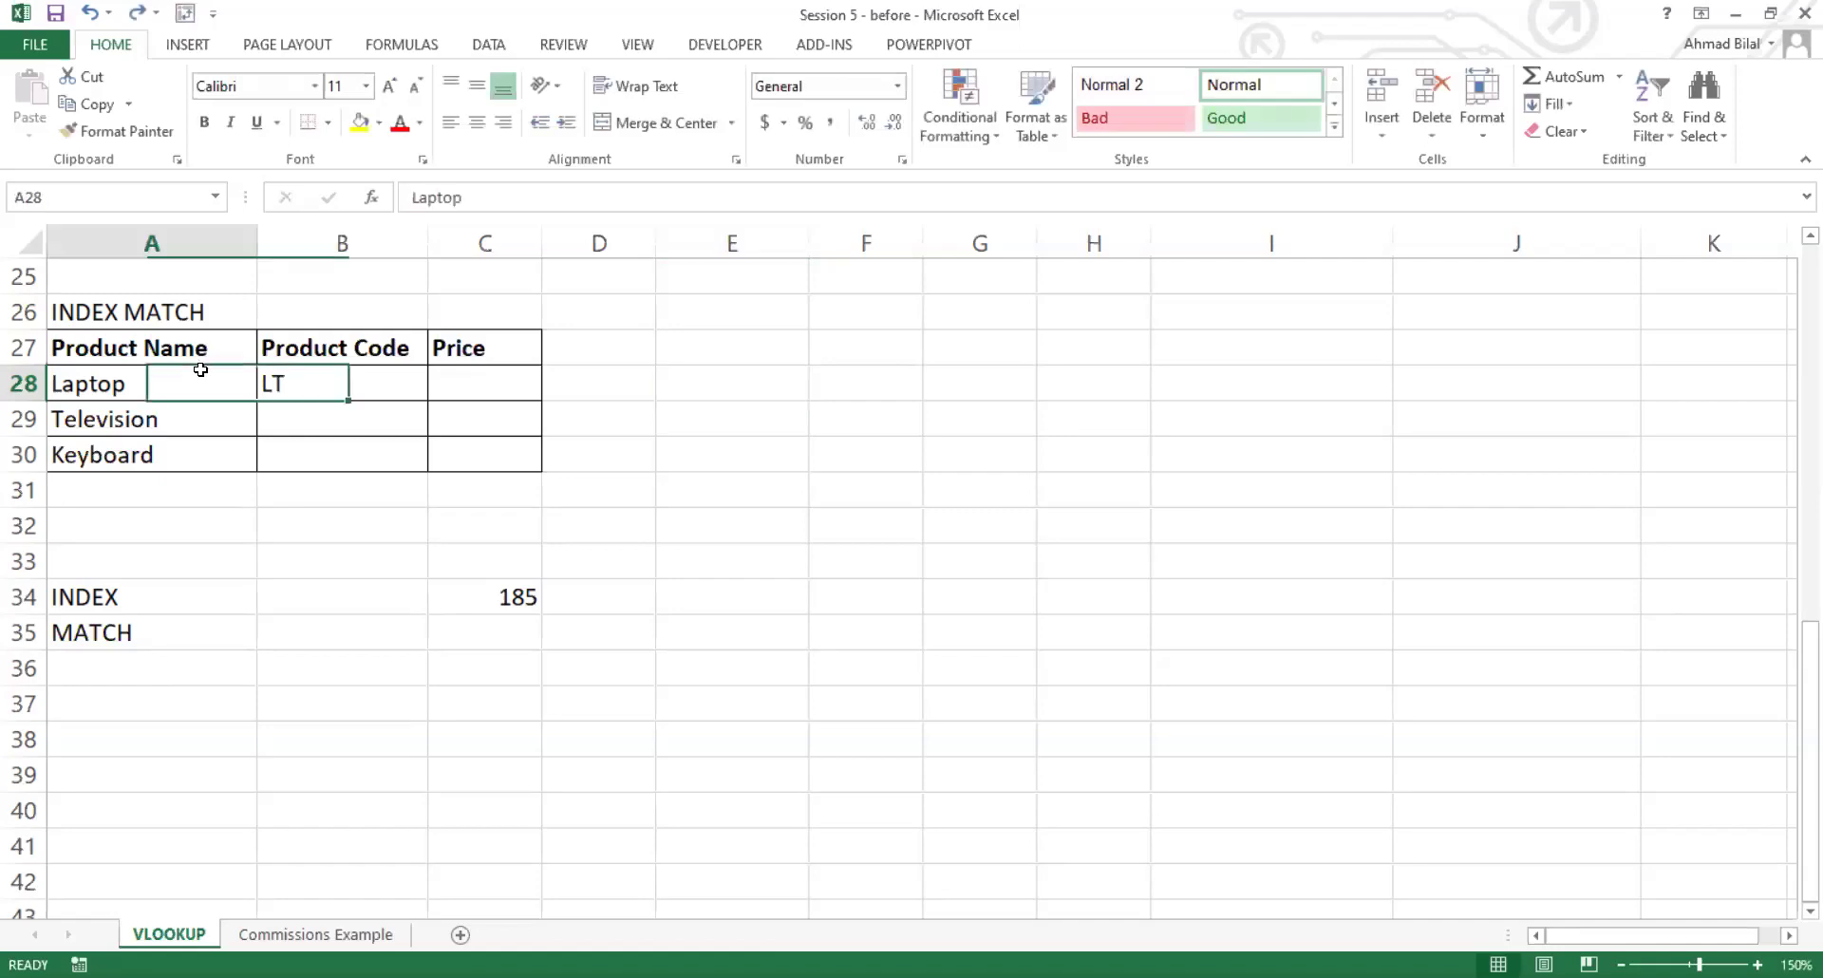
pyautogui.scroll(2, 246, 394)
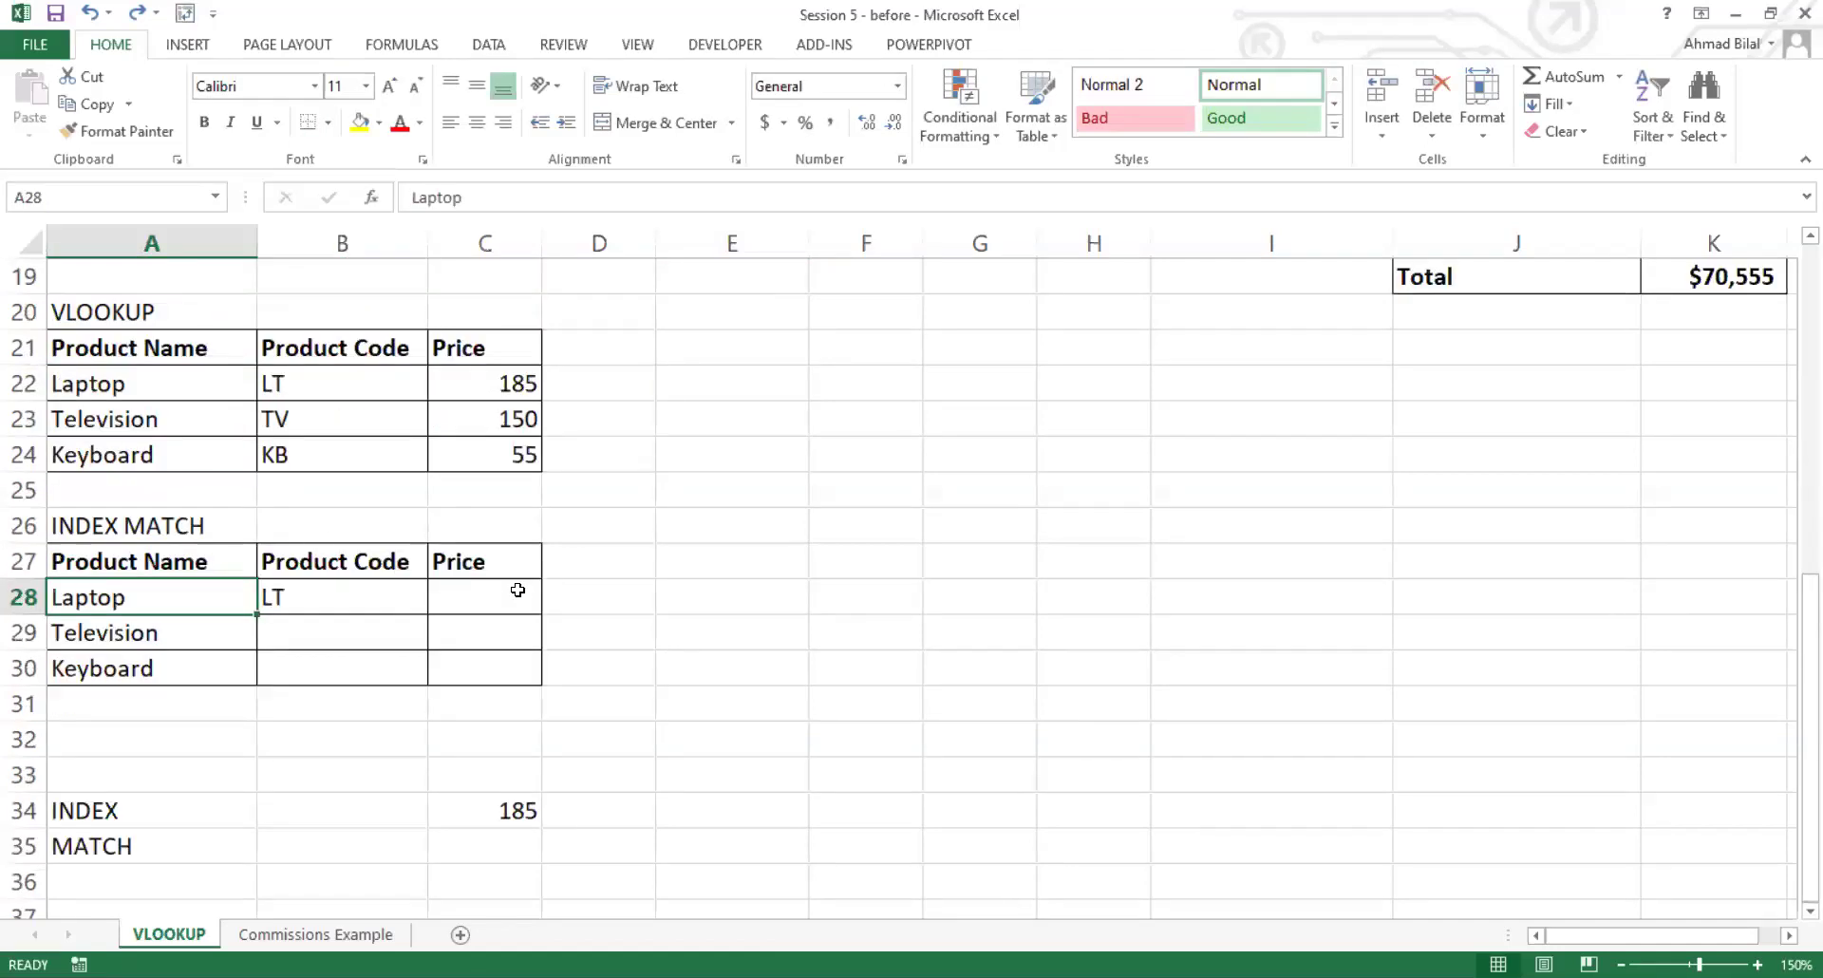
pyautogui.scroll(4, 581, 592)
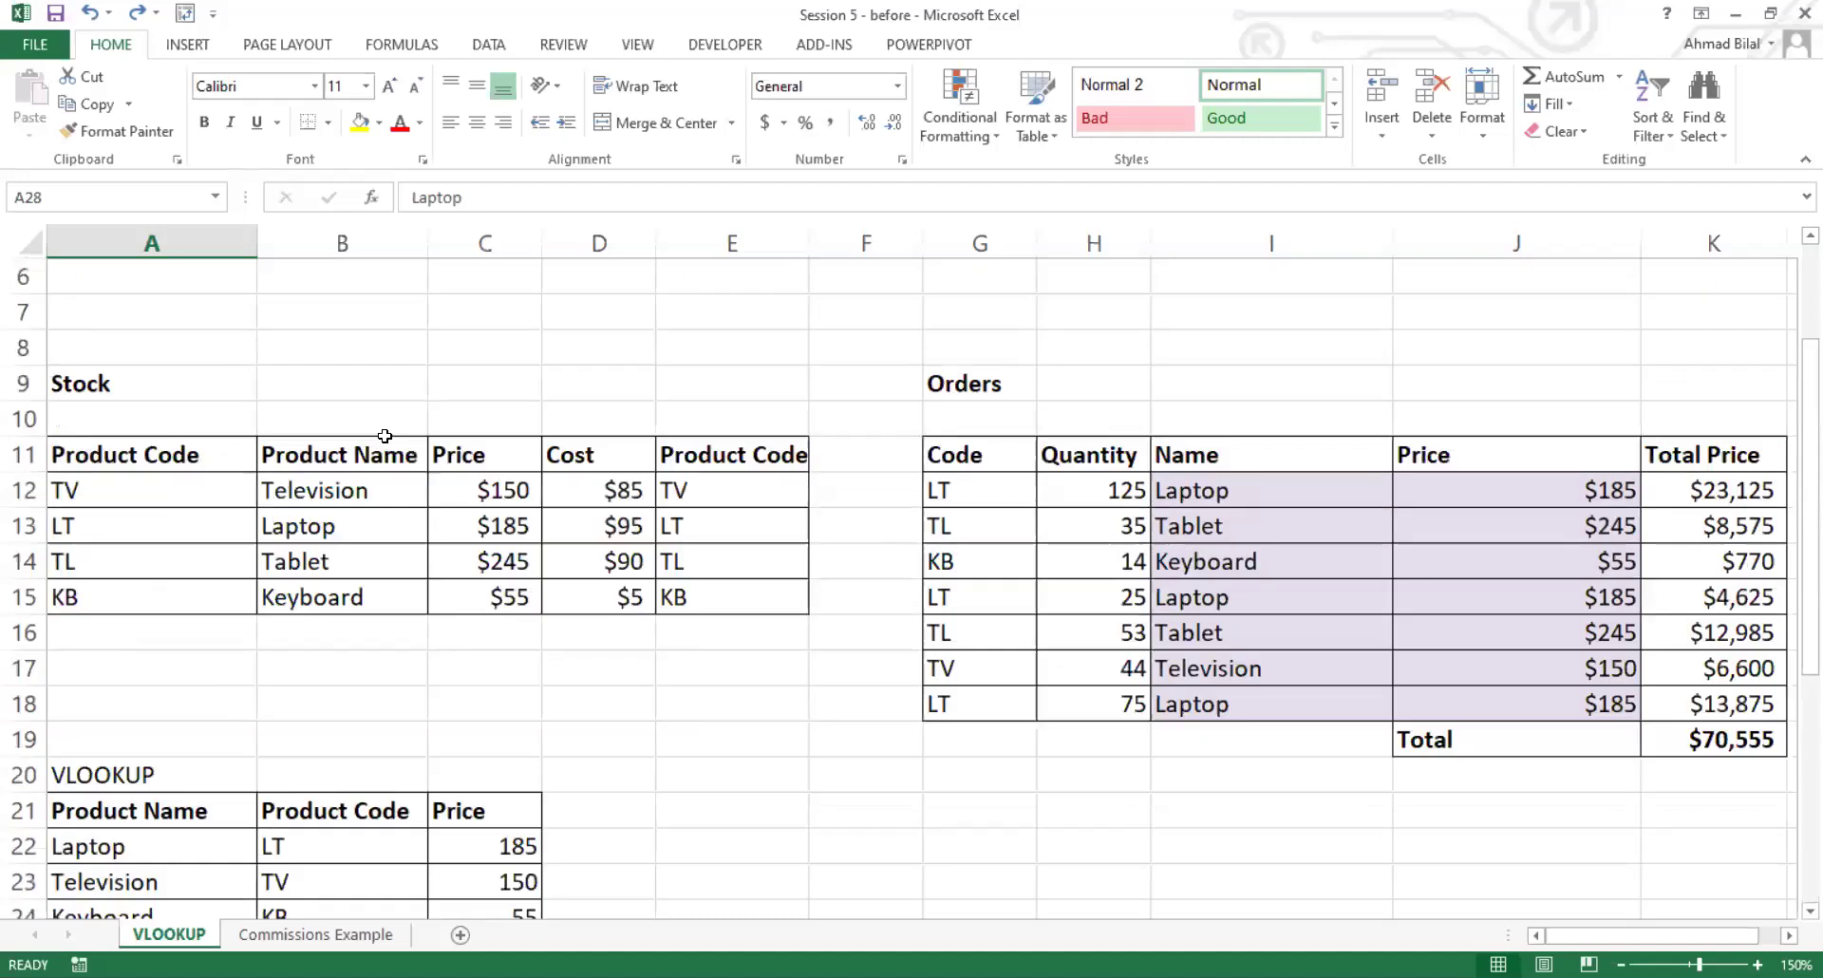
pyautogui.moveTo(377, 454); pyautogui.dragTo(377, 600)
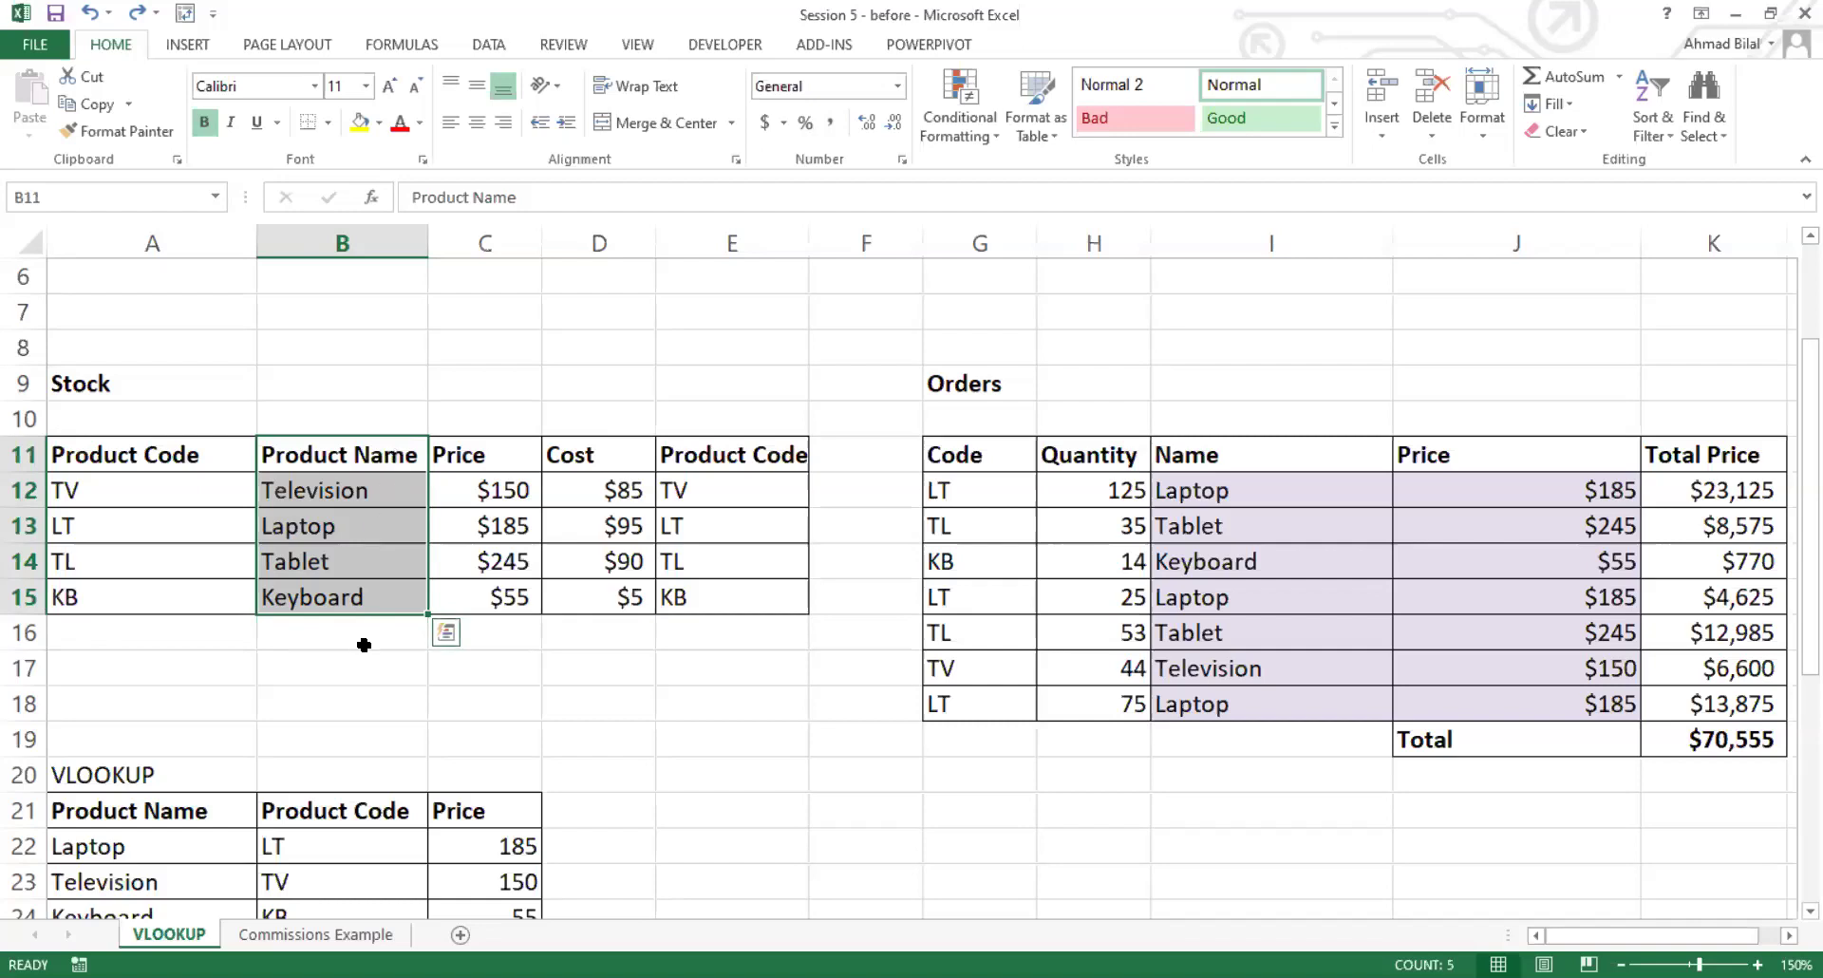
pyautogui.click(375, 527)
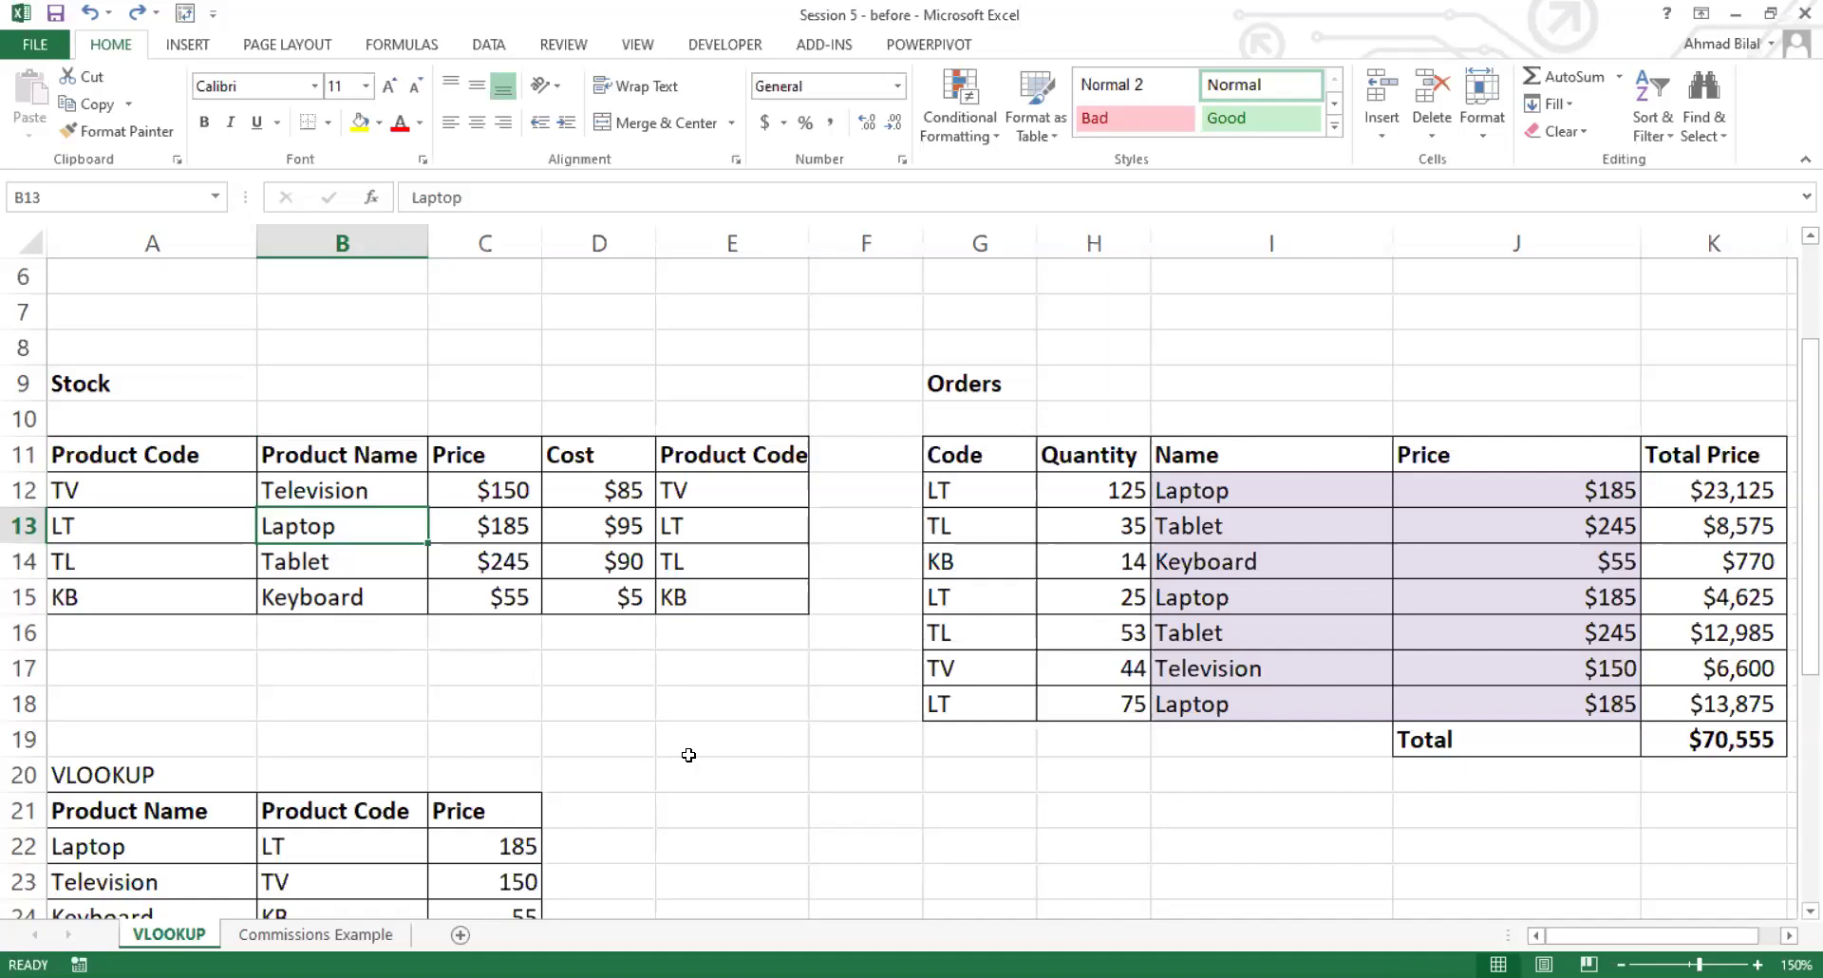
pyautogui.scroll(-3, 689, 755)
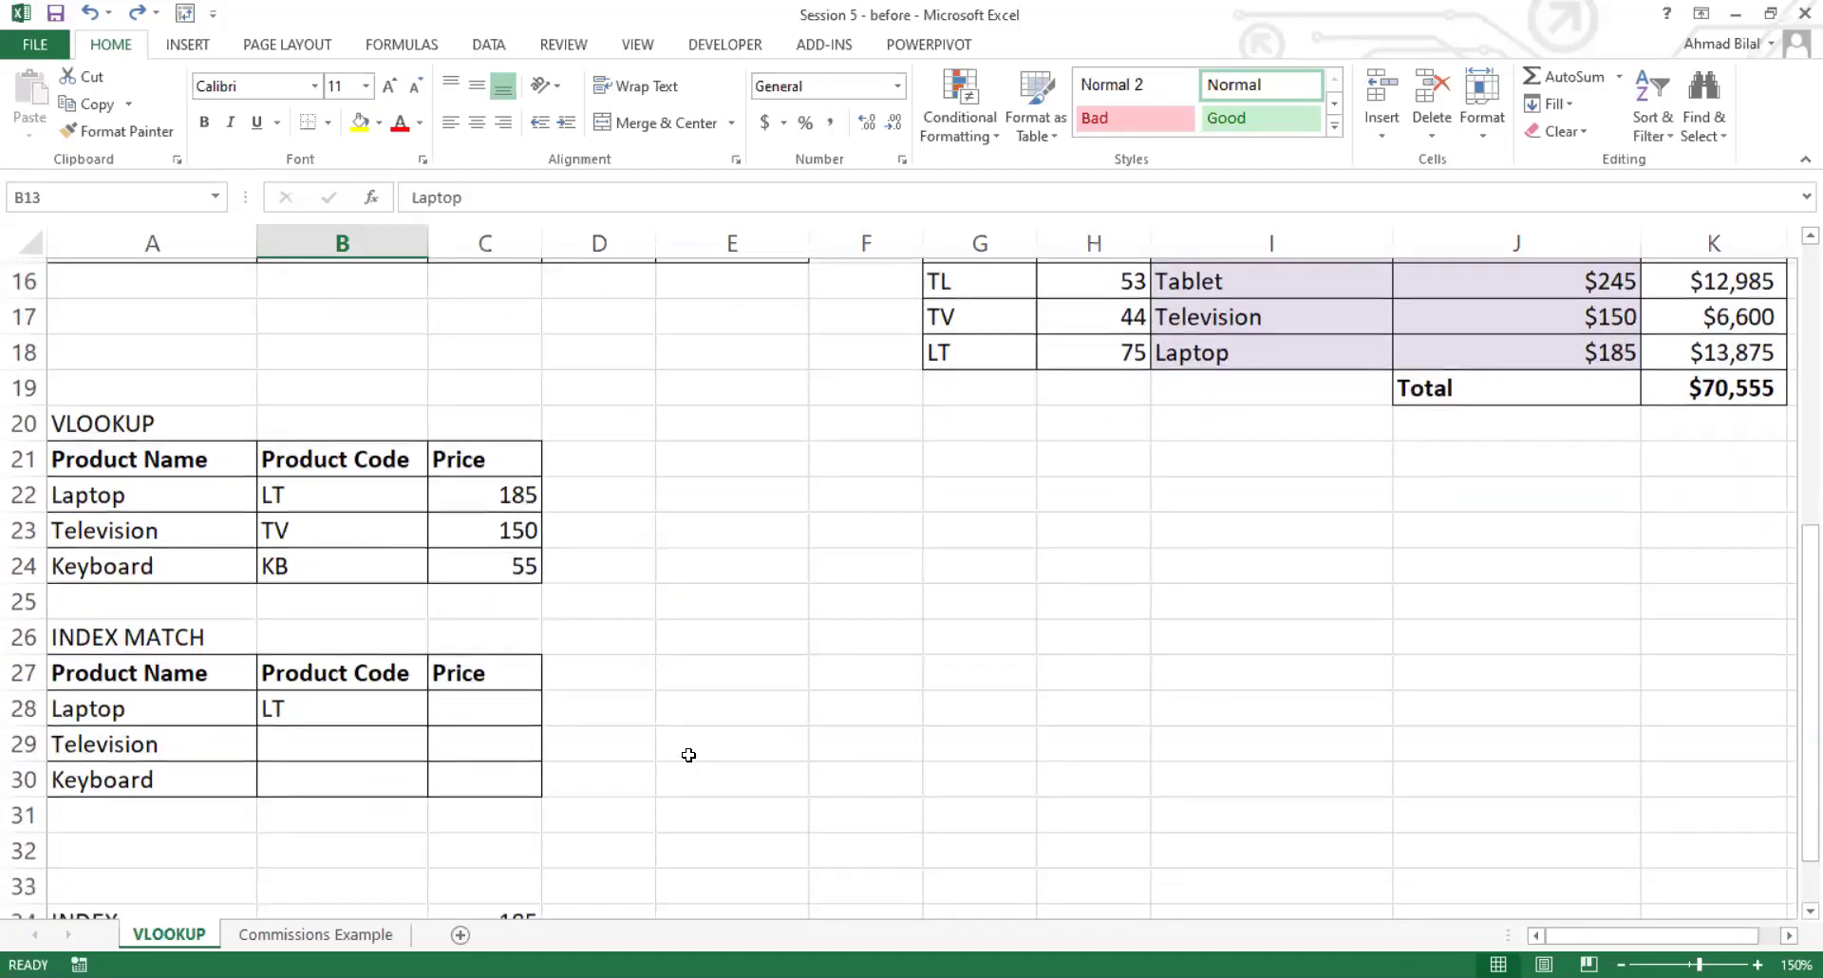
# Step: Start a MATCH formula in E28 with Laptop's cell A28 as the lookup value
pyautogui.click(730, 664)
pyautogui.click(692, 701)
pyautogui.write('=')
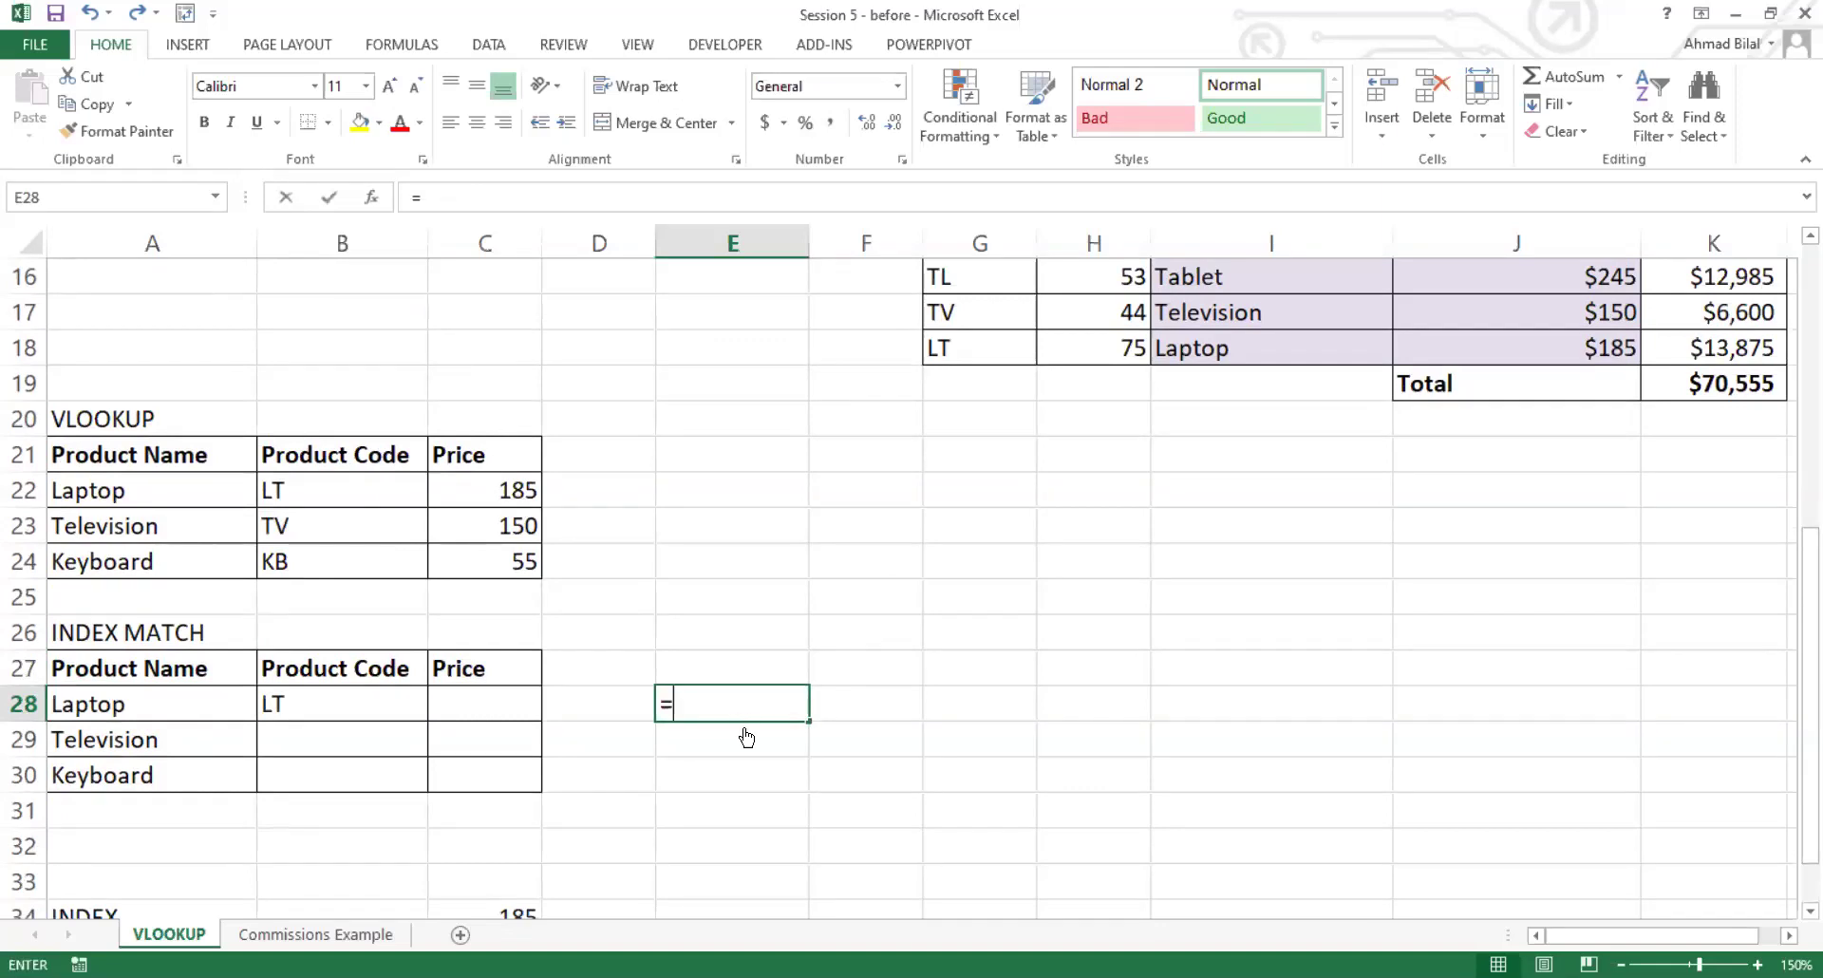
pyautogui.write('MATCH(')
pyautogui.press('F2')
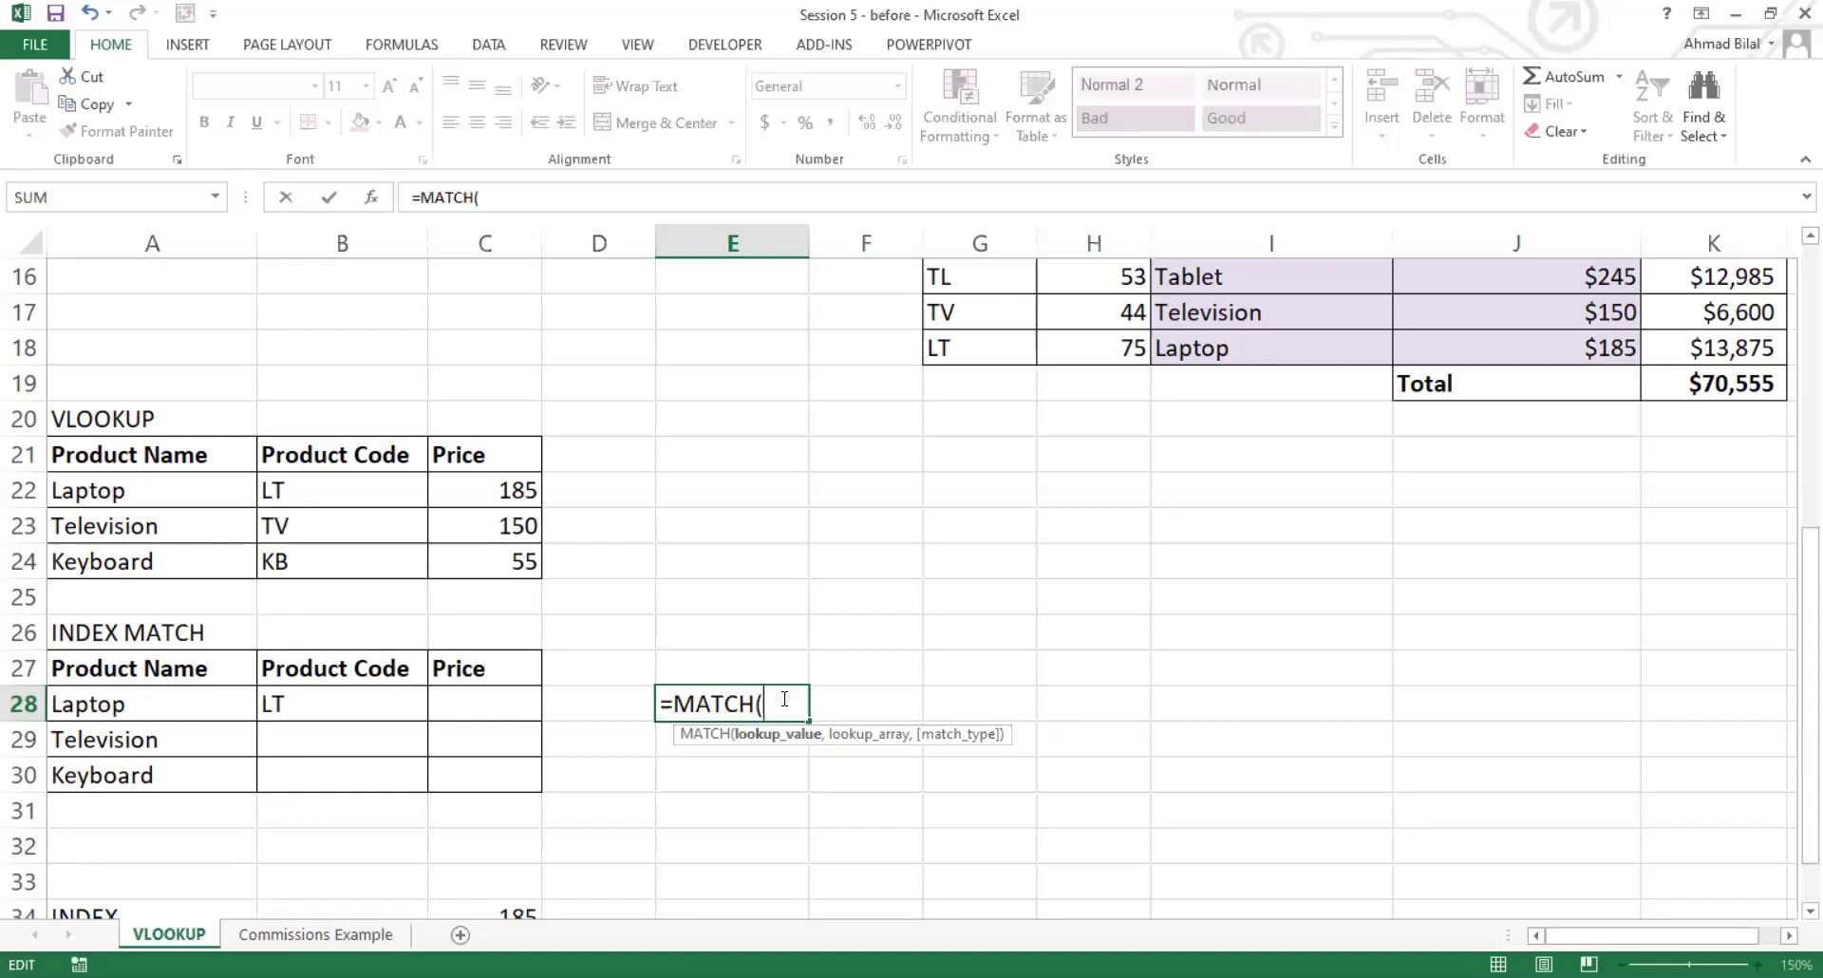
pyautogui.click(213, 708)
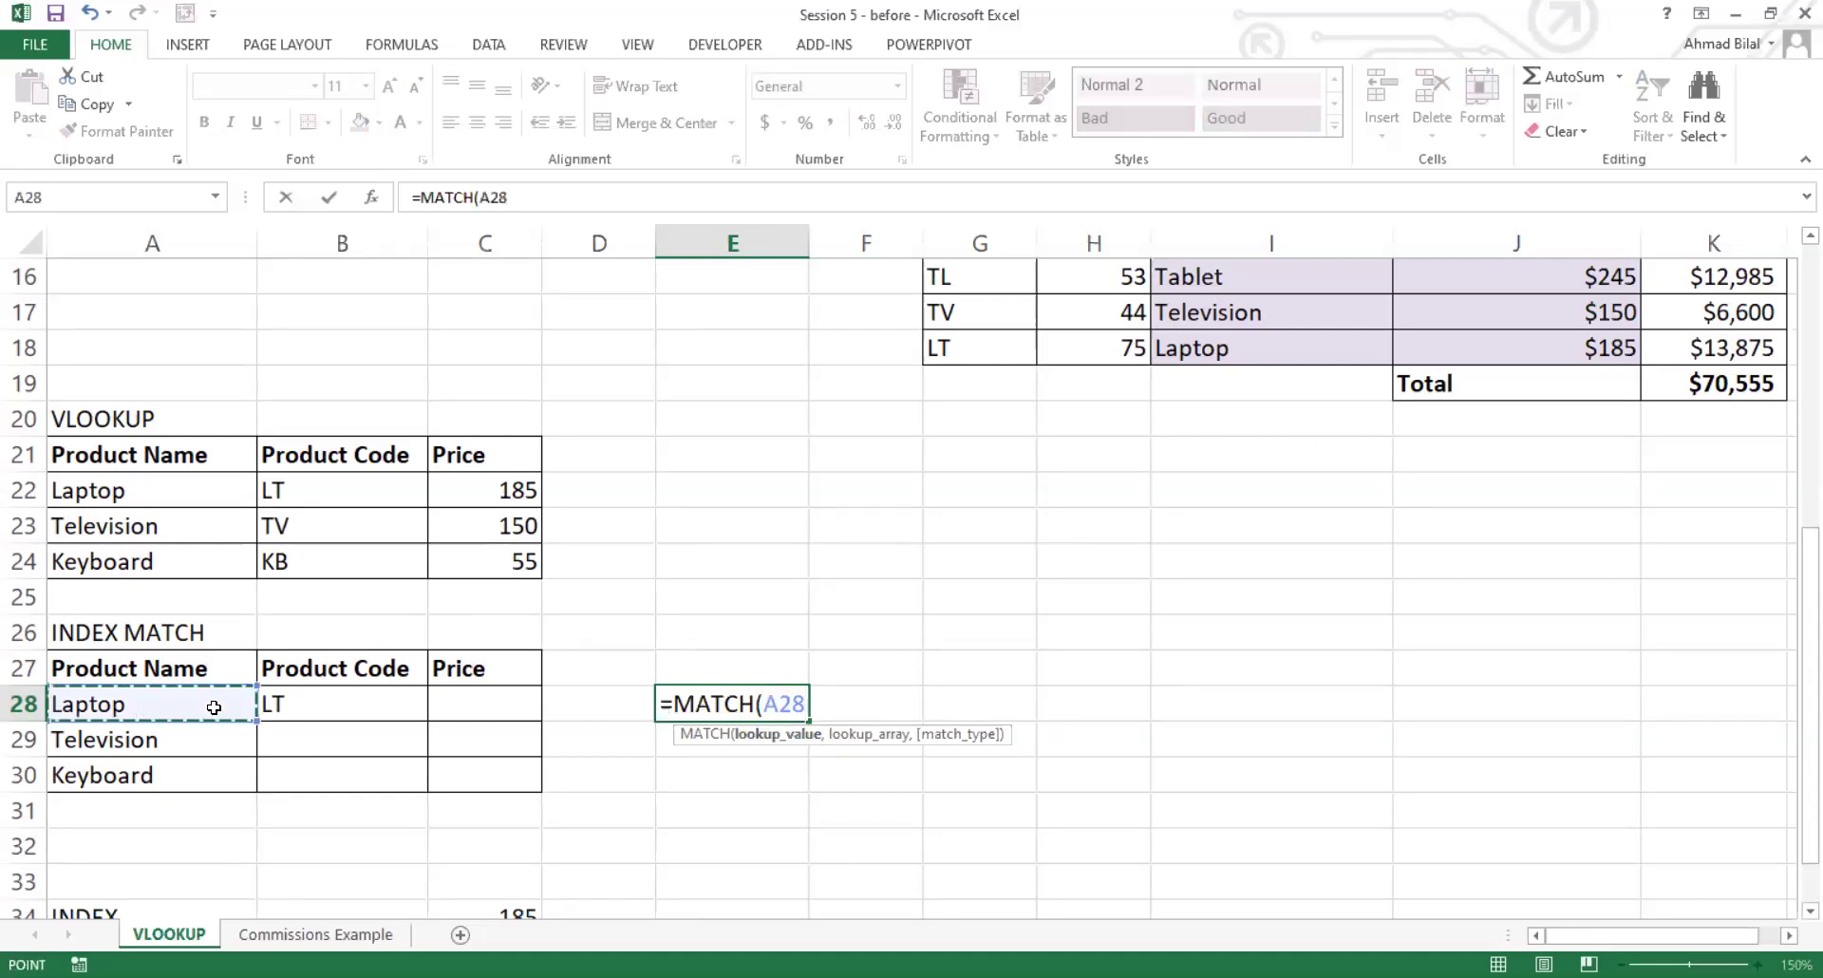
pyautogui.write(',')
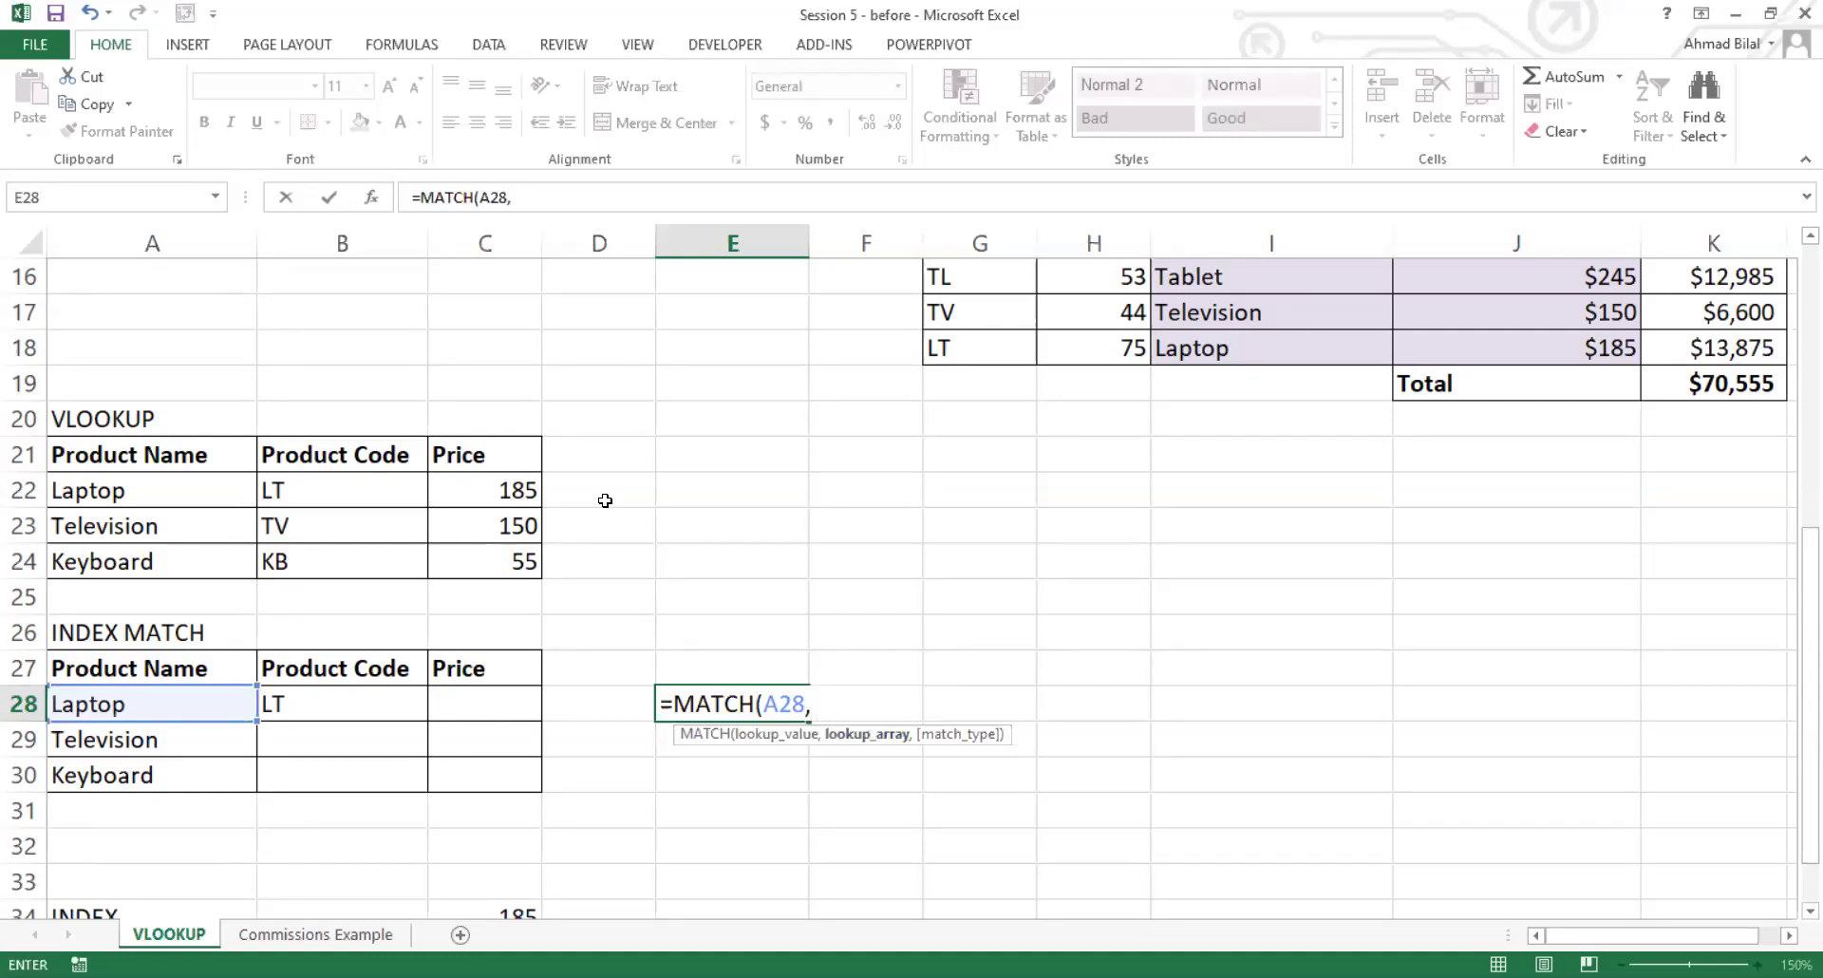
# Step: Supply the Stock table's Product Name range B11:B15 as the lookup array of the MATCH formula
pyautogui.scroll(3, 394, 423)
pyautogui.click(394, 419)
pyautogui.keyDown('shift'); pyautogui.click(378, 568); pyautogui.keyUp('shift')
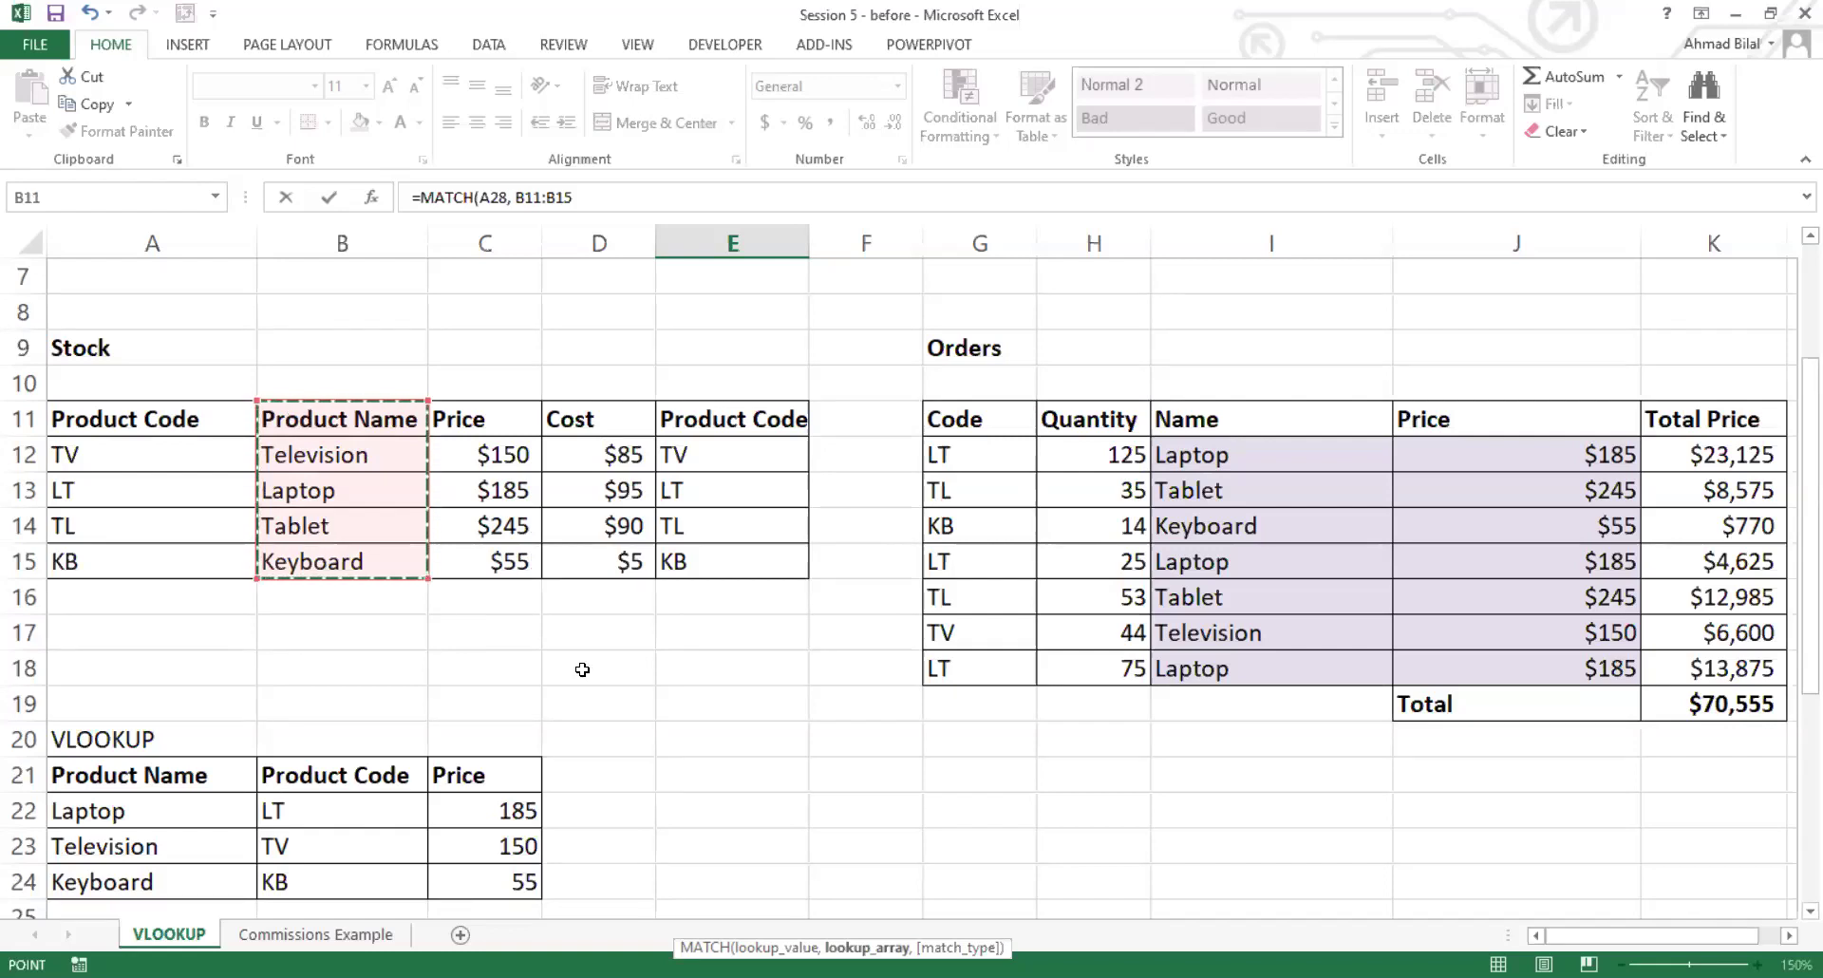
pyautogui.scroll(-1, 582, 670)
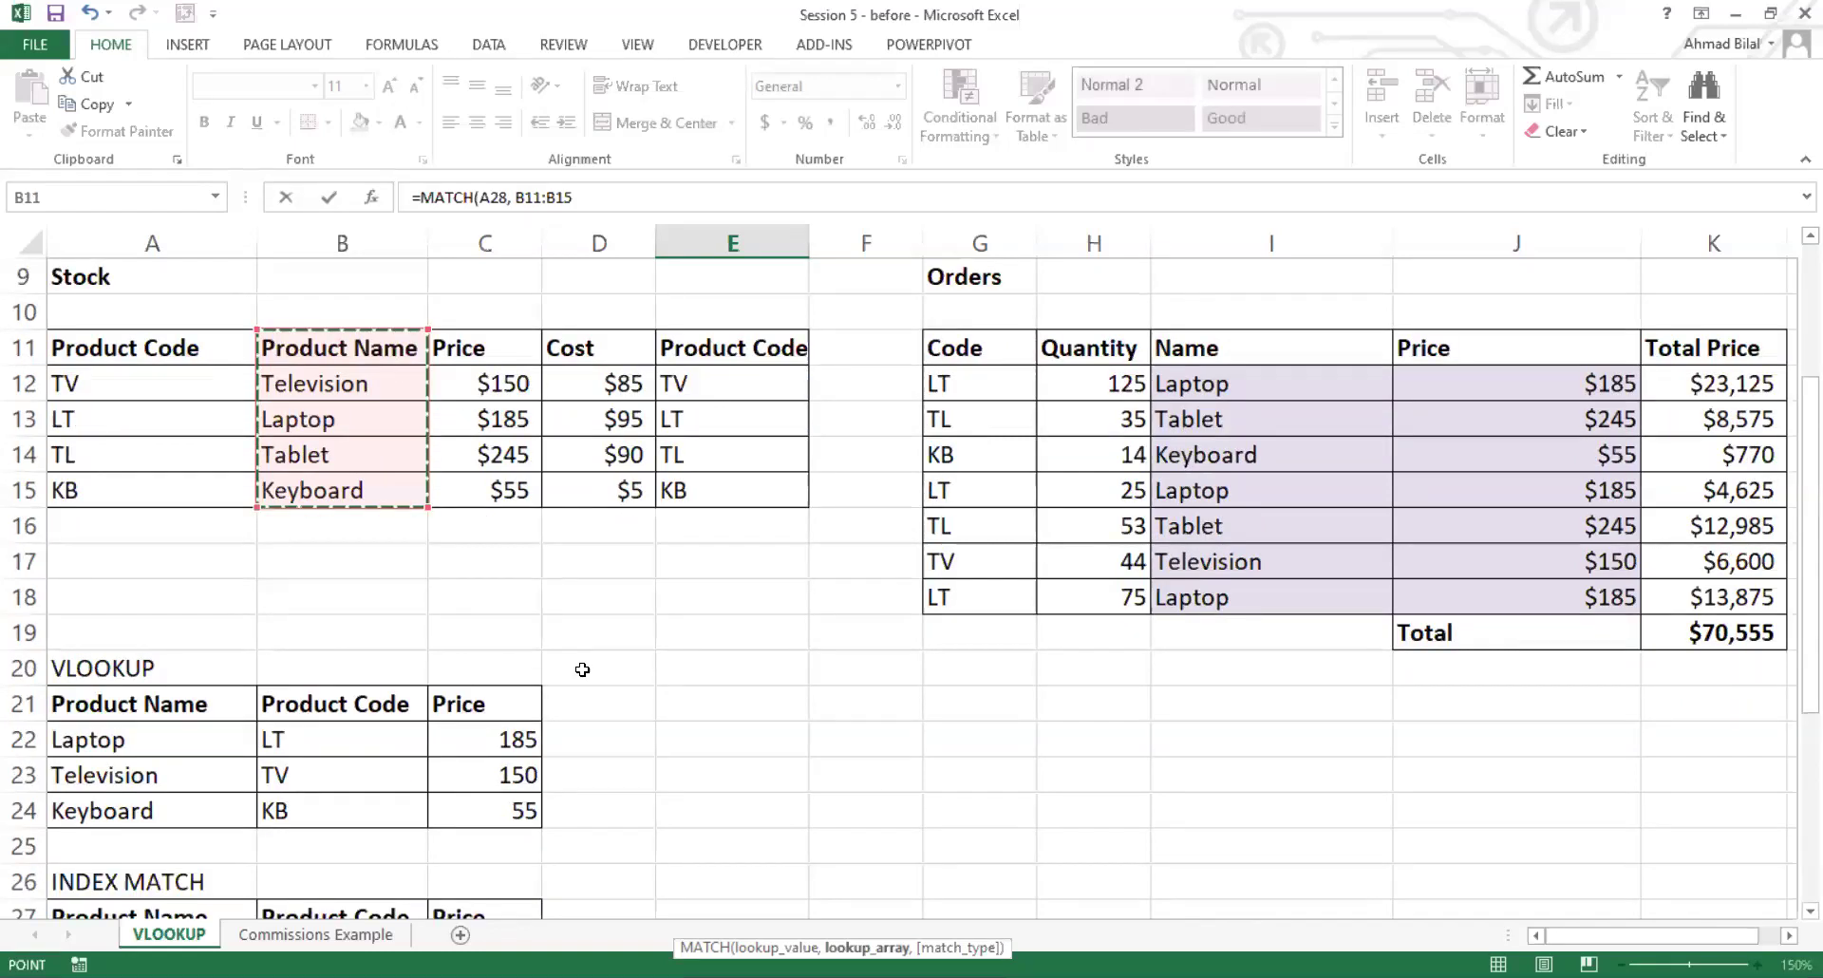
pyautogui.scroll(-2, 889, 783)
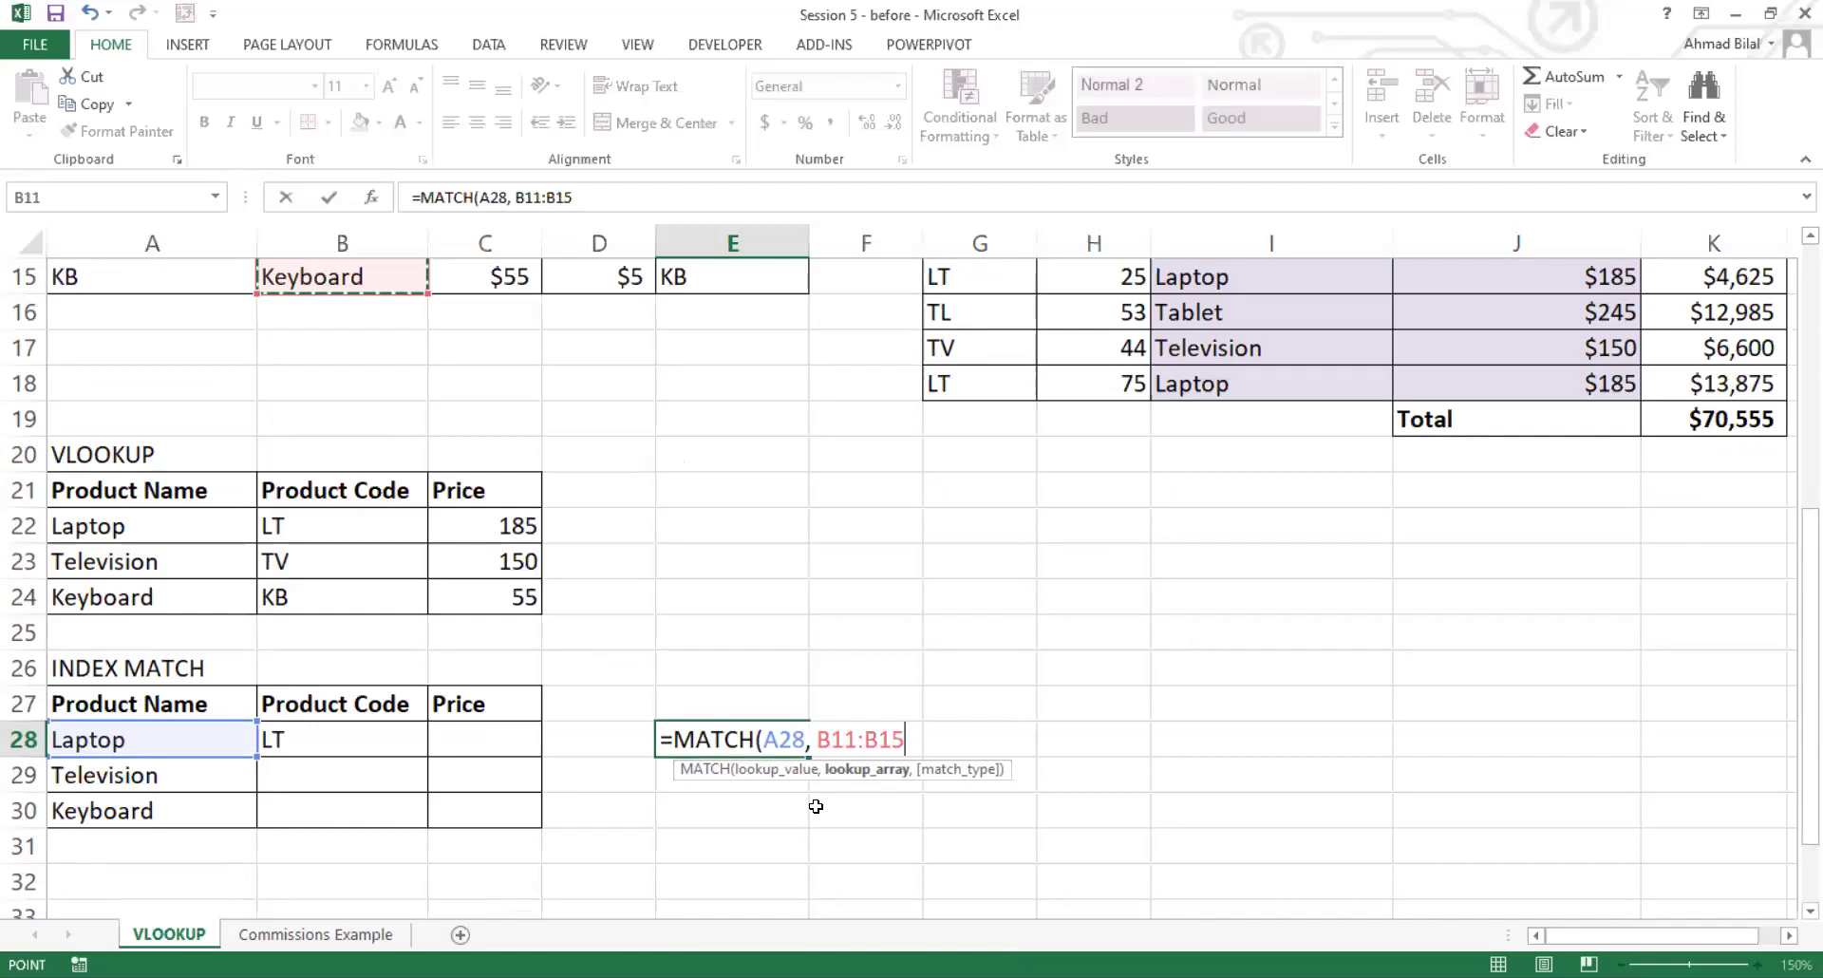
pyautogui.write(', ')
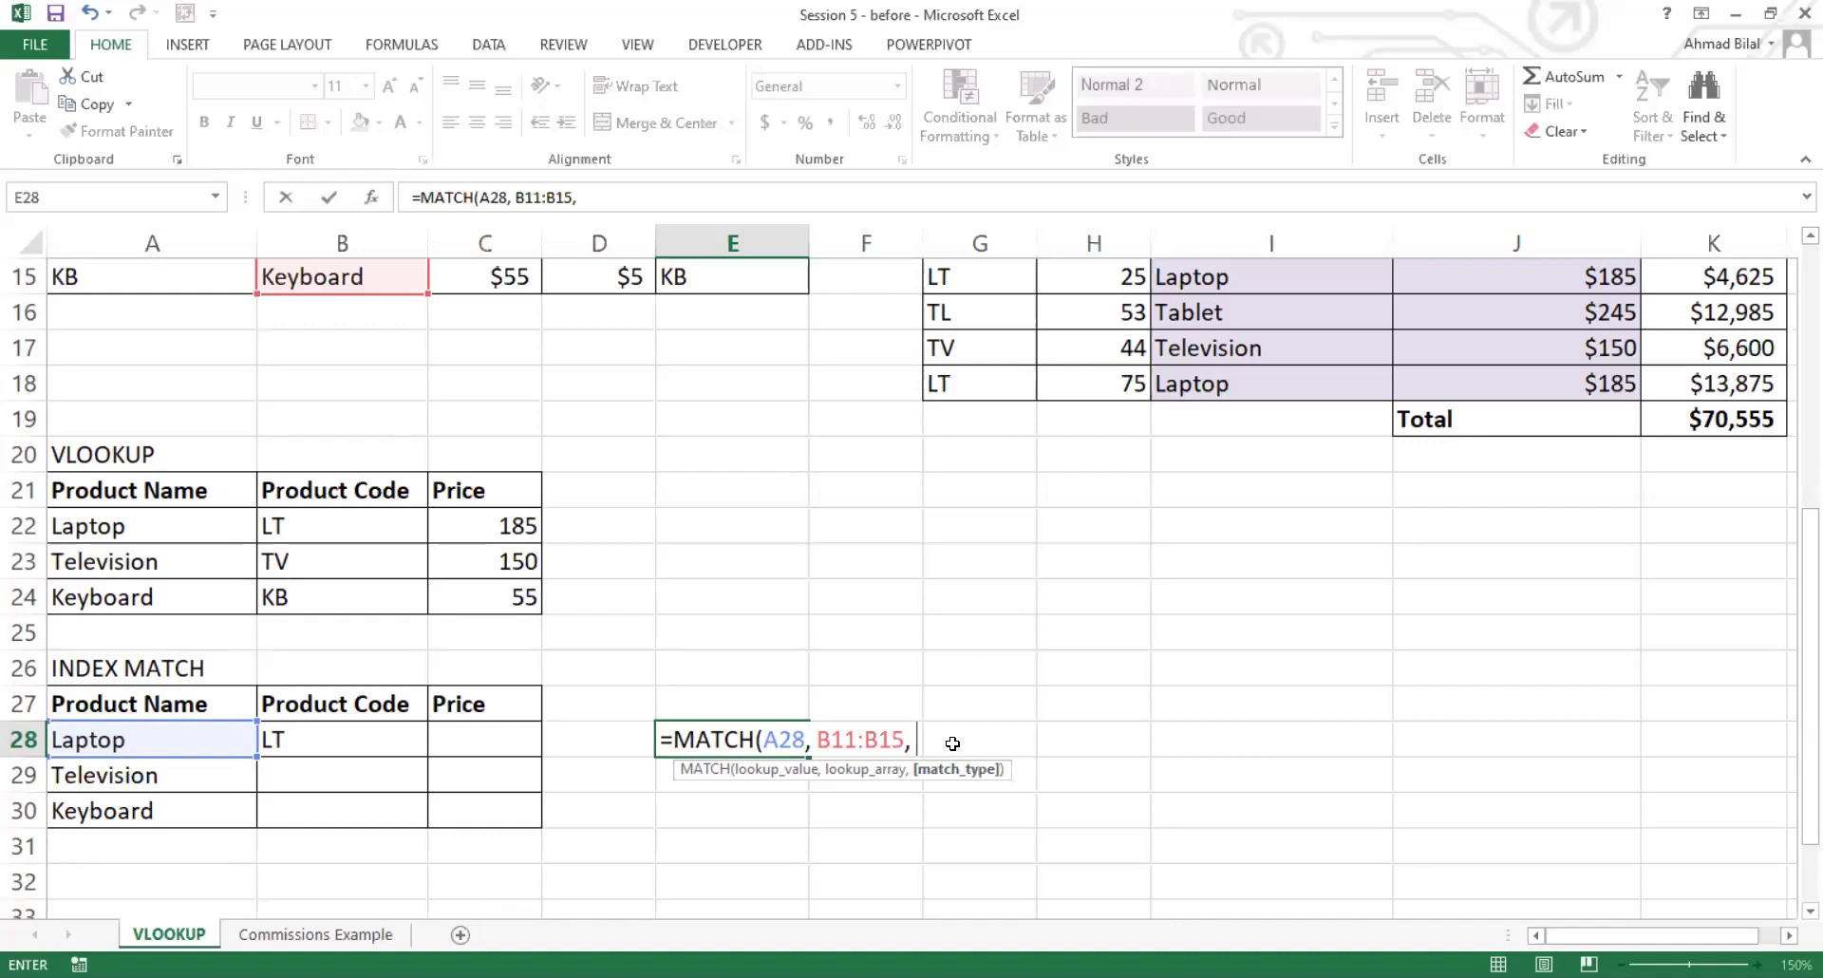
# Step: Try to choose Exact match as the match type, and enter the E28 formula with that argument left blank
pyautogui.write('T')
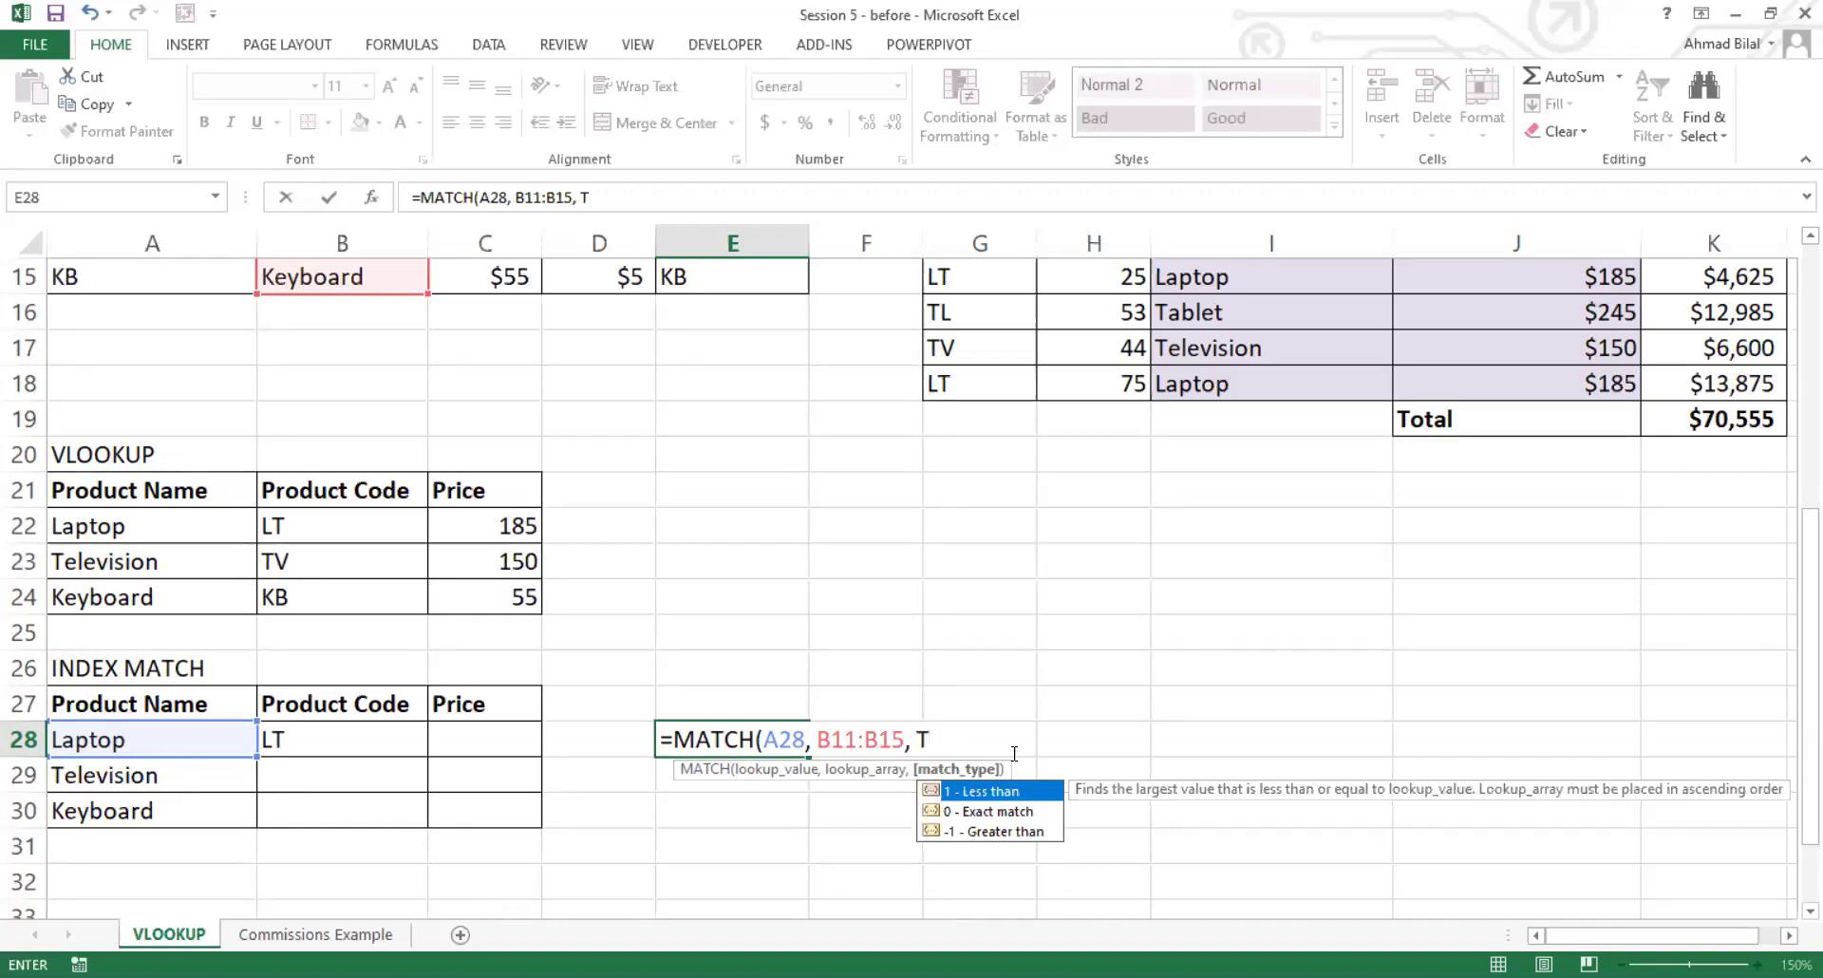
pyautogui.press('BackSpace')
pyautogui.write('T')
pyautogui.click(1030, 819)
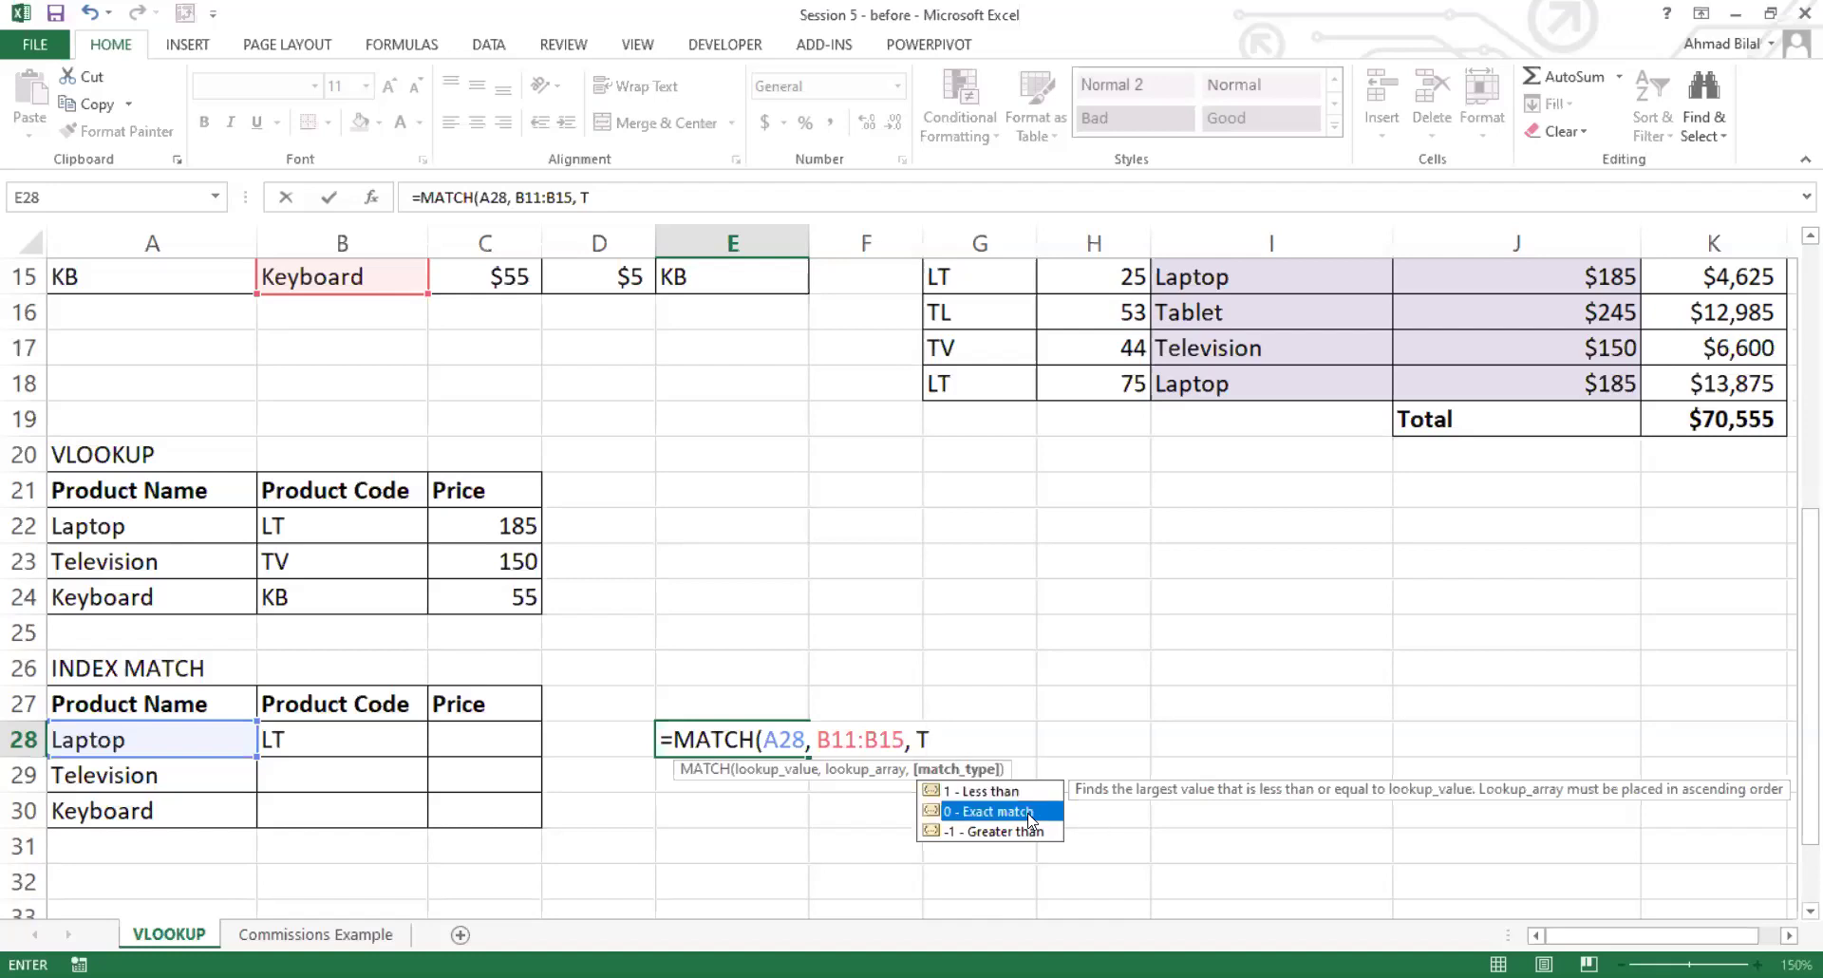
pyautogui.doubleClick(1030, 819)
pyautogui.click(953, 745)
pyautogui.press('BackSpace')
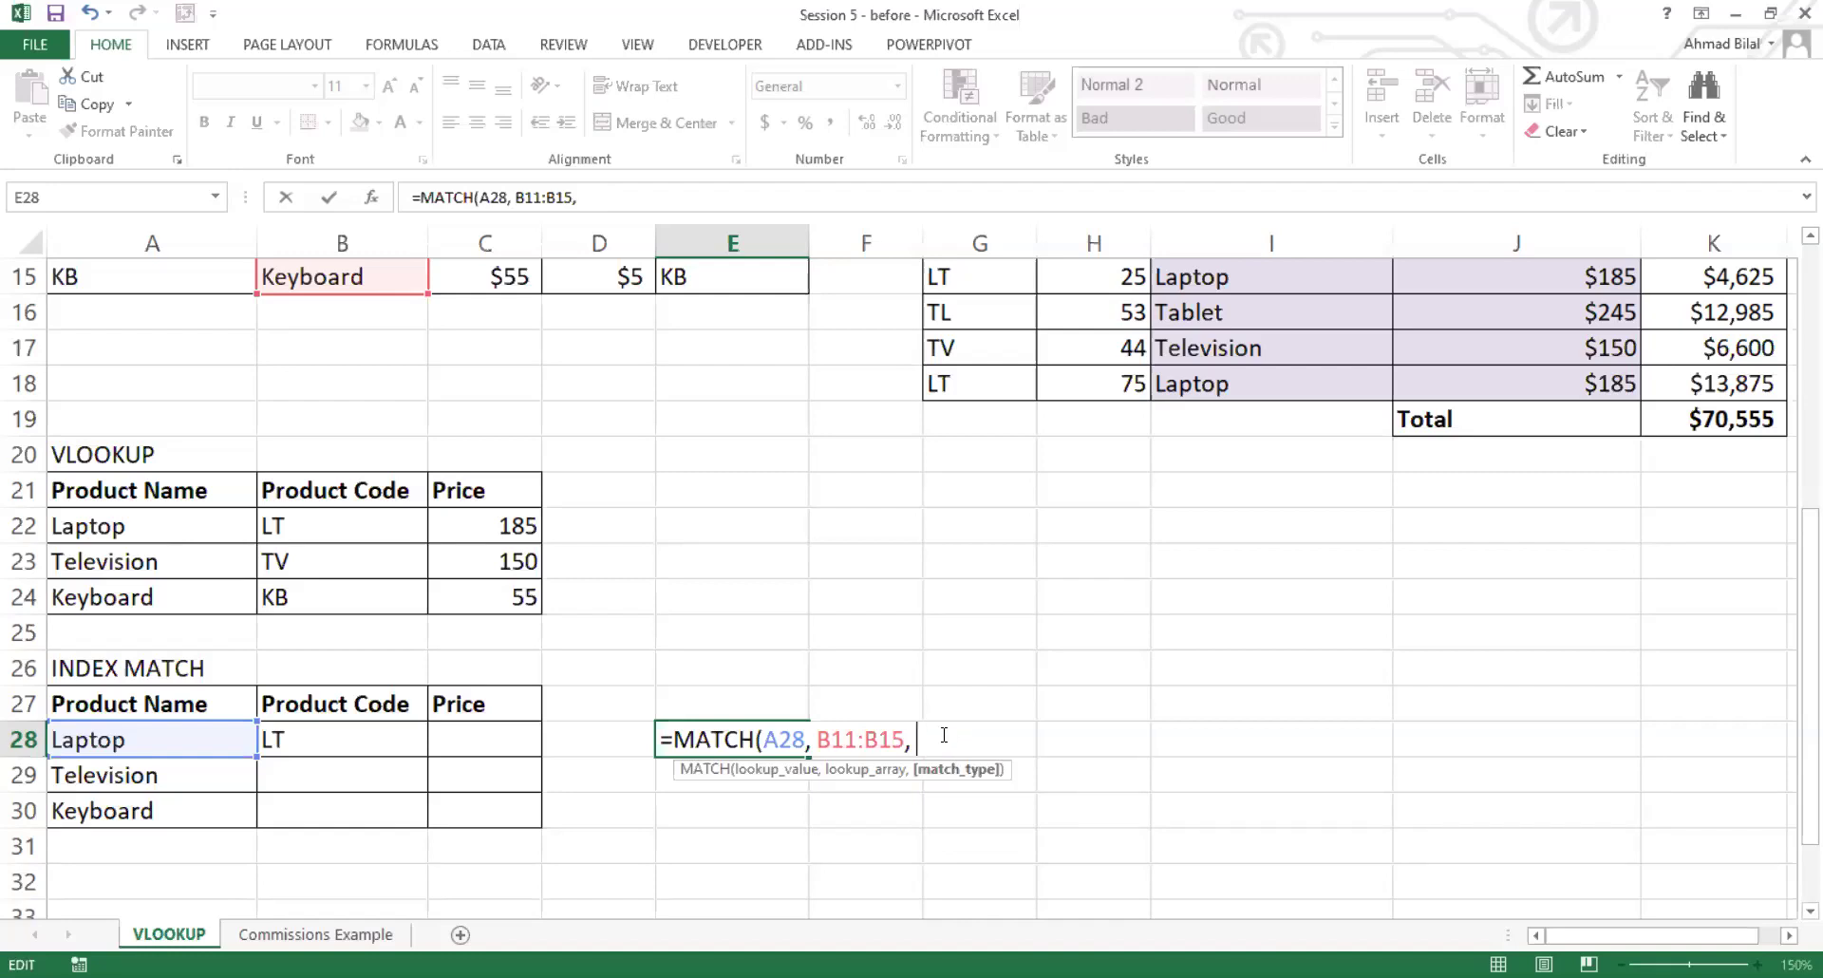
pyautogui.hotkey('ctrl', 'Return')
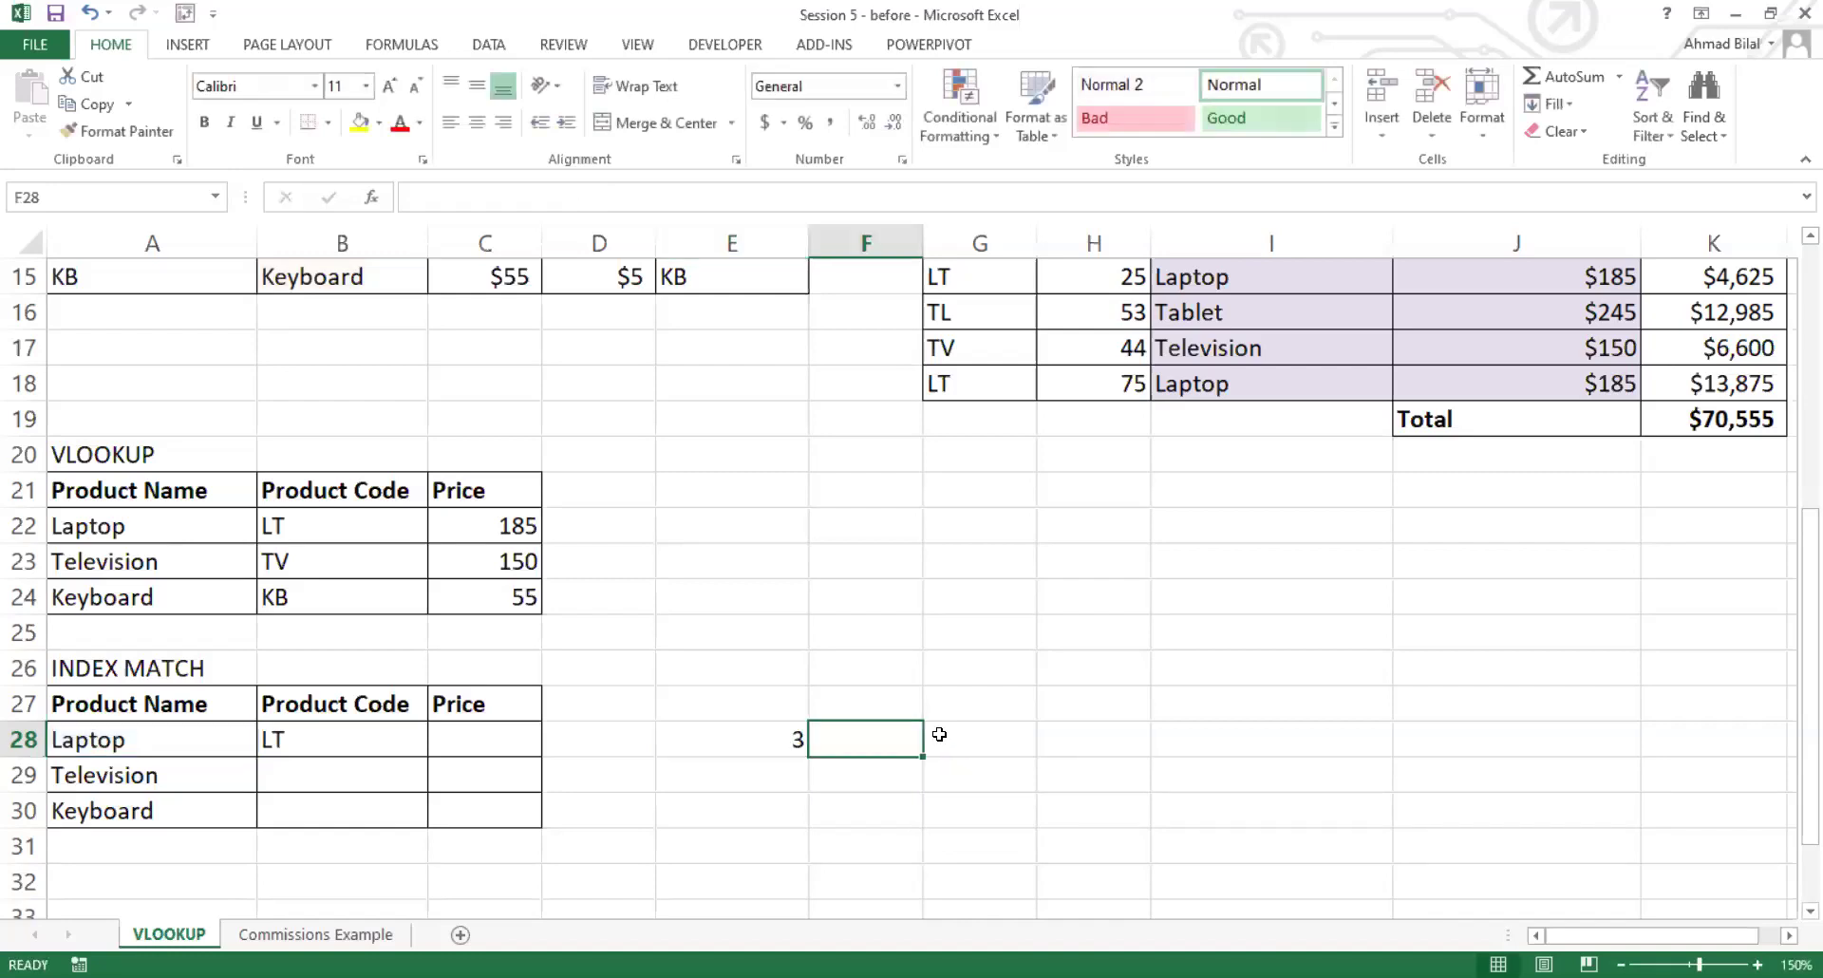
# Step: Reopen the MATCH formula in E28 and set its match type to 0 for an exact match
pyautogui.press('F2')
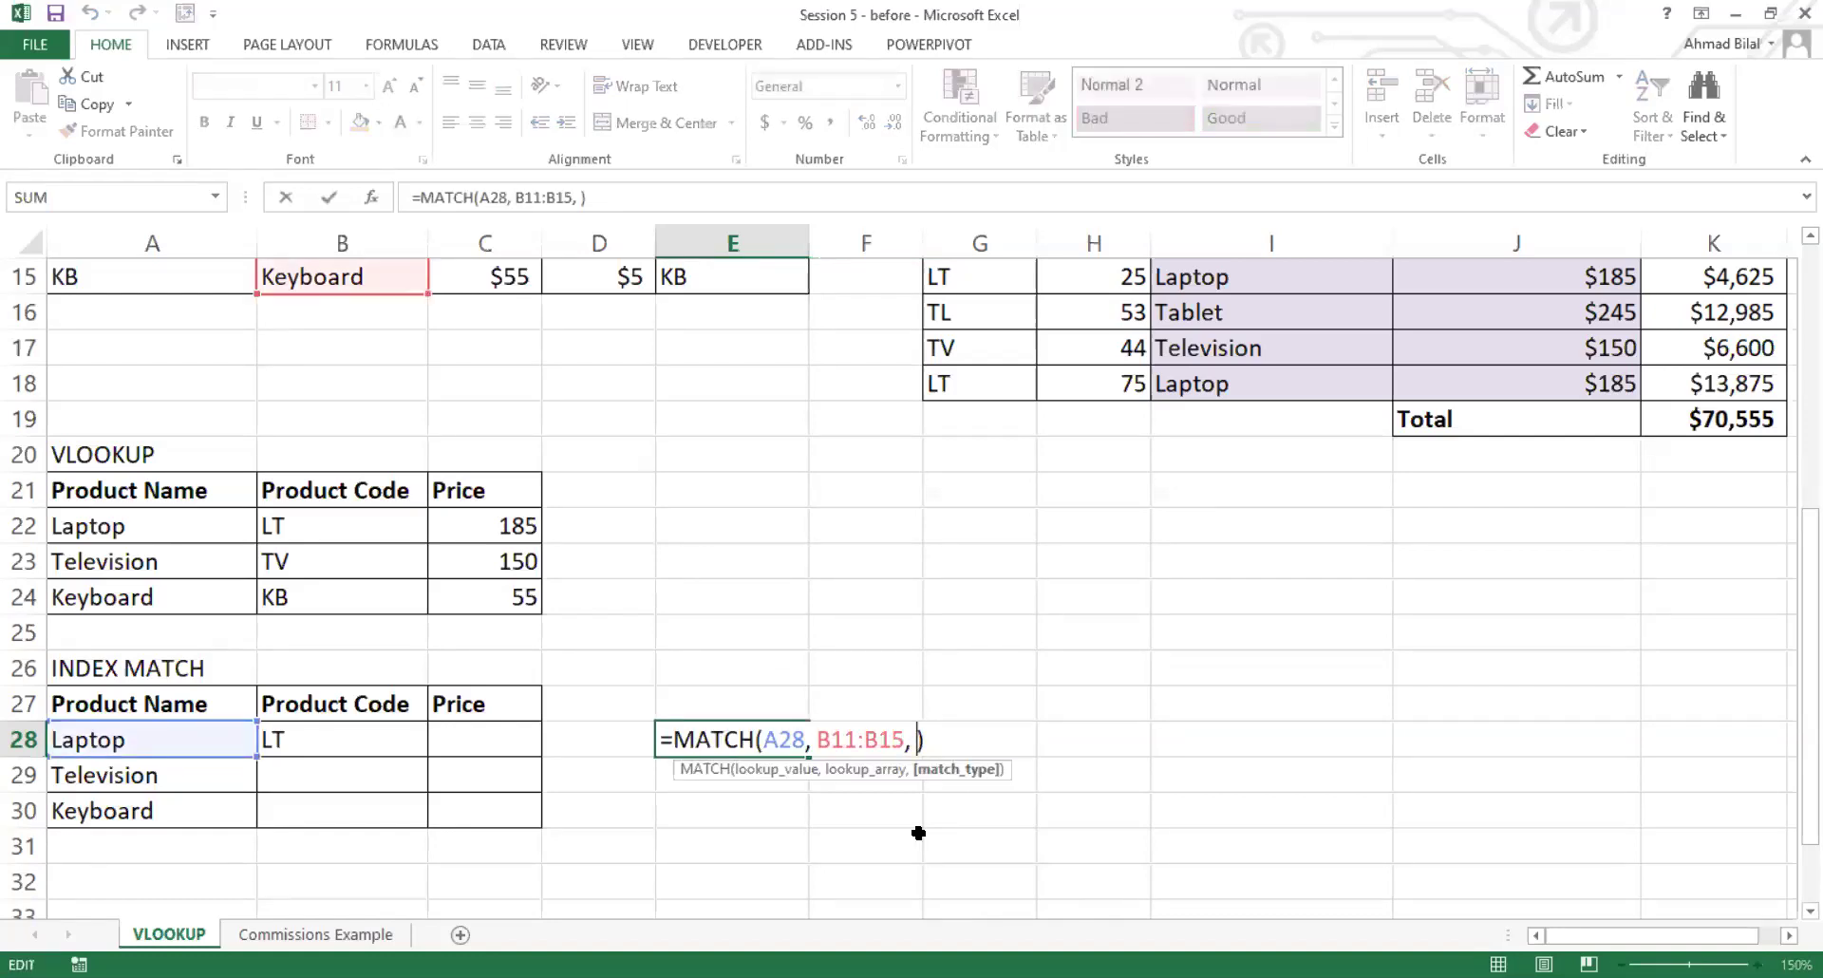
pyautogui.write('t')
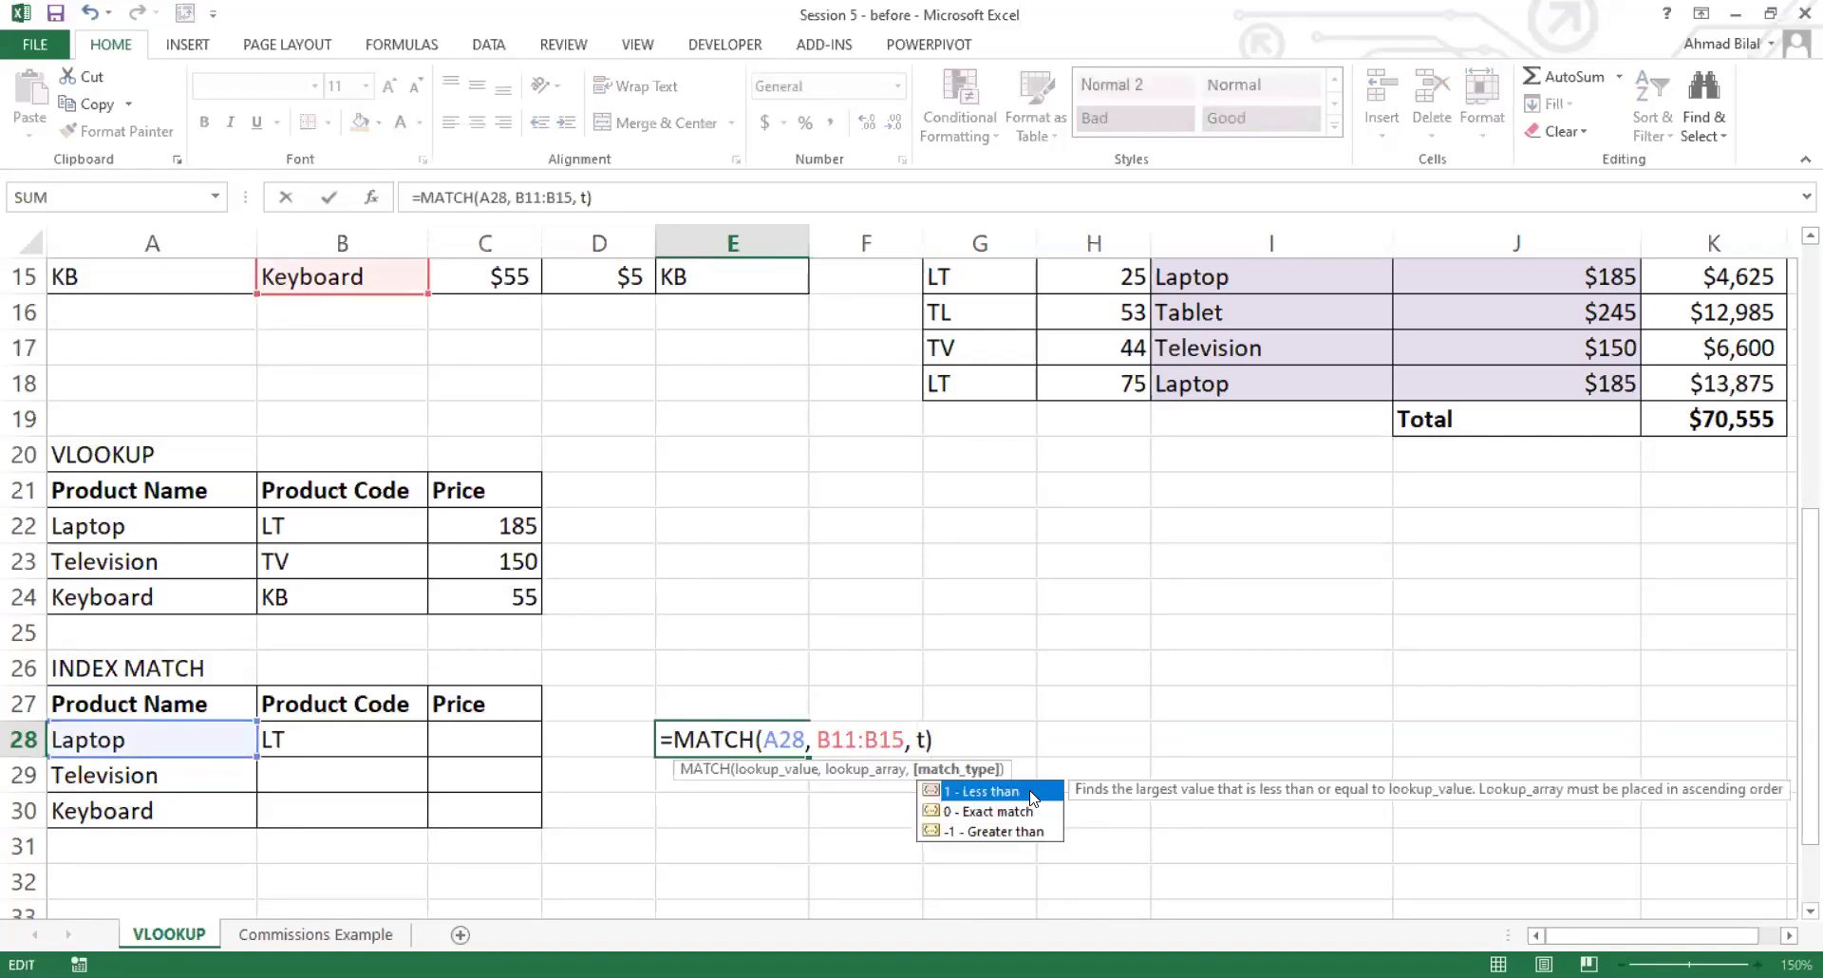
pyautogui.click(974, 813)
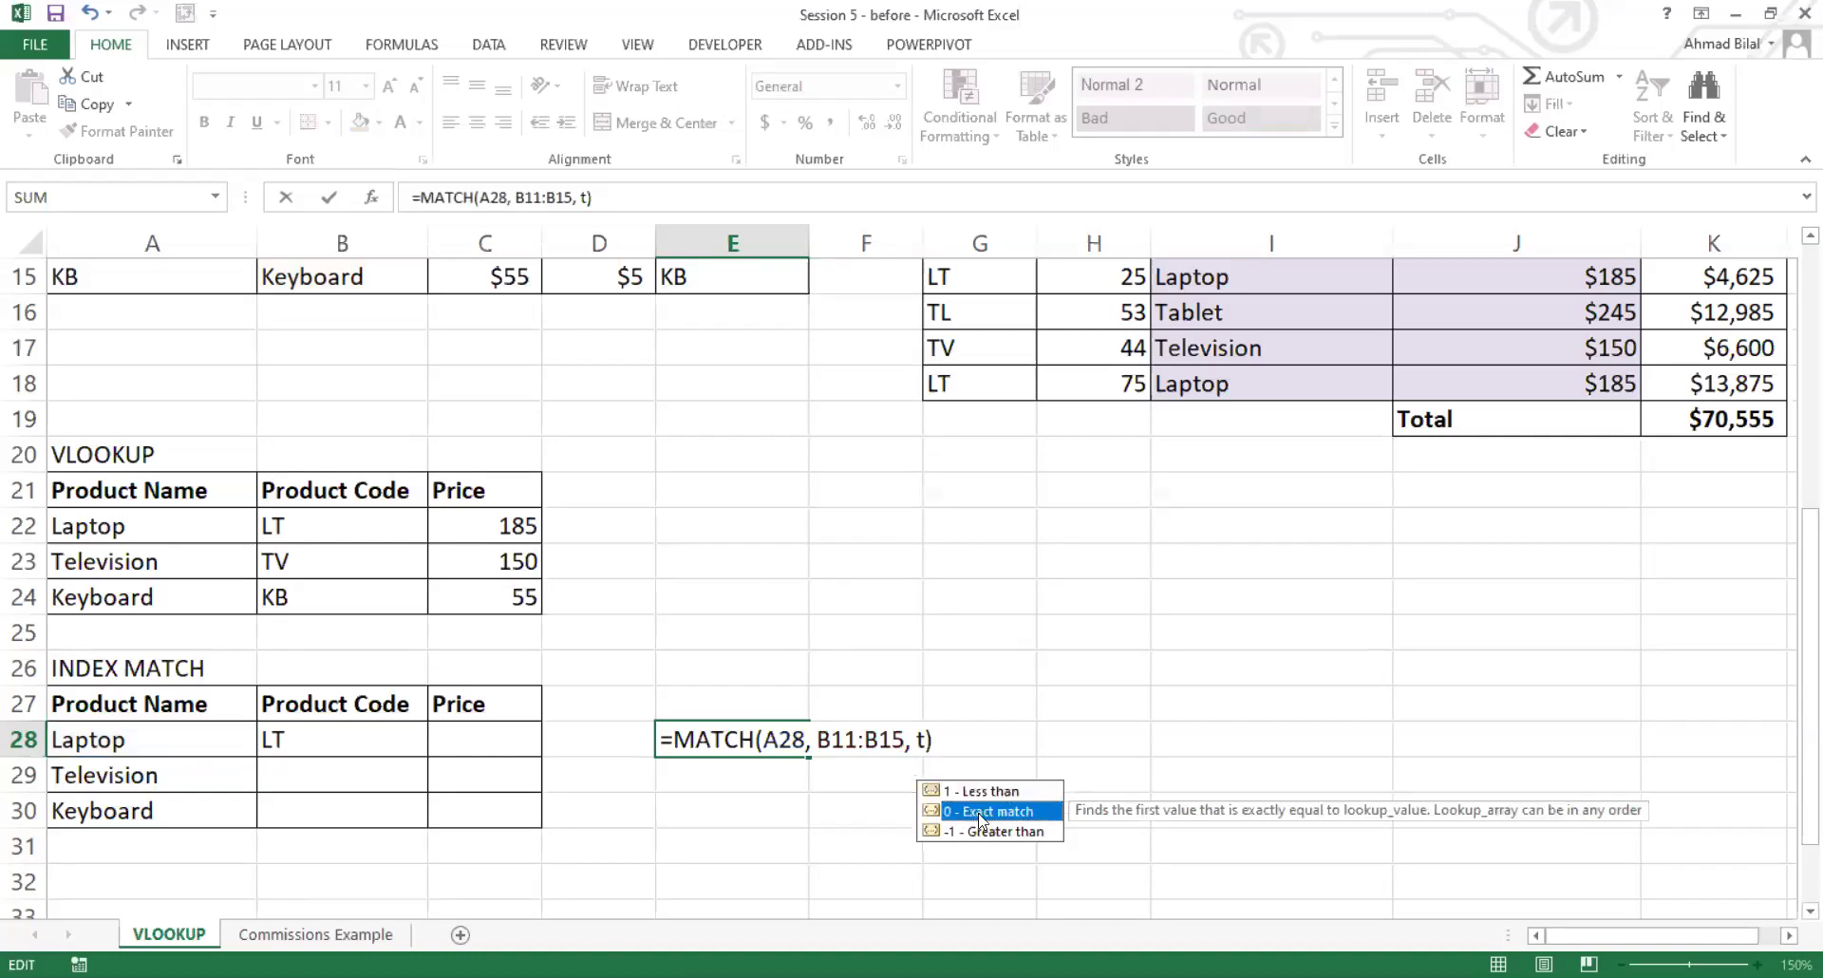
pyautogui.doubleClick(976, 814)
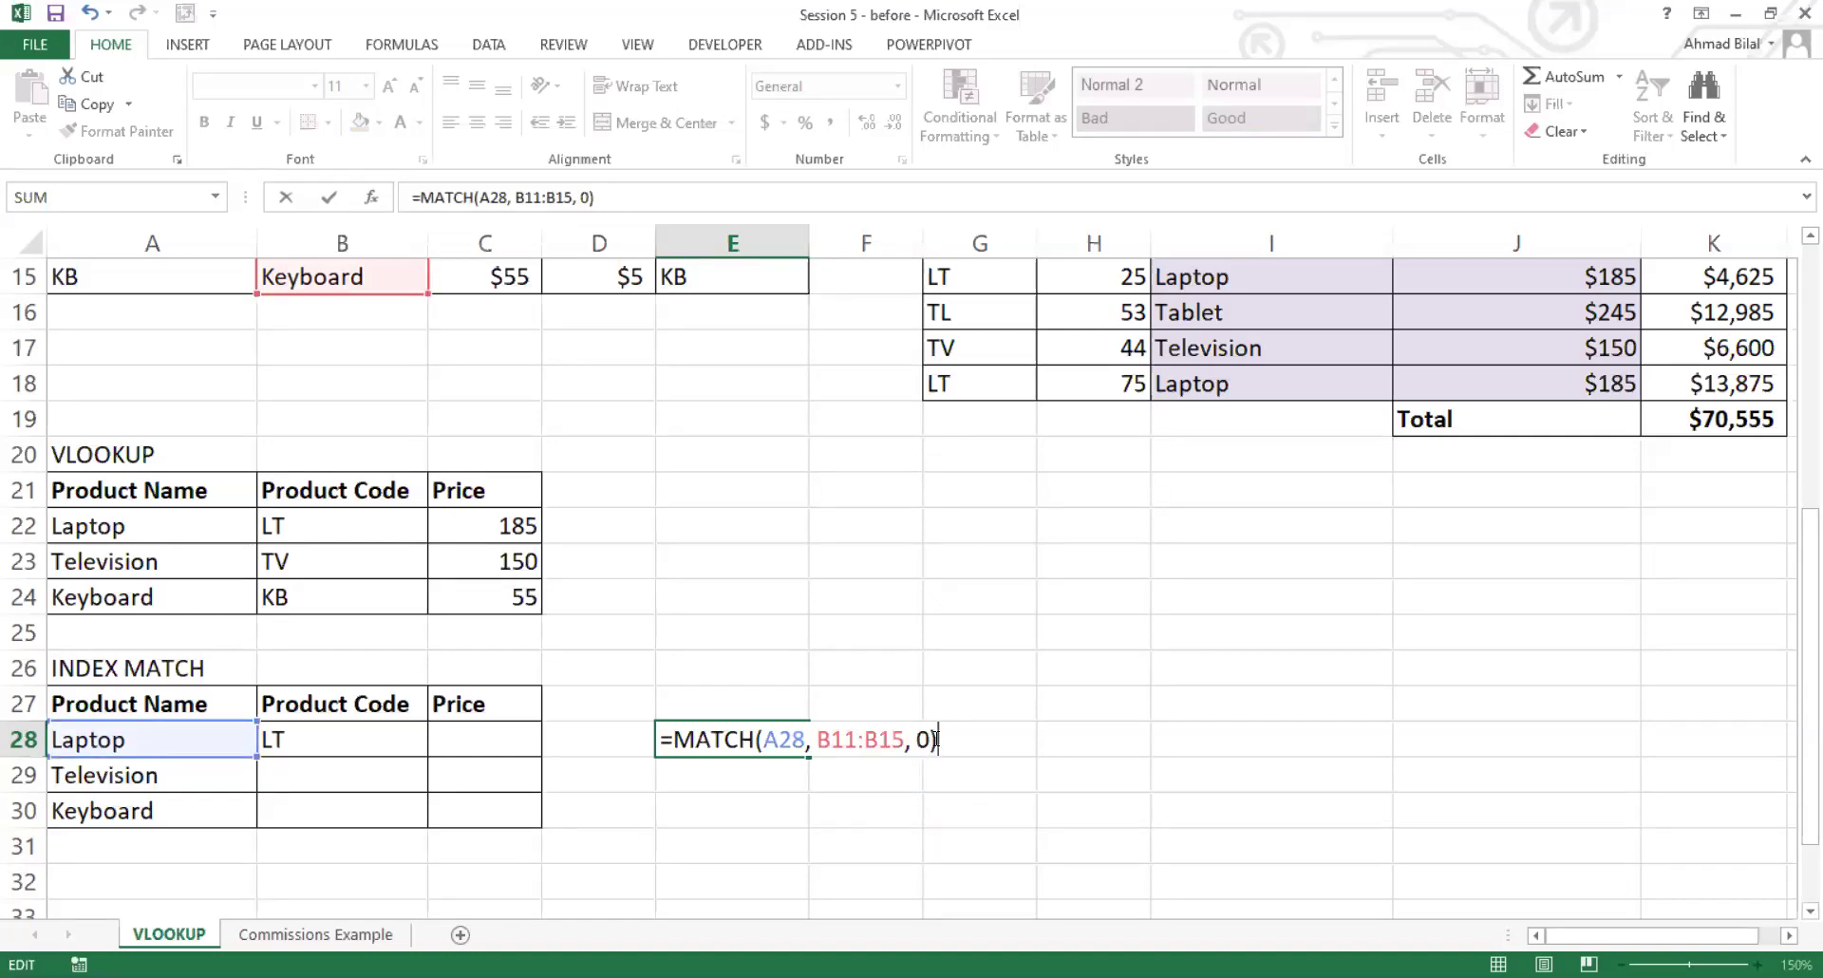
pyautogui.click(921, 739)
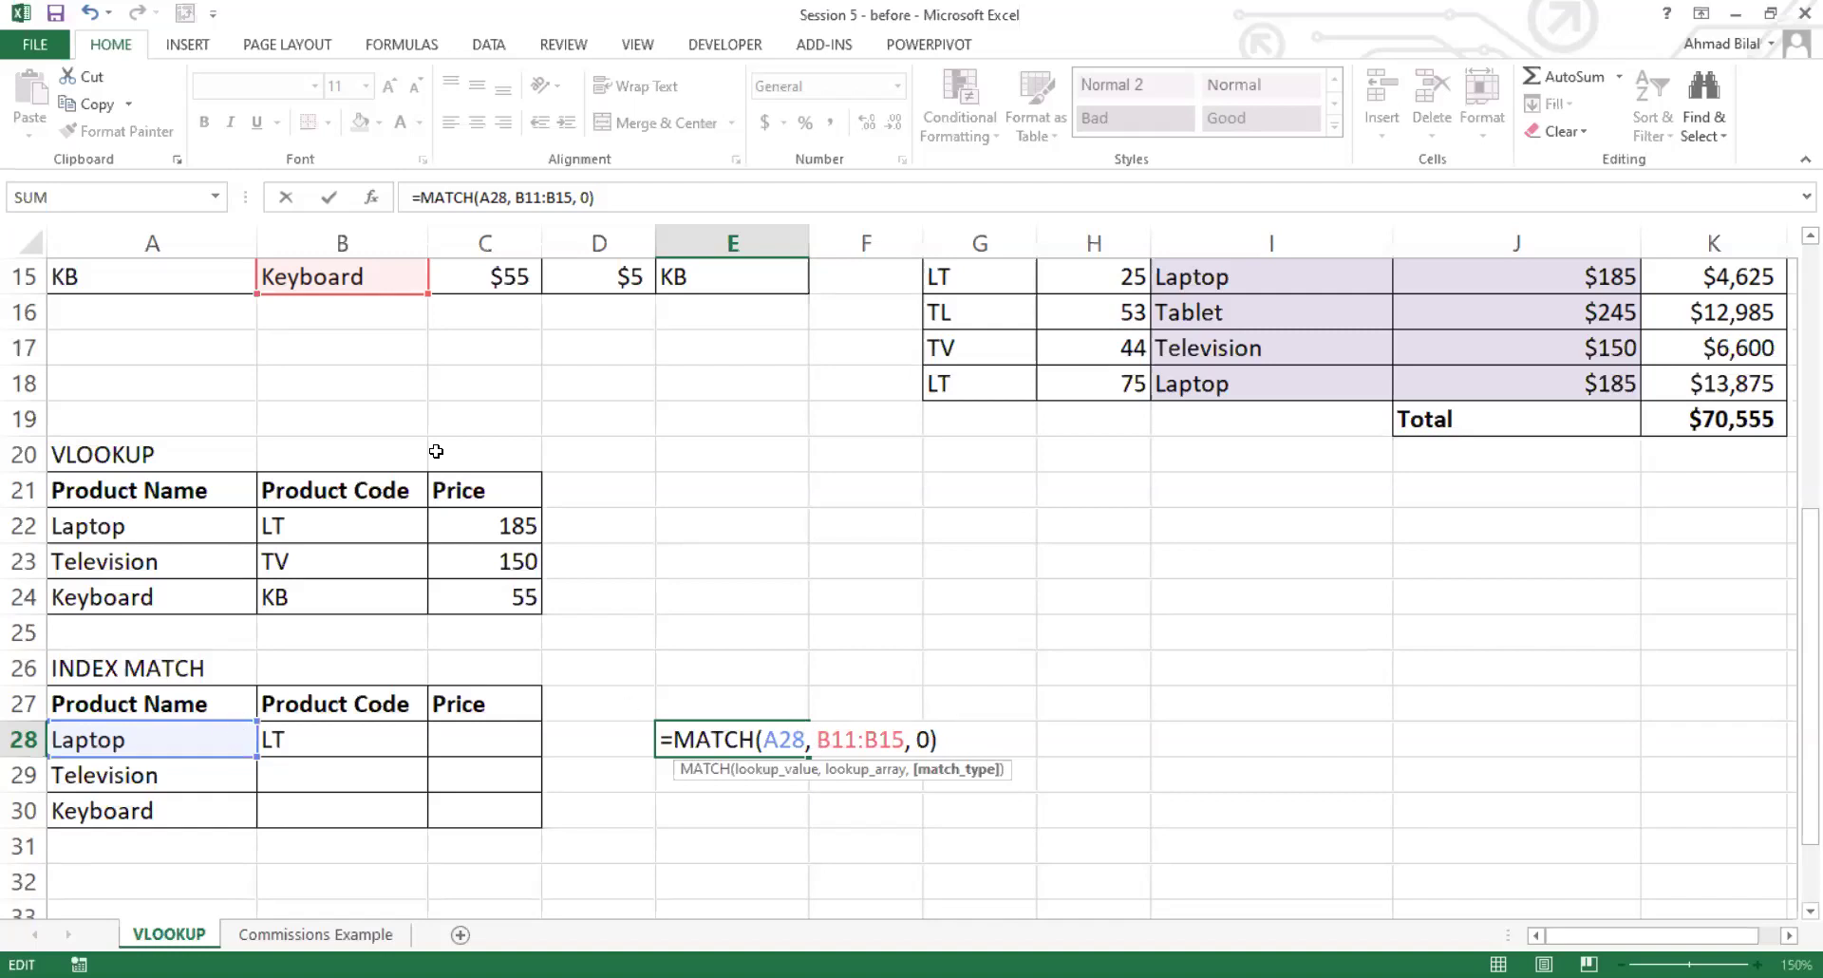
# Step: Make the lookup array in the E28 formula absolute as $B$11:$B$15 and enter the formula
pyautogui.scroll(1, 357, 356)
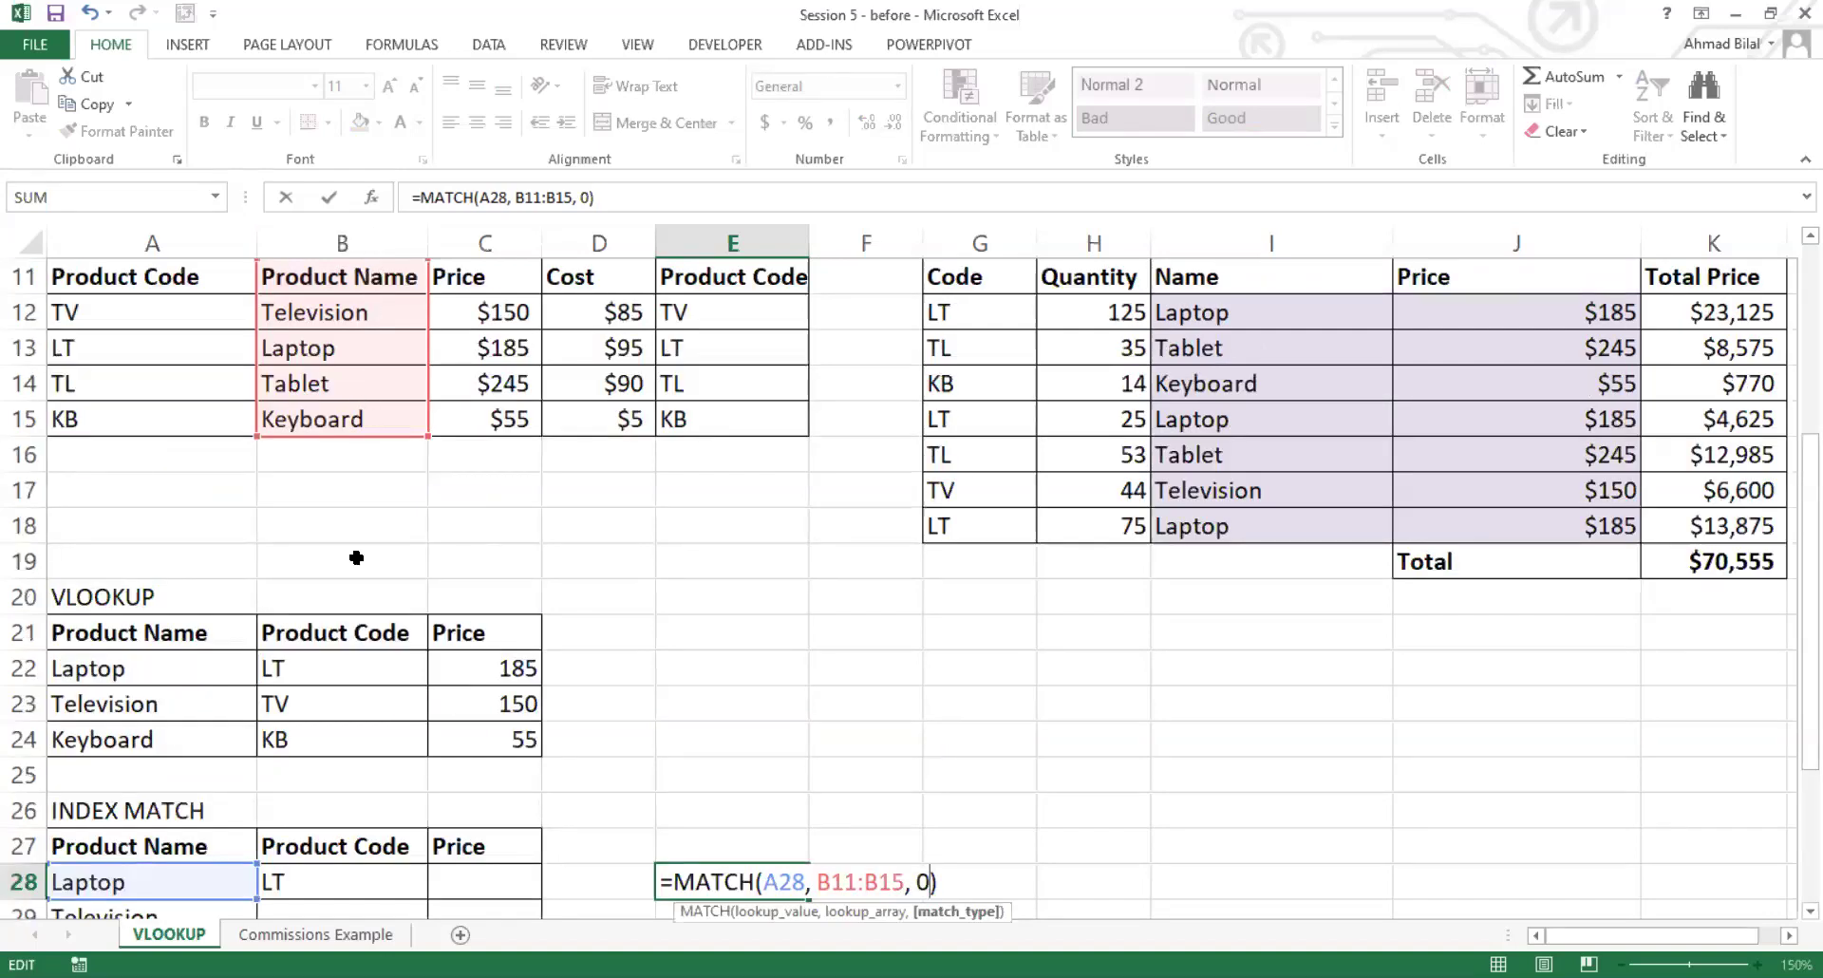
pyautogui.scroll(-2, 356, 557)
pyautogui.scroll(-1, 356, 558)
pyautogui.hotkey('shift', 'Right')
pyautogui.hotkey('shift', 'Right')
pyautogui.hotkey('shift', 'Right')
pyautogui.hotkey('shift', 'Right')
pyautogui.hotkey('shift', 'Right')
pyautogui.hotkey('shift', 'Right')
pyautogui.hotkey('shift', 'Right')
pyautogui.press('F4')
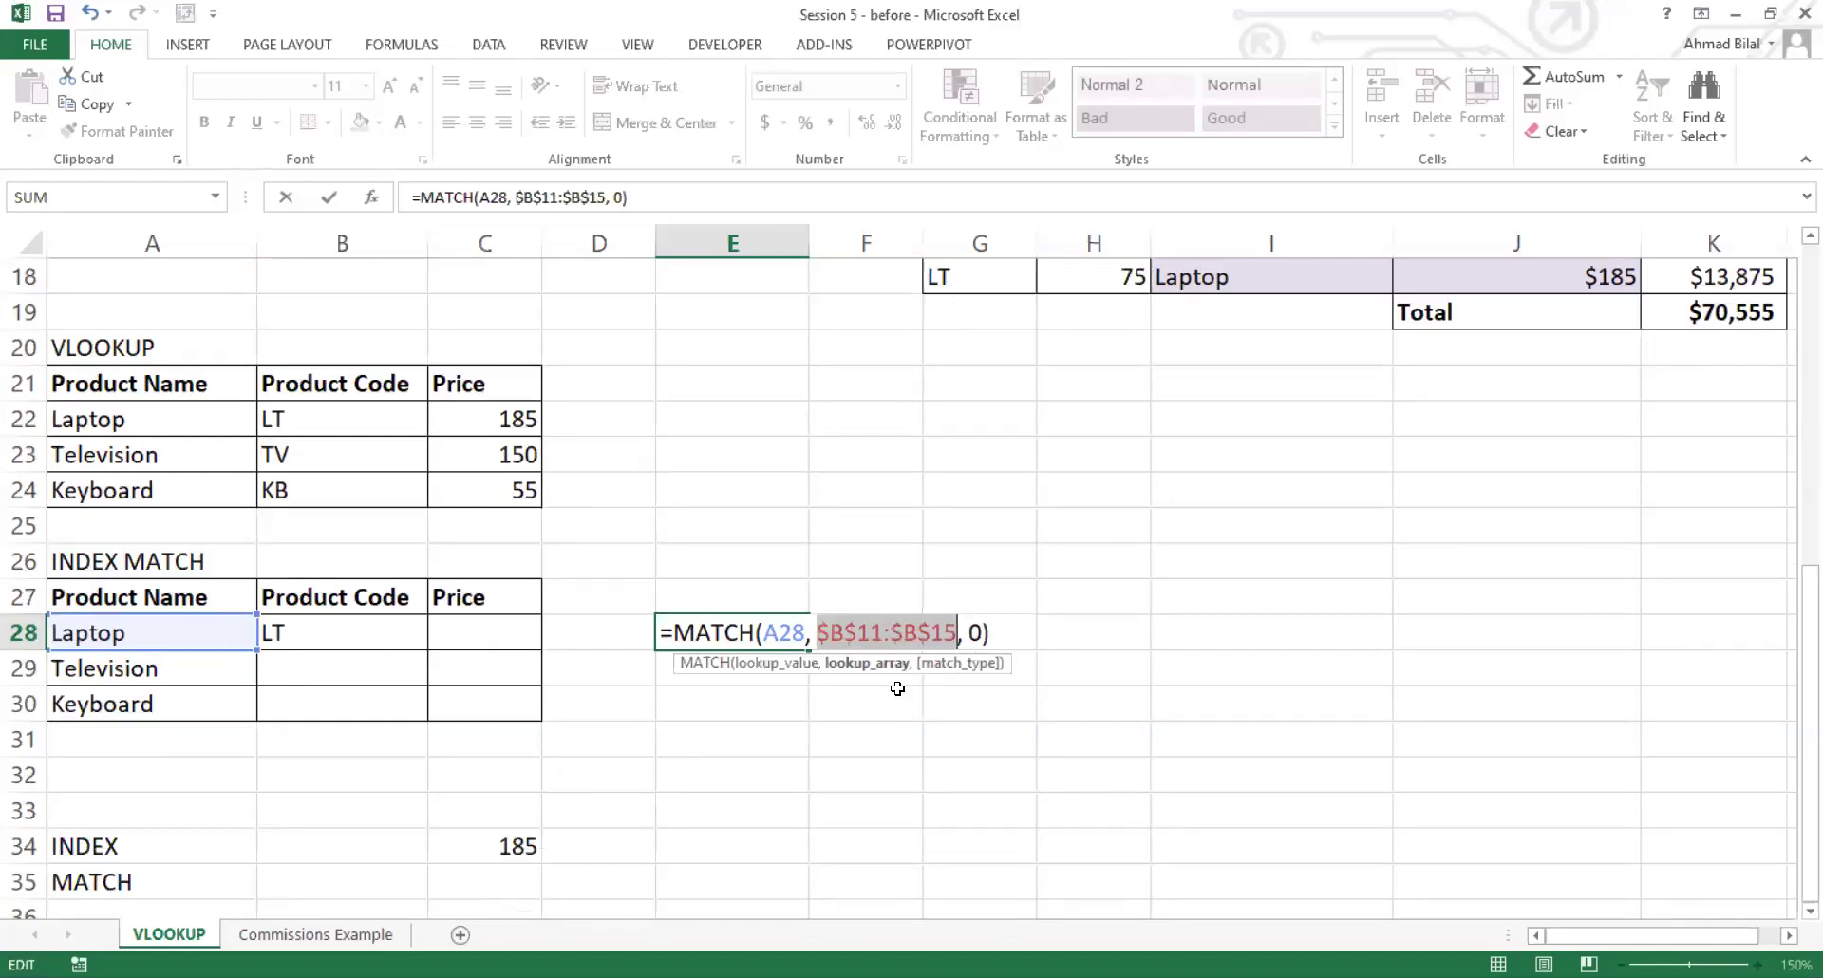
pyautogui.press('Right')
pyautogui.press('Right')
pyautogui.press('Right')
pyautogui.press('Right')
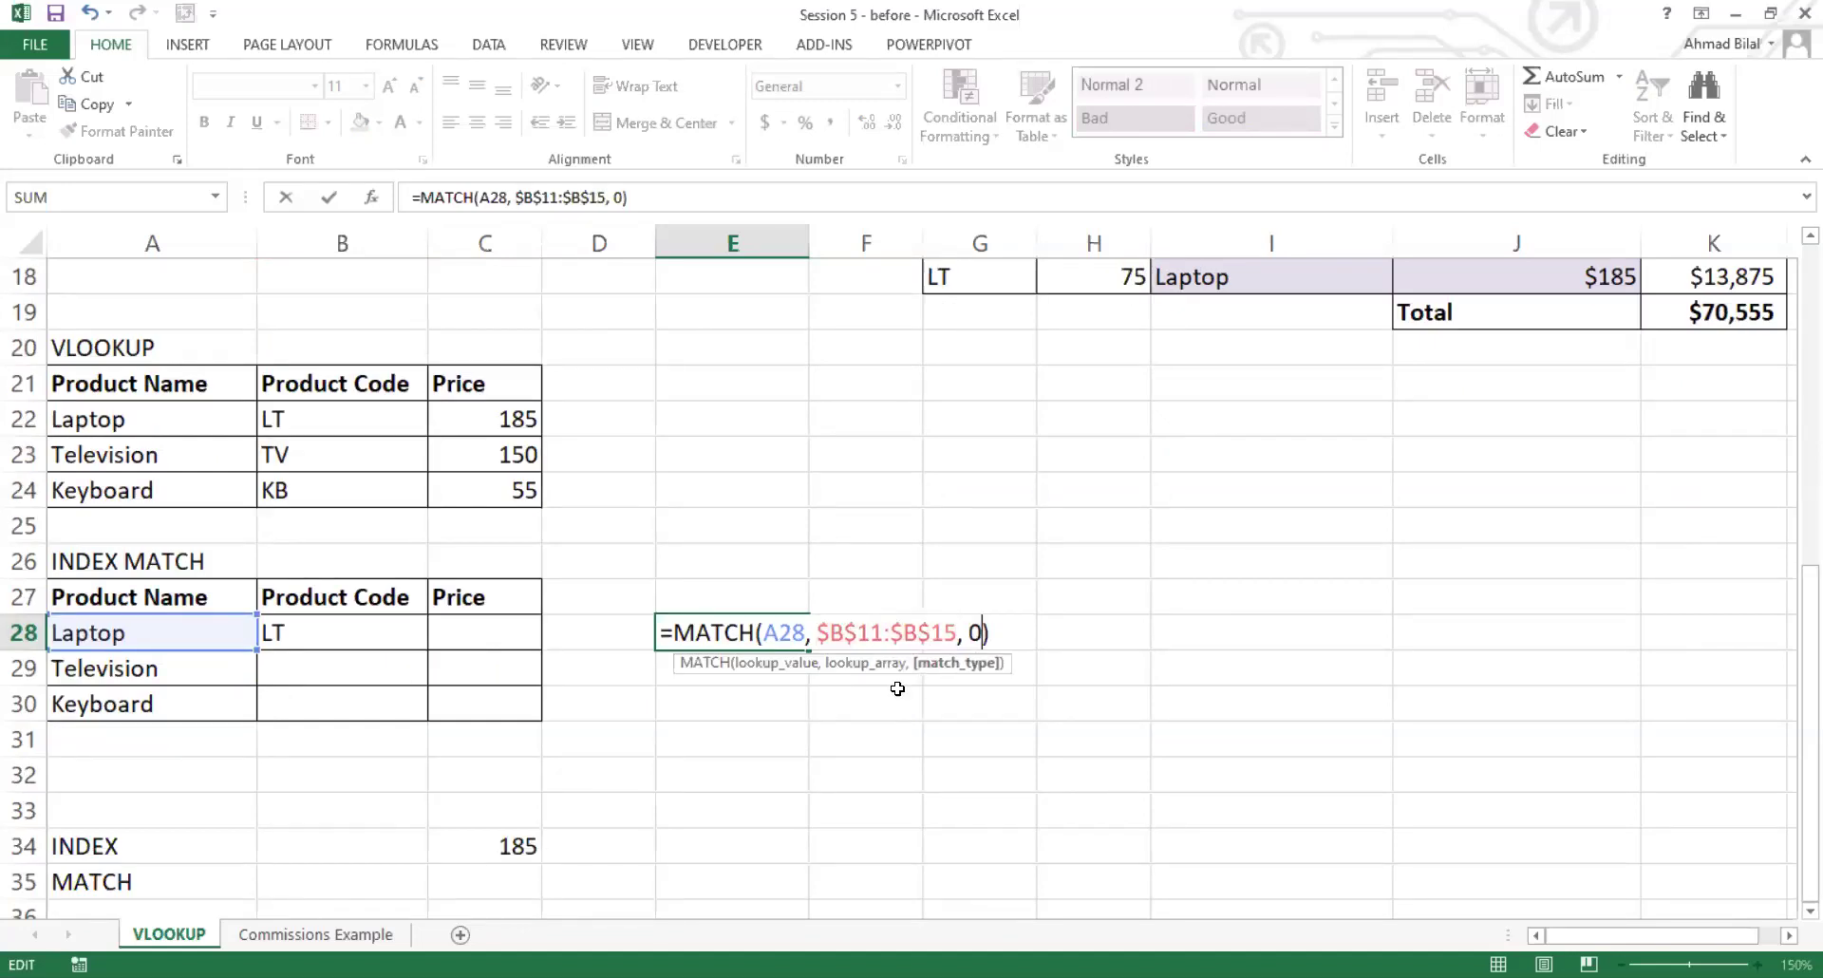
pyautogui.press('Return')
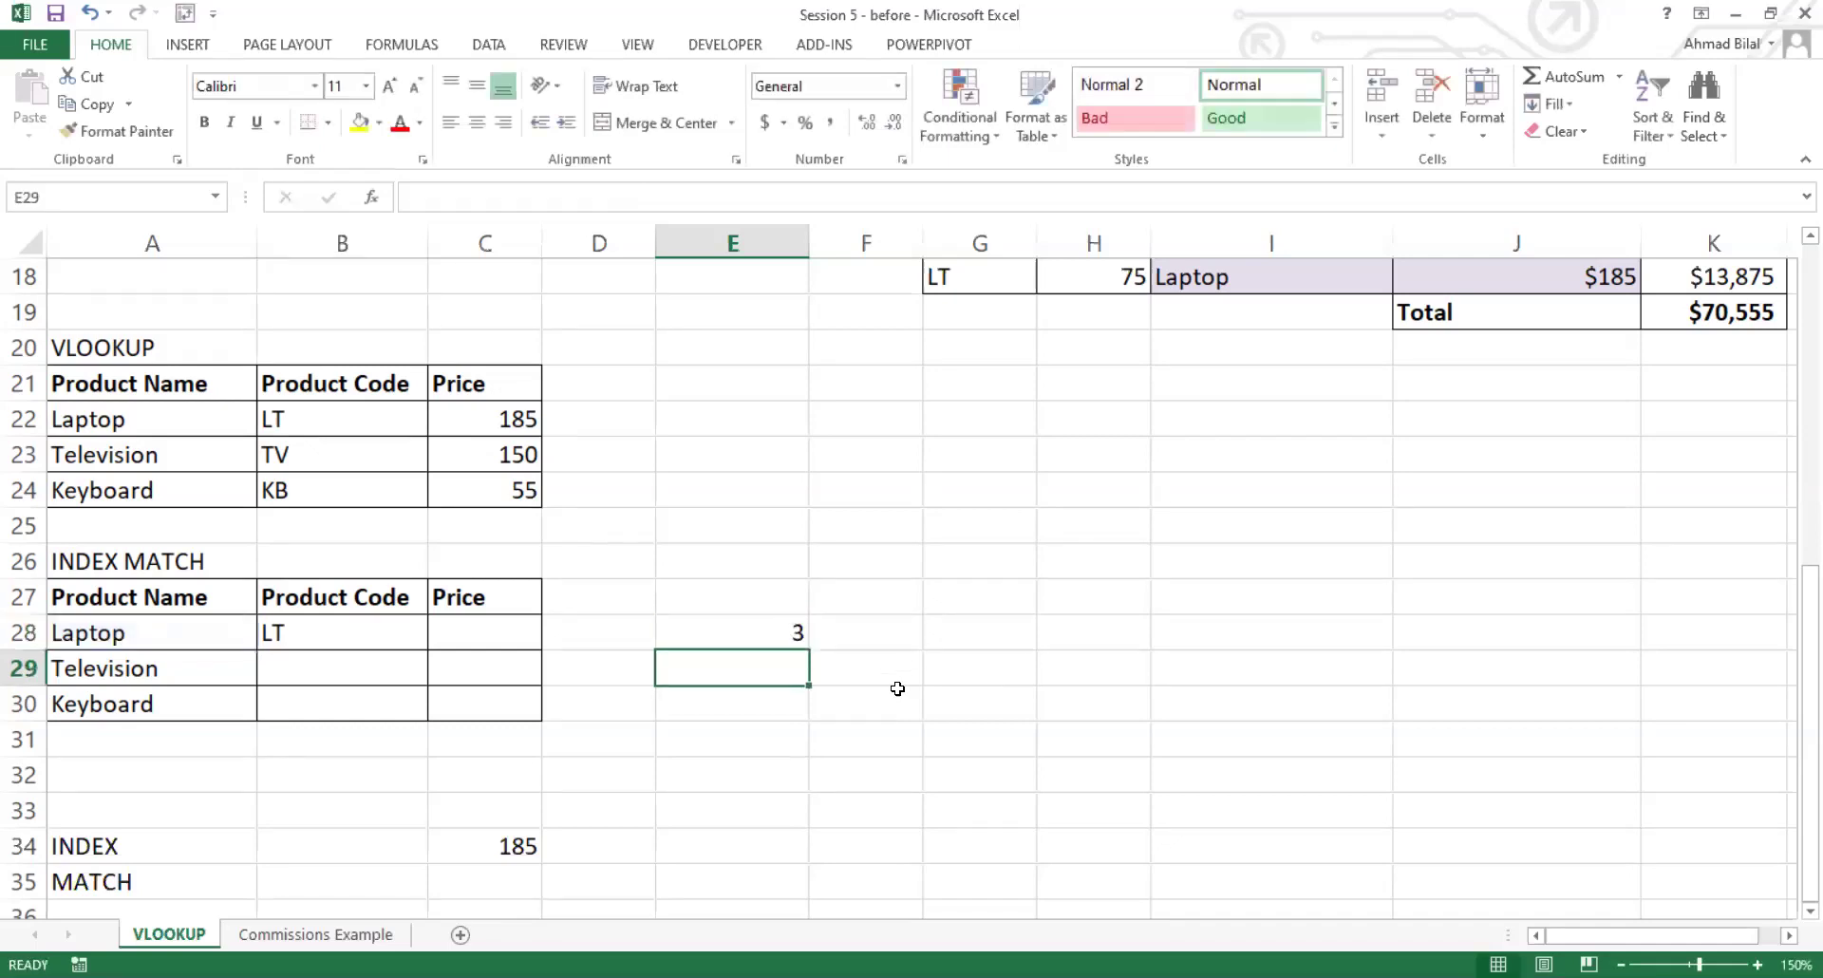
# Step: Check the MATCH result in E28 against Laptop's position within the Stock table's Product Name range B11:B15
pyautogui.press('Up')
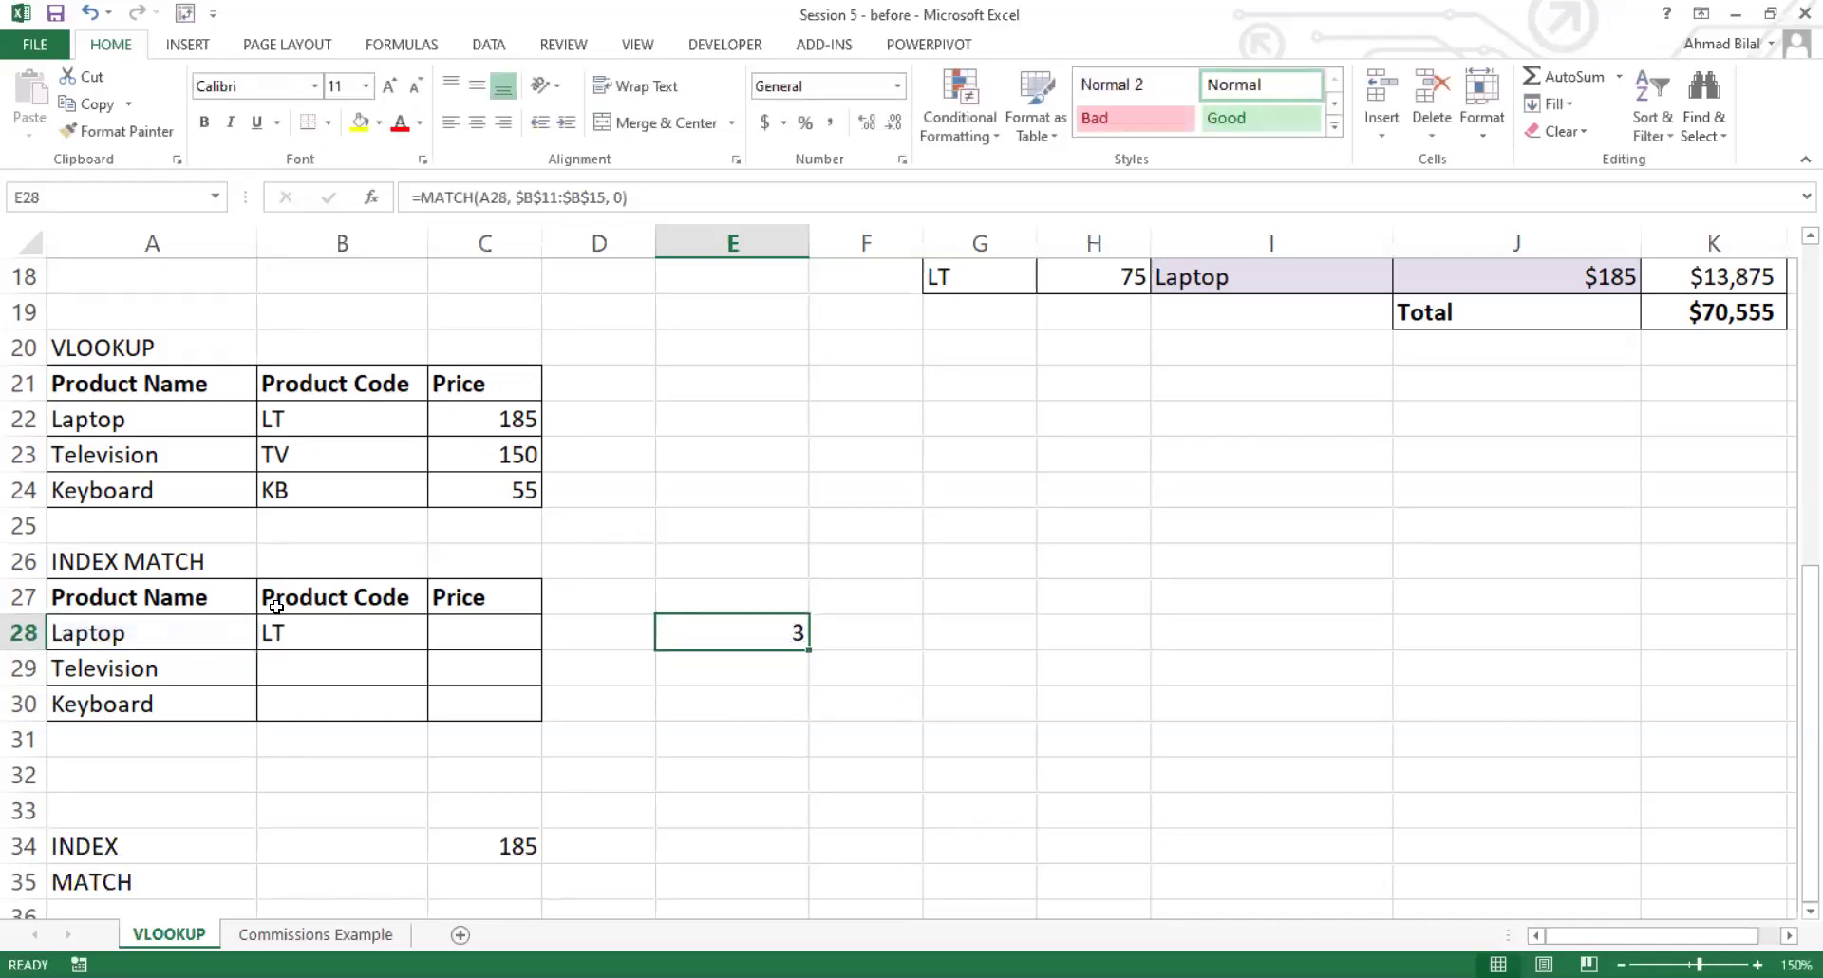
pyautogui.click(193, 624)
pyautogui.scroll(3, 375, 534)
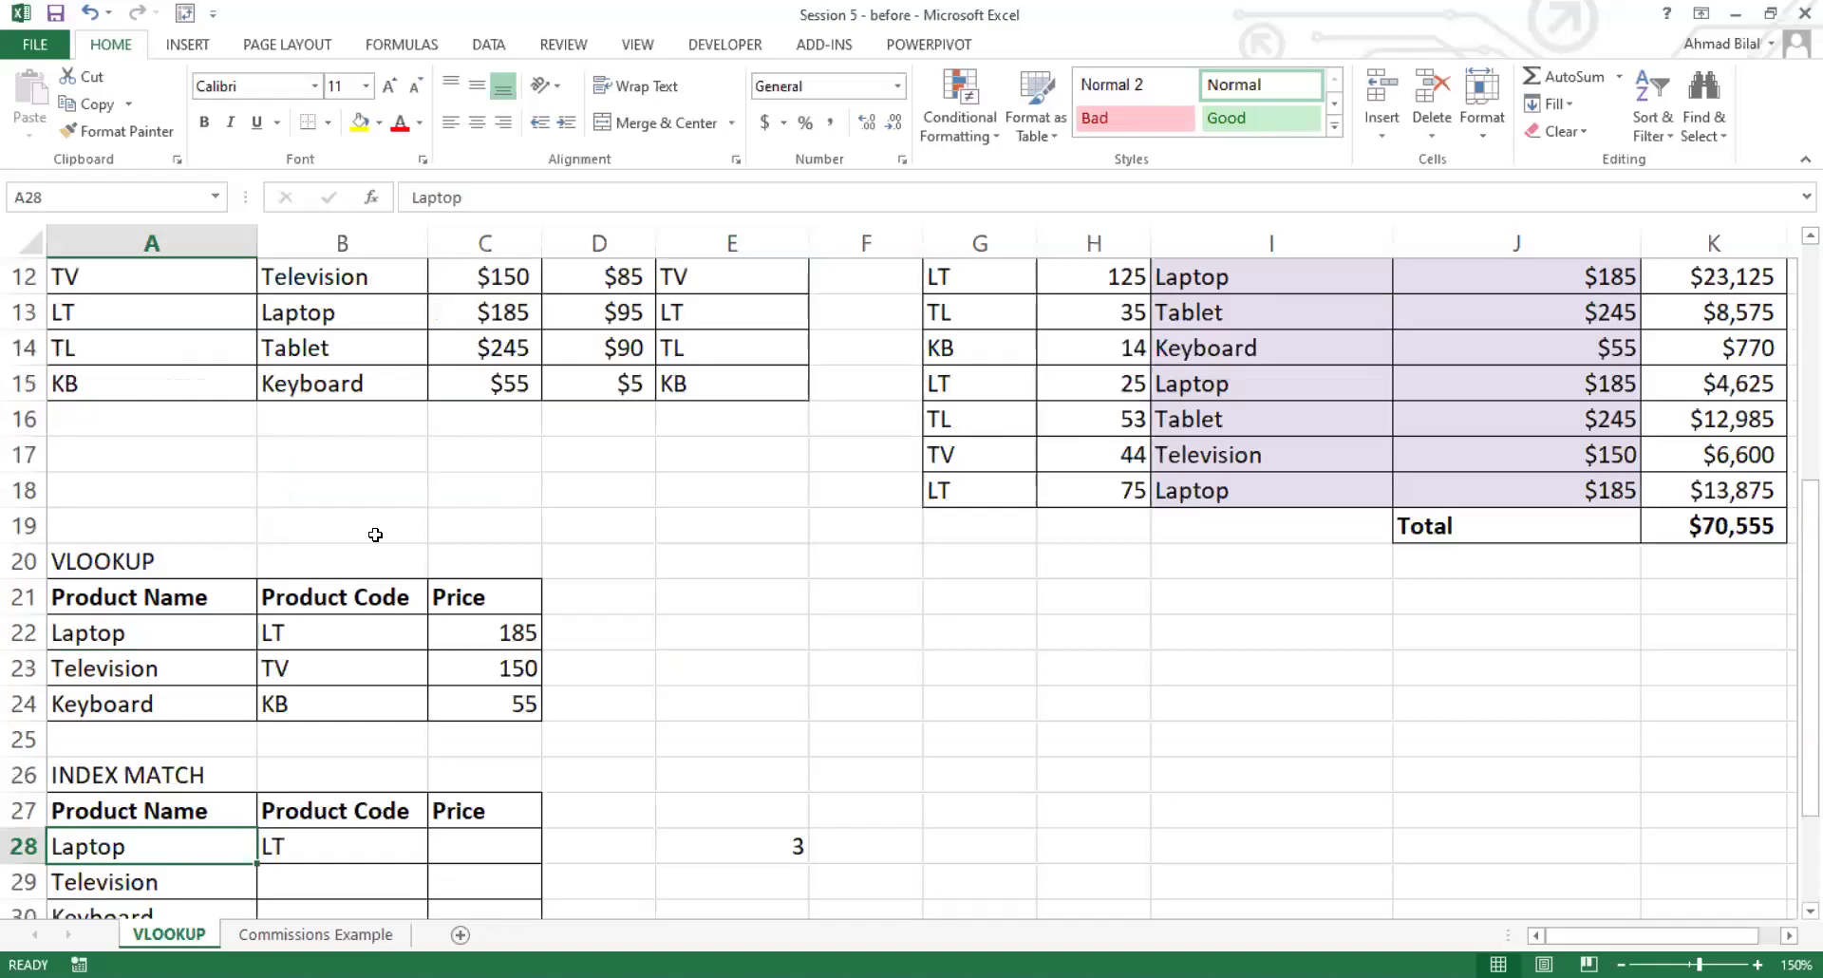
pyautogui.moveTo(379, 389); pyautogui.dragTo(372, 514)
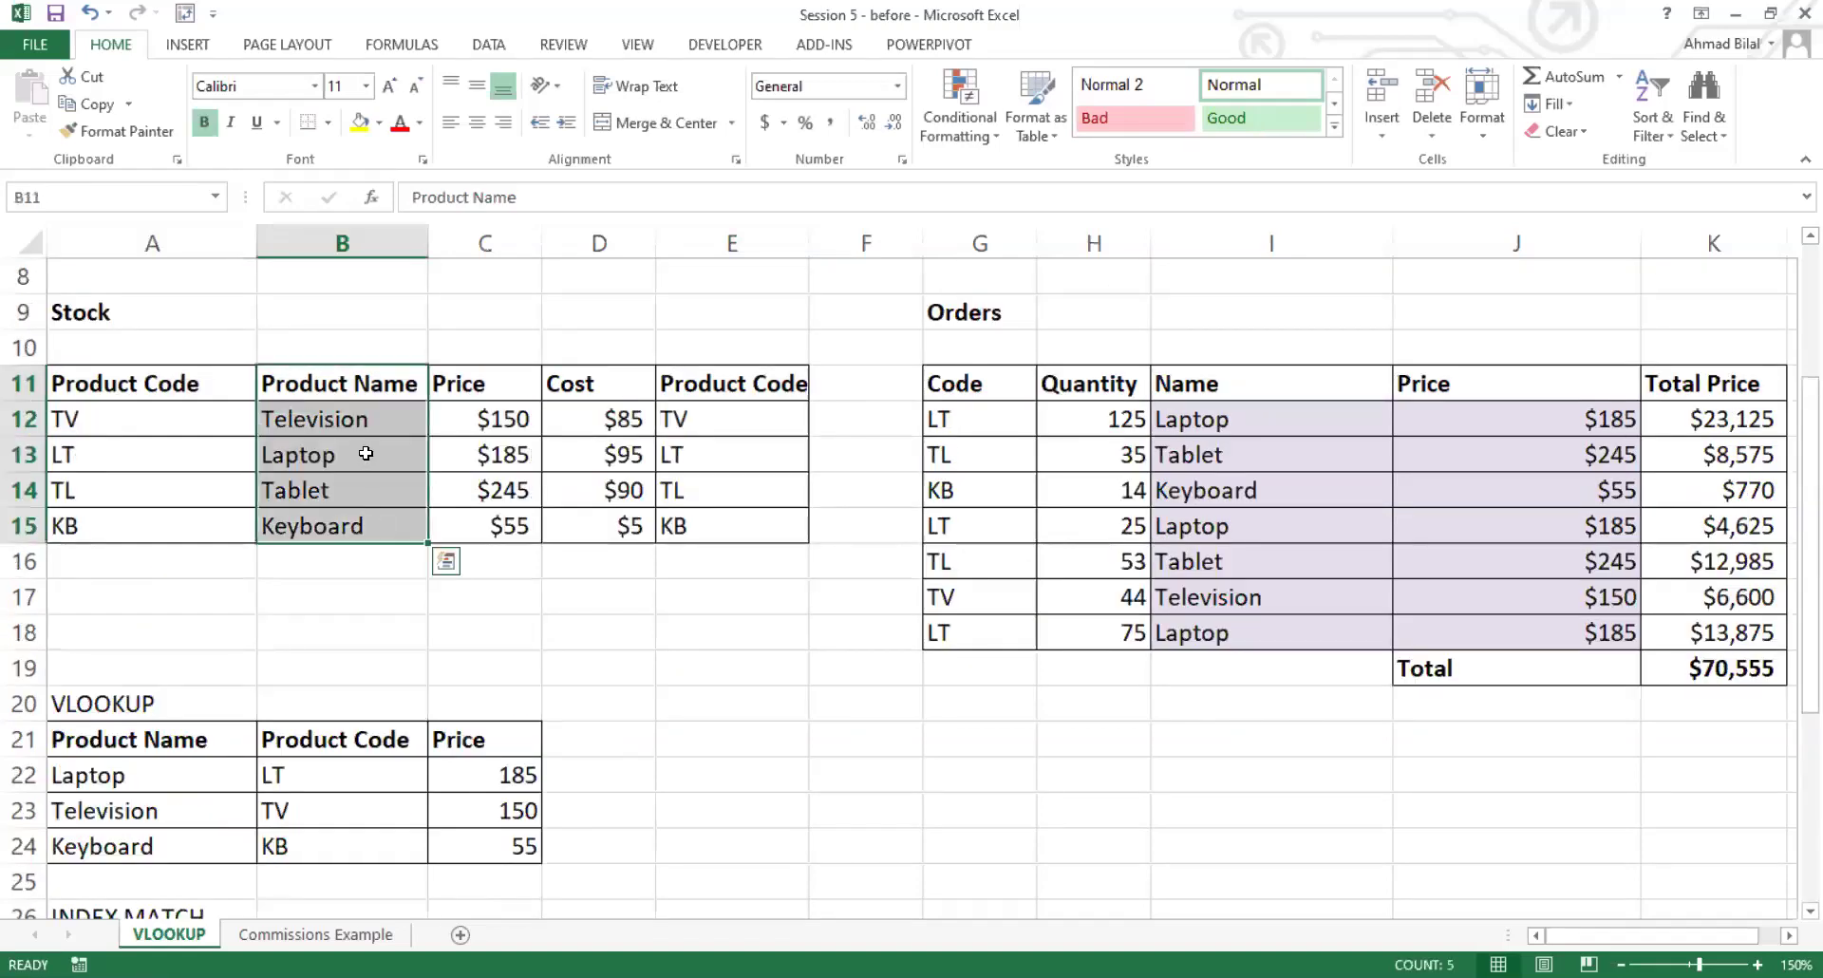
pyautogui.click(388, 382)
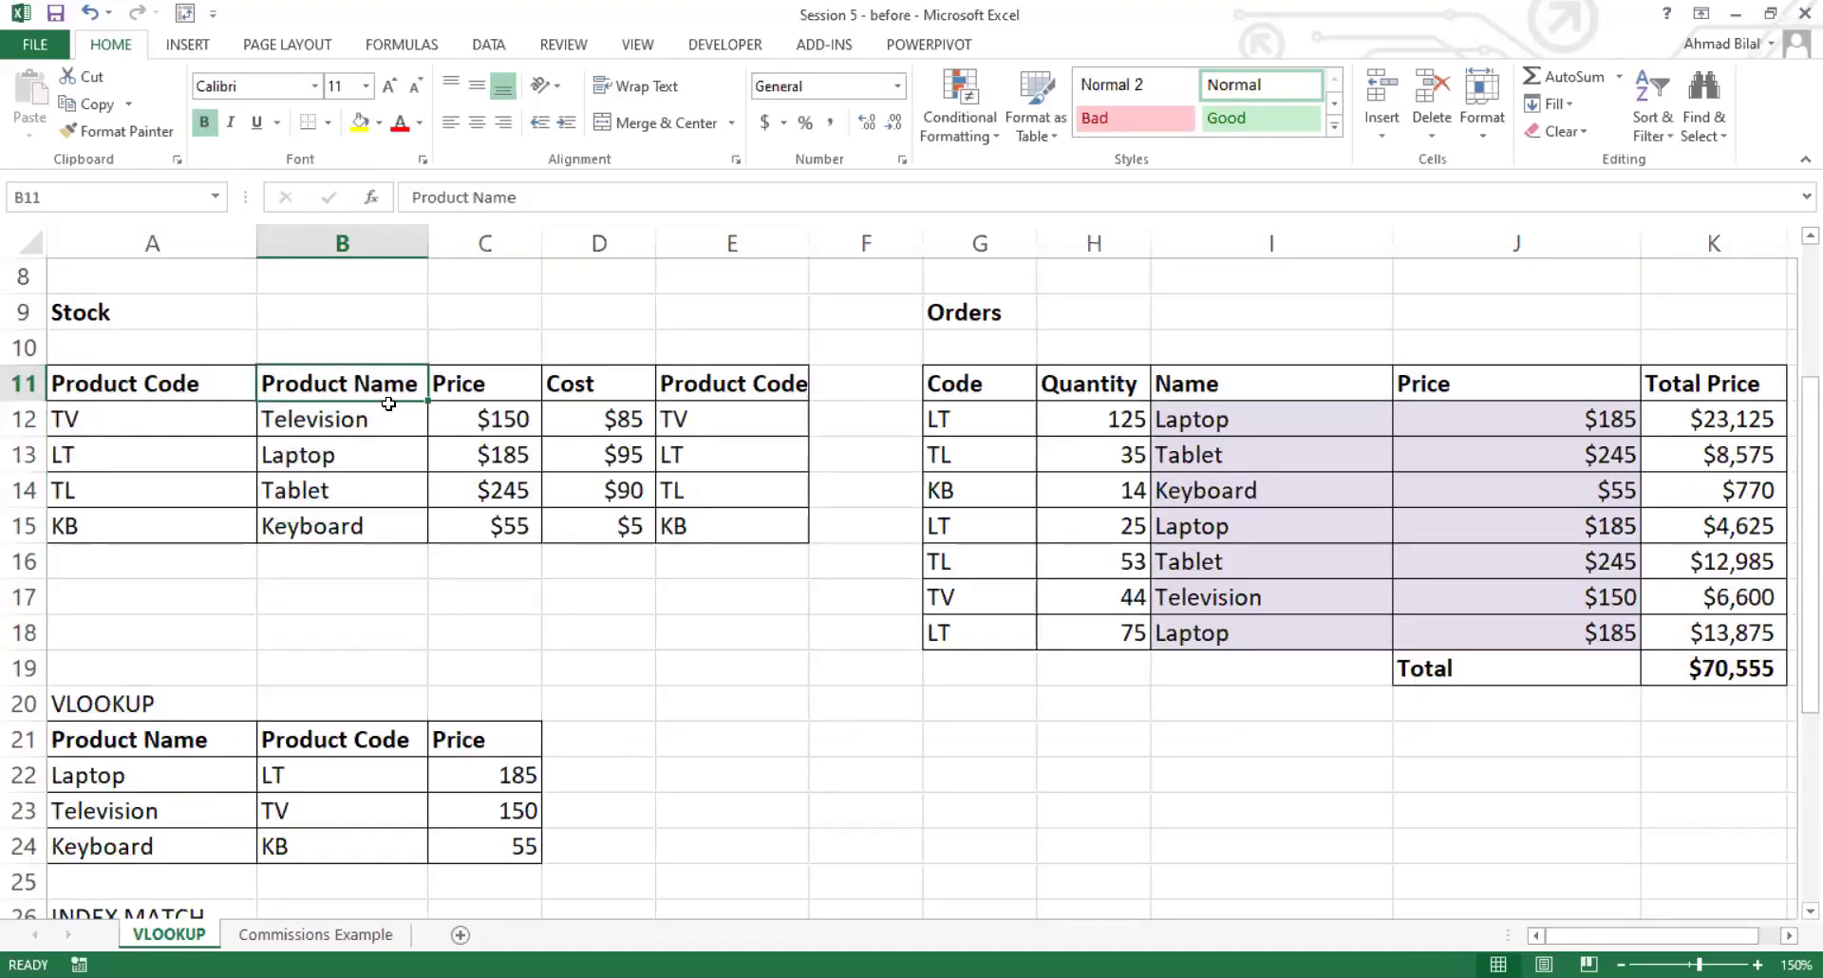
pyautogui.click(389, 417)
pyautogui.click(394, 445)
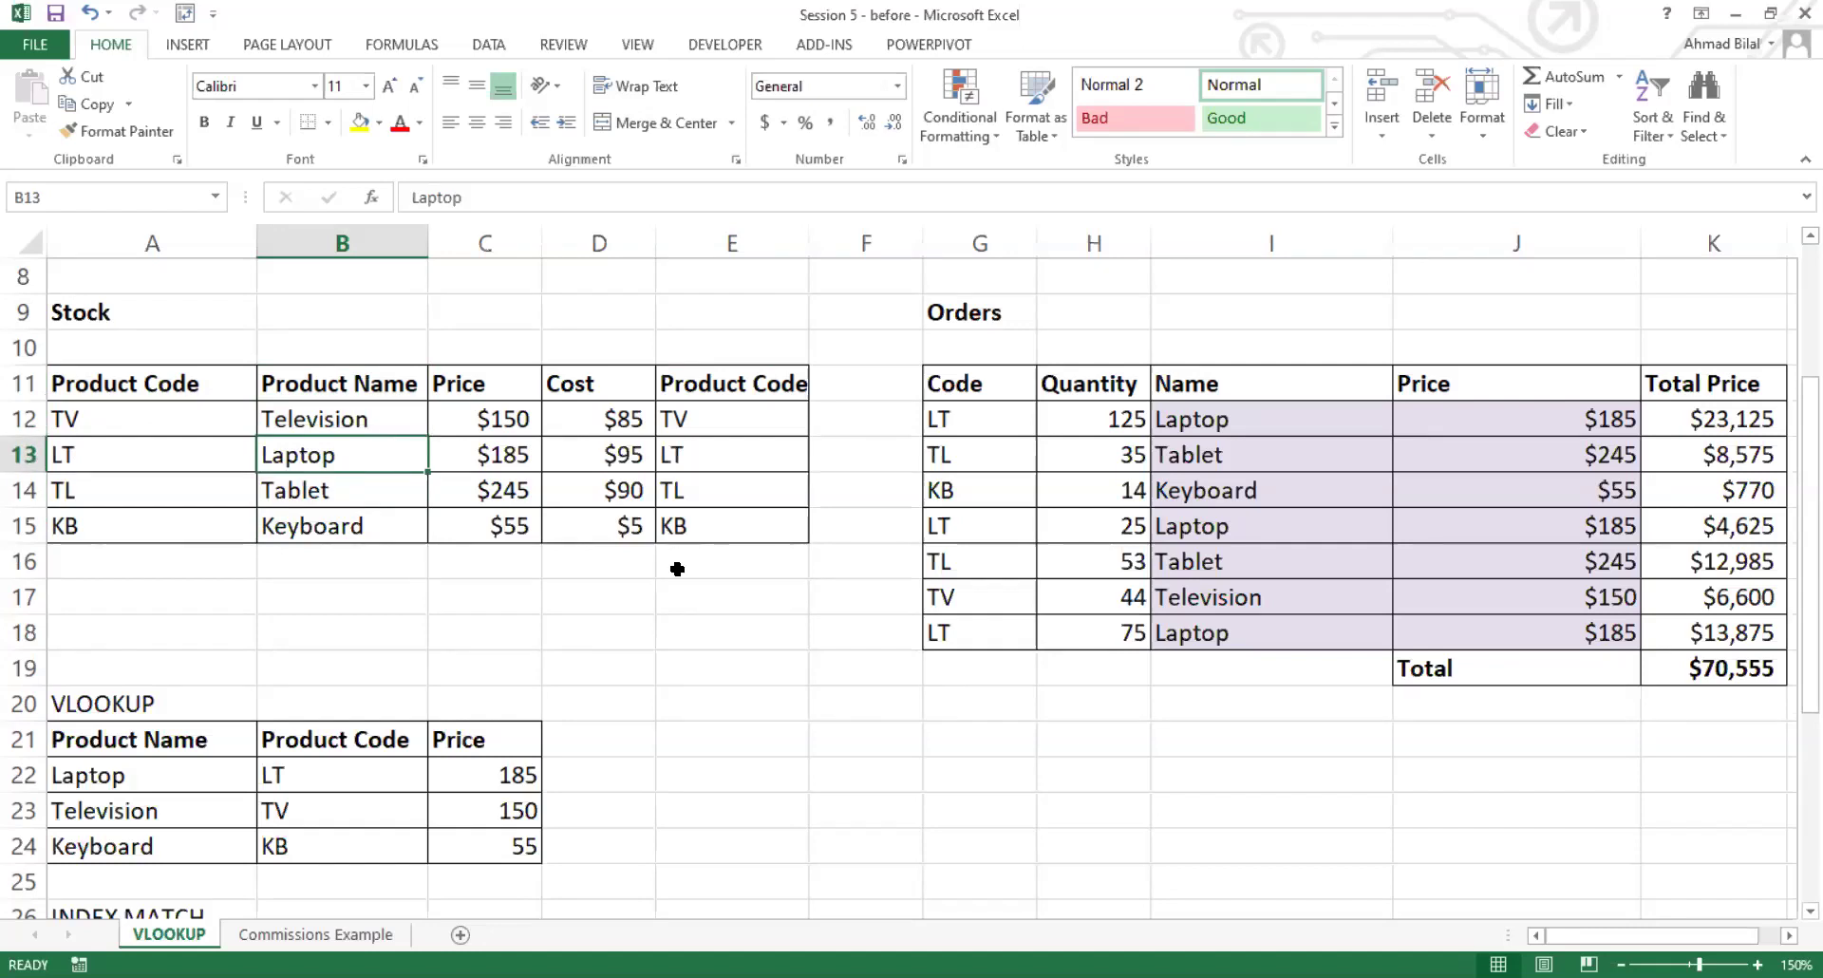
# Step: Fill the MATCH formula from E28 down through E30 for Television and Keyboard
pyautogui.scroll(-5, 674, 568)
pyautogui.click(744, 505)
pyautogui.moveTo(808, 508); pyautogui.dragTo(808, 570)
pyautogui.click(771, 538)
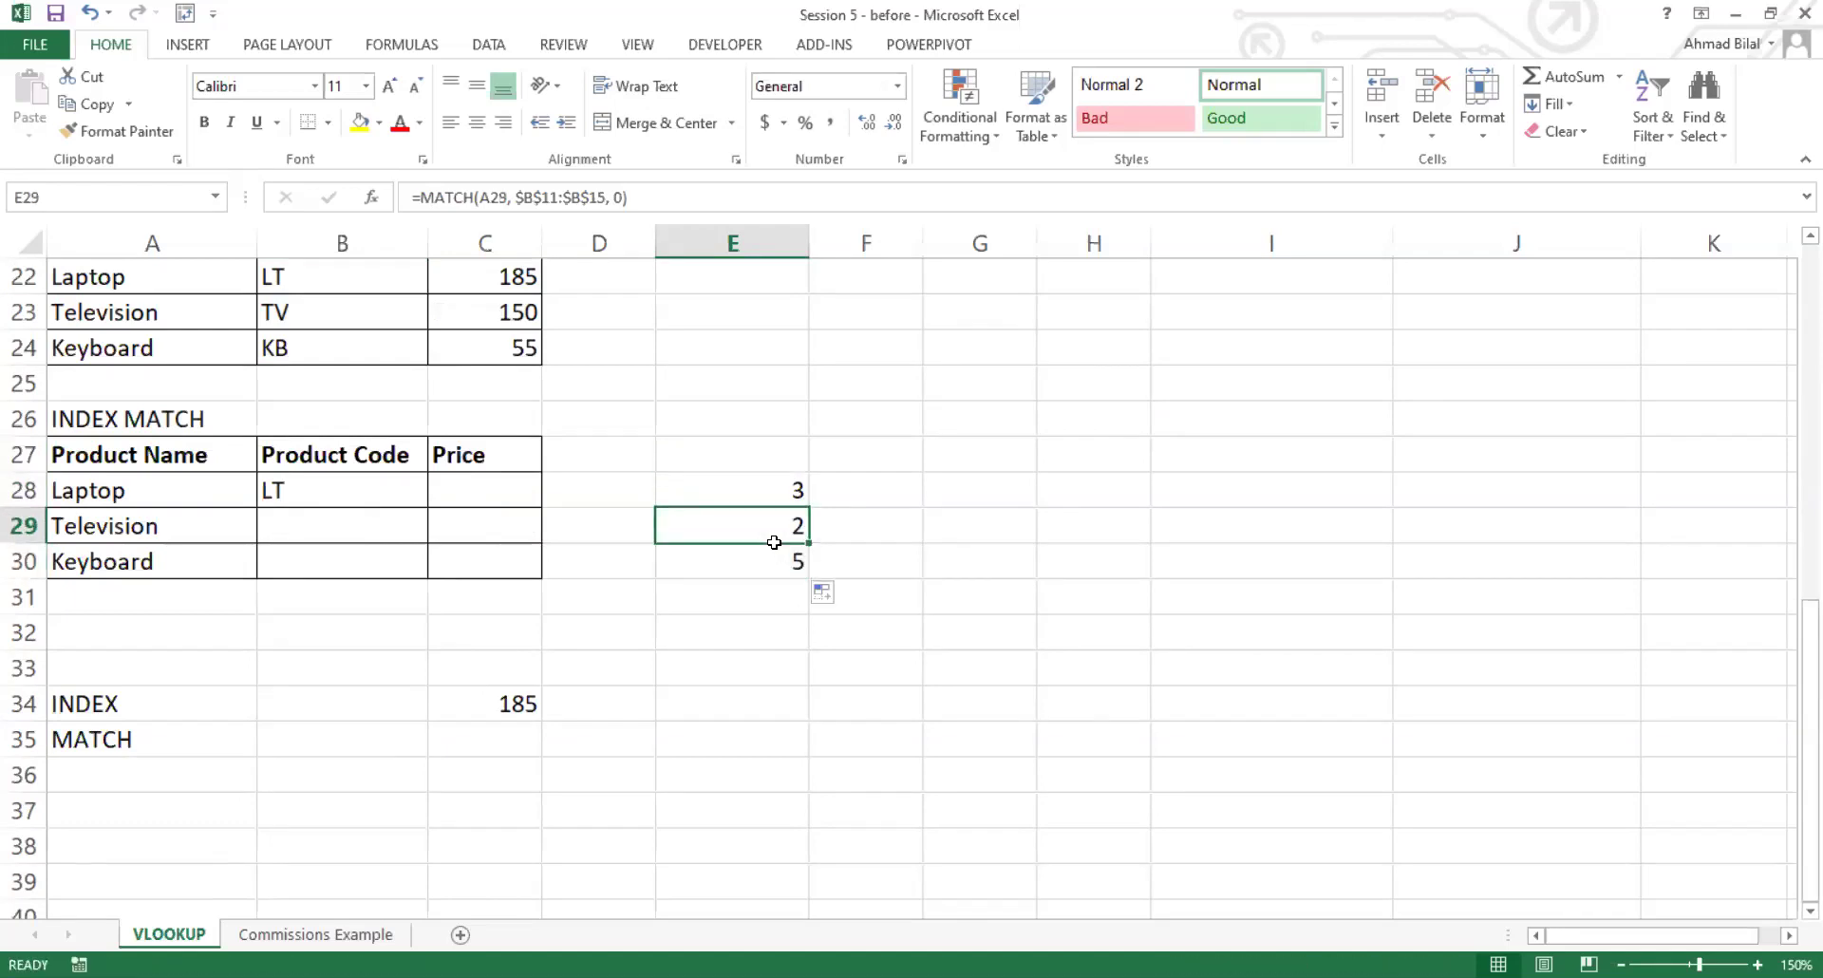
pyautogui.click(704, 486)
pyautogui.click(712, 596)
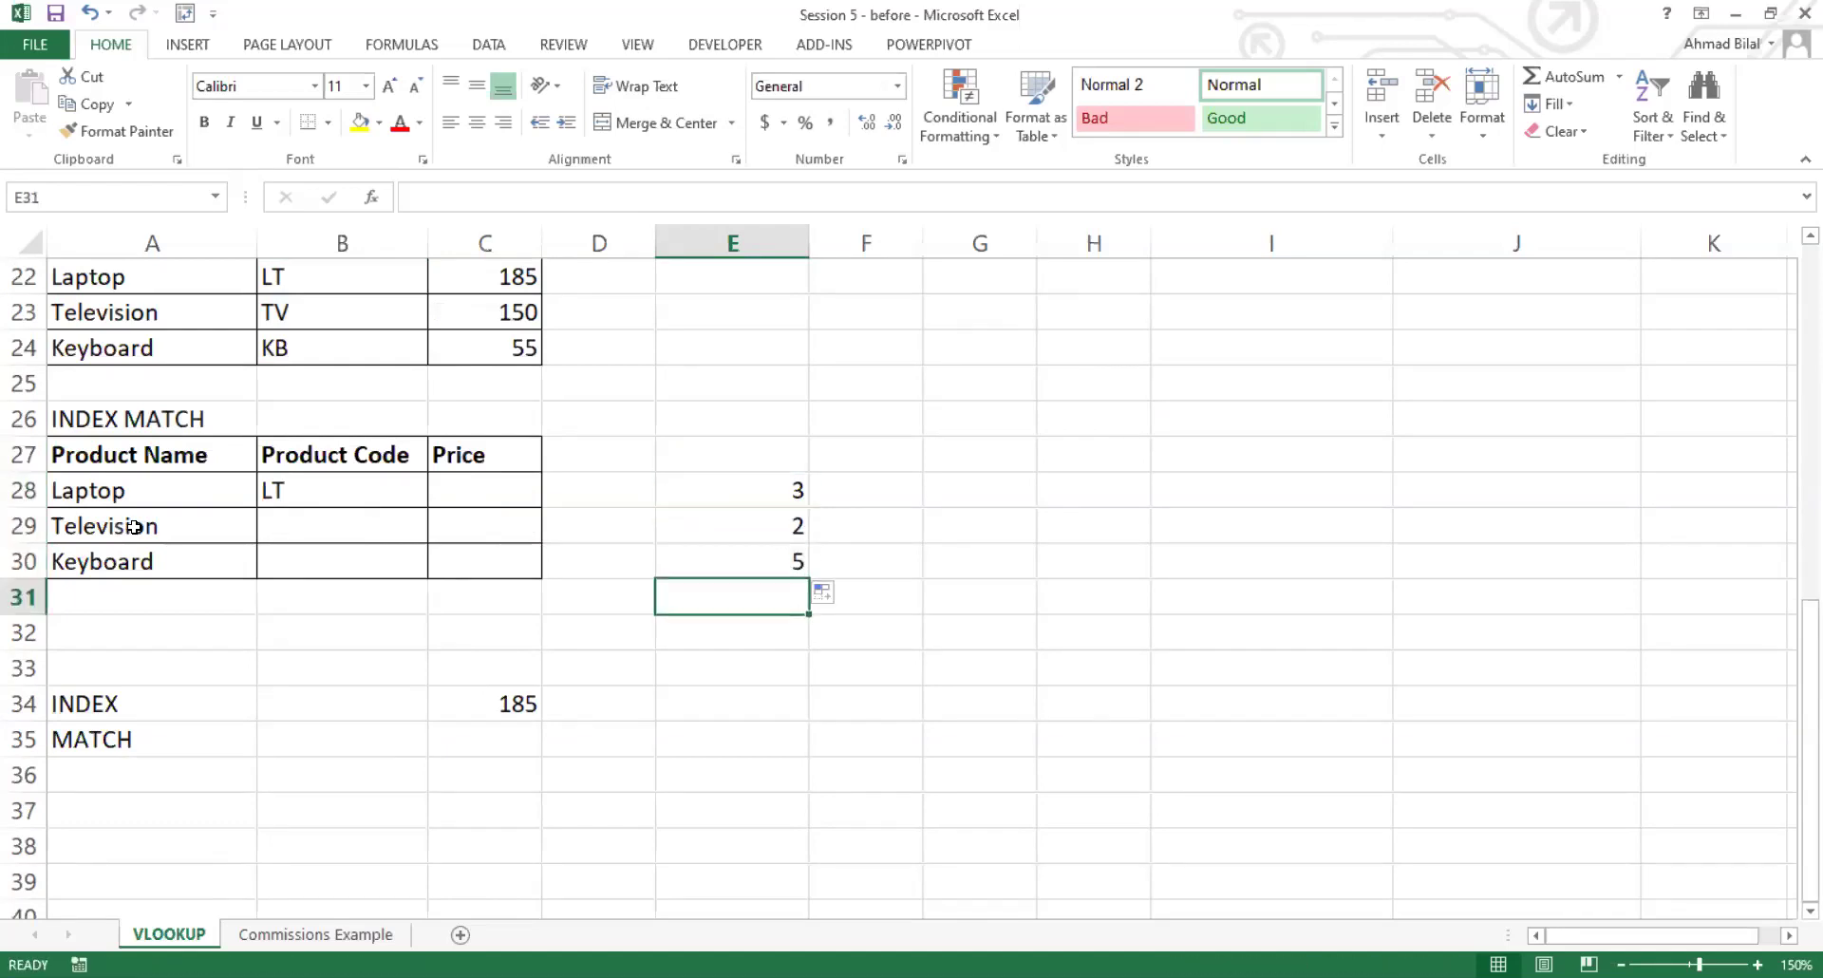
# Step: Compare the MATCH results in E29 and E30 with the positions of Television and Keyboard in the Stock table's product names
pyautogui.click(134, 527)
pyautogui.scroll(4, 713, 529)
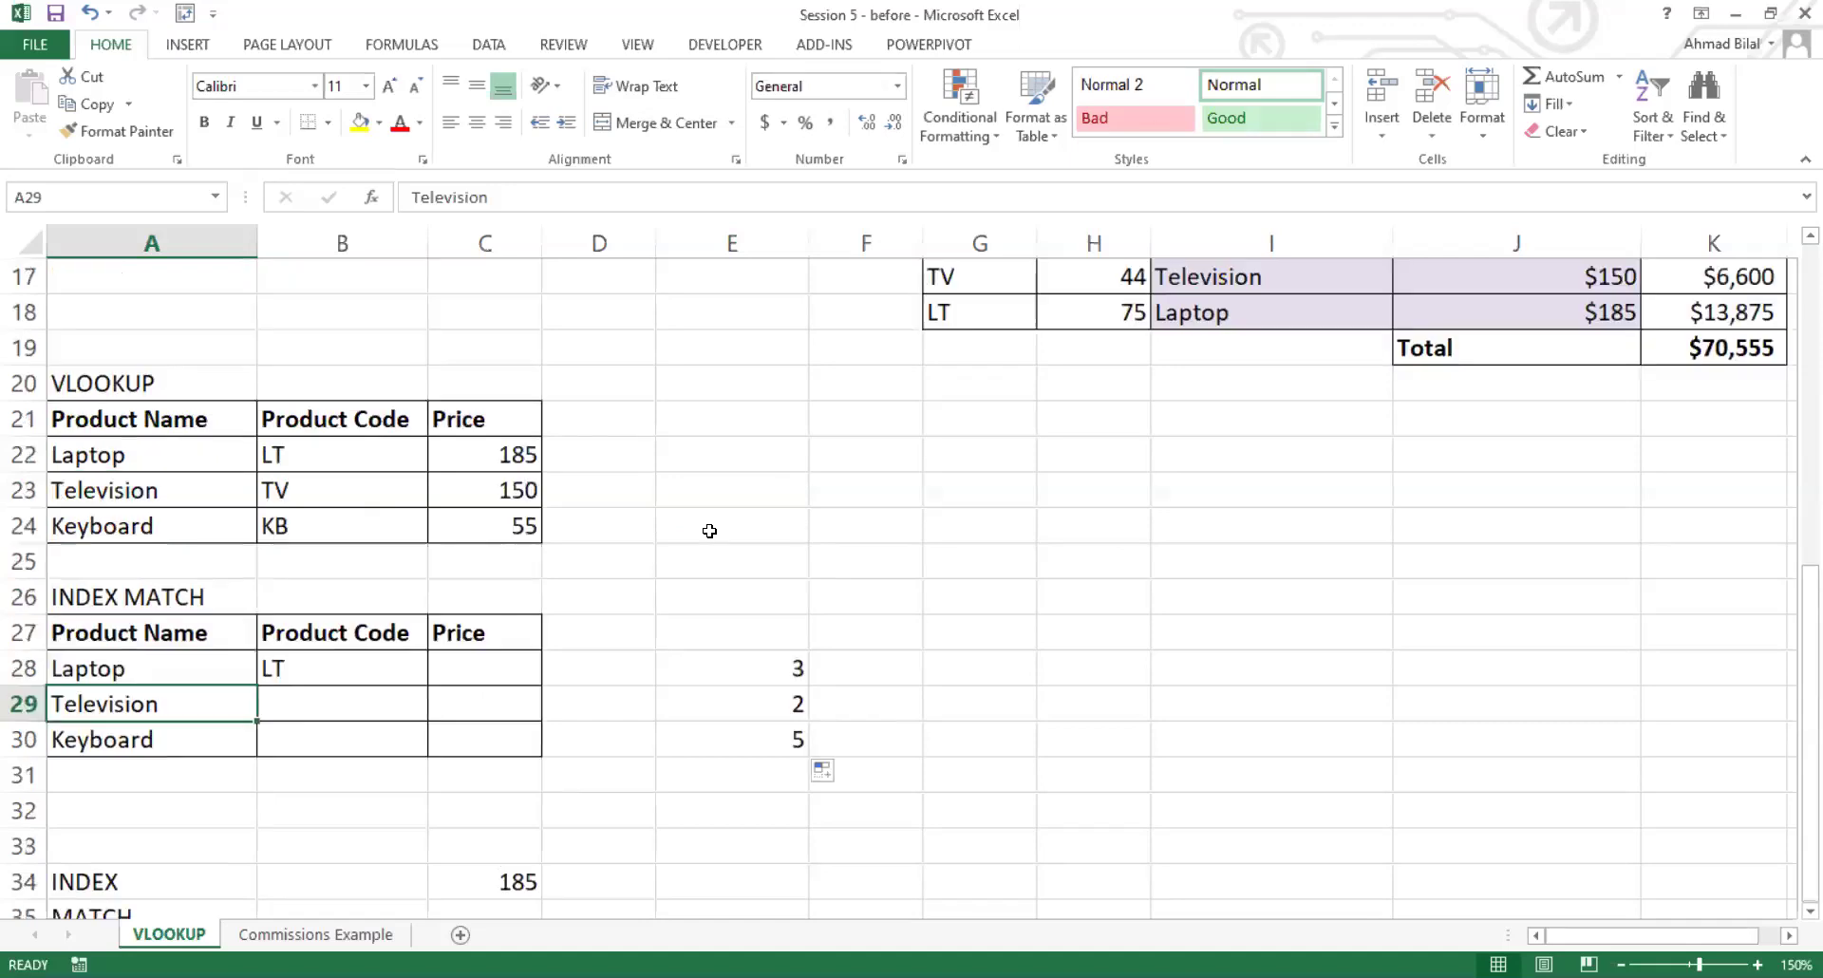
pyautogui.click(377, 354)
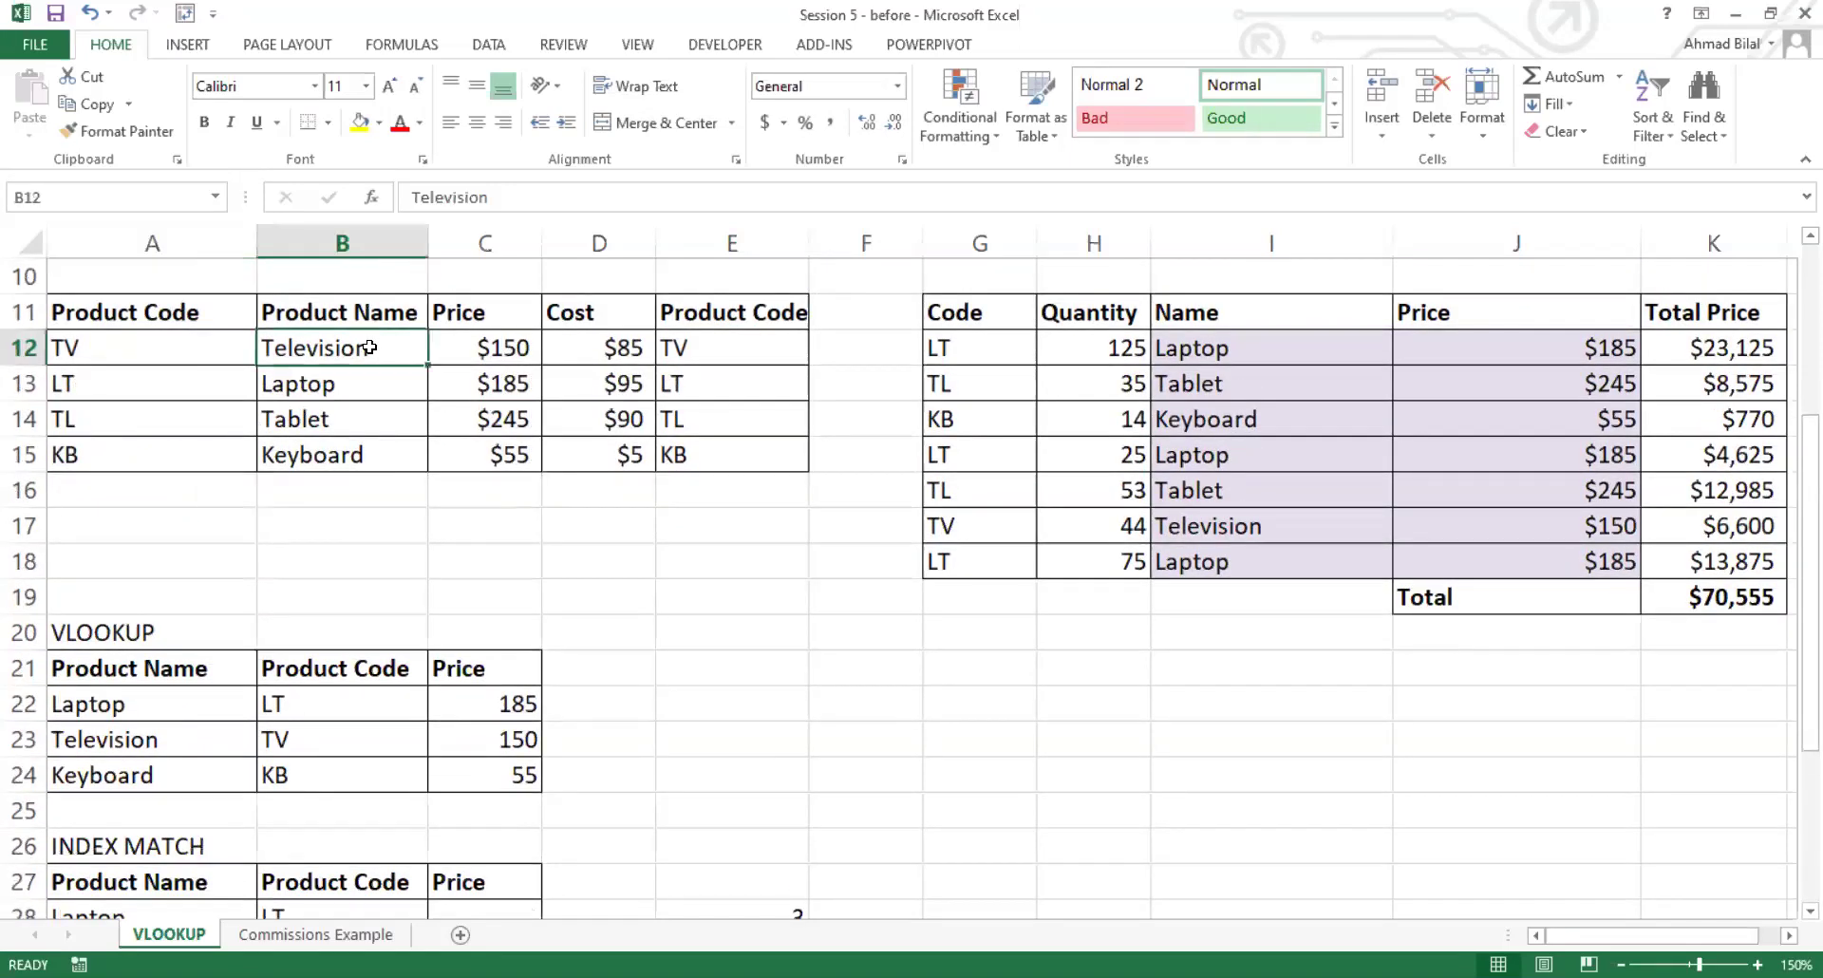
pyautogui.scroll(-2, 712, 738)
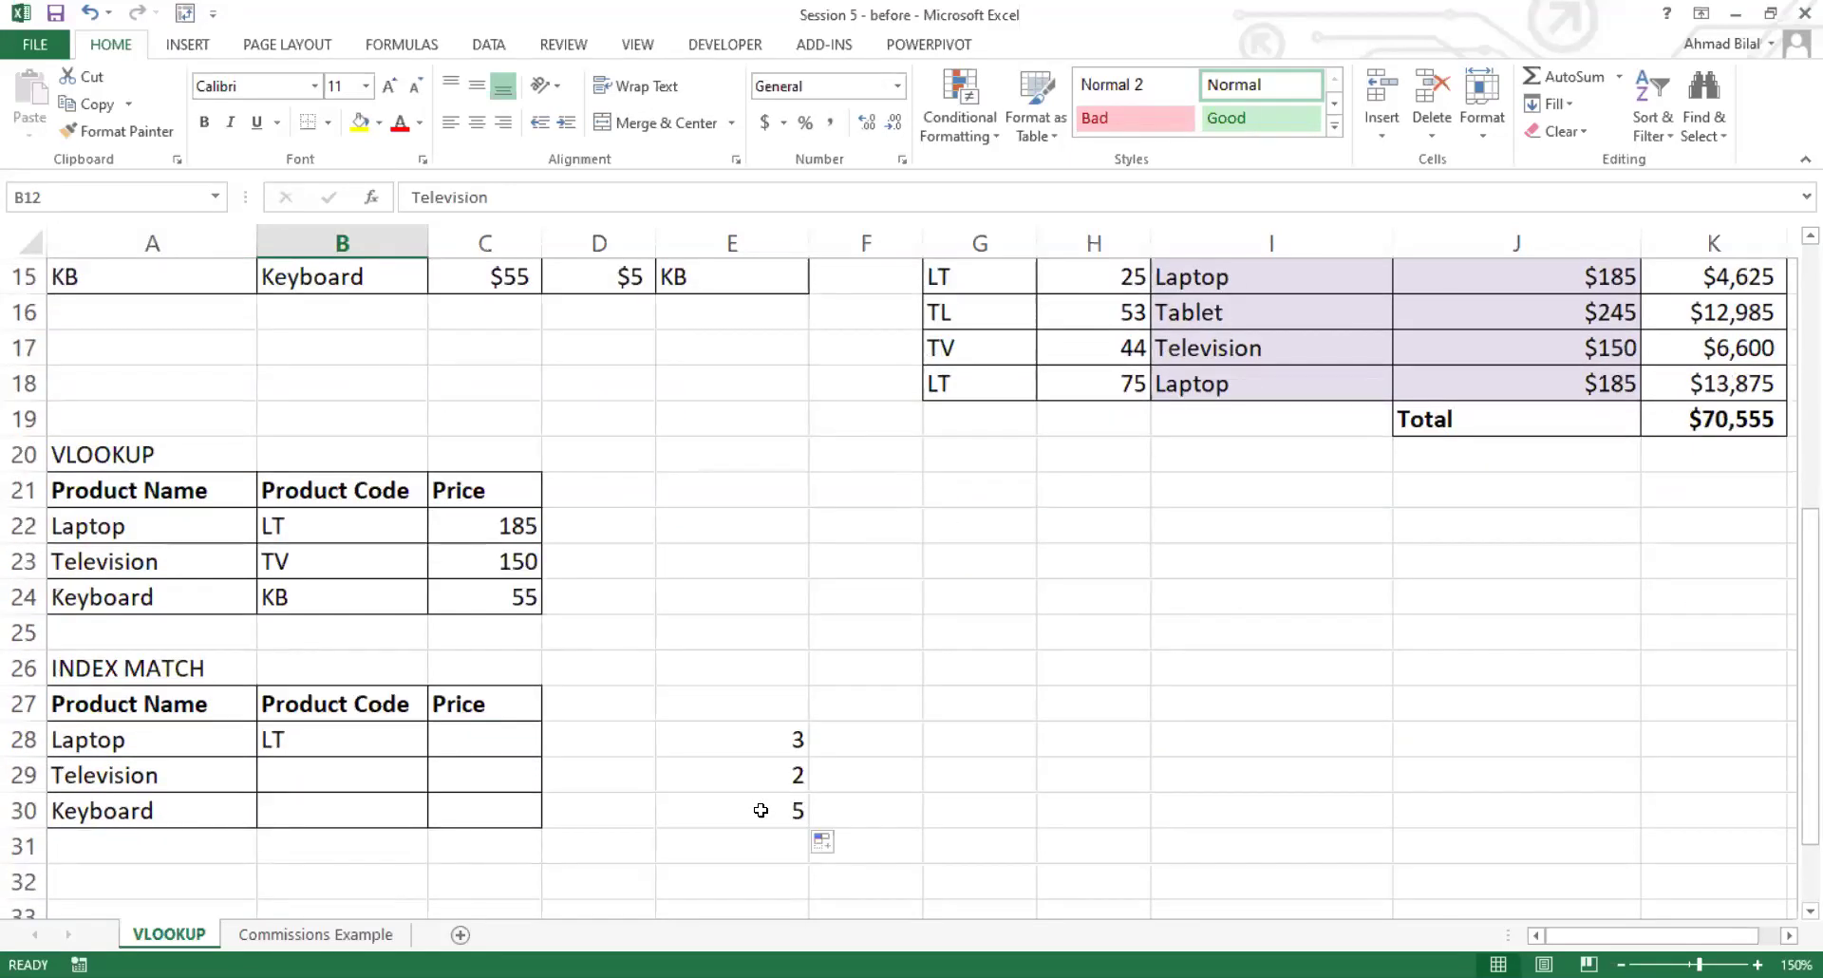
pyautogui.click(713, 811)
pyautogui.scroll(2, 518, 600)
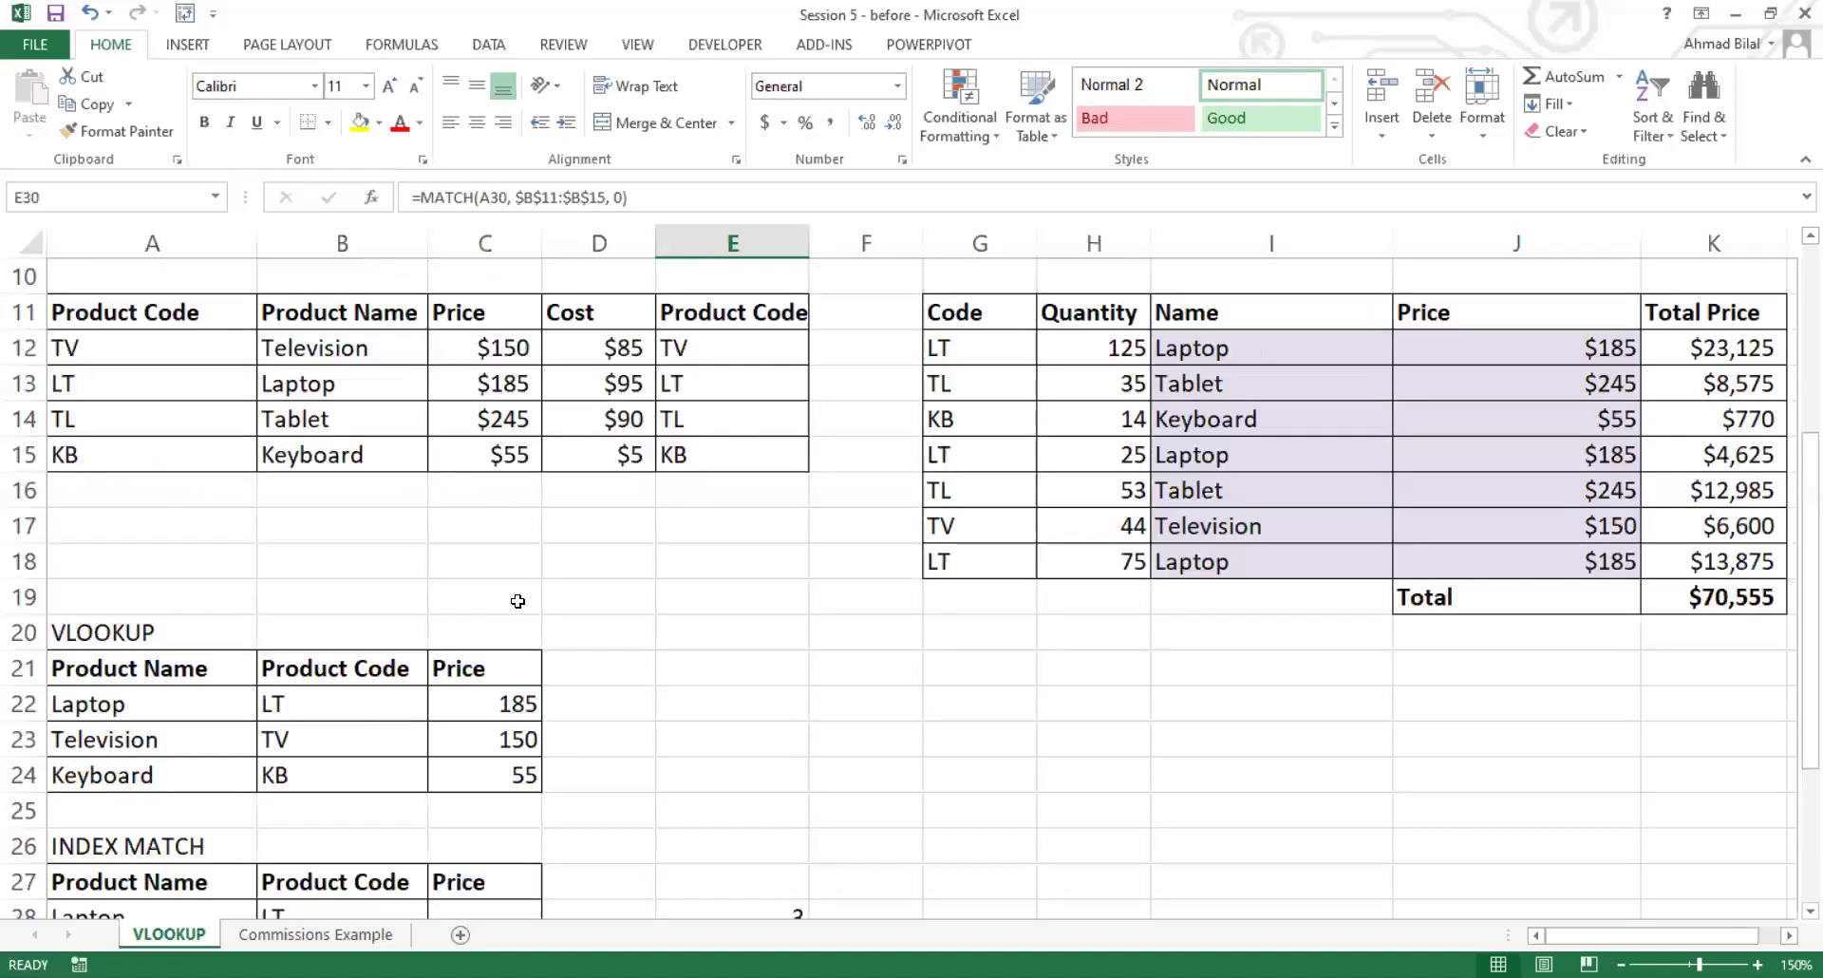
pyautogui.click(369, 327)
pyautogui.click(369, 348)
pyautogui.hotkey('ctrl', 'c')
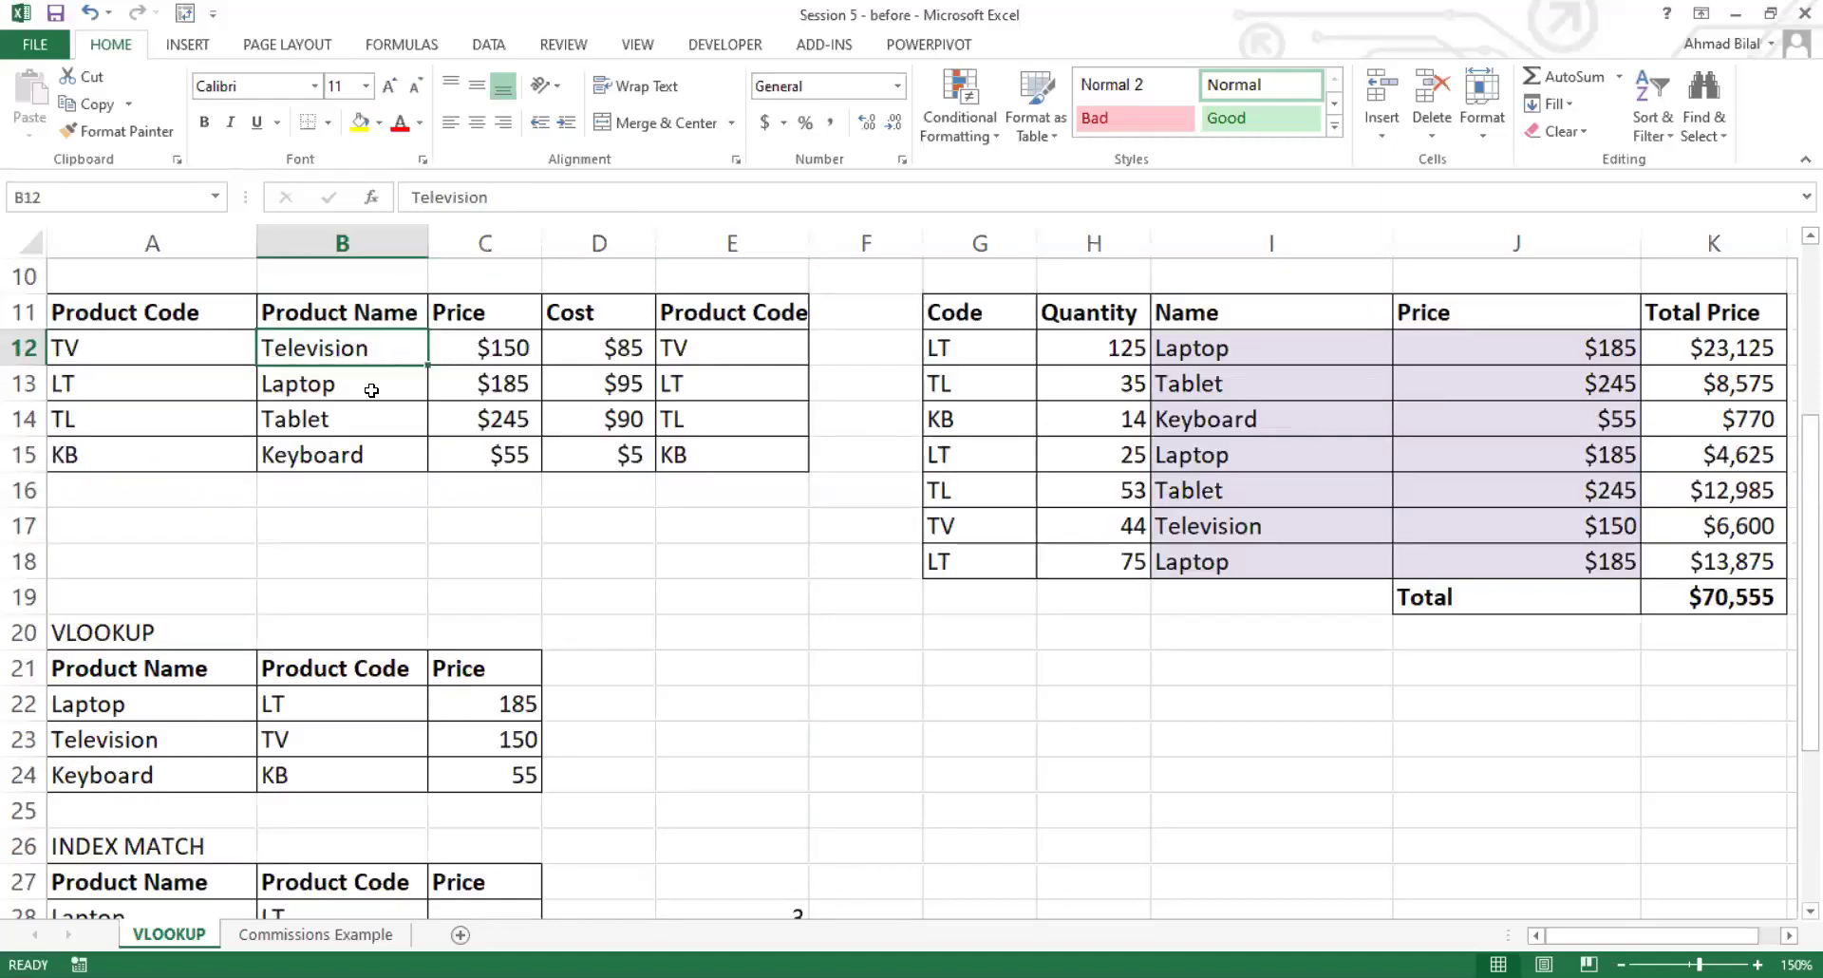
pyautogui.click(383, 456)
pyautogui.scroll(-3, 732, 560)
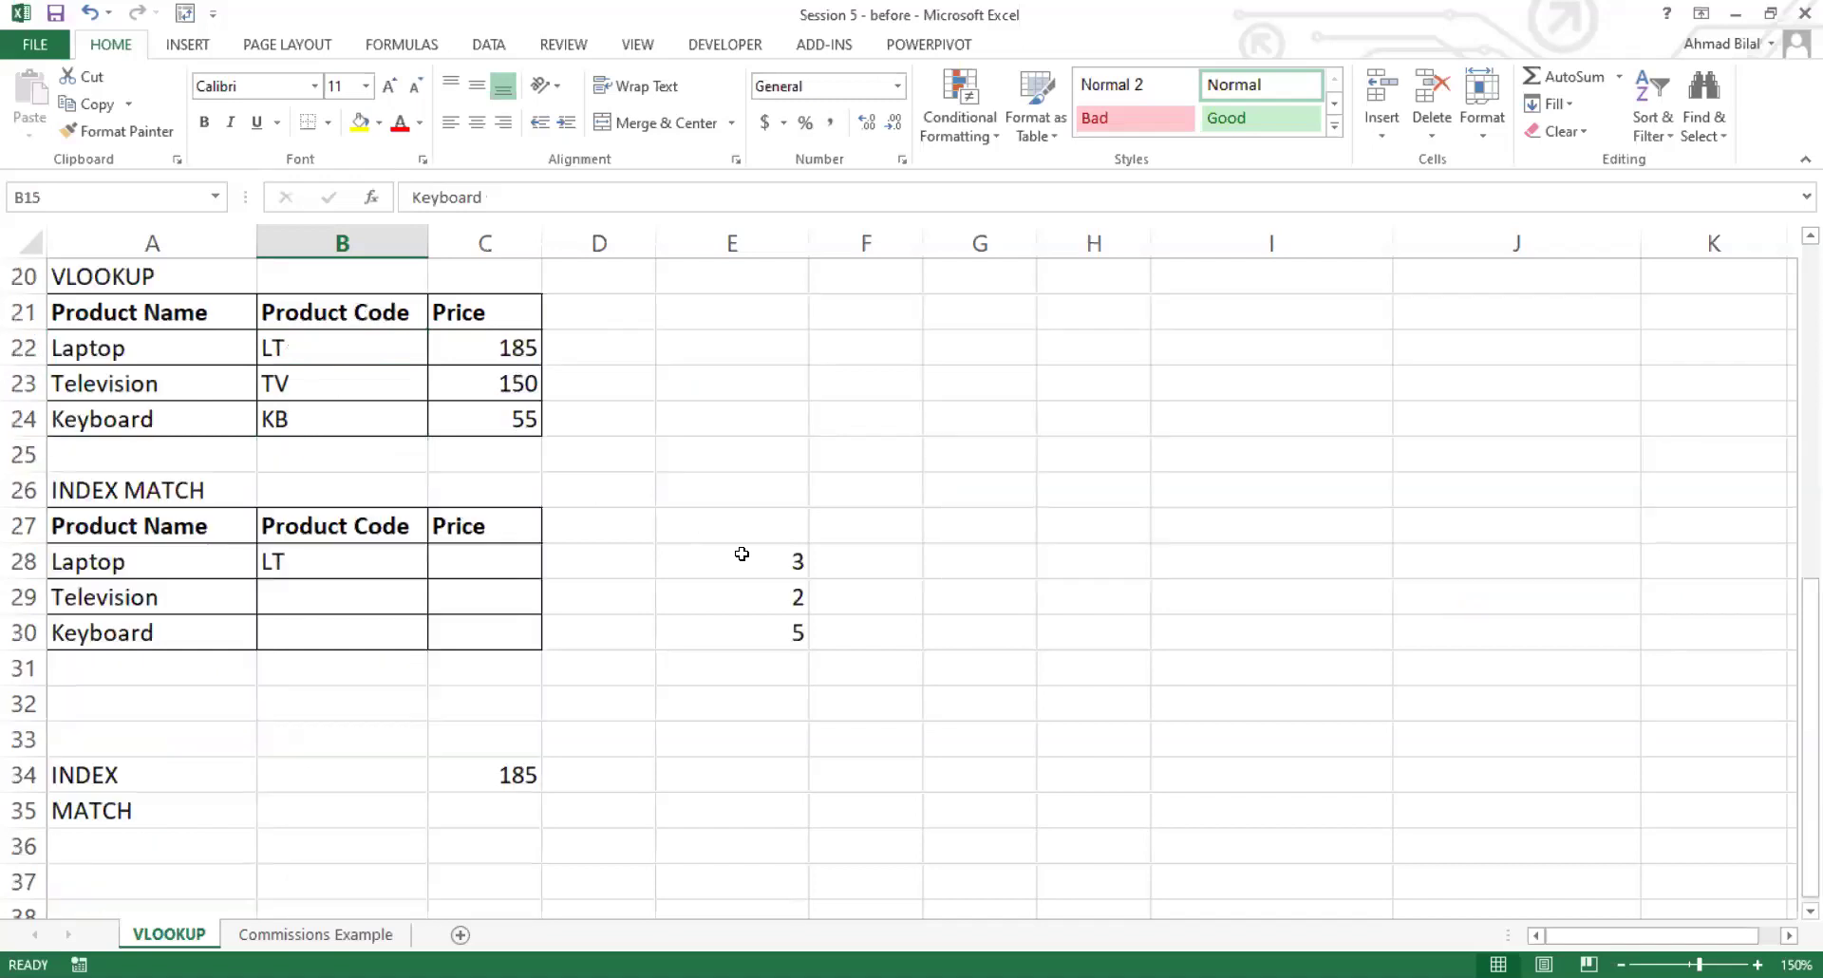
pyautogui.hotkey('ctrl', 'z')
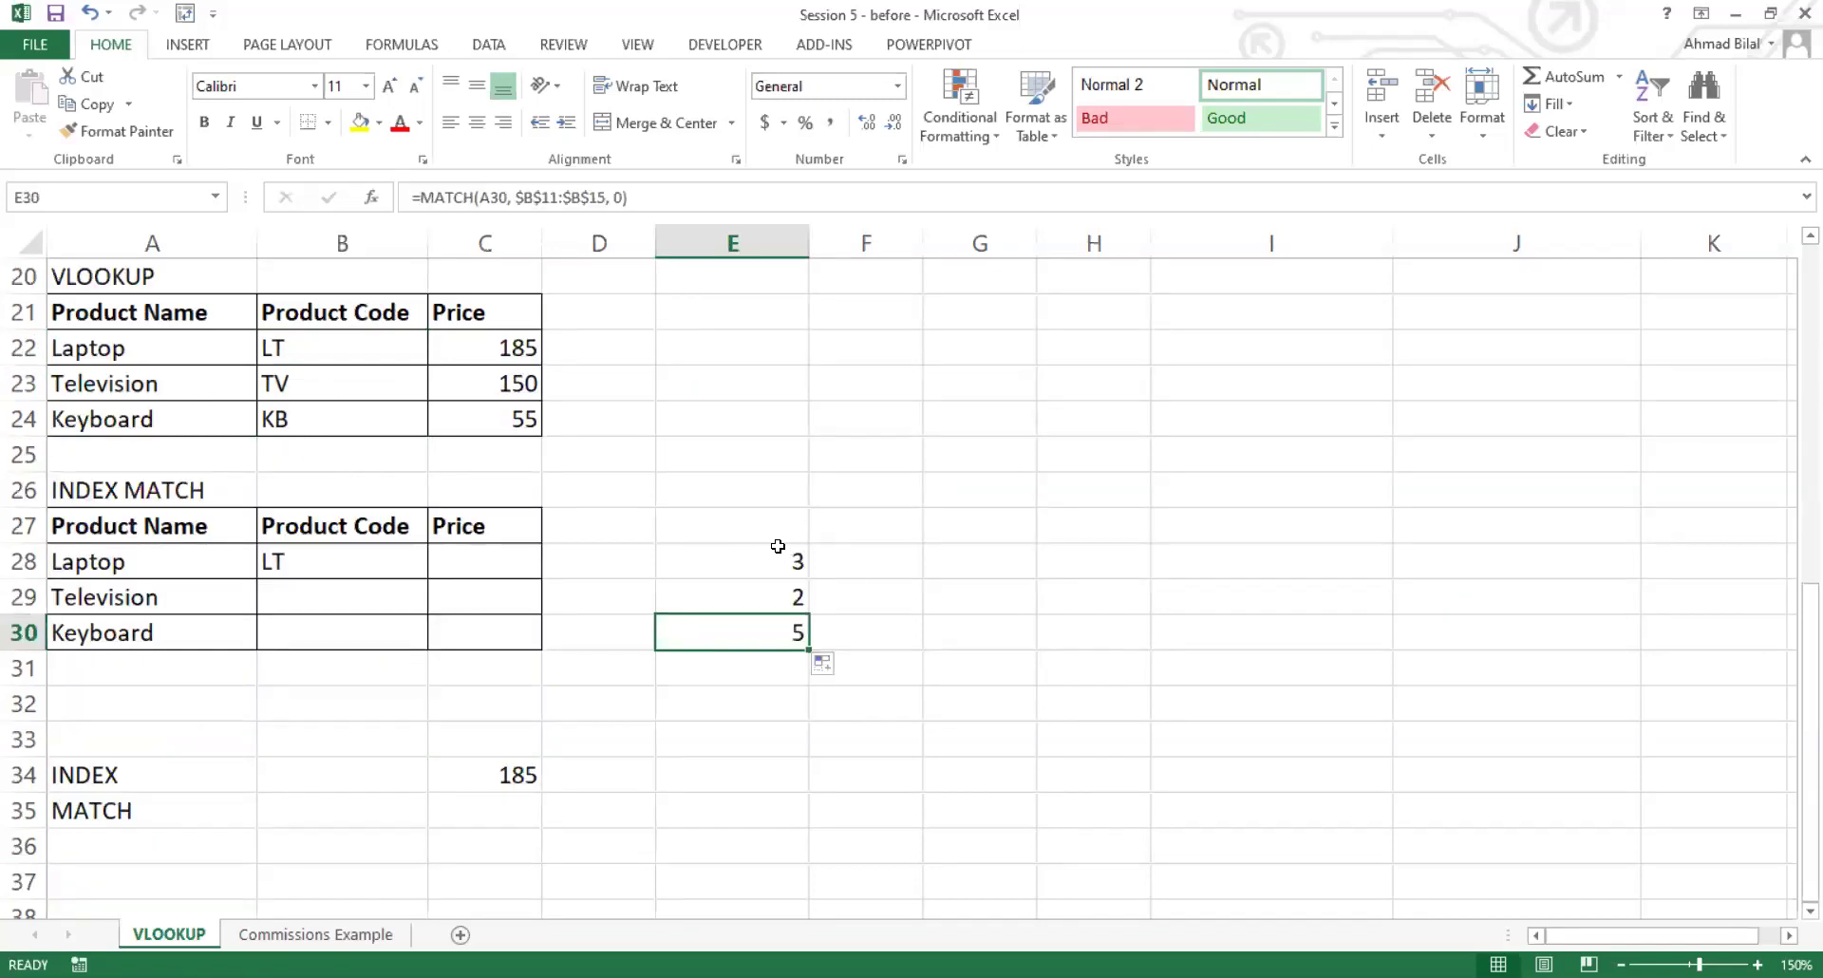
# Step: Compare the arguments of the MATCH formula in E28 with the row number argument of the INDEX formula in C34
pyautogui.click(777, 555)
pyautogui.doubleClick(800, 559)
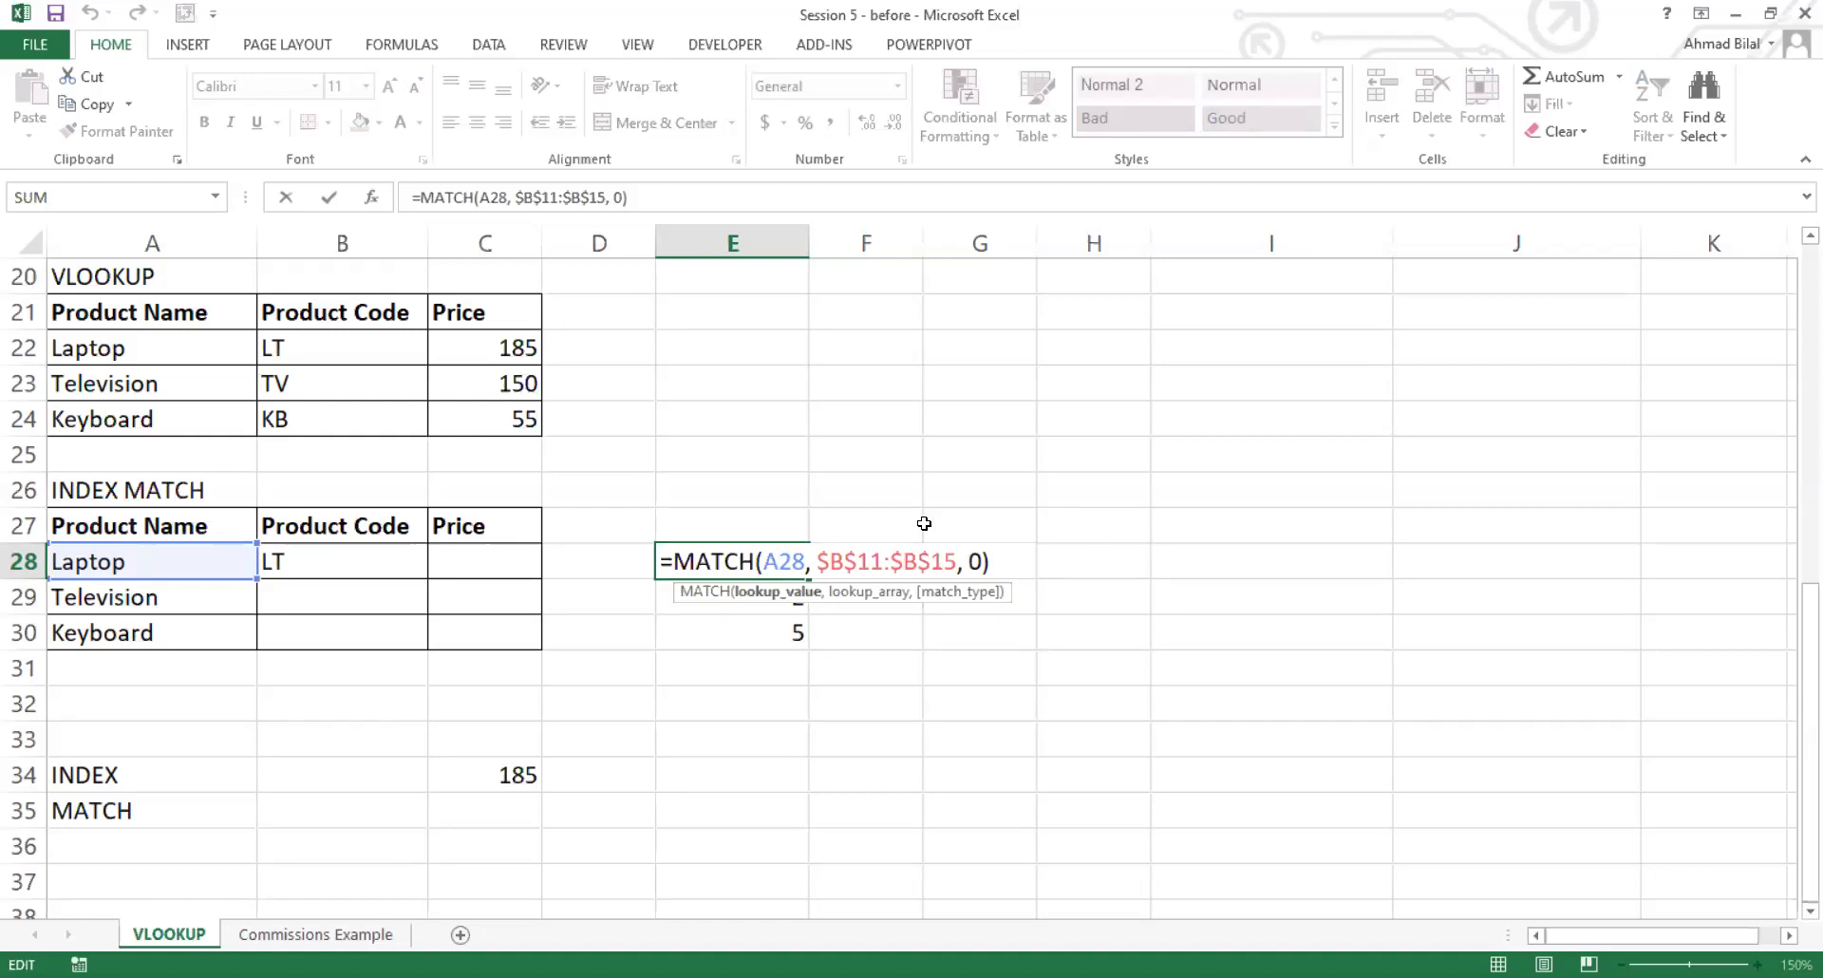
pyautogui.hotkey('ctrl', 'Return')
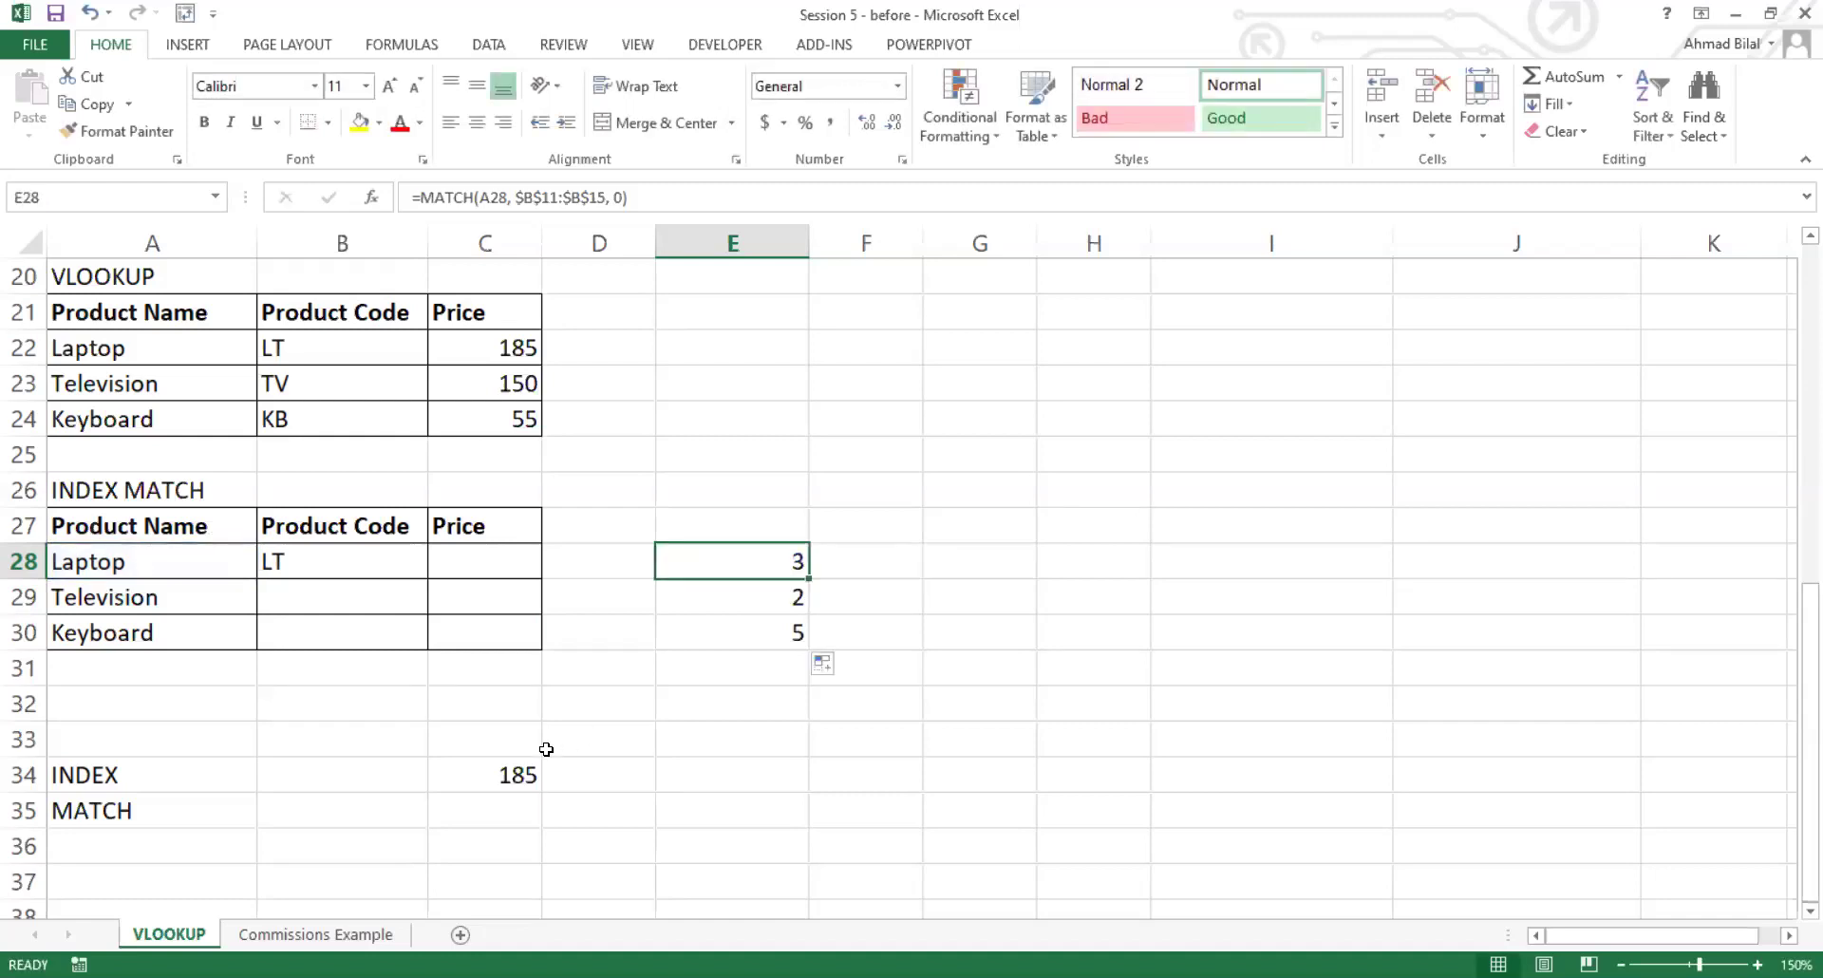
pyautogui.click(503, 761)
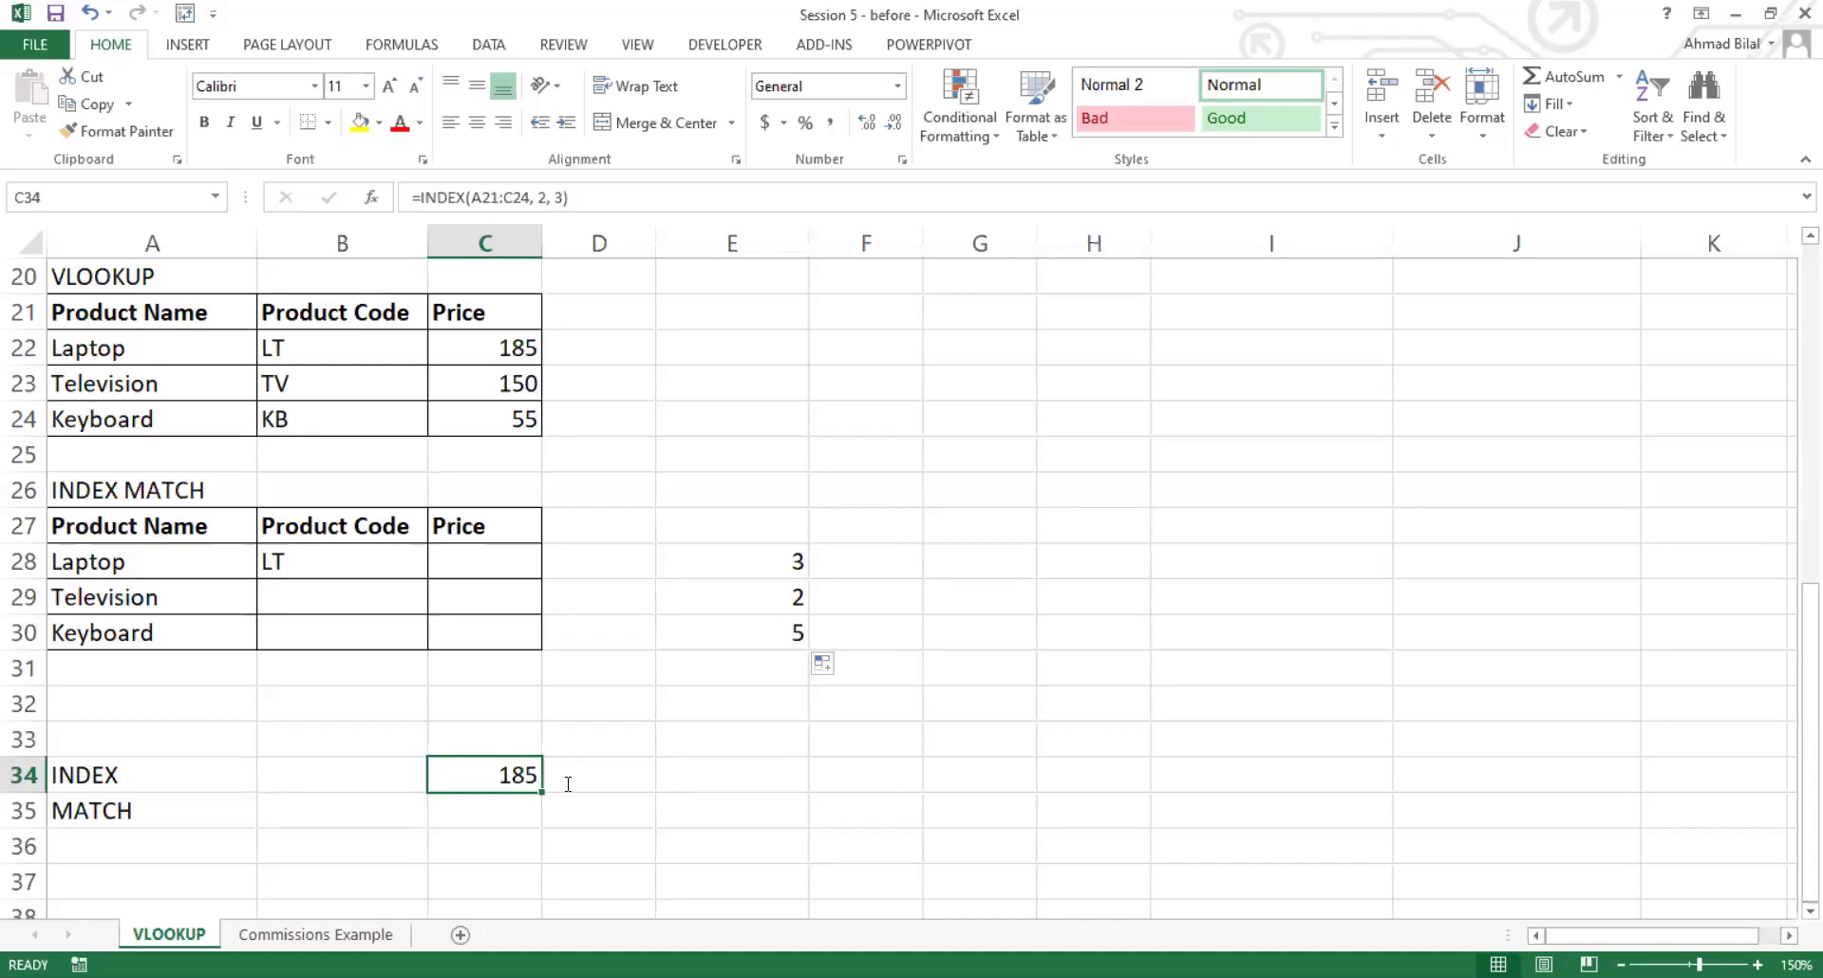
pyautogui.press('F2')
pyautogui.click(636, 781)
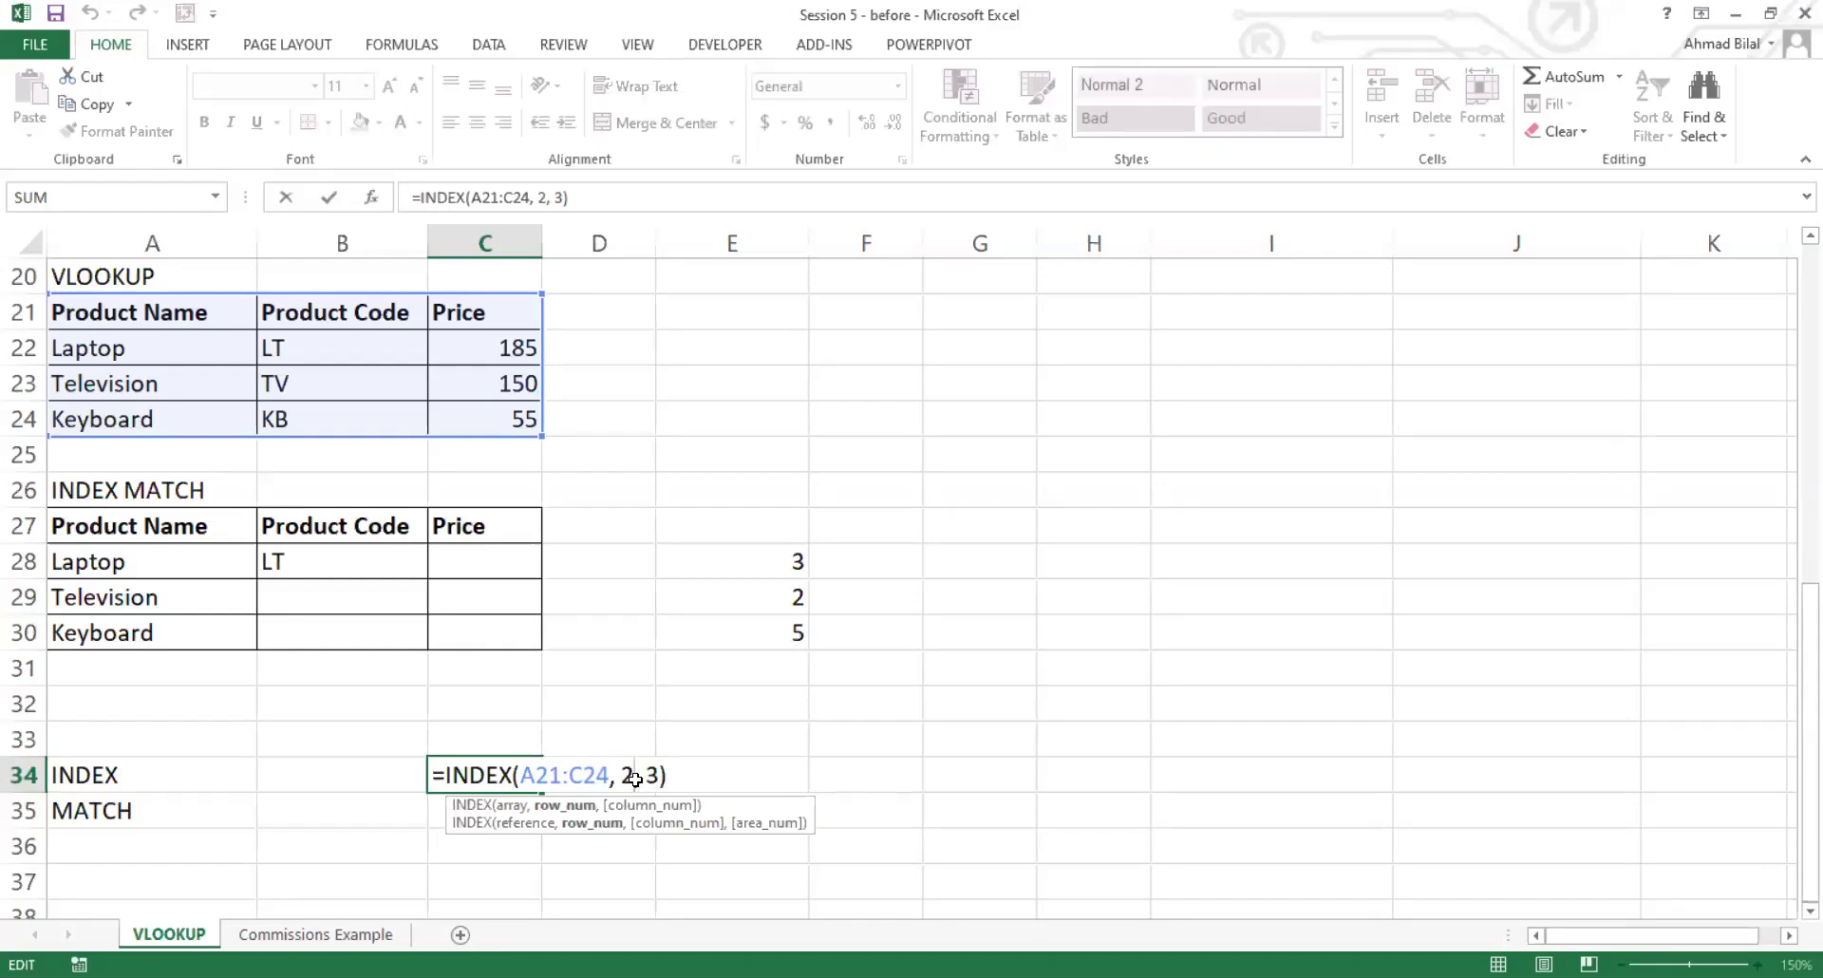
pyautogui.hotkey('ctrl', 'Return')
pyautogui.click(738, 554)
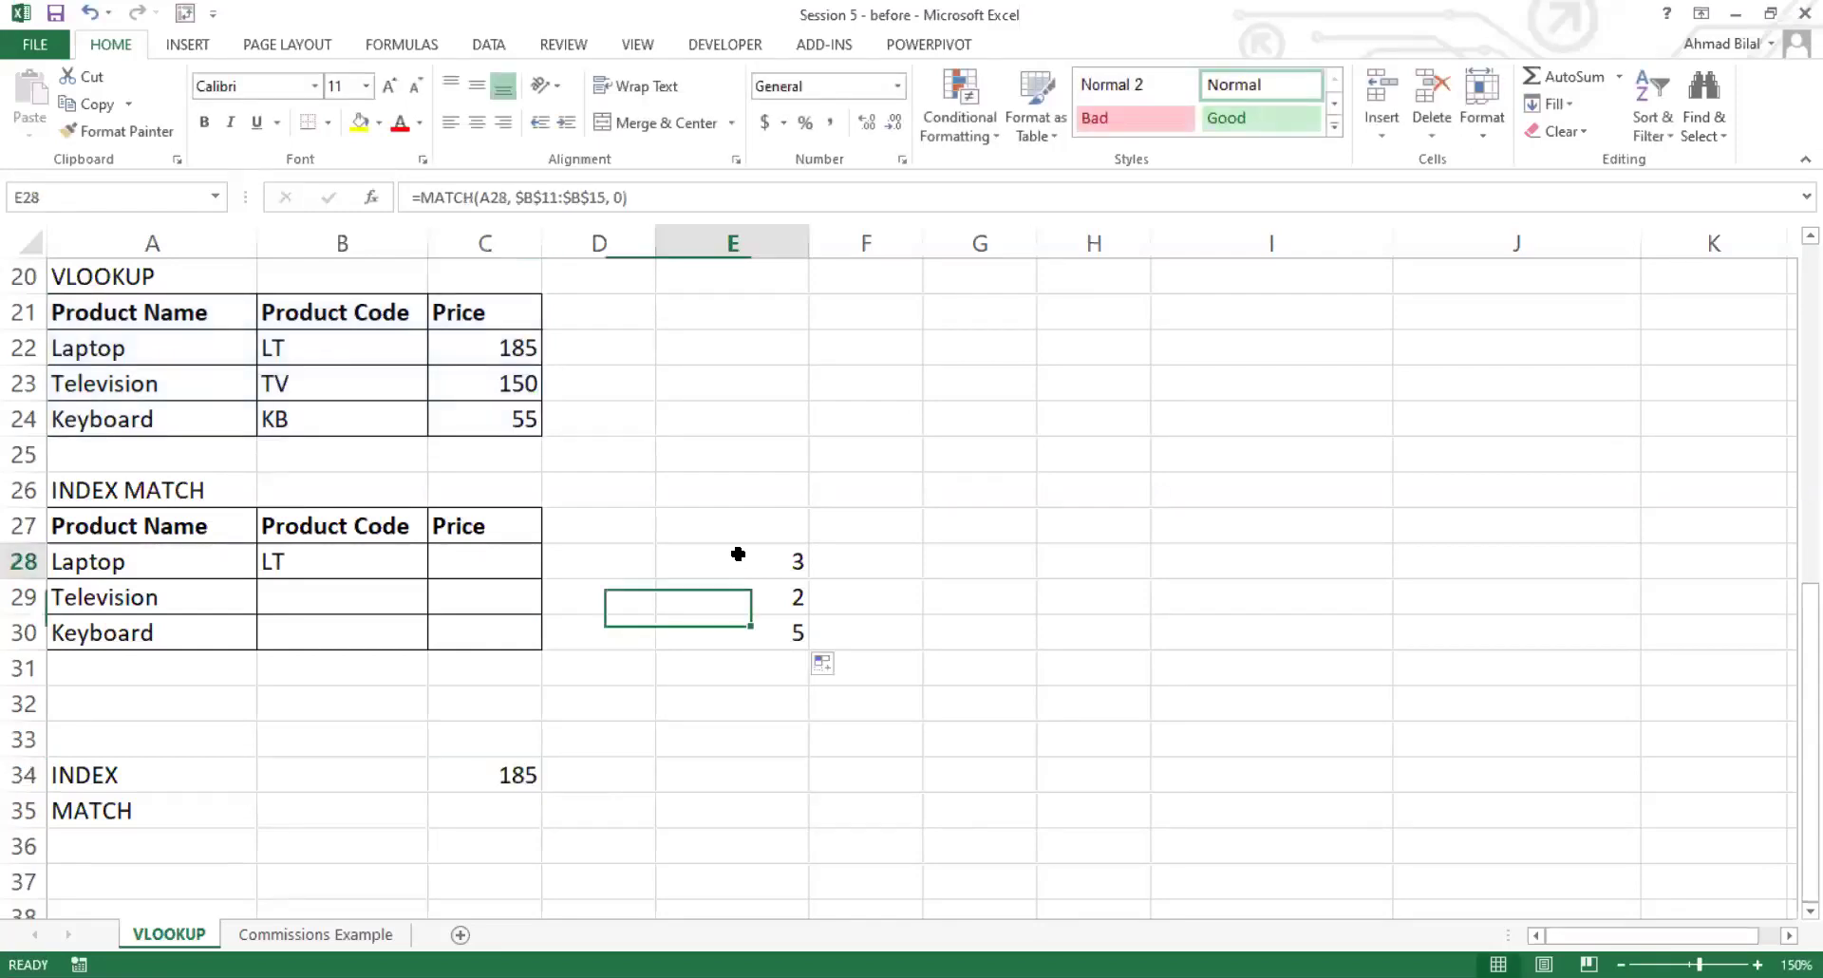
pyautogui.doubleClick(737, 554)
pyautogui.click(805, 561)
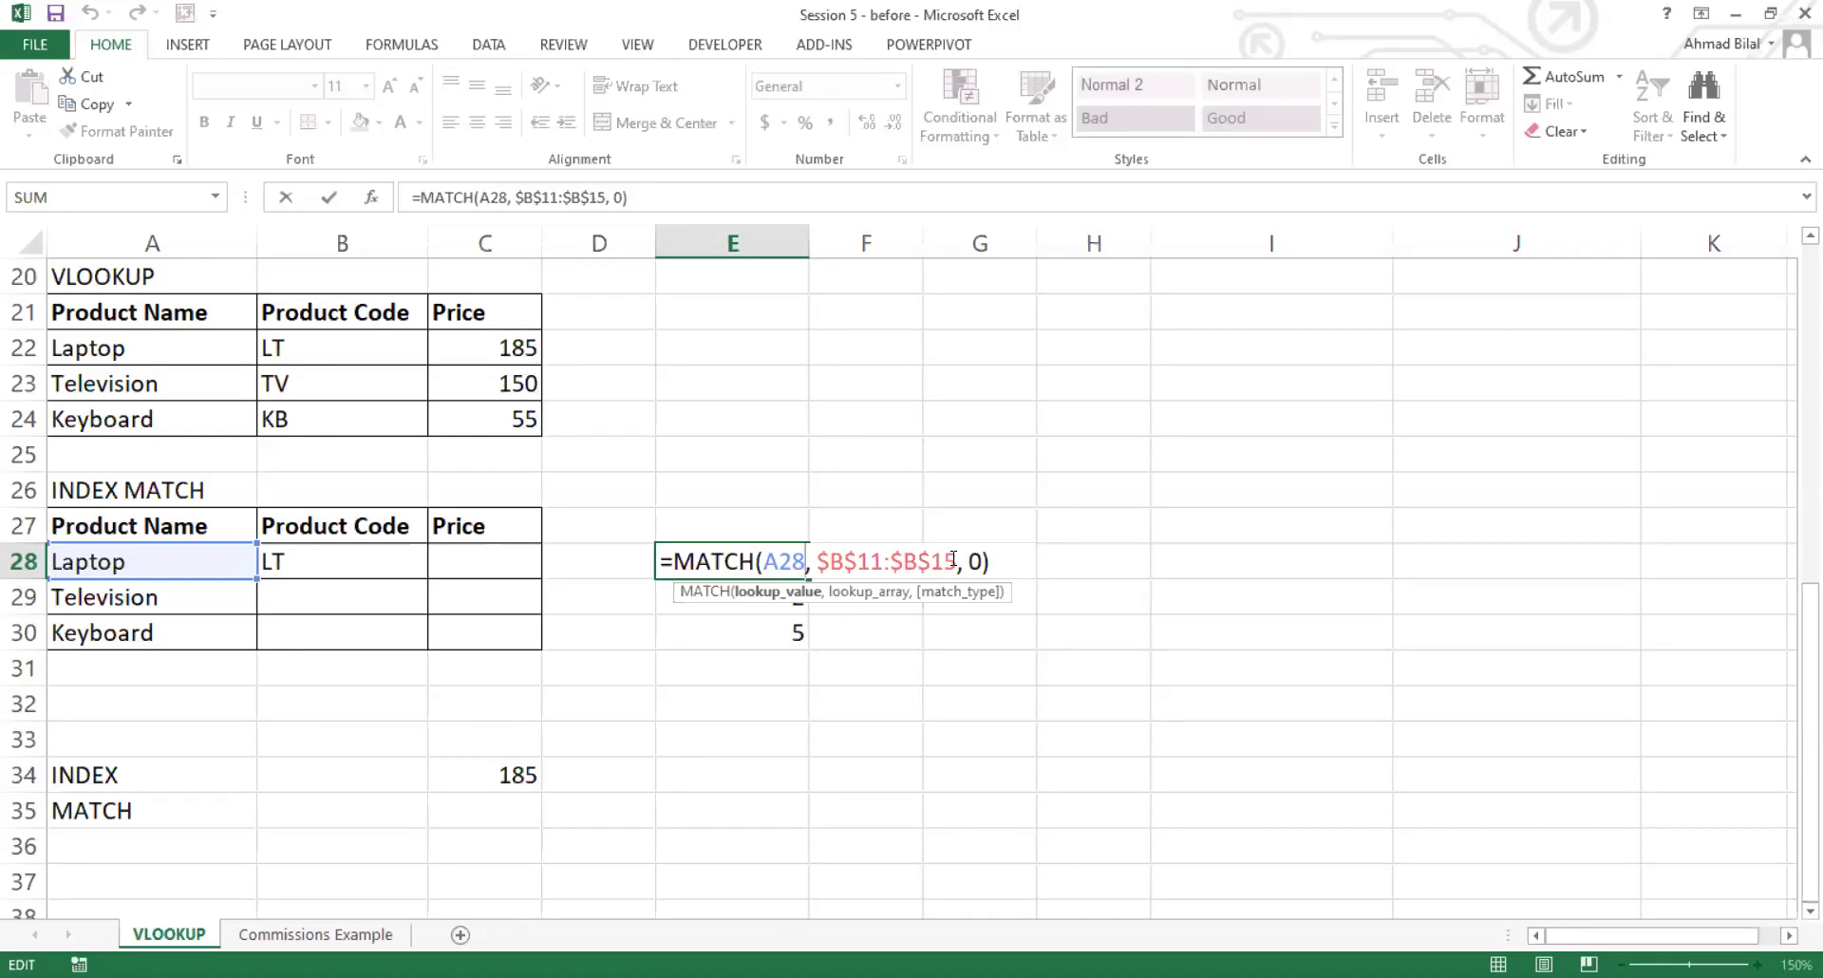
pyautogui.hotkey('ctrl', 'Return')
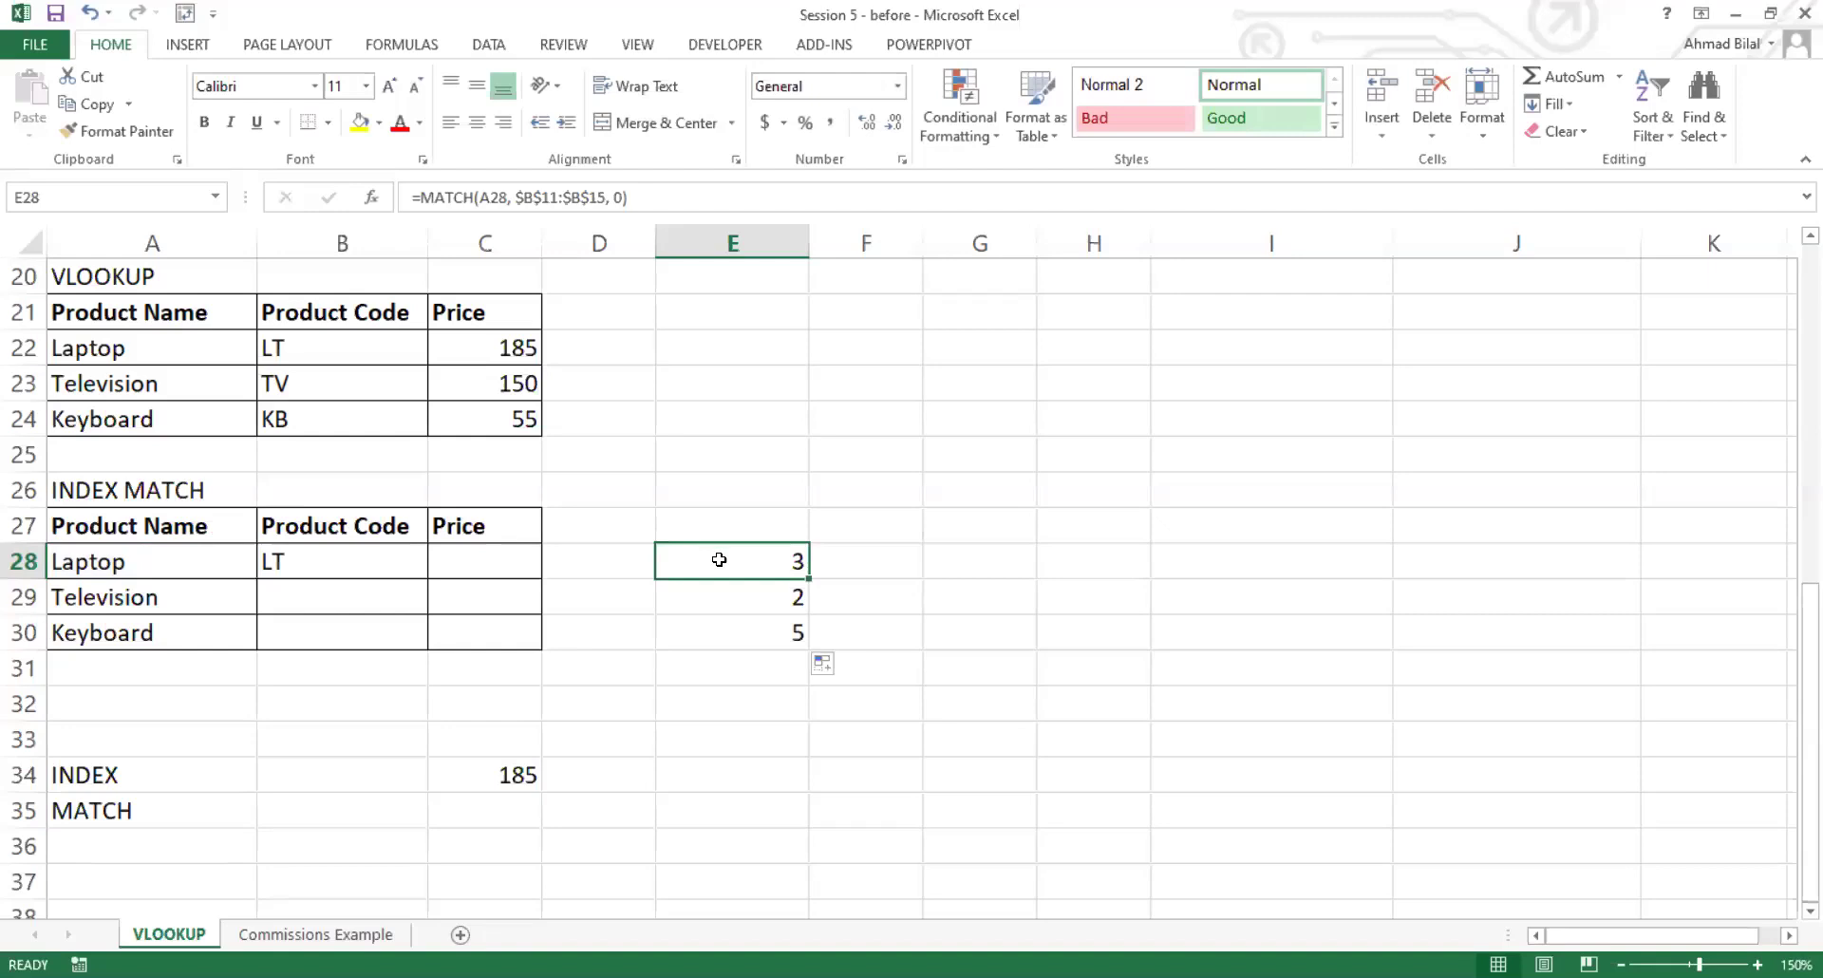
# Step: Examine the array and row number arguments of the INDEX formula in B28 against the Stock table's rows
pyautogui.click(357, 559)
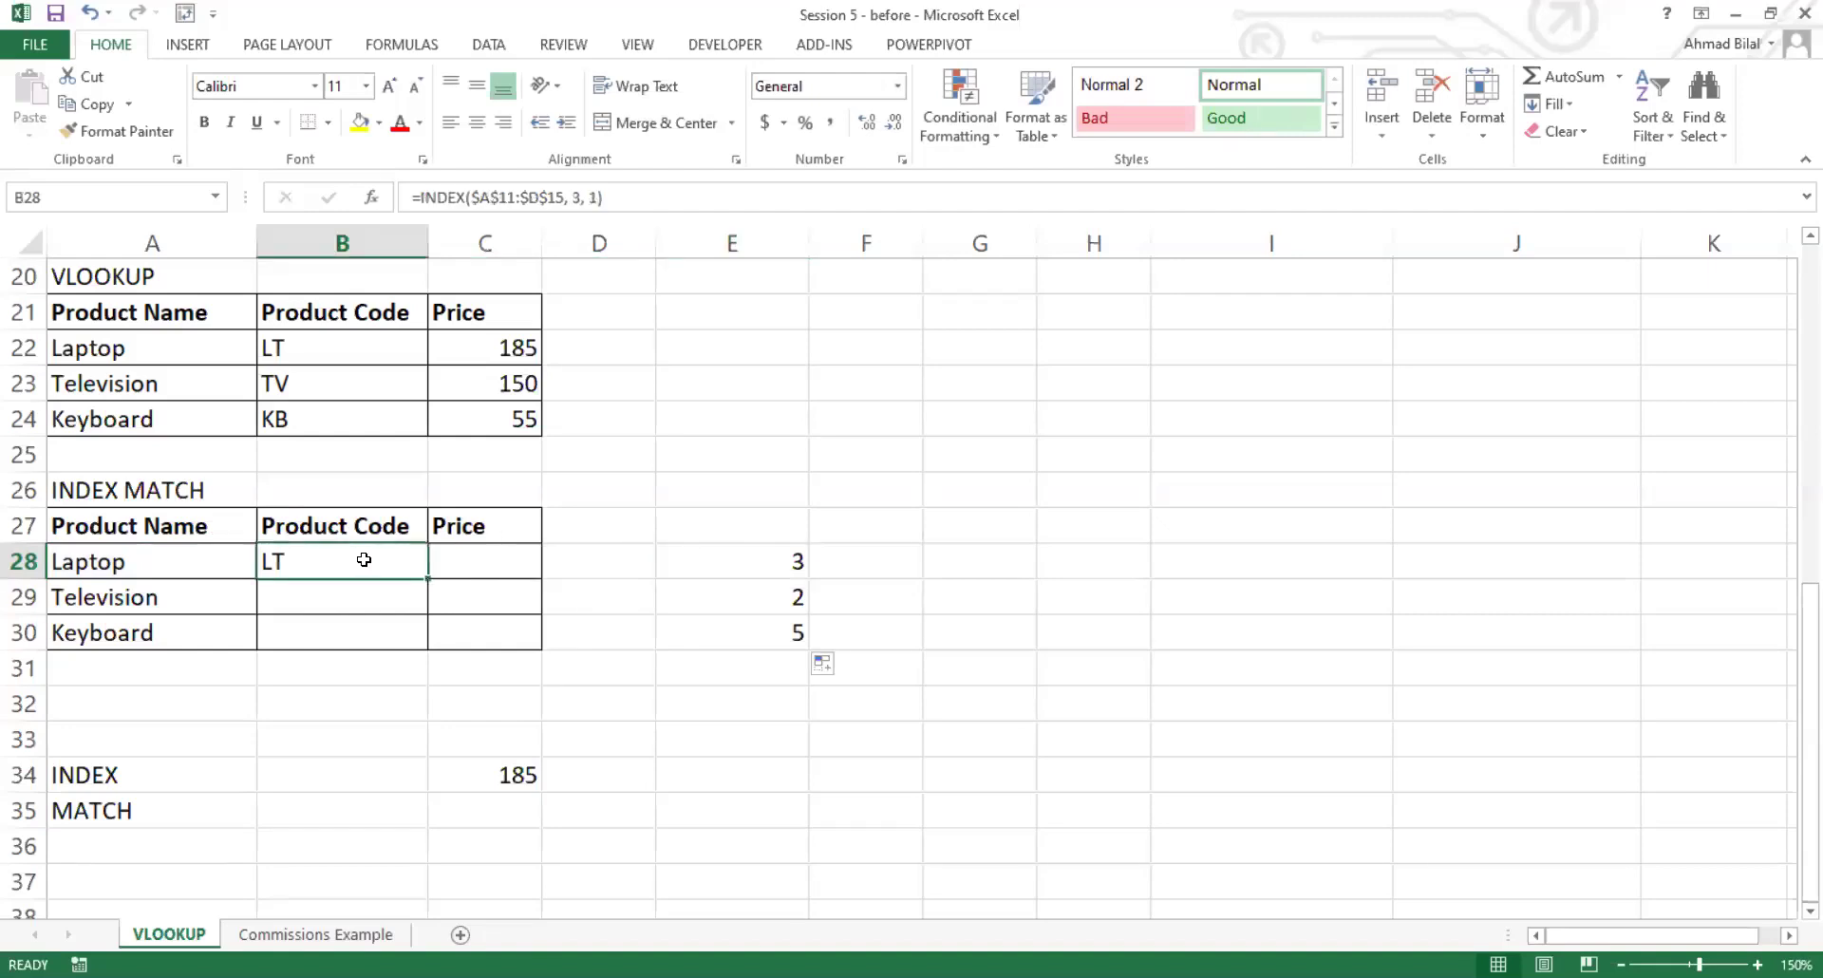
pyautogui.scroll(2, 464, 590)
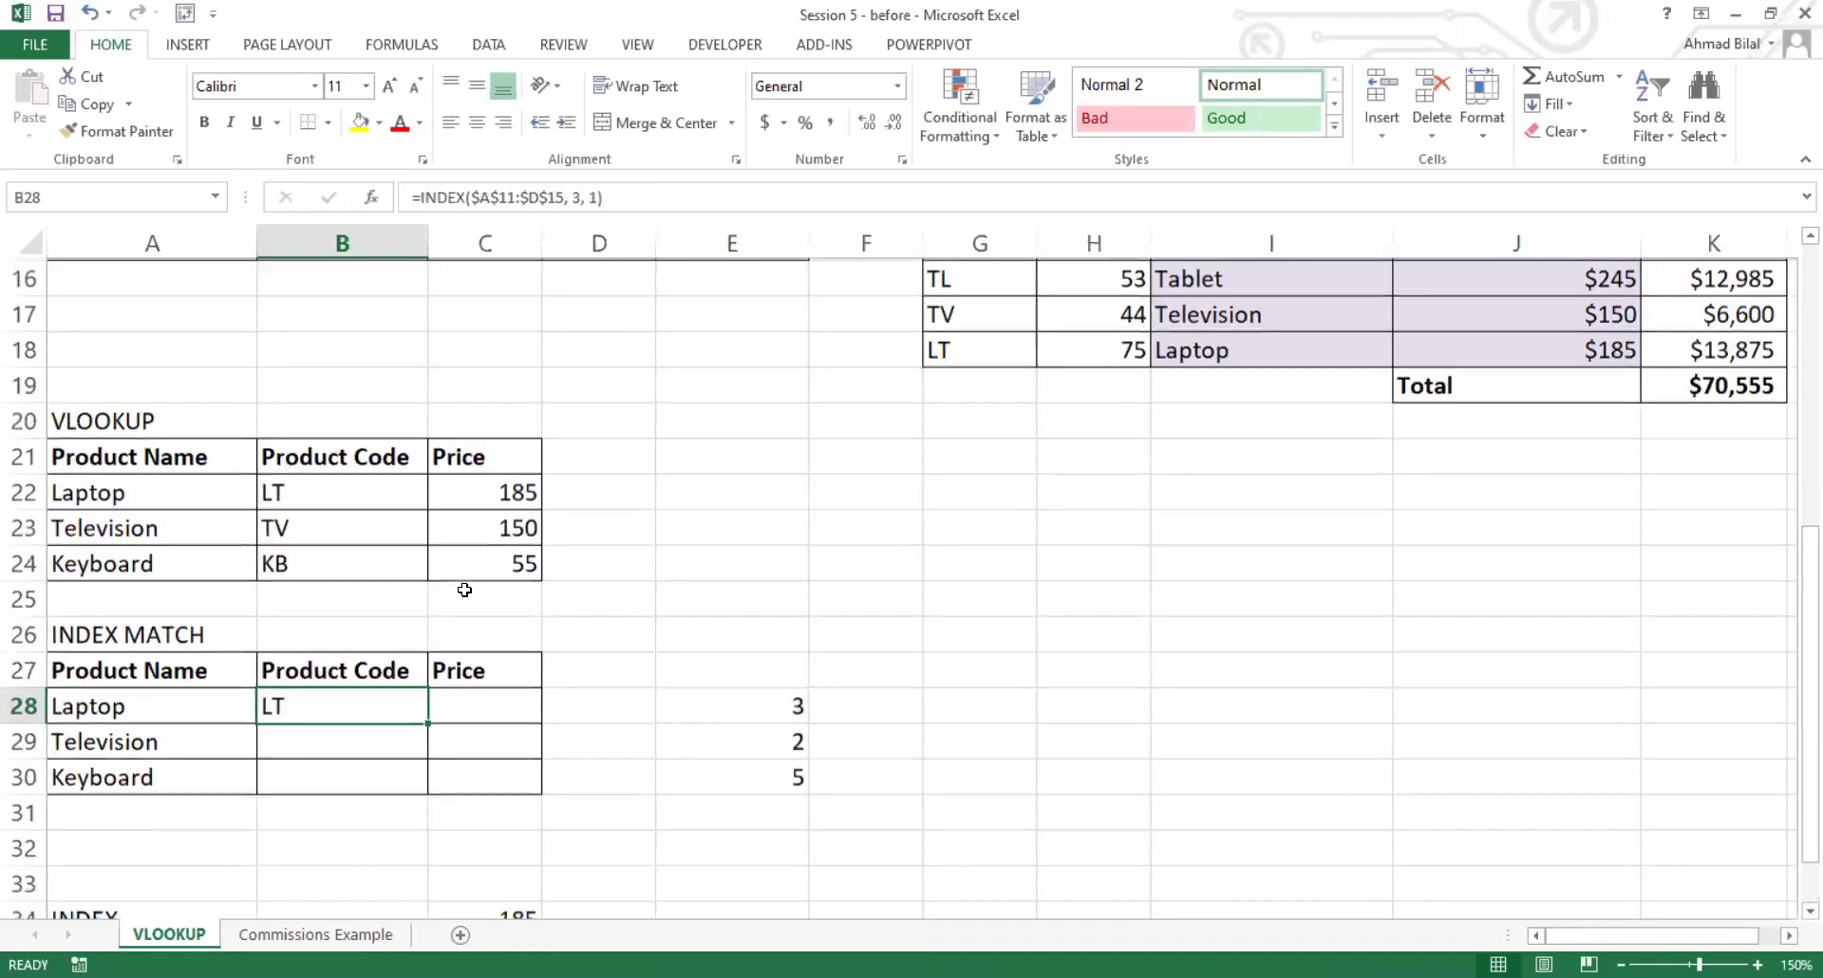
pyautogui.scroll(-1, 456, 593)
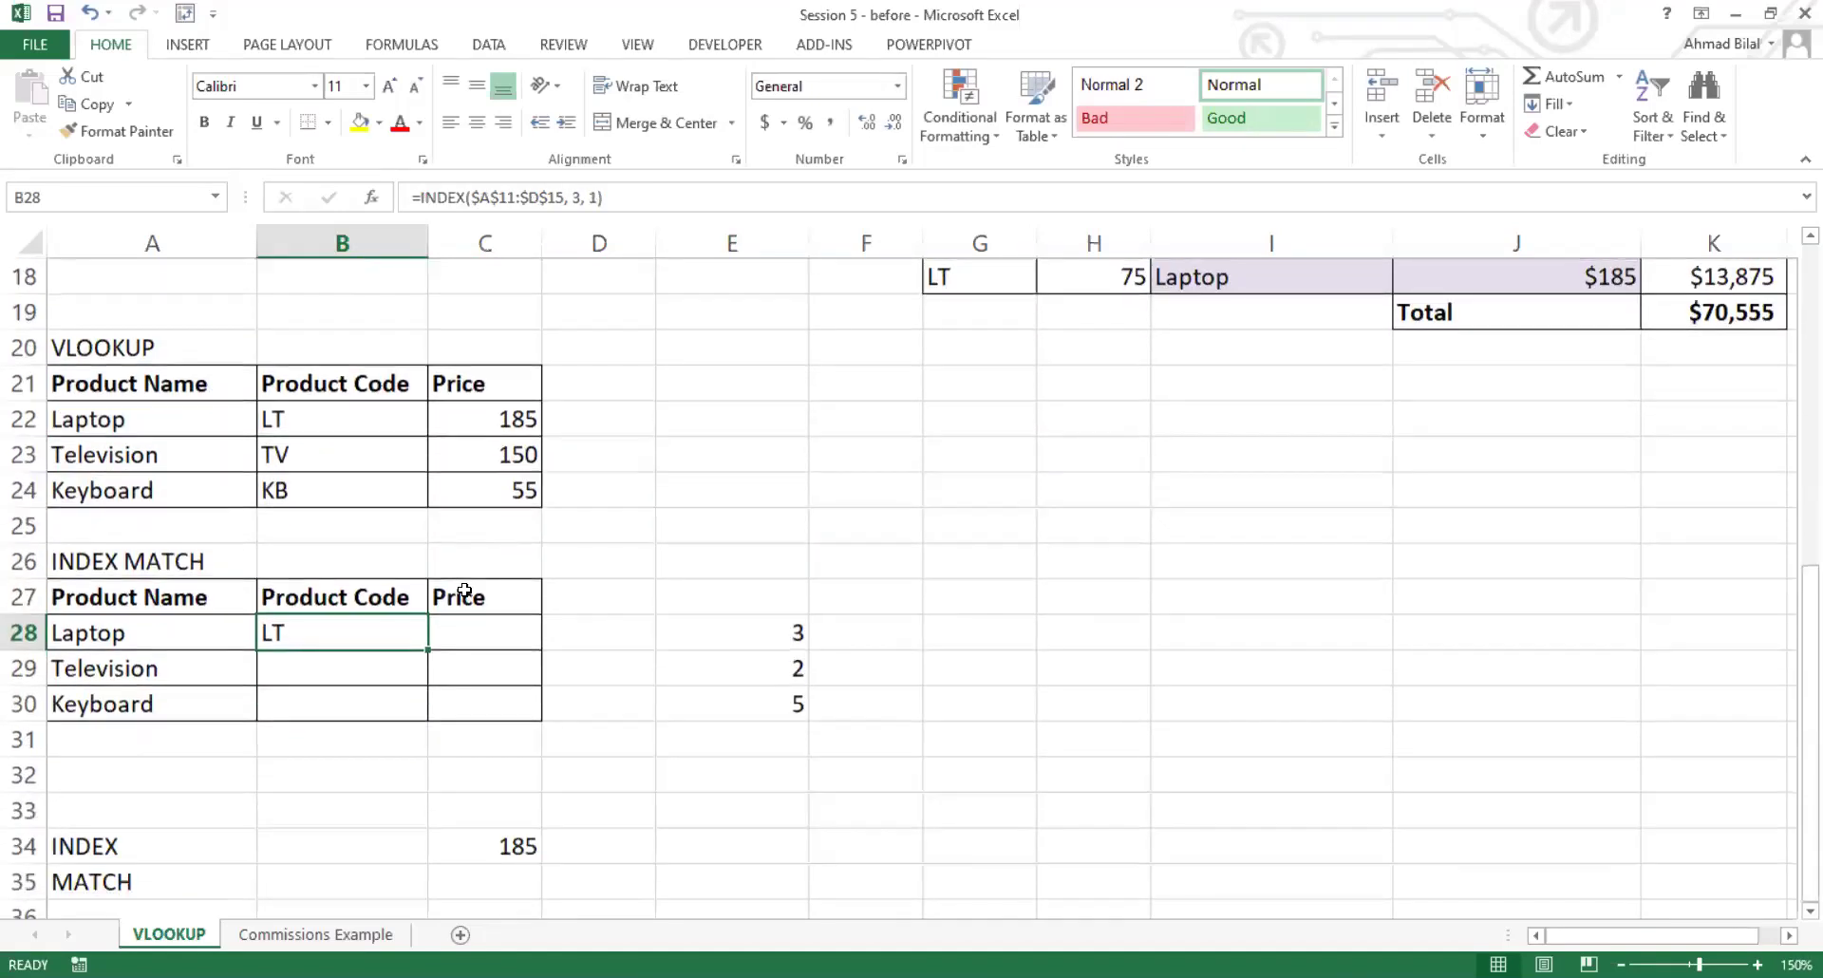
pyautogui.doubleClick(317, 630)
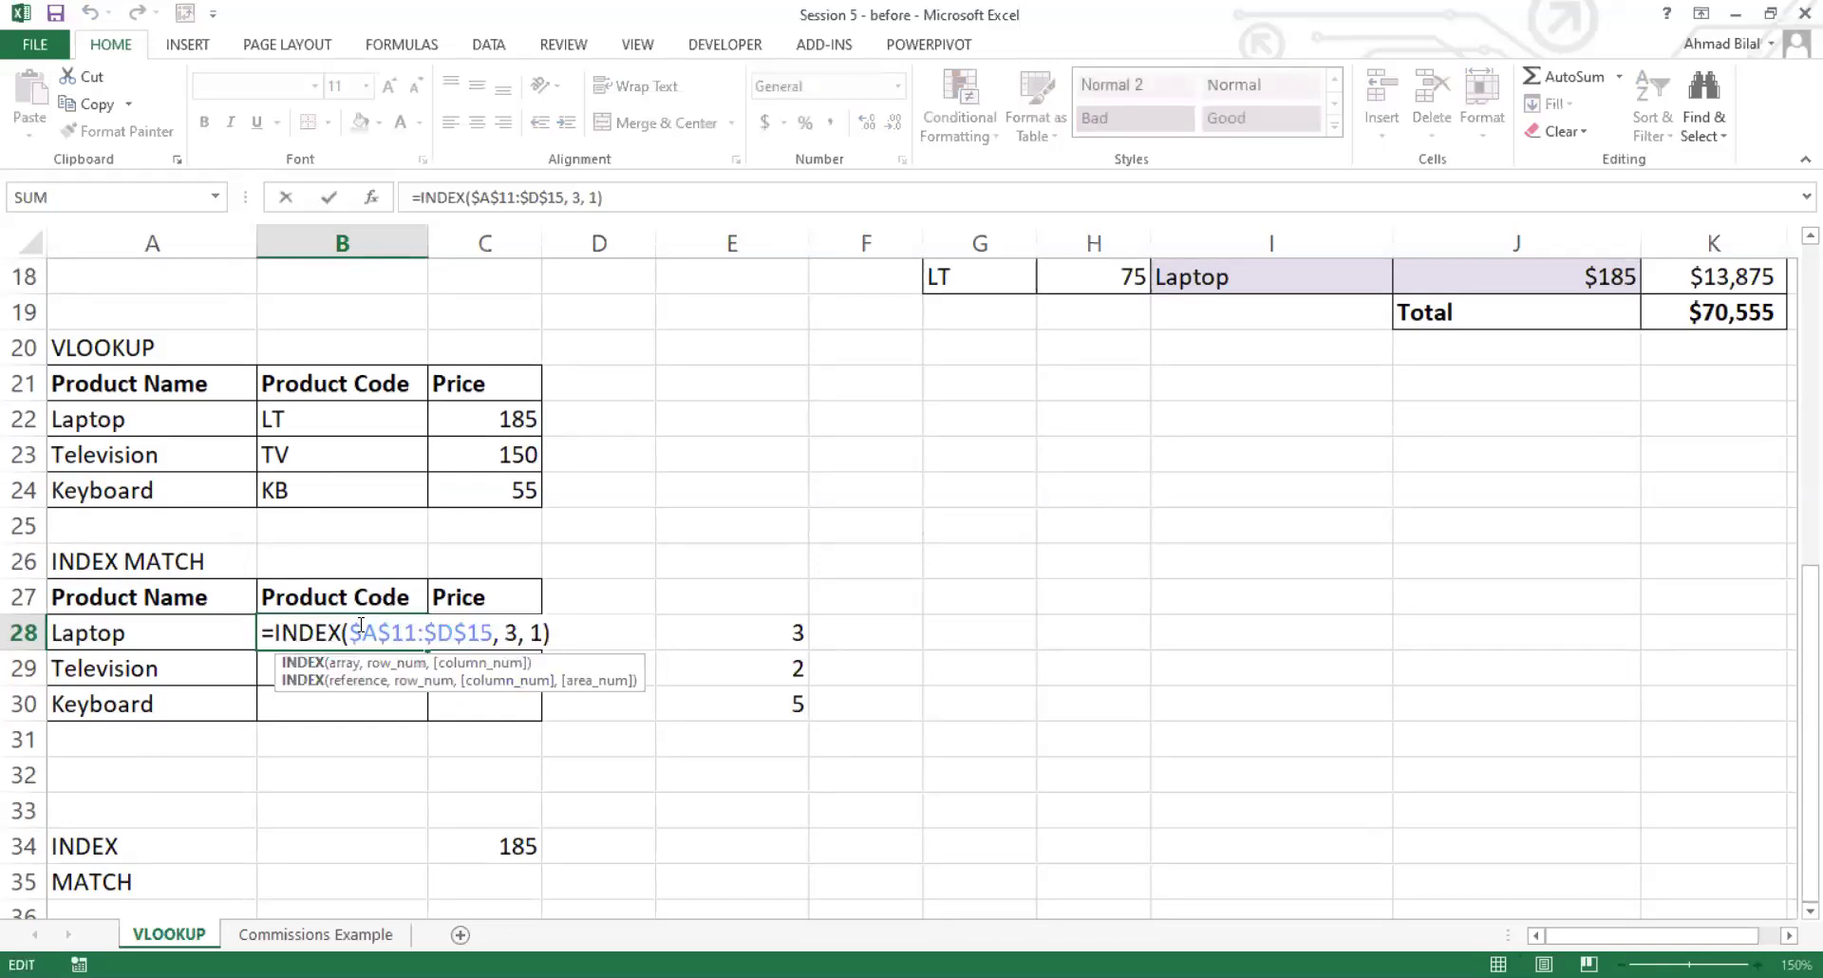
pyautogui.click(494, 632)
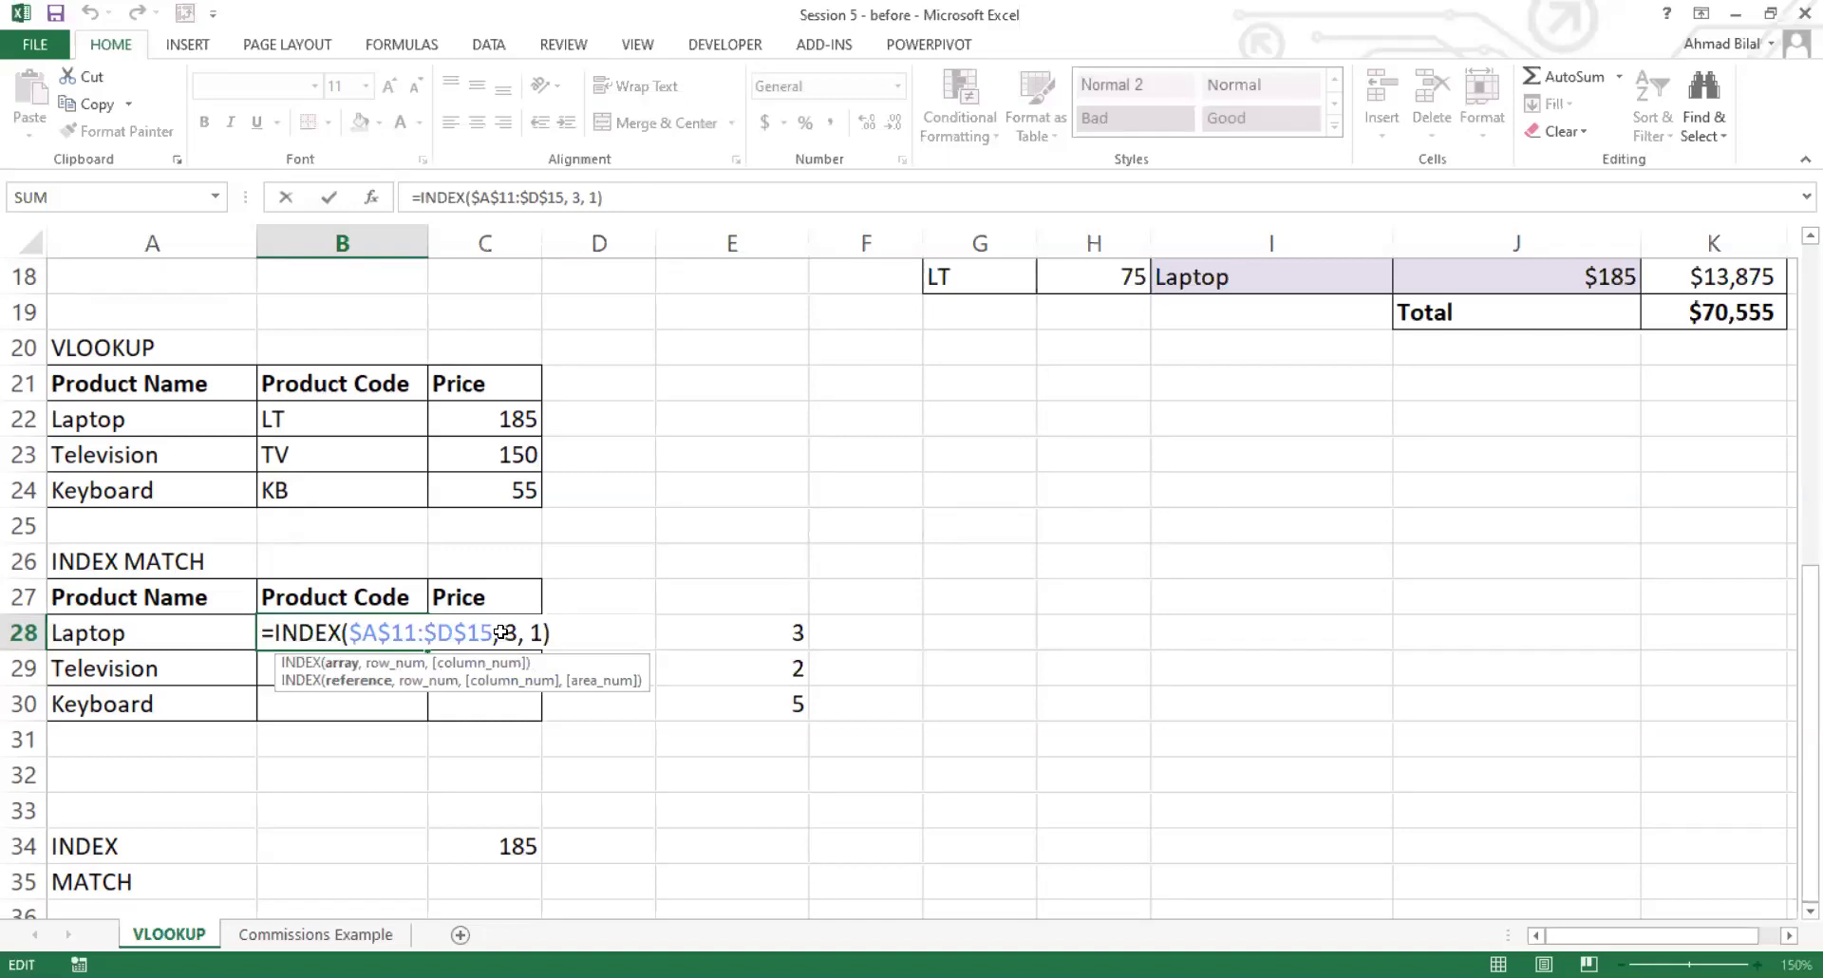
pyautogui.scroll(2, 176, 829)
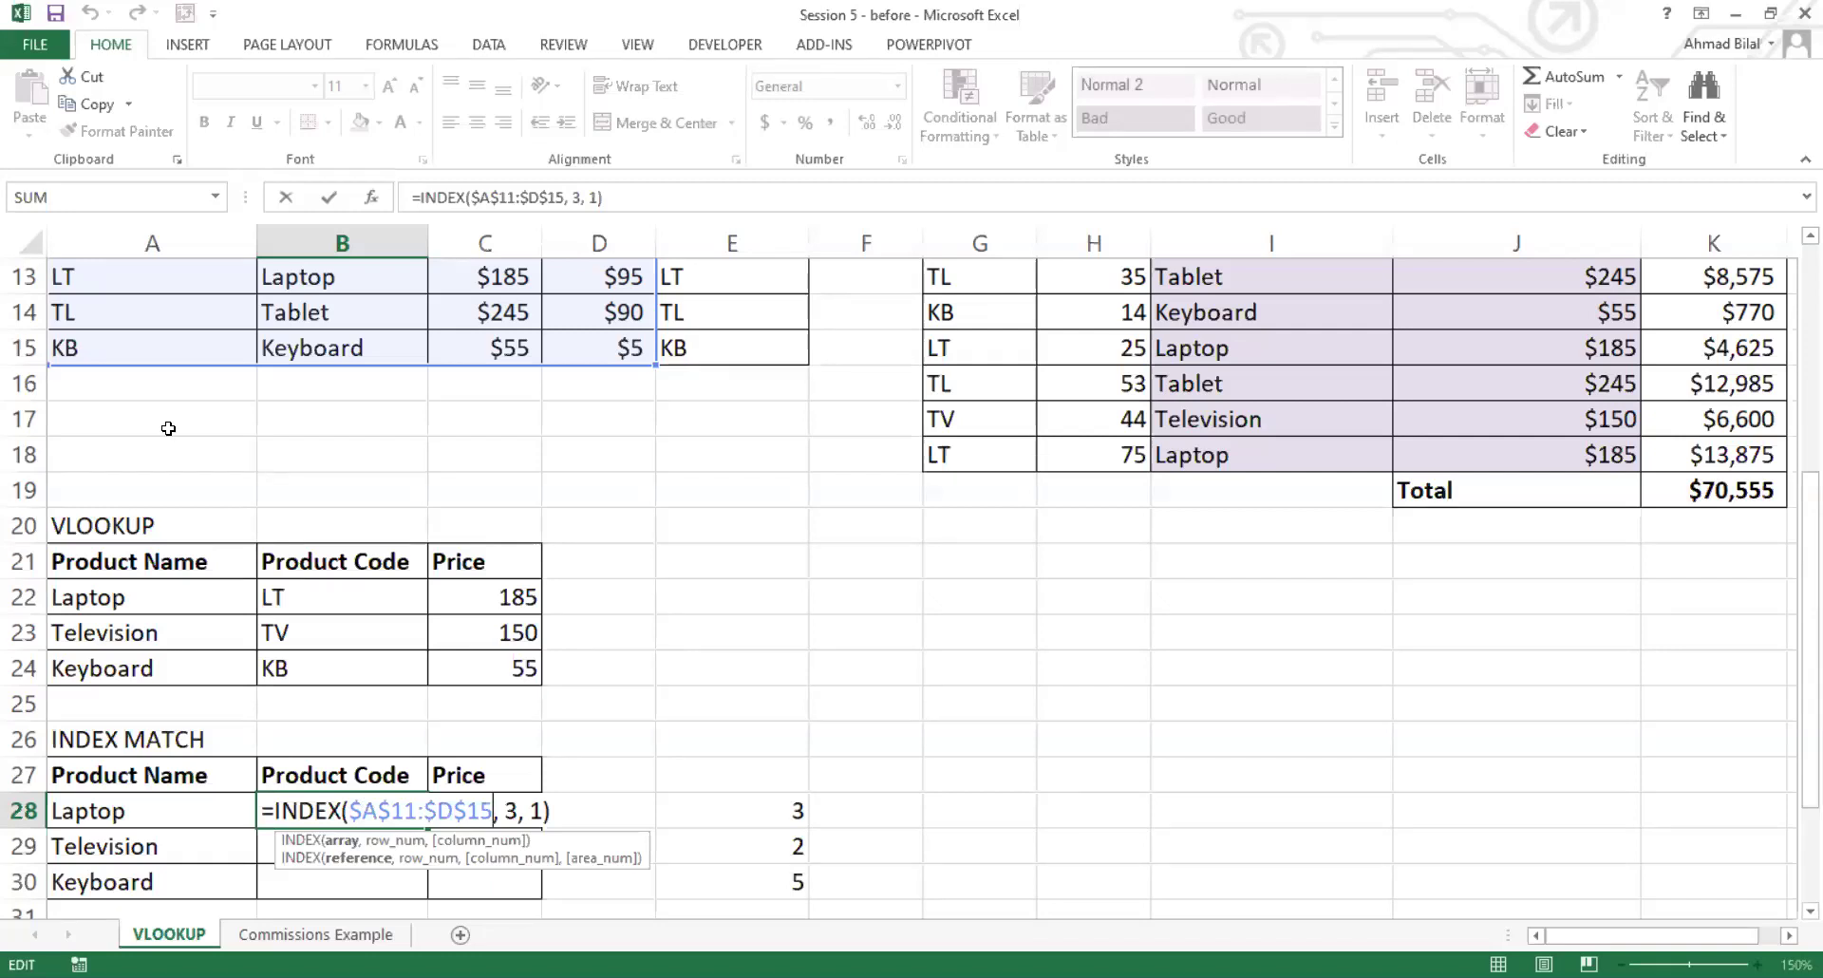
pyautogui.scroll(1, 163, 419)
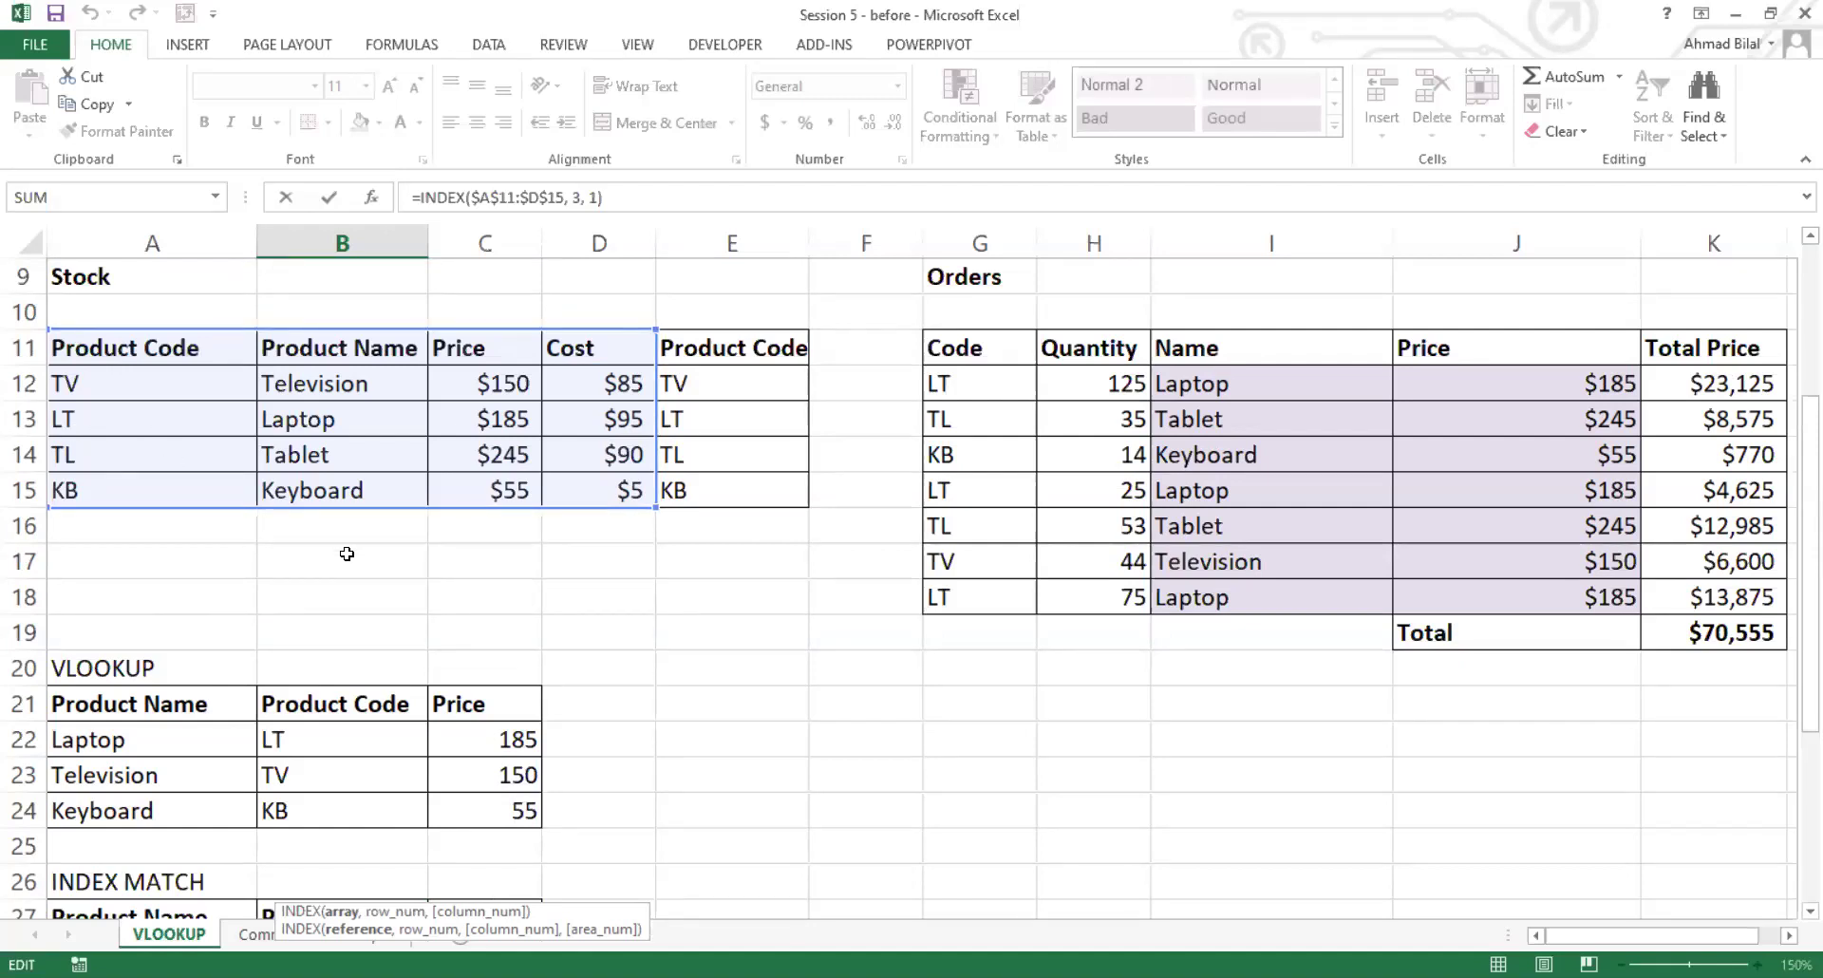
pyautogui.scroll(-2, 413, 620)
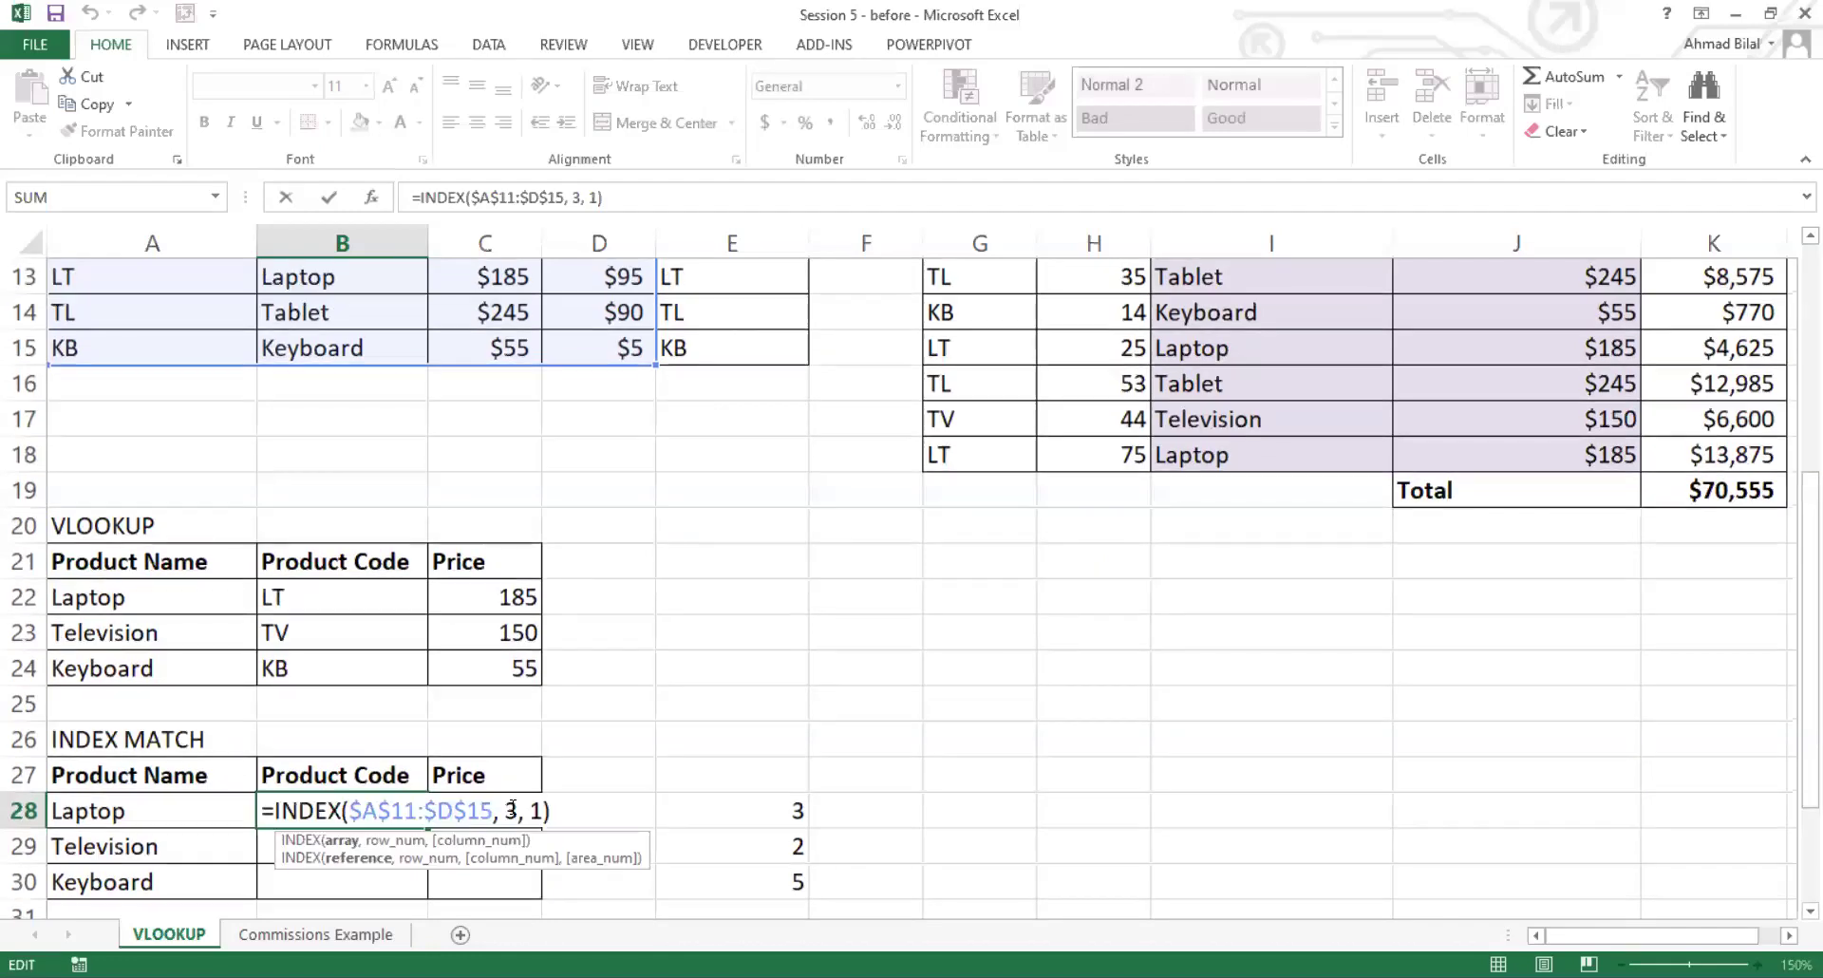
pyautogui.click(513, 808)
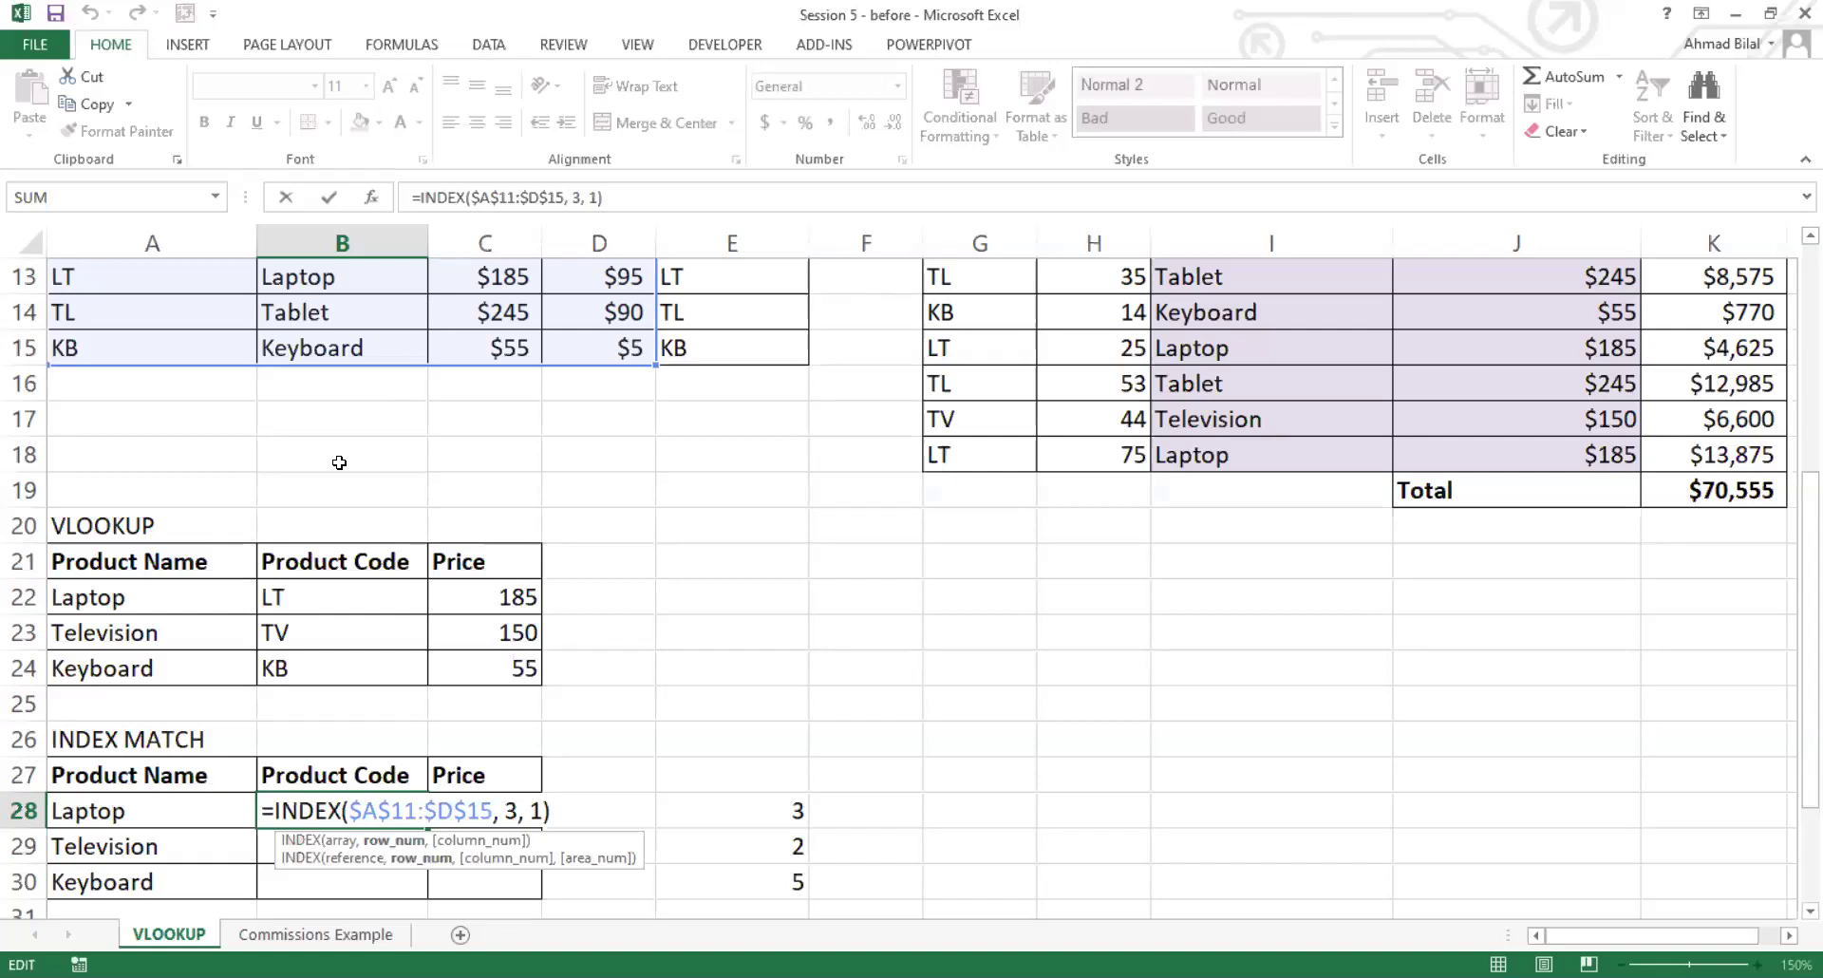
pyautogui.scroll(2, 397, 461)
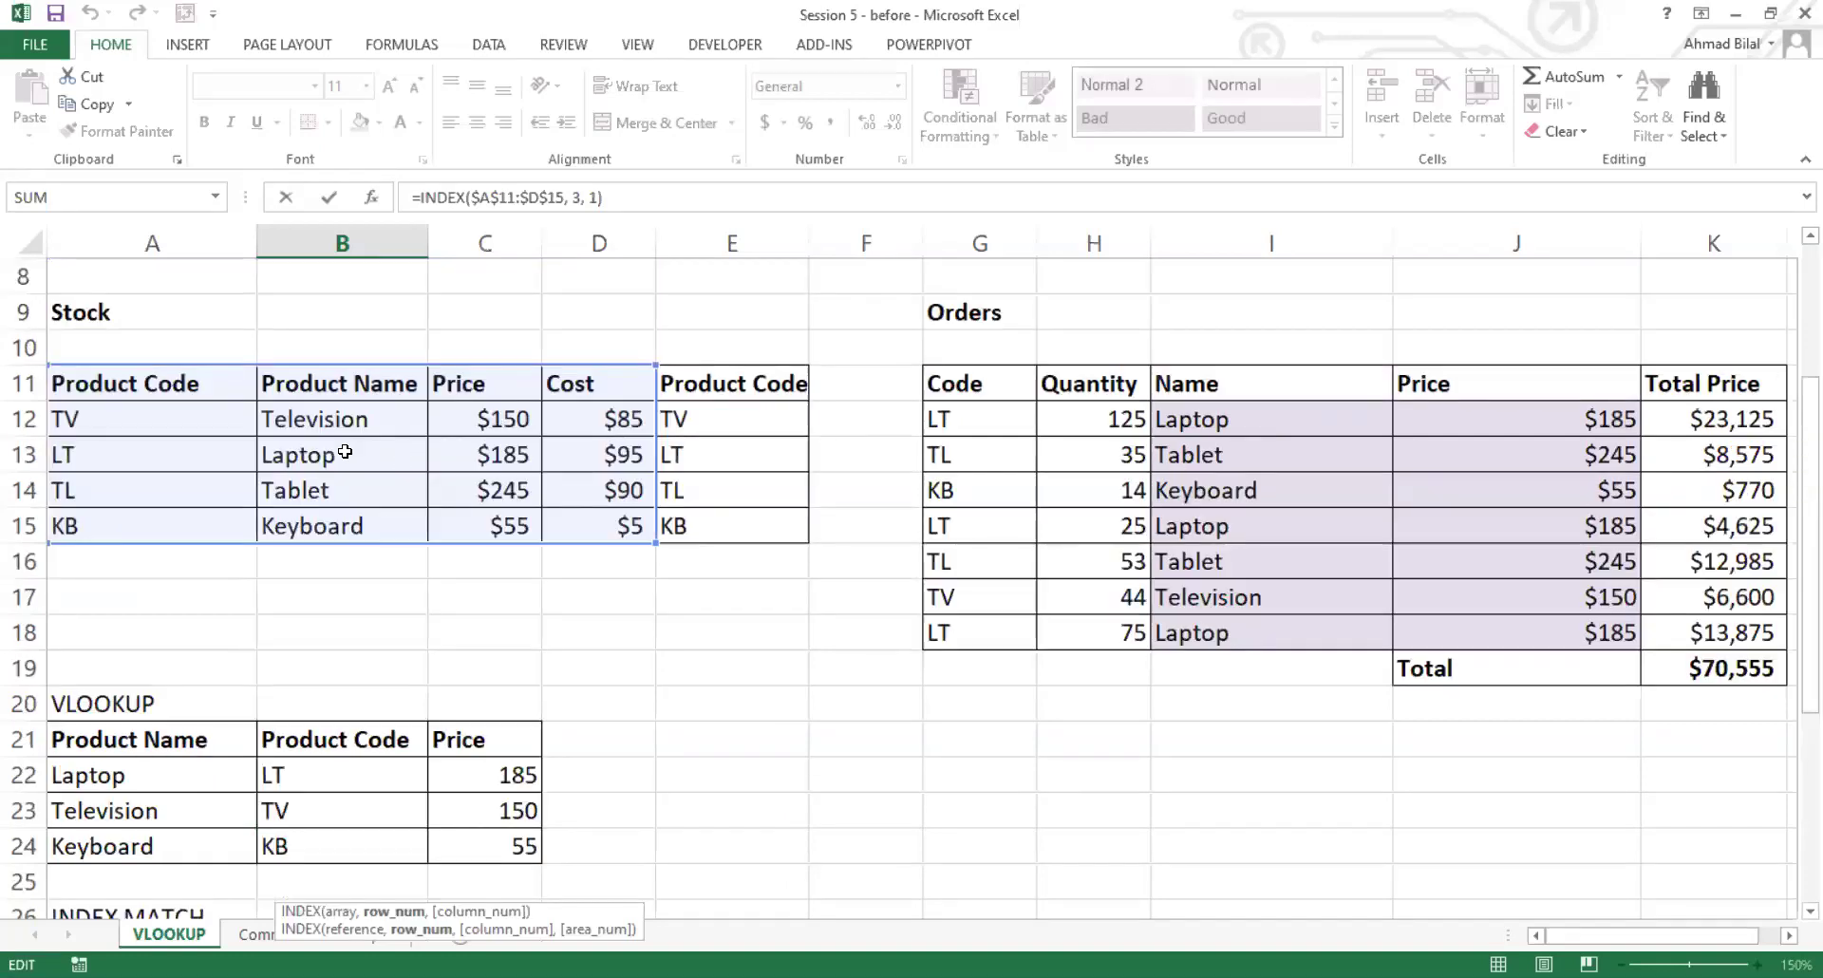
pyautogui.scroll(-1, 470, 546)
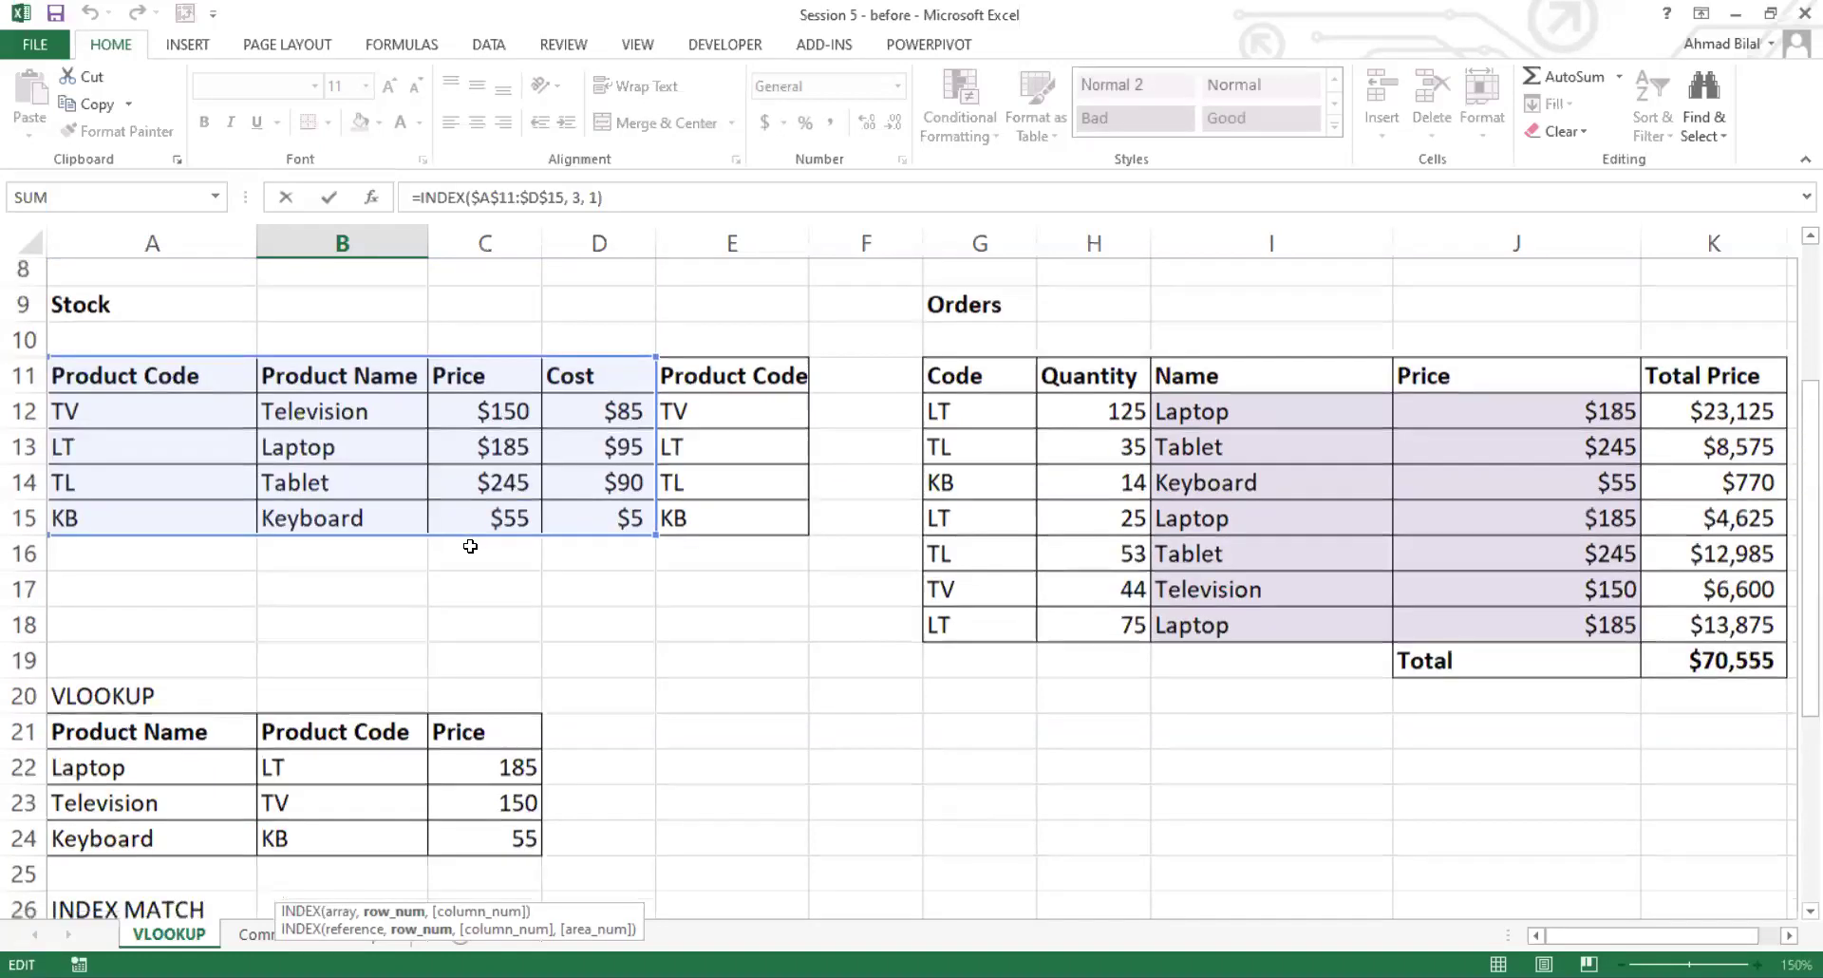
pyautogui.scroll(-2, 520, 700)
pyautogui.hotkey('ctrl', 'Return')
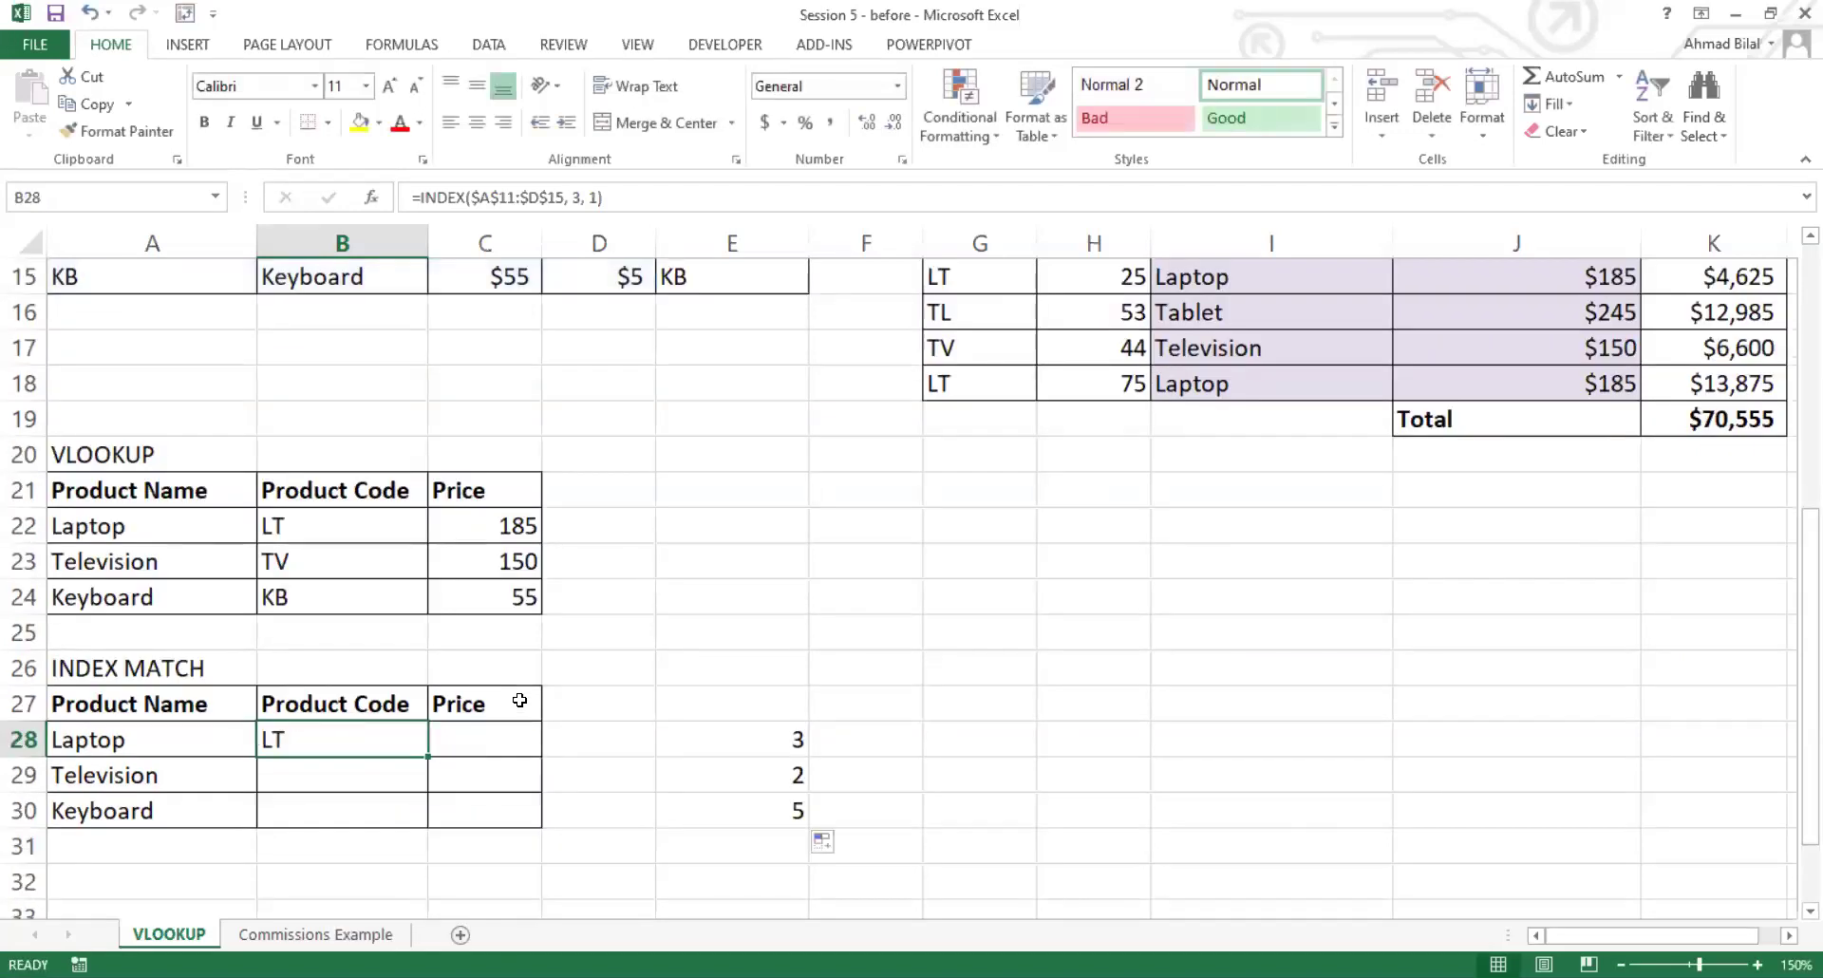
# Step: Hide rows 20 to 24, which hold the VLOOKUP table, between the Stock and INDEX MATCH tables
pyautogui.press('Up')
pyautogui.press('Up')
pyautogui.press('Up')
pyautogui.press('Up')
pyautogui.press('Up')
pyautogui.press('Up')
pyautogui.press('Up')
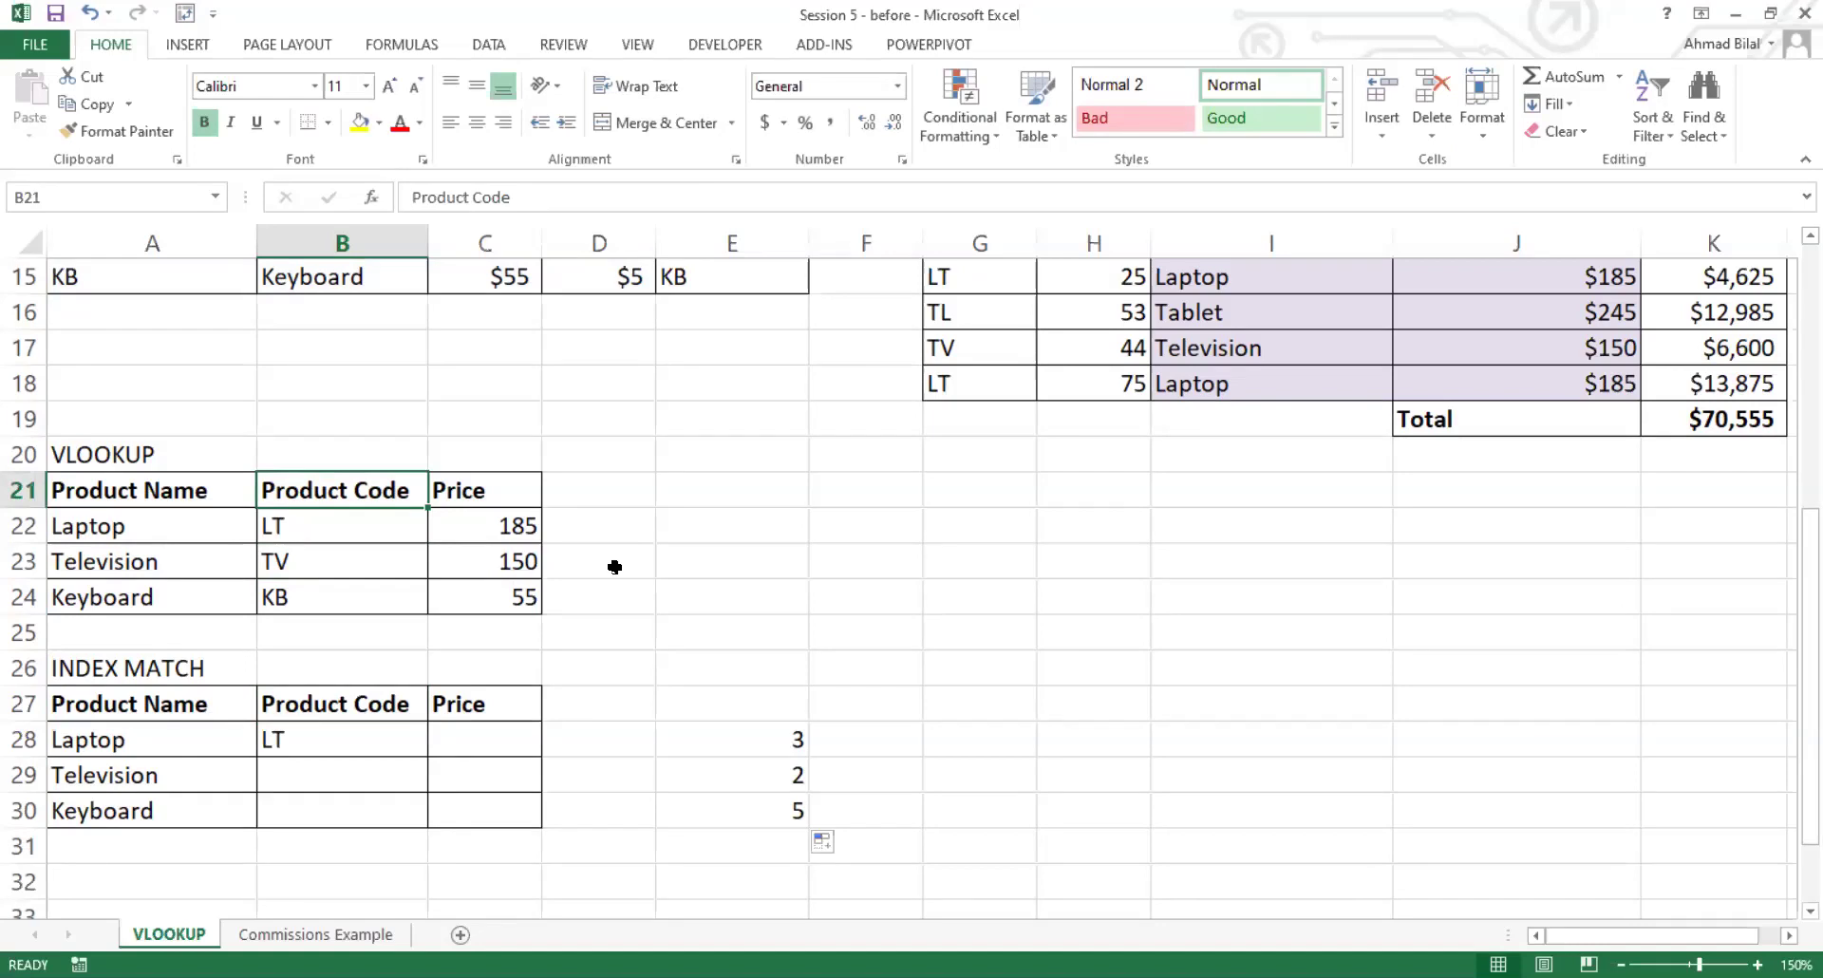
pyautogui.press('Up')
pyautogui.press('Up')
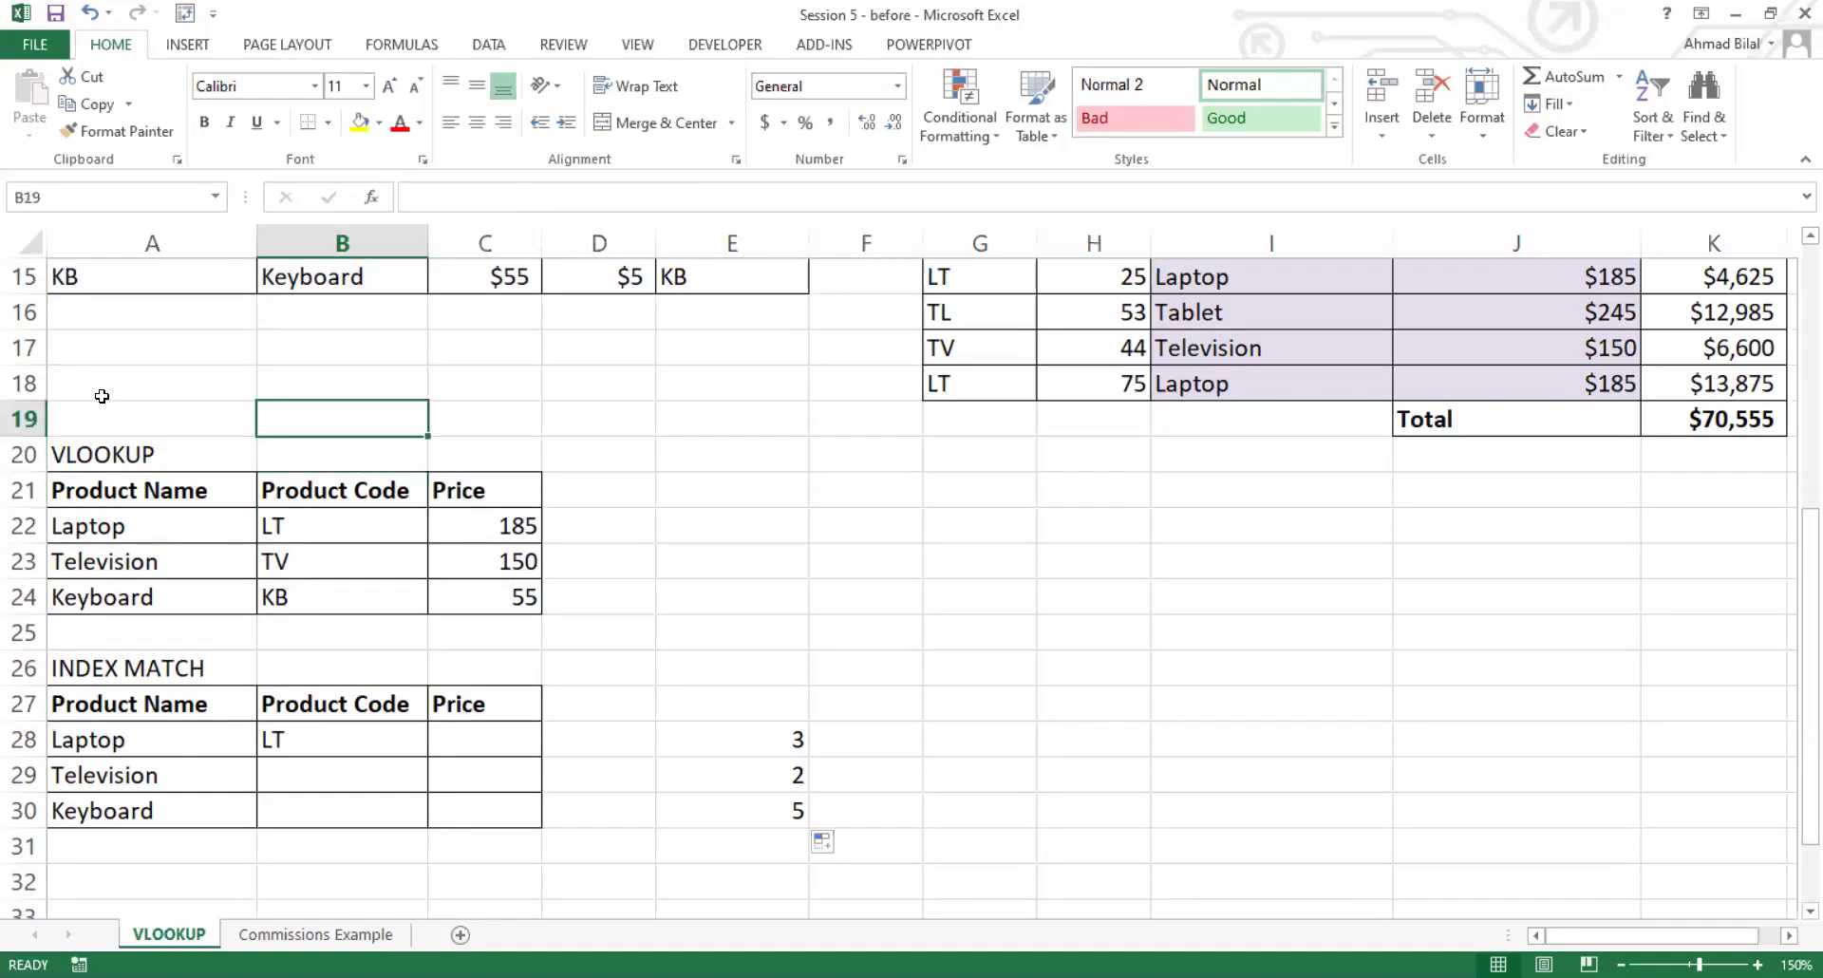
pyautogui.moveTo(31, 469); pyautogui.dragTo(26, 598)
pyautogui.rightClick(36, 492)
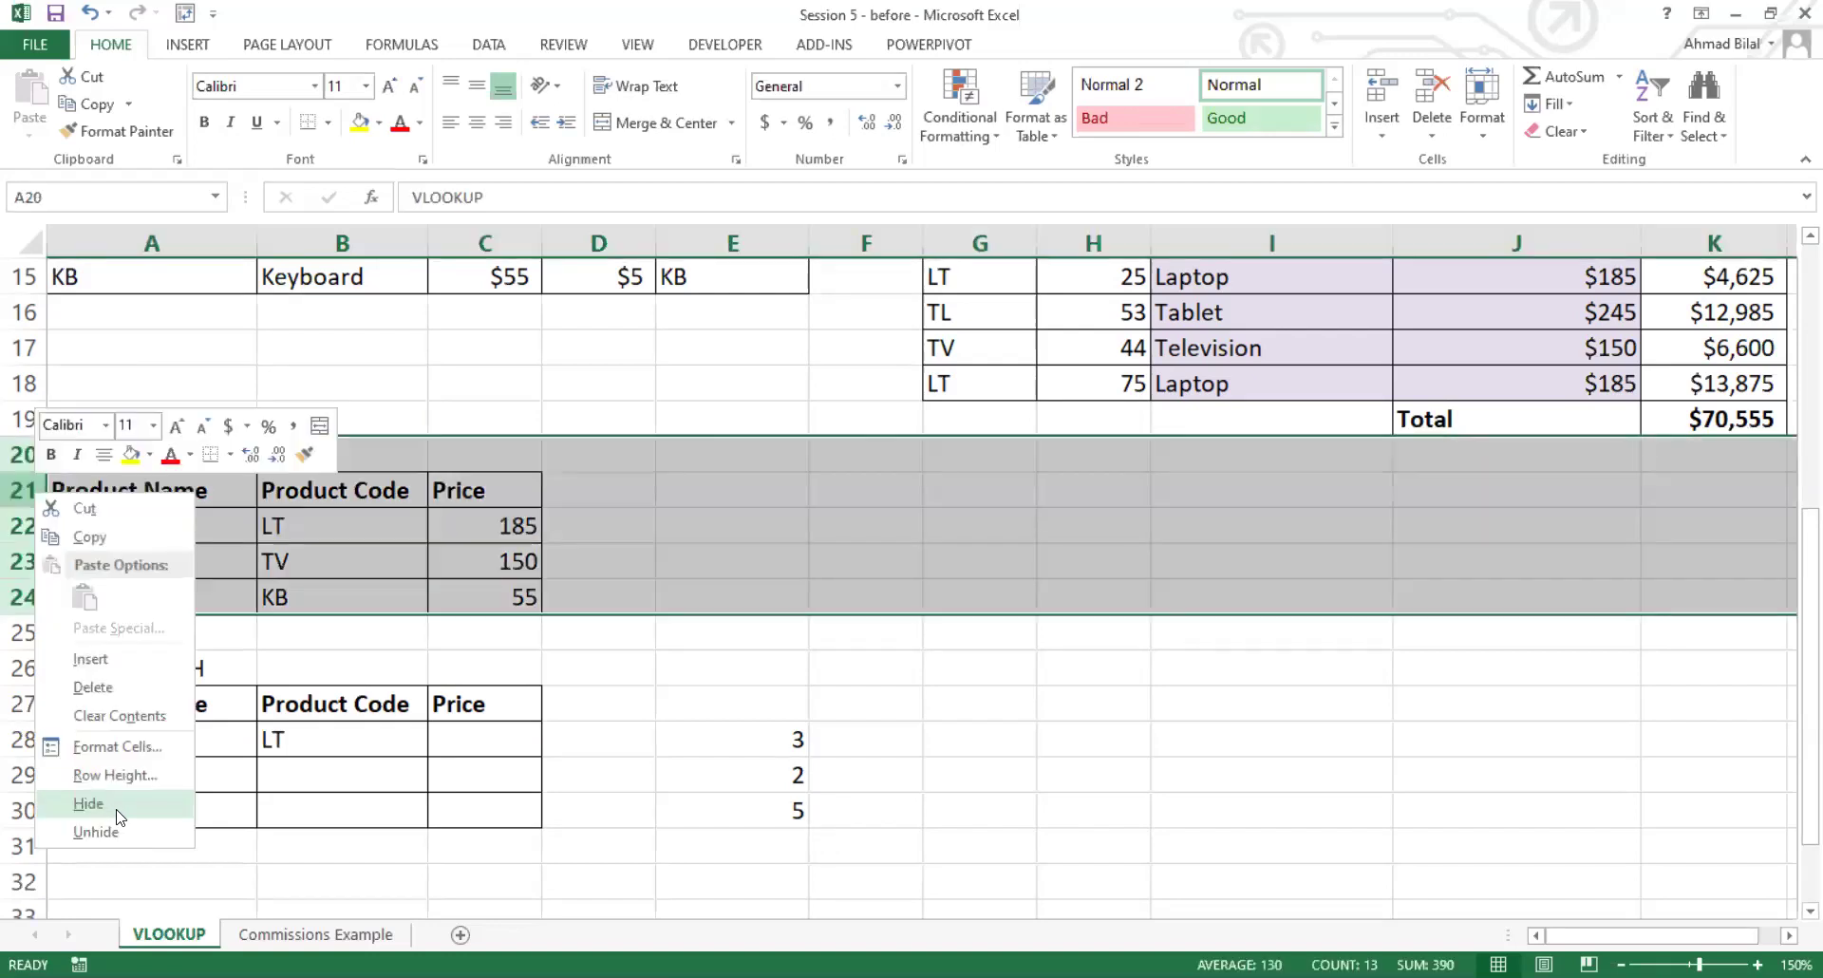
pyautogui.click(116, 807)
pyautogui.scroll(3, 116, 809)
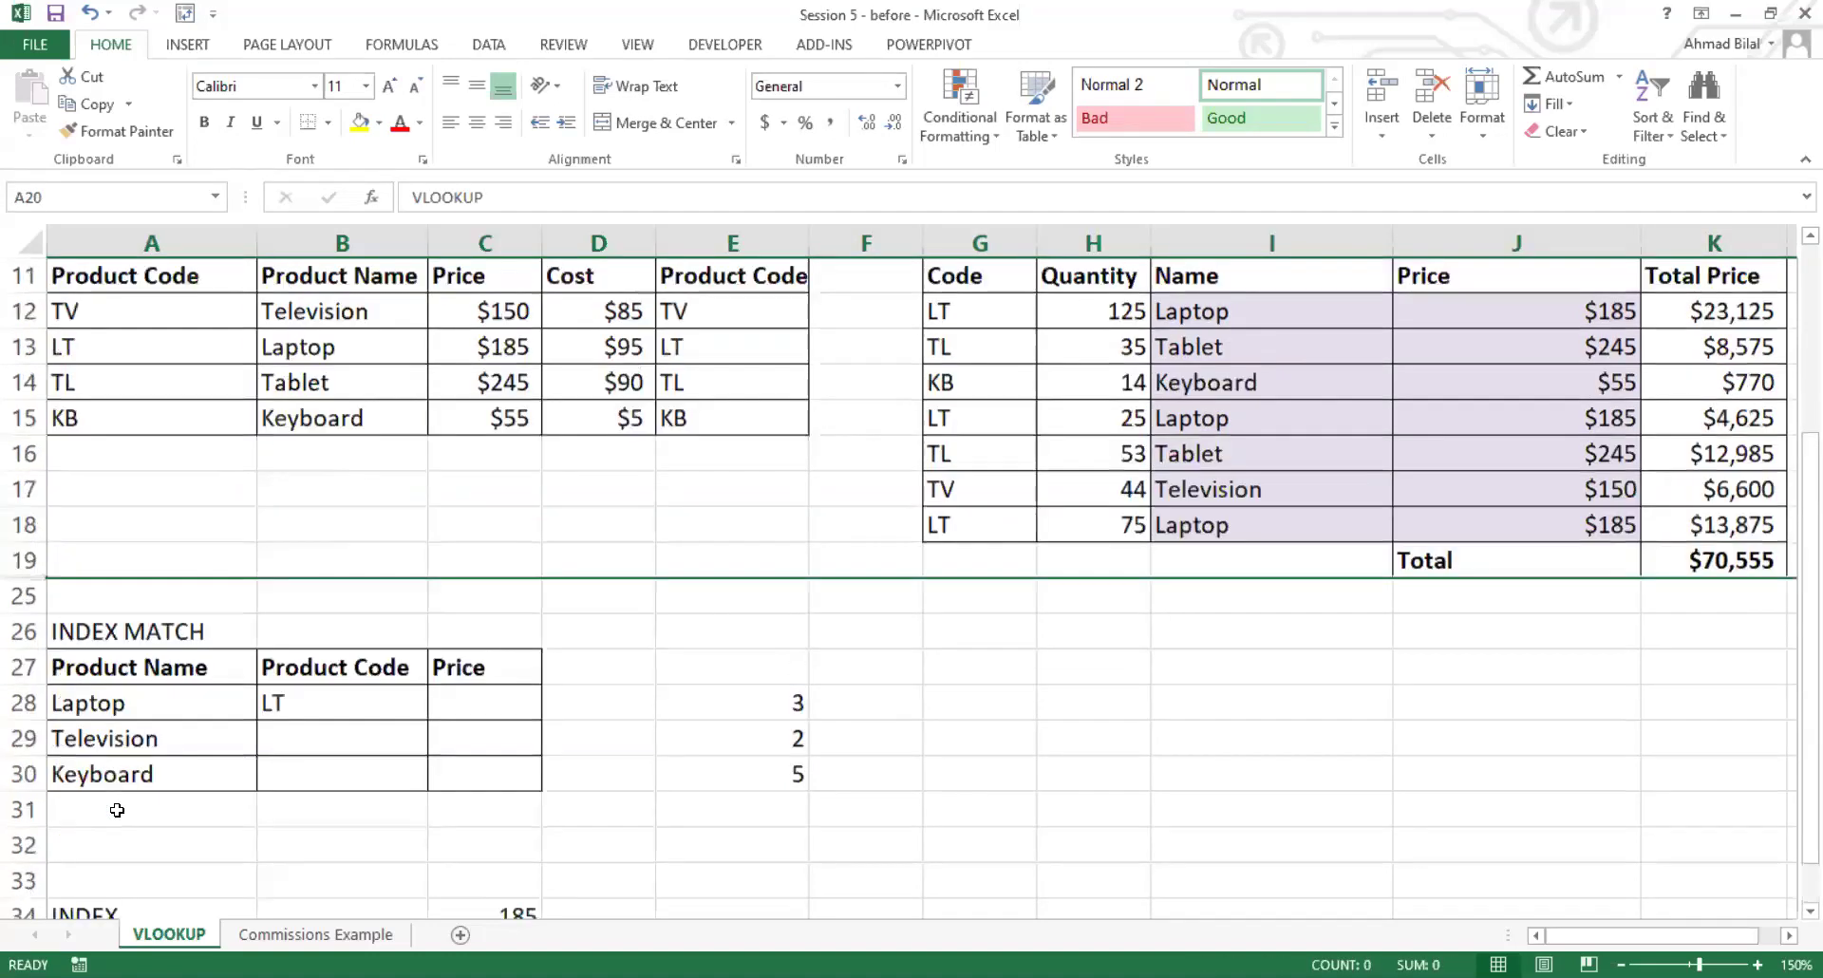
pyautogui.scroll(-1, 598, 531)
# Step: Copy the Laptop INDEX formula from B28 into B29:B30 for Television and Keyboard
pyautogui.click(472, 751)
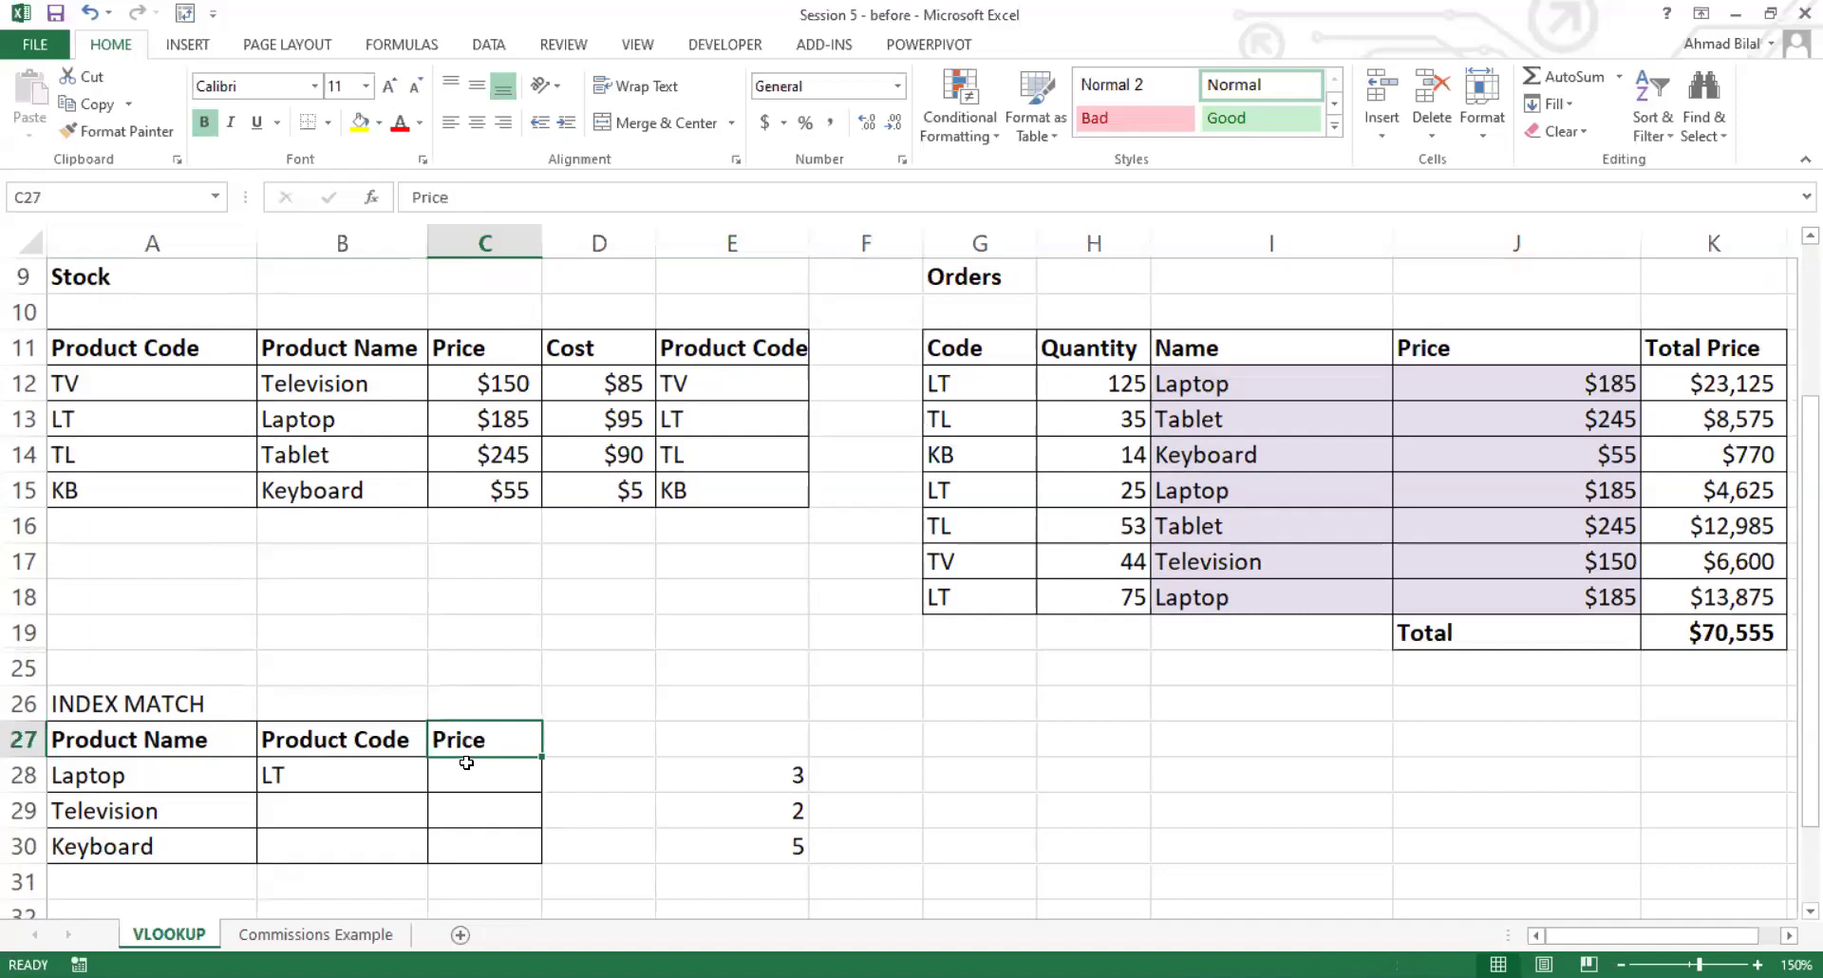
pyautogui.click(475, 774)
pyautogui.click(358, 781)
pyautogui.click(346, 804)
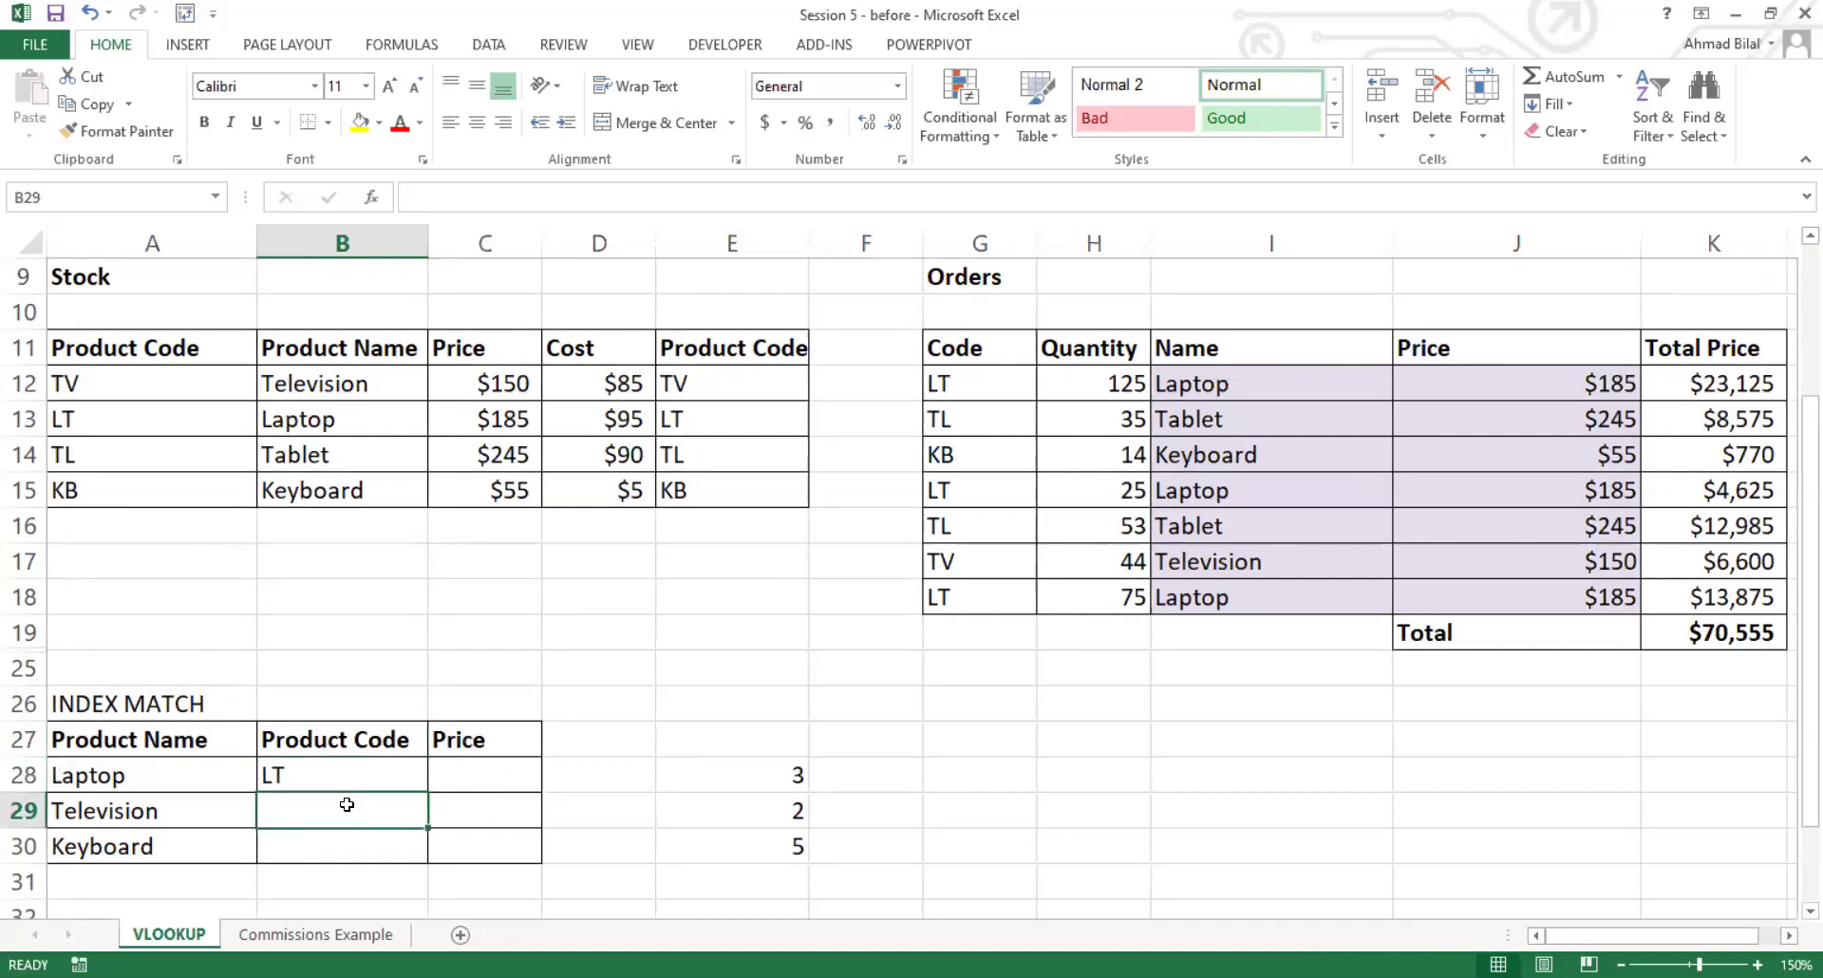
pyautogui.click(361, 767)
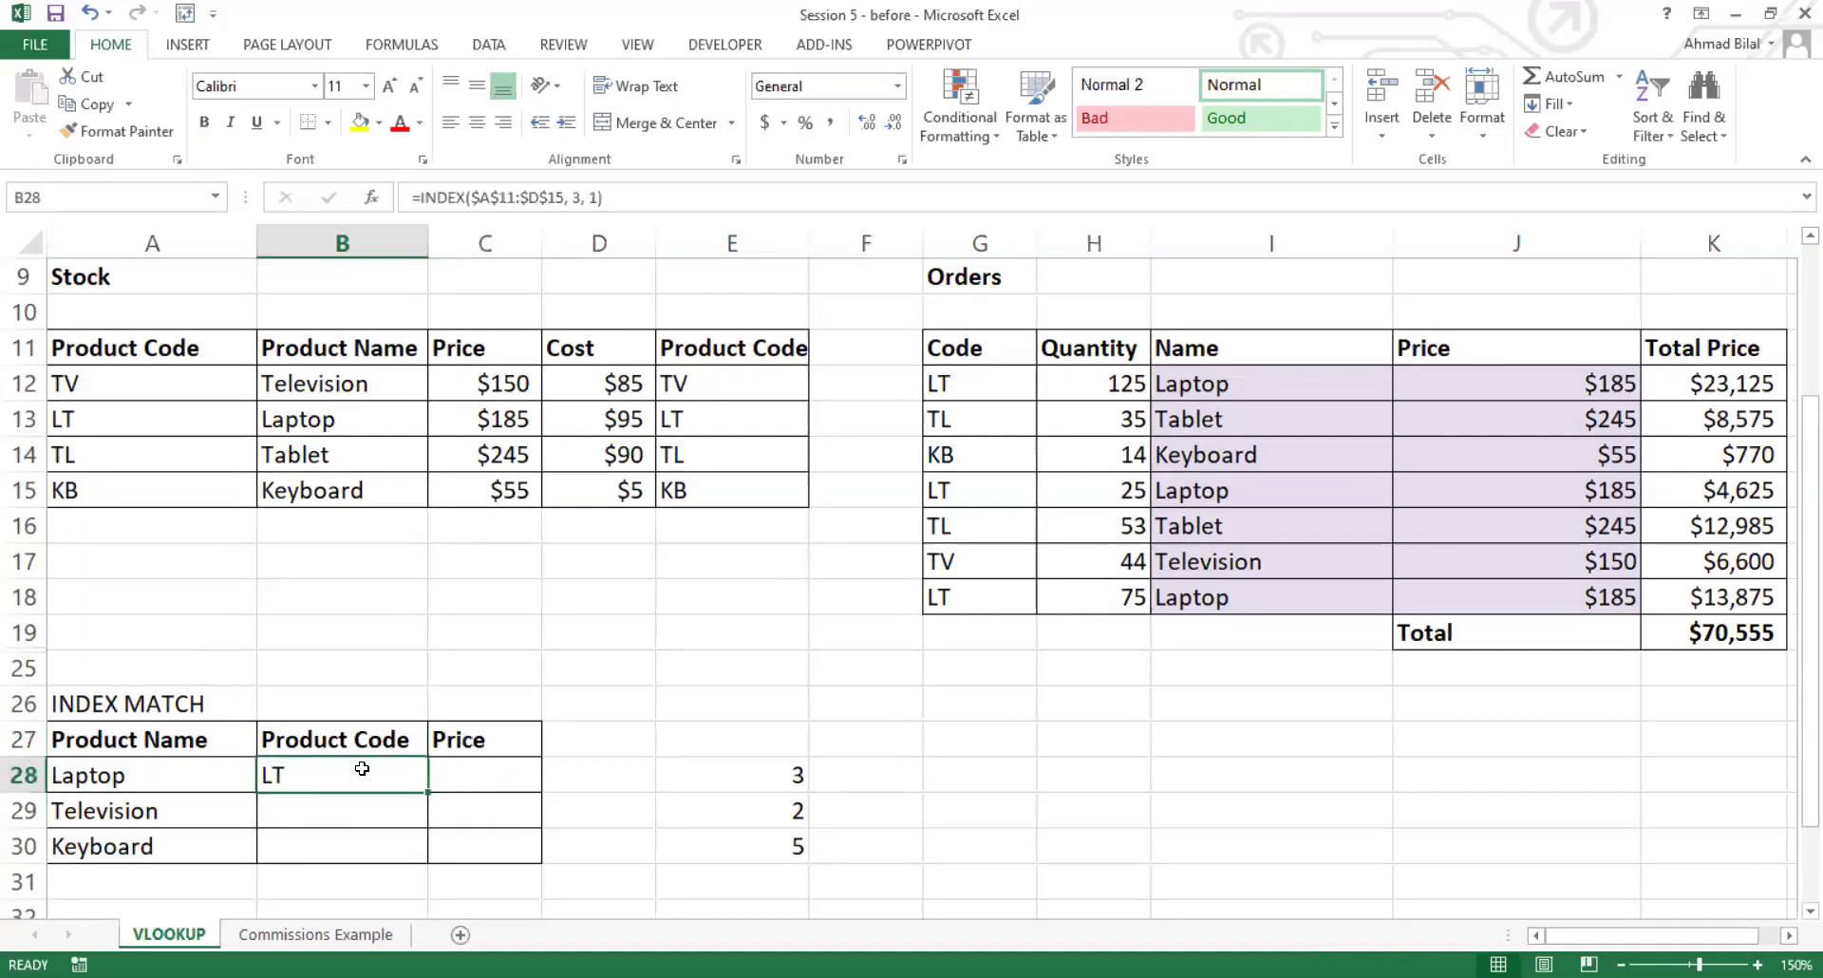
pyautogui.doubleClick(361, 768)
pyautogui.press('Return')
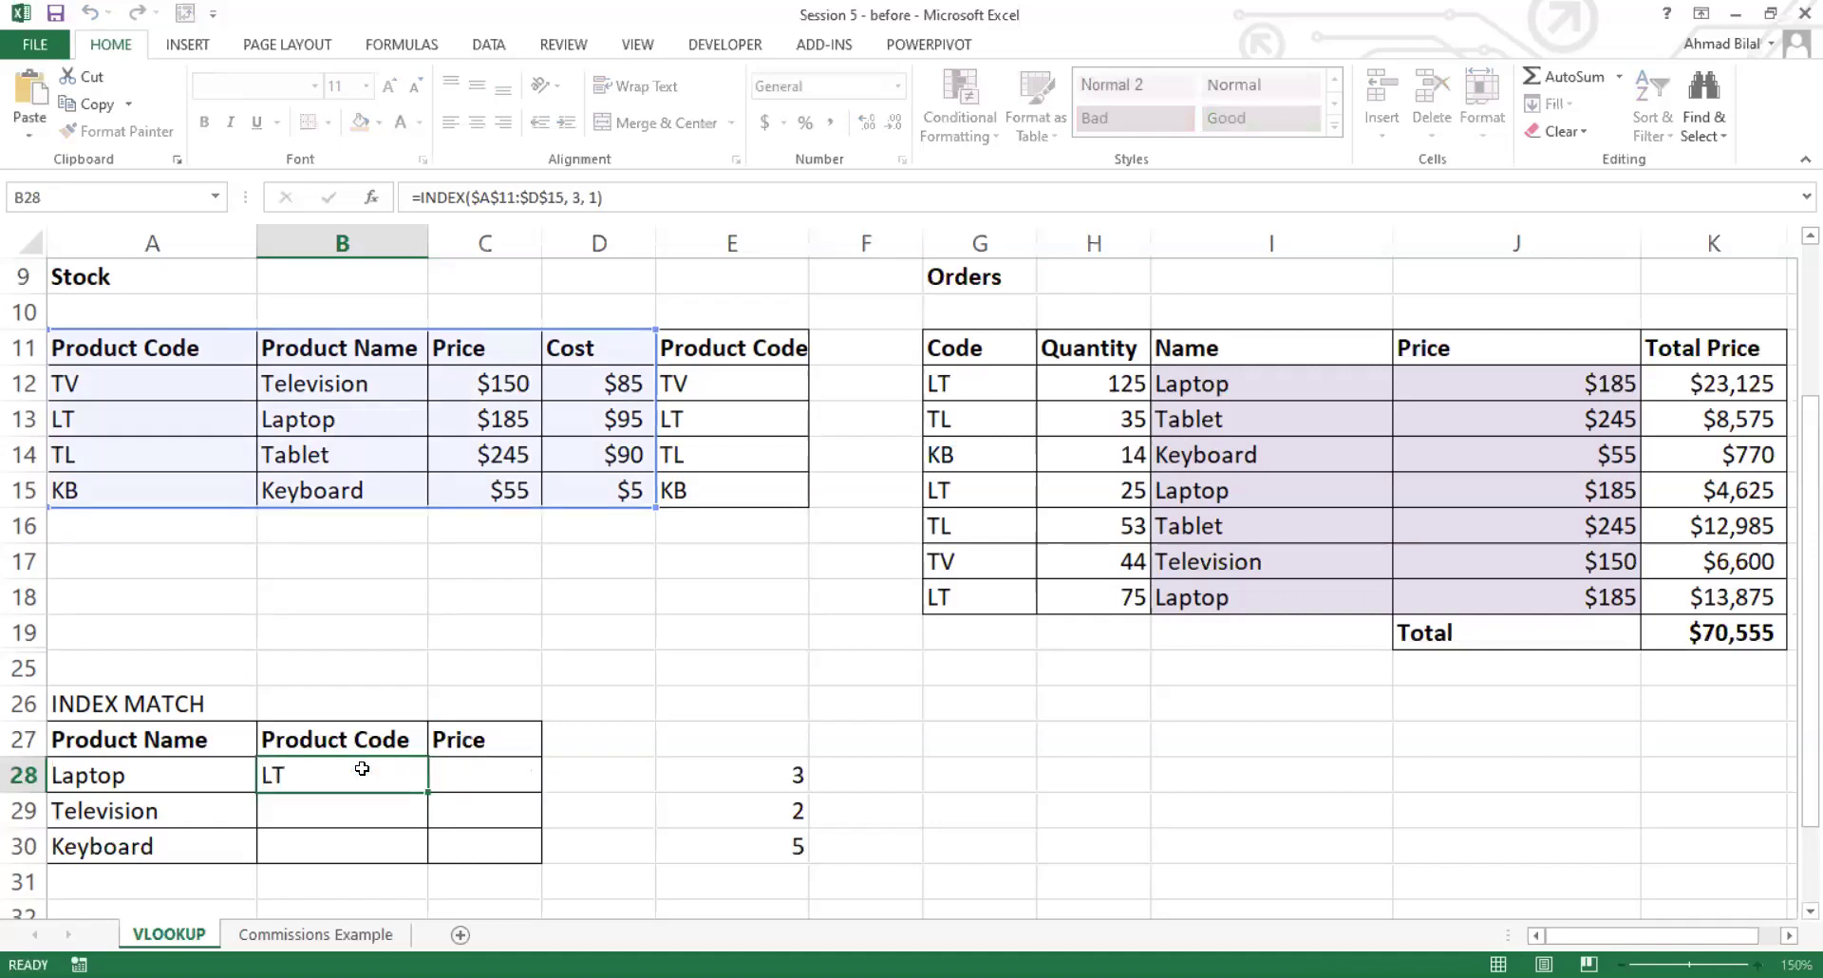
pyautogui.hotkey('ctrl', 'v')
# Step: Set the row number in Television's INDEX formula in B29 to 2
pyautogui.press('F2')
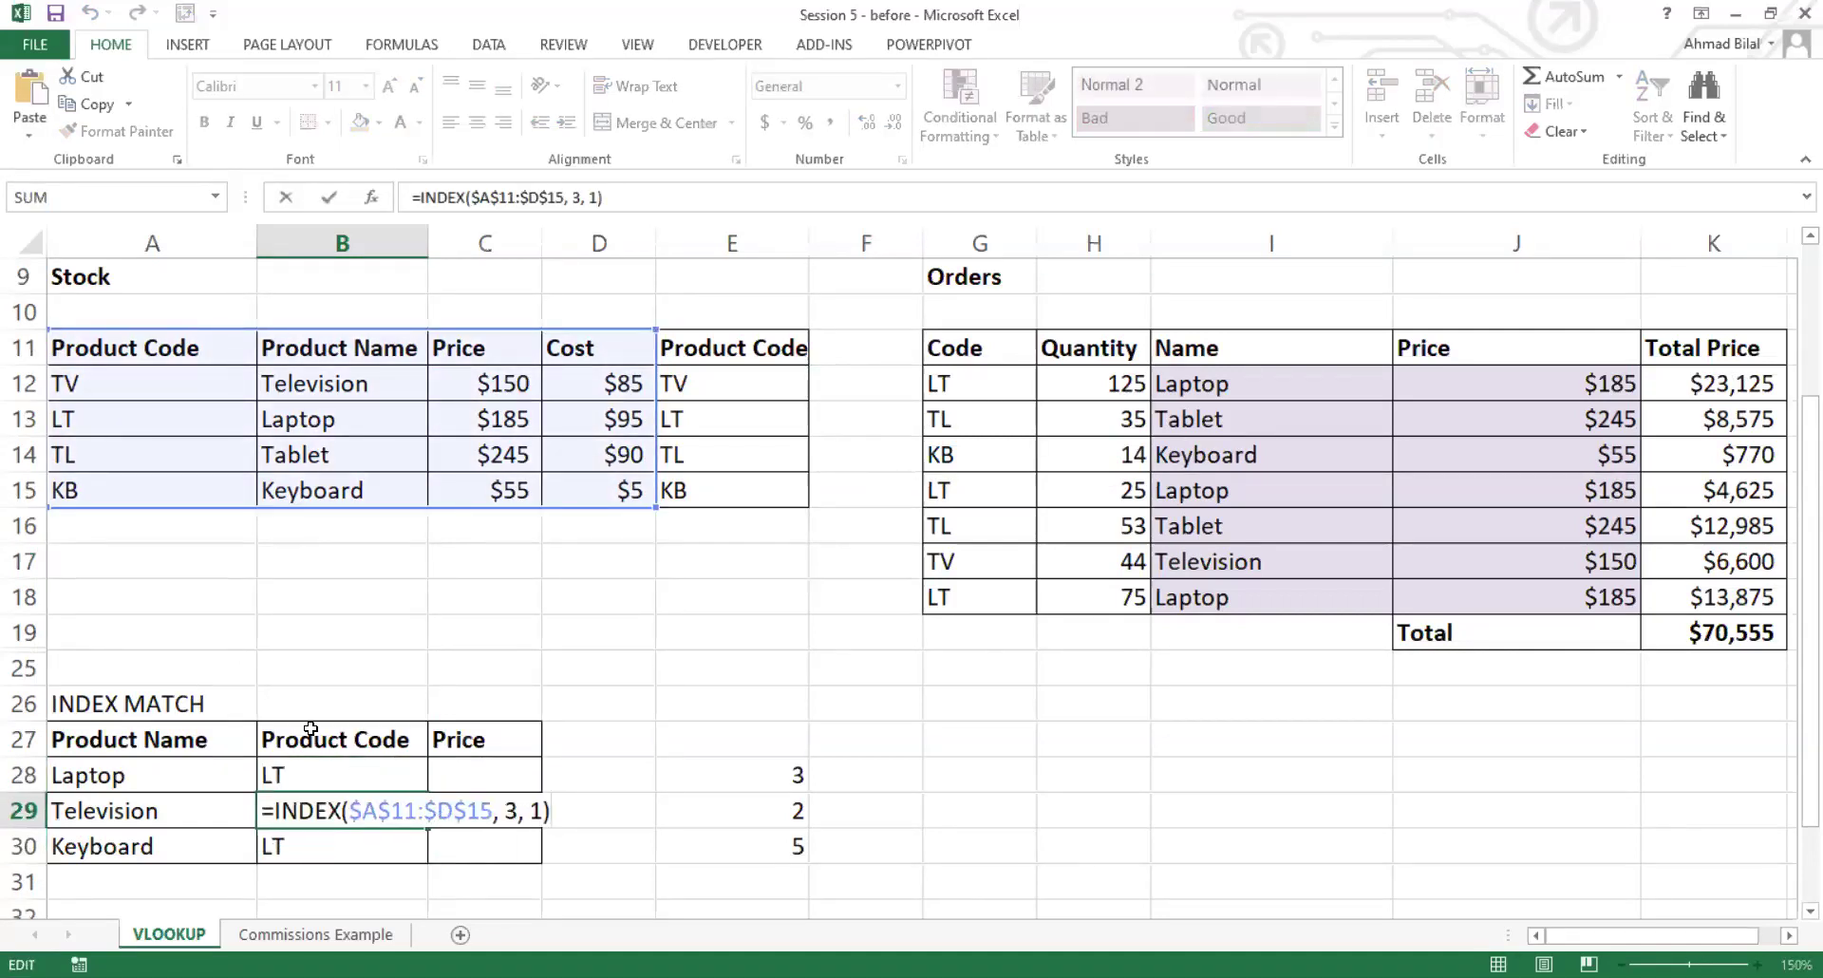
pyautogui.click(518, 813)
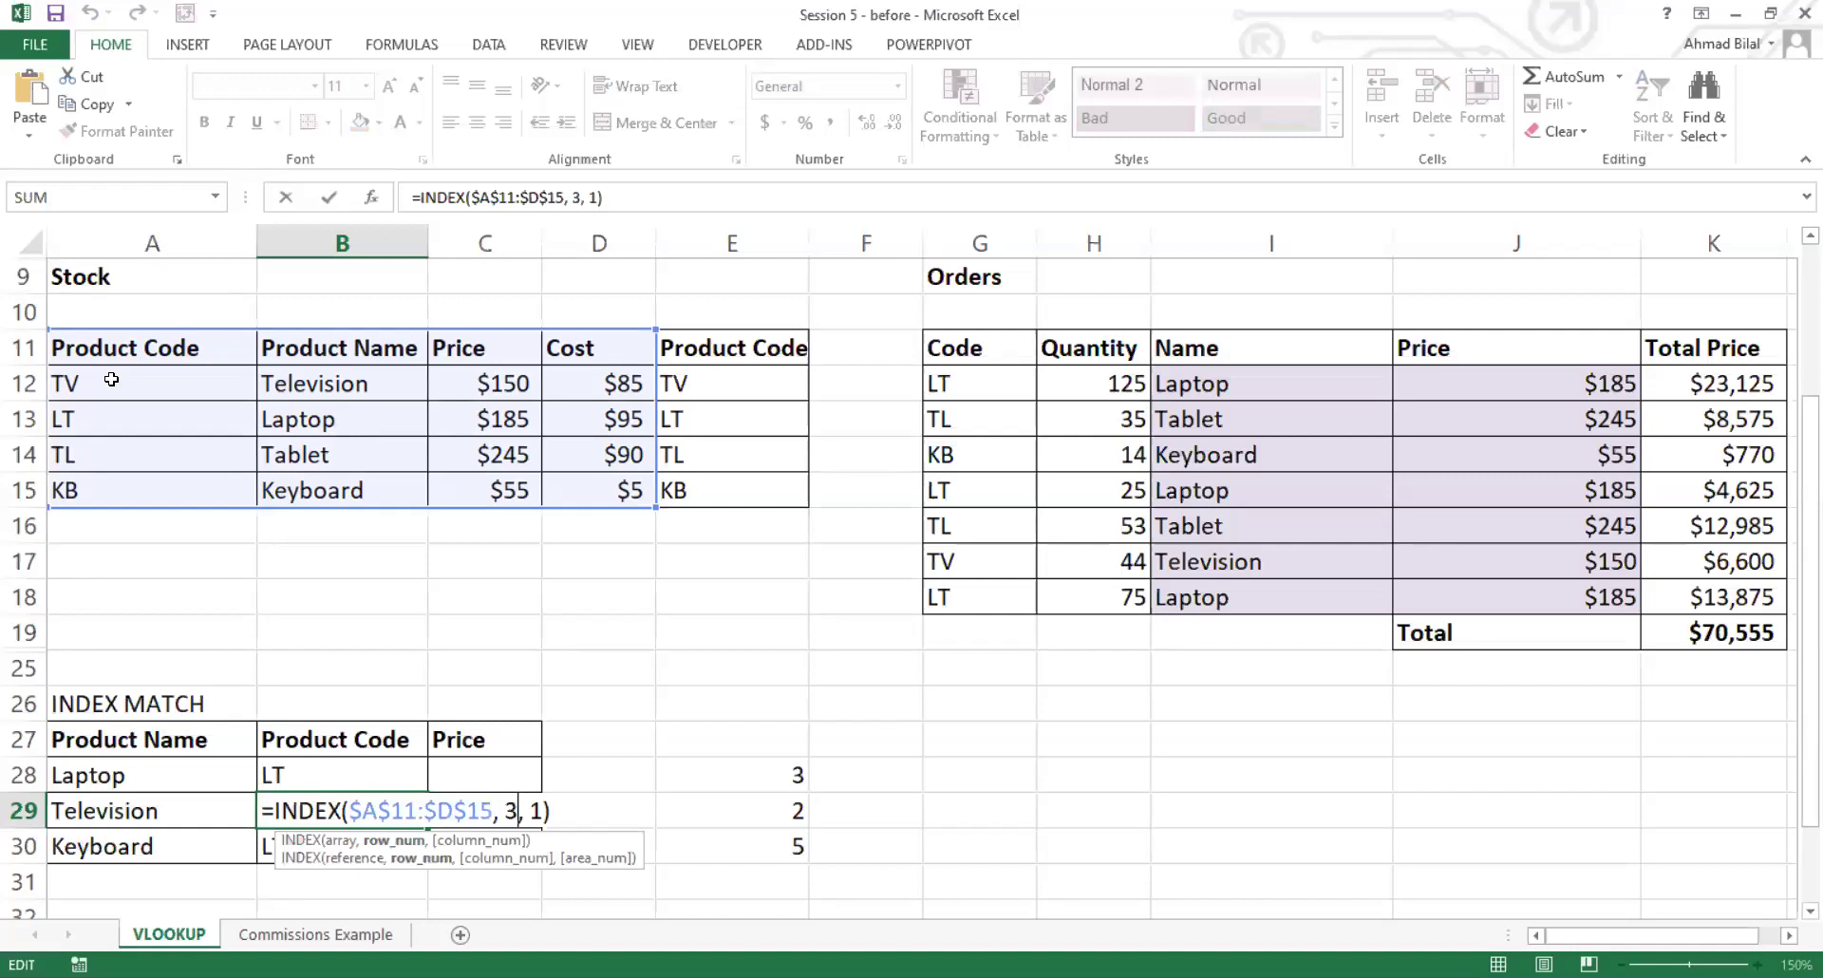
pyautogui.press('BackSpace')
pyautogui.write('2')
pyautogui.press('Return')
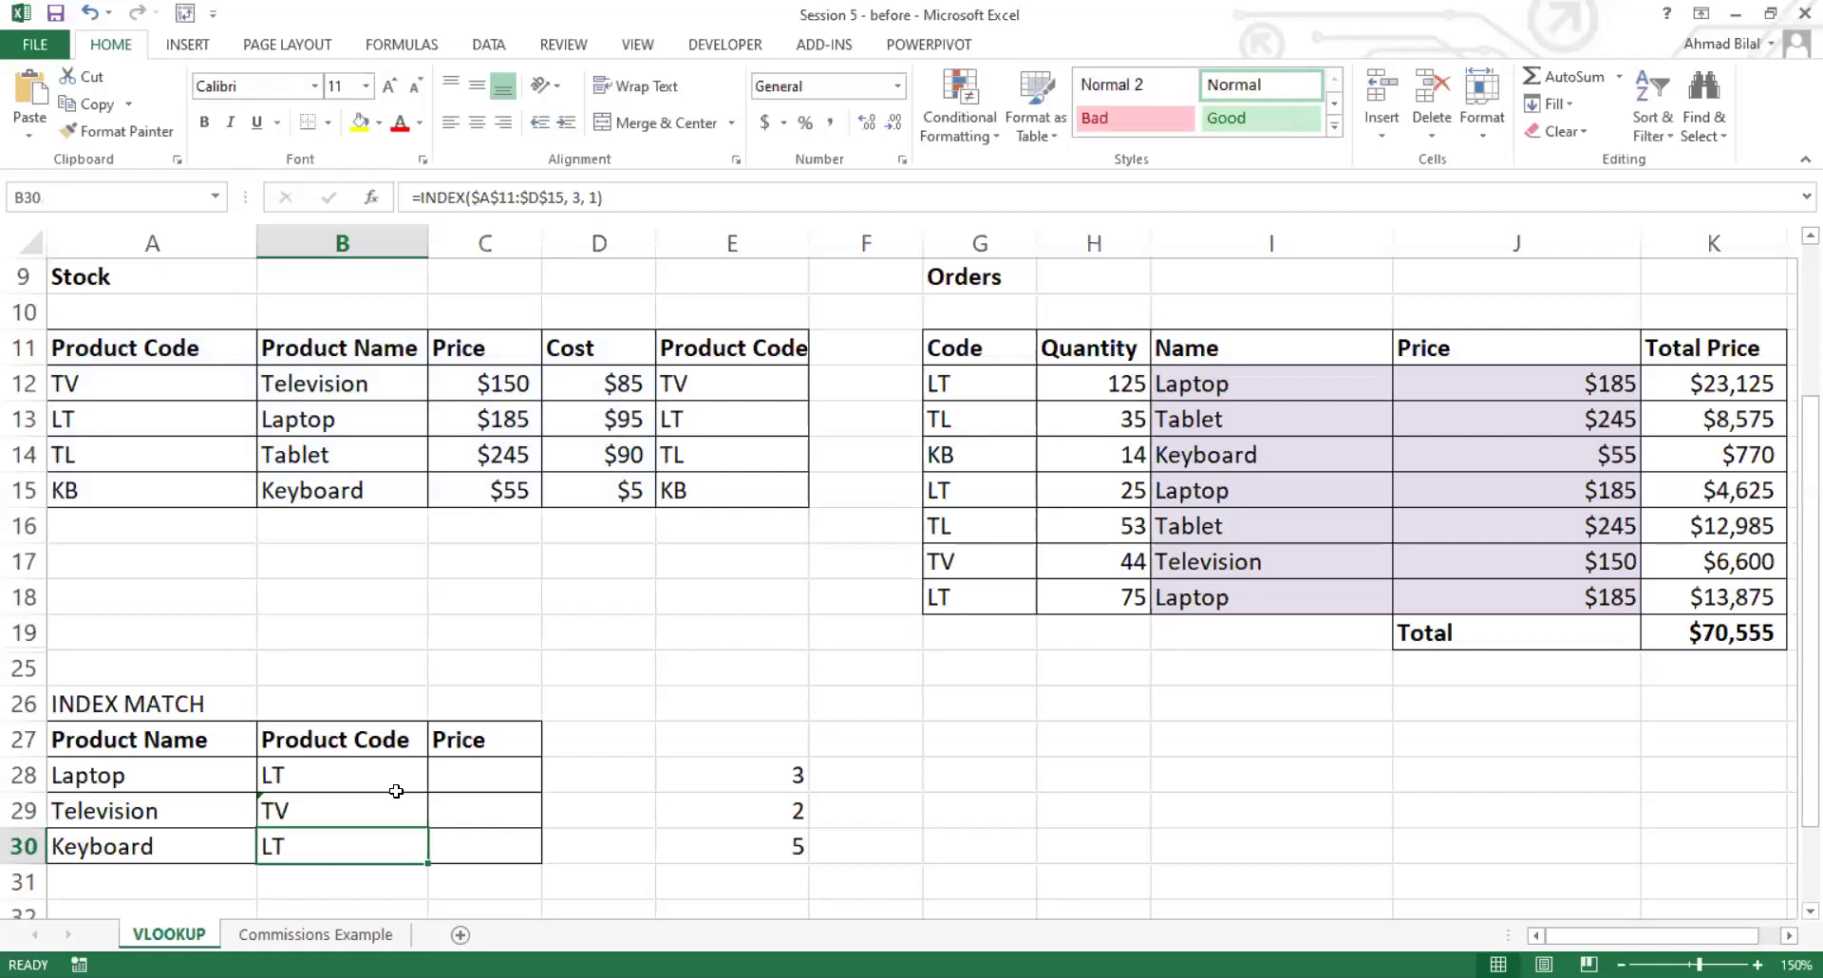
# Step: Set the row number in Keyboard's INDEX formula in B30 to 5
pyautogui.doubleClick(398, 844)
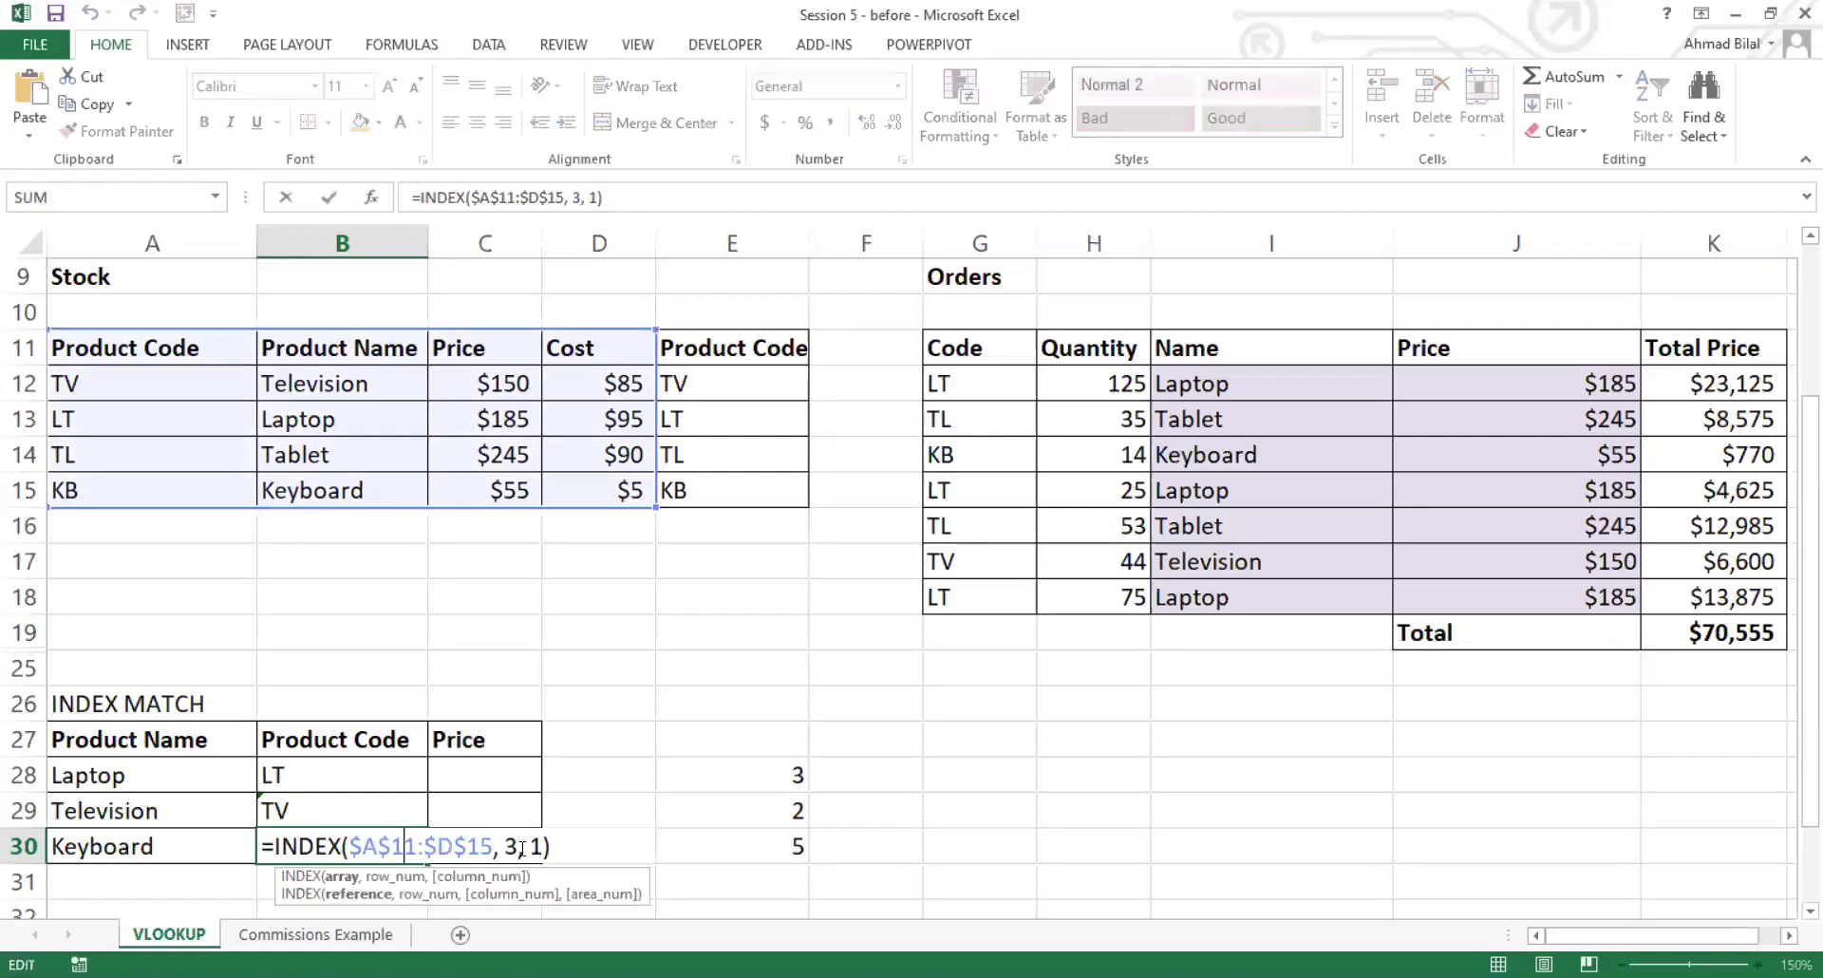
pyautogui.click(516, 845)
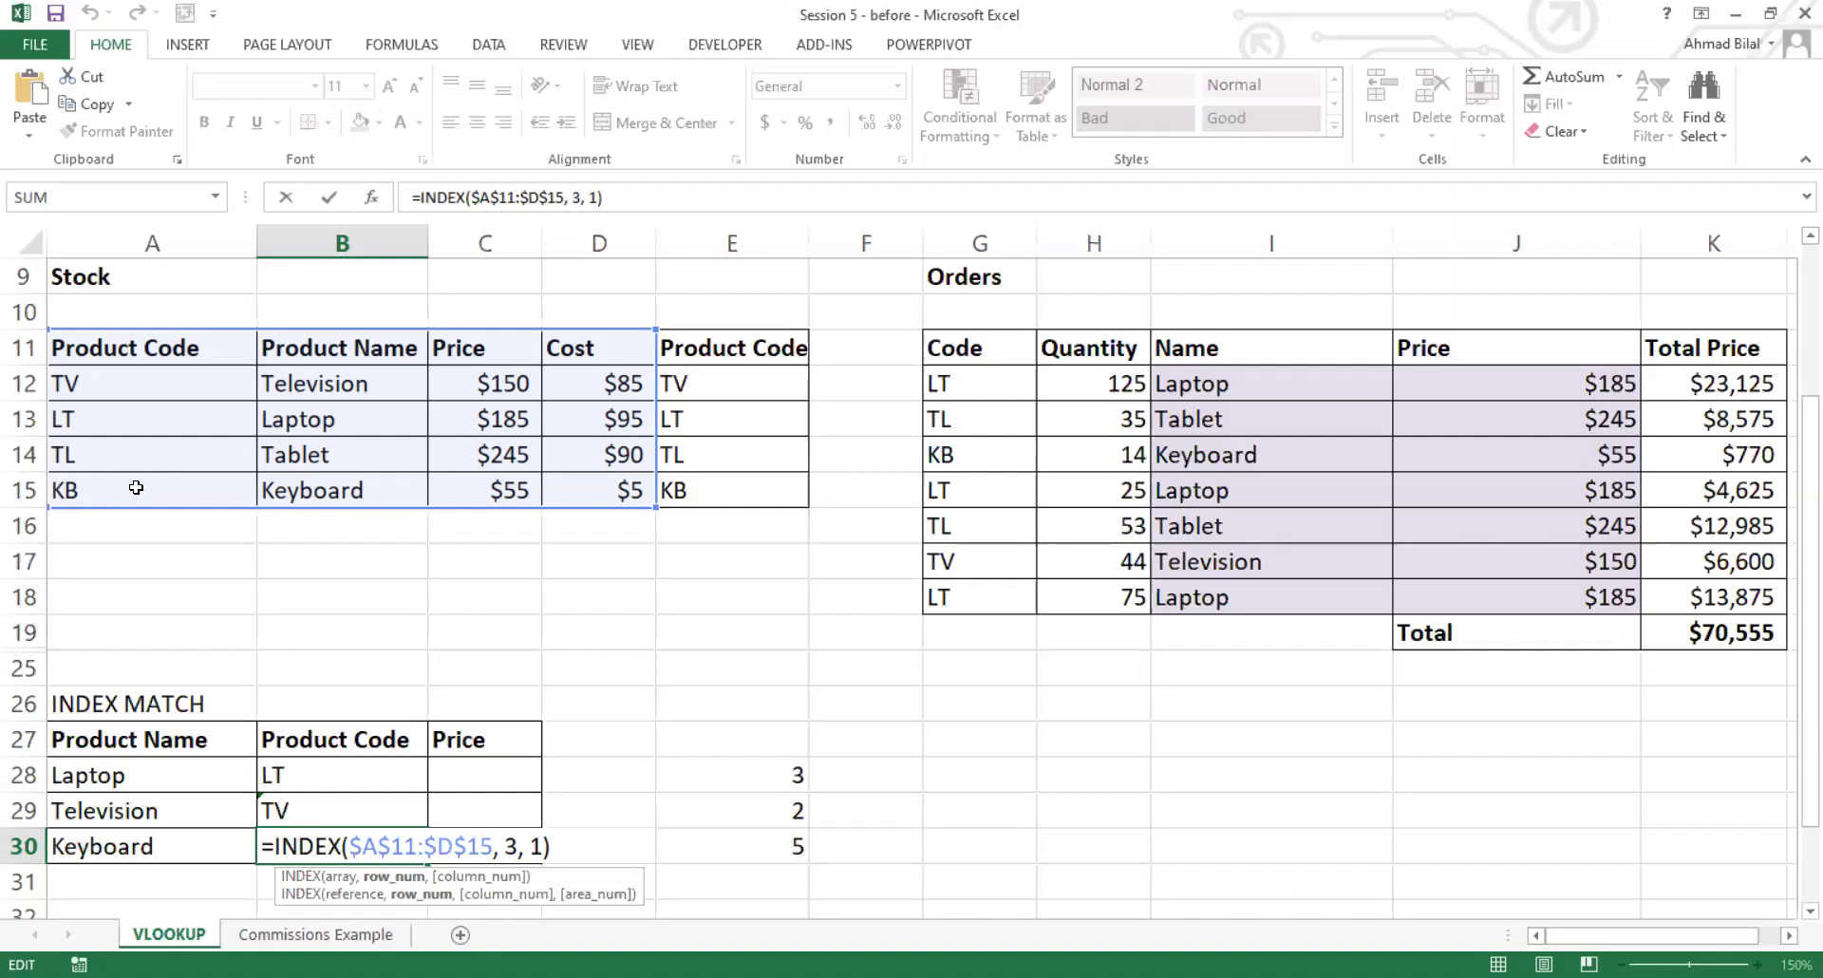
pyautogui.press('BackSpace')
pyautogui.write('5')
pyautogui.press('Right')
pyautogui.press('Right')
pyautogui.press('Right')
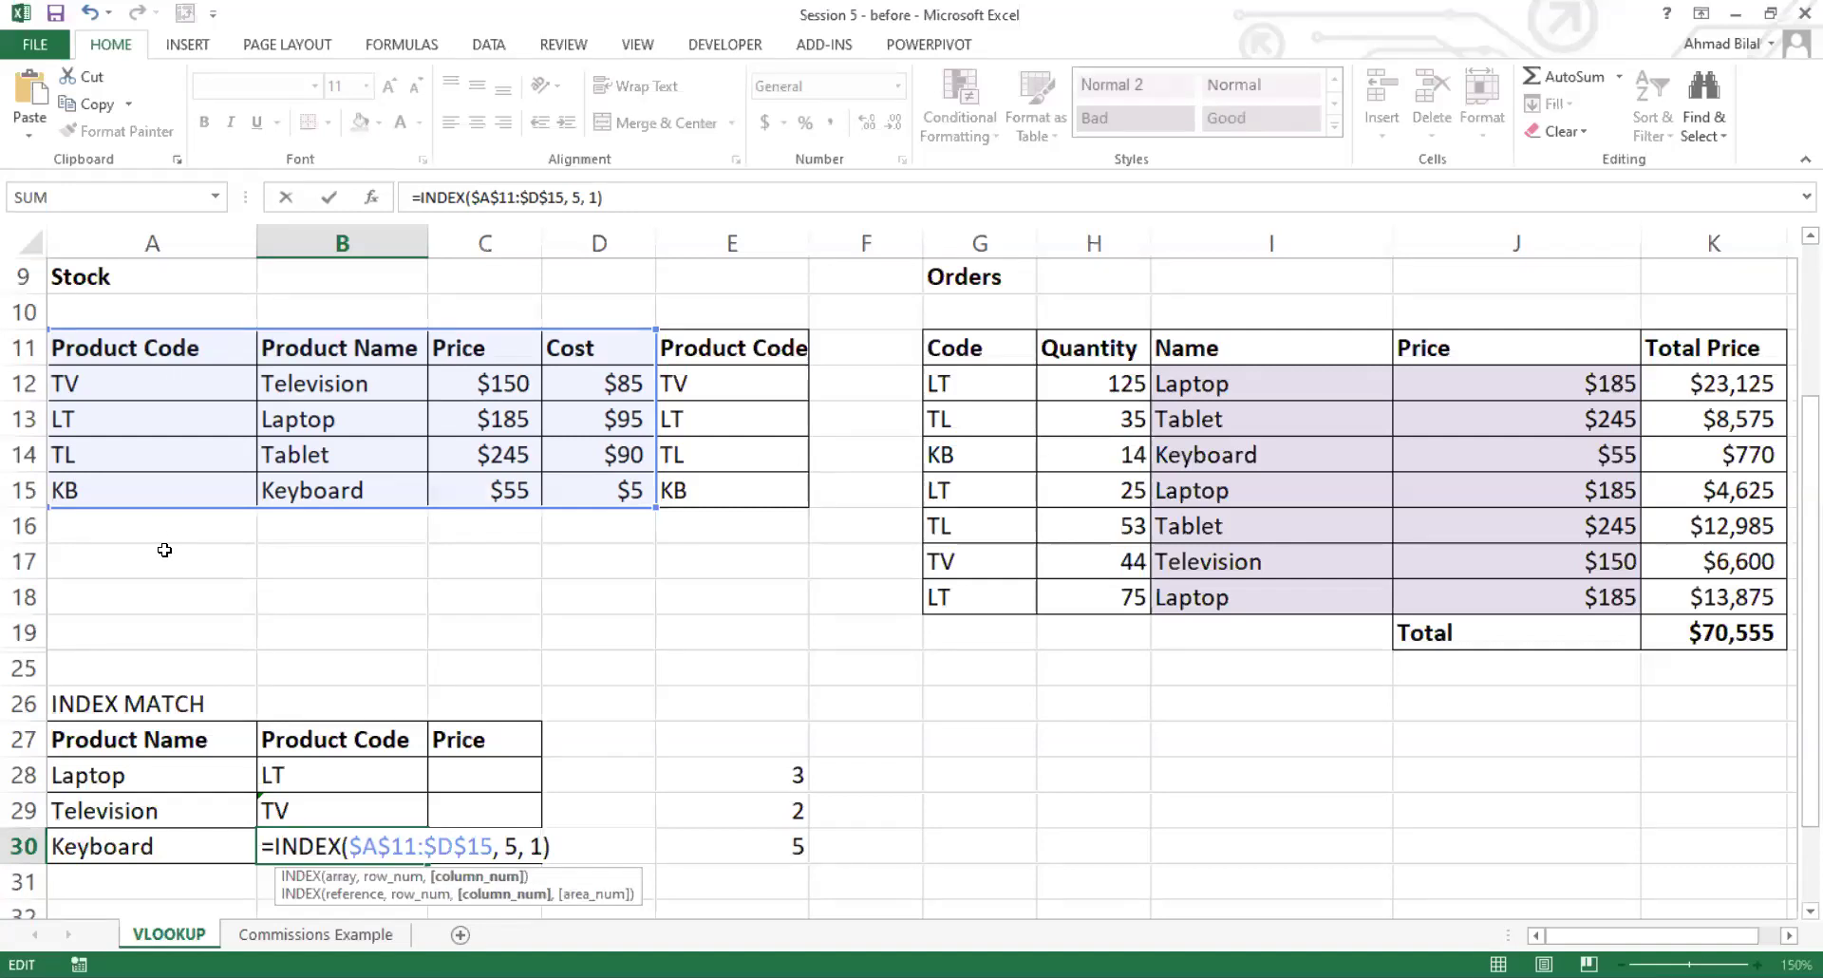
pyautogui.press('Return')
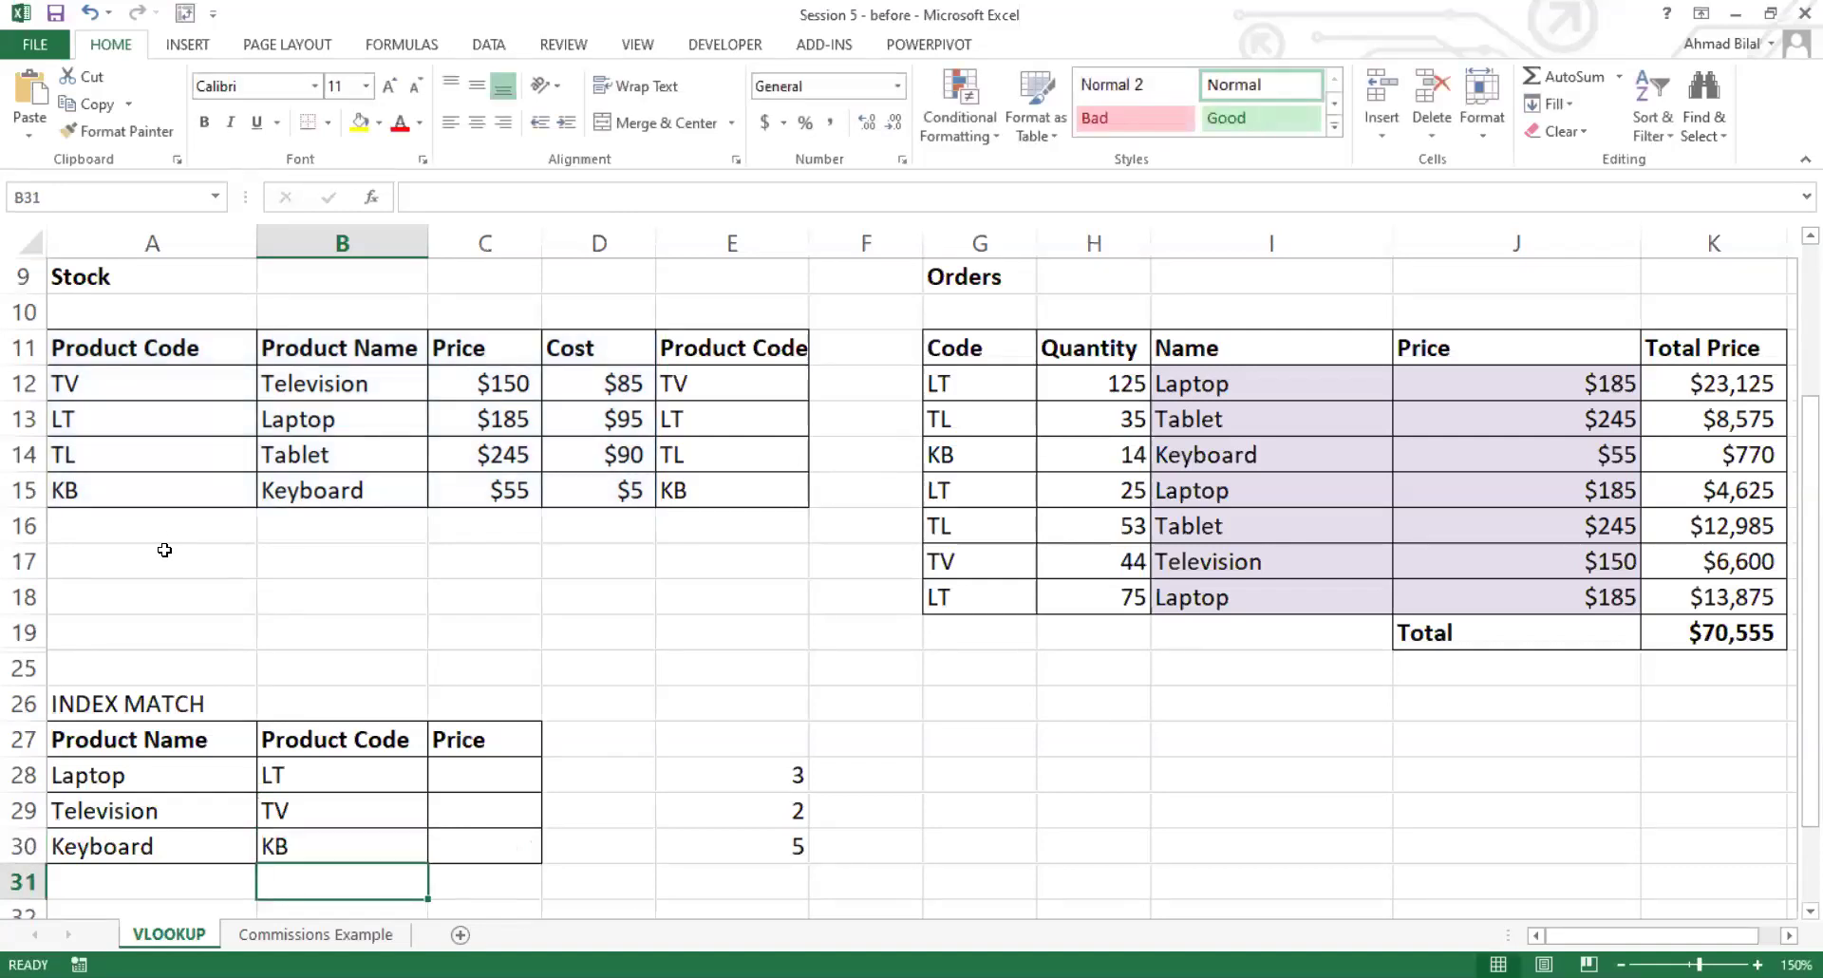
# Step: Compare the row numbers in the INDEX formulas of B28:B30 by temporarily showing all formulas on the sheet
pyautogui.click(357, 772)
pyautogui.press('F2')
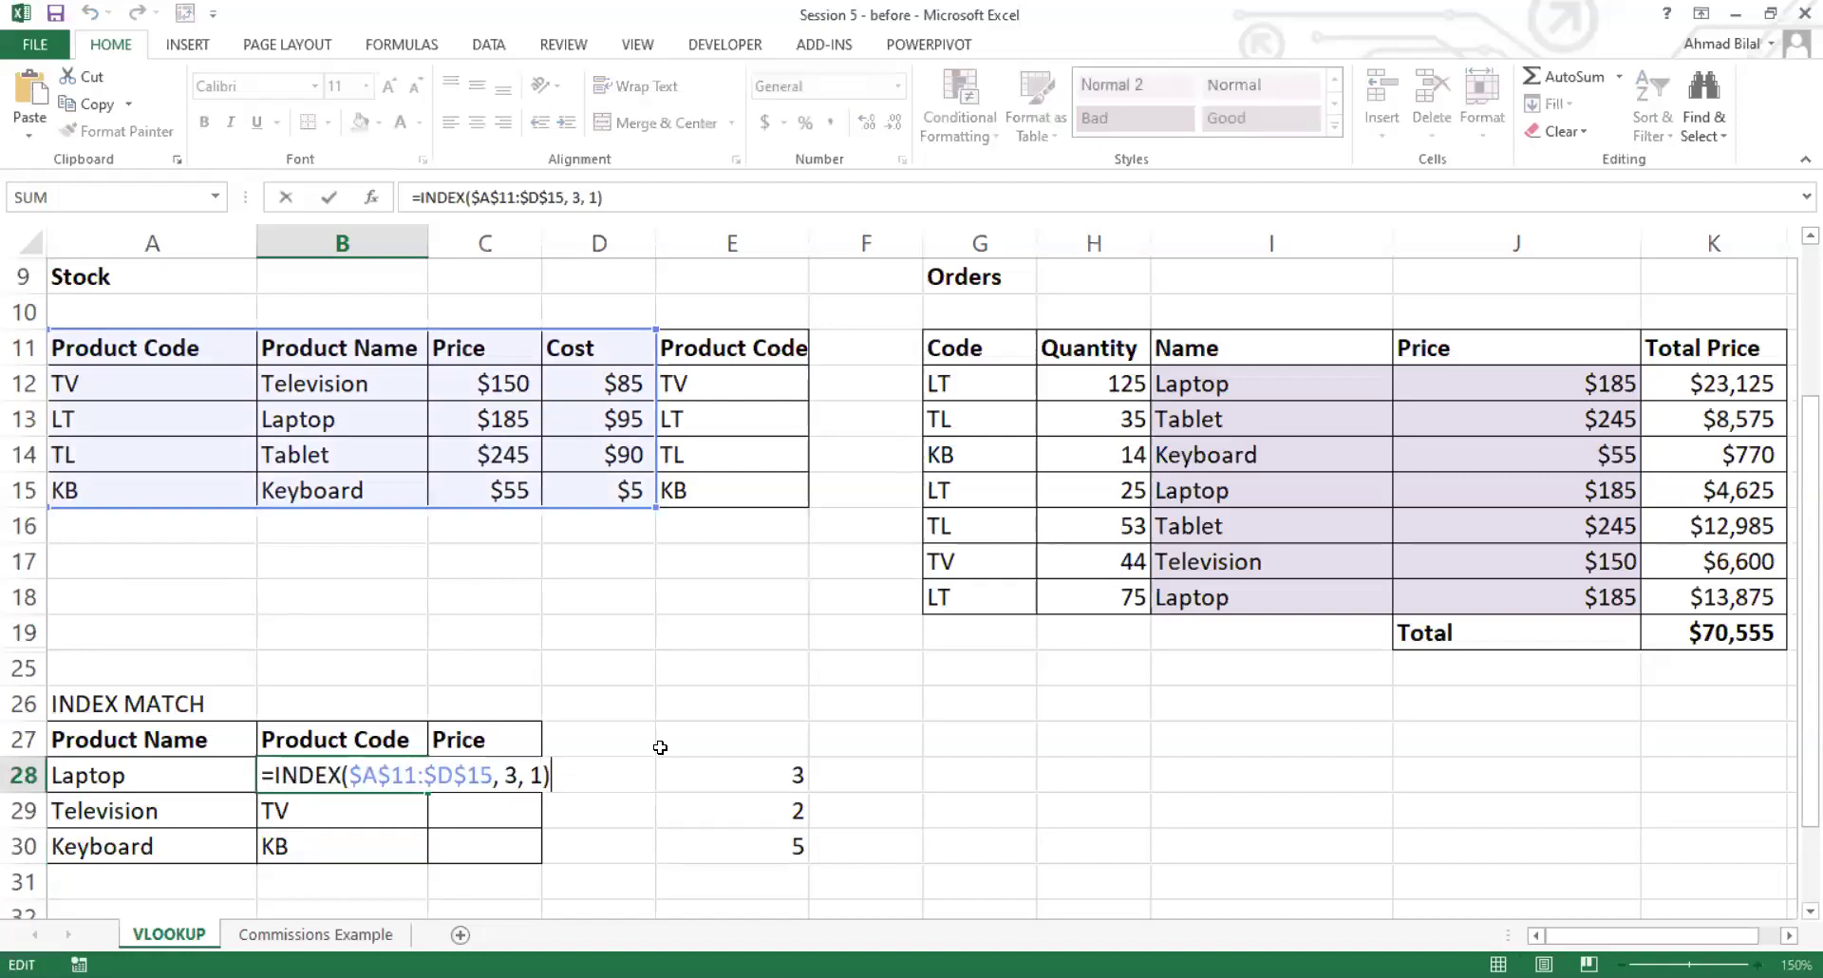
pyautogui.press('Escape')
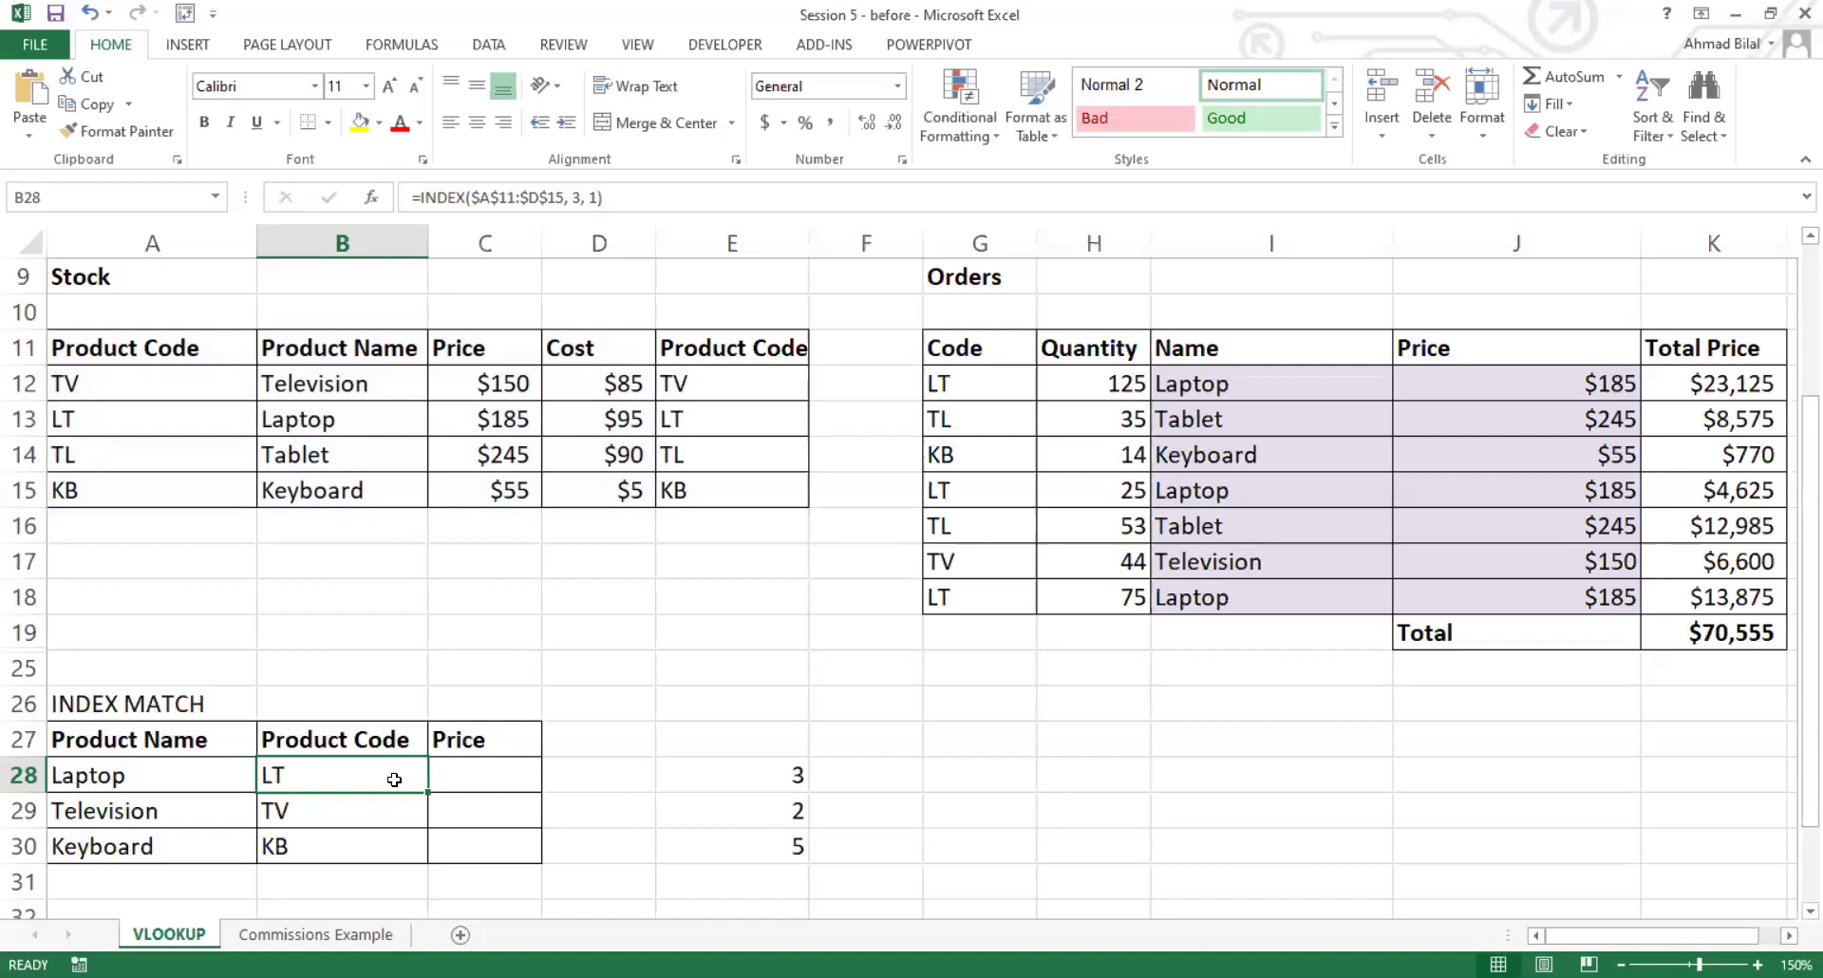
pyautogui.hotkey('ctrl', '`')
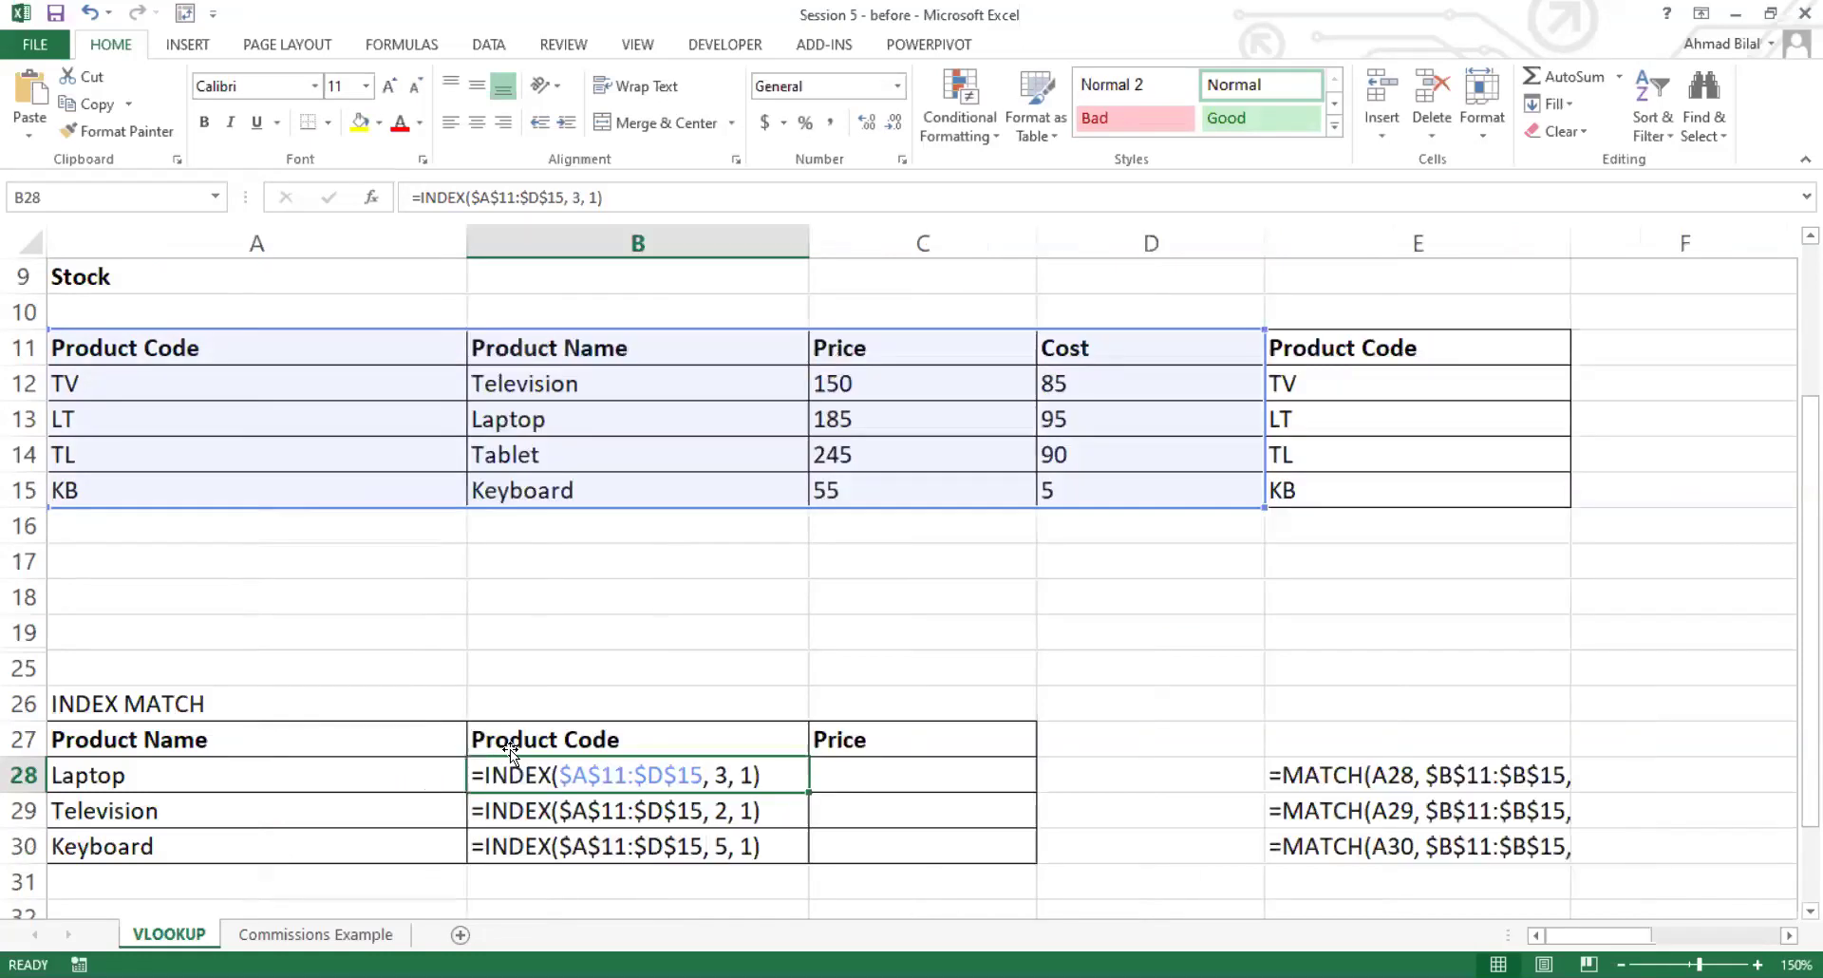
pyautogui.click(728, 810)
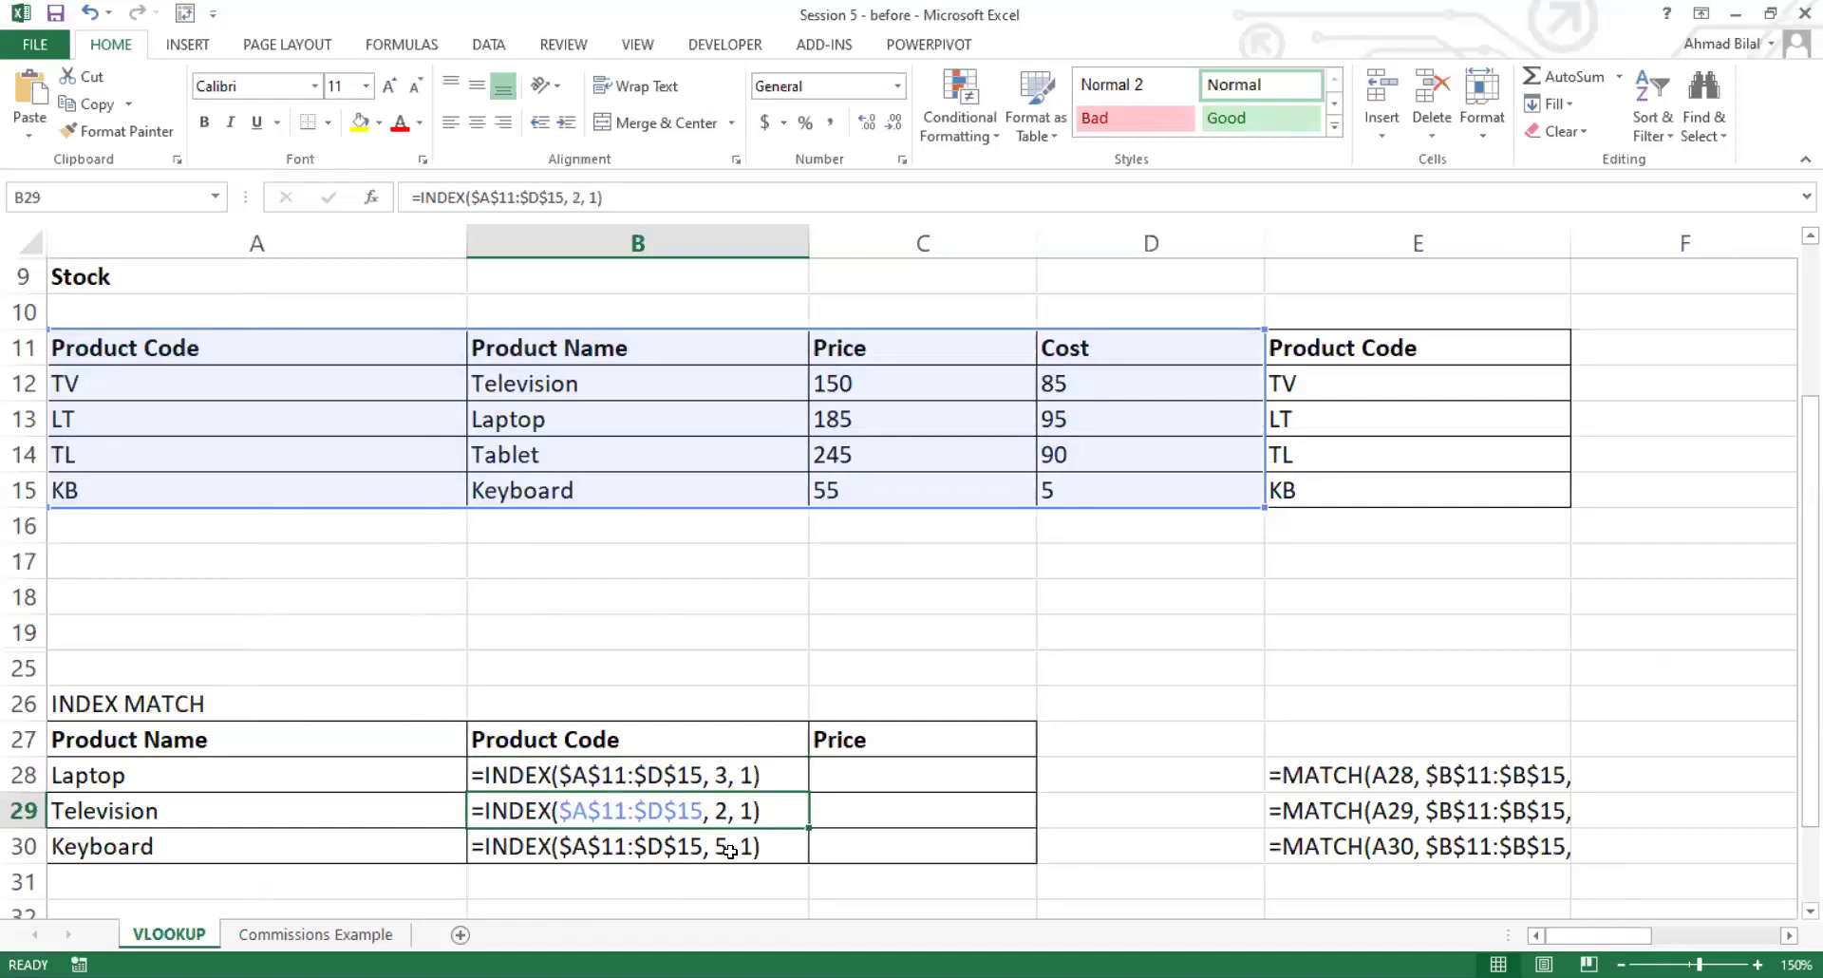
pyautogui.click(728, 846)
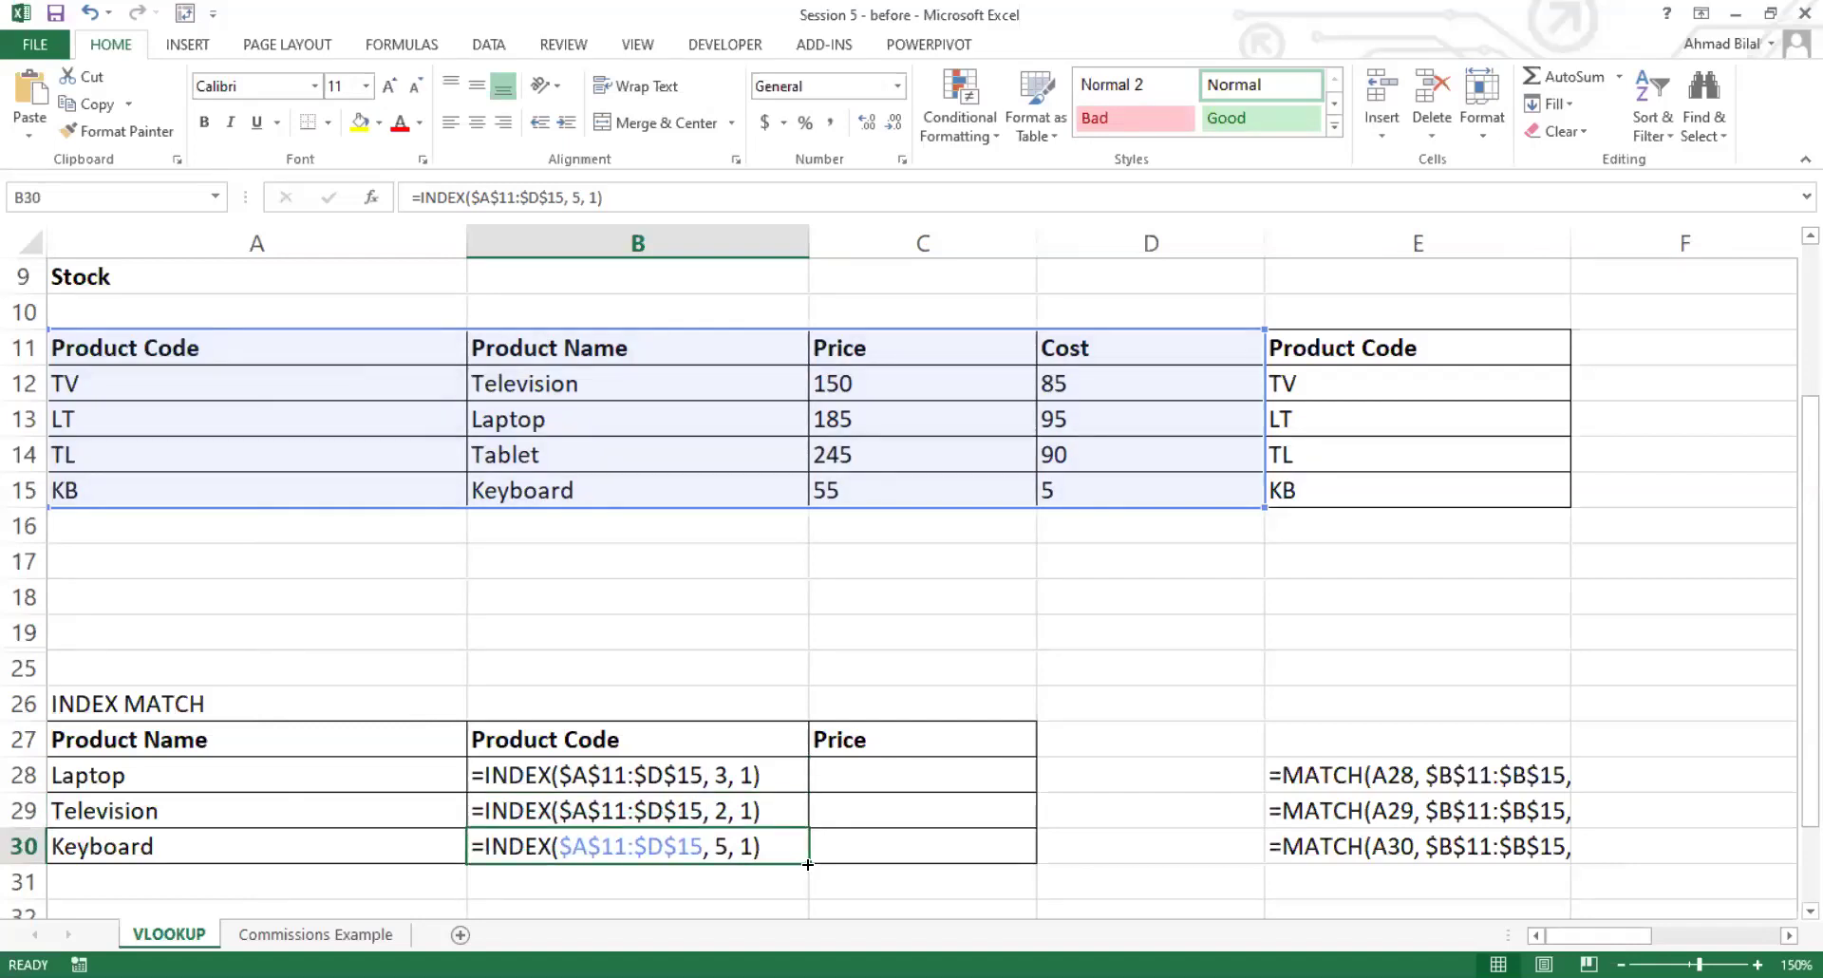
pyautogui.hotkey('ctrl', '`')
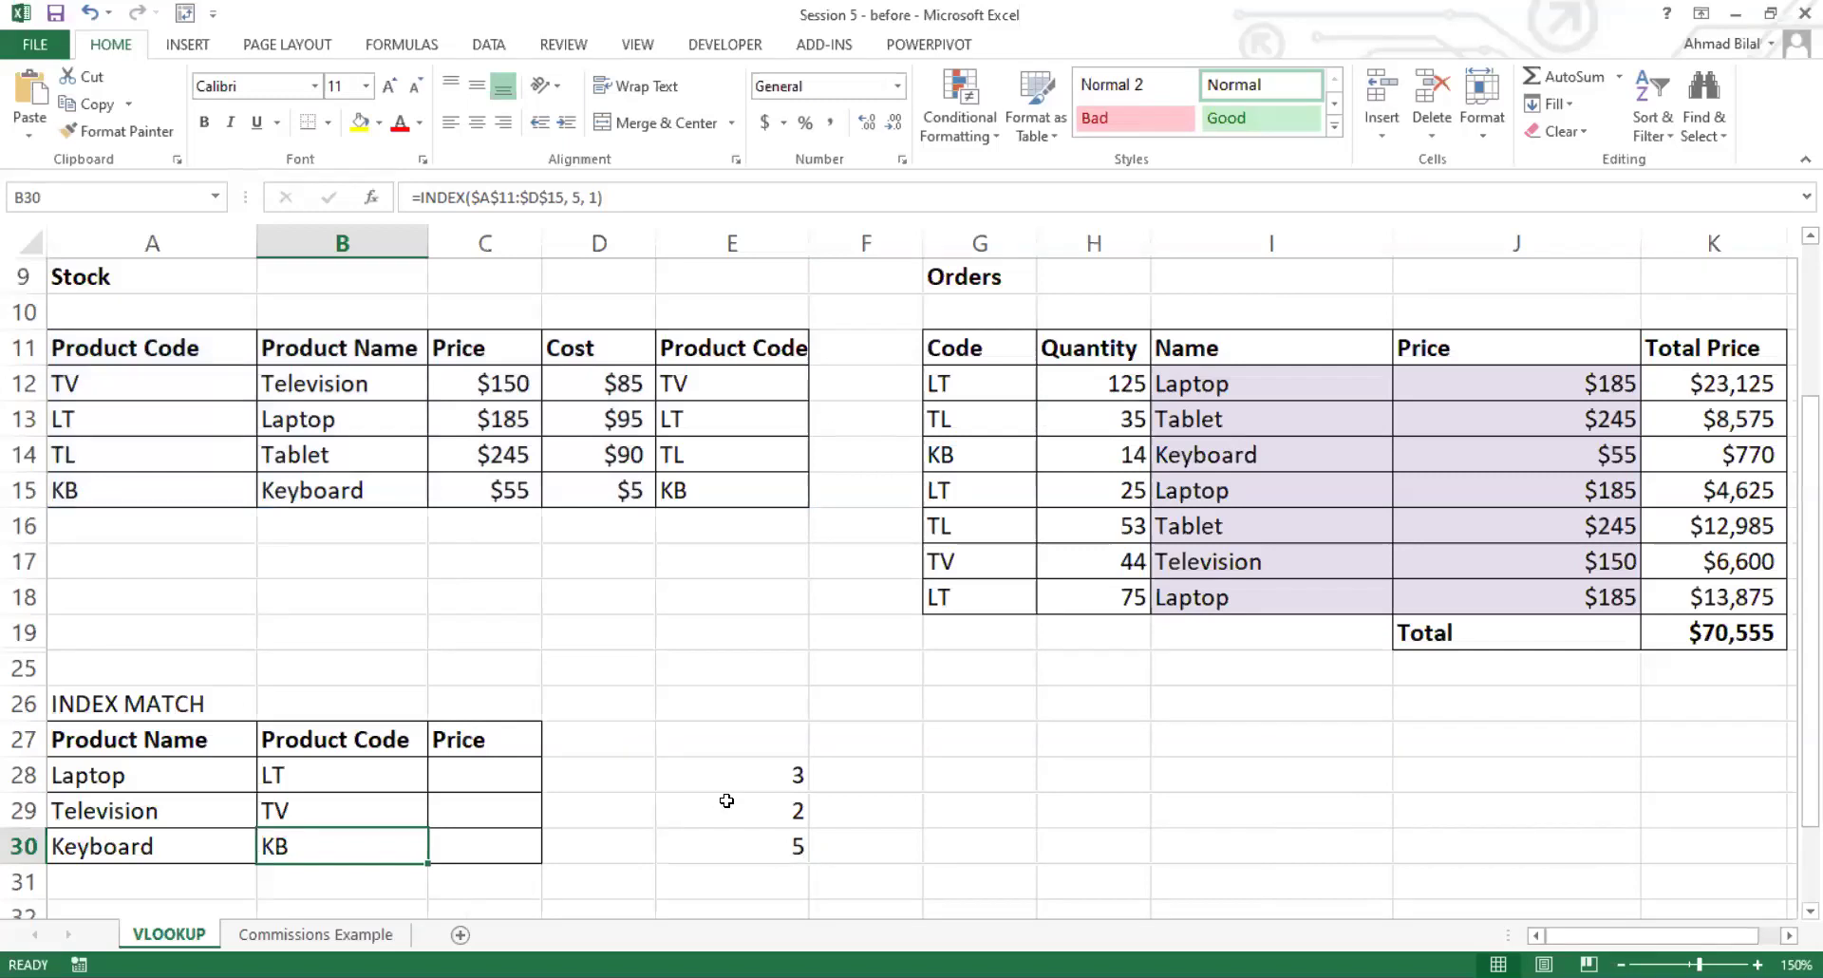
# Step: Review the MATCH results in E28:E30 against the row number argument of the Laptop INDEX formula in B28
pyautogui.moveTo(780, 775); pyautogui.dragTo(779, 837)
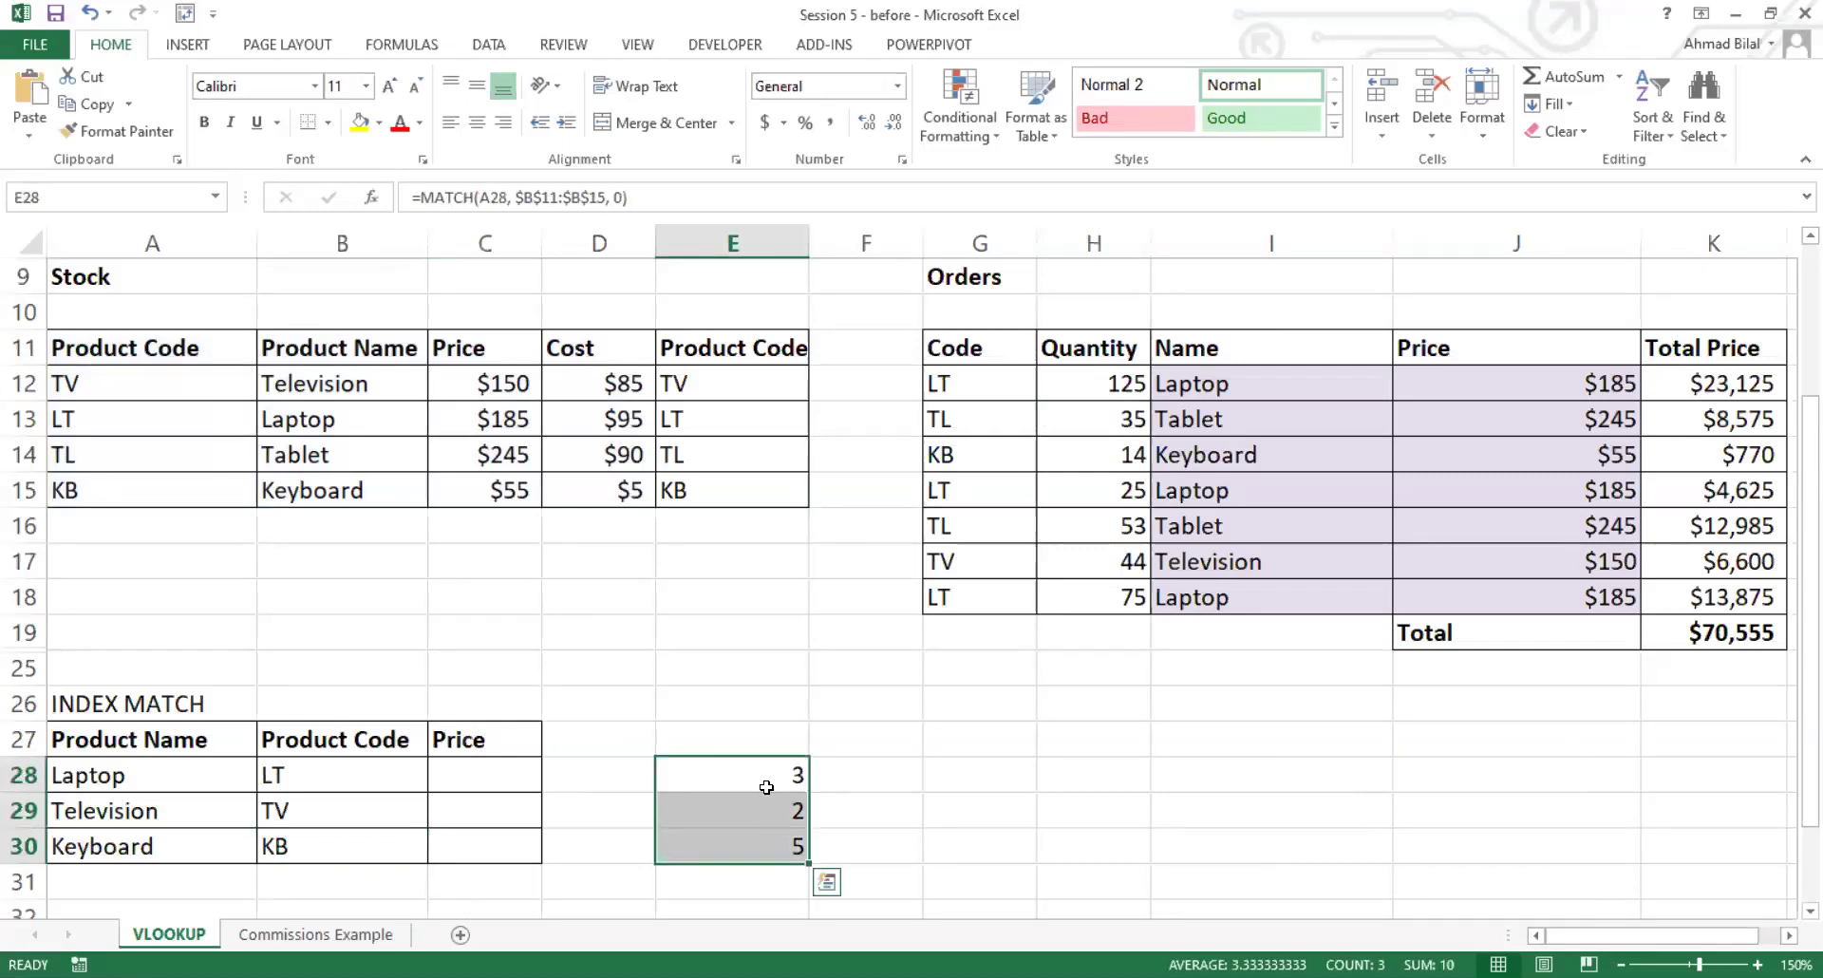
pyautogui.click(766, 811)
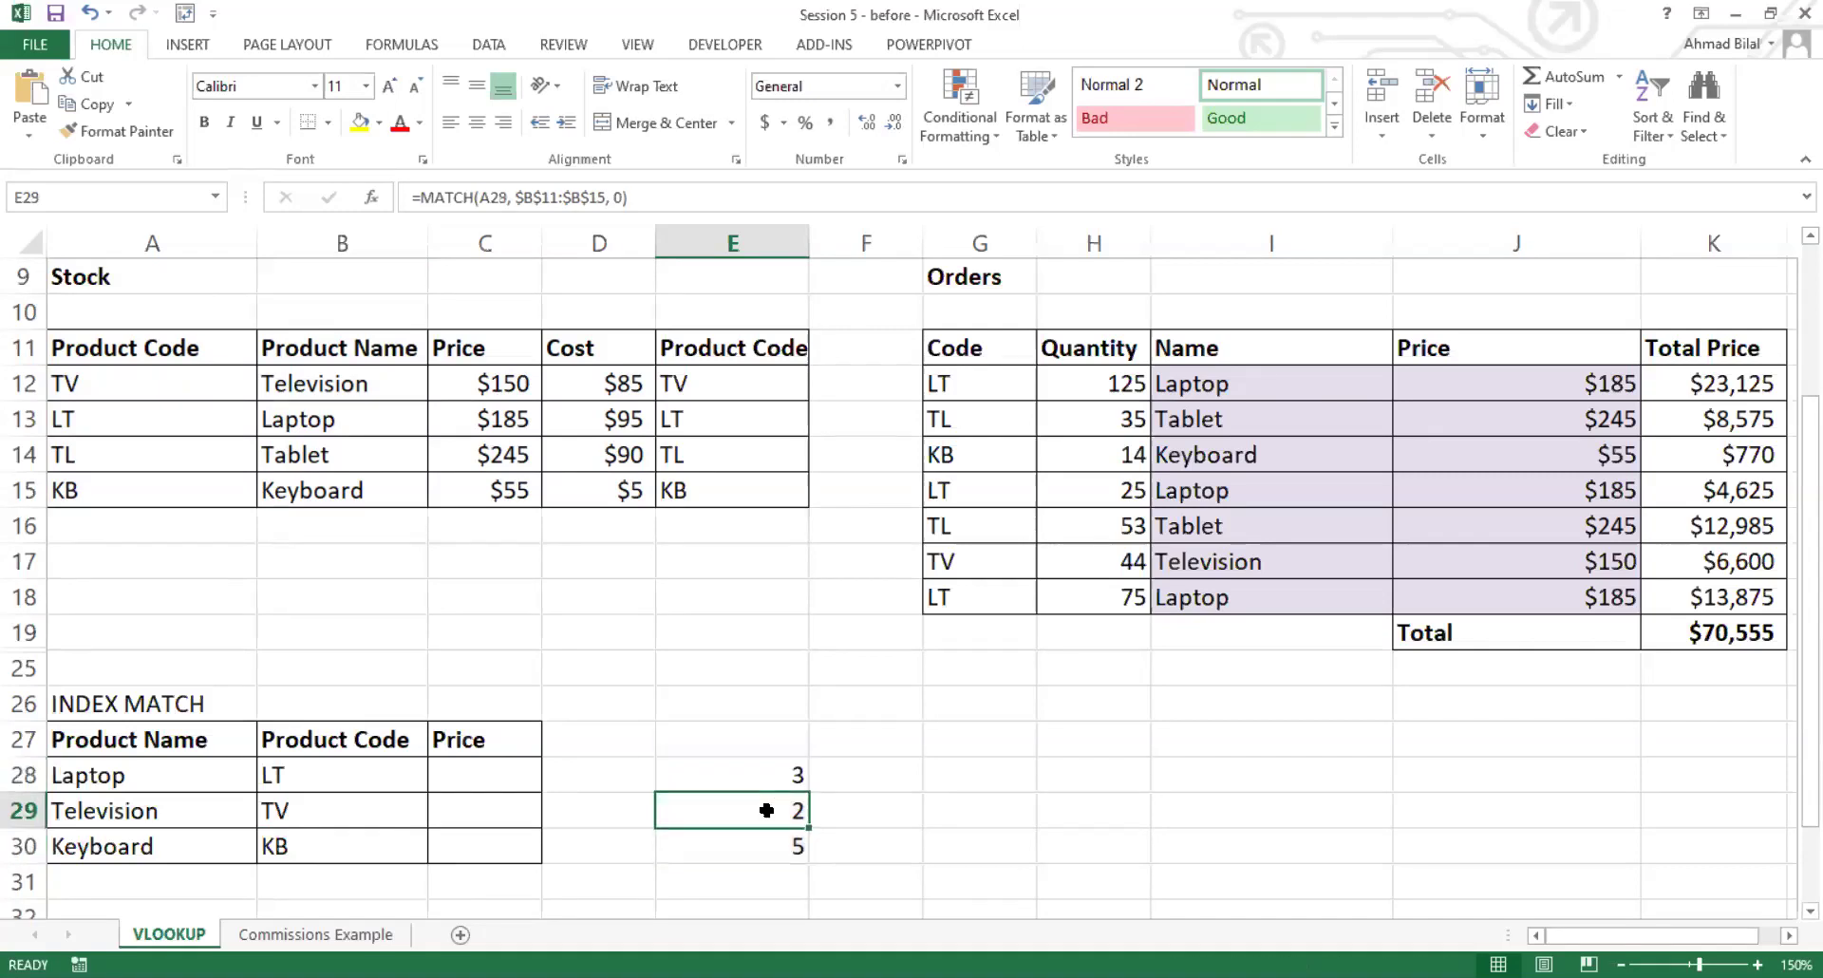
pyautogui.click(775, 843)
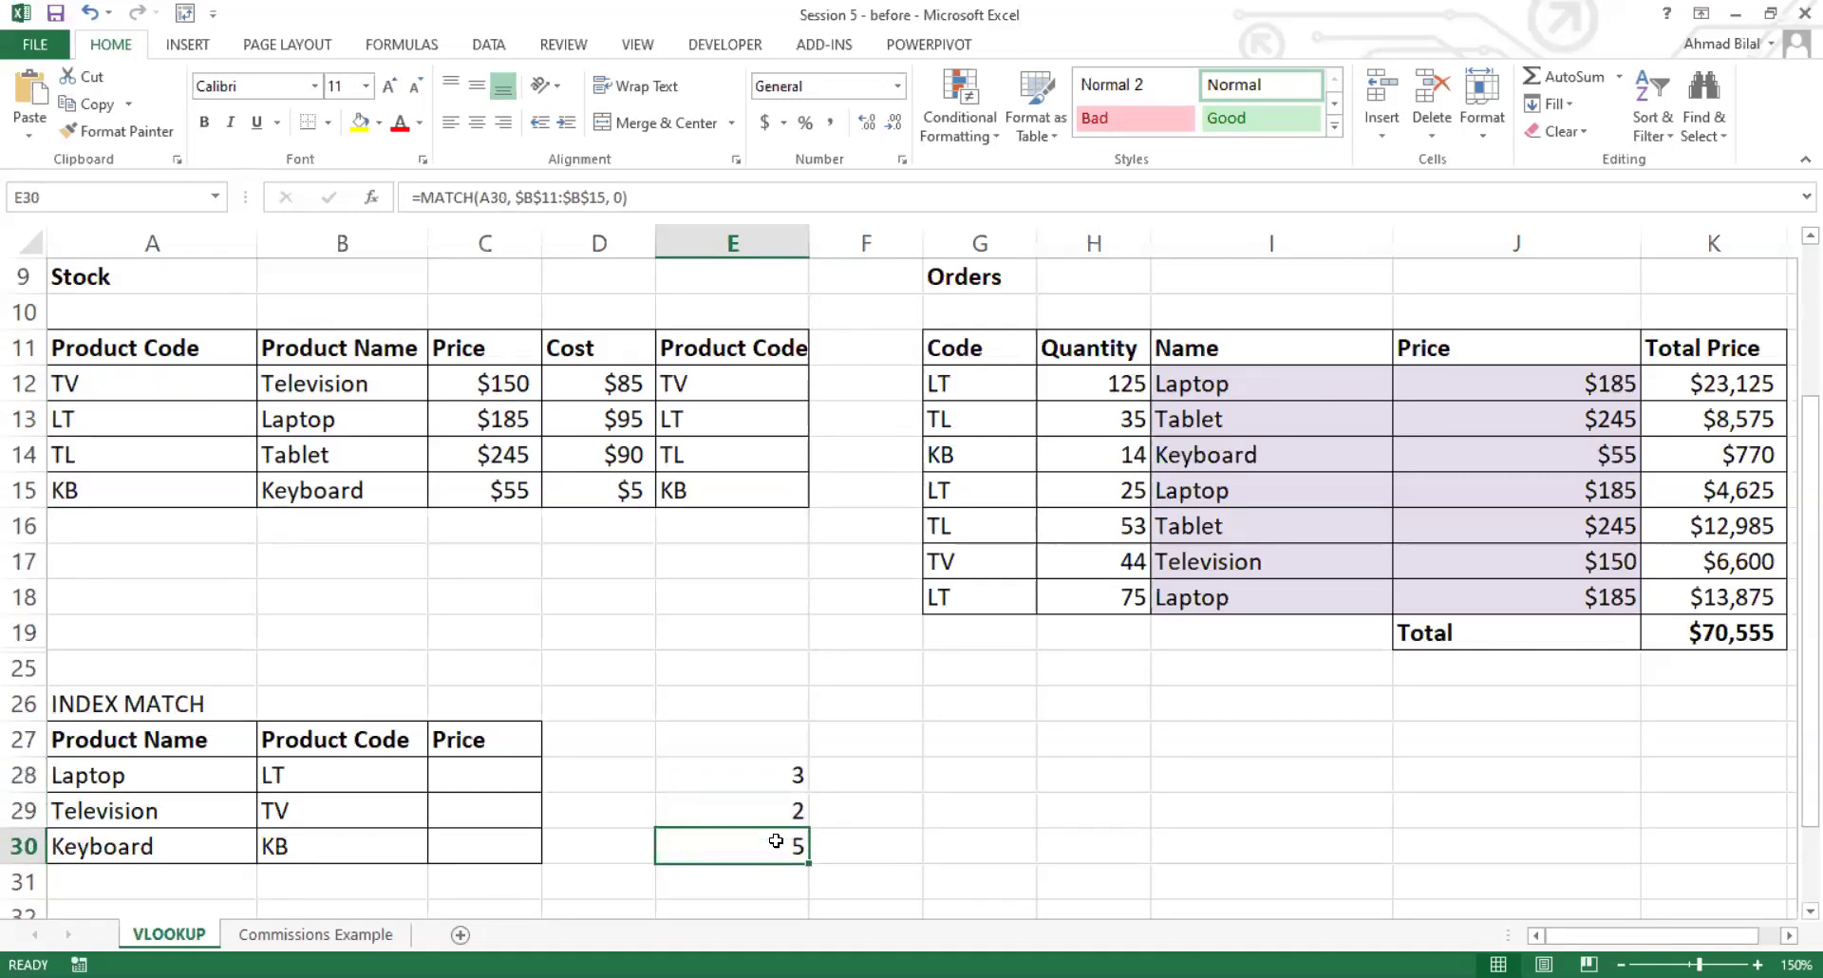
pyautogui.click(355, 771)
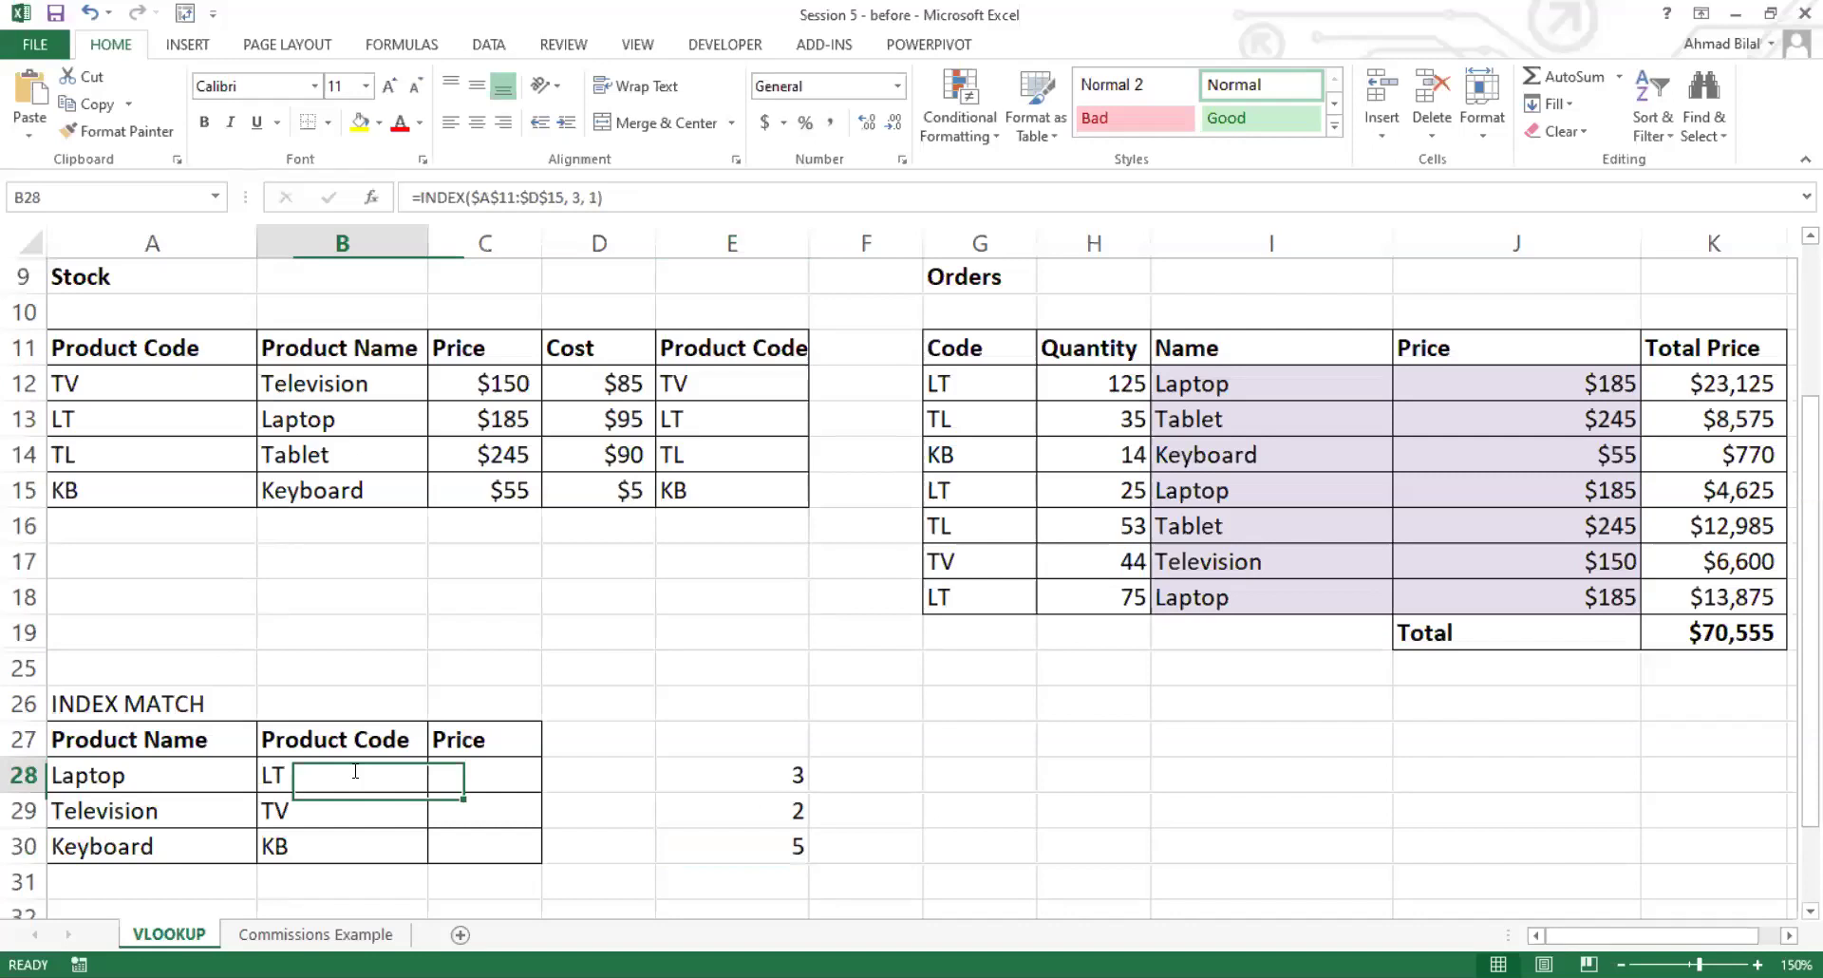
pyautogui.doubleClick(496, 771)
pyautogui.doubleClick(508, 775)
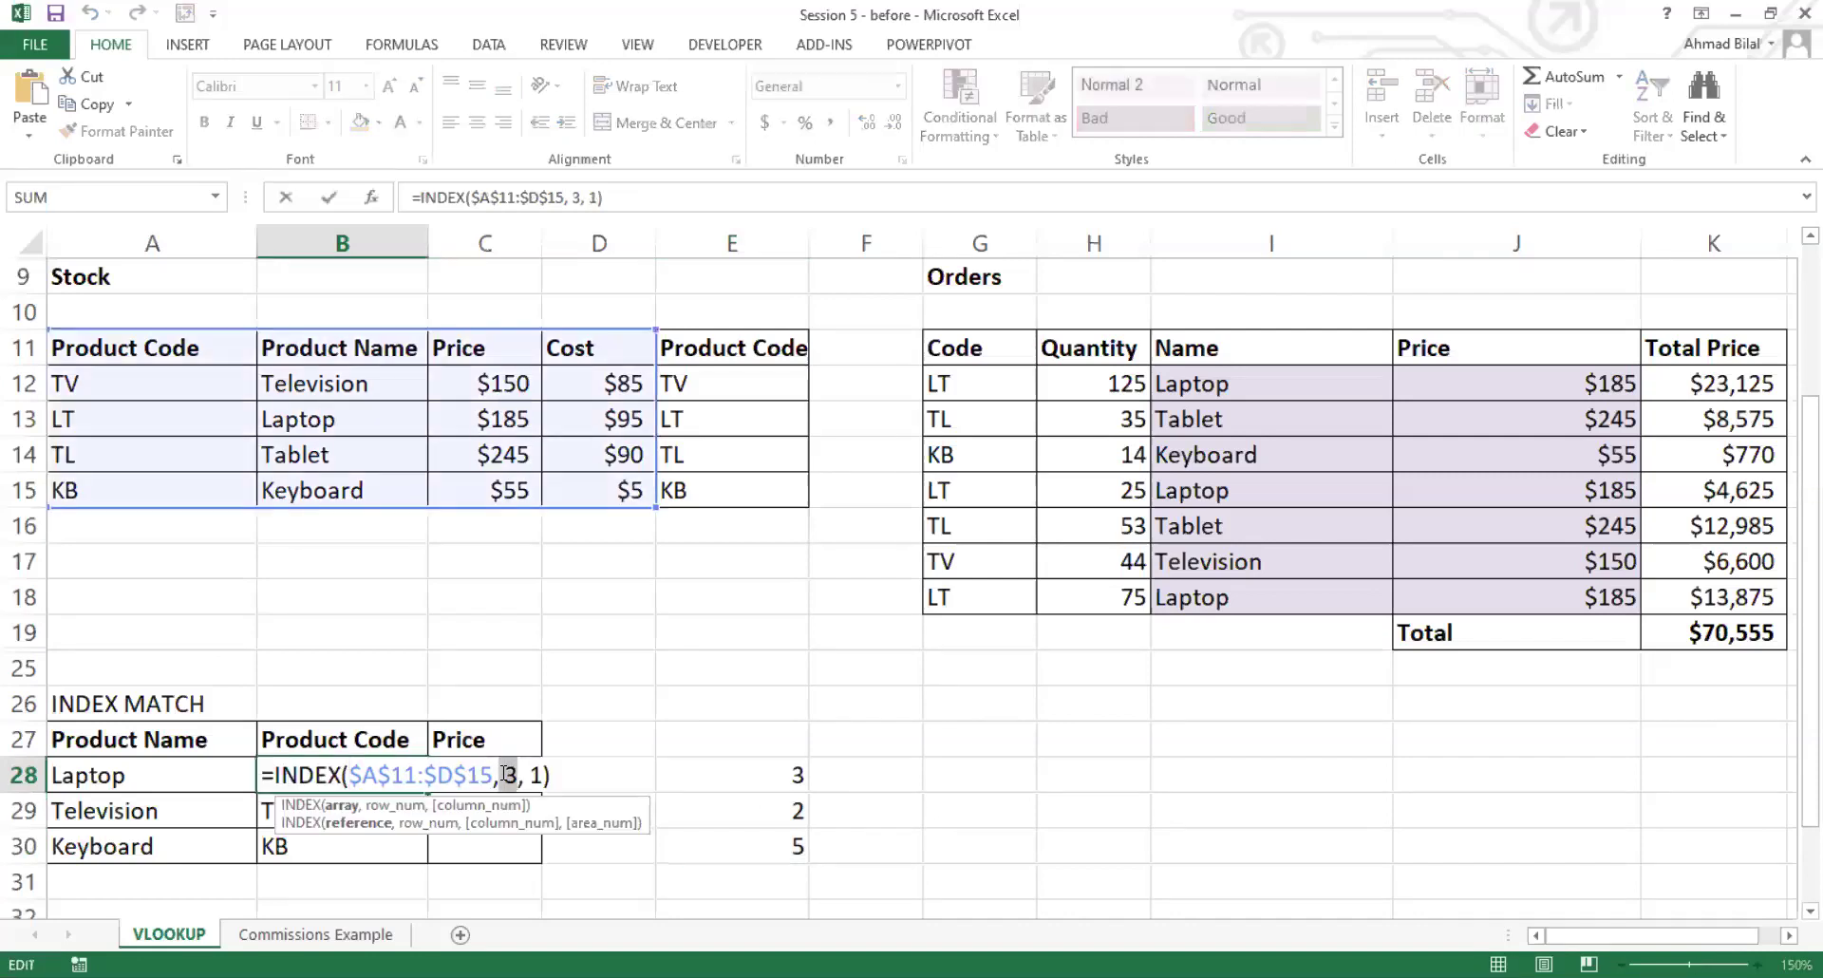
pyautogui.doubleClick(511, 775)
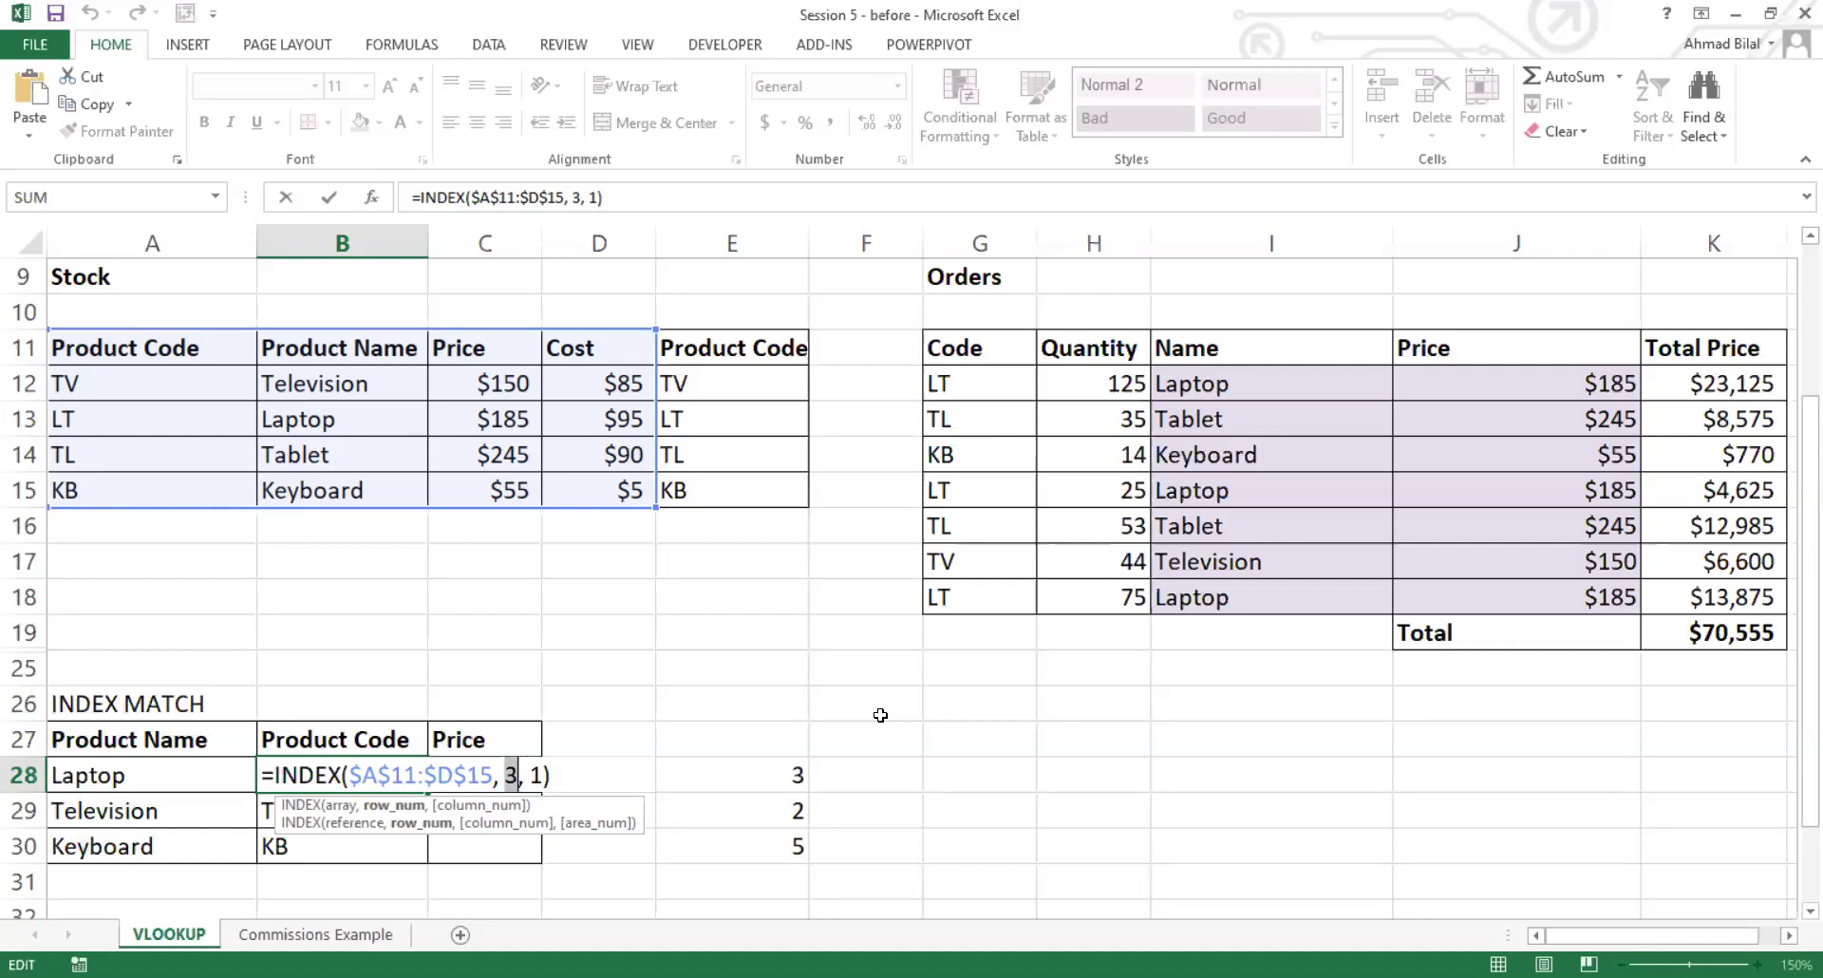
pyautogui.press('Escape')
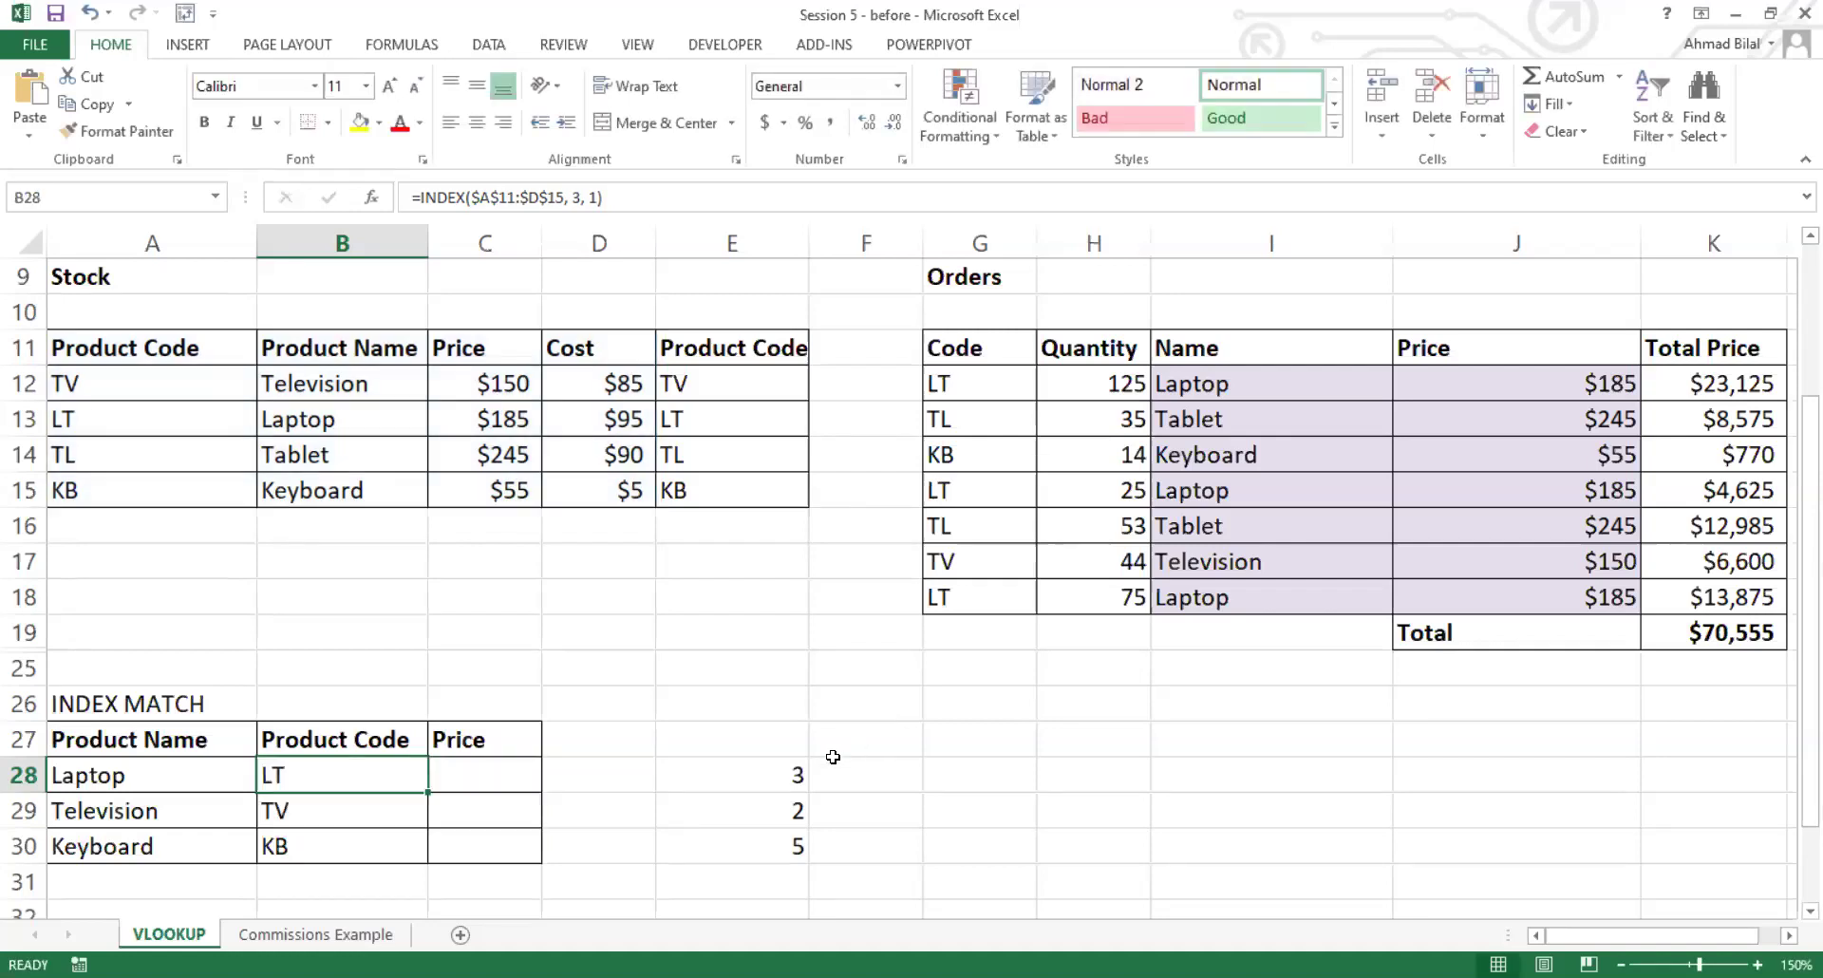
# Step: Replace the row number in B28's INDEX formula with MATCH(A28, $B$11:$B$15, 0), copied from E28 without its equals sign
pyautogui.click(781, 769)
pyautogui.doubleClick(781, 769)
pyautogui.moveTo(673, 775); pyautogui.dragTo(1008, 789)
pyautogui.hotkey('ctrl', 'c')
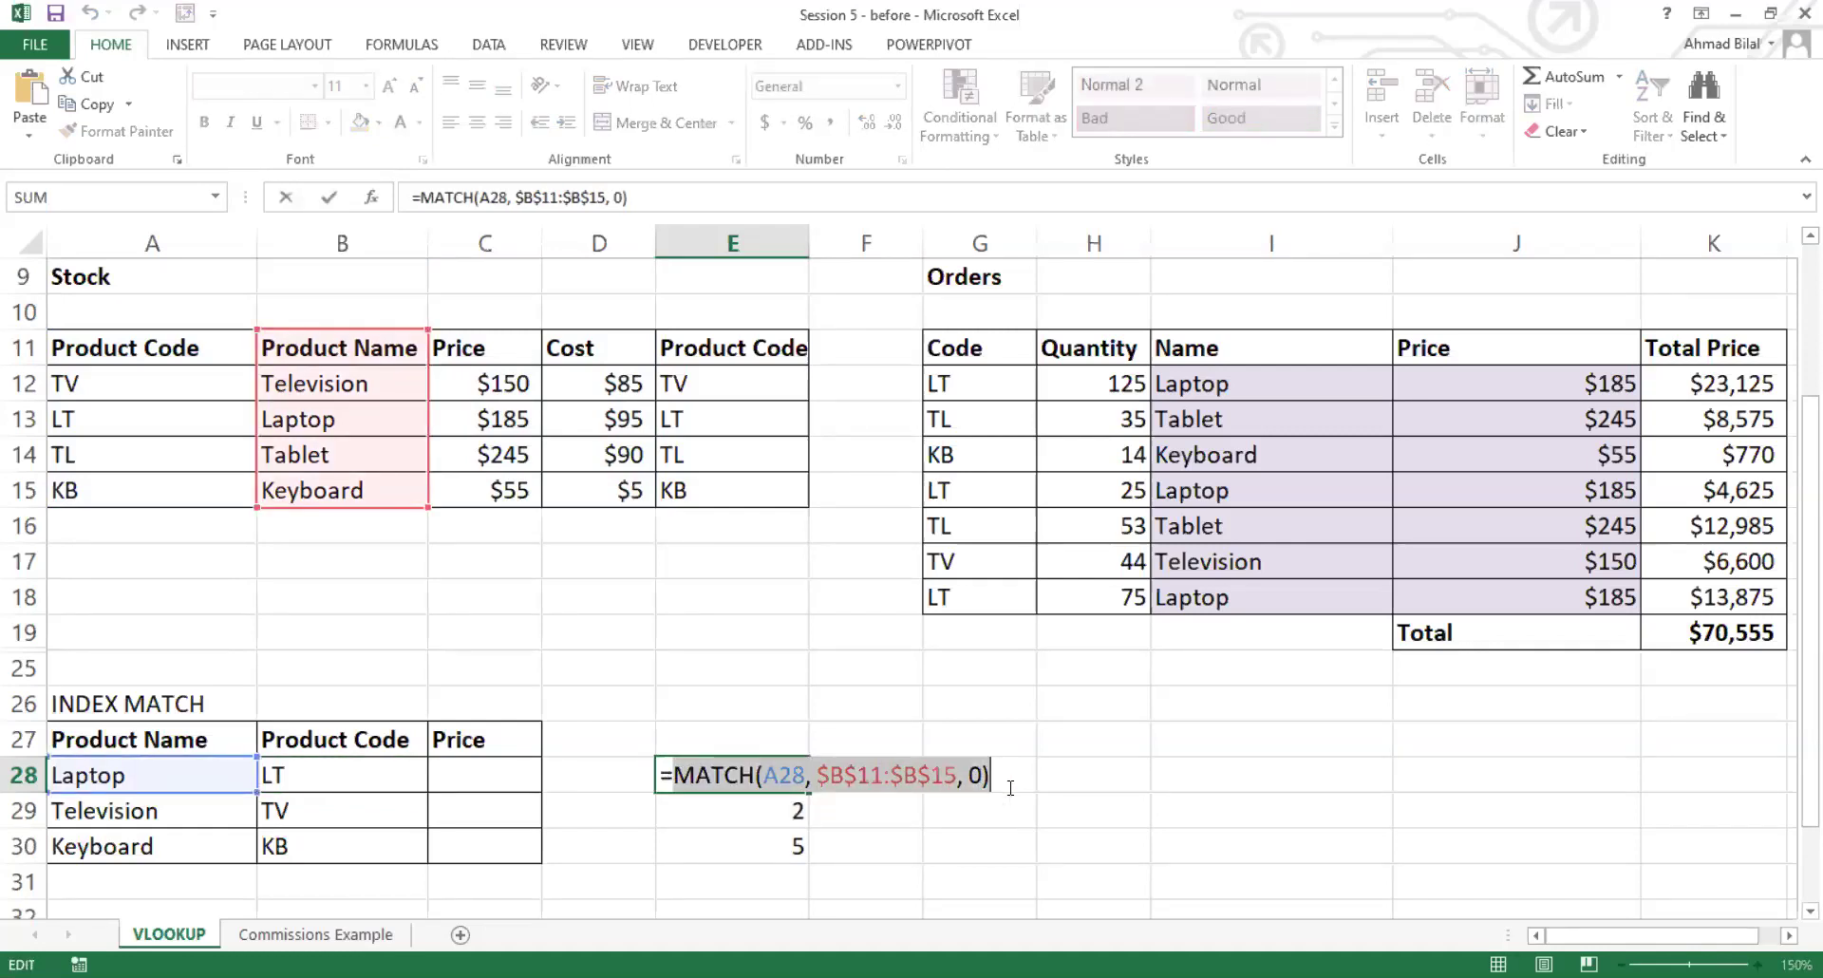
pyautogui.press('Escape')
pyautogui.click(404, 770)
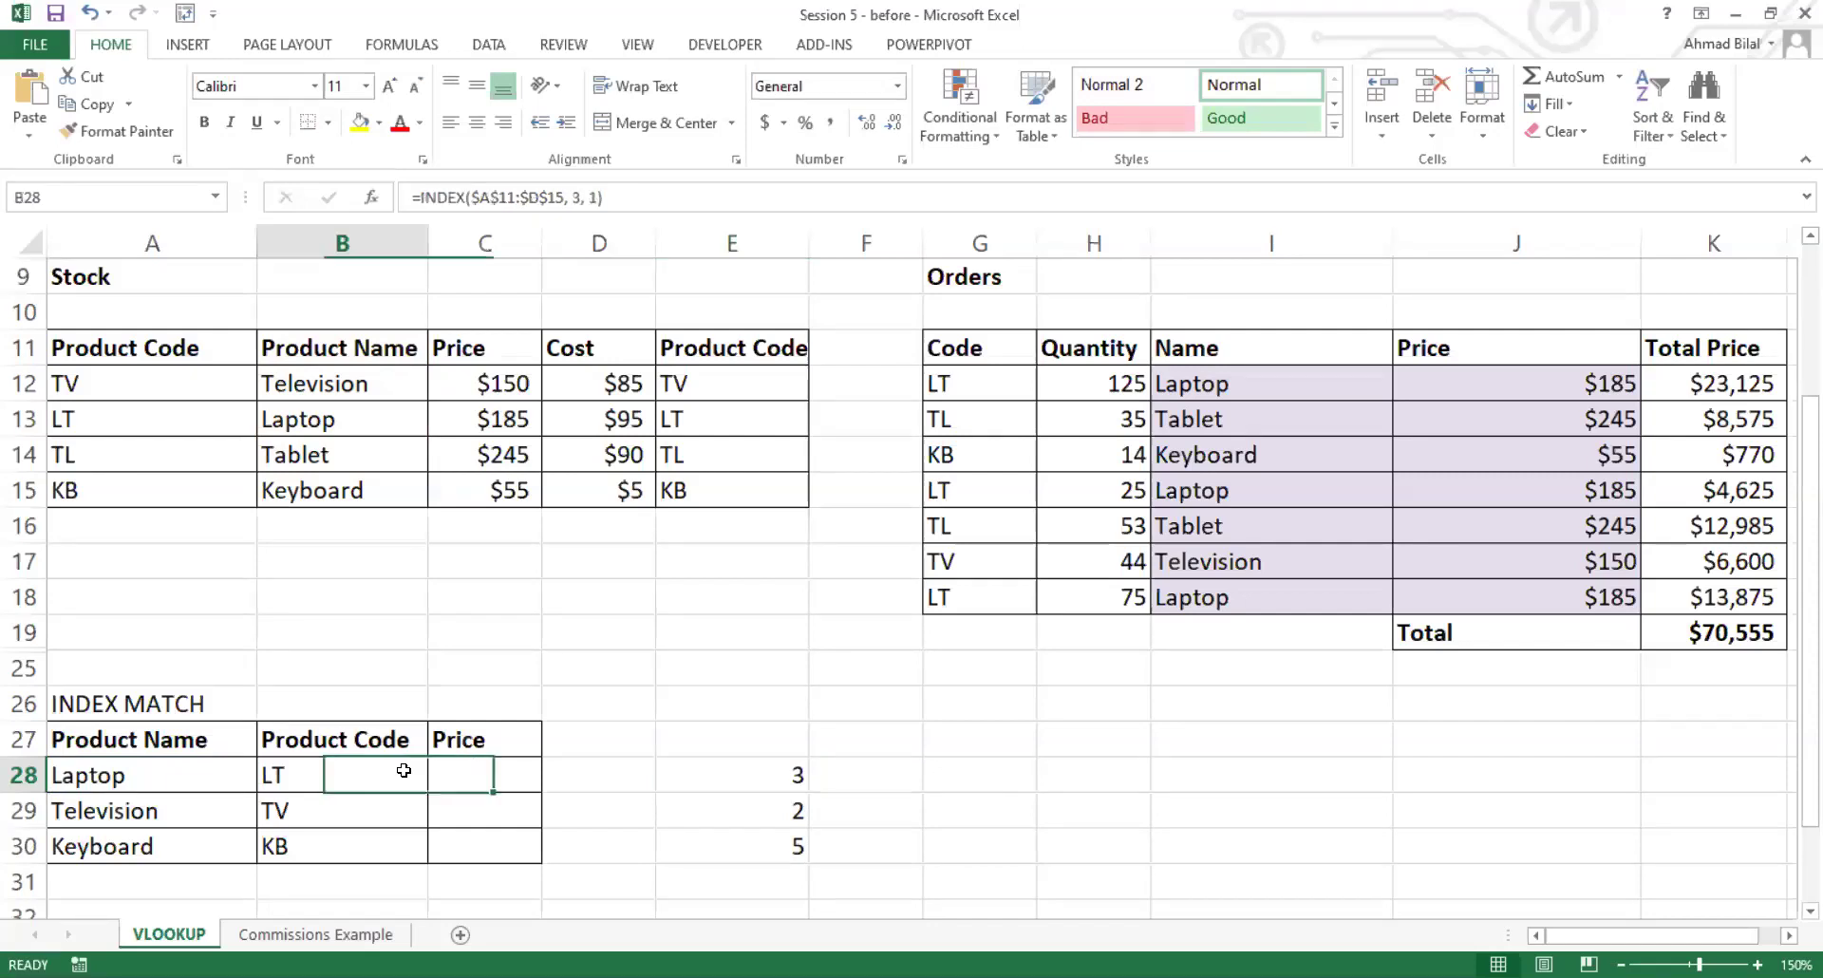
pyautogui.doubleClick(403, 770)
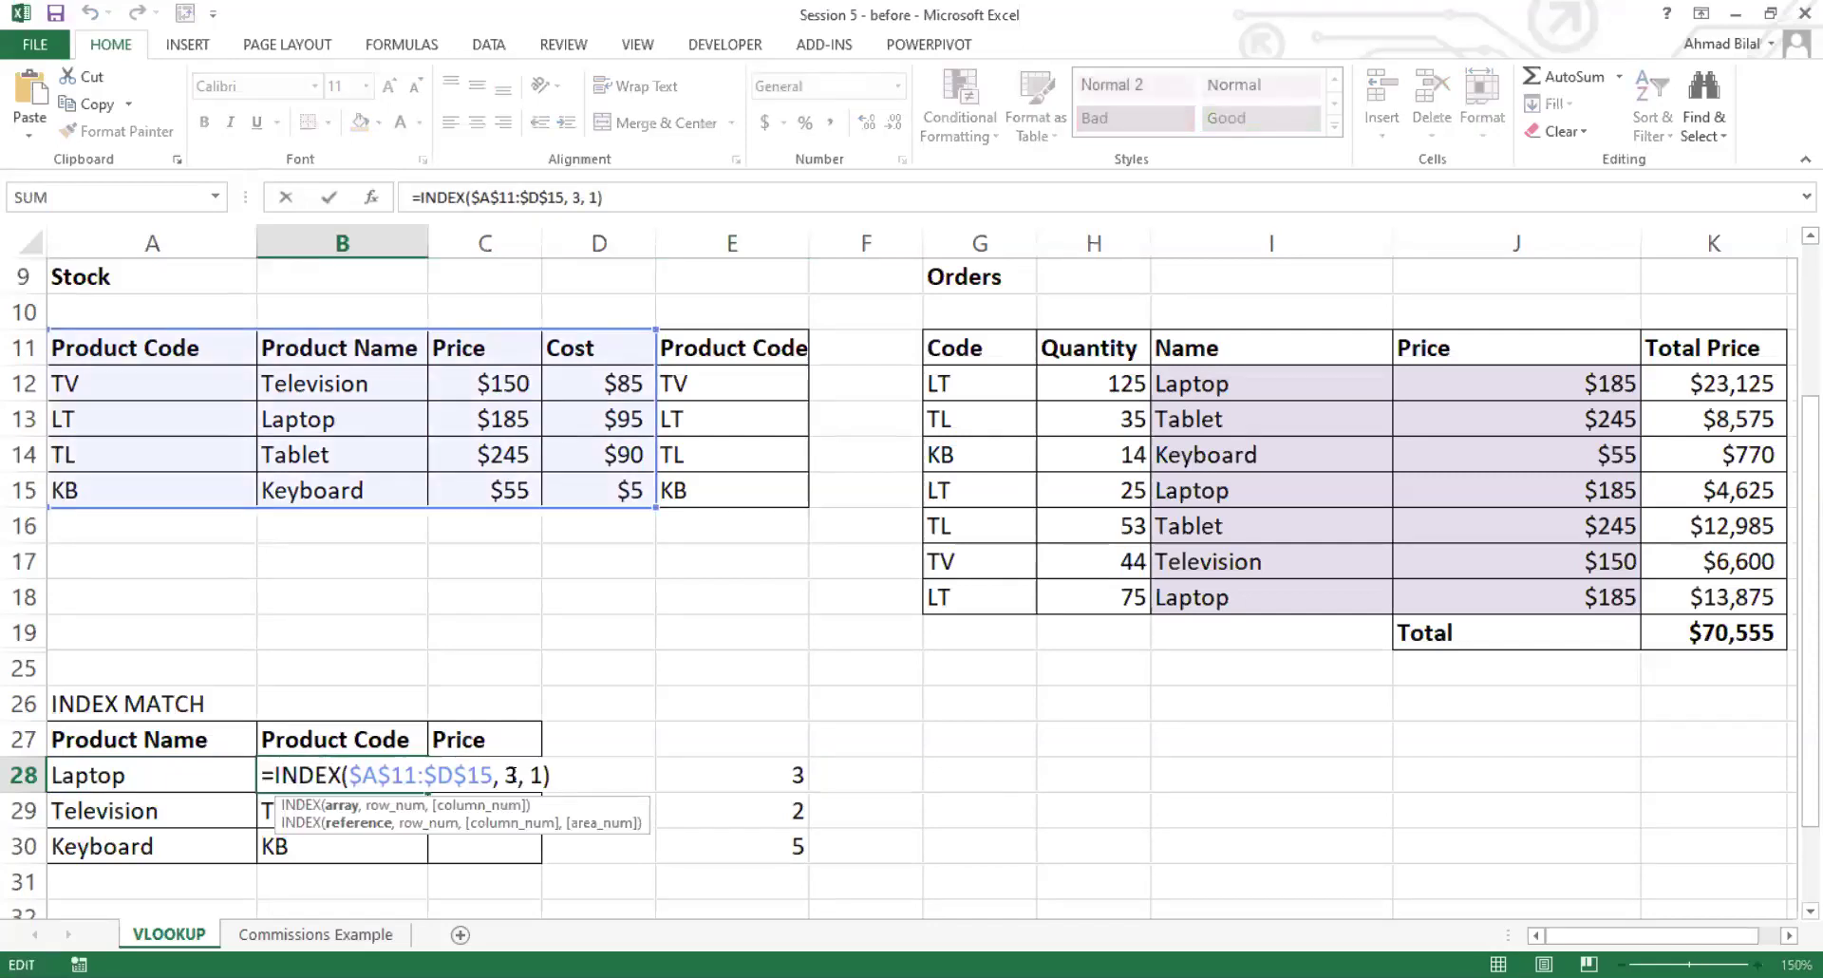
pyautogui.doubleClick(510, 775)
pyautogui.press('BackSpace')
pyautogui.hotkey('ctrl', 'v')
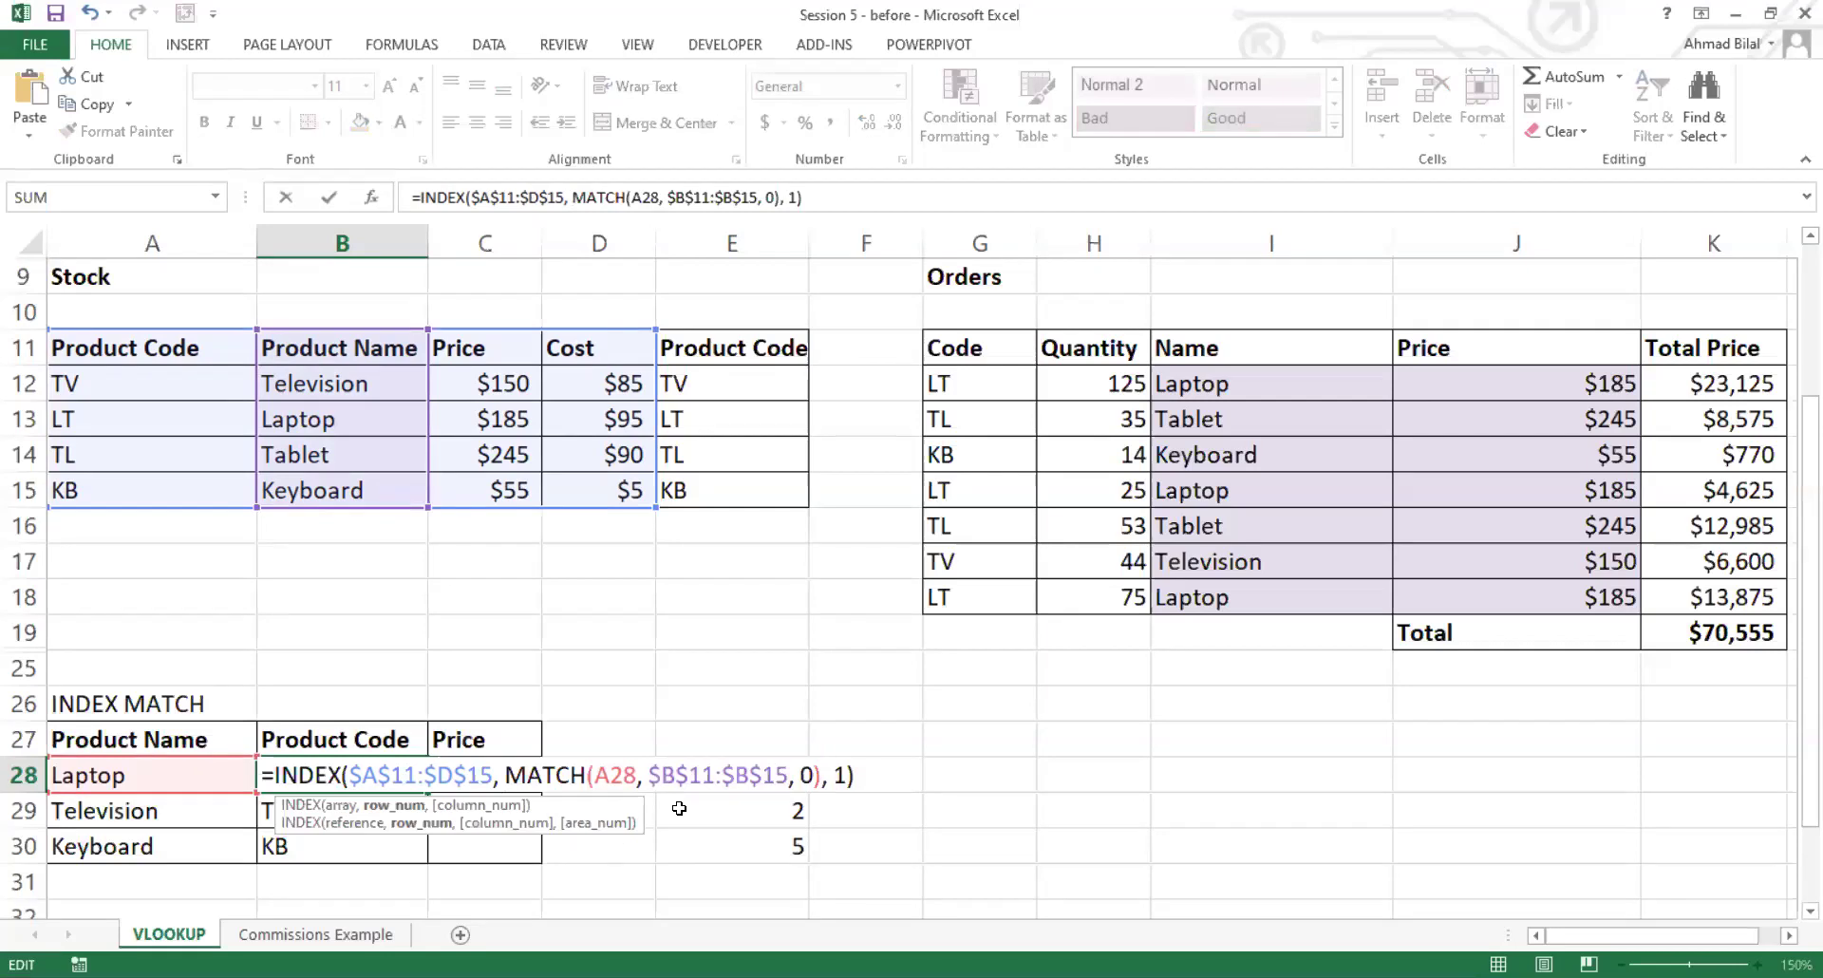
# Step: Evaluate the nested MATCH part inside B28's formula, restore the MATCH expression and enter the combined formula
pyautogui.moveTo(504, 775); pyautogui.dragTo(819, 775)
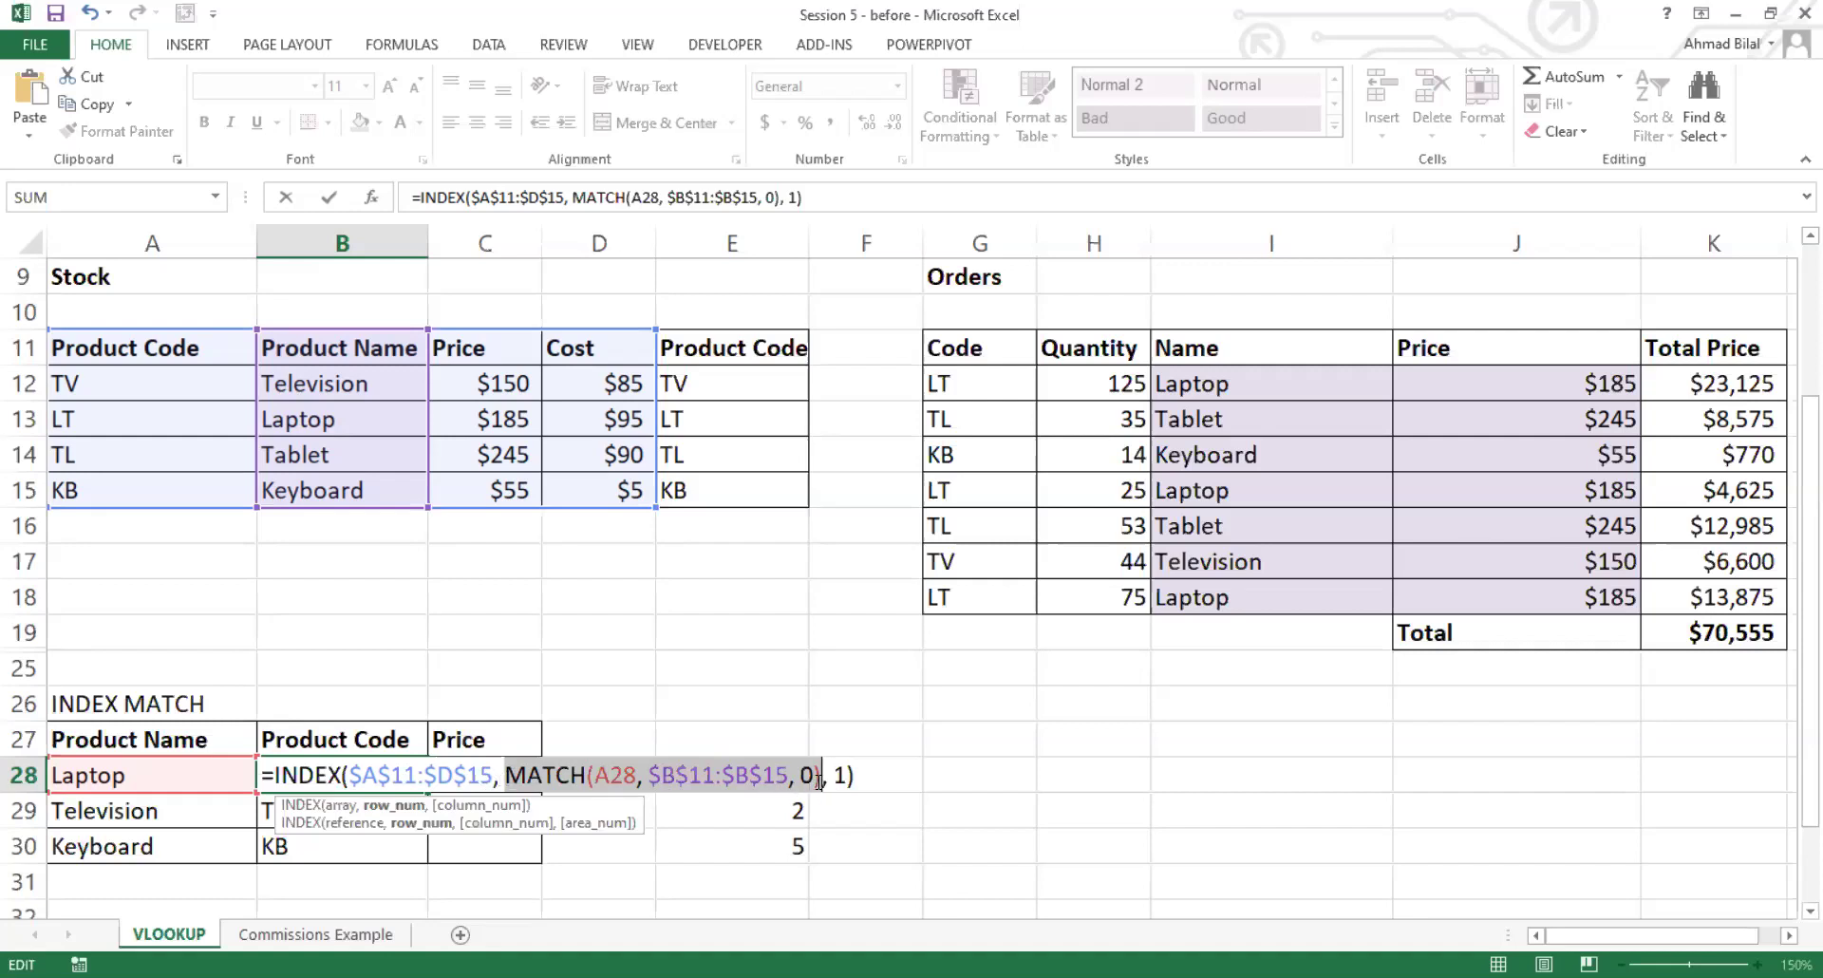
pyautogui.moveTo(820, 779); pyautogui.dragTo(510, 775)
pyautogui.press('F9')
pyautogui.press('Return')
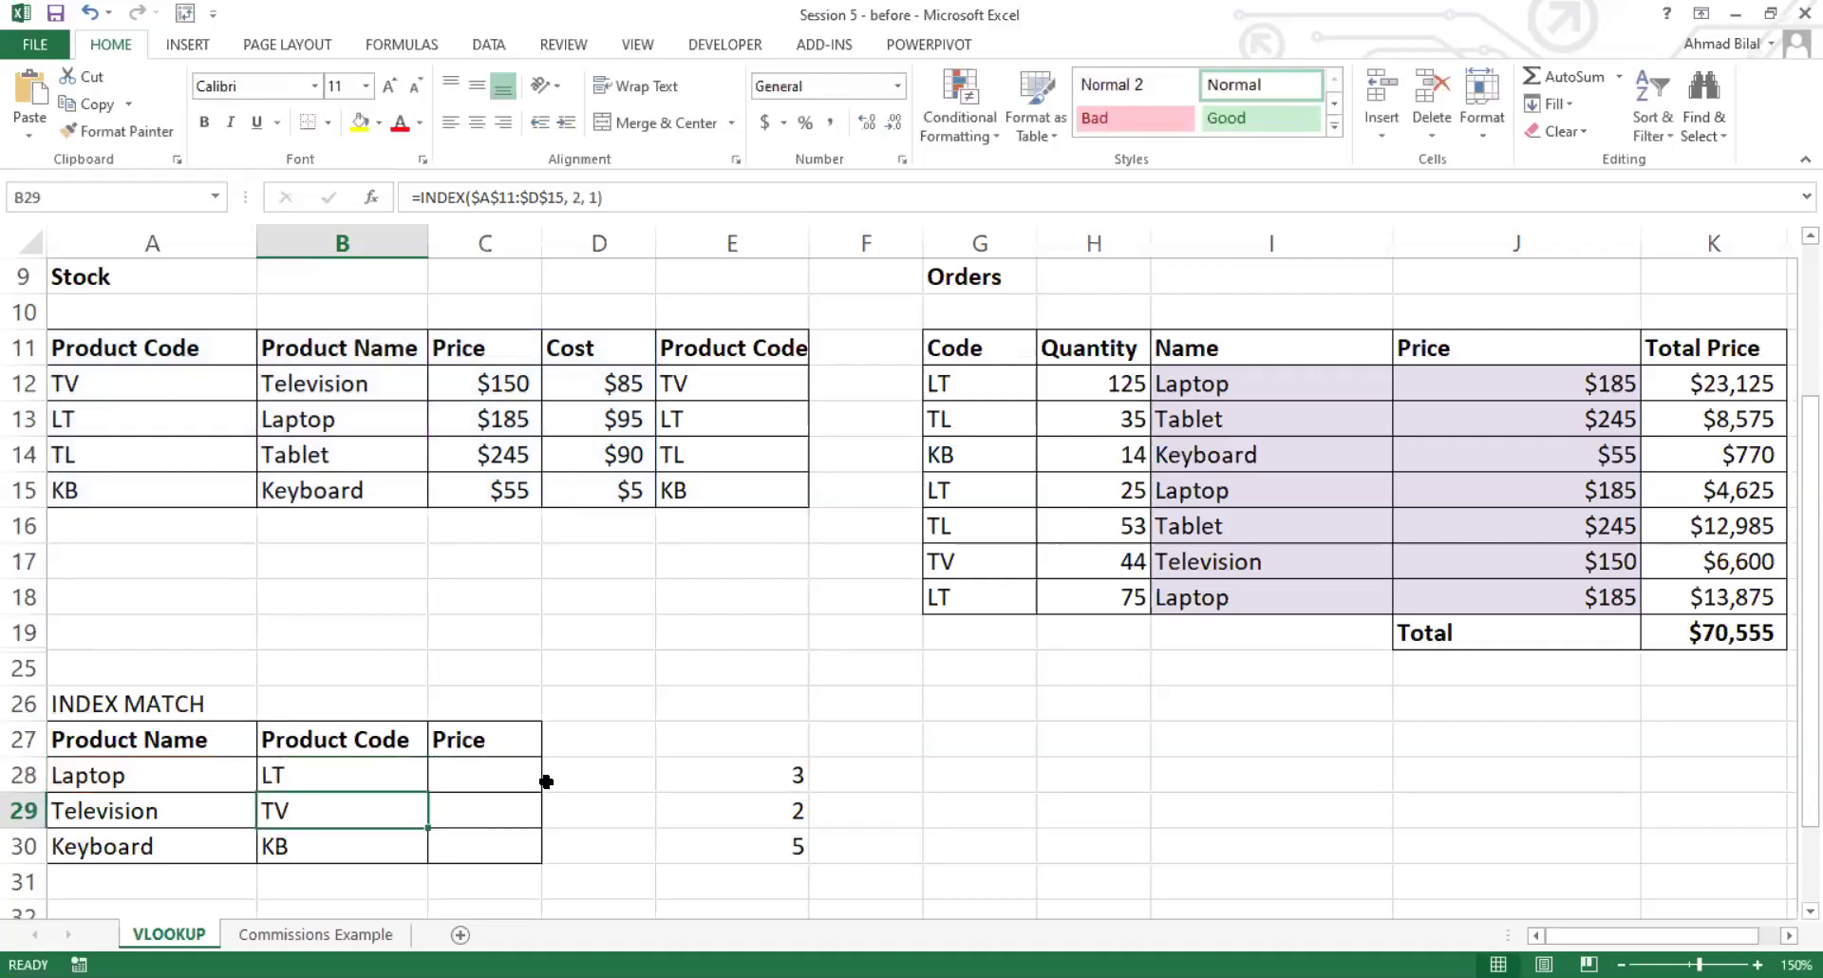
pyautogui.hotkey('ctrl', 'z')
# Step: Examine the array, row number and column number arguments of the outer INDEX function in B28
pyautogui.doubleClick(393, 772)
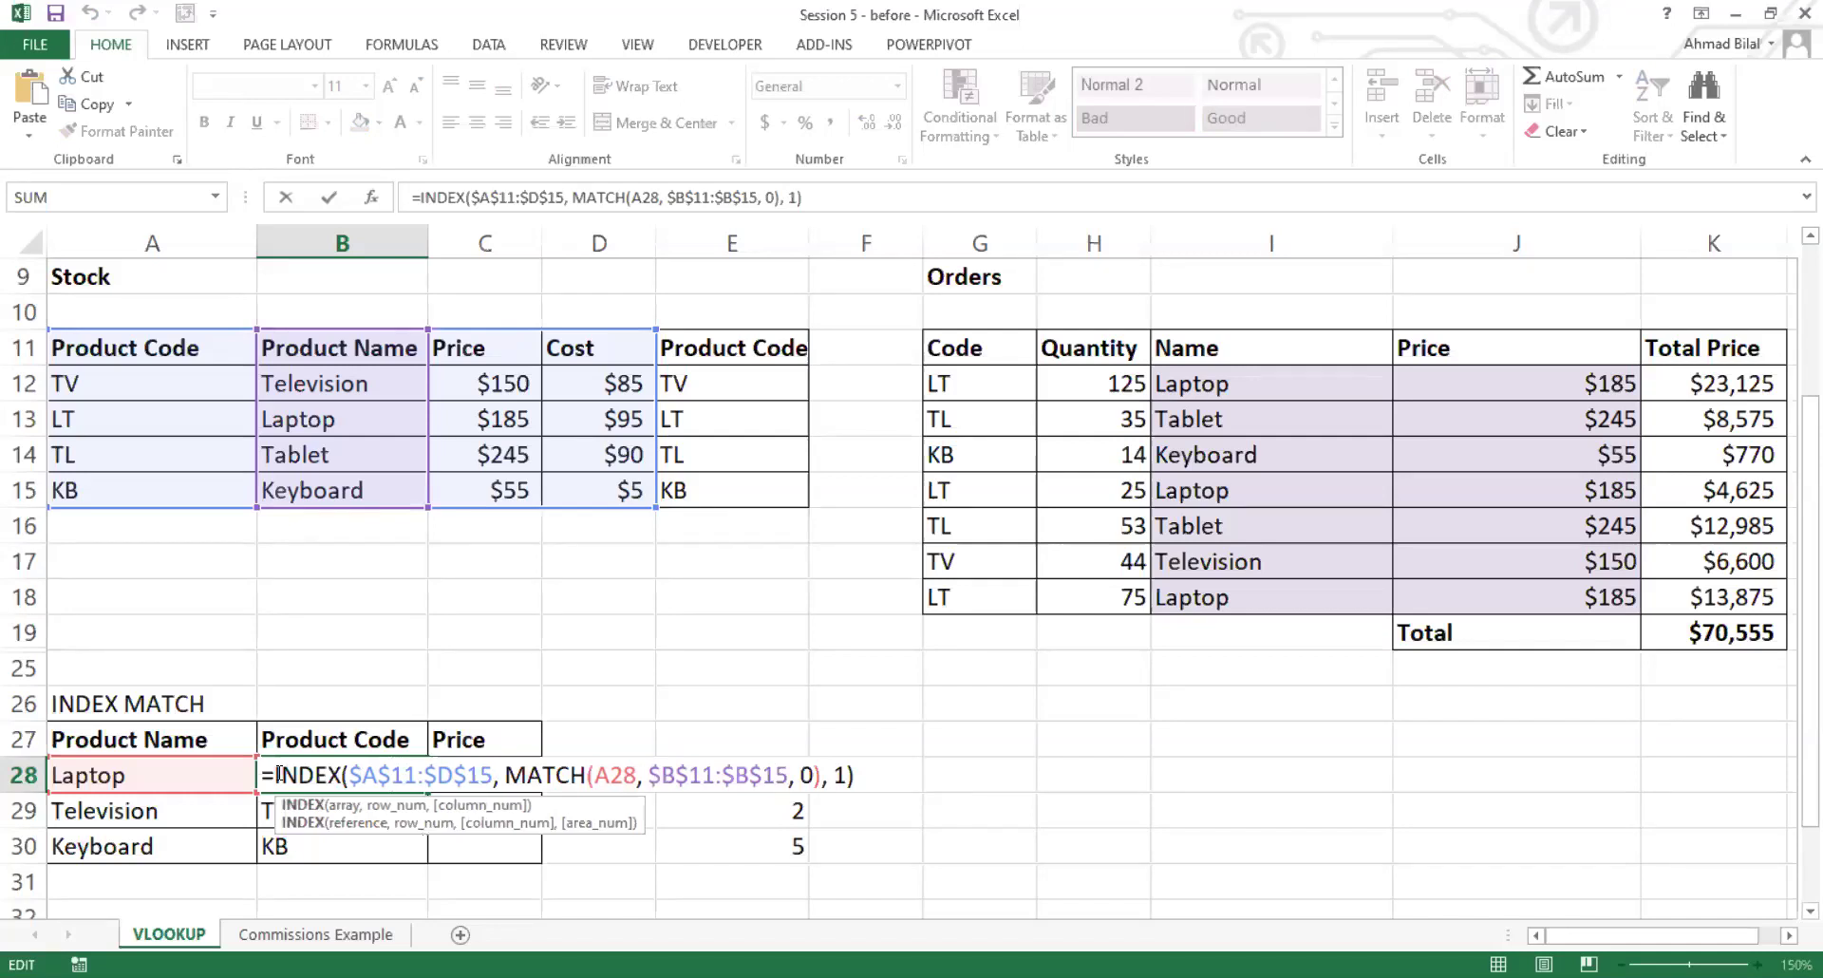
pyautogui.moveTo(275, 775); pyautogui.dragTo(342, 775)
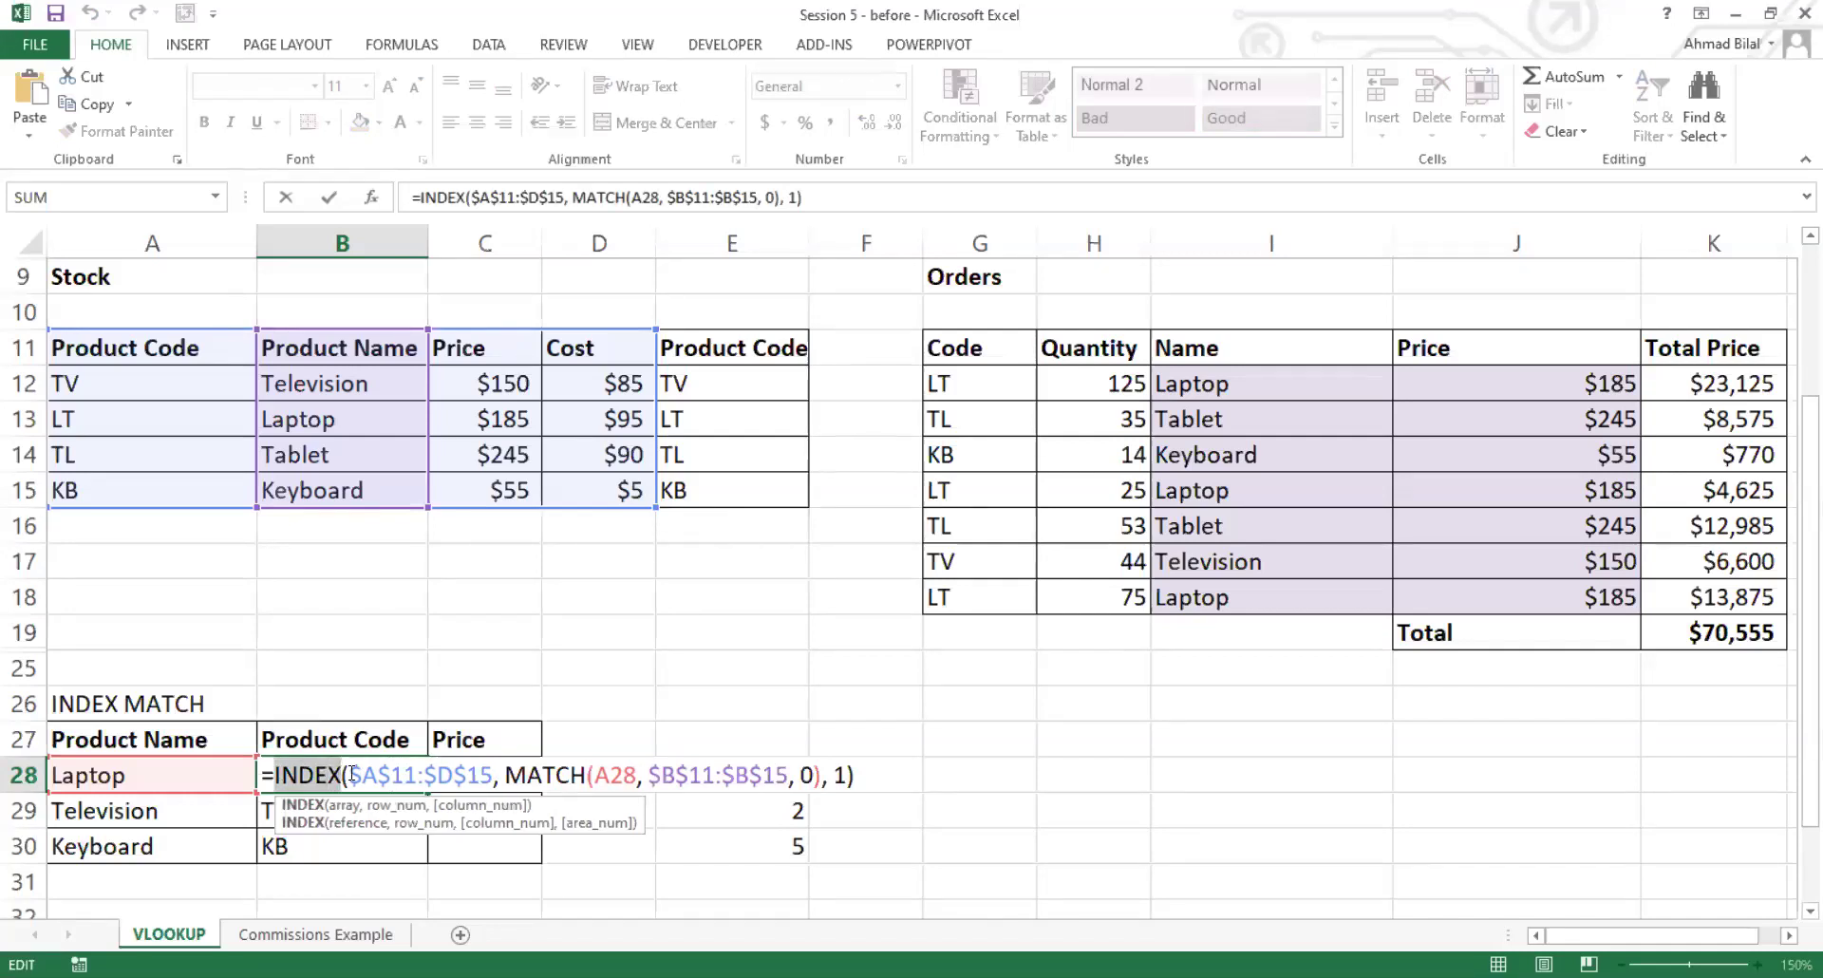
pyautogui.click(351, 775)
pyautogui.moveTo(351, 775); pyautogui.dragTo(489, 775)
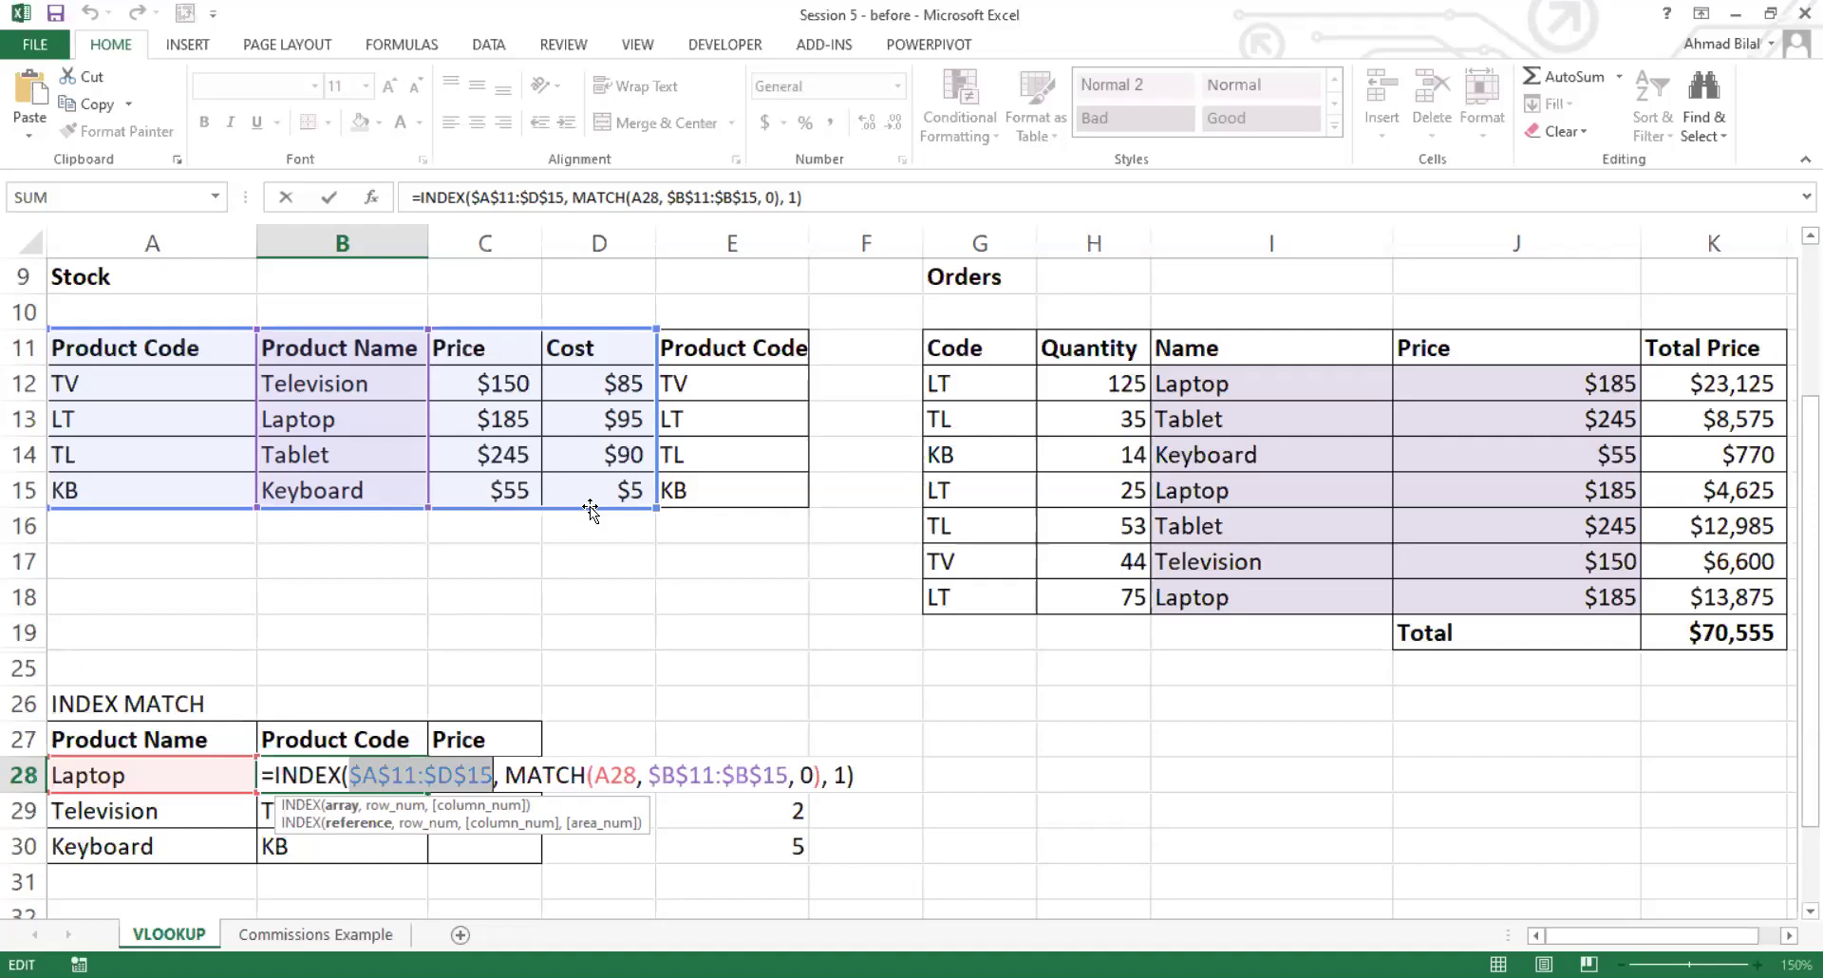
pyautogui.click(511, 774)
pyautogui.click(833, 776)
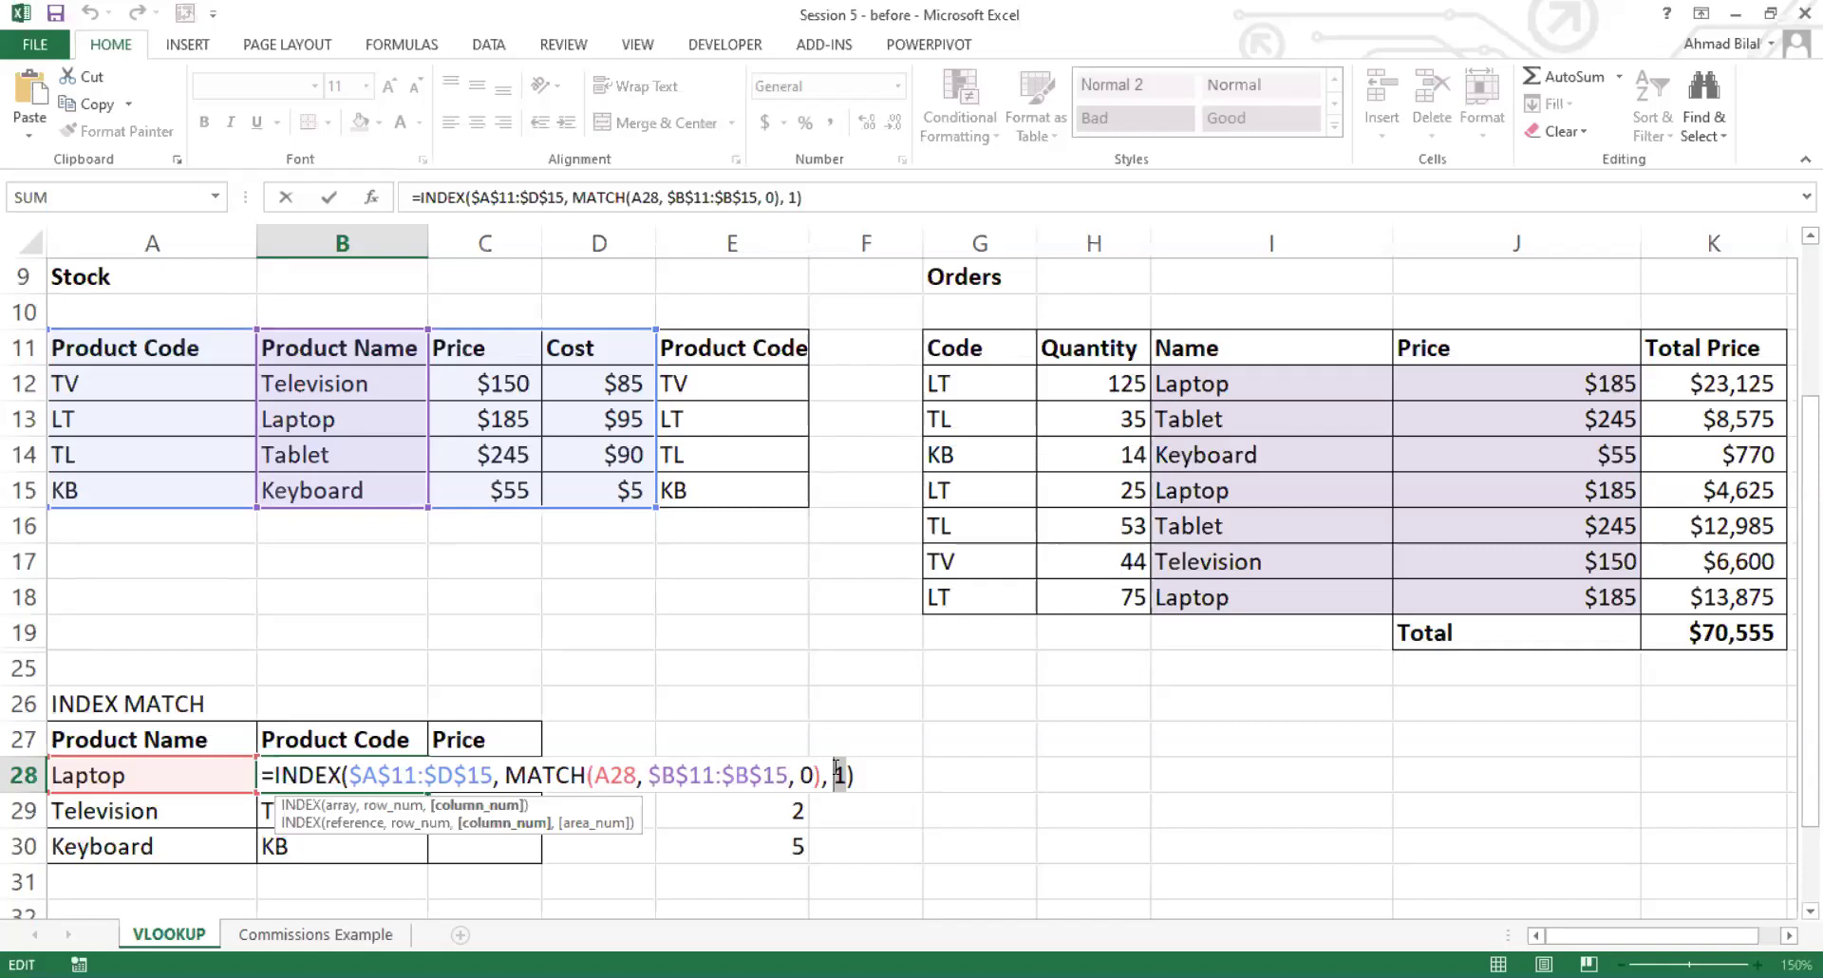
pyautogui.click(512, 773)
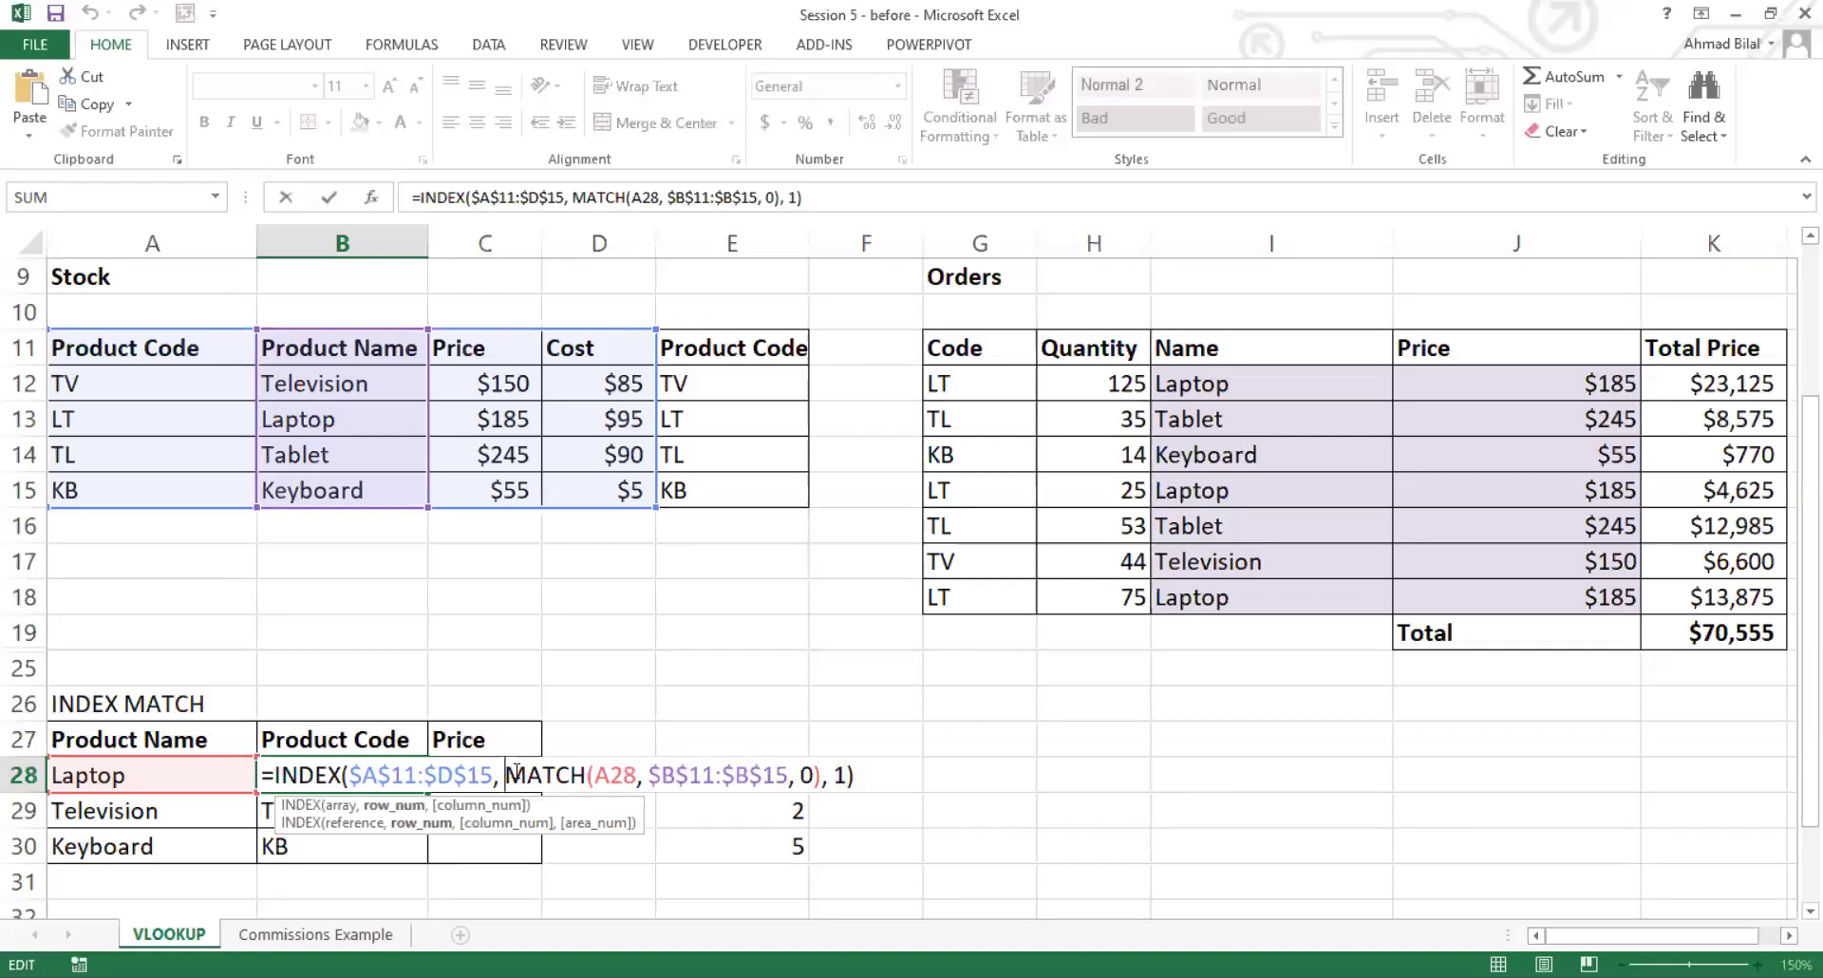
pyautogui.moveTo(516, 773); pyautogui.dragTo(823, 777)
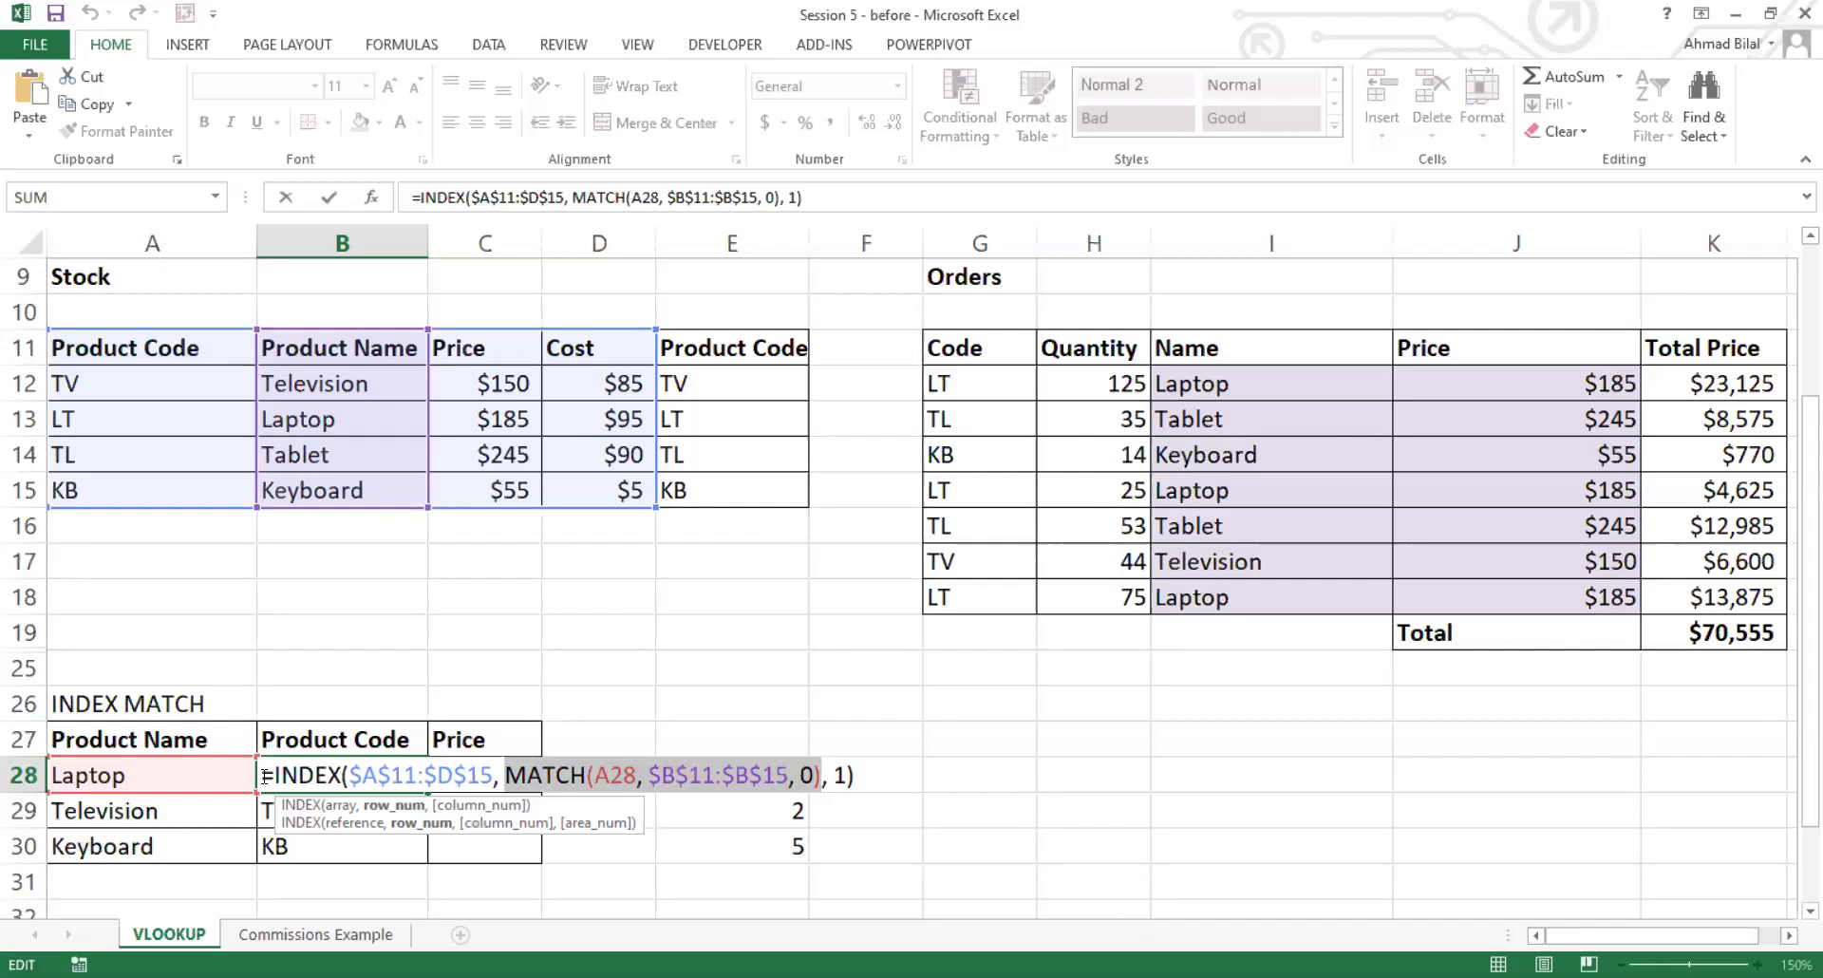
# Step: Examine the lookup value, lookup array and match type of the nested MATCH in B28, keeping the formula as entered
pyautogui.click(614, 776)
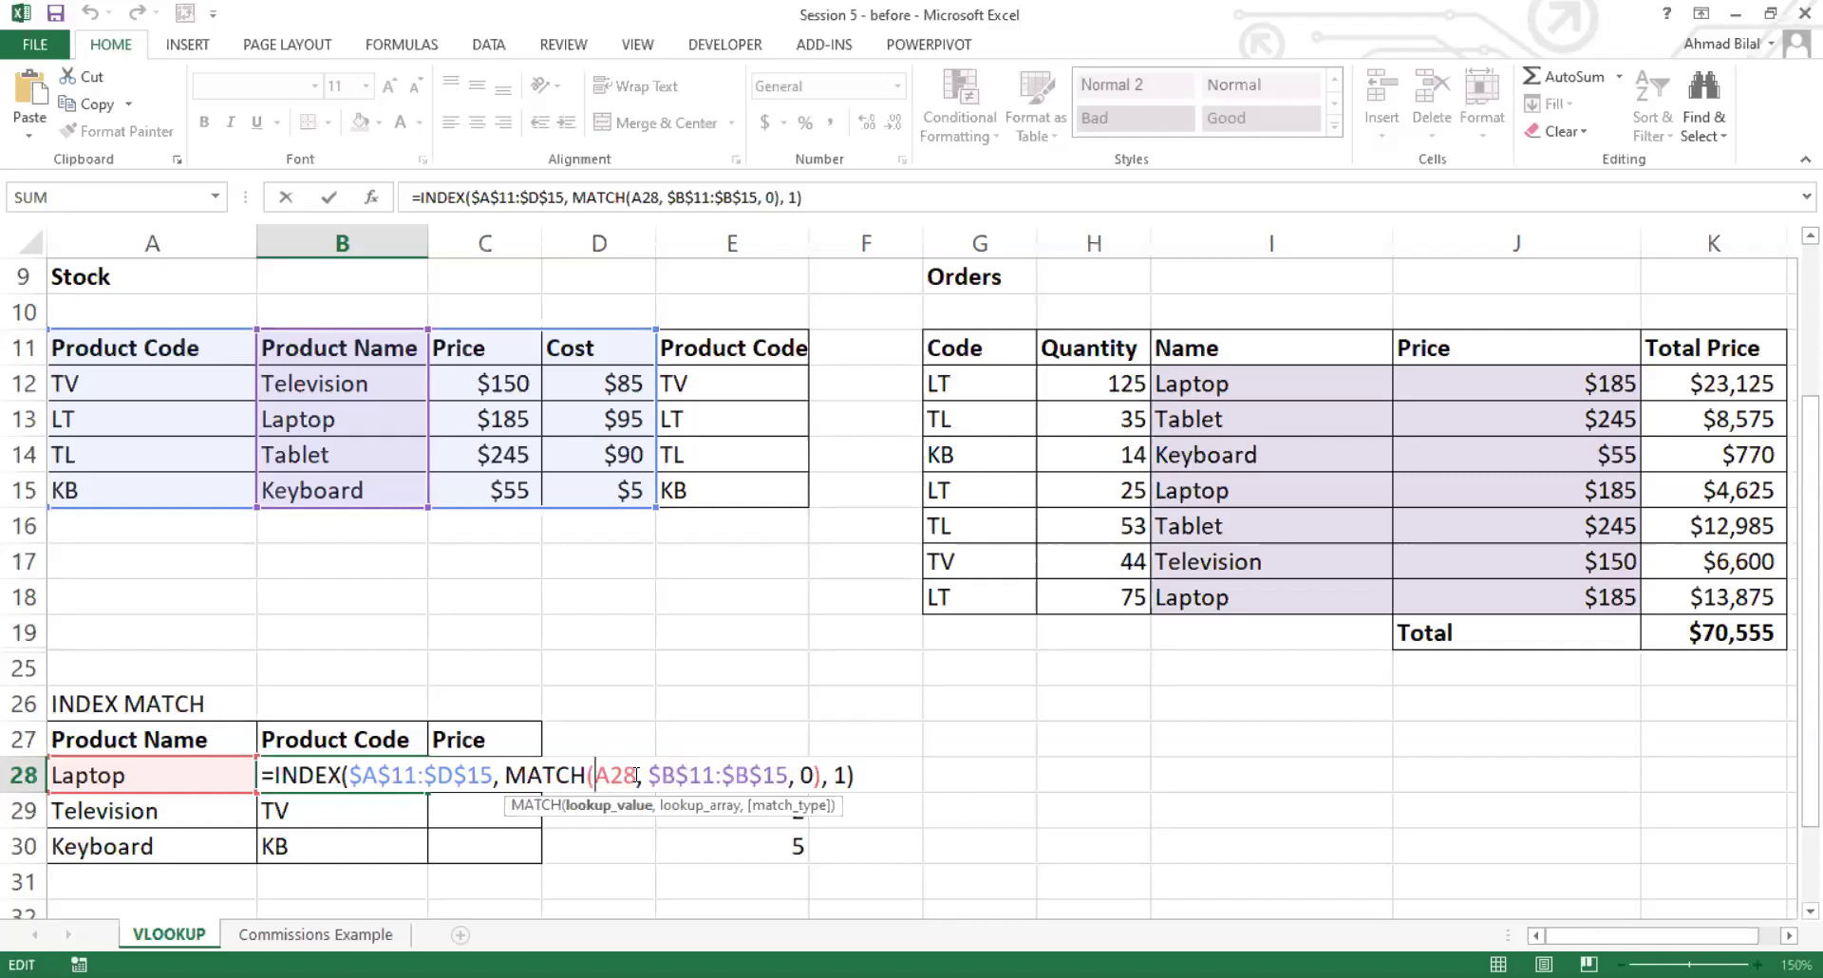
pyautogui.click(595, 776)
pyautogui.click(794, 774)
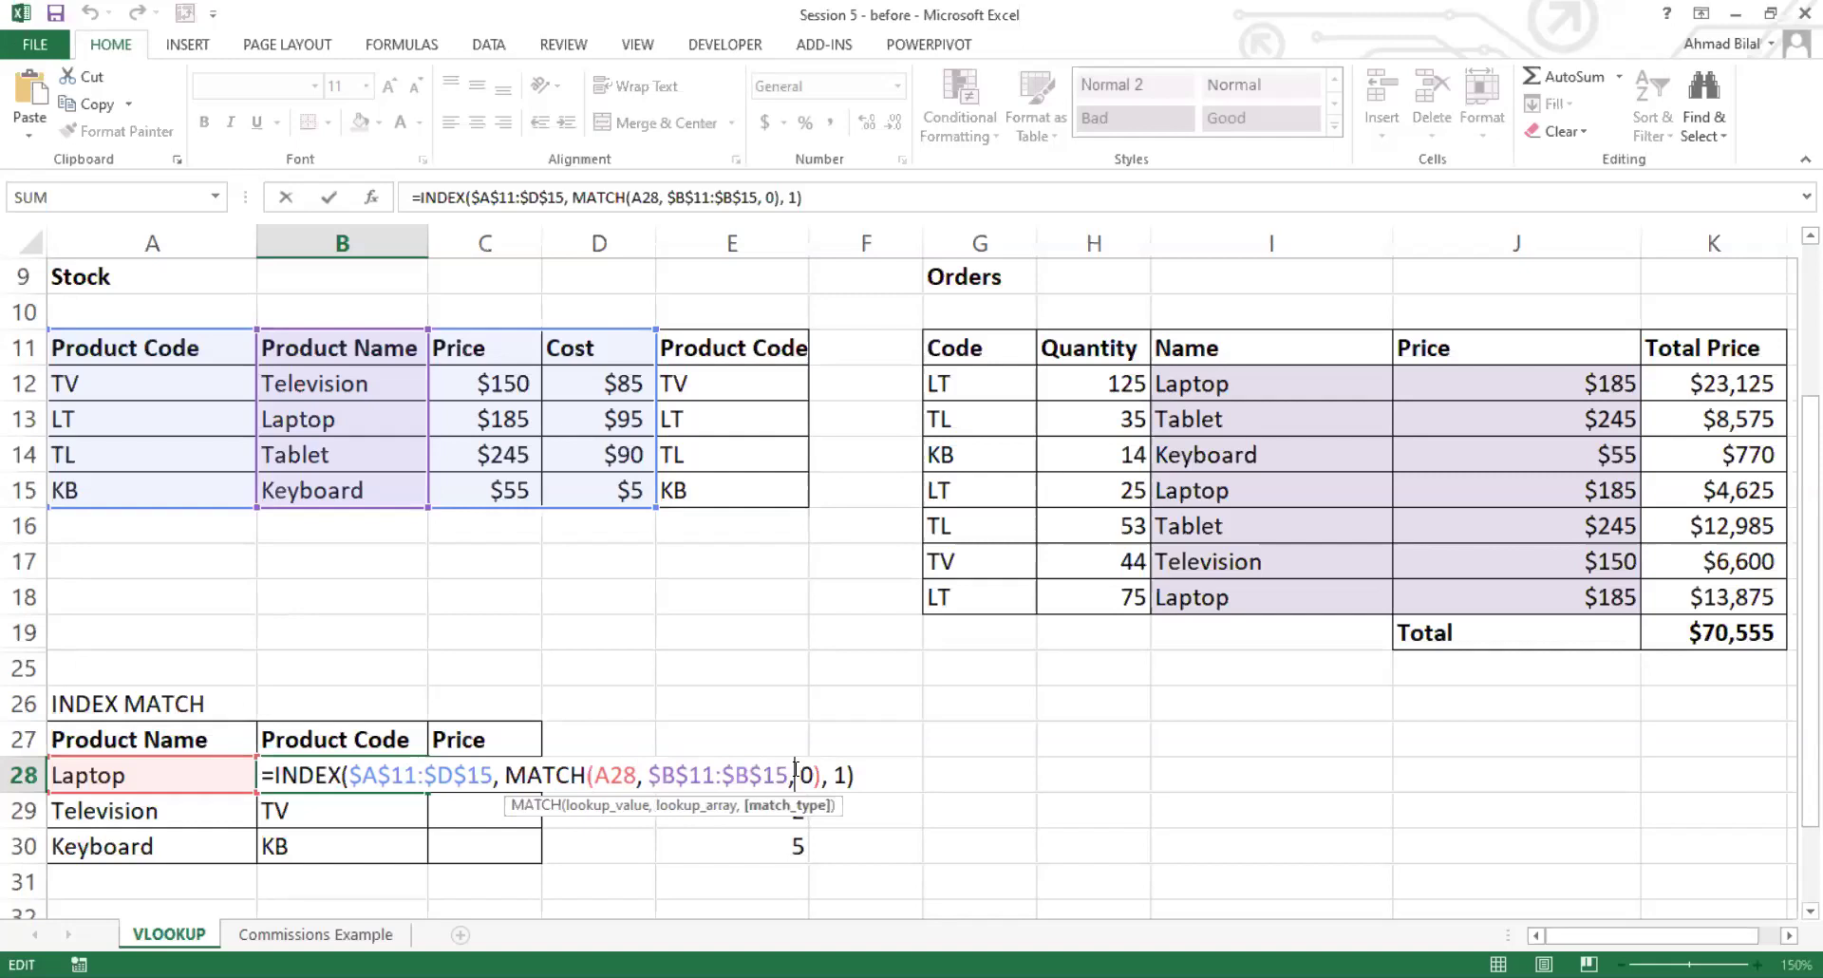
pyautogui.click(791, 774)
pyautogui.click(817, 774)
pyautogui.press('Right')
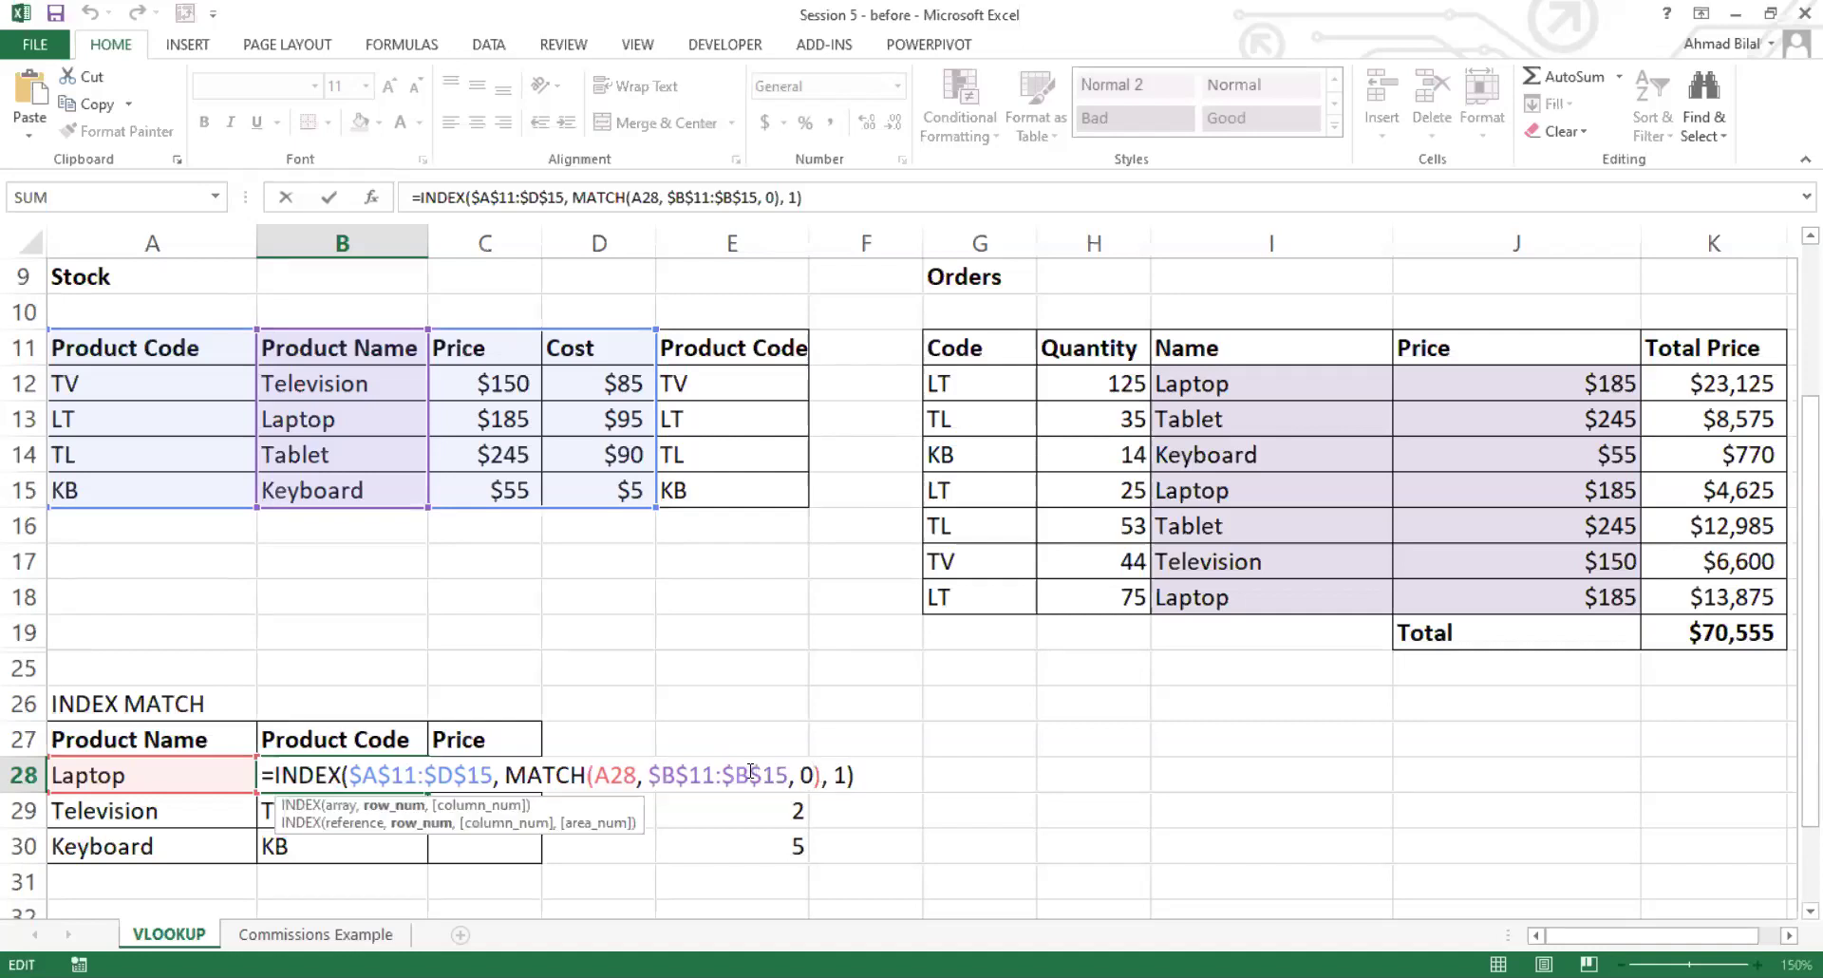
pyautogui.click(751, 771)
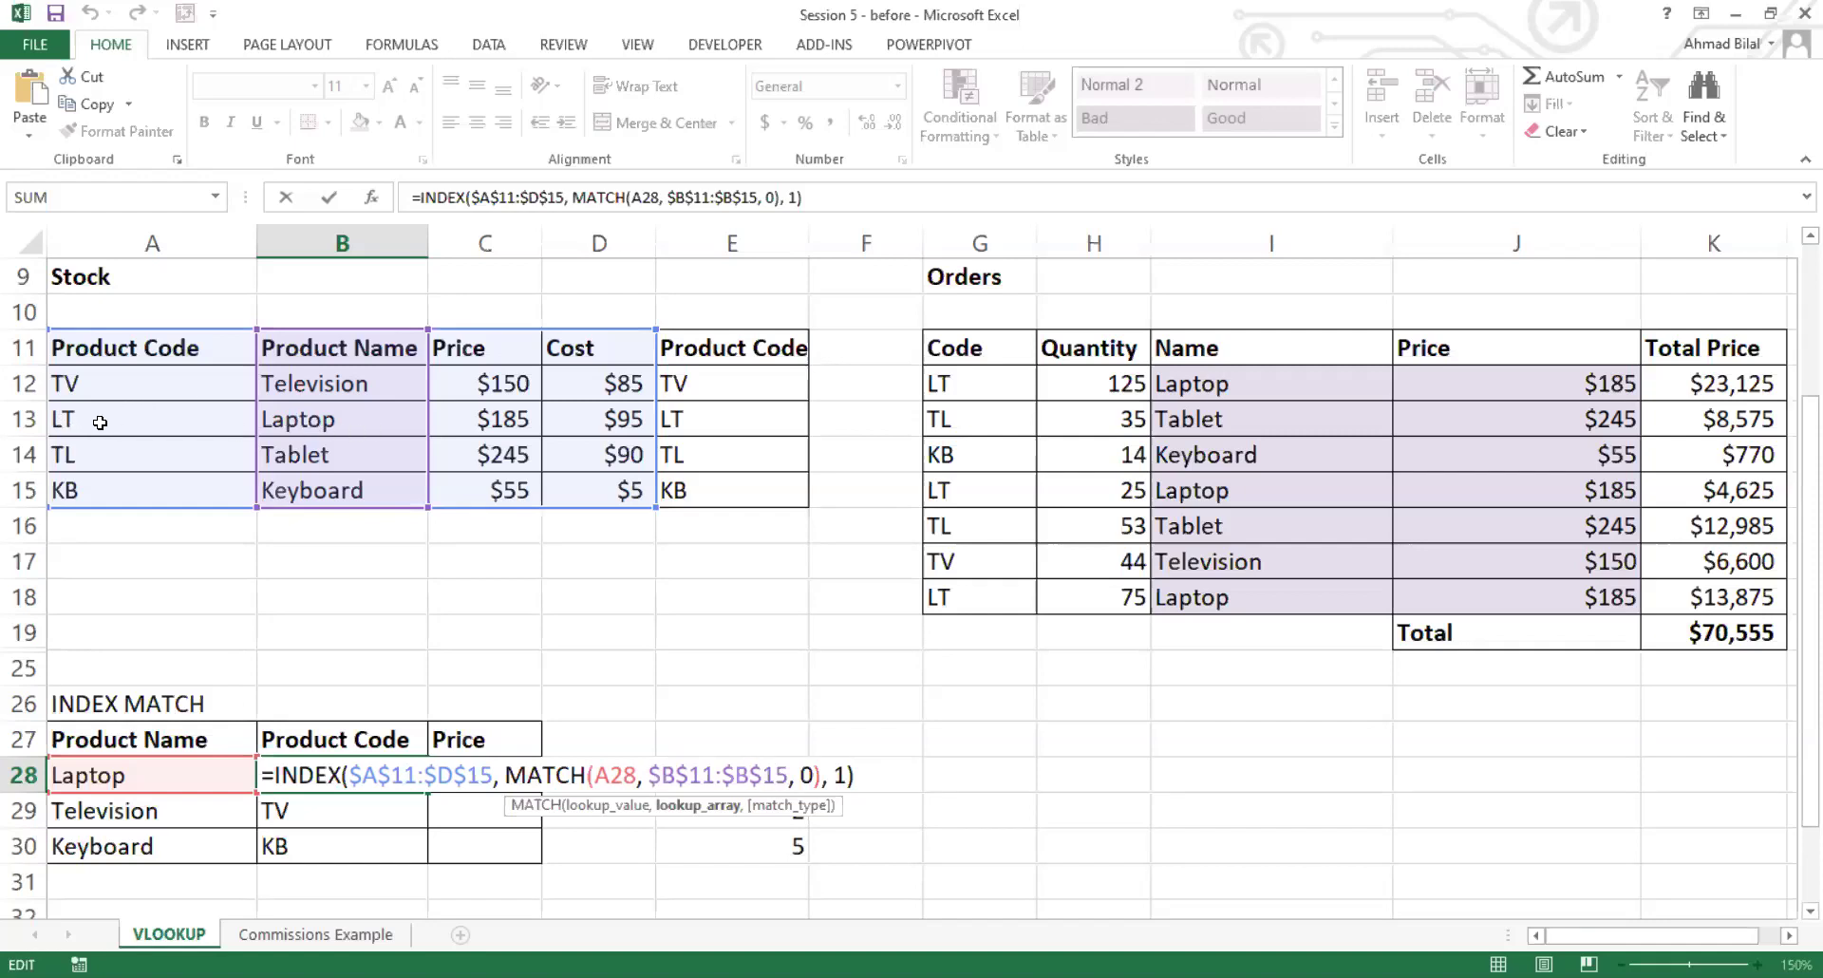
pyautogui.moveTo(505, 775); pyautogui.dragTo(818, 775)
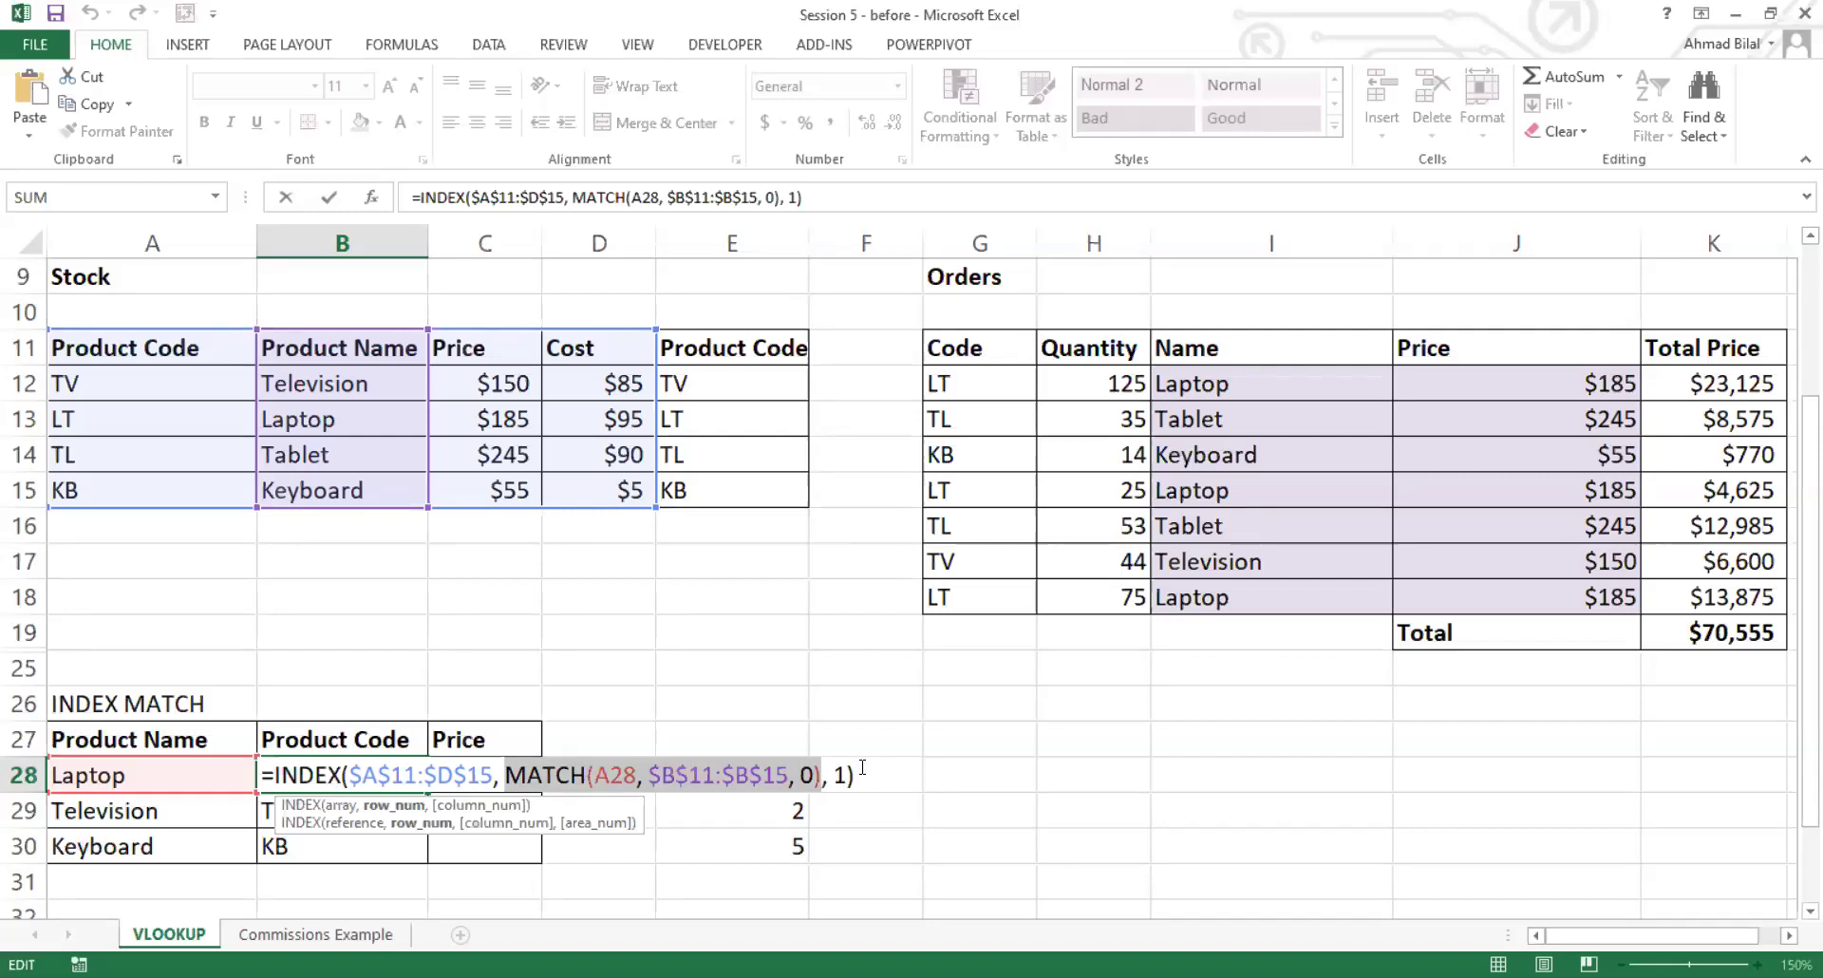
pyautogui.click(676, 779)
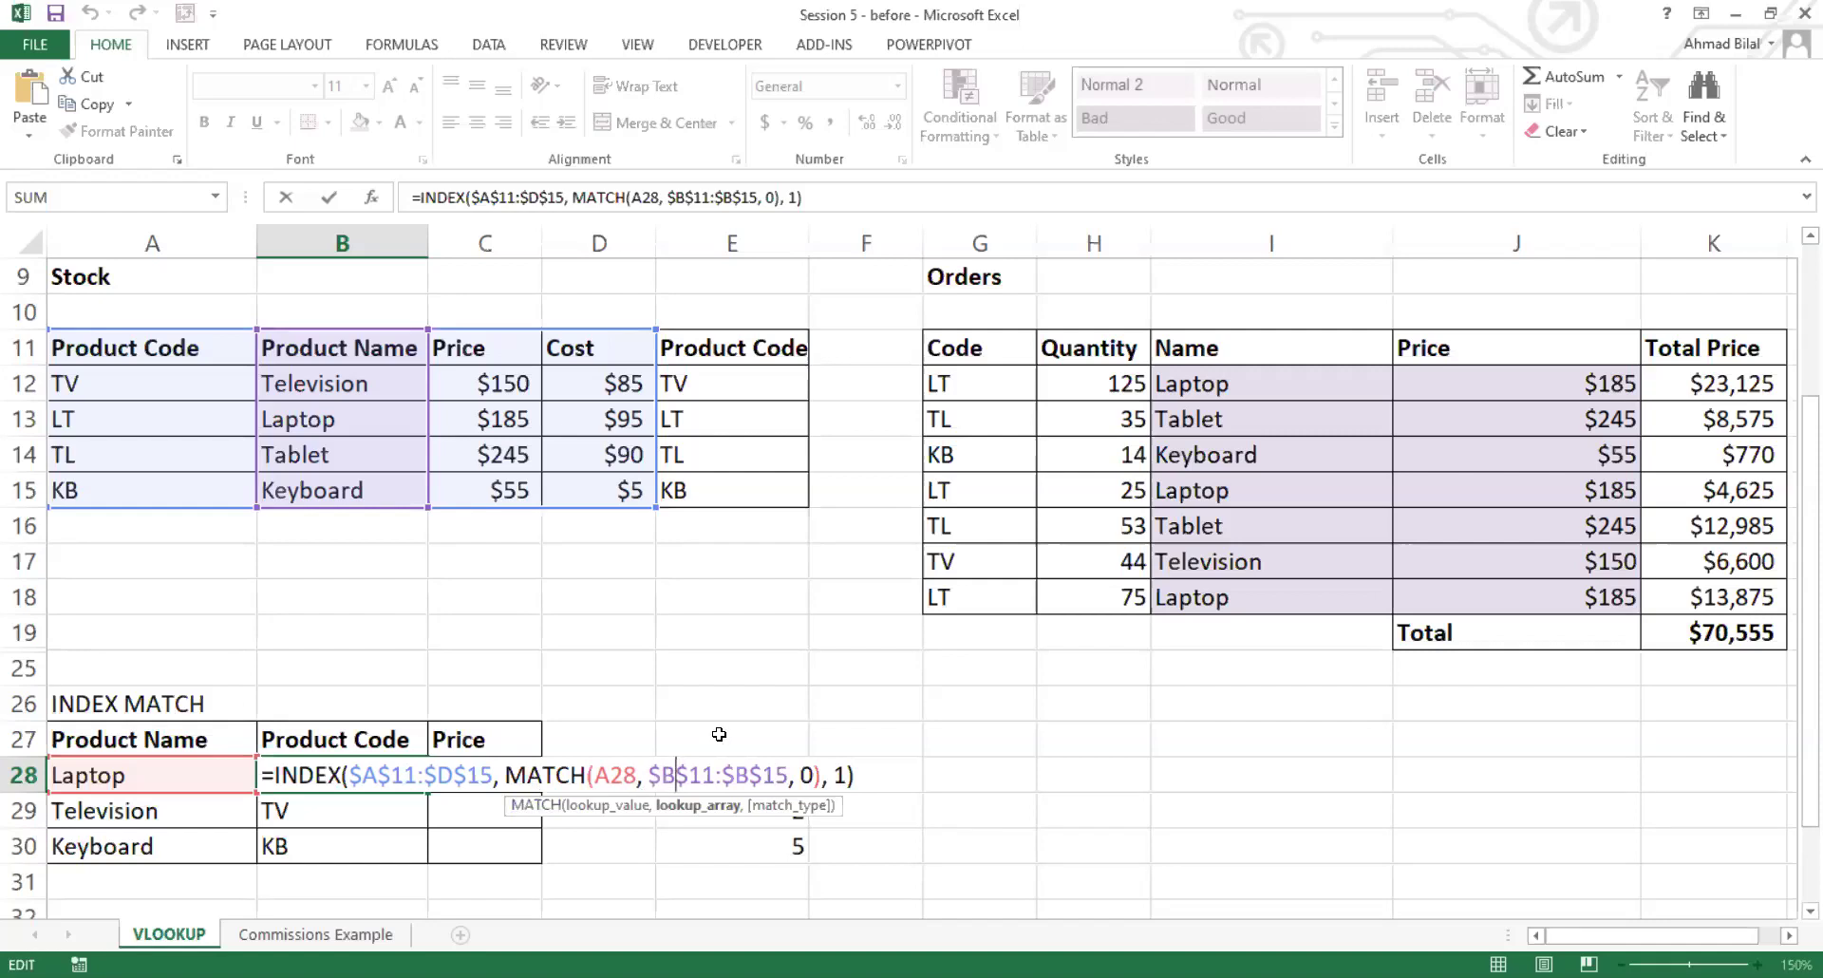
pyautogui.press('Return')
# Step: Copy the combined INDEX MATCH formula from B28 into B29:B30 and check the copied formulas for Television and Keyboard
pyautogui.click(347, 771)
pyautogui.moveTo(428, 792); pyautogui.dragTo(432, 859)
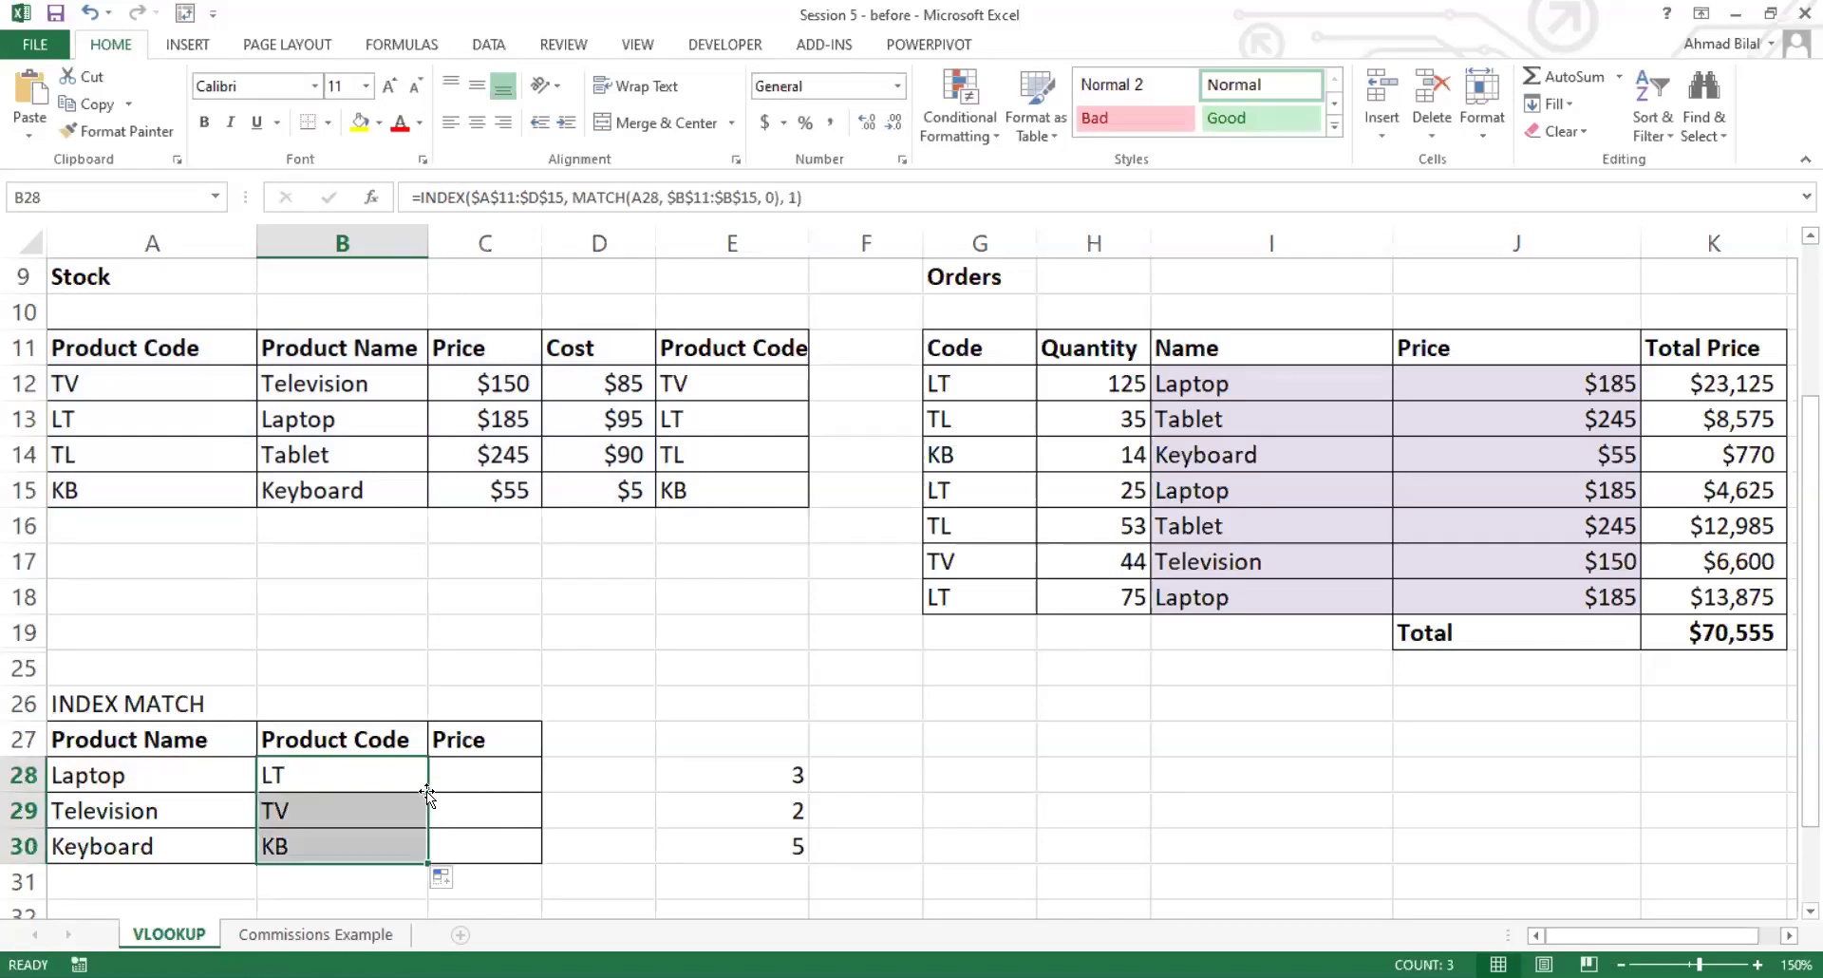
pyautogui.click(344, 814)
pyautogui.click(305, 871)
pyautogui.click(333, 846)
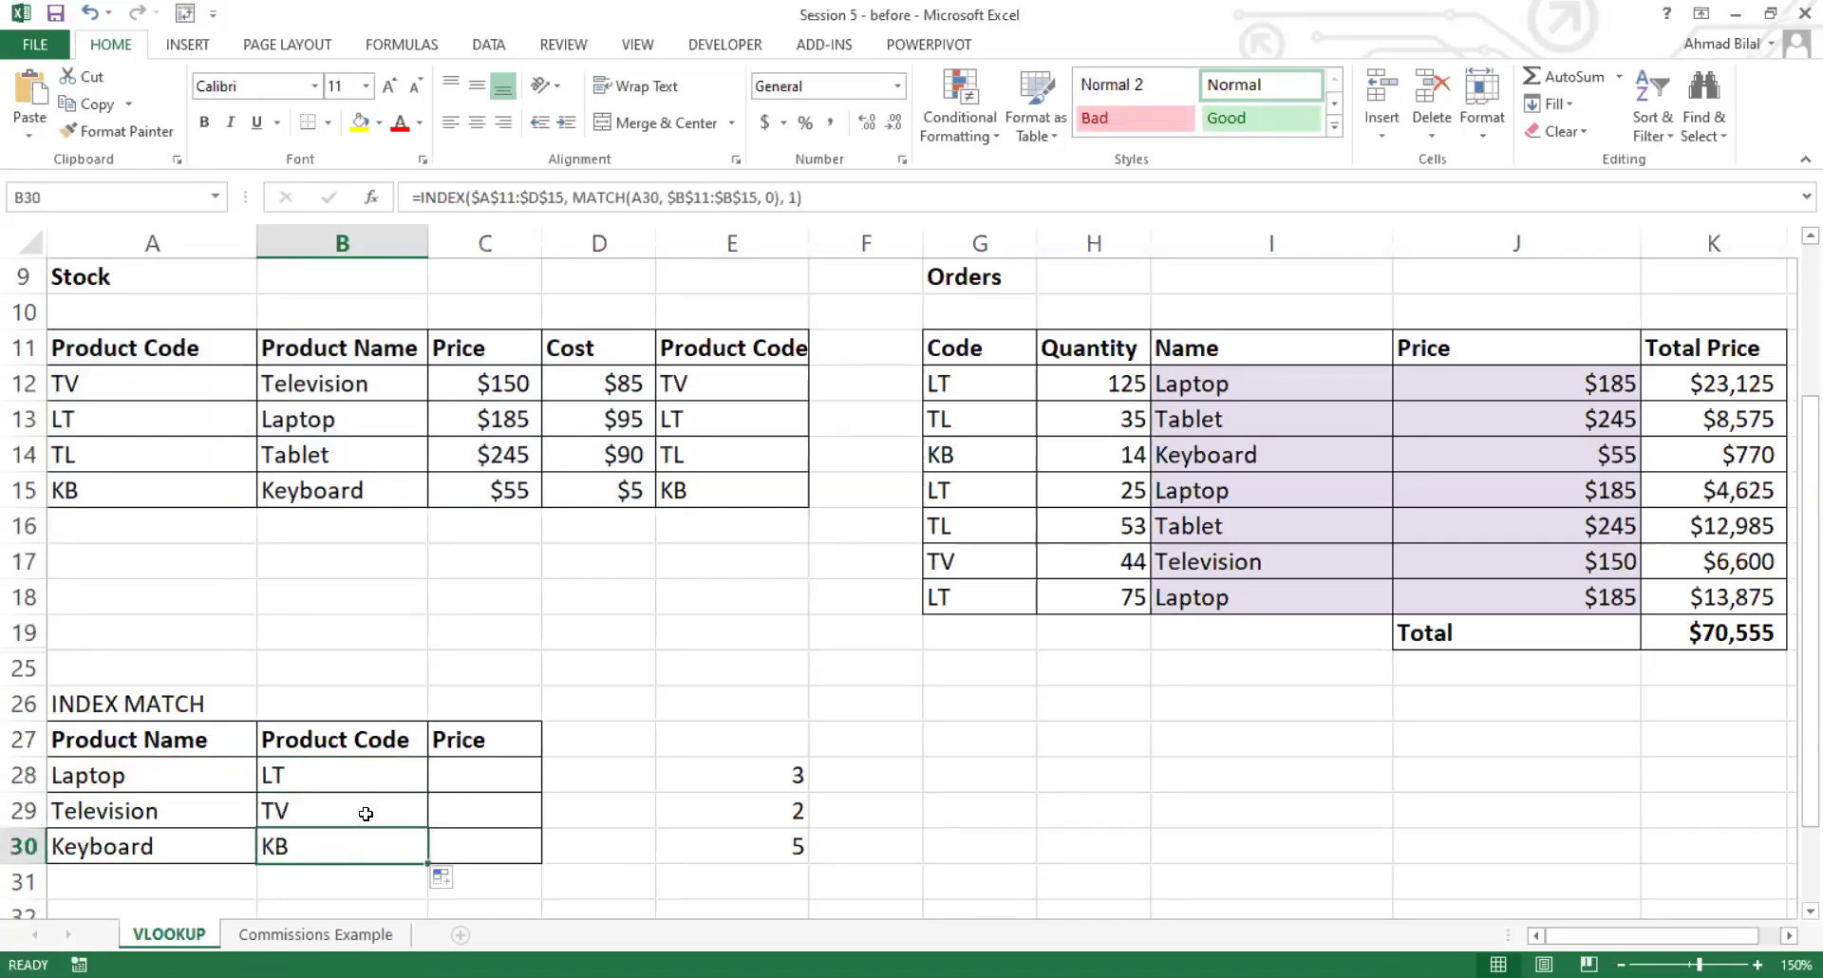
pyautogui.doubleClick(384, 803)
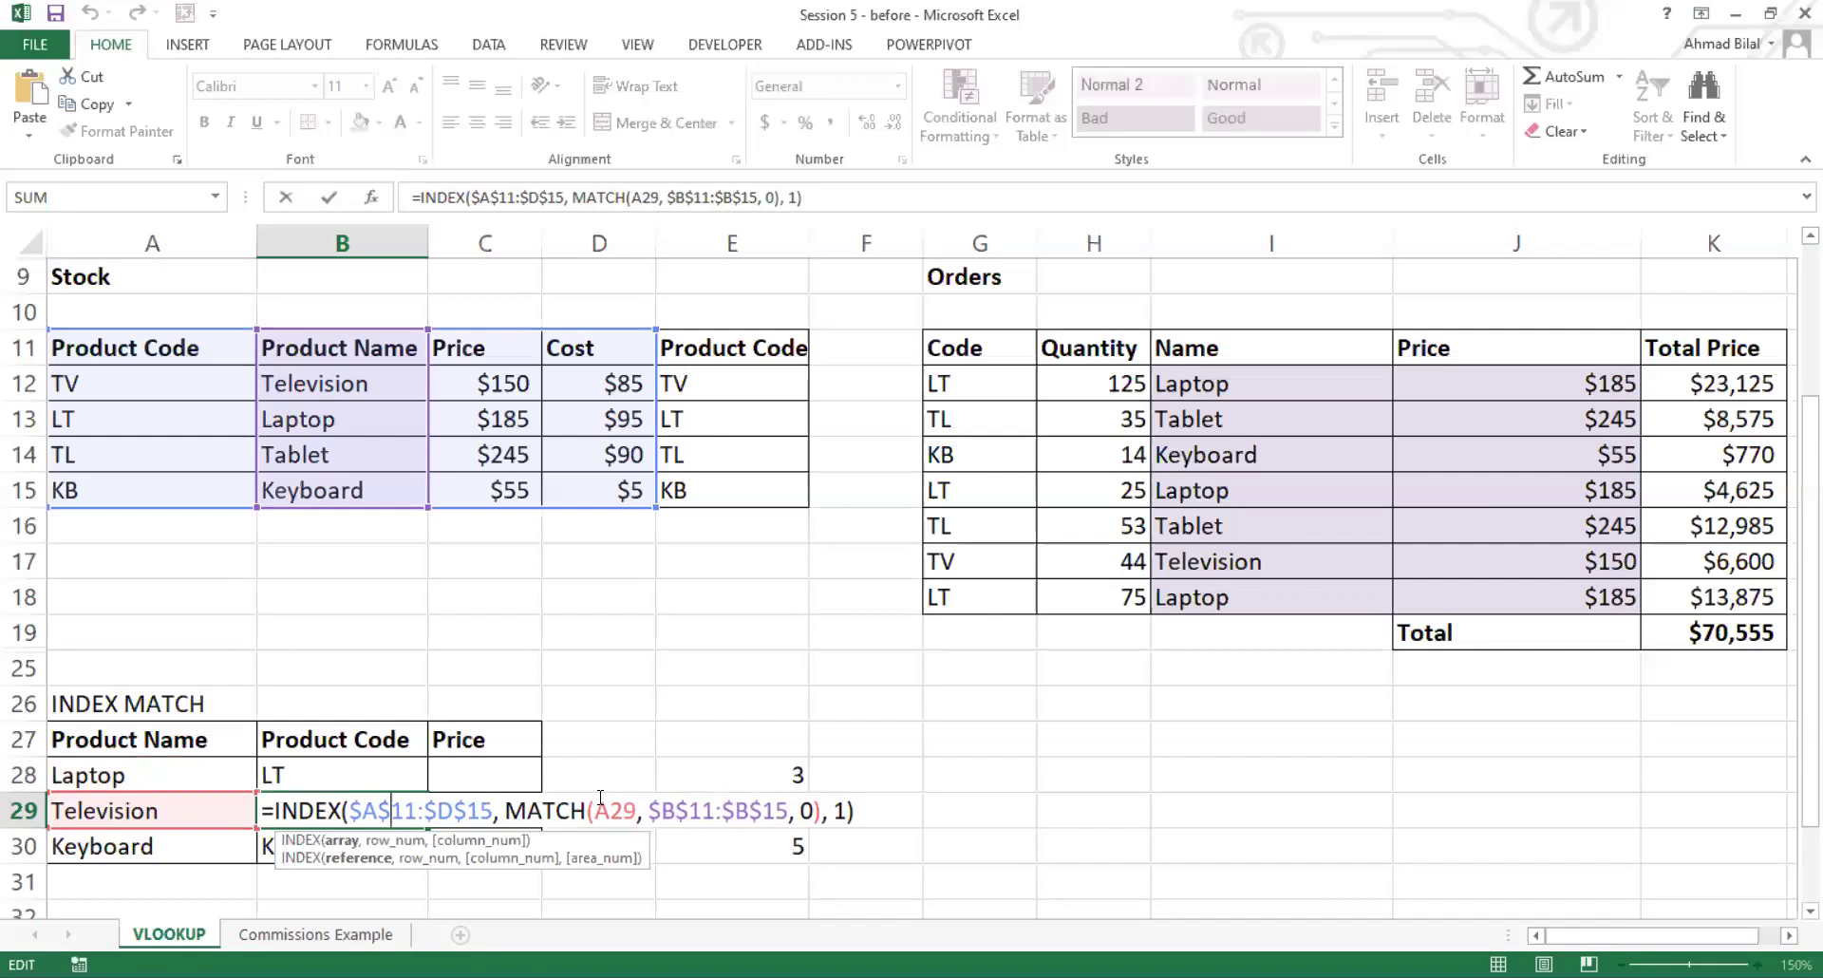
pyautogui.press('Escape')
pyautogui.click(404, 843)
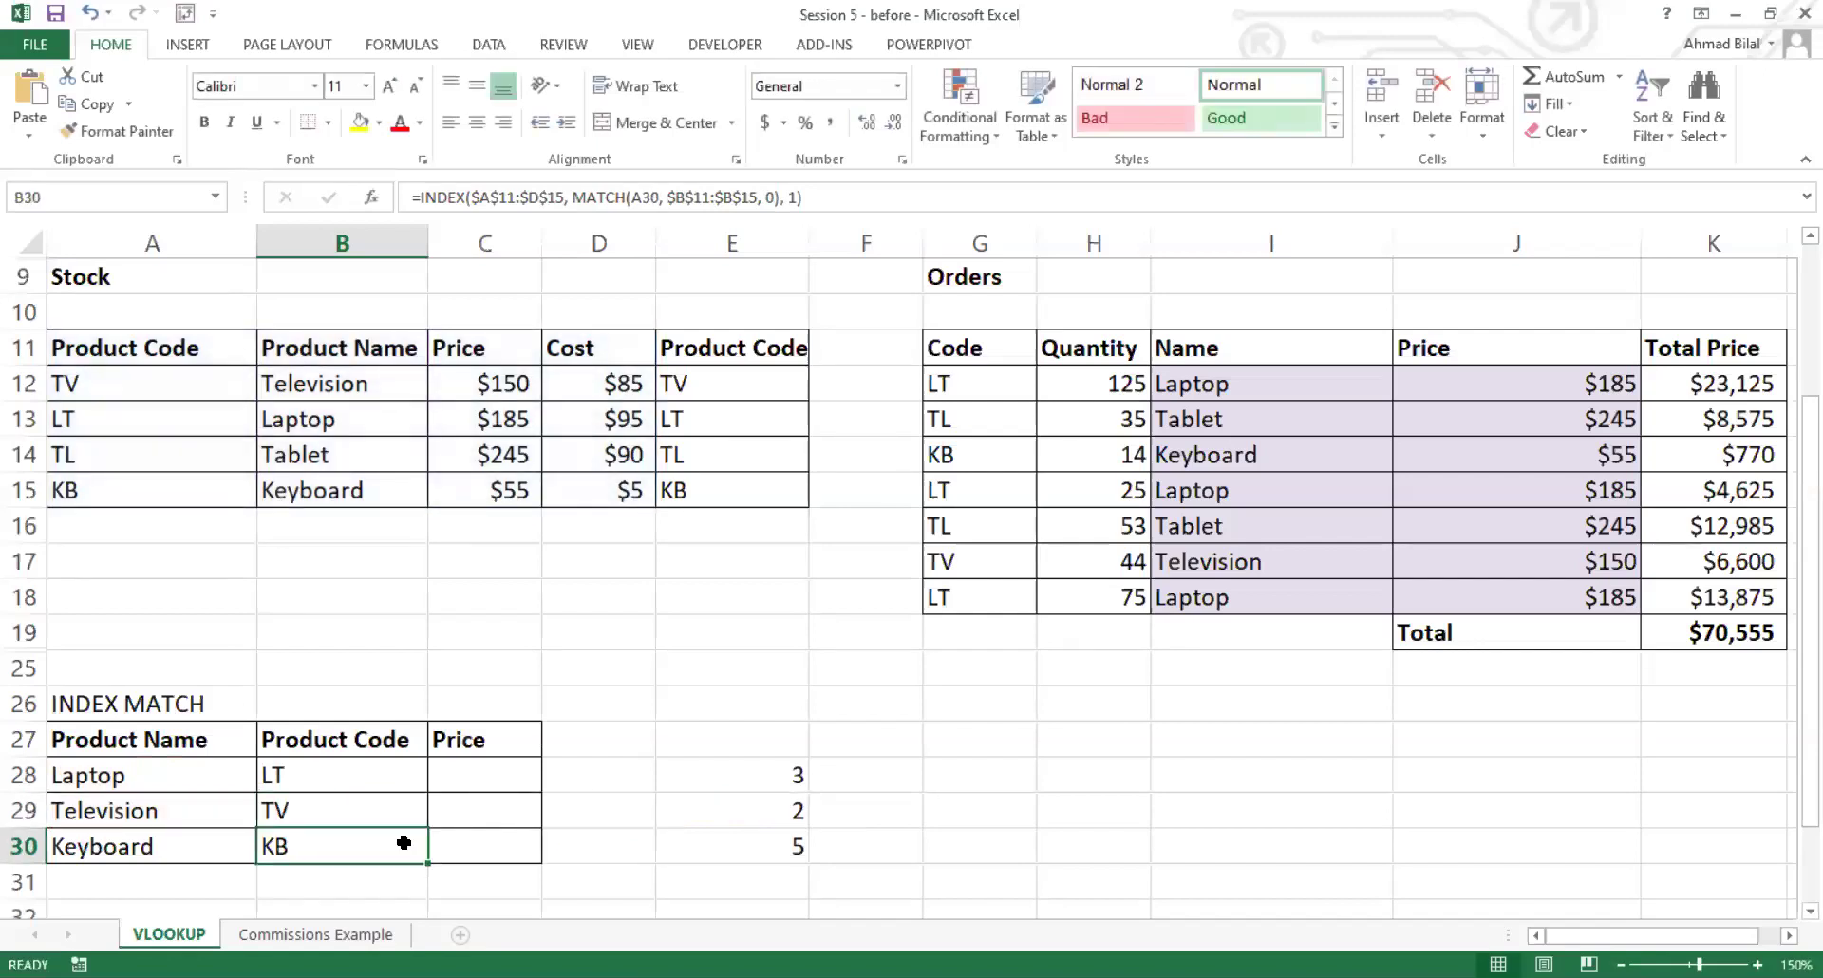
# Step: Examine the INDEX MATCH formula in B30 for Keyboard, including its column number argument
pyautogui.doubleClick(404, 843)
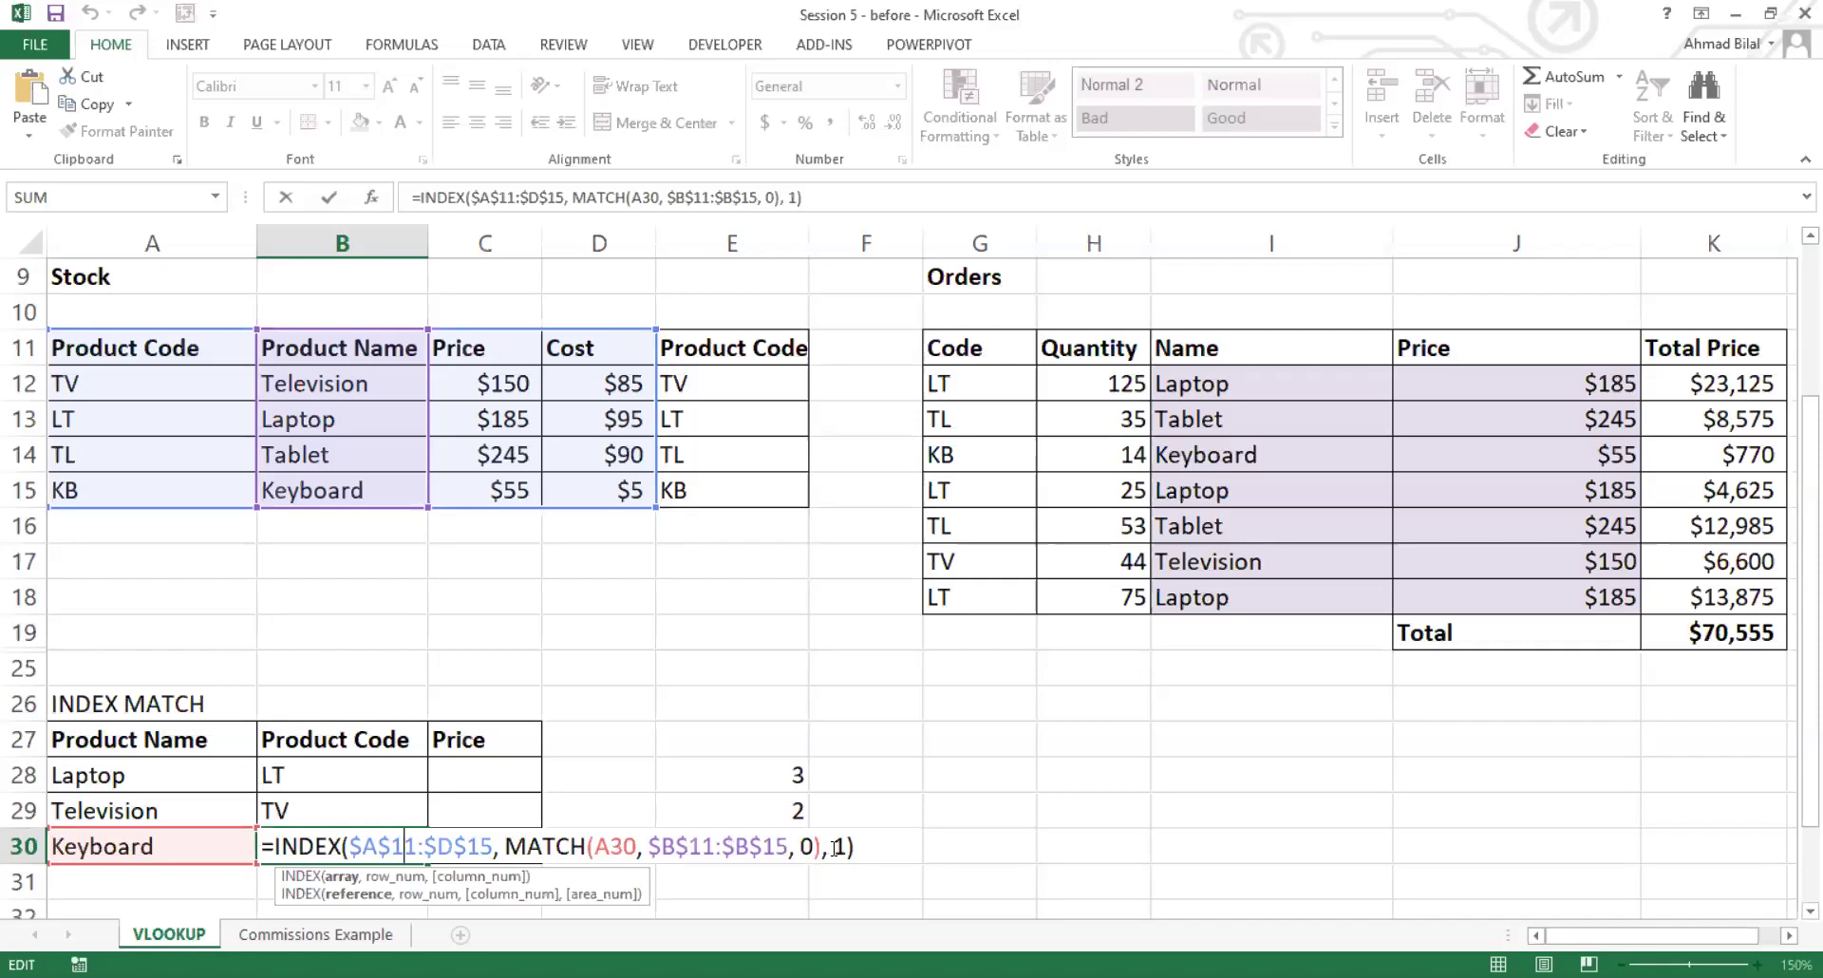
pyautogui.click(868, 846)
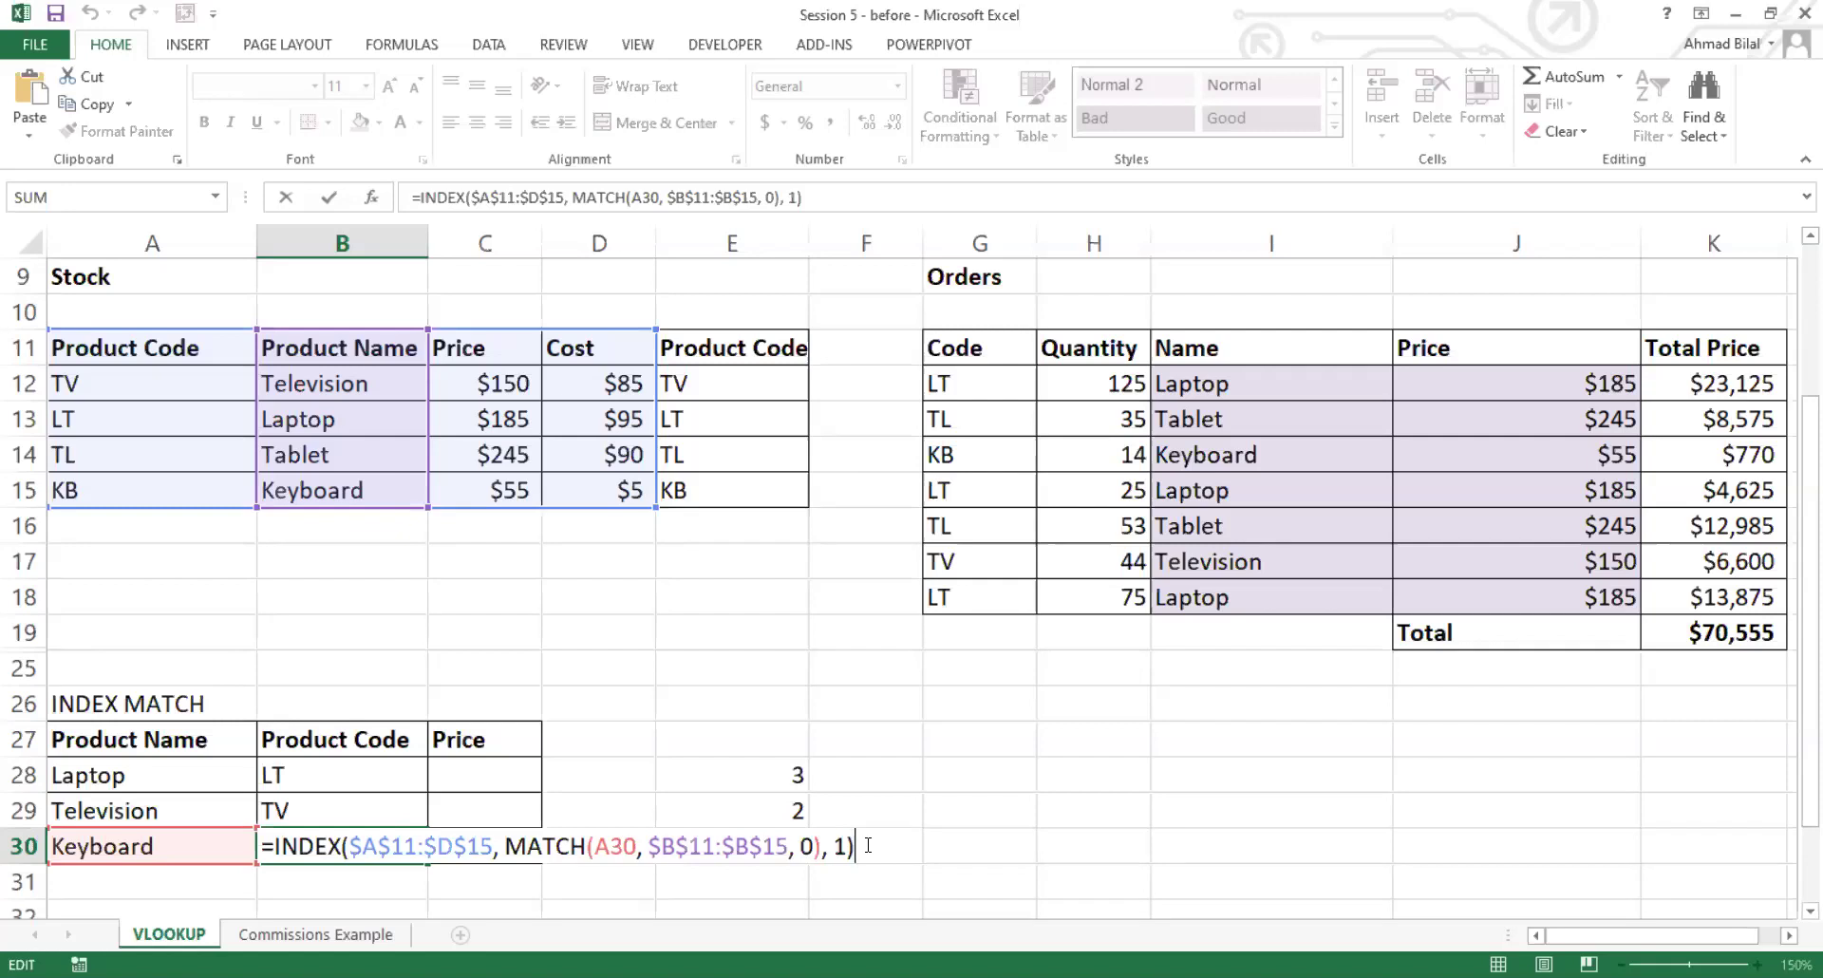
# Step: Start an INDEX formula in C28 with the absolute stock range $A$11:$D$15 as its array
pyautogui.click(487, 777)
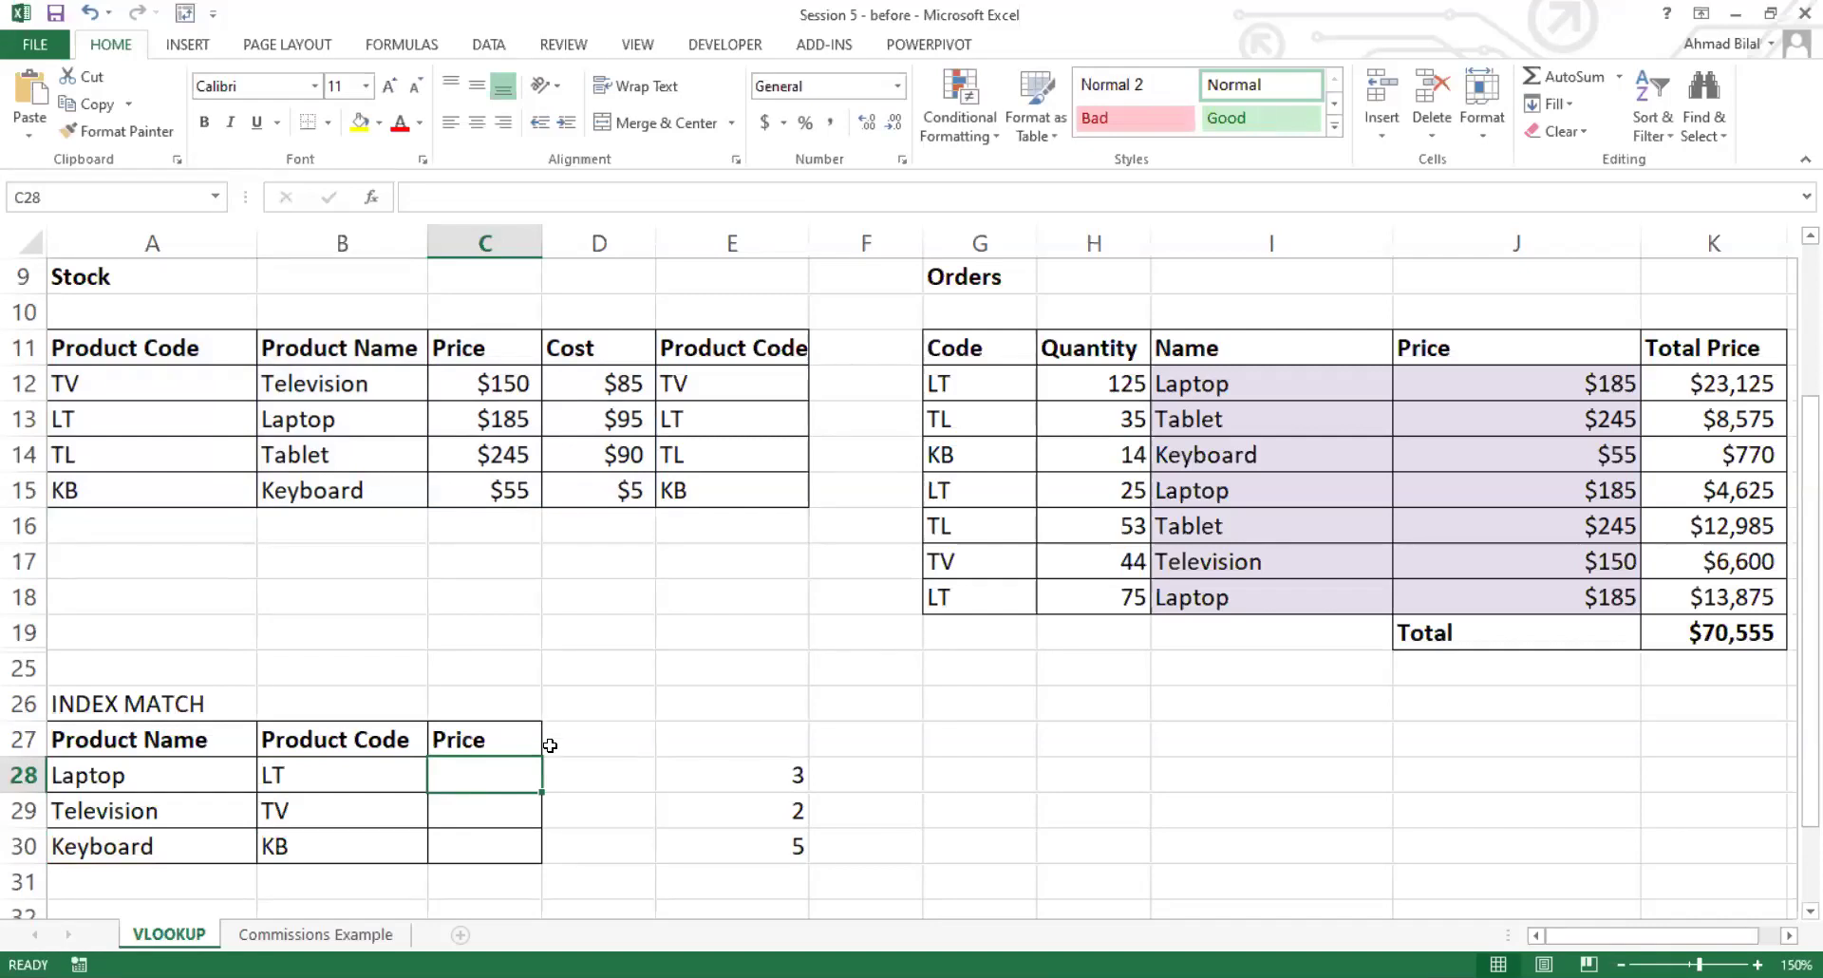
pyautogui.write('=')
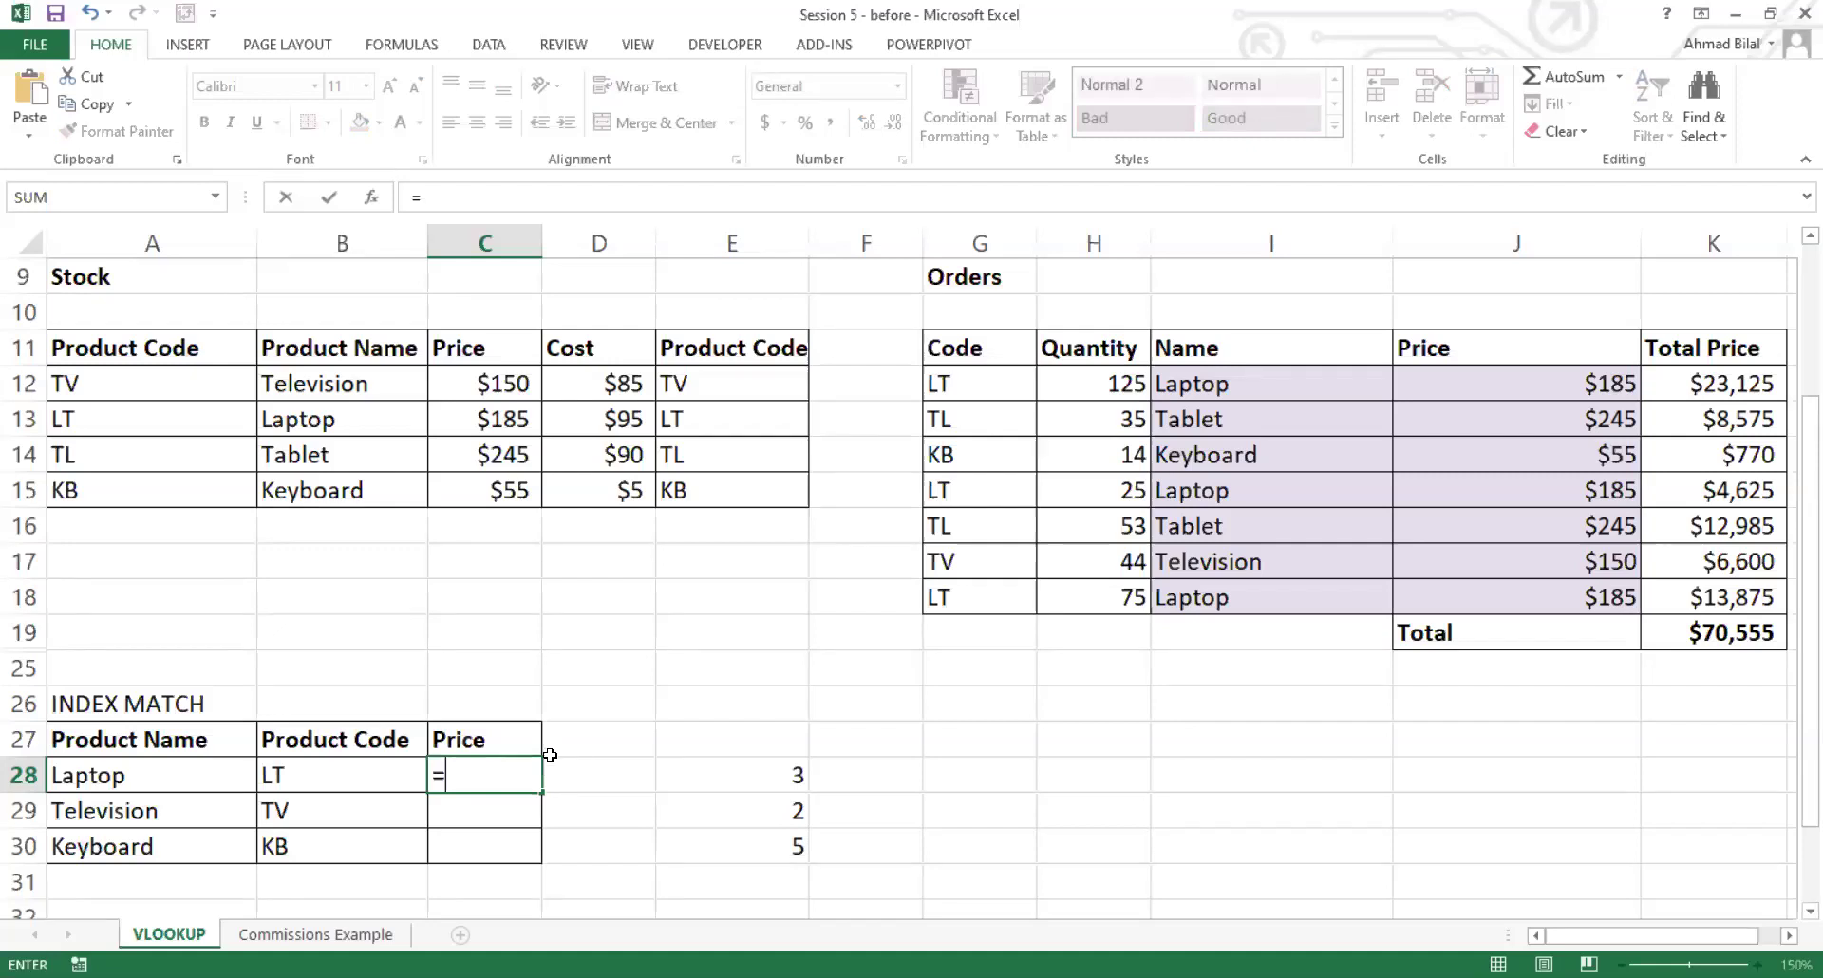
pyautogui.write('INDEX(')
pyautogui.click(169, 350)
pyautogui.moveTo(169, 351); pyautogui.dragTo(599, 492)
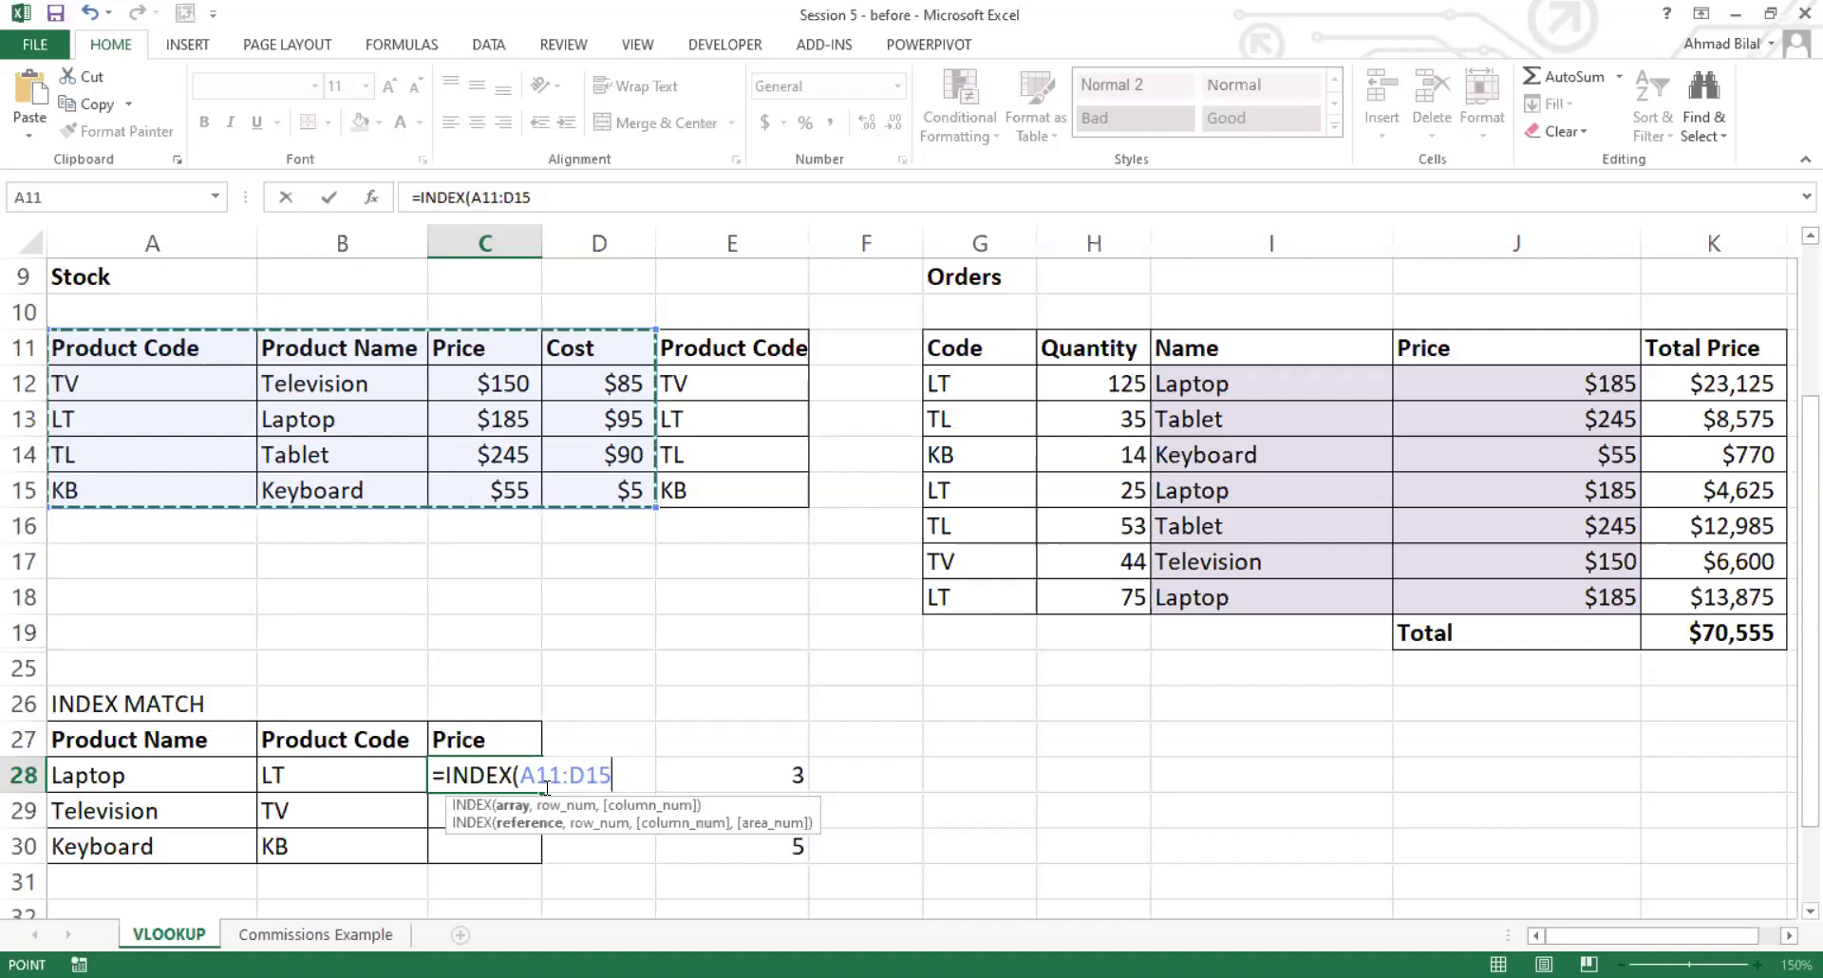
pyautogui.press('F4')
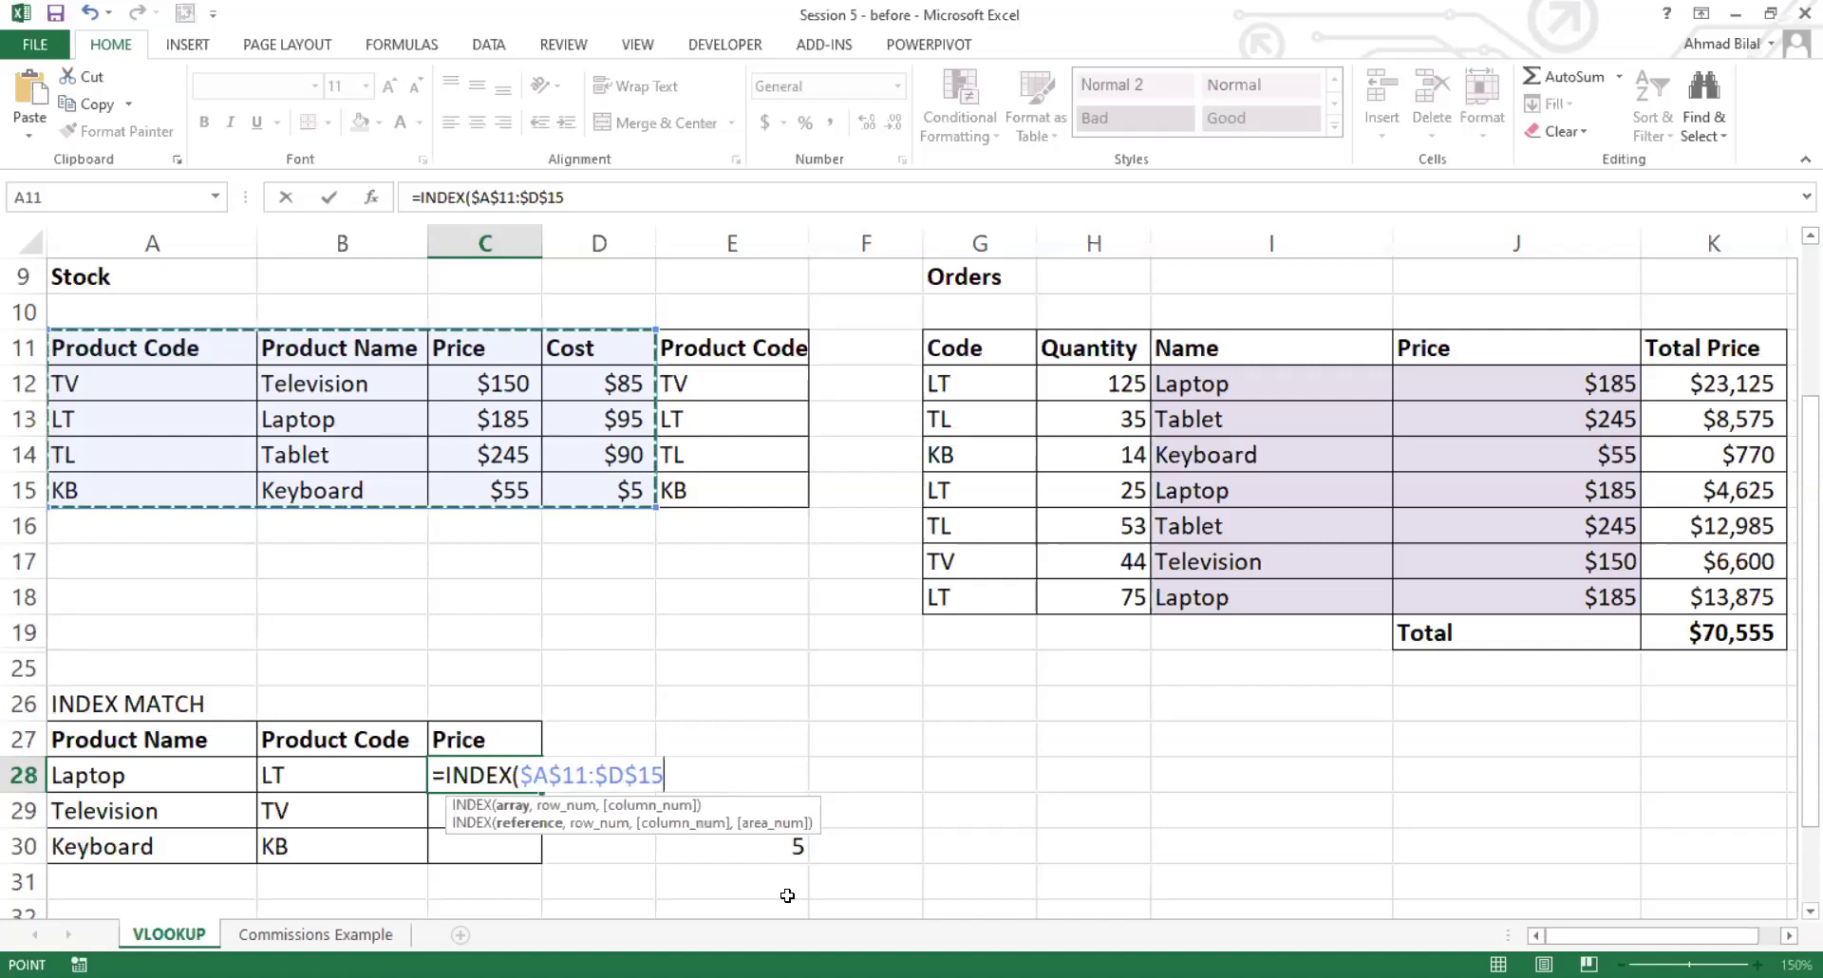
pyautogui.write(',')
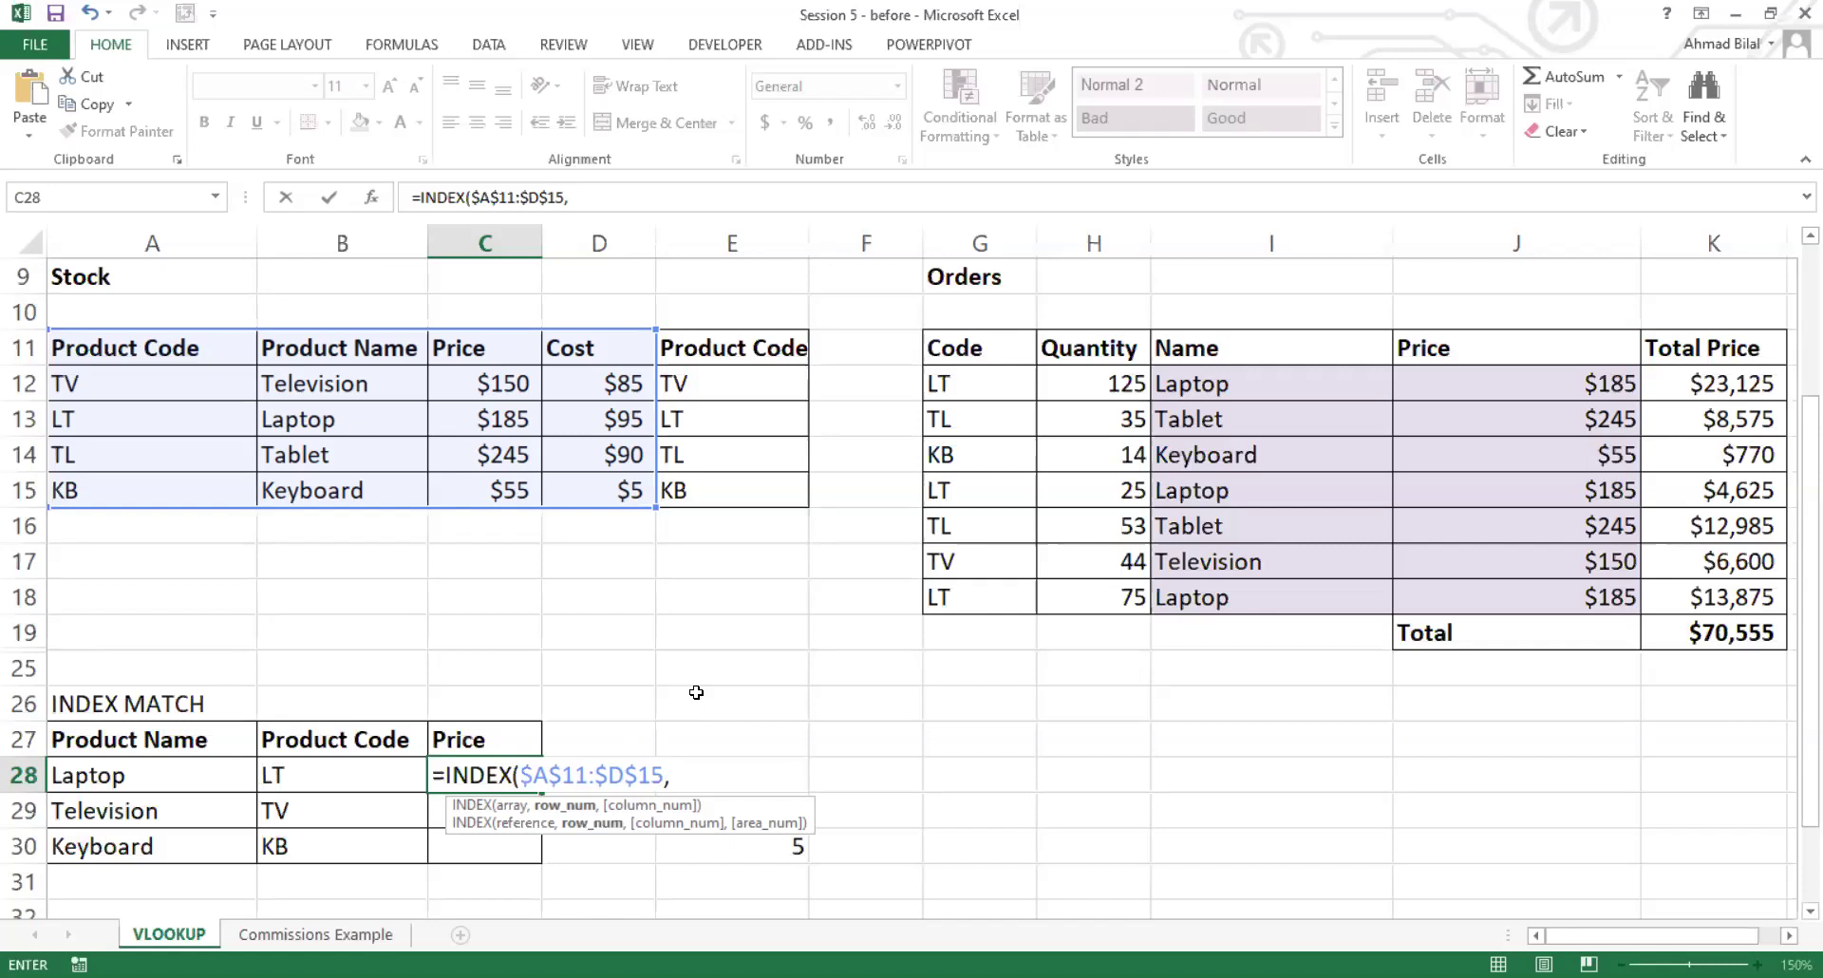
# Step: Nest a MATCH as the row number in C28, looking up A28 in $B$11:$B$15 with match type 0
pyautogui.write('match(')
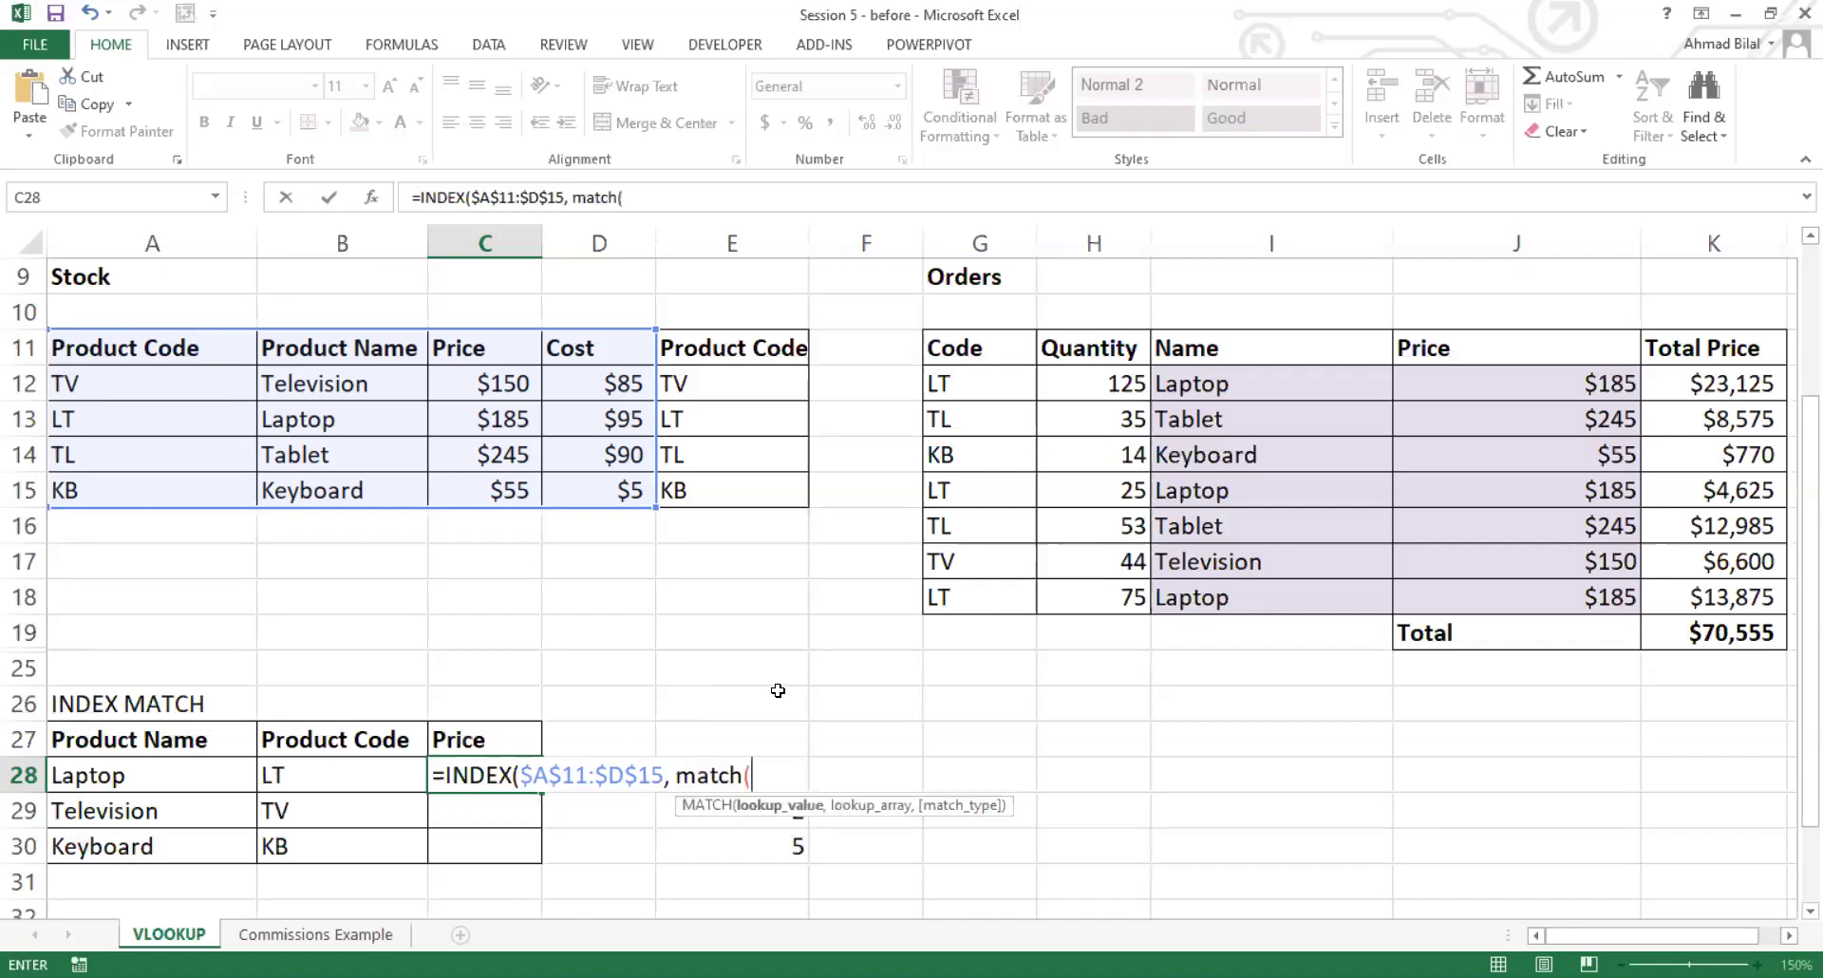
pyautogui.click(167, 776)
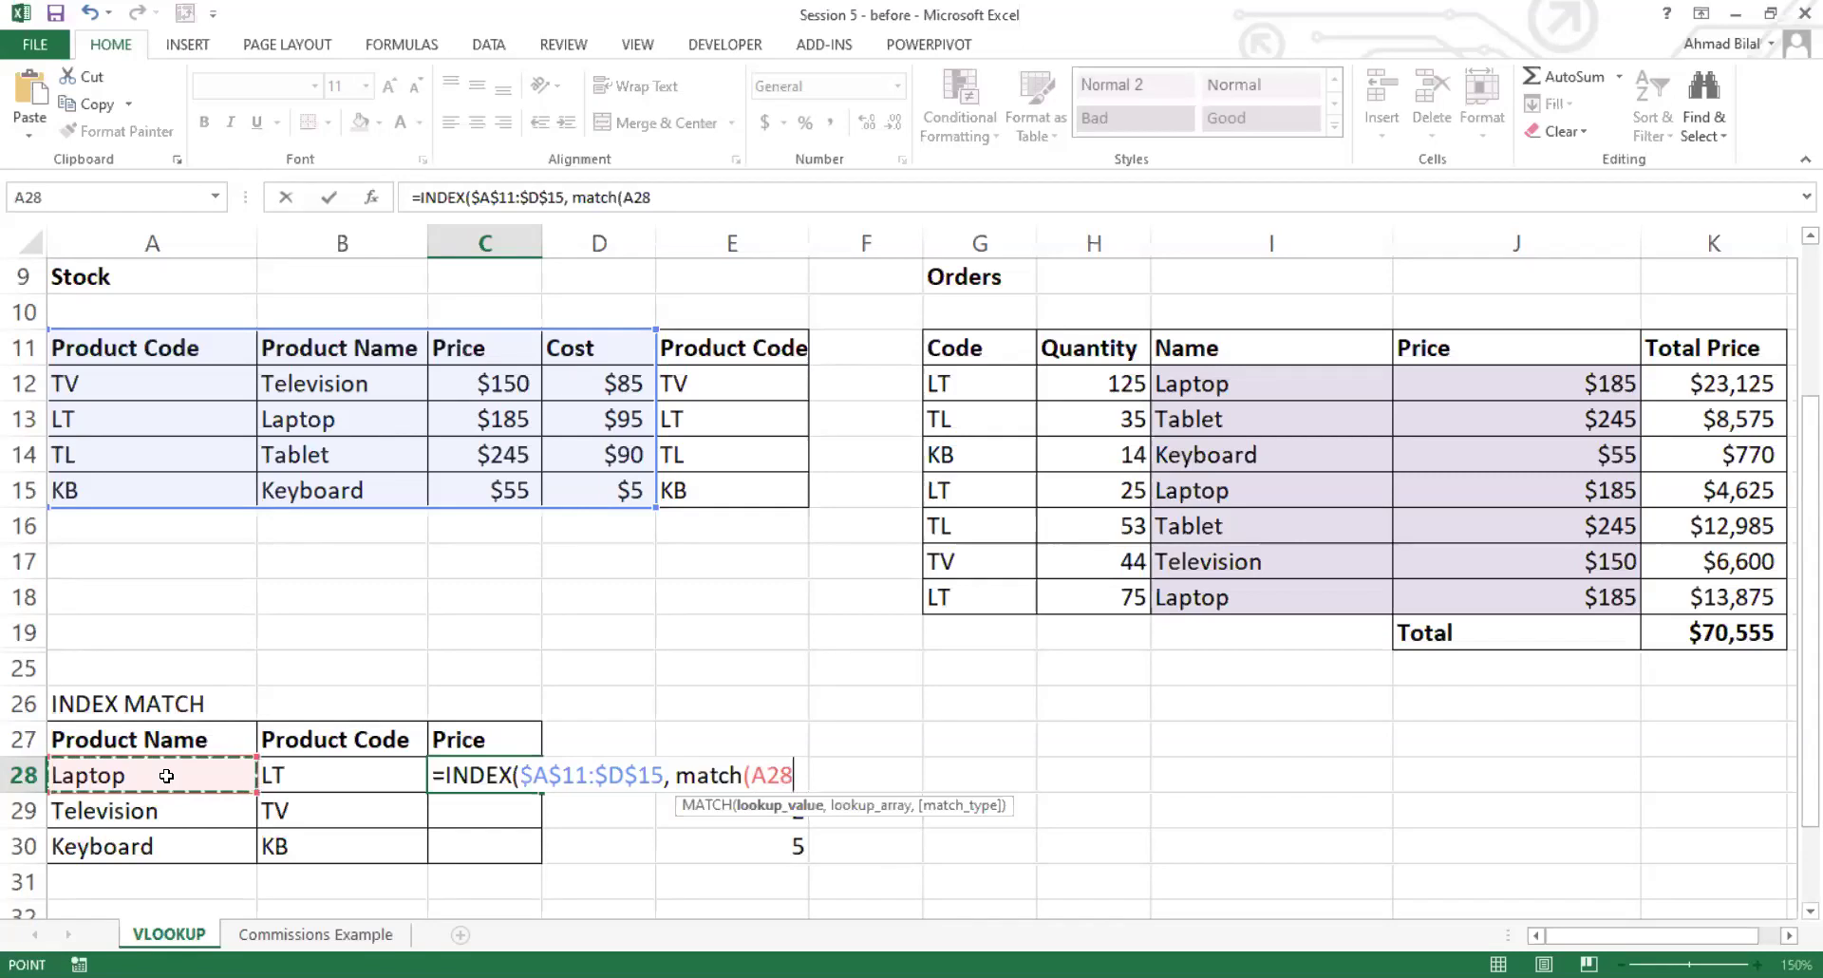
pyautogui.write(',')
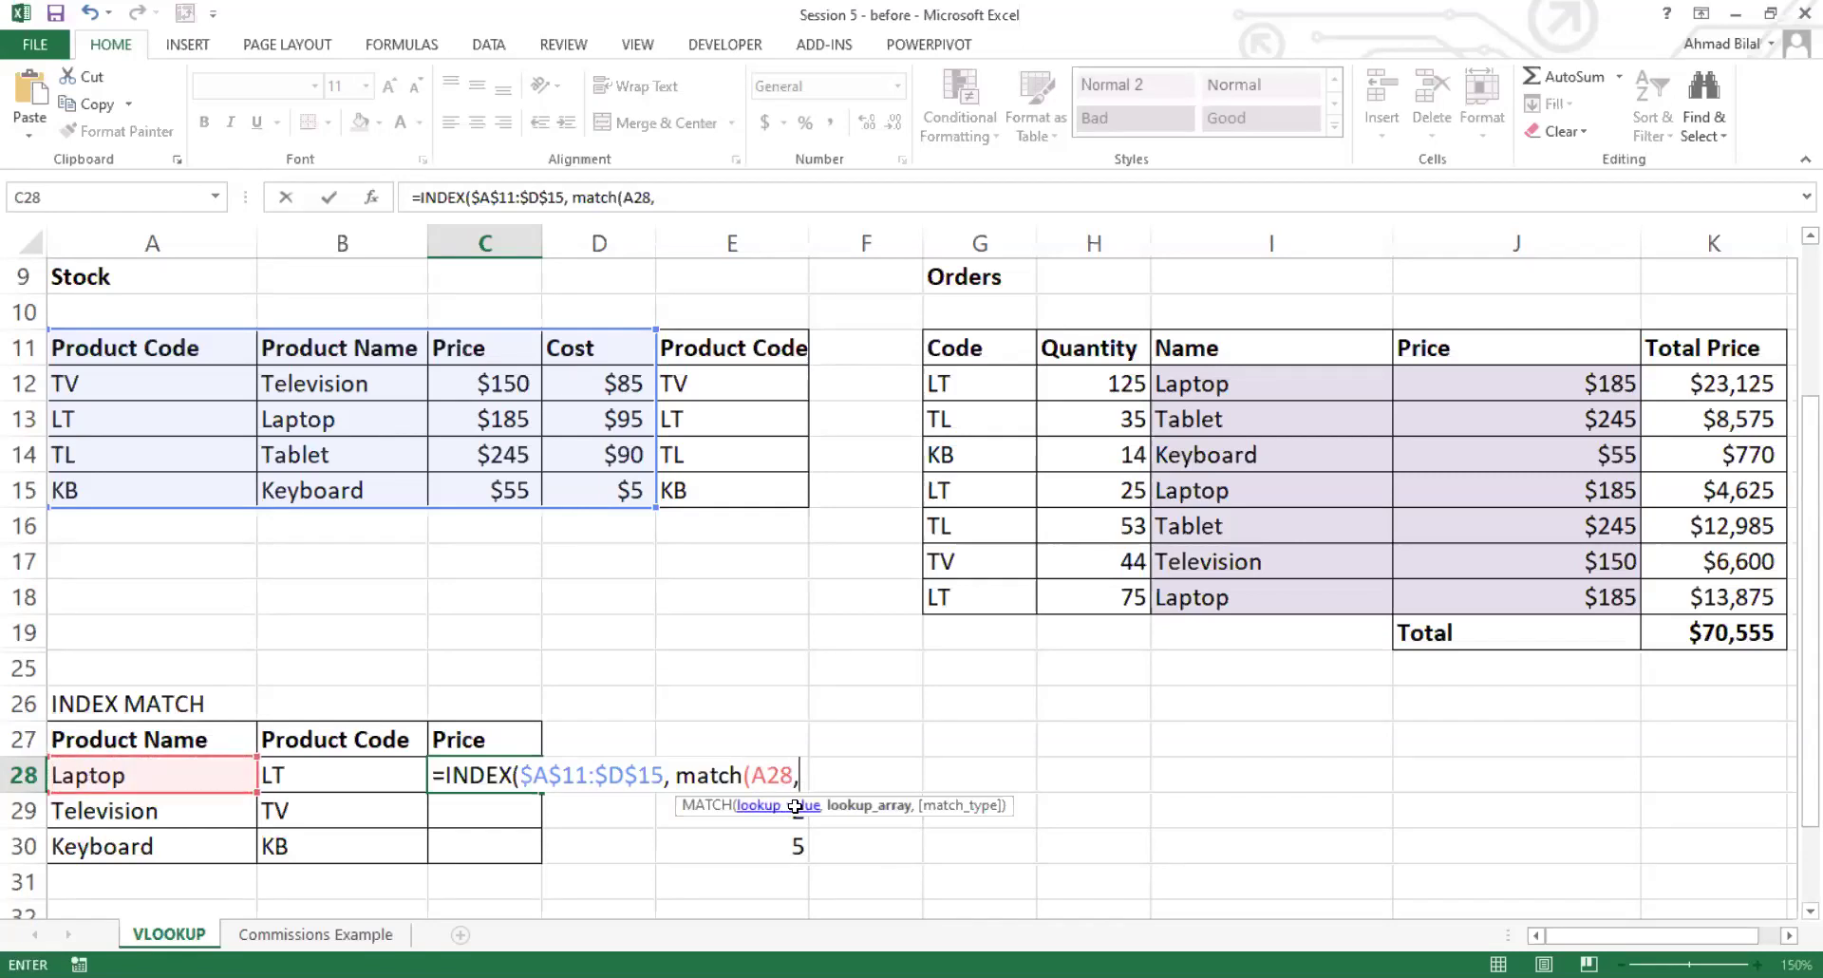
pyautogui.click(348, 355)
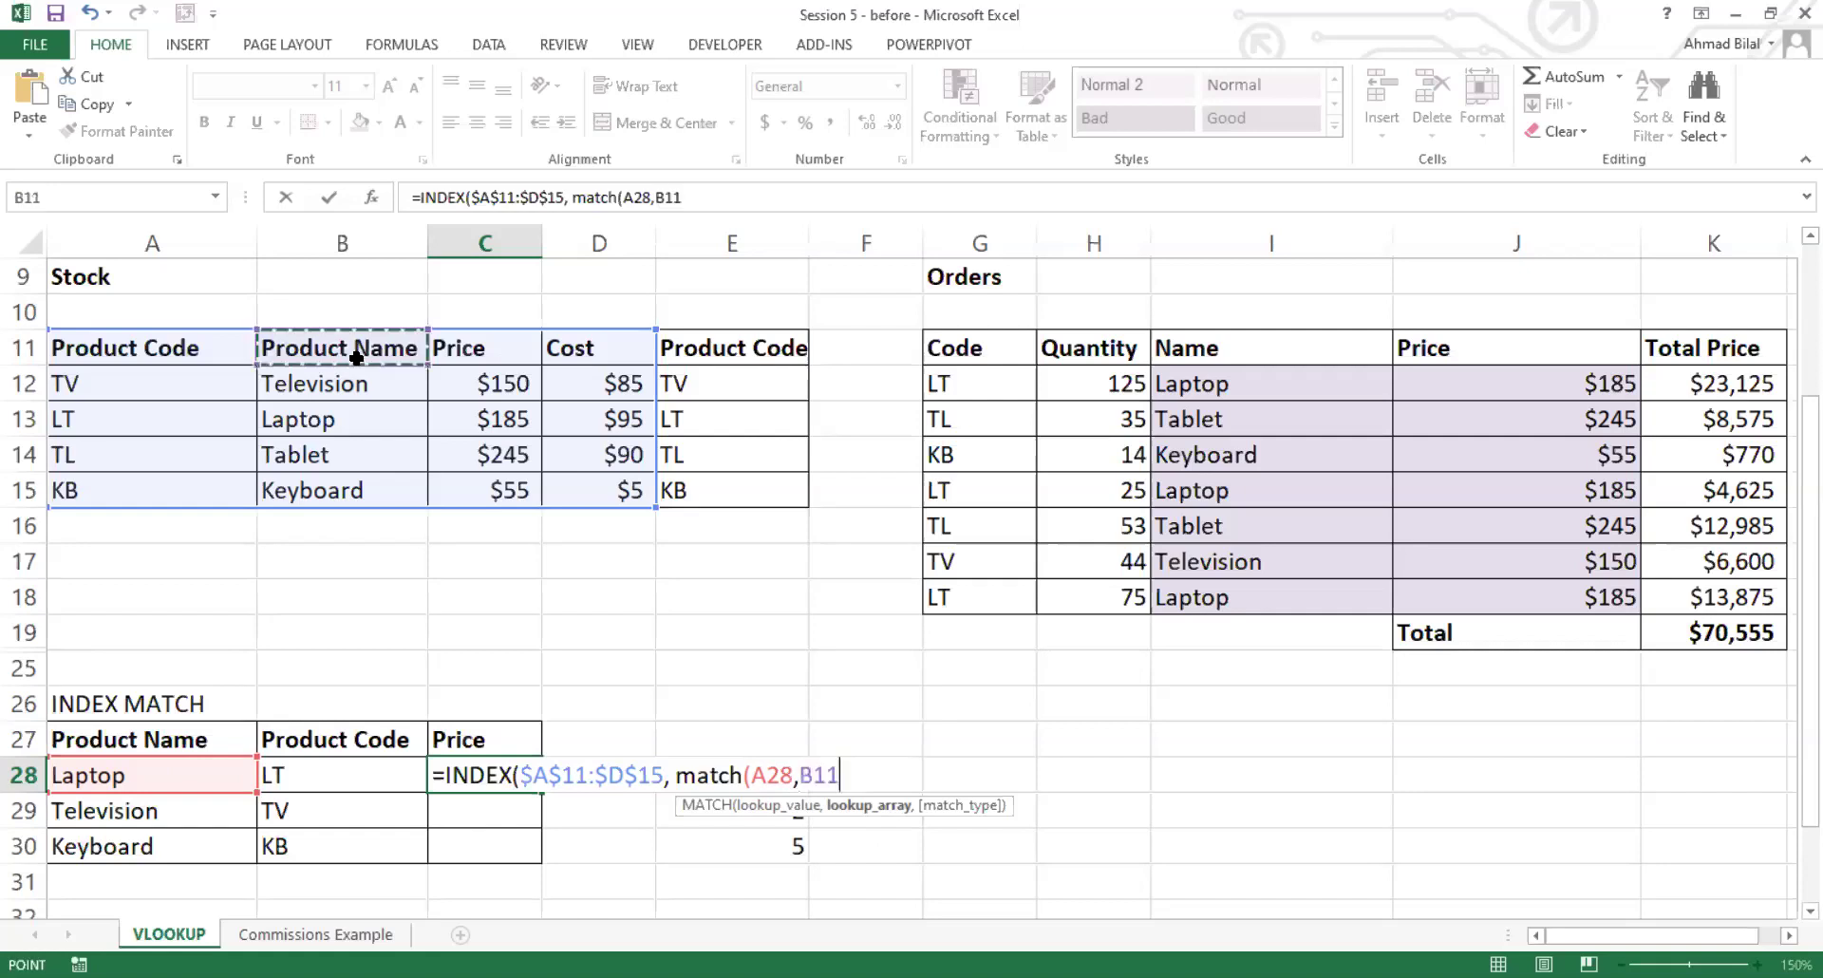
pyautogui.moveTo(356, 361); pyautogui.dragTo(351, 490)
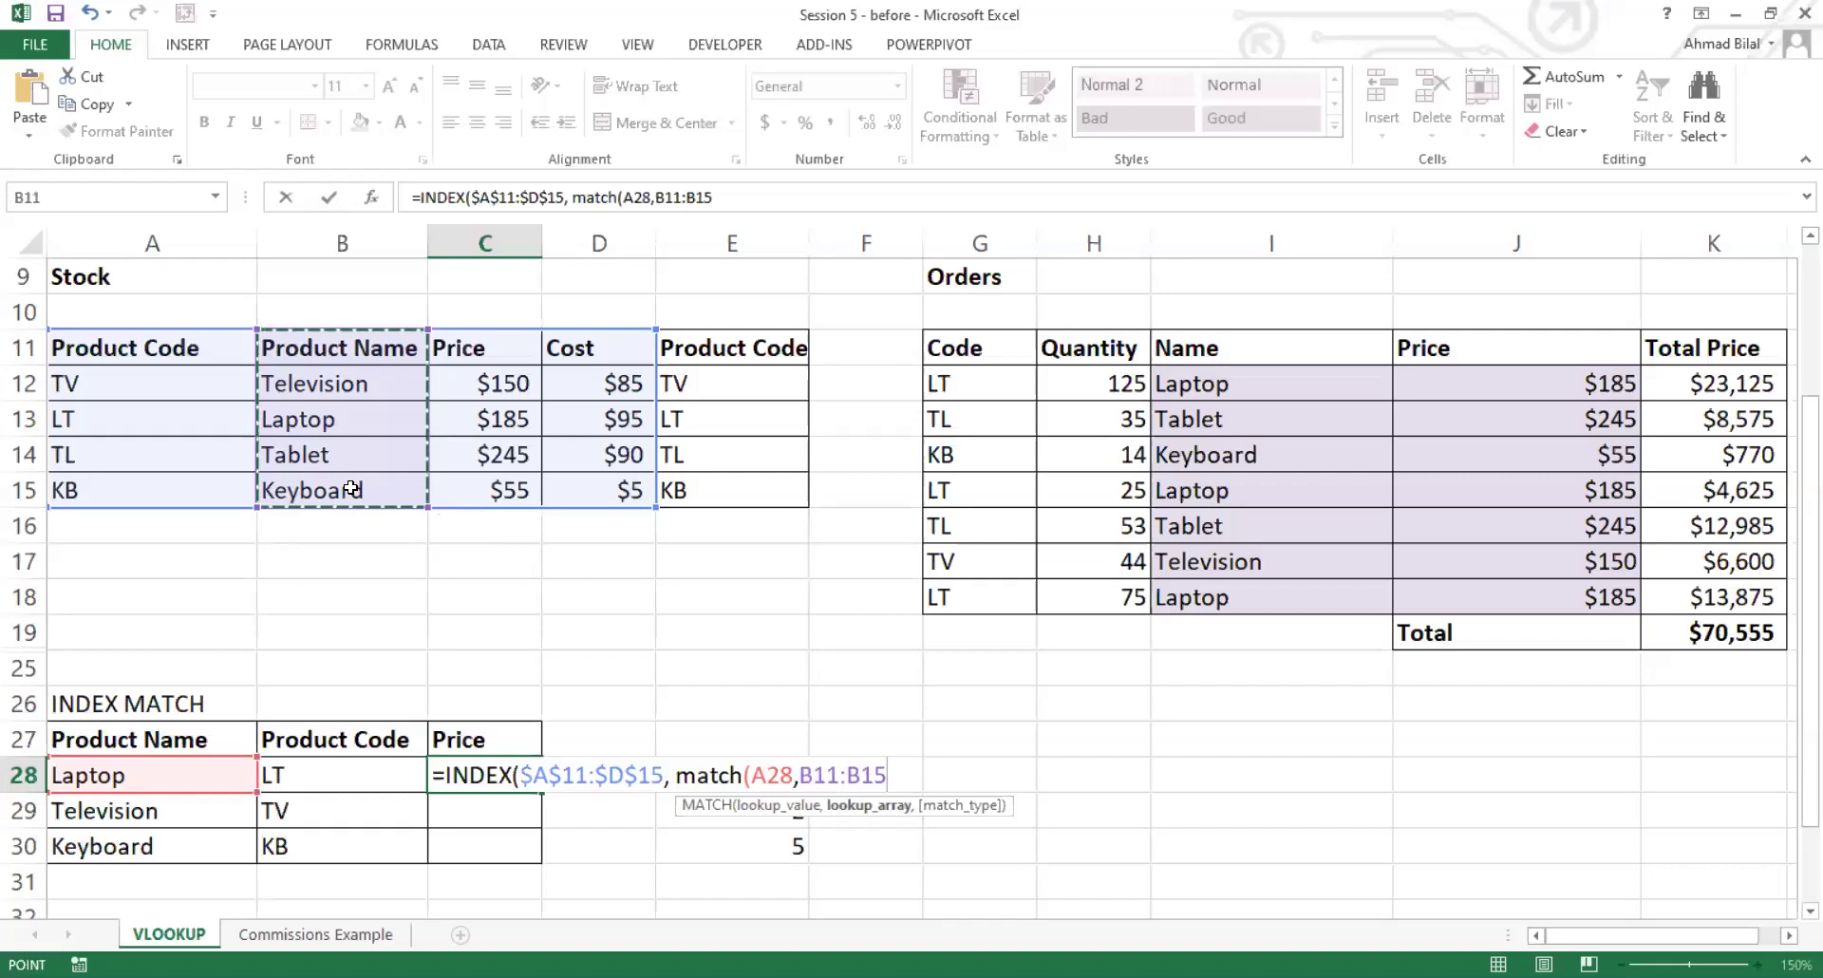
pyautogui.press('F4')
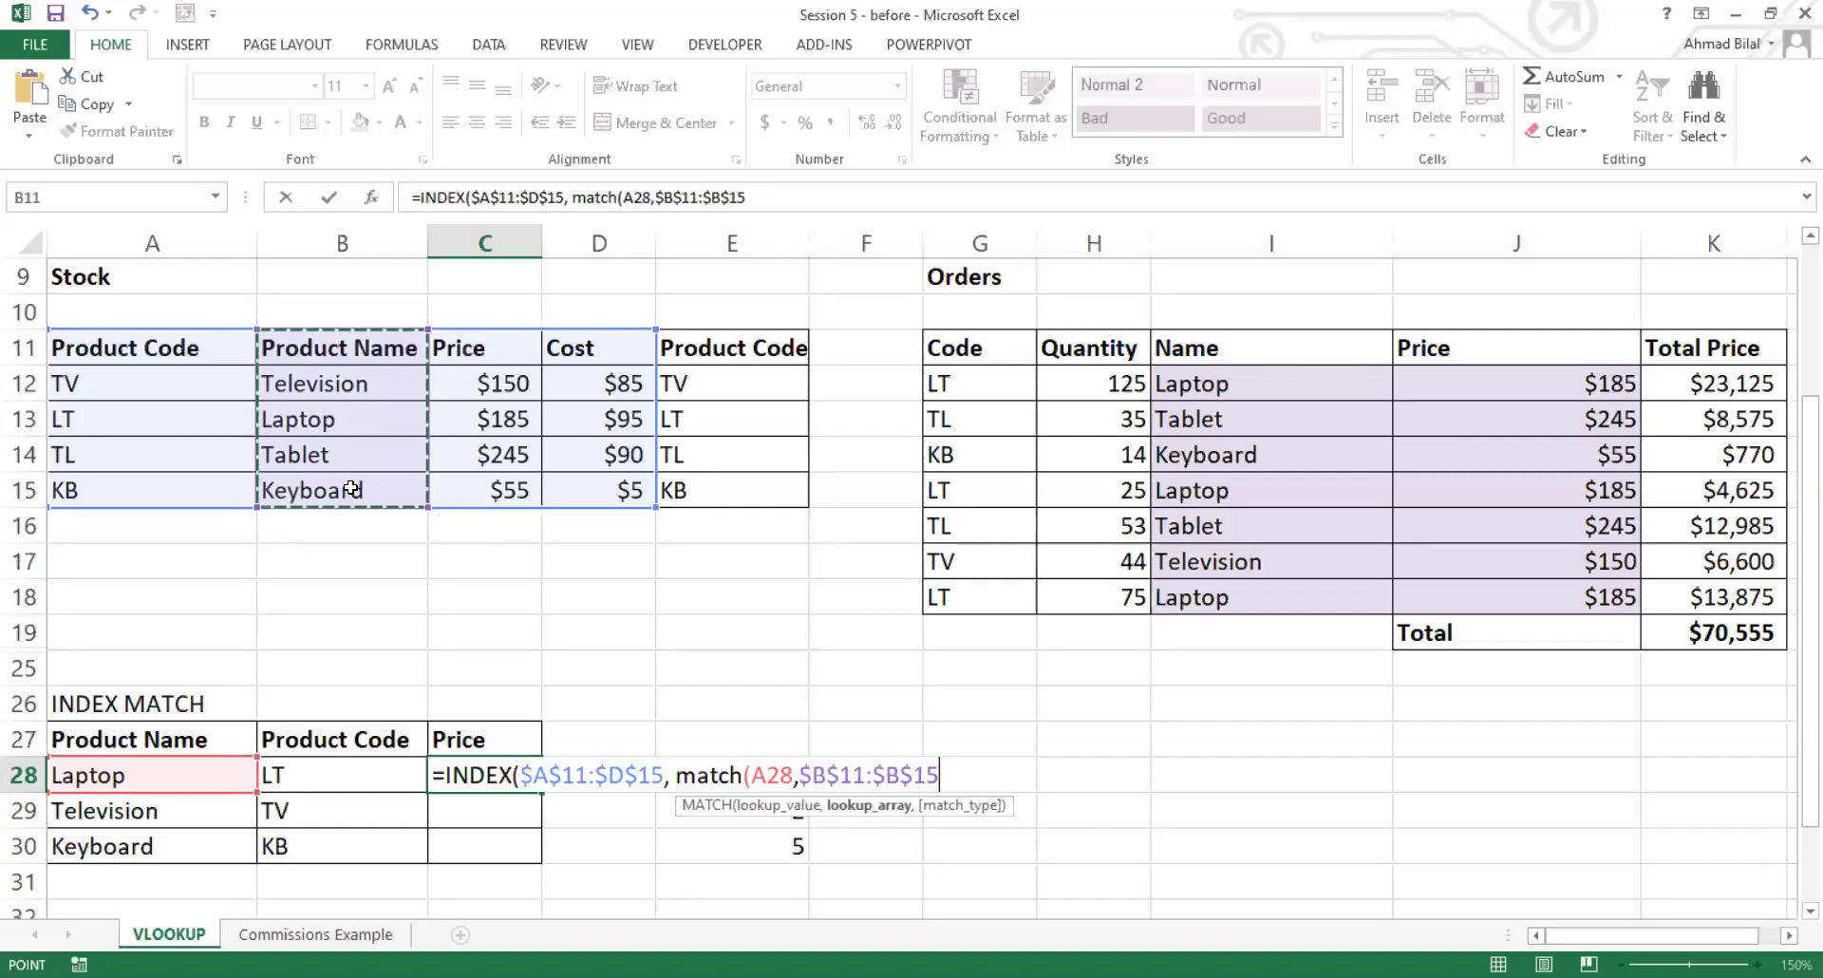
pyautogui.write(', ')
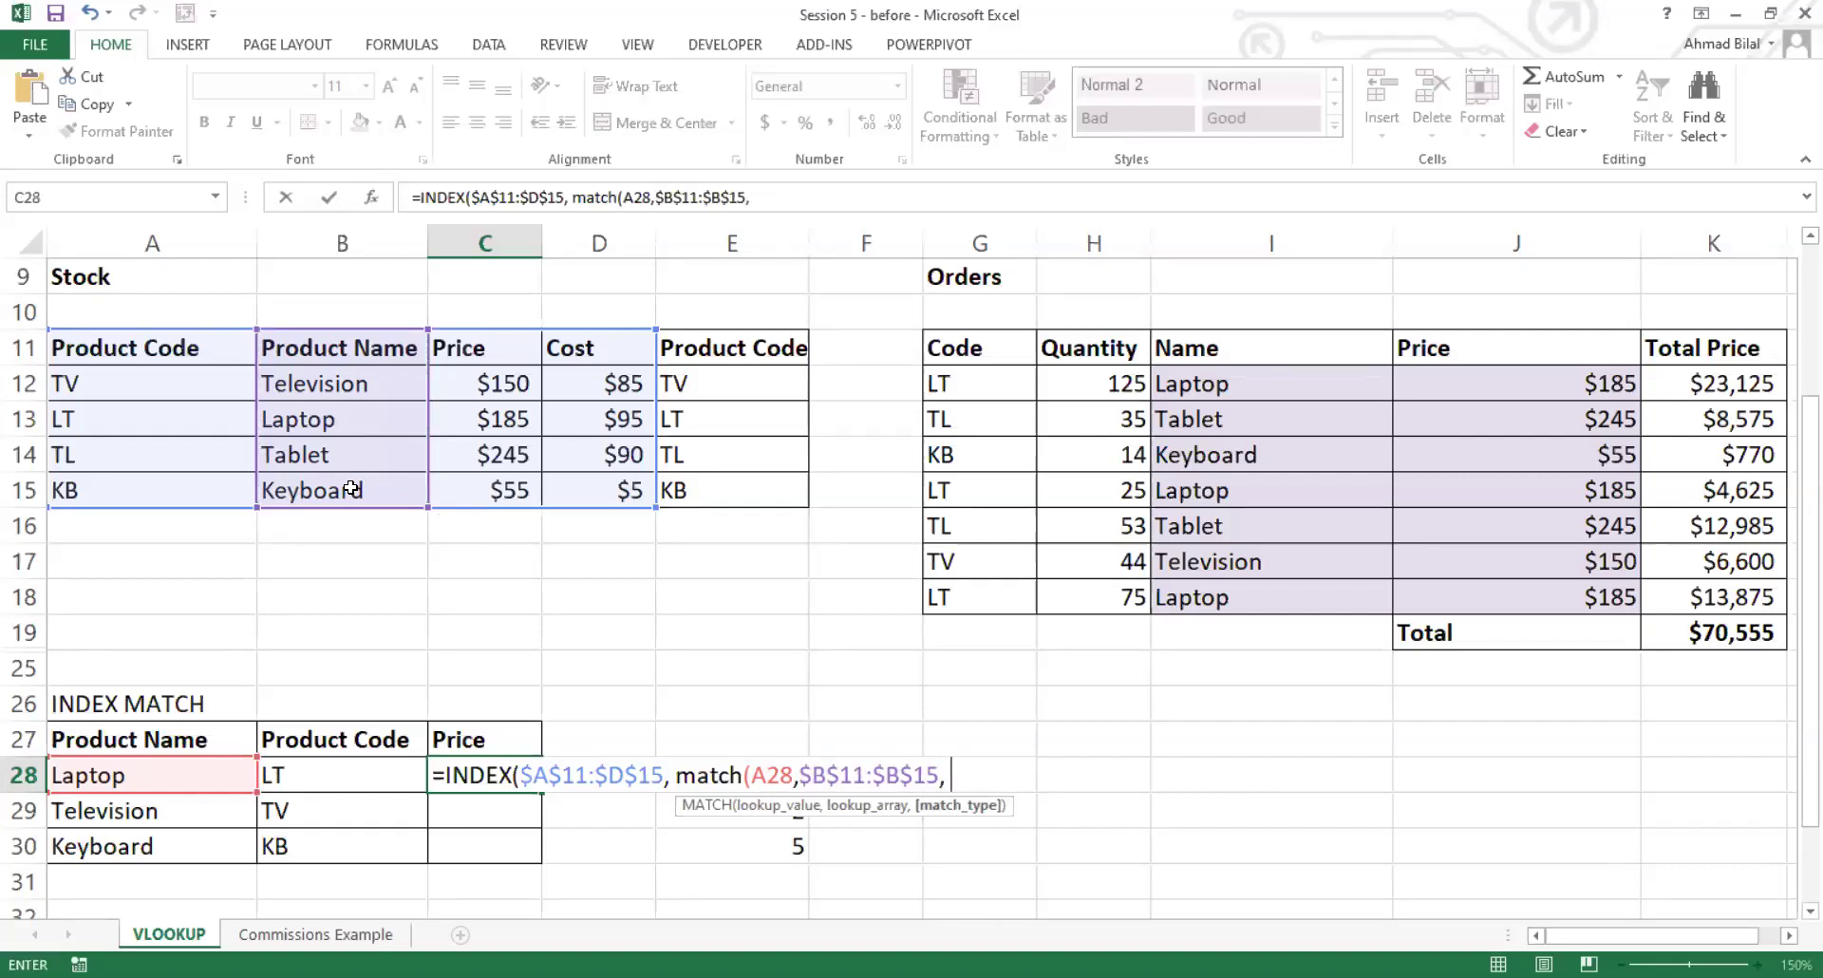
pyautogui.write('0)')
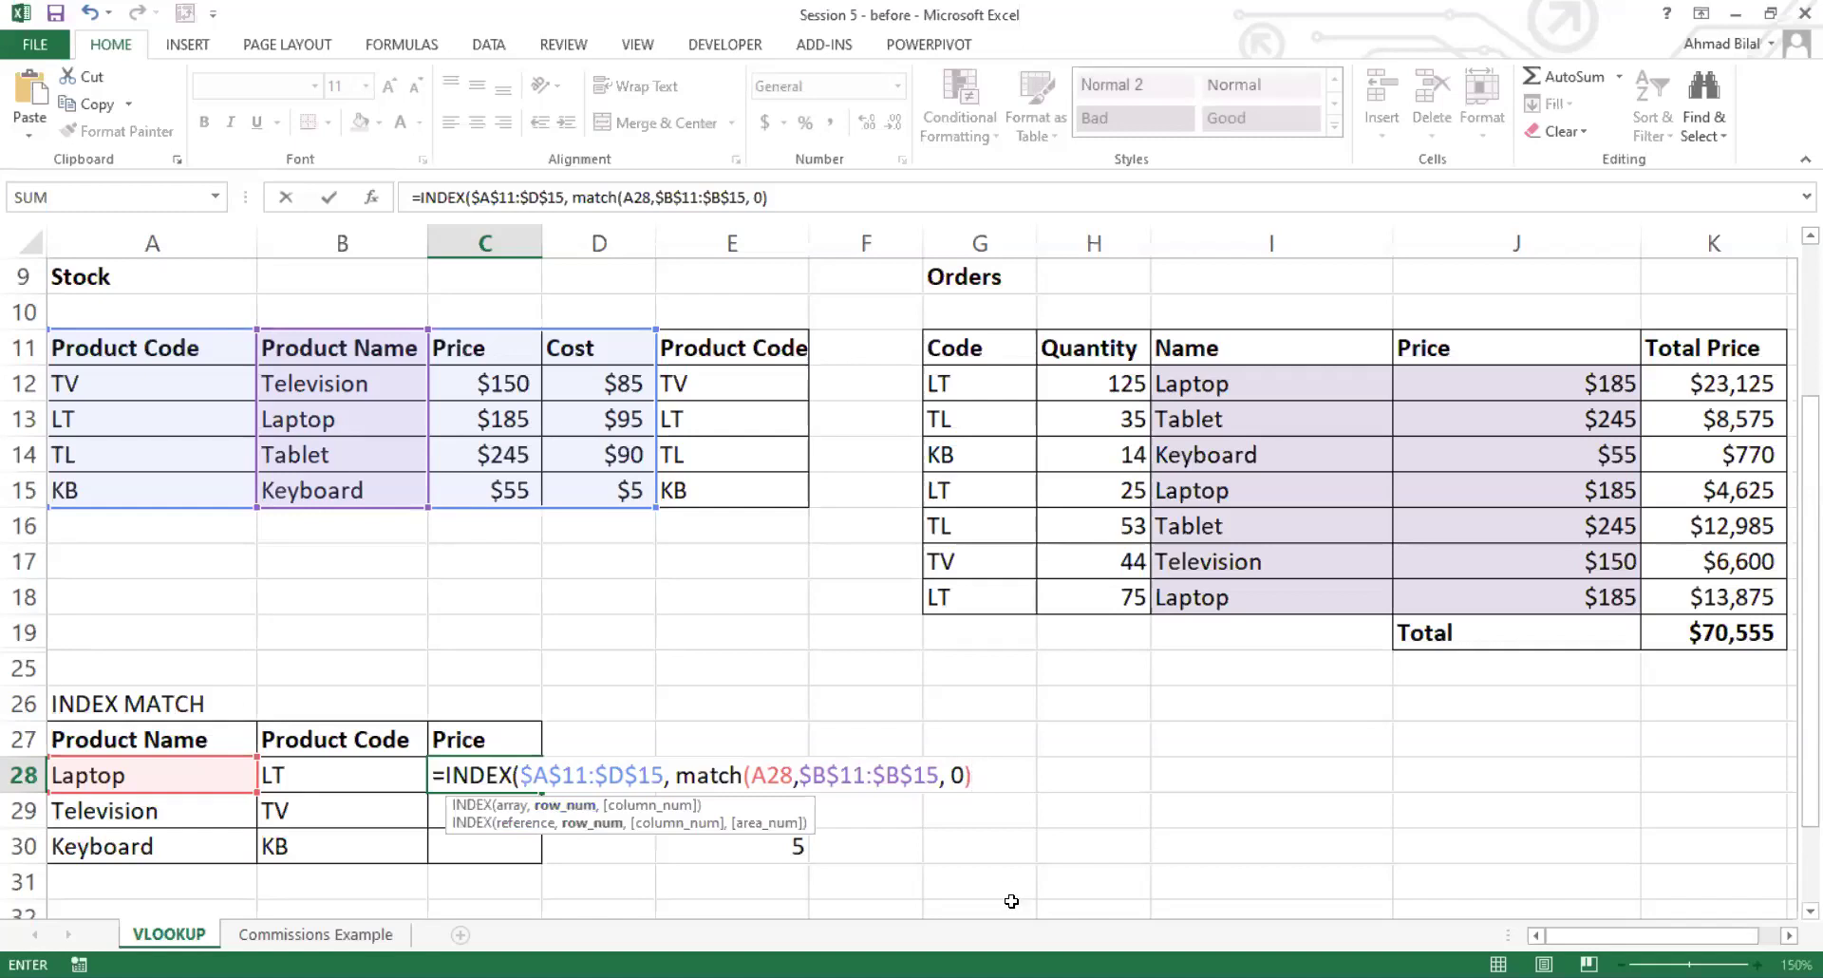
# Step: Complete C28's INDEX formula with column number 3 for the price and enter it
pyautogui.write(',')
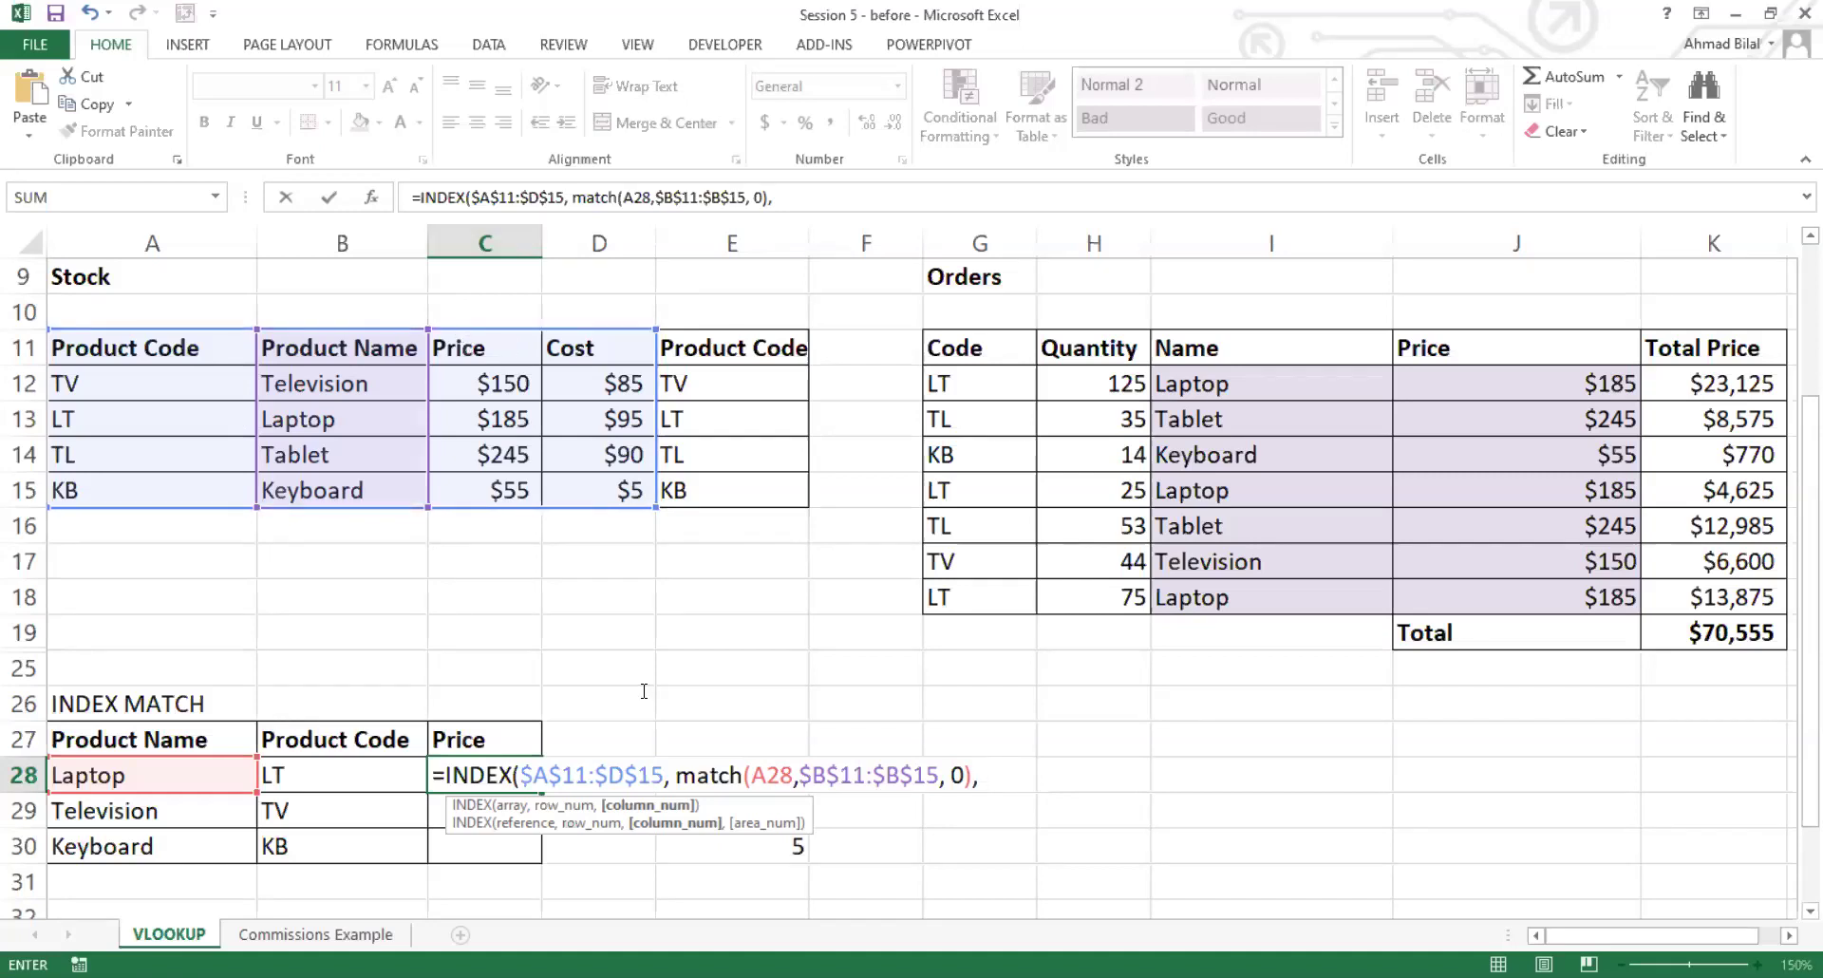
pyautogui.write('3)')
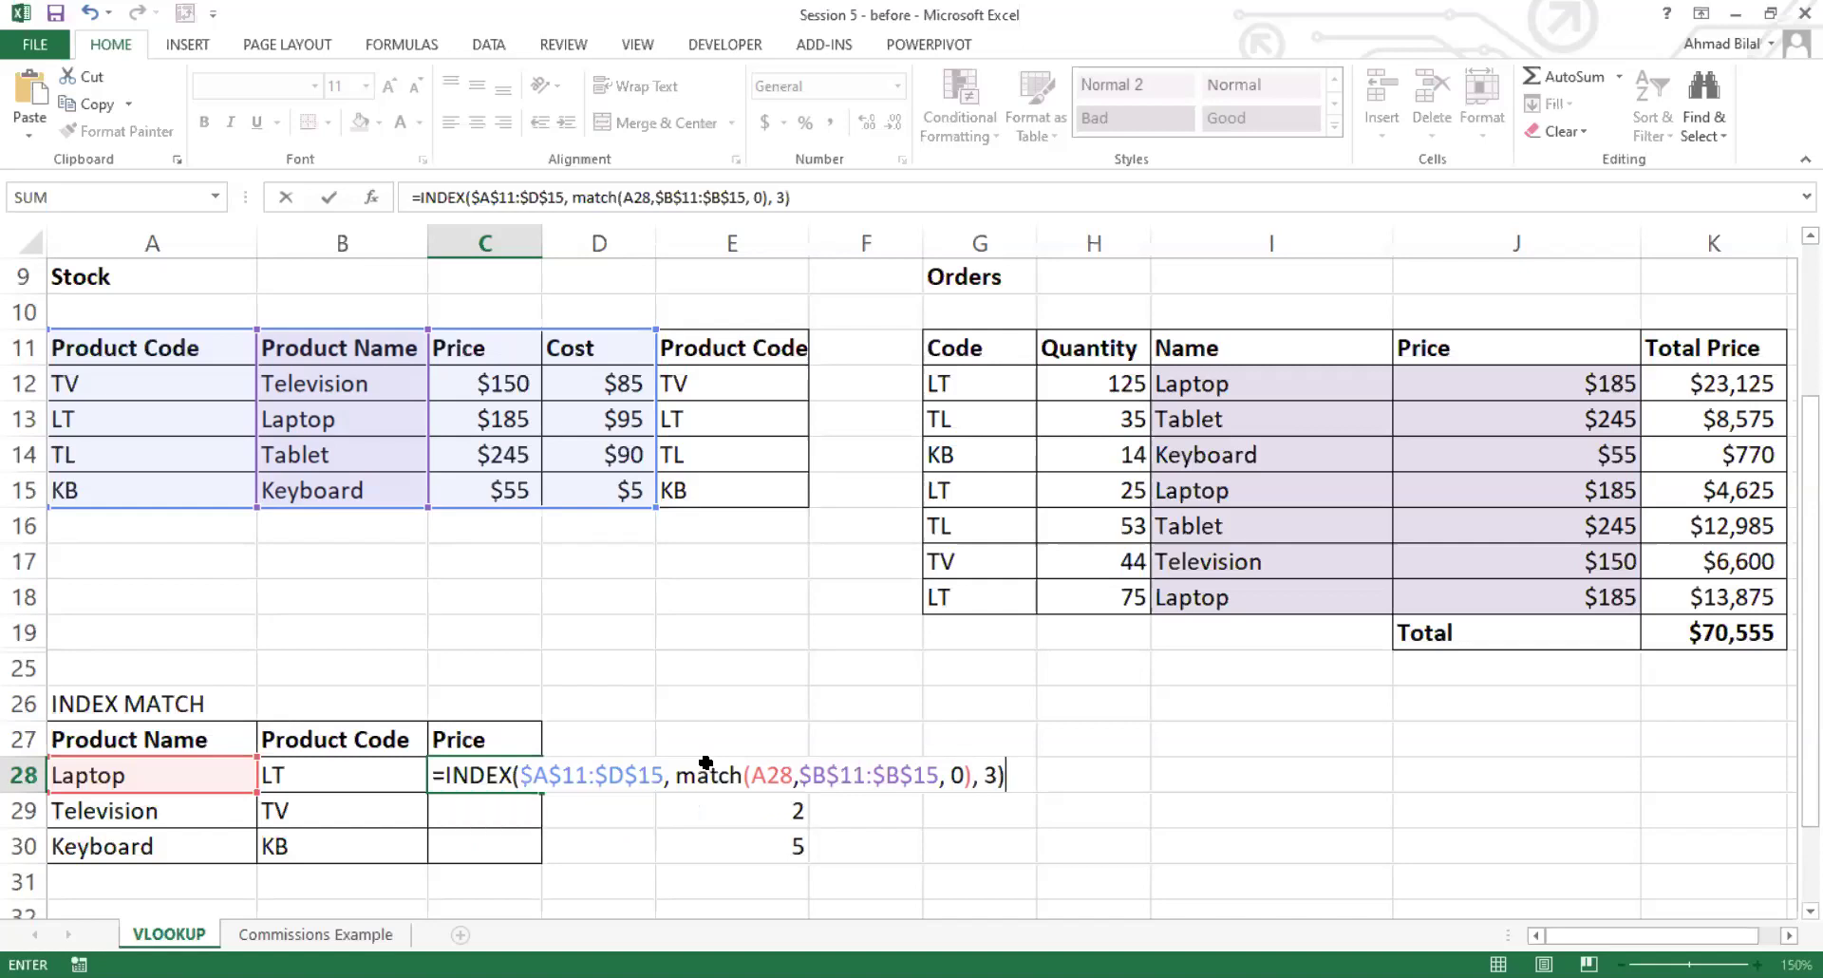
pyautogui.press('Return')
# Step: Copy the price formula from C28 into C29:C30 and check the copied formula for Keyboard
pyautogui.click(533, 785)
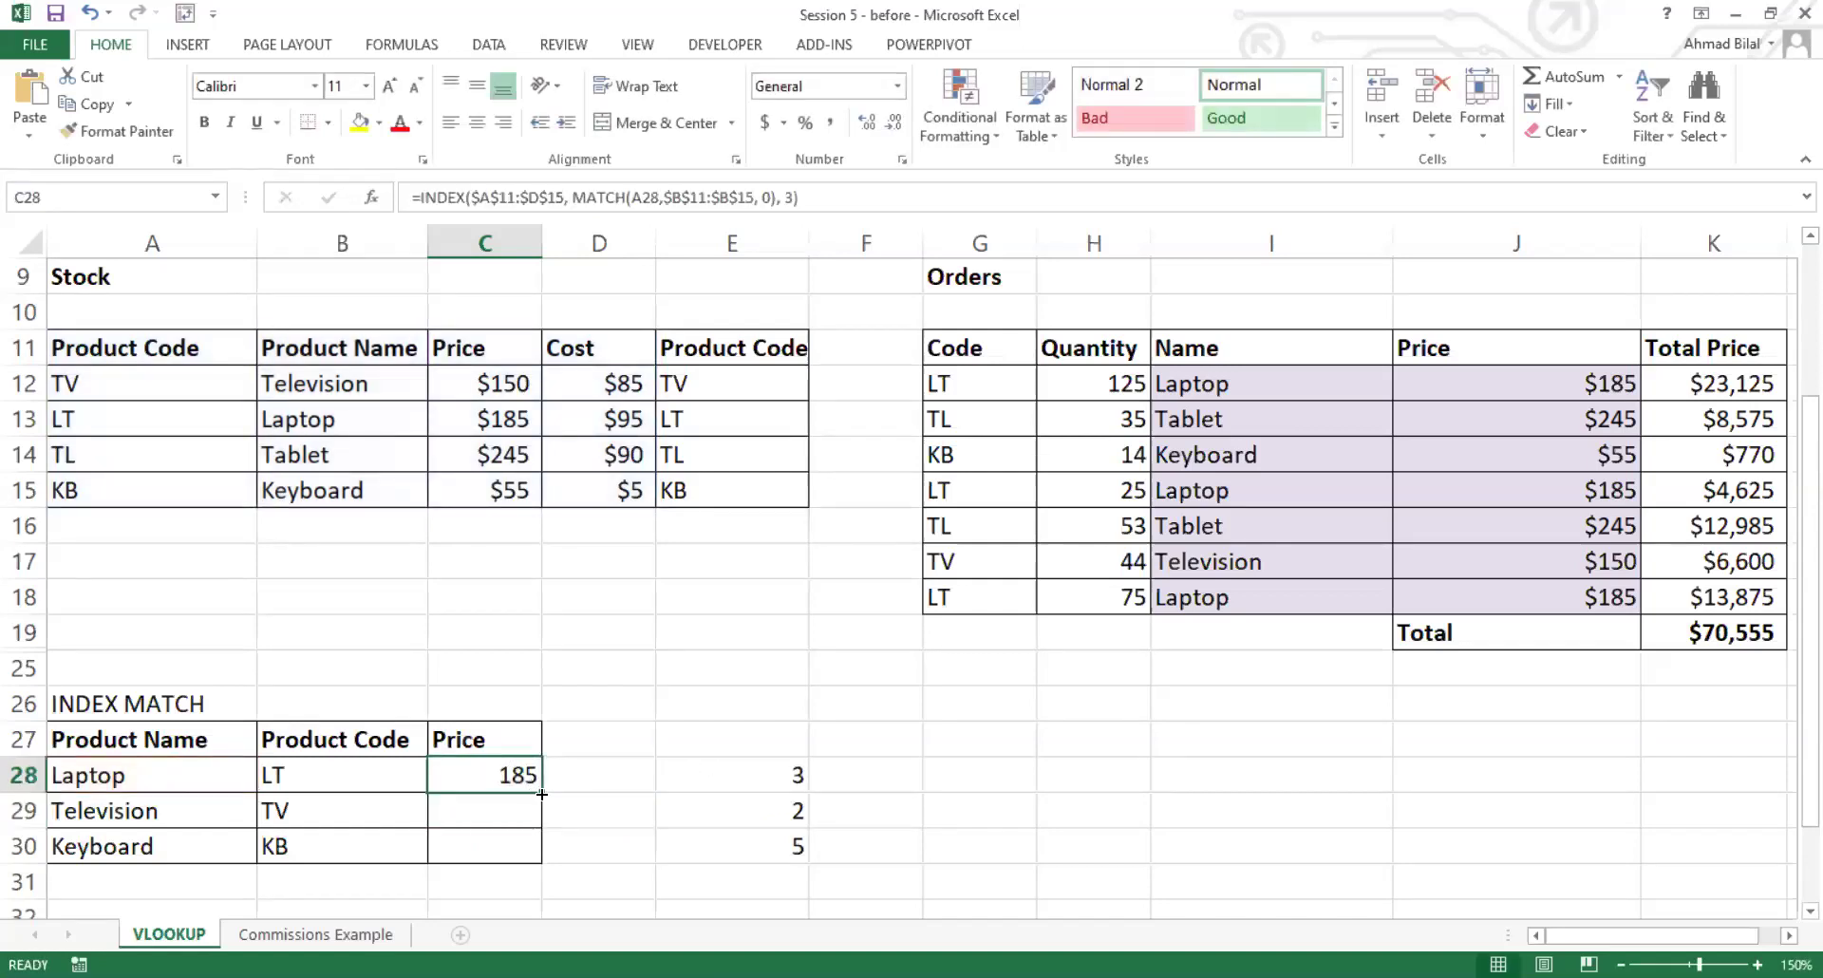
pyautogui.moveTo(540, 790); pyautogui.dragTo(537, 852)
pyautogui.click(522, 784)
pyautogui.moveTo(491, 795); pyautogui.dragTo(491, 842)
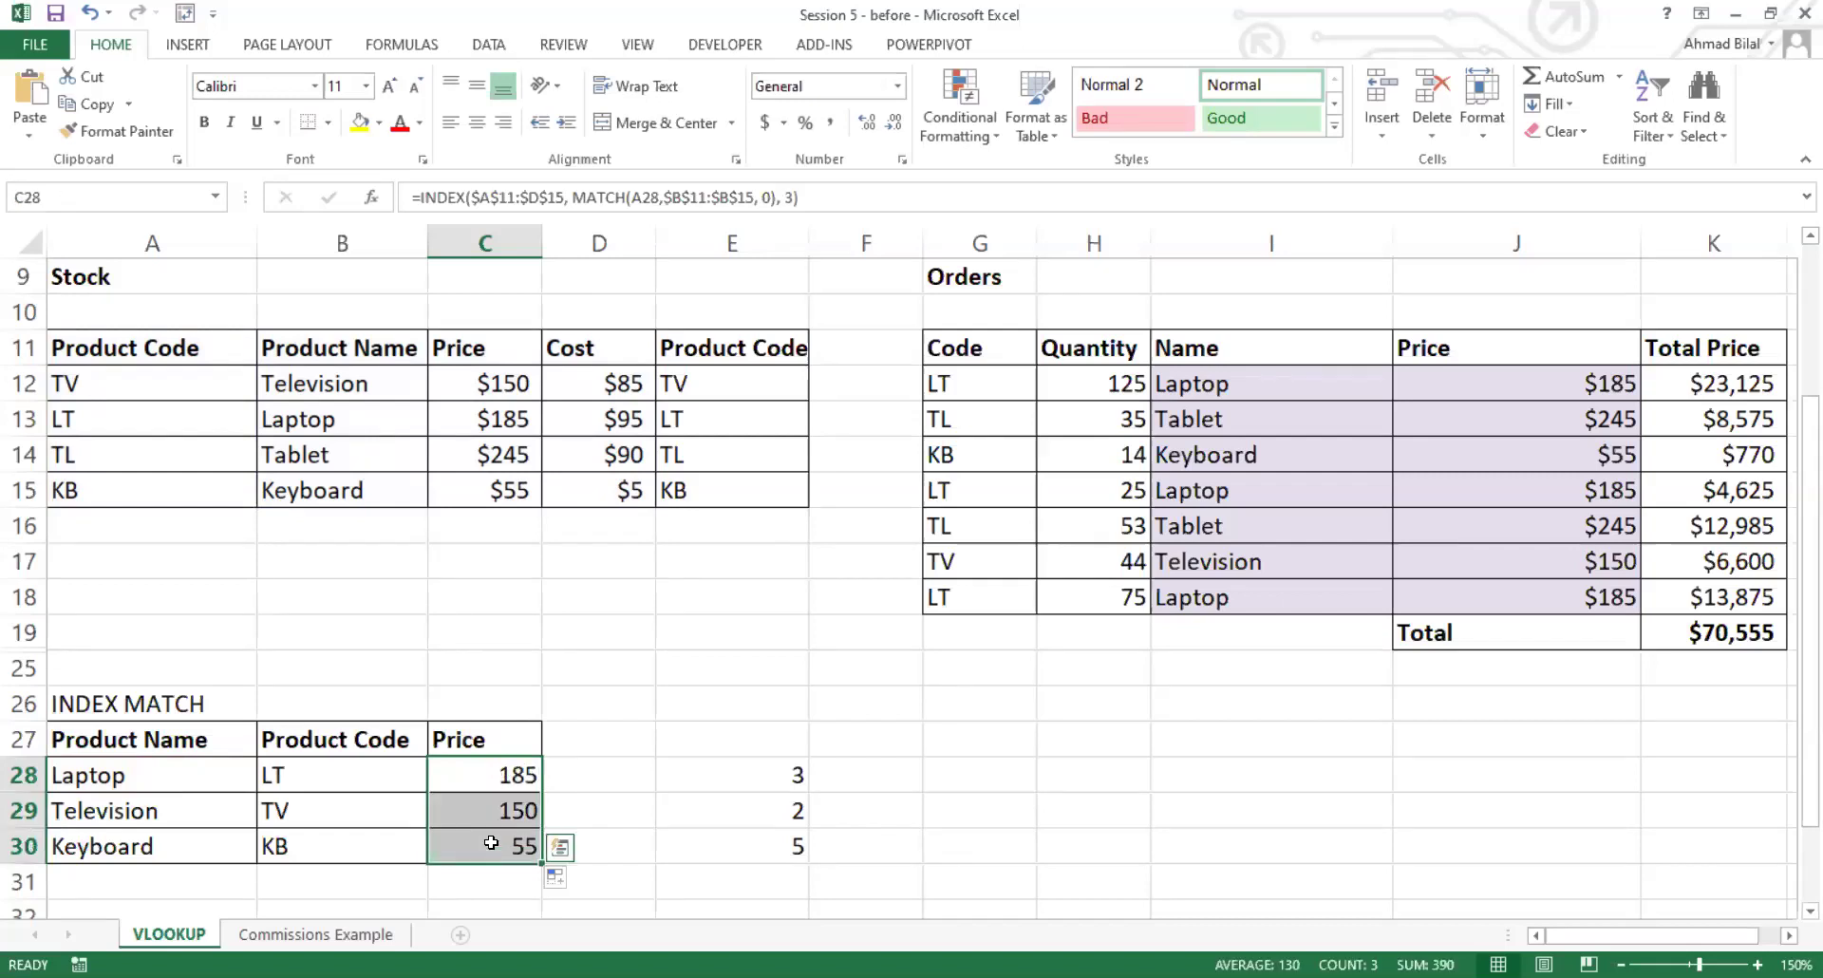
pyautogui.click(491, 842)
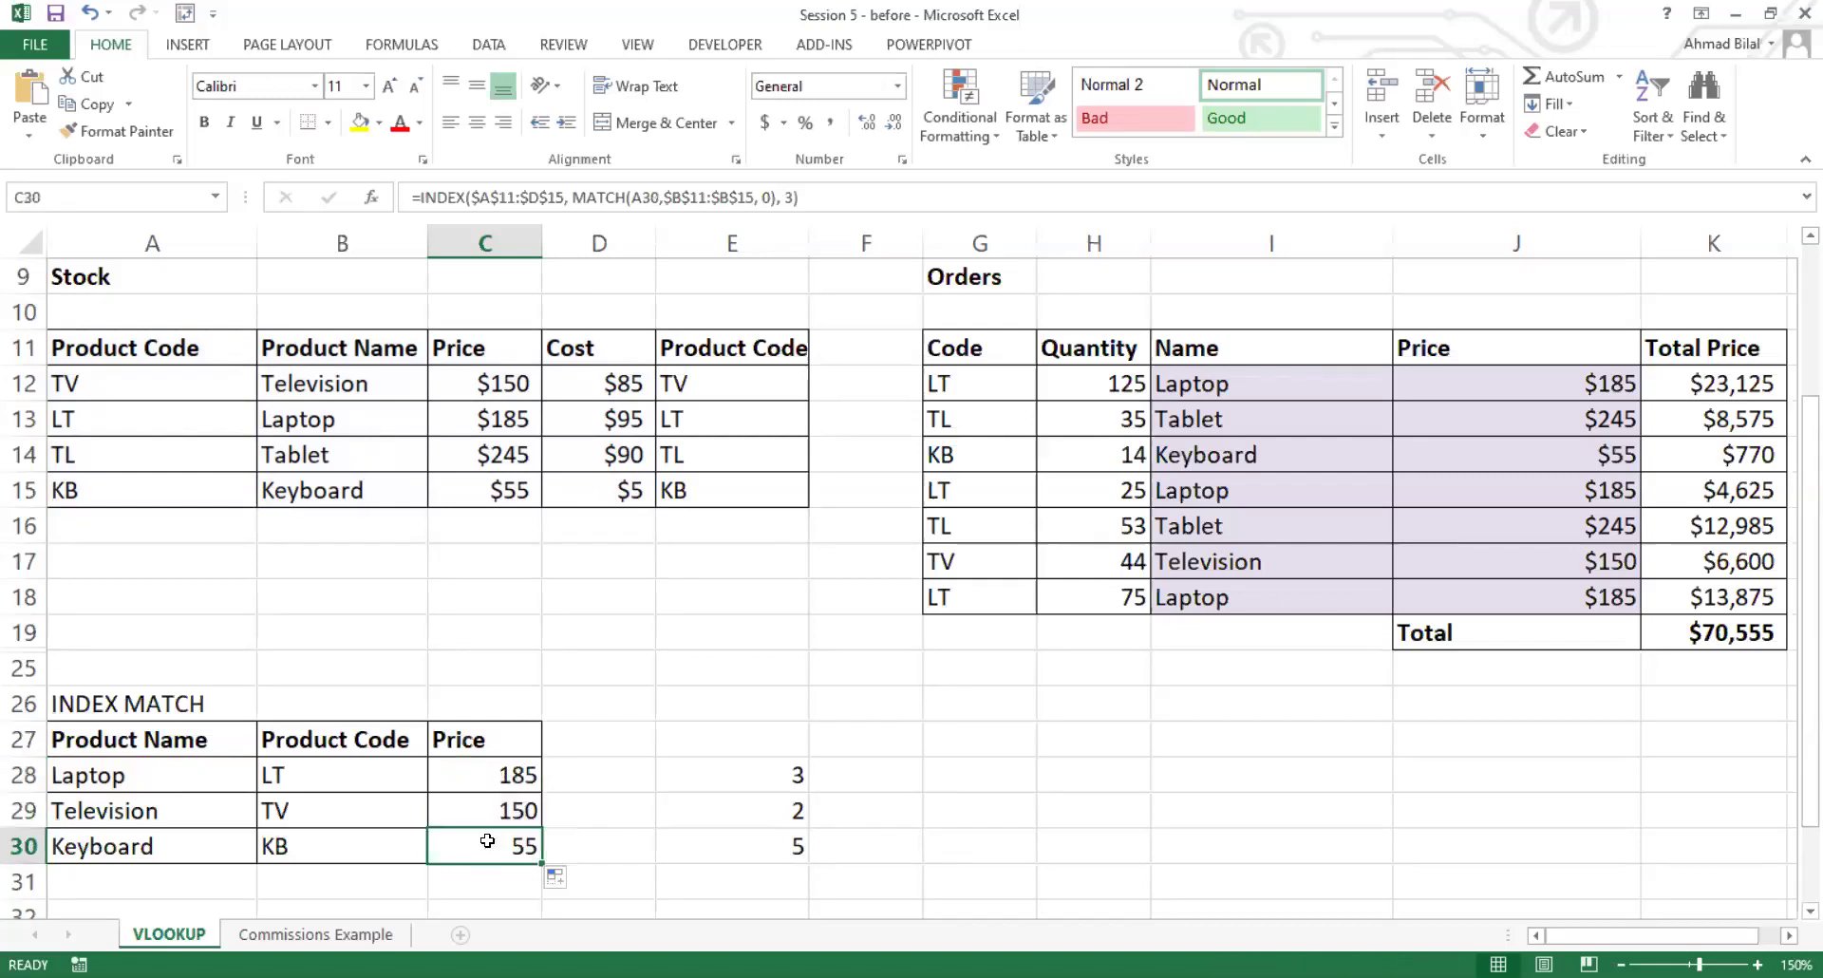
# Step: Compare the looked-up codes and prices in B28:C30 with the Stock table's Product Name and Product Code columns
pyautogui.moveTo(370, 774); pyautogui.dragTo(458, 848)
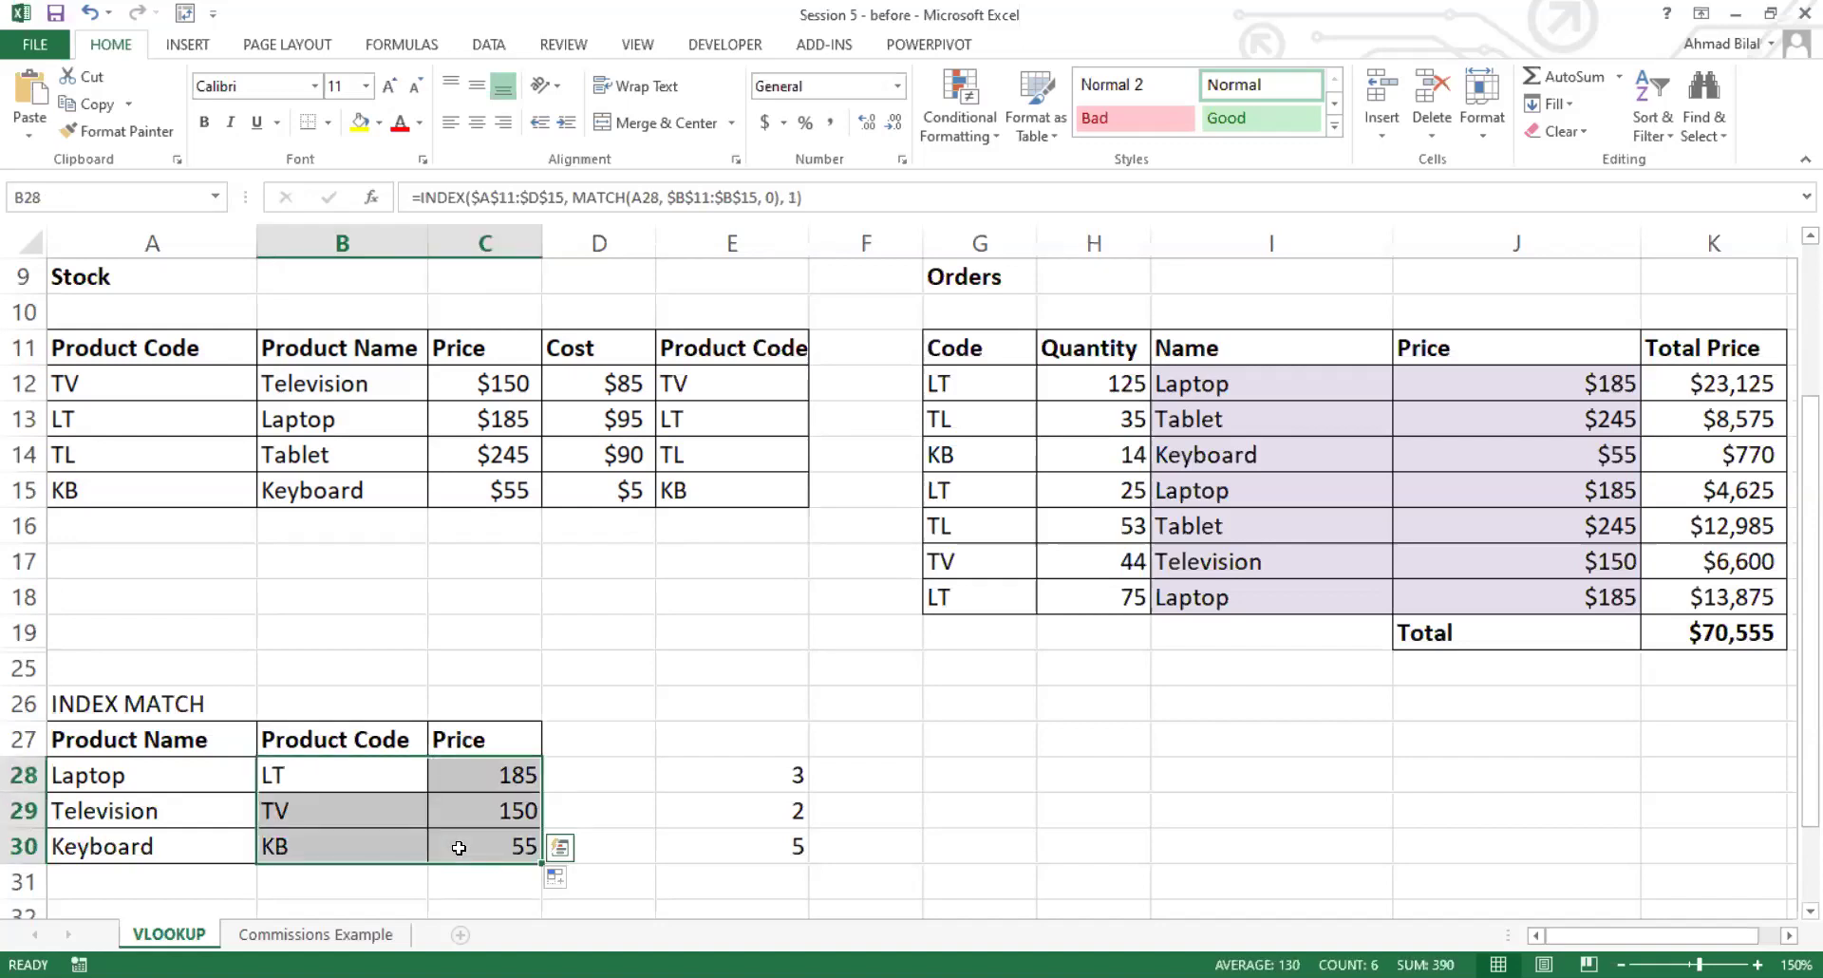
pyautogui.moveTo(389, 397); pyautogui.dragTo(387, 487)
pyautogui.moveTo(134, 389); pyautogui.dragTo(147, 495)
pyautogui.click(459, 769)
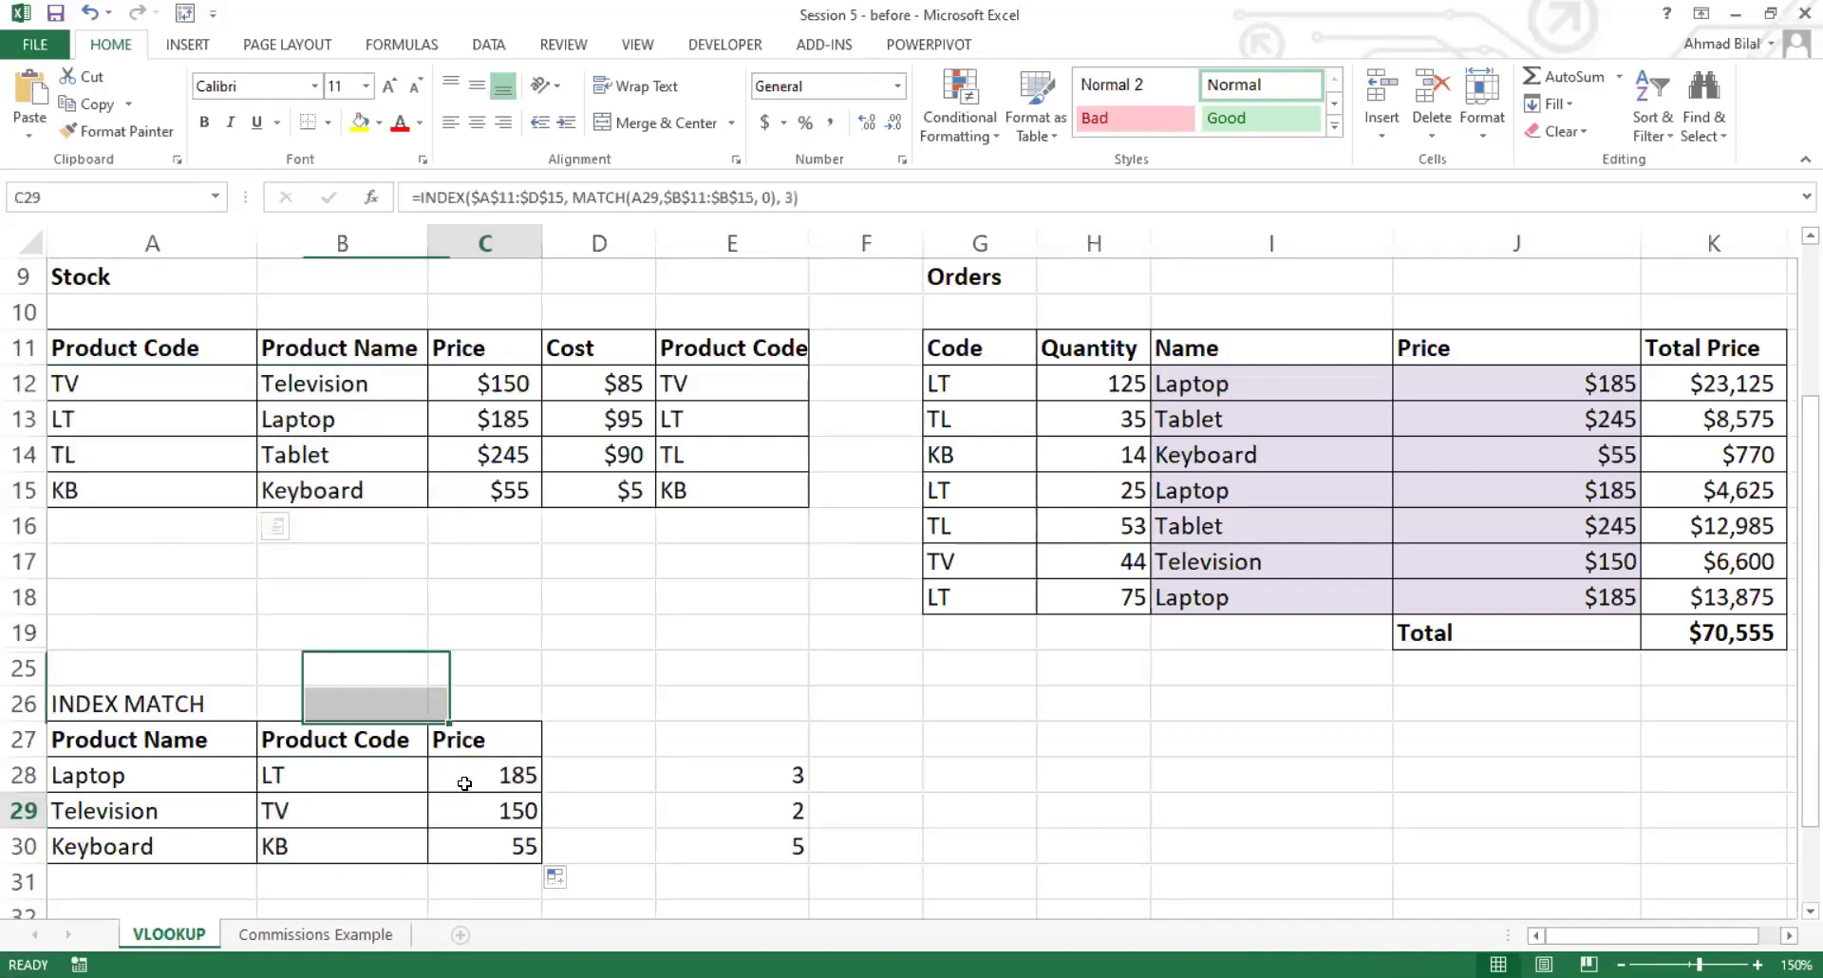
# Step: Show formulas instead of results on the sheet, narrow column A, and widen columns B and C to fit the INDEX MATCH formulas
pyautogui.click(402, 774)
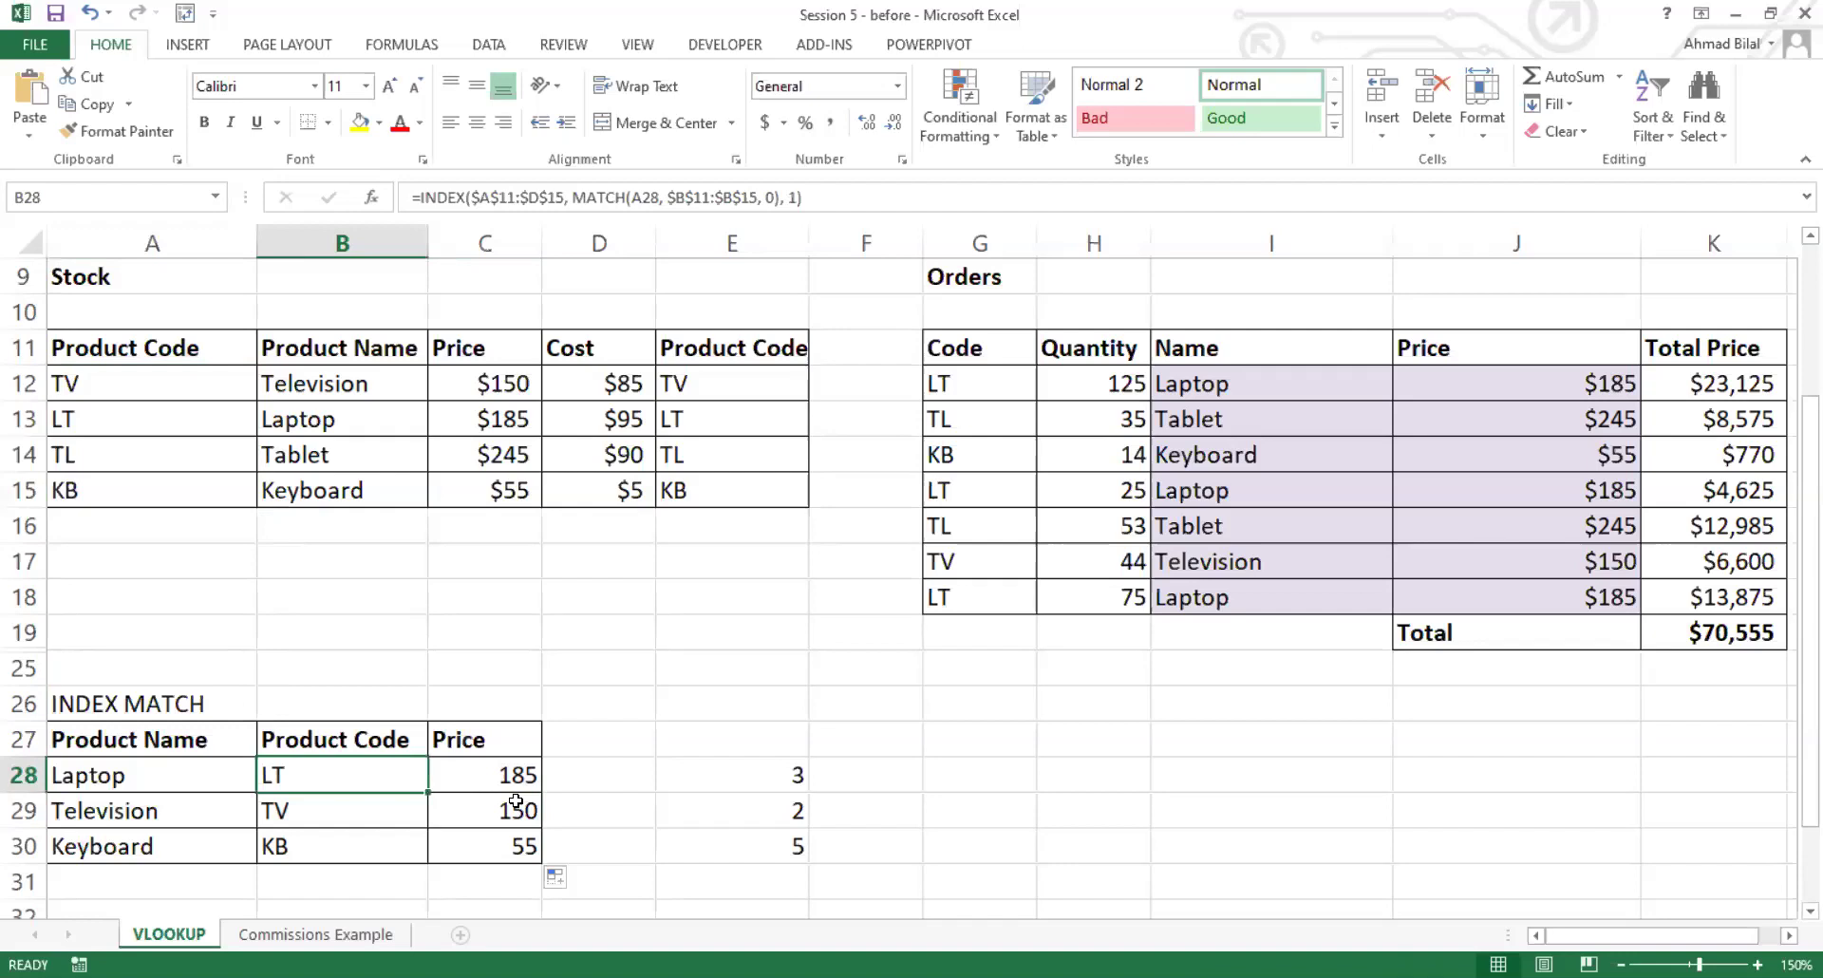
pyautogui.hotkey('ctrl', '`')
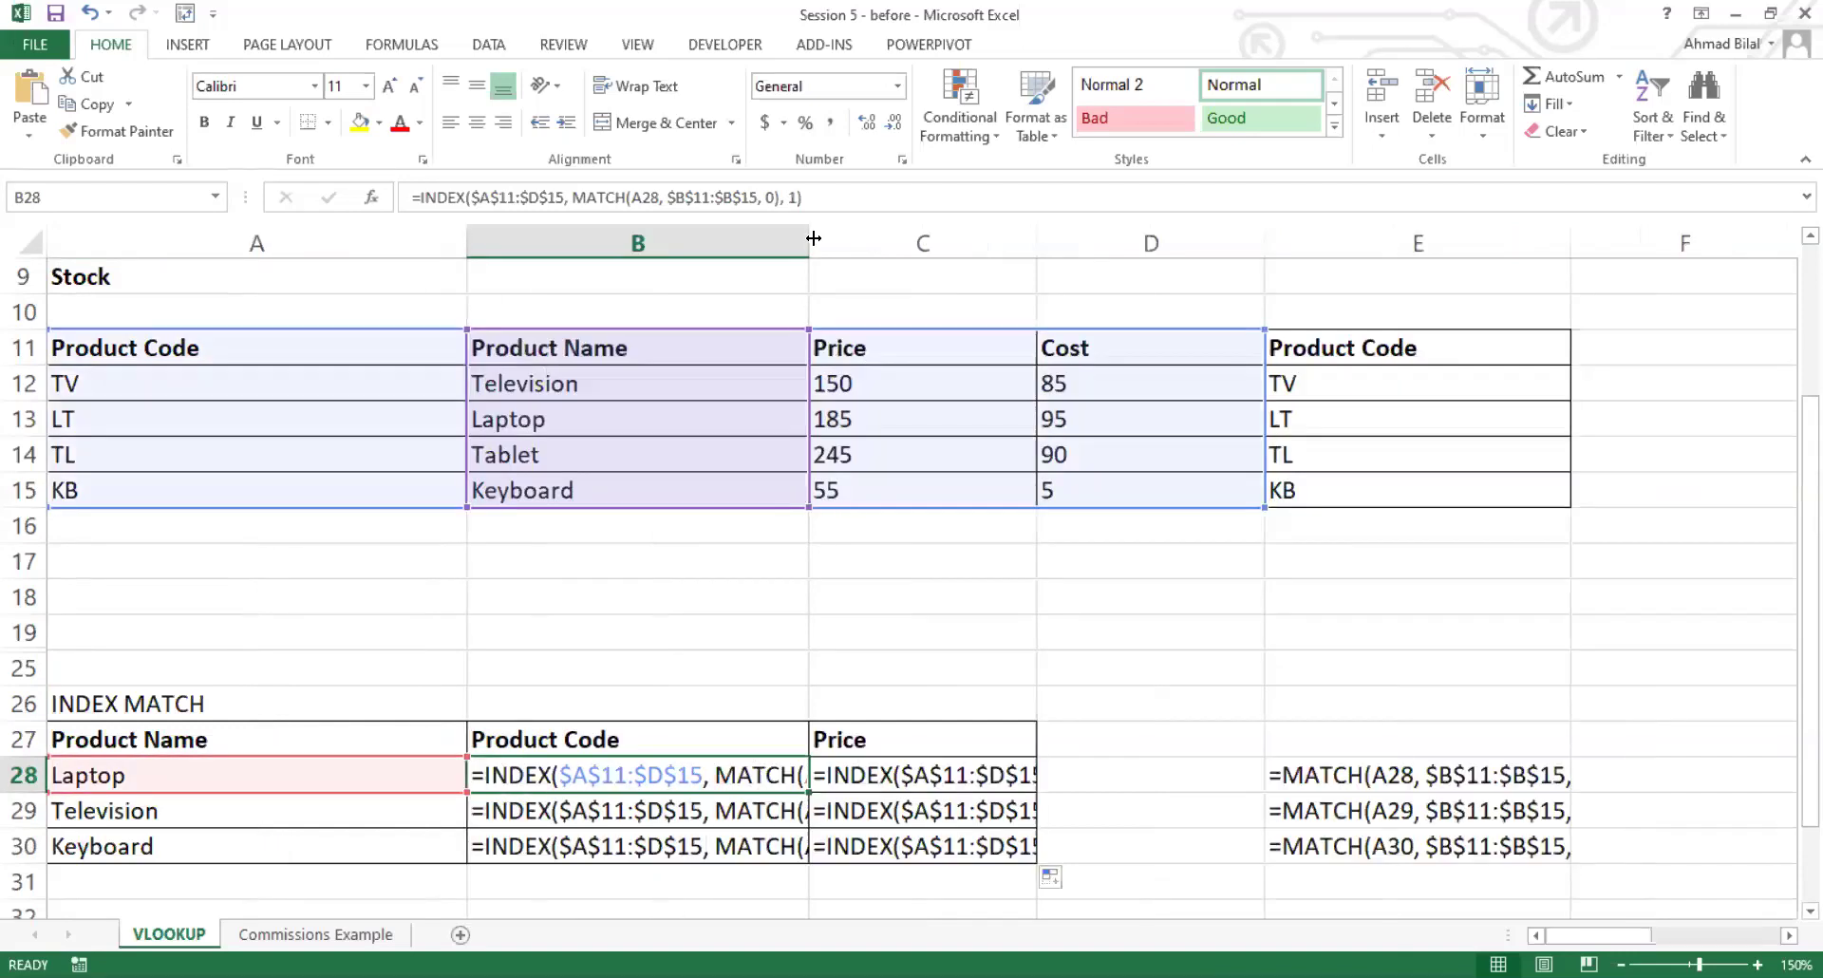
pyautogui.moveTo(814, 239); pyautogui.dragTo(1076, 247)
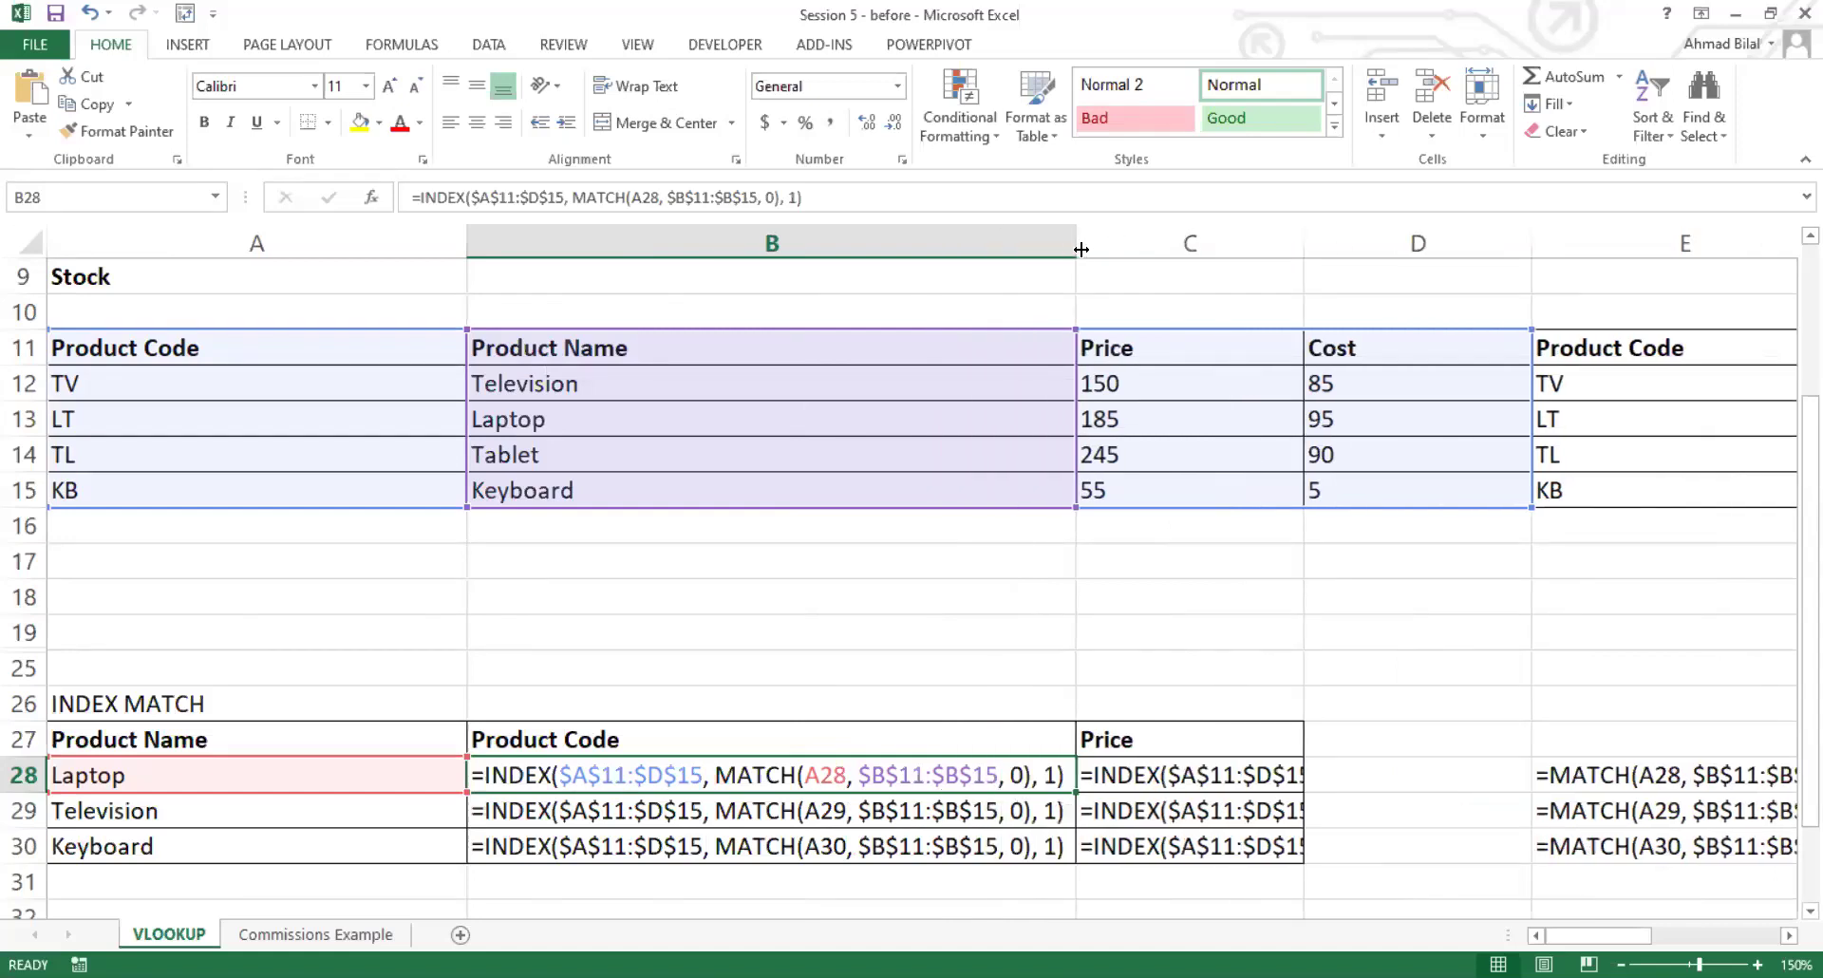
pyautogui.moveTo(457, 256); pyautogui.dragTo(277, 259)
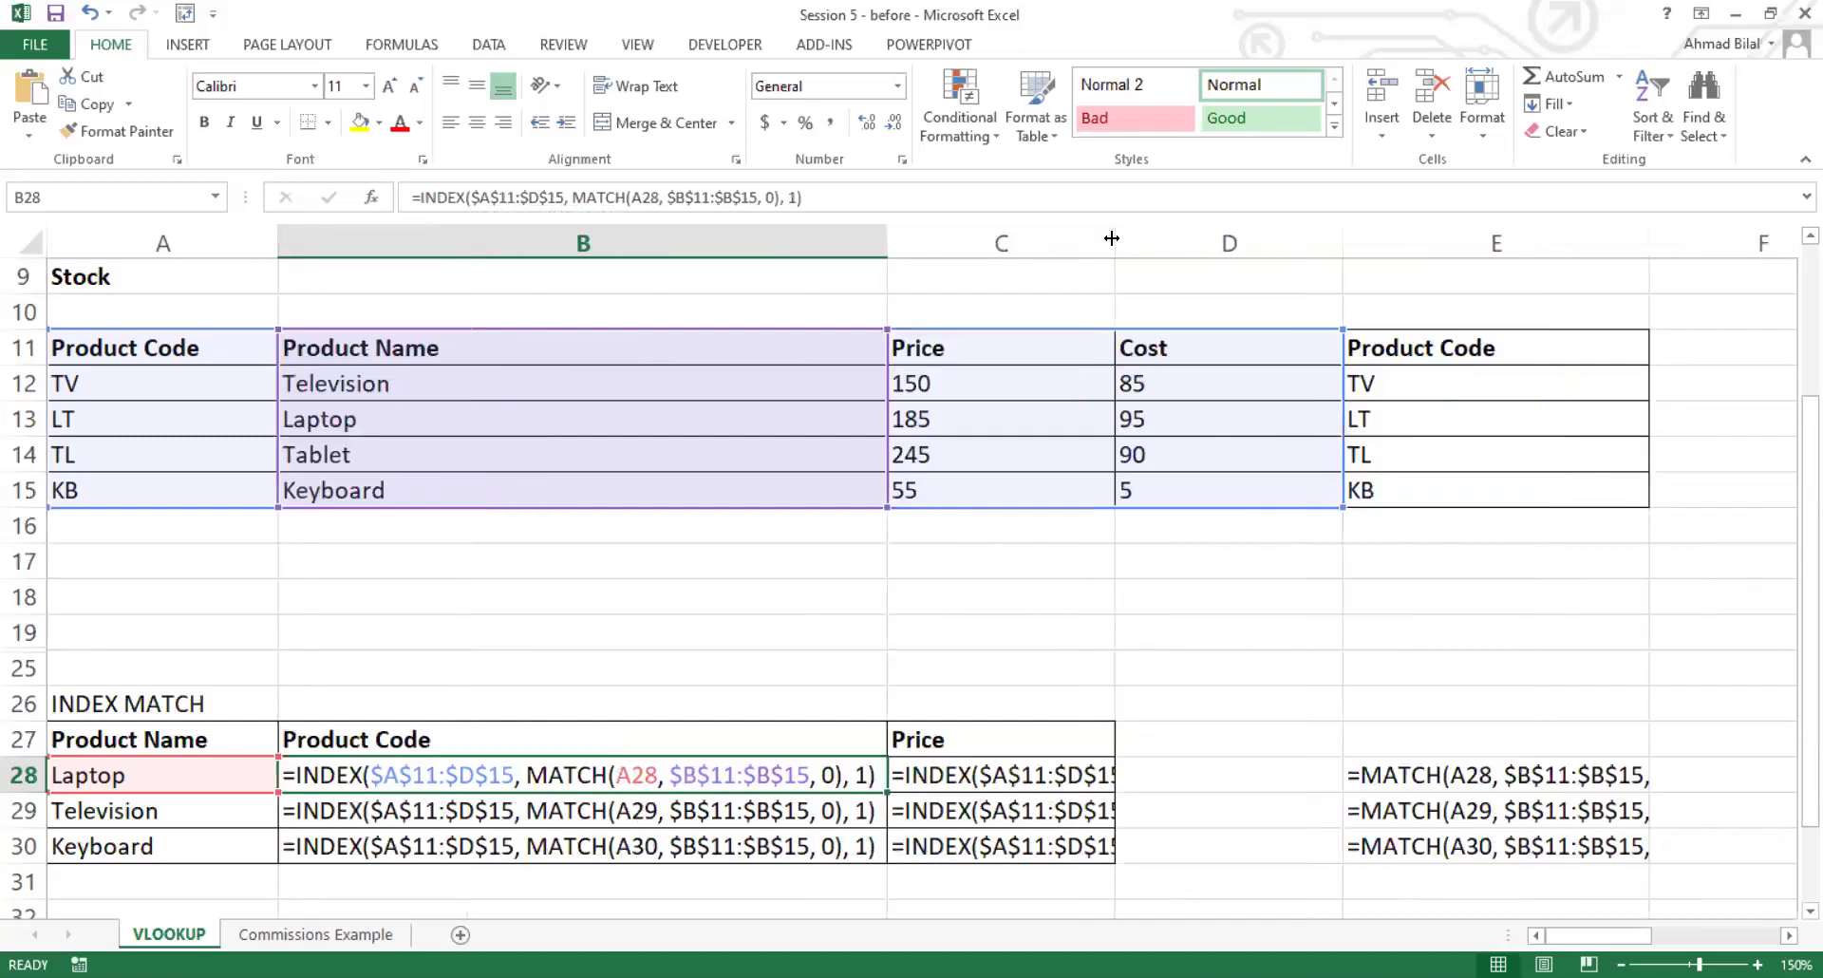
pyautogui.doubleClick(1113, 238)
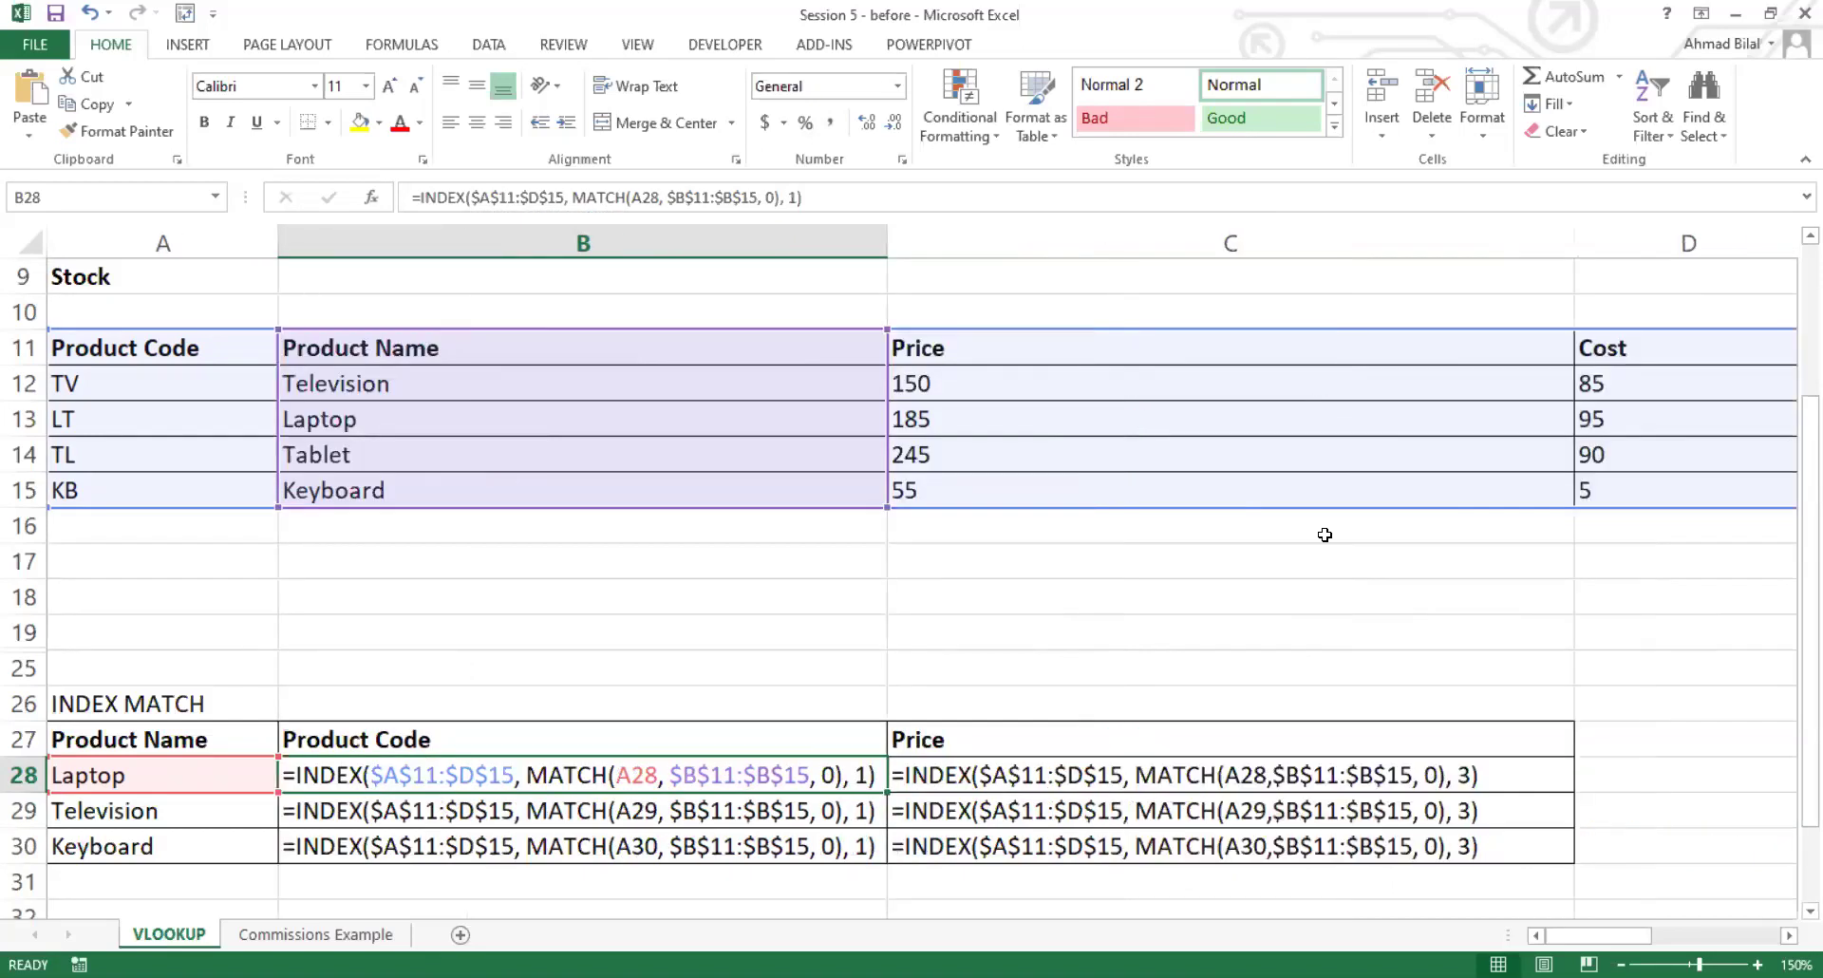
pyautogui.doubleClick(885, 245)
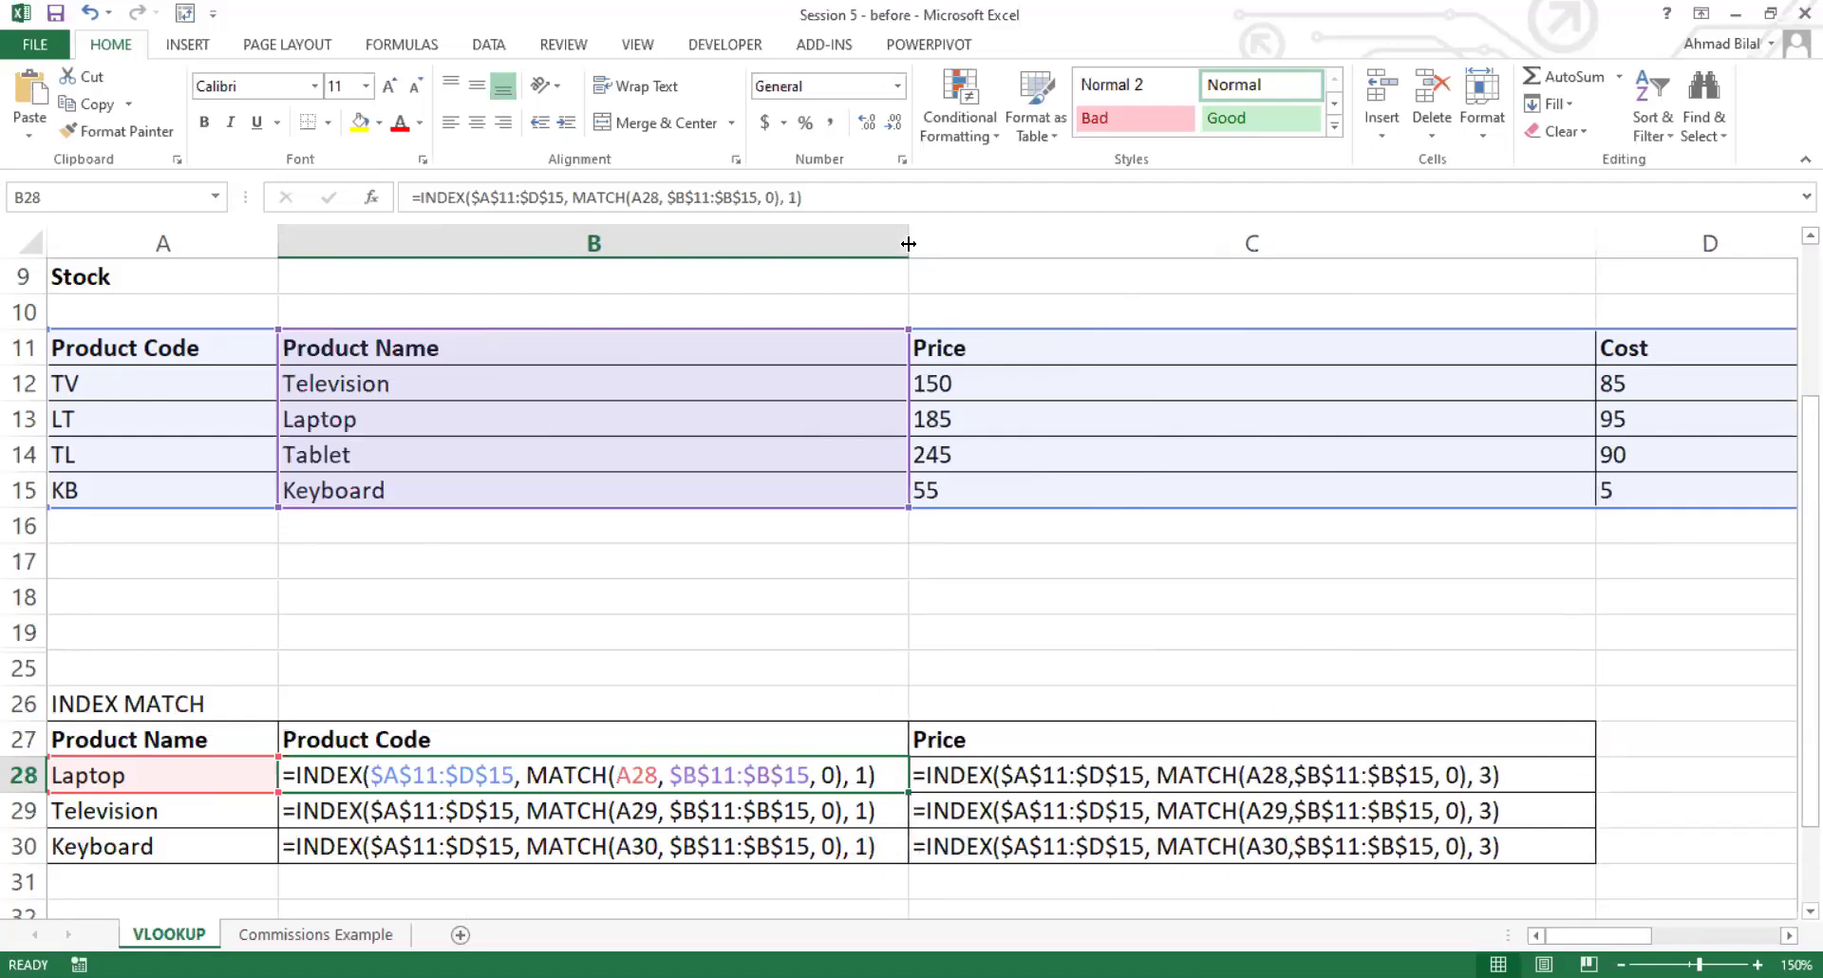
pyautogui.click(831, 747)
pyautogui.click(1721, 673)
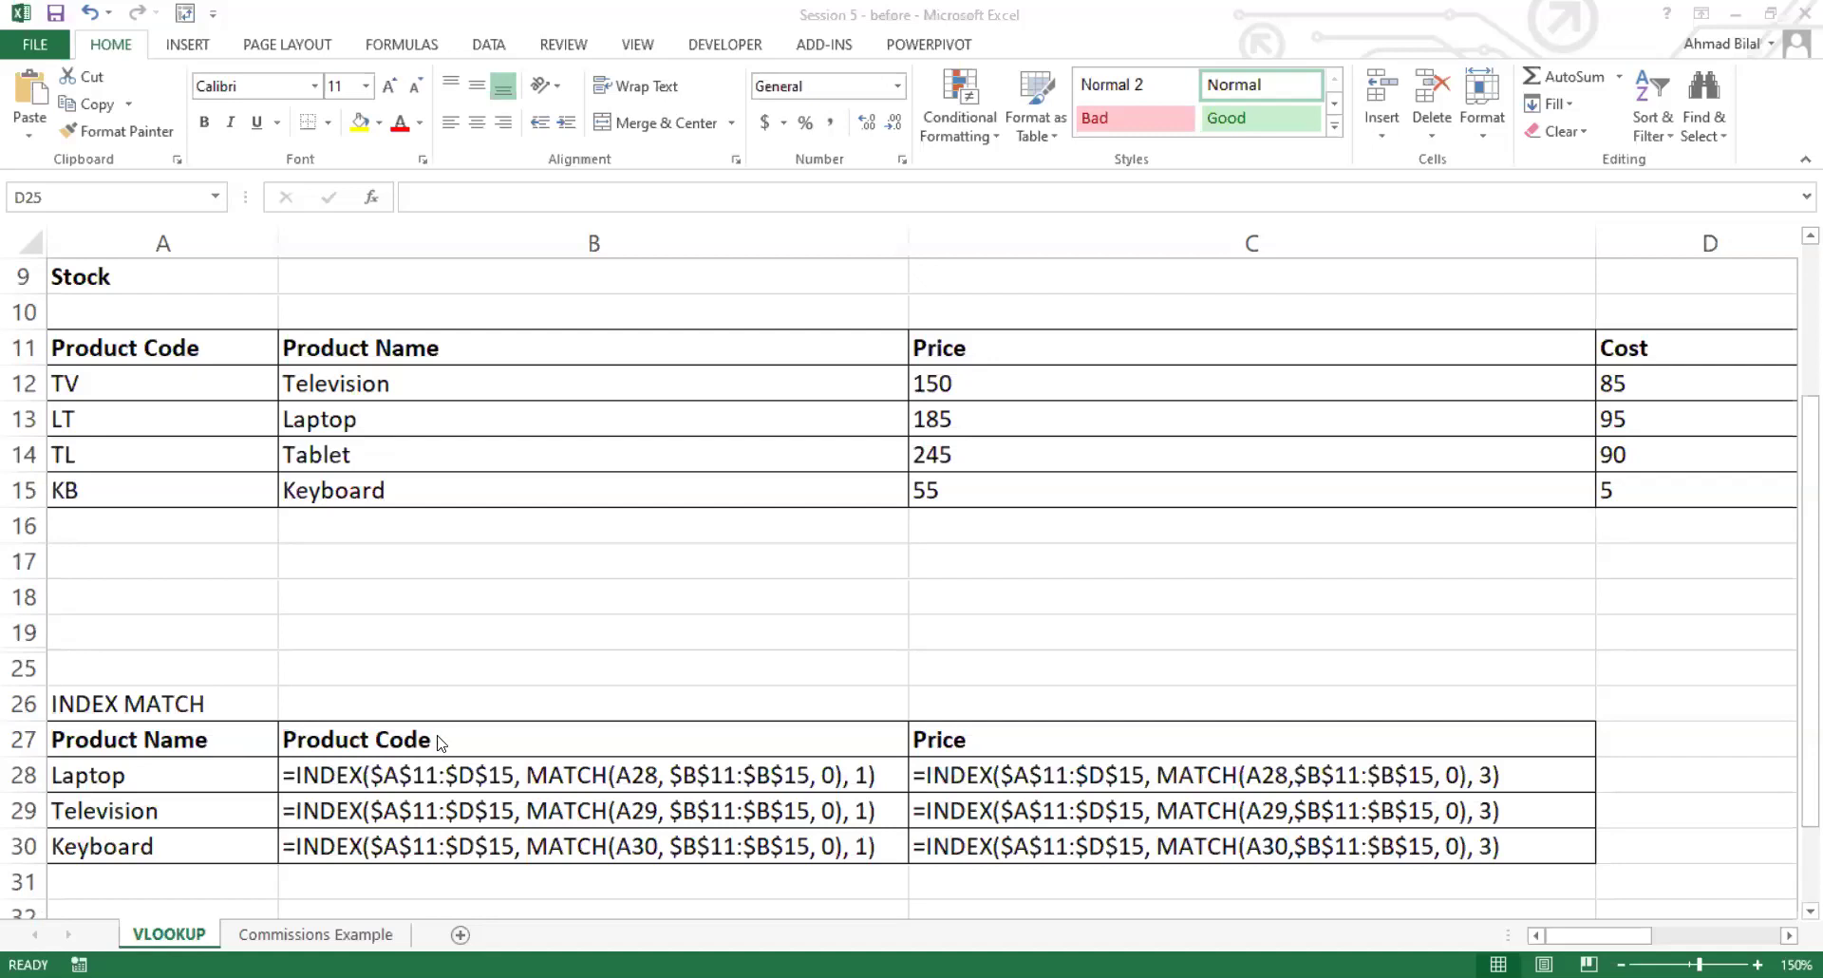
# Step: Review the displayed INDEX MATCH formula in B28 along with the Product Name and Price headings
pyautogui.hotkey('alt', 'Tab')
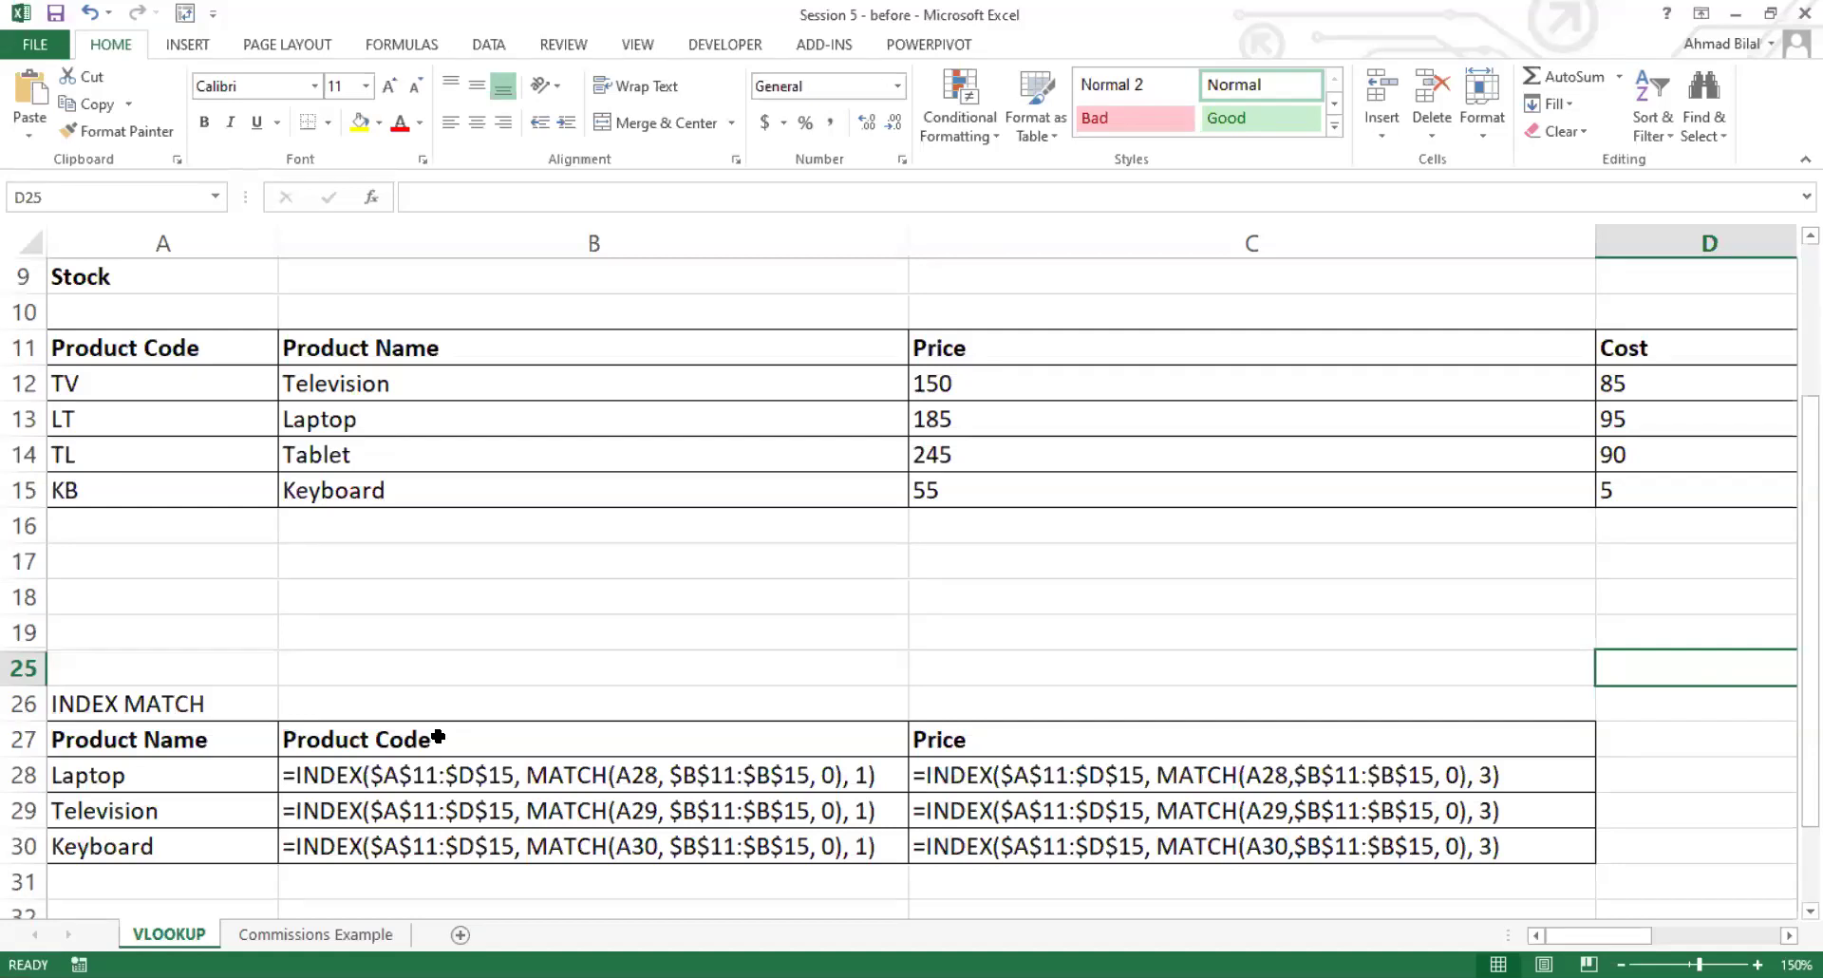
pyautogui.doubleClick(668, 777)
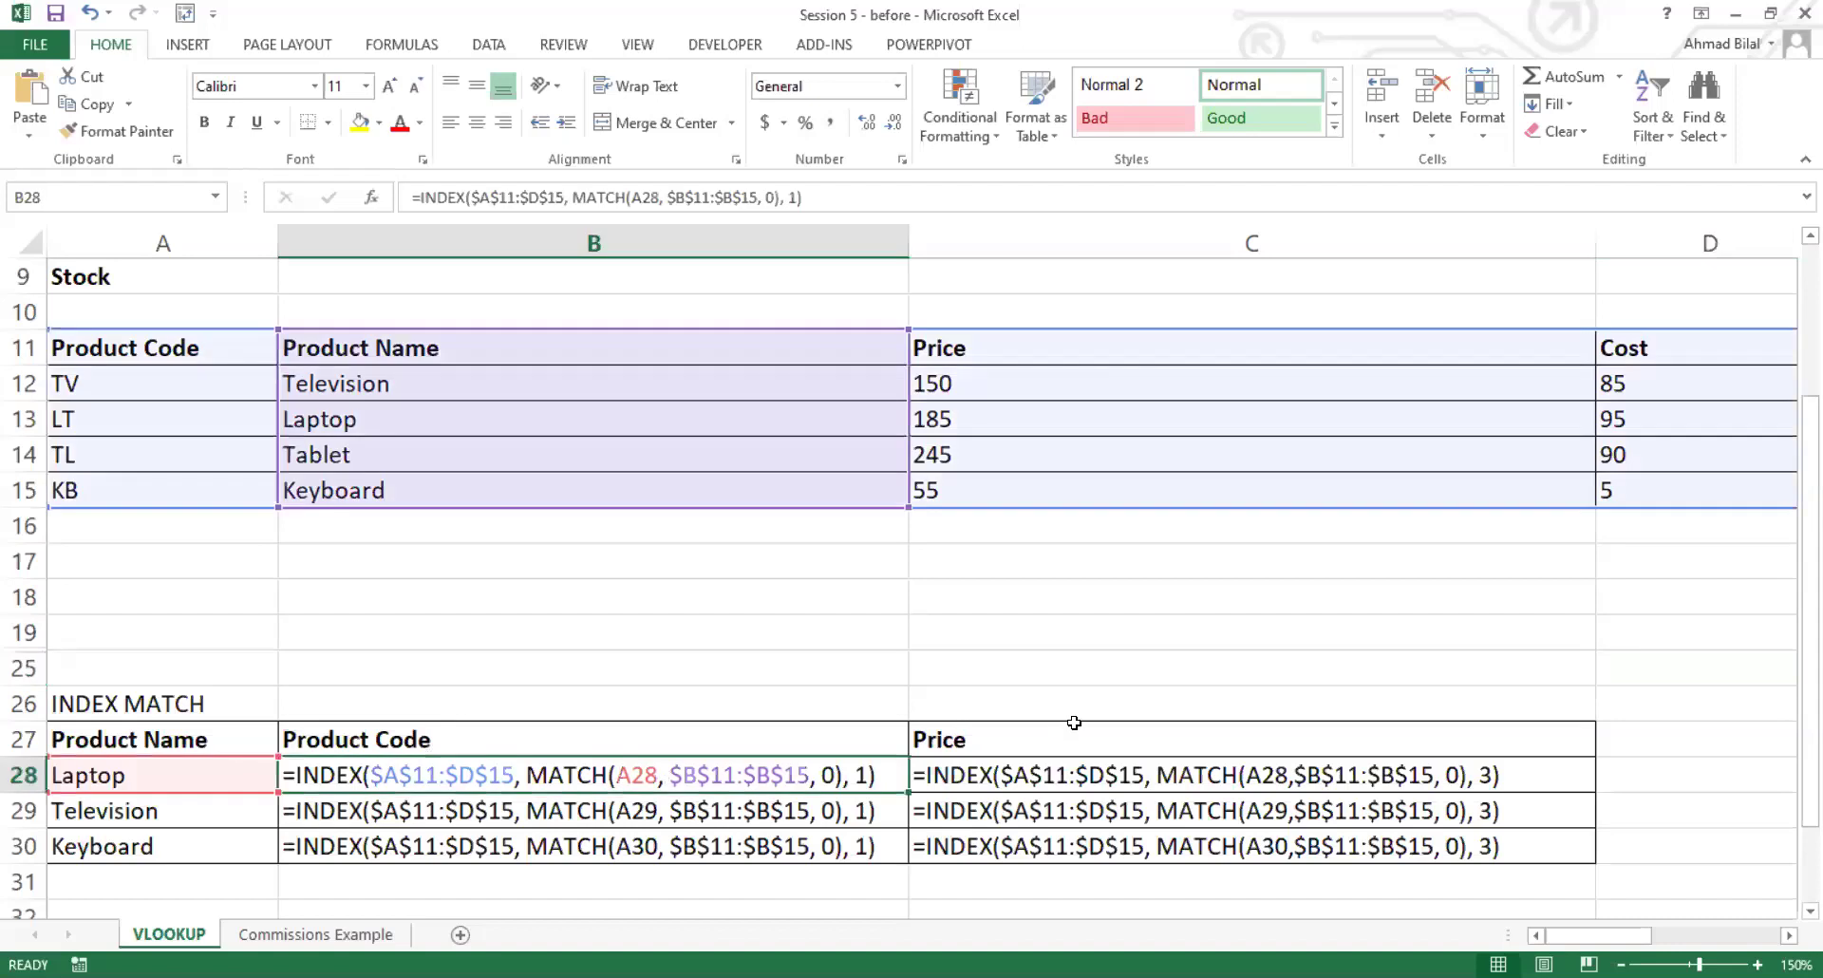
pyautogui.click(1063, 739)
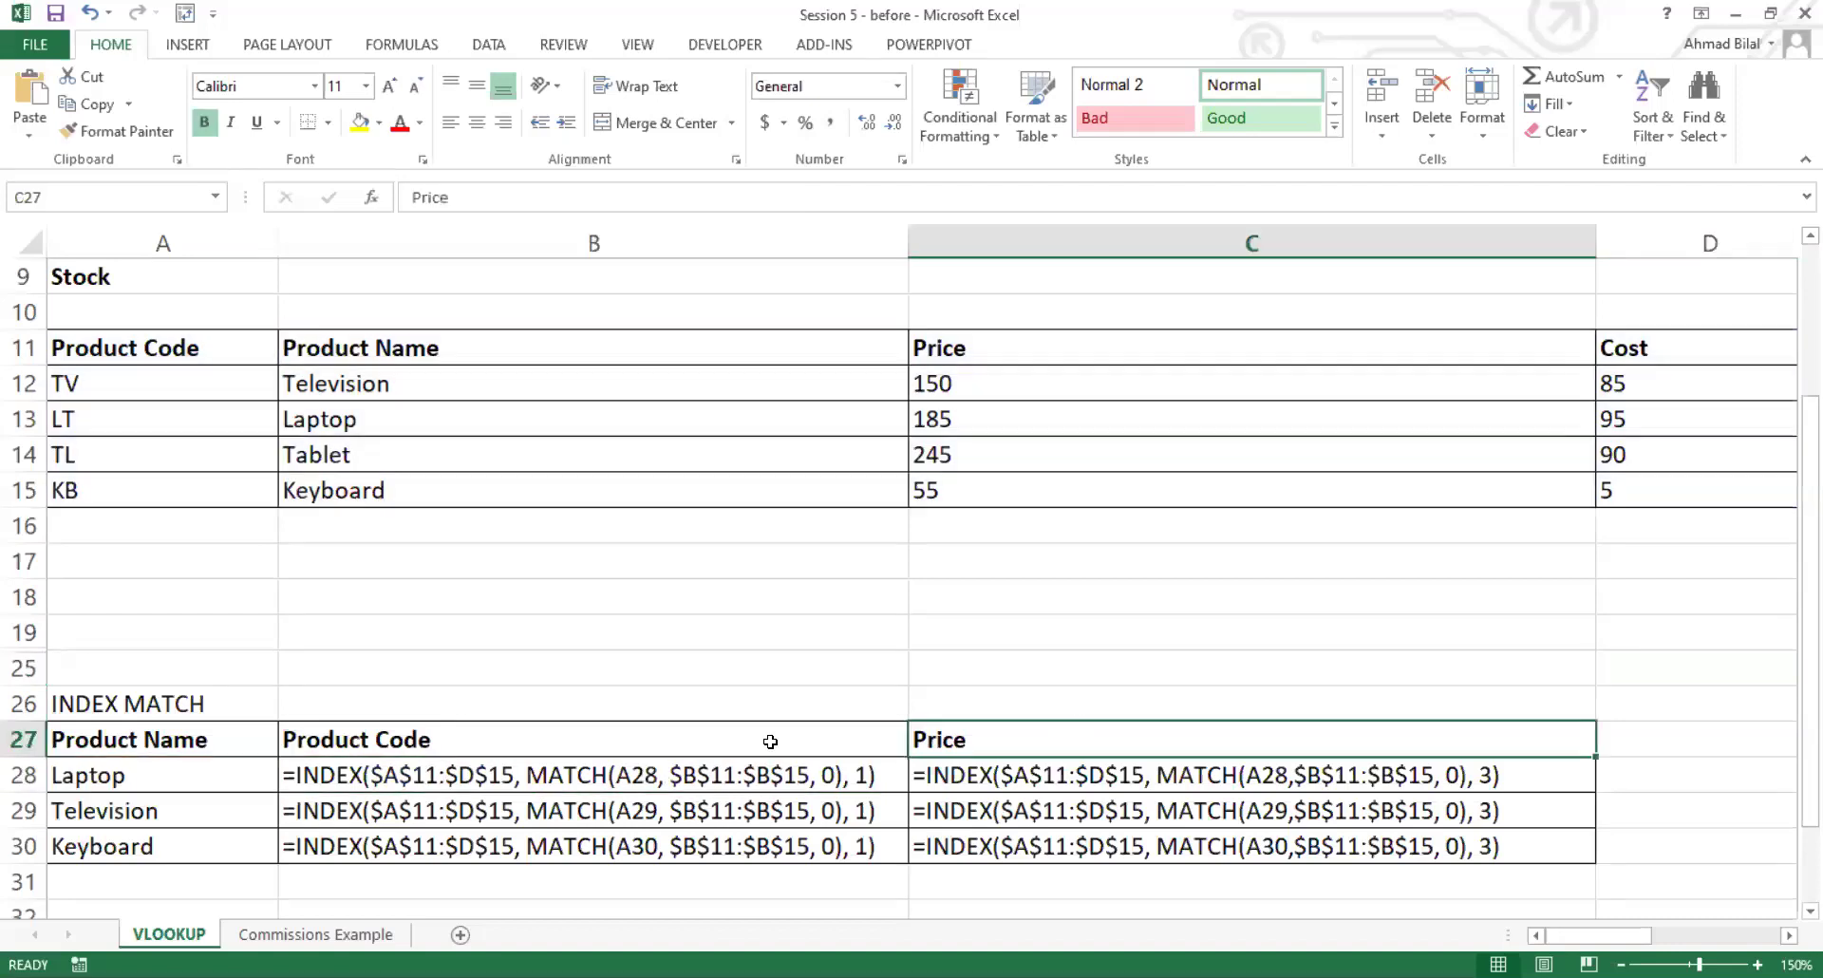
pyautogui.click(251, 731)
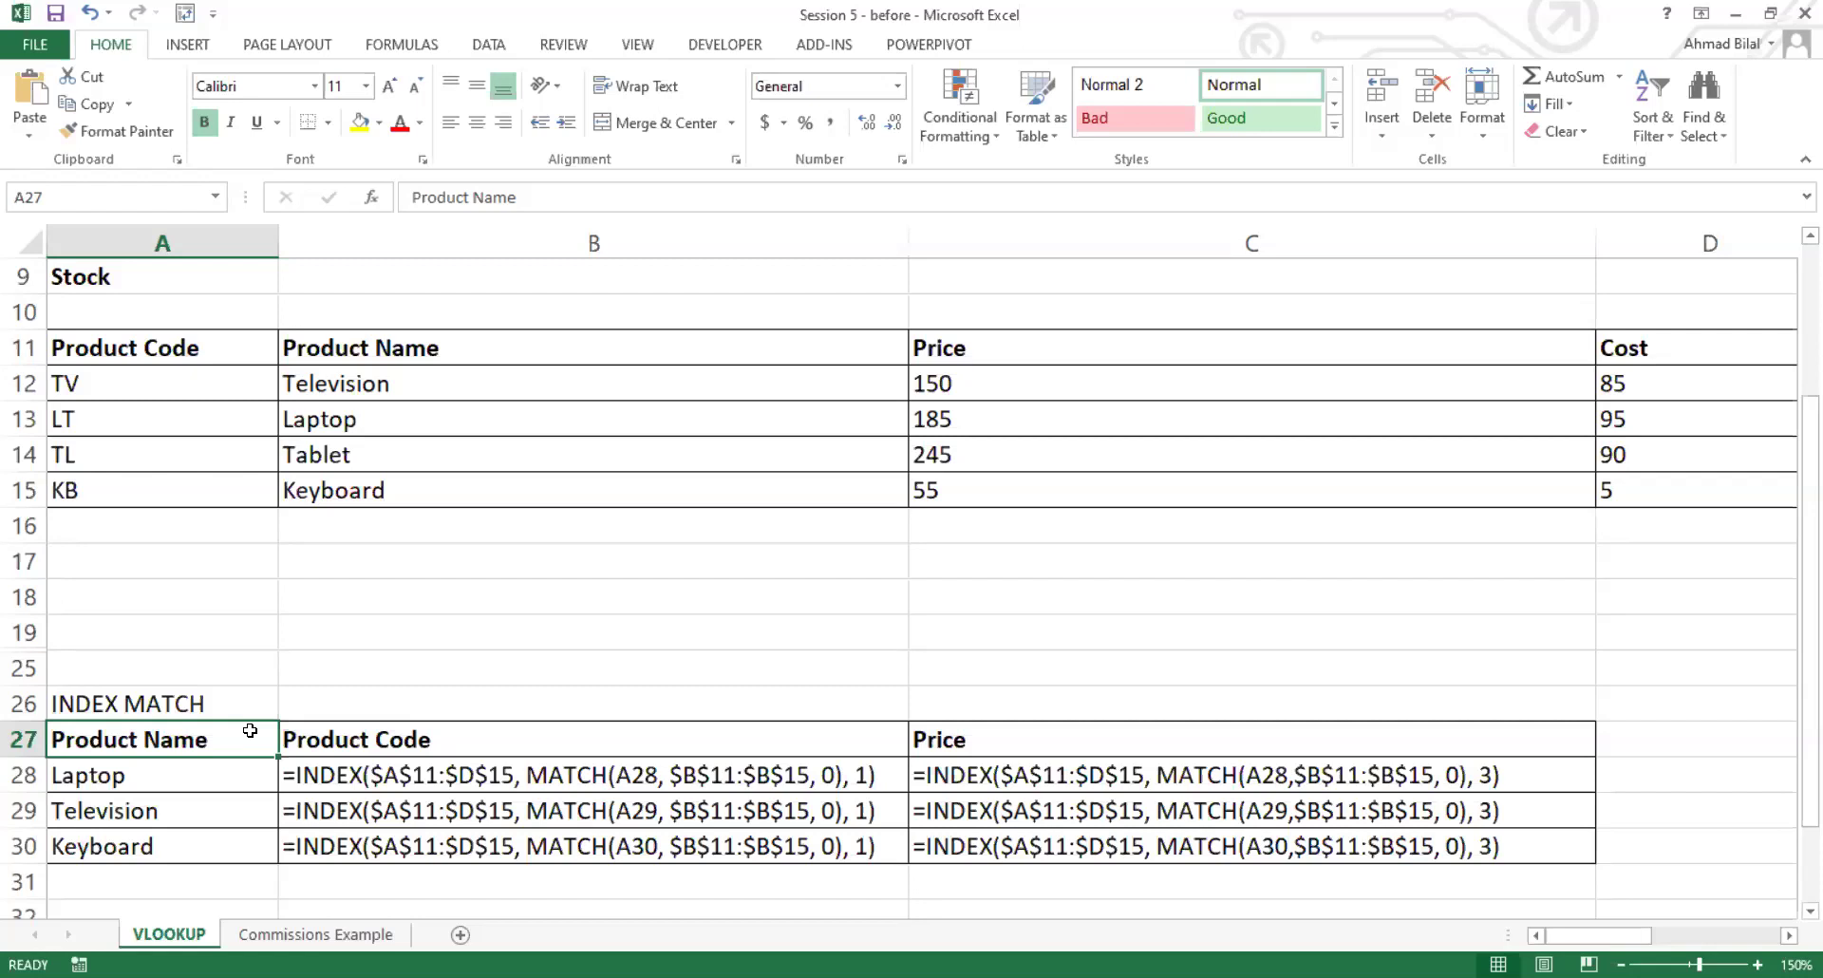
pyautogui.doubleClick(860, 776)
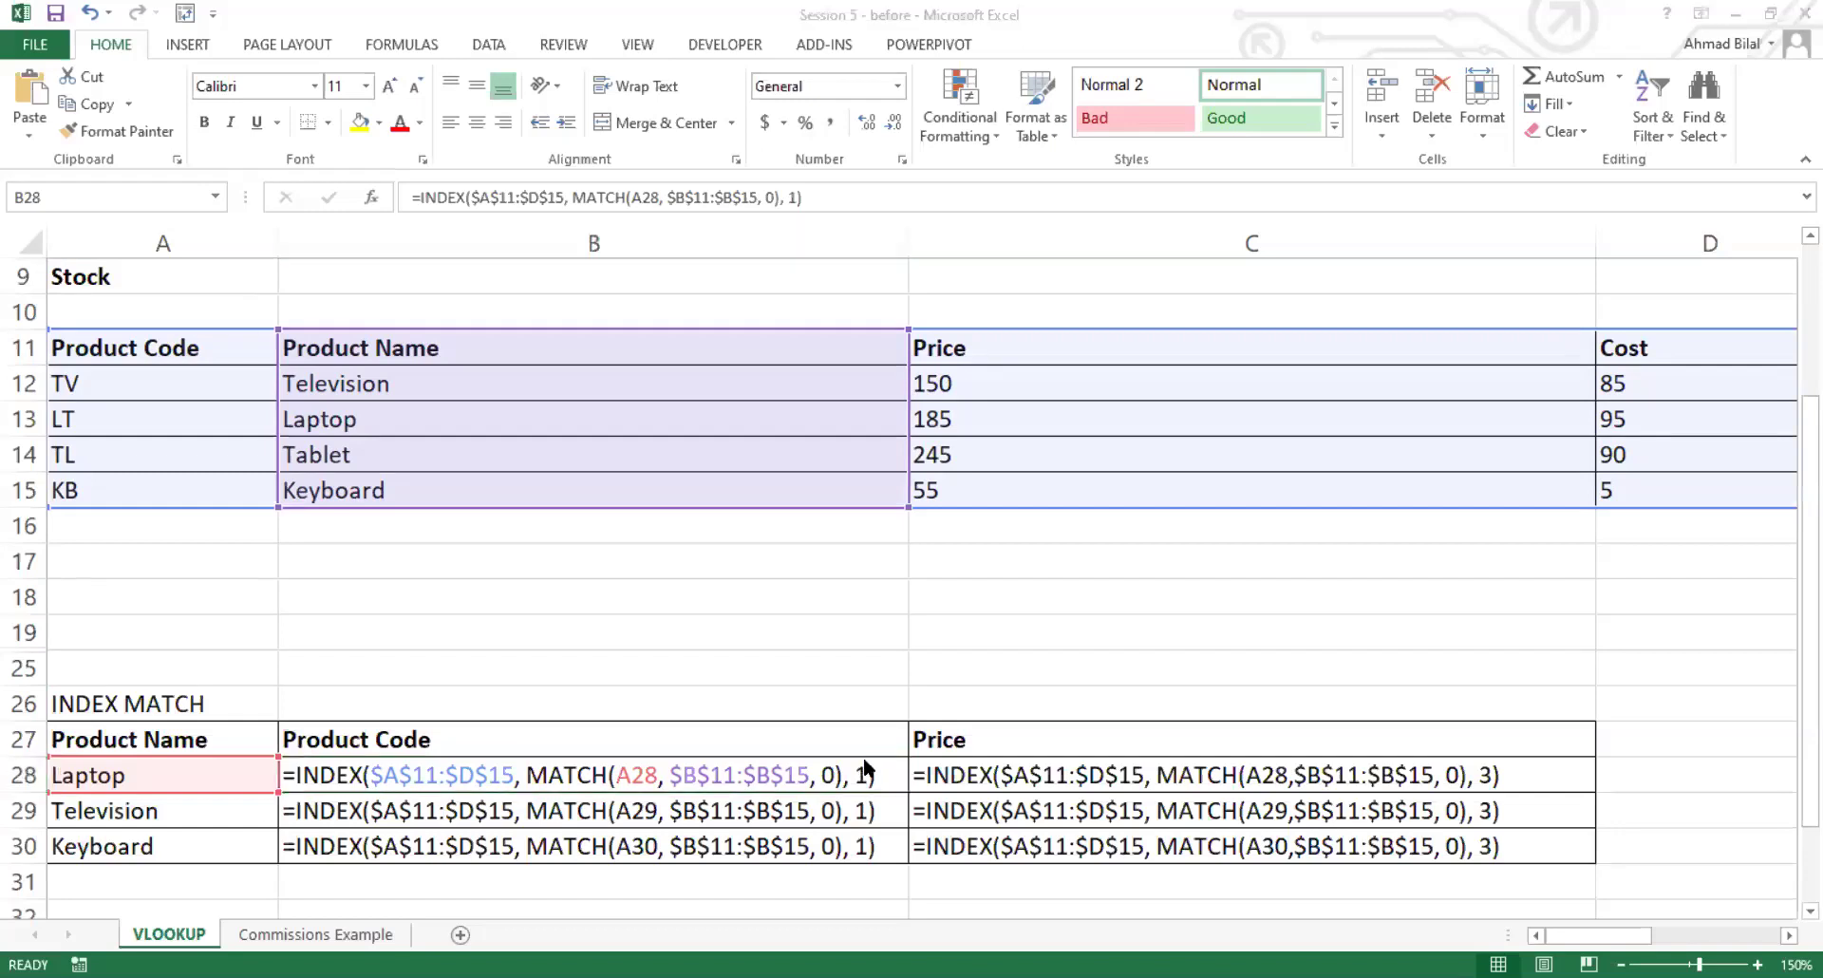
pyautogui.click(863, 780)
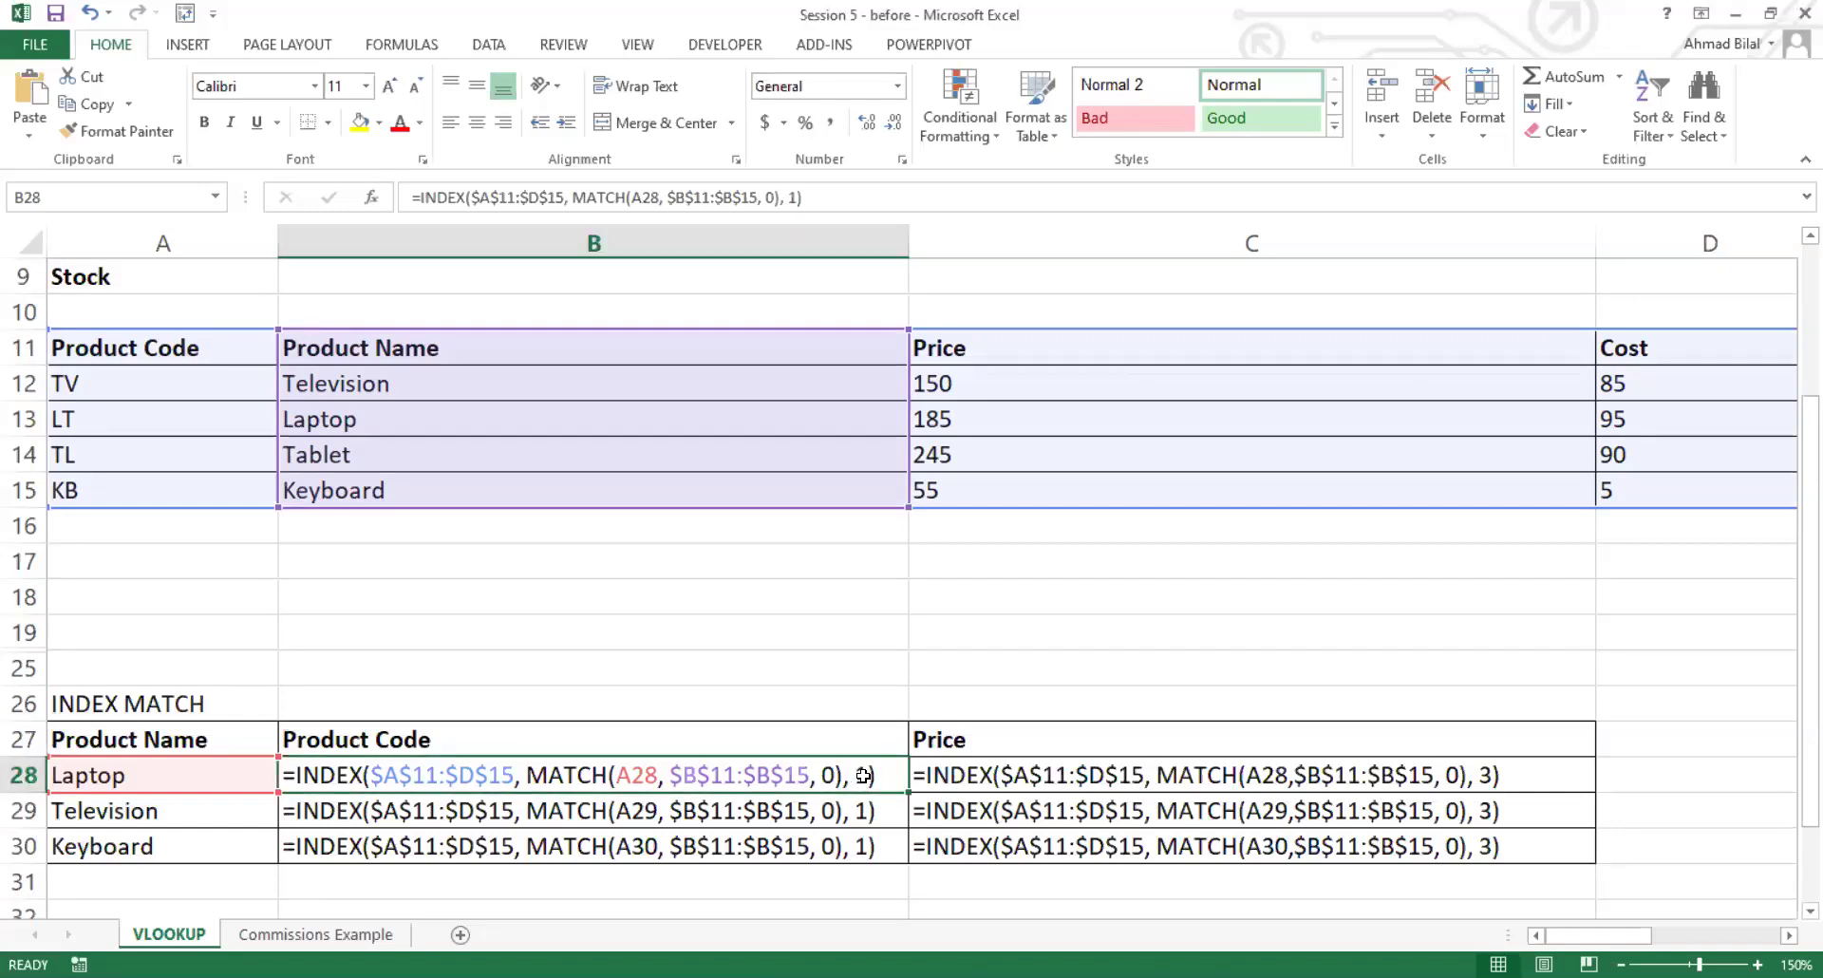
# Step: Examine the column number arguments of the INDEX MATCH formulas in B28 and C28 against the Stock table columns
pyautogui.doubleClick(1484, 775)
pyautogui.press('BackSpace')
pyautogui.write('3')
pyautogui.doubleClick(859, 772)
pyautogui.scroll(3, 633, 517)
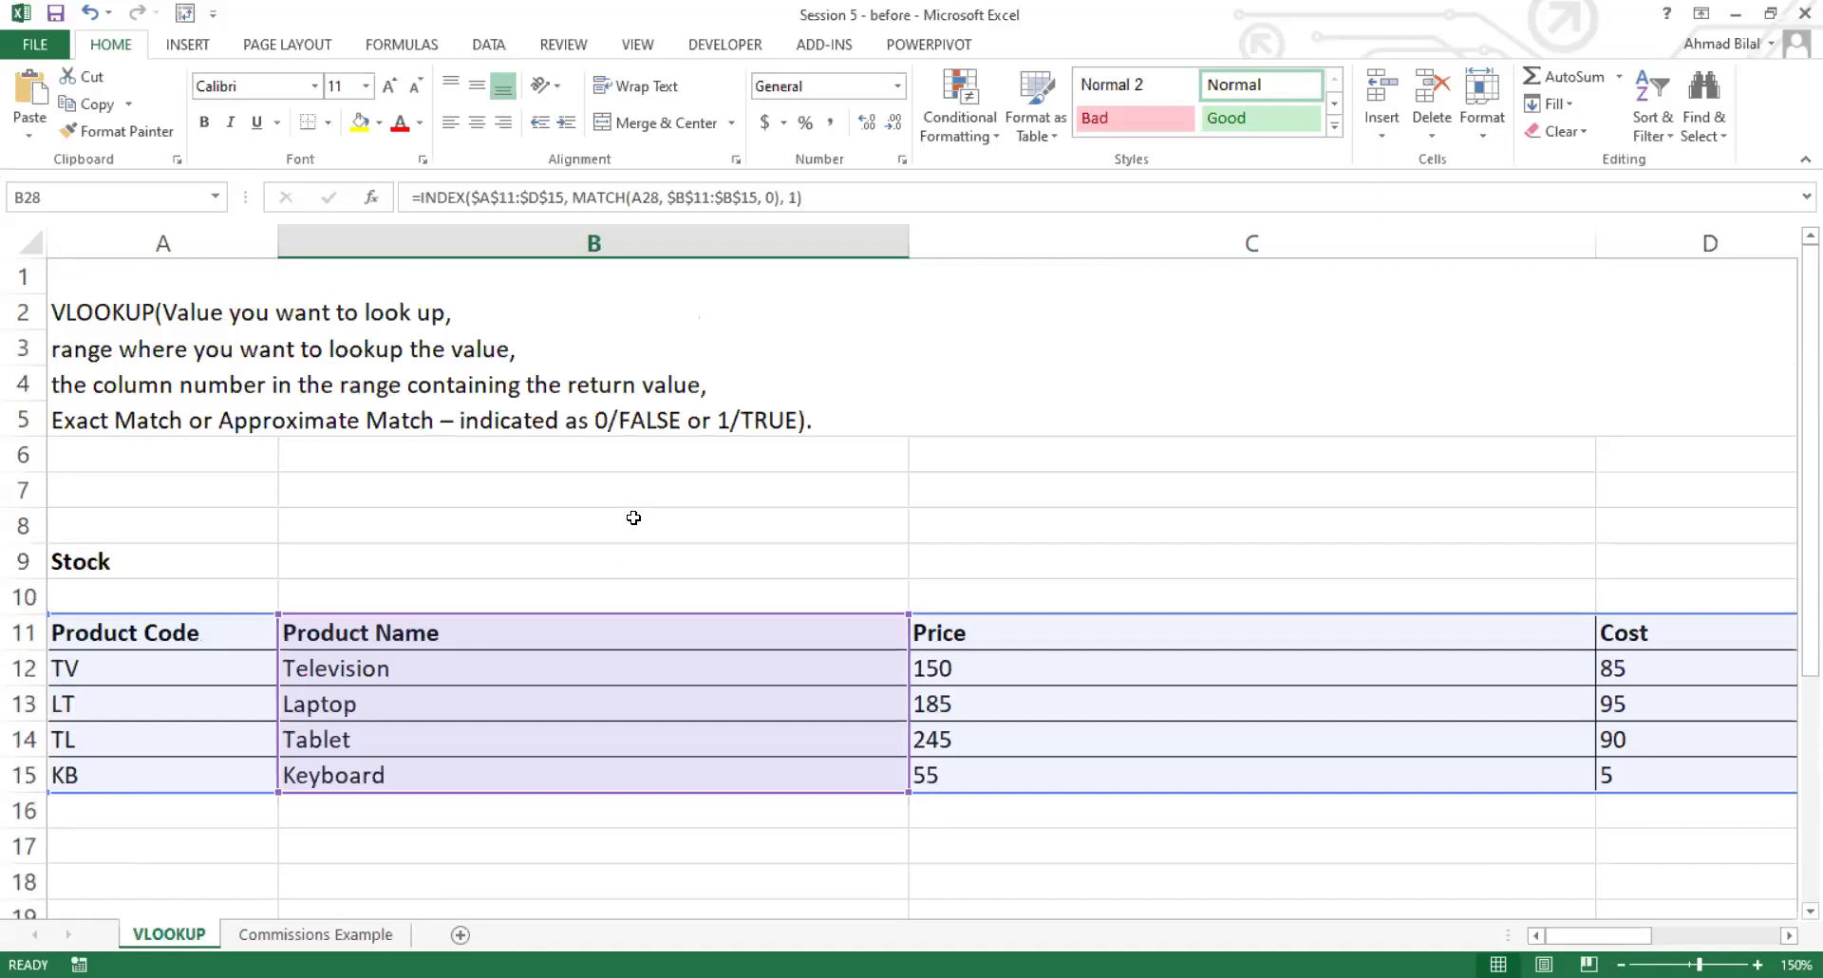
pyautogui.scroll(-2, 633, 518)
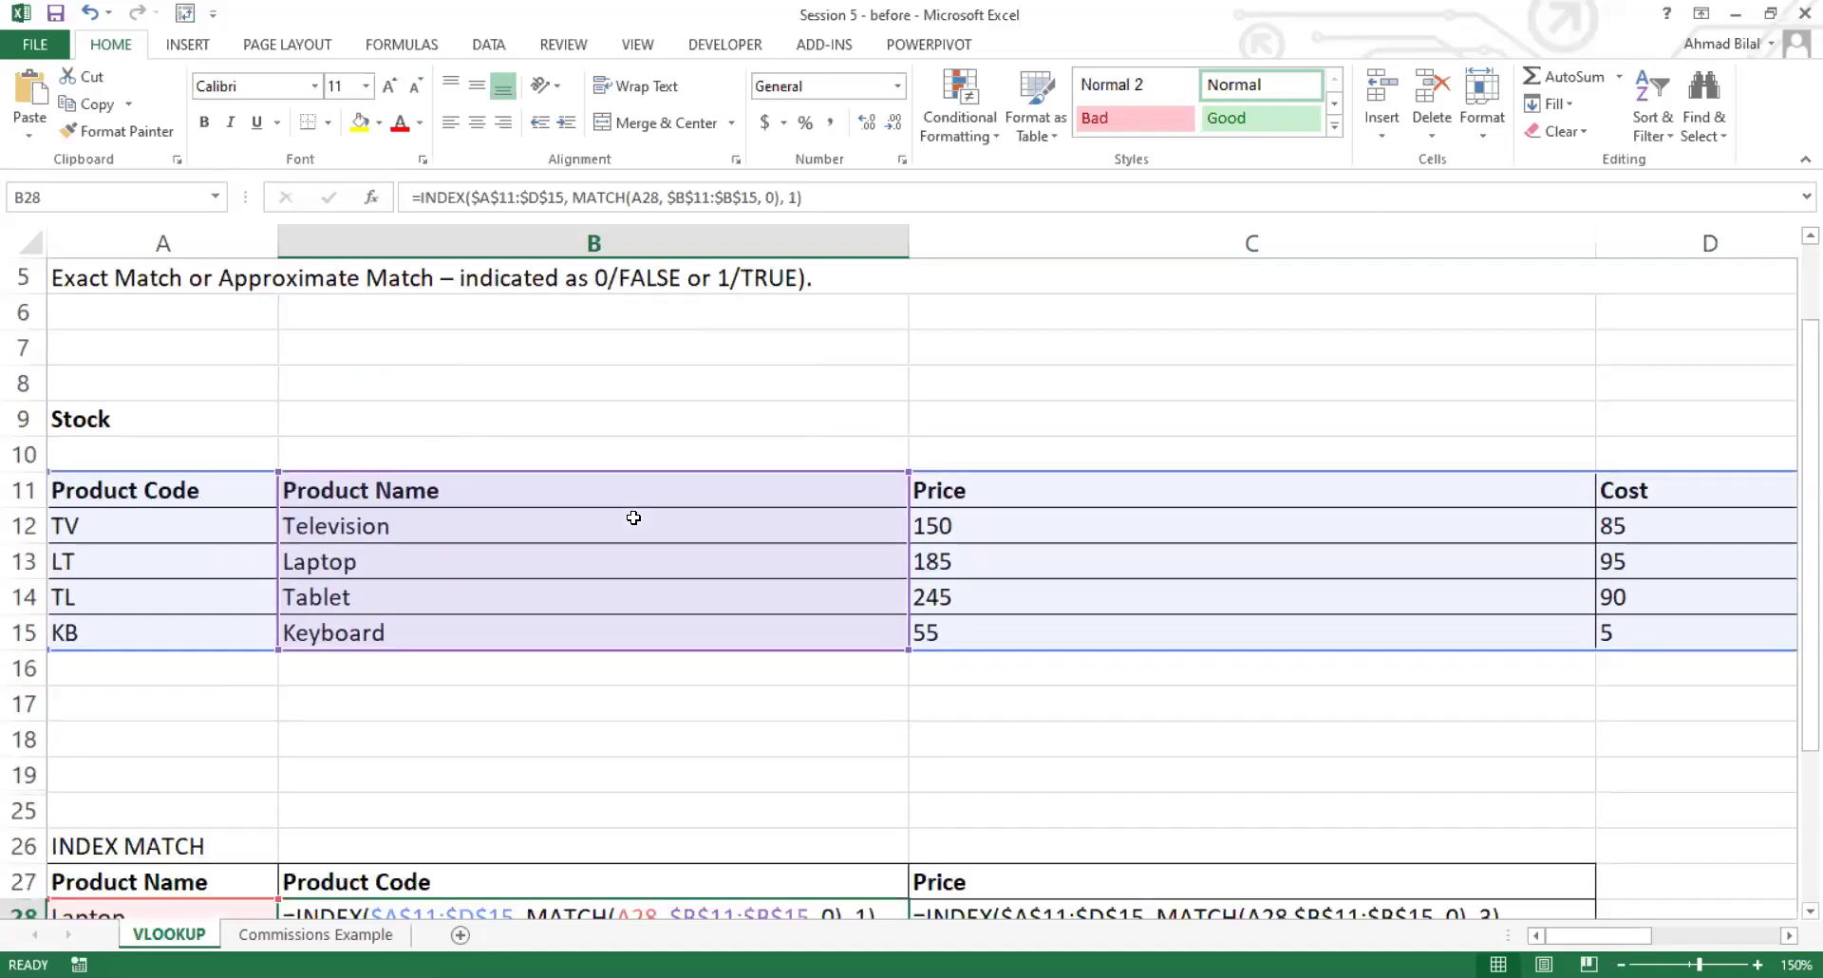
pyautogui.scroll(-2, 633, 518)
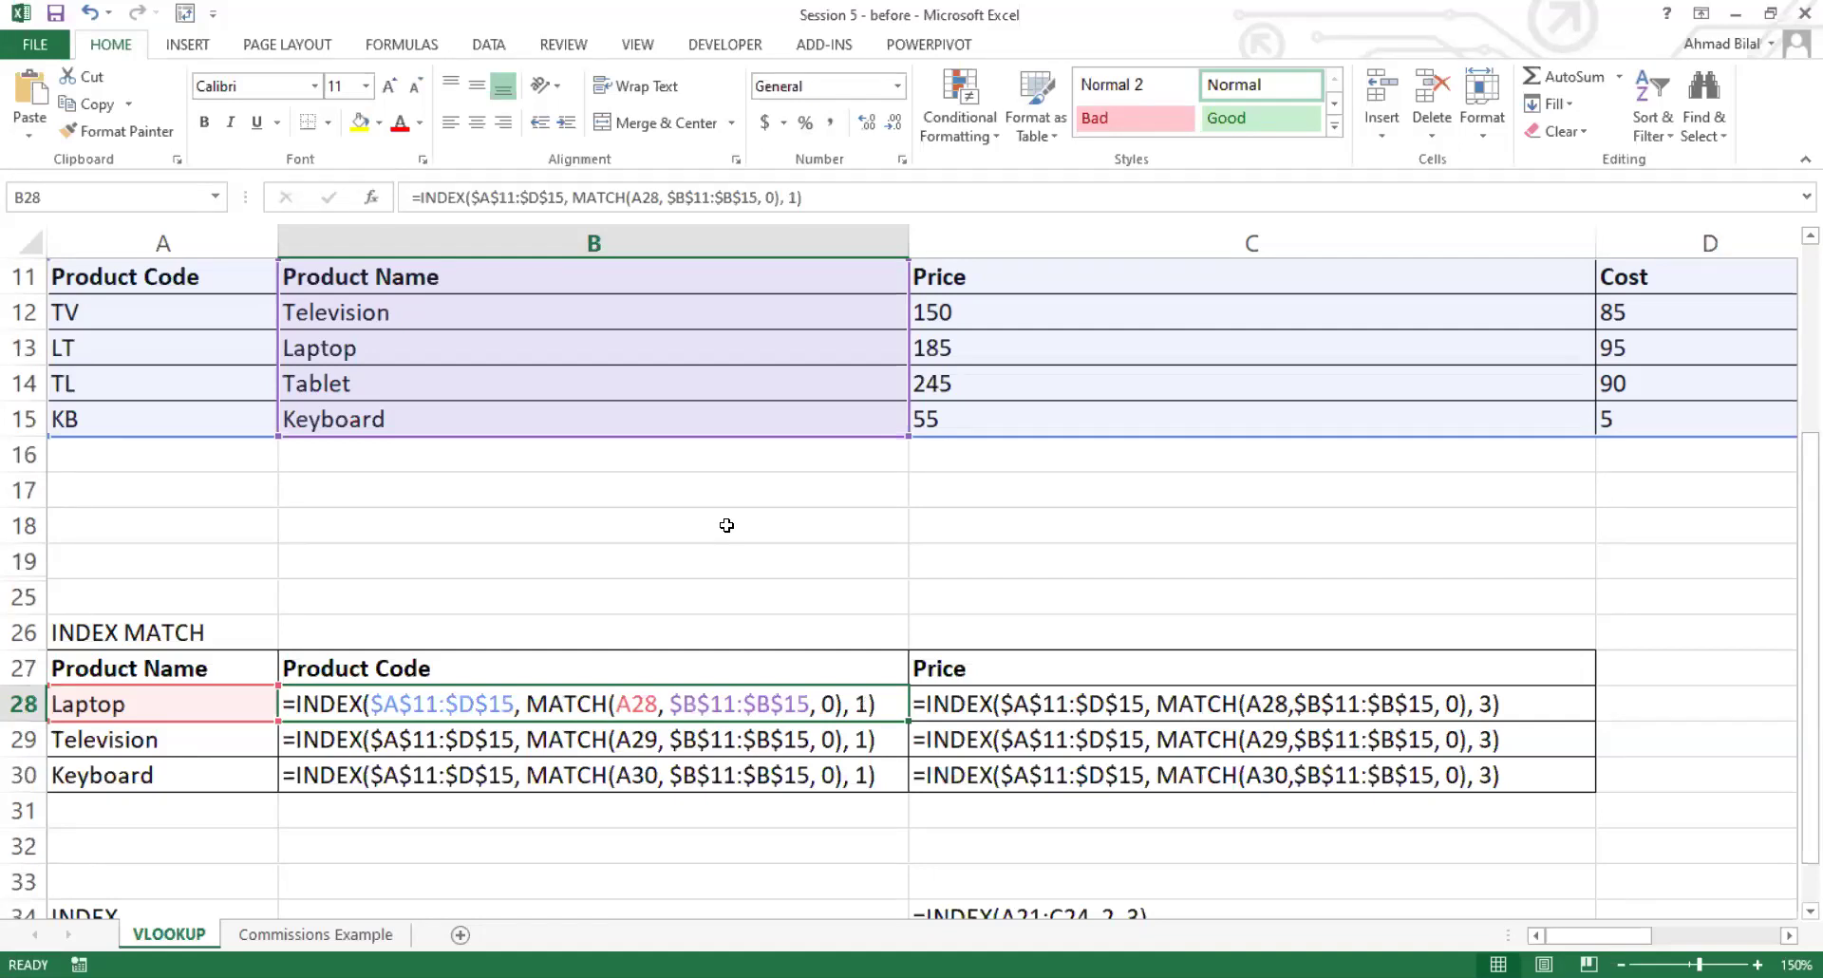
pyautogui.scroll(2, 727, 525)
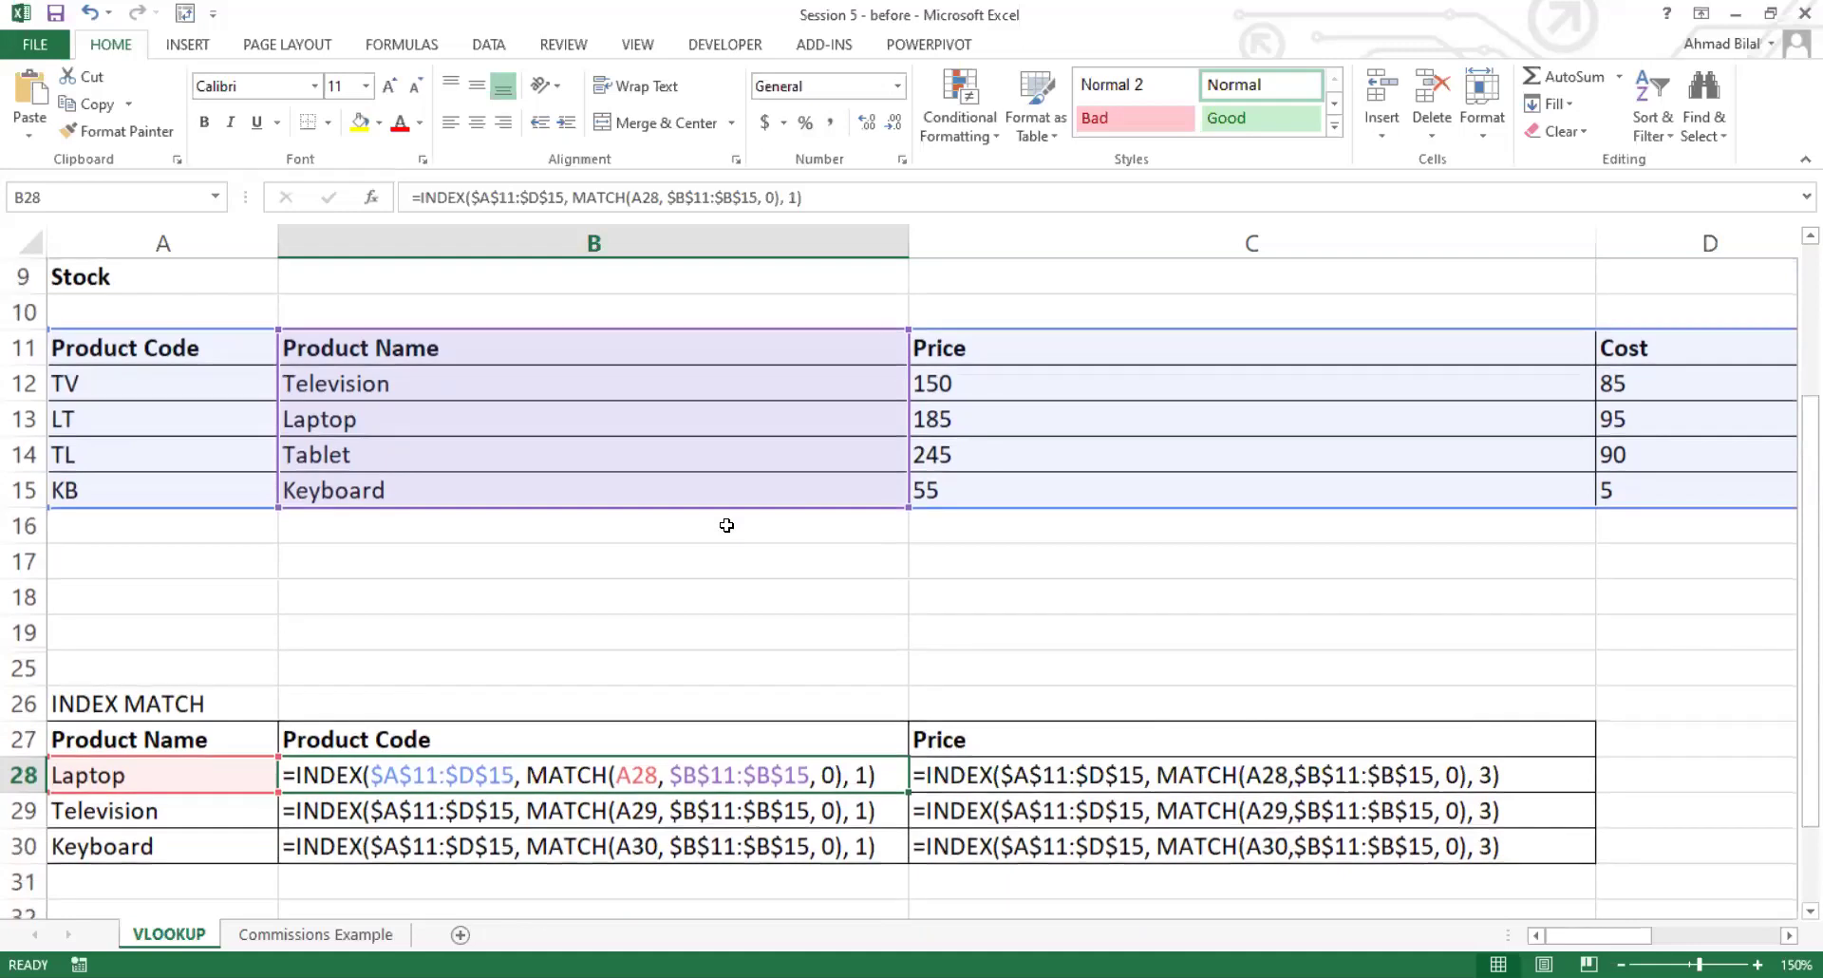
pyautogui.scroll(-1, 727, 526)
pyautogui.scroll(-1, 727, 525)
pyautogui.scroll(2, 727, 525)
# Step: Compare the Product Name, Product Code and Price headings in row 27 with the order of the Stock table headings in row 11
pyautogui.moveTo(244, 742); pyautogui.dragTo(935, 746)
pyautogui.moveTo(195, 355); pyautogui.dragTo(975, 343)
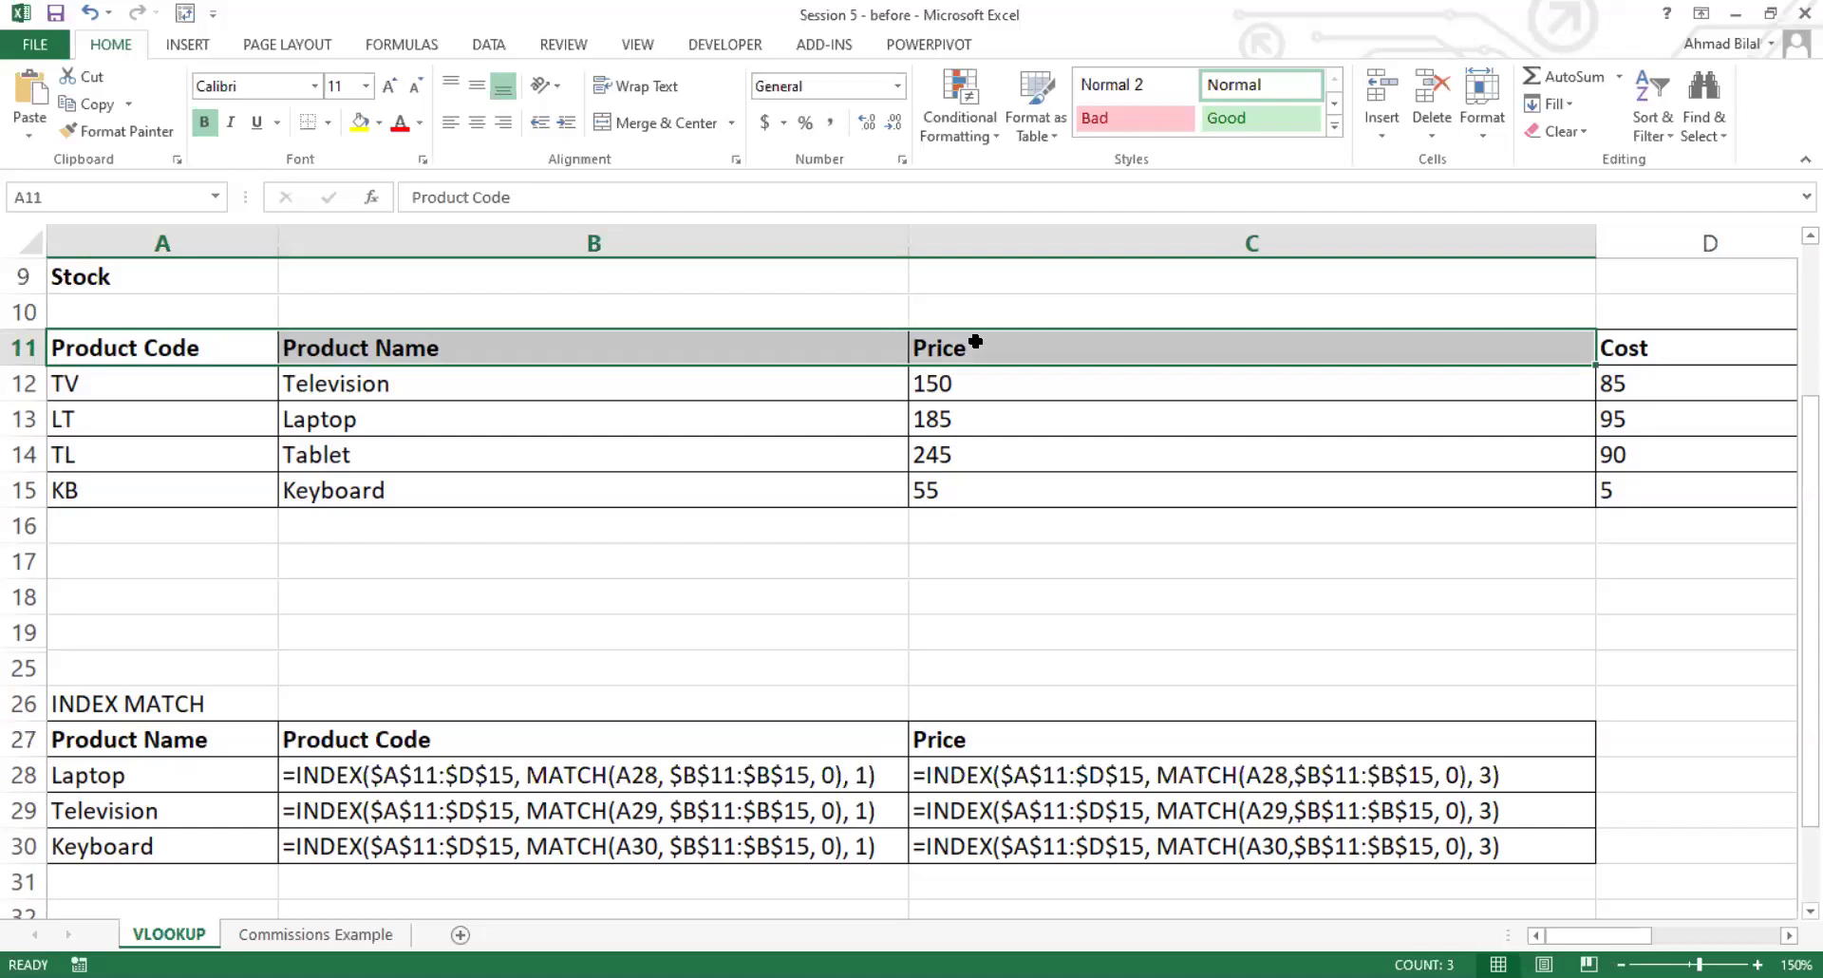
pyautogui.click(1023, 519)
pyautogui.press('Left')
pyautogui.press('Left')
pyautogui.press('Down')
pyautogui.press('Down')
pyautogui.press('Down')
pyautogui.press('Down')
pyautogui.press('Down')
pyautogui.press('Down')
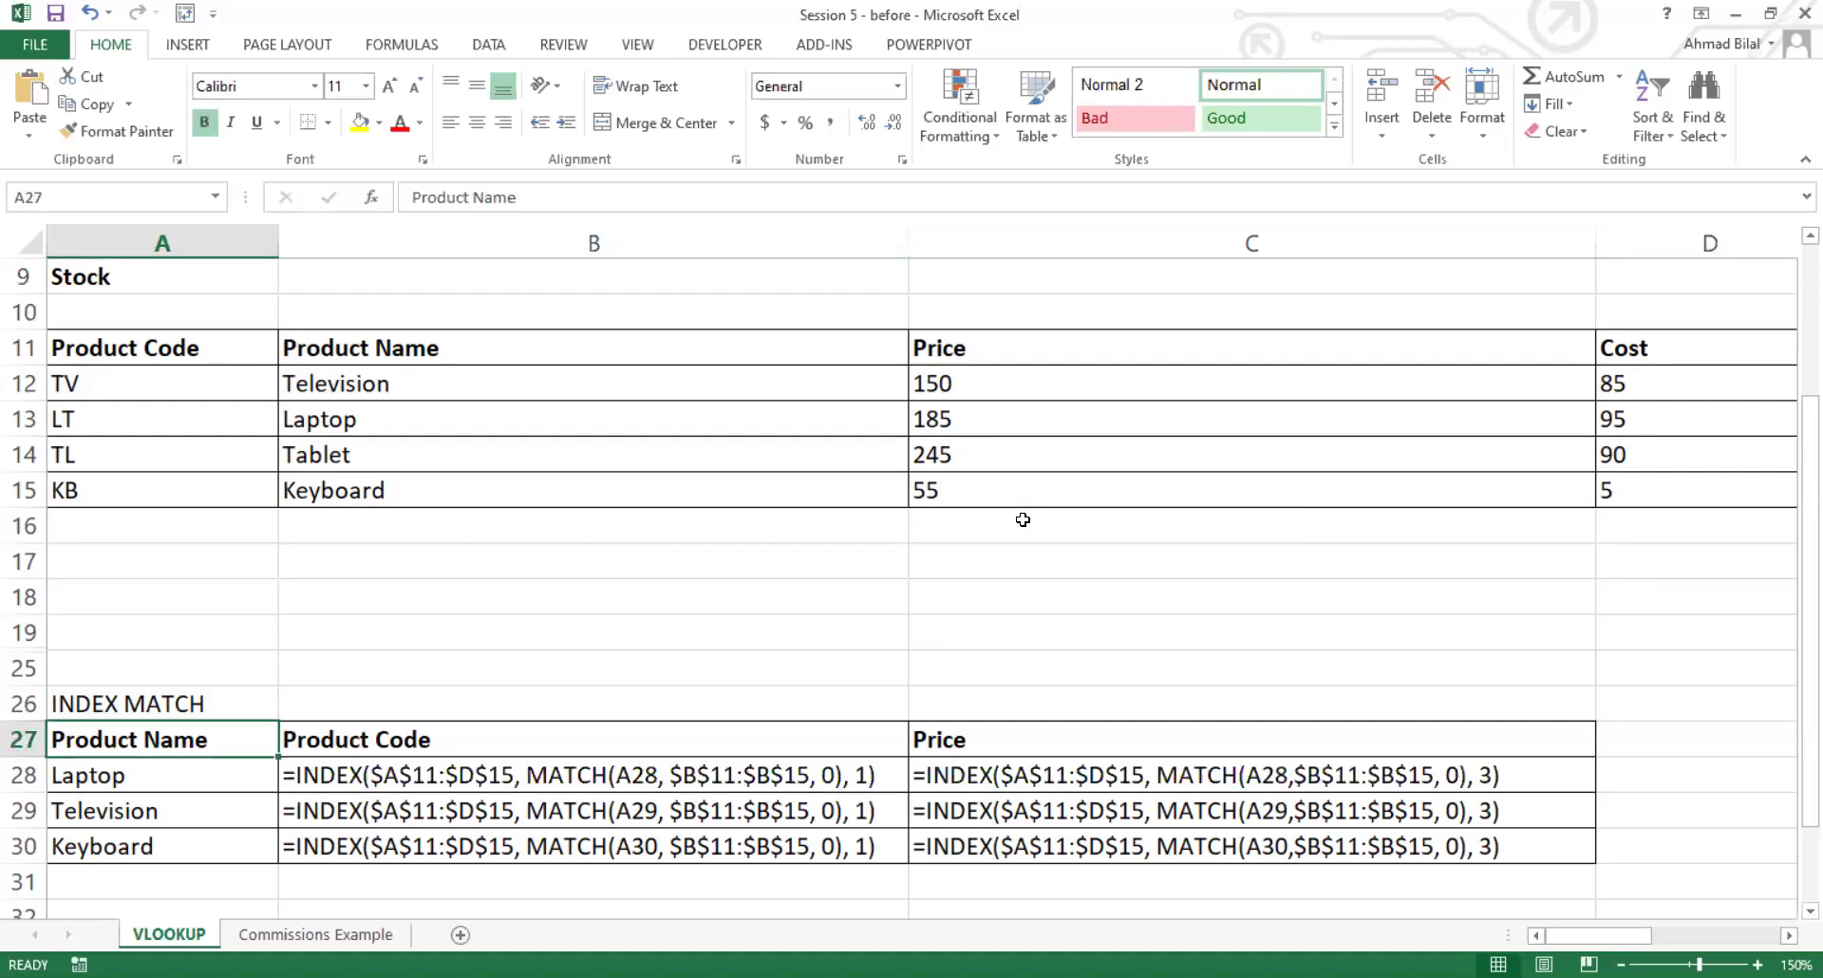
pyautogui.click(702, 351)
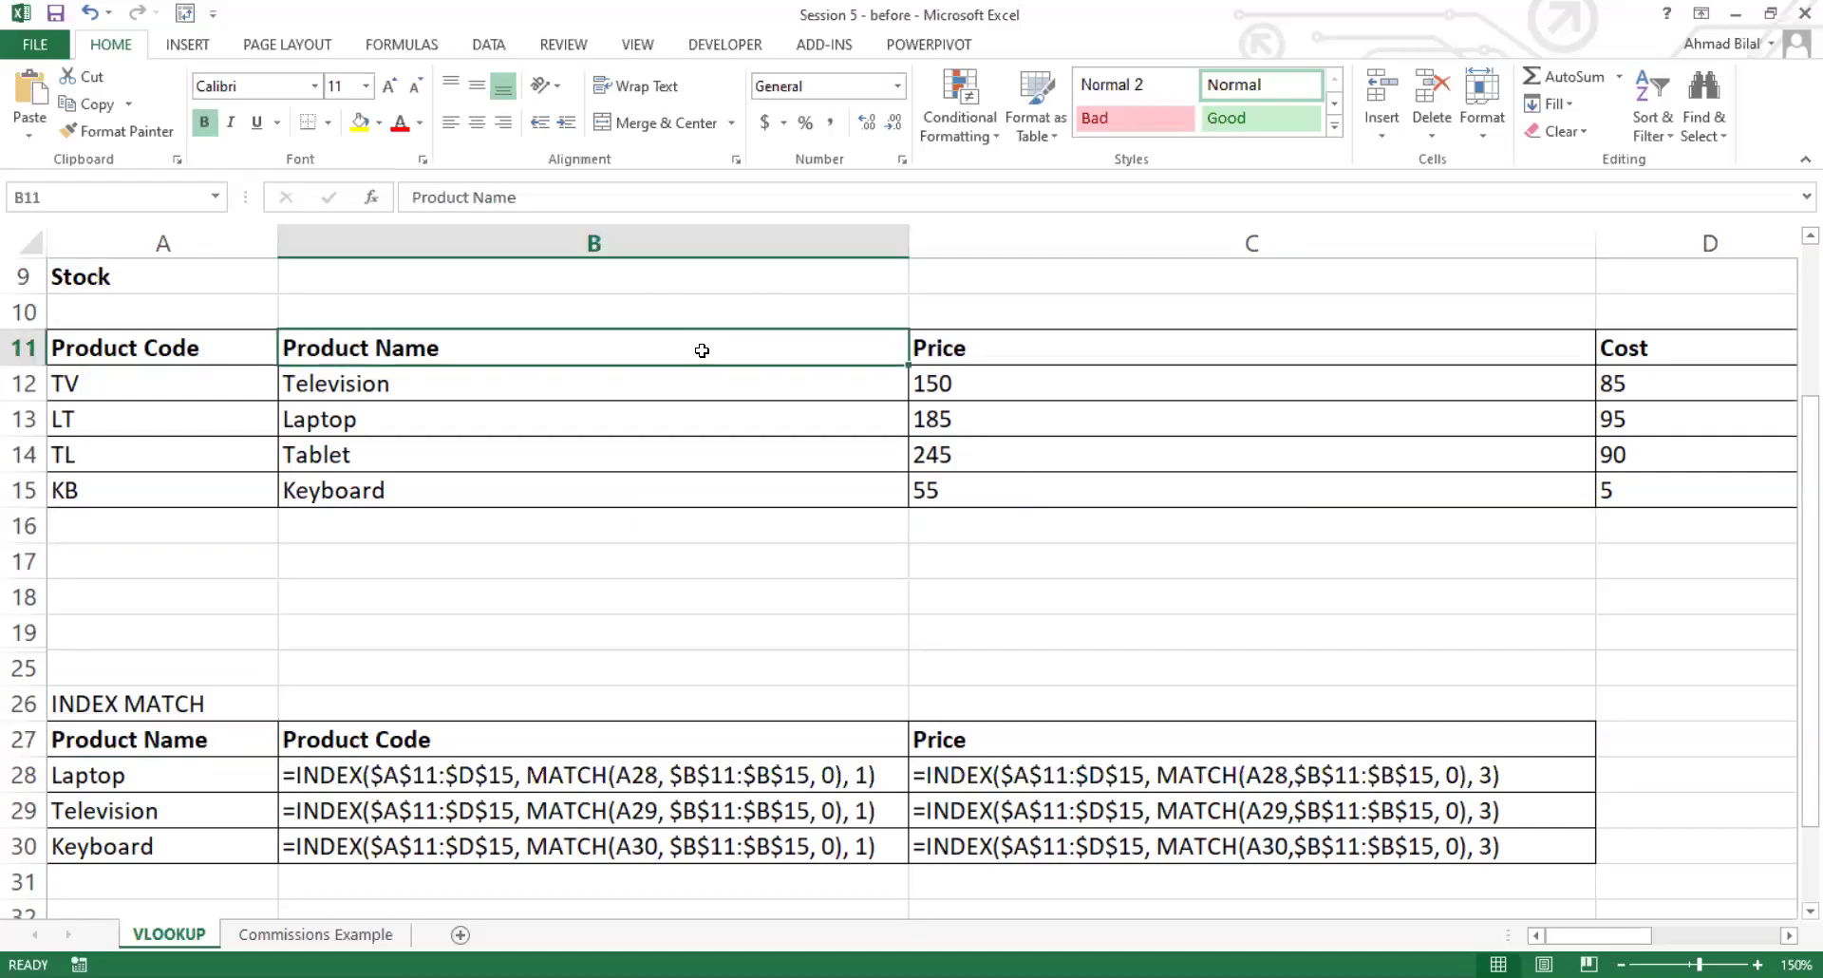
pyautogui.click(558, 740)
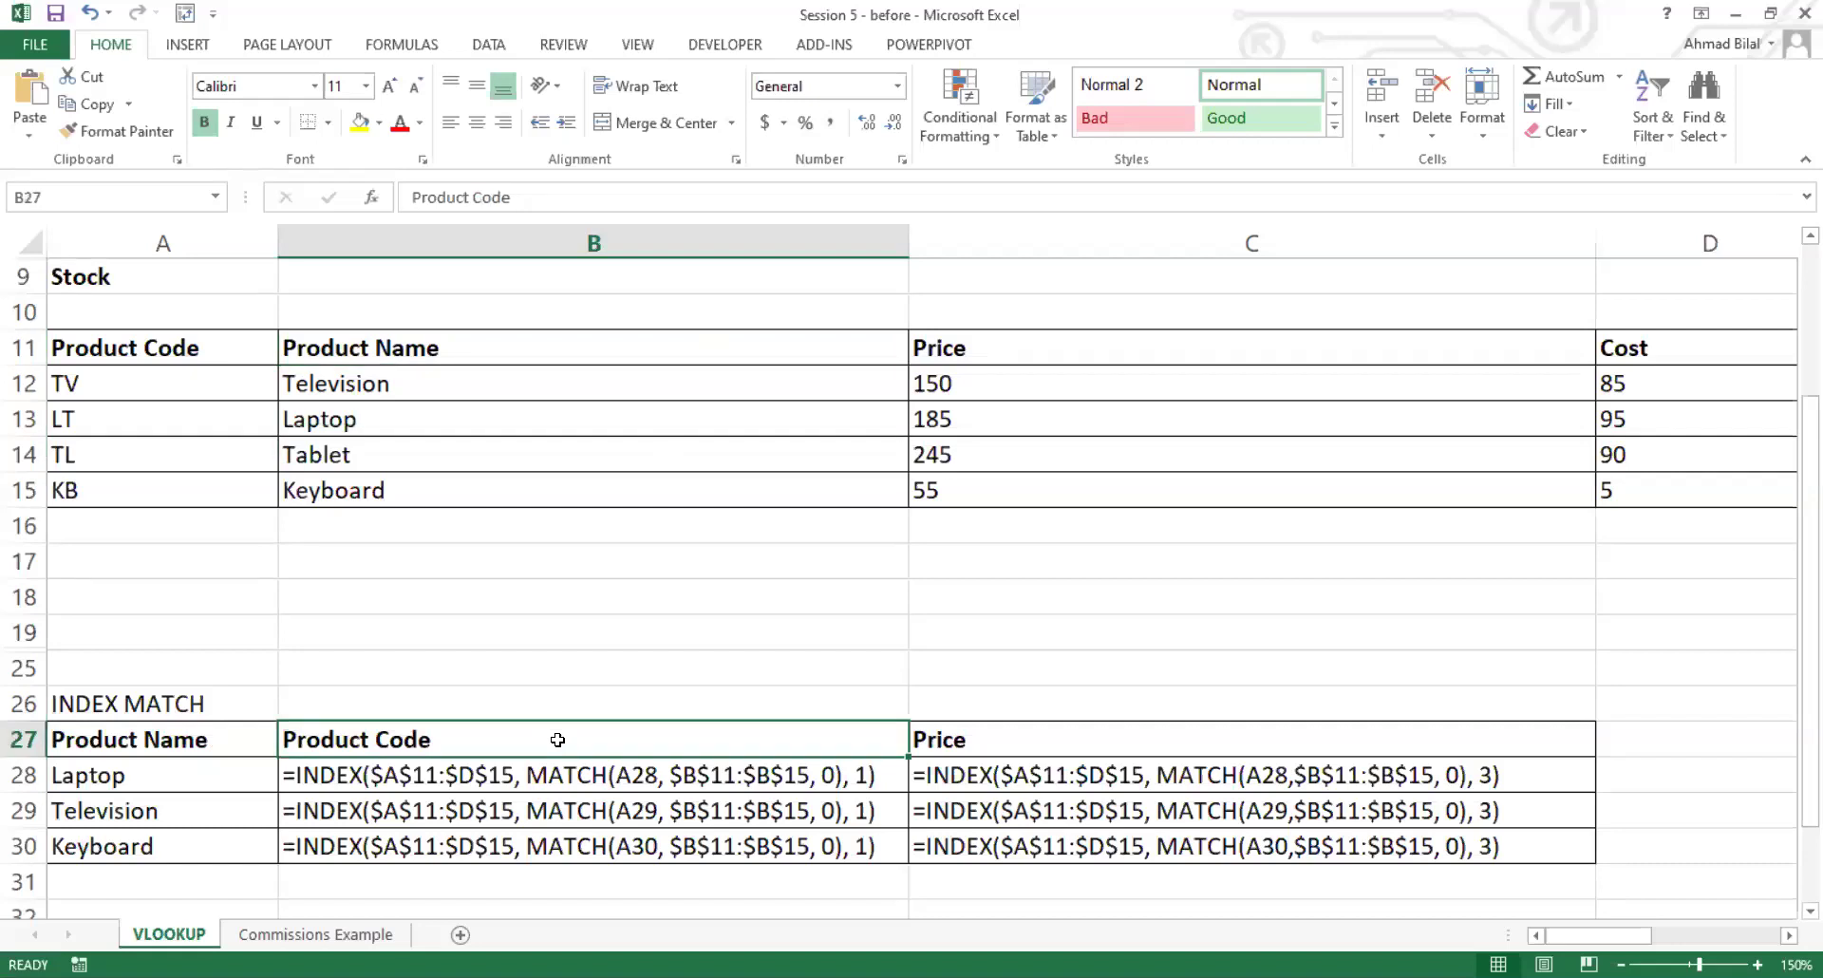
pyautogui.click(229, 352)
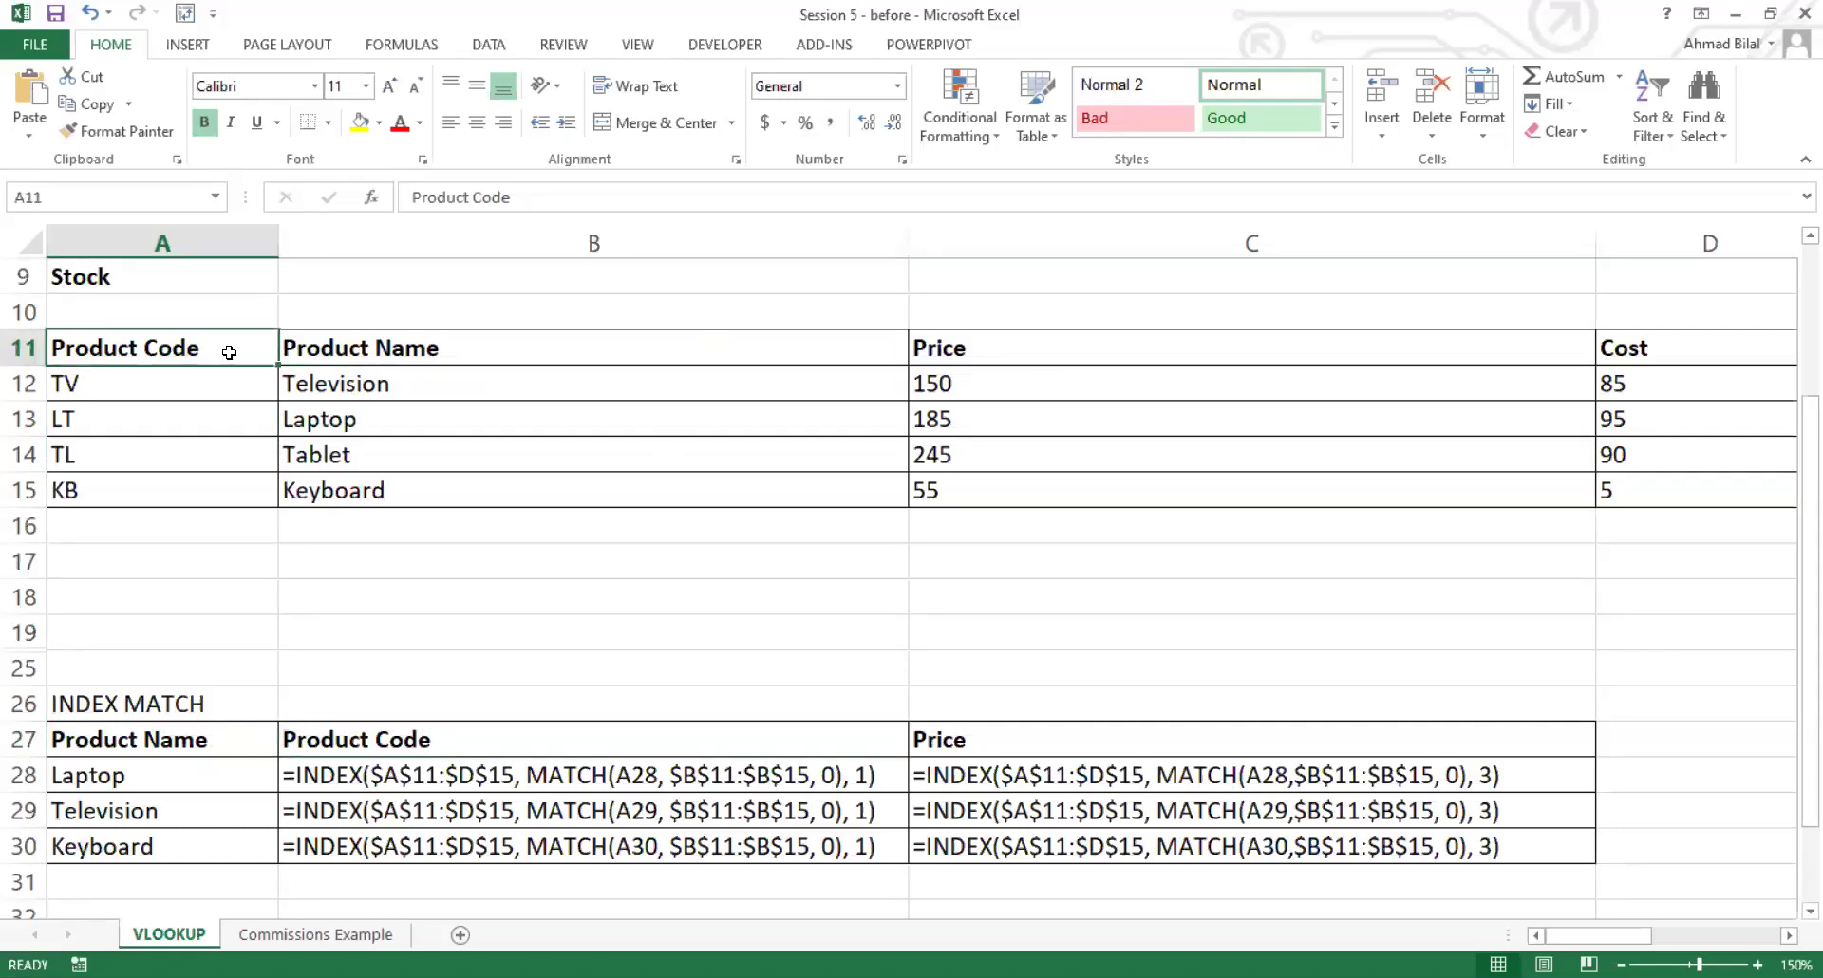
pyautogui.click(1020, 738)
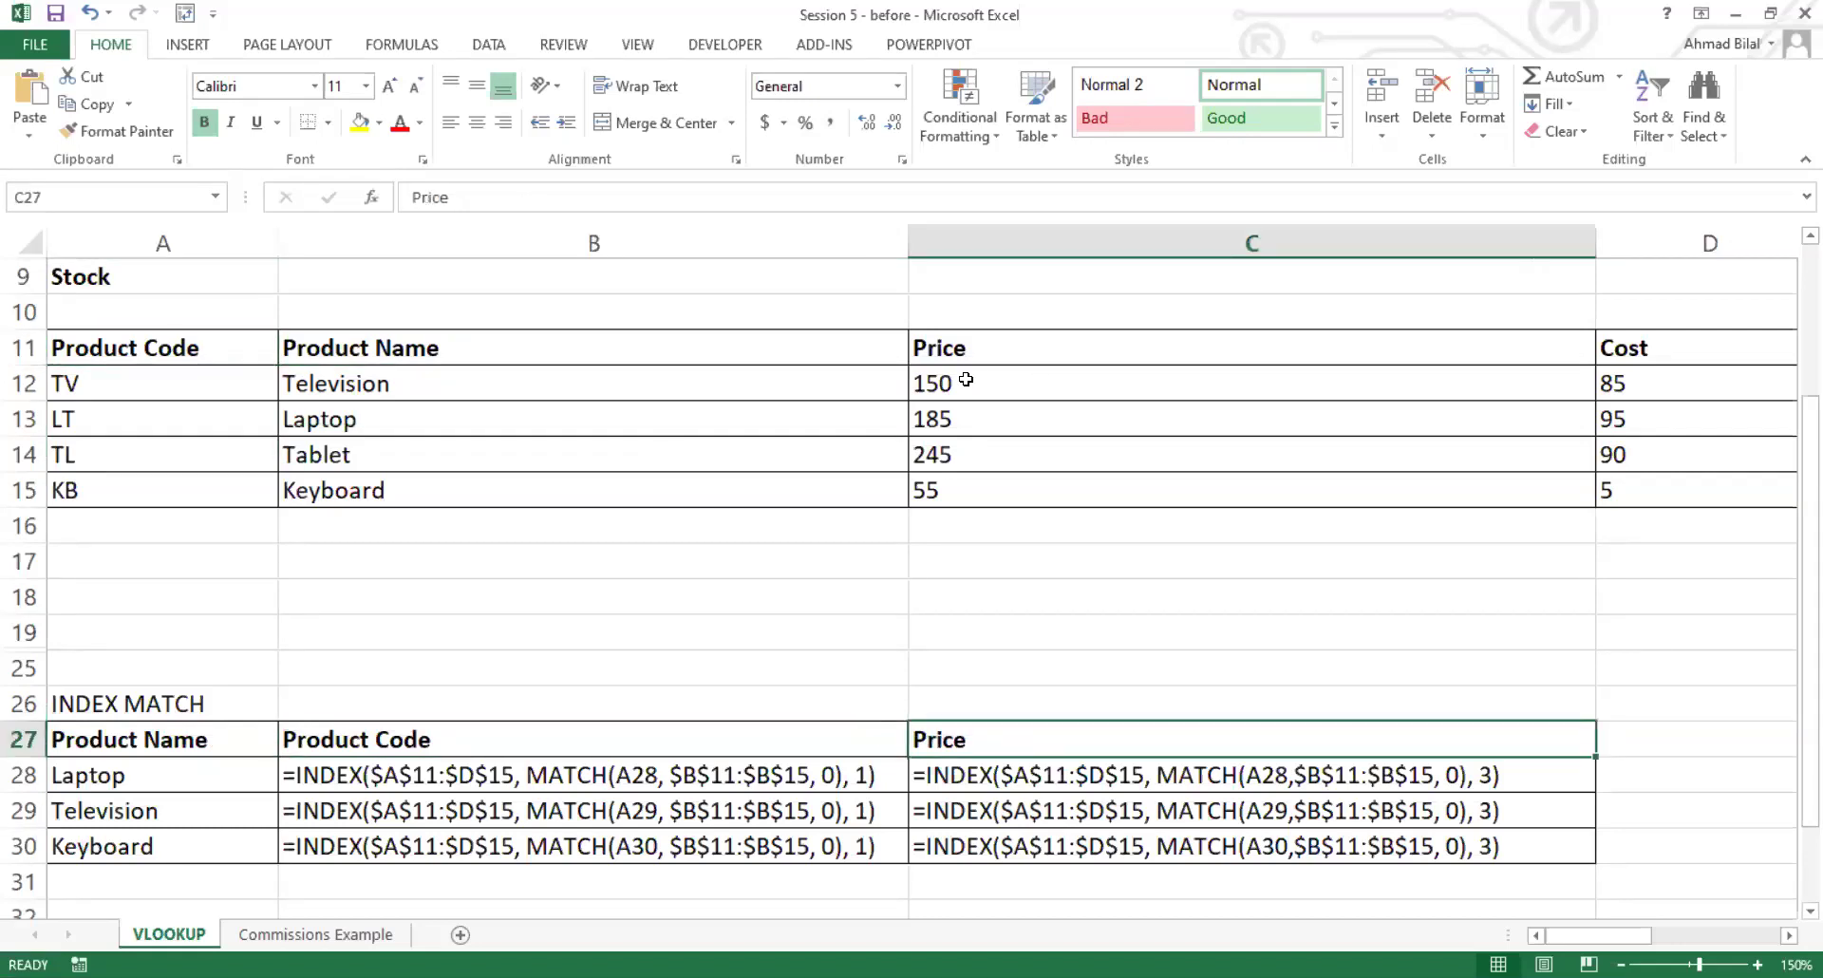
pyautogui.click(1004, 348)
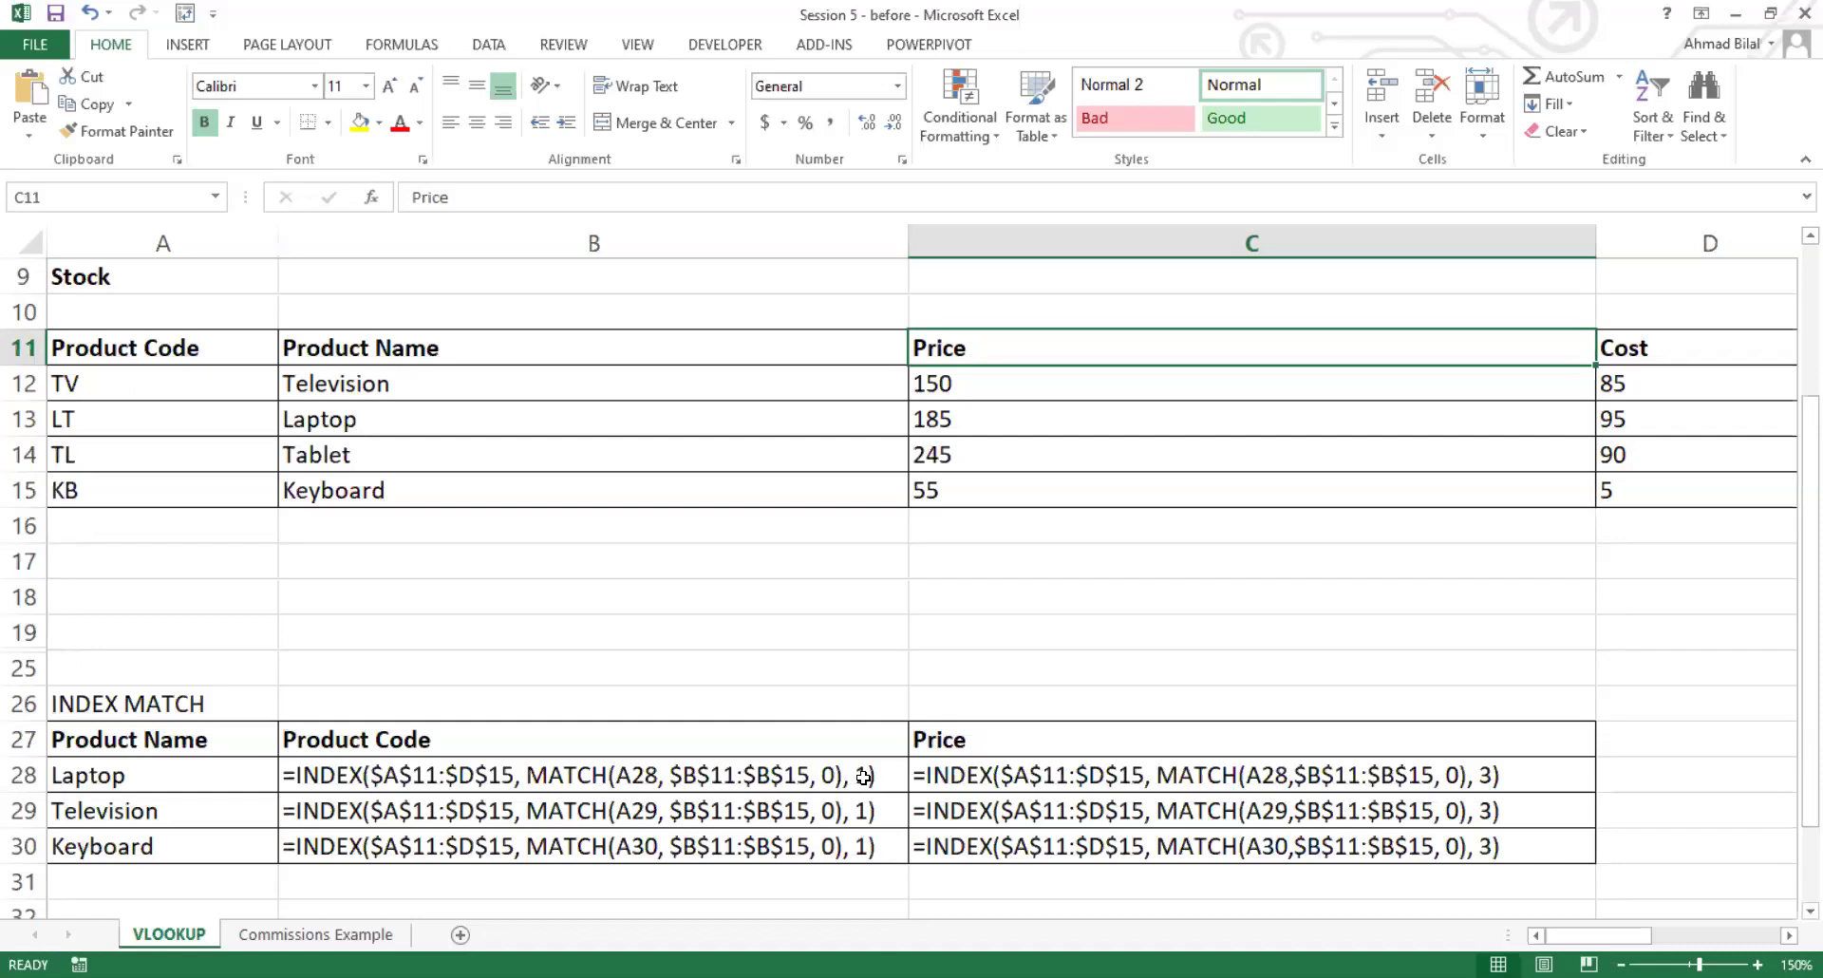
# Step: Examine the Orders table's headings and the VLOOKUP formulas in its Name and Price columns
pyautogui.click(985, 559)
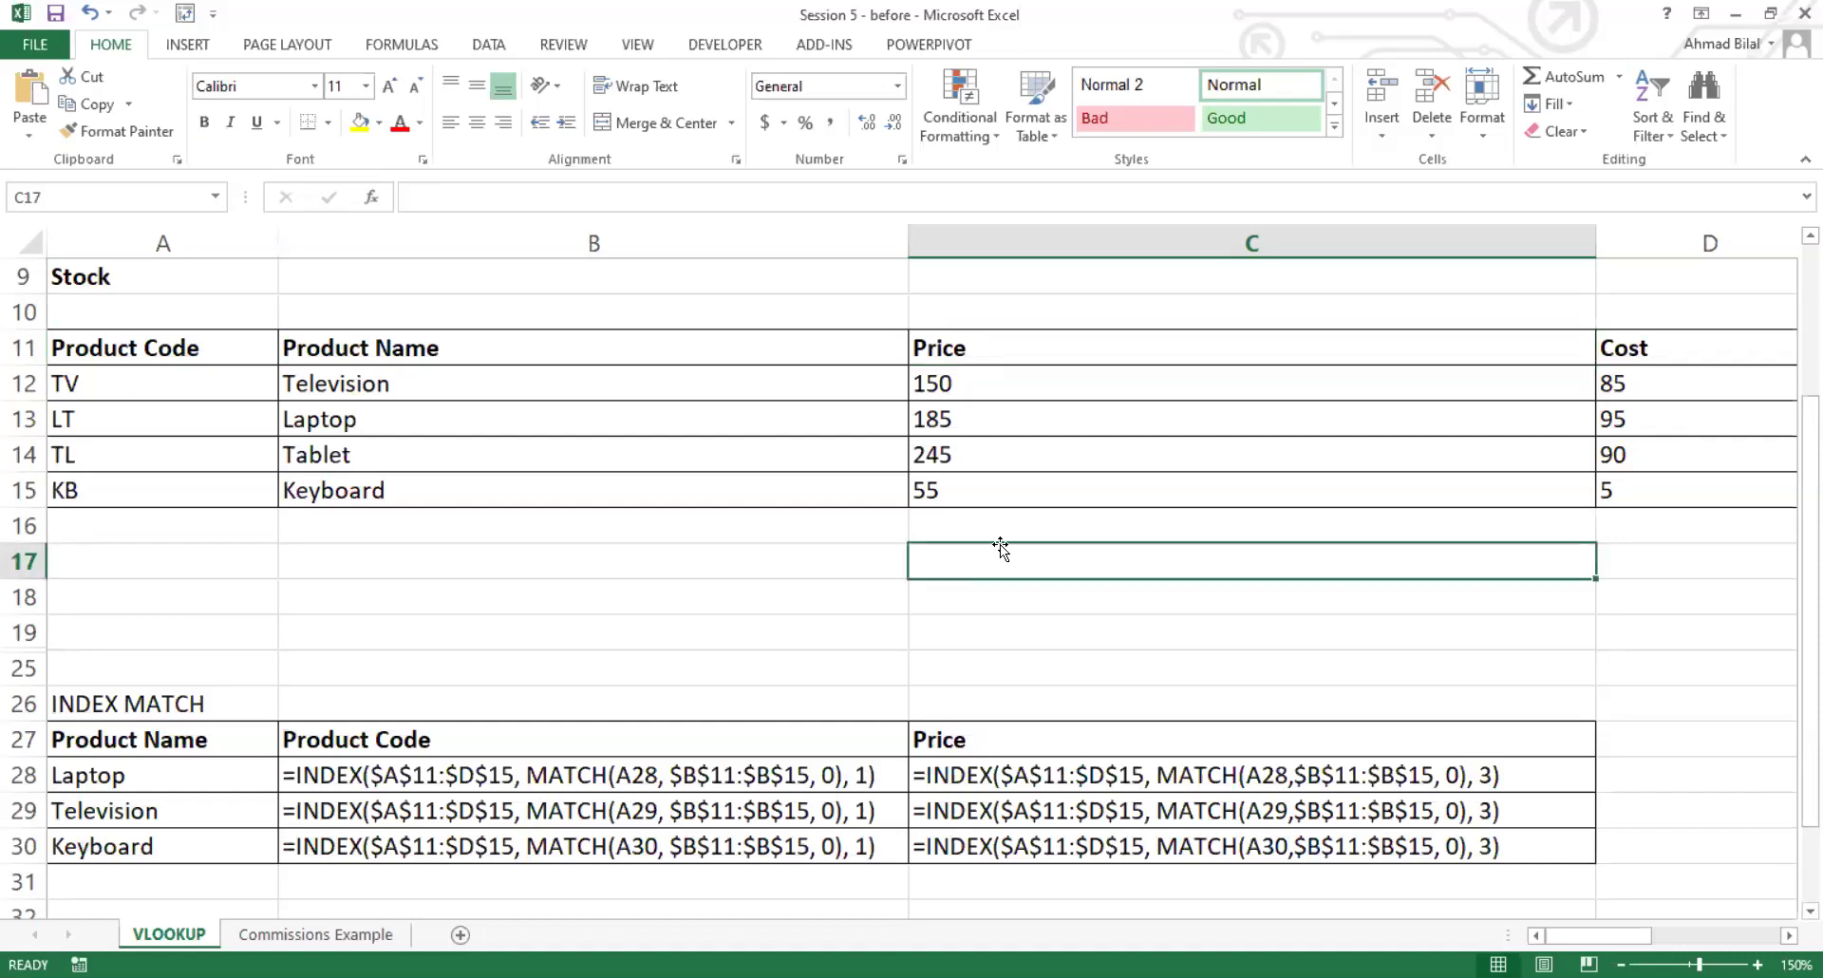
pyautogui.press('Right')
pyautogui.press('Right')
pyautogui.press('Right')
pyautogui.press('Right')
pyautogui.press('Right')
pyautogui.press('Right')
pyautogui.press('Right')
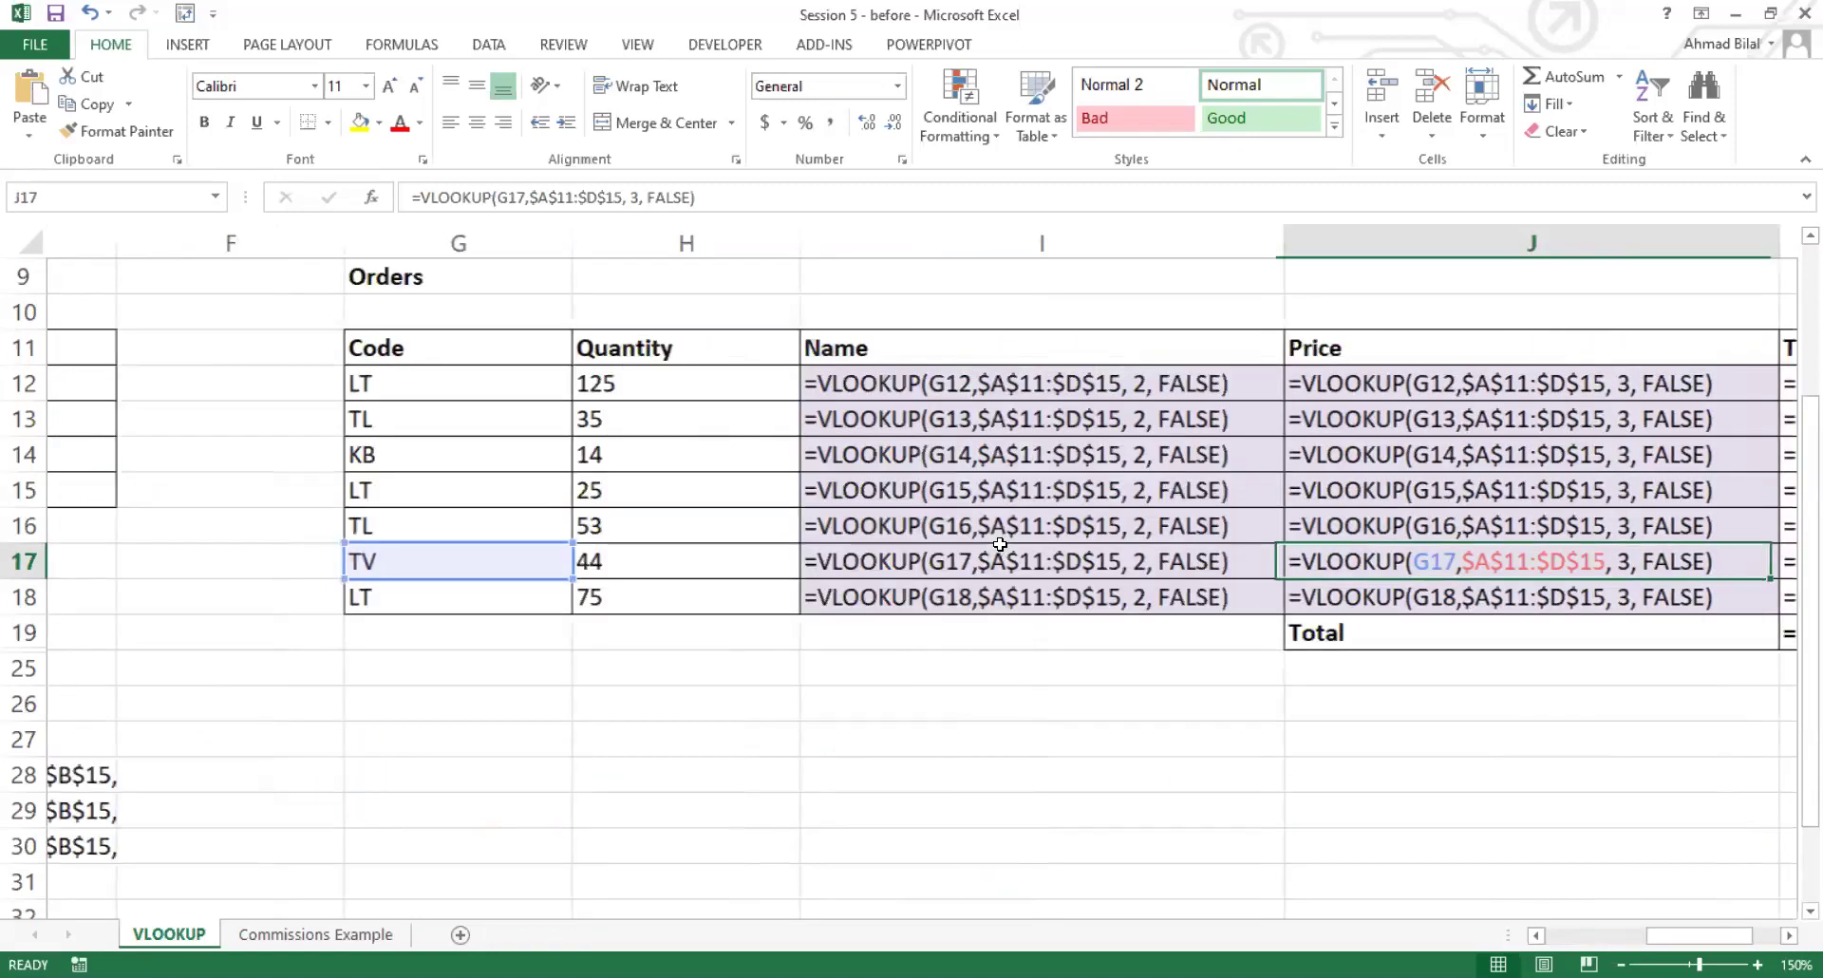
pyautogui.press('Right')
pyautogui.press('Left')
pyautogui.press('Left')
pyautogui.press('Left')
pyautogui.press('Left')
pyautogui.press('Up')
pyautogui.press('Up')
pyautogui.press('Up')
pyautogui.press('Up')
pyautogui.press('Up')
pyautogui.press('Up')
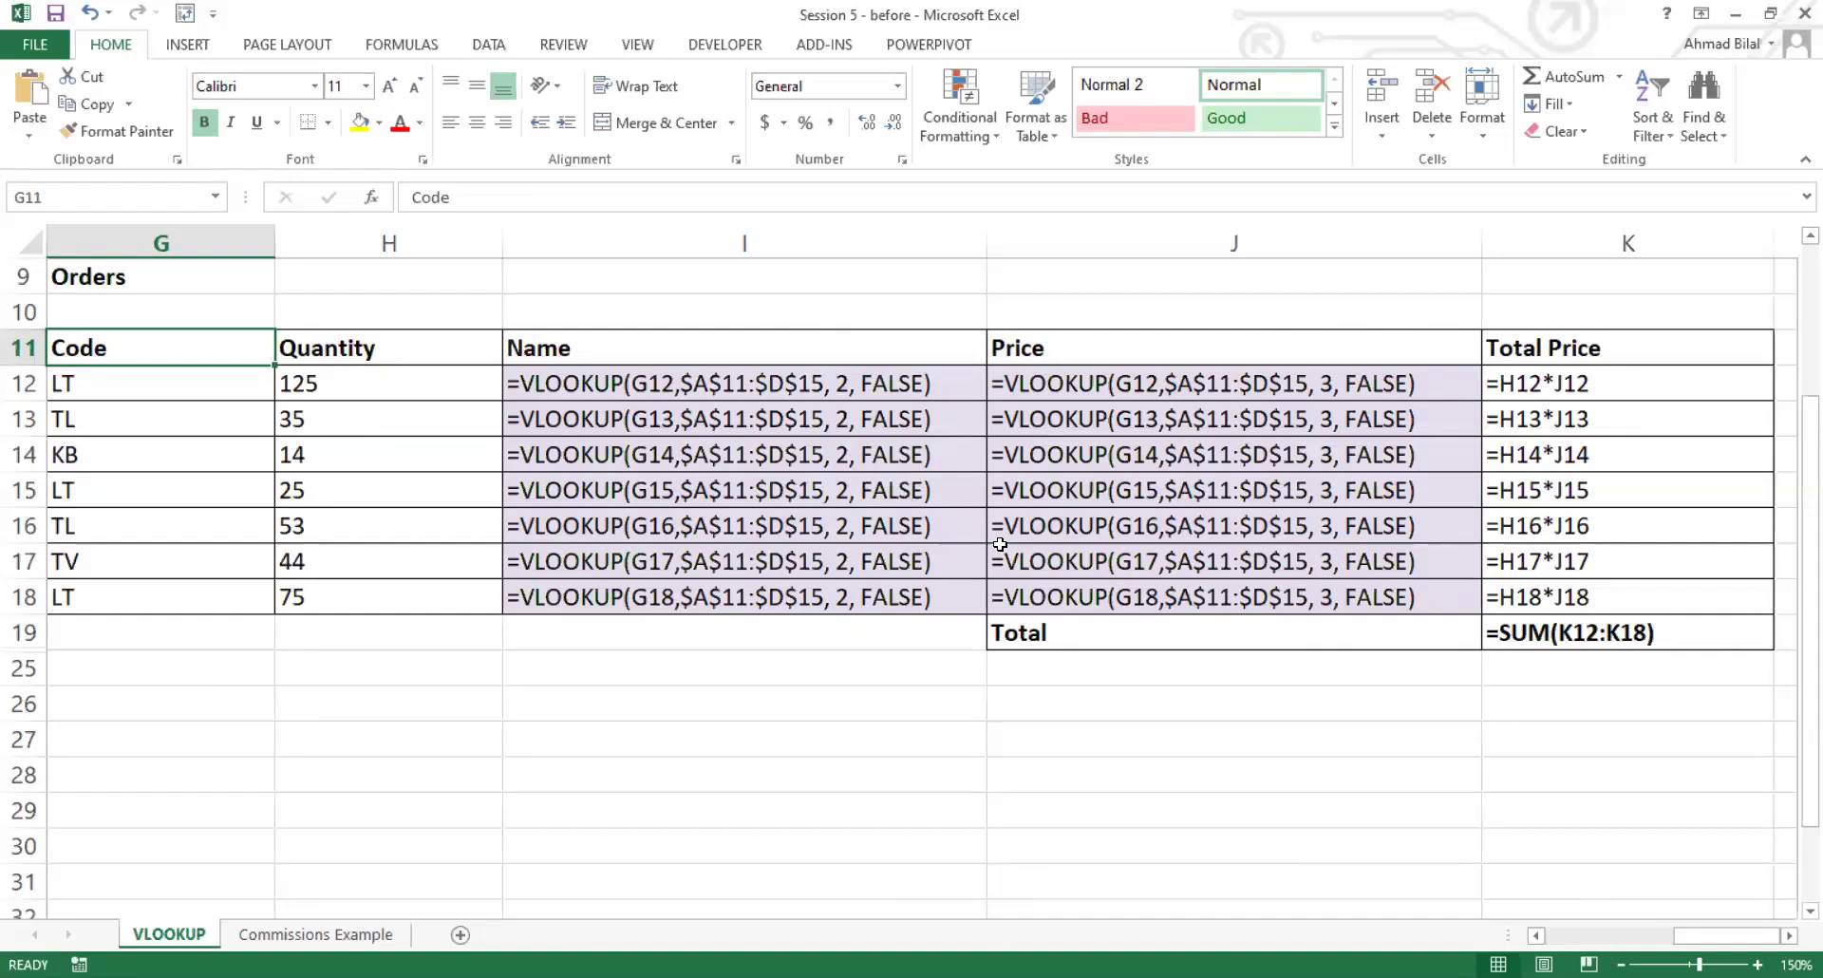
pyautogui.press('Left')
pyautogui.press('Right')
pyautogui.press('Up')
pyautogui.press('Down')
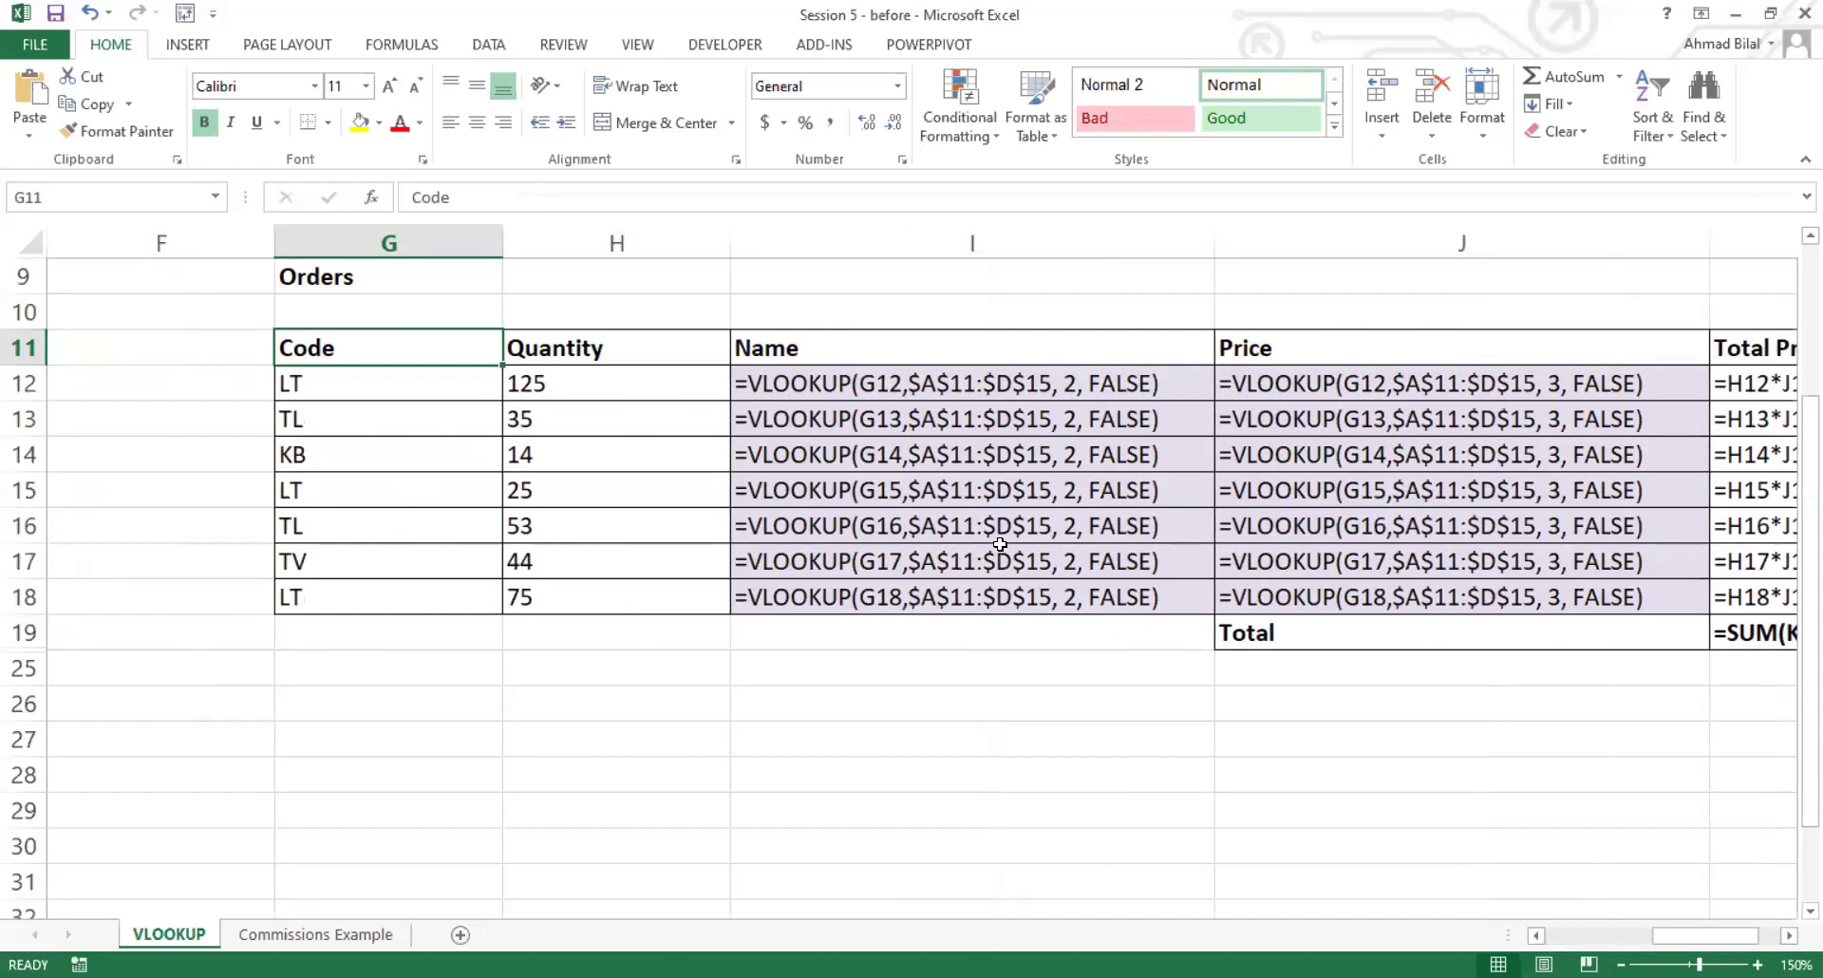
pyautogui.press('Right')
pyautogui.press('Left')
pyautogui.press('Right')
pyautogui.press('Right')
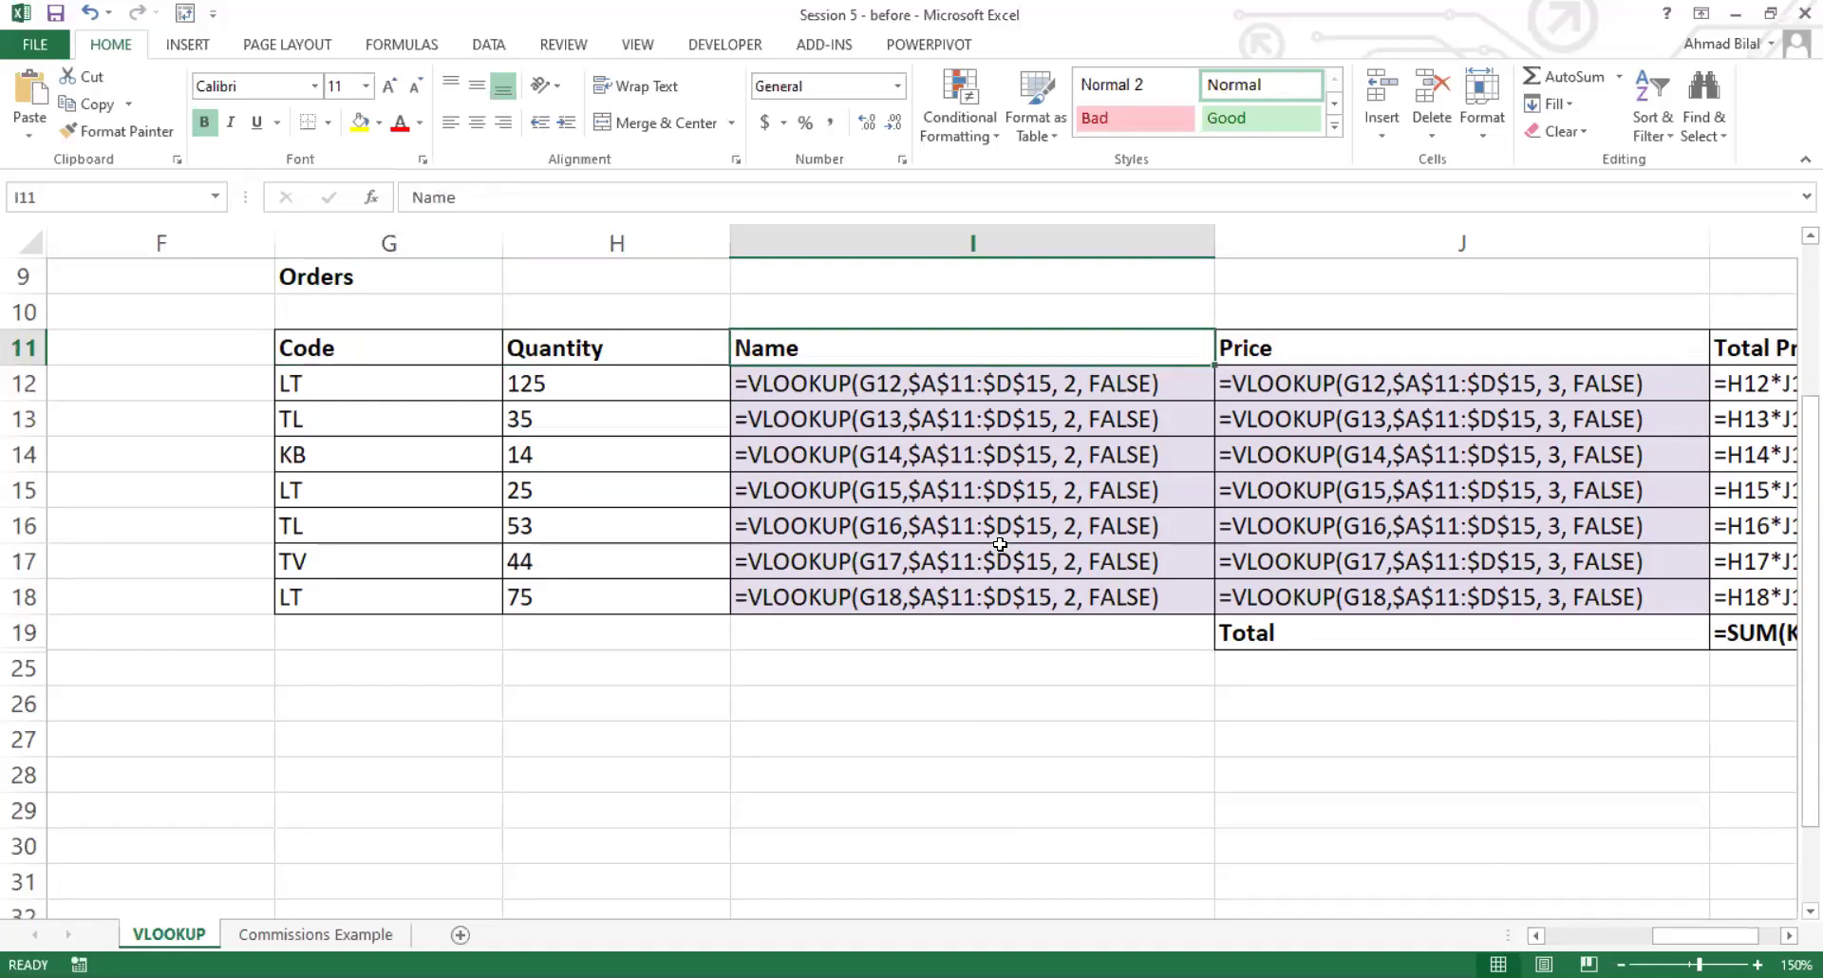
pyautogui.press('Right')
pyautogui.press('Left')
pyautogui.press('Left')
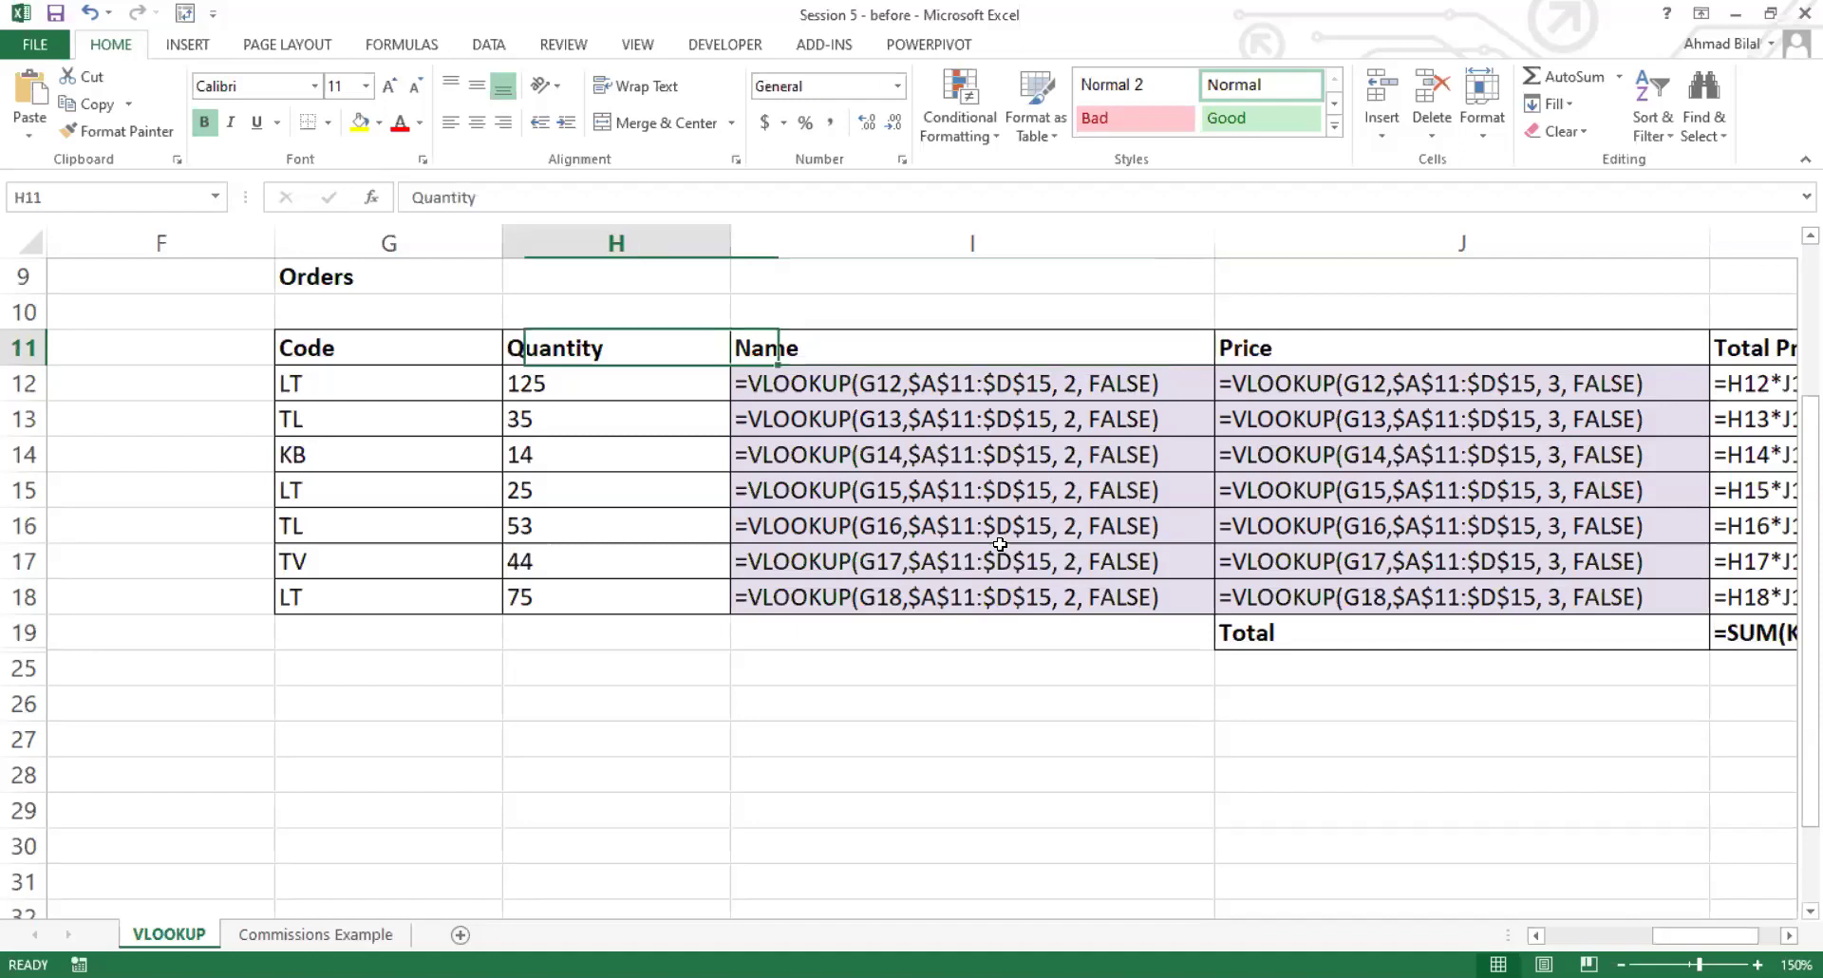
pyautogui.press('Left')
# Step: Return to the INDEX MATCH table and show results instead of formulas on the sheet
pyautogui.press('Home')
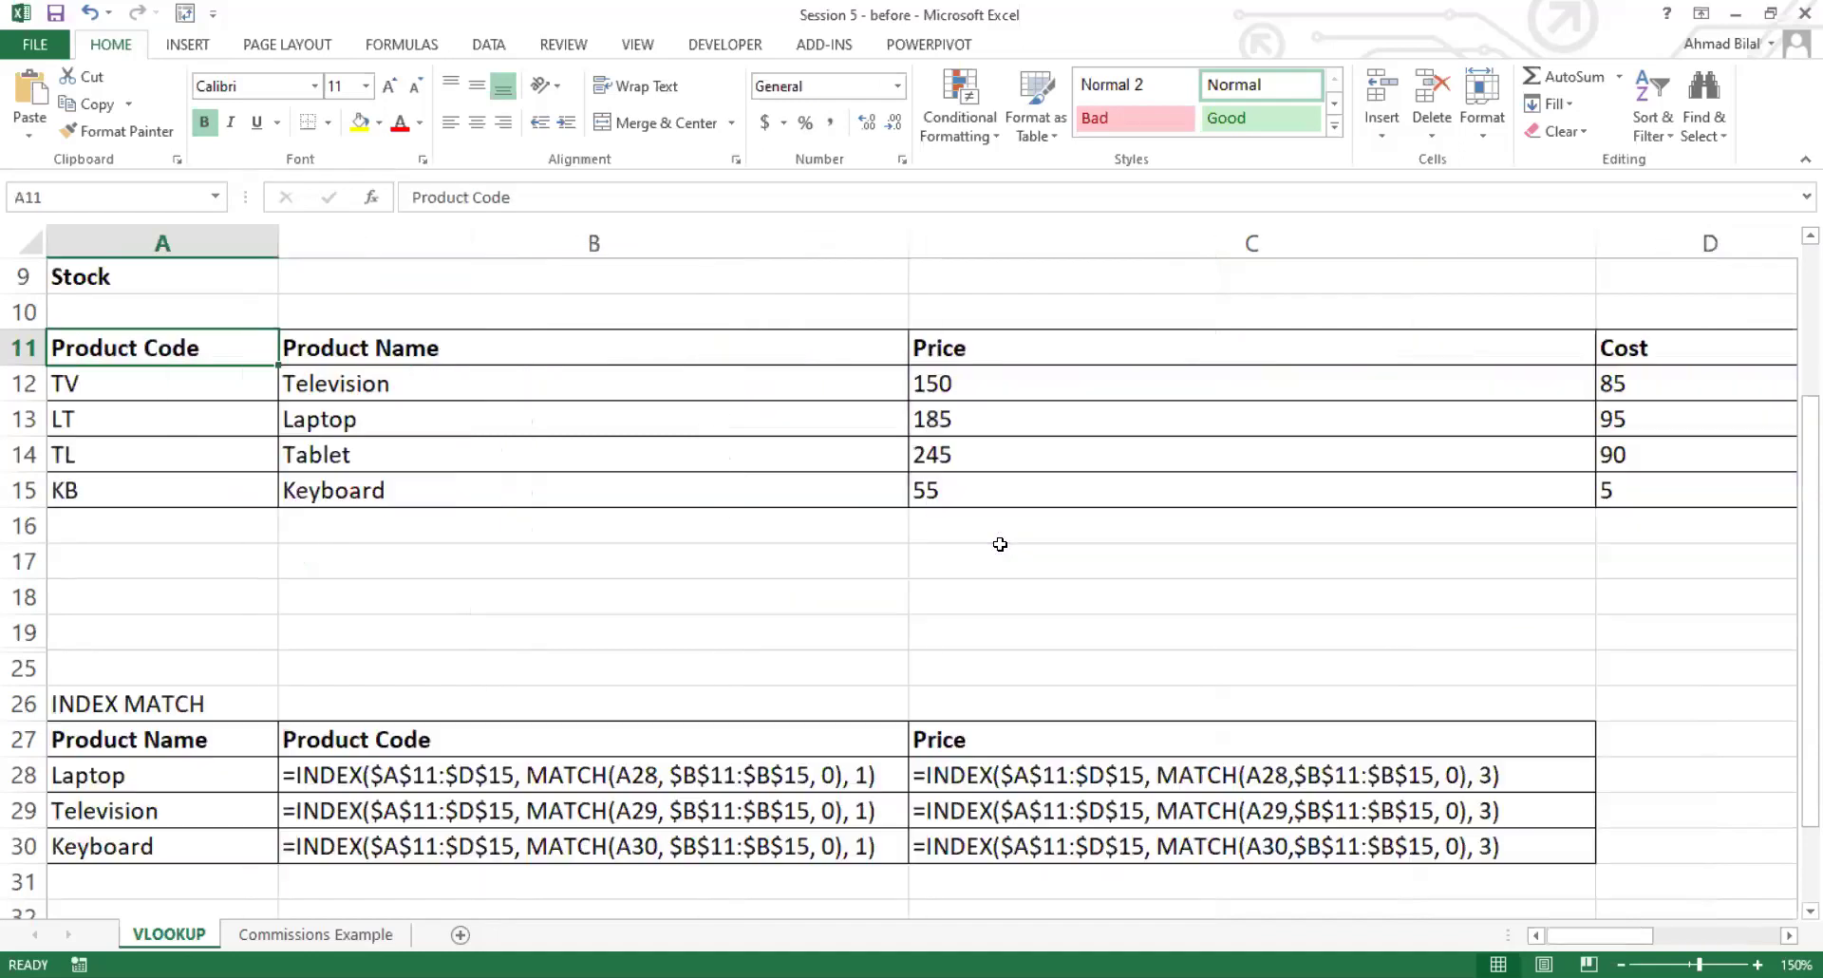
pyautogui.press('Down')
pyautogui.press('Down')
pyautogui.press('Down')
pyautogui.press('Down')
pyautogui.press('Down')
pyautogui.press('Down')
pyautogui.press('Down')
pyautogui.press('Down')
pyautogui.press('Down')
pyautogui.press('Down')
pyautogui.press('Down')
pyautogui.press('Down')
pyautogui.press('Down')
pyautogui.press('Down')
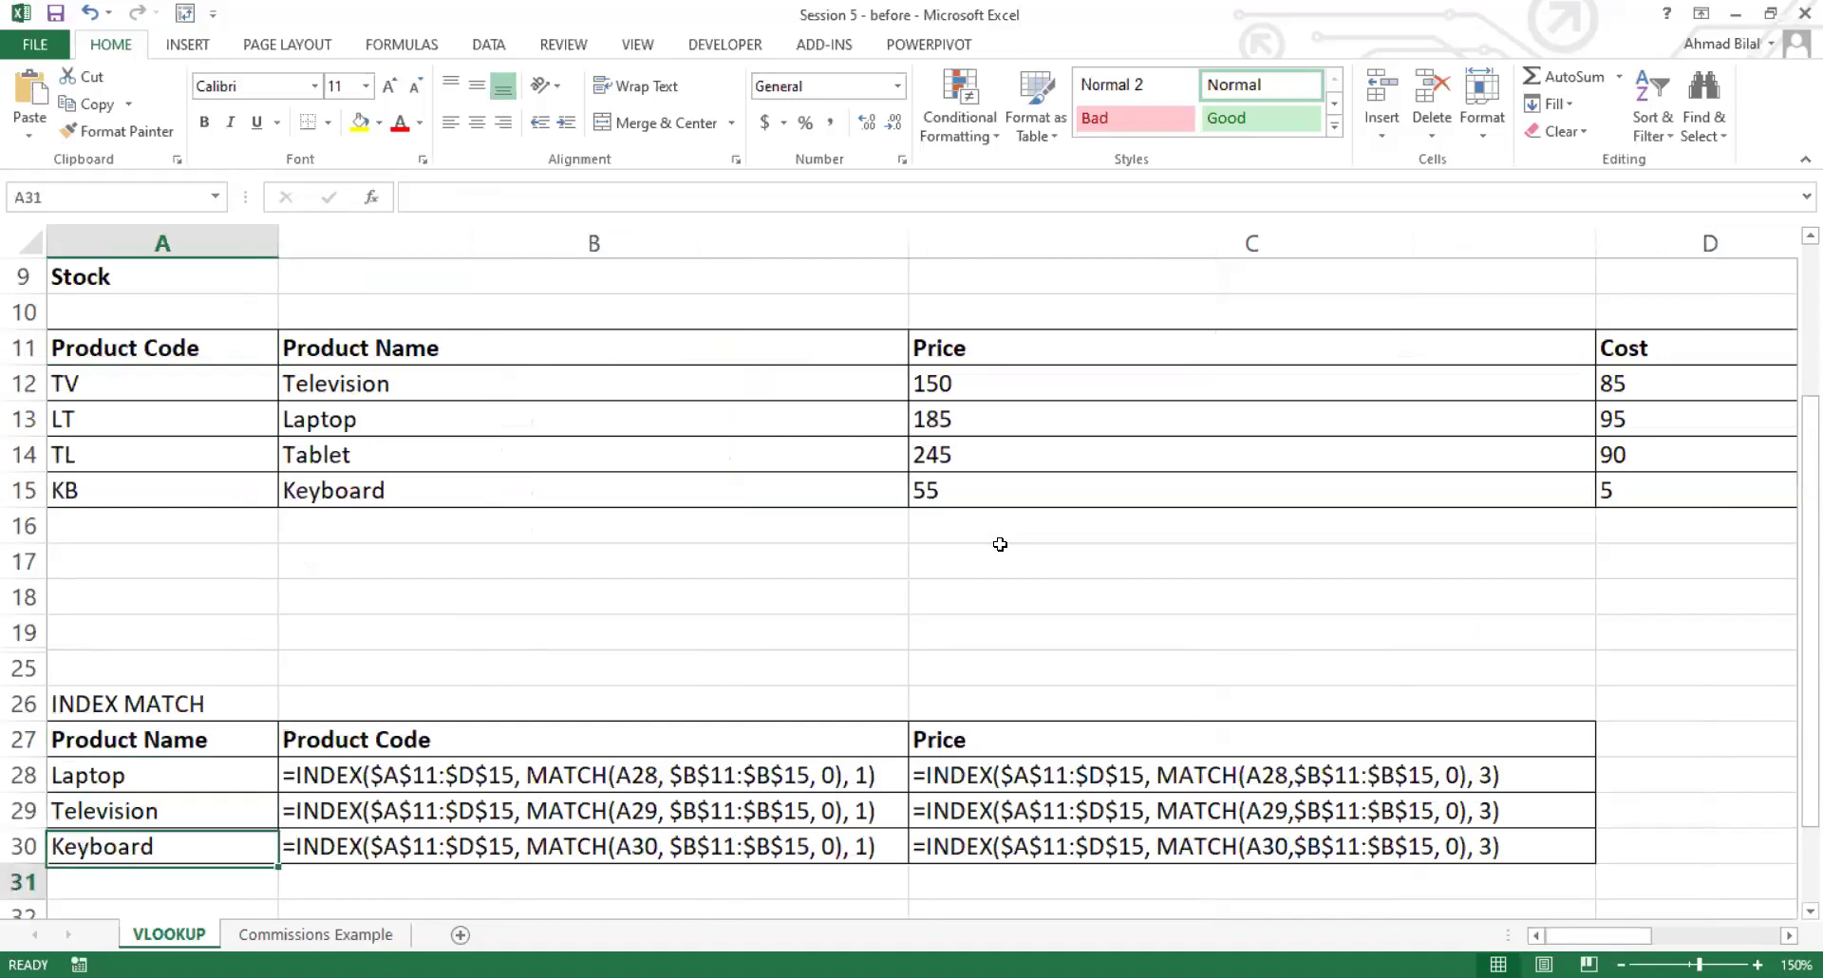
pyautogui.press('Down')
pyautogui.press('Down')
pyautogui.press('Down')
pyautogui.press('Up')
pyautogui.press('Up')
pyautogui.press('Up')
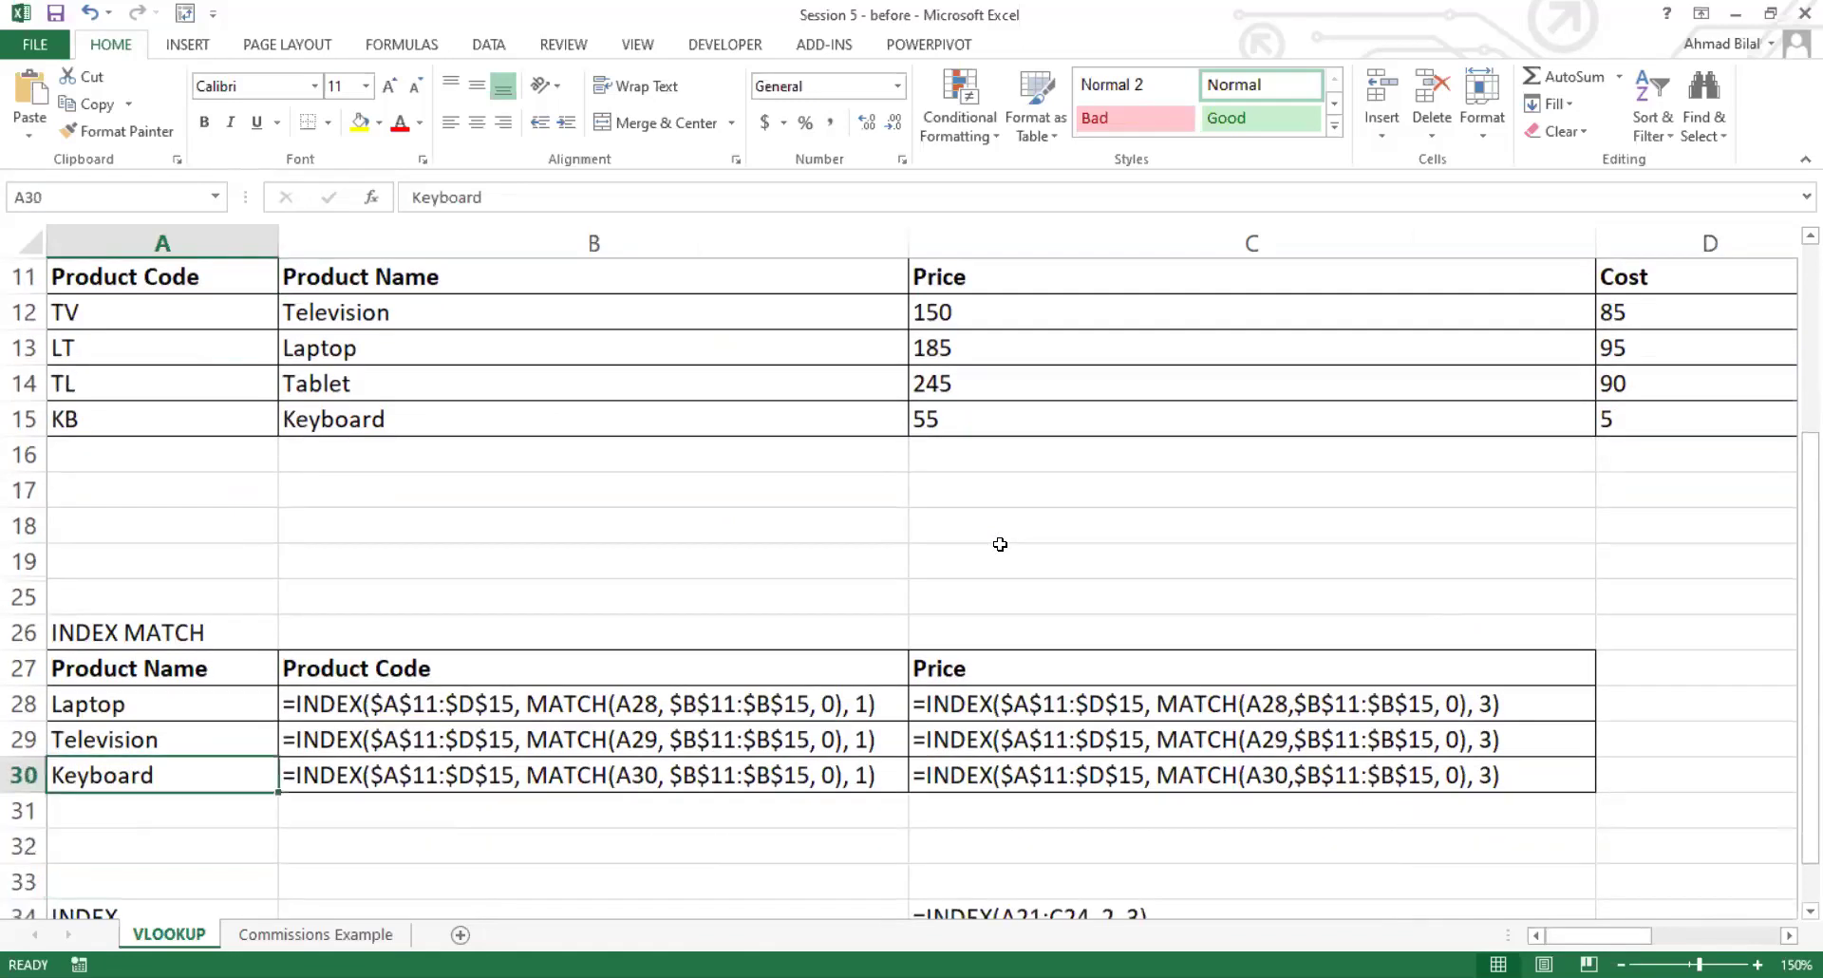
pyautogui.hotkey('ctrl', '`')
# Step: Check the column number argument at the end of the INDEX MATCH formula in B28
pyautogui.press('Right')
pyautogui.press('Up')
pyautogui.press('Up')
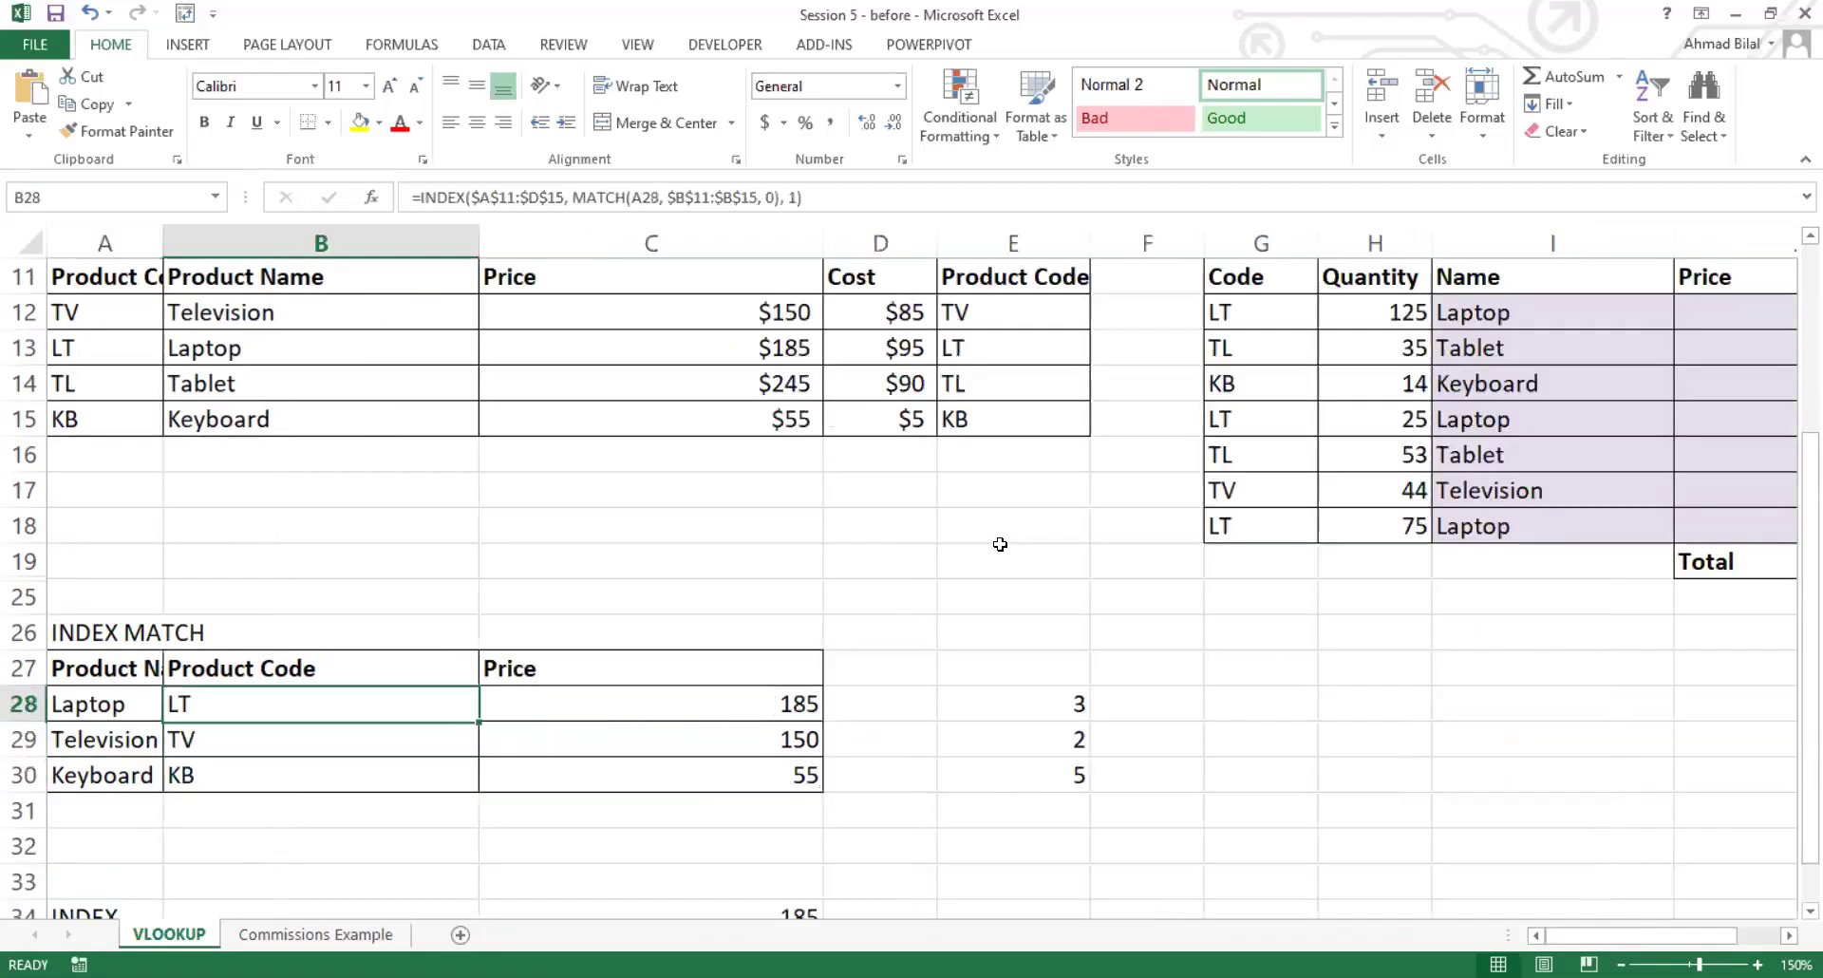
pyautogui.press('F2')
pyautogui.press('Left')
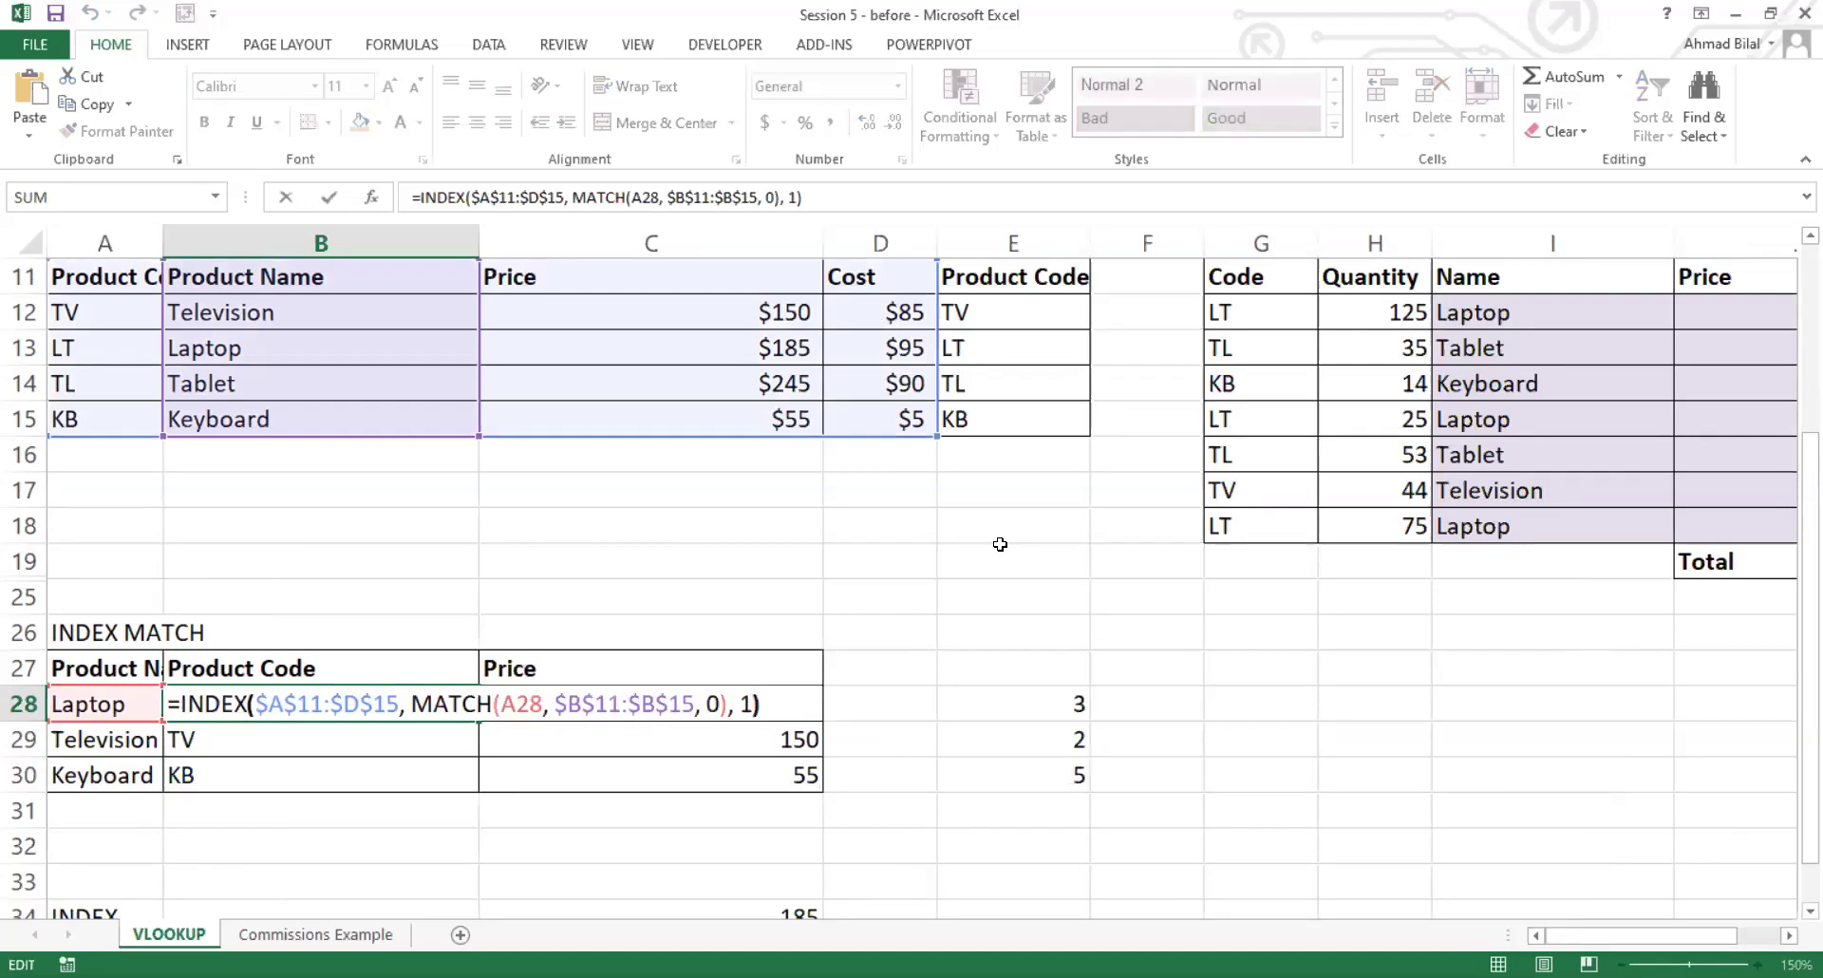
pyautogui.press('Left')
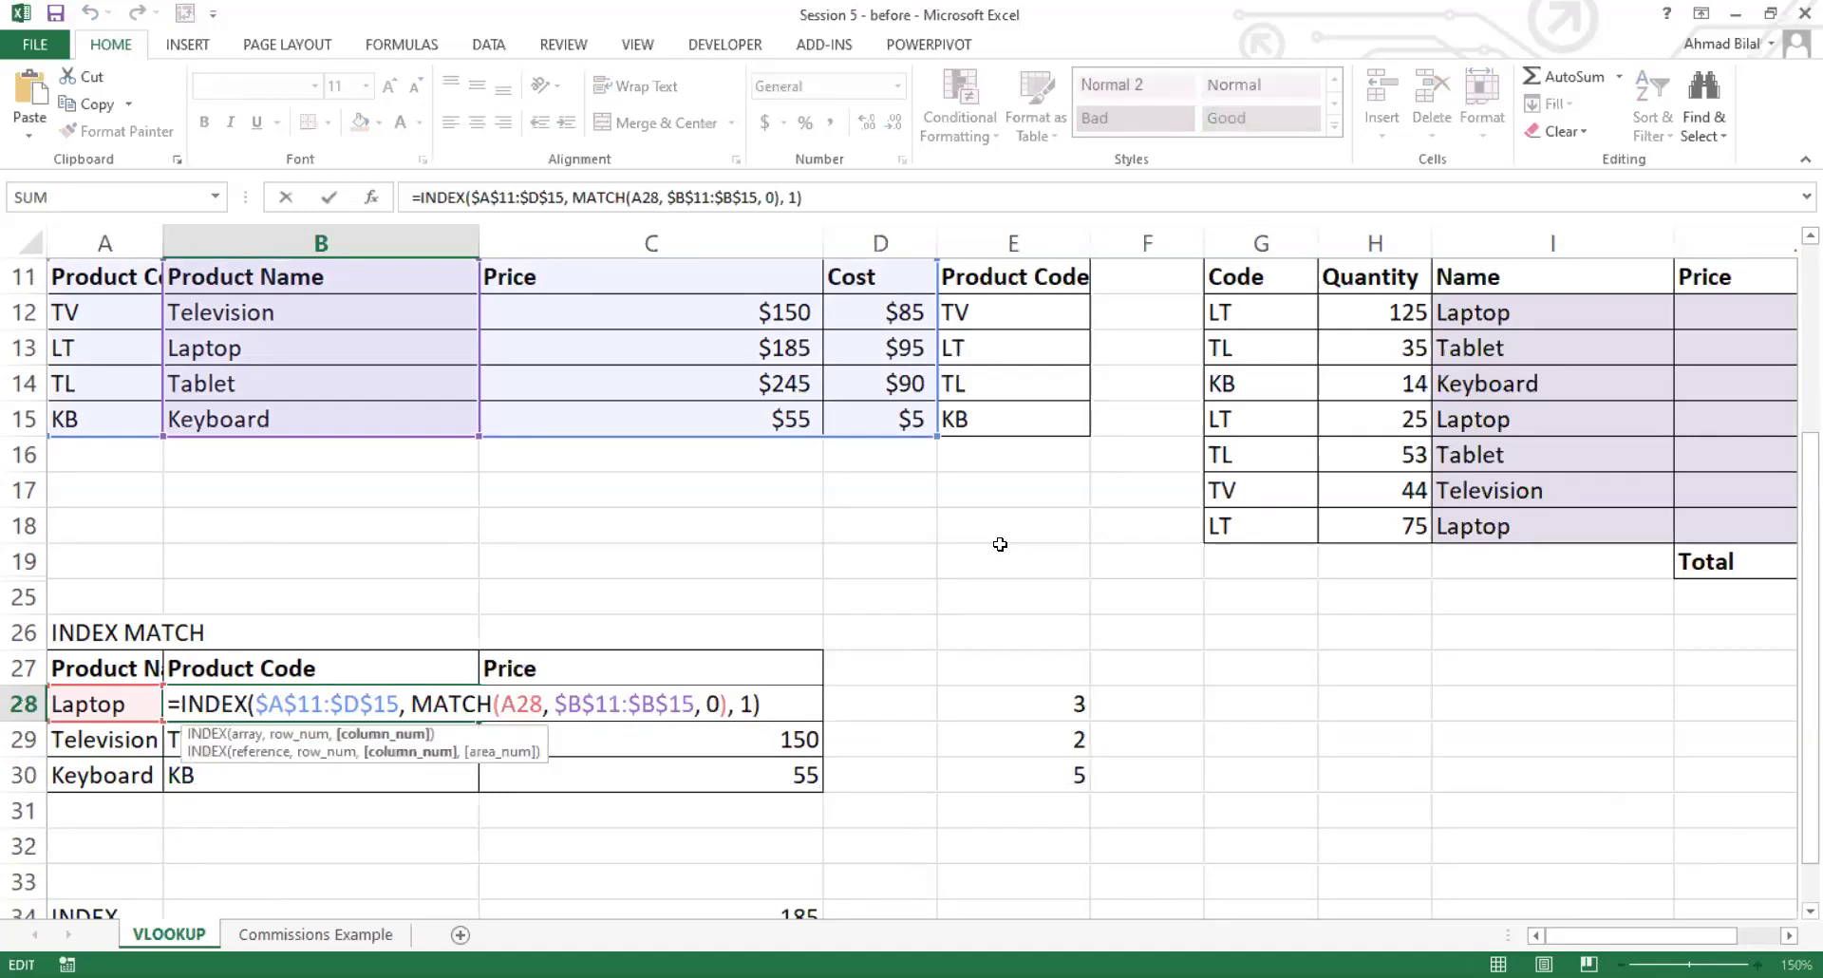
pyautogui.press('Tab')
# Step: Replace the fixed column number in the C28 formula with a nested MATCH function that uses heading C27 as its lookup value
pyautogui.press('F2')
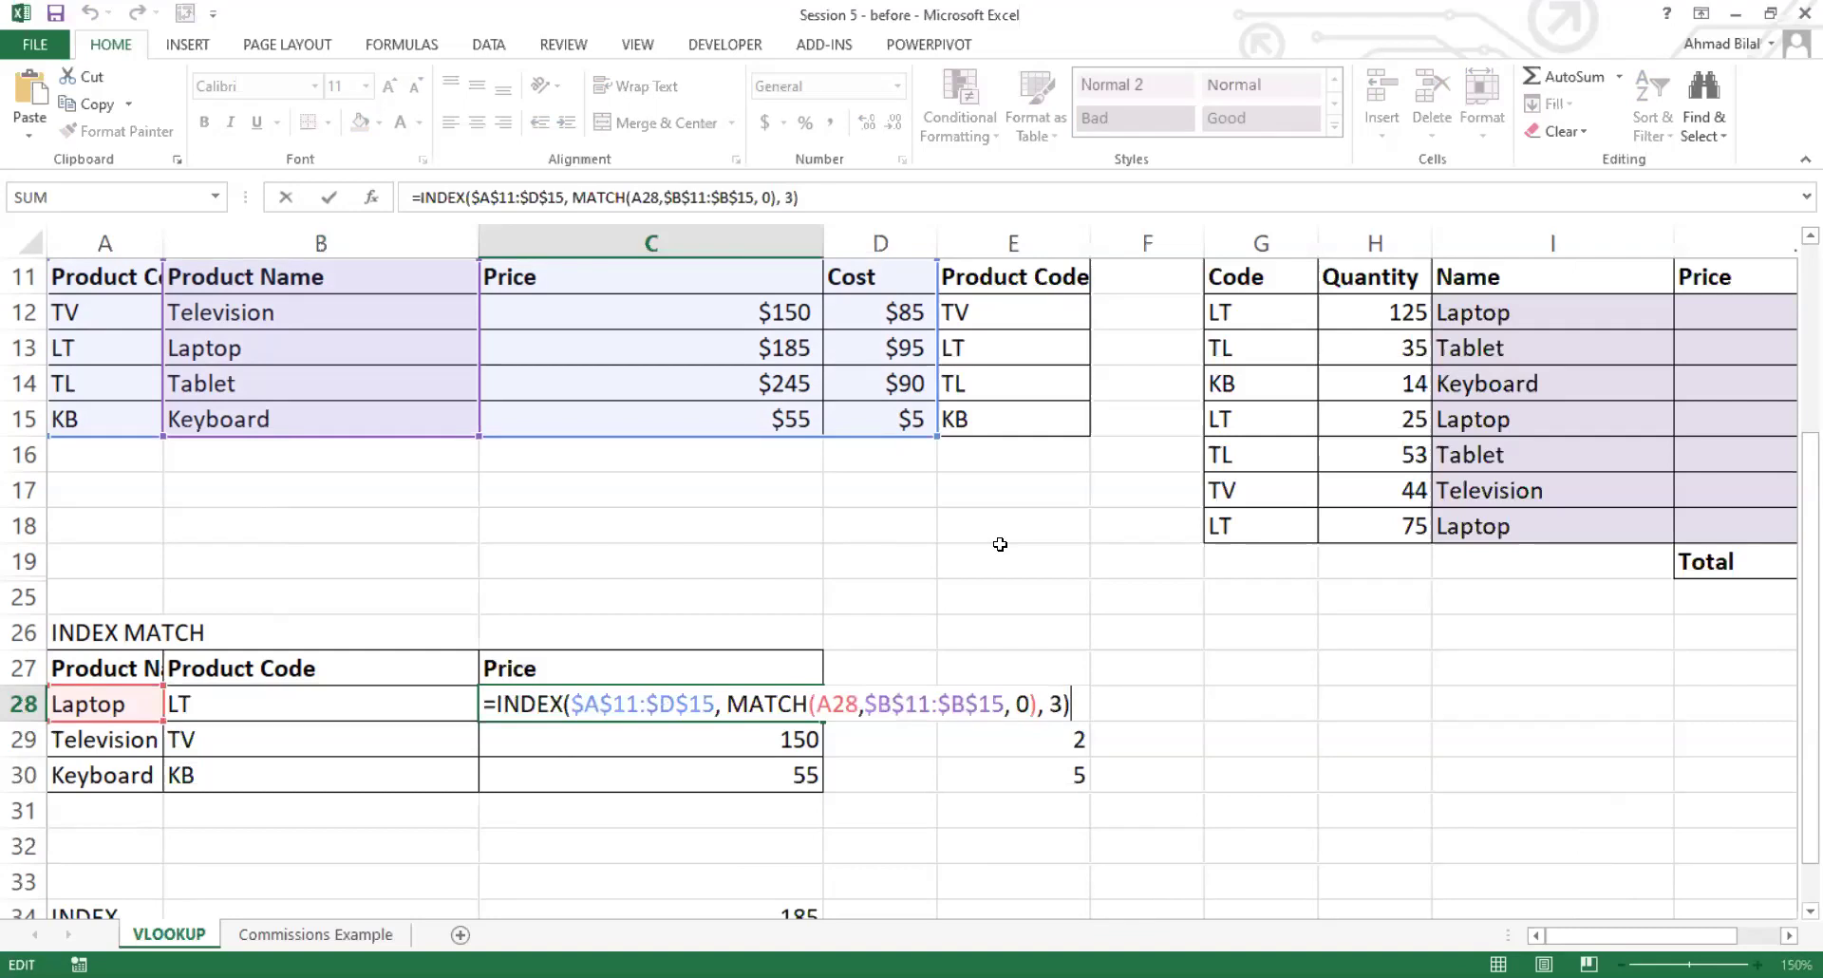
pyautogui.press('Left')
pyautogui.press('Left')
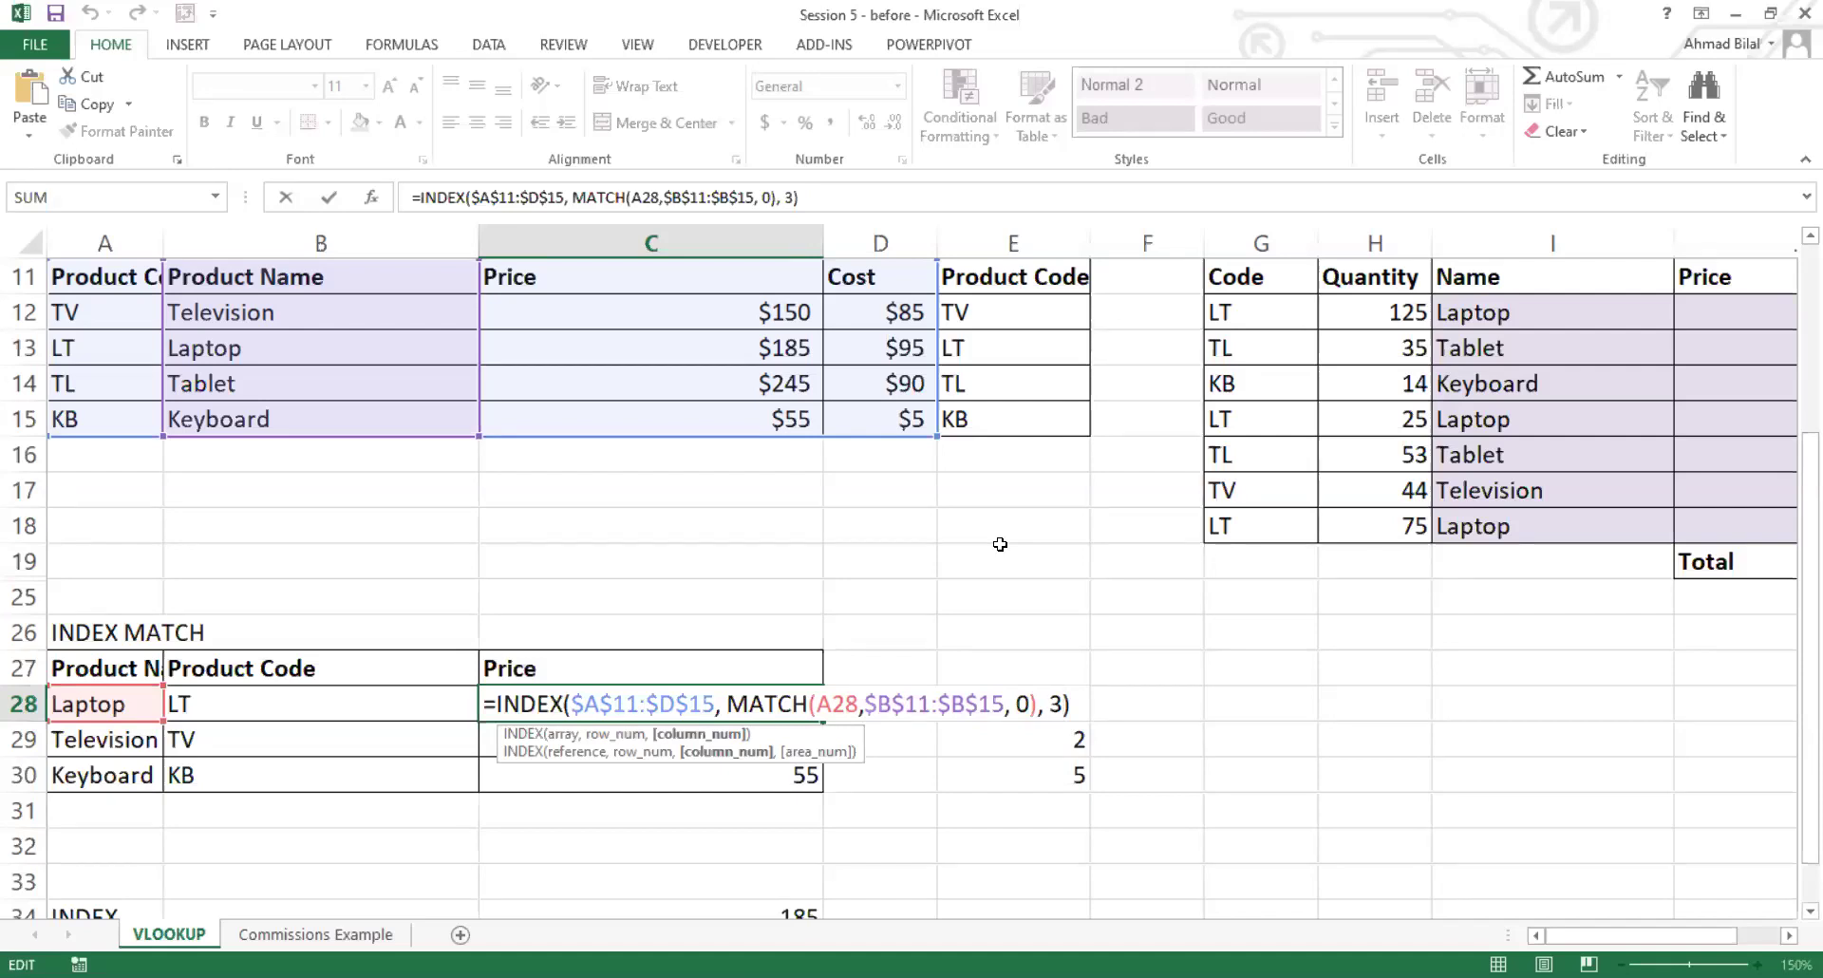
pyautogui.press('BackSpace')
pyautogui.write('MATCH(')
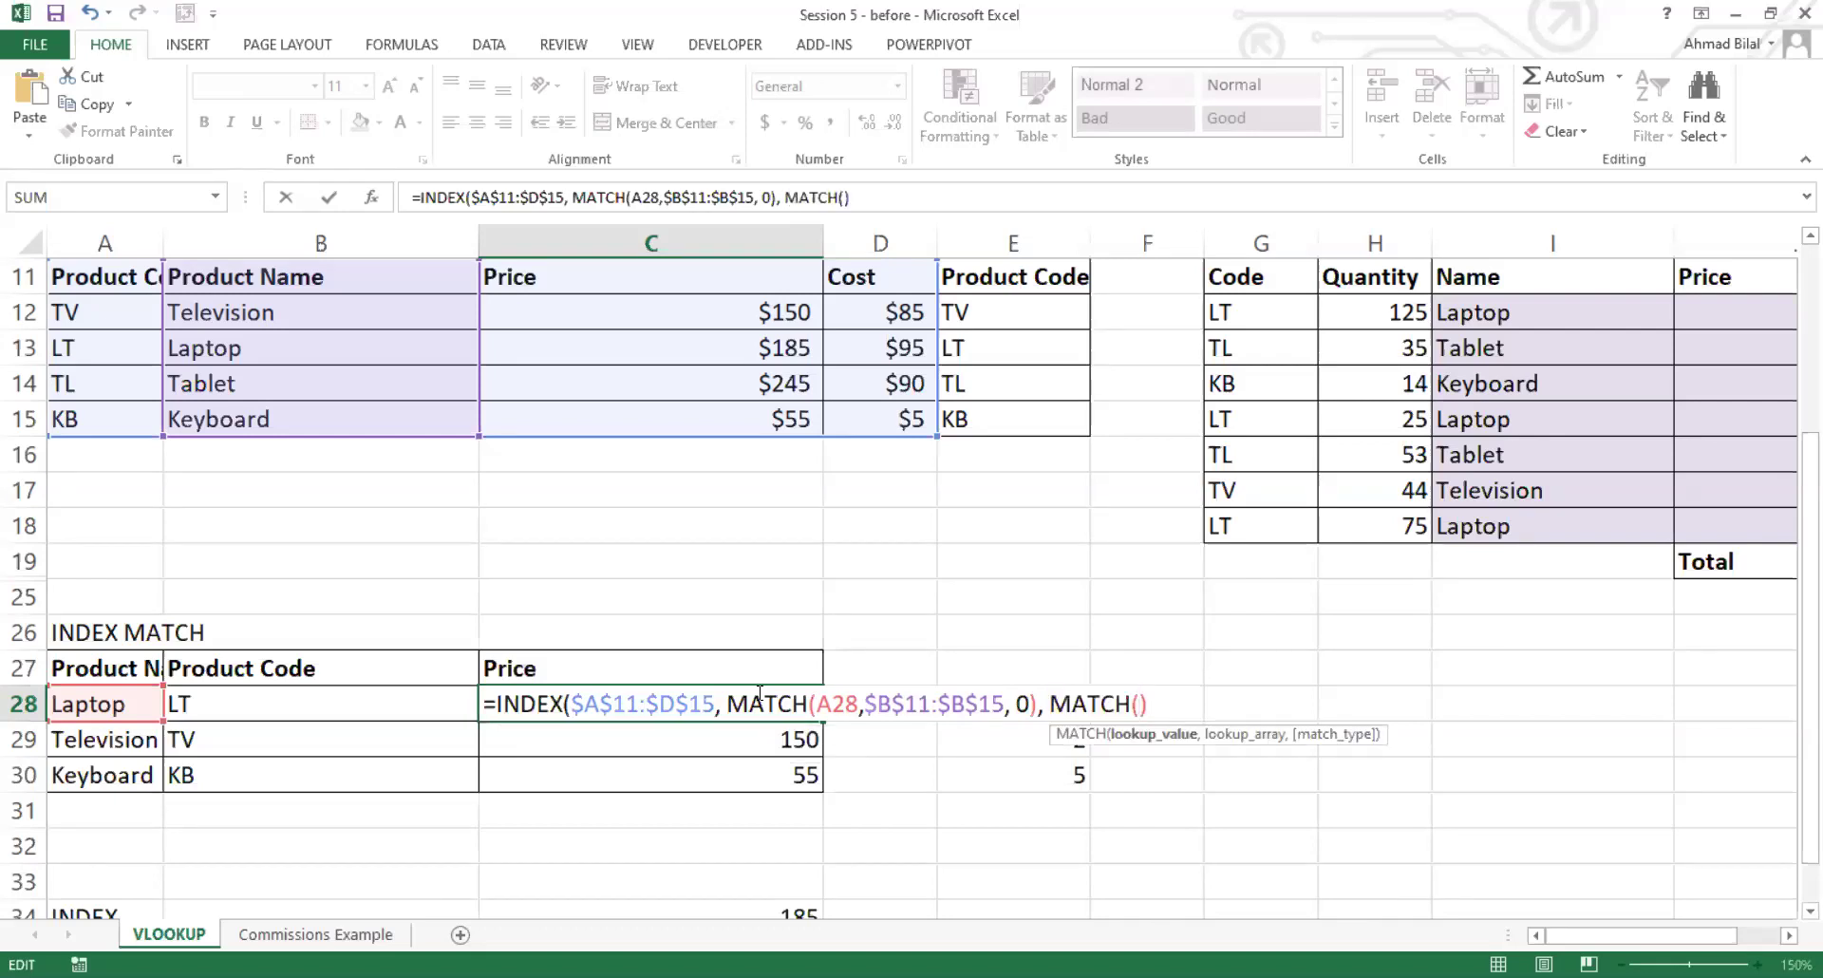
pyautogui.click(1052, 704)
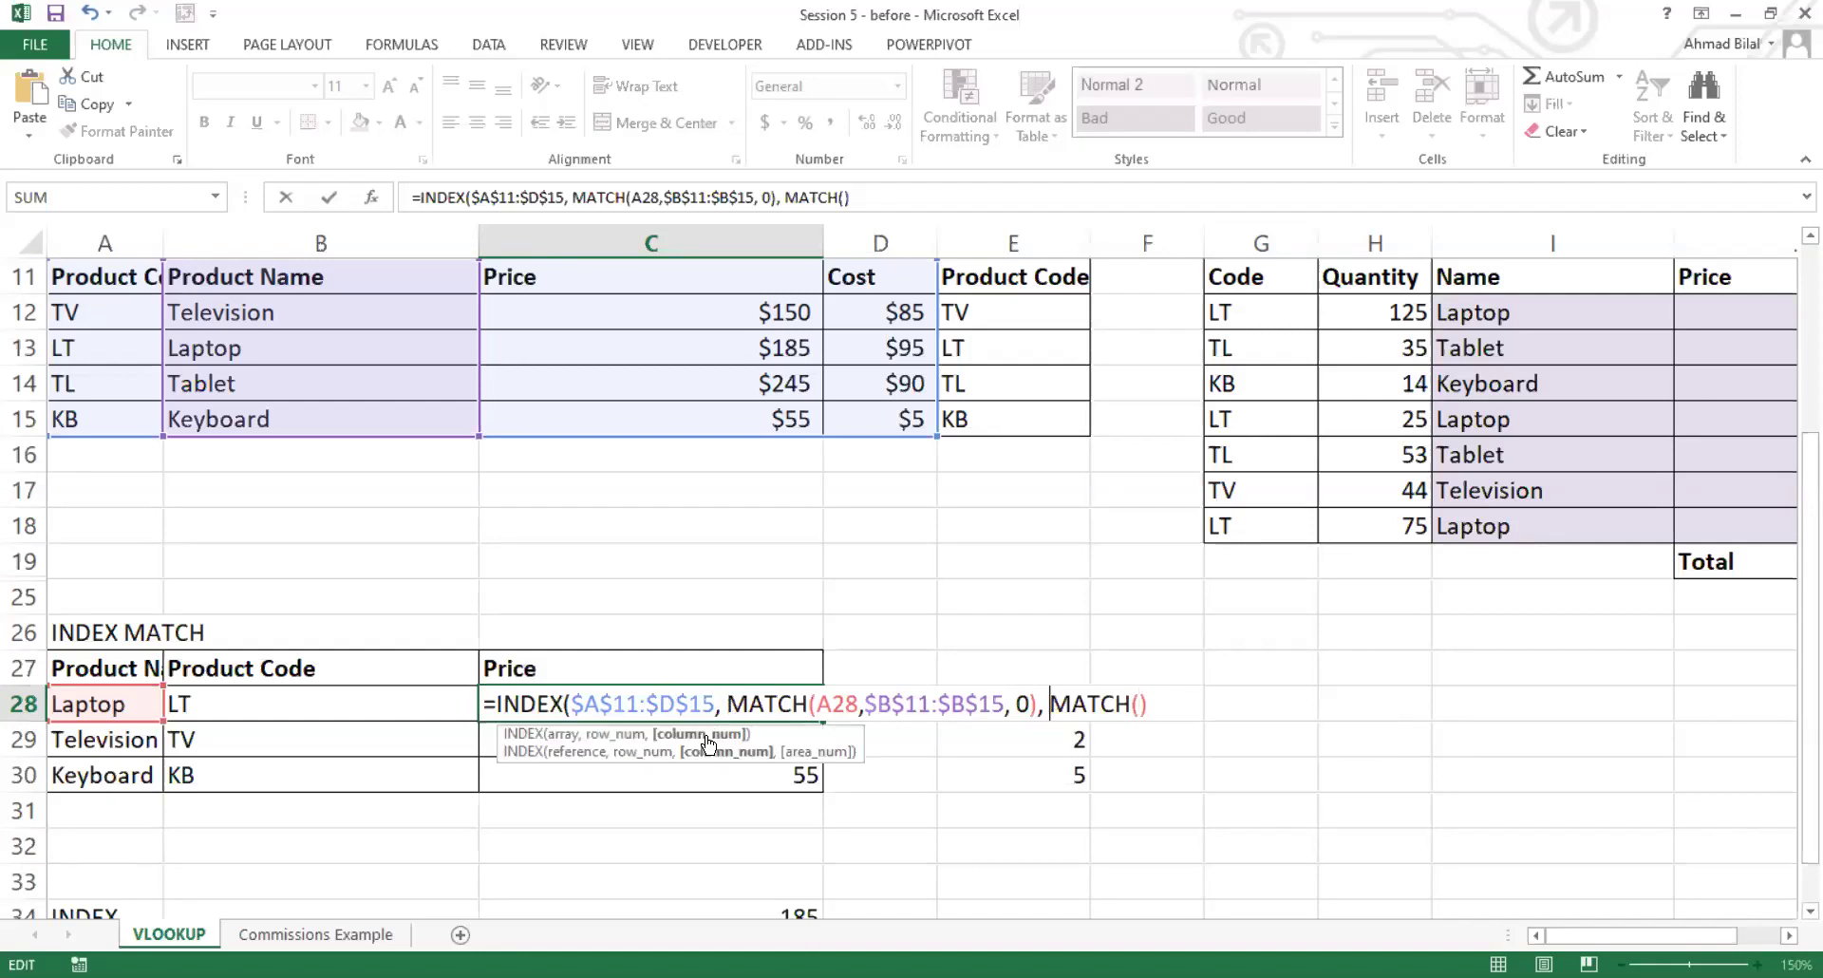
pyautogui.click(1141, 704)
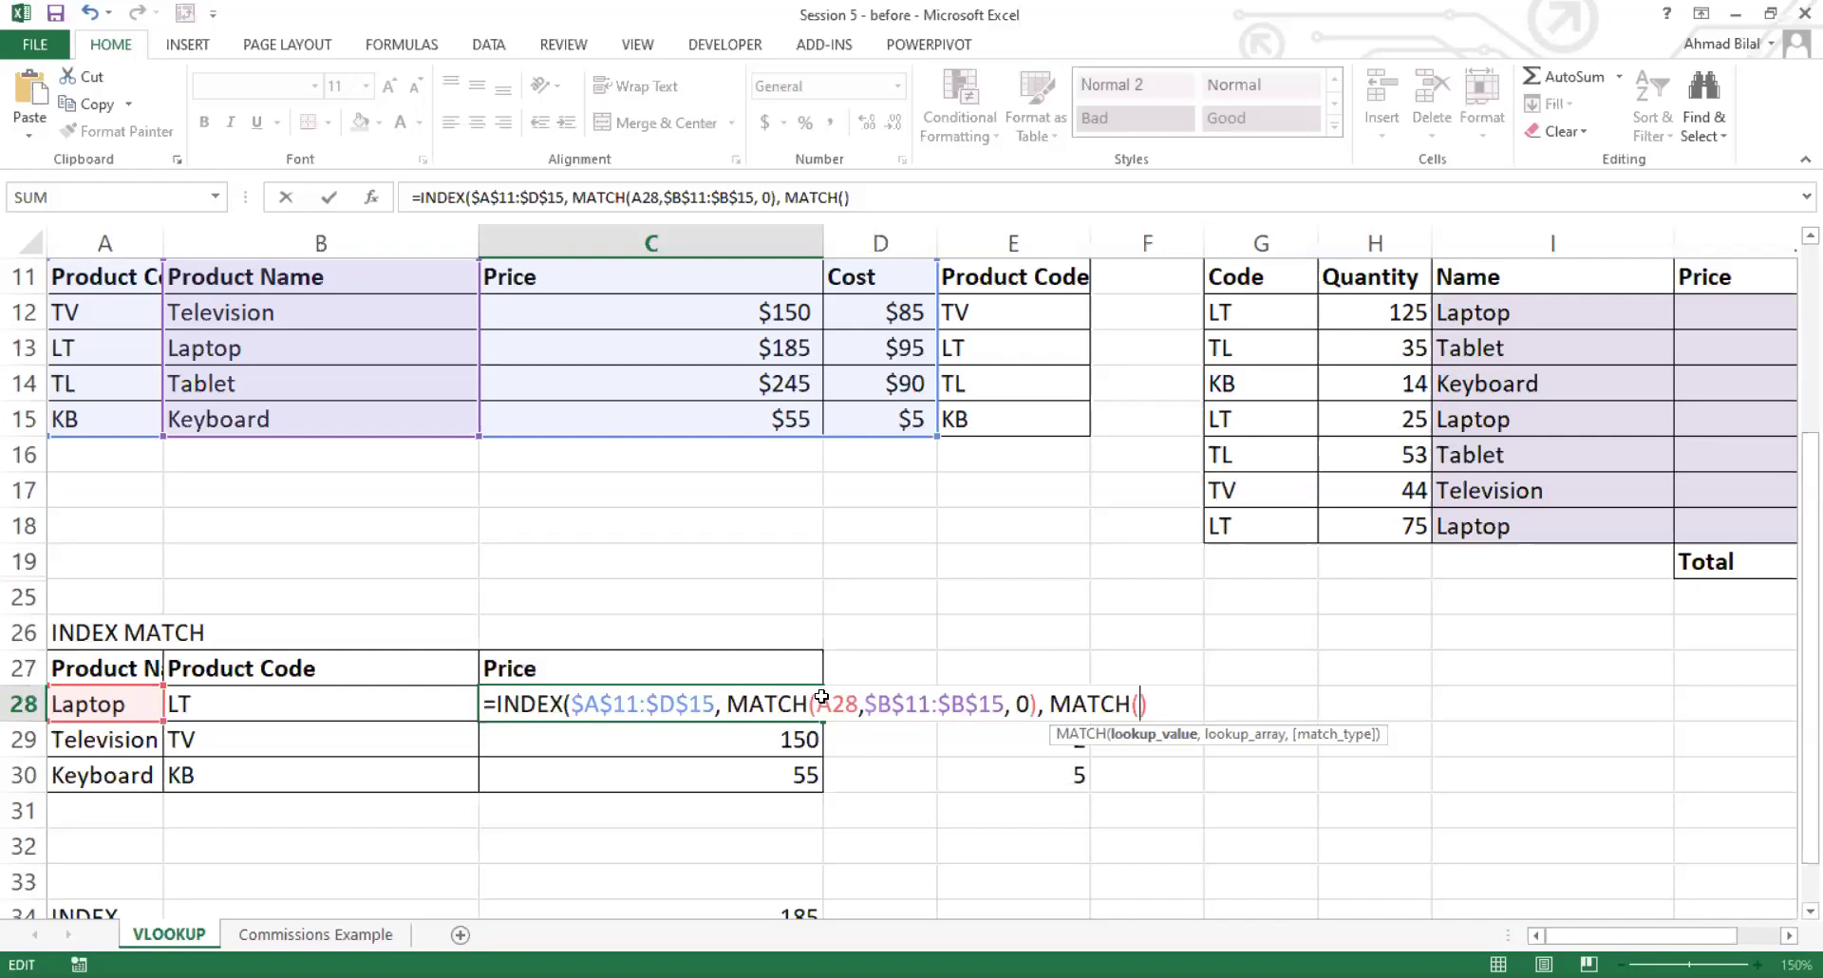
pyautogui.click(573, 670)
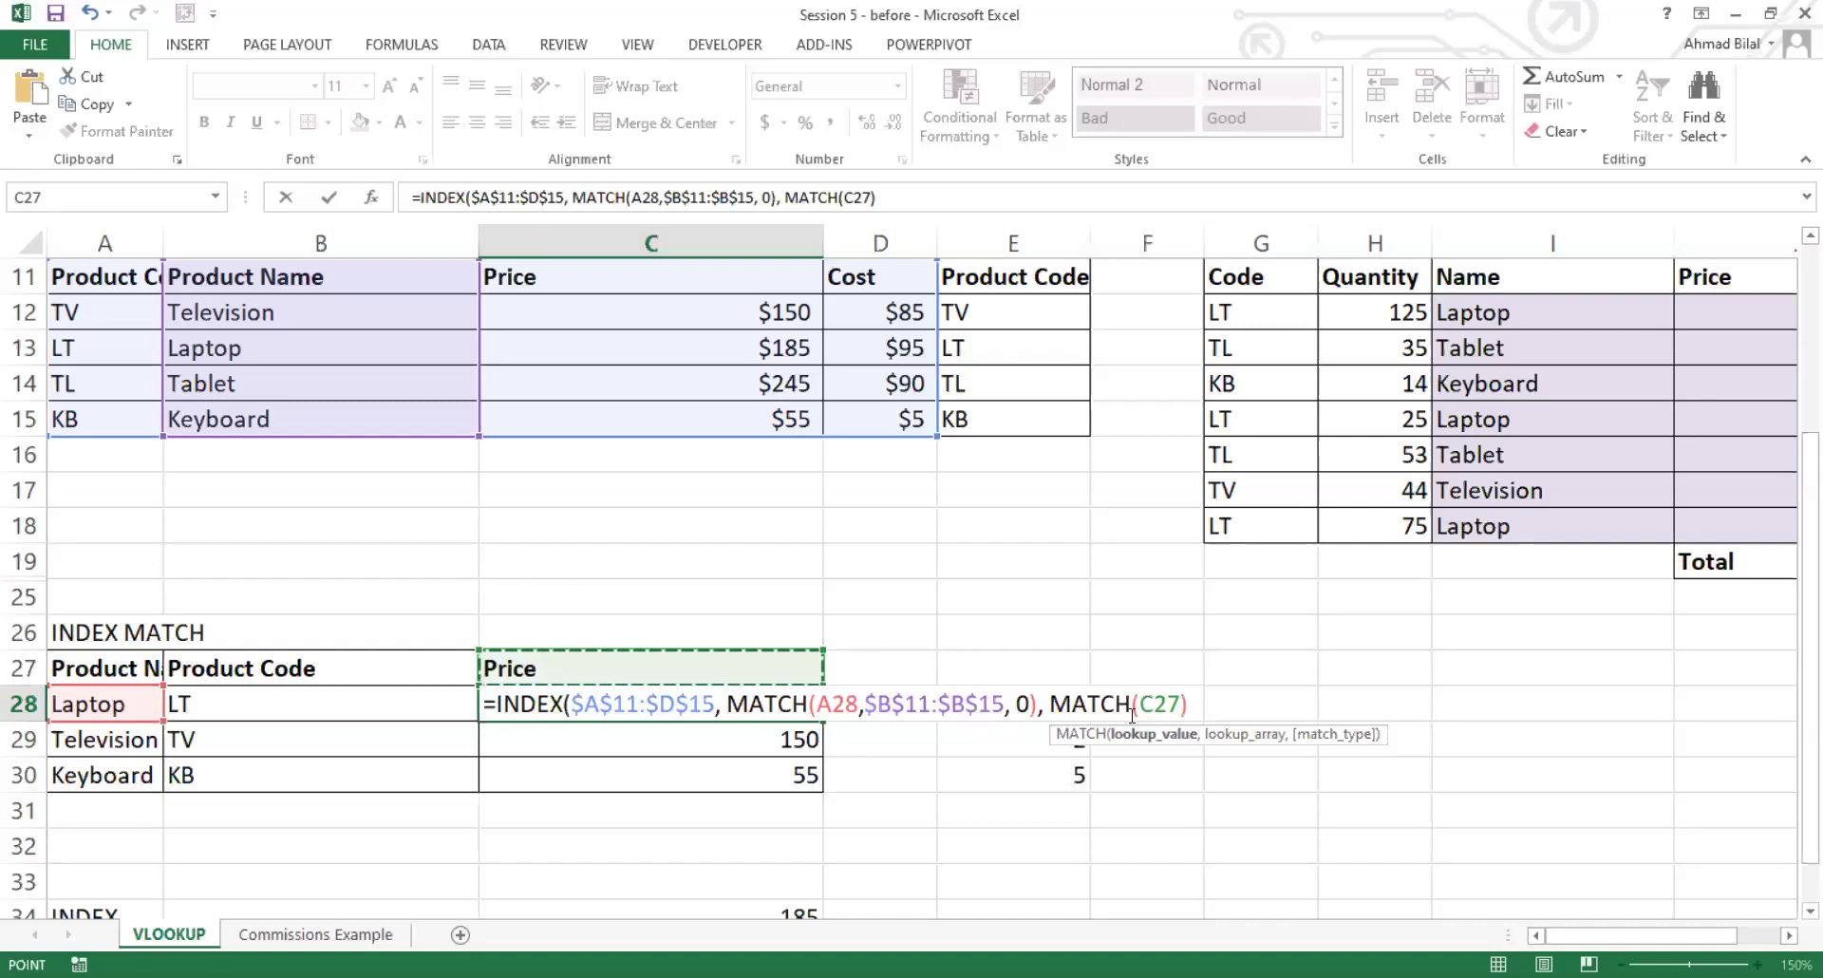
# Step: Complete the column MATCH in C28's INDEX formula with the absolute lookup range $A$11:$E$11 and match type 0
pyautogui.click(1181, 703)
pyautogui.write(',')
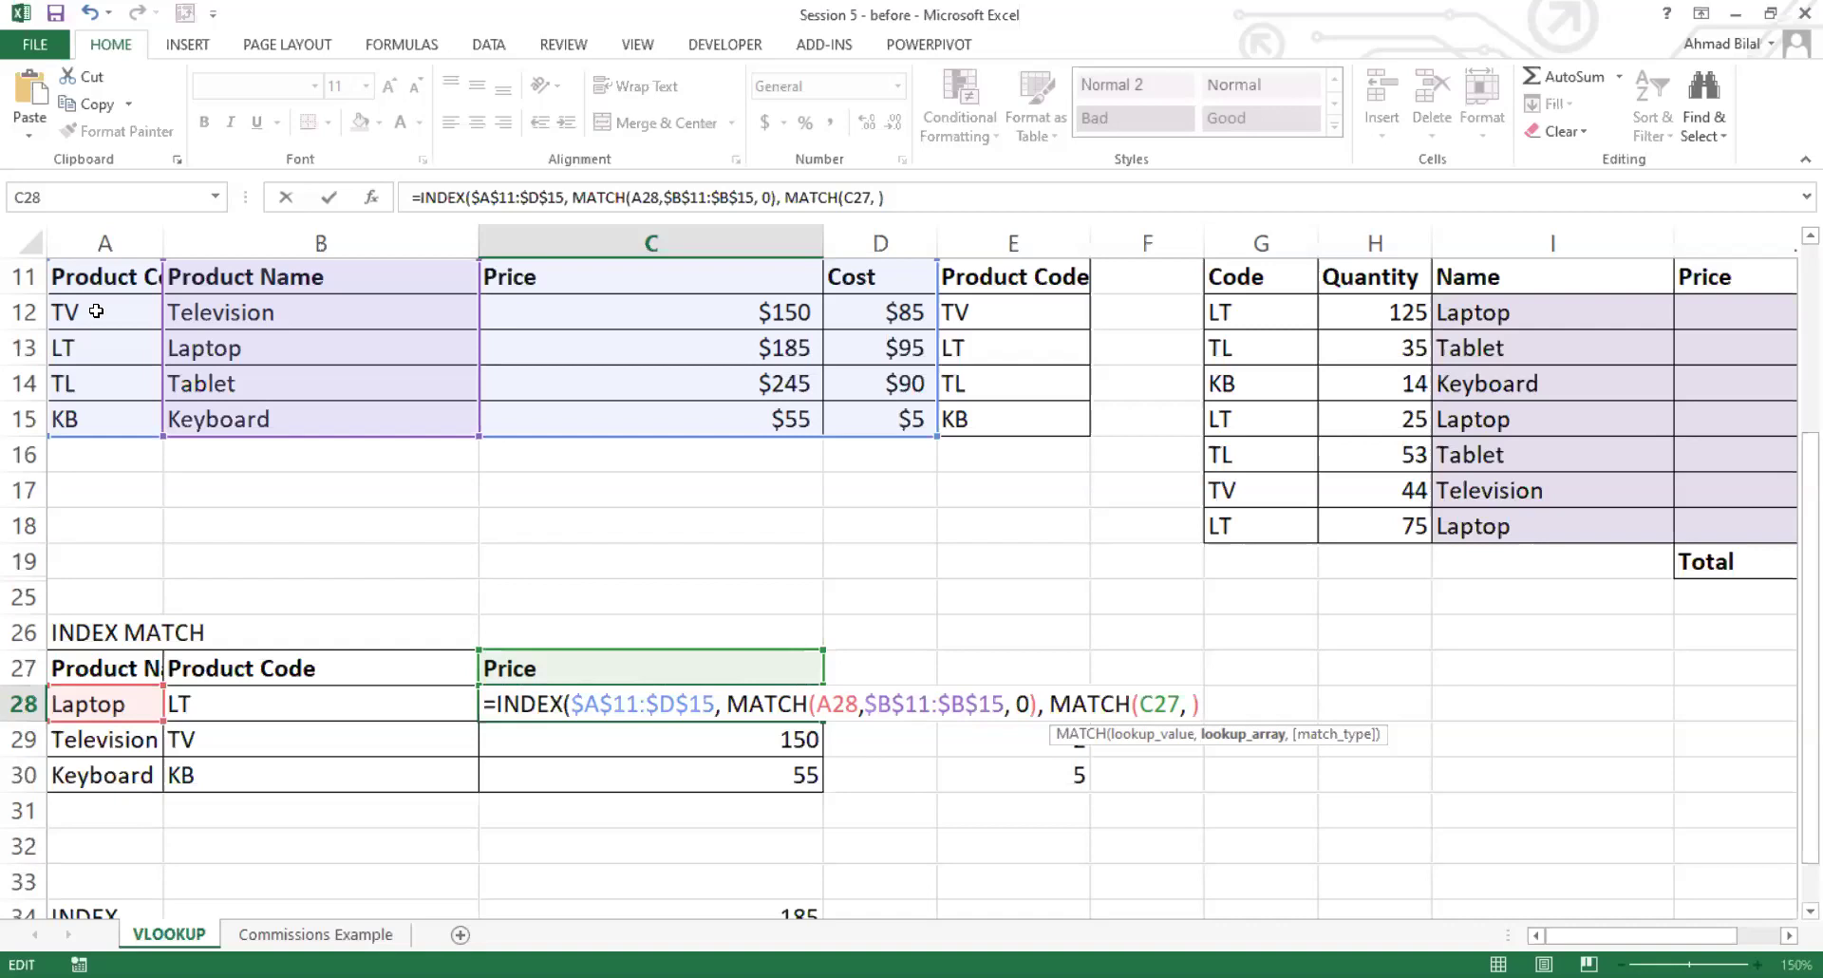
pyautogui.scroll(1, 95, 310)
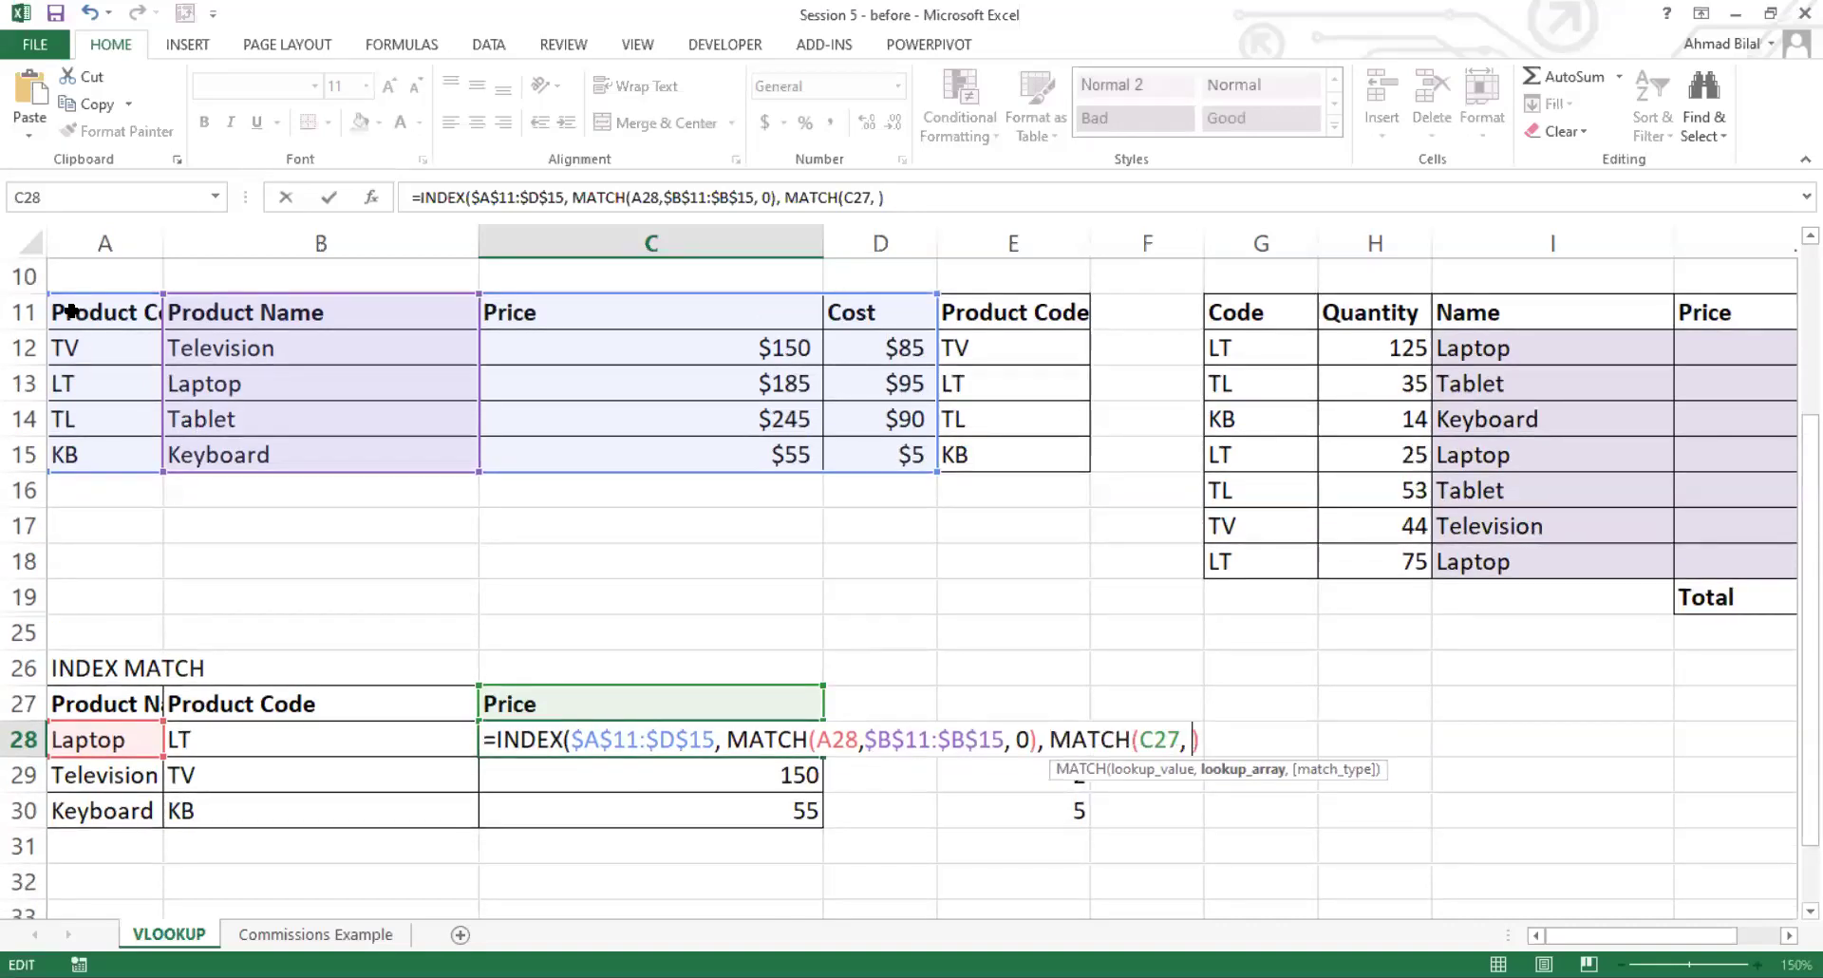
pyautogui.click(71, 311)
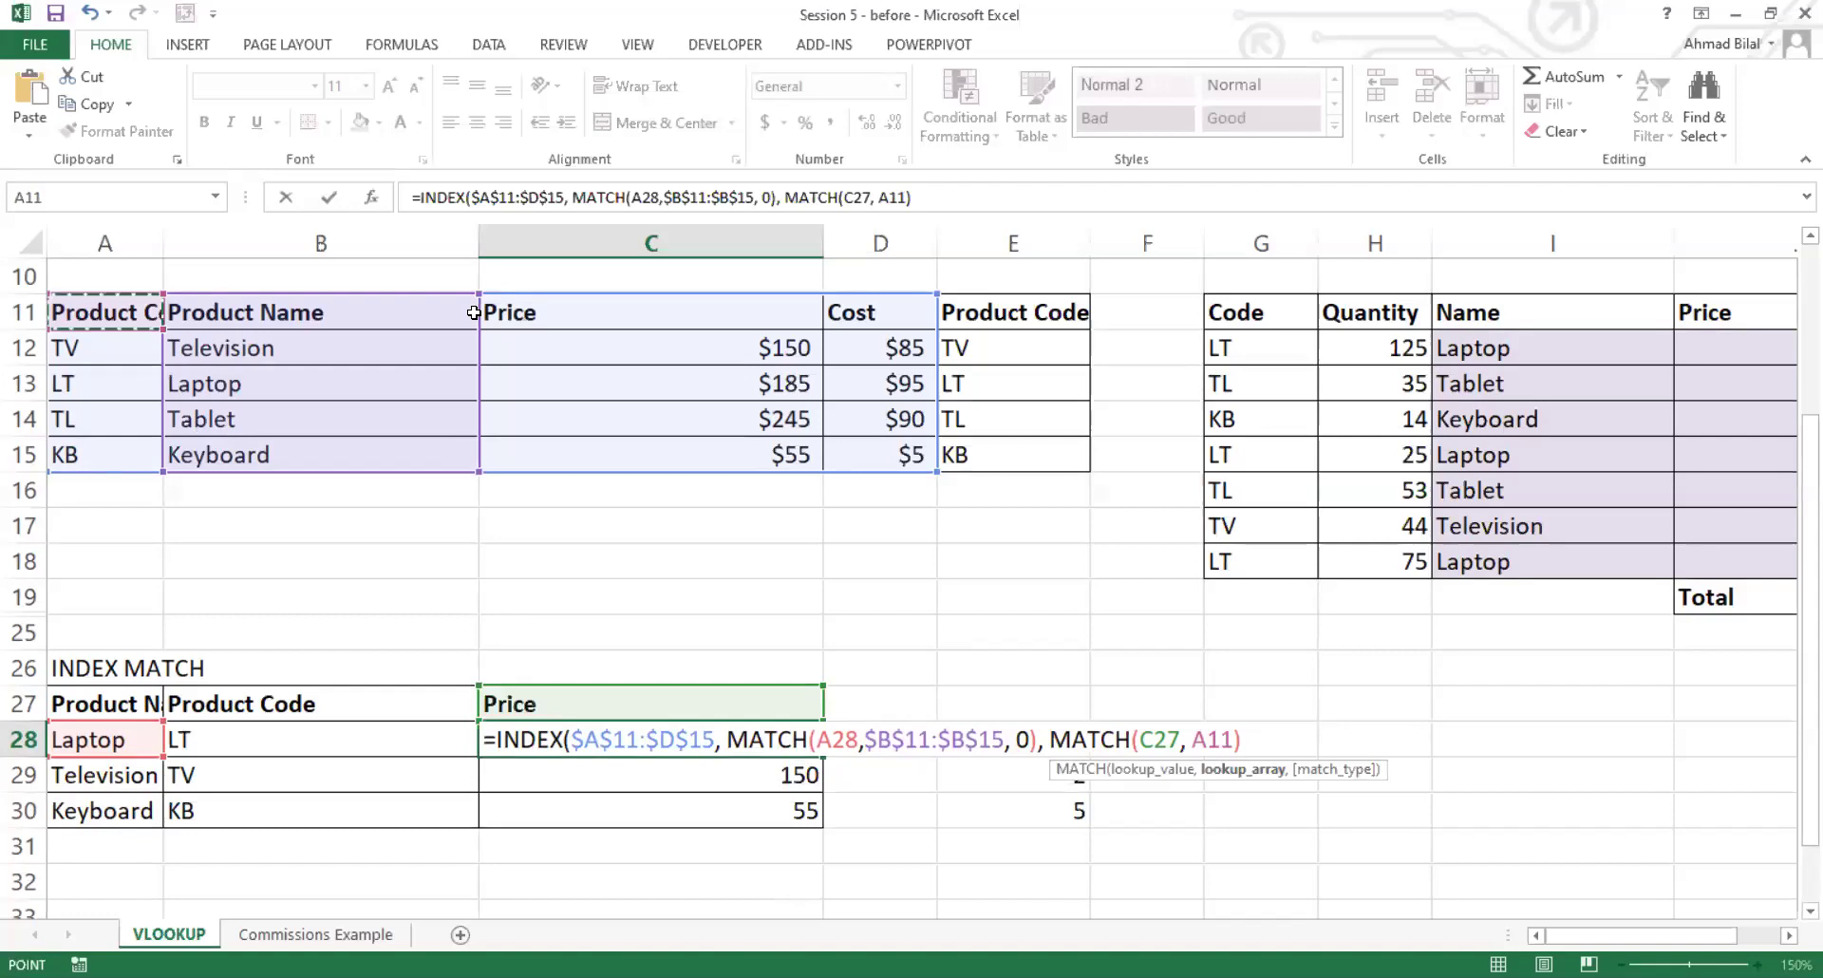
pyautogui.hotkey('ctrl', 'shift', 'Right')
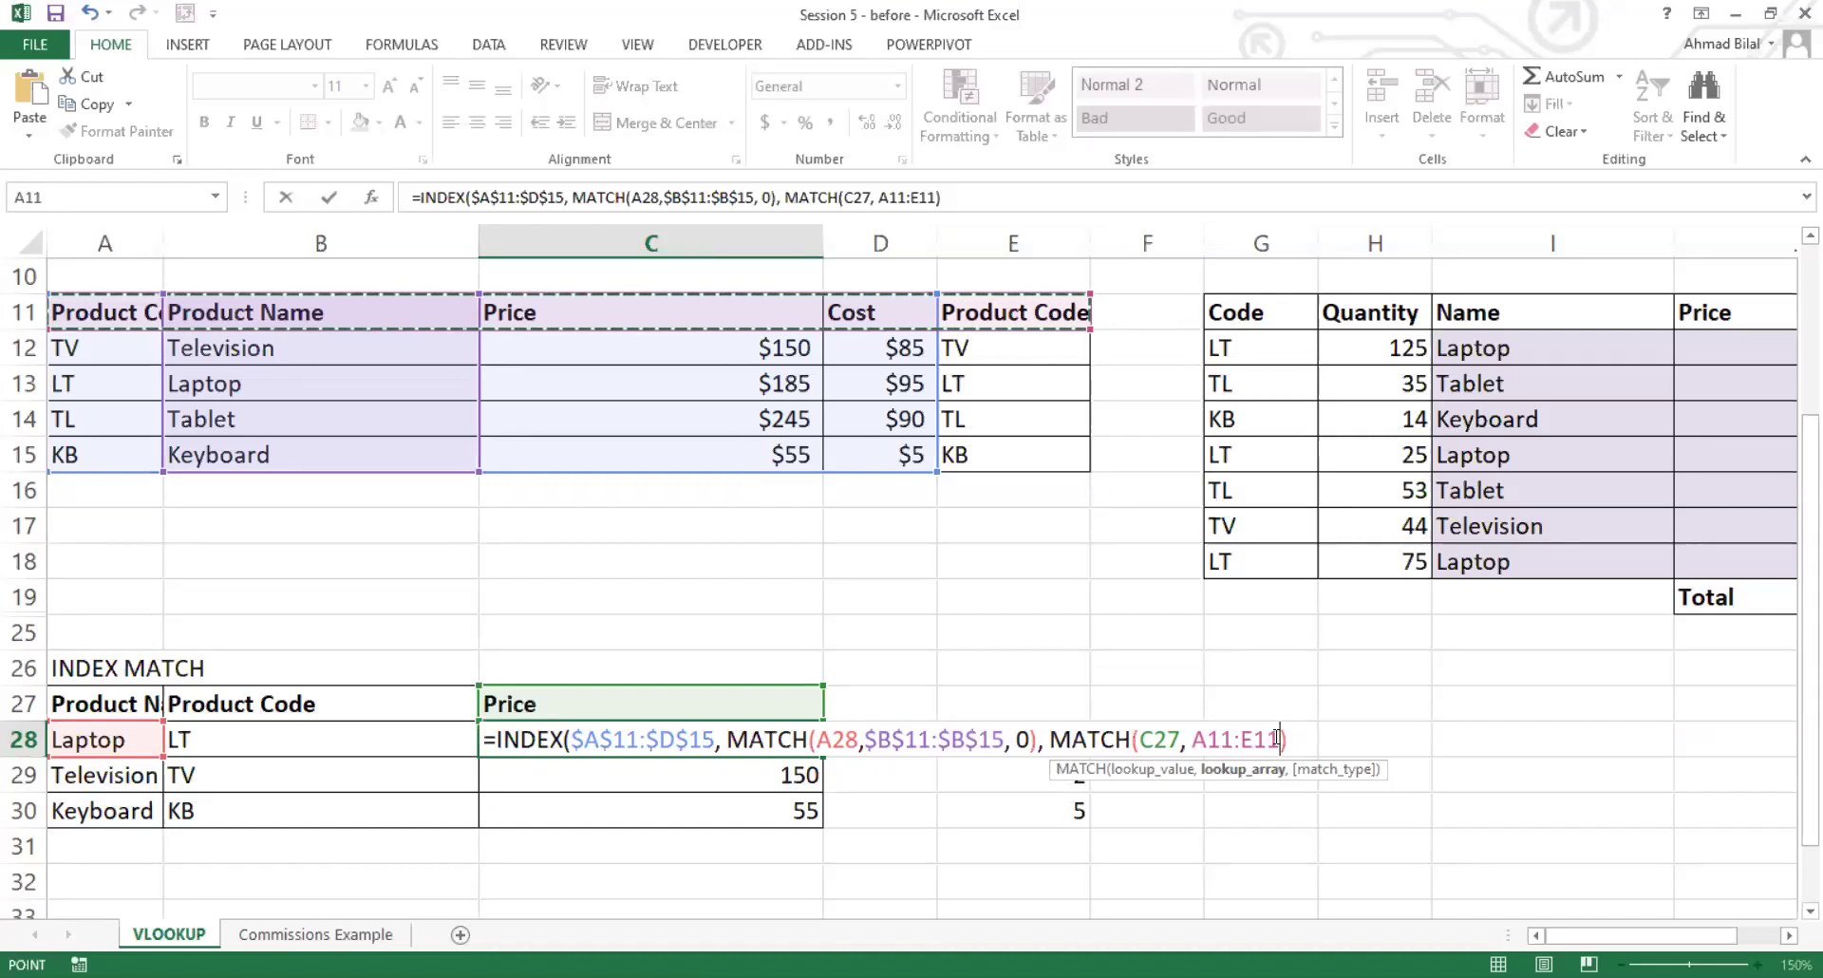
pyautogui.press('F4')
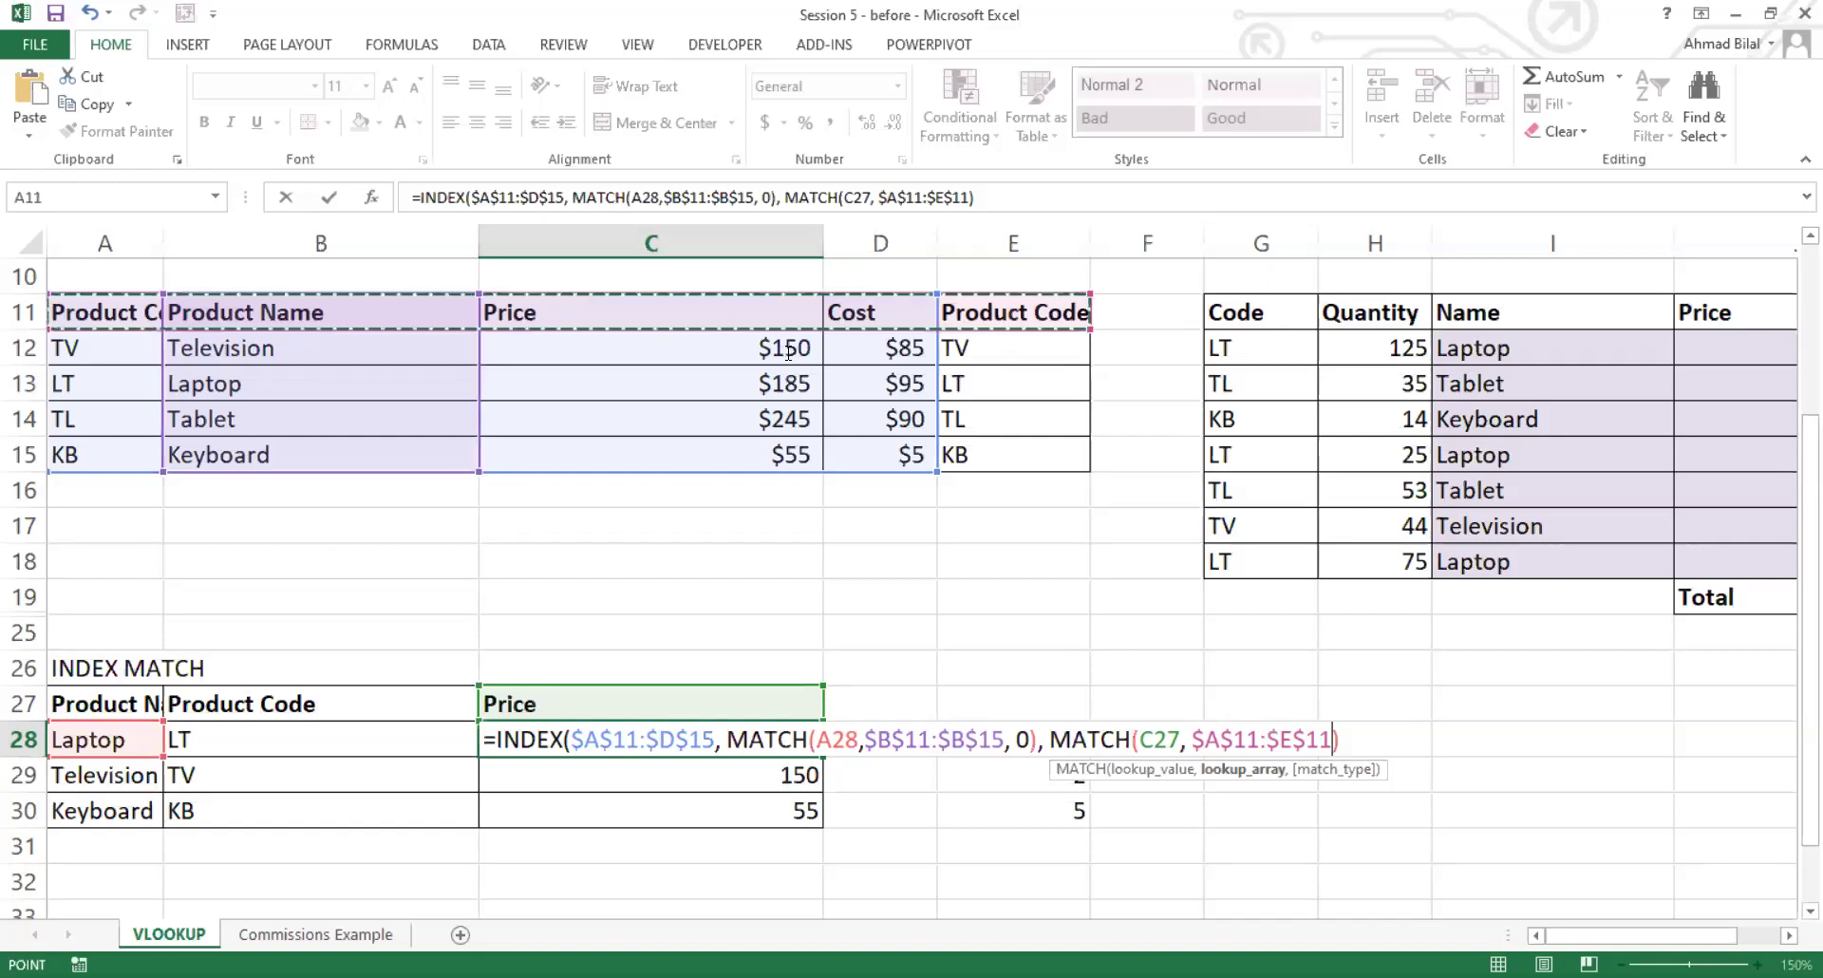
pyautogui.write(', ')
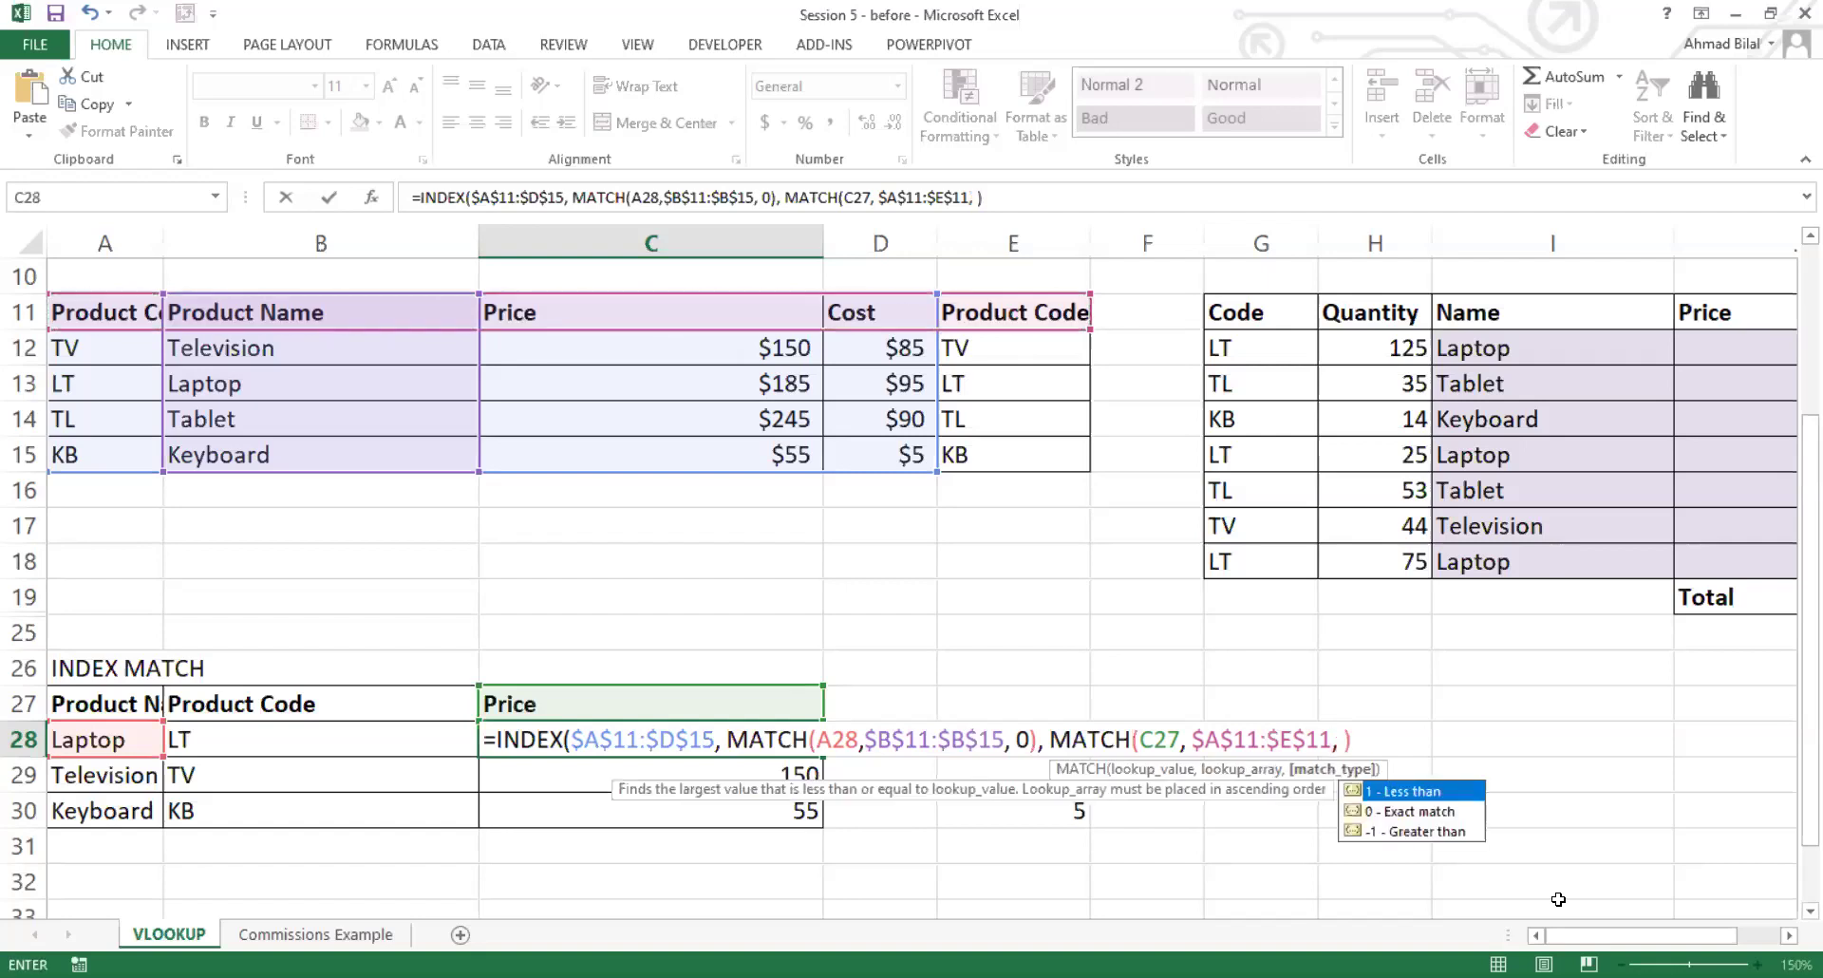
pyautogui.write('0')
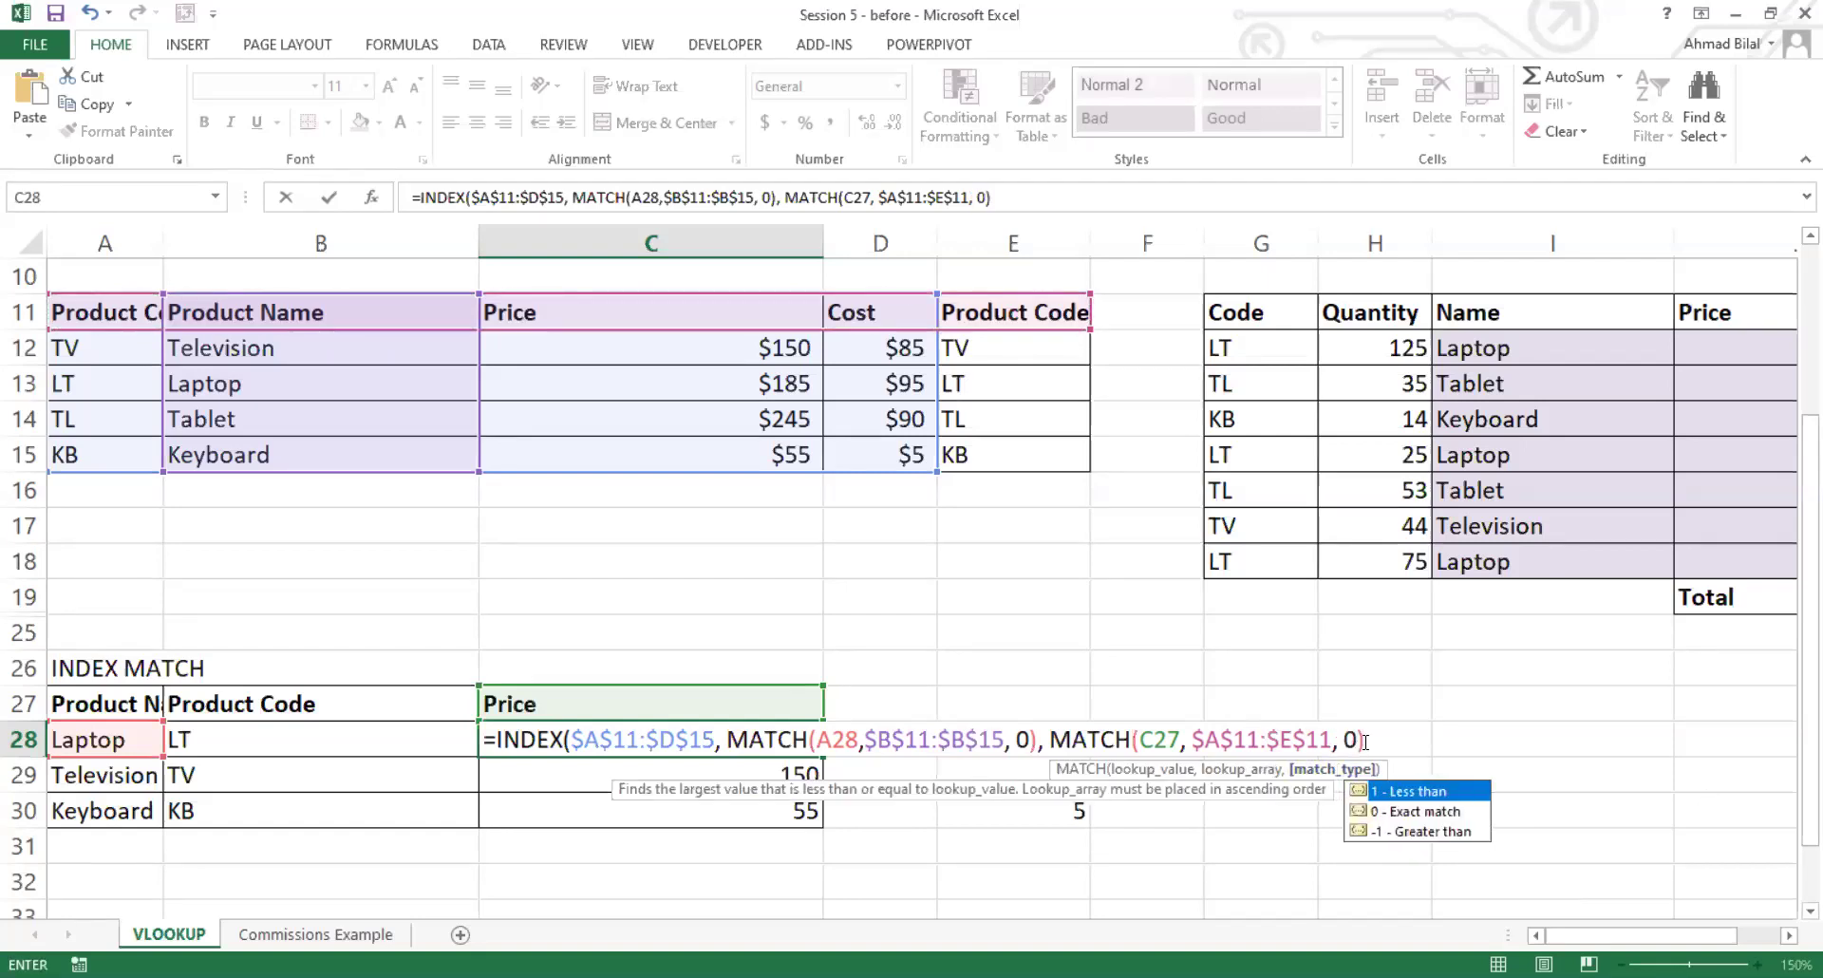
# Step: Shorten the column MATCH's lookup range in C28 to $A$11:$D$11 and enter the formula, accepting the suggested correction
pyautogui.click(1050, 738)
pyautogui.moveTo(1049, 739); pyautogui.dragTo(1404, 750)
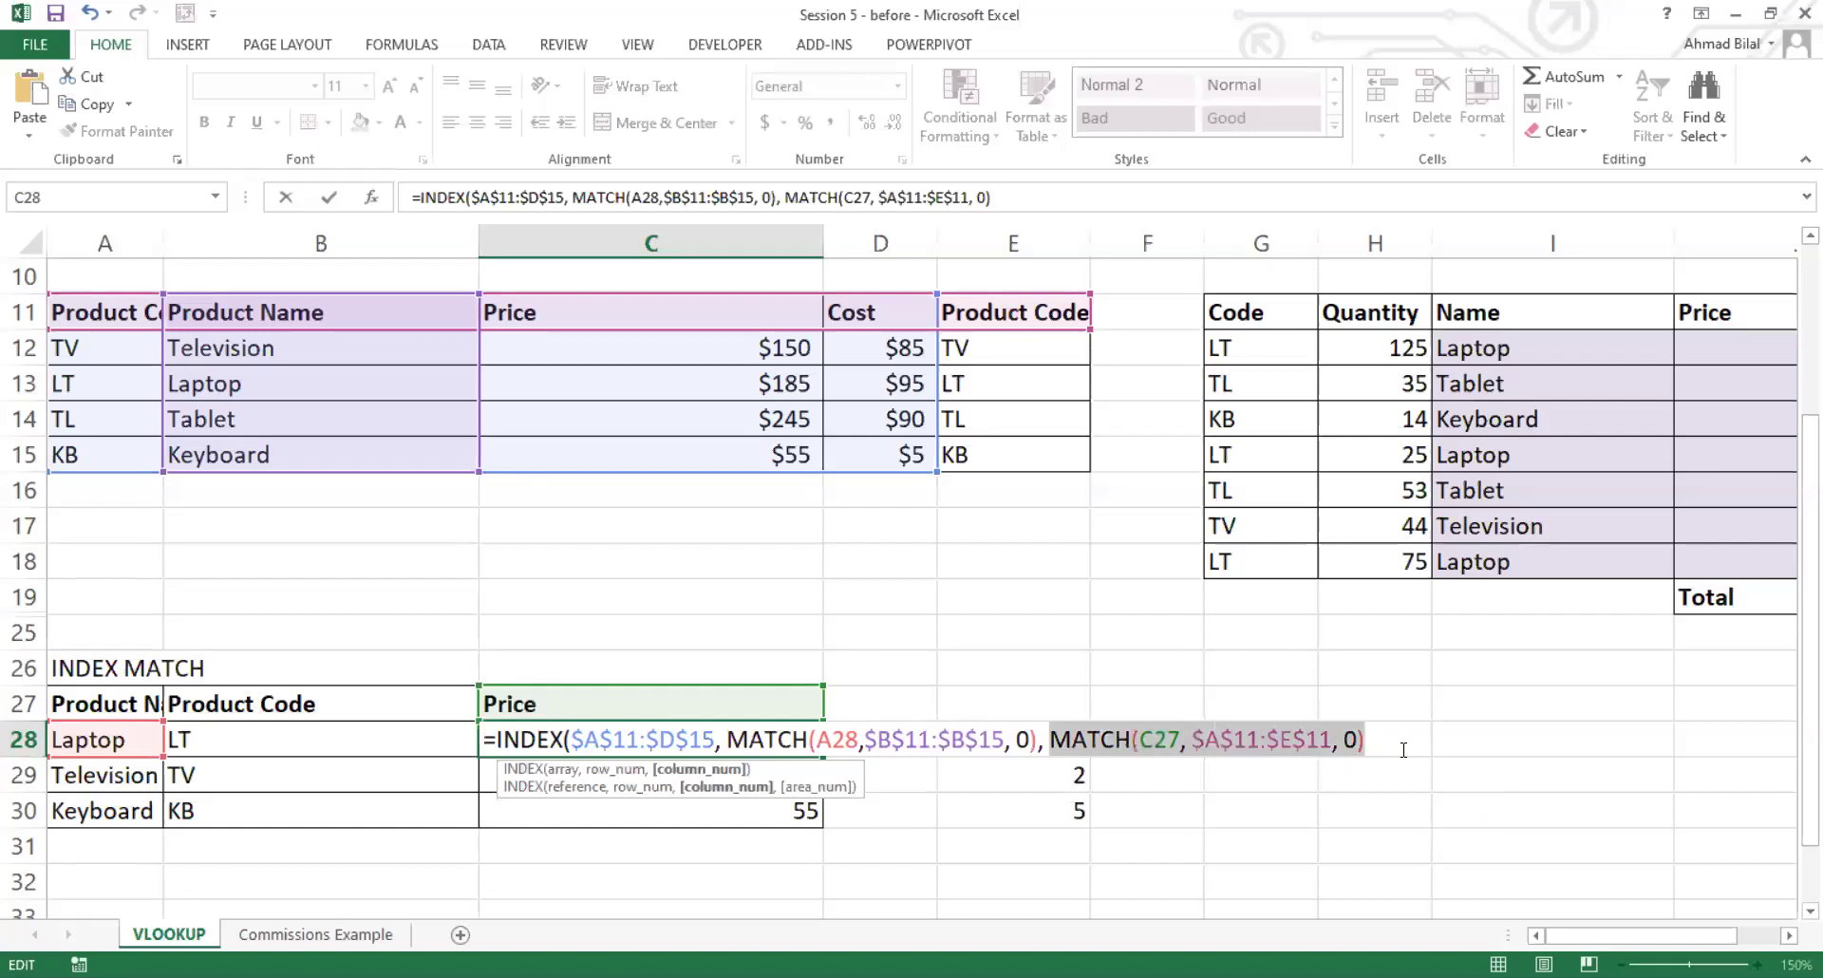
pyautogui.click(1268, 742)
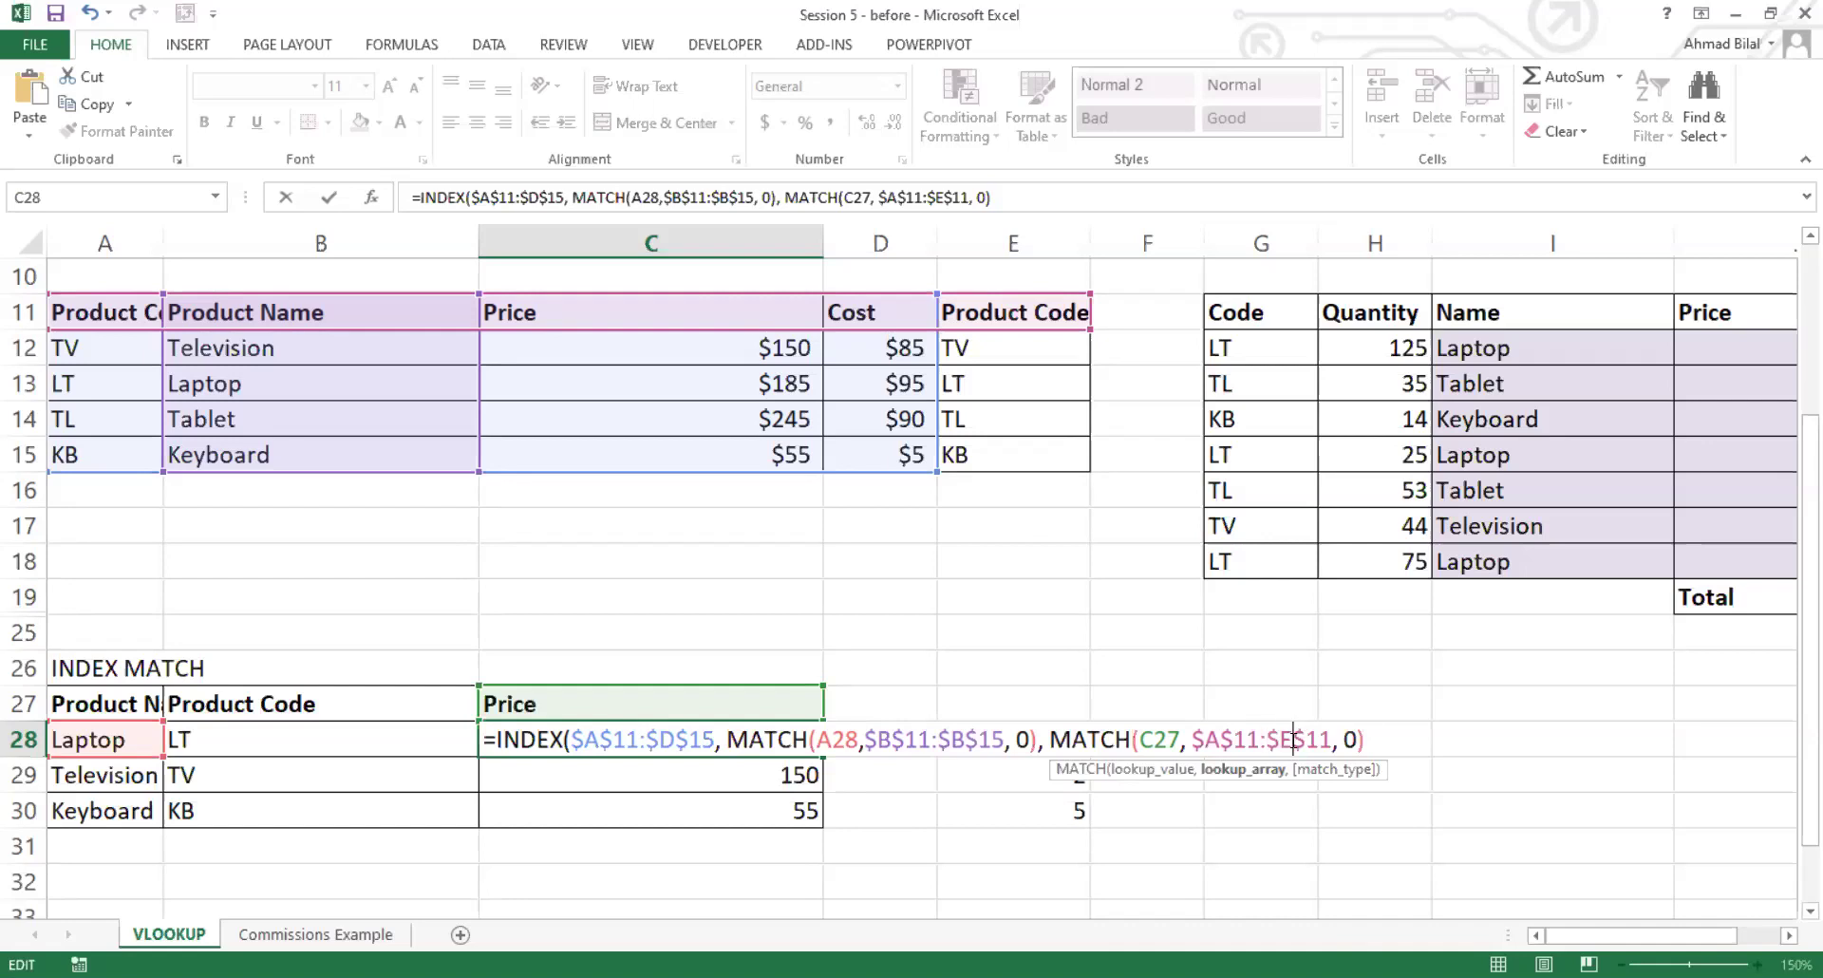
pyautogui.press('BackSpace')
pyautogui.write('D')
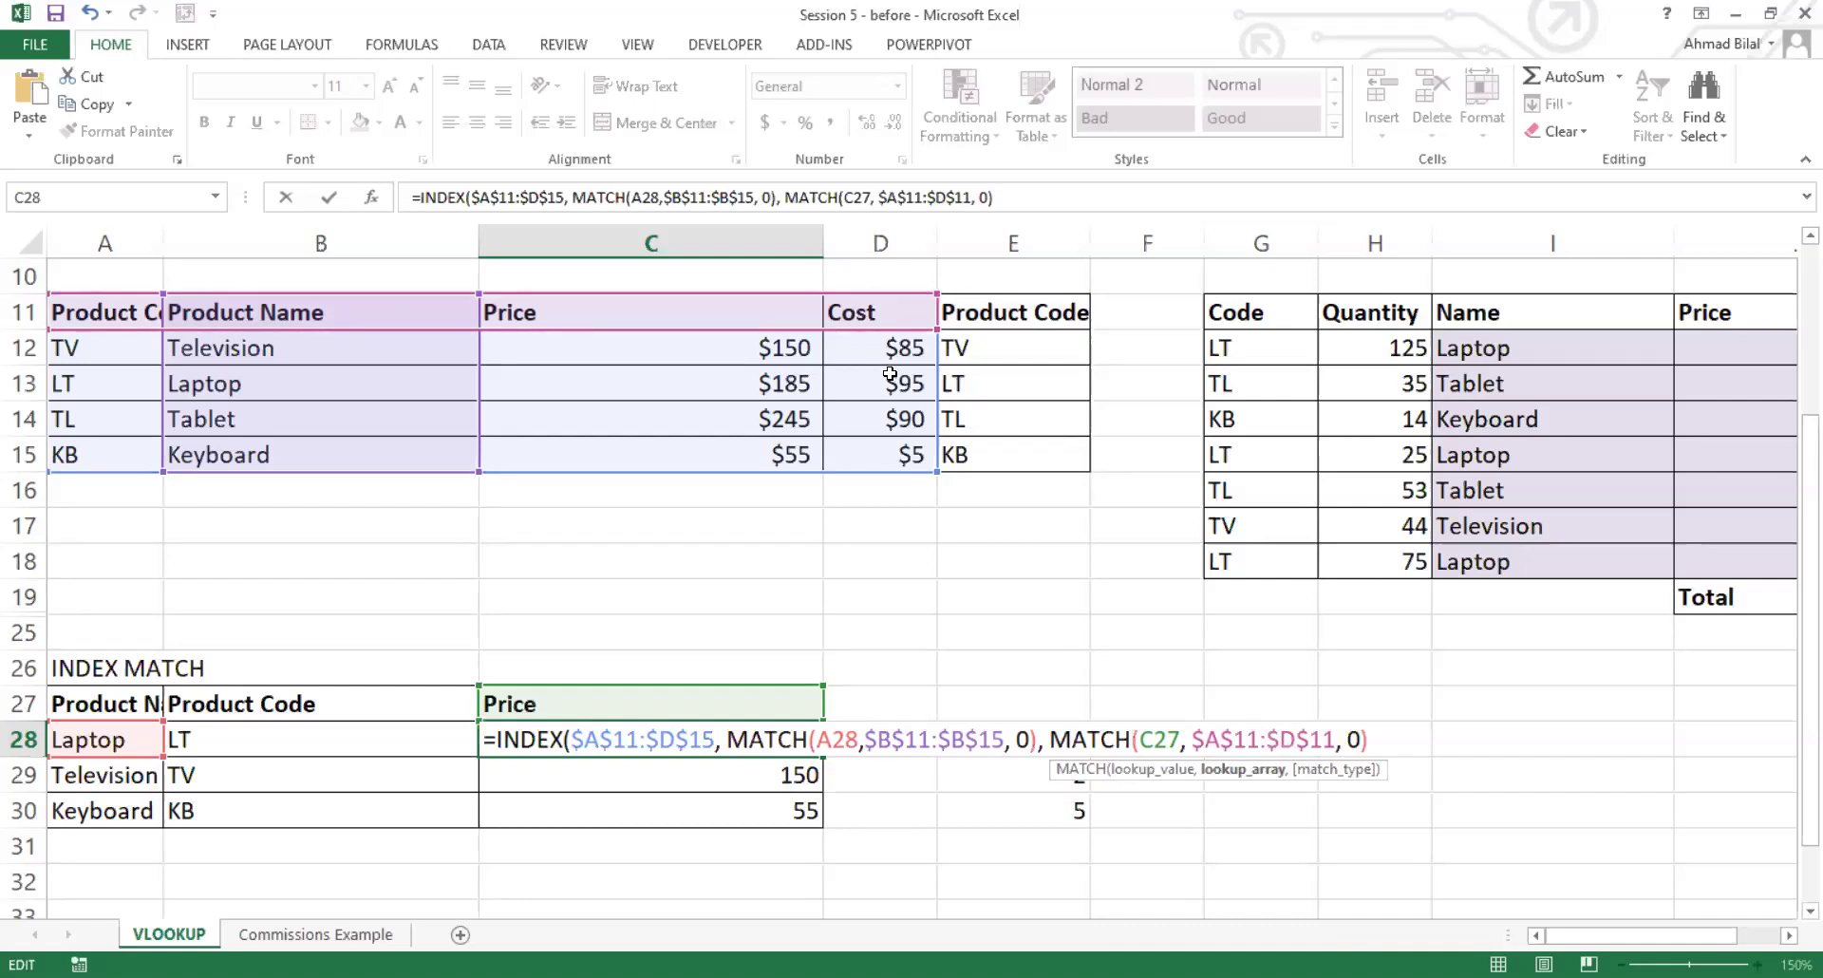
pyautogui.click(1341, 738)
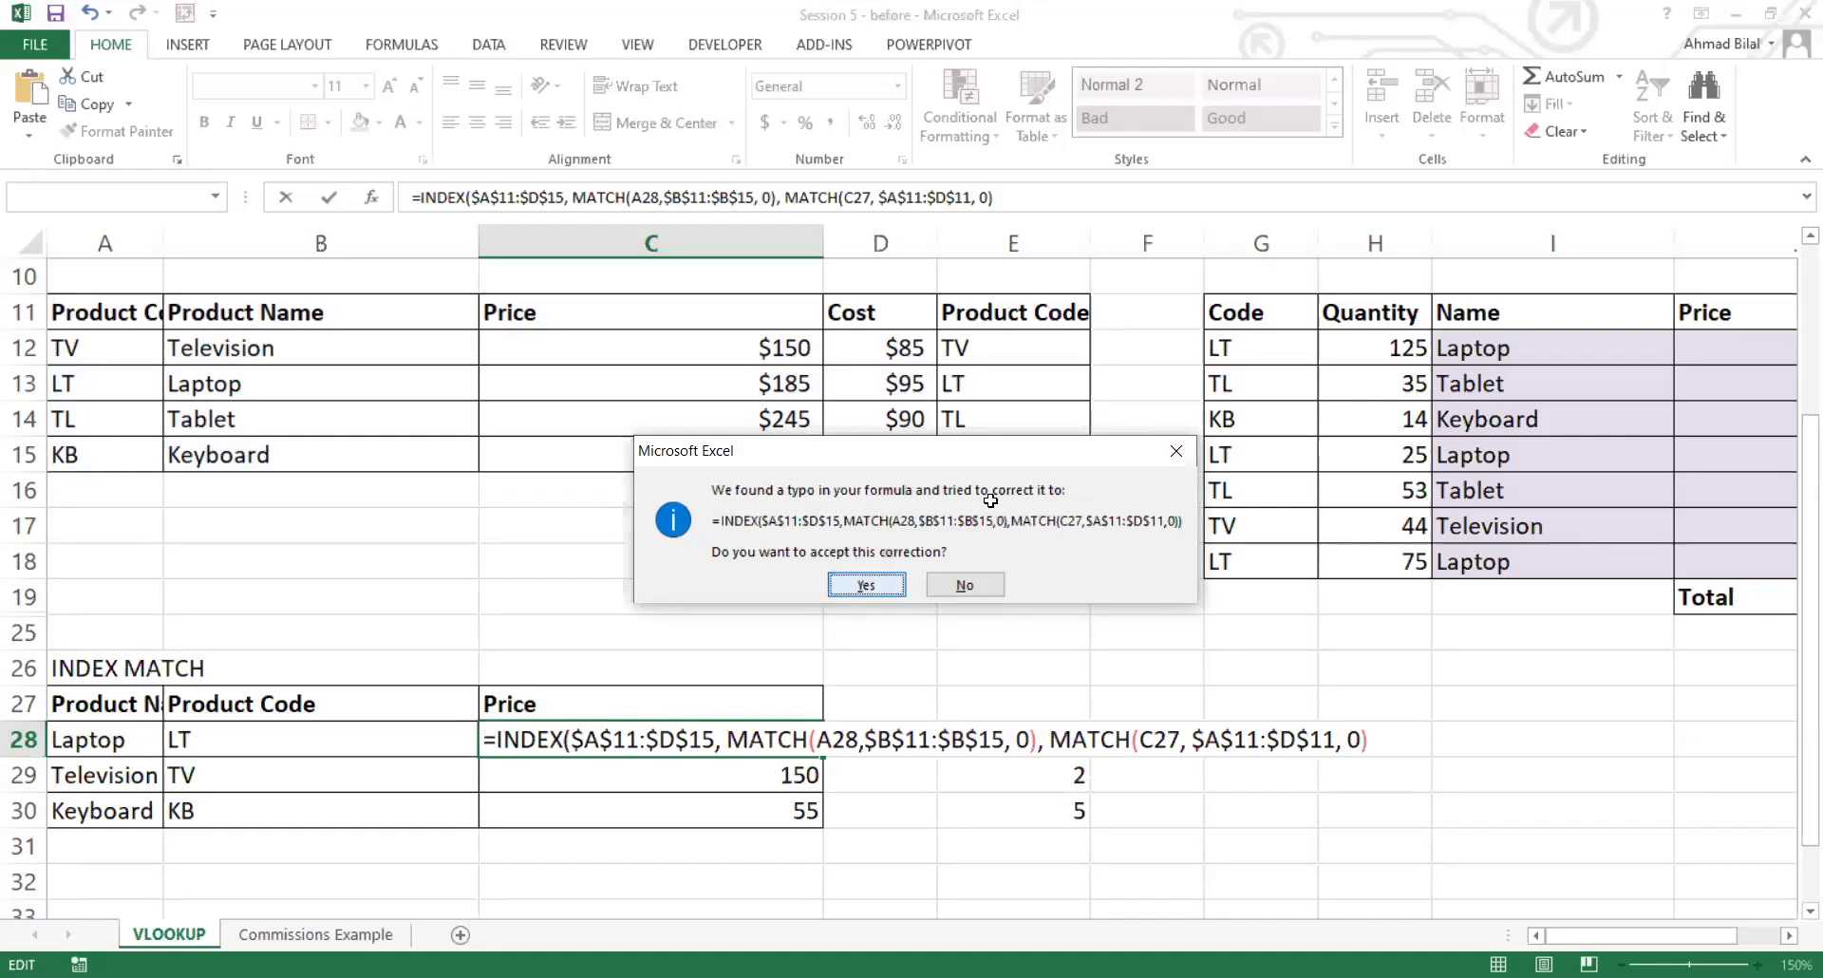
pyautogui.press('Return')
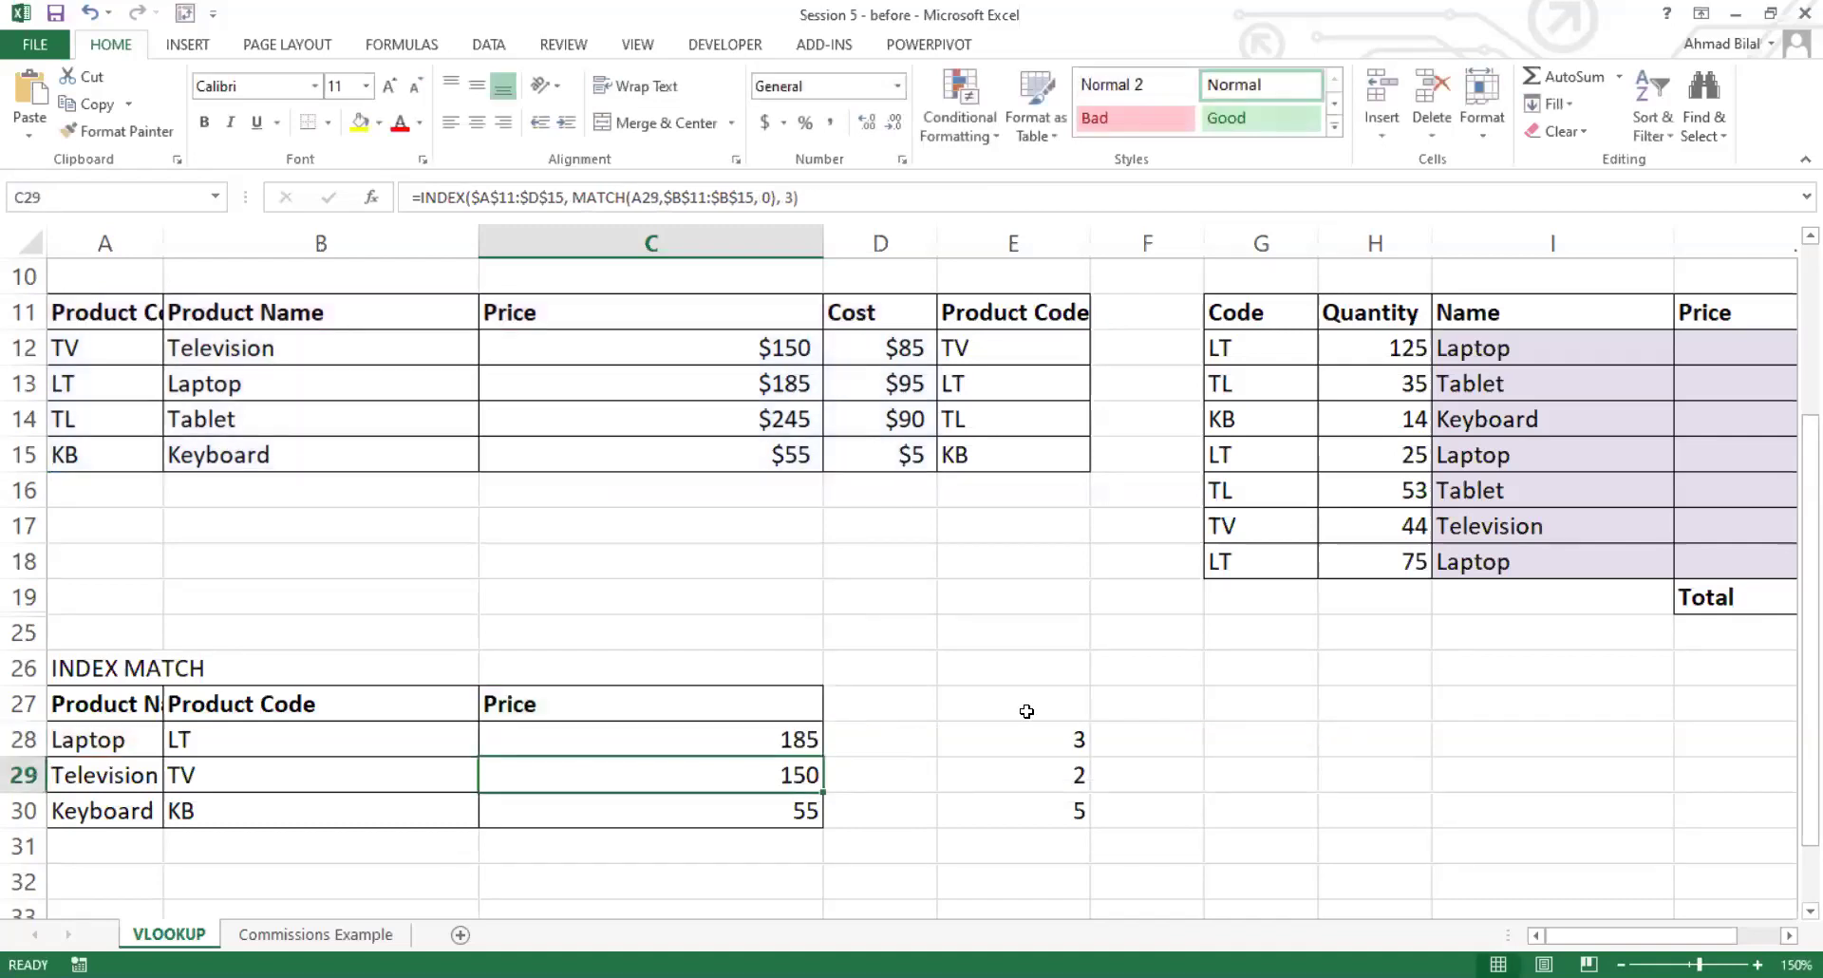
# Step: Review the INDEX MATCH formula in C28 and fill it down through C30
pyautogui.click(767, 740)
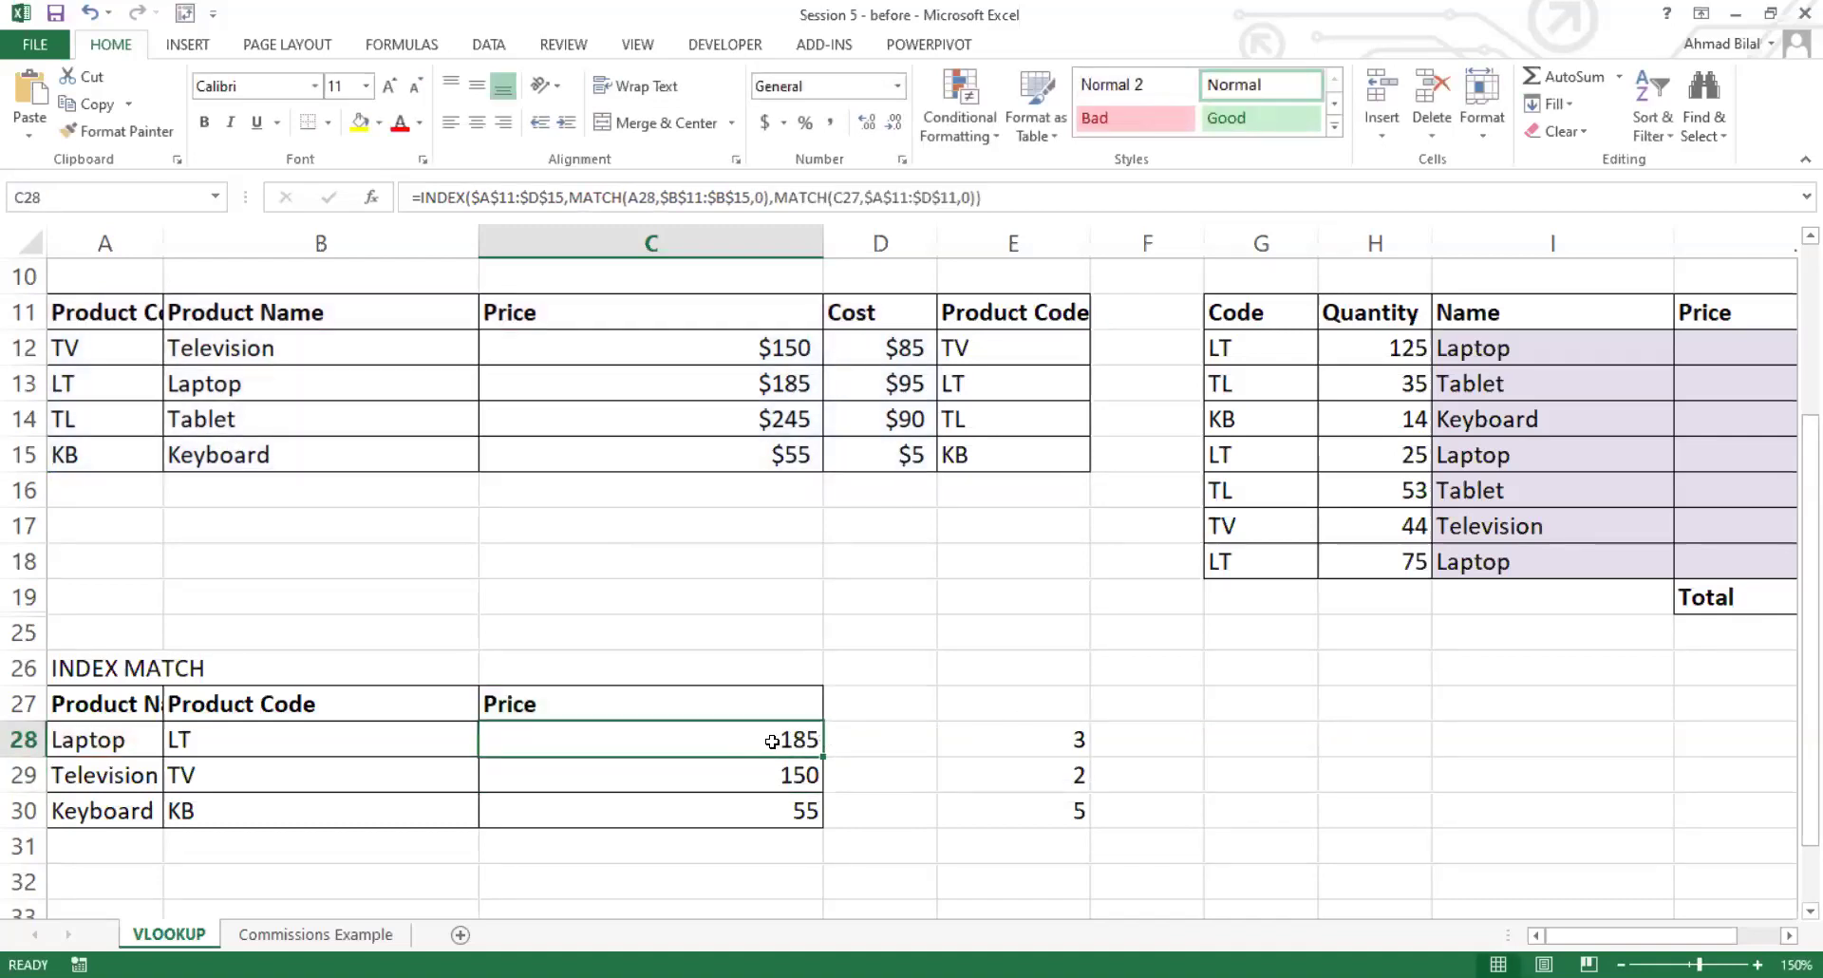
pyautogui.doubleClick(772, 740)
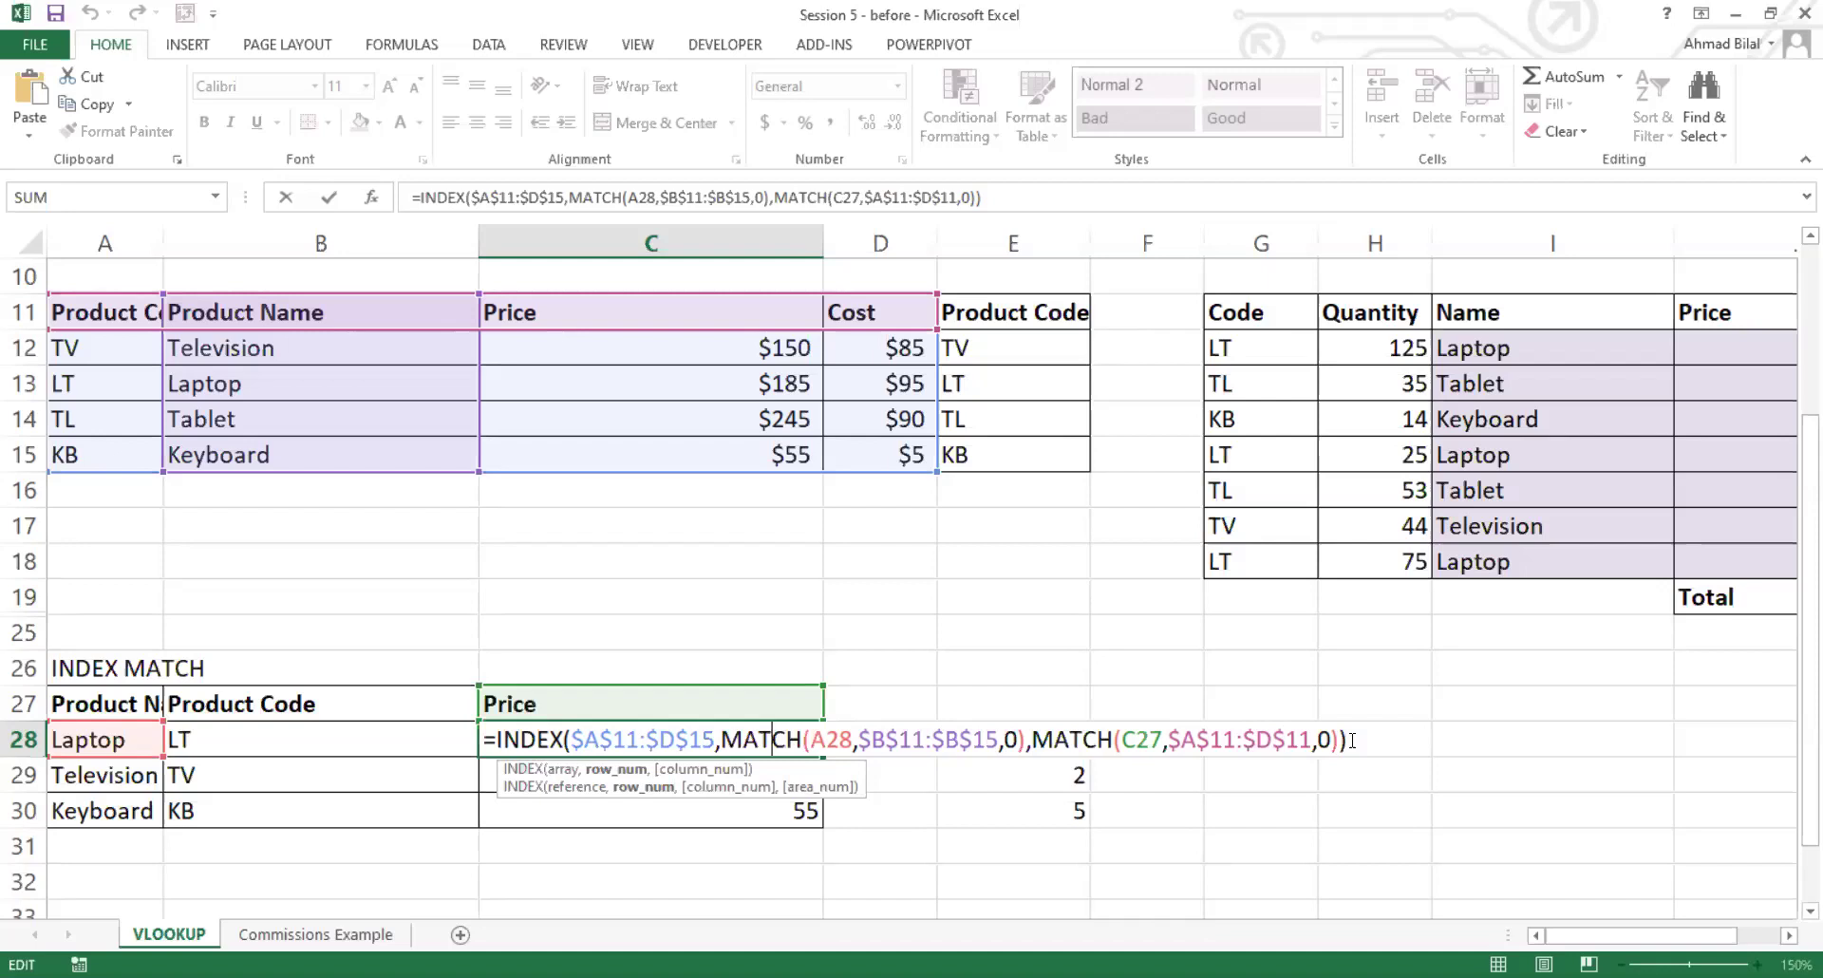
pyautogui.hotkey('ctrl', 'Return')
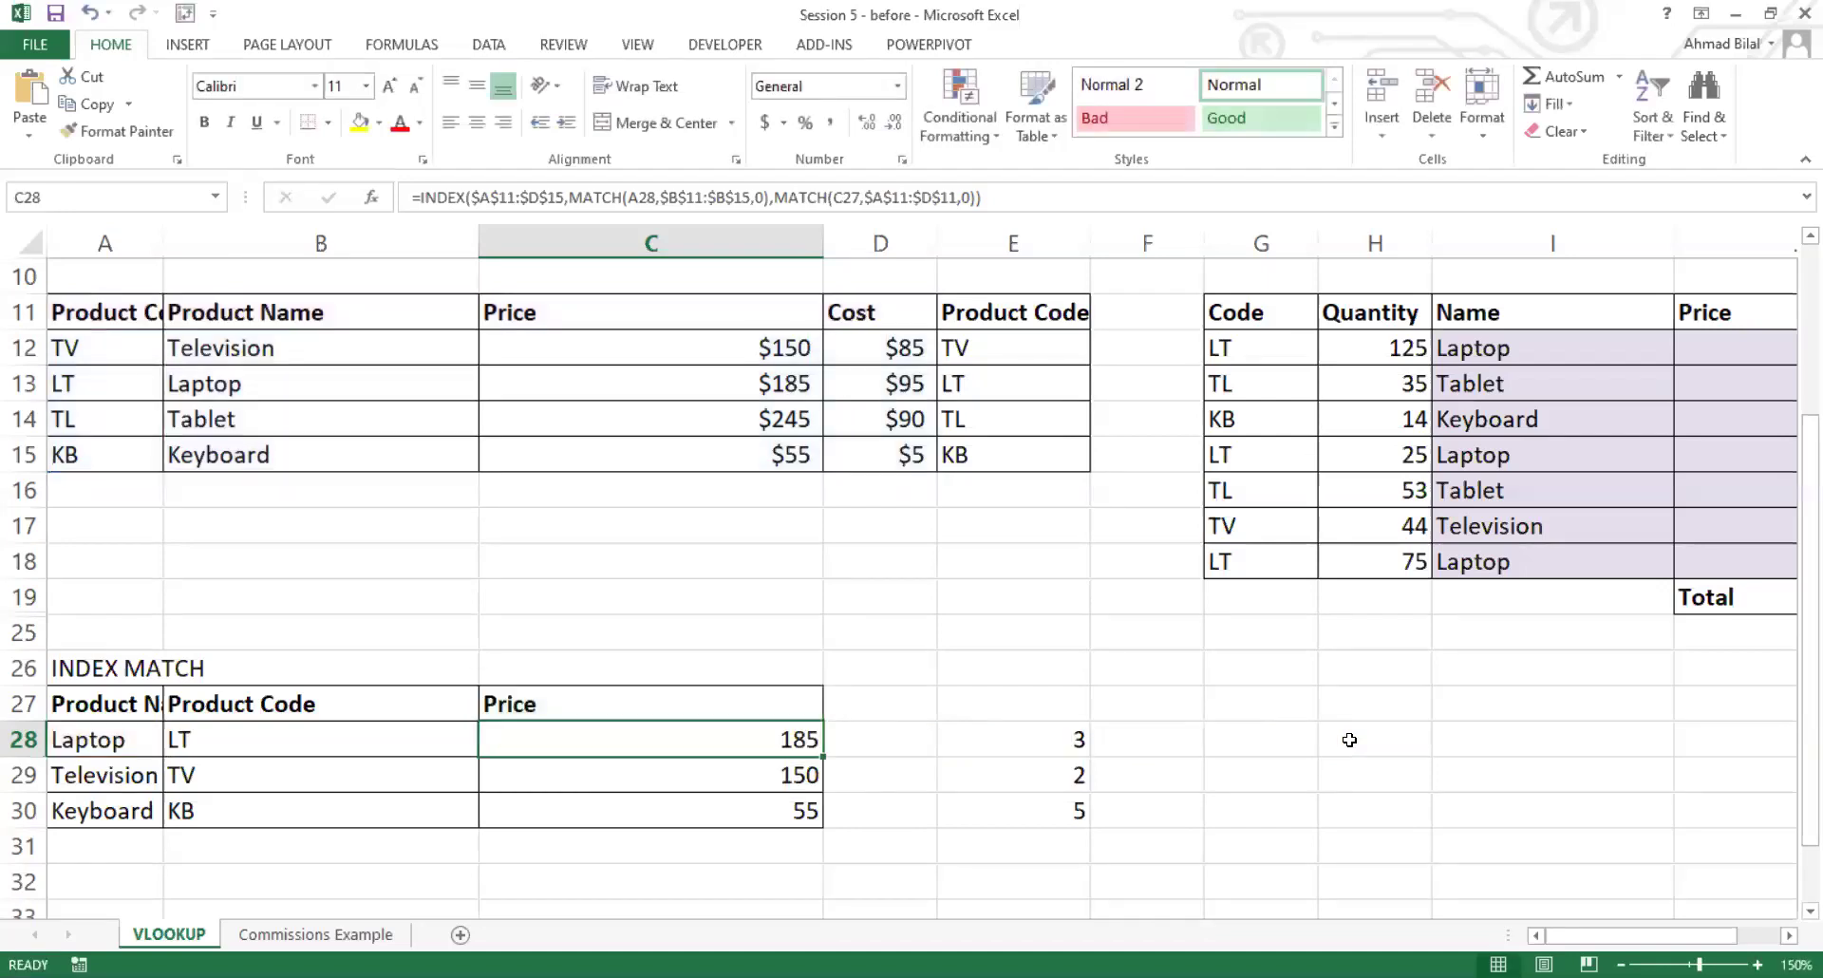
pyautogui.doubleClick(788, 732)
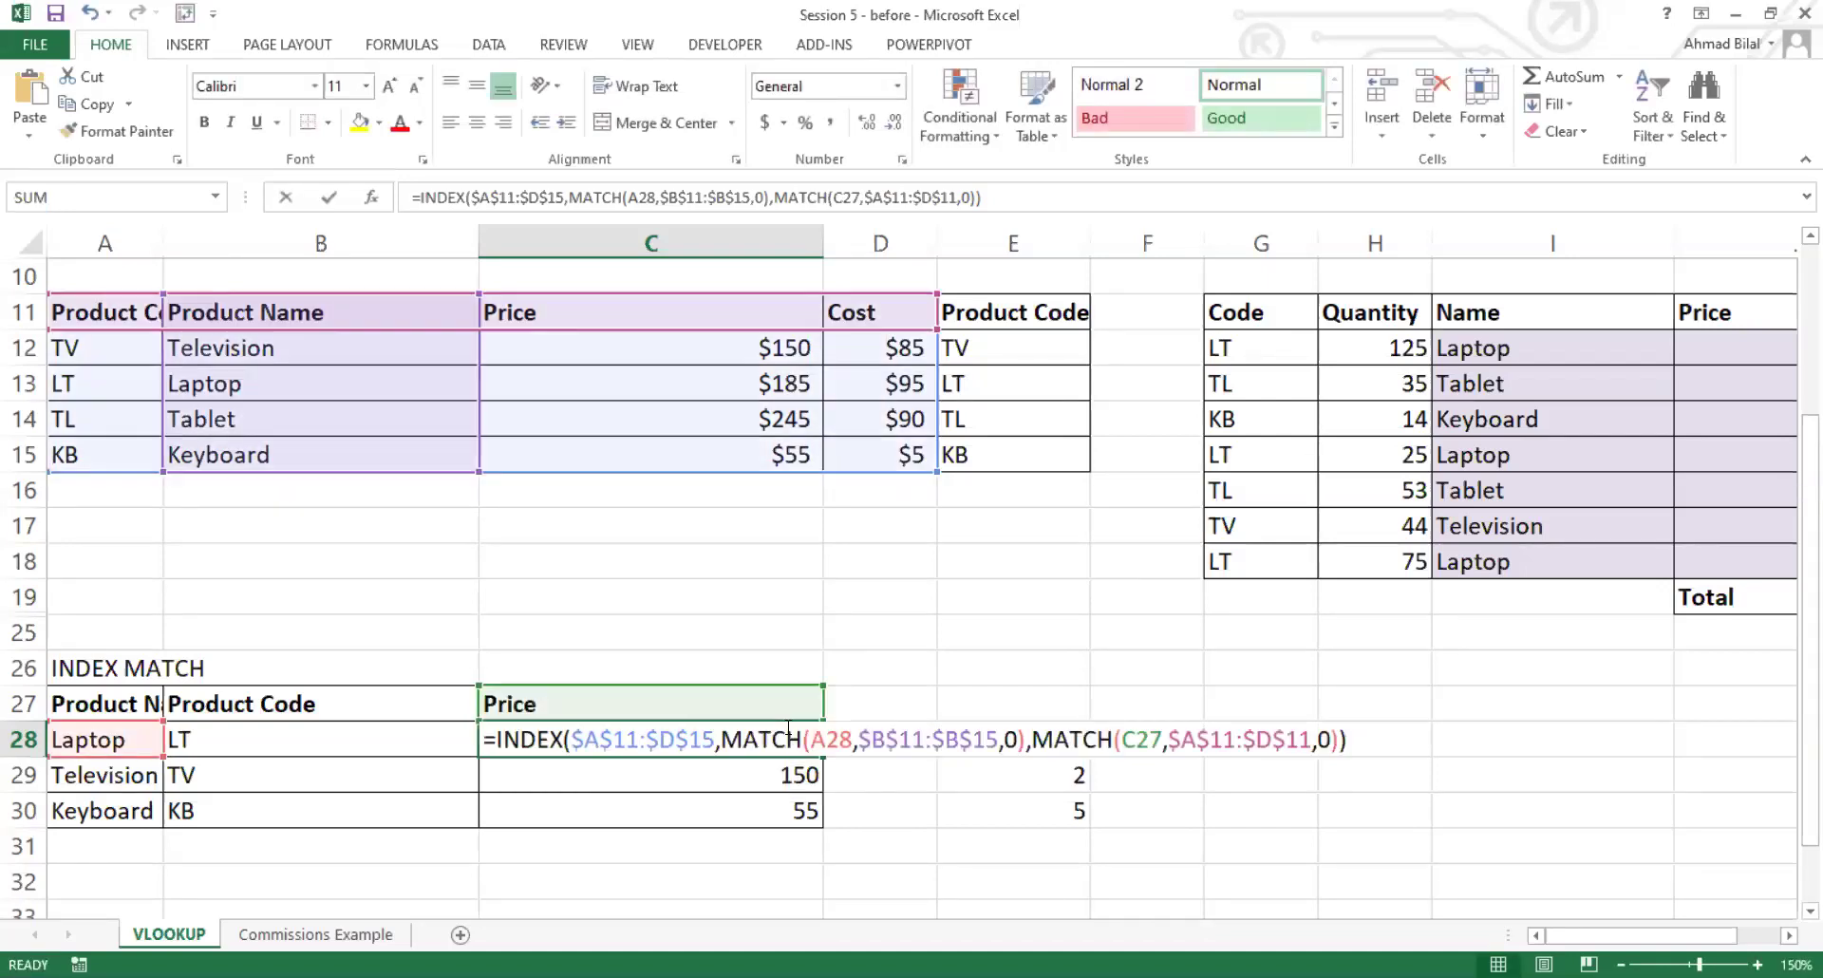
pyautogui.hotkey('ctrl', 'Return')
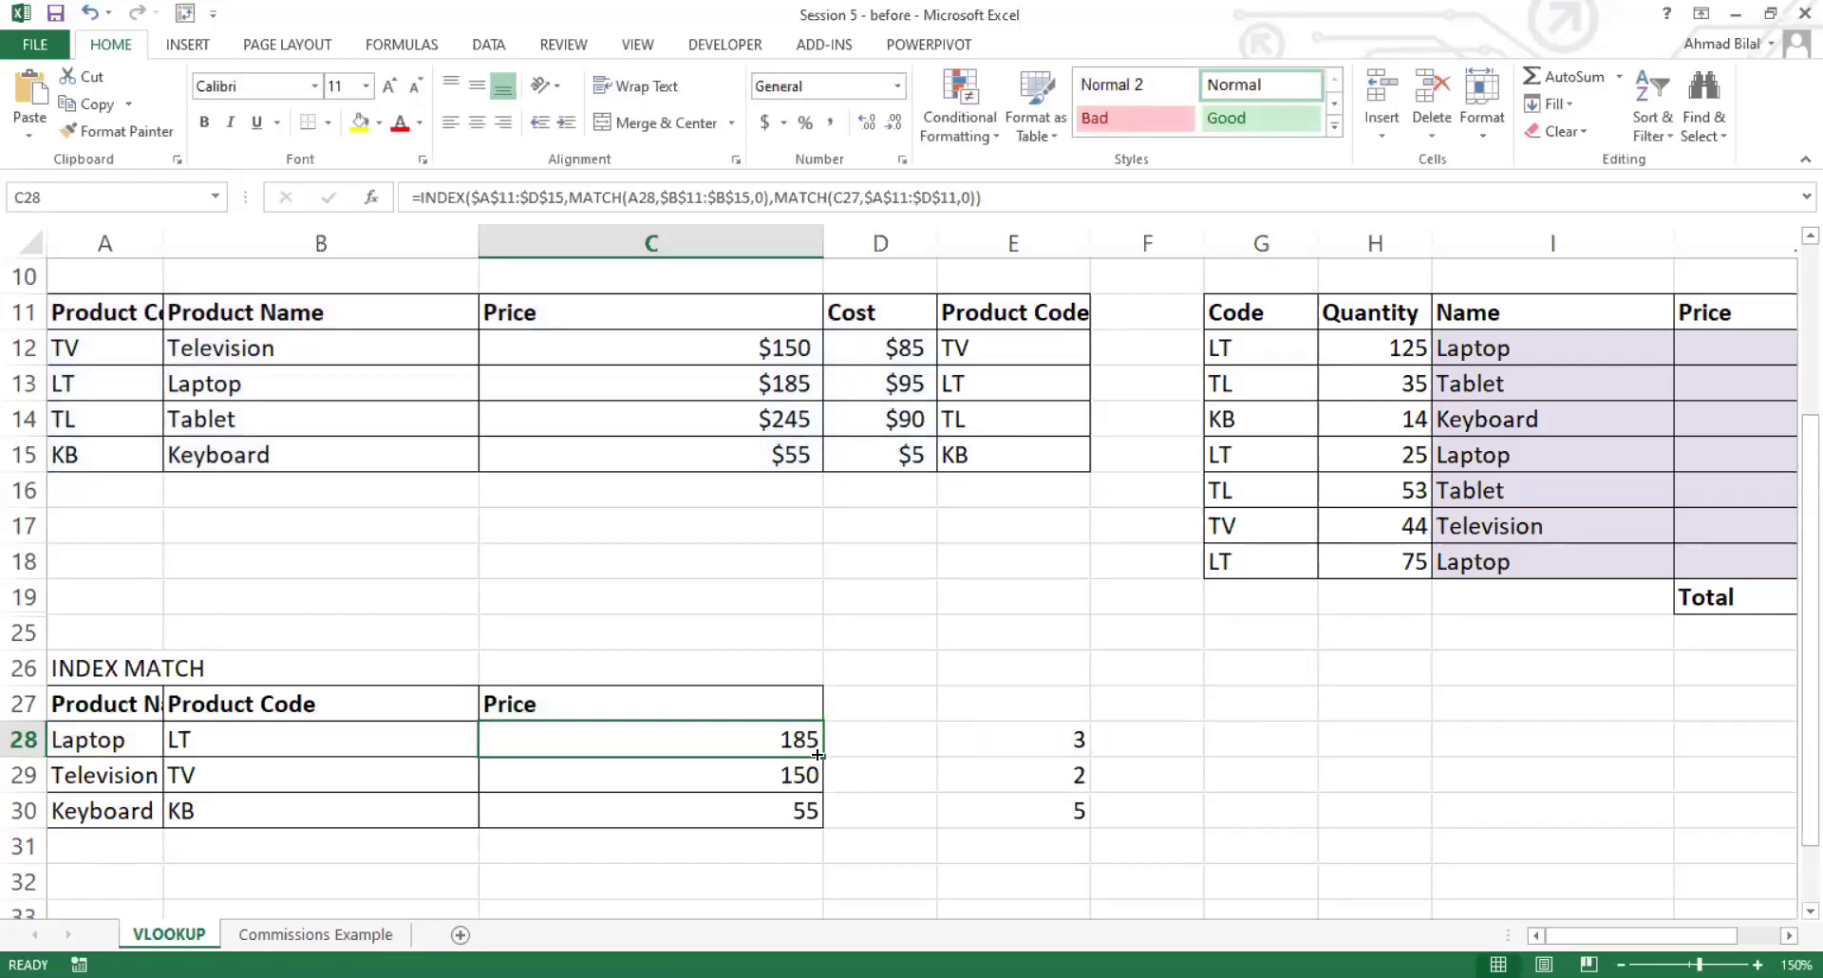
pyautogui.doubleClick(820, 756)
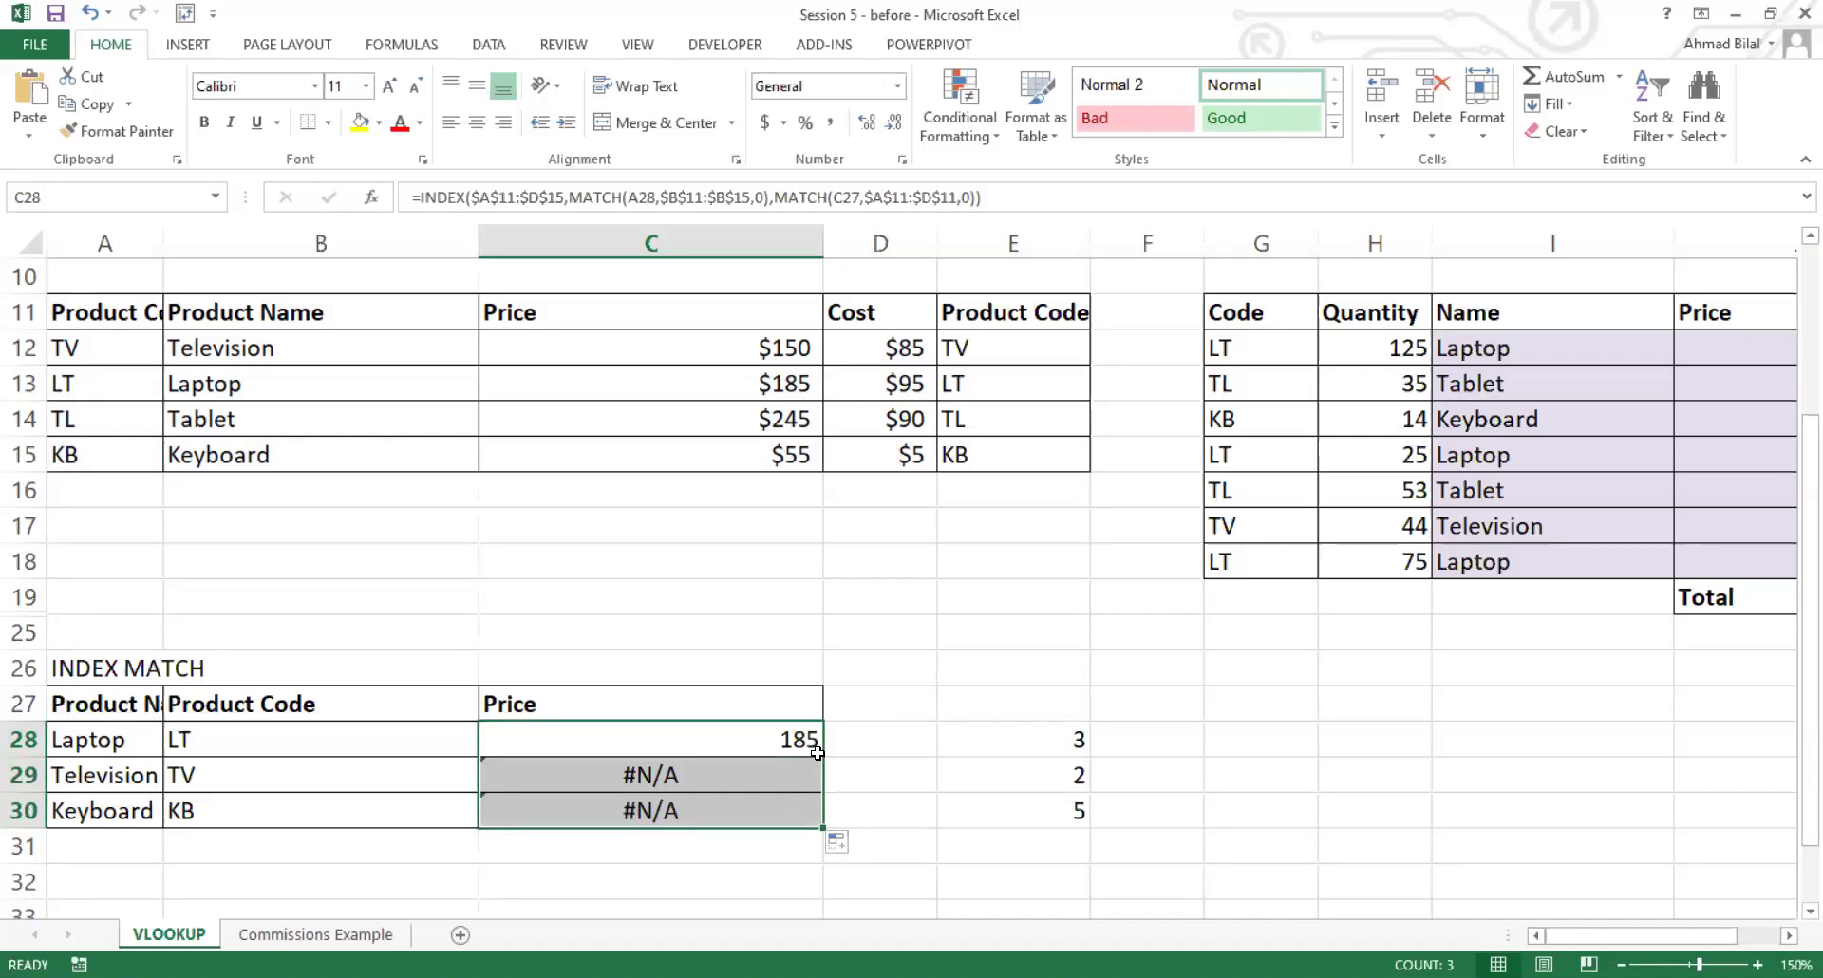
# Step: Examine the arguments of the C28 formula, checking which references are relative and which are absolute in both MATCH functions
pyautogui.click(688, 730)
pyautogui.doubleClick(688, 730)
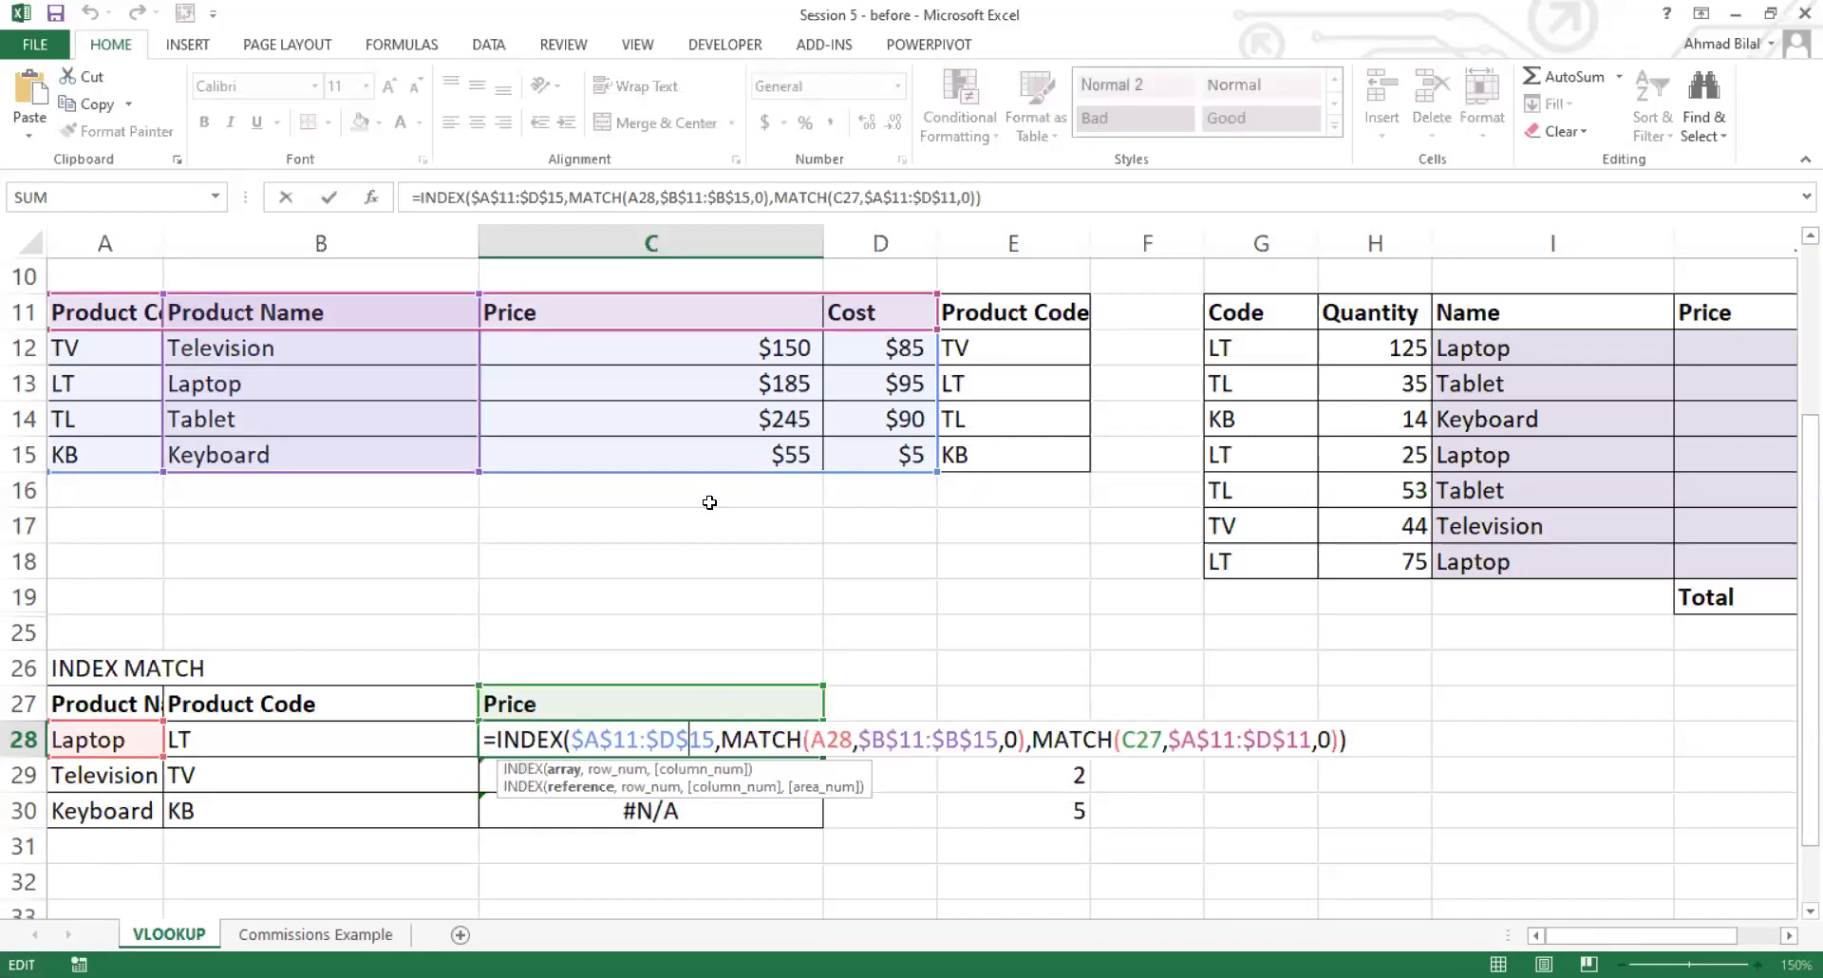
pyautogui.press('Left')
pyautogui.press('Left')
pyautogui.press('Left')
pyautogui.press('Left')
pyautogui.press('Left')
pyautogui.press('Left')
pyautogui.press('Left')
pyautogui.click(914, 741)
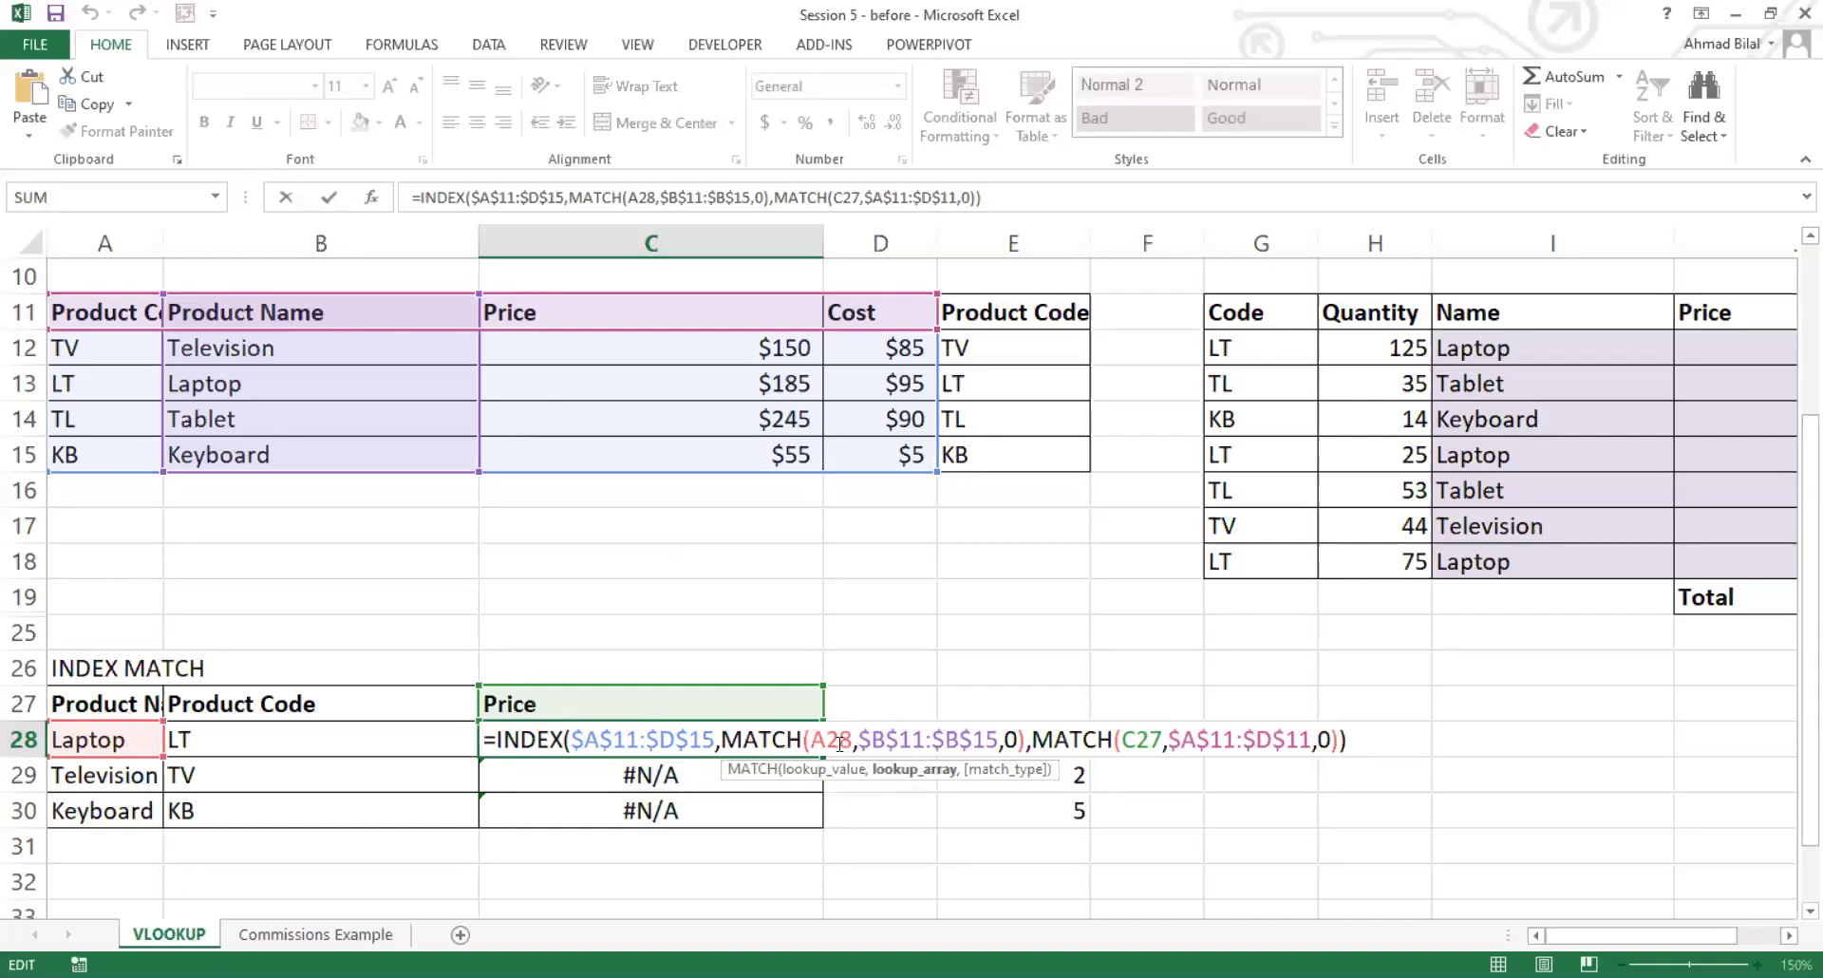
pyautogui.moveTo(826, 741)
pyautogui.mouseDown()
pyautogui.moveTo(849, 741)
pyautogui.moveTo(815, 740)
pyautogui.mouseUp()
pyautogui.click(853, 740)
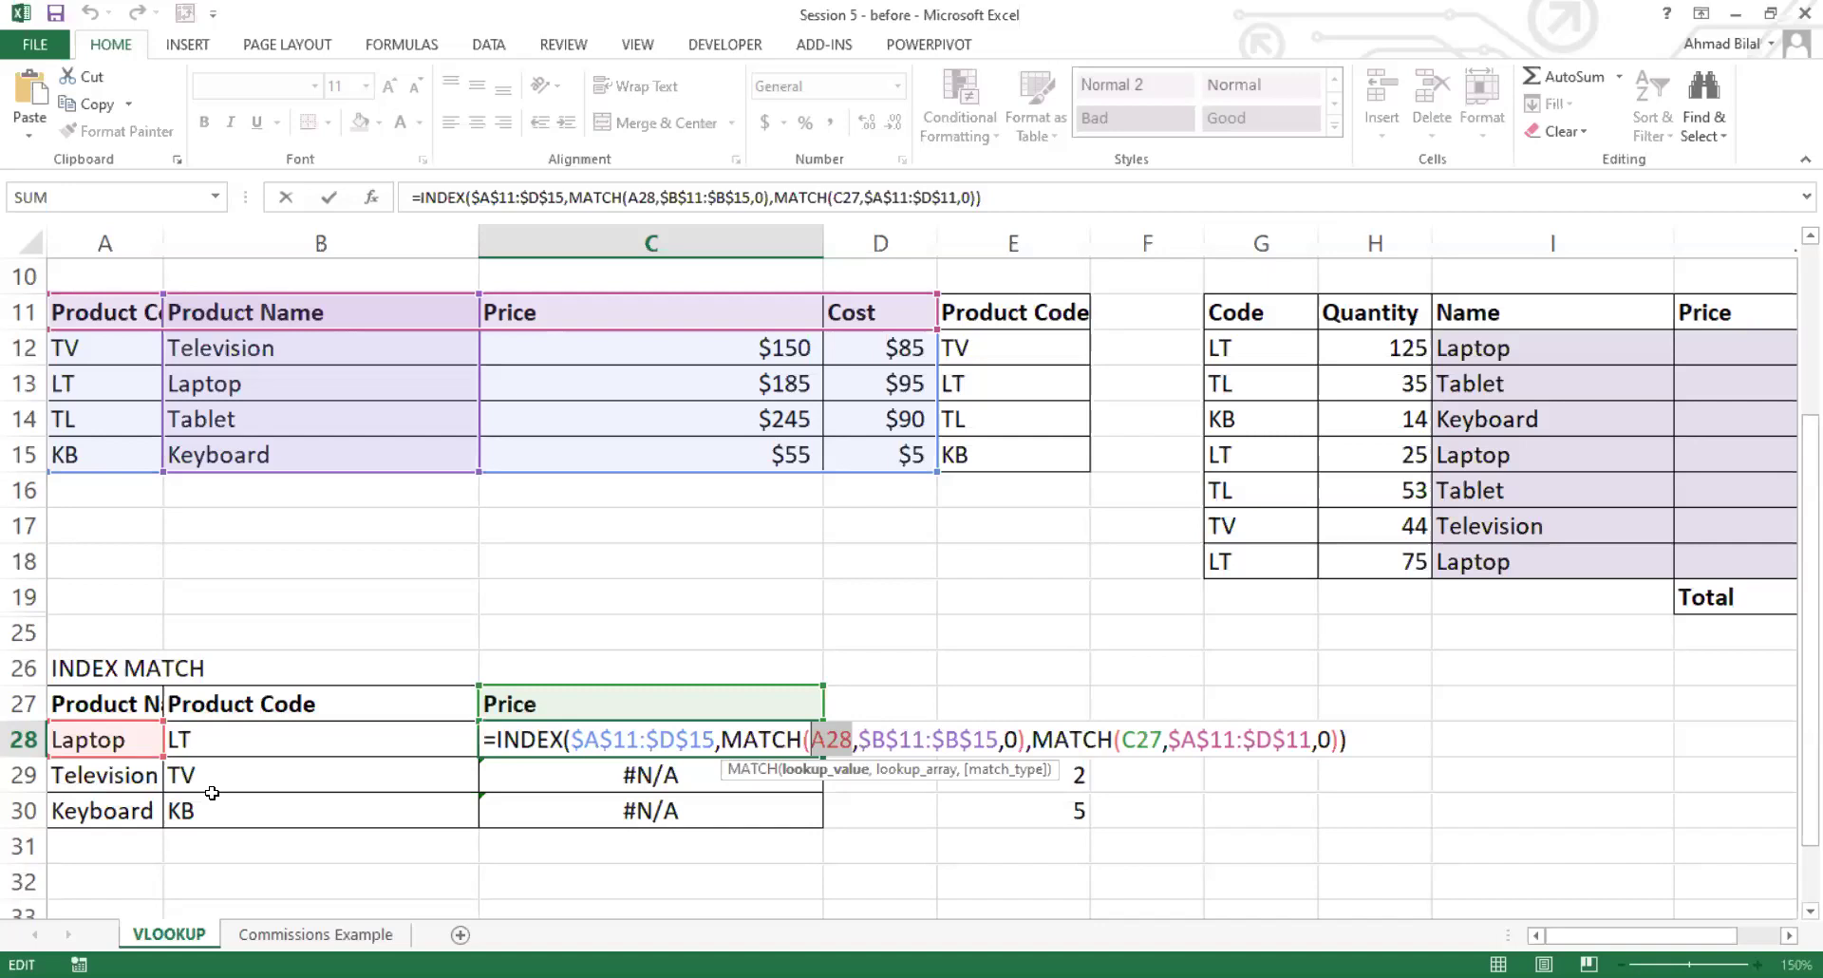
pyautogui.click(858, 741)
pyautogui.hotkey('shift', 'Left')
pyautogui.hotkey('shift', 'Left')
pyautogui.hotkey('shift', 'Left')
pyautogui.moveTo(870, 741); pyautogui.dragTo(999, 741)
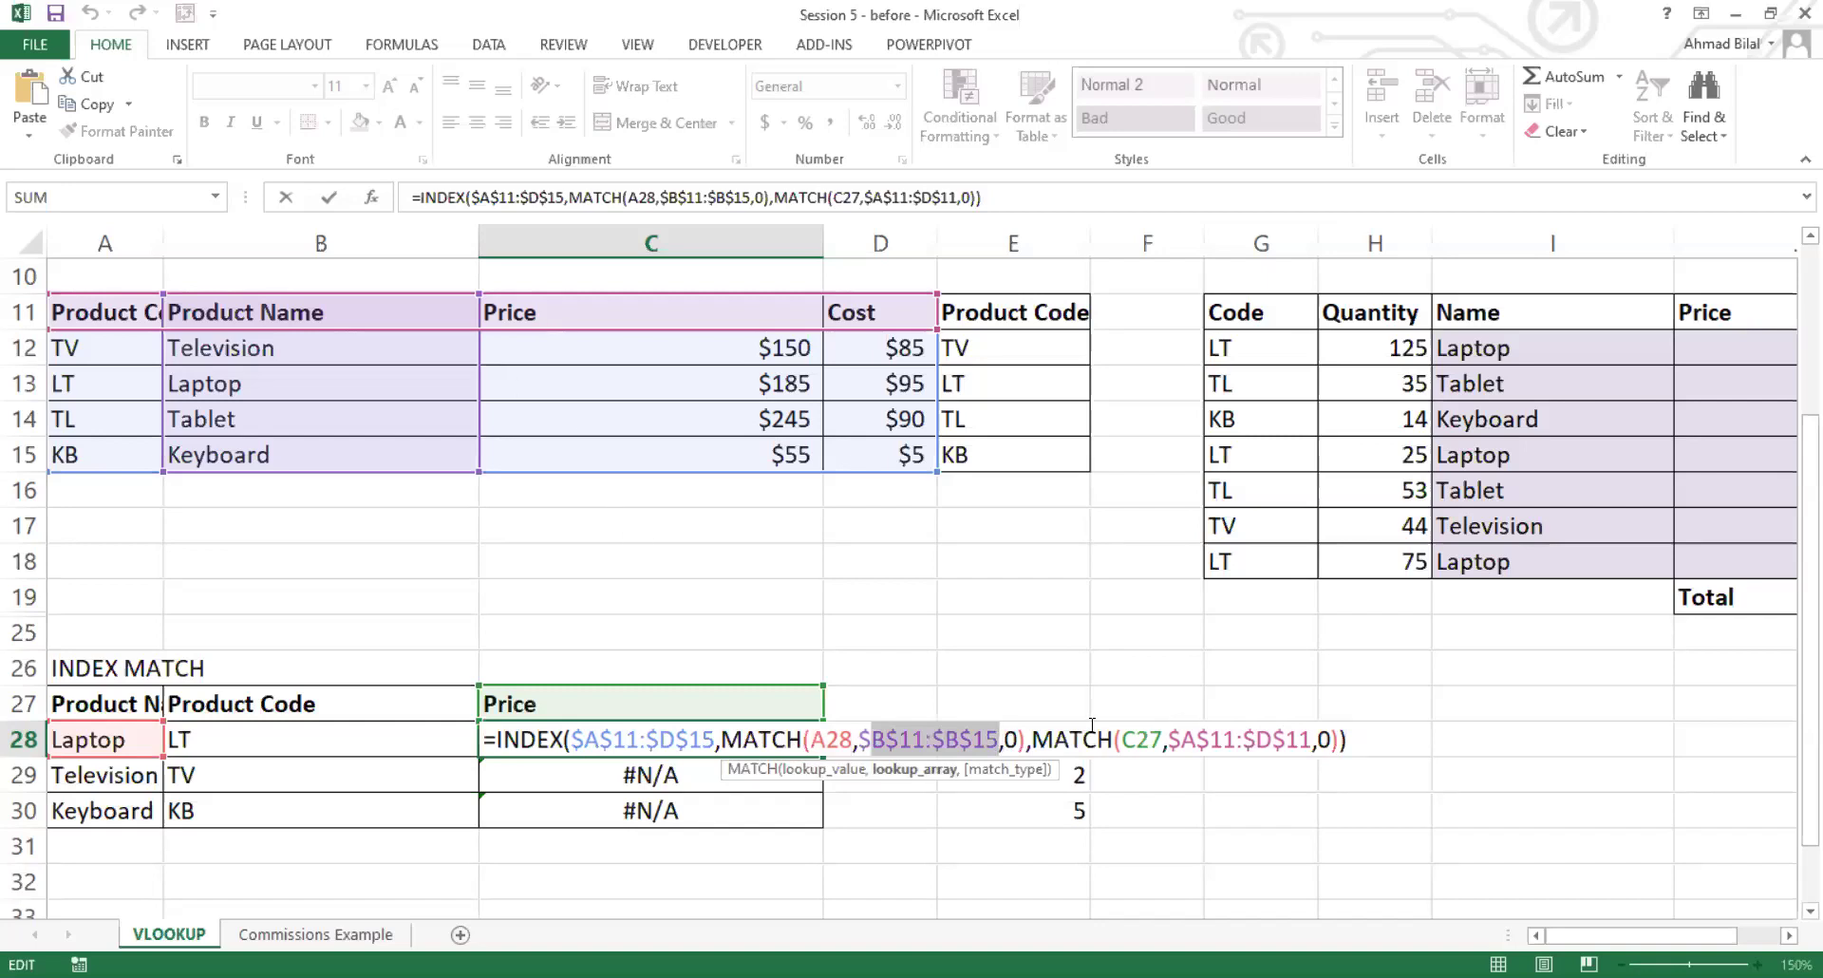
pyautogui.moveTo(1127, 740); pyautogui.dragTo(1161, 740)
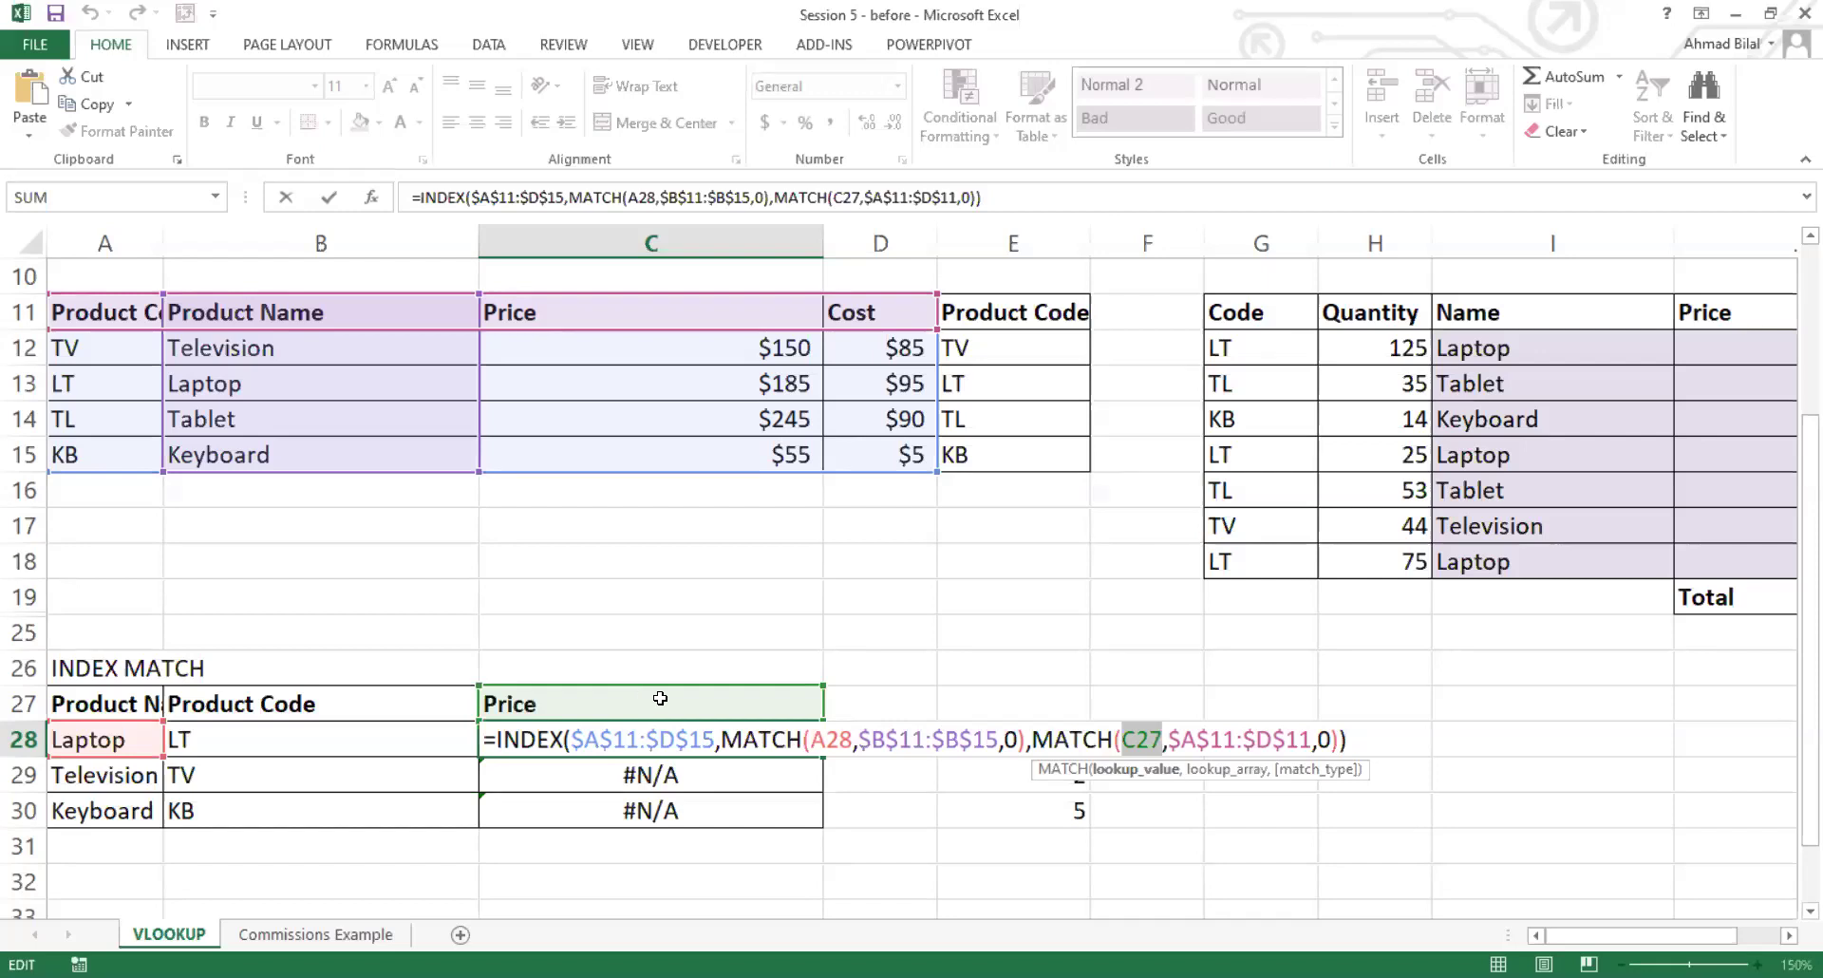
pyautogui.hotkey('ctrl', 'Return')
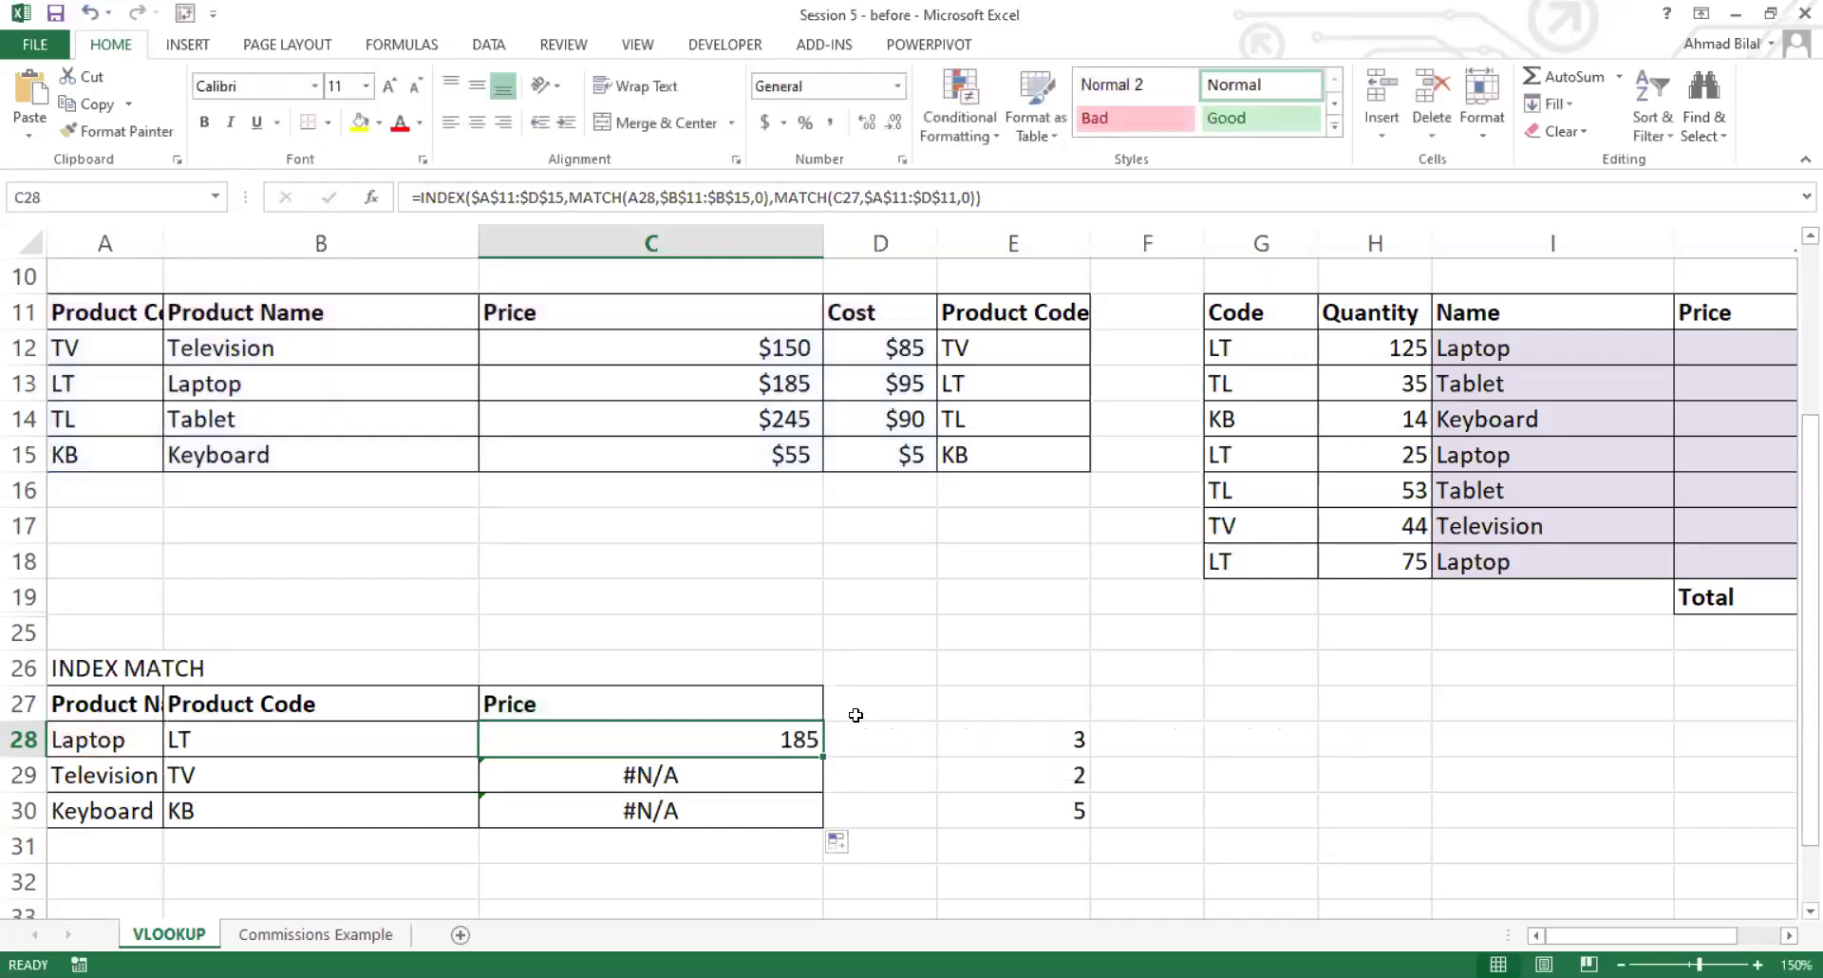
# Step: Inspect the copied formula in C29, checking the lookup value reference in its column MATCH
pyautogui.click(777, 778)
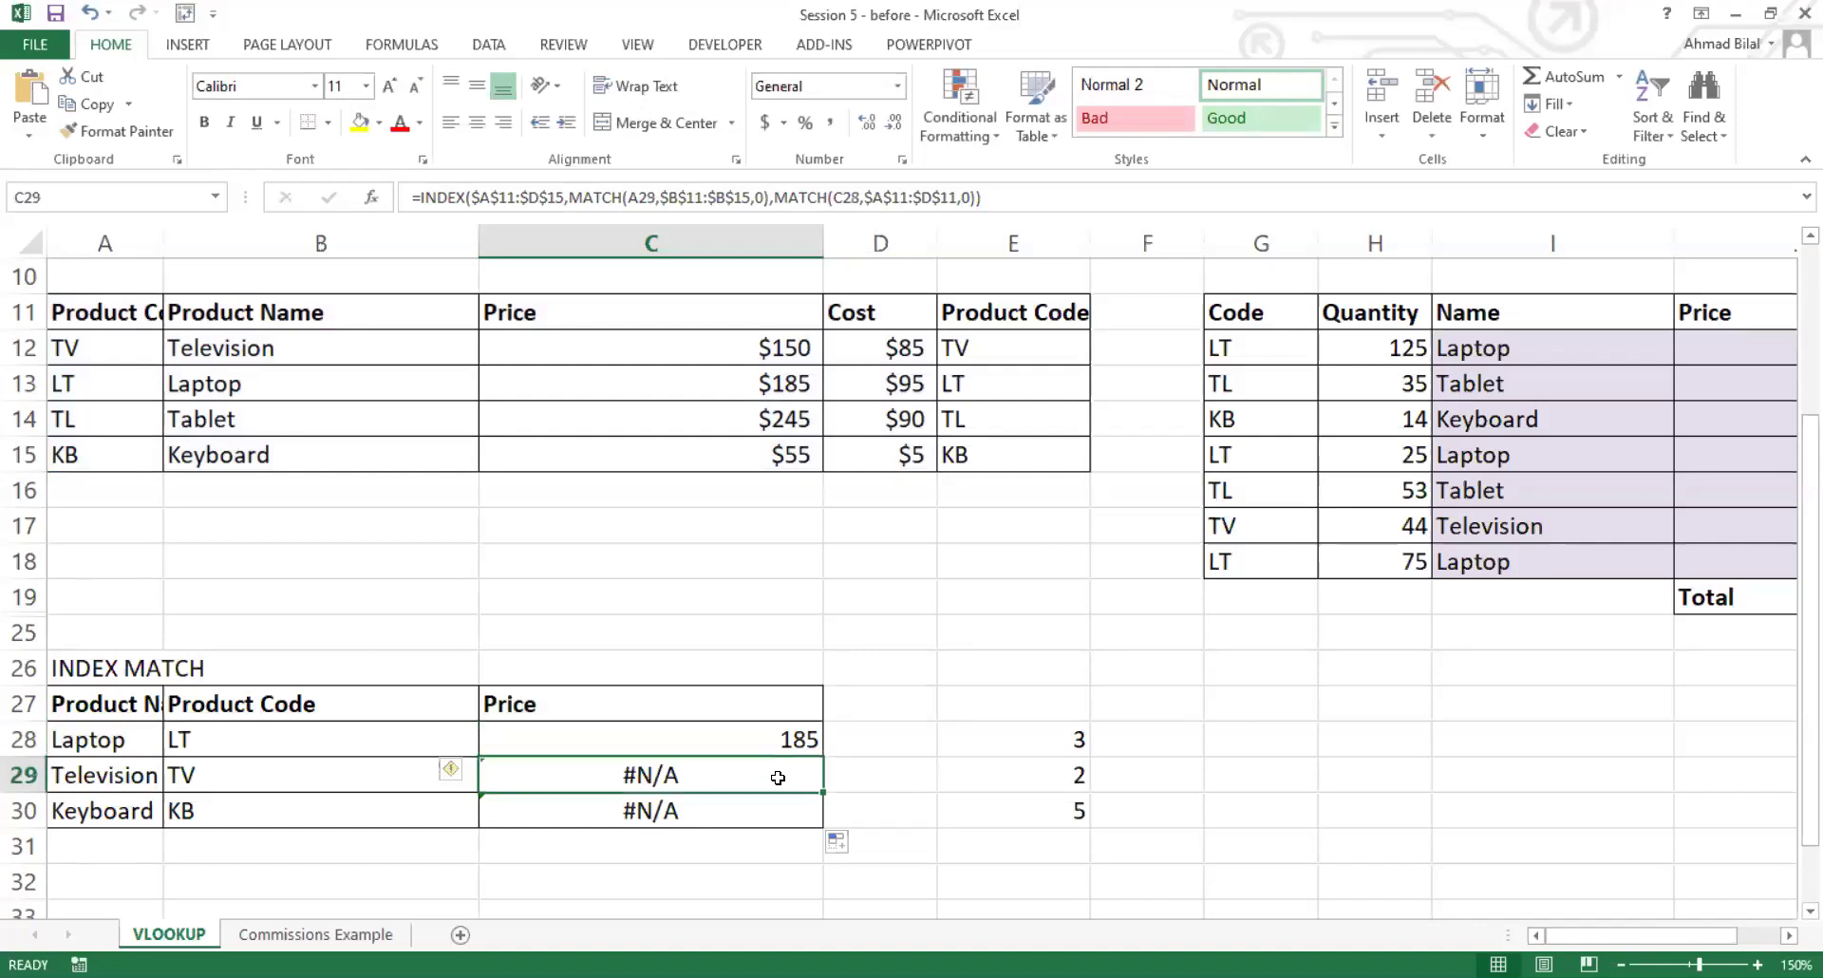
pyautogui.doubleClick(753, 778)
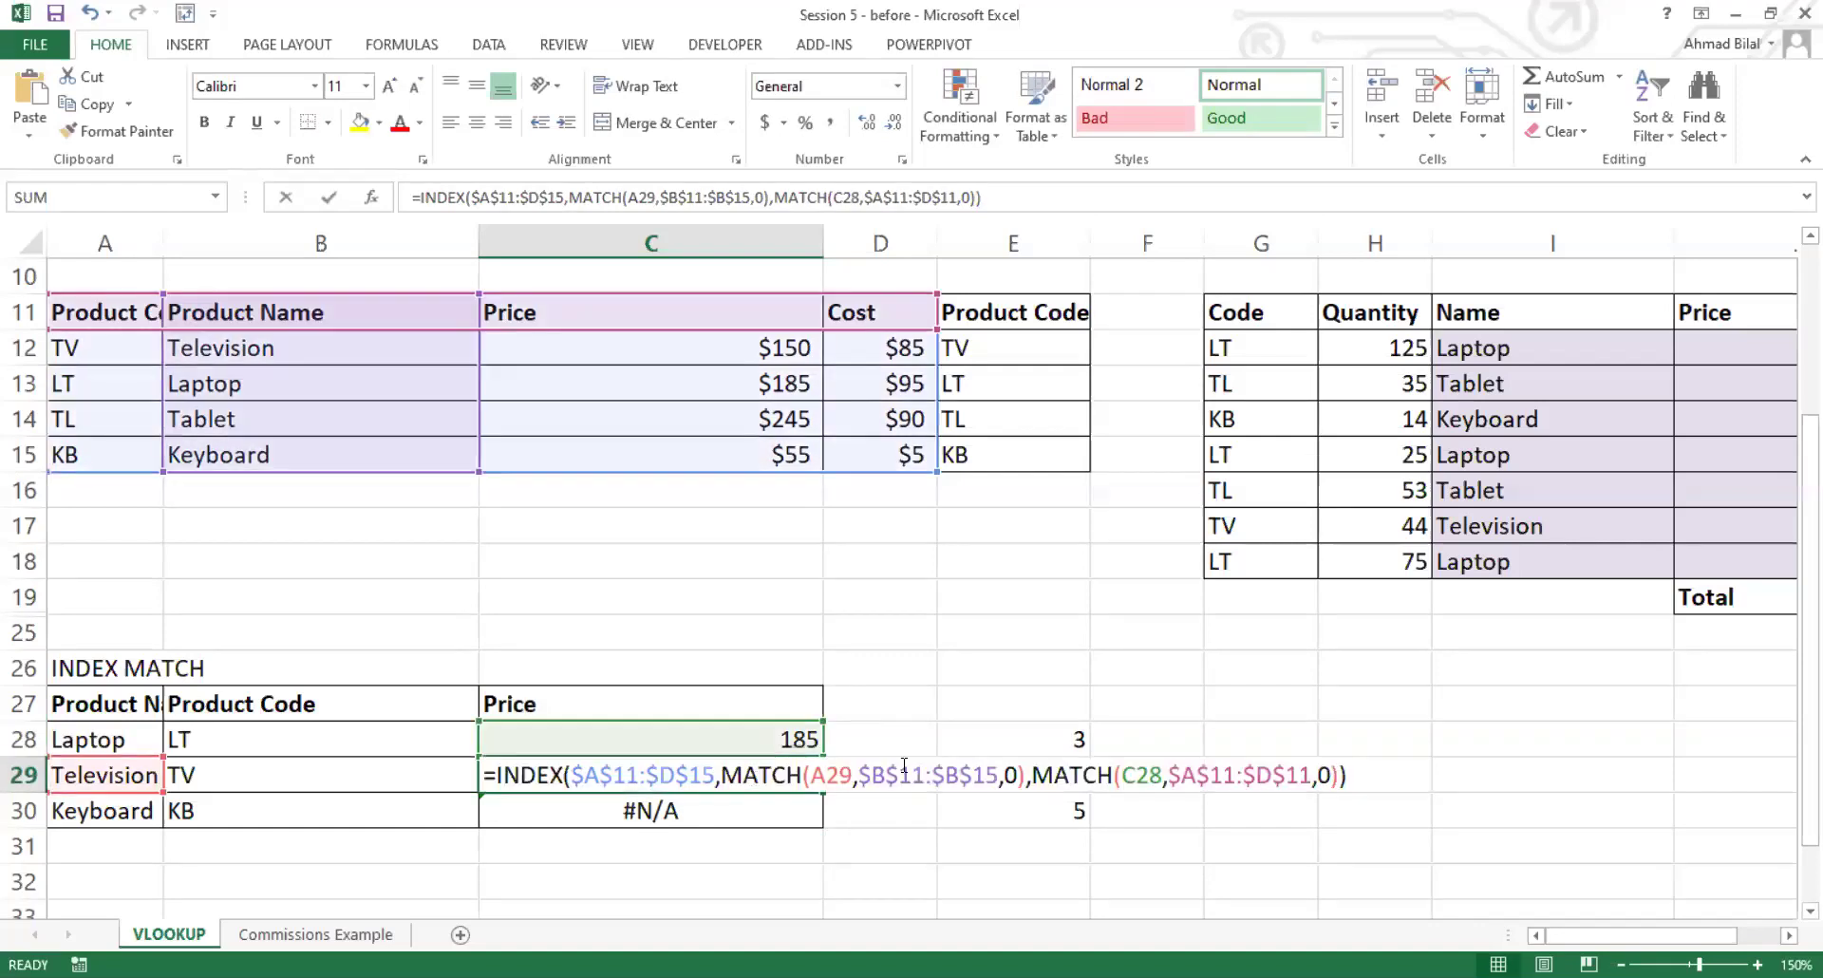
pyautogui.moveTo(1123, 776); pyautogui.dragTo(1160, 776)
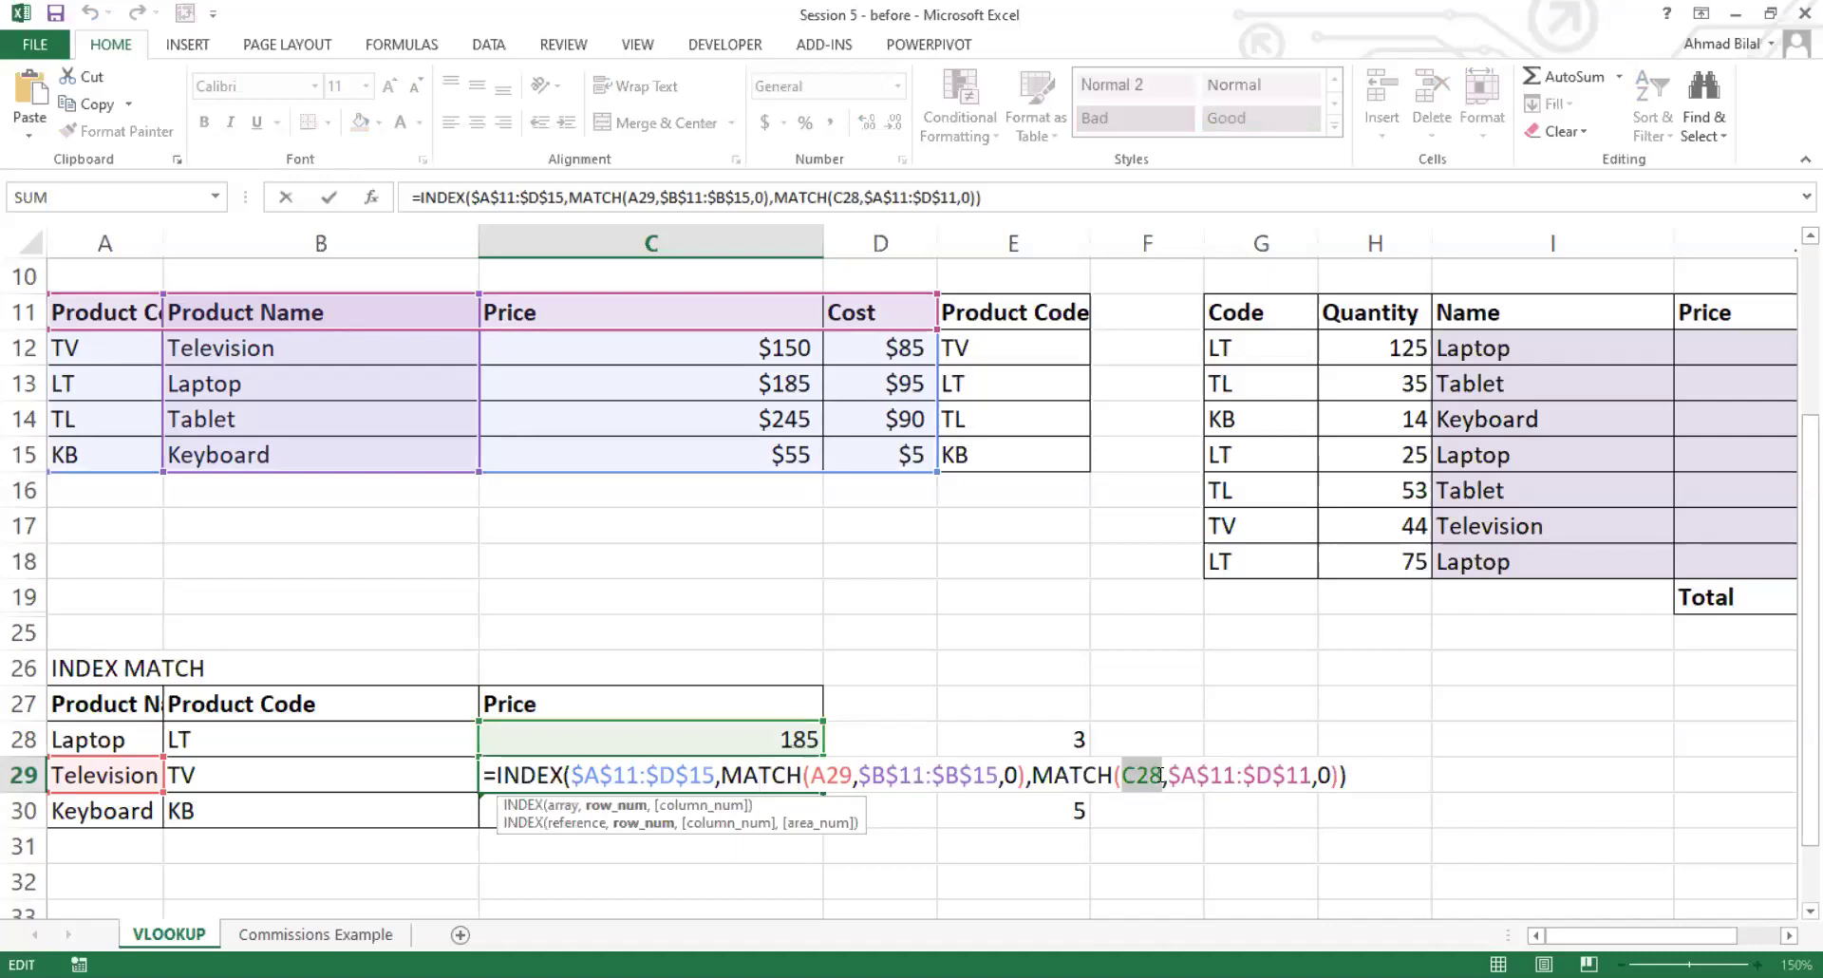
pyautogui.doubleClick(1159, 774)
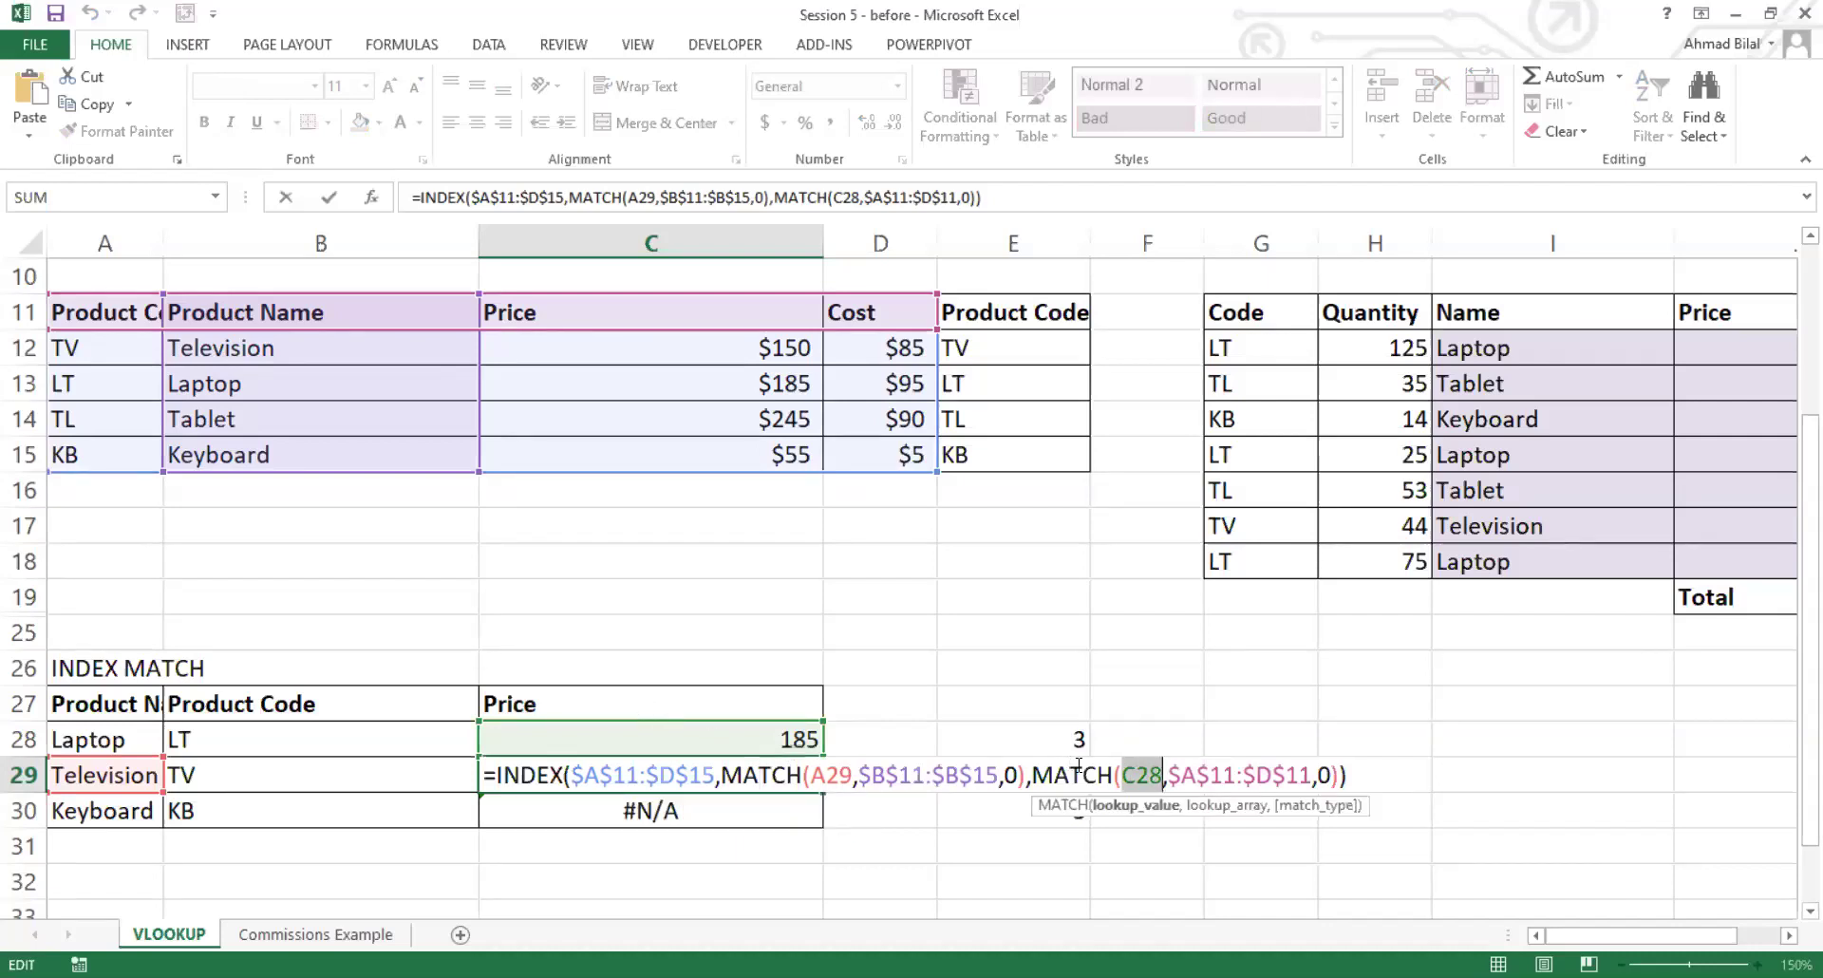
pyautogui.click(1159, 775)
pyautogui.hotkey('ctrl', 'Return')
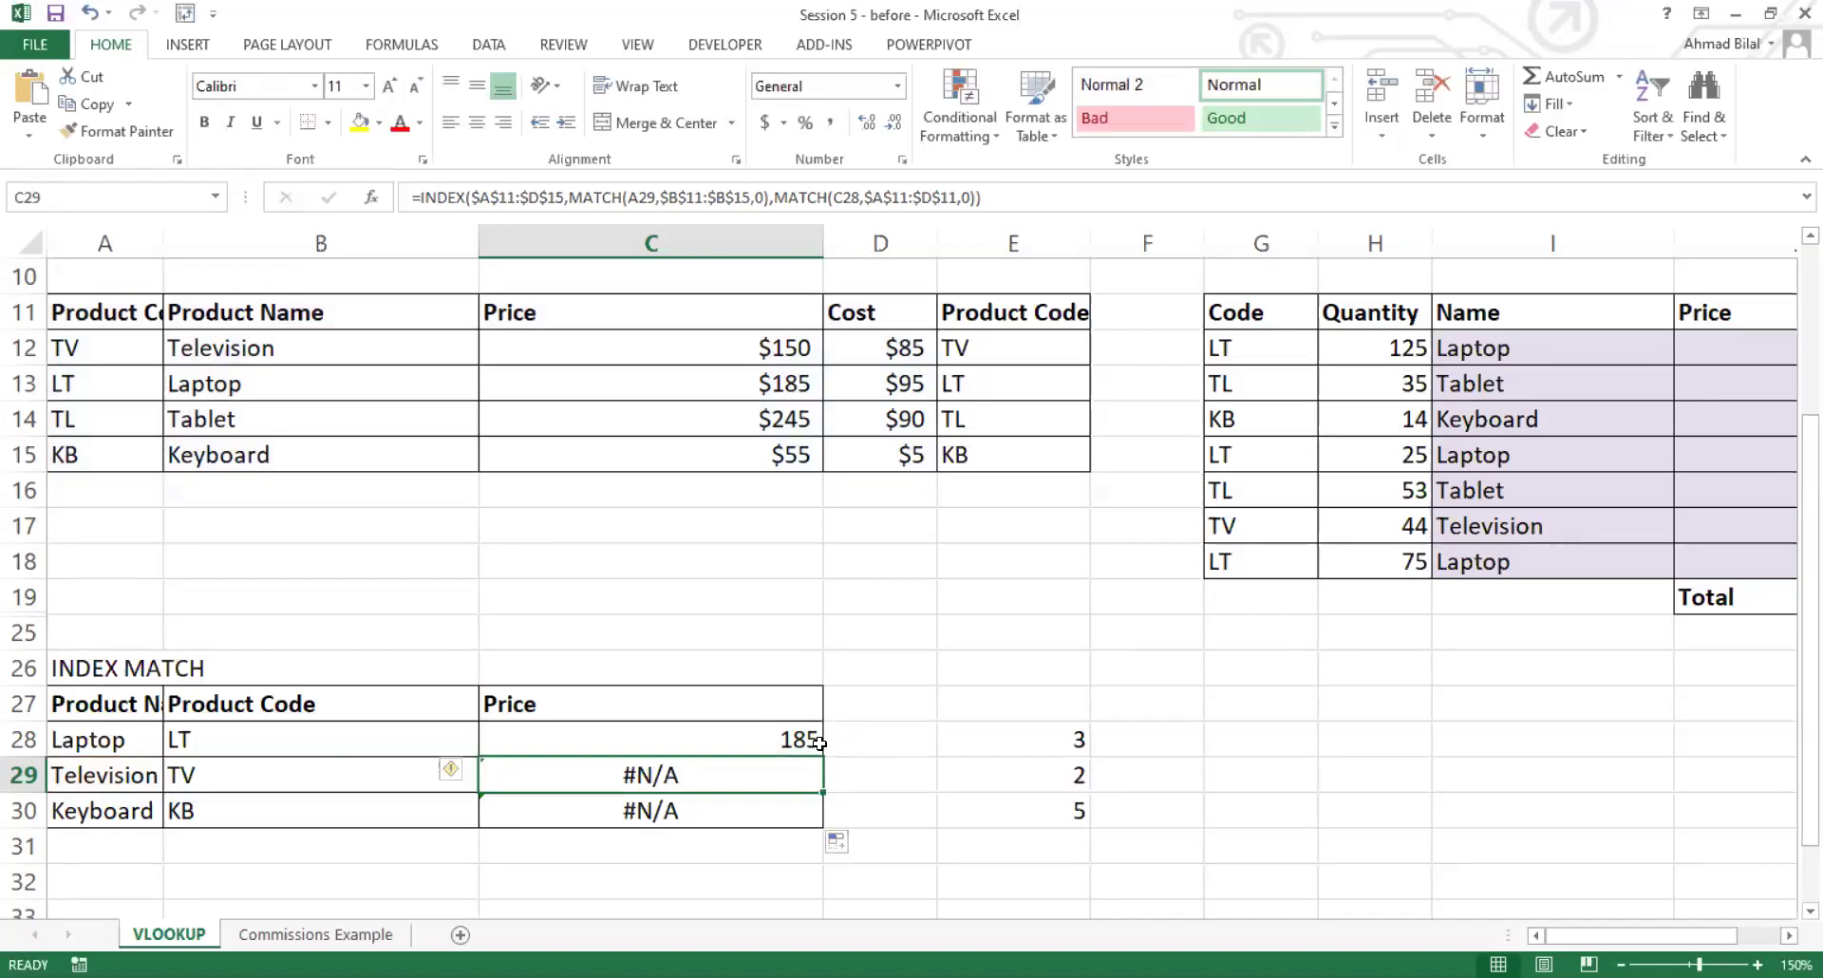
pyautogui.doubleClick(785, 778)
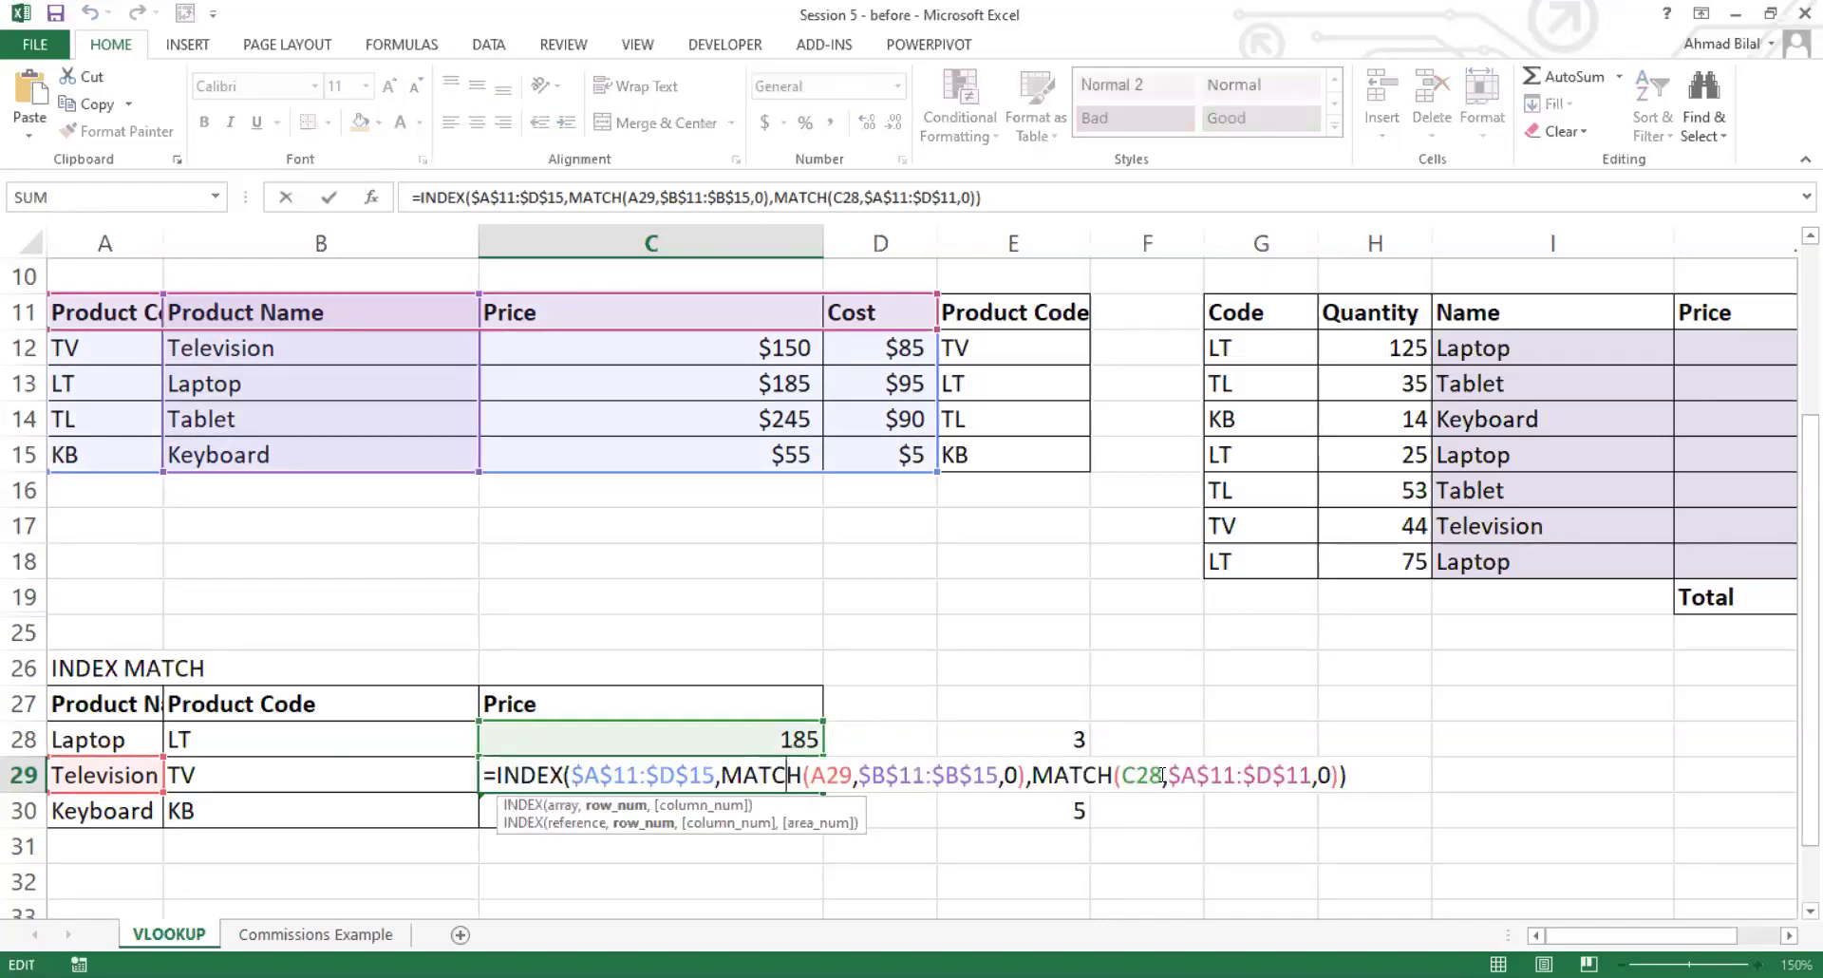
pyautogui.doubleClick(1139, 775)
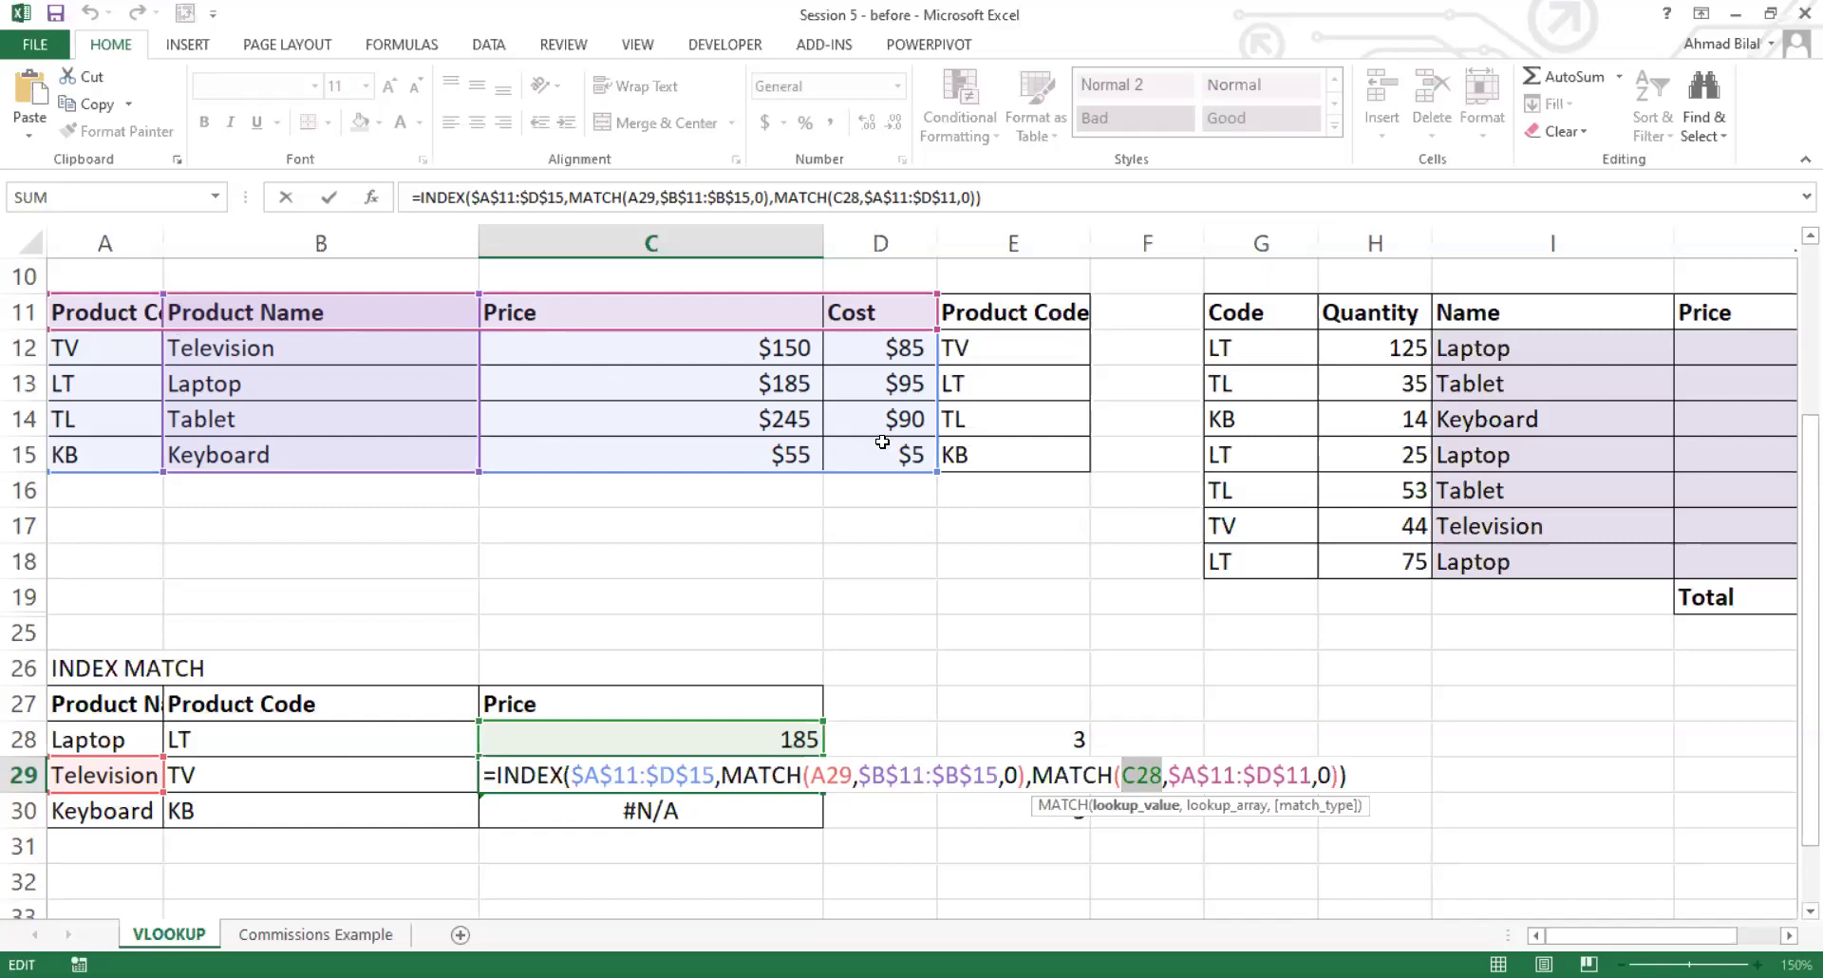
pyautogui.hotkey('ctrl', 'Return')
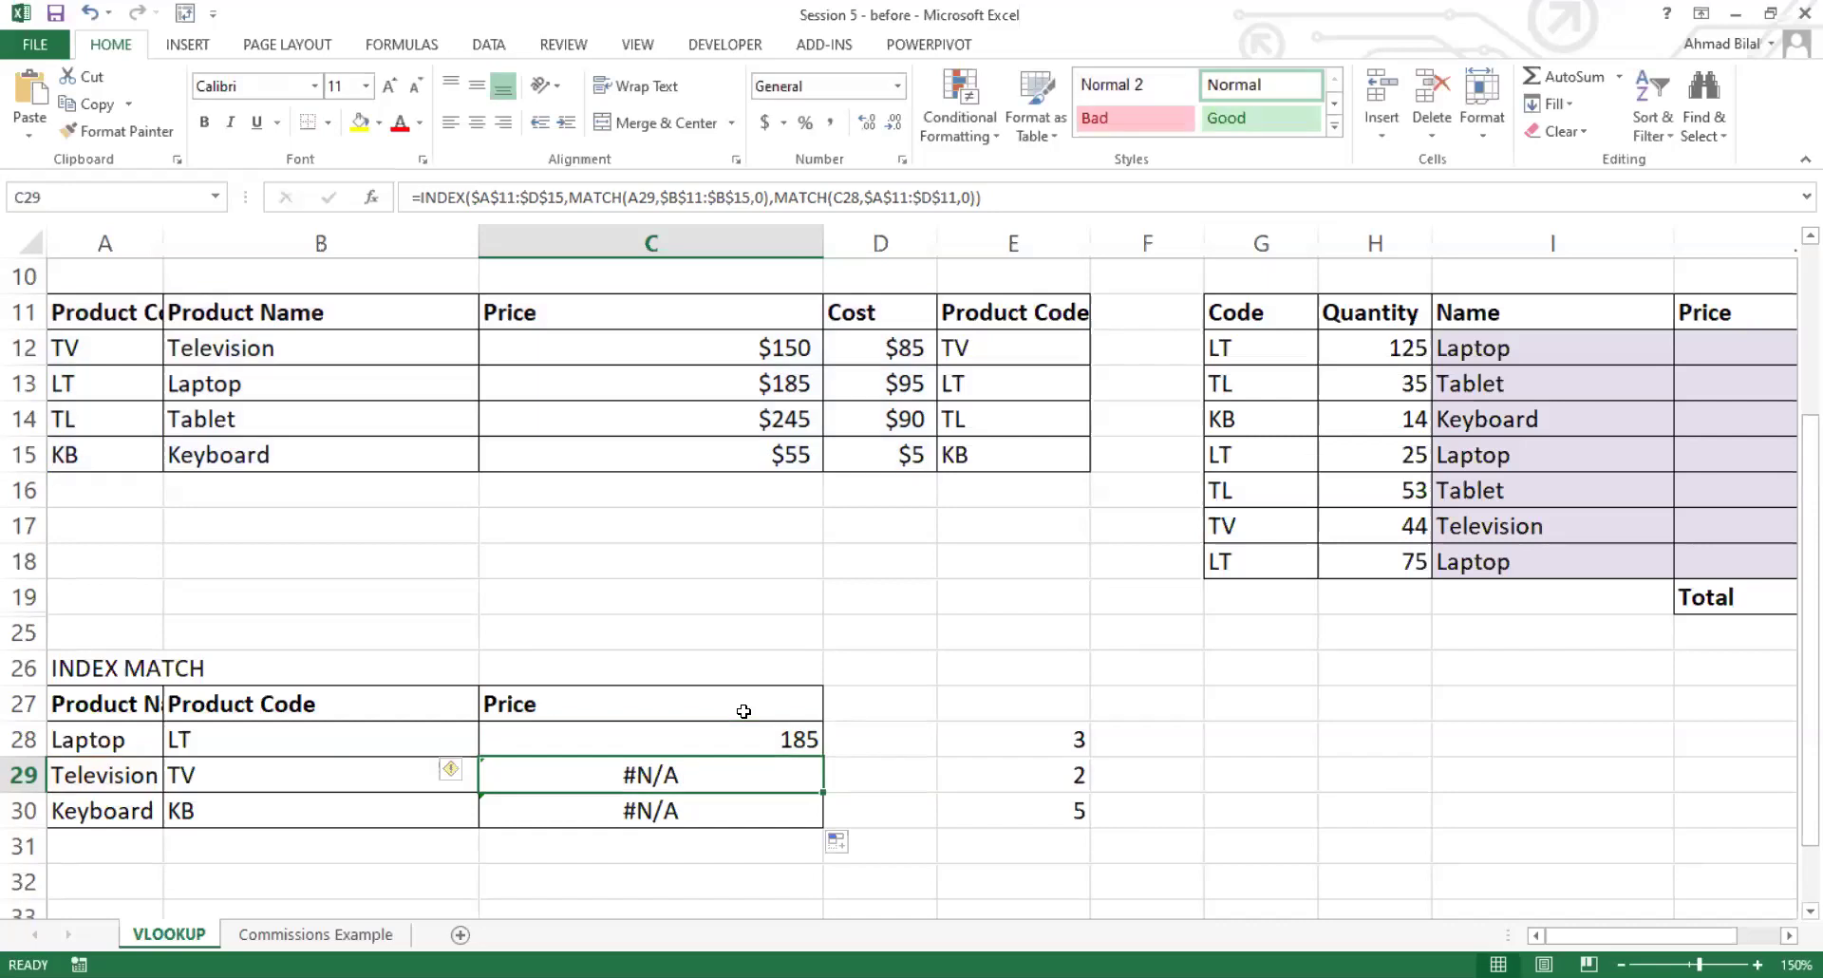
# Step: Make the column MATCH's lookup value in C28 absolute as $C$27, then fill the formula down through C30
pyautogui.click(627, 703)
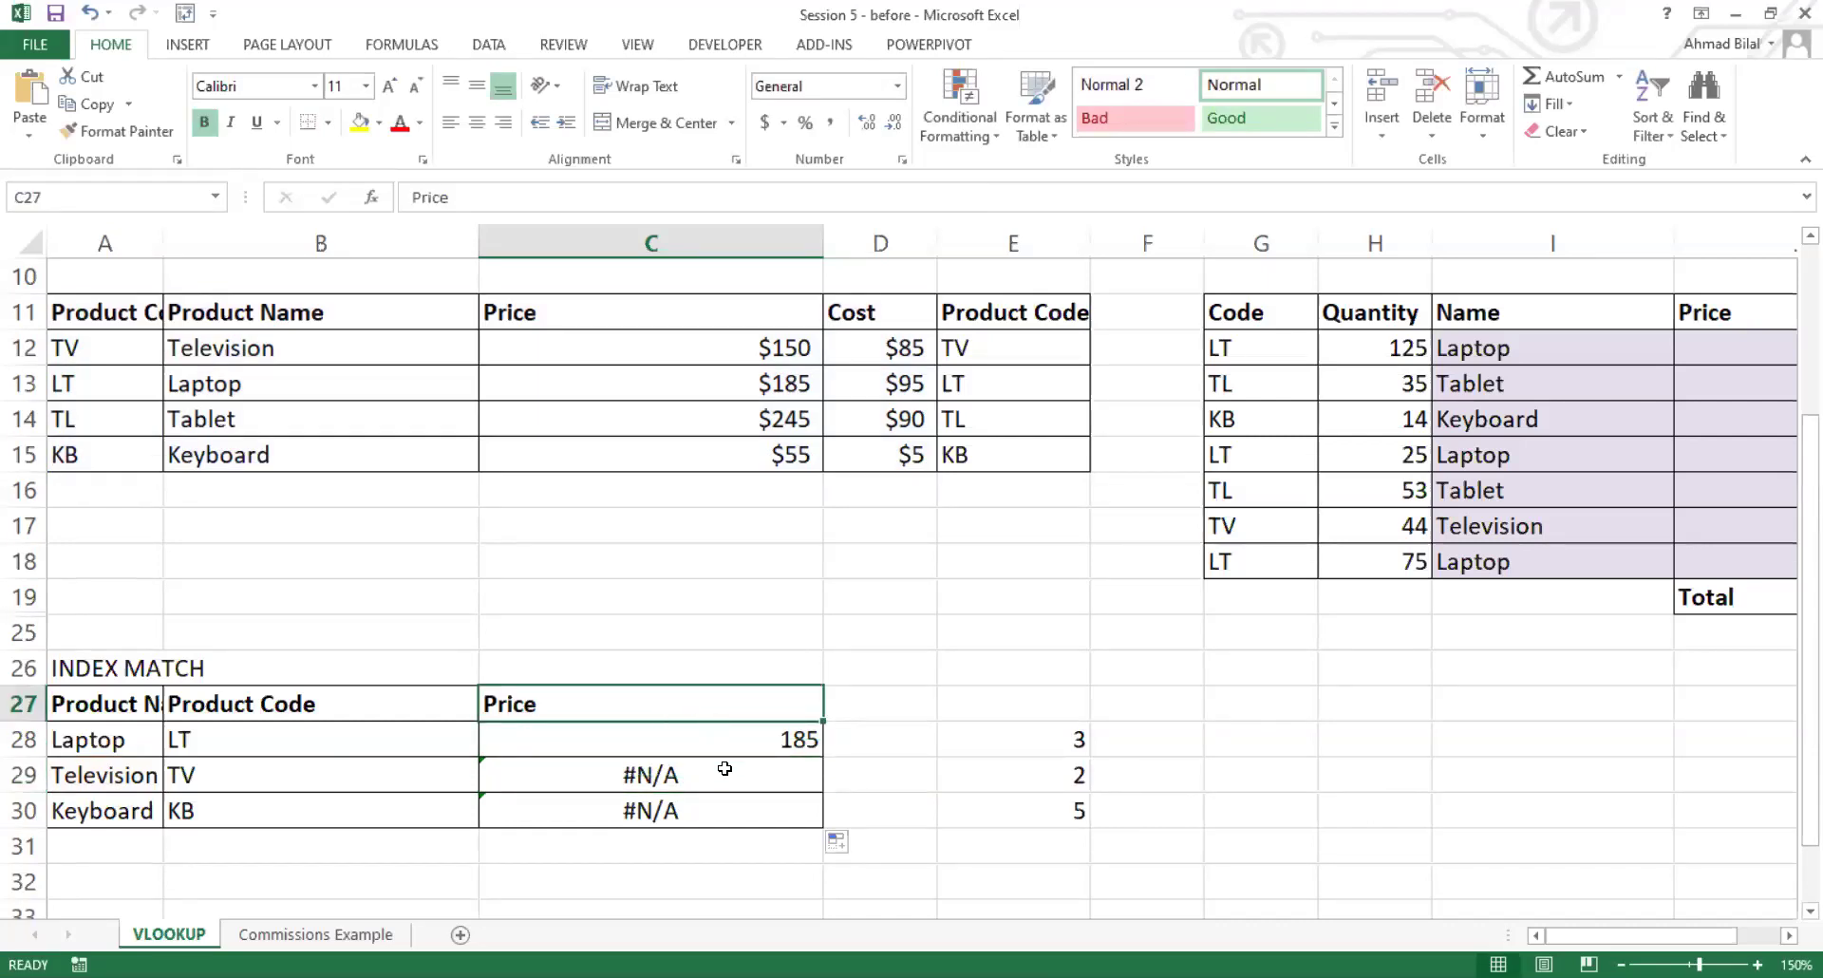
pyautogui.click(754, 746)
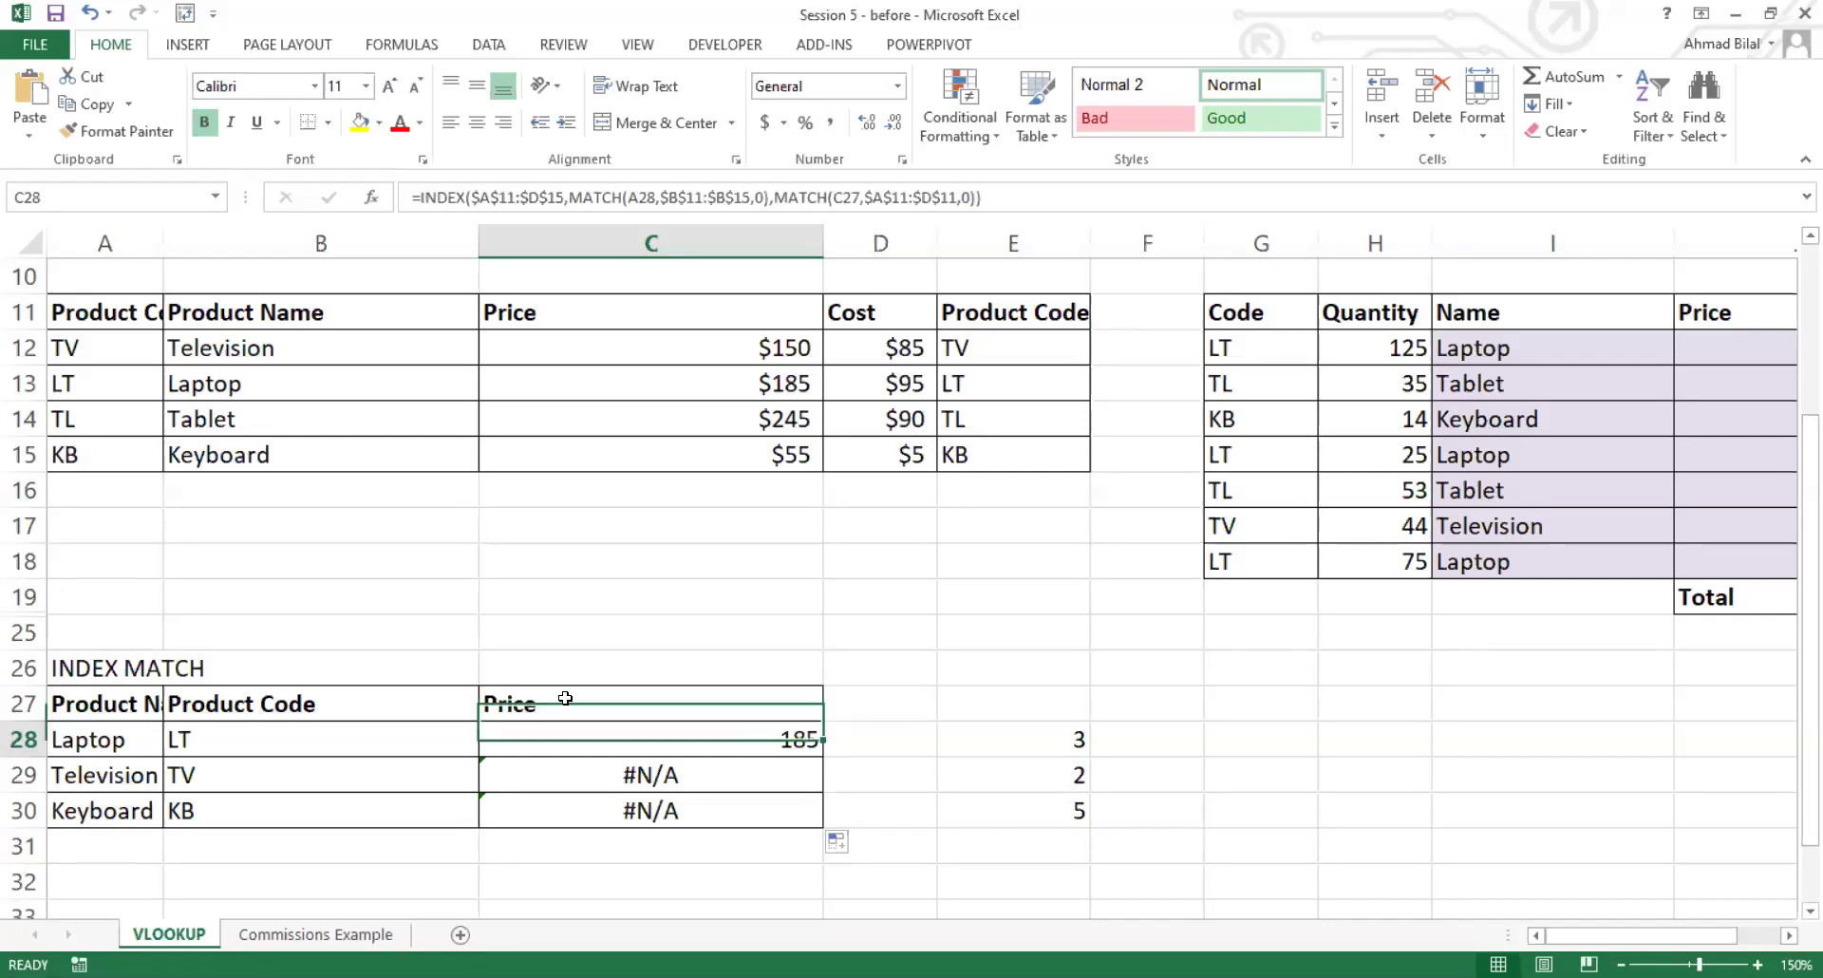
pyautogui.press('F2')
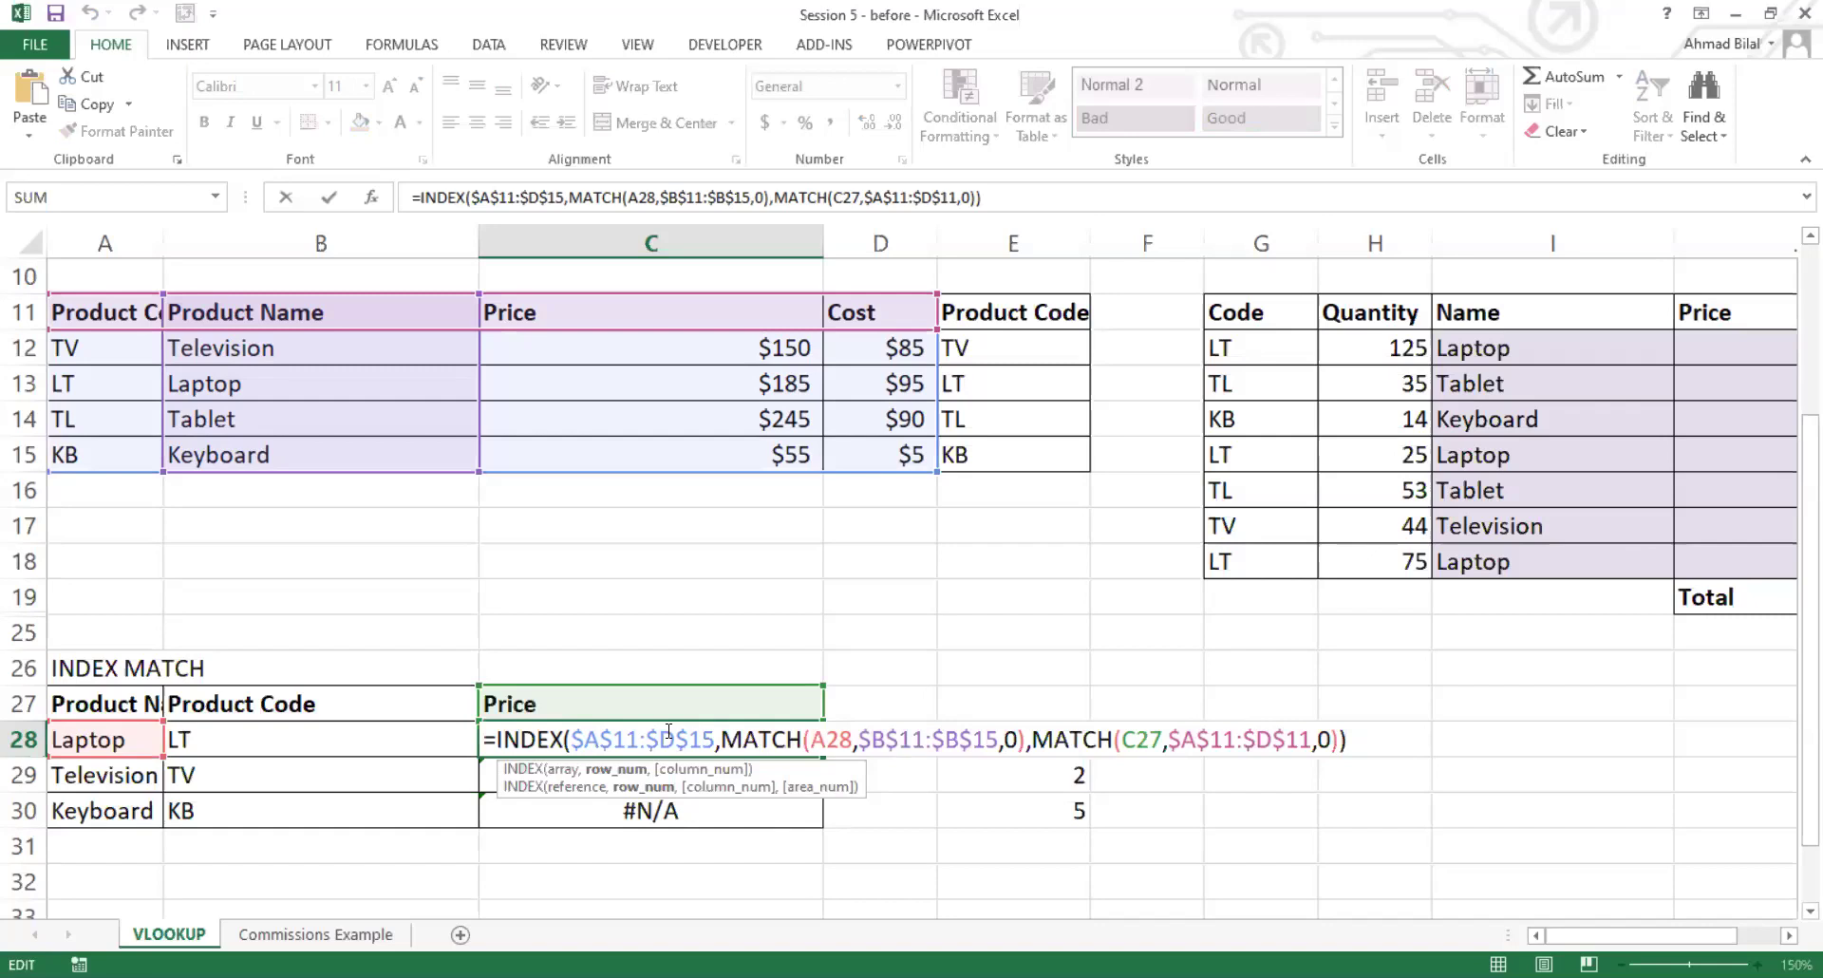
pyautogui.doubleClick(1147, 739)
pyautogui.press('F4')
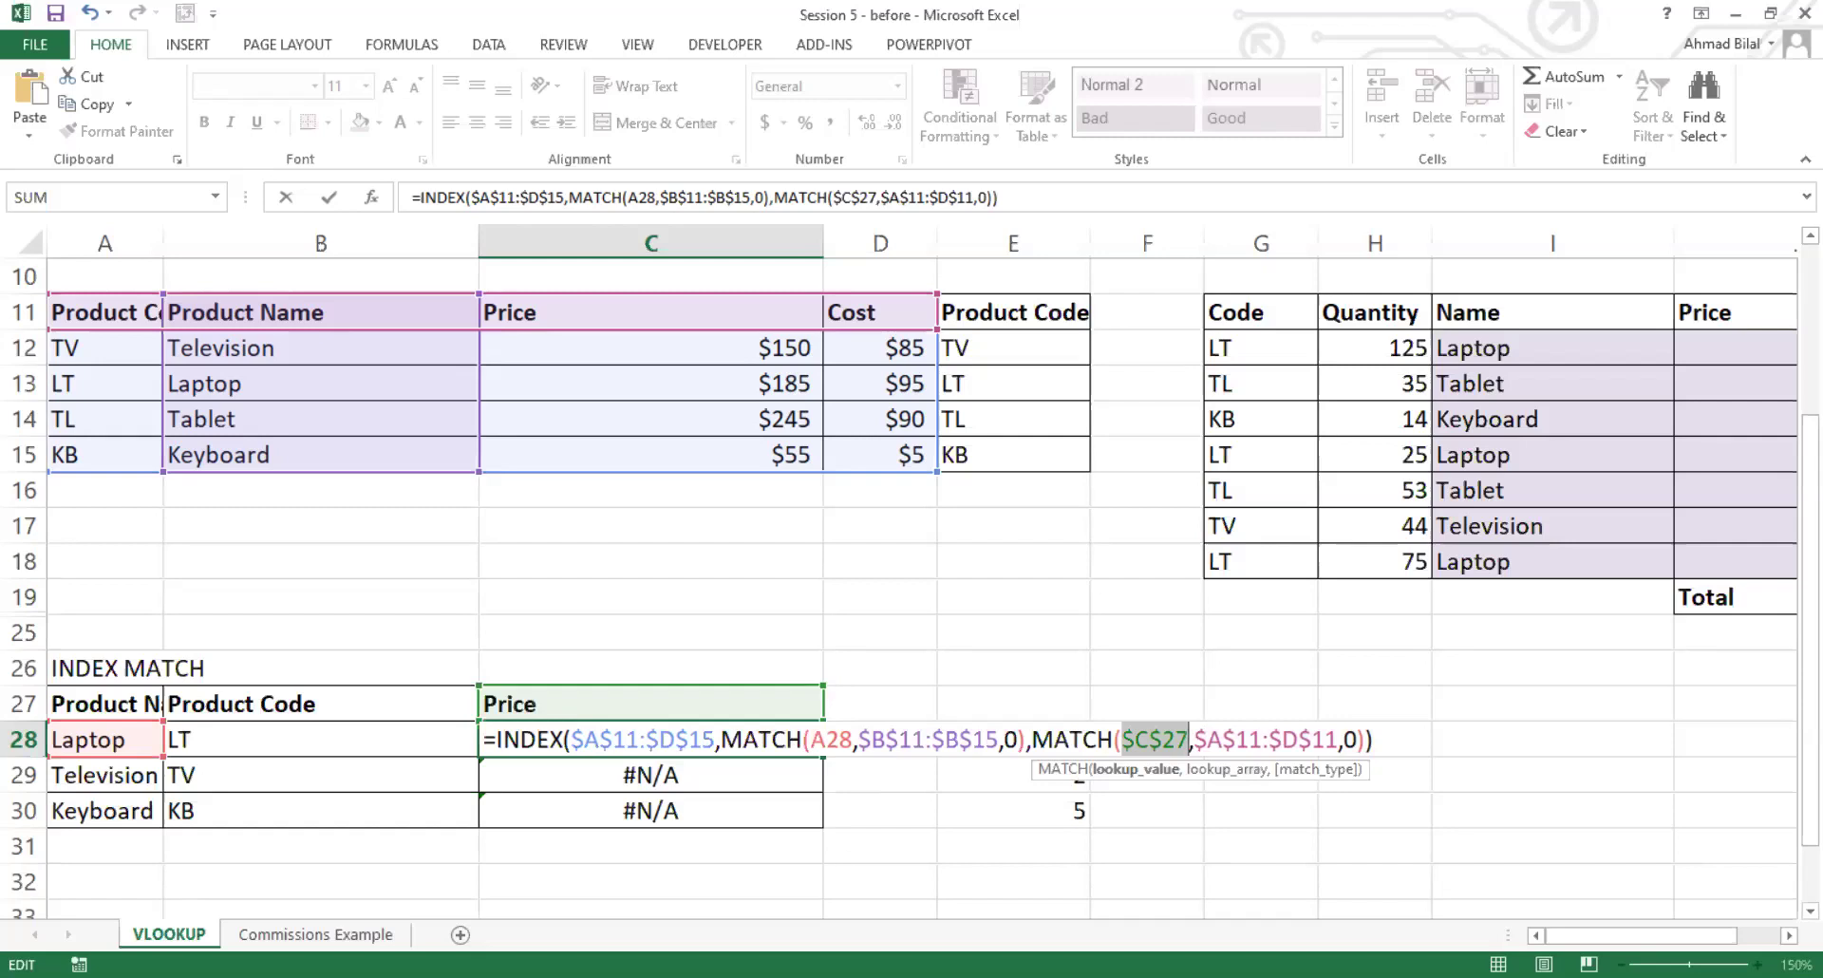
pyautogui.hotkey('ctrl', 'Return')
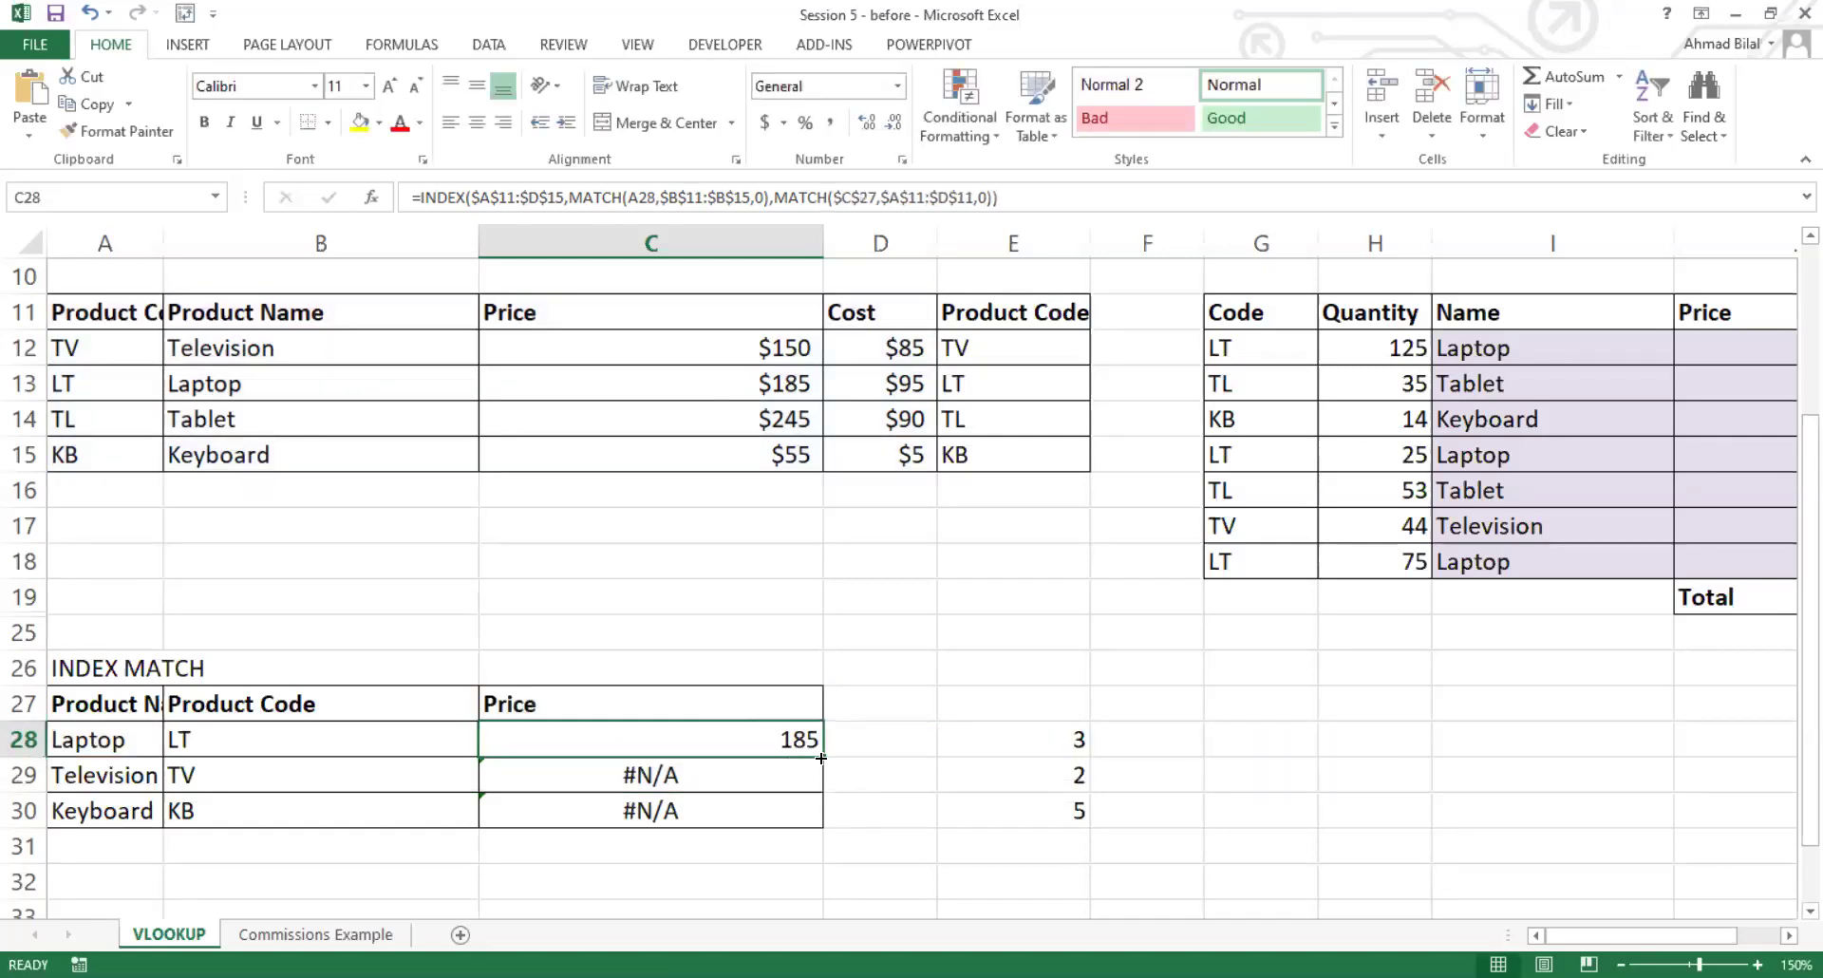
pyautogui.doubleClick(821, 756)
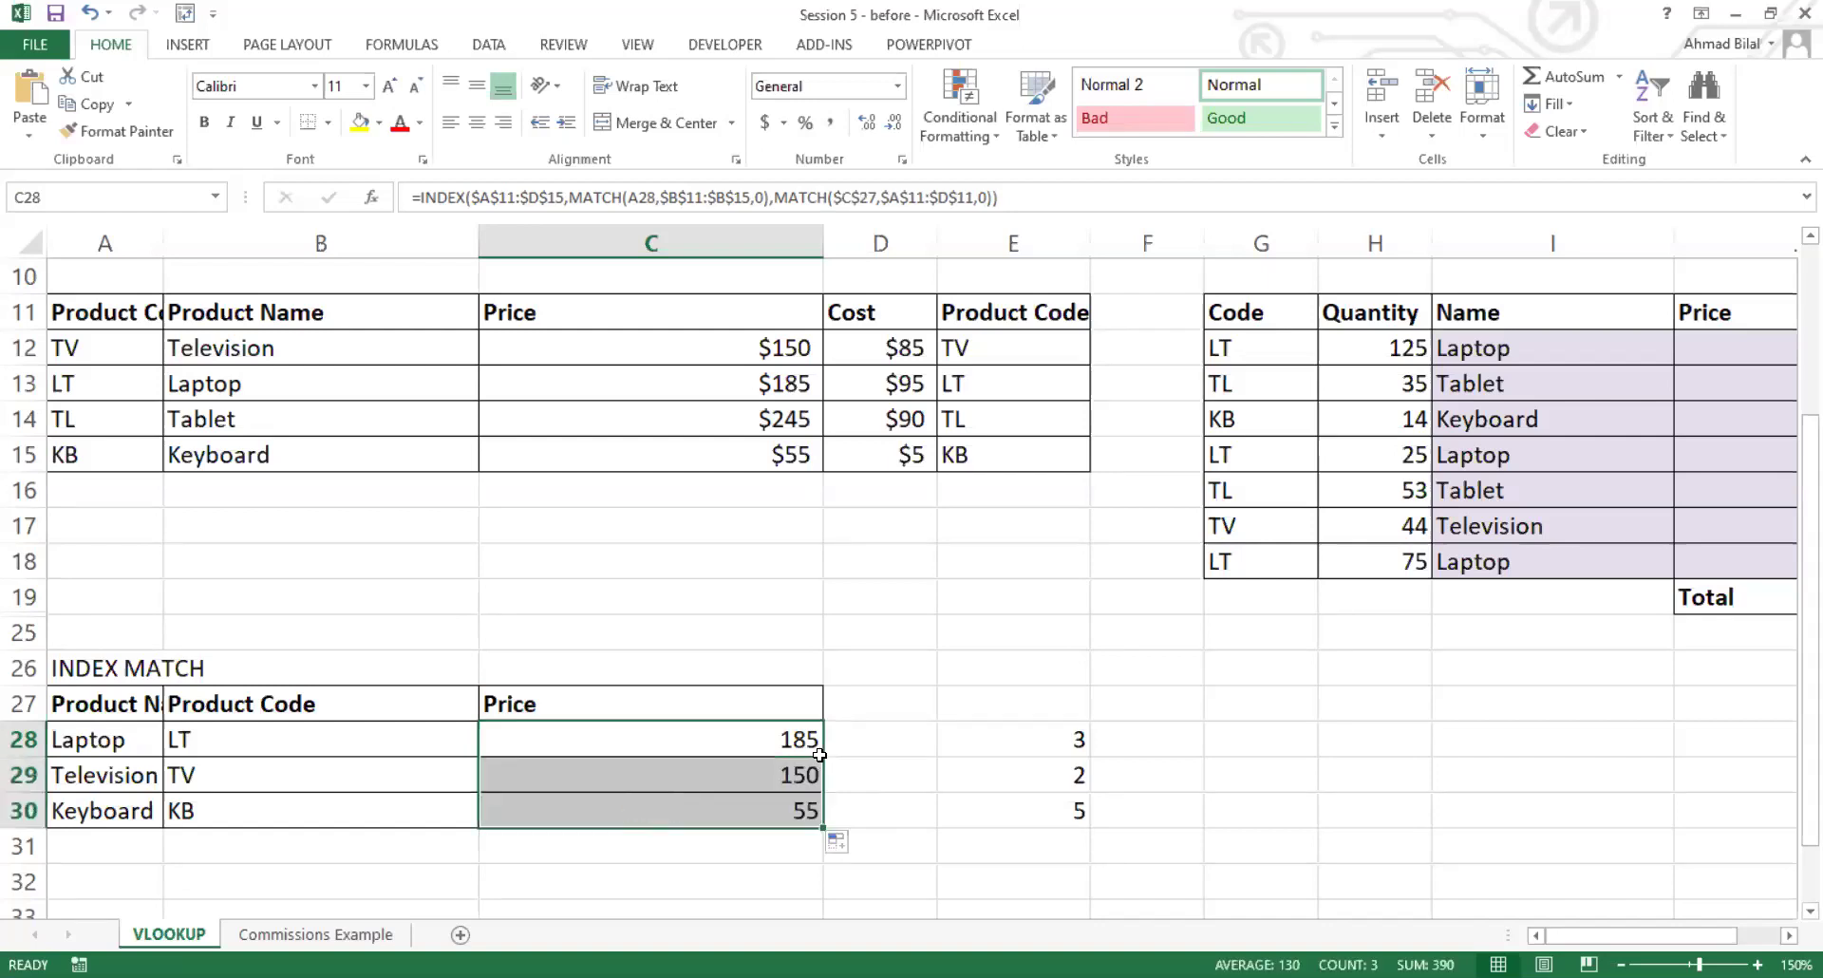
# Step: Inspect the copied formulas in C29 and C30, checking the lookup value reference in the column MATCH
pyautogui.click(763, 769)
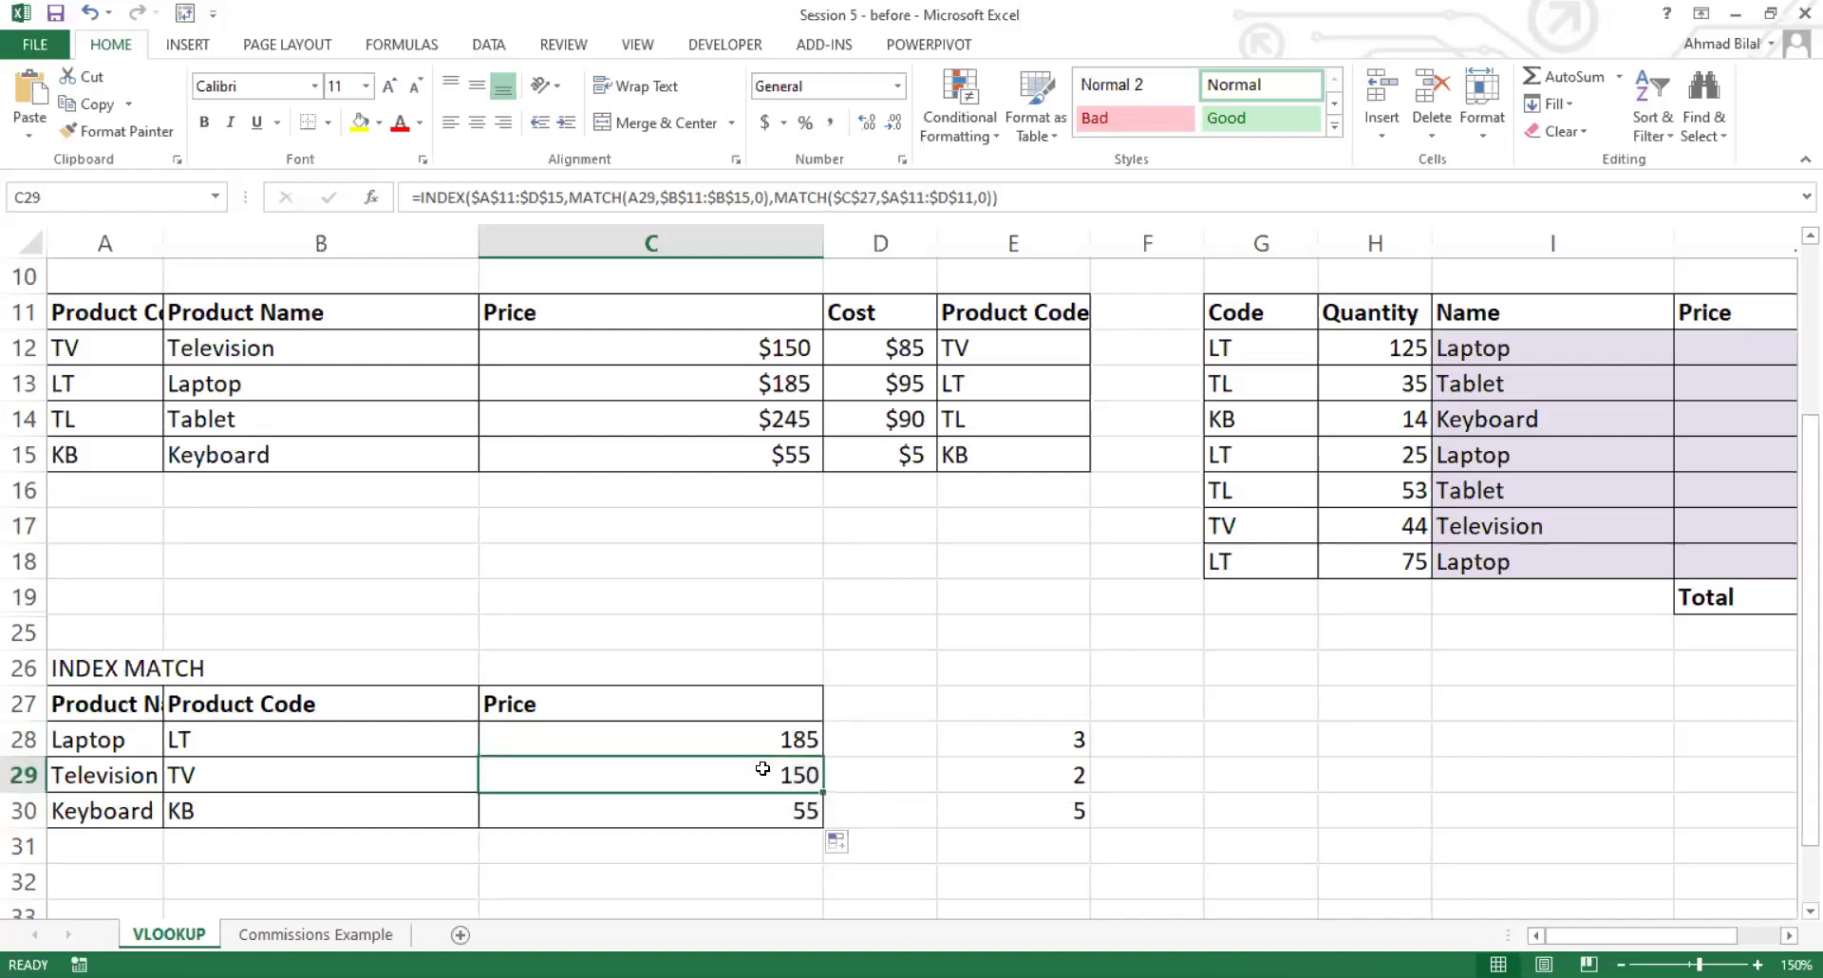
pyautogui.doubleClick(760, 775)
pyautogui.press('Escape')
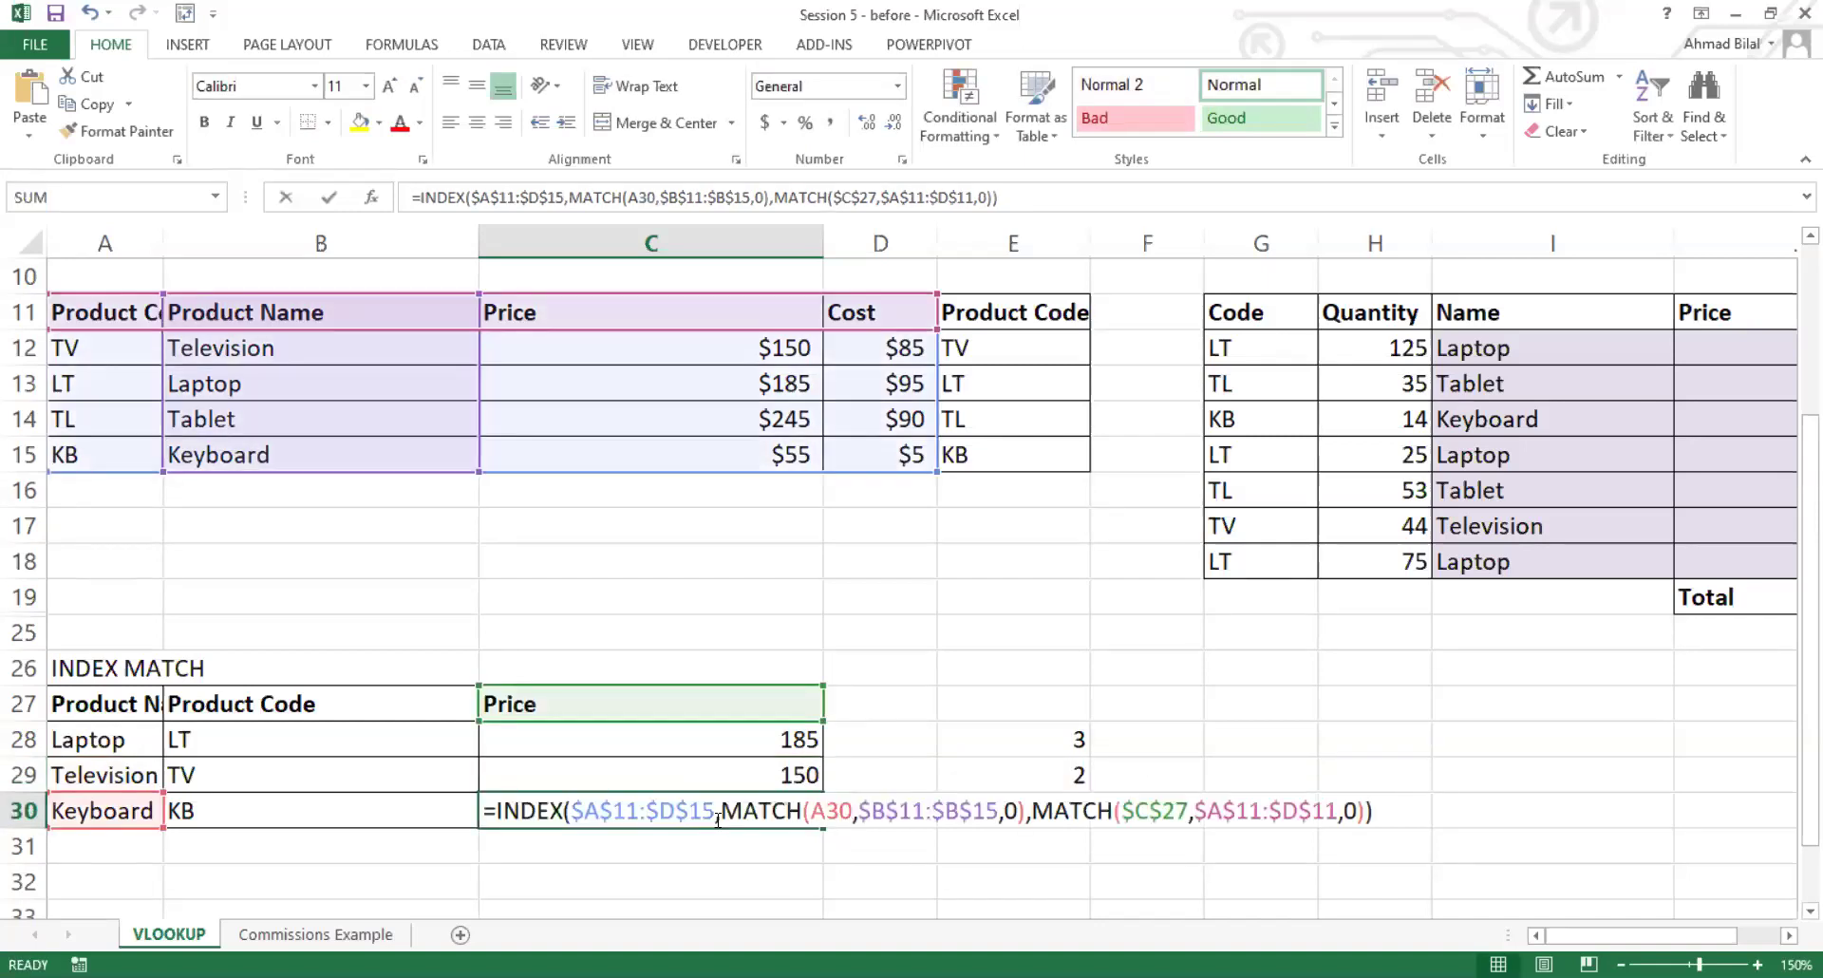
pyautogui.doubleClick(1117, 810)
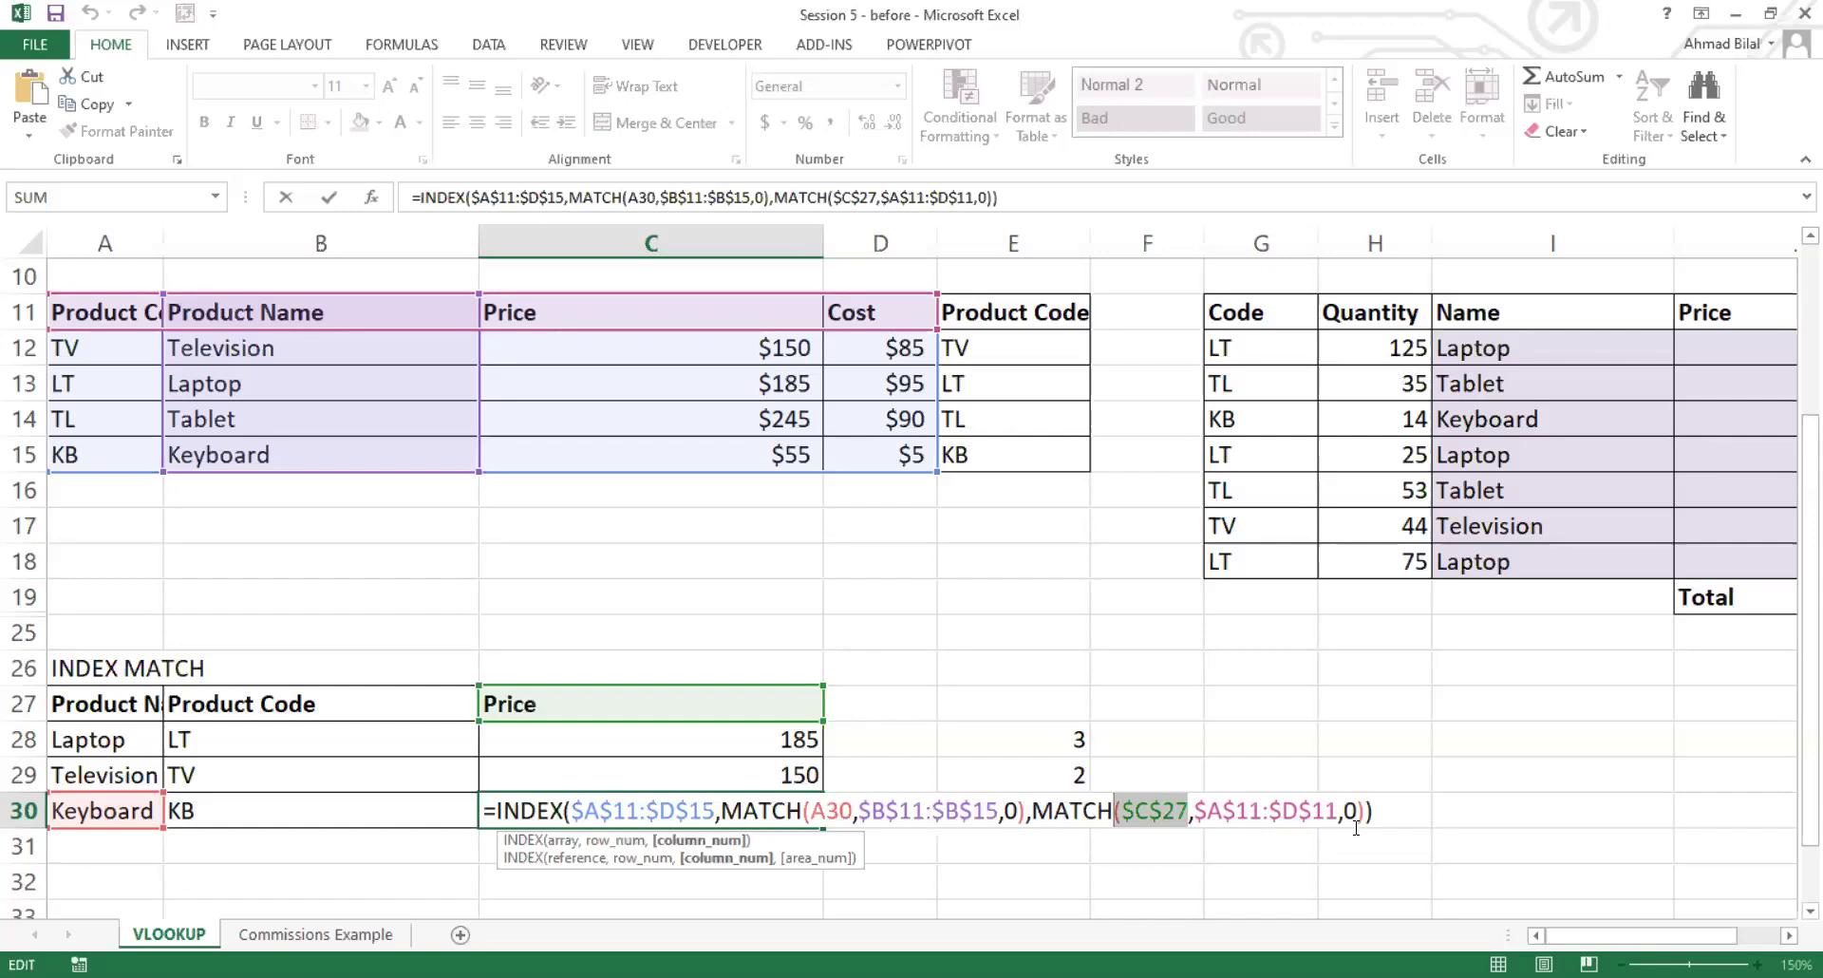
pyautogui.click(1403, 818)
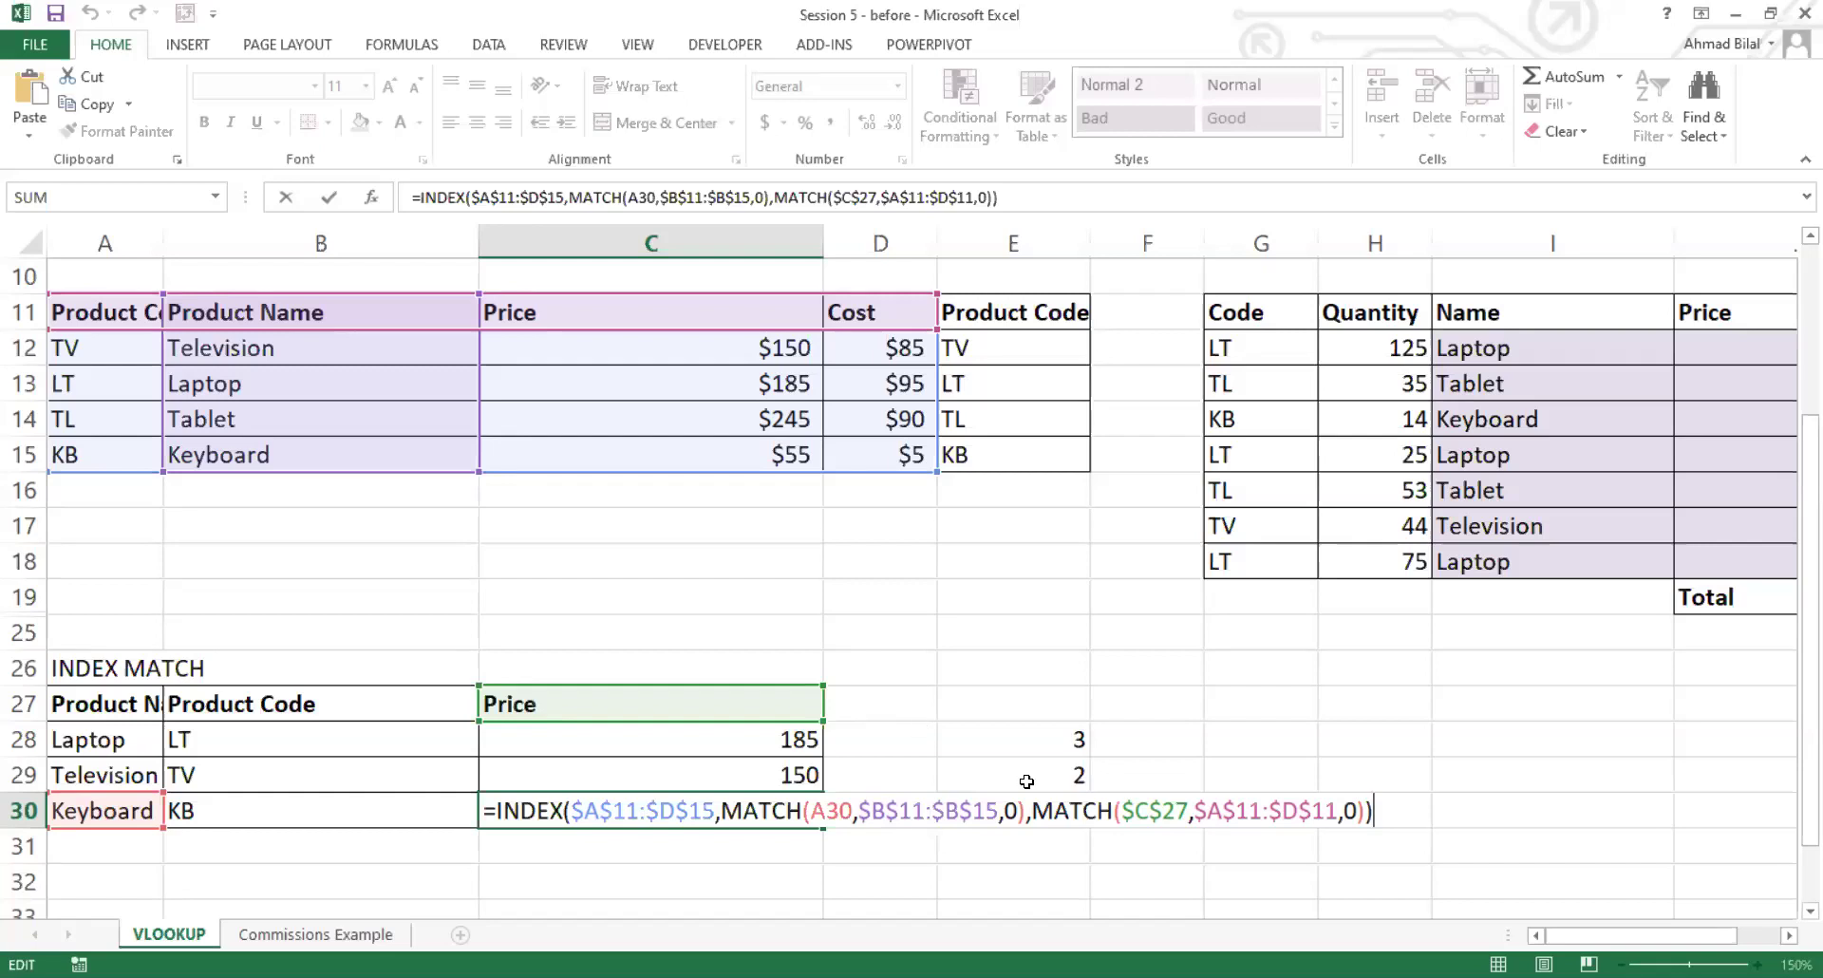
pyautogui.hotkey('ctrl', 'Return')
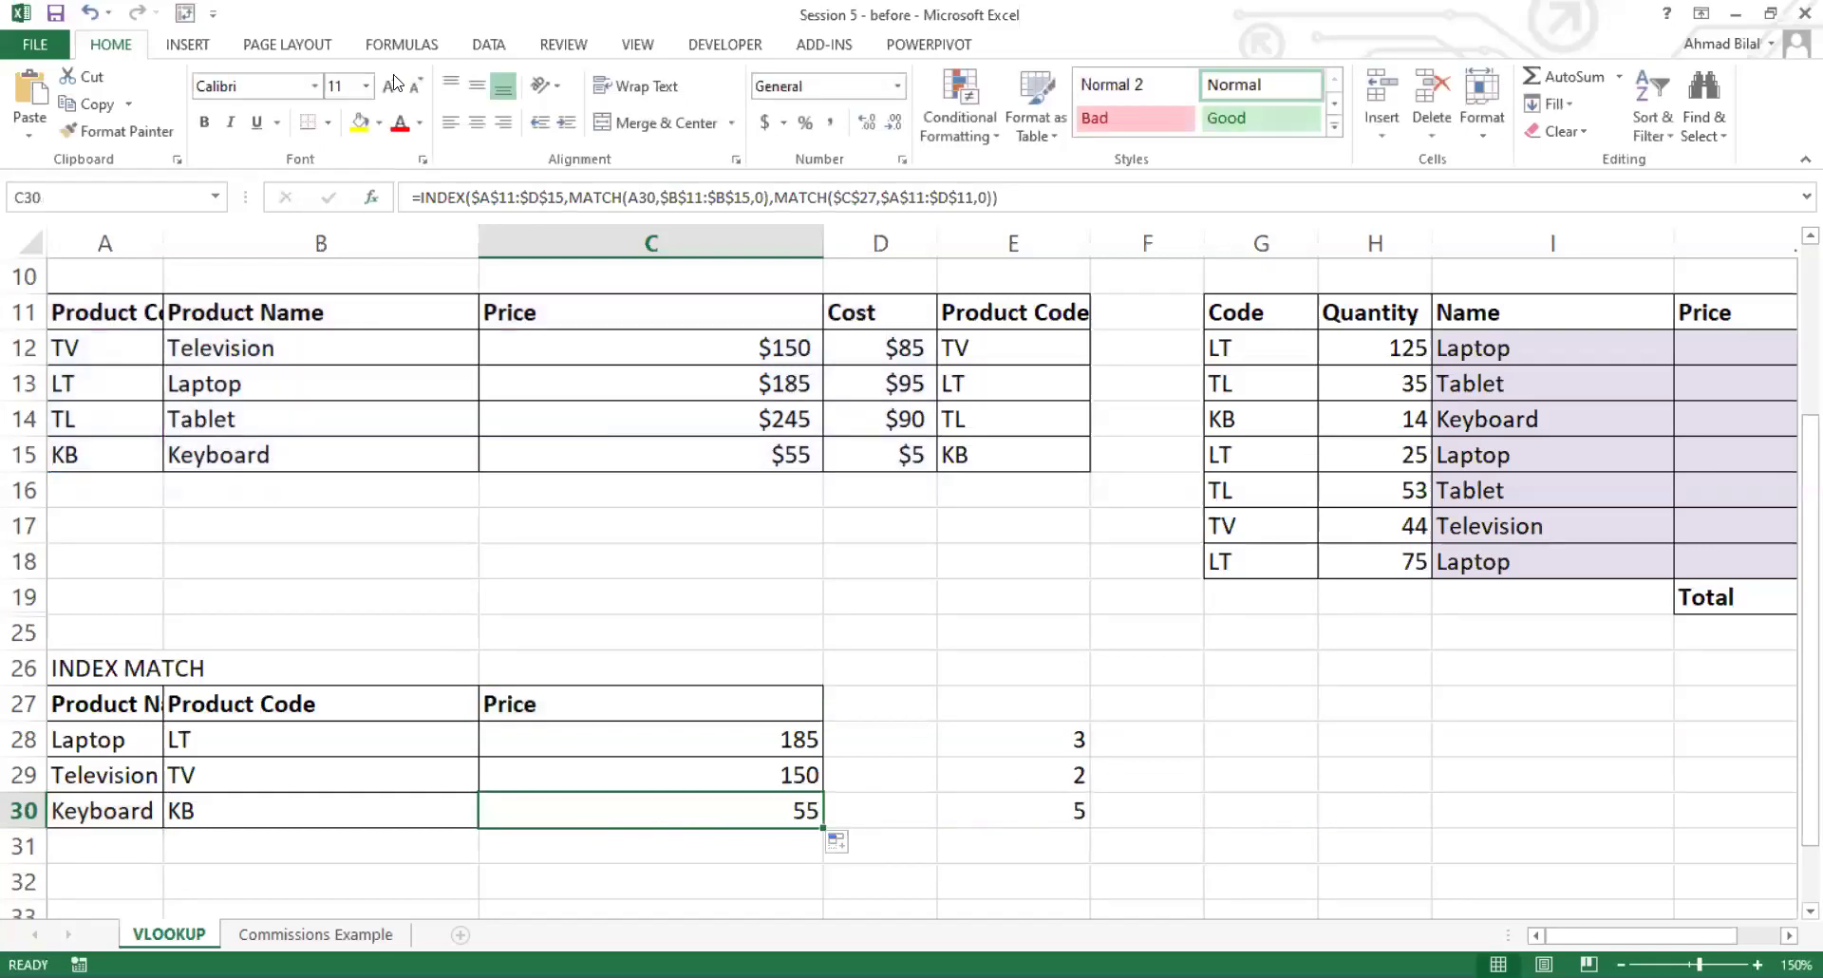
# Step: View C30's INDEX MATCH formula in the Evaluate Formula tool, then close it
pyautogui.click(421, 45)
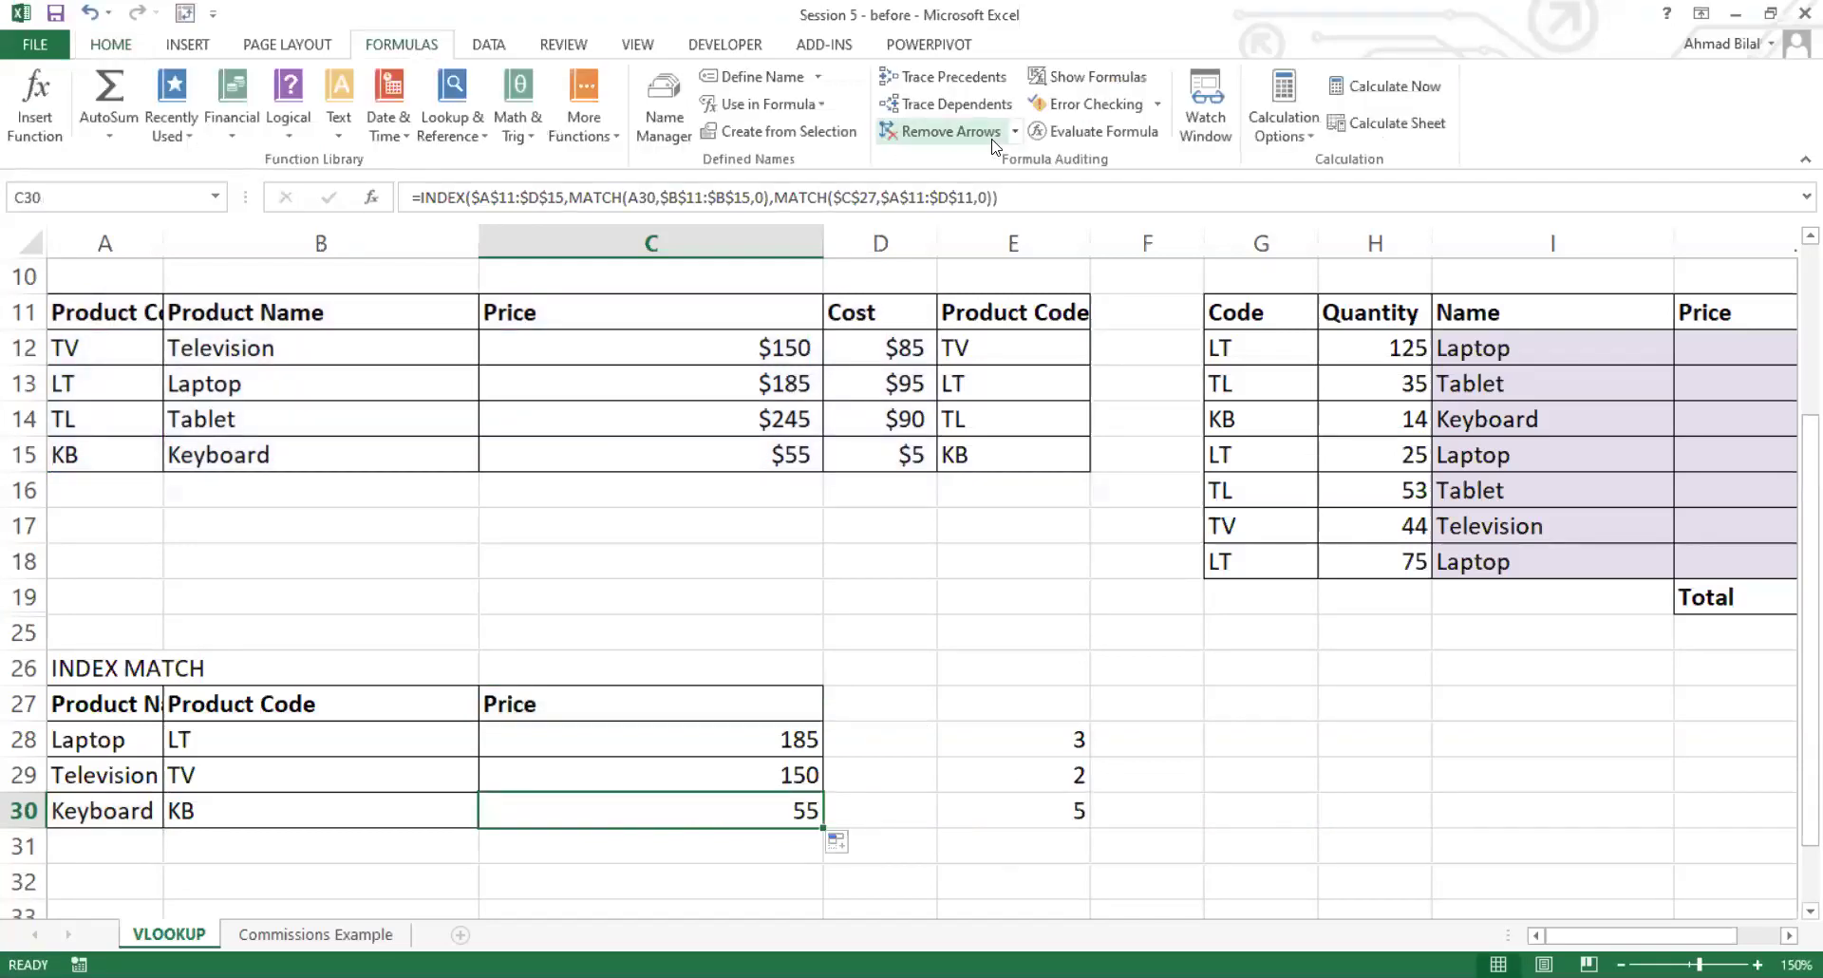
pyautogui.click(1078, 133)
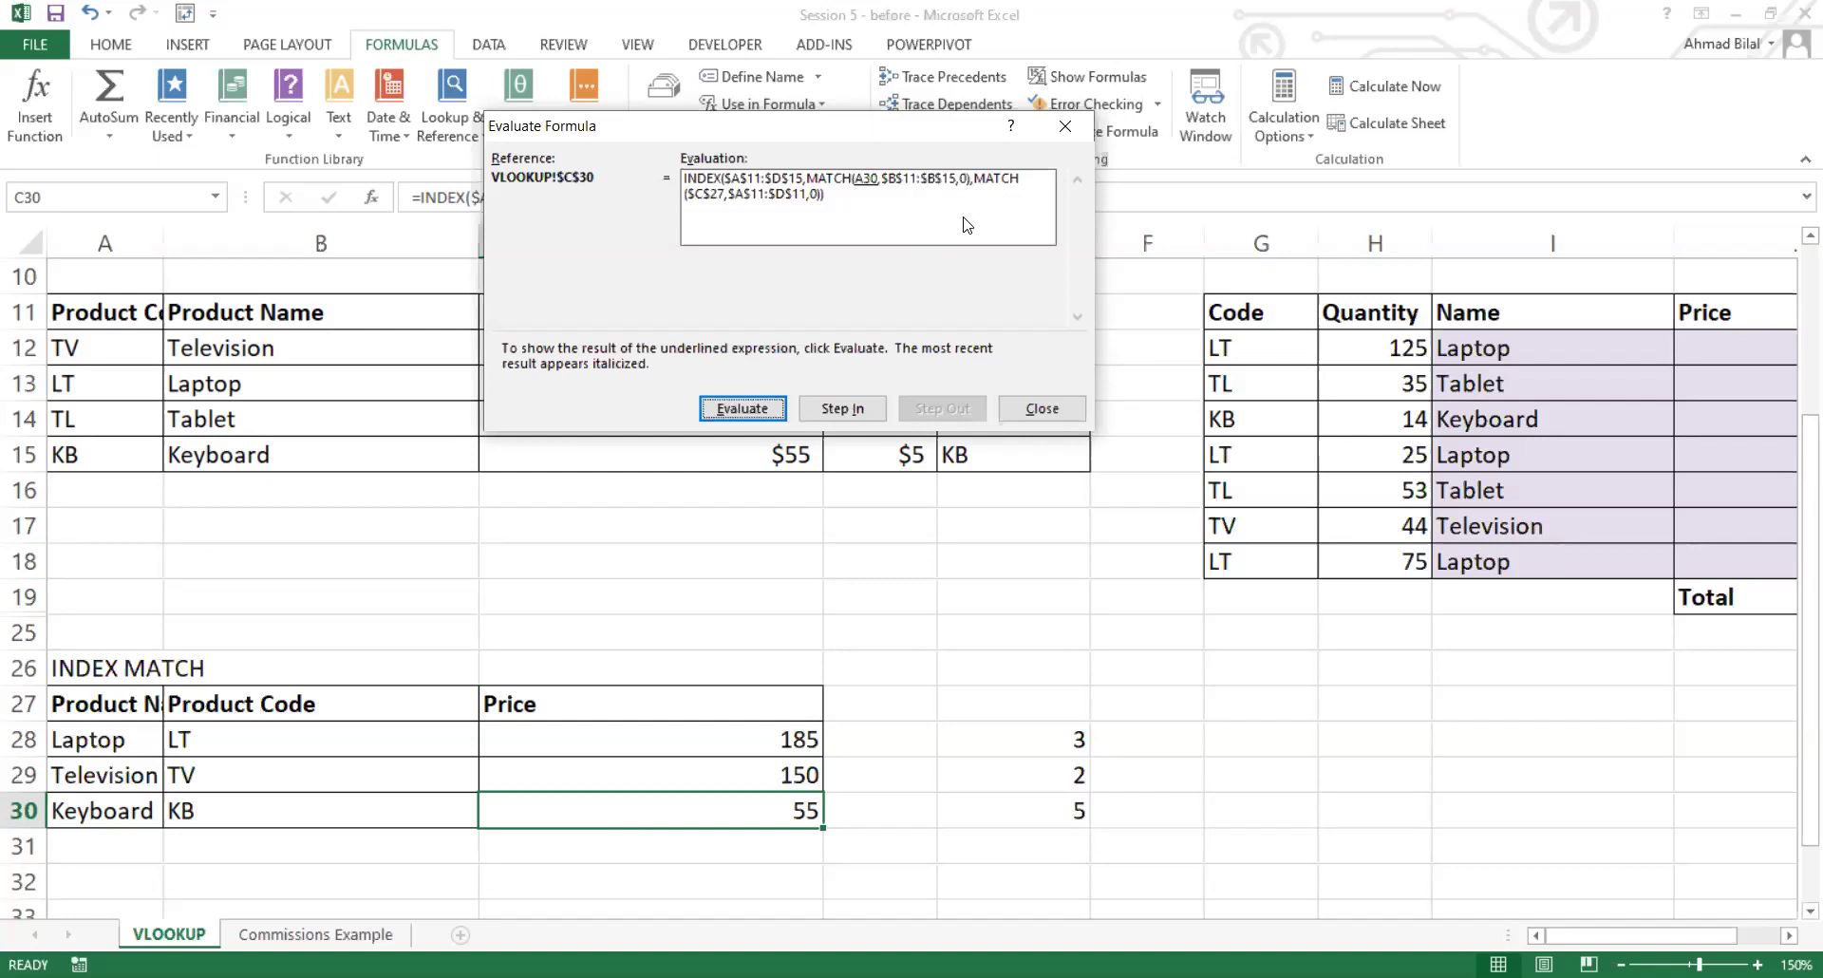
pyautogui.click(1042, 408)
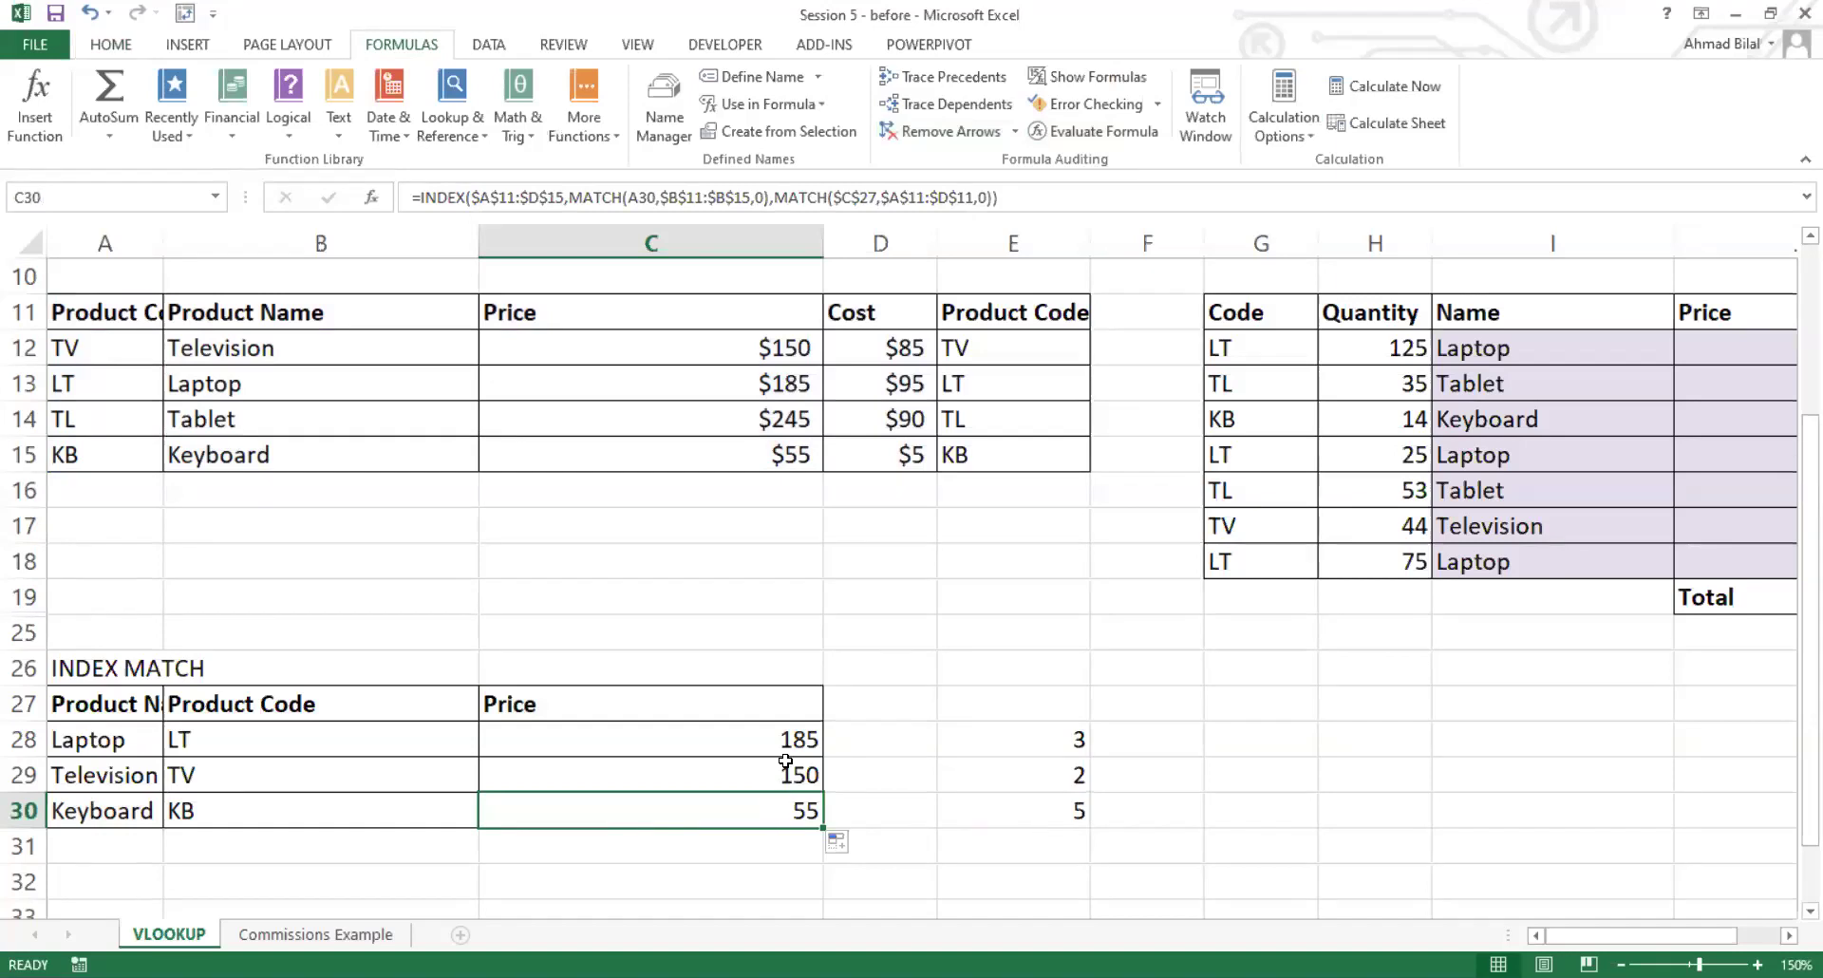
# Step: Review the INDEX MATCH formulas in C28 and C30 without changing them
pyautogui.click(753, 735)
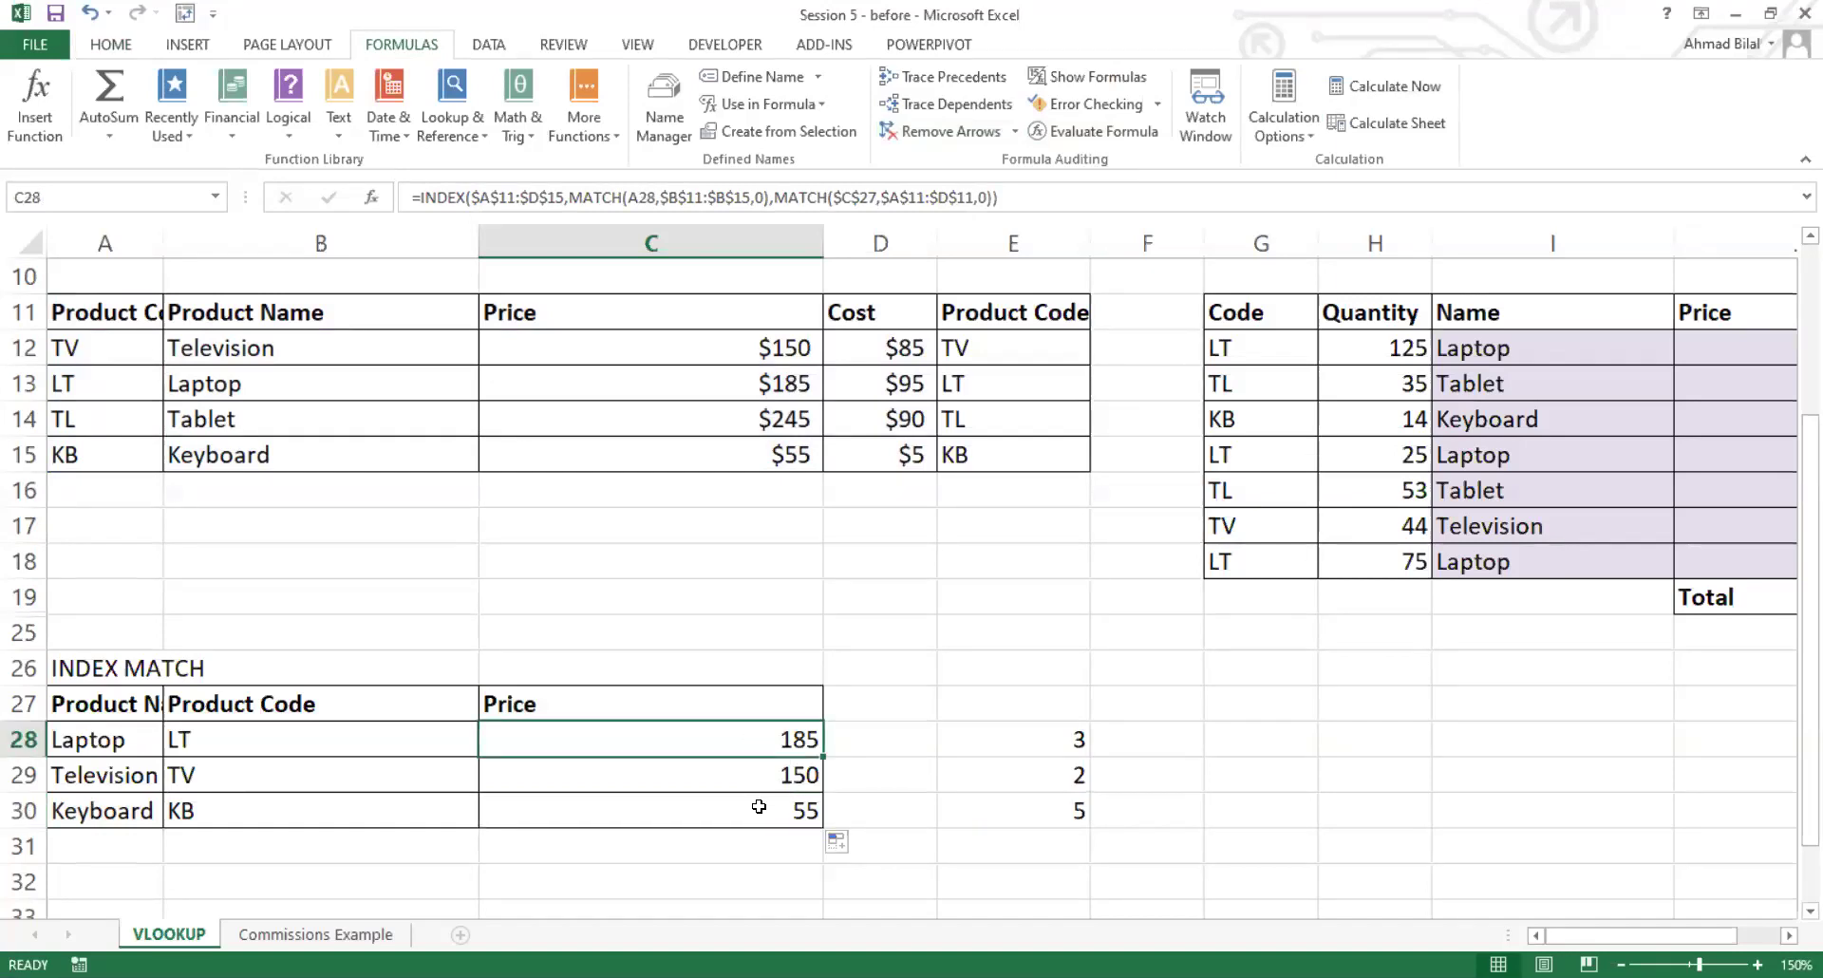
pyautogui.click(759, 803)
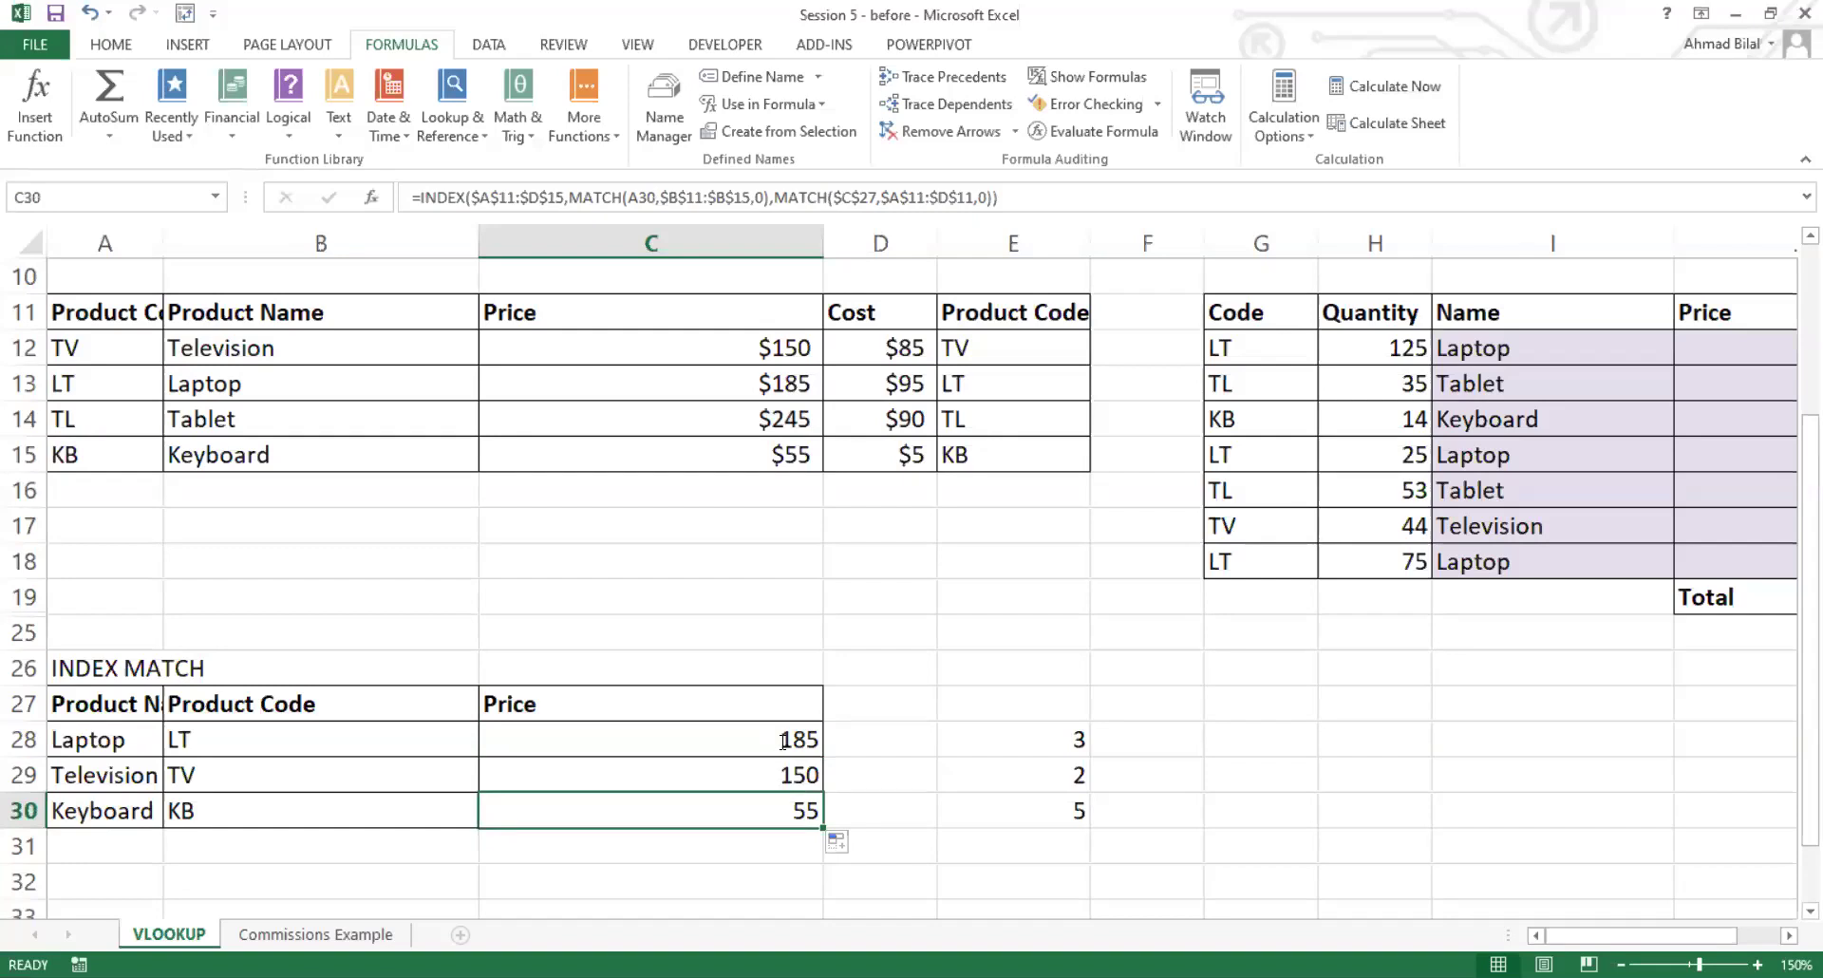
pyautogui.doubleClick(780, 741)
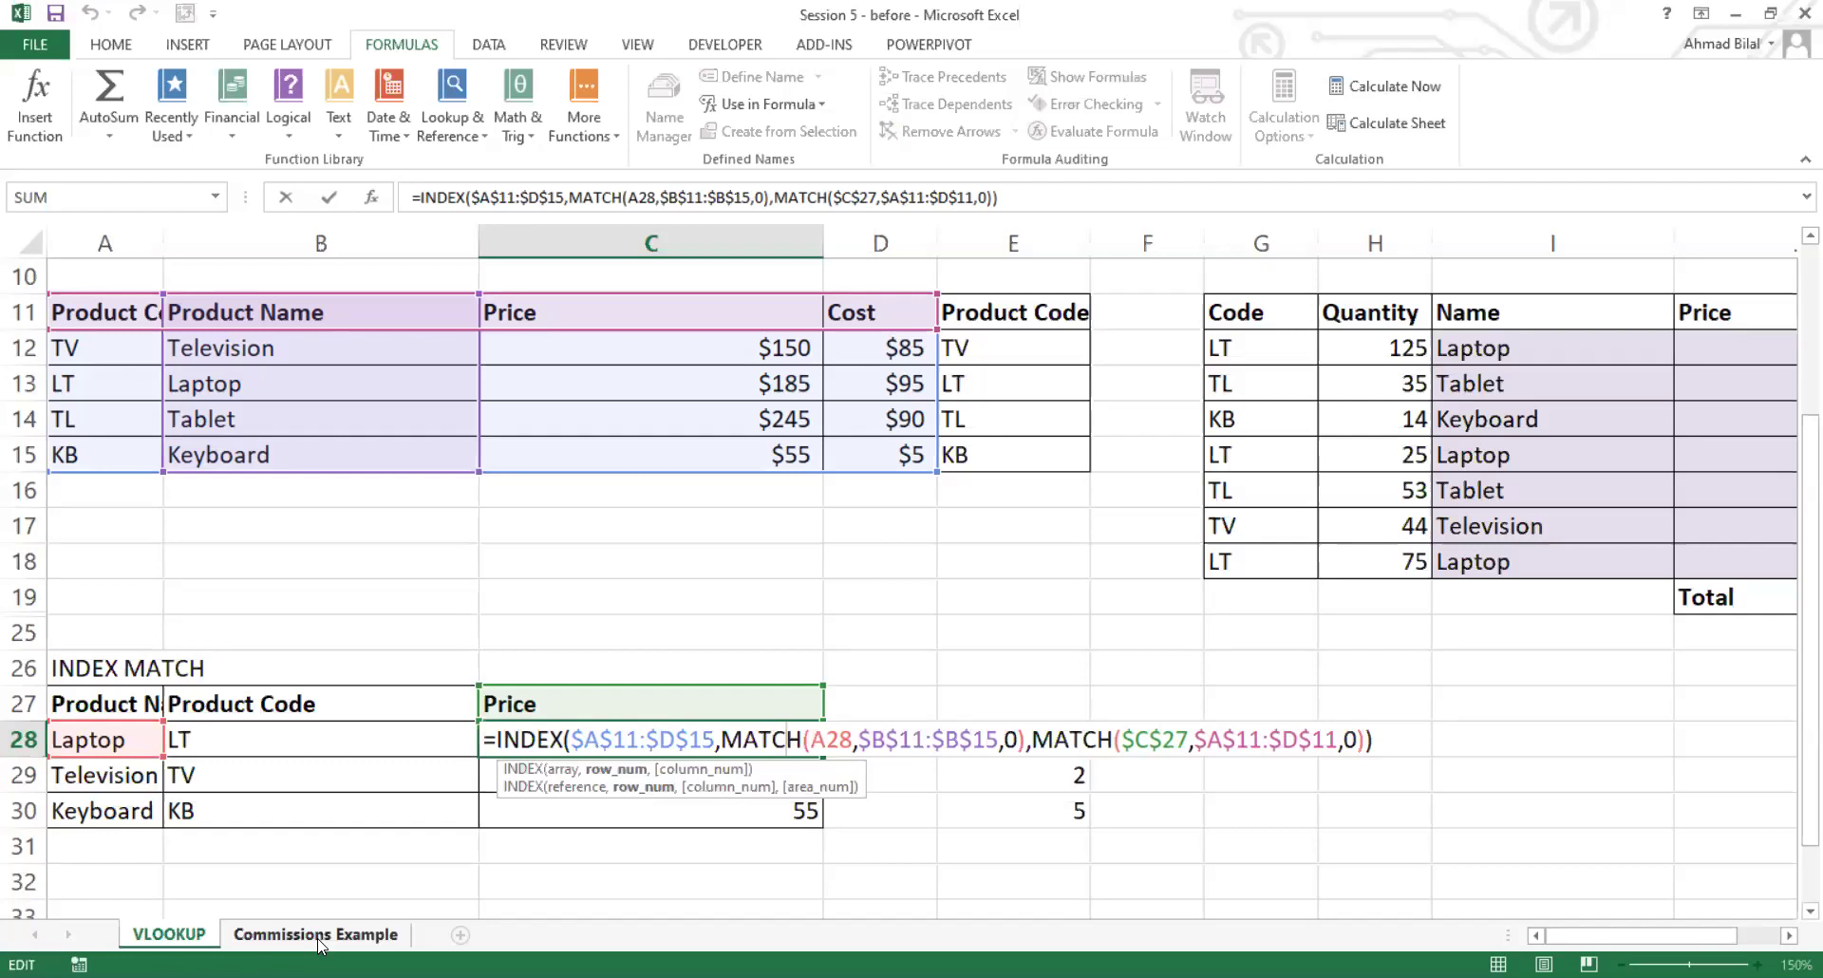
pyautogui.press('Escape')
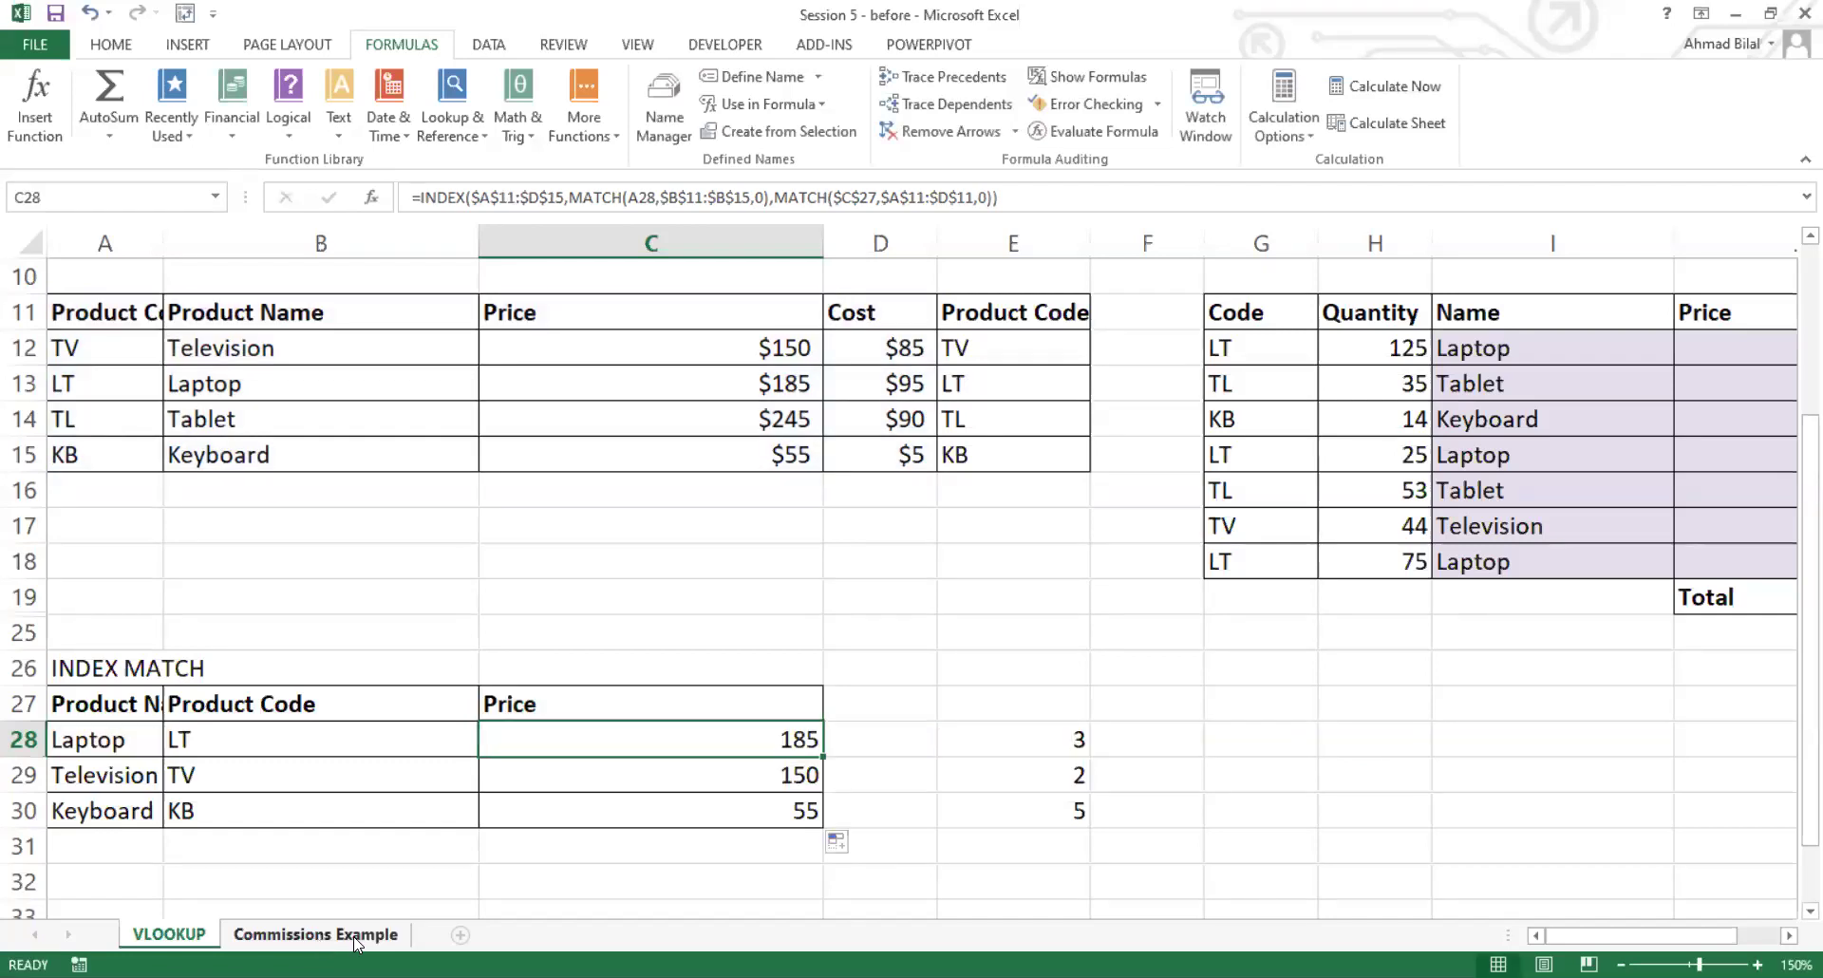
# Step: Move the helper MATCH formulas from E28:E30 to I28:I30
pyautogui.moveTo(991, 740); pyautogui.dragTo(1065, 817)
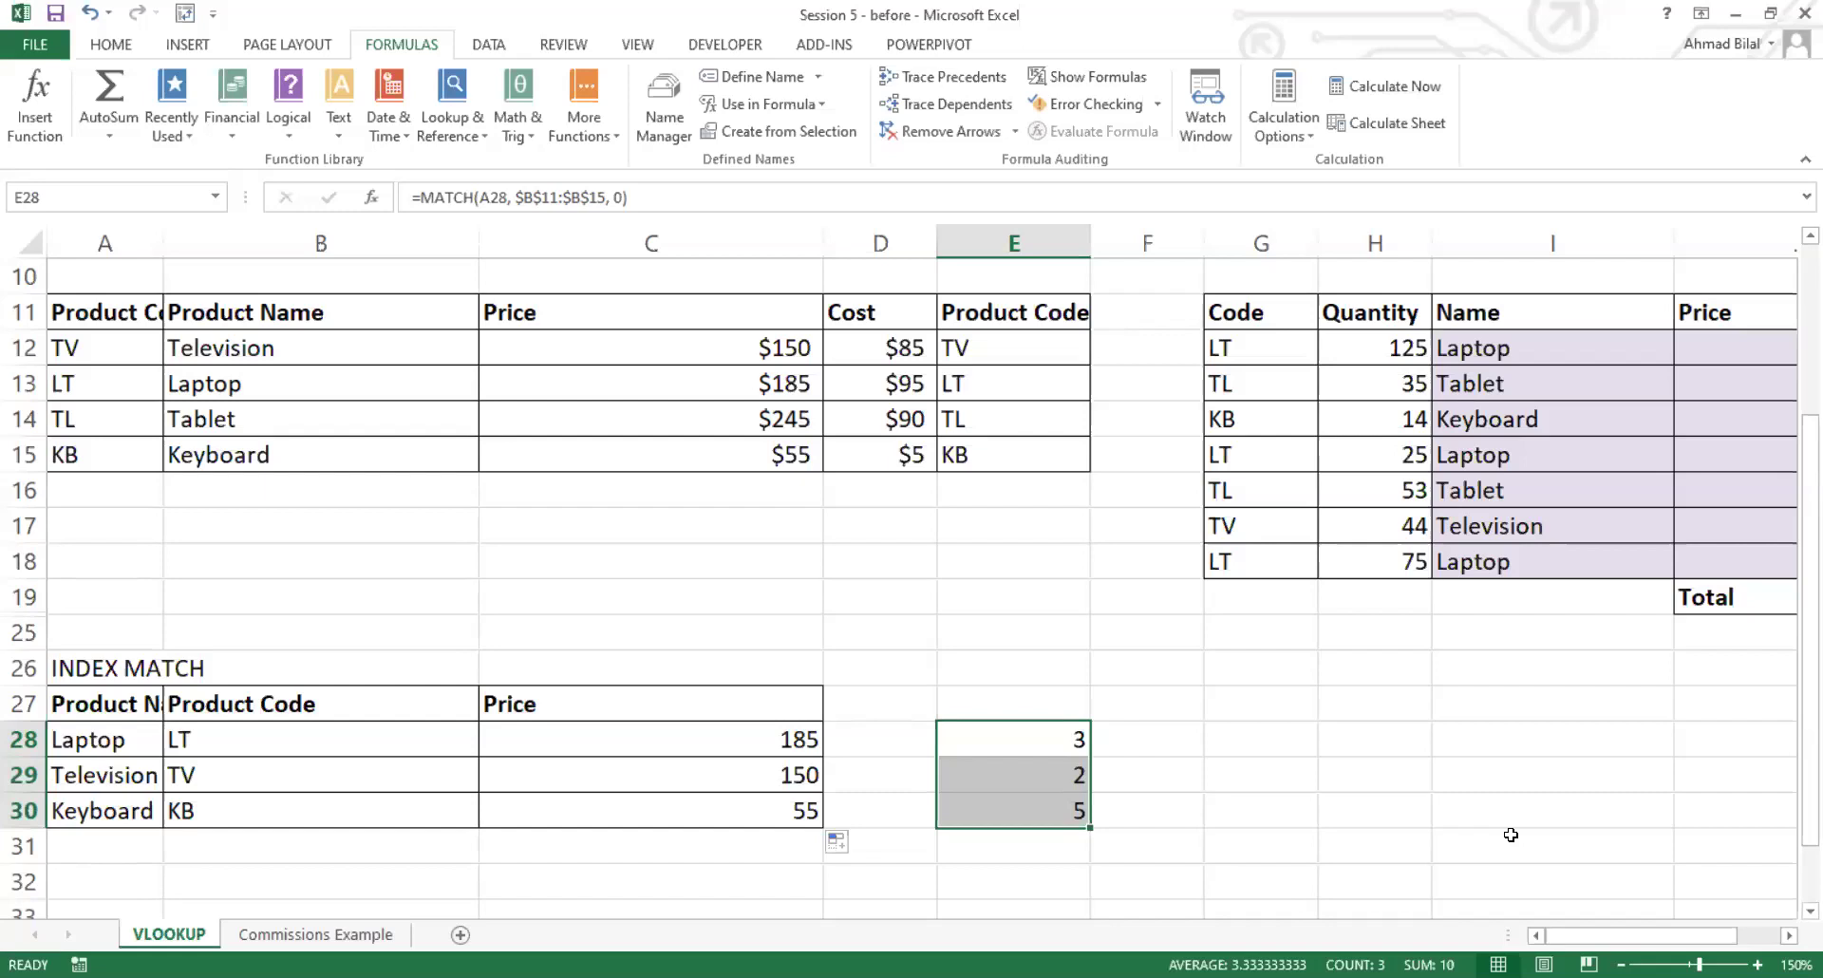
pyautogui.click(1038, 722)
pyautogui.hotkey('ctrl', 'c')
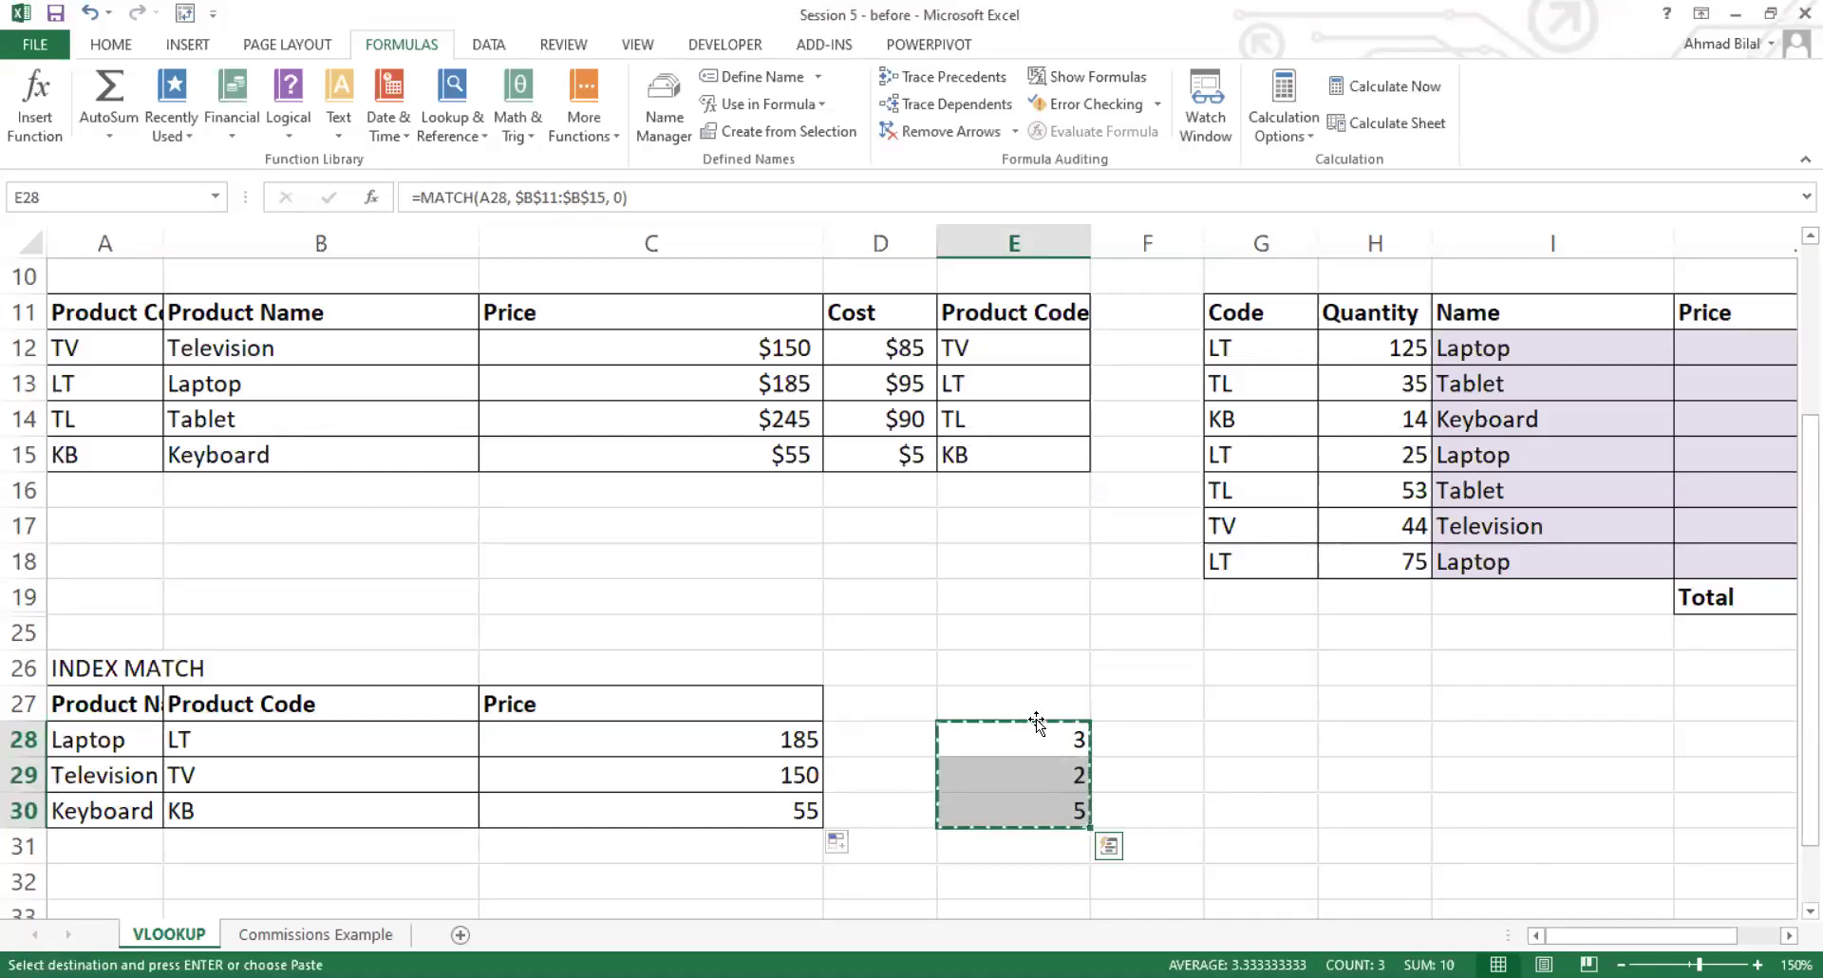
pyautogui.press('Right')
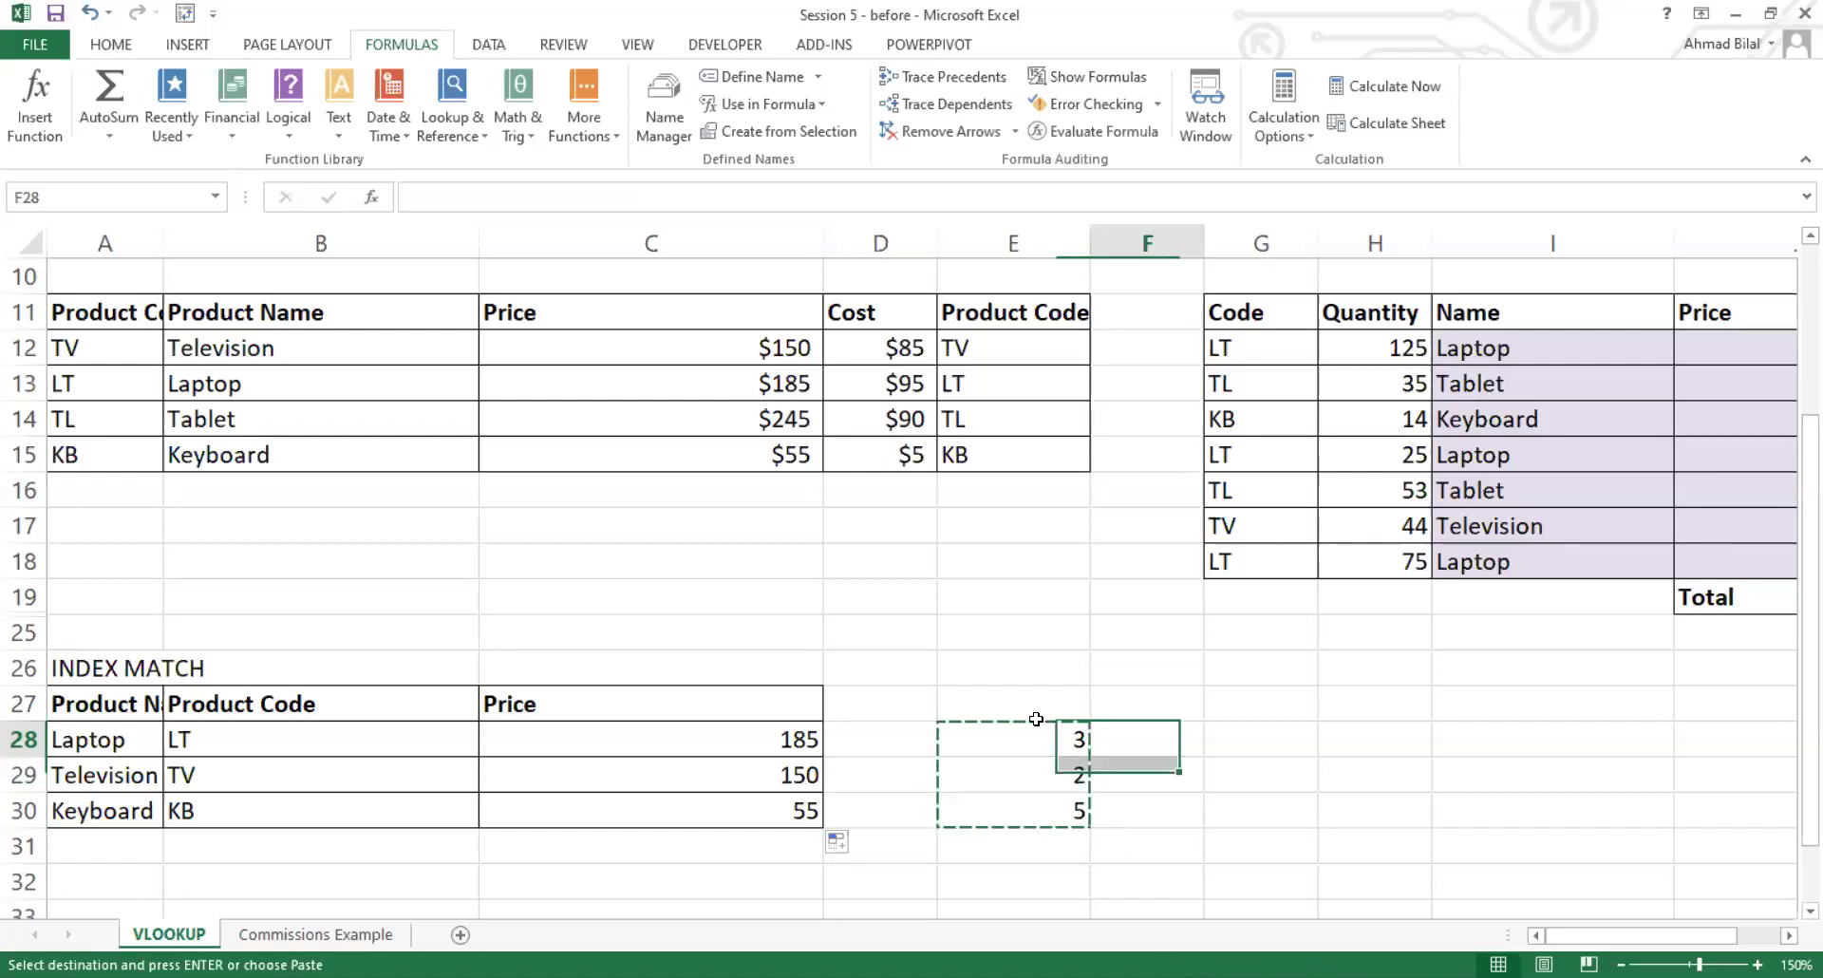
pyautogui.press('Right')
pyautogui.press('Right')
pyautogui.press('Right')
pyautogui.press('Right')
pyautogui.press('Left')
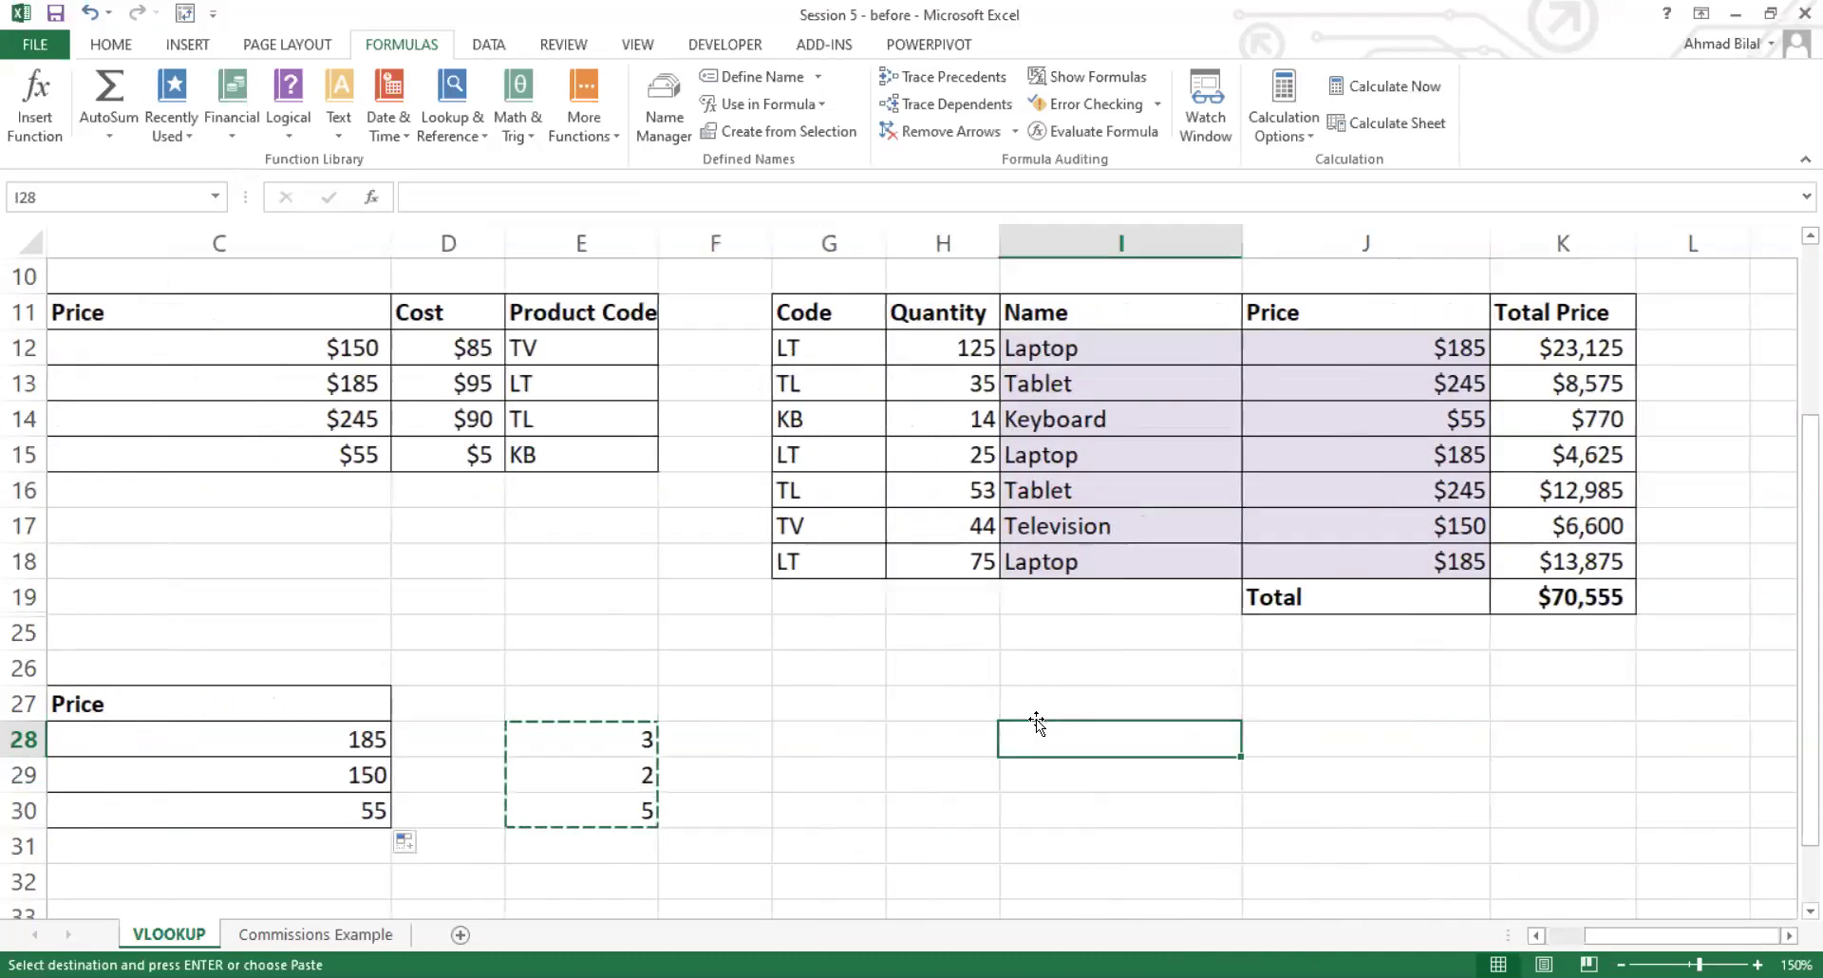
pyautogui.press('Return')
# Step: Add the header Cost in D27, next to the INDEX MATCH table's Price column
pyautogui.press('Left')
pyautogui.press('Left')
pyautogui.press('Left')
pyautogui.press('Left')
pyautogui.press('Left')
pyautogui.press('Left')
pyautogui.press('Left')
pyautogui.press('Left')
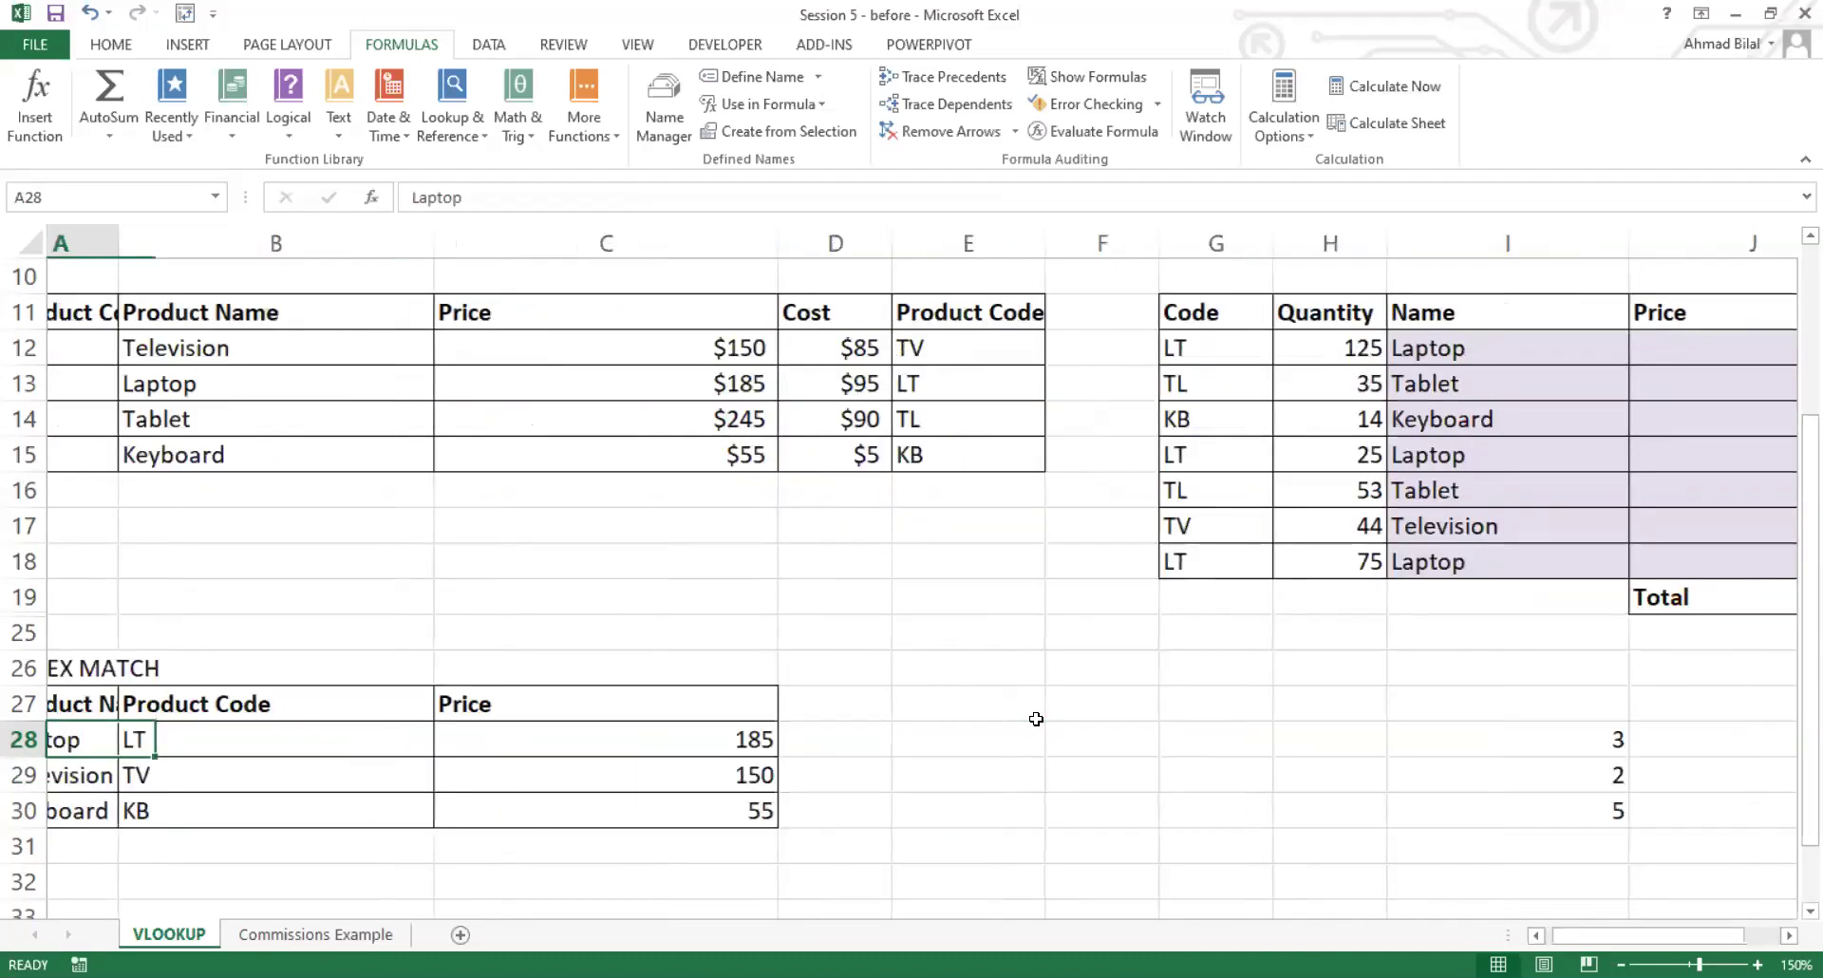
pyautogui.press('Up')
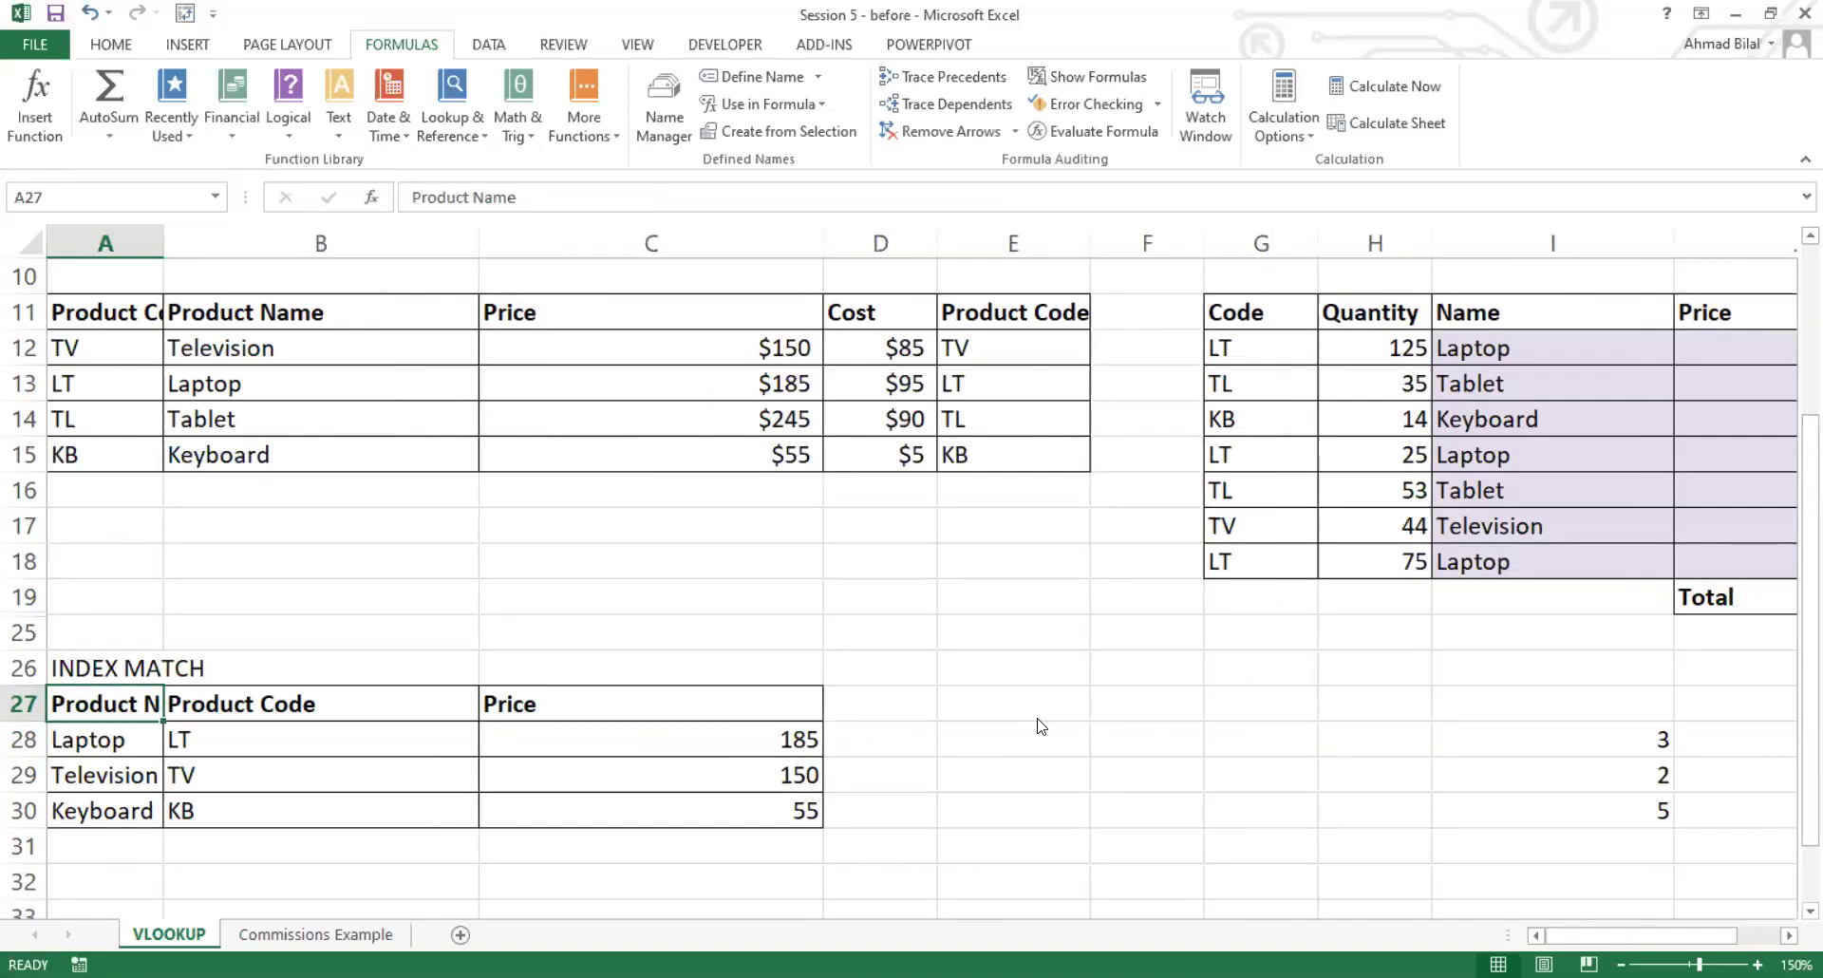
pyautogui.click(570, 708)
pyautogui.click(909, 709)
pyautogui.write('Cost')
pyautogui.press('Return')
# Step: Copy the formatting of the Price column C27:C30 onto the Cost column D27:D30
pyautogui.moveTo(752, 705); pyautogui.dragTo(773, 812)
pyautogui.hotkey('ctrl', 'c')
pyautogui.press('Escape')
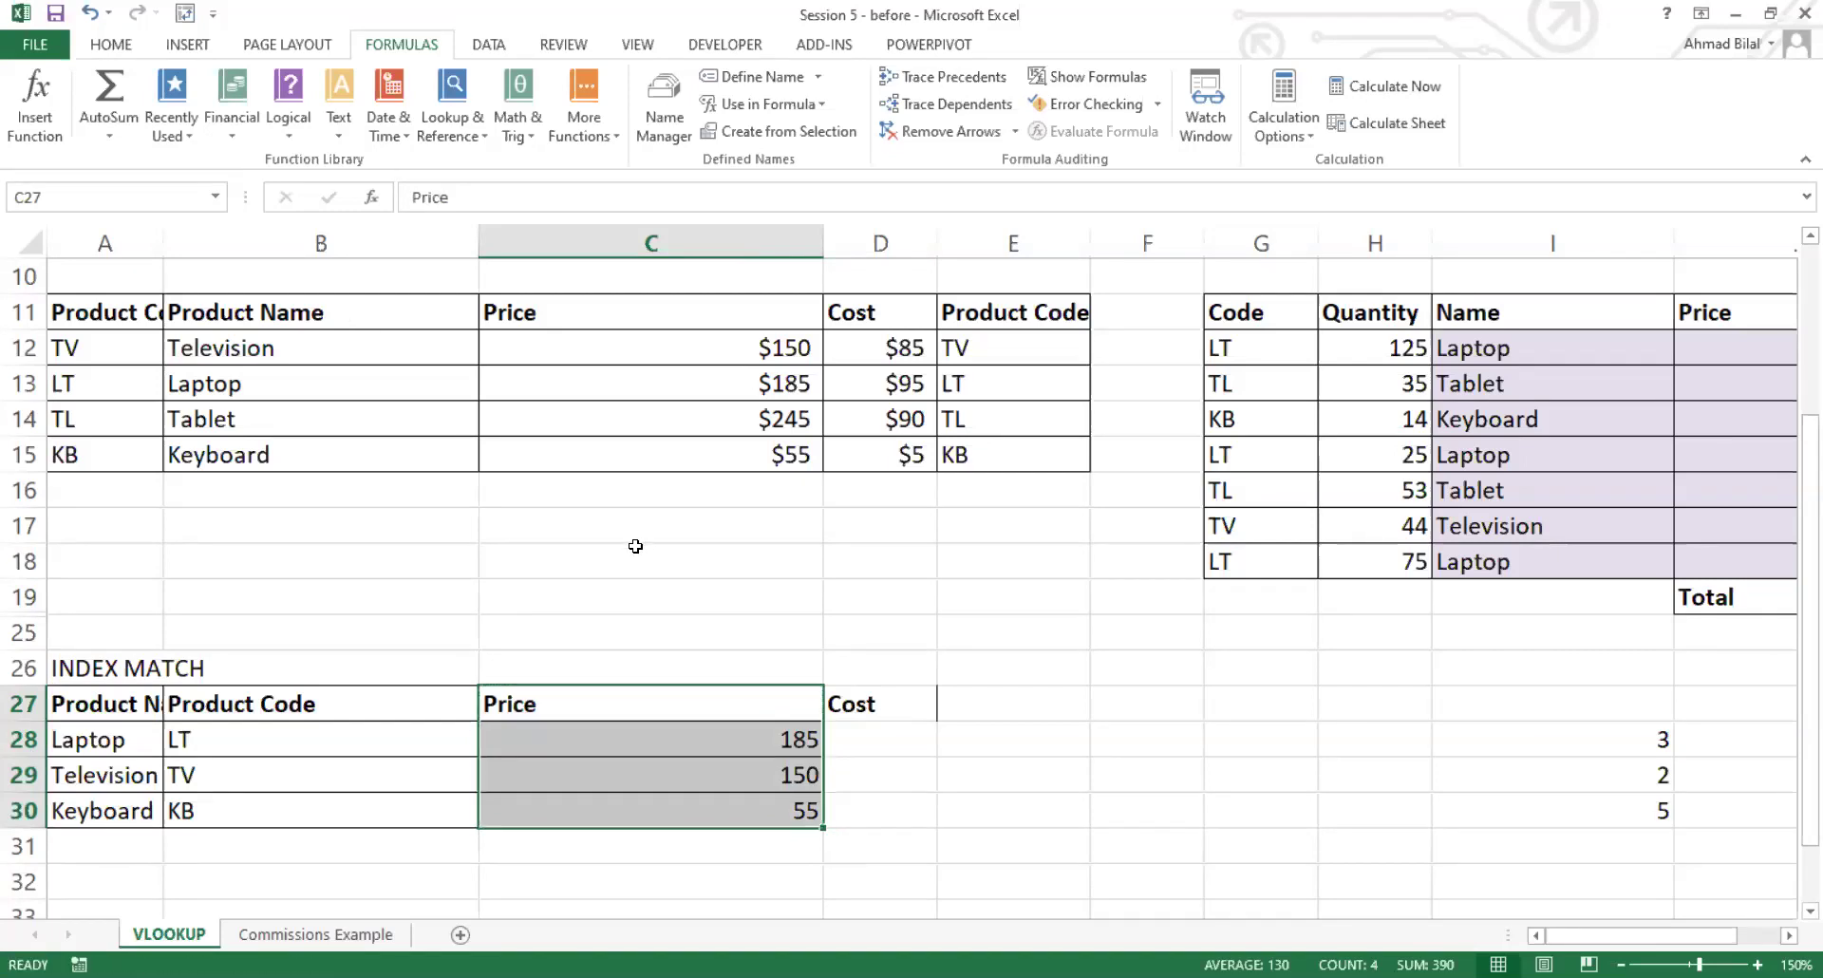
pyautogui.scroll(3, 76, 143)
pyautogui.click(95, 131)
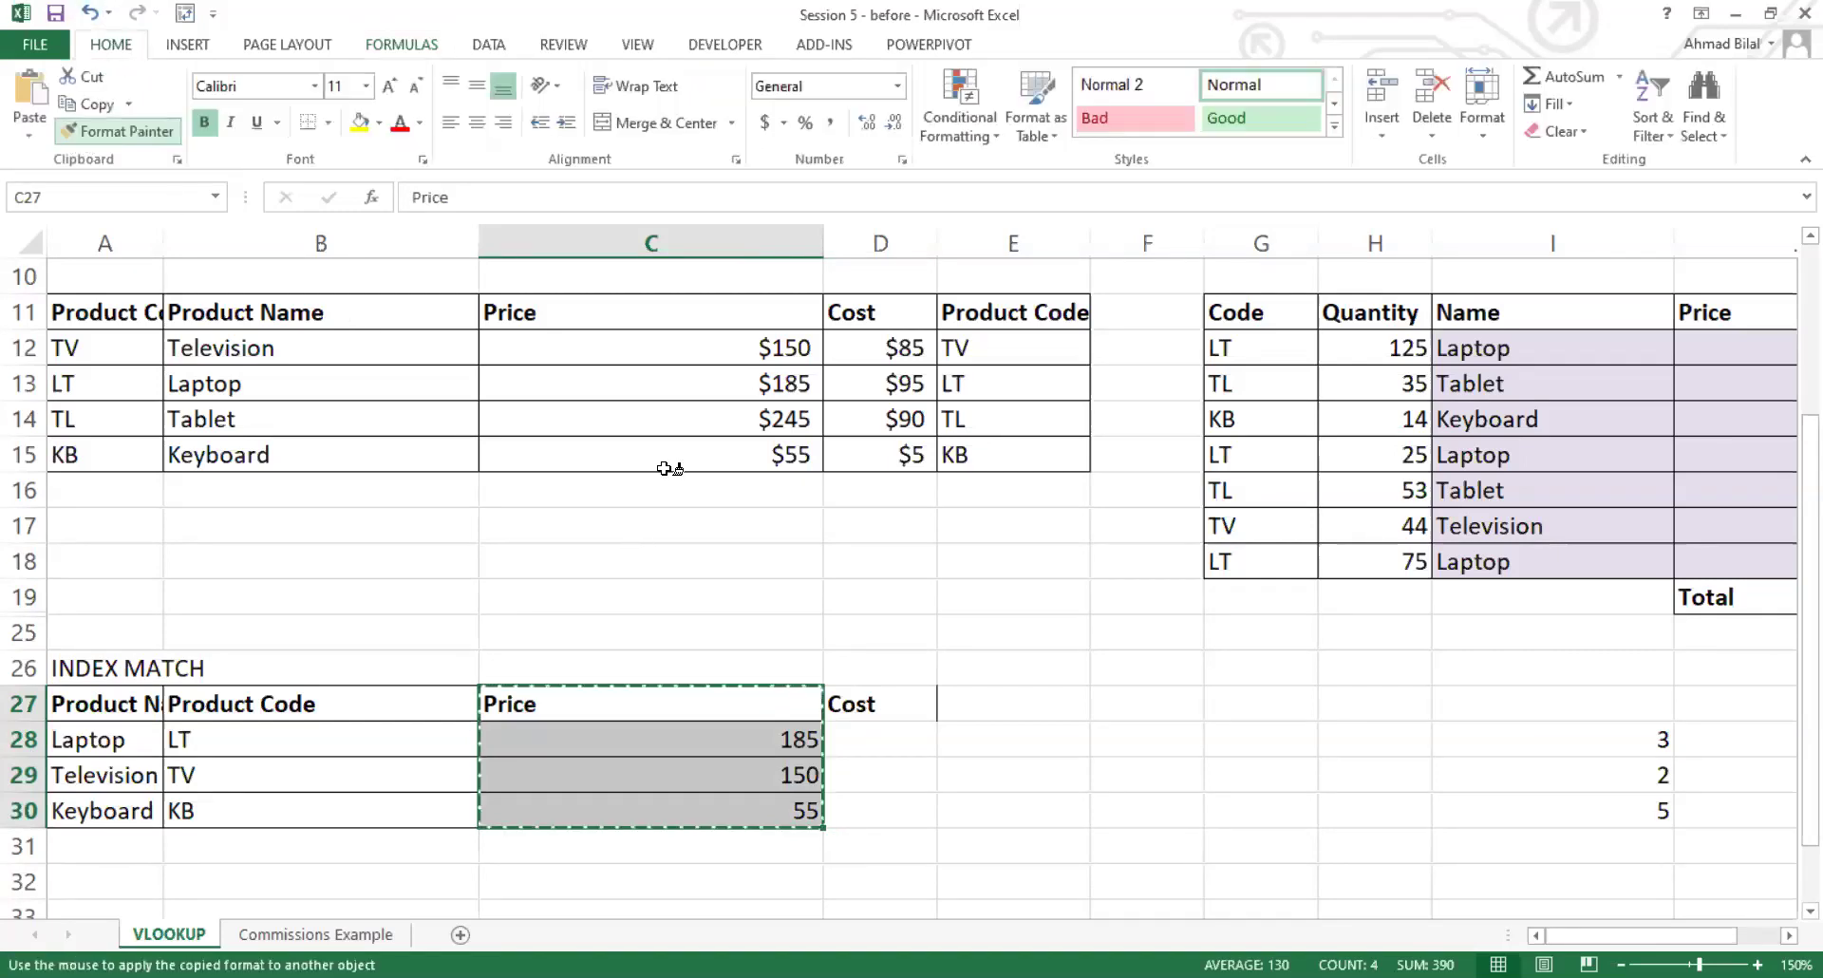
pyautogui.click(903, 703)
pyautogui.click(907, 702)
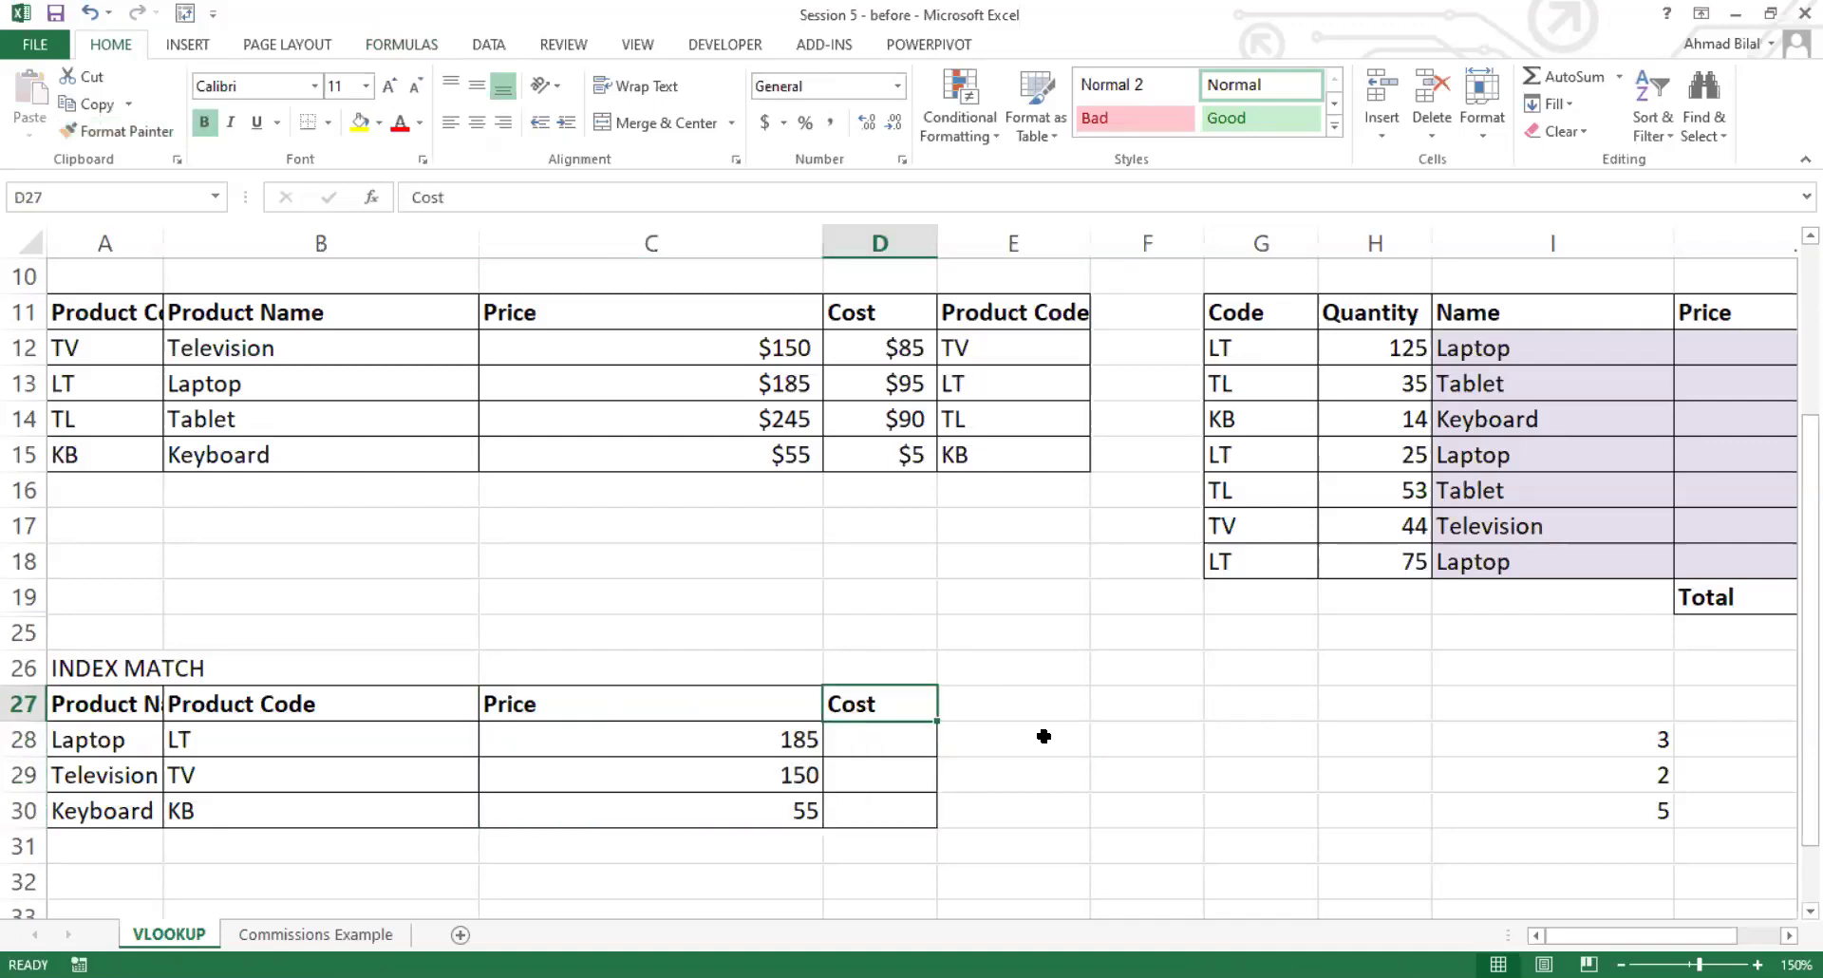
# Step: Widen column D to nearly the width of column C
pyautogui.press('Left')
pyautogui.press('Up')
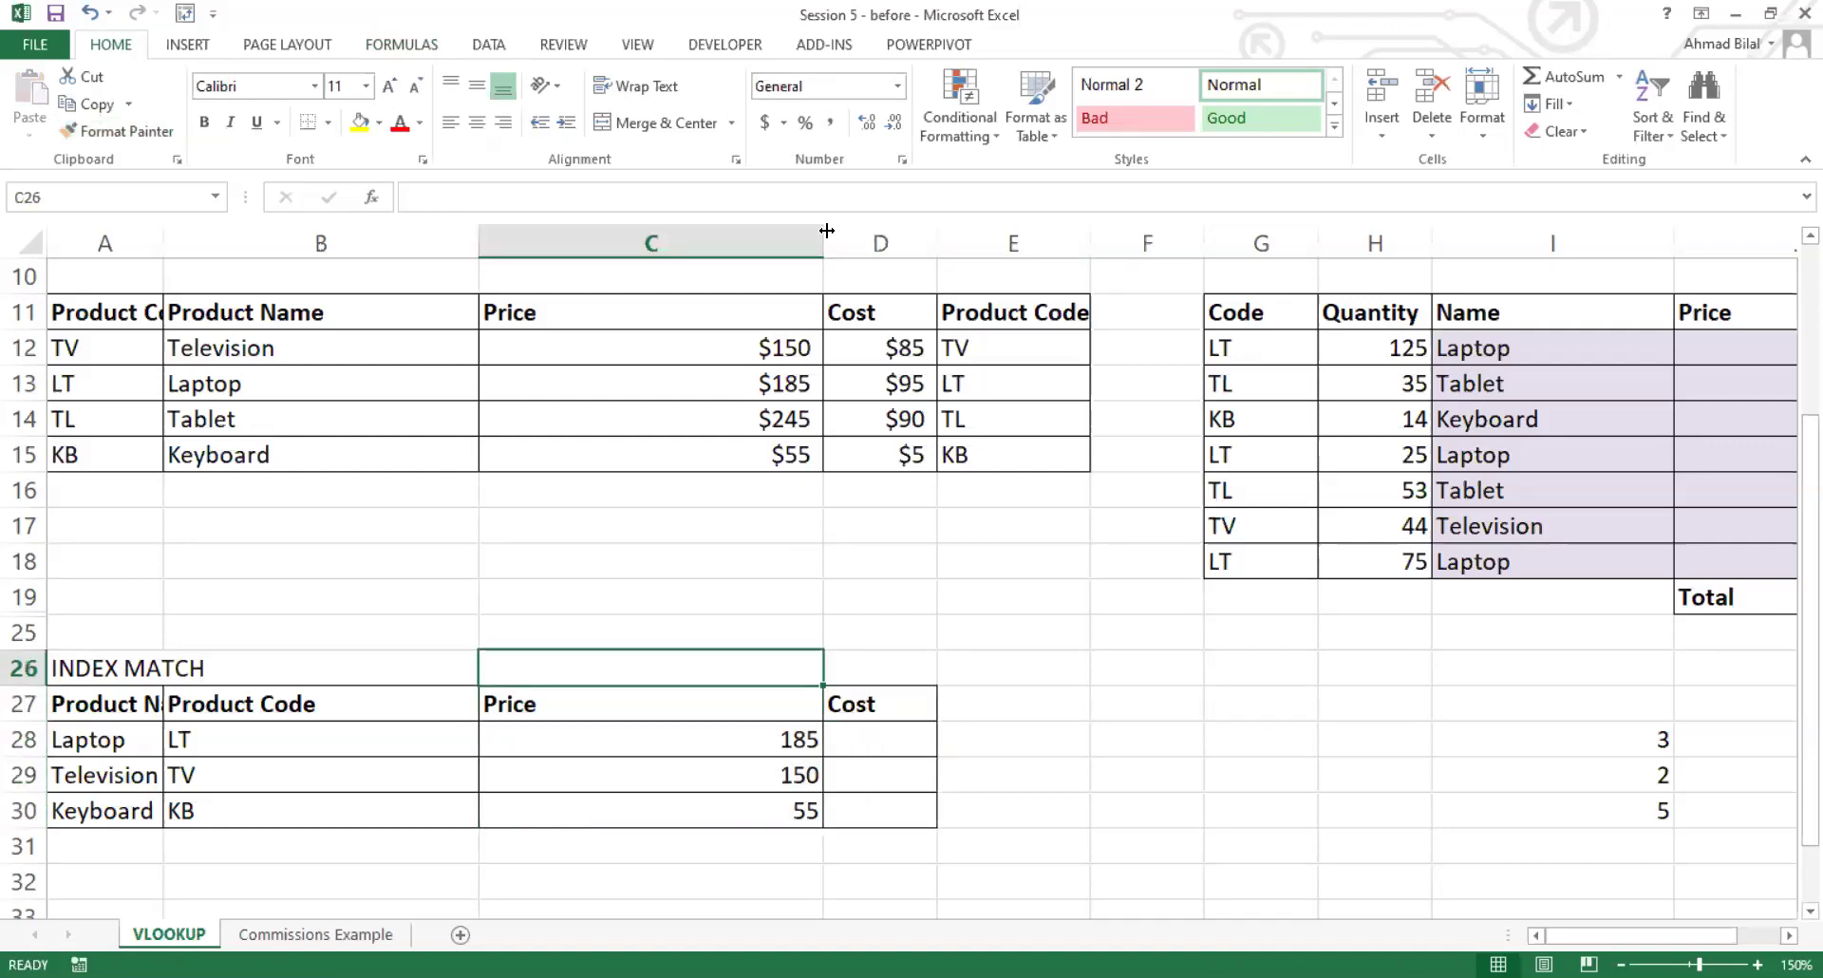
pyautogui.doubleClick(938, 235)
# Step: Copy the text of C28's INDEX MATCH formula into D28, keeping its references unchanged
pyautogui.click(907, 758)
pyautogui.click(921, 724)
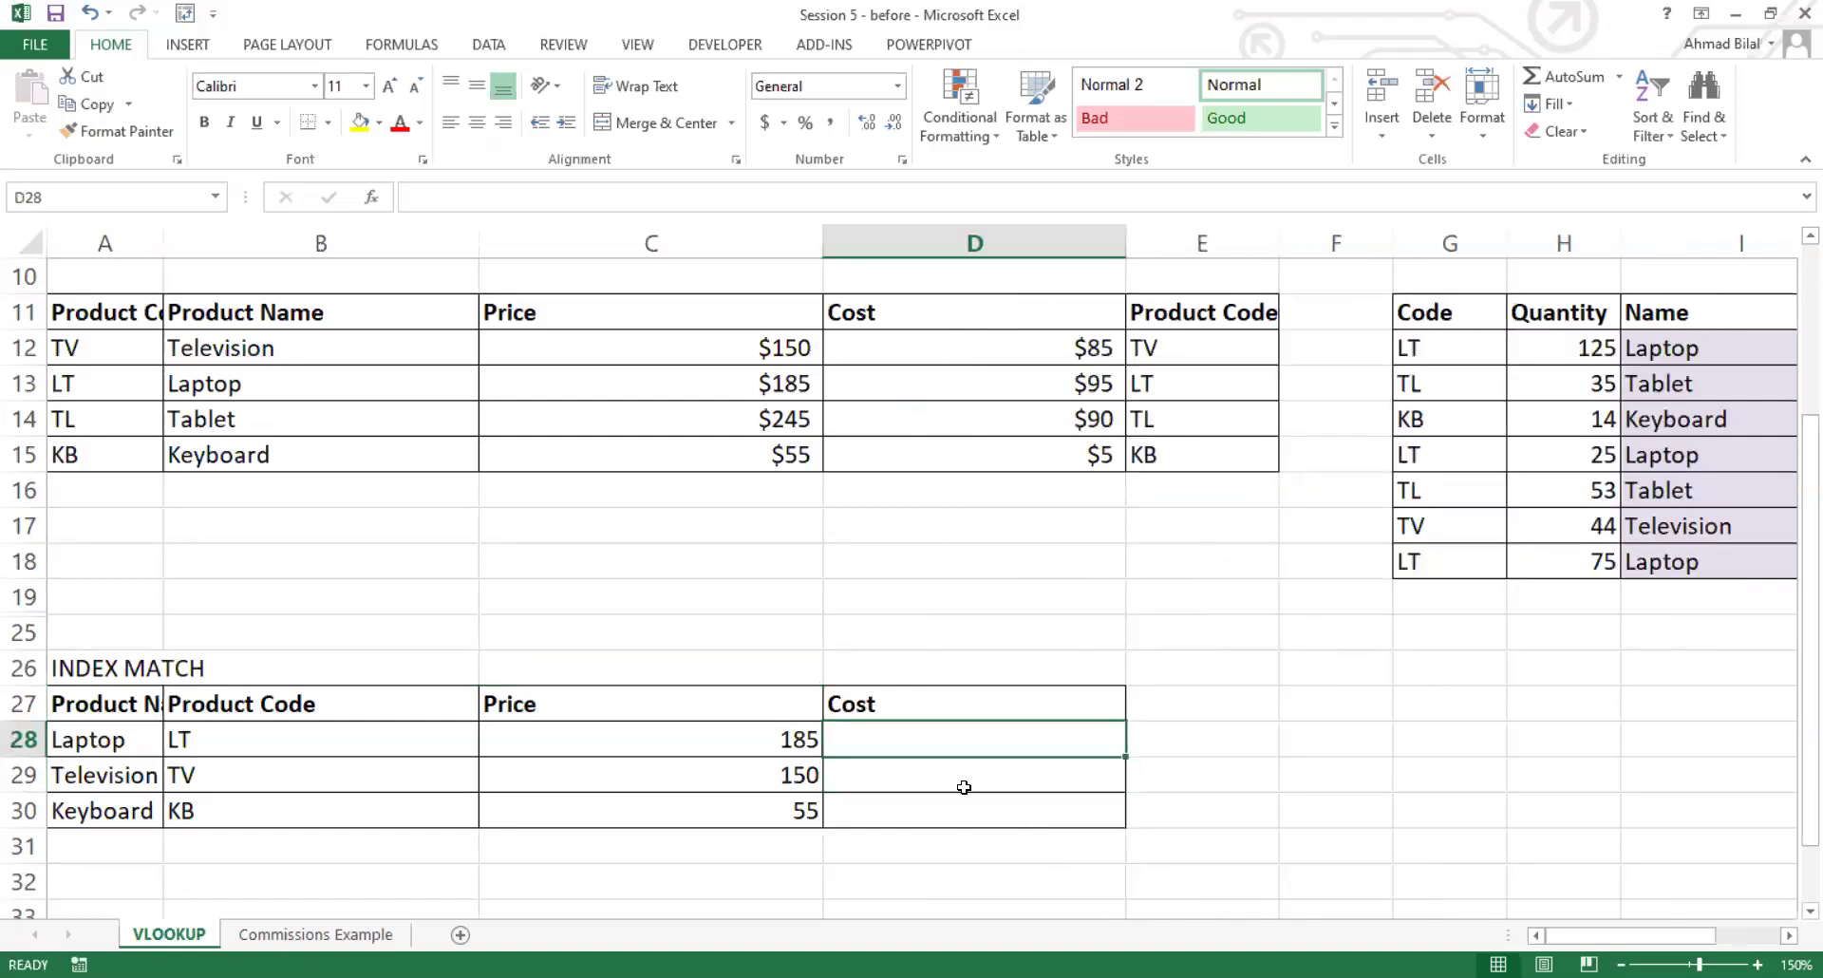
pyautogui.press('Left')
pyautogui.press('F2')
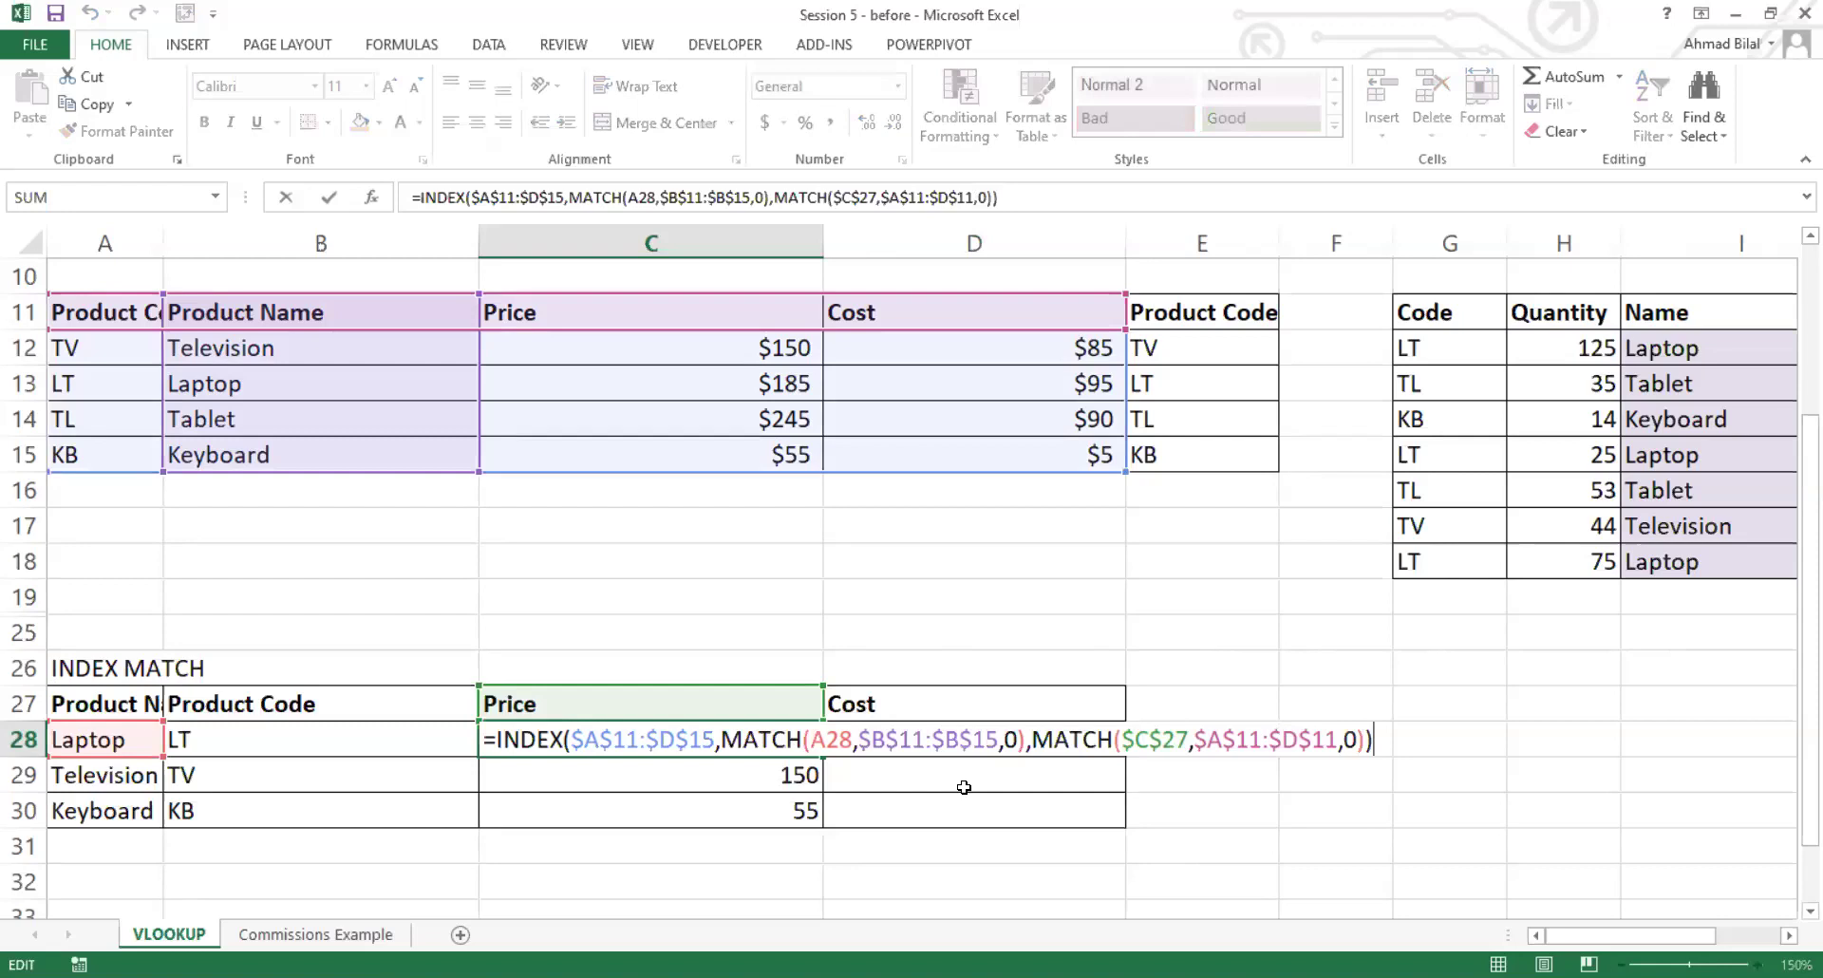
pyautogui.hotkey('shift', 'Home')
pyautogui.hotkey('ctrl', 'c')
pyautogui.press('Tab')
pyautogui.press('F2')
pyautogui.hotkey('ctrl', 'v')
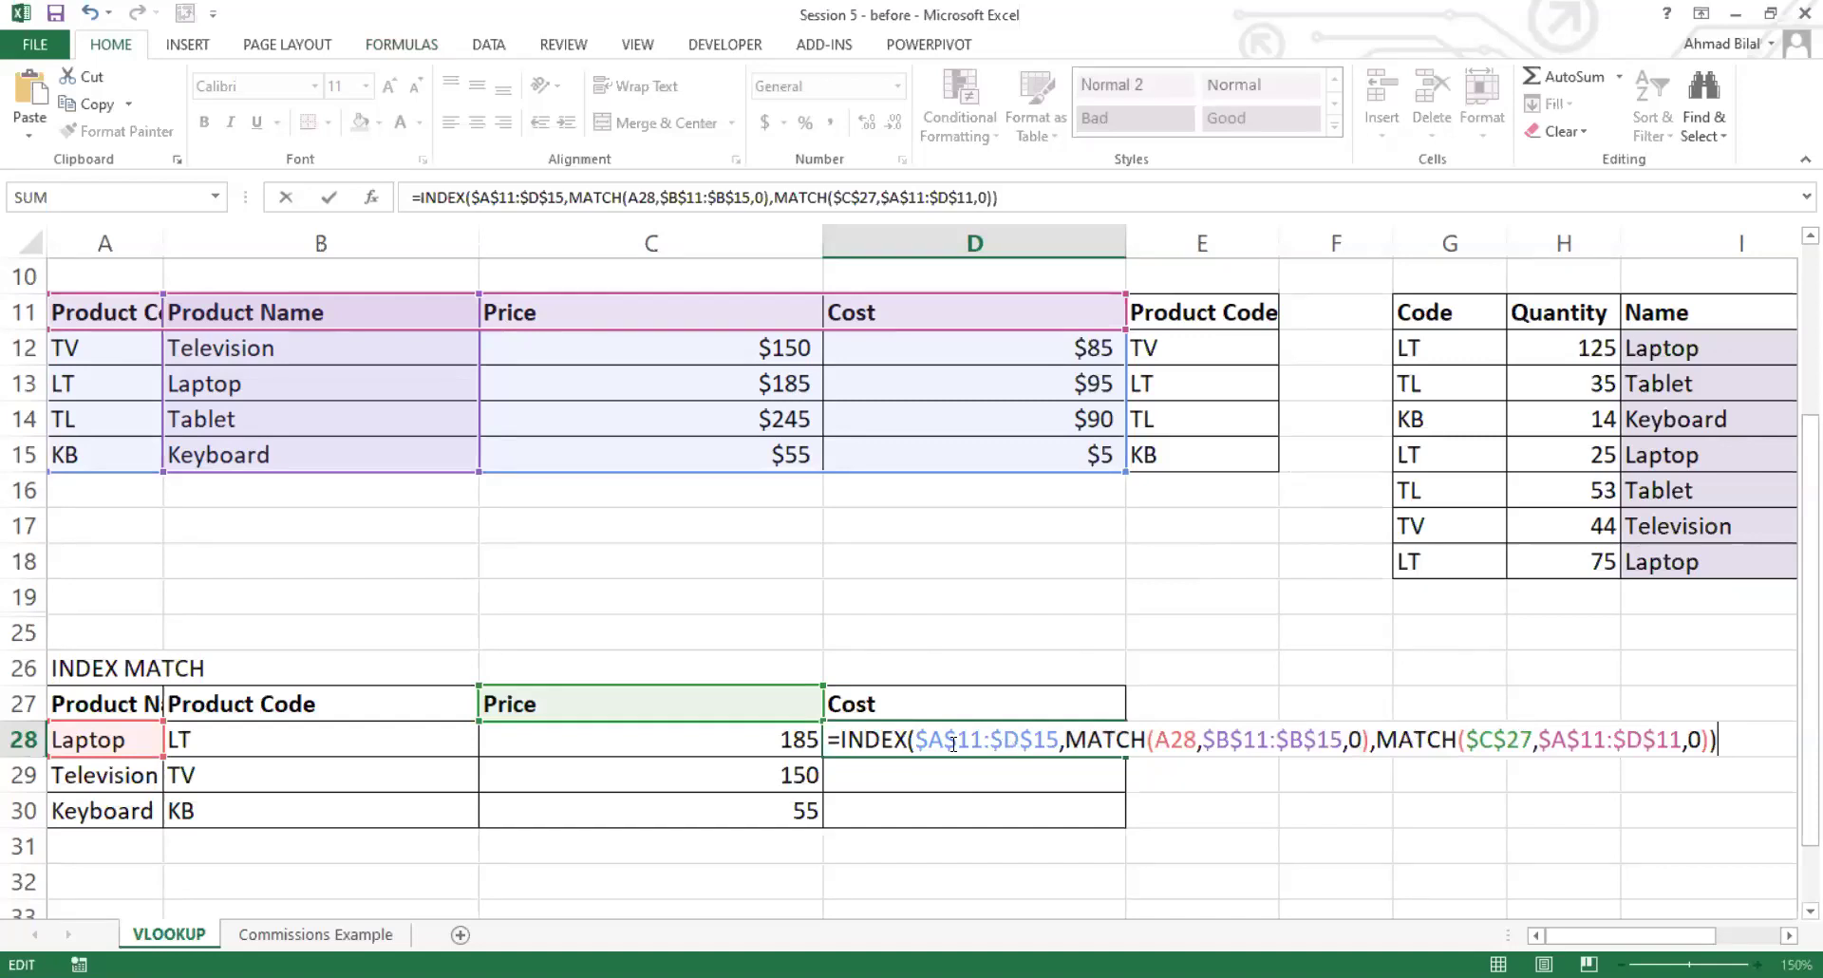
# Step: Examine the INDEX array and both MATCH functions' arguments in D28's formula
pyautogui.moveTo(917, 737); pyautogui.dragTo(1060, 737)
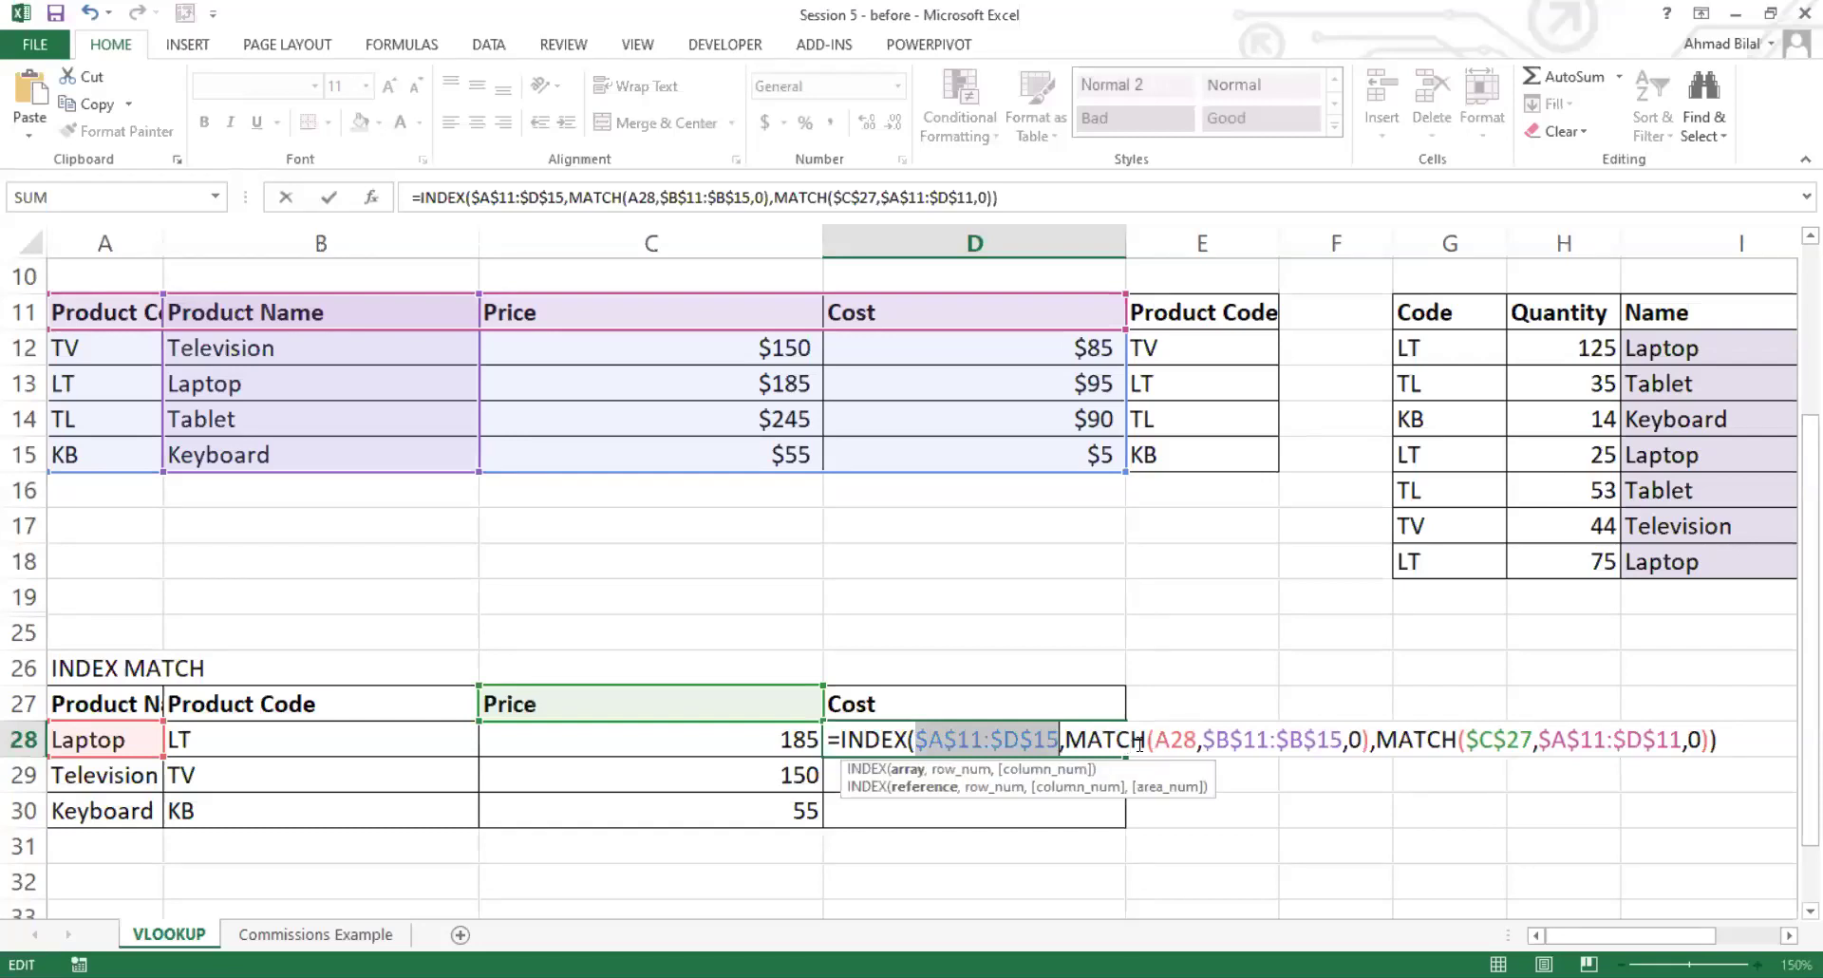
pyautogui.doubleClick(1174, 740)
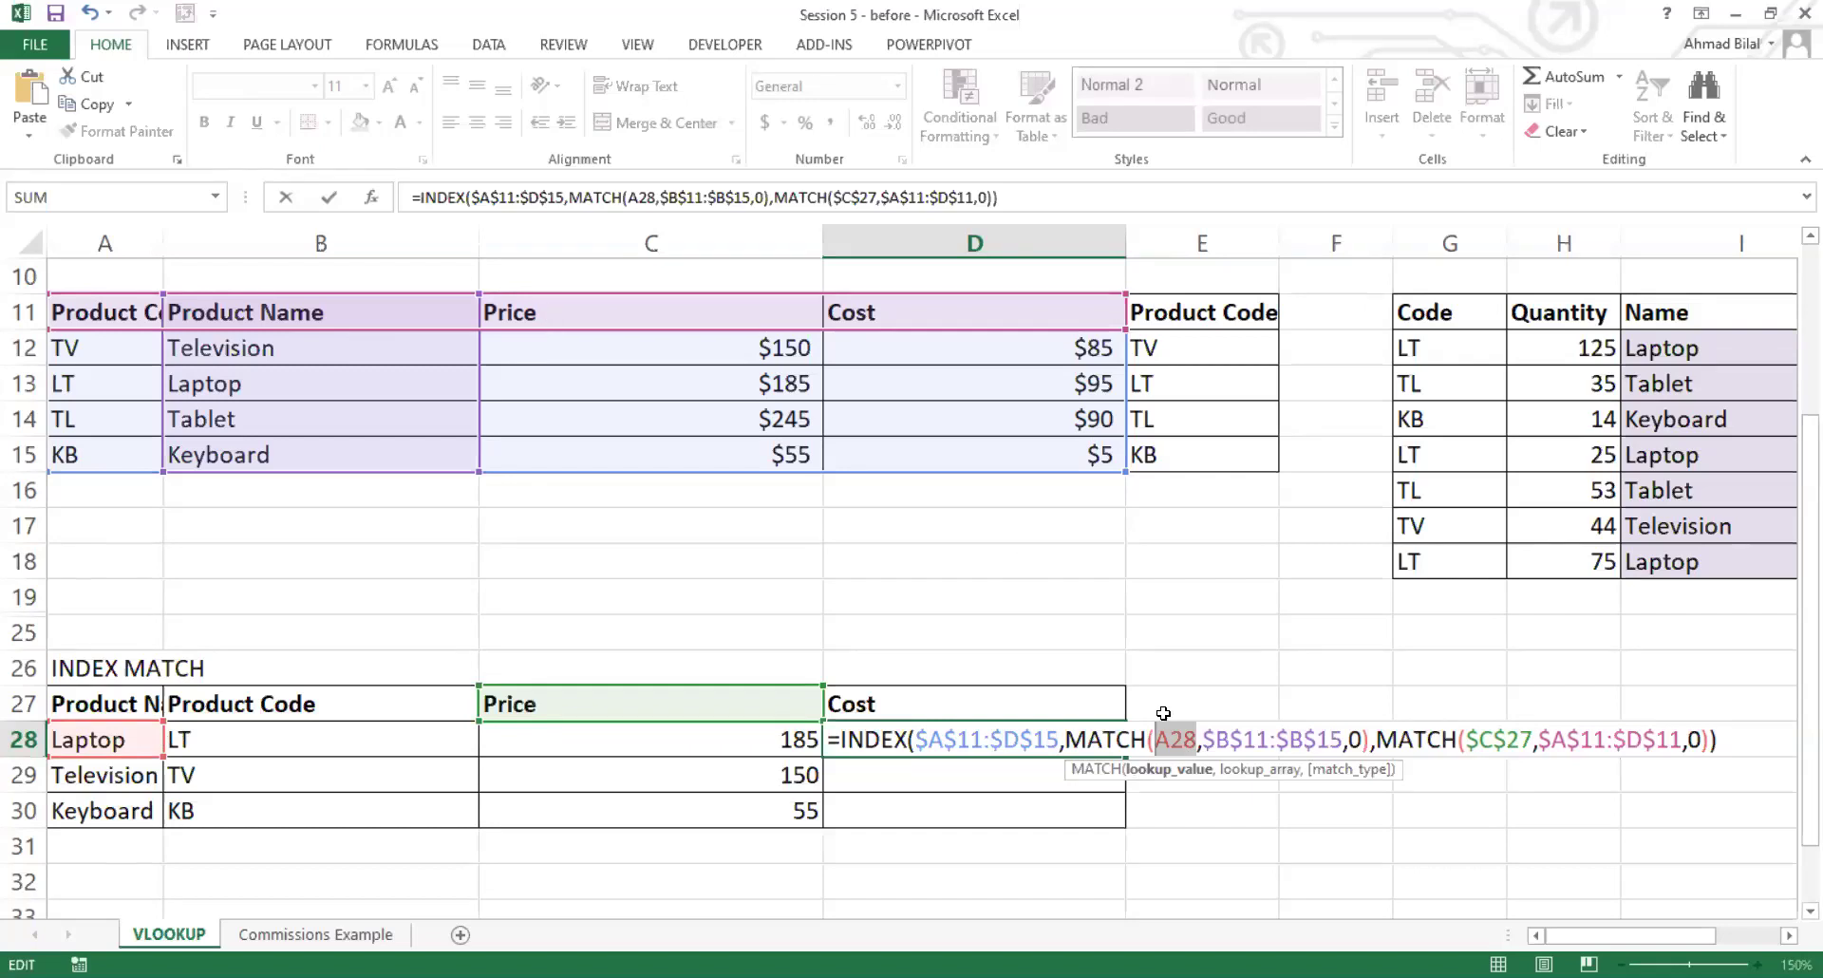
pyautogui.click(1216, 742)
pyautogui.moveTo(1204, 742); pyautogui.dragTo(1339, 733)
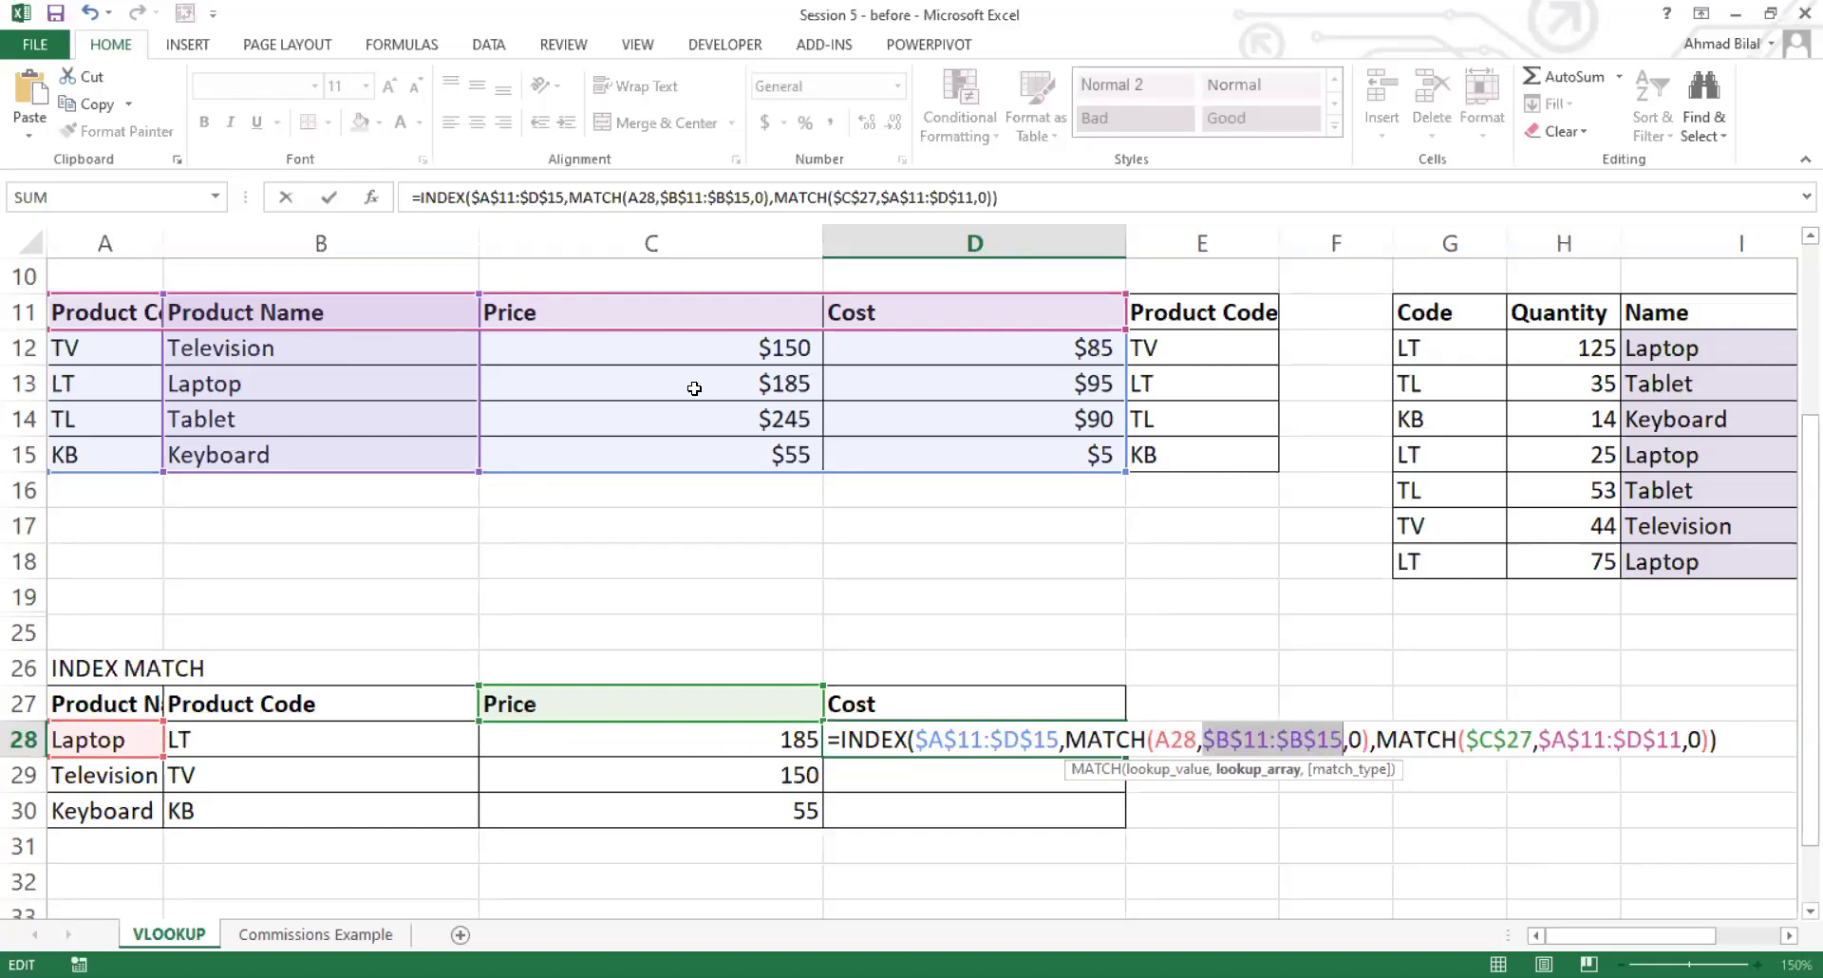
pyautogui.click(1363, 739)
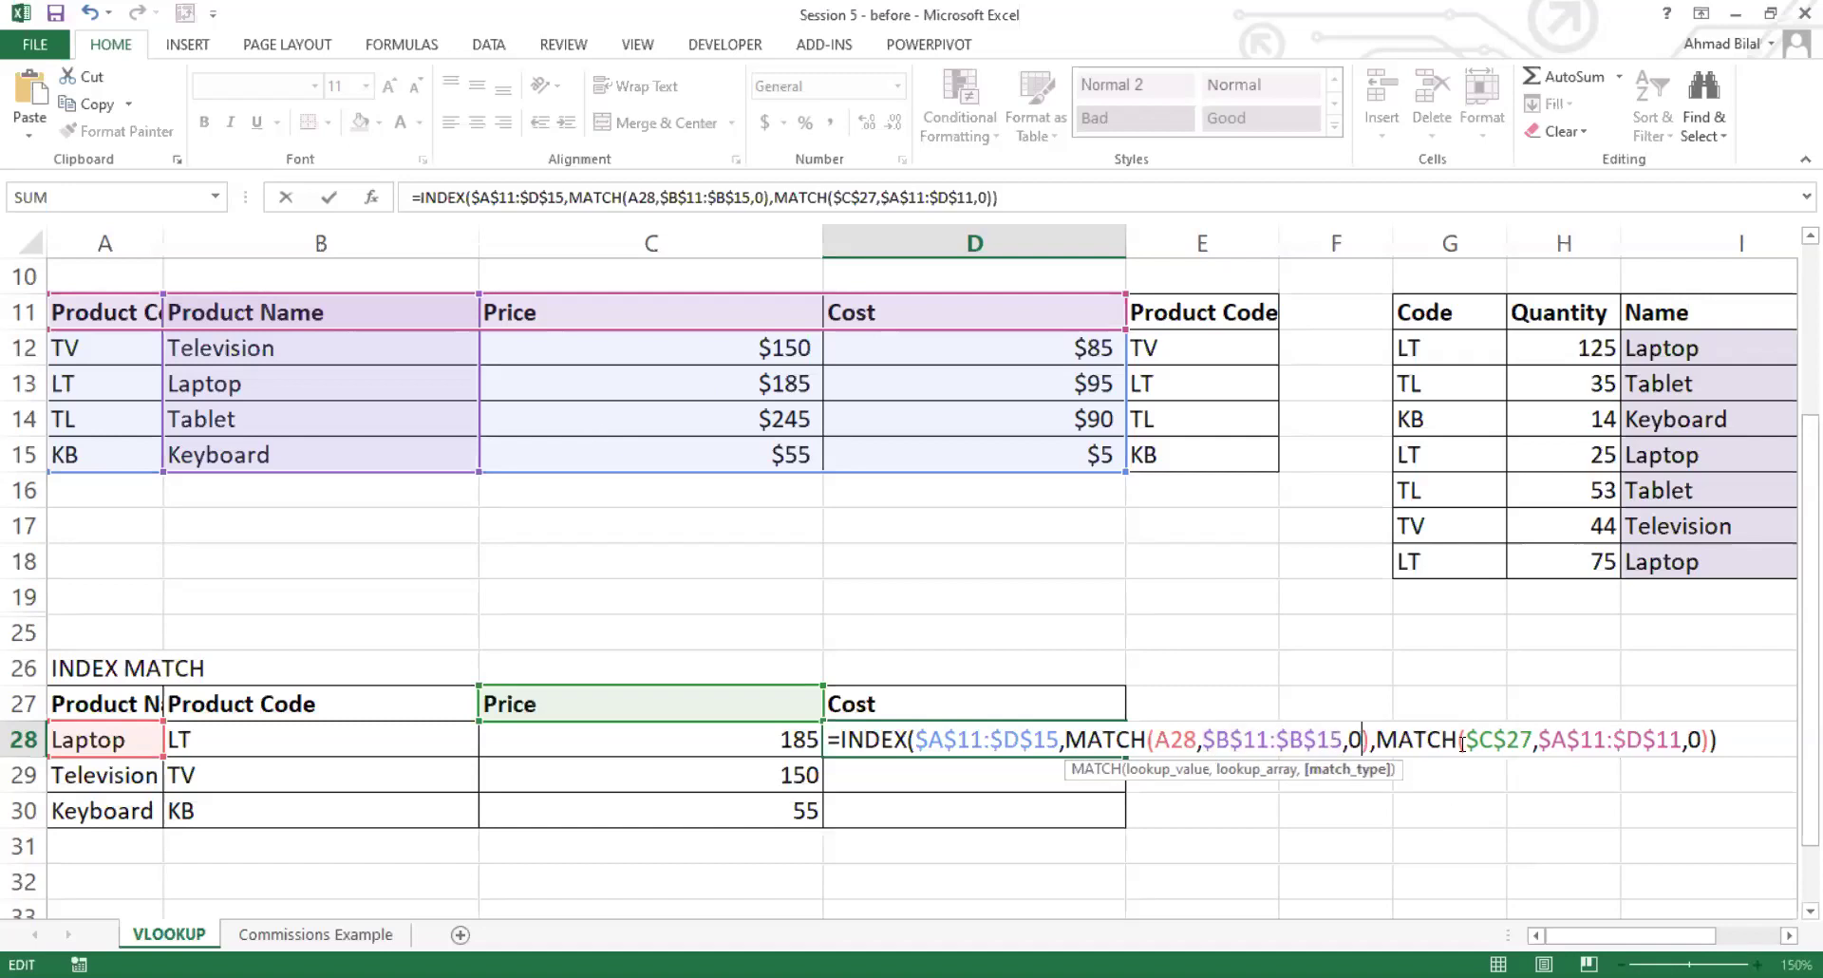
pyautogui.click(1376, 740)
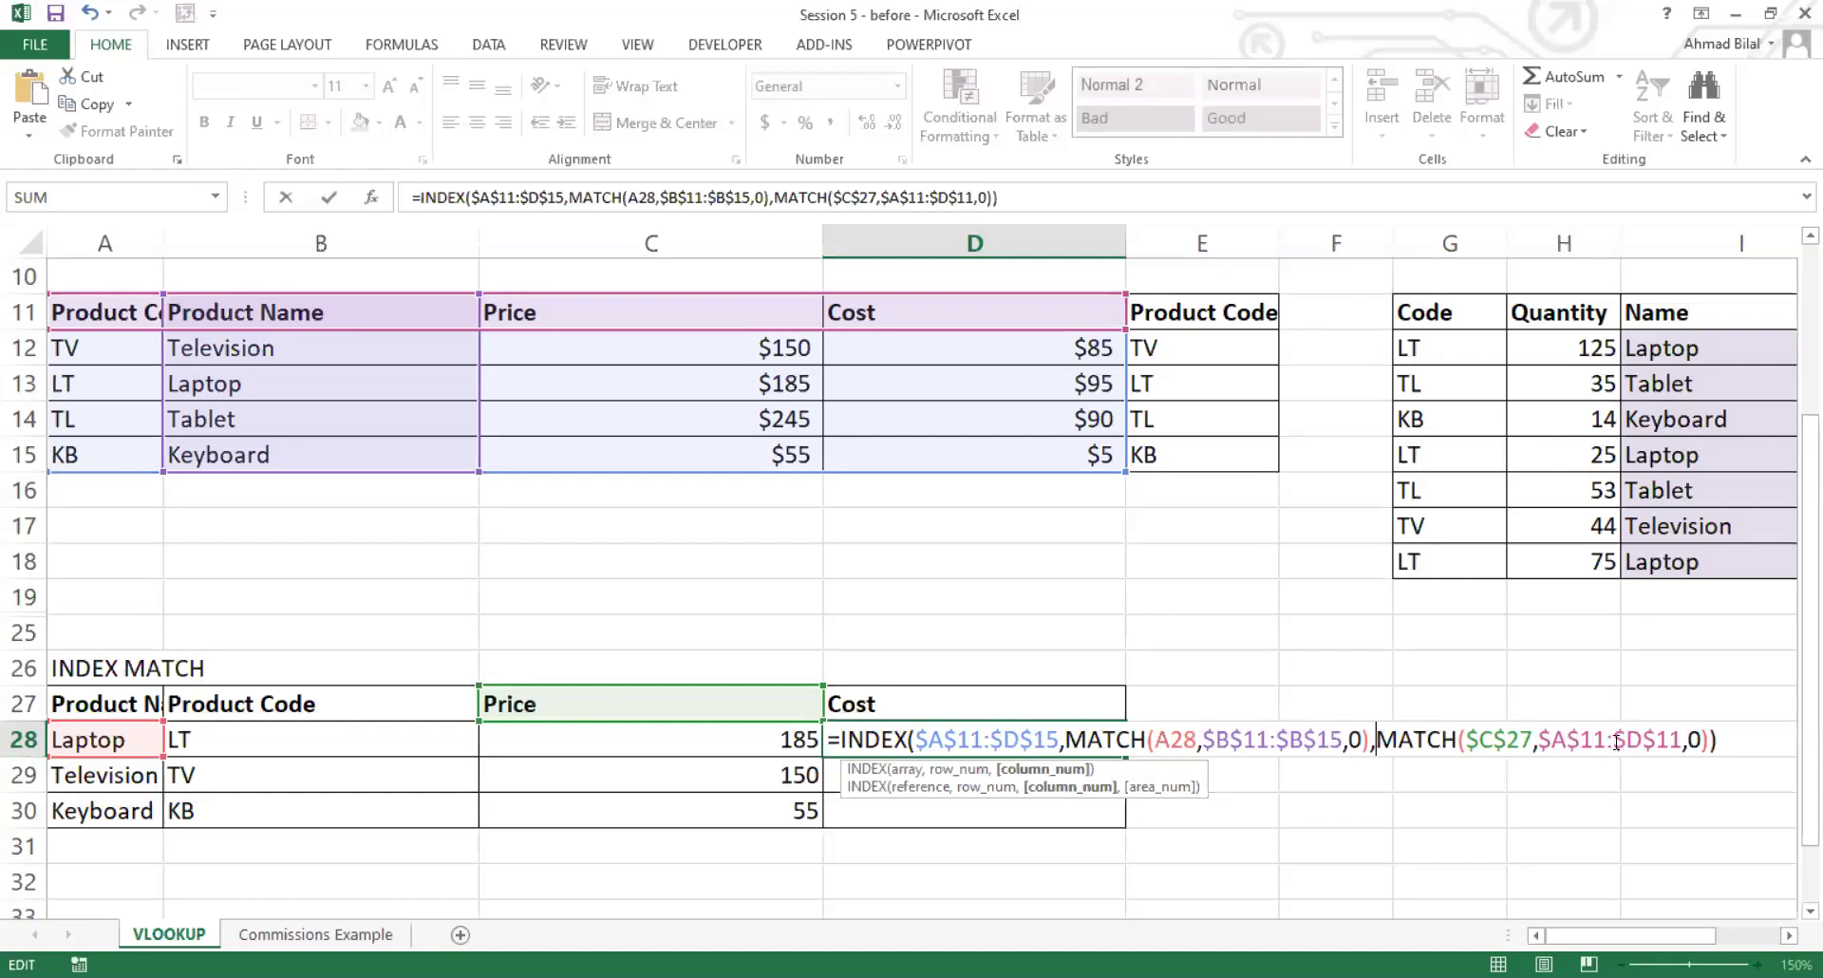
pyautogui.click(1481, 740)
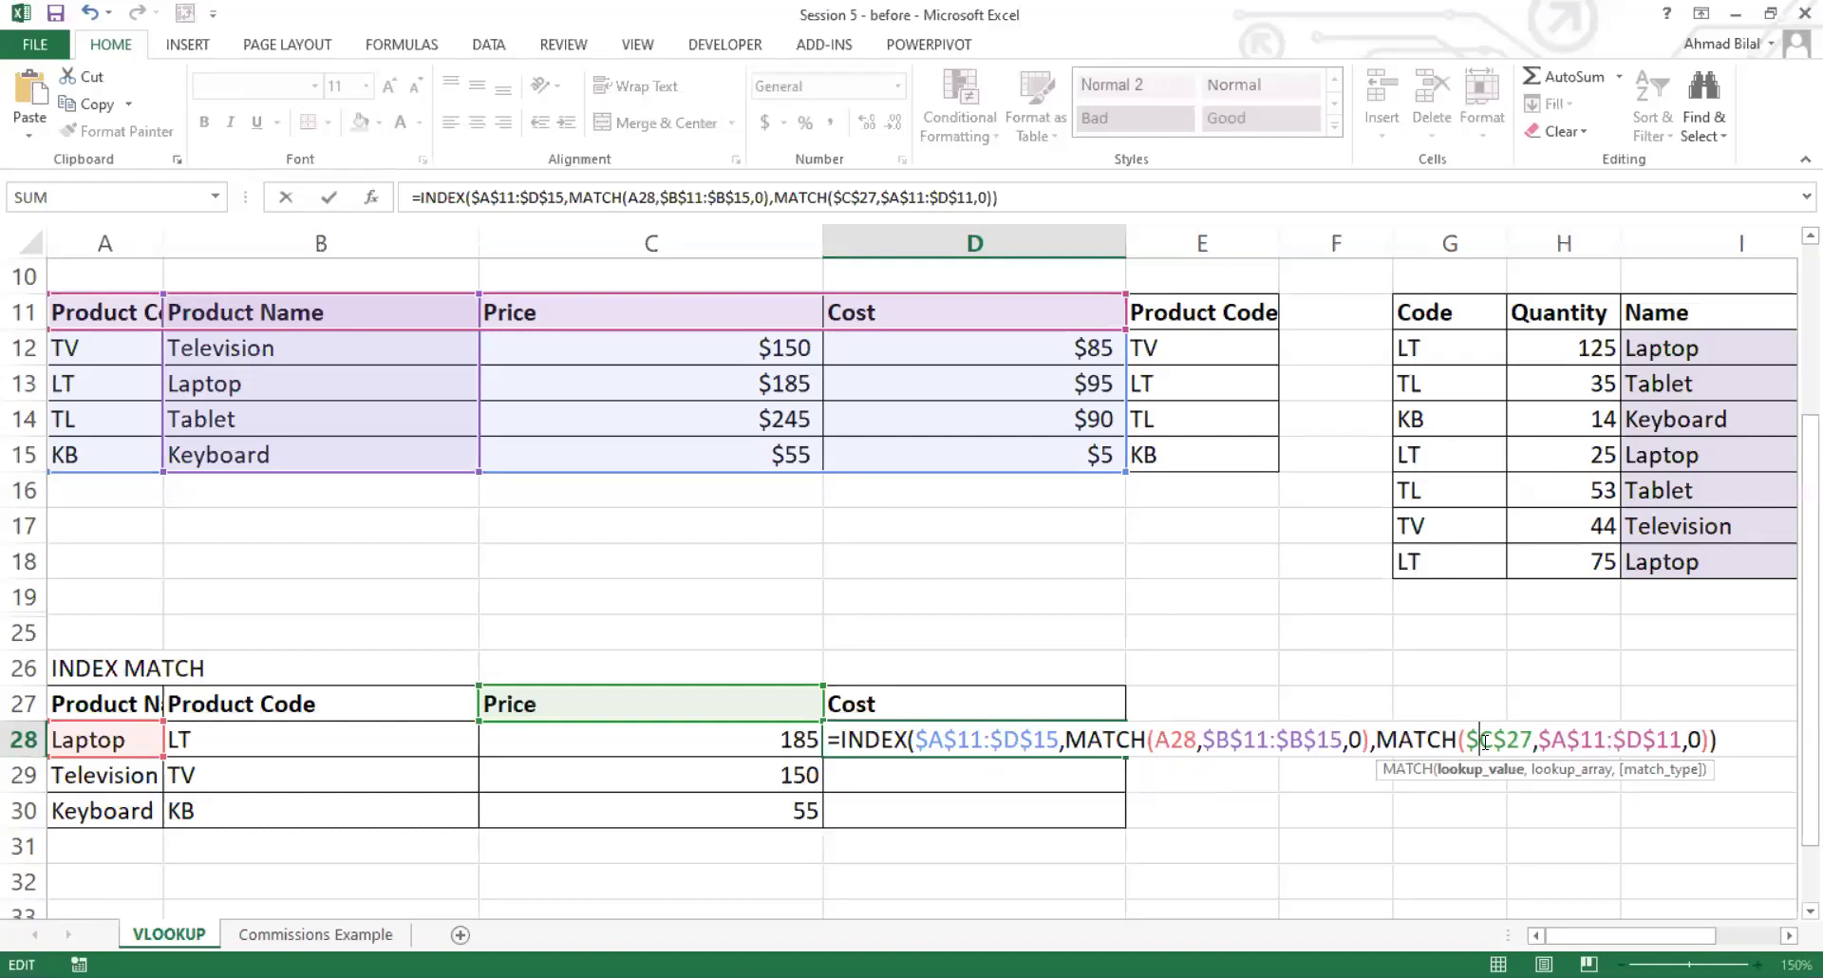
pyautogui.click(997, 705)
pyautogui.doubleClick(1060, 747)
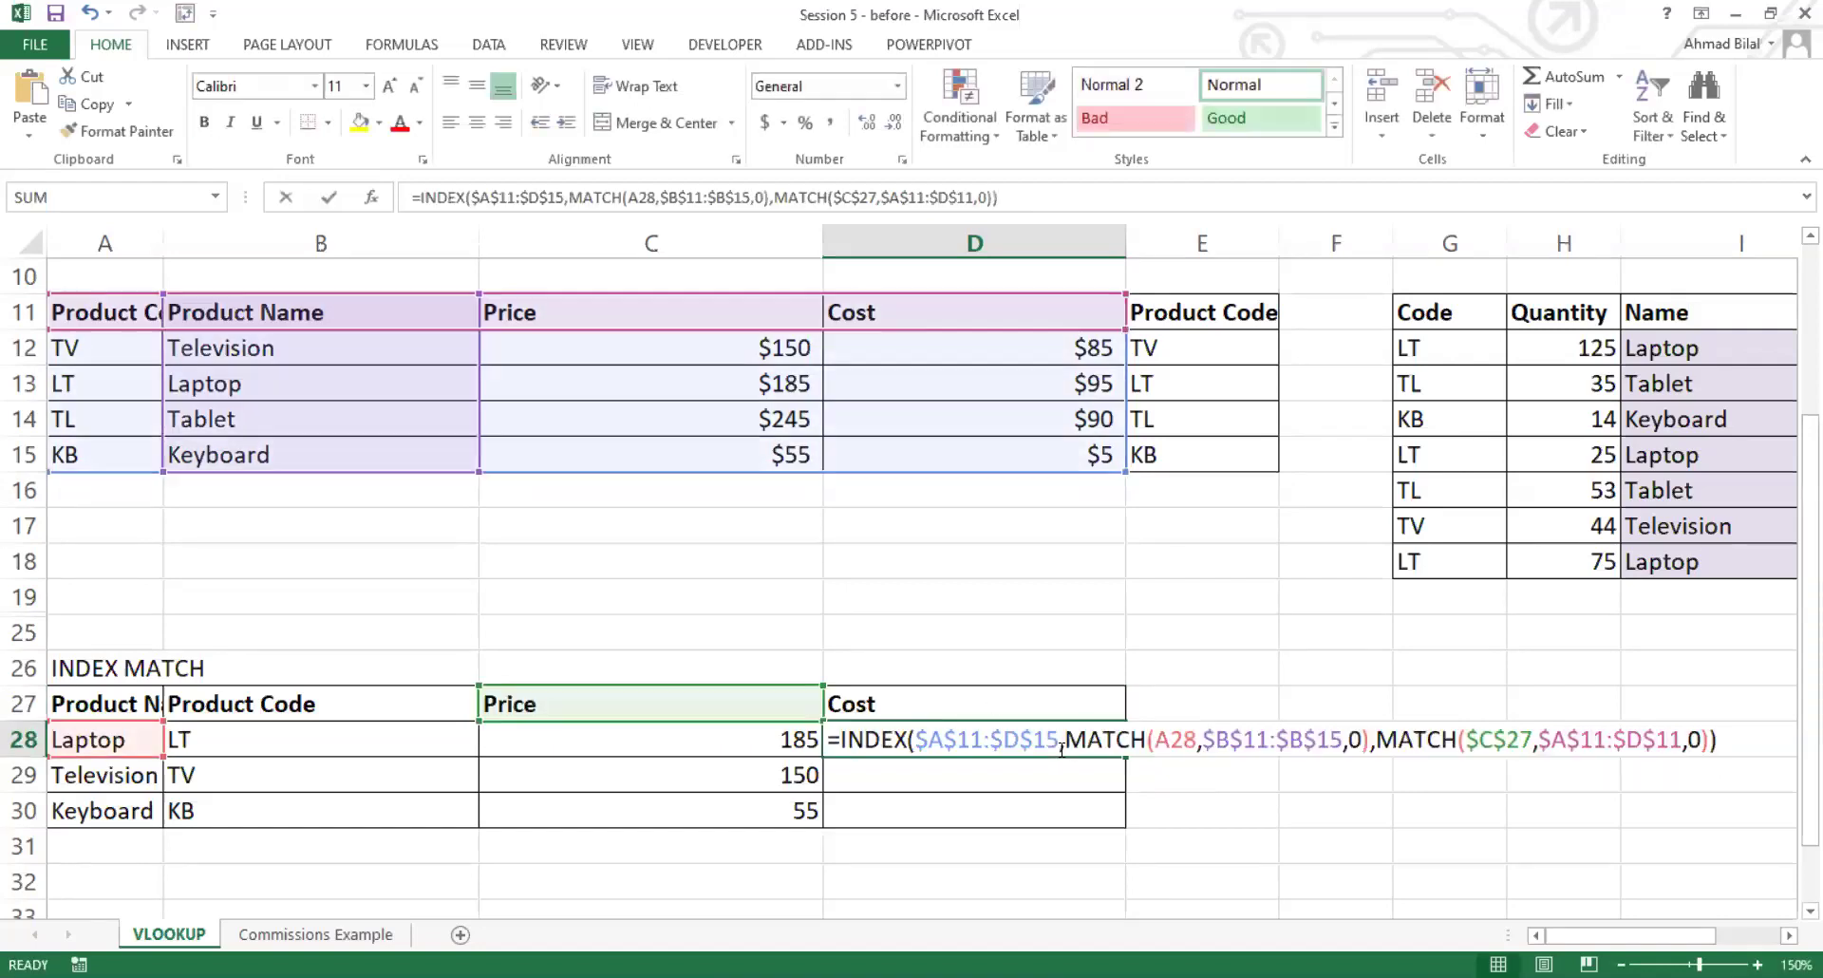
pyautogui.click(1009, 704)
pyautogui.click(1013, 740)
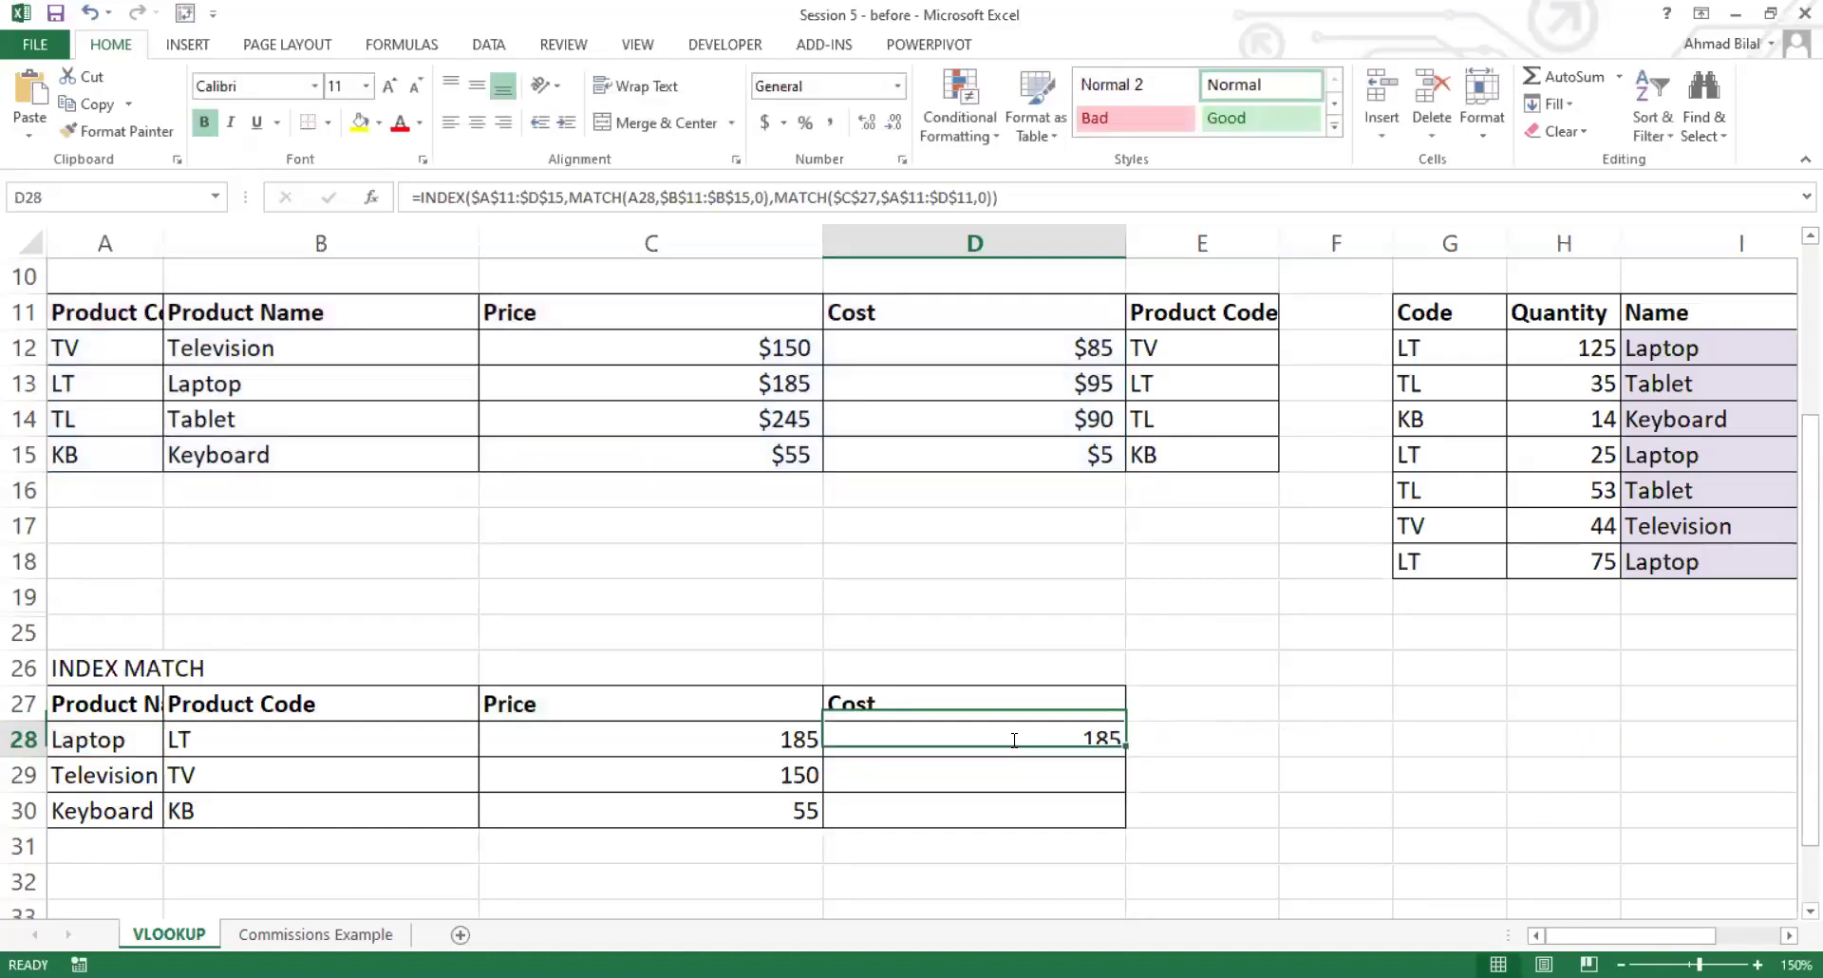
pyautogui.doubleClick(1019, 739)
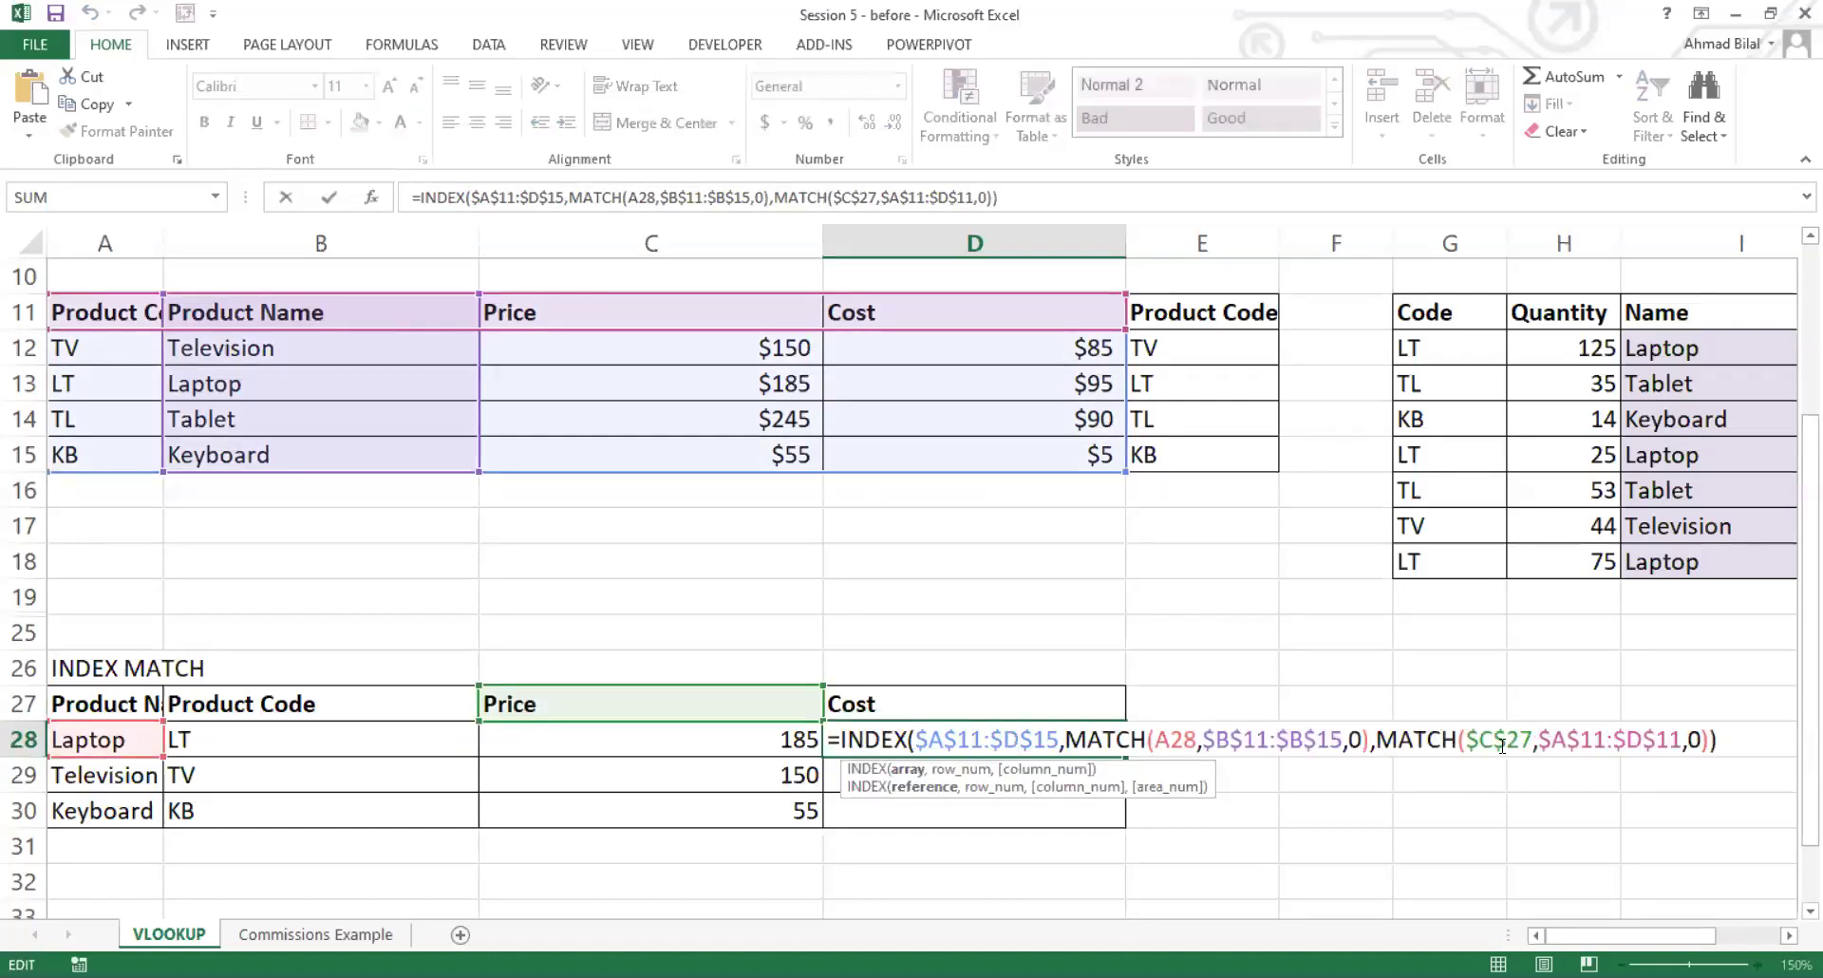
pyautogui.click(1458, 739)
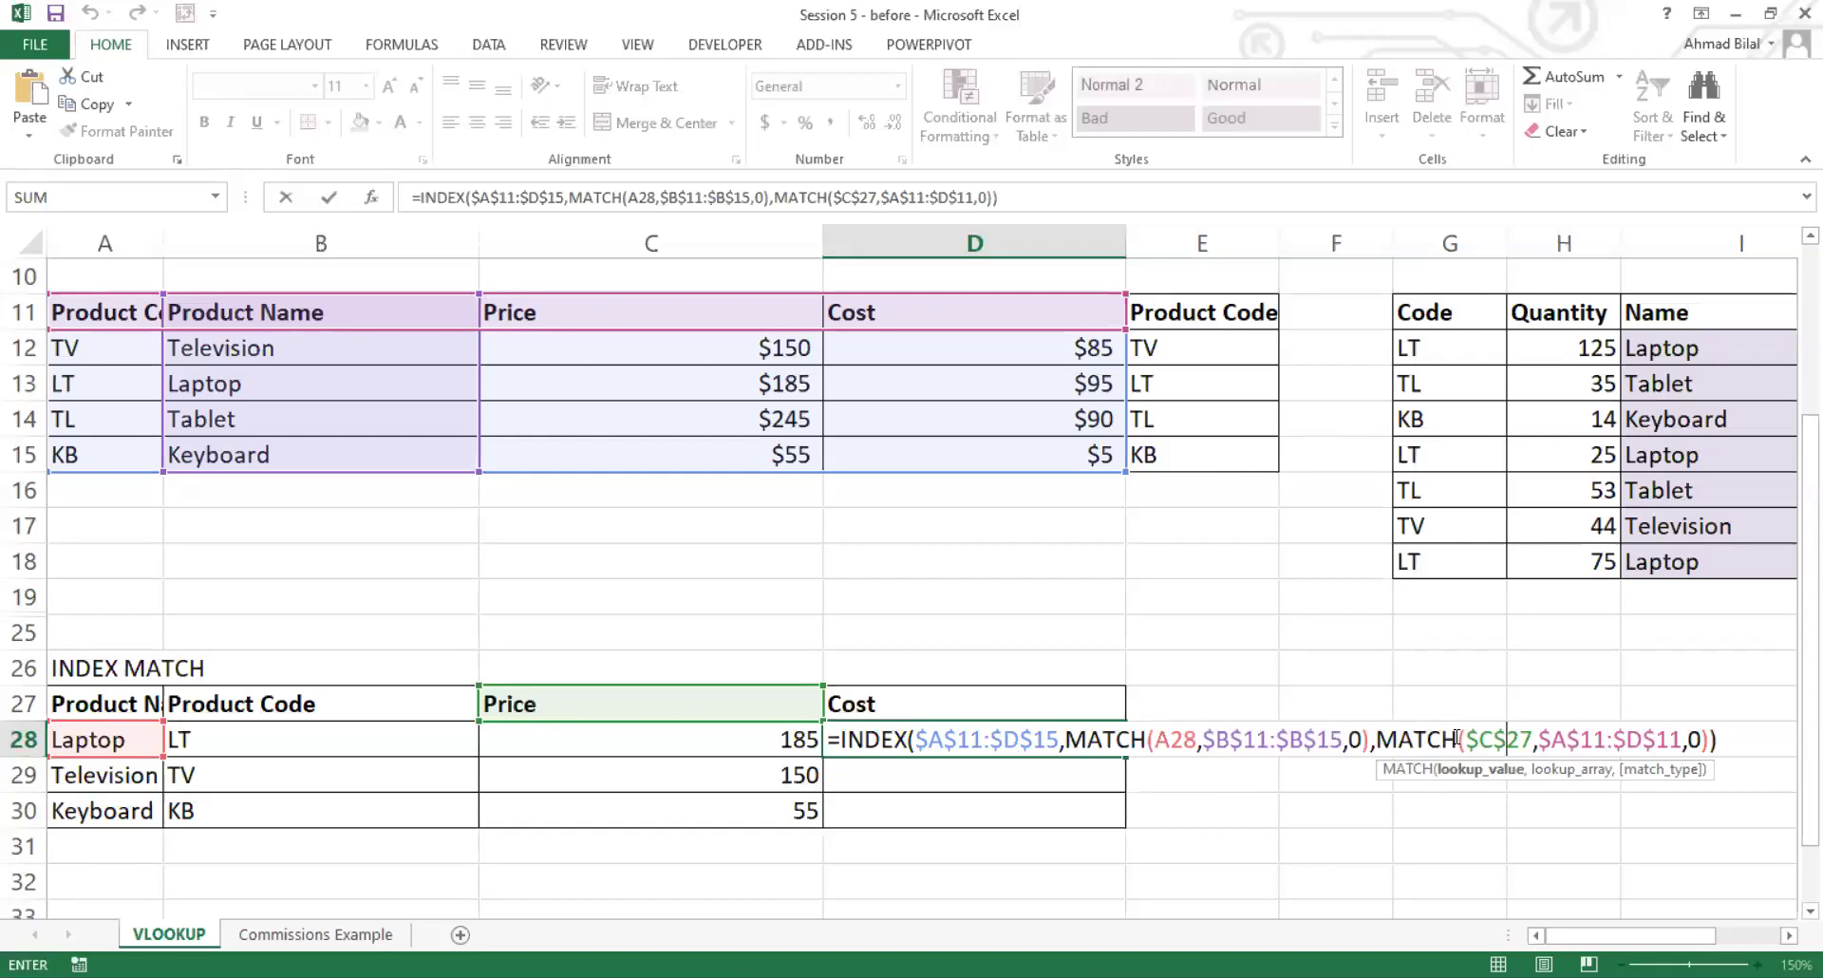
pyautogui.click(988, 694)
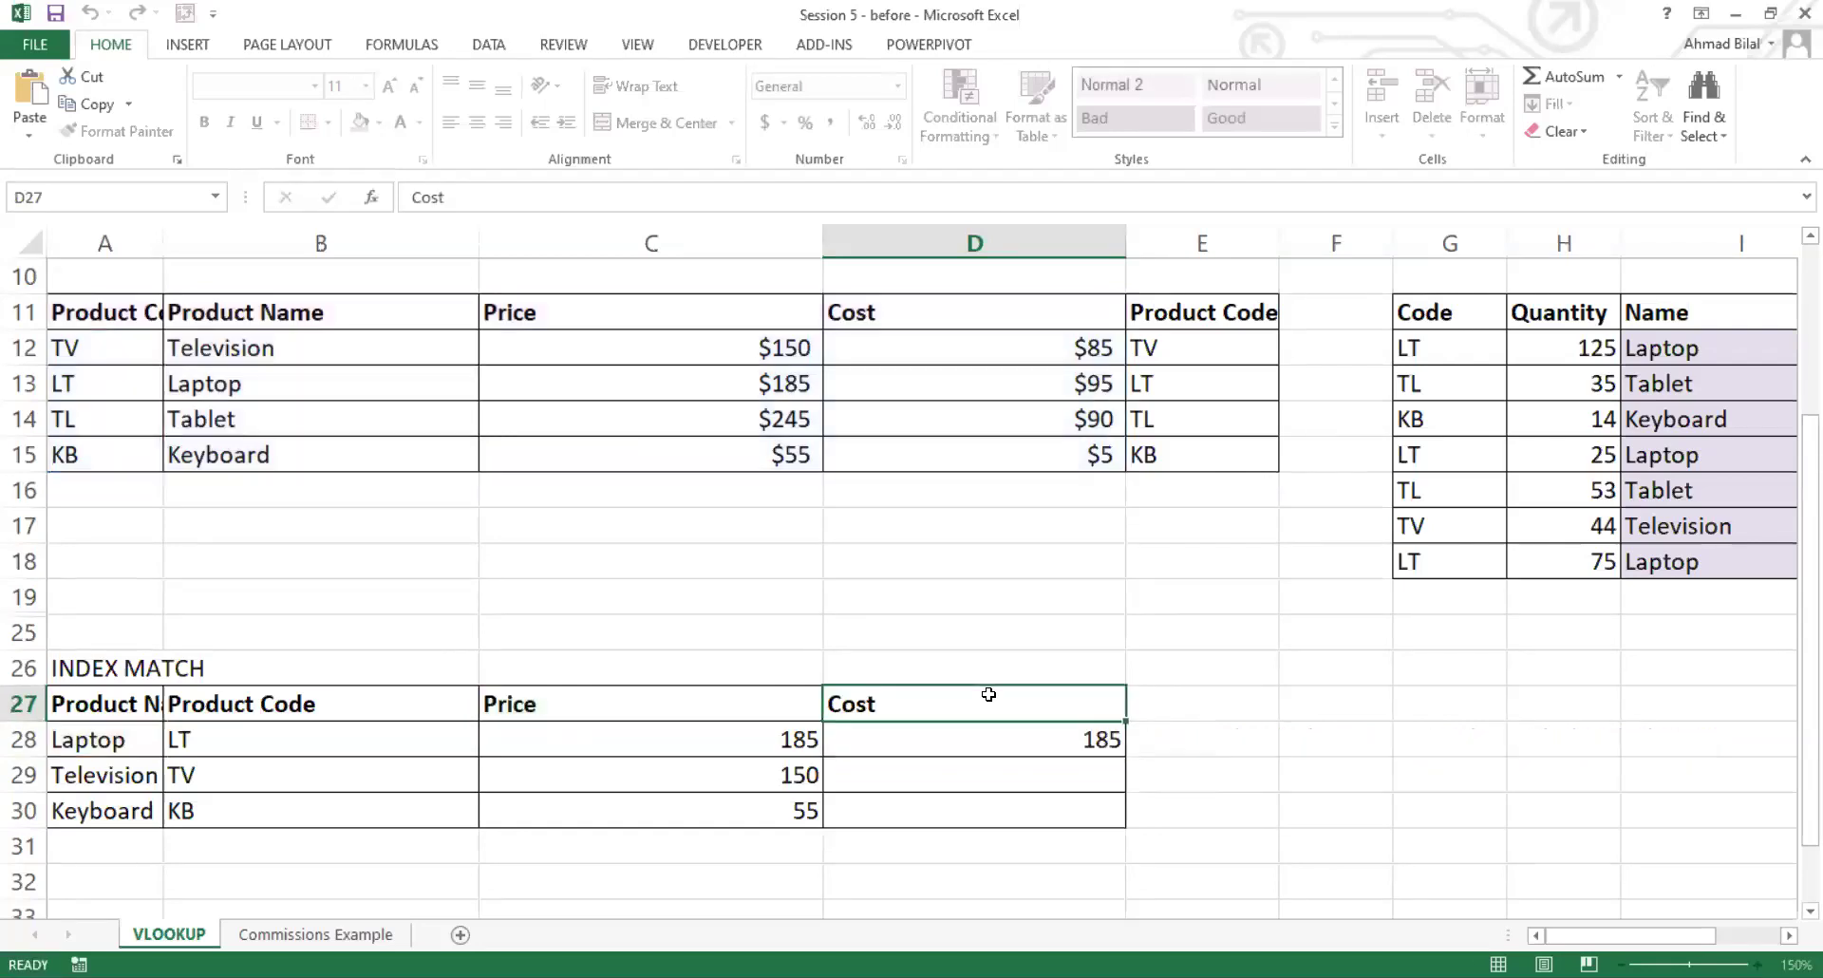
pyautogui.click(1073, 735)
pyautogui.doubleClick(1072, 735)
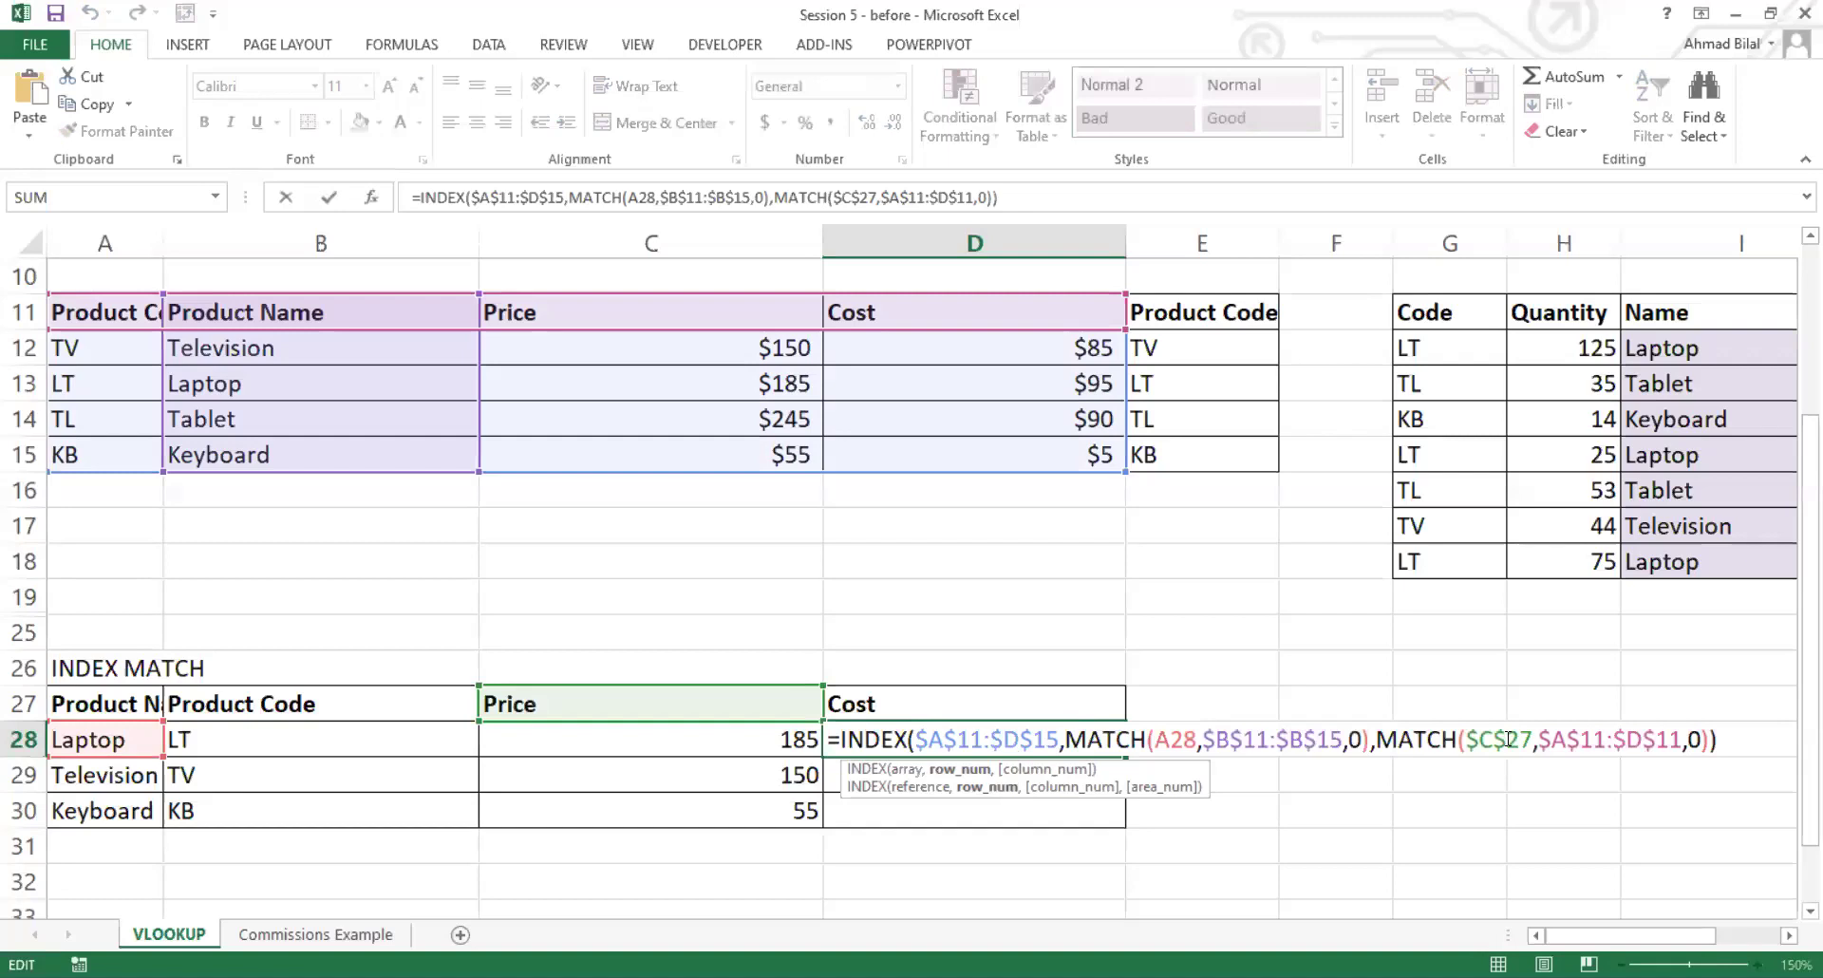
pyautogui.click(1500, 740)
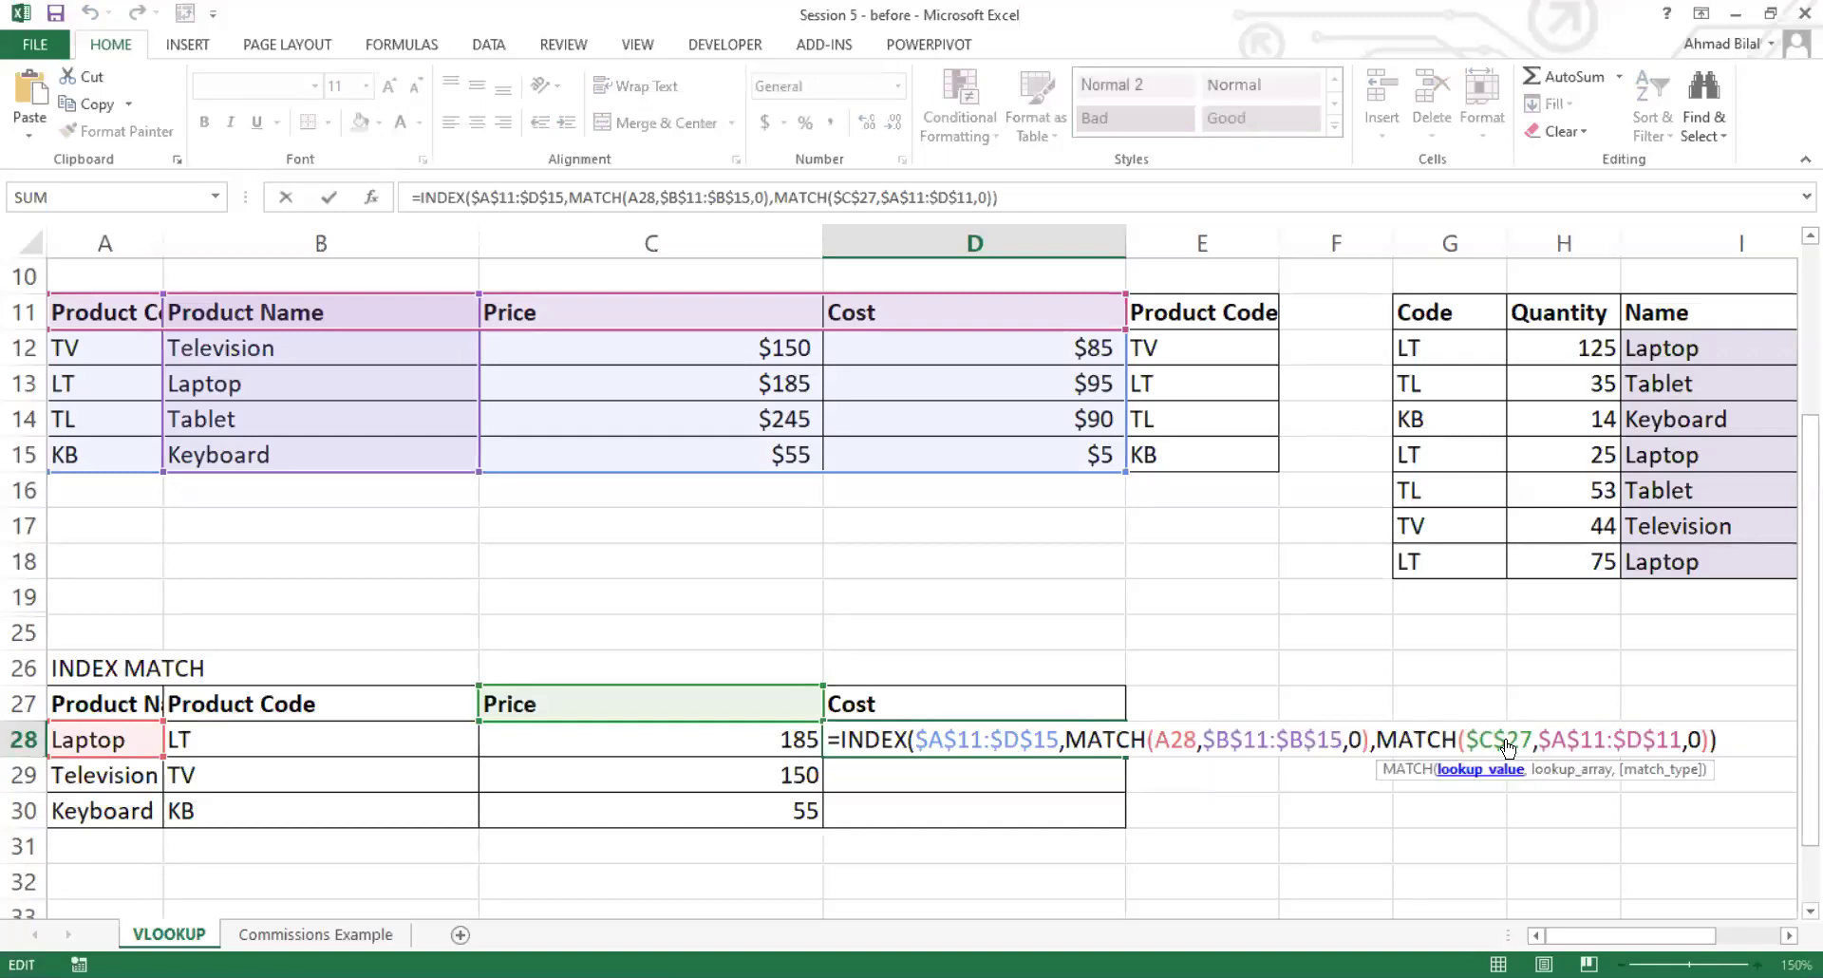
pyautogui.press('Escape')
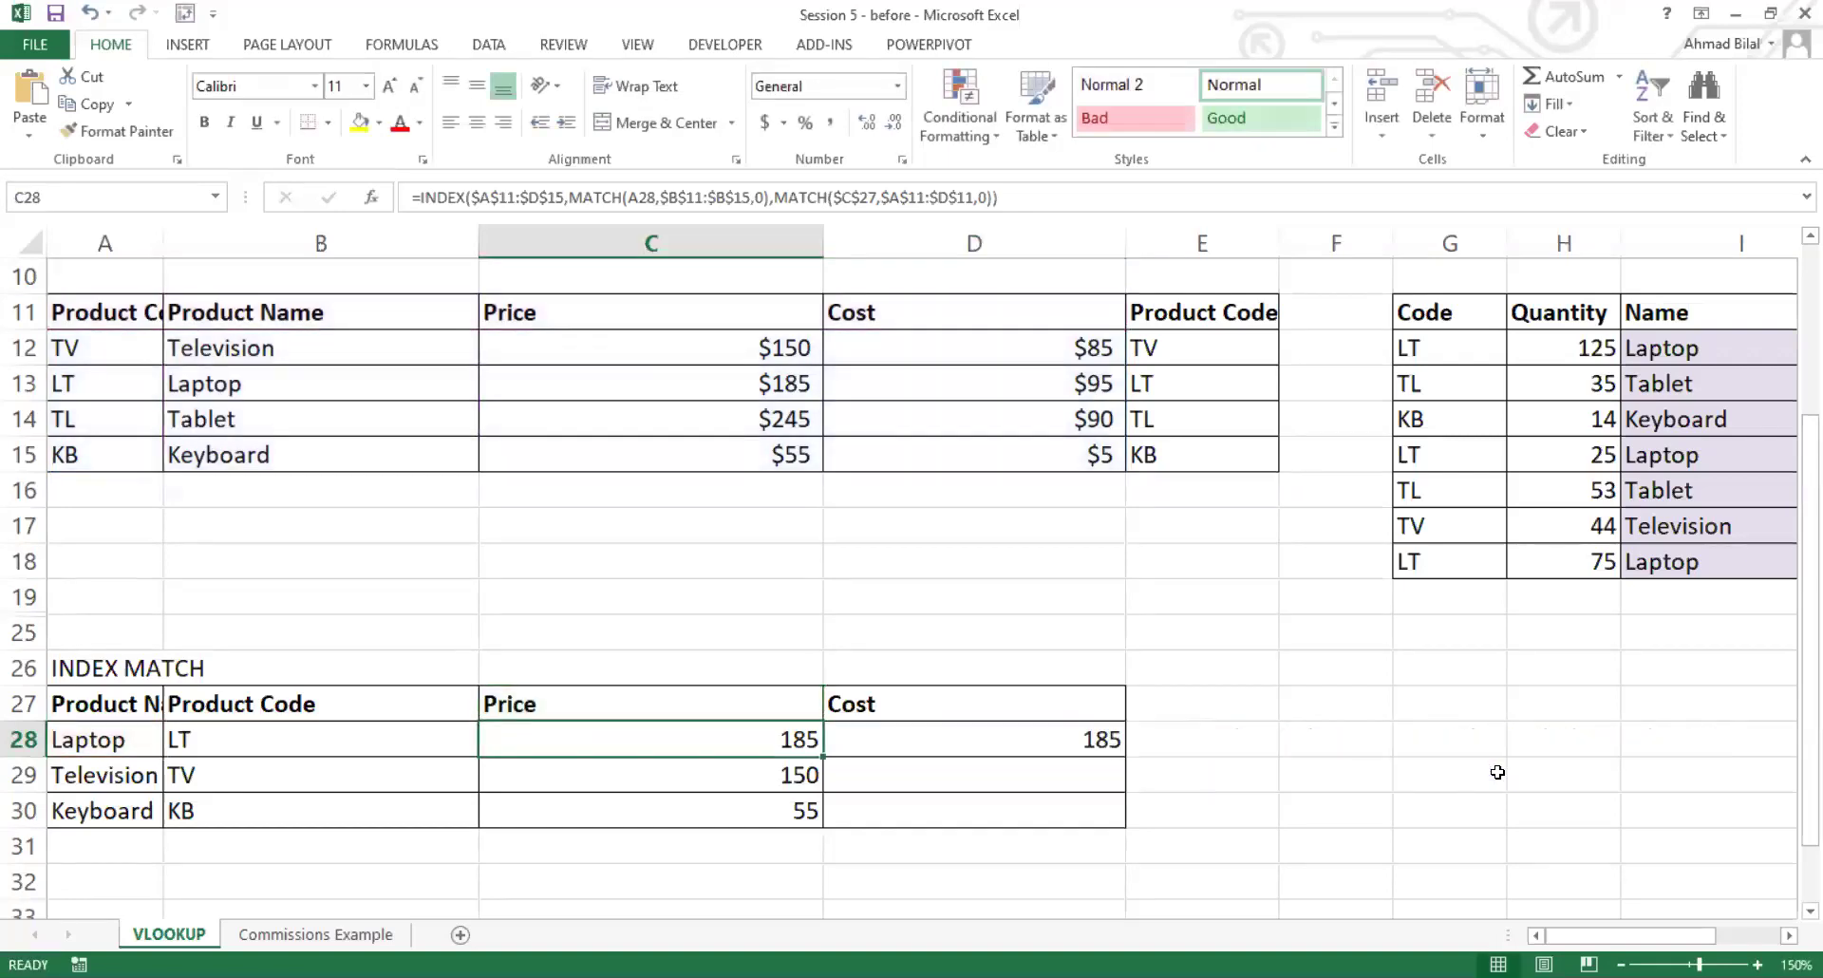
# Step: In D28's formula, change the second MATCH function's lookup value to $D$27, the Cost header
pyautogui.press('F2')
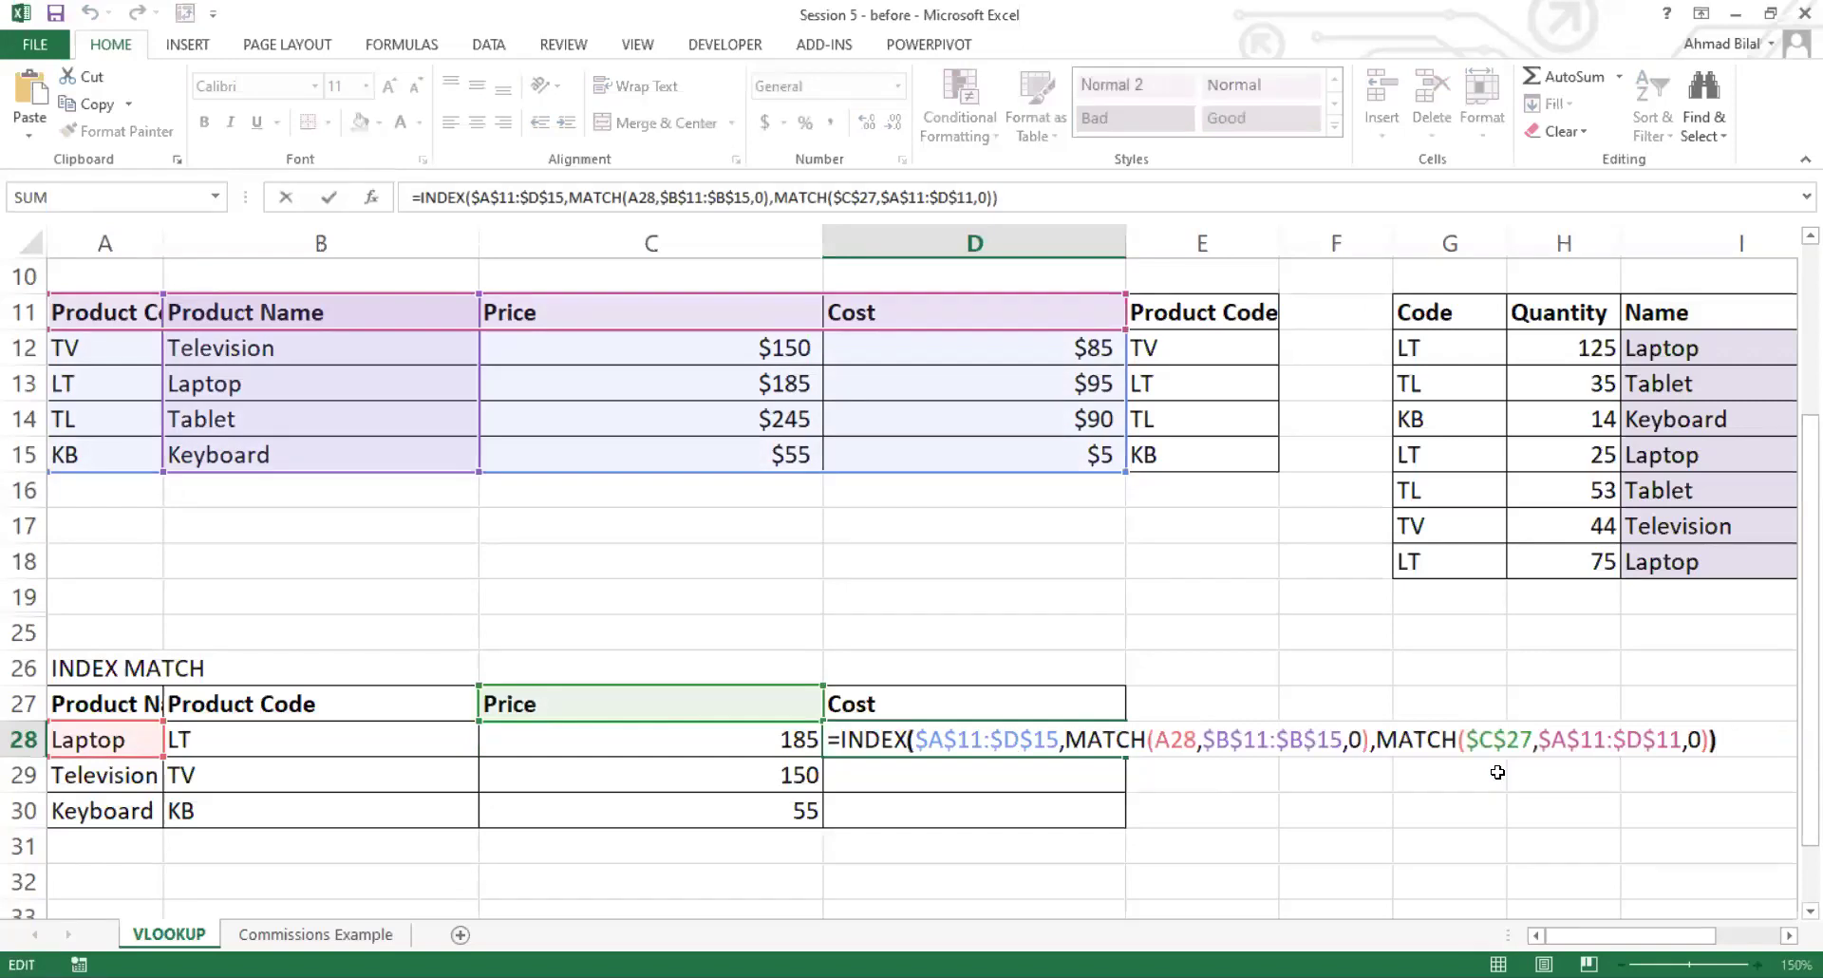
pyautogui.press('Left')
pyautogui.press('Left')
pyautogui.press('Left')
pyautogui.press('Left')
pyautogui.press('Left')
pyautogui.press('Left')
pyautogui.press('Left')
pyautogui.click(1500, 778)
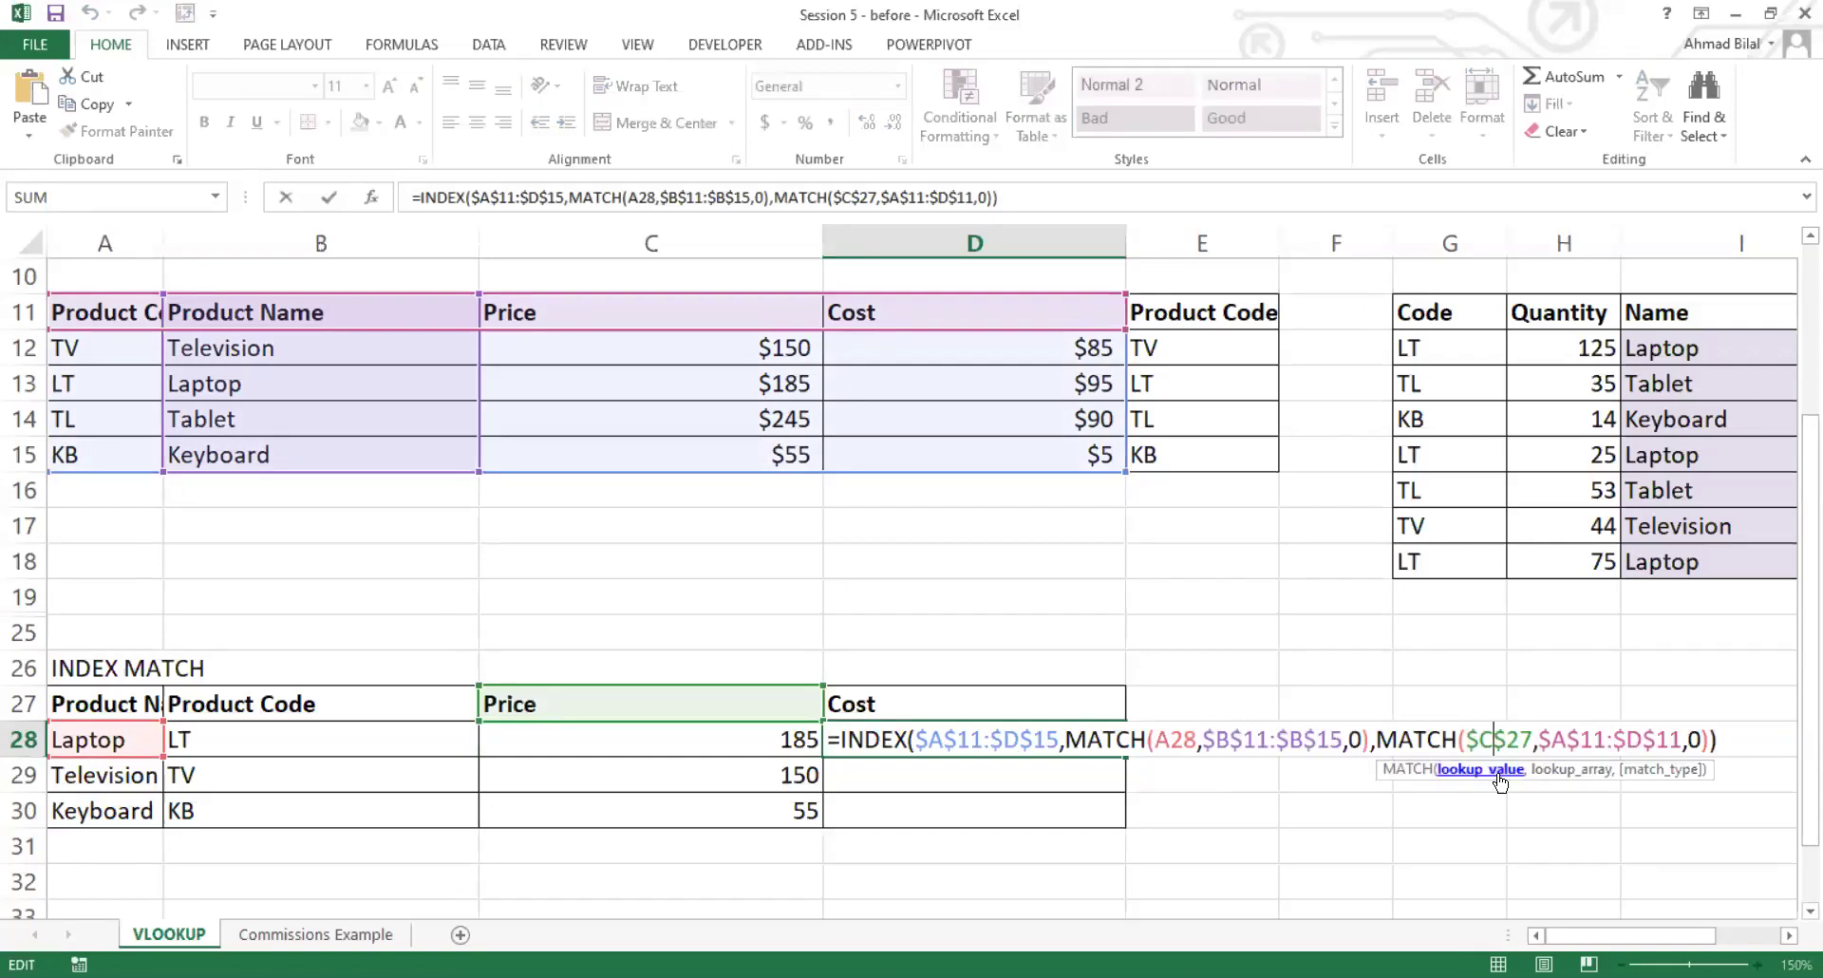
pyautogui.press('Right')
pyautogui.press('Right')
pyautogui.press('BackSpace')
pyautogui.write('D')
pyautogui.click(1534, 740)
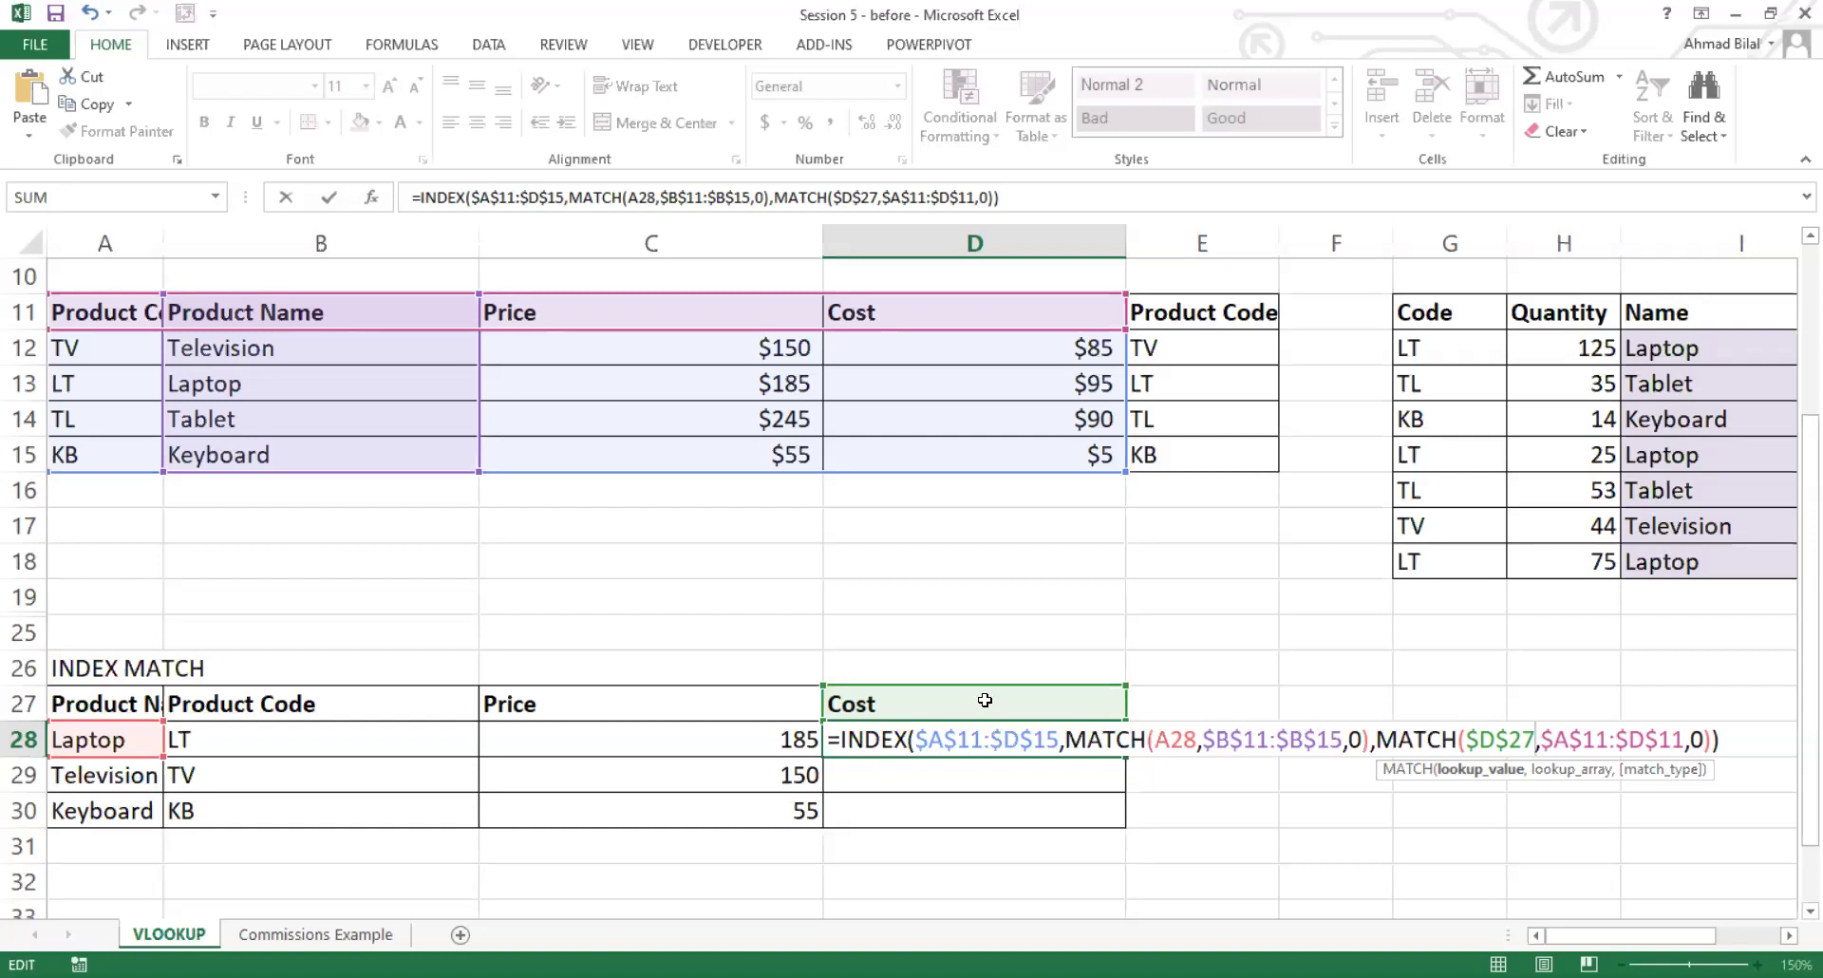
pyautogui.press('Return')
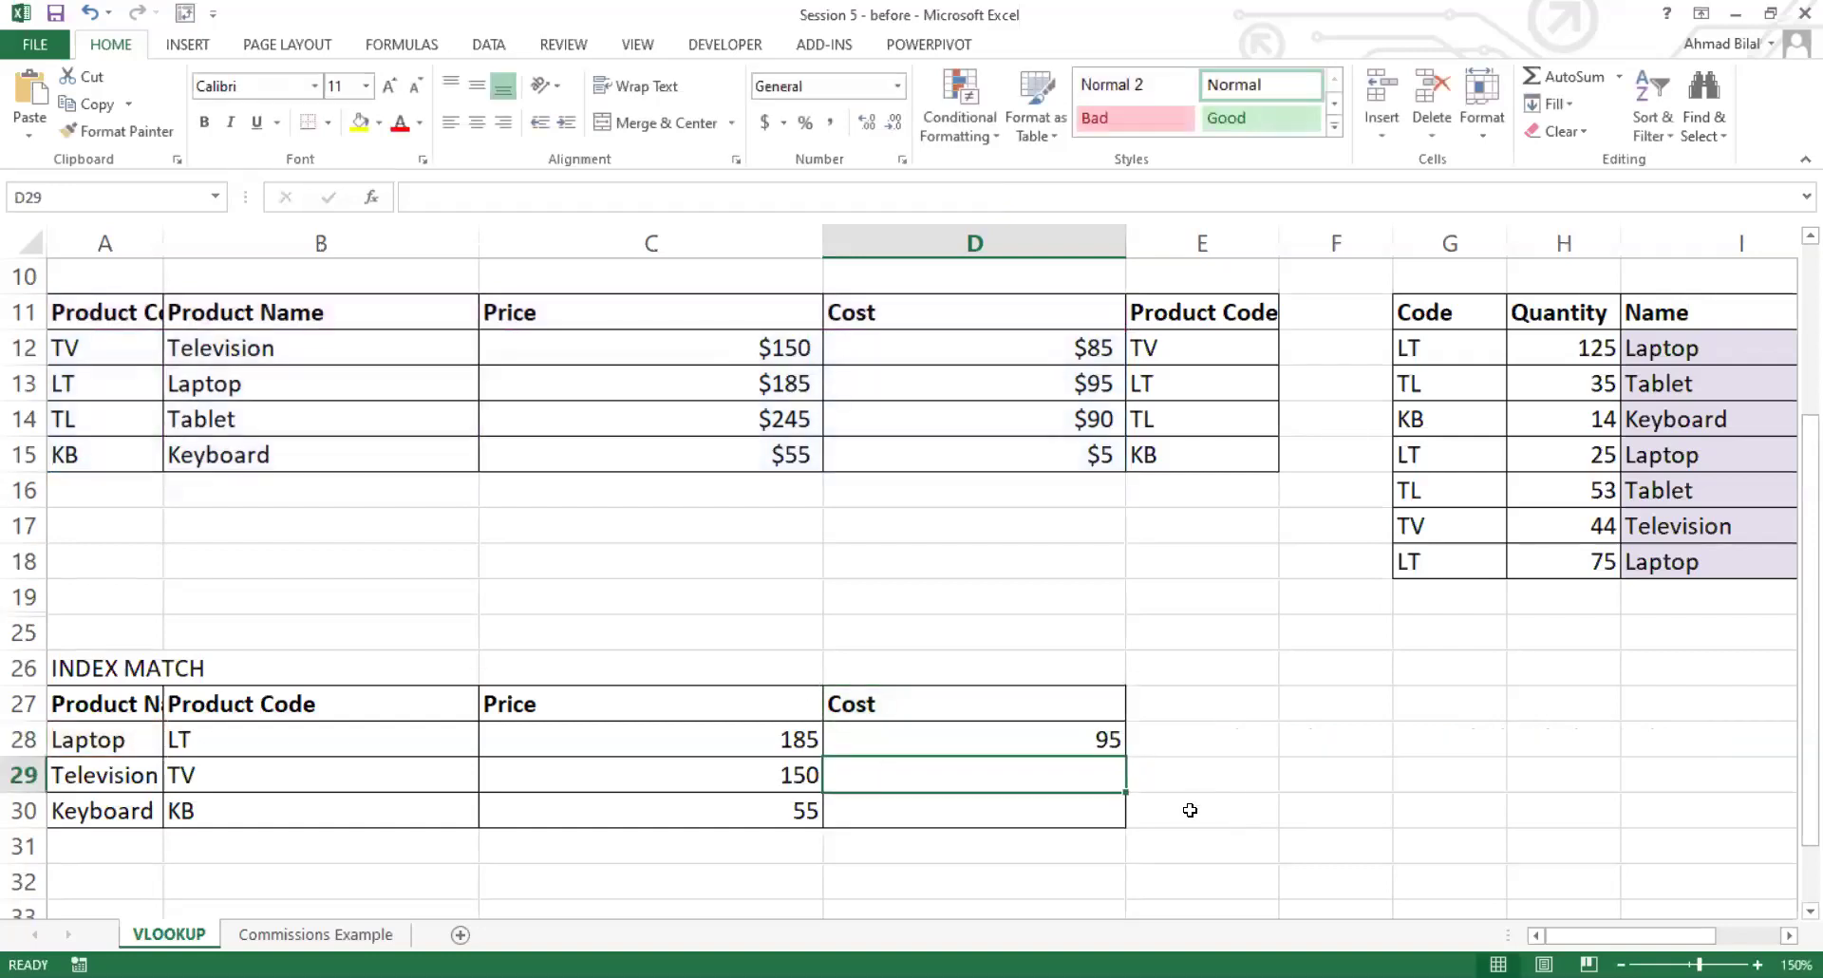
# Step: Fill D28's Cost formula down through D30
pyautogui.click(1119, 757)
pyautogui.doubleClick(1125, 757)
pyautogui.click(1118, 739)
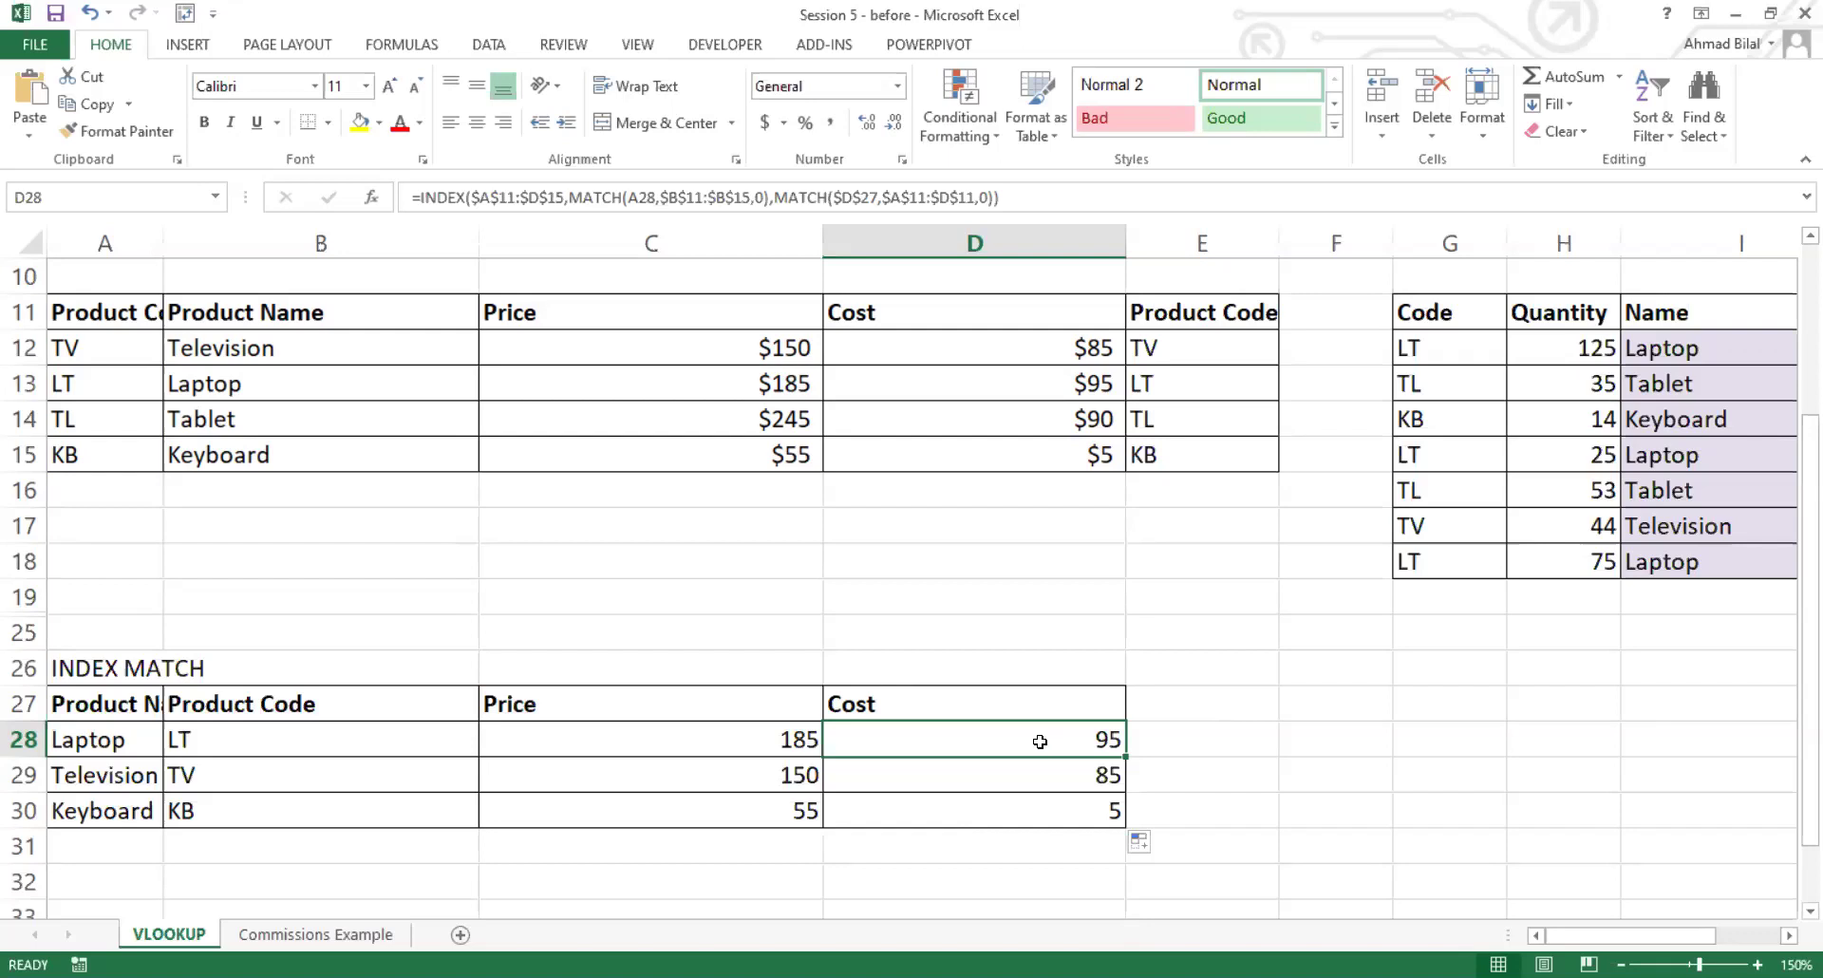
# Step: Clear the formulas from B28:D30 in the INDEX MATCH table
pyautogui.moveTo(424, 740); pyautogui.dragTo(930, 819)
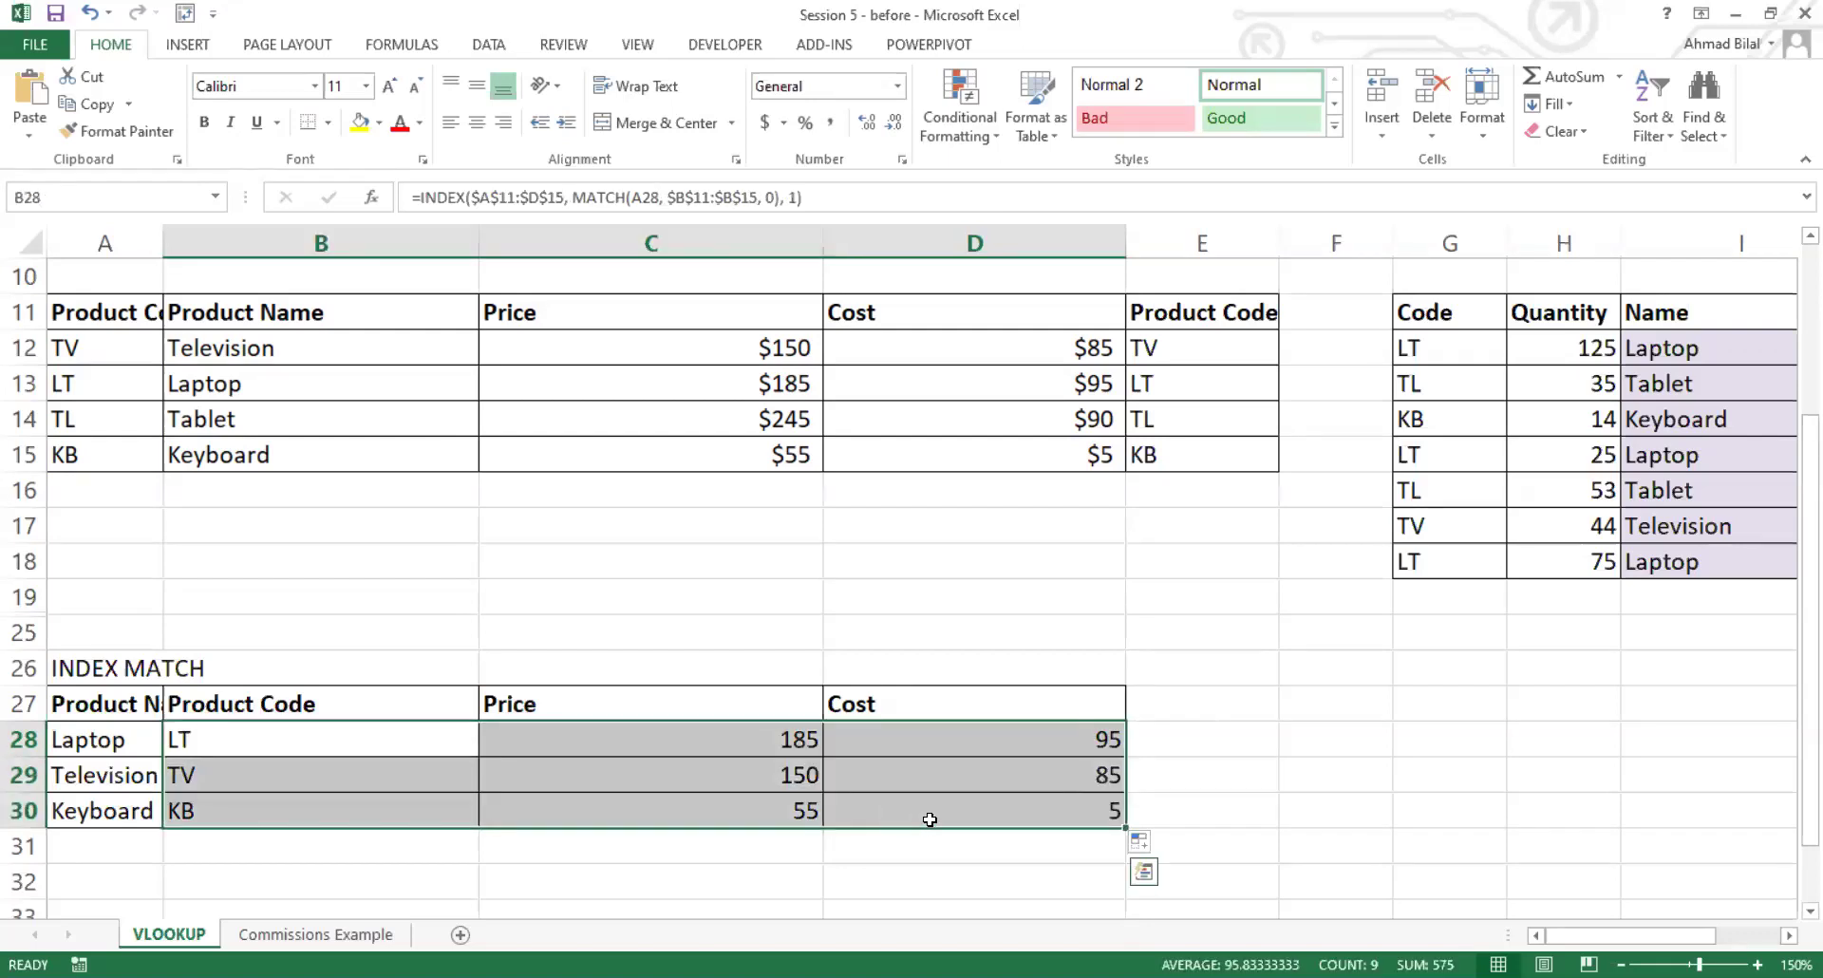
pyautogui.press('Delete')
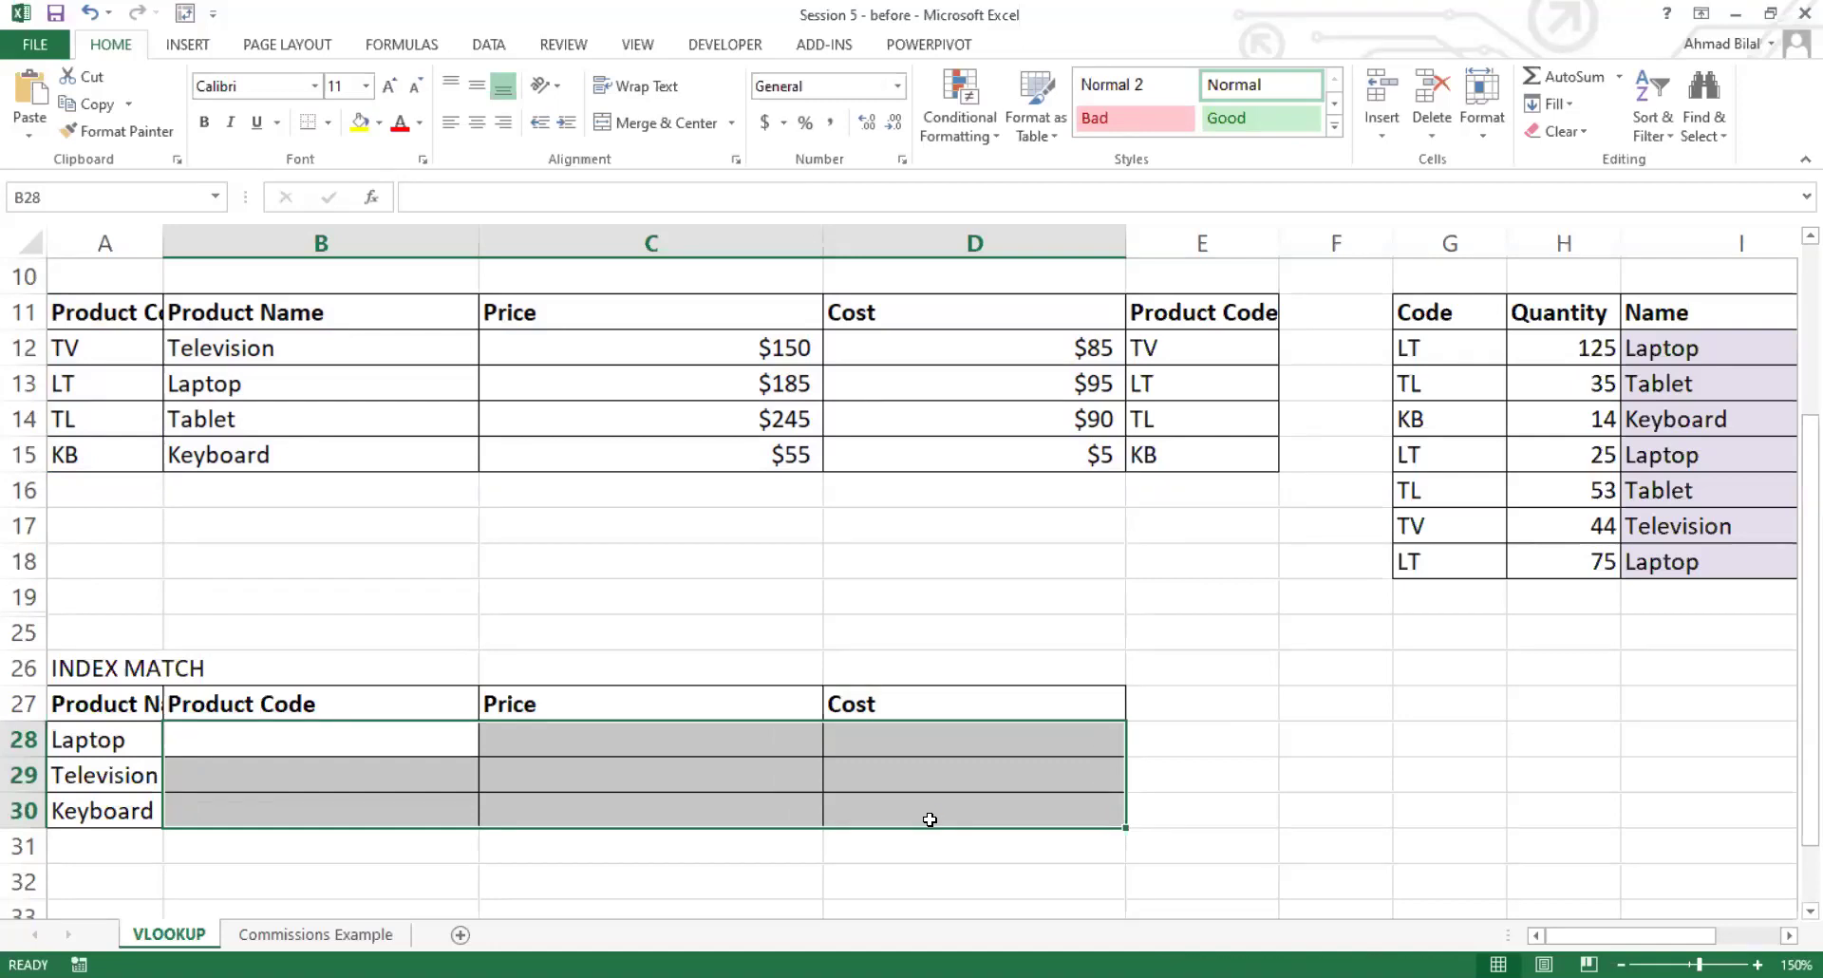
pyautogui.click(362, 749)
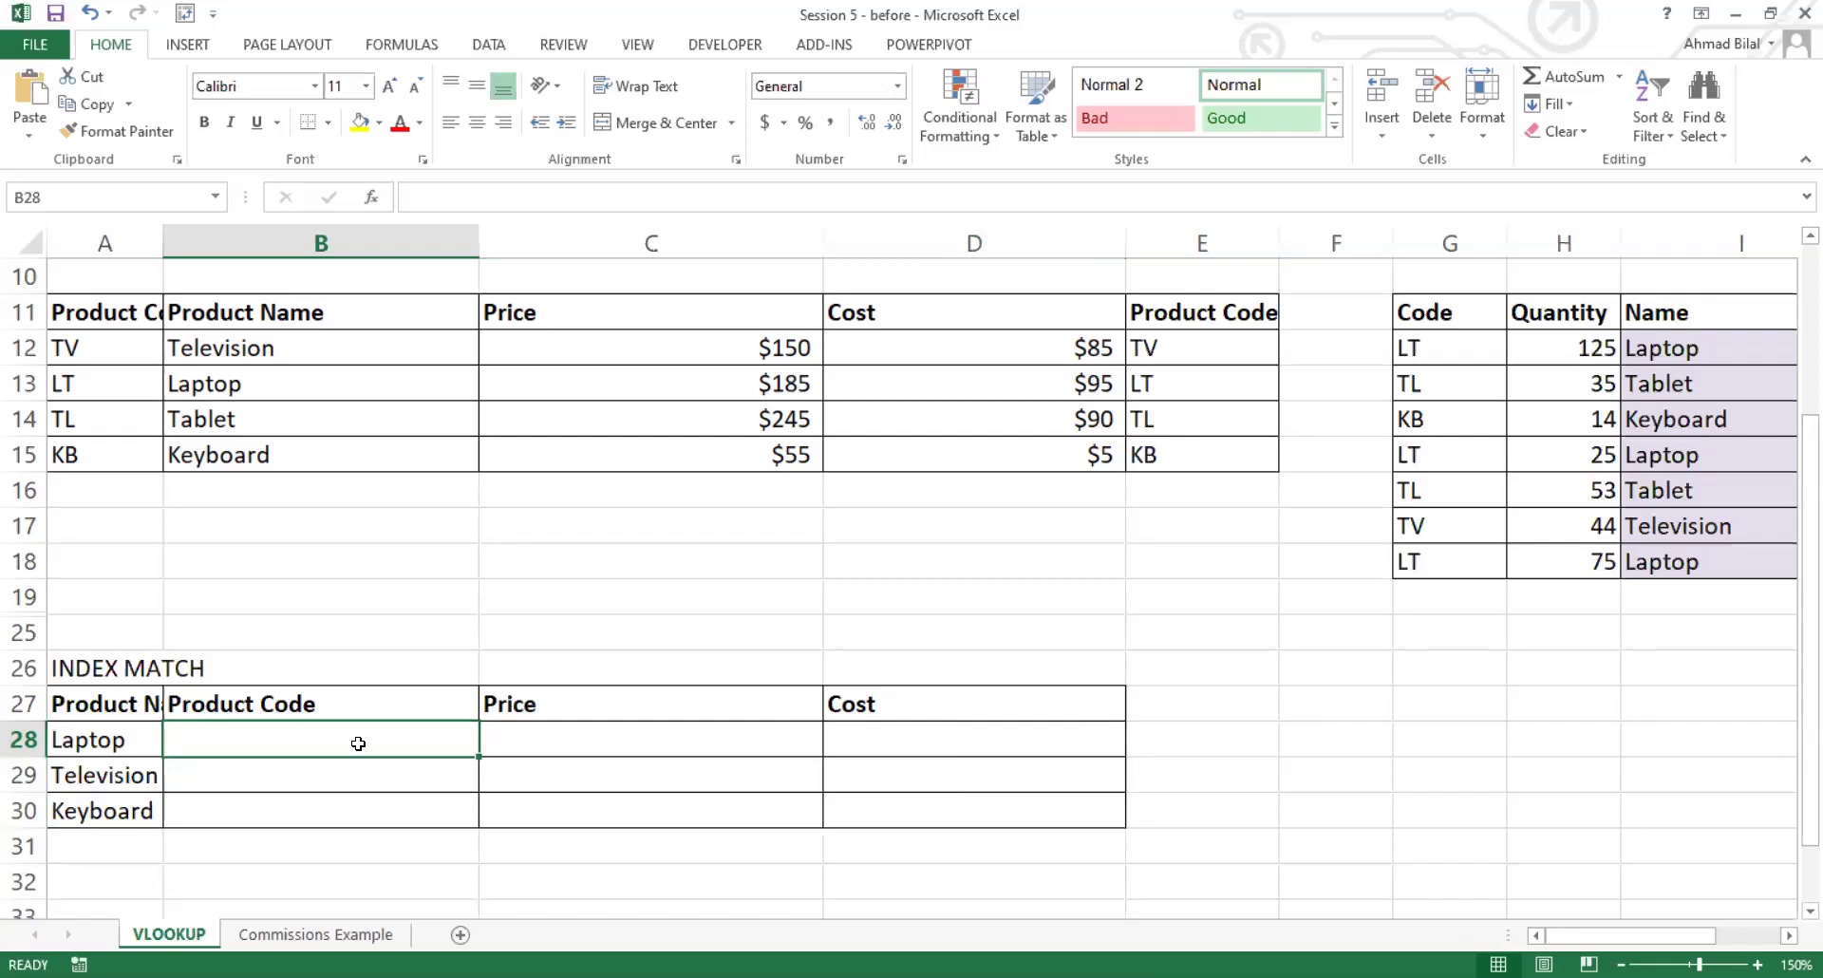
# Step: Autofit column A to its contents
pyautogui.doubleClick(160, 239)
pyautogui.press('BackSpace')
pyautogui.press('Escape')
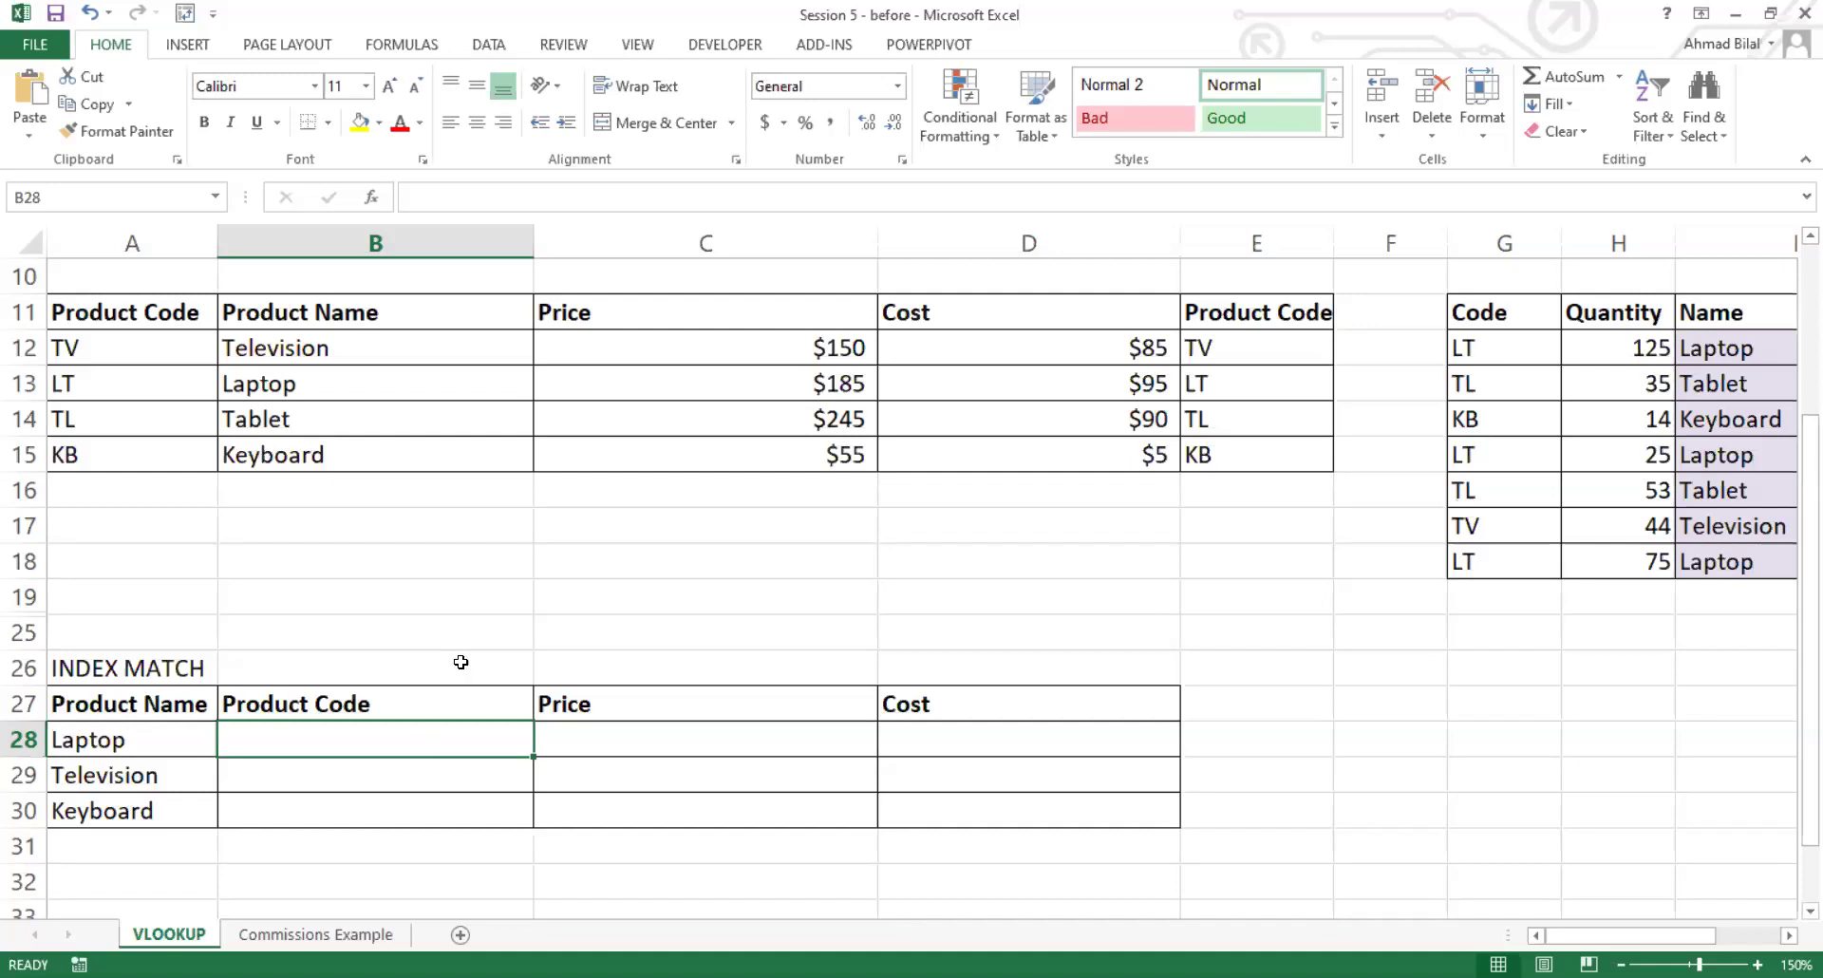
# Step: Enter the notes relative in D32 and absolute in D33, below the INDEX MATCH table
pyautogui.click(904, 891)
pyautogui.write('relat')
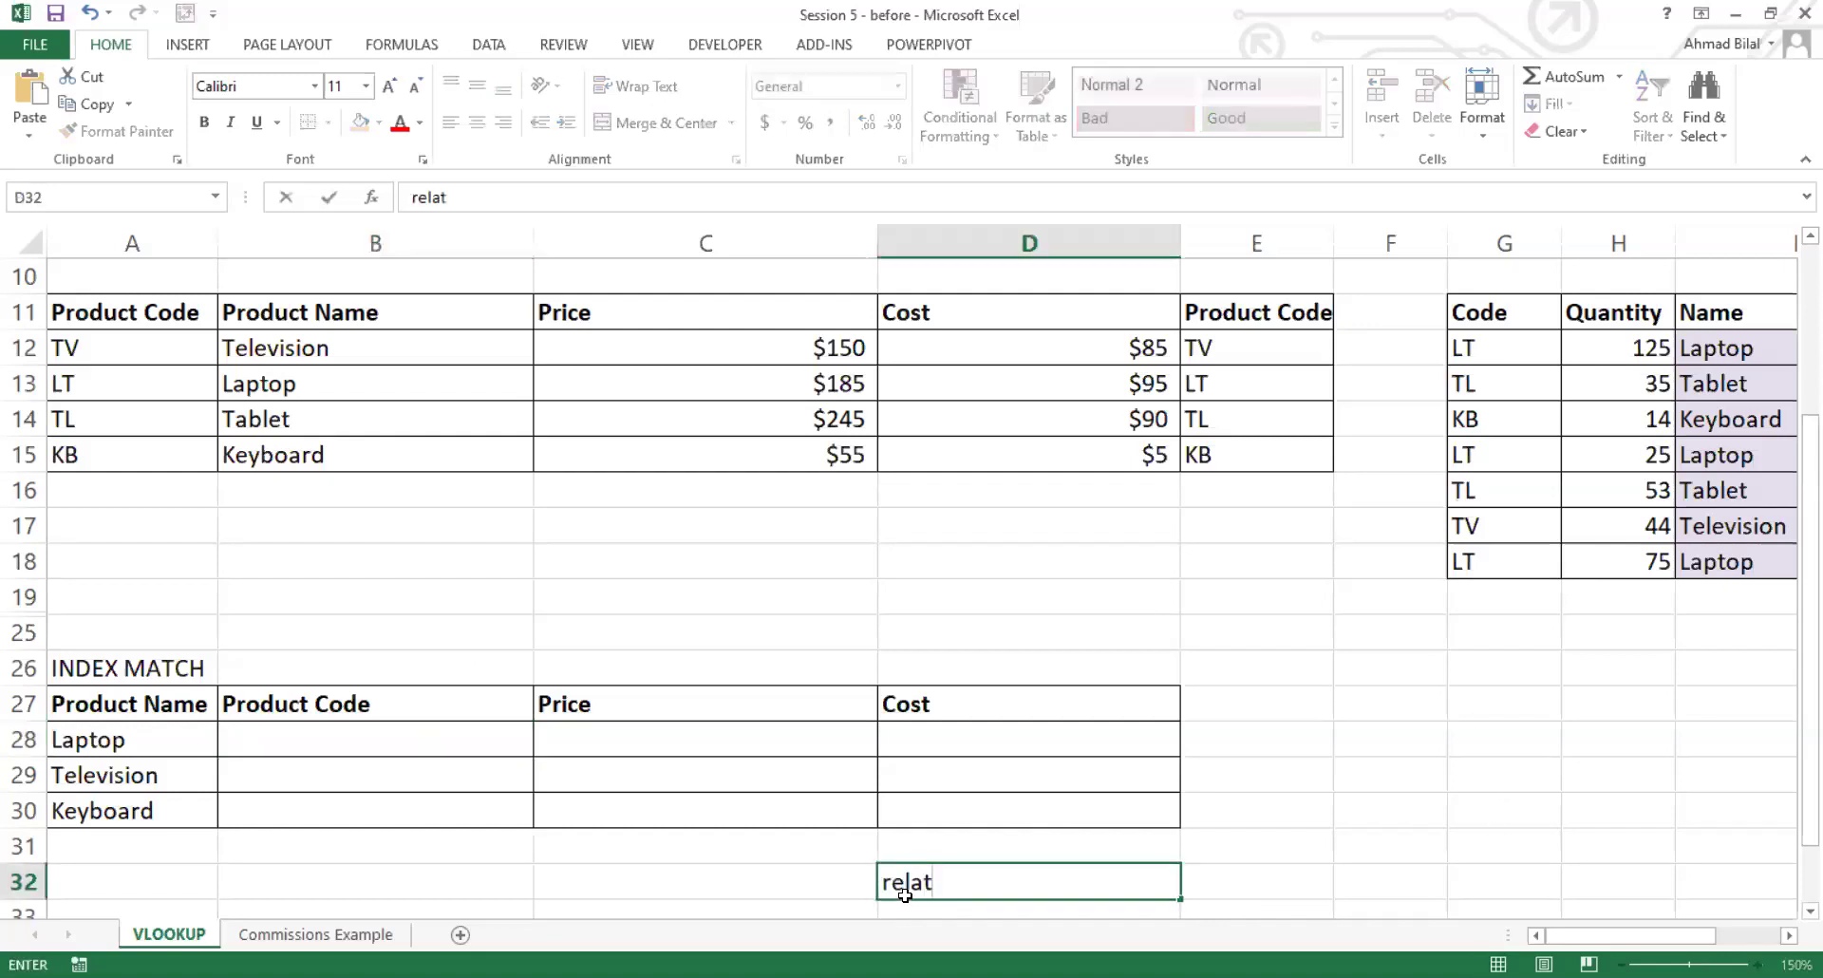
pyautogui.write('ive')
pyautogui.press('Return')
pyautogui.write('ab')
pyautogui.write('solute')
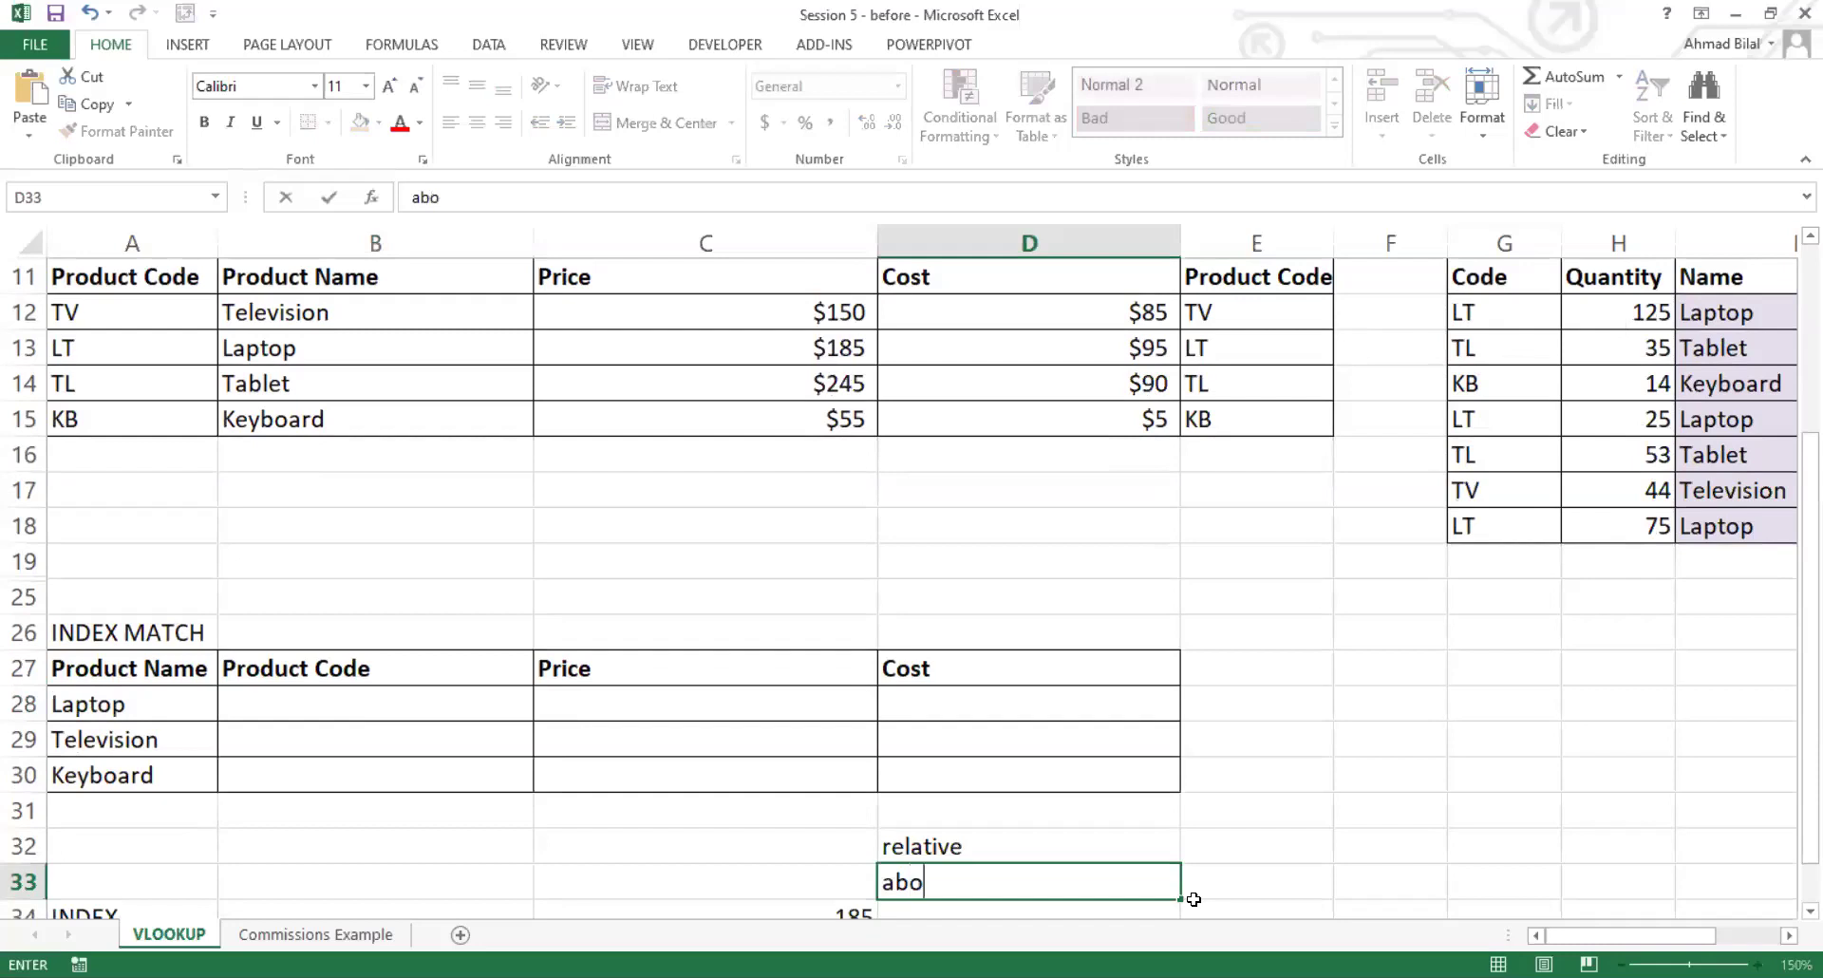
pyautogui.press('Return')
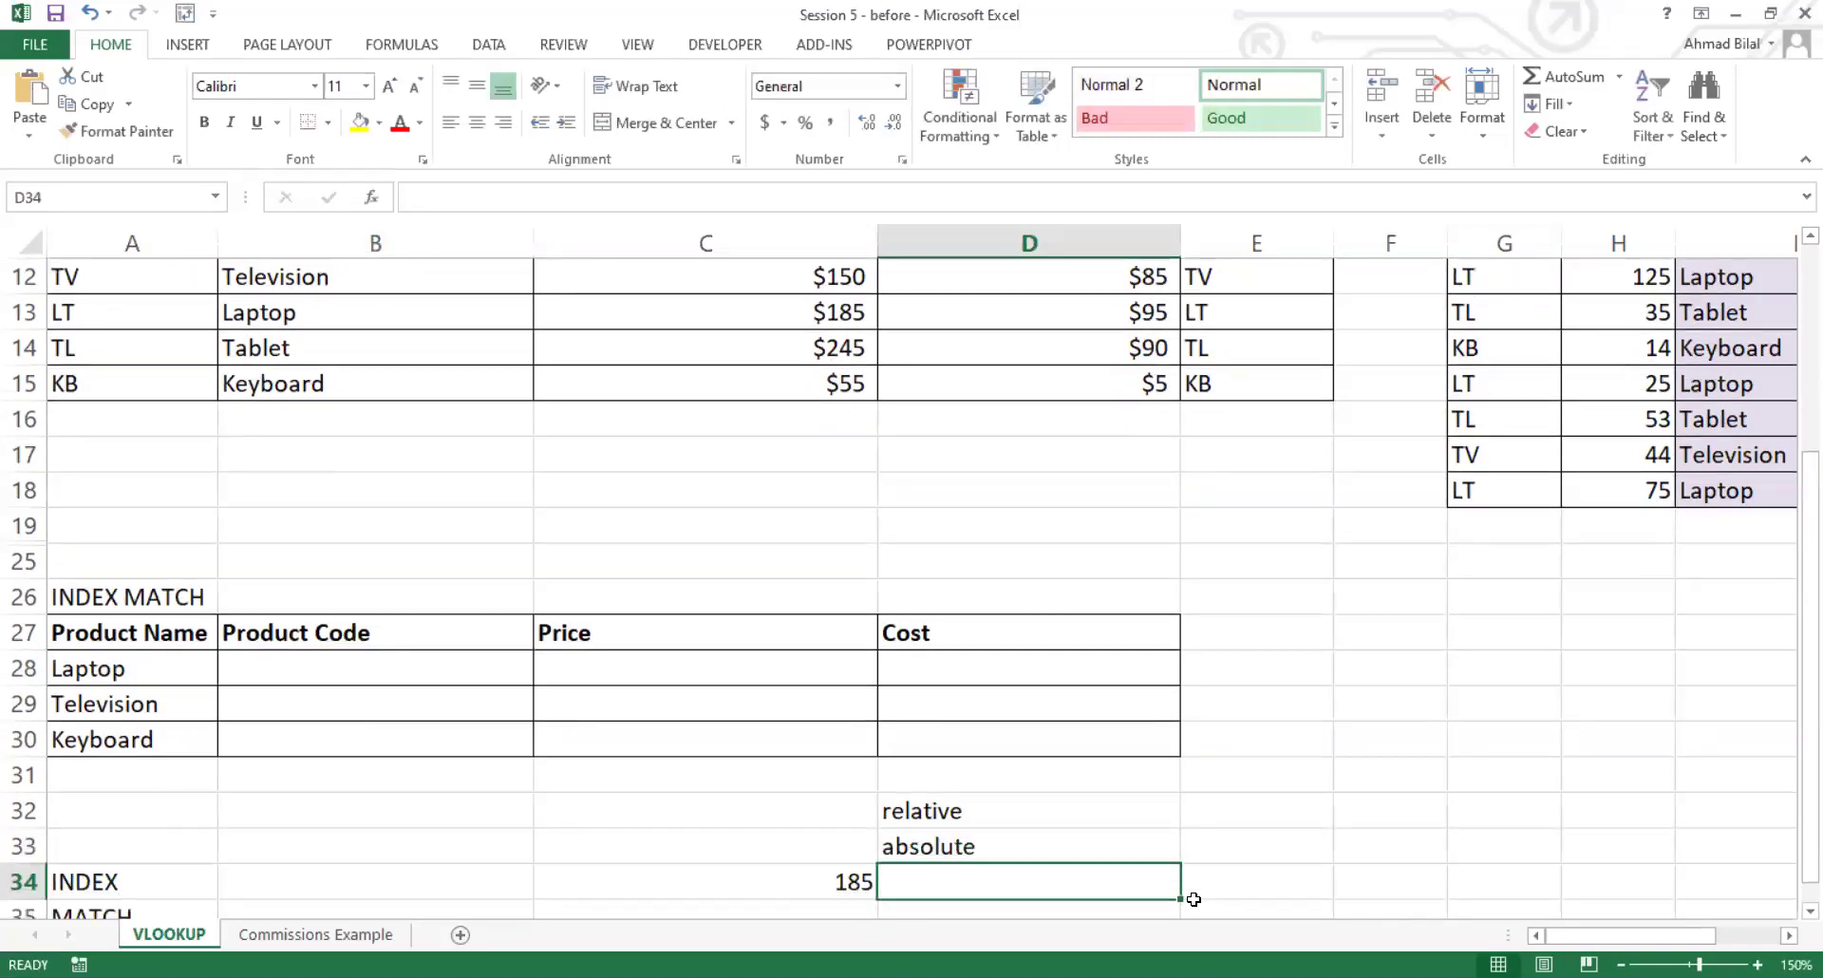
# Step: Move the relative and absolute notes from D32:D33 to F32:F33
pyautogui.press('Up')
pyautogui.press('Up')
pyautogui.hotkey('shift', 'Down')
pyautogui.hotkey('ctrl', 'c')
pyautogui.press('Right')
pyautogui.press('Right')
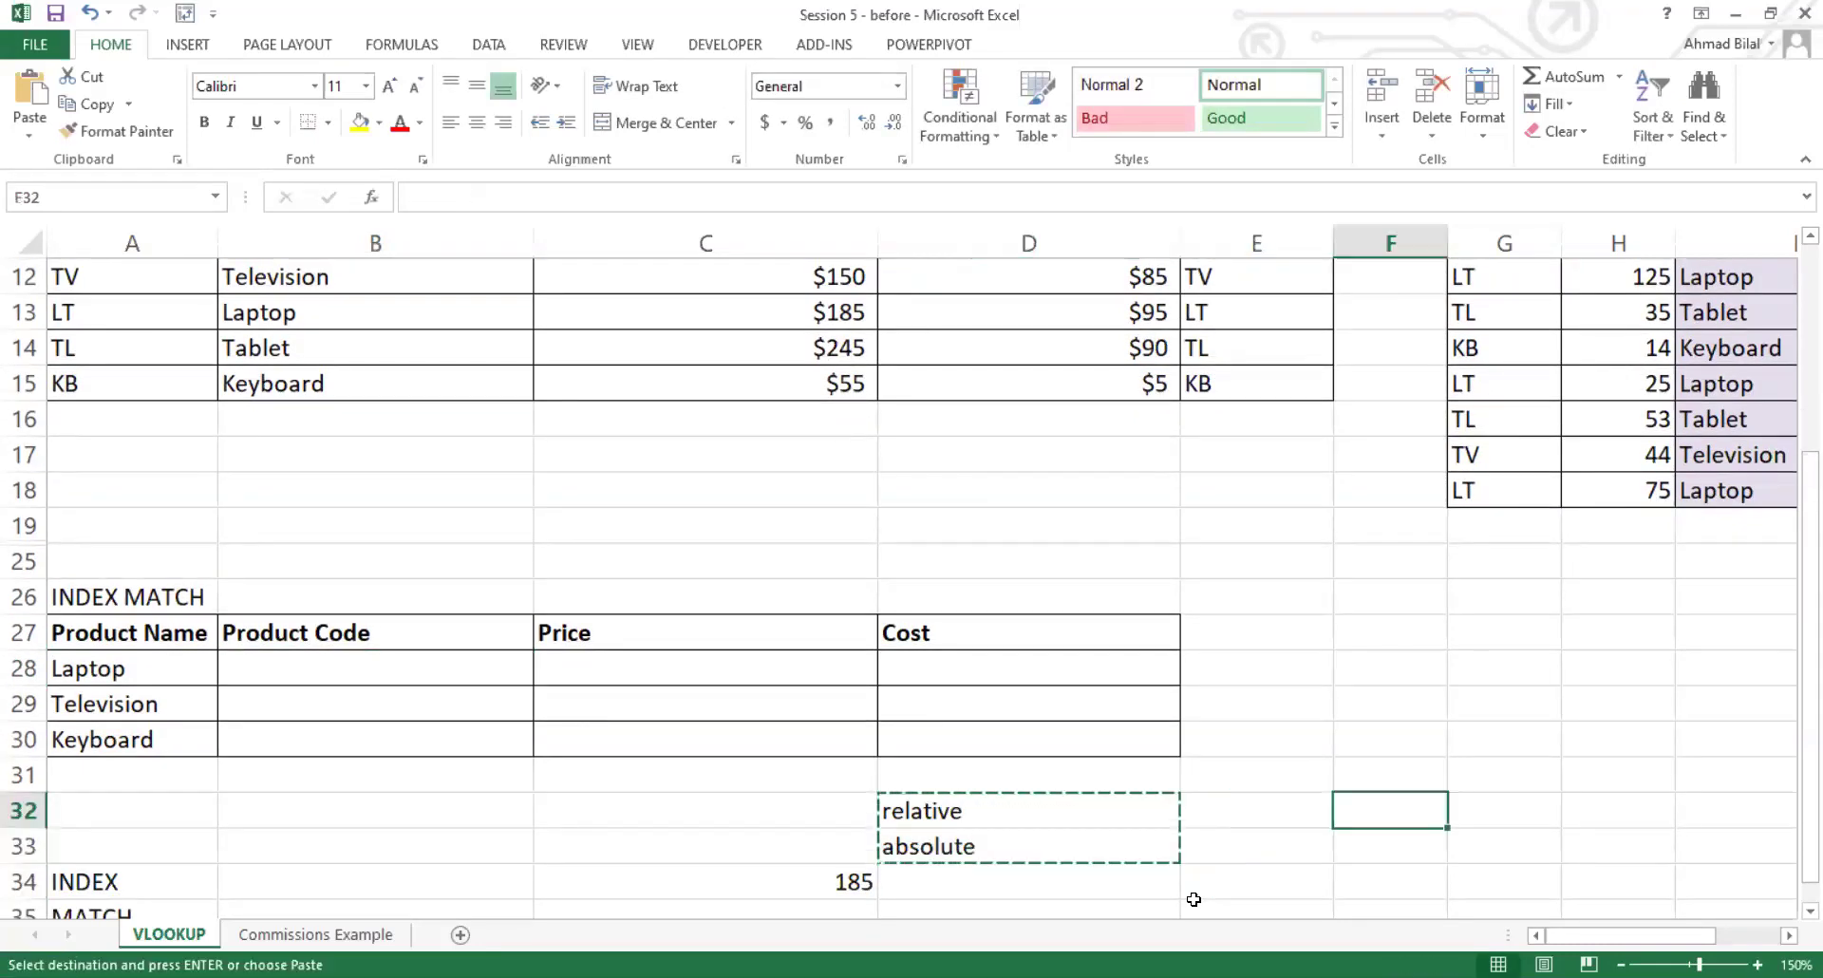
pyautogui.hotkey('ctrl', 'v')
pyautogui.press('Down')
pyautogui.press('Down')
pyautogui.press('Up')
pyautogui.press('Up')
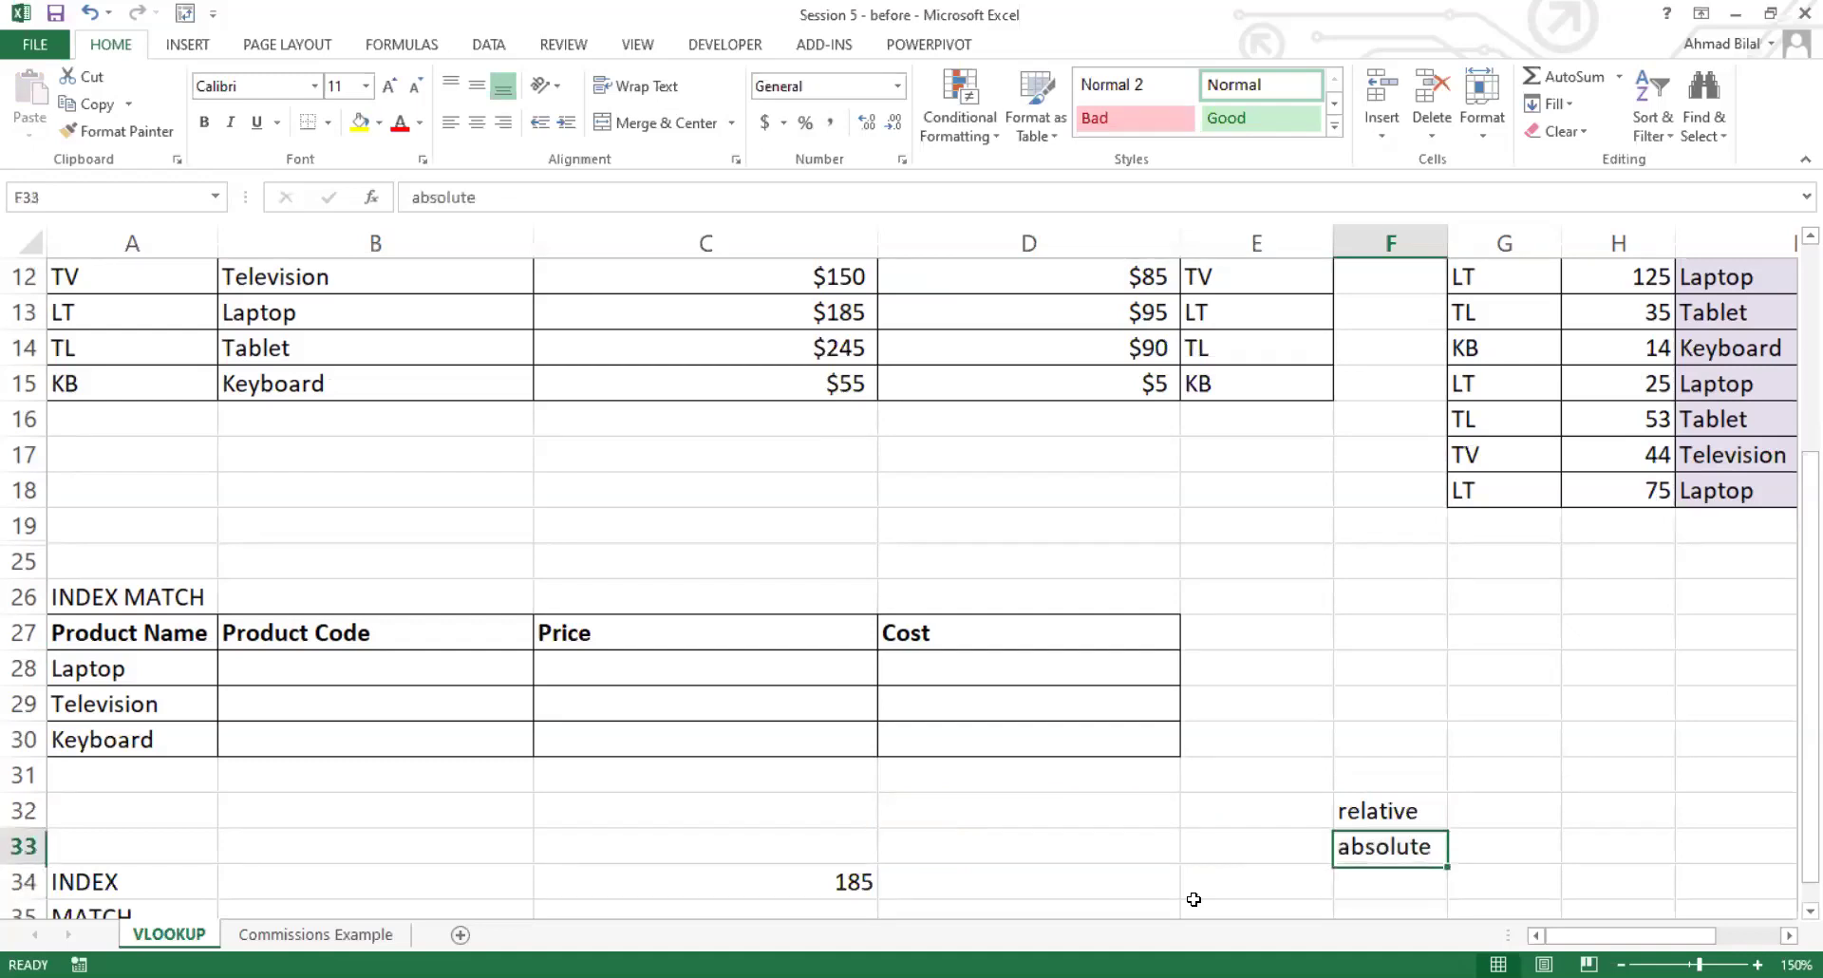
# Step: Enter the note mixed in F34, below absolute
pyautogui.press('Right')
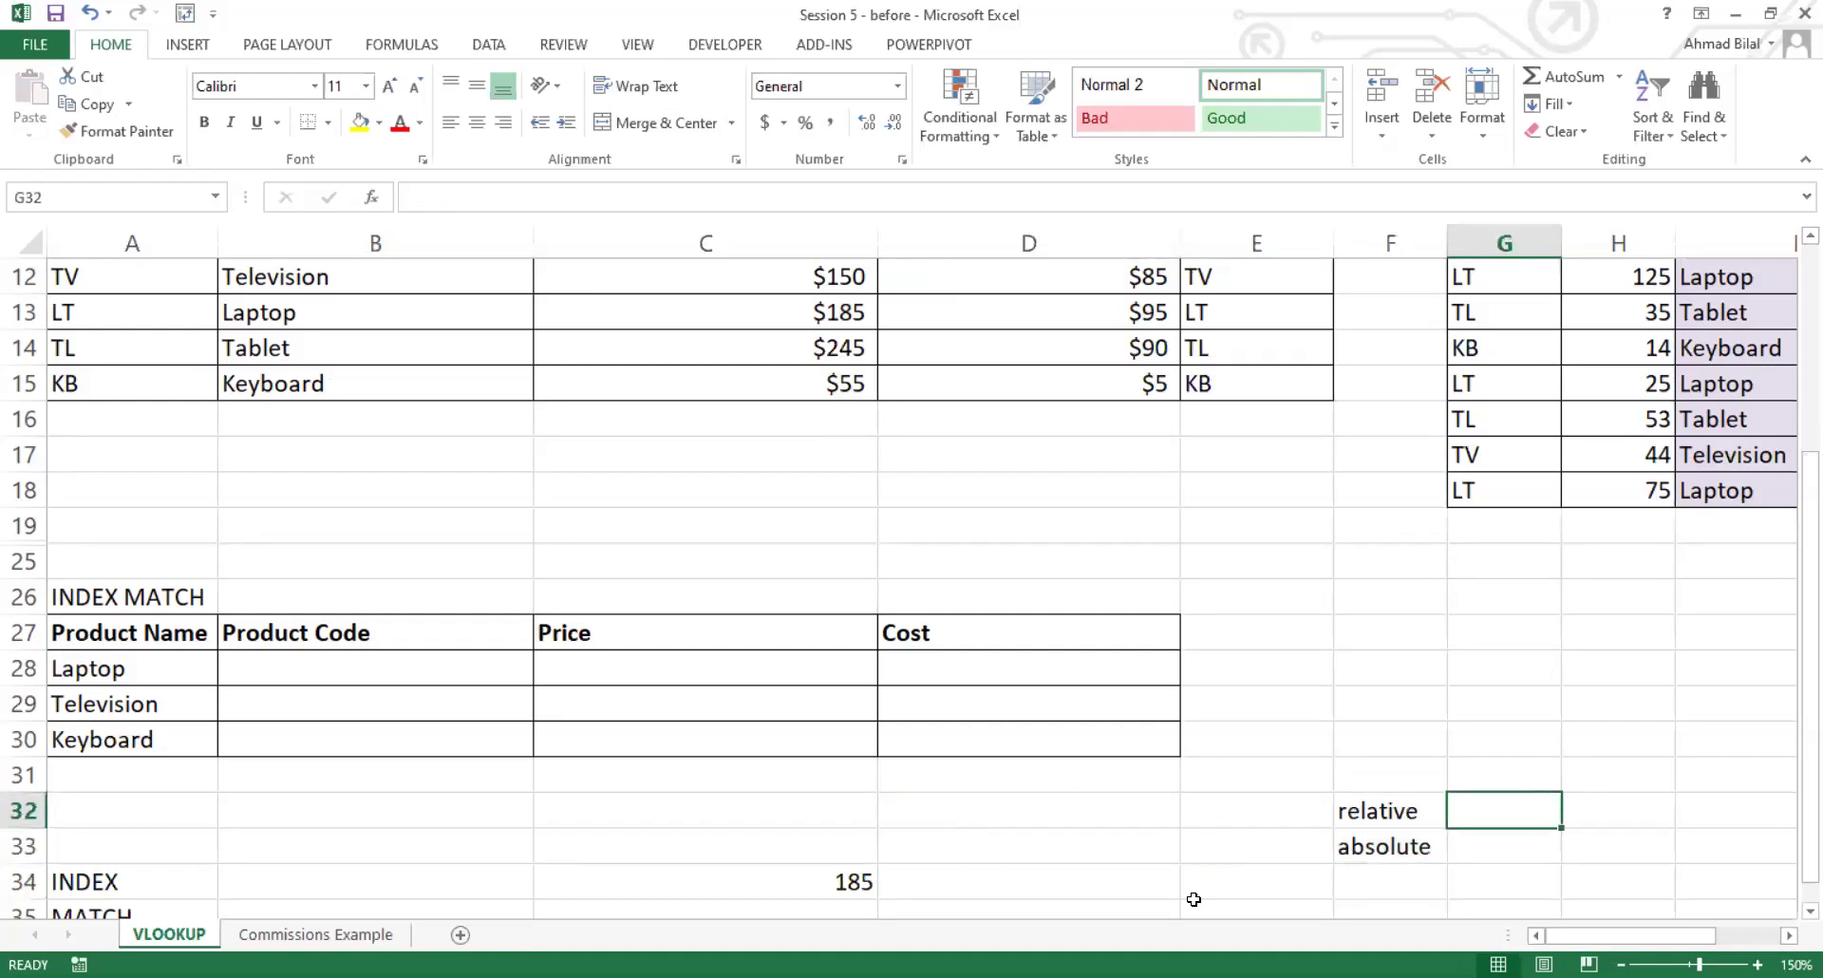
pyautogui.press('Down')
pyautogui.press('Down')
pyautogui.press('Left')
pyautogui.write('mixe')
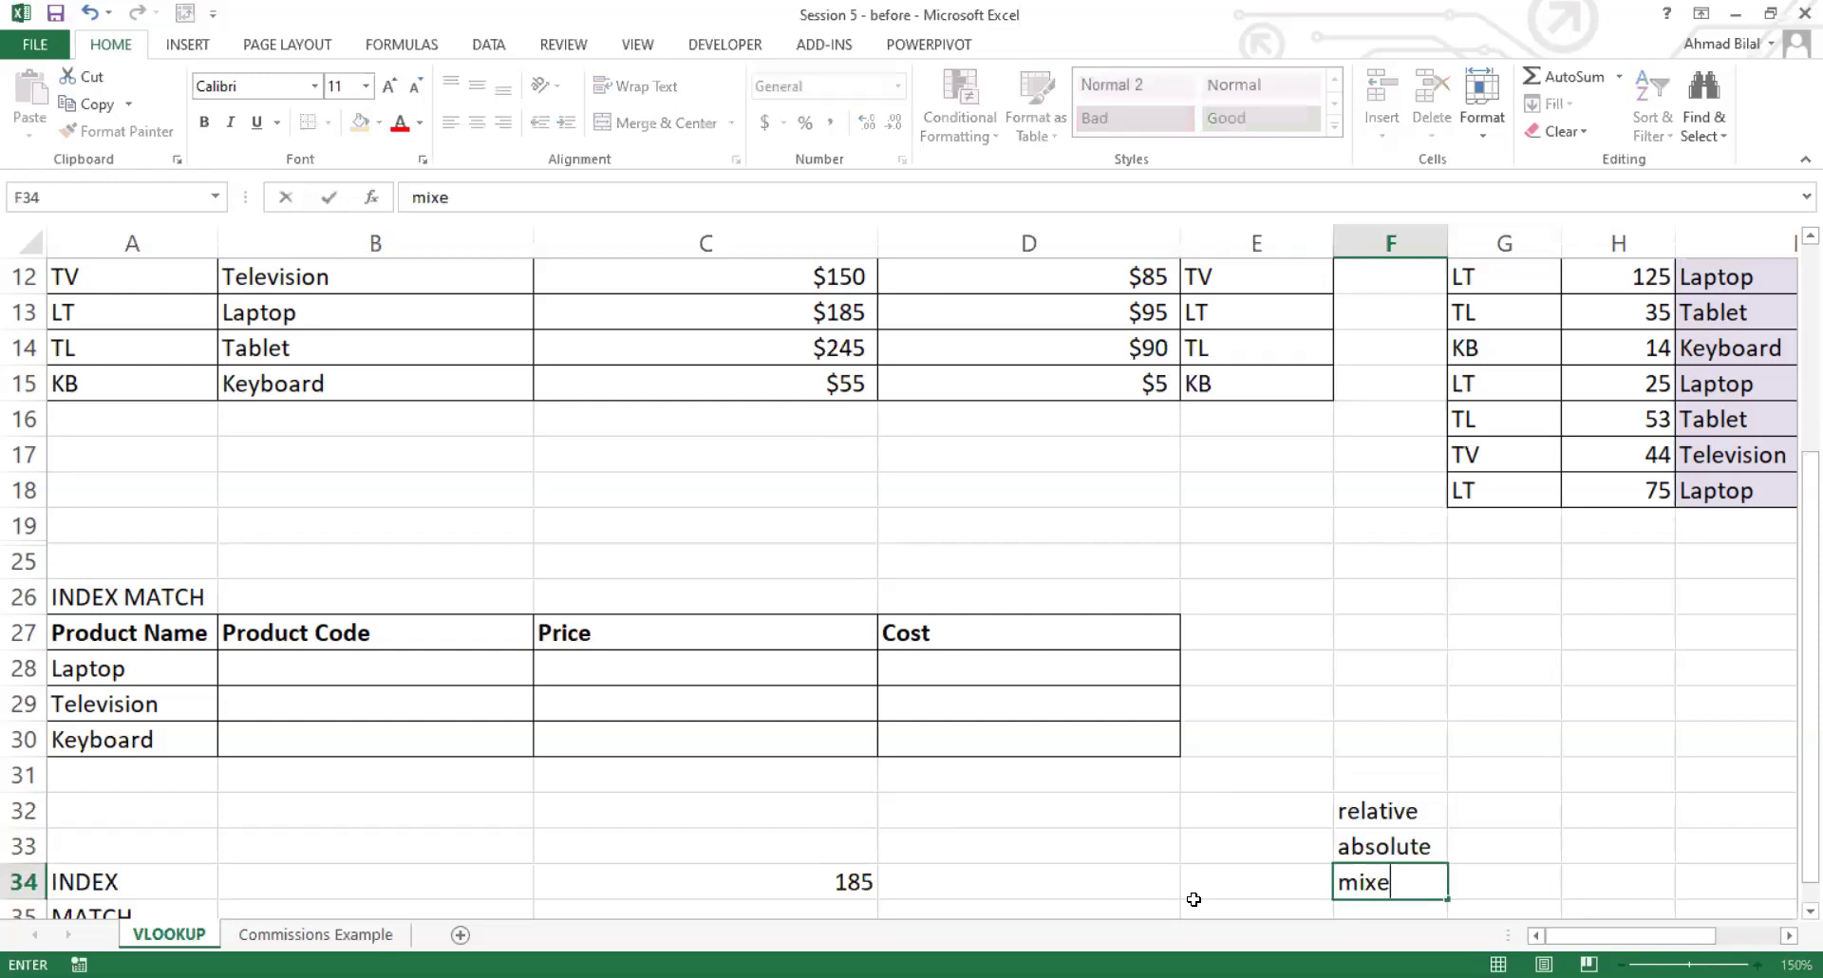
pyautogui.write('d')
pyautogui.press('Return')
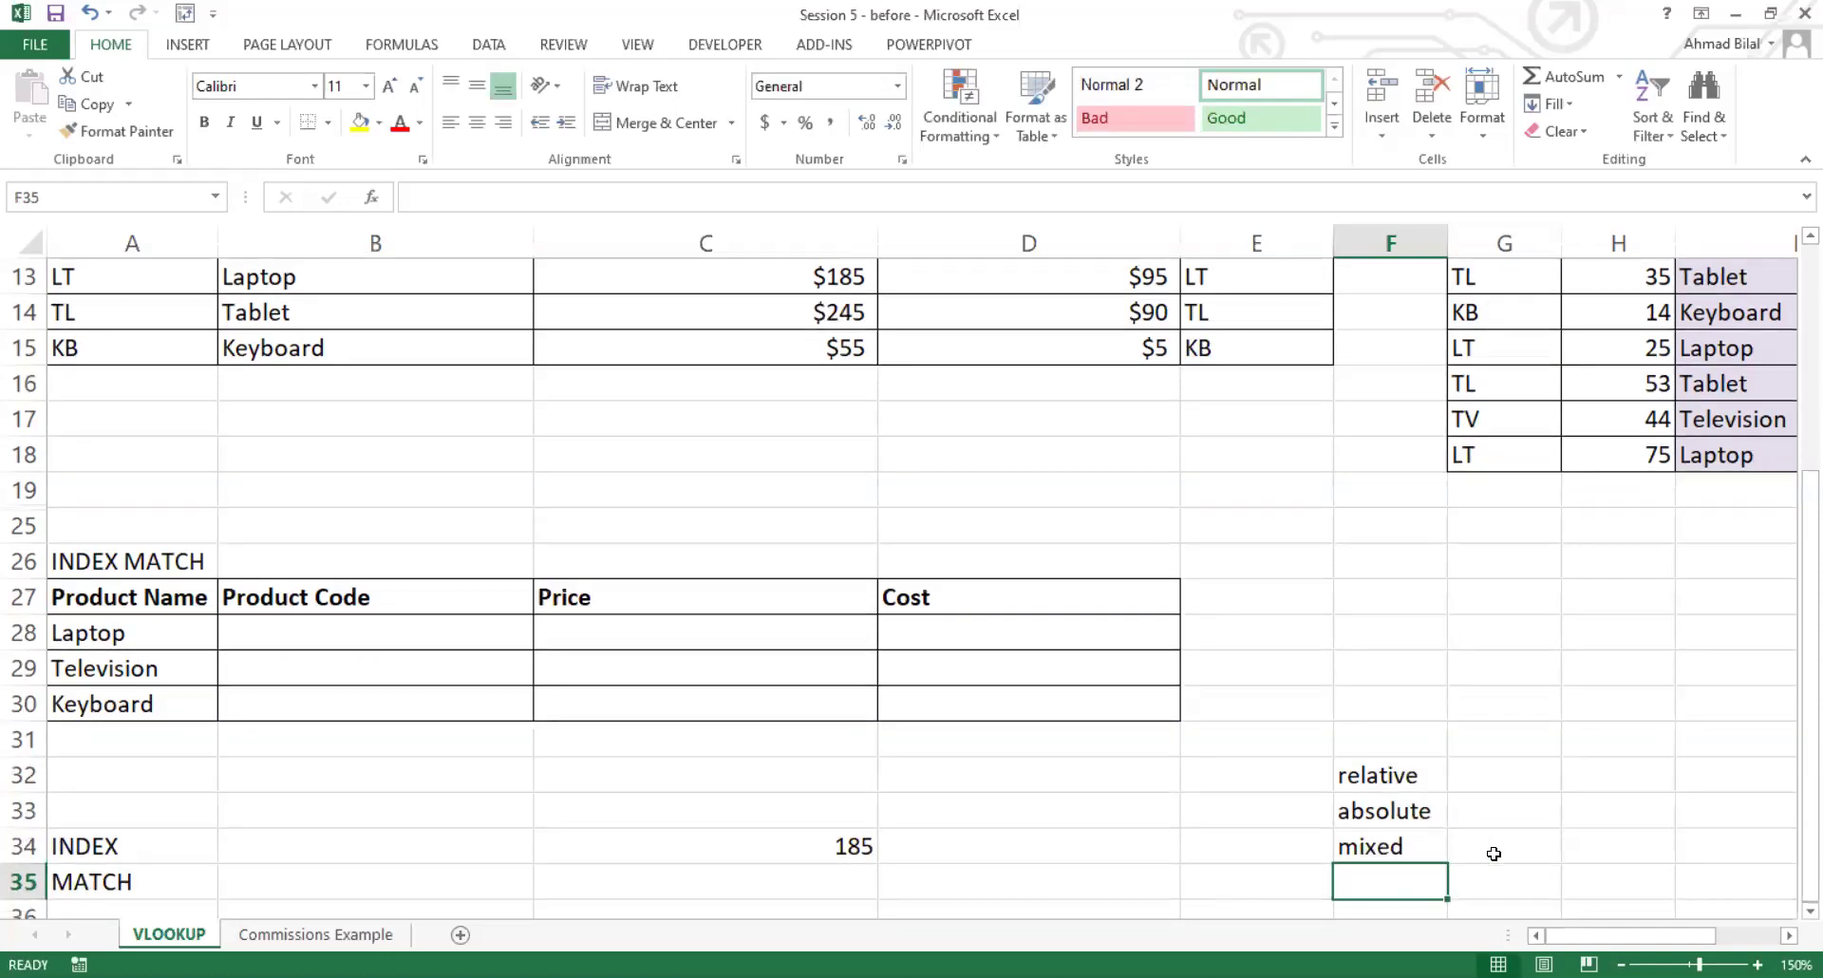
pyautogui.click(1523, 846)
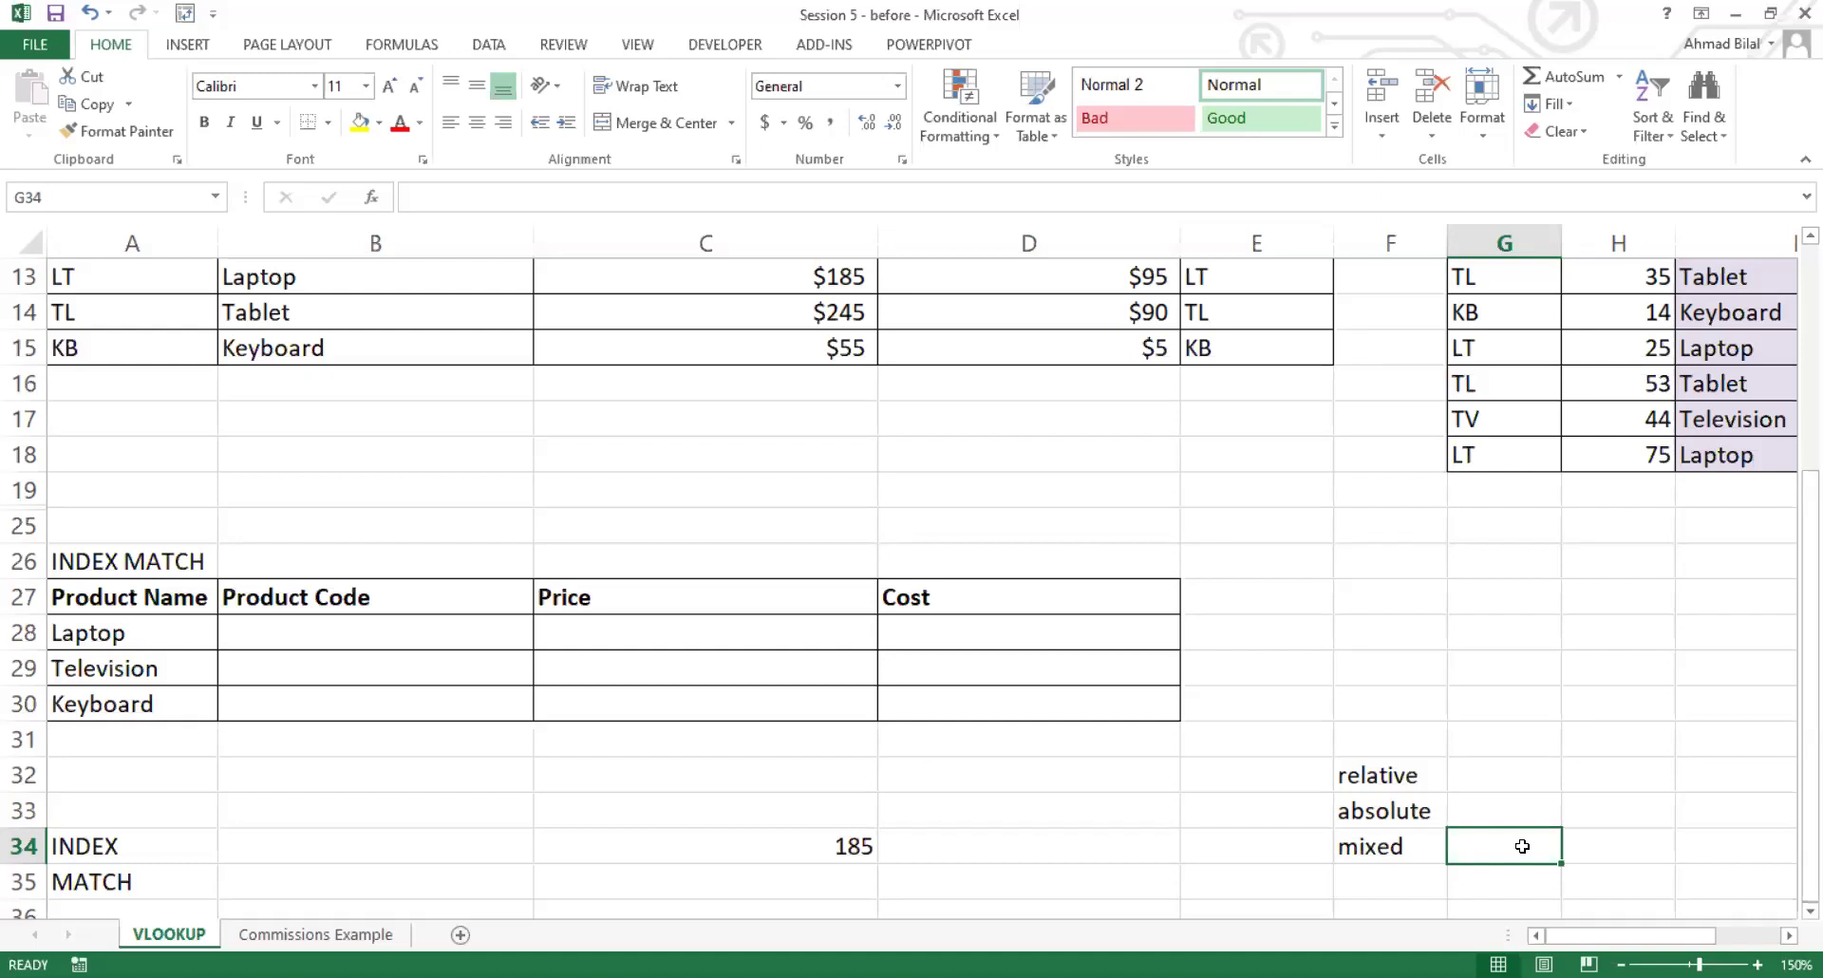
pyautogui.doubleClick(392, 637)
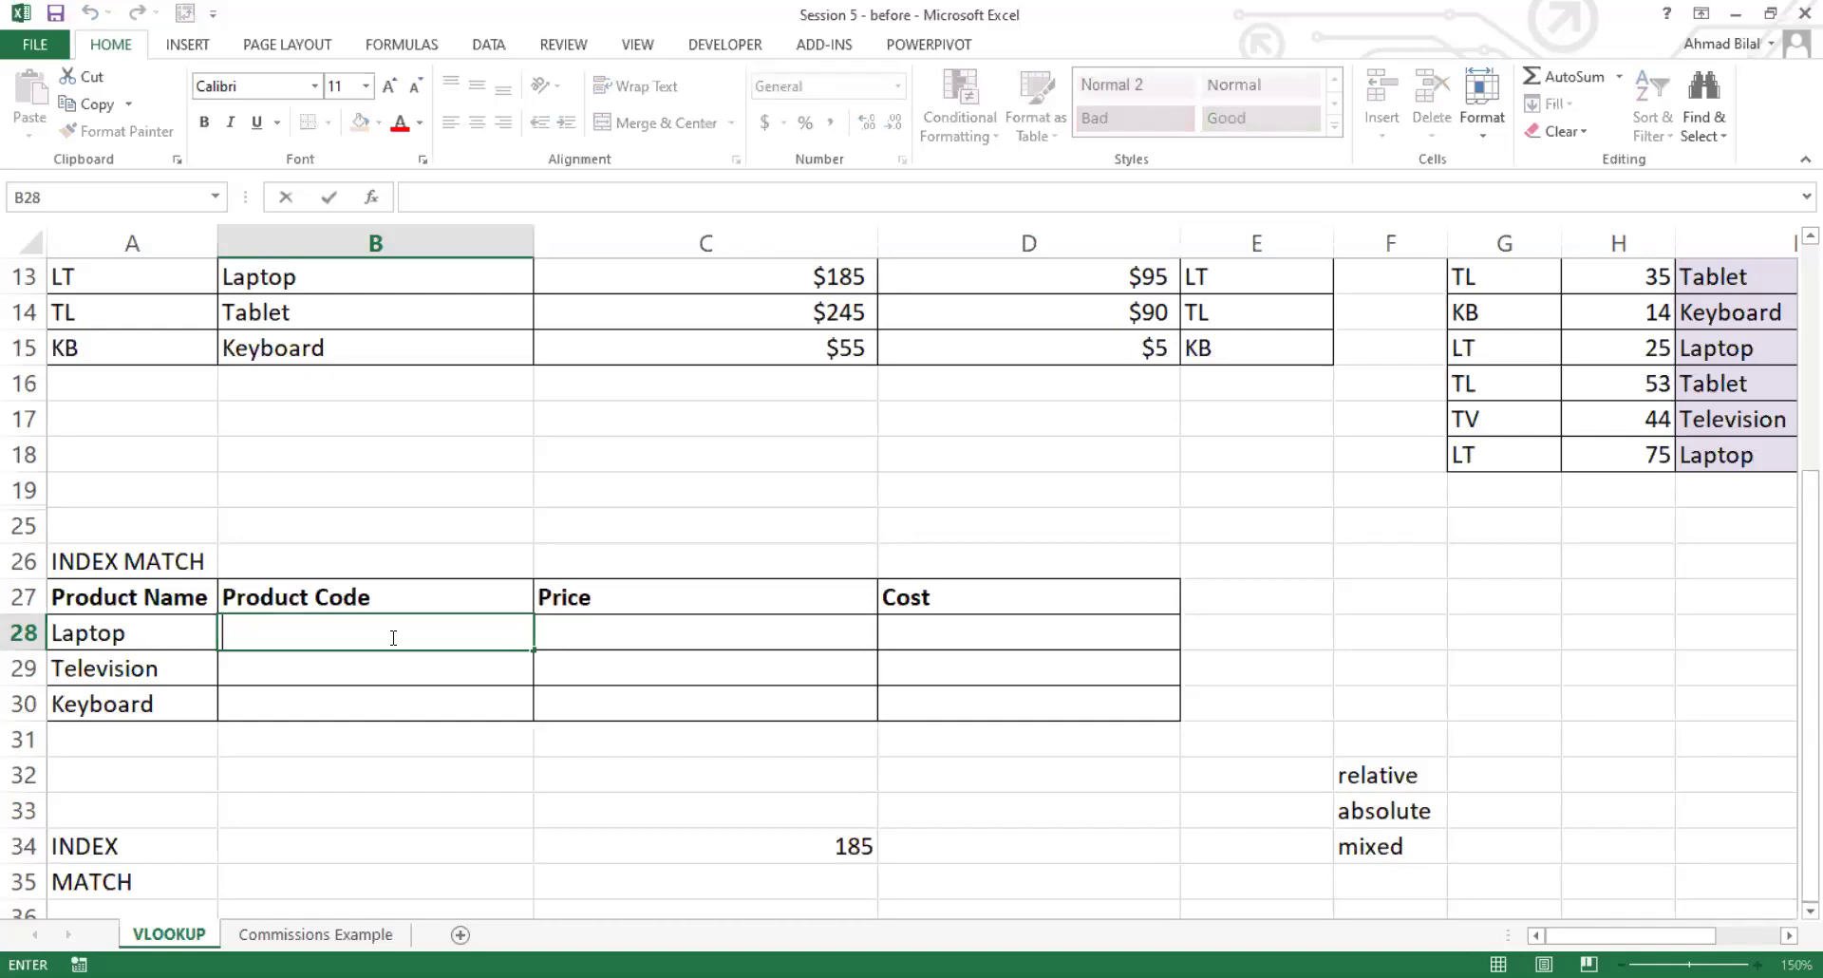
pyautogui.press('Escape')
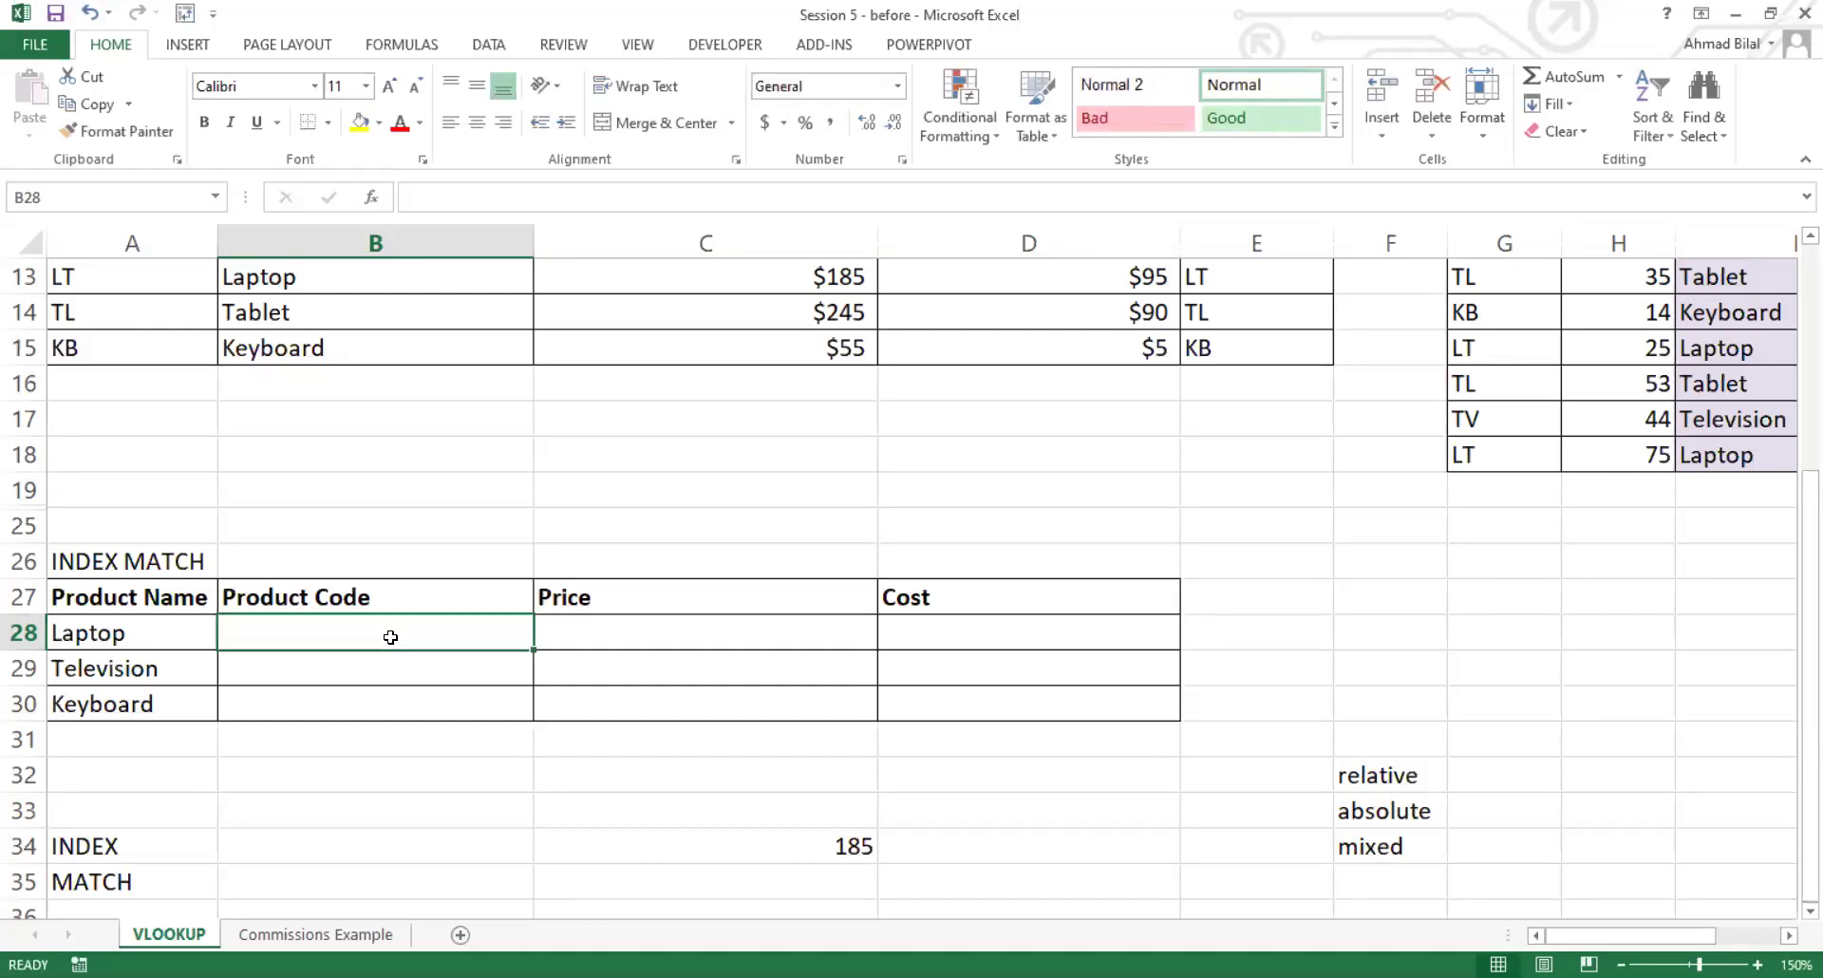
# Step: Undo the recent edits back through the relative, absolute and mixed notes, the column A autofit and the clearing of the INDEX MATCH table's formulas
pyautogui.hotkey('ctrl', 'z')
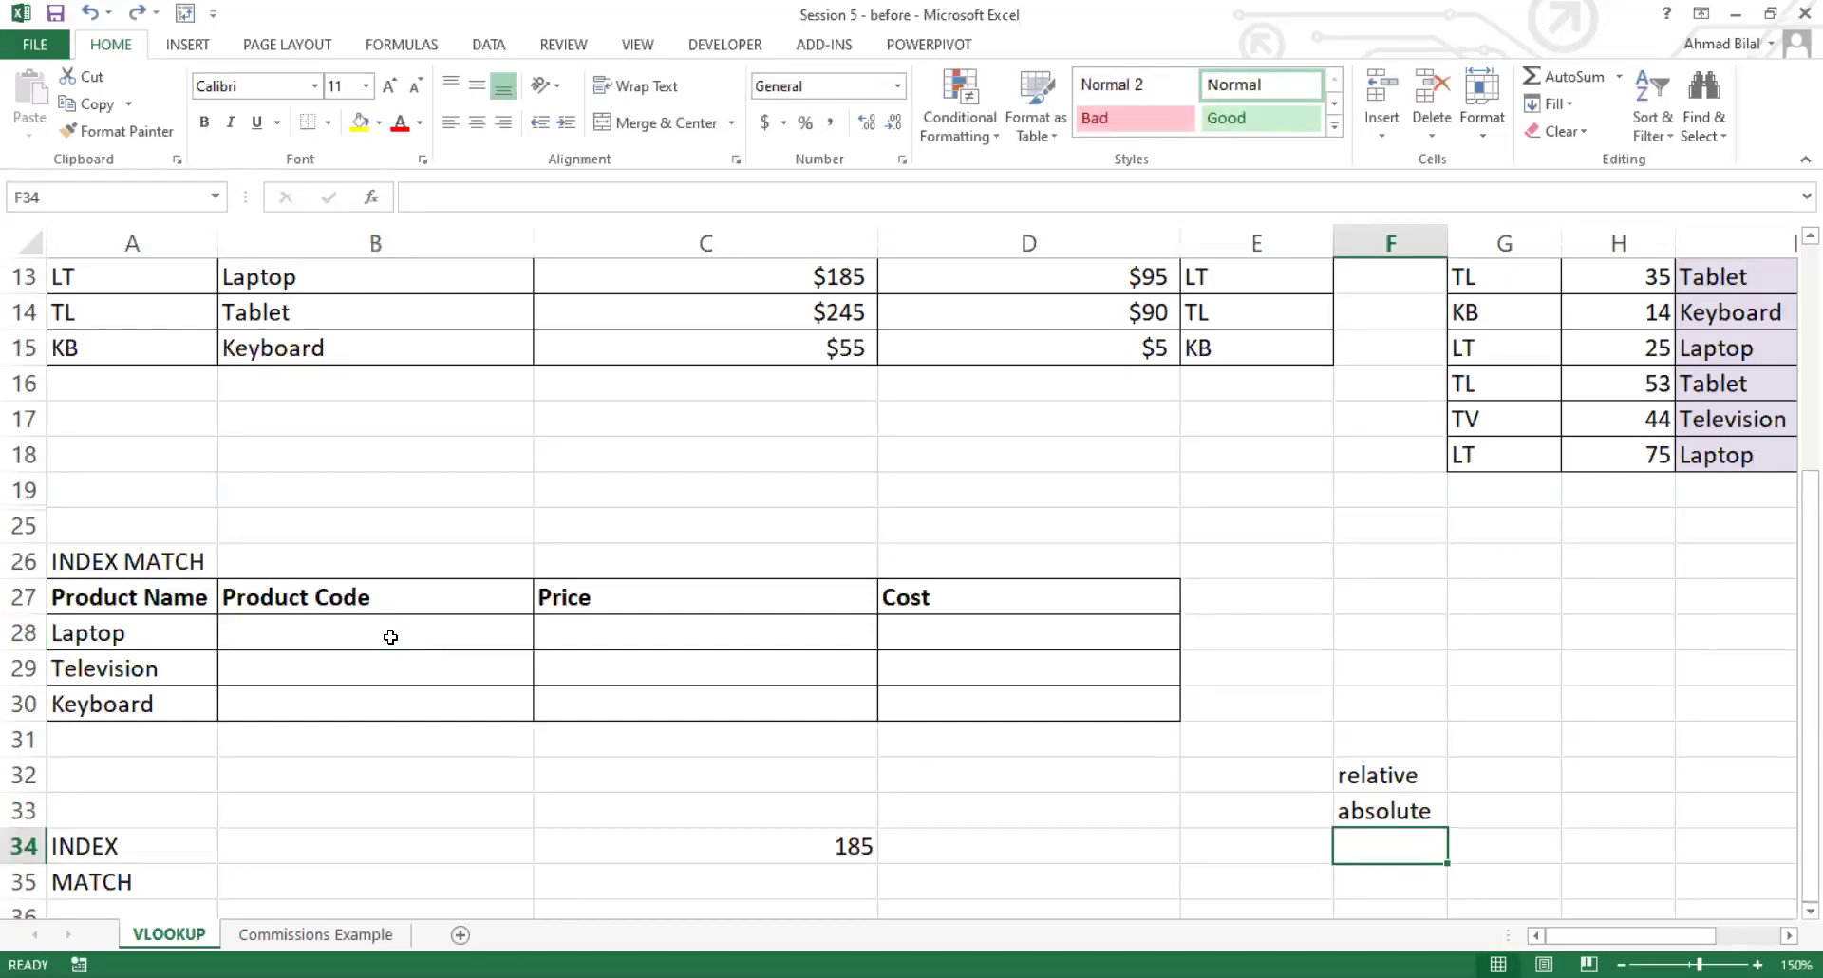
pyautogui.hotkey('ctrl', 'z')
pyautogui.hotkey('ctrl', 'z')
pyautogui.hotkey('ctrl', 'z')
pyautogui.hotkey('ctrl', 'z')
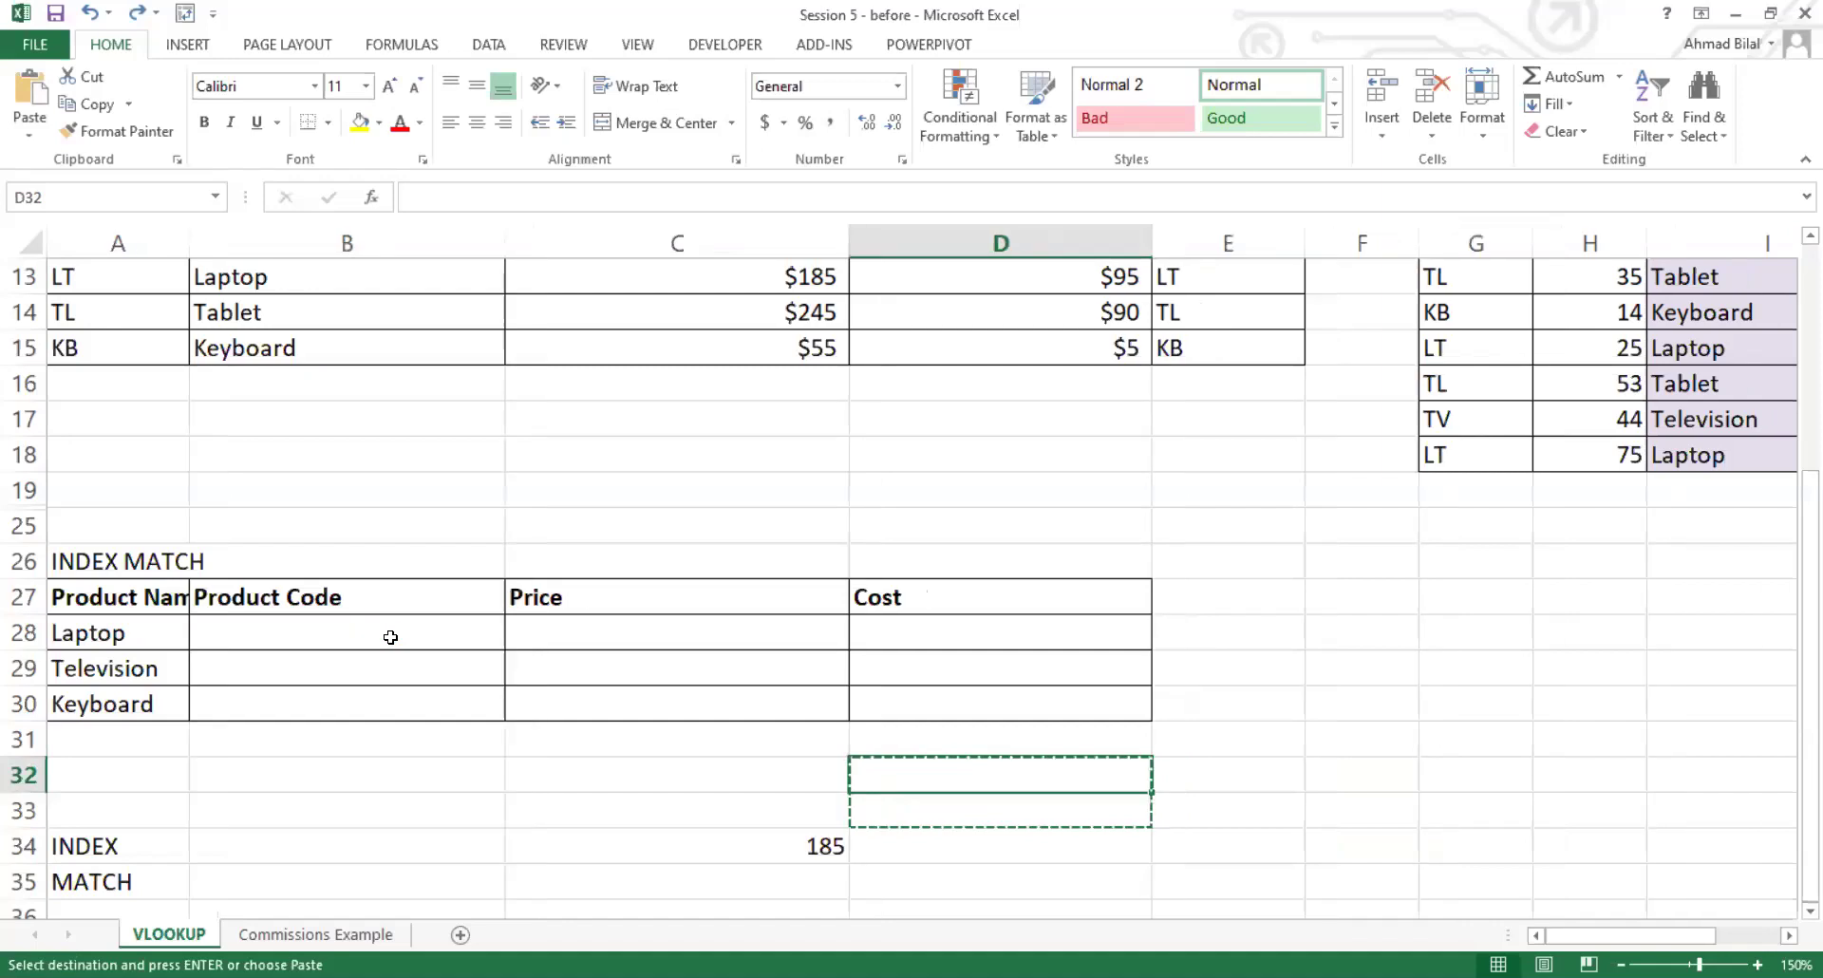
pyautogui.hotkey('ctrl', 'z')
pyautogui.hotkey('ctrl', 'z')
pyautogui.hotkey('ctrl', 'z')
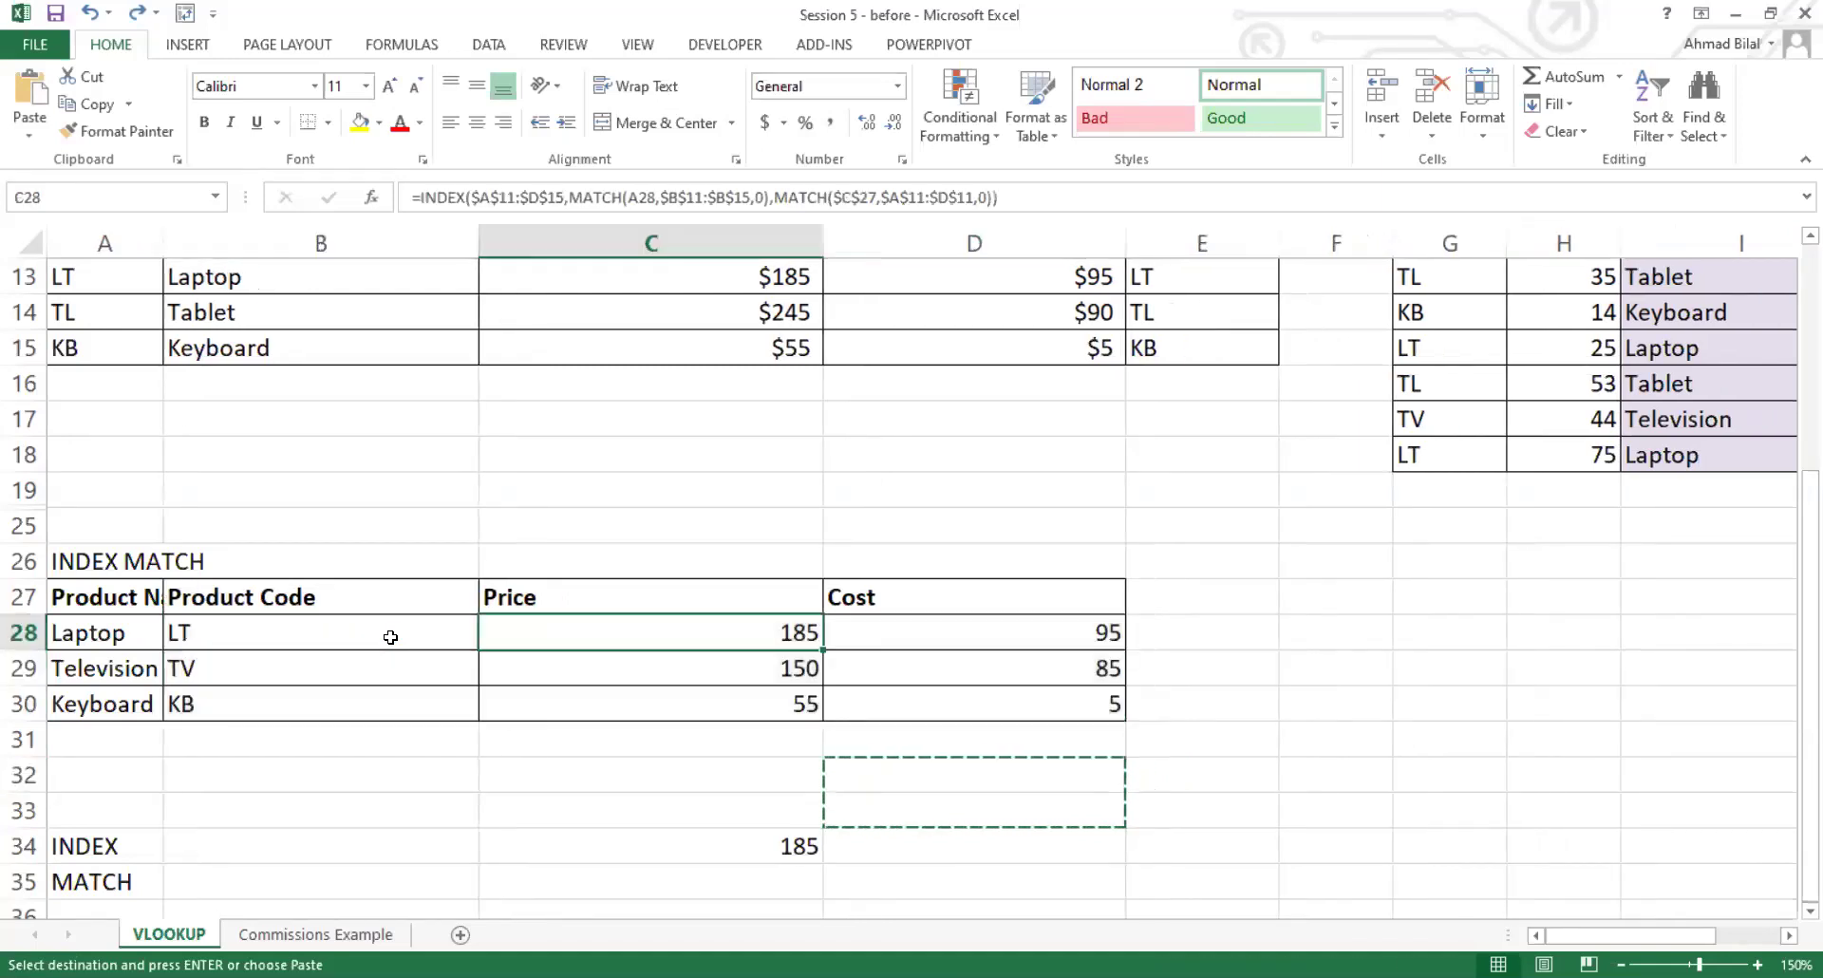
# Step: Clear the Price and Cost formulas in C28:D30 and the product code formulas in B29:B30, keeping B28
pyautogui.doubleClick(391, 637)
pyautogui.press('Tab')
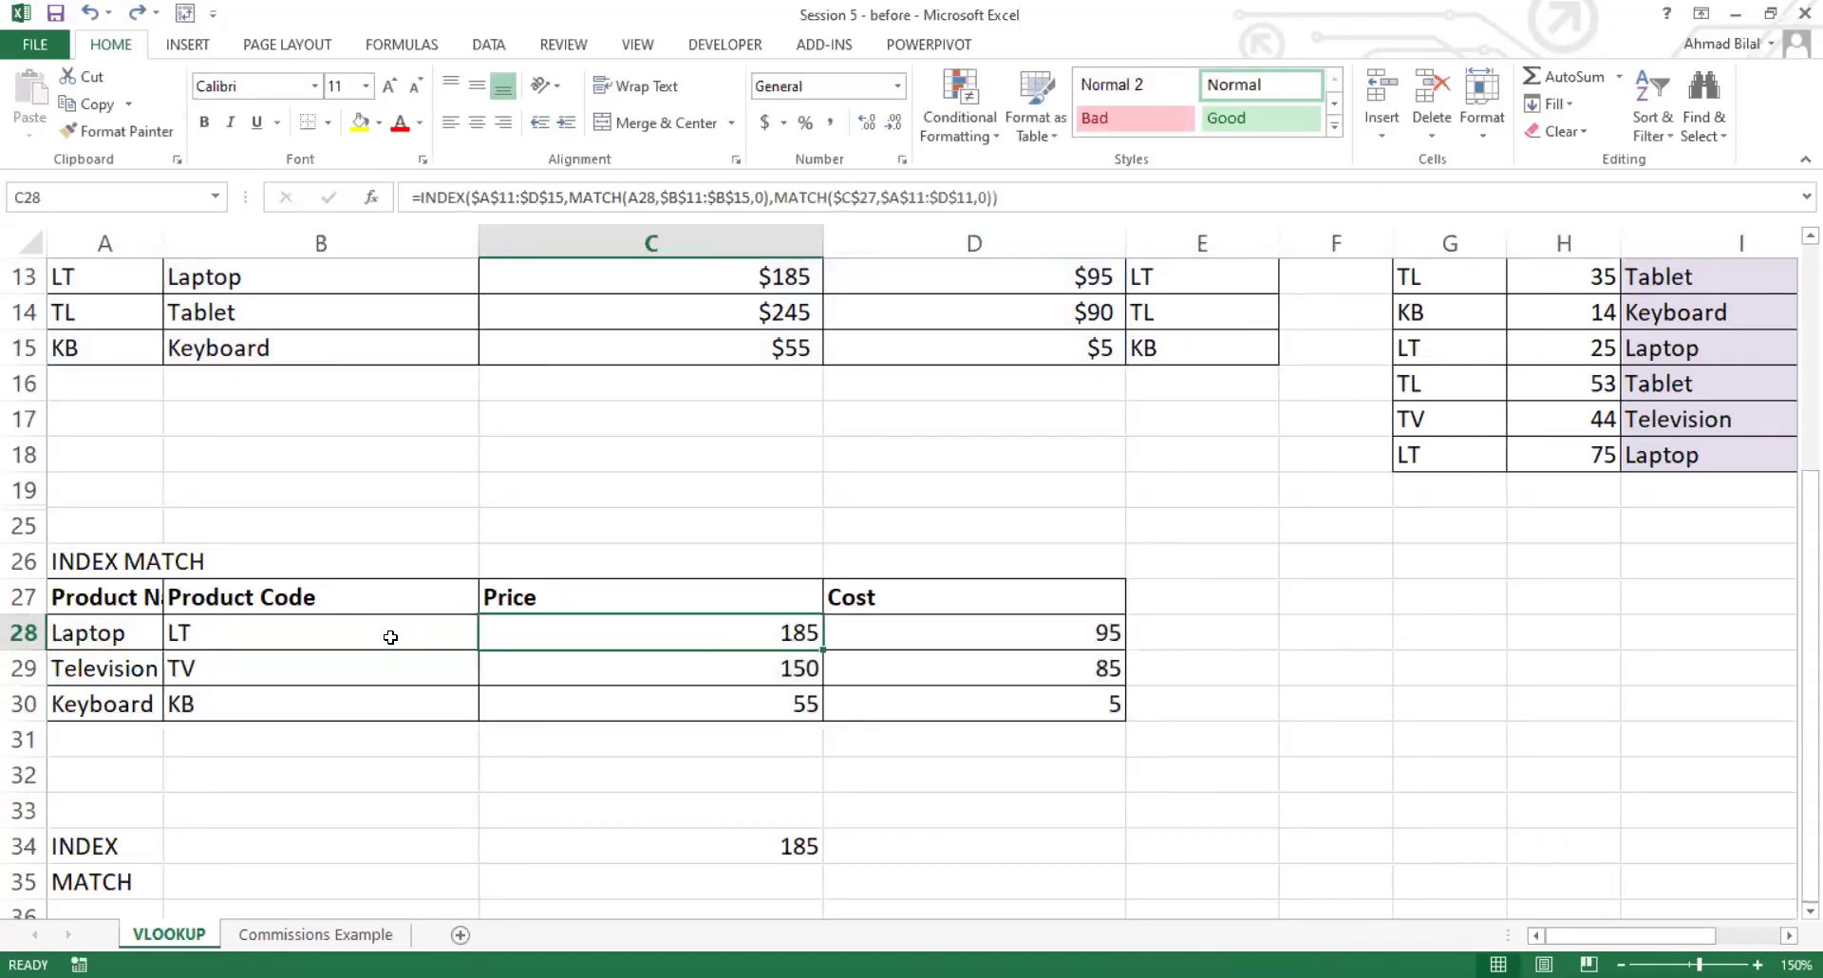
pyautogui.hotkey('shift', 'Right')
pyautogui.hotkey('shift', 'Down')
pyautogui.hotkey('shift', 'Down')
pyautogui.press('Delete')
pyautogui.press('Home')
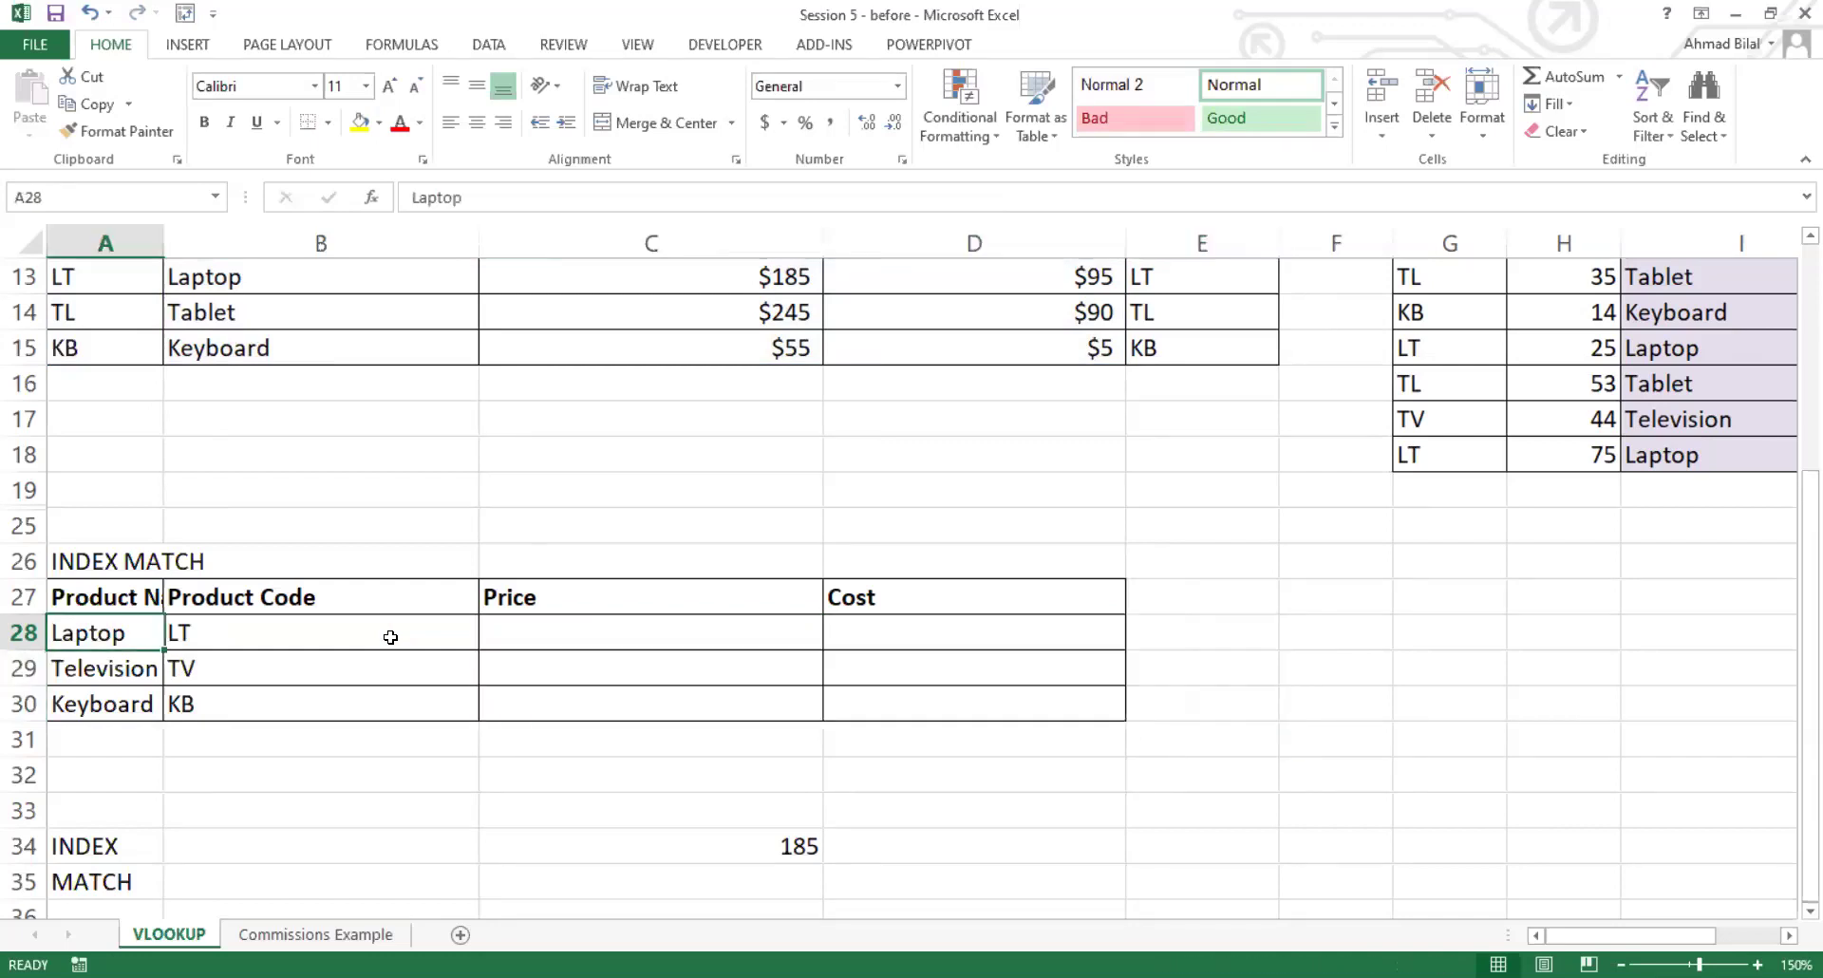
pyautogui.press('Right')
pyautogui.press('Down')
pyautogui.hotkey('shift', 'Down')
pyautogui.press('Delete')
# Step: Make the INDEX array in B28's formula fully relative, as A11:D15
pyautogui.doubleClick(390, 637)
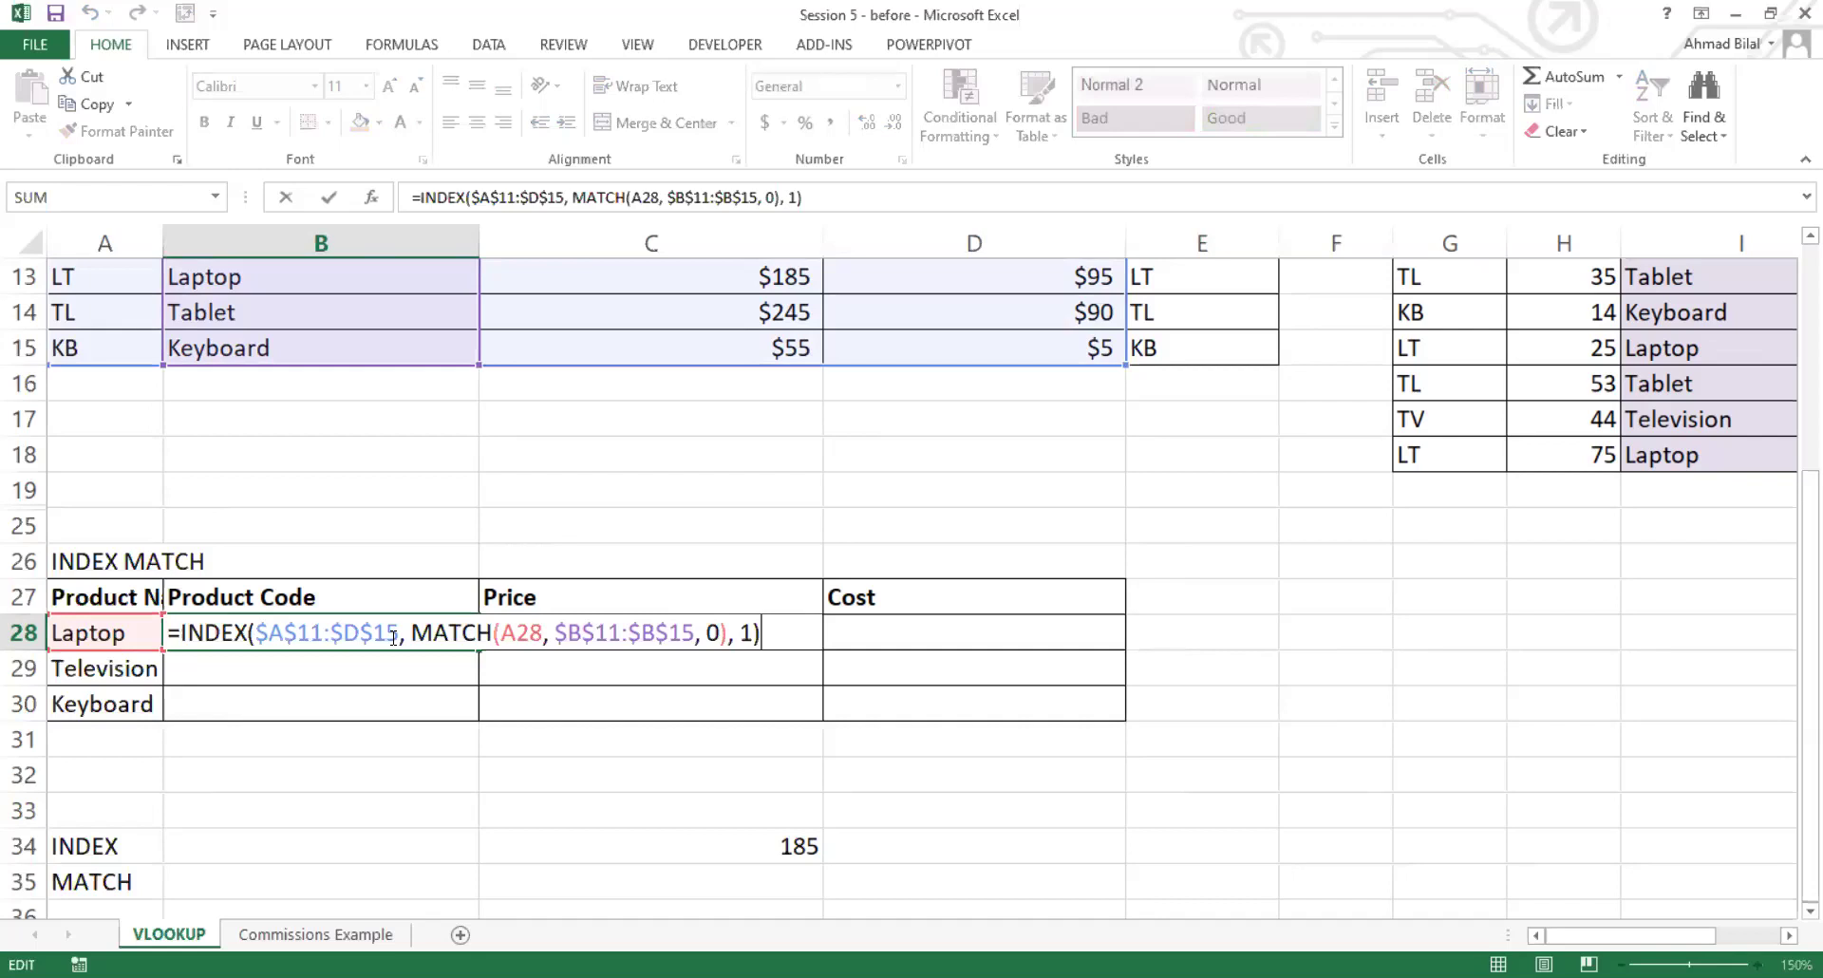
pyautogui.click(393, 637)
pyautogui.press('F4')
pyautogui.press('F4')
pyautogui.press('F4')
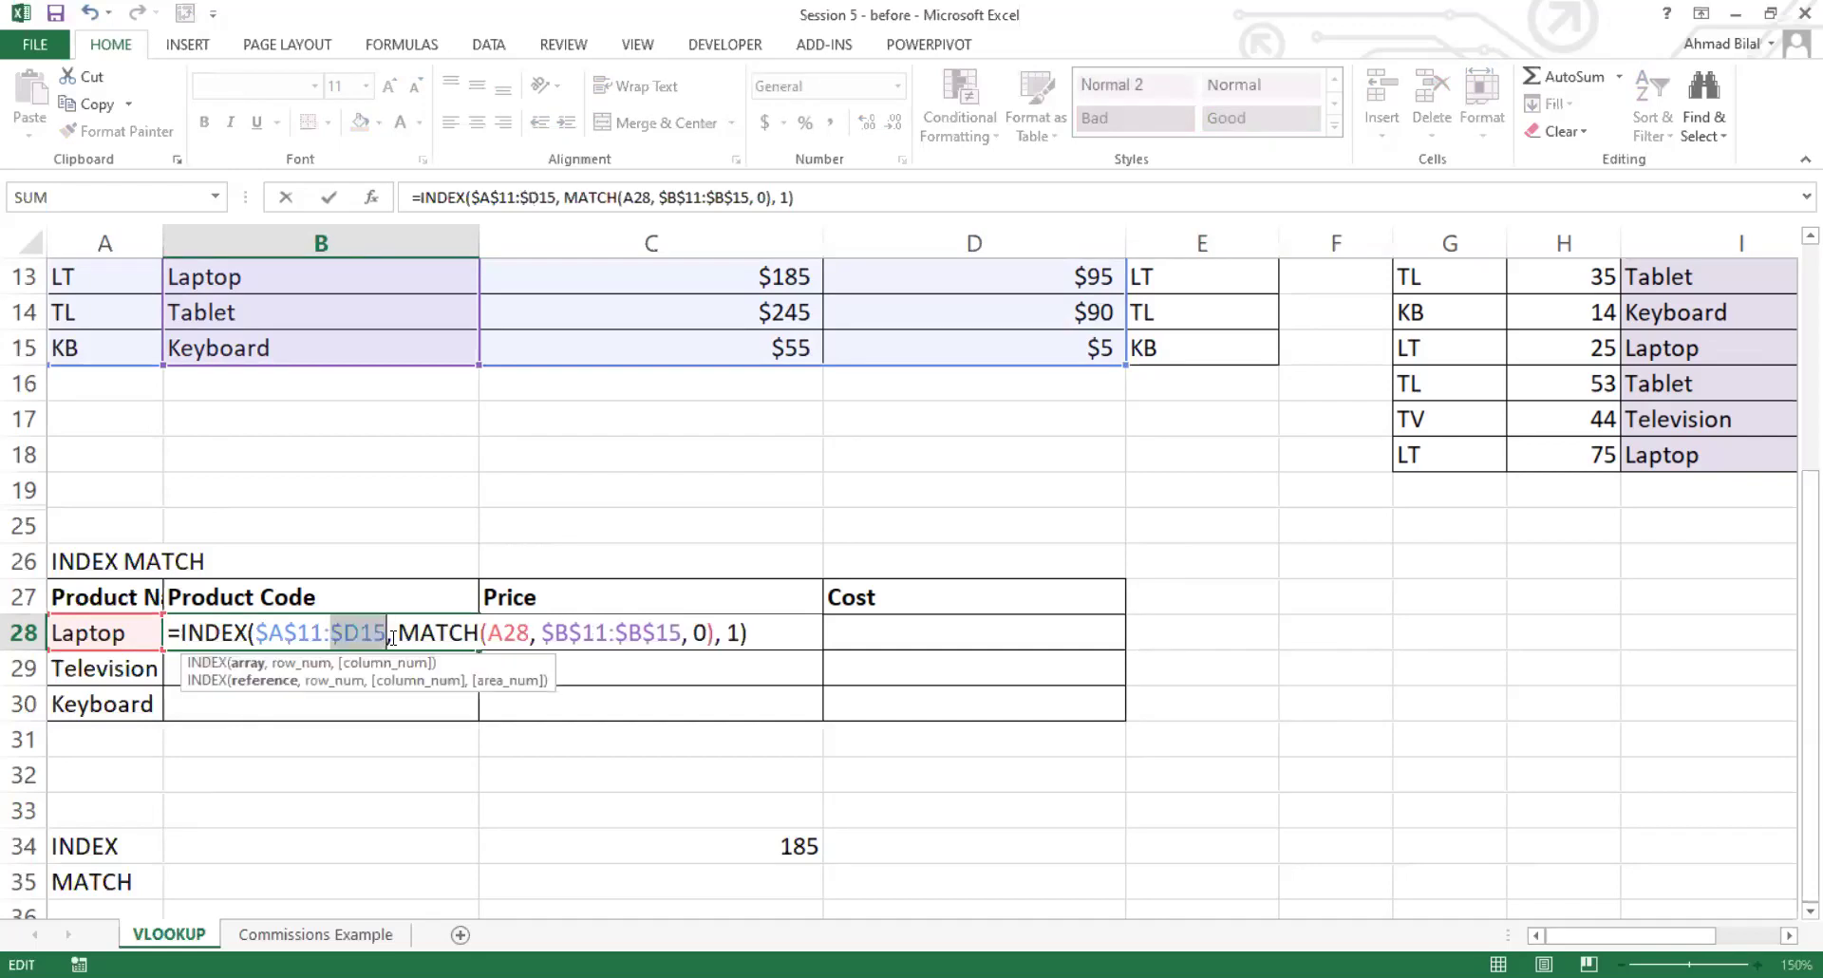
pyautogui.press('F4')
pyautogui.press('F4')
pyautogui.press('F4')
pyautogui.press('F4')
pyautogui.press('Left')
pyautogui.press('Left')
pyautogui.press('F4')
pyautogui.press('F4')
pyautogui.press('F4')
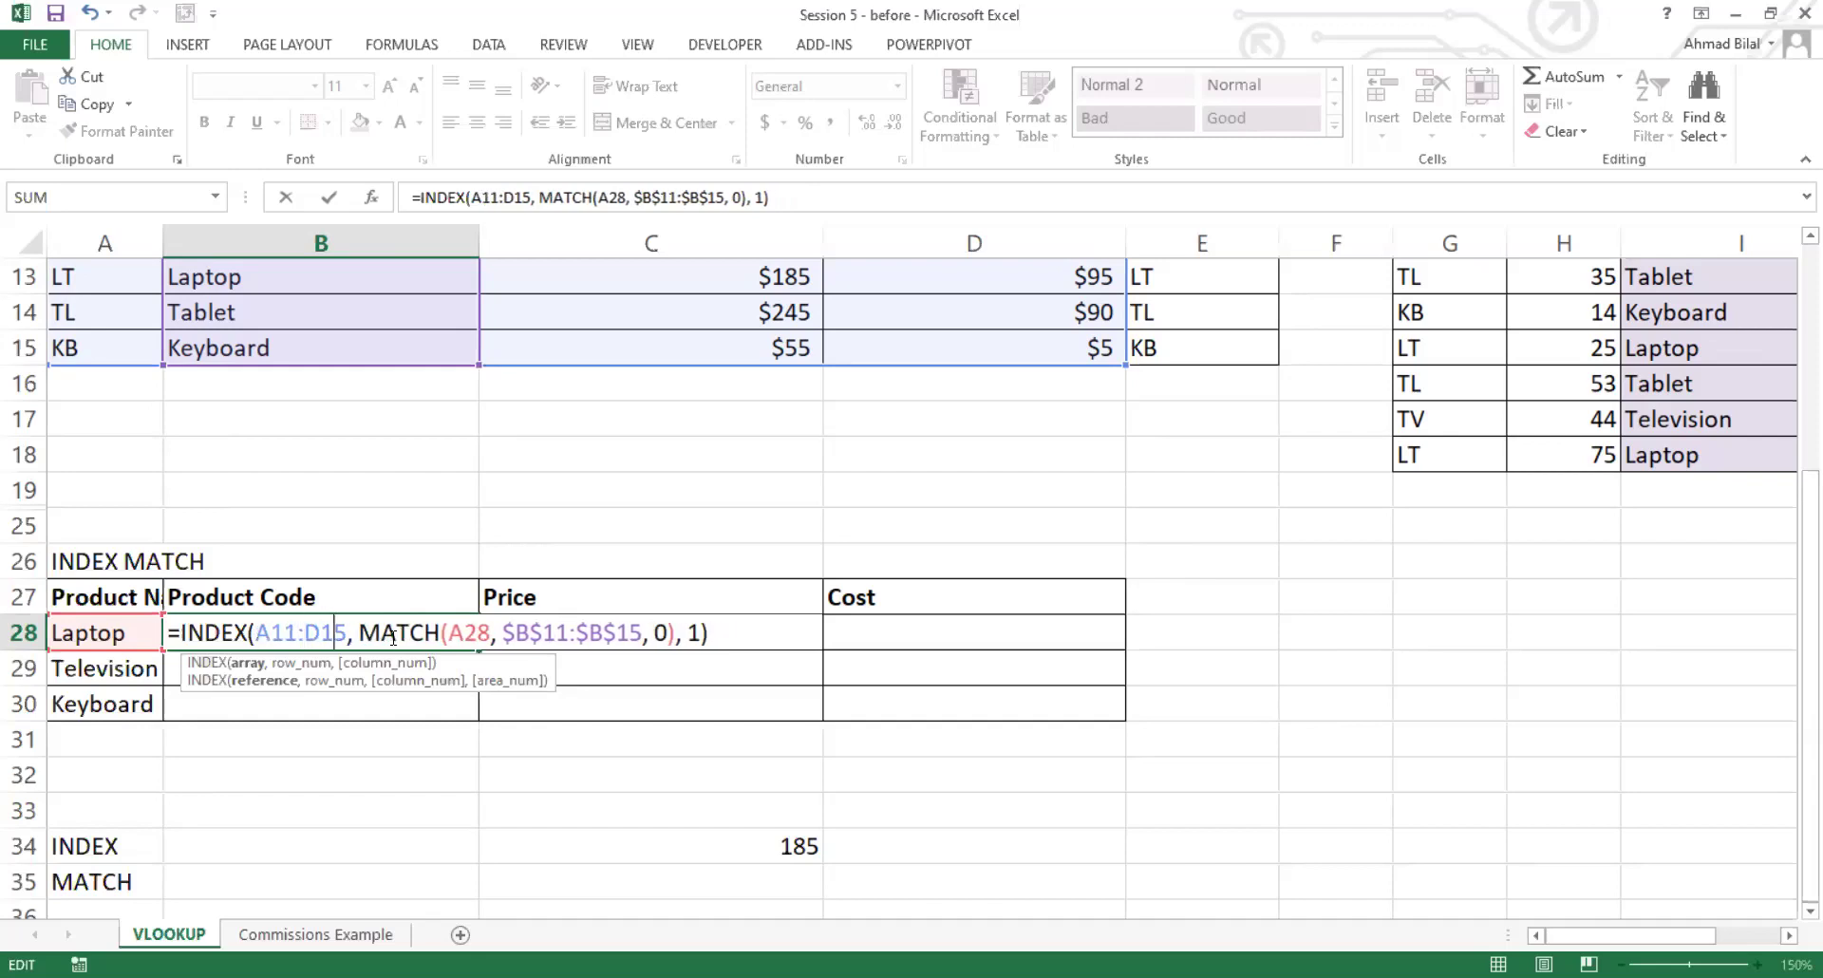
# Step: Make the lookup array of B28's MATCH function relative, as B11:B15
pyautogui.press('Right')
pyautogui.press('Right')
pyautogui.press('Right')
pyautogui.press('Right')
pyautogui.press('Right')
pyautogui.press('Right')
pyautogui.press('Right')
pyautogui.press('Right')
pyautogui.press('Right')
pyautogui.press('Right')
pyautogui.press('Right')
pyautogui.press('Right')
pyautogui.press('Right')
pyautogui.press('Right')
pyautogui.press('Right')
pyautogui.press('F4')
pyautogui.press('F4')
pyautogui.press('F4')
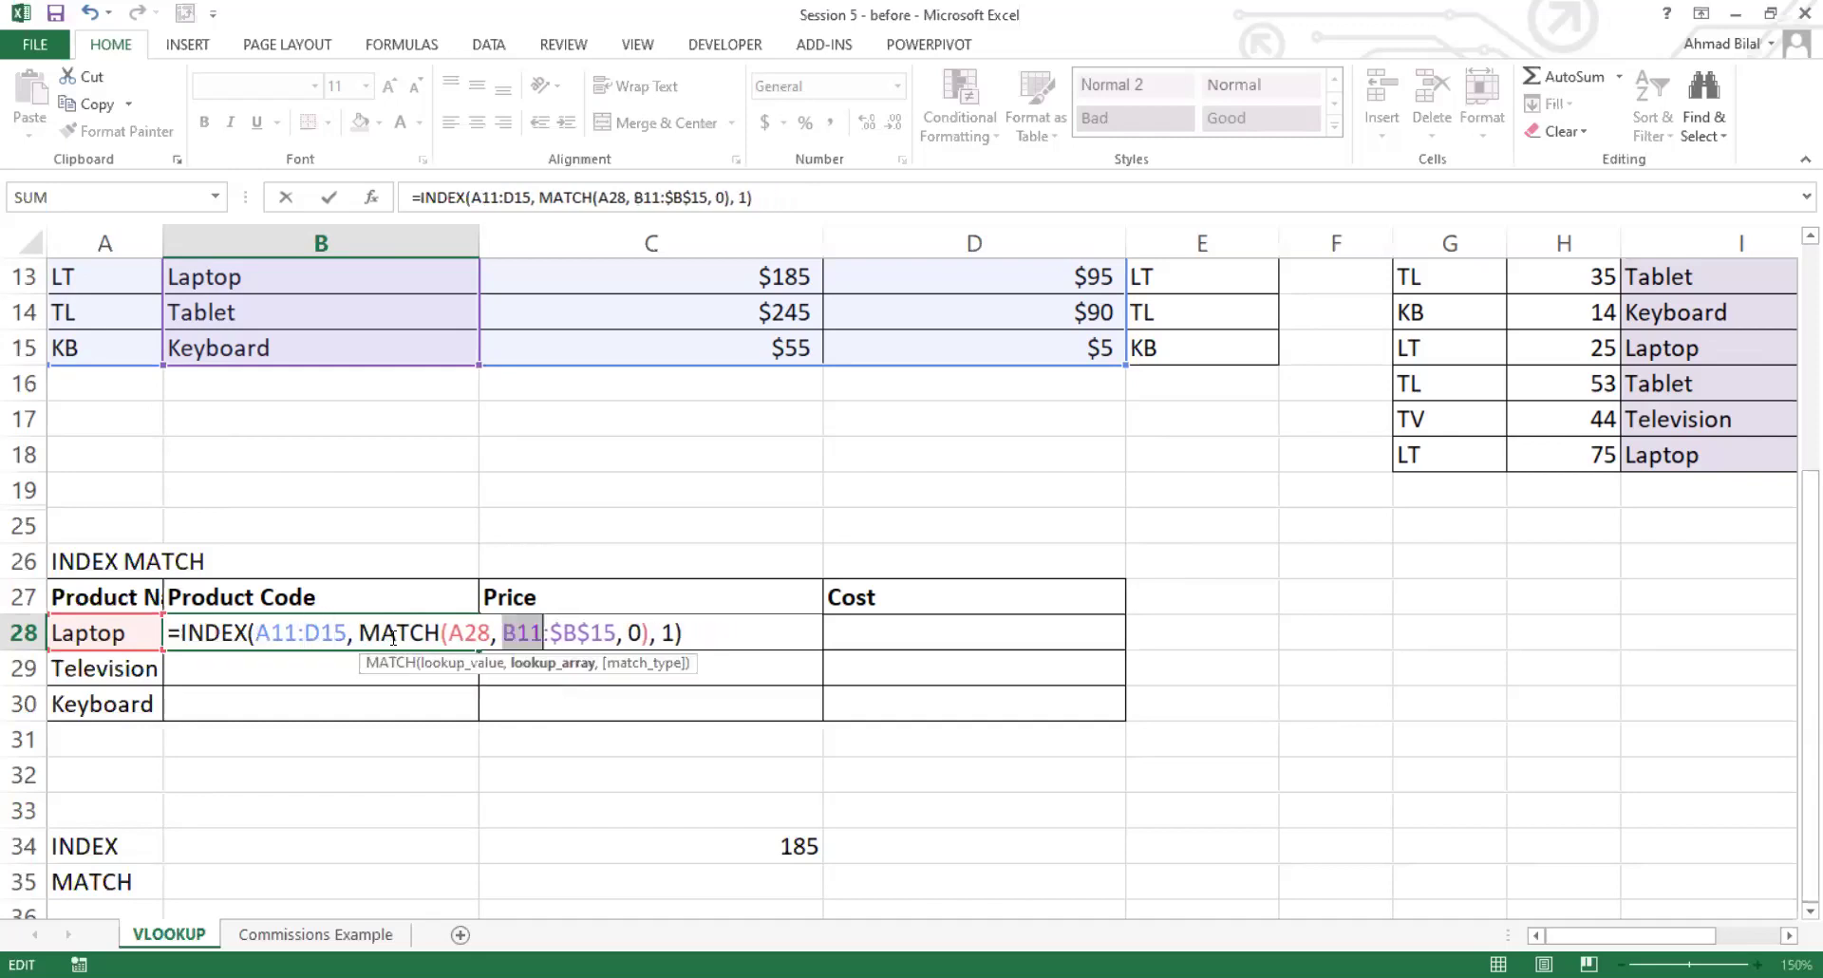
pyautogui.press('Right')
pyautogui.press('Right')
pyautogui.press('F4')
pyautogui.press('F4')
pyautogui.press('F4')
pyautogui.press('Right')
pyautogui.press('Right')
pyautogui.press('Right')
pyautogui.press('Right')
pyautogui.press('Right')
pyautogui.press('Right')
pyautogui.press('Right')
pyautogui.press('Right')
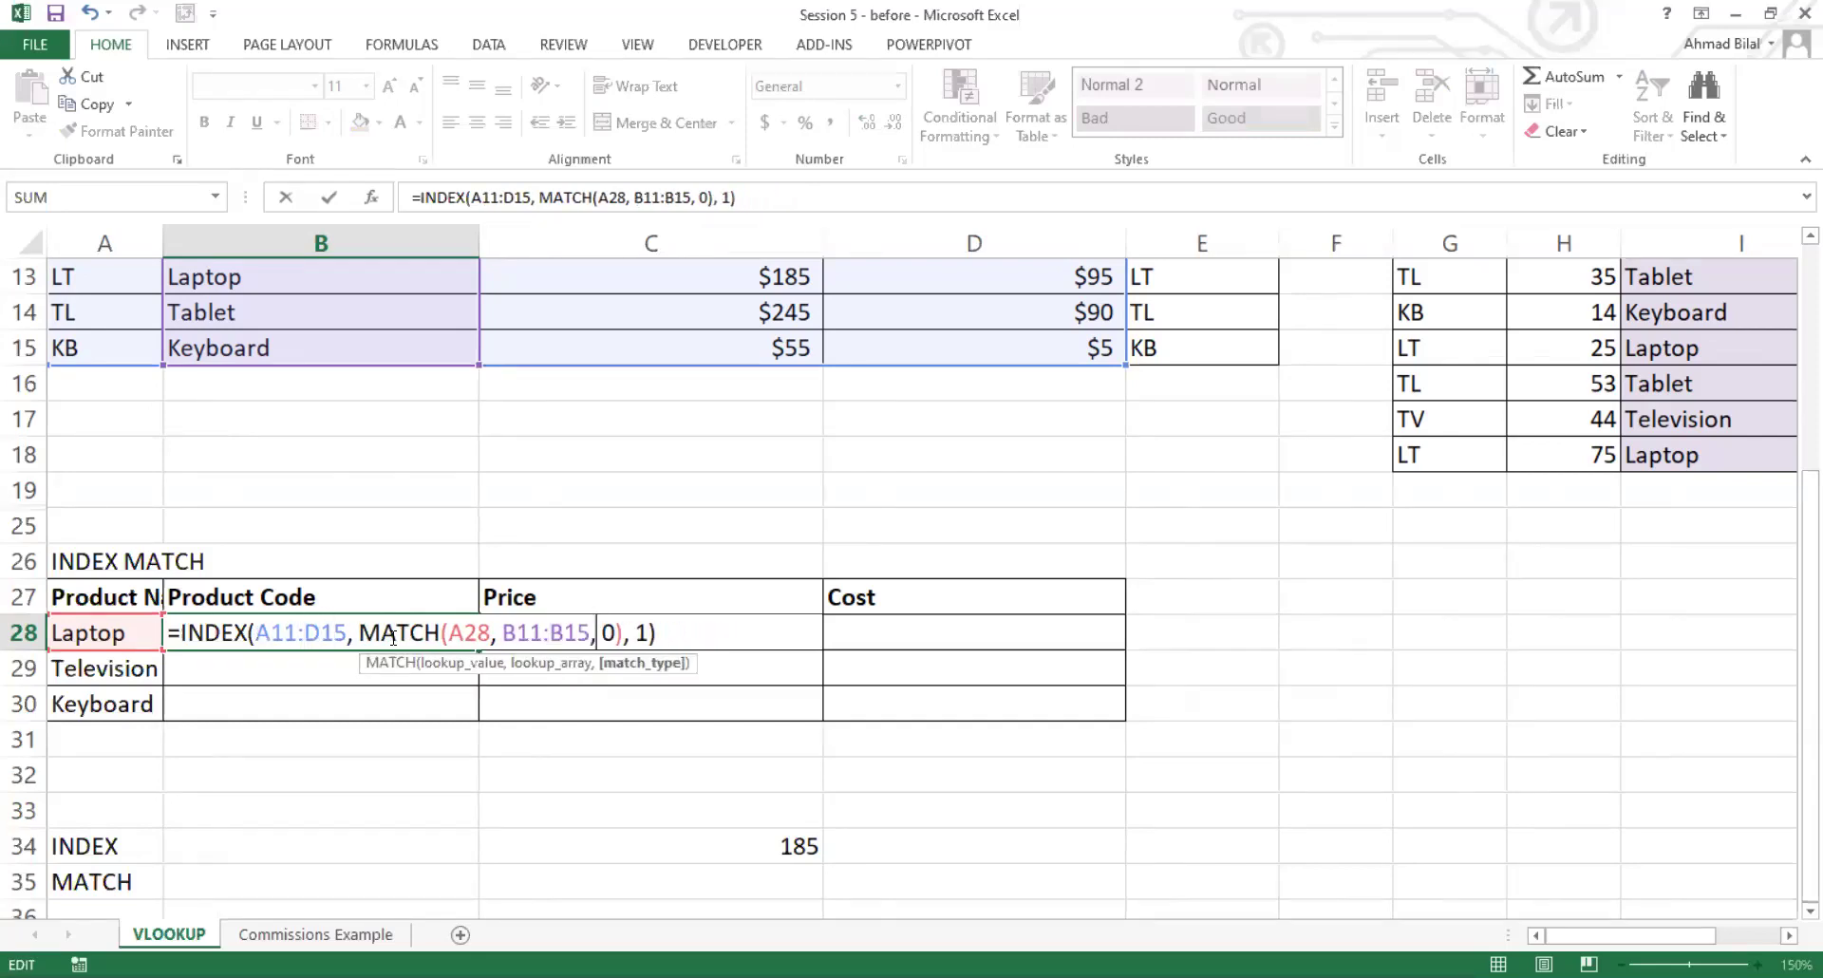
# Step: Replace the column number 1 in B28's formula with MATCH(B27,A11:D11,0) and enter the formula
pyautogui.hotkey('shift', 'Left')
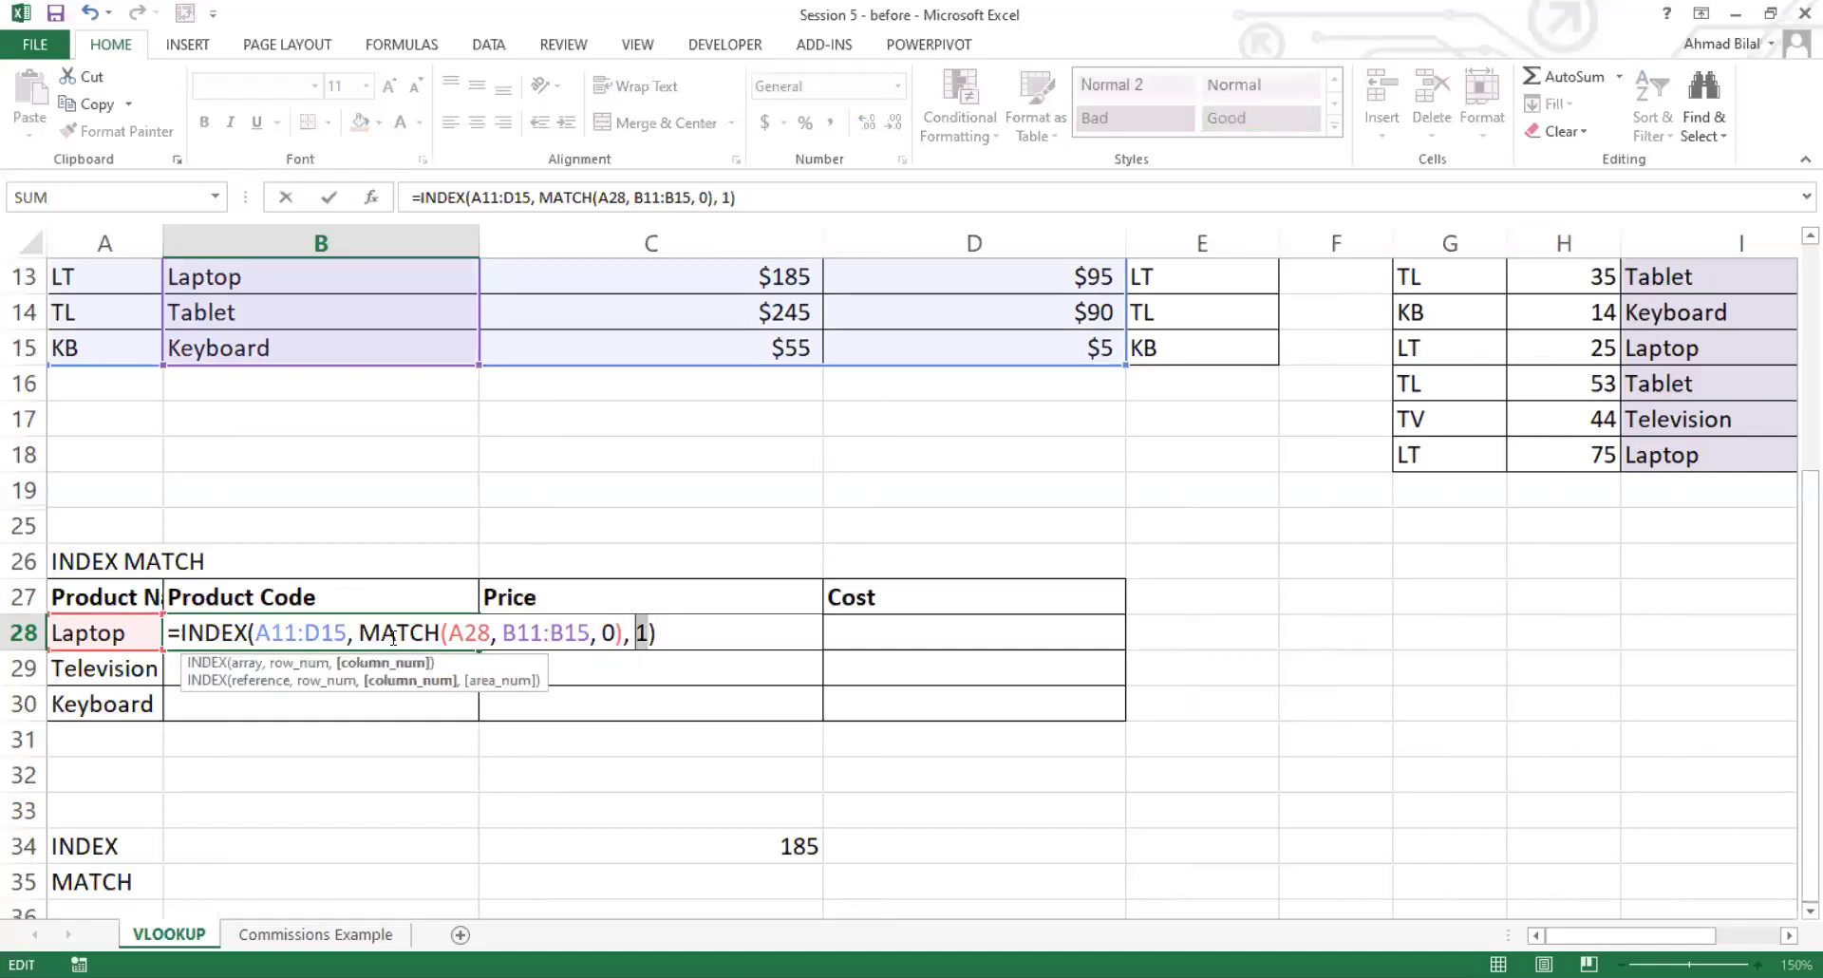
pyautogui.write('match(')
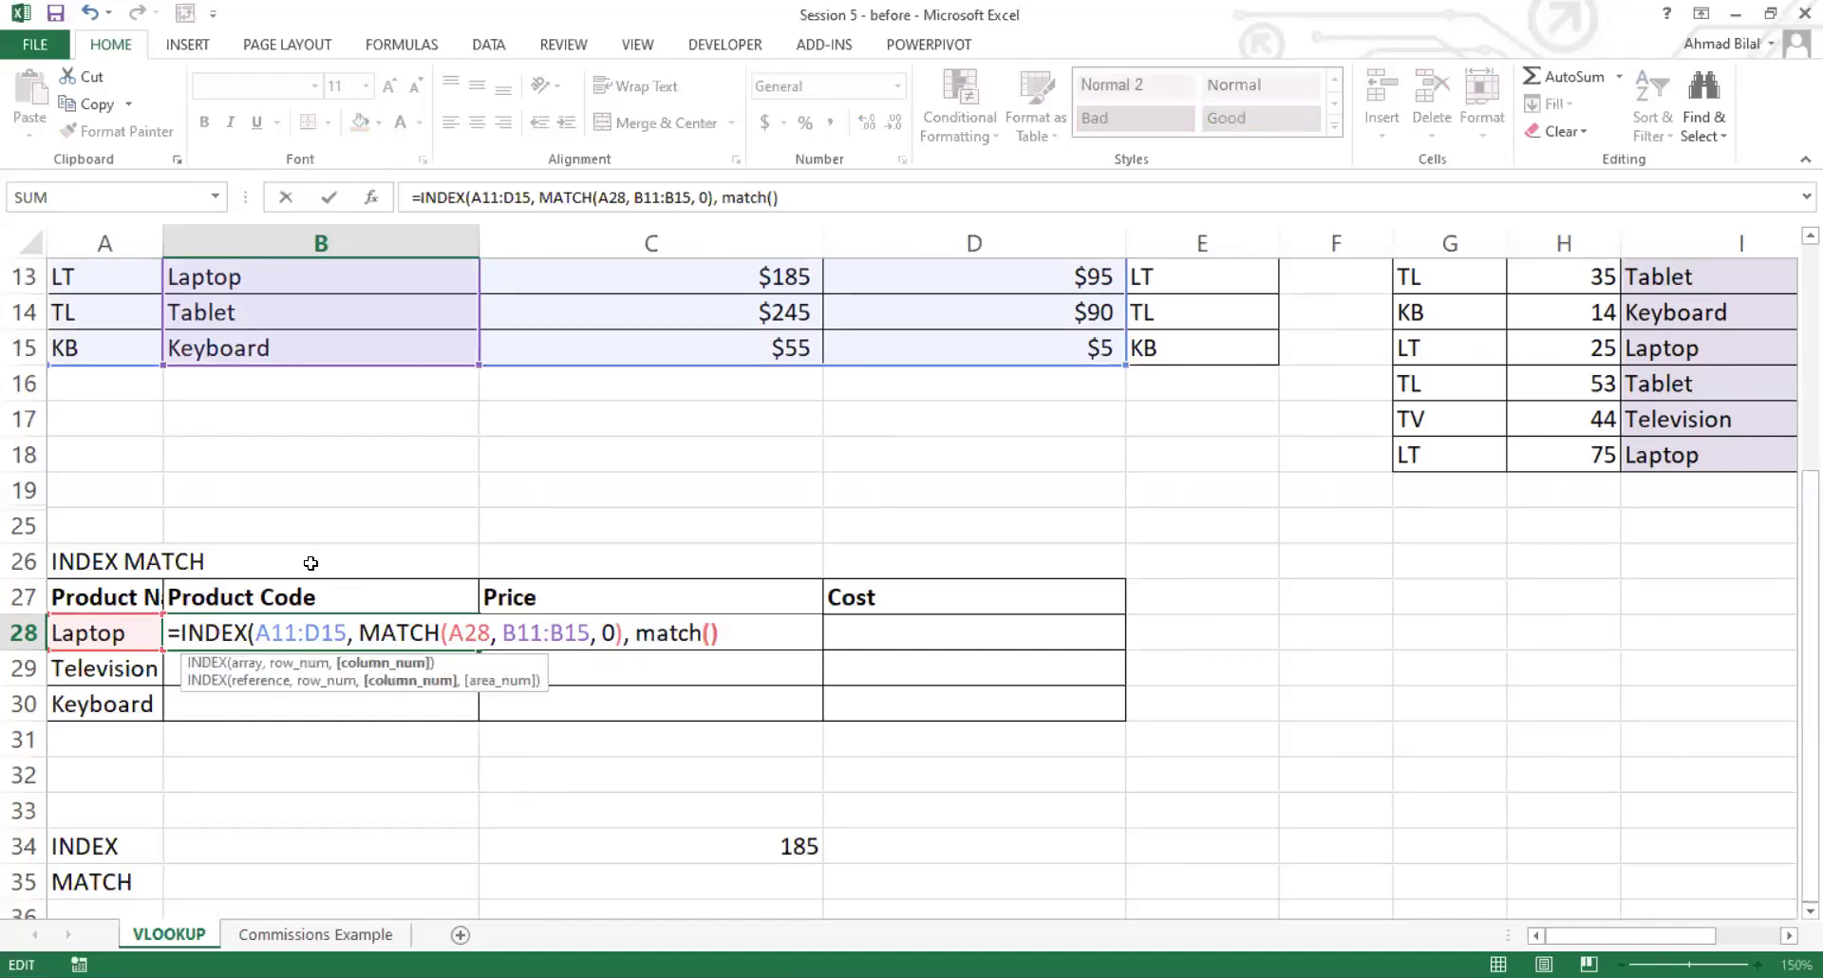
pyautogui.click(319, 595)
pyautogui.write(',')
pyautogui.click(743, 313)
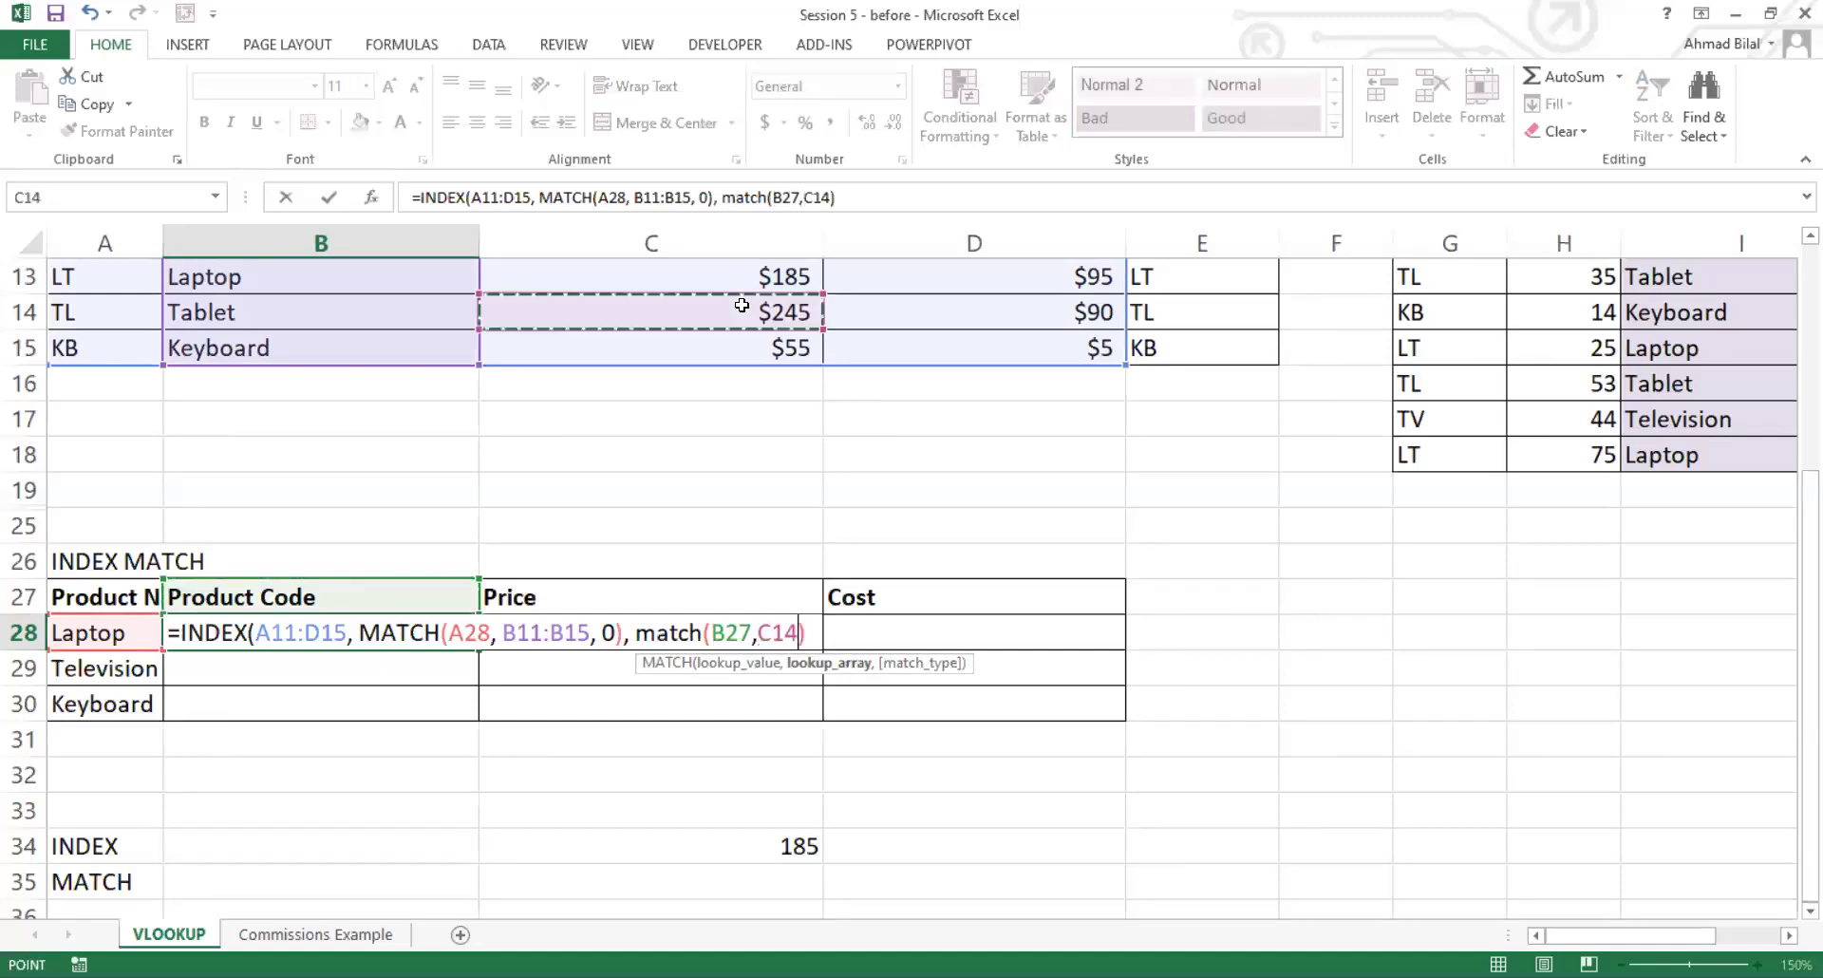
pyautogui.press('Up')
pyautogui.press('Up')
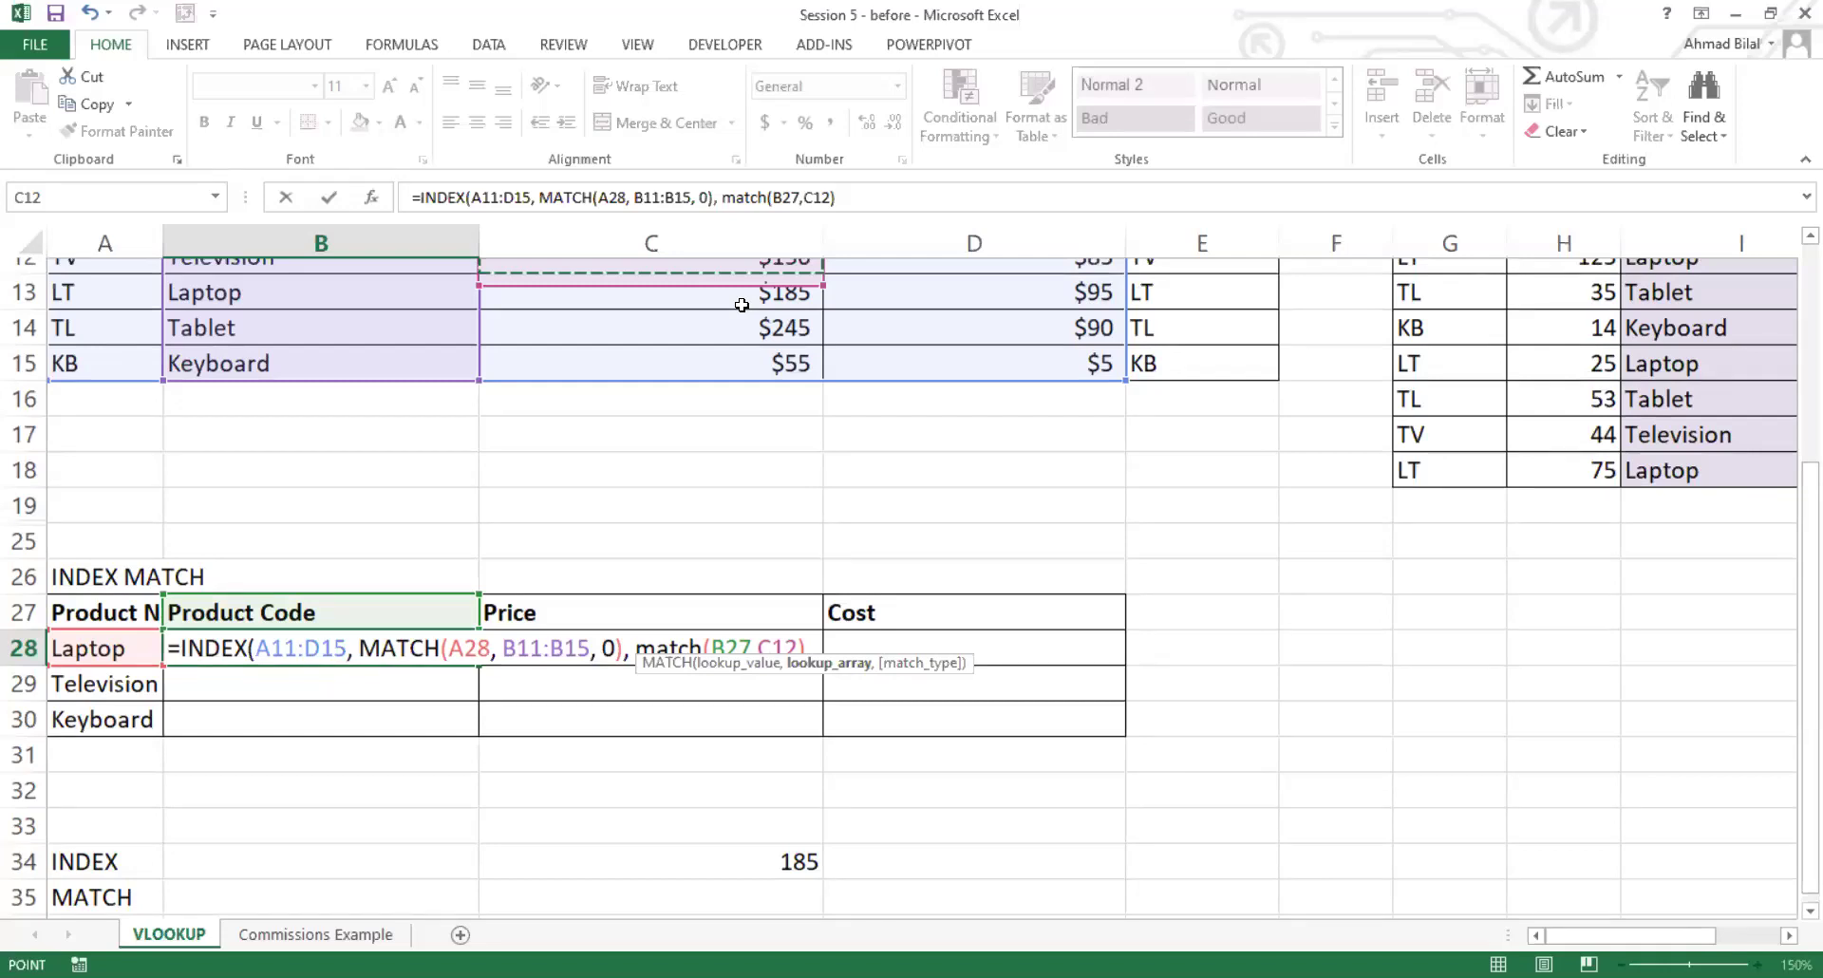
pyautogui.scroll(1, 741, 305)
pyautogui.moveTo(104, 348); pyautogui.dragTo(973, 348)
pyautogui.write(',0')
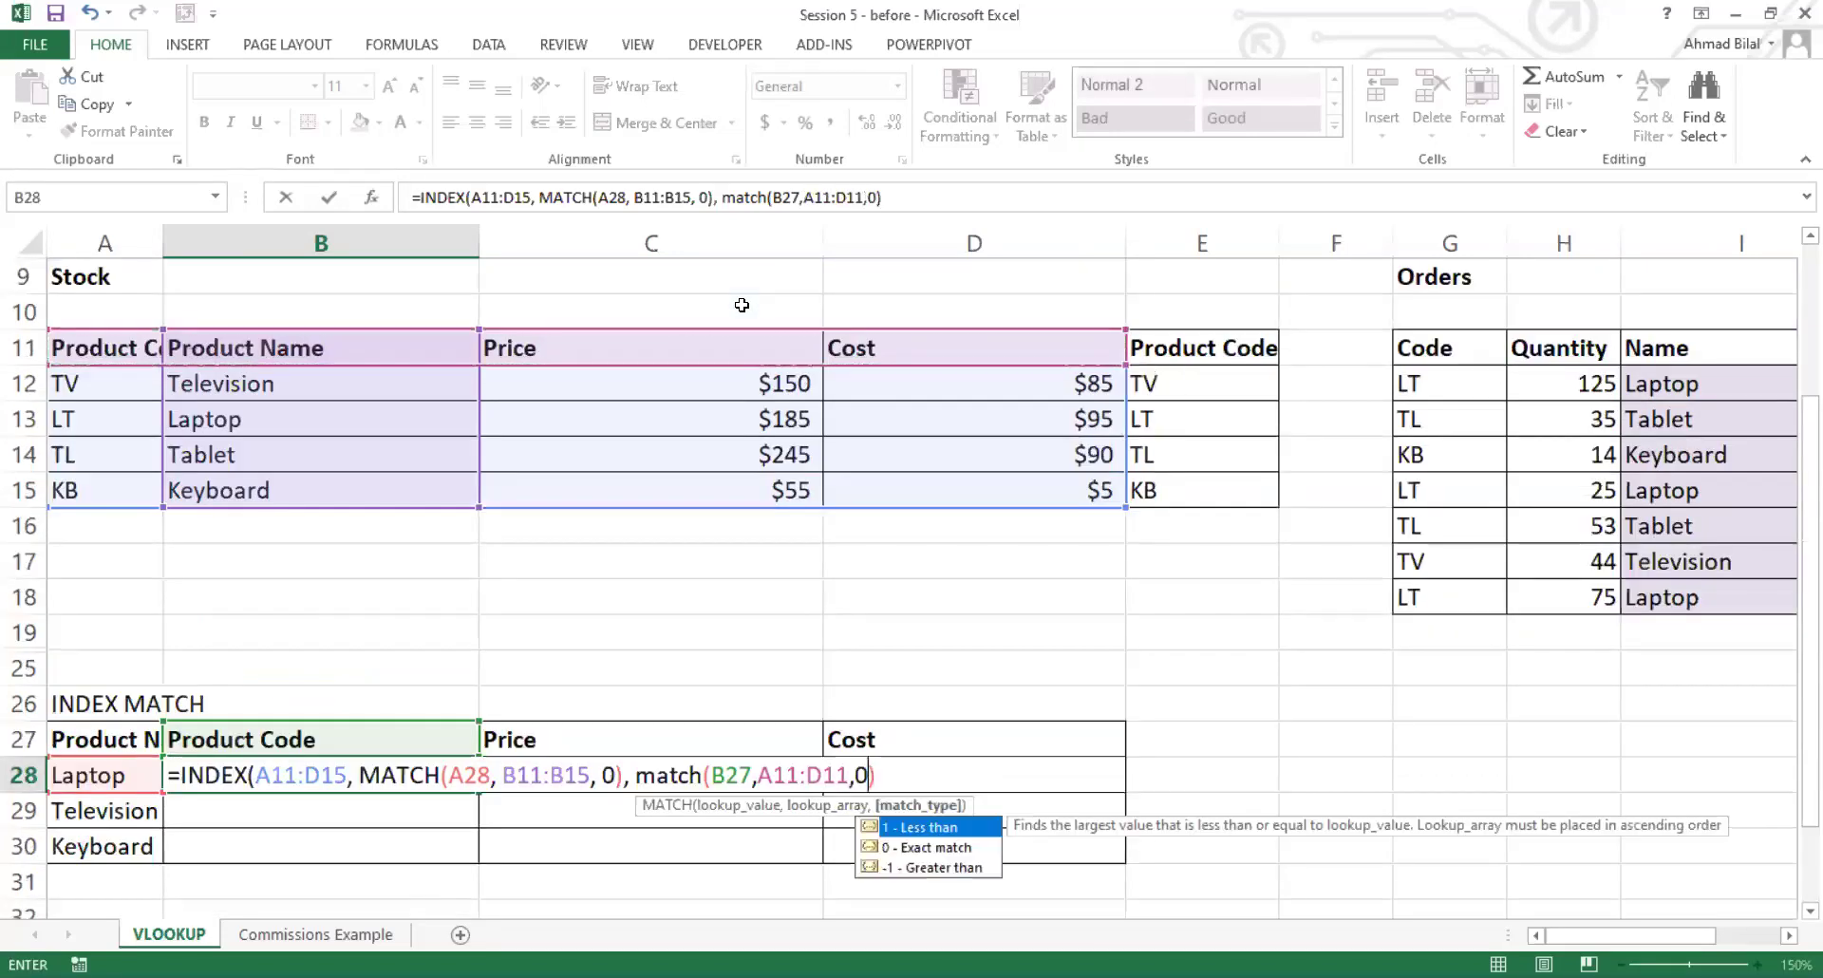
pyautogui.write(')')
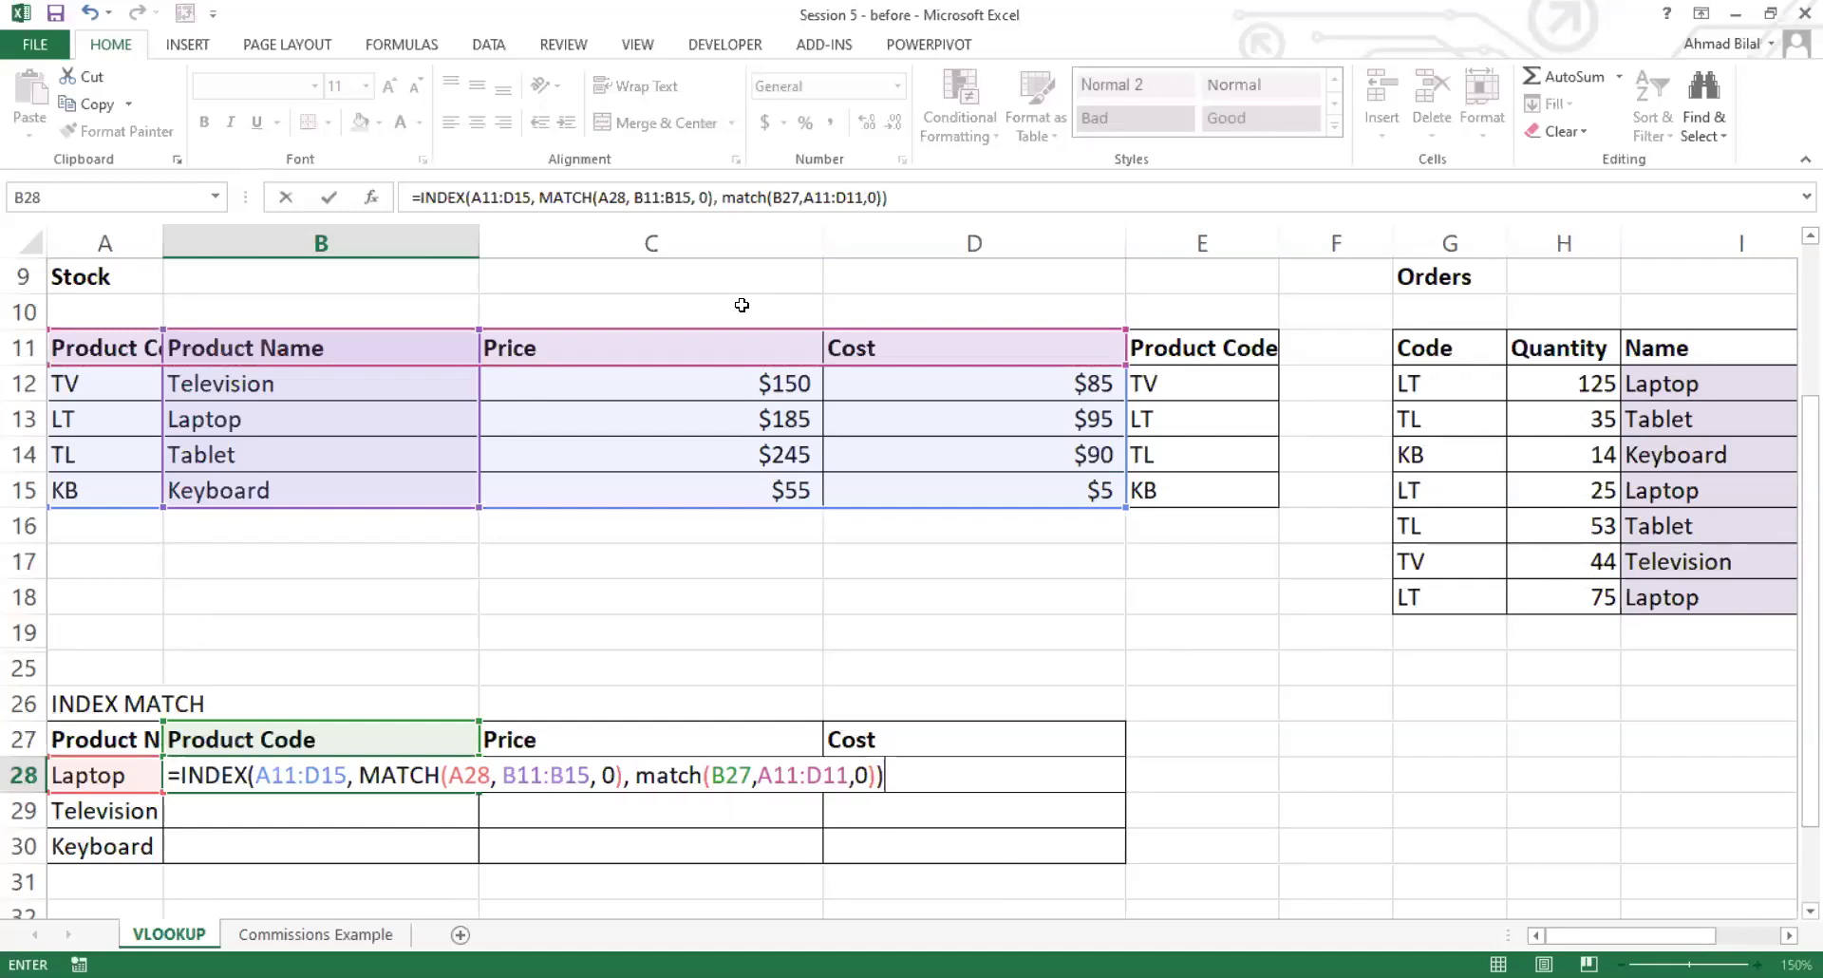
pyautogui.hotkey('ctrl', 'Return')
# Step: Make the INDEX array in B28's formula absolute as $A$11:$D$15, leaving the lookup value A28 relative, and enter the formula
pyautogui.press('F2')
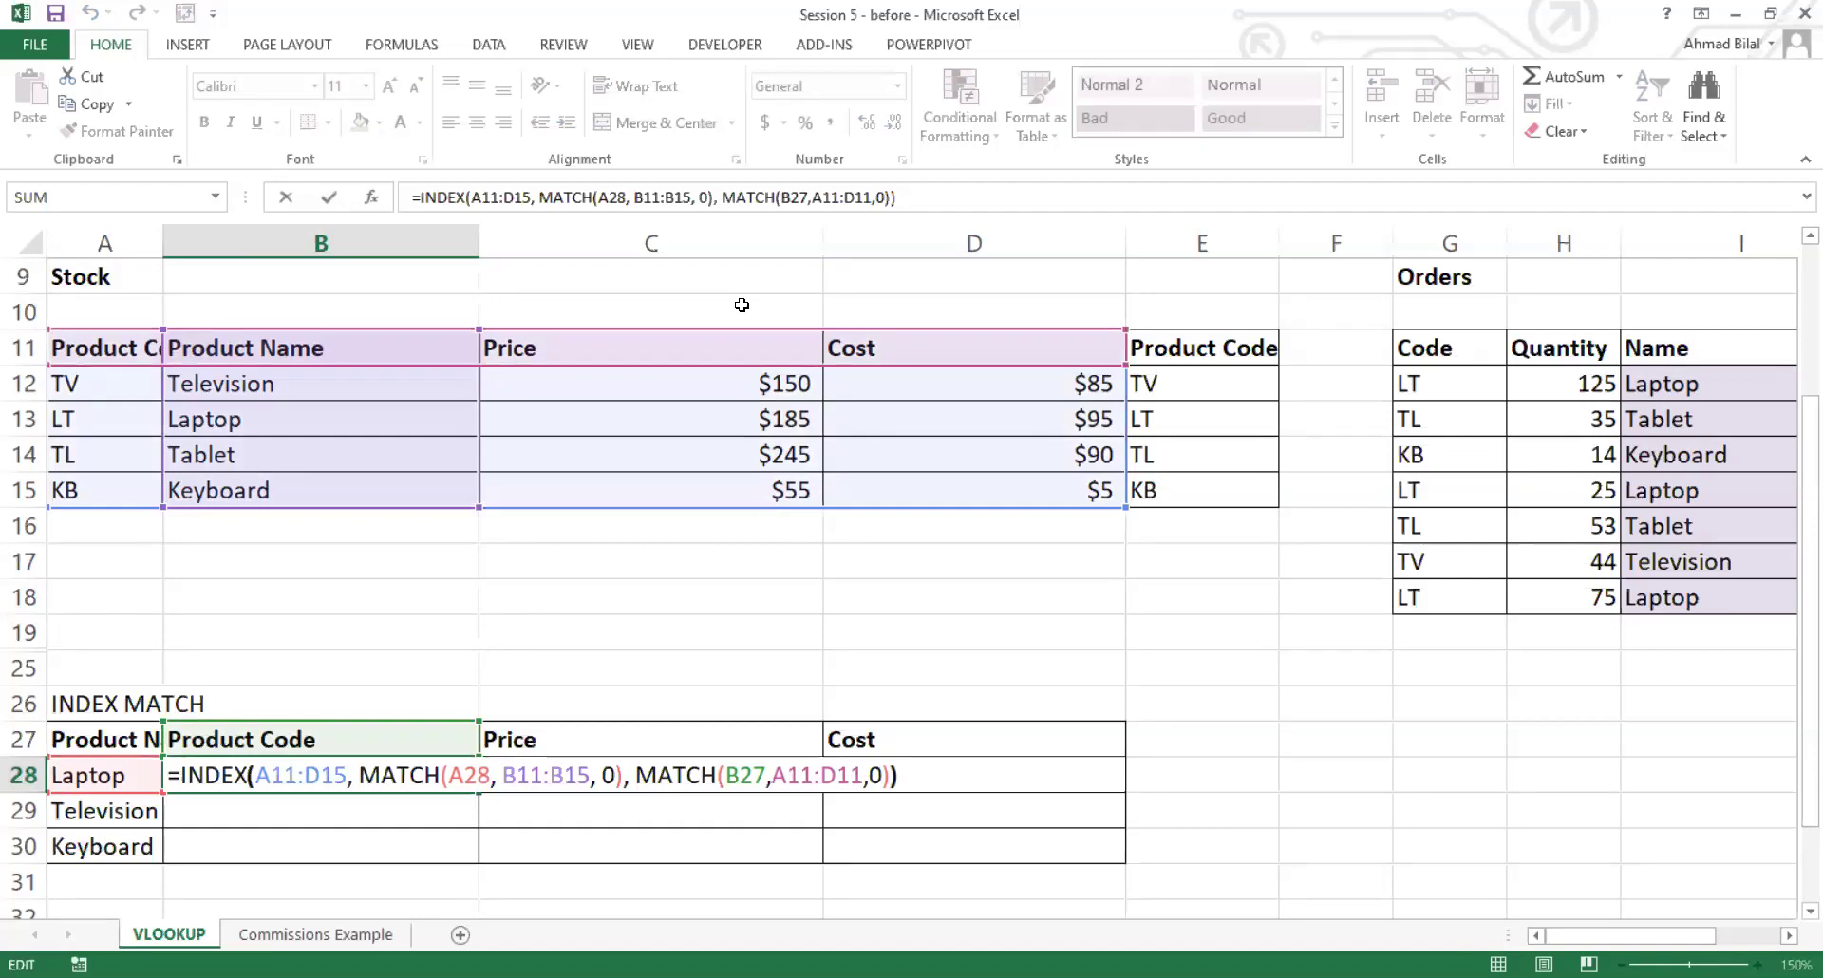
pyautogui.press('Left')
pyautogui.press('Left')
pyautogui.press('Left')
pyautogui.press('Left')
pyautogui.press('Left')
pyautogui.press('Left')
pyautogui.press('Left')
pyautogui.press('Left')
pyautogui.press('Left')
pyautogui.press('Left')
pyautogui.press('Left')
pyautogui.press('Left')
pyautogui.press('Left')
pyautogui.press('Left')
pyautogui.press('Left')
pyautogui.press('Left')
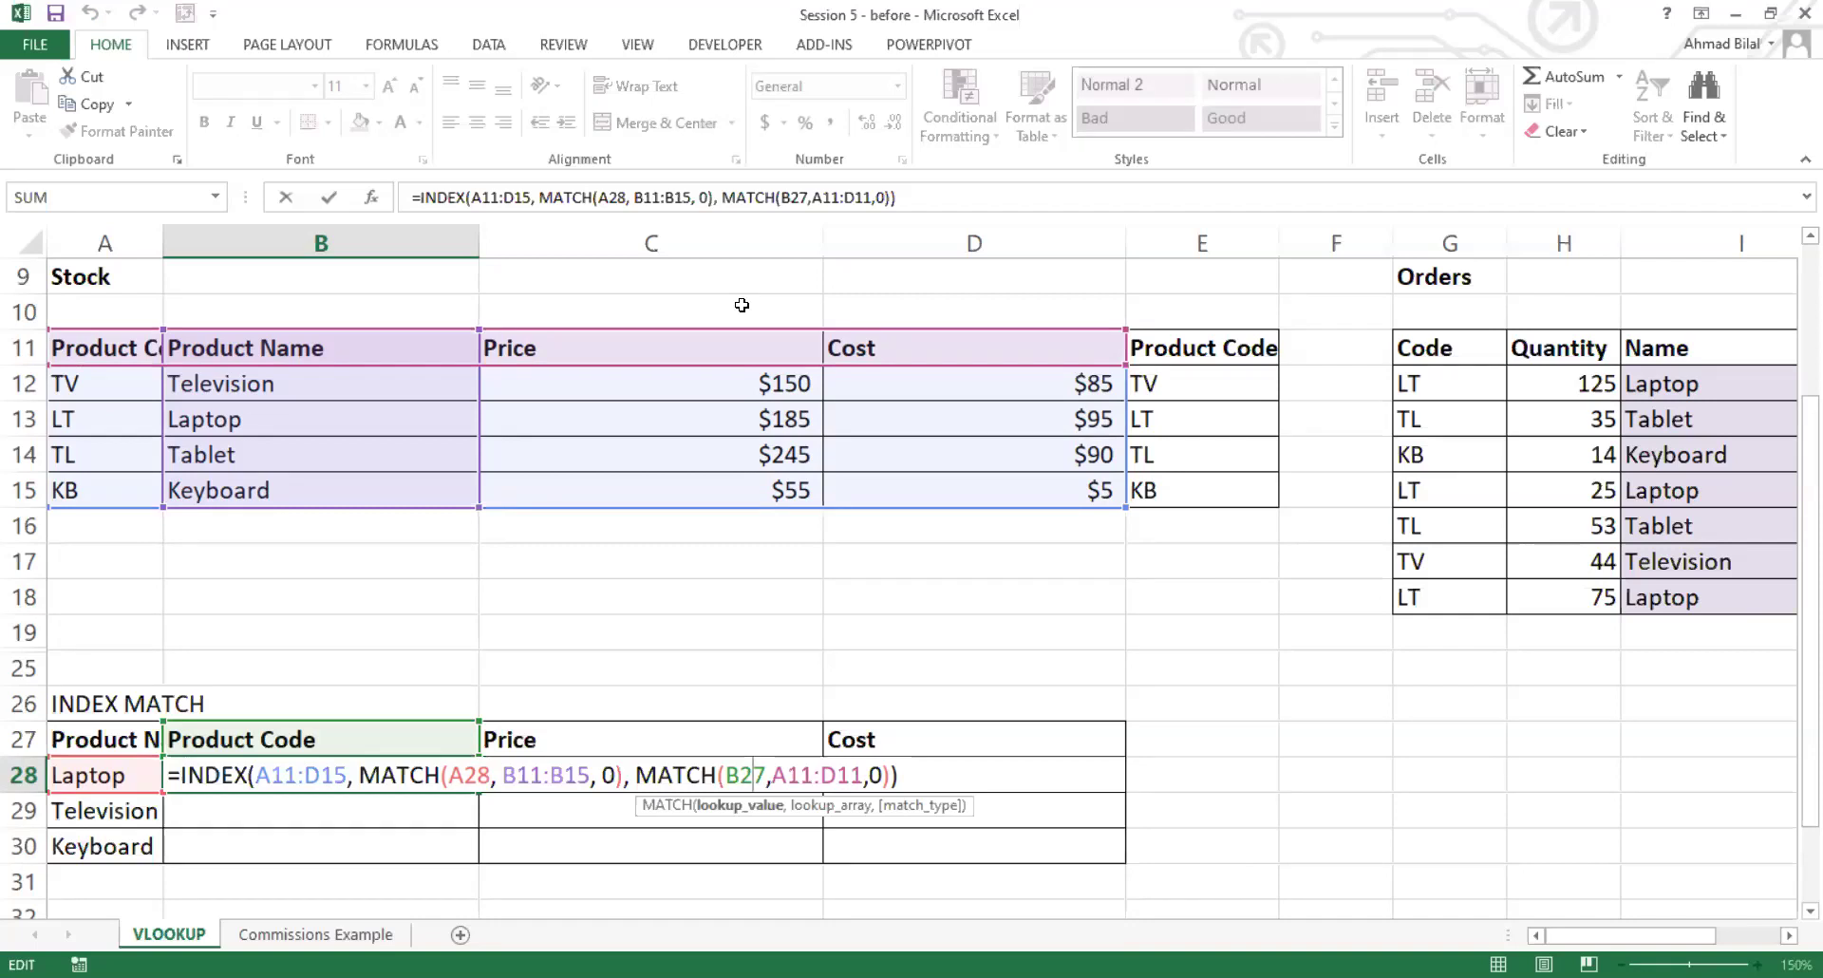
pyautogui.click(902, 774)
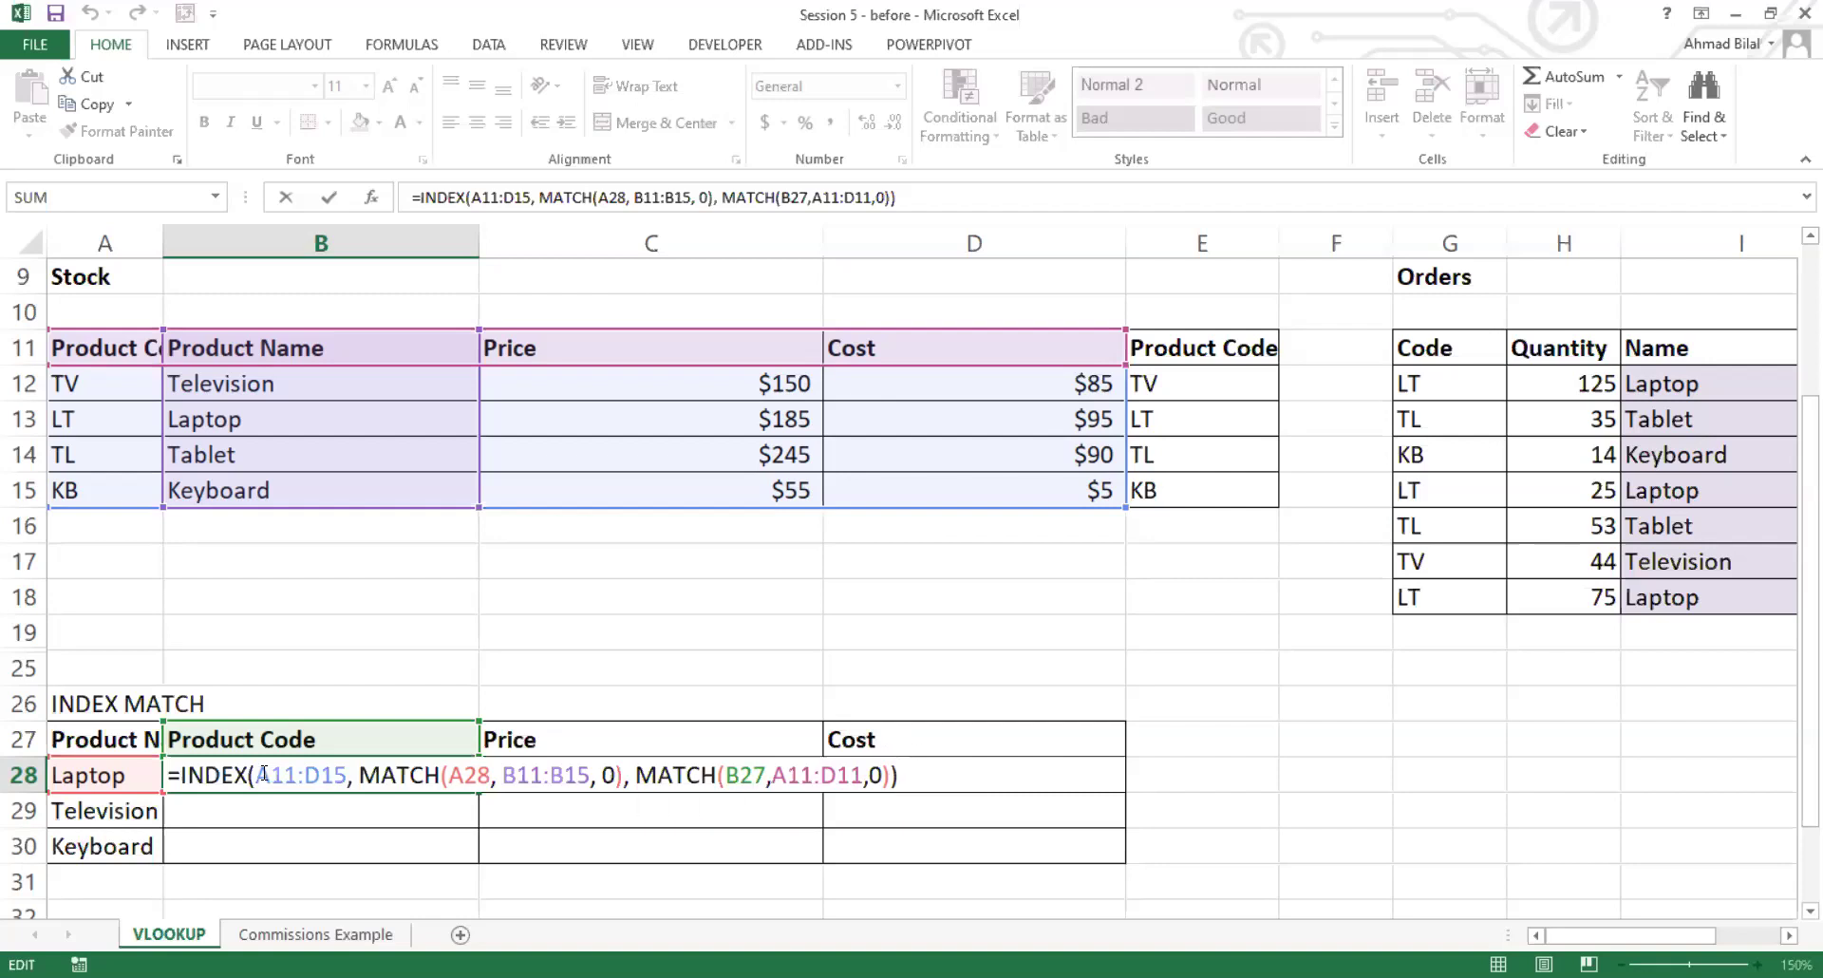
pyautogui.moveTo(256, 774); pyautogui.dragTo(344, 774)
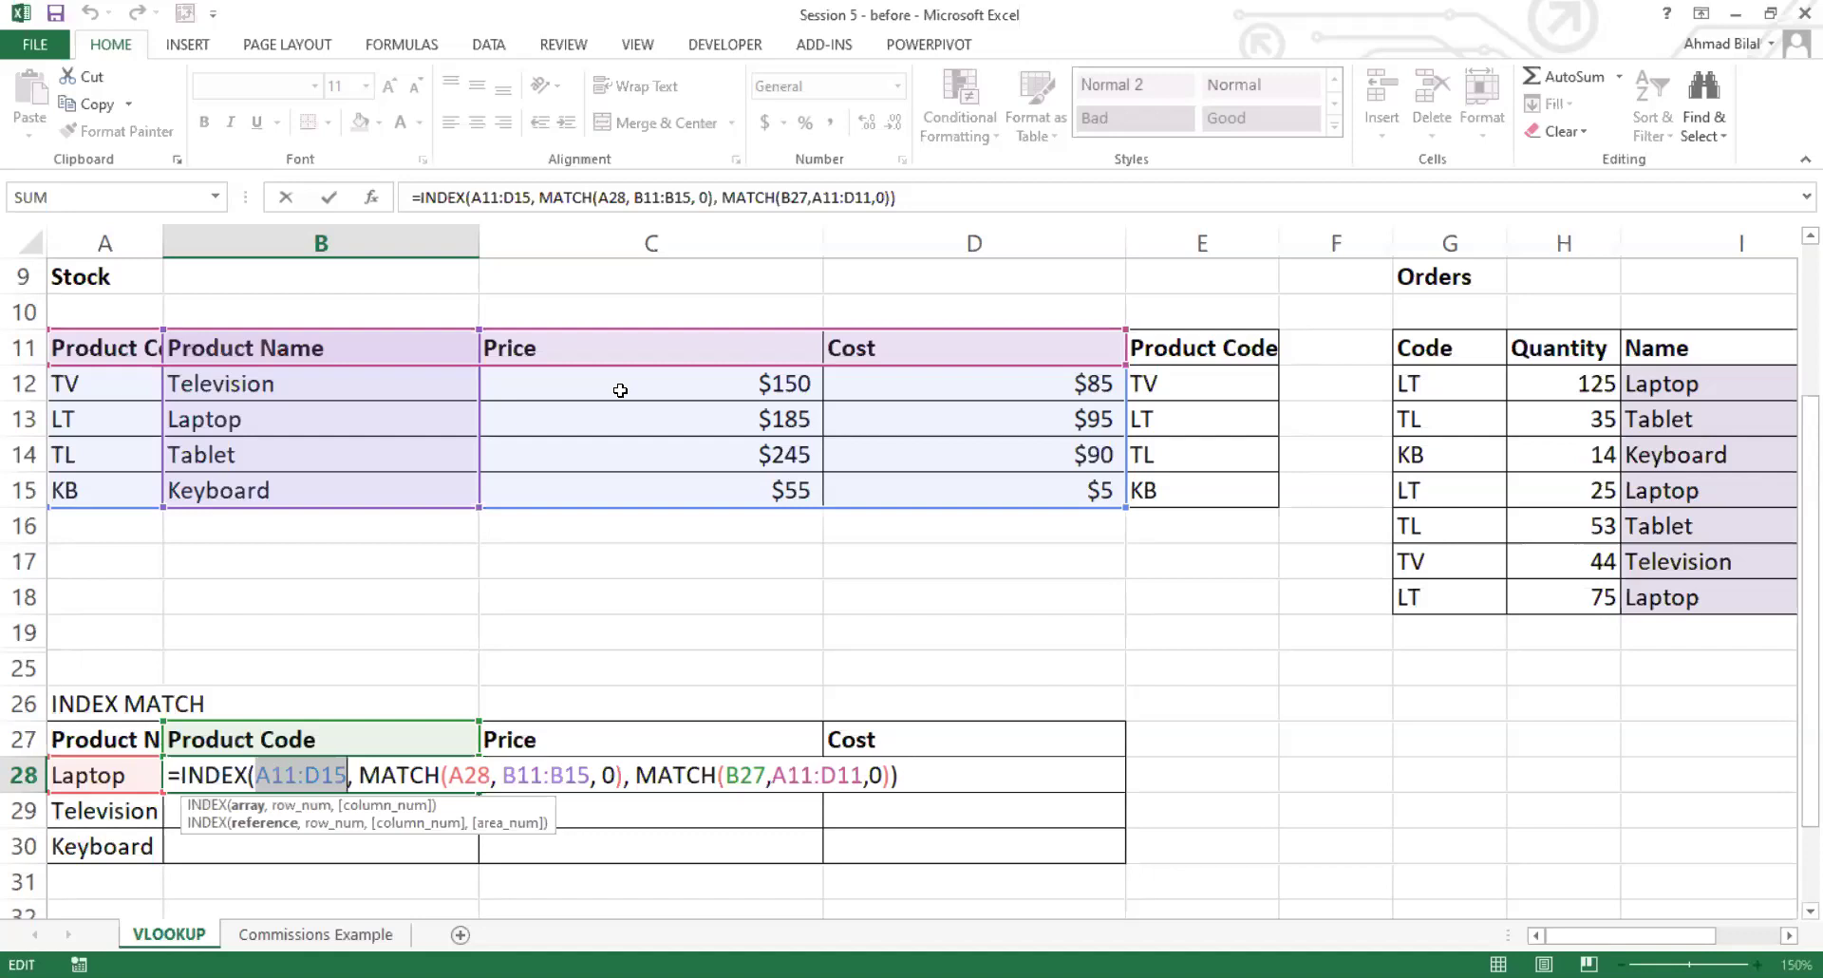
pyautogui.press('F4')
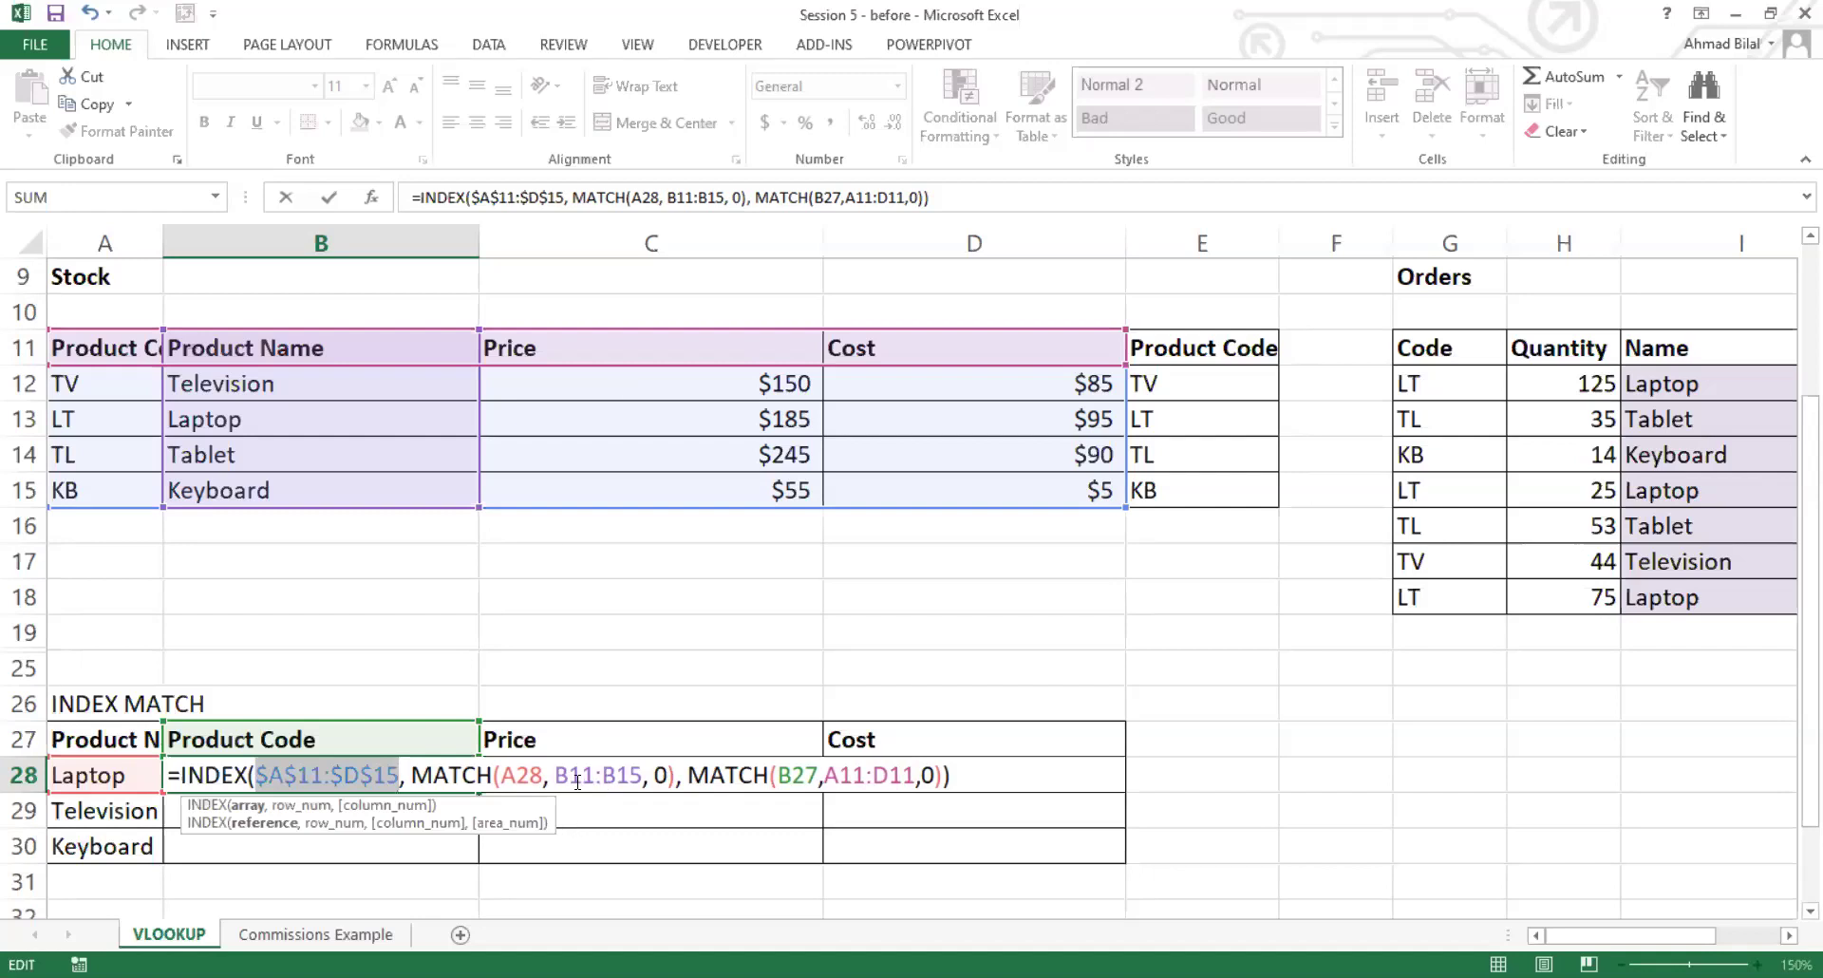
pyautogui.click(537, 776)
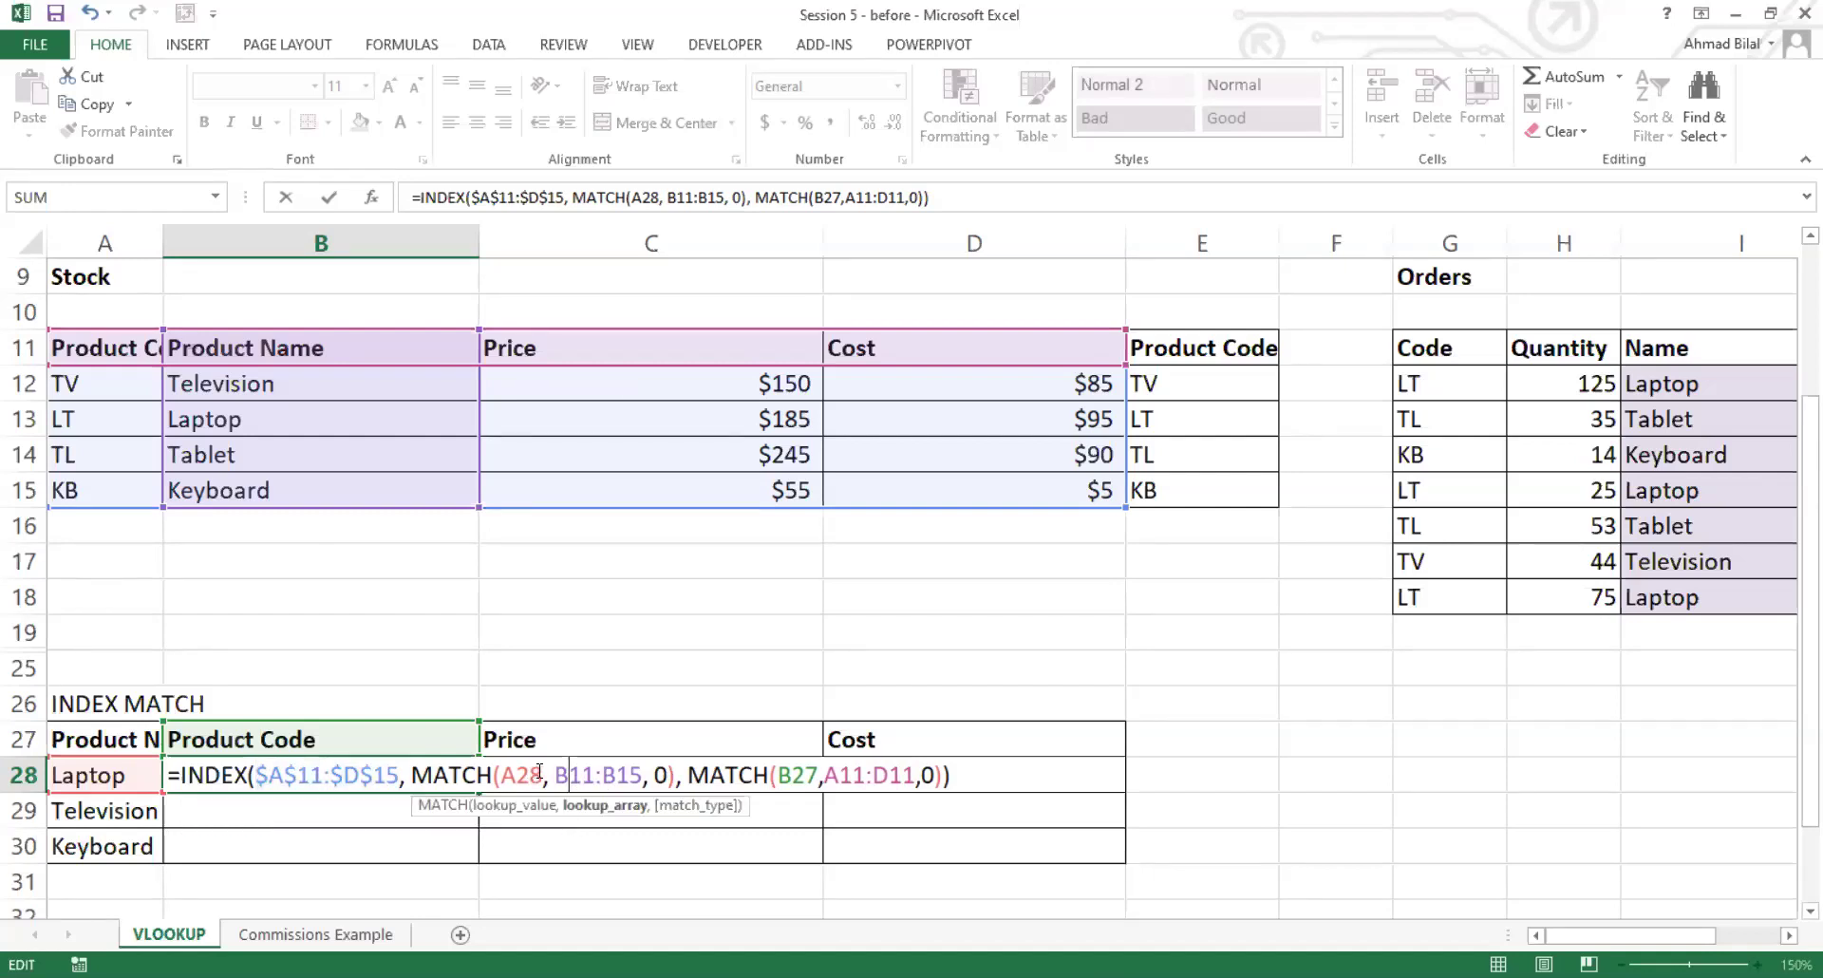
pyautogui.moveTo(543, 777); pyautogui.dragTo(506, 777)
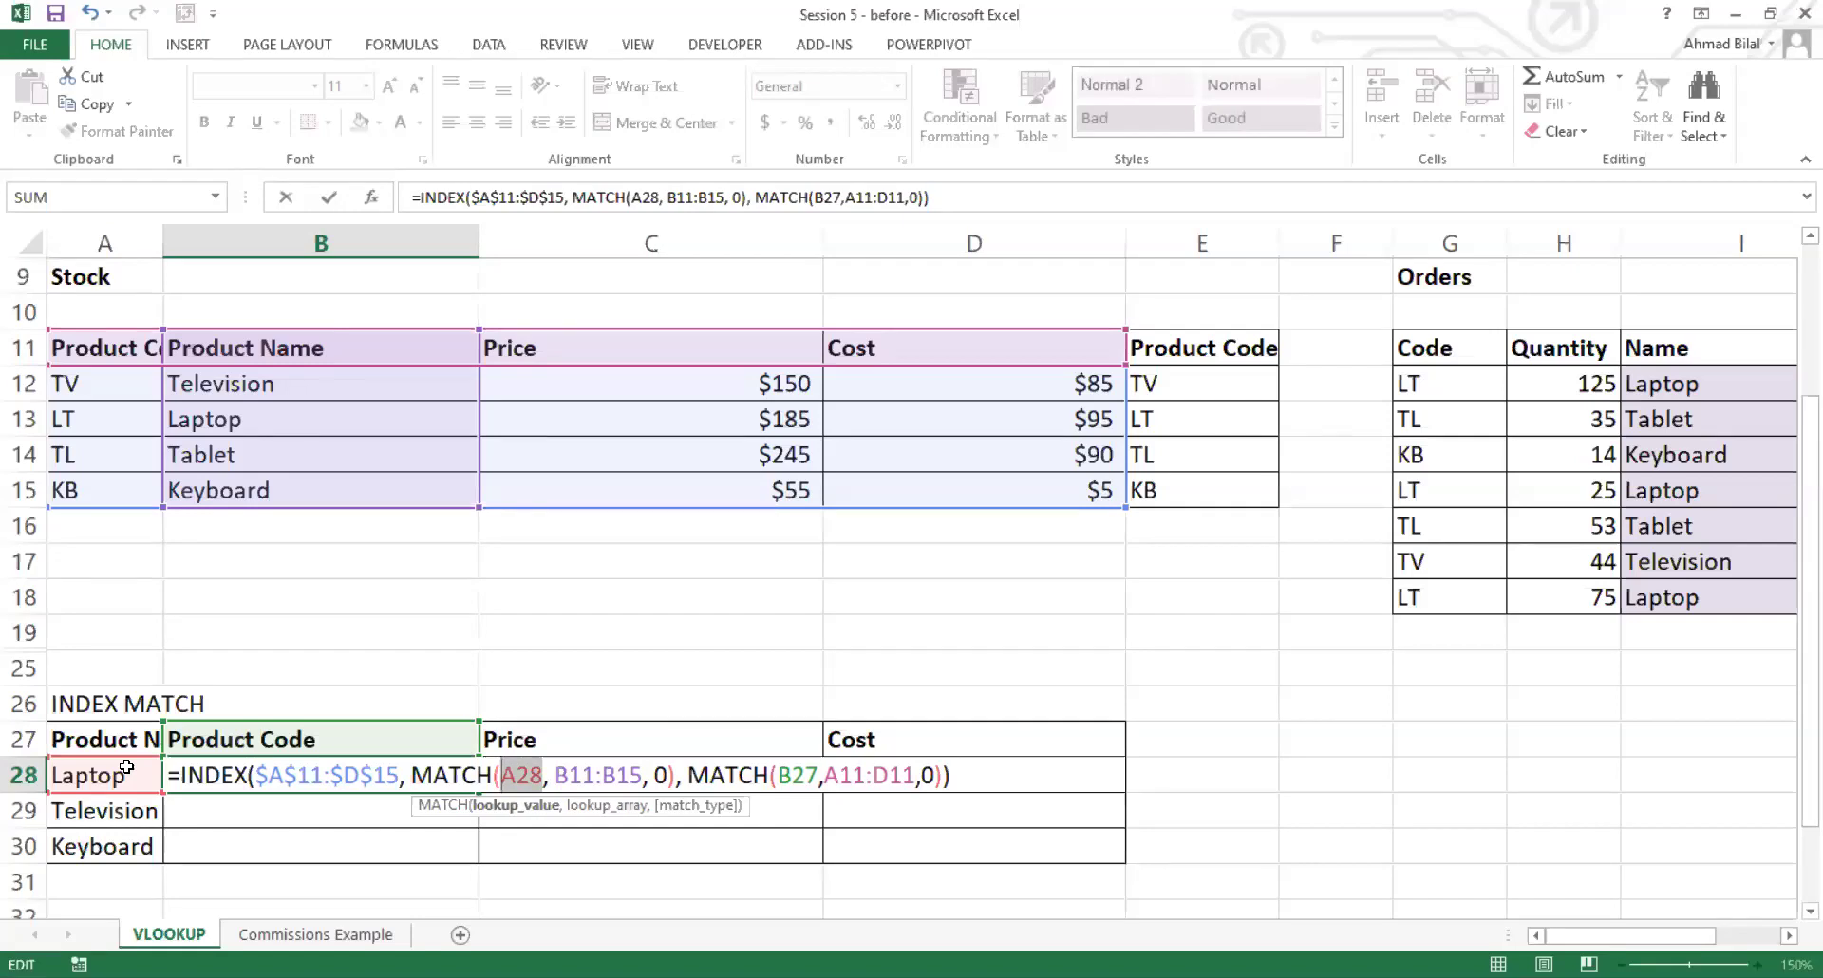
pyautogui.press('Return')
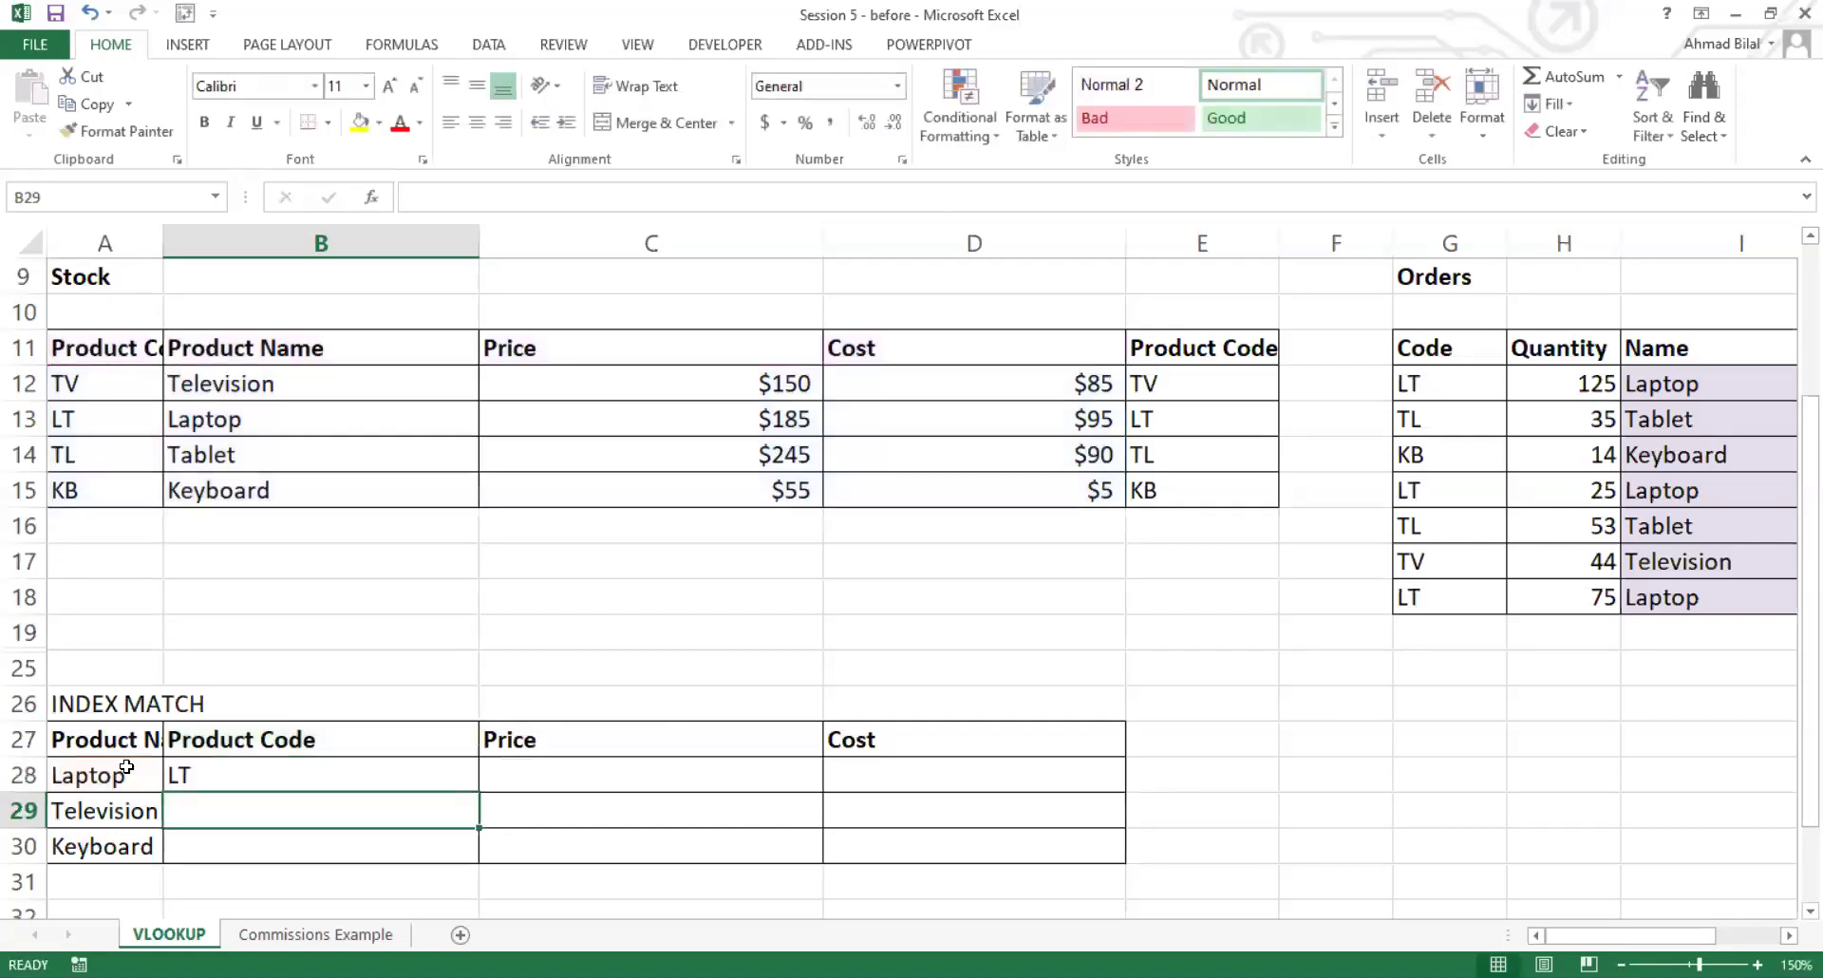
# Step: Fill the product code formula from B28 down to B29 and inspect the references in the copied formula
pyautogui.click(418, 775)
pyautogui.moveTo(478, 793); pyautogui.dragTo(476, 826)
pyautogui.click(427, 807)
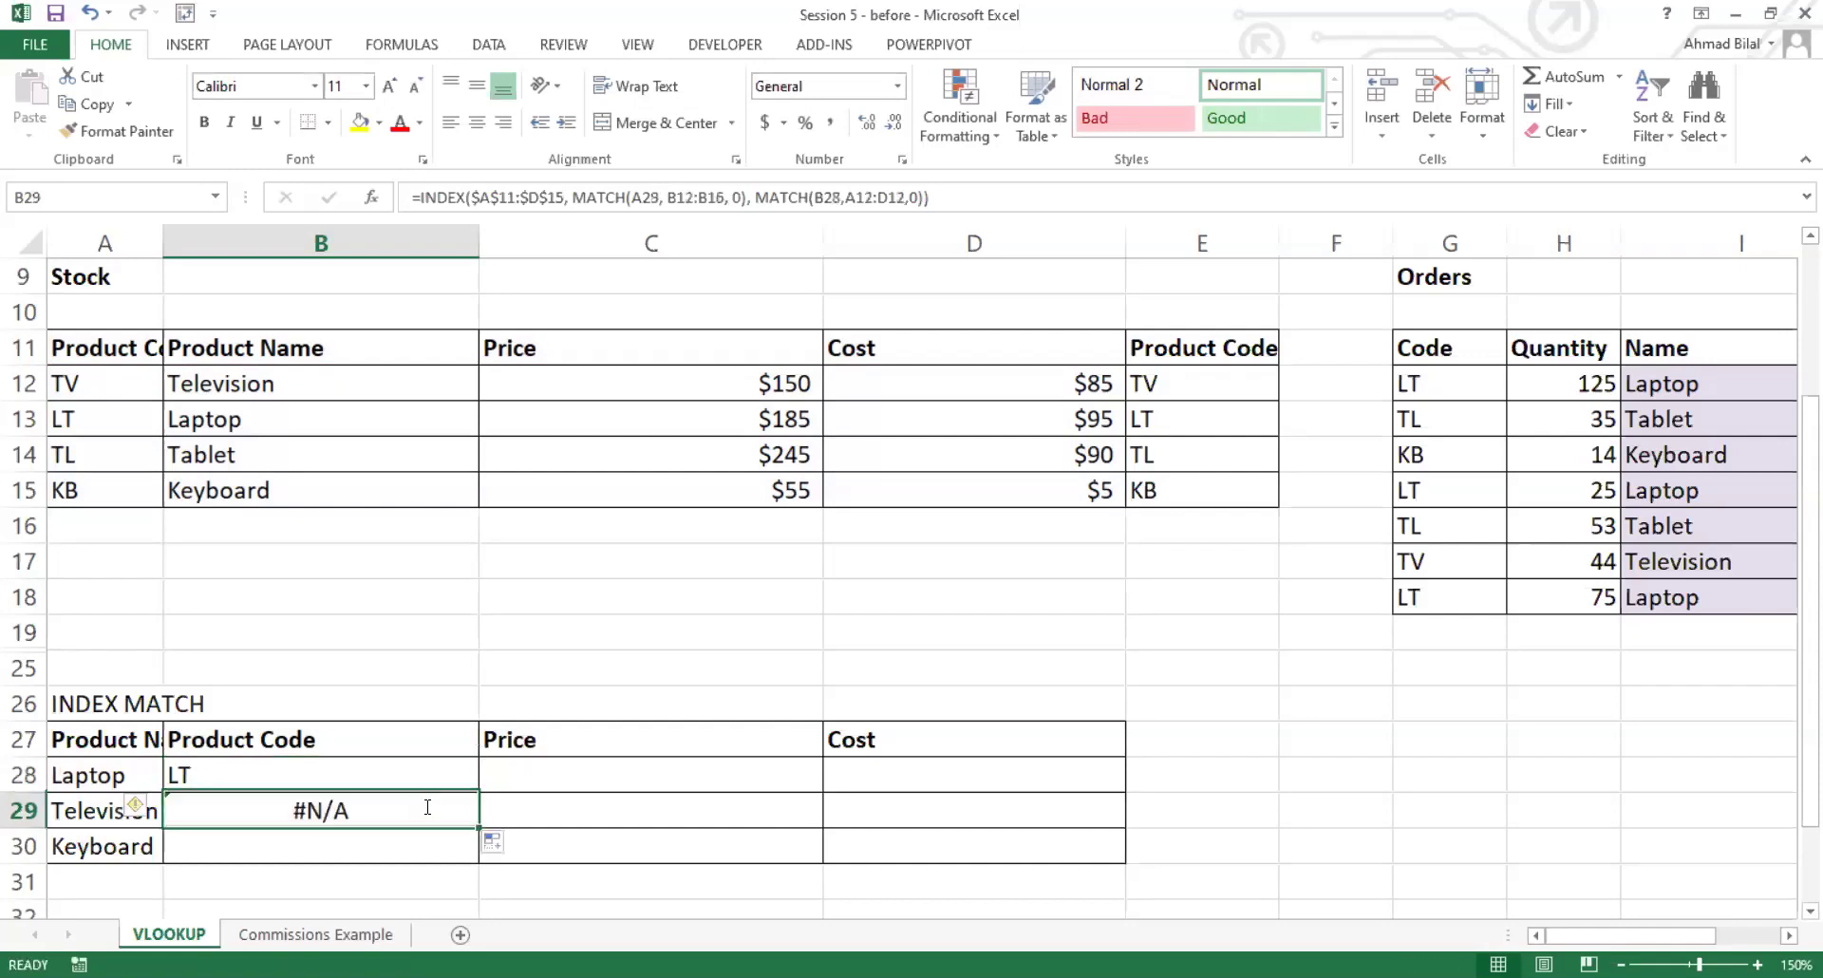
pyautogui.doubleClick(427, 807)
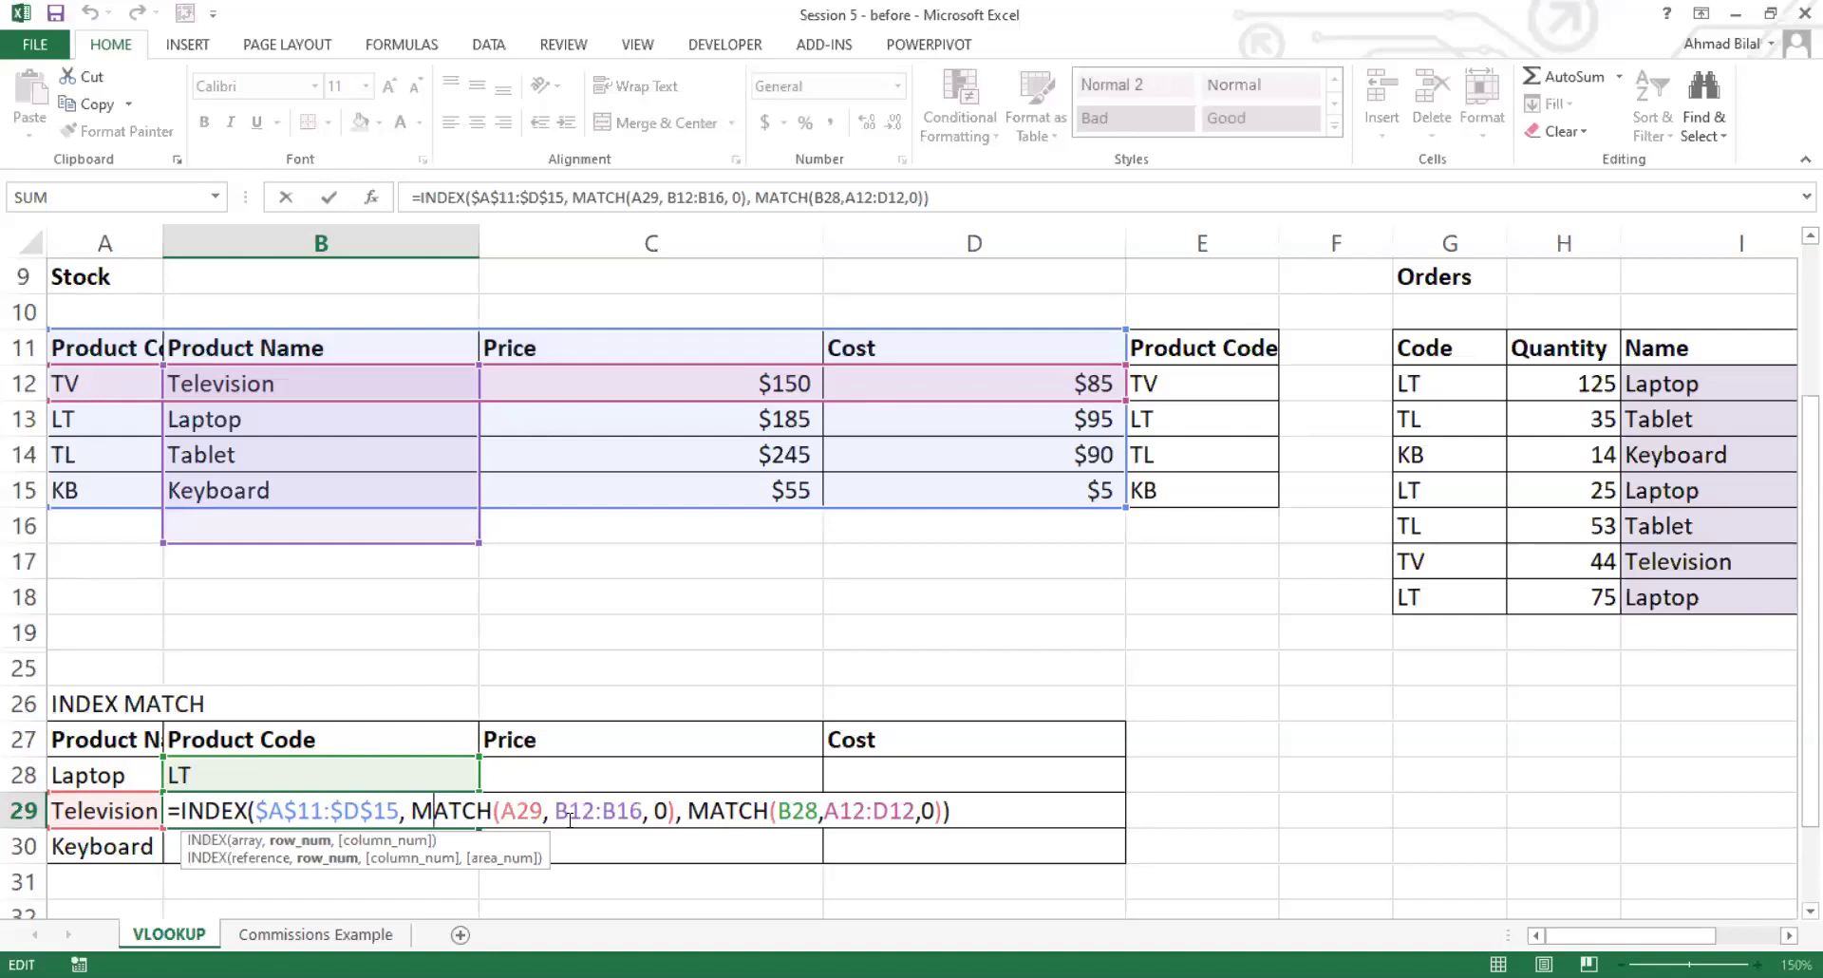
pyautogui.click(526, 786)
pyautogui.press('Escape')
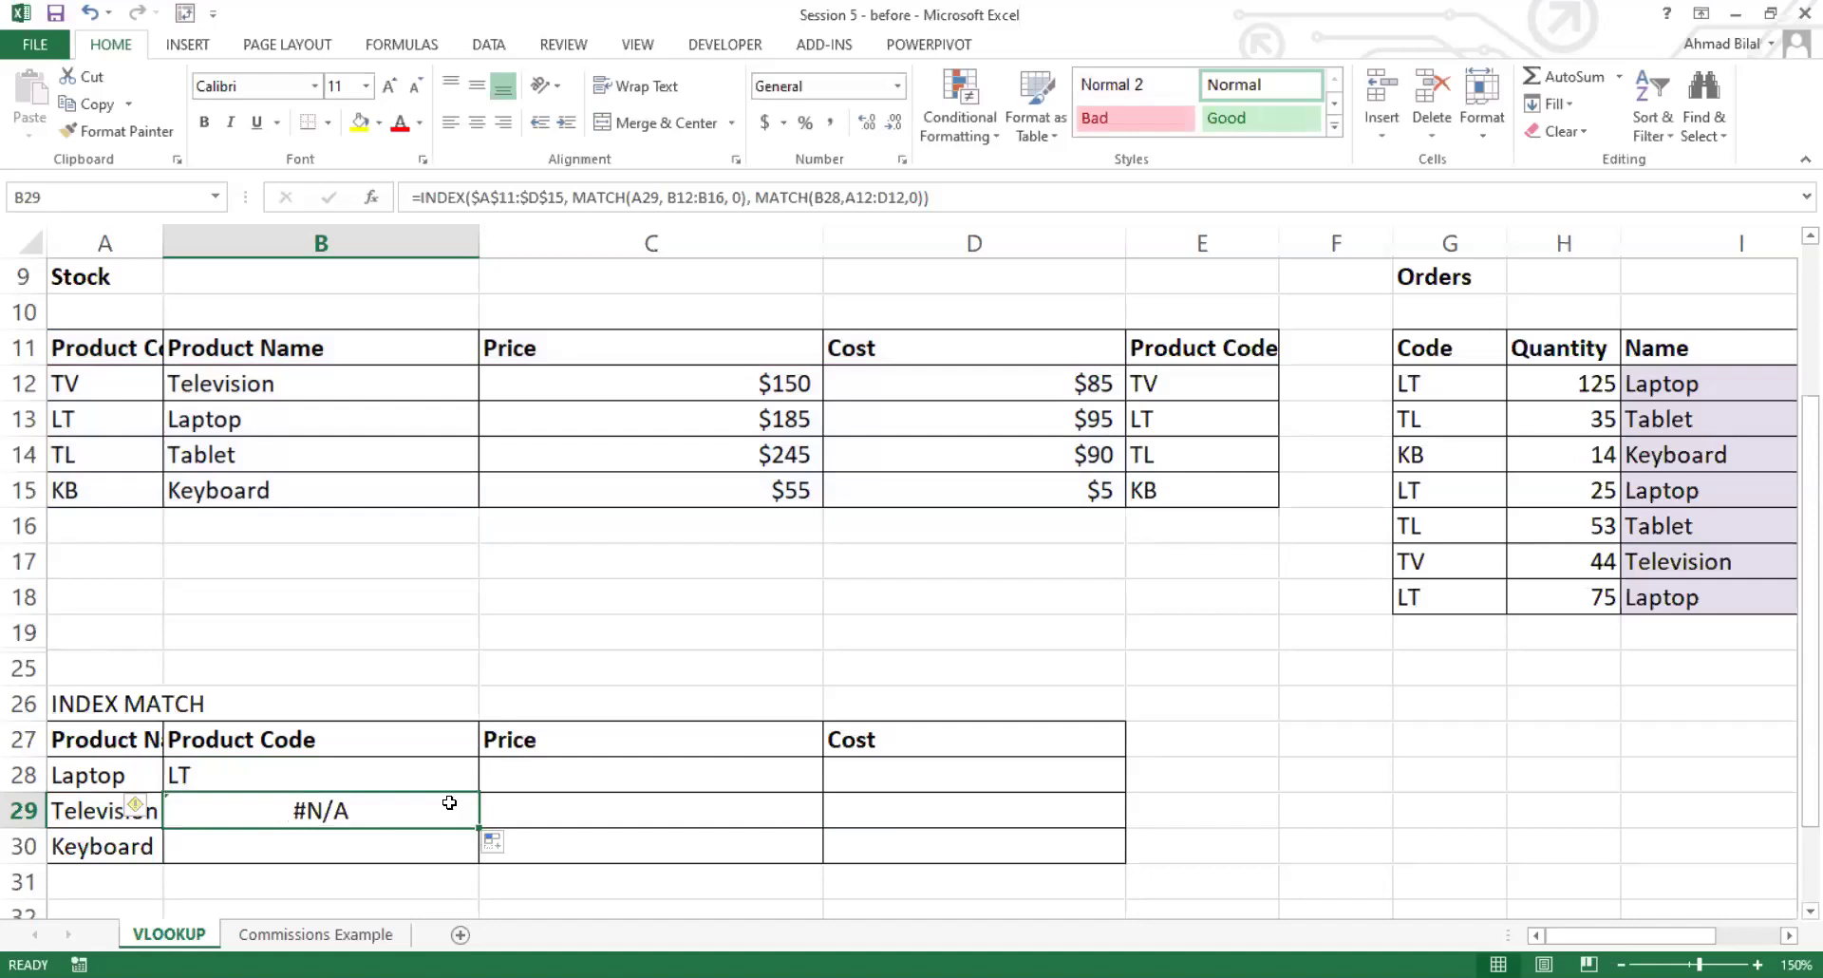
# Step: Fill the product code formula from B28 across to C28 under Price
pyautogui.press('Up')
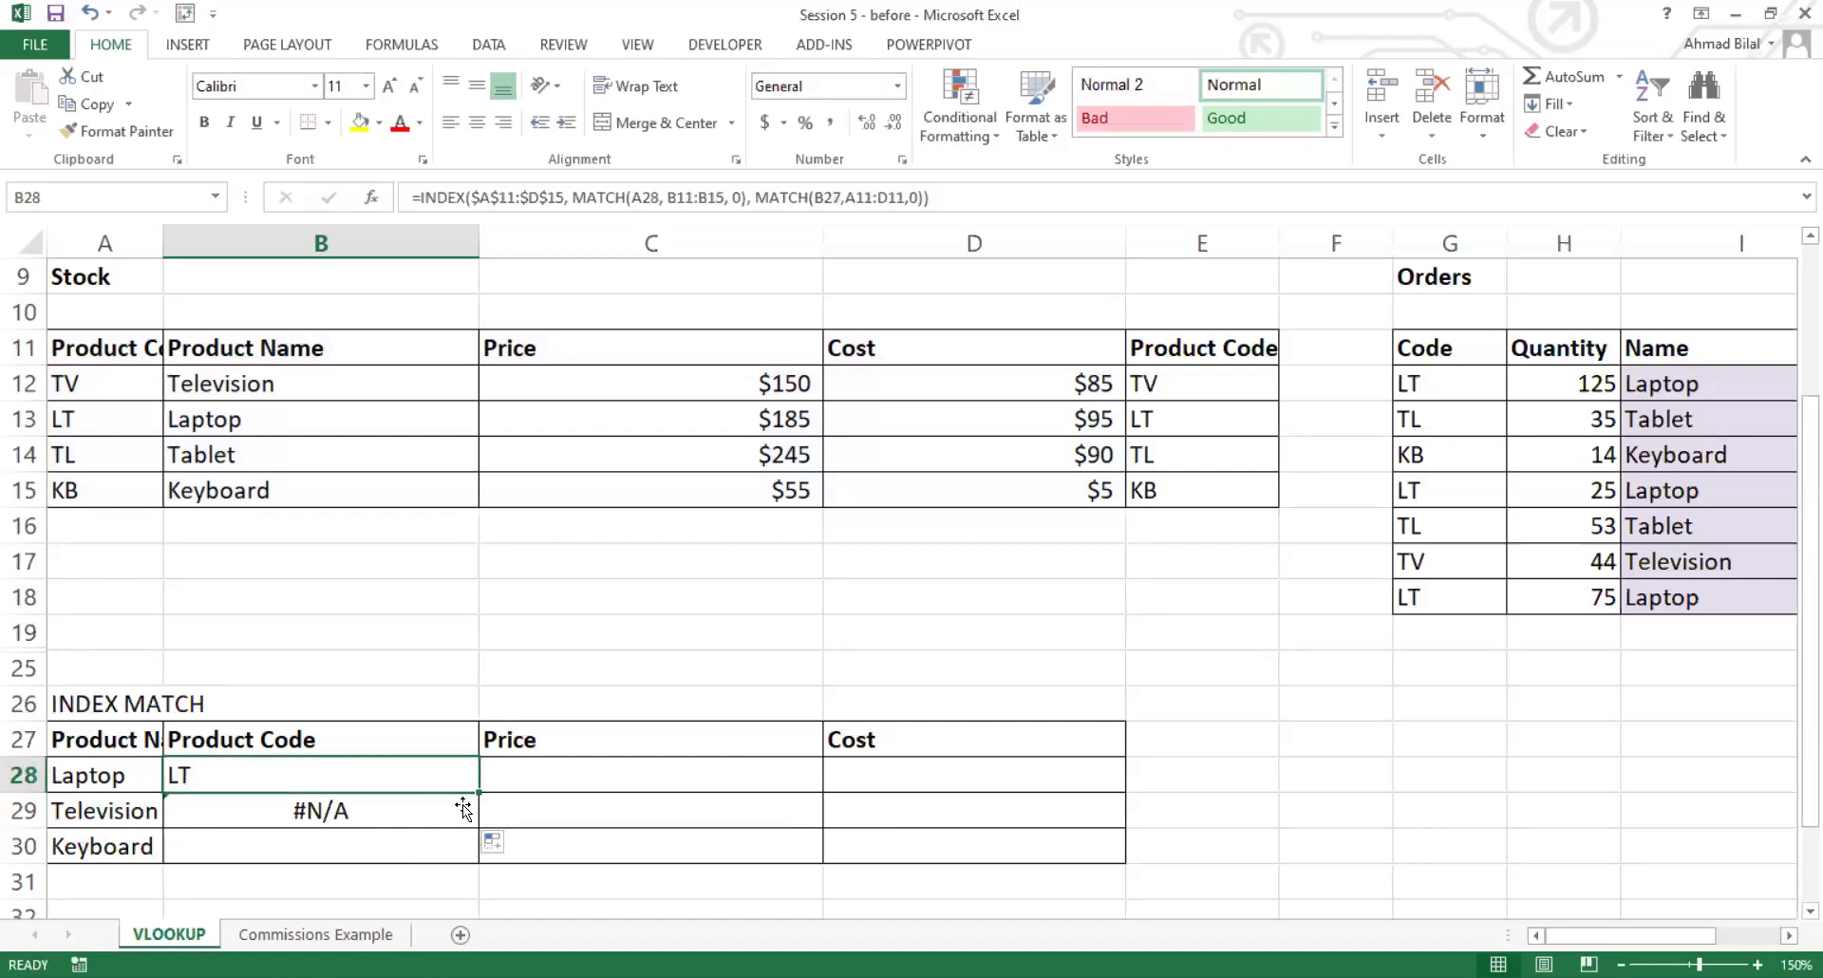
pyautogui.moveTo(479, 792); pyautogui.dragTo(741, 798)
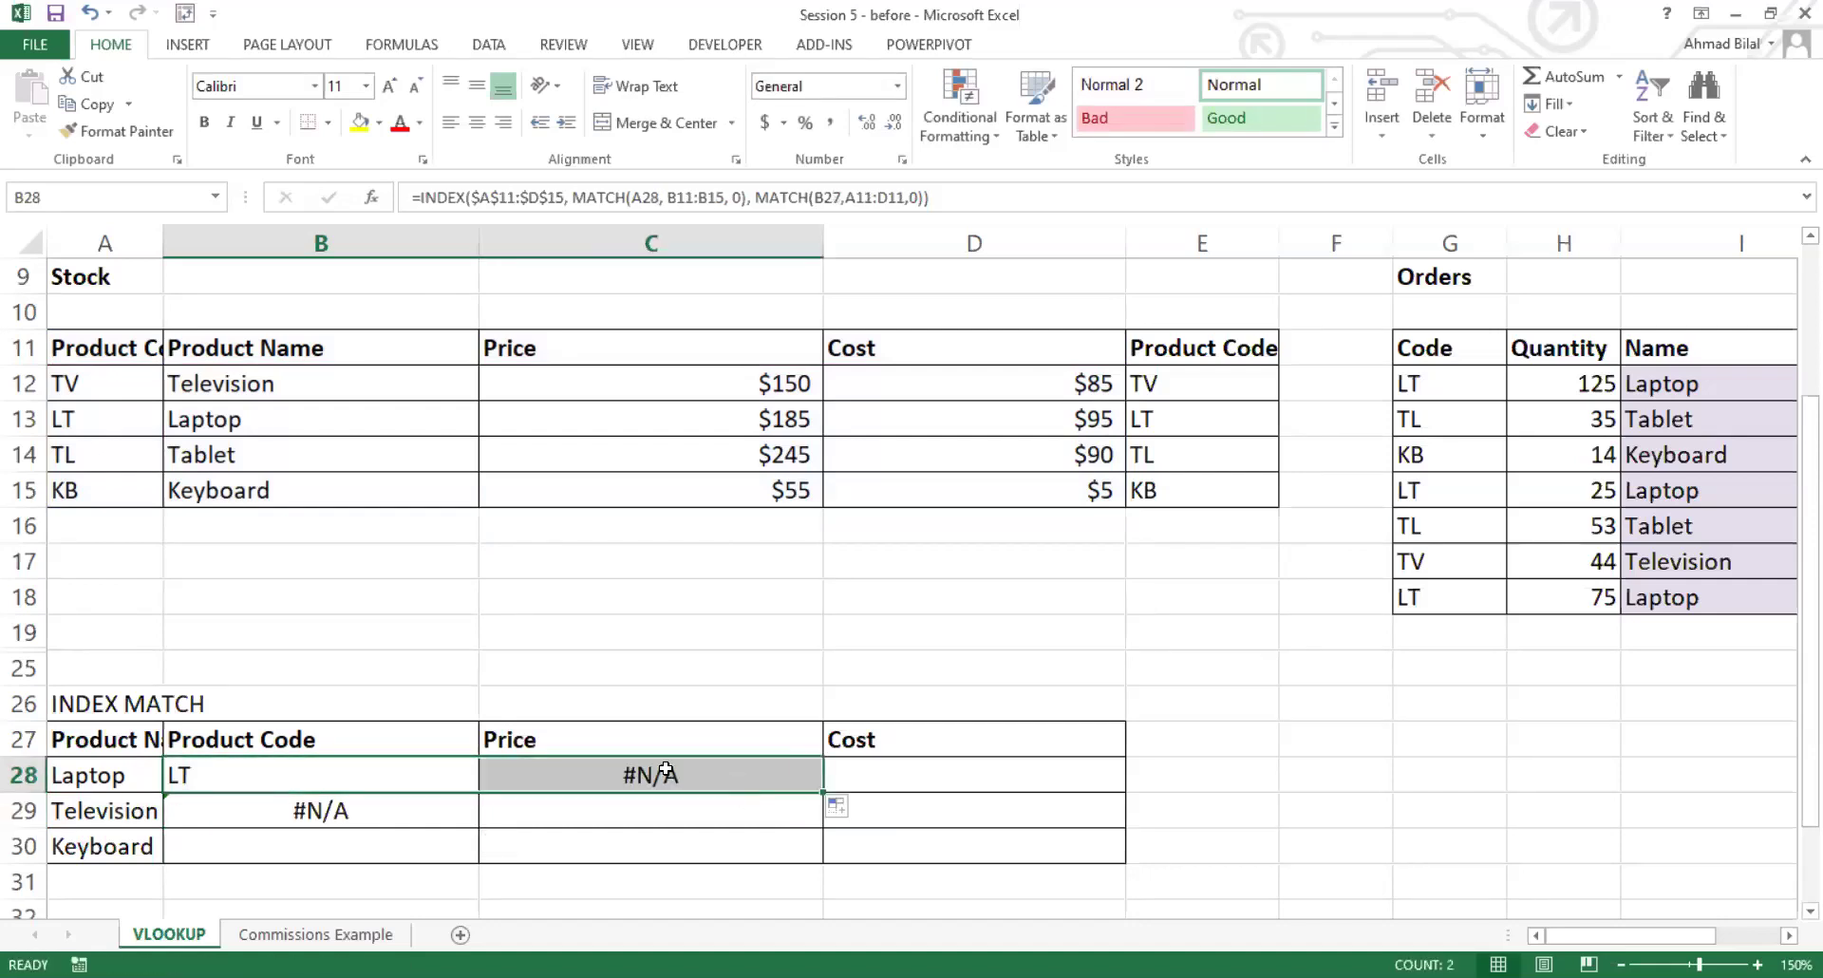
pyautogui.click(371, 786)
# Step: Display the sheet's formulas instead of their results and autofit column B
pyautogui.click(379, 815)
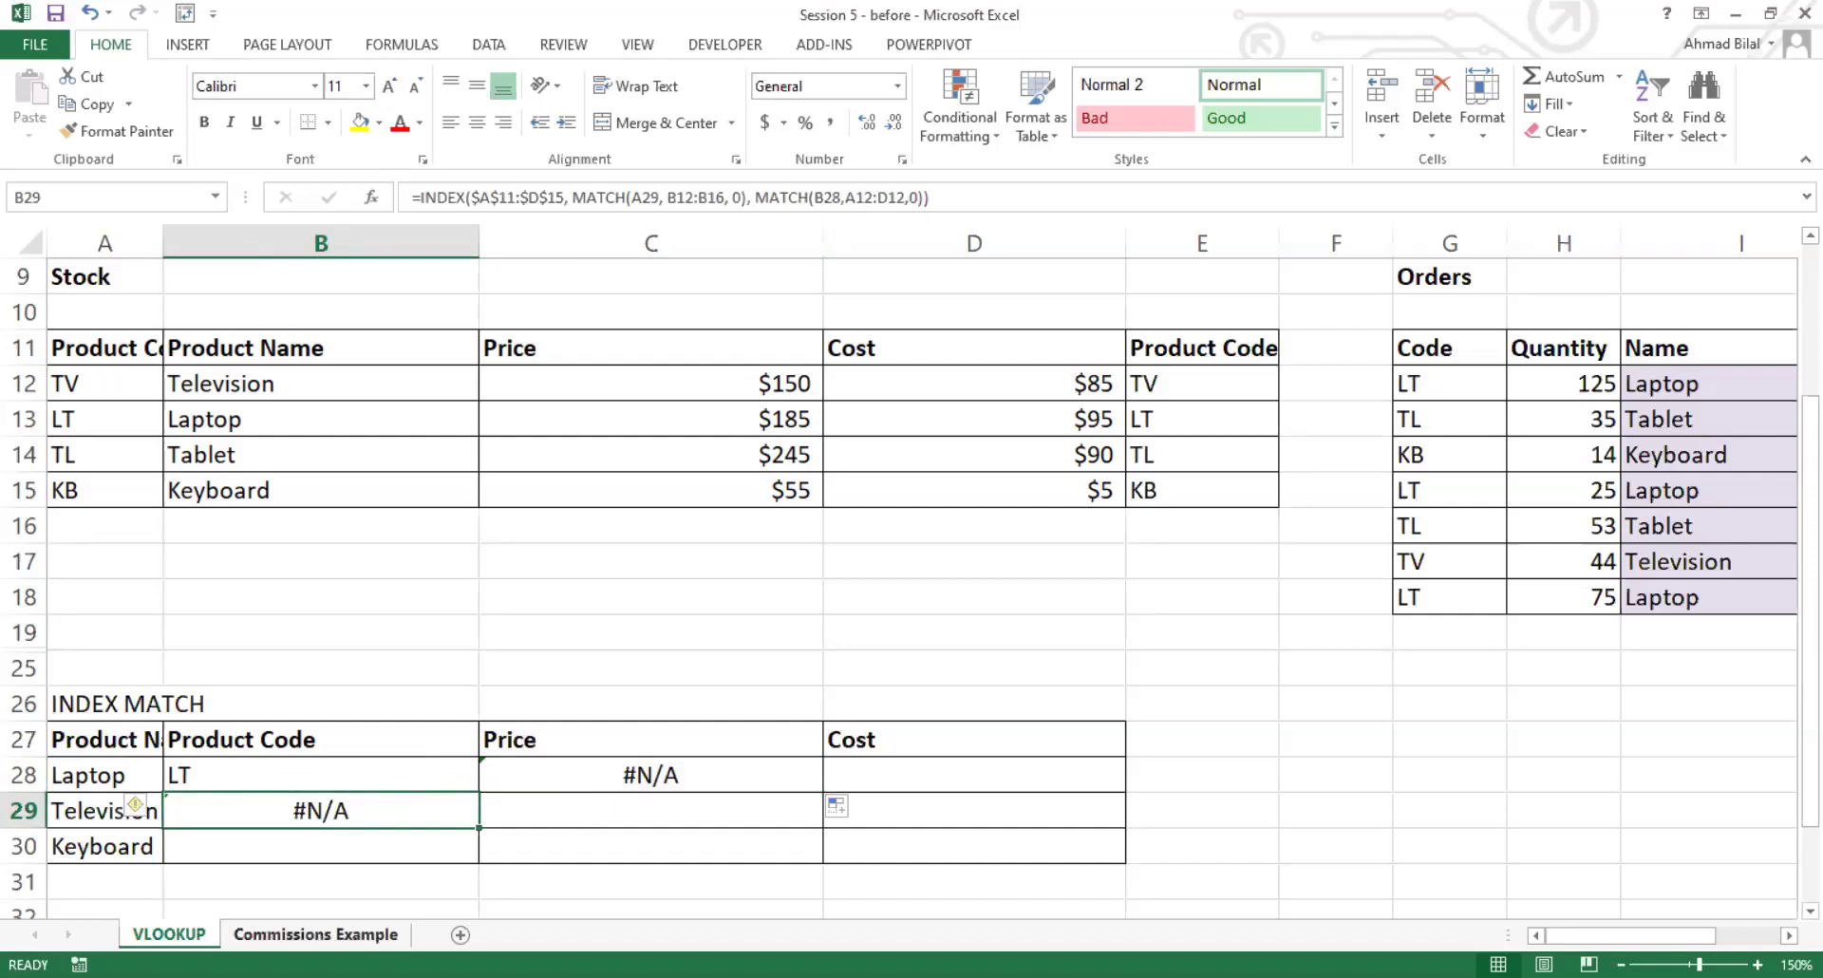
pyautogui.hotkey('ctrl', '`')
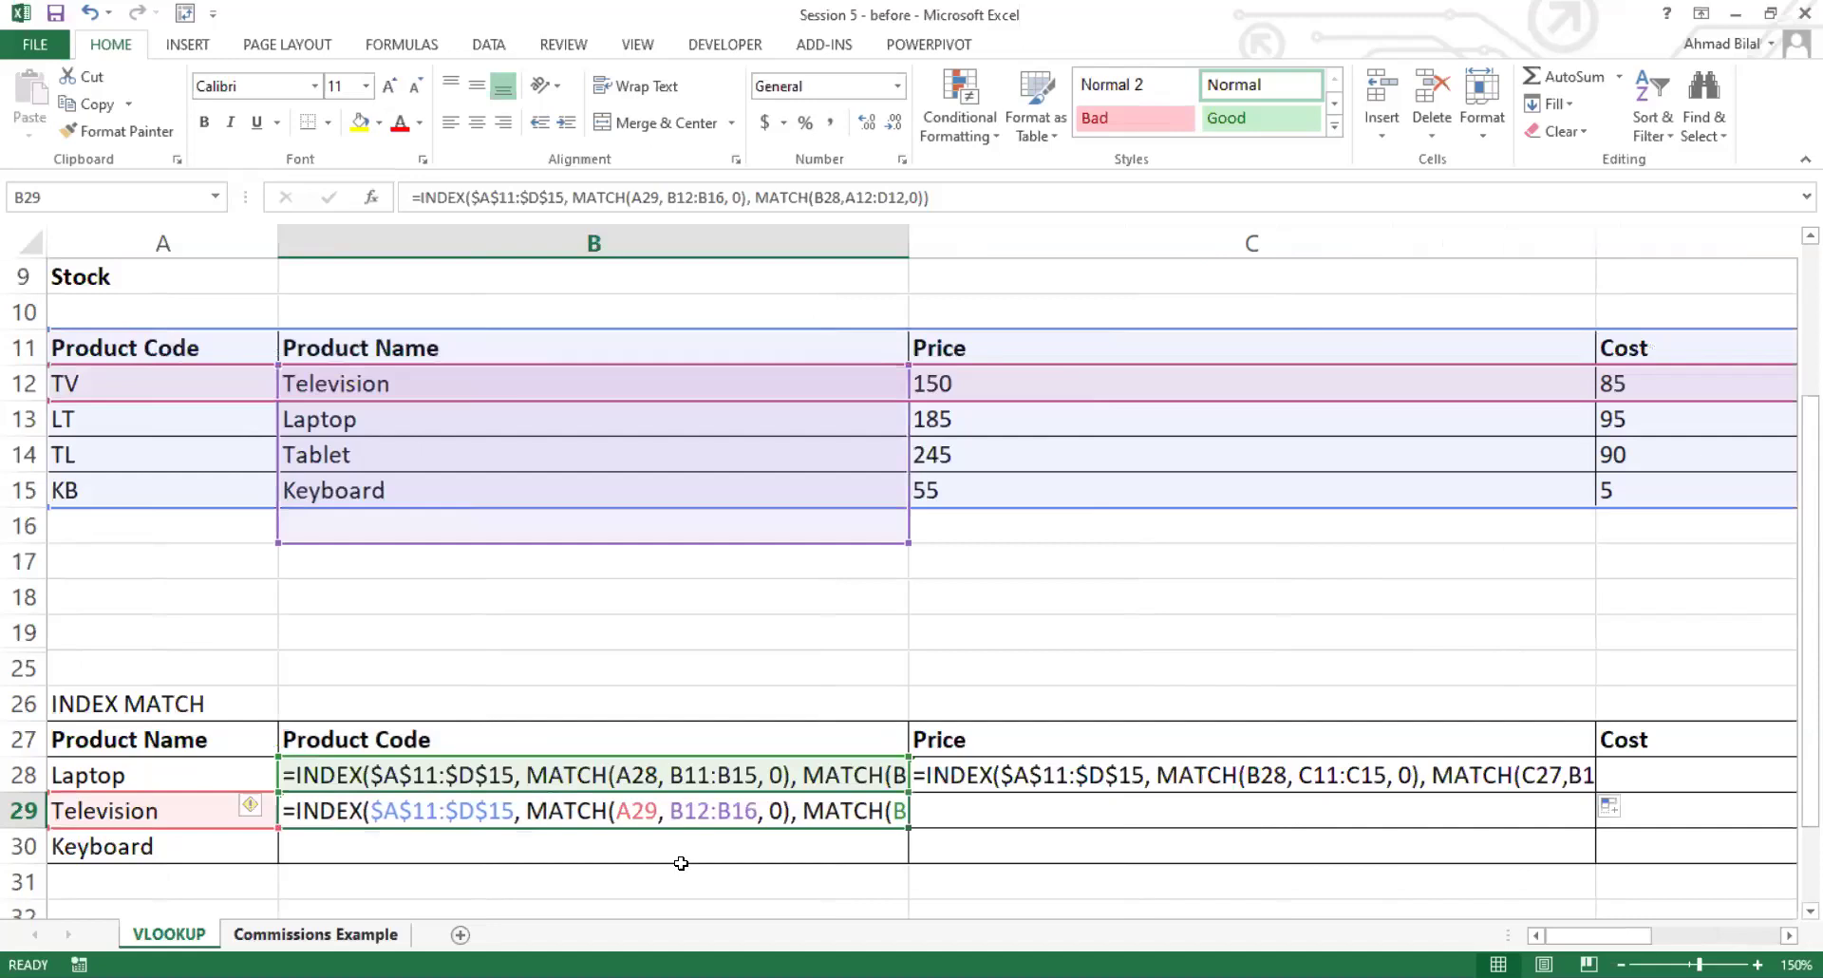
pyautogui.doubleClick(912, 240)
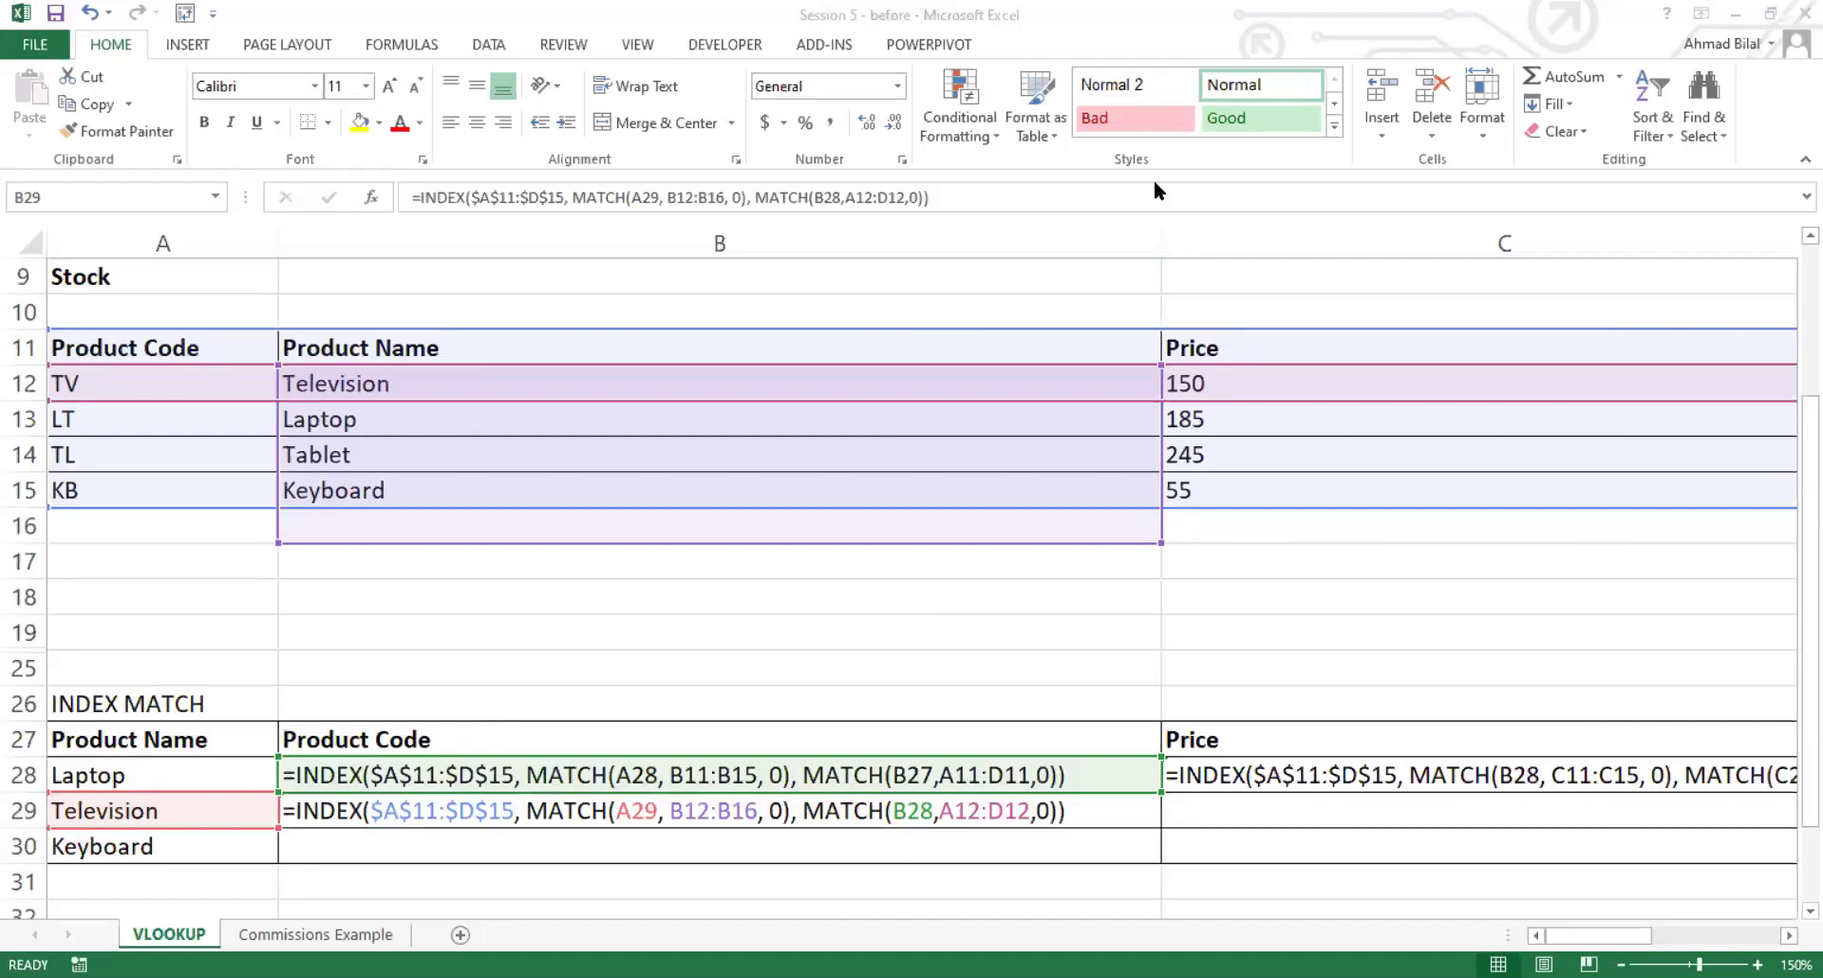
# Step: Resize columns A, B and C so that the formulas in B28, B29 and C28 fit side by side
pyautogui.moveTo(1159, 252); pyautogui.dragTo(1089, 257)
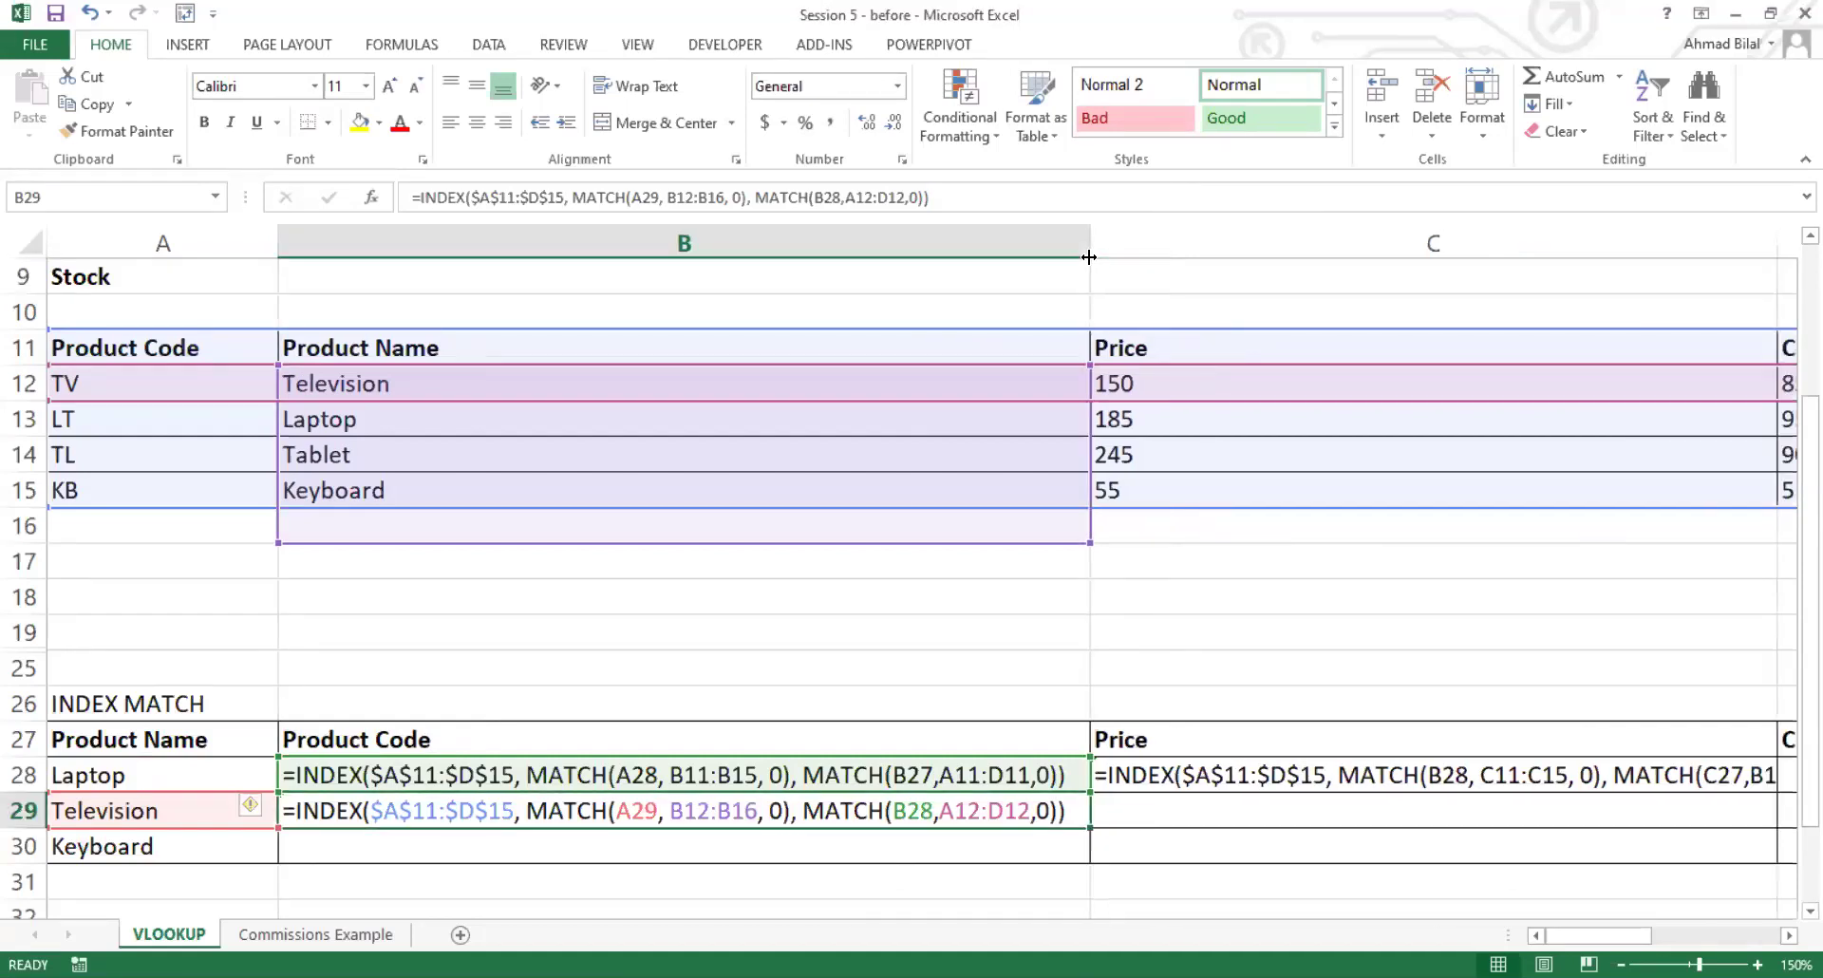
pyautogui.moveTo(286, 235); pyautogui.dragTo(229, 238)
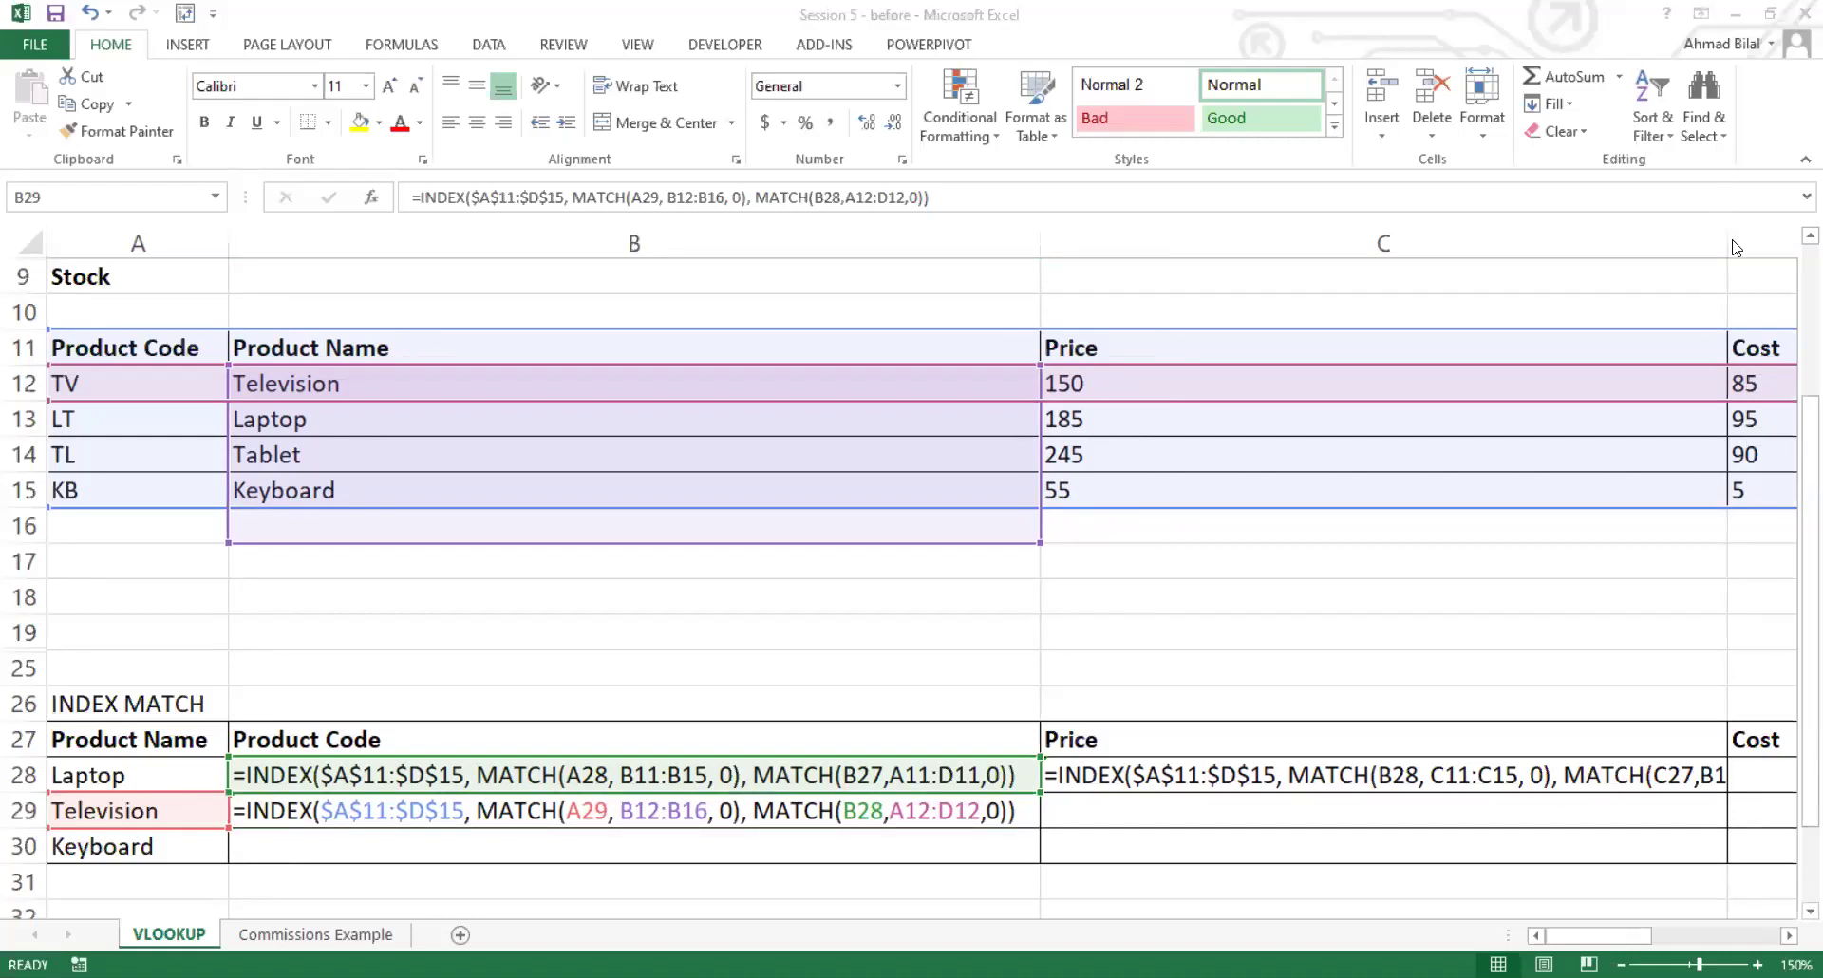
pyautogui.moveTo(1729, 248); pyautogui.dragTo(1794, 245)
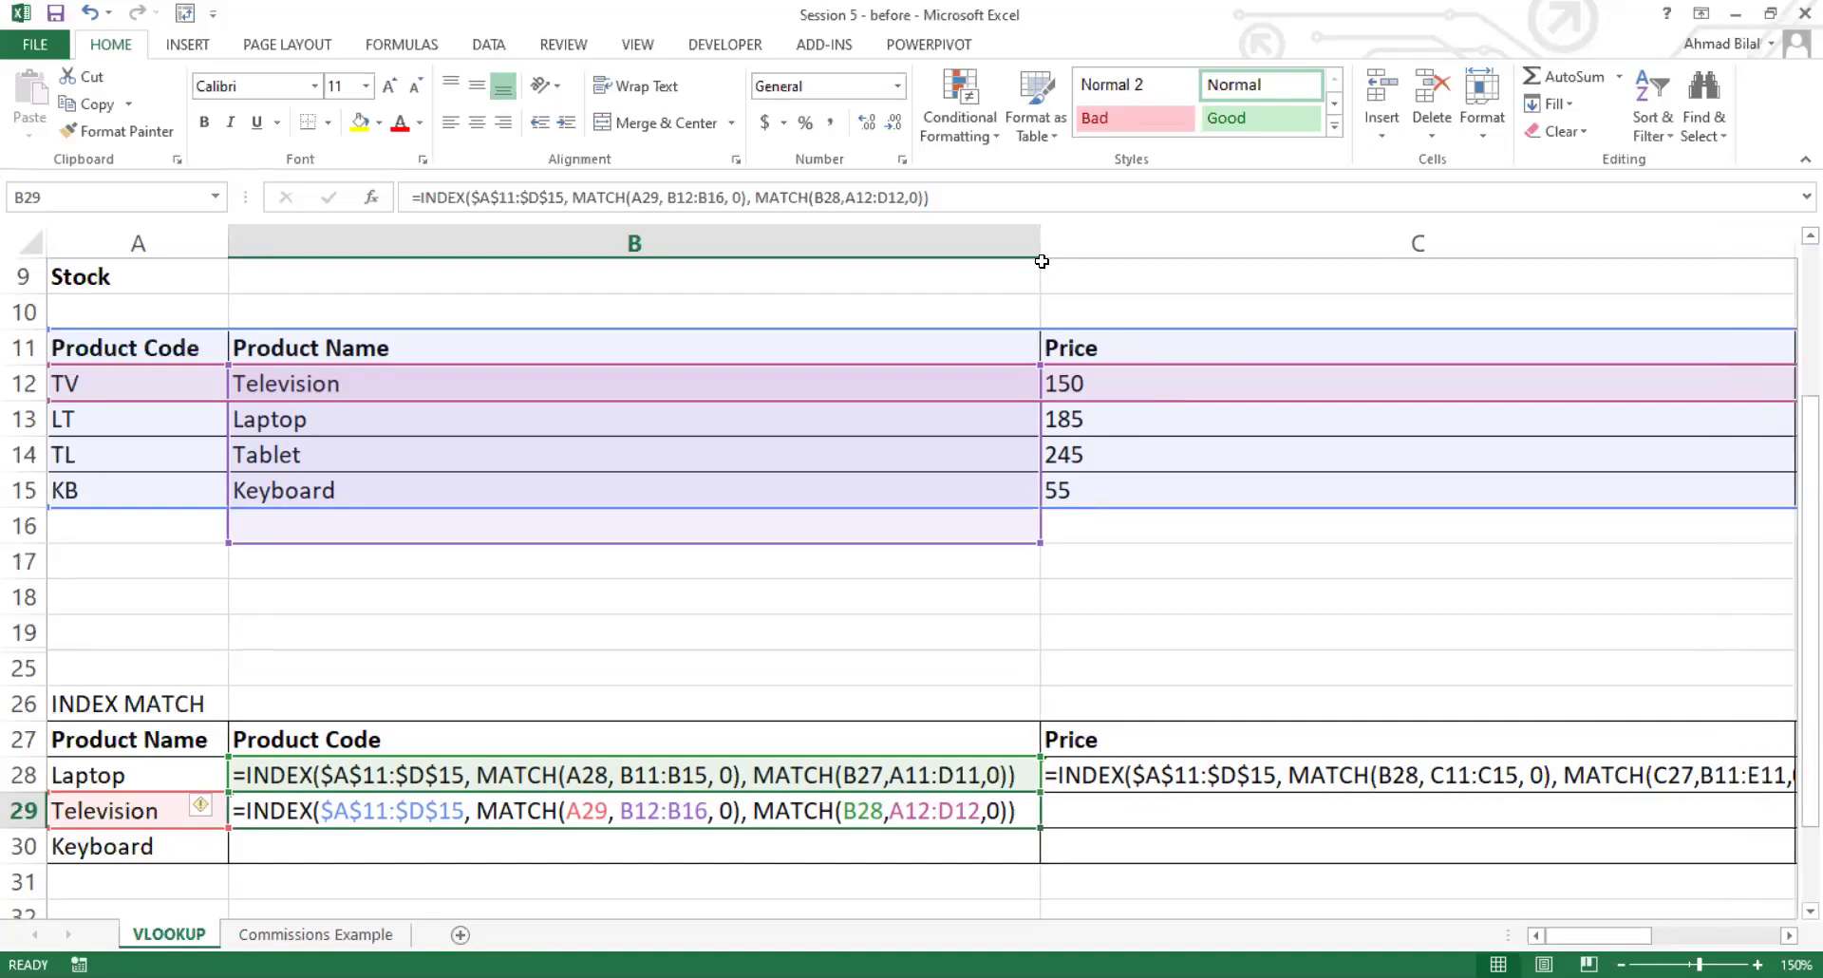
pyautogui.moveTo(1042, 245); pyautogui.dragTo(1019, 245)
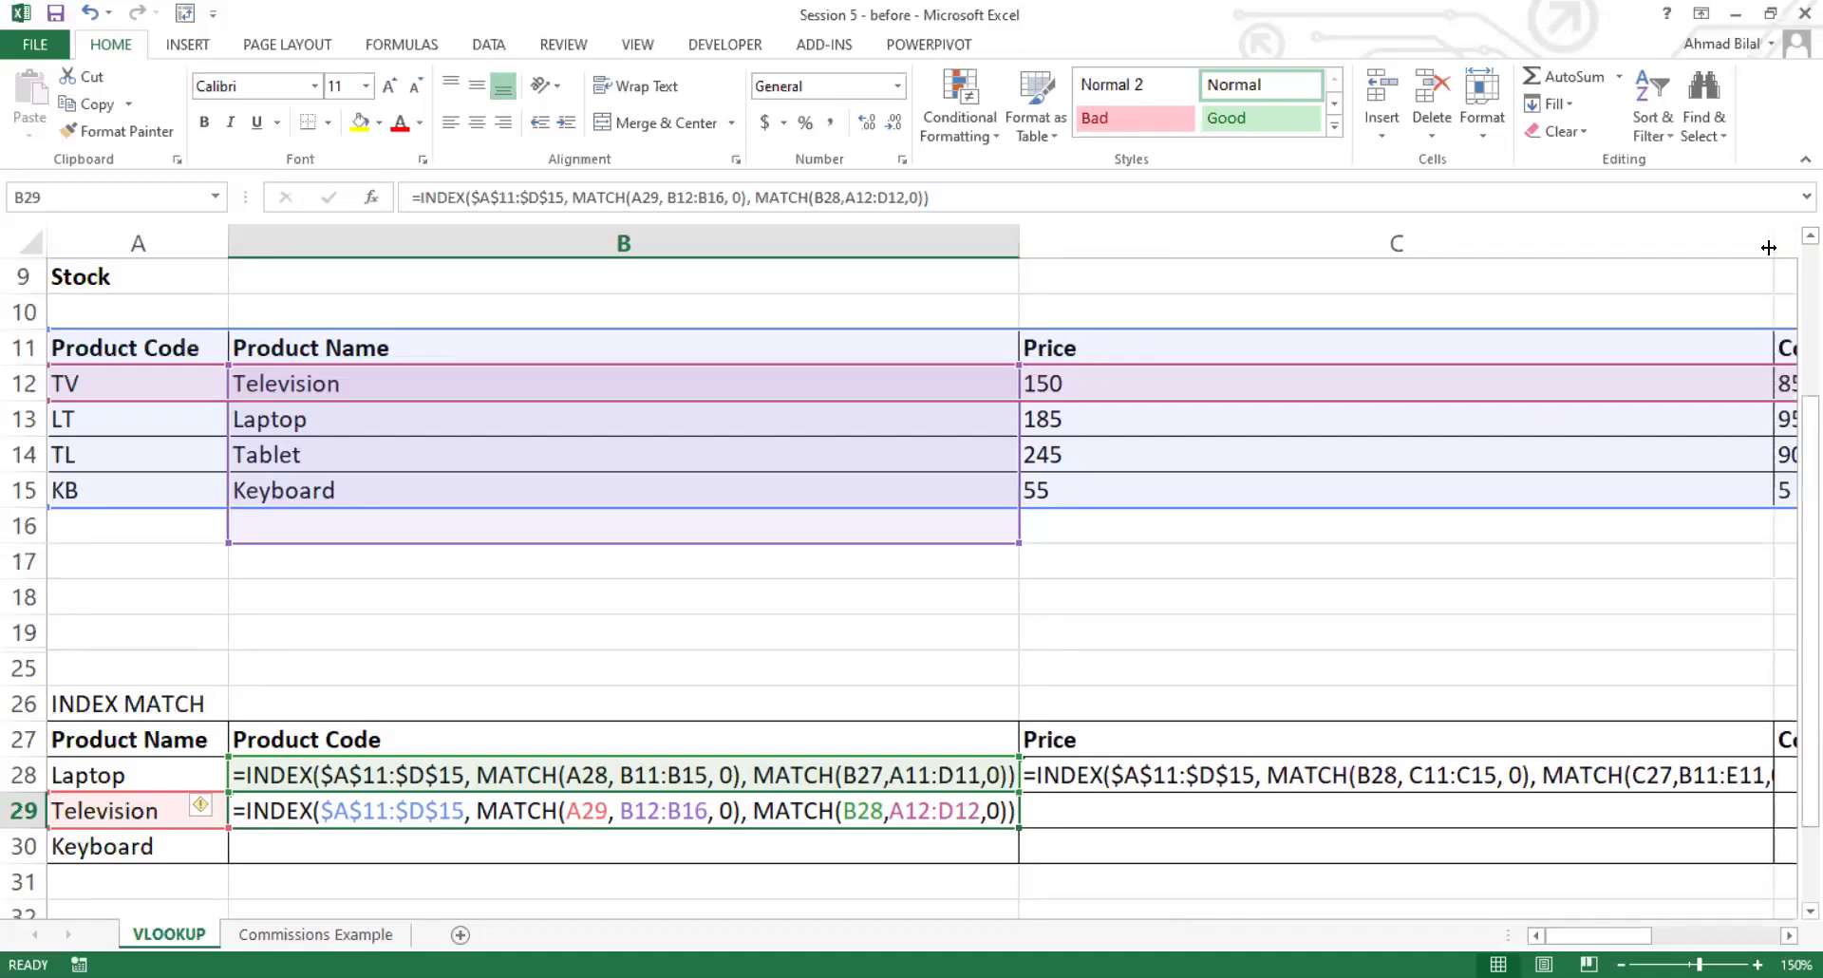
pyautogui.moveTo(1784, 248); pyautogui.dragTo(1795, 247)
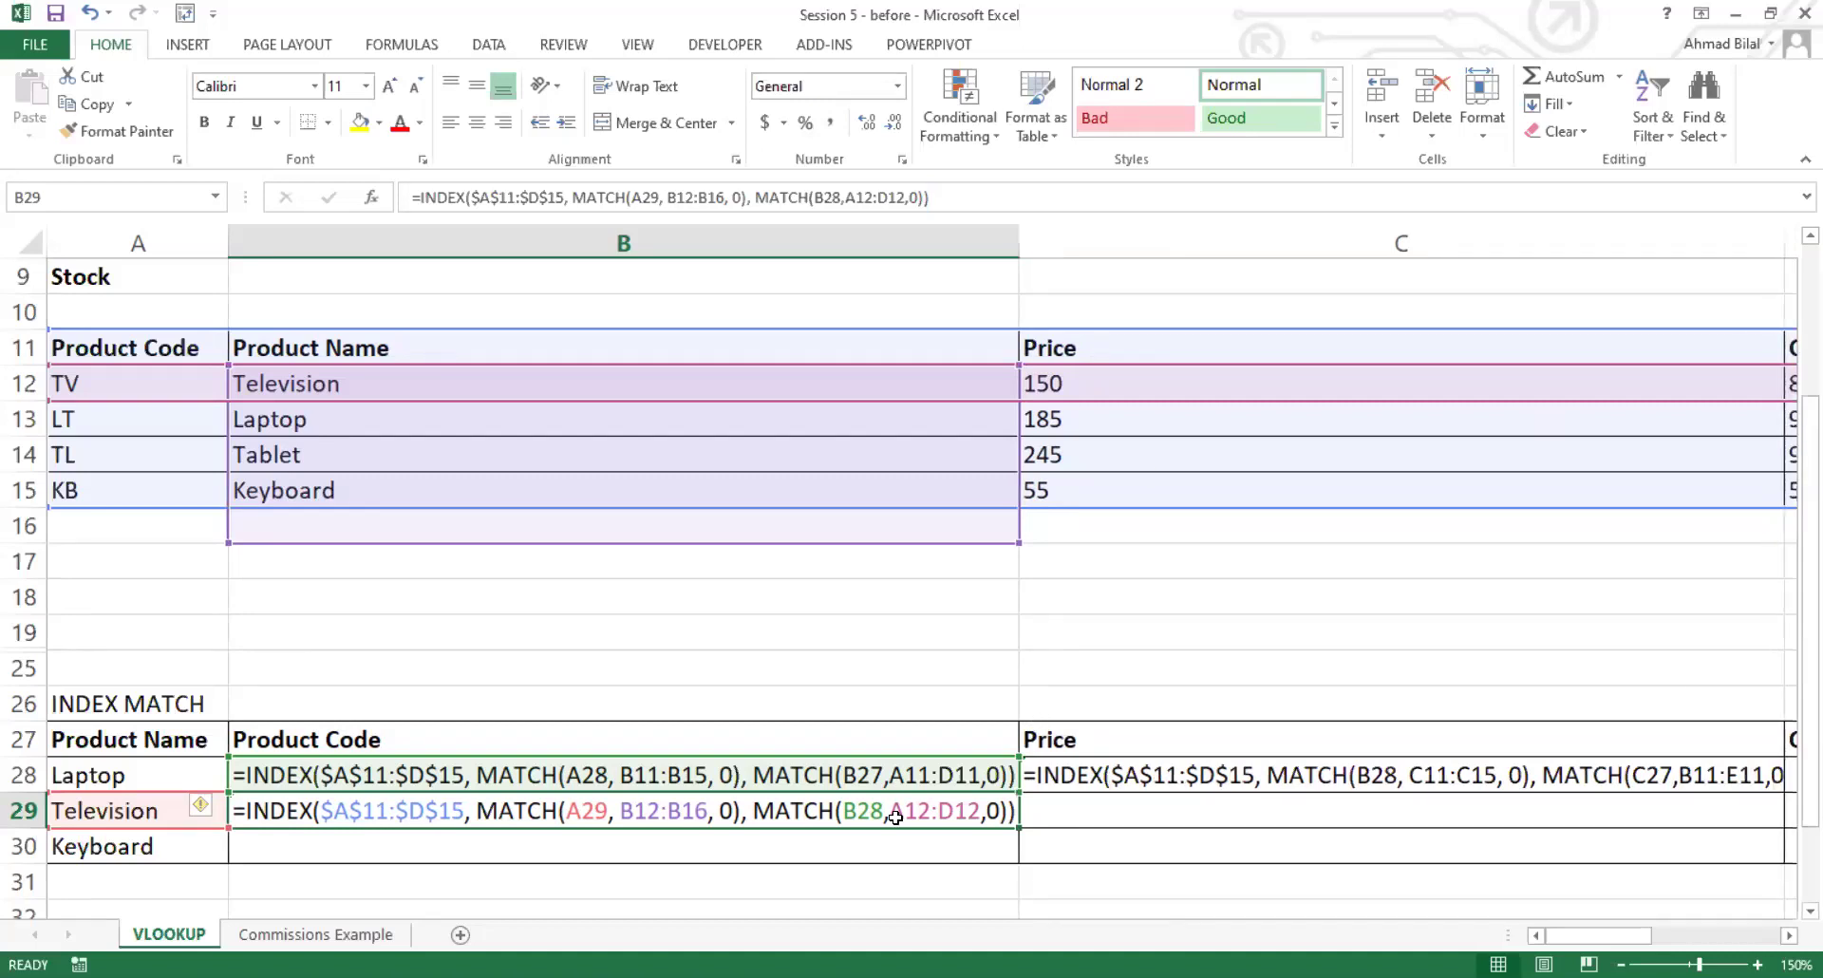
# Step: Compare the lookup value references in the B28, B29 and C28 formulas with the product name cell A28
pyautogui.click(750, 779)
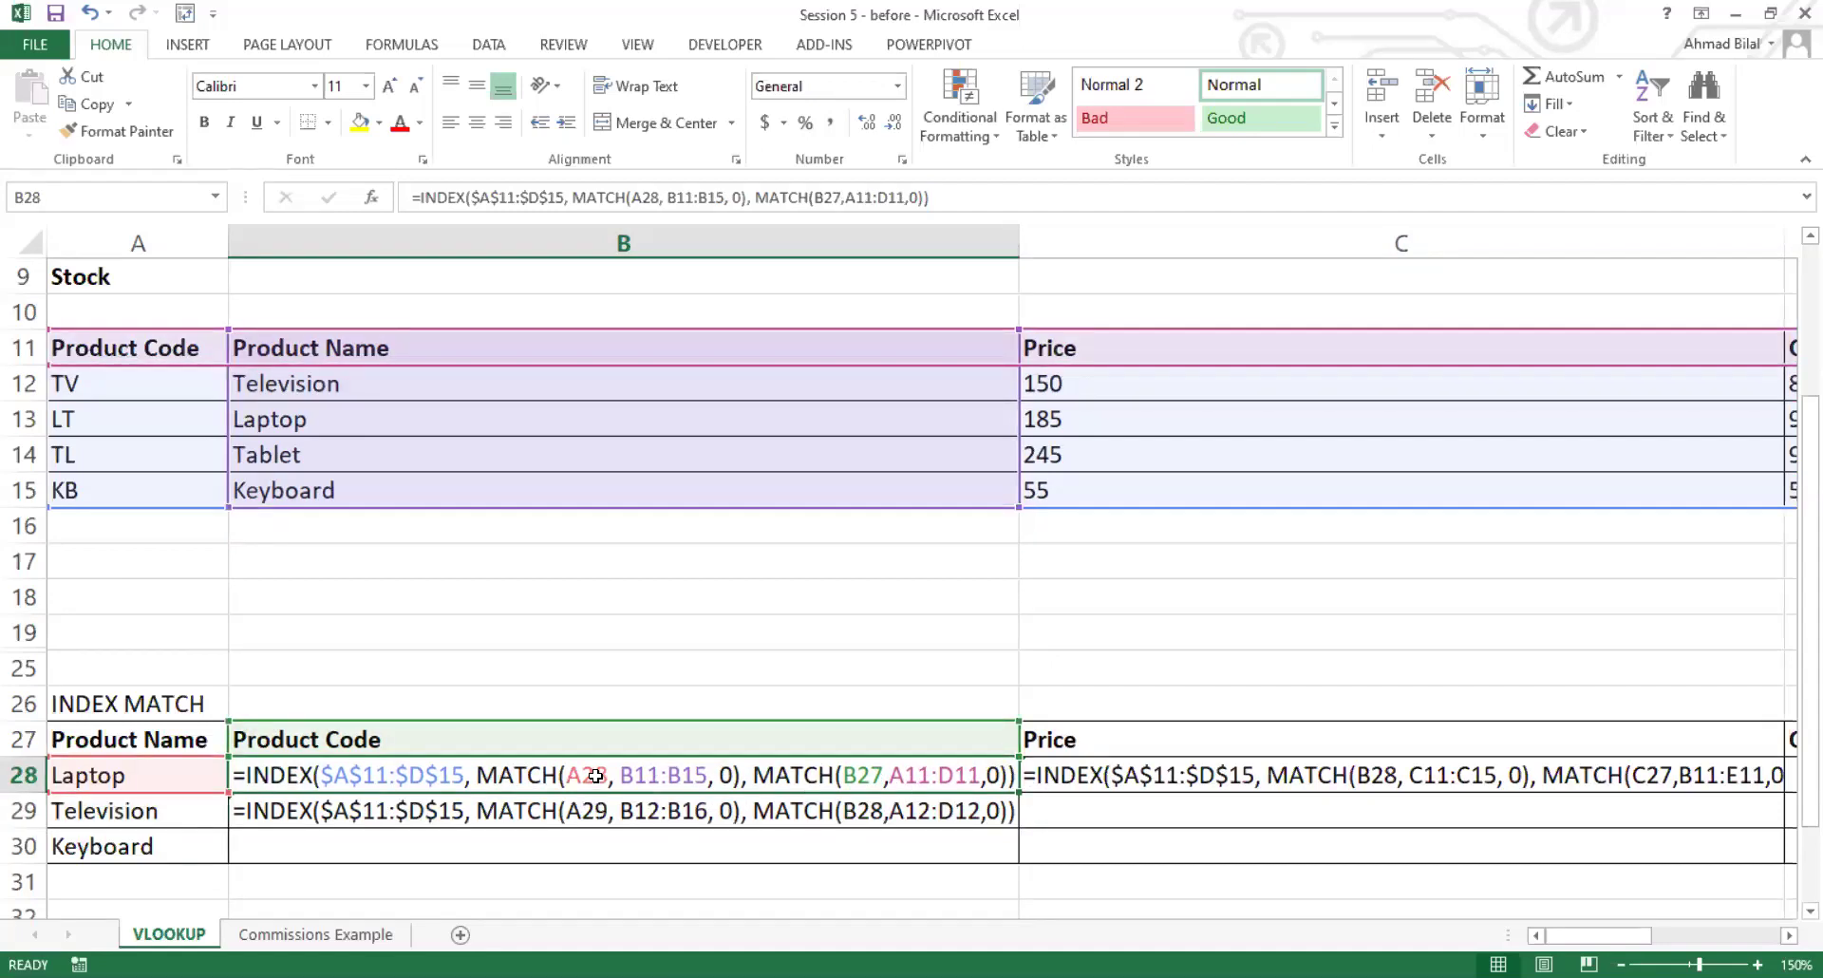
pyautogui.click(597, 807)
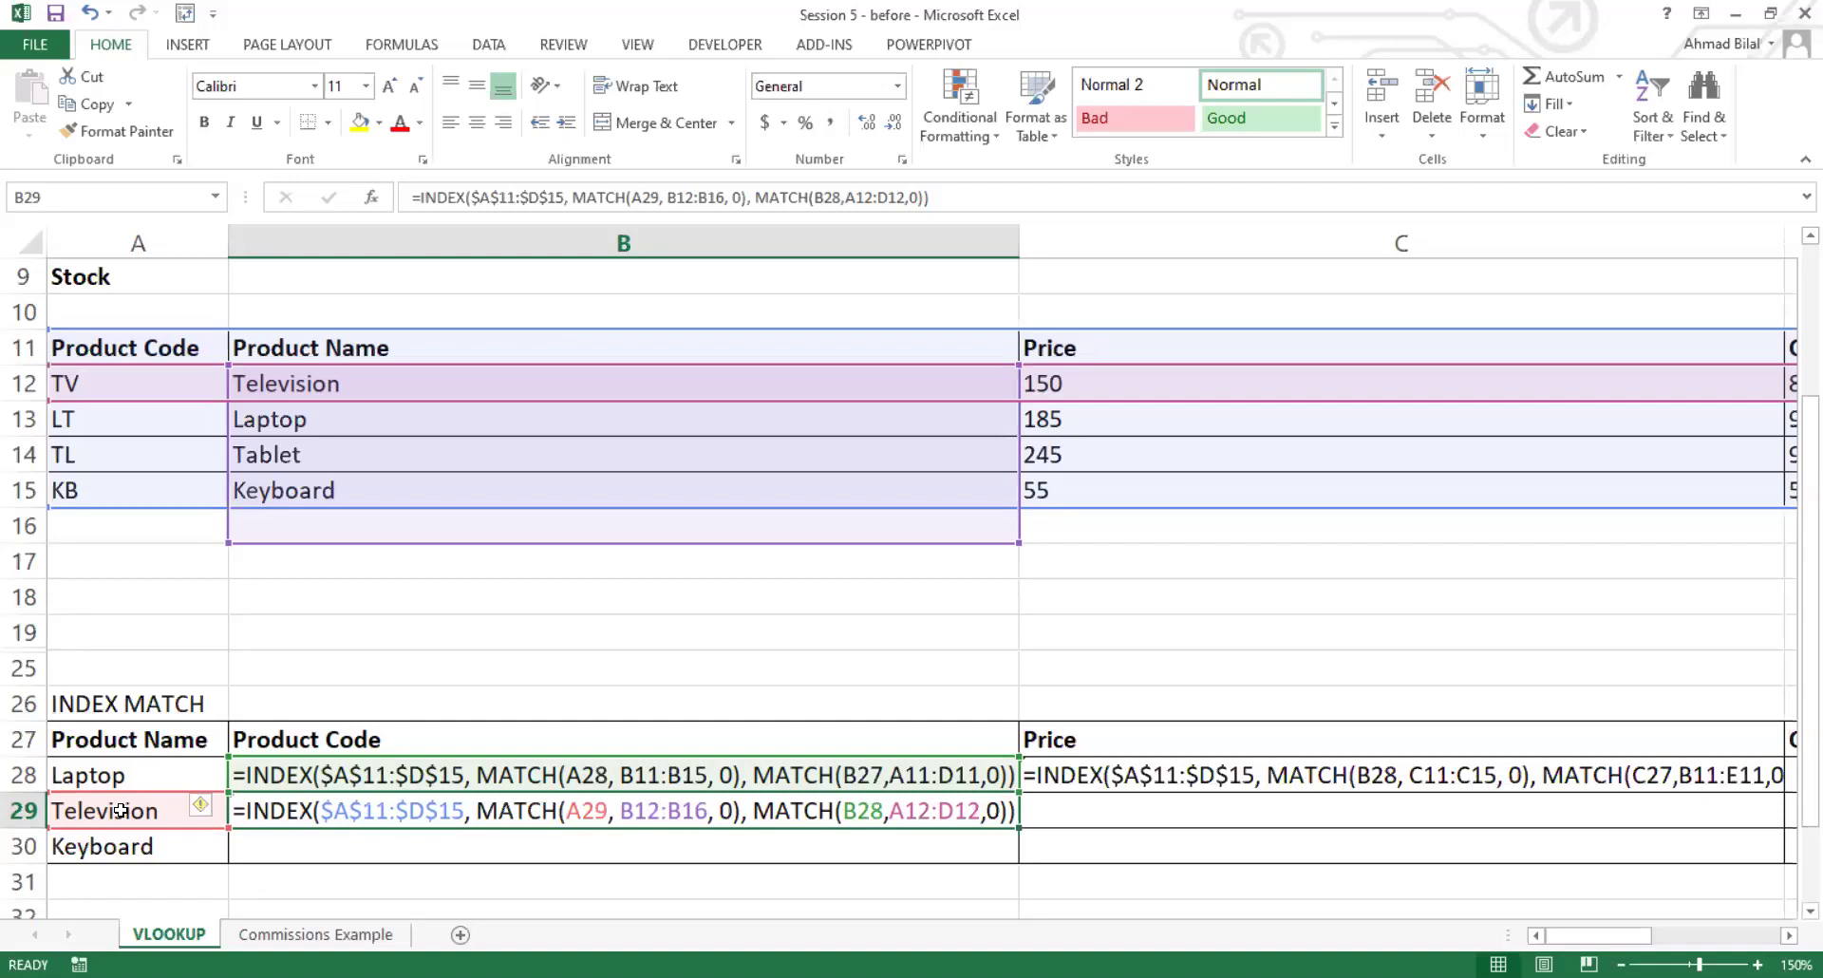
pyautogui.click(473, 771)
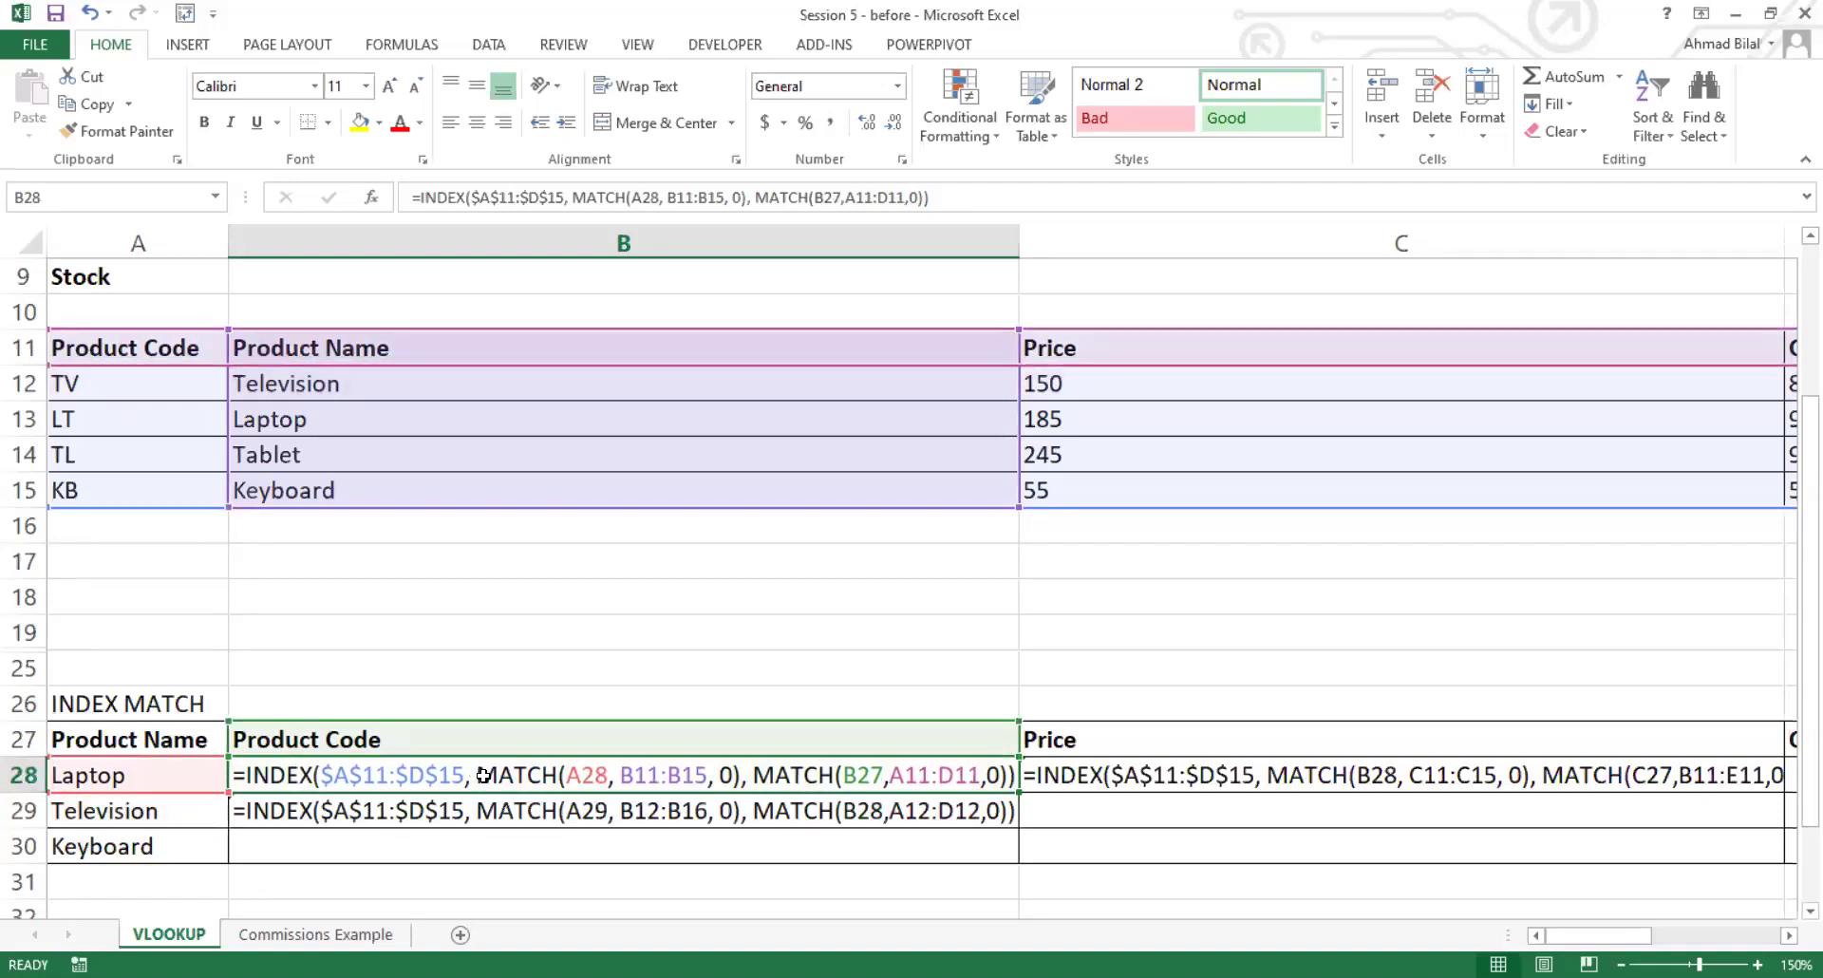
pyautogui.click(1428, 777)
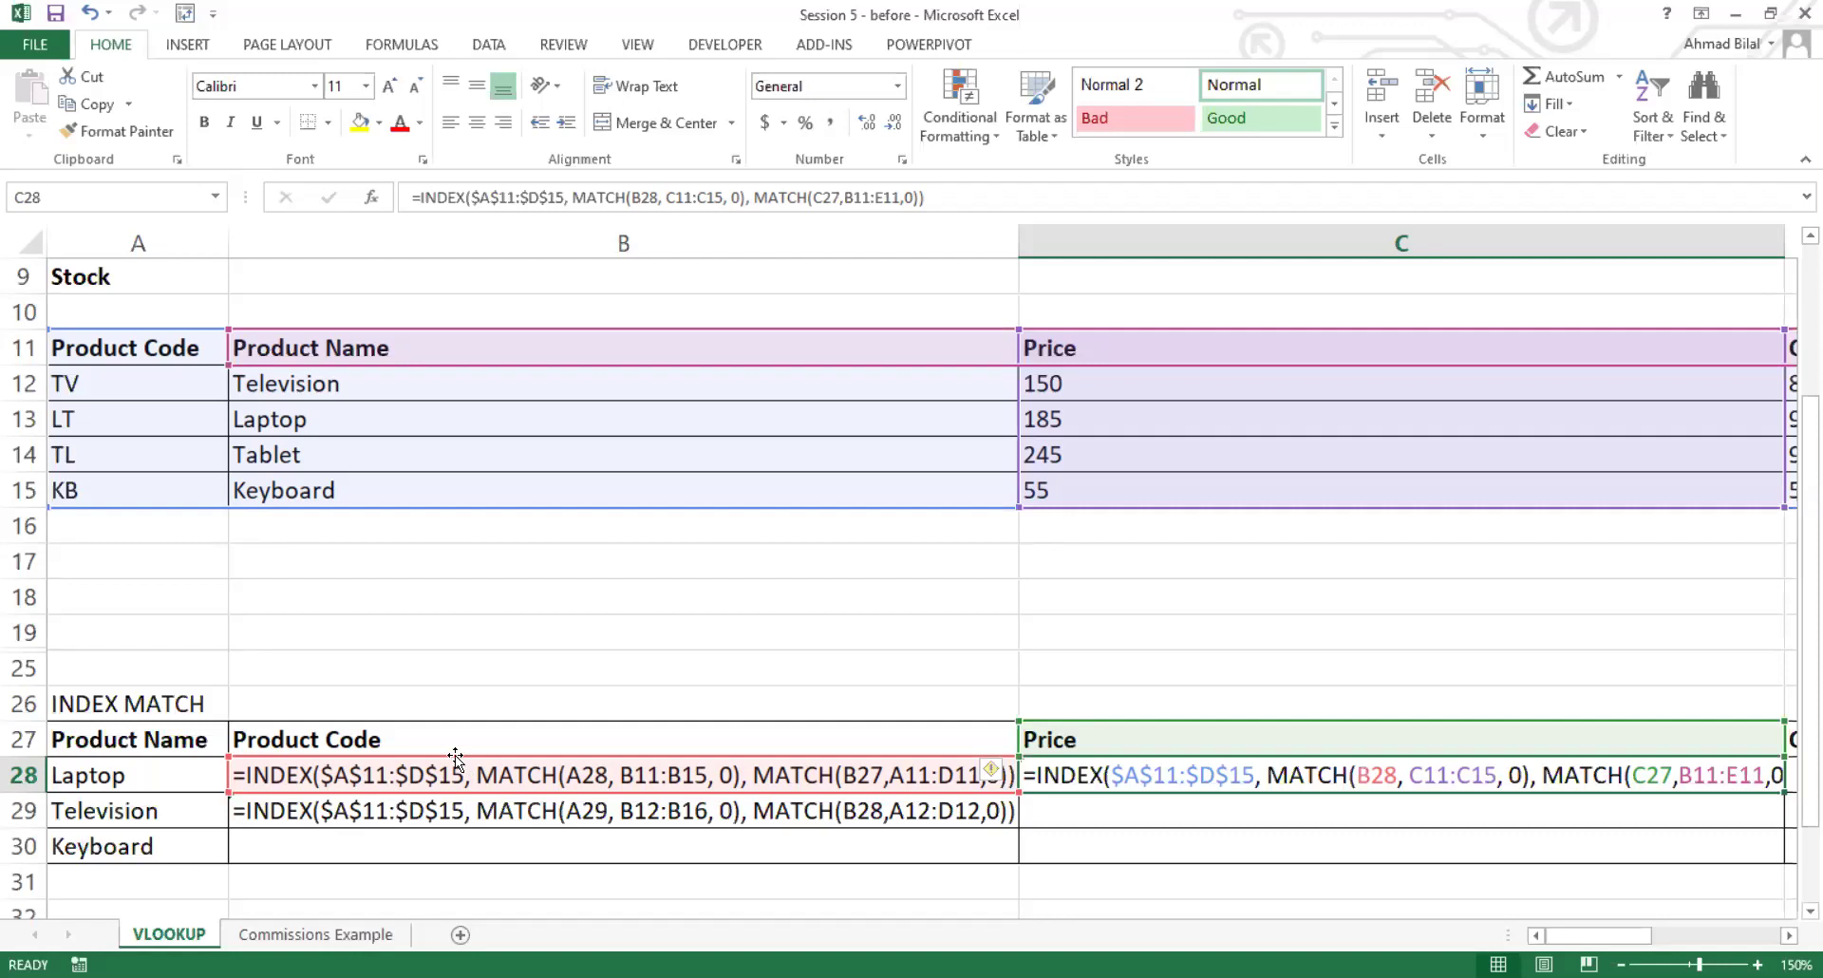
pyautogui.click(143, 777)
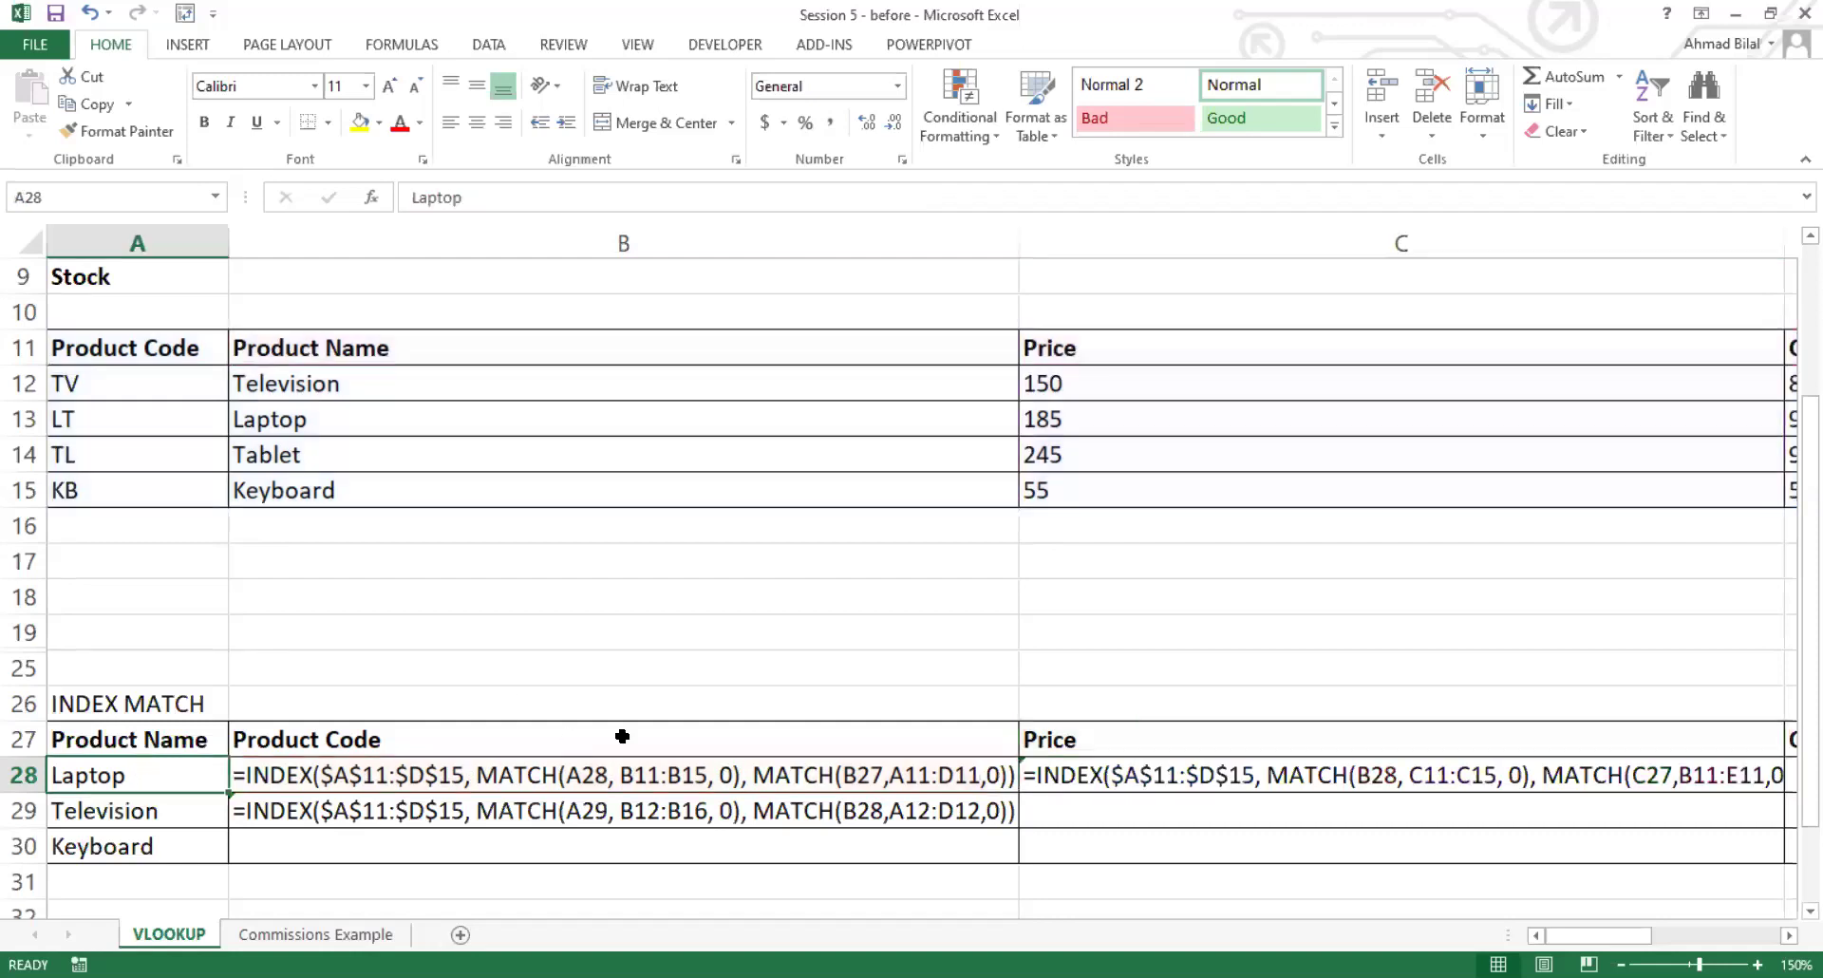
# Step: Change the first MATCH lookup value in B28's formula to the mixed reference $A28
pyautogui.doubleClick(603, 775)
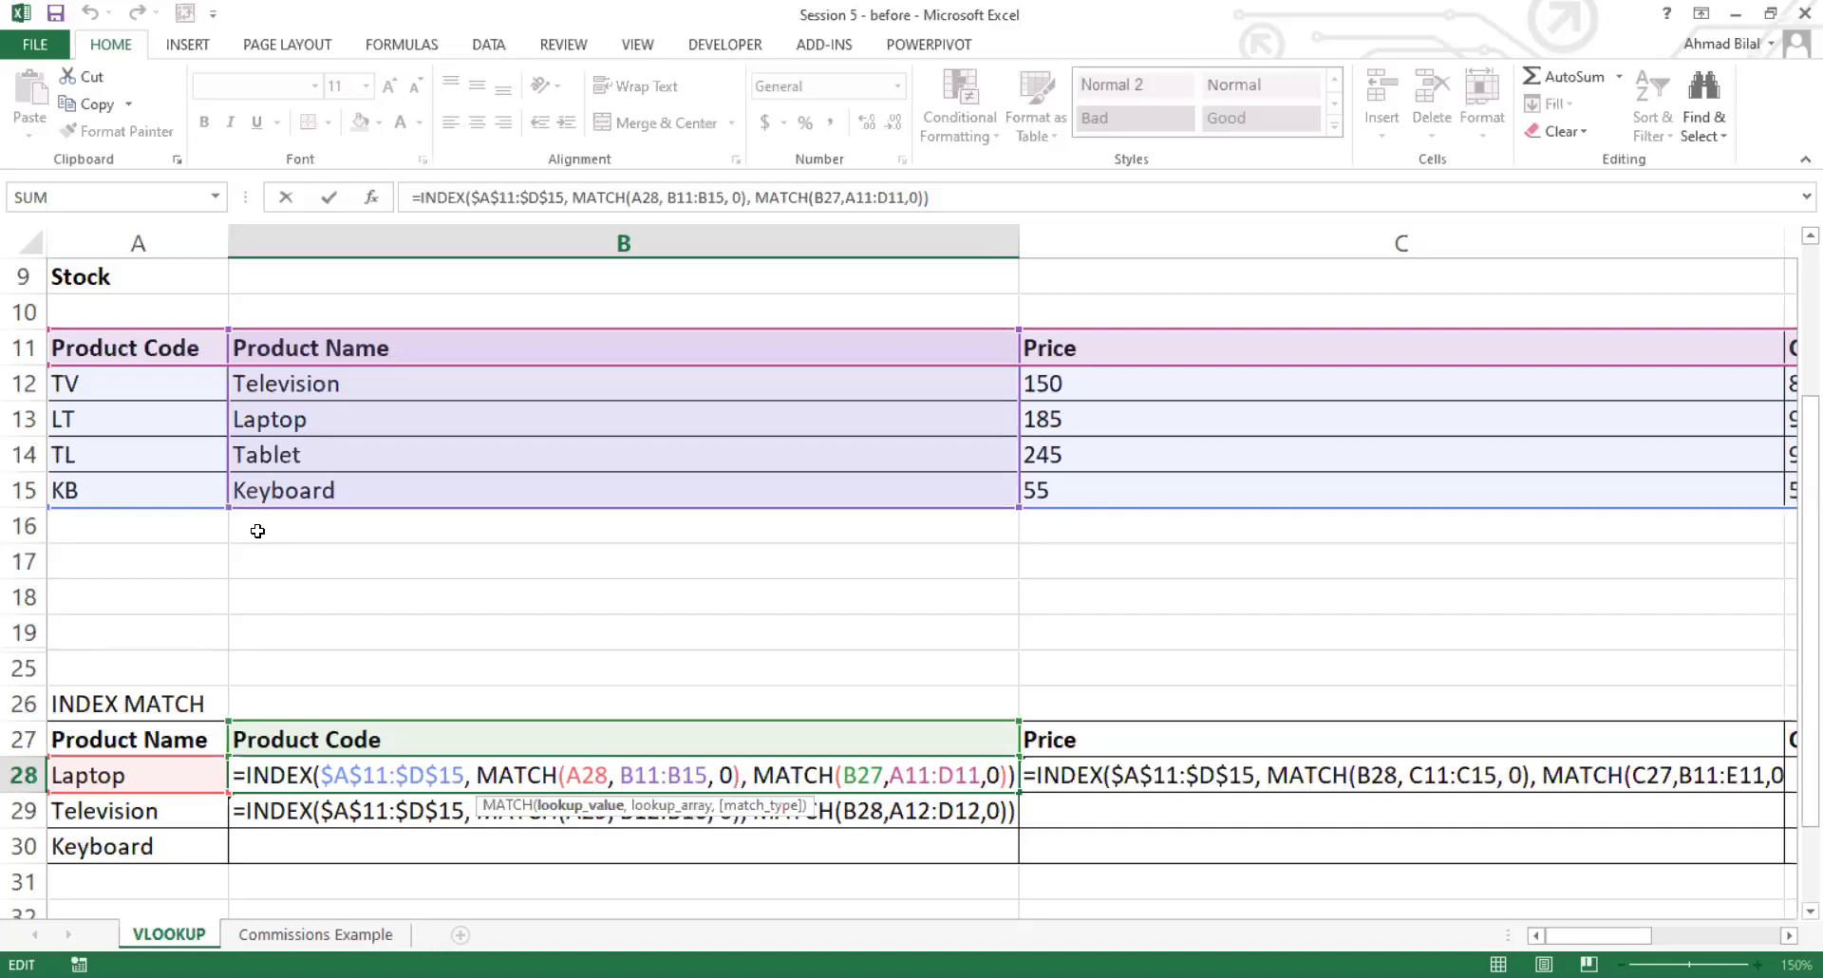
pyautogui.press('Left')
pyautogui.press('F4')
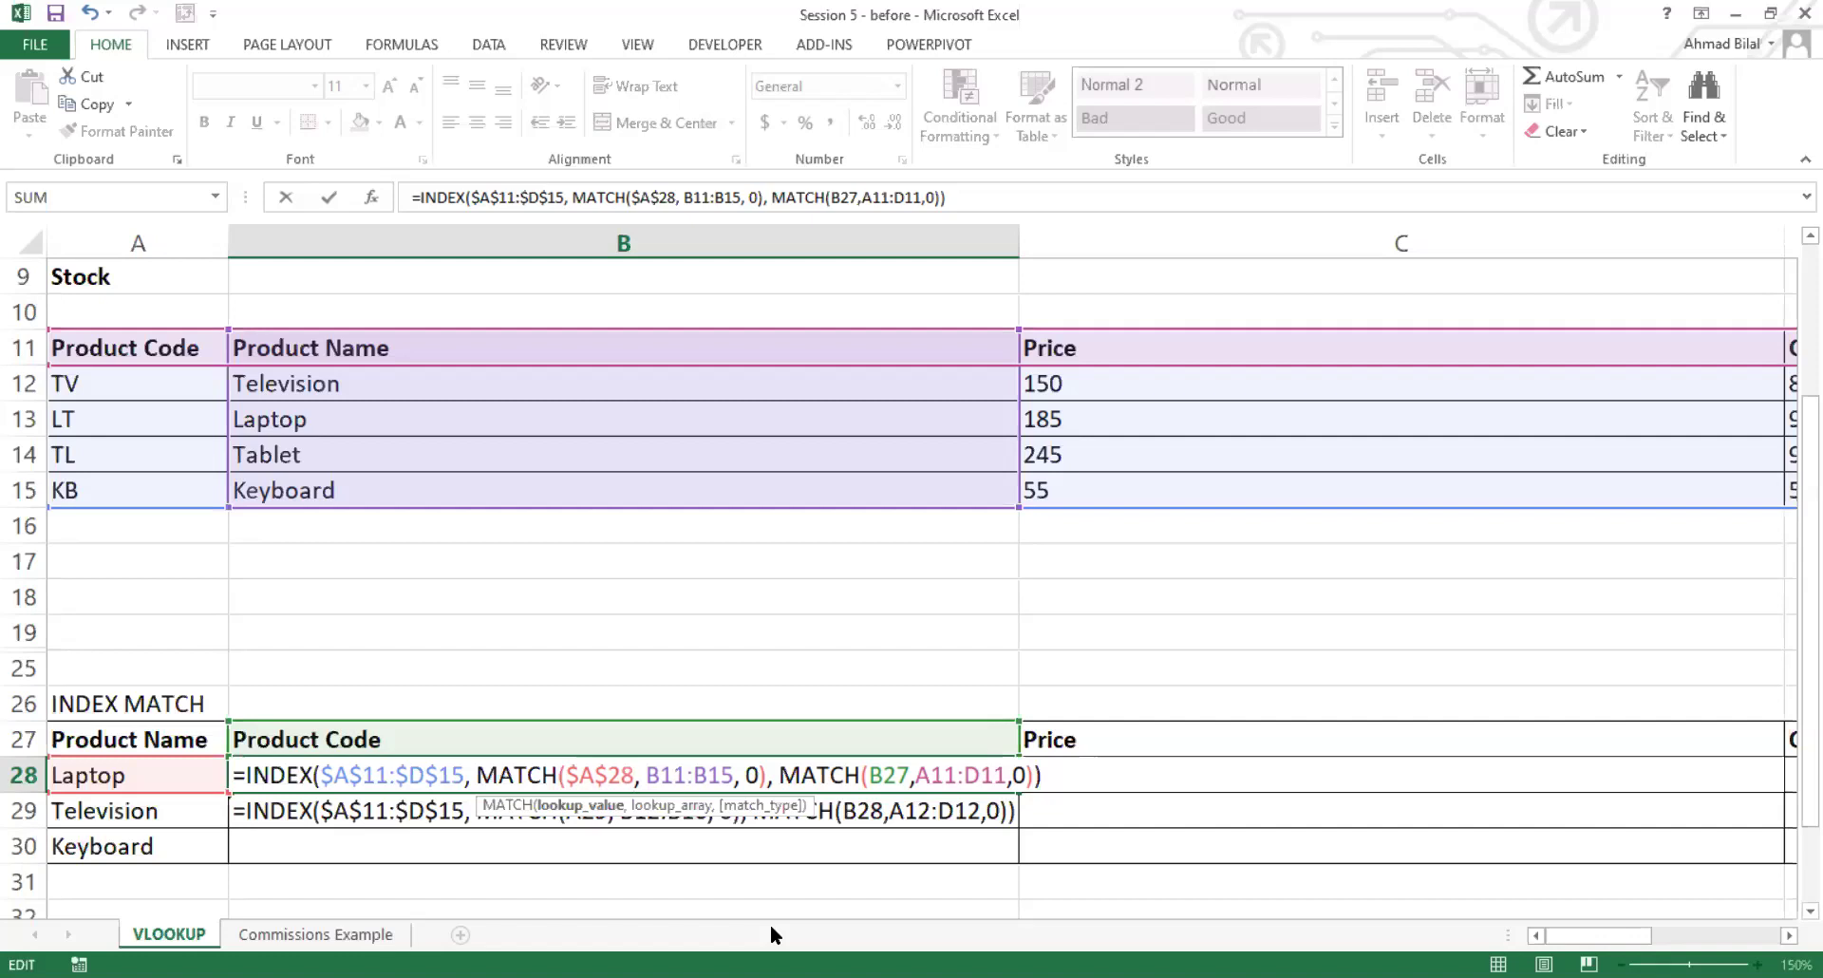
pyautogui.press('F4')
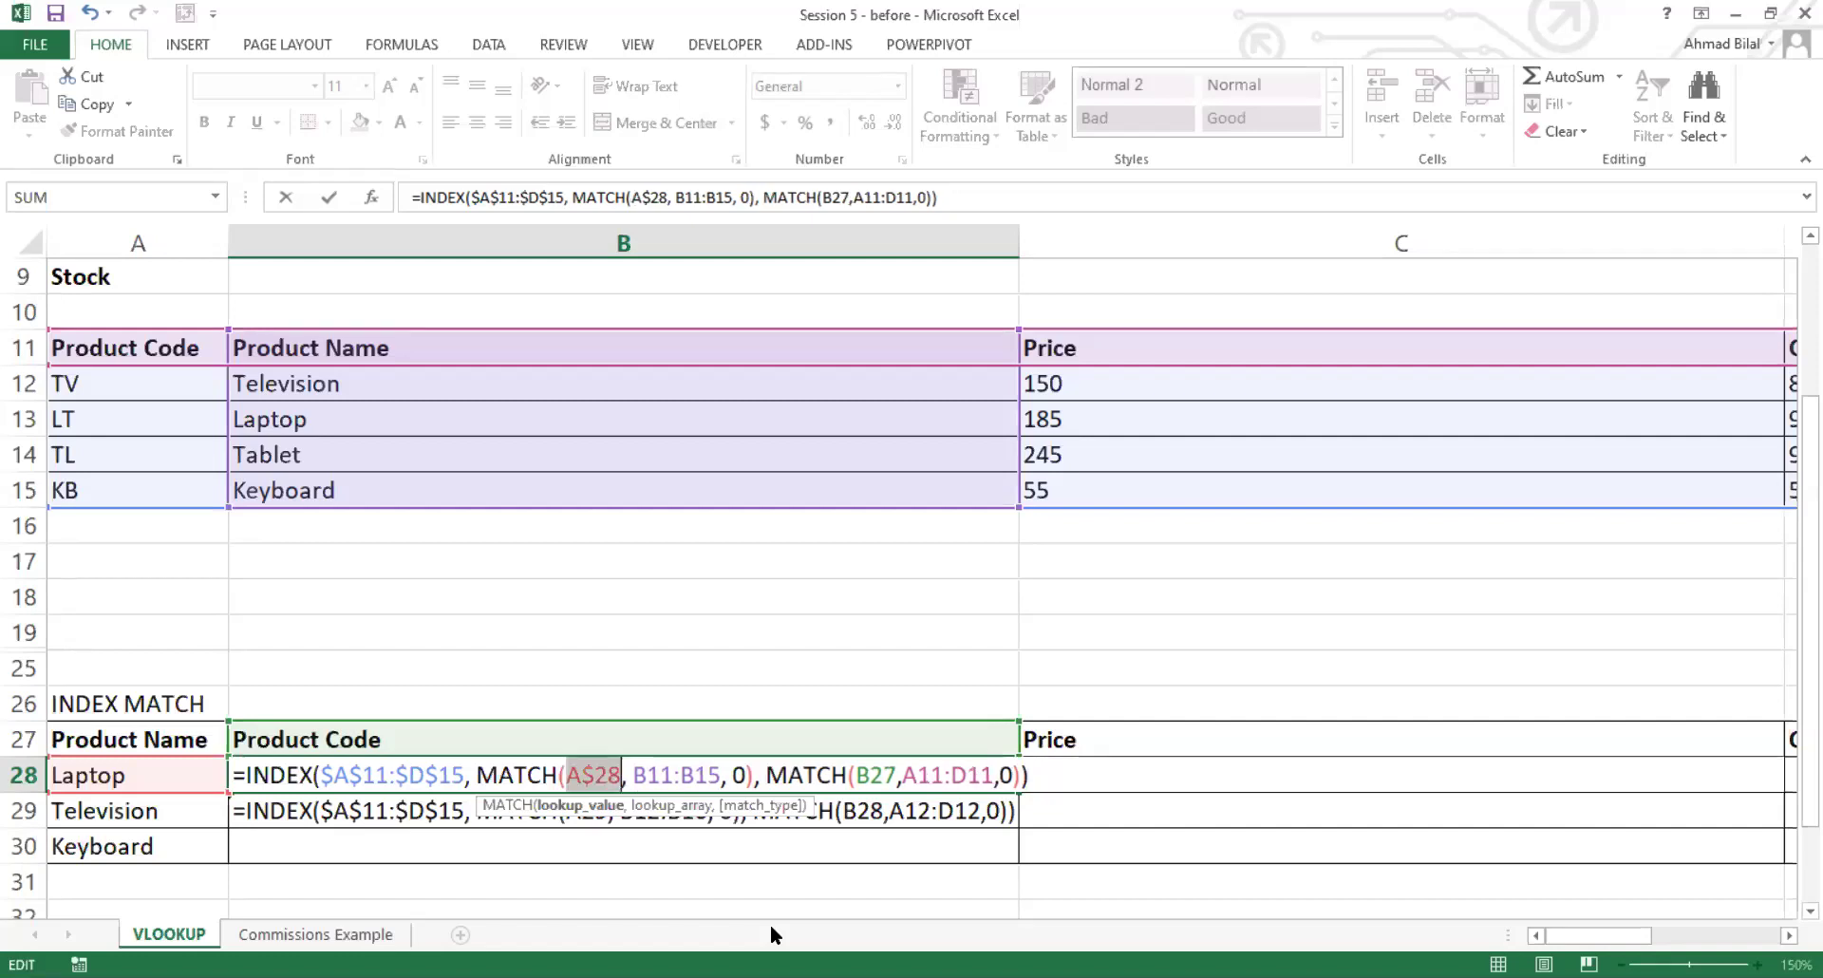
pyautogui.click(595, 774)
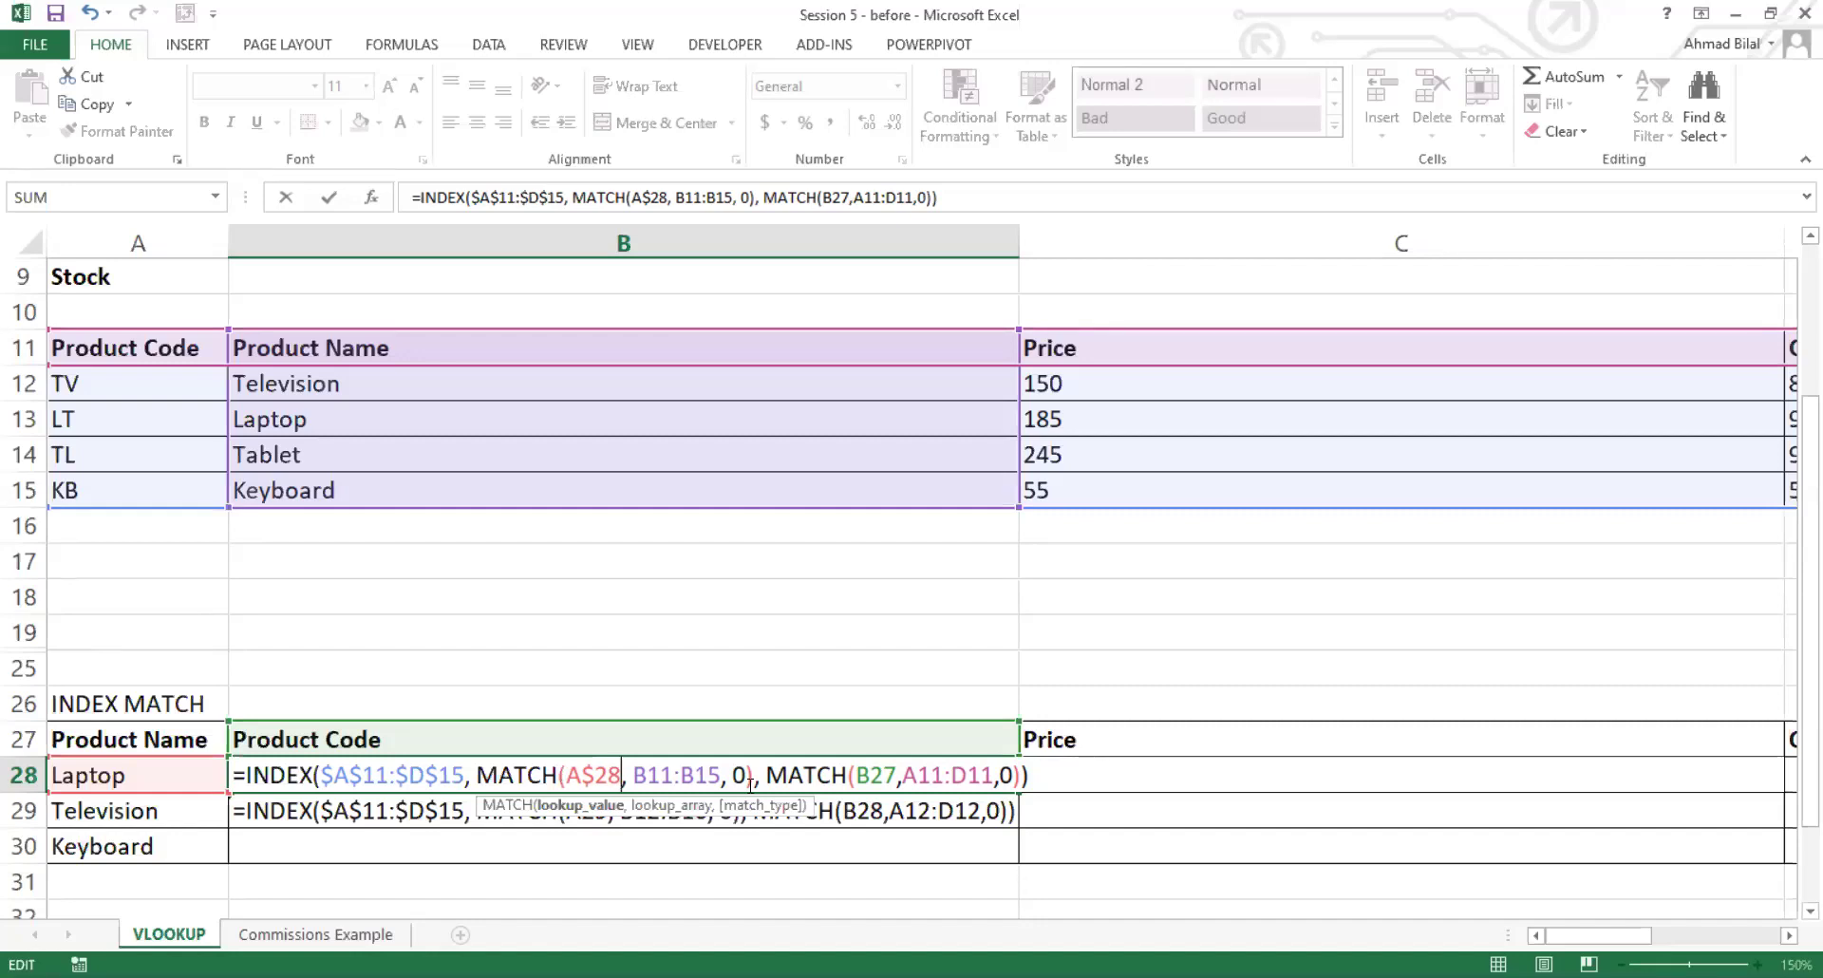
pyautogui.press('F4')
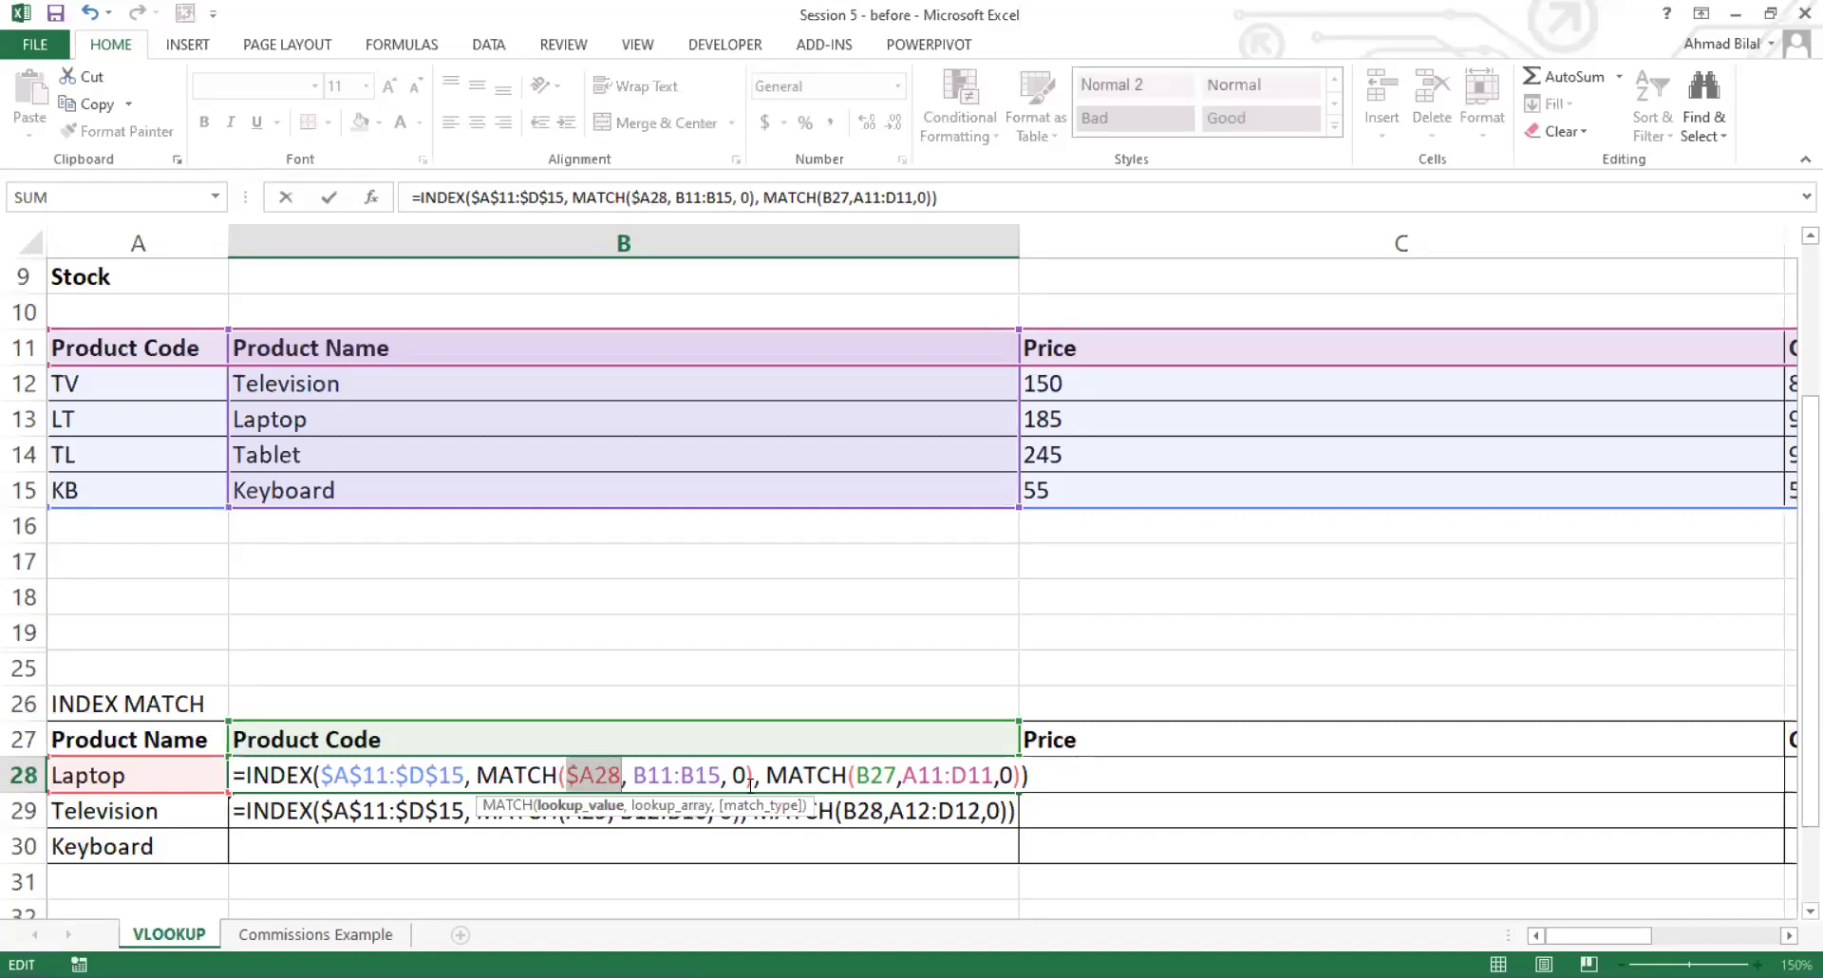
# Step: Cycle the lookup value in B28's first MATCH through its absolute and mixed forms, returning it to relative A28
pyautogui.click(570, 776)
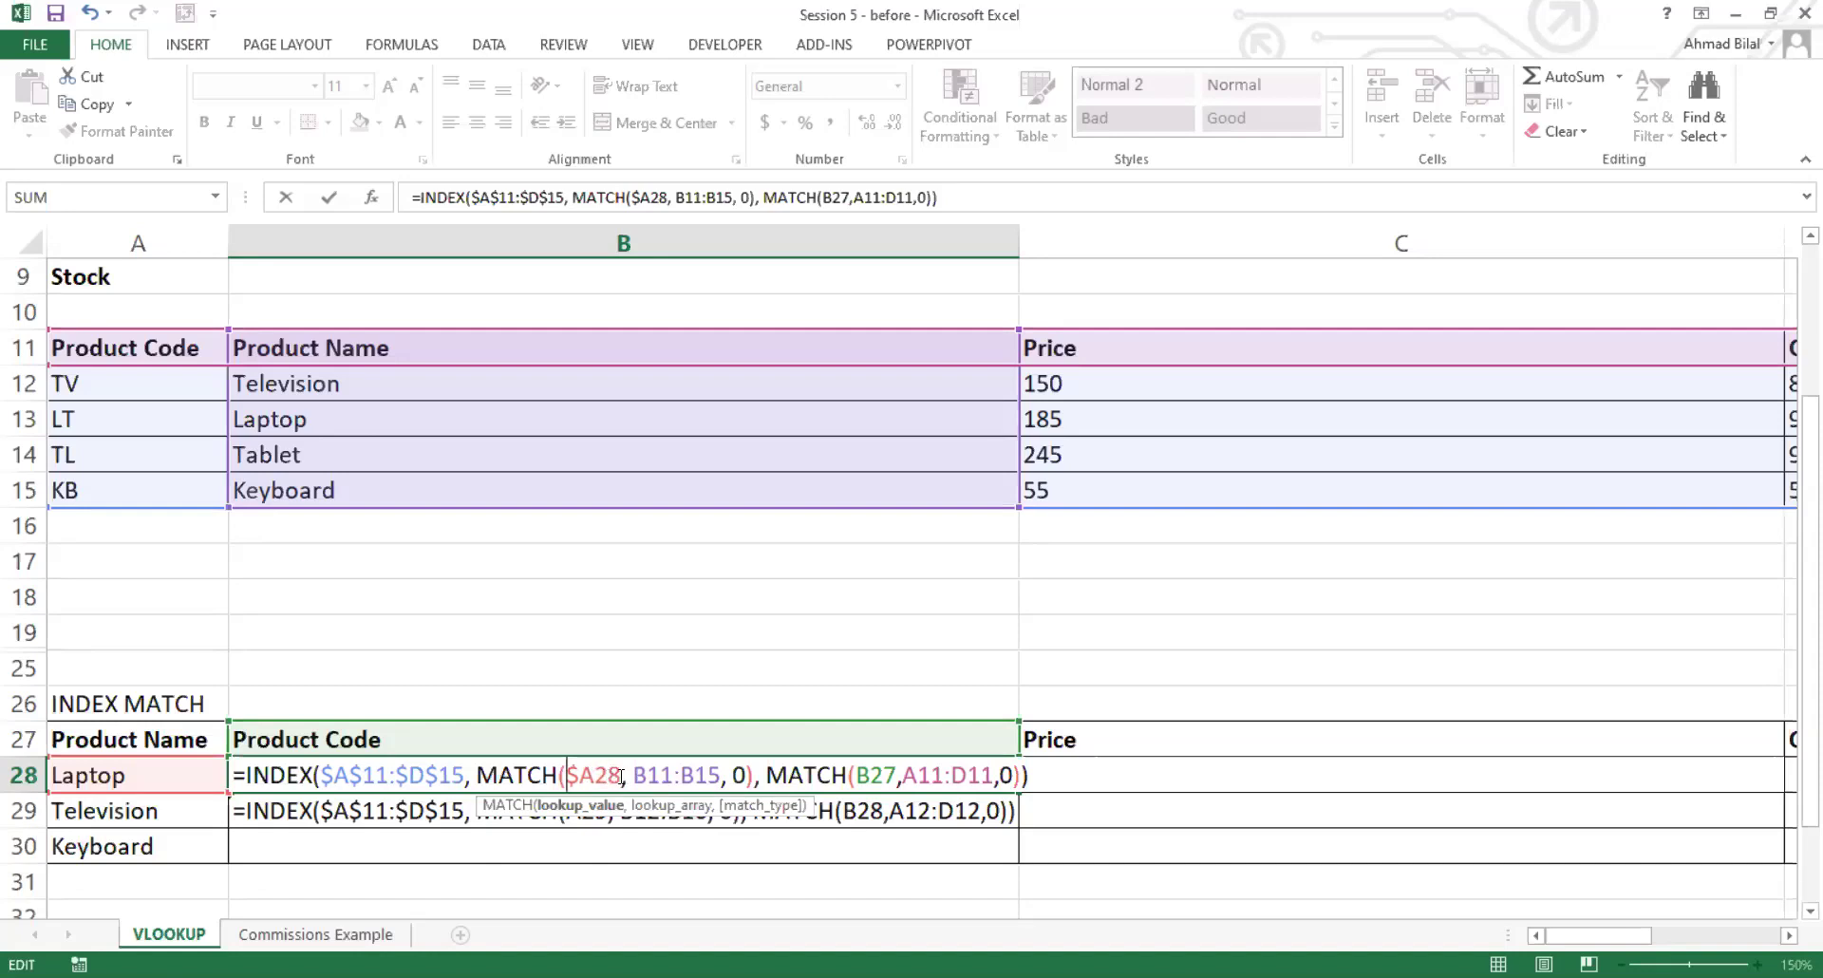
pyautogui.press('F4')
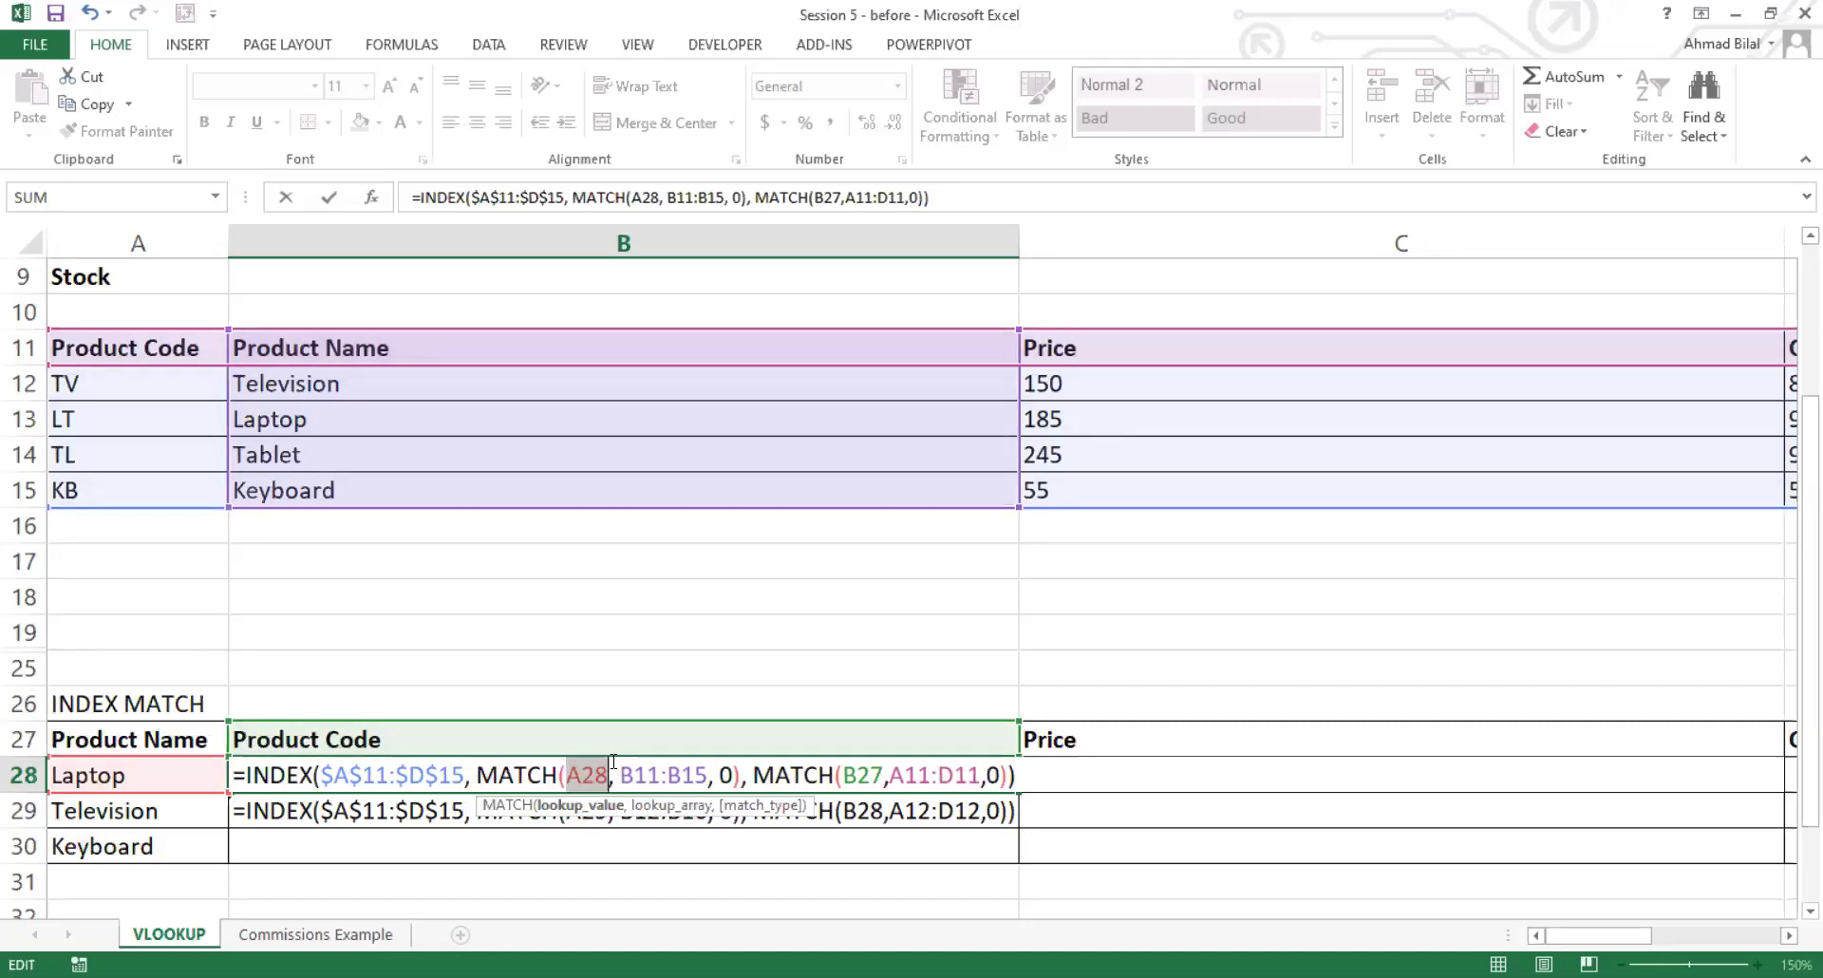
pyautogui.click(609, 775)
pyautogui.press('F4')
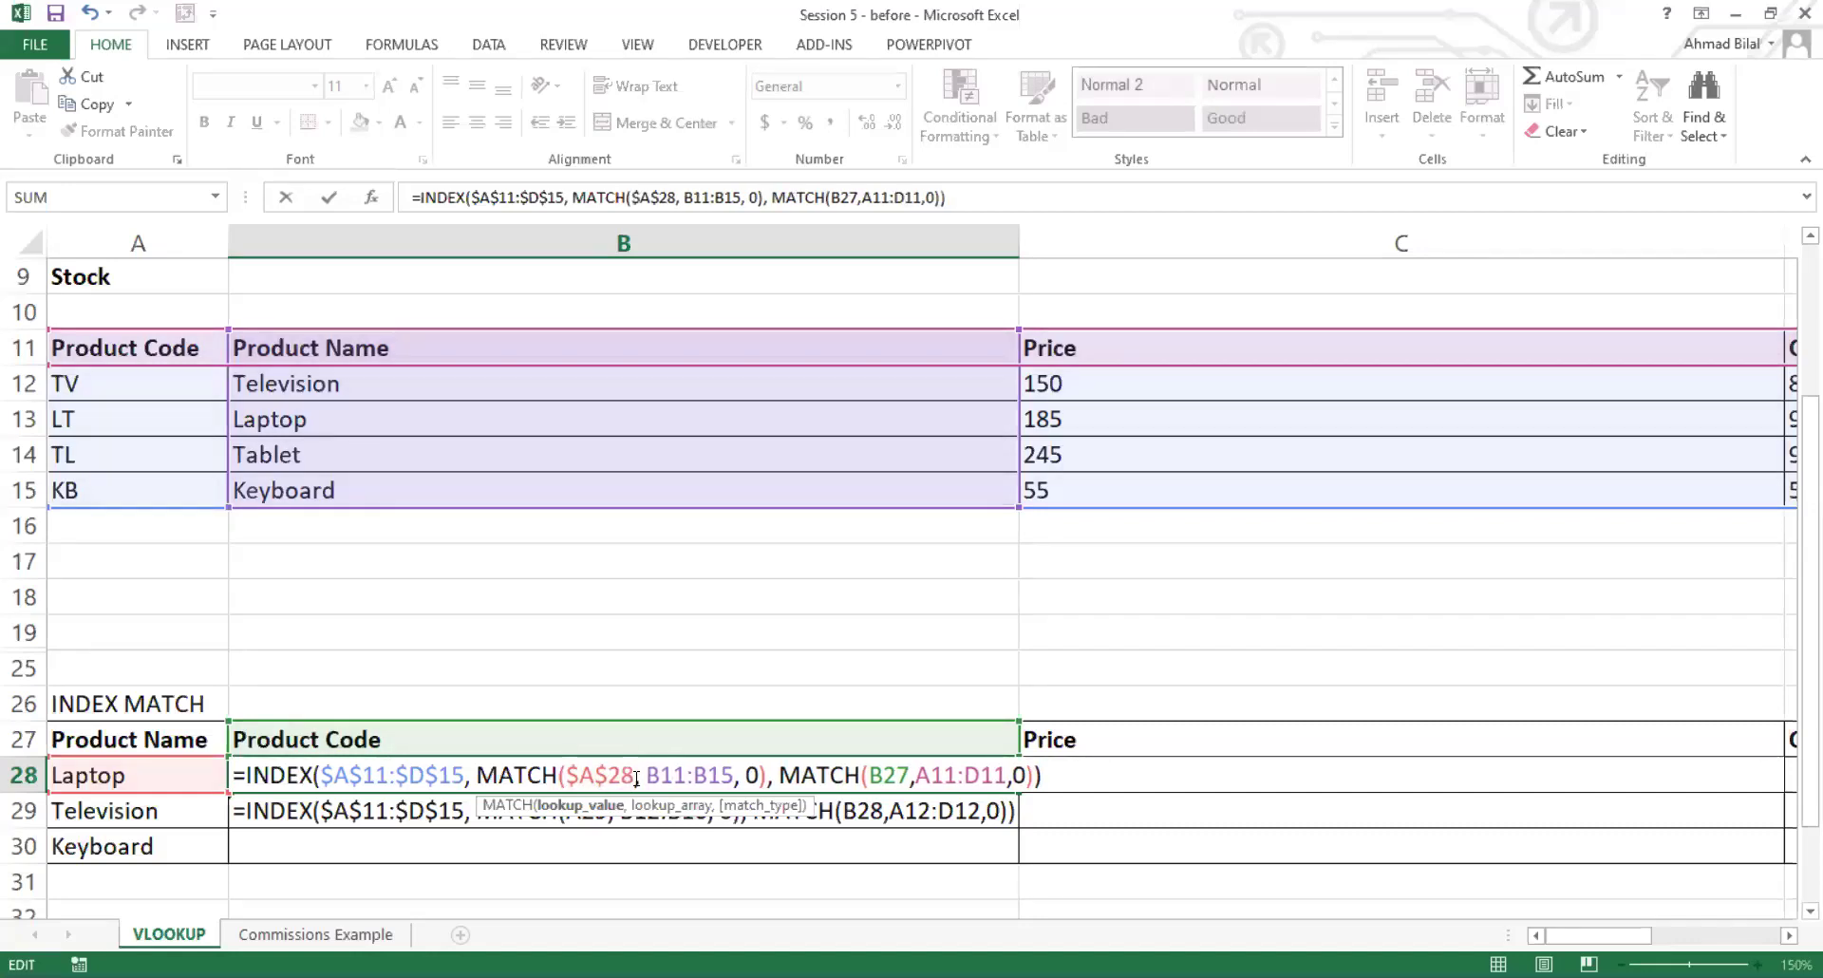
pyautogui.press('F4')
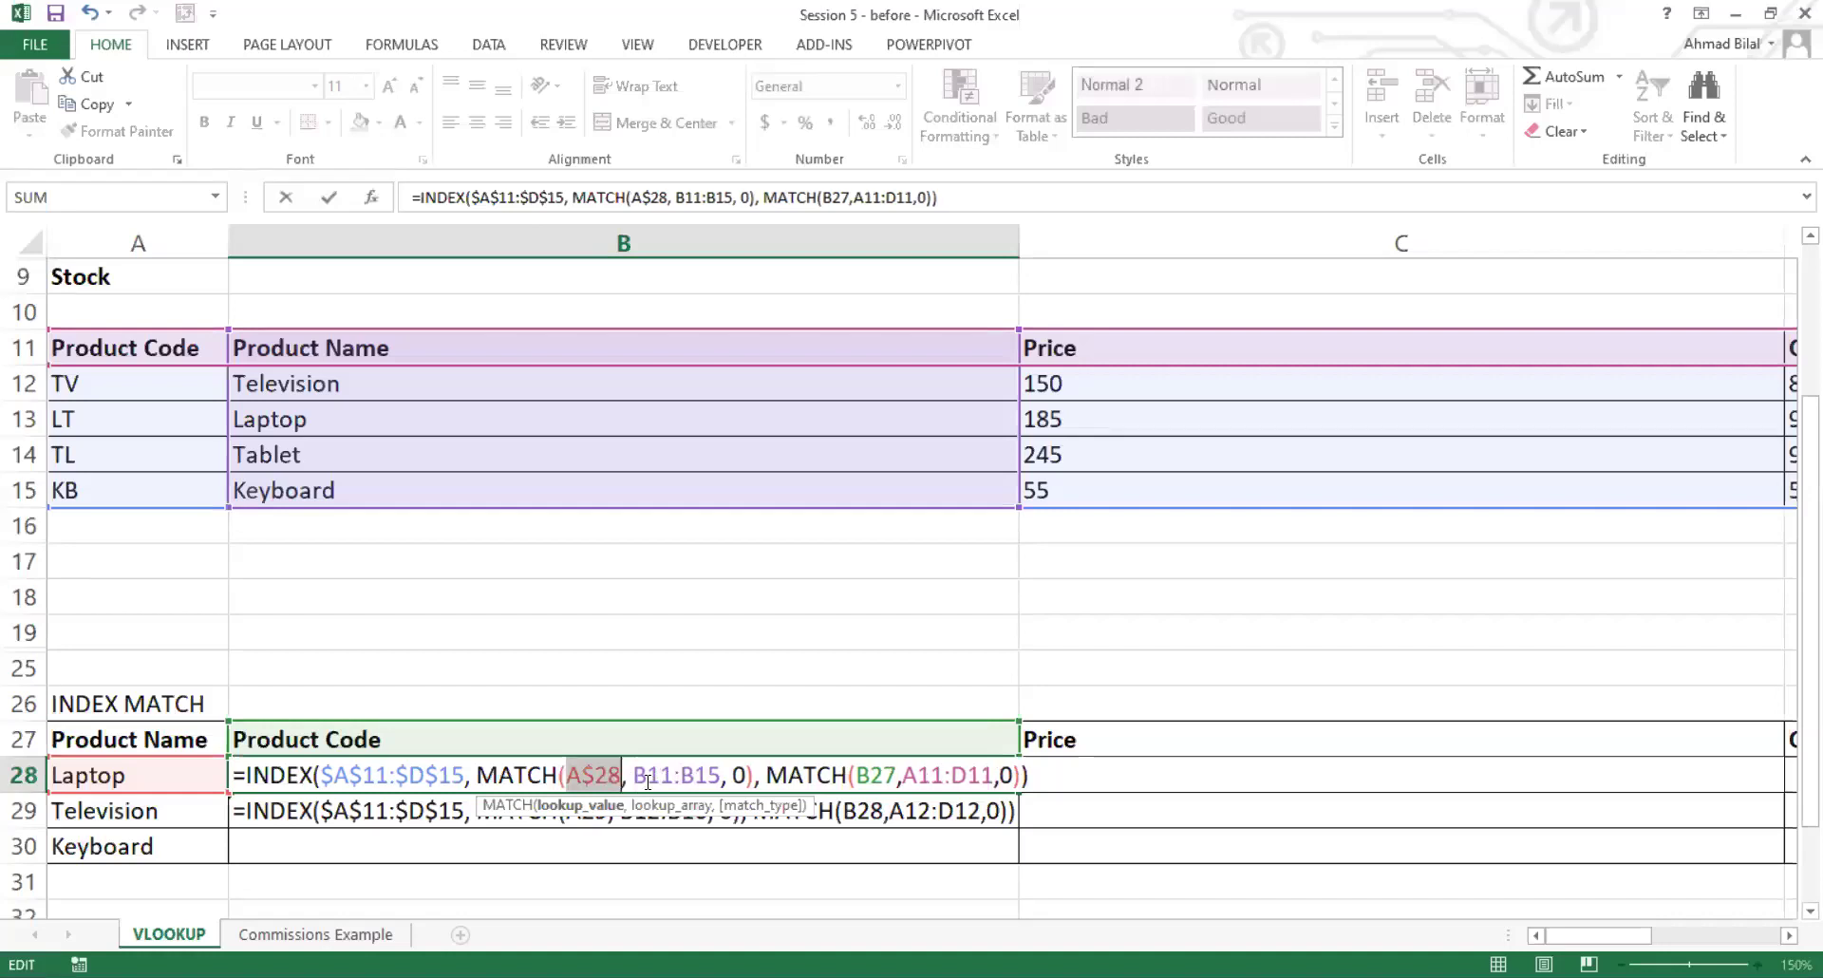
pyautogui.press('F4')
pyautogui.press('F4')
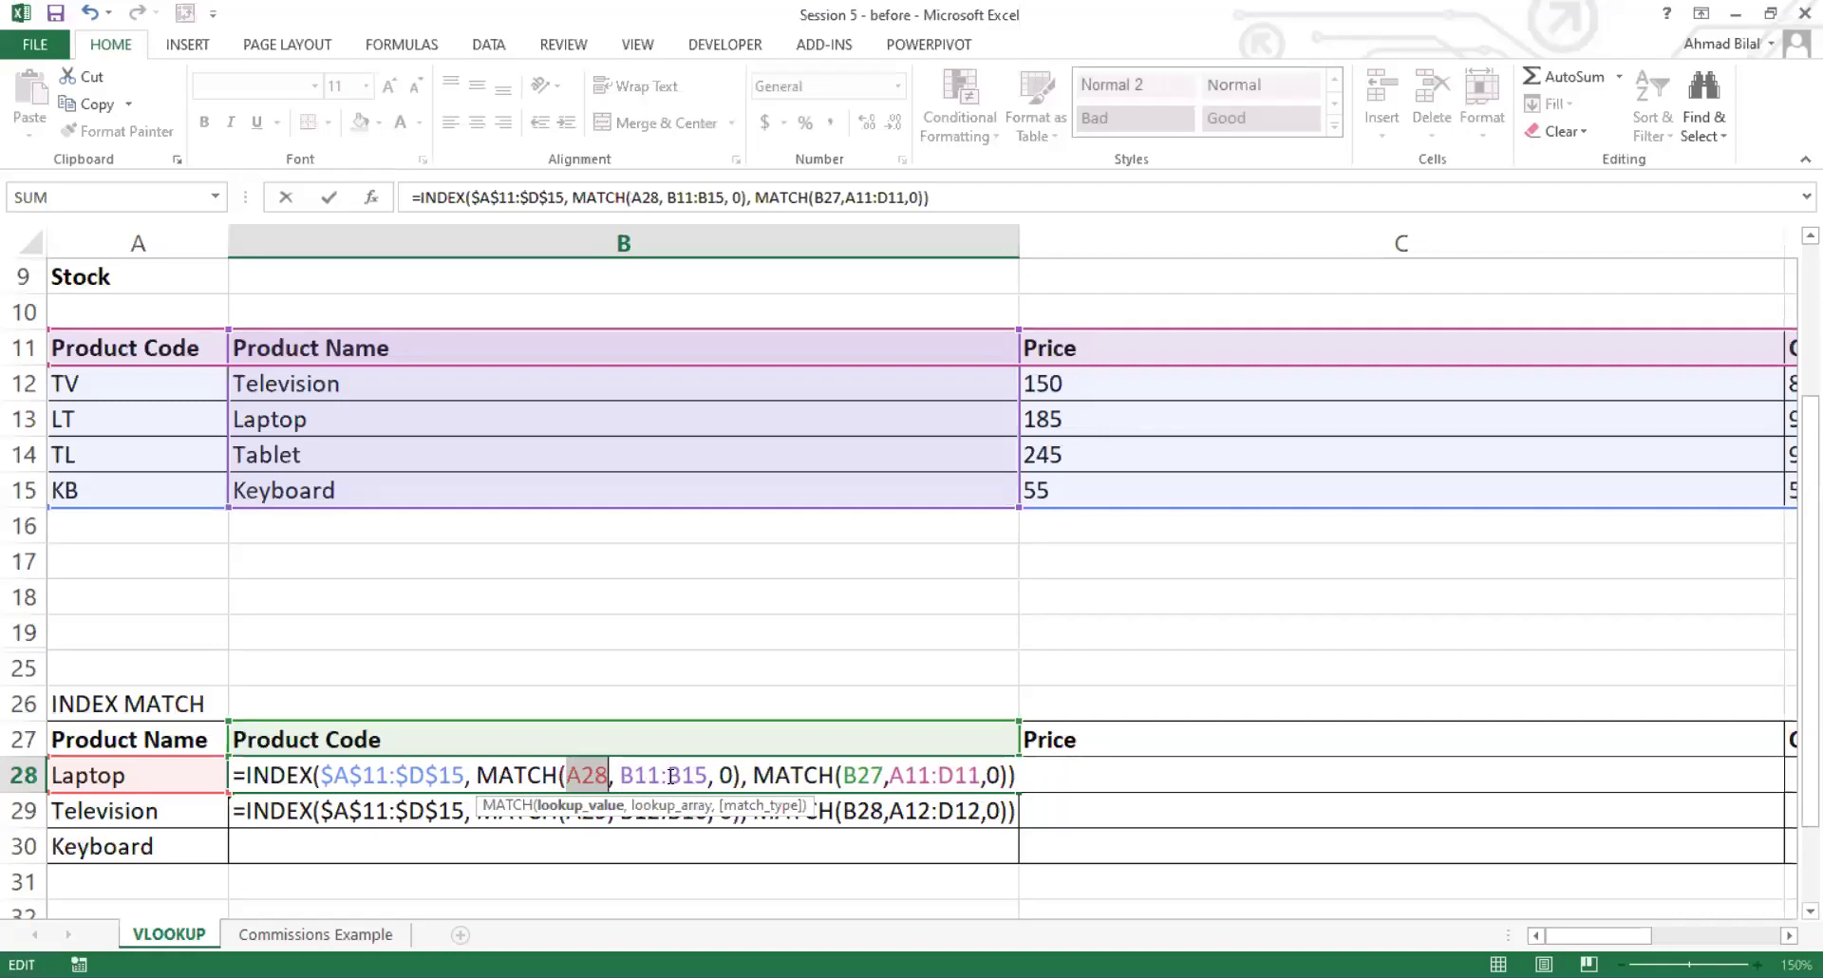
pyautogui.click(621, 769)
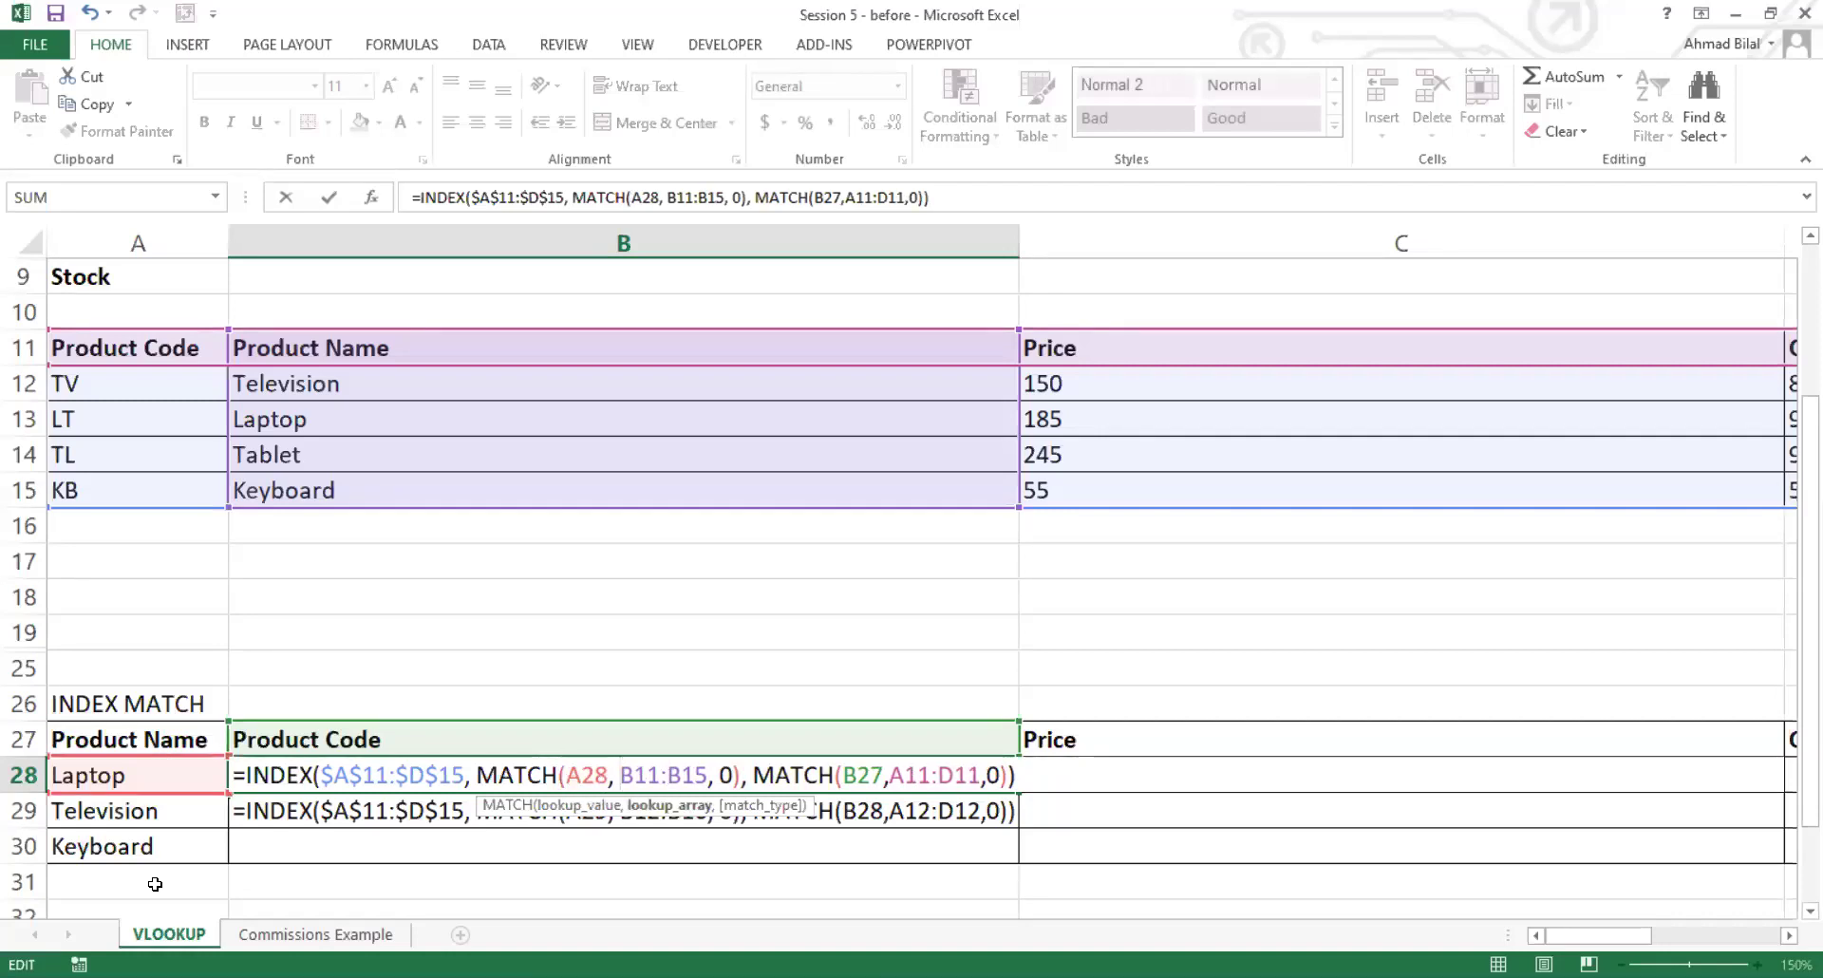
# Step: Lock only the column of the lookup value as $A28 in B28's first MATCH and enter the formula
pyautogui.click(609, 776)
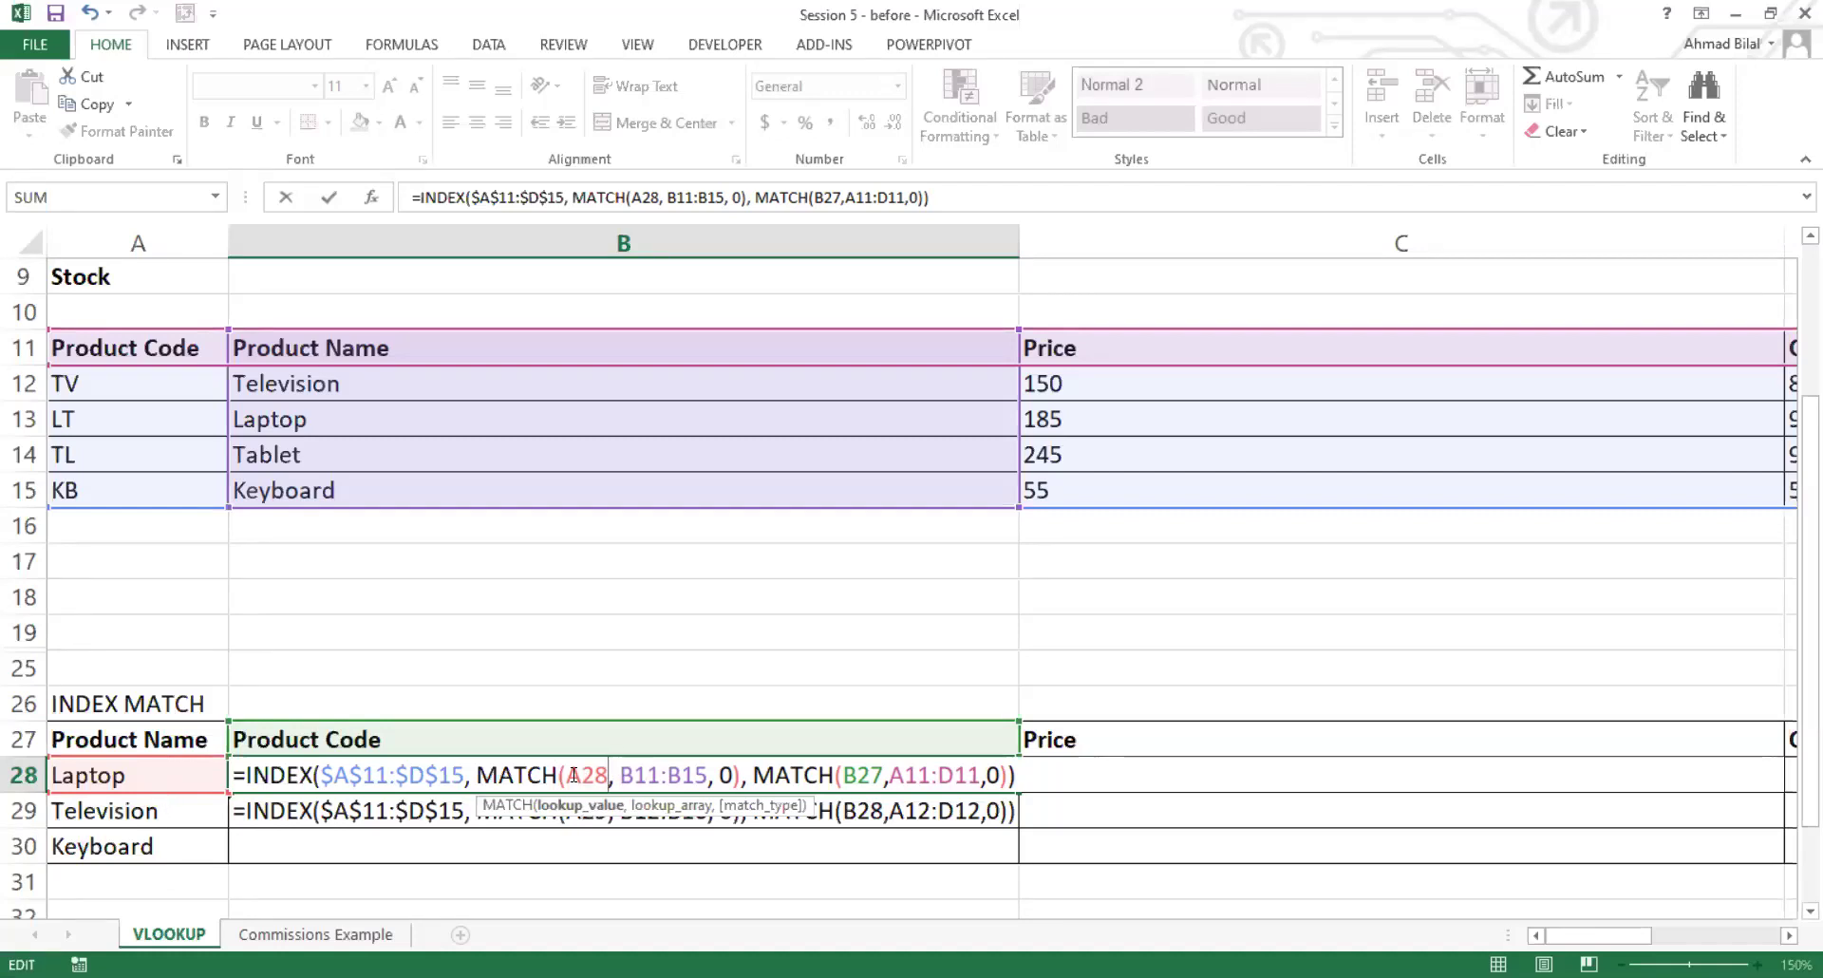
pyautogui.press('F4')
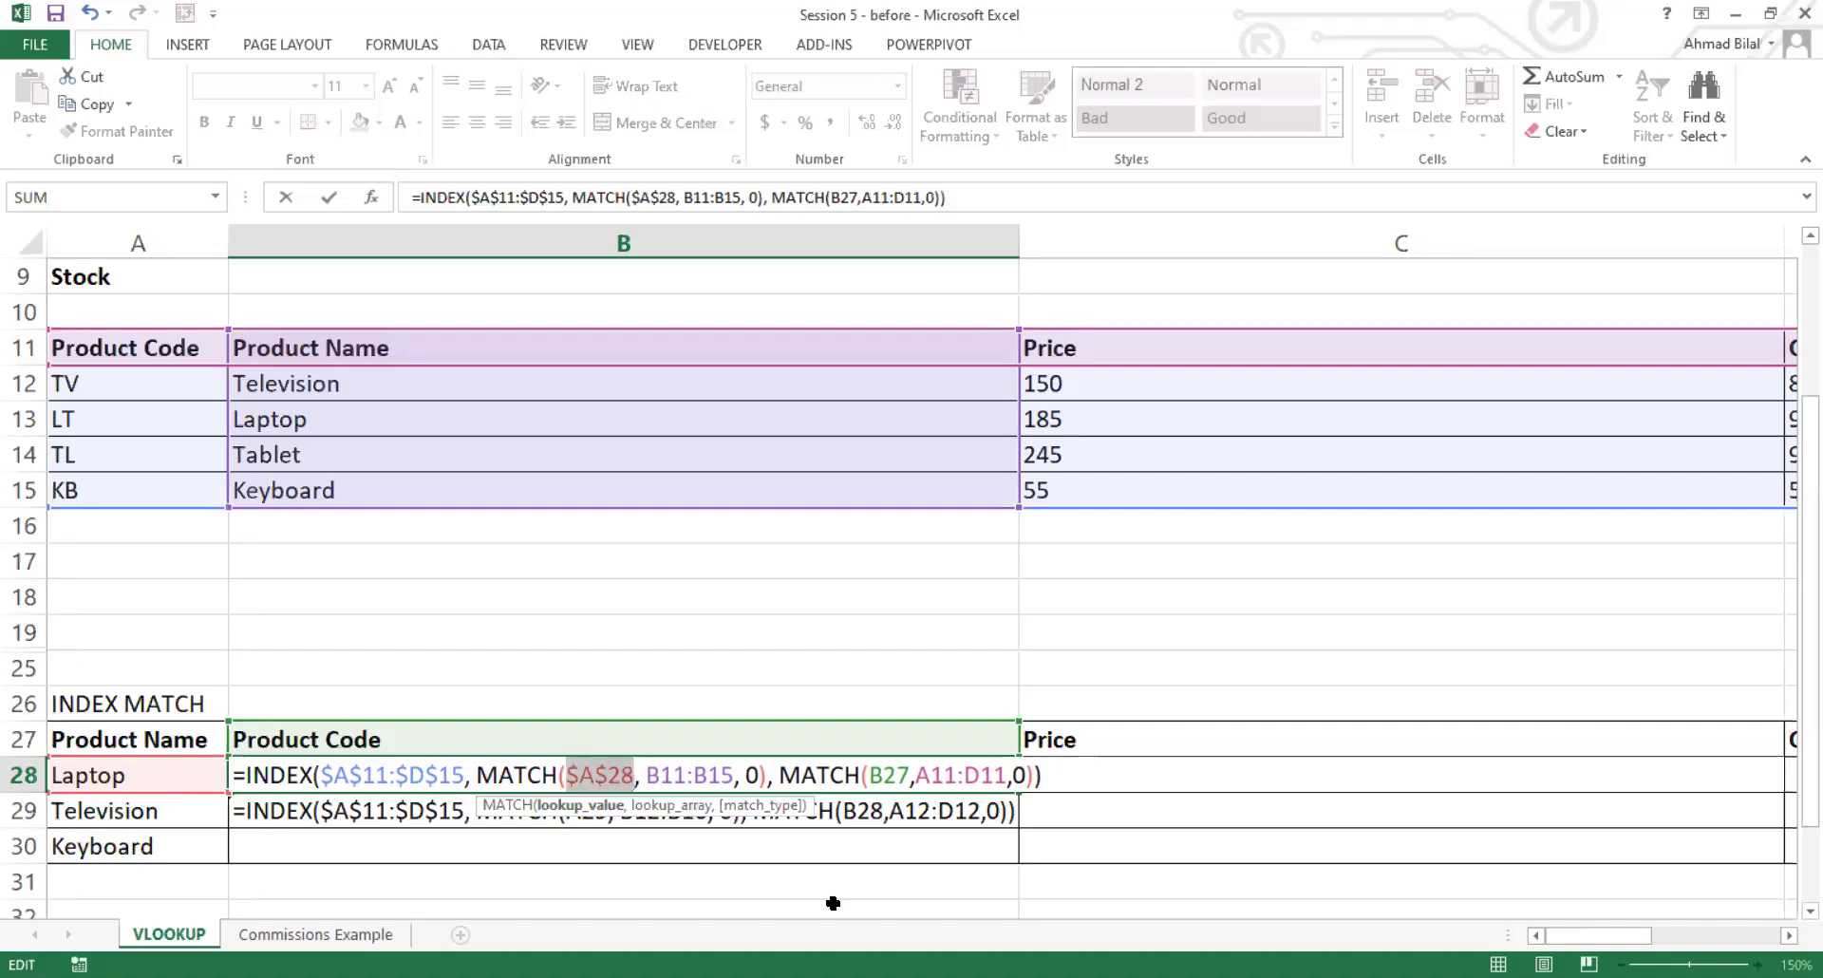
pyautogui.press('F4')
pyautogui.press('F4')
pyautogui.press('Right')
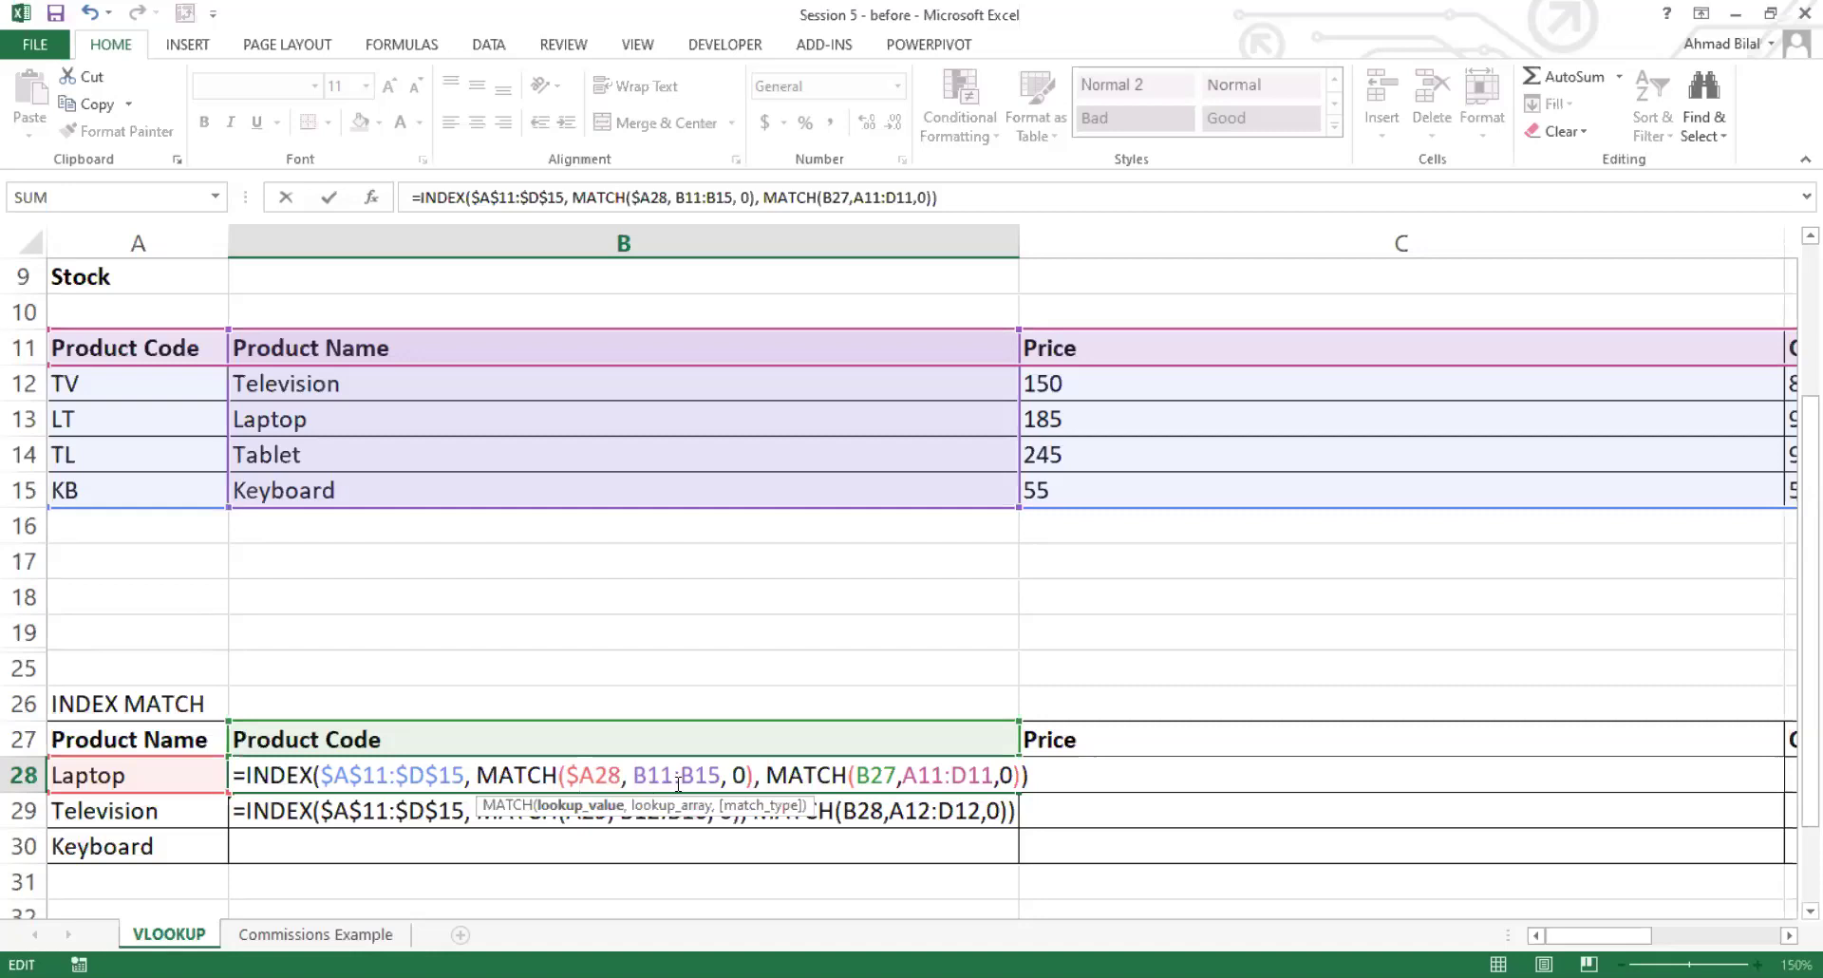
pyautogui.press('Return')
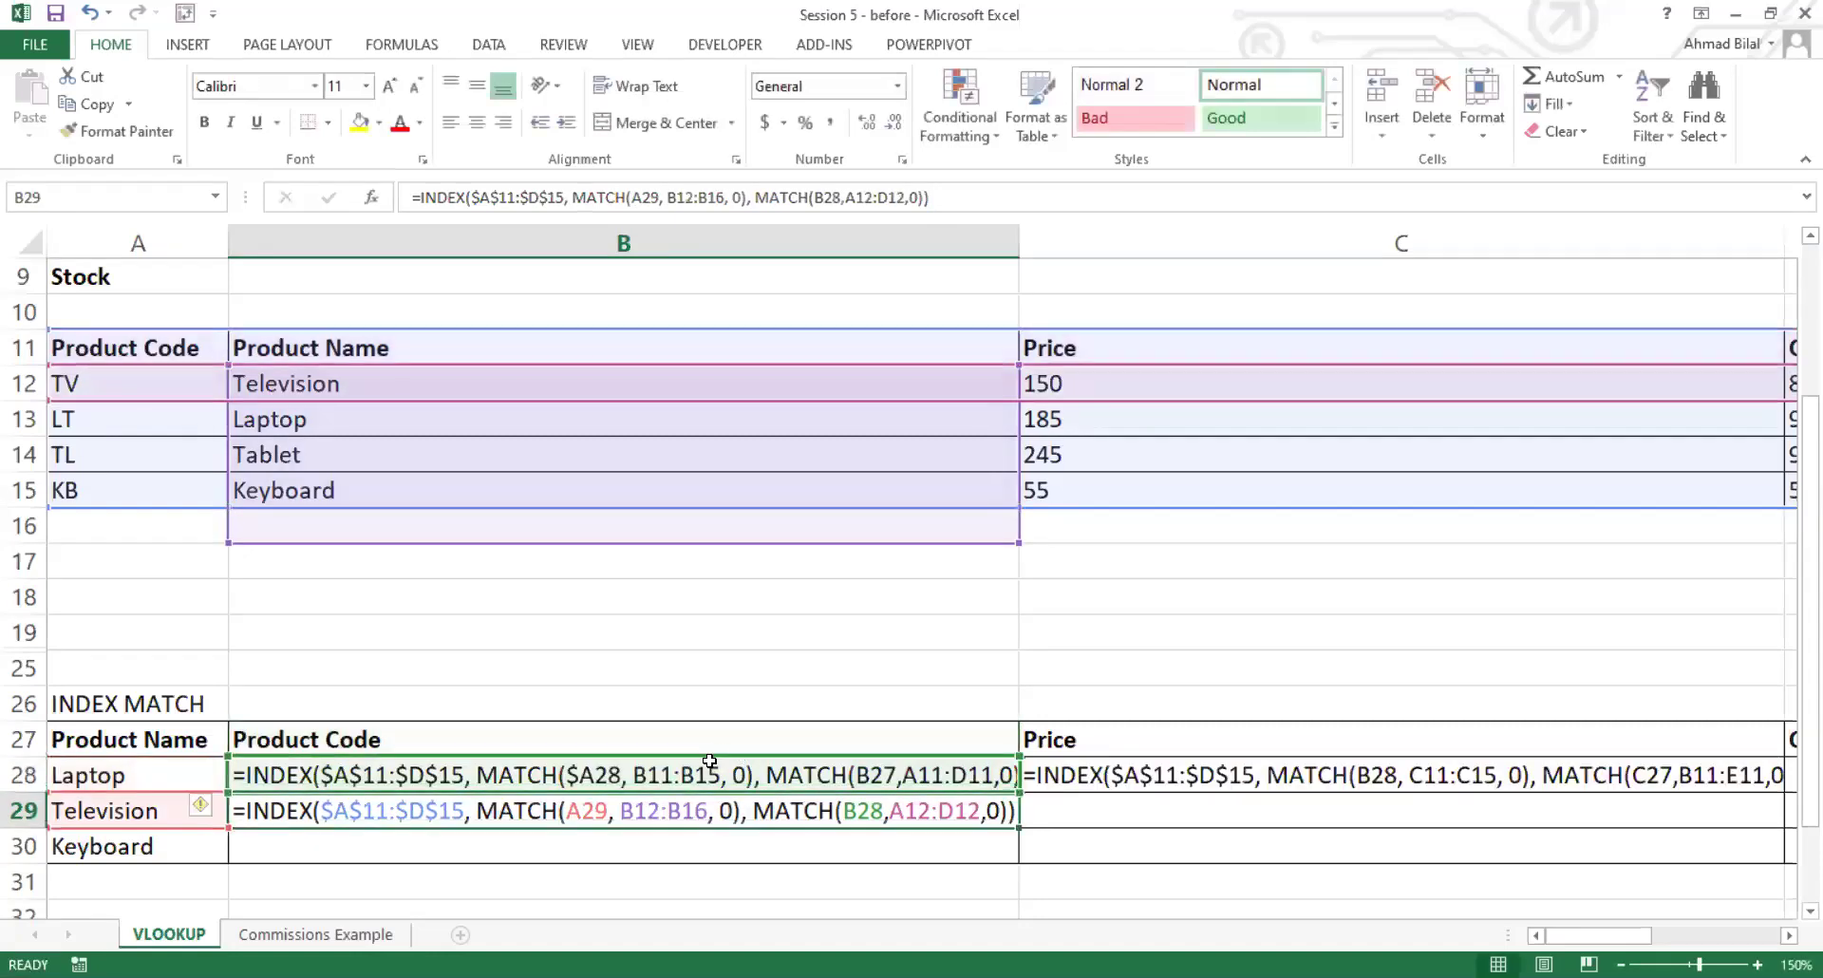
# Step: Autofit column B and fill the revised formula from B28 across to C28
pyautogui.click(709, 760)
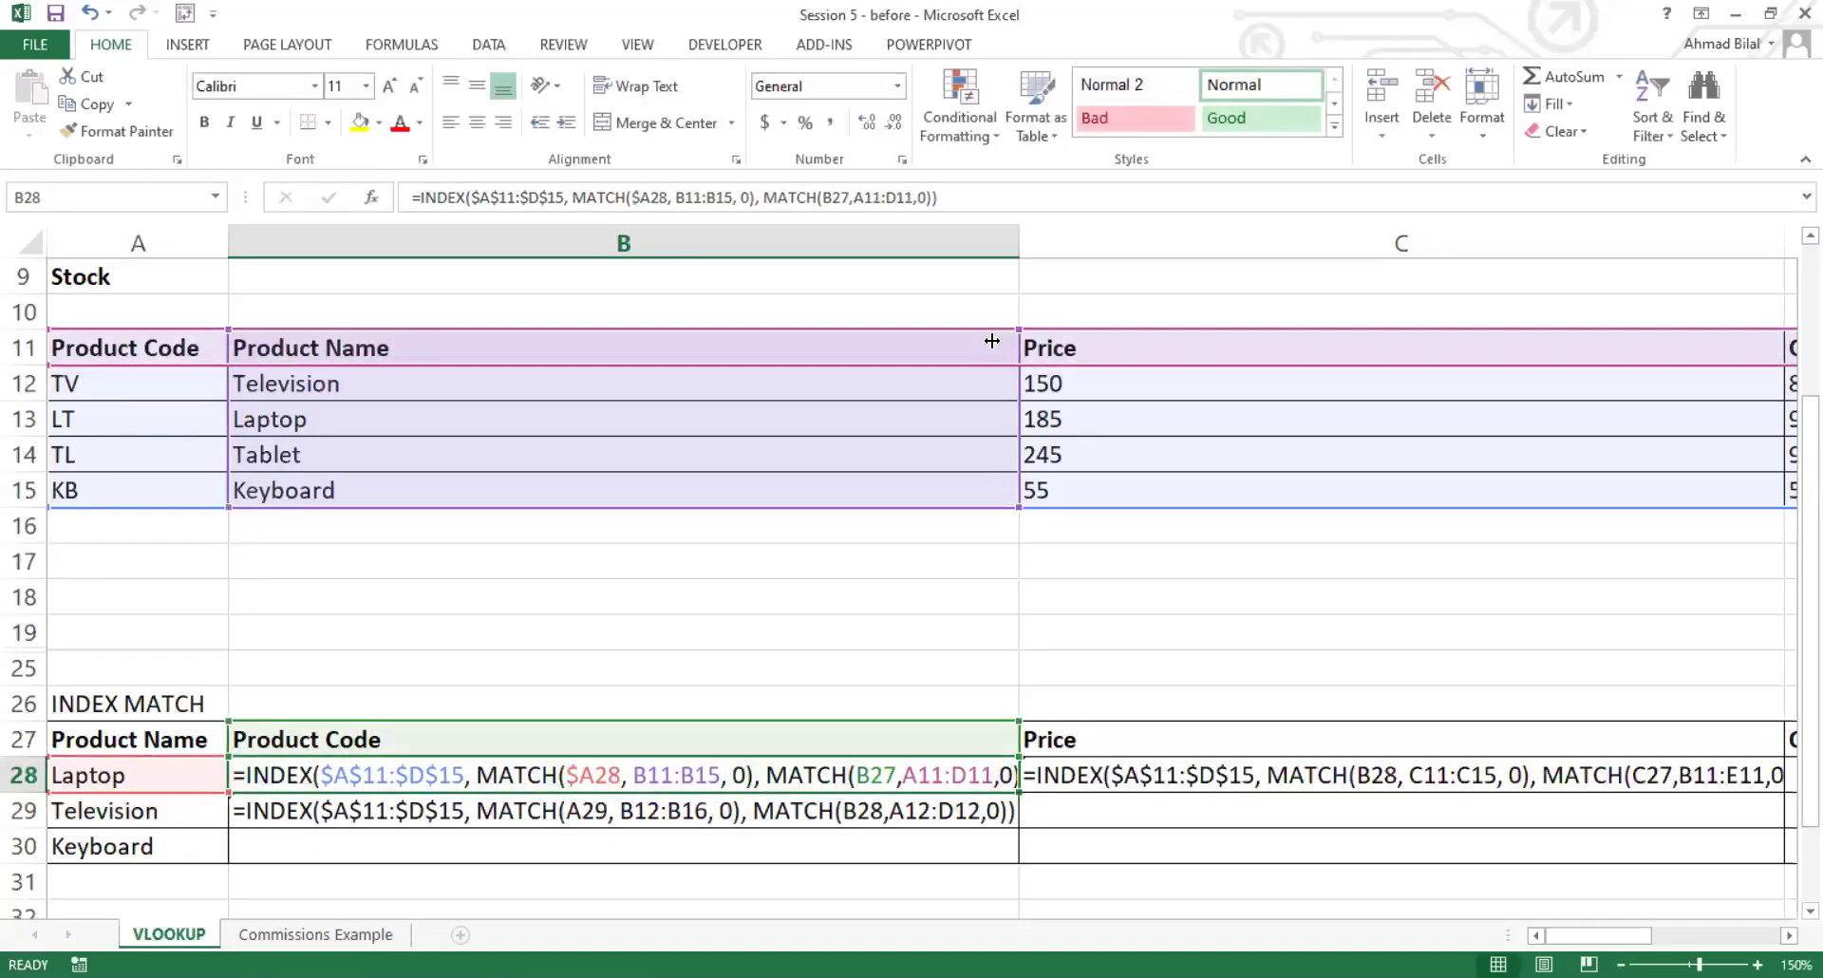
pyautogui.doubleClick(1016, 249)
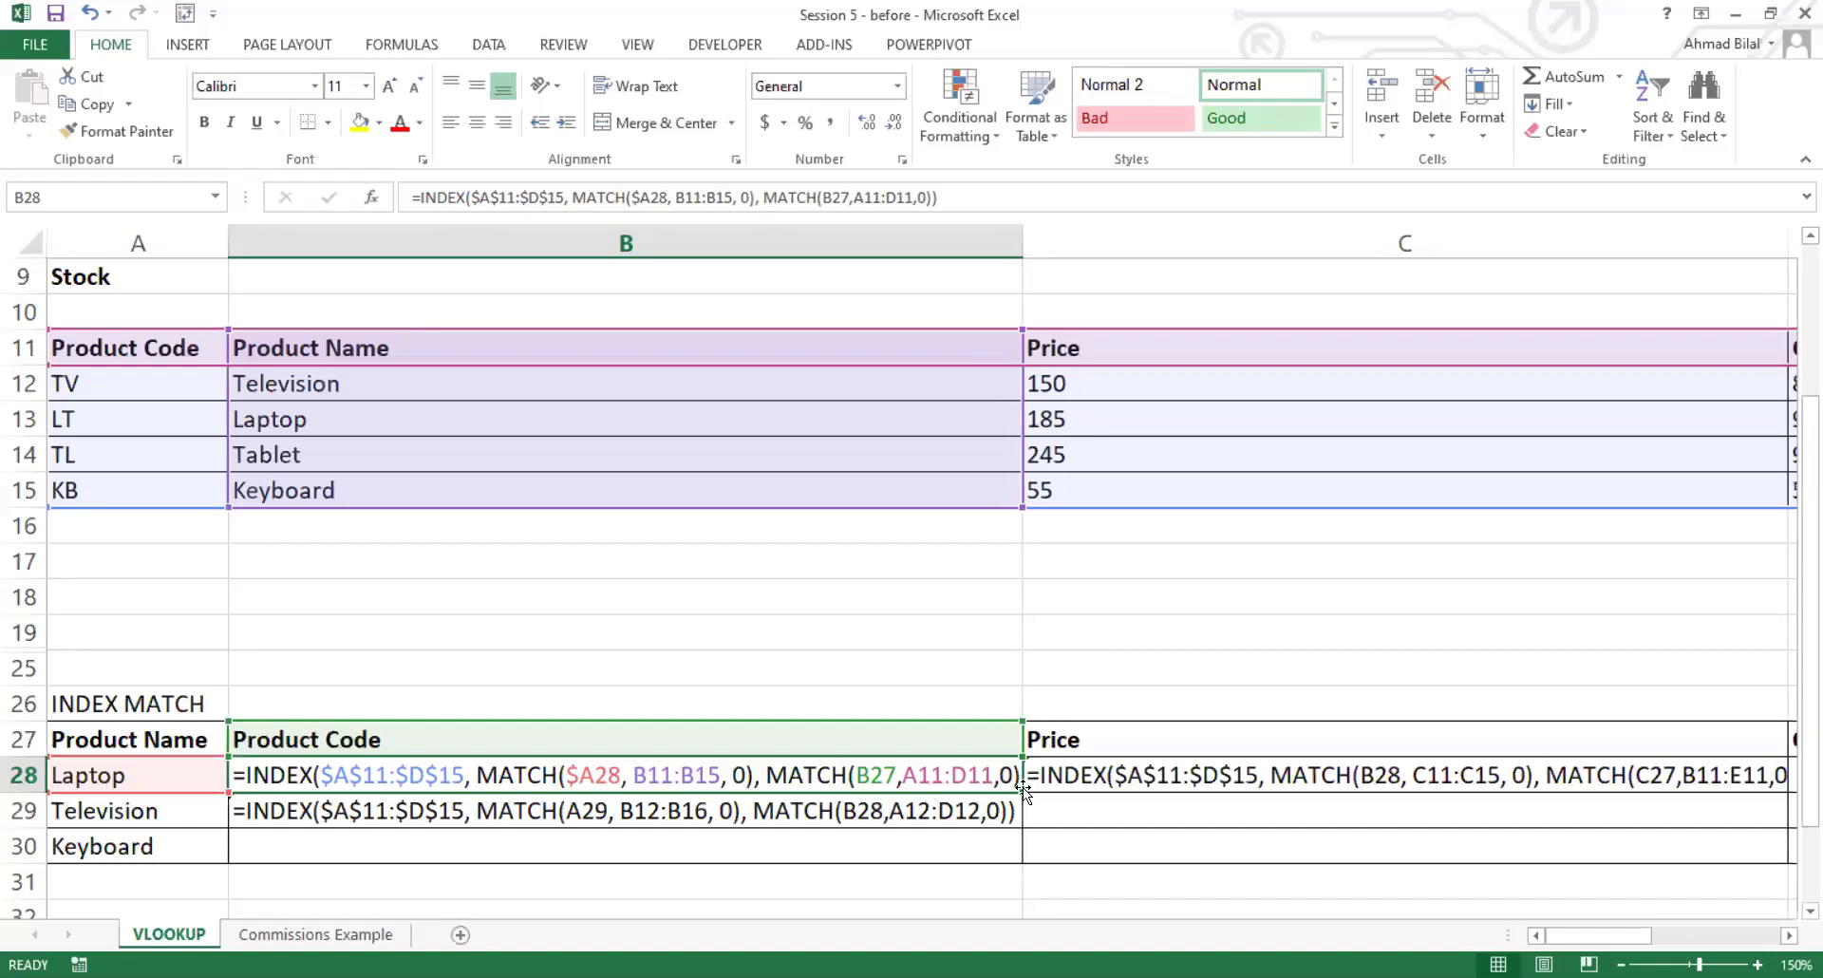
pyautogui.moveTo(1024, 791); pyautogui.dragTo(1176, 789)
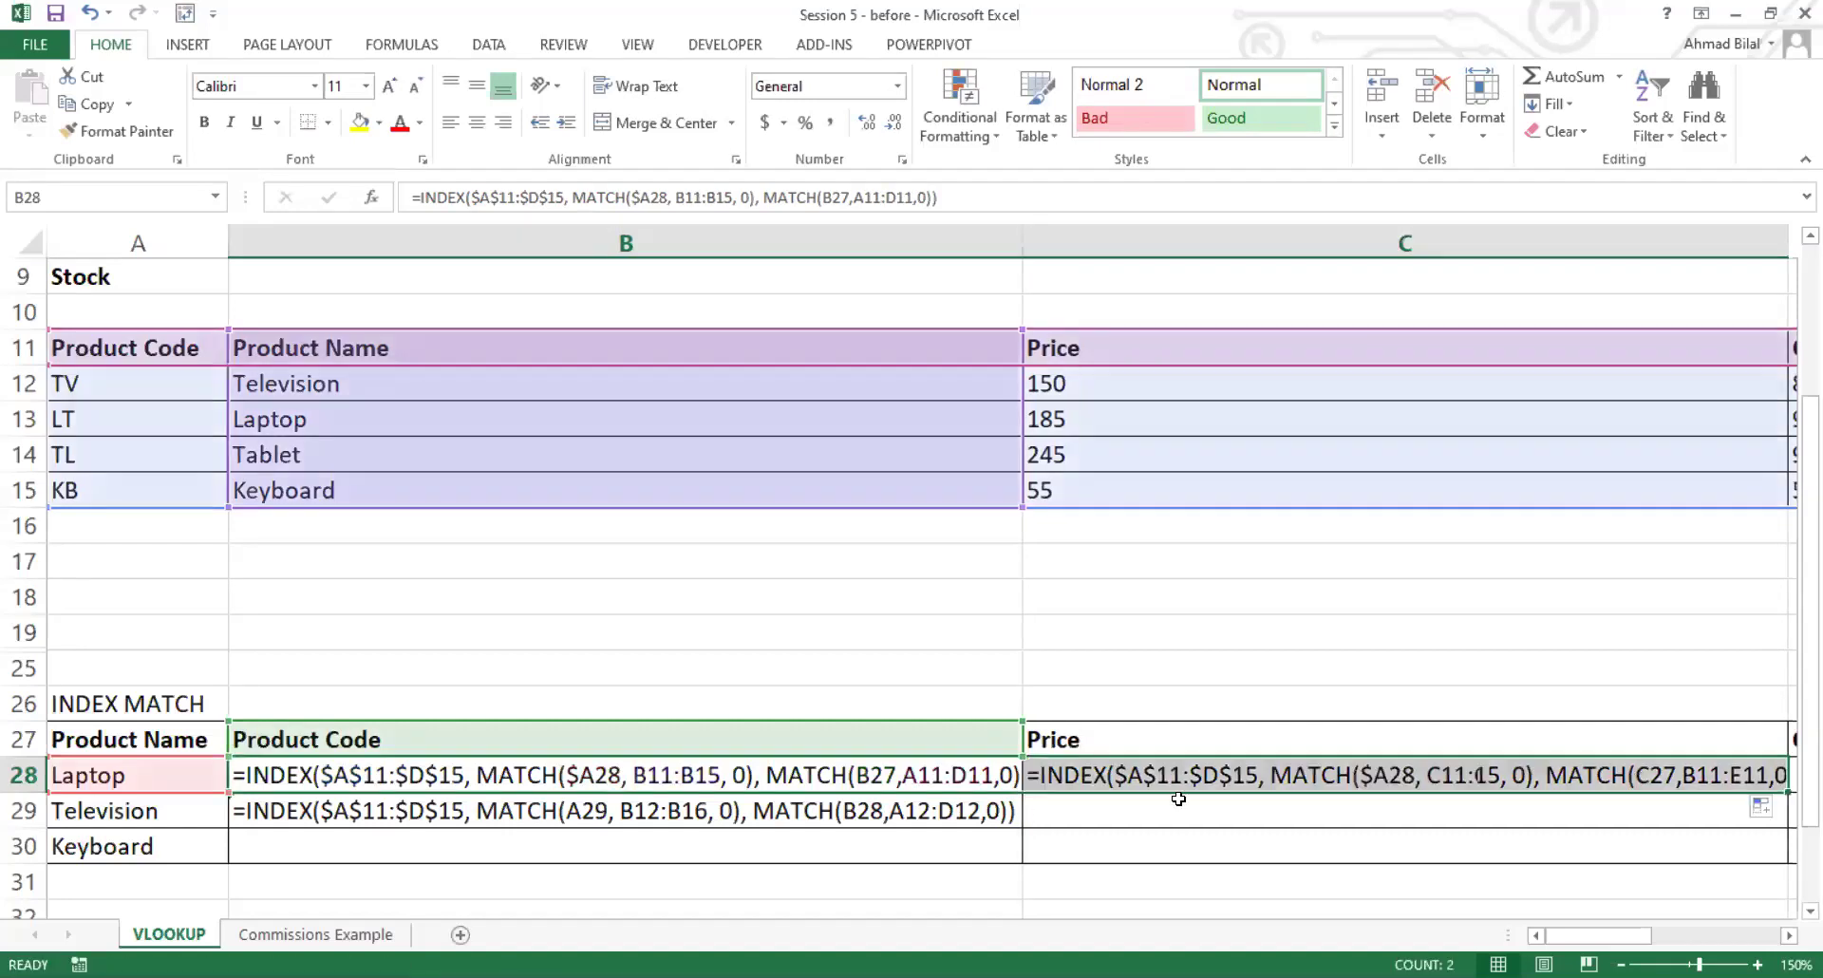
pyautogui.doubleClick(1022, 790)
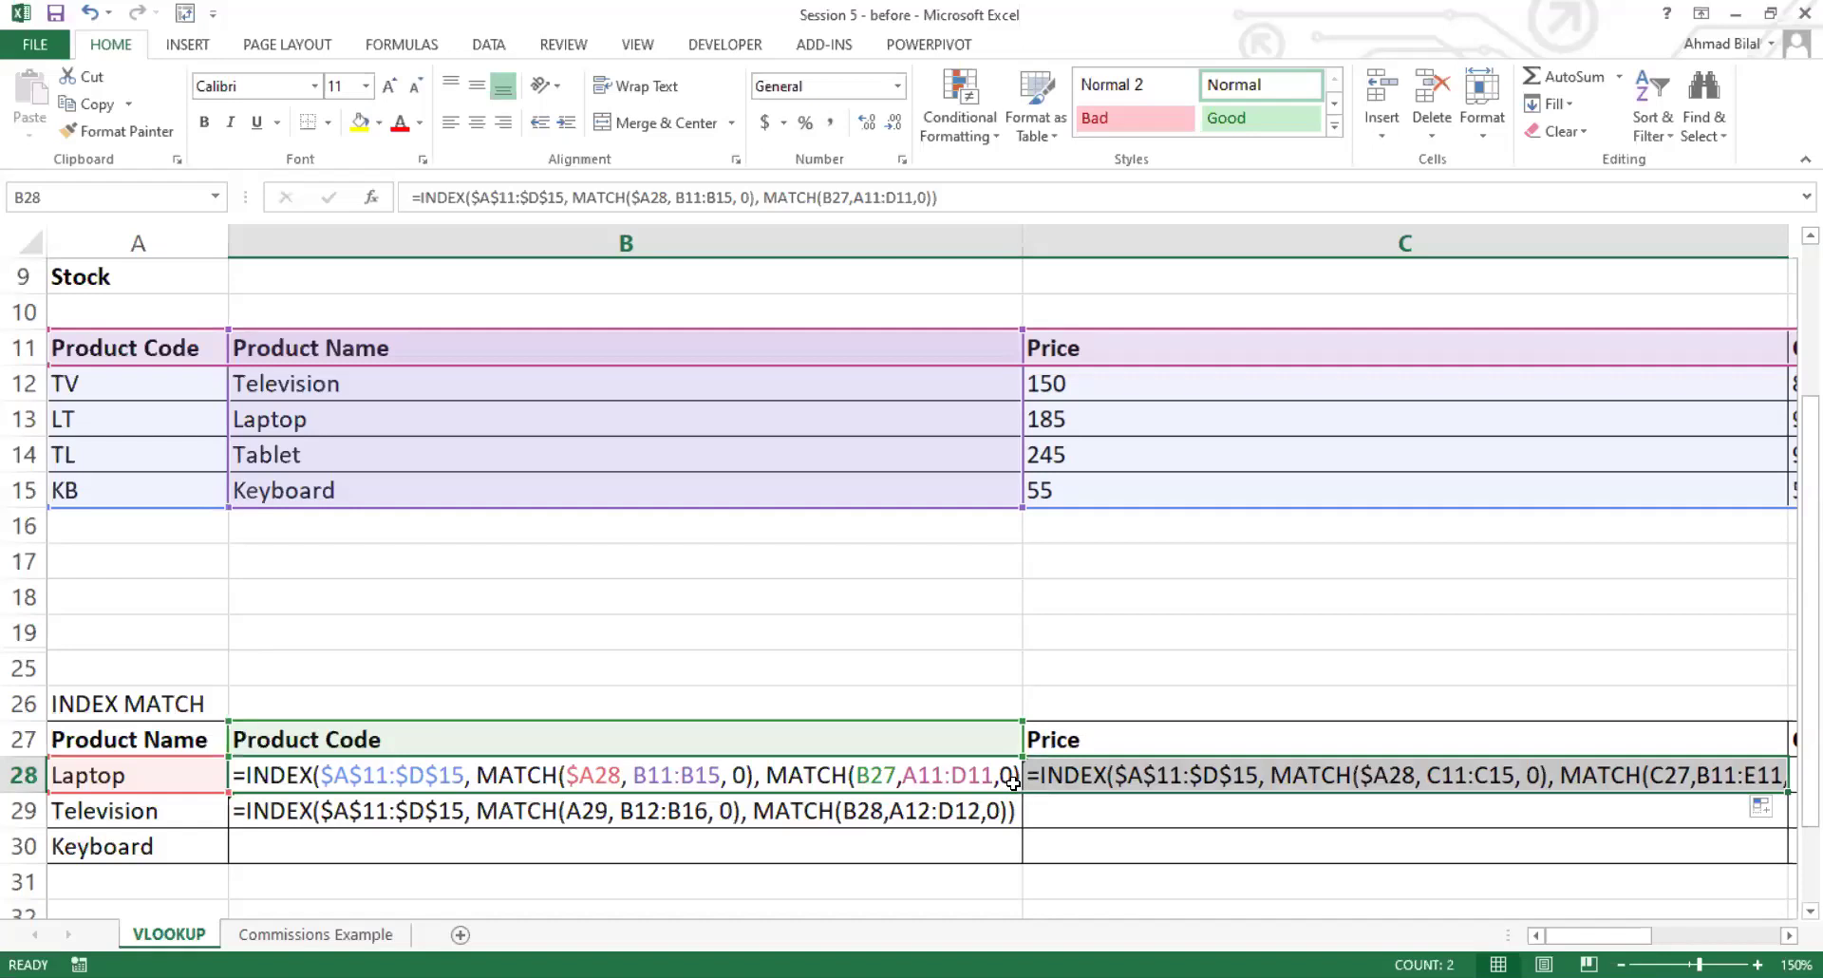
# Step: Fill the revised formula from B28 down to B29 and compare the lookup values in B28, B29 and C28
pyautogui.click(1013, 781)
pyautogui.moveTo(1021, 791); pyautogui.dragTo(1019, 835)
pyautogui.doubleClick(626, 815)
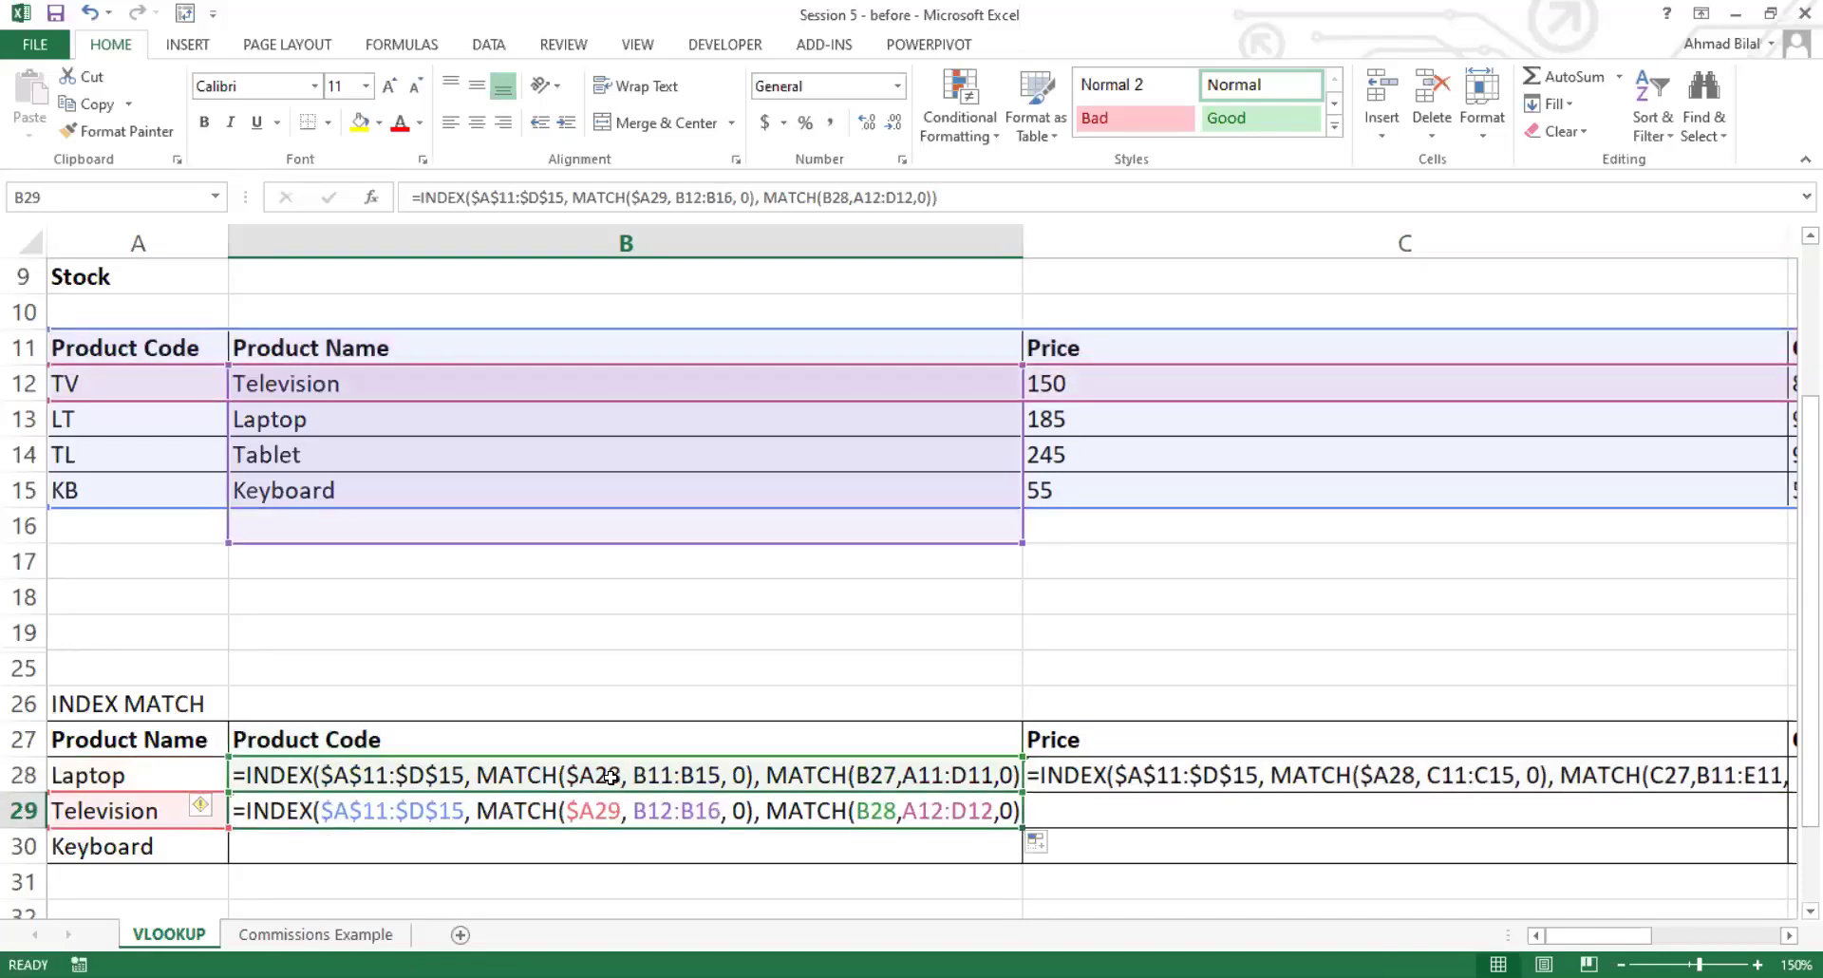
pyautogui.doubleClick(610, 777)
pyautogui.doubleClick(611, 809)
pyautogui.doubleClick(586, 779)
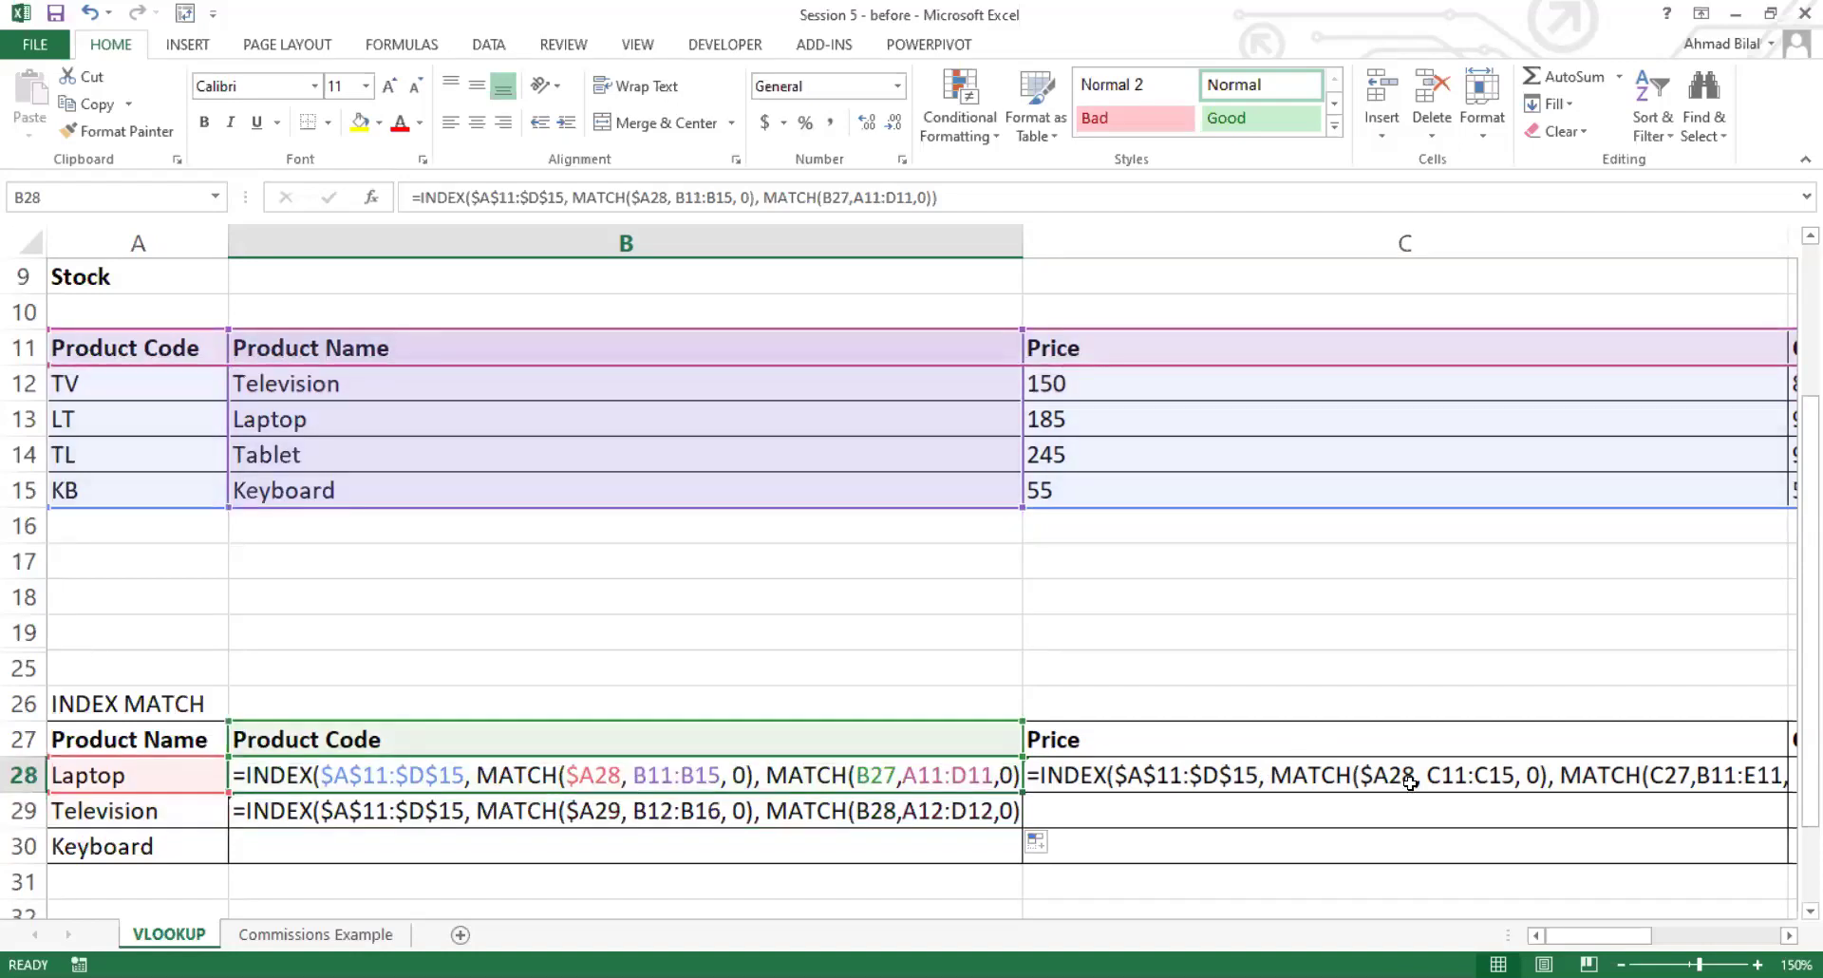
pyautogui.doubleClick(1410, 781)
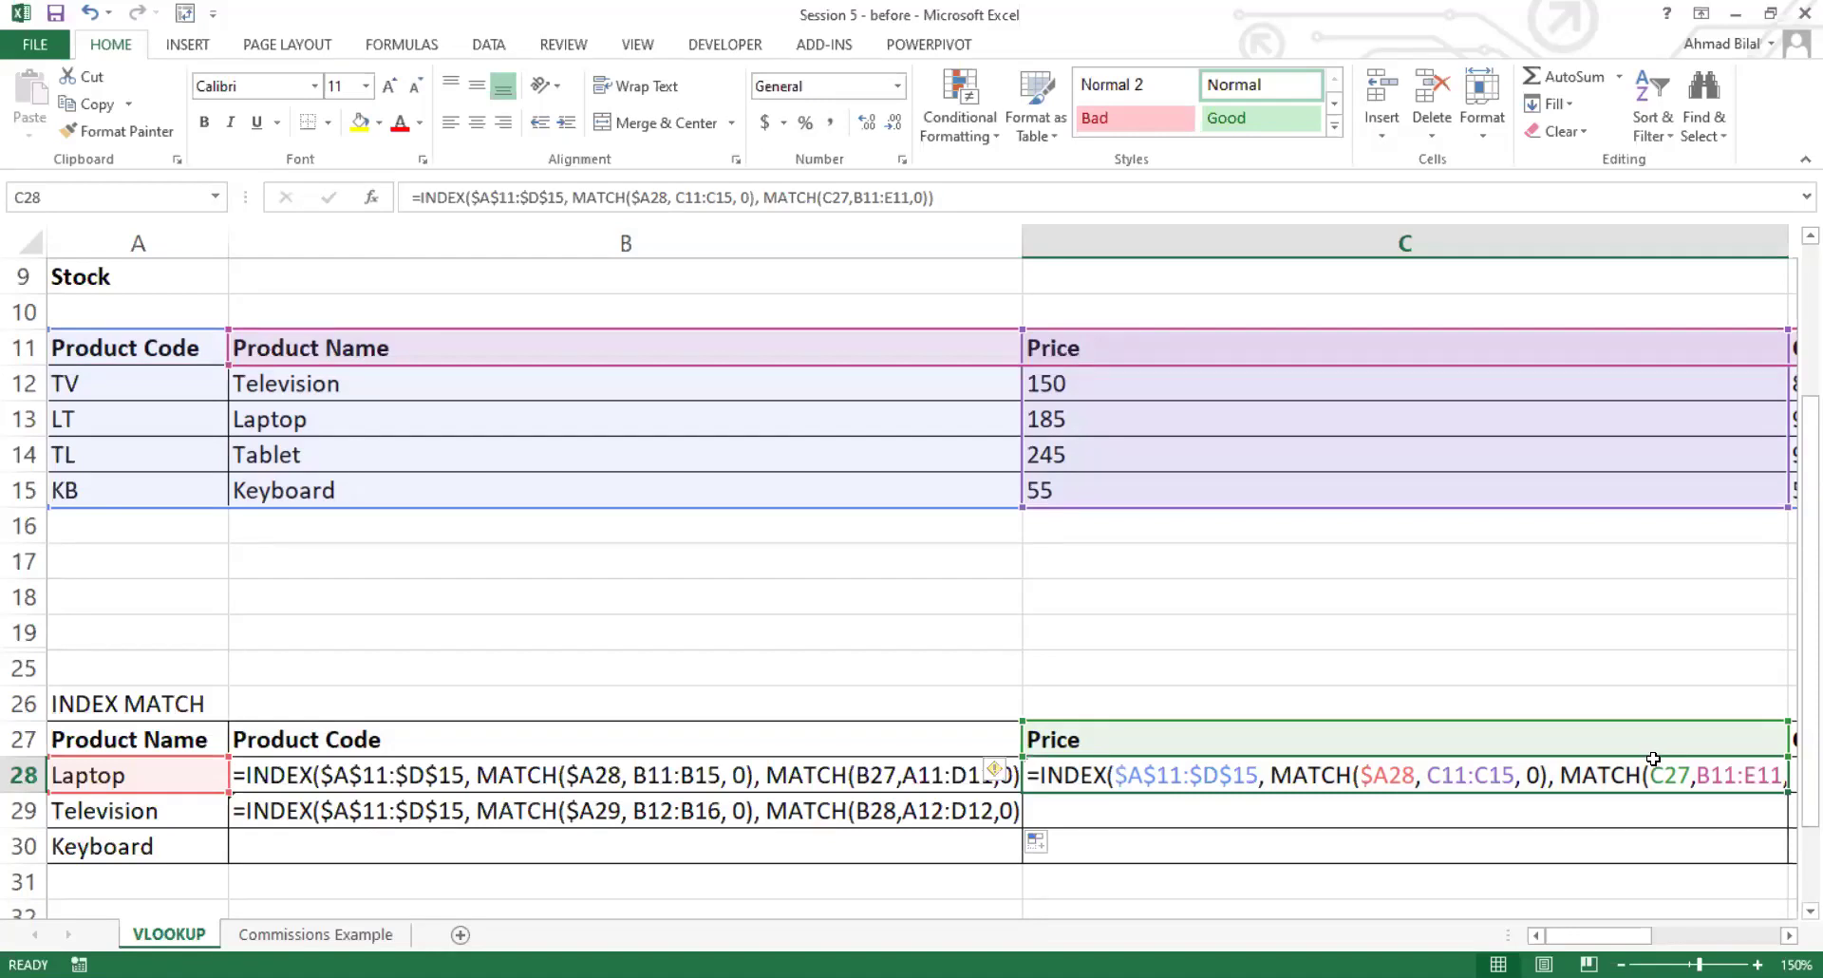
# Step: Make the lookup array in B28's first MATCH absolute as $B$11:$B$15 and enter the formula
pyautogui.doubleClick(669, 775)
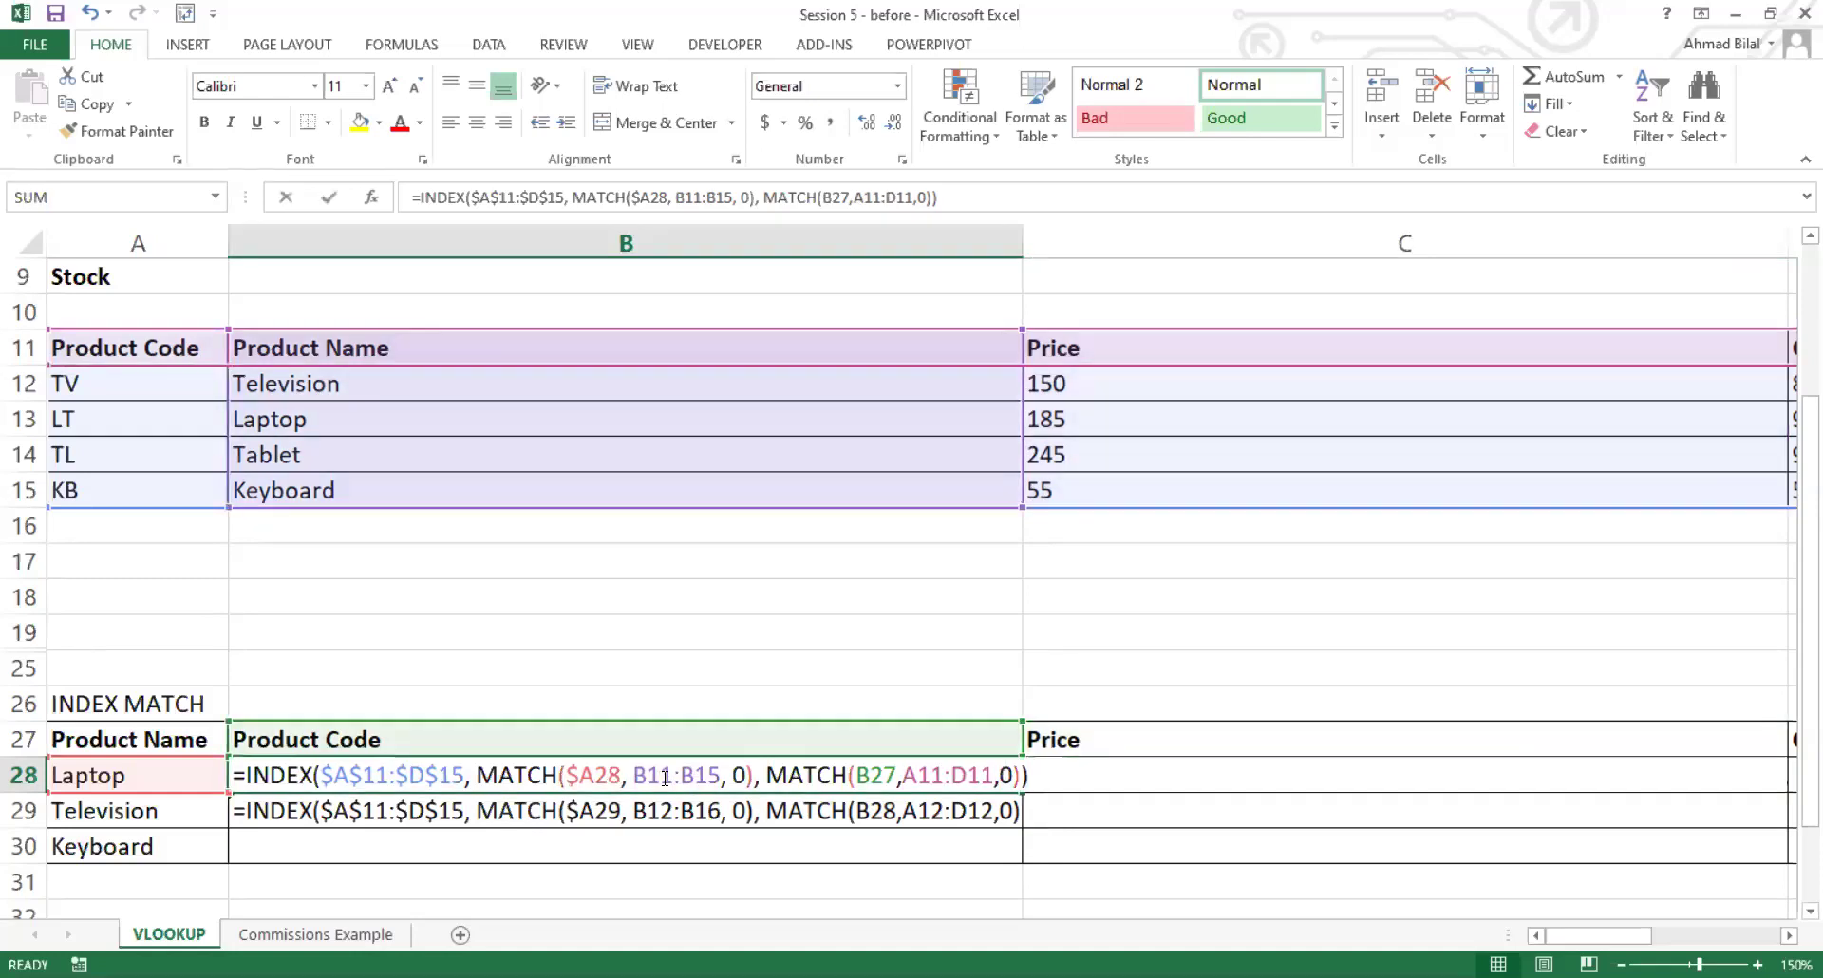
pyautogui.moveTo(634, 778); pyautogui.dragTo(718, 777)
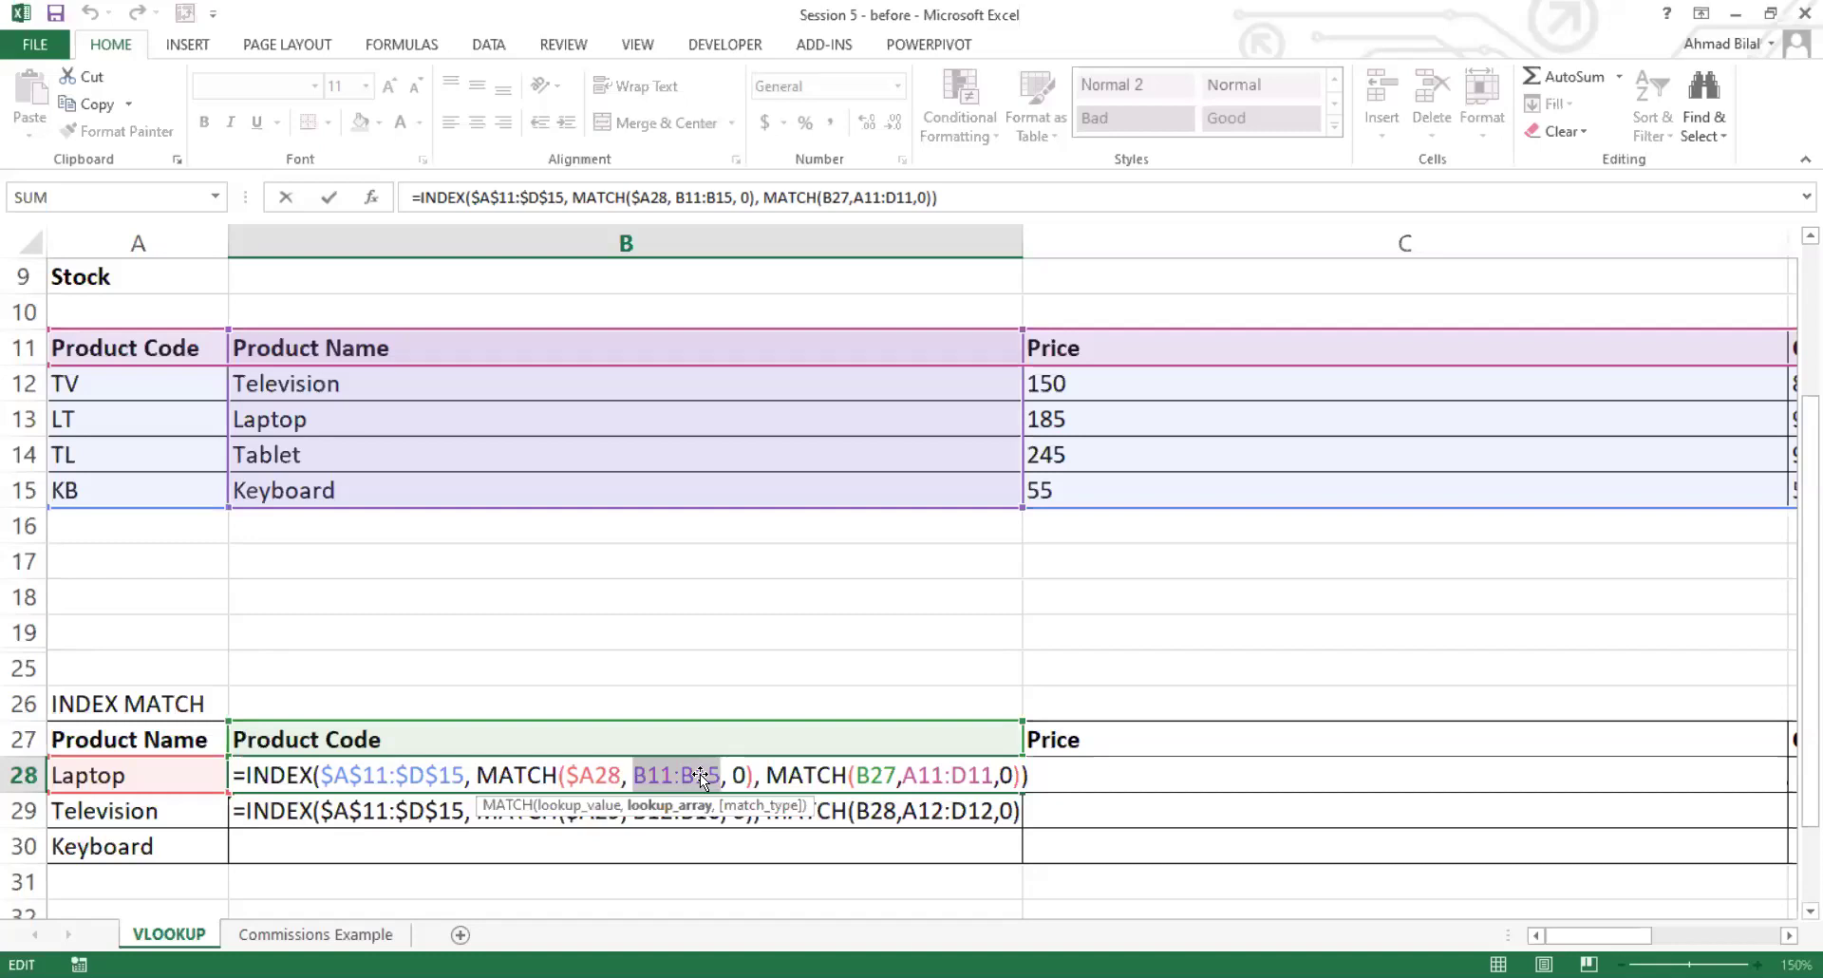
pyautogui.scroll(-1, 517, 305)
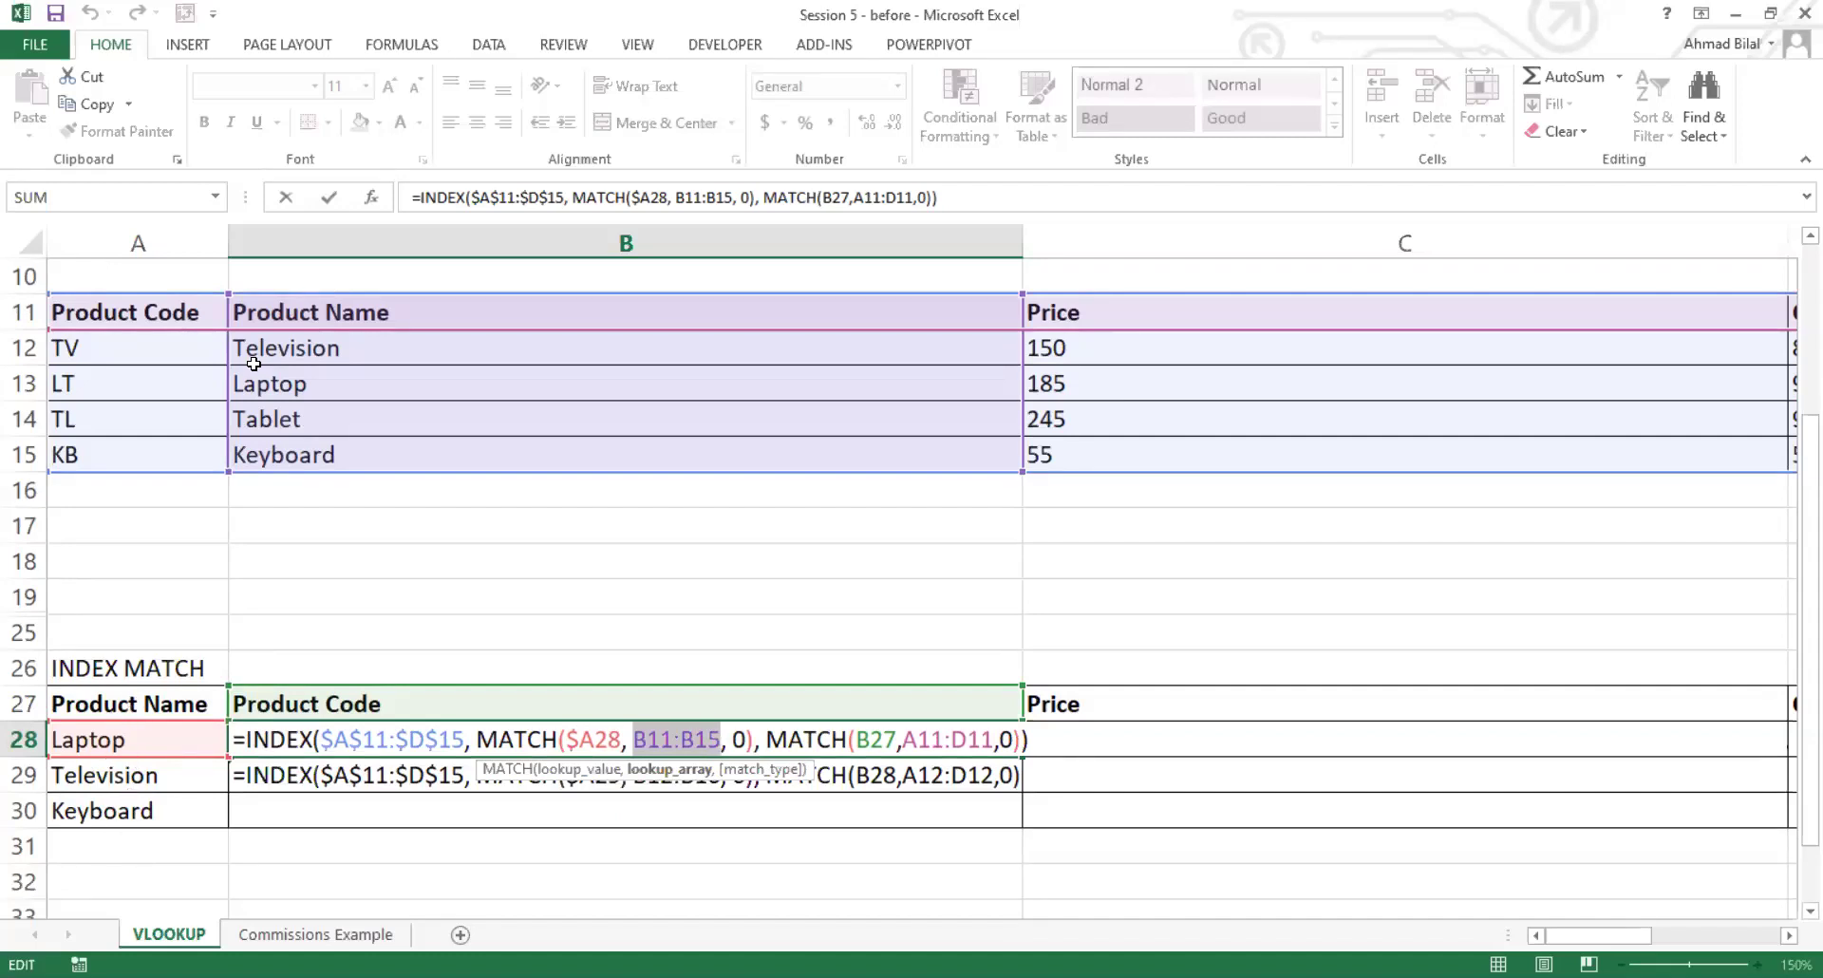
pyautogui.moveTo(419, 300); pyautogui.dragTo(410, 299)
pyautogui.press('F4')
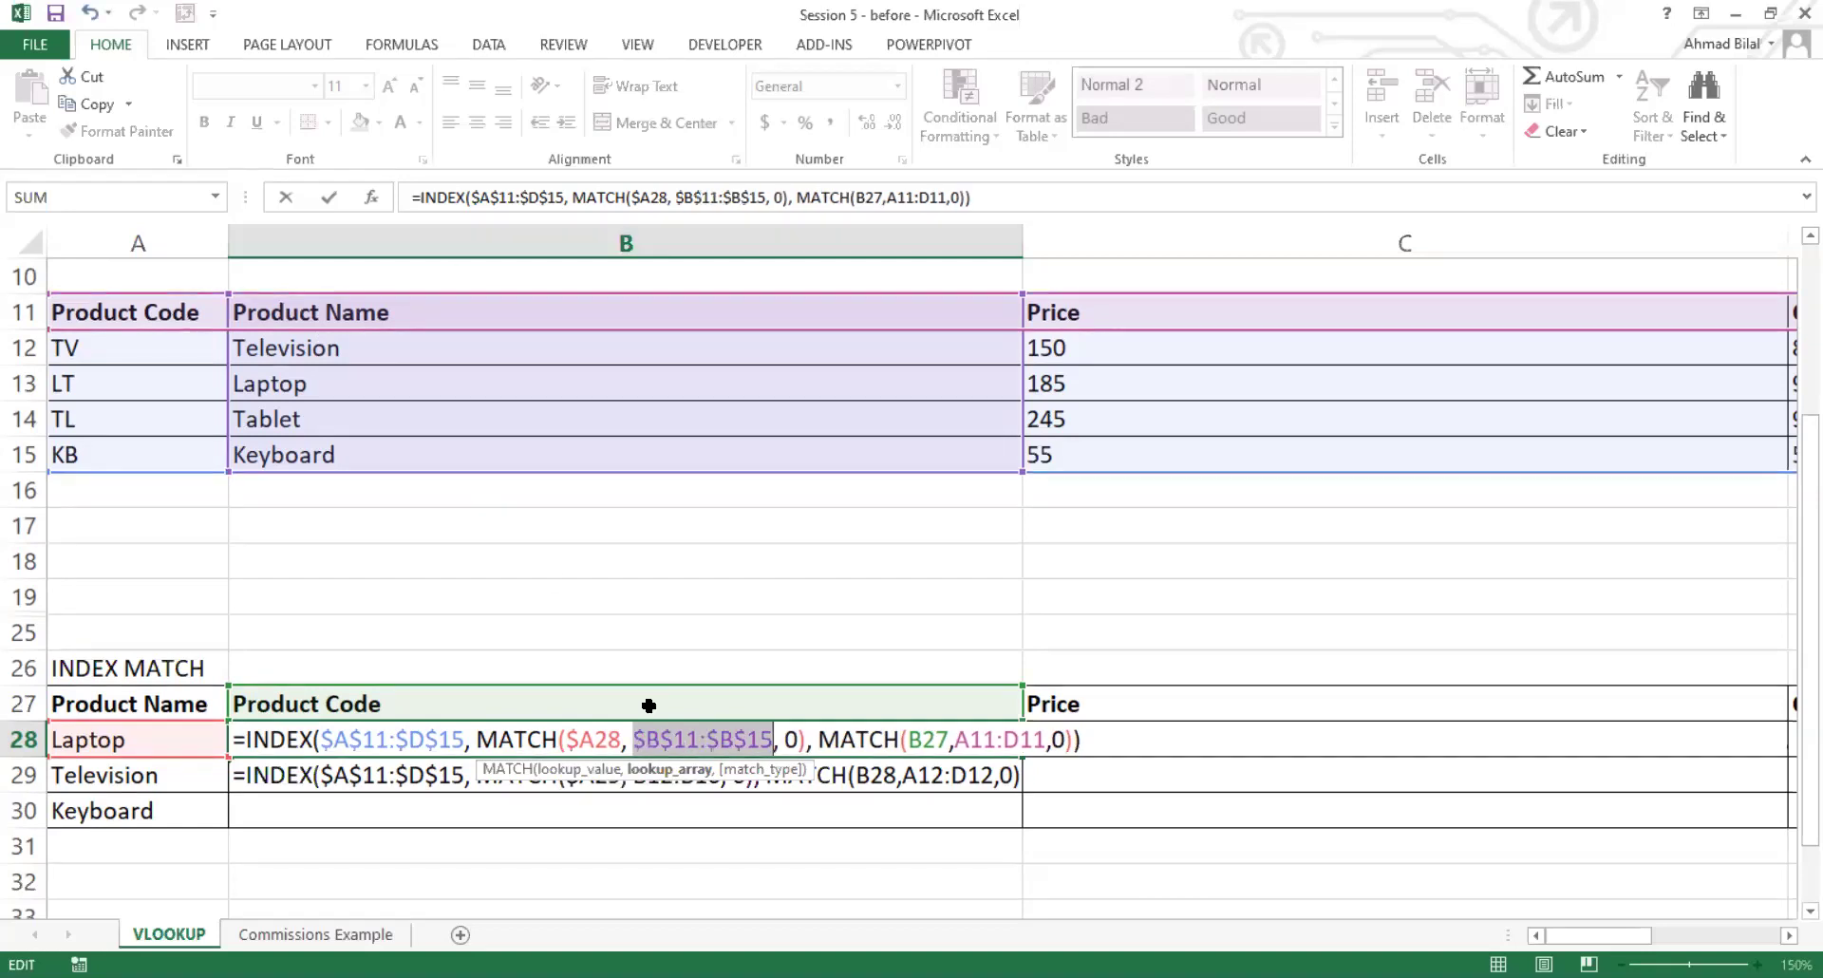
pyautogui.click(799, 737)
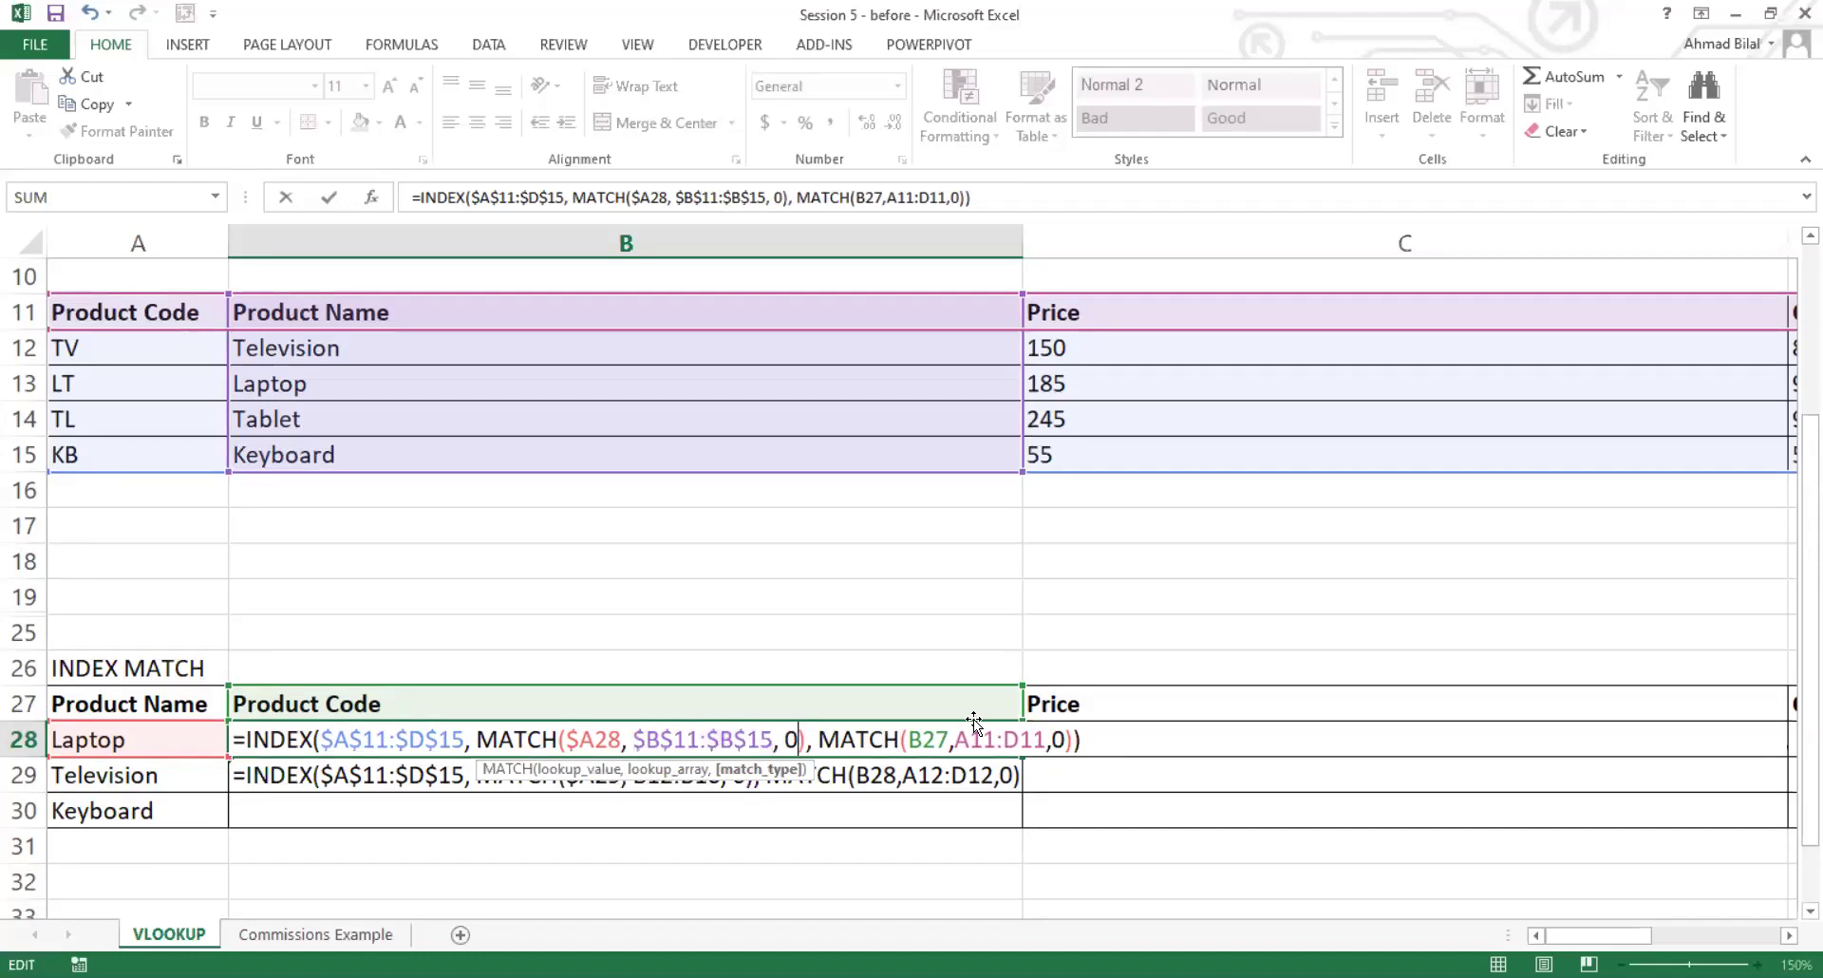
pyautogui.click(929, 738)
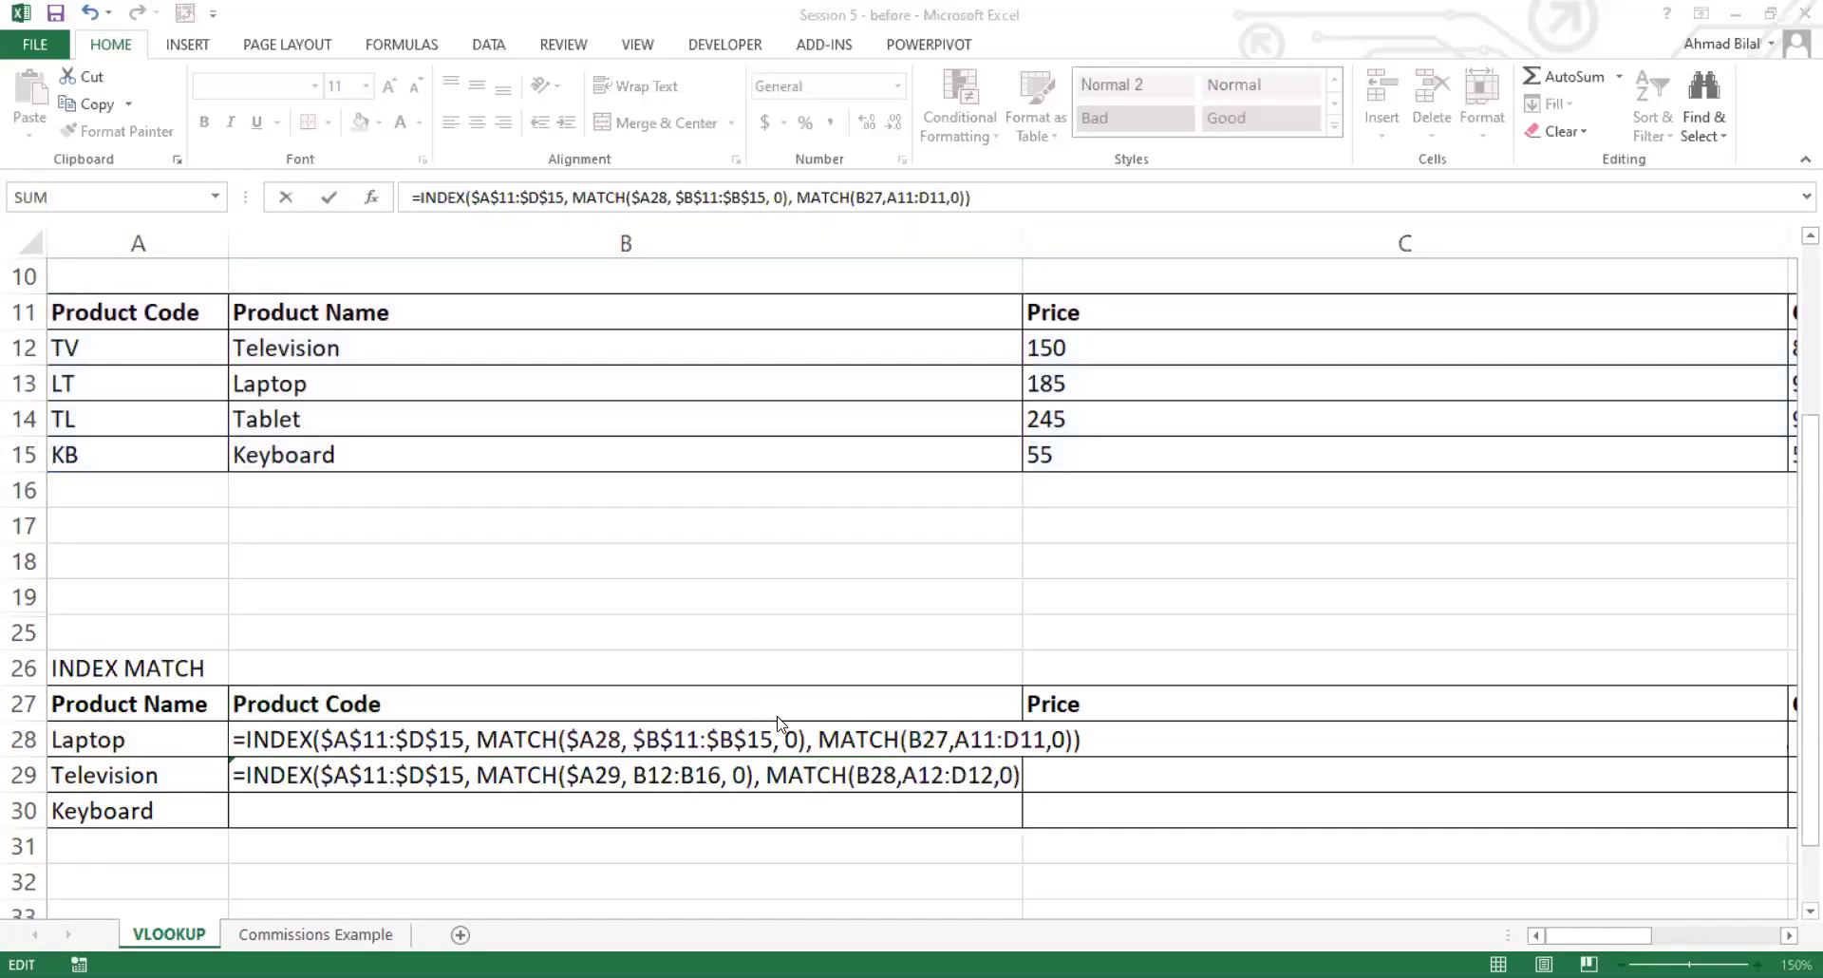
pyautogui.click(943, 744)
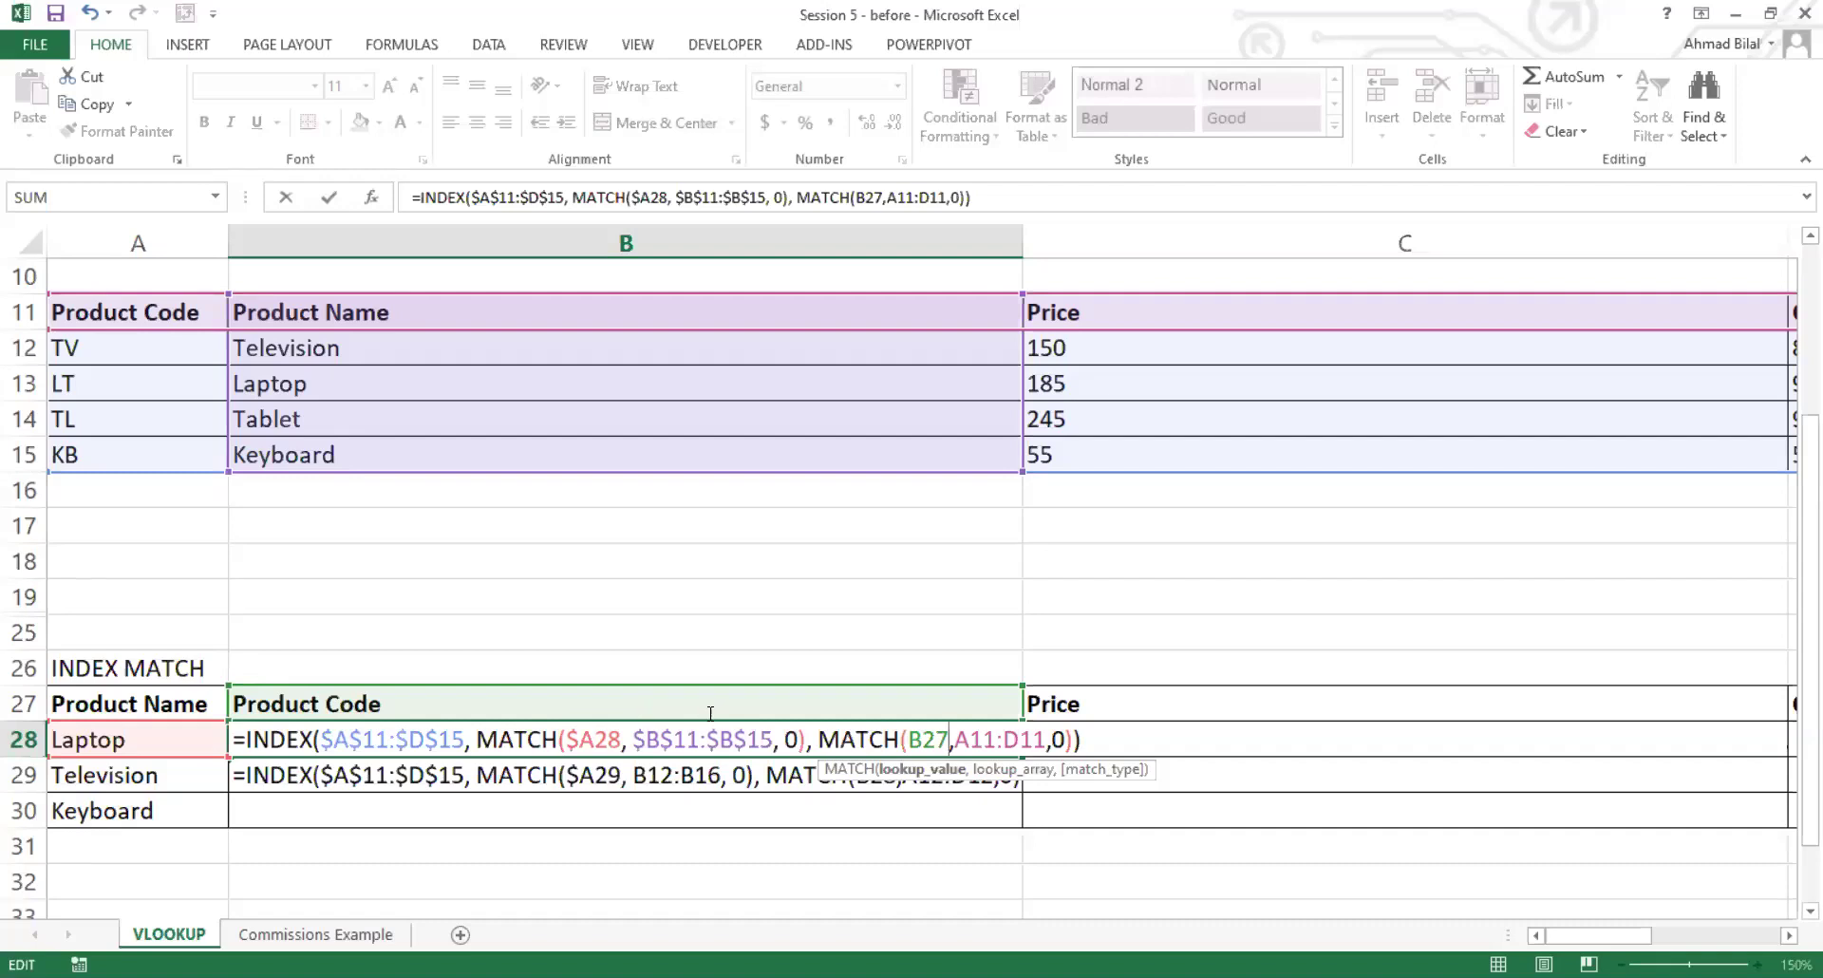
pyautogui.press('Return')
# Step: Widen column B and fill the revised B28 formula down to B29 and across to C28
pyautogui.click(950, 739)
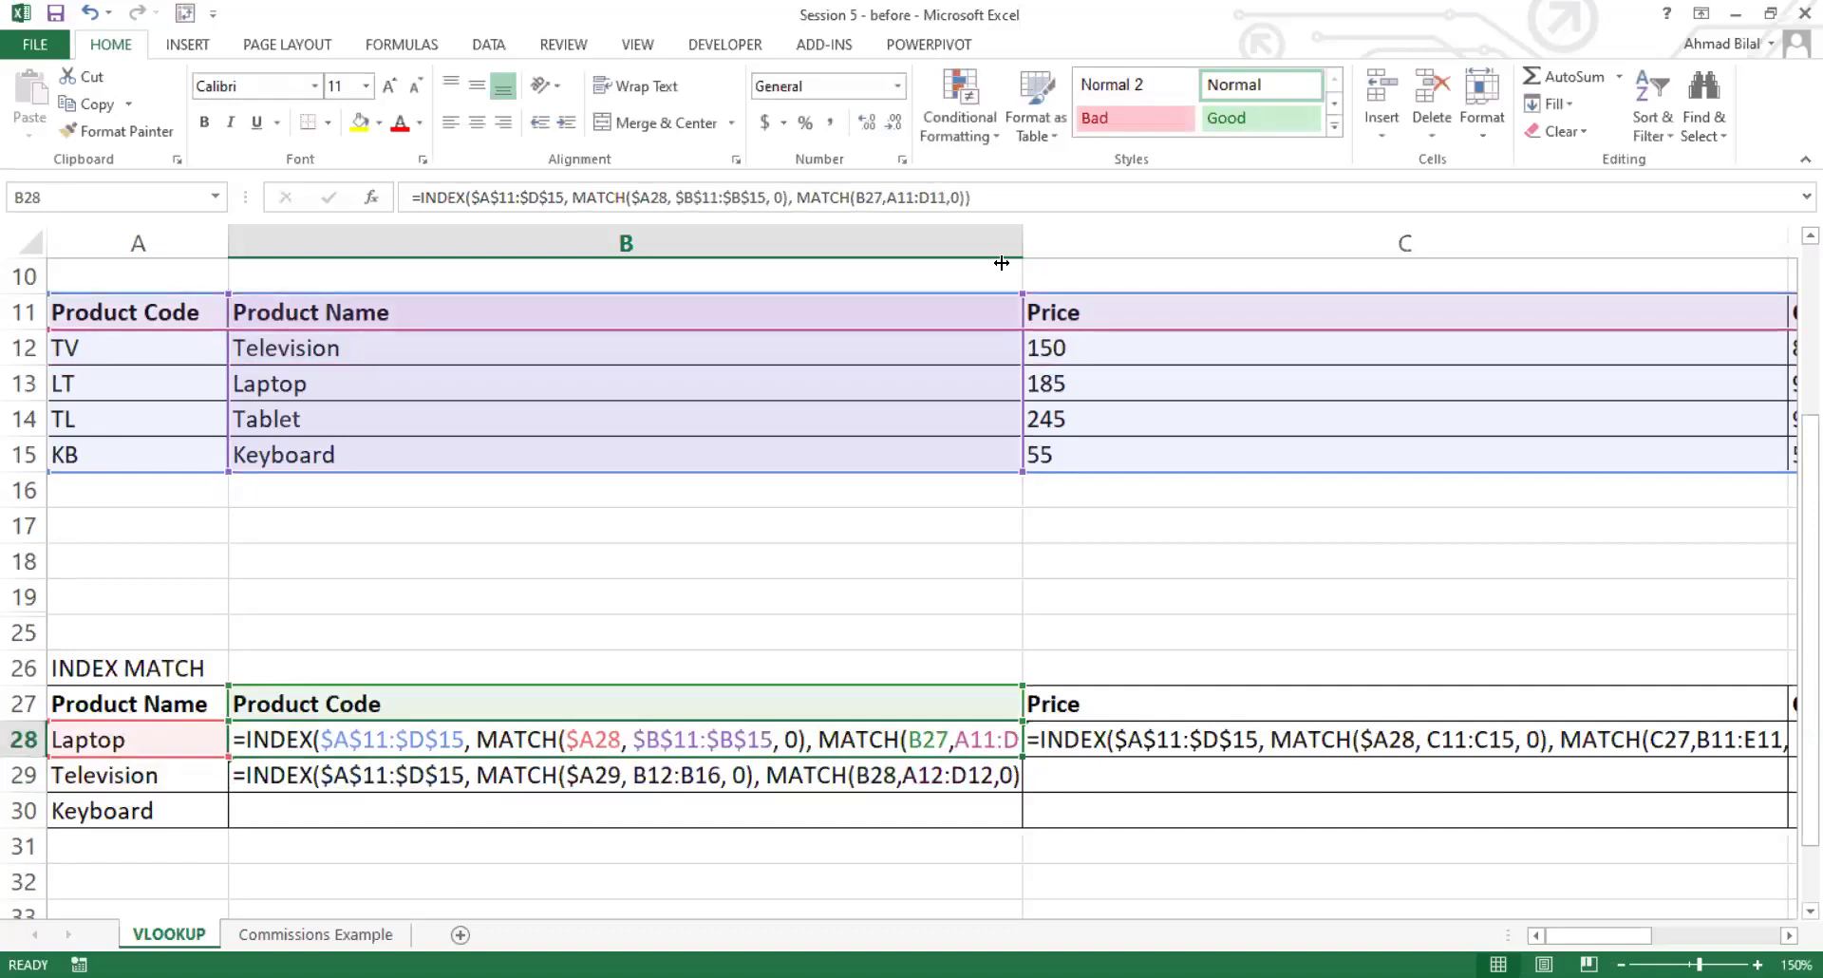
pyautogui.moveTo(1026, 241); pyautogui.dragTo(1083, 232)
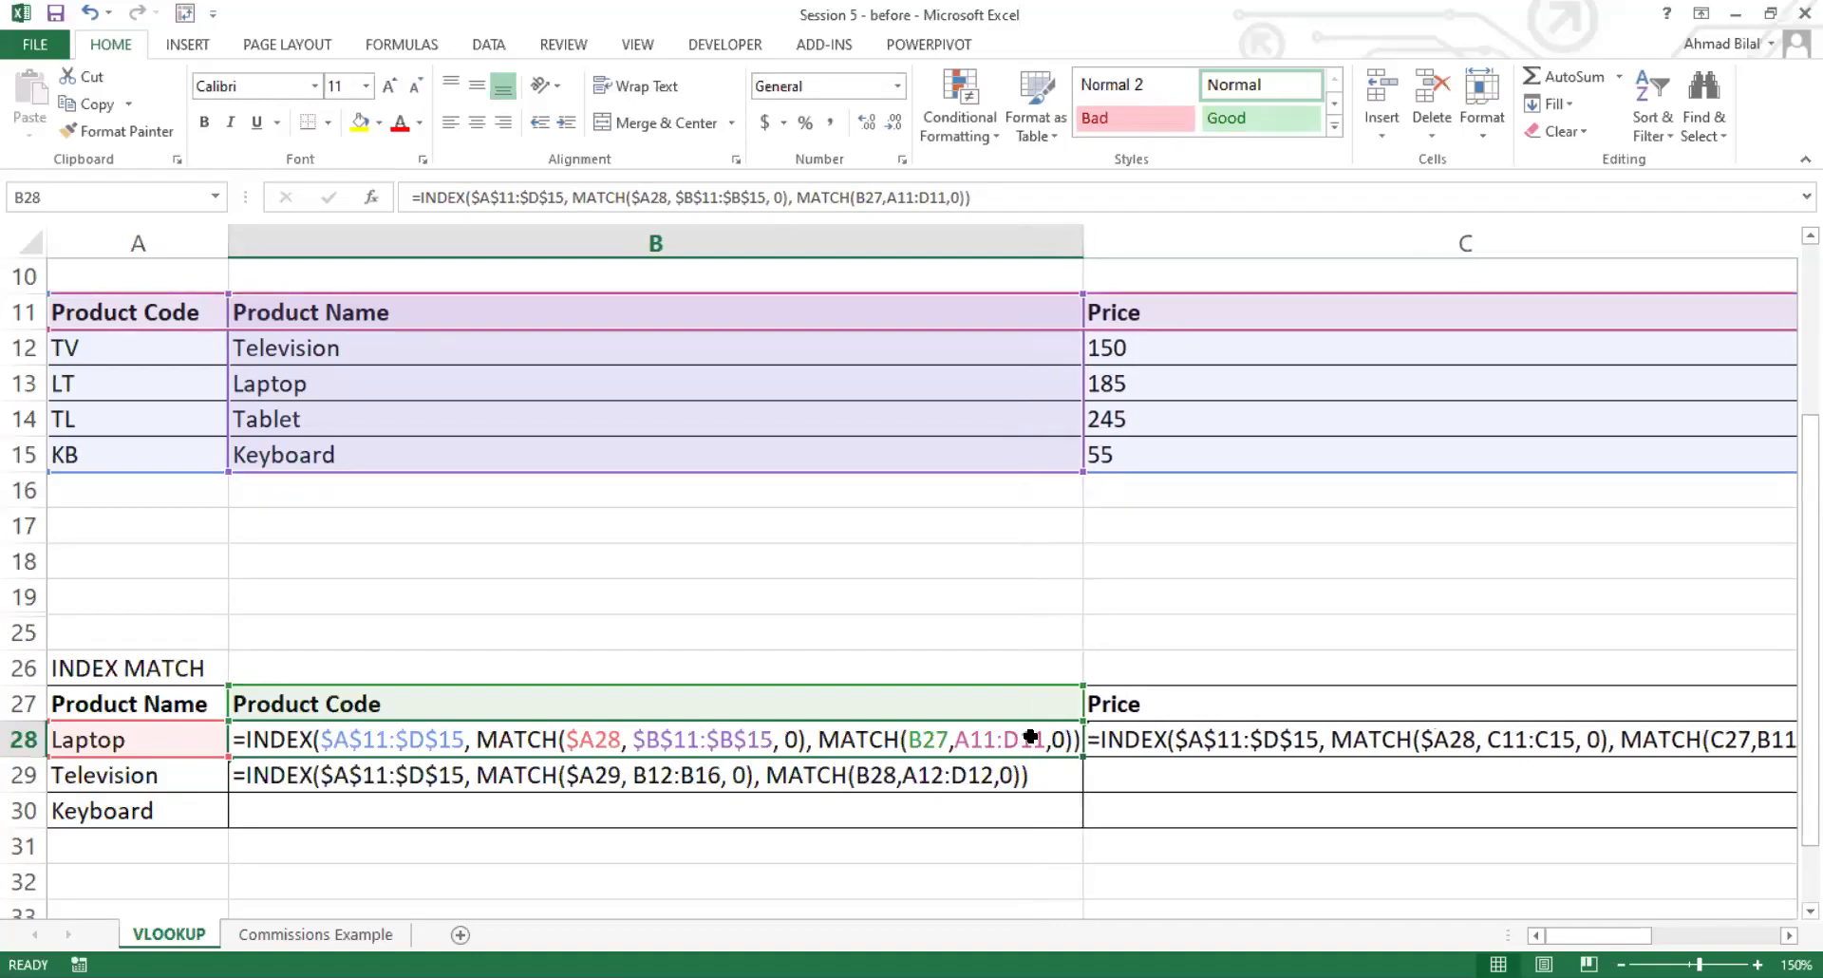
pyautogui.moveTo(1080, 780); pyautogui.dragTo(1082, 781)
pyautogui.moveTo(1496, 716); pyautogui.dragTo(1597, 733)
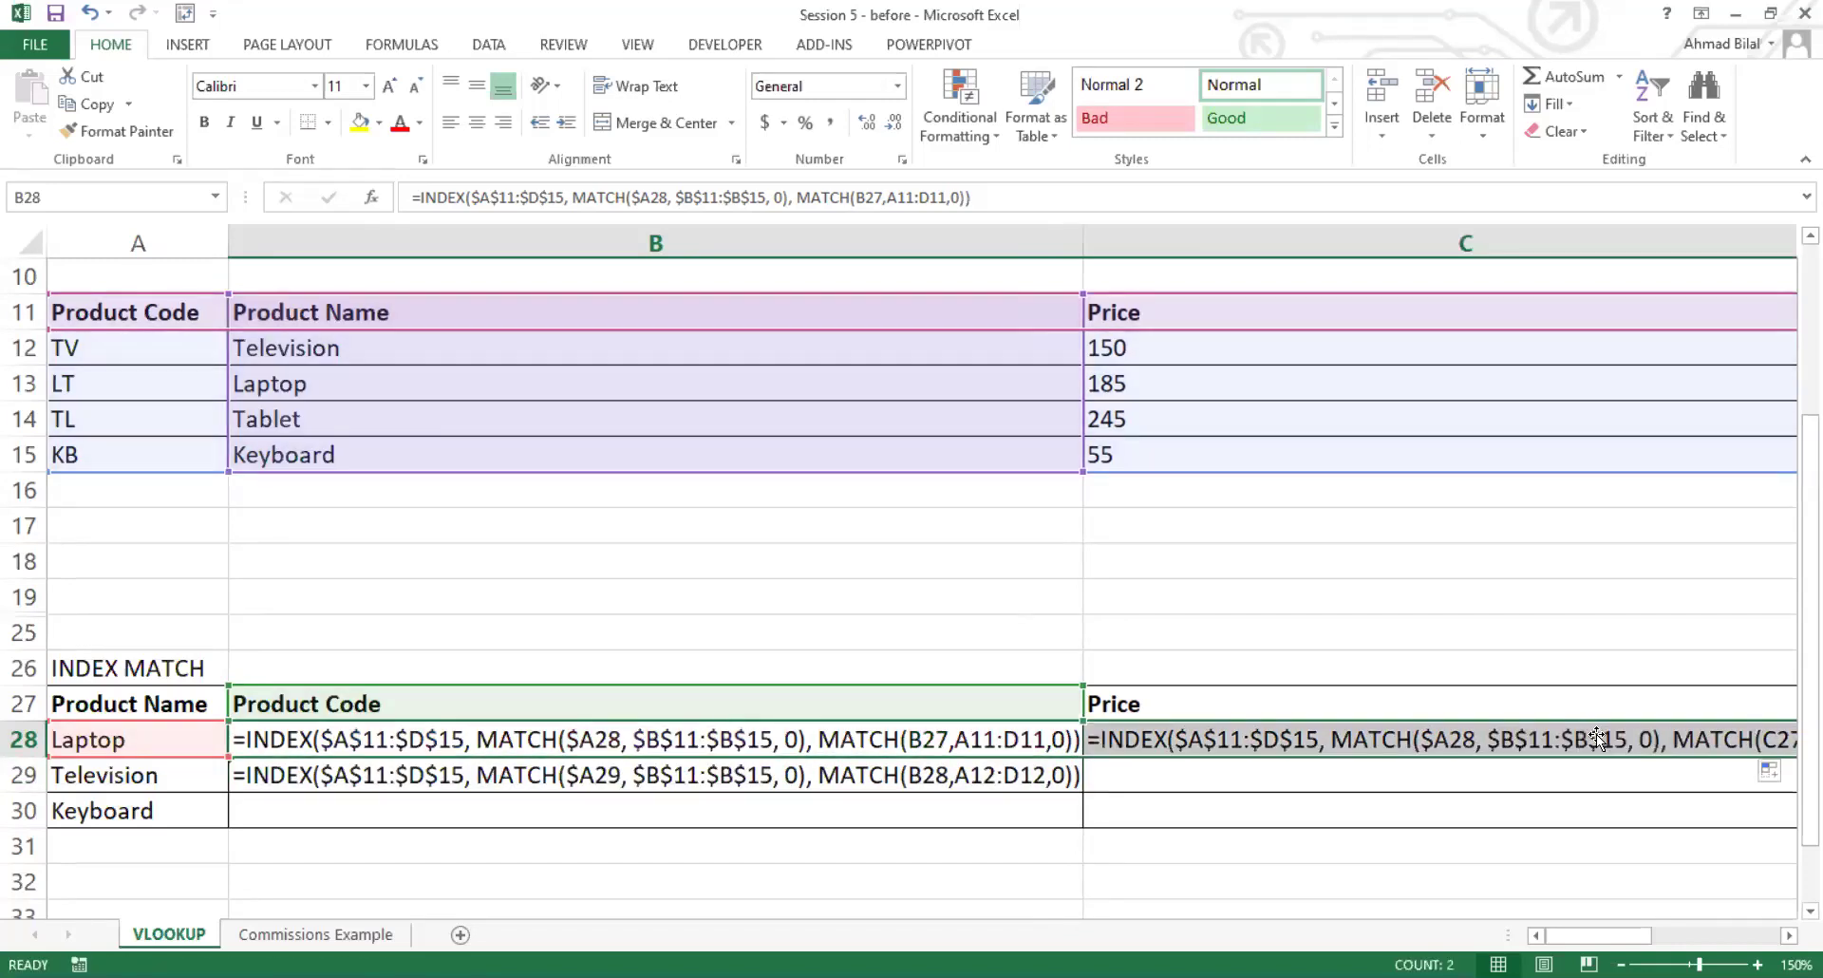
pyautogui.click(1289, 750)
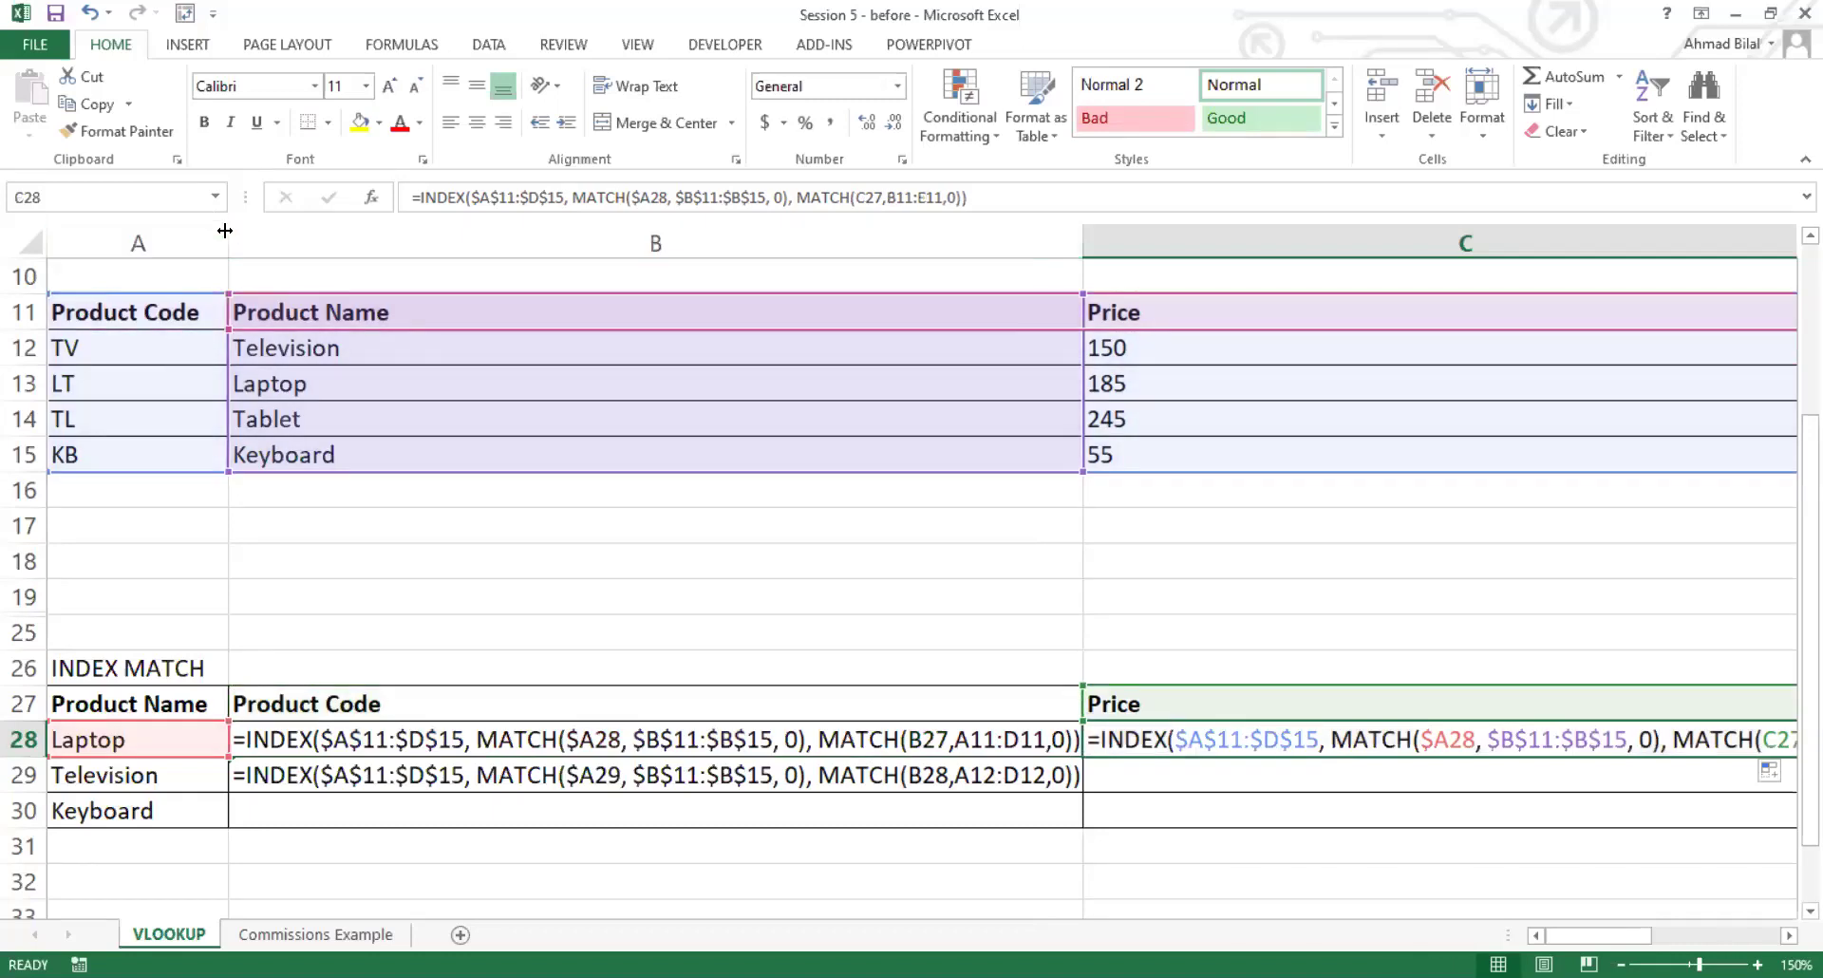
# Step: Narrow column A and widen columns C and B to fit the full formulas in row 28
pyautogui.moveTo(225, 231); pyautogui.dragTo(166, 238)
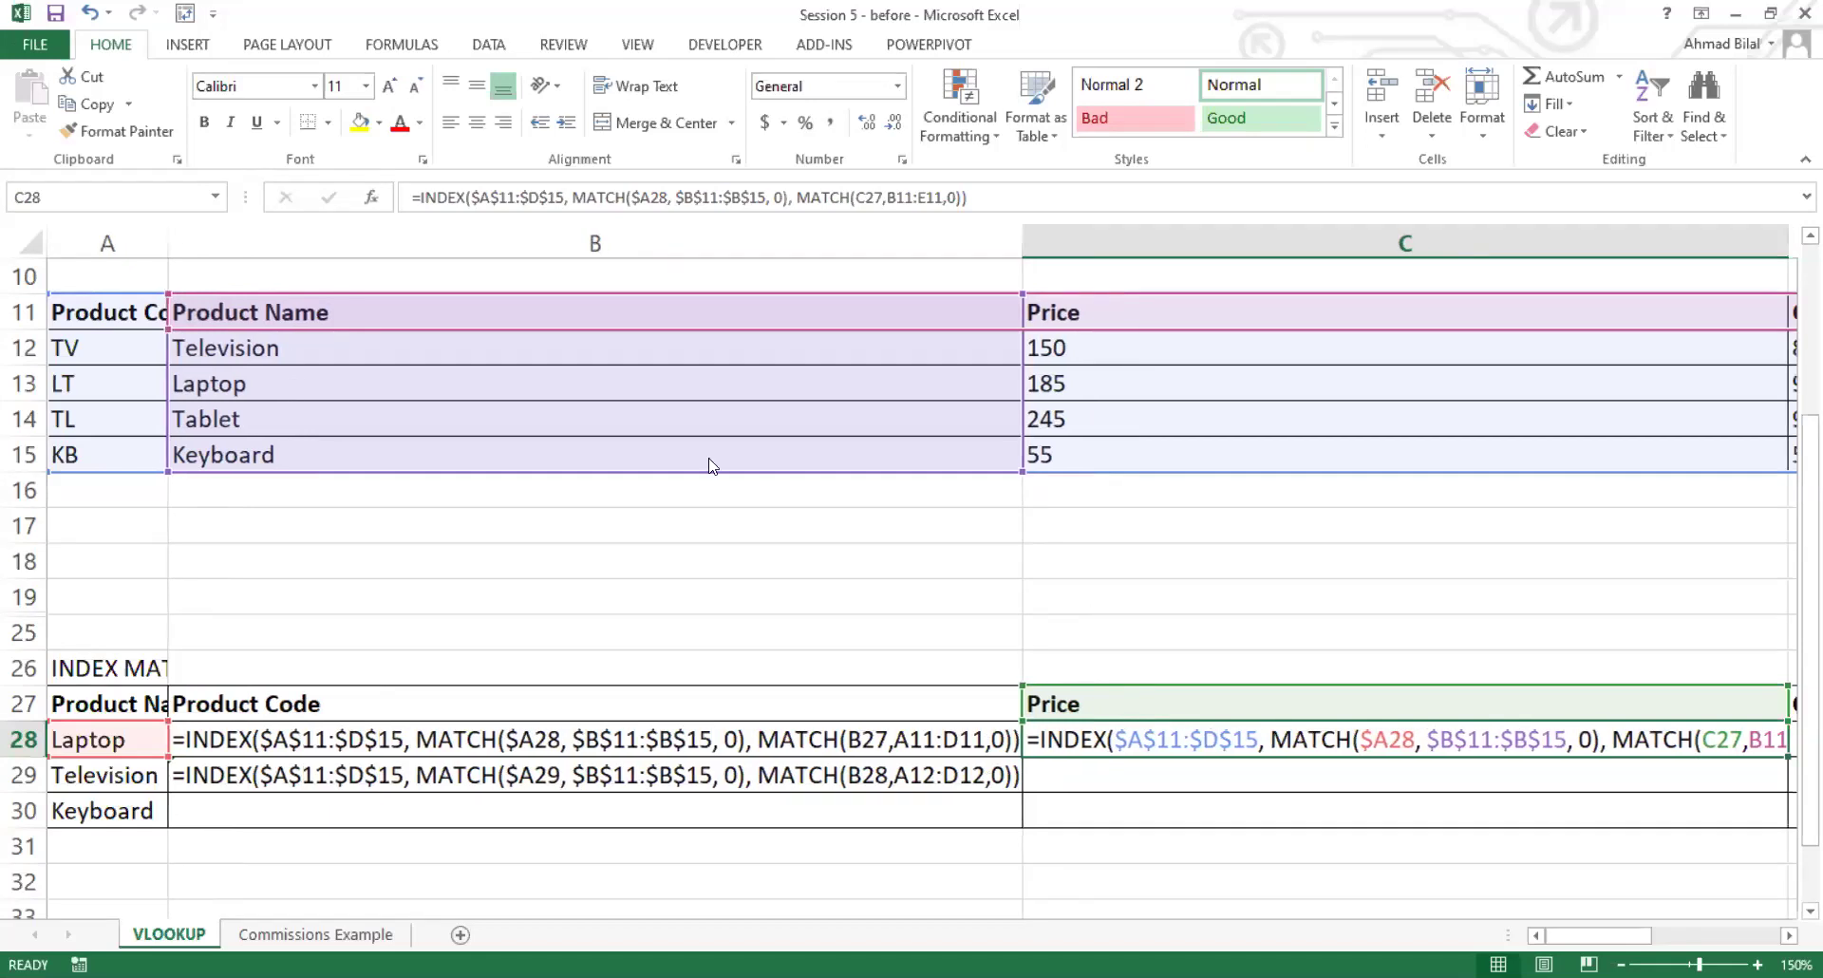
pyautogui.scroll(-1, 912, 569)
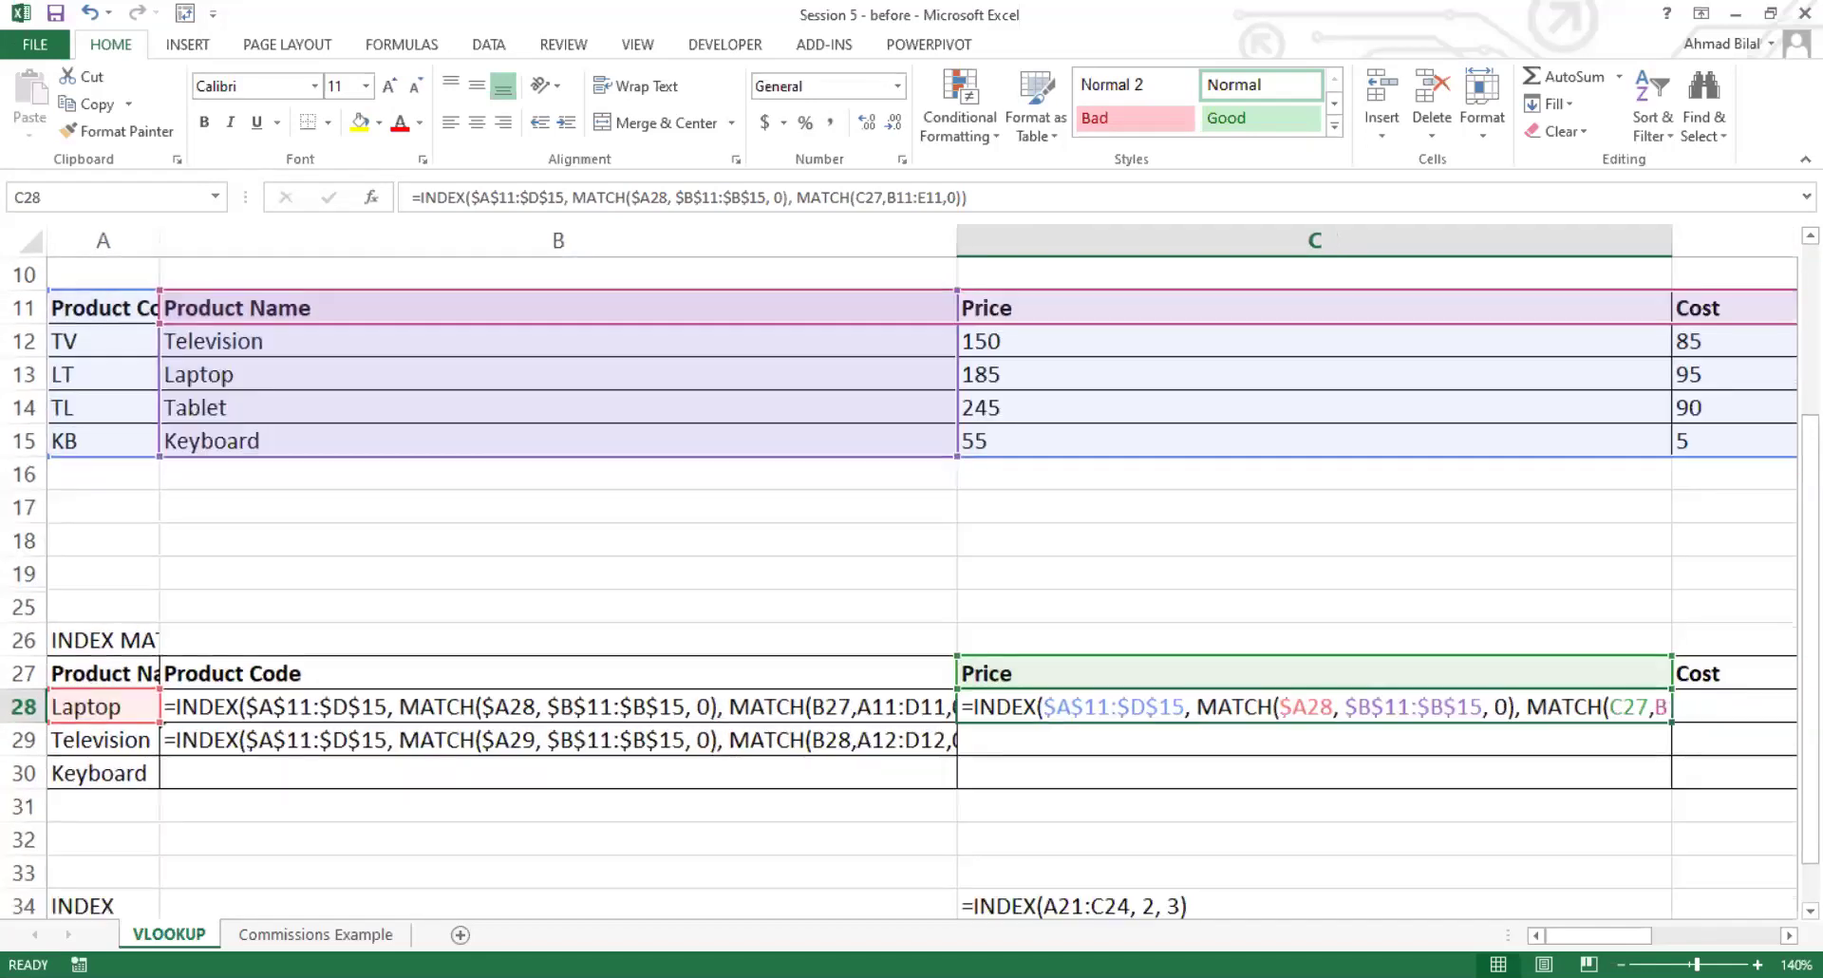
pyautogui.press('Return')
pyautogui.press('Return')
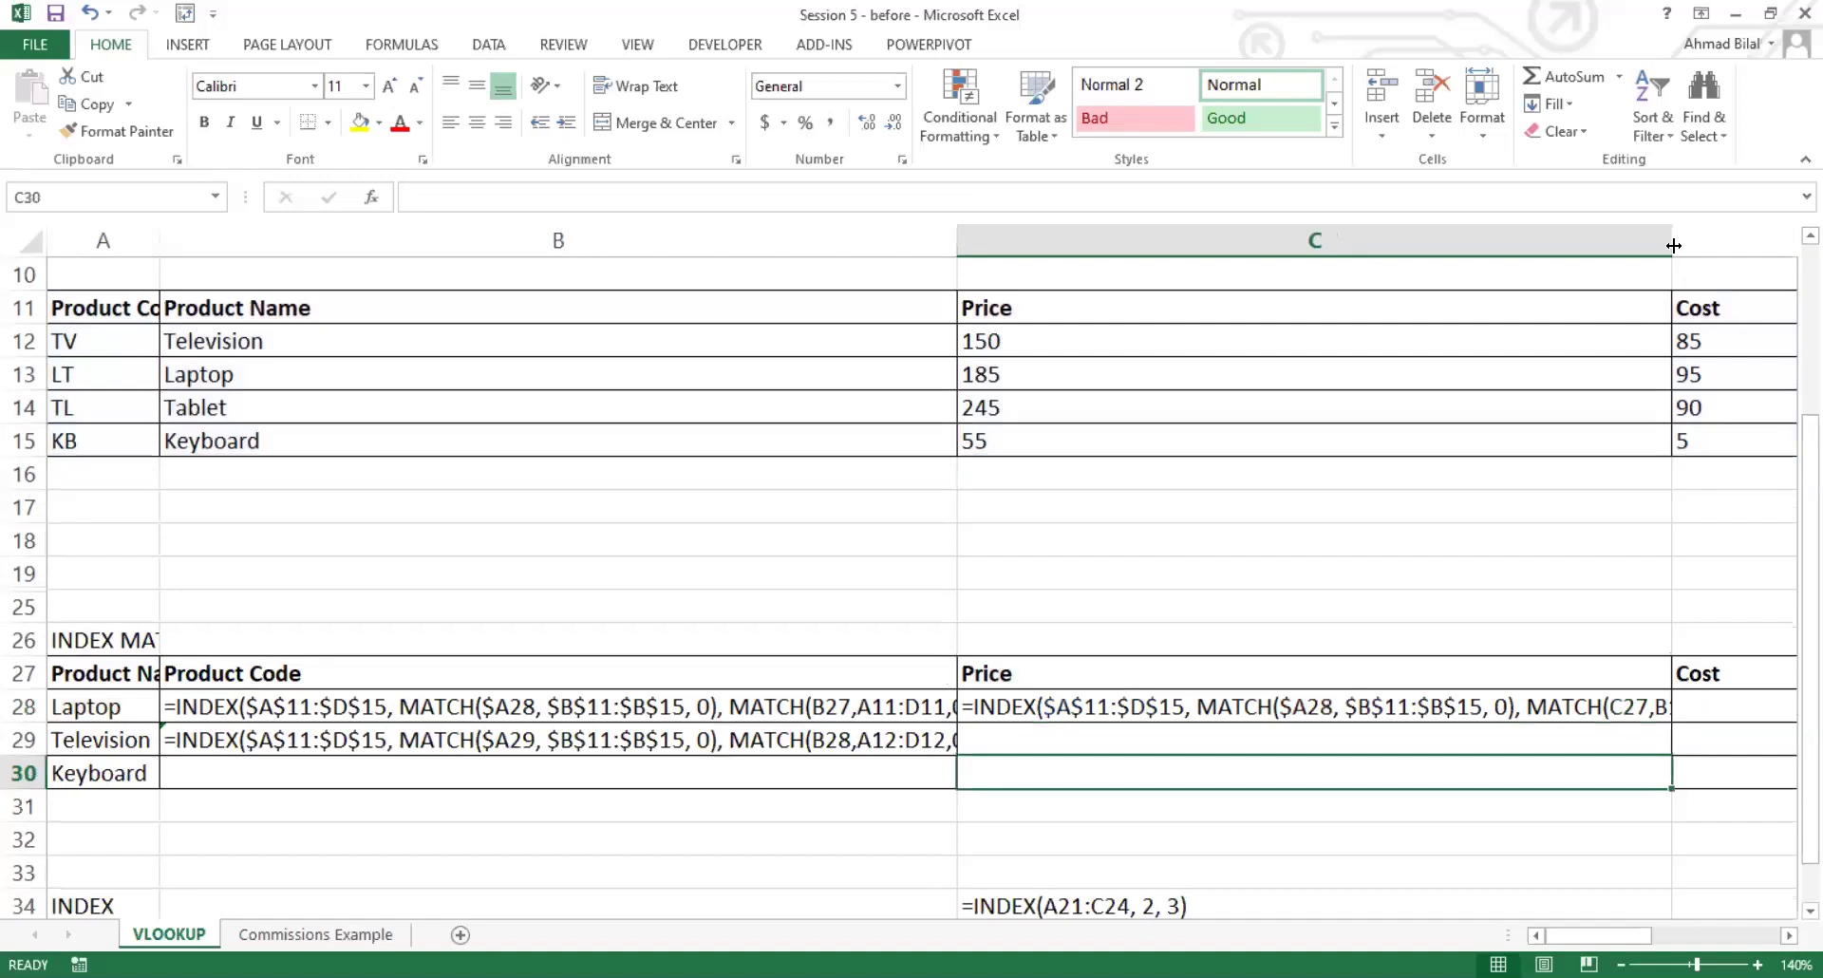
pyautogui.moveTo(1781, 246); pyautogui.dragTo(1778, 243)
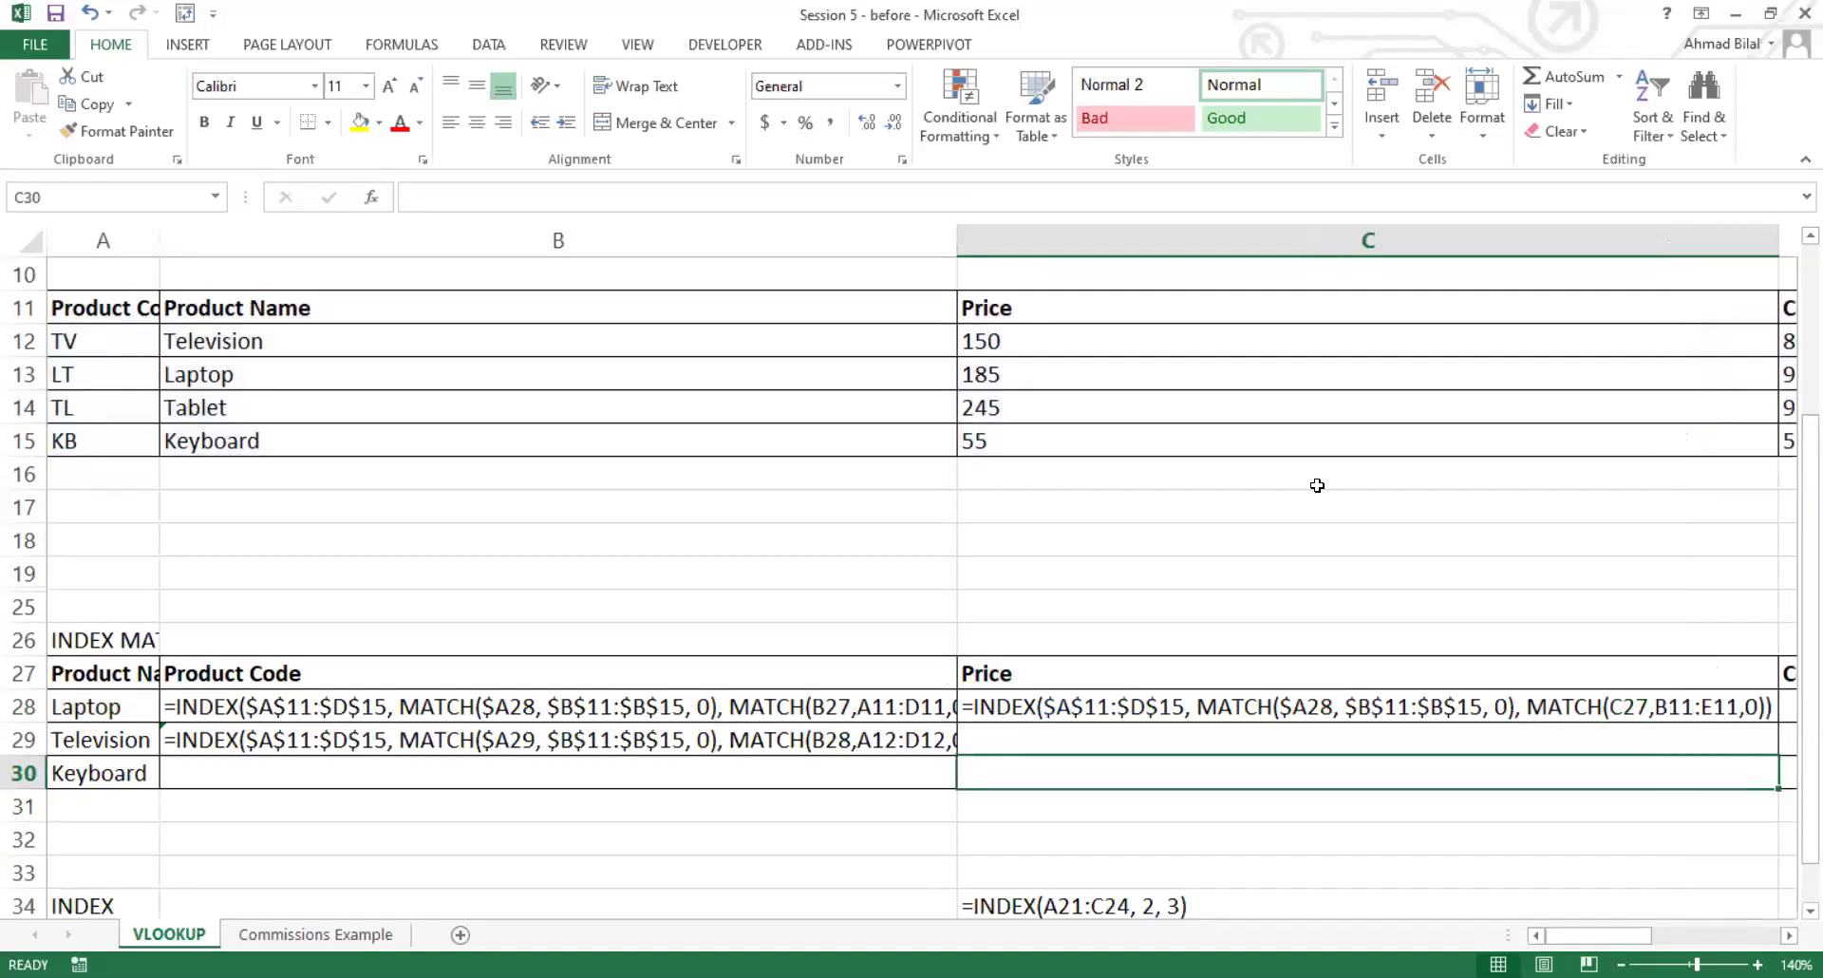
pyautogui.moveTo(954, 240); pyautogui.dragTo(987, 243)
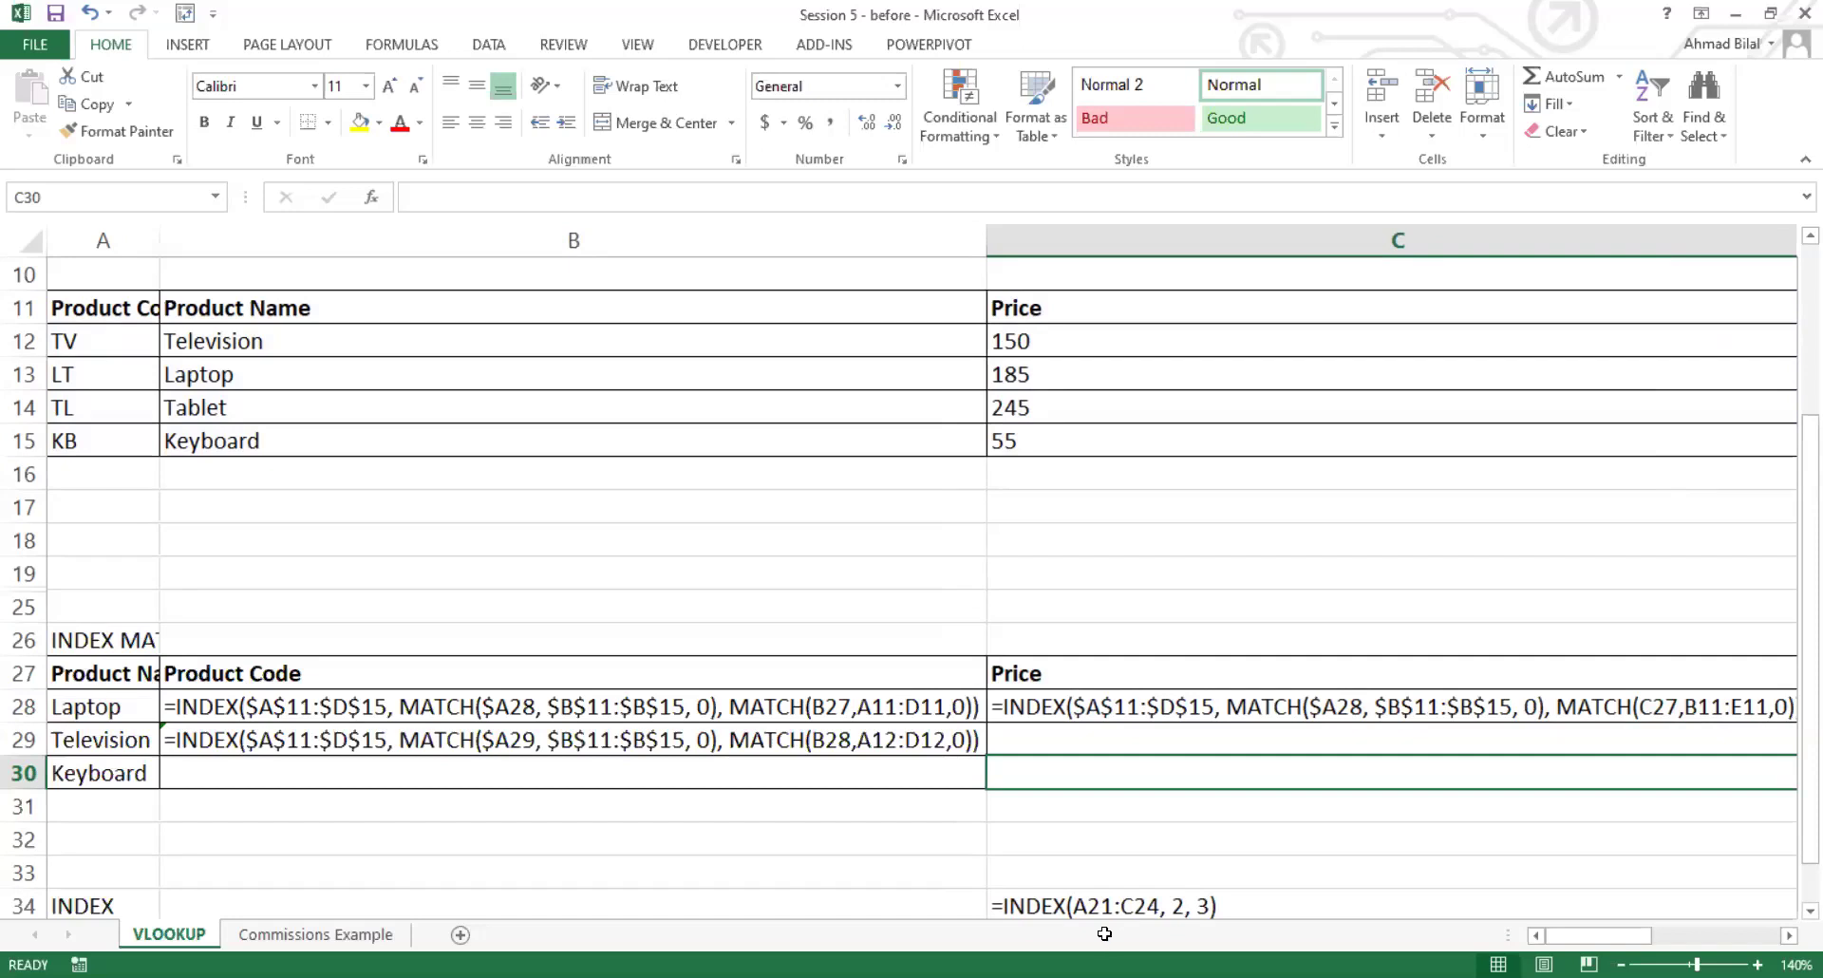
# Step: Compare the lookup value of the second MATCH in B28 and B29 against the Product Code header in B27
pyautogui.doubleClick(879, 733)
pyautogui.doubleClick(859, 714)
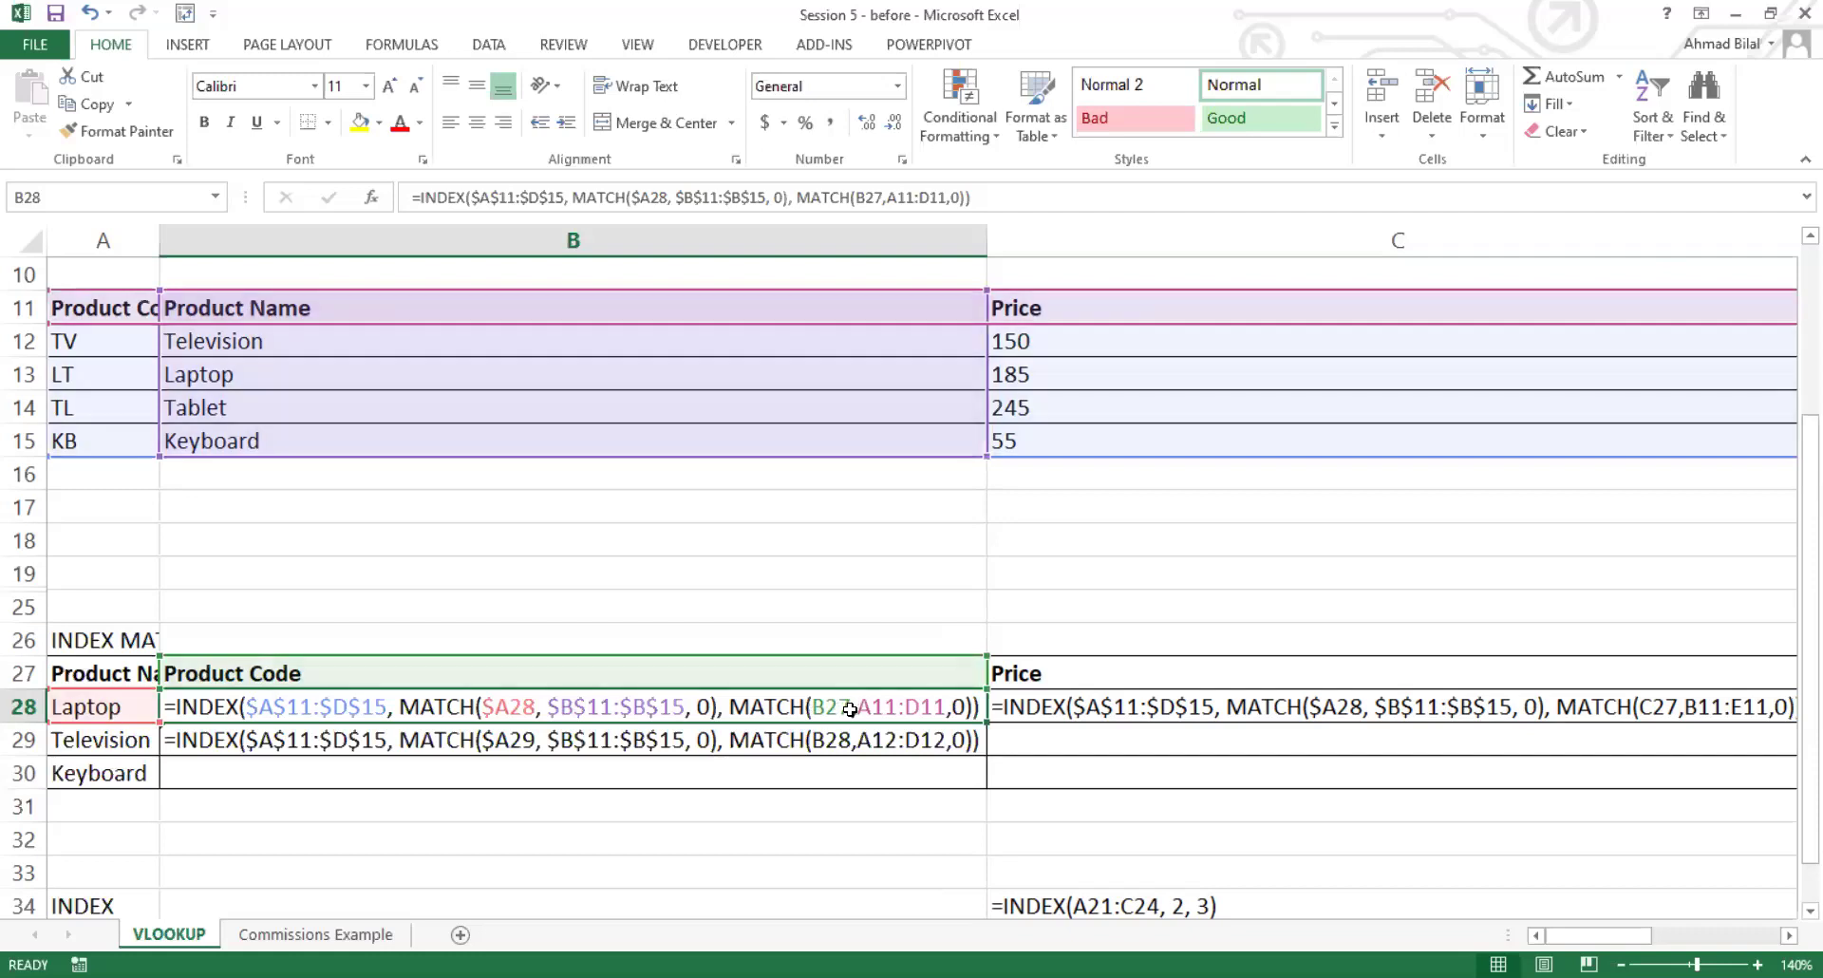
pyautogui.doubleClick(844, 746)
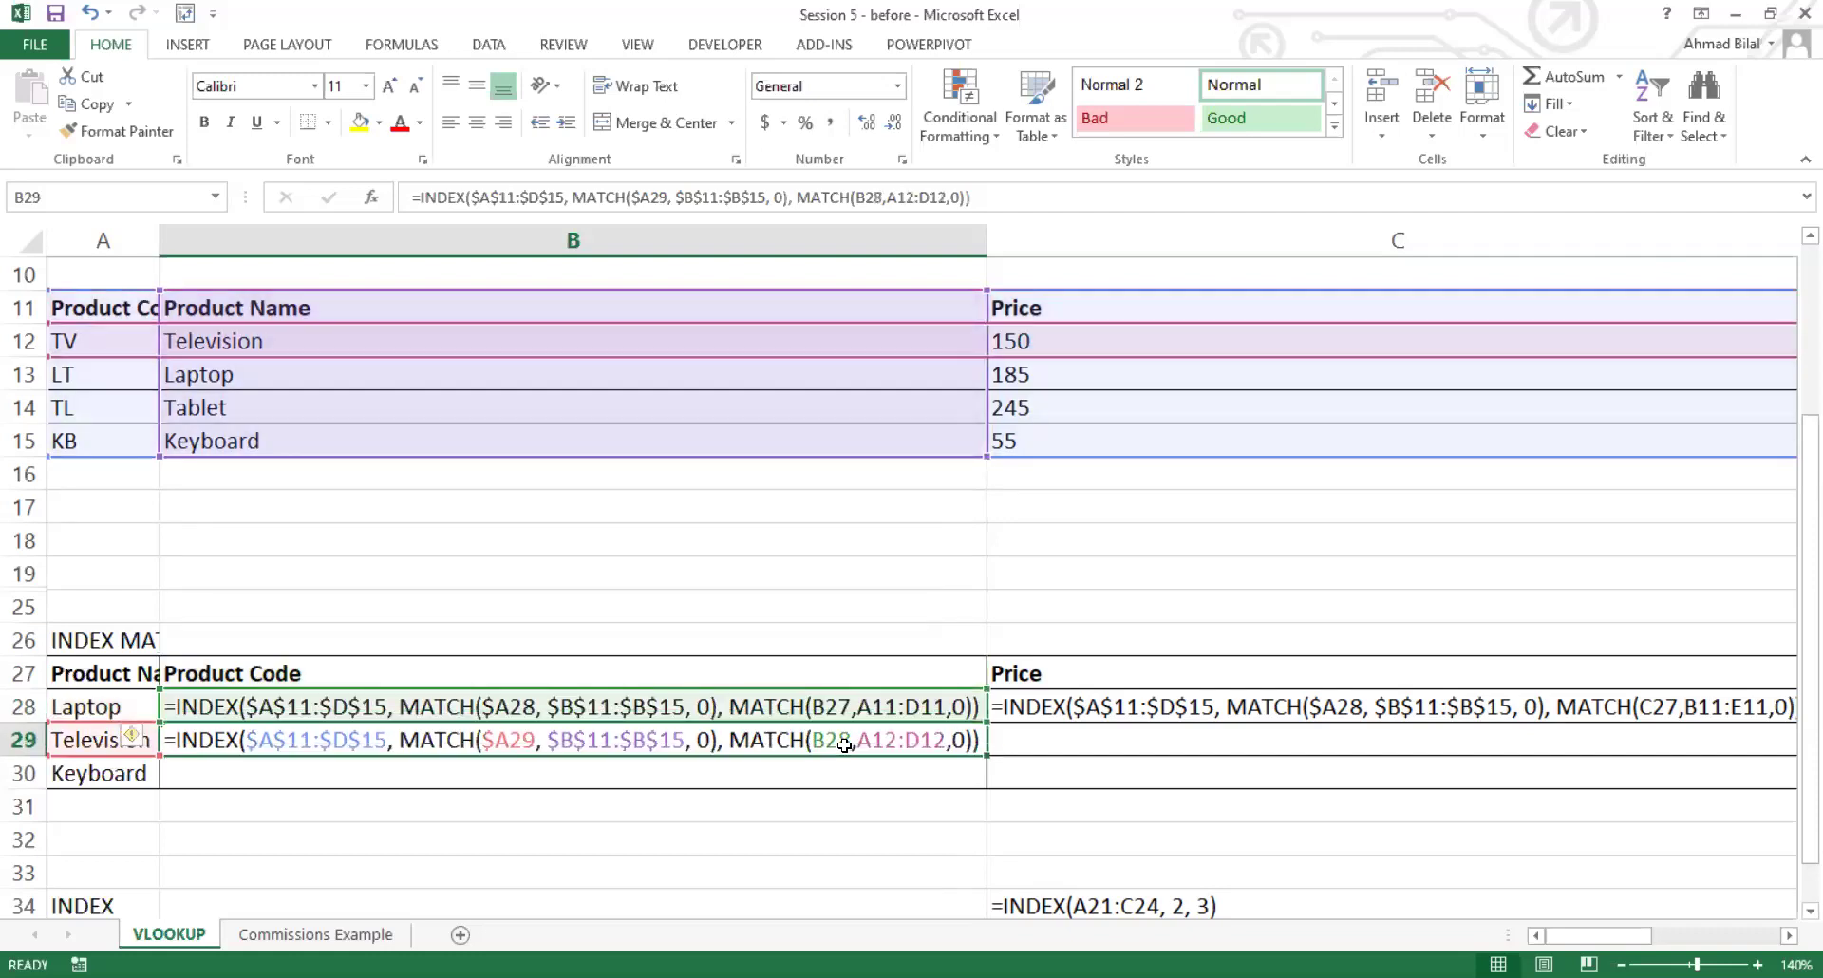
pyautogui.press('Escape')
pyautogui.press('Up')
pyautogui.press('Up')
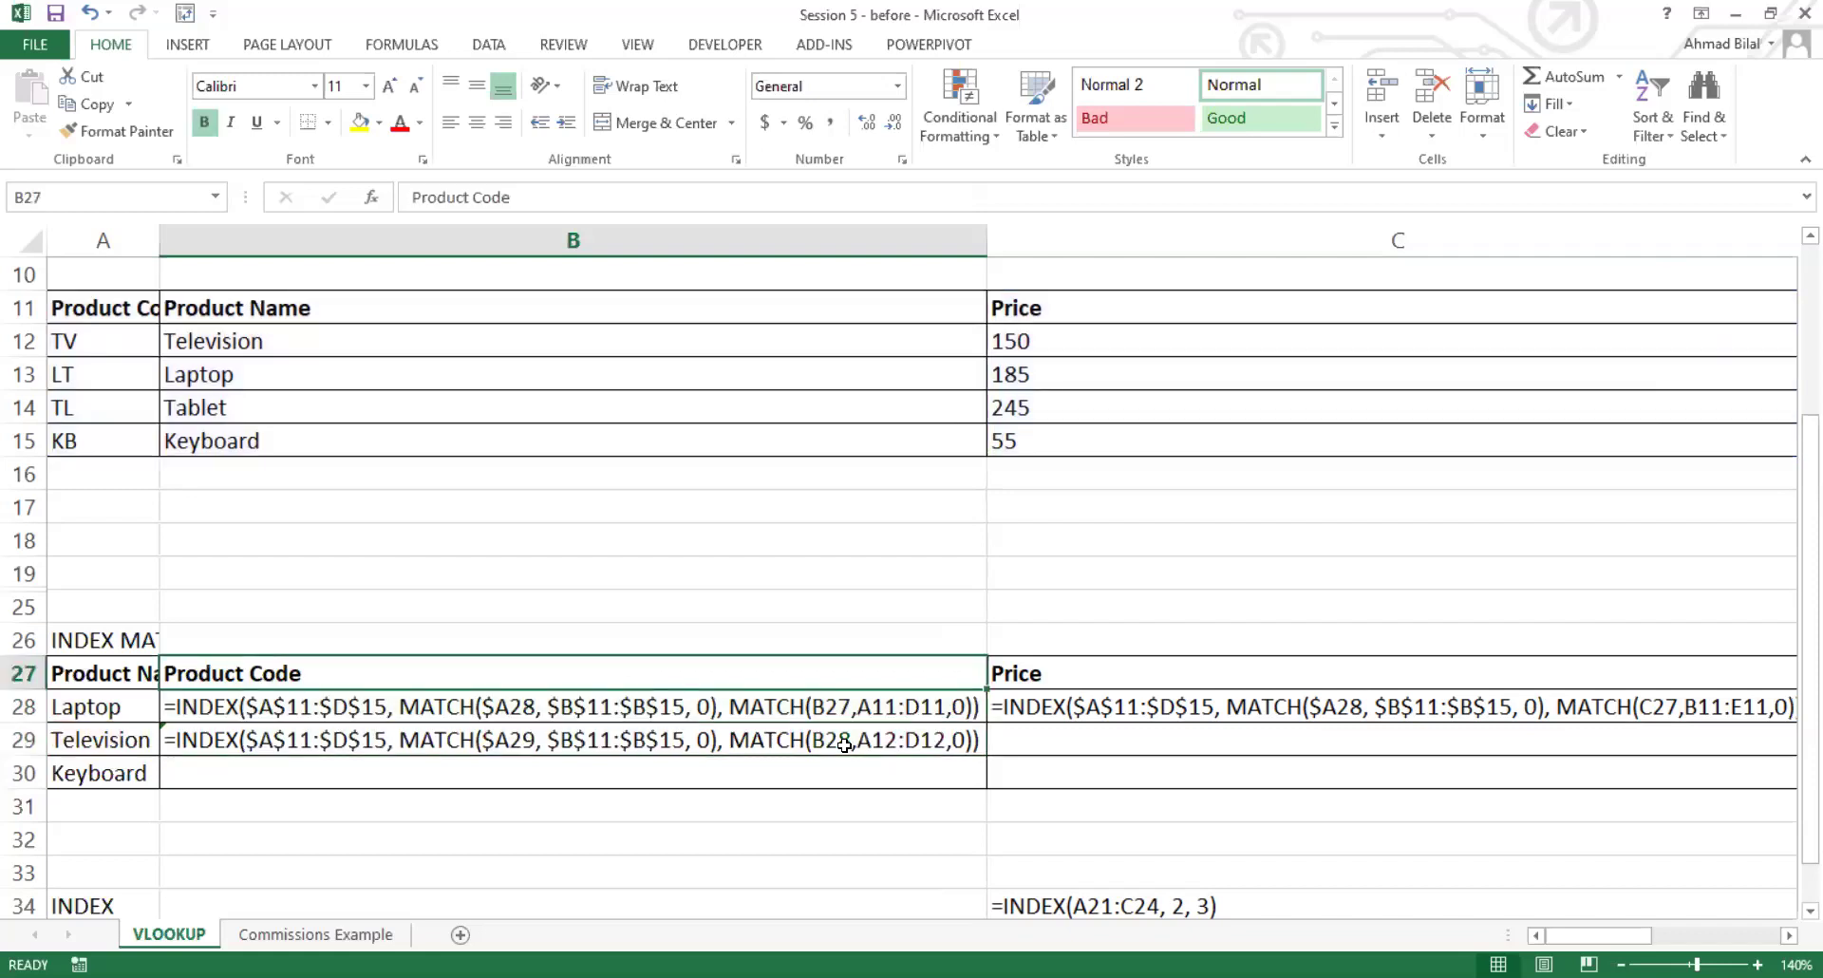
pyautogui.doubleClick(830, 707)
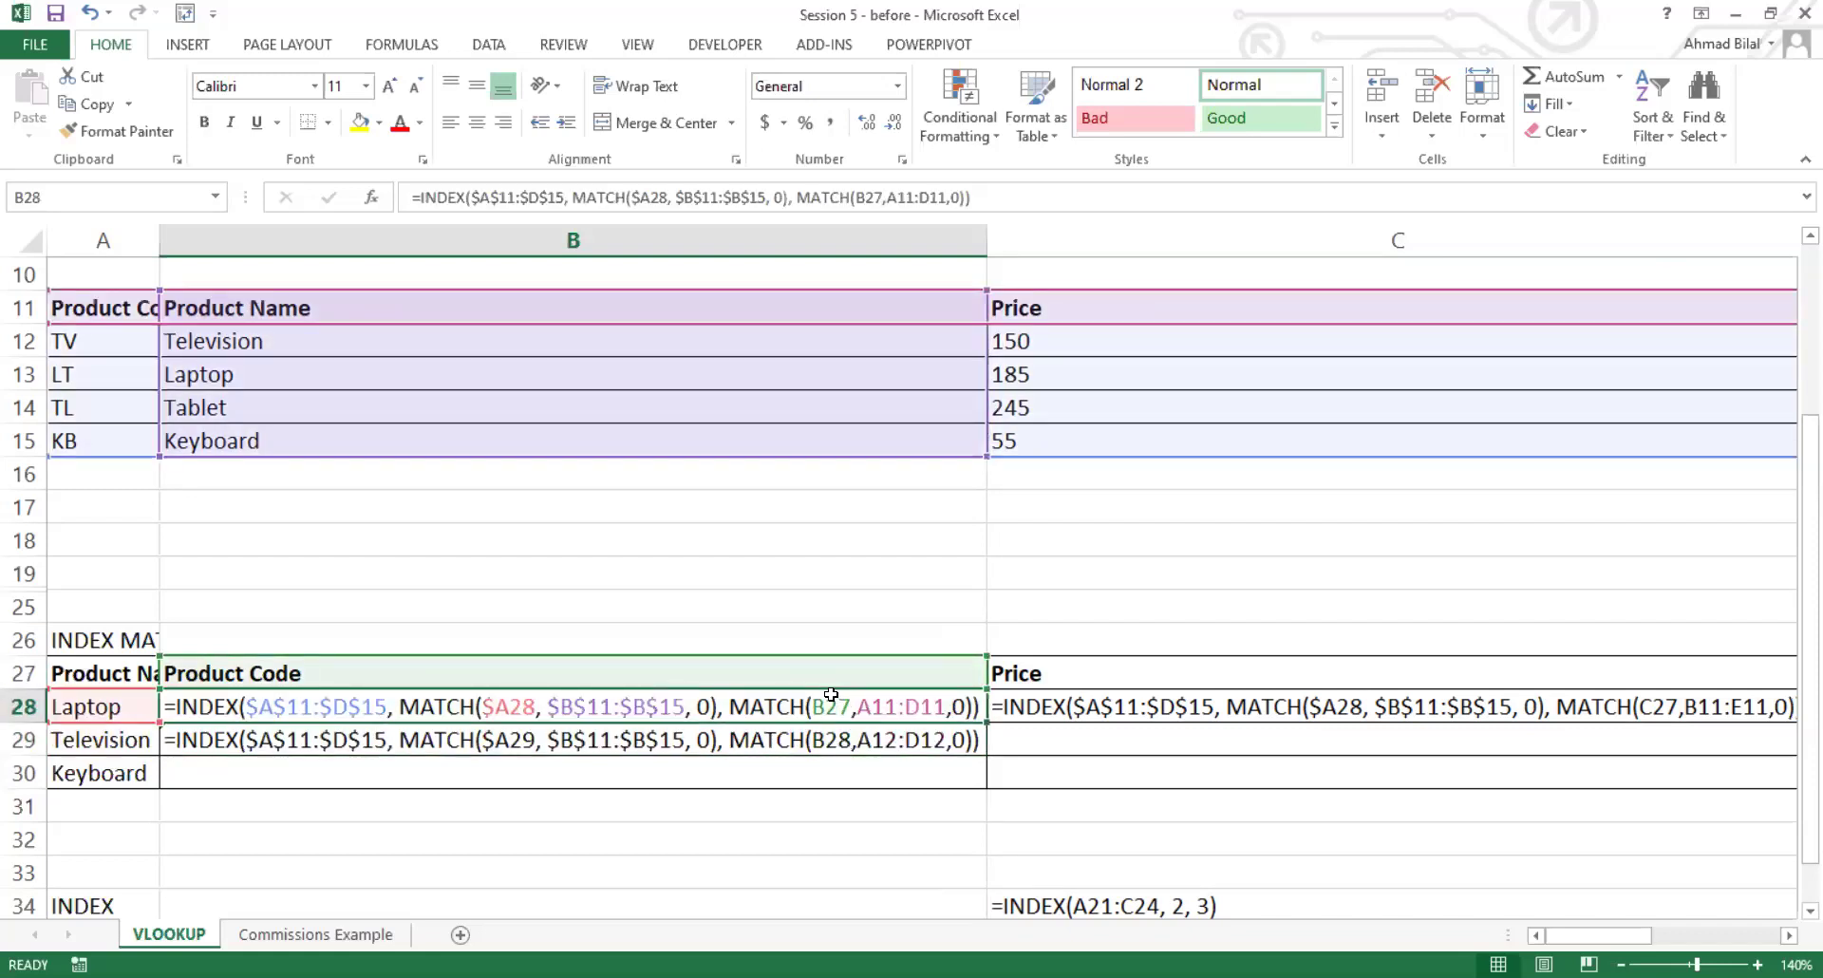
pyautogui.doubleClick(841, 746)
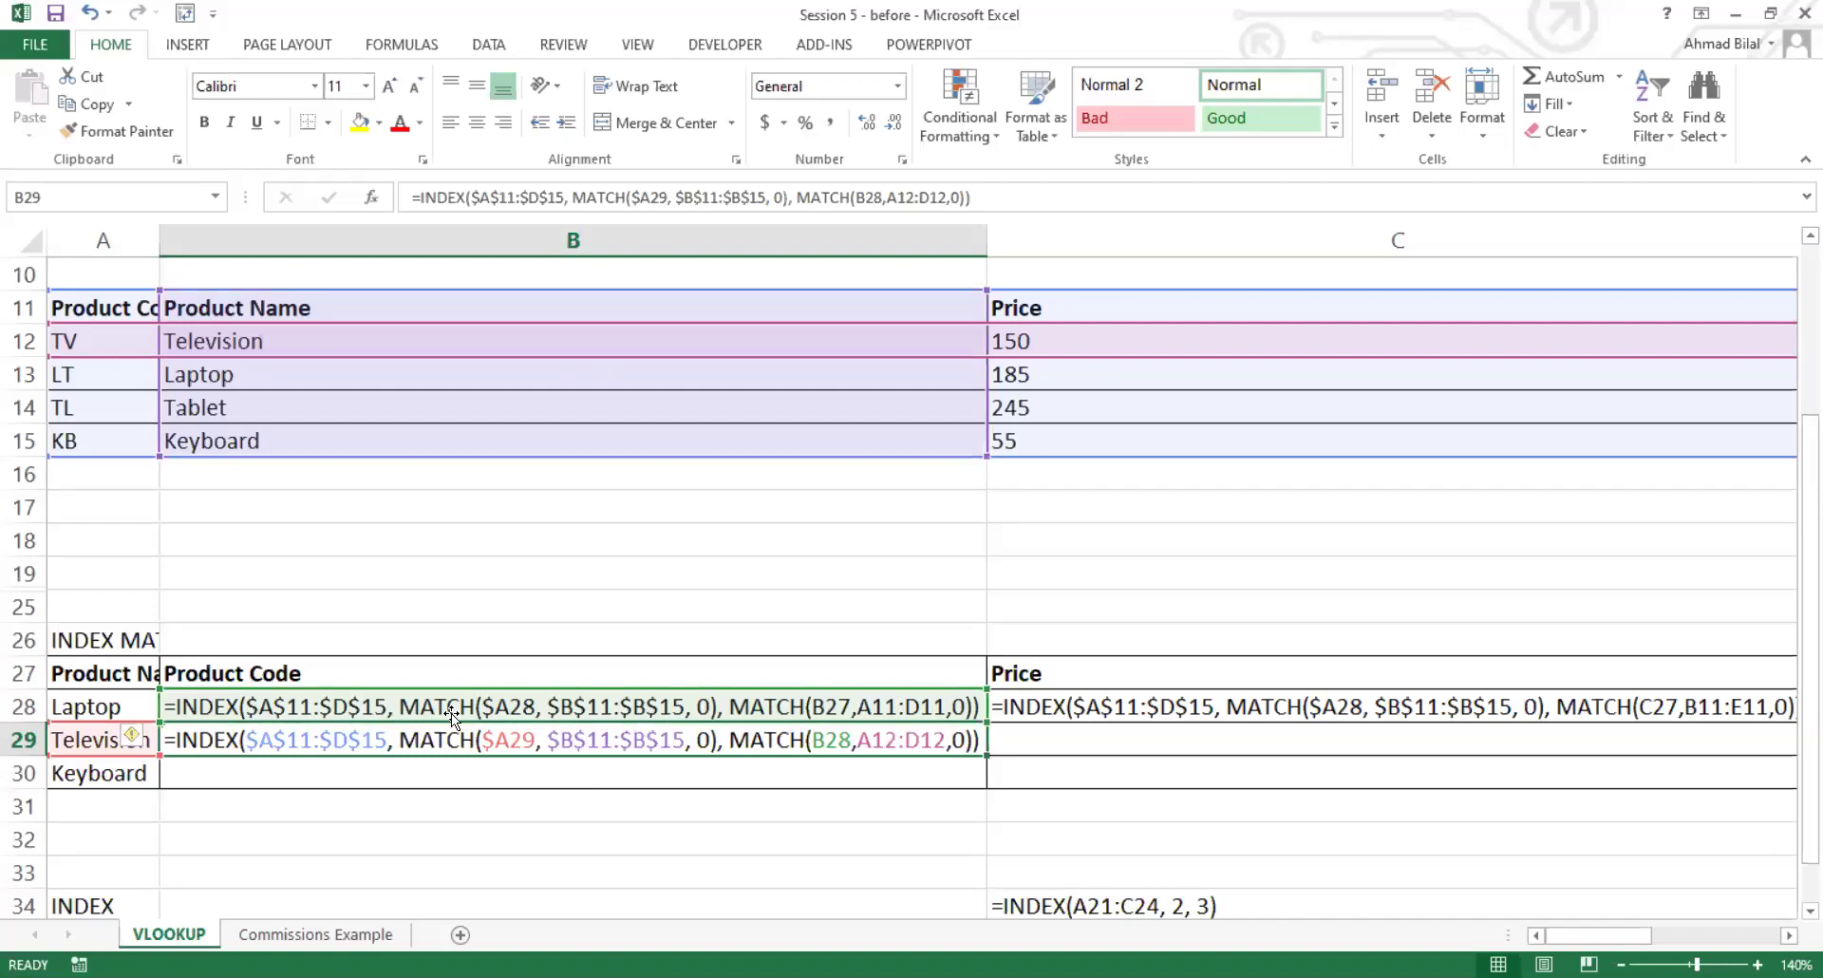
pyautogui.doubleClick(833, 706)
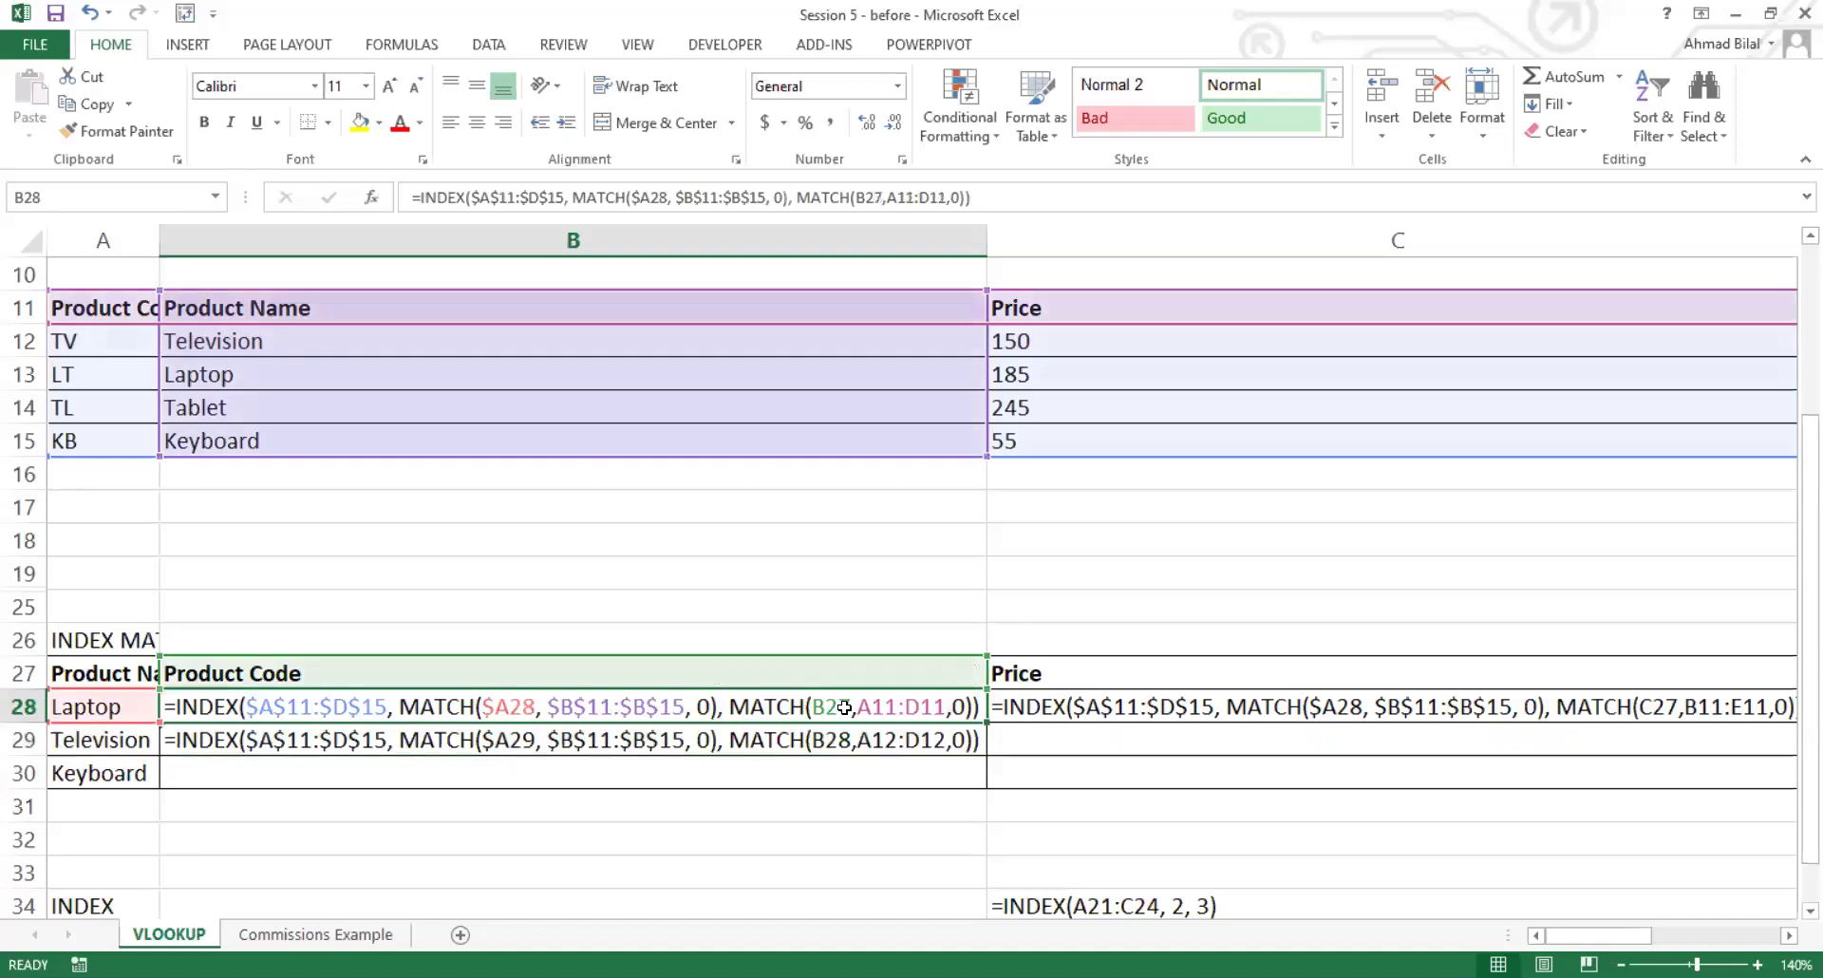
pyautogui.doubleClick(844, 707)
pyautogui.press('Escape')
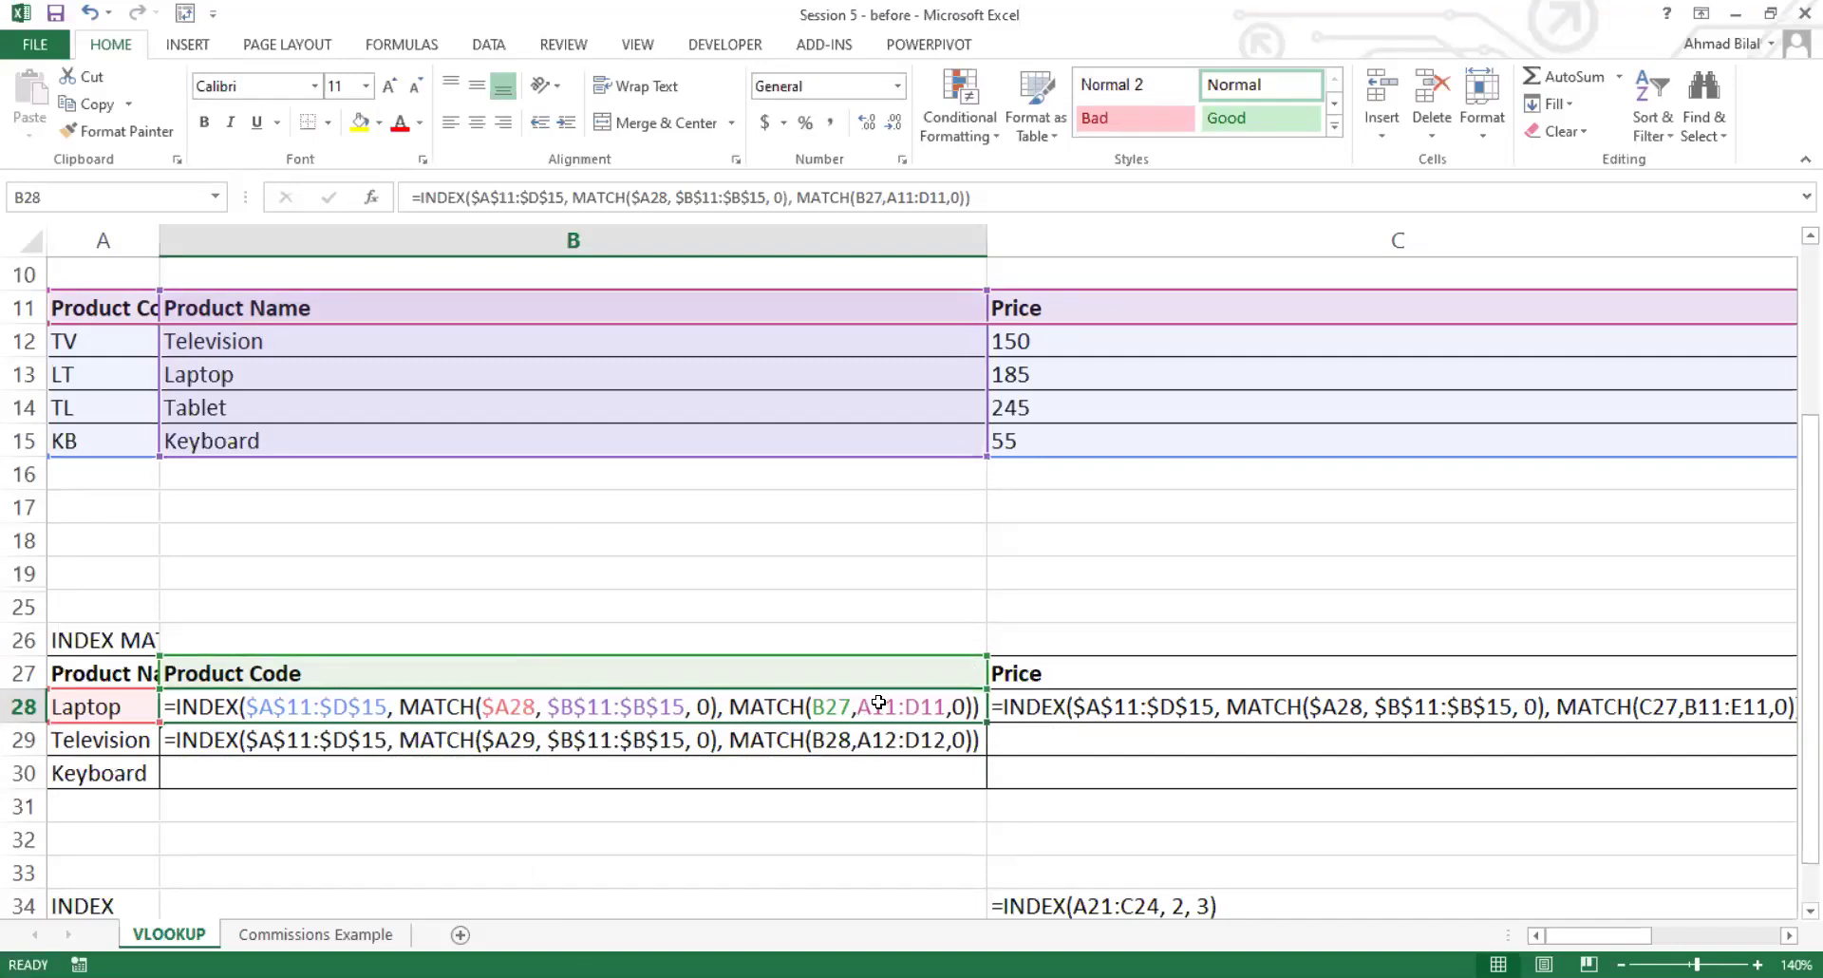
# Step: Lock only the row of the lookup value as B$27 in B28's second MATCH and enter the formula
pyautogui.doubleClick(829, 708)
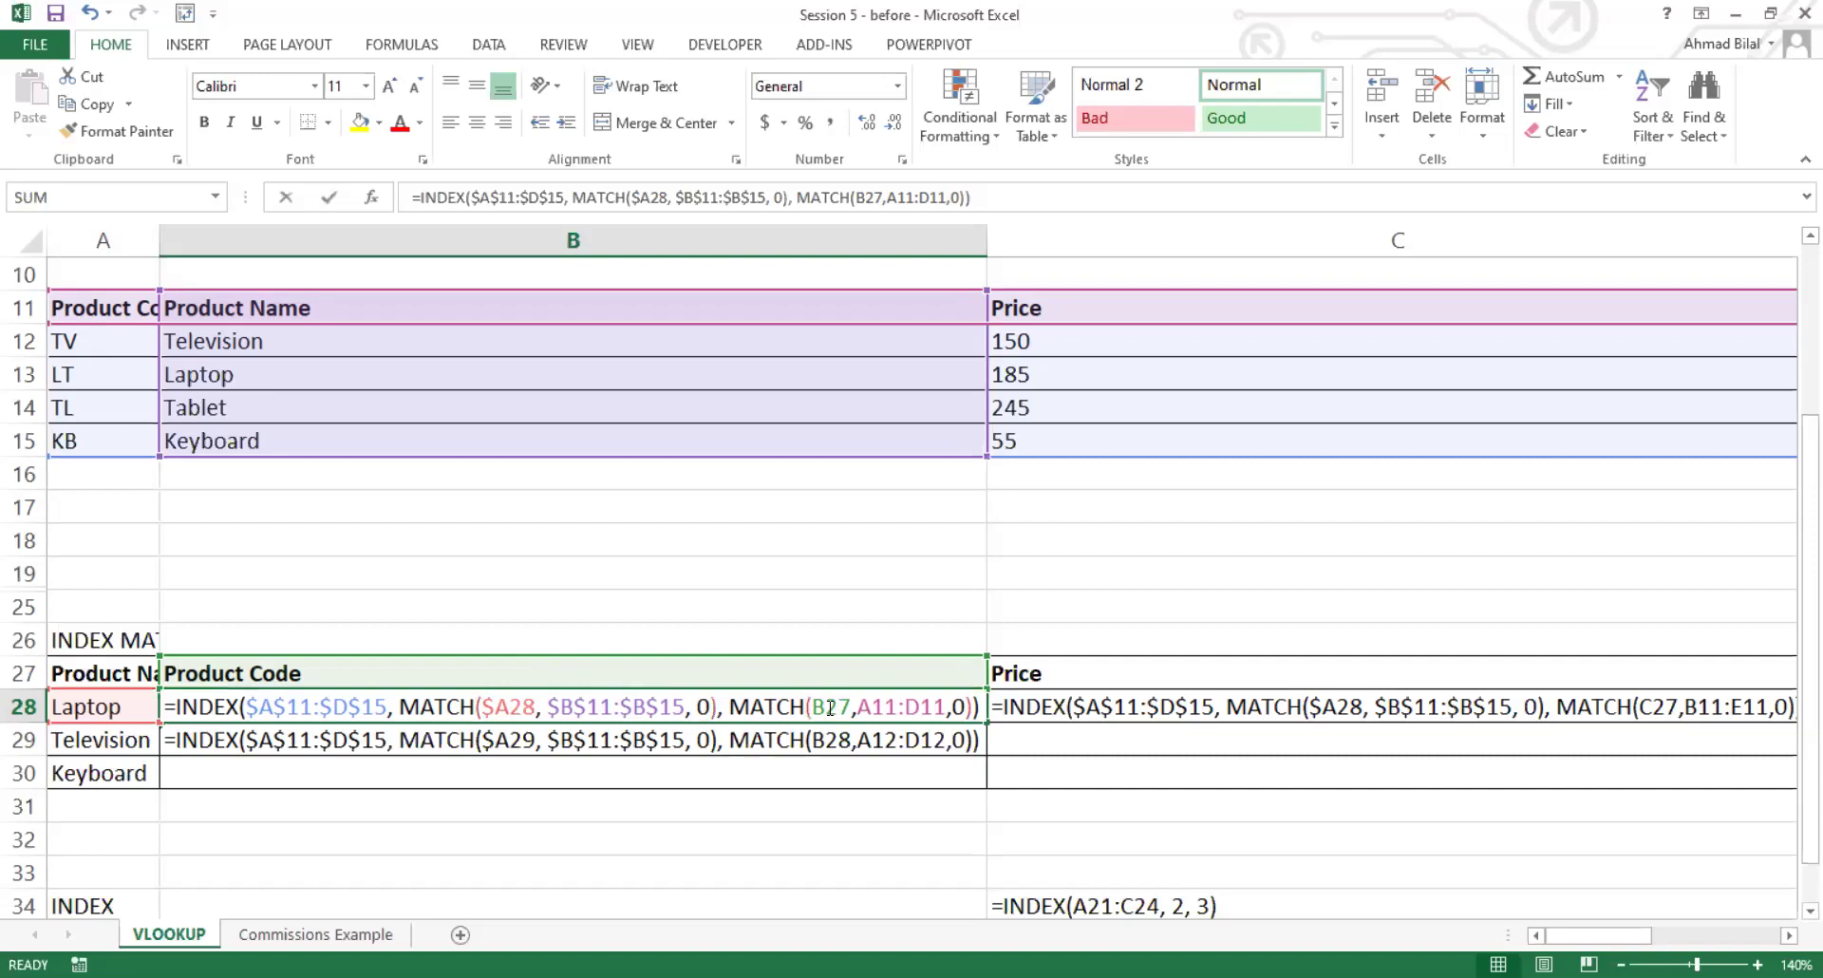
pyautogui.write('$')
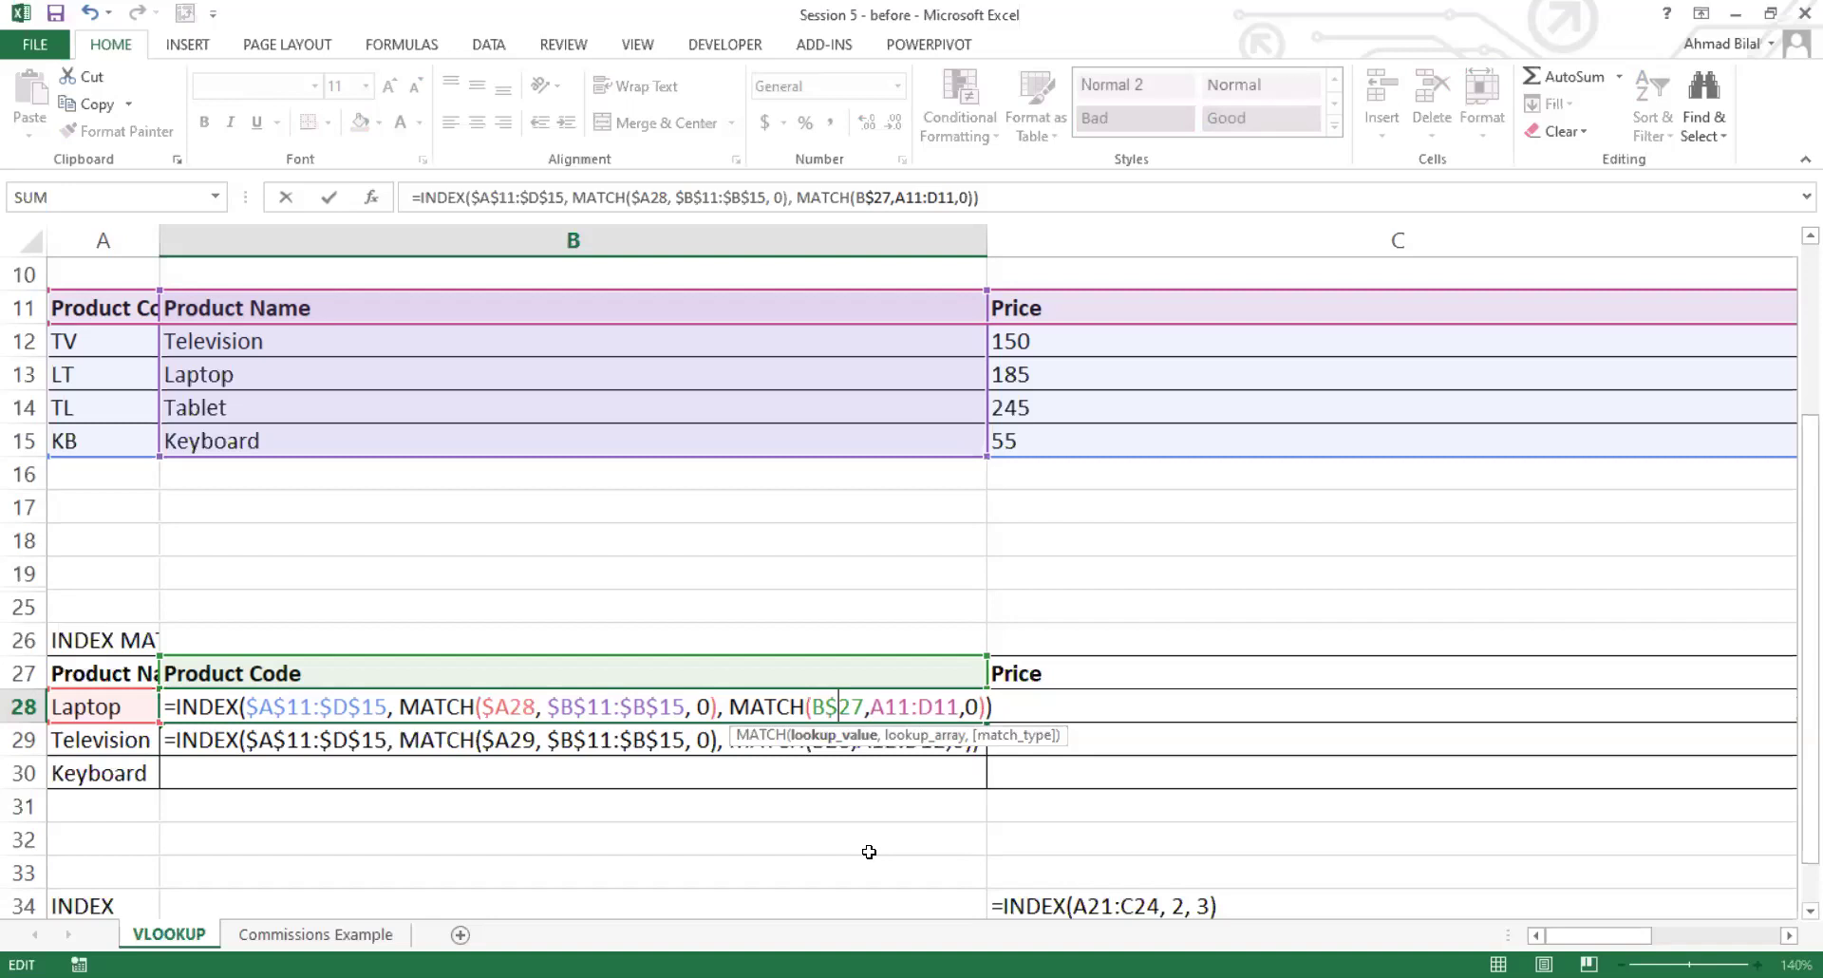
pyautogui.press('Return')
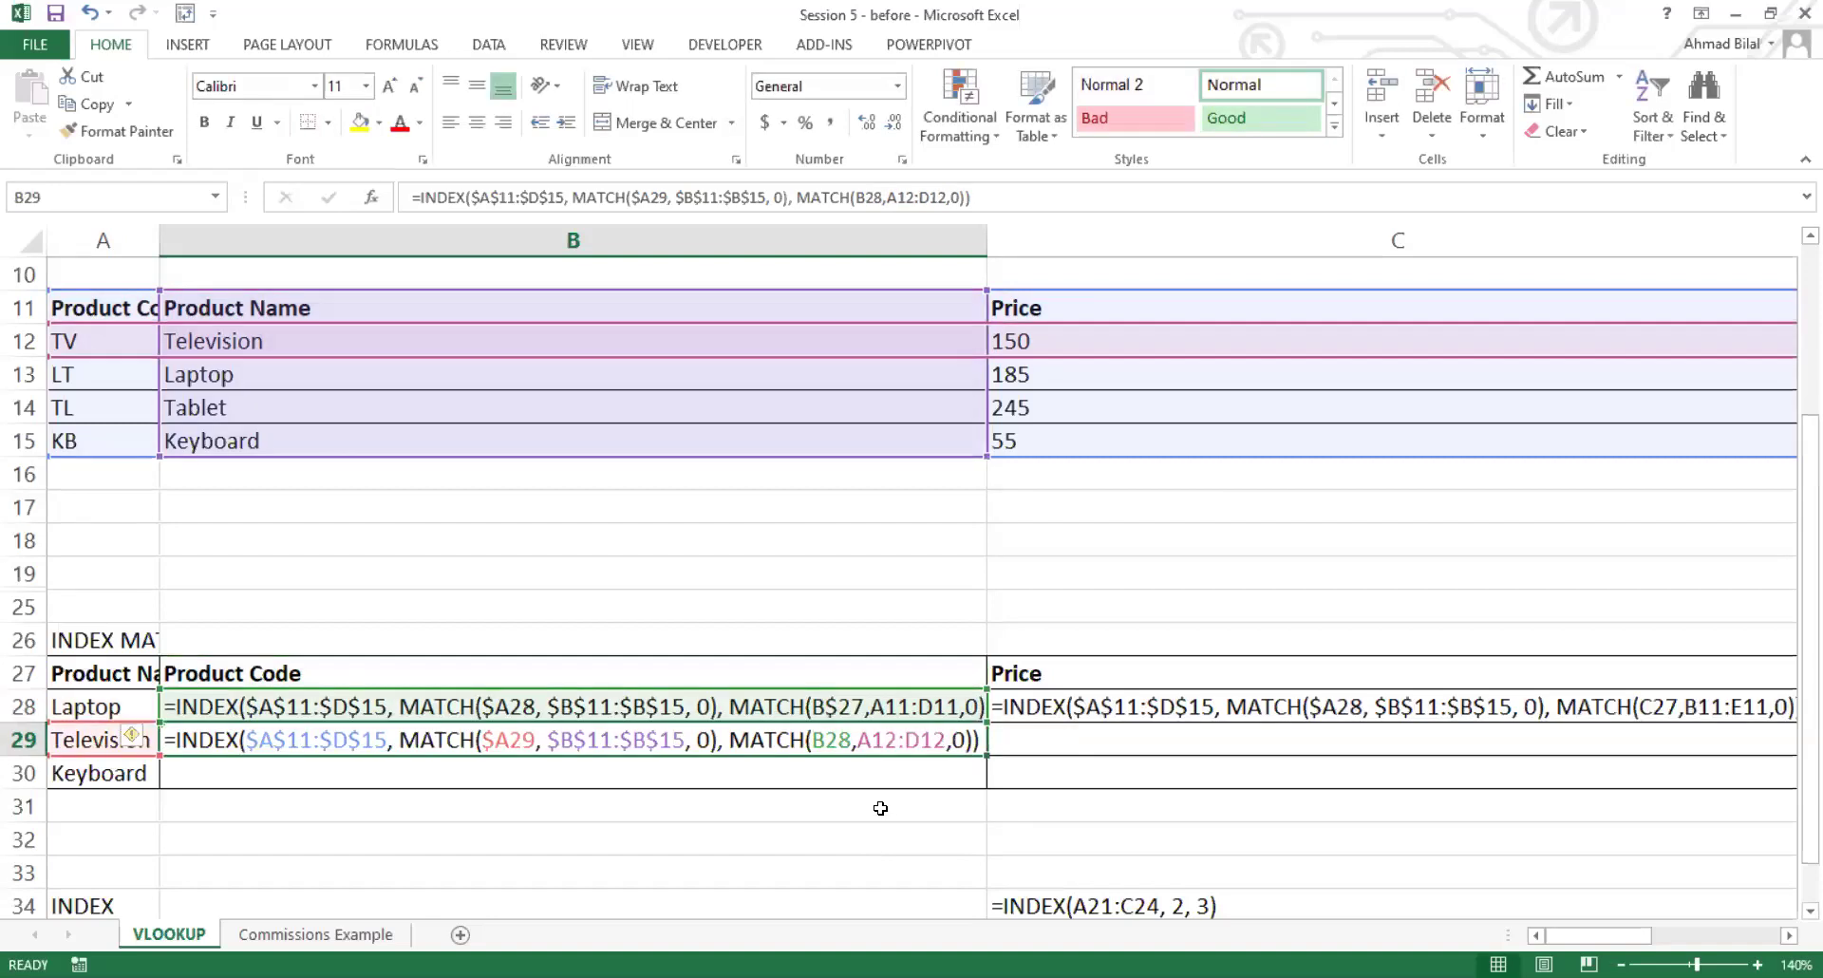
# Step: Fill the B28 formula with the row-locked header reference across to C28 and down to B29
pyautogui.click(915, 703)
pyautogui.moveTo(984, 722); pyautogui.dragTo(1409, 708)
pyautogui.click(968, 712)
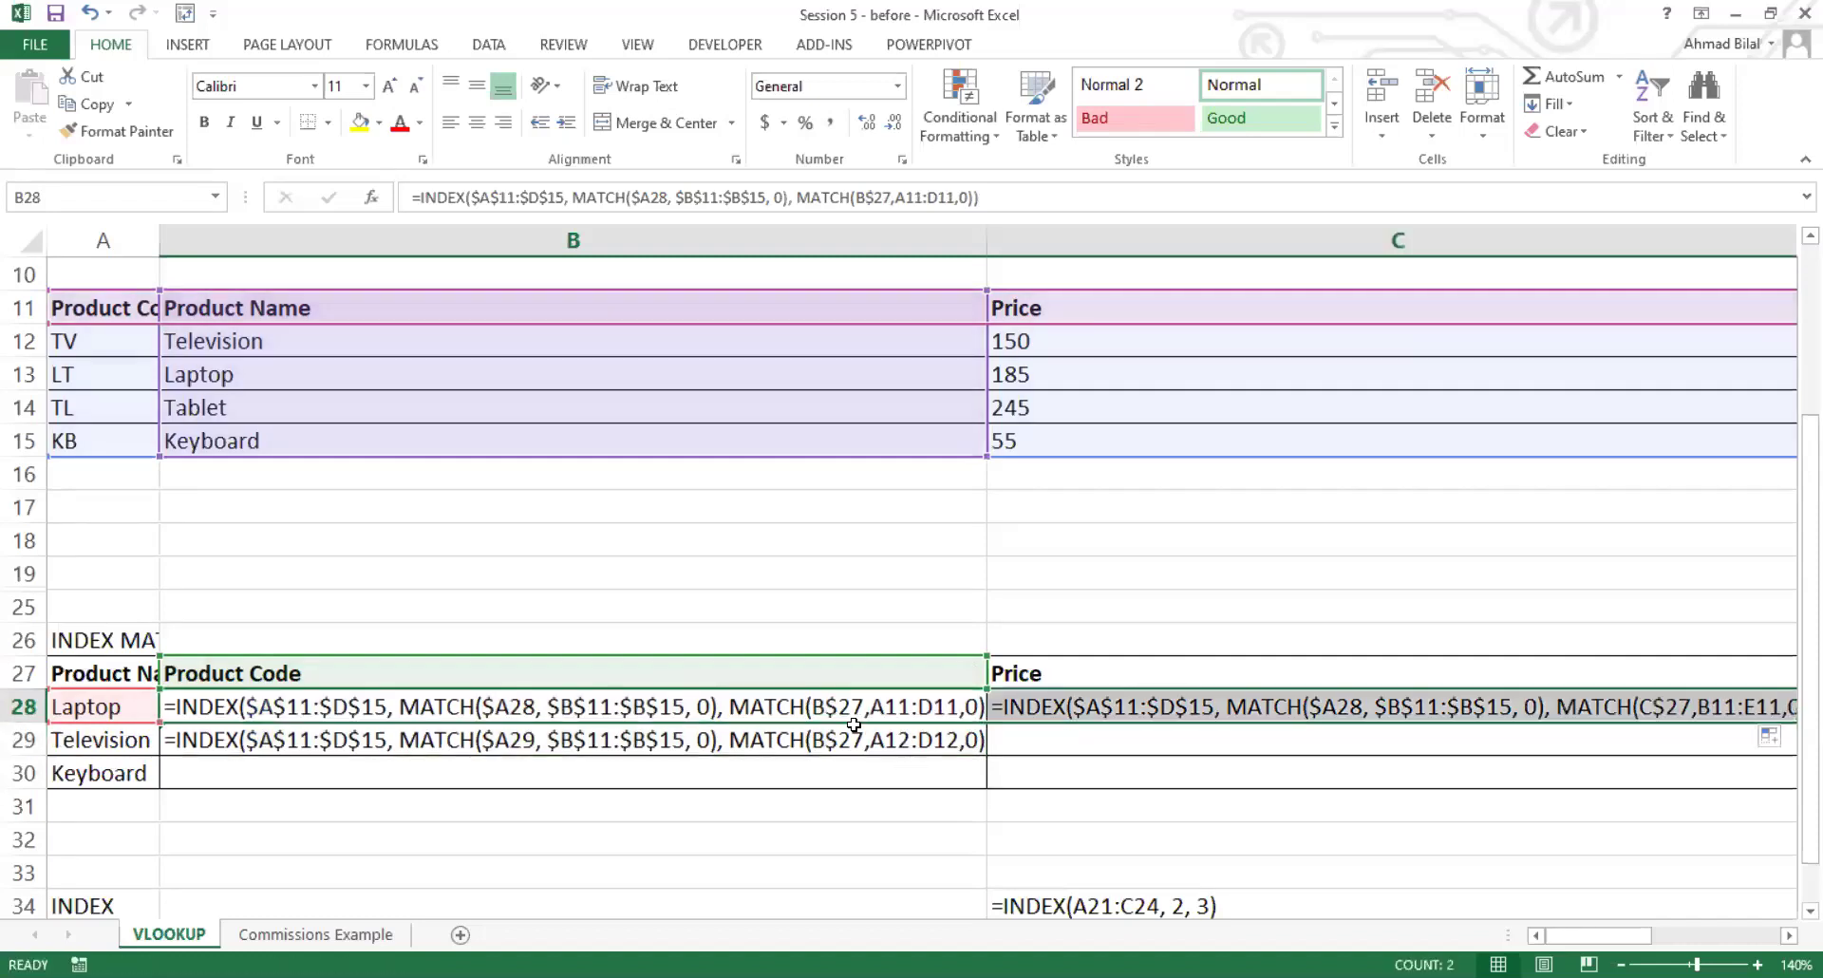
# Step: Compare the second MATCH lookup values in B28, B29 and C28 with the headers in B27 and C27
pyautogui.doubleClick(823, 733)
pyautogui.doubleClick(848, 708)
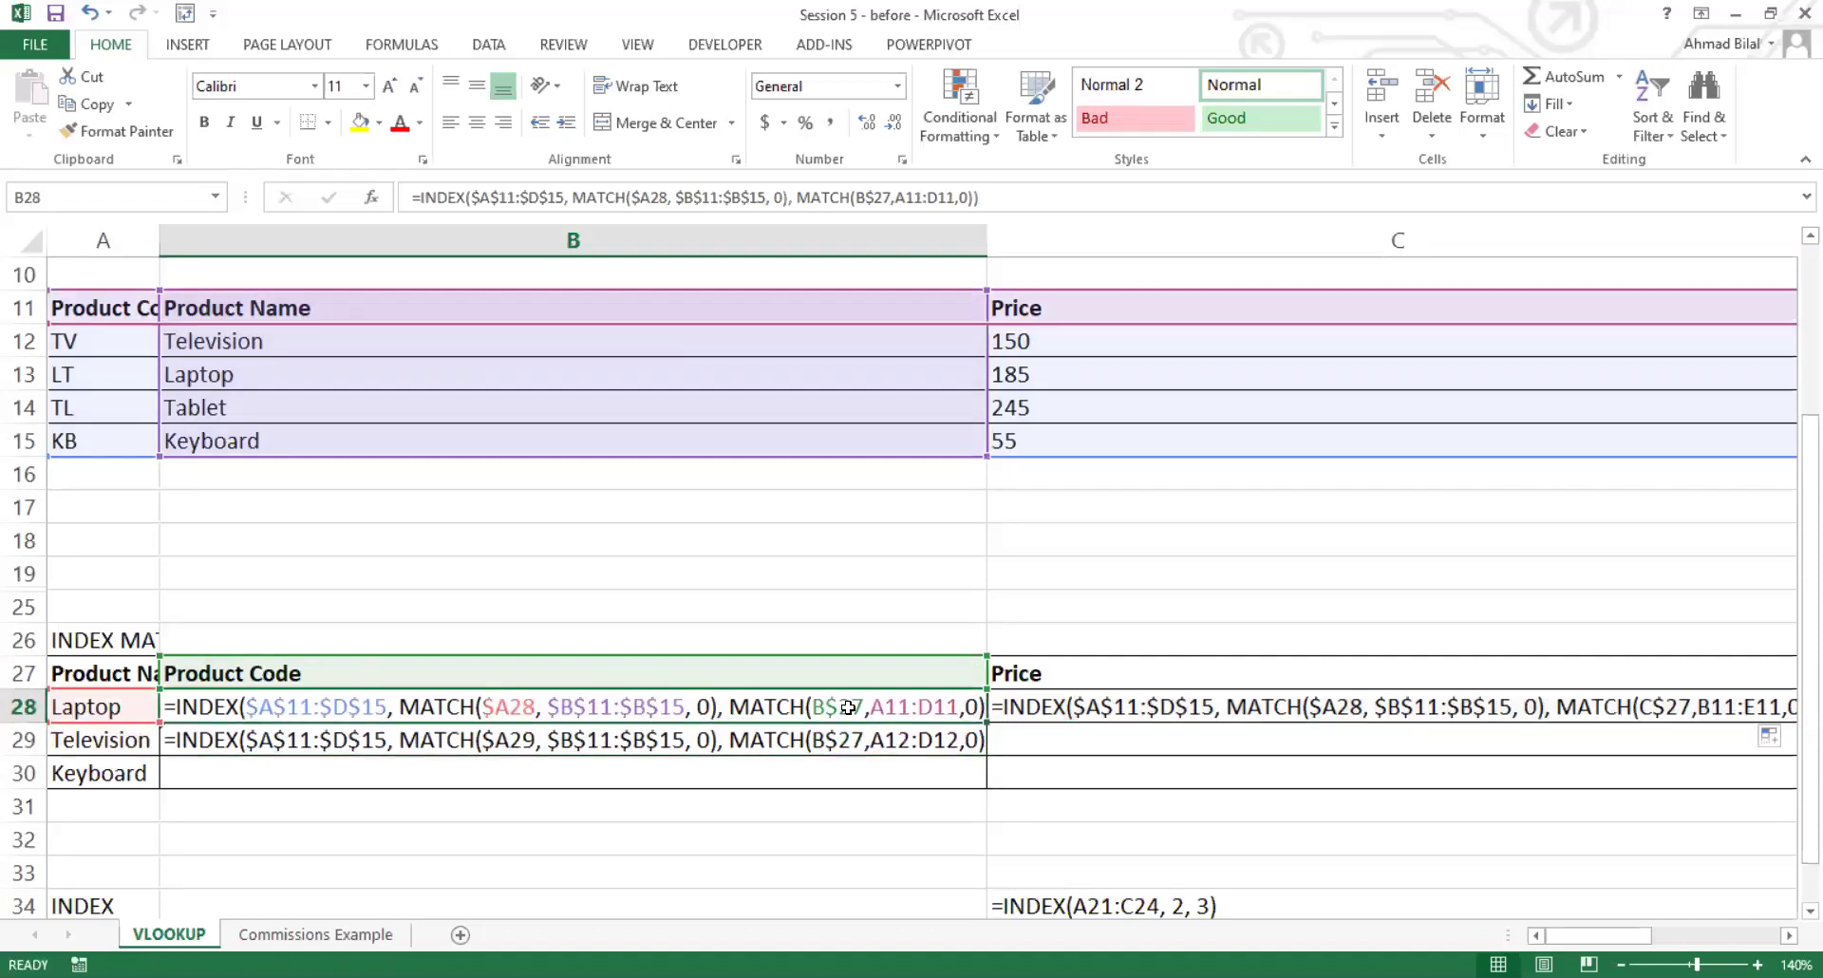
pyautogui.doubleClick(814, 741)
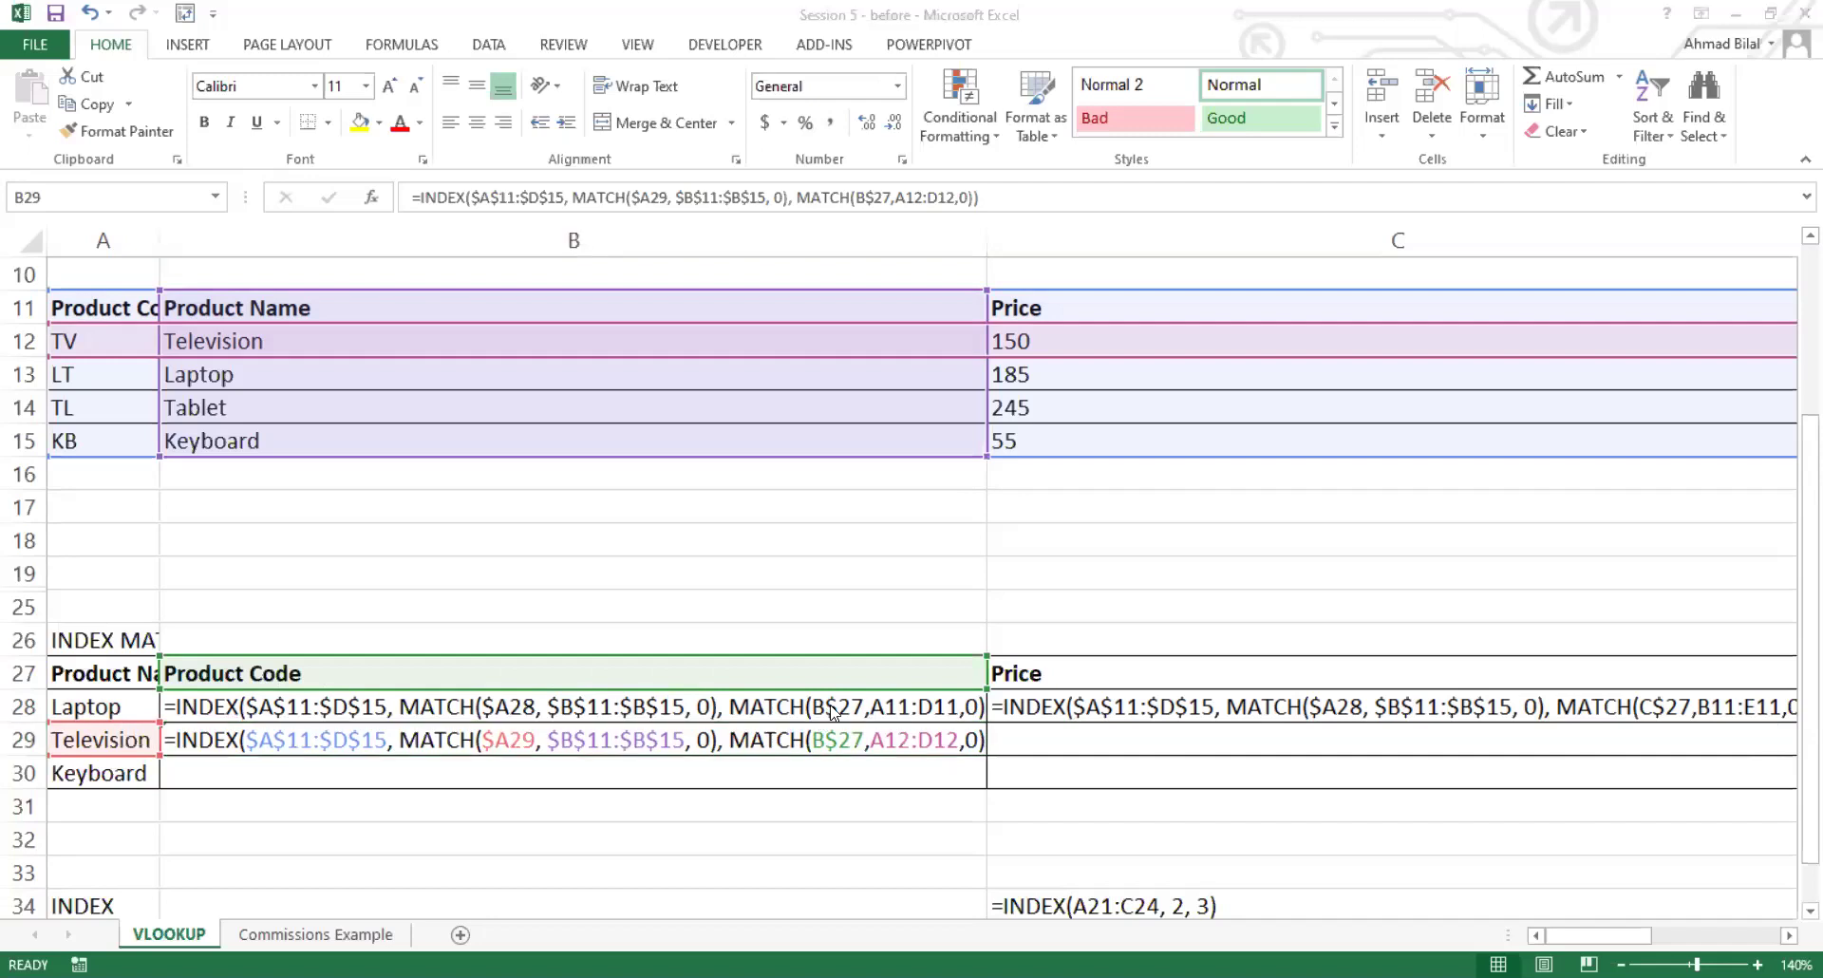
pyautogui.doubleClick(971, 712)
pyautogui.moveTo(979, 719); pyautogui.dragTo(987, 721)
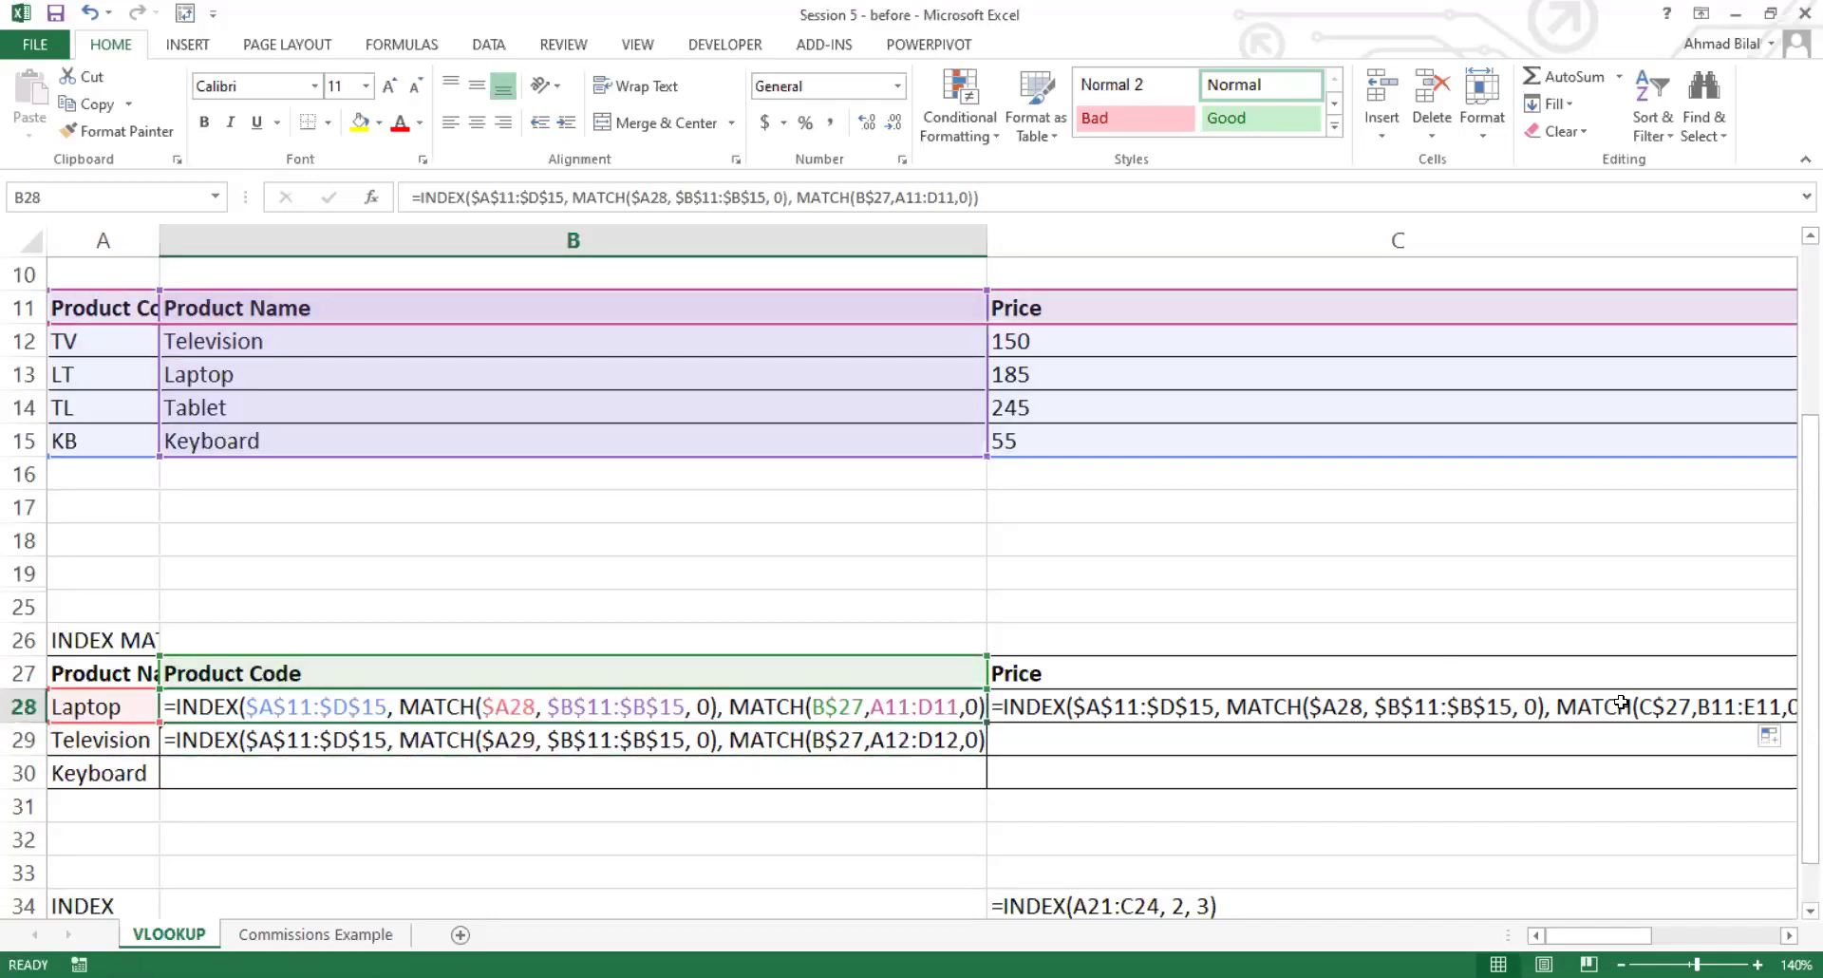
pyautogui.doubleClick(1666, 706)
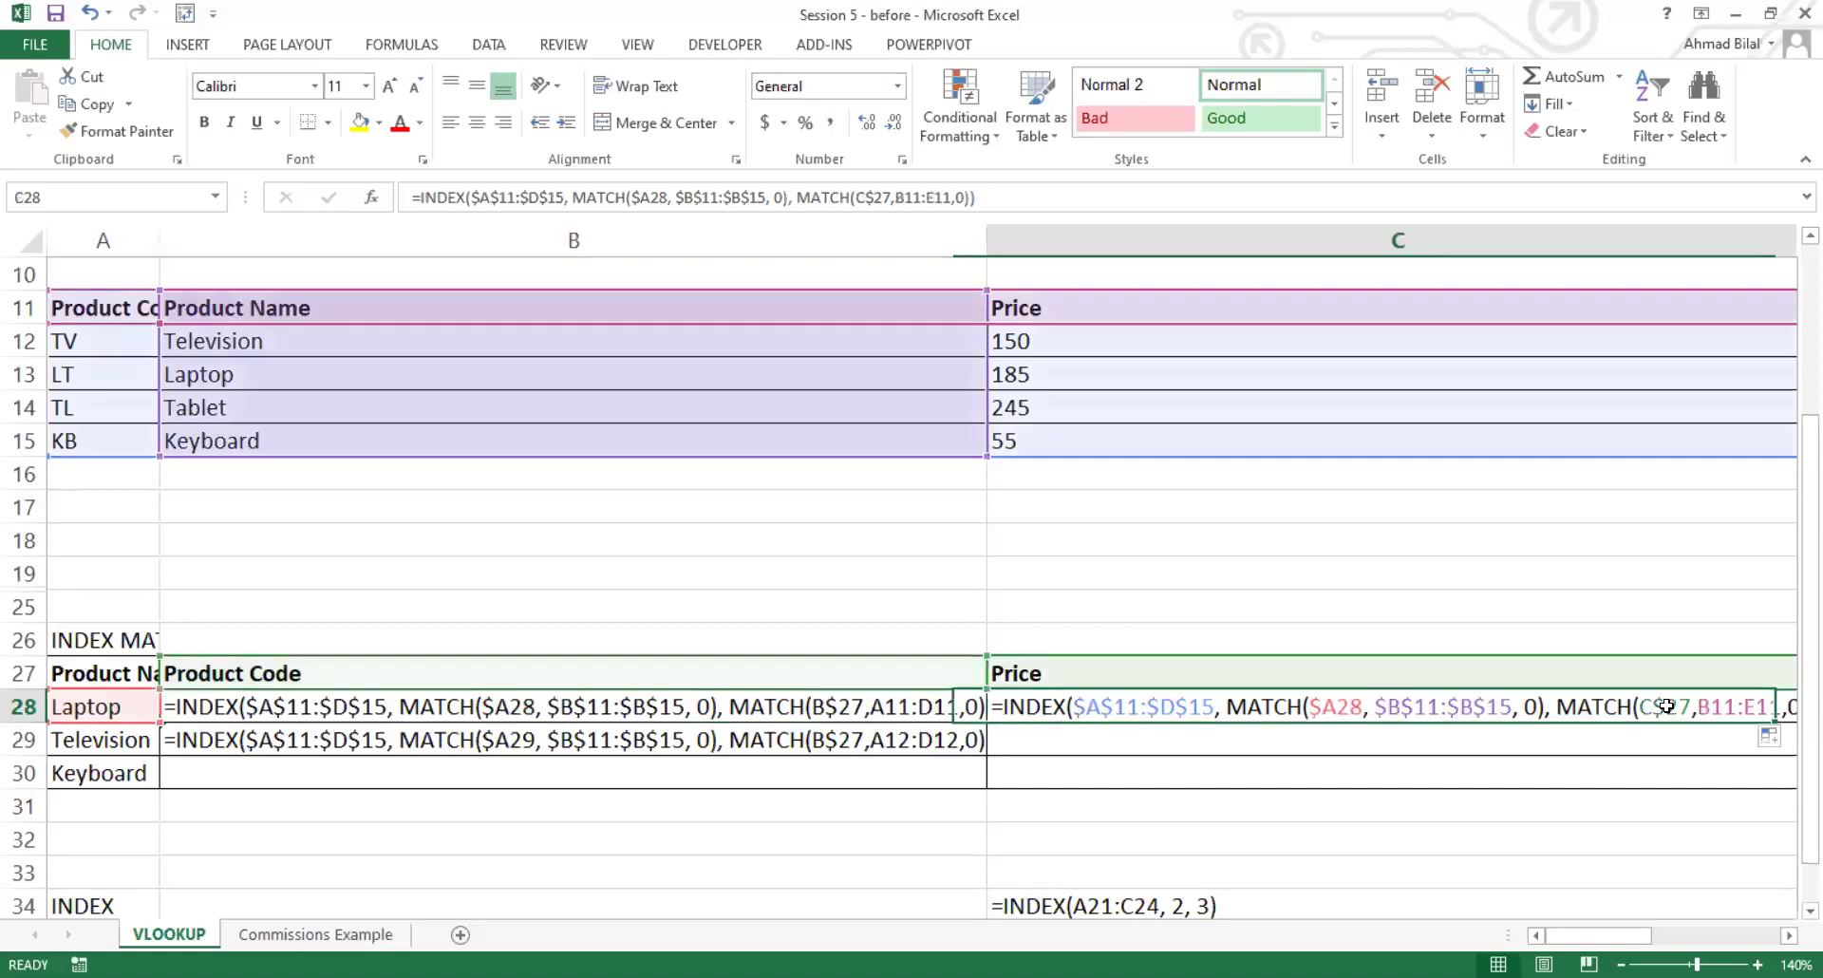
pyautogui.doubleClick(850, 712)
pyautogui.doubleClick(1675, 707)
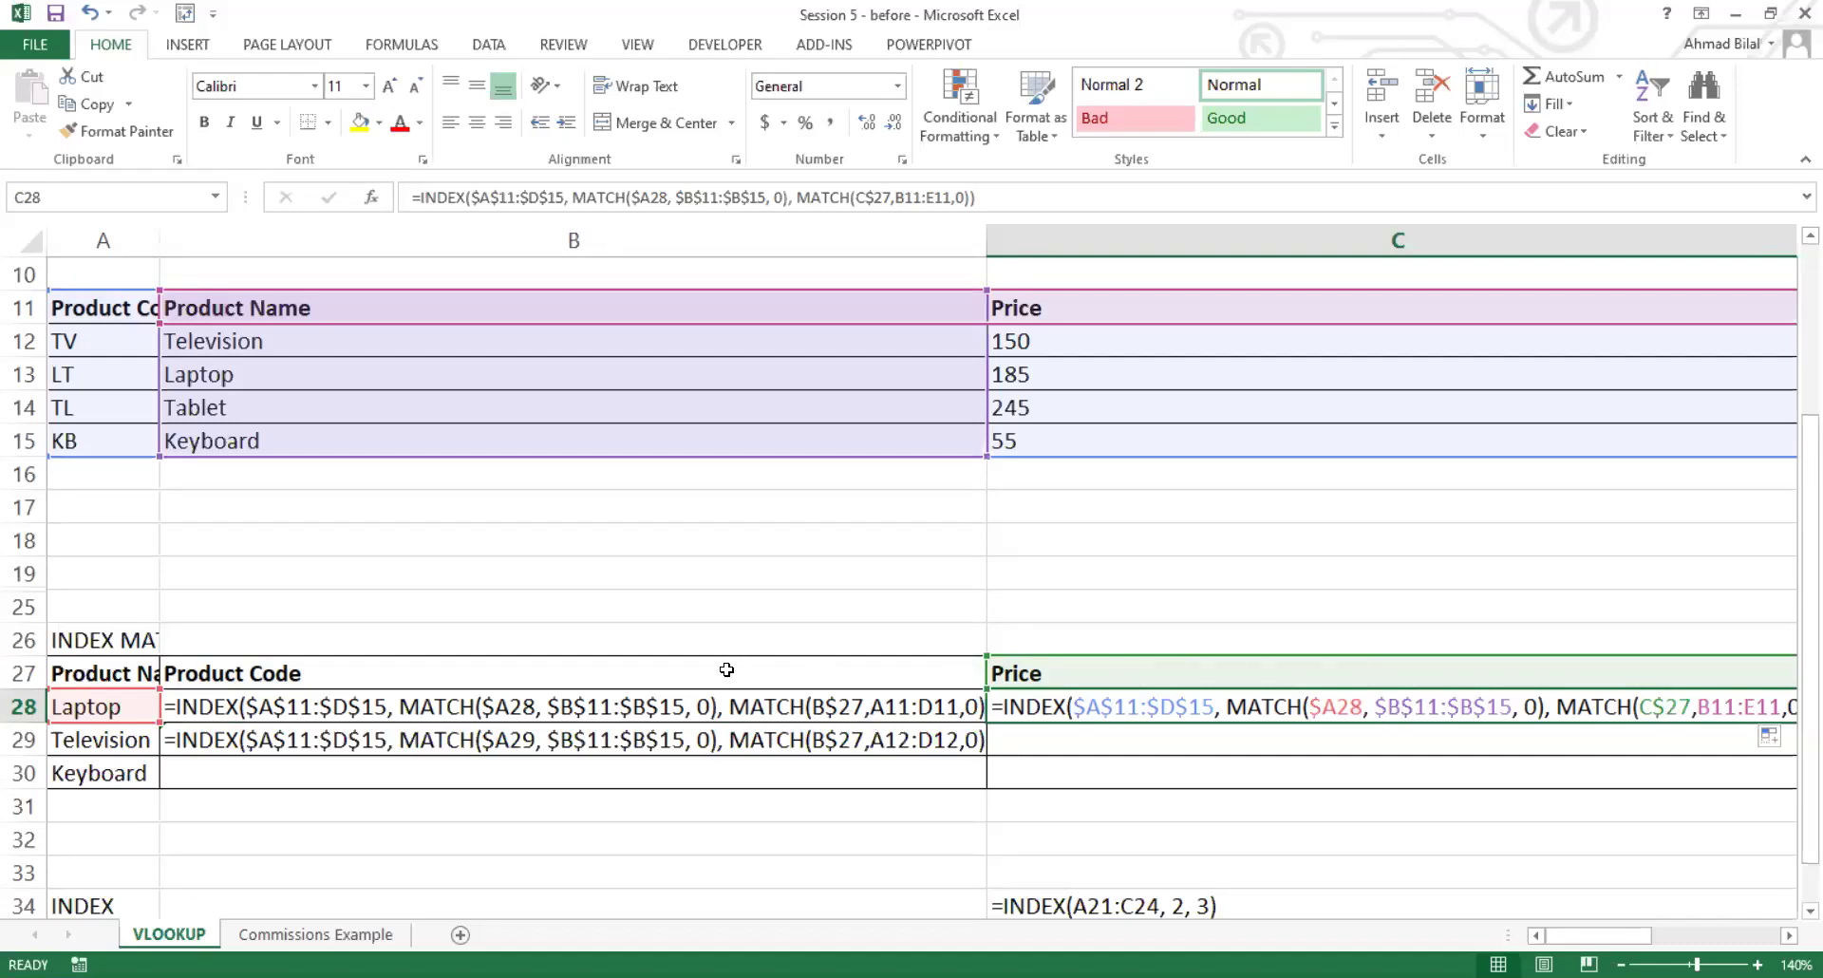
pyautogui.click(655, 669)
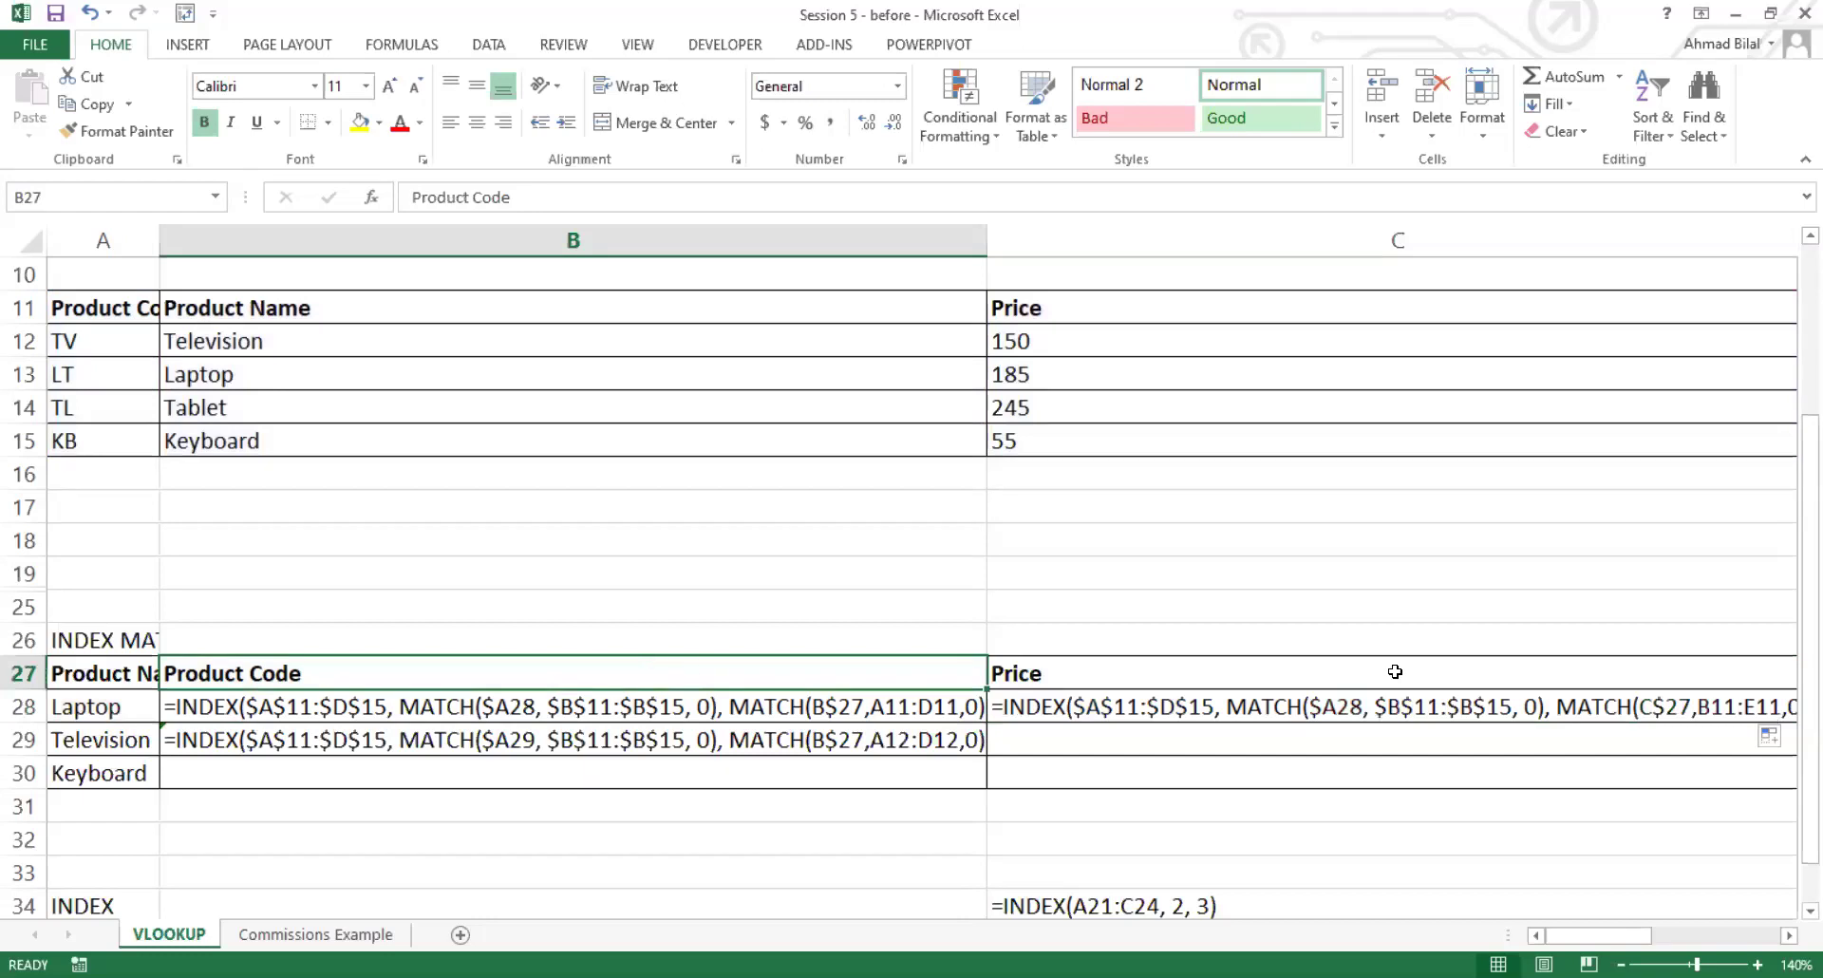
pyautogui.click(1460, 671)
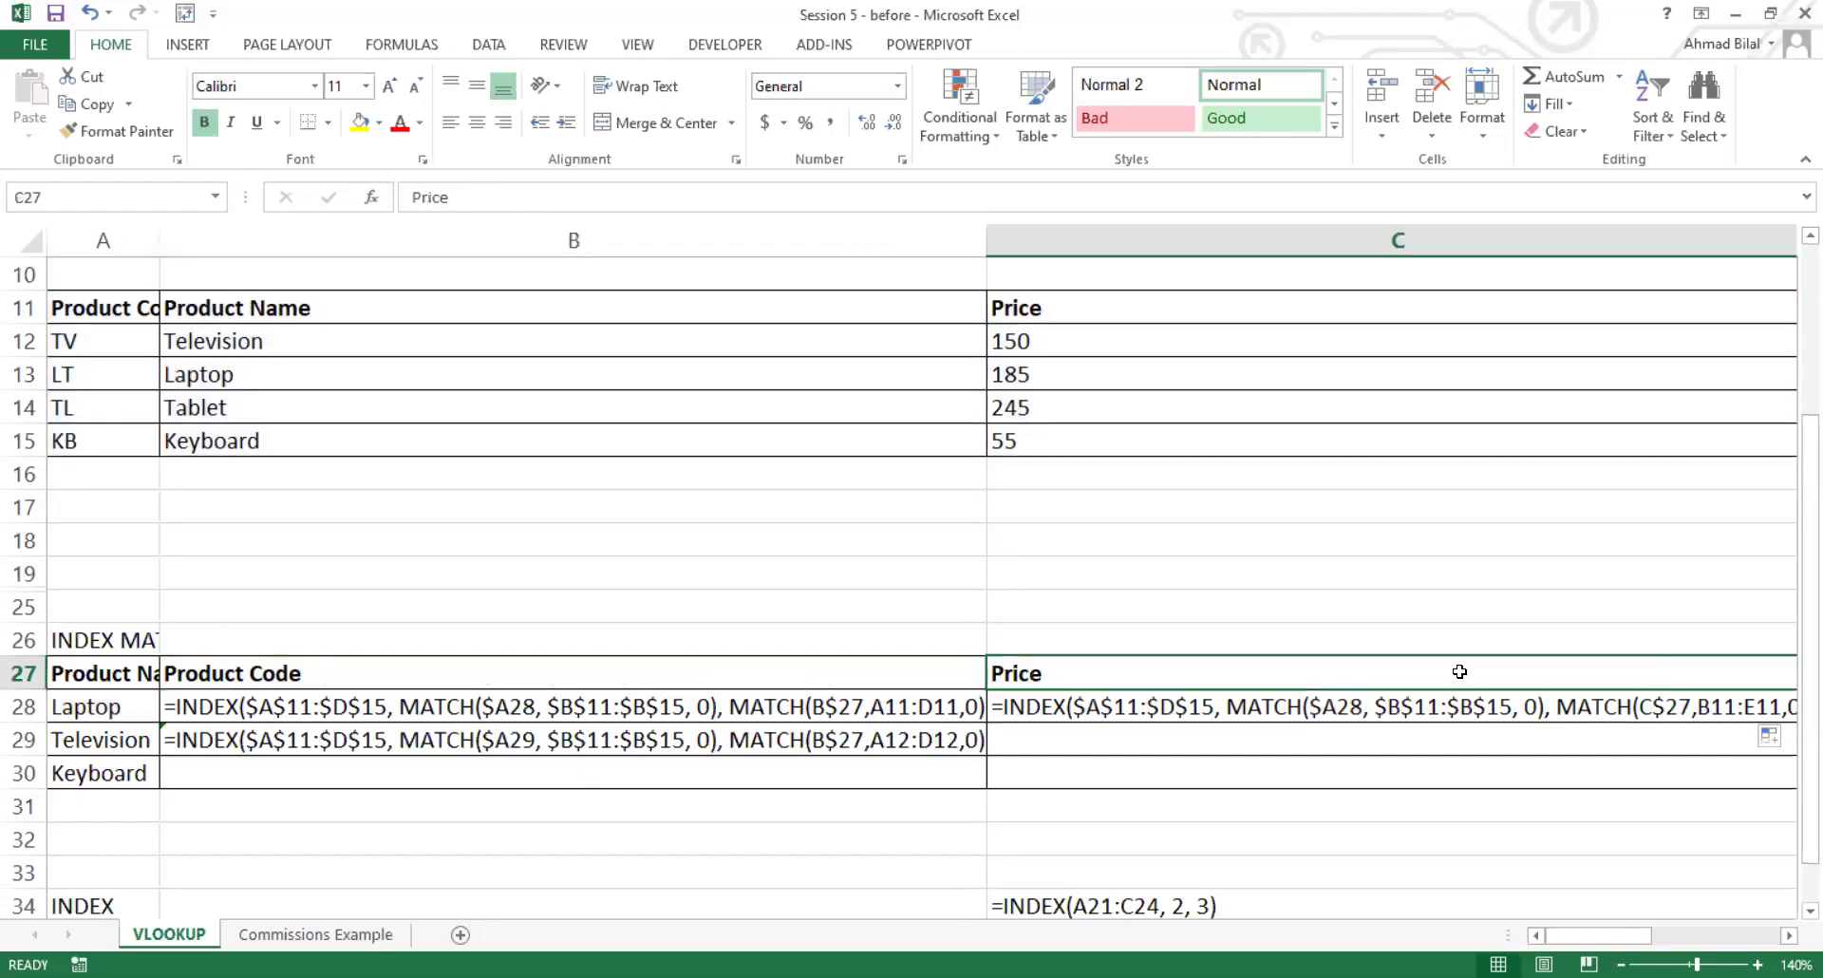
pyautogui.doubleClick(832, 708)
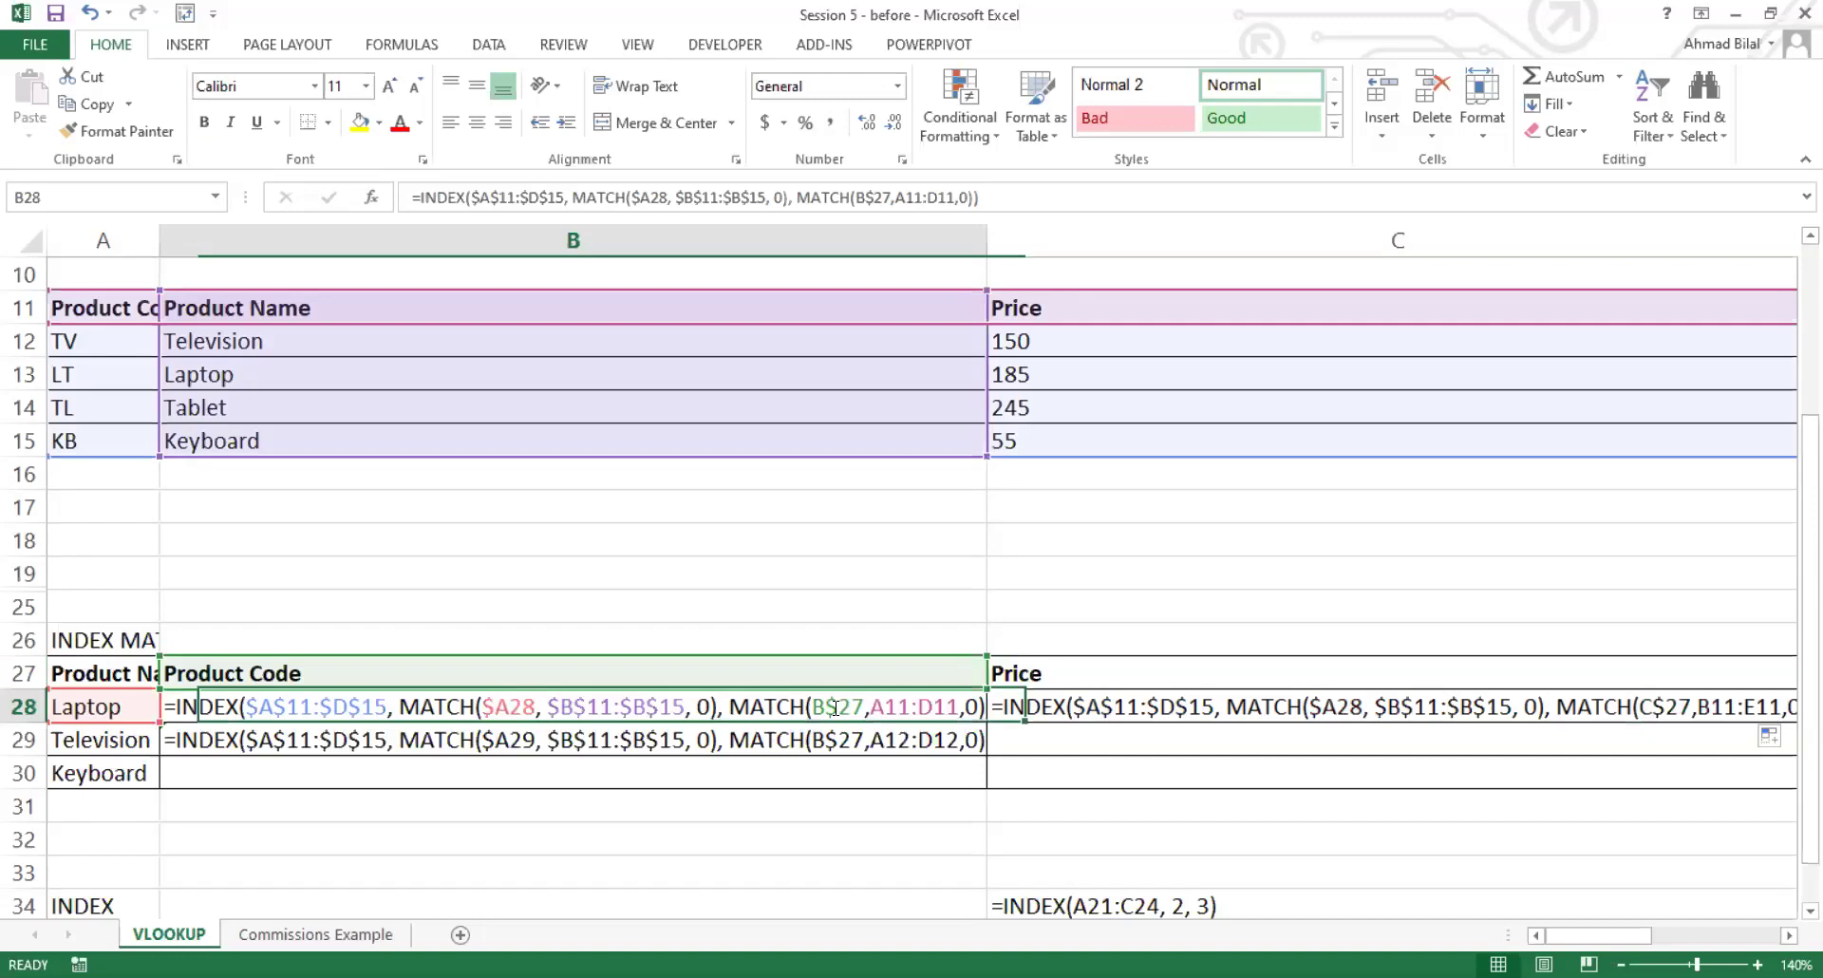
# Step: Lock both column and row of the lookup value as $B$27 in B28's second MATCH and enter the formula
pyautogui.press('F4')
pyautogui.press('F4')
pyautogui.press('F4')
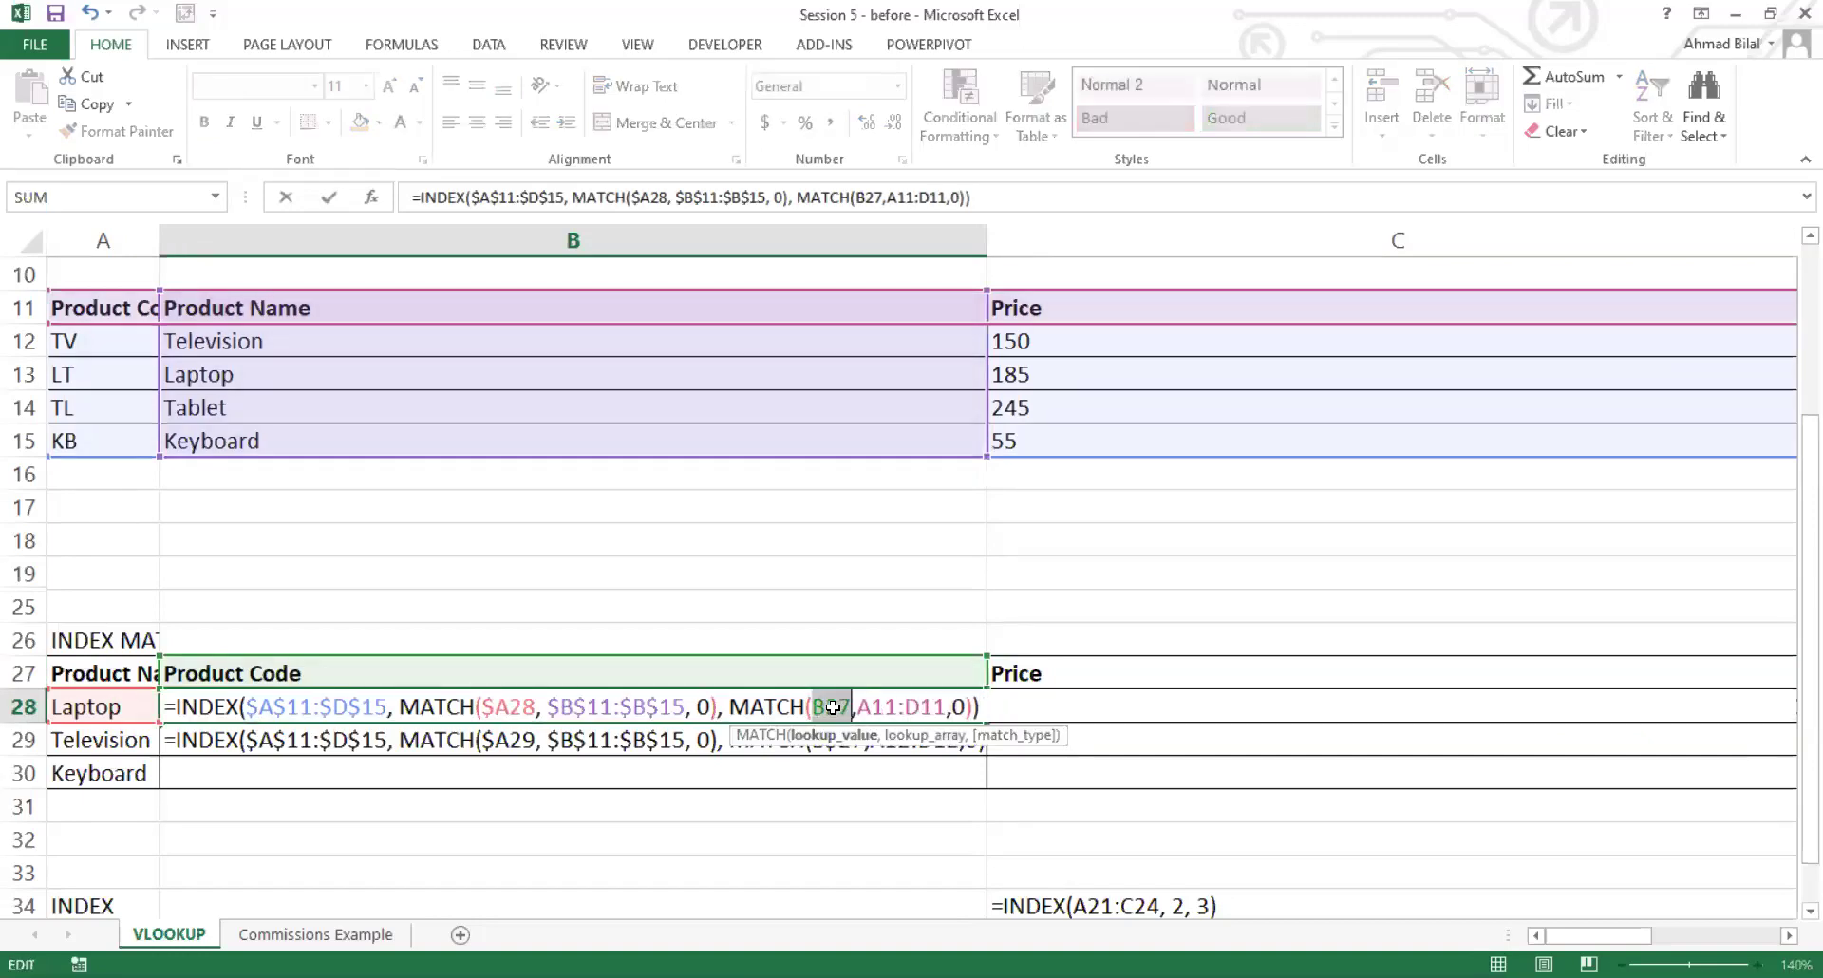
pyautogui.press('Return')
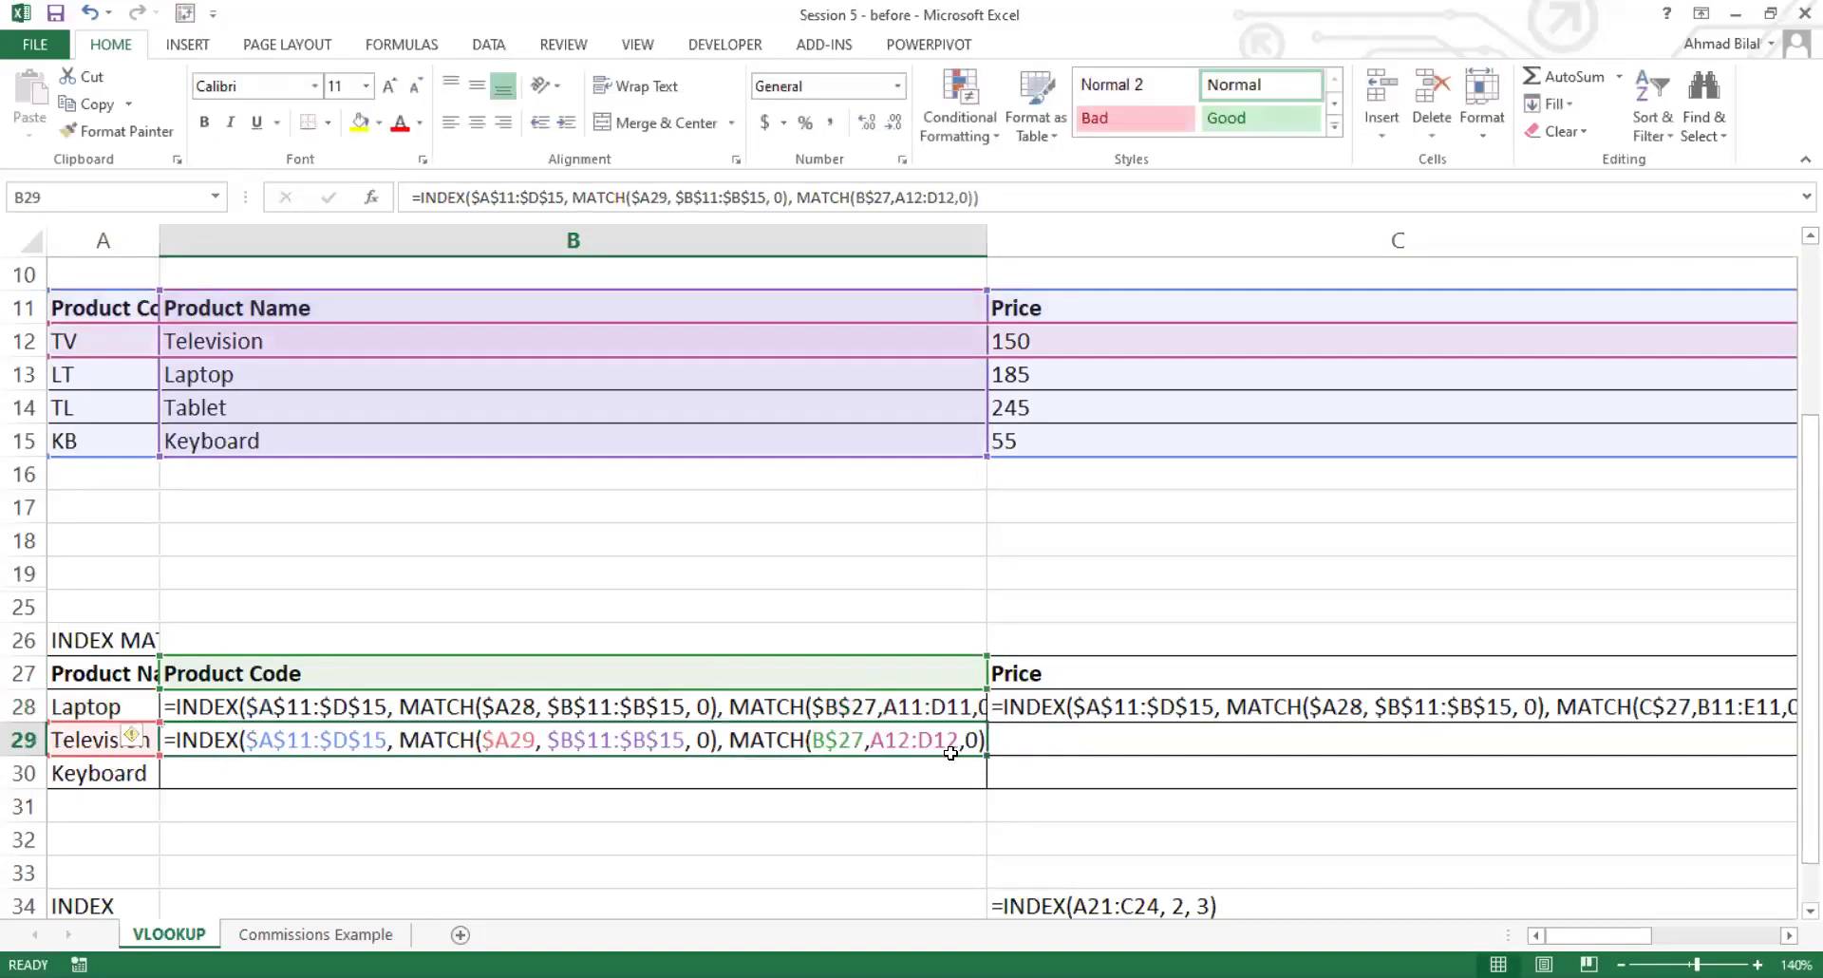
# Step: Fill the B28 formula with the fully absolute header reference $B$27 across to C28 and down to B29
pyautogui.click(978, 710)
pyautogui.moveTo(978, 711); pyautogui.dragTo(1230, 737)
pyautogui.click(972, 711)
pyautogui.click(854, 717)
pyautogui.moveTo(852, 714); pyautogui.dragTo(852, 740)
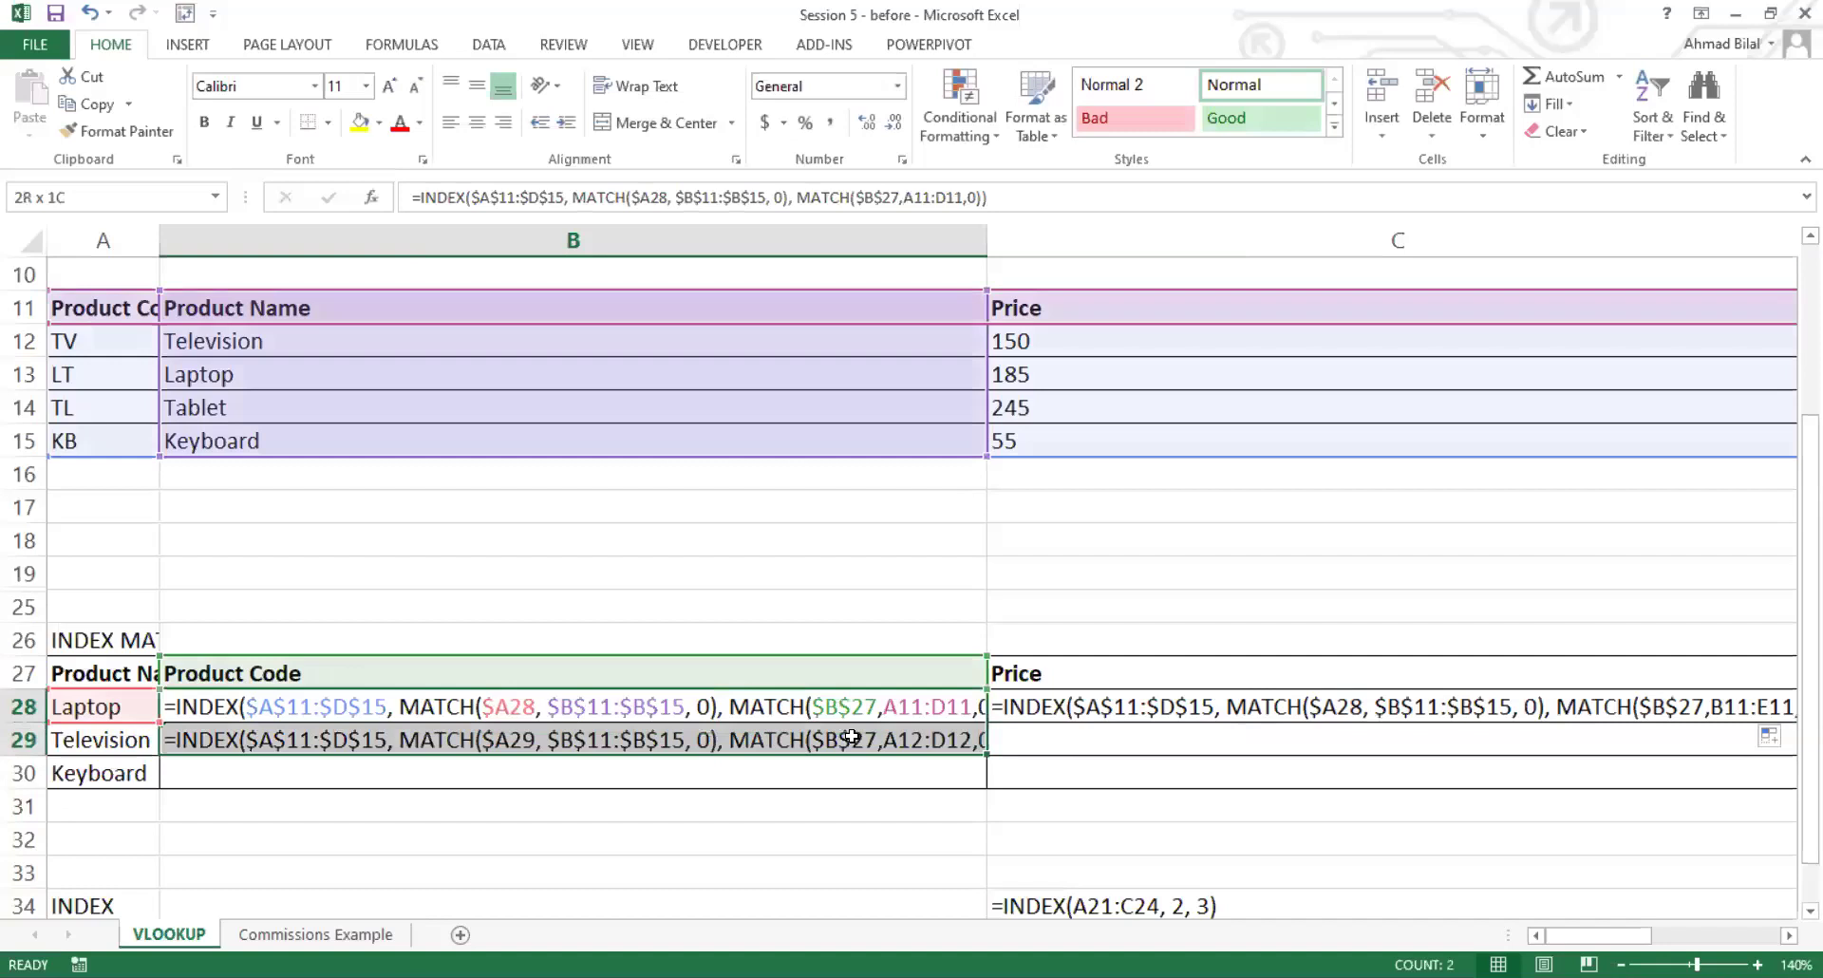
# Step: Compare the absolute lookup value of the second MATCH in B28, B29 and C28 against the headers in row 27
pyautogui.click(852, 740)
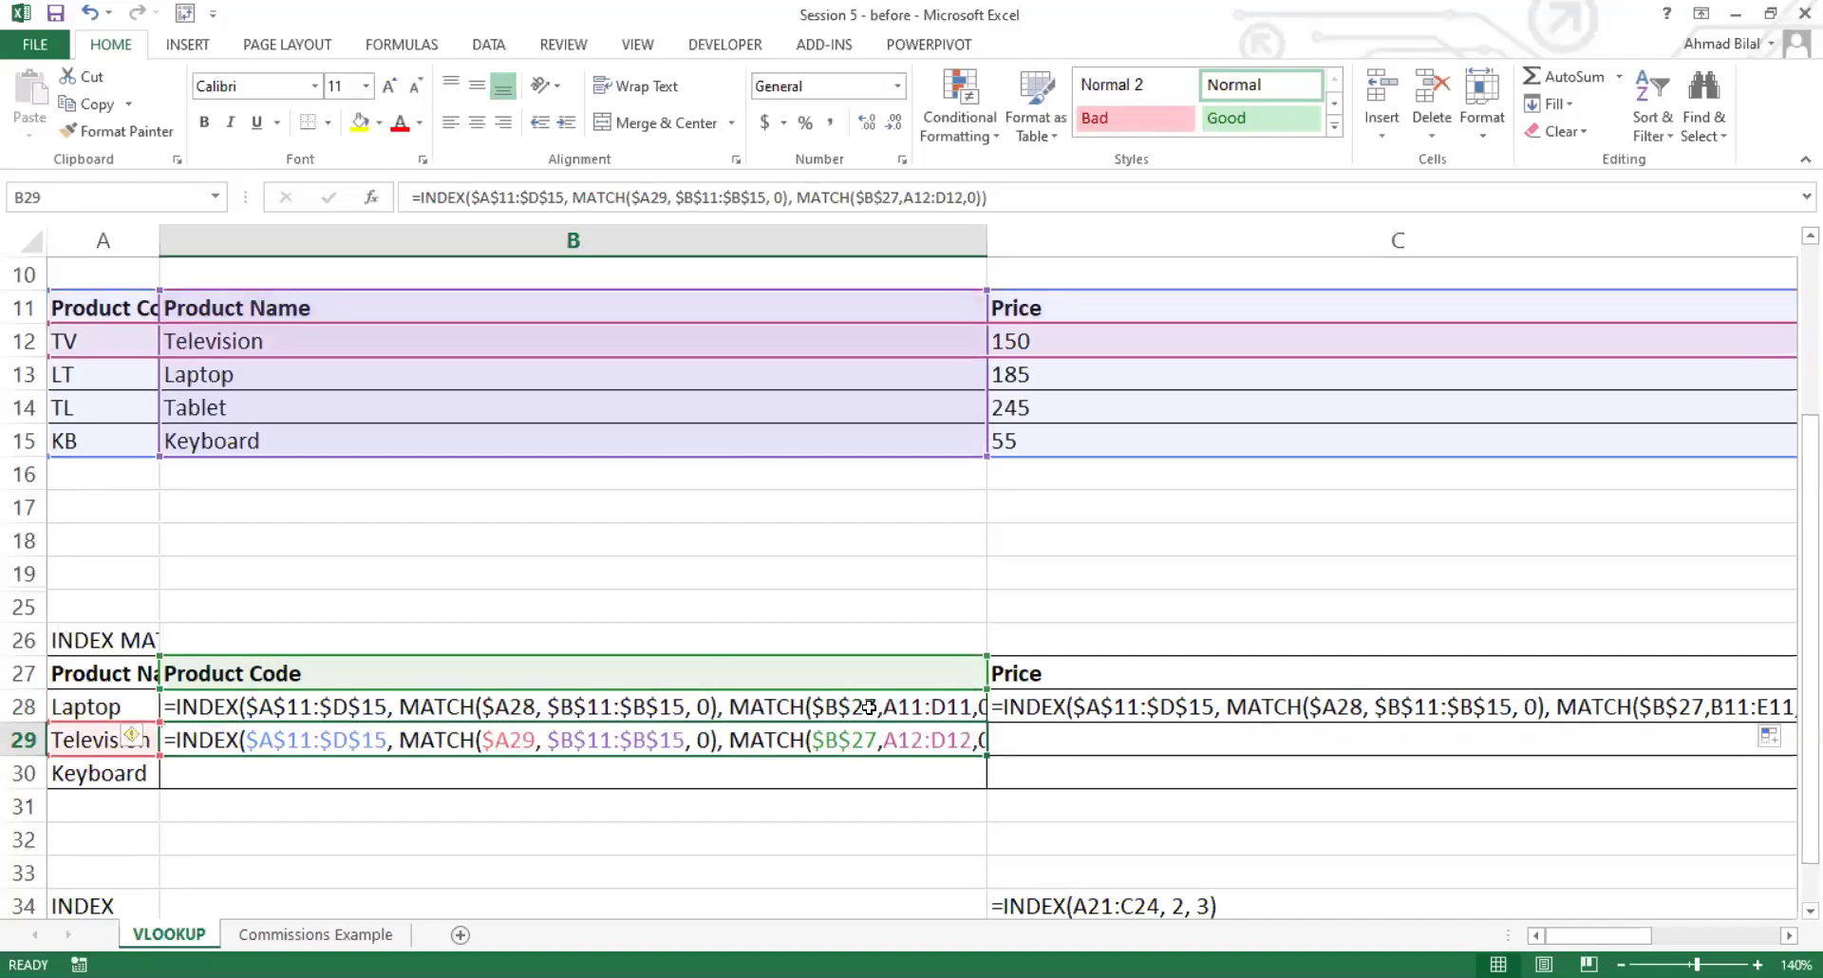
pyautogui.click(869, 708)
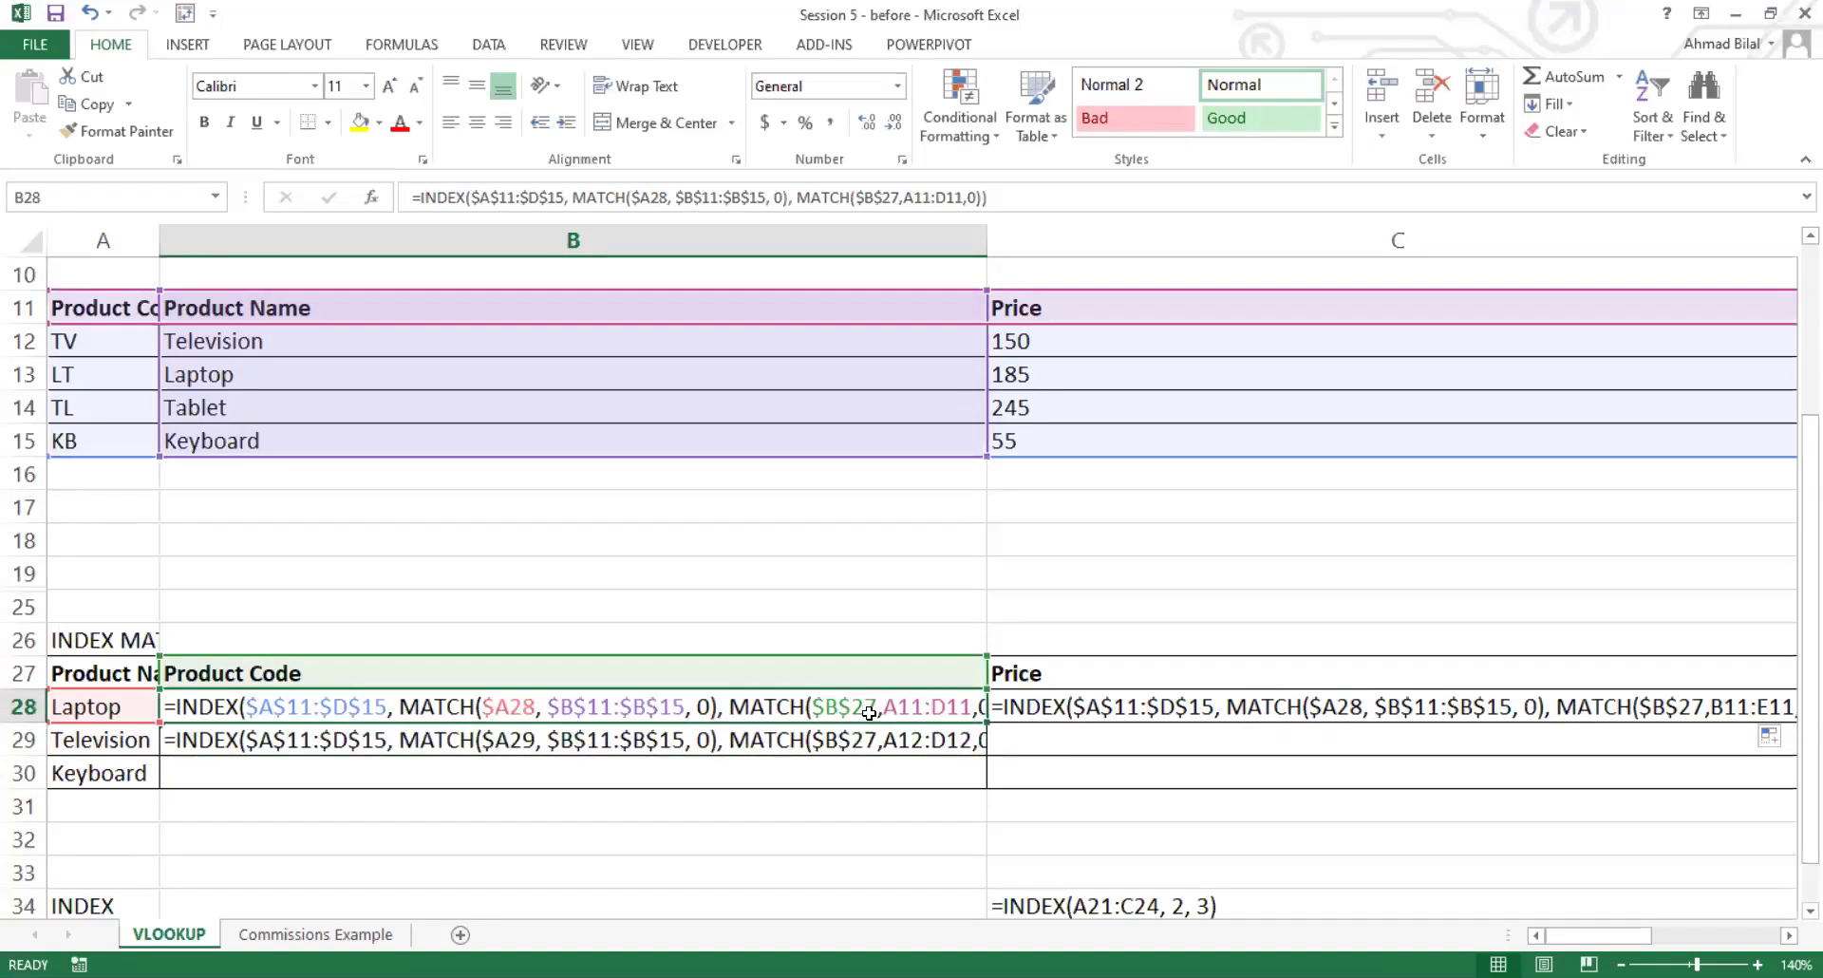
pyautogui.click(869, 739)
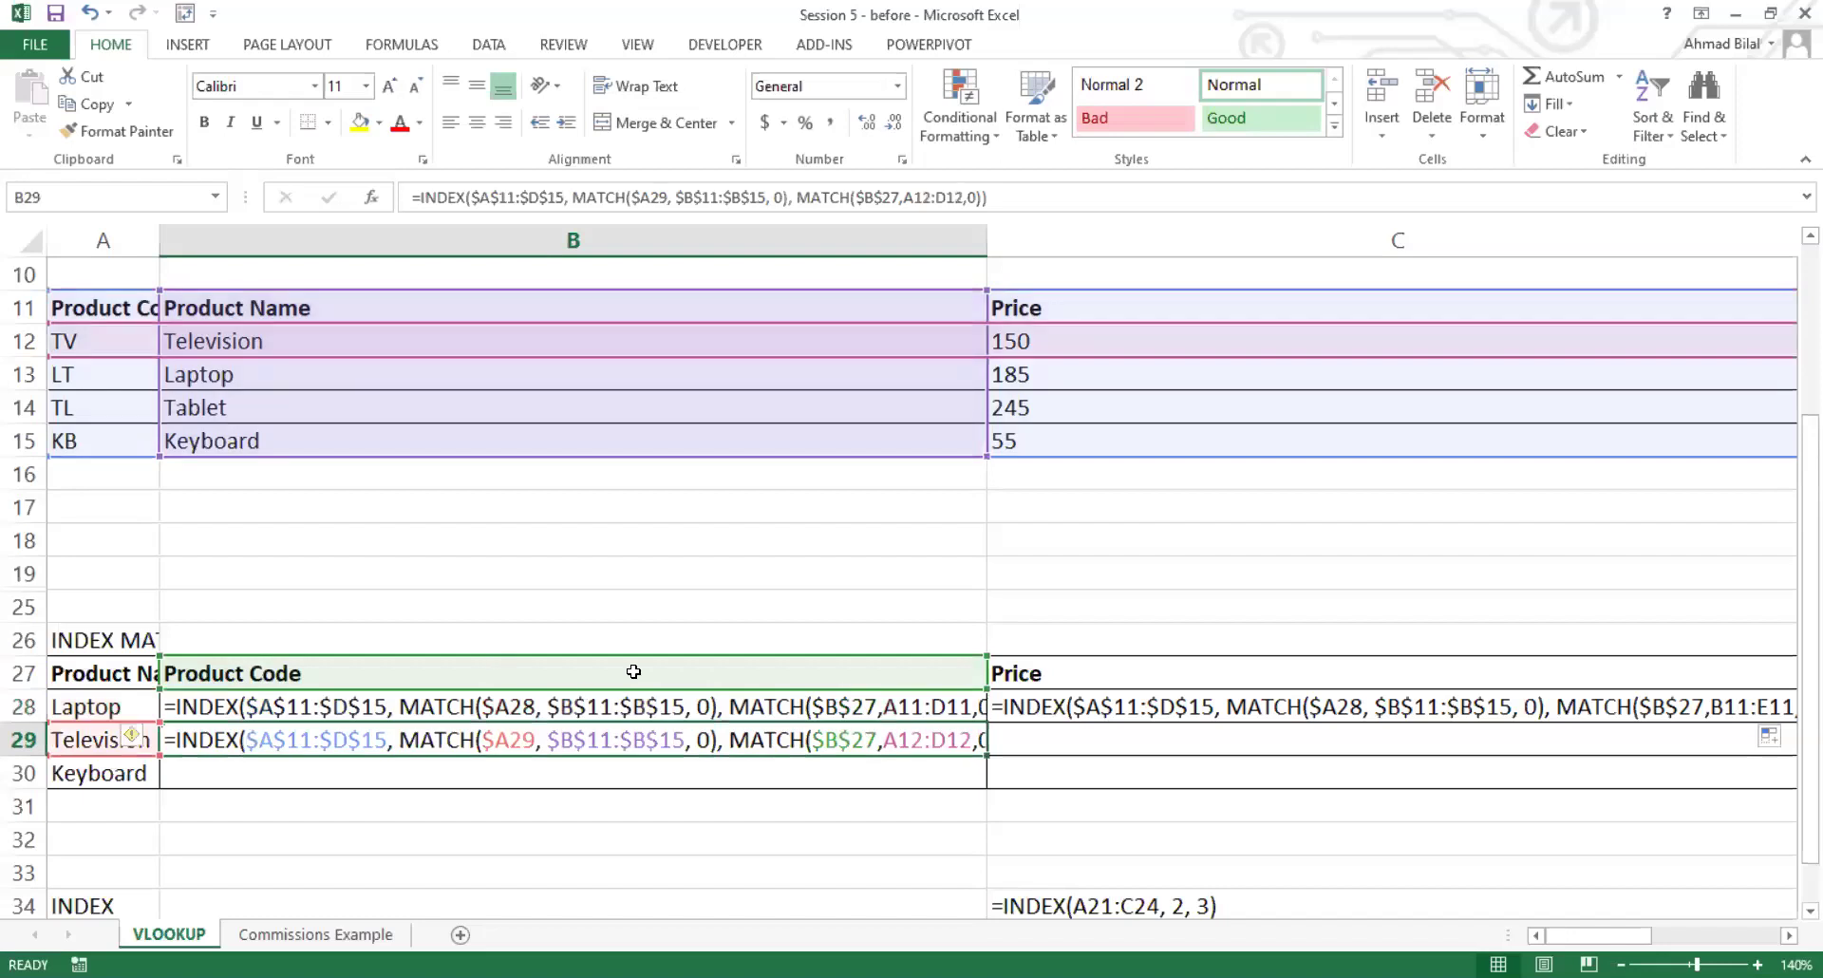
pyautogui.click(807, 713)
pyautogui.click(1553, 707)
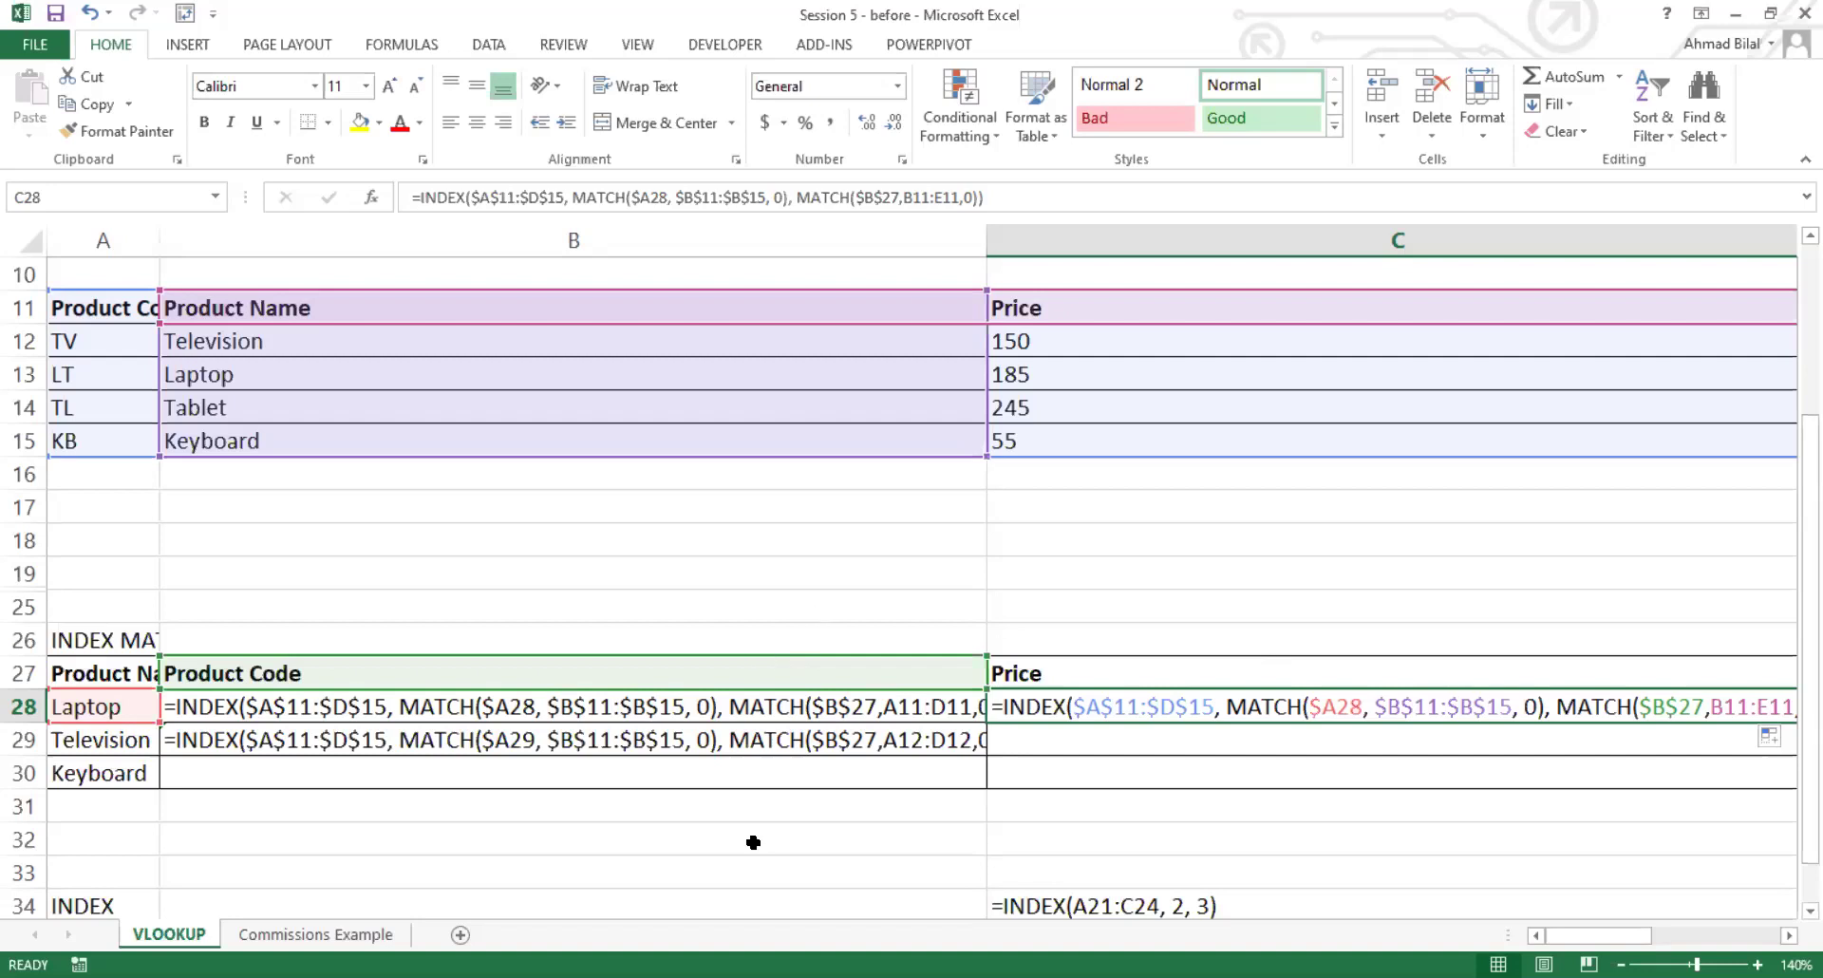
# Step: Restore the row-only lock B$27 in B28's second MATCH and fill the formula across to C28 and down to B29
pyautogui.click(828, 703)
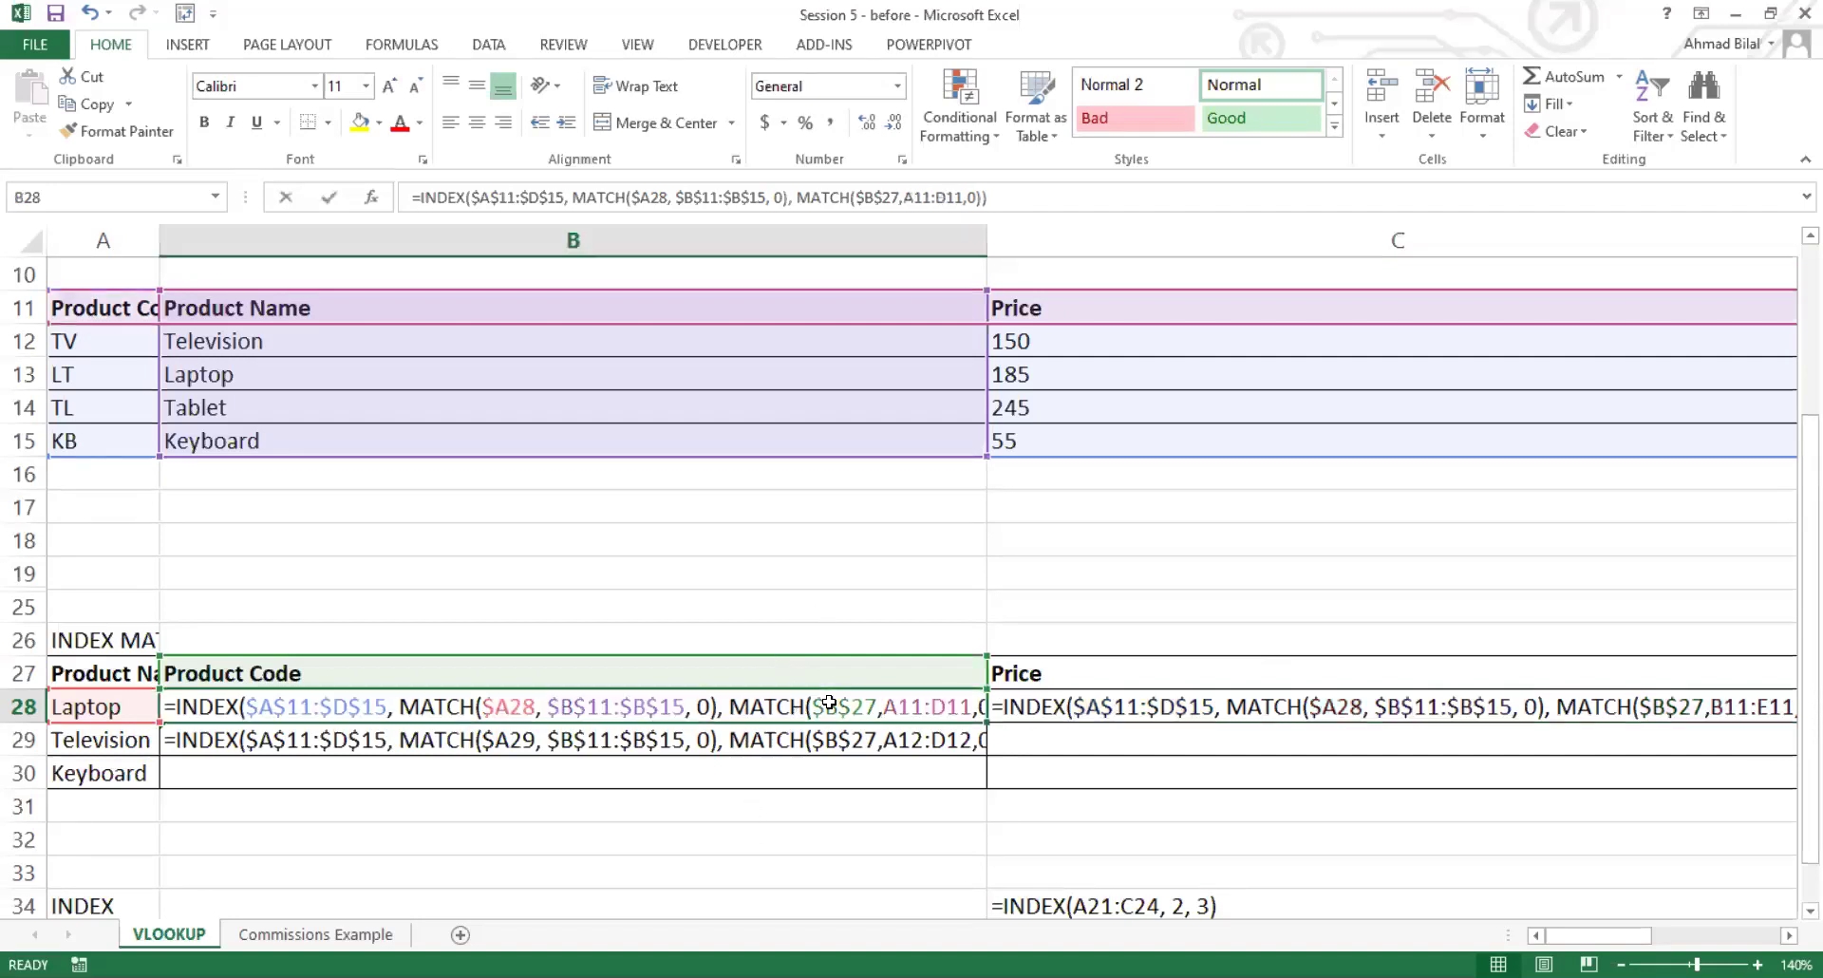
pyautogui.doubleClick(829, 702)
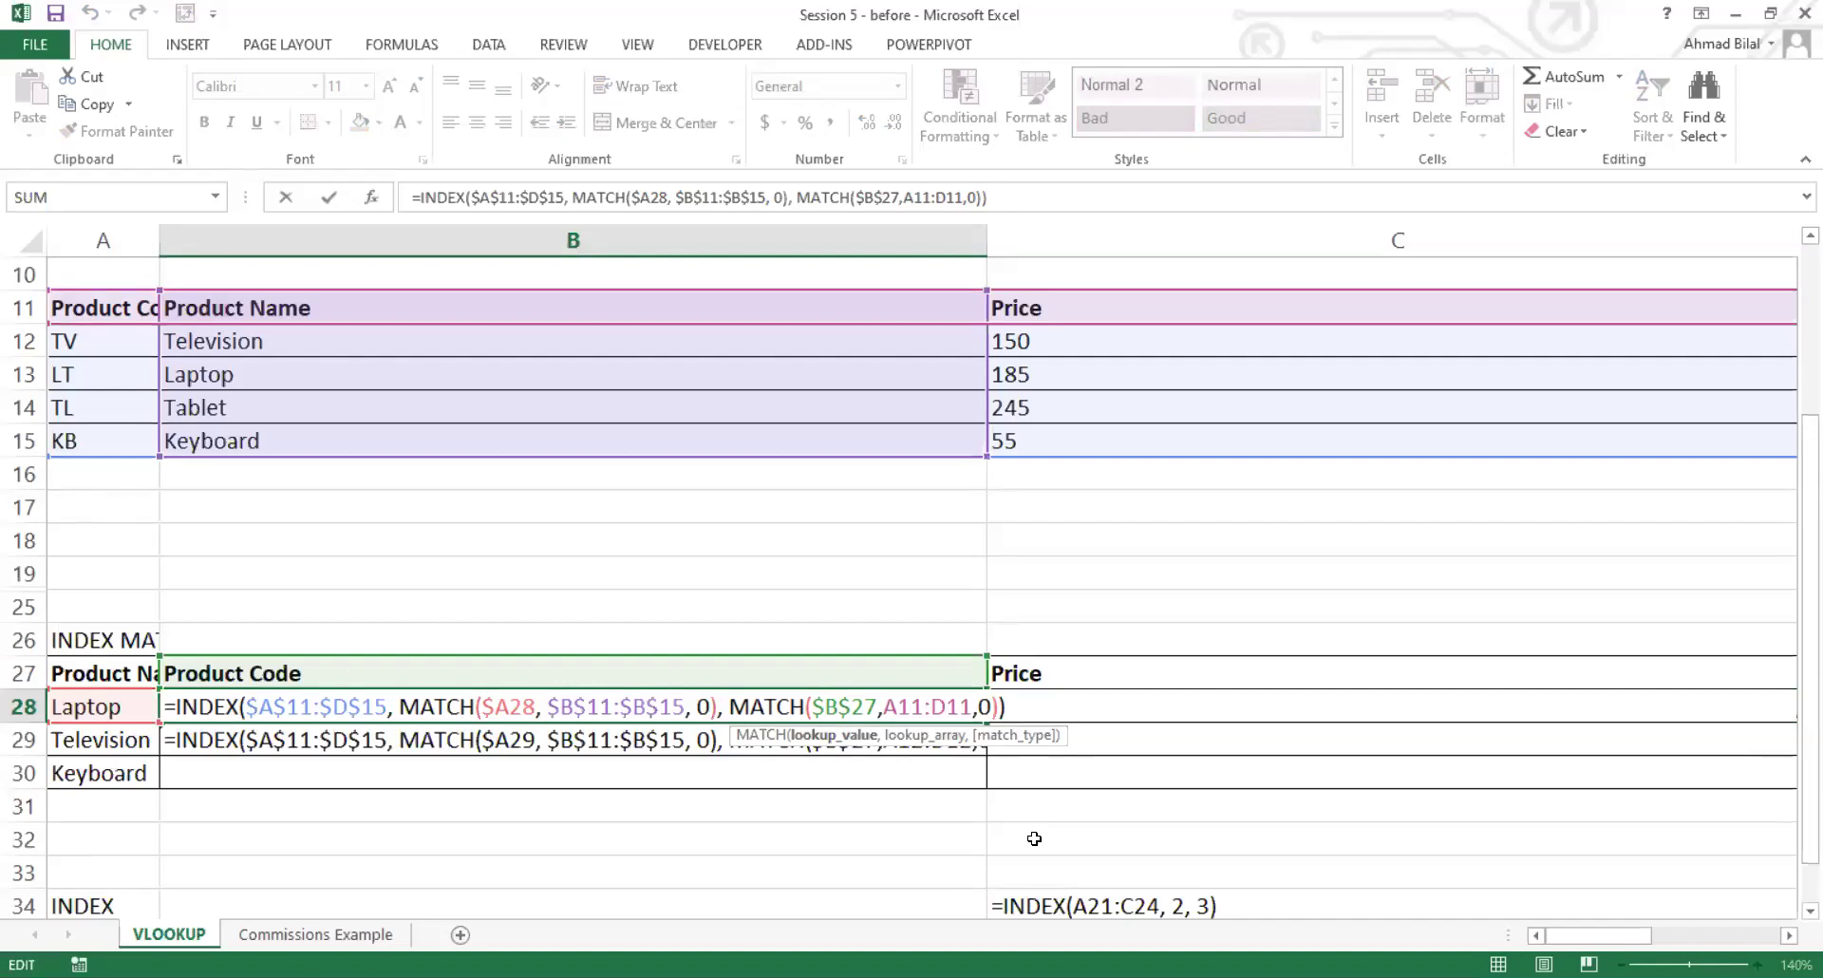
pyautogui.press('BackSpace')
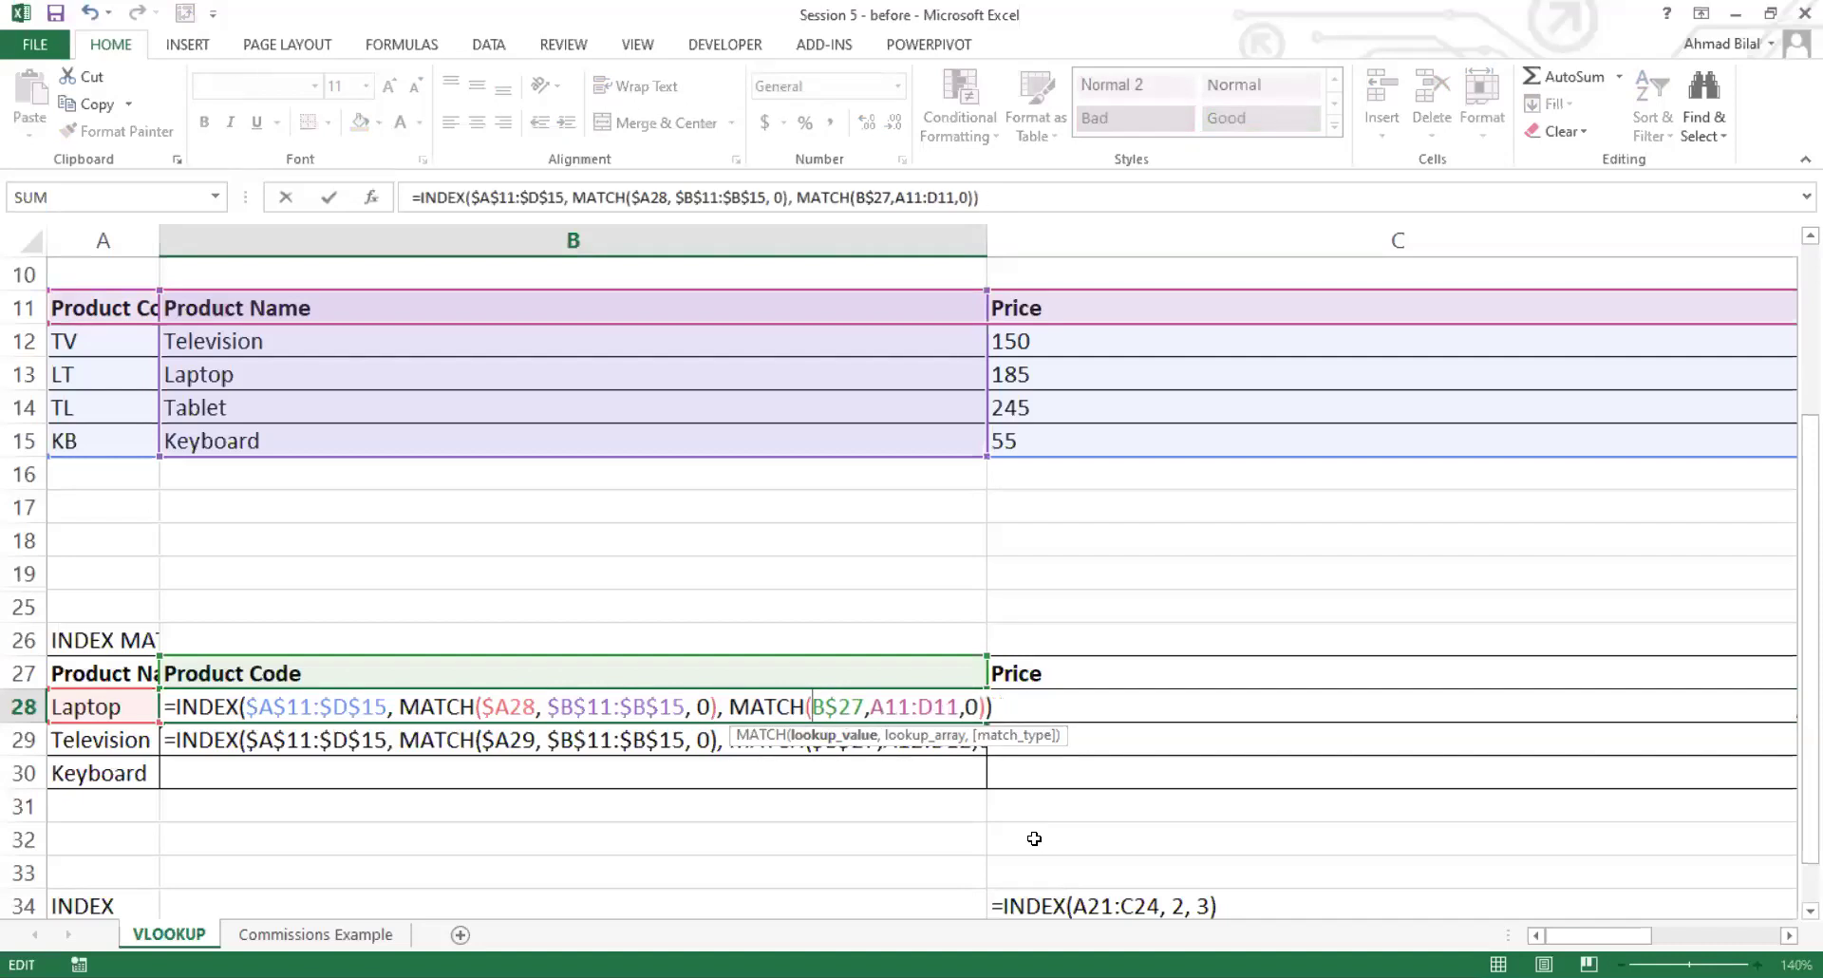
pyautogui.press('Return')
pyautogui.click(860, 707)
pyautogui.moveTo(986, 719); pyautogui.dragTo(1730, 746)
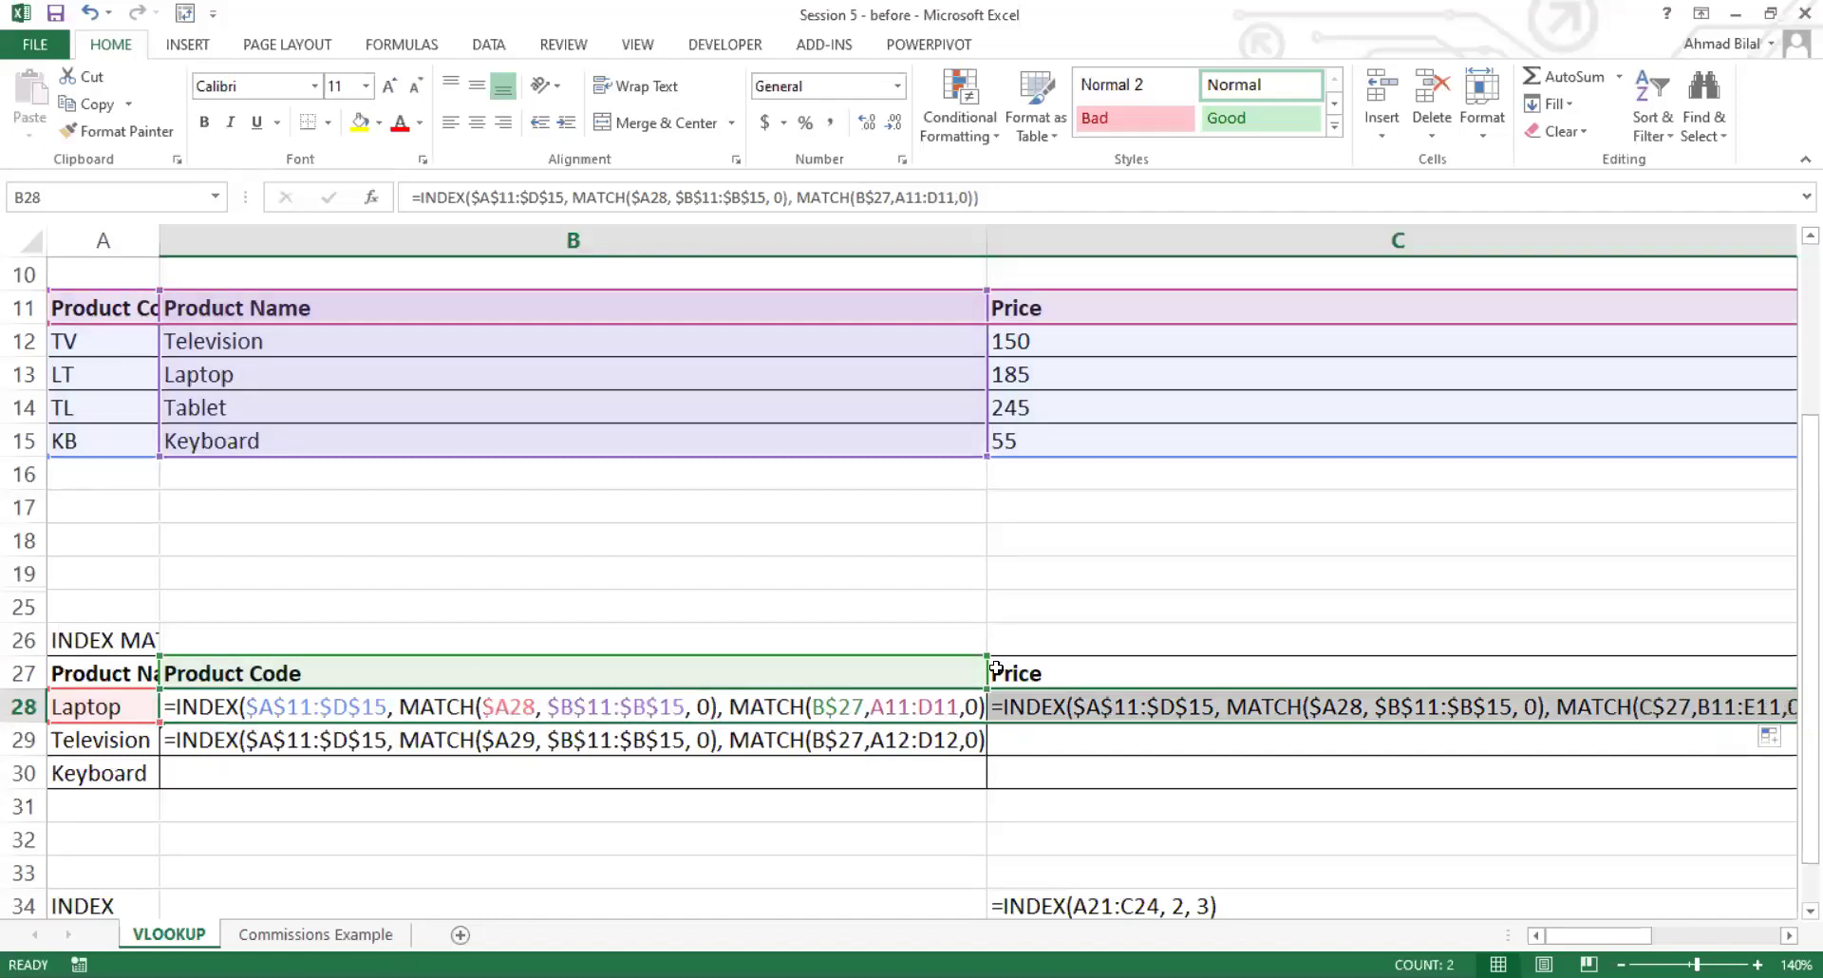
# Step: Check how the second MATCH's lookup value and lookup array shifted in B29 and C28 compared with B28
pyautogui.click(846, 750)
pyautogui.click(918, 708)
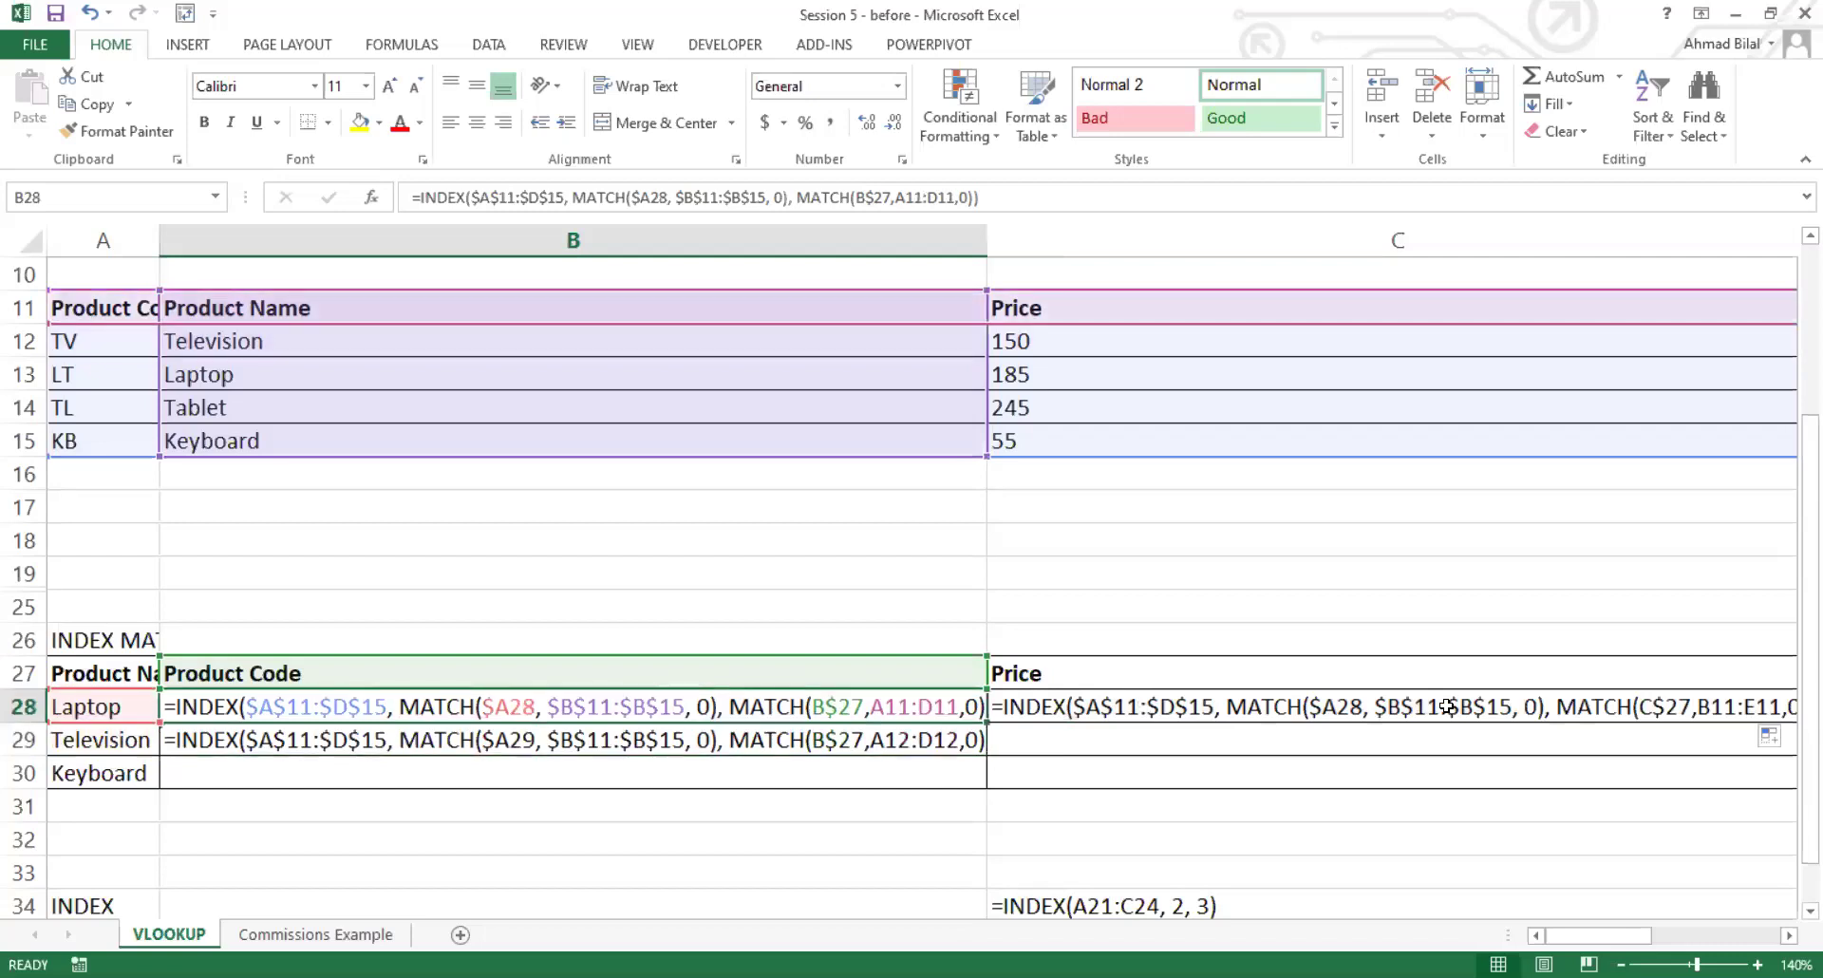
pyautogui.click(1626, 712)
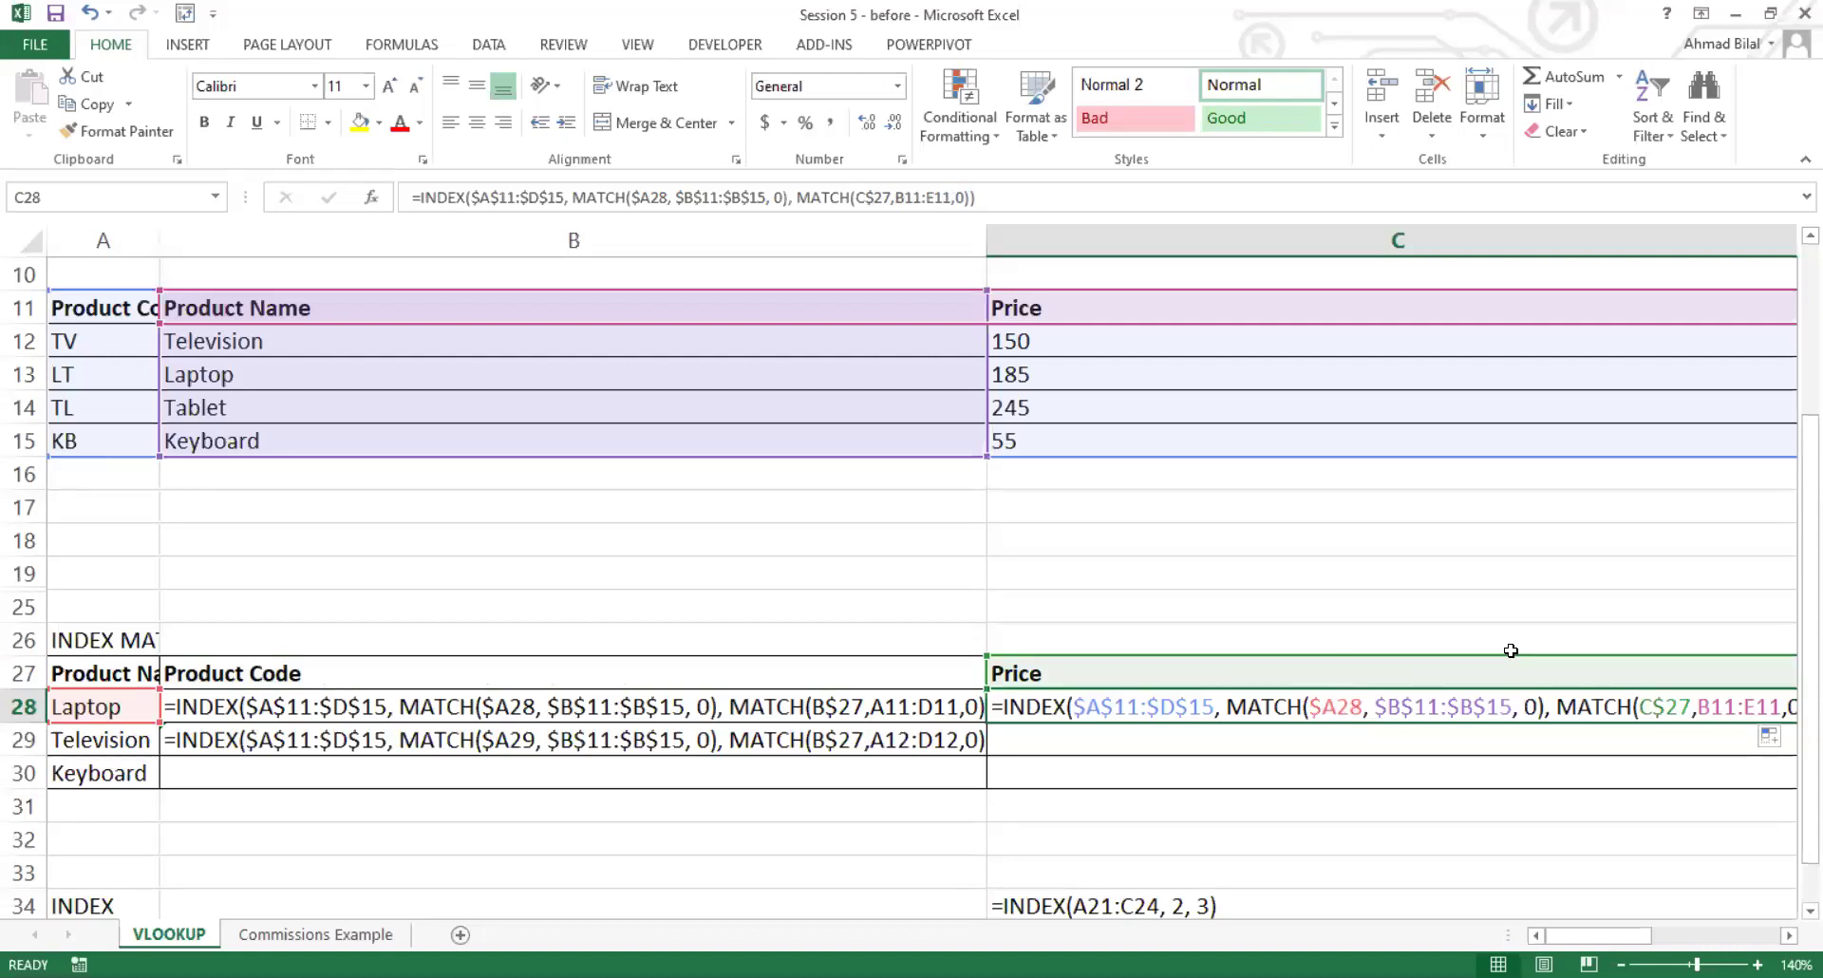
# Step: Make the lookup array of B28's second MATCH fully absolute as $A$11:$D$11 and enter the formula
pyautogui.click(891, 707)
pyautogui.doubleClick(892, 707)
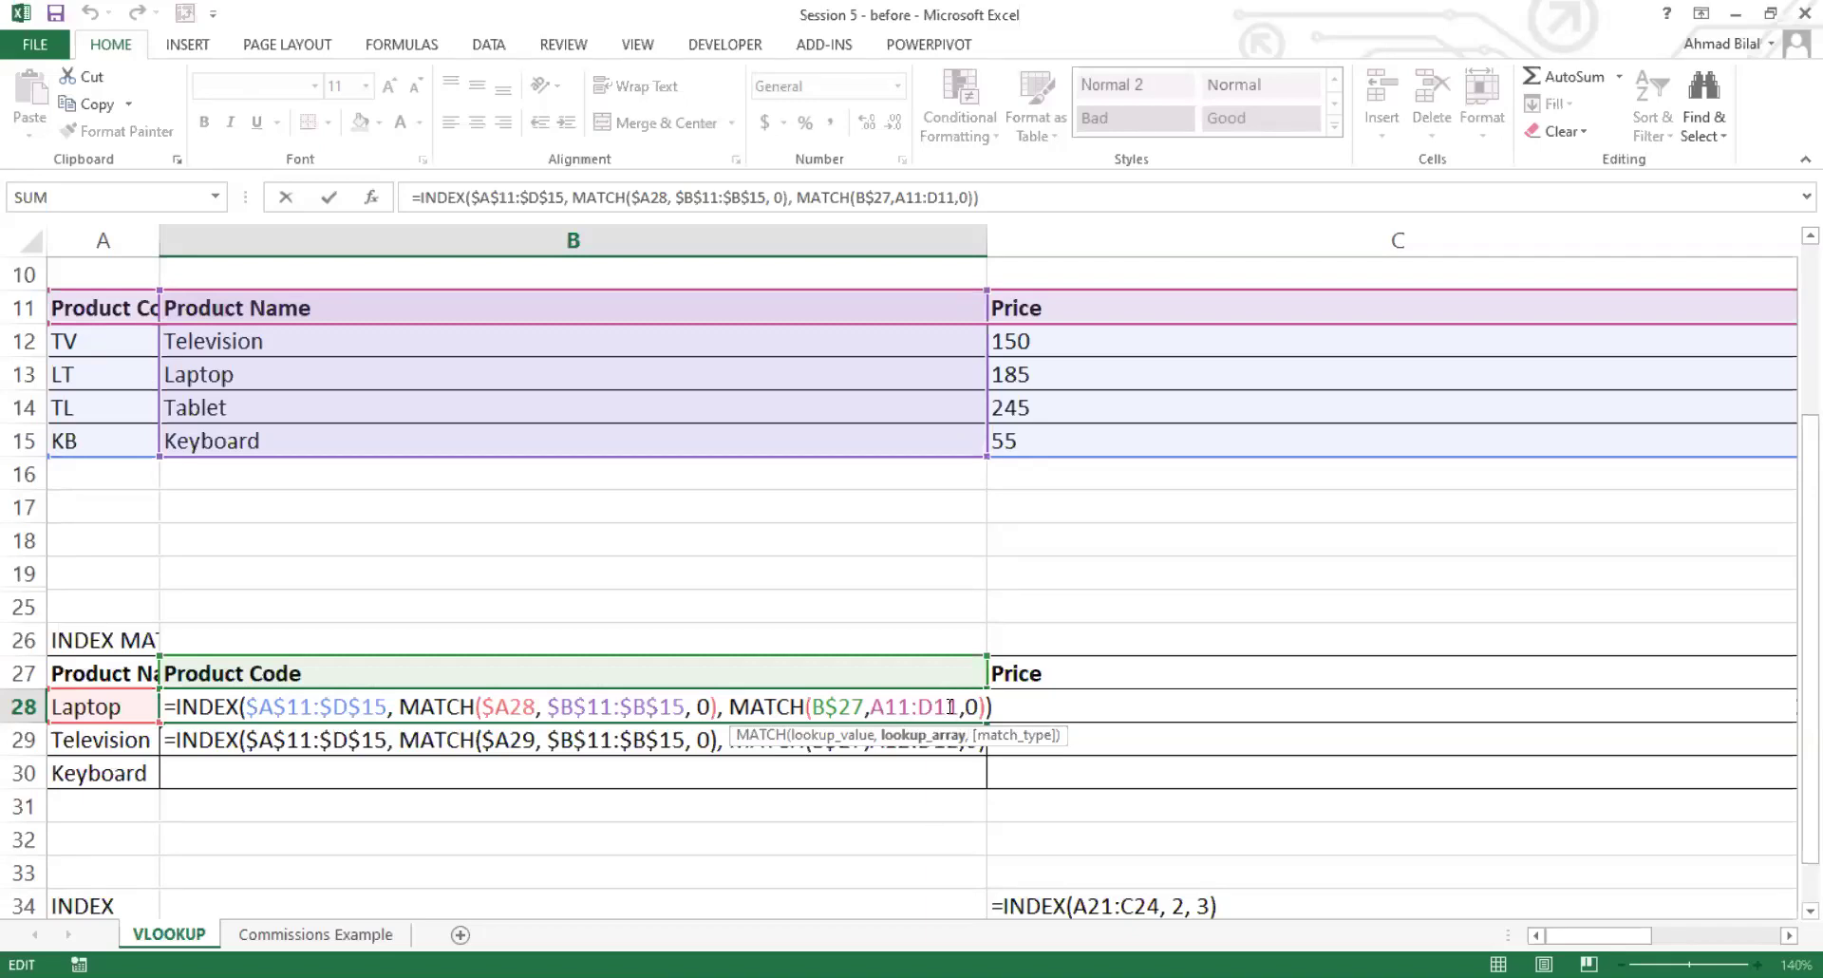
pyautogui.press('F4')
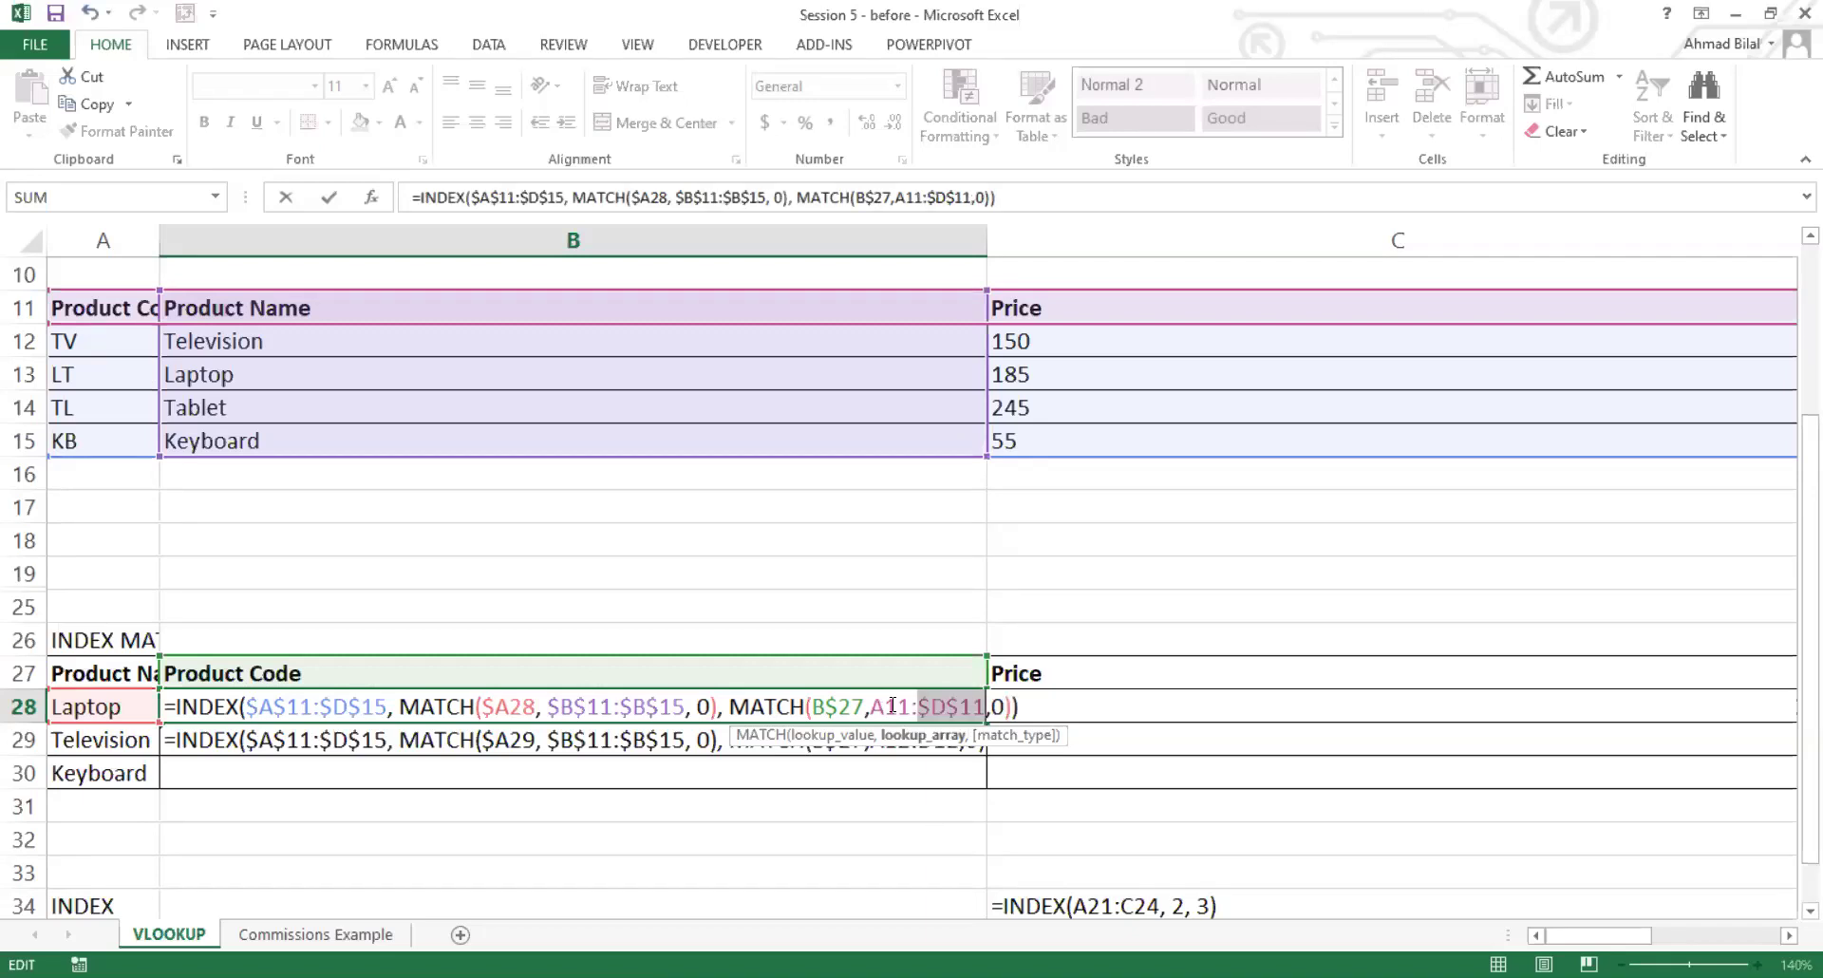
pyautogui.click(892, 704)
pyautogui.press('F4')
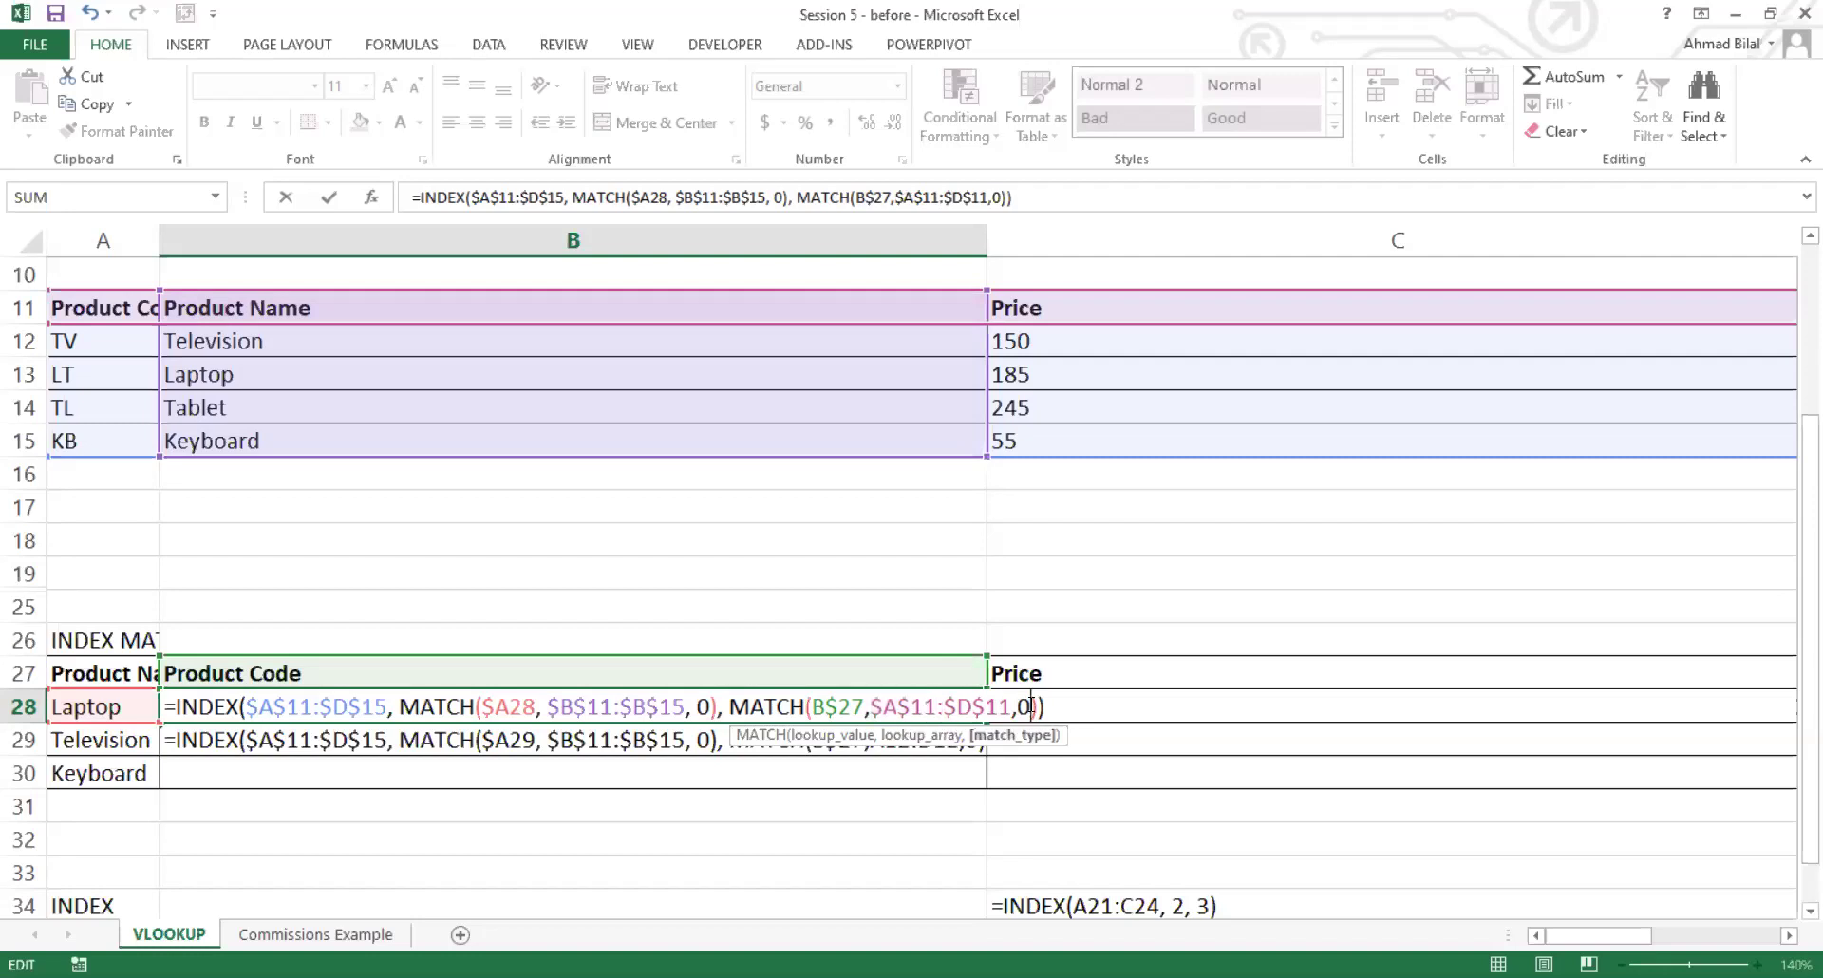
pyautogui.press('Return')
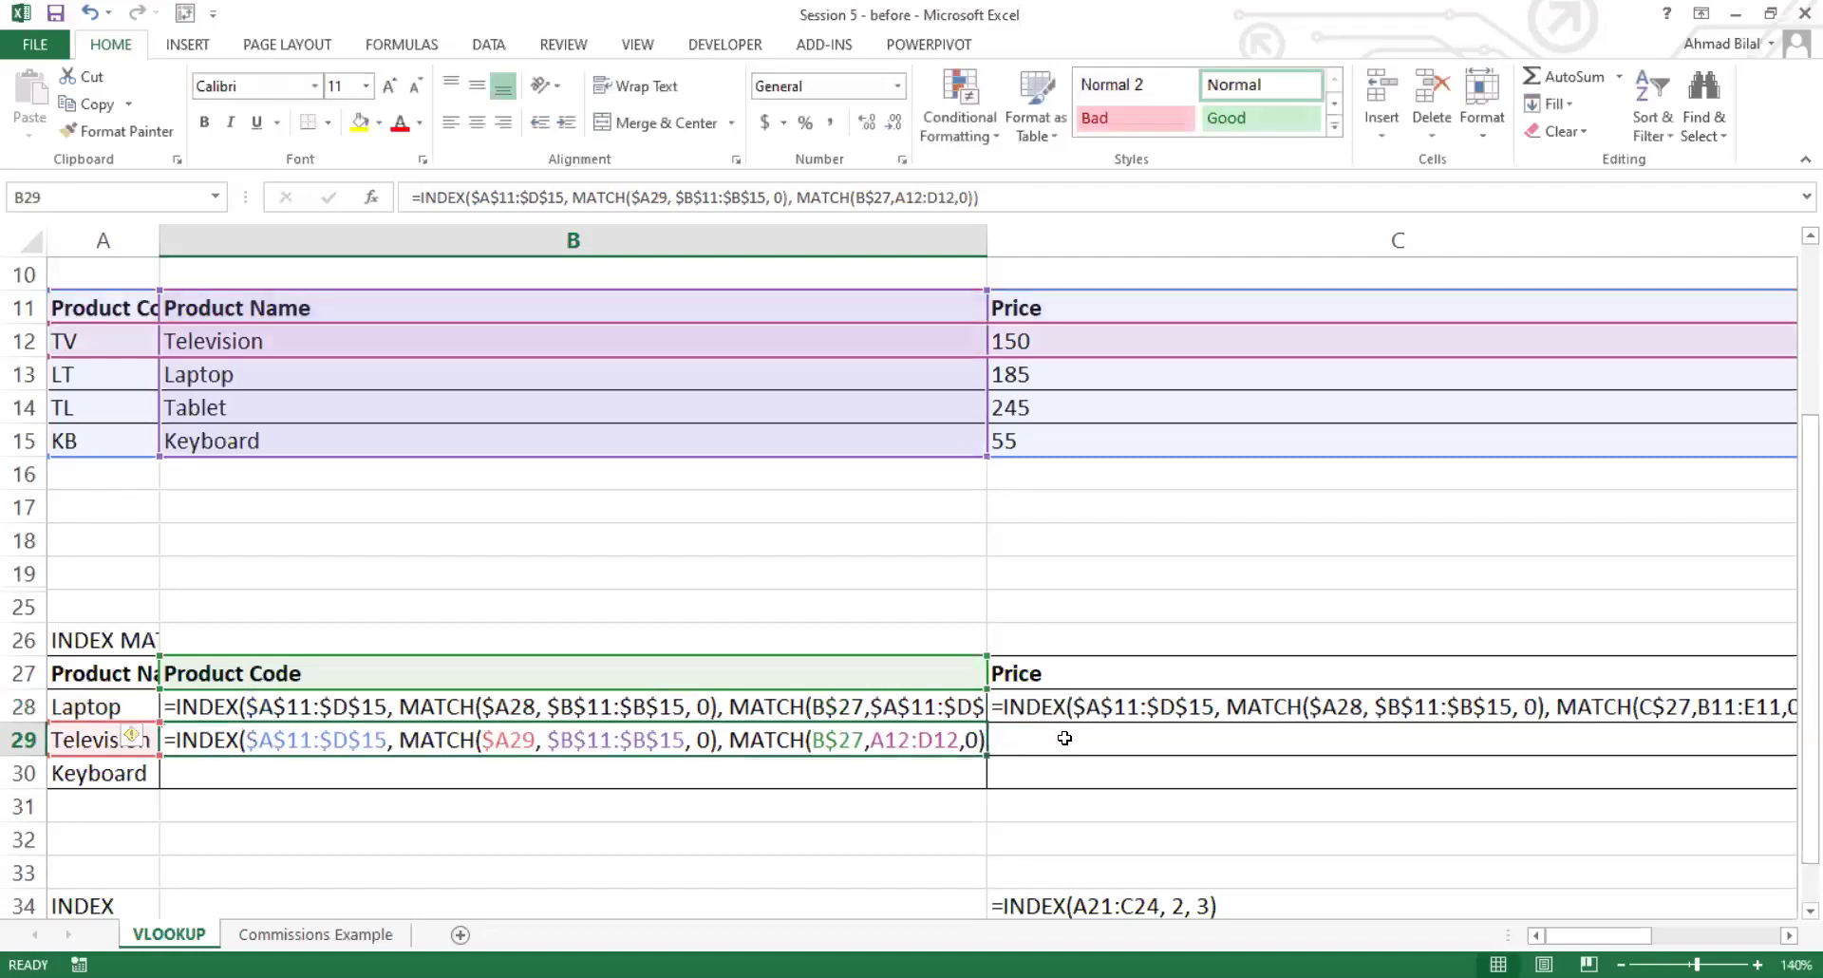
# Step: Clear the trial formula copies from B29 and C28, keeping only the formula in B28
pyautogui.press('Escape')
pyautogui.press('Up')
pyautogui.press('Right')
pyautogui.press('Delete')
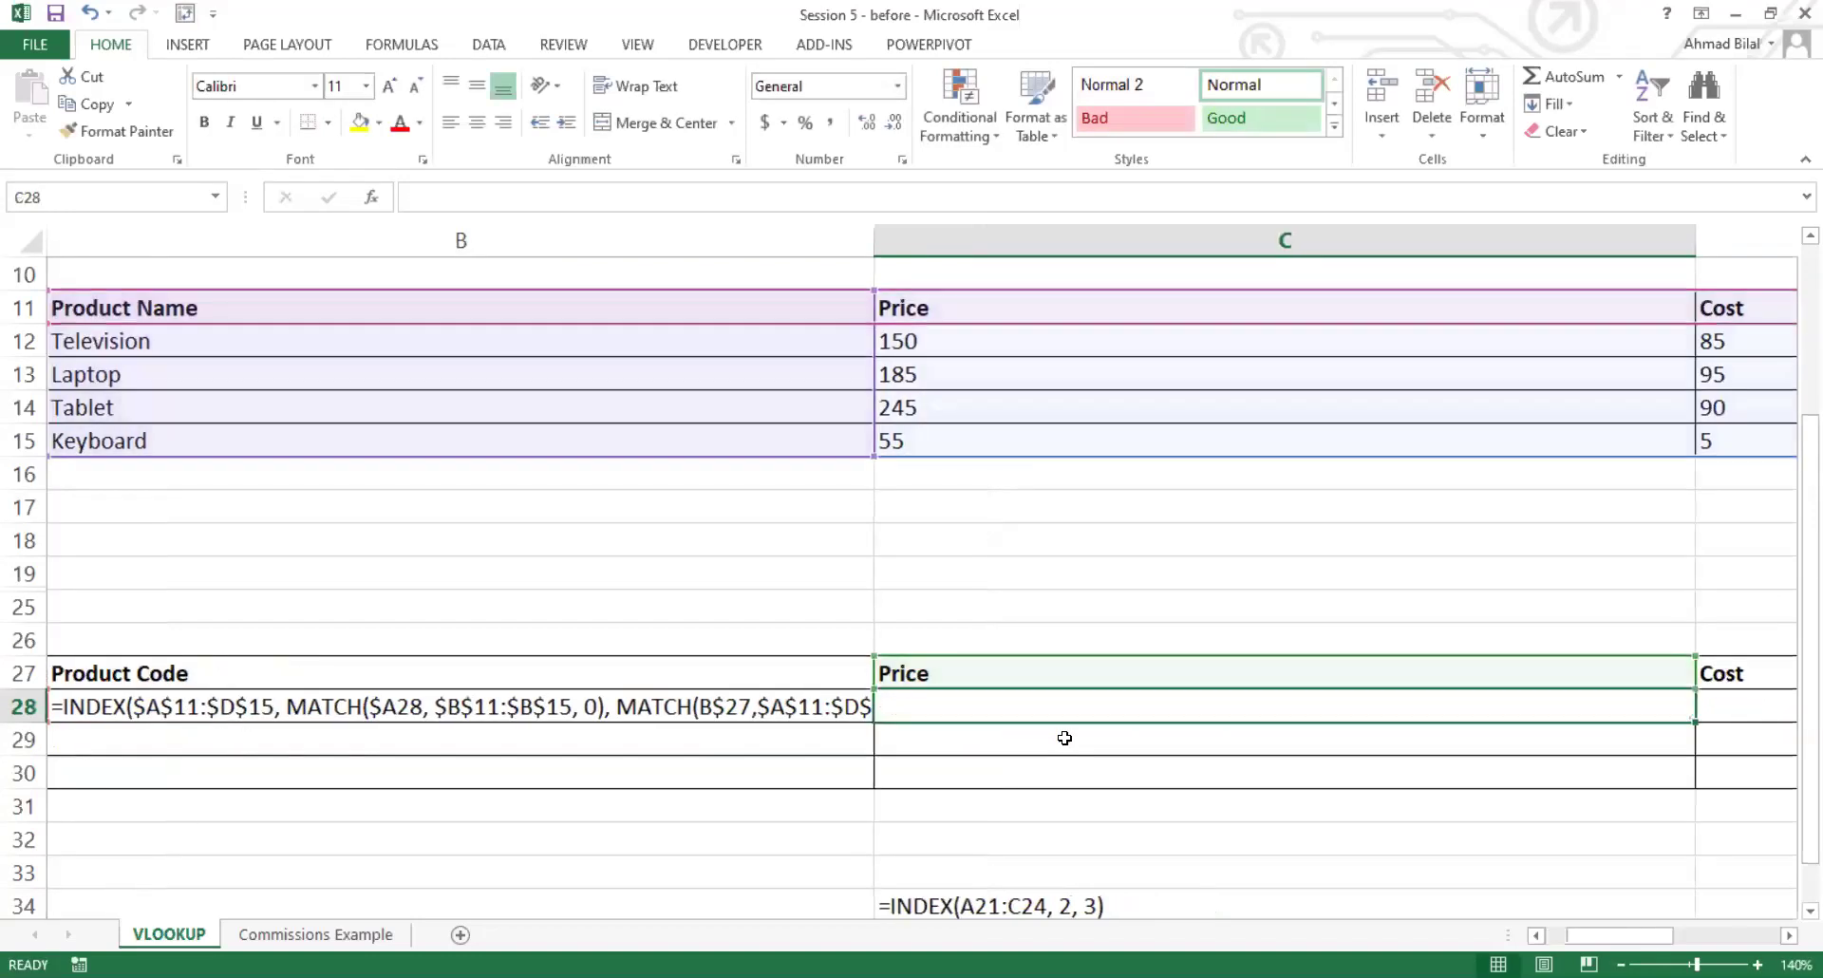
pyautogui.press('Left')
pyautogui.press('Left')
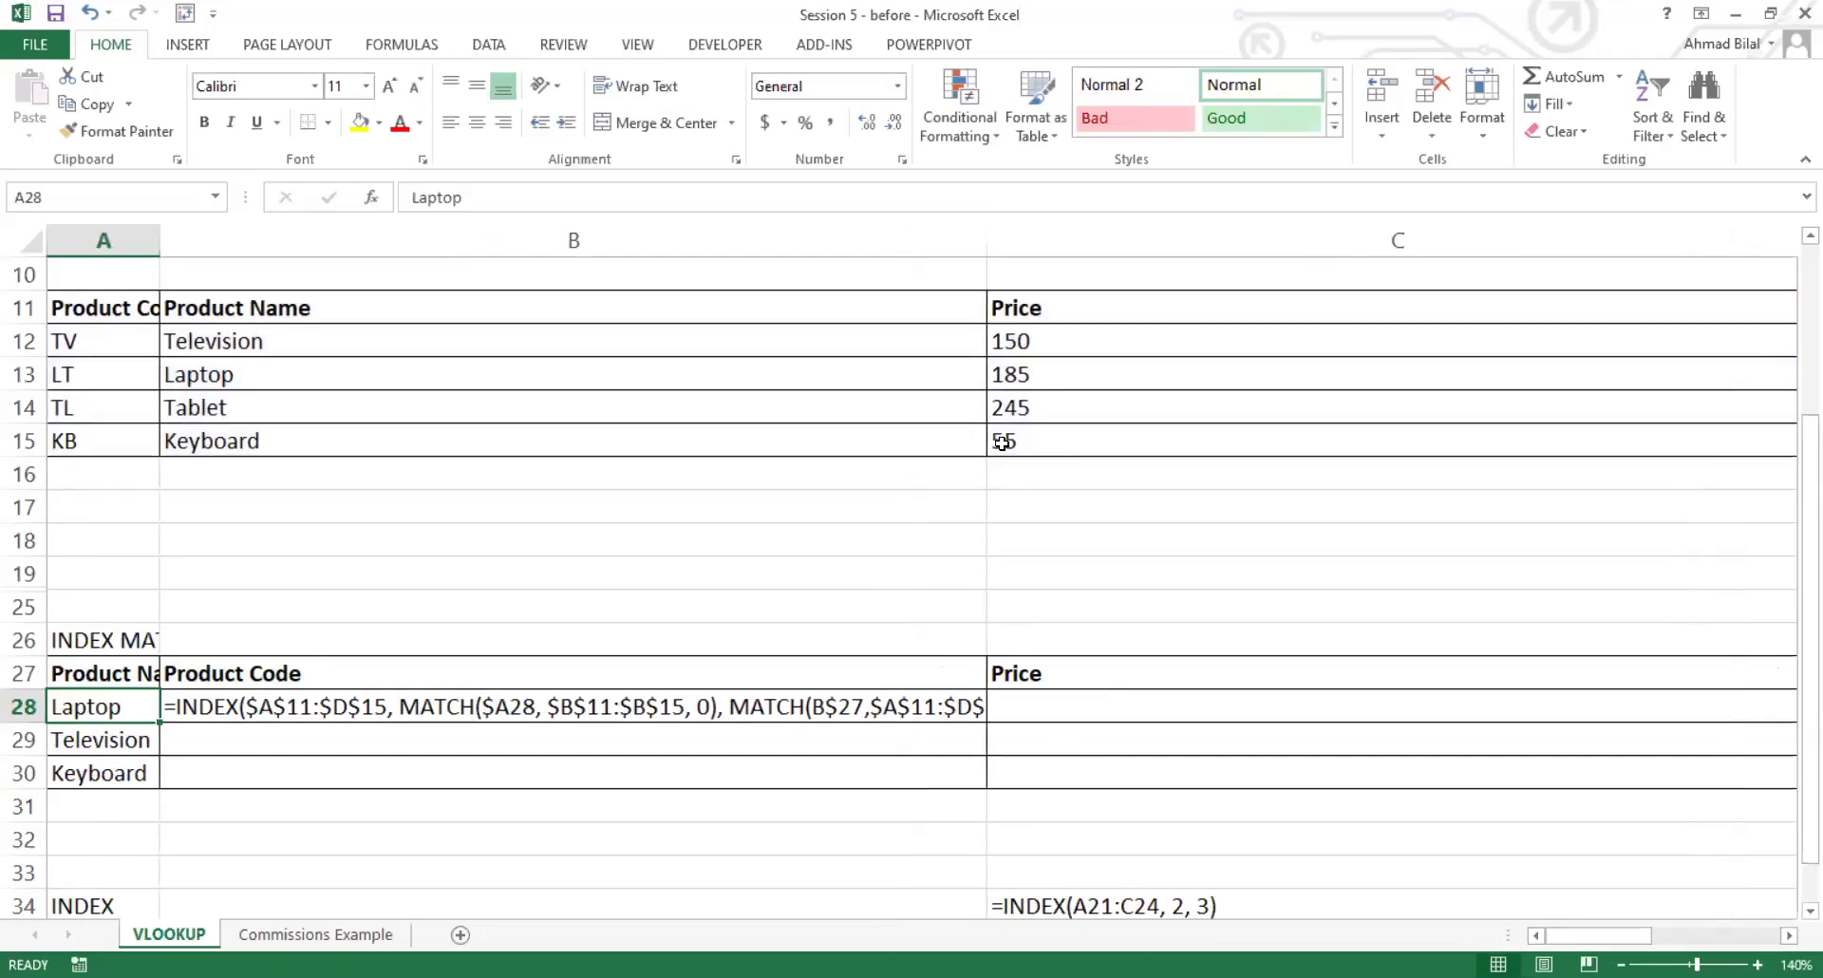
# Step: Widen column B to fit the complete B28 formula and switch the sheet from showing formulas to showing values
pyautogui.moveTo(987, 243); pyautogui.dragTo(1104, 249)
pyautogui.doubleClick(958, 694)
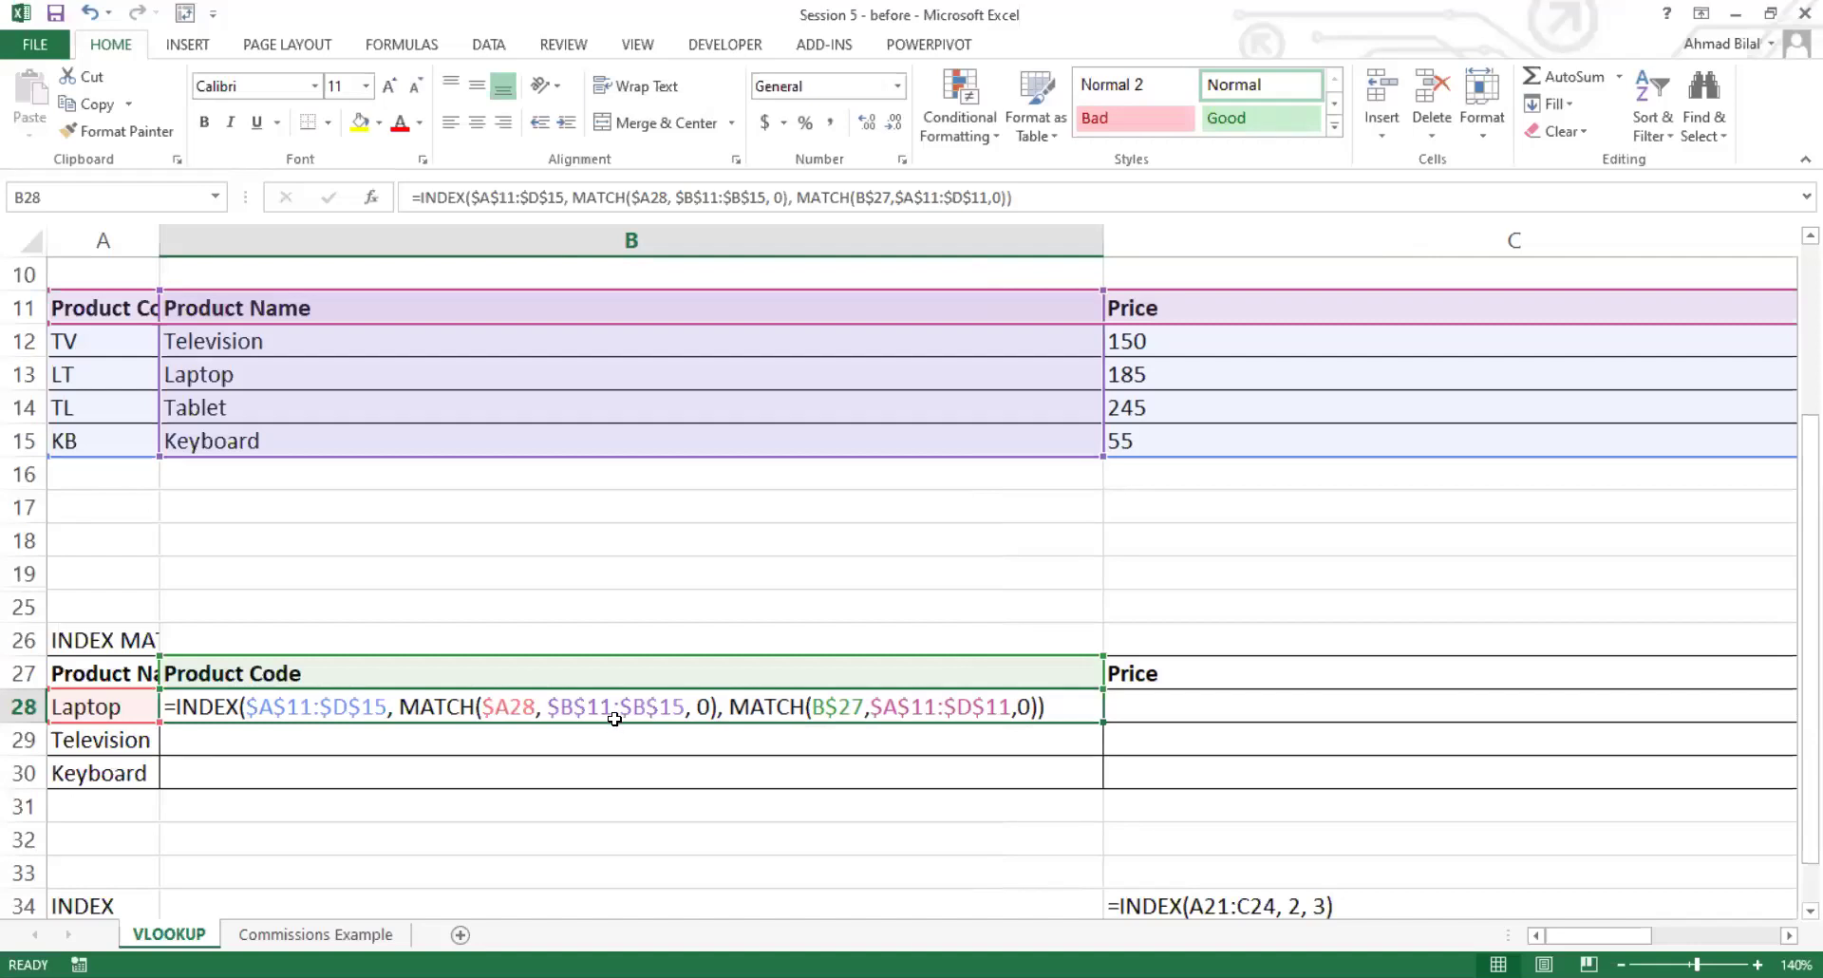
pyautogui.hotkey('ctrl', 'Return')
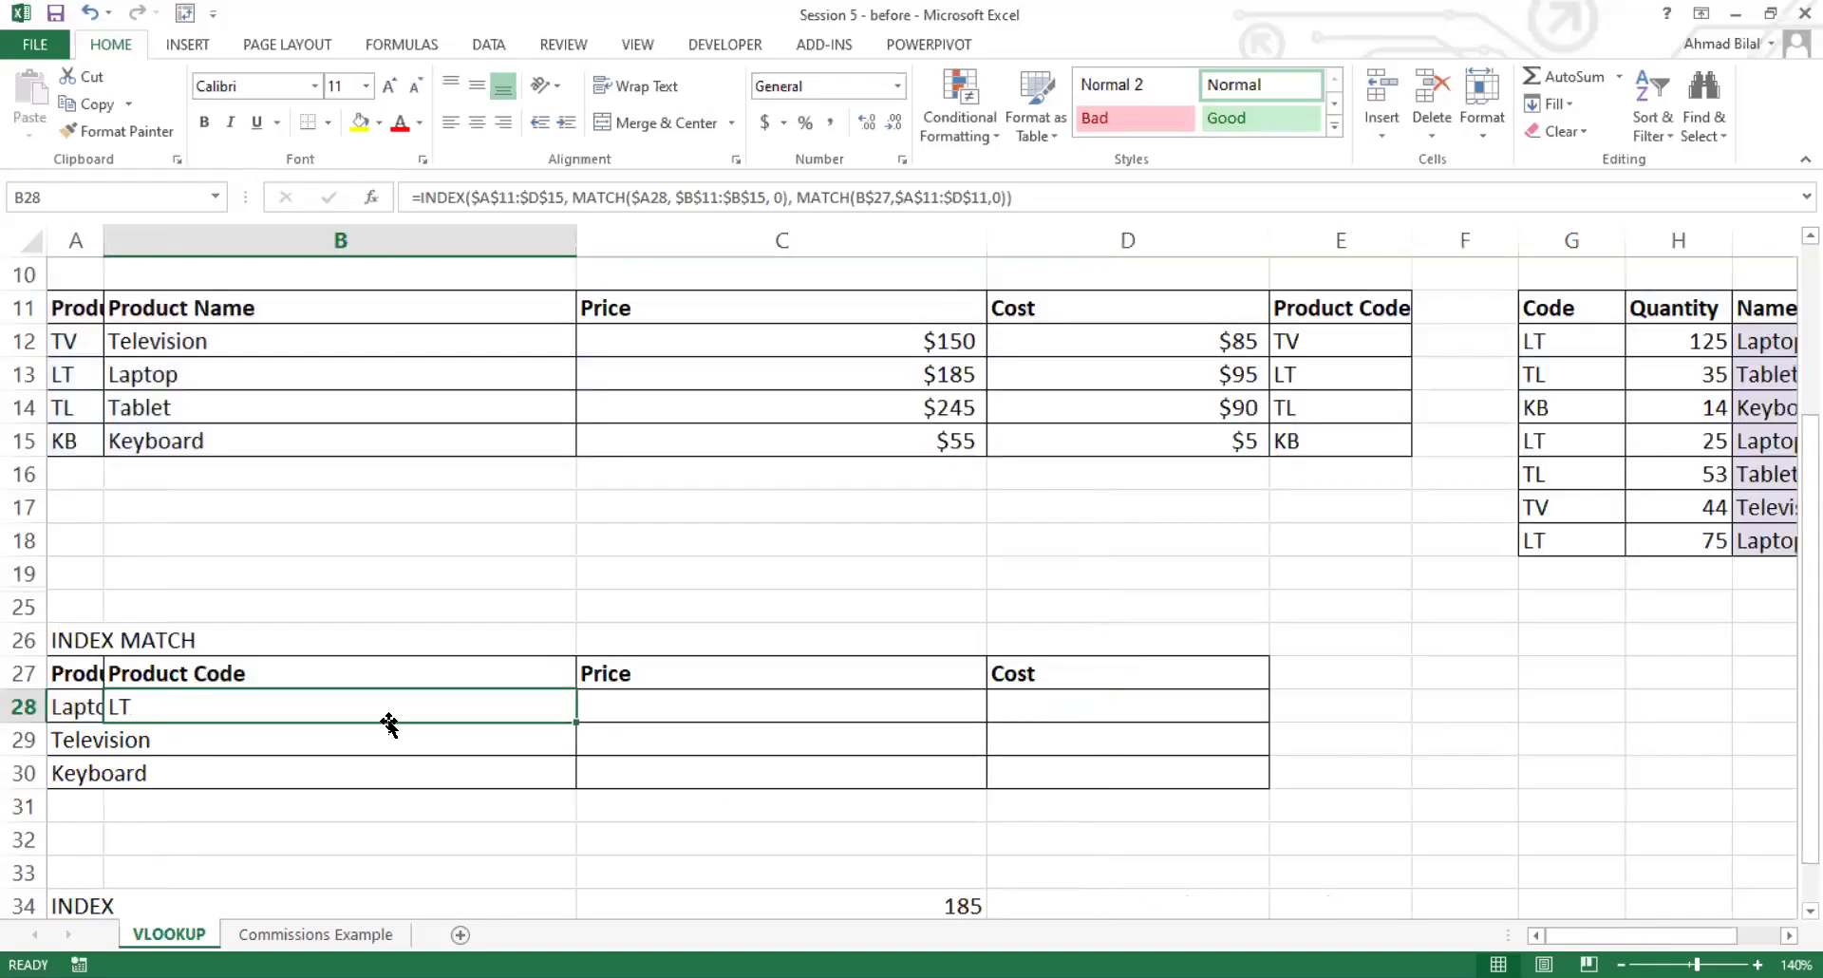
# Step: Close B28's formula without changes and autofit the width of column A to its contents
pyautogui.doubleClick(321, 706)
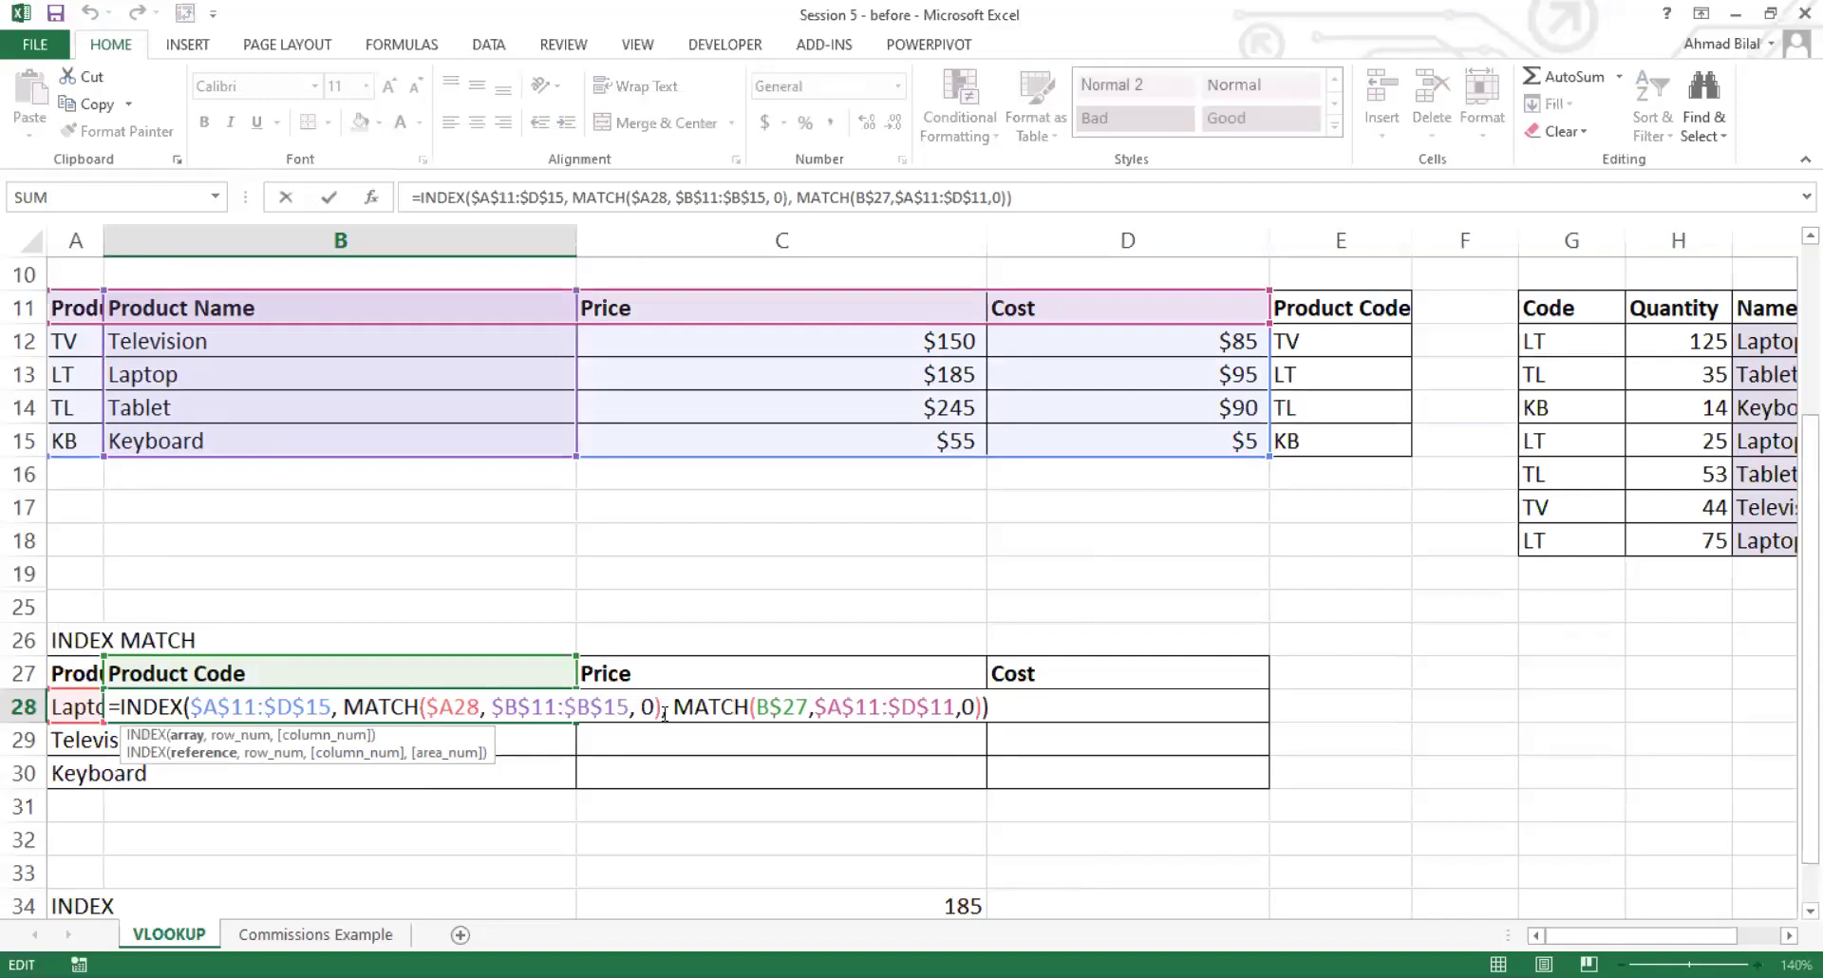
pyautogui.click(150, 328)
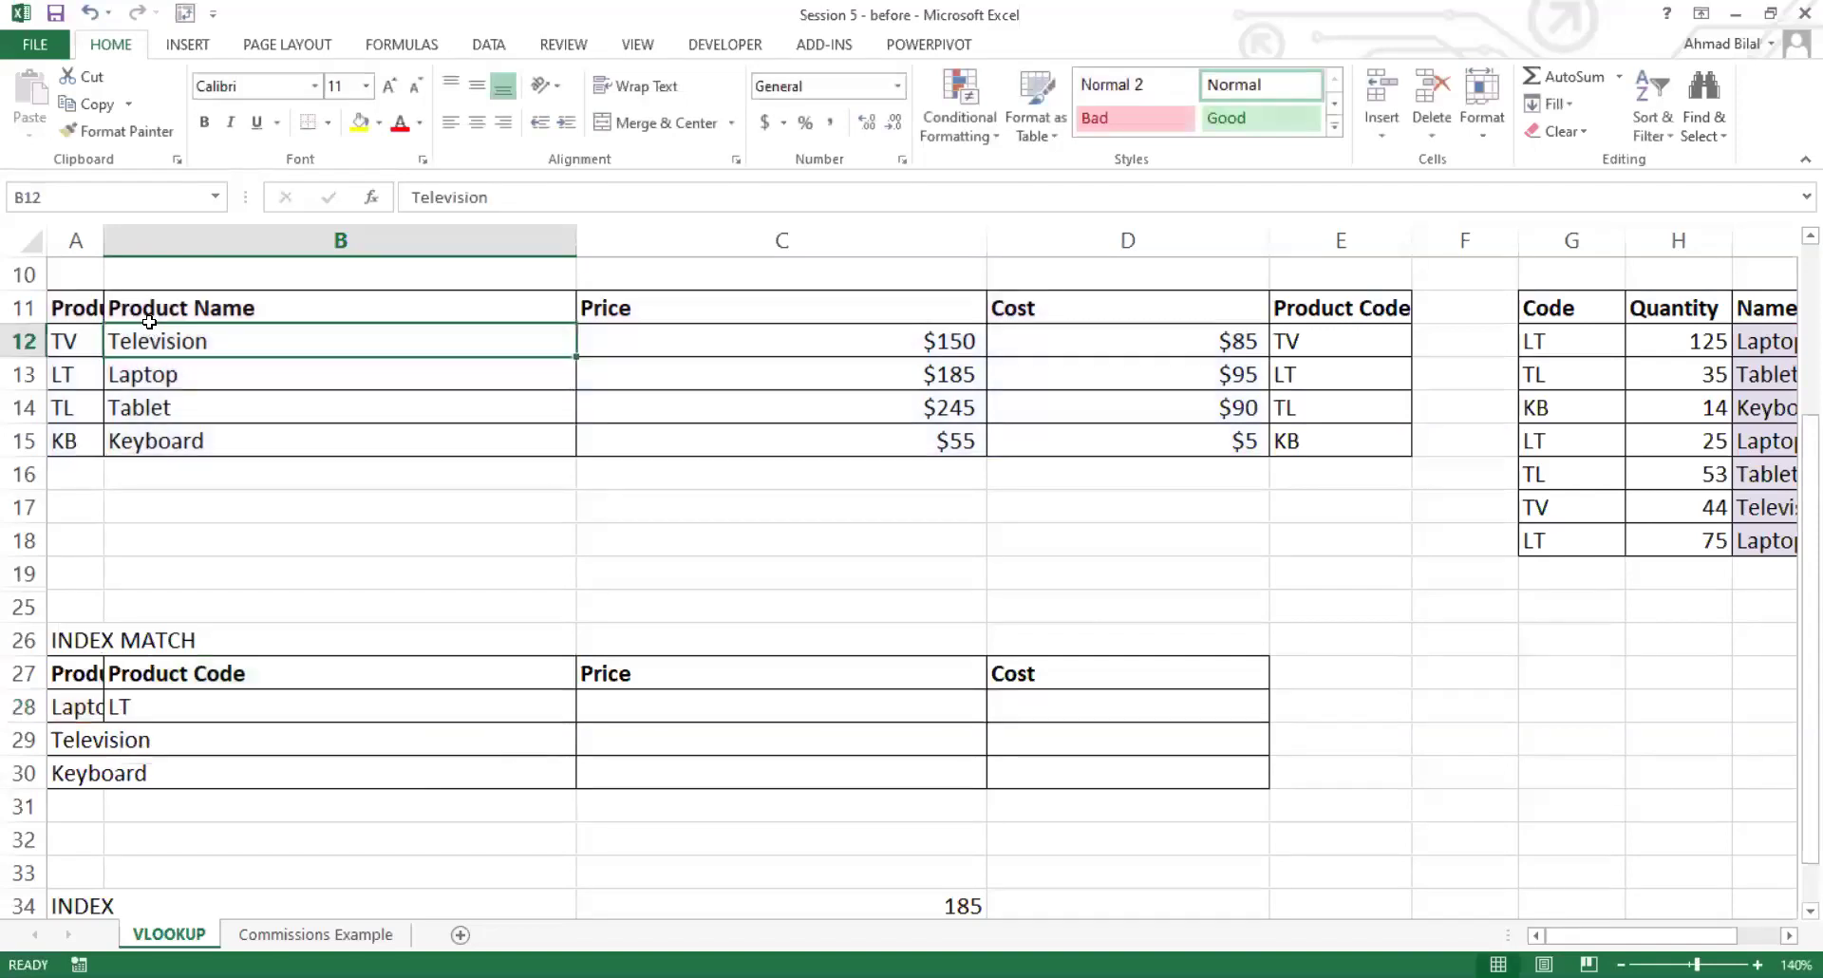
pyautogui.doubleClick(103, 243)
# Step: Review the references in B28's INDEX MATCH MATCH formula and fill it across the whole table through D30
pyautogui.doubleClick(643, 713)
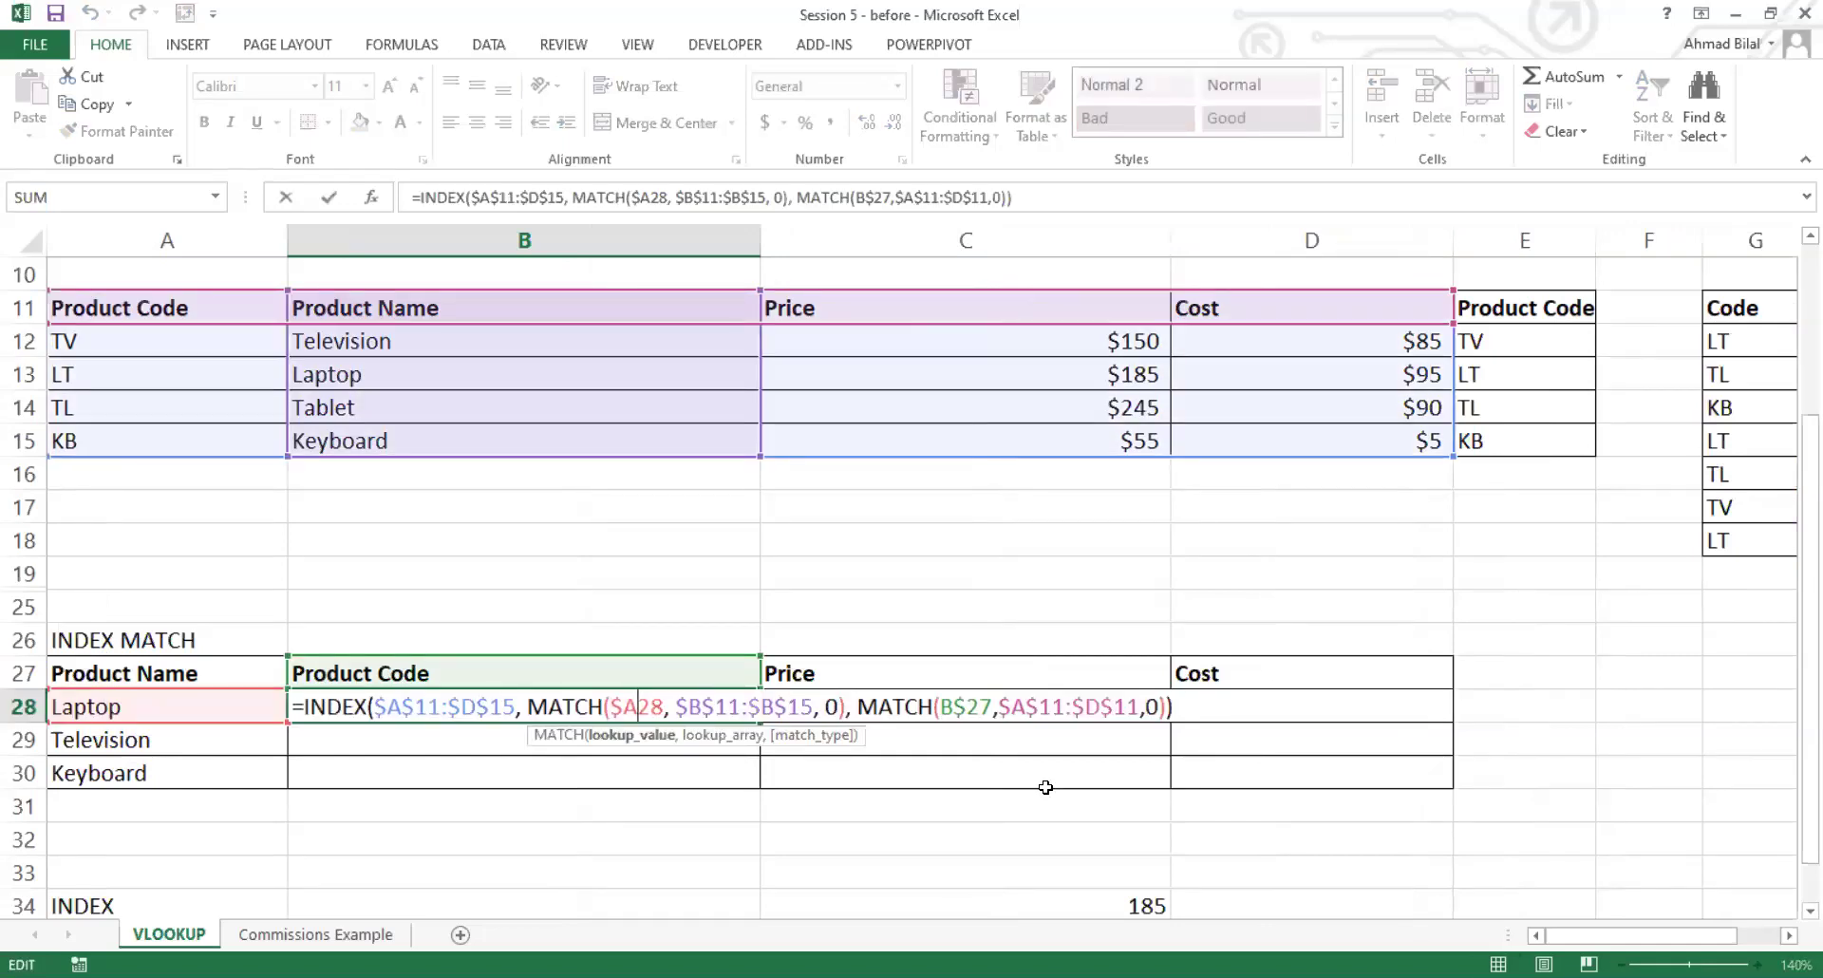
pyautogui.press('Escape')
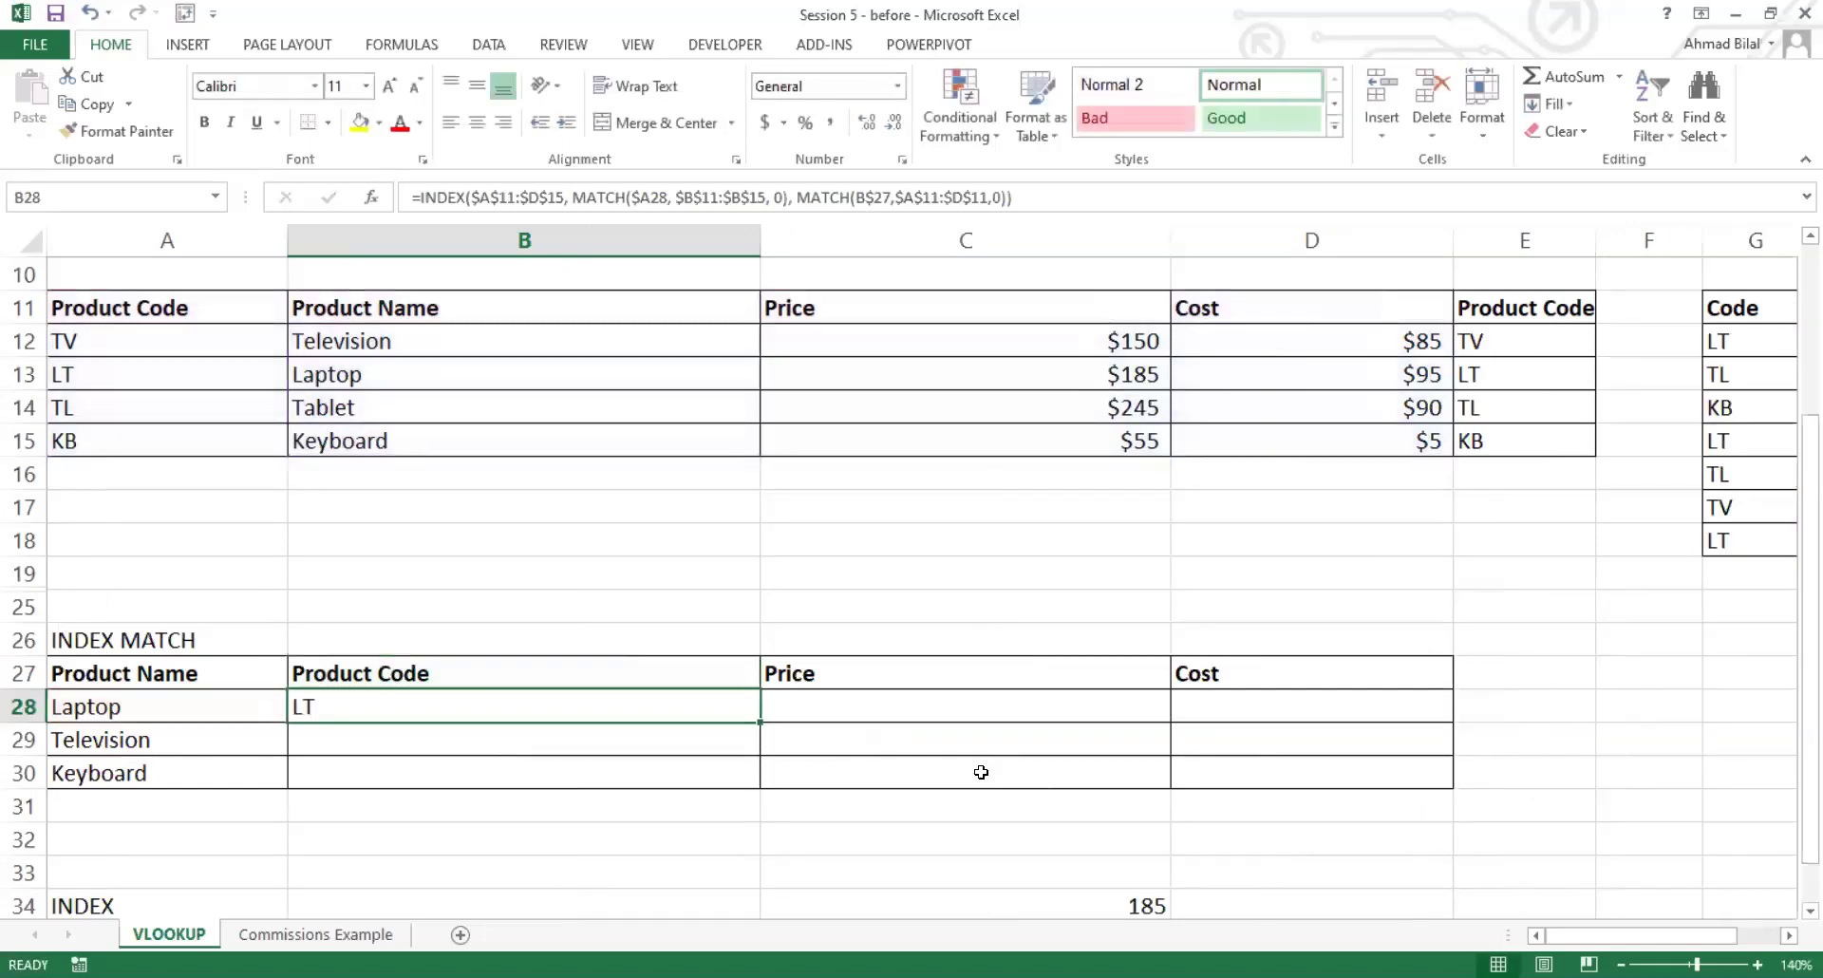
pyautogui.doubleClick(740, 706)
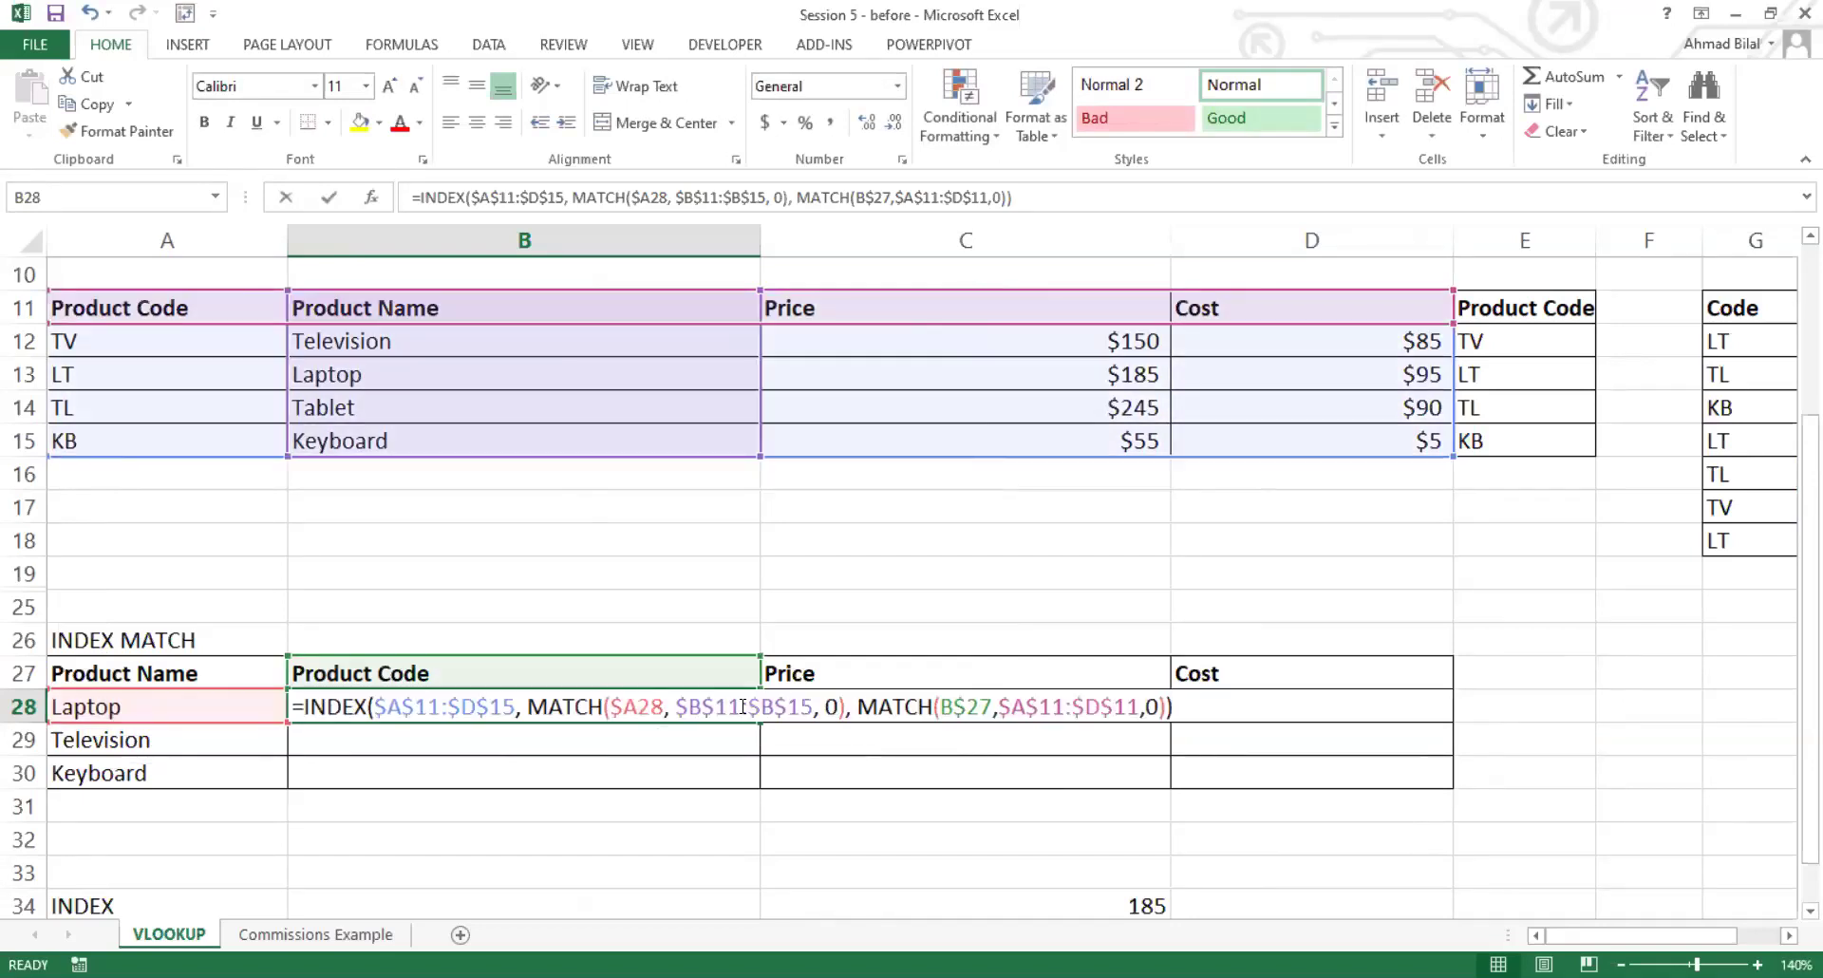
pyautogui.click(716, 708)
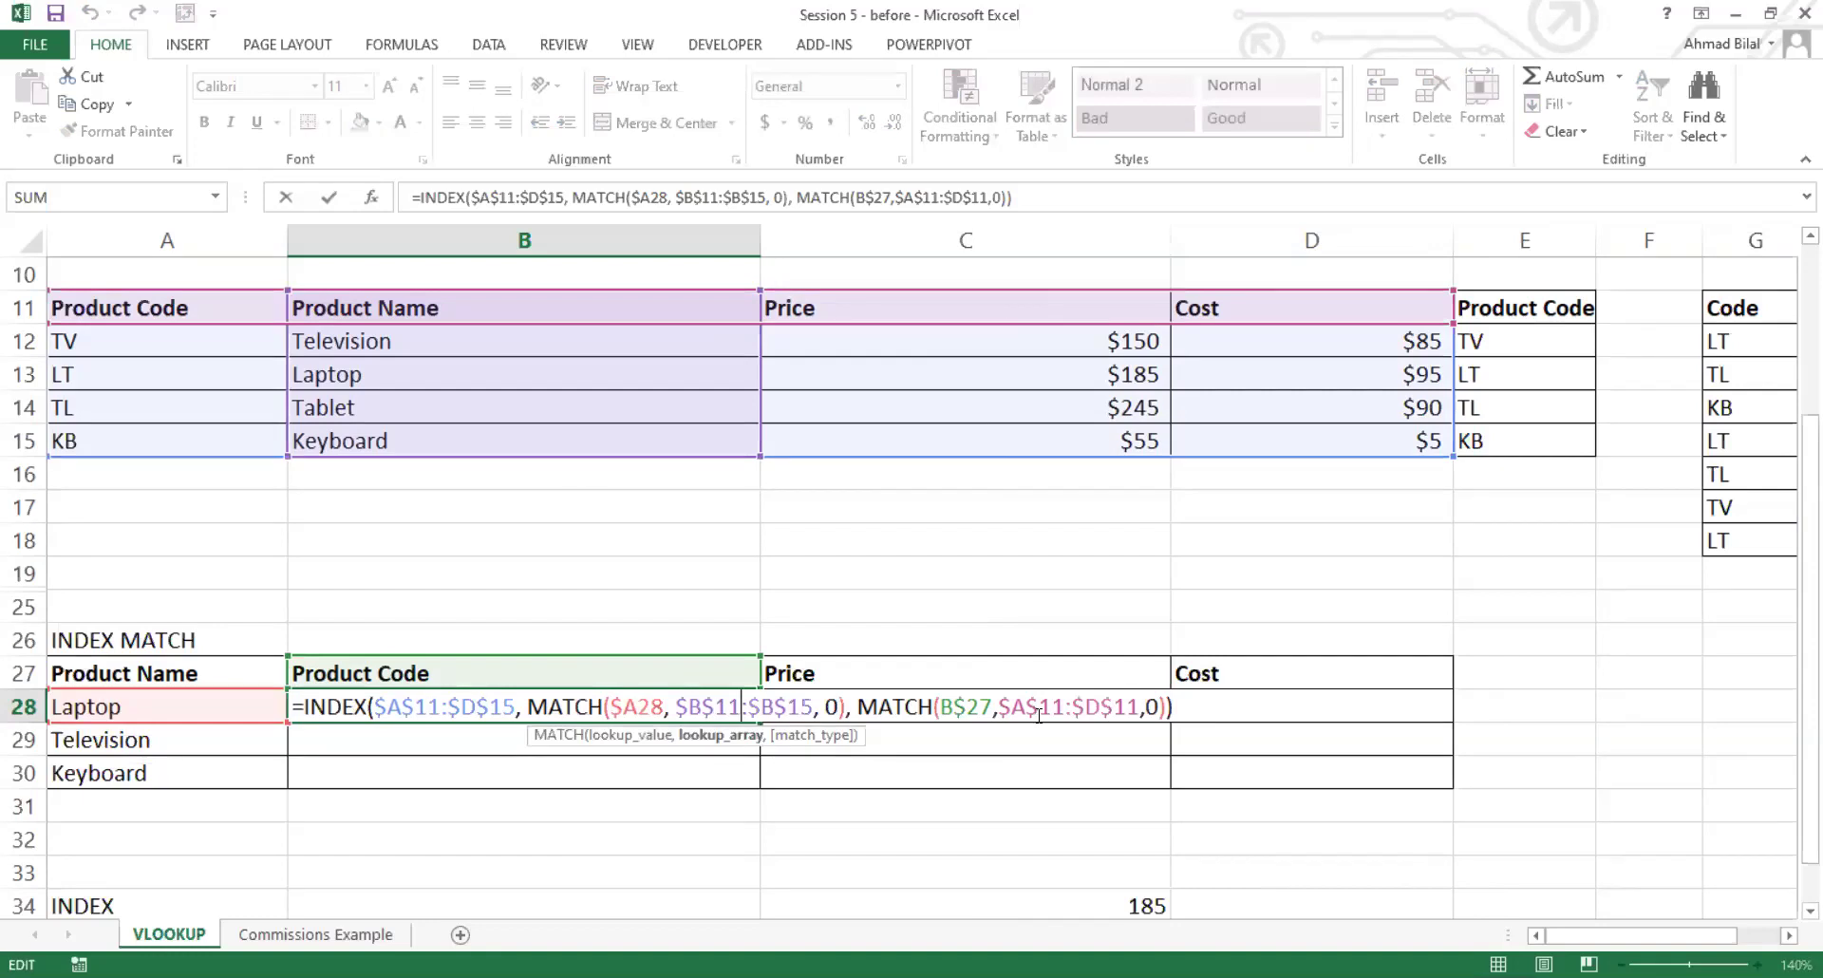
pyautogui.hotkey('ctrl', 'Return')
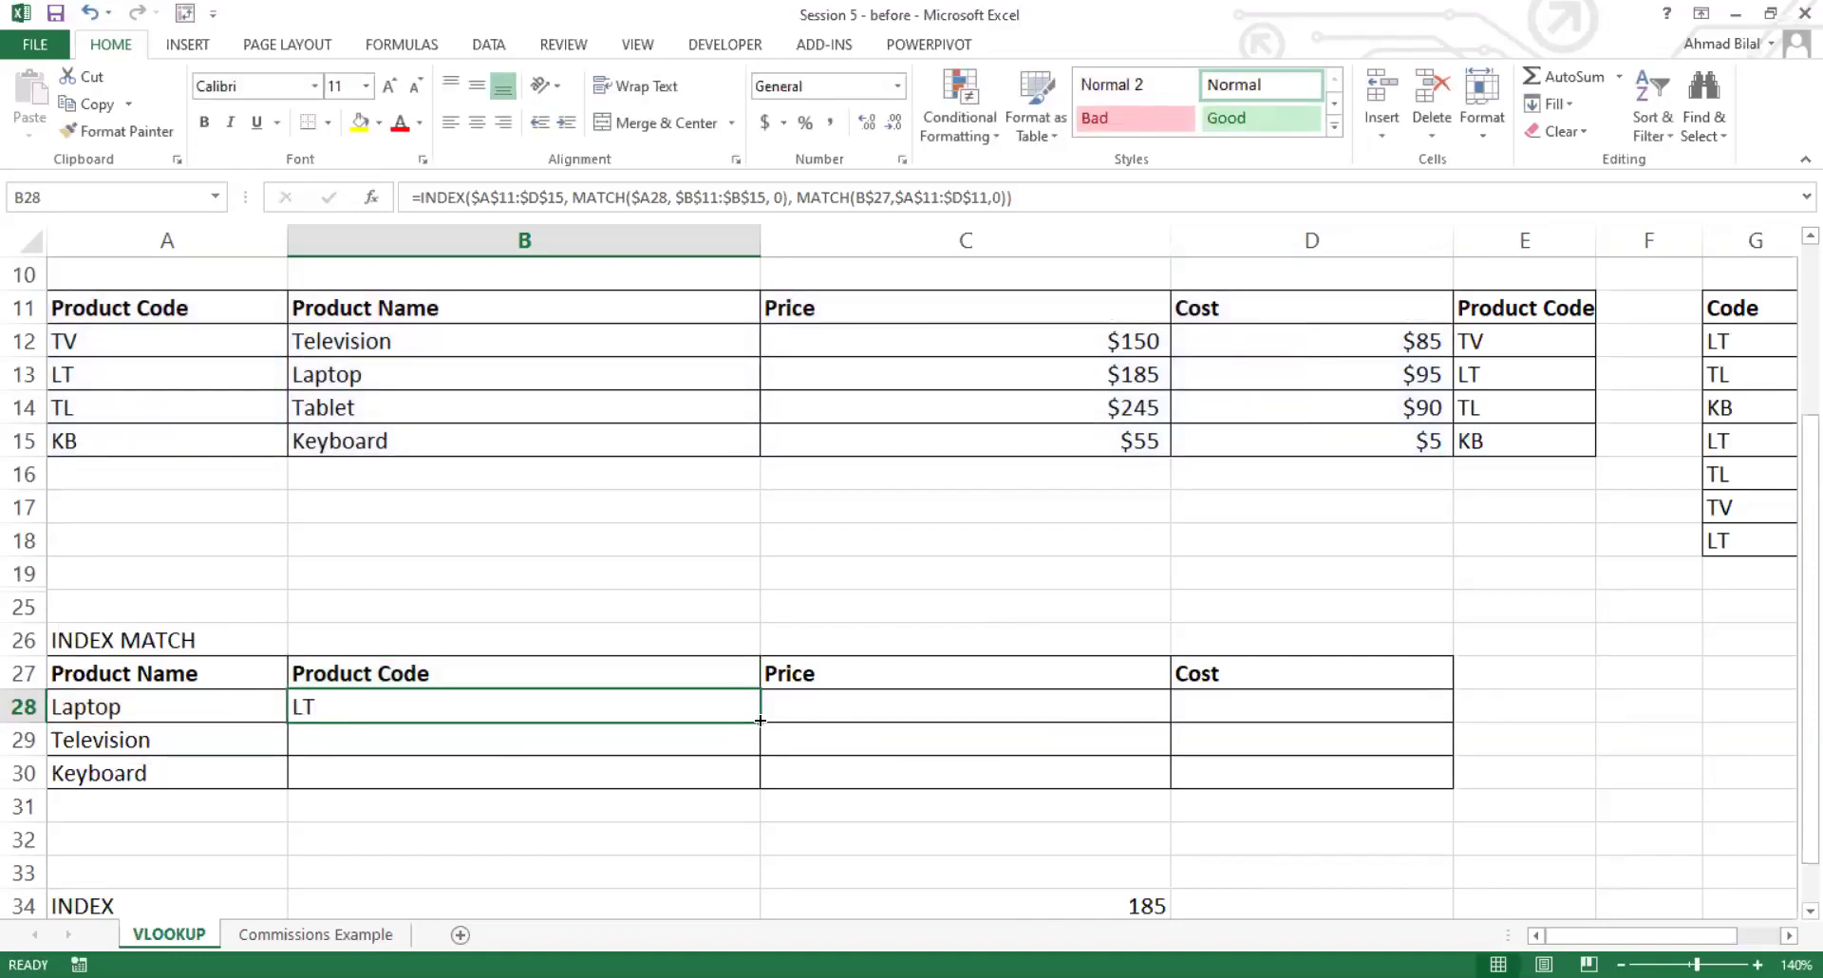
pyautogui.moveTo(761, 721); pyautogui.dragTo(1442, 784)
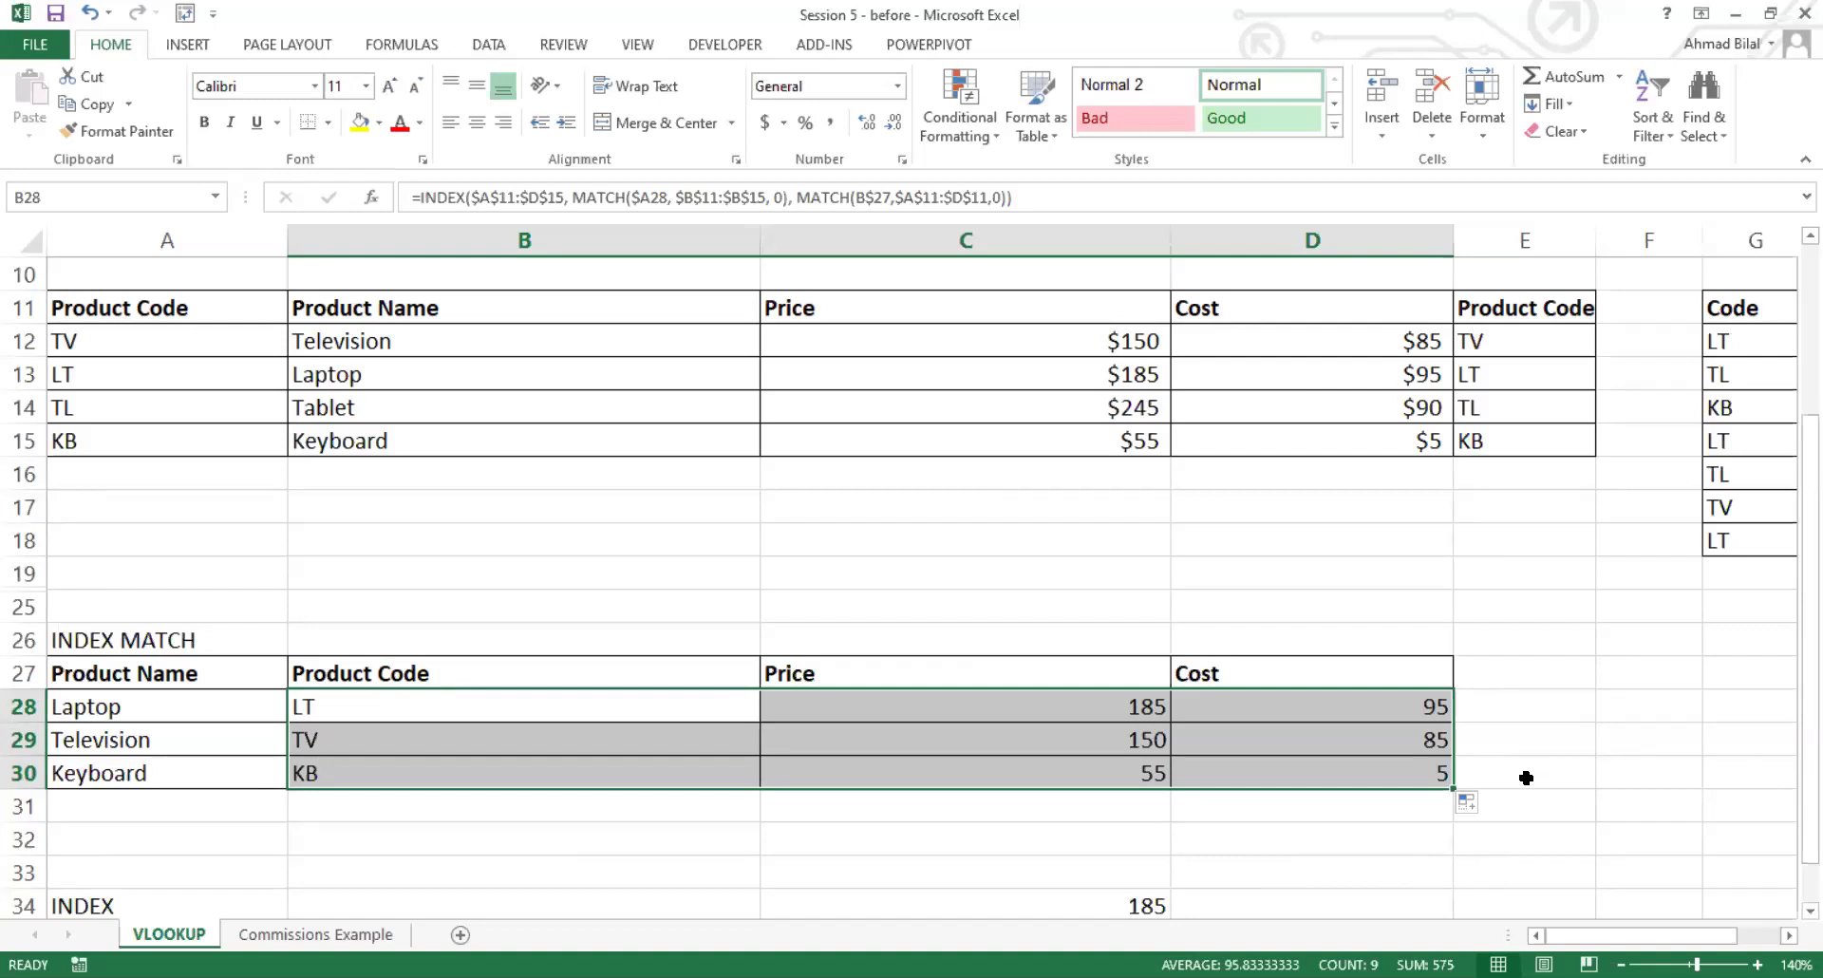
# Step: Inspect the copied formulas along the Laptop row in B28, C28 and D28
pyautogui.click(742, 713)
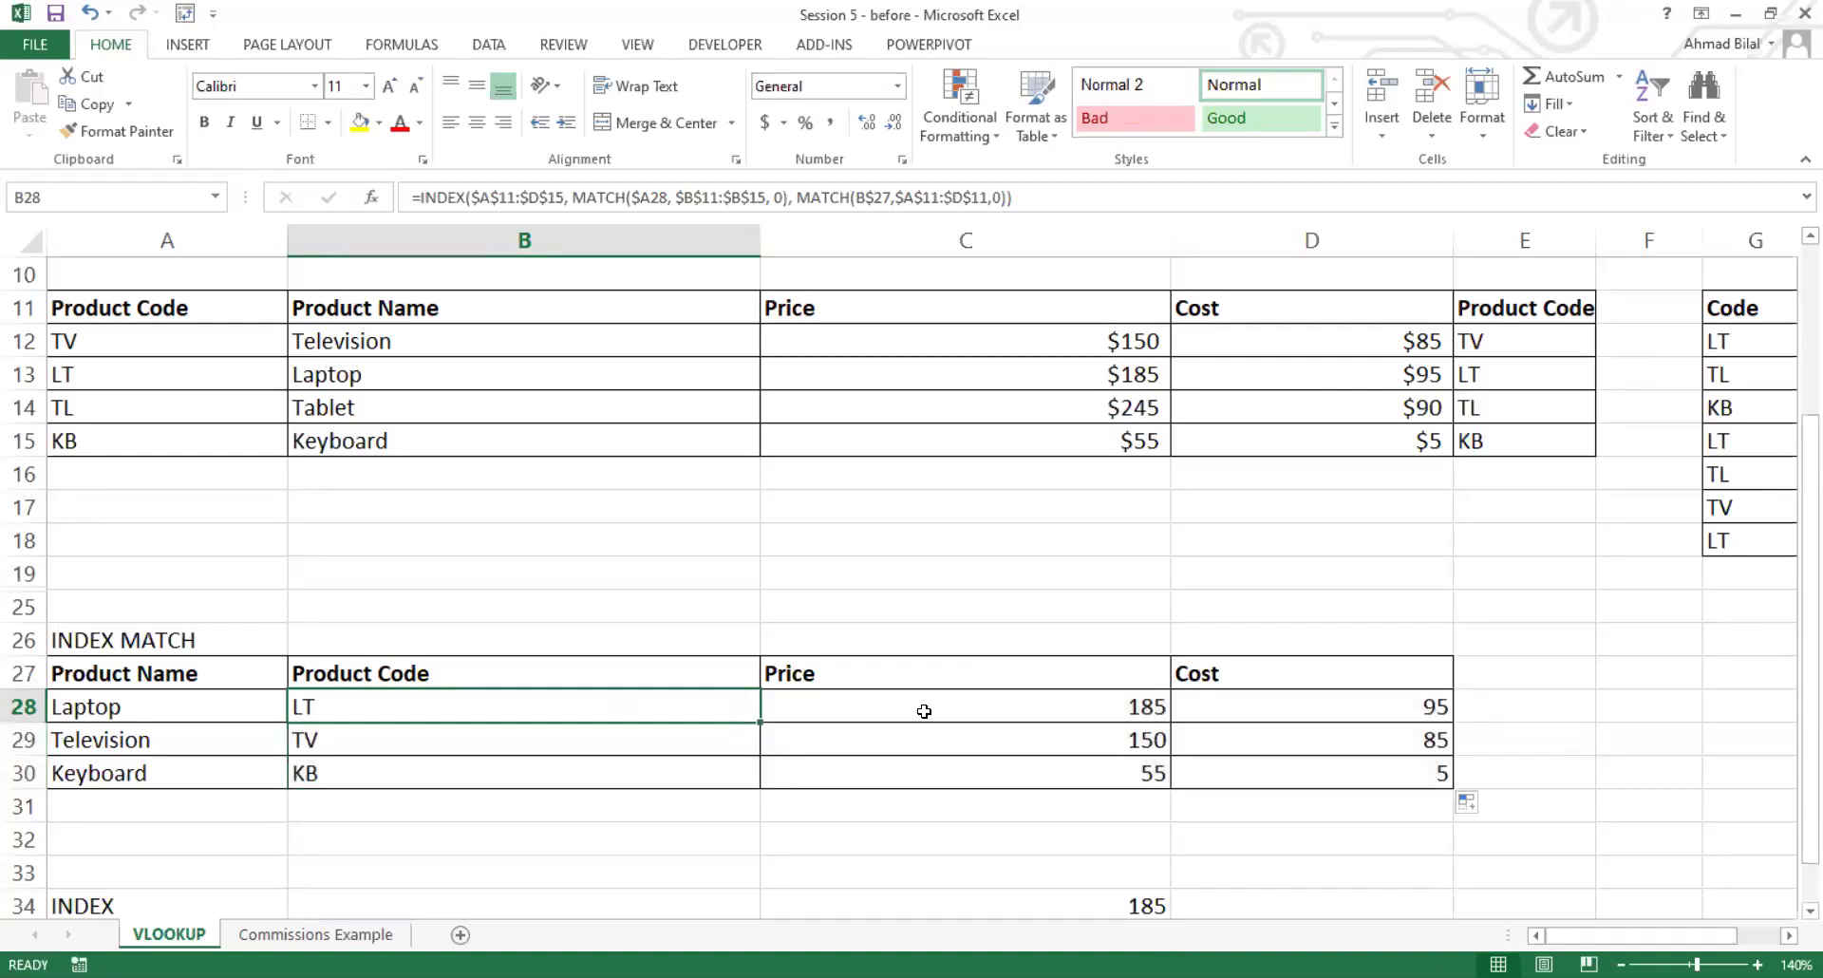
pyautogui.click(924, 711)
pyautogui.click(1234, 716)
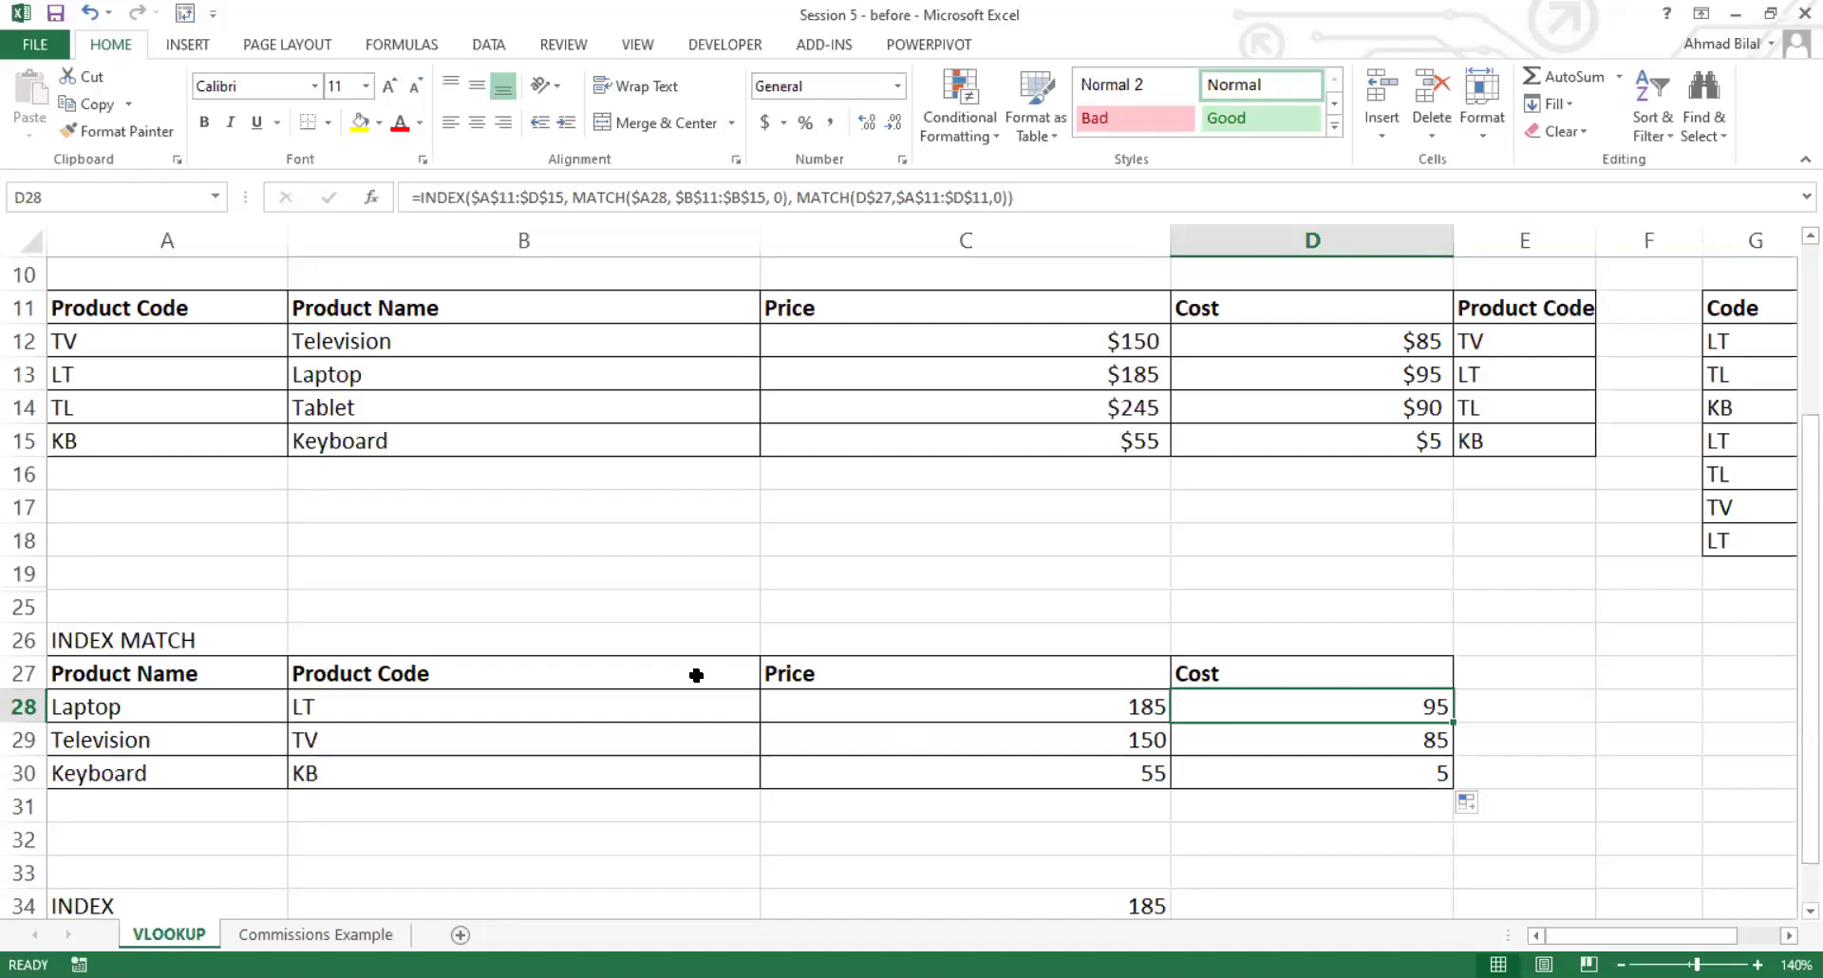
# Step: Compare the Product Code, Price and Cost headers in row 27 and product names in A28:A30 as the formula's lookup values
pyautogui.moveTo(719, 673); pyautogui.dragTo(1059, 666)
pyautogui.click(1059, 666)
pyautogui.click(713, 660)
pyautogui.click(965, 654)
pyautogui.click(1002, 692)
pyautogui.click(1255, 682)
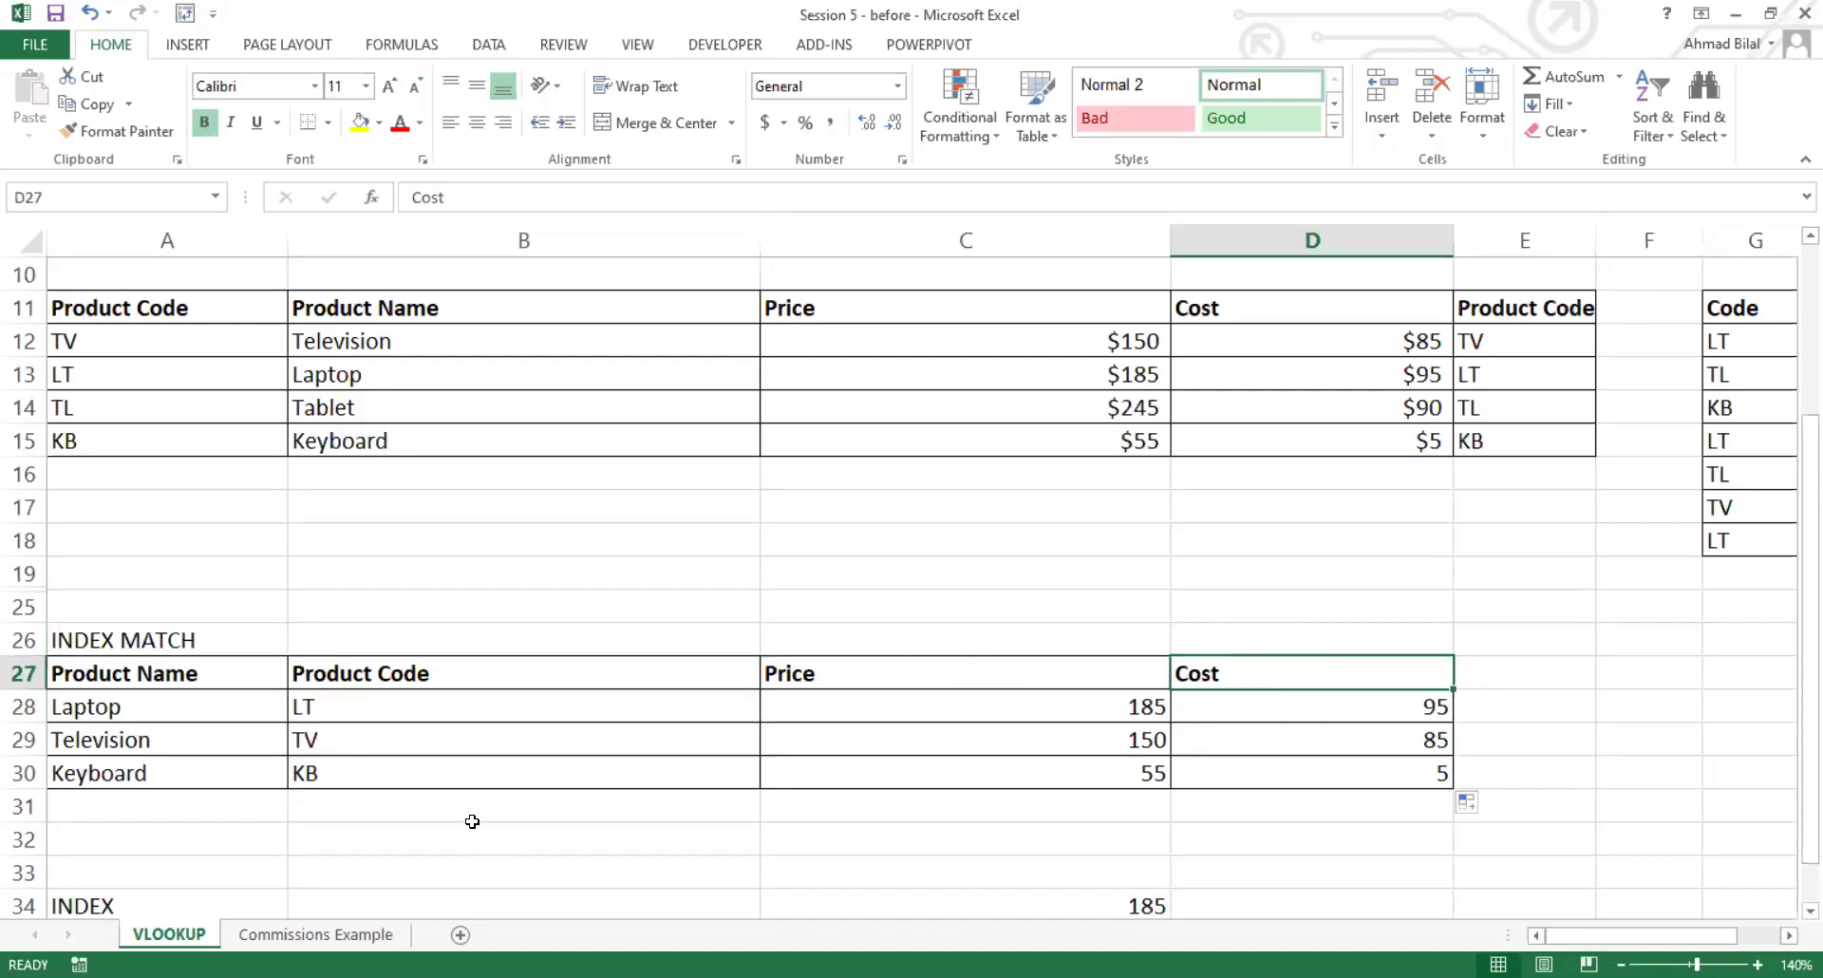
pyautogui.moveTo(135, 720); pyautogui.dragTo(142, 777)
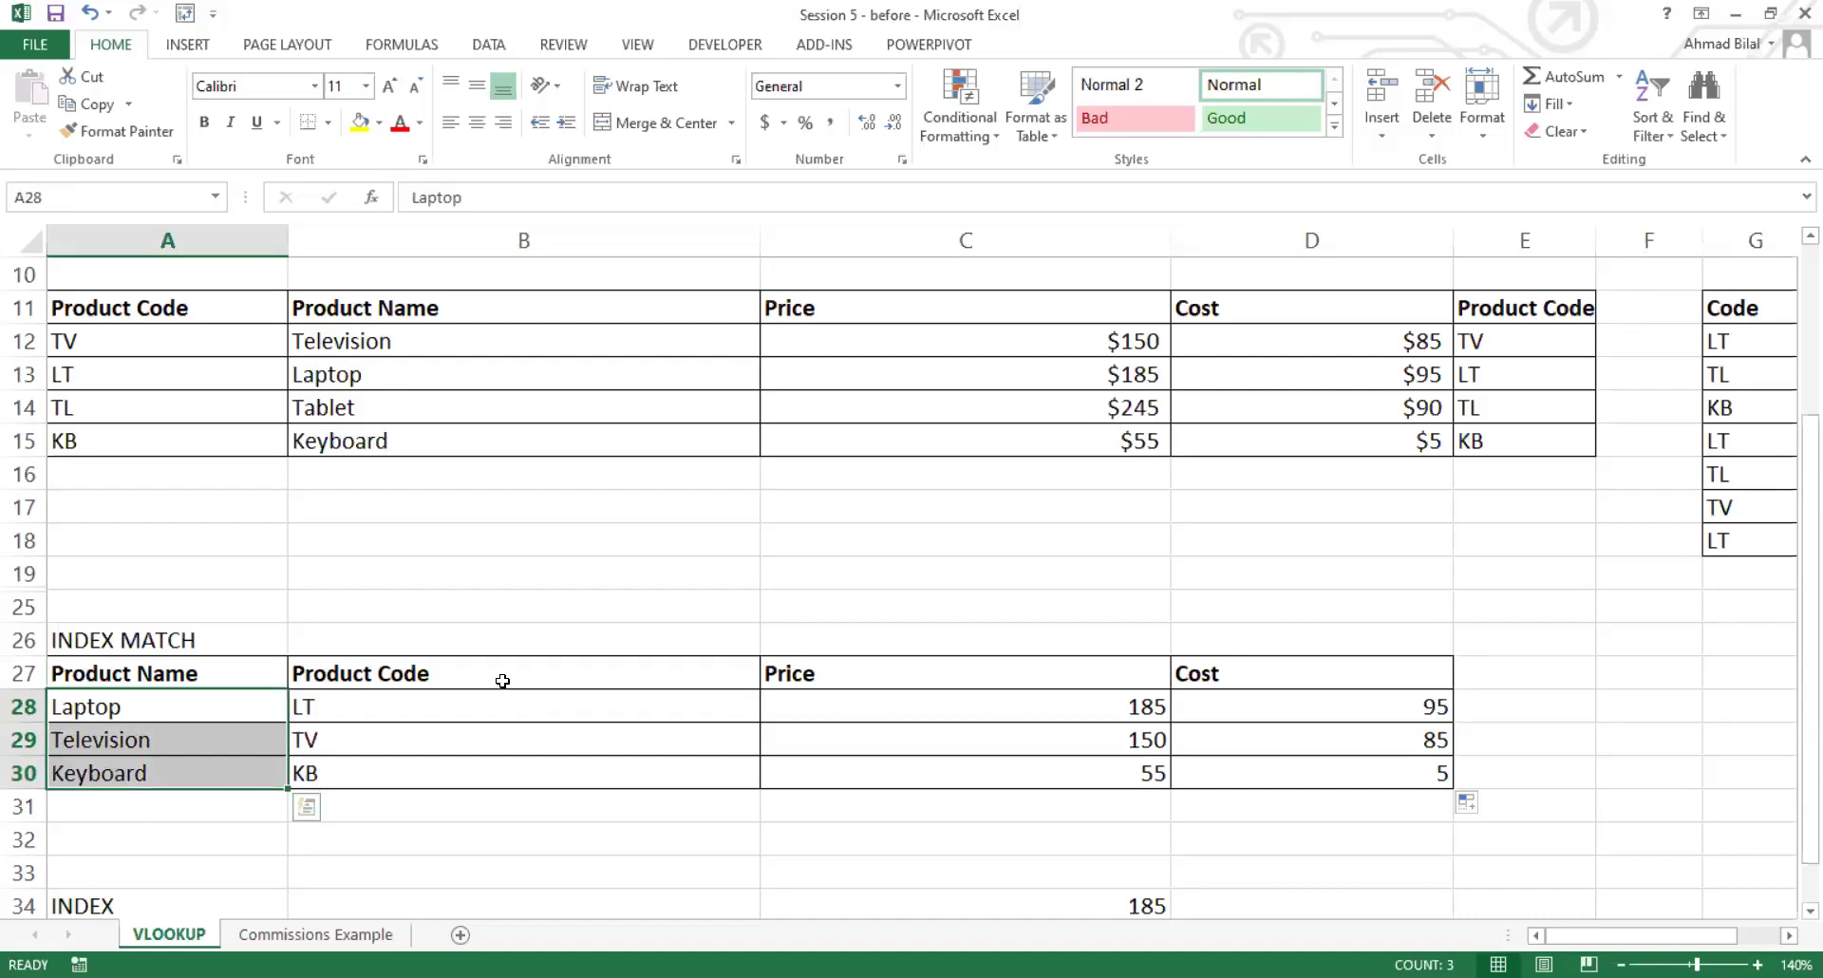
pyautogui.click(450, 677)
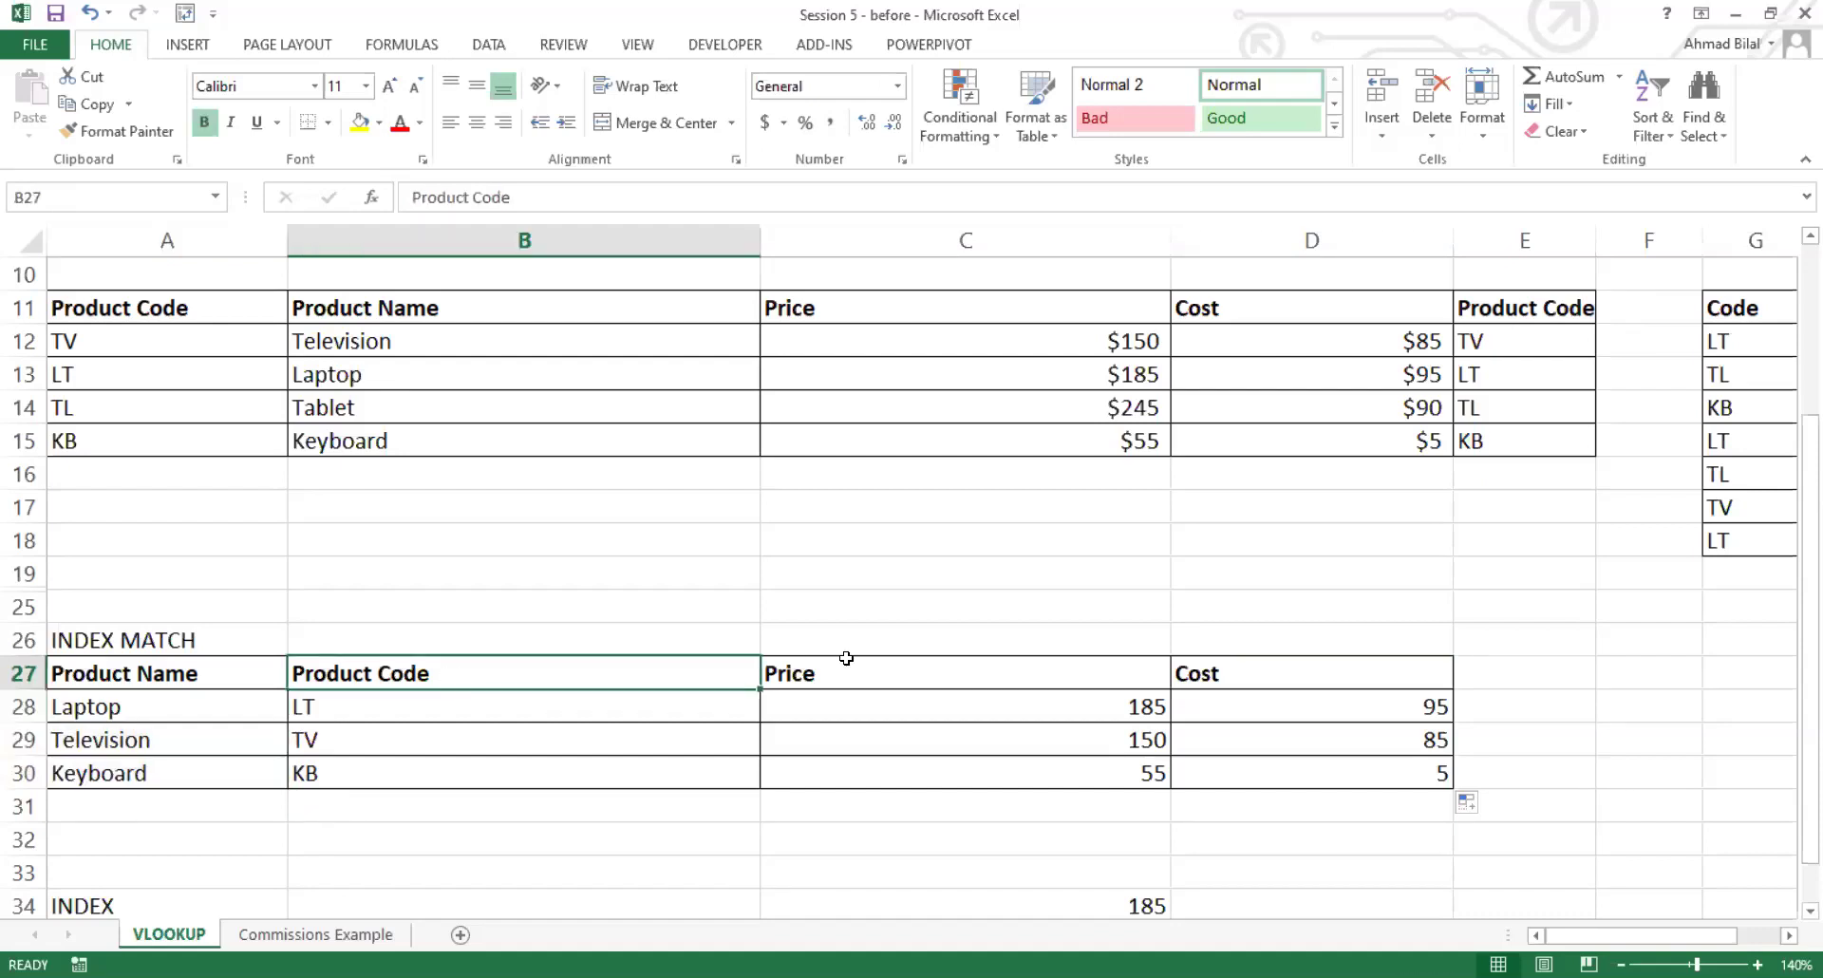
pyautogui.click(609, 698)
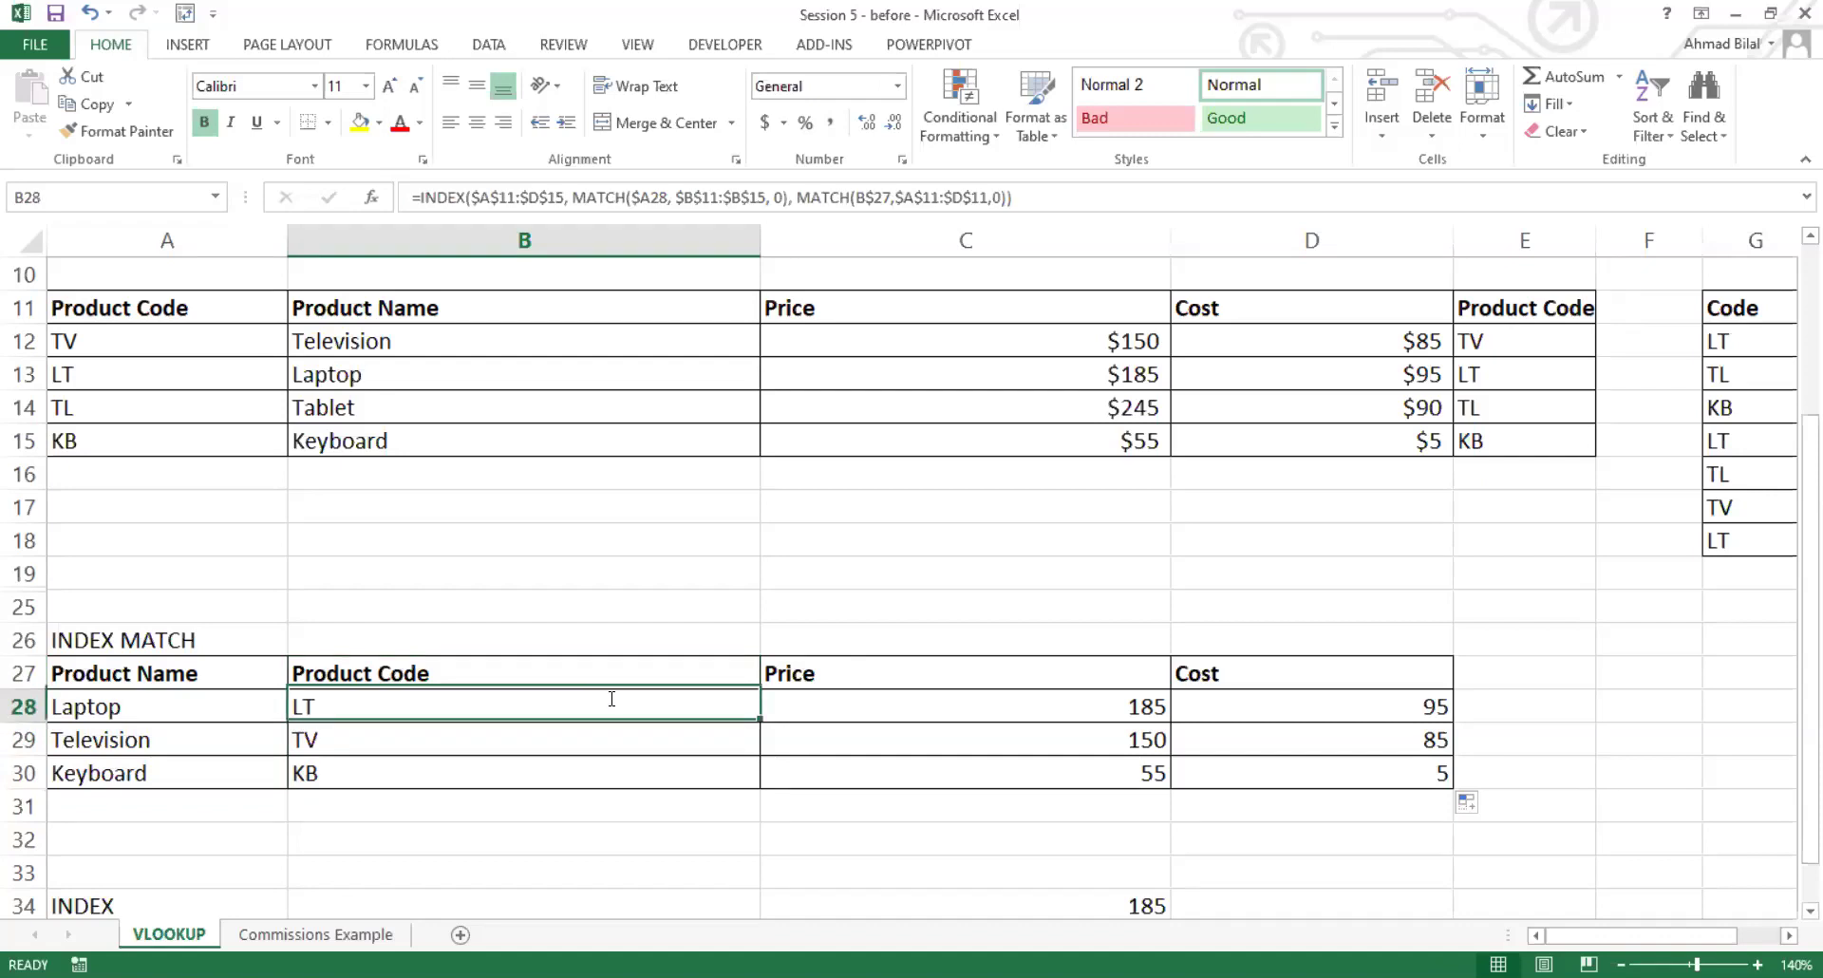
# Step: Inspect how B28's INDEX MATCH MATCH formula compares with its copies in C28 and D28
pyautogui.doubleClick(668, 708)
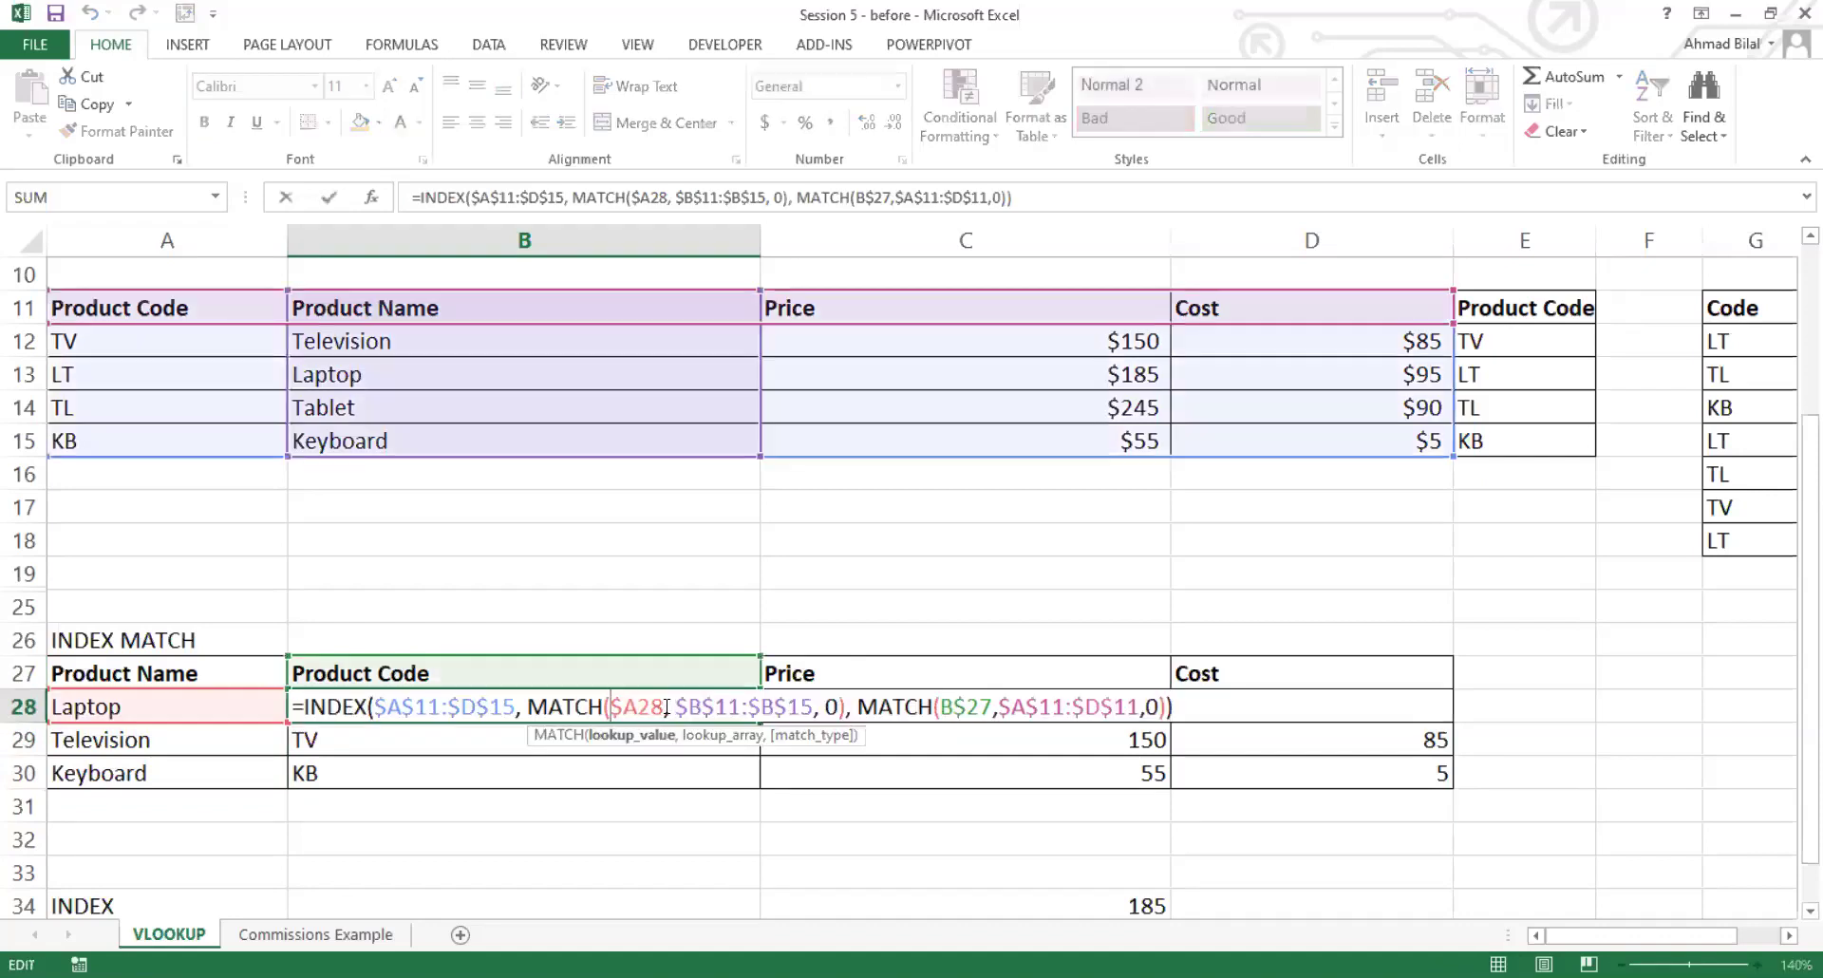
pyautogui.press('Escape')
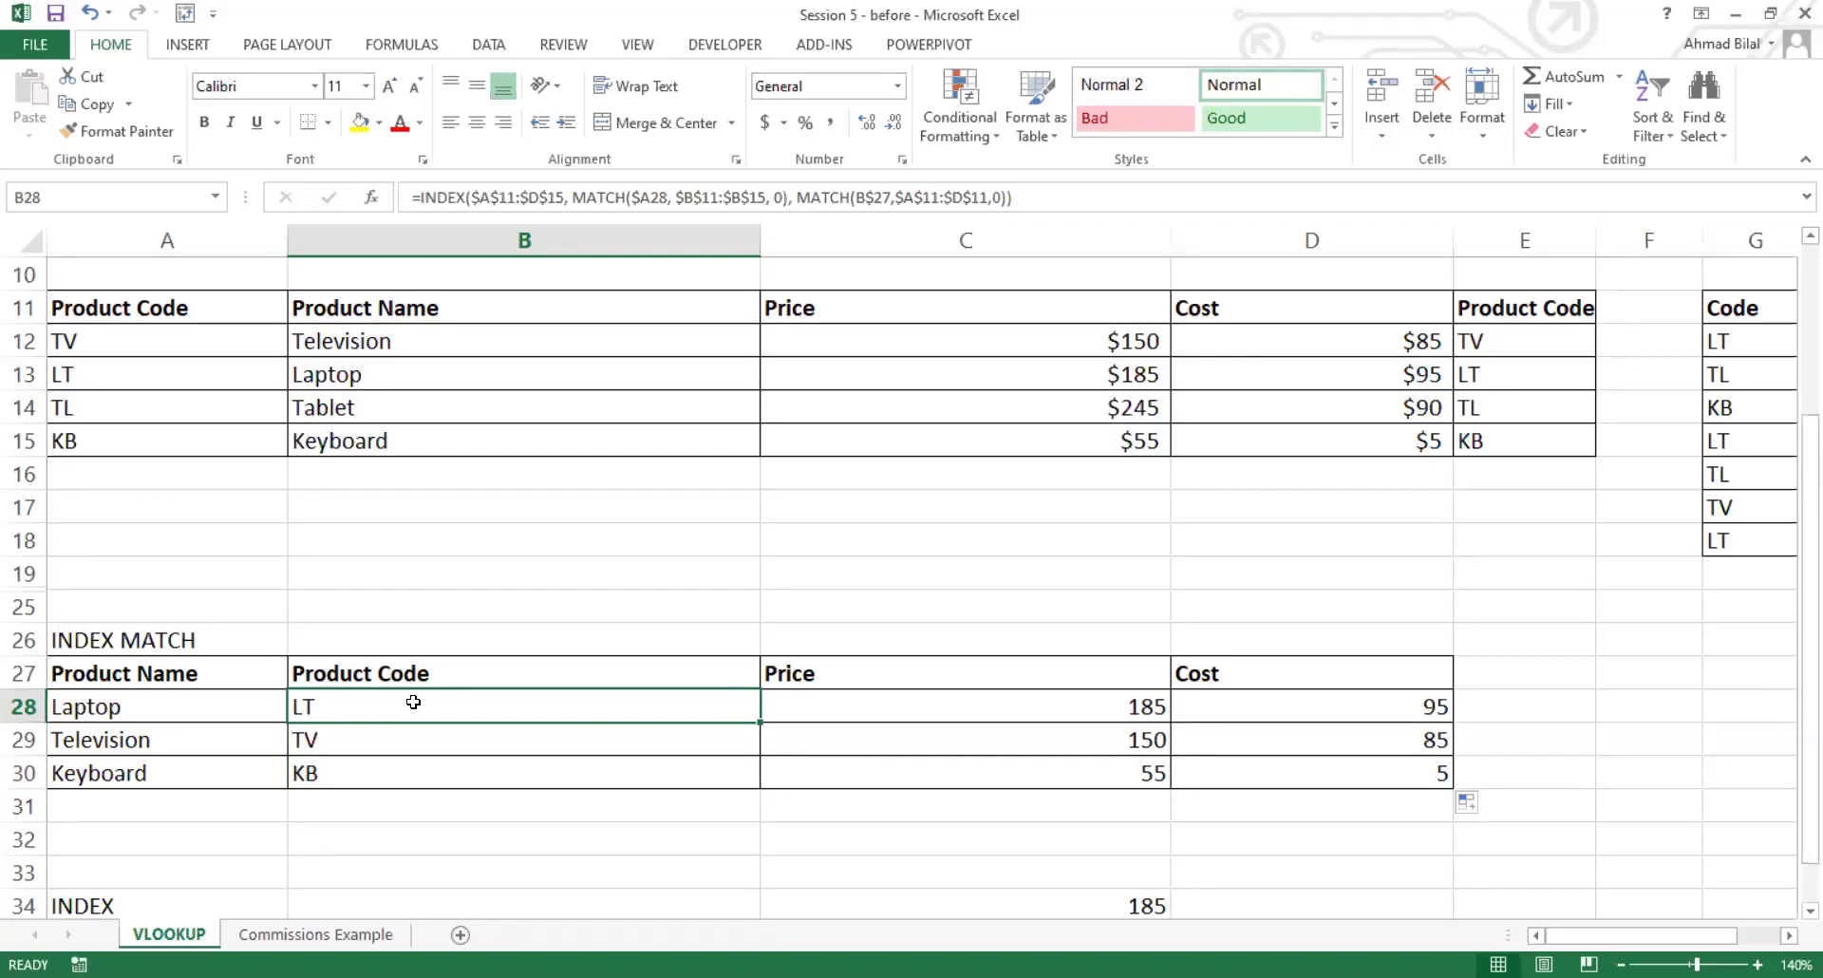
pyautogui.doubleClick(471, 711)
pyautogui.press('Escape')
pyautogui.click(1112, 717)
pyautogui.click(1316, 705)
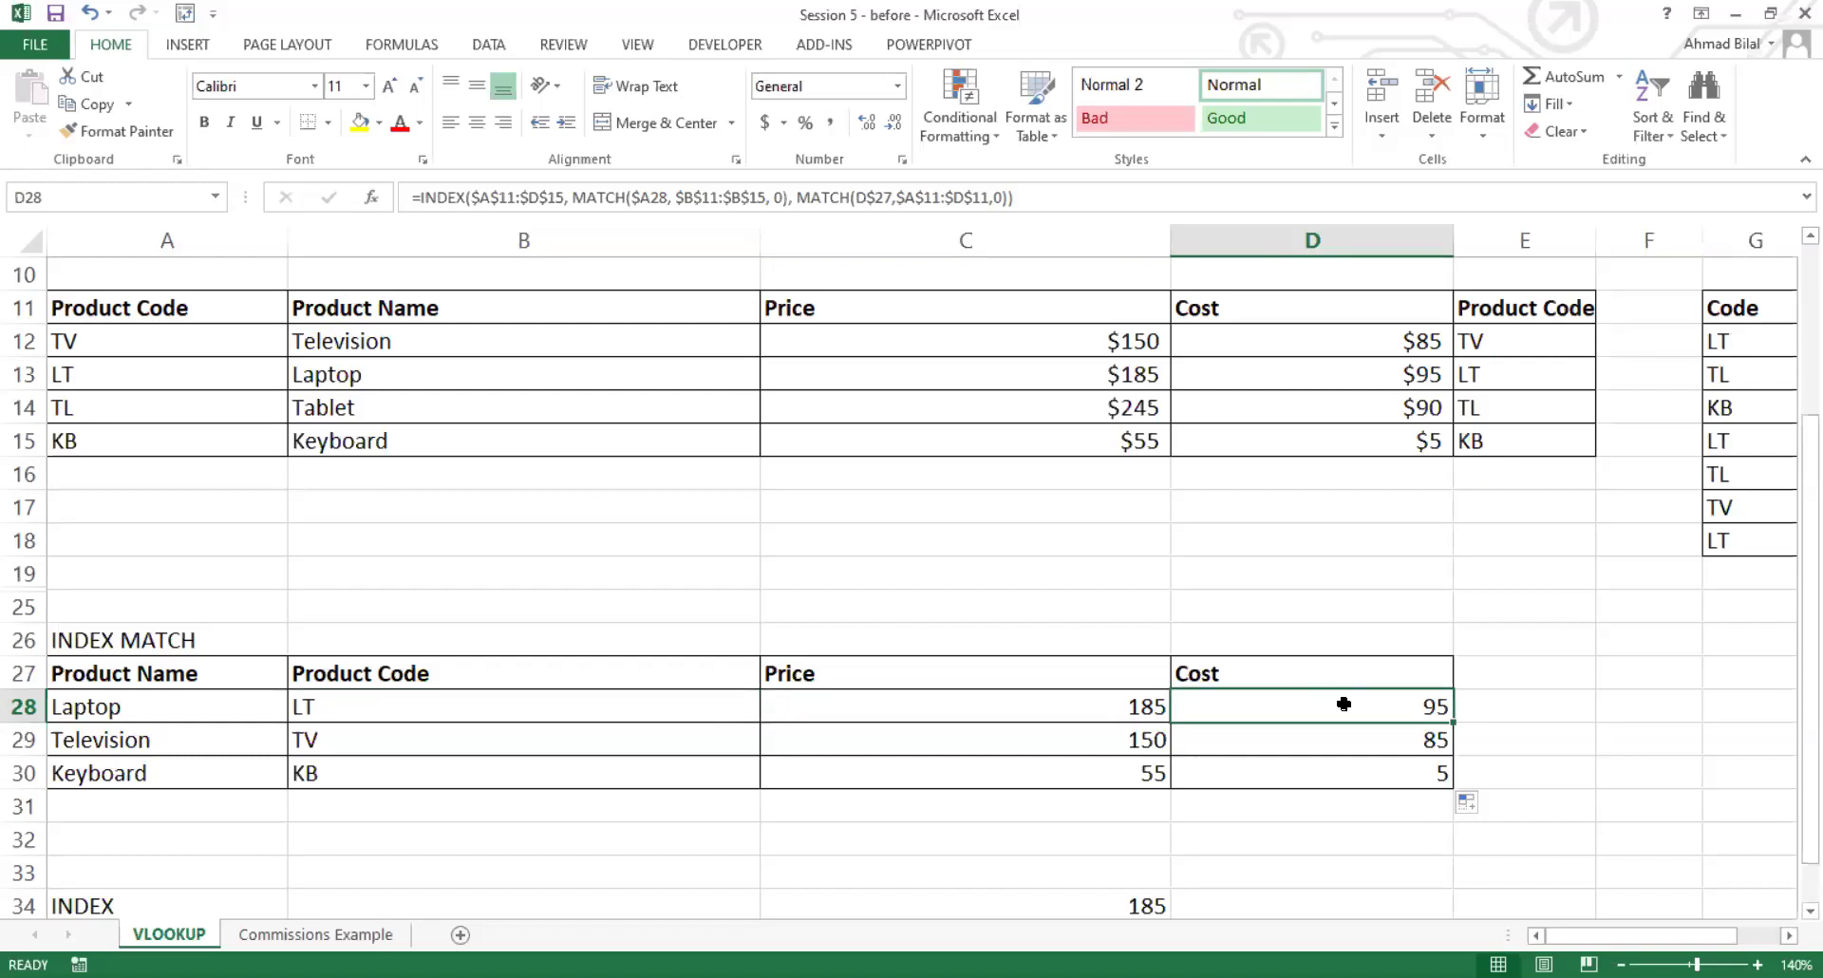
# Step: Examine the $A28 lookup value in the first MATCH of B28's formula and close it without changes
pyautogui.click(590, 706)
pyautogui.doubleClick(589, 705)
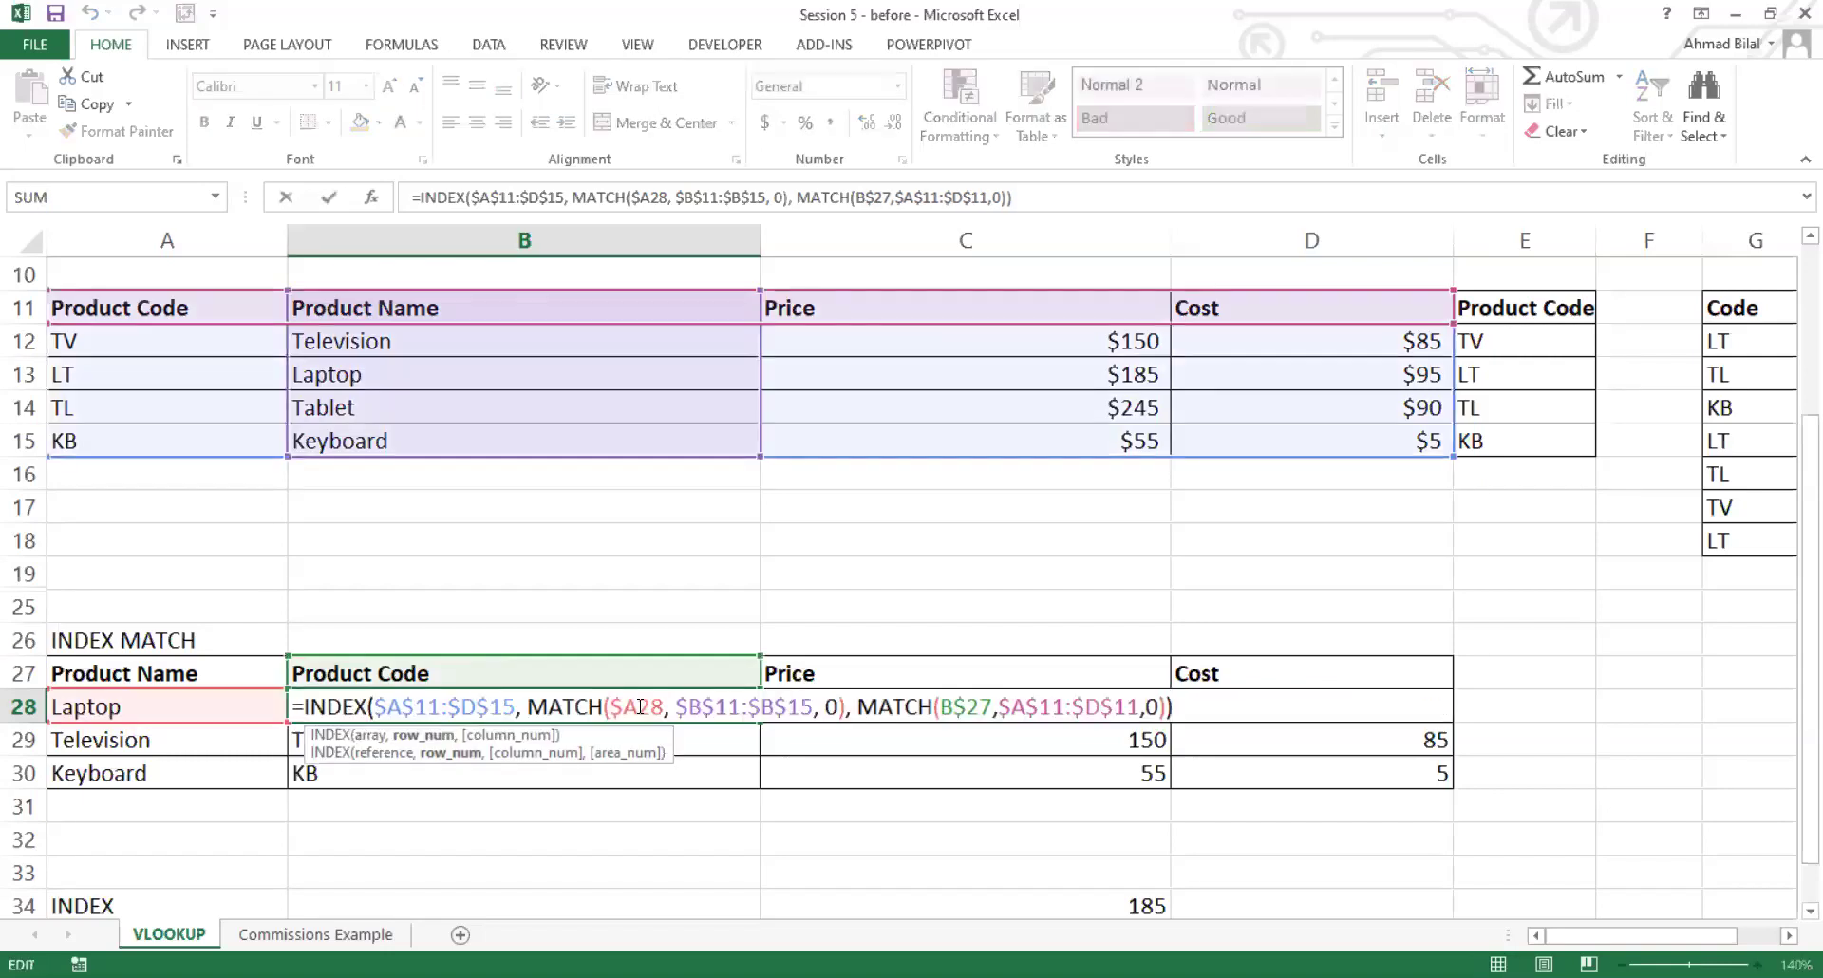
pyautogui.press('Right')
pyautogui.press('Right')
pyautogui.press('Right')
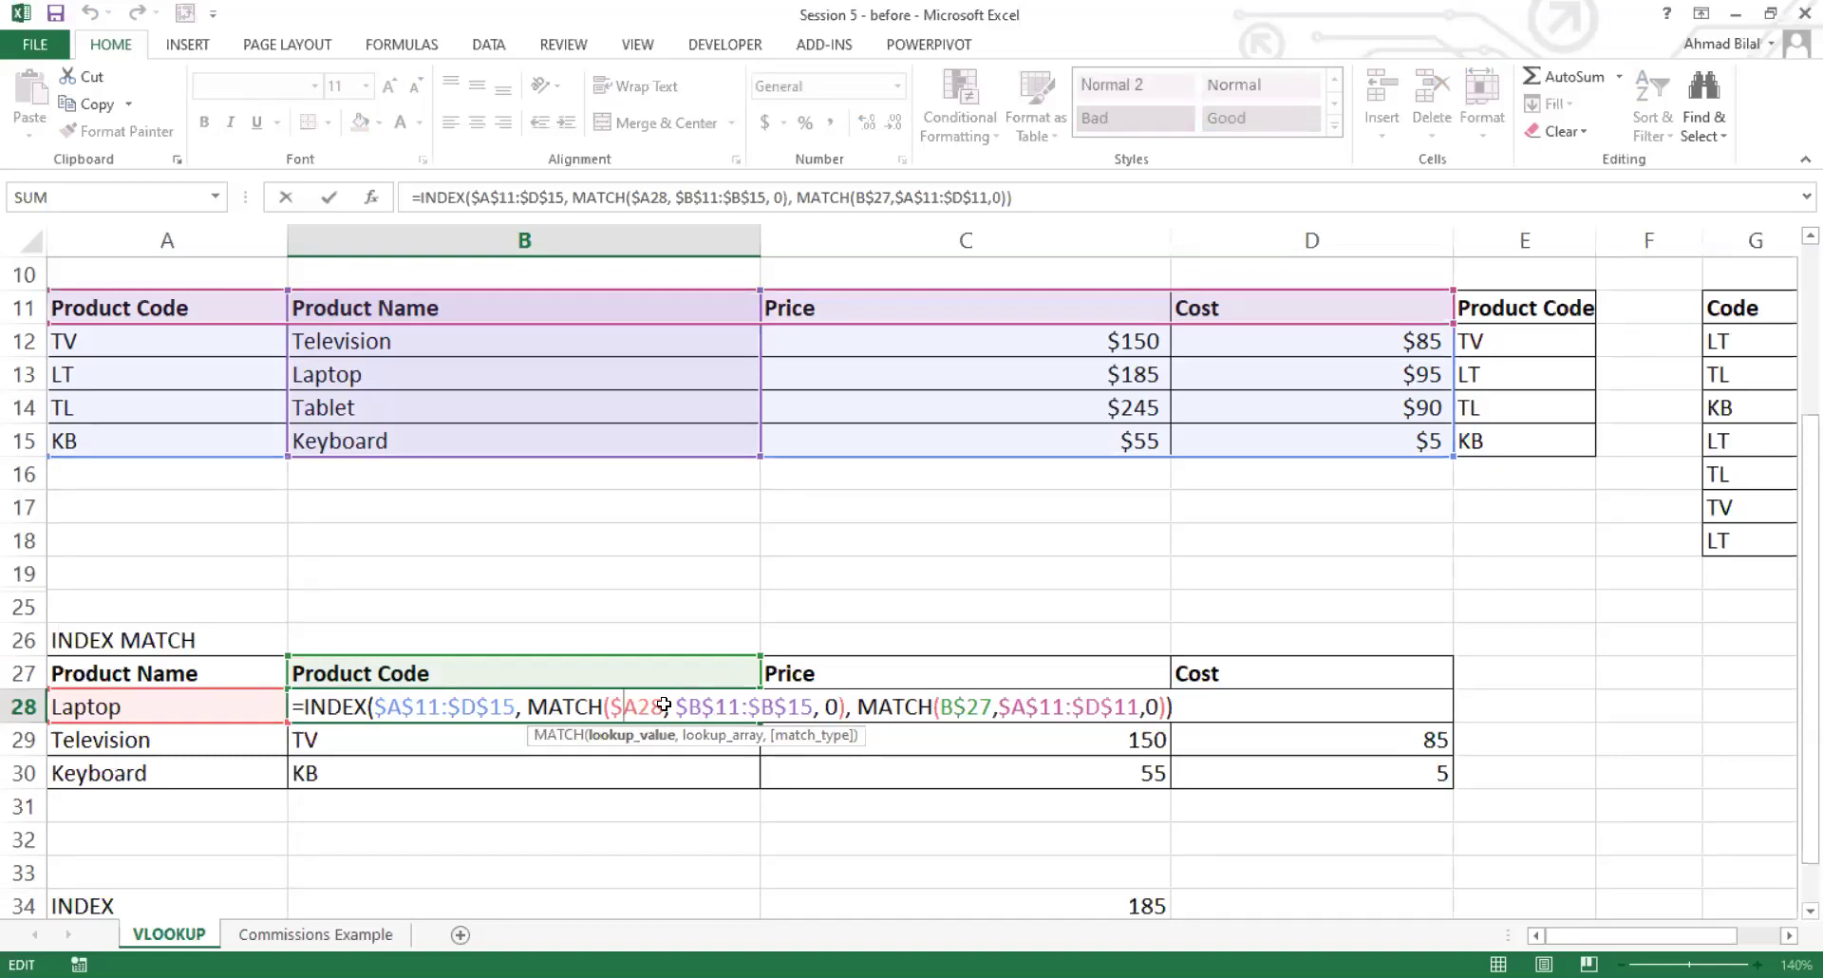
pyautogui.hotkey('ctrl', 'Return')
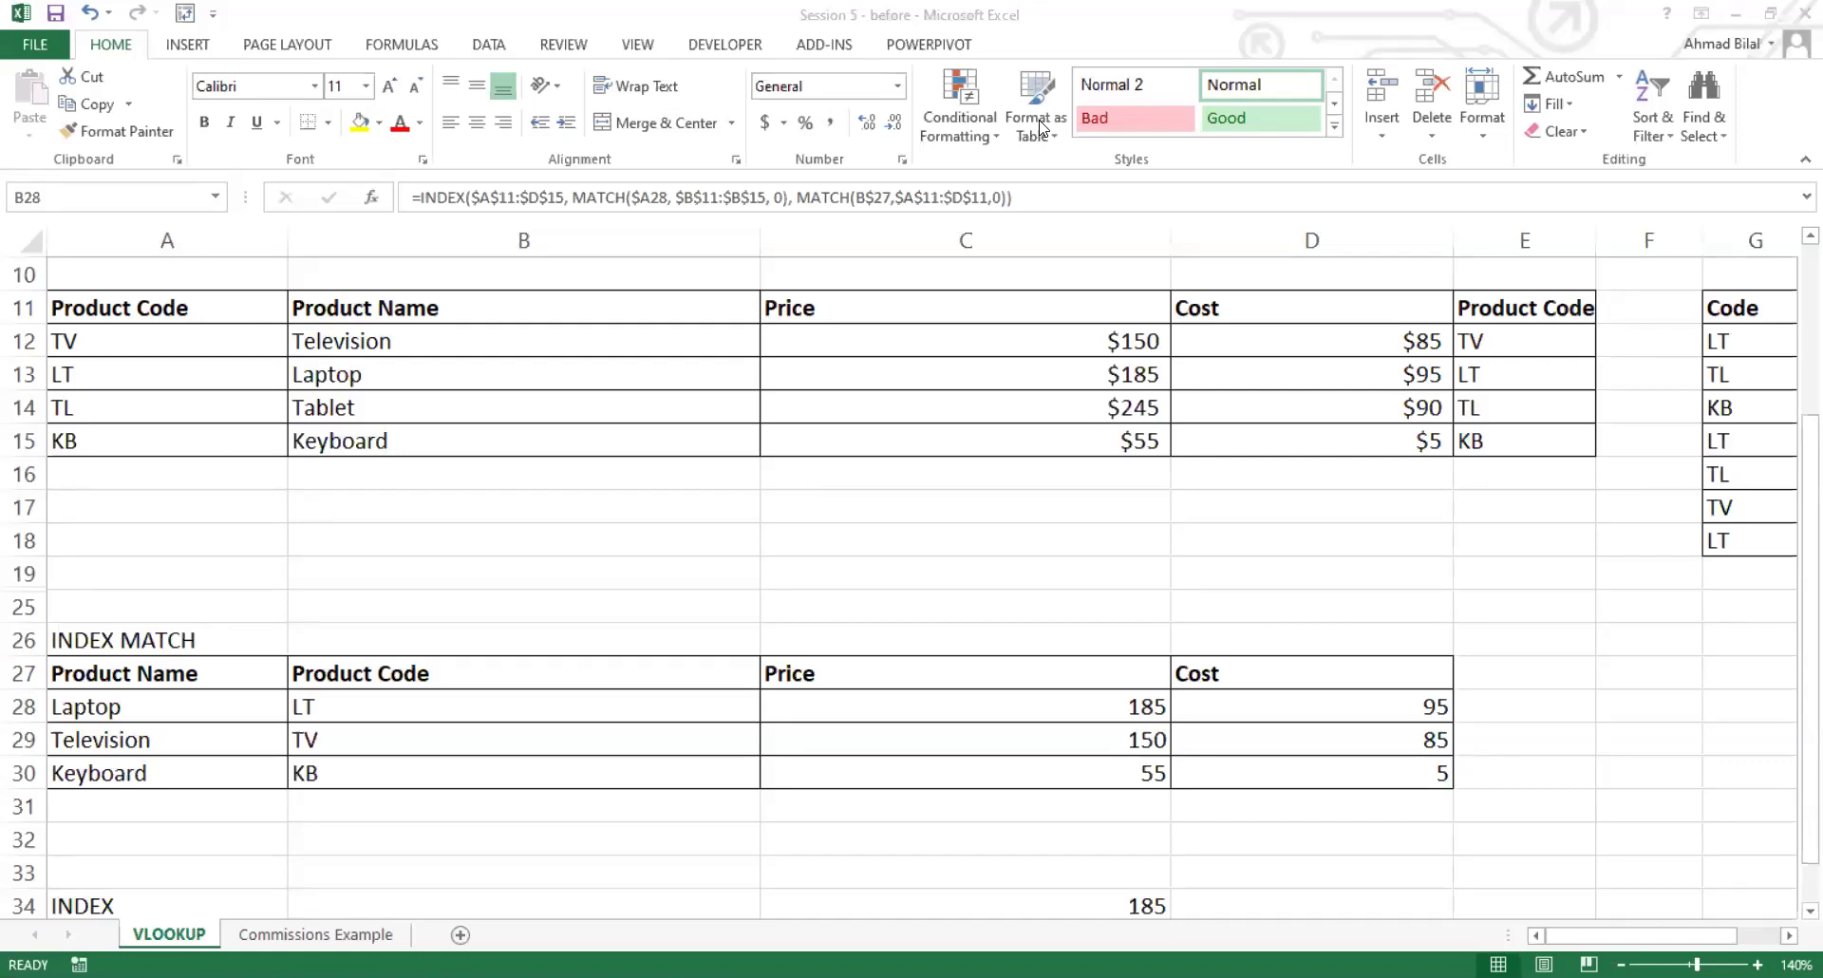
# Step: Review the complete INDEX MATCH MATCH formula in B28 and its referenced ranges without changing it
pyautogui.click(587, 706)
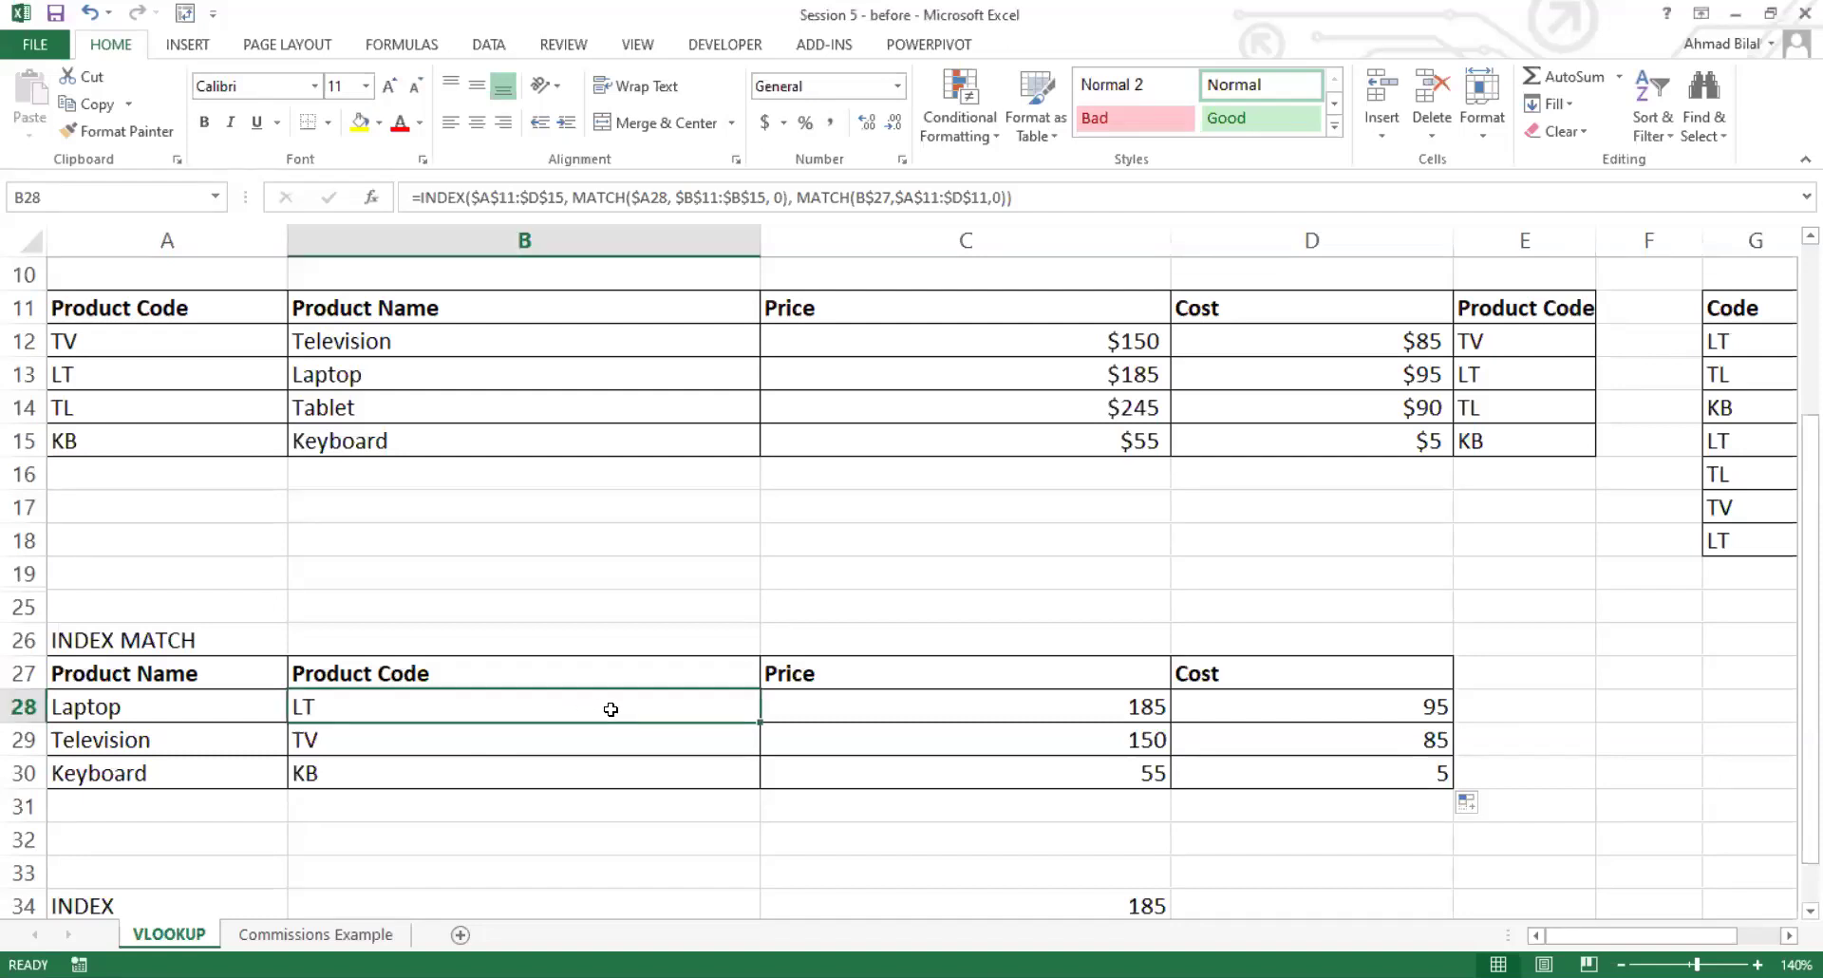
pyautogui.doubleClick(681, 707)
pyautogui.click(1181, 710)
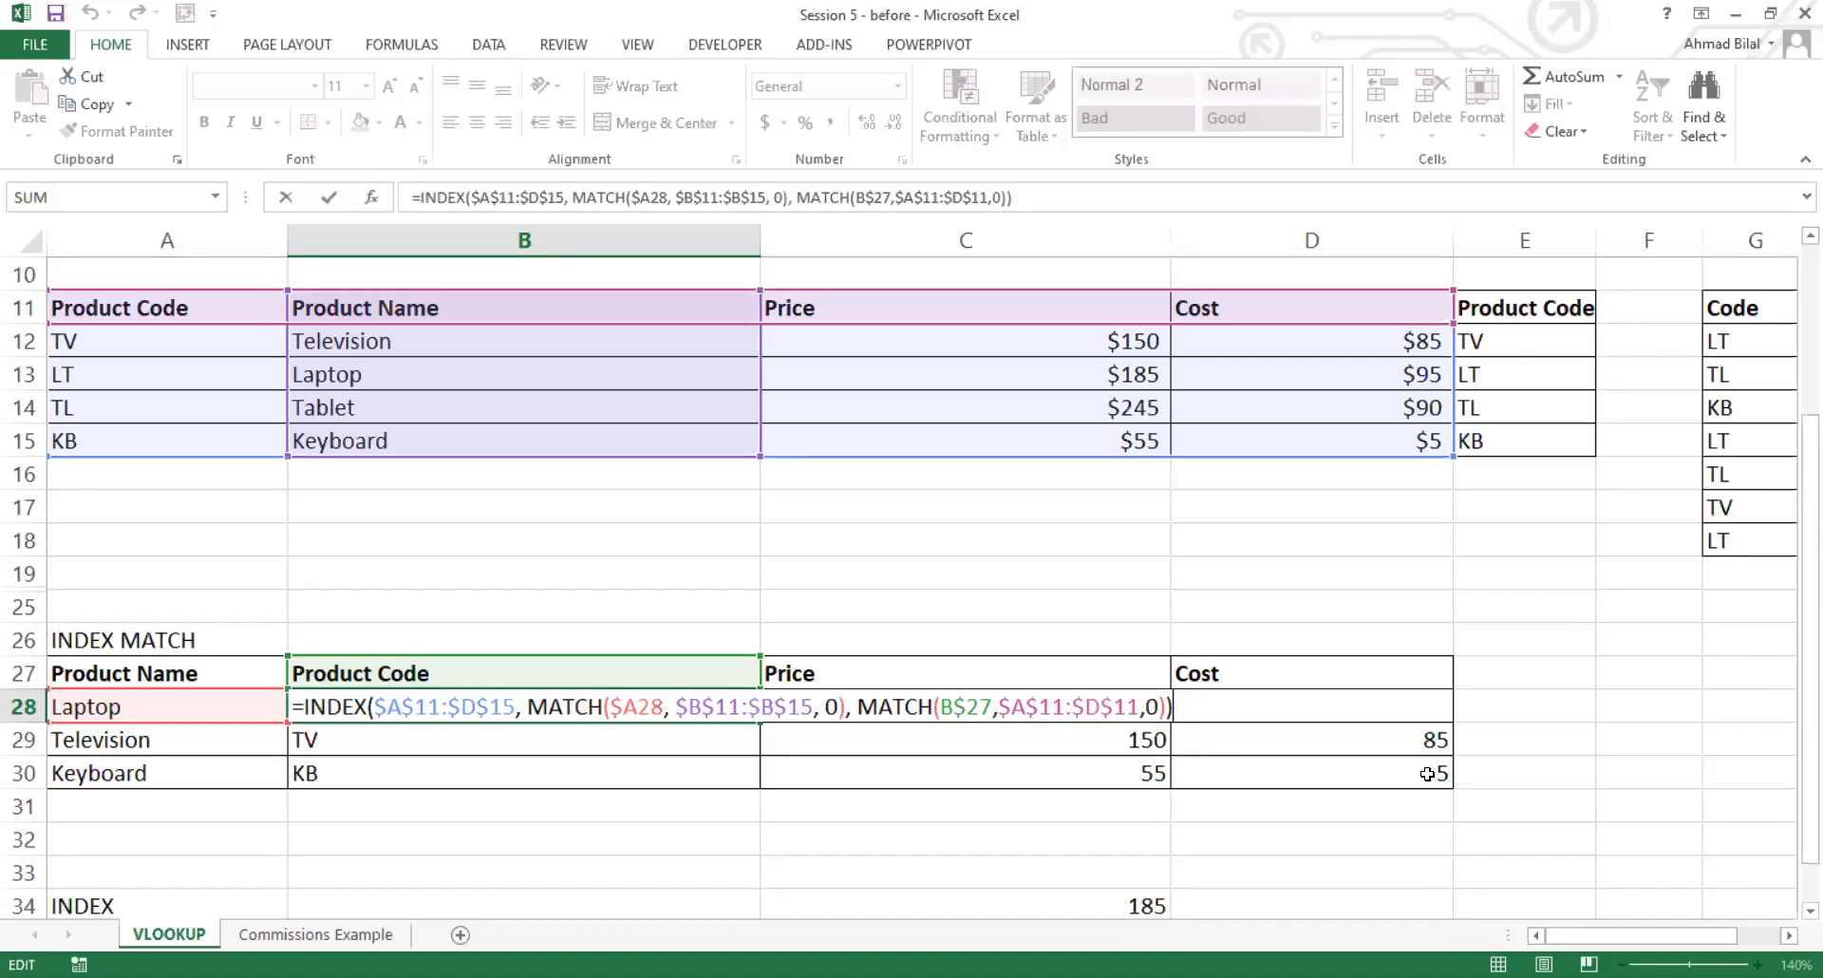
pyautogui.hotkey('ctrl', 'Return')
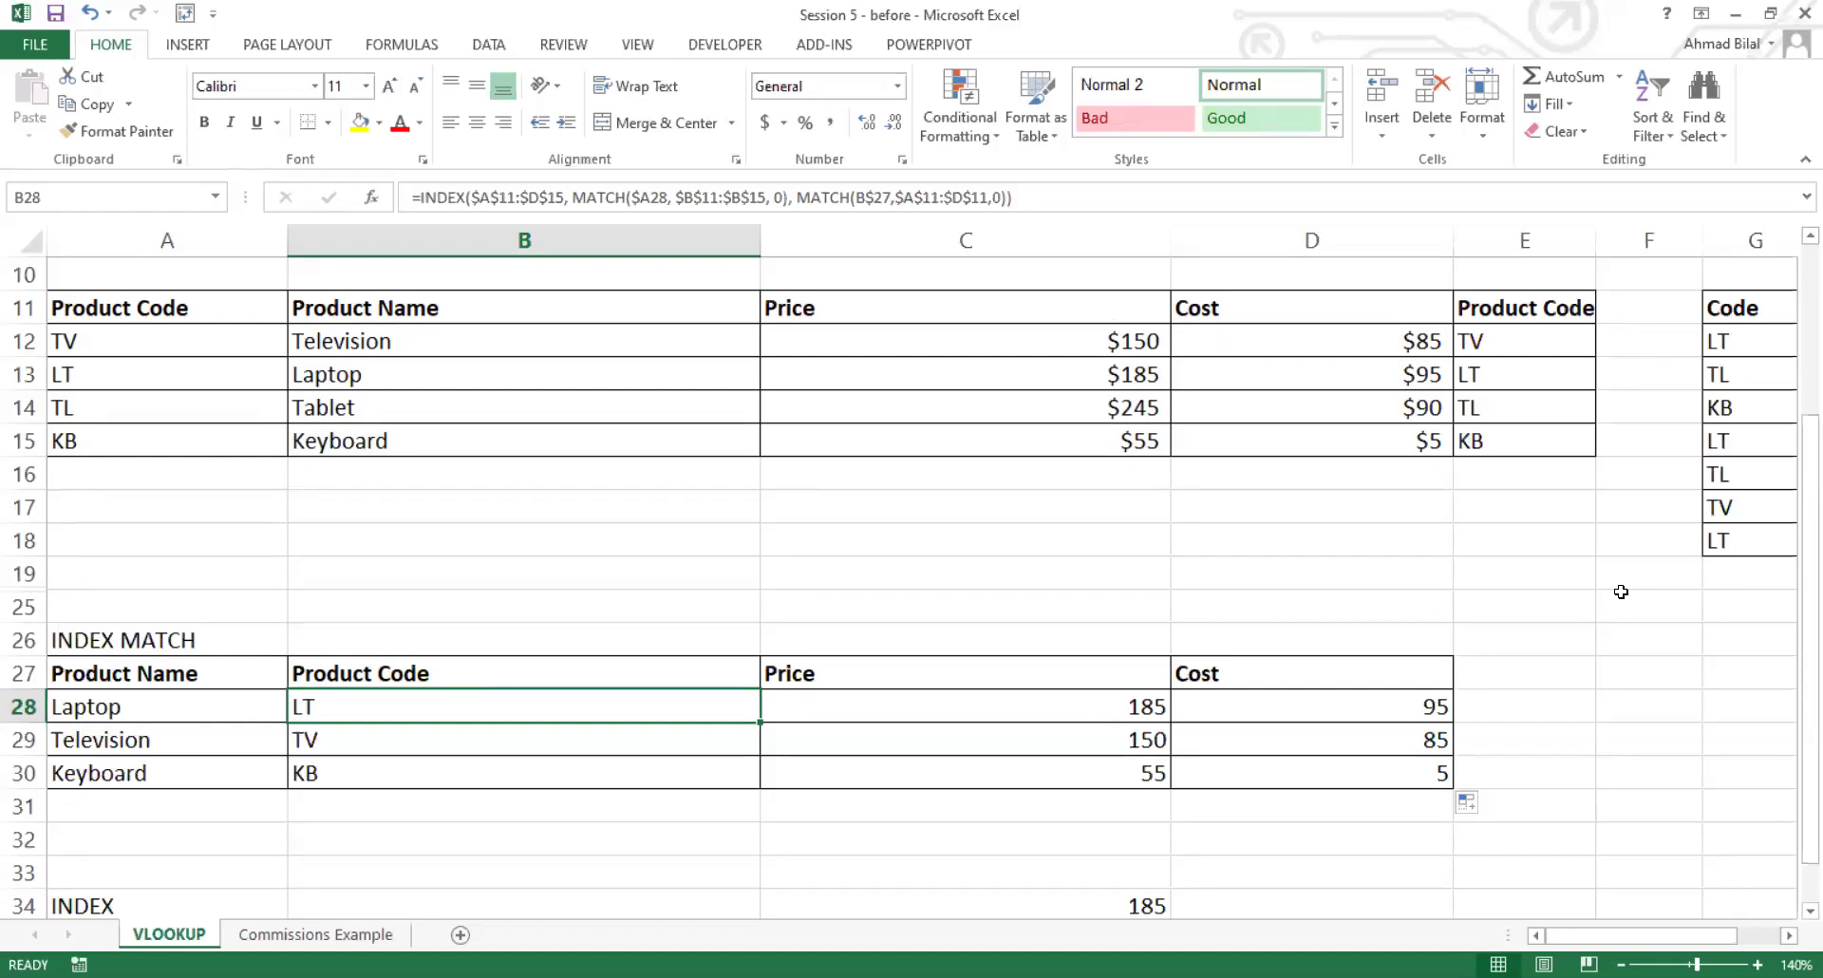
# Step: Check the formulas in D28, C28 and B28 against each other, leaving them unchanged
pyautogui.doubleClick(1391, 706)
pyautogui.press('Return')
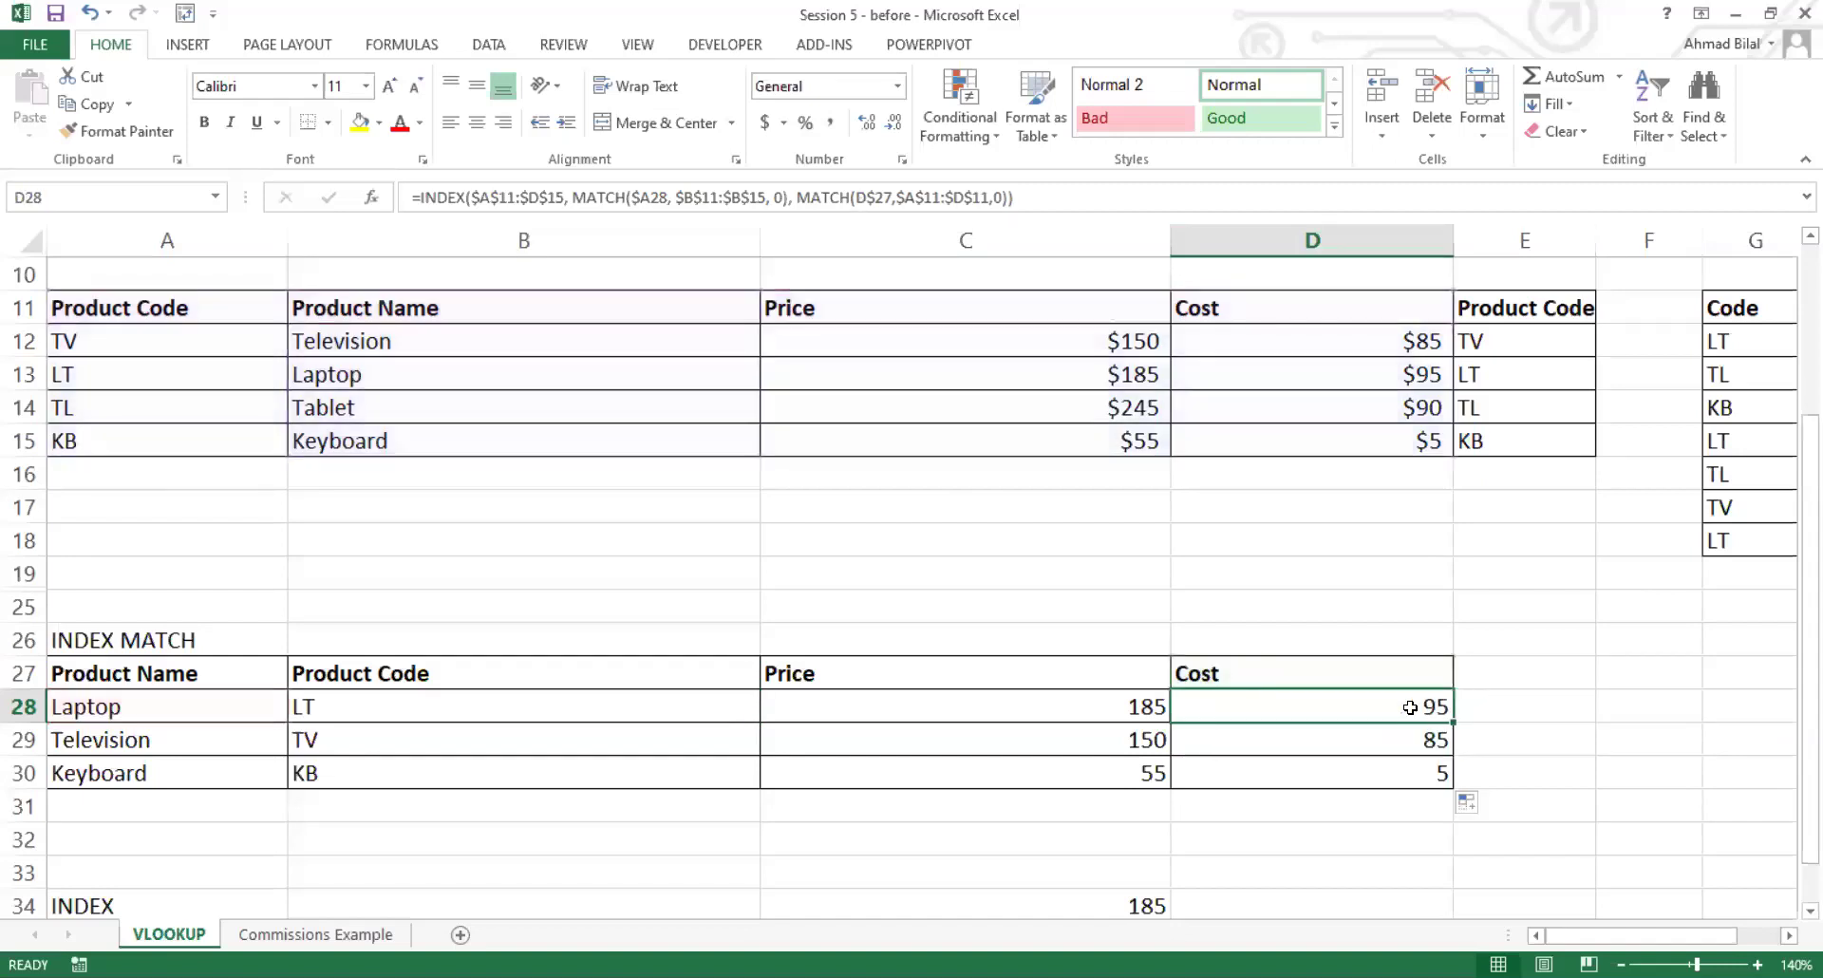
pyautogui.click(915, 709)
pyautogui.click(693, 709)
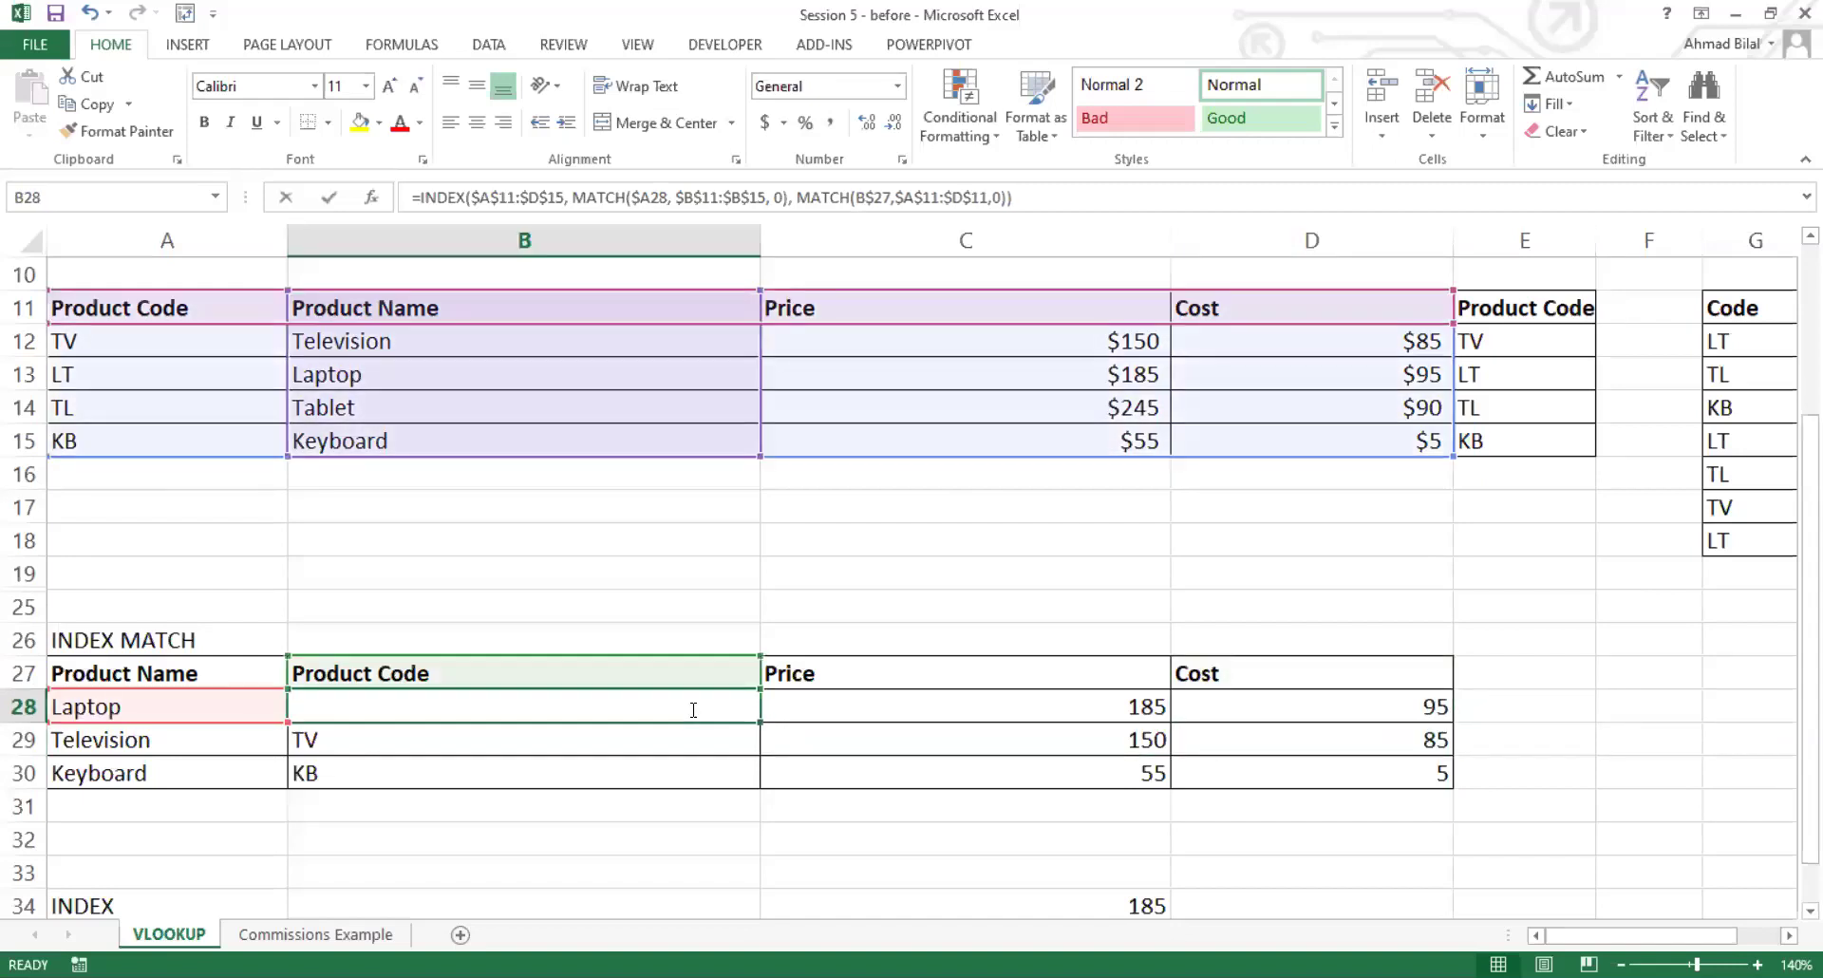
# Step: Open B28's formula and compare its B$27 column lookup value with its $A28 row lookup value
pyautogui.press('F2')
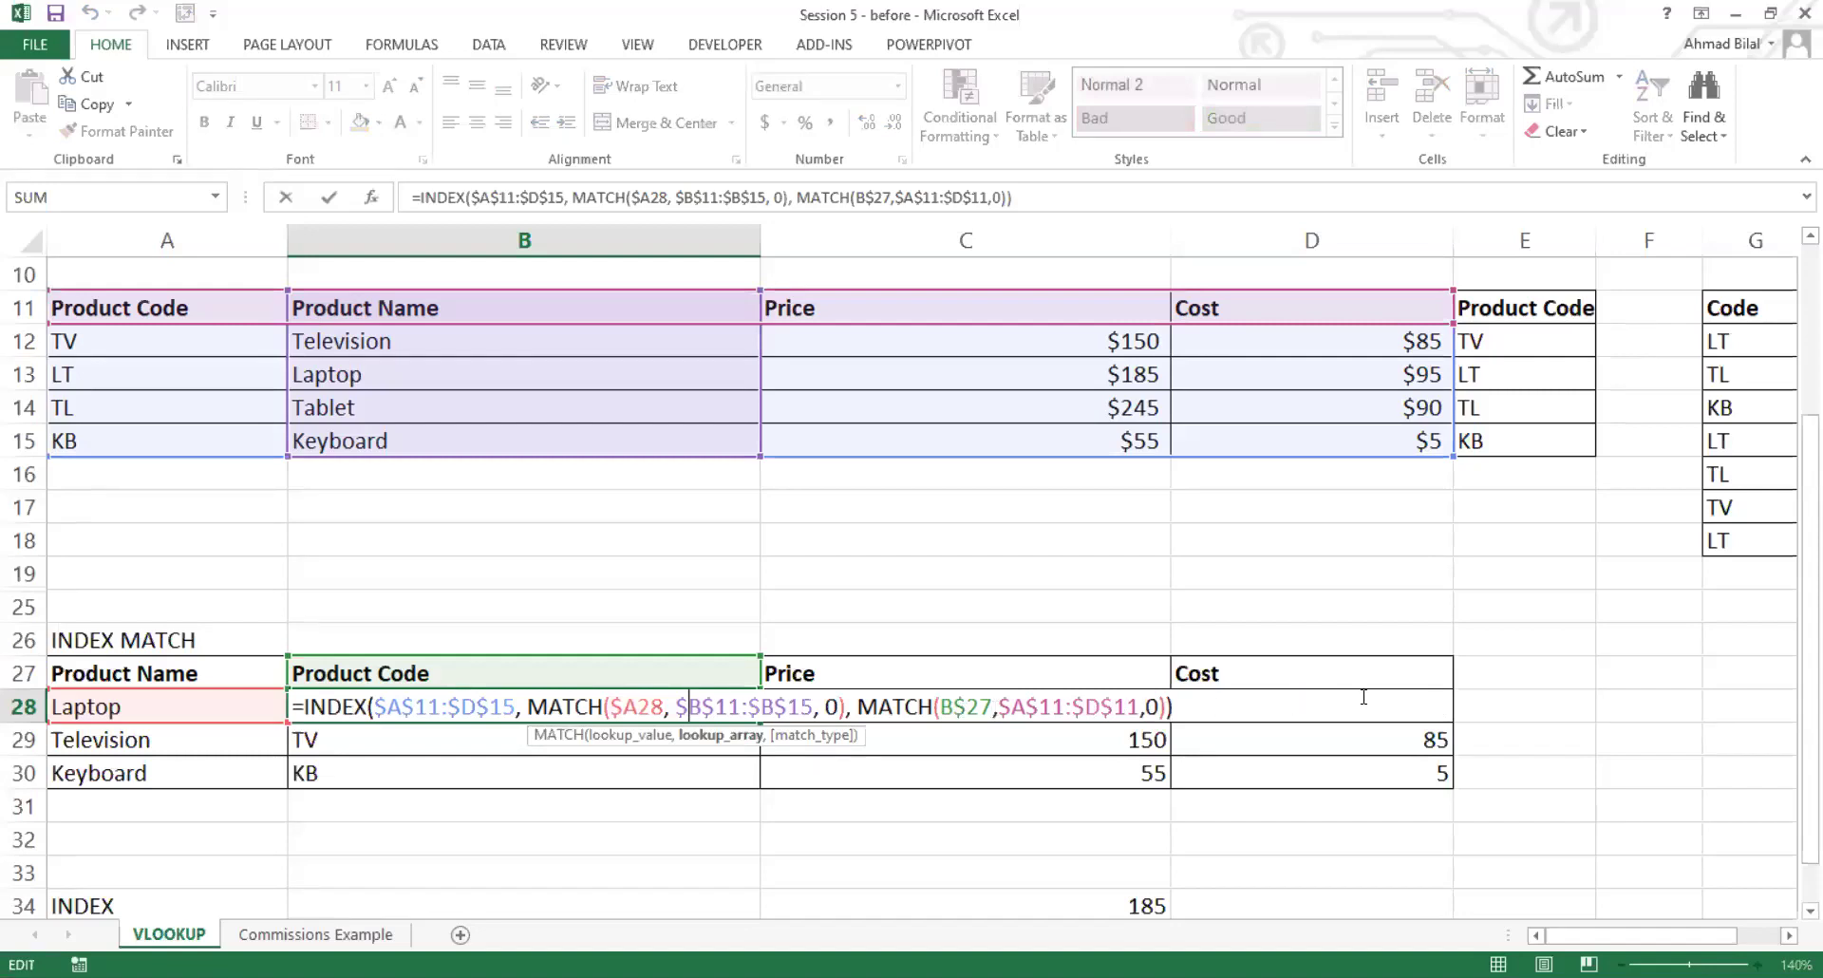
pyautogui.click(1200, 699)
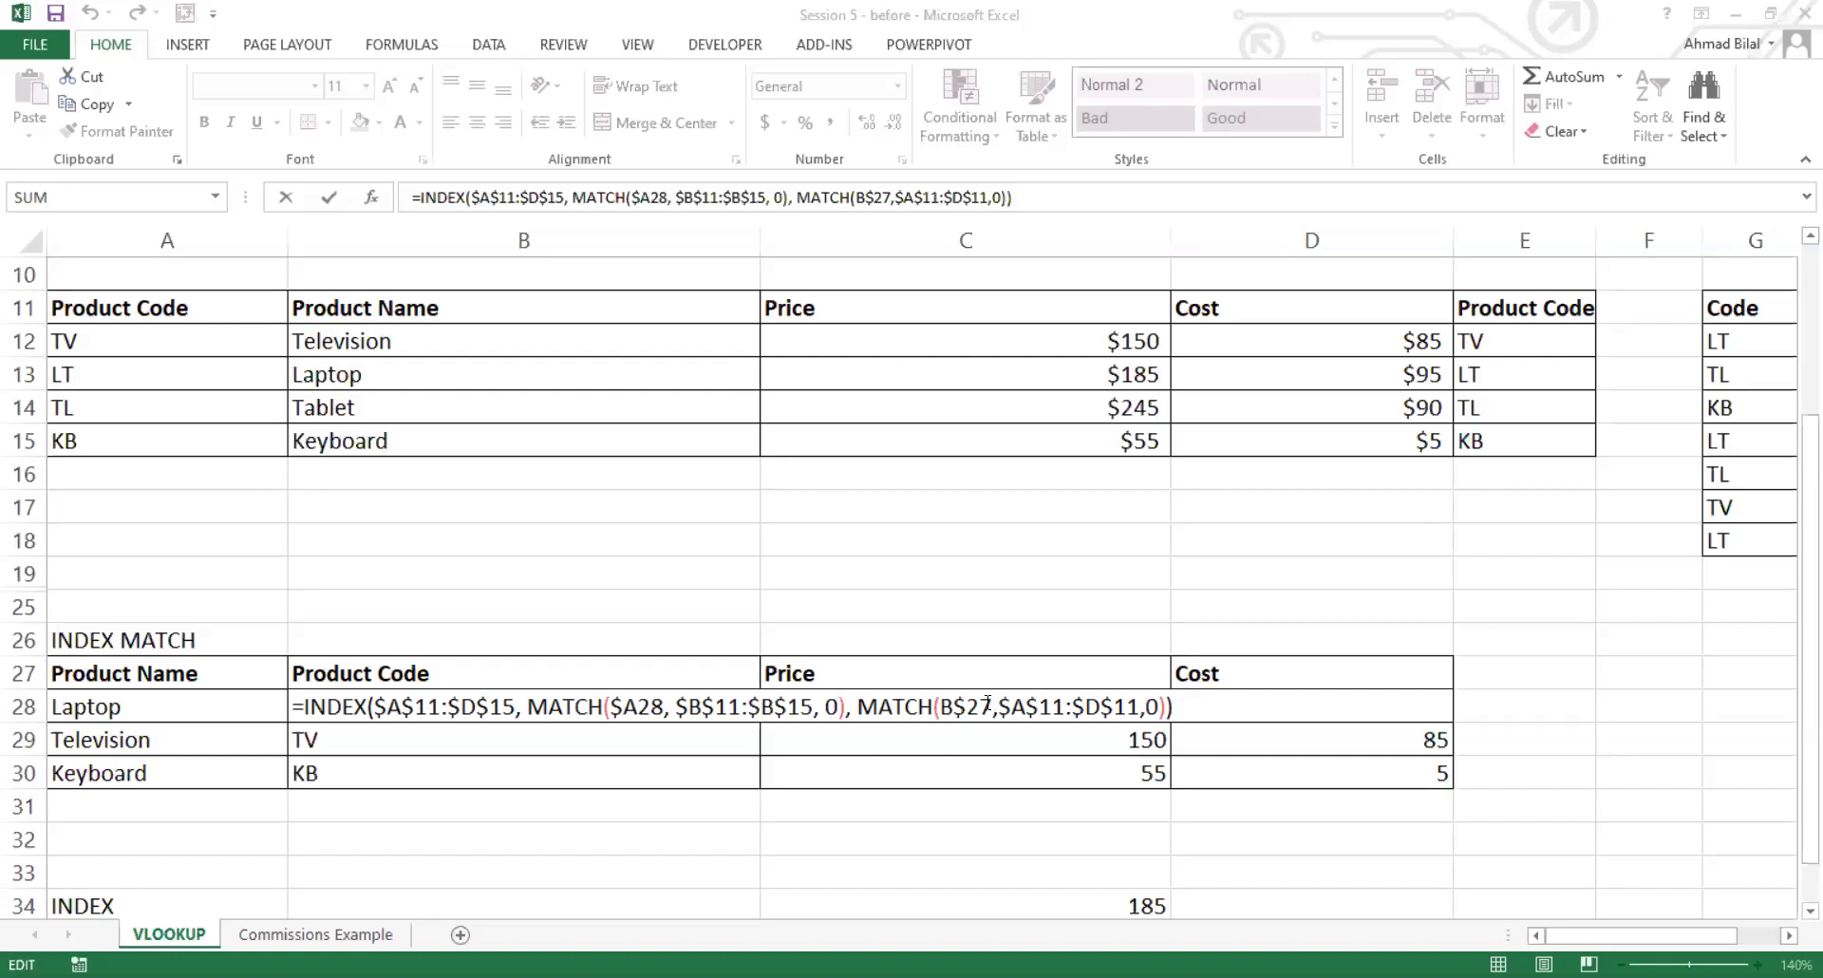
pyautogui.click(612, 707)
pyautogui.moveTo(941, 706); pyautogui.dragTo(990, 708)
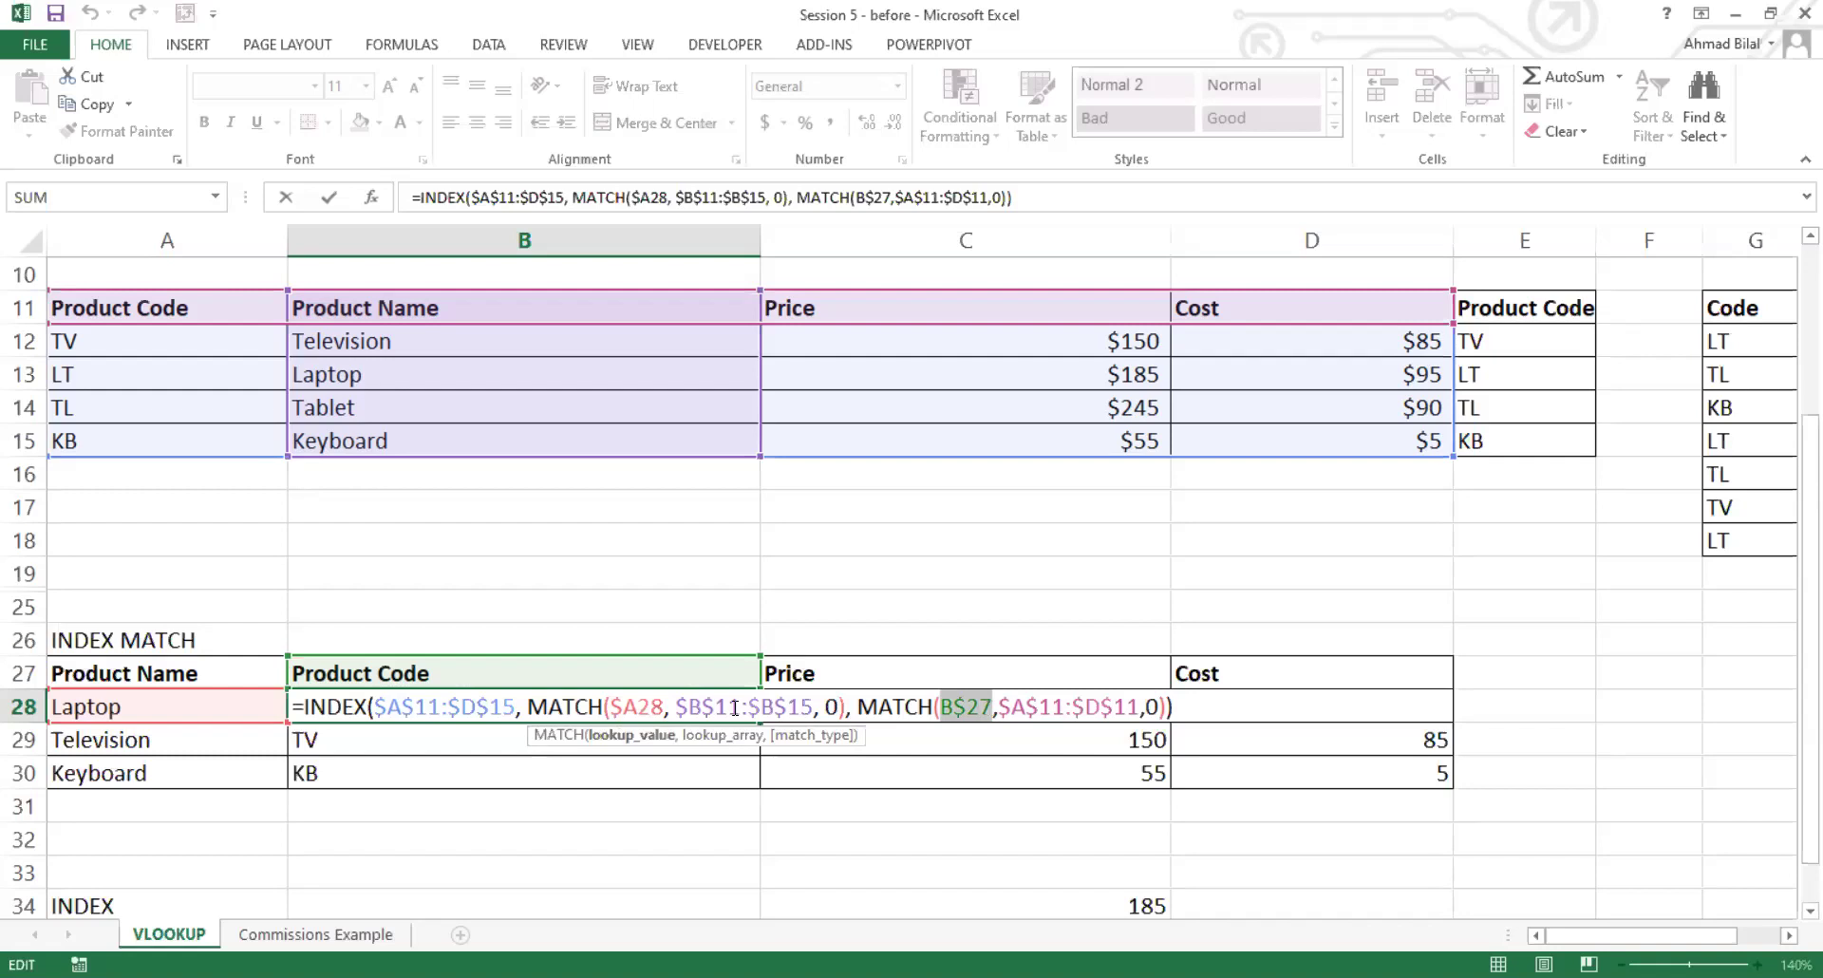
pyautogui.click(629, 706)
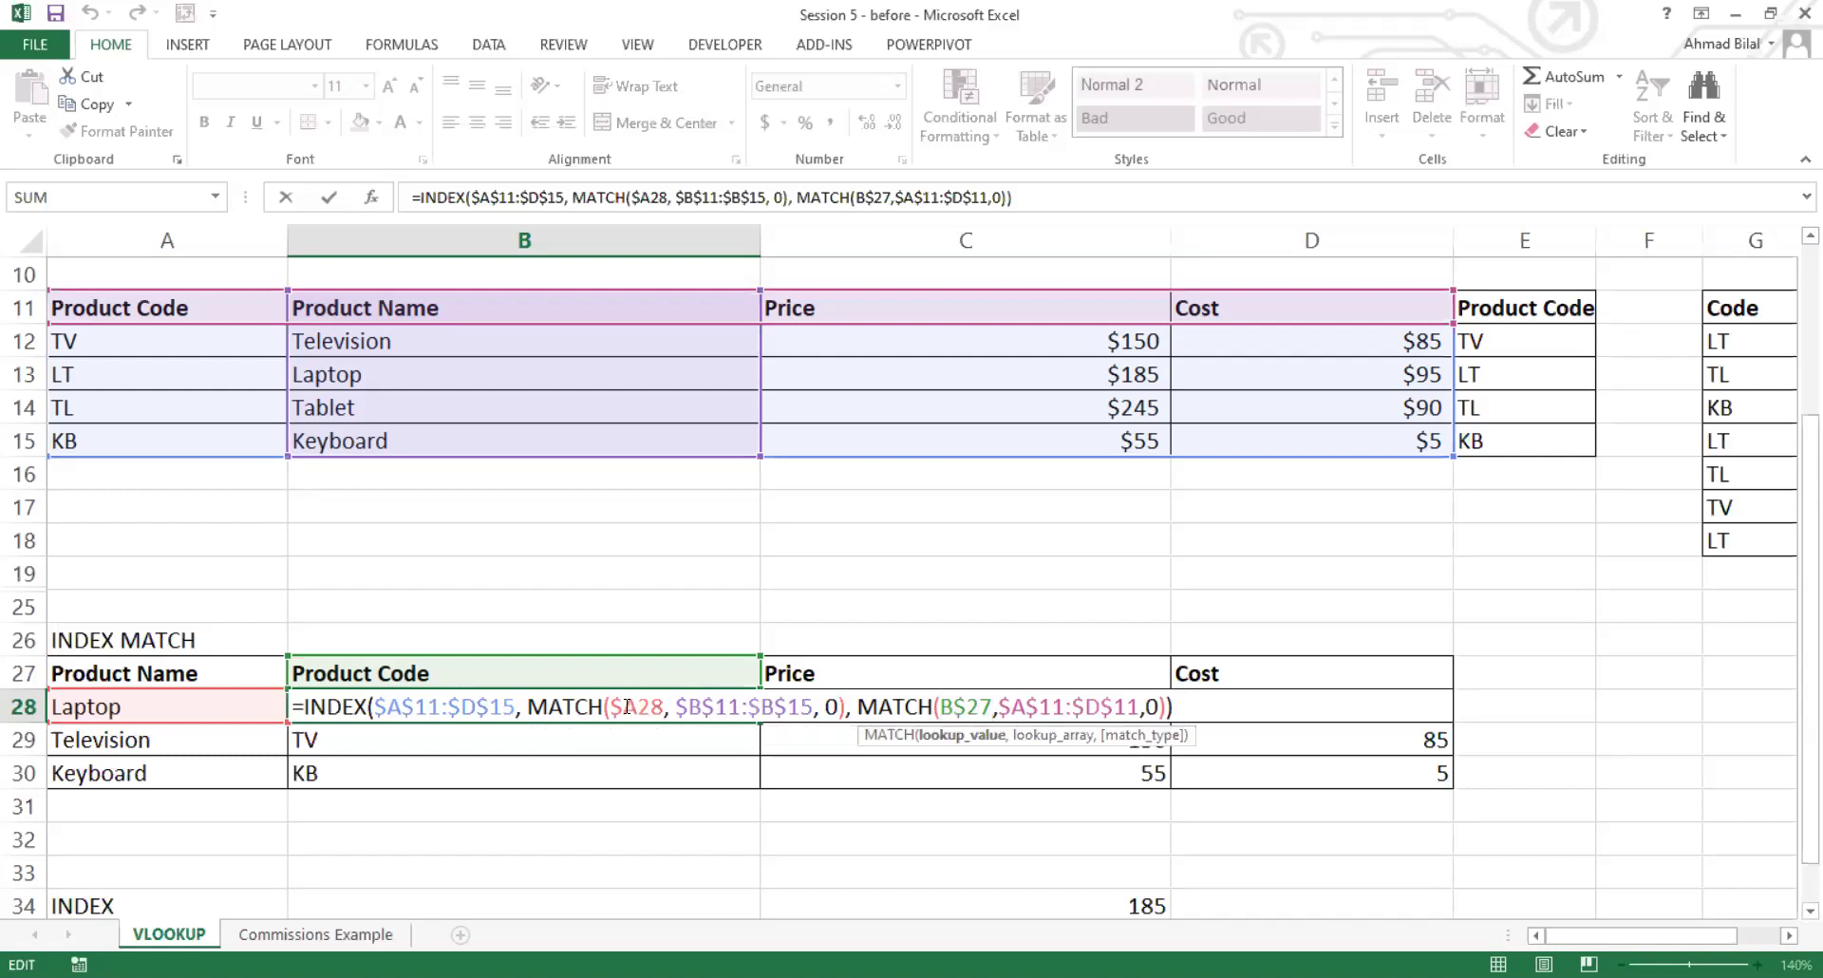
# Step: Examine the absolute INDEX array $A$11:$D$15 and the column-locked $A28 in B28's formula, then close it unchanged
pyautogui.click(385, 703)
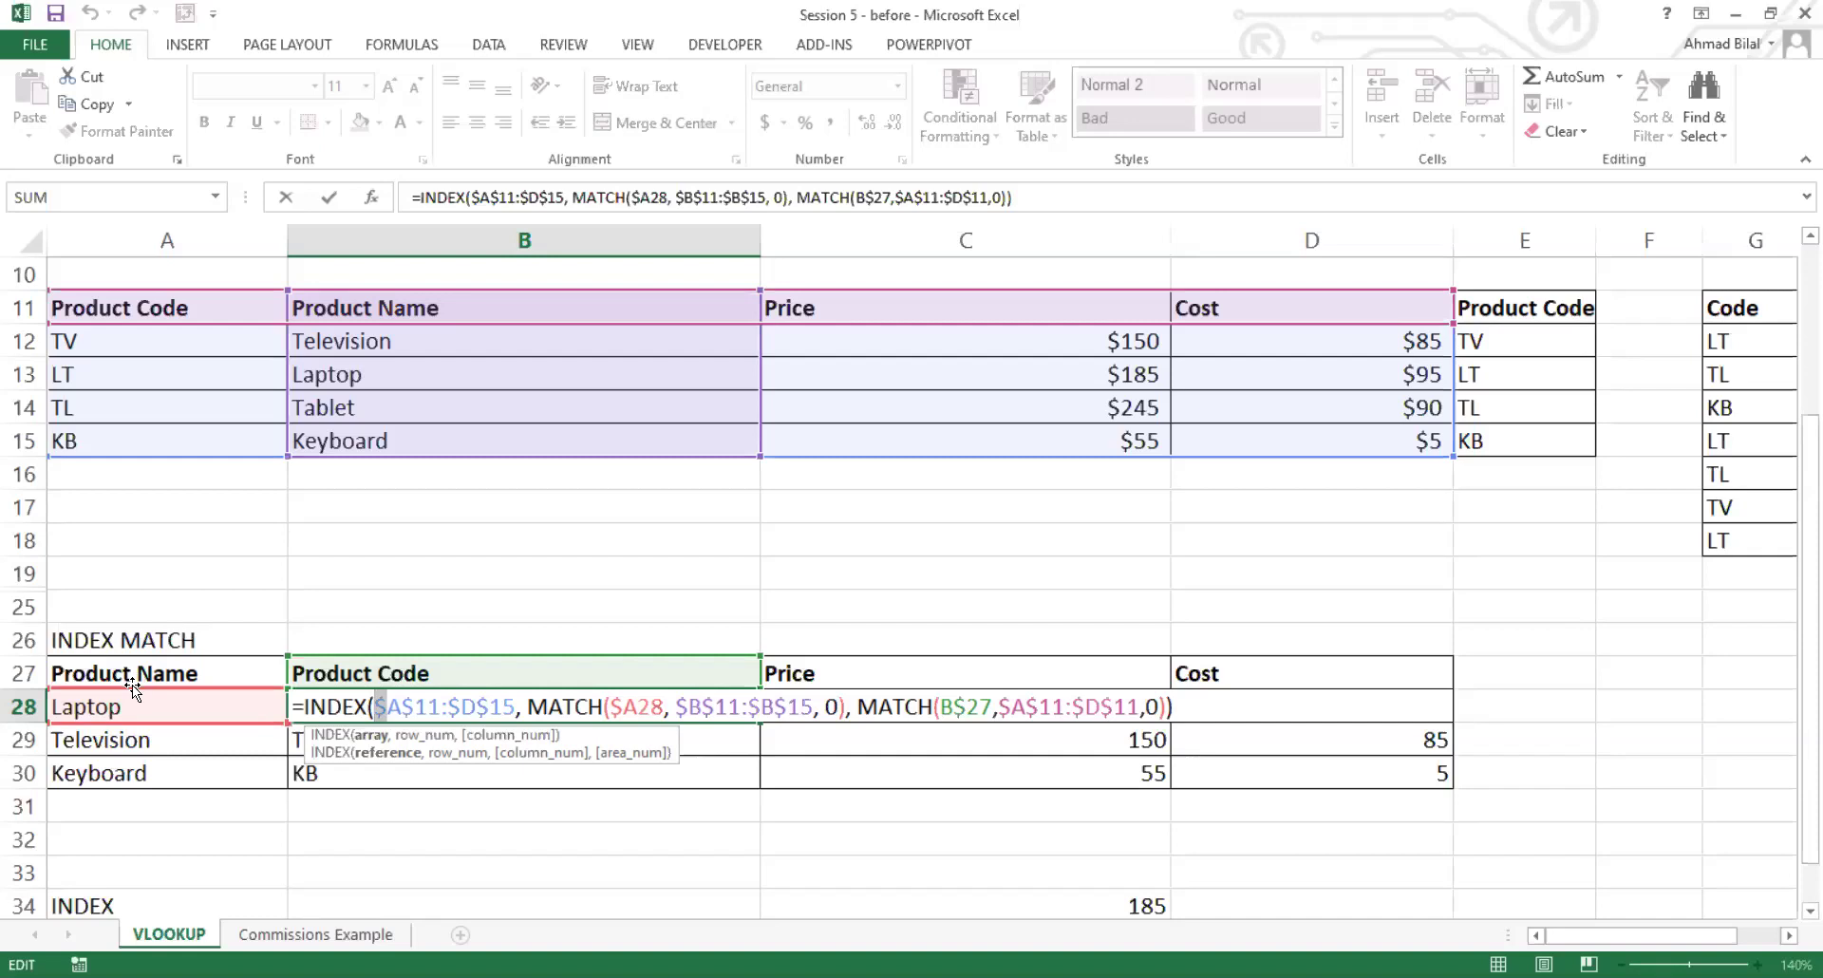
pyautogui.moveTo(414, 704); pyautogui.dragTo(403, 706)
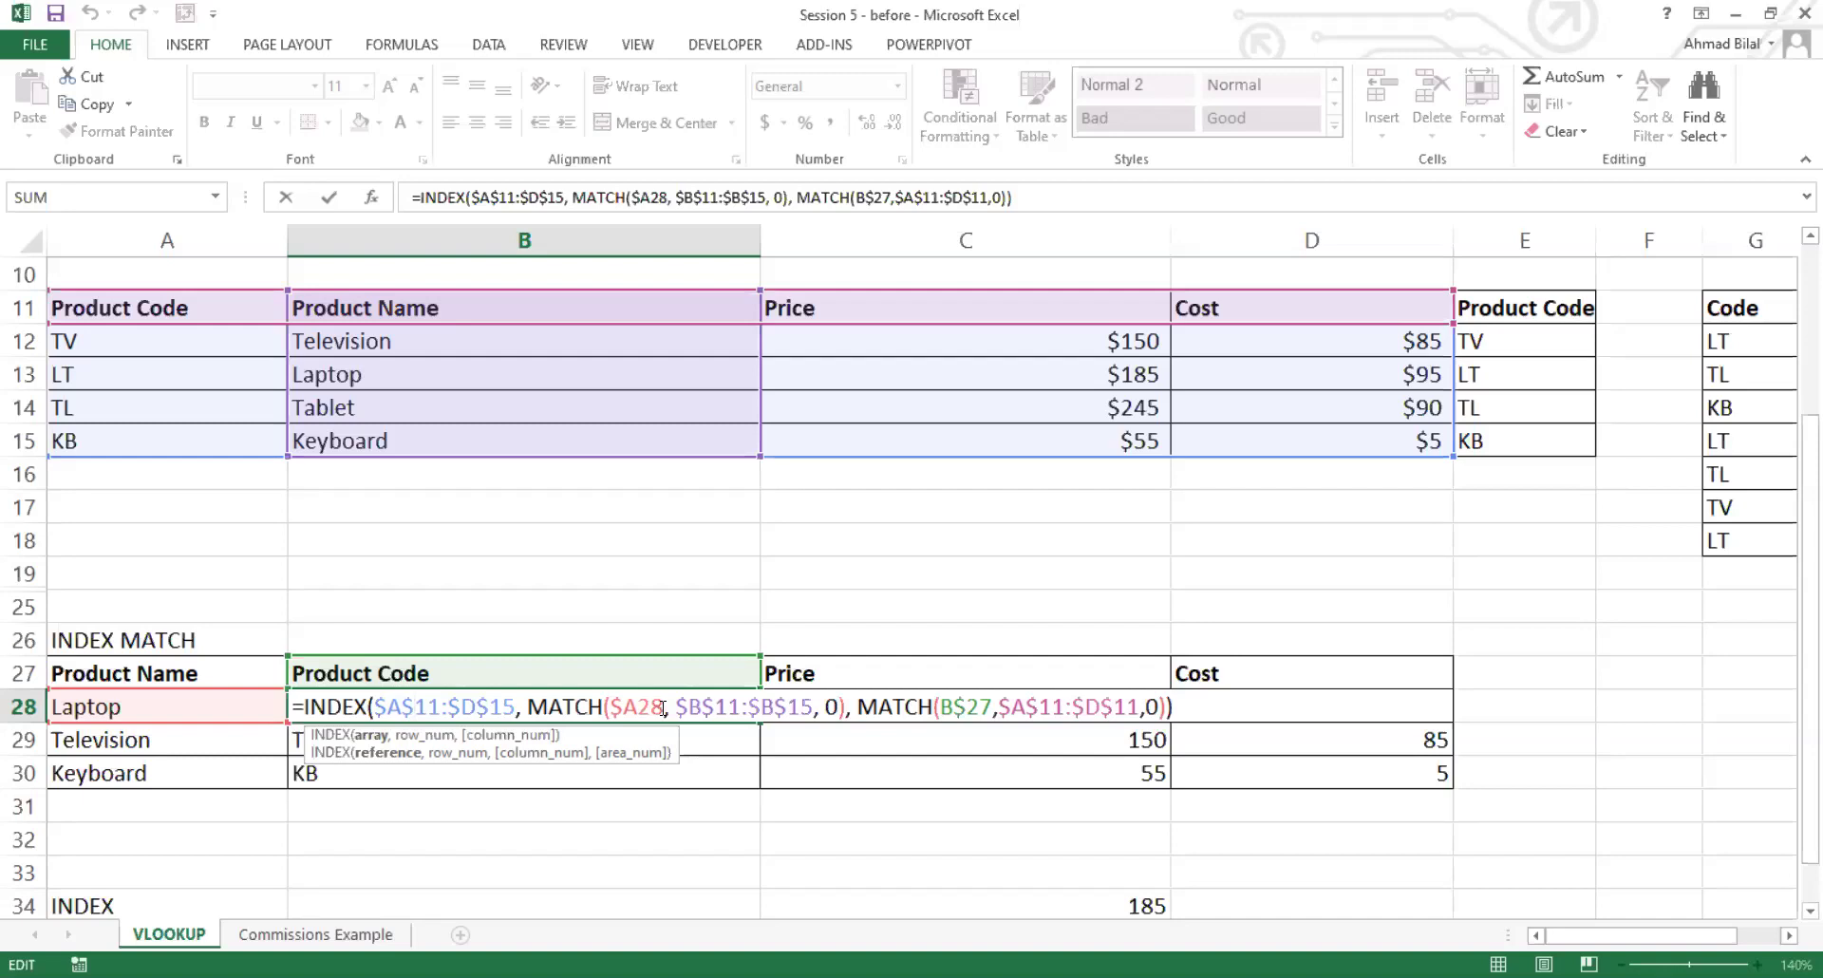
pyautogui.doubleClick(613, 707)
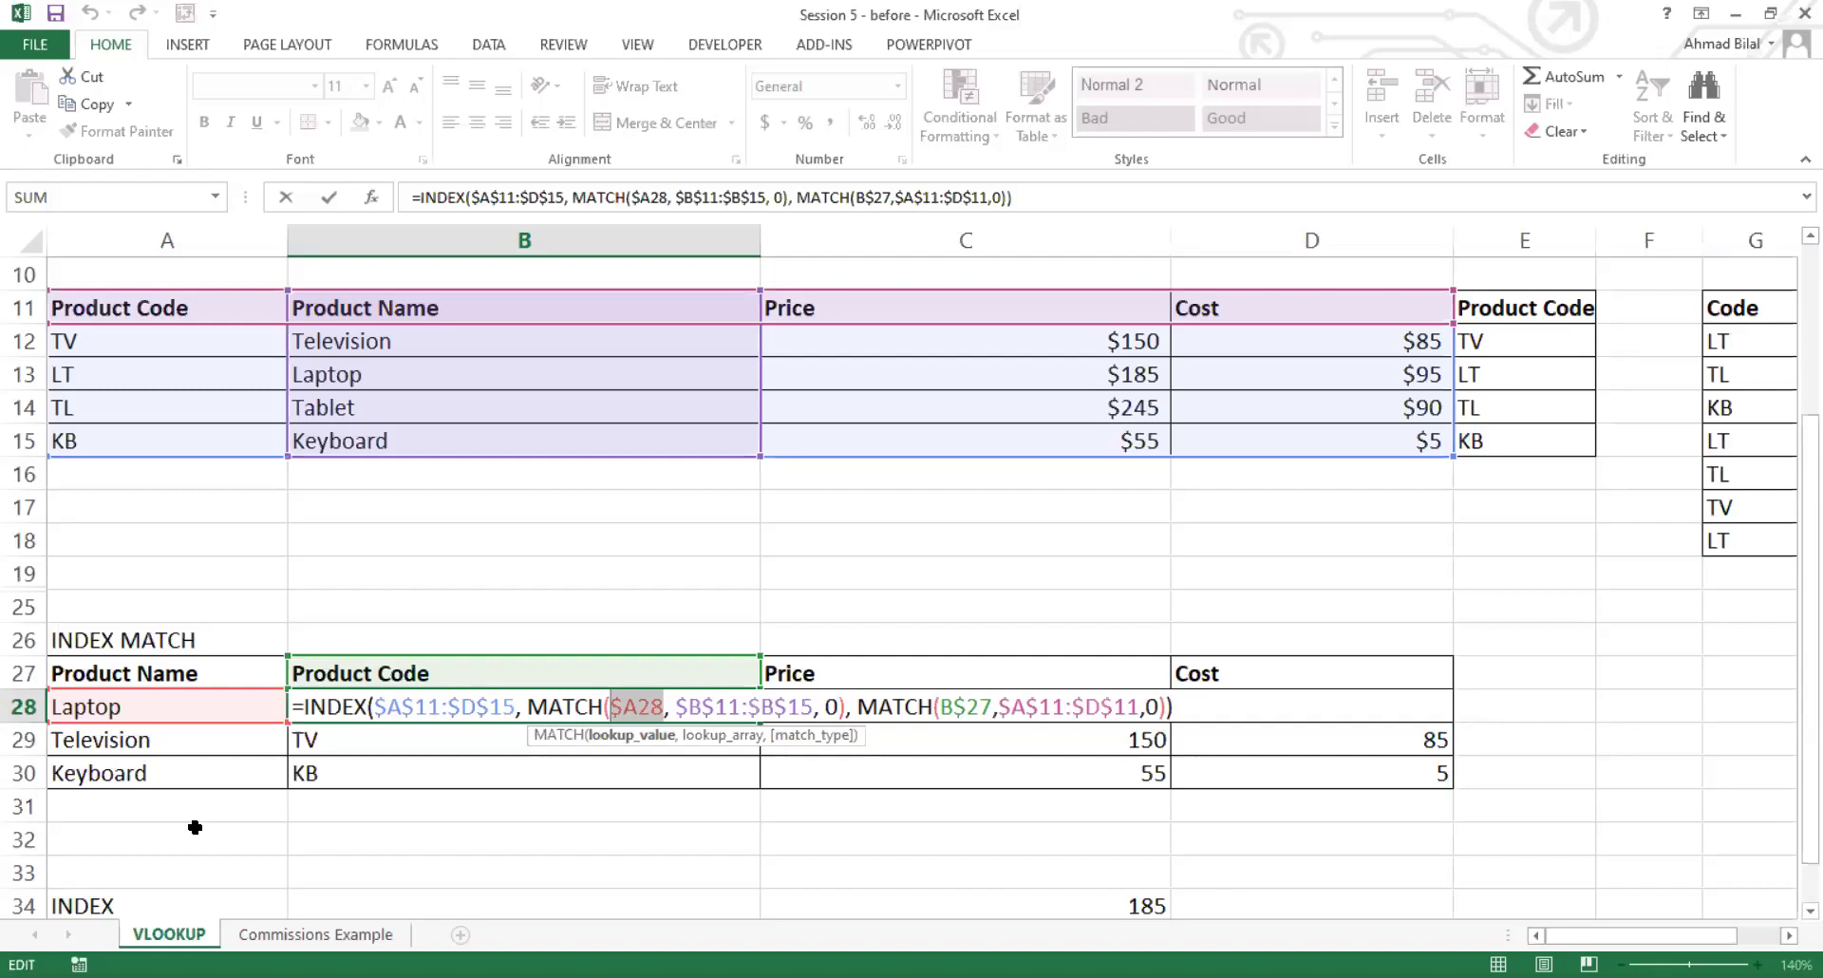
pyautogui.click(642, 707)
pyautogui.hotkey('ctrl', 'Return')
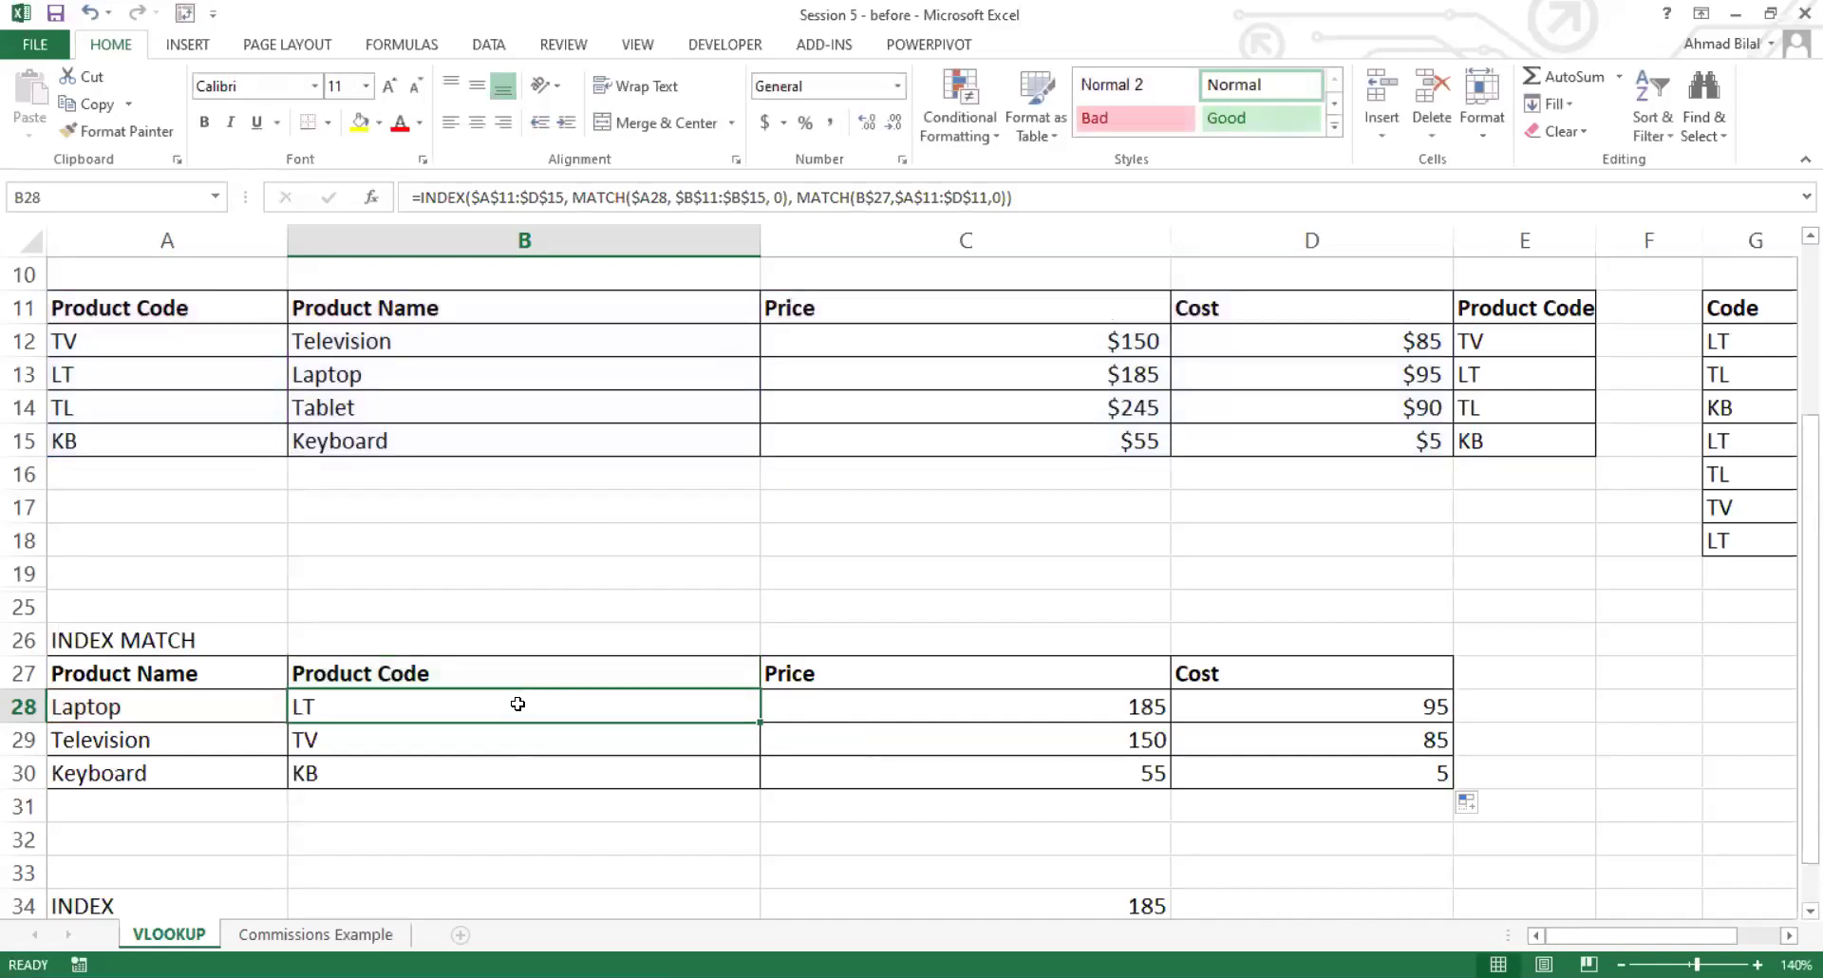
# Step: Examine the $A28 and C$27 lookup references in C28's copied formula and close it without changes
pyautogui.click(885, 701)
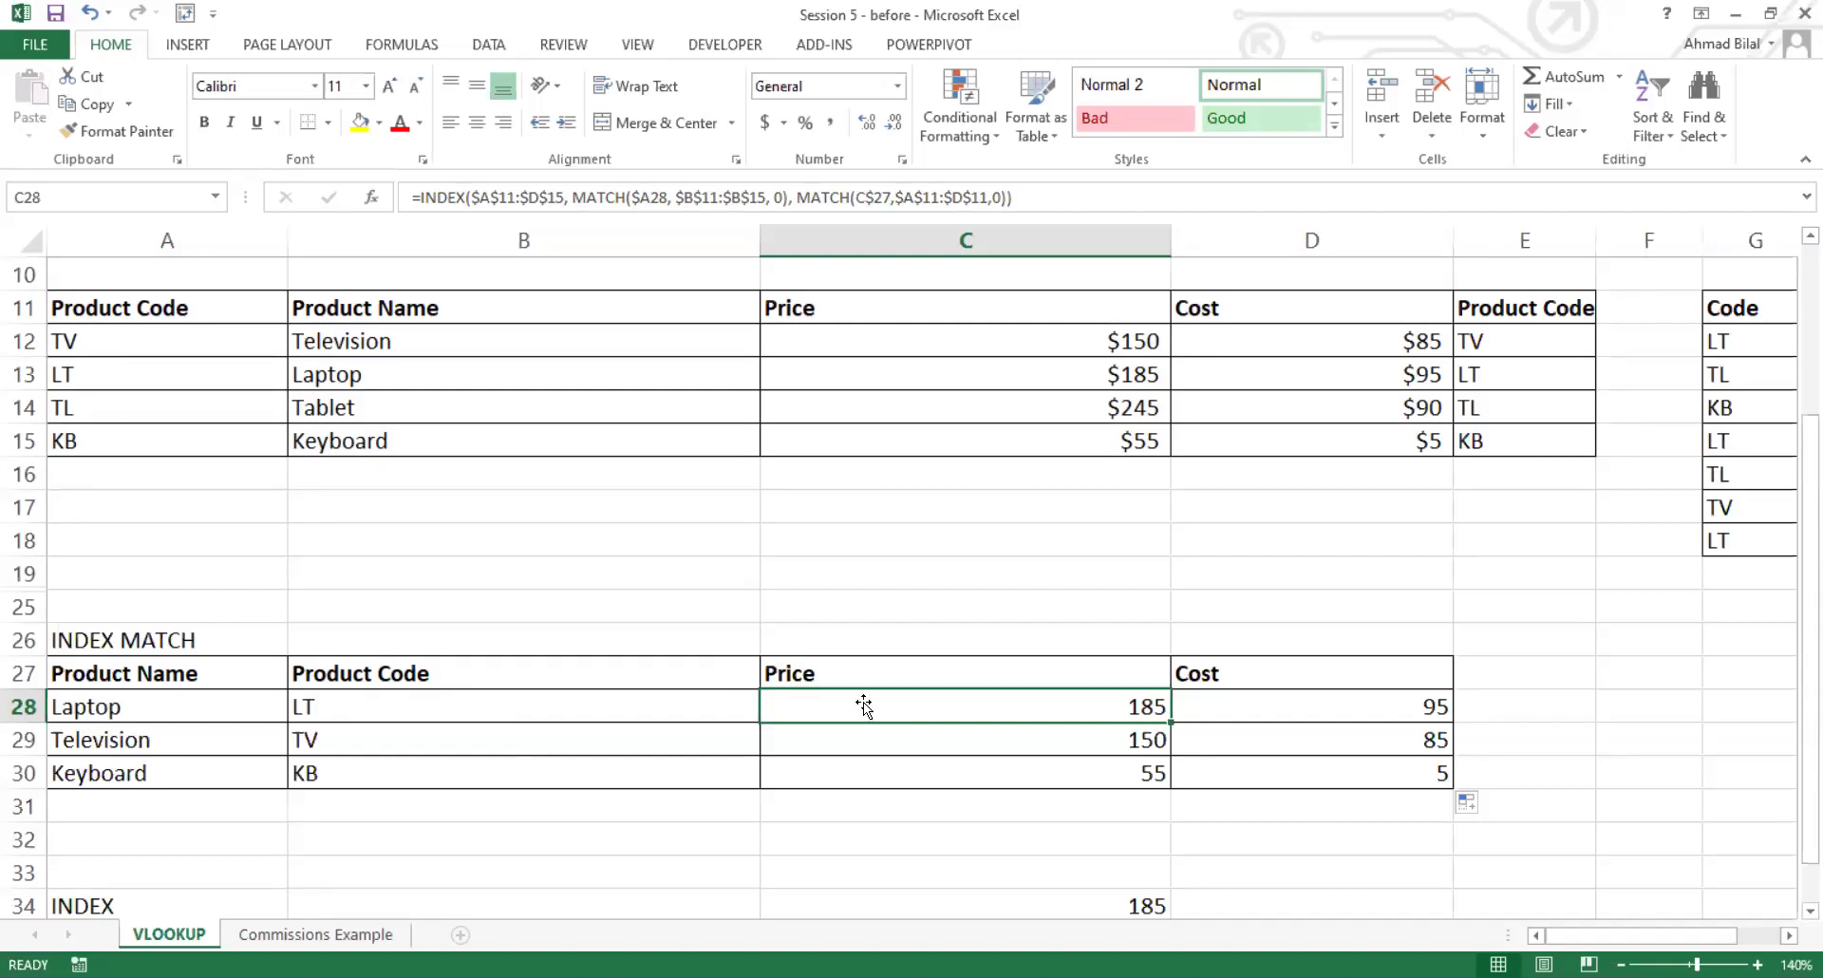
pyautogui.doubleClick(968, 704)
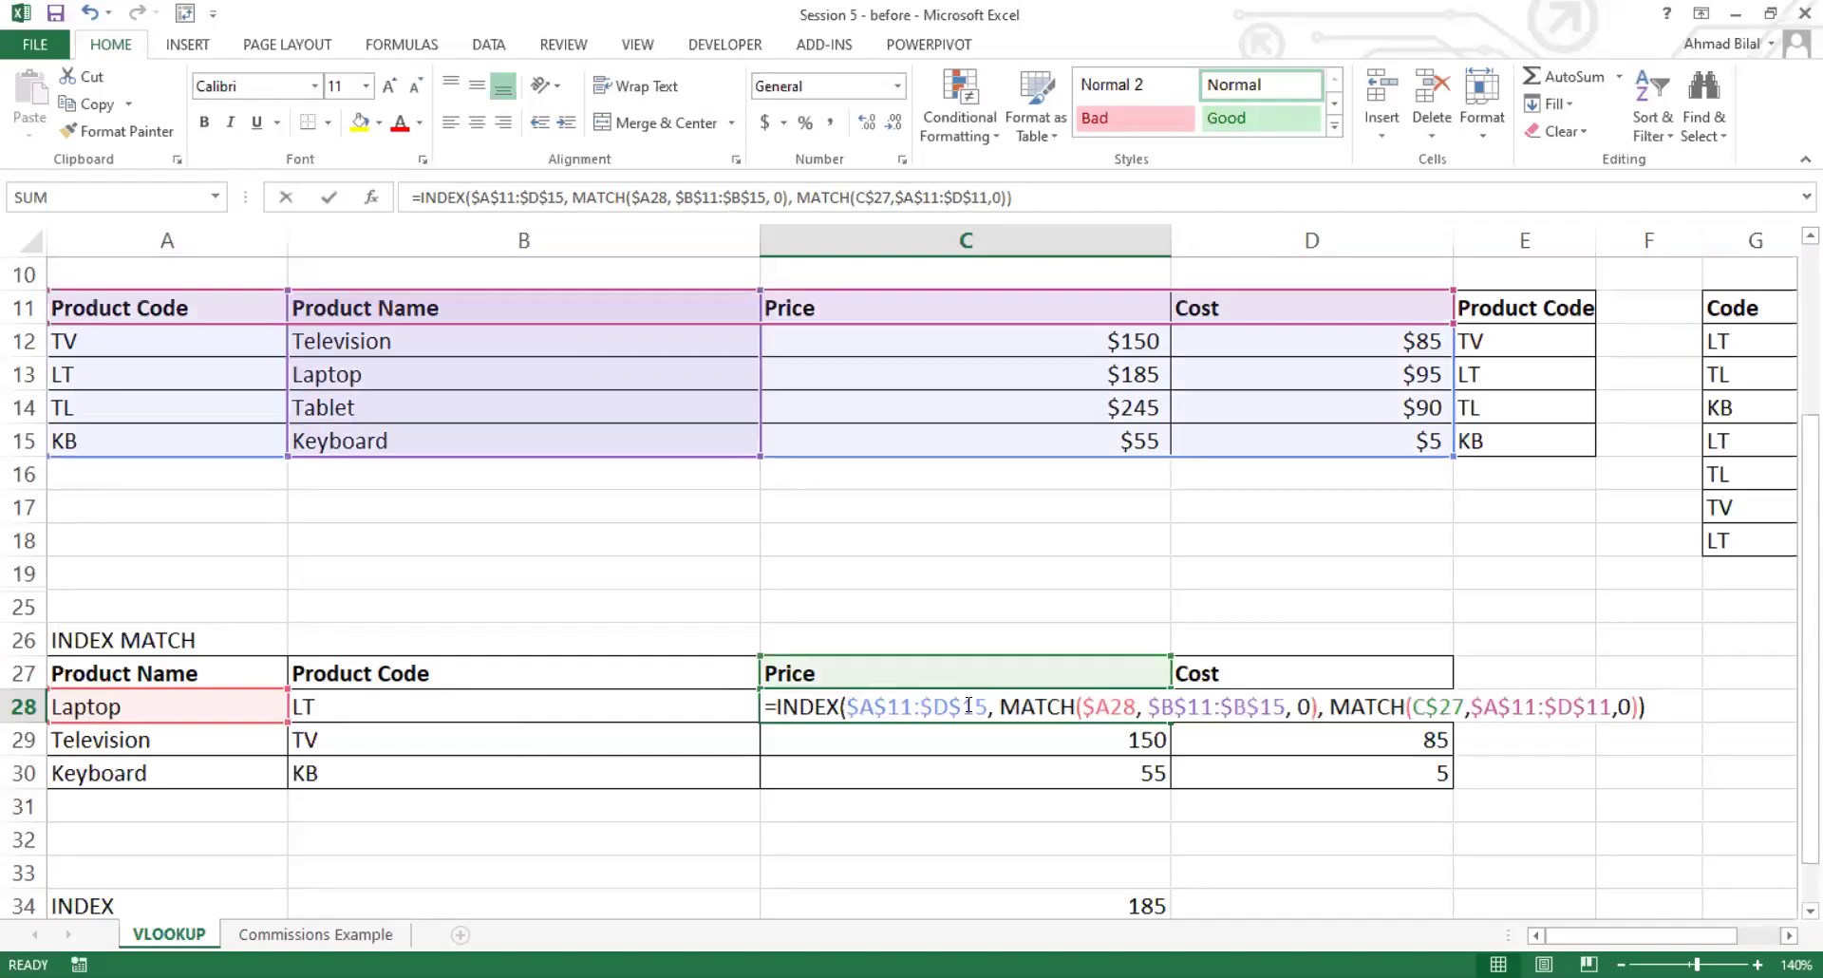
pyautogui.click(1101, 705)
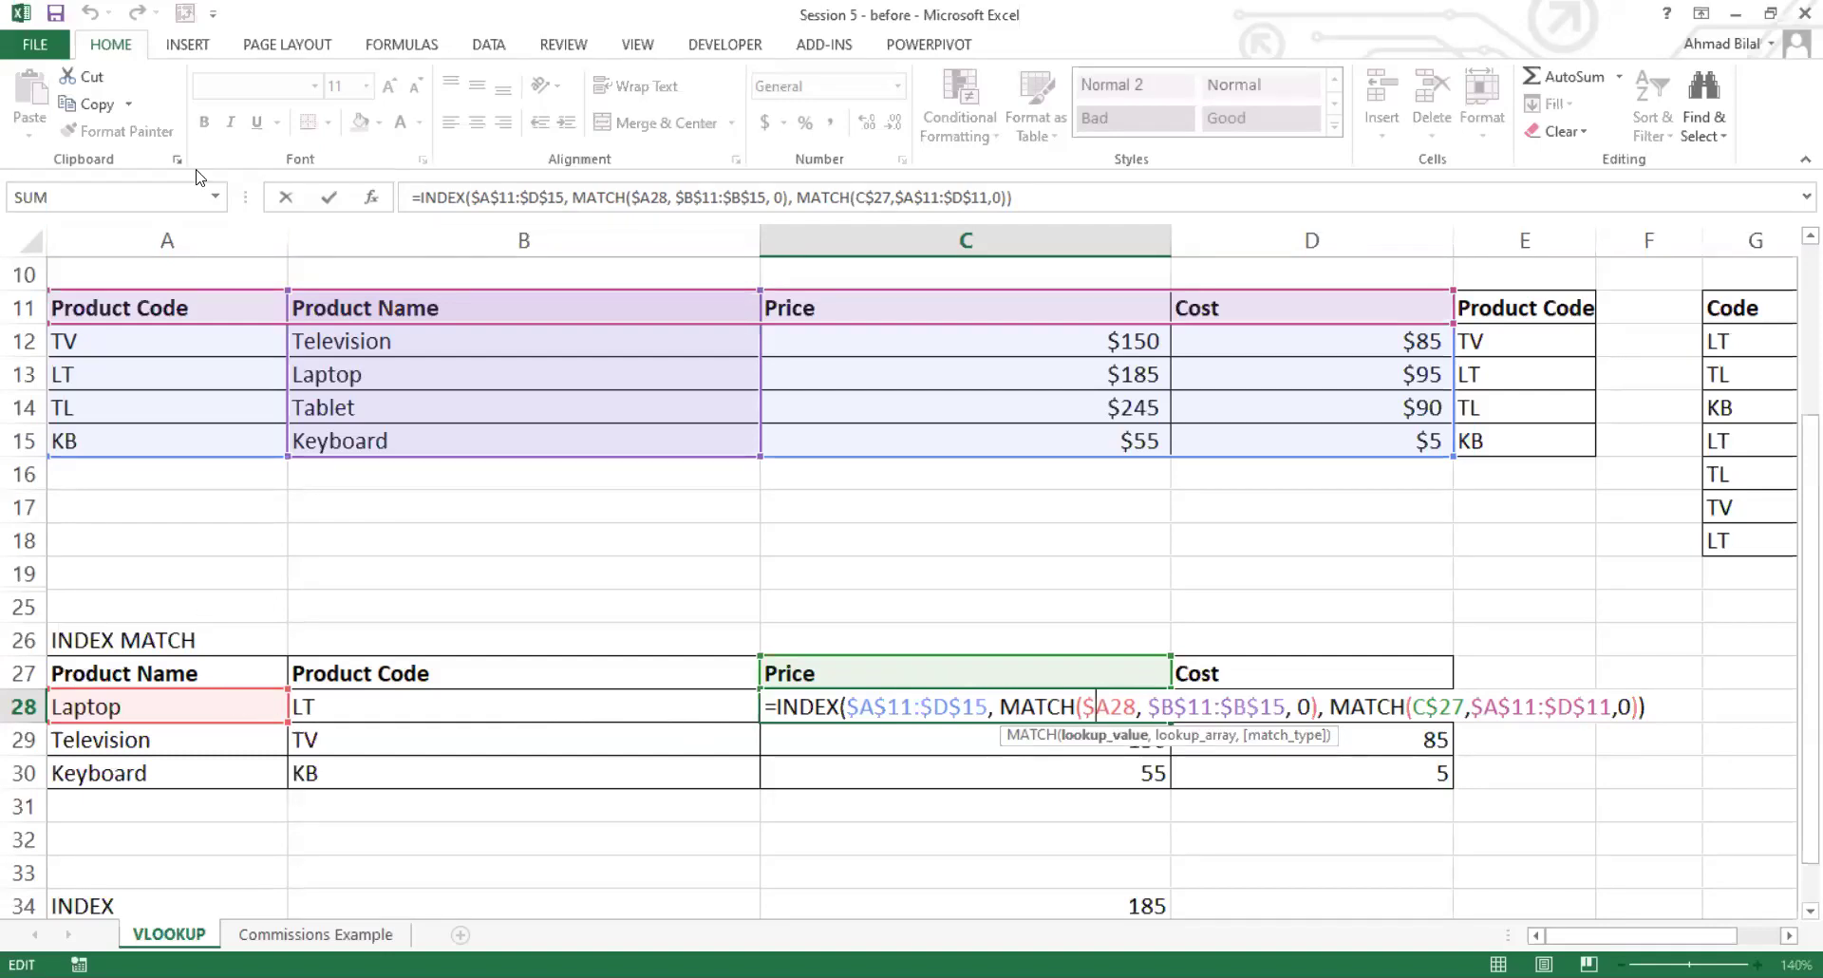
pyautogui.click(1109, 707)
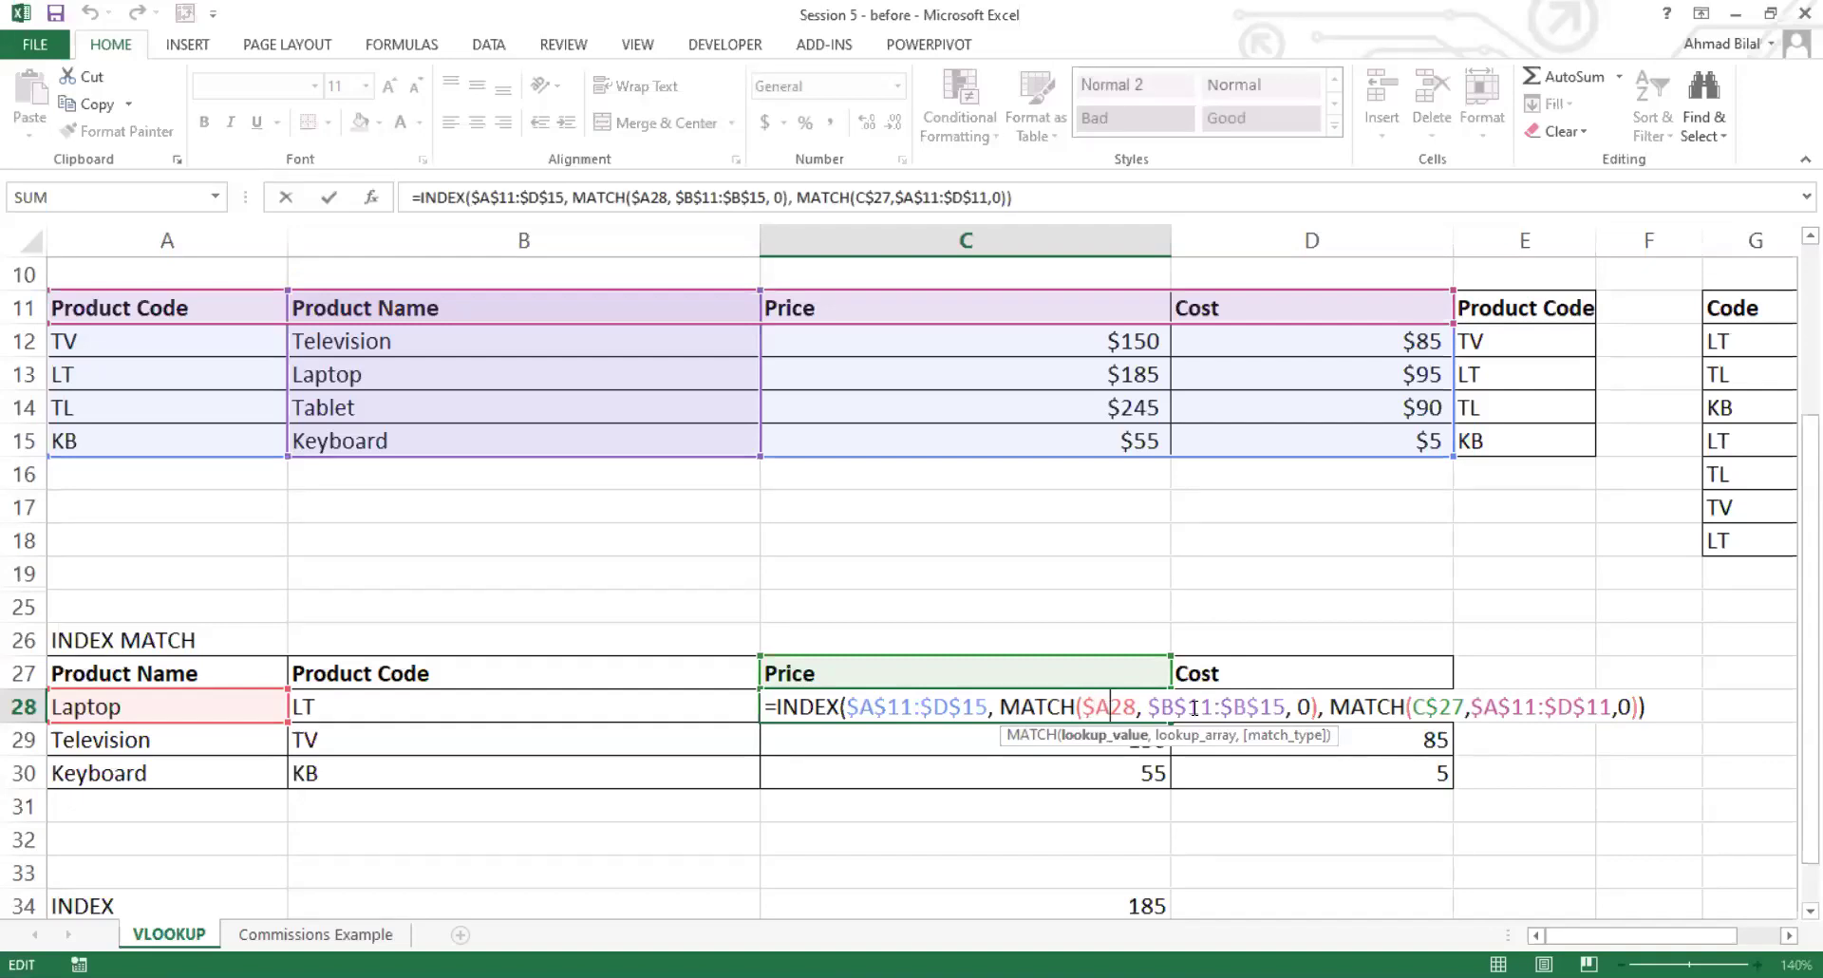
pyautogui.moveTo(1415, 708); pyautogui.dragTo(1466, 707)
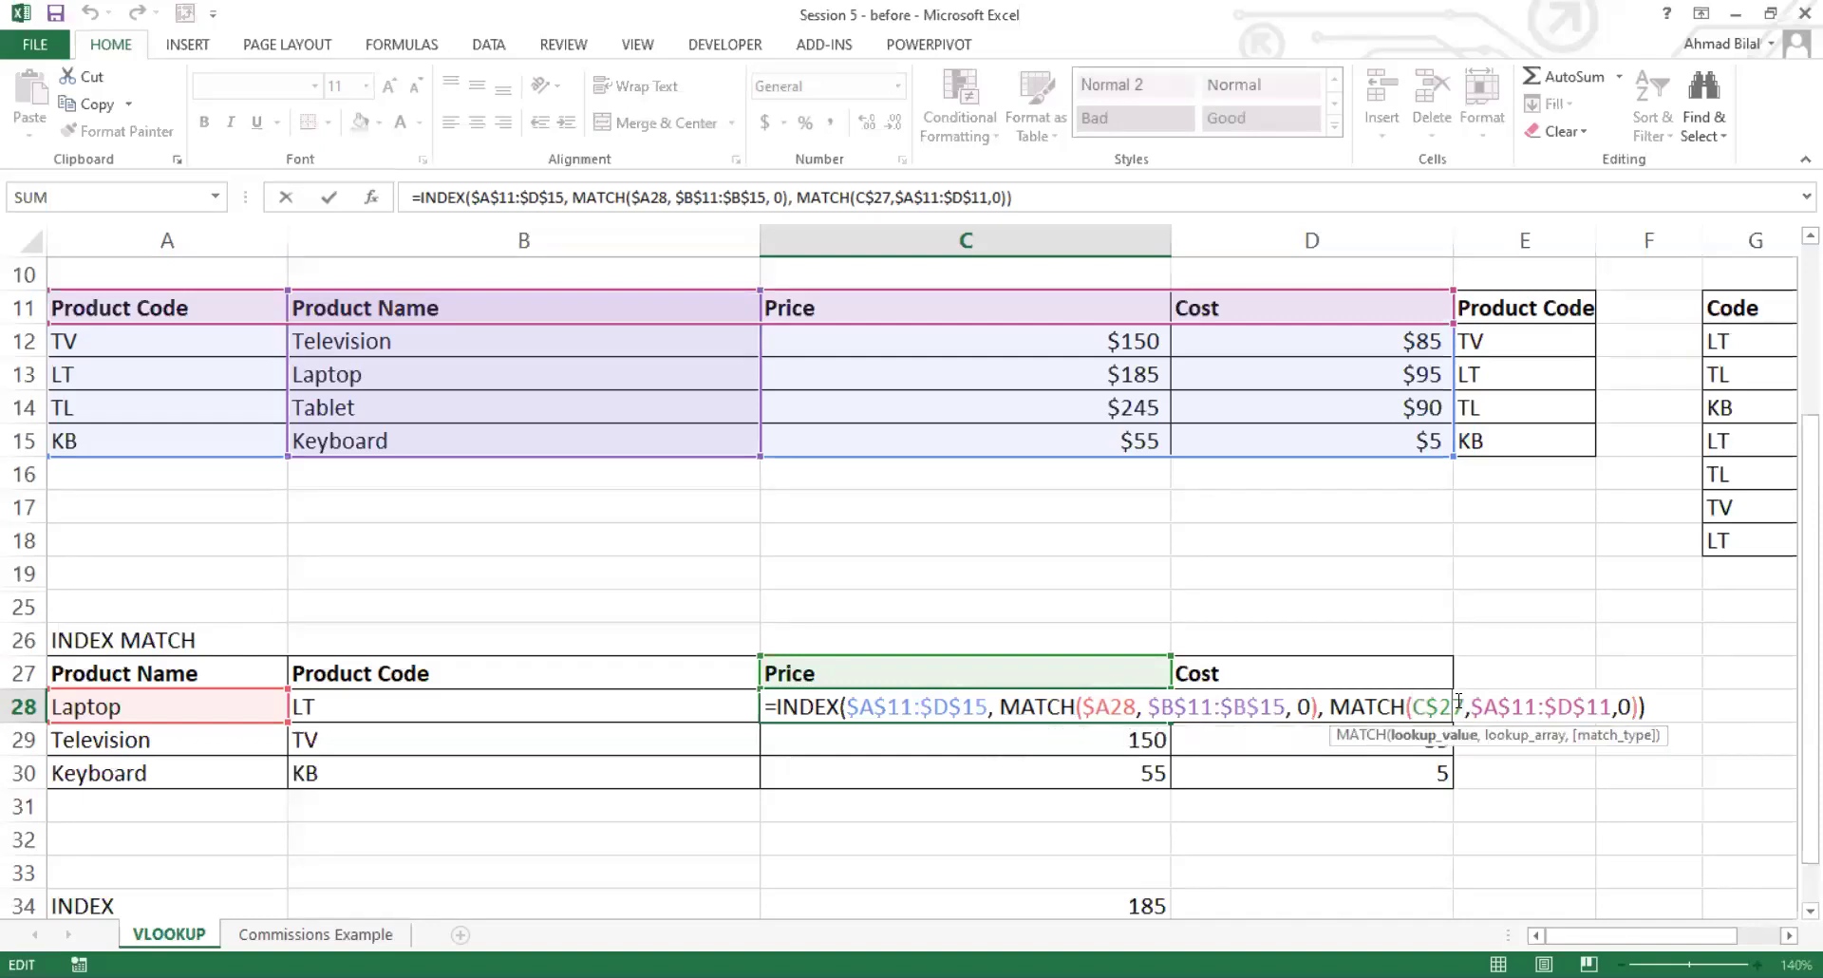
pyautogui.hotkey('ctrl', 'Return')
# Step: Examine the row-locked B$27 reference in the second MATCH of B28's formula
pyautogui.click(559, 700)
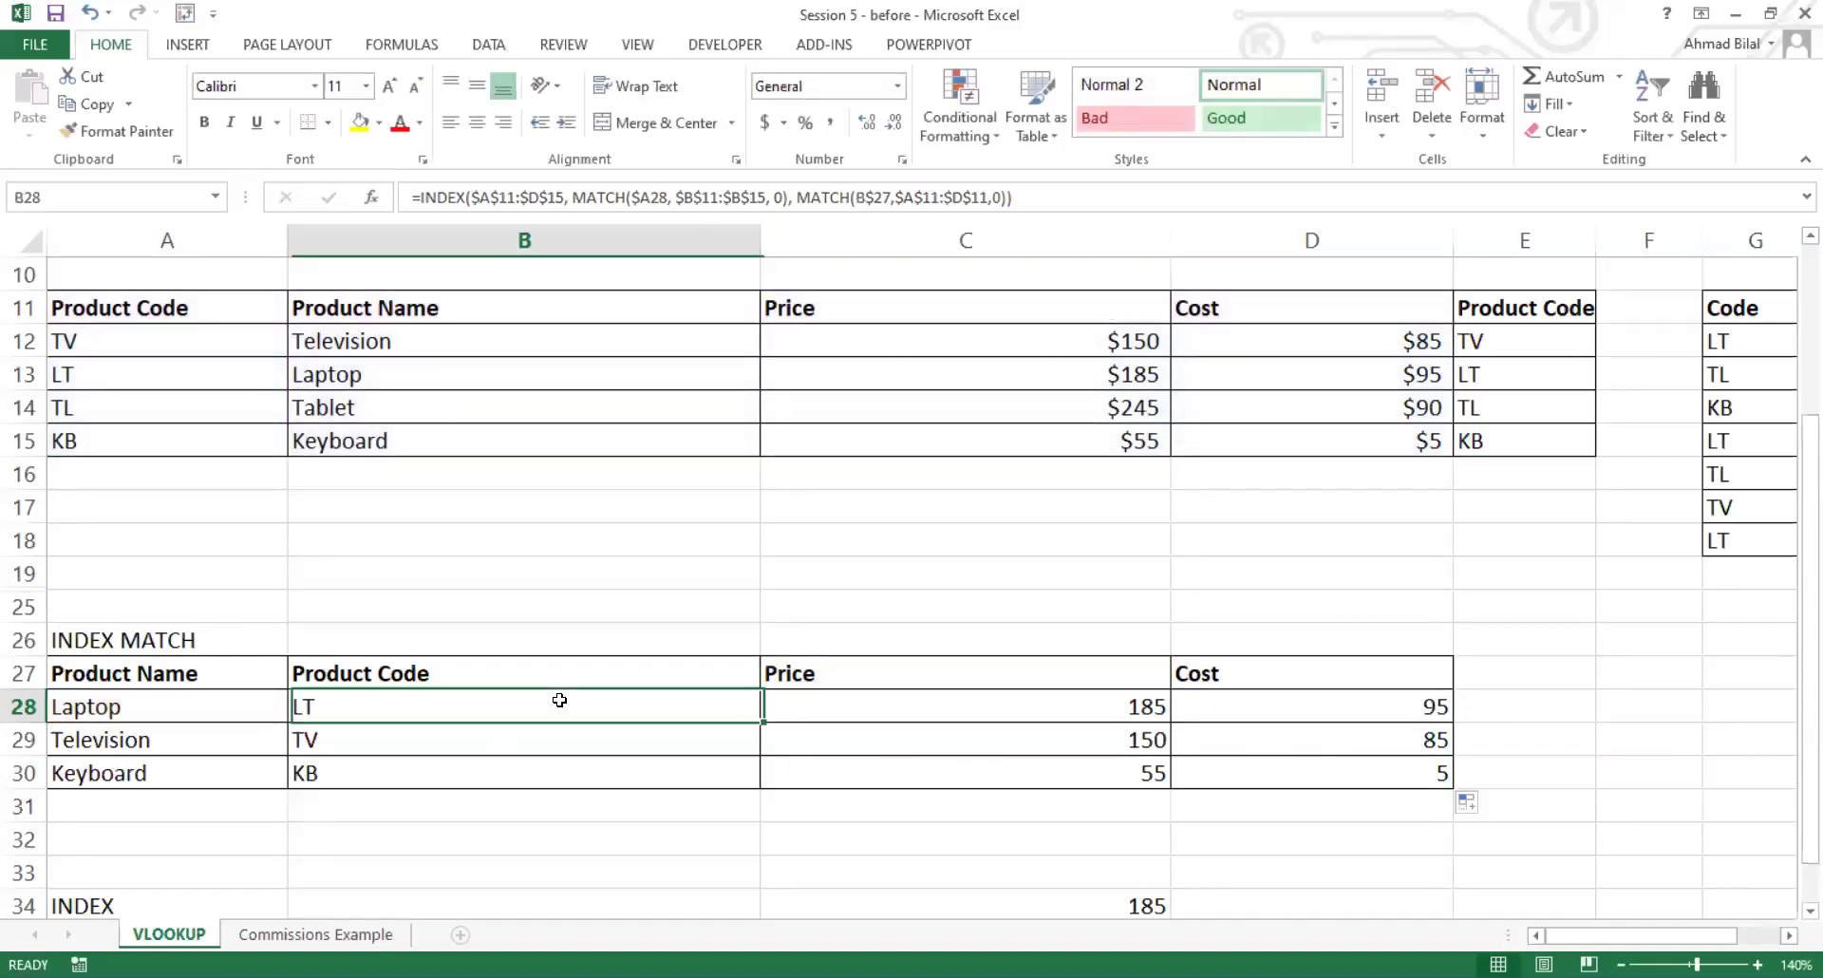
pyautogui.doubleClick(559, 700)
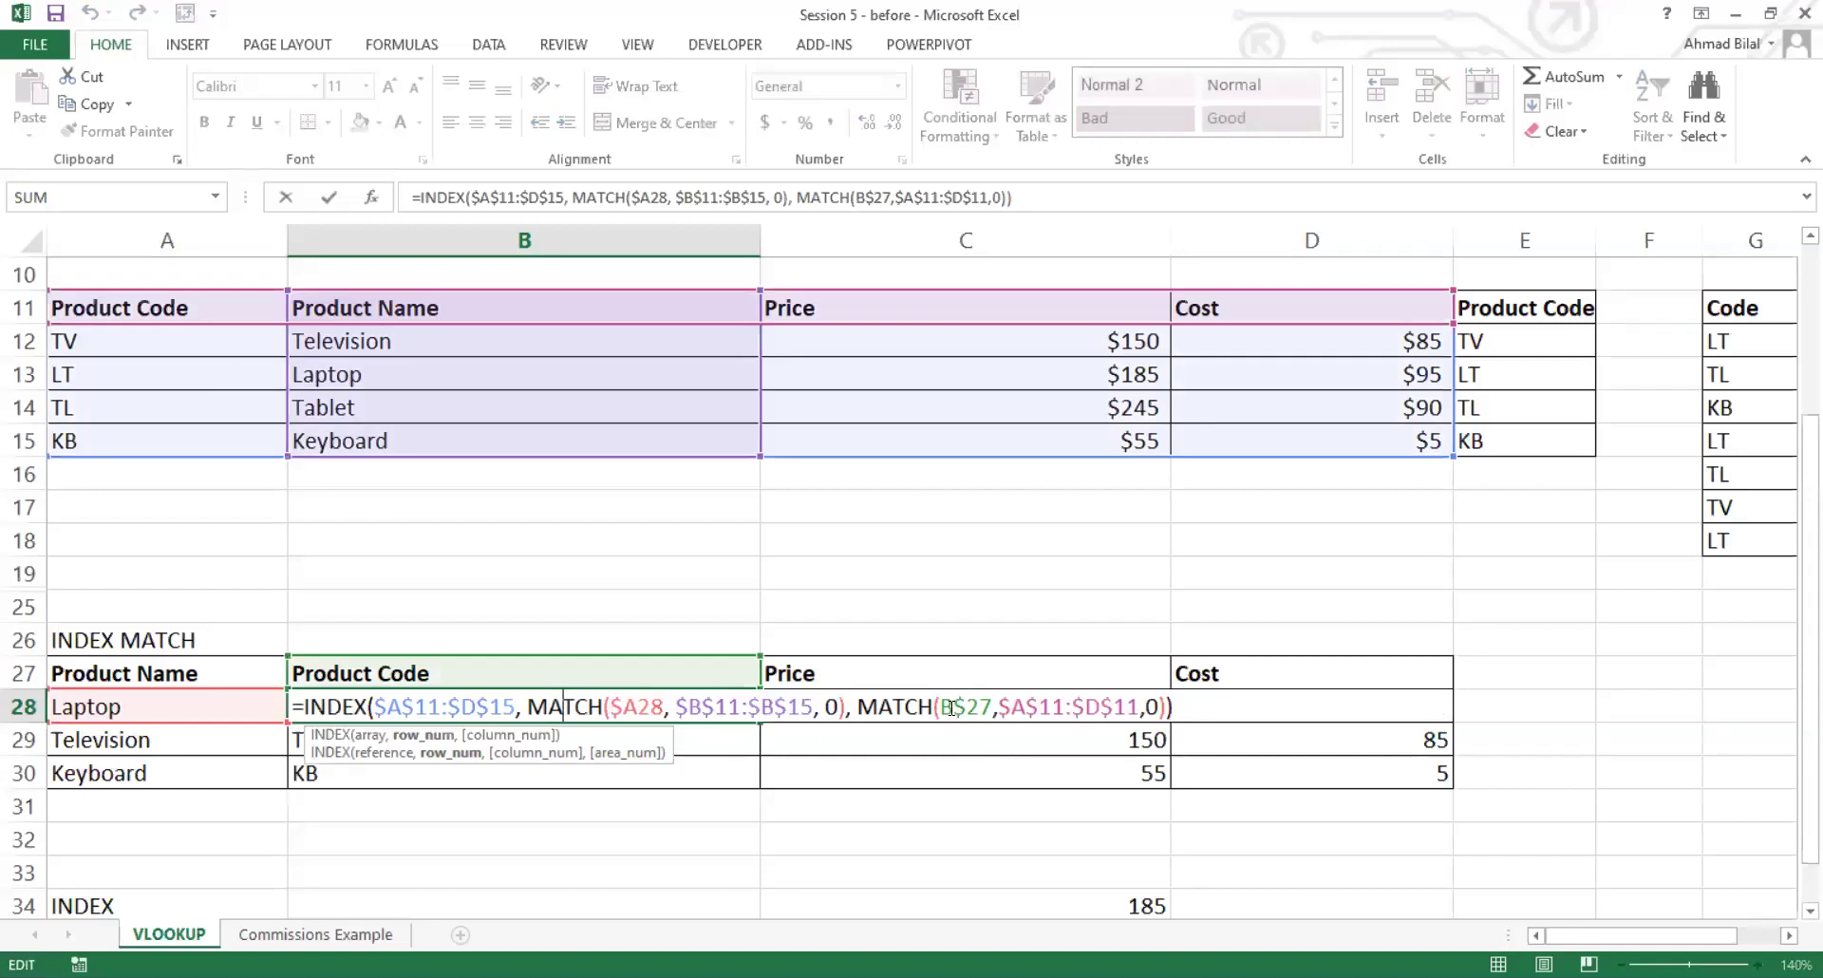
pyautogui.moveTo(940, 708); pyautogui.dragTo(992, 707)
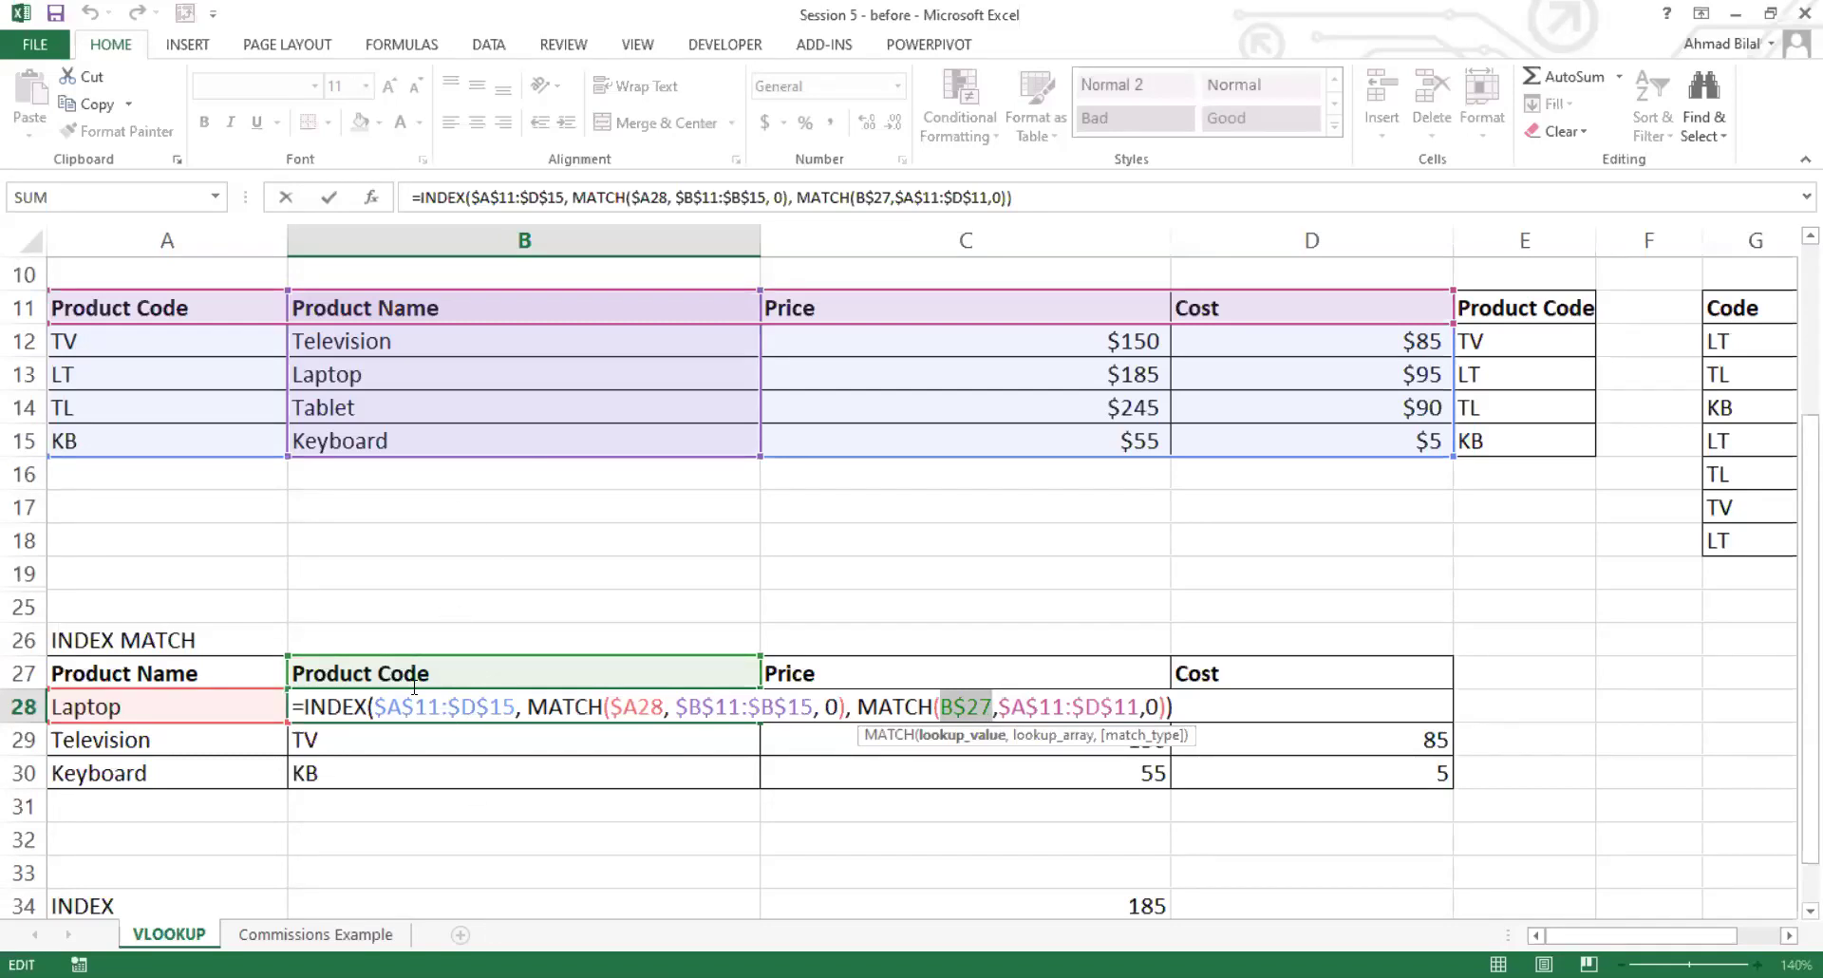
pyautogui.click(955, 707)
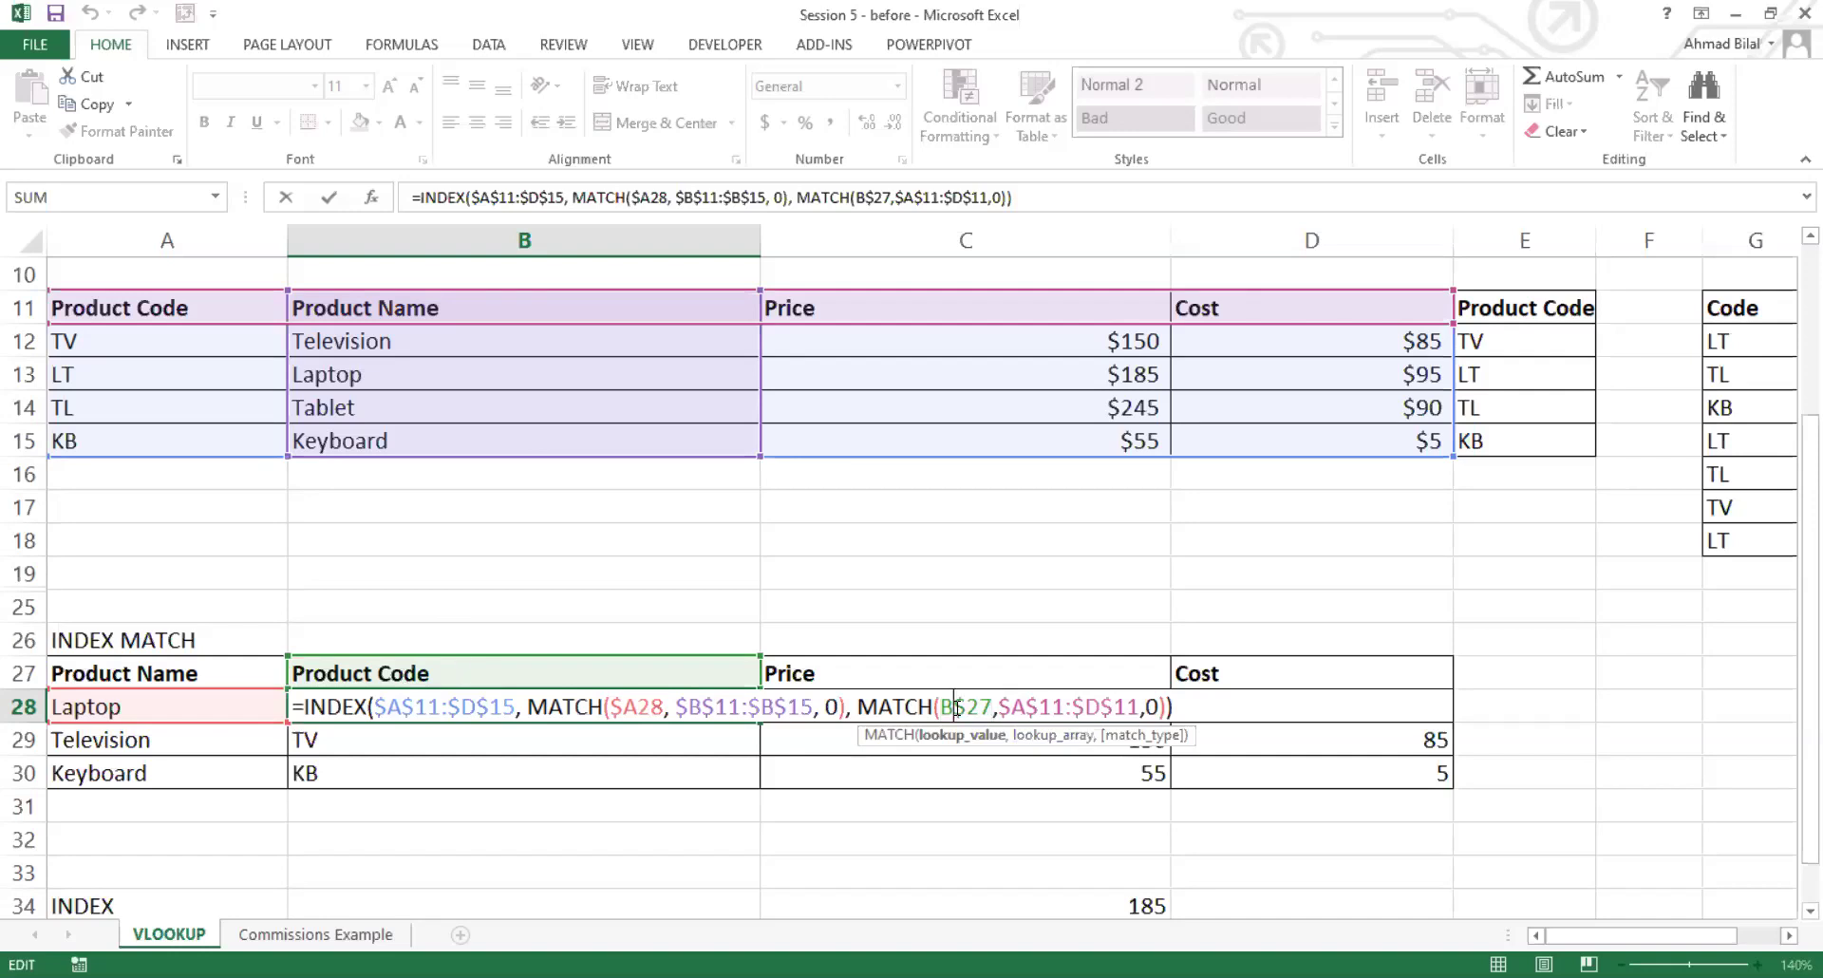
pyautogui.moveTo(993, 707); pyautogui.dragTo(955, 707)
pyautogui.hotkey('shift', 'Right')
pyautogui.hotkey('shift', 'Right')
pyautogui.click(954, 708)
pyautogui.moveTo(941, 707); pyautogui.dragTo(988, 706)
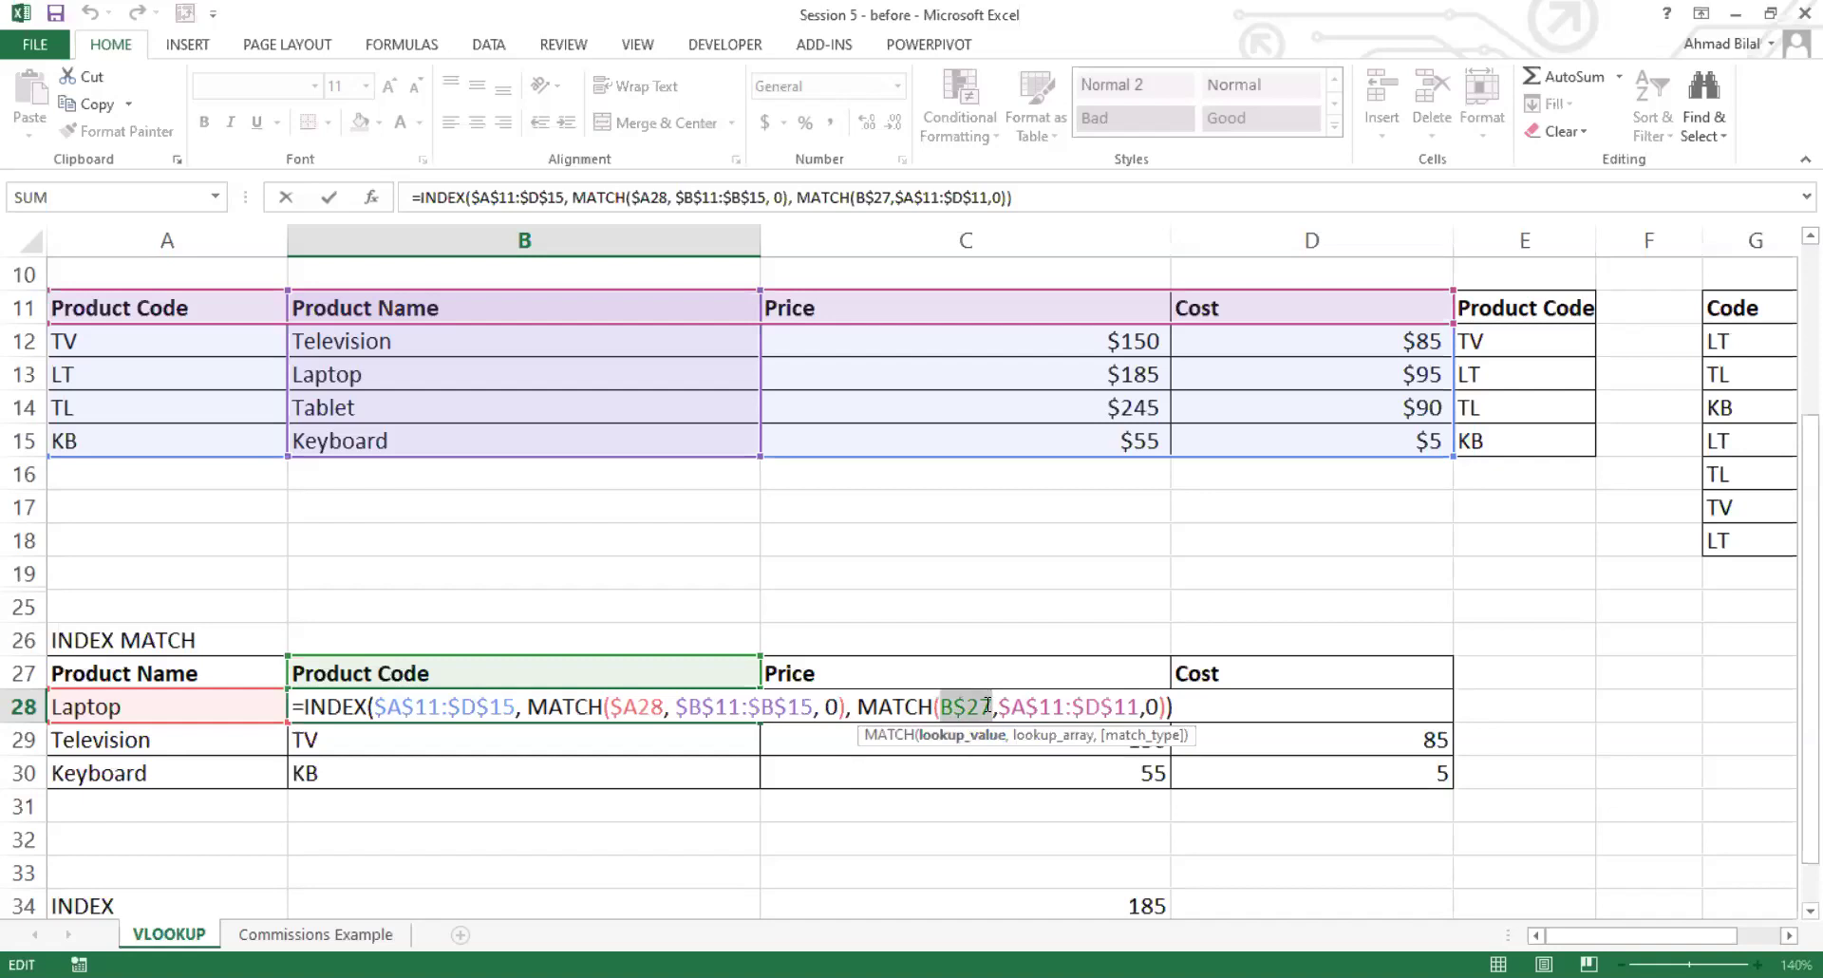
pyautogui.click(988, 706)
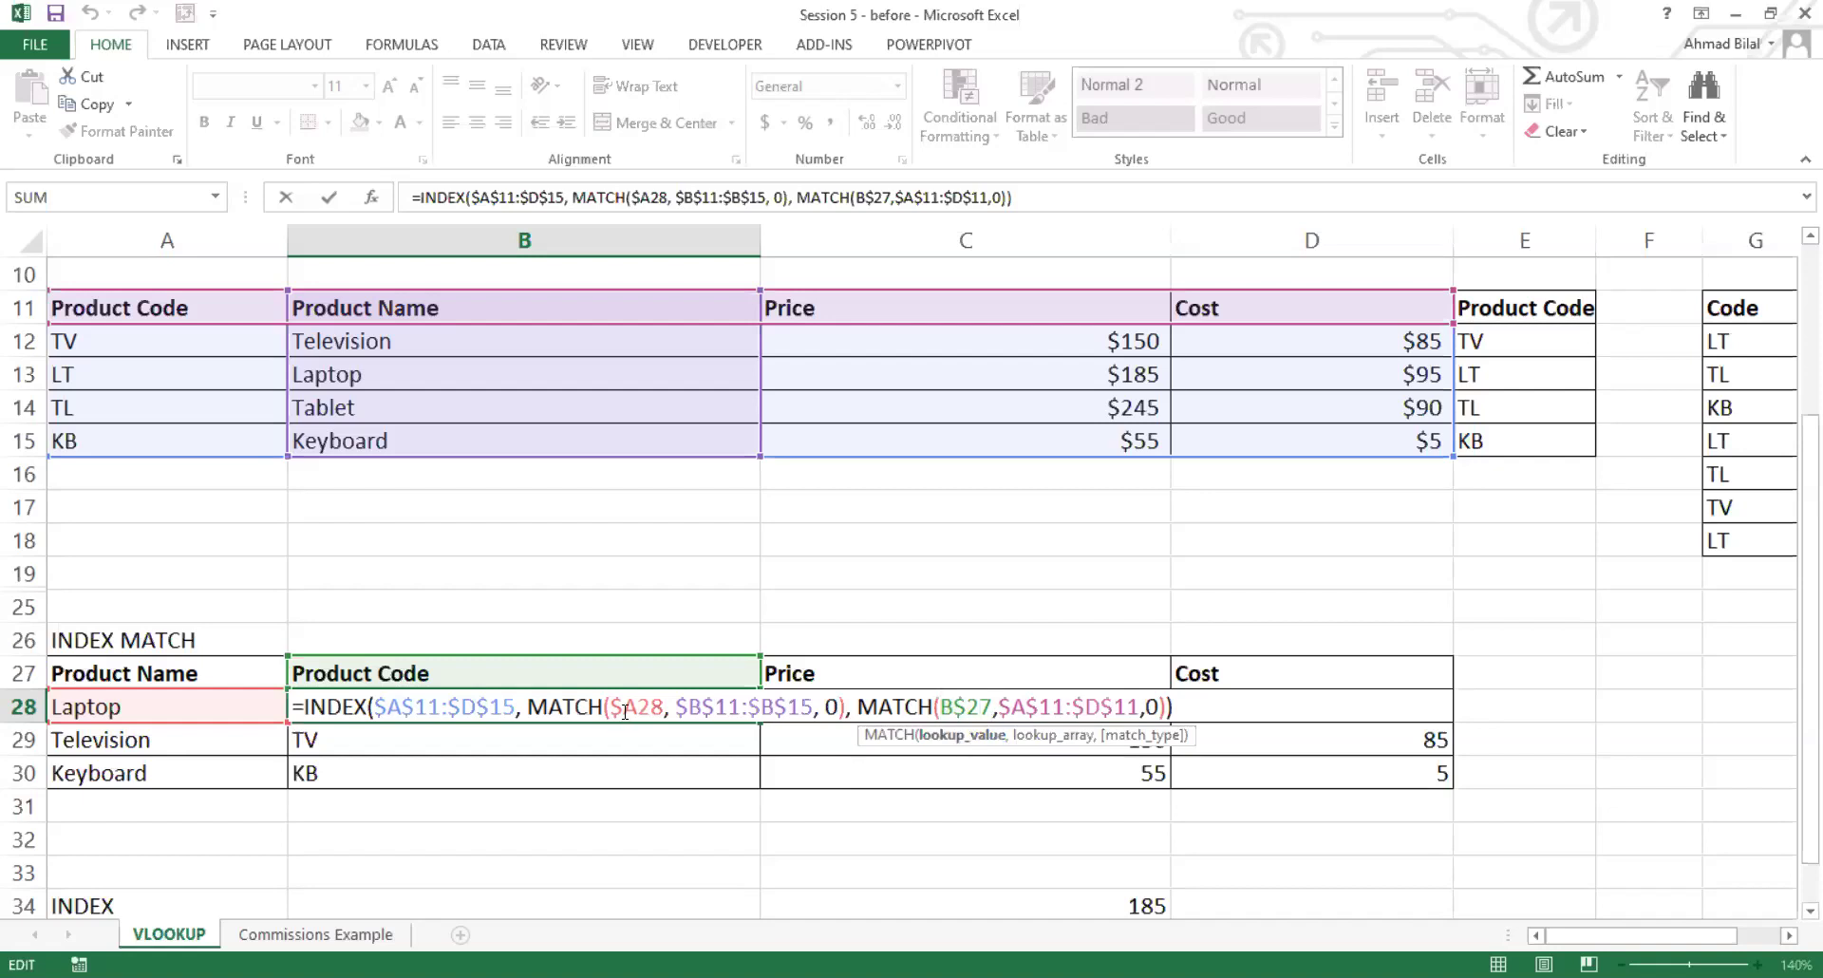
# Step: Check the column-locked $A28 in B28's formula and fill the formula again across B28:D30
pyautogui.click(625, 708)
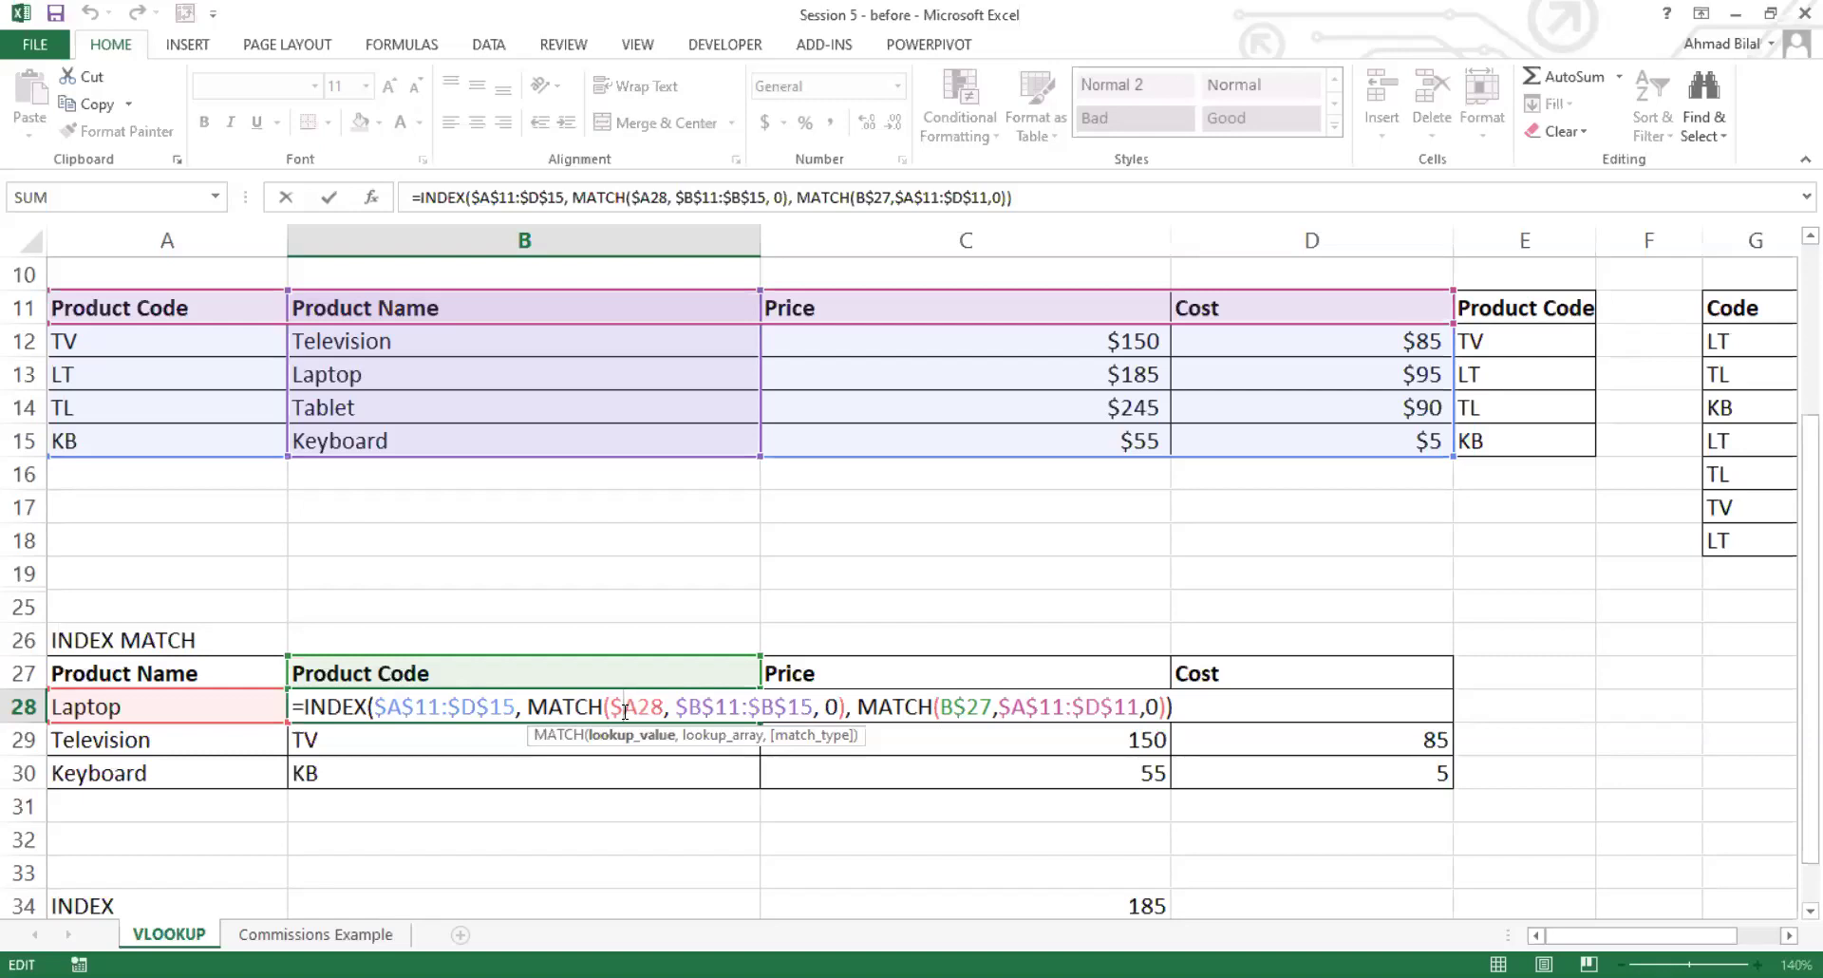
pyautogui.hotkey('ctrl', 'Return')
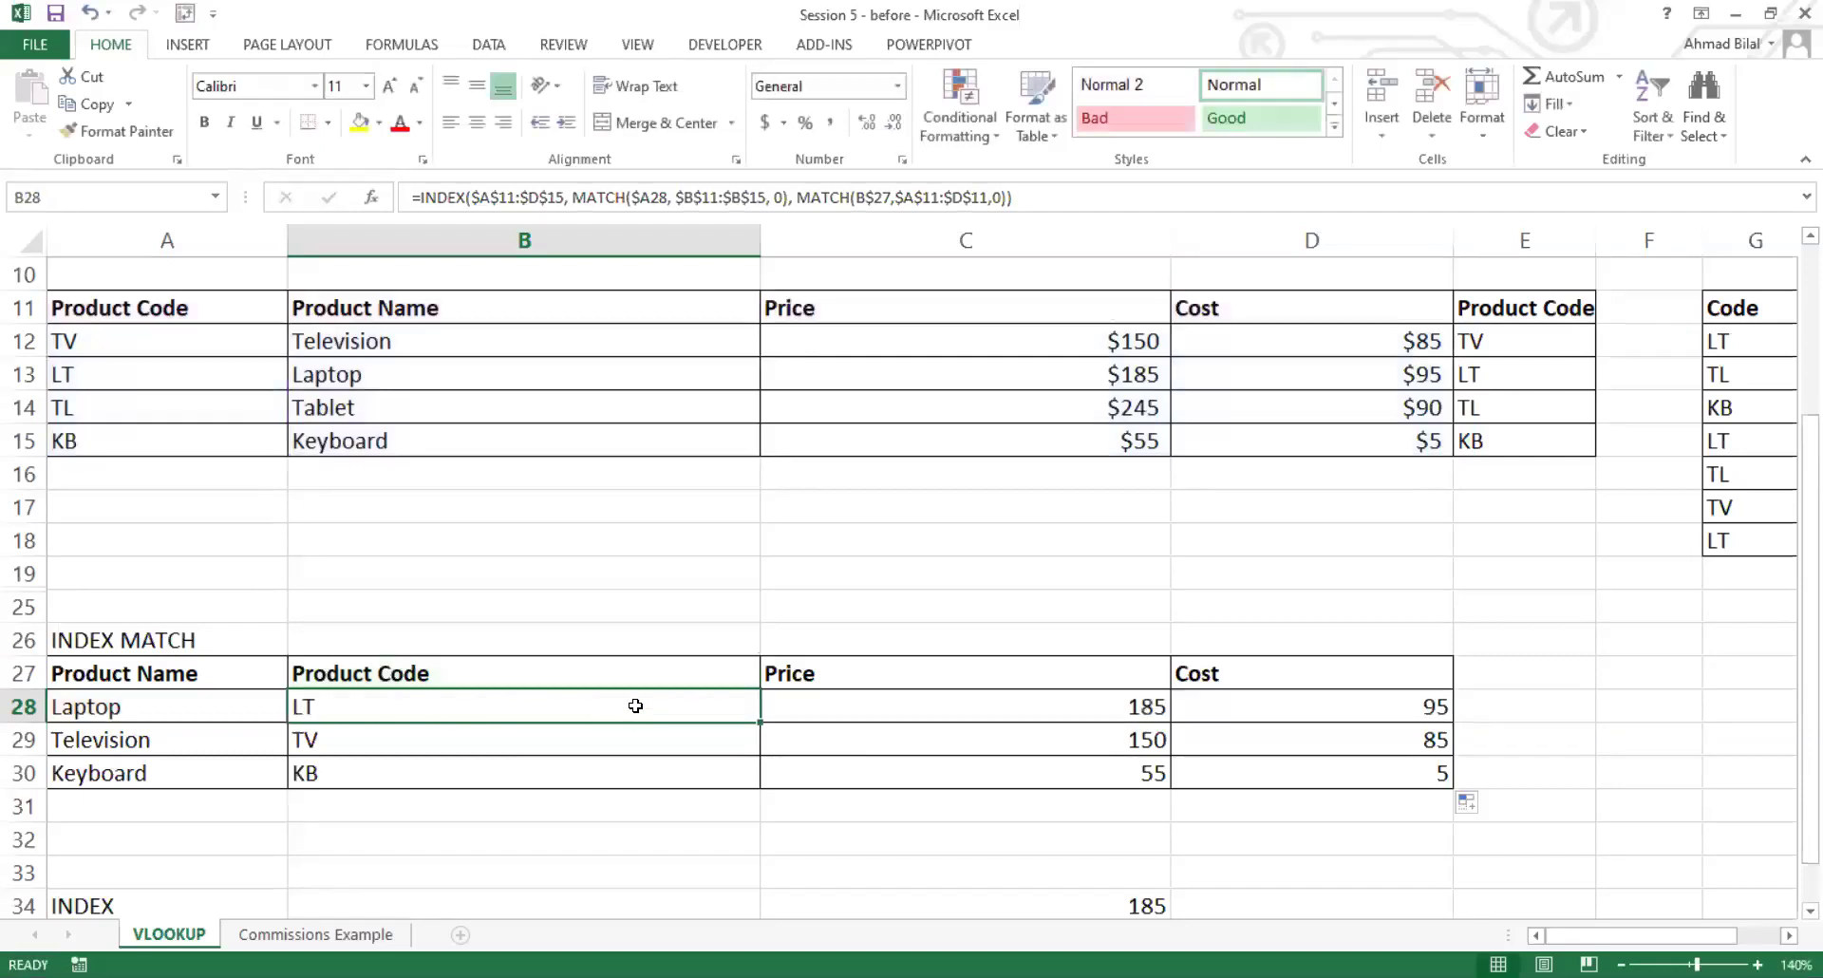
pyautogui.moveTo(760, 722); pyautogui.dragTo(1372, 779)
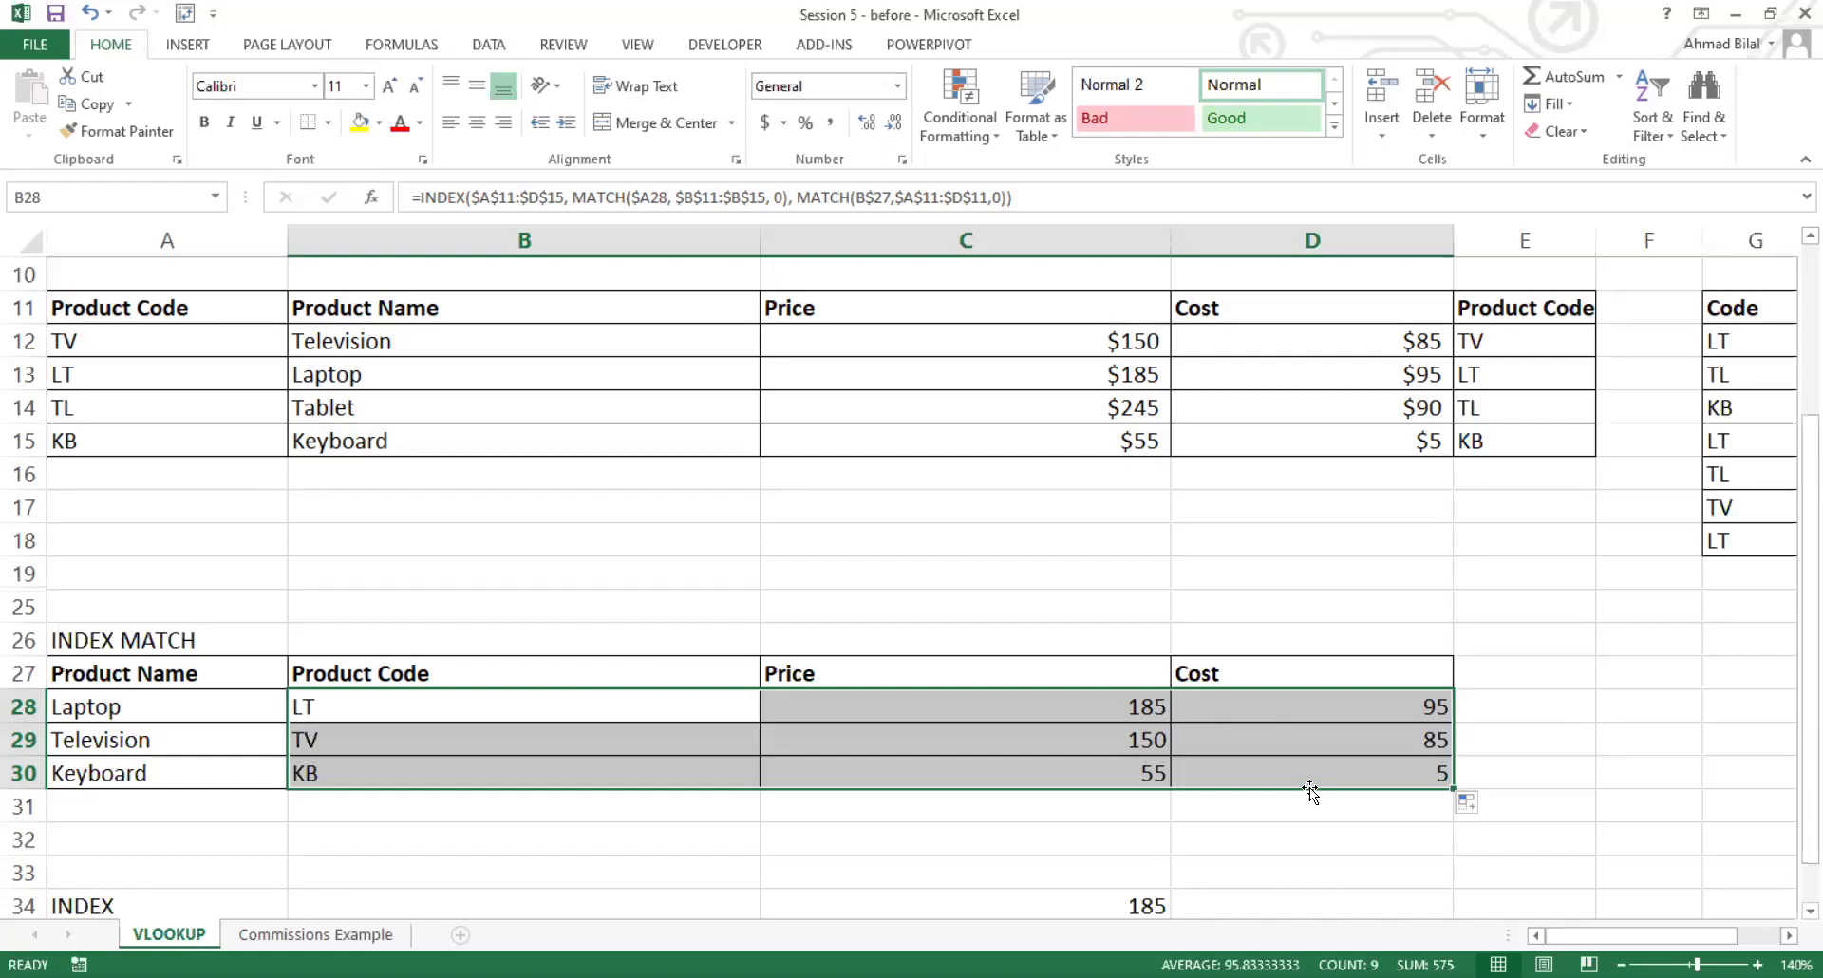
# Step: Examine the D$27 lookup value in D28's formula against the Cost header and close it without changes
pyautogui.click(551, 705)
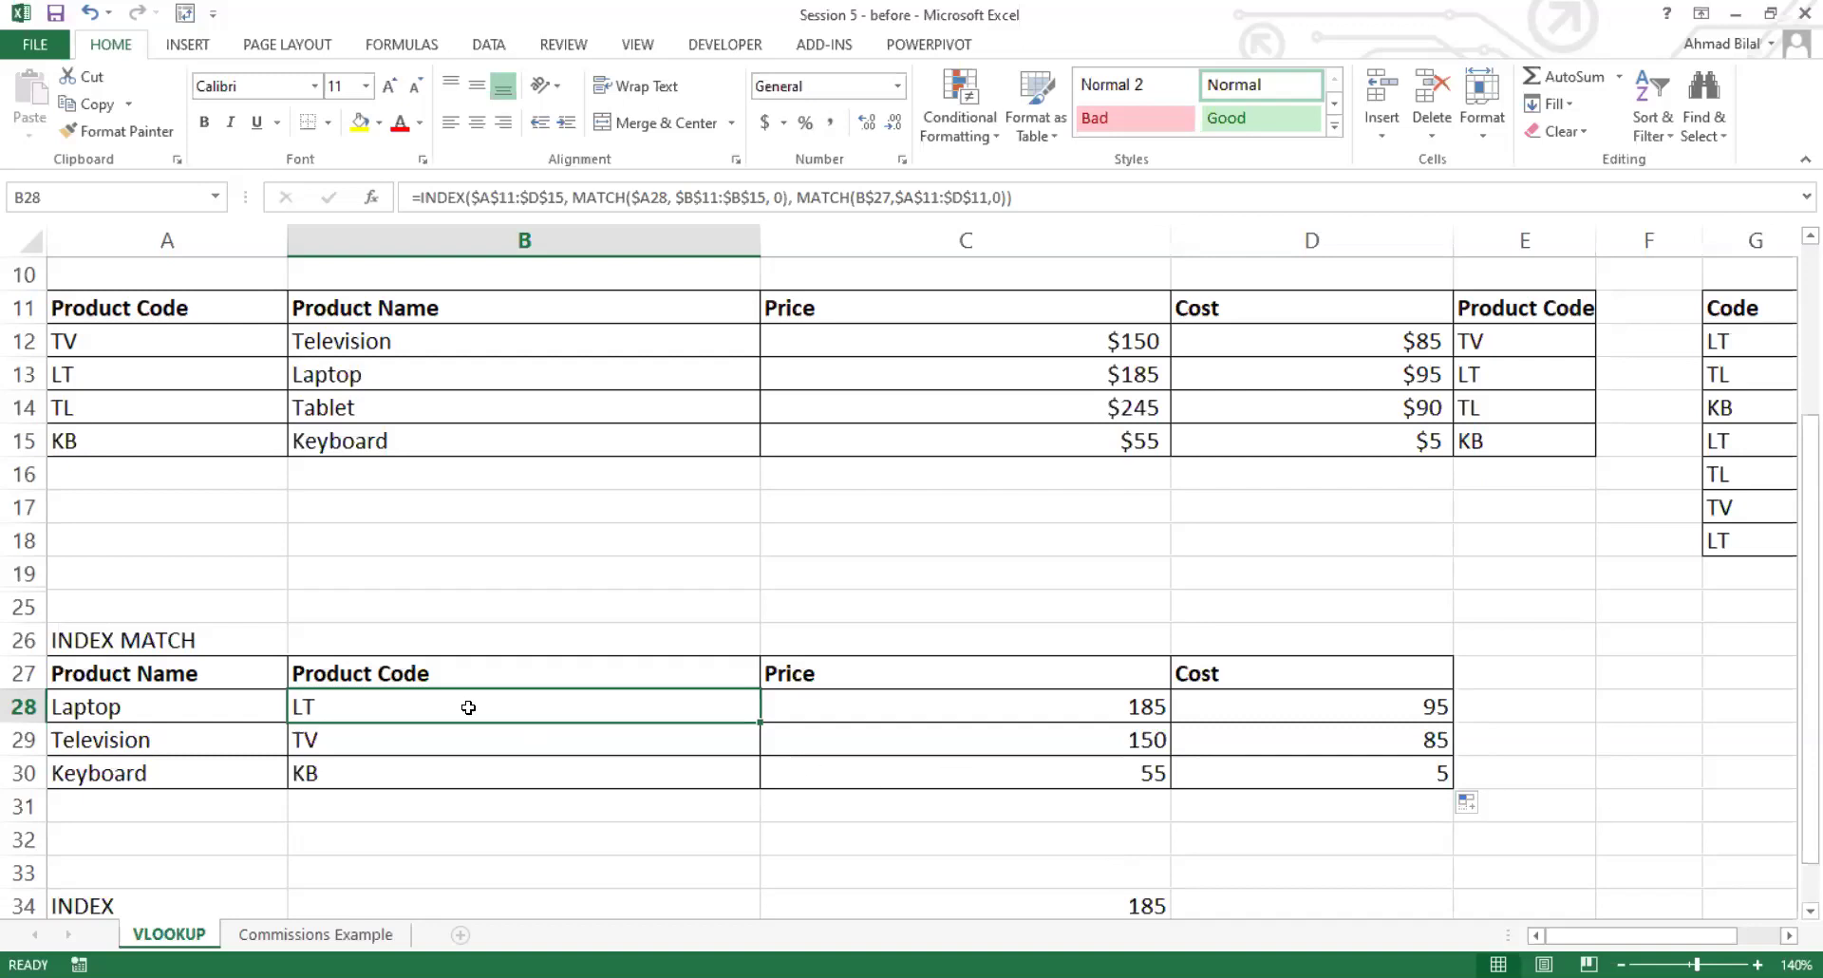
pyautogui.doubleClick(1291, 706)
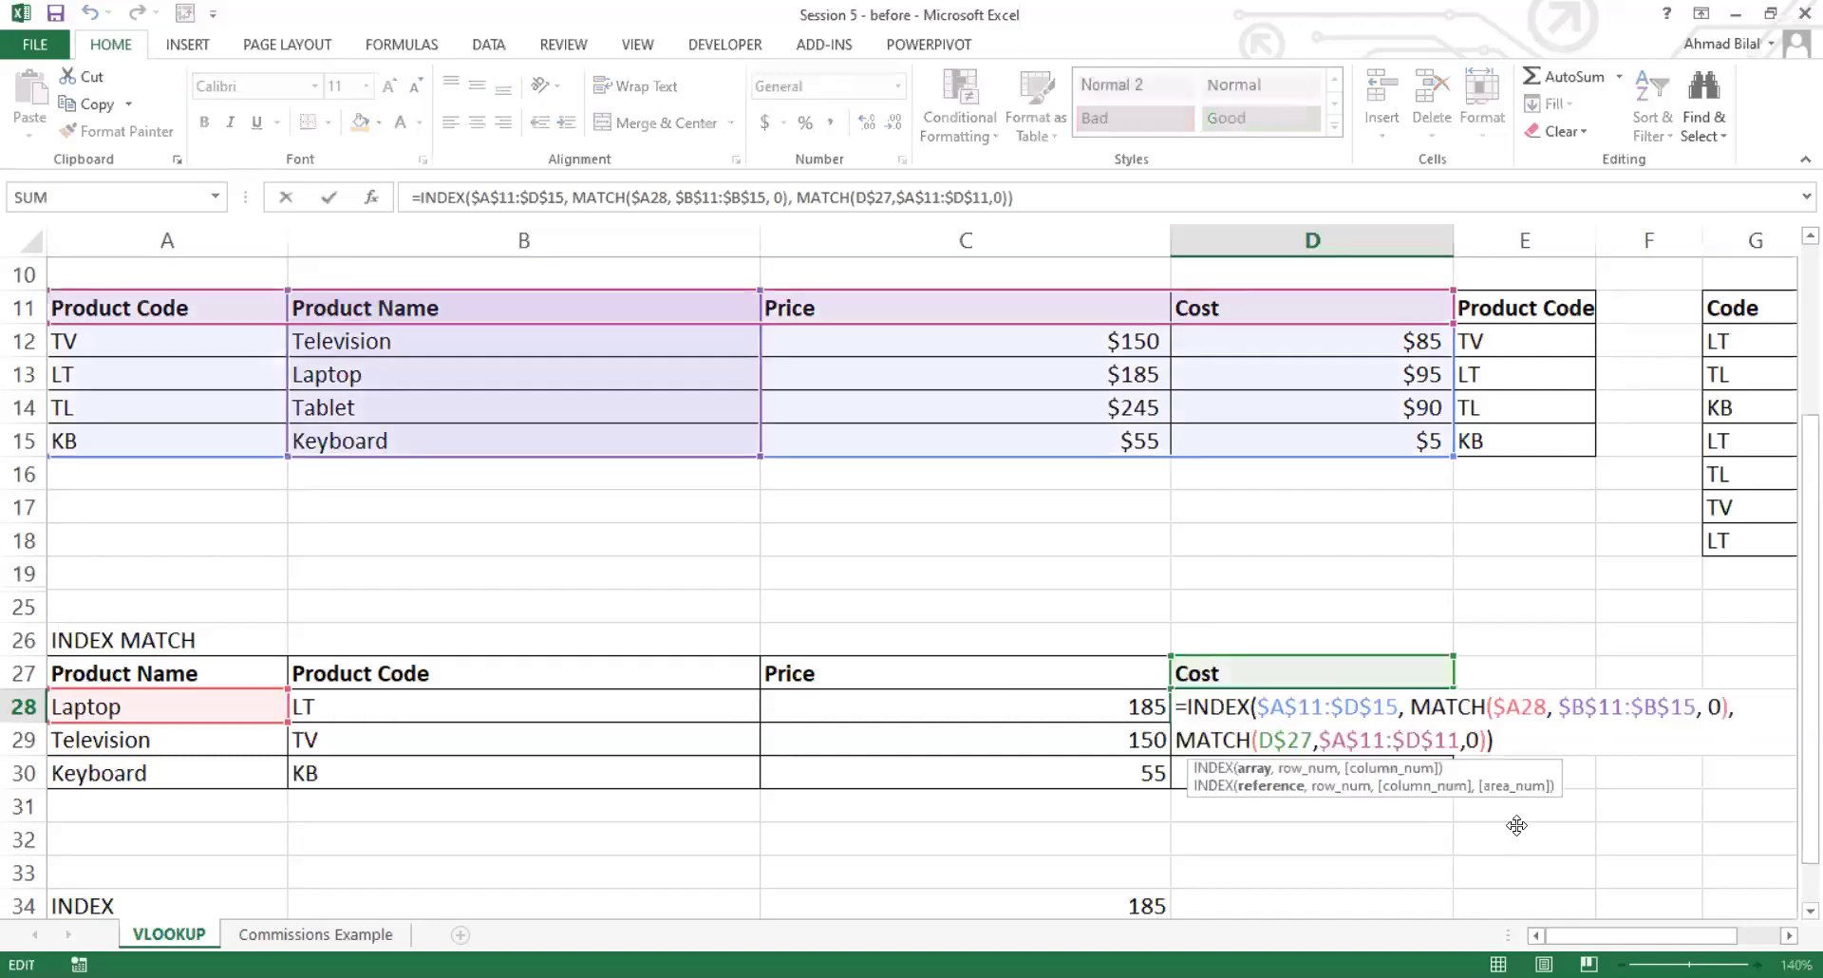
pyautogui.click(1544, 739)
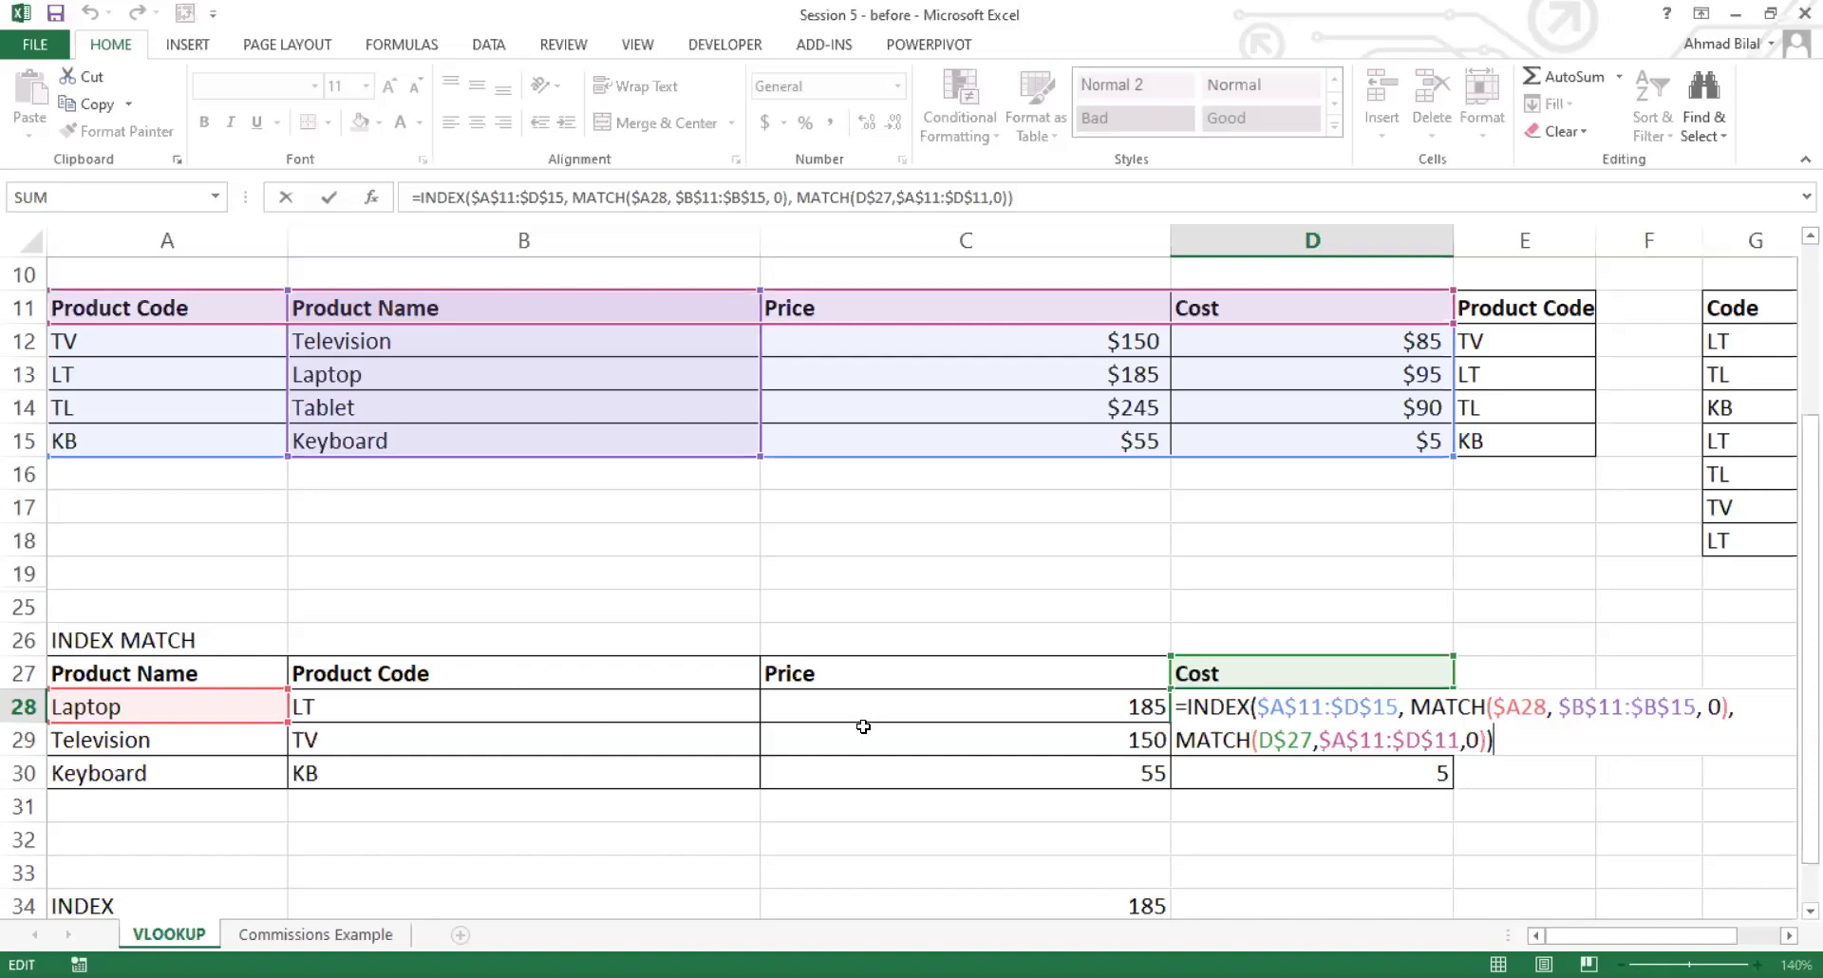
pyautogui.moveTo(1258, 741); pyautogui.dragTo(1314, 741)
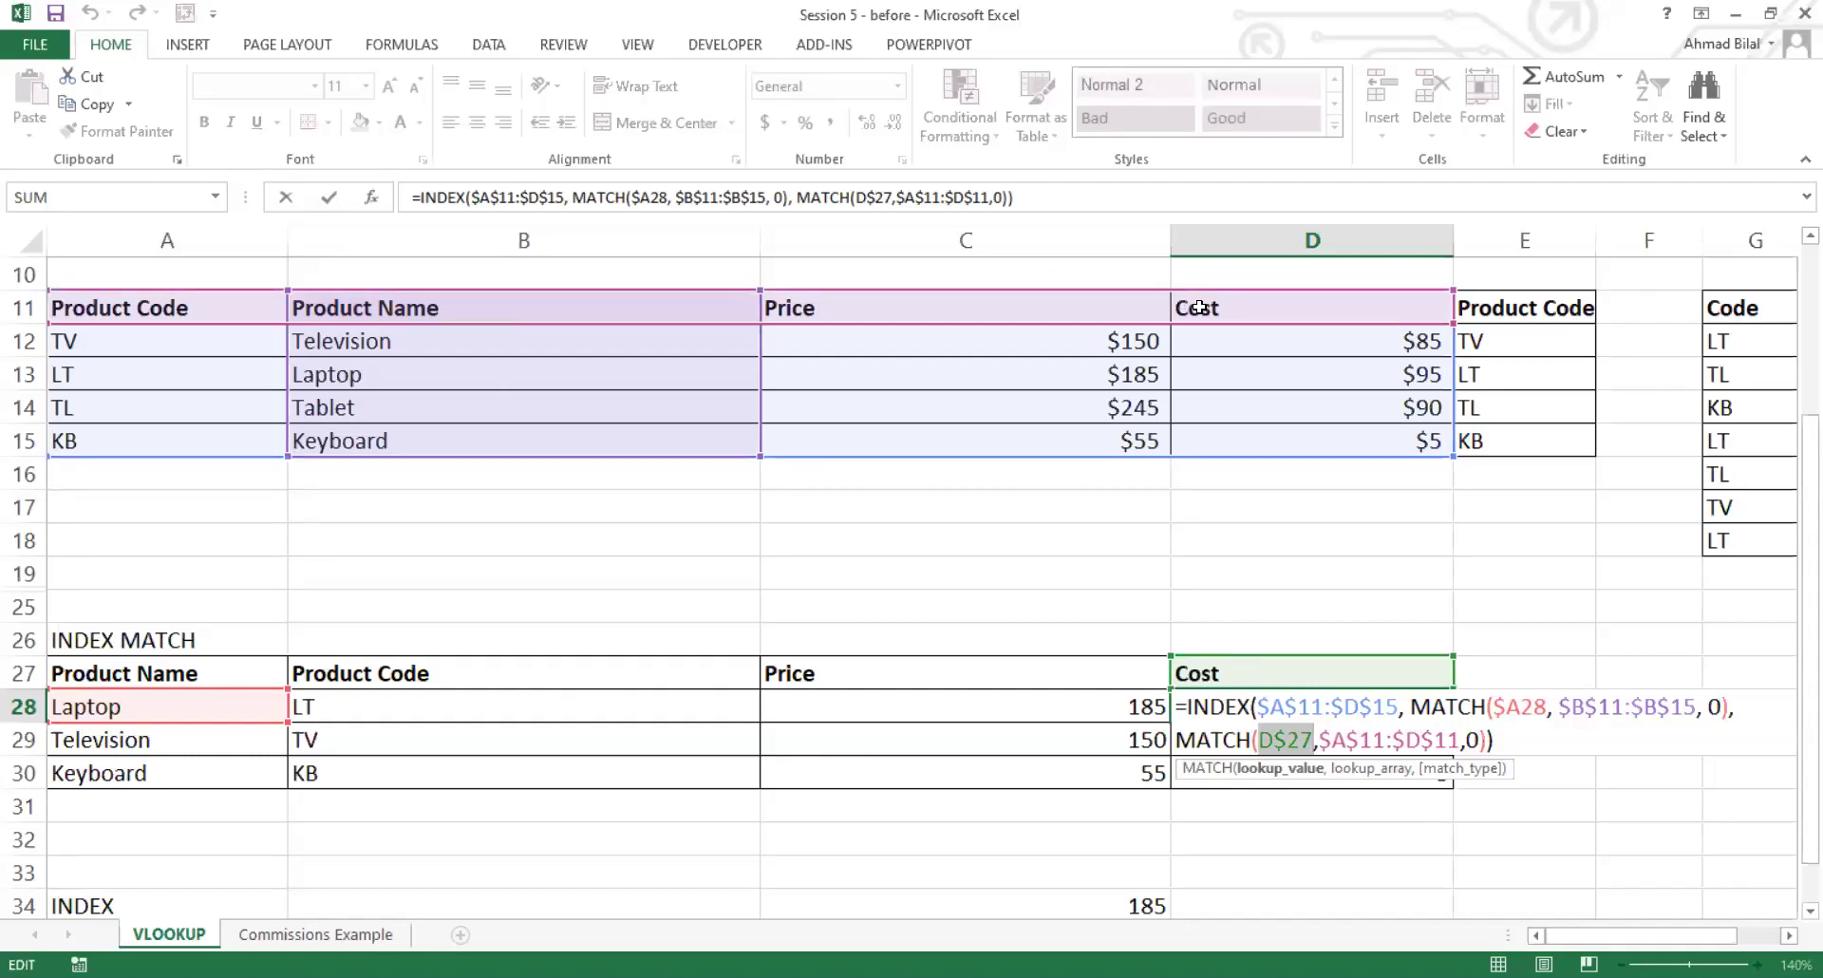
pyautogui.click(1315, 743)
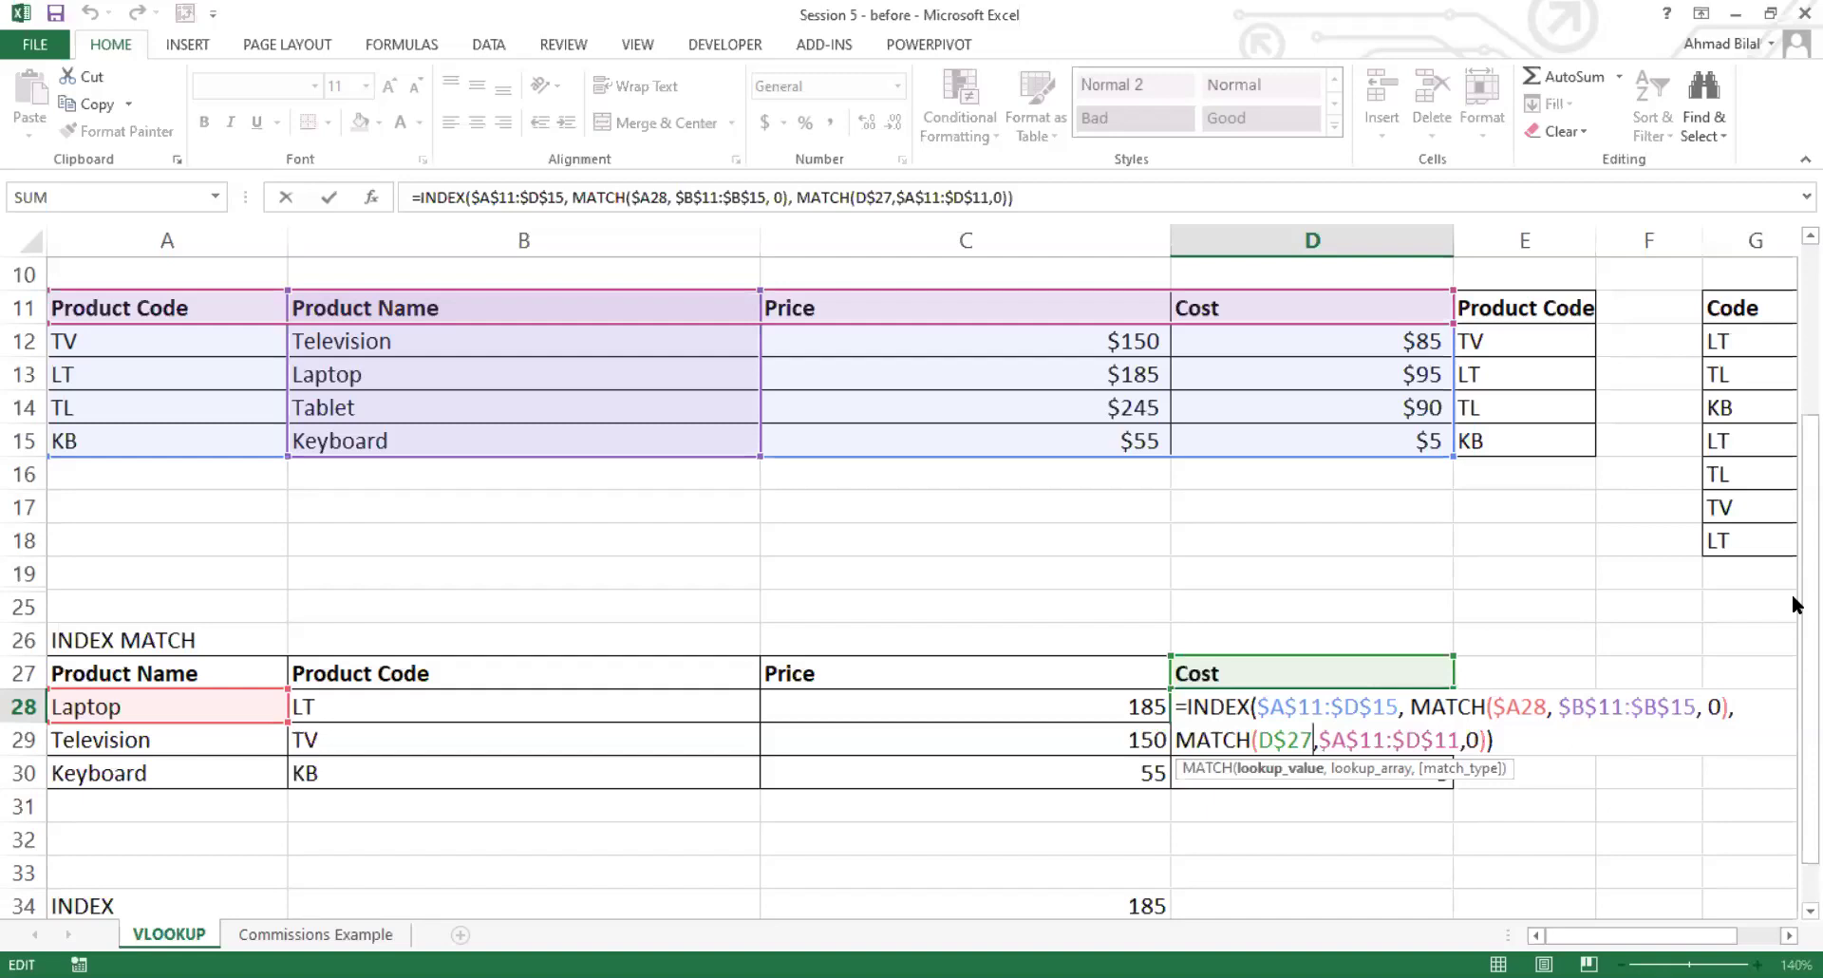
pyautogui.hotkey('ctrl', 'Return')
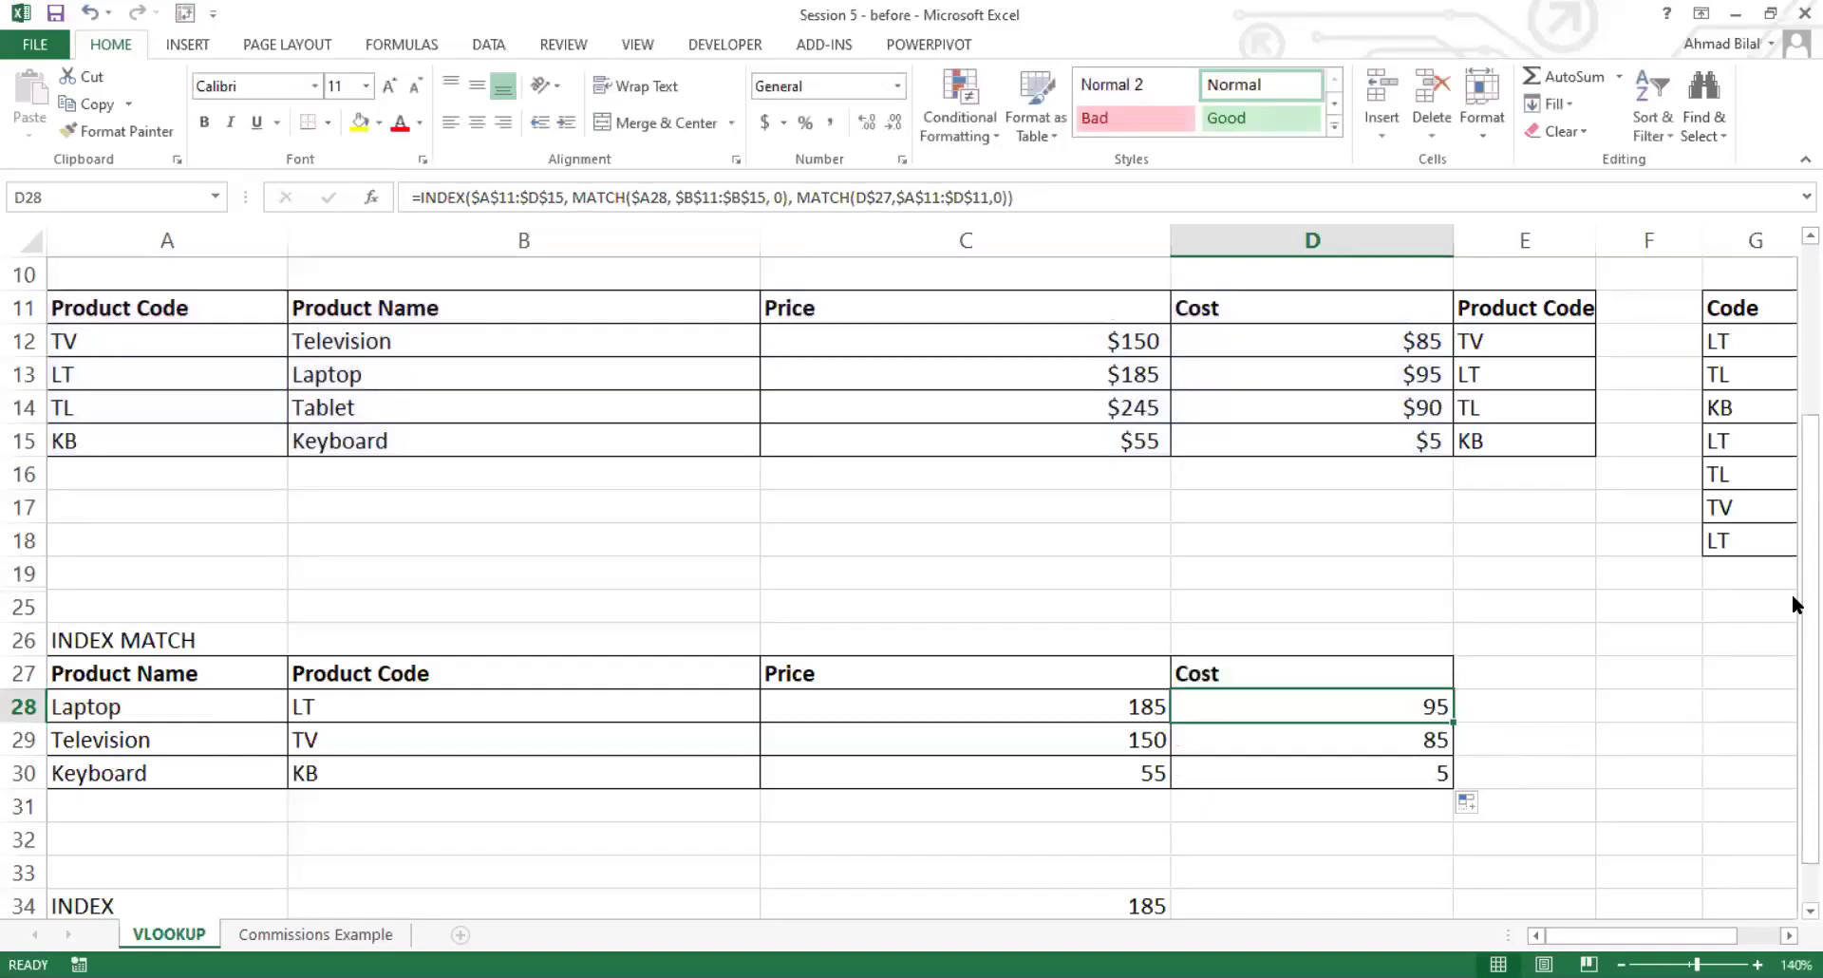